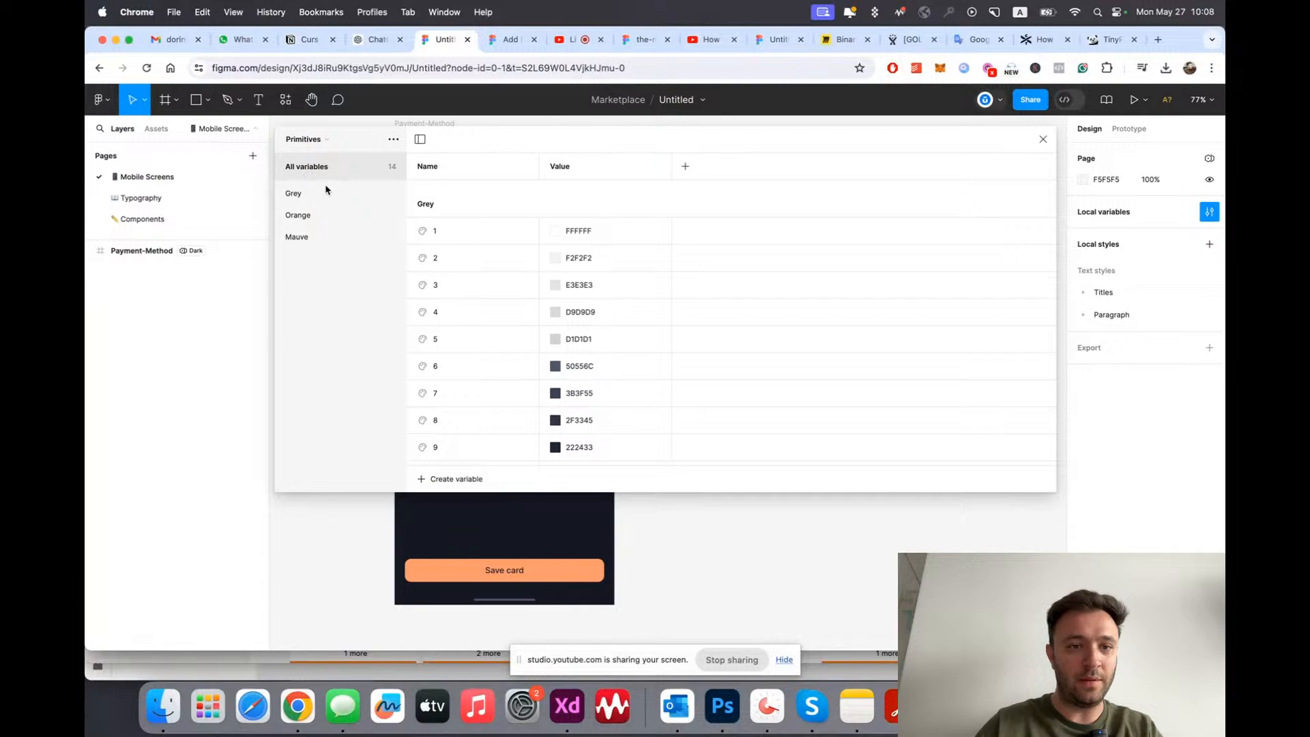
# Step: Review the Orange and Mauve groups of the Primitives variable collection, and open the Tokens collection
pyautogui.click(320, 219)
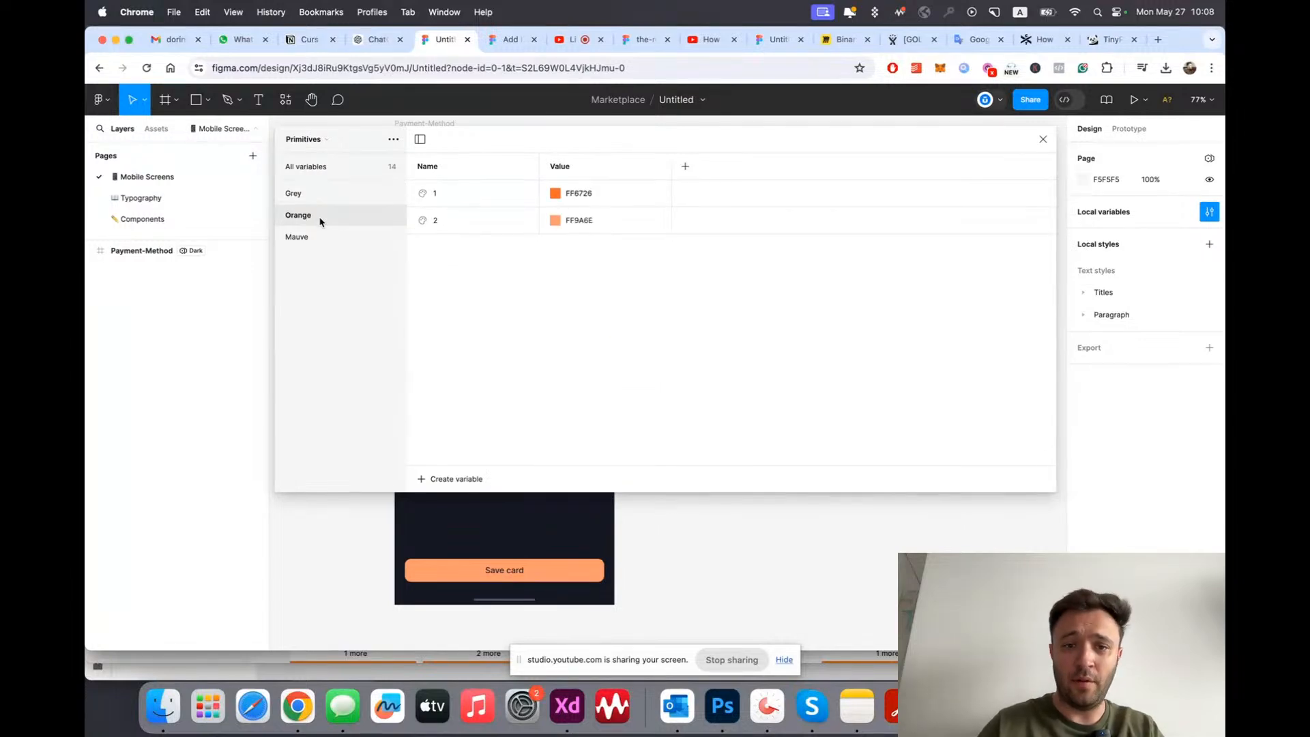
pyautogui.click(319, 234)
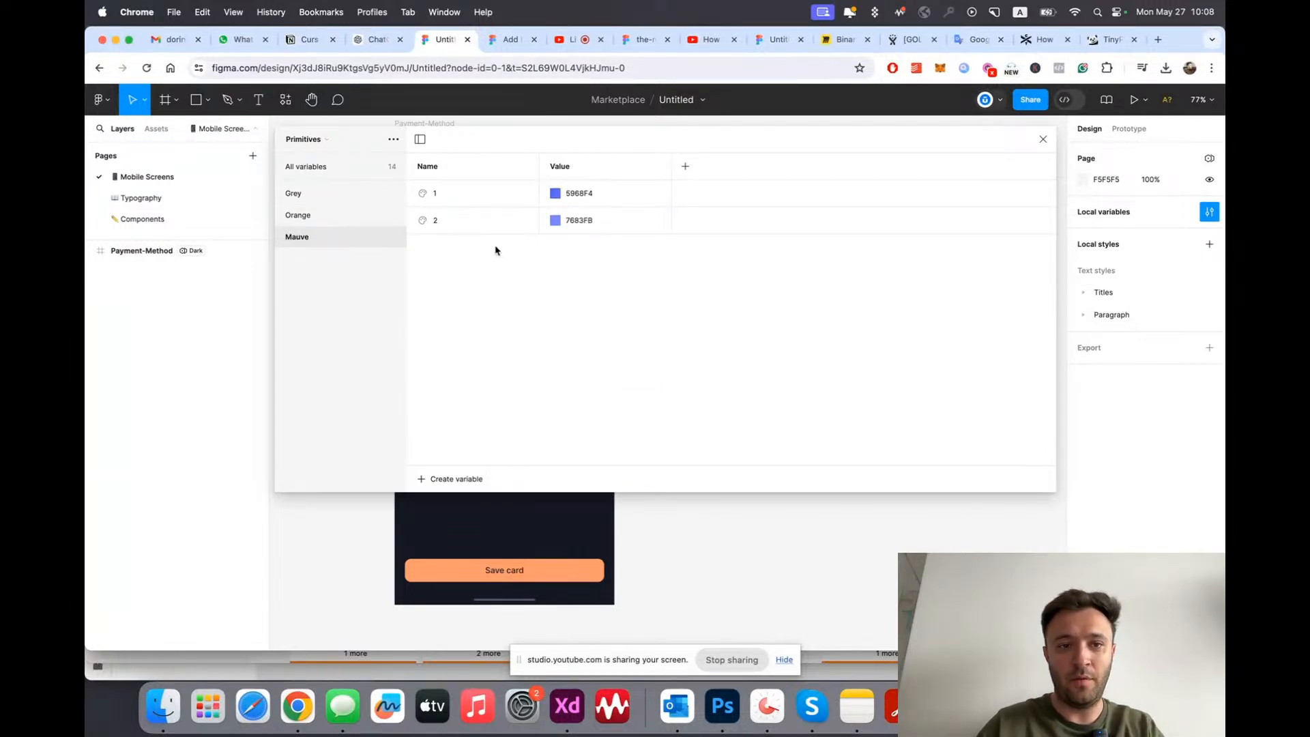
pyautogui.click(312, 140)
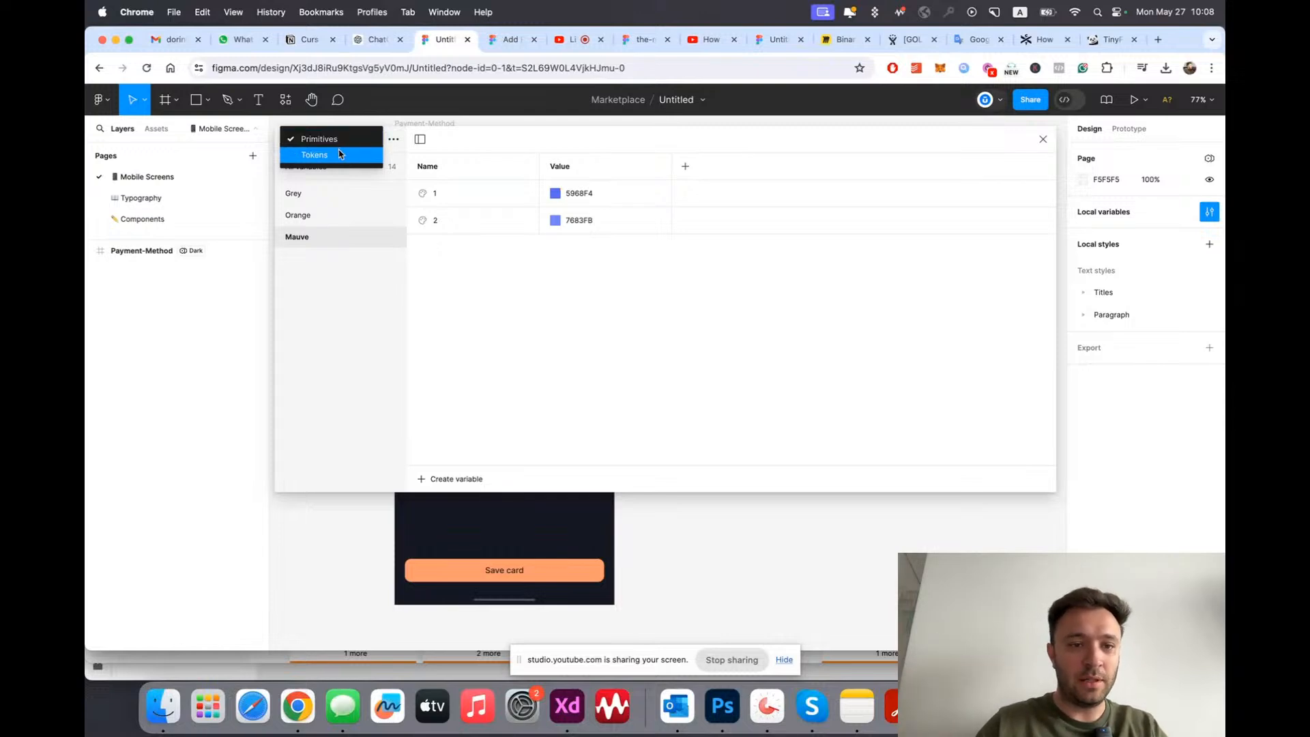
pyautogui.click(340, 154)
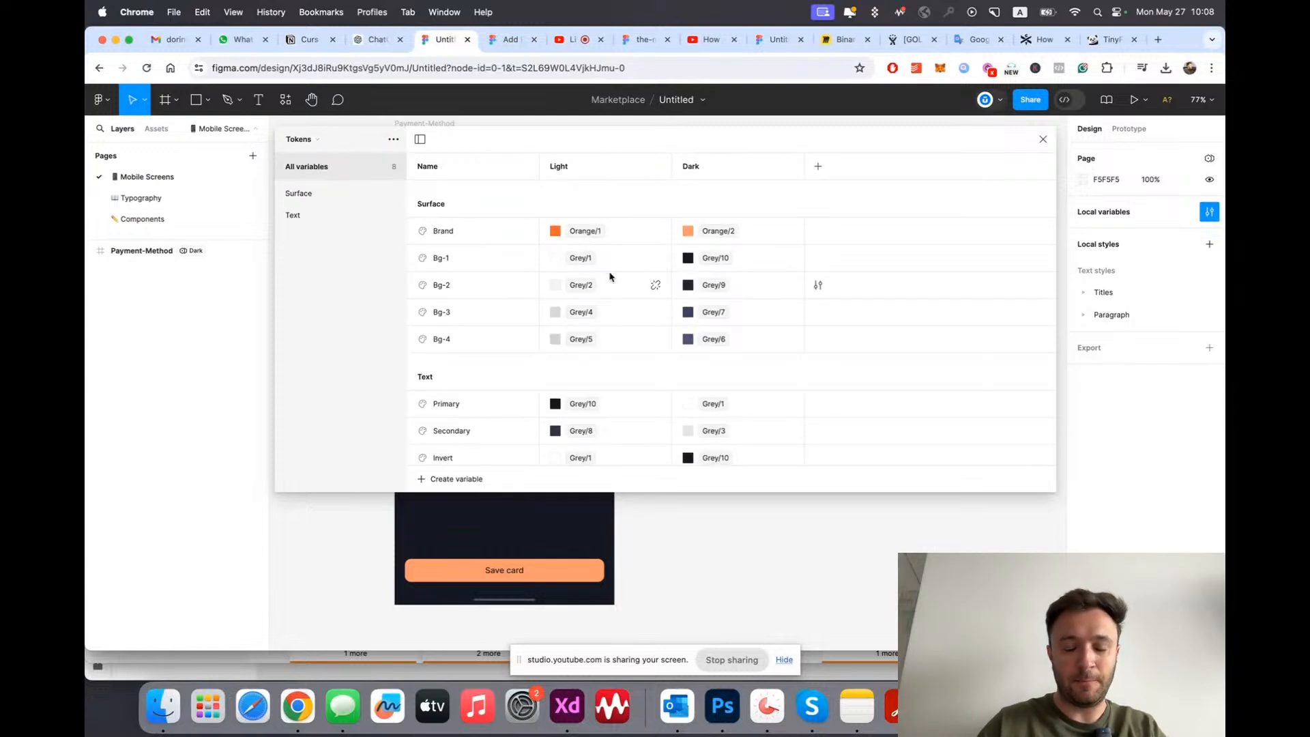
# Step: Enlarge the variables window and examine the light and dark values of the Surface and Text token groups
pyautogui.moveTo(274, 491); pyautogui.dragTo(130, 530)
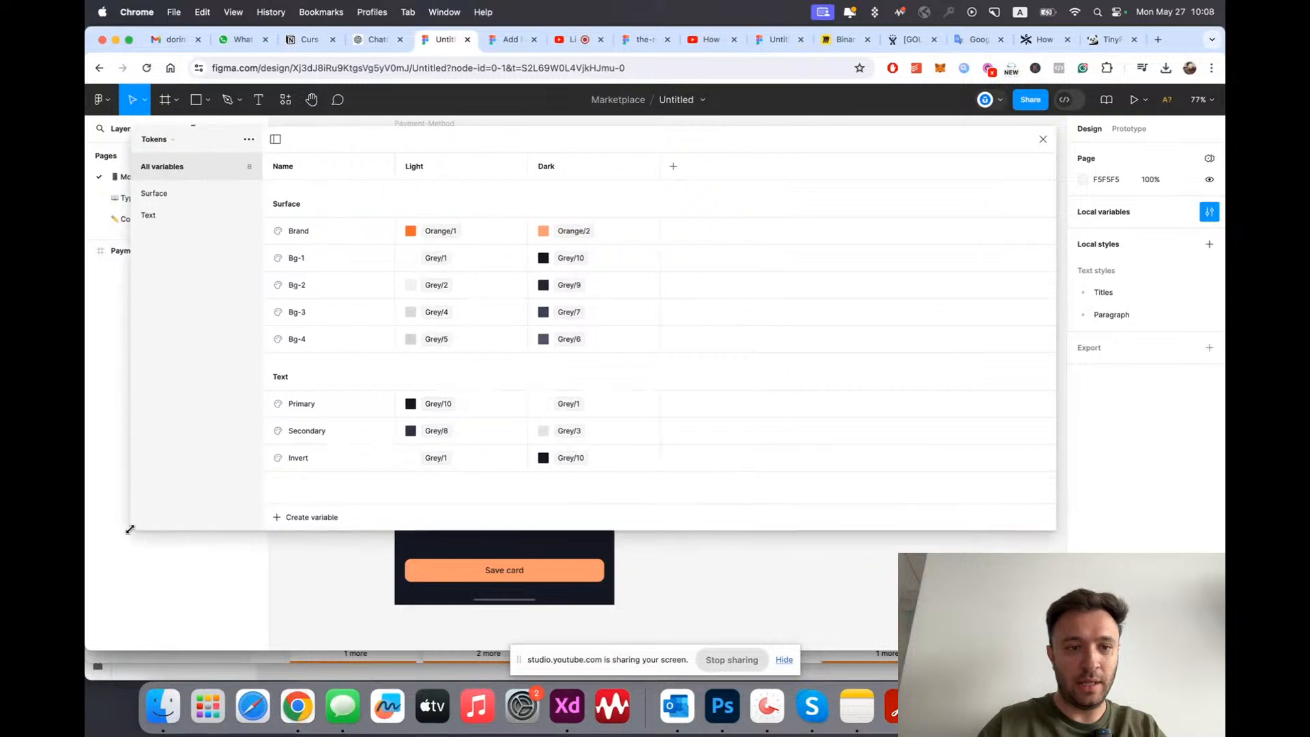
pyautogui.click(186, 195)
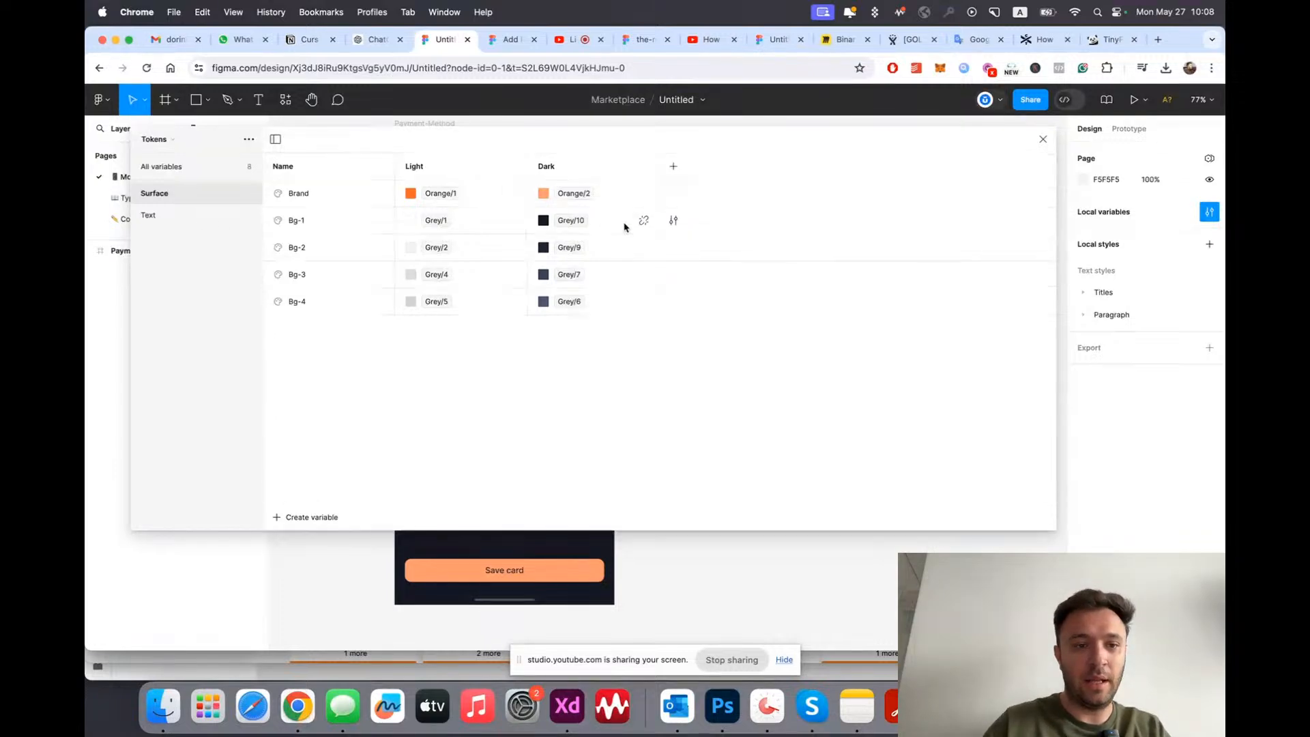
pyautogui.click(139, 217)
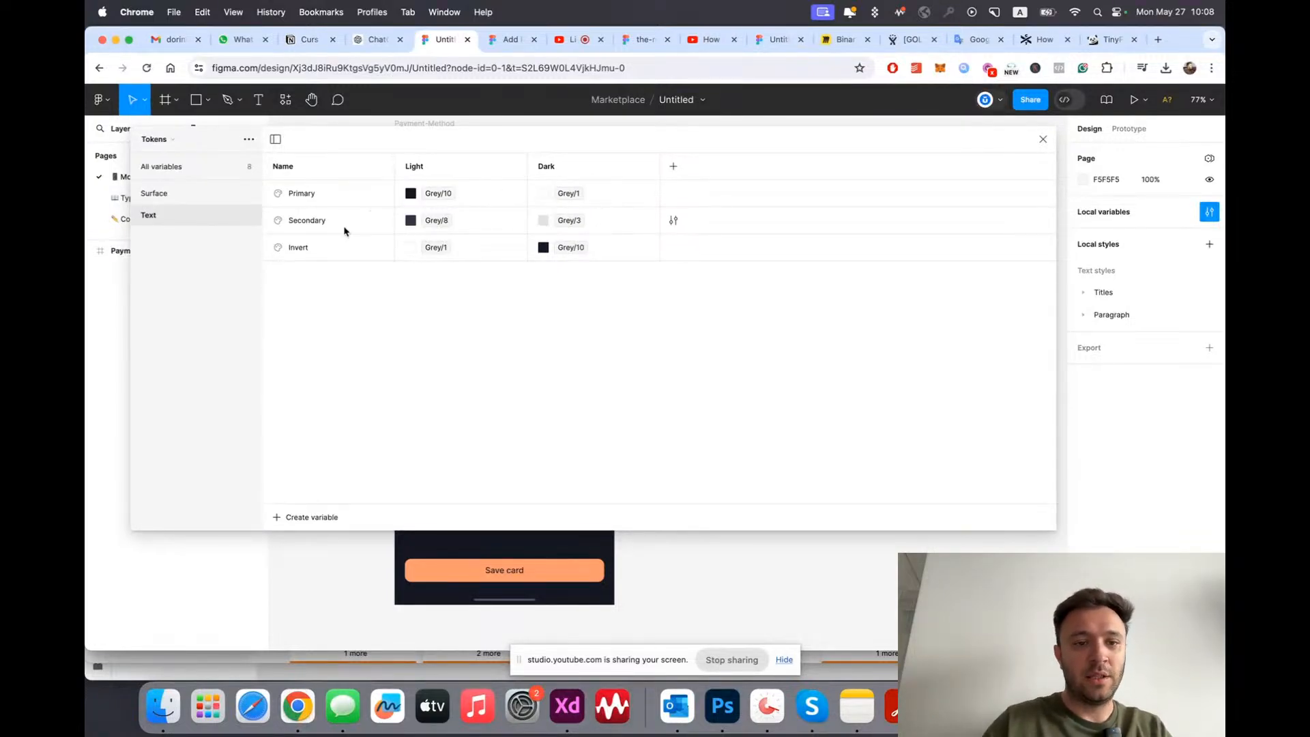
pyautogui.click(192, 196)
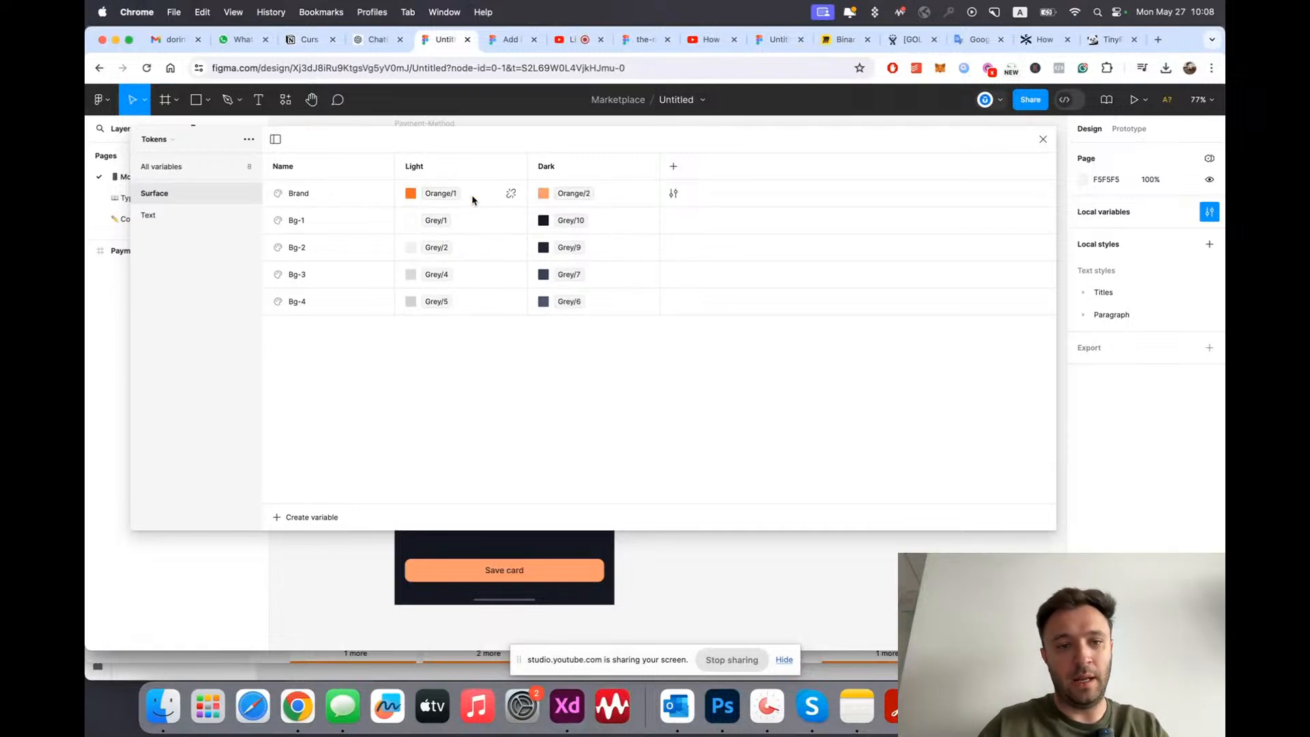
pyautogui.click(172, 214)
pyautogui.click(198, 202)
pyautogui.moveTo(1058, 129)
pyautogui.mouseDown()
pyautogui.moveTo(991, 135)
pyautogui.moveTo(1063, 120)
pyautogui.mouseUp()
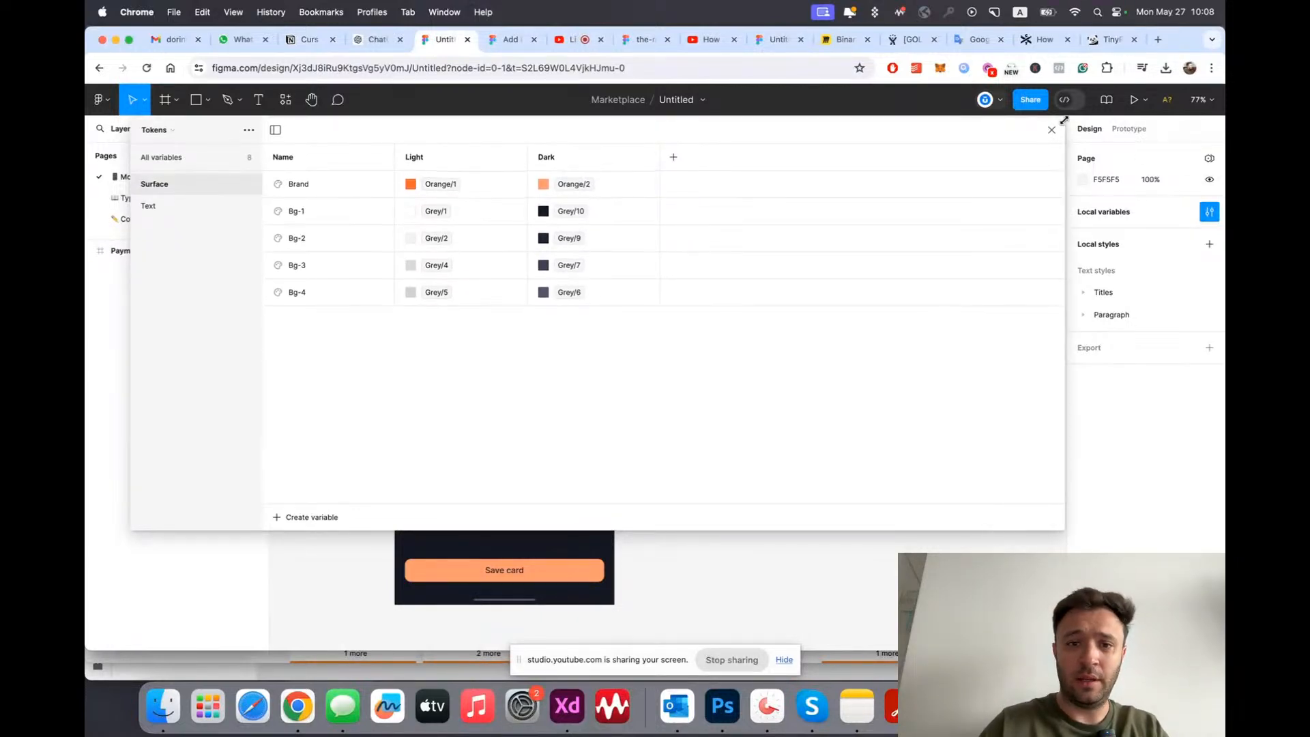
# Step: Return to the Primitives variable collection and close the variables window
pyautogui.click(174, 131)
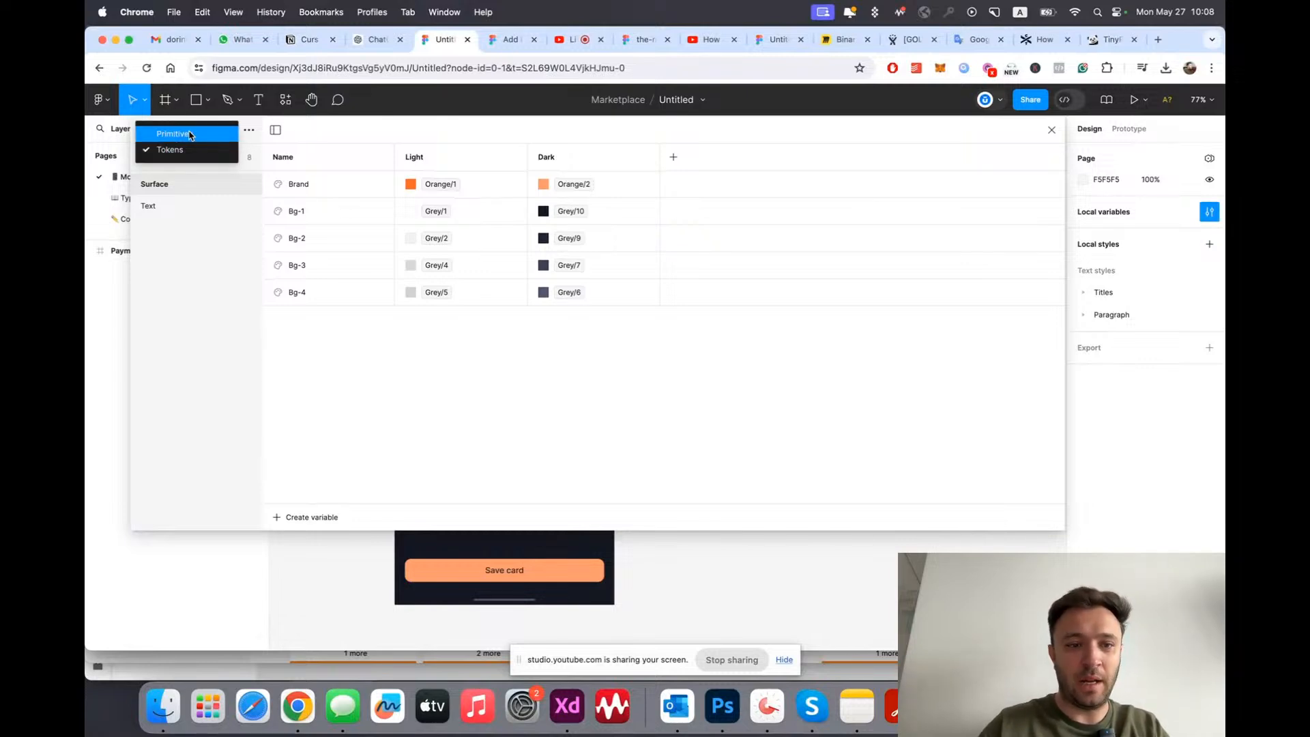
pyautogui.click(191, 137)
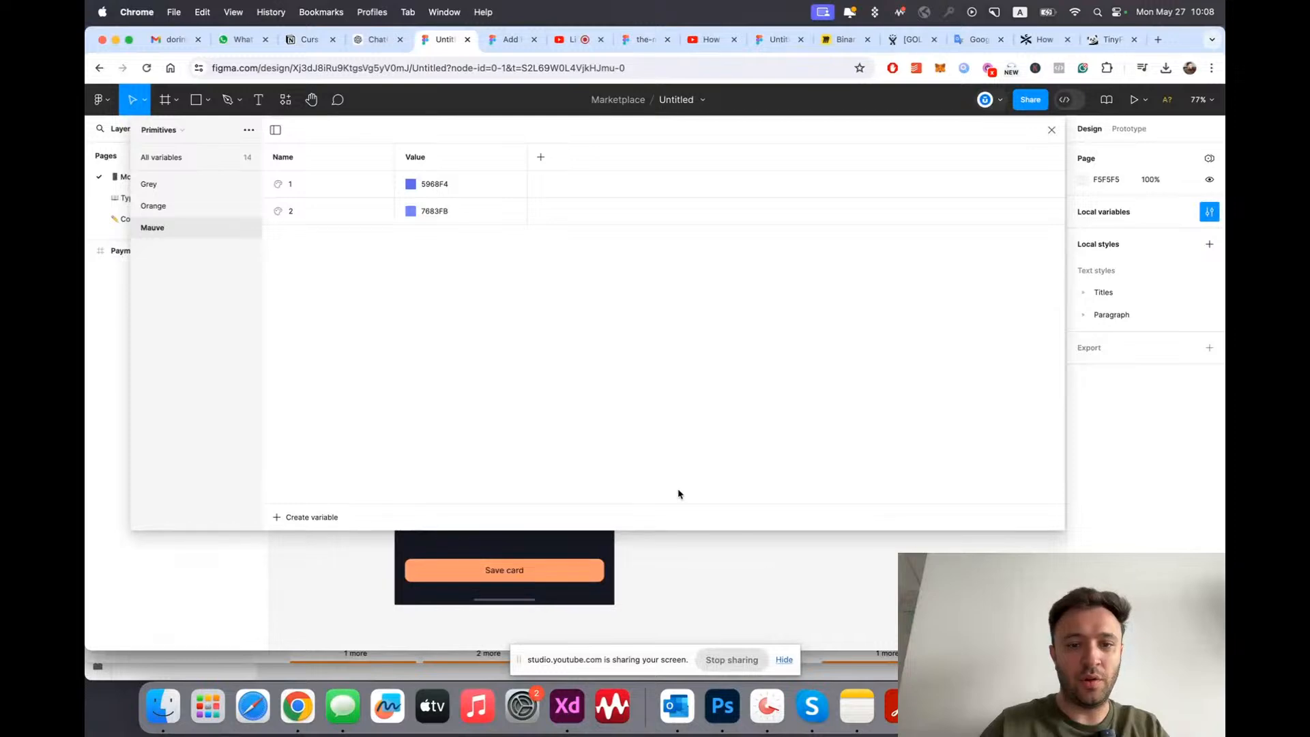
pyautogui.click(1052, 130)
pyautogui.scroll(5, 591, 239)
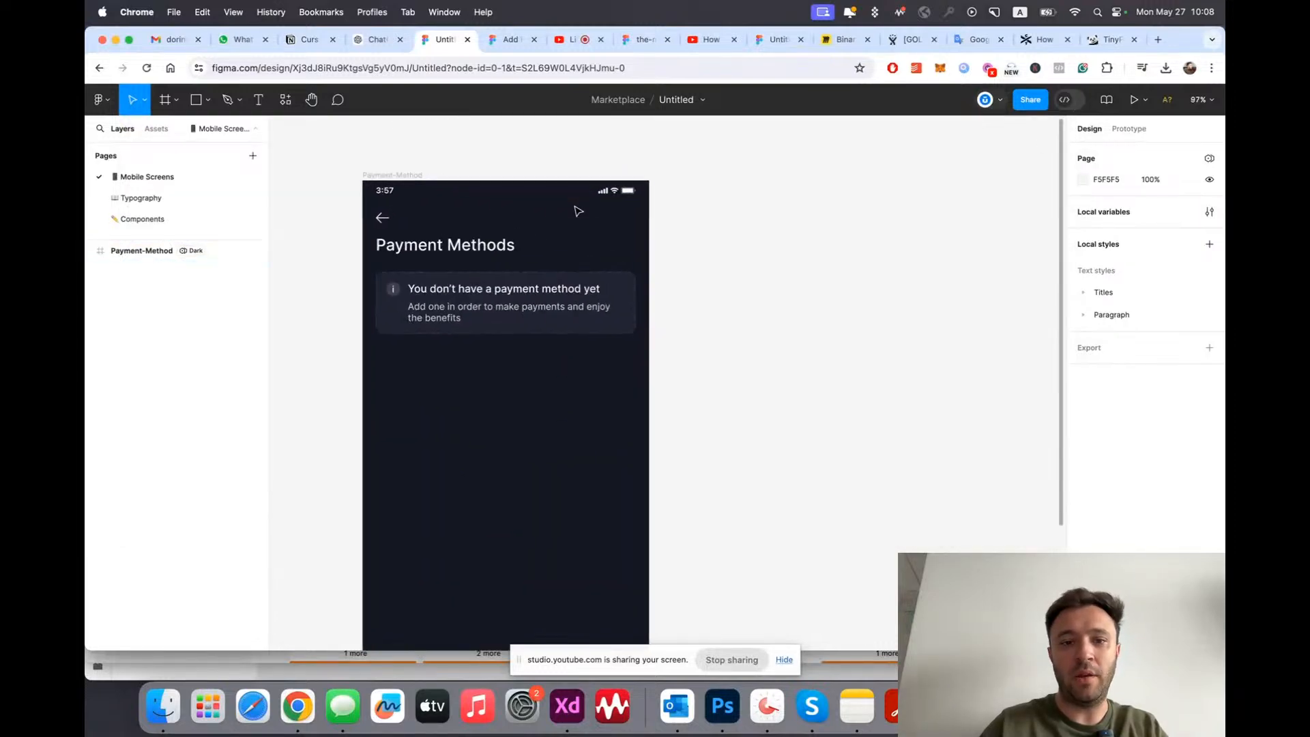
pyautogui.scroll(-5, 584, 213)
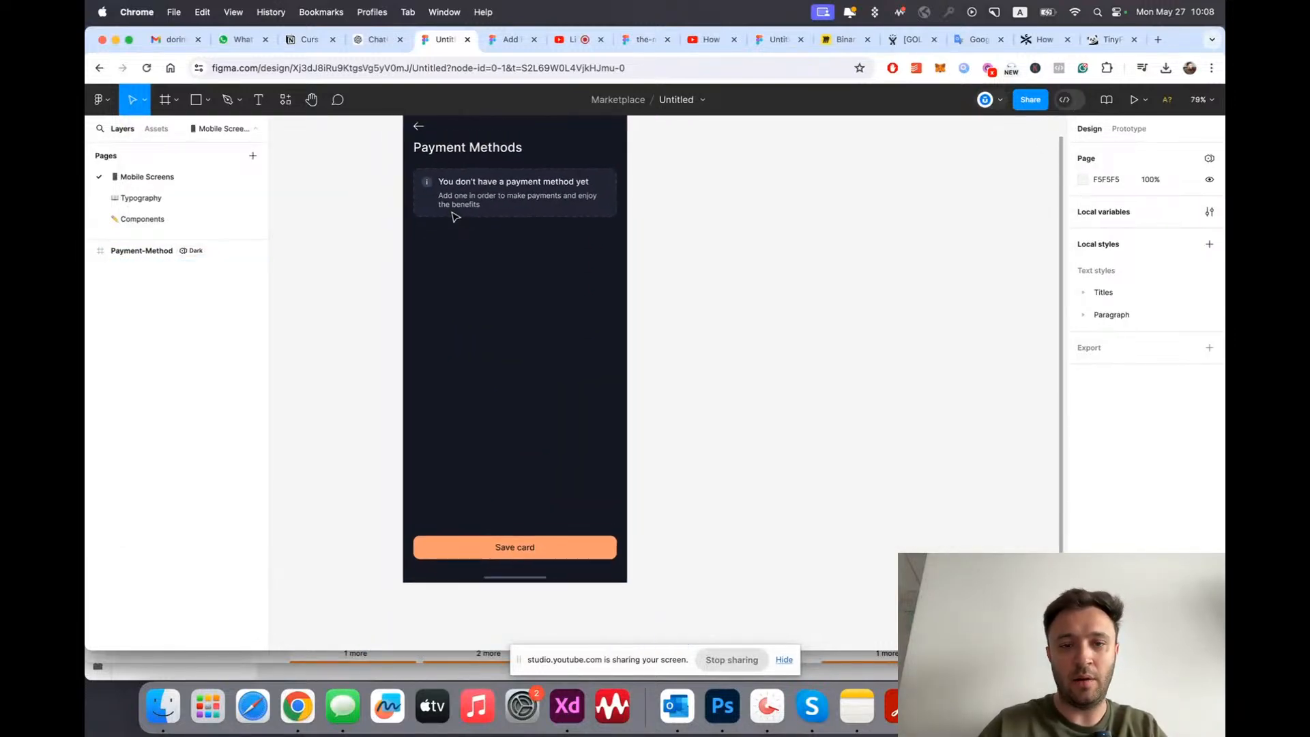
pyautogui.scroll(3, 618, 195)
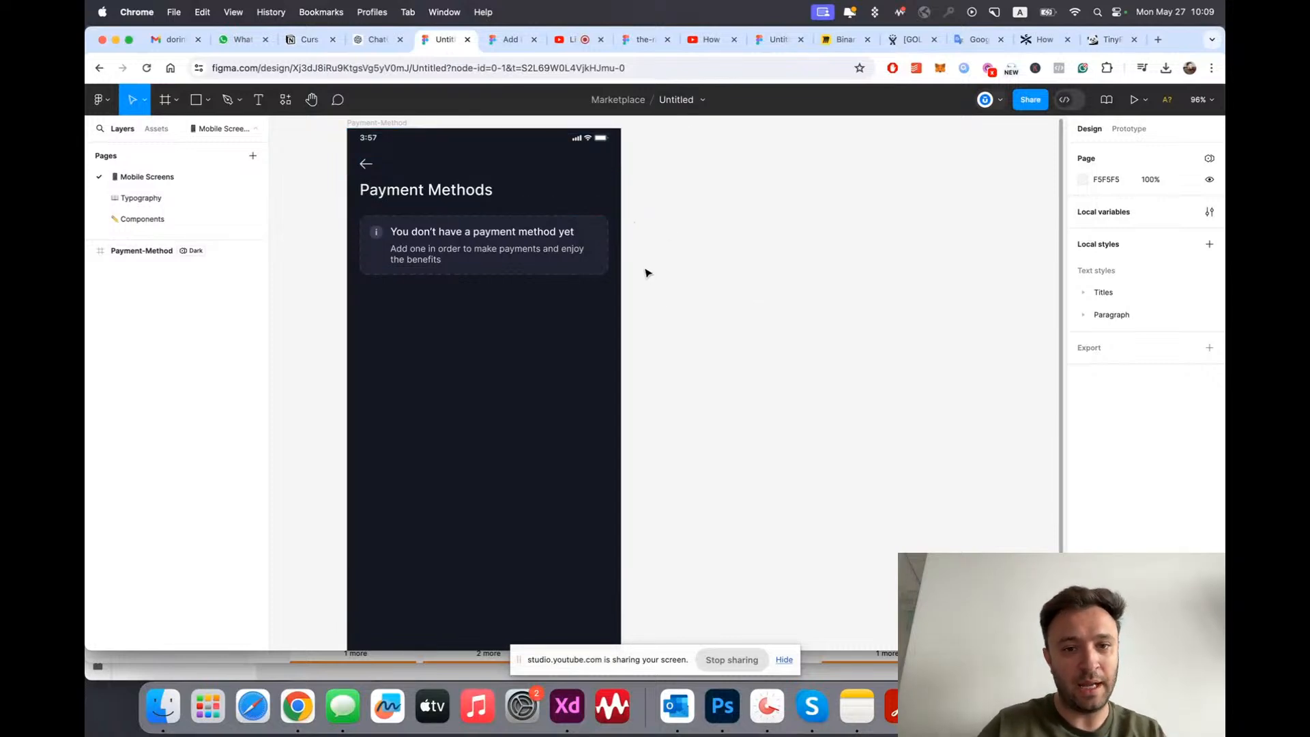
pyautogui.scroll(-2, 647, 273)
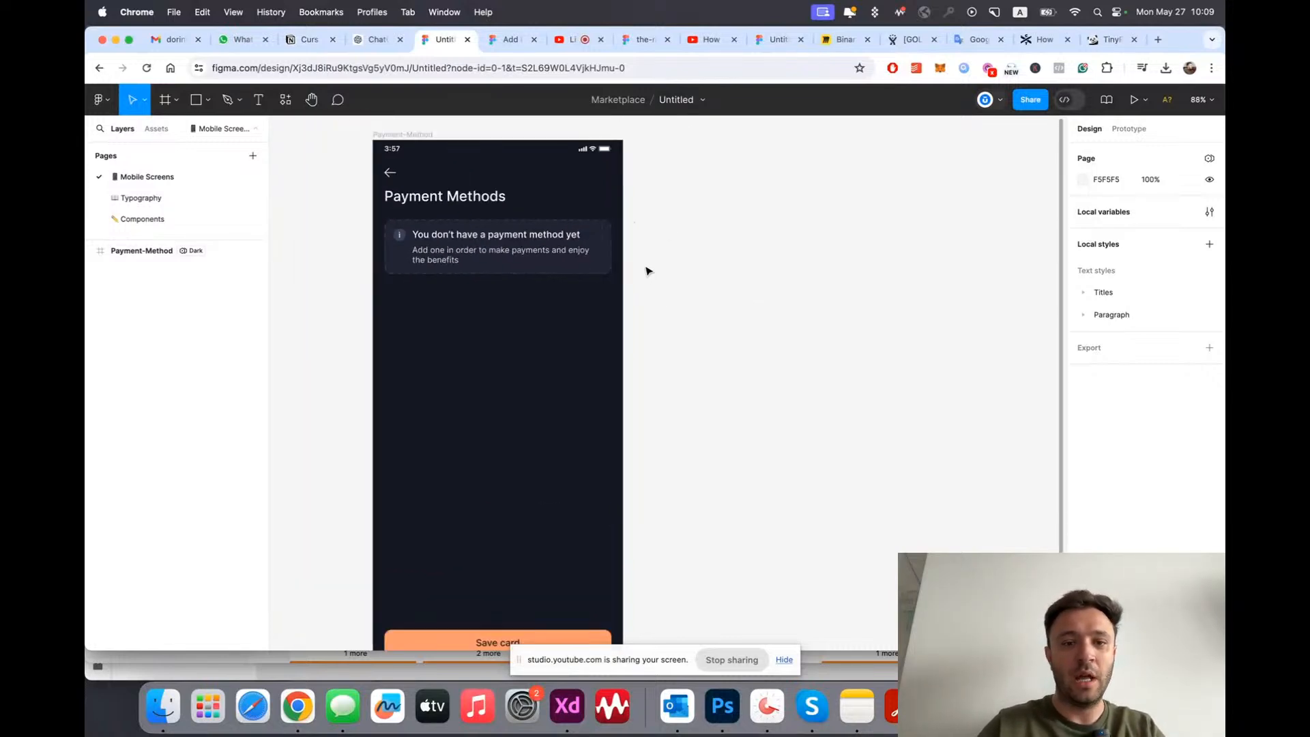
pyautogui.scroll(3, 744, 346)
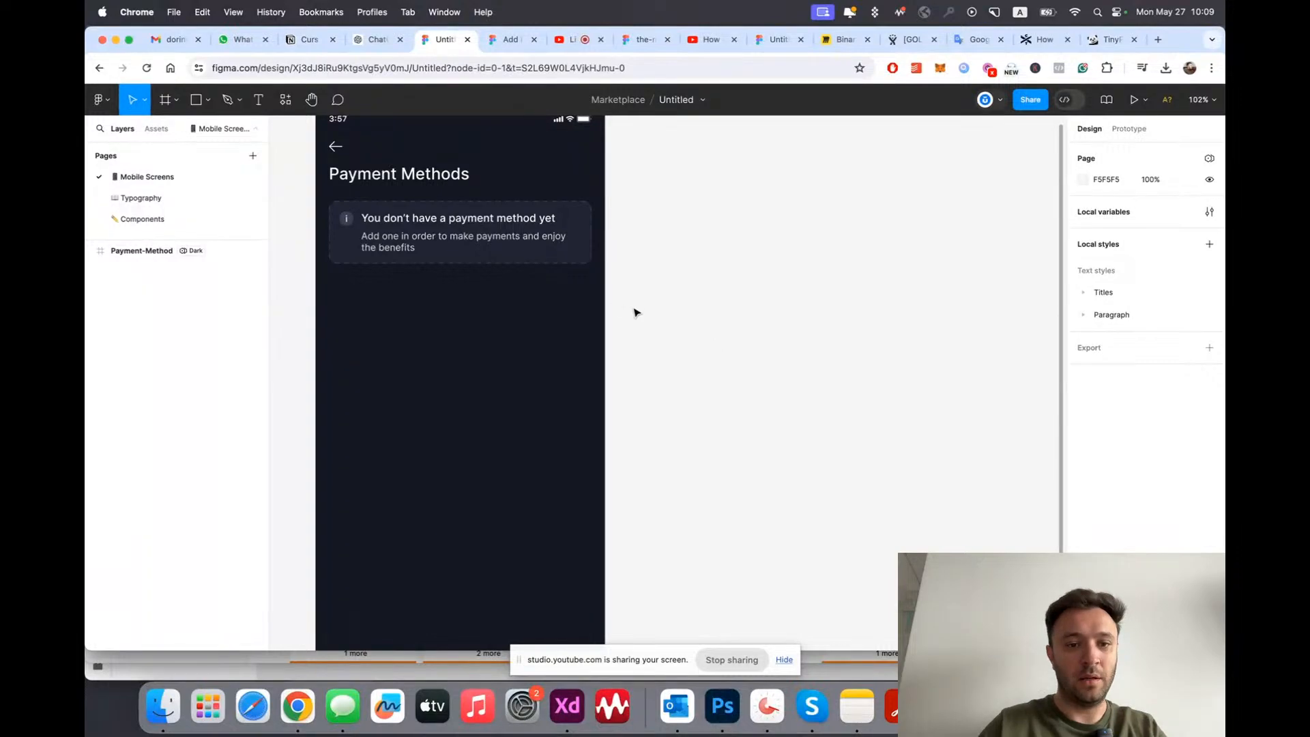
pyautogui.scroll(-4, 614, 313)
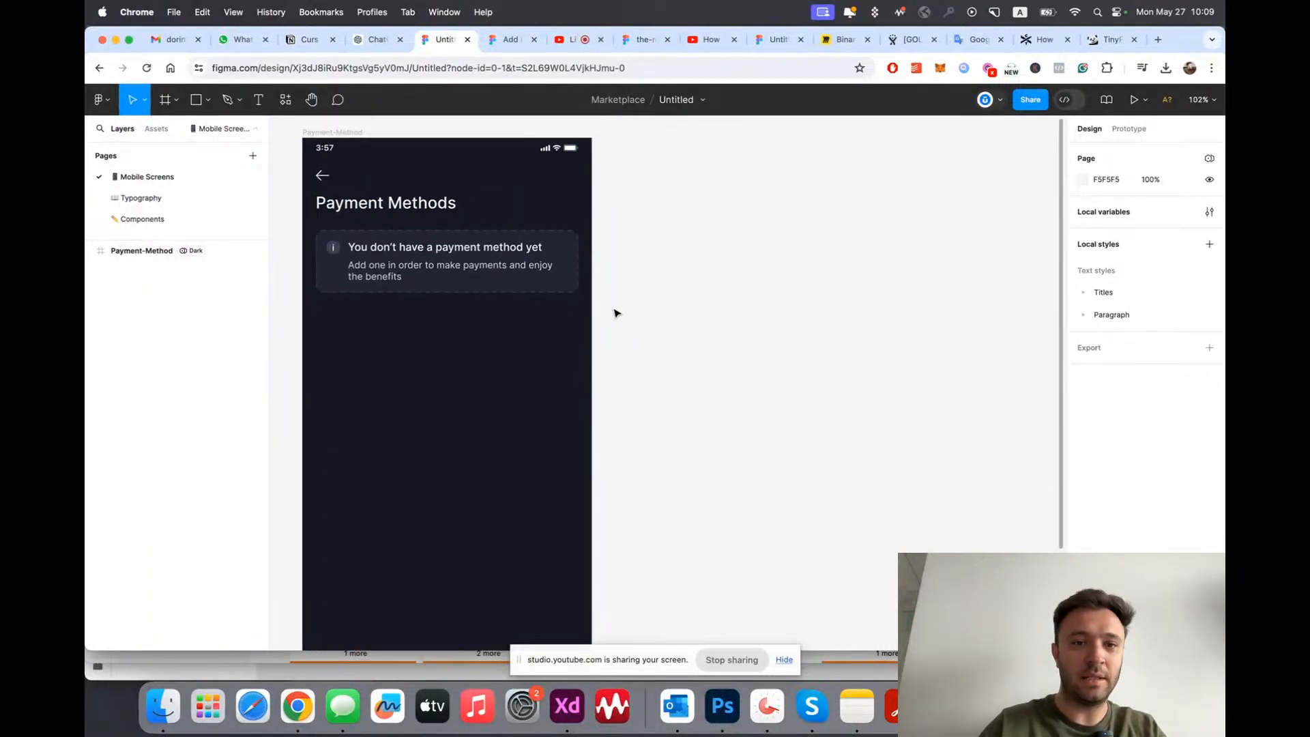
pyautogui.scroll(2, 458, 399)
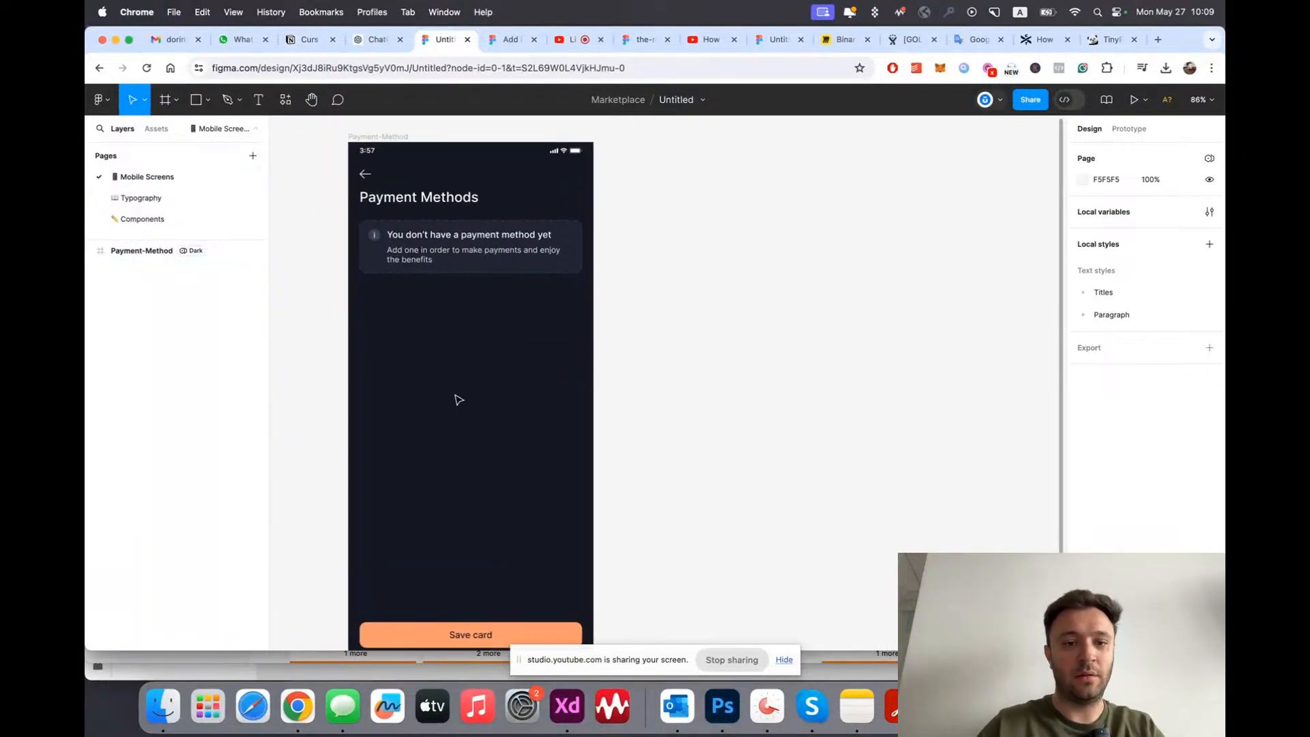
pyautogui.scroll(2, 661, 396)
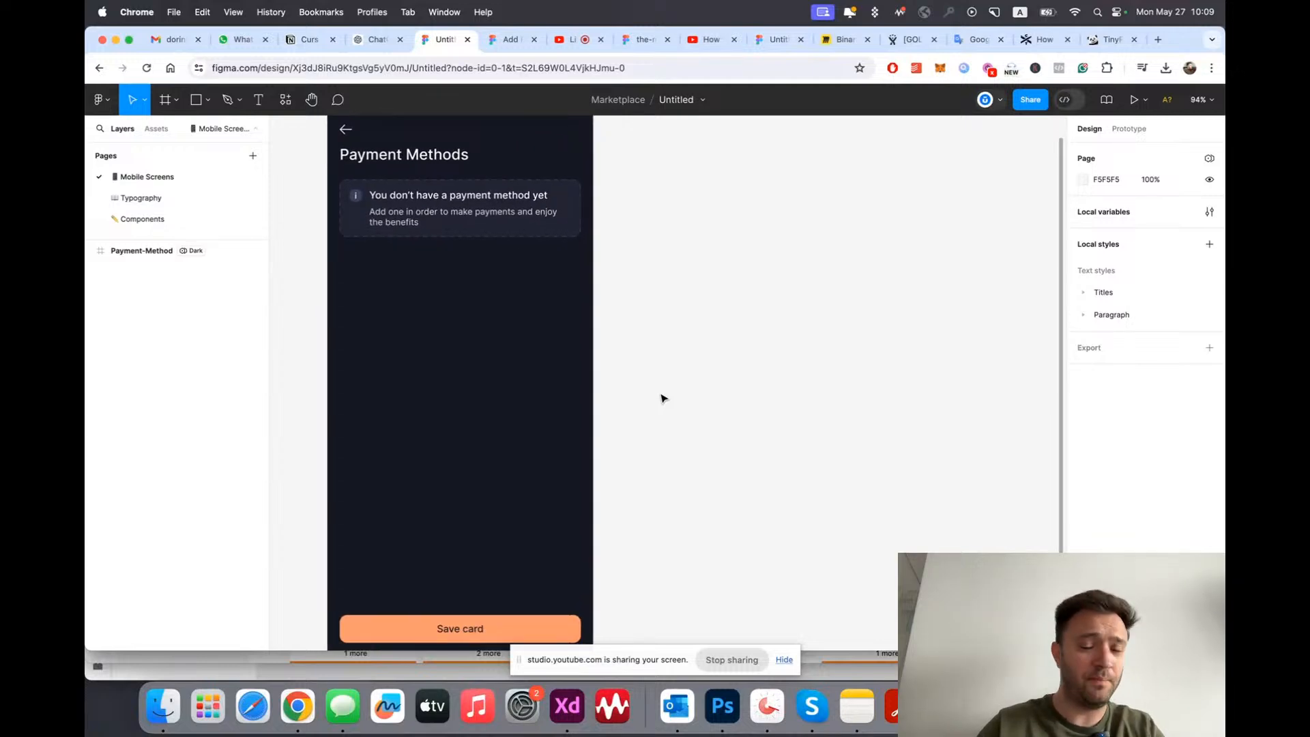
pyautogui.scroll(-2, 661, 398)
pyautogui.scroll(1, 661, 398)
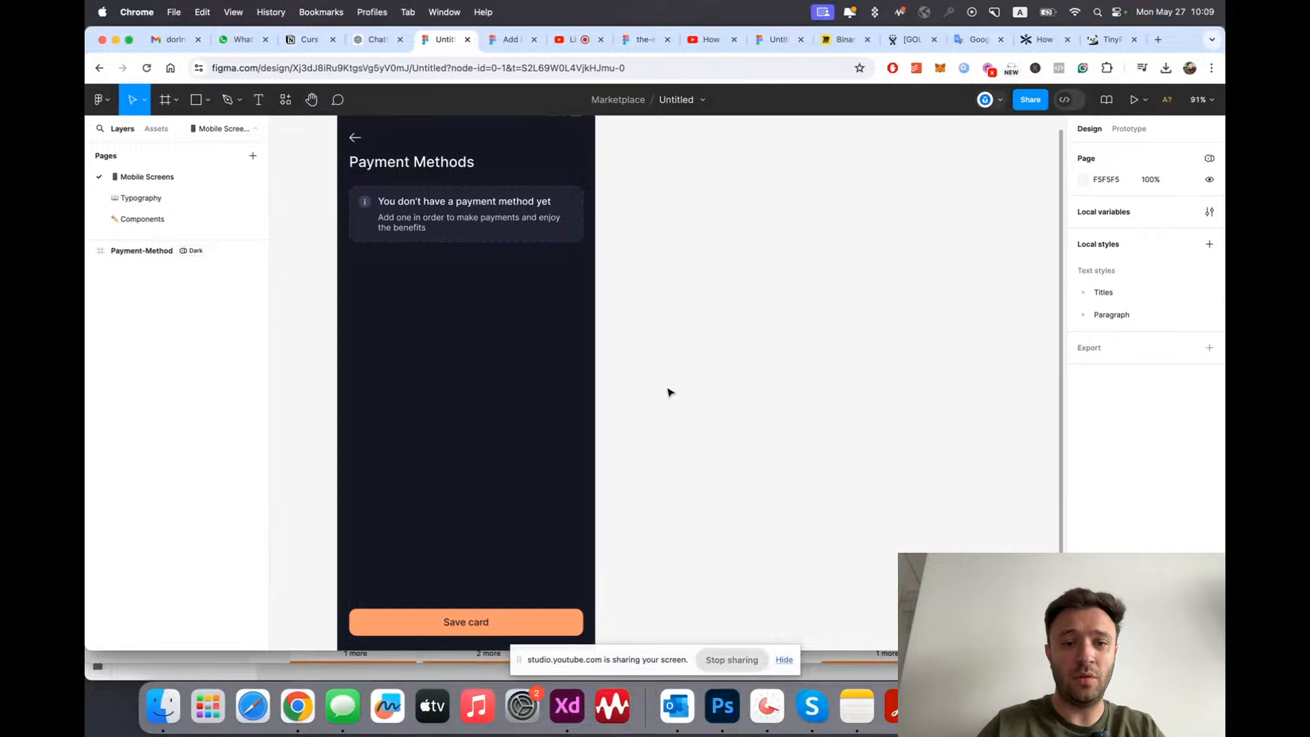
pyautogui.scroll(-1, 668, 393)
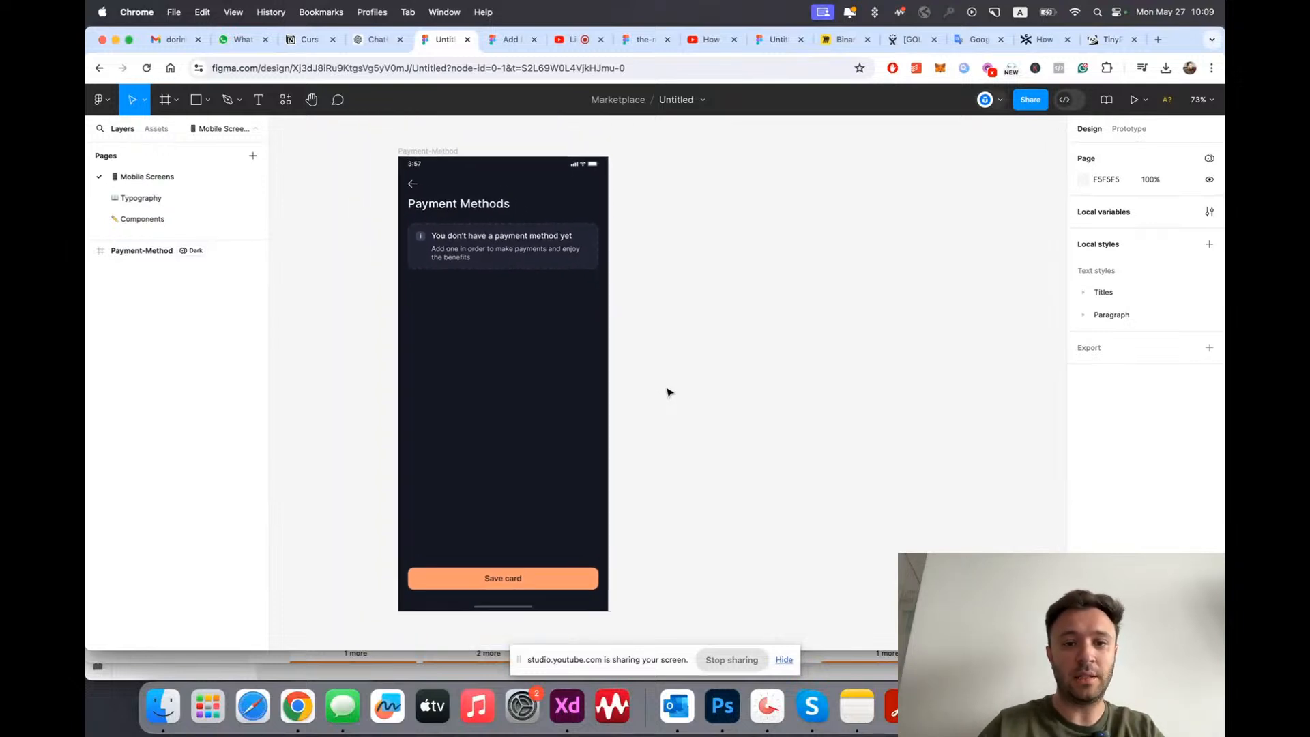
pyautogui.scroll(1, 698, 360)
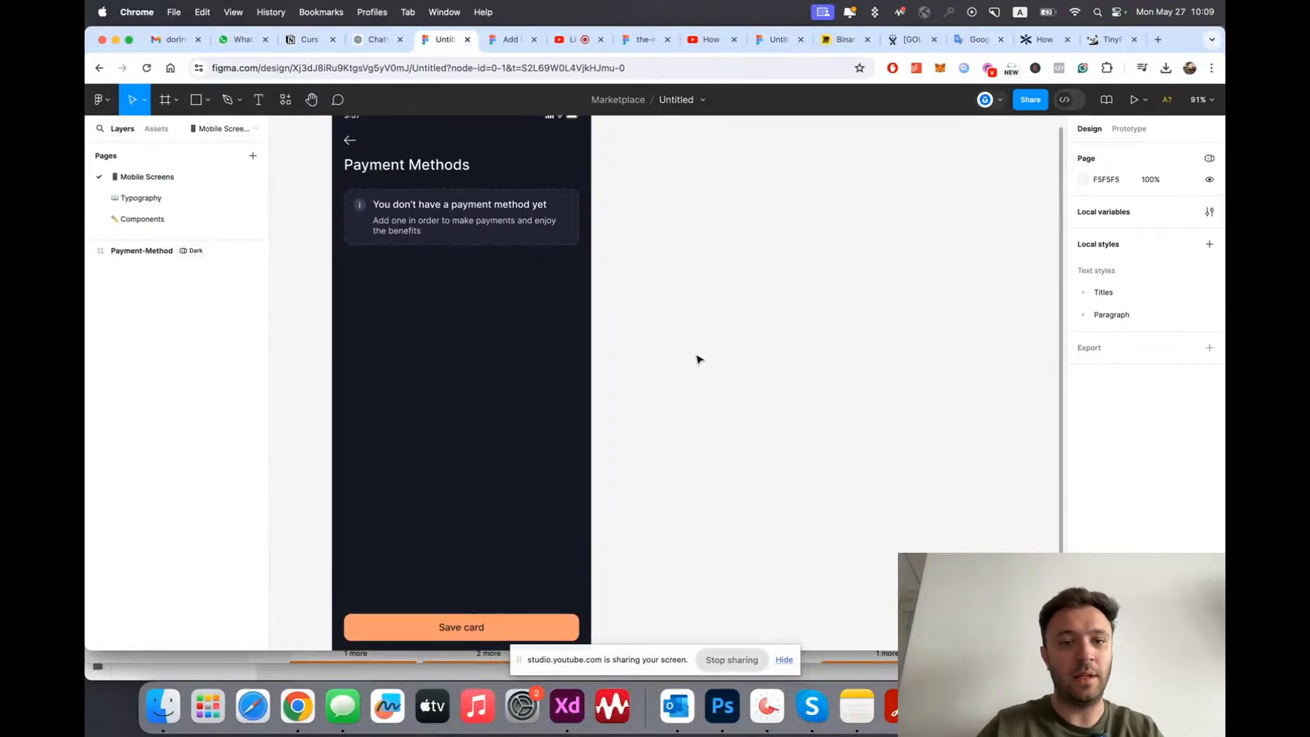
pyautogui.scroll(2, 697, 359)
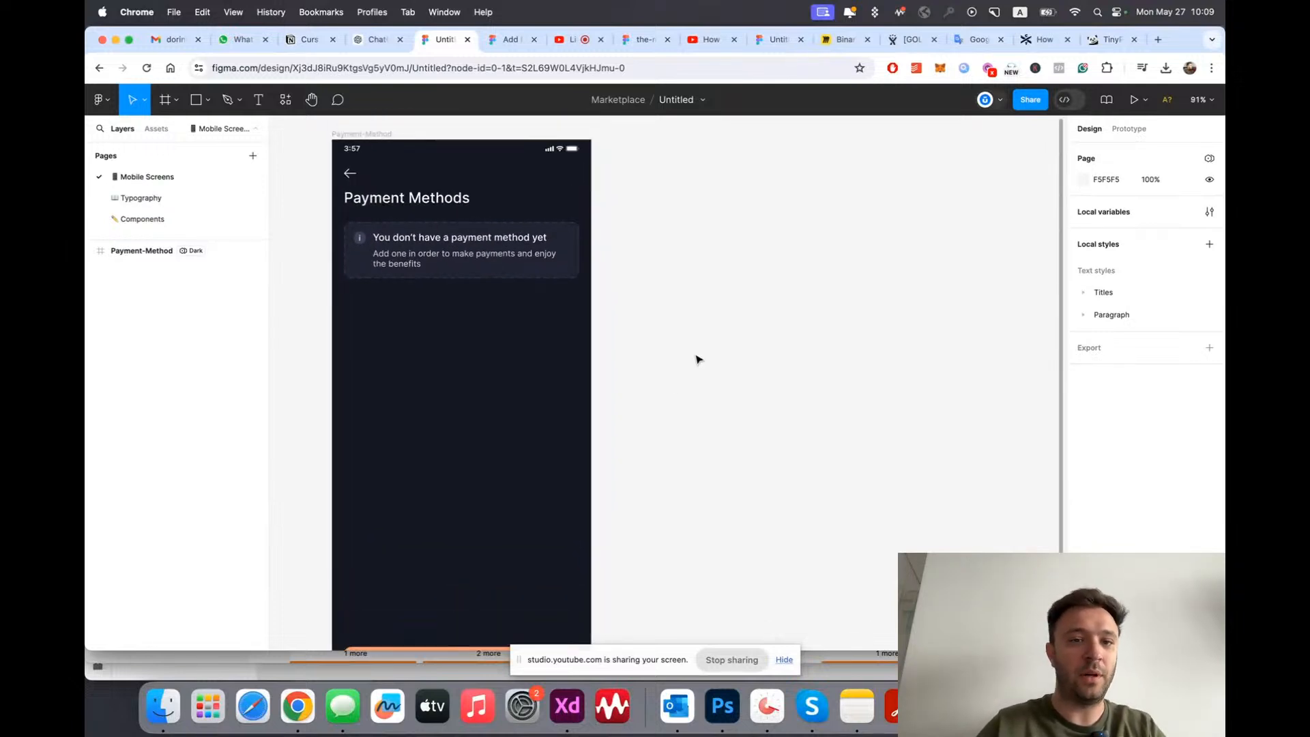
# Step: Examine the heading and paragraph samples on the Typography page of the Untitled file
pyautogui.click(517, 42)
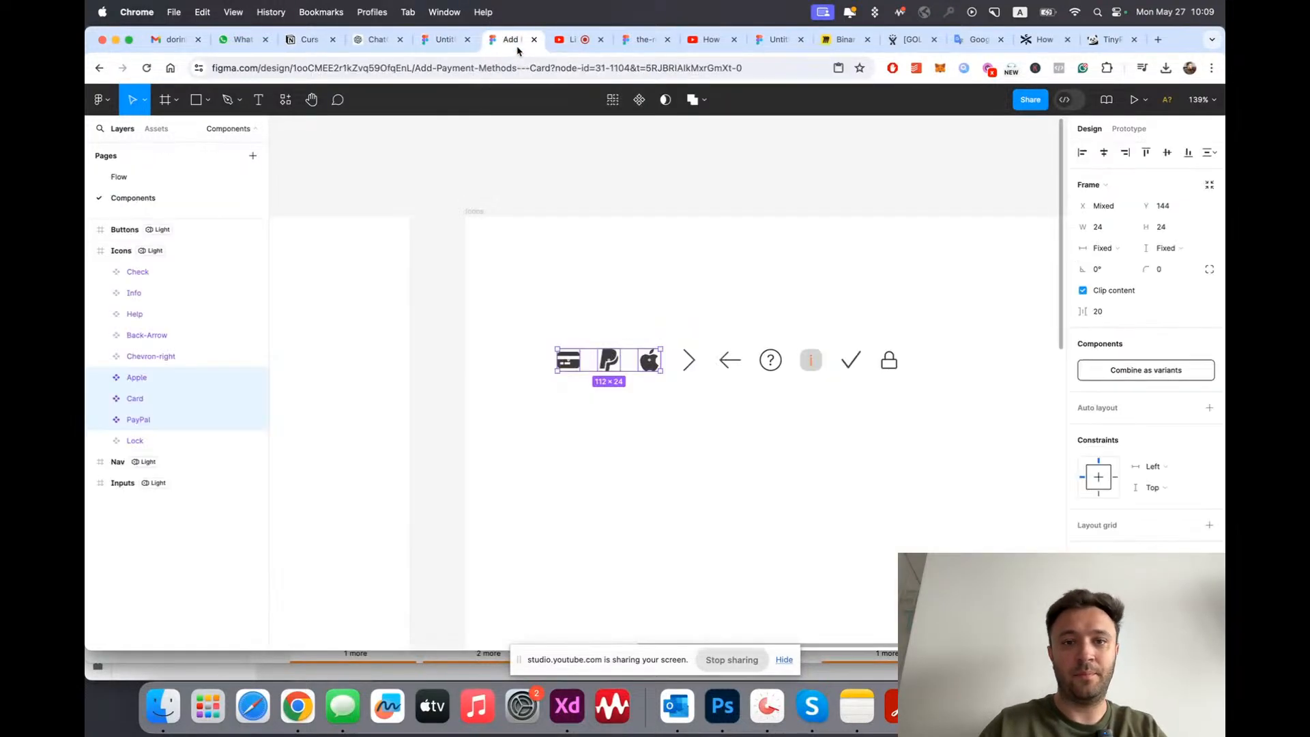
pyautogui.click(444, 42)
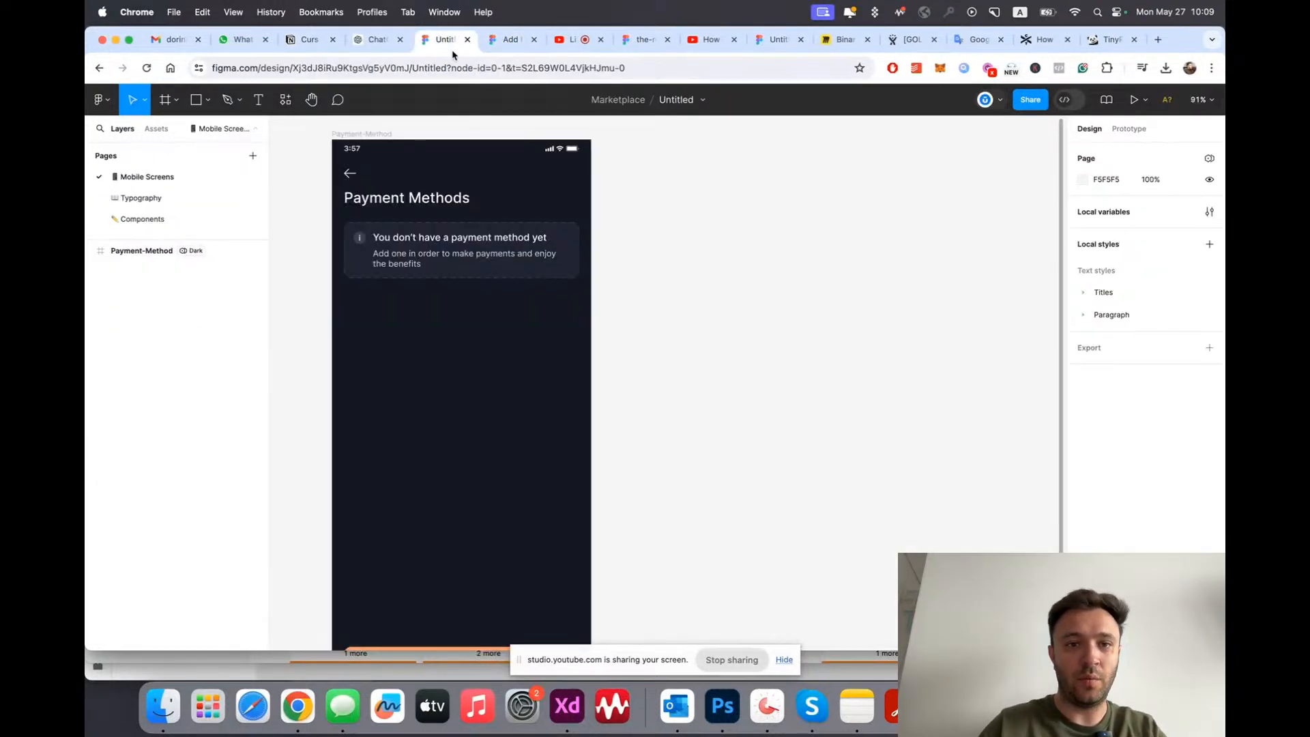
pyautogui.click(158, 199)
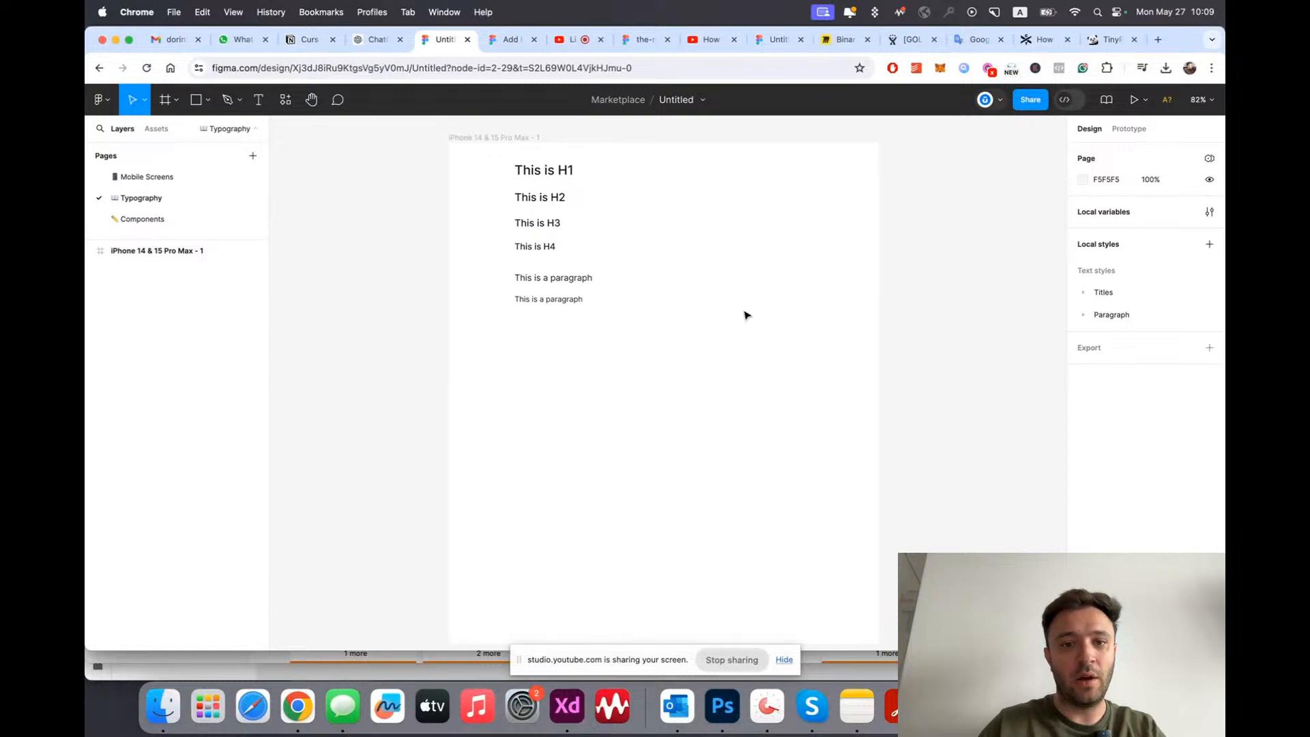
pyautogui.scroll(1, 790, 292)
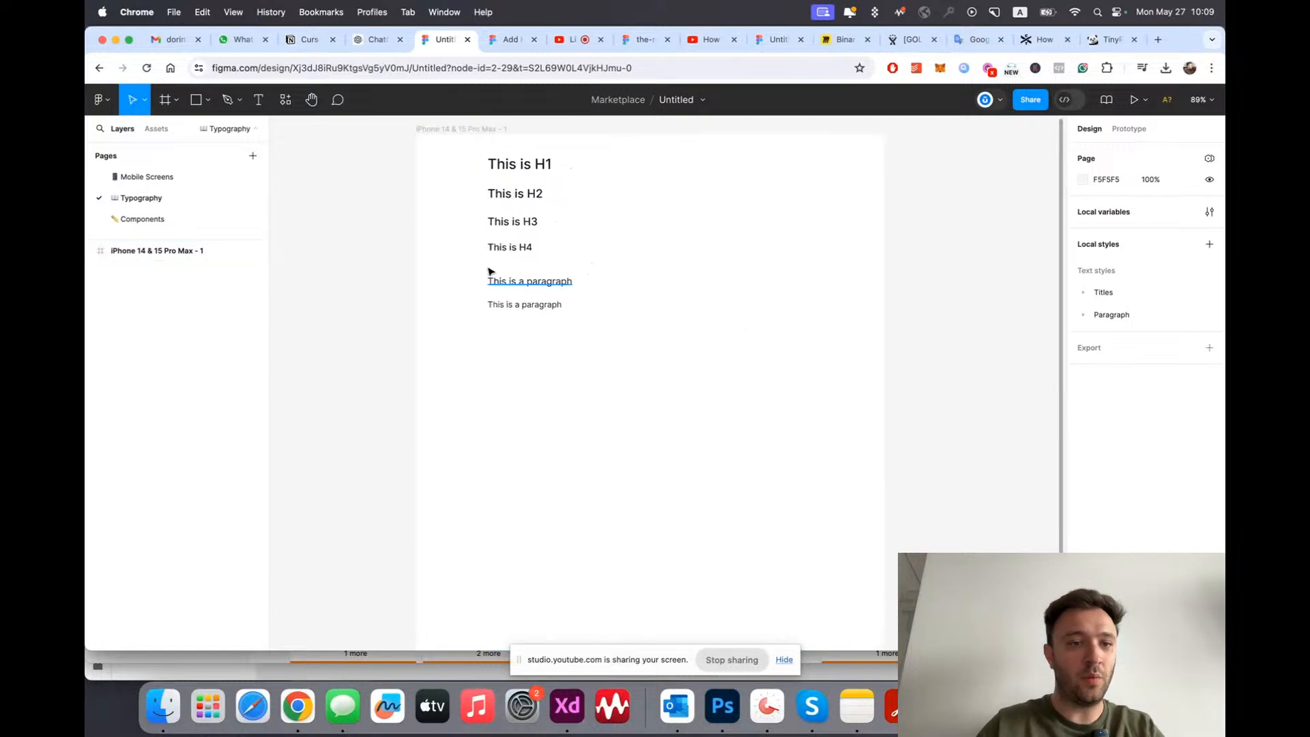
pyautogui.click(150, 177)
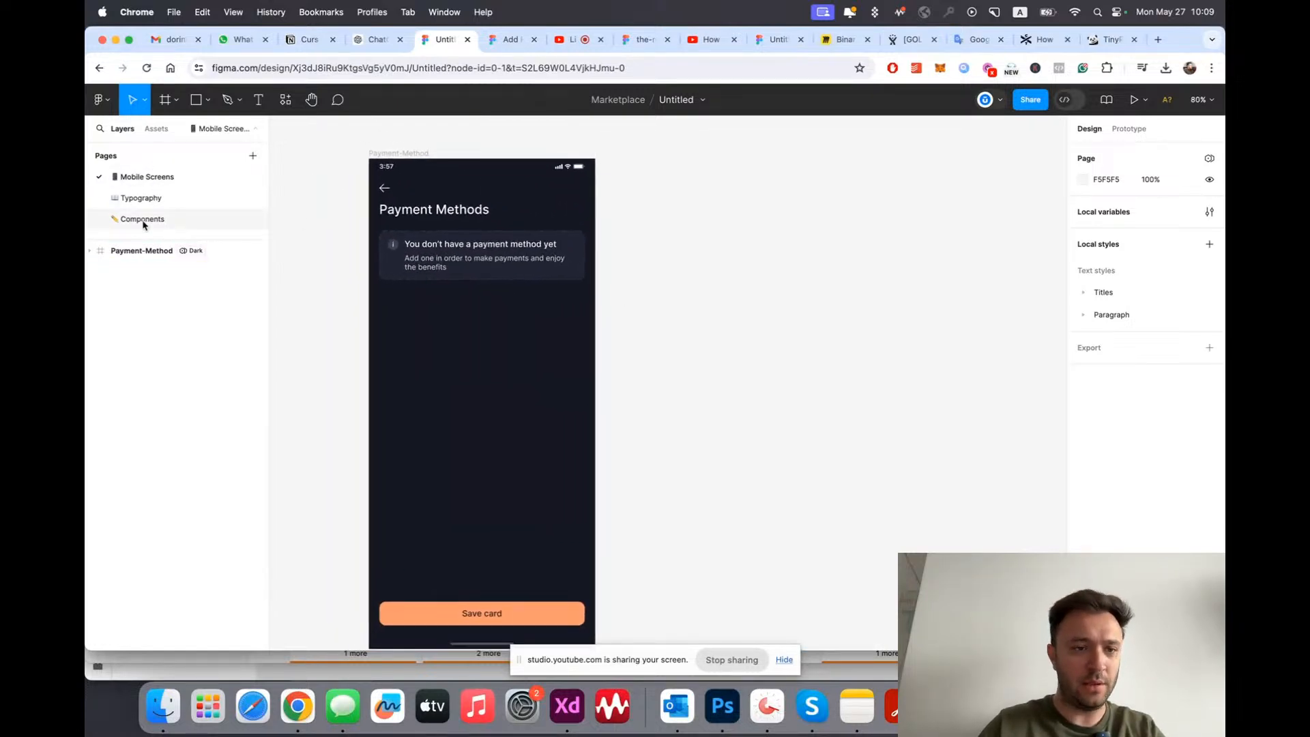
pyautogui.click(141, 198)
pyautogui.scroll(1, 593, 177)
pyautogui.scroll(2, 592, 178)
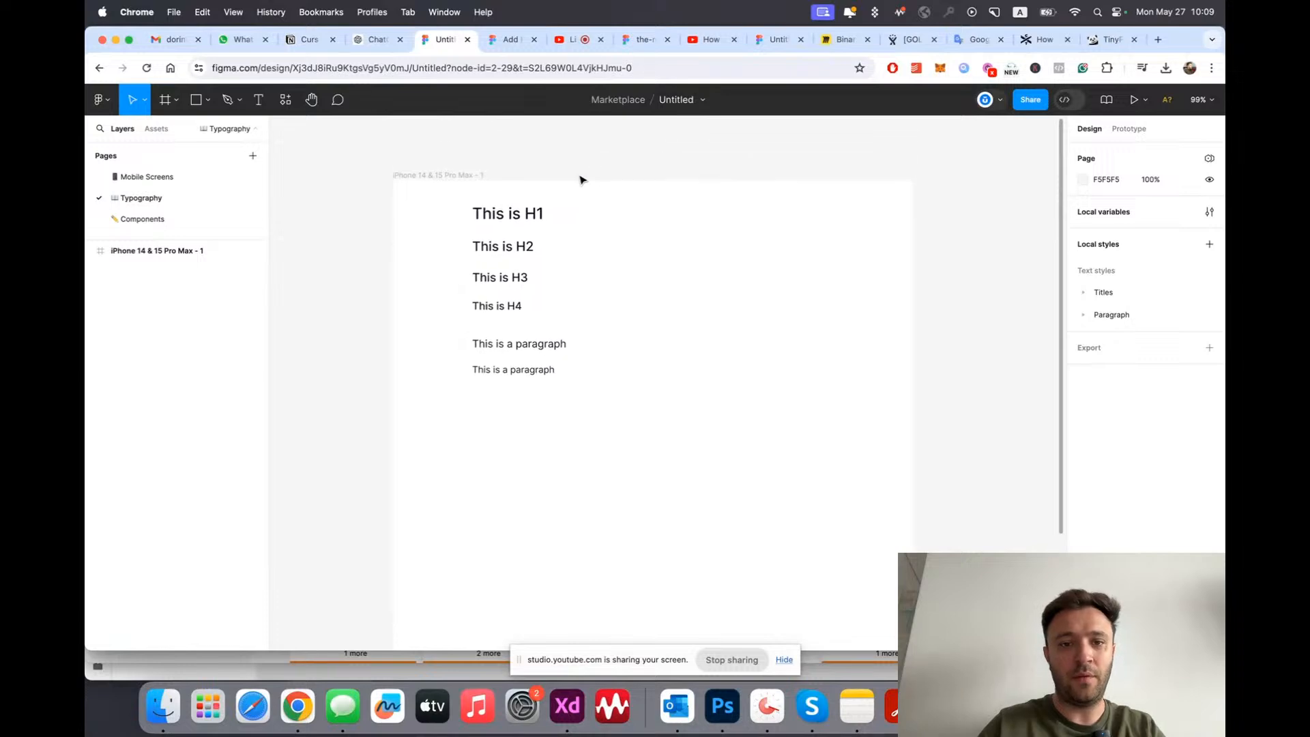
# Step: Examine the Status-Bar, Icons and Bottom-Bar frames on the Components page
pyautogui.click(123, 218)
pyautogui.hscroll(5, 532, 323)
pyautogui.scroll(-3, 489, 314)
pyautogui.hscroll(4, 489, 314)
pyautogui.scroll(1, 490, 315)
pyautogui.scroll(2, 498, 311)
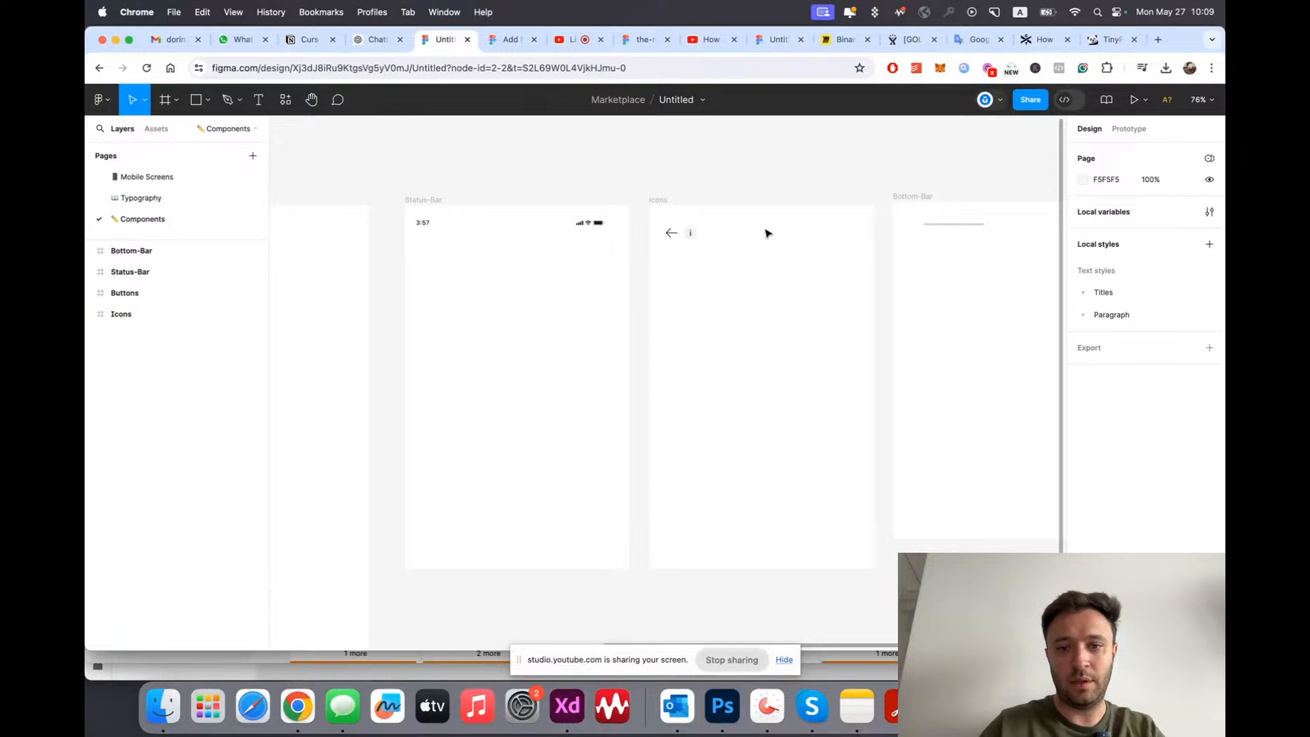
pyautogui.hscroll(4, 798, 246)
pyautogui.scroll(2, 907, 219)
# Step: Reposition the Status-Bar, Icons and Bottom-Bar frames beside the Buttons frame so that their top edges line up
pyautogui.scroll(-4, 911, 220)
pyautogui.click(489, 203)
pyautogui.keyDown('shift'); pyautogui.click(639, 203); pyautogui.keyUp('shift')
pyautogui.keyDown('shift'); pyautogui.click(805, 201); pyautogui.keyUp('shift')
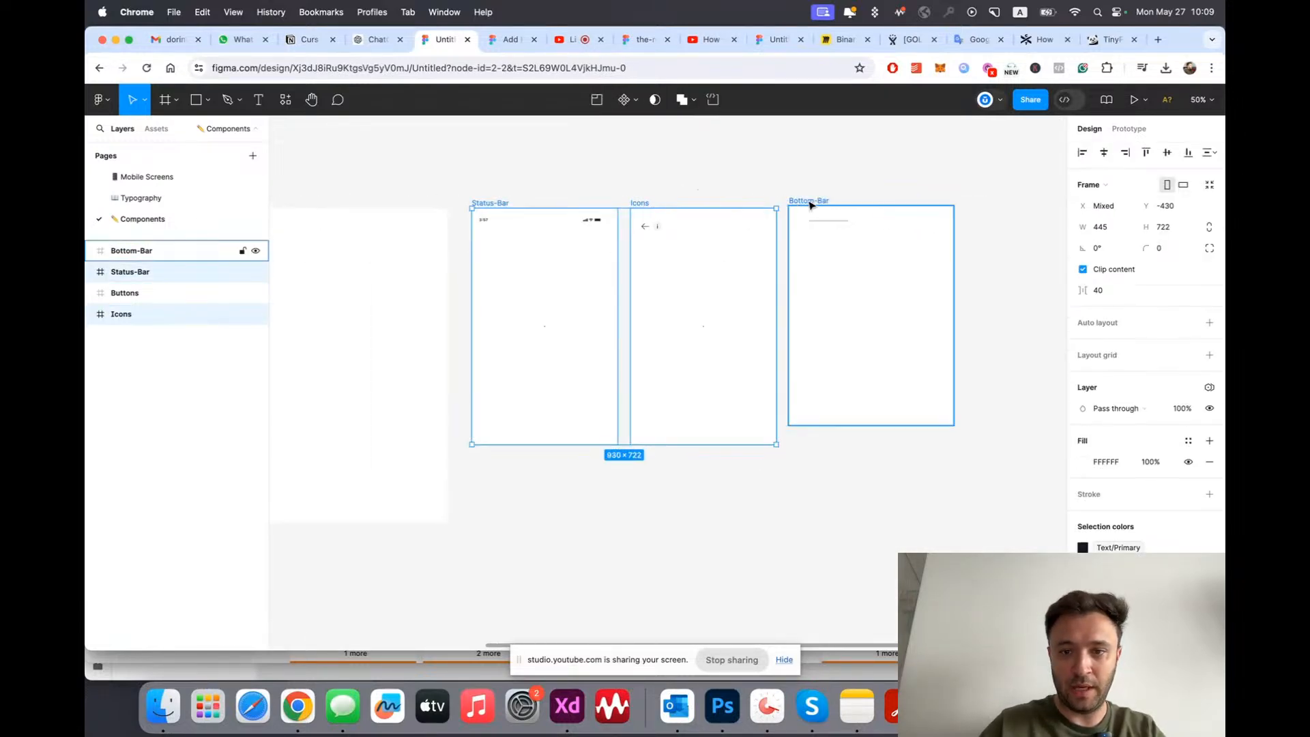
pyautogui.moveTo(492, 204); pyautogui.dragTo(615, 206)
pyautogui.click(670, 170)
pyautogui.keyDown('ctrl'); pyautogui.scroll(-5, 667, 172); pyautogui.keyUp('ctrl')
pyautogui.keyDown('ctrl'); pyautogui.scroll(10, 850, 252); pyautogui.keyUp('ctrl')
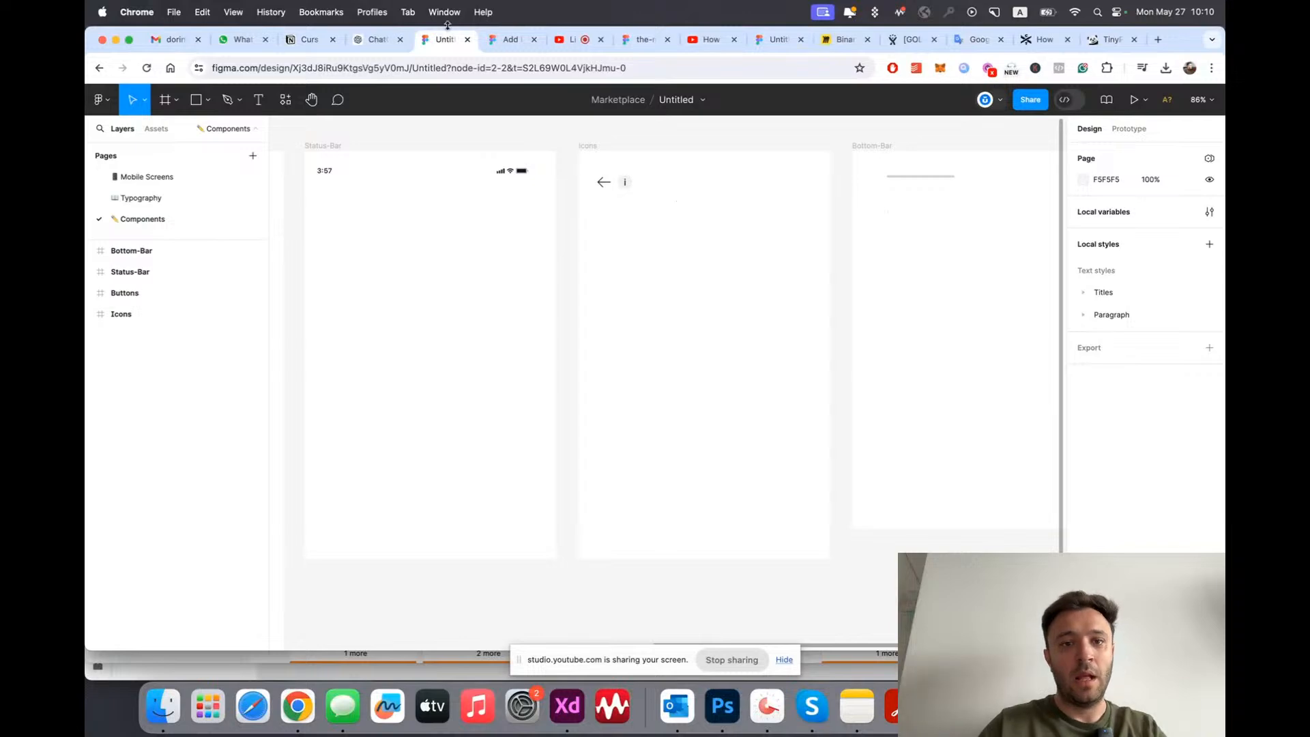
# Step: Open the Flow page of the Add Payment Methods - Card file and examine the payment options on the Payment-Methods-1 screen
pyautogui.click(495, 39)
pyautogui.click(119, 176)
pyautogui.keyDown('ctrl'); pyautogui.scroll(-5, 481, 313); pyautogui.keyUp('ctrl')
pyautogui.keyDown('ctrl'); pyautogui.scroll(5, 481, 314); pyautogui.keyUp('ctrl')
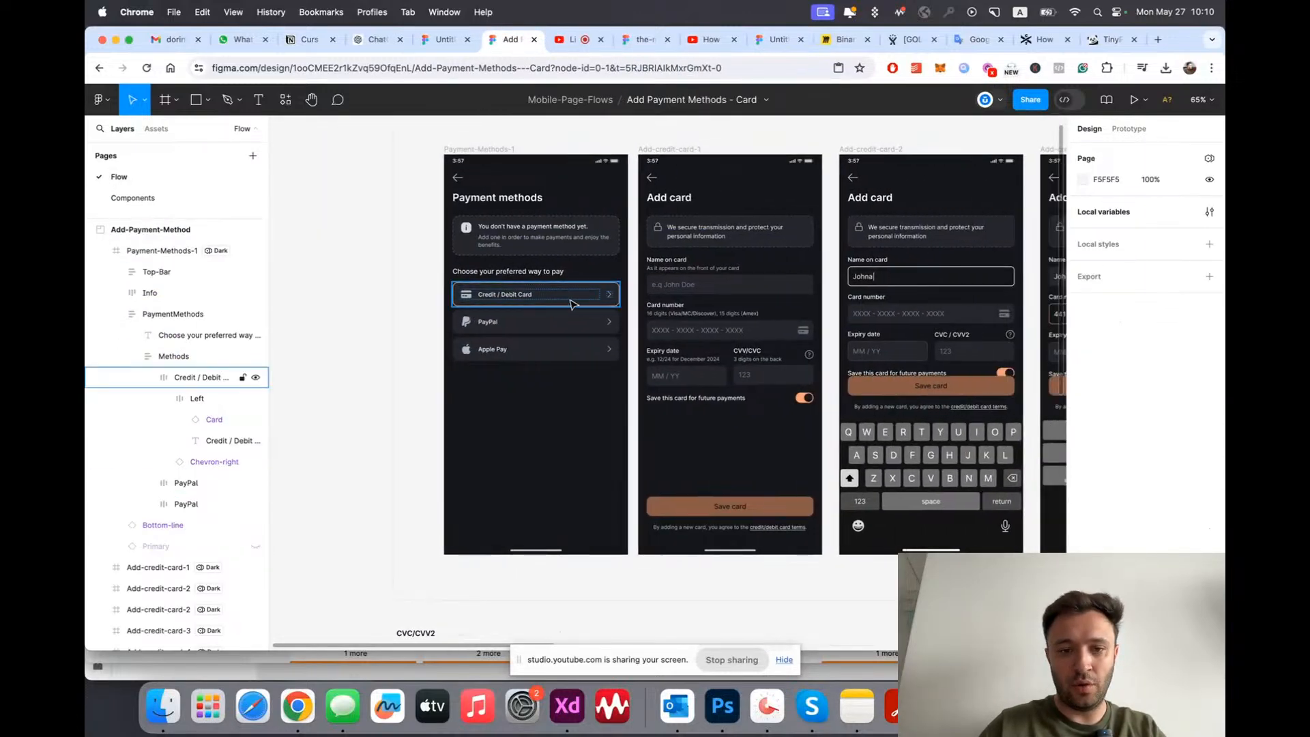
pyautogui.keyDown('ctrl'); pyautogui.scroll(1, 505, 382); pyautogui.keyUp('ctrl')
pyautogui.click(488, 286)
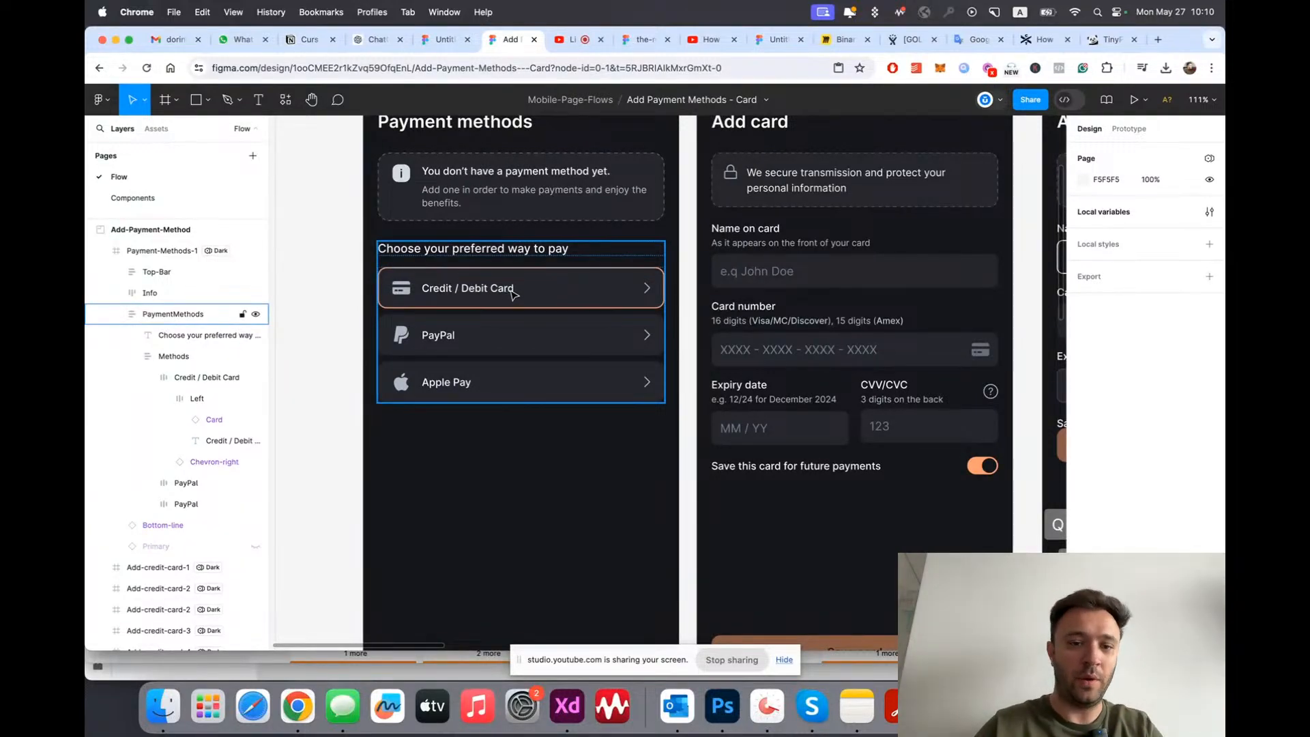
pyautogui.click(443, 415)
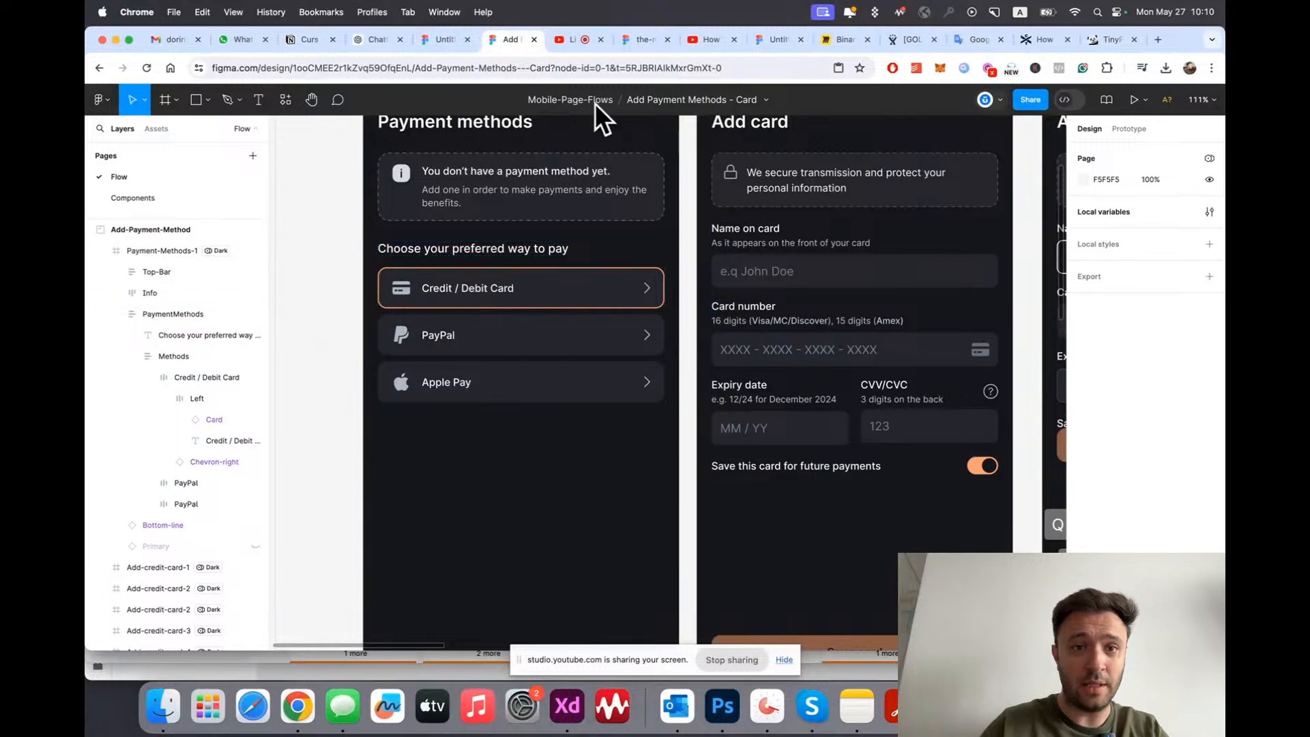
# Step: On the Mobile Screens page of the Marketplace Untitled file, add the text "Choose a prefered way to pay" below the info box
pyautogui.click(437, 39)
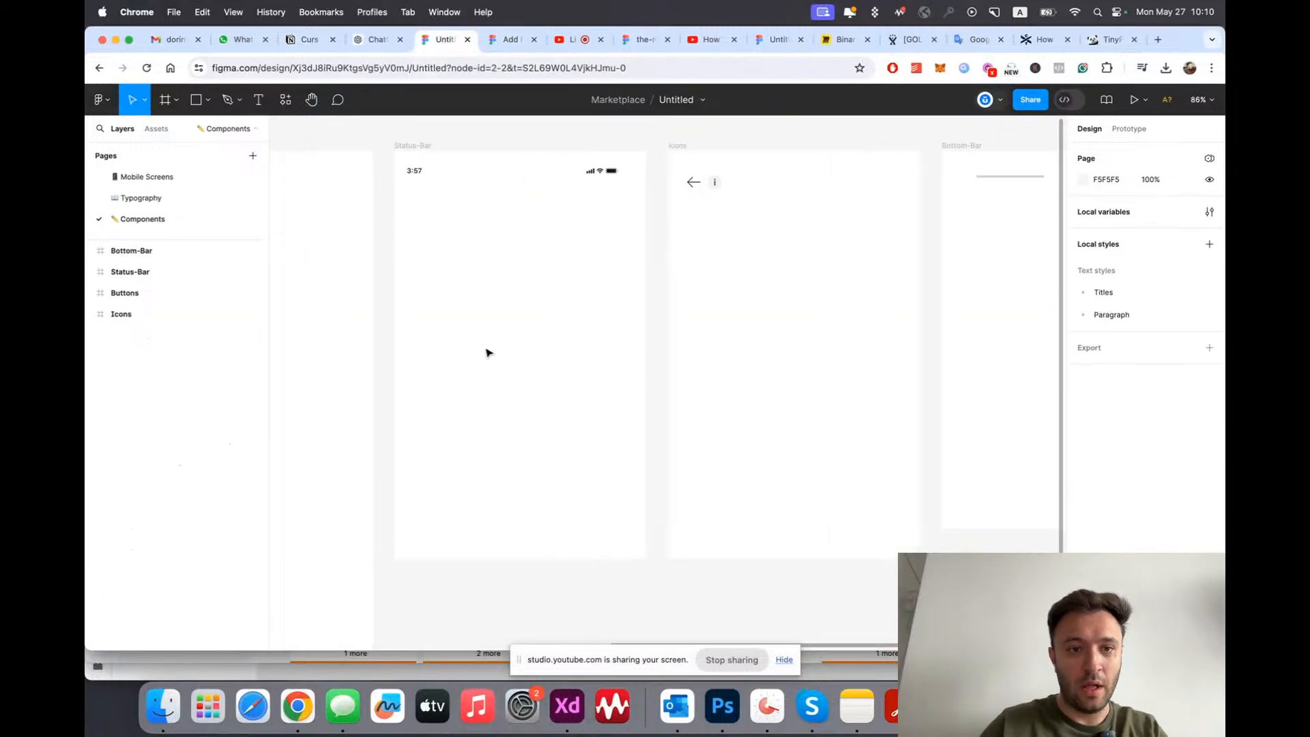
pyautogui.click(157, 177)
pyautogui.scroll(-1, 474, 284)
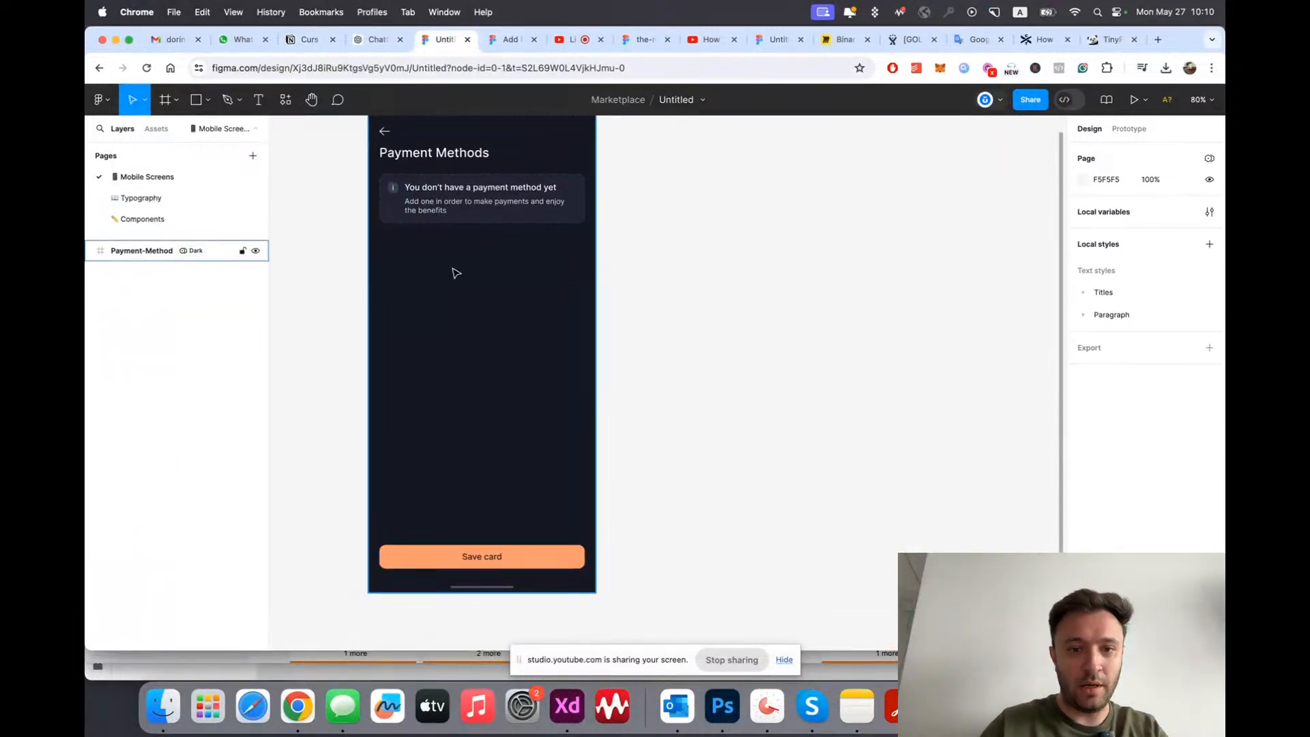
pyautogui.scroll(3, 455, 272)
pyautogui.scroll(1, 456, 273)
pyautogui.press('t')
pyautogui.click(374, 312)
pyautogui.write('Choose a prefered')
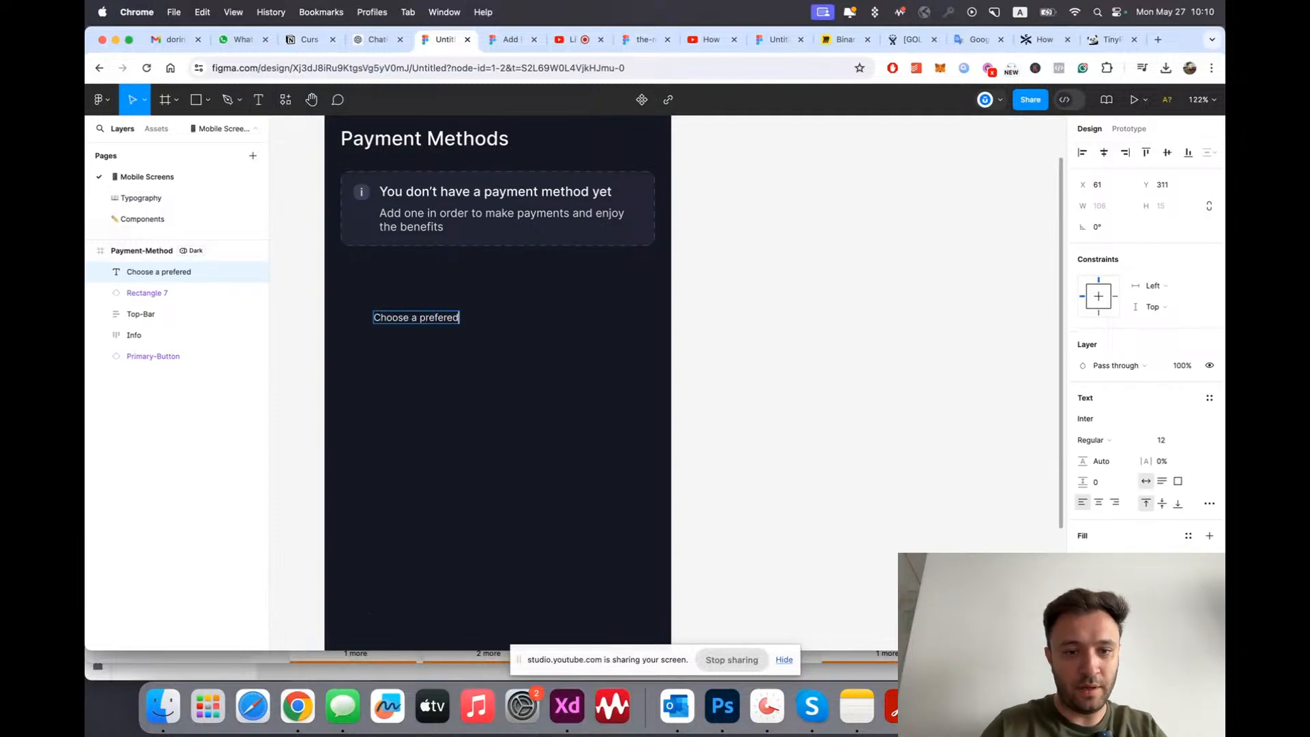
pyautogui.write('y to pa')
pyautogui.press('Escape')
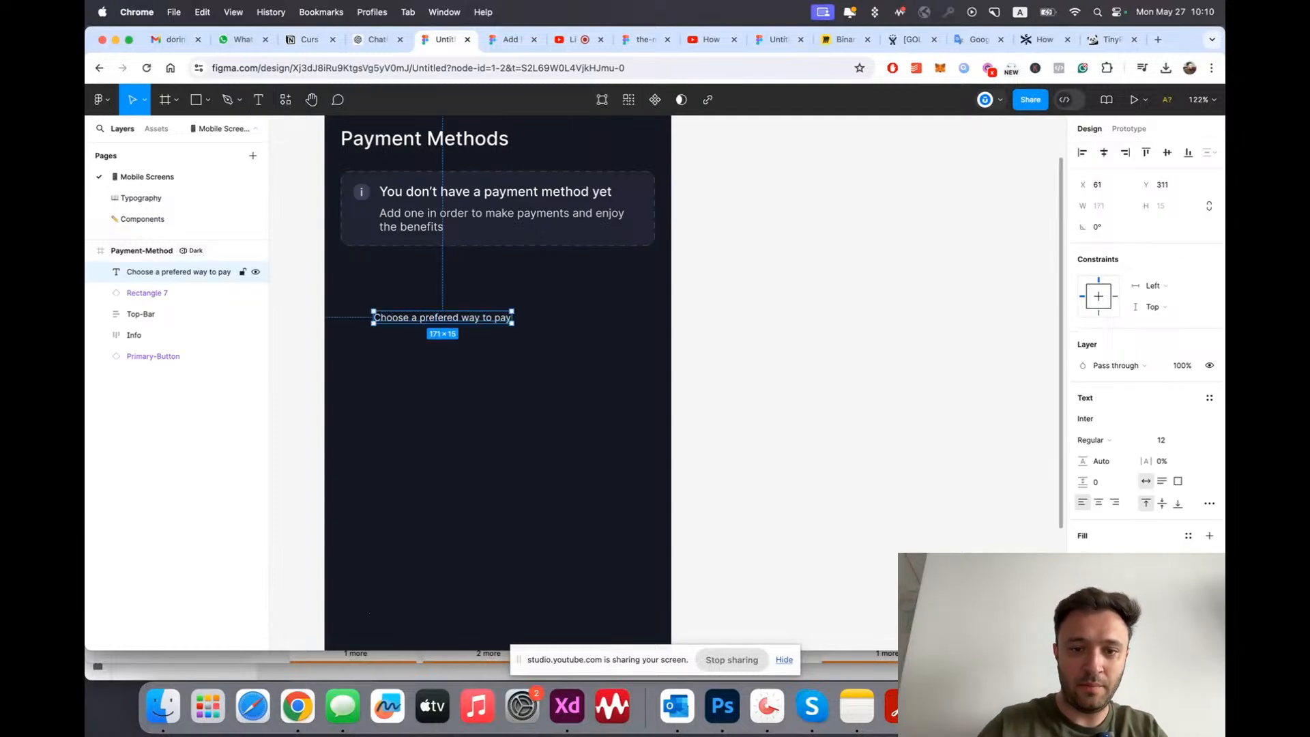
# Step: Apply the Titles/H2 text style to the "Choose a prefered way to pay" text
pyautogui.click(1207, 397)
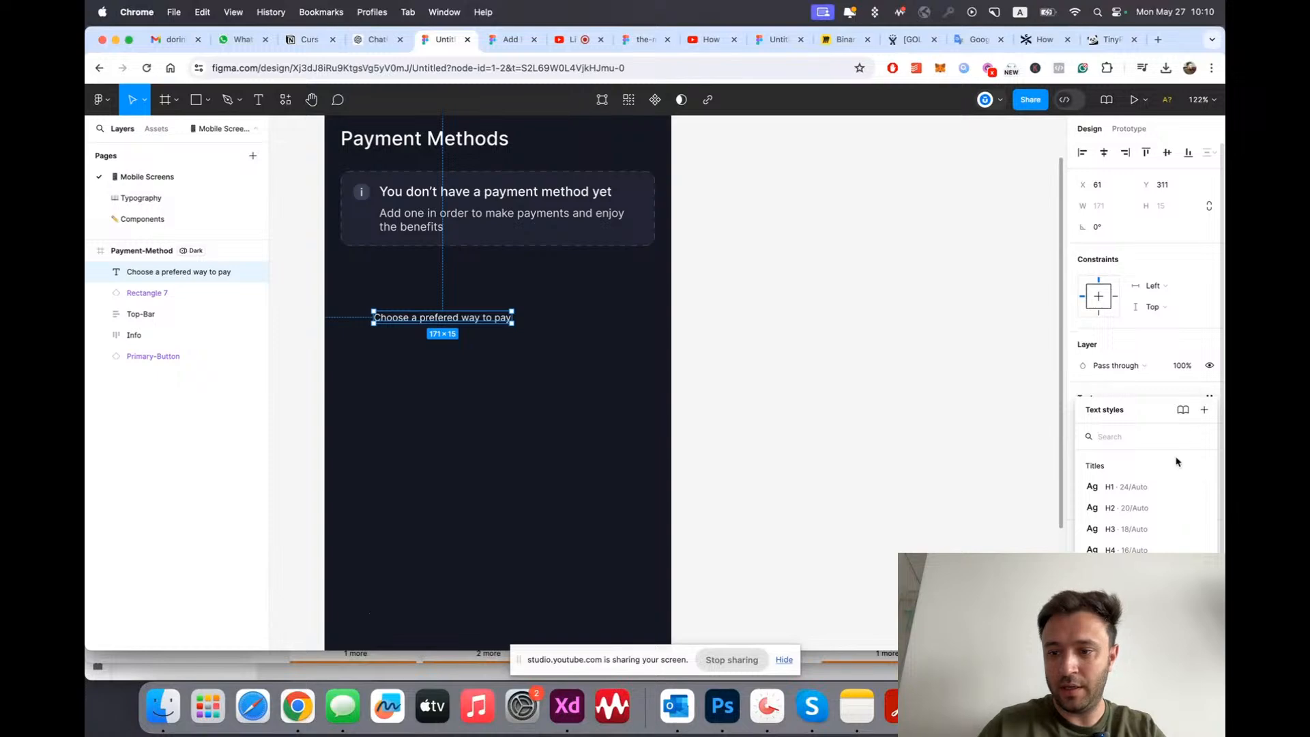
pyautogui.click(1162, 505)
pyautogui.click(771, 379)
pyautogui.hscroll(-2, 776, 379)
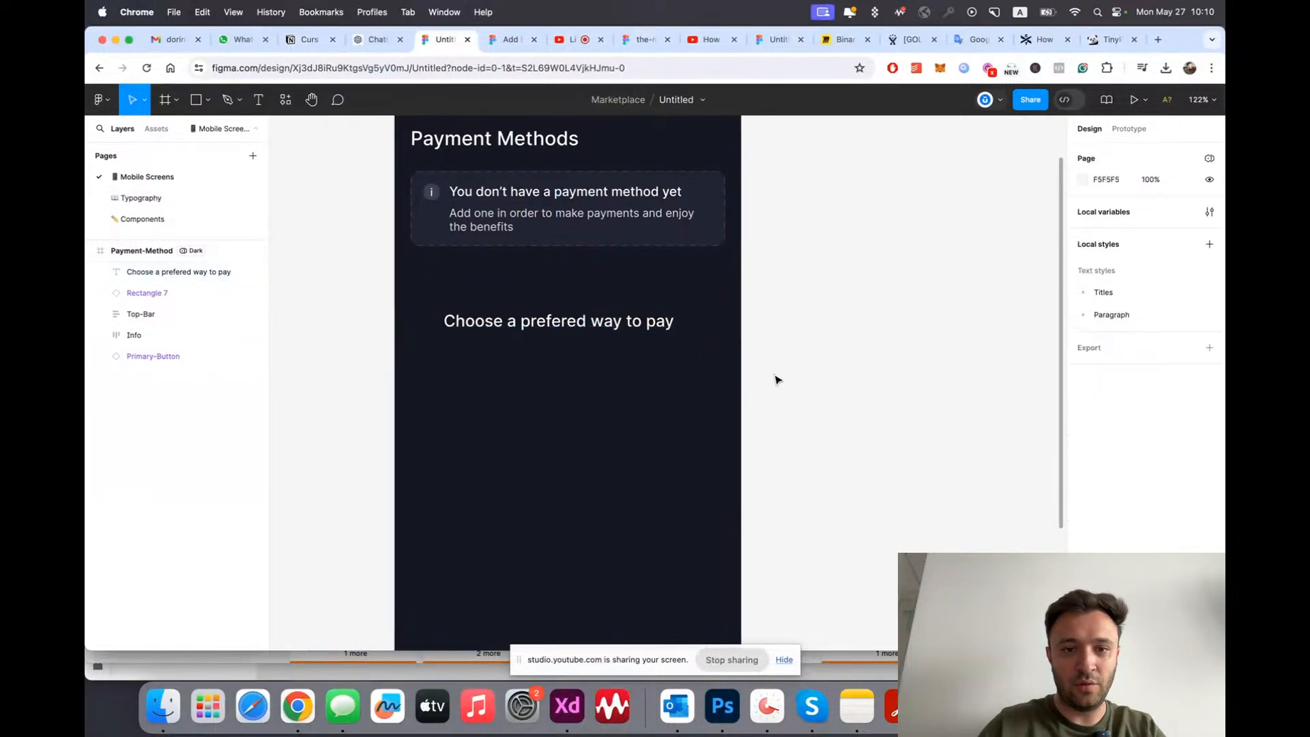
# Step: Align the "Choose a prefered way to pay" heading with the info box's left edge, at X 20 and Y 284
pyautogui.scroll(4, 777, 380)
pyautogui.keyDown('super'); pyautogui.click(567, 270); pyautogui.keyUp('super')
pyautogui.scroll(-1, 859, 326)
pyautogui.click(873, 328)
pyautogui.moveTo(566, 409); pyautogui.dragTo(533, 387)
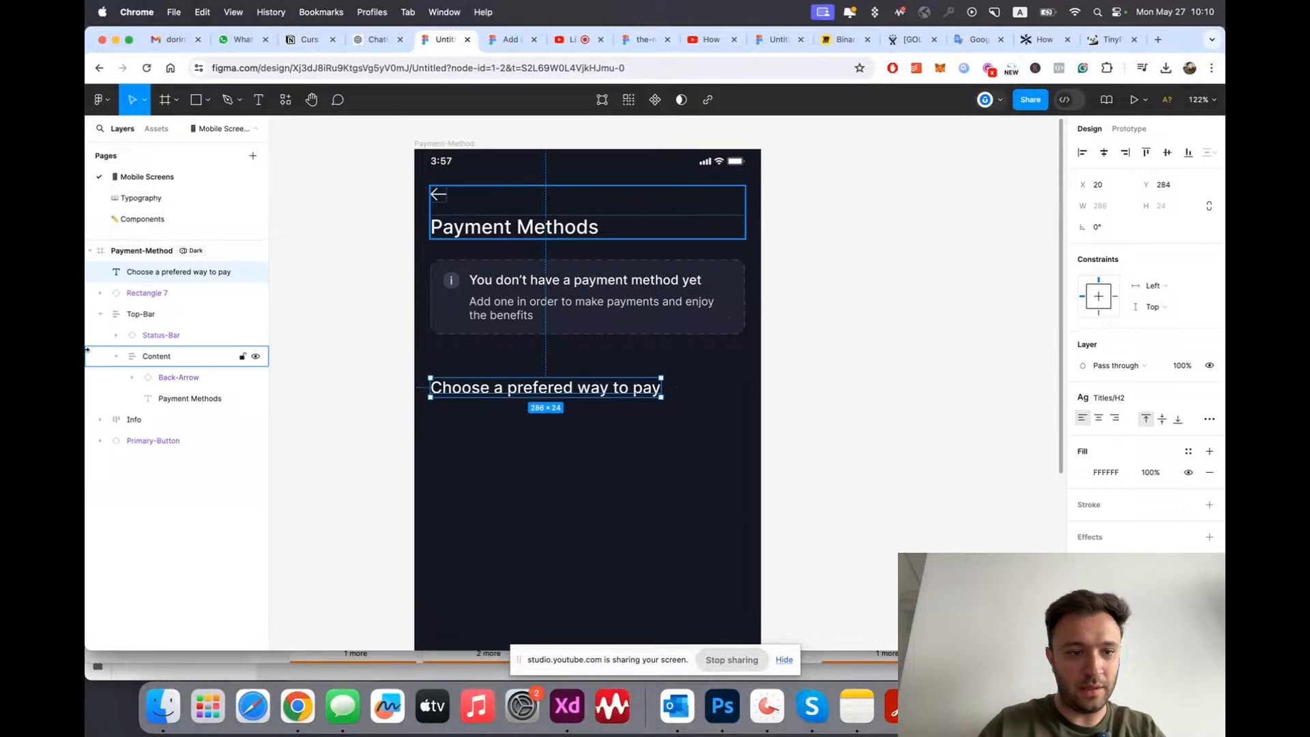
pyautogui.click(92, 316)
pyautogui.click(128, 295)
pyautogui.click(98, 316)
pyautogui.doubleClick(144, 295)
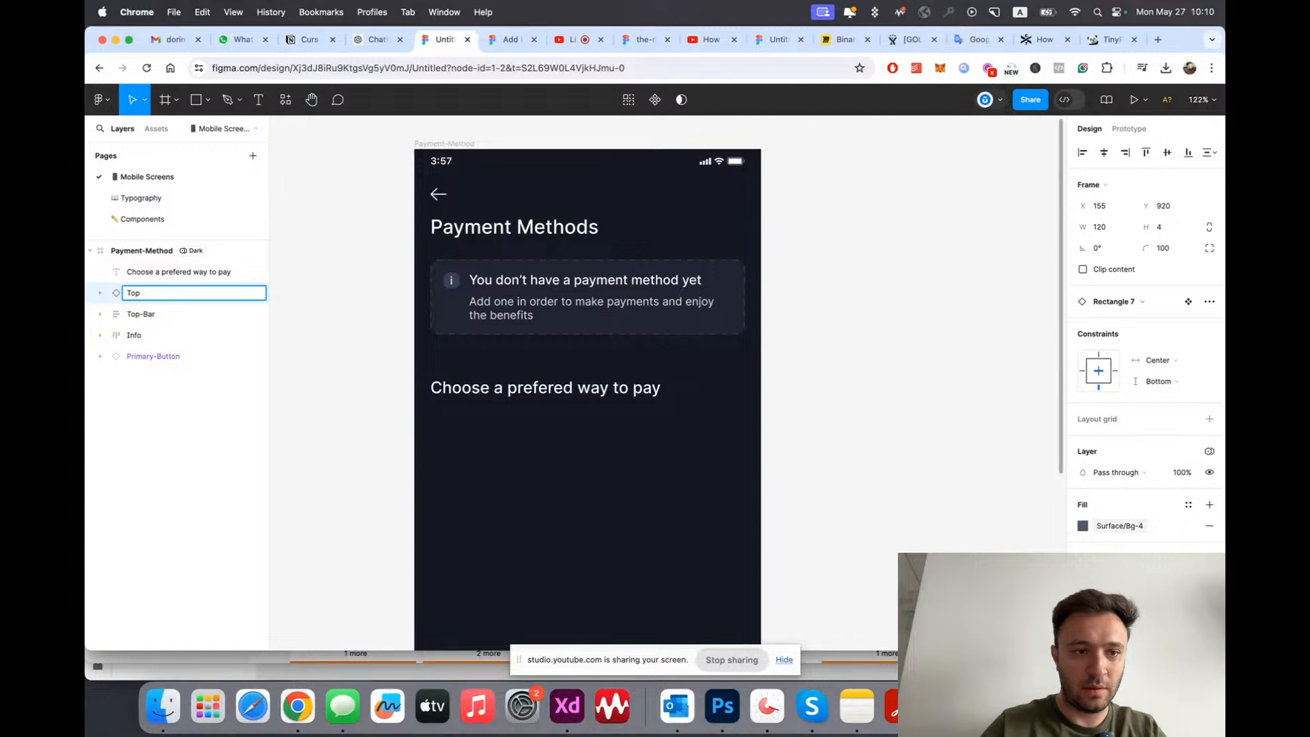
pyautogui.write('Topp')
pyautogui.press('BackSpace')
pyautogui.press('Return')
# Step: Rename the home indicator bar's layer as Bottom-bar and send it below the Primary-Button layer in the Payment-Method frame
pyautogui.scroll(-8, 632, 439)
pyautogui.scroll(3, 653, 567)
pyautogui.doubleClick(130, 295)
pyautogui.write('Bottom-bar')
pyautogui.press('Return')
pyautogui.press('super+bracketleft')
pyautogui.press('super+bracketleft')
pyautogui.press('super+bracketleft')
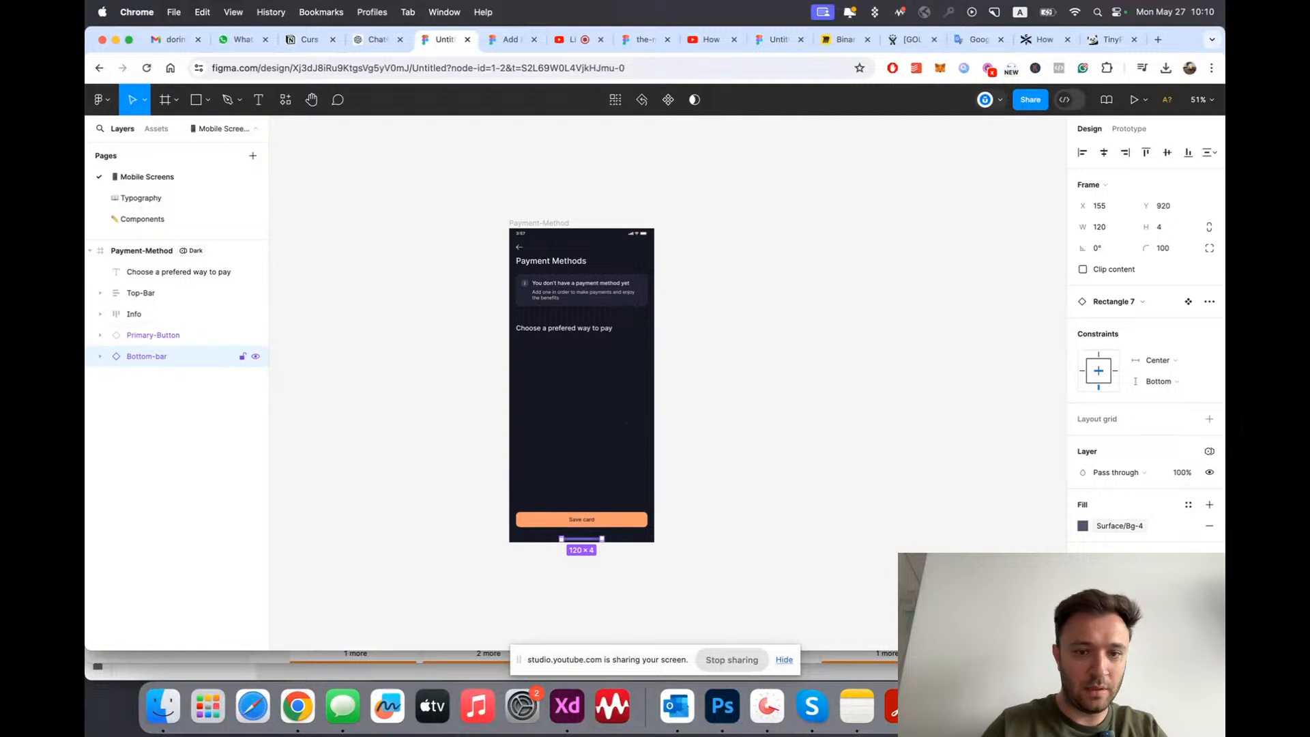
pyautogui.click(710, 462)
# Step: Reorder the Payment-Method layers so that Top-Bar comes first, followed by Info and the "Choose a prefered way to pay" text
pyautogui.scroll(5, 711, 462)
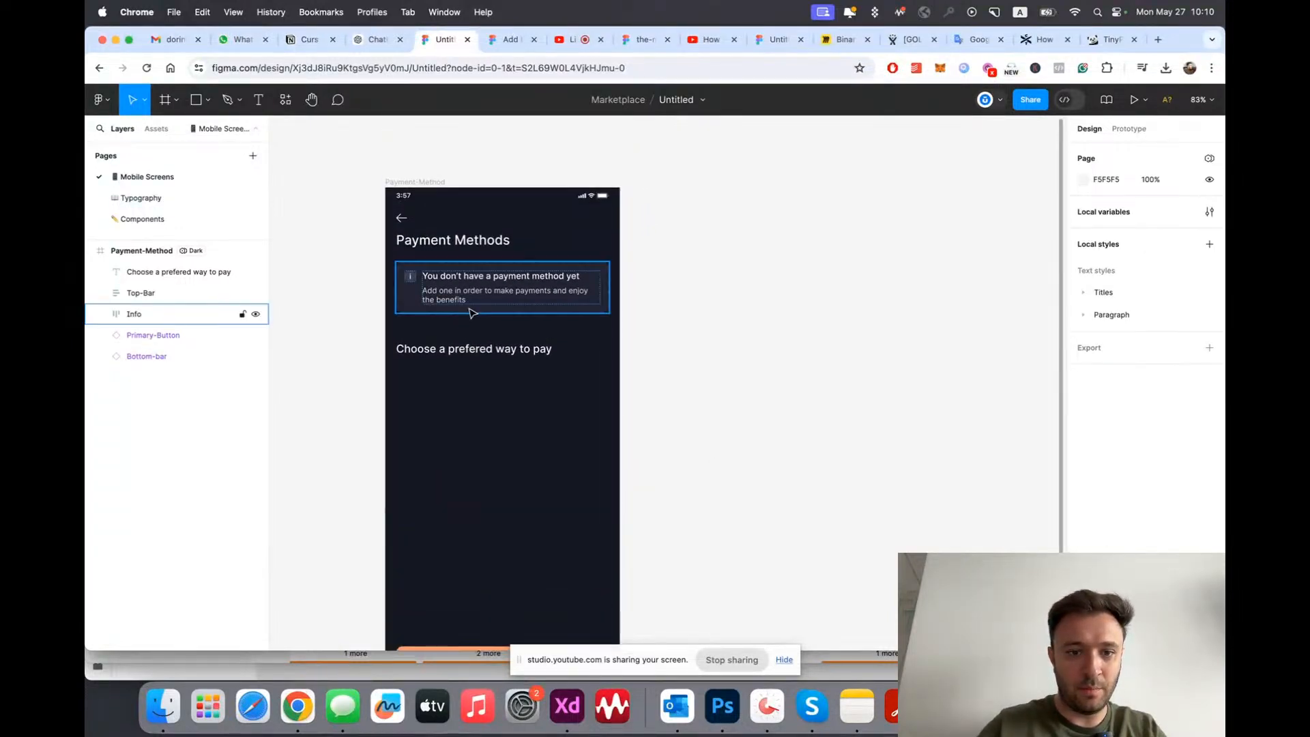
pyautogui.scroll(-3, 470, 320)
pyautogui.click(486, 295)
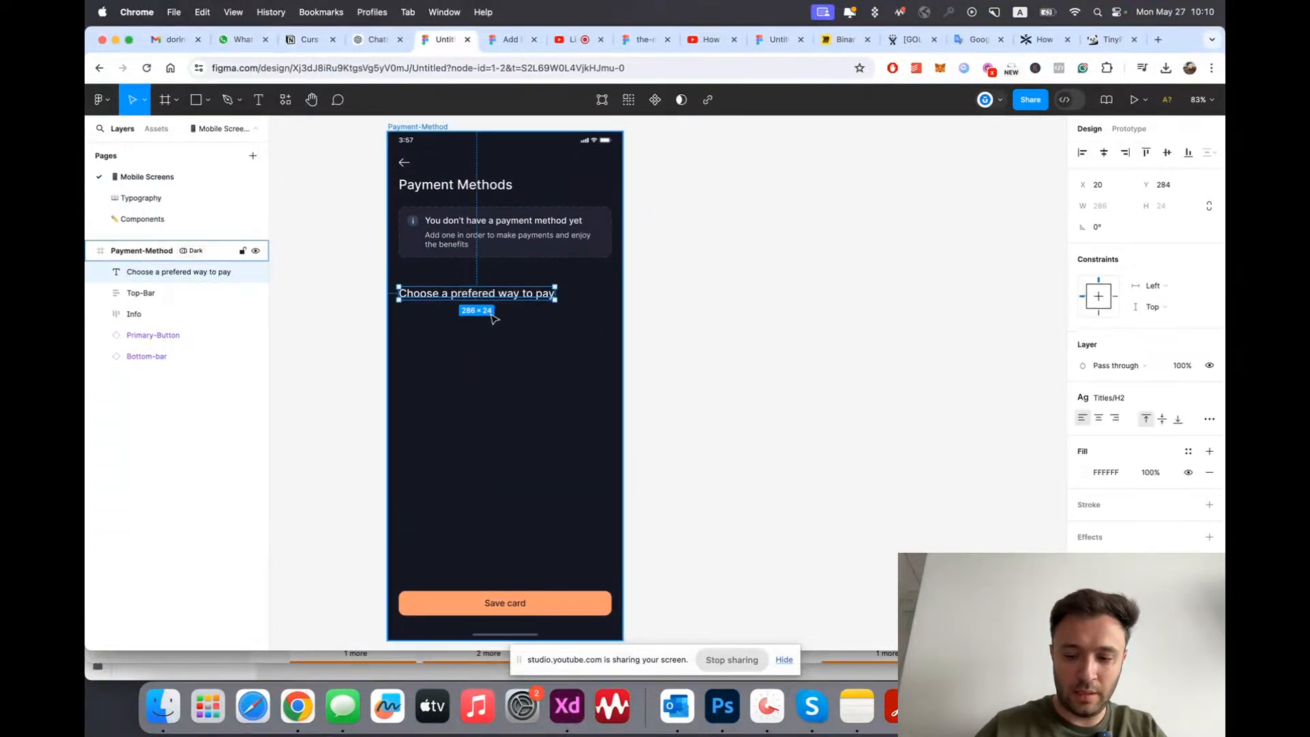
pyautogui.press('super+bracketleft')
pyautogui.click(137, 271)
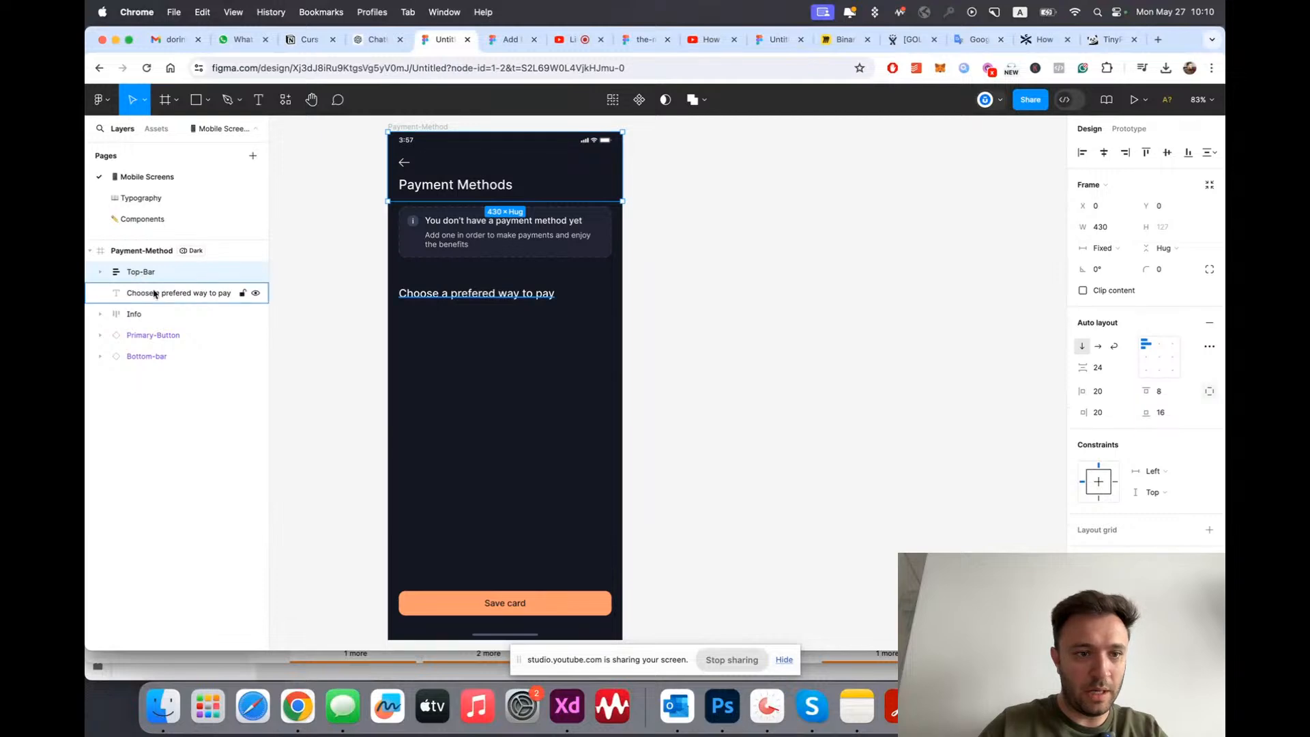
pyautogui.click(161, 295)
pyautogui.click(146, 314)
pyautogui.press('super+bracketright')
pyautogui.click(145, 313)
# Step: Duplicate the "Choose a prefered way to pay" heading and move the copy 60 px down, to Y 344
pyautogui.scroll(3, 486, 415)
pyautogui.scroll(2, 486, 415)
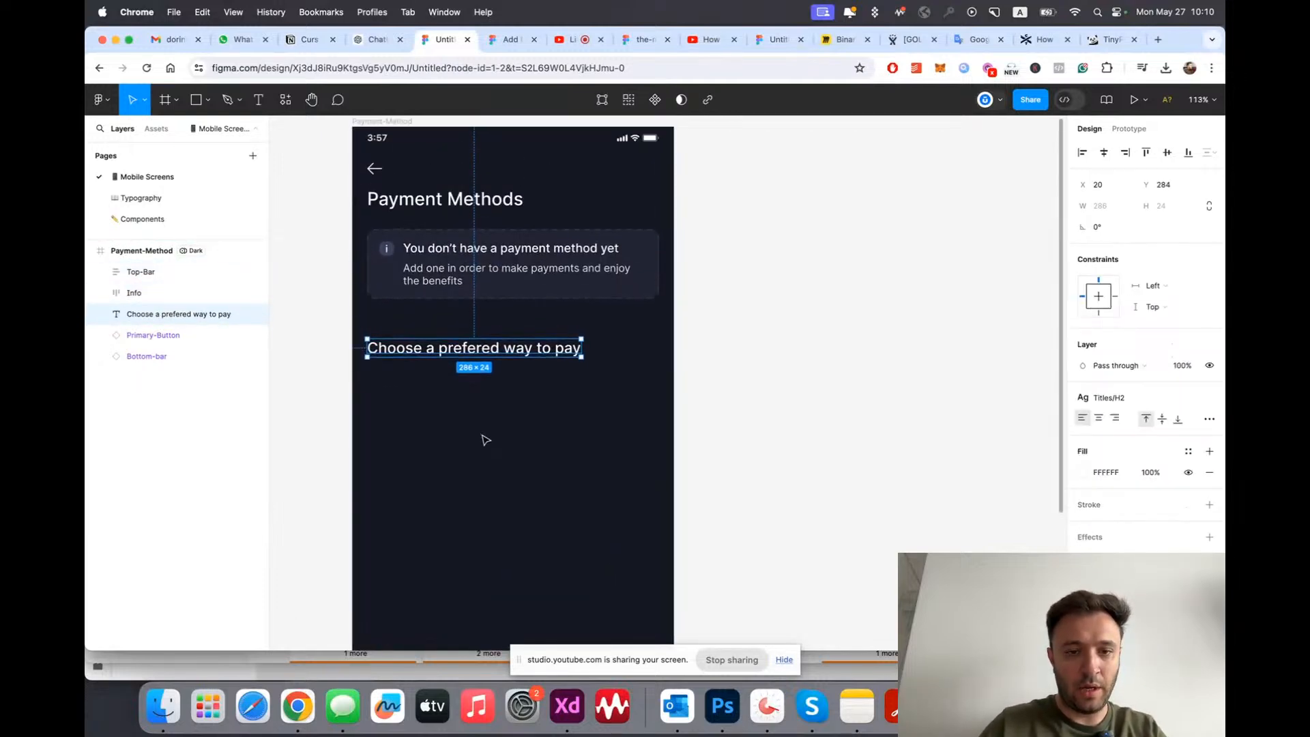
pyautogui.click(455, 471)
pyautogui.scroll(-1, 448, 424)
pyautogui.scroll(2, 476, 284)
pyautogui.click(485, 265)
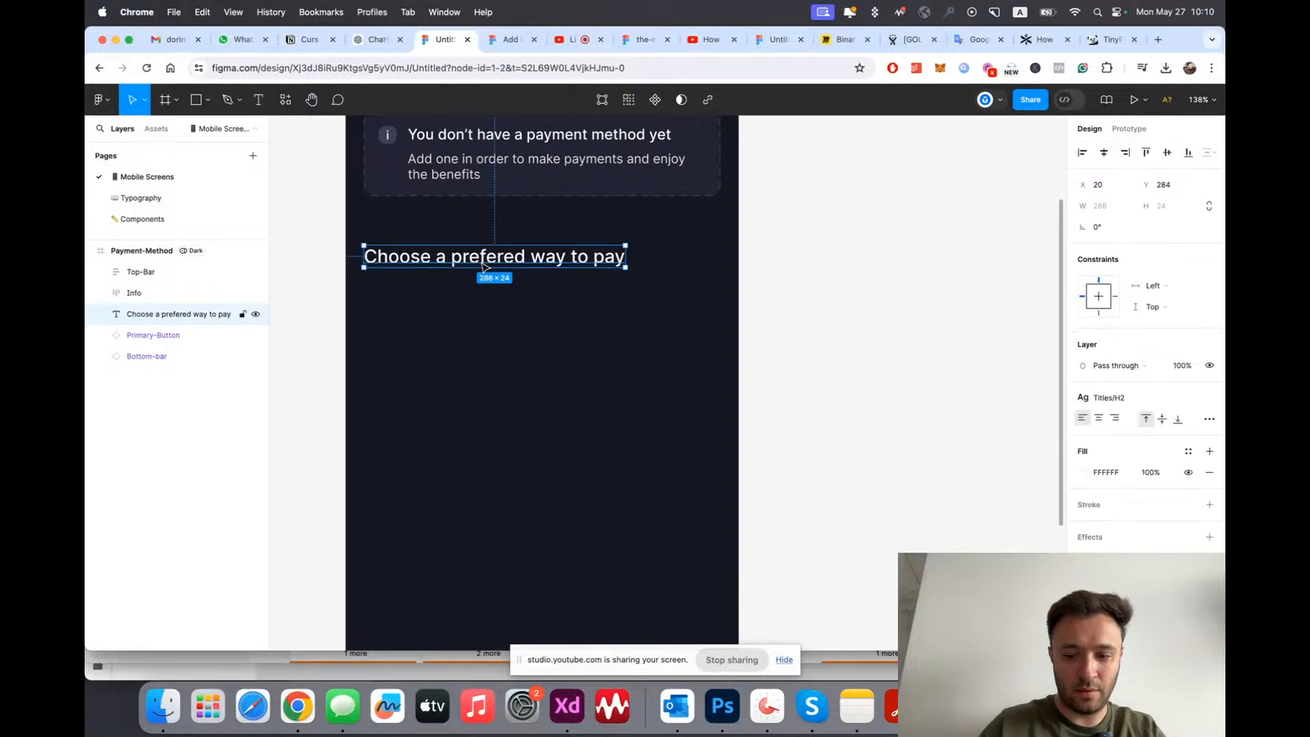
pyautogui.press('super+d')
pyautogui.hotkey('shift', 'Down')
pyautogui.hotkey('shift', 'Down')
pyautogui.hotkey('shift', 'Down')
pyautogui.hotkey('shift', 'Down')
pyautogui.hotkey('shift', 'Down')
pyautogui.hotkey('shift', 'Down')
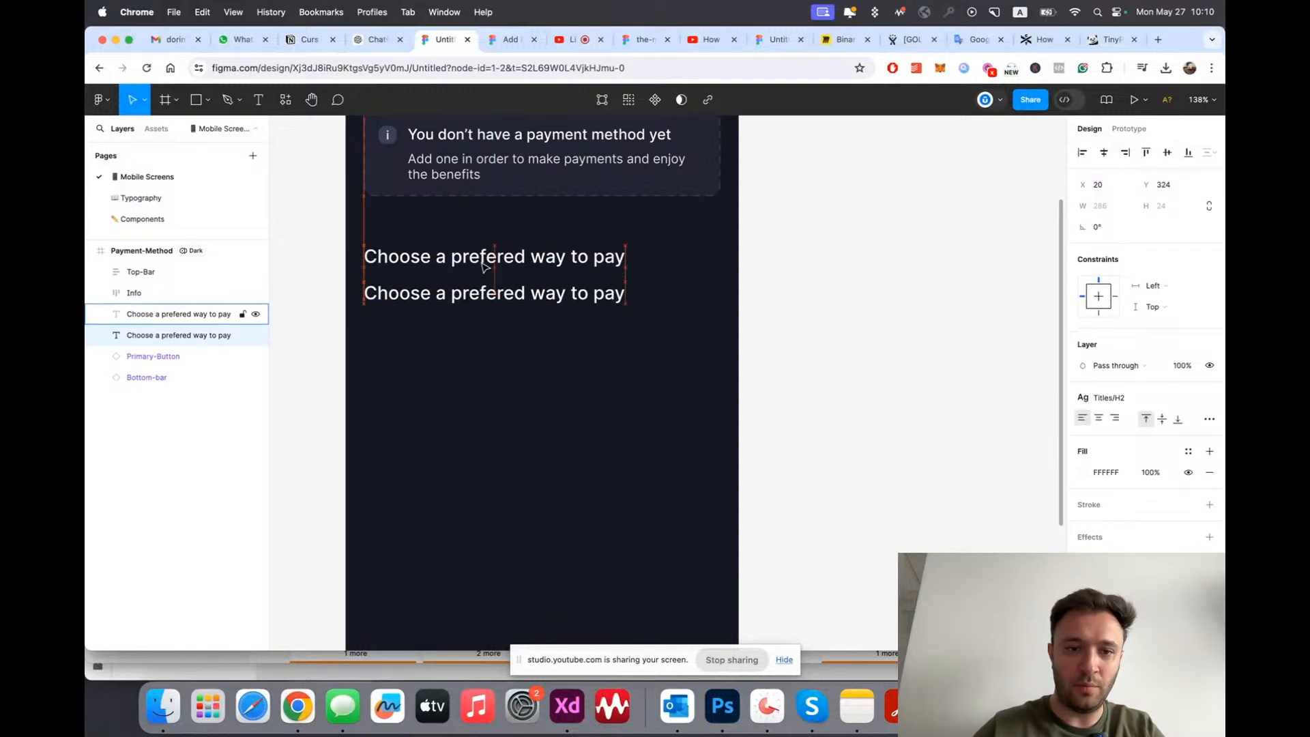
# Step: Apply the Titles/H3 text style to the duplicated heading and replace its text with "Credit / Debit Card"
pyautogui.click(1109, 398)
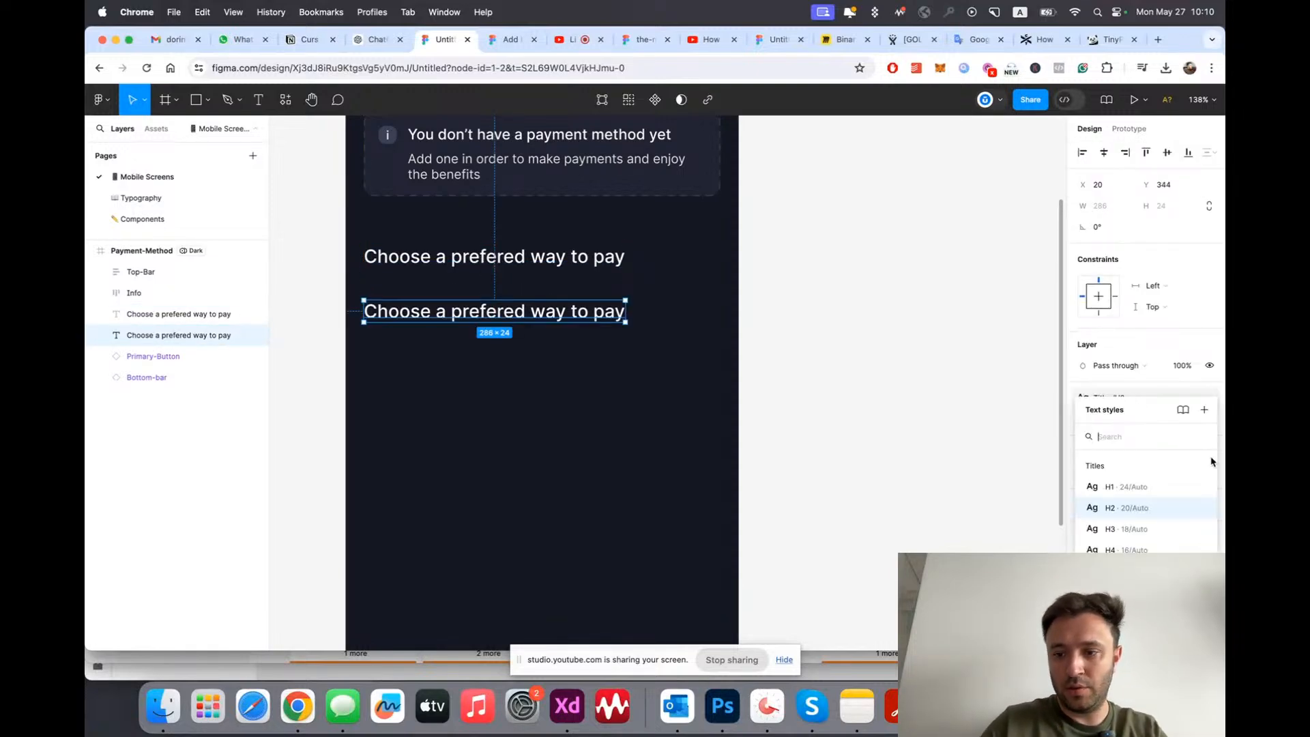
pyautogui.click(1125, 537)
pyautogui.doubleClick(546, 316)
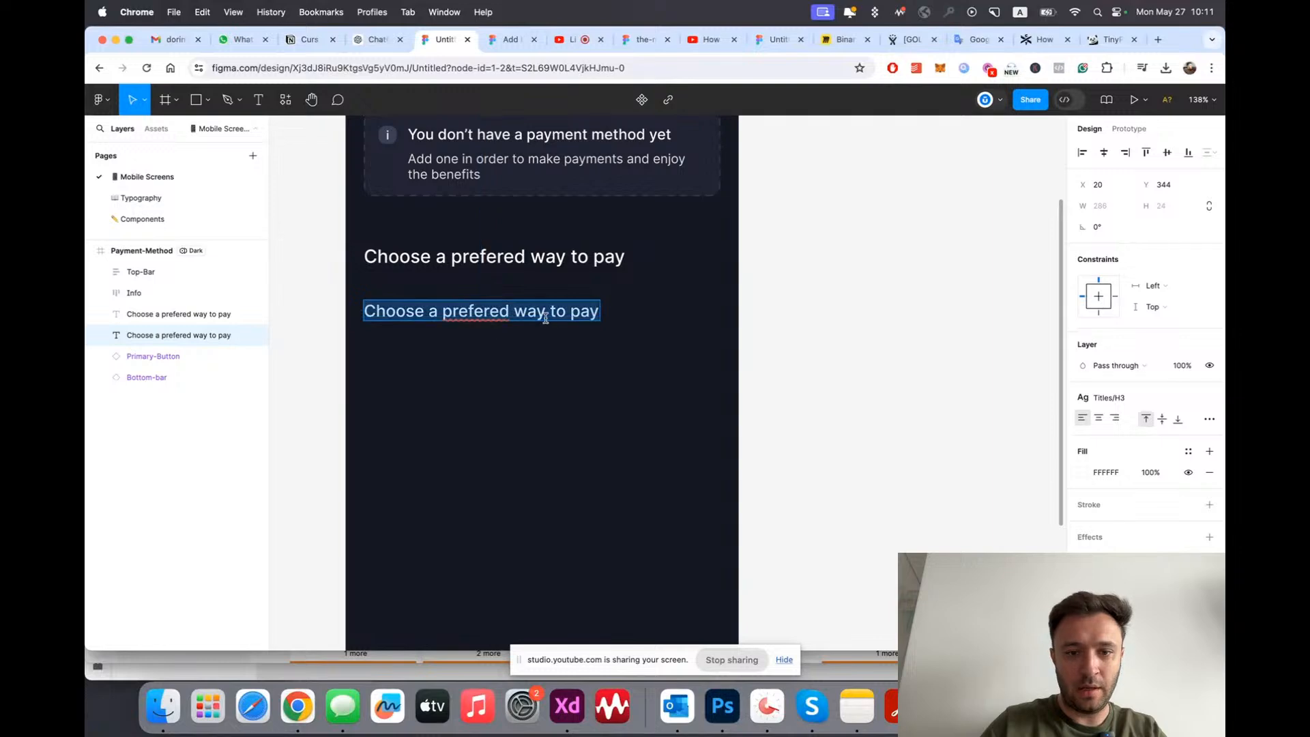
pyautogui.write('Credit')
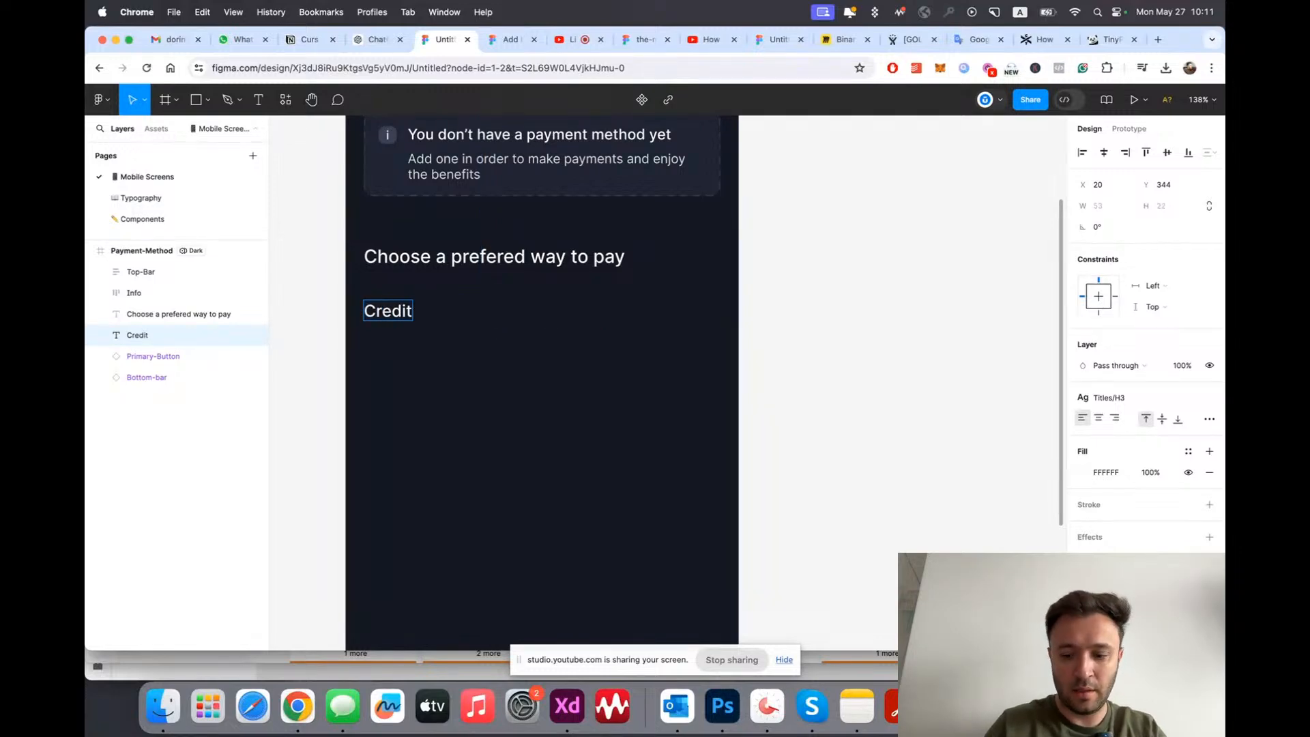
pyautogui.write(' / Debit Card')
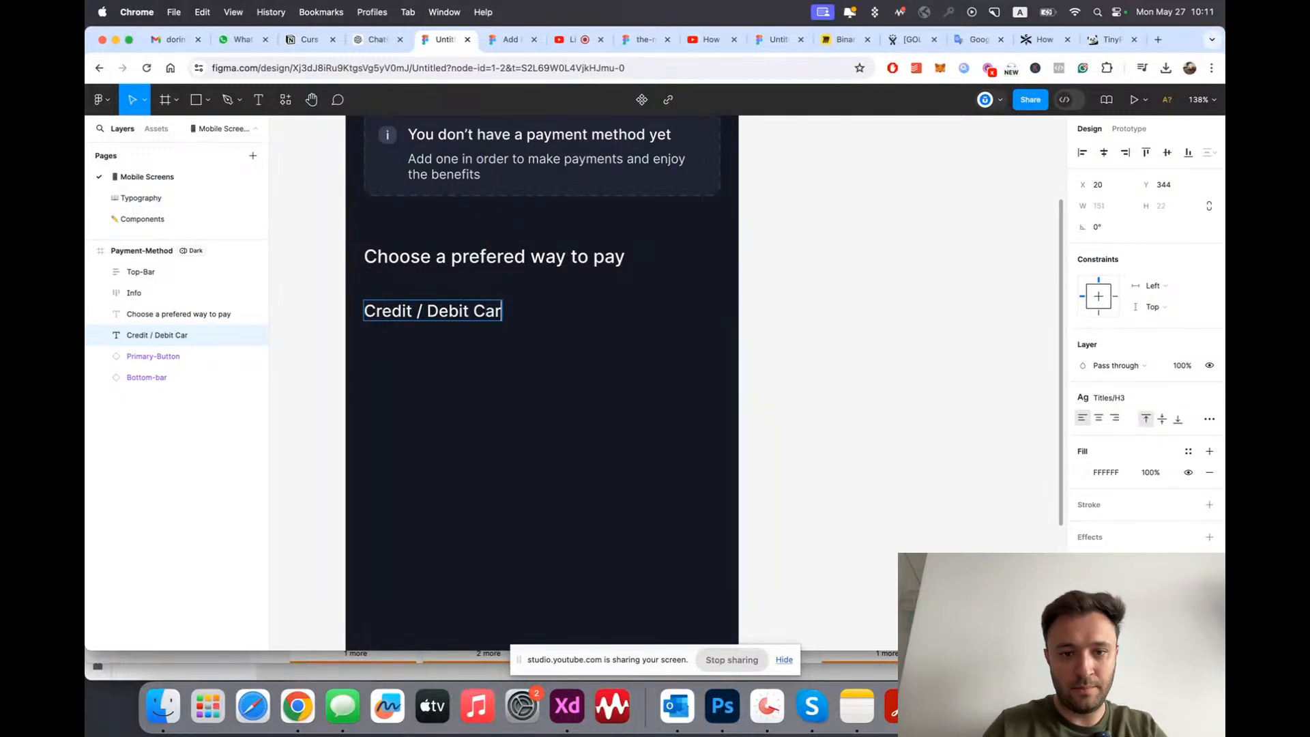
# Step: Remove the spaces around the slash to make the label "Credit/Debit Card", and move it right to about X 126, Y 347
pyautogui.press('Left')
pyautogui.press('Left')
pyautogui.press('Left')
pyautogui.press('Left')
pyautogui.press('Left')
pyautogui.press('Left')
pyautogui.press('Left')
pyautogui.press('Left')
pyautogui.press('Left')
pyautogui.press('Left')
pyautogui.press('BackSpace')
pyautogui.press('Left')
pyautogui.press('BackSpace')
pyautogui.press('Escape')
pyautogui.press('Escape')
pyautogui.moveTo(451, 317); pyautogui.dragTo(555, 316)
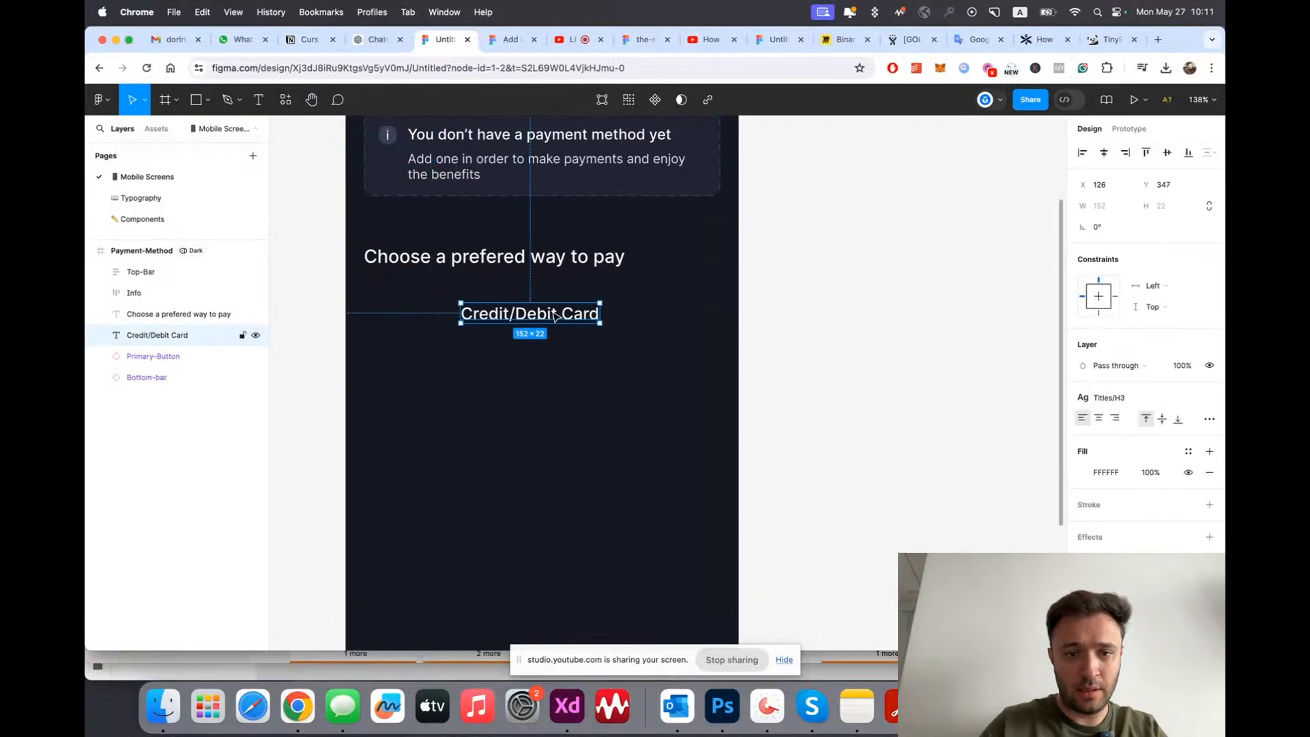
pyautogui.click(559, 395)
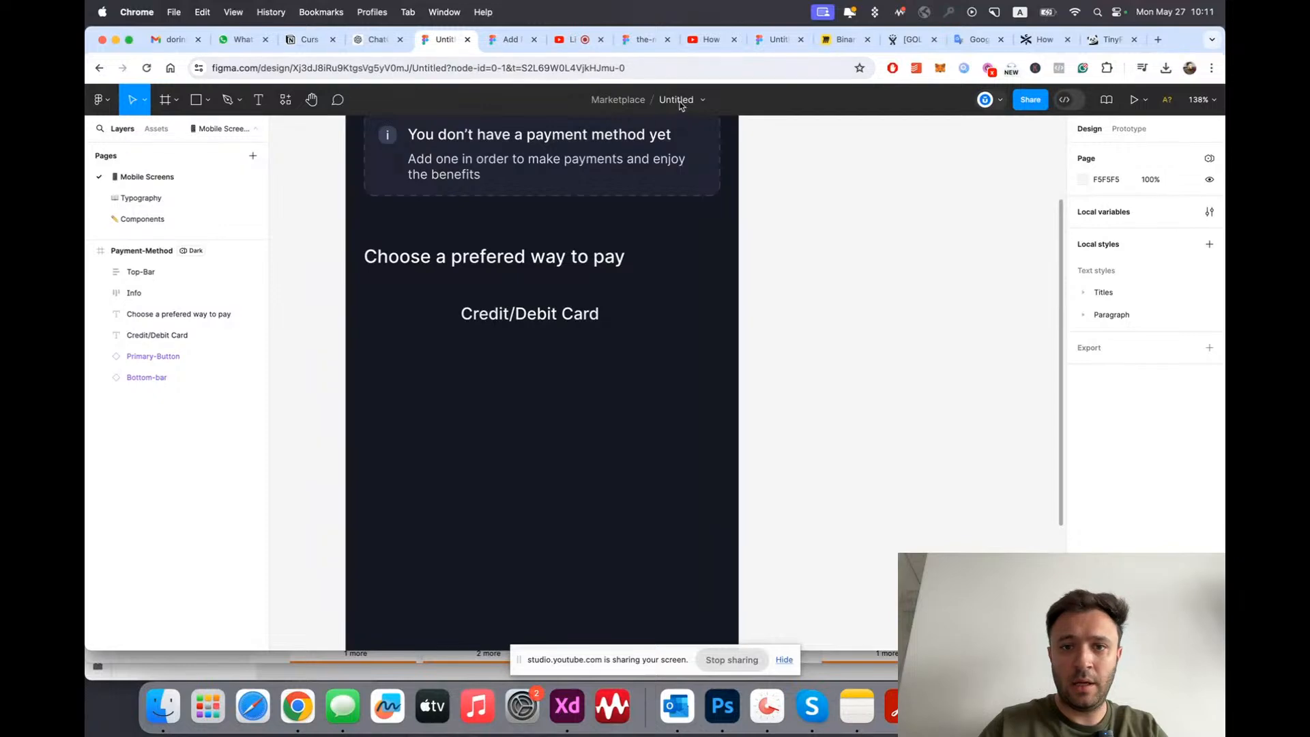
# Step: Copy the Card, PayPal and Apple icons from Frame 1 on Page 2 of the other Untitled file
pyautogui.click(647, 40)
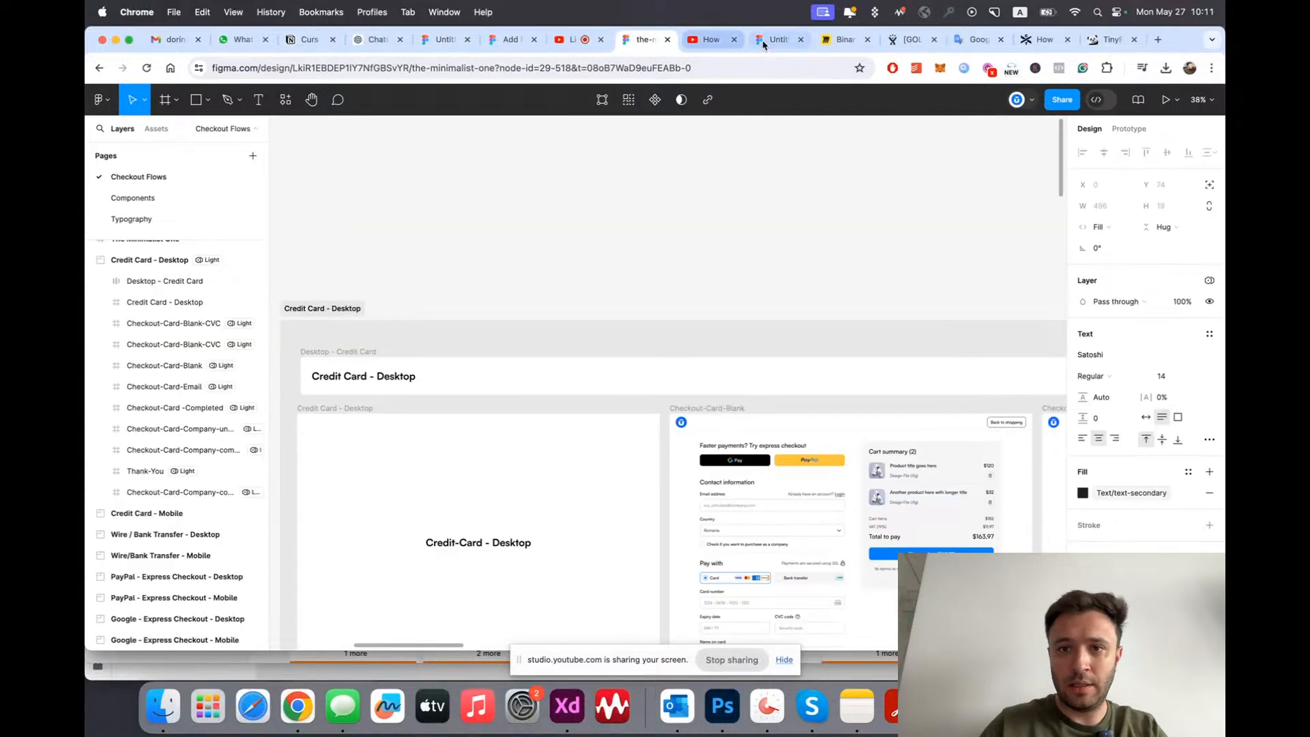
pyautogui.click(776, 40)
pyautogui.moveTo(448, 246); pyautogui.dragTo(861, 382)
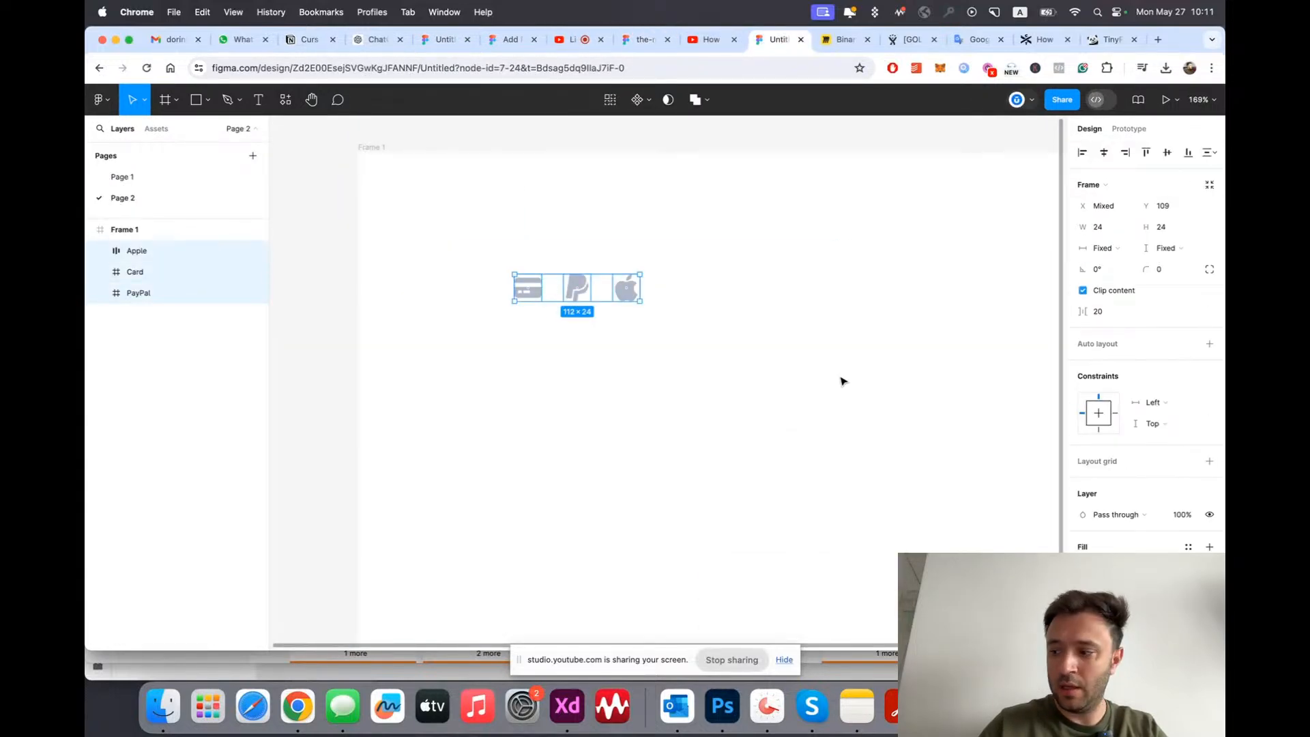
# Step: Paste the Card, PayPal and Apple icons into the Icons frame on the Marketplace file's Components page
pyautogui.click(445, 40)
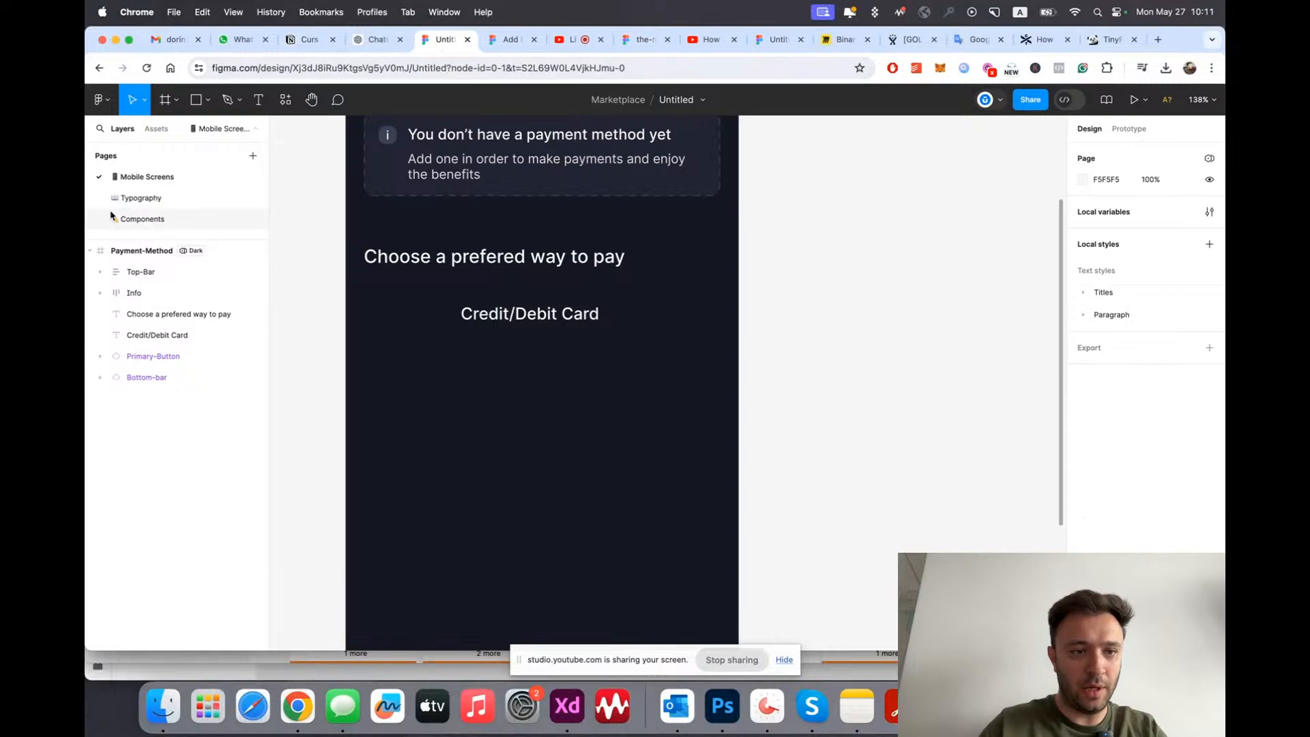
pyautogui.click(140, 219)
pyautogui.hscroll(4, 624, 275)
pyautogui.scroll(-5, 617, 272)
pyautogui.scroll(6, 467, 242)
pyautogui.click(442, 197)
pyautogui.scroll(6, 551, 289)
pyautogui.press('super+v')
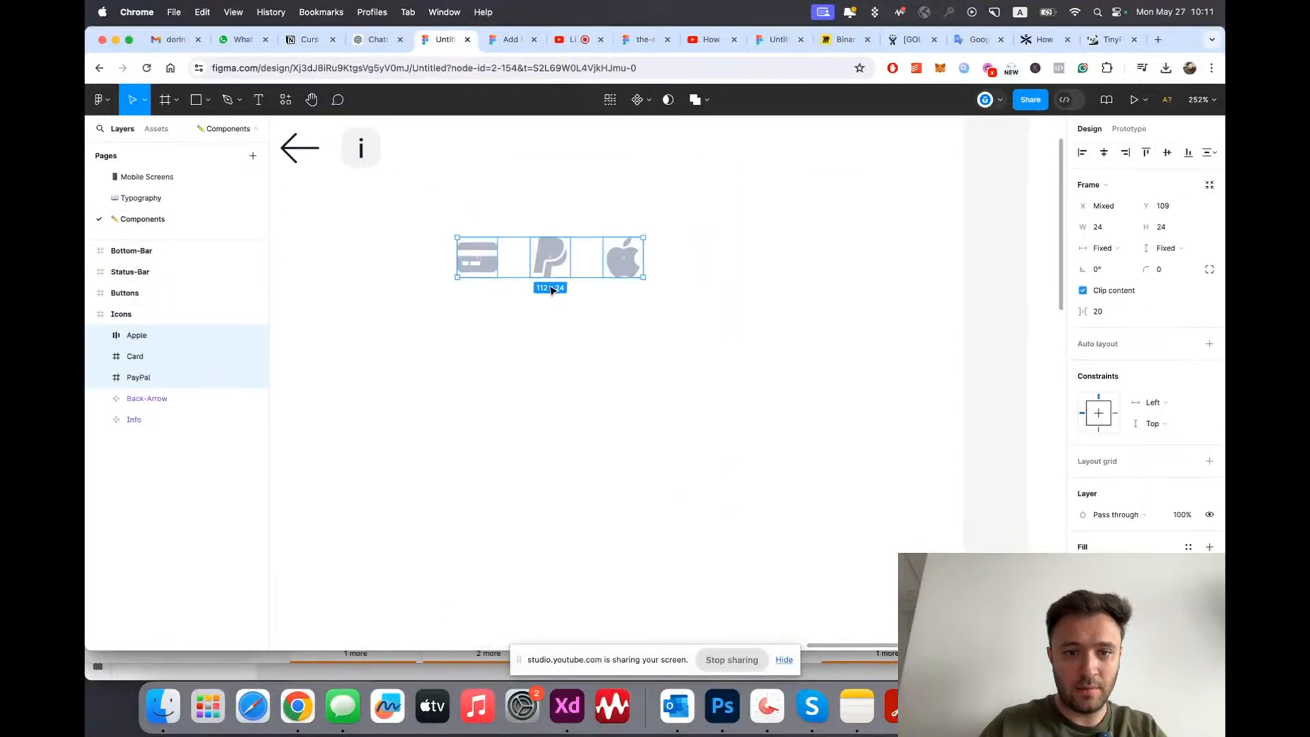
# Step: Combine the three pasted icons into a component set and rename it as Payment-Methods
pyautogui.scroll(-3, 552, 289)
pyautogui.click(645, 100)
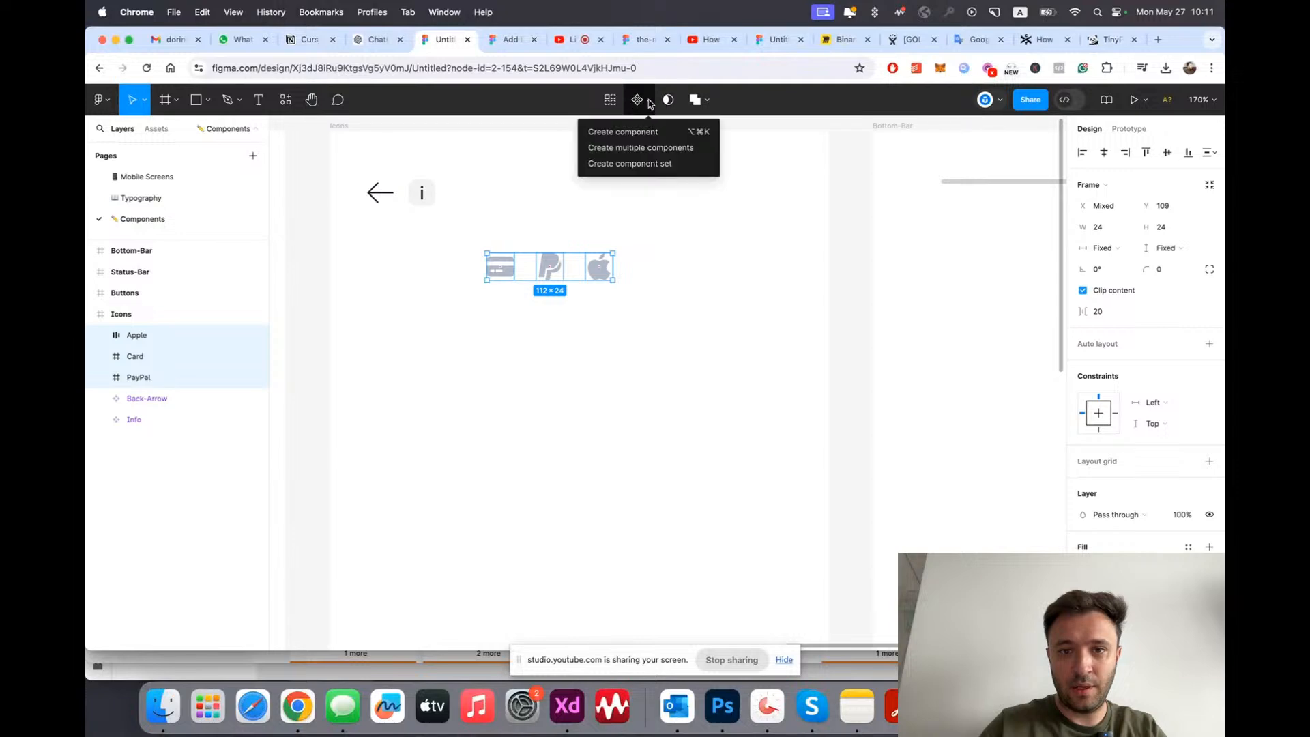
pyautogui.click(691, 163)
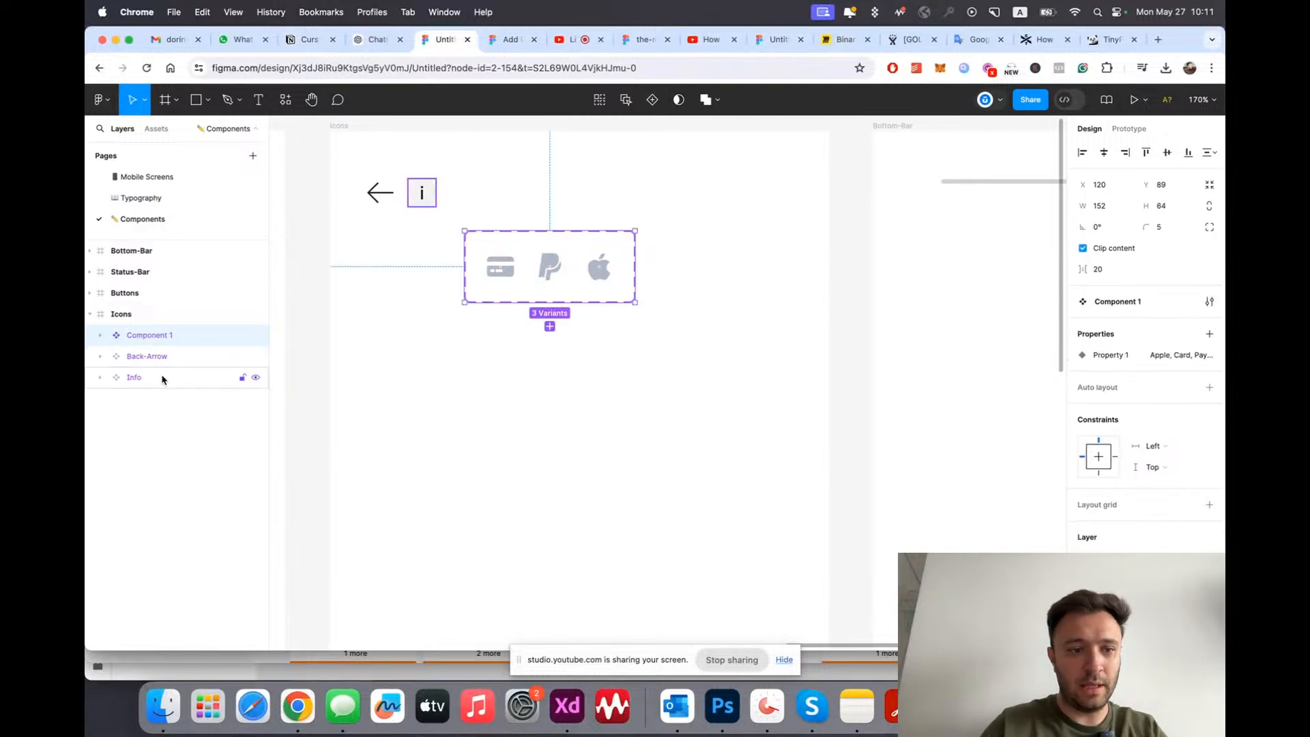
pyautogui.click(99, 337)
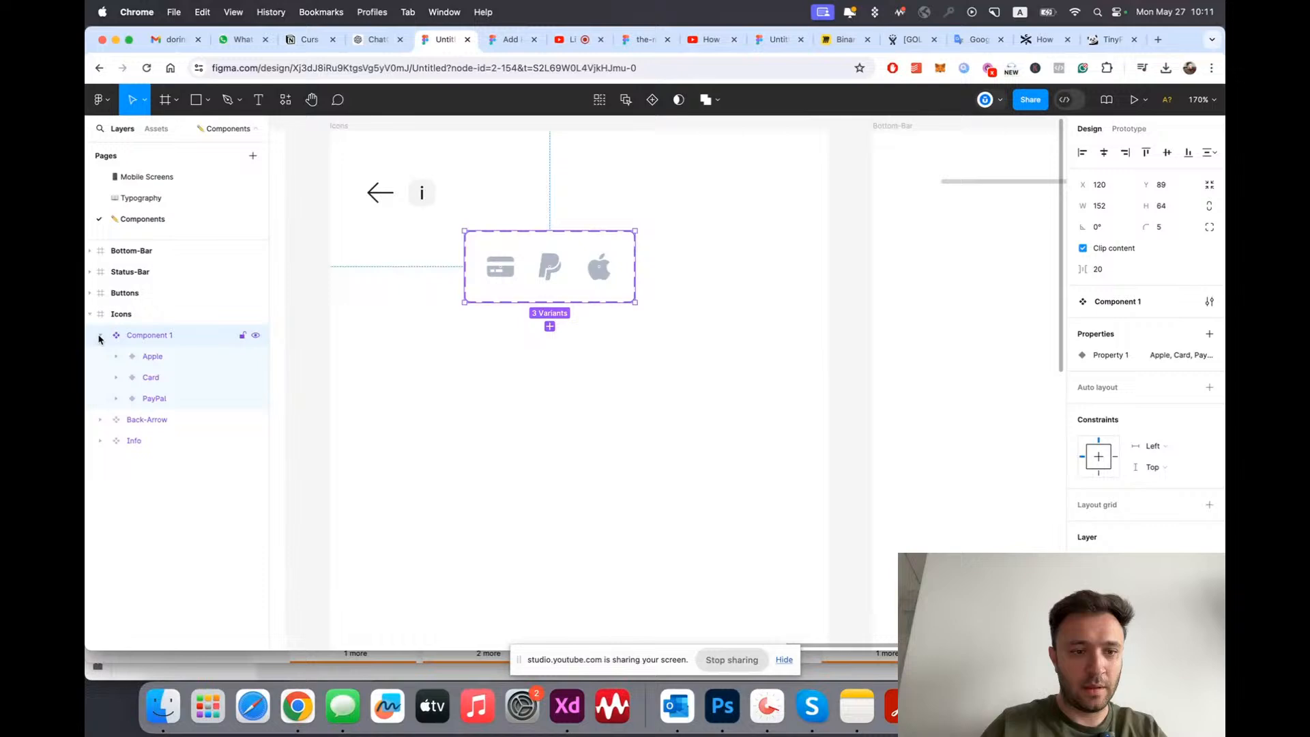
pyautogui.doubleClick(171, 338)
pyautogui.write('Payment-E')
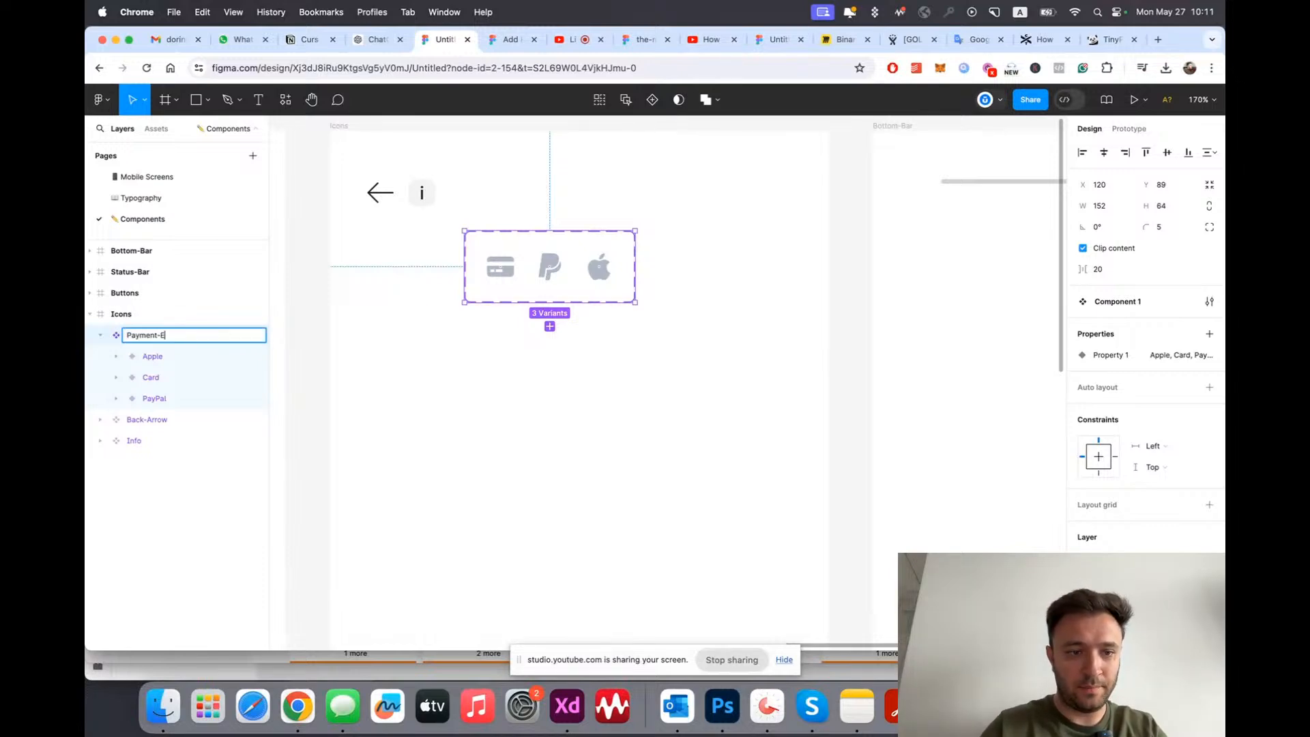
pyautogui.press('Return')
pyautogui.click(101, 335)
# Step: Move the Payment-Methods component set left, beneath the Back-Arrow and Info icons in the Icons frame
pyautogui.click(610, 350)
pyautogui.moveTo(579, 263); pyautogui.dragTo(496, 281)
pyautogui.click(430, 375)
# Step: Move the Card variant to the top of the Payment-Methods set and rename it as Method=Card
pyautogui.scroll(5, 375, 324)
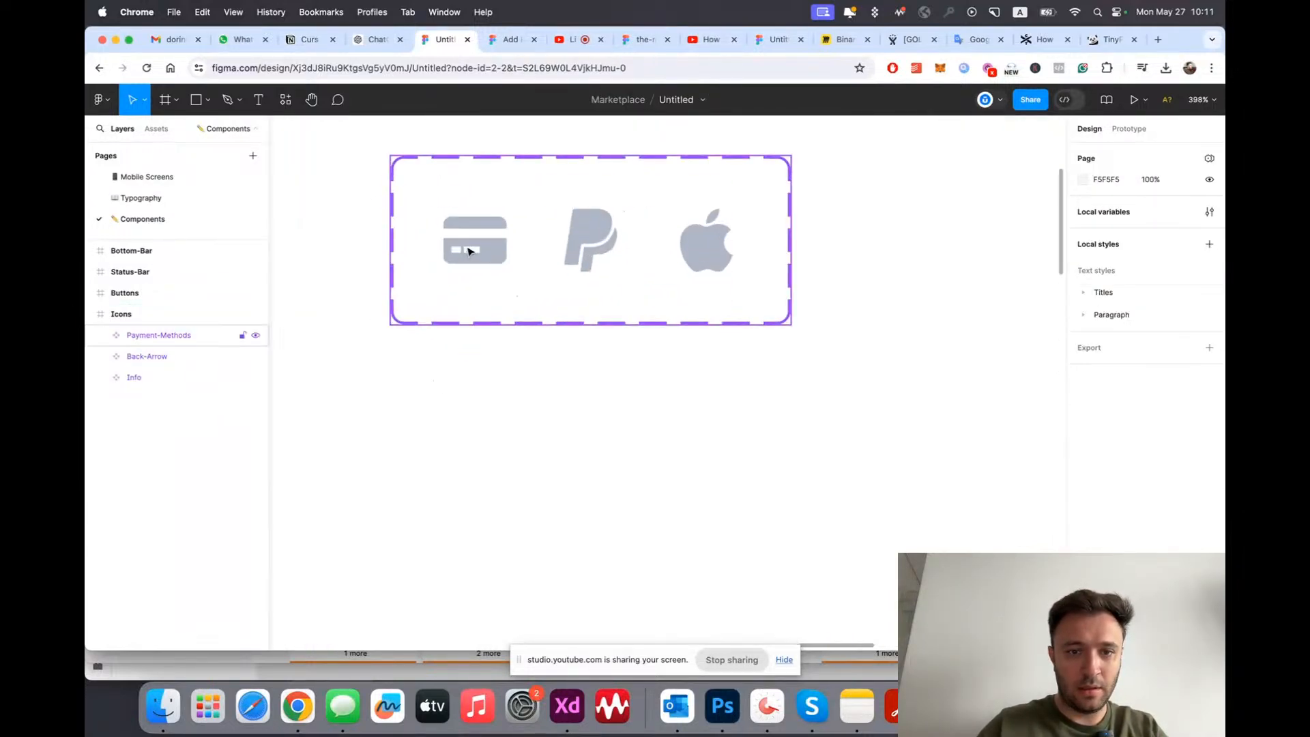
pyautogui.doubleClick(465, 252)
pyautogui.doubleClick(168, 380)
pyautogui.click(181, 377)
pyautogui.moveTo(181, 377); pyautogui.dragTo(150, 354)
pyautogui.write('Method')
pyautogui.press('Return')
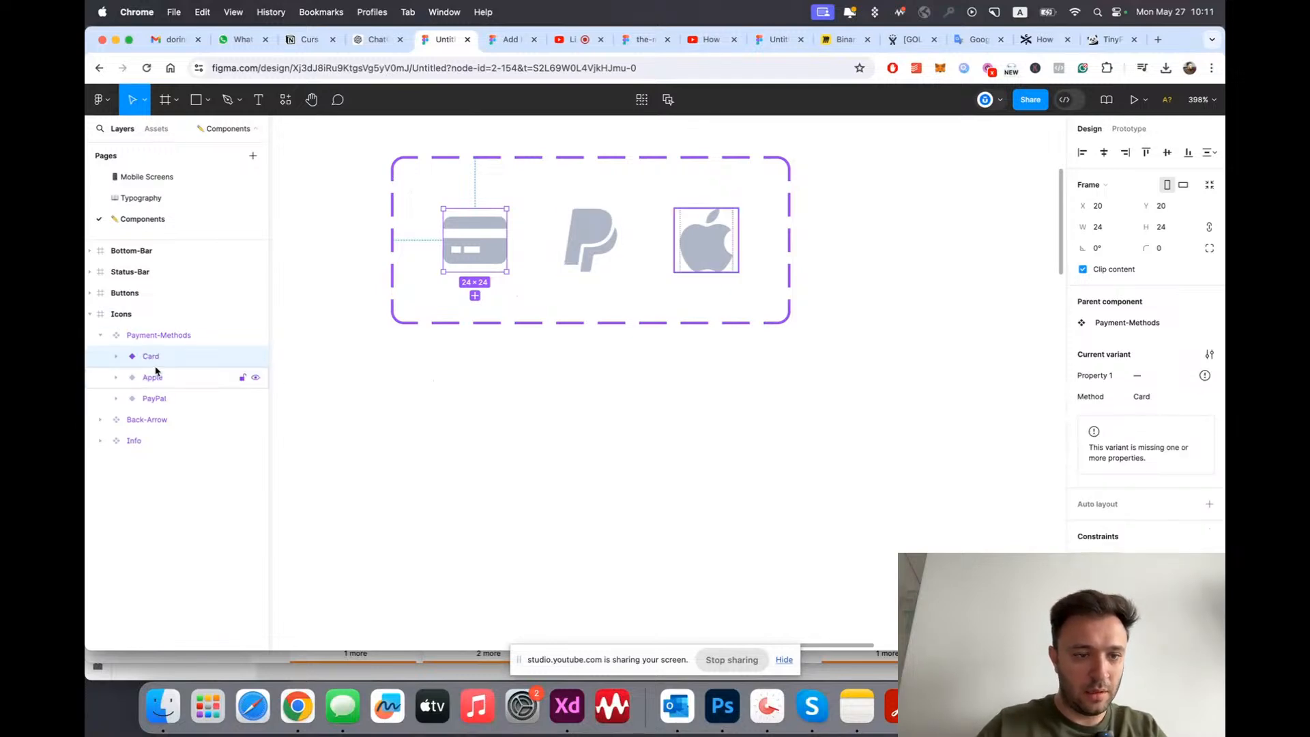
# Step: Rename the Apple variant of the Payment-Methods set as Method=Apple
pyautogui.doubleClick(152, 356)
pyautogui.hotkey('ctrl', 'c')
pyautogui.press('Tab')
pyautogui.hotkey('ctrl', 'v')
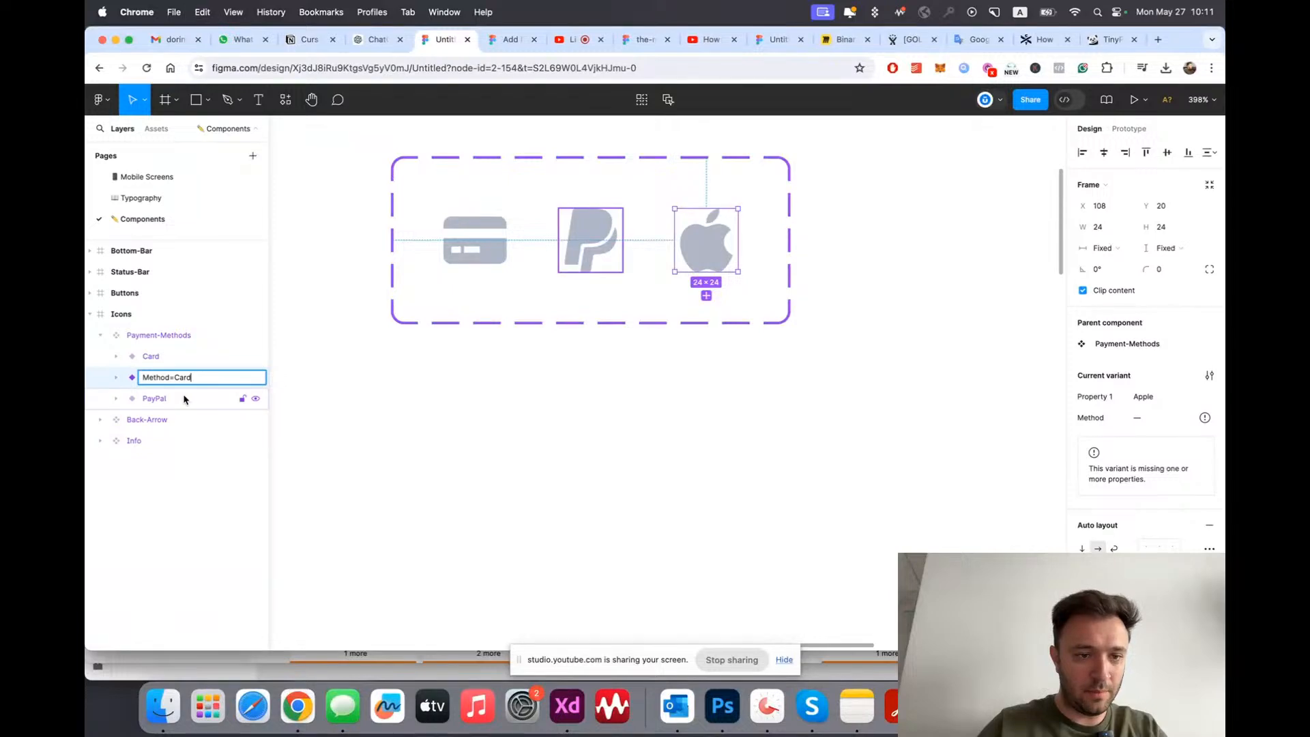
pyautogui.write('Apple')
pyautogui.press('Return')
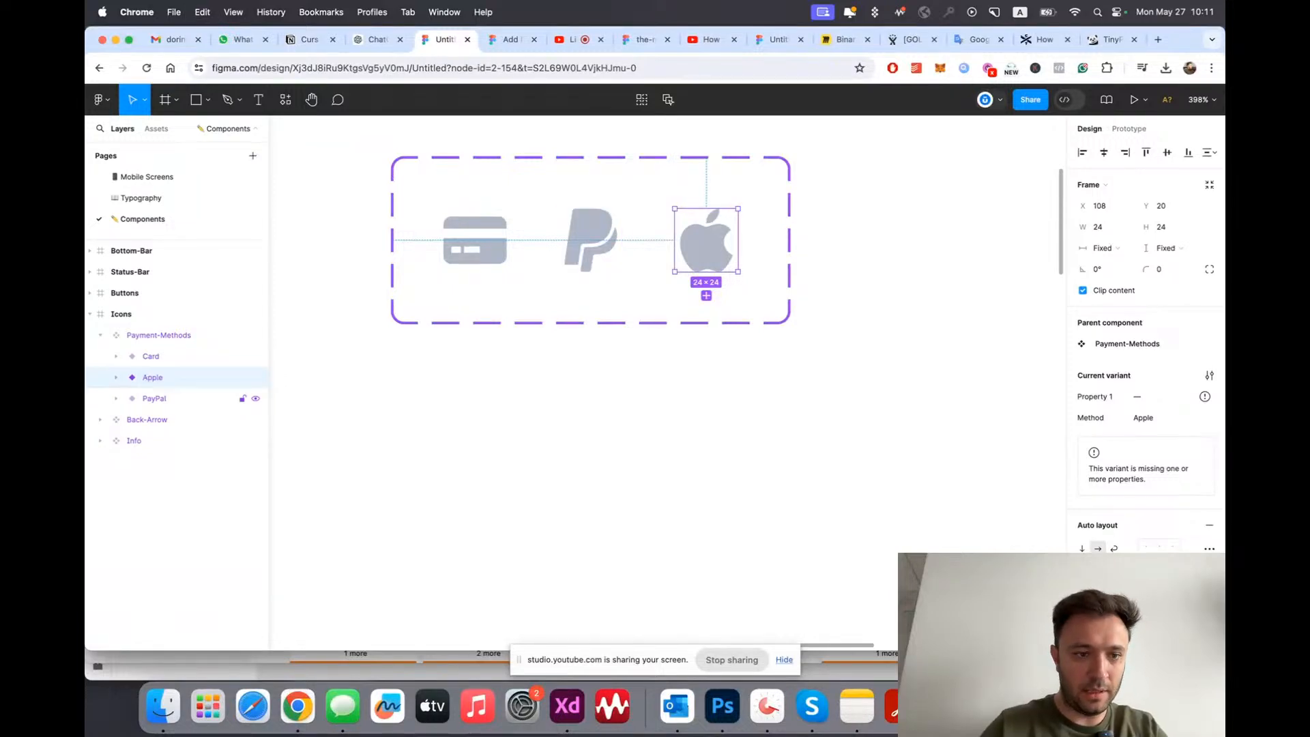
# Step: Rename the PayPal variant of the Payment-Methods set as Method=PayPal
pyautogui.doubleClick(166, 382)
pyautogui.hotkey('ctrl', 'c')
pyautogui.press('Tab')
pyautogui.hotkey('ctrl', 'v')
pyautogui.press('BackSpace')
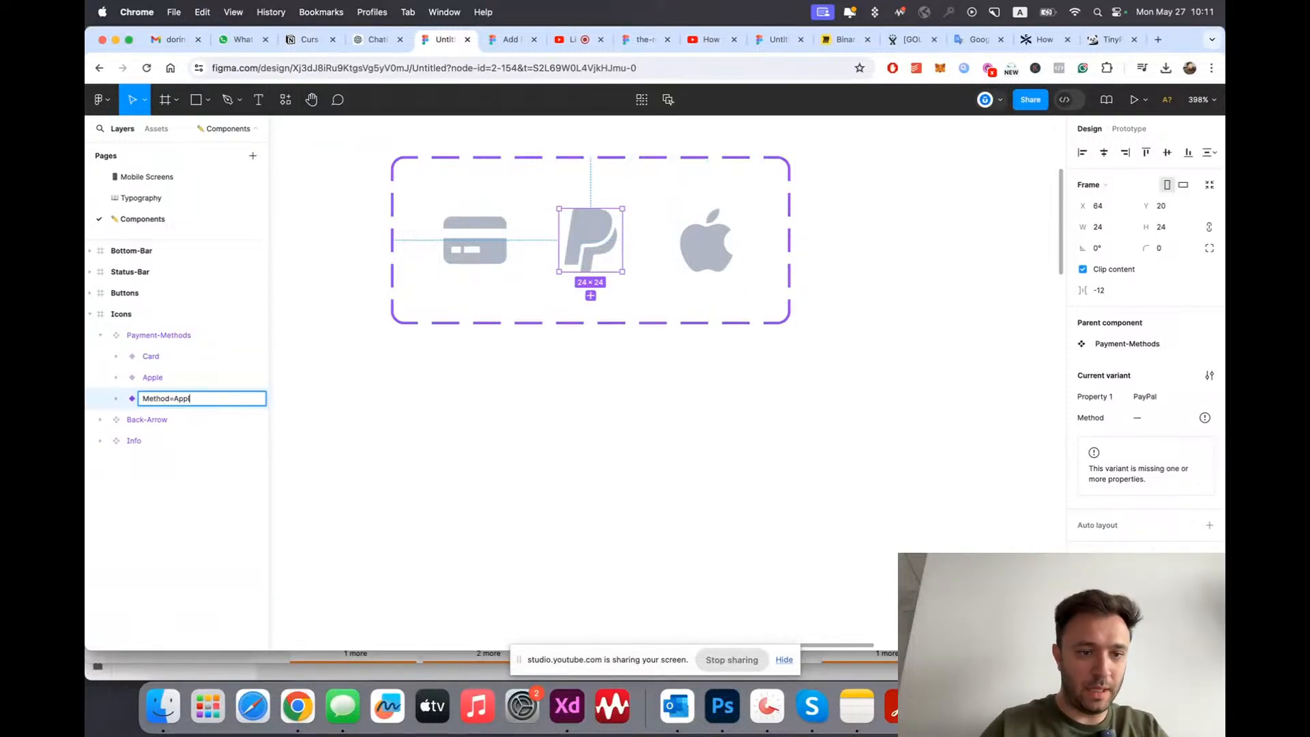
pyautogui.write('PayPa')
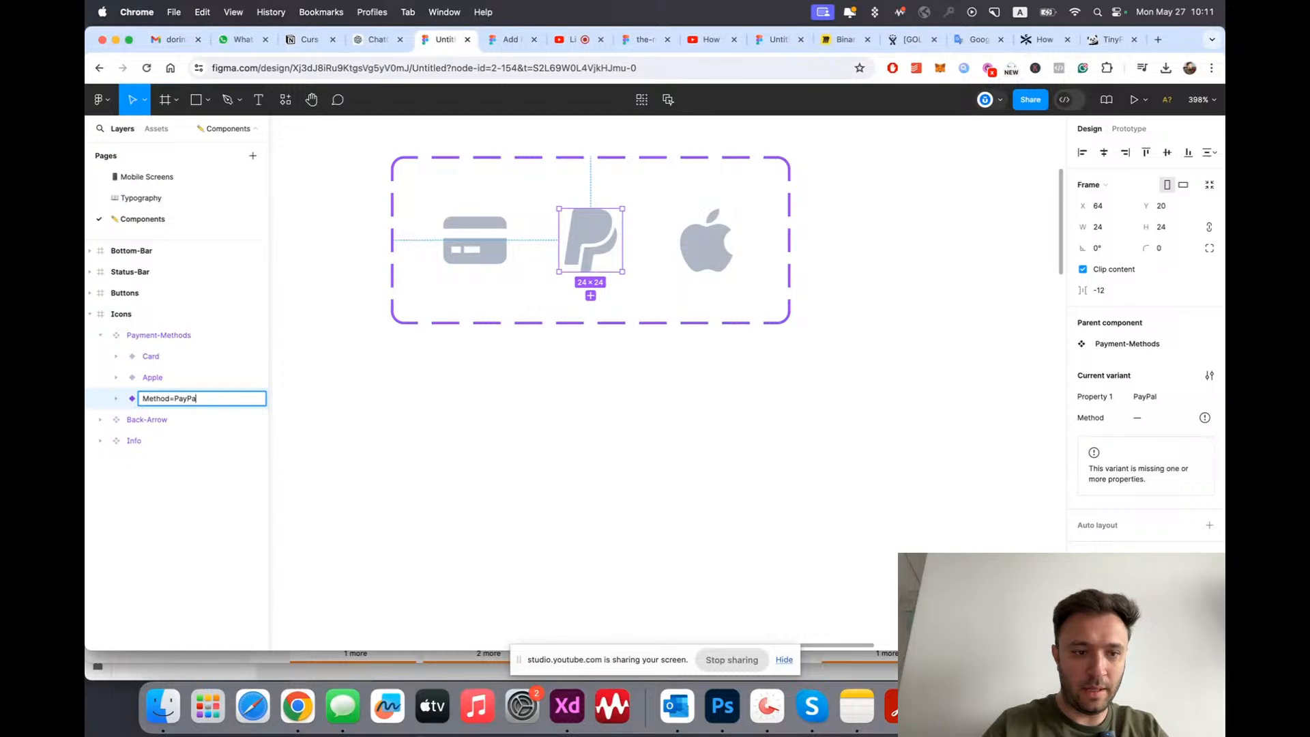
pyautogui.write('l')
pyautogui.press('Return')
pyautogui.click(125, 340)
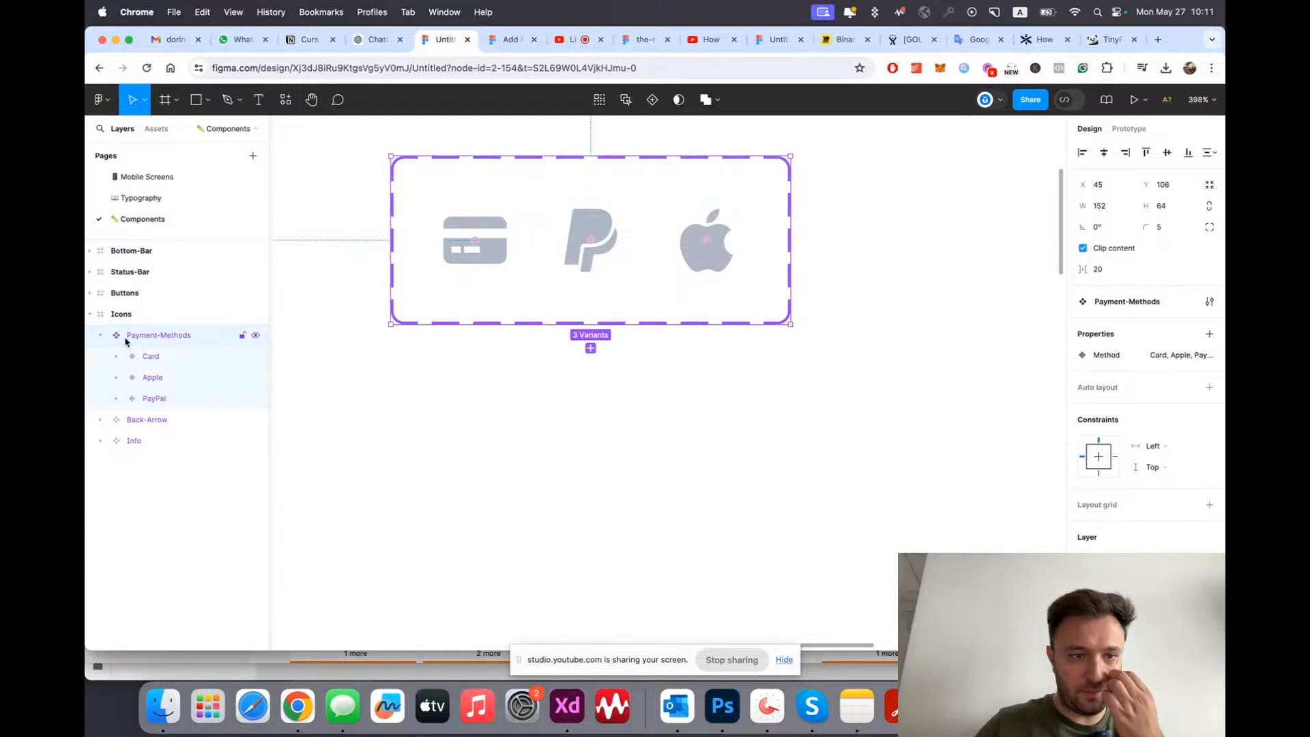
pyautogui.click(761, 409)
# Step: Try to apply the Text/Primary color as the fill of the Card, PayPal and Apple variant frames
pyautogui.scroll(-5, 521, 345)
pyautogui.scroll(3, 518, 278)
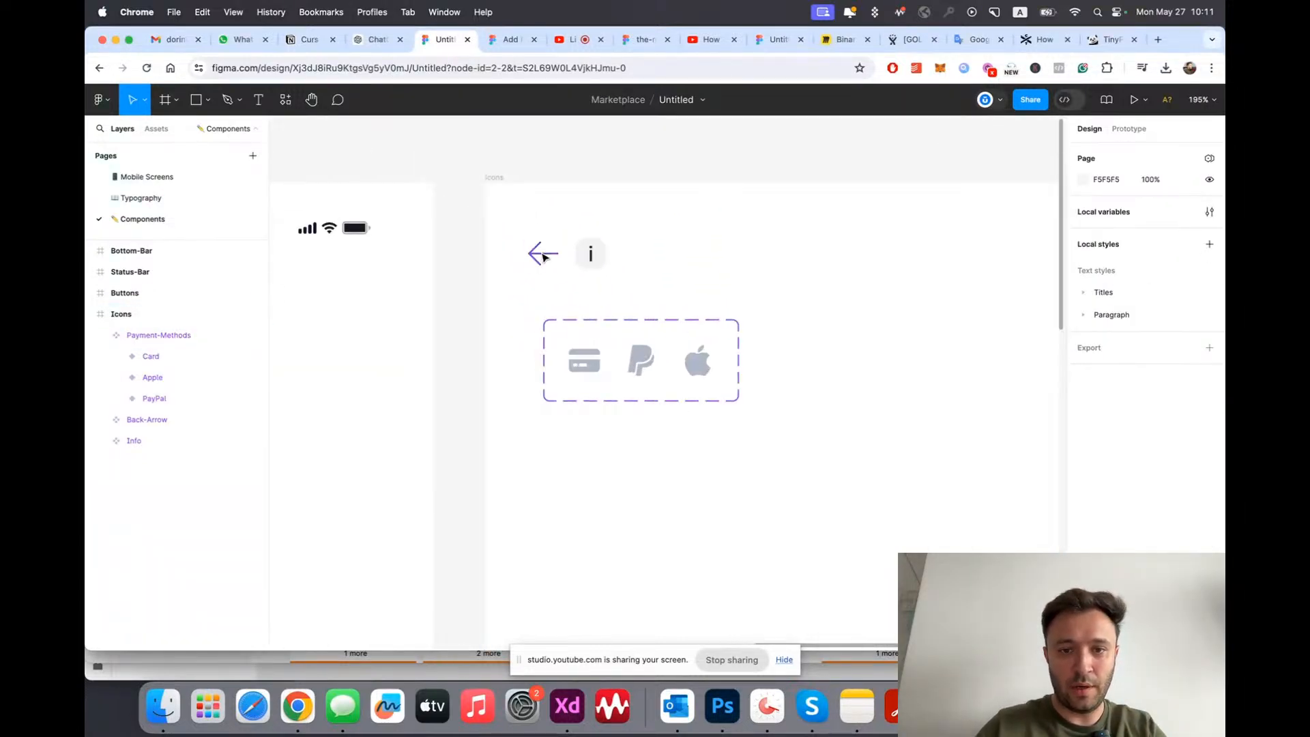
pyautogui.keyDown('super'); pyautogui.click(538, 256); pyautogui.keyUp('super')
pyautogui.scroll(3, 738, 402)
pyautogui.click(730, 416)
pyautogui.scroll(3, 550, 401)
pyautogui.doubleClick(536, 333)
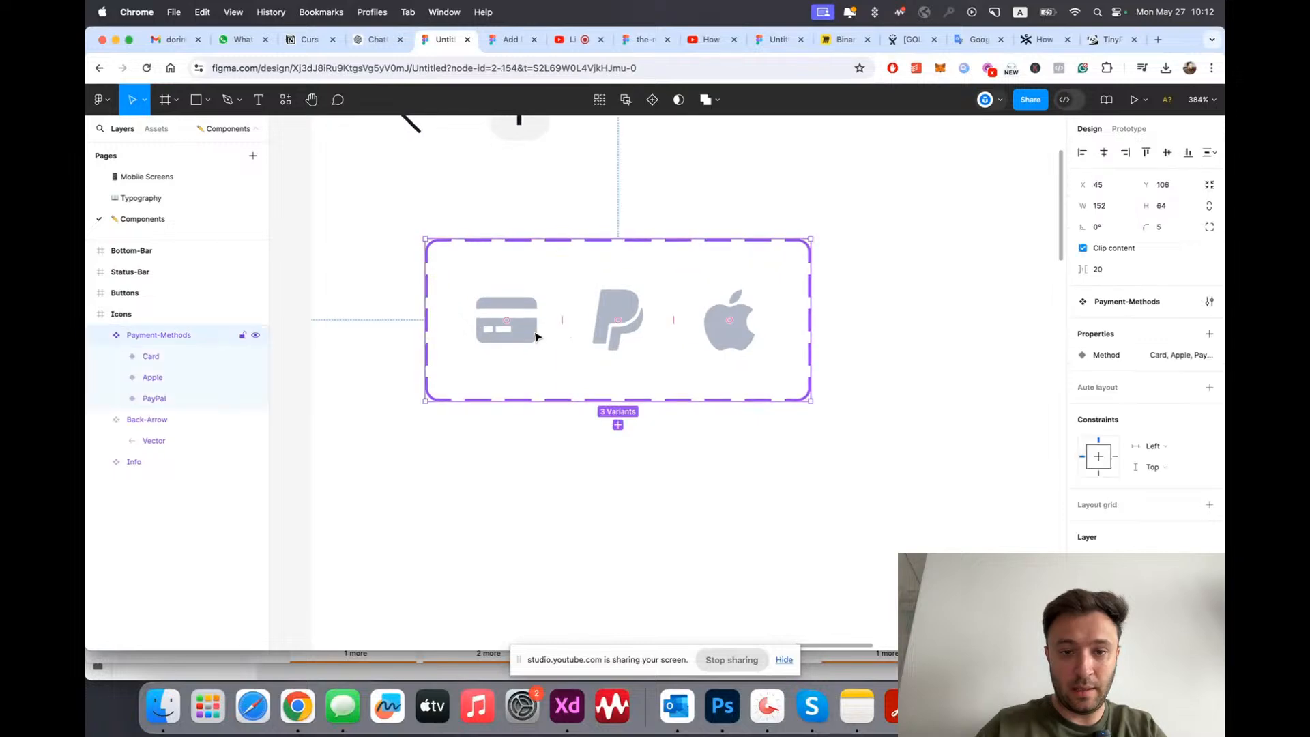
pyautogui.keyDown('shift'); pyautogui.click(618, 320); pyautogui.keyUp('shift')
pyautogui.keyDown('shift'); pyautogui.click(729, 320); pyautogui.keyUp('shift')
pyautogui.scroll(3, 729, 319)
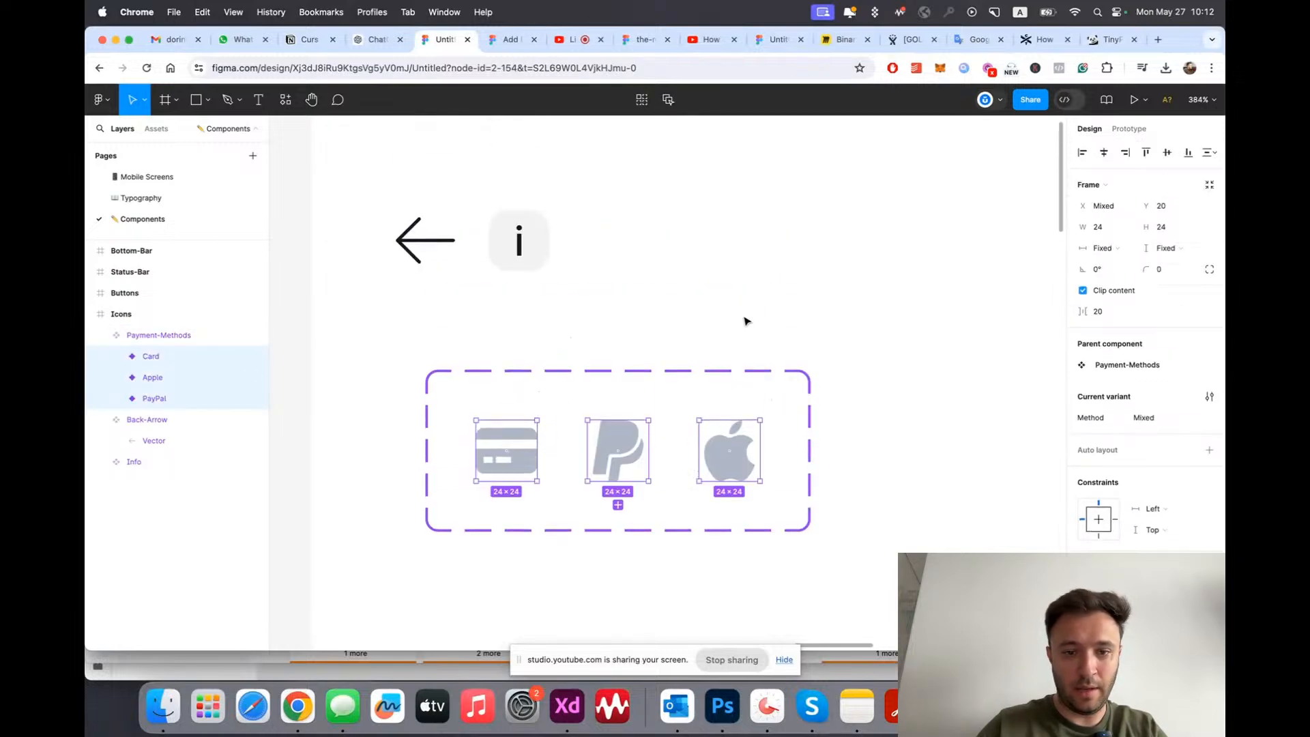
pyautogui.scroll(-4, 1137, 539)
pyautogui.click(1187, 454)
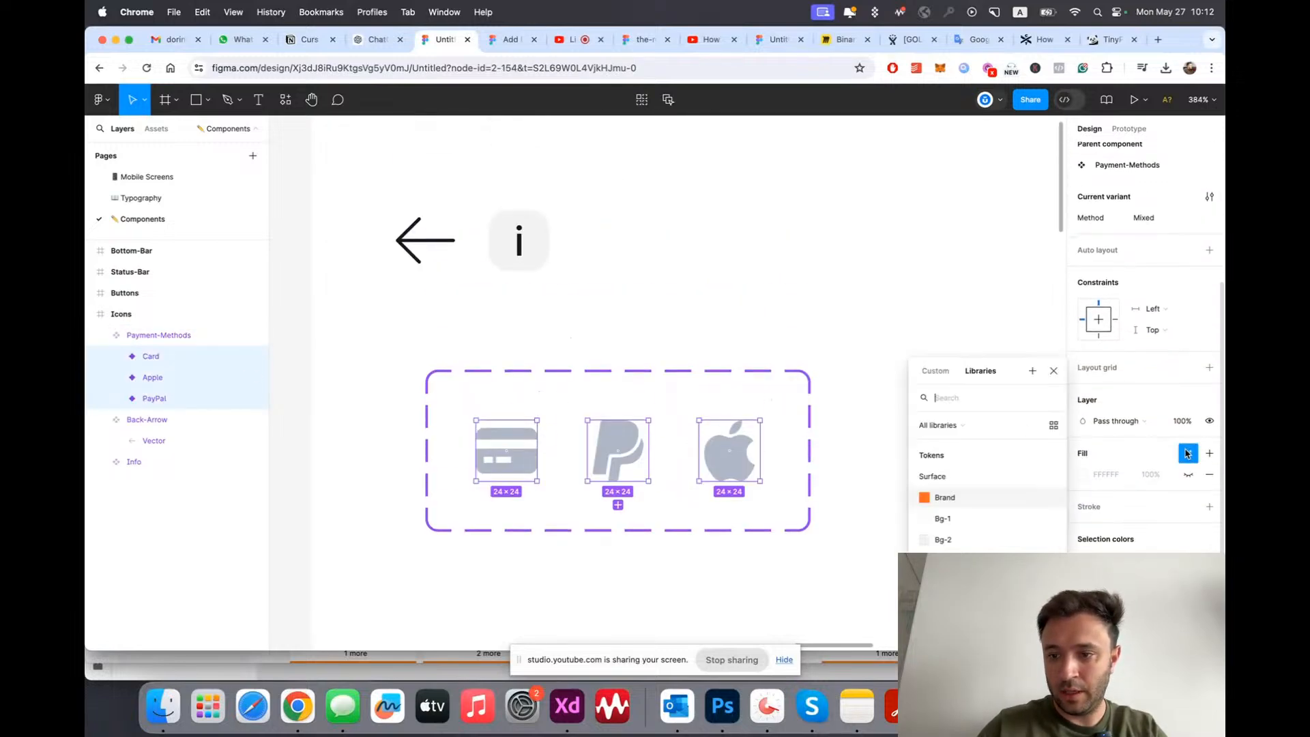
pyautogui.write('text')
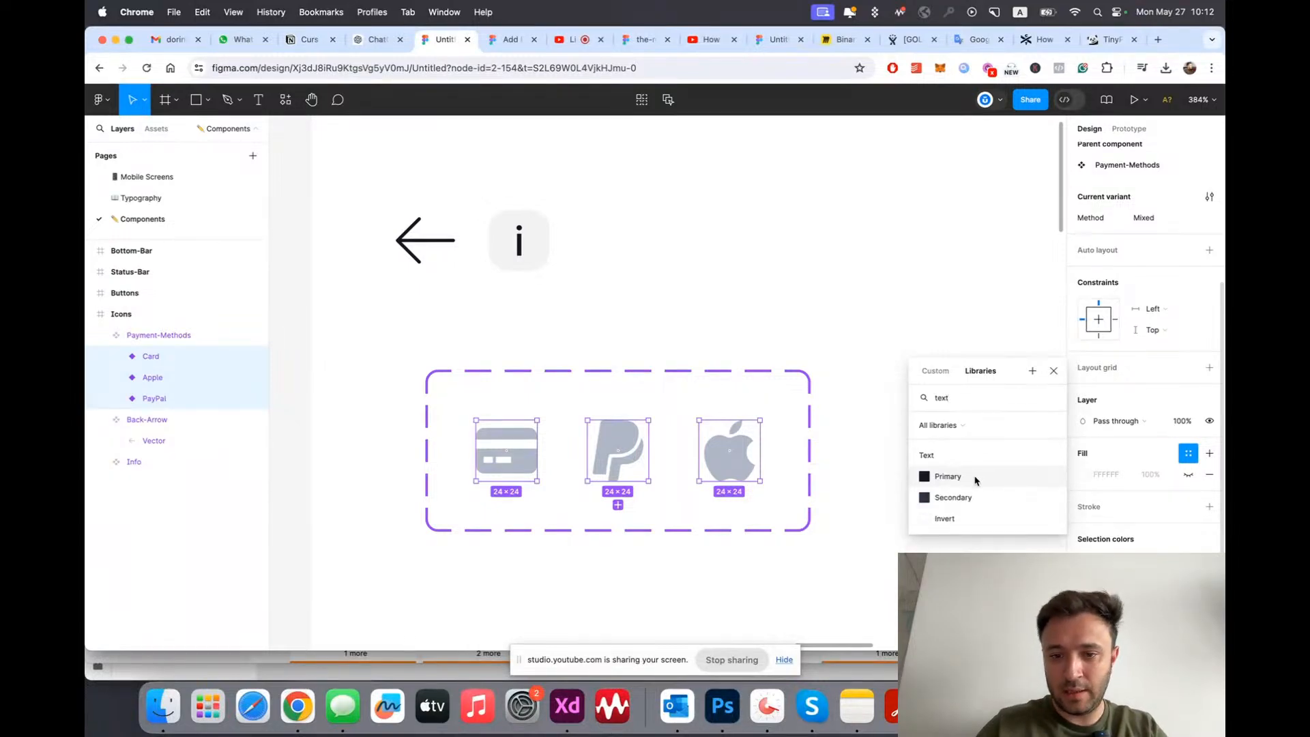
pyautogui.click(975, 480)
pyautogui.press('super+z')
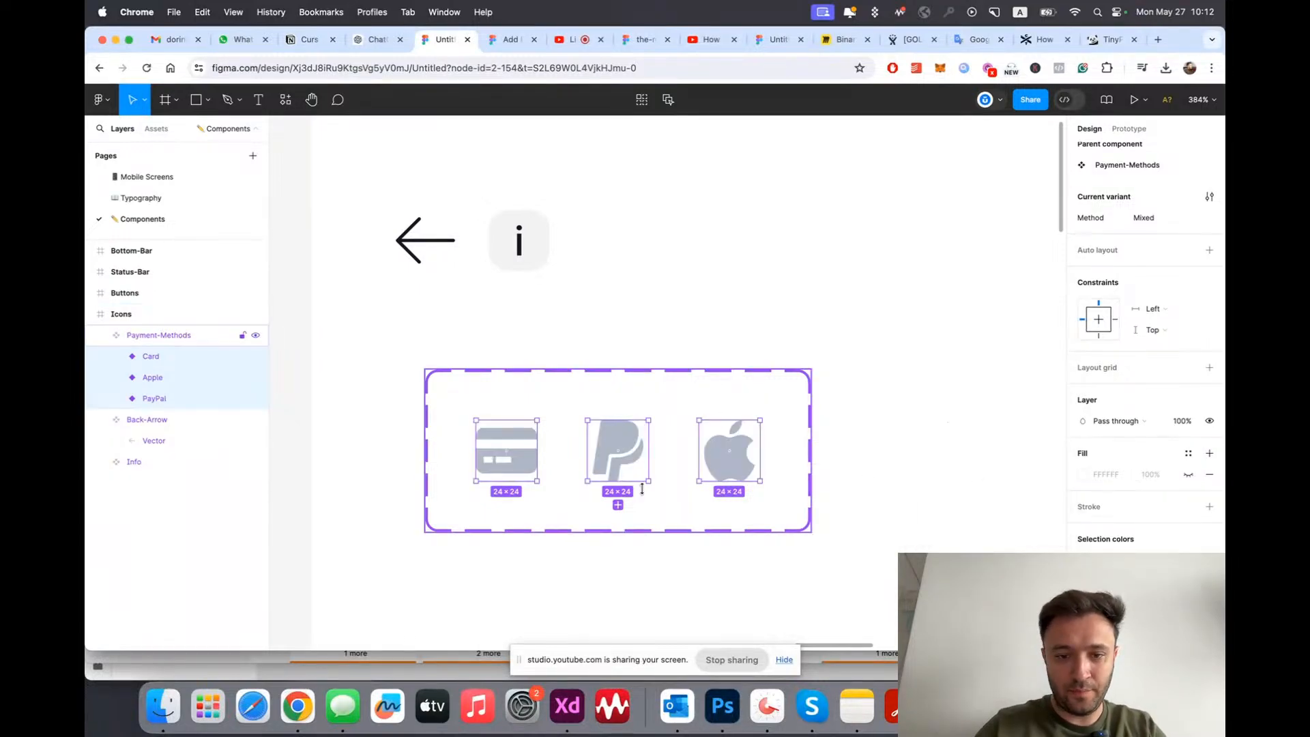
# Step: Set the fill of the Card variant's Combined Shape to the Text/Primary color token
pyautogui.doubleClick(532, 435)
pyautogui.scroll(3, 530, 432)
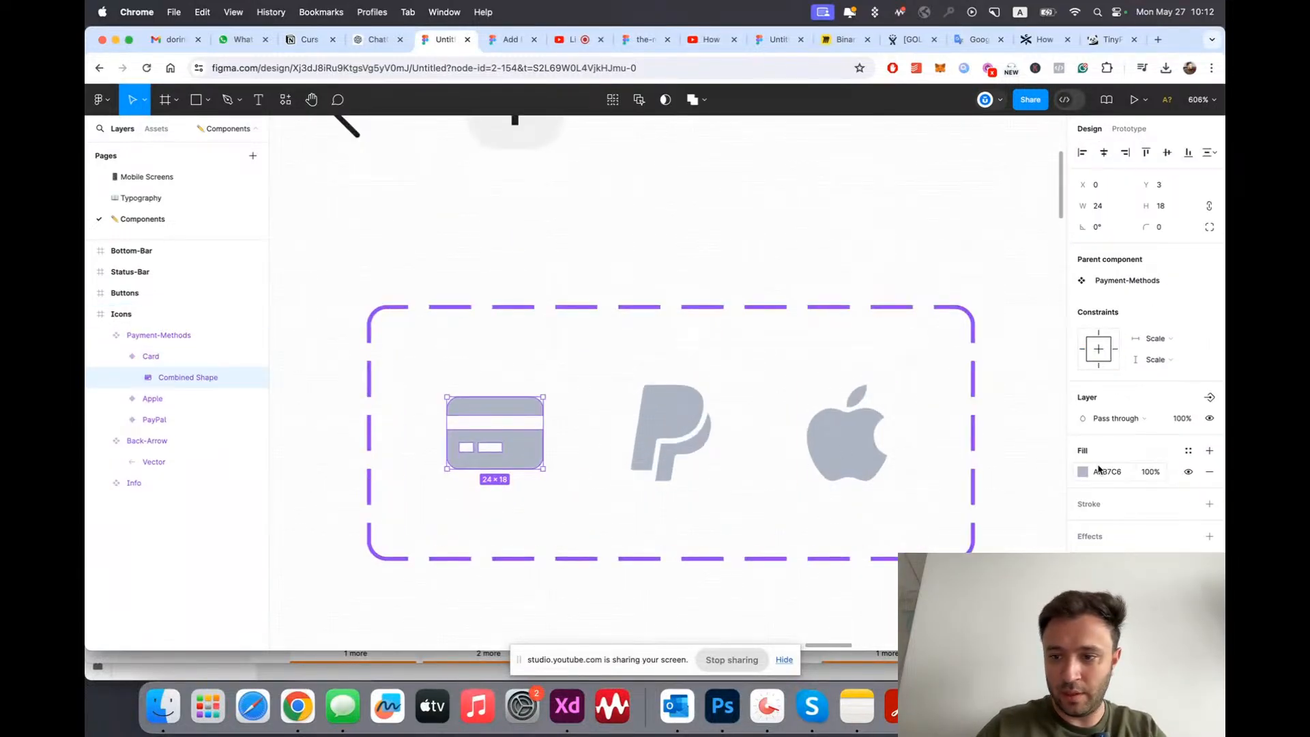
pyautogui.click(1188, 452)
pyautogui.write('text')
pyautogui.click(975, 477)
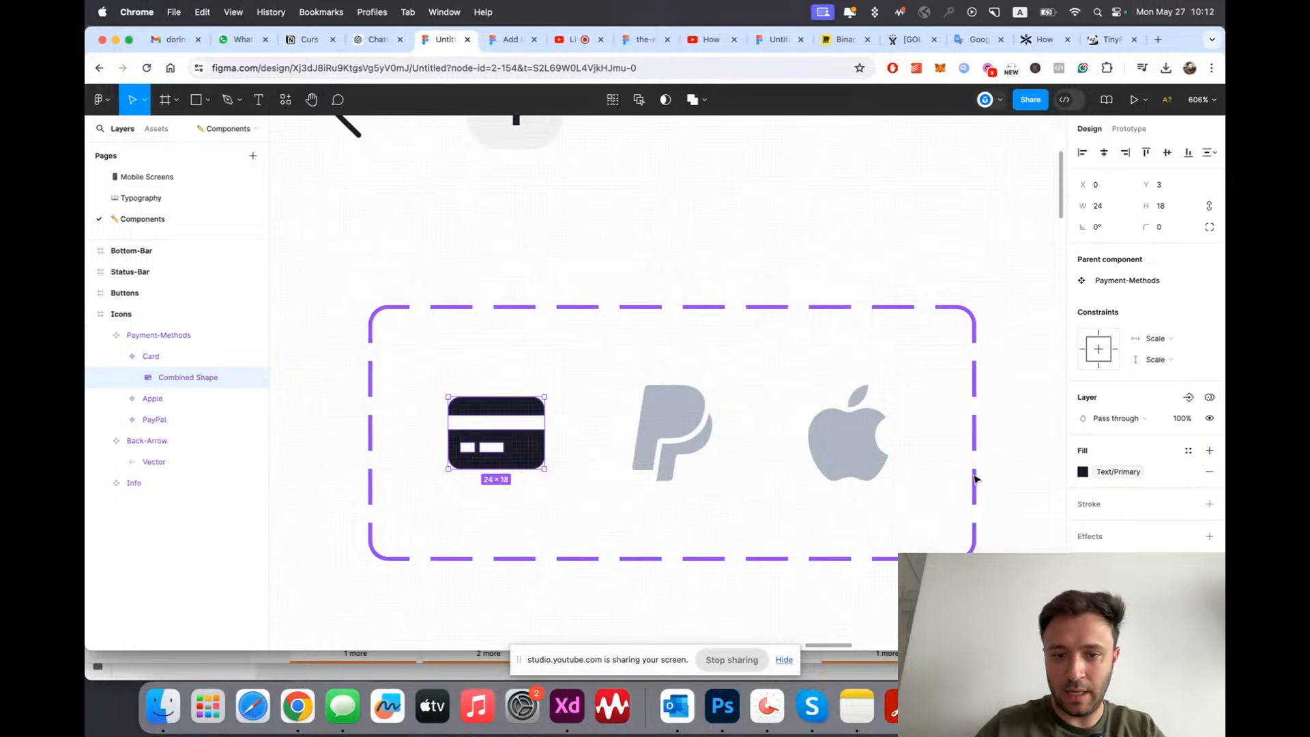
# Step: Set the fill of the PayPal variant's Combined Shape to Text/Primary
pyautogui.doubleClick(688, 405)
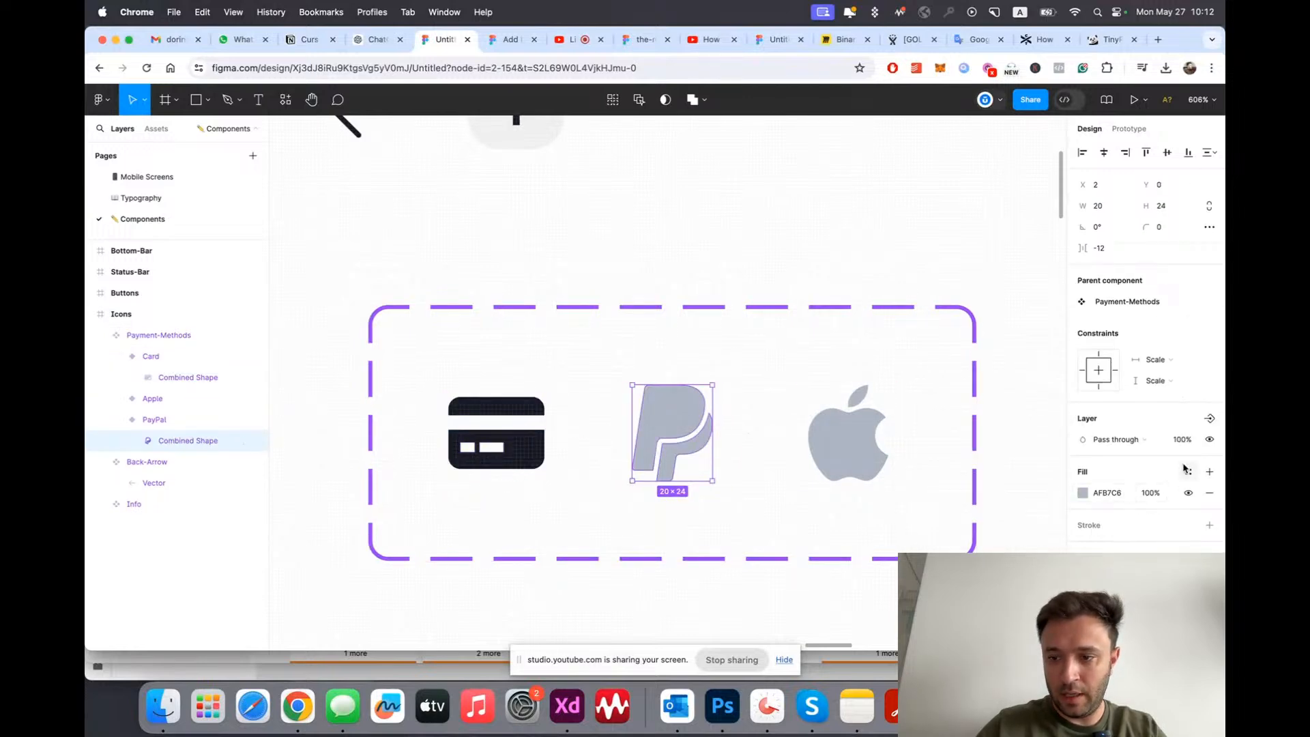
pyautogui.click(1188, 470)
pyautogui.write('tex')
pyautogui.click(952, 474)
# Step: Set the fill of the group inside the Apple variant to Text/Primary
pyautogui.doubleClick(852, 441)
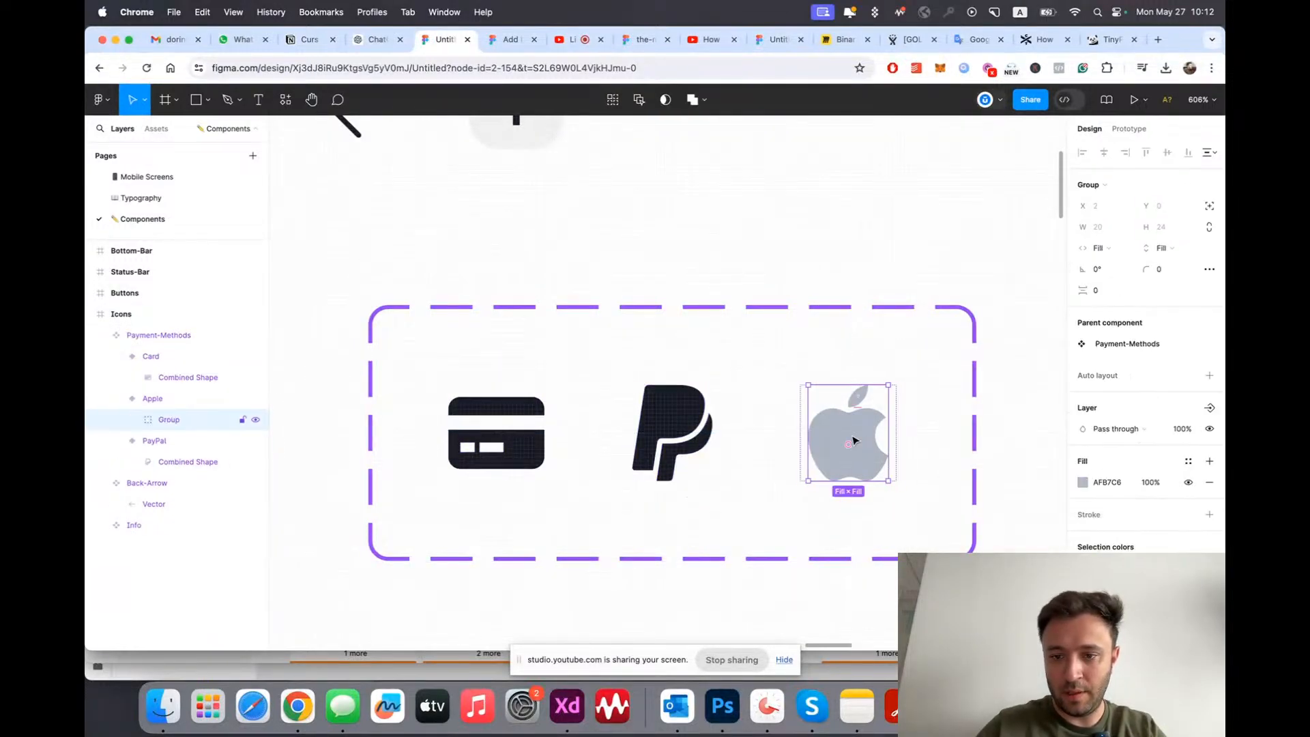
pyautogui.click(1188, 461)
pyautogui.write('tex')
pyautogui.click(956, 476)
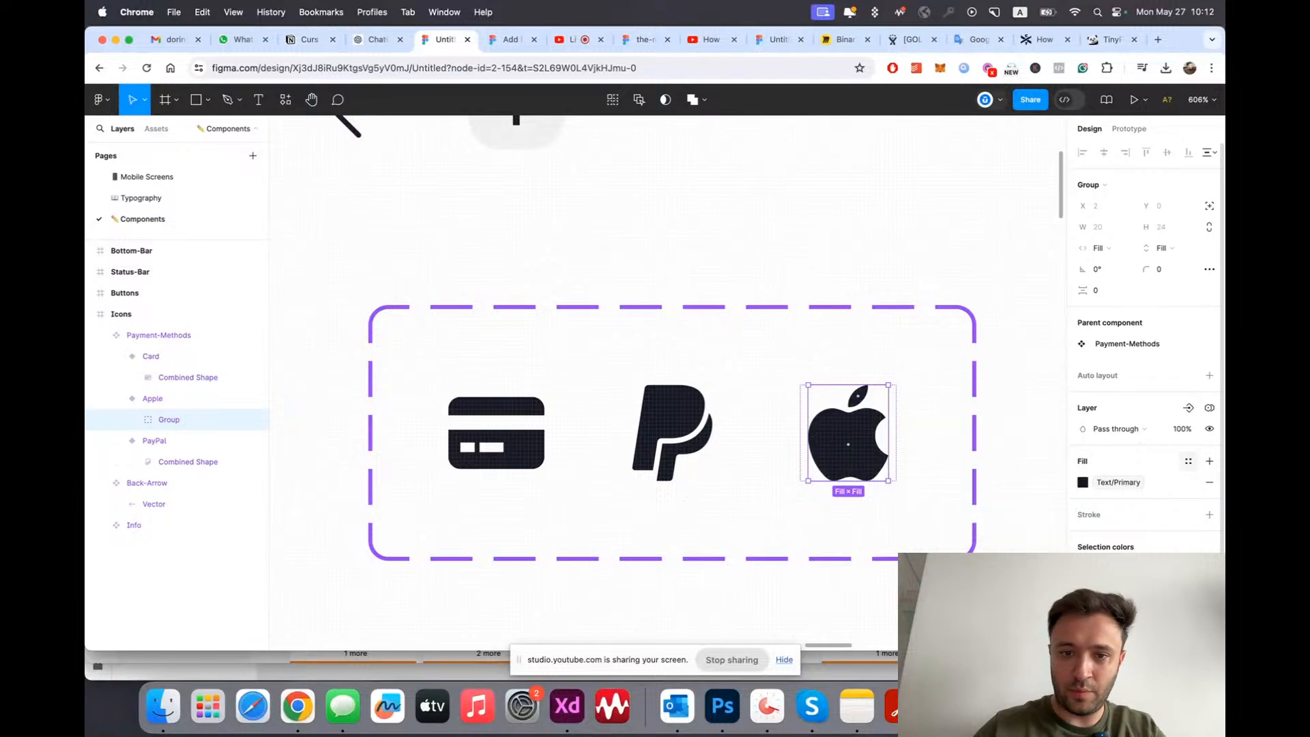
pyautogui.press('Escape')
# Step: Move the Payment-Methods set left to X 34 and reorder it below Back-Arrow and Info in the Icons frame's layers
pyautogui.scroll(-8, 722, 467)
pyautogui.scroll(3, 846, 509)
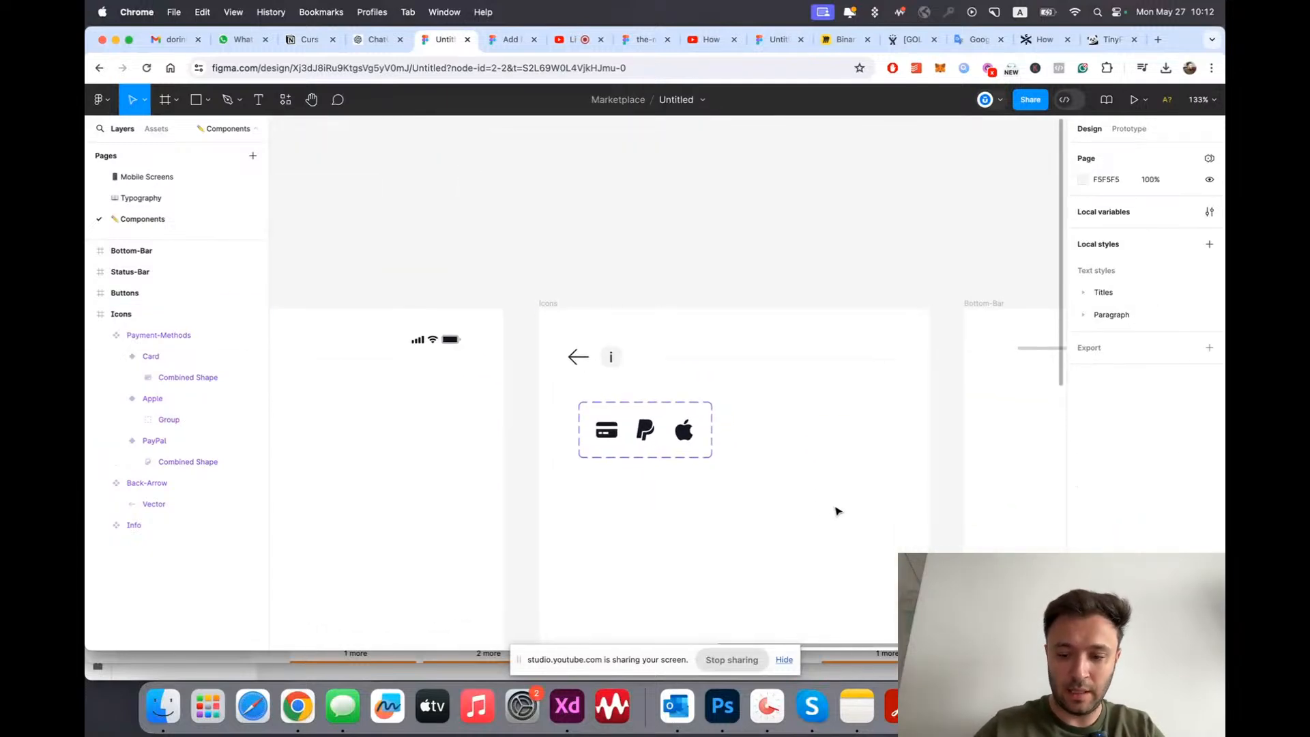
pyautogui.scroll(2, 837, 509)
pyautogui.moveTo(561, 399); pyautogui.dragTo(547, 400)
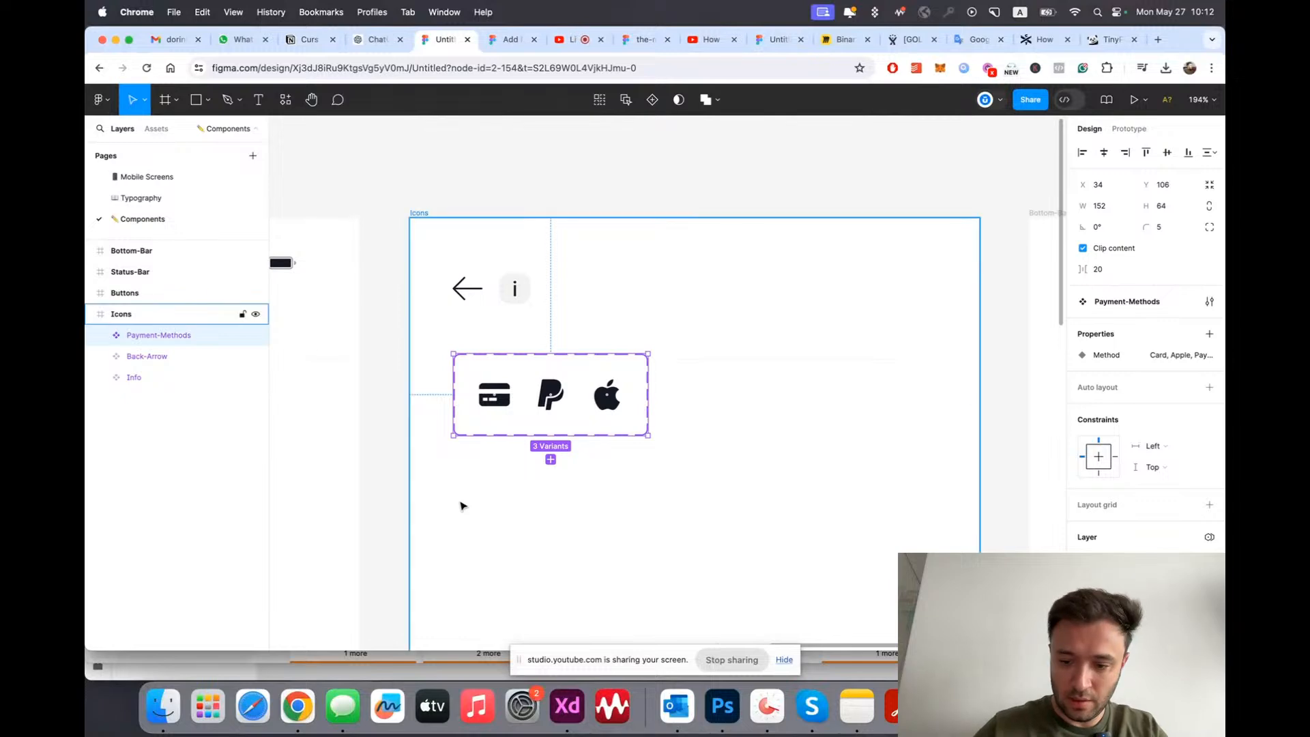
pyautogui.press('super+bracketleft')
pyautogui.press('super+bracketleft')
pyautogui.click(614, 167)
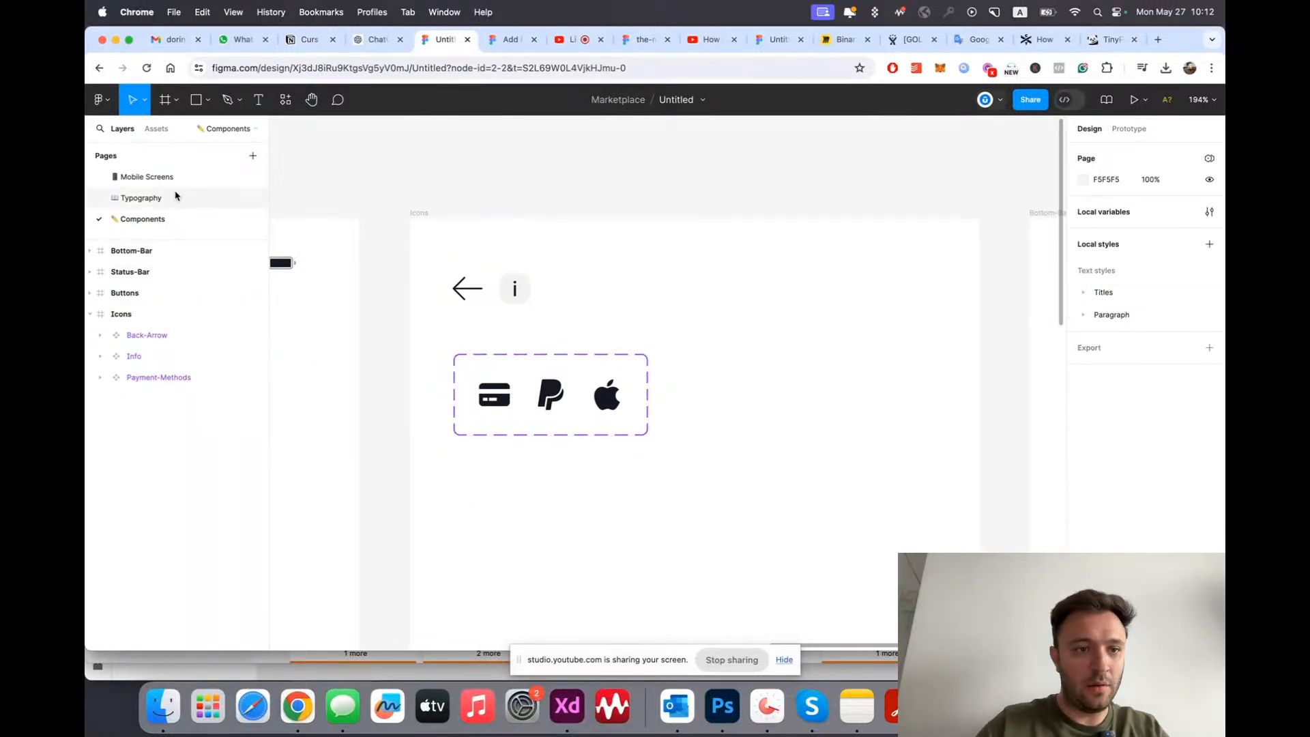
# Step: On the Mobile Screens page, search the local components for payment and place a Payment-Methods instance left of the Credit/Debit Card text
pyautogui.click(123, 177)
pyautogui.scroll(3, 451, 318)
pyautogui.click(574, 323)
pyautogui.click(159, 131)
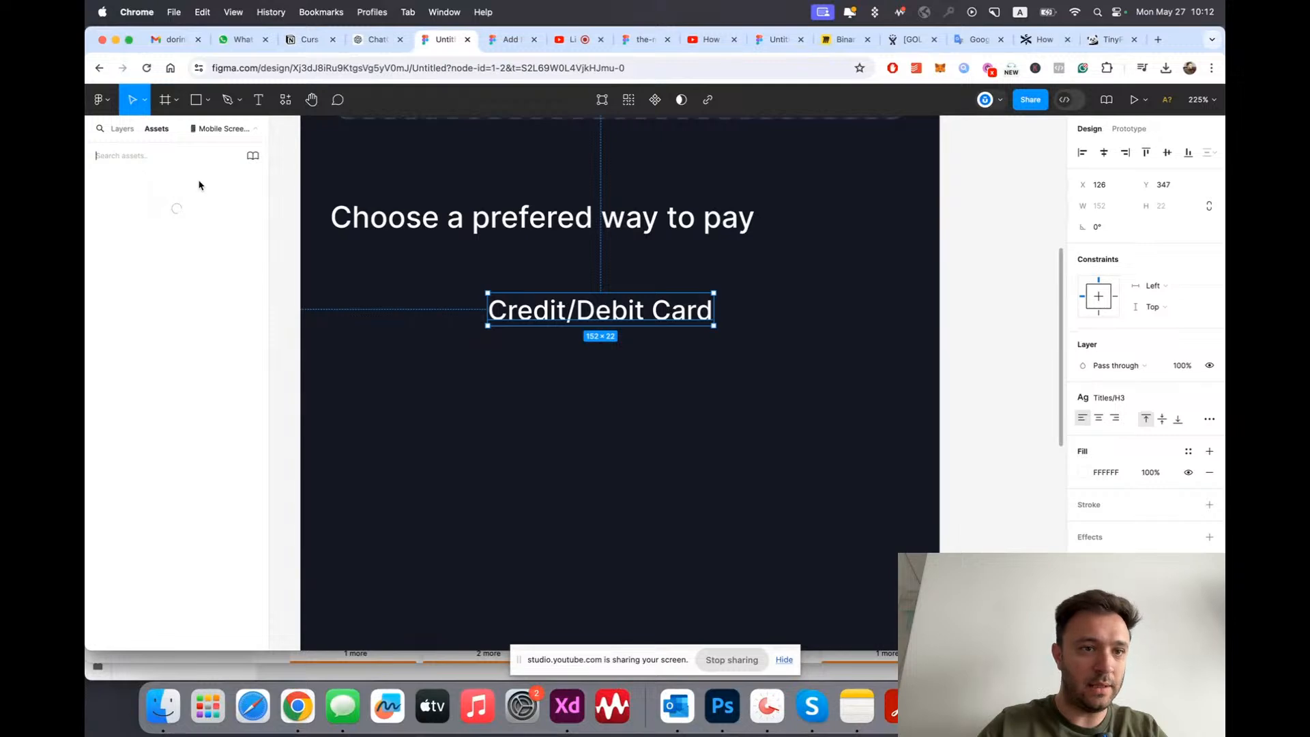
pyautogui.click(174, 180)
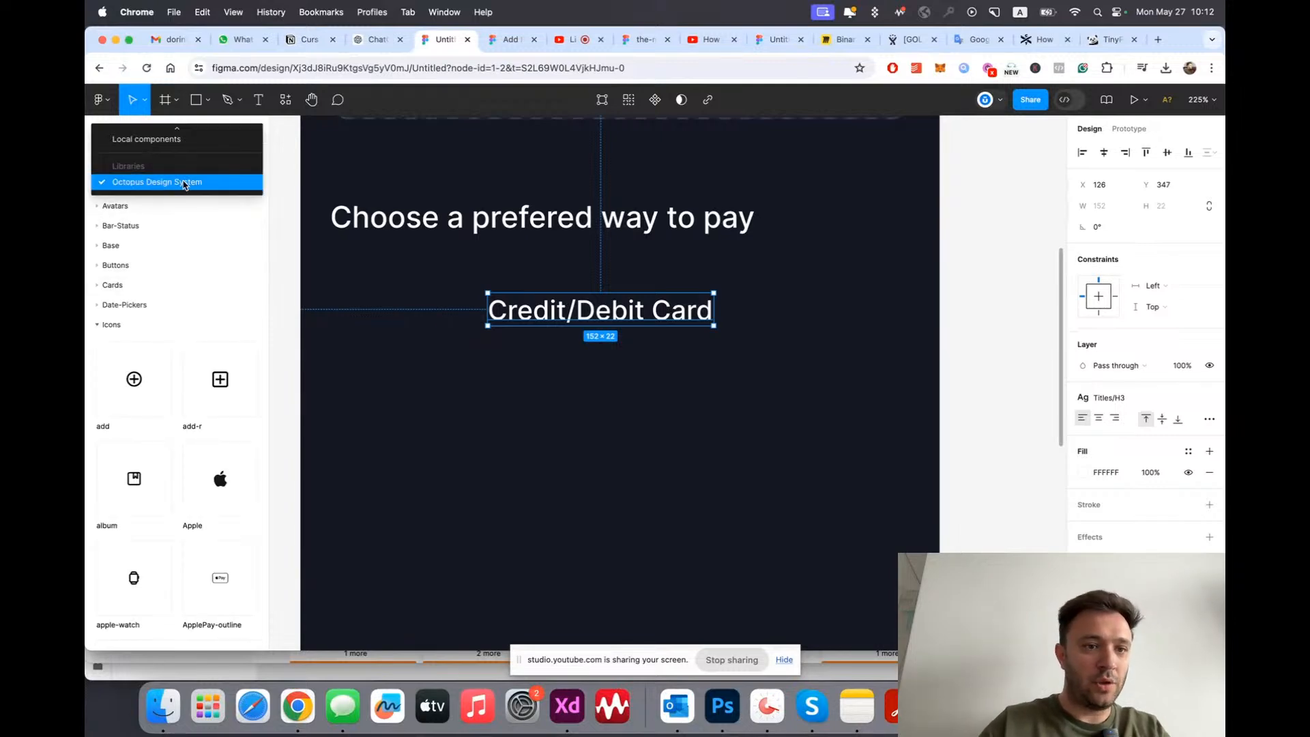
pyautogui.click(164, 140)
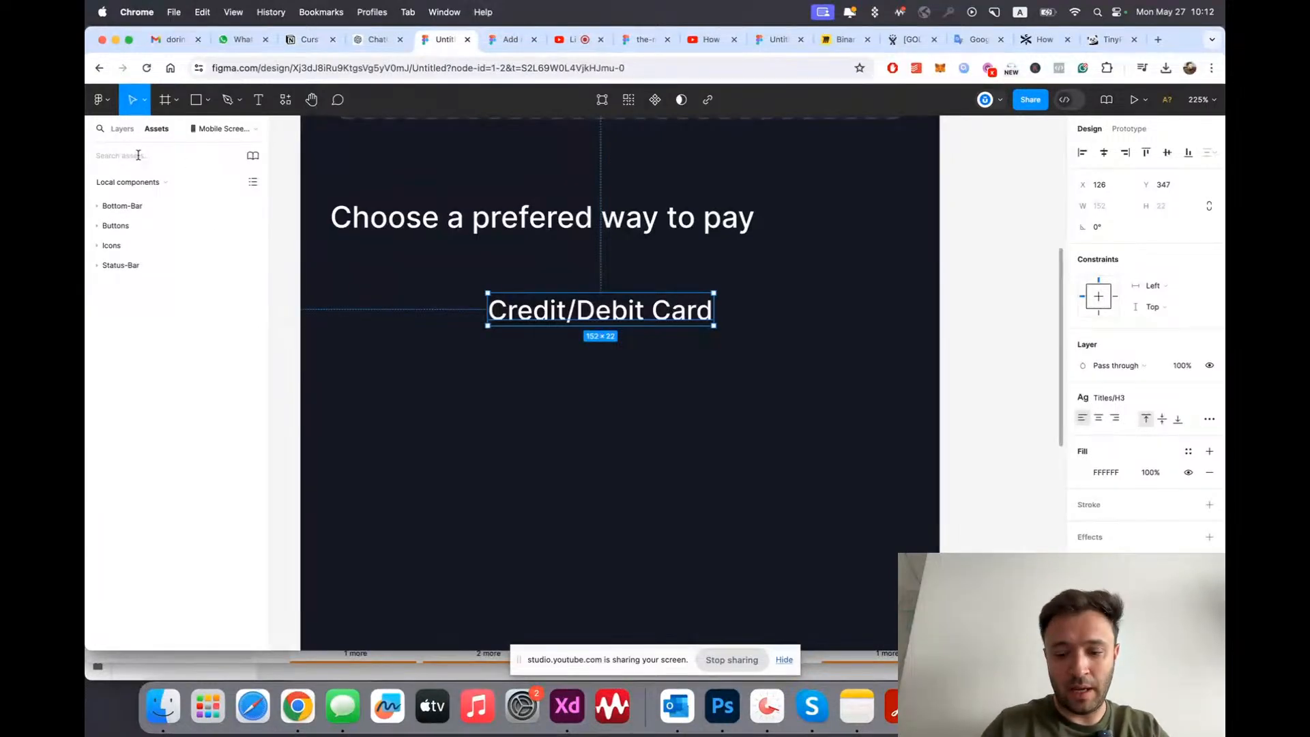
pyautogui.click(138, 155)
pyautogui.write('paymen')
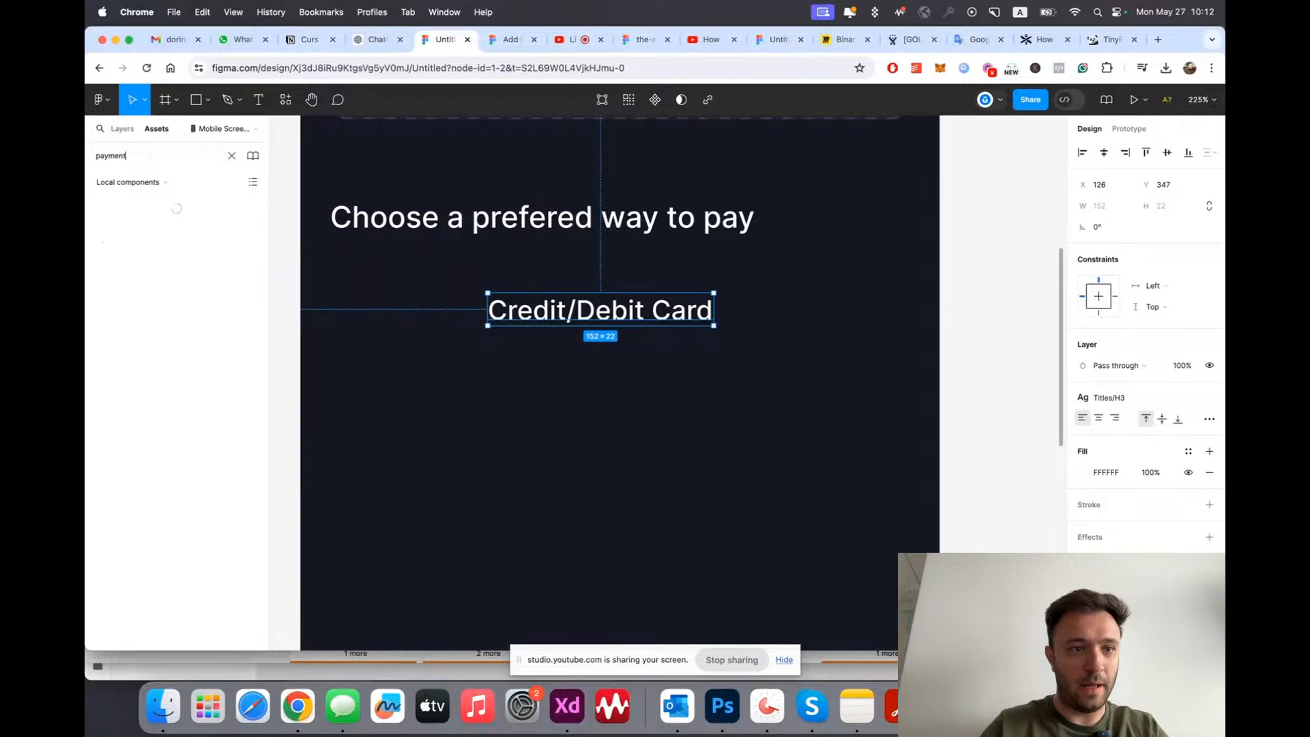
pyautogui.write('t')
pyautogui.moveTo(161, 208); pyautogui.dragTo(341, 286)
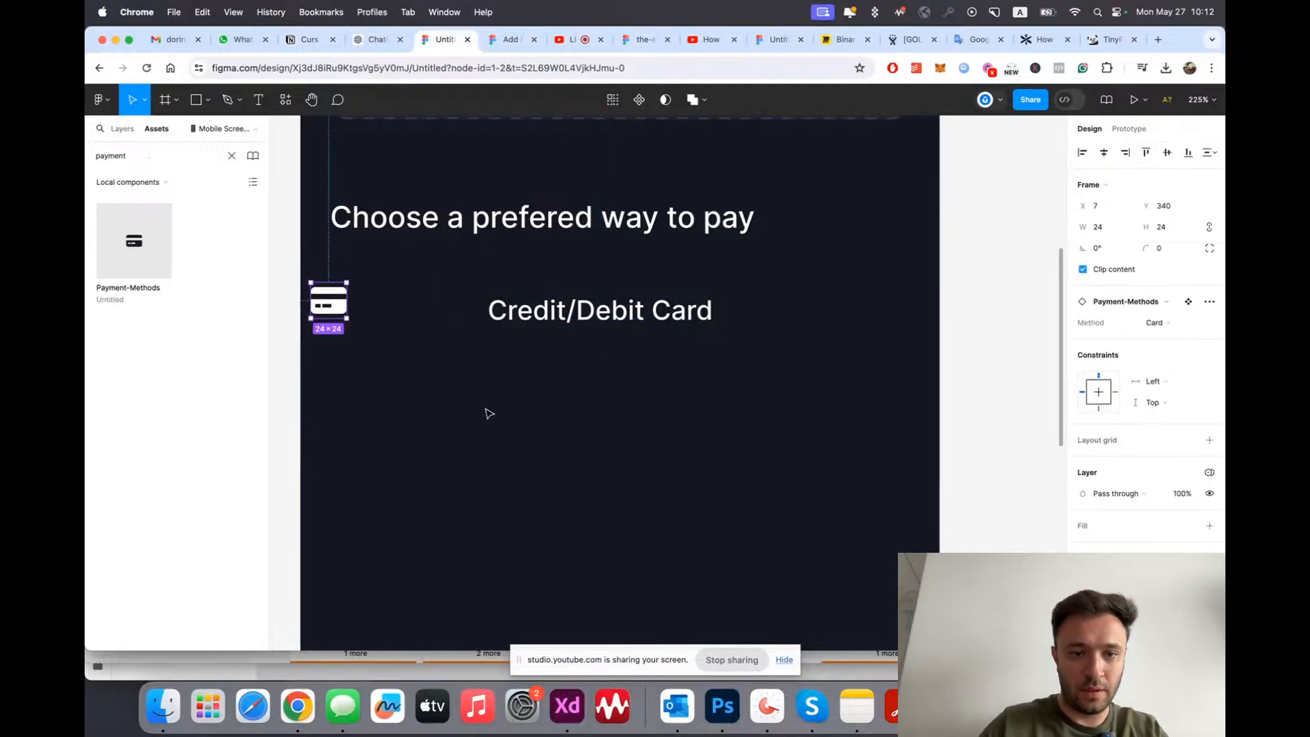
# Step: Move the card icon to X 47, Y 350 and the Credit/Debit Card text beside it to X 109, Y 353
pyautogui.hscroll(-3, 435, 405)
pyautogui.click(537, 311)
pyautogui.moveTo(489, 302); pyautogui.dragTo(548, 315)
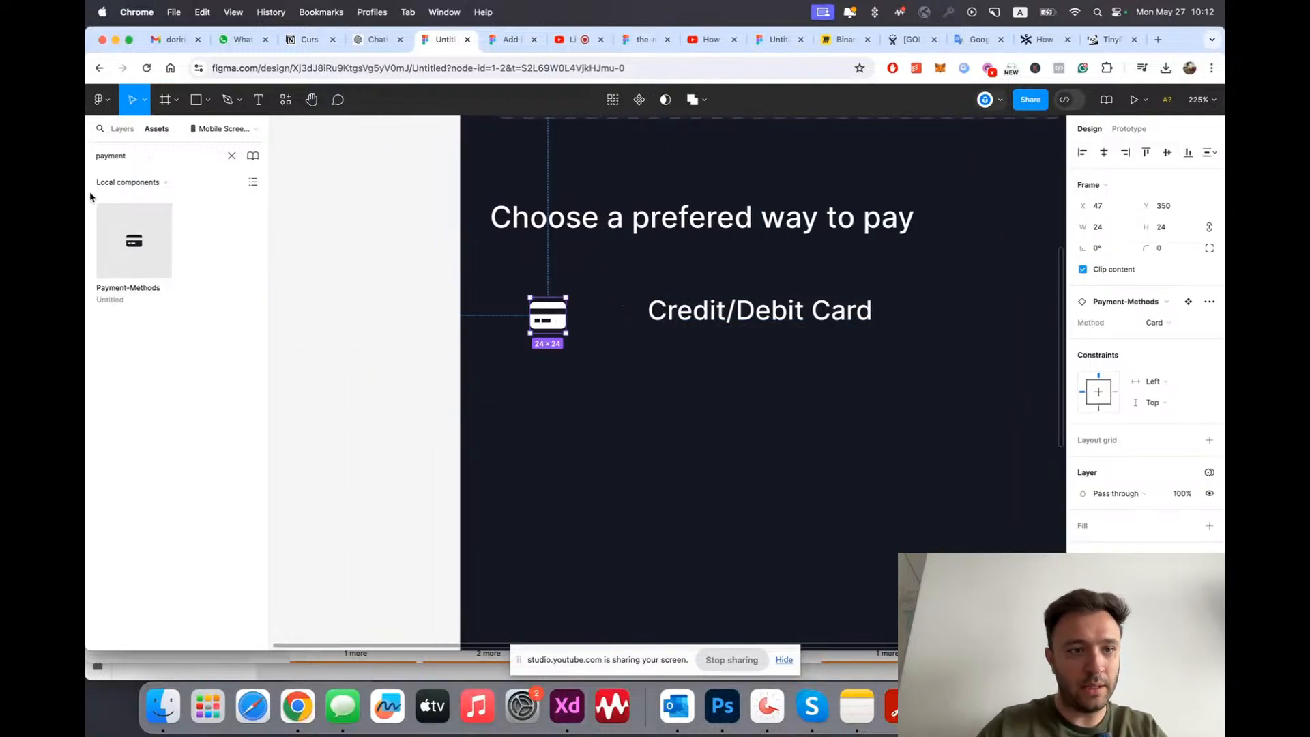
pyautogui.click(122, 129)
pyautogui.scroll(1, 789, 335)
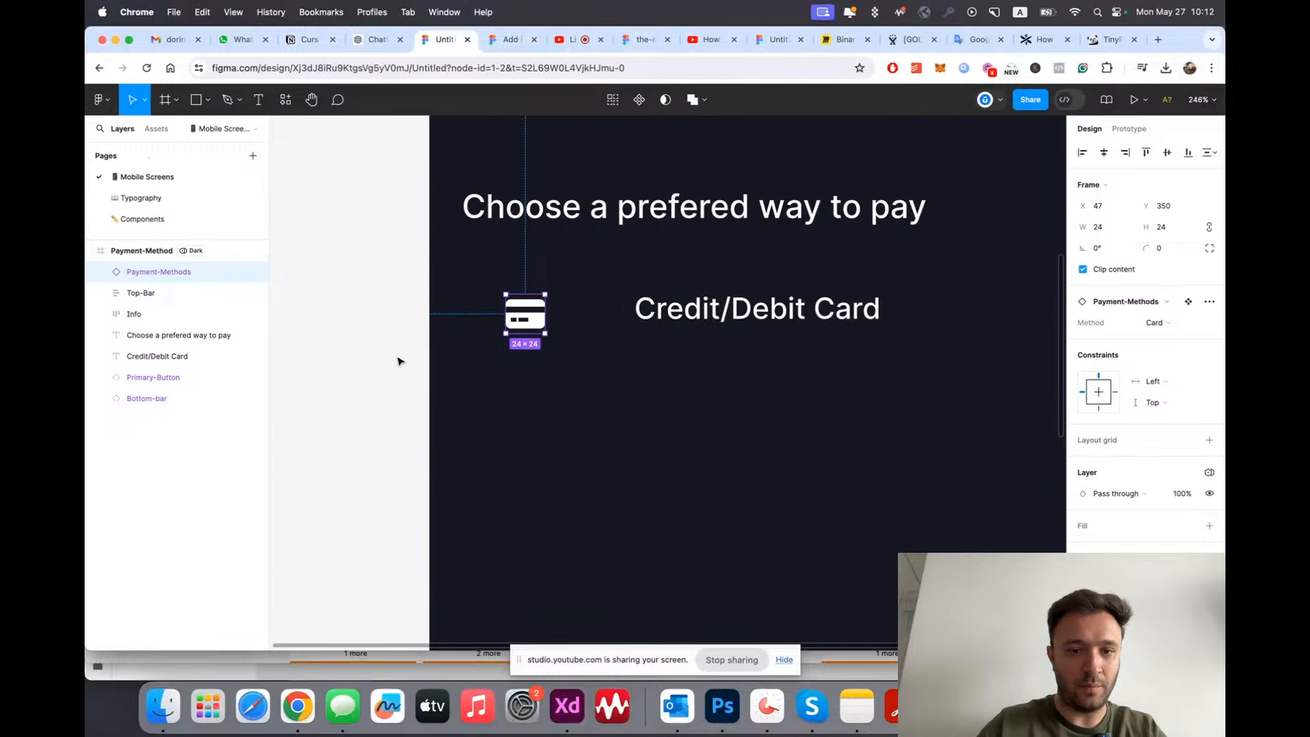
pyautogui.click(398, 361)
pyautogui.click(638, 309)
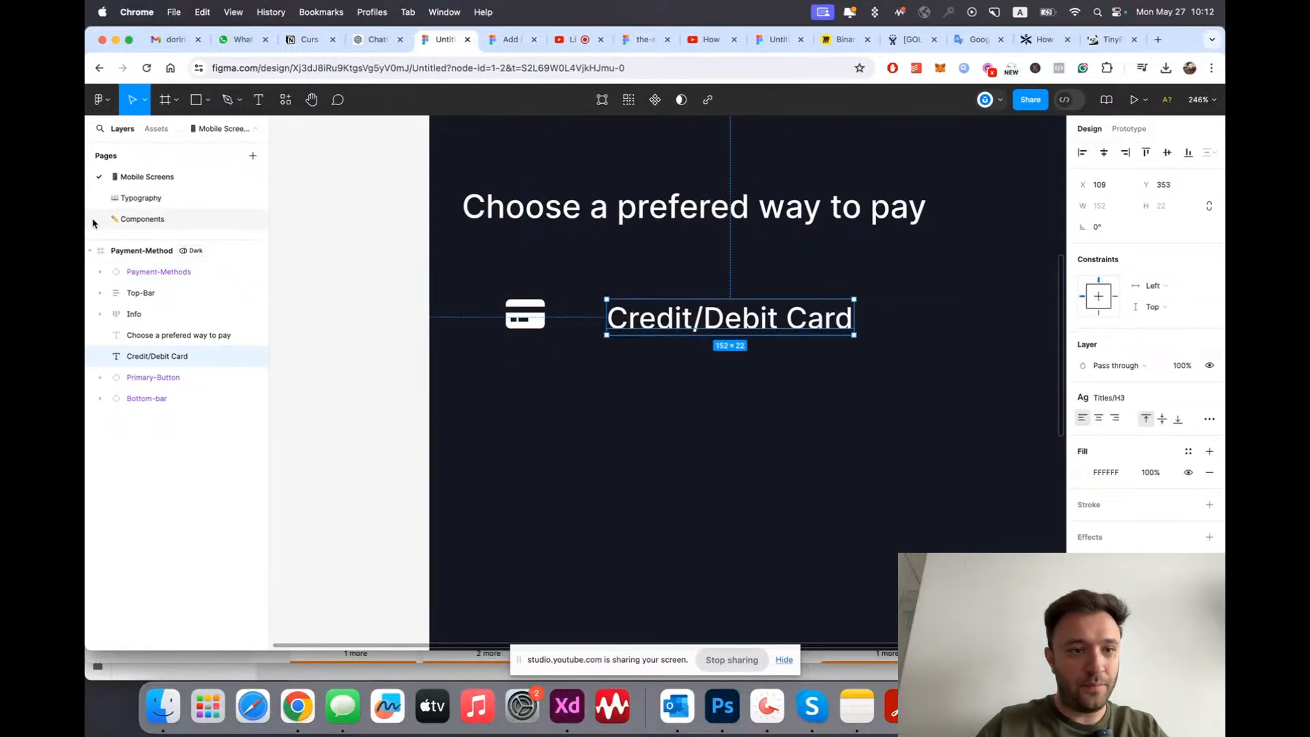
# Step: On the Components page, search all libraries for chevron and place the larger Chevron-up icon in the Icons frame right of Info
pyautogui.click(124, 203)
pyautogui.click(149, 225)
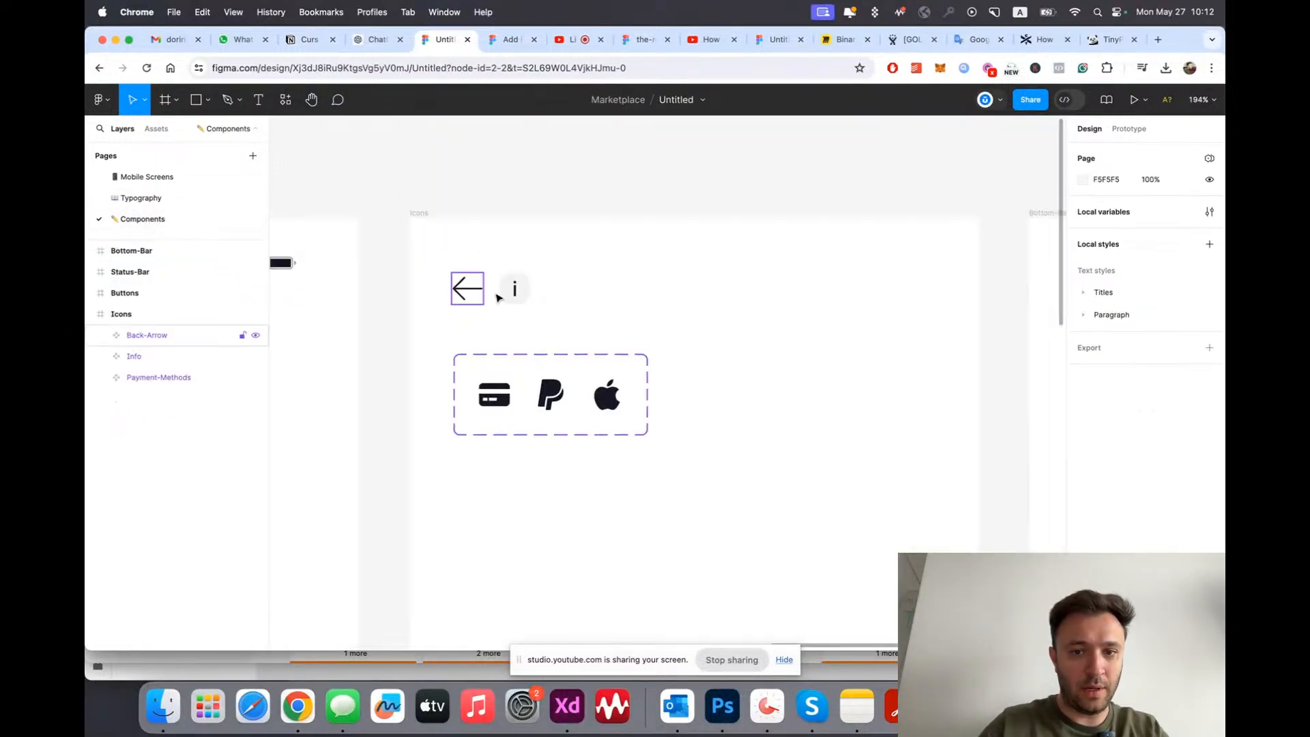
pyautogui.hscroll(2, 656, 424)
pyautogui.scroll(-3, 767, 442)
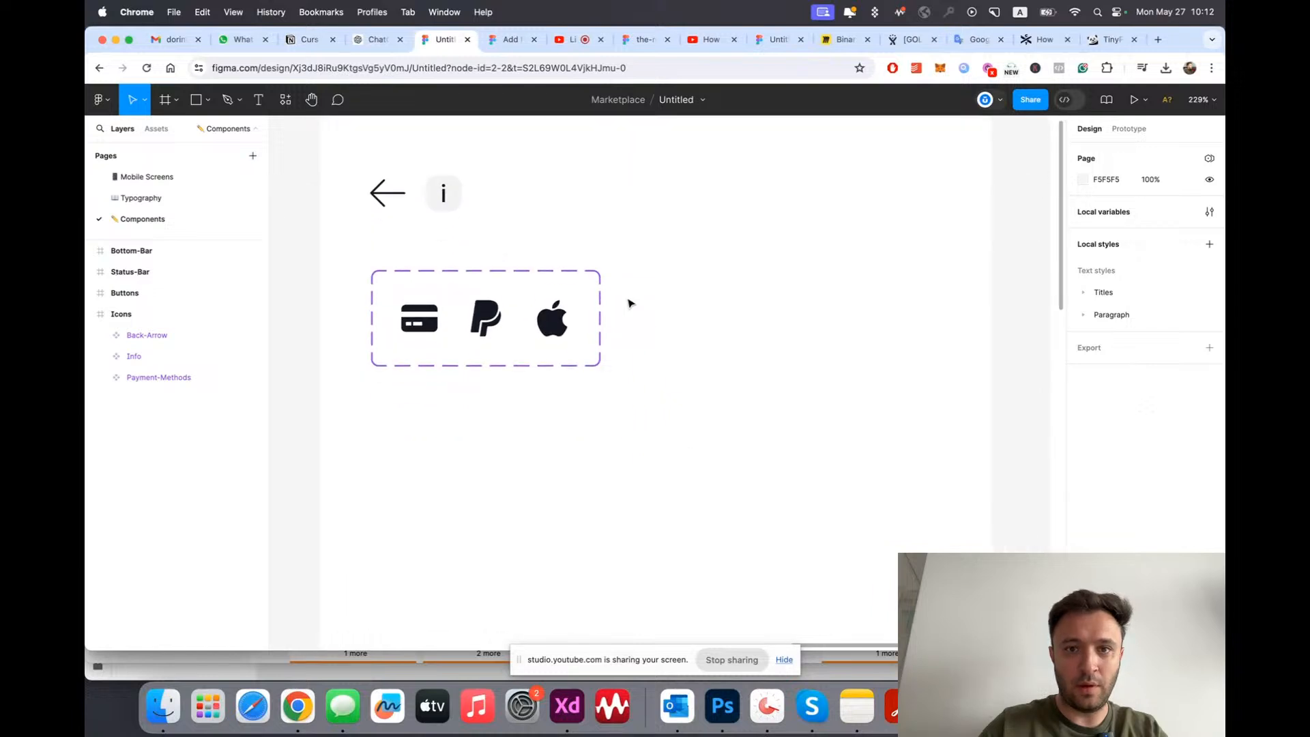
pyautogui.click(157, 129)
pyautogui.click(154, 183)
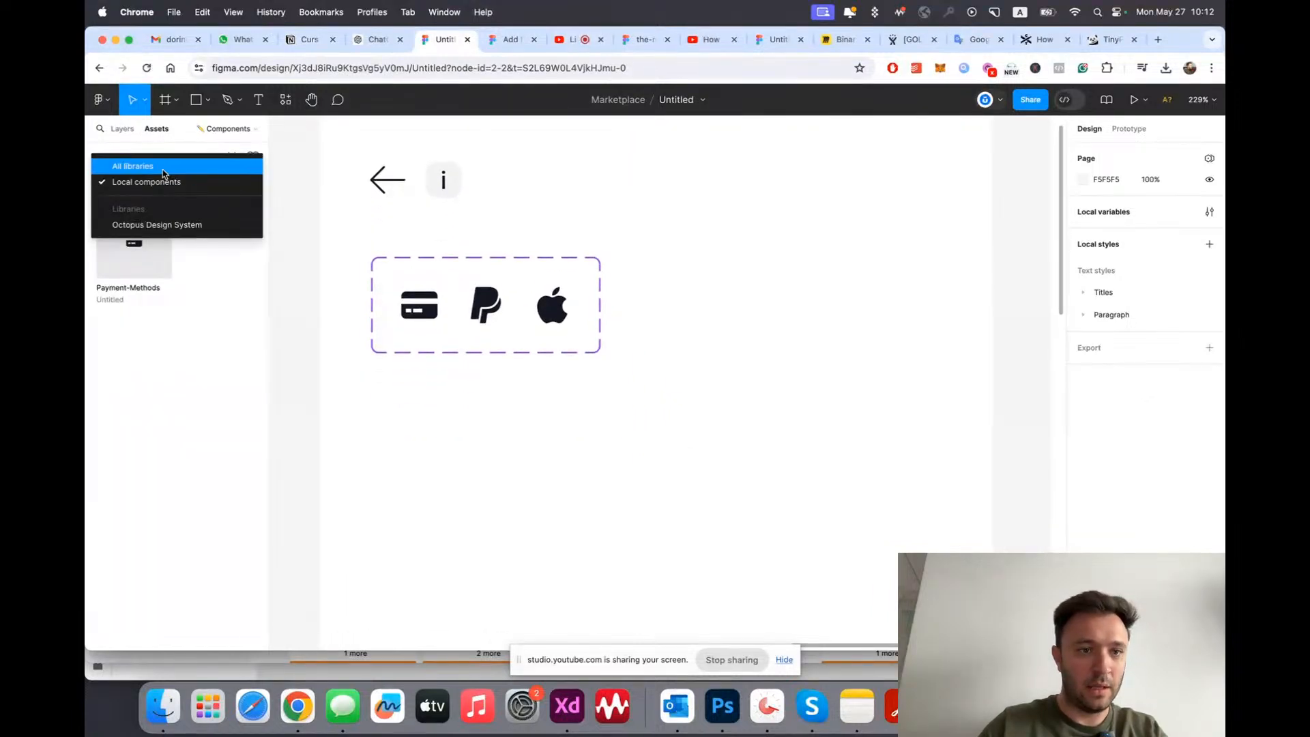
pyautogui.click(143, 167)
pyautogui.write('chevron')
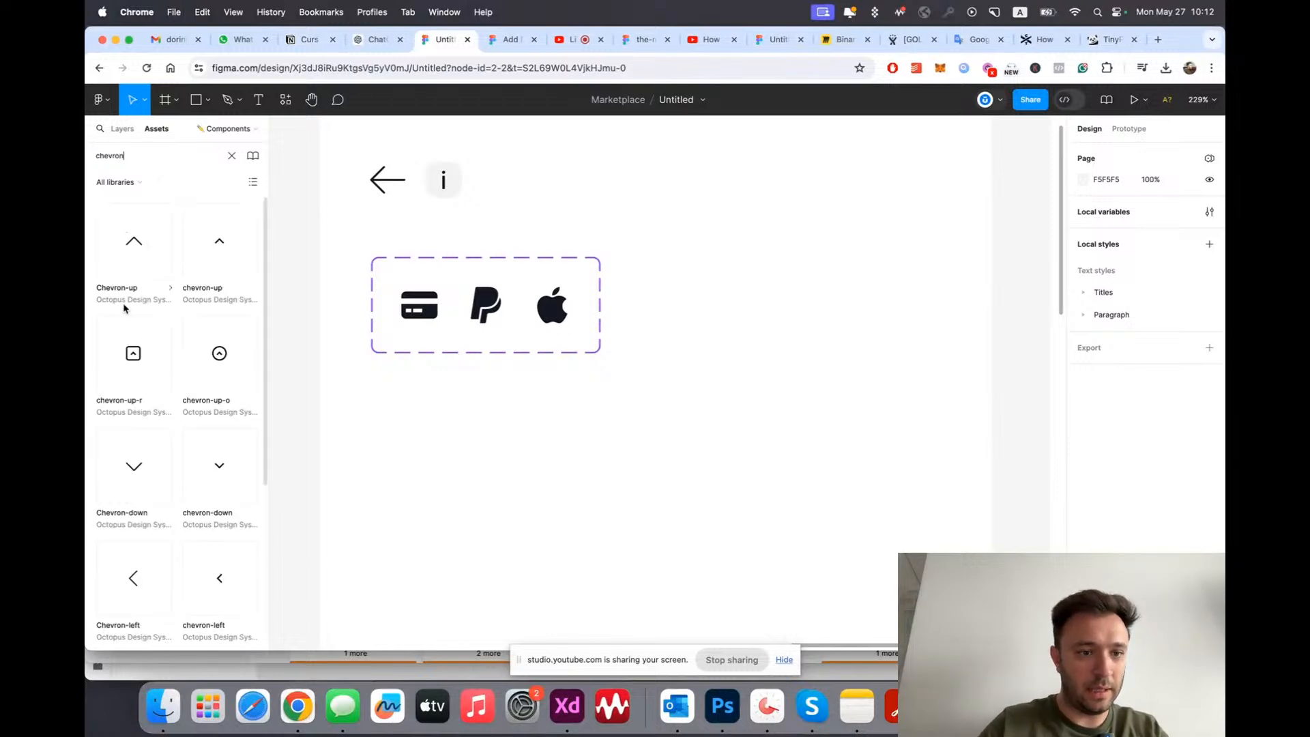
pyautogui.moveTo(135, 263); pyautogui.dragTo(644, 195)
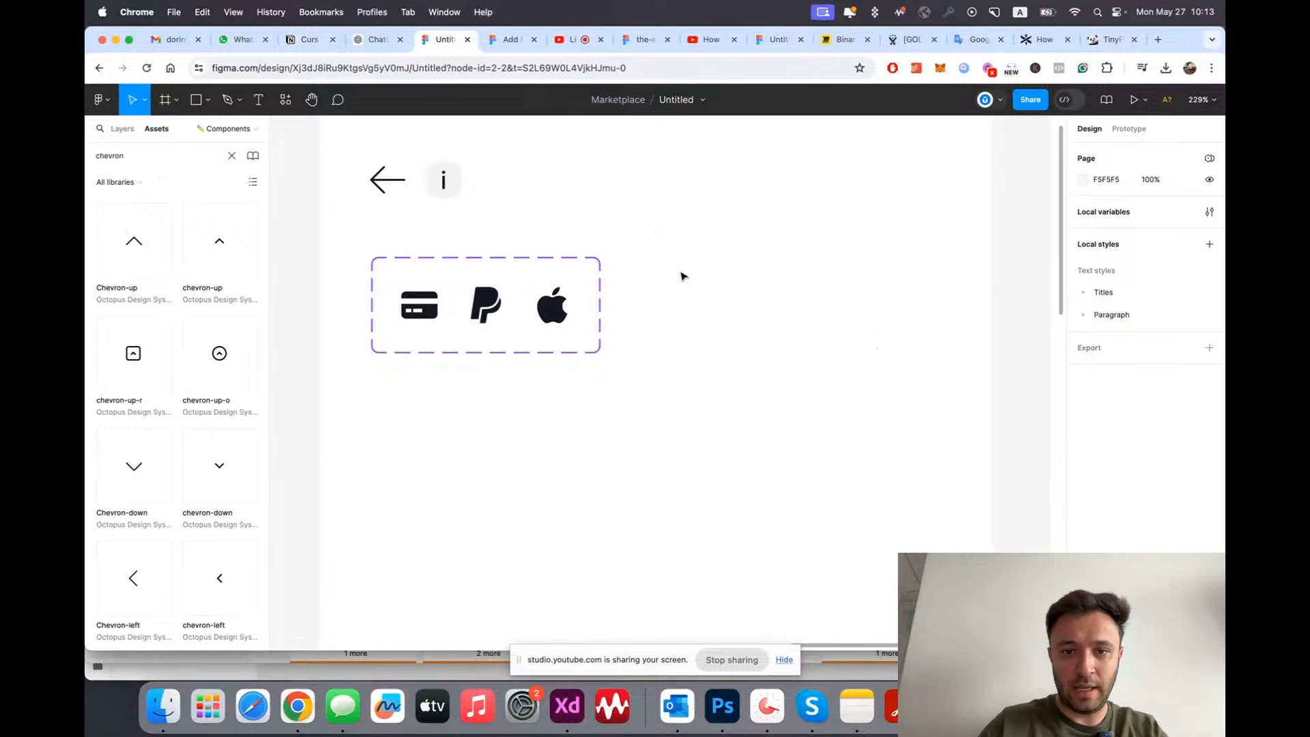
pyautogui.click(685, 275)
# Step: Rotate the Chevron-up icon in the Icons frame to -90°
pyautogui.click(122, 128)
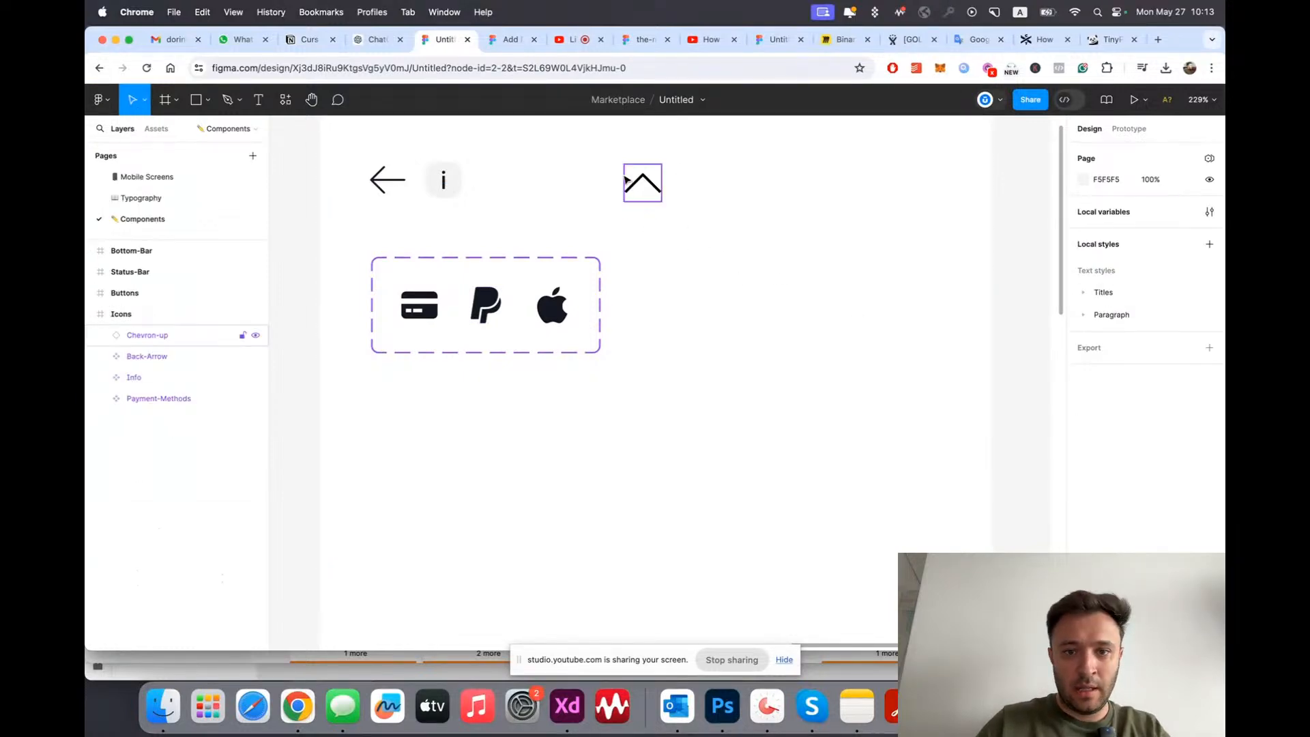
pyautogui.click(147, 335)
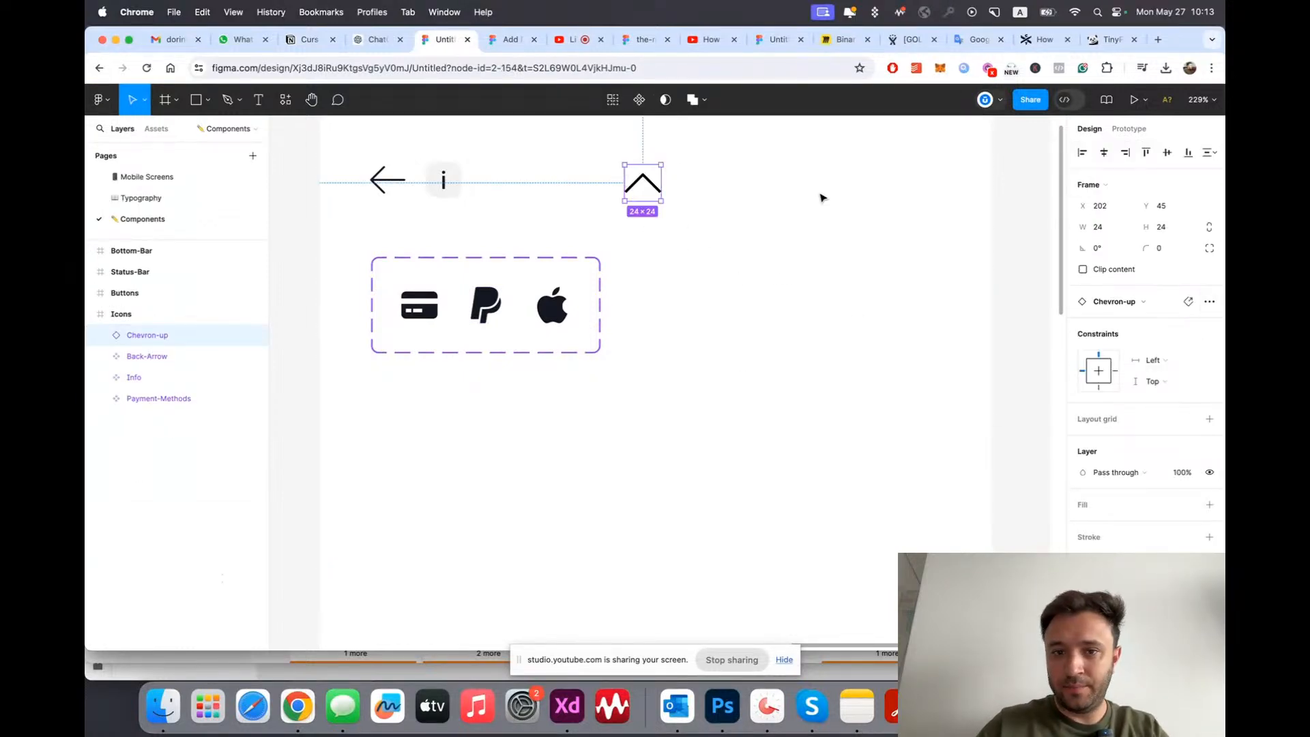
pyautogui.moveTo(665, 204); pyautogui.dragTo(613, 214)
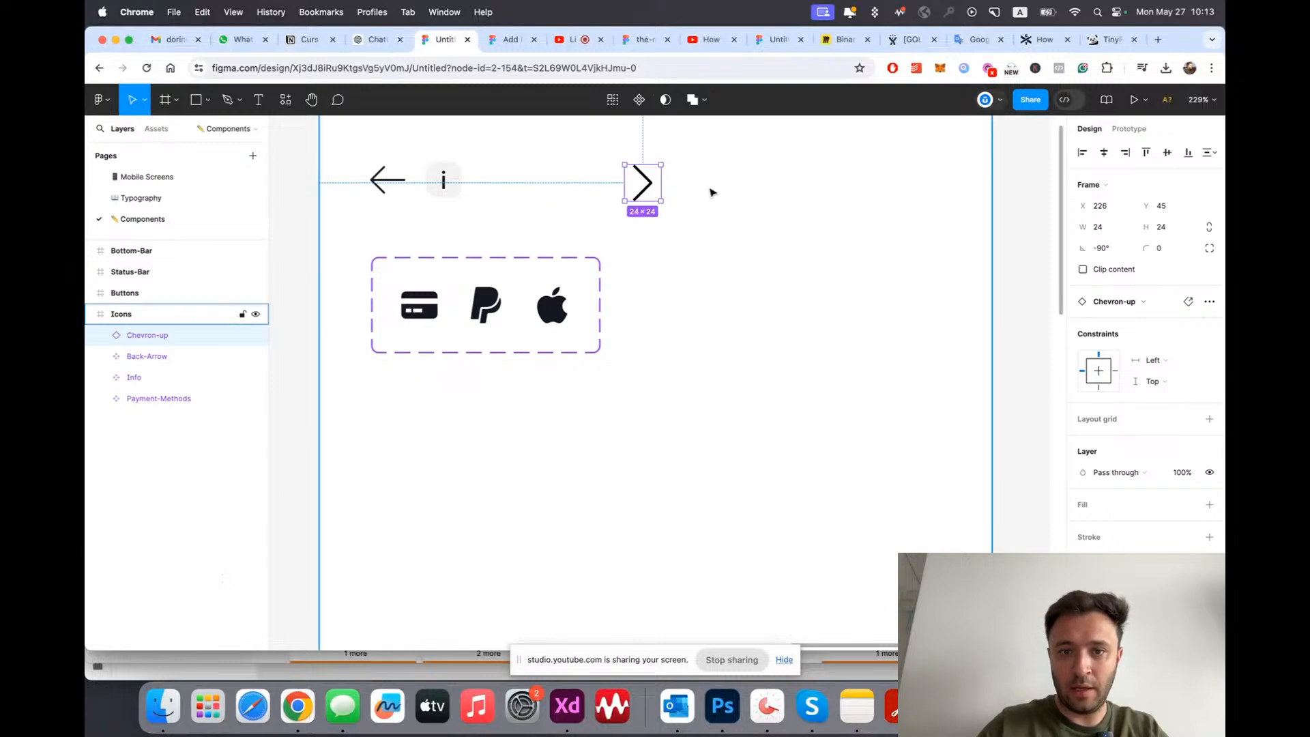
pyautogui.scroll(3, 670, 206)
# Step: Detach the rotated Chevron-up instance from its library component and select the resulting frame
pyautogui.click(1209, 301)
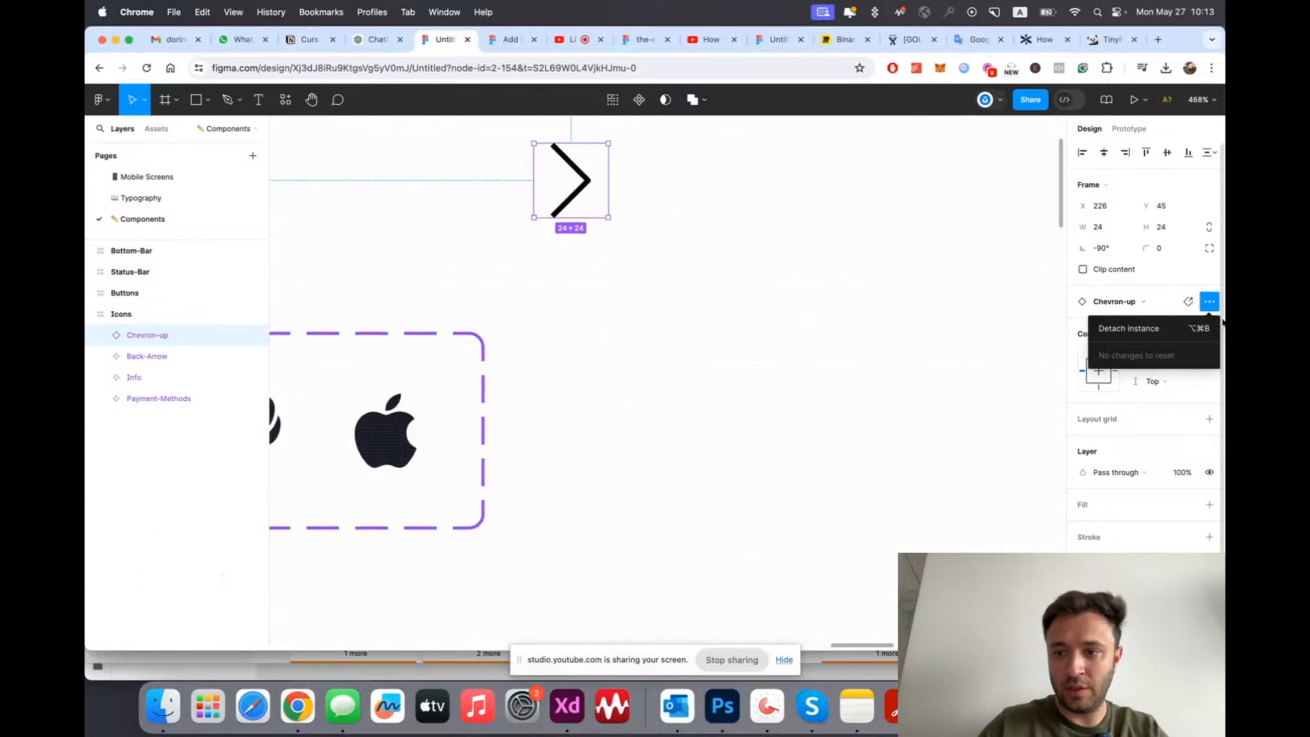
pyautogui.click(1094, 328)
pyautogui.click(757, 290)
pyautogui.click(593, 181)
pyautogui.scroll(-1, 1221, 531)
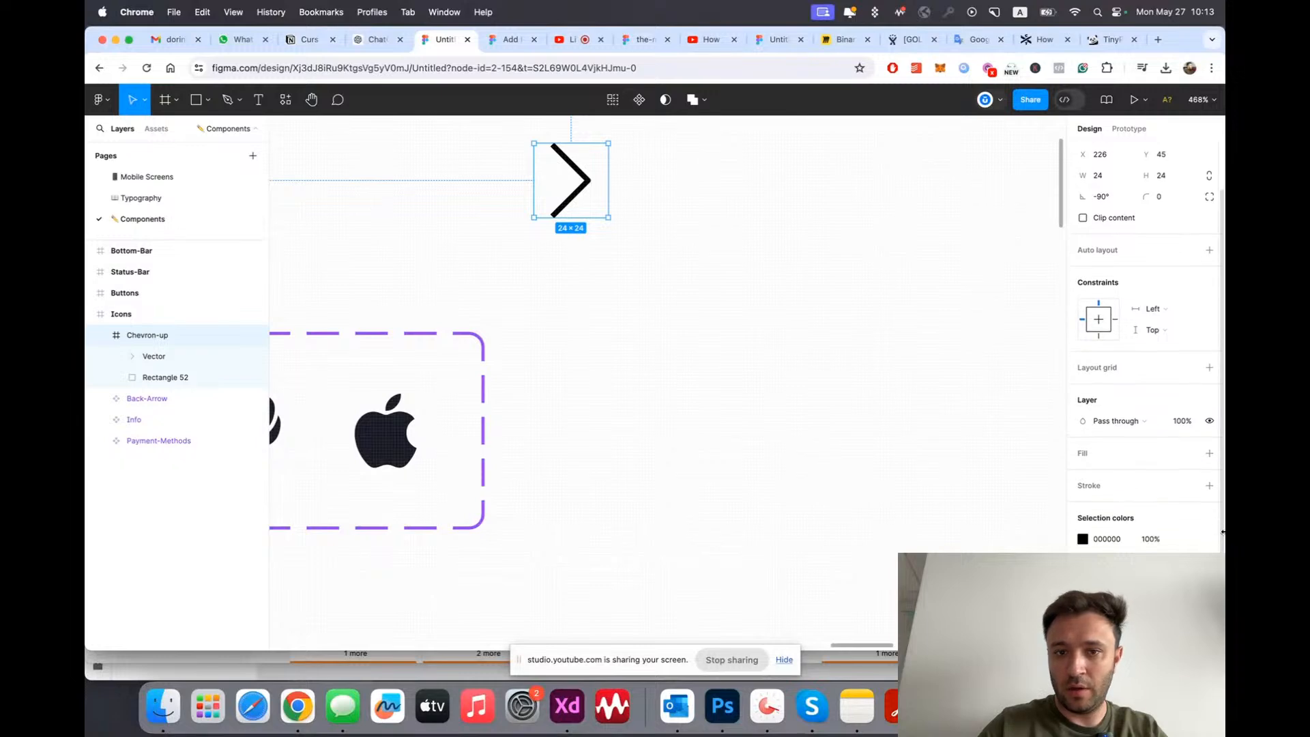
# Step: Apply the Text/Primary color variable to the Chevron-up frame in the Icons frame
pyautogui.click(1190, 542)
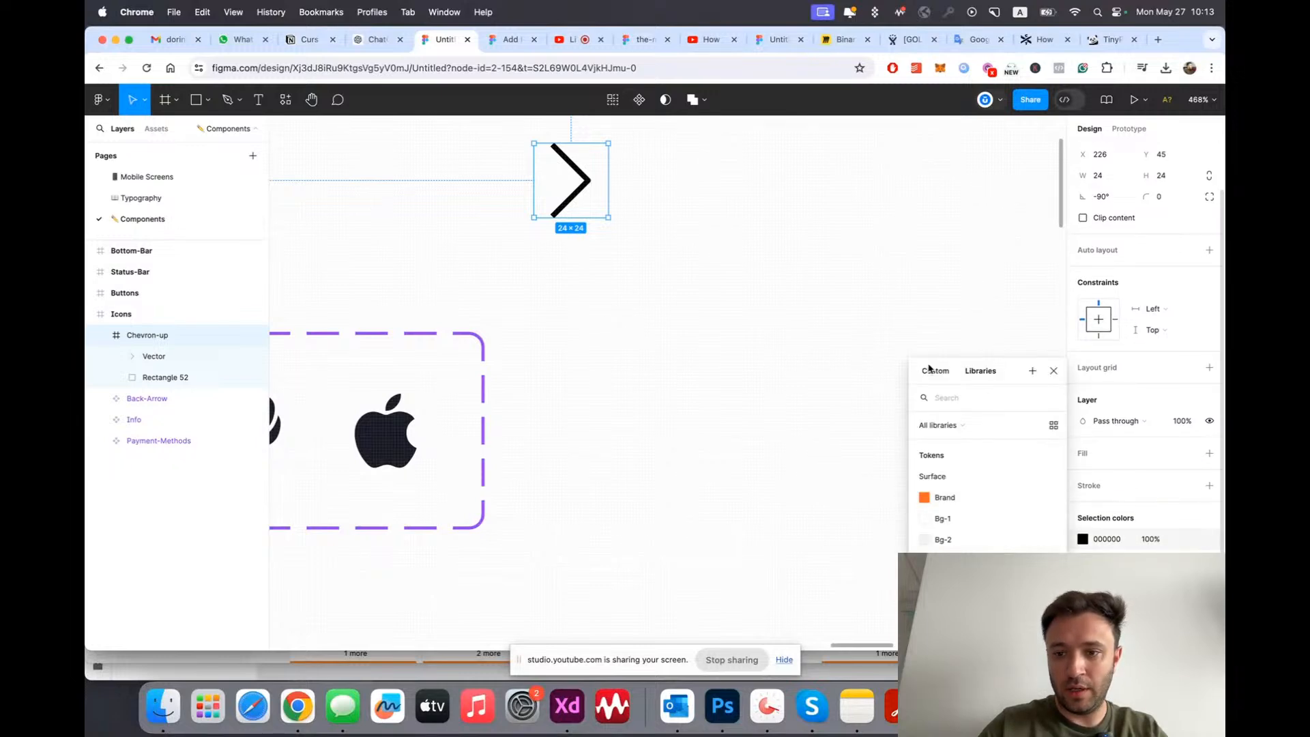
pyautogui.write('tex')
pyautogui.click(952, 476)
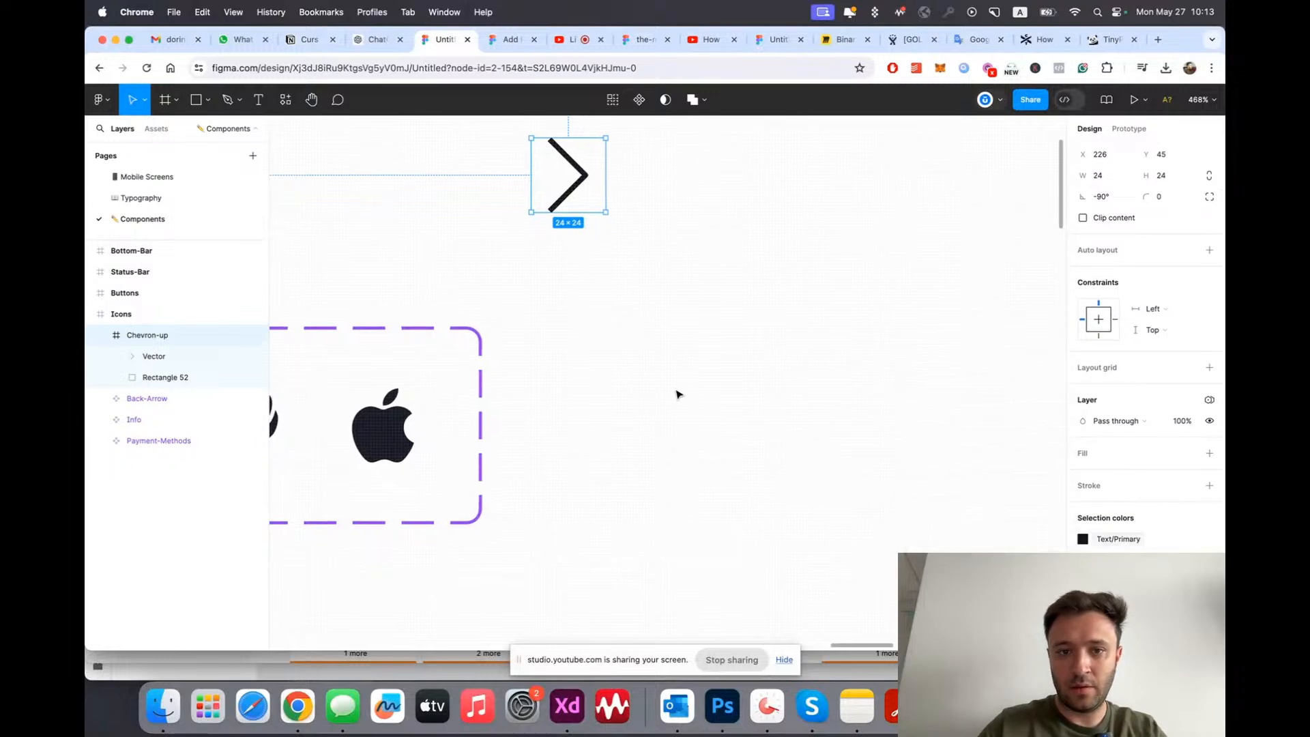
# Step: Collapse the Chevron-up frame's layers and rename the frame Chevron-Right
pyautogui.scroll(-5, 705, 410)
pyautogui.click(100, 335)
pyautogui.scroll(3, 667, 369)
pyautogui.doubleClick(166, 336)
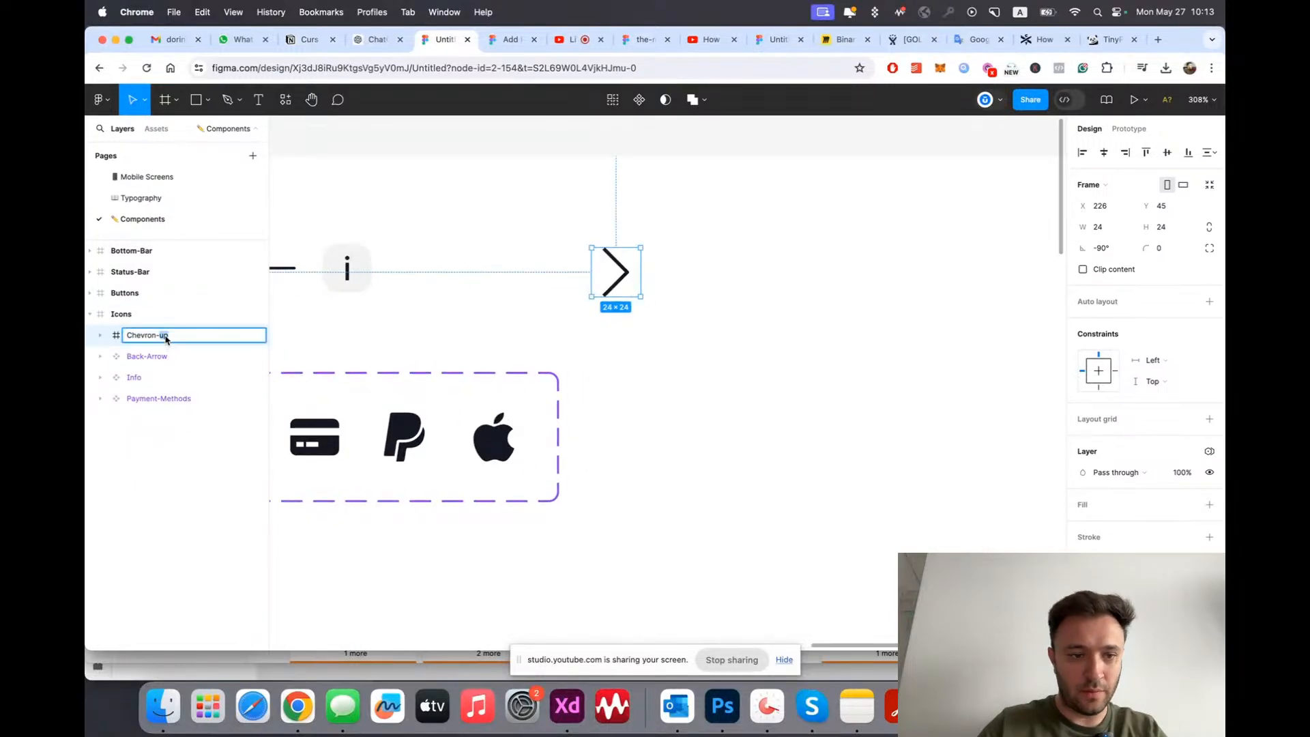
pyautogui.write('Right')
pyautogui.press('Return')
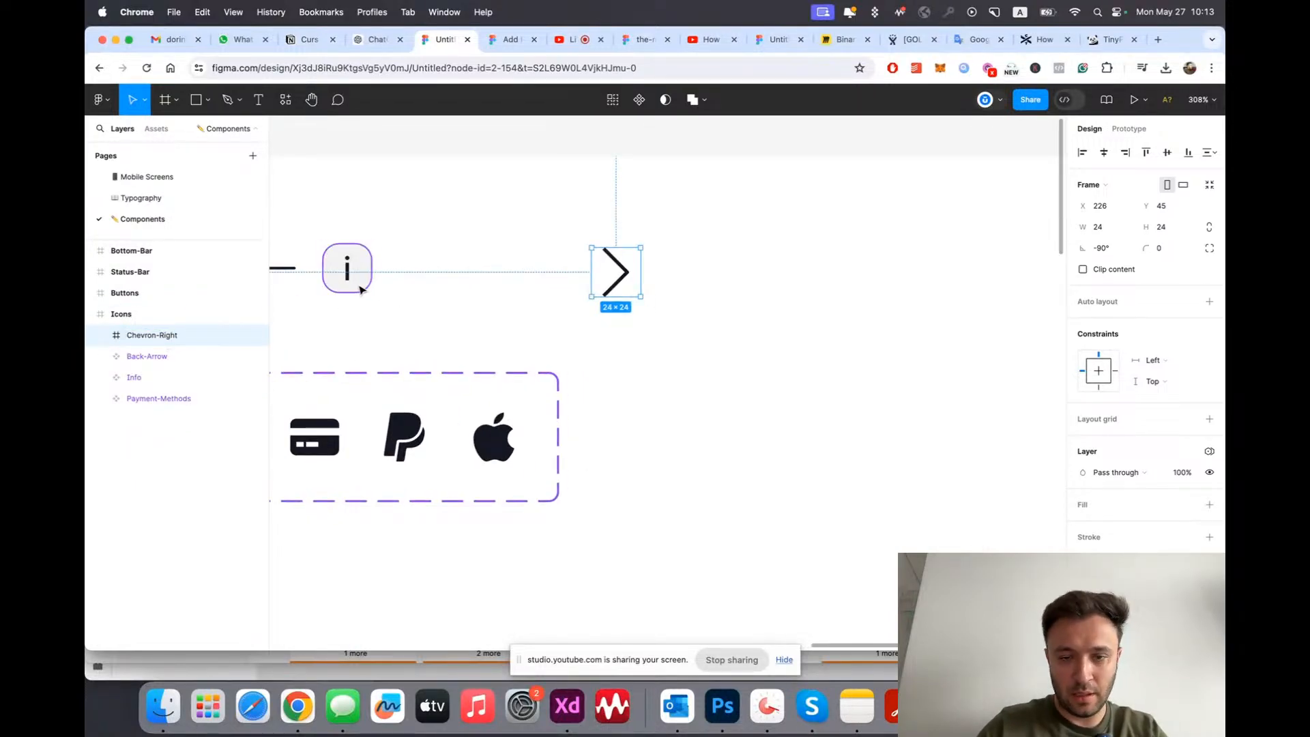
# Step: Duplicate the Chevron-Right frame between Info and the original, and rotate the copy to 90°
pyautogui.scroll(3, 355, 273)
pyautogui.keyDown('alt'); pyautogui.moveTo(768, 268); pyautogui.dragTo(617, 269); pyautogui.keyUp('alt')
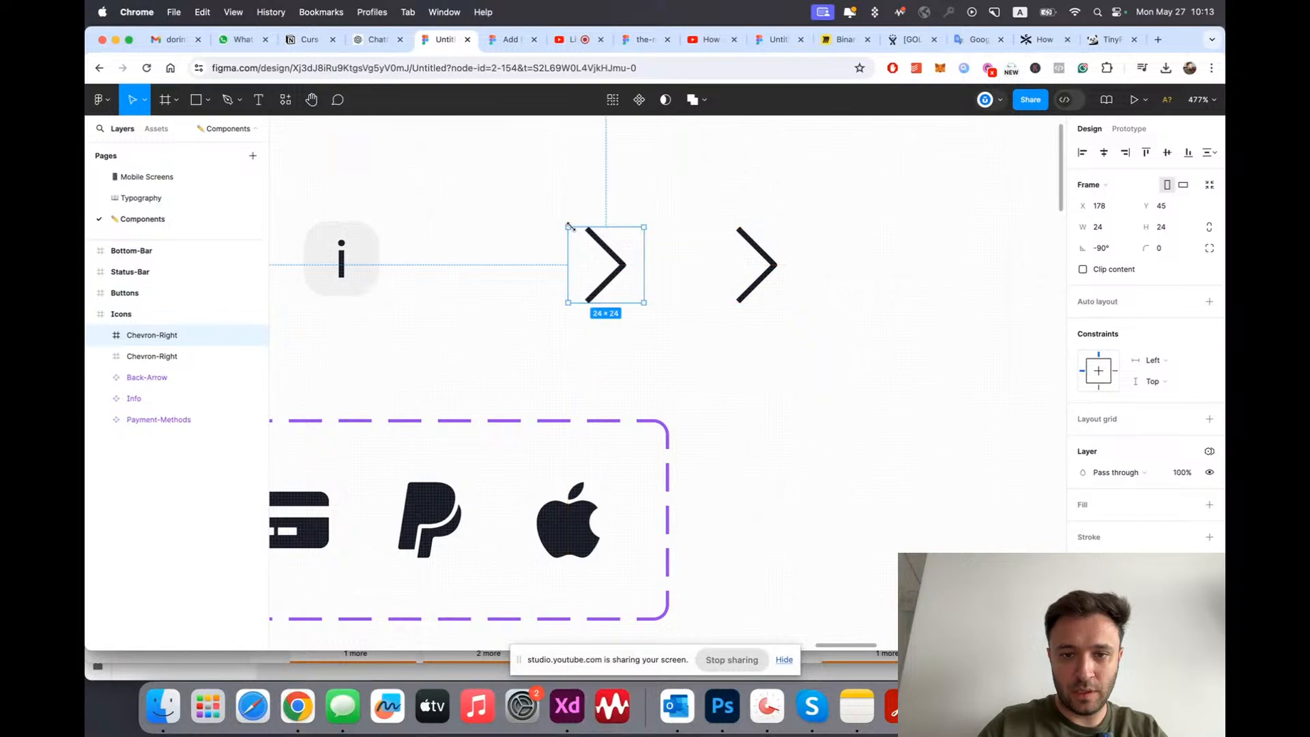
pyautogui.moveTo(564, 222); pyautogui.dragTo(646, 300)
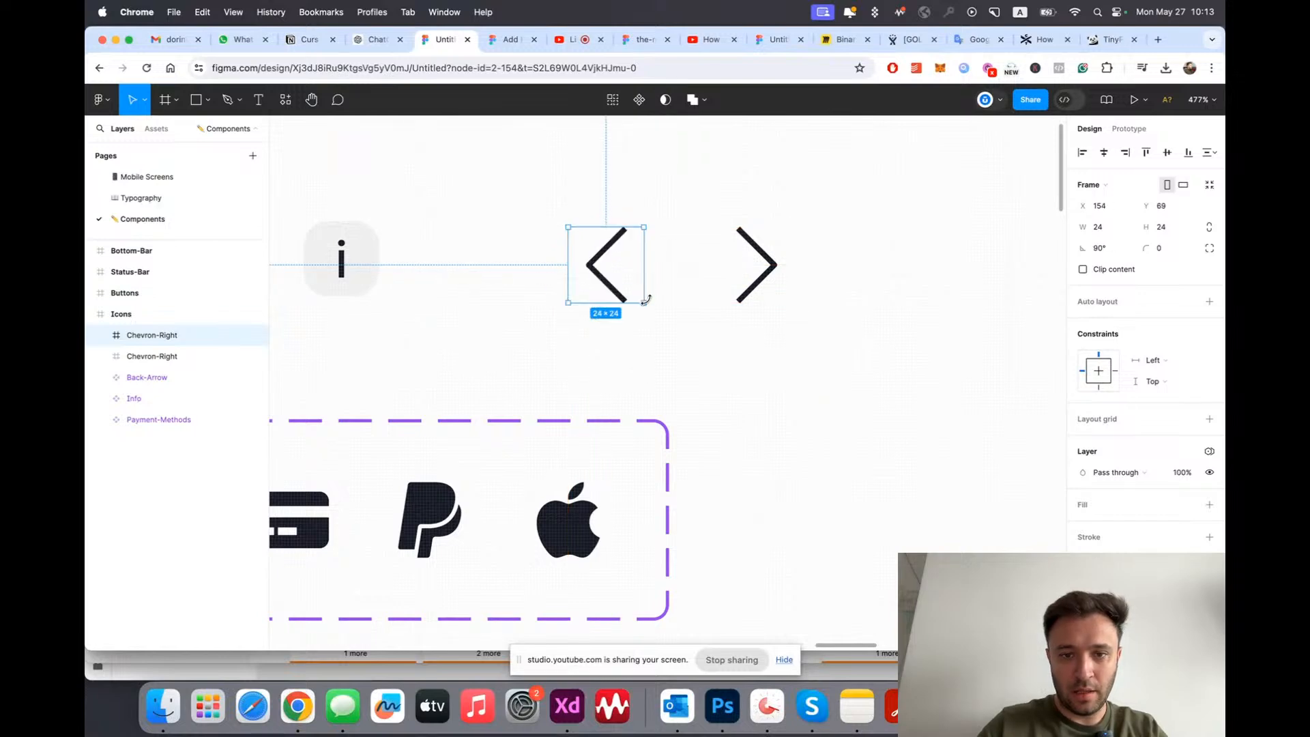
# Step: Rename the rotated chevron copy as Chevron-Left
pyautogui.doubleClick(151, 335)
pyautogui.click(168, 335)
pyautogui.doubleClick(168, 335)
pyautogui.write('Left')
pyautogui.press('Return')
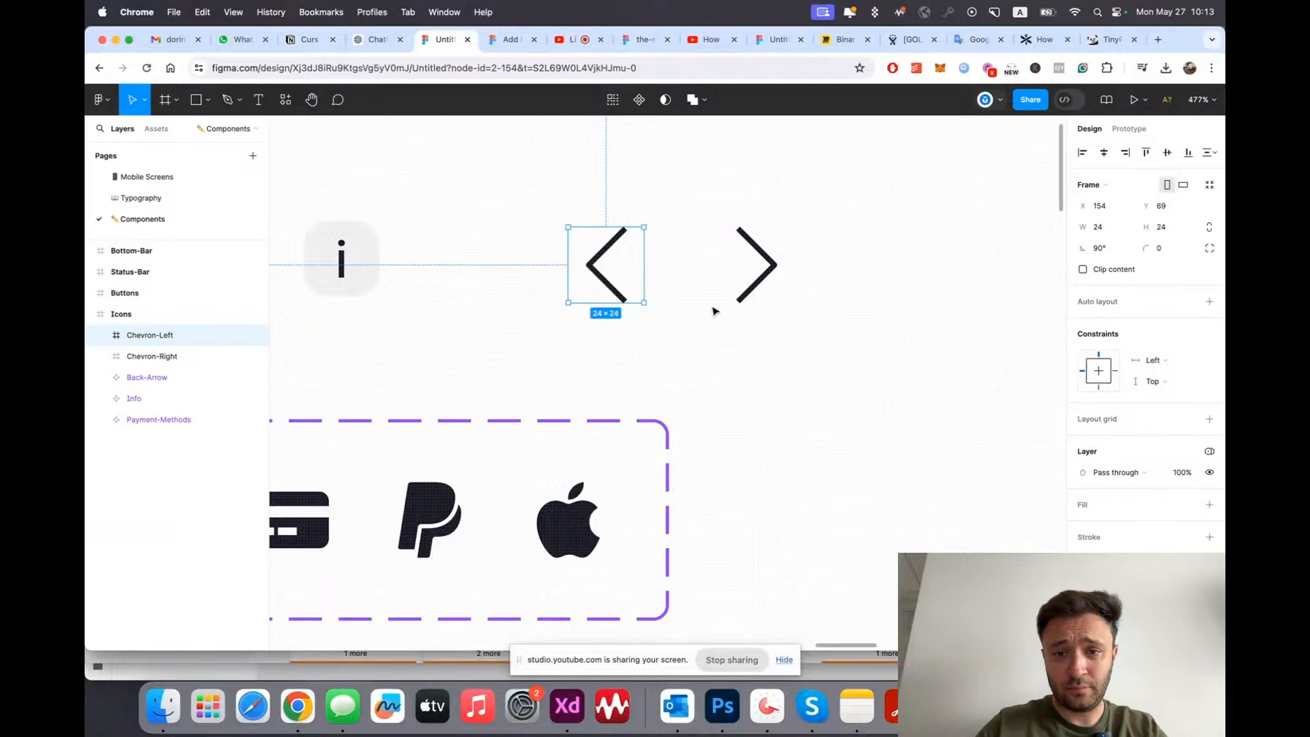
# Step: Combine the Chevron-Left and Chevron-Right frames into one component set, undoing the accidental mask
pyautogui.click(689, 336)
pyautogui.scroll(-2, 681, 345)
pyautogui.moveTo(573, 233); pyautogui.dragTo(813, 348)
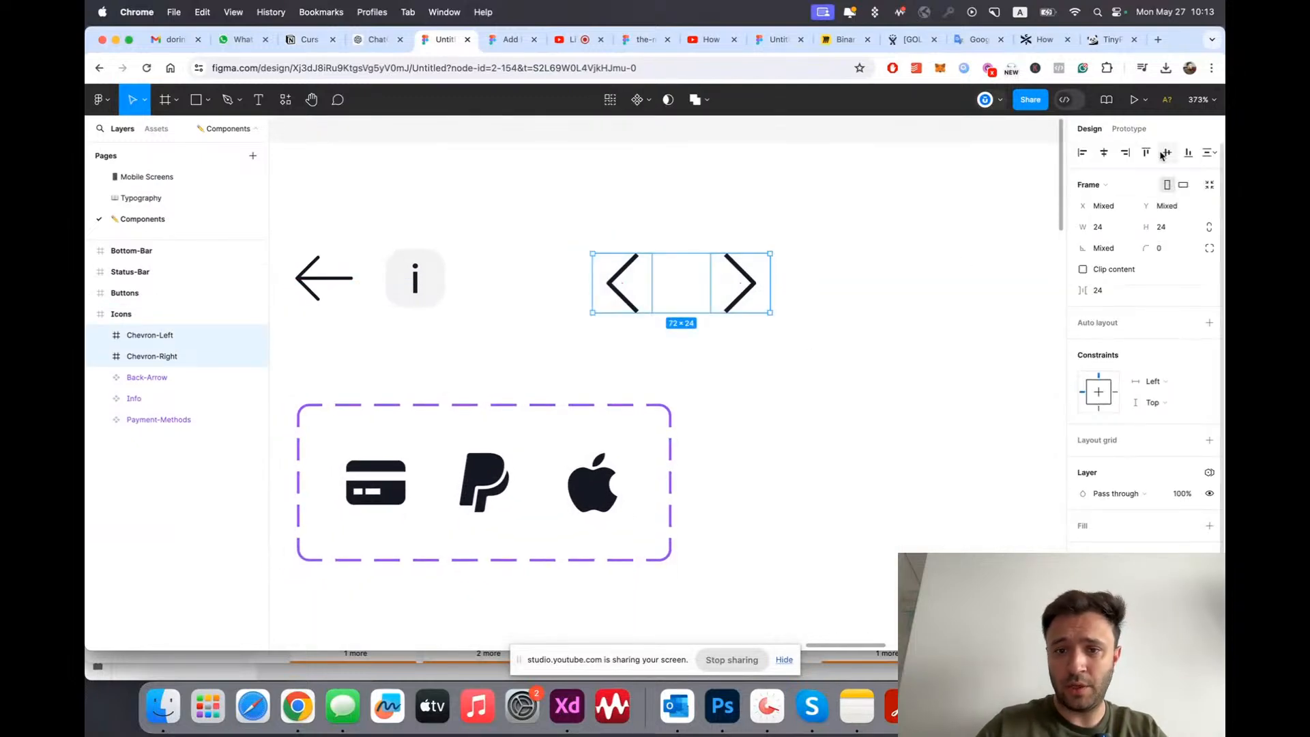
pyautogui.click(656, 100)
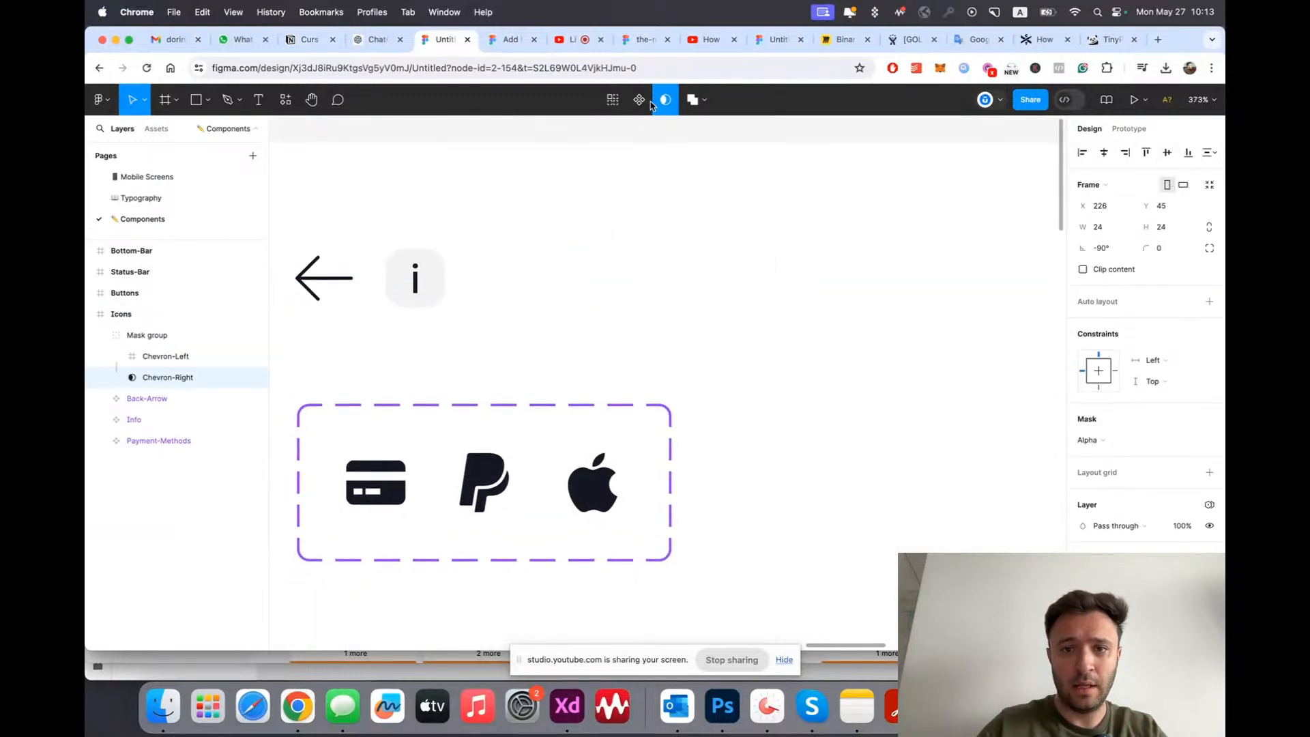
pyautogui.press('super+z')
pyautogui.click(639, 100)
pyautogui.click(652, 163)
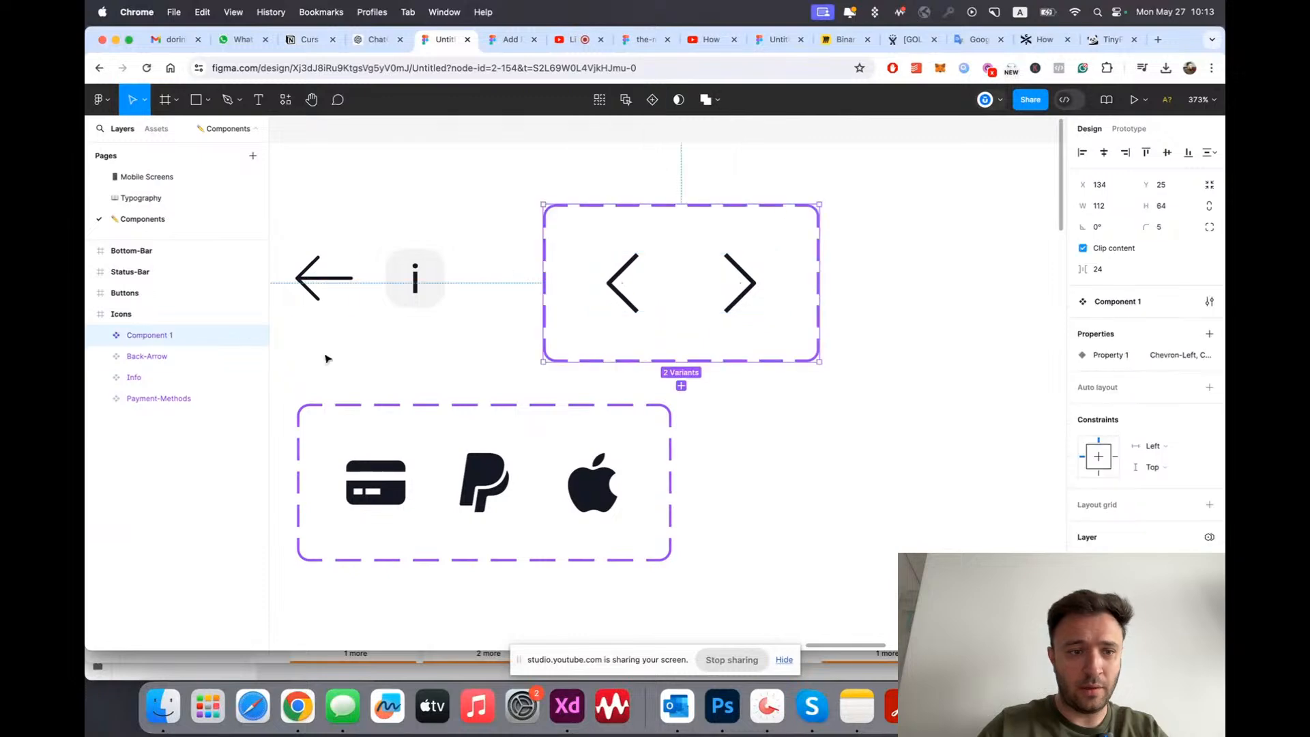
# Step: Rename the new component set Chevrons and collapse all layers
pyautogui.doubleClick(157, 335)
pyautogui.write('Chevrons')
pyautogui.press('Return')
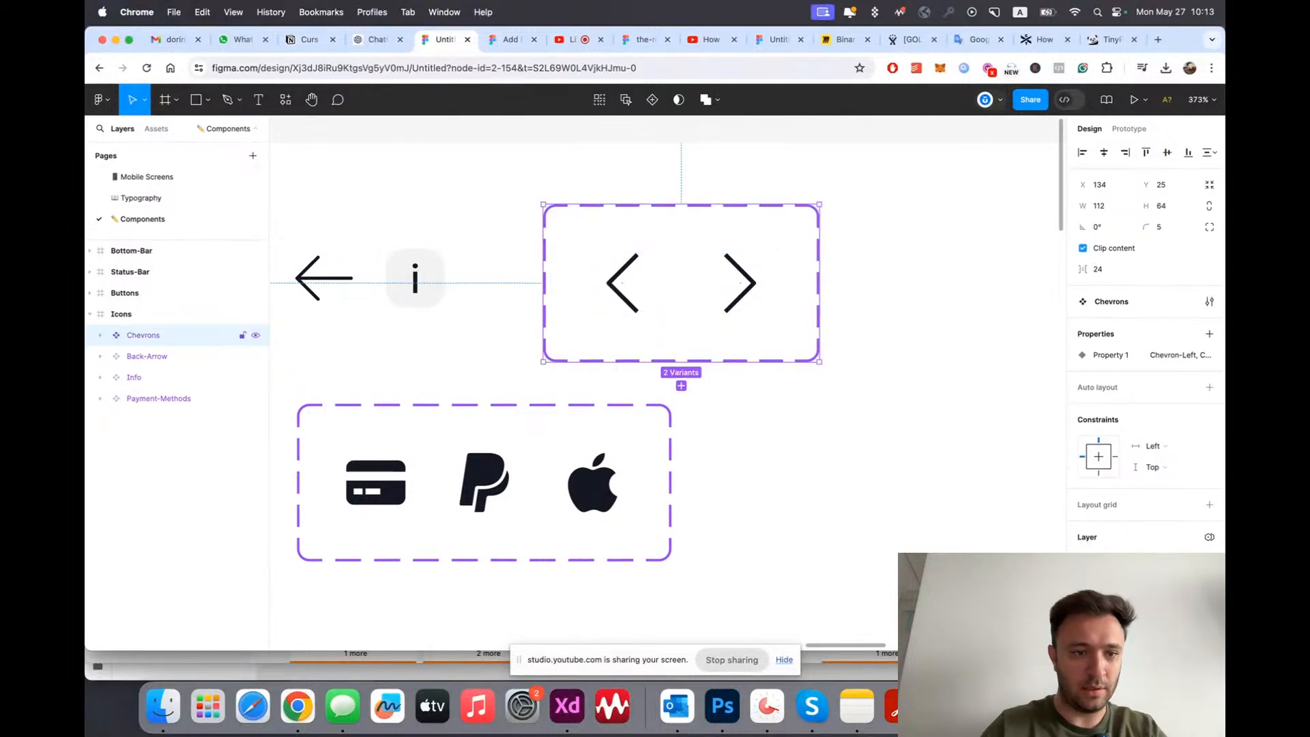
pyautogui.scroll(-3, 751, 390)
pyautogui.click(844, 505)
pyautogui.hotkey('alt', 'l')
# Step: Try the Light and Dark Tokens modes on the Icons frame, and undo the Dark mode
pyautogui.scroll(-4, 612, 386)
pyautogui.click(464, 271)
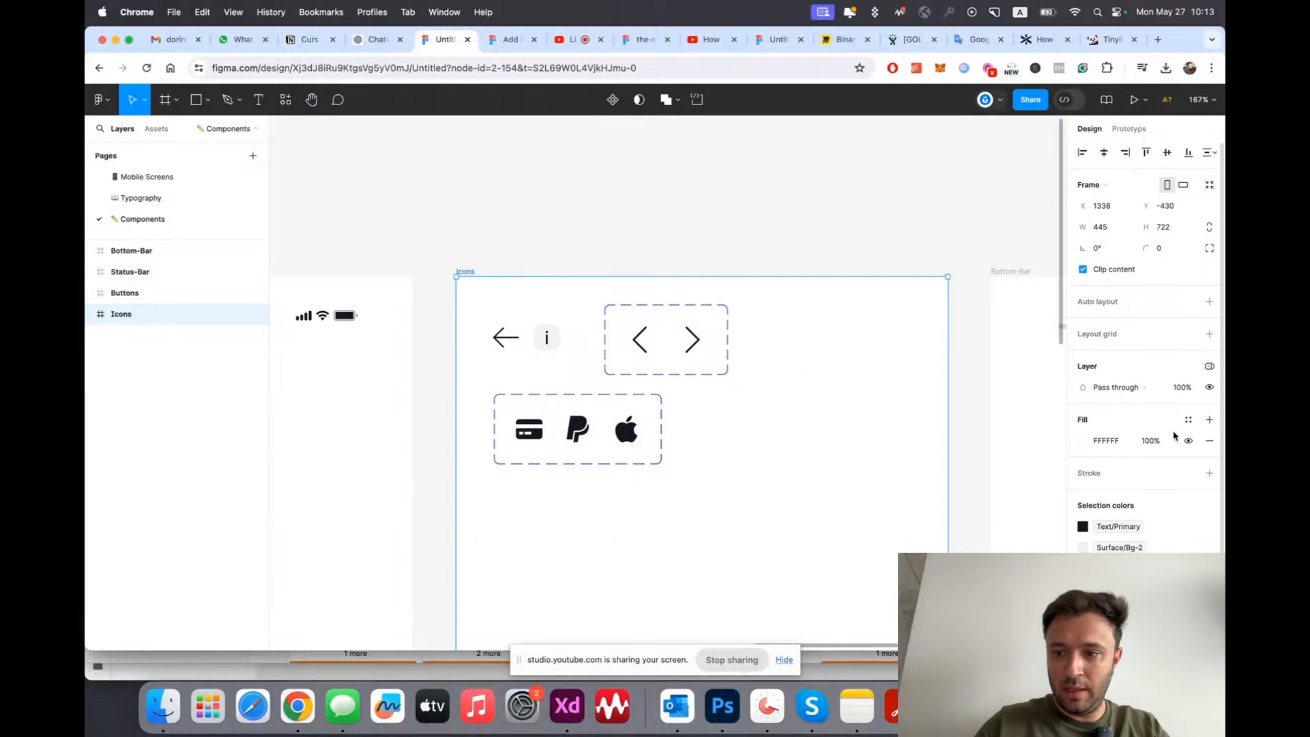
pyautogui.click(1210, 367)
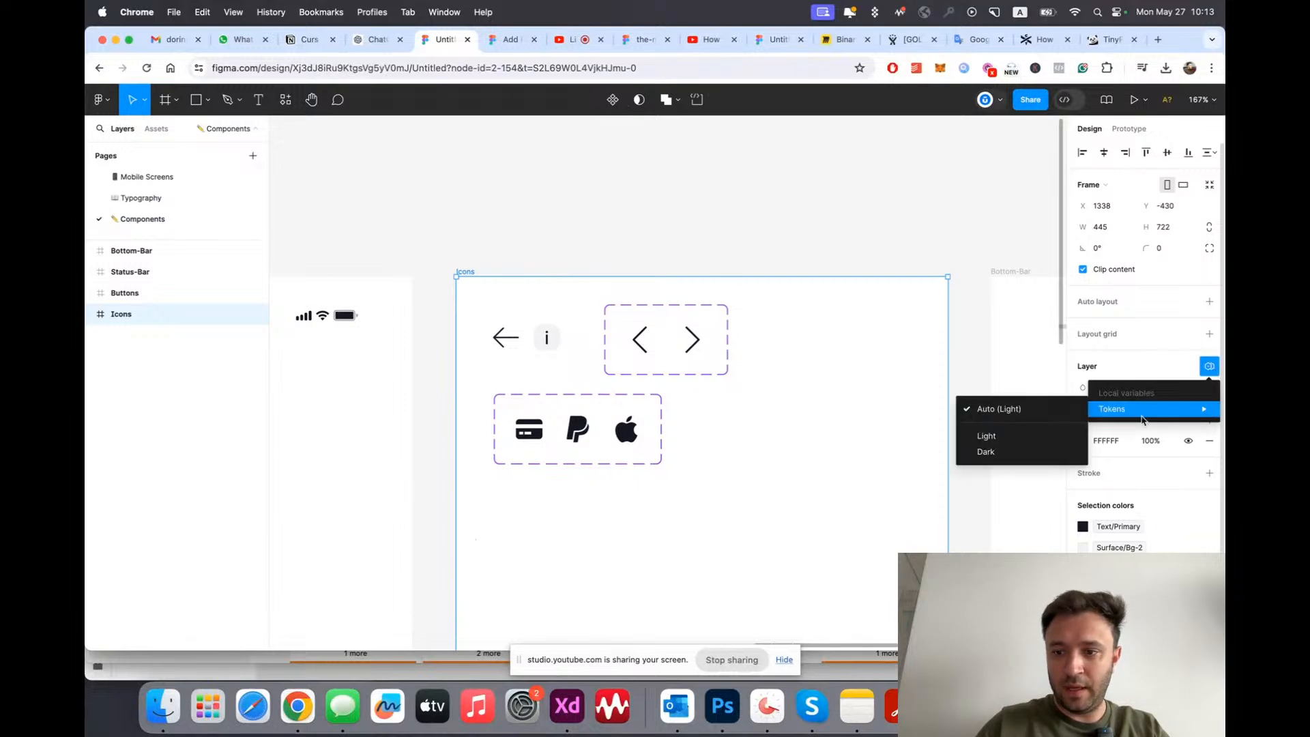
pyautogui.click(993, 433)
pyautogui.click(1182, 412)
pyautogui.click(1135, 424)
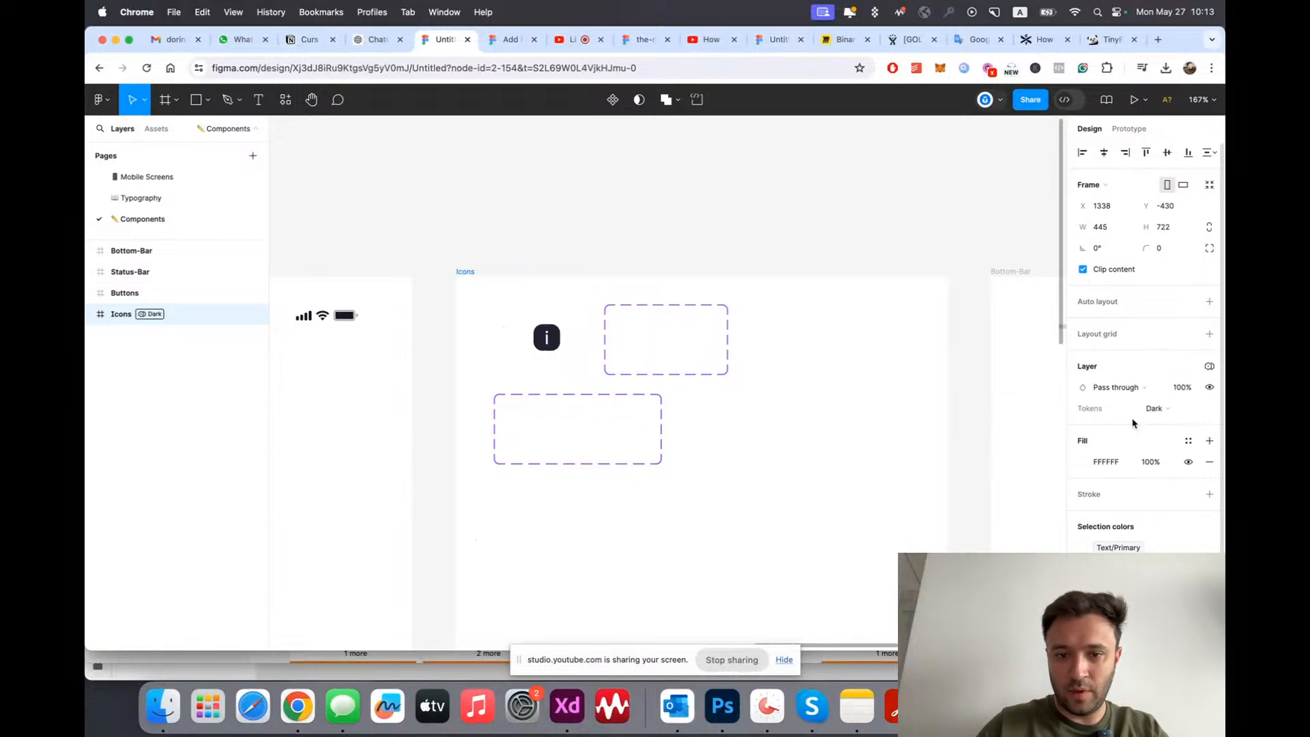
pyautogui.press('super+z')
# Step: Examine the properties of the Card and PayPal variants in the Payment-Methods component set
pyautogui.click(535, 253)
pyautogui.scroll(-3, 535, 253)
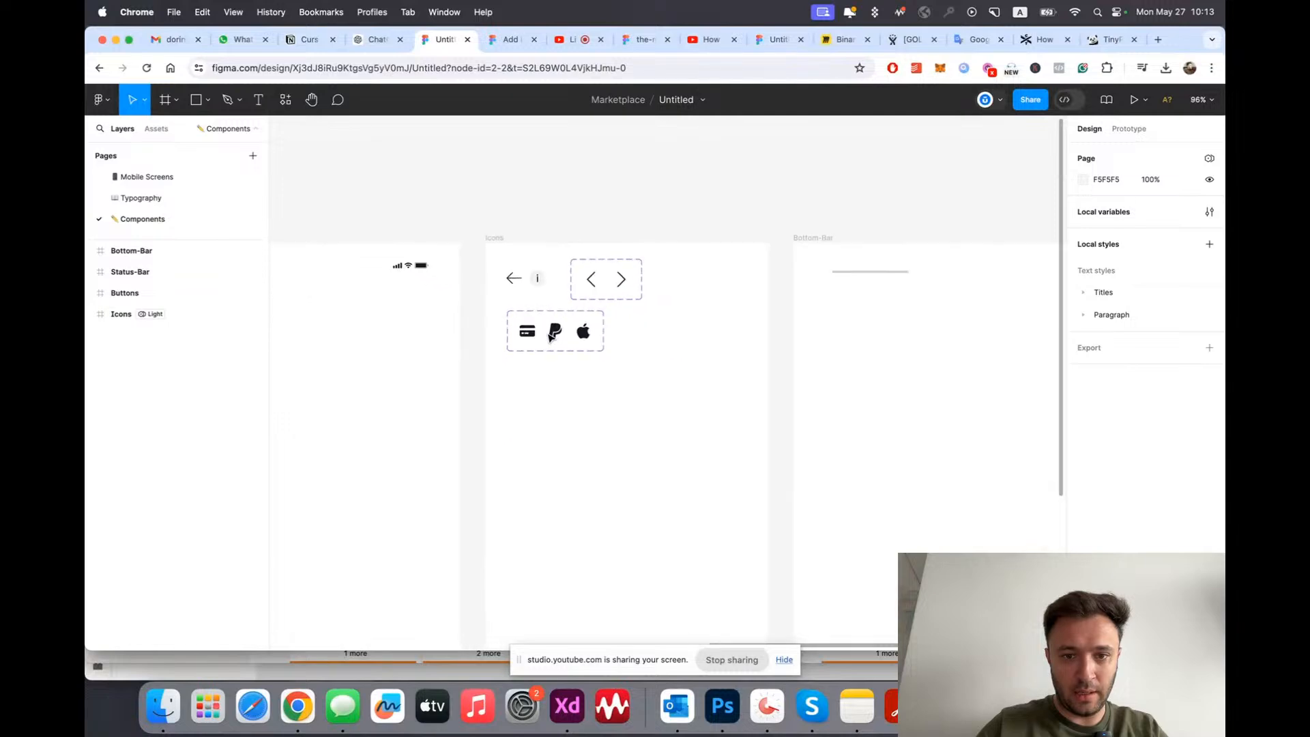
pyautogui.scroll(5, 546, 332)
pyautogui.doubleClick(503, 328)
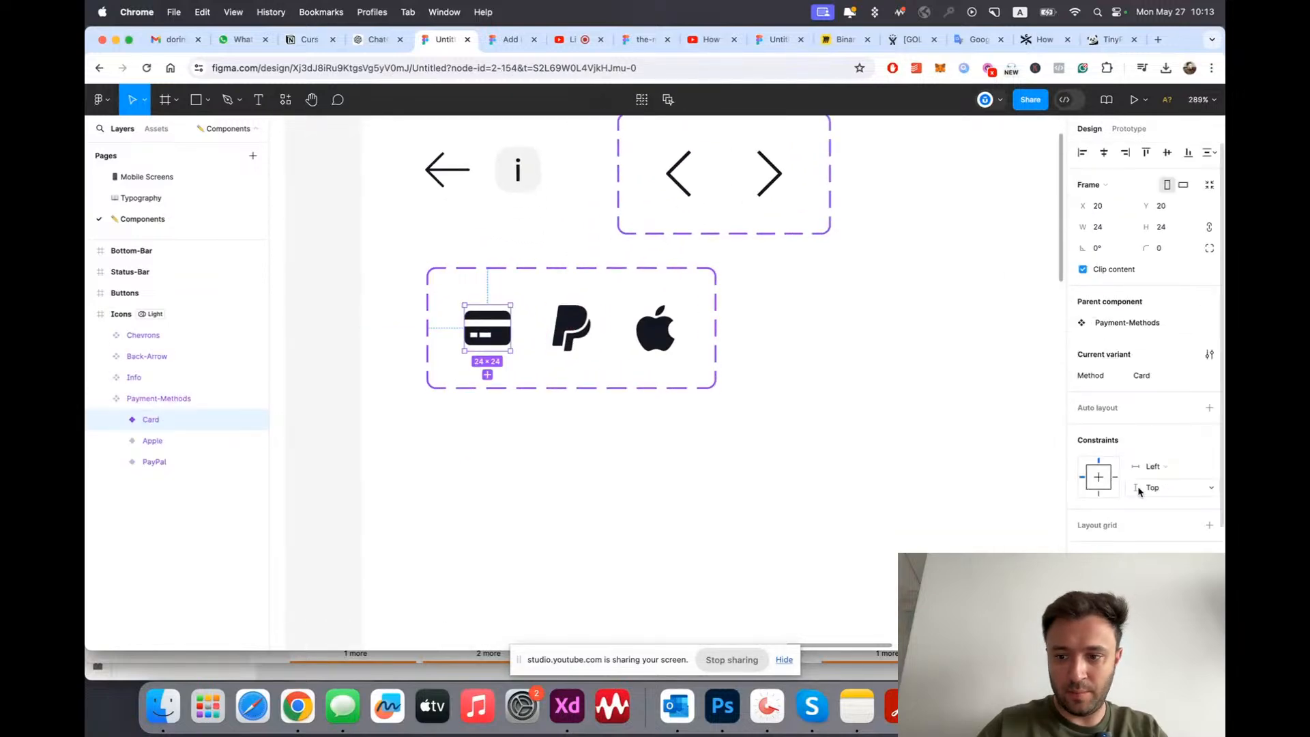
pyautogui.scroll(-3, 1140, 478)
pyautogui.click(569, 304)
pyautogui.scroll(-3, 600, 317)
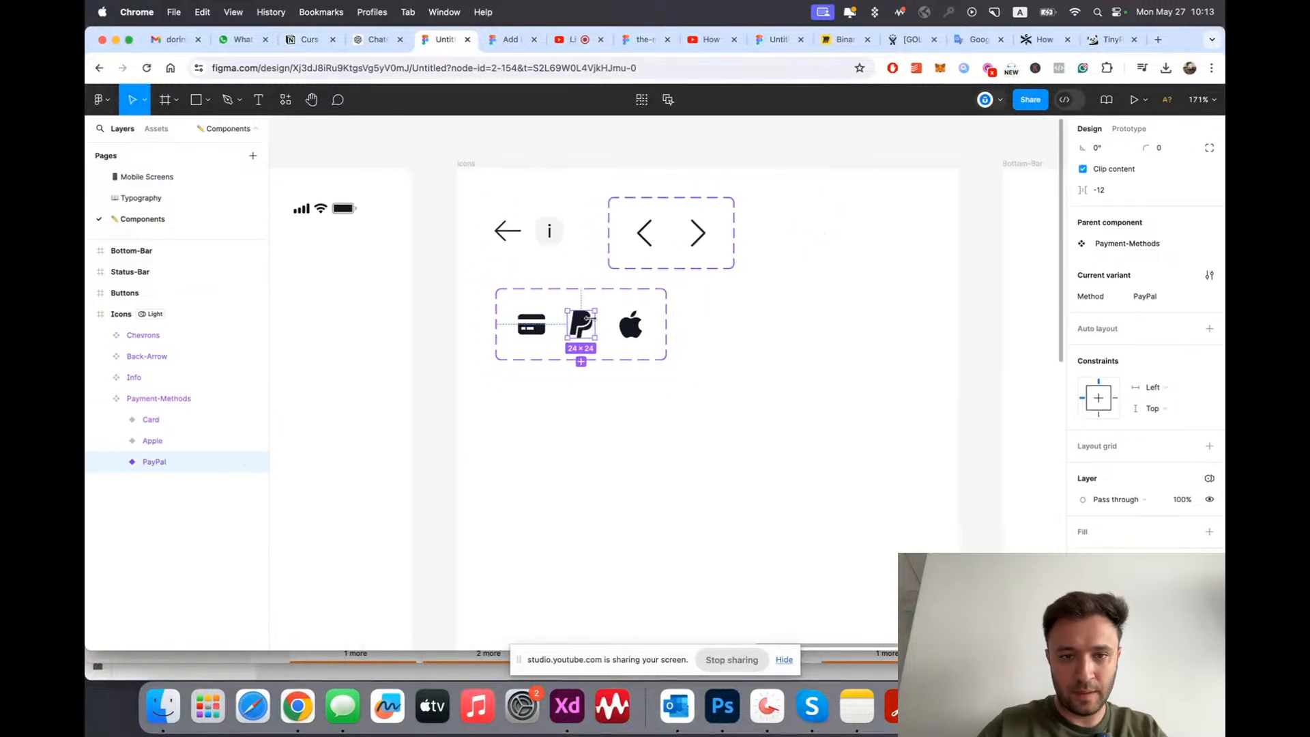
# Step: Try the Dark Tokens mode on the Icons frame again and undo it
pyautogui.click(465, 163)
pyautogui.click(1155, 408)
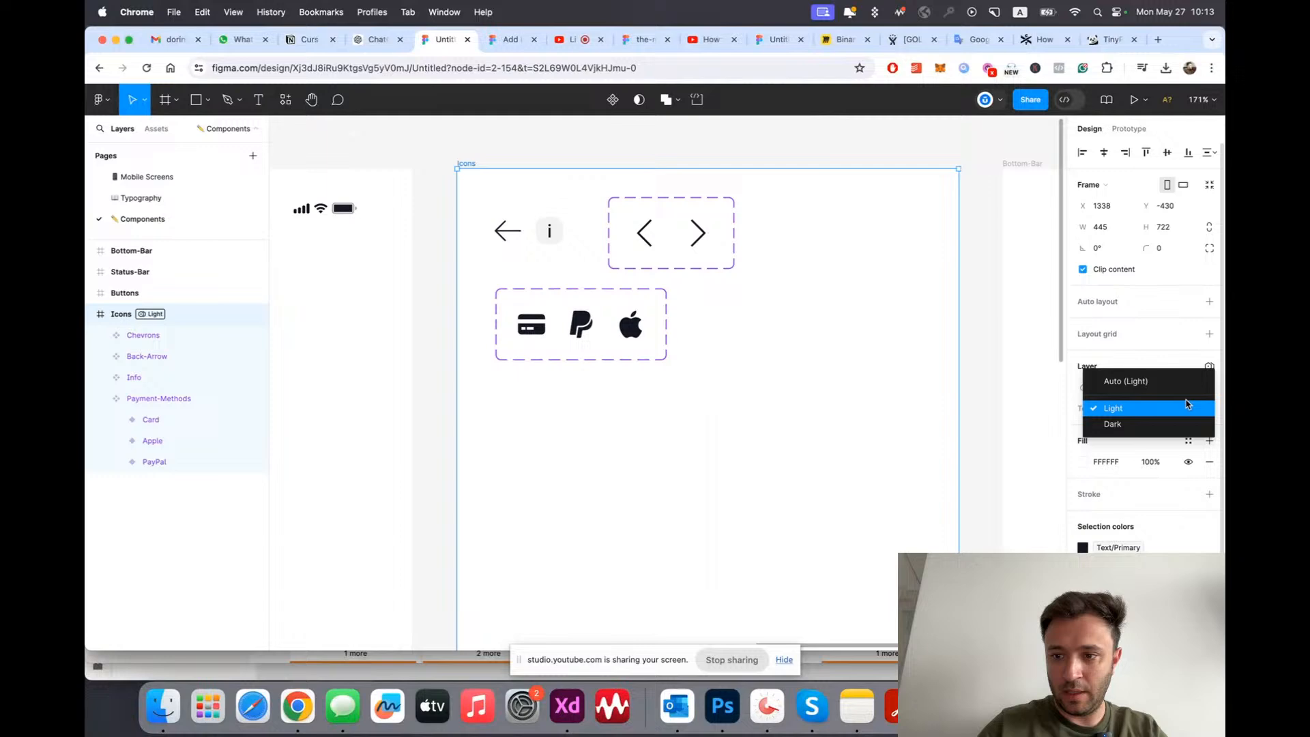
pyautogui.click(1136, 424)
pyautogui.scroll(-1, 756, 294)
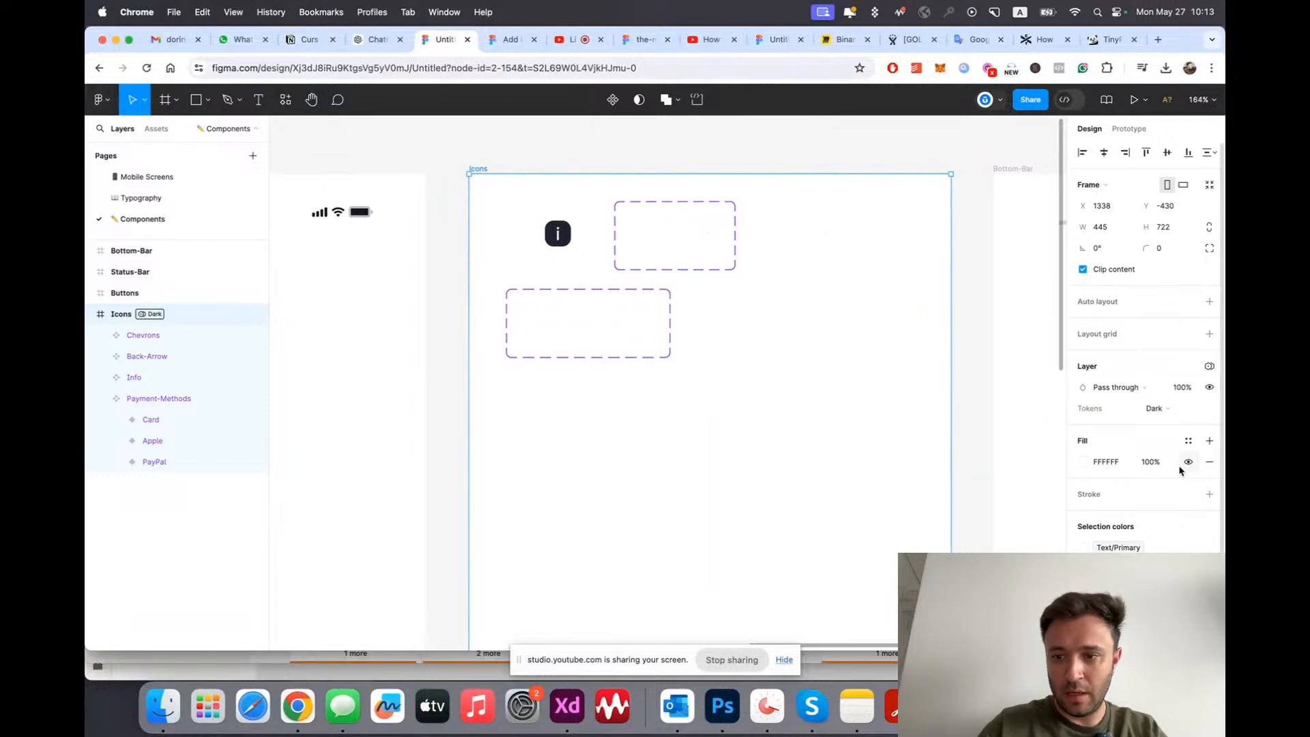
pyautogui.press('super+z')
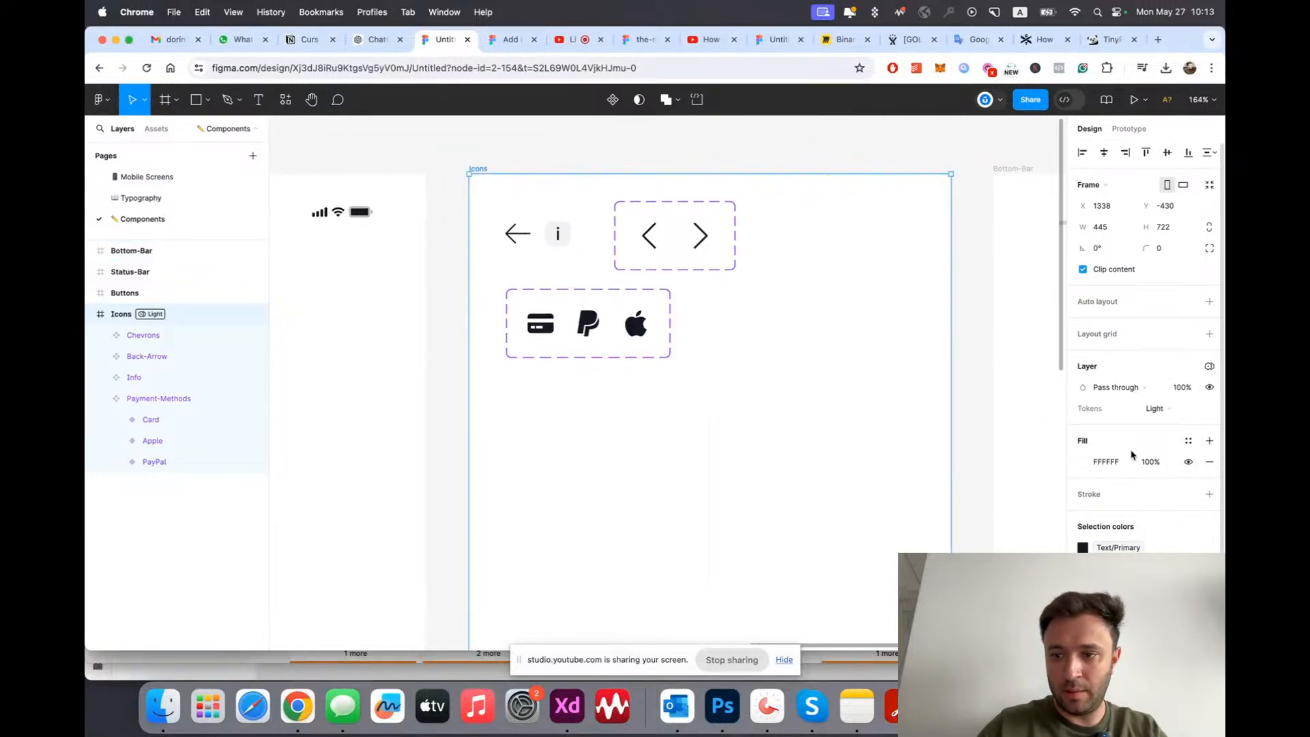
# Step: Apply the Surface/Bg-1 color variable to the Icons frame's fill and set its Tokens mode to Dark
pyautogui.click(1188, 441)
pyautogui.write('bg')
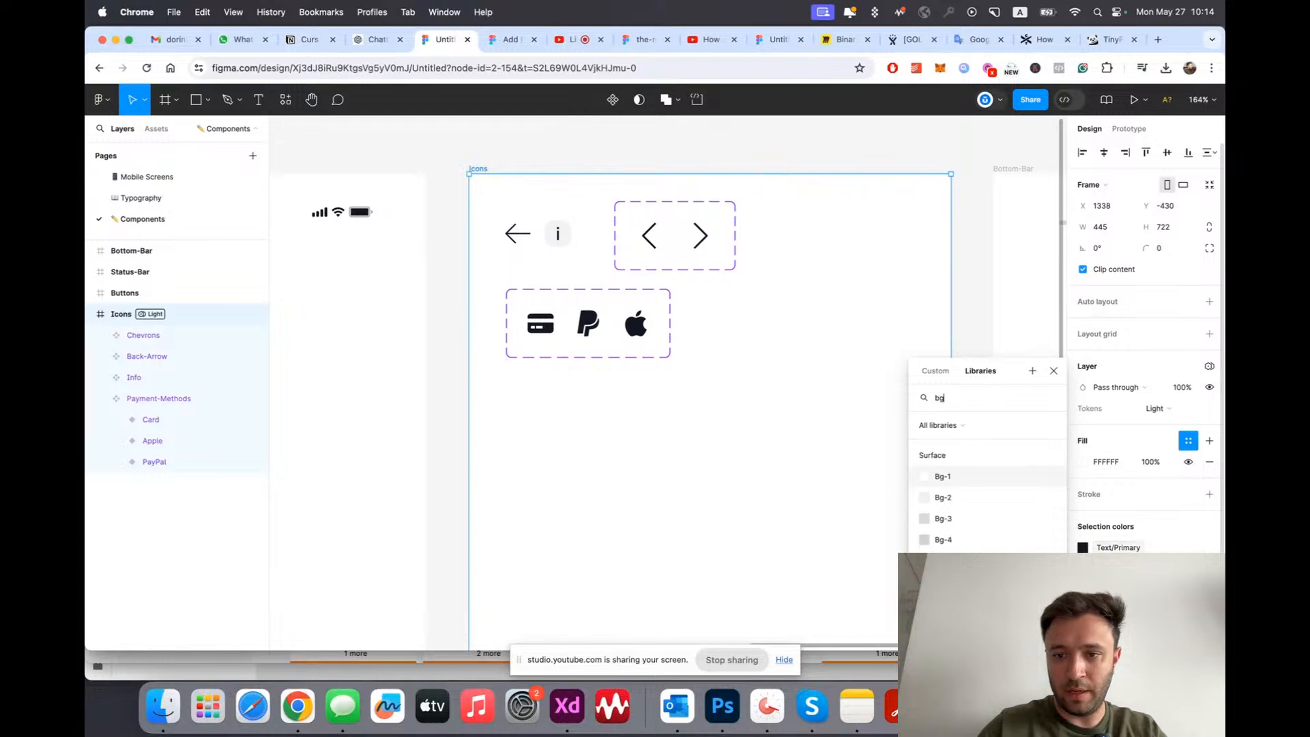
pyautogui.click(973, 478)
pyautogui.click(1156, 408)
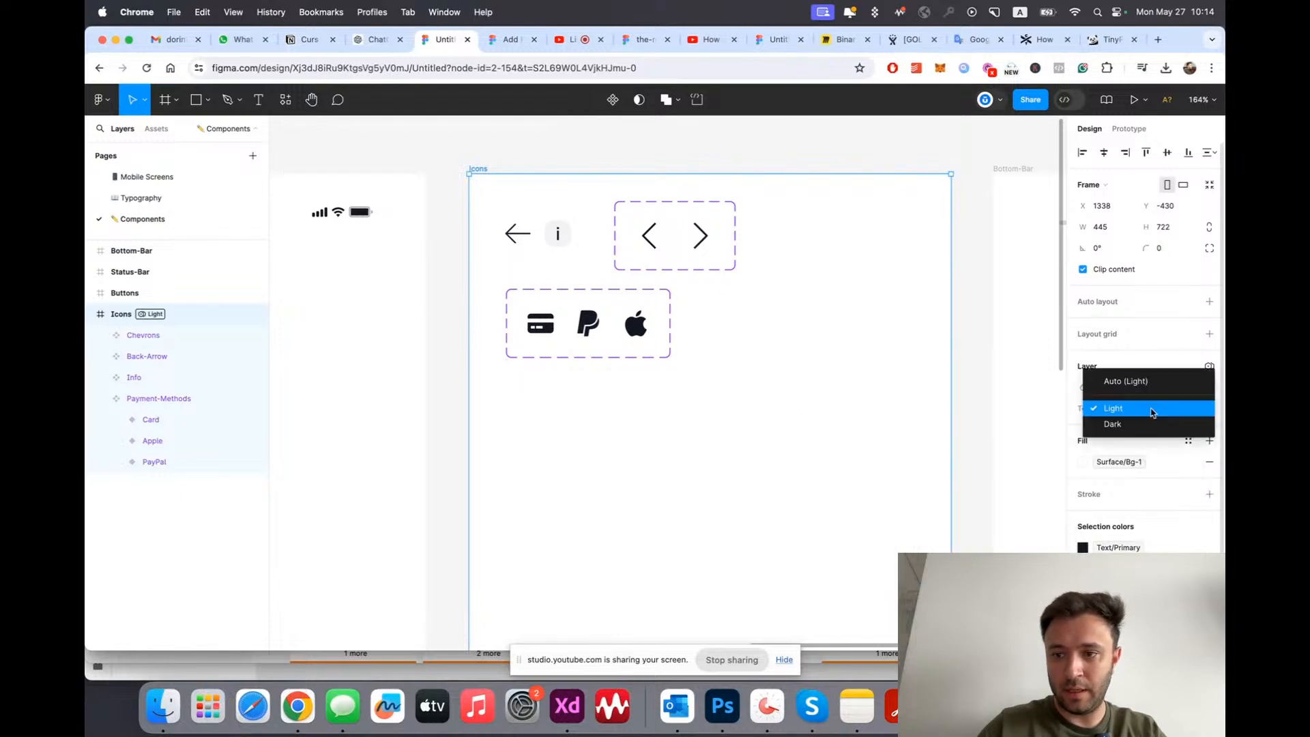
pyautogui.click(1133, 427)
pyautogui.click(728, 162)
pyautogui.scroll(-5, 727, 163)
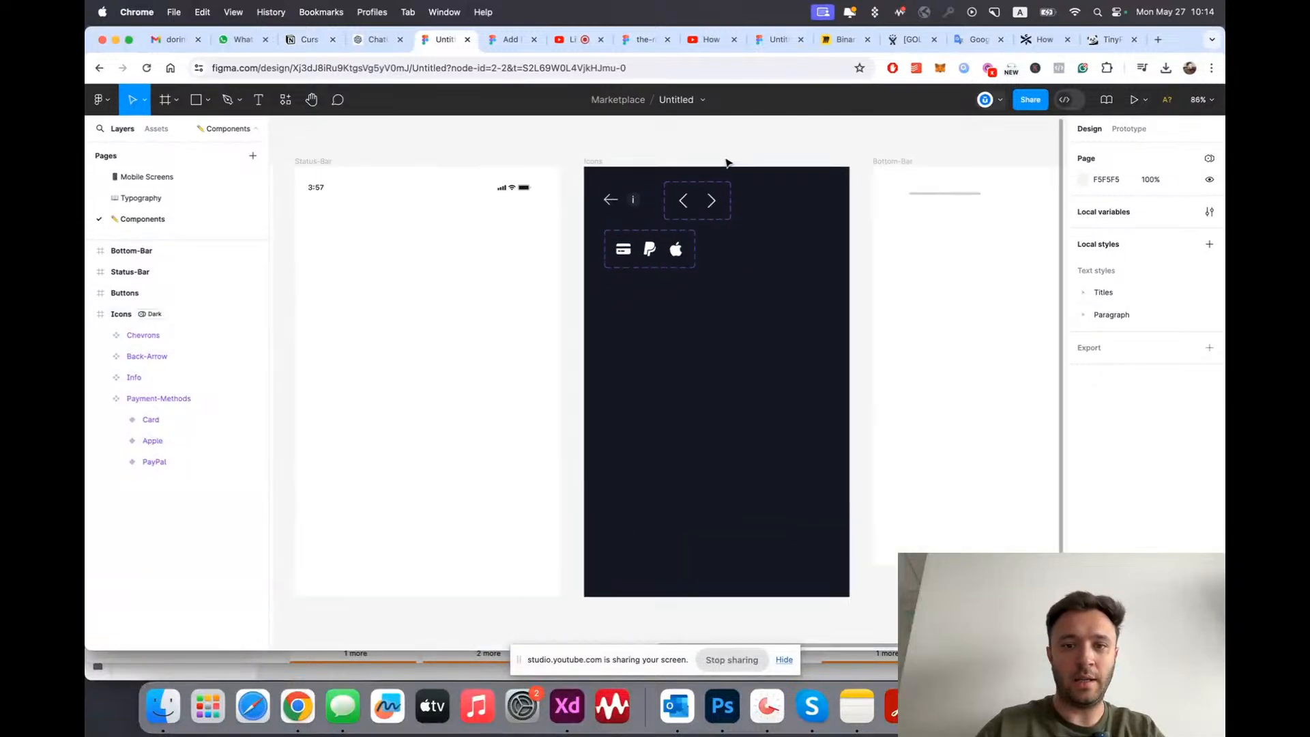
# Step: Examine the stroke settings of the Back-Arrow vector in the dark Icons frame
pyautogui.scroll(5, 727, 163)
pyautogui.hotkey('alt', 'l')
pyautogui.scroll(5, 556, 187)
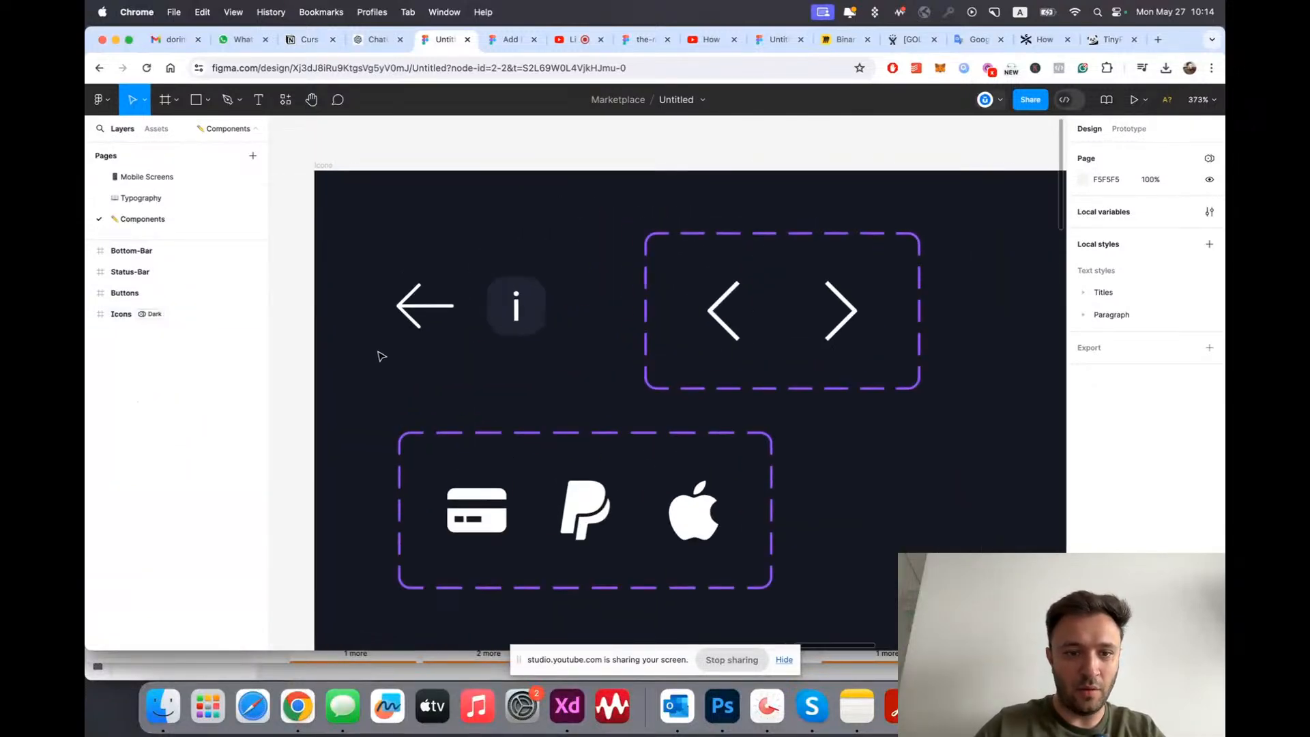
pyautogui.click(408, 312)
pyautogui.doubleClick(408, 312)
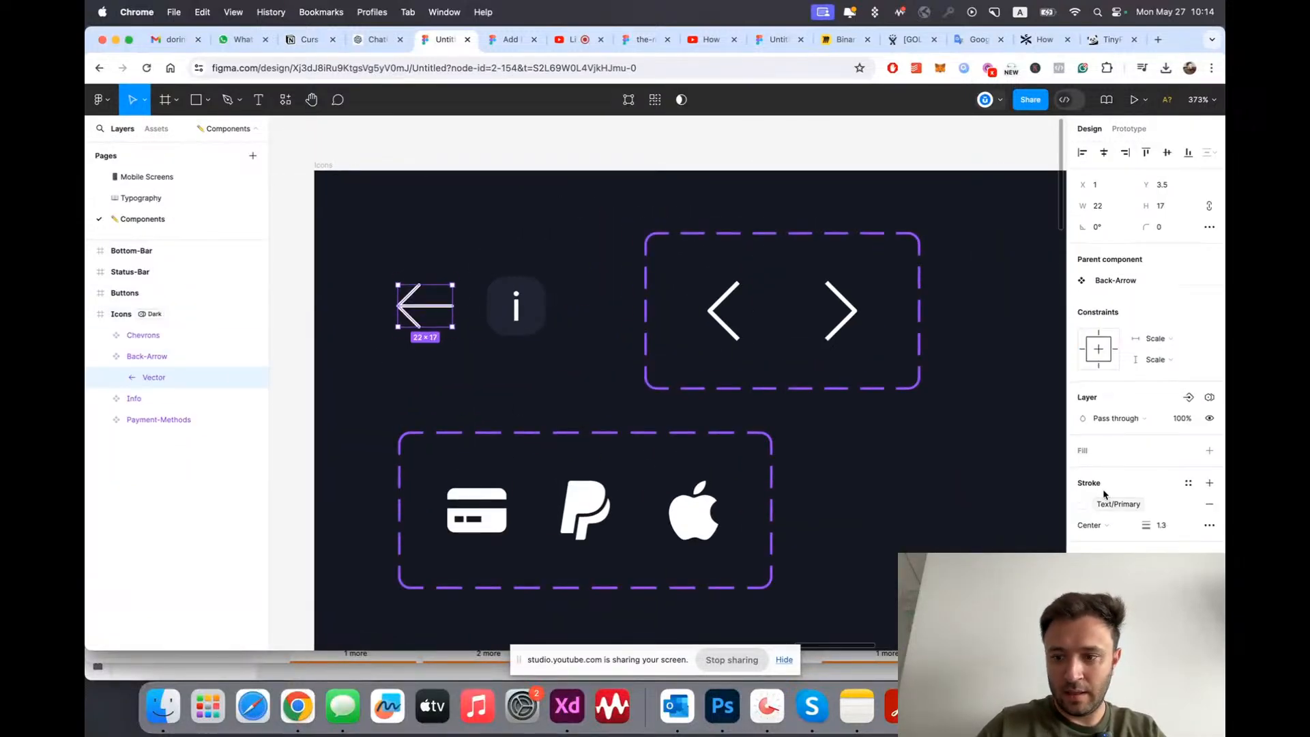
pyautogui.click(485, 378)
pyautogui.scroll(-5, 485, 377)
pyautogui.hotkey('alt', 'l')
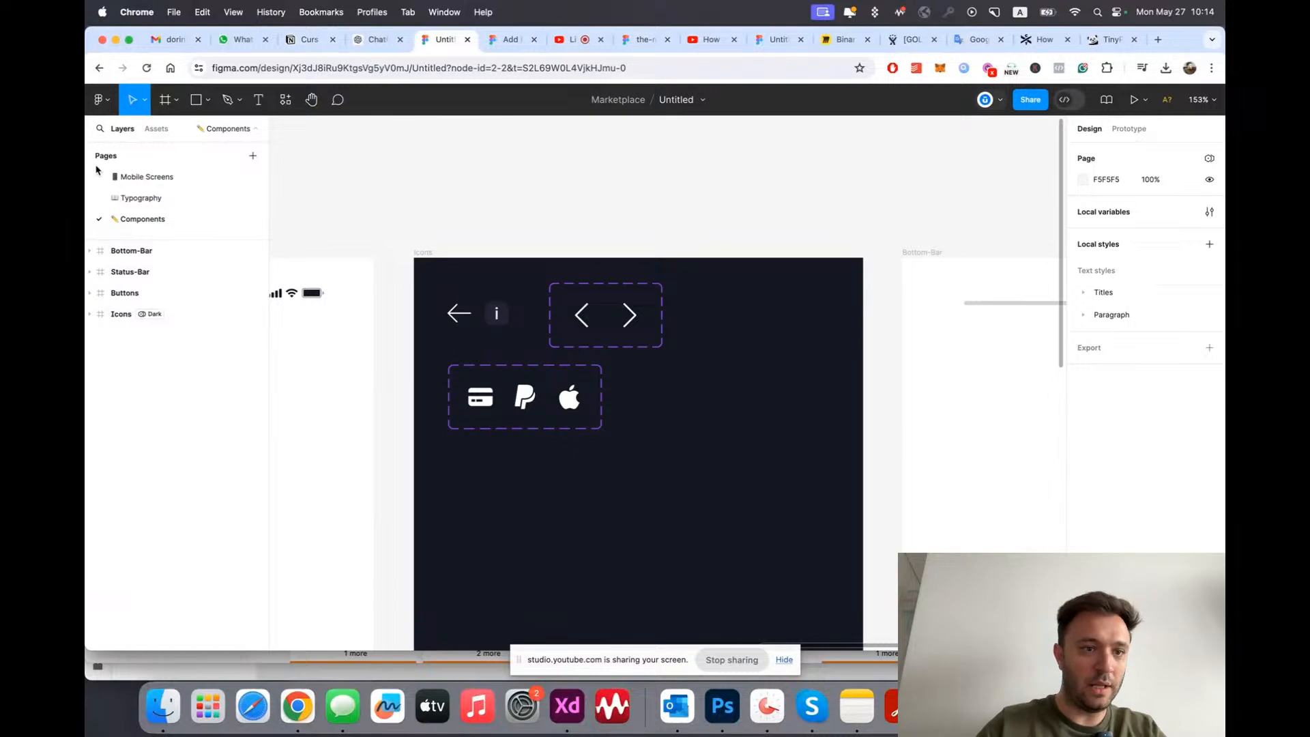
# Step: On the Mobile Screens page, duplicate the card icon right of the Credit/Debit Card text at X 303, Y 353 and send it two layers back
pyautogui.click(150, 177)
pyautogui.scroll(-5, 798, 383)
pyautogui.scroll(5, 798, 383)
pyautogui.hscroll(3, 799, 382)
pyautogui.click(500, 369)
pyautogui.moveTo(334, 331); pyautogui.dragTo(731, 333)
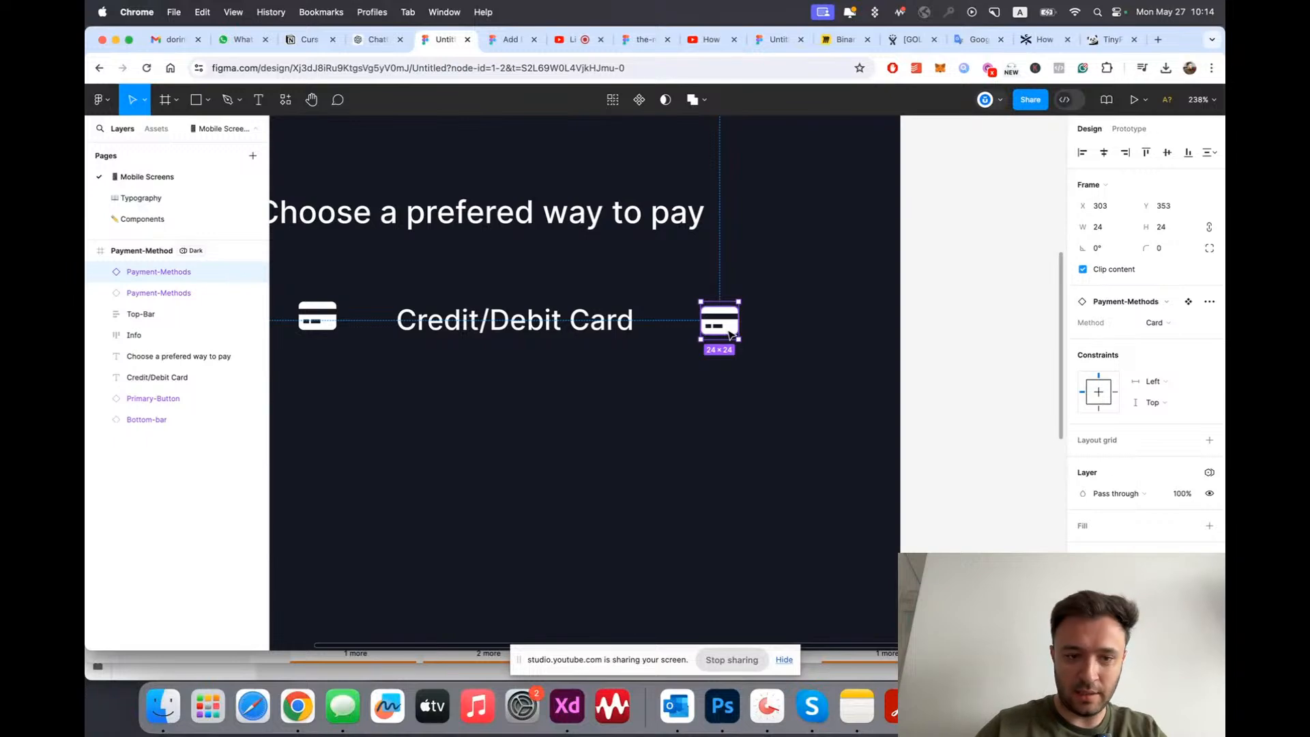
pyautogui.press('super+bracketleft')
pyautogui.press('super+bracketleft')
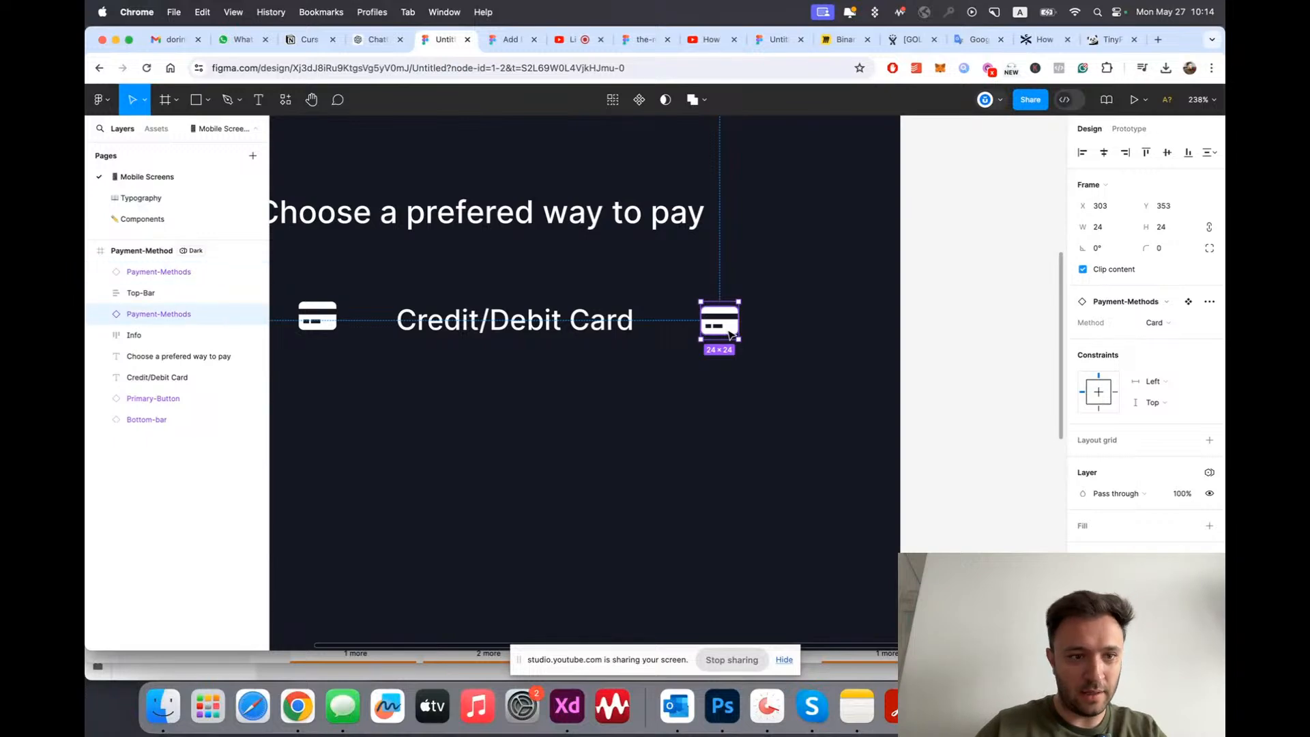
# Step: Swap the duplicated card icon for the Chevrons component and choose its Chevron-Right variant
pyautogui.click(1155, 308)
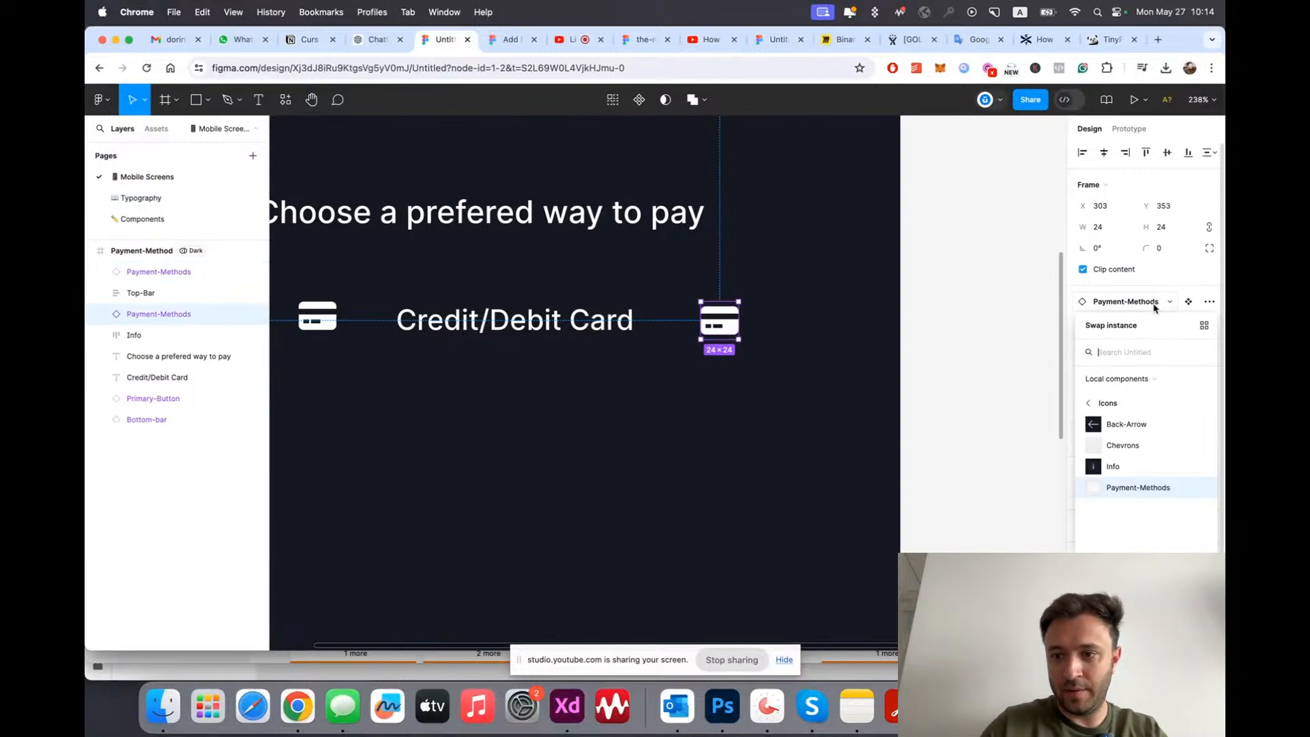
pyautogui.click(1119, 454)
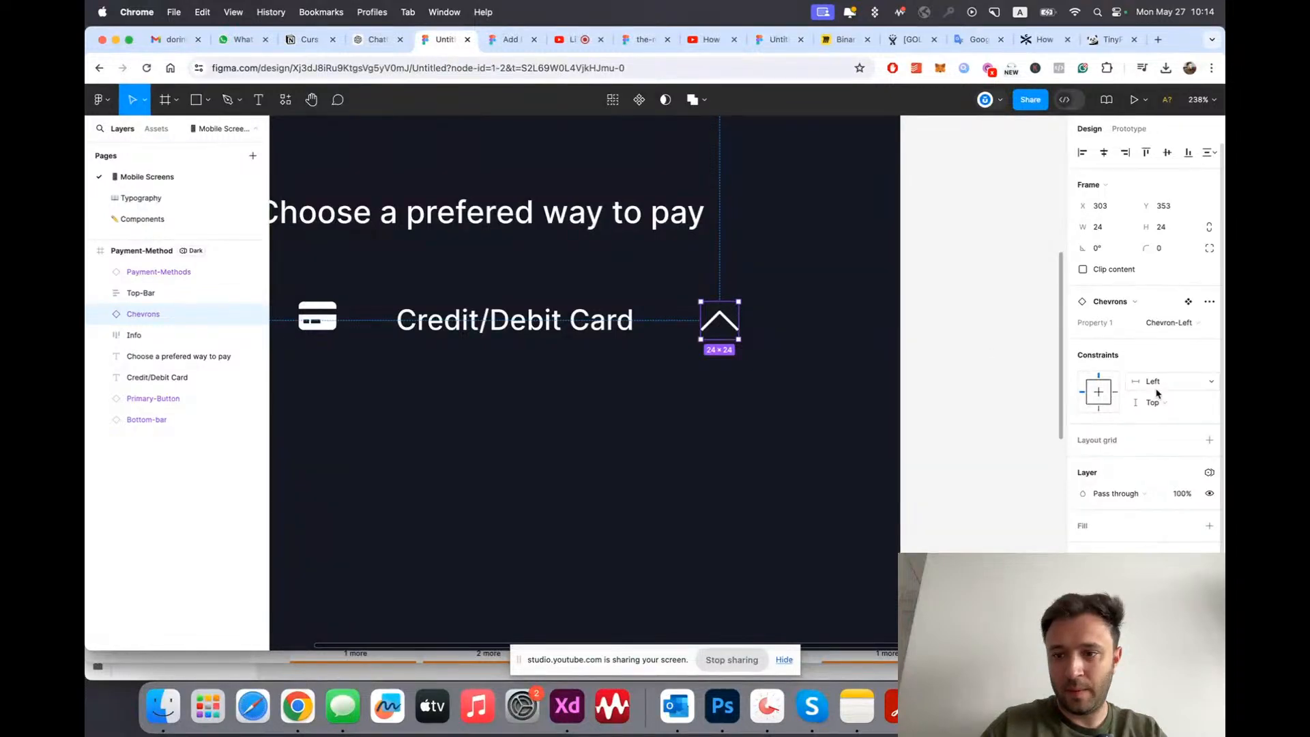
pyautogui.click(1170, 322)
pyautogui.click(1136, 341)
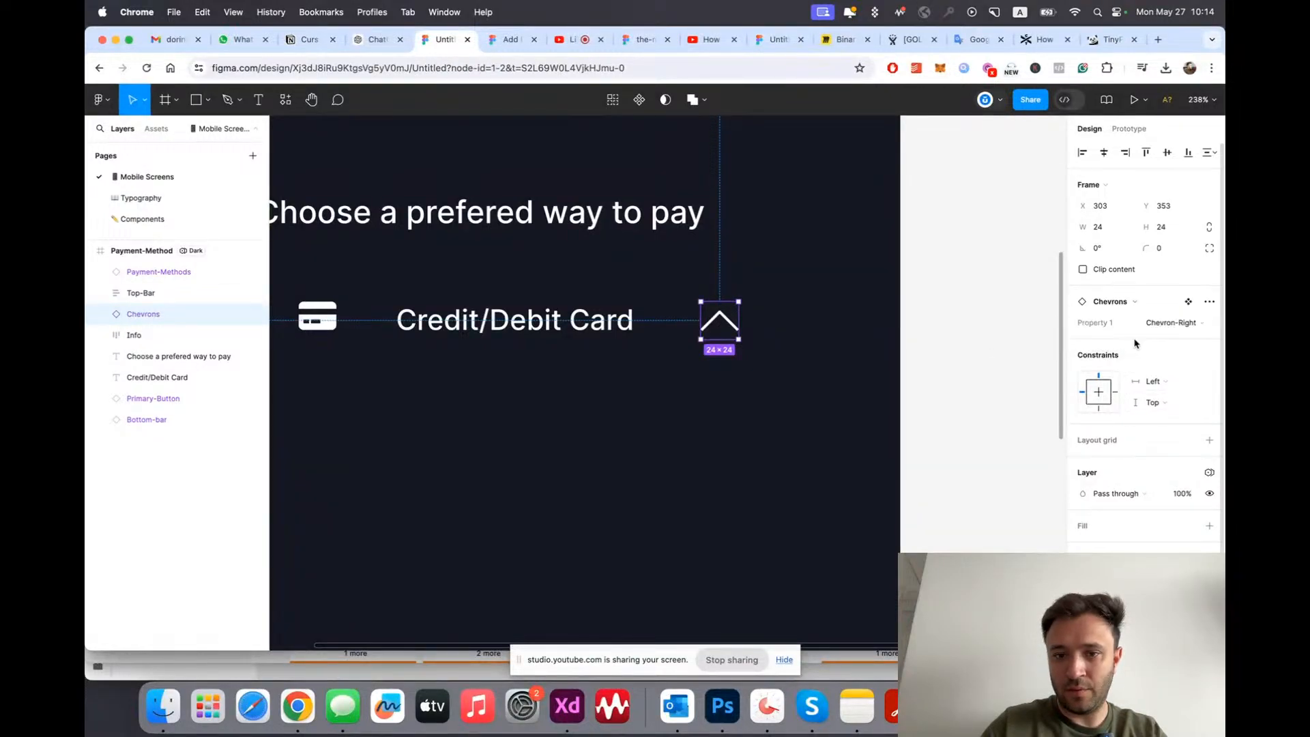
# Step: Rotate the chevron beside the Credit/Debit Card text to -90° so it points right
pyautogui.scroll(5, 679, 325)
pyautogui.moveTo(794, 354); pyautogui.dragTo(707, 373)
pyautogui.scroll(-10, 711, 374)
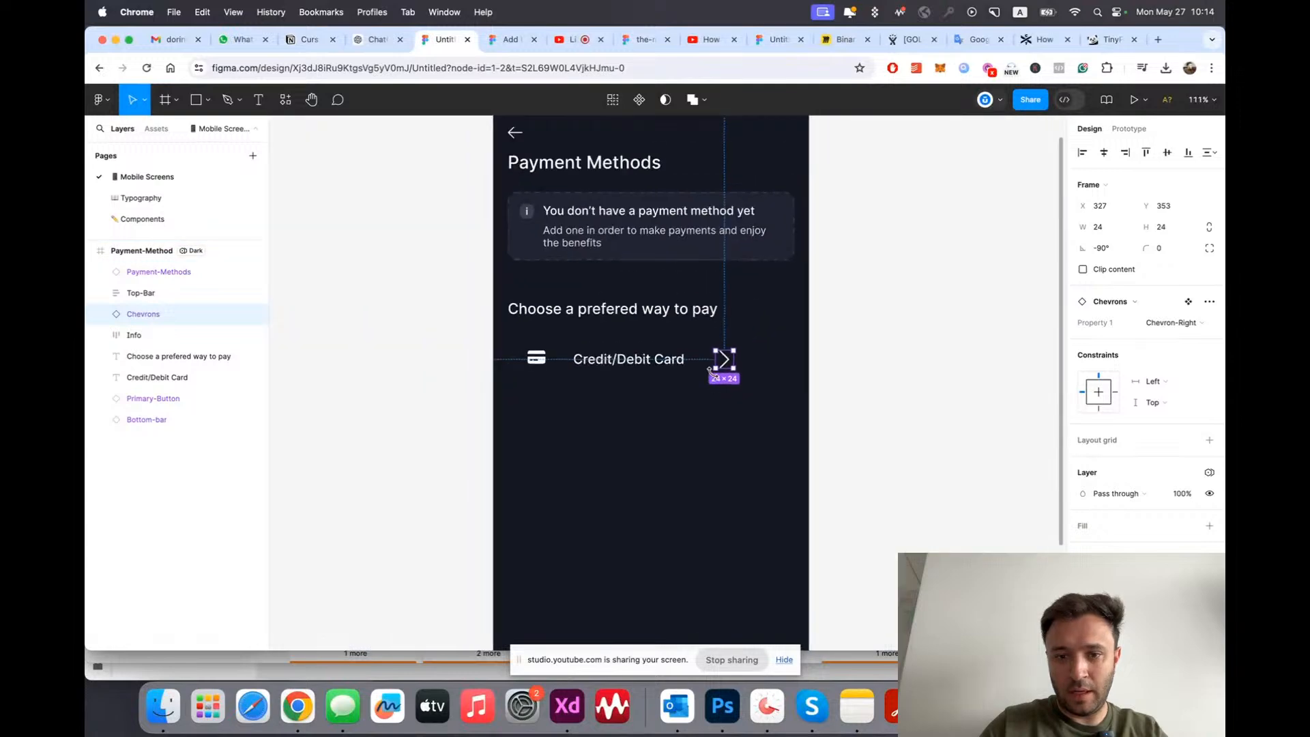
# Step: Bring the card icon, Credit/Debit Card text and chevron to the front and wrap them in an auto layout frame
pyautogui.click(692, 379)
pyautogui.scroll(1, 518, 365)
pyautogui.moveTo(490, 338); pyautogui.dragTo(911, 440)
pyautogui.scroll(2, 783, 410)
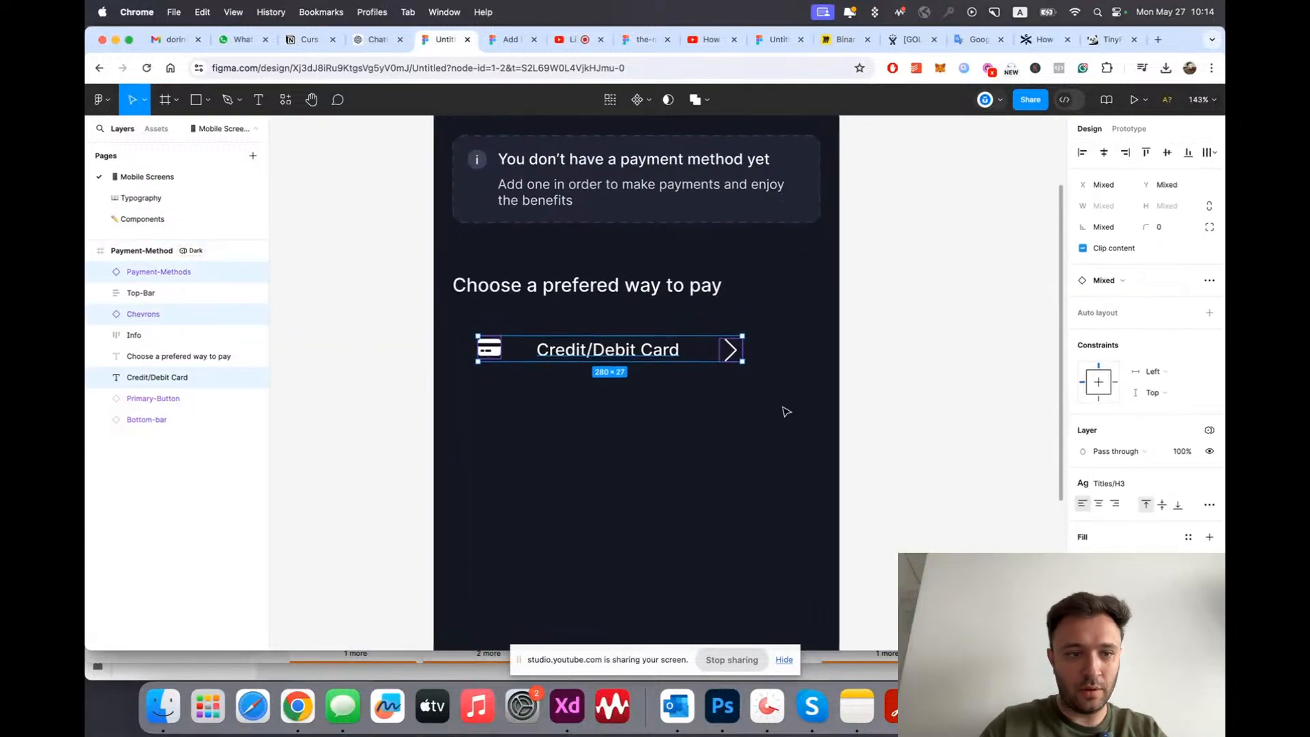
pyautogui.press(']')
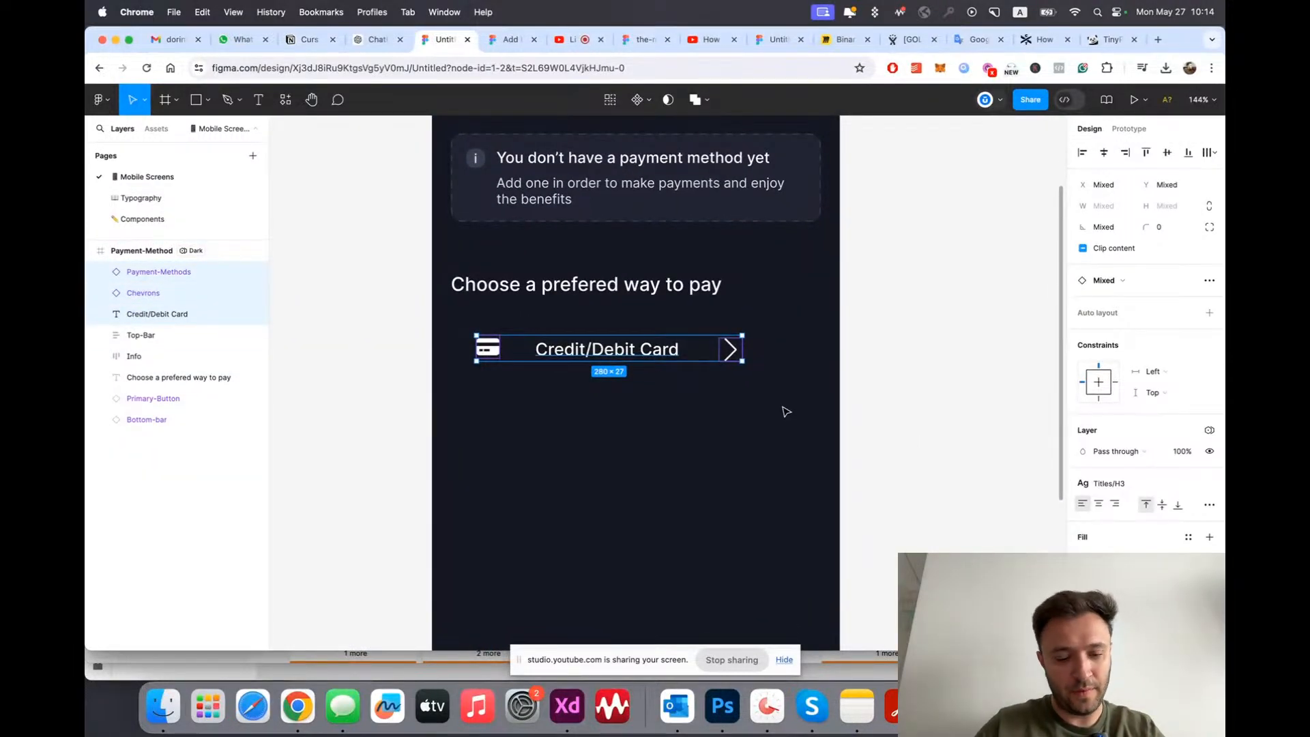
pyautogui.hotkey('shift', 'a')
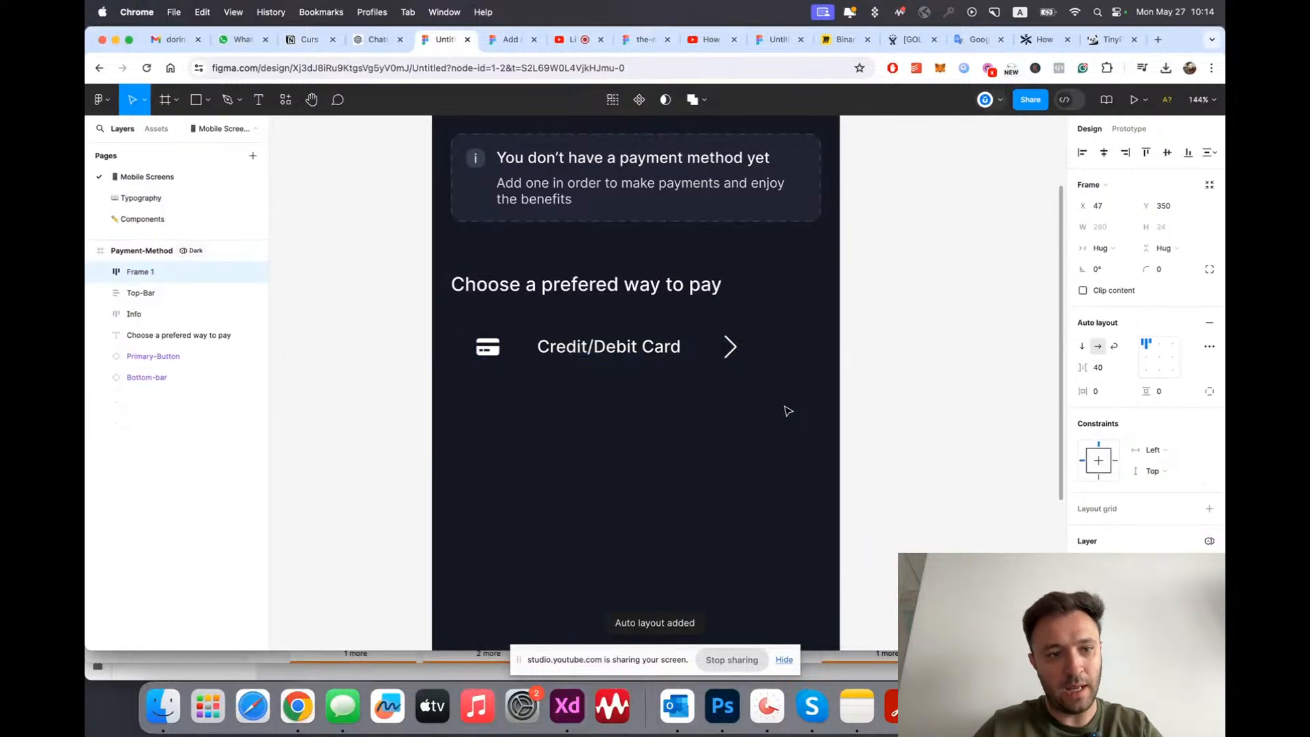
# Step: Rename the auto layout frame holding the card icon, Credit/Debit Card text and chevron as Card
pyautogui.doubleClick(137, 271)
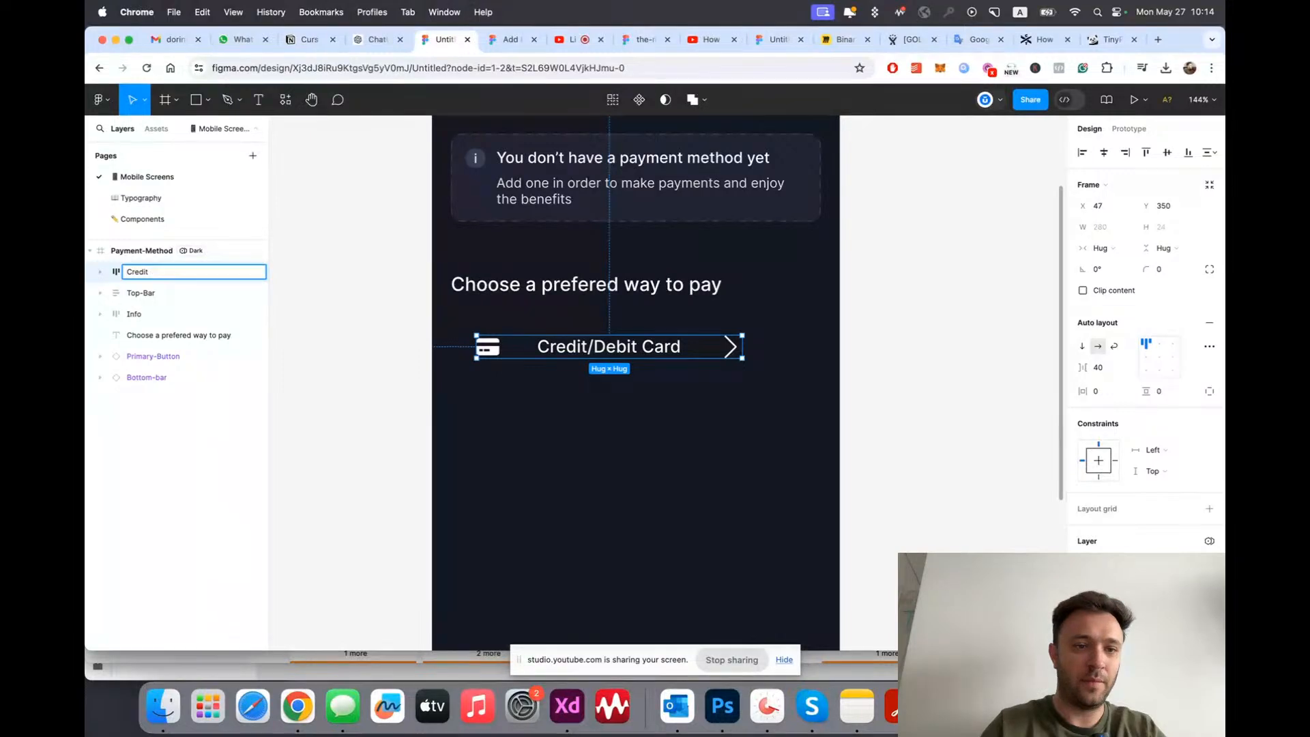
pyautogui.write('Card')
pyautogui.press('Return')
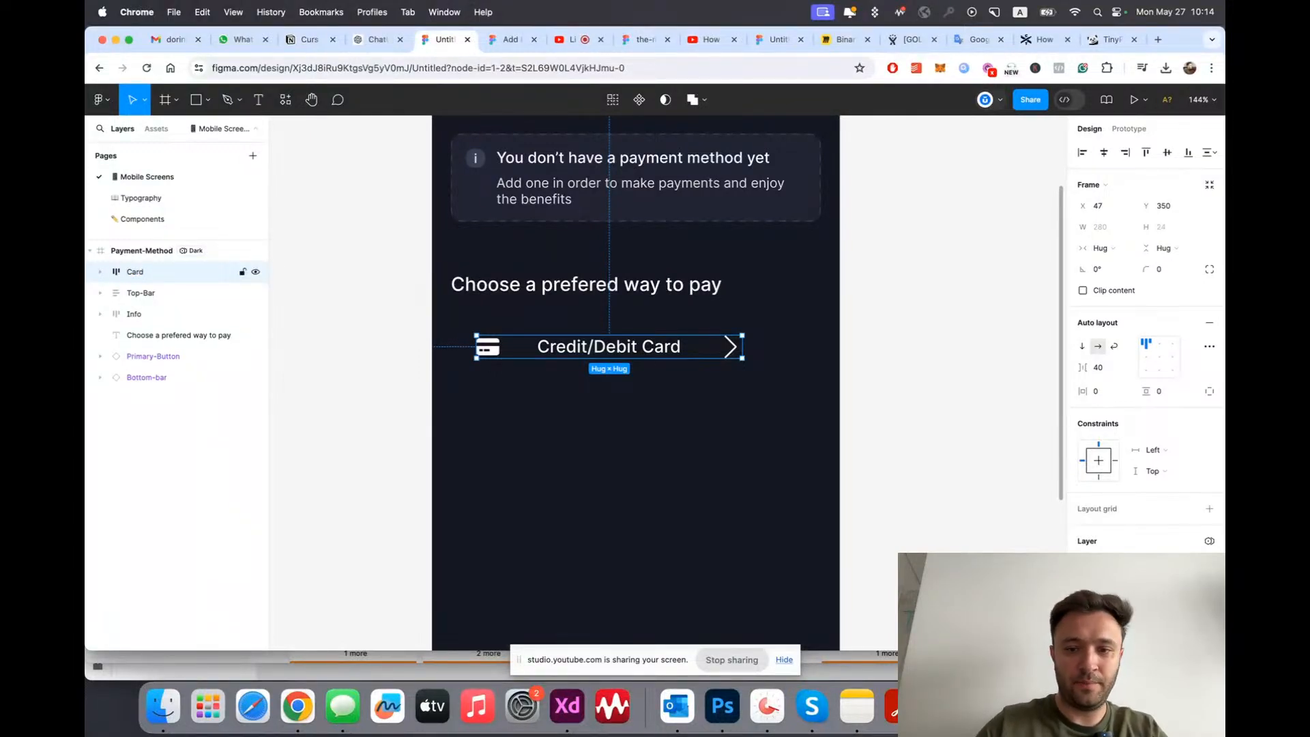
# Step: Fill the Card frame with the Surface library colour Bg-2 and set its corner radius to 12
pyautogui.scroll(-5, 907, 447)
pyautogui.scroll(5, 691, 178)
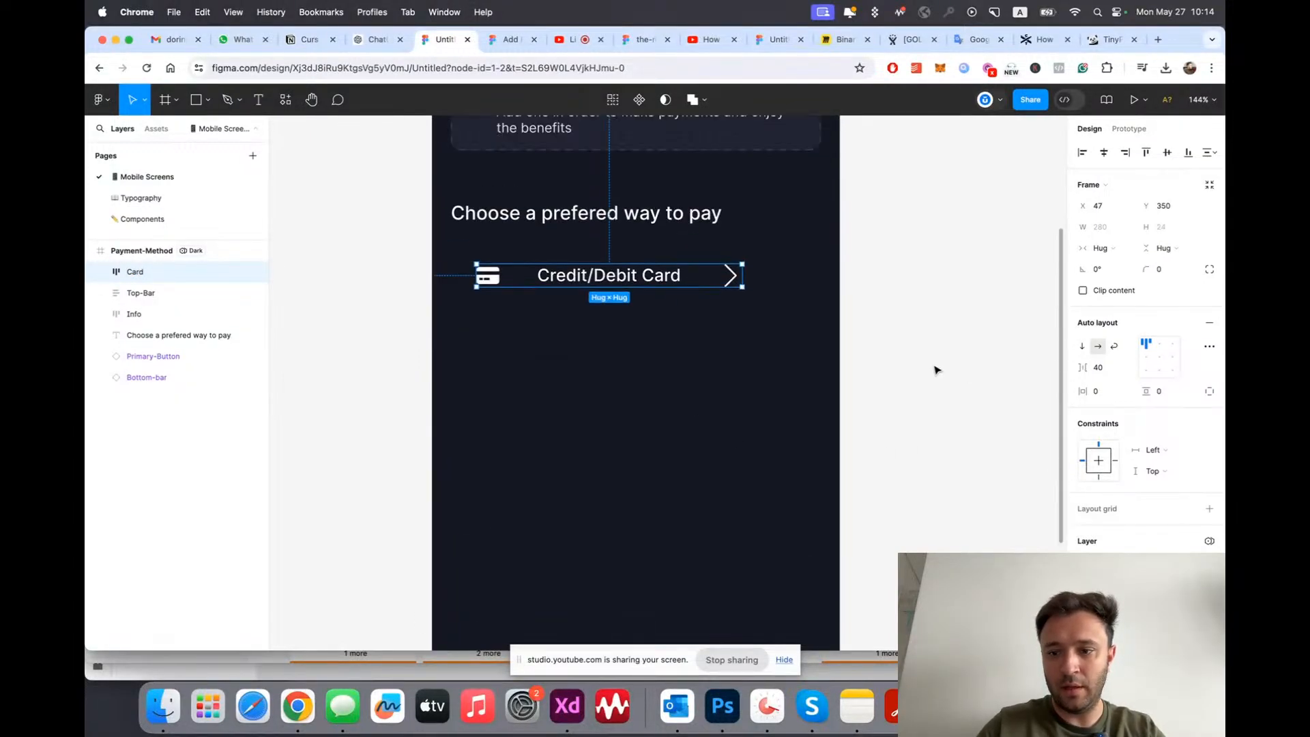
pyautogui.write('surface')
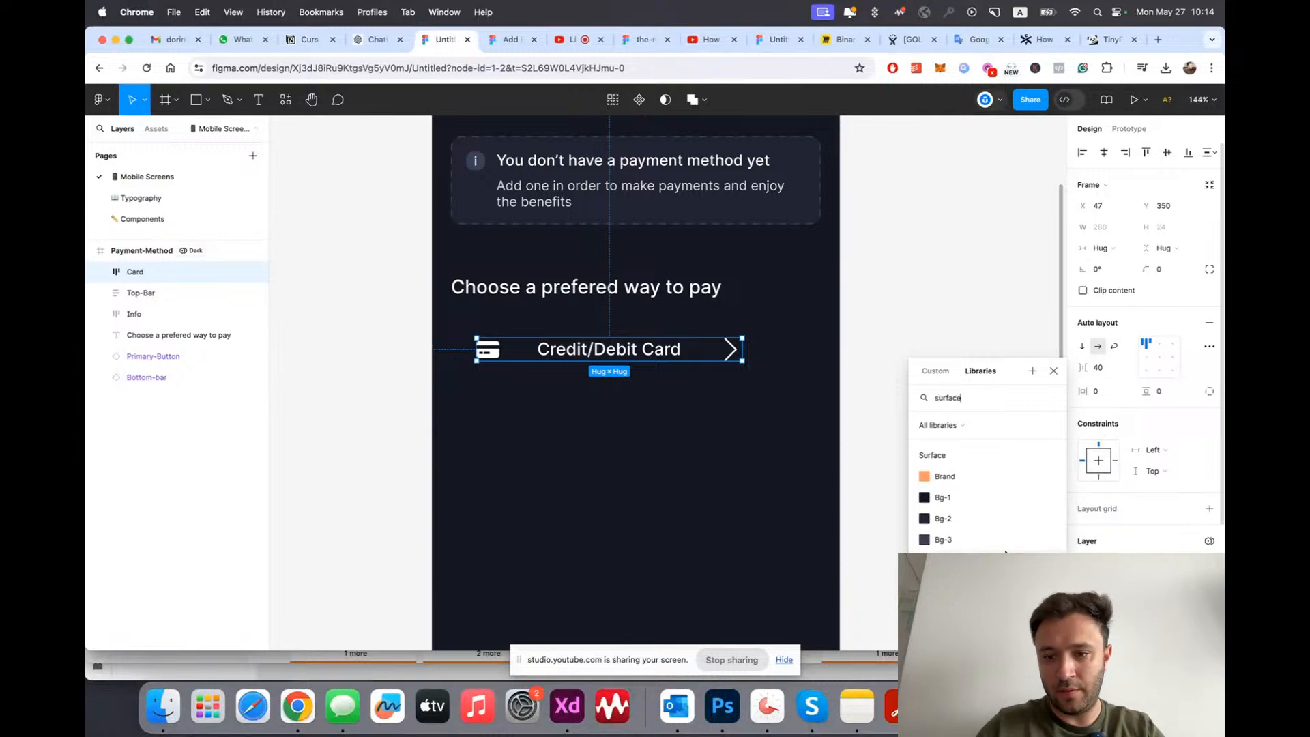
pyautogui.click(976, 527)
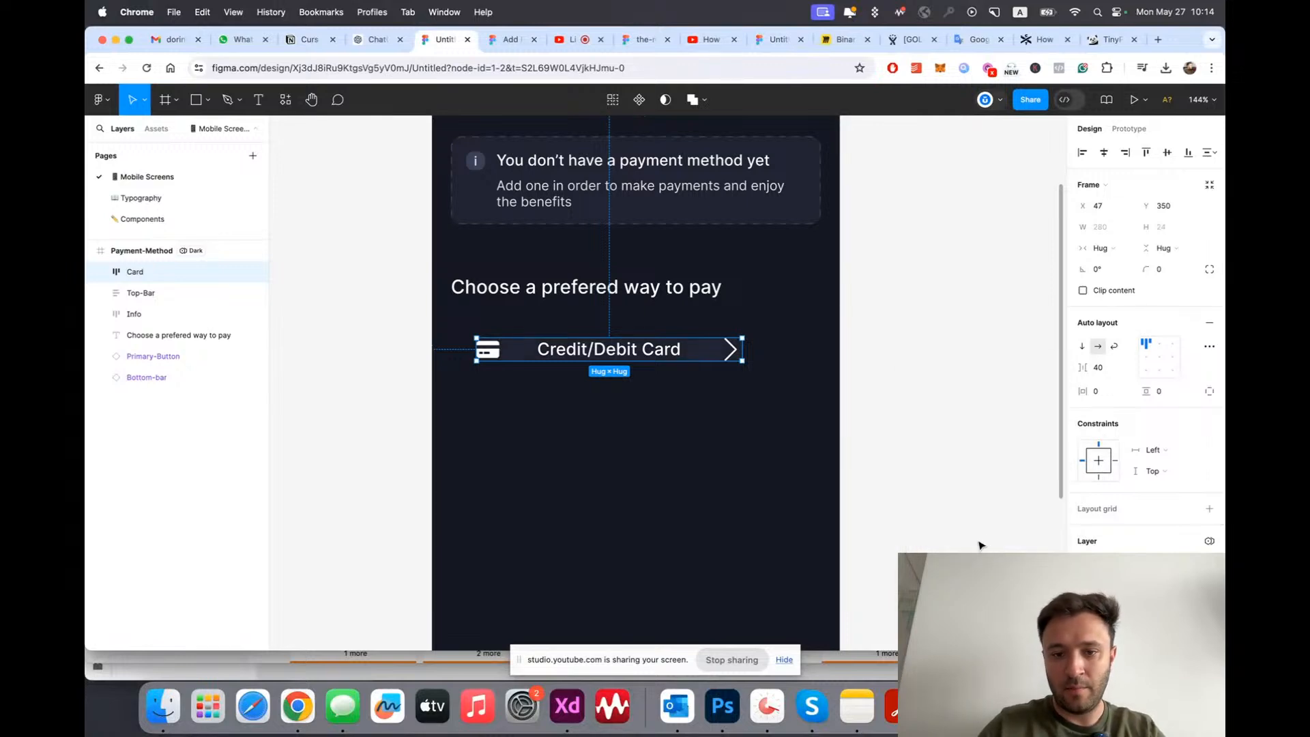
pyautogui.click(1171, 270)
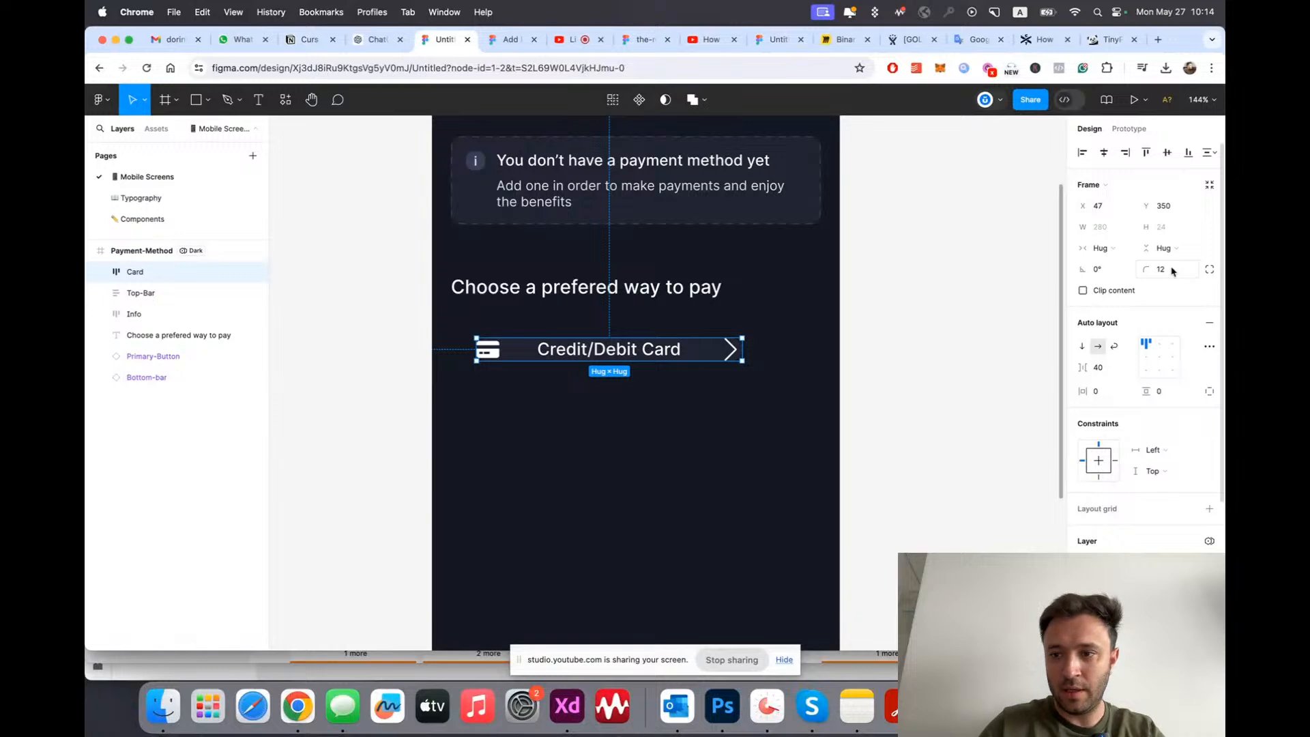
# Step: Set the Card frame's auto layout padding to 8 vertical and 16 horizontal
pyautogui.scroll(3, 620, 453)
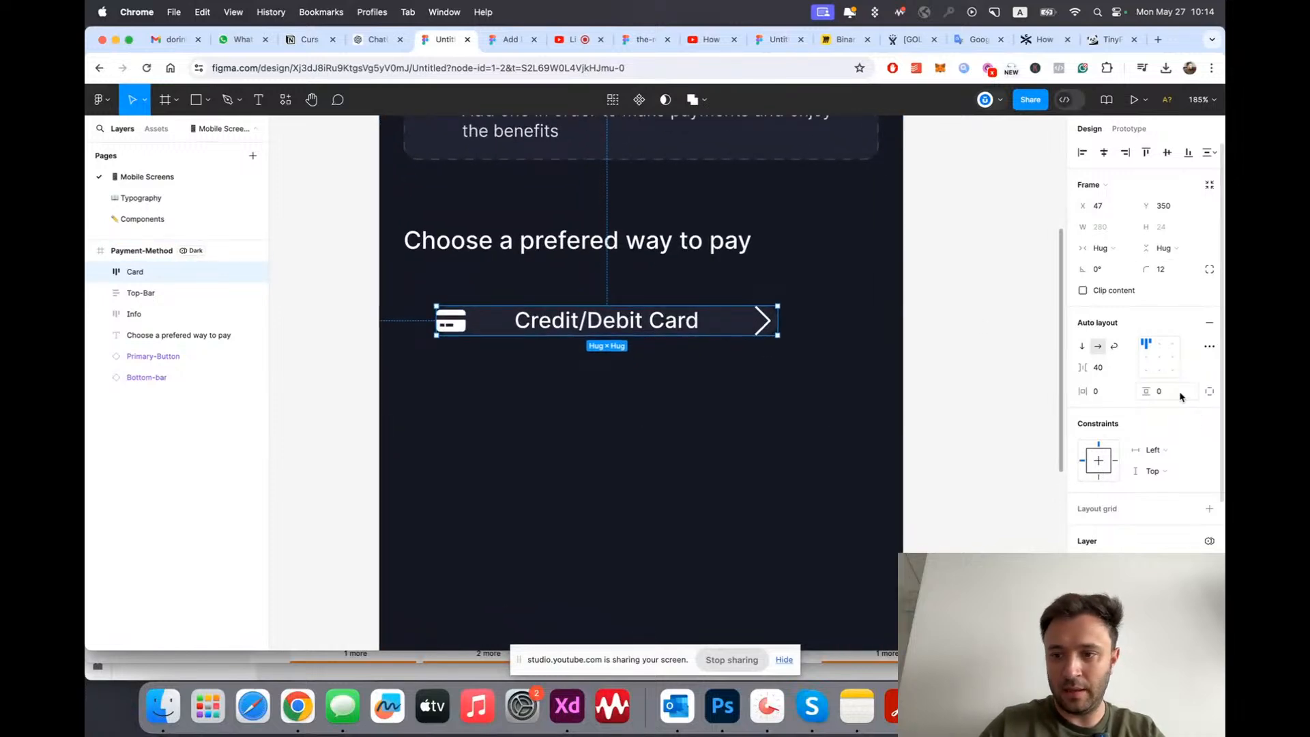
pyautogui.write('8')
pyautogui.press('Return')
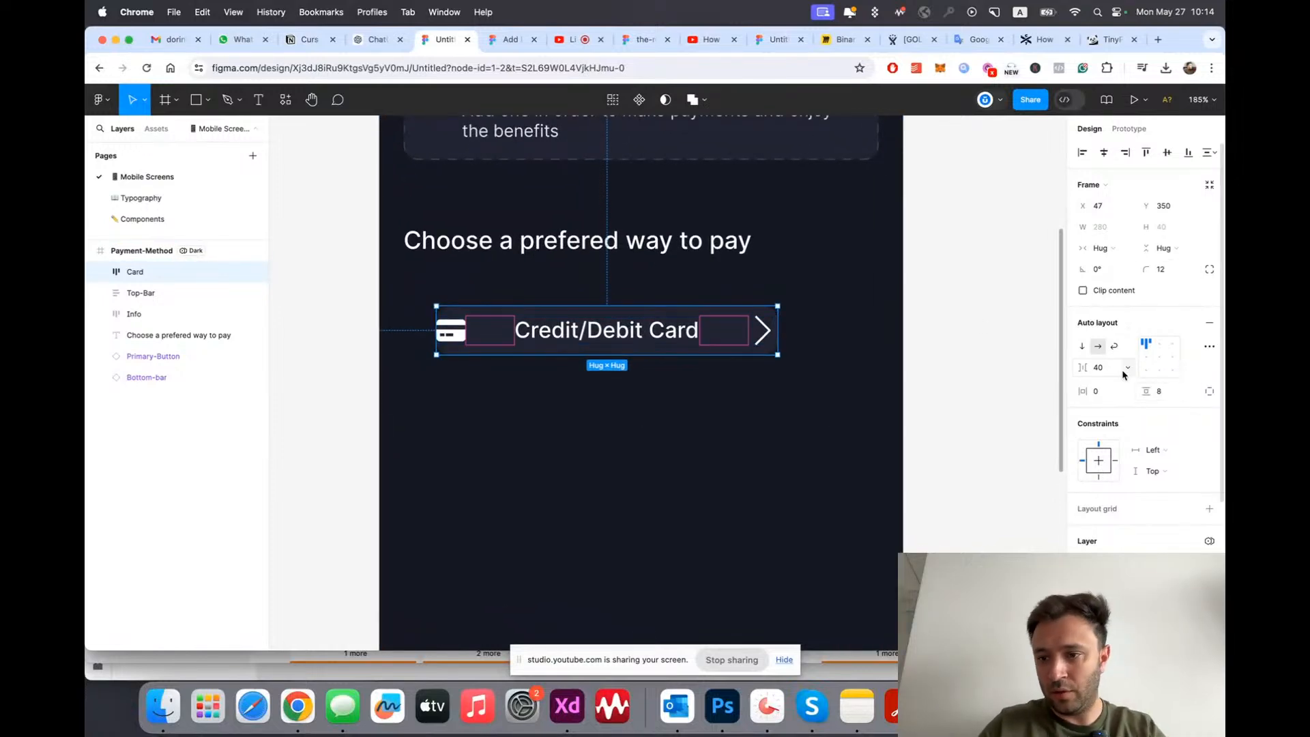
pyautogui.click(1109, 393)
pyautogui.write('16')
pyautogui.press('Return')
# Step: Check the Info box's width and set the Card frame to the same fixed width of 390
pyautogui.scroll(3, 701, 287)
pyautogui.click(688, 221)
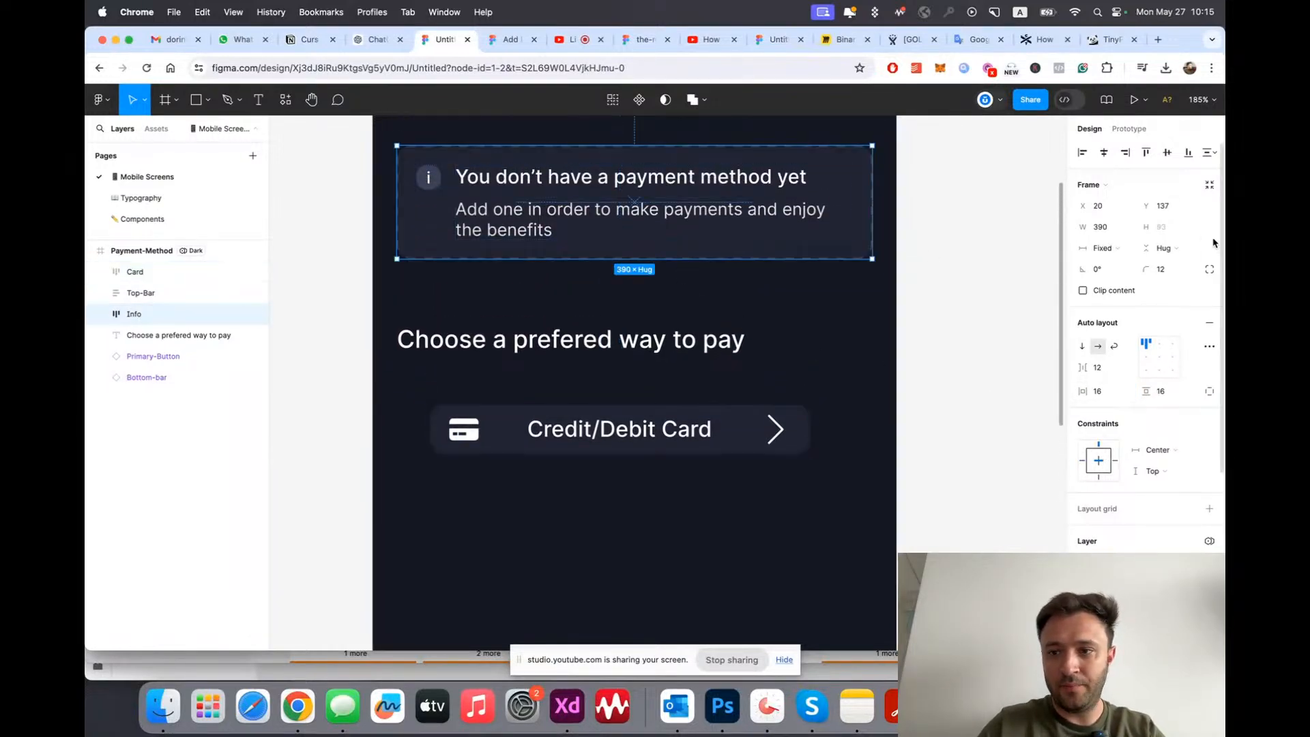
pyautogui.click(823, 441)
pyautogui.scroll(-4, 754, 436)
pyautogui.click(683, 438)
pyautogui.scroll(1, 705, 487)
pyautogui.scroll(2, 706, 488)
pyautogui.click(1108, 247)
pyautogui.click(1114, 230)
pyautogui.click(1105, 227)
pyautogui.write('390')
pyautogui.press('Return')
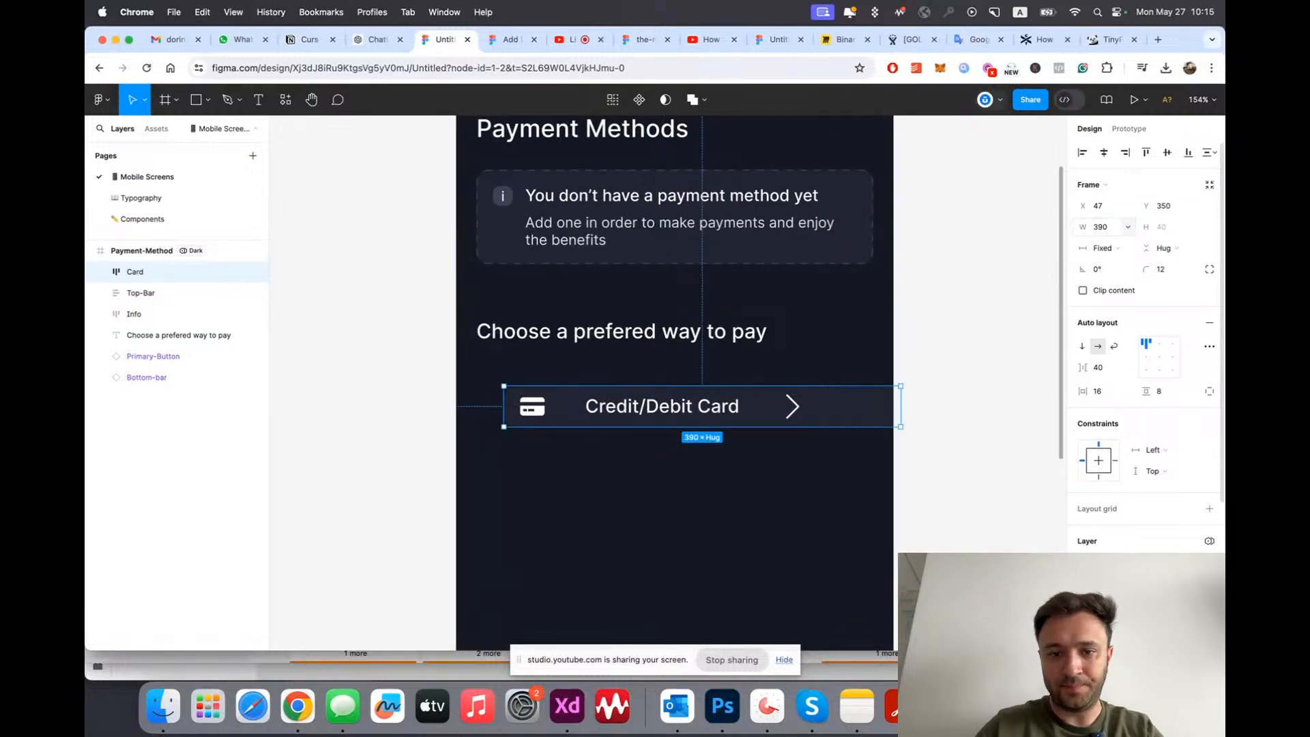
# Step: Move the Card frame beneath the "Choose a prefered way to pay" heading to X 20, Y 336
pyautogui.moveTo(709, 412); pyautogui.dragTo(681, 397)
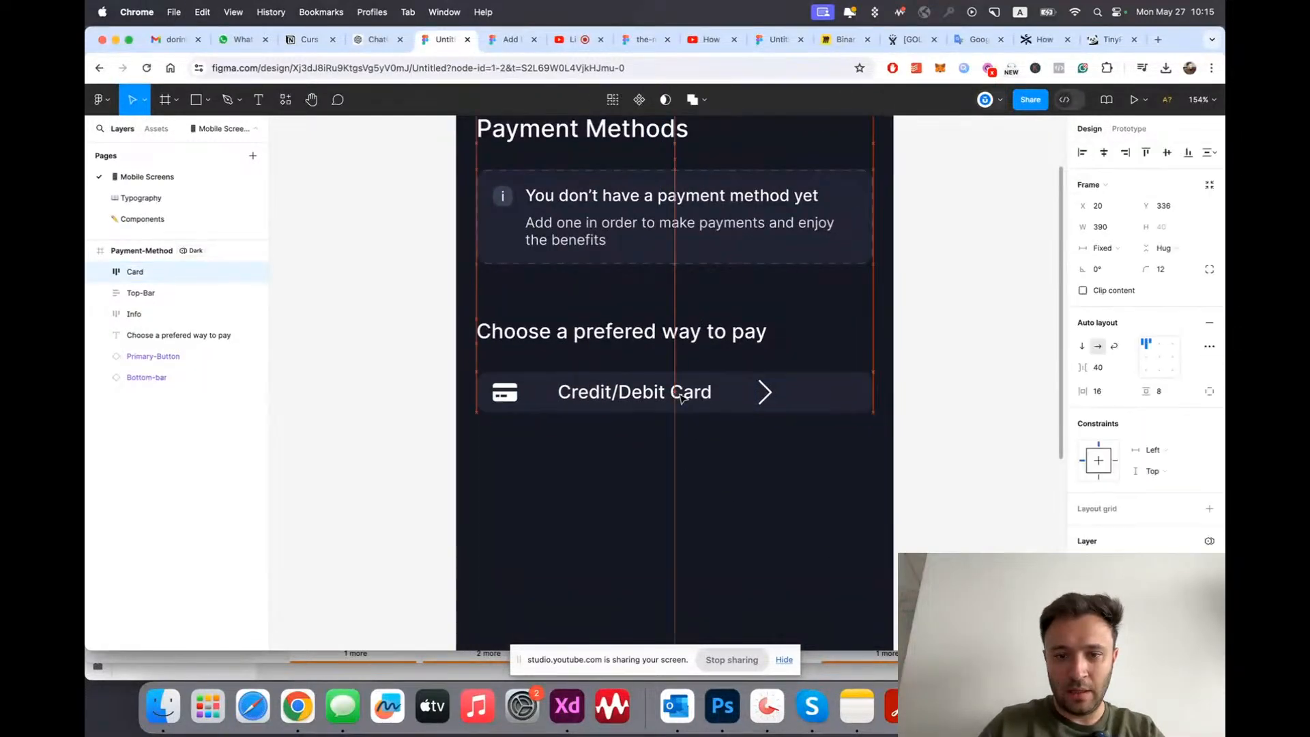
pyautogui.scroll(-5, 658, 391)
pyautogui.click(688, 442)
pyautogui.scroll(4, 688, 442)
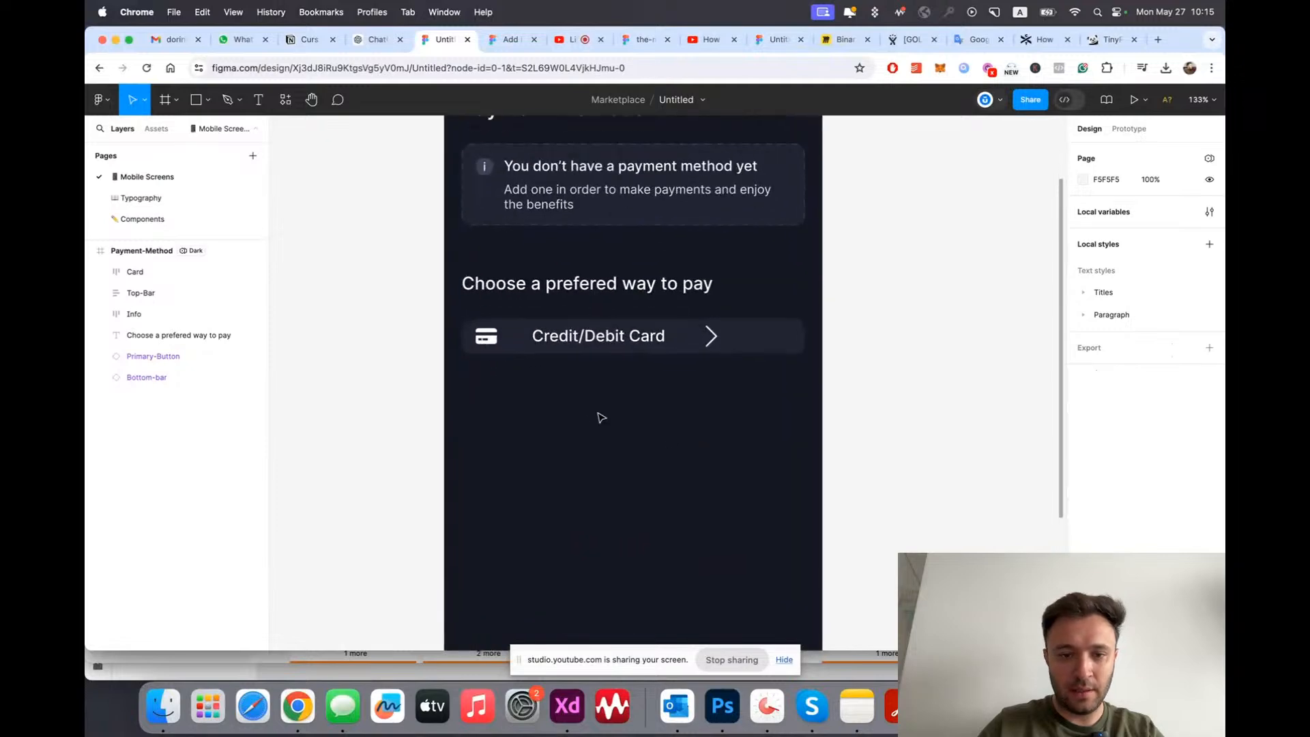
# Step: Wrap the card icon and Credit/Debit Card text in a nested auto layout frame named Left
pyautogui.scroll(1, 512, 364)
pyautogui.scroll(1, 511, 363)
pyautogui.doubleClick(554, 345)
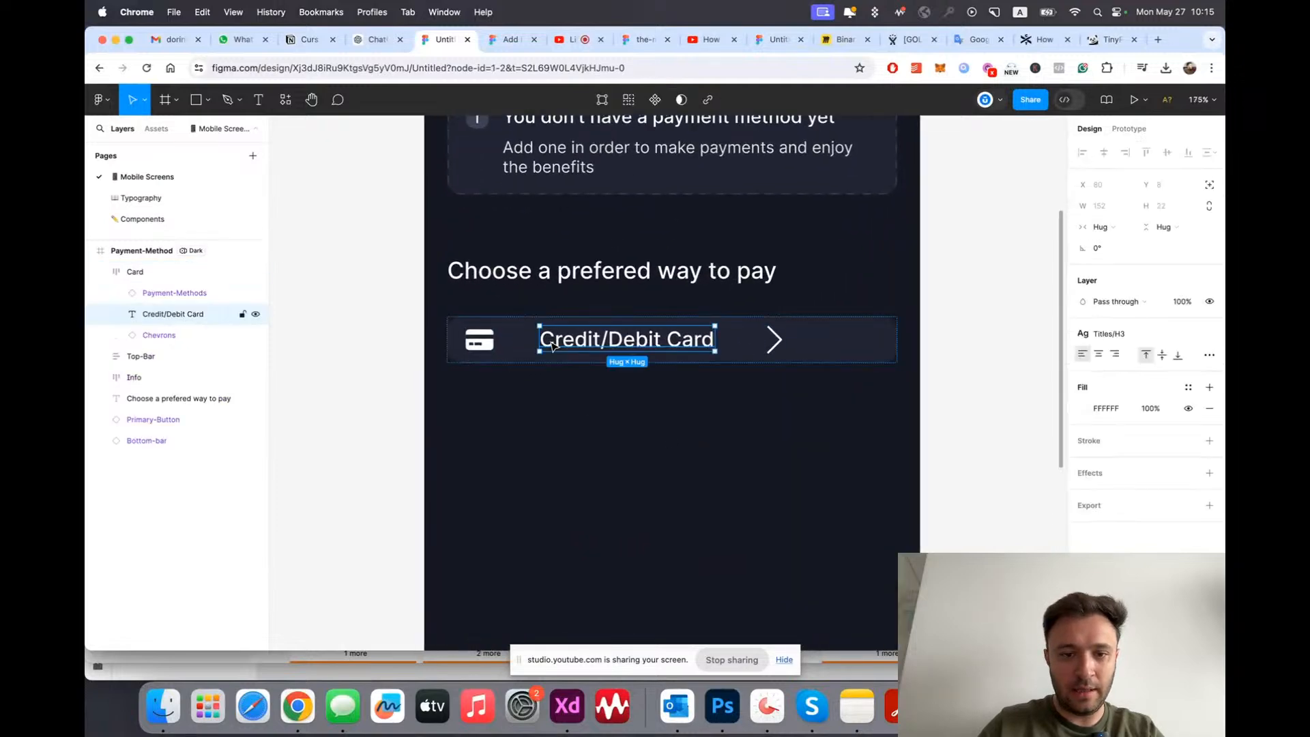
pyautogui.keyDown('shift'); pyautogui.click(490, 336); pyautogui.keyUp('shift')
pyautogui.hotkey('shift', 'a')
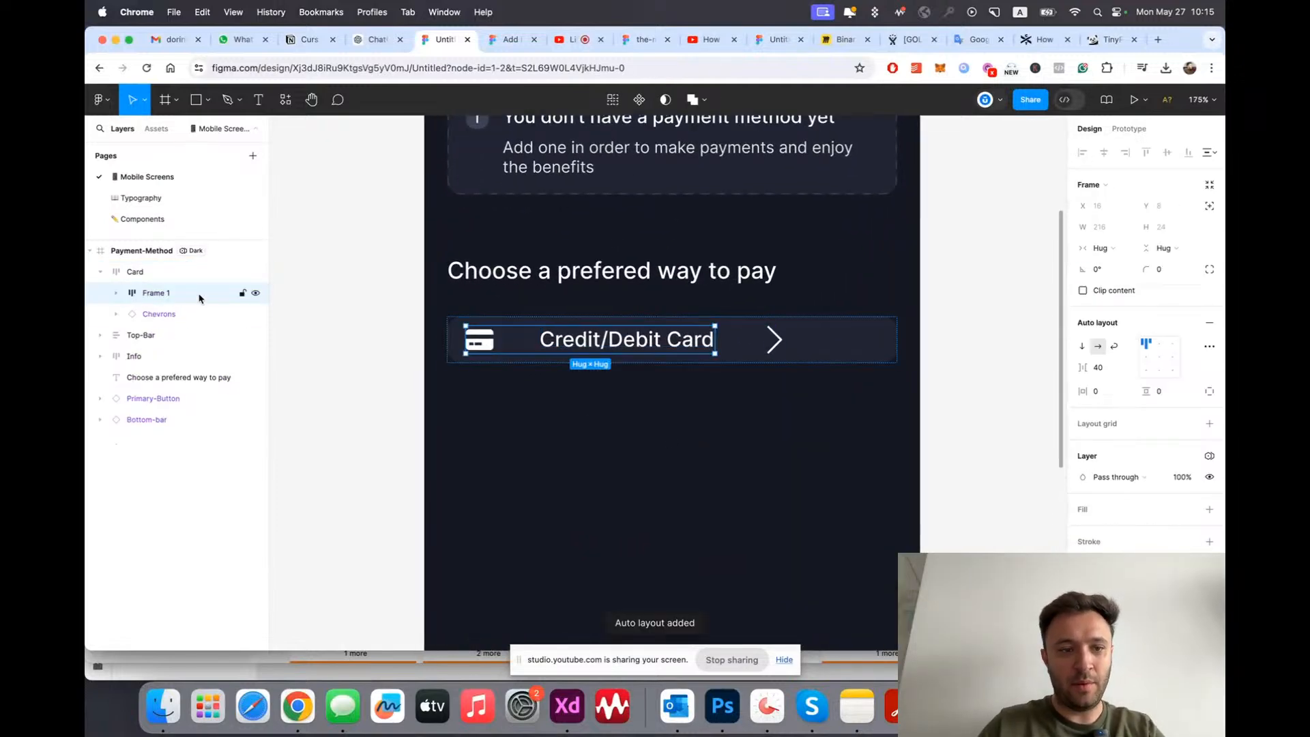
pyautogui.doubleClick(171, 294)
pyautogui.write('Left')
pyautogui.press('Return')
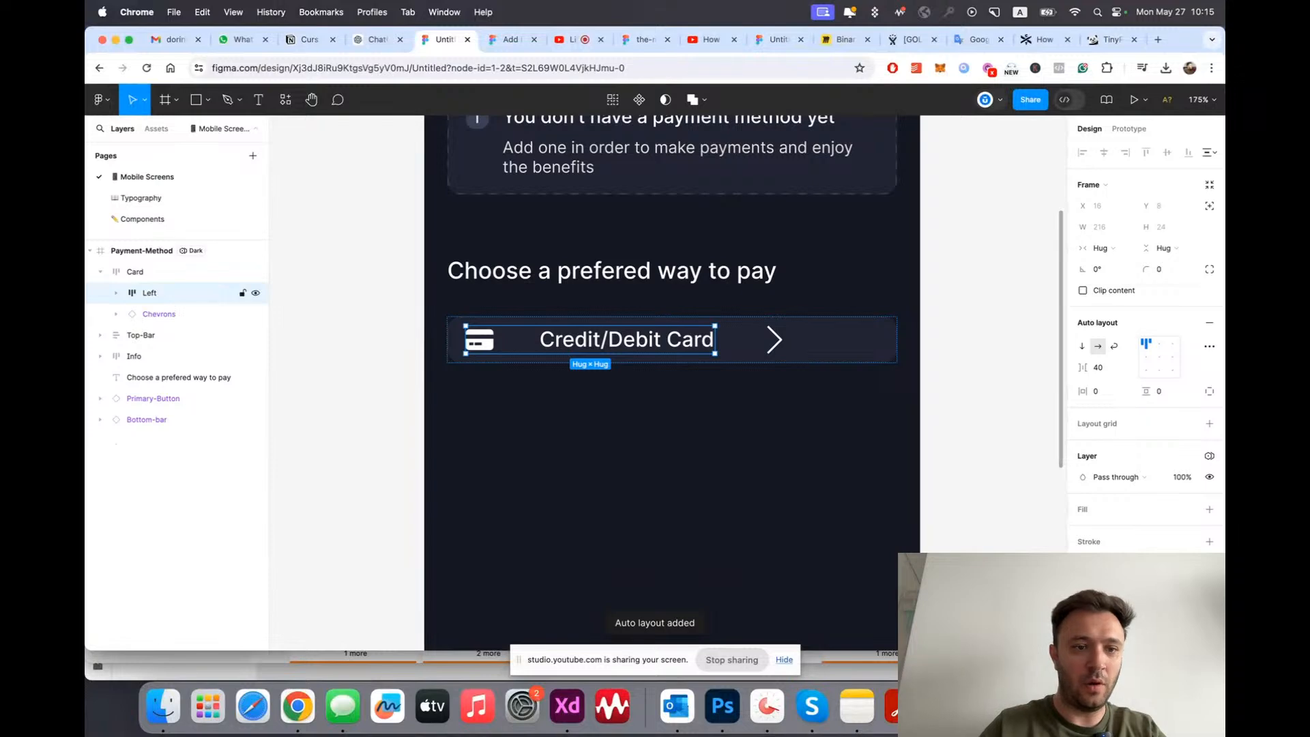
# Step: Set the spacing between the card icon and the text in the Left frame to 8
pyautogui.click(451, 364)
pyautogui.scroll(3, 450, 364)
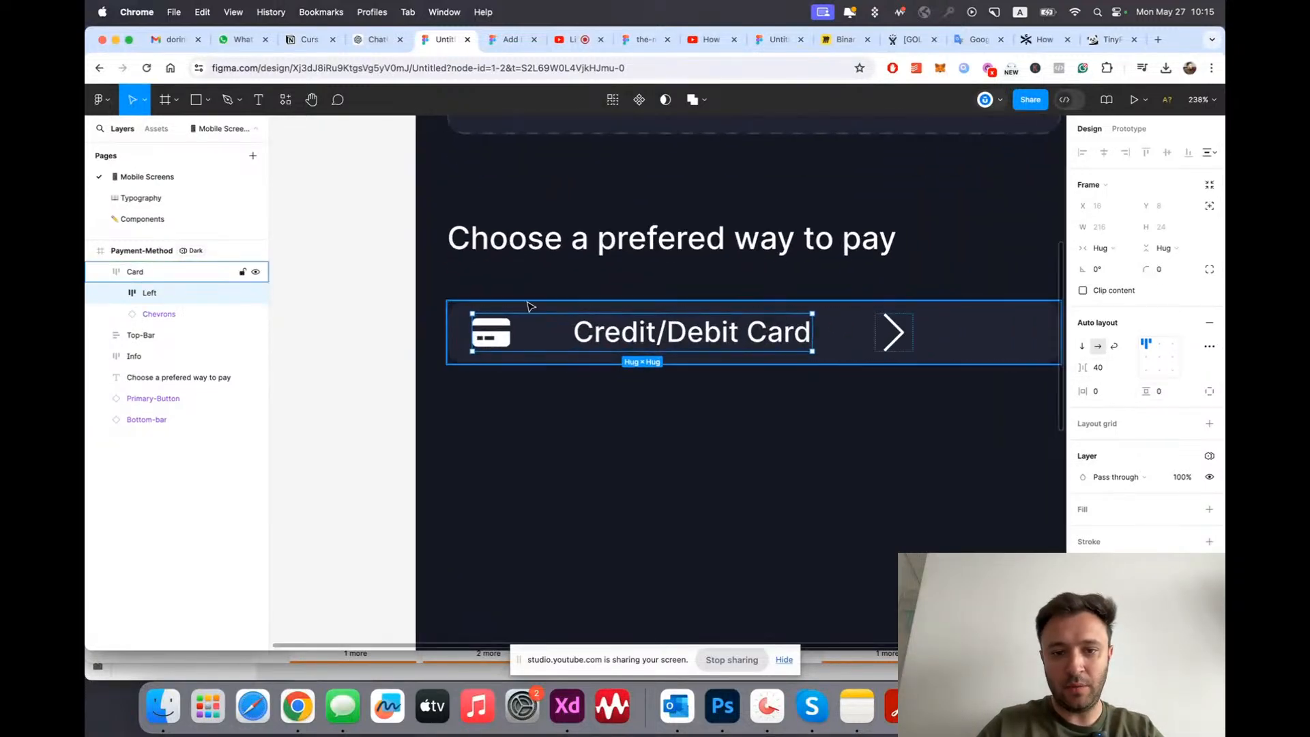
pyautogui.click(1102, 369)
pyautogui.write('8')
pyautogui.press('Return')
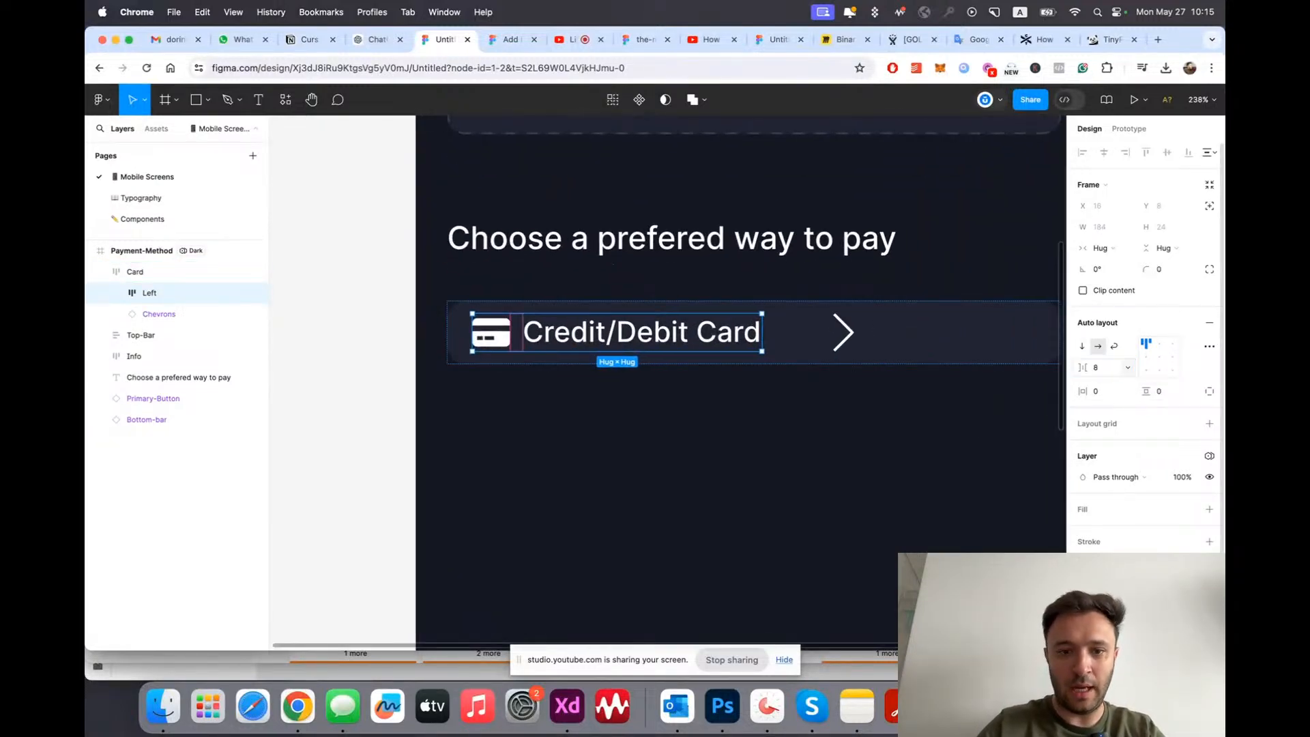
pyautogui.click(401, 459)
pyautogui.scroll(-5, 392, 445)
pyautogui.scroll(5, 546, 425)
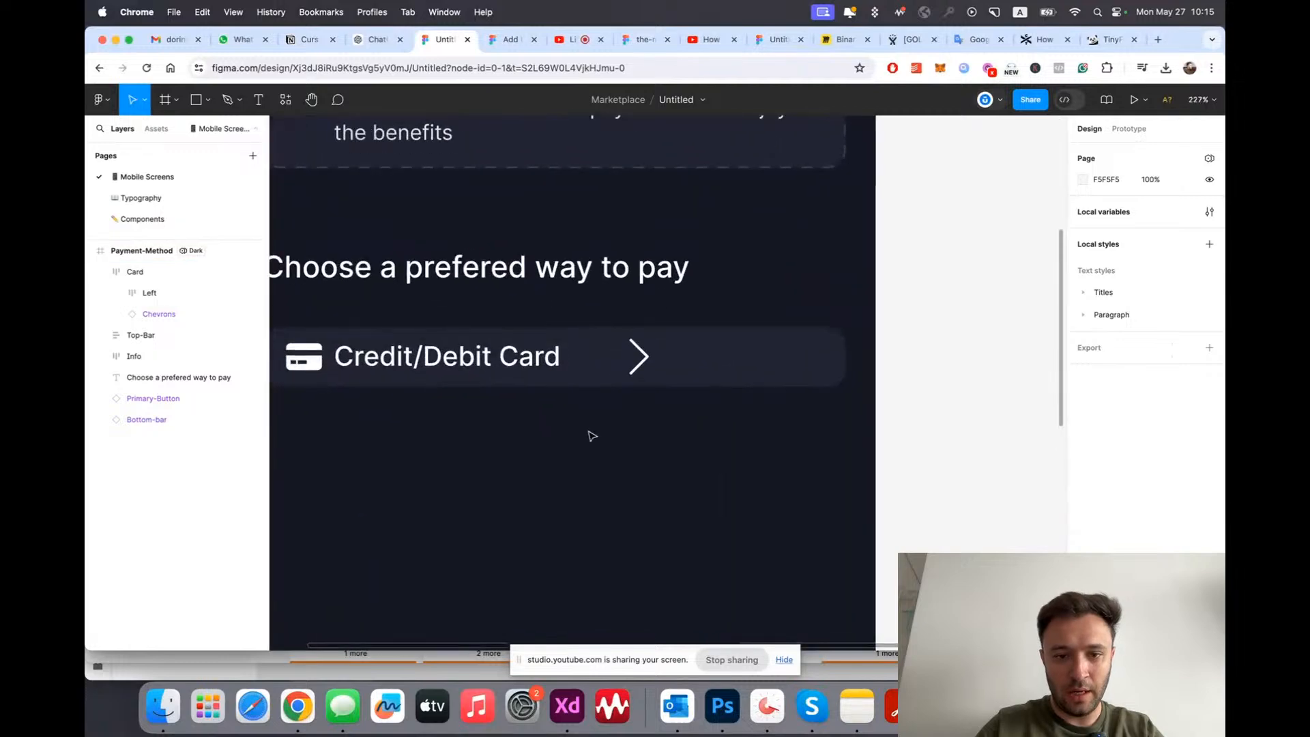
# Step: Set the Left frame's width to Fill container so it pushes the chevron to the row's right end
pyautogui.hscroll(-2, 562, 427)
pyautogui.keyDown('super'); pyautogui.click(667, 365); pyautogui.keyUp('super')
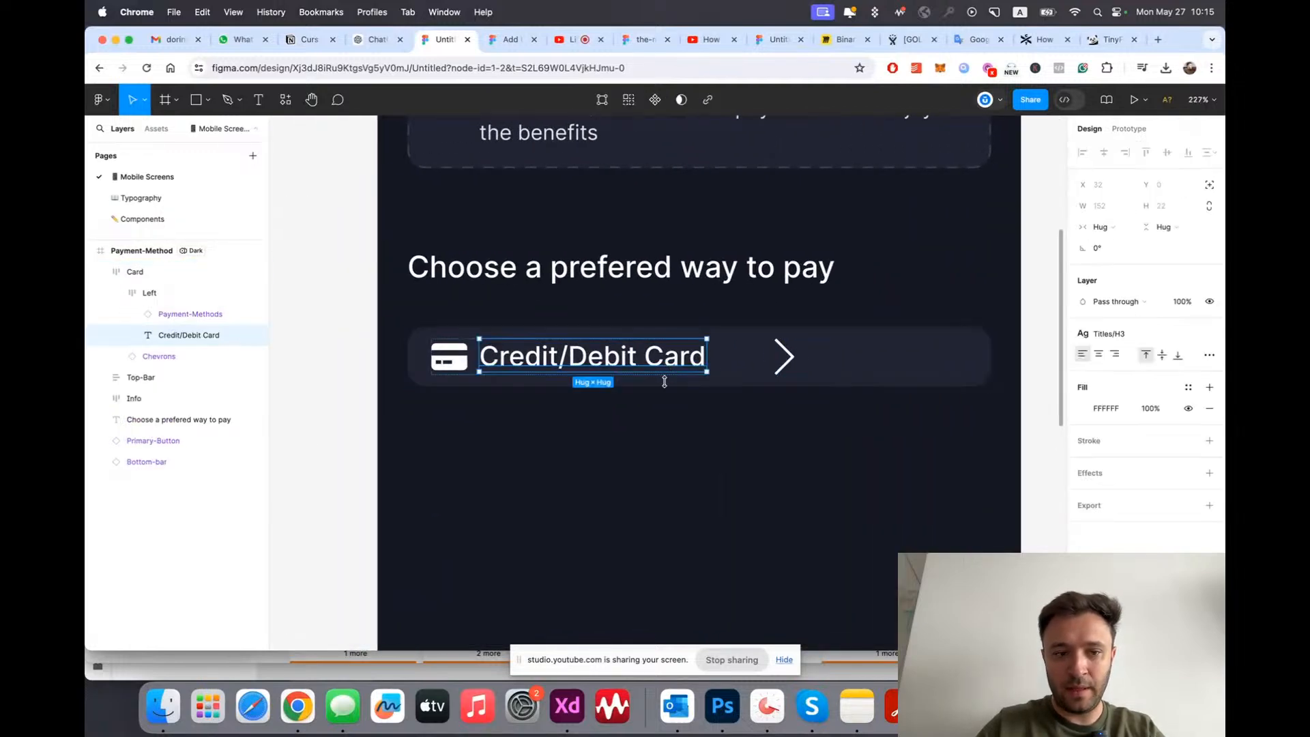
pyautogui.click(149, 292)
pyautogui.click(1111, 253)
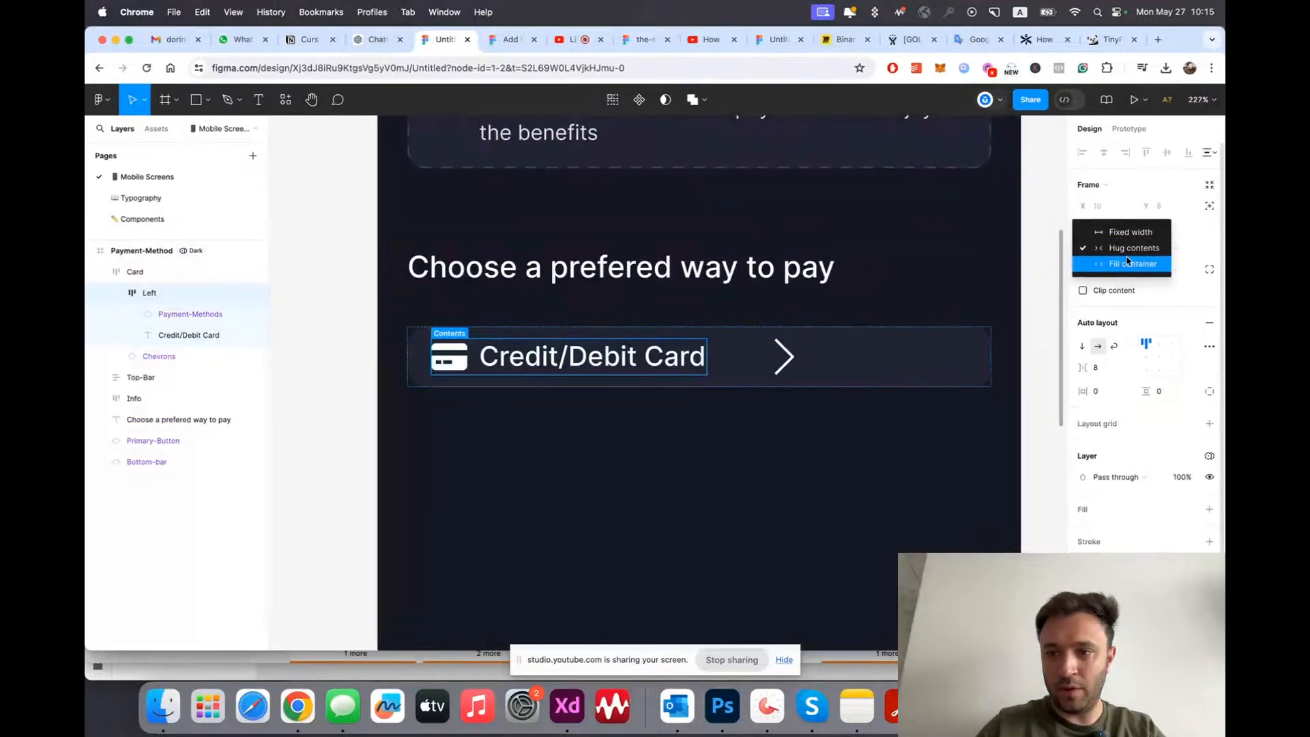
pyautogui.click(1119, 263)
pyautogui.click(677, 418)
pyautogui.scroll(-5, 551, 382)
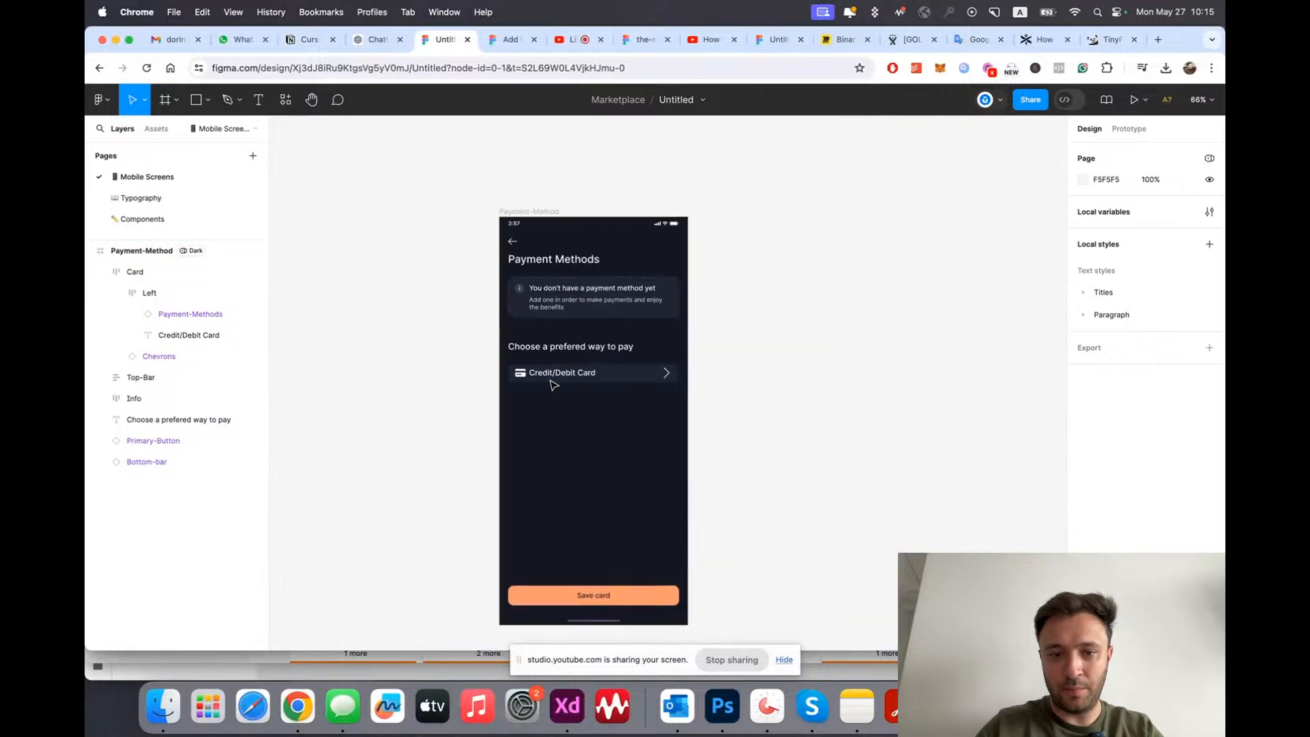
# Step: Collapse the expanded layers and resize the chevron in the Credit/Debit Card row to 12 × 12
pyautogui.scroll(3, 551, 382)
pyautogui.hotkey('alt', 'l')
pyautogui.scroll(2, 773, 476)
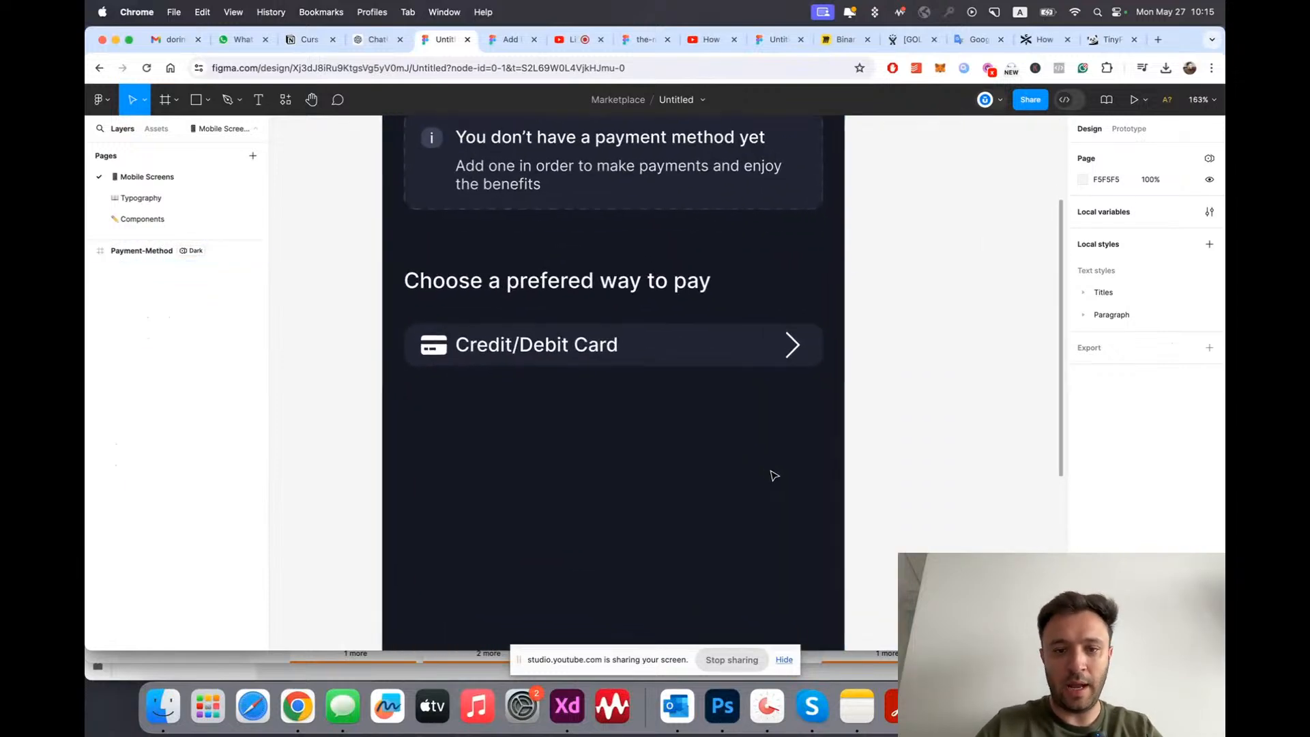
pyautogui.scroll(1, 531, 437)
pyautogui.scroll(5, 785, 362)
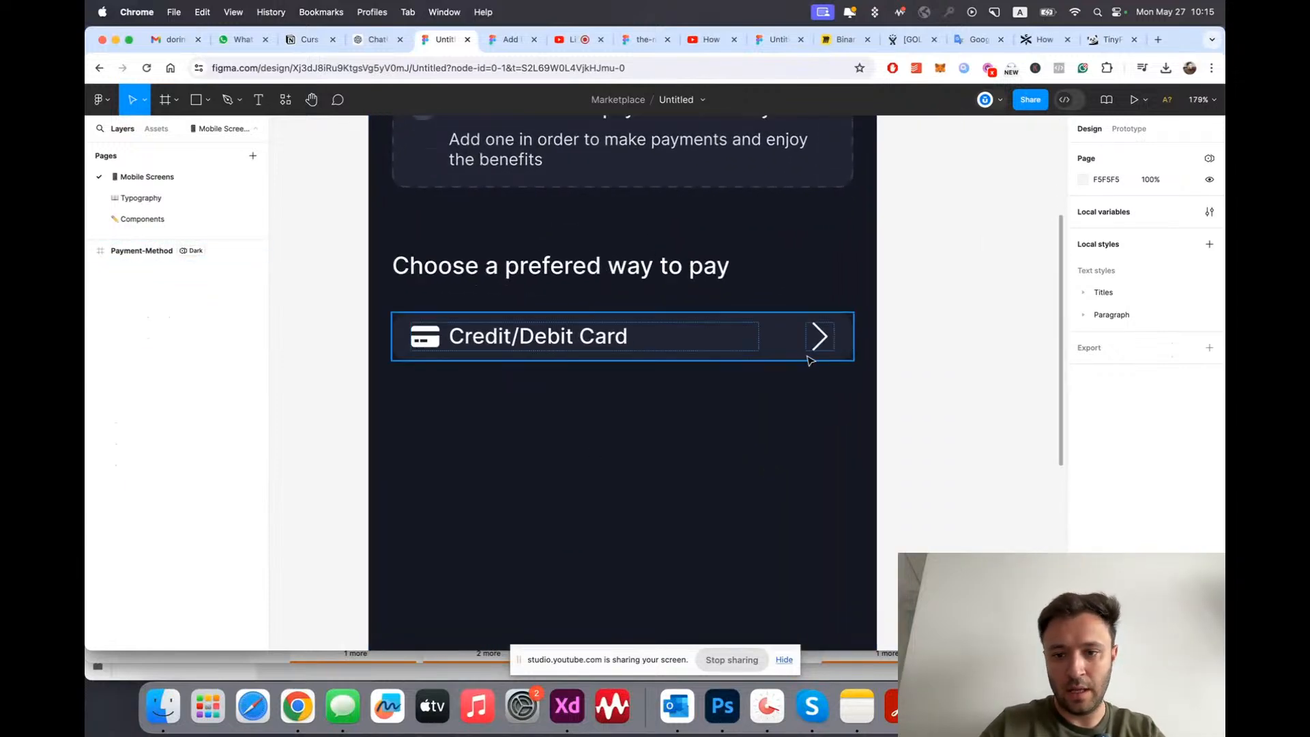
pyautogui.doubleClick(792, 333)
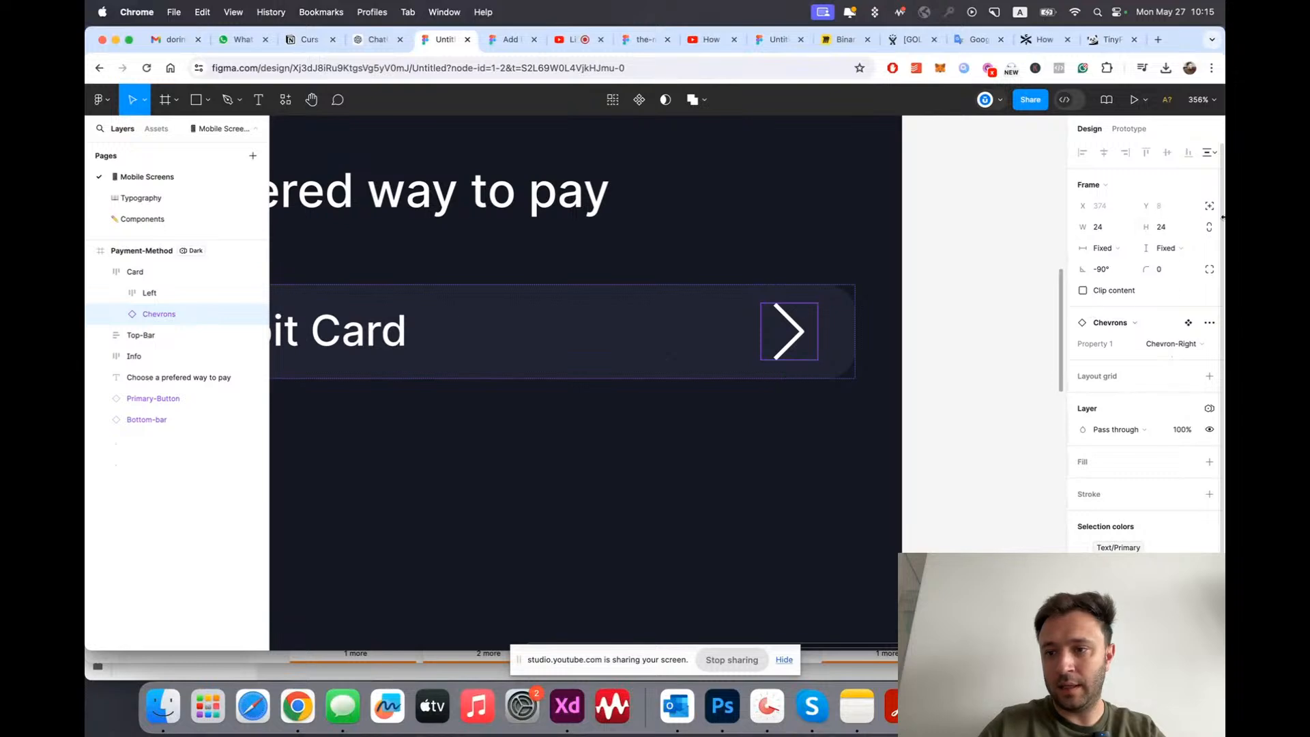
pyautogui.click(1099, 227)
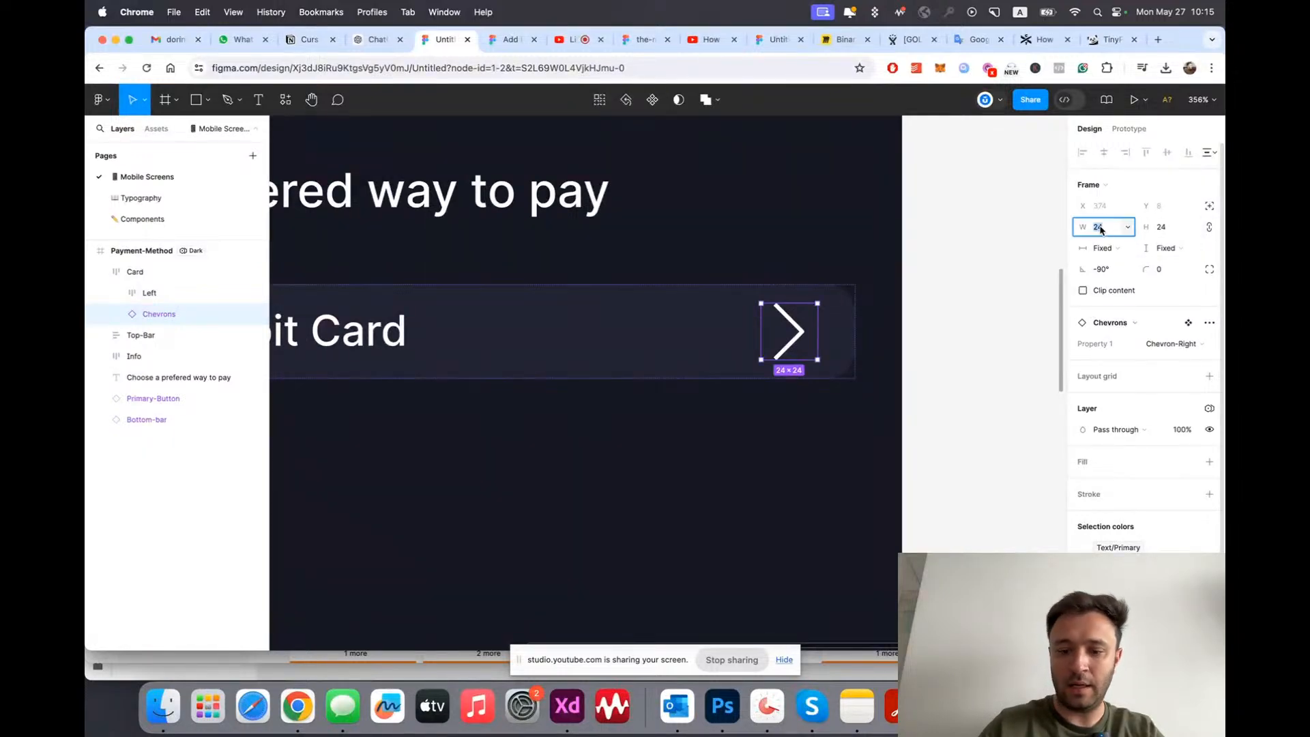
pyautogui.write('12')
pyautogui.press('Return')
pyautogui.scroll(-5, 846, 292)
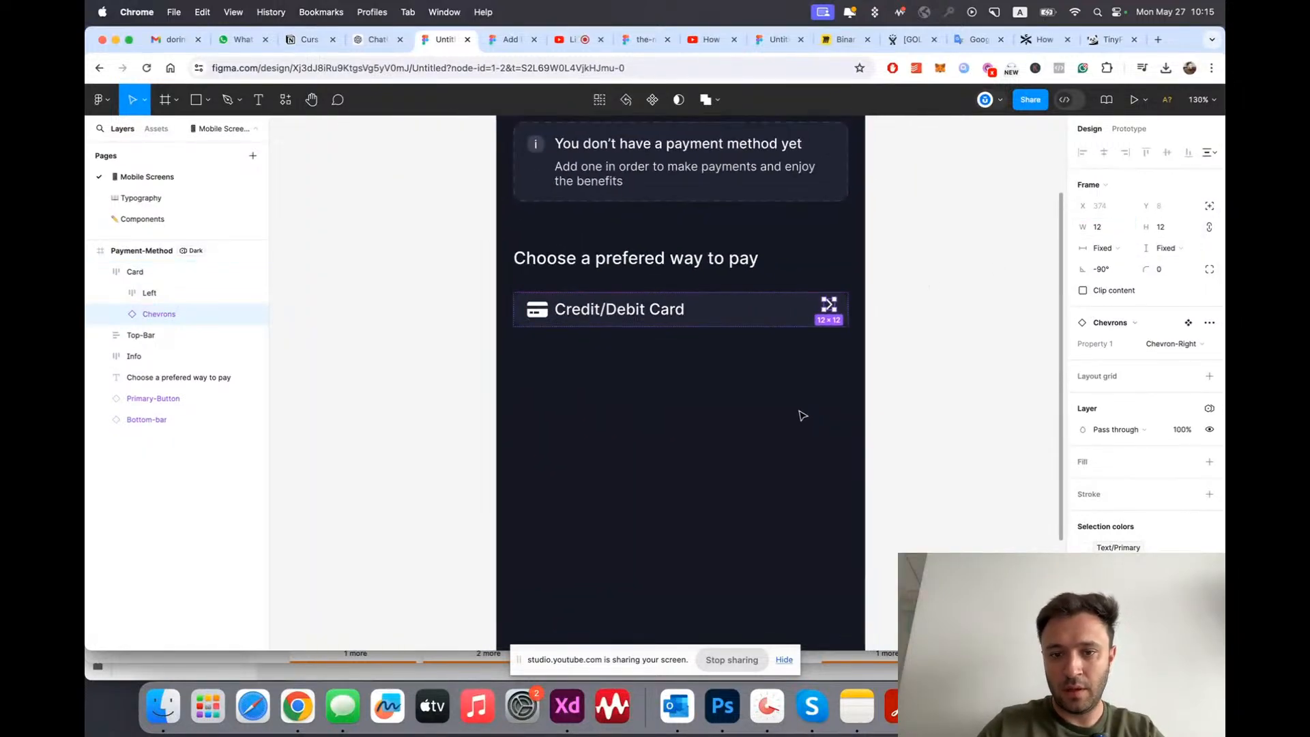
# Step: Align the Card frame's contents to the left and vertically centred, with an item spacing of 24
pyautogui.click(713, 278)
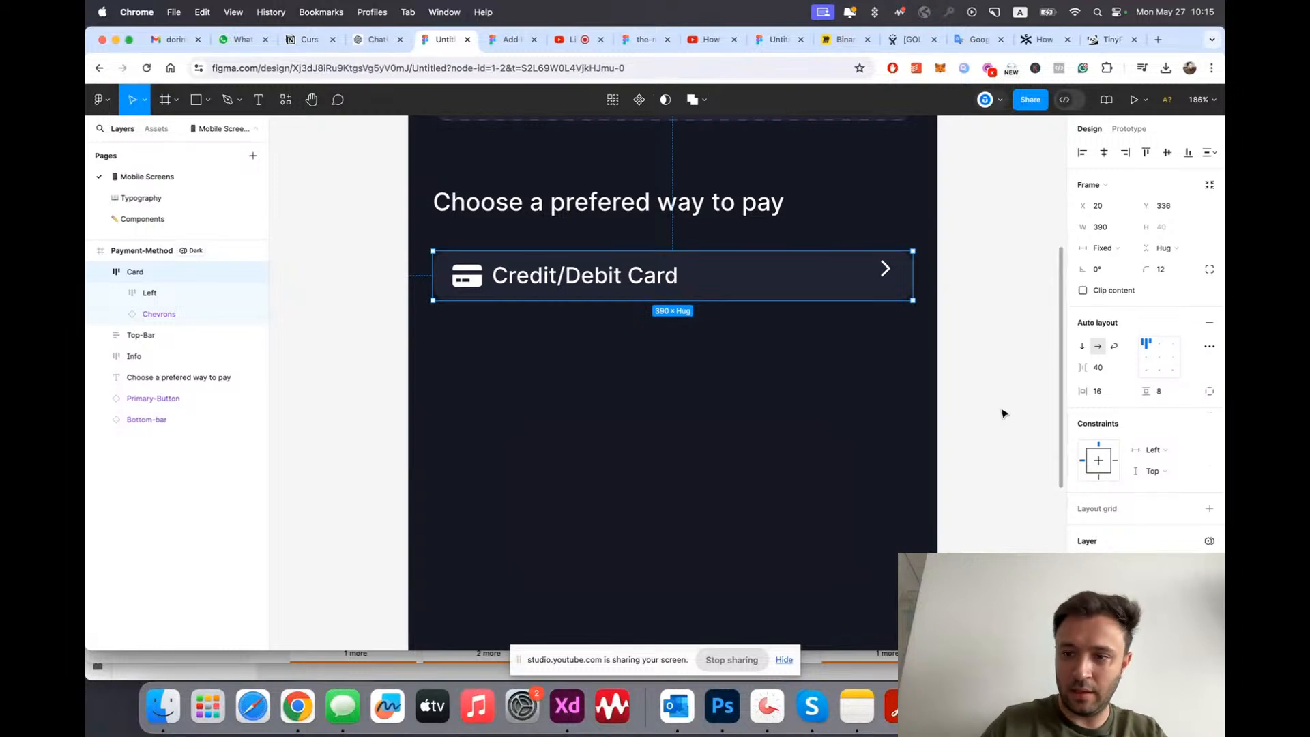
pyautogui.click(1148, 360)
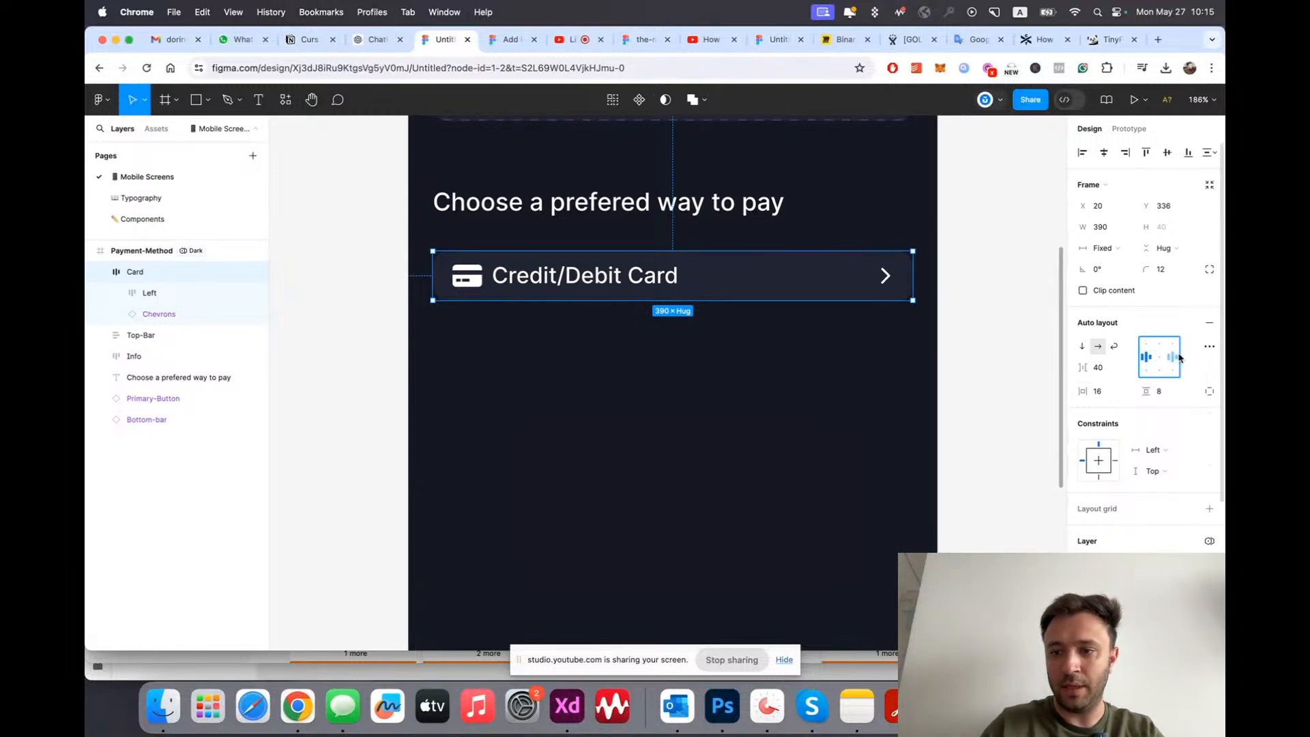
pyautogui.click(1109, 367)
pyautogui.write('24')
pyautogui.press('Return')
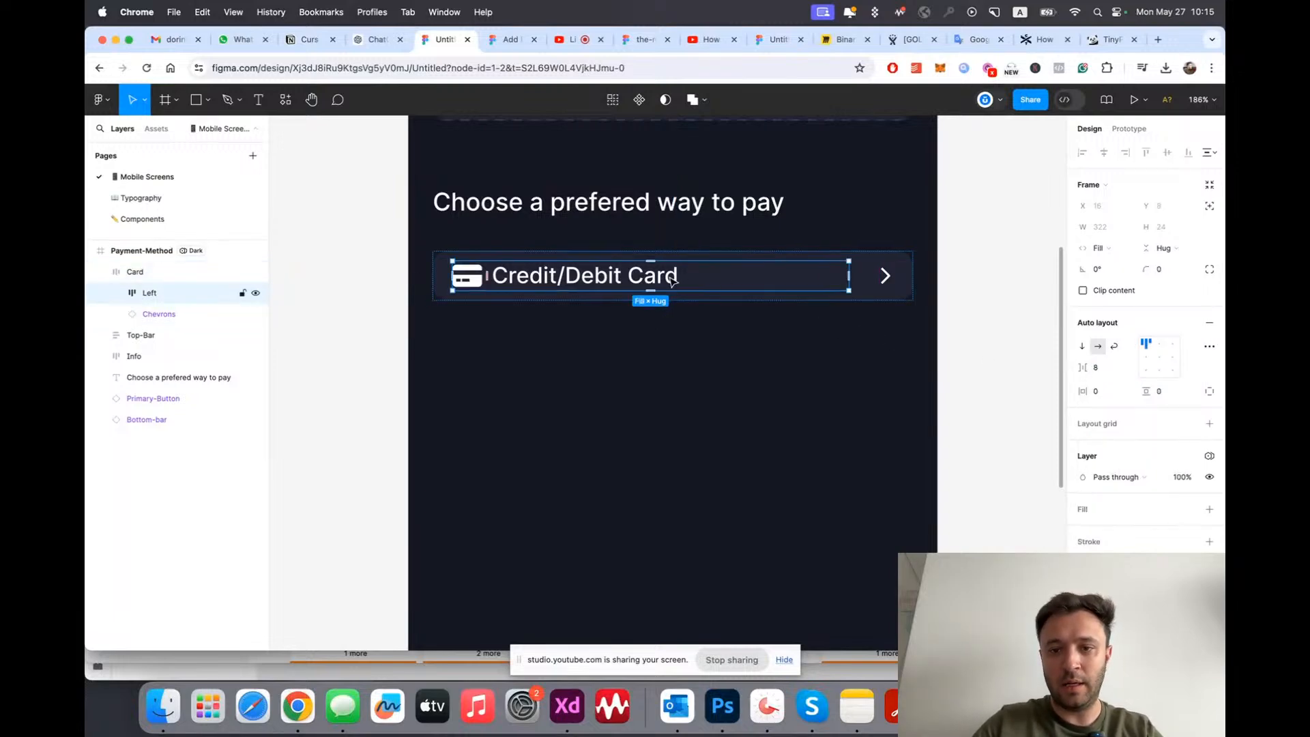
# Step: Enlarge the chevron in the Credit/Debit Card row to 14 × 14
pyautogui.click(884, 276)
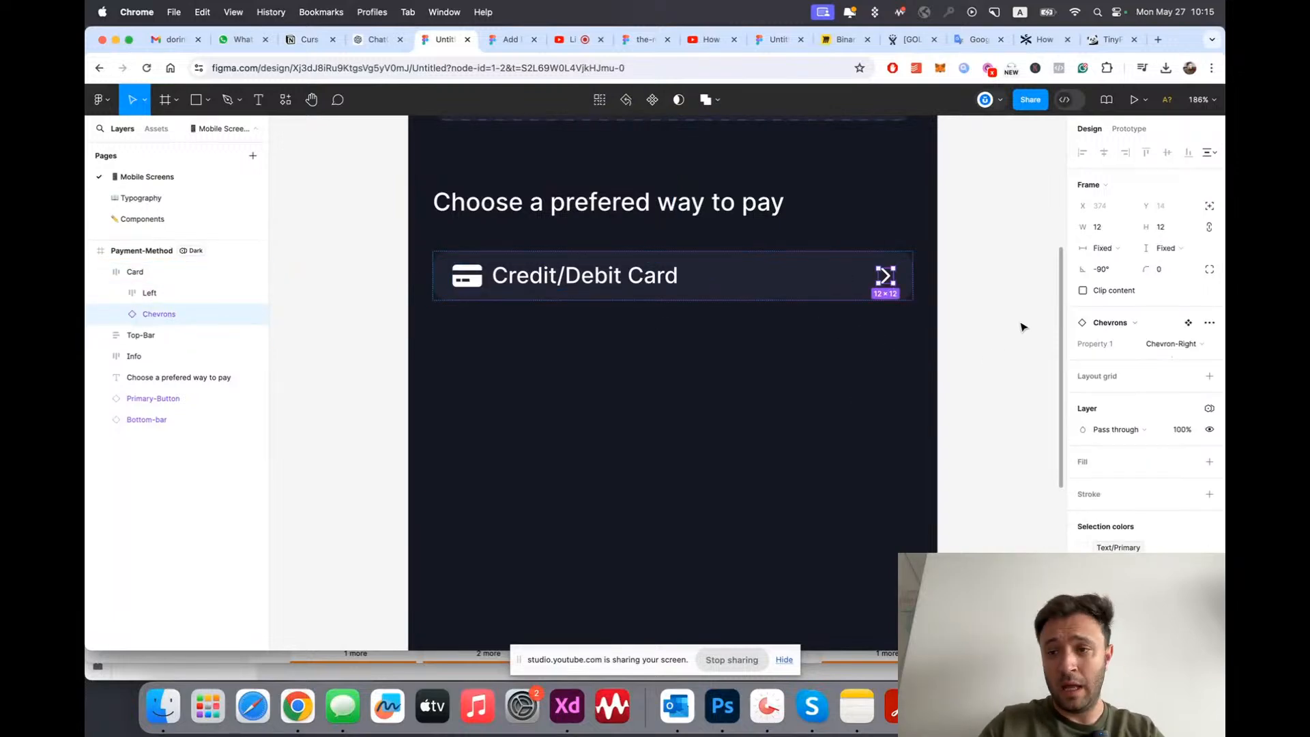
pyautogui.scroll(3, 1018, 327)
pyautogui.click(1113, 229)
pyautogui.press('Up')
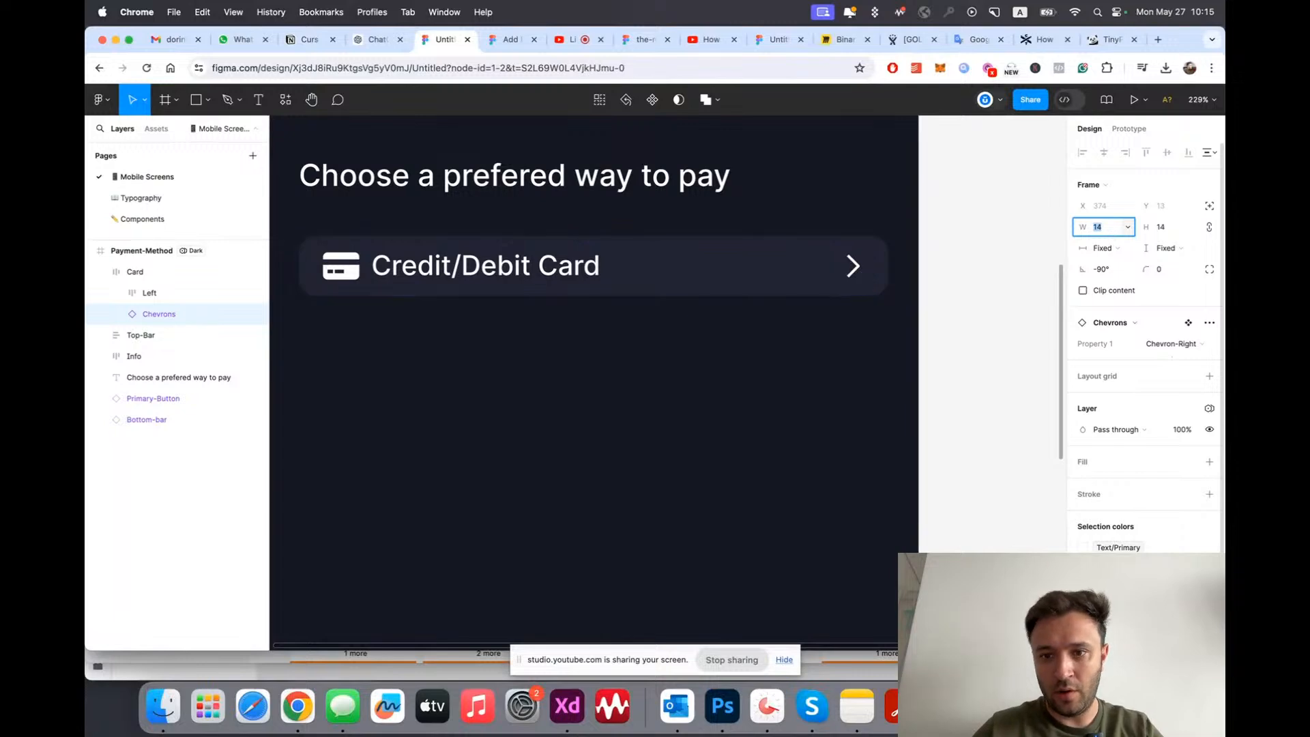
pyautogui.click(803, 392)
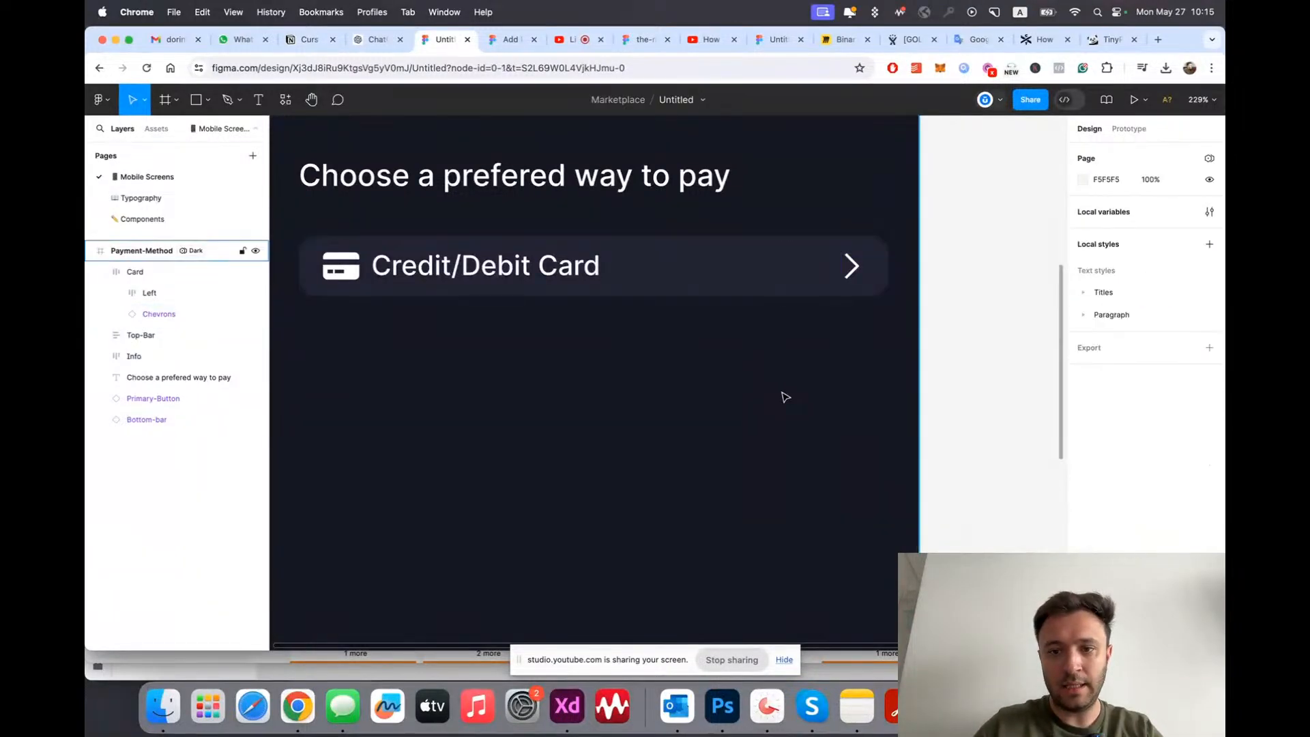
# Step: Increase the Card frame's vertical padding to 12
pyautogui.scroll(-5, 784, 393)
pyautogui.scroll(3, 783, 393)
pyautogui.click(710, 325)
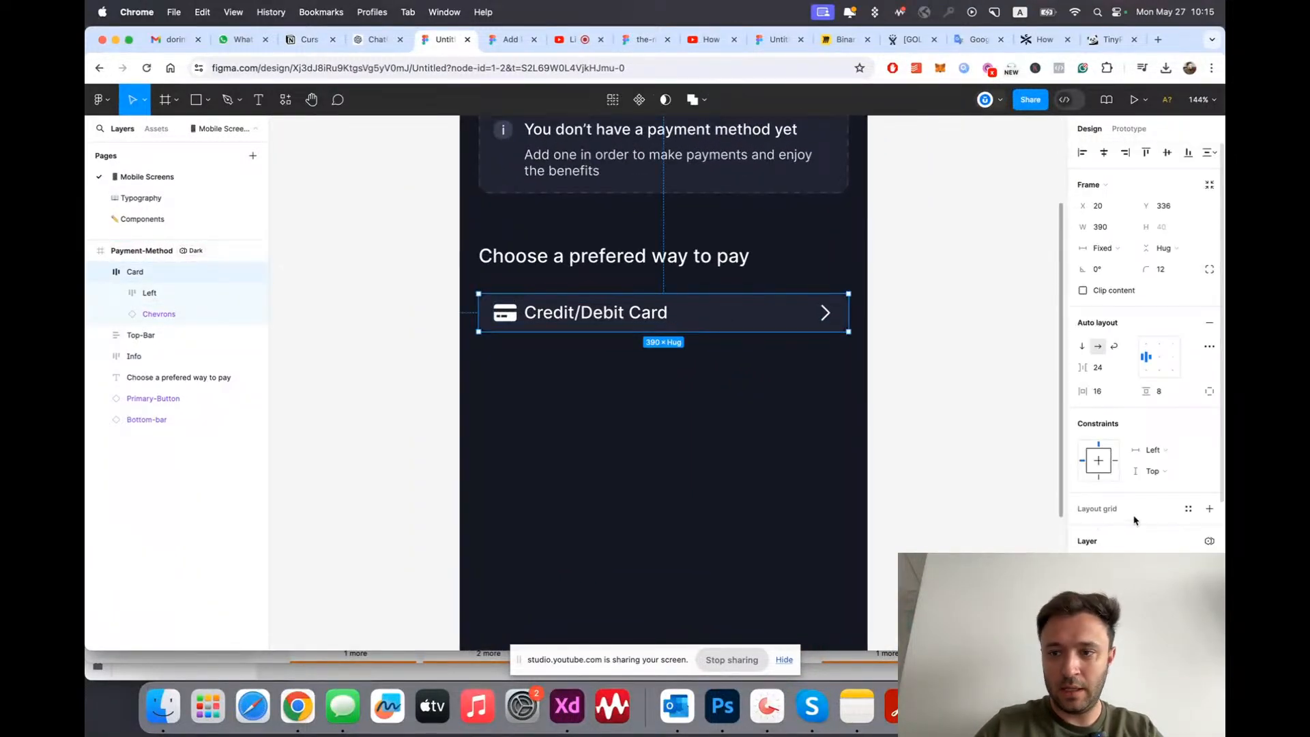
pyautogui.click(1153, 394)
pyautogui.write('12')
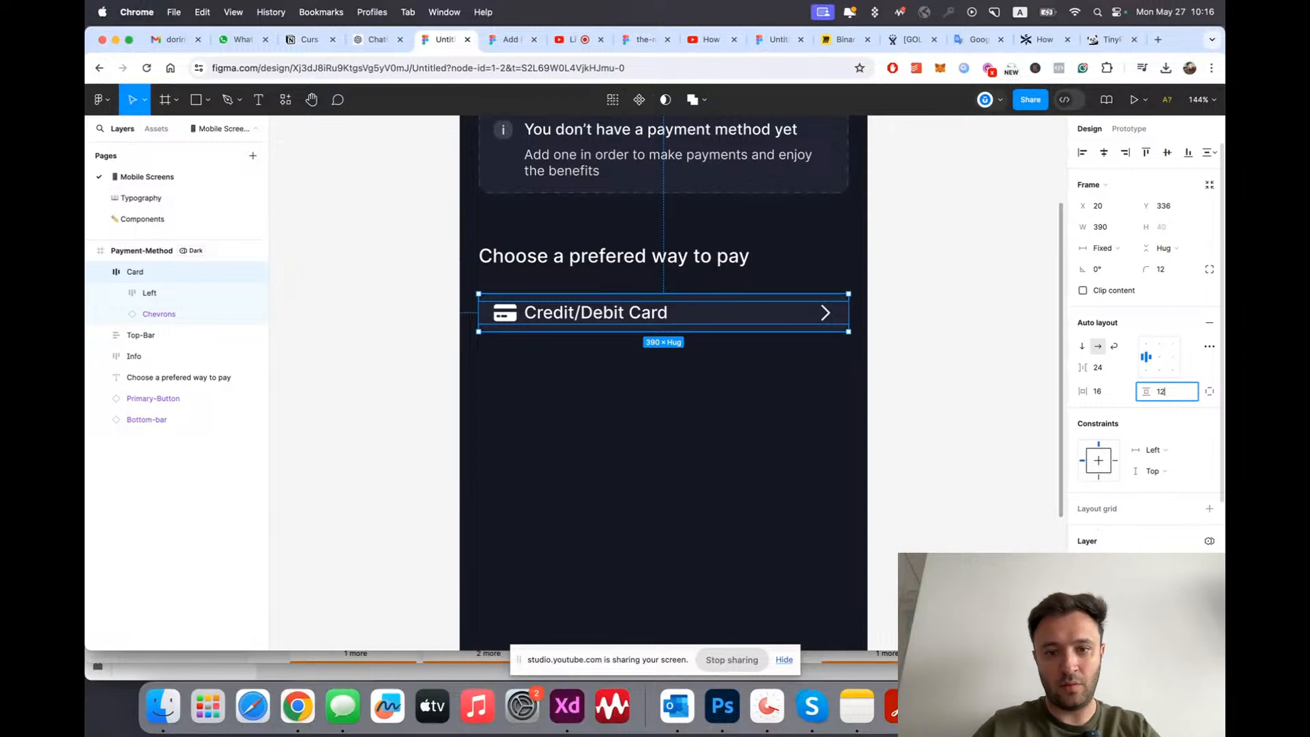
pyautogui.press('Return')
pyautogui.click(570, 468)
pyautogui.scroll(-5, 489, 428)
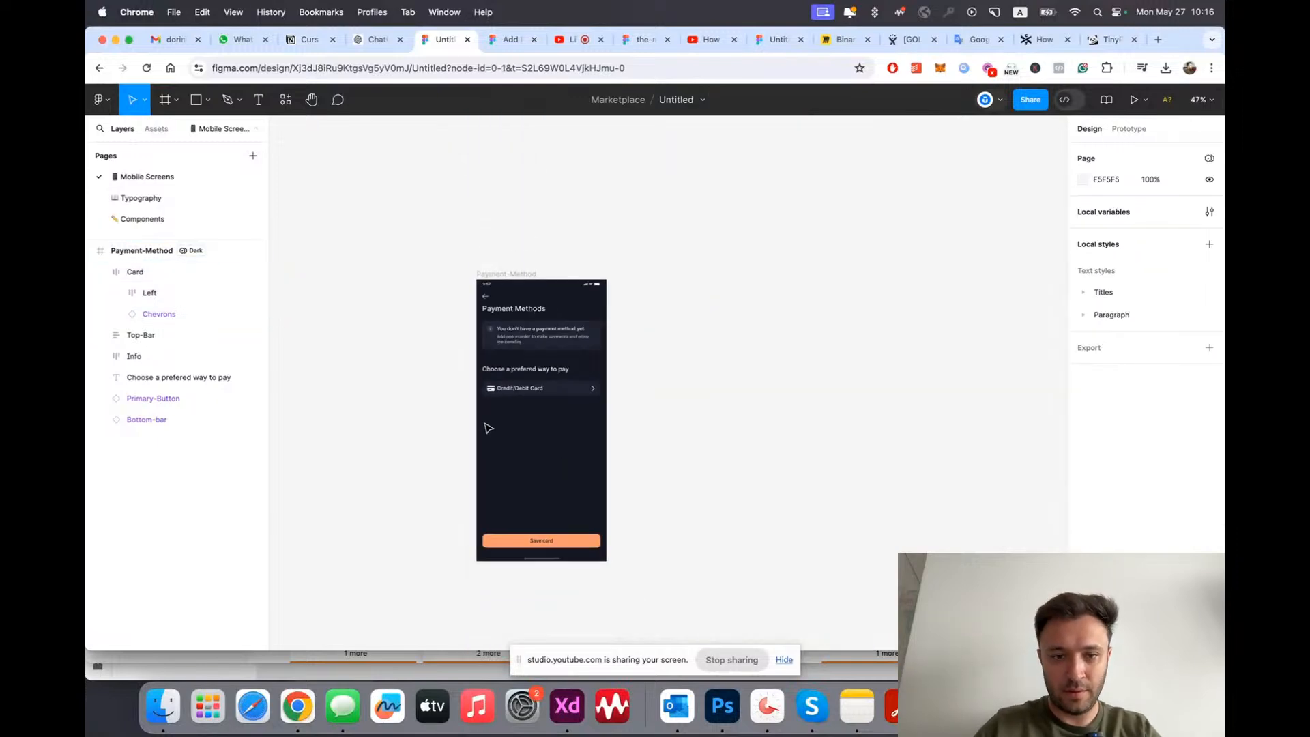
# Step: Set the Credit/Debit Card label's width to fill its container and apply the H4 title text style
pyautogui.scroll(5, 487, 425)
pyautogui.keyDown('super'); pyautogui.click(553, 330); pyautogui.keyUp('super')
pyautogui.scroll(3, 549, 331)
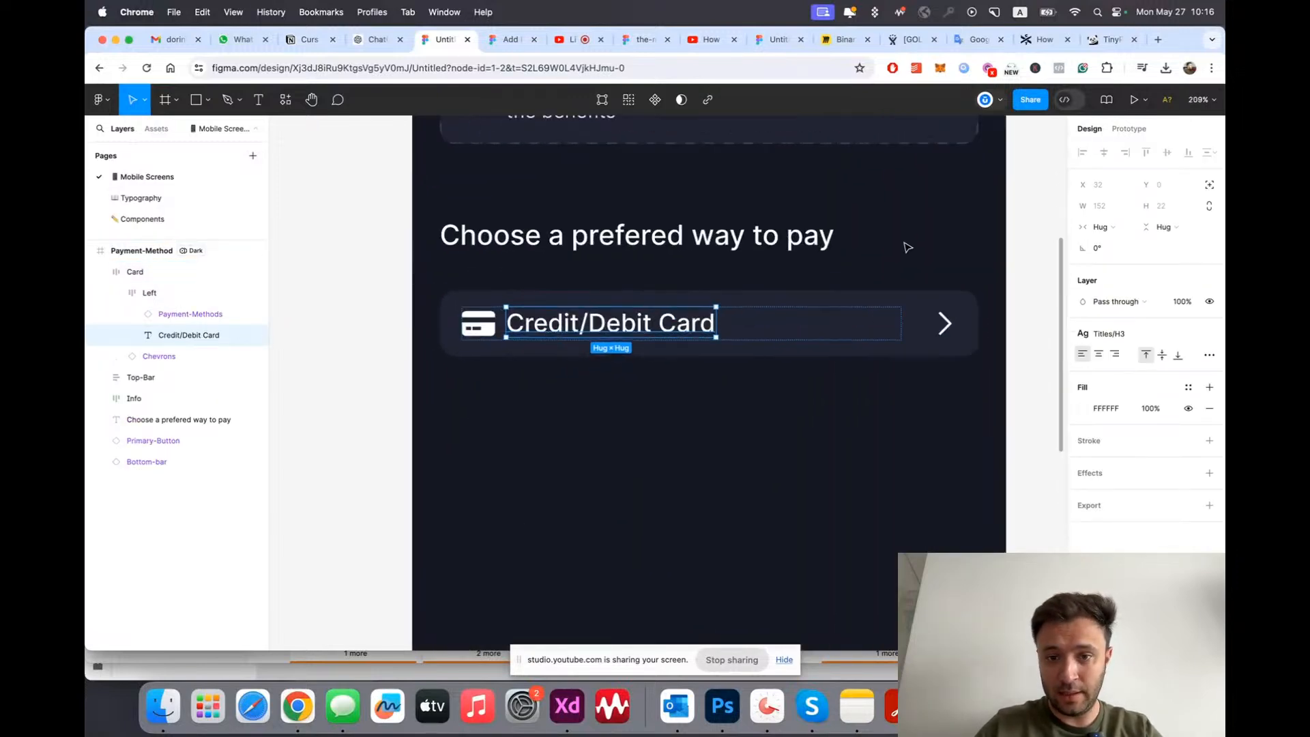
pyautogui.click(1101, 227)
pyautogui.click(1127, 241)
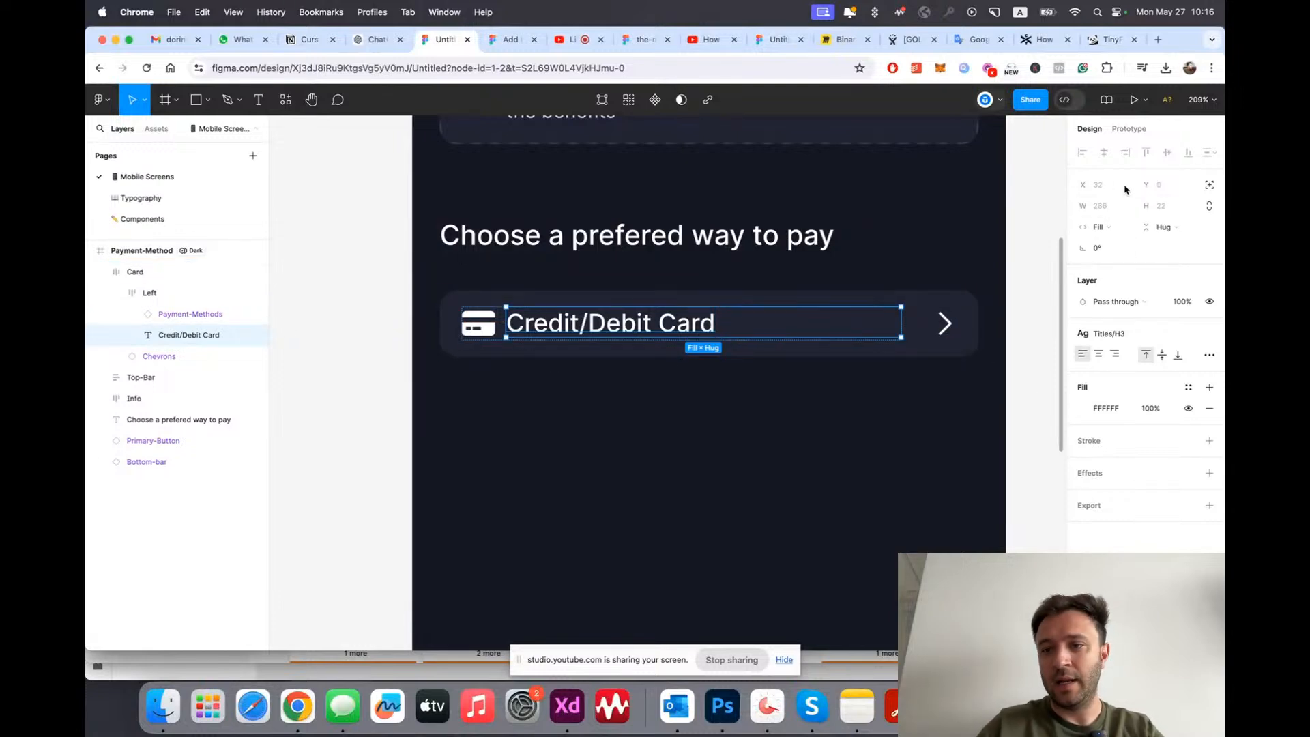
pyautogui.click(1109, 333)
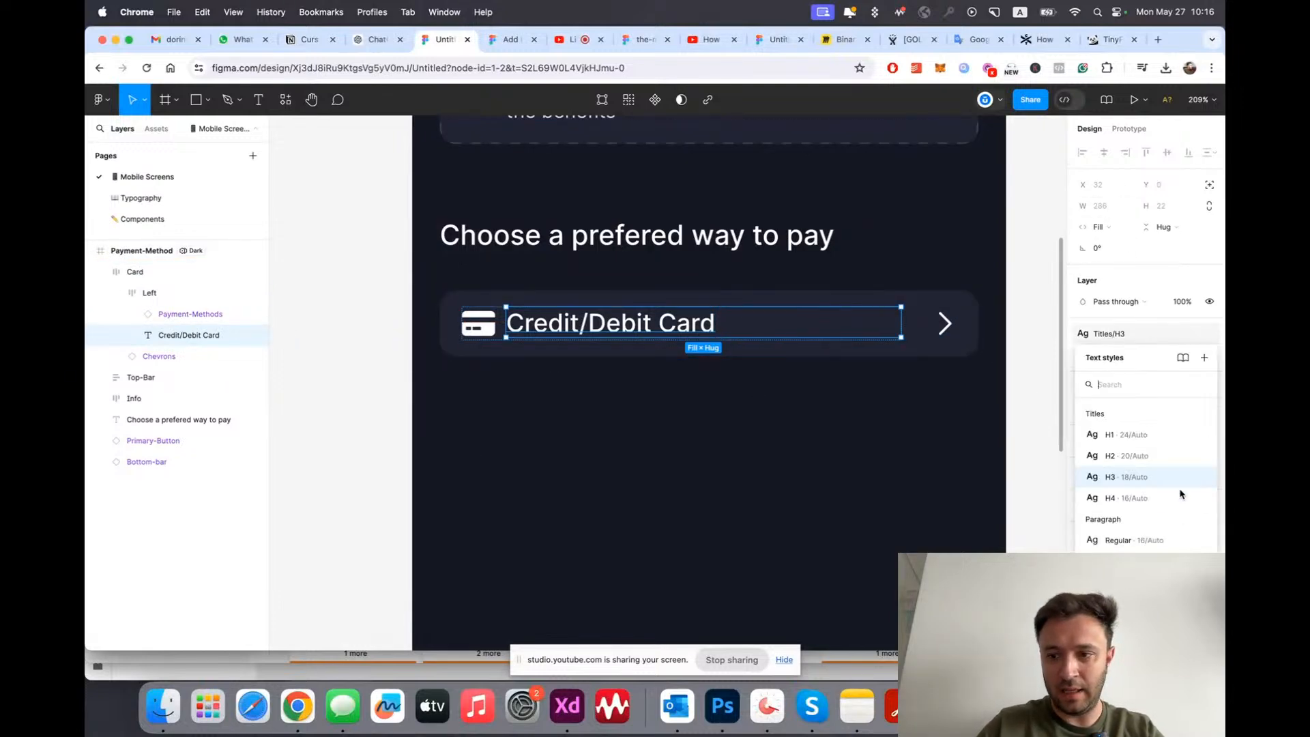
pyautogui.click(1116, 445)
pyautogui.click(726, 453)
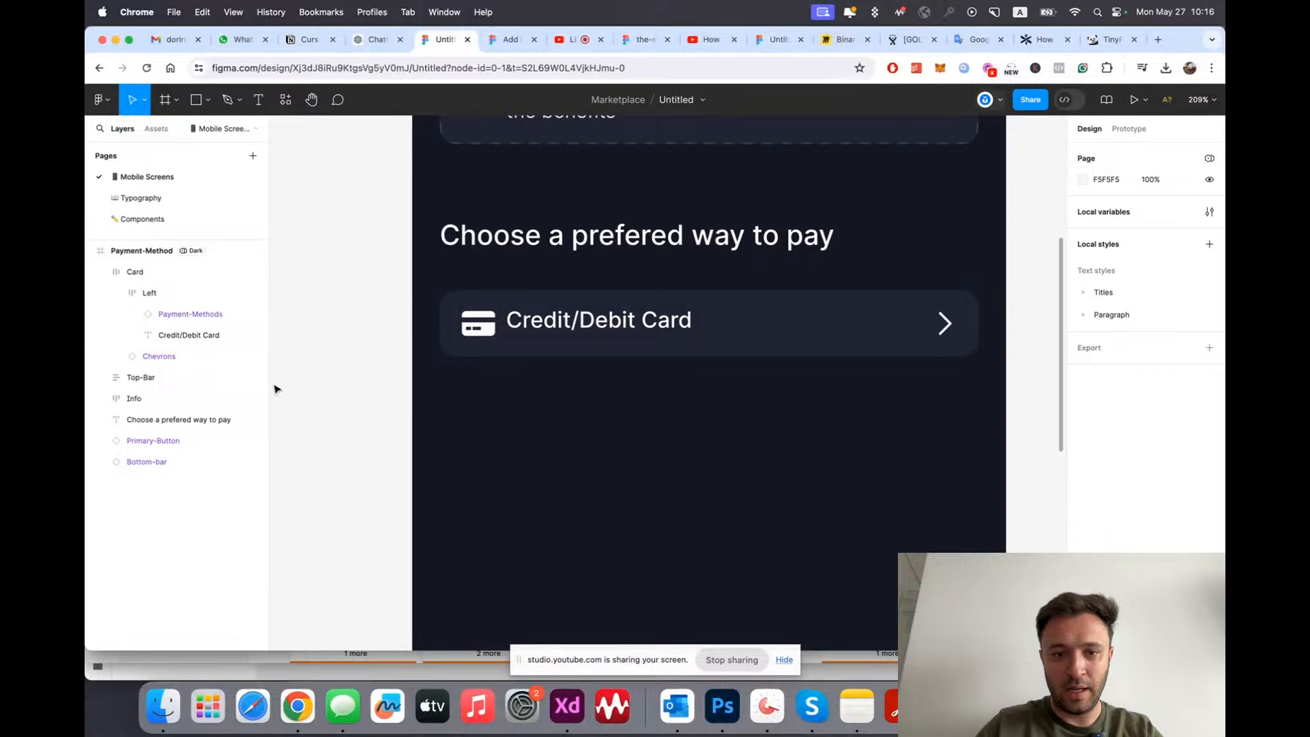
# Step: Vertically centre the contents of the Left frame in the Credit/Debit Card row, keeping them left-aligned
pyautogui.click(167, 295)
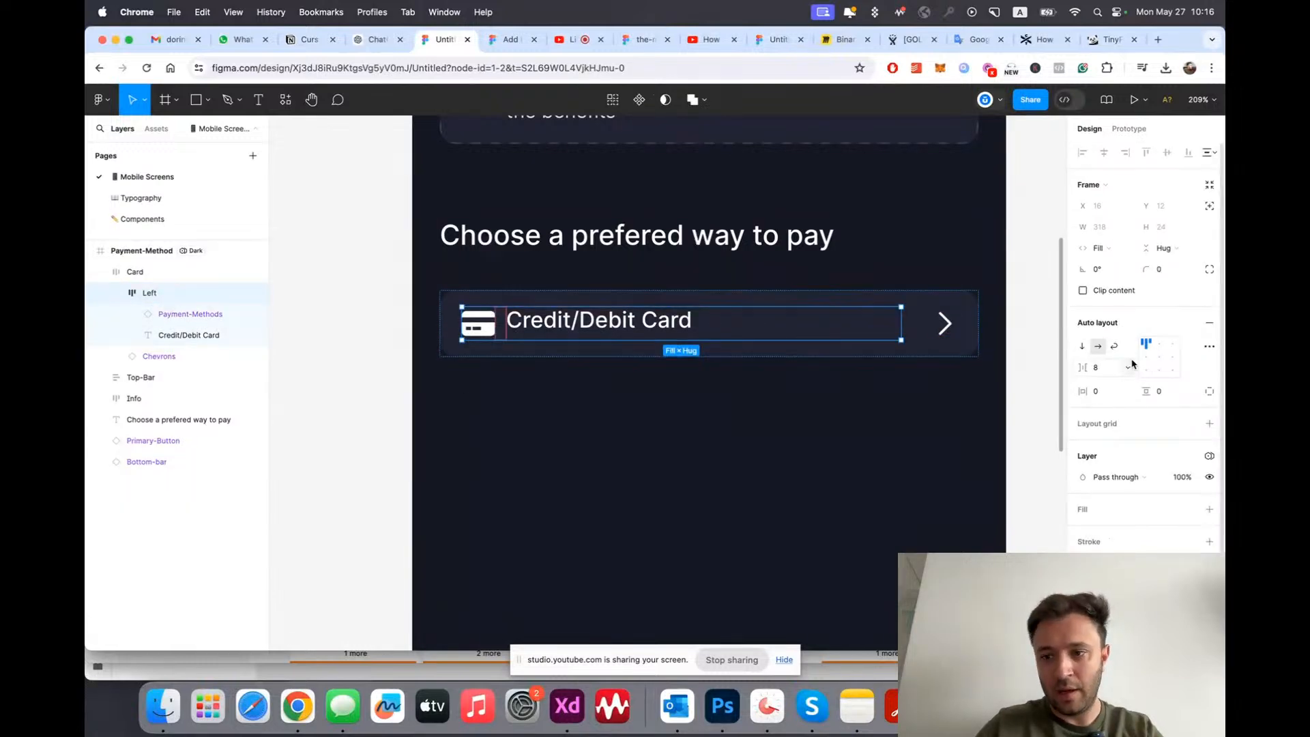
pyautogui.click(570, 500)
pyautogui.scroll(-5, 570, 500)
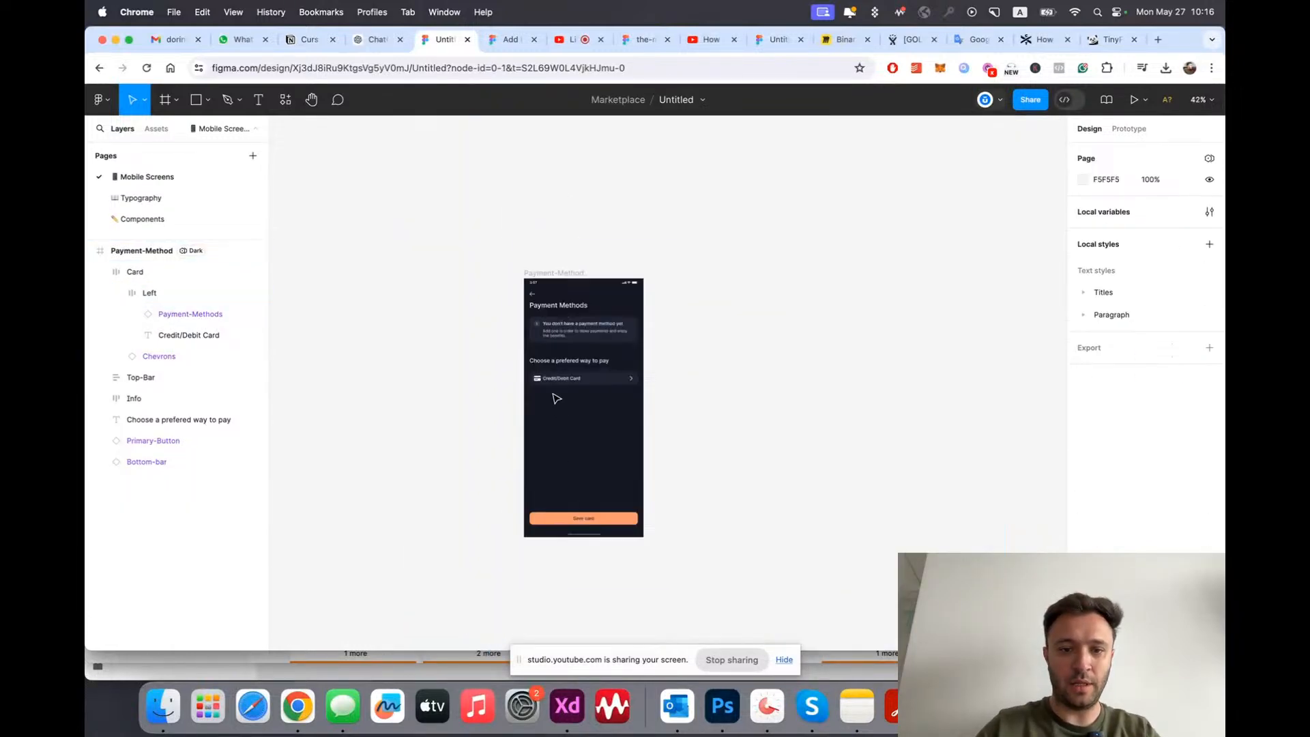
# Step: Try a corner radius of 14 on the Card frame
pyautogui.scroll(4, 556, 398)
pyautogui.click(696, 339)
pyautogui.scroll(3, 626, 403)
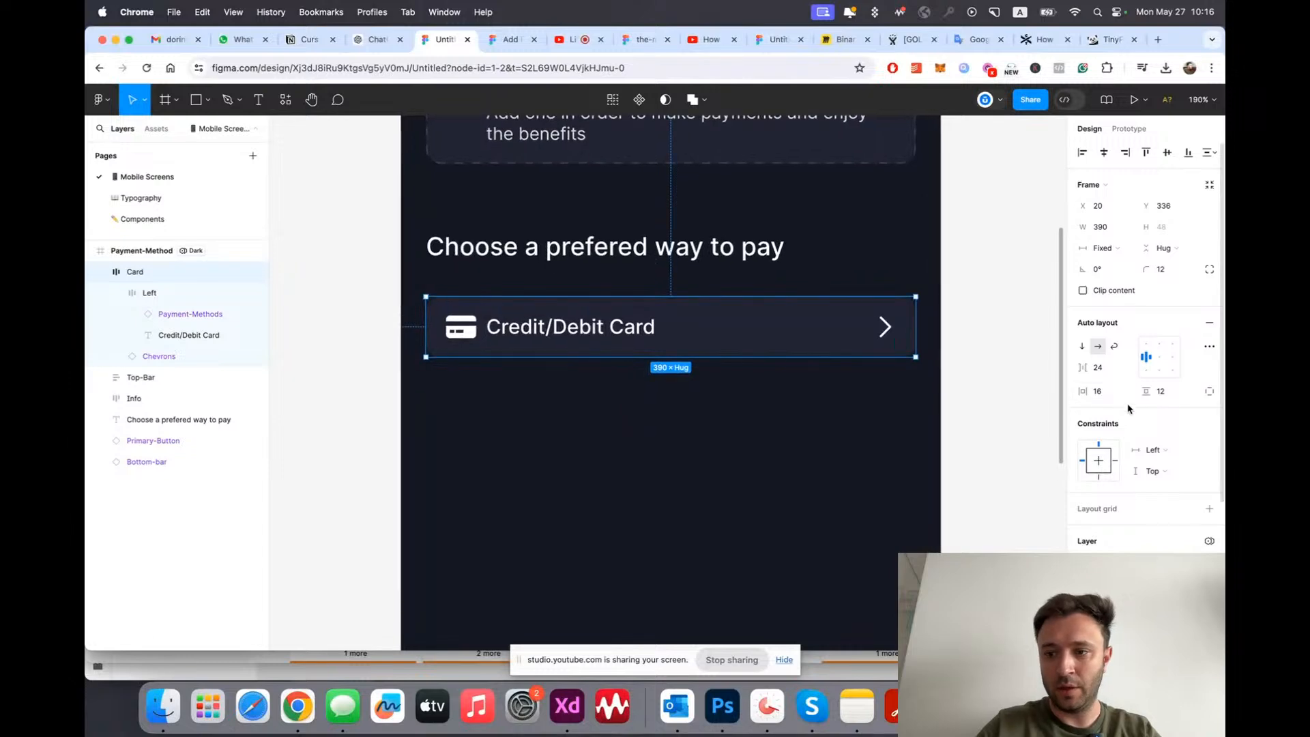
pyautogui.click(1167, 271)
pyautogui.press('Up')
pyautogui.press('Up')
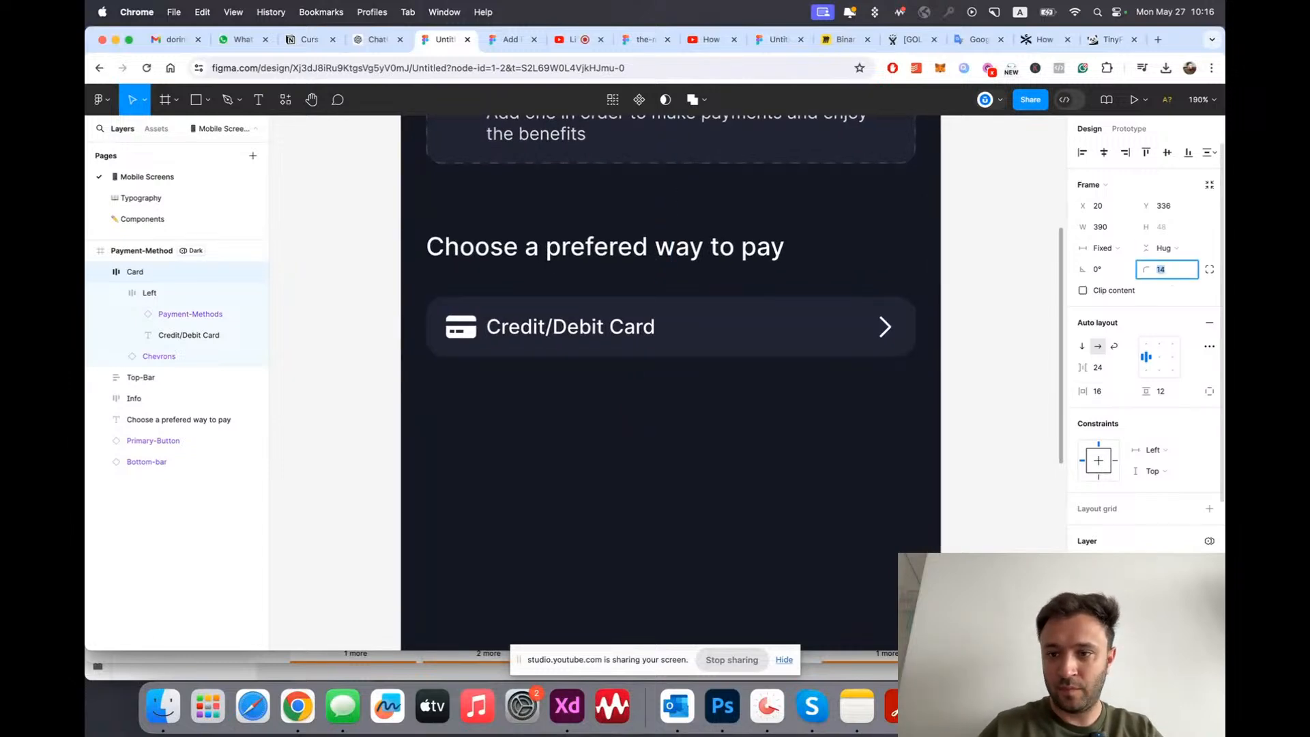
# Step: Set the Card frame's vertical padding to 16
pyautogui.click(1161, 391)
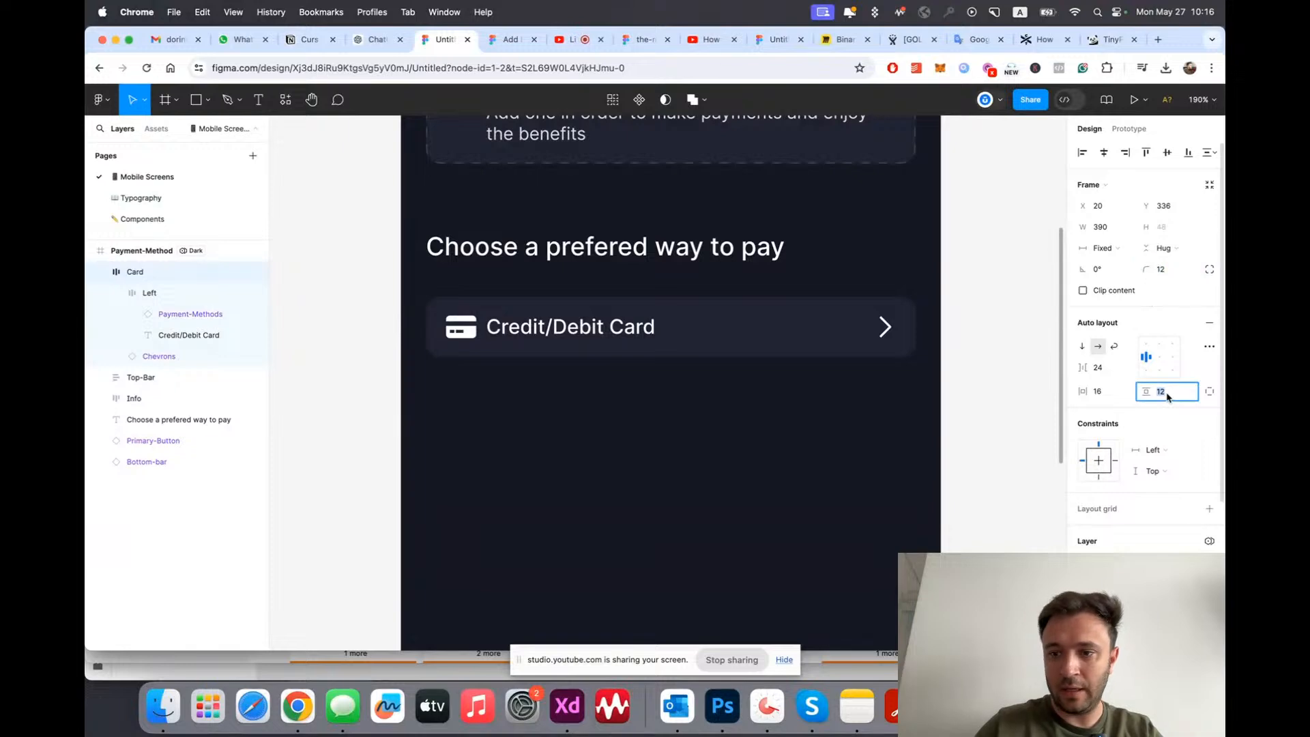
pyautogui.press('Up')
pyautogui.press('Up')
pyautogui.press('Up')
pyautogui.press('Up')
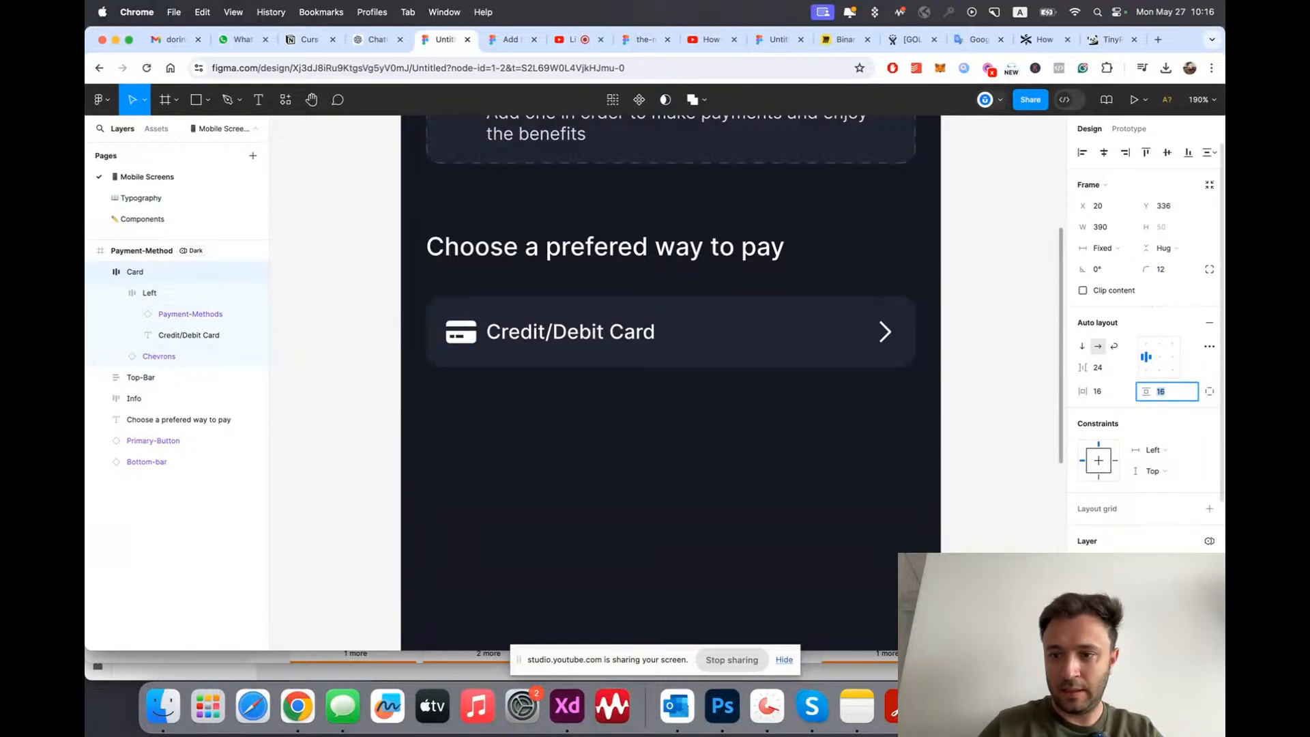
# Step: Set the Card frame's horizontal padding to 20
pyautogui.click(1107, 394)
pyautogui.press('Up')
pyautogui.press('Up')
pyautogui.press('Up')
pyautogui.press('Up')
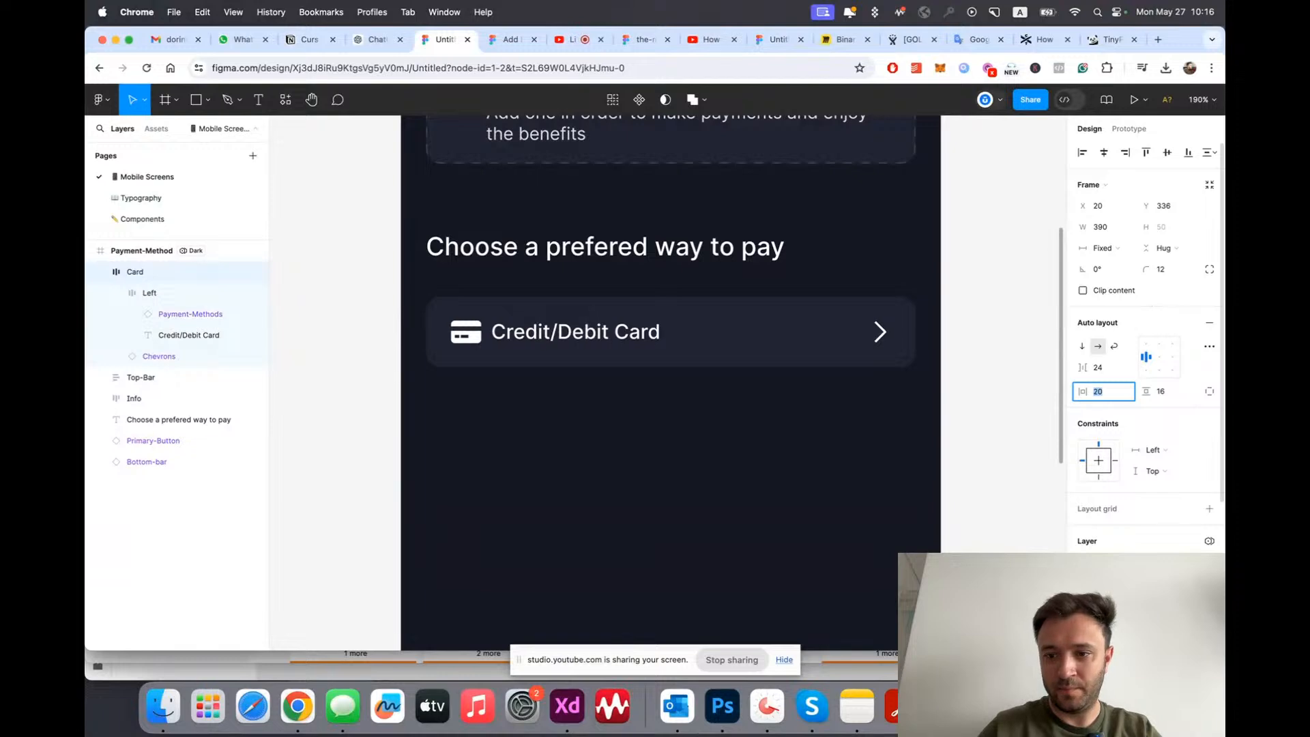
pyautogui.click(623, 425)
pyautogui.scroll(-5, 623, 424)
pyautogui.scroll(4, 617, 424)
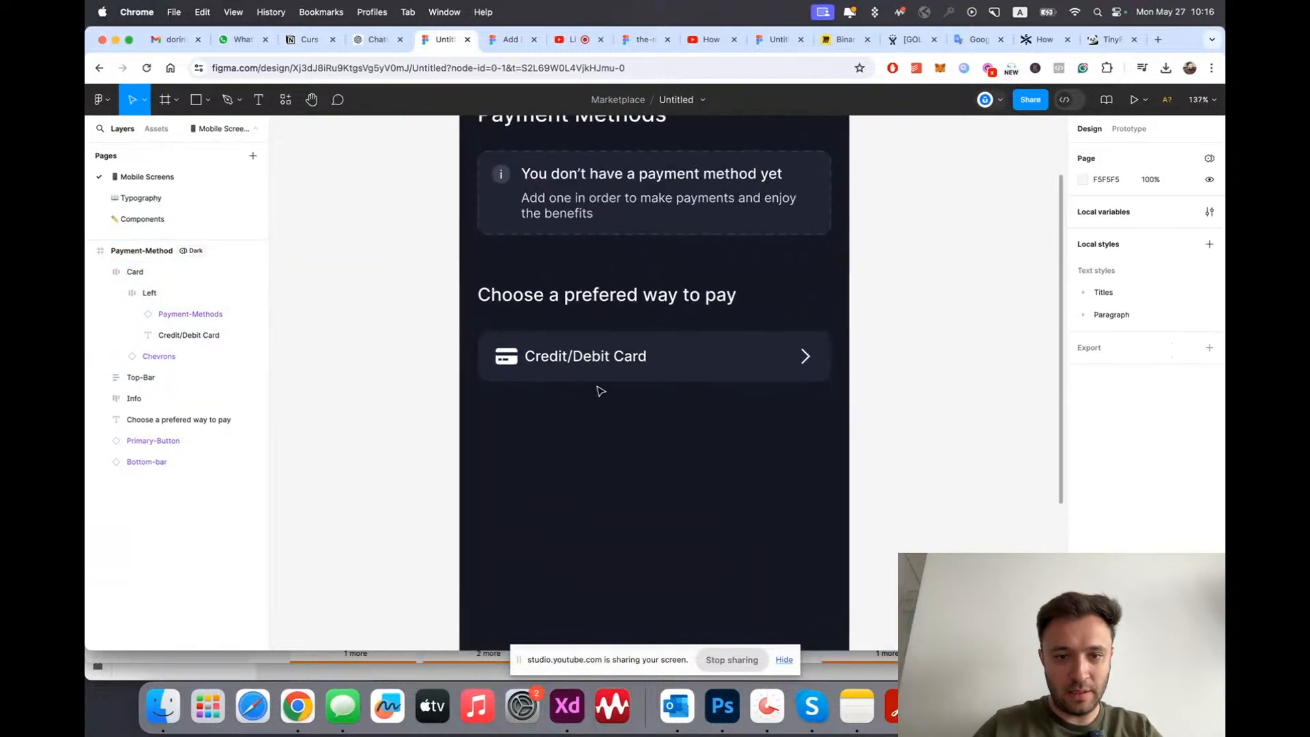
# Step: Increase the Left frame's item spacing between the card icon and the Credit/Debit Card label
pyautogui.scroll(3, 489, 357)
pyautogui.doubleClick(491, 357)
pyautogui.click(1107, 368)
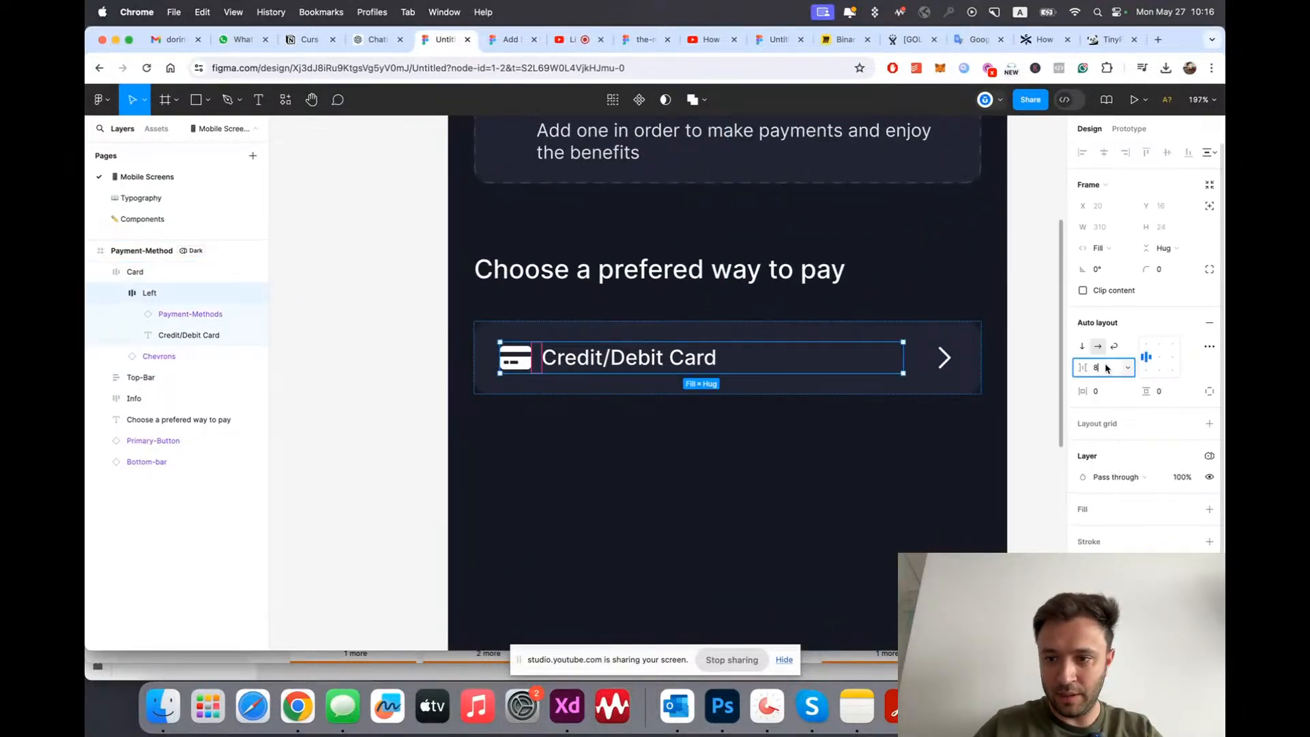
pyautogui.press('Return')
pyautogui.click(588, 452)
pyautogui.scroll(-5, 407, 410)
pyautogui.scroll(3, 410, 412)
pyautogui.scroll(-2, 518, 437)
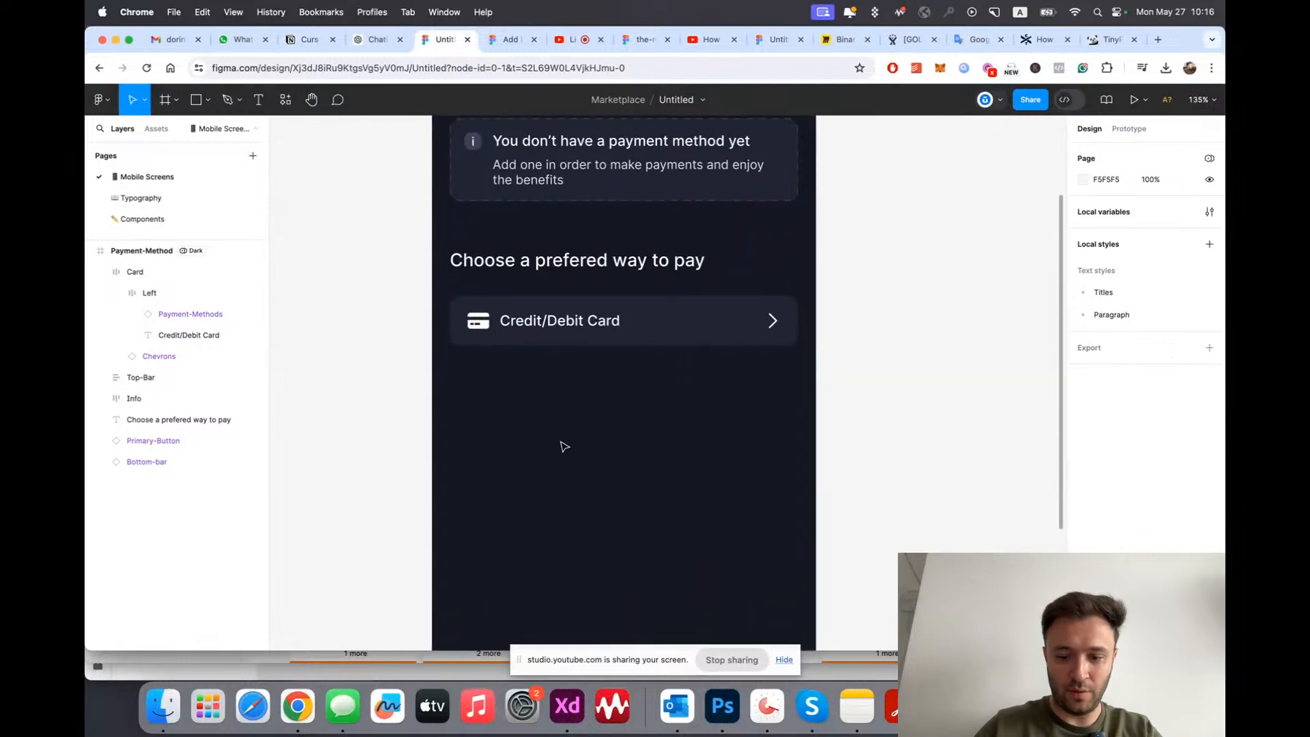
# Step: Reorder the Card layer so it sits between the "Choose a prefered way to pay" heading and Primary-Button
pyautogui.click(576, 339)
pyautogui.press('super+bracketleft')
pyautogui.press('super+bracketleft')
pyautogui.press('super+bracketleft')
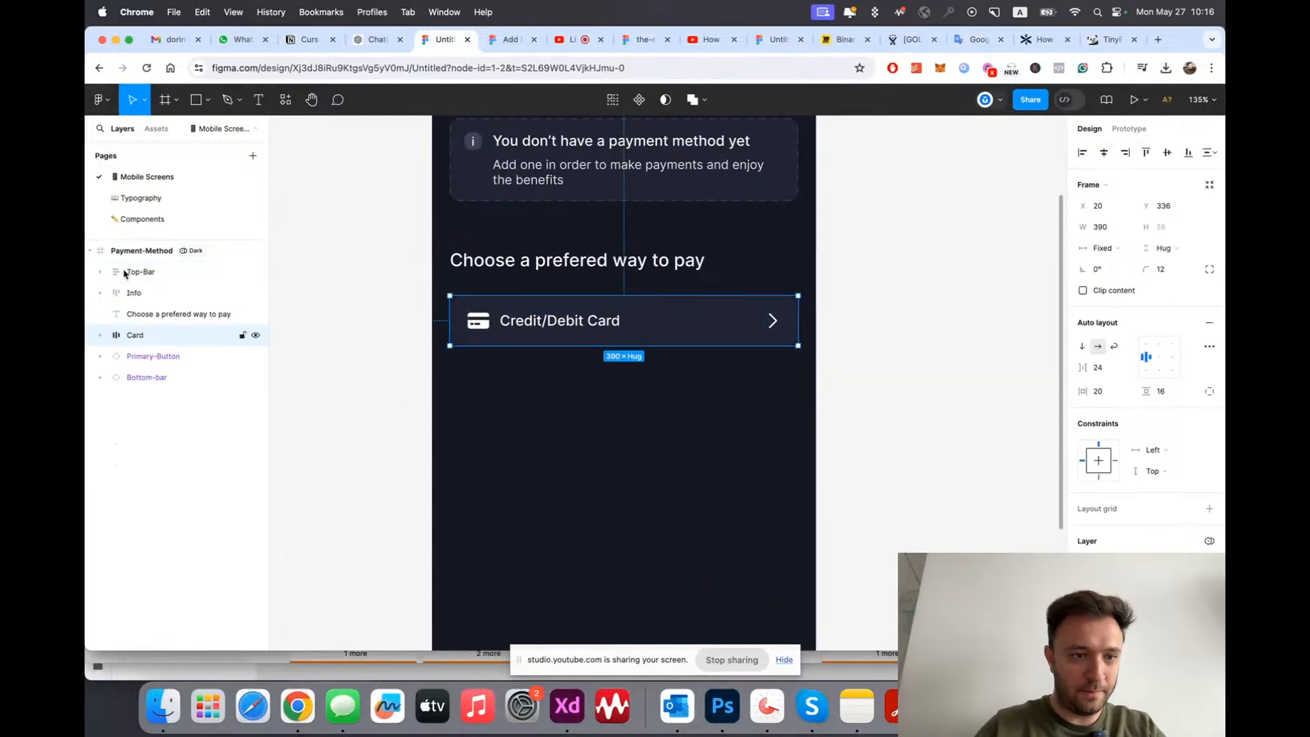
pyautogui.click(649, 387)
pyautogui.scroll(2, 648, 387)
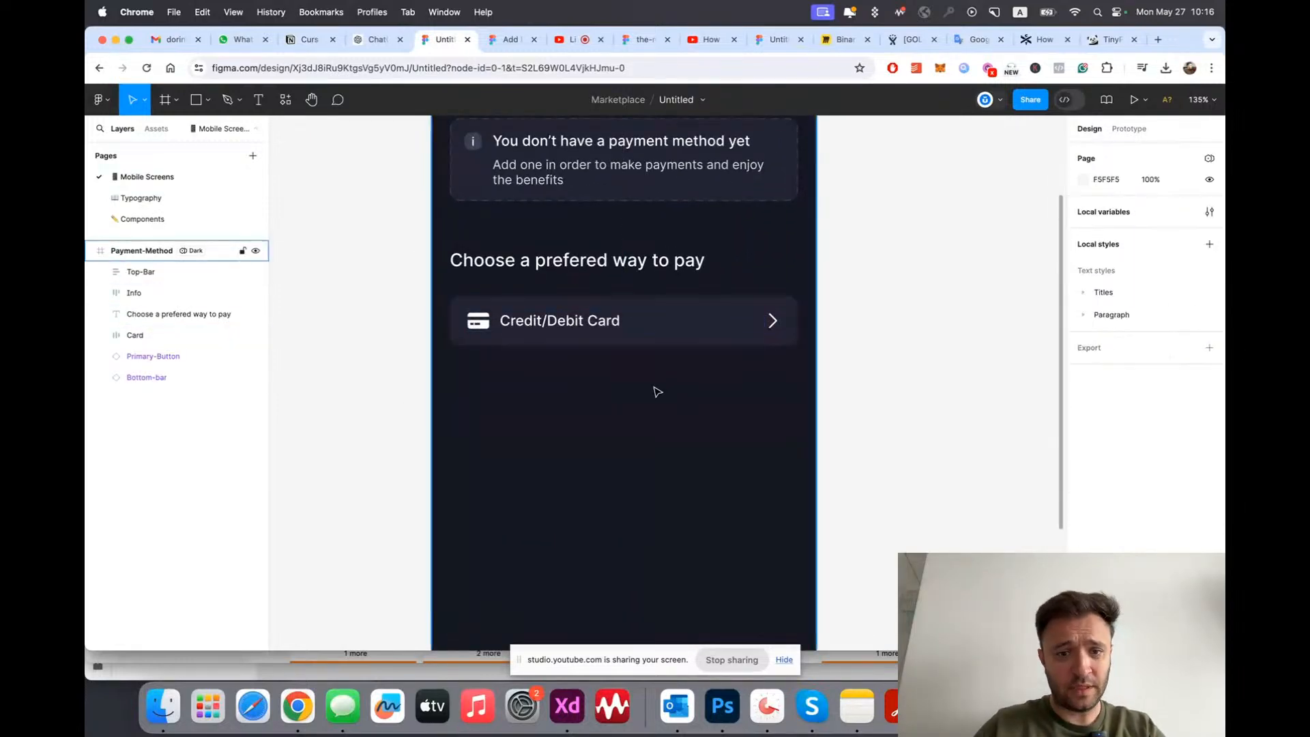
# Step: Try to turn the Card frame into a component directly on the Mobile Screens page
pyautogui.click(591, 327)
pyautogui.scroll(-2, 573, 341)
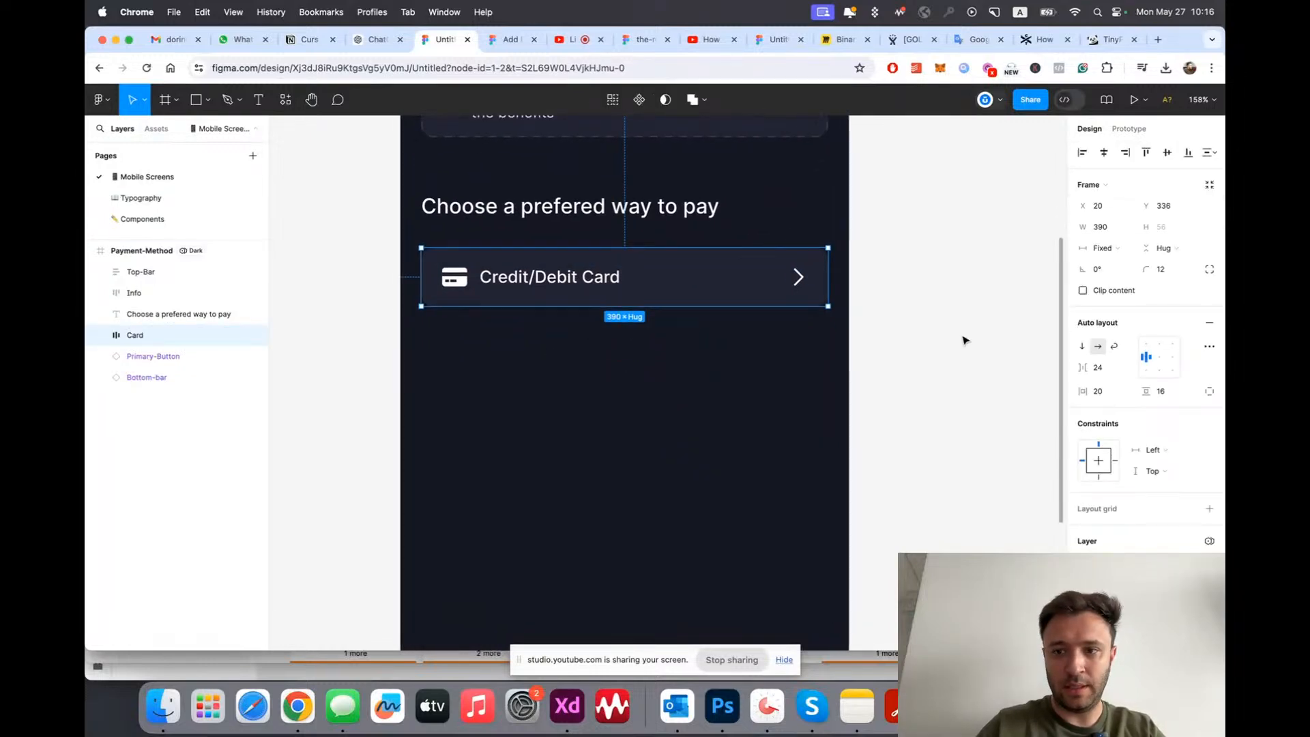
pyautogui.click(639, 100)
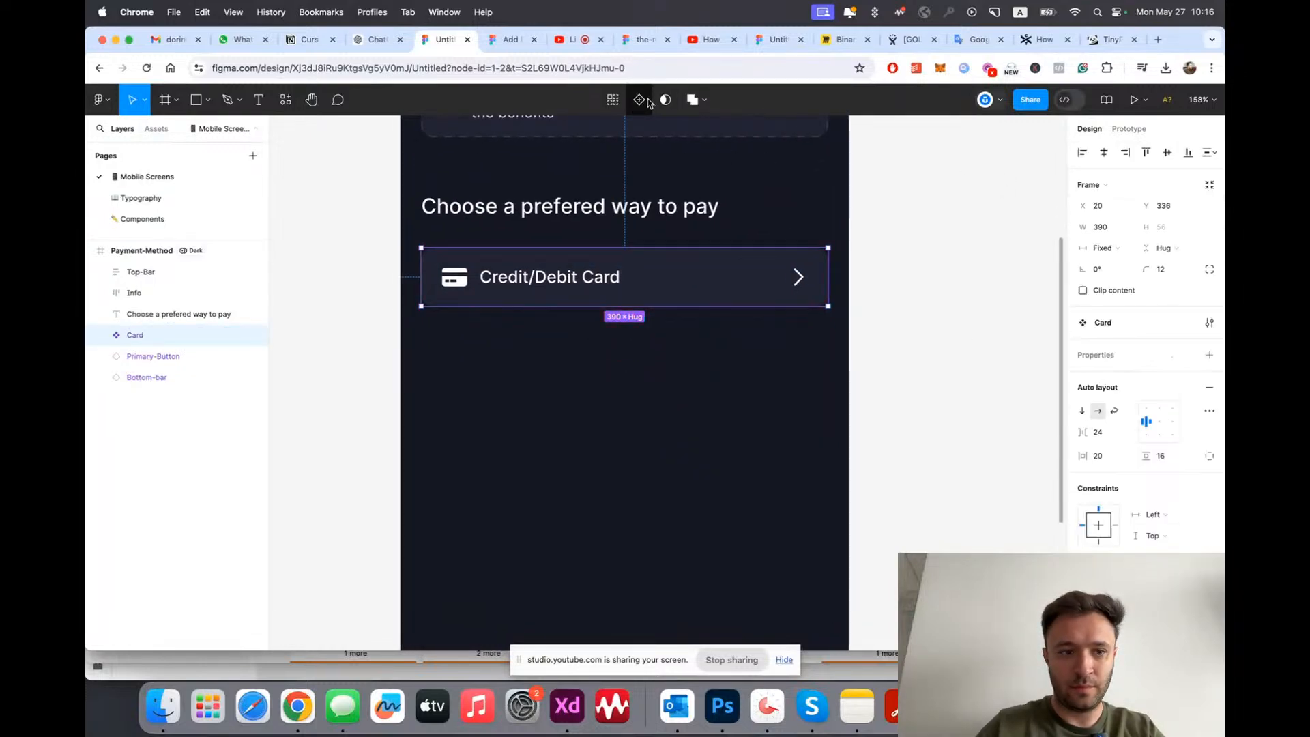
pyautogui.press('super+z')
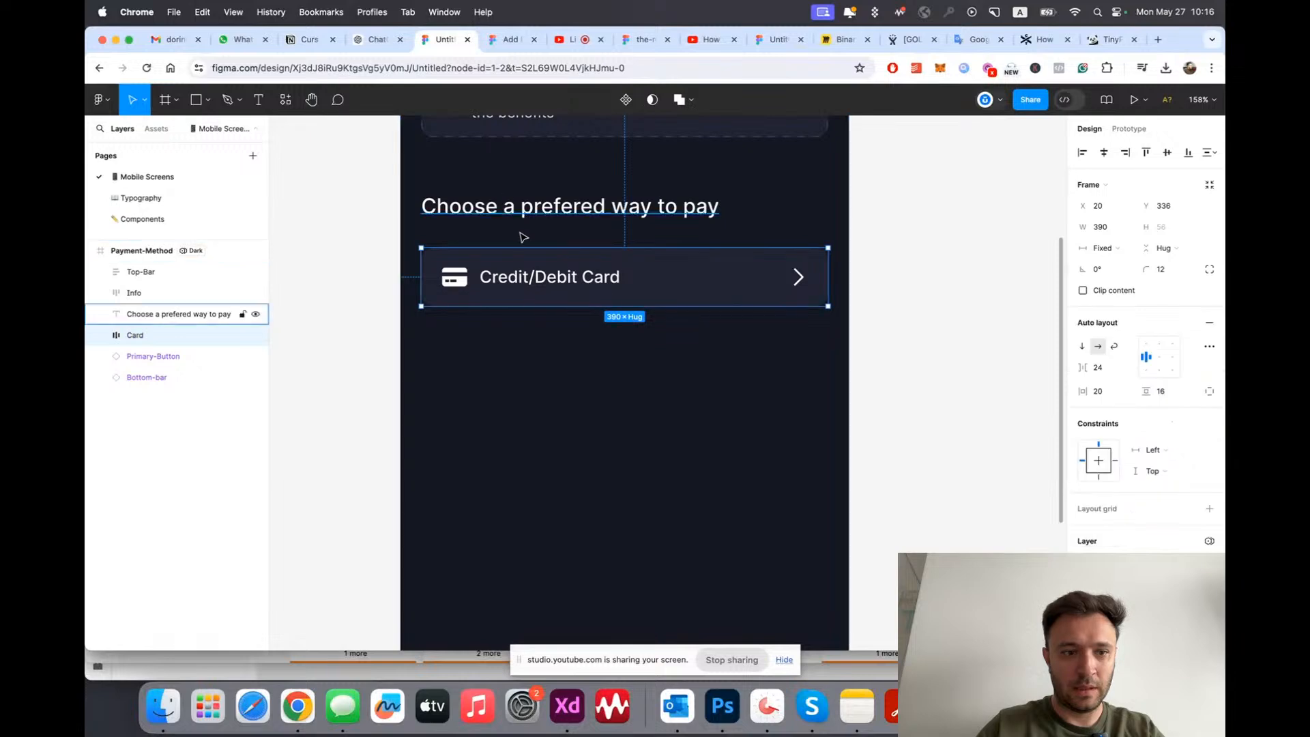
# Step: On the Components page, duplicate the Bottom-Bar frame and place the copy beside the original
pyautogui.click(144, 219)
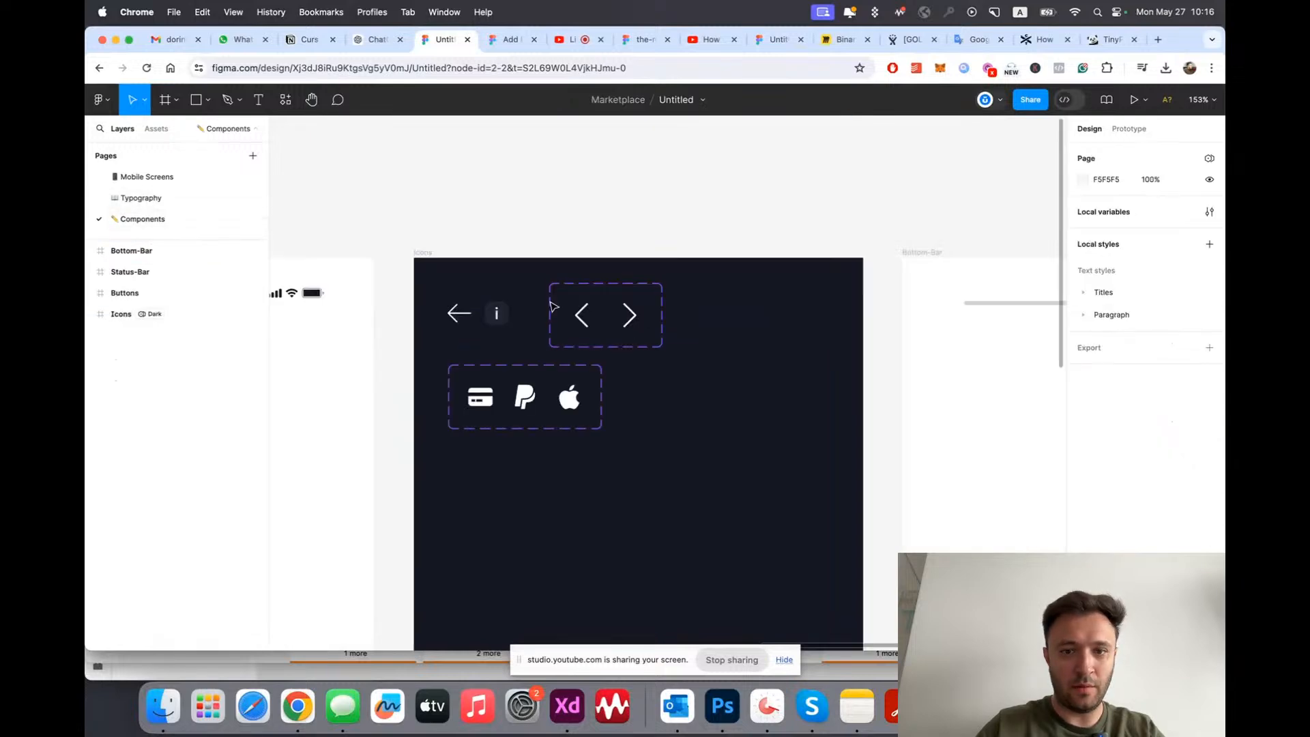
pyautogui.keyDown('ctrl'); pyautogui.scroll(5, 594, 424); pyautogui.keyUp('ctrl')
pyautogui.scroll(2, 593, 424)
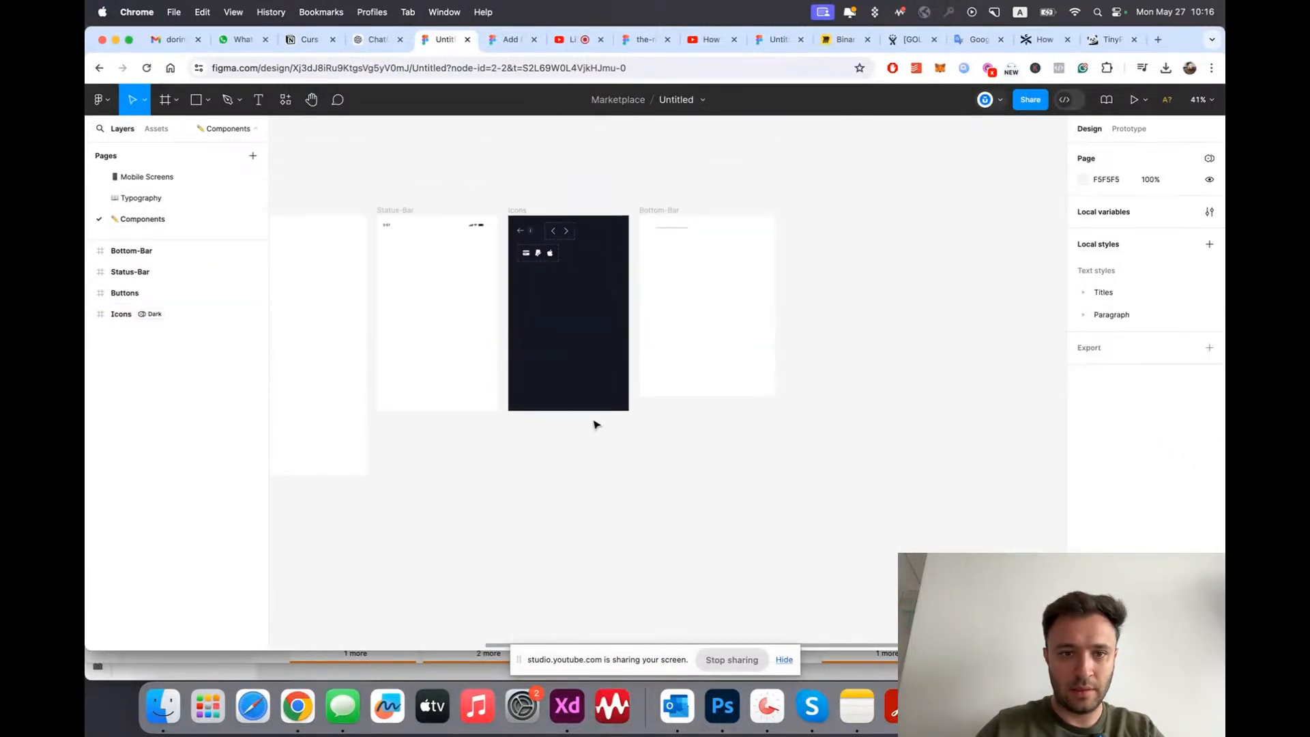
pyautogui.keyDown('alt'); pyautogui.moveTo(669, 211); pyautogui.dragTo(819, 219); pyautogui.keyUp('alt')
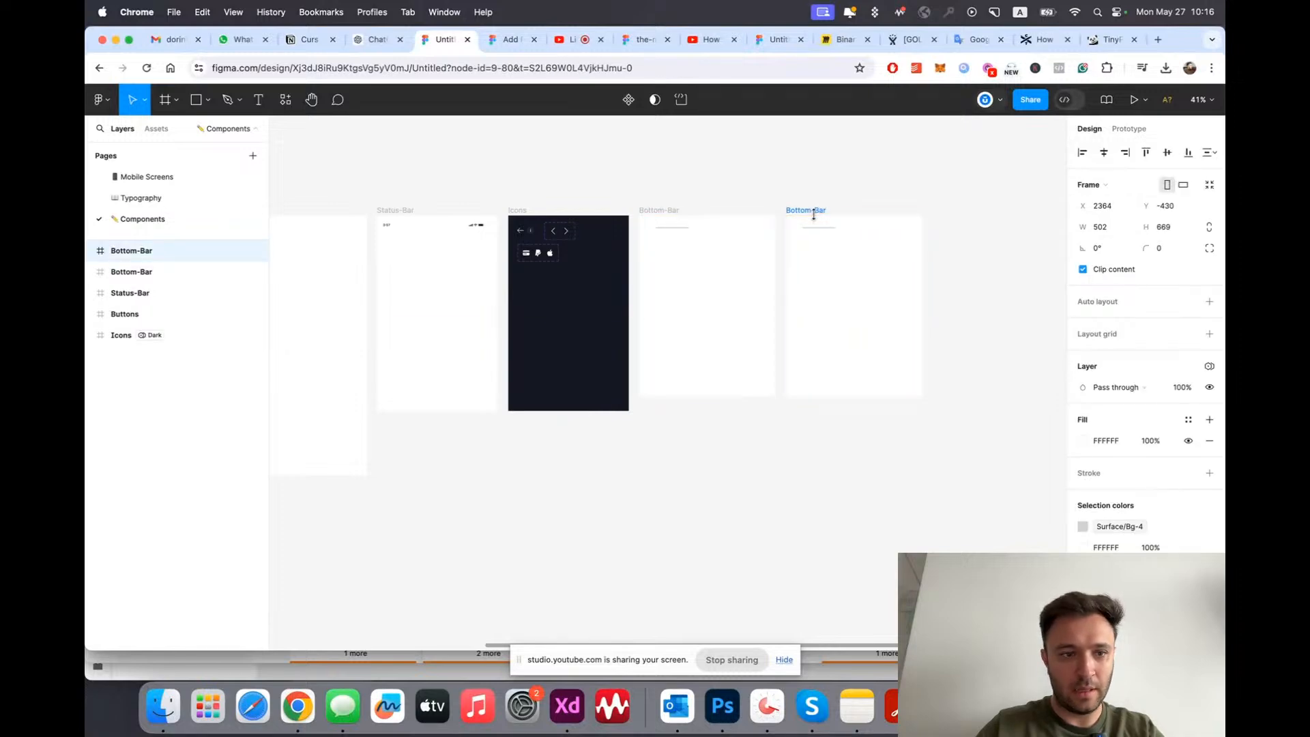
# Step: Send the duplicated Bottom-Bar frame to the end of the layer list and rename it Cards
pyautogui.press('super+bracketleft')
pyautogui.press('super+bracketleft')
pyautogui.press('super+bracketleft')
pyautogui.press('super+bracketleft')
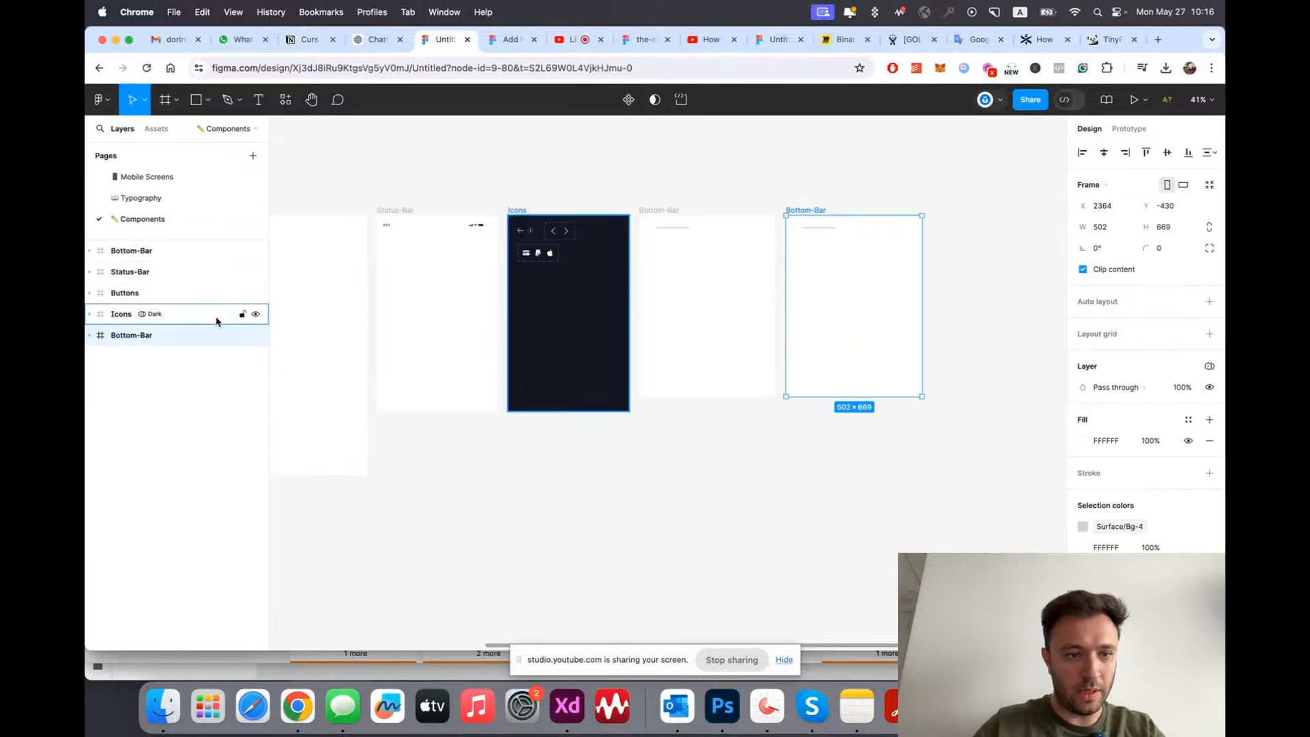
pyautogui.doubleClick(129, 335)
pyautogui.write('C')
pyautogui.press('Return')
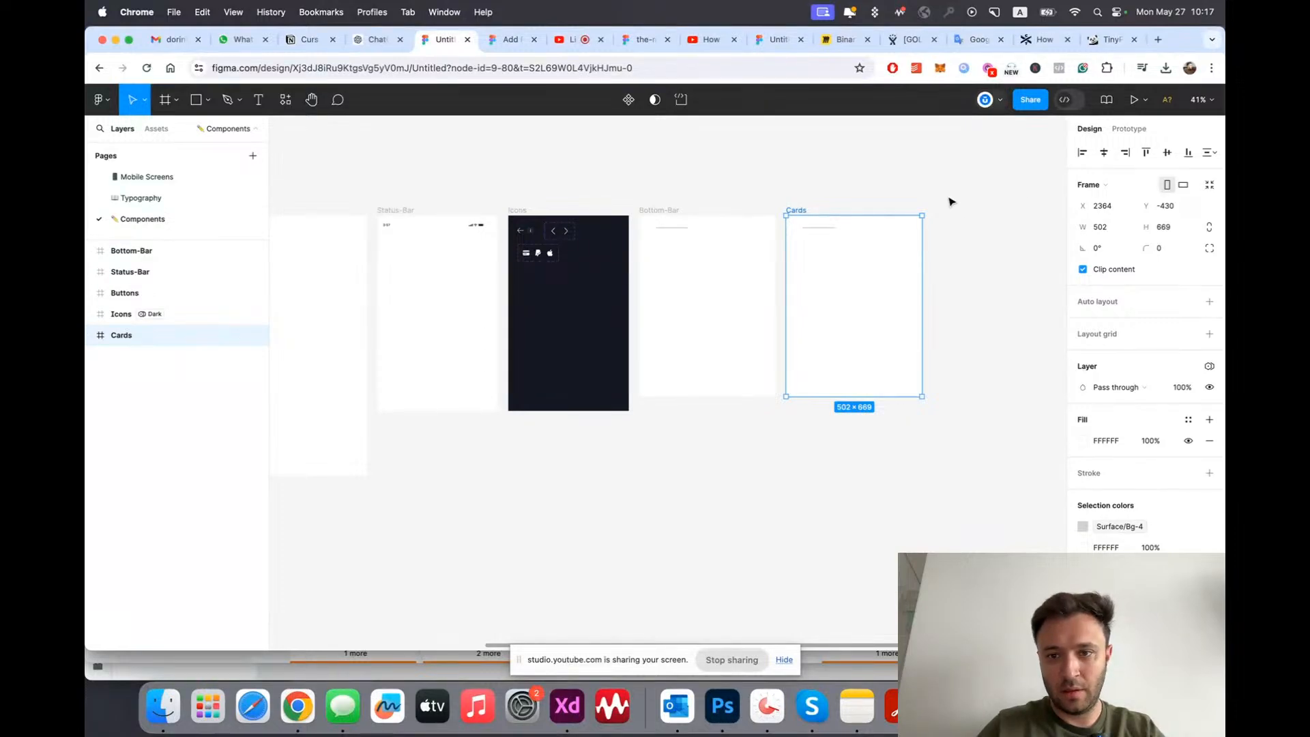
# Step: Delete the leftover bottom bar element from inside the Cards frame
pyautogui.keyDown('ctrl'); pyautogui.scroll(5, 956, 202); pyautogui.keyUp('ctrl')
pyautogui.click(631, 273)
pyautogui.press('Delete')
pyautogui.keyDown('ctrl'); pyautogui.scroll(3, 741, 280); pyautogui.keyUp('ctrl')
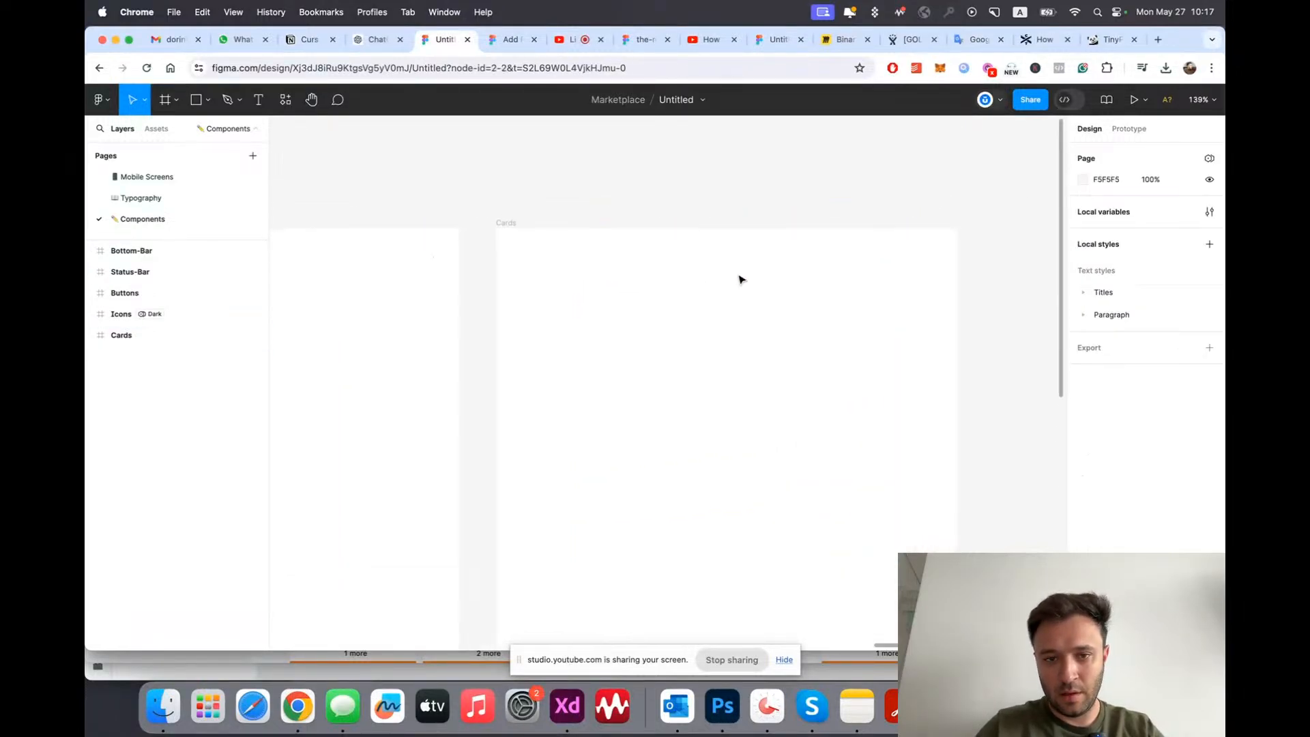
# Step: Paste the Credit/Debit Card row near the top of the Cards frame and nest its Card layer inside Cards
pyautogui.hotkey('ctrl', 'v')
pyautogui.moveTo(634, 371); pyautogui.dragTo(667, 311)
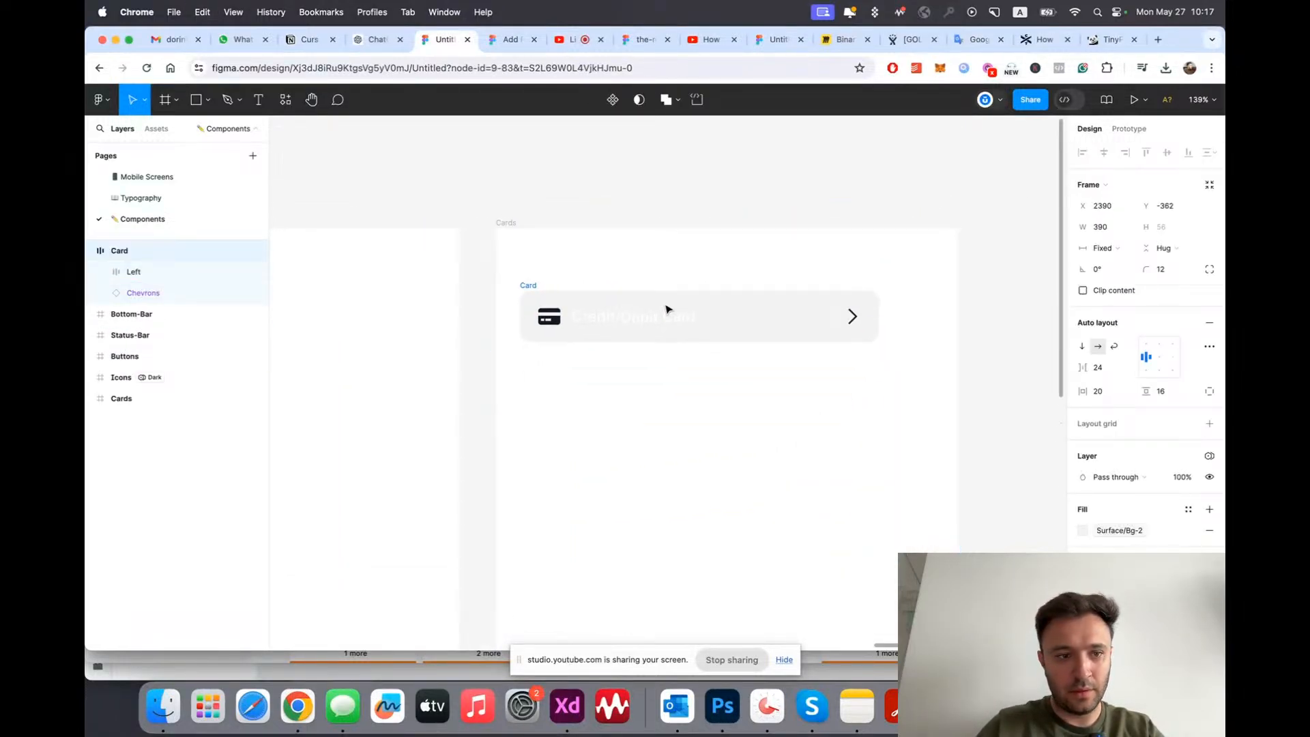
pyautogui.click(89, 251)
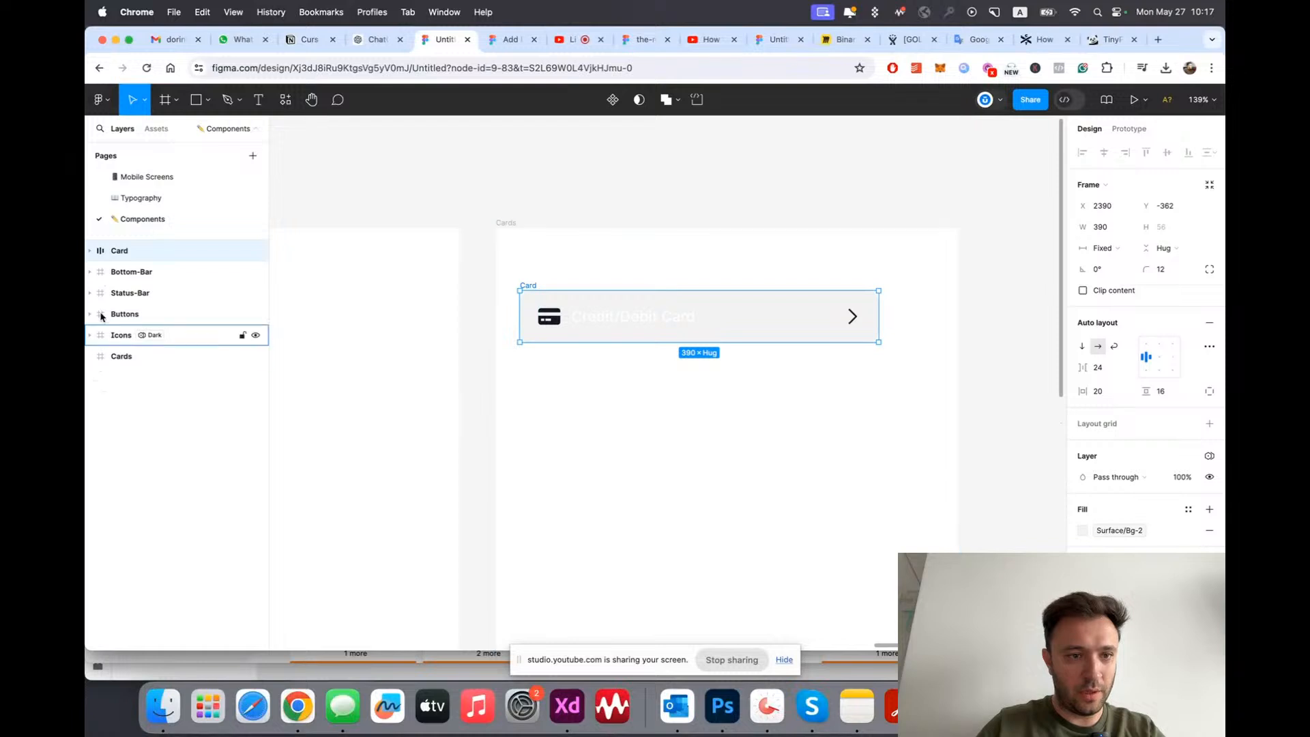
pyautogui.moveTo(103, 251); pyautogui.dragTo(116, 356)
pyautogui.click(803, 373)
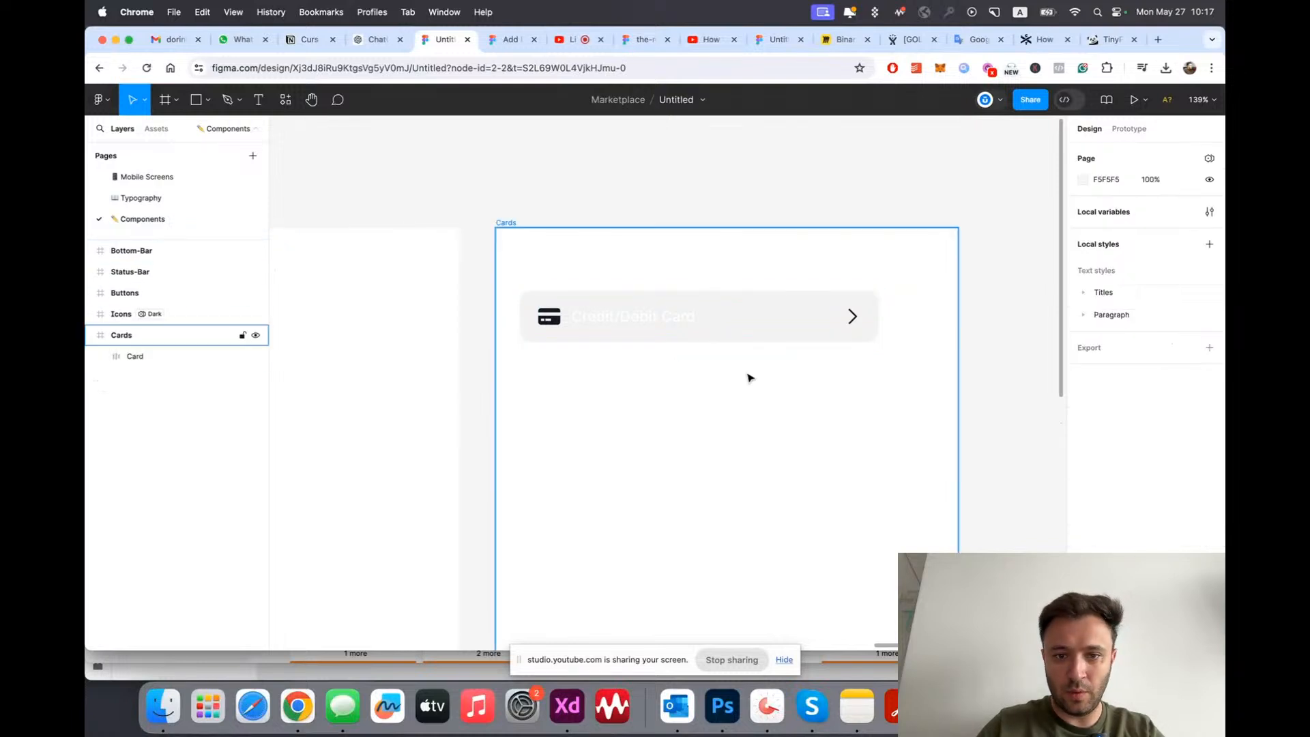
# Step: Apply the Text/Primary colour variable as the fill of the Credit/Debit Card label
pyautogui.scroll(5, 727, 370)
pyautogui.keyDown('super'); pyautogui.click(642, 287); pyautogui.keyUp('super')
pyautogui.click(1188, 389)
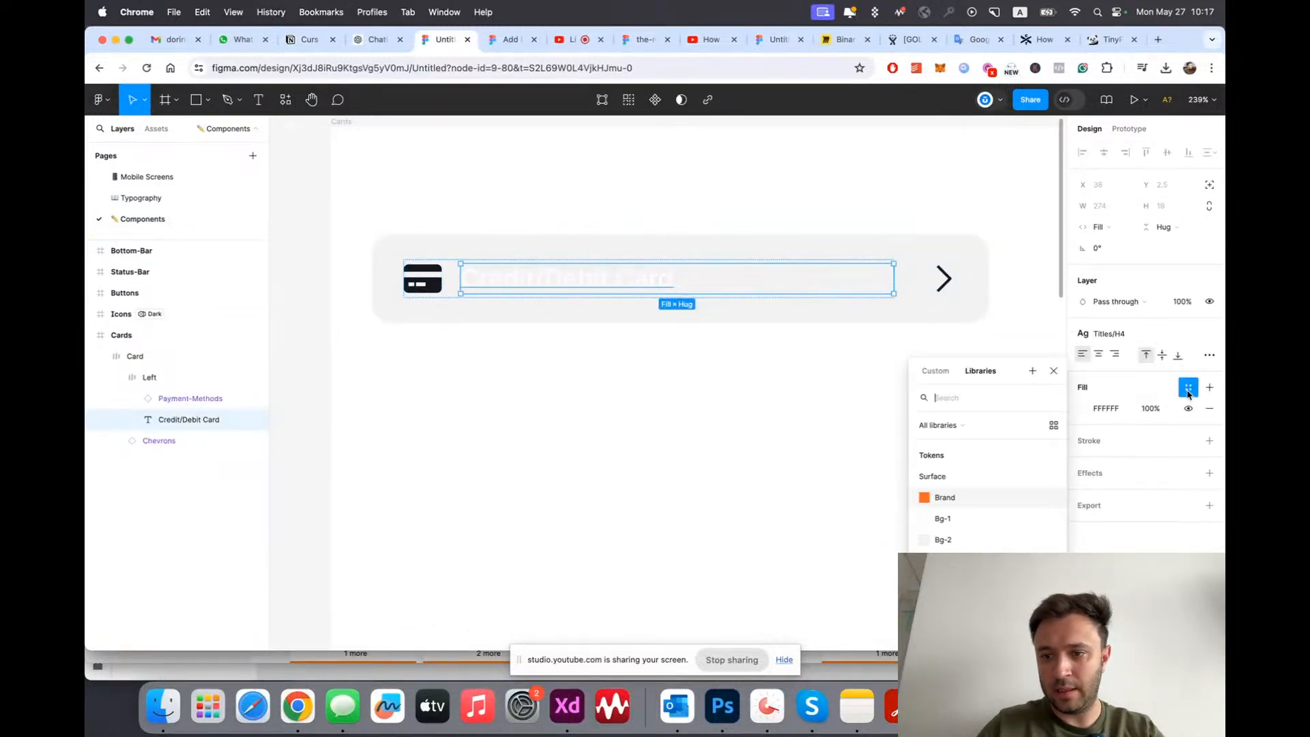
pyautogui.write('prima')
pyautogui.press('Return')
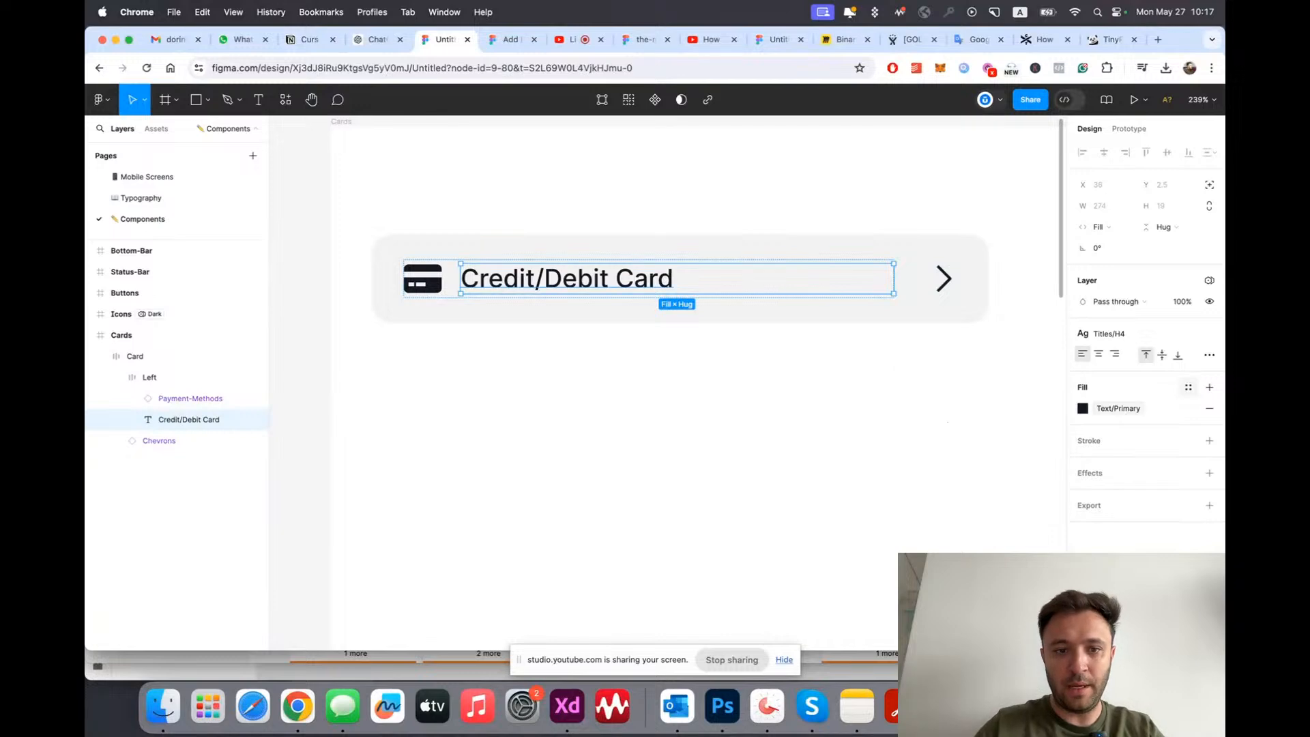
pyautogui.click(634, 350)
pyautogui.scroll(-3, 634, 351)
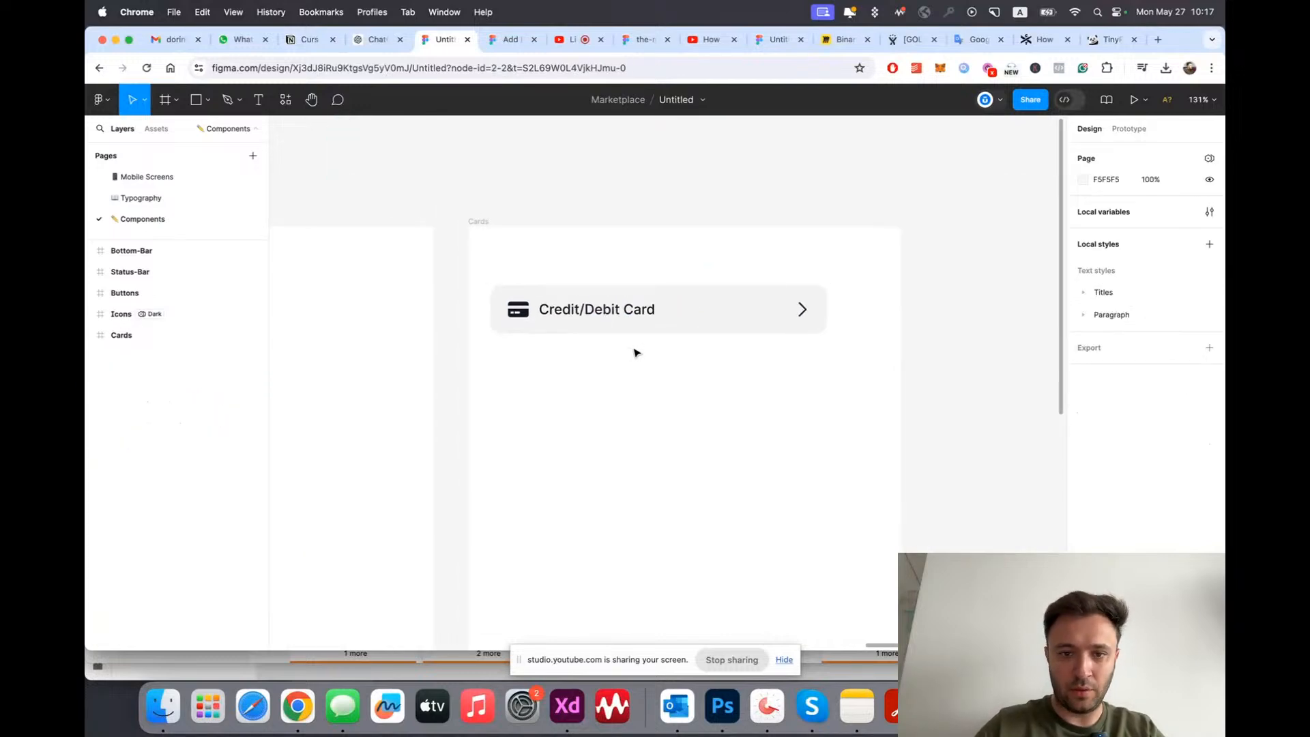
# Step: Duplicate the Card row inside the Cards frame, placing the copy directly below the original at Y 132
pyautogui.click(597, 314)
pyautogui.scroll(-1, 627, 430)
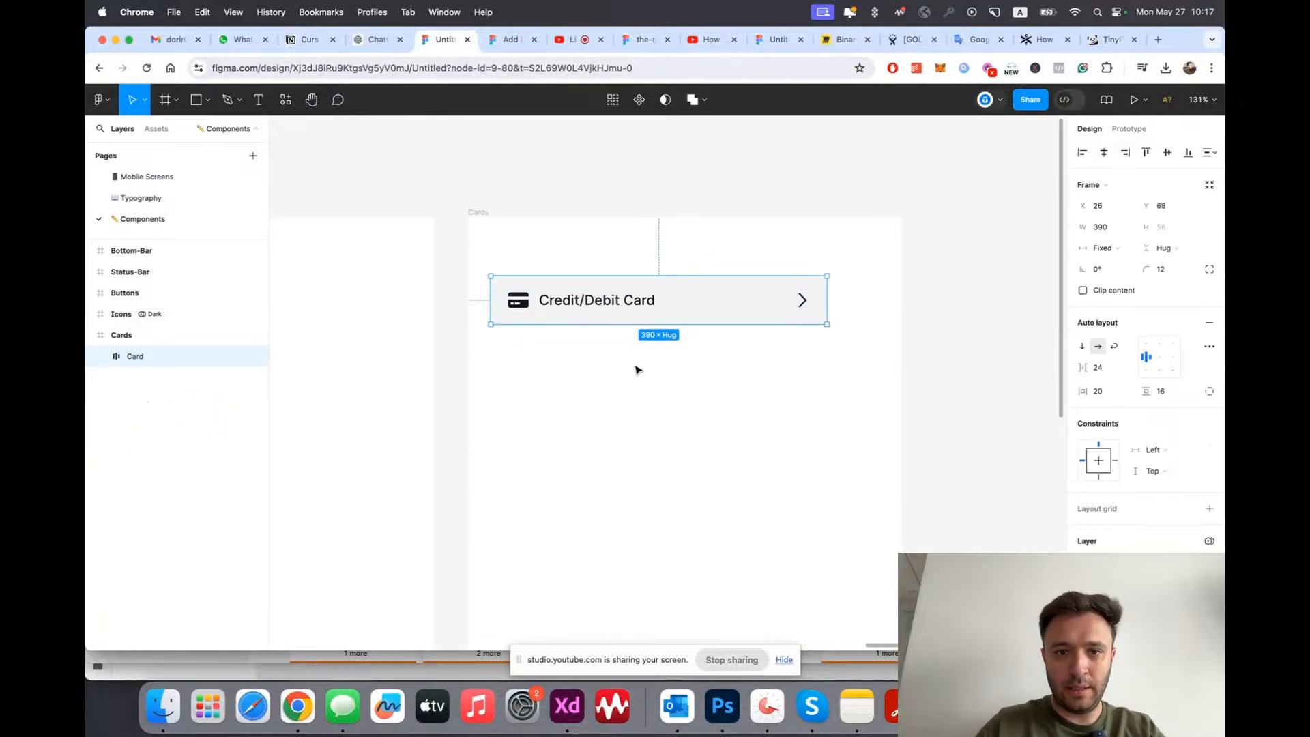
pyautogui.moveTo(639, 302); pyautogui.dragTo(641, 355)
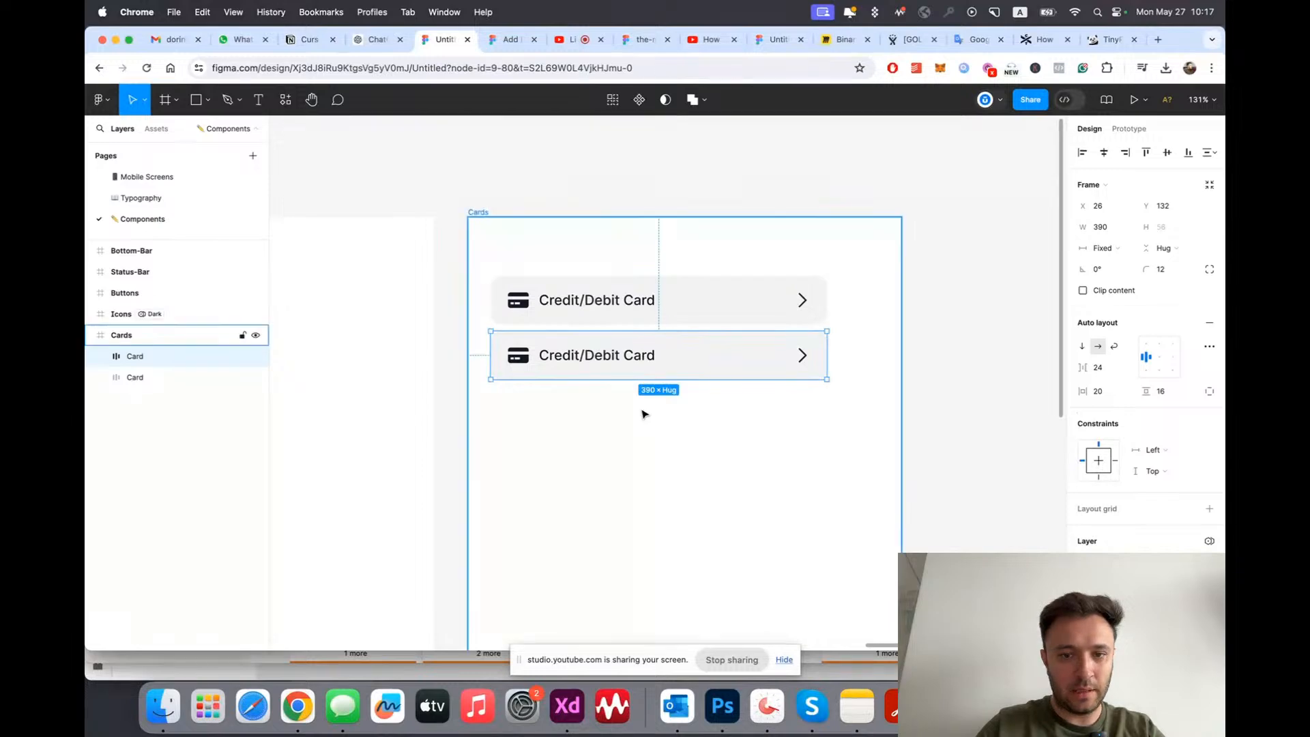
# Step: Change the label text of the duplicated card row to PayPal
pyautogui.scroll(5, 643, 413)
pyautogui.click(502, 288)
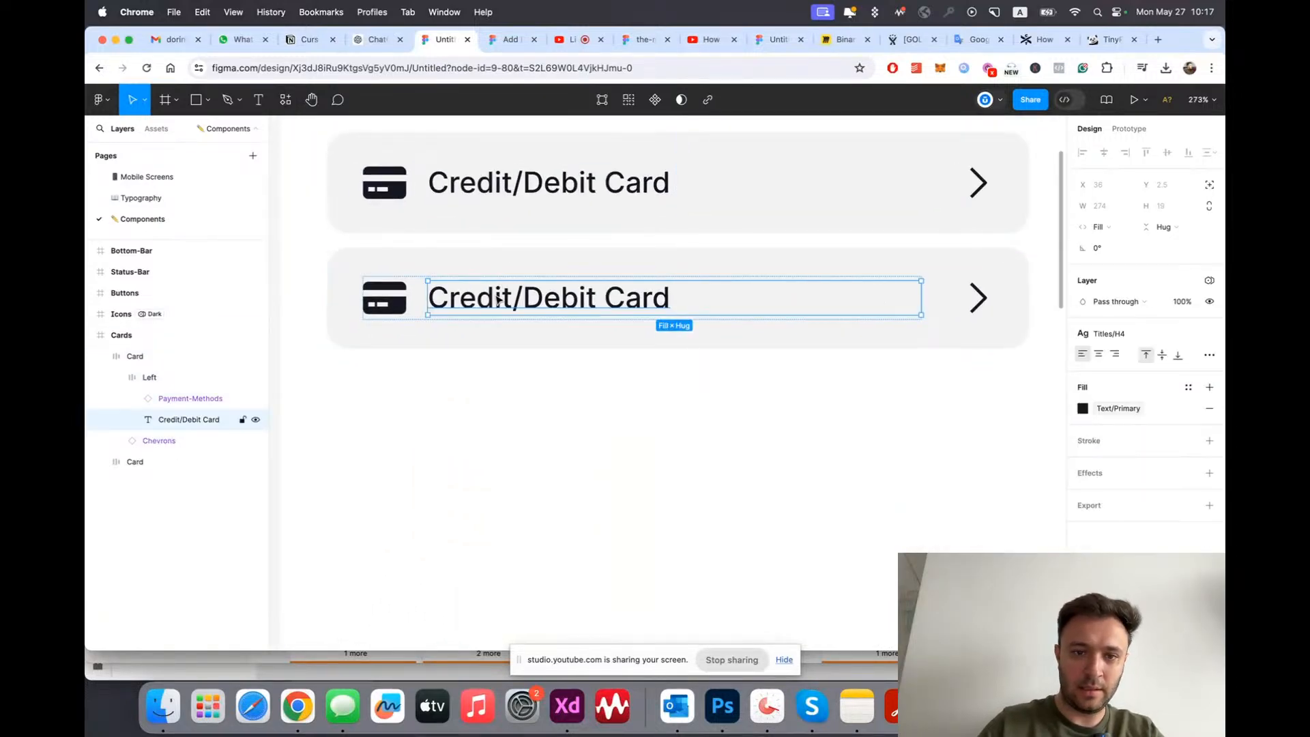
pyautogui.doubleClick(498, 298)
pyautogui.write('PayPal')
pyautogui.press('Escape')
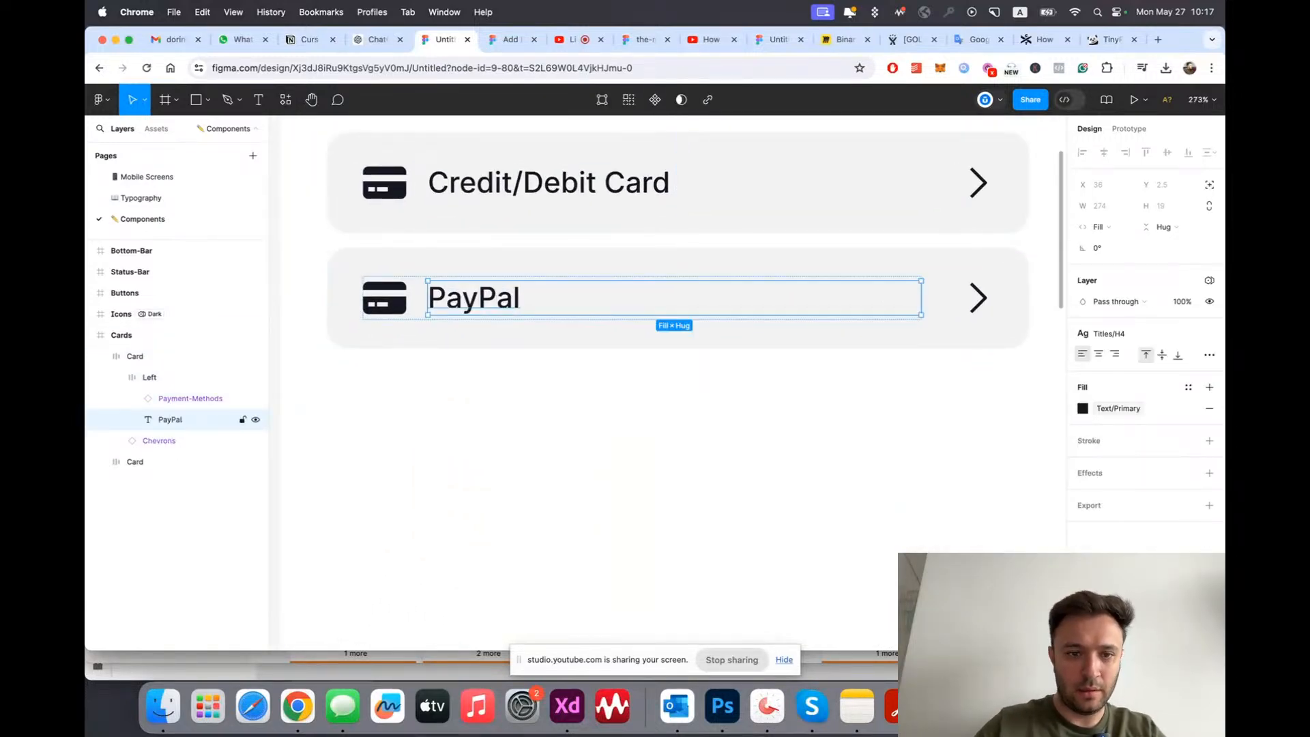
# Step: Switch the payment icon in the second card row to the PayPal method
pyautogui.click(384, 297)
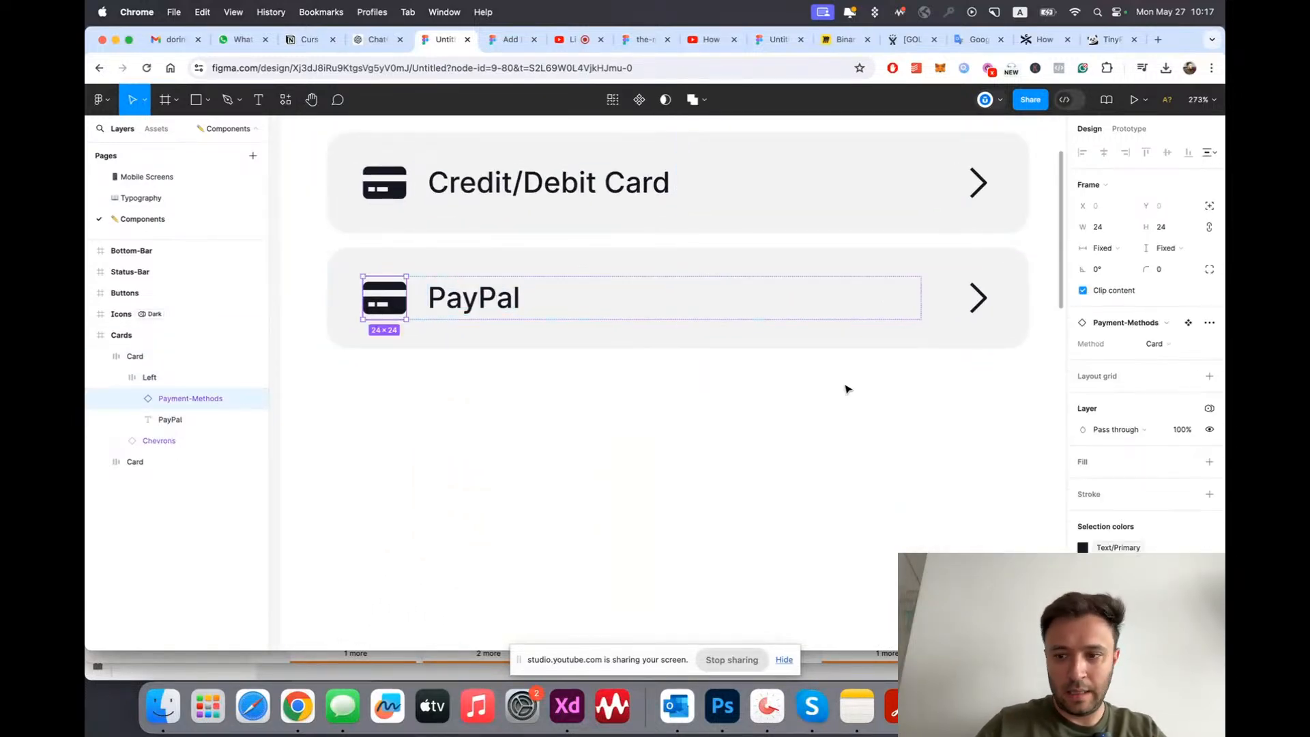
pyautogui.click(1173, 344)
pyautogui.click(1112, 374)
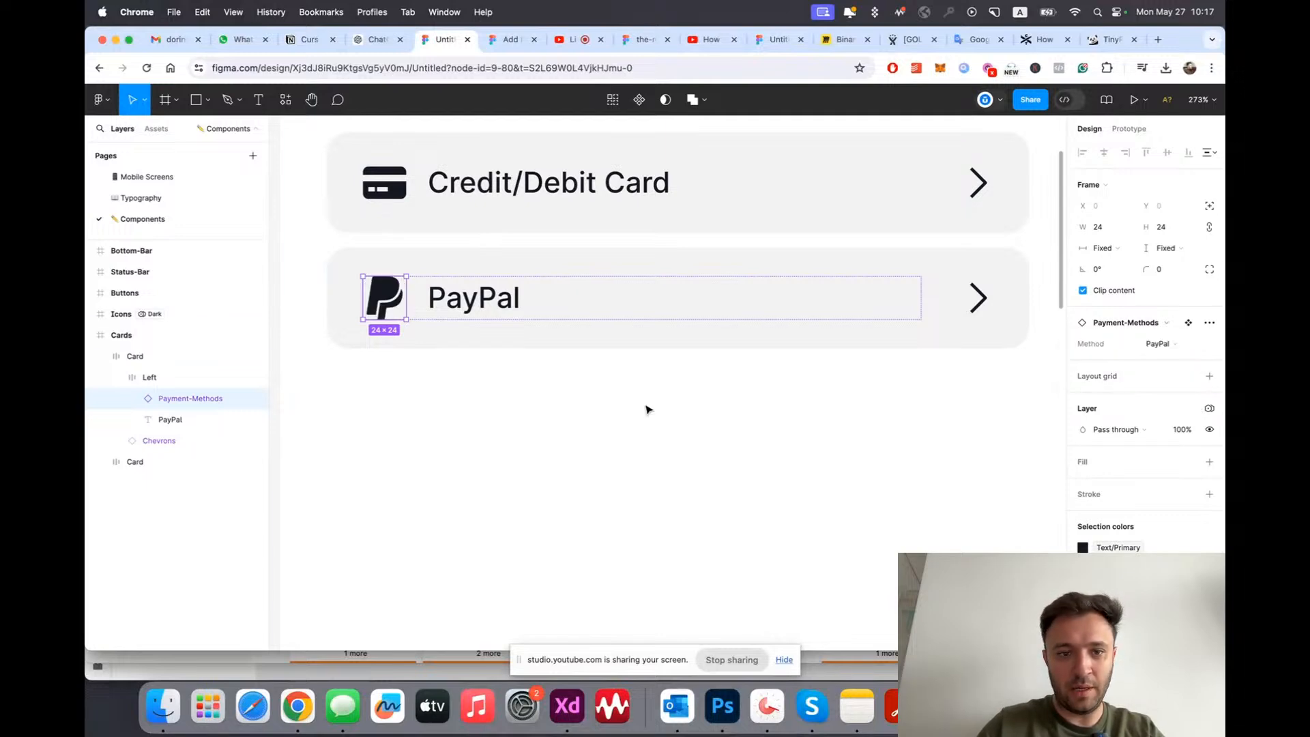
# Step: Duplicate the PayPal card and place the copy directly below it at Y 192 in the Cards frame
pyautogui.scroll(-4, 646, 409)
pyautogui.click(716, 424)
pyautogui.click(672, 298)
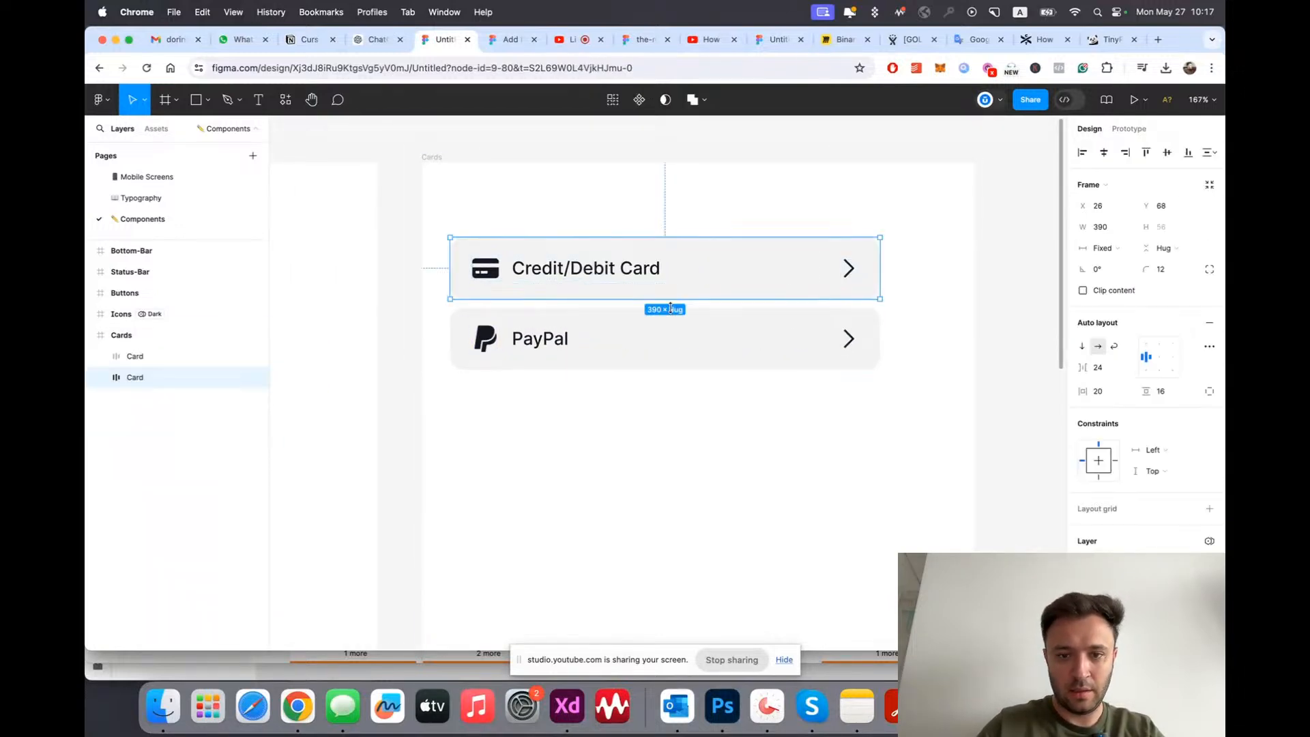
pyautogui.click(660, 341)
pyautogui.press('super+d')
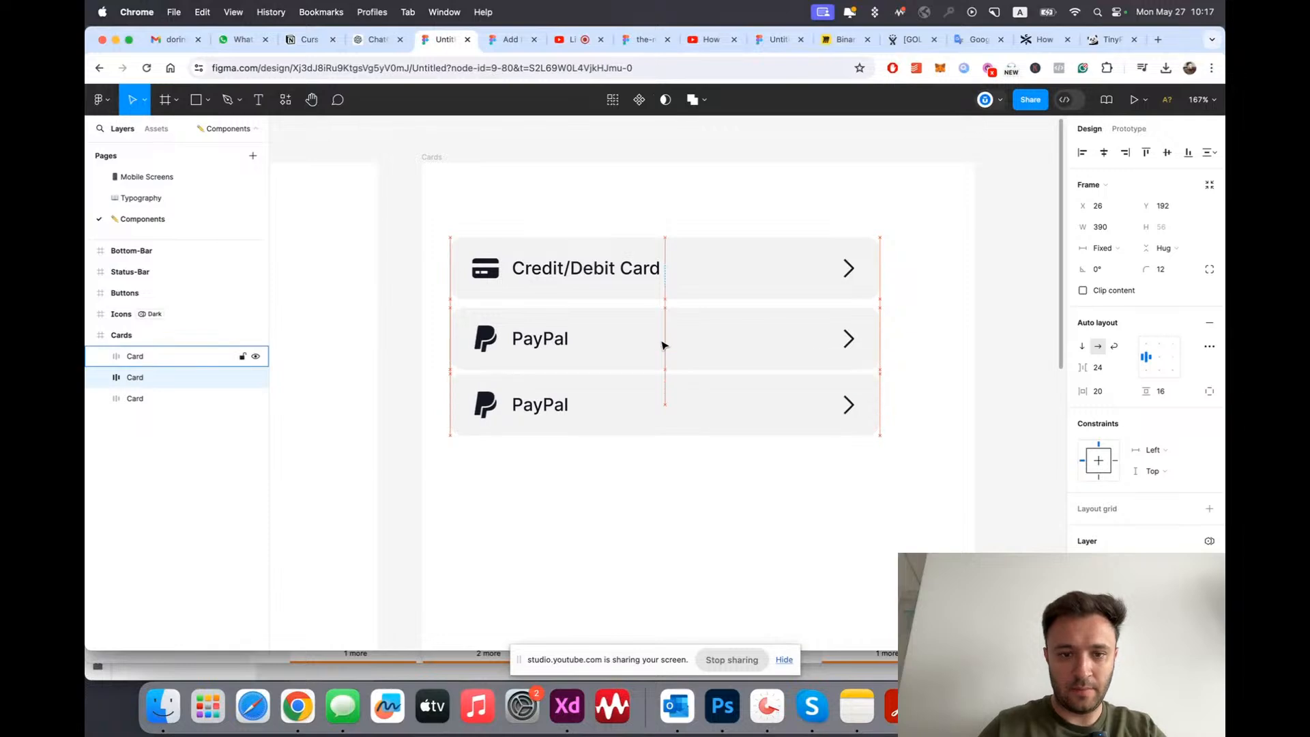
# Step: Change the label text of the third card to Apple Pay
pyautogui.scroll(4, 519, 478)
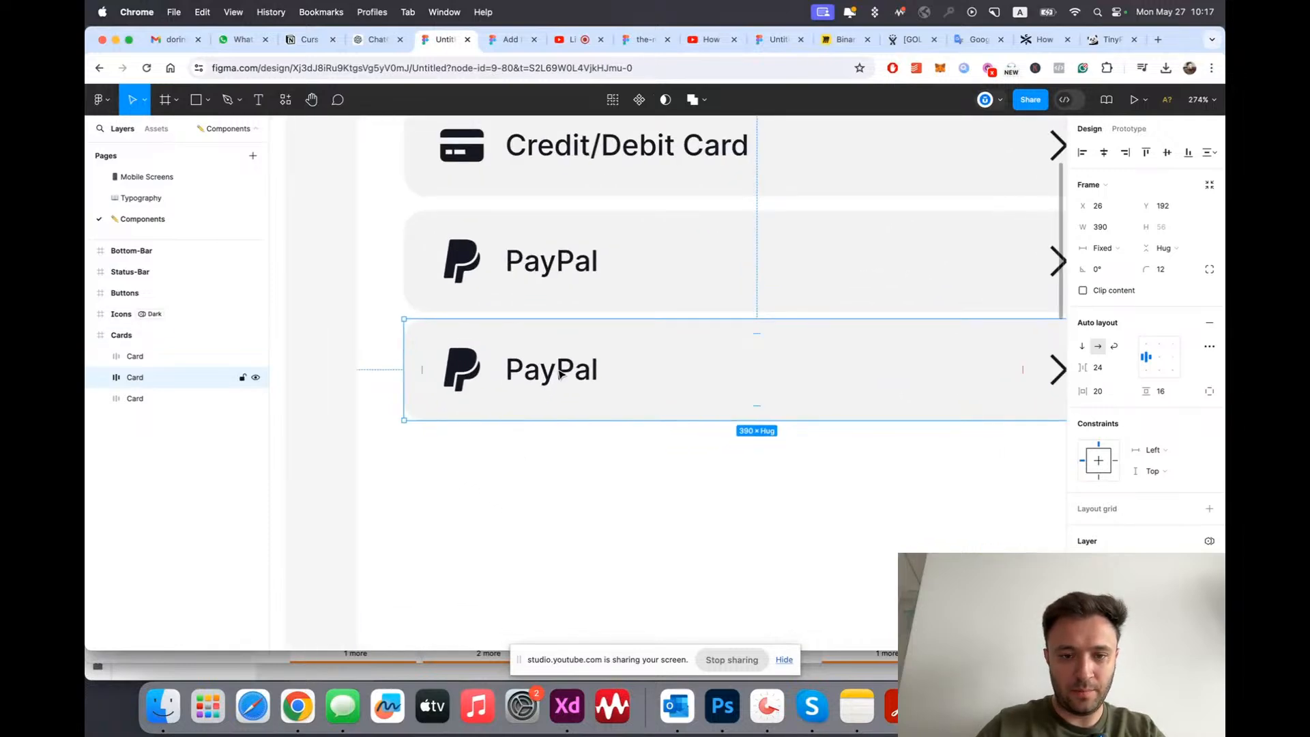
pyautogui.doubleClick(559, 373)
pyautogui.doubleClick(559, 373)
pyautogui.write('Apll')
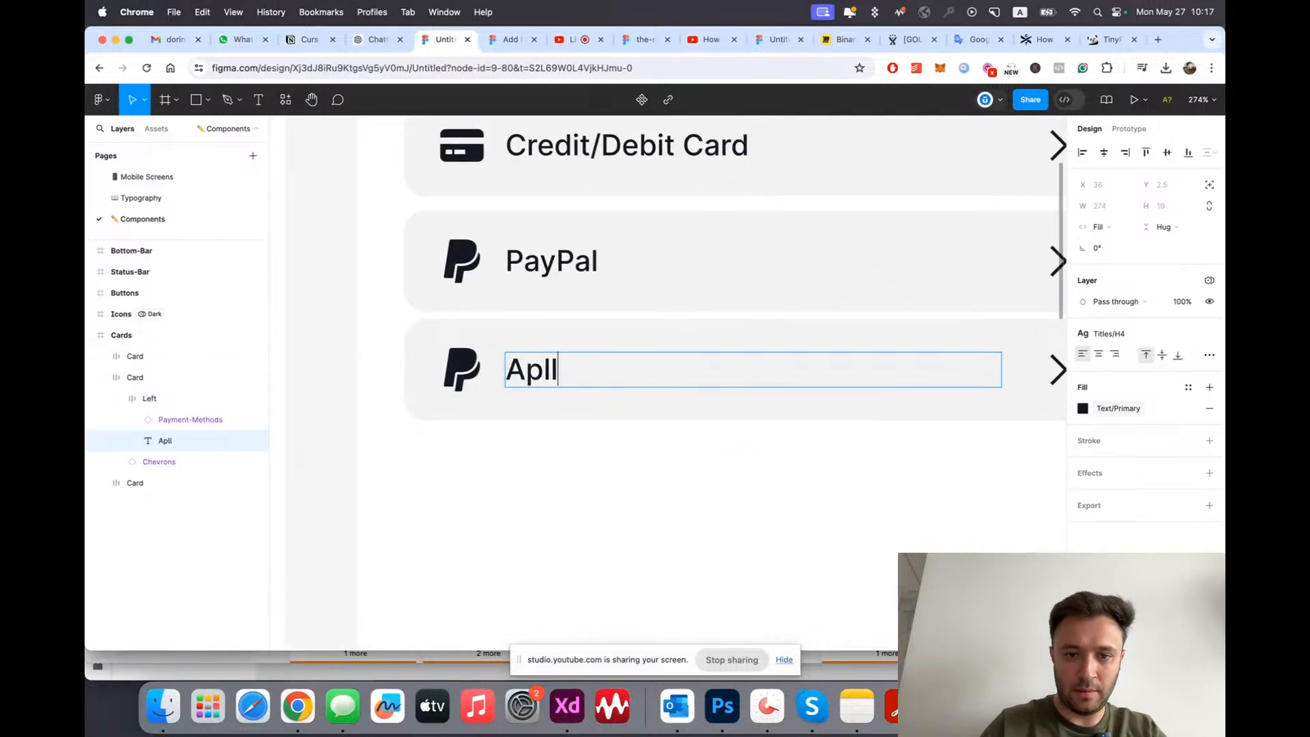
pyautogui.press('BackSpace')
pyautogui.write('le Pa')
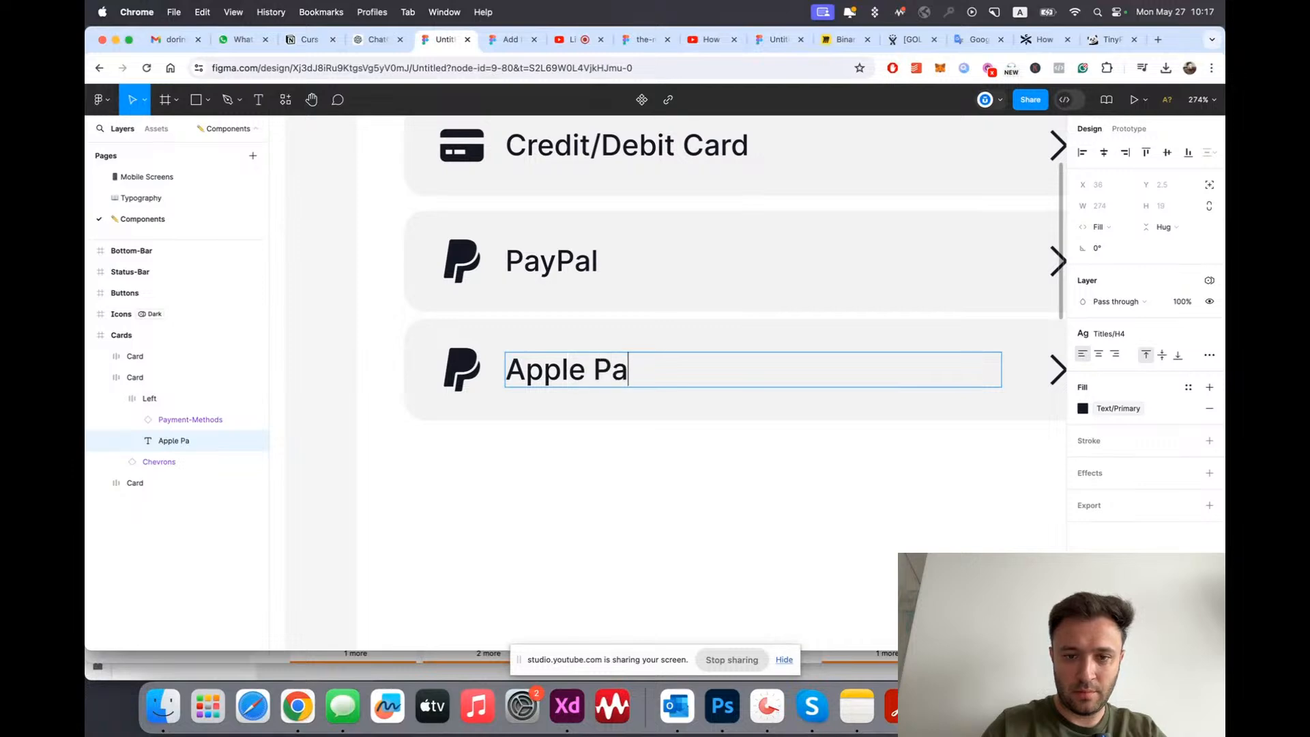
pyautogui.write('y')
# Step: Switch the payment icon in the Apple Pay card to the Apple method
pyautogui.click(462, 369)
pyautogui.click(1174, 342)
pyautogui.click(1130, 337)
pyautogui.click(529, 456)
# Step: Move the Apple Pay card down to Y 204 to widen the gap below the PayPal card
pyautogui.hotkey('shift', '1')
pyautogui.scroll(3, 540, 463)
pyautogui.keyDown('super'); pyautogui.click(544, 409); pyautogui.keyUp('super')
pyautogui.click(586, 487)
pyautogui.hotkey('alt', 'l')
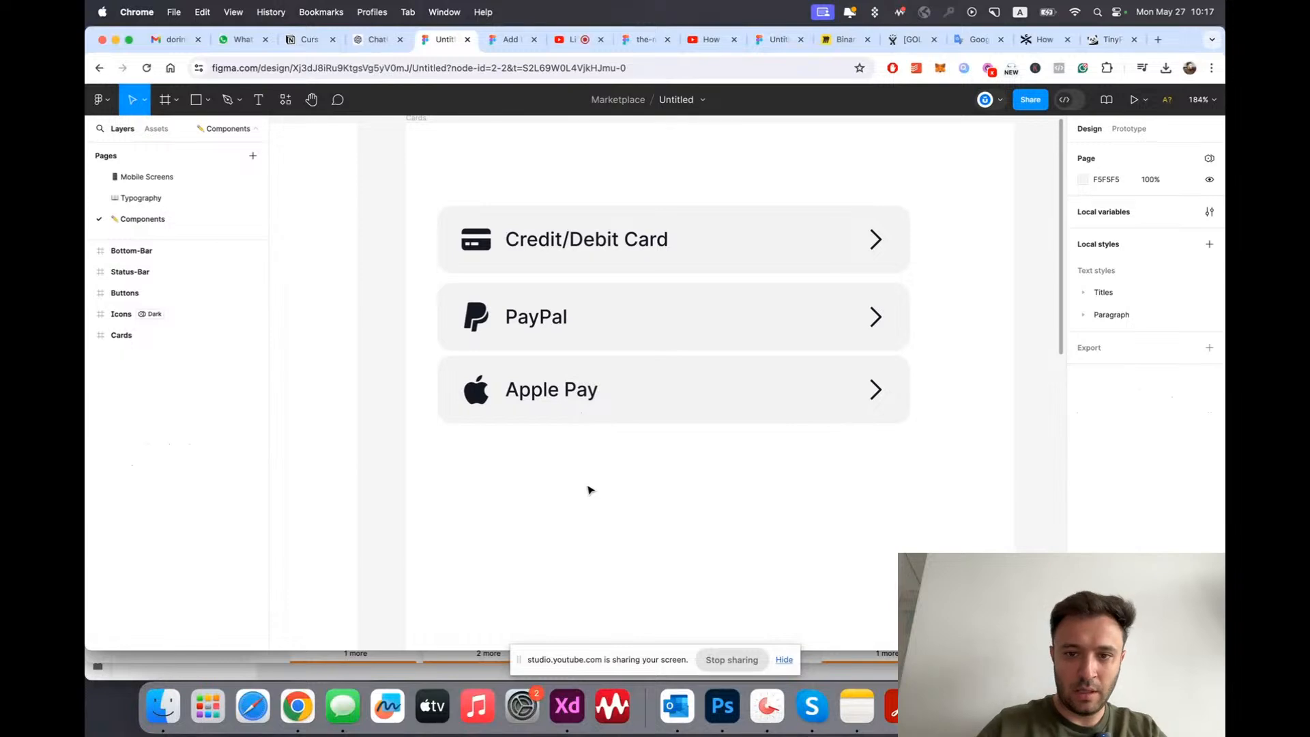
pyautogui.moveTo(607, 409); pyautogui.dragTo(602, 424)
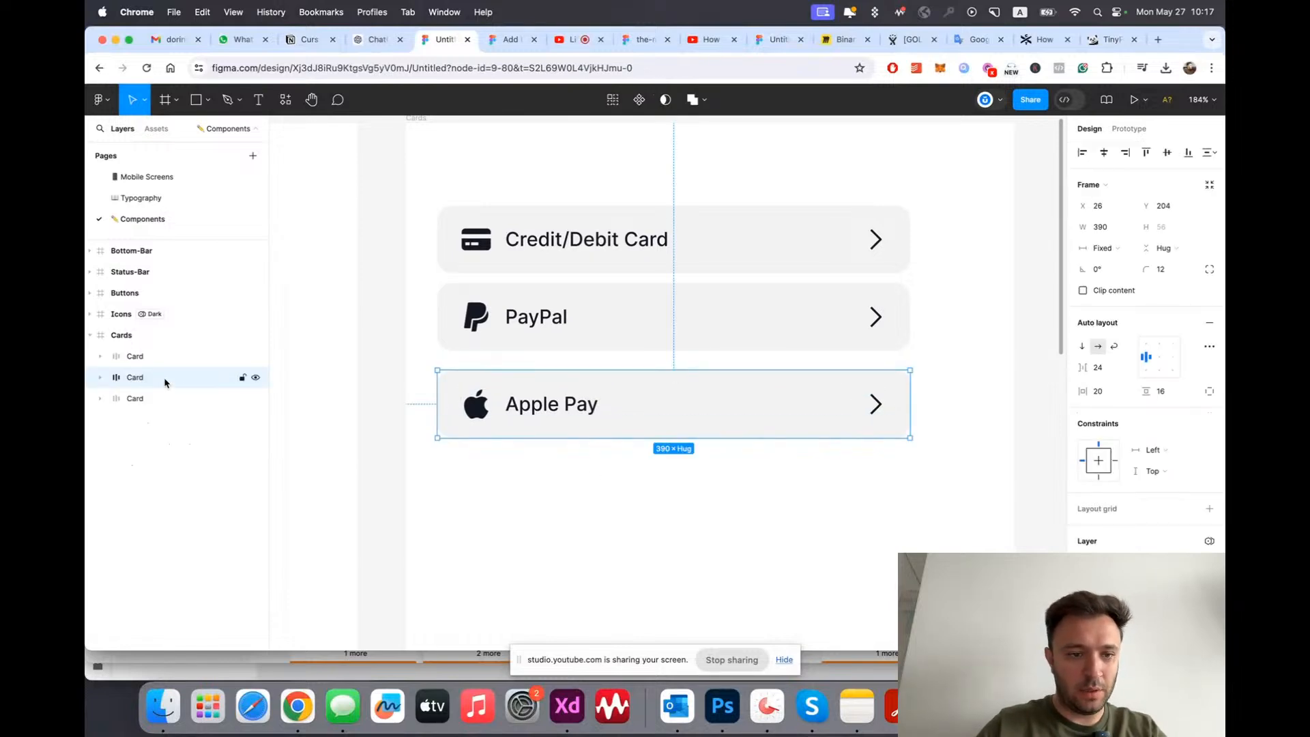
# Step: Send the Apple Pay card one level backward in the layer order and rename its layer Apple
pyautogui.press('super+[')
pyautogui.doubleClick(136, 399)
pyautogui.write('Apple')
pyautogui.press('Return')
# Step: Rename the card layer directly above Apple in the Cards frame to PayPal
pyautogui.doubleClick(135, 377)
pyautogui.write('P')
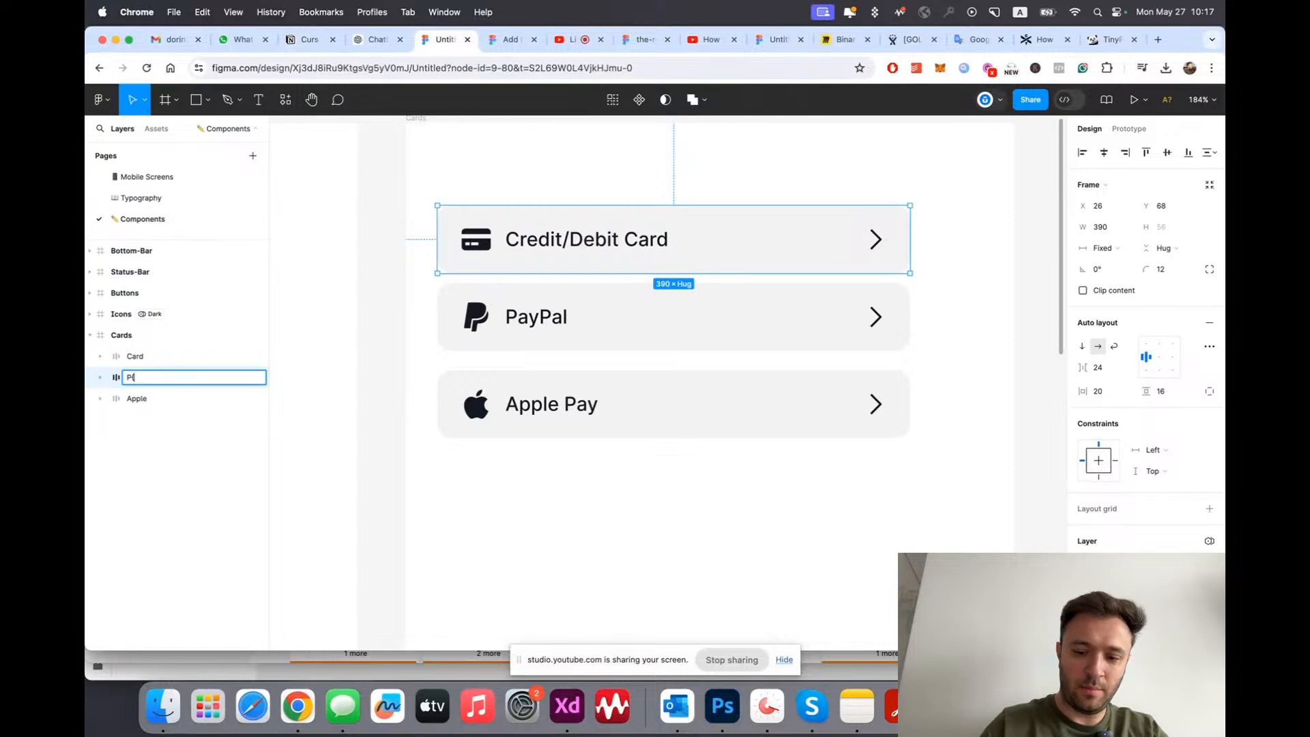
pyautogui.write('ayPal')
pyautogui.press('Return')
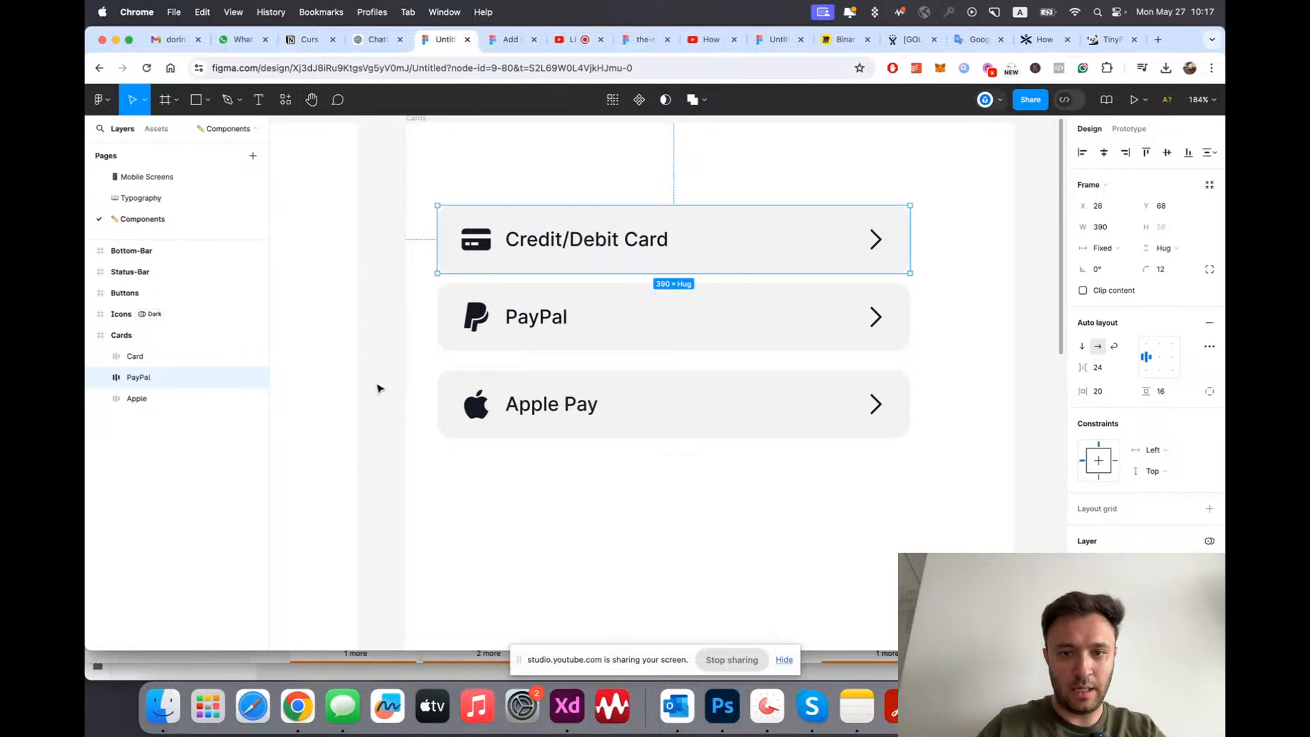
# Step: Combine the three payment cards into a component set and name it Payment
pyautogui.scroll(-3, 379, 386)
pyautogui.click(485, 477)
pyautogui.moveTo(374, 199); pyautogui.dragTo(732, 568)
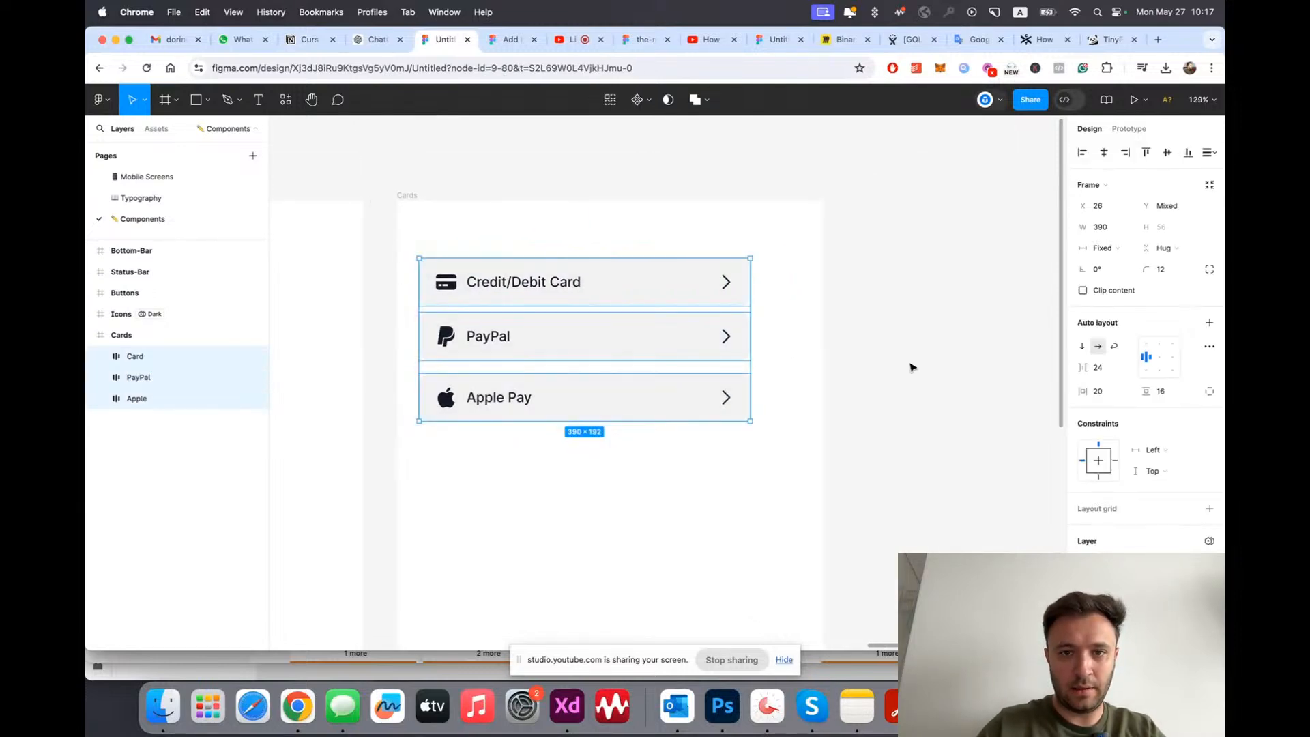
pyautogui.click(649, 101)
pyautogui.click(676, 166)
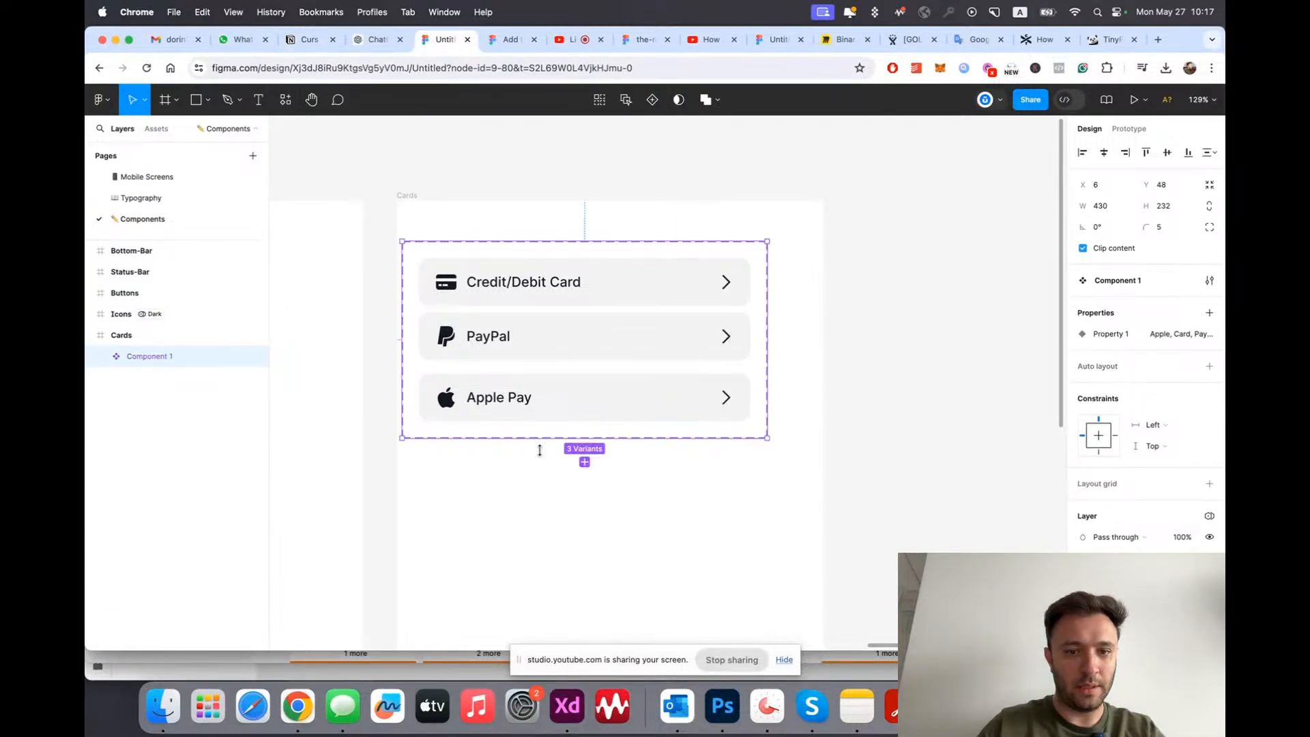
pyautogui.doubleClick(143, 356)
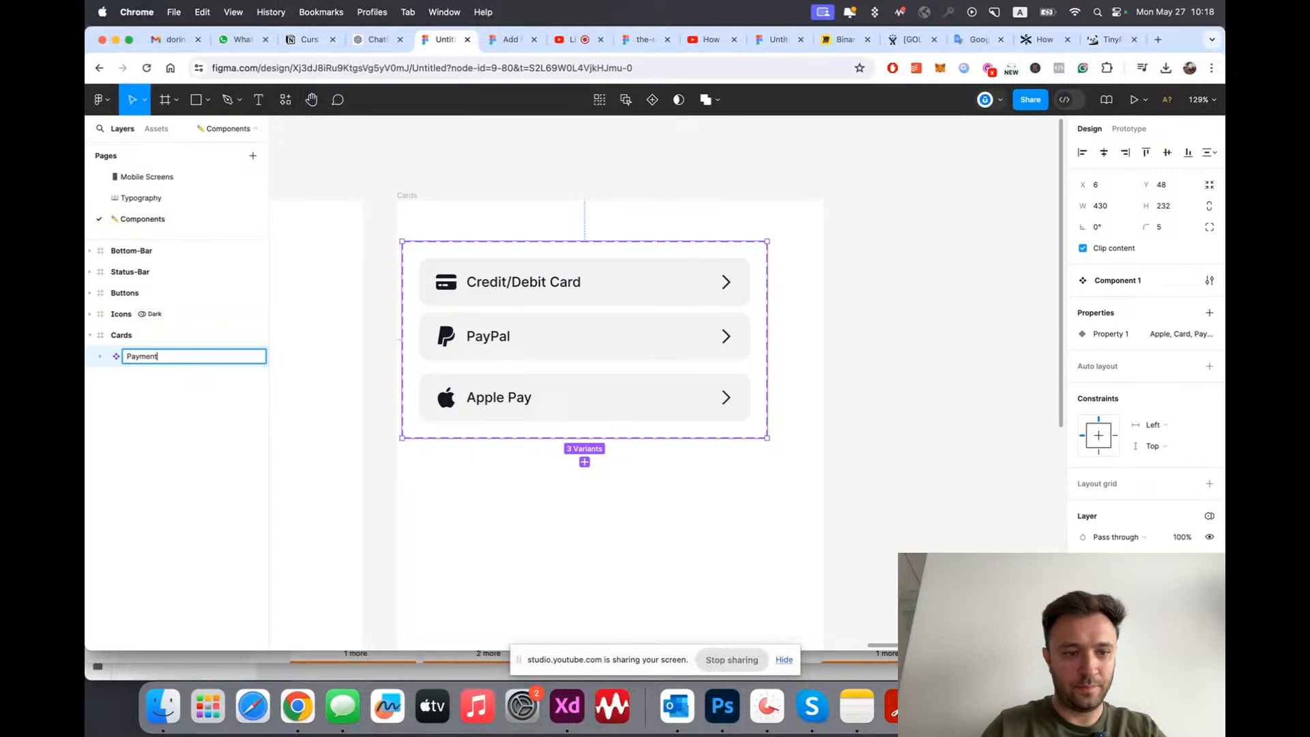
pyautogui.press('Return')
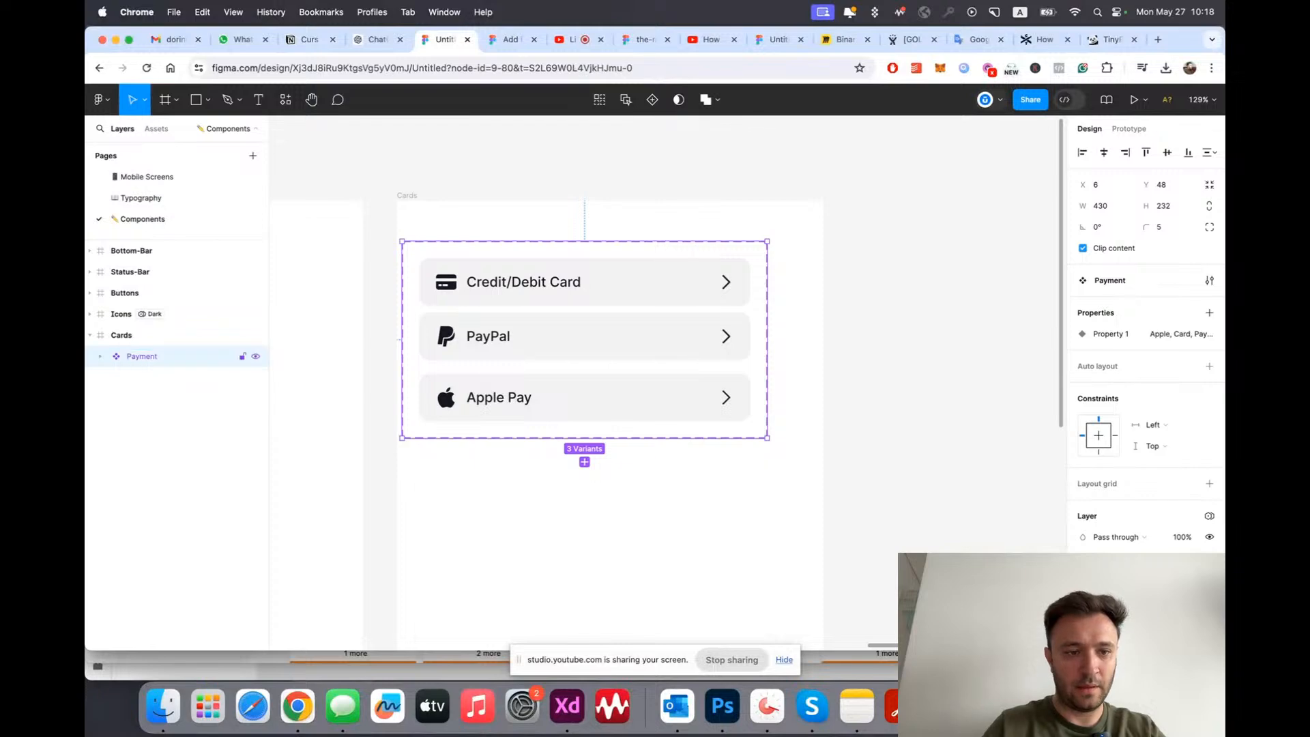
# Step: Distribute the vertical spacing evenly between the three variants of the Payment component set
pyautogui.click(549, 408)
pyautogui.keyDown('shift'); pyautogui.click(140, 377); pyautogui.keyUp('shift')
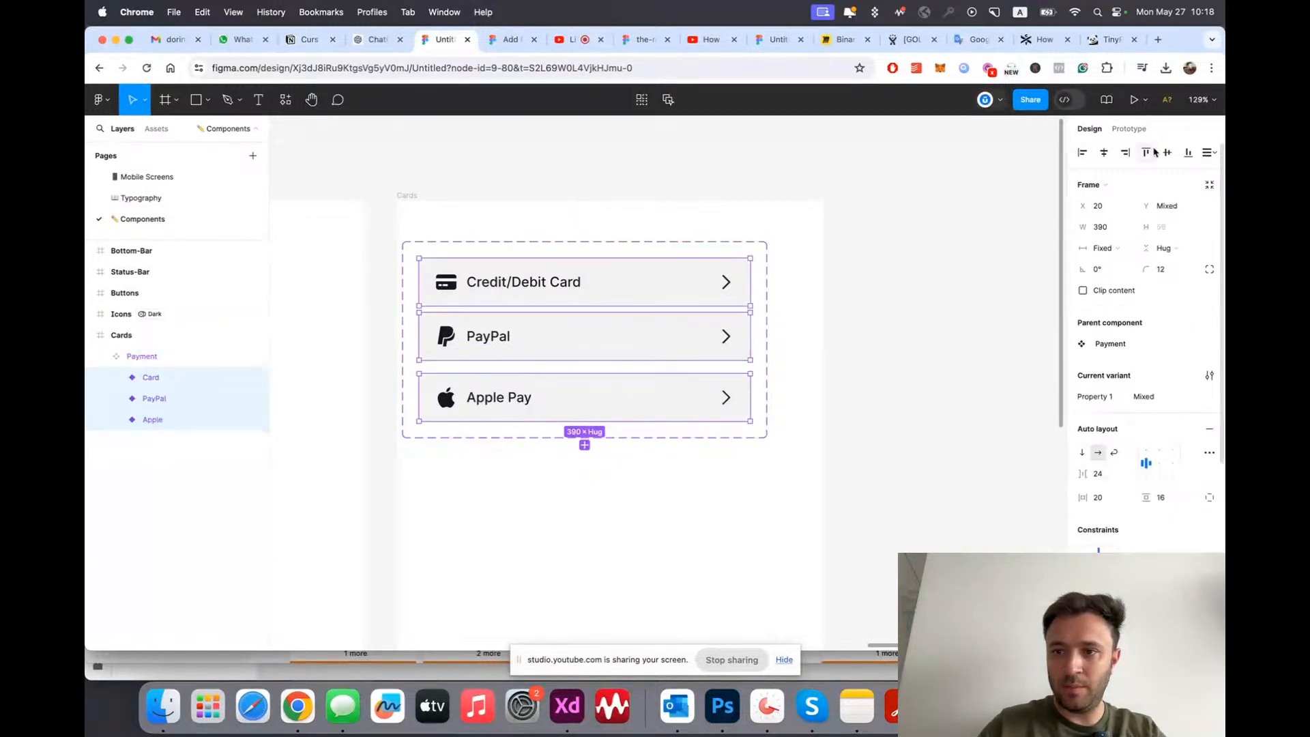
pyautogui.click(1211, 153)
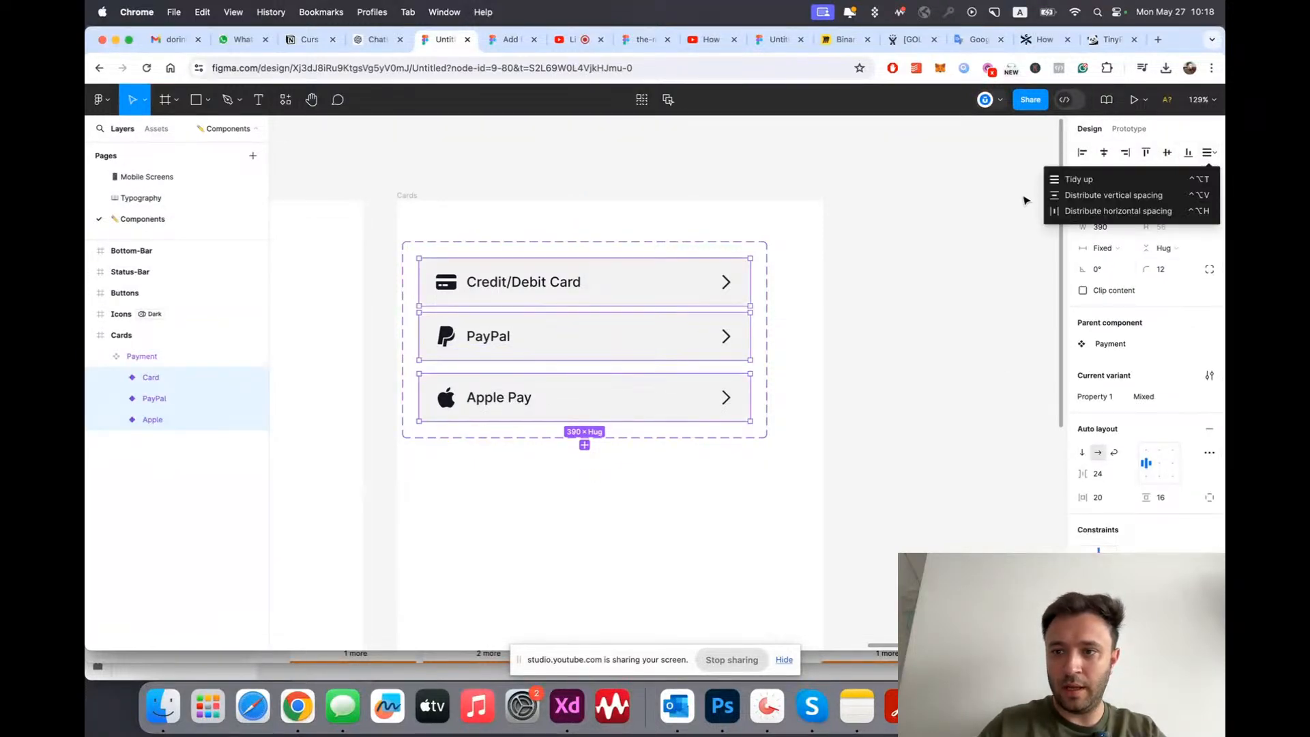
pyautogui.click(1124, 195)
pyautogui.click(848, 453)
pyautogui.scroll(-5, 751, 419)
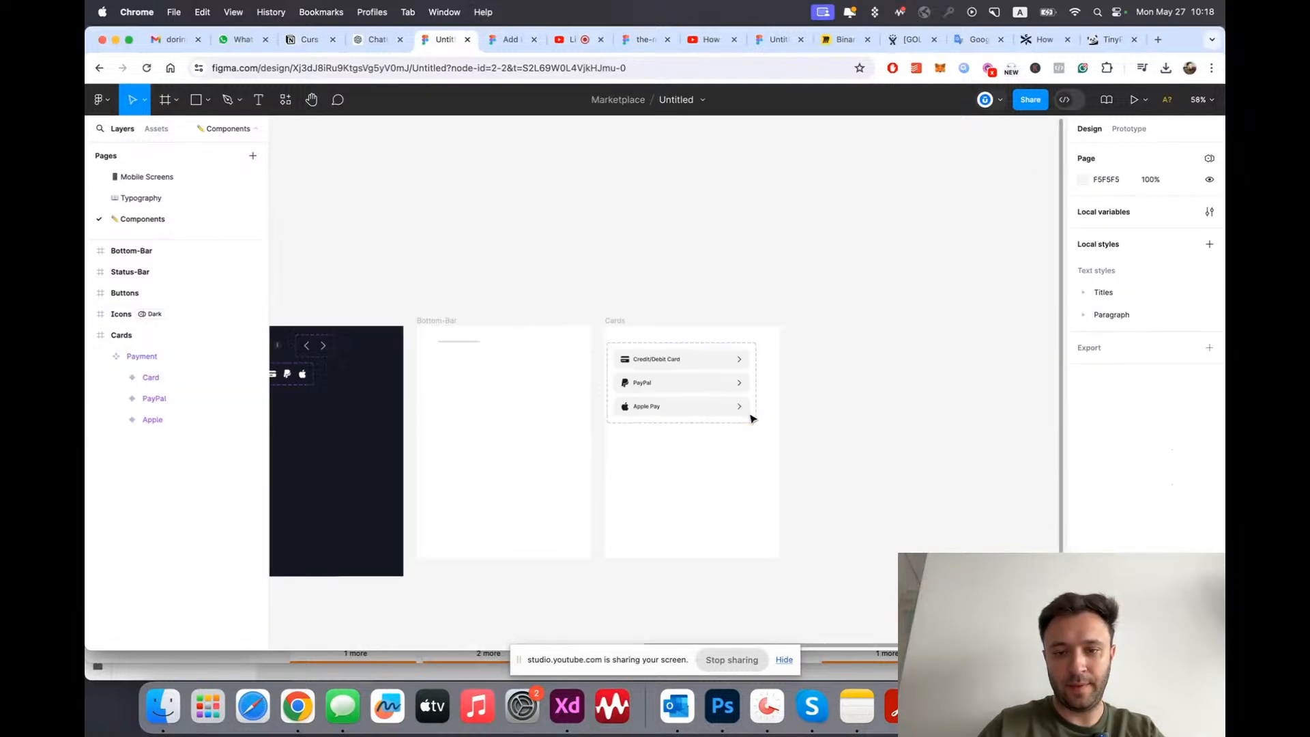
pyautogui.scroll(3, 751, 419)
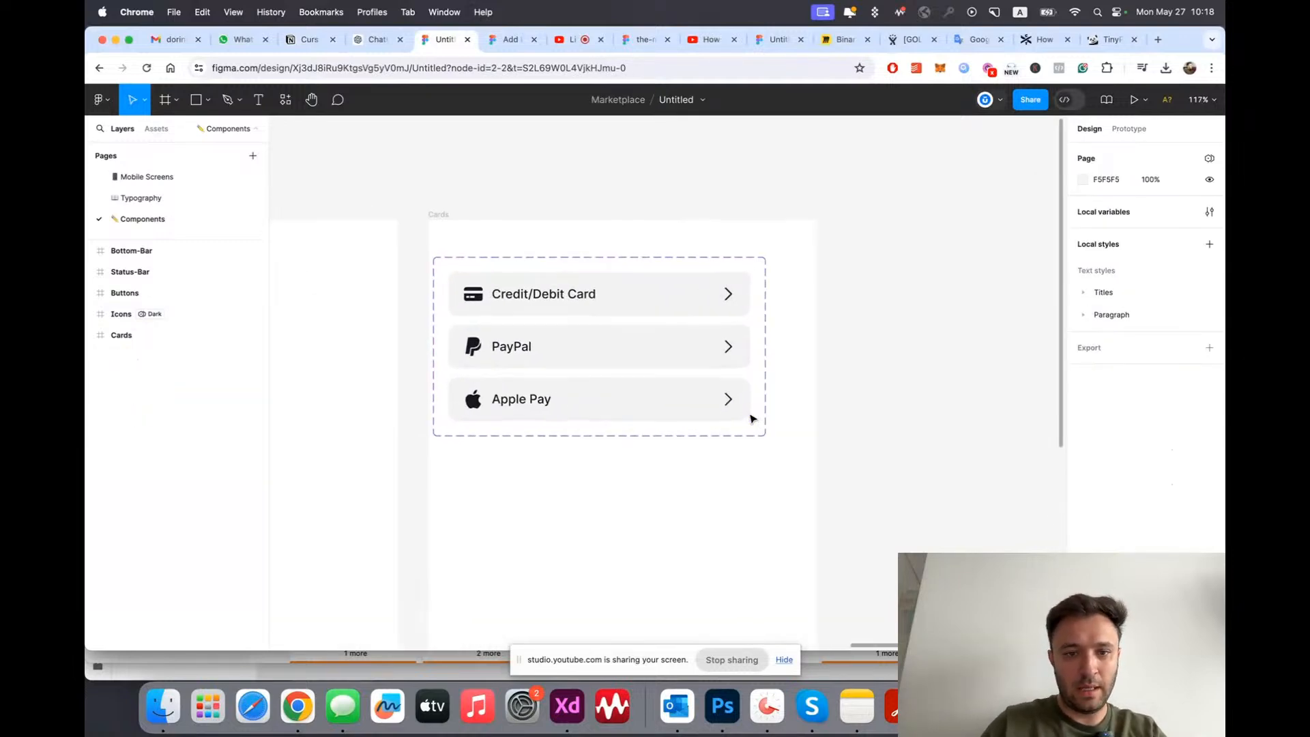
pyautogui.click(535, 295)
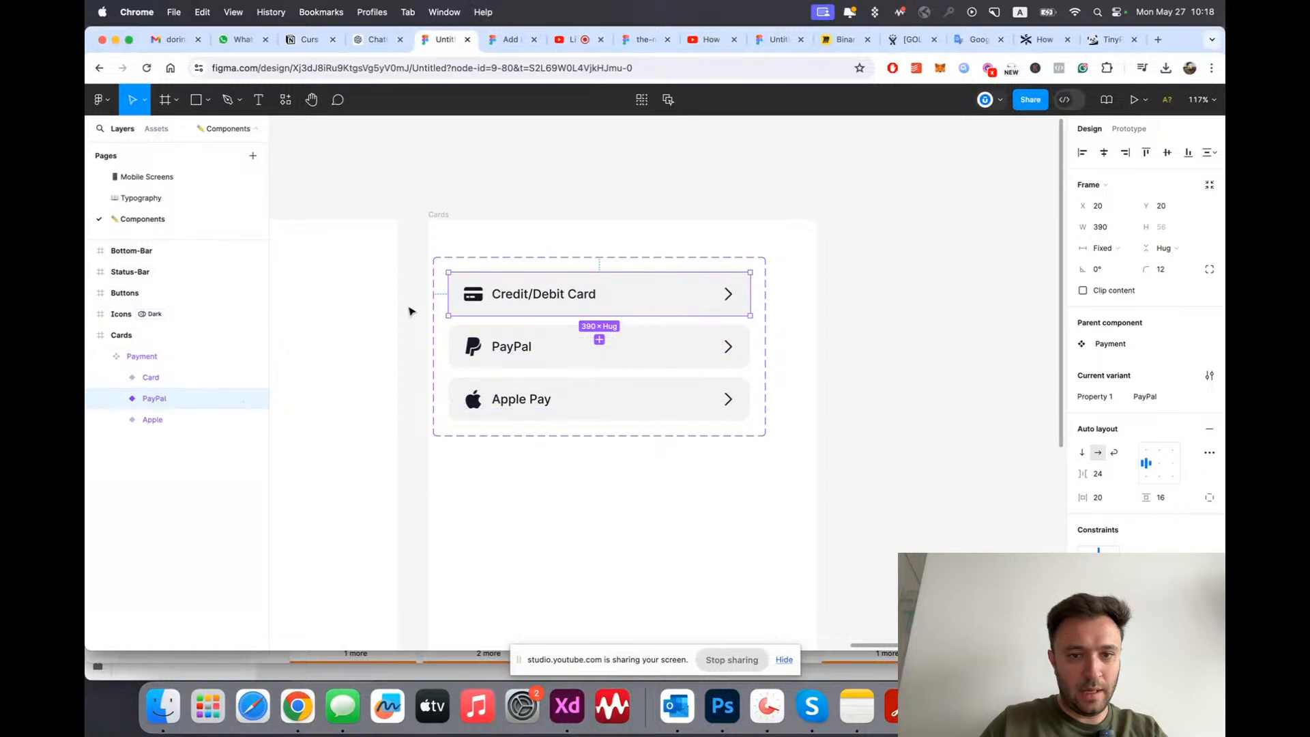
pyautogui.scroll(5, 416, 303)
pyautogui.doubleClick(442, 297)
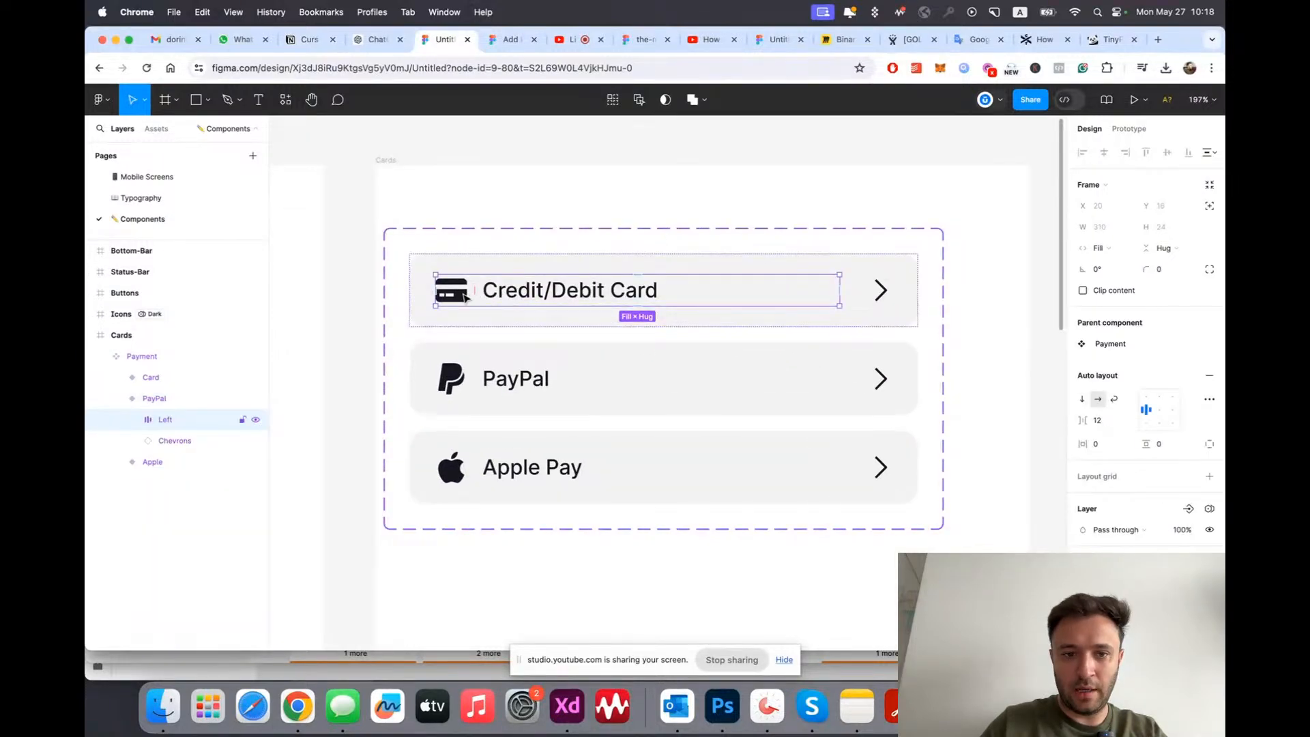
pyautogui.doubleClick(466, 296)
pyautogui.click(117, 398)
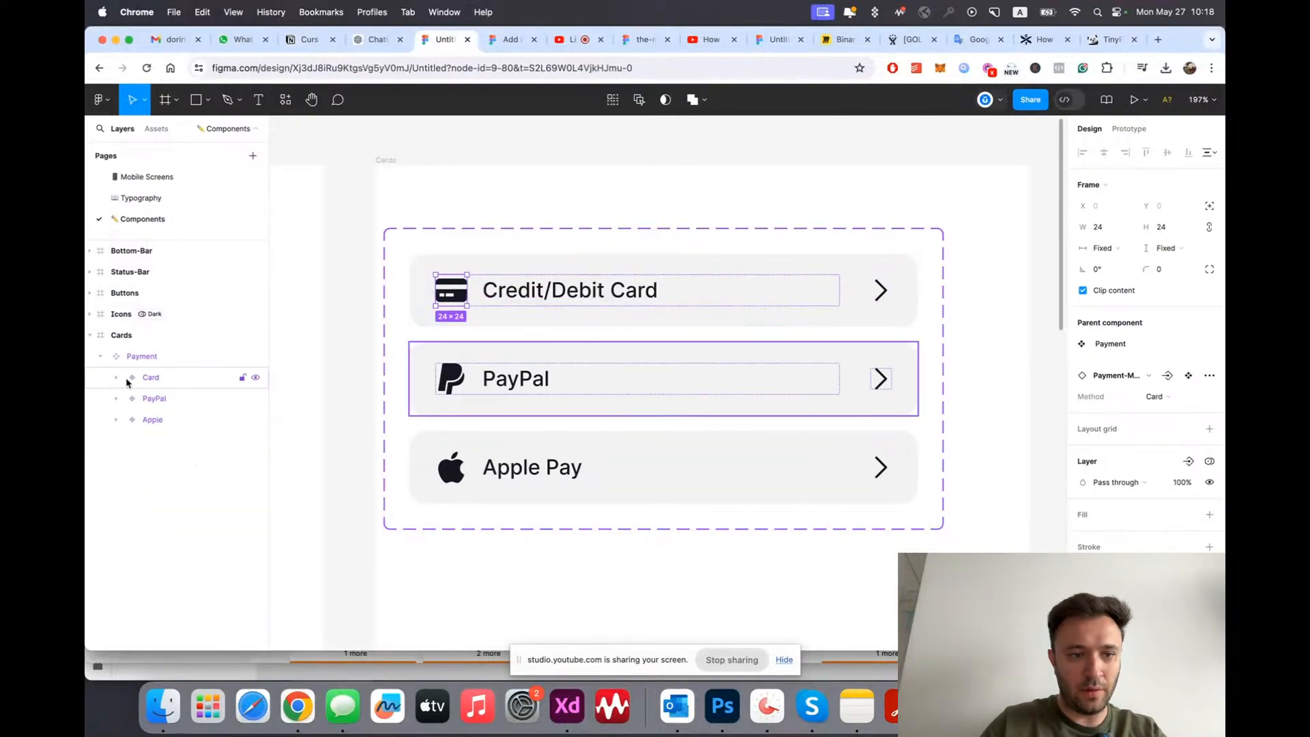
# Step: Centre the Payment component set horizontally in the Cards frame at X 36
pyautogui.click(132, 355)
pyautogui.scroll(-5, 506, 292)
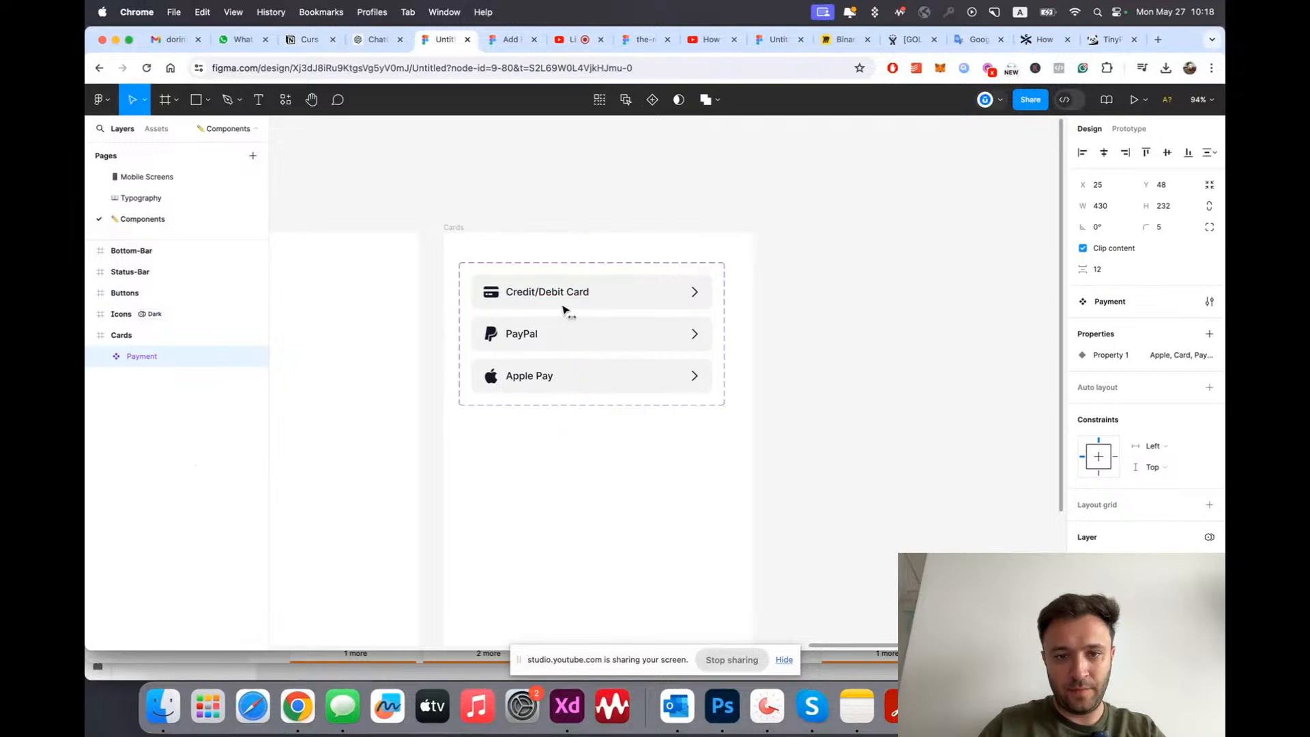
# Step: Try adding a fourth variant from the whole Payment set and from its Apple Pay variant, undoing each addition
pyautogui.click(598, 416)
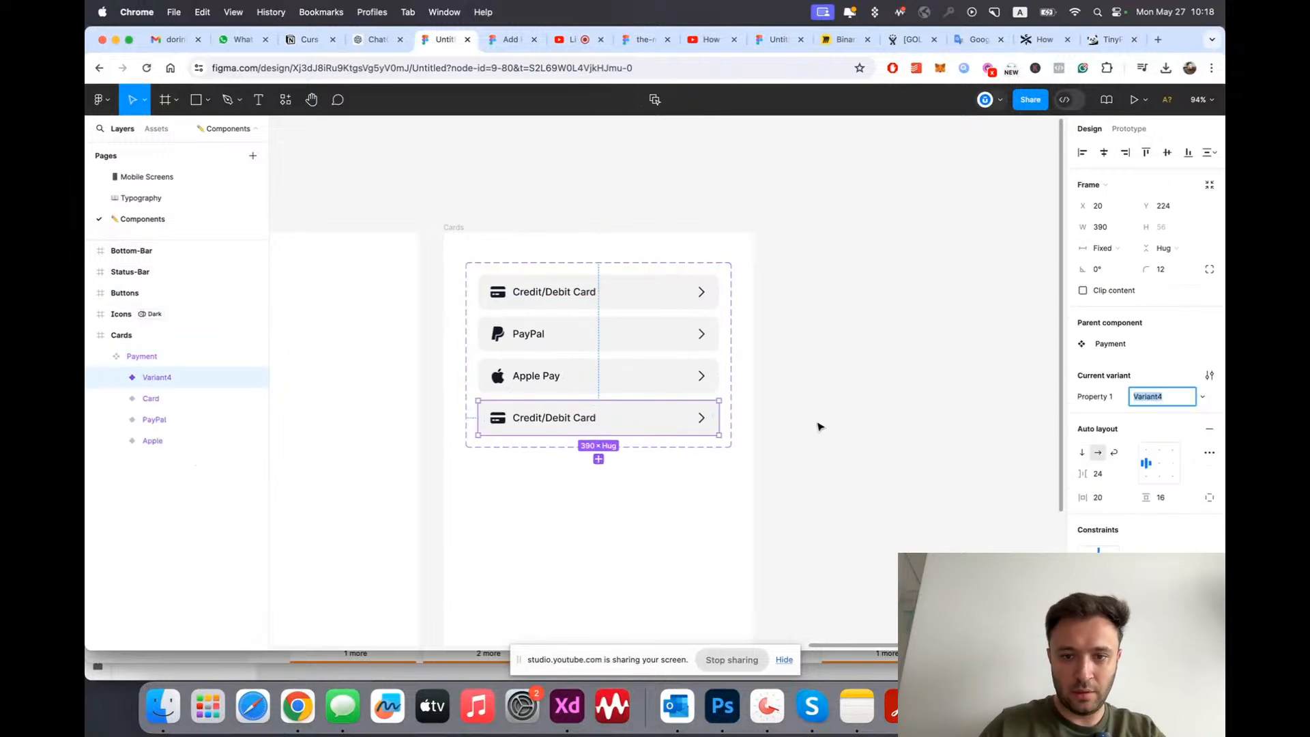
pyautogui.click(612, 497)
pyautogui.hotkey('ctrl', 'z')
pyautogui.scroll(2, 610, 496)
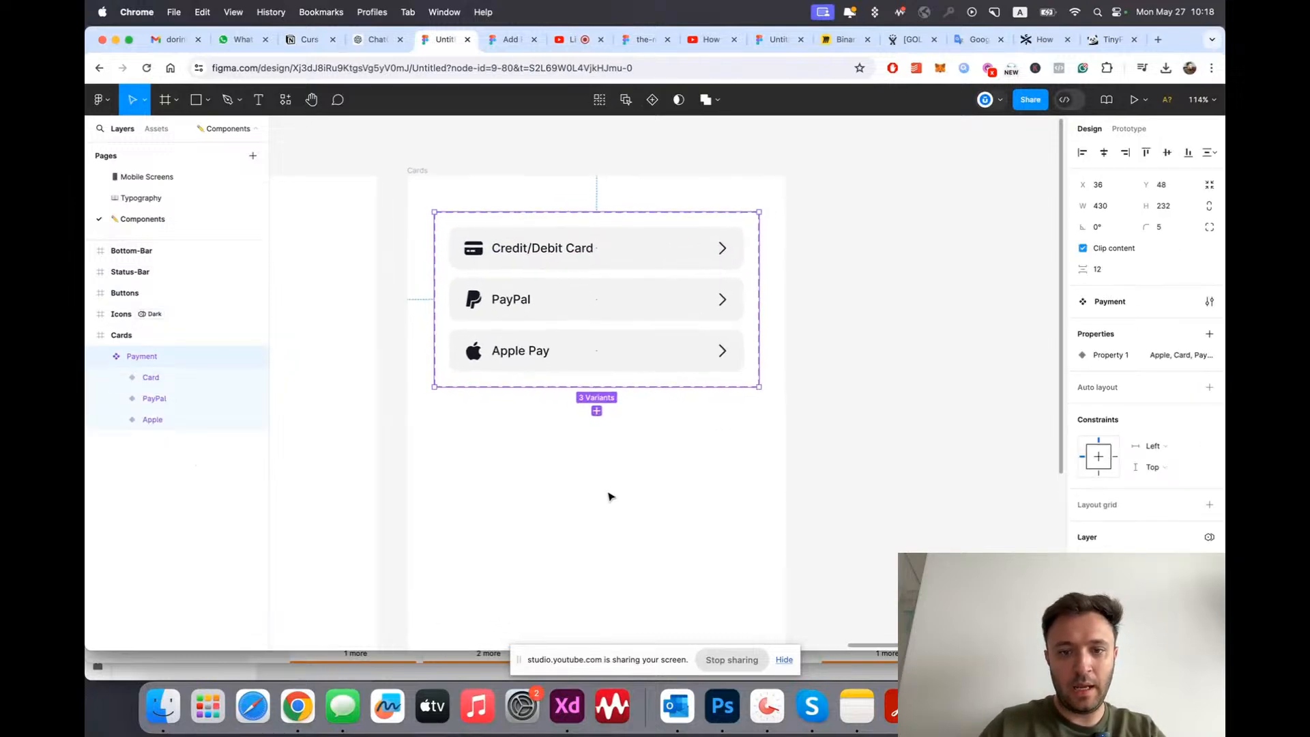
pyautogui.click(655, 365)
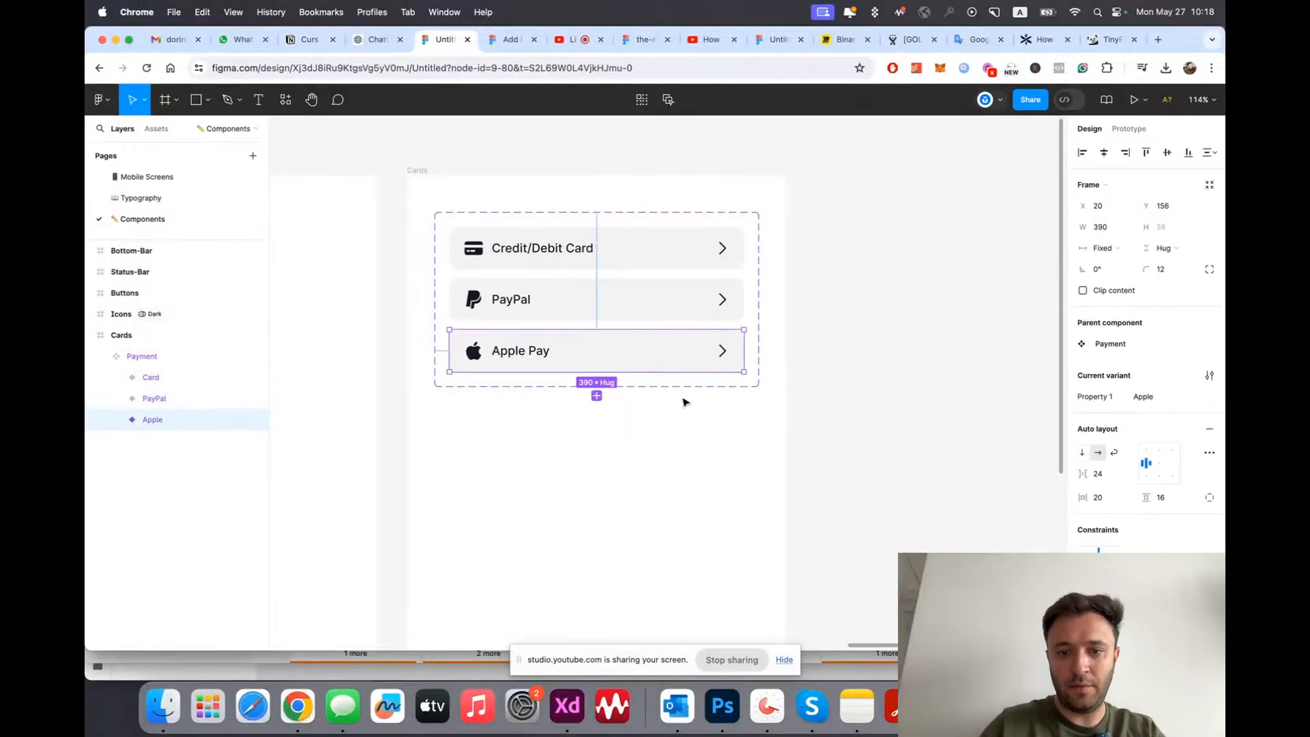
pyautogui.click(596, 396)
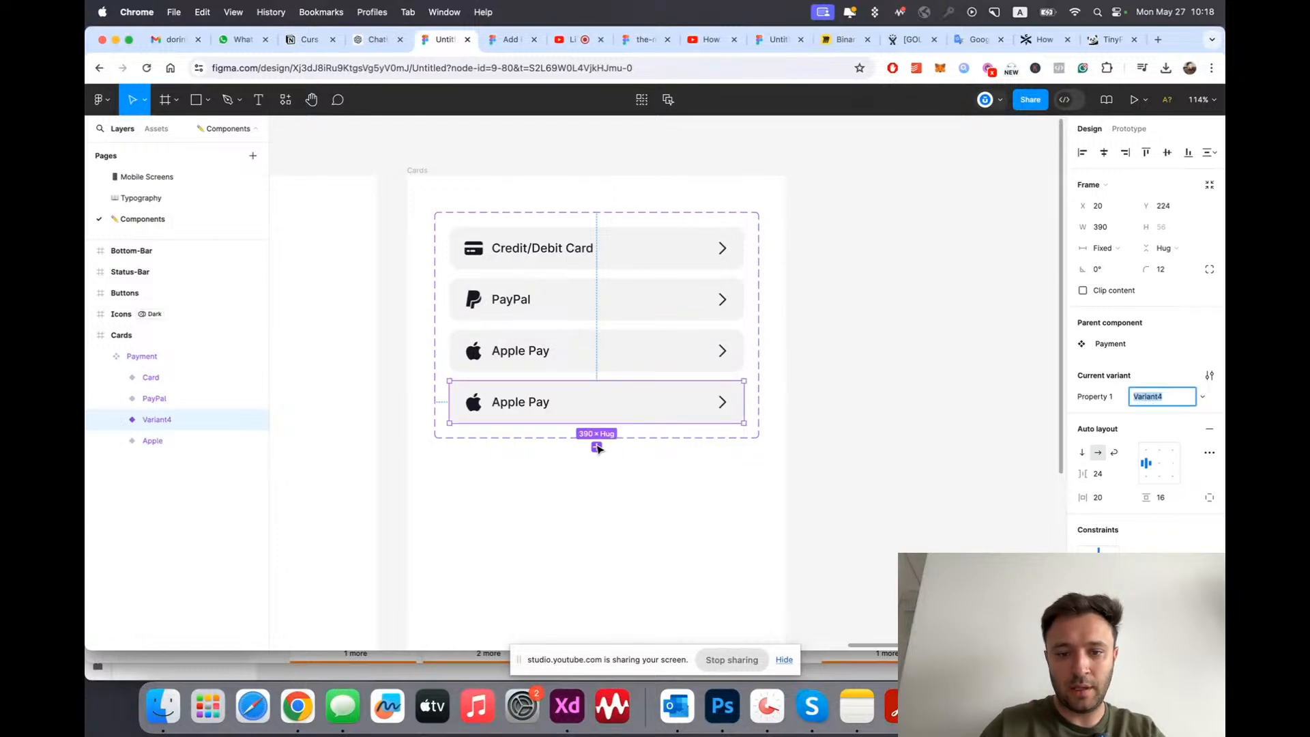
pyautogui.click(796, 432)
pyautogui.press('super+z')
pyautogui.press('super+z')
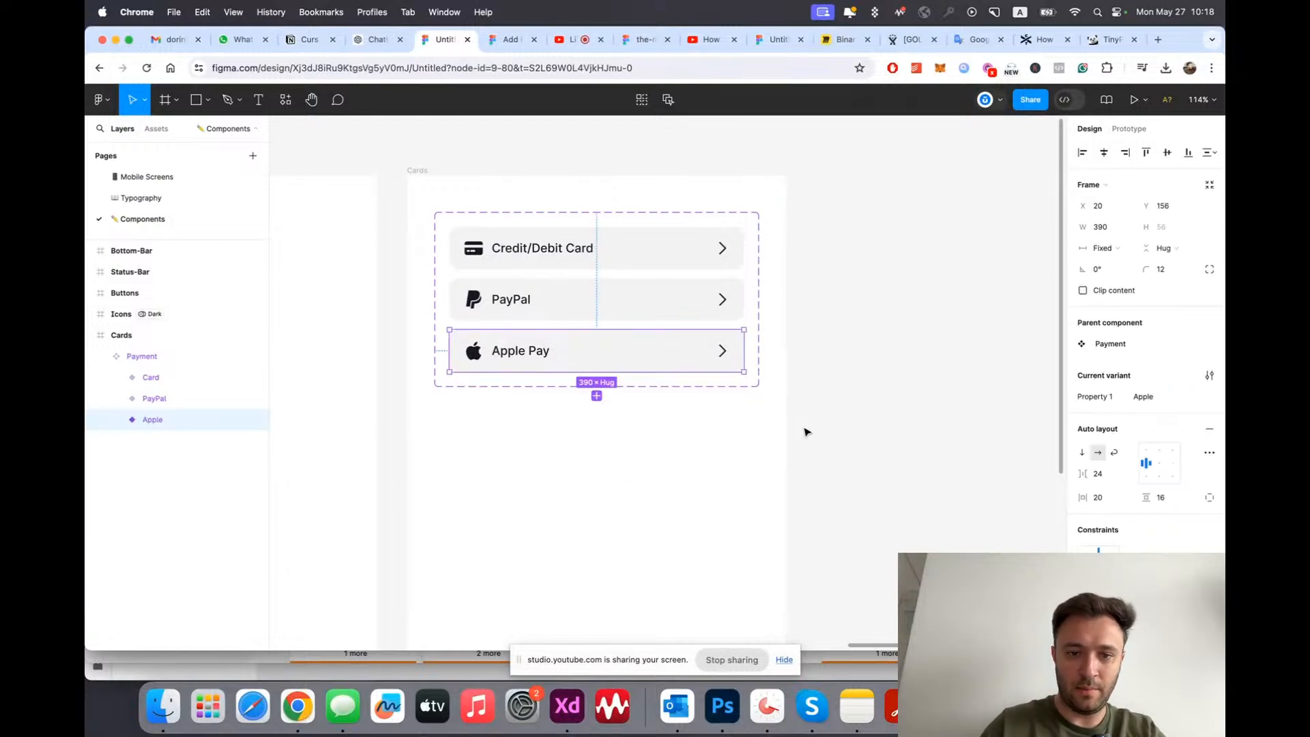
pyautogui.click(806, 432)
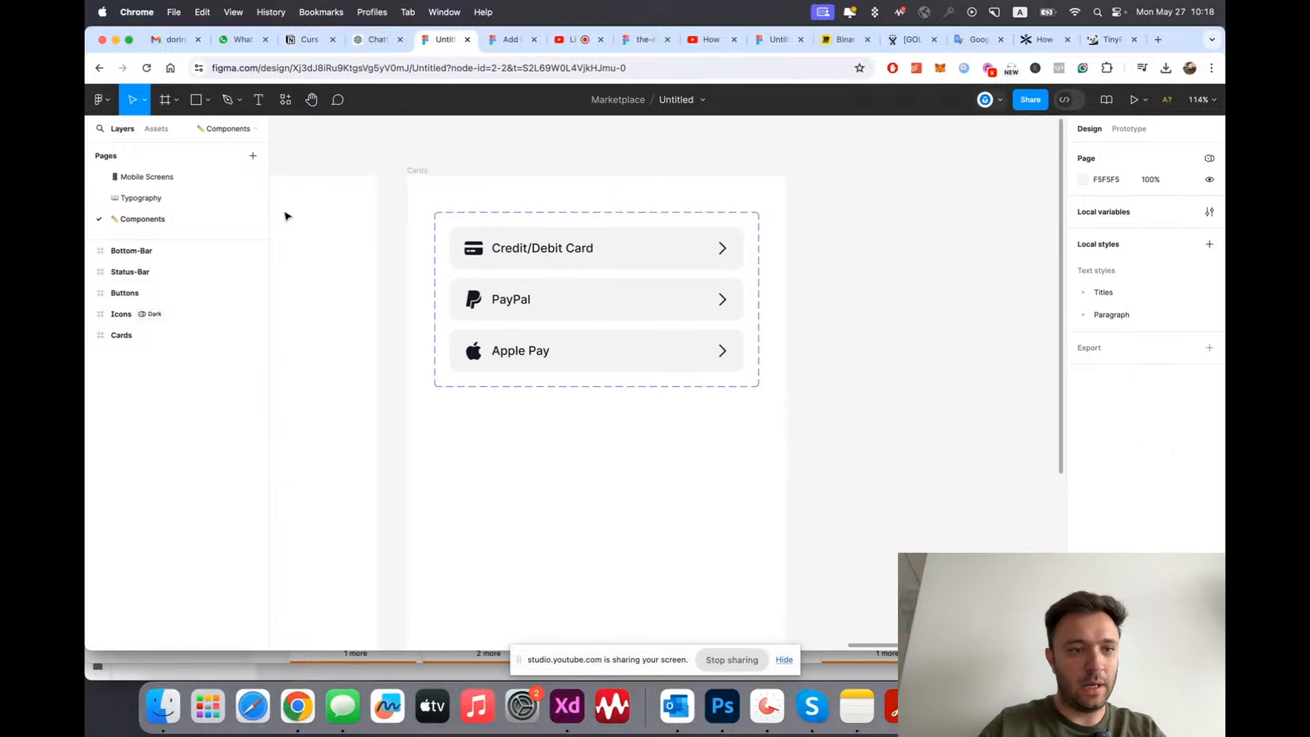
# Step: Delete the Credit/Debit Card row from the Payment-Method frame on the Mobile Screens page
pyautogui.click(140, 179)
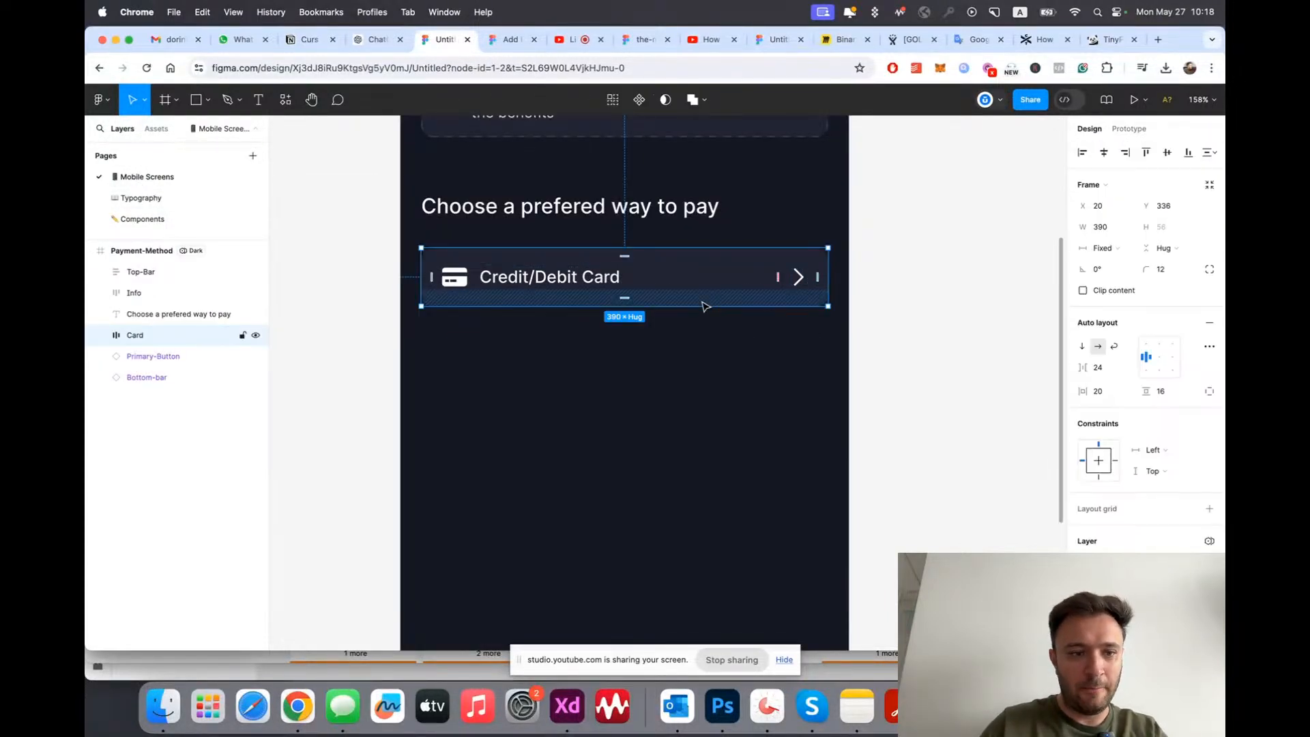
pyautogui.press('Delete')
# Step: Restrict the asset search to local components and look up "methods" and "payment"
pyautogui.click(155, 134)
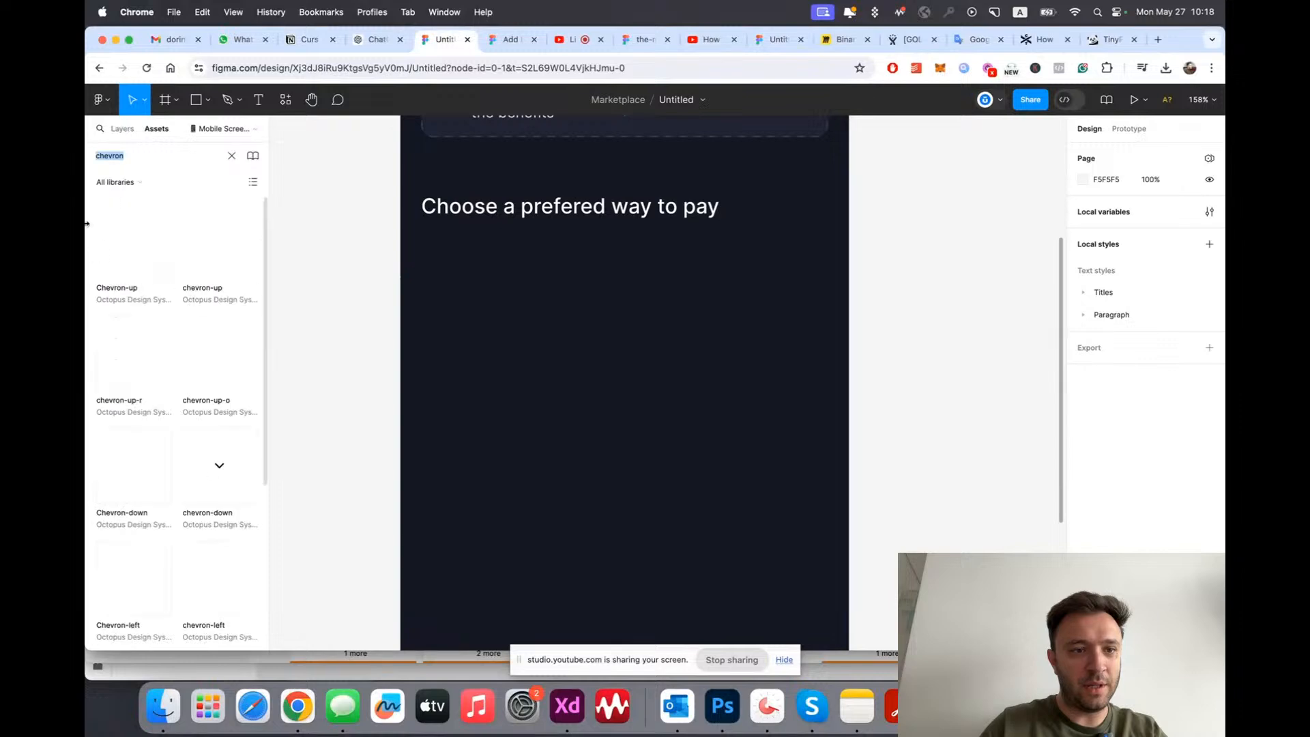
pyautogui.click(136, 183)
pyautogui.click(134, 197)
pyautogui.click(233, 154)
pyautogui.write('me')
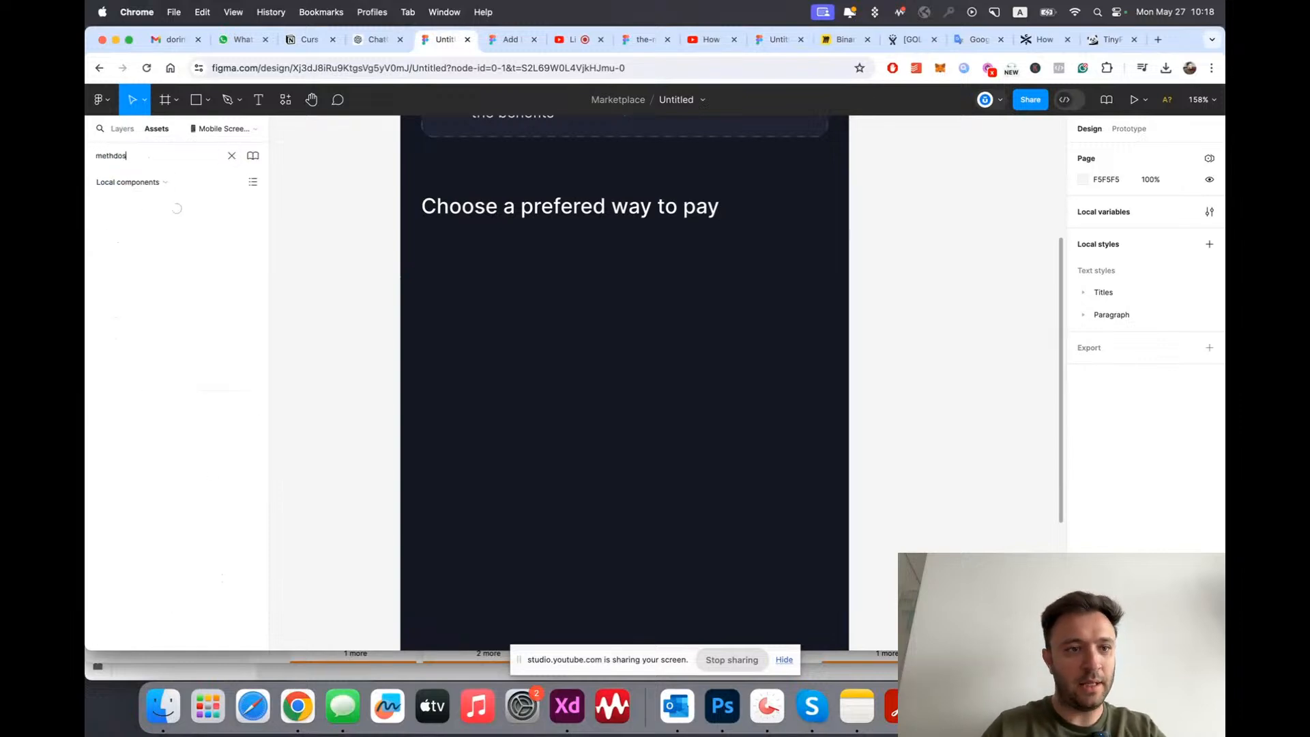
pyautogui.write('thdos')
pyautogui.press('BackSpace')
pyautogui.press('BackSpace')
pyautogui.press('BackSpace')
pyautogui.write('ods')
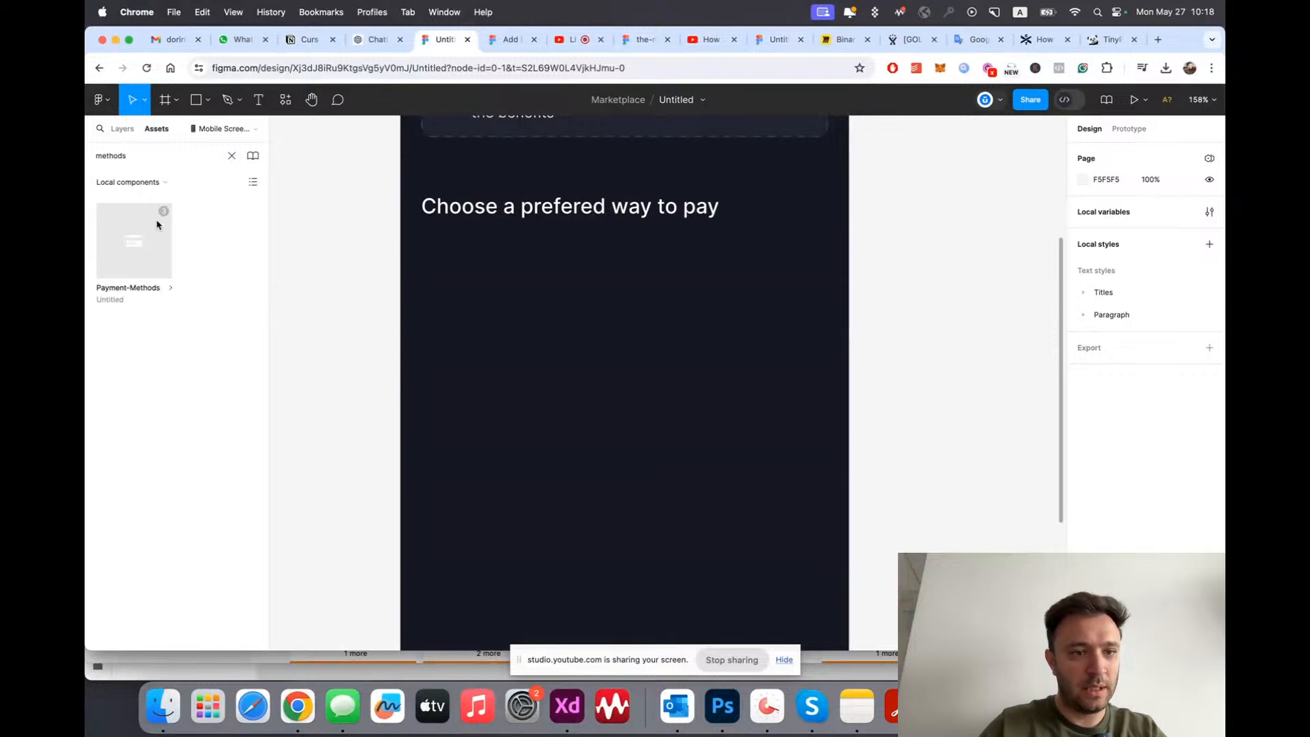
pyautogui.write('payment')
# Step: Insert the Payment component into the Payment-Method frame, just below the "Choose a prefered way to pay" heading and aligned with its left edge
pyautogui.moveTo(144, 264); pyautogui.dragTo(579, 313)
pyautogui.click(595, 386)
pyautogui.click(122, 129)
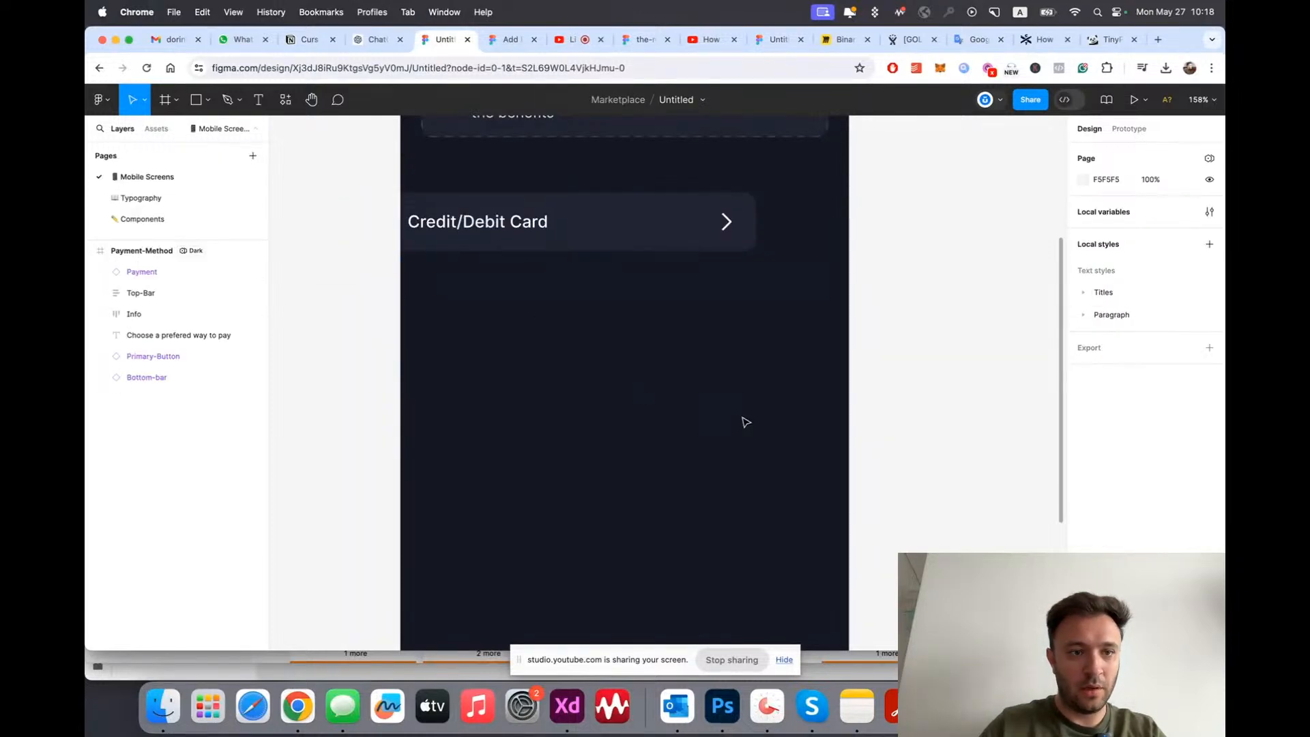
pyautogui.click(579, 228)
pyautogui.moveTo(578, 228); pyautogui.dragTo(636, 287)
pyautogui.click(609, 212)
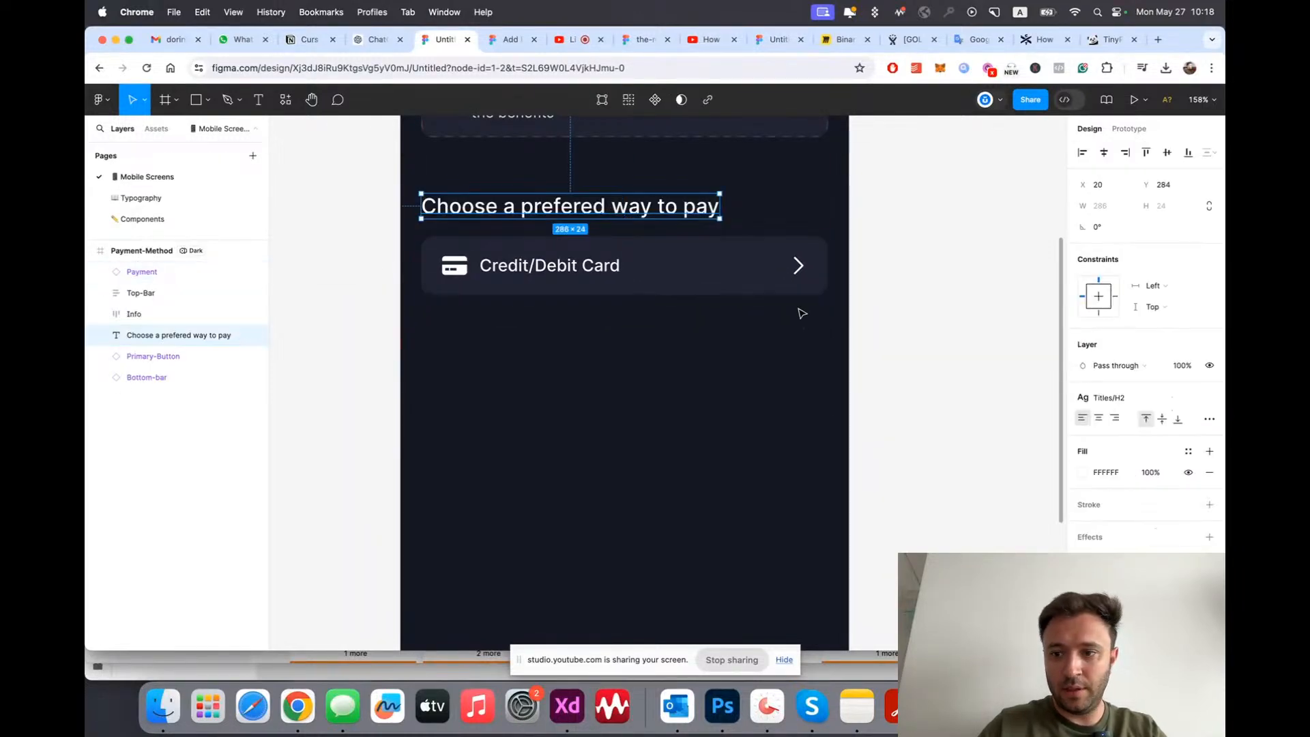
# Step: Duplicate the Credit/Debit Card payment row and move the copy down to Y 395, directly below the original
pyautogui.keyDown('super'); pyautogui.click(577, 262); pyautogui.keyUp('super')
pyautogui.click(615, 366)
pyautogui.scroll(2, 641, 377)
pyautogui.hscroll(3, 638, 362)
pyautogui.click(631, 327)
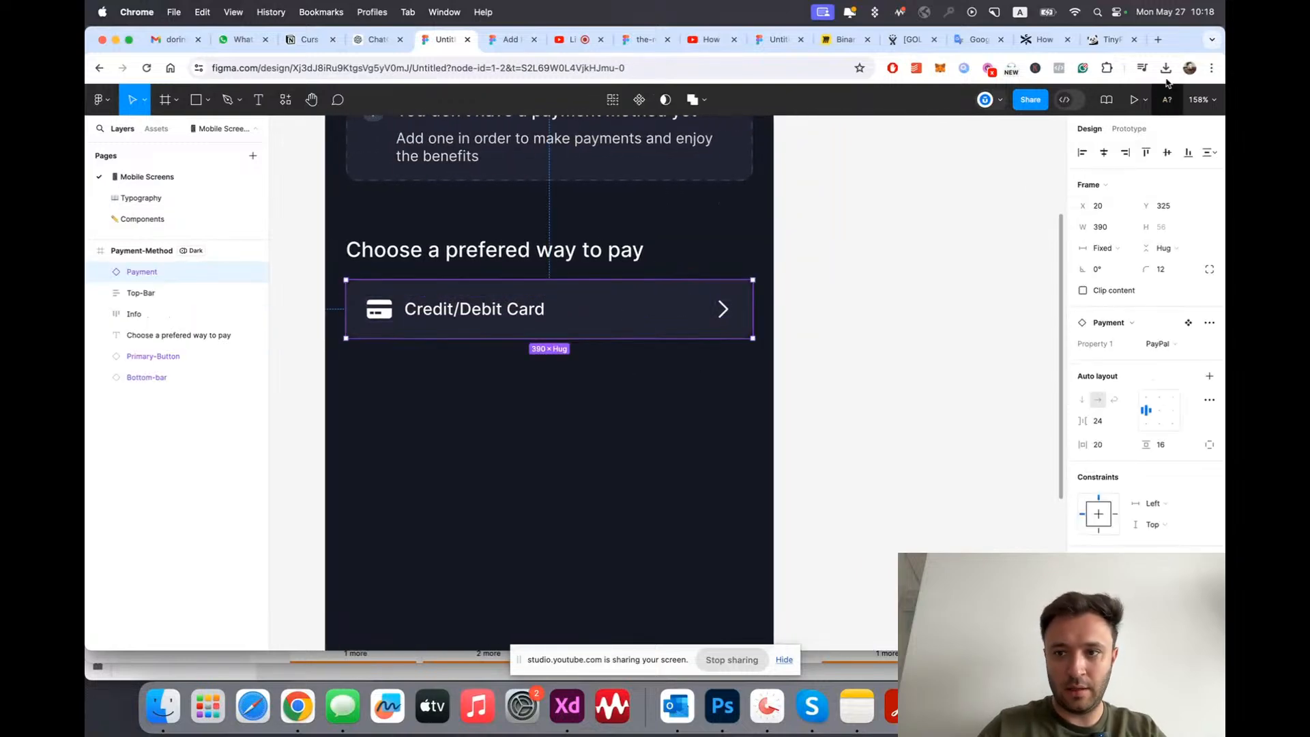
pyautogui.hscroll(-2, 572, 369)
pyautogui.click(465, 423)
pyautogui.click(550, 339)
pyautogui.press('super+d')
pyautogui.hotkey('shift', 'Down')
pyautogui.hotkey('shift', 'Down')
pyautogui.hotkey('shift', 'Down')
pyautogui.hotkey('shift', 'Down')
pyautogui.hotkey('shift', 'Down')
pyautogui.hotkey('shift', 'Down')
pyautogui.hotkey('shift', 'Down')
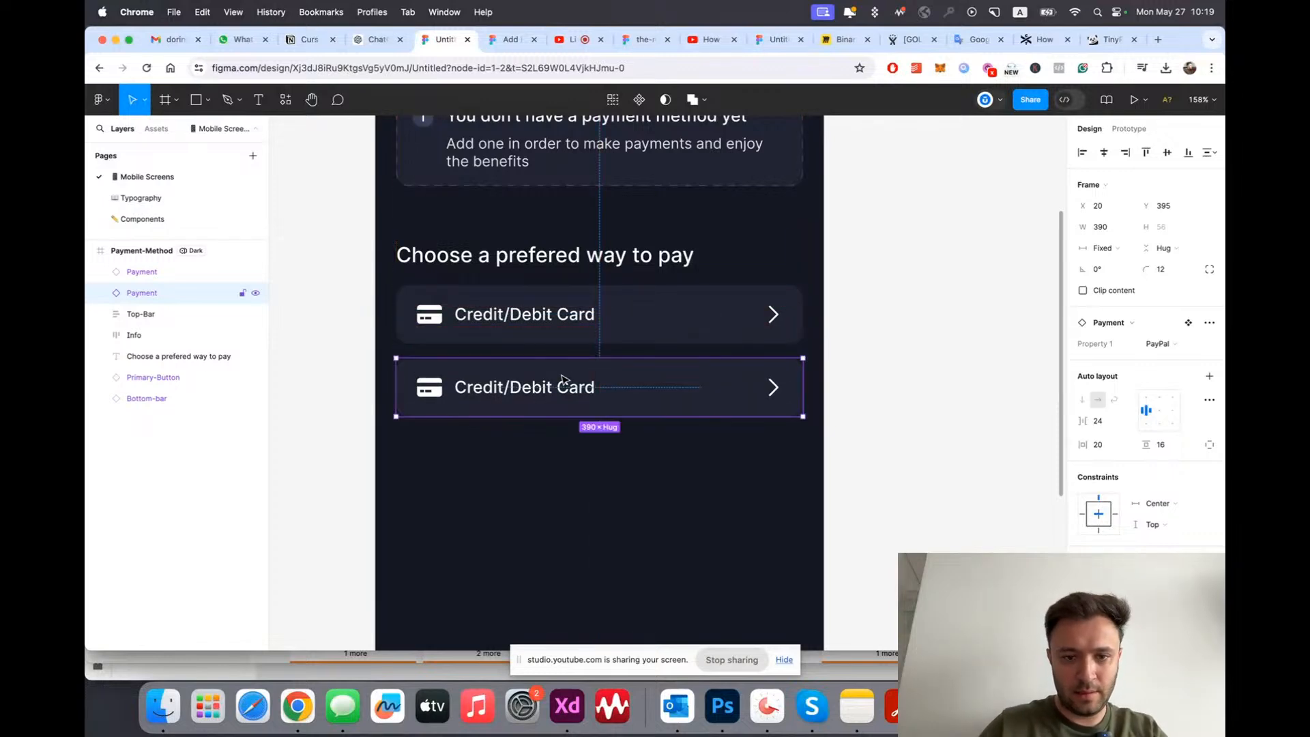
# Step: Set the second payment row's Property 1 to Card, the value that carries the PayPal design
pyautogui.keyDown('super'); pyautogui.click(561, 390); pyautogui.keyUp('super')
pyautogui.click(737, 410)
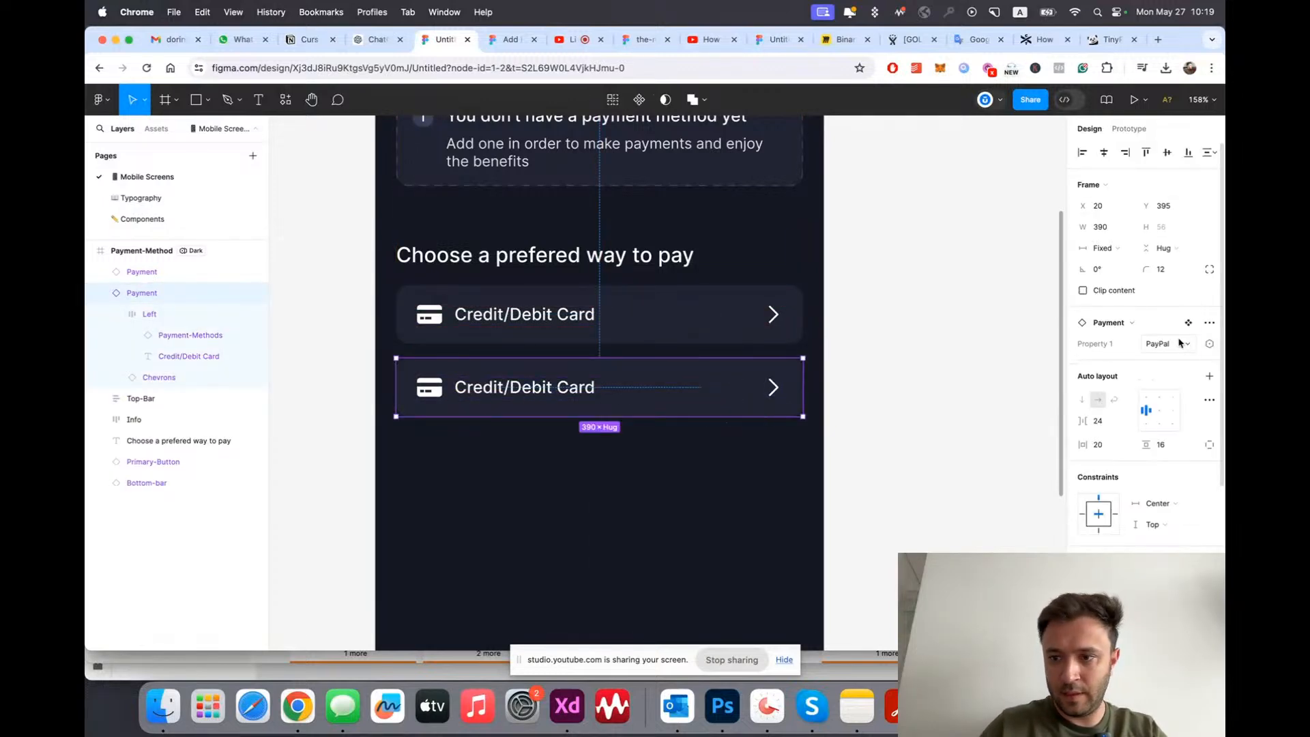
pyautogui.click(1179, 344)
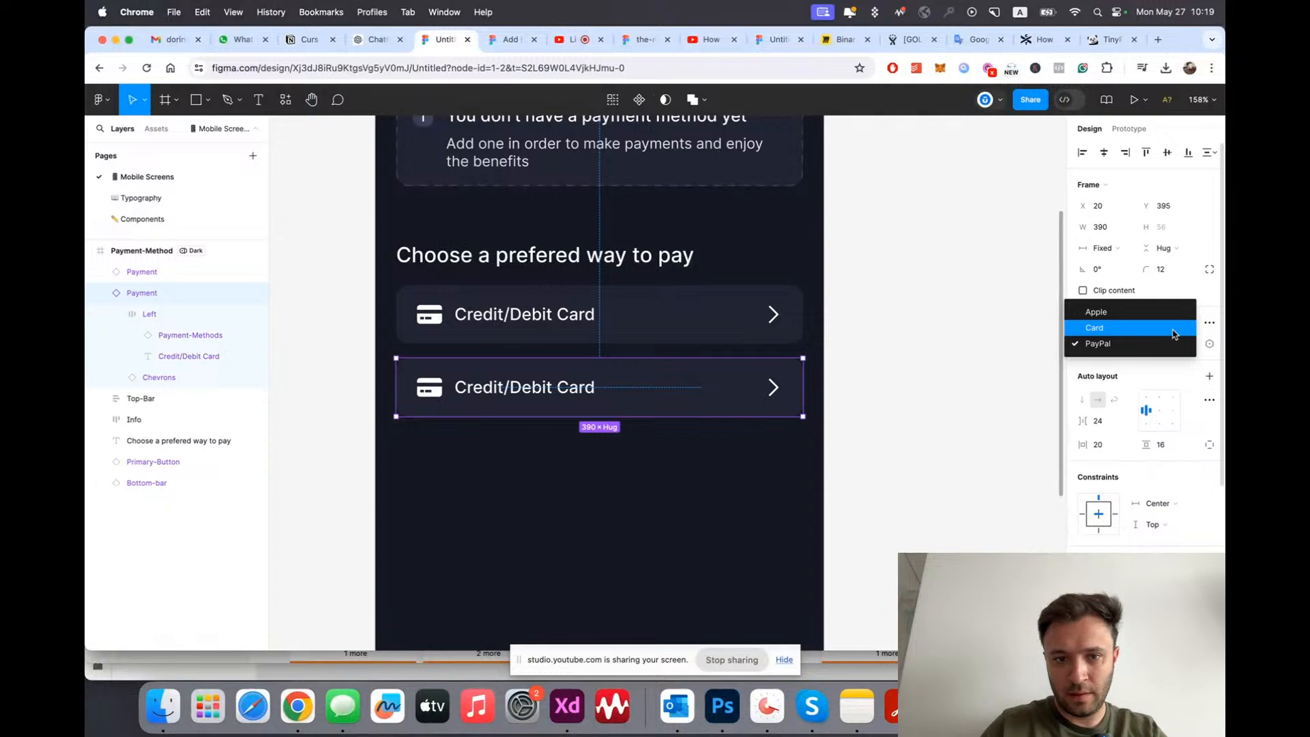
pyautogui.click(1173, 331)
pyautogui.click(717, 456)
pyautogui.scroll(-3, 716, 456)
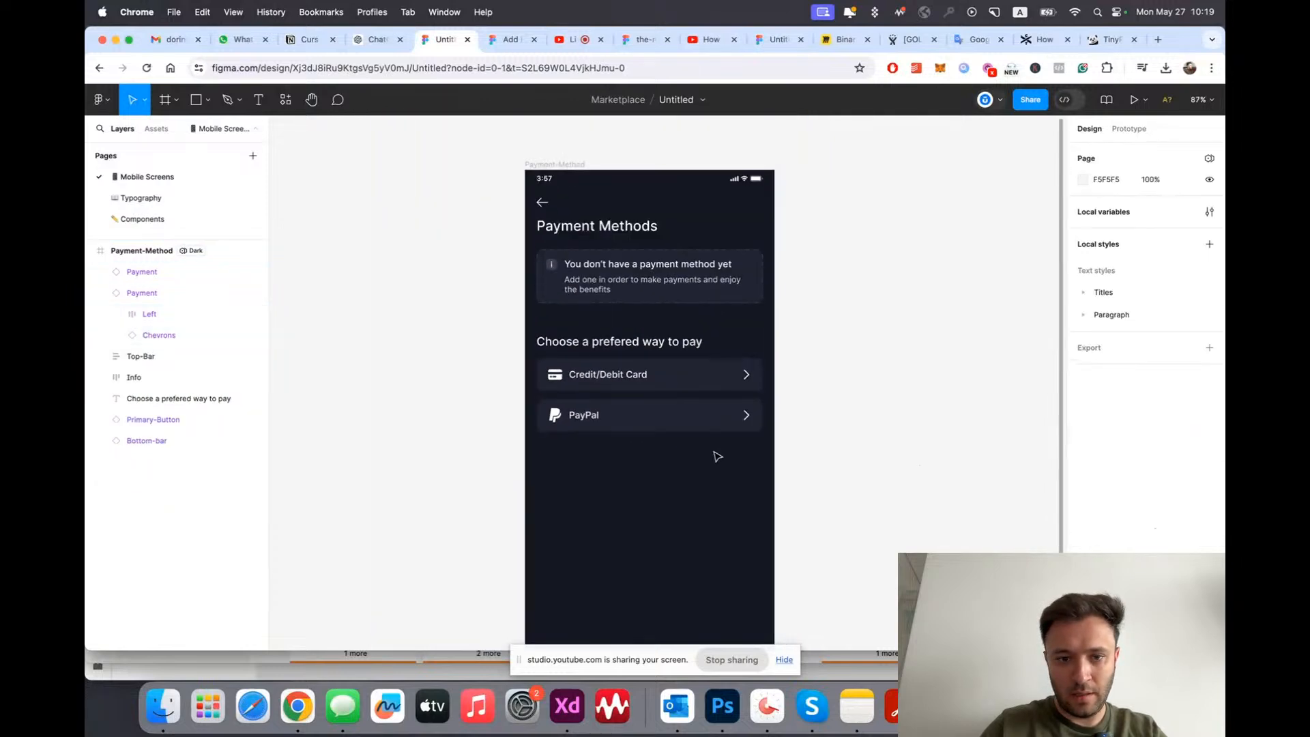
# Step: Duplicate the PayPal row, place the copy below it at Y 465 and set its Property 1 to Apple
pyautogui.scroll(4, 716, 456)
pyautogui.click(542, 340)
pyautogui.press('super+d')
pyautogui.press('Down')
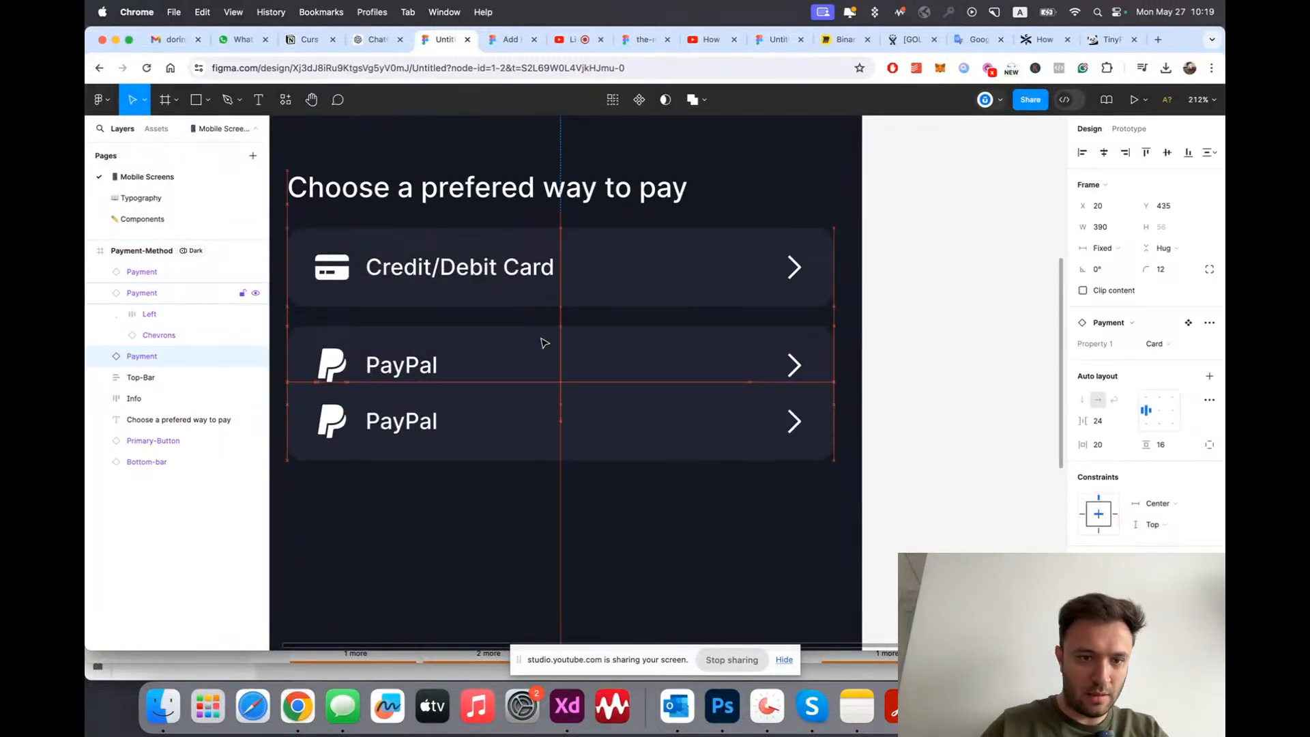
pyautogui.click(1169, 343)
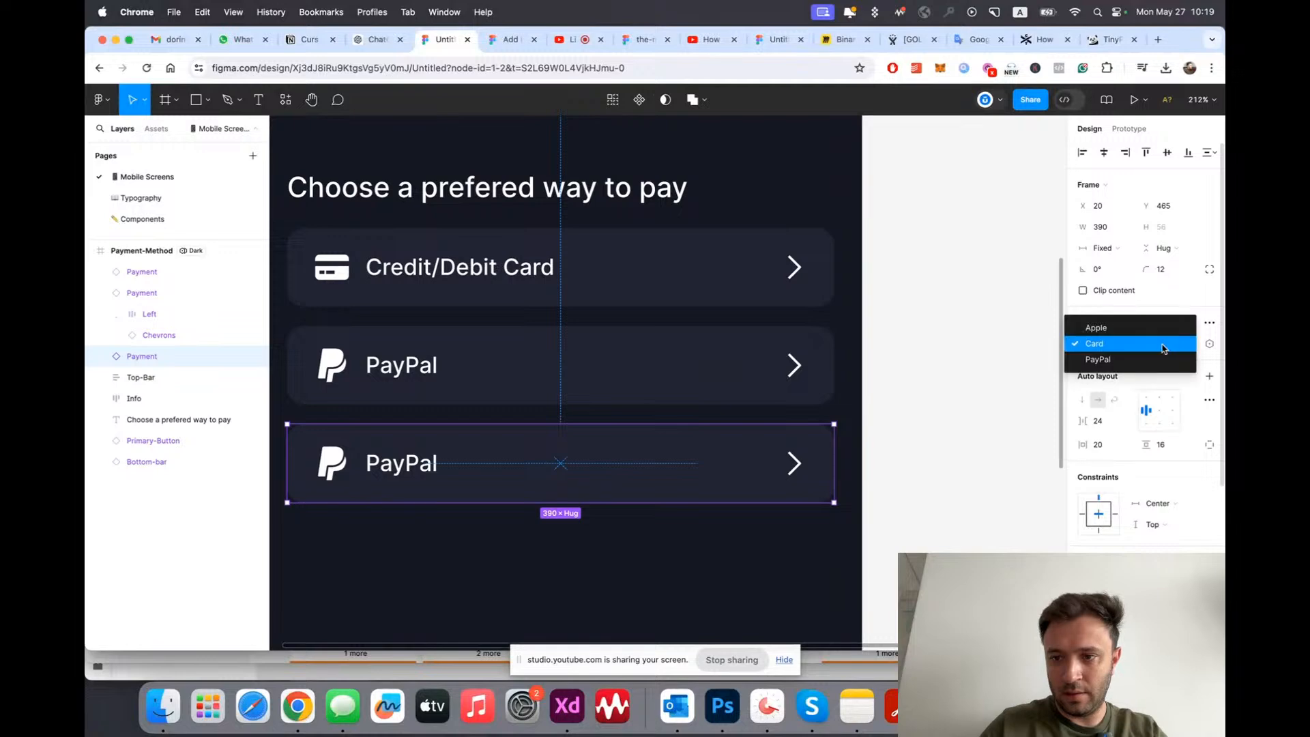
pyautogui.click(1114, 328)
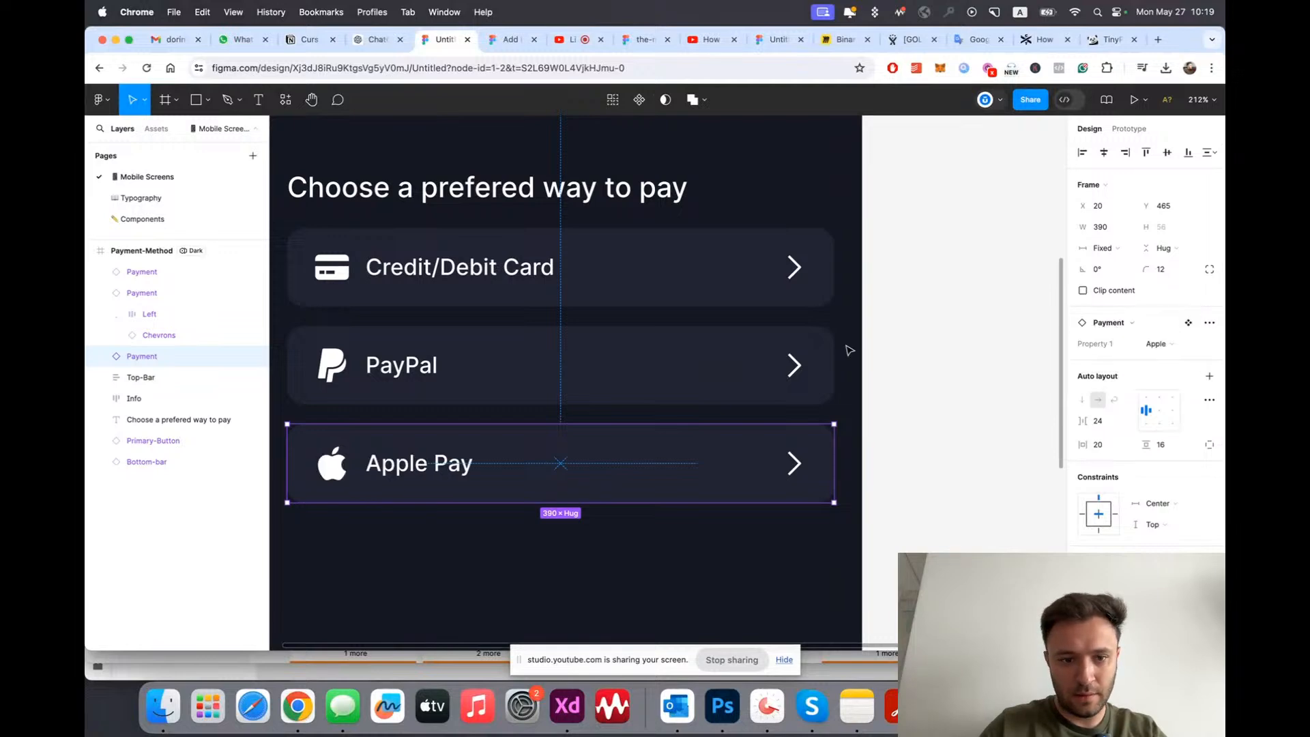
pyautogui.scroll(-3, 844, 346)
pyautogui.click(916, 366)
pyautogui.scroll(2, 914, 367)
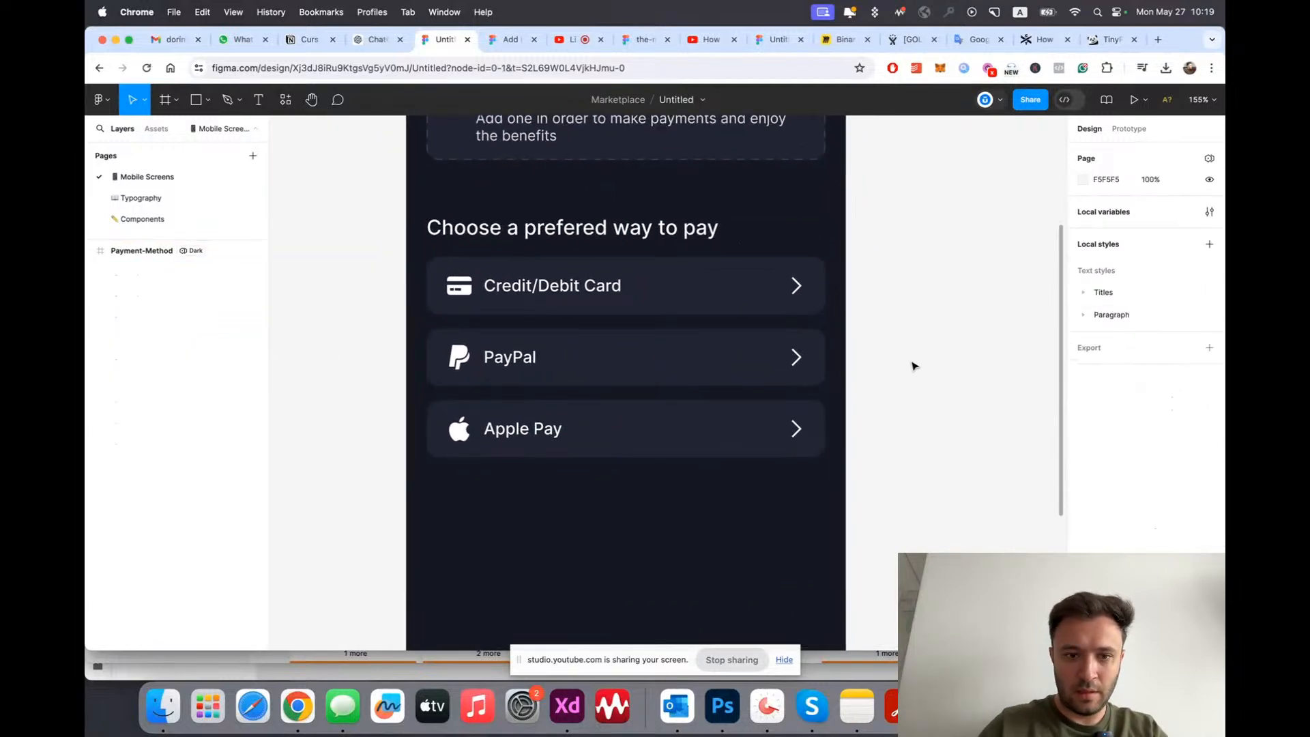
# Step: On the Components page, move the Credit/Debit Card variant to the top of the Payment set's layers and name it Property 1=Card
pyautogui.click(649, 371)
pyautogui.scroll(2, 753, 381)
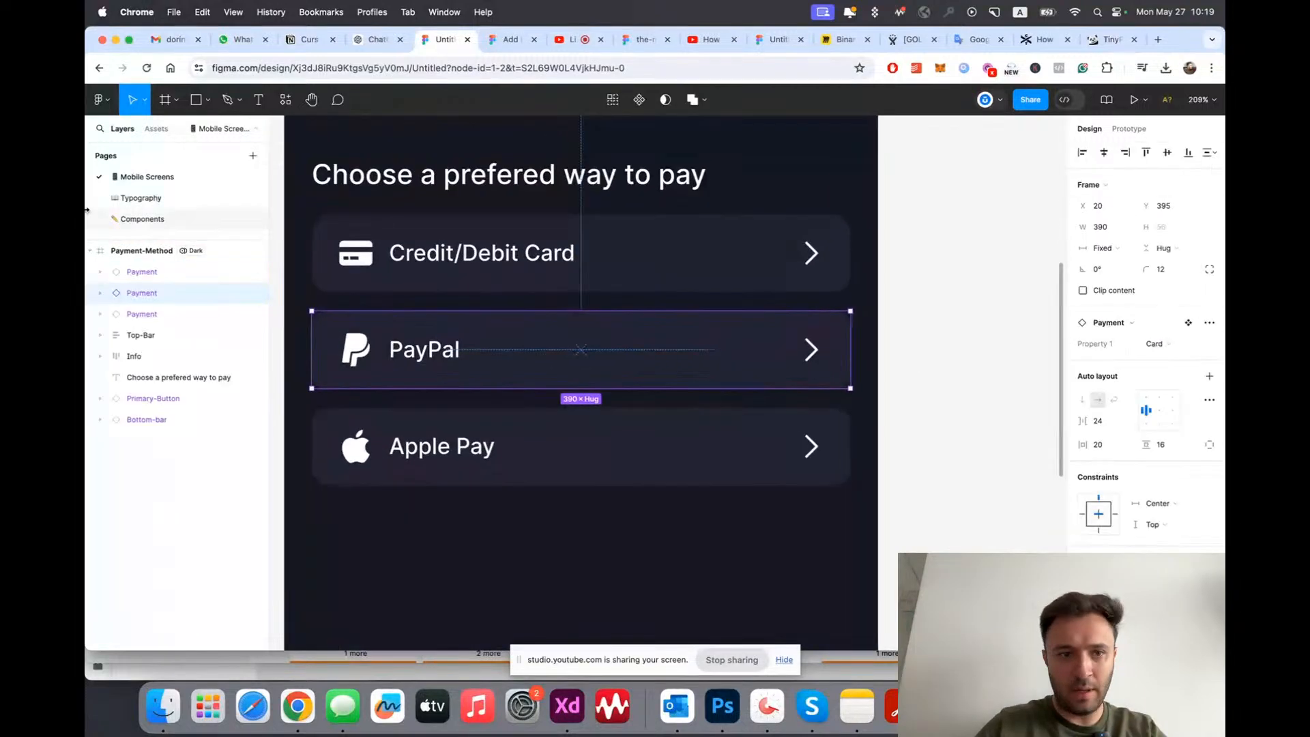
pyautogui.click(137, 198)
pyautogui.click(129, 219)
pyautogui.click(582, 267)
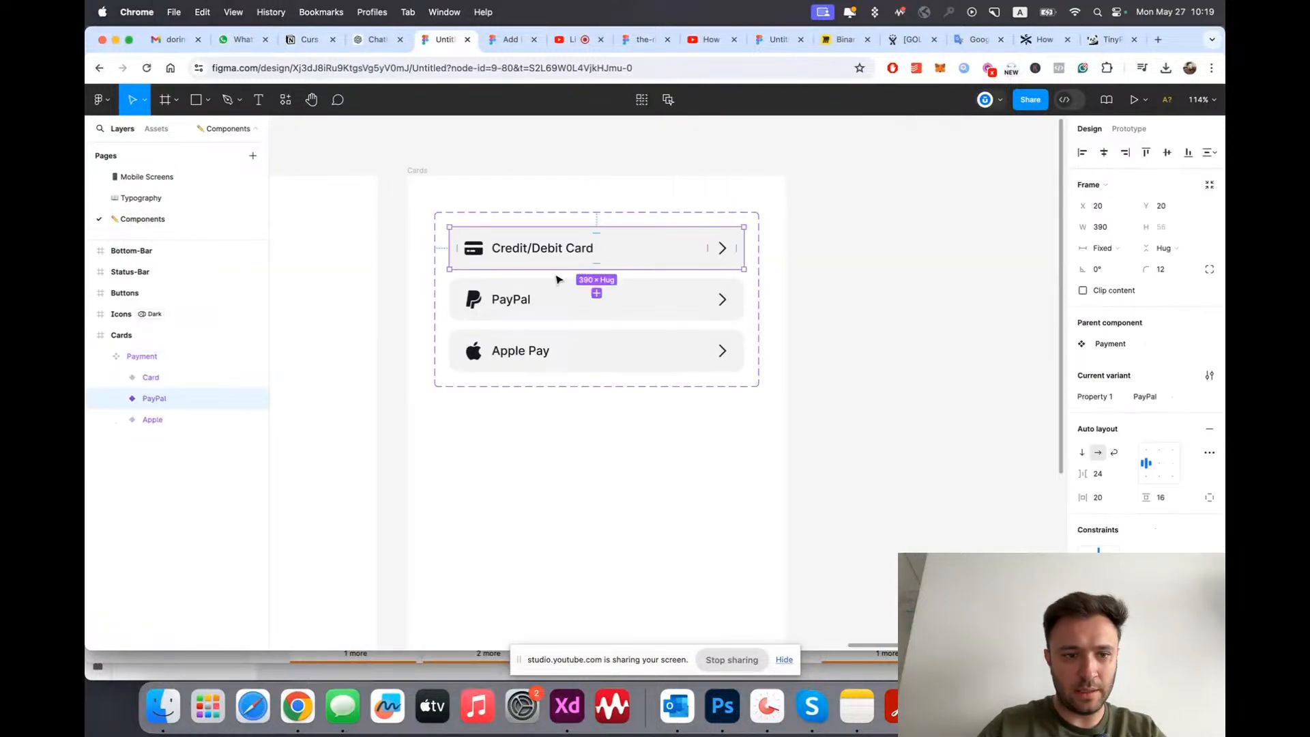
pyautogui.moveTo(159, 400); pyautogui.dragTo(168, 386)
pyautogui.doubleClick(168, 383)
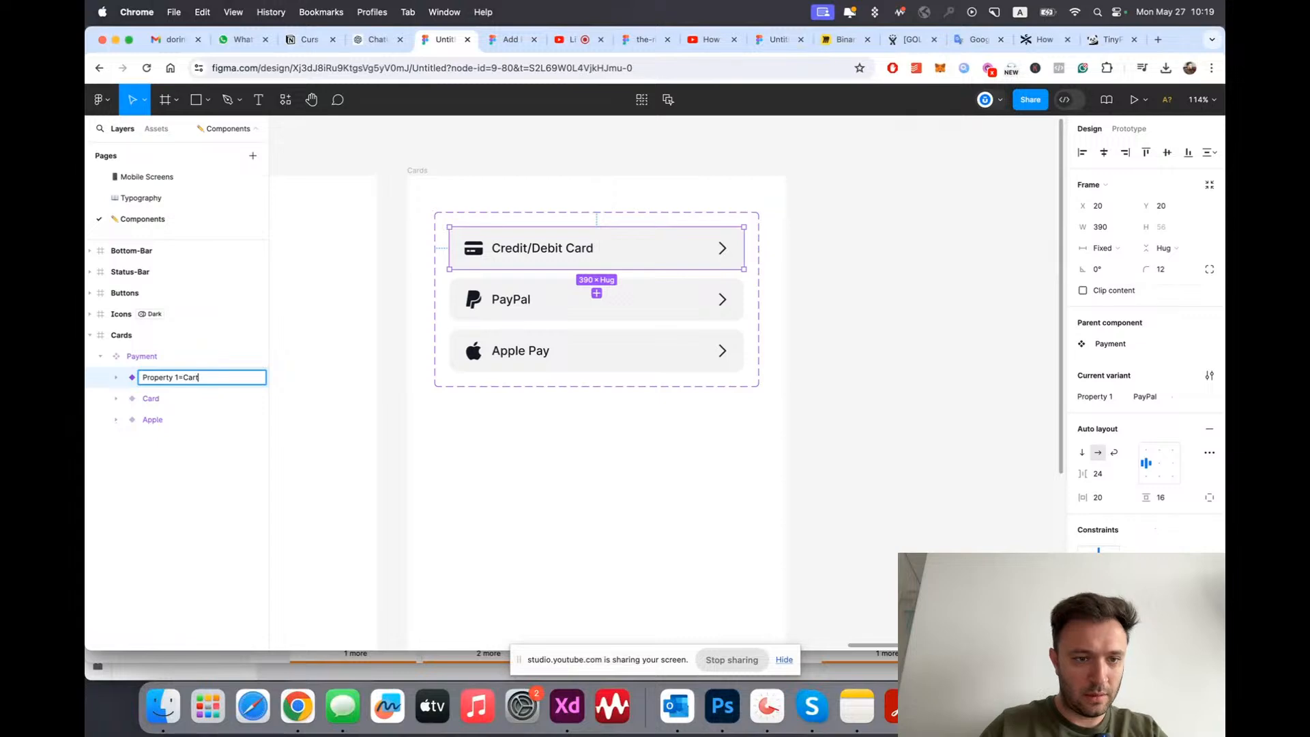
pyautogui.press('Return')
# Step: Rename the PayPal variant in the Payment set to Method=PayPal
pyautogui.click(153, 400)
pyautogui.doubleClick(155, 400)
pyautogui.doubleClick(163, 402)
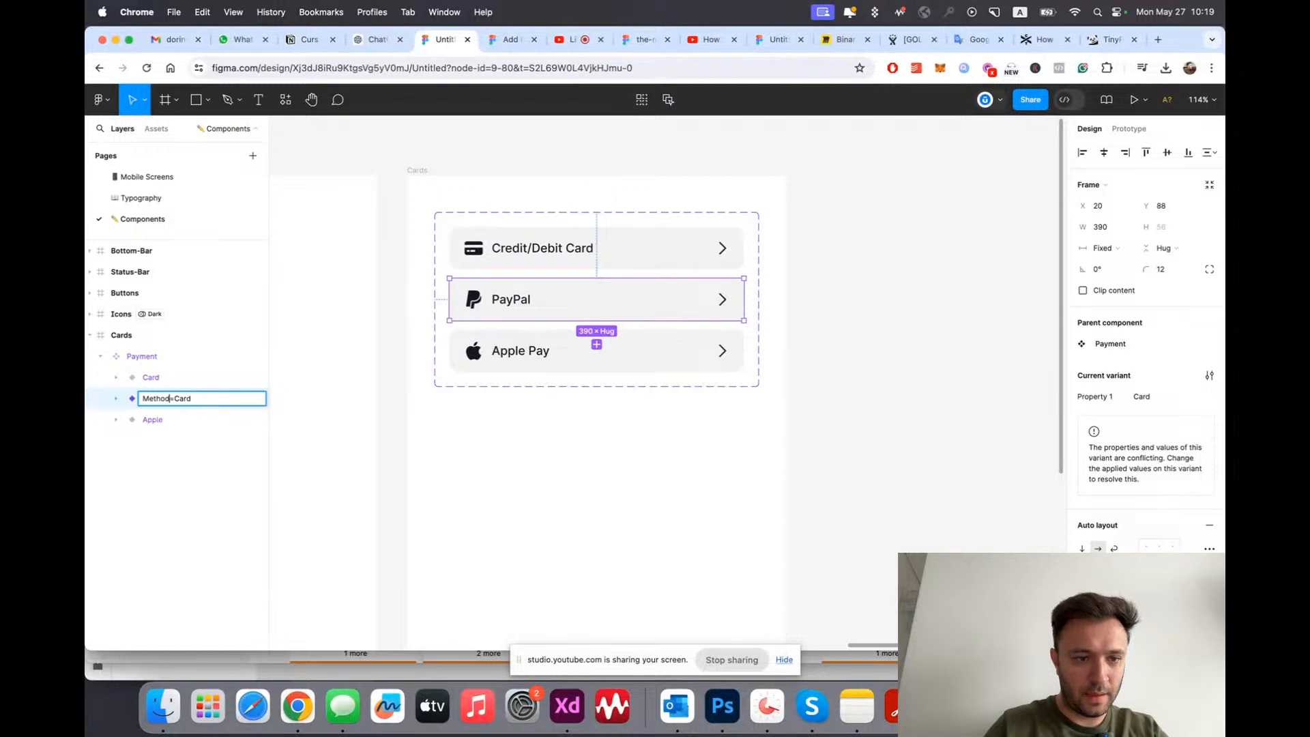
pyautogui.write('Method')
pyautogui.press('Return')
pyautogui.doubleClick(155, 401)
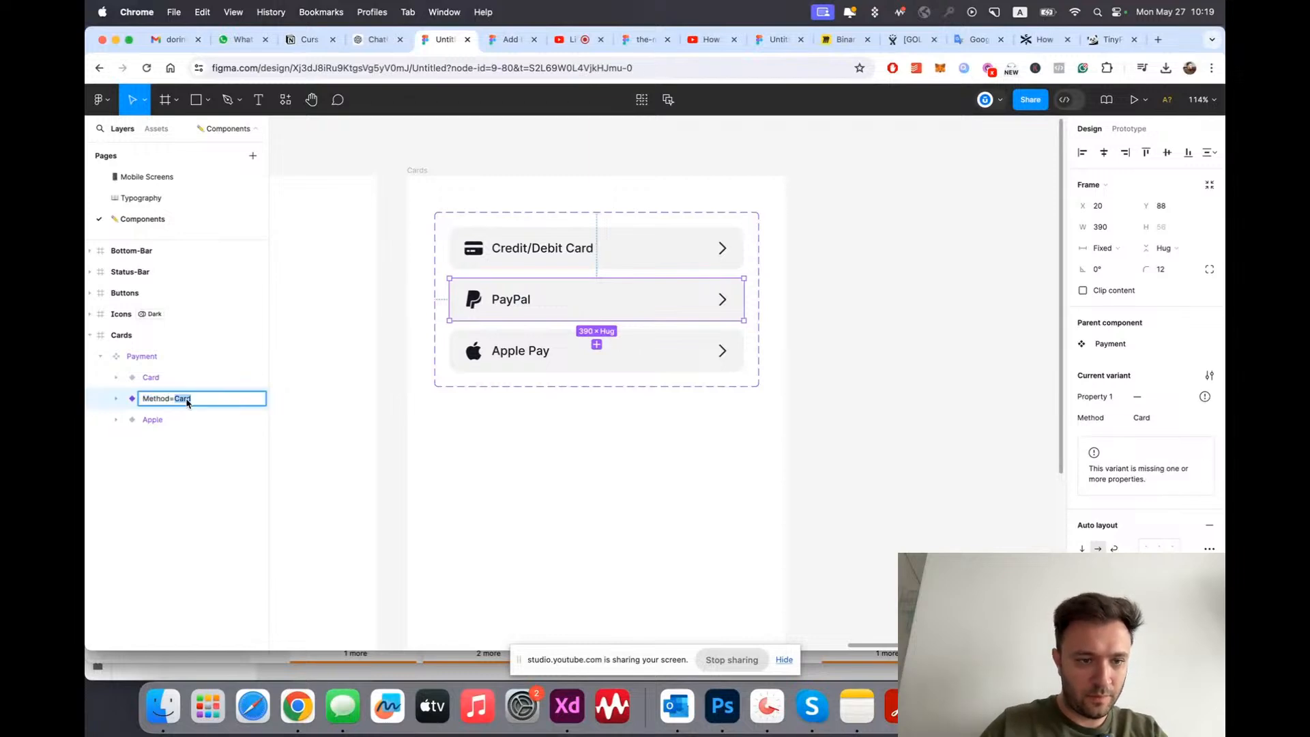
pyautogui.press('Return')
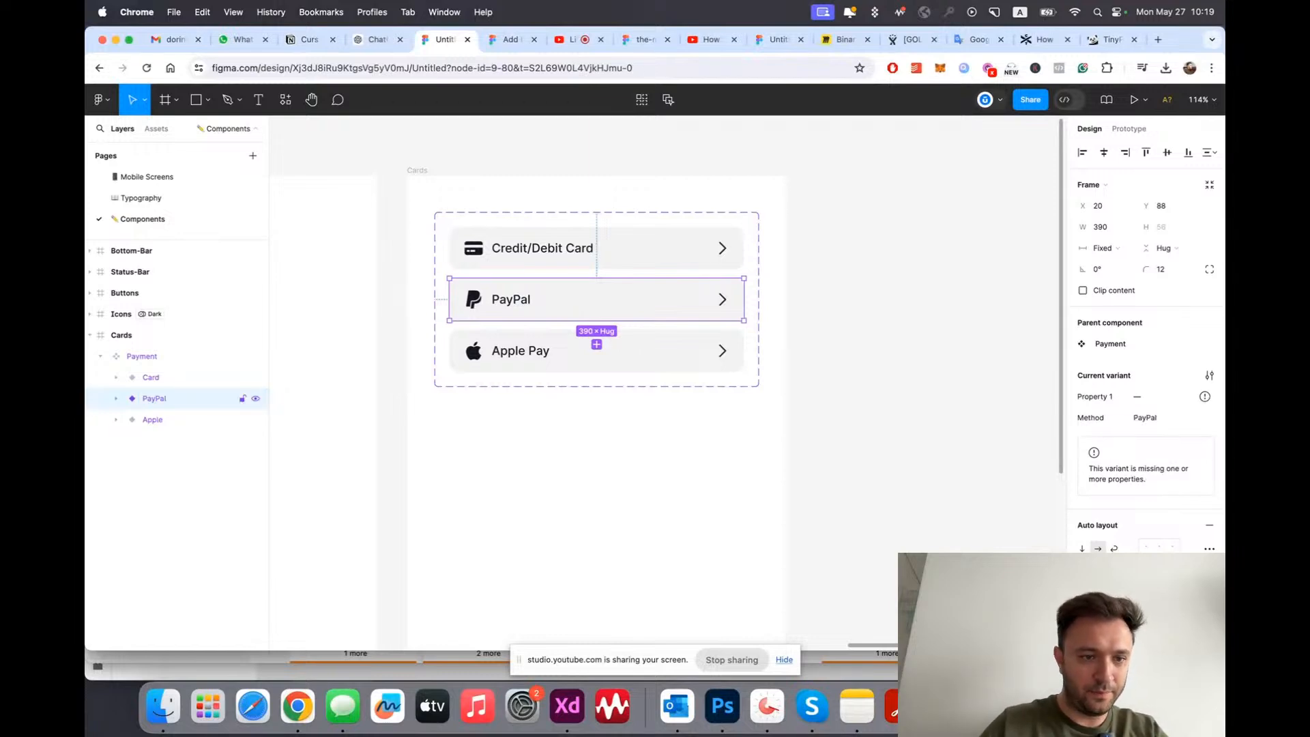
# Step: Rename the Credit/Debit Card and Apple Pay variants so their property is also Method, with values Card and Apple
pyautogui.doubleClick(140, 402)
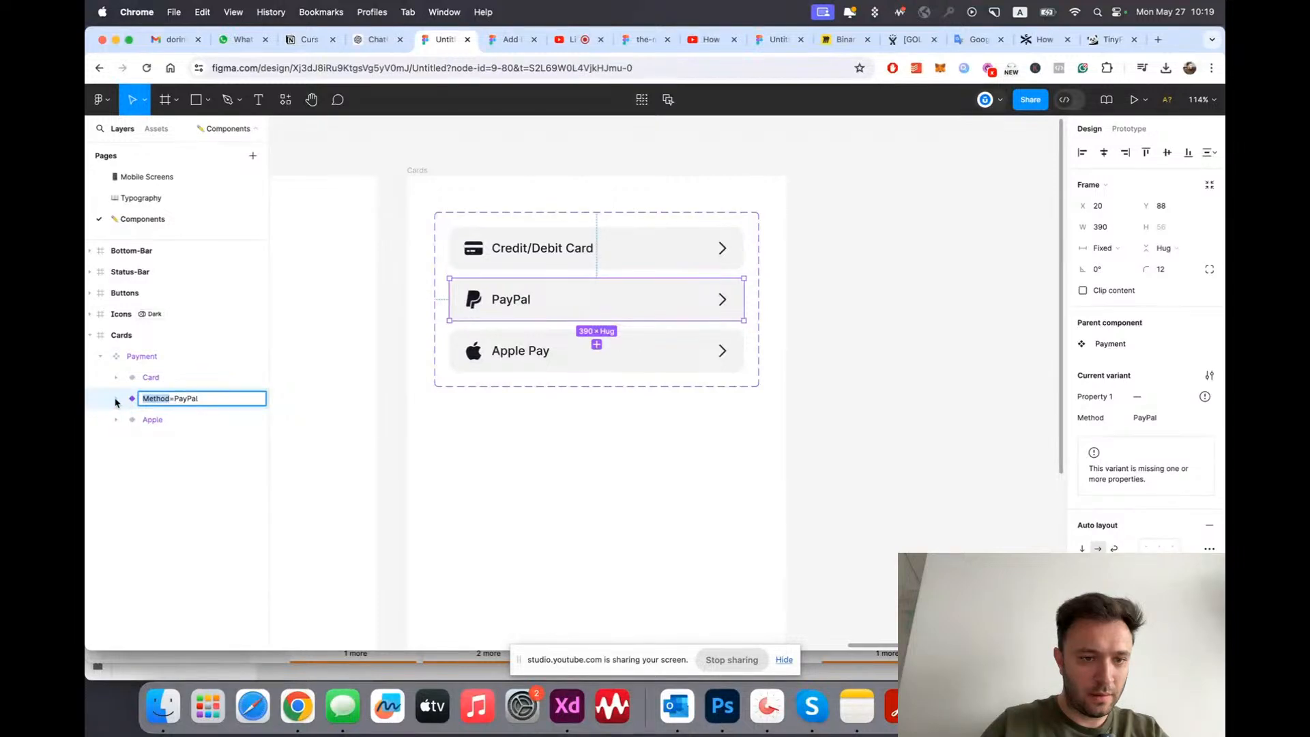
pyautogui.click(147, 381)
pyautogui.doubleClick(147, 381)
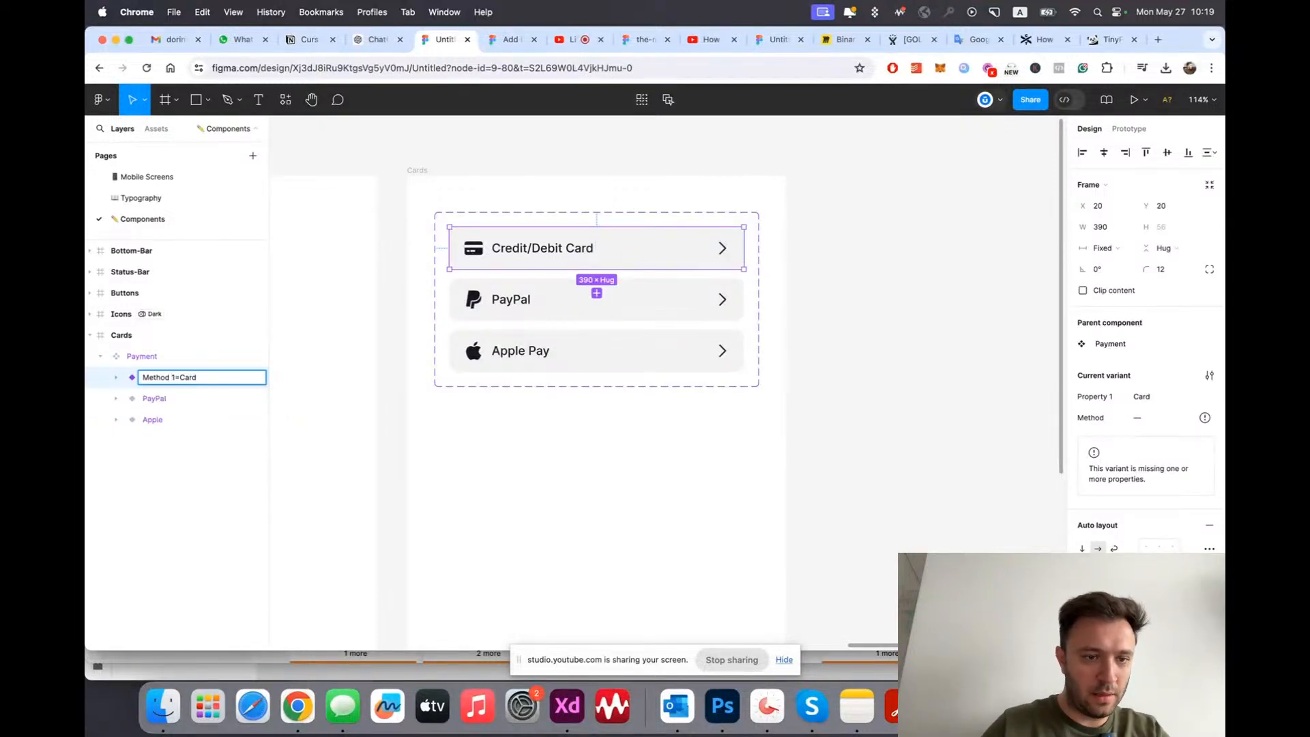
pyautogui.press('Return')
pyautogui.click(156, 420)
pyautogui.doubleClick(160, 423)
pyautogui.write('Method')
pyautogui.press('Return')
pyautogui.click(284, 432)
# Step: Check the Method property of the three payment rows on the Mobile Screens page
pyautogui.click(155, 178)
pyautogui.scroll(3, 502, 405)
pyautogui.click(496, 290)
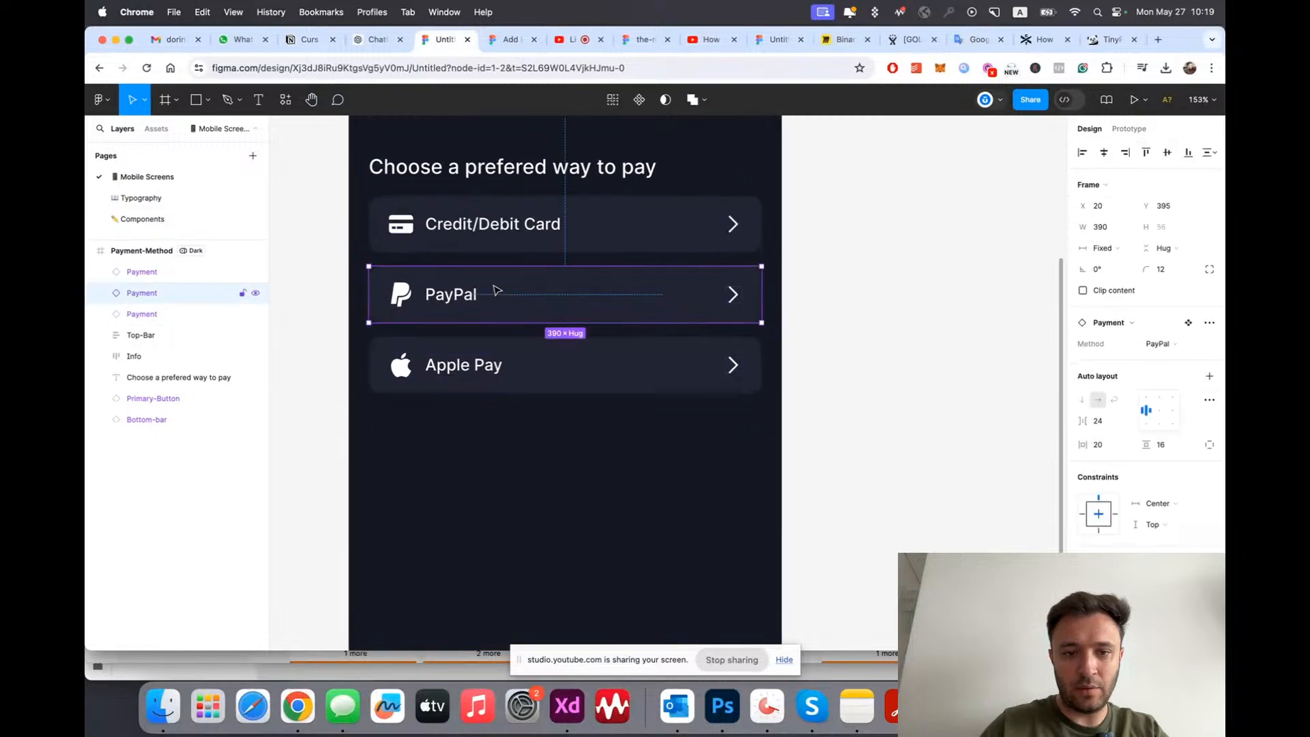
pyautogui.click(644, 223)
pyautogui.click(644, 351)
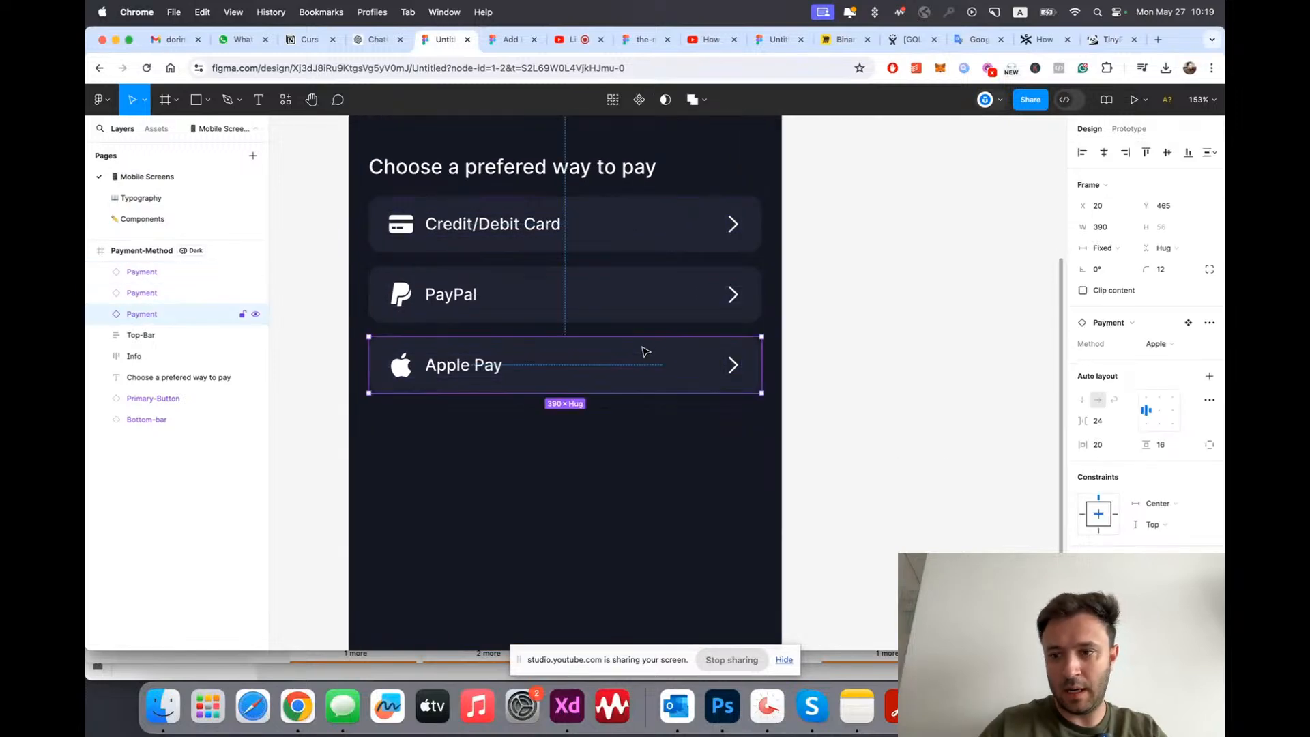
pyautogui.click(604, 433)
# Step: Set the vertical spacing between the Credit/Debit Card, PayPal and Apple Pay rows to 8
pyautogui.scroll(-5, 600, 434)
pyautogui.scroll(4, 597, 435)
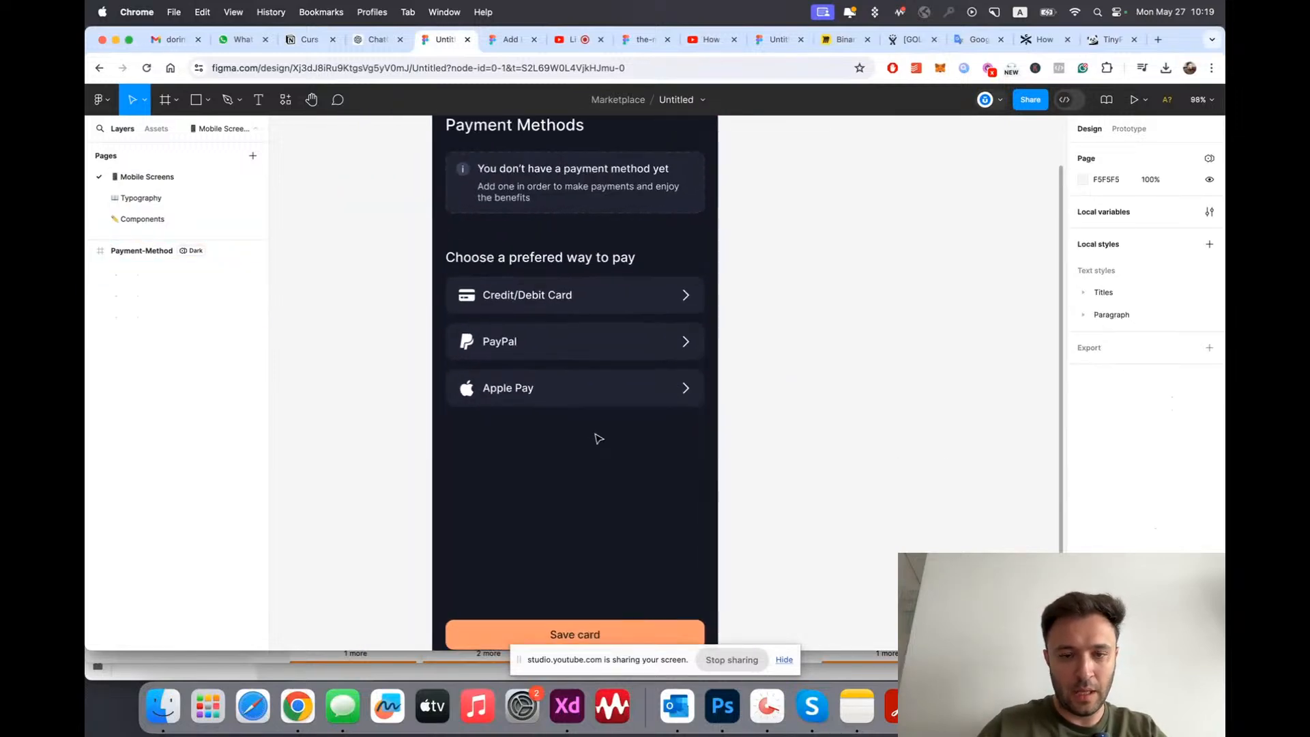
pyautogui.moveTo(743, 218); pyautogui.dragTo(679, 374)
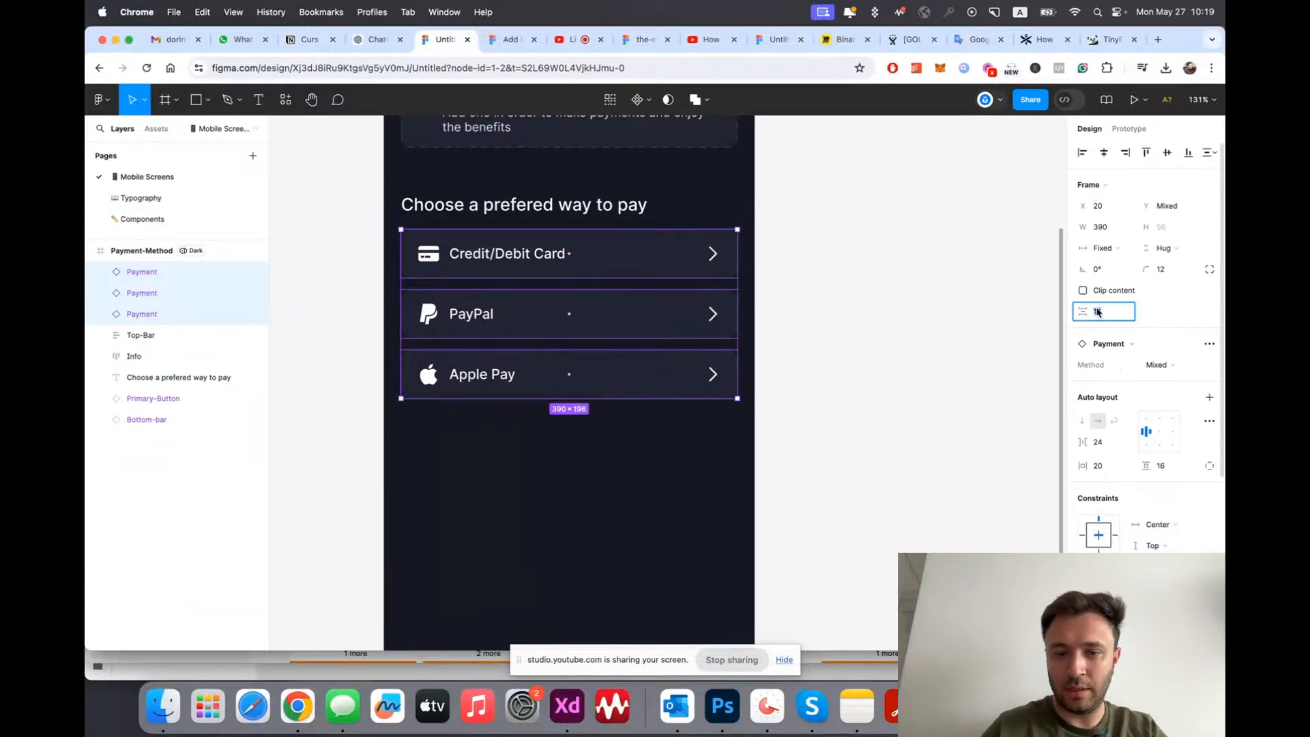
pyautogui.write('9')
pyautogui.press('Return')
pyautogui.press('Down')
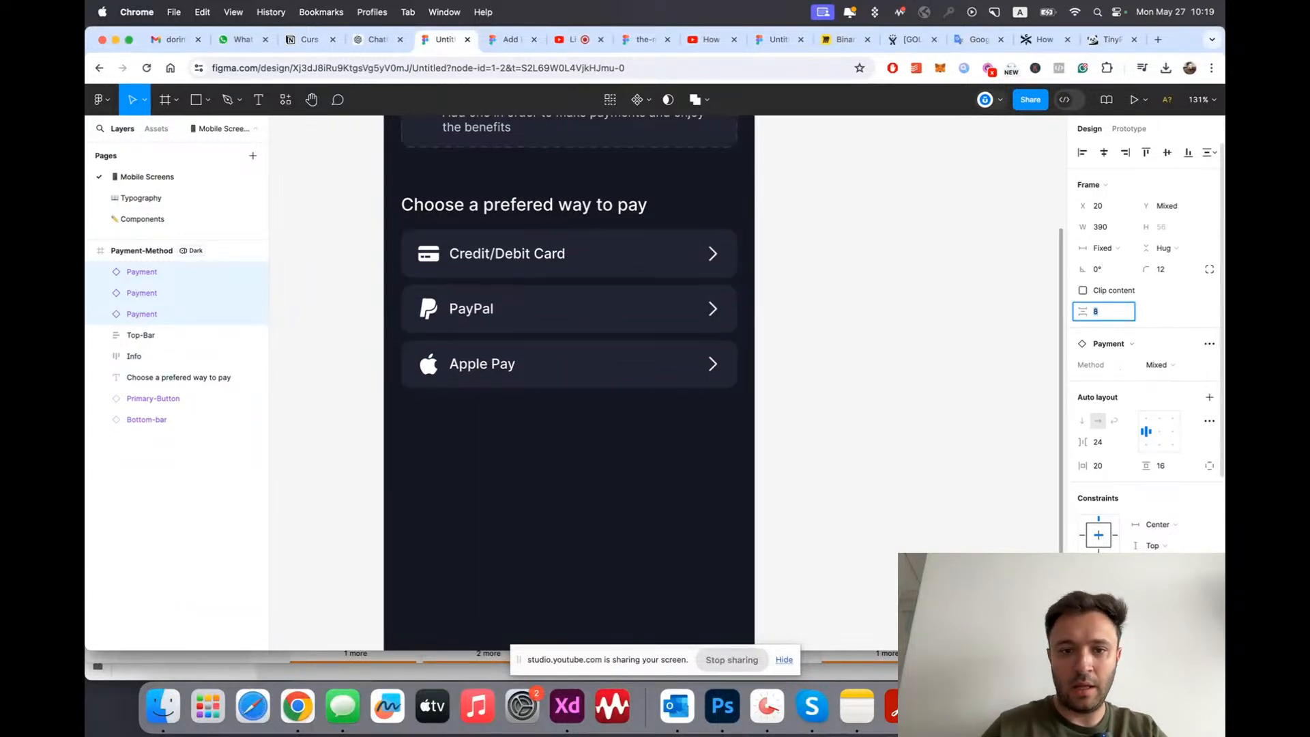
pyautogui.click(794, 448)
# Step: Move the three Payment layers below the "Choose a prefered way to pay" text in the layer order
pyautogui.click(137, 272)
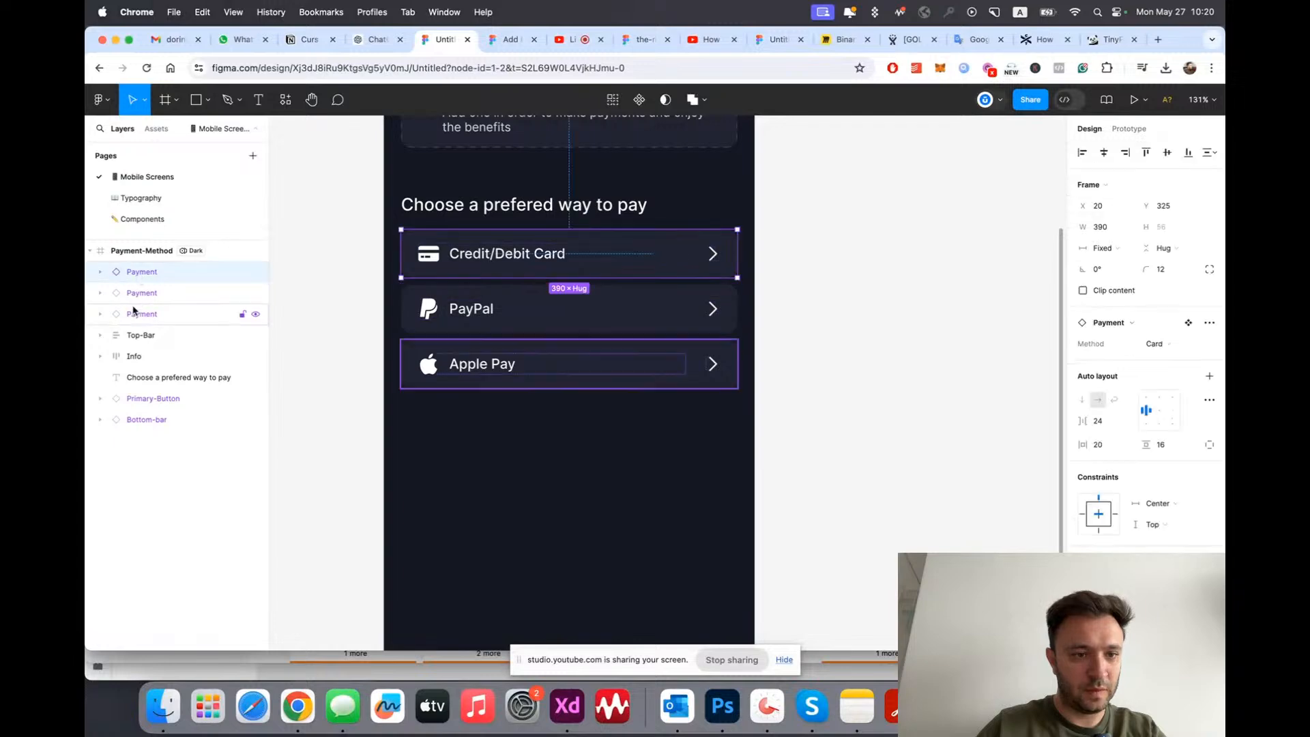
pyautogui.keyDown('shift'); pyautogui.click(134, 315); pyautogui.keyUp('shift')
pyautogui.press('super+bracketleft')
pyautogui.press('super+bracketleft')
pyautogui.press('super+bracketleft')
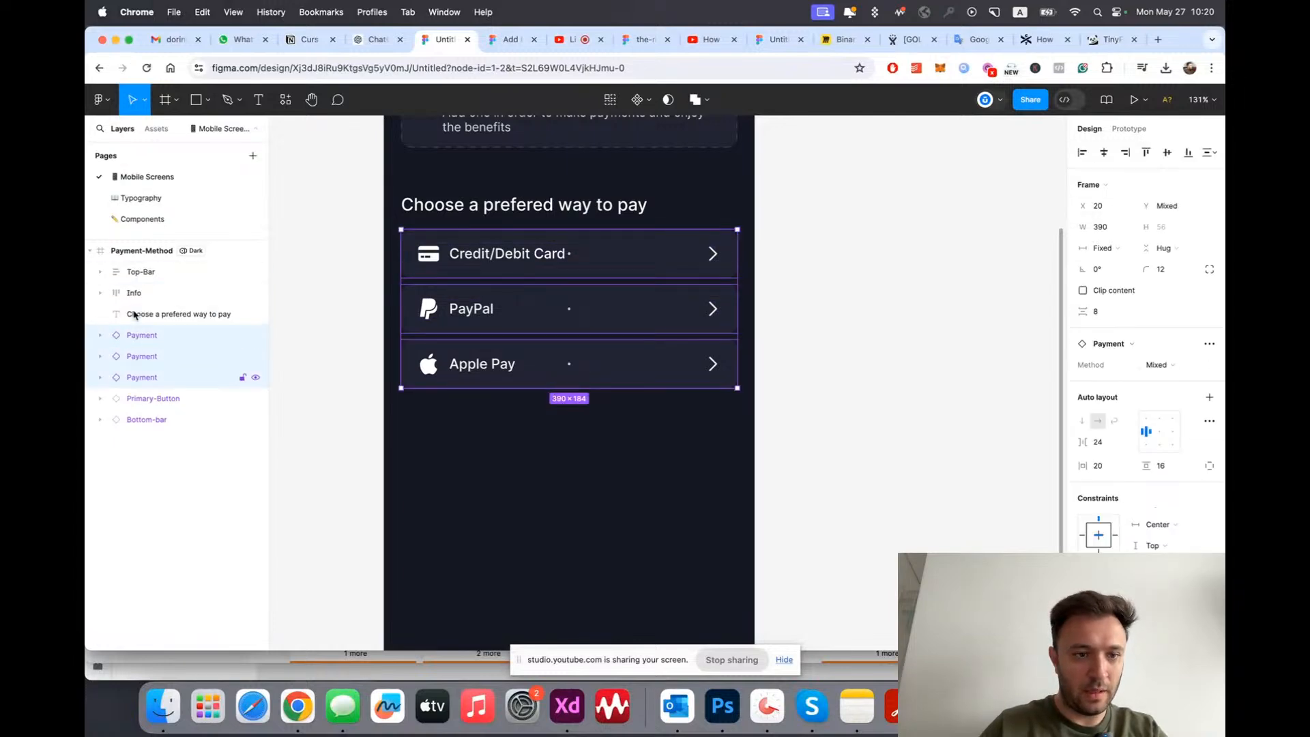
# Step: Wrap the three Payment rows in an auto layout frame and name it Methods
pyautogui.hotkey('shift', 'a')
pyautogui.doubleClick(141, 343)
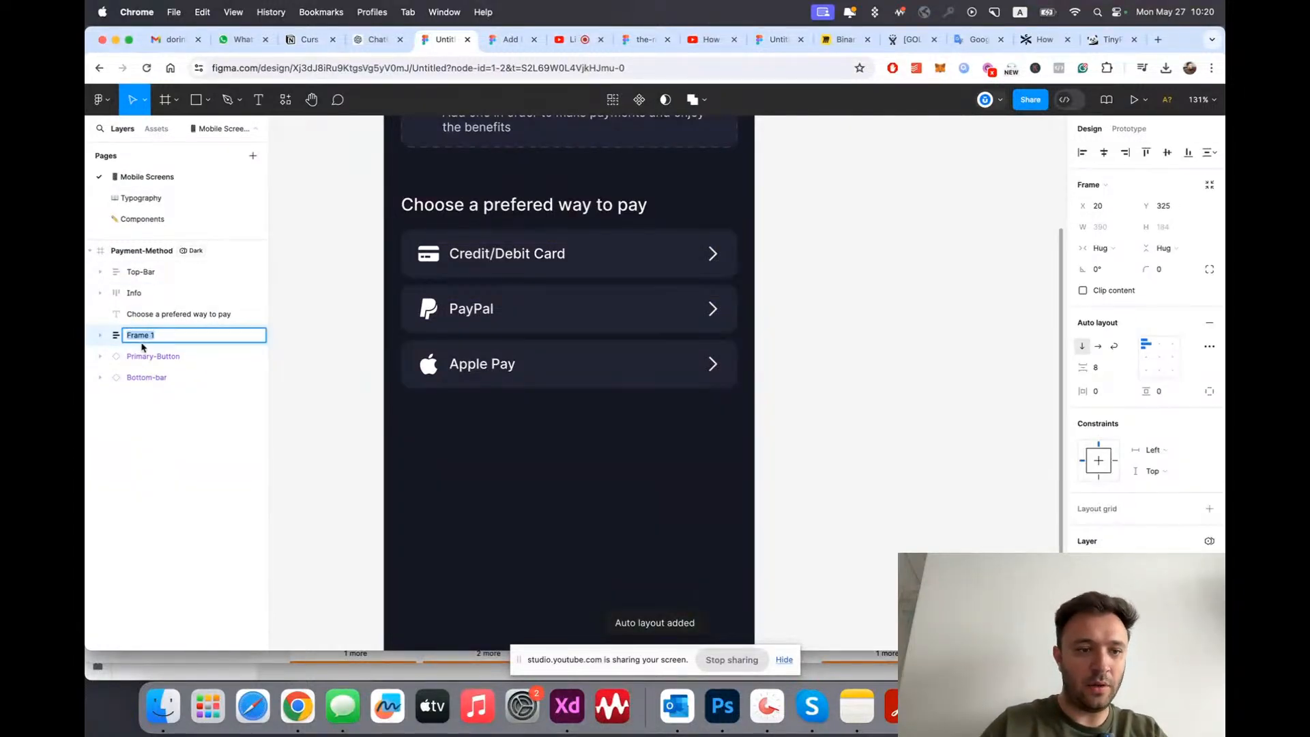
pyautogui.write('Methods')
pyautogui.press('Return')
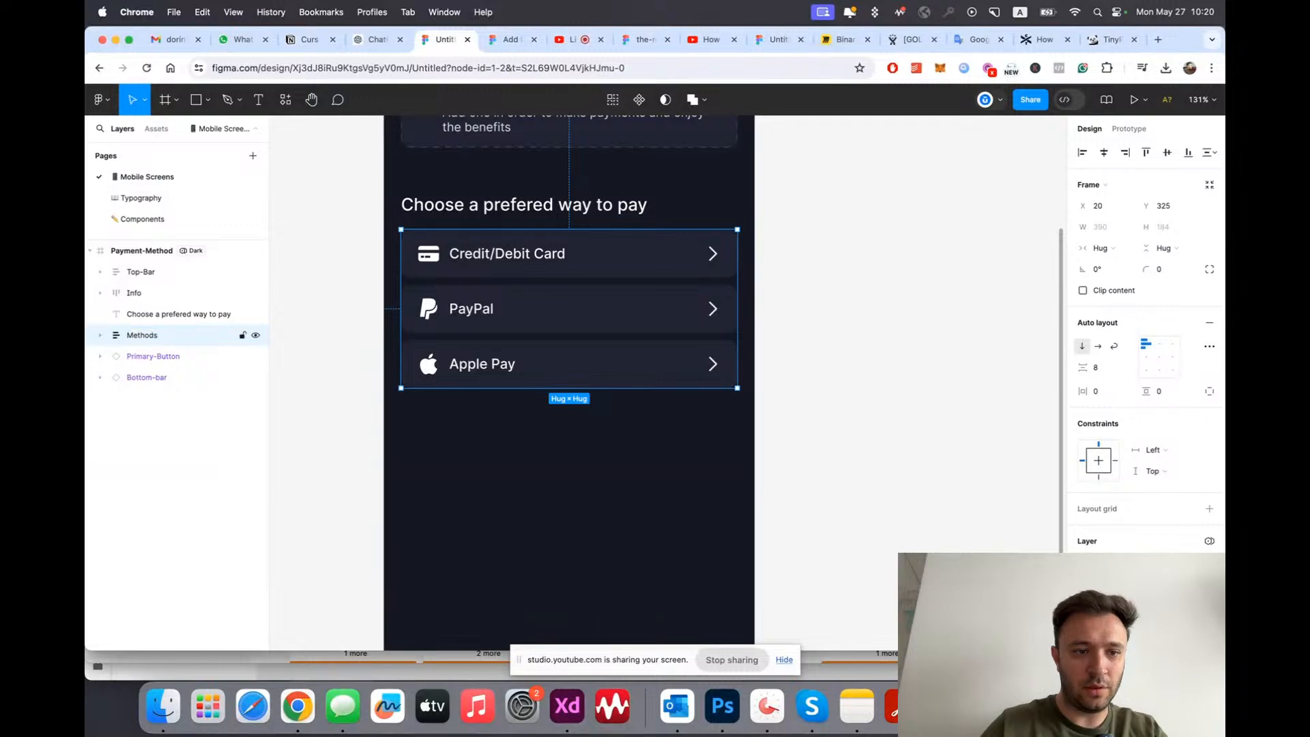
pyautogui.click(579, 439)
pyautogui.scroll(-5, 579, 410)
pyautogui.scroll(4, 579, 410)
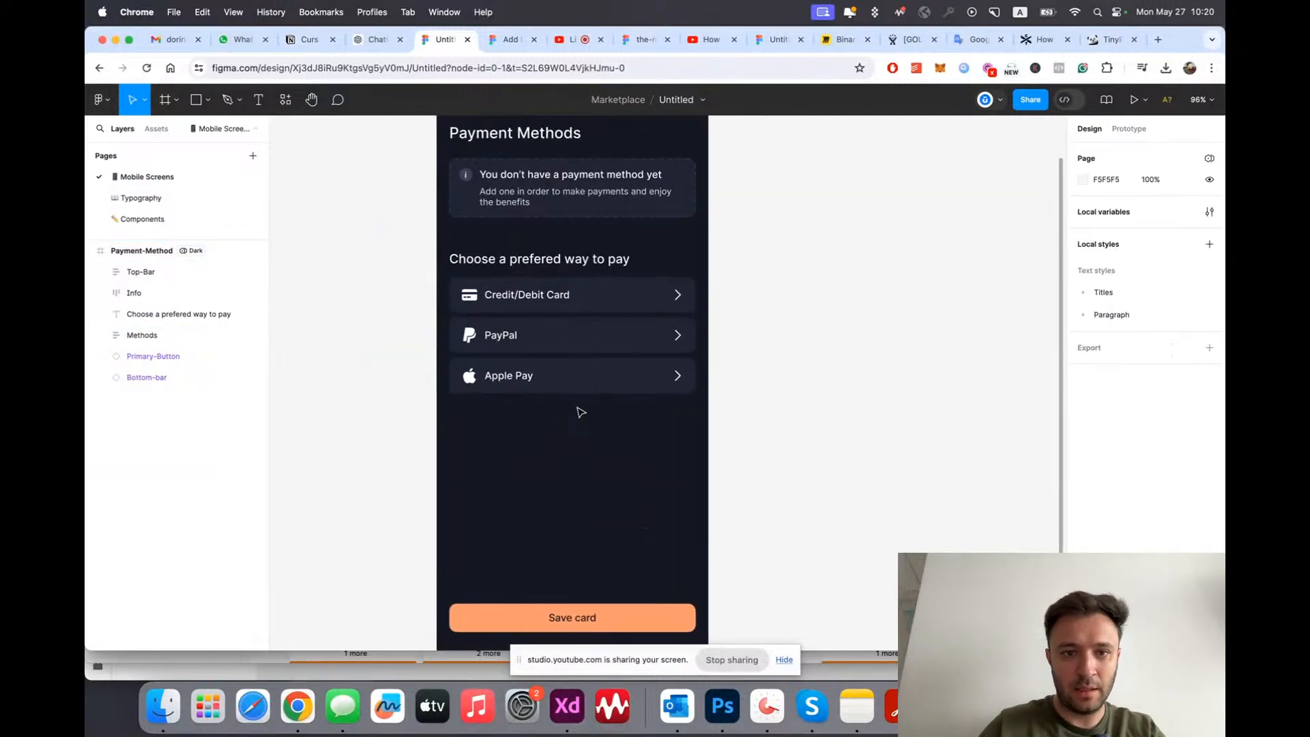
pyautogui.scroll(3, 581, 412)
pyautogui.click(535, 245)
pyautogui.click(535, 246)
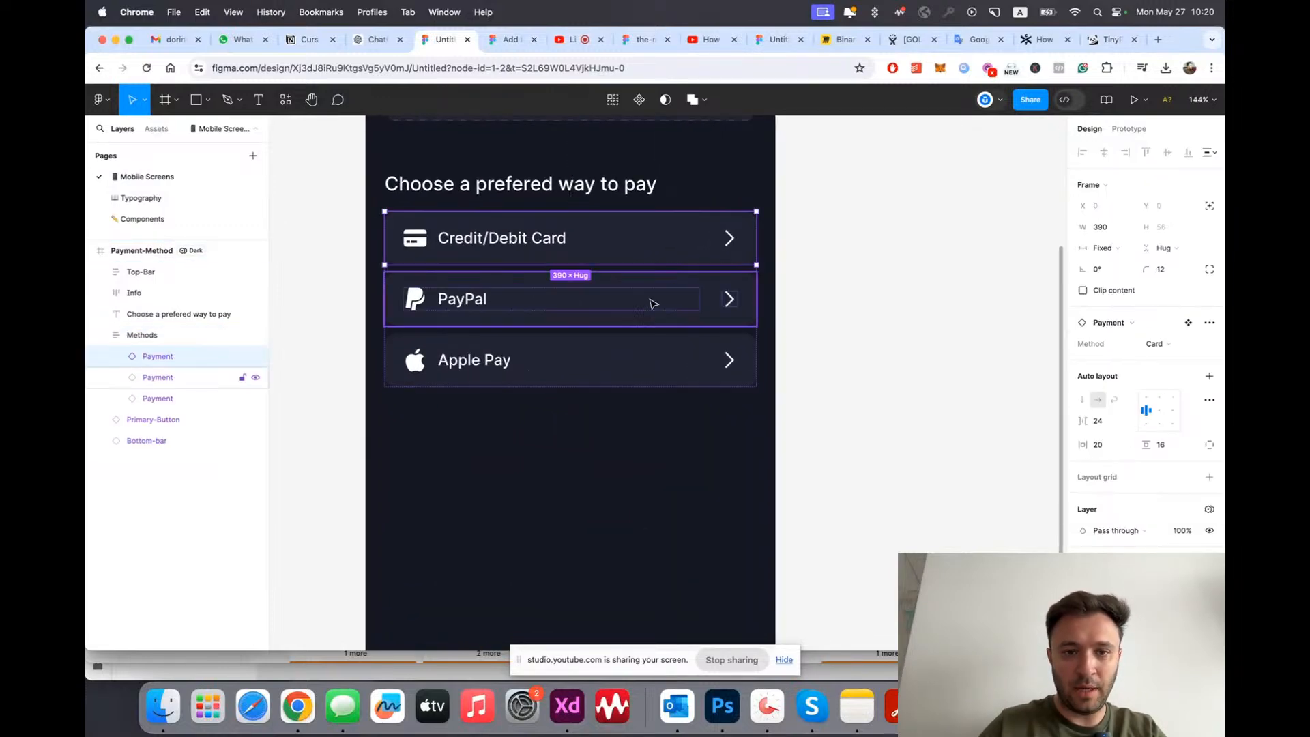
pyautogui.scroll(-6, 661, 453)
pyautogui.click(799, 482)
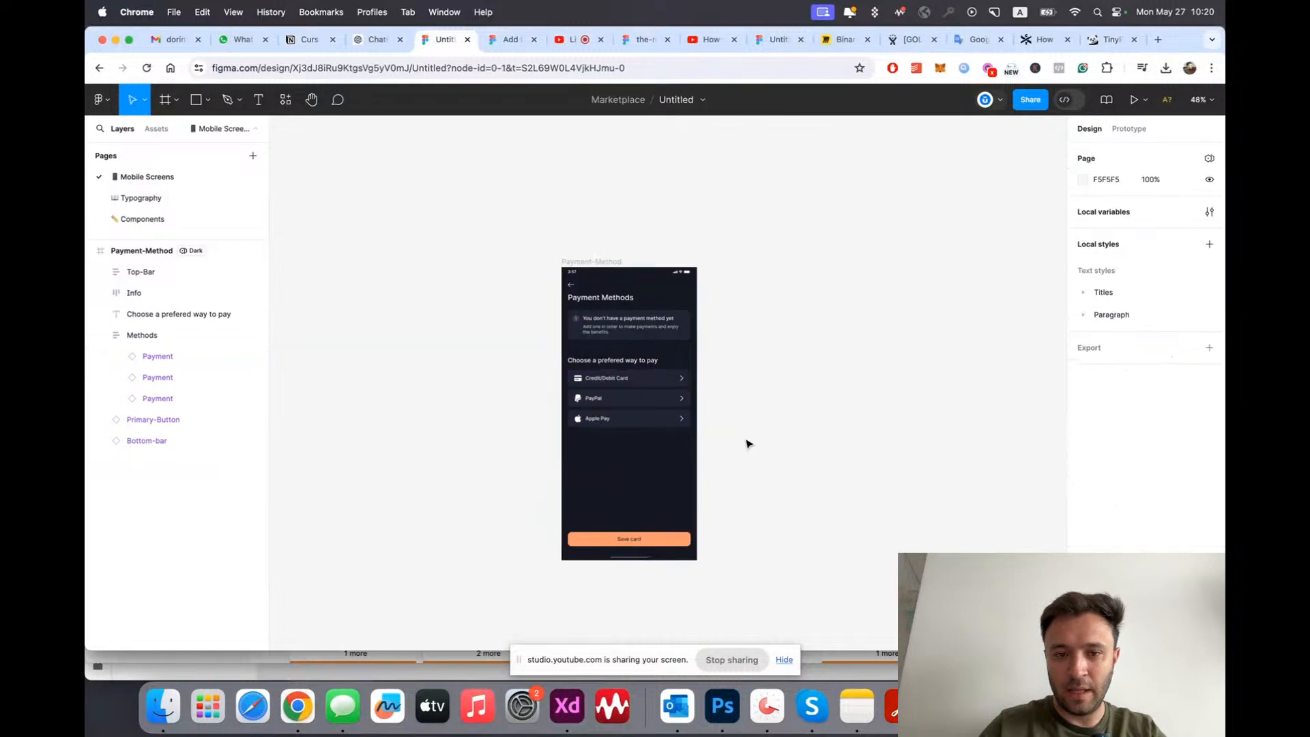
# Step: Rename the Payment-Method frame to Payment-Method-0 and collapse its nested layers
pyautogui.doubleClick(612, 264)
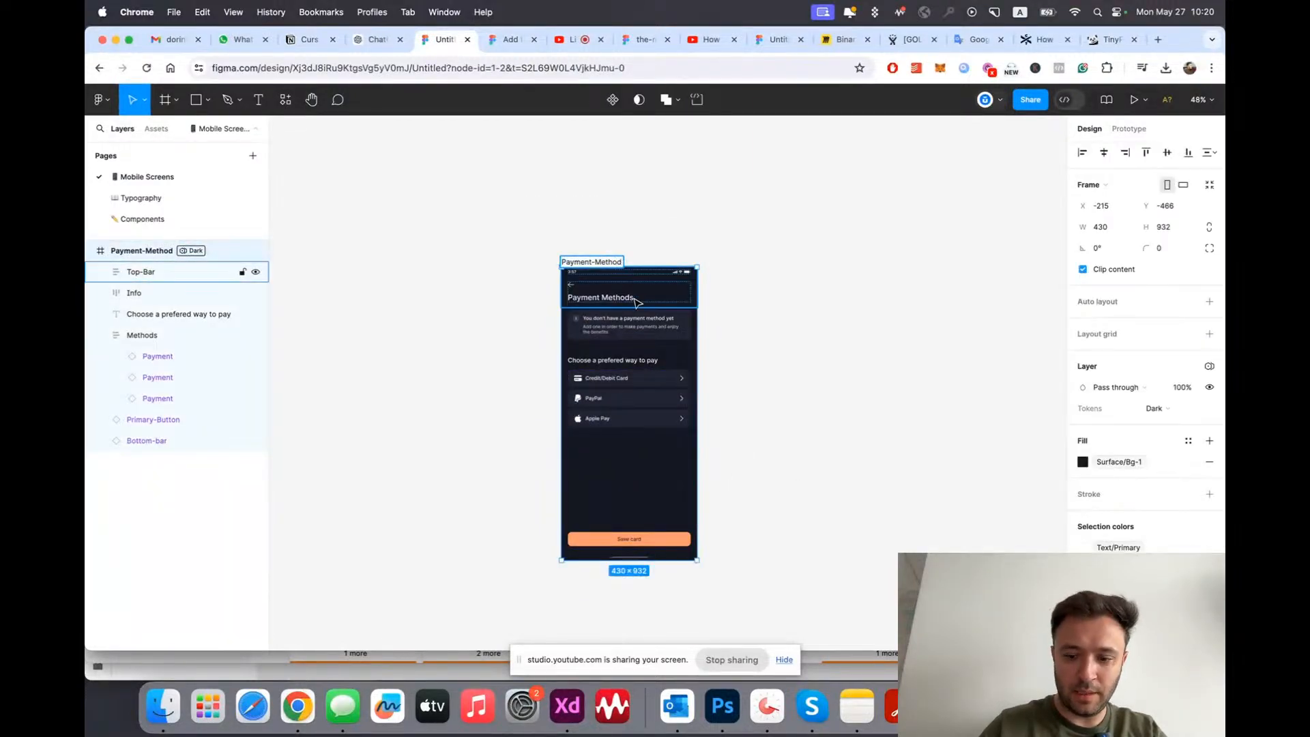
pyautogui.press('Return')
pyautogui.click(540, 320)
pyautogui.hotkey('alt', 'l')
# Step: Change the "Save card" button's label to "Continue"
pyautogui.scroll(-3, 710, 399)
pyautogui.scroll(3, 743, 415)
pyautogui.click(612, 490)
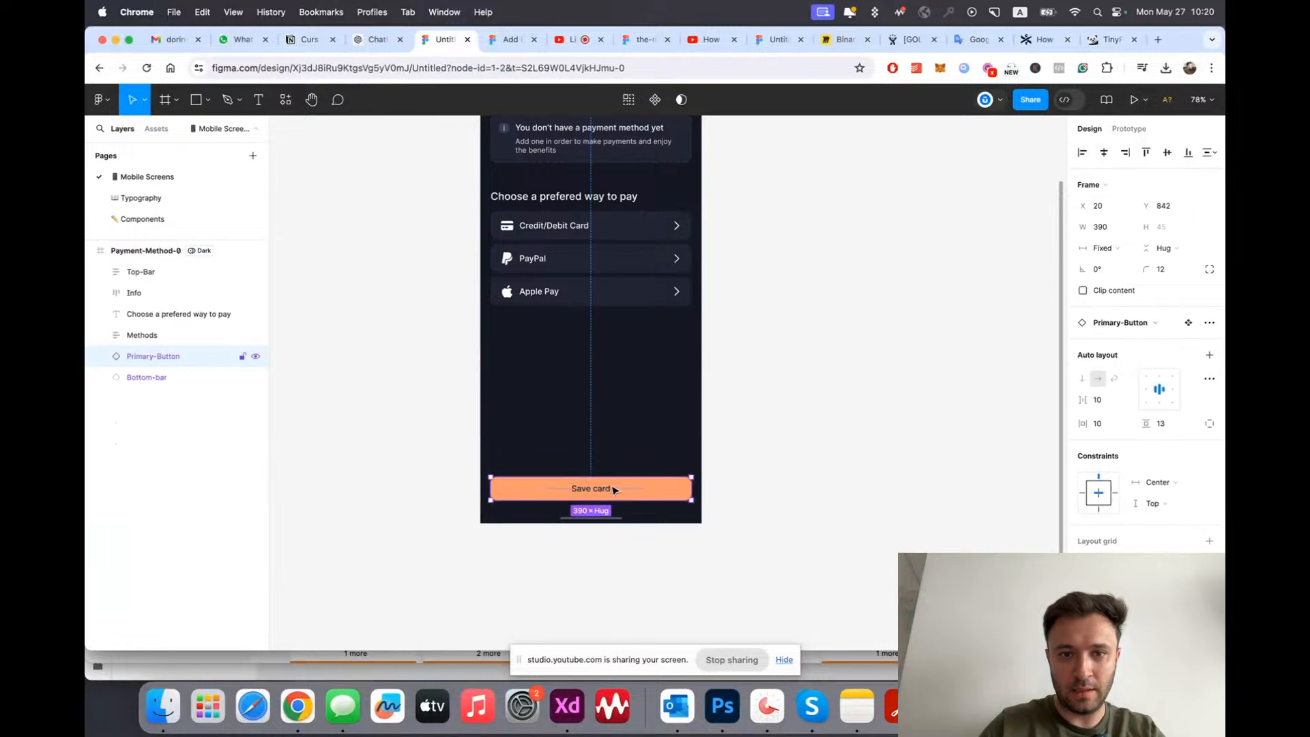
pyautogui.scroll(3, 602, 540)
pyautogui.doubleClick(591, 466)
pyautogui.write('Continue')
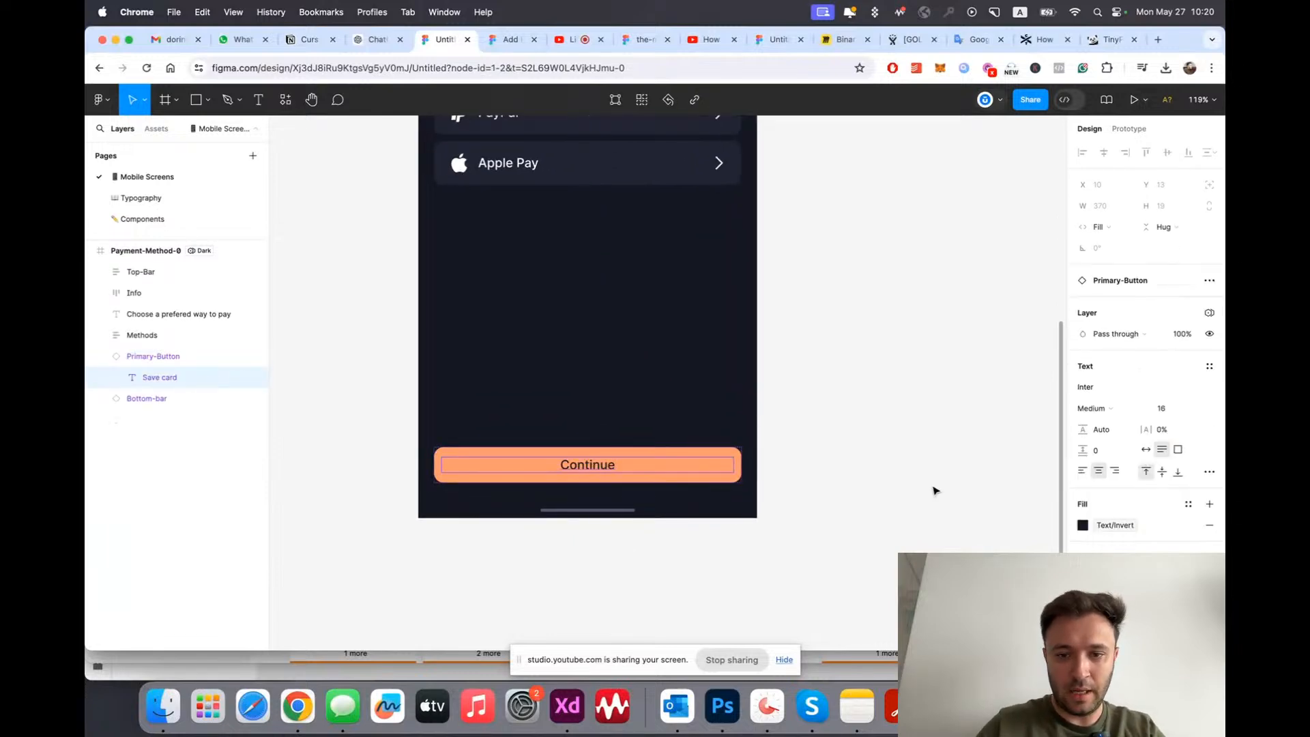
pyautogui.click(902, 462)
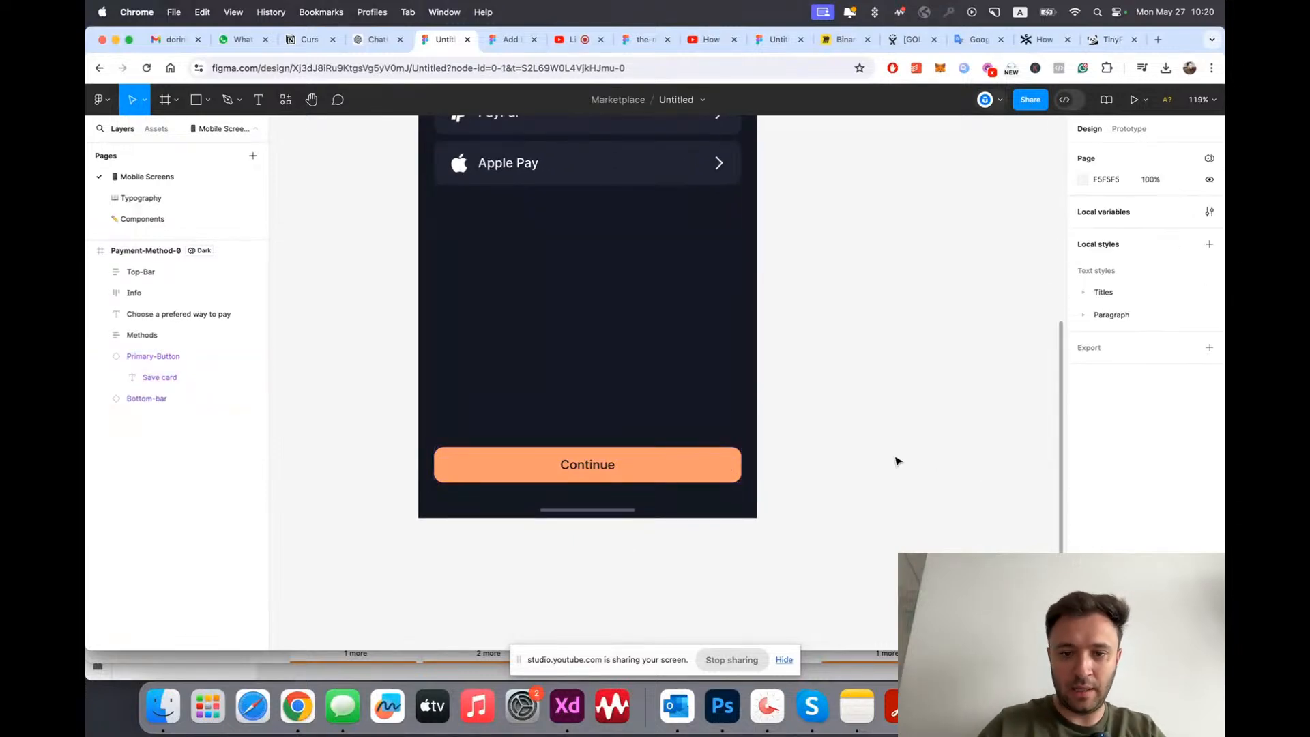
# Step: Set the Continue button's opacity to 50%
pyautogui.click(724, 466)
pyautogui.scroll(-5, 965, 437)
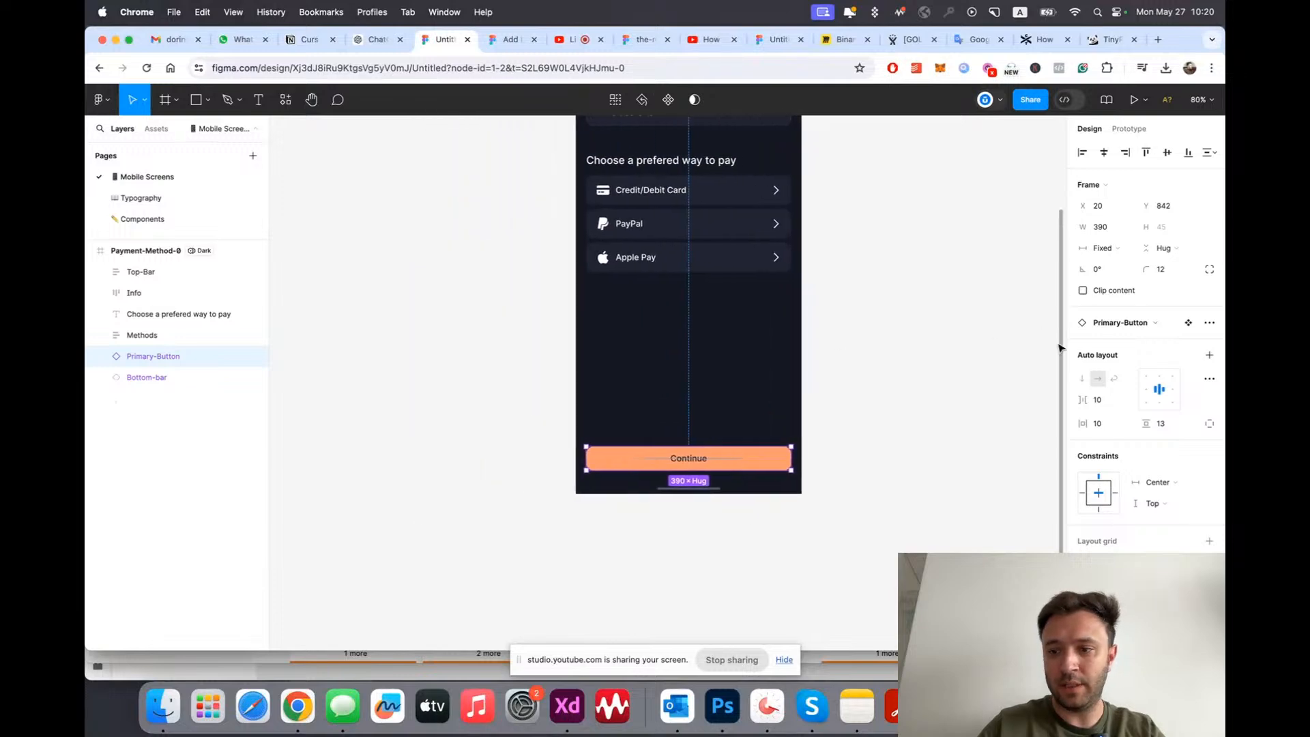
pyautogui.press('5')
pyautogui.click(949, 329)
pyautogui.scroll(-3, 319, 263)
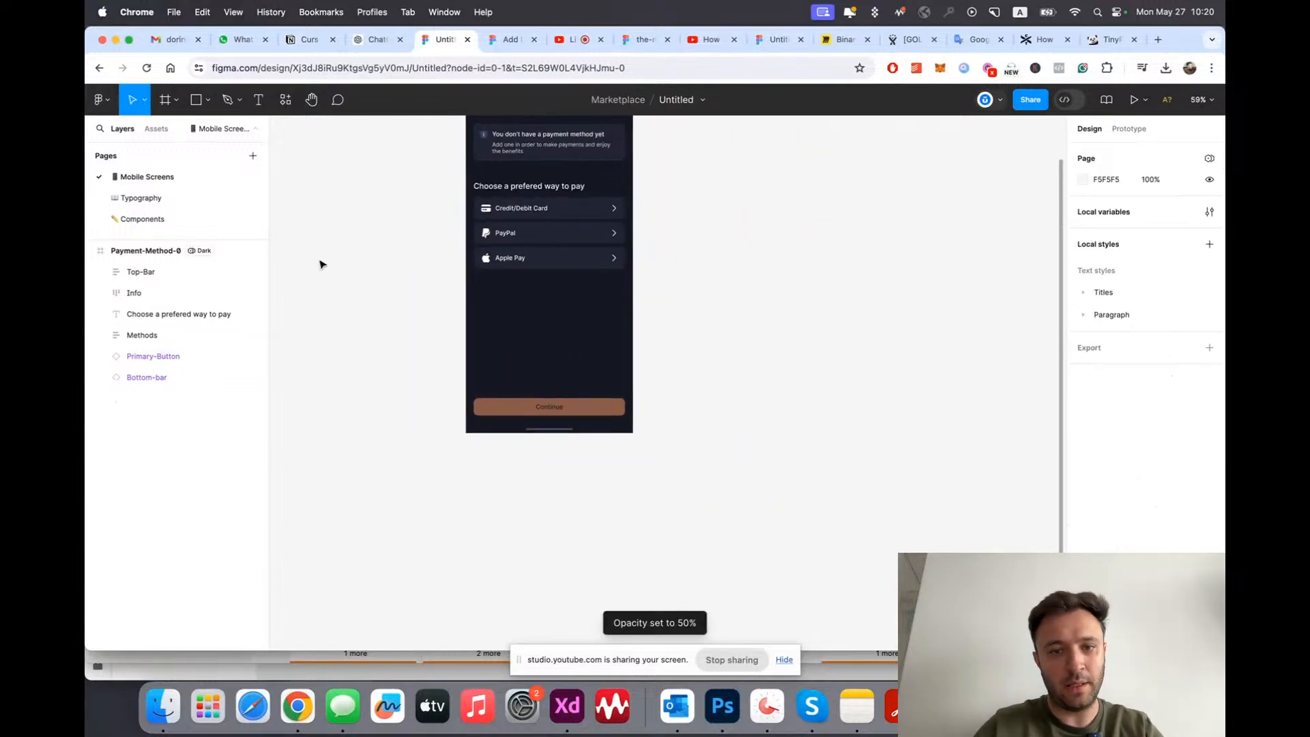
# Step: Duplicate the Payment-Method-0 screen beside the original and rename the copy Payment-Method-1
pyautogui.scroll(2, 319, 263)
pyautogui.scroll(3, 325, 264)
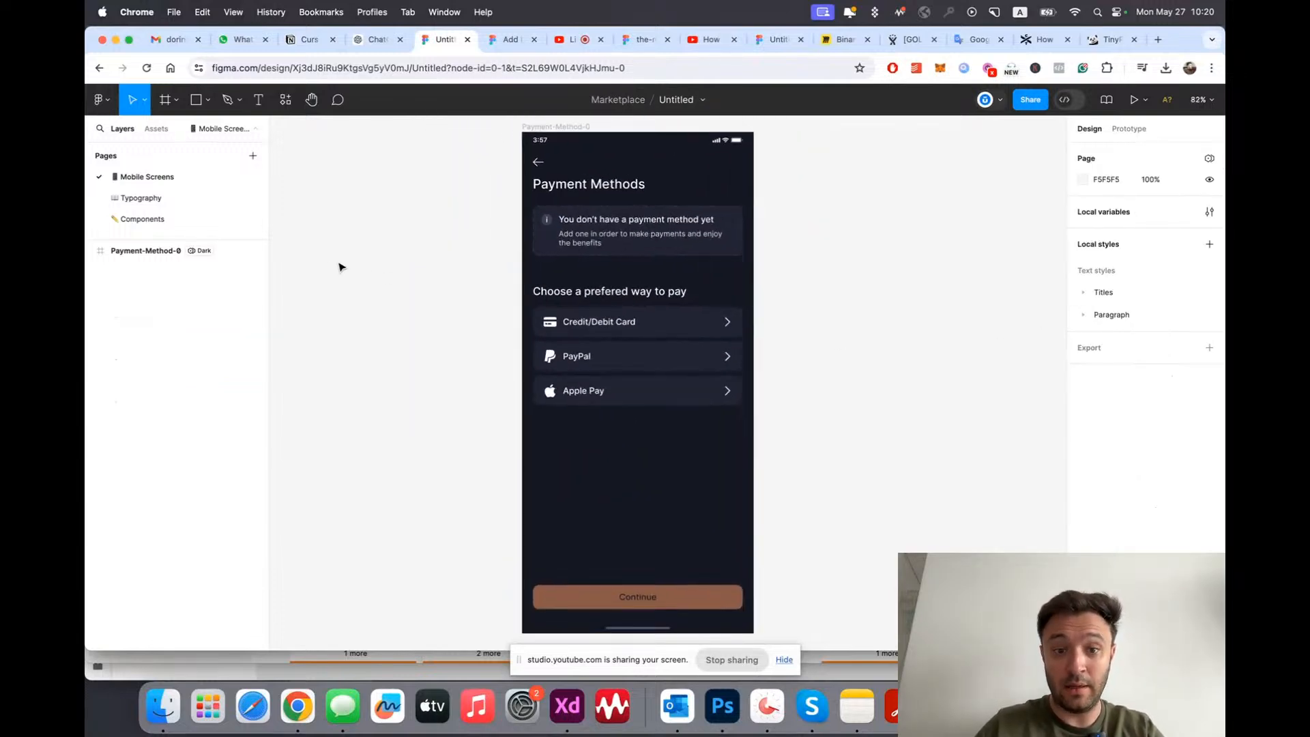
pyautogui.scroll(-2, 424, 278)
pyautogui.hscroll(3, 467, 288)
pyautogui.scroll(2, 484, 116)
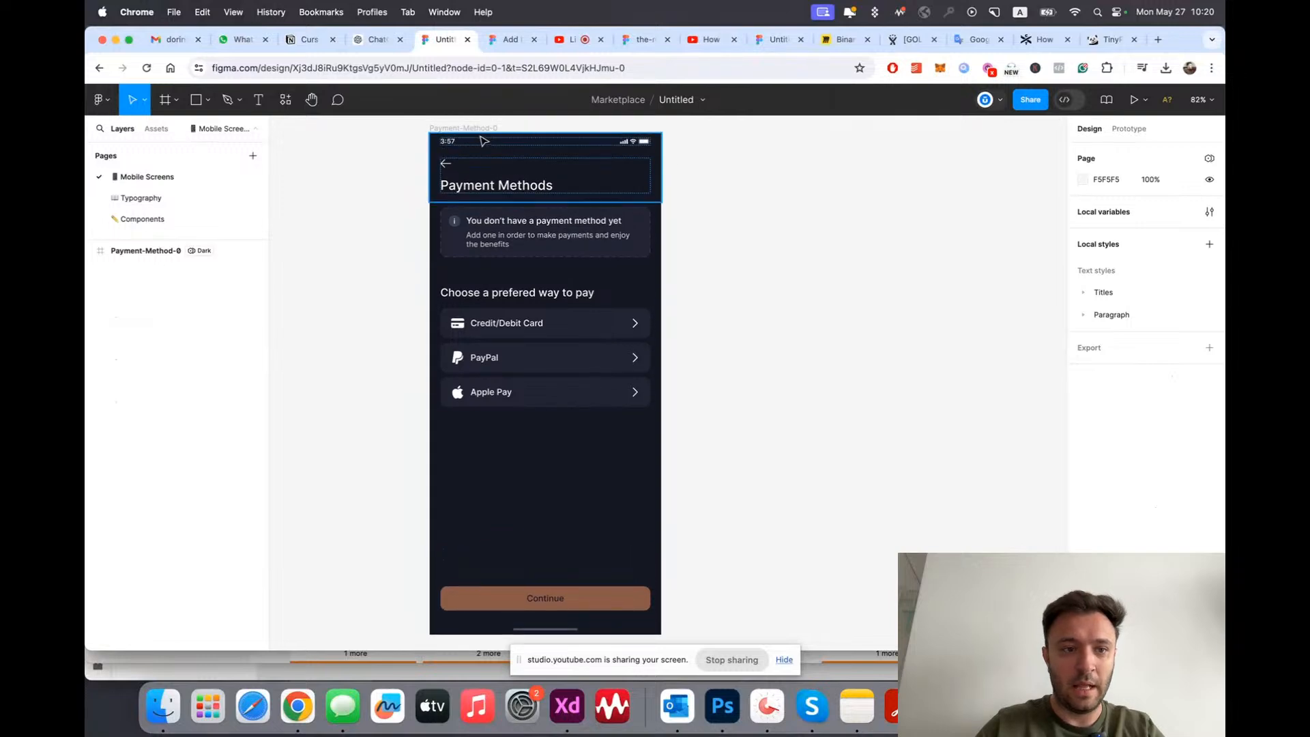
pyautogui.click(470, 132)
pyautogui.press('super+d')
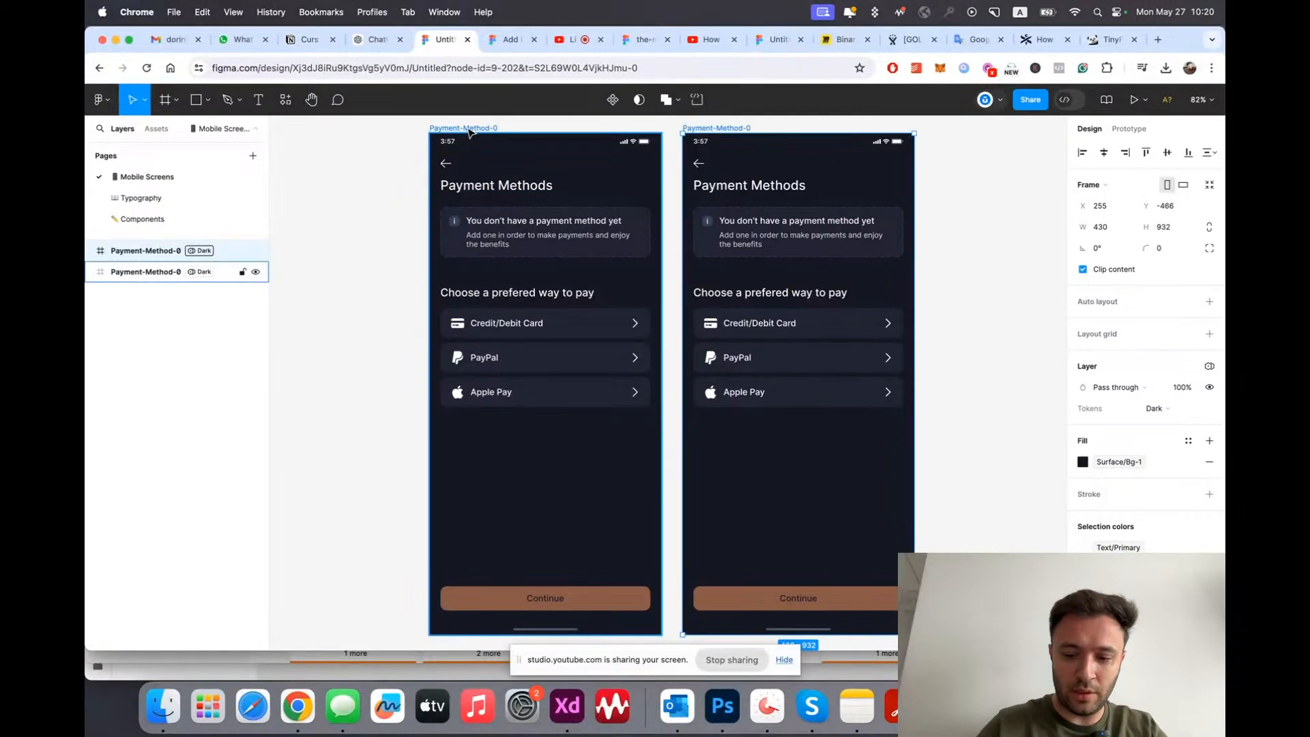
pyautogui.doubleClick(154, 273)
pyautogui.press('Right')
pyautogui.press('BackSpace')
pyautogui.write('1')
pyautogui.press('Return')
# Step: Add a tap prototype interaction from Payment-Method-0's Credit/Debit Card row to the Payment-Method-1 screen
pyautogui.hscroll(5, 505, 344)
pyautogui.hscroll(-6, 614, 334)
pyautogui.click(660, 331)
pyautogui.click(661, 331)
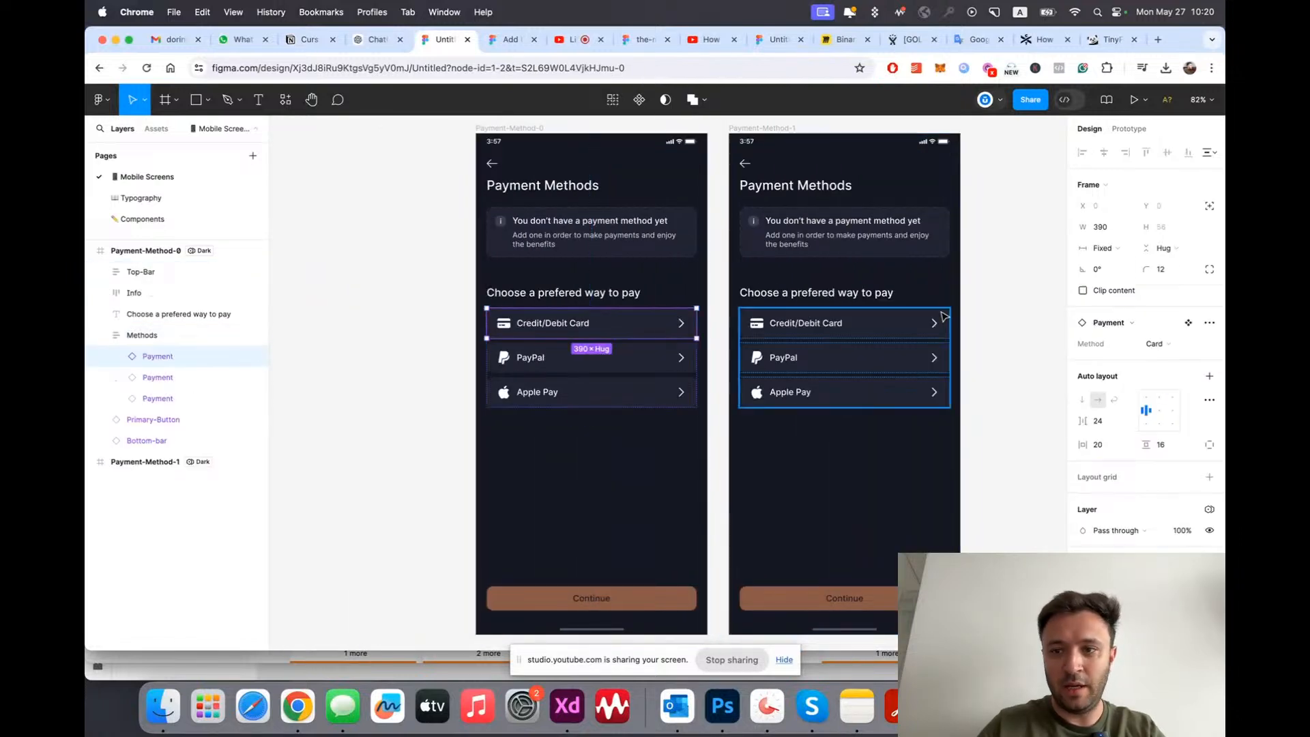
pyautogui.click(1130, 130)
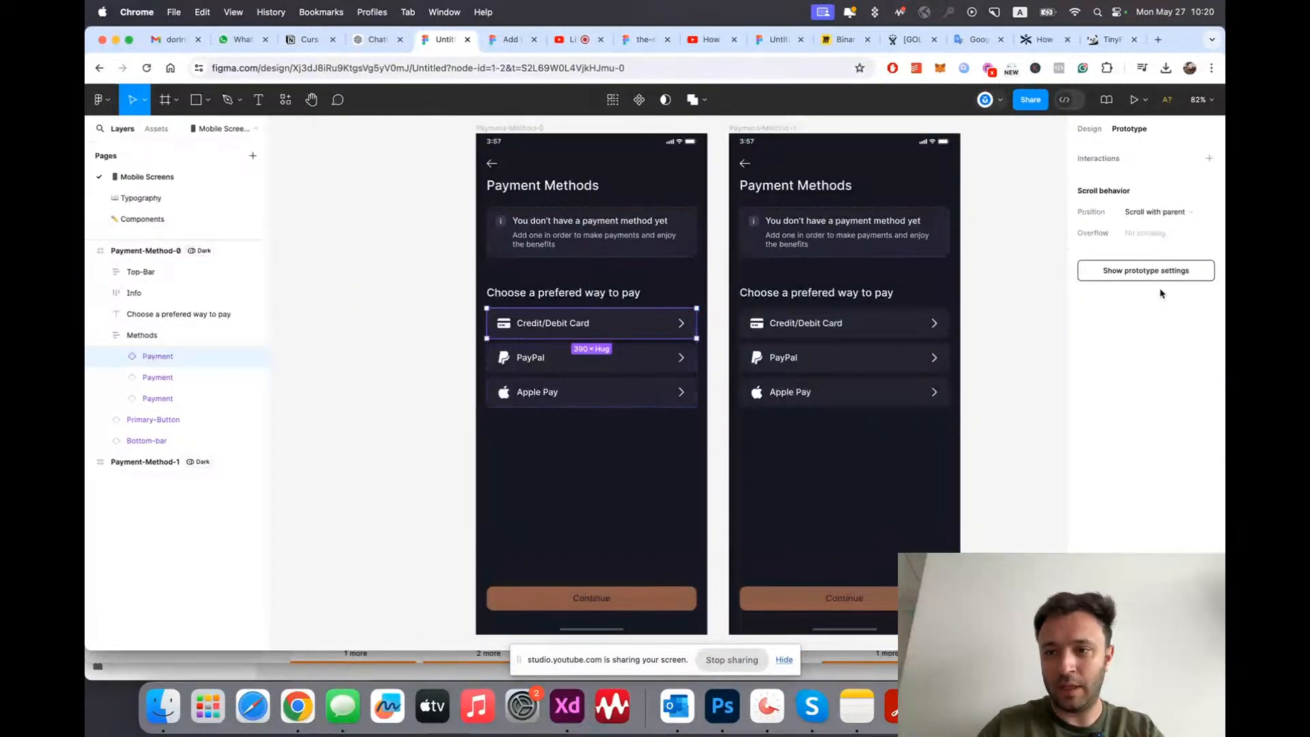
pyautogui.moveTo(699, 326); pyautogui.dragTo(771, 326)
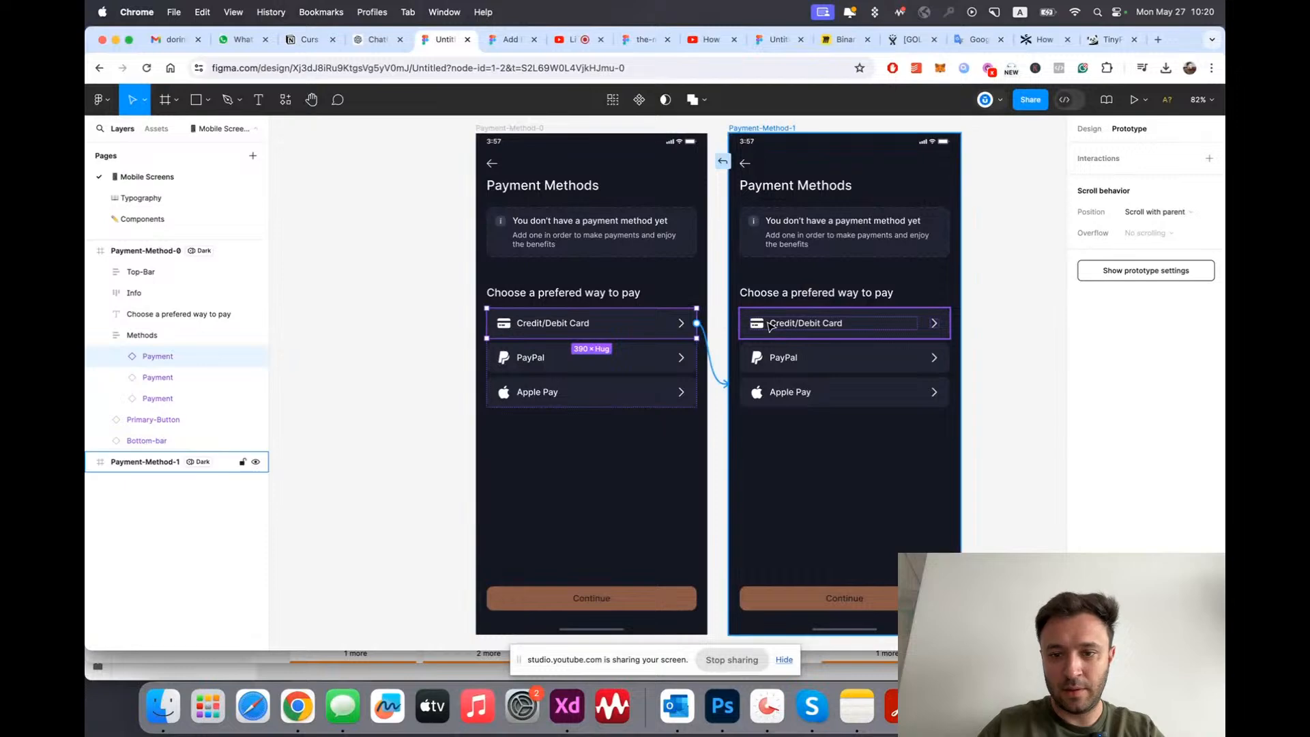
pyautogui.hscroll(3, 776, 397)
pyautogui.press('Escape')
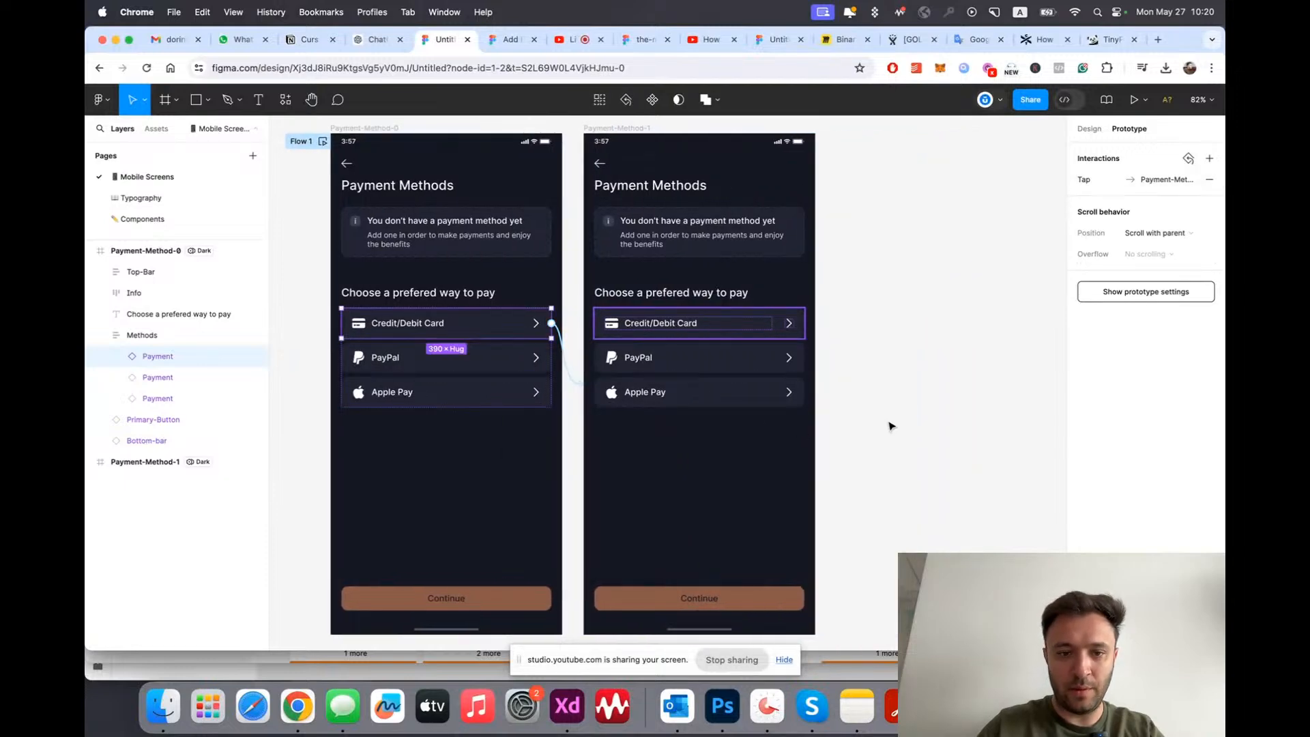
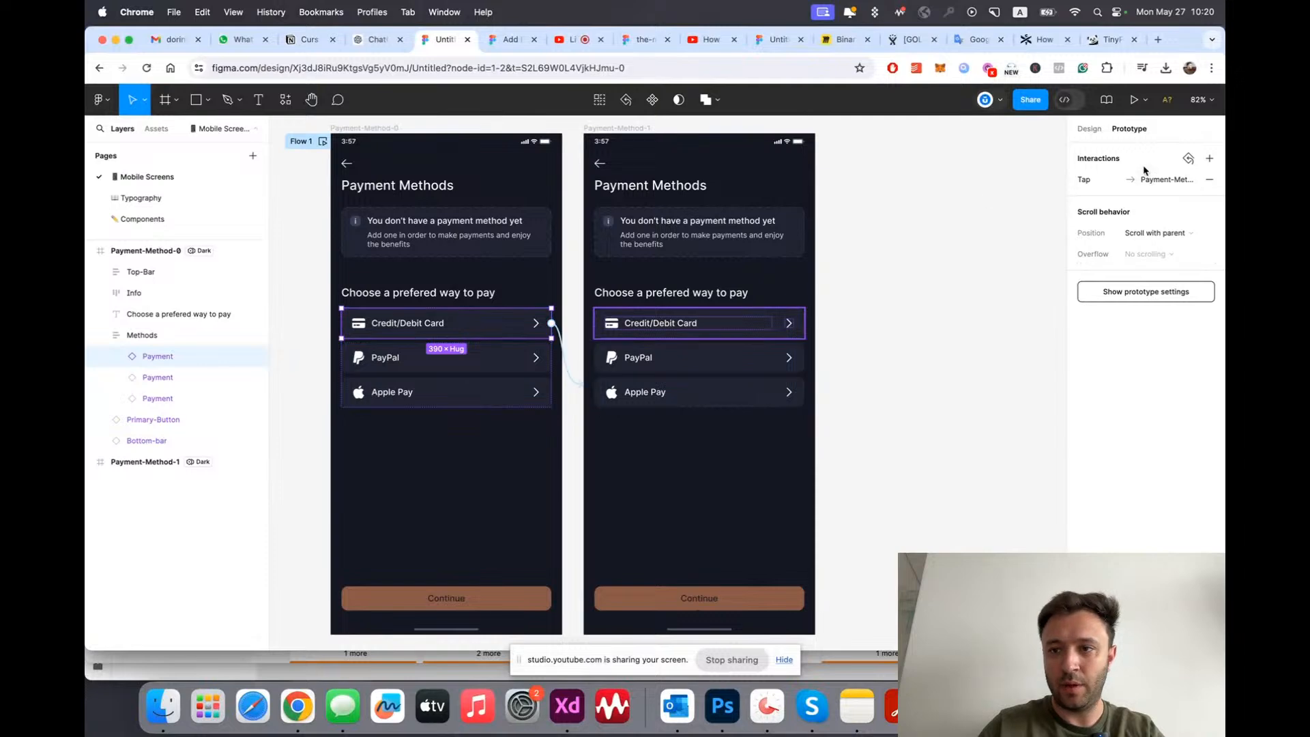
pyautogui.click(1089, 129)
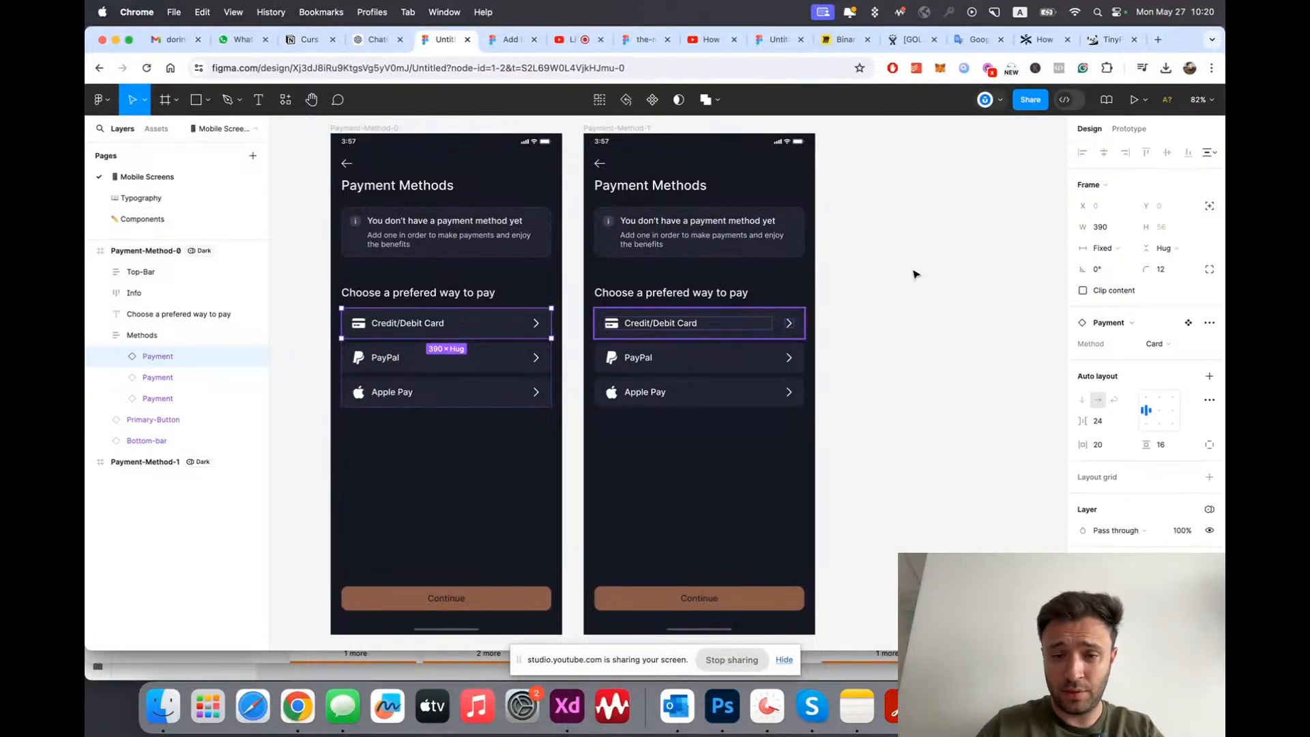
# Step: Give the Credit/Debit Card row in Payment-Method-1 a 1.5 inside stroke using the Surface Brand colour
pyautogui.click(912, 273)
pyautogui.scroll(3, 796, 436)
pyautogui.doubleClick(685, 265)
pyautogui.scroll(-3, 1211, 527)
pyautogui.click(1210, 502)
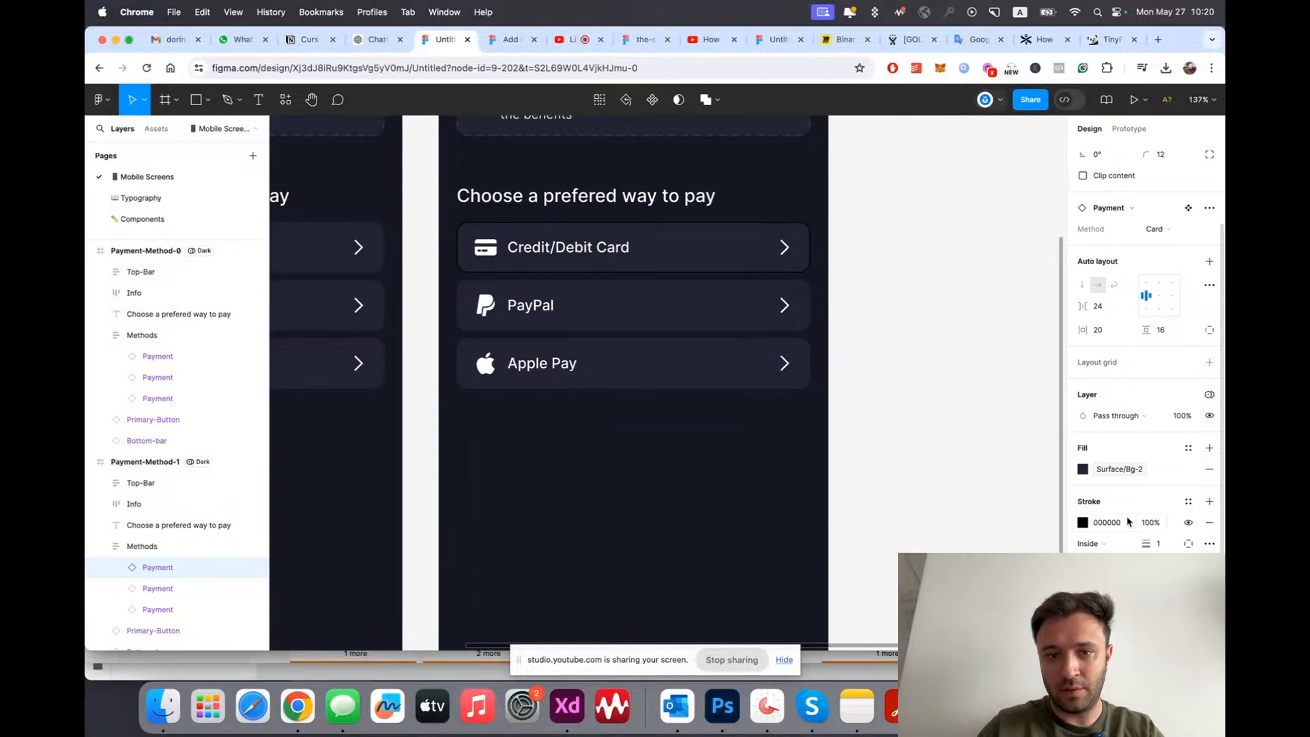
pyautogui.write('1')
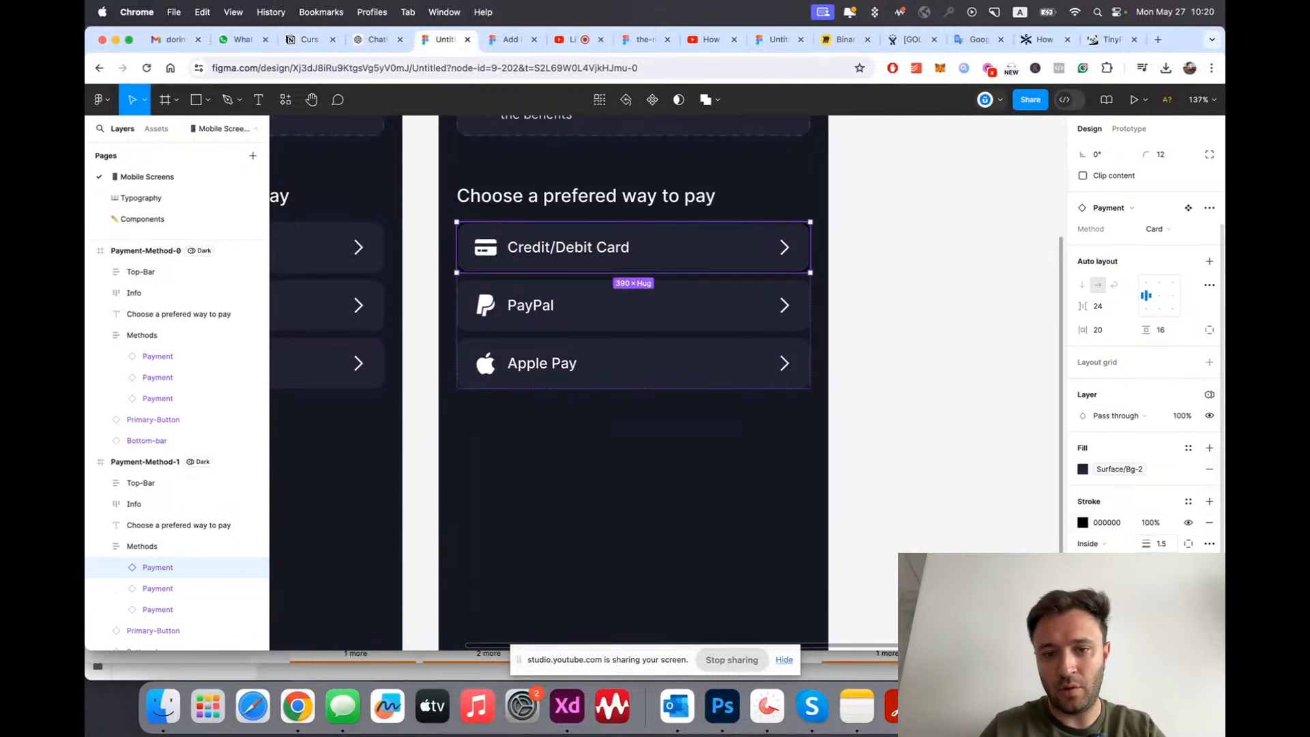
pyautogui.click(1189, 504)
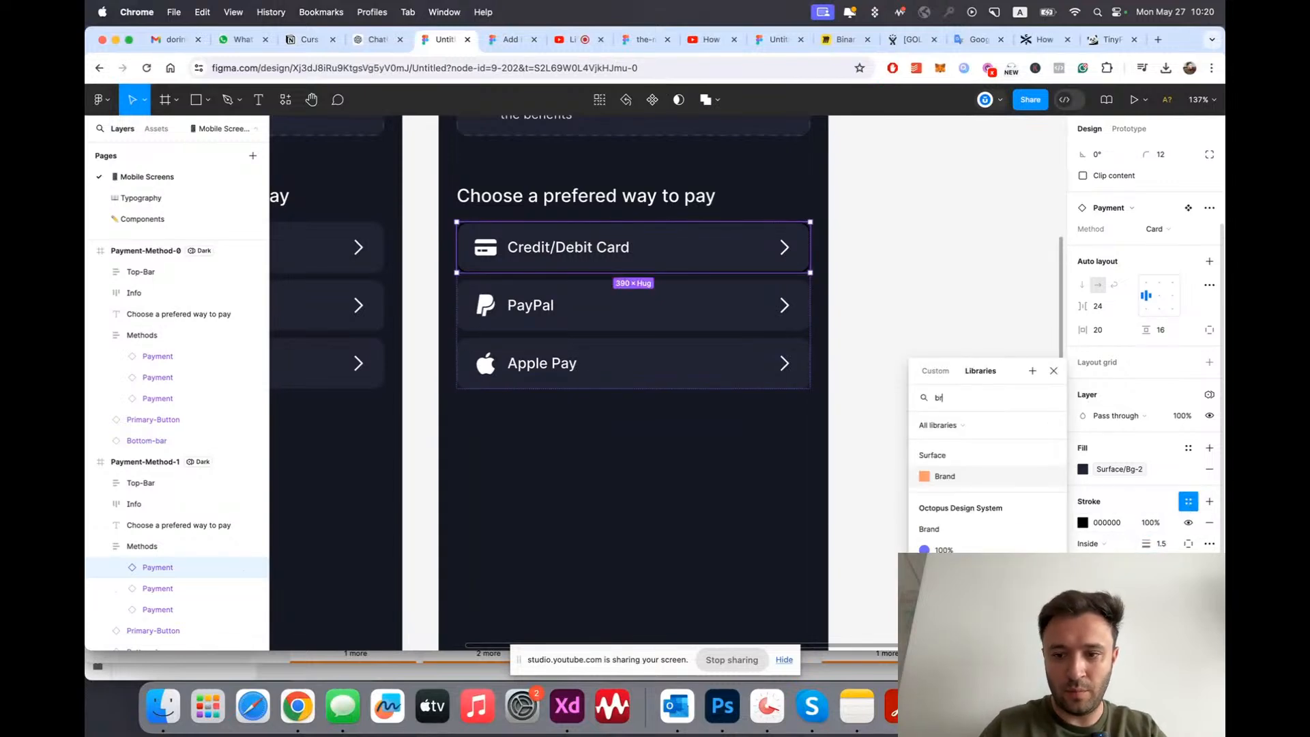
pyautogui.click(955, 474)
pyautogui.click(873, 308)
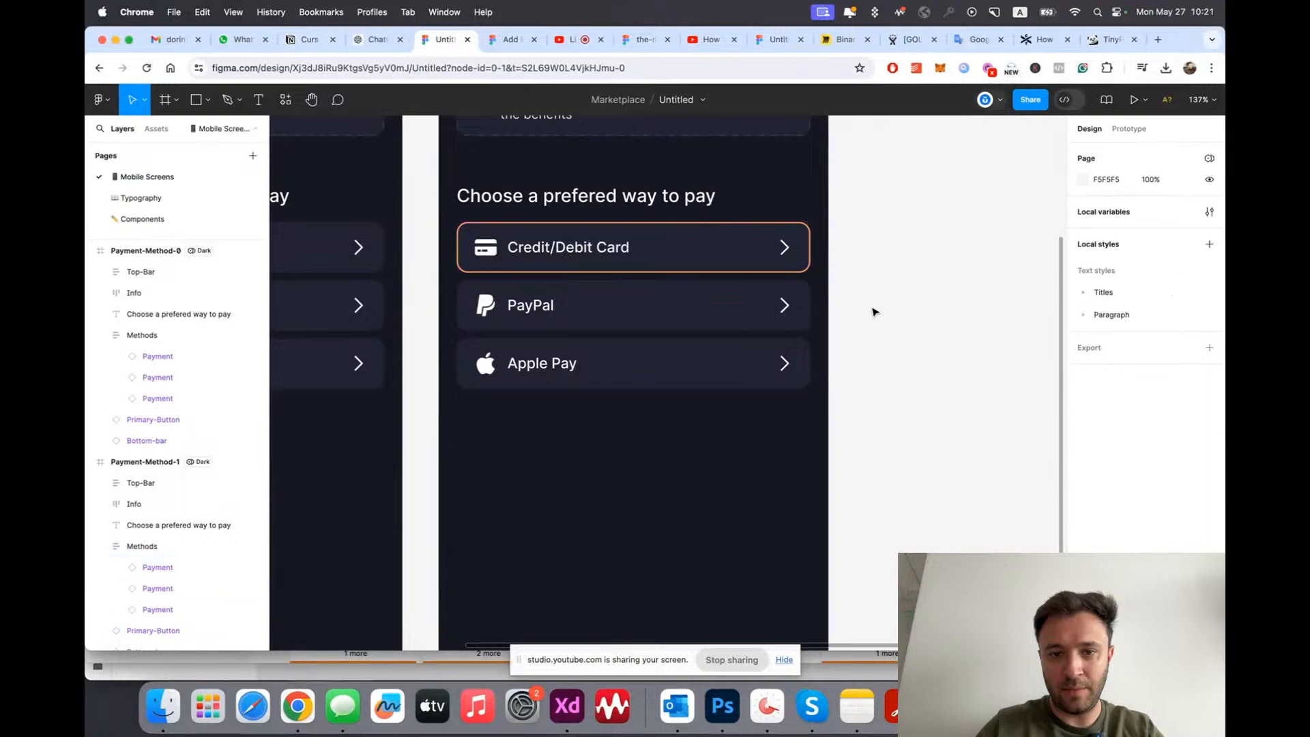
# Step: Set the Continue button's opacity to 100% in Payment-Method-1 and collapse the nested layers
pyautogui.hotkey('shift', '1')
pyautogui.scroll(5, 874, 312)
pyautogui.hotkey('alt', 'l')
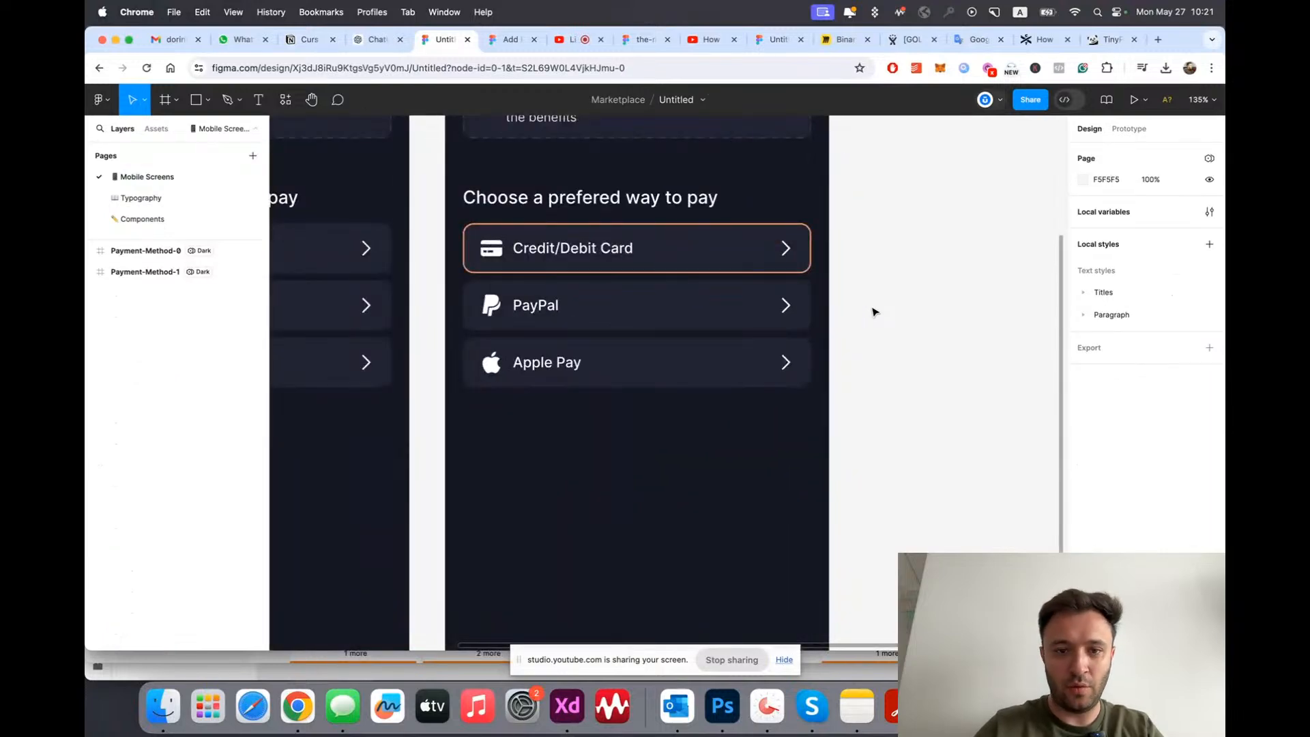
pyautogui.scroll(-4, 580, 423)
pyautogui.scroll(4, 641, 478)
pyautogui.click(609, 478)
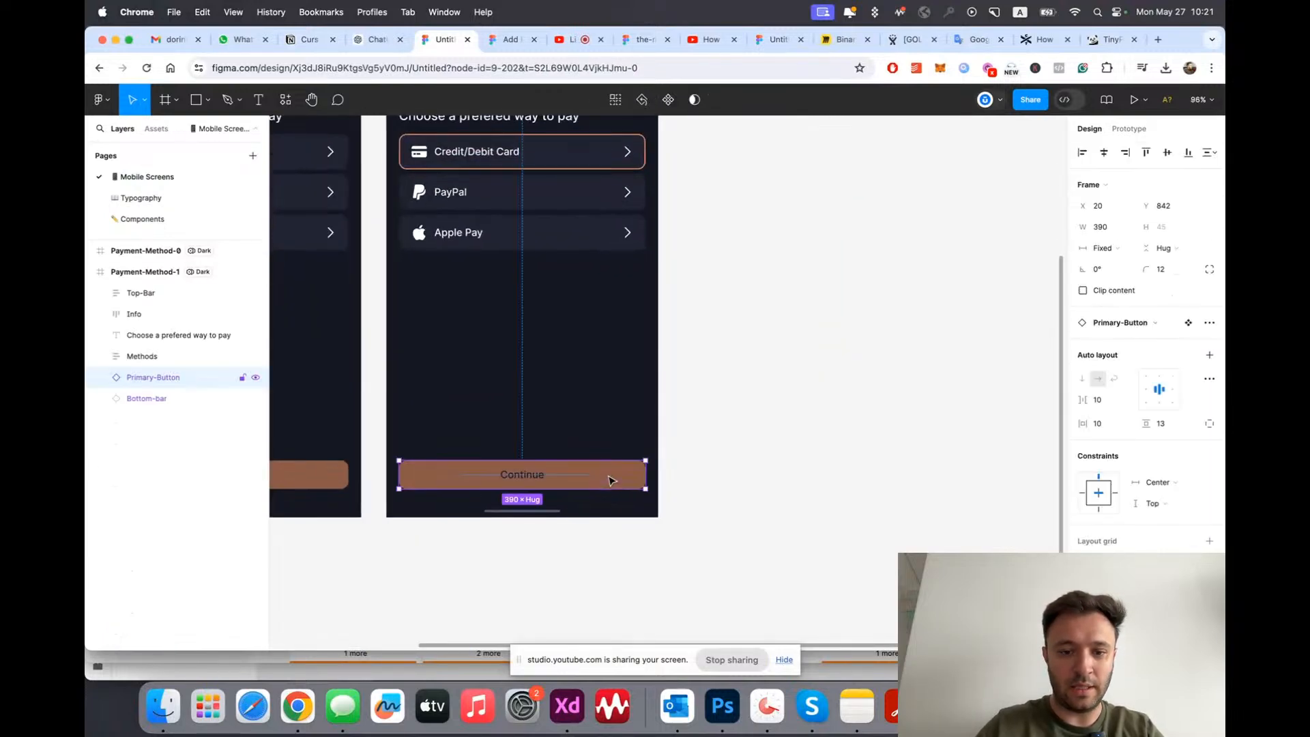
pyautogui.press('0')
pyautogui.hotkey('shift', '1')
pyautogui.click(600, 357)
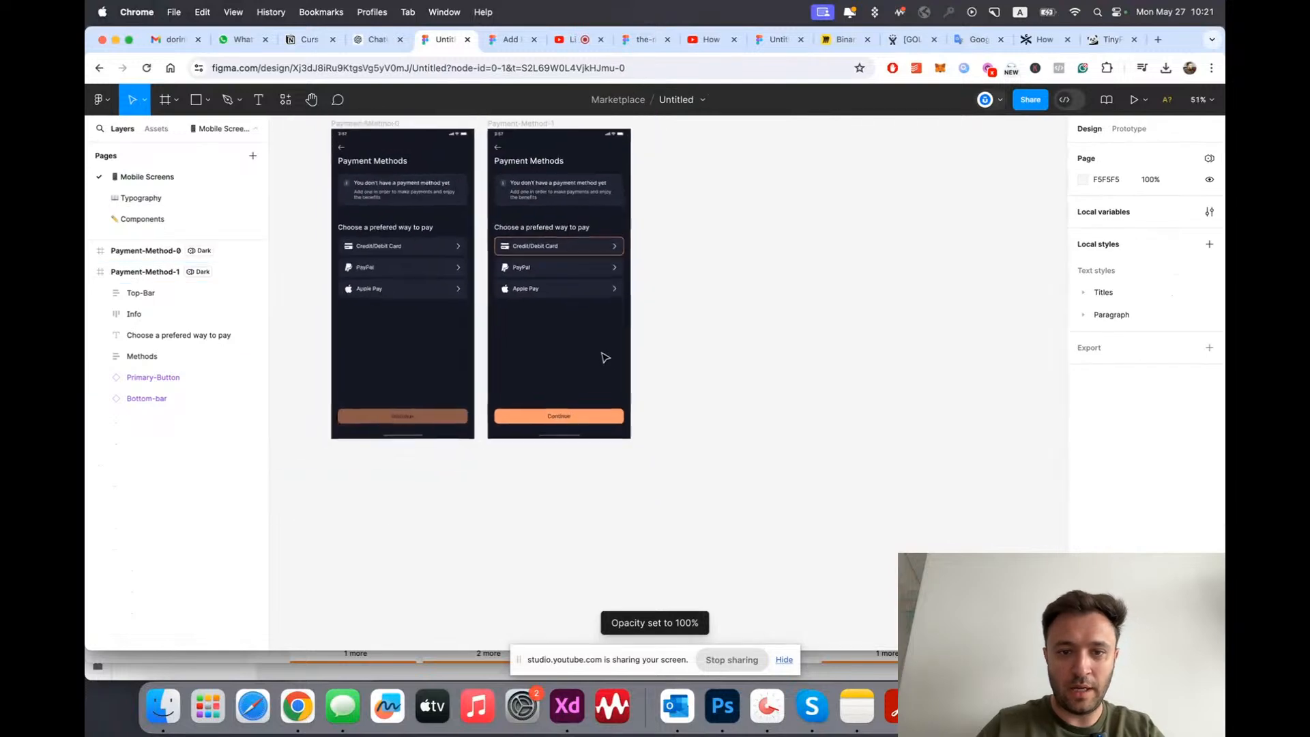
pyautogui.hotkey('alt', 'l')
pyautogui.scroll(2, 746, 349)
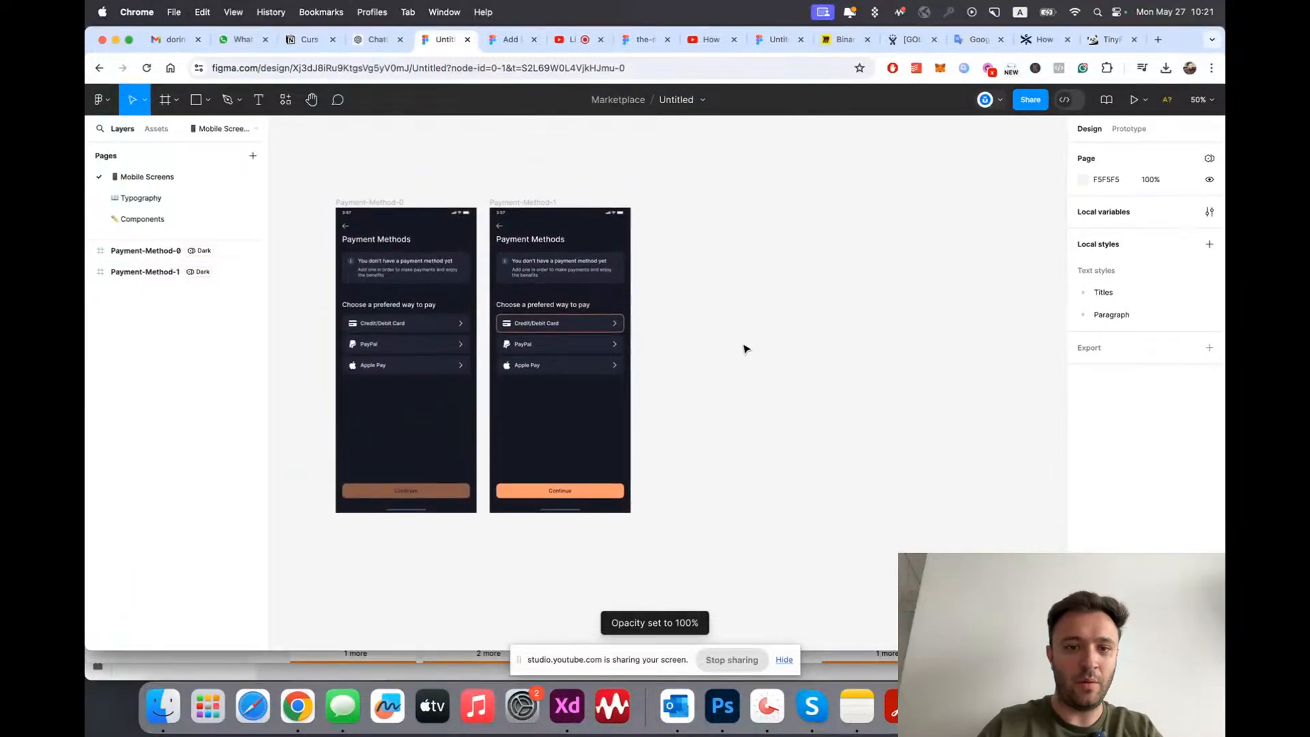
# Step: Compare the payment rows and Continue button on the Payment-Method-0 and Payment-Method-1 screens
pyautogui.scroll(2, 488, 326)
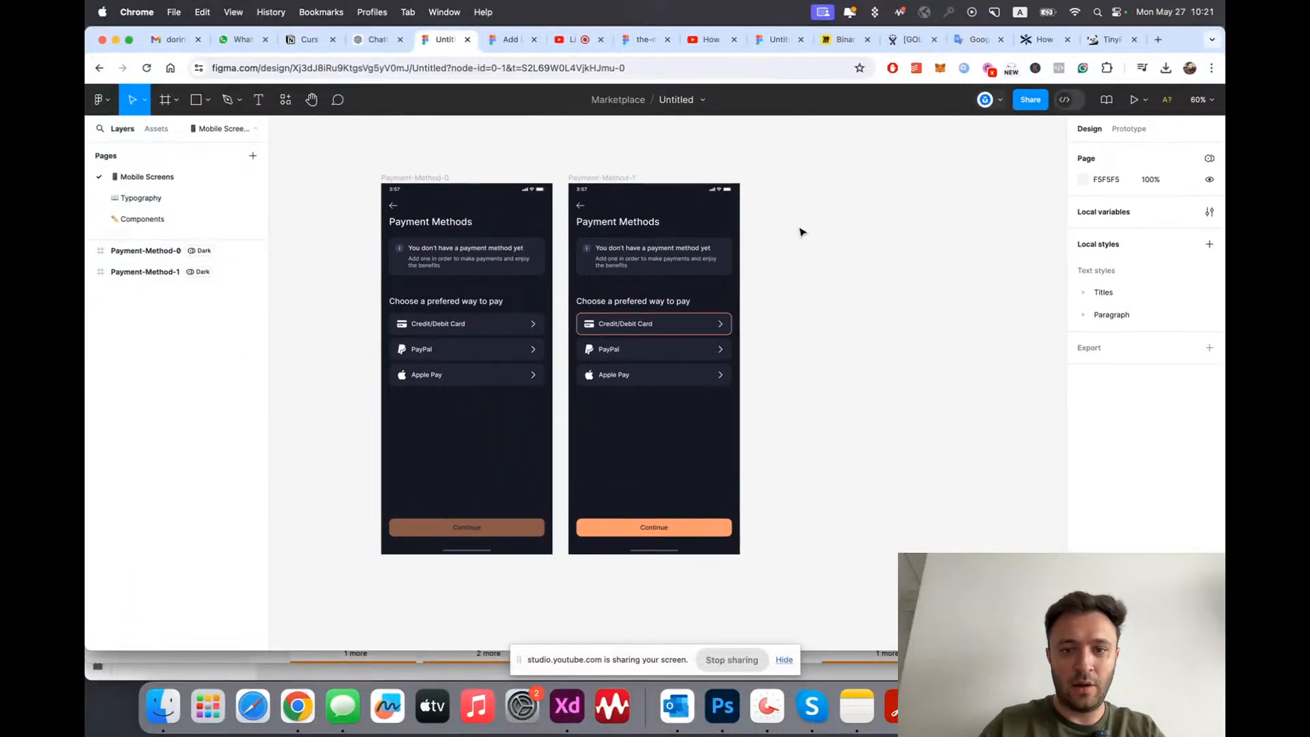
pyautogui.scroll(3, 467, 198)
pyautogui.scroll(2, 896, 330)
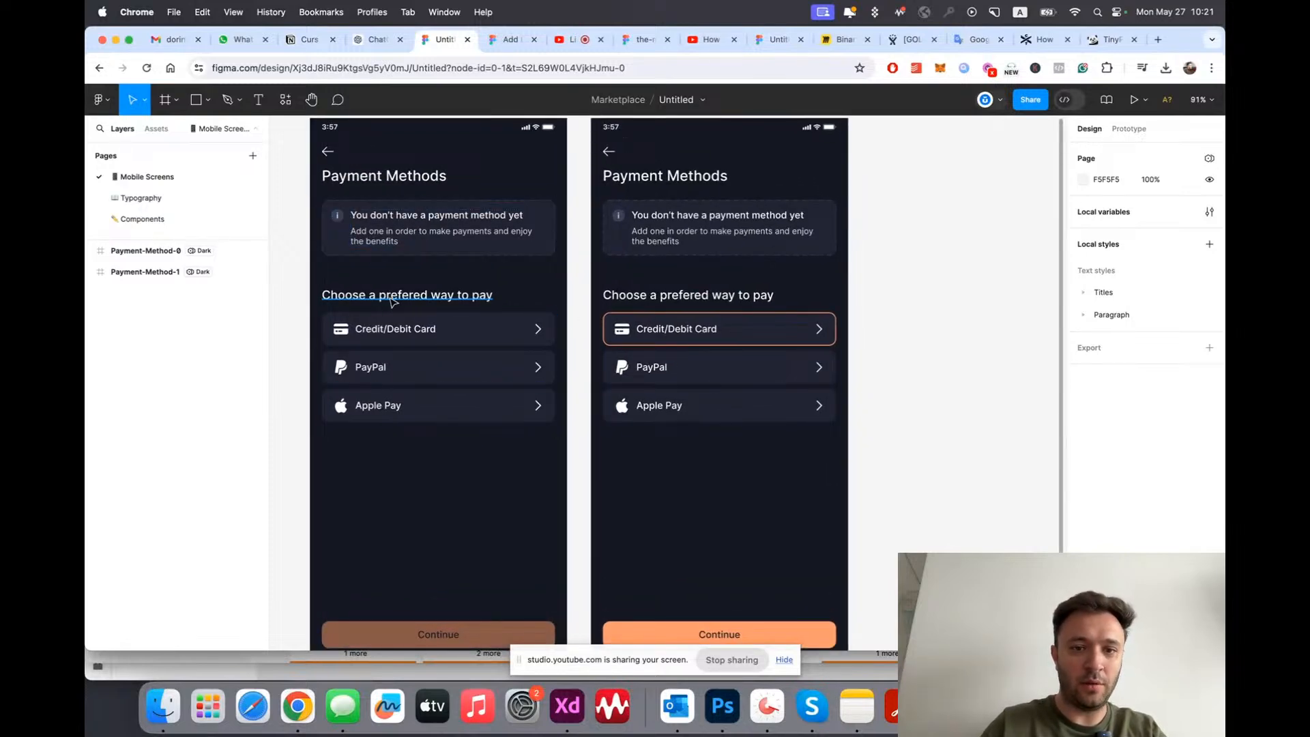
pyautogui.scroll(-2, 483, 356)
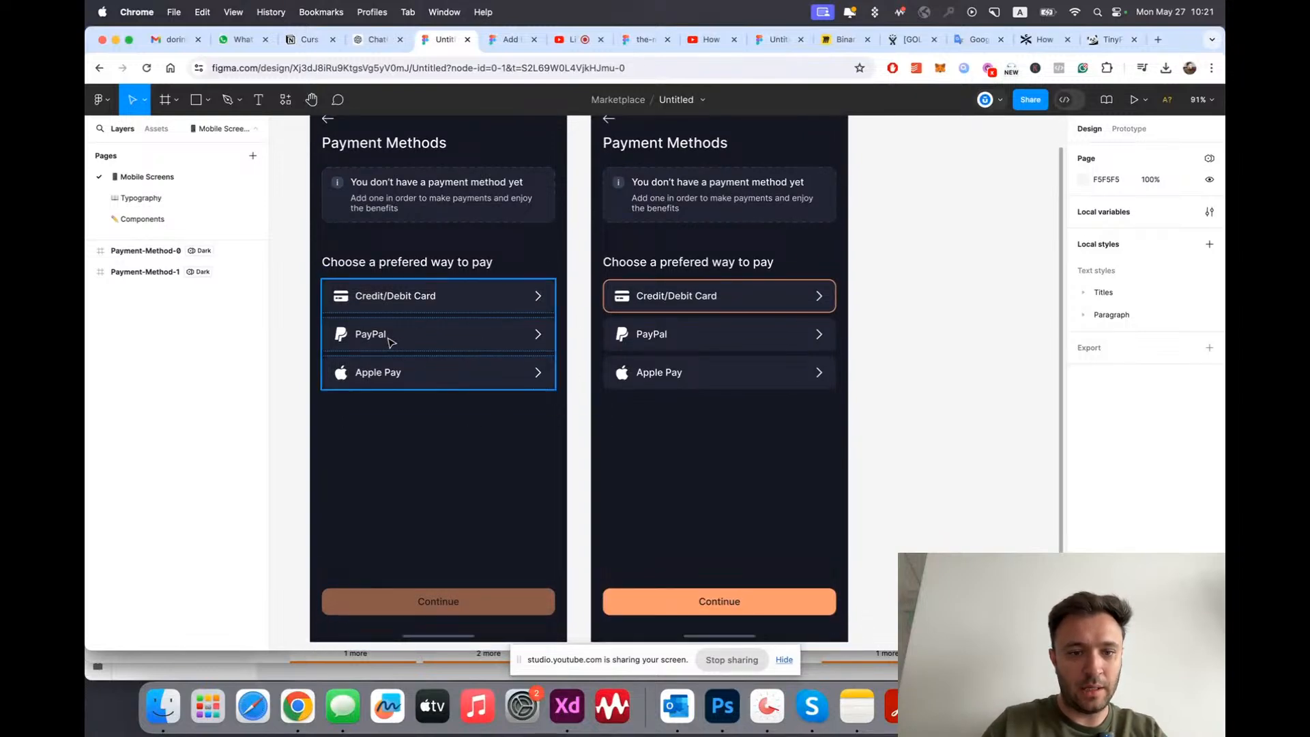
pyautogui.hscroll(3, 804, 365)
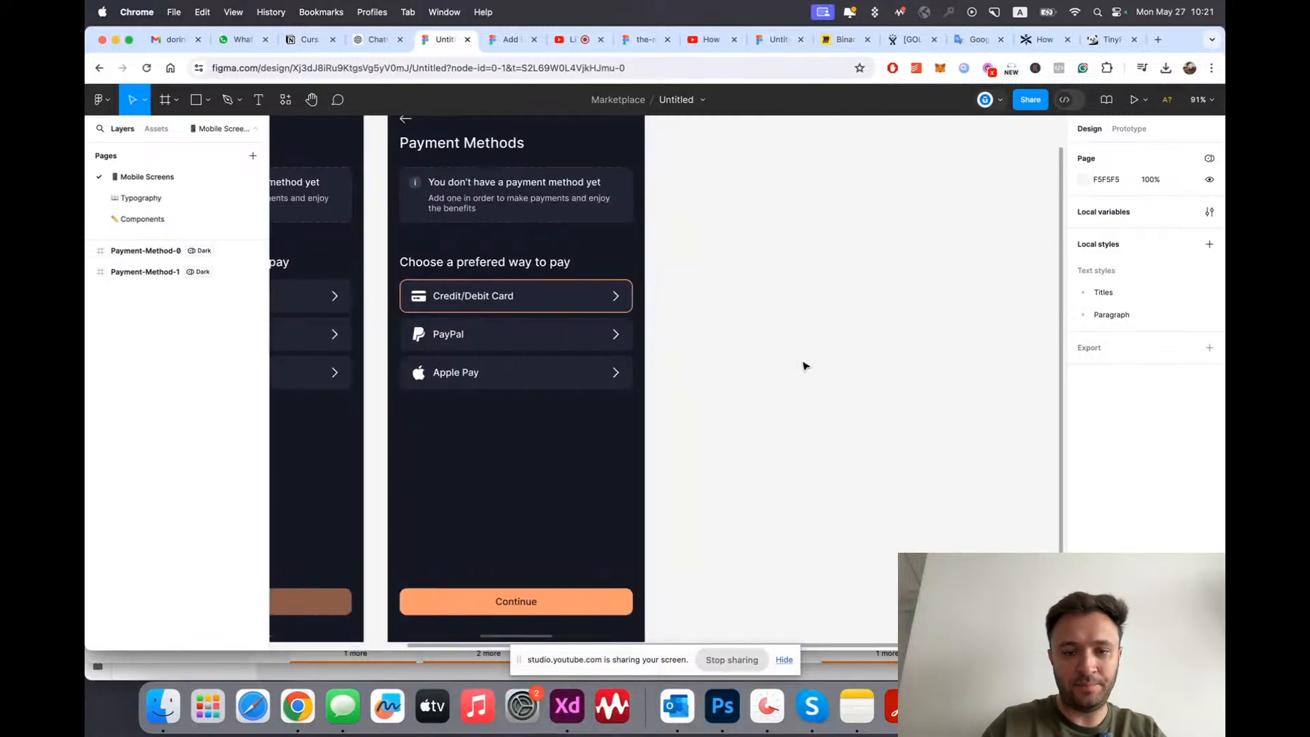
pyautogui.scroll(3, 740, 366)
pyautogui.scroll(-3, 739, 366)
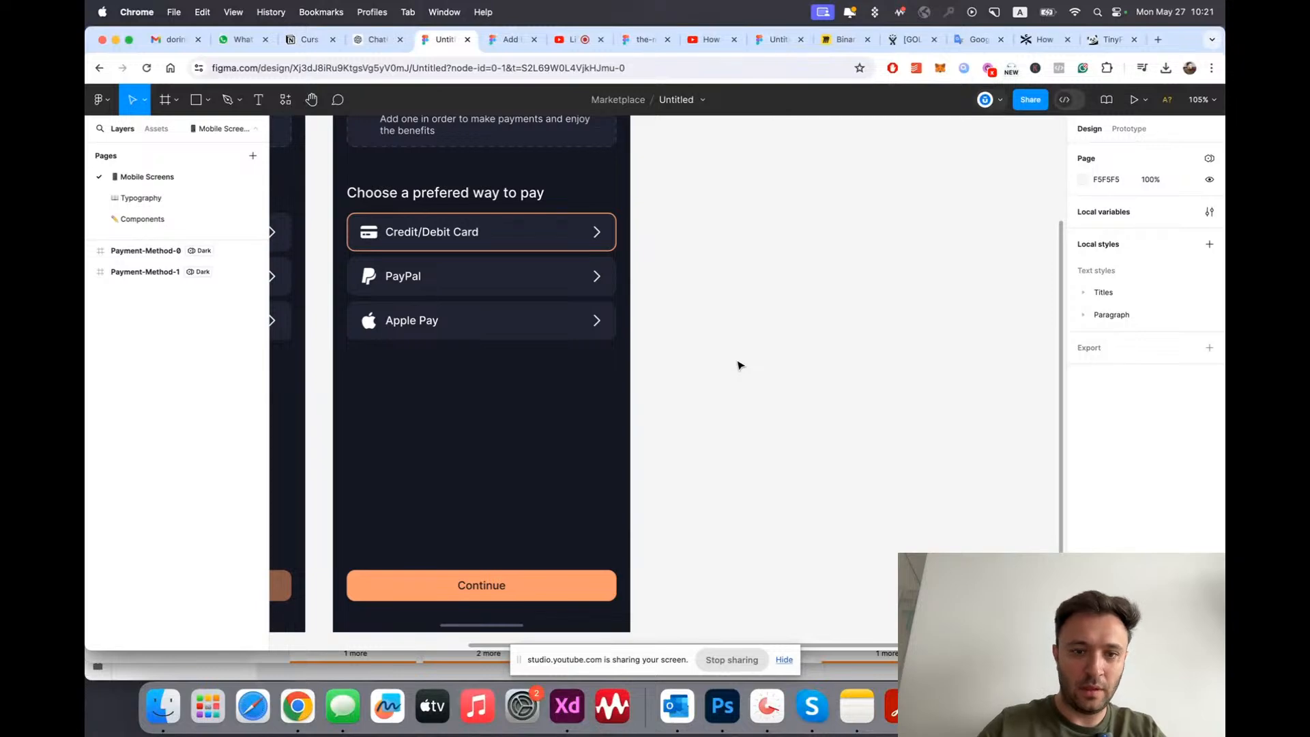
# Step: Extend Payment-Method-0's section heading with the sentence "Tap to select" after "Choose a prefered way to pay."
pyautogui.scroll(-5, 740, 366)
pyautogui.hscroll(-2, 429, 328)
pyautogui.scroll(1, 422, 293)
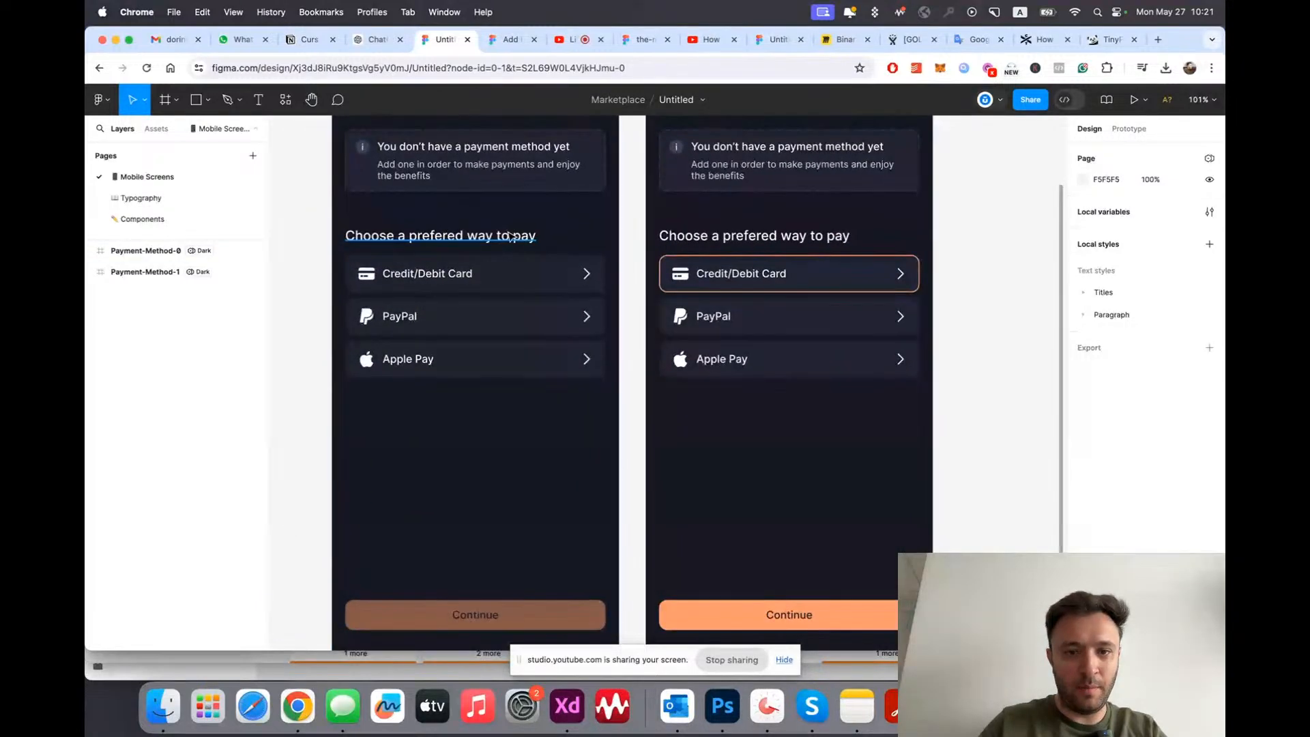
pyautogui.doubleClick(510, 238)
pyautogui.click(536, 238)
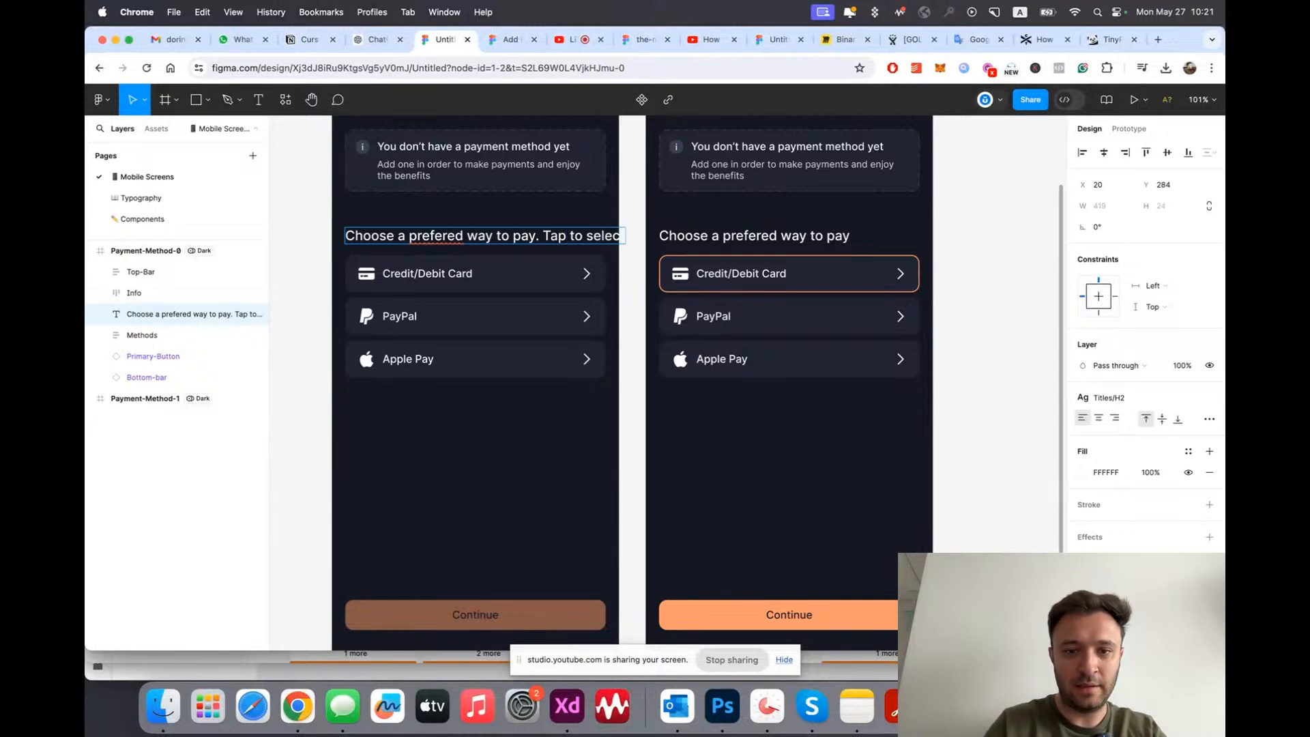
pyautogui.press('Escape')
# Step: Wrap the section heading and Methods frame of Payment-Method-0 in an auto layout frame named Payment
pyautogui.scroll(3, 286, 316)
pyautogui.scroll(2, 286, 316)
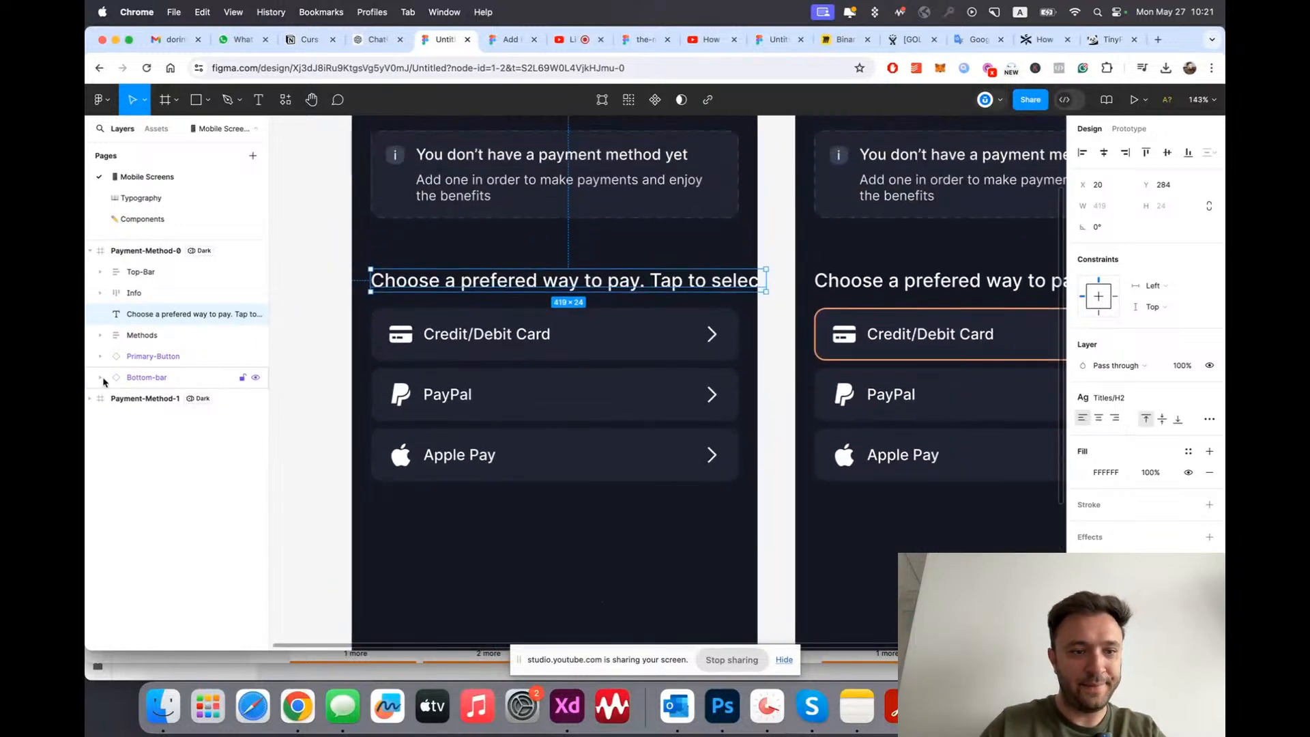
pyautogui.keyDown('shift'); pyautogui.click(134, 338); pyautogui.keyUp('shift')
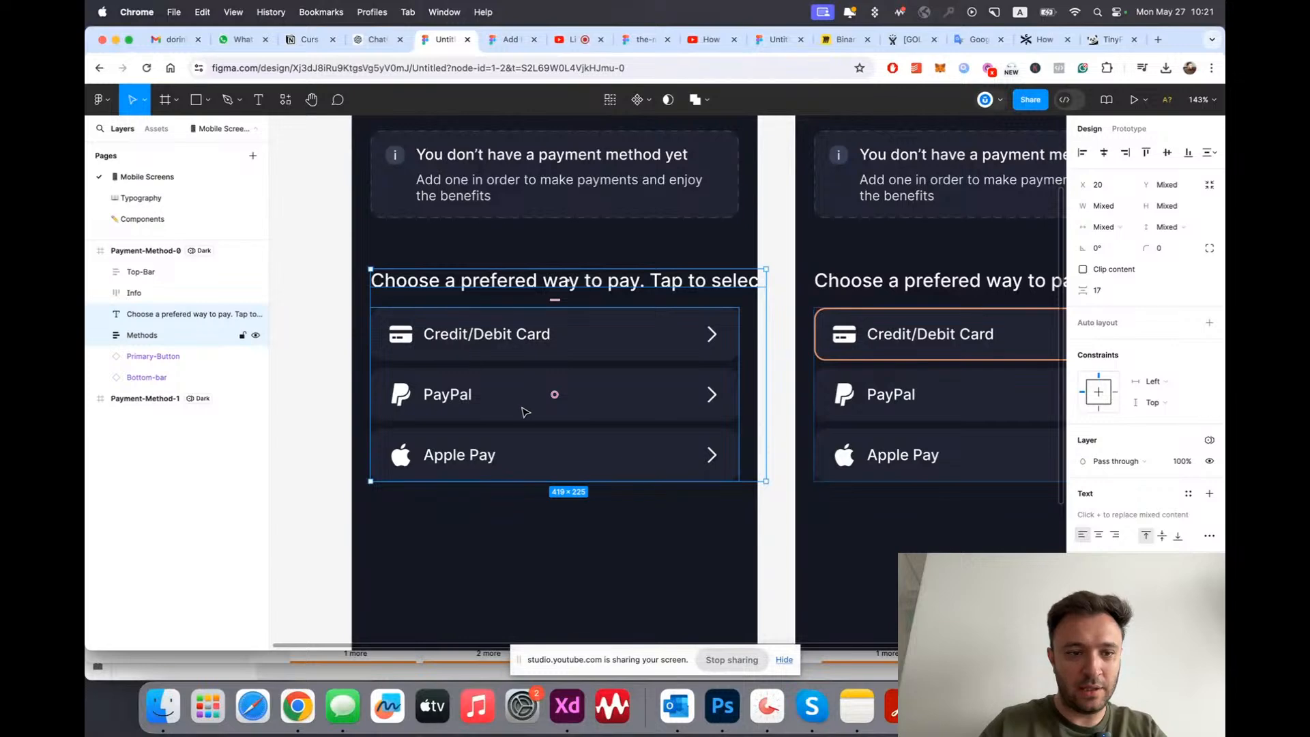
pyautogui.hotkey('shift', 'a')
pyautogui.doubleClick(149, 315)
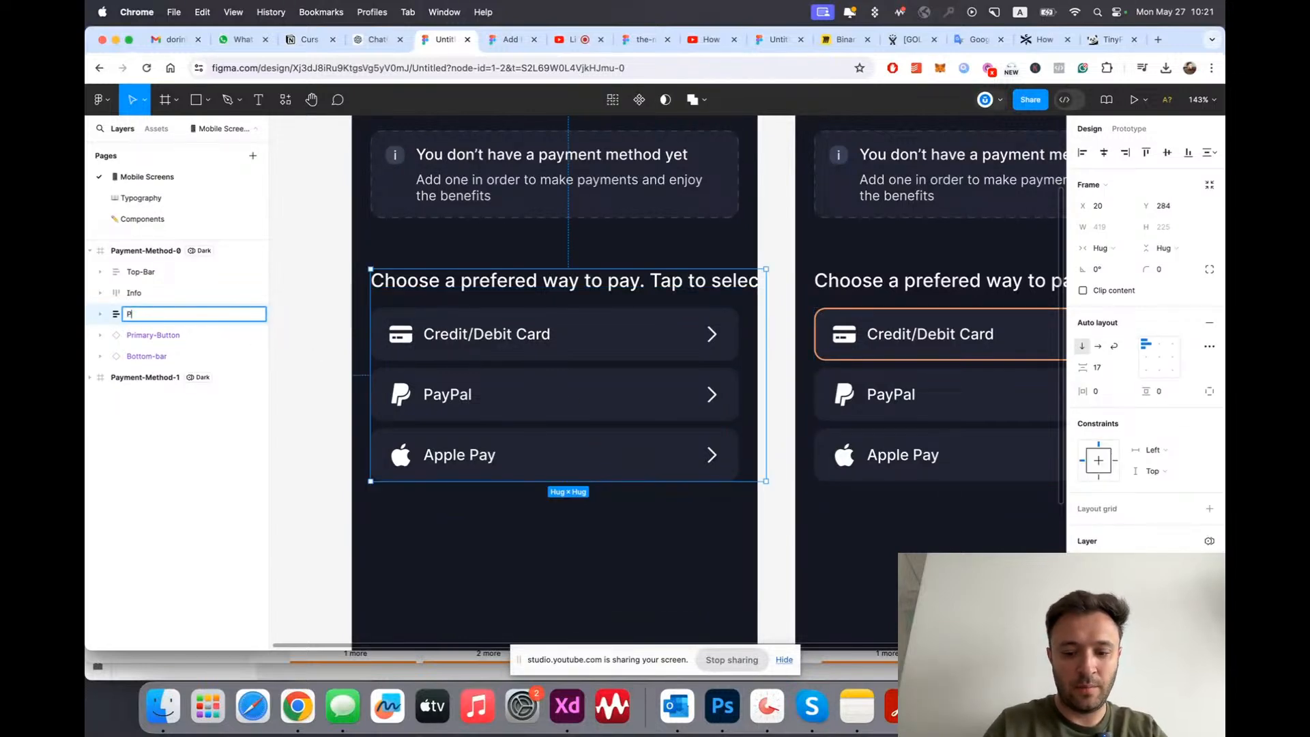
pyautogui.press('Return')
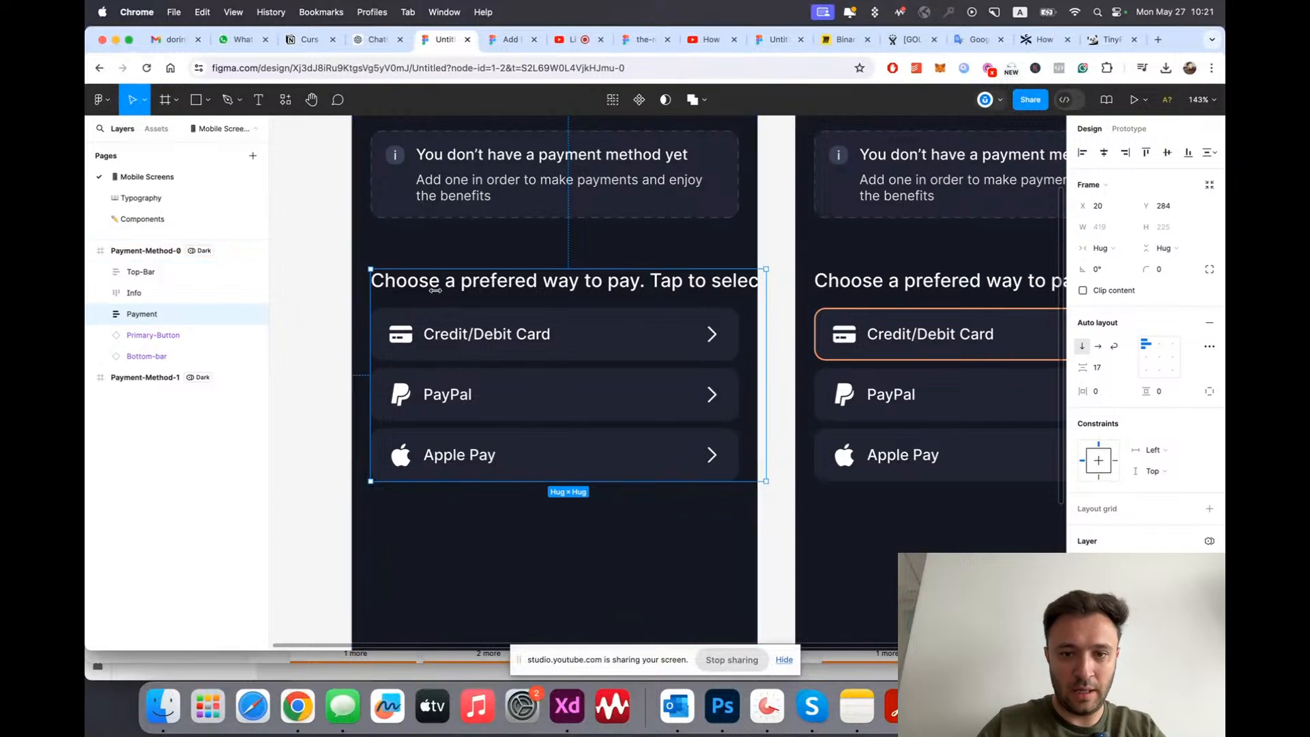
# Step: Set the section heading's width to Fill container inside the Payment frame
pyautogui.click(660, 290)
pyautogui.click(1124, 228)
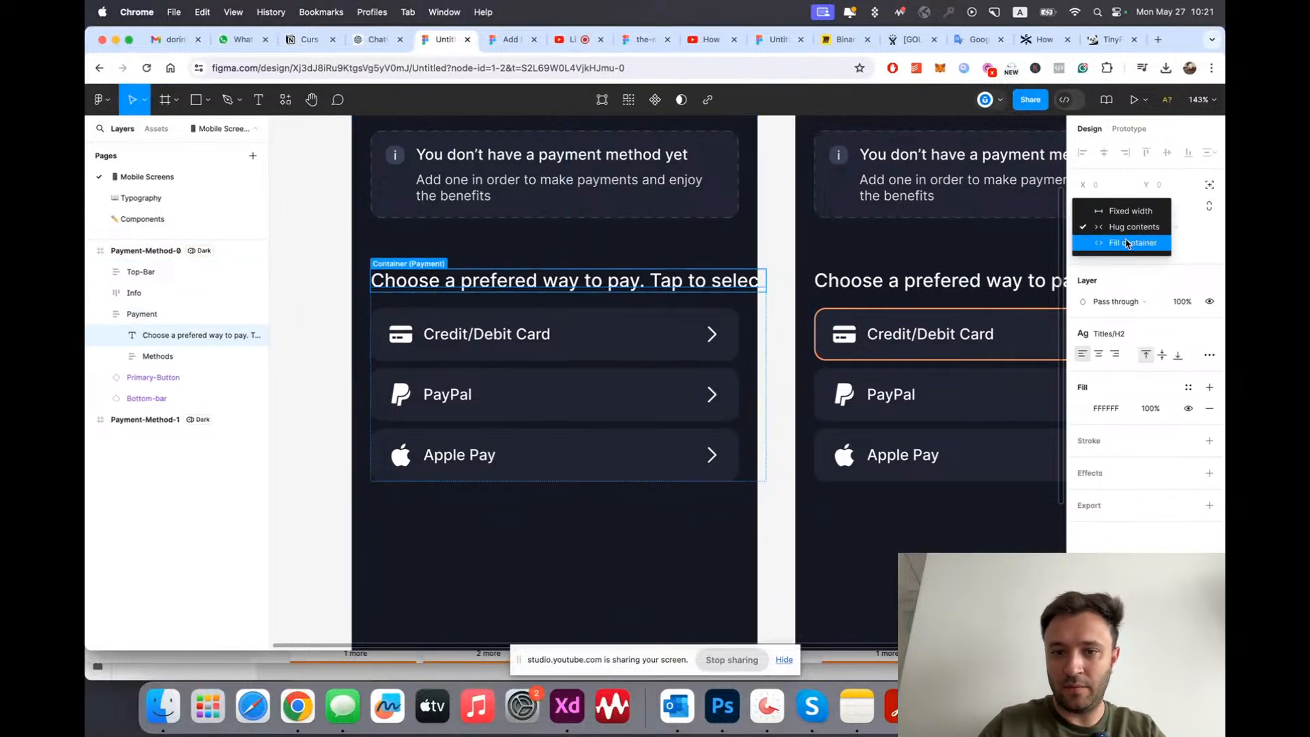
pyautogui.click(1125, 243)
pyautogui.scroll(-3, 545, 284)
pyautogui.press('Escape')
# Step: Correct the spelling of "prefered" to "preferred" in Payment-Method-0's section heading
pyautogui.scroll(5, 512, 289)
pyautogui.doubleClick(514, 291)
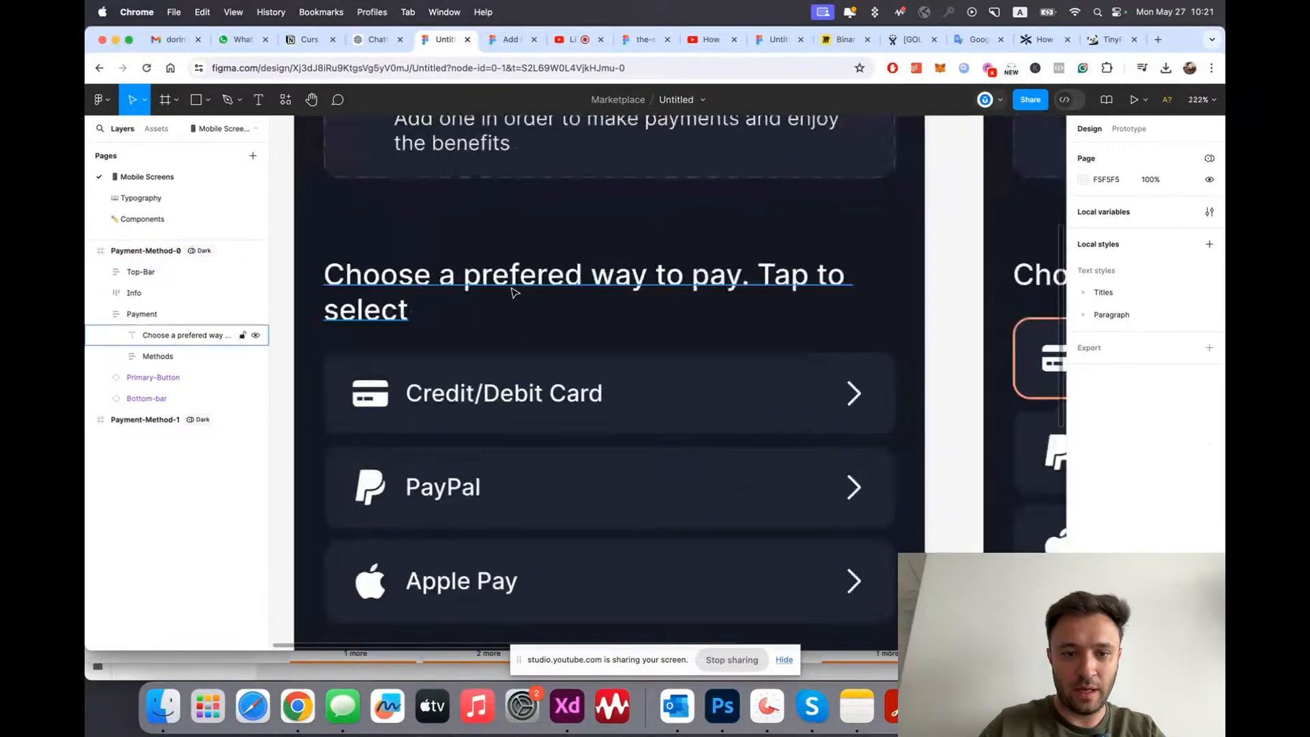
pyautogui.click(555, 275)
pyautogui.write('r')
pyautogui.press('Escape')
pyautogui.scroll(-5, 517, 321)
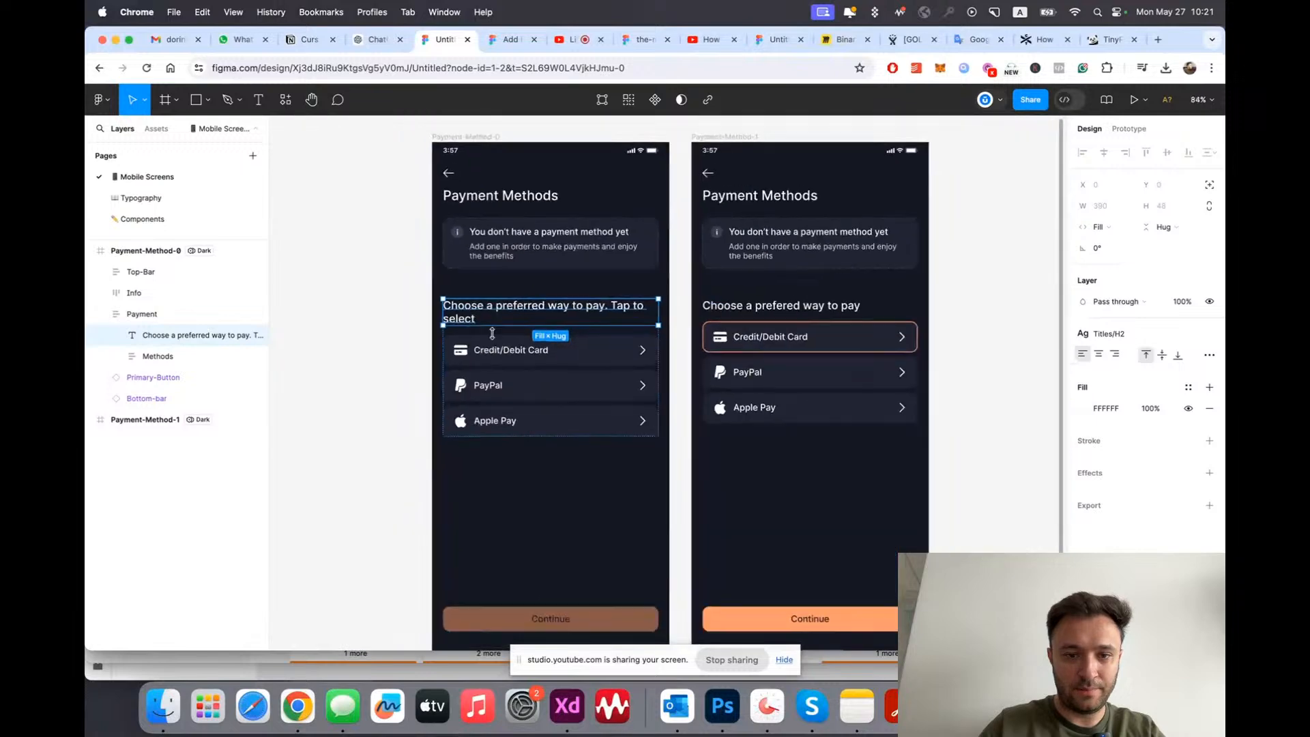
pyautogui.click(398, 360)
# Step: Copy the updated section heading from Payment-Method-0 and paste it into the Payment-Method-1 screen
pyautogui.scroll(5, 511, 395)
pyautogui.scroll(-4, 505, 382)
pyautogui.click(529, 296)
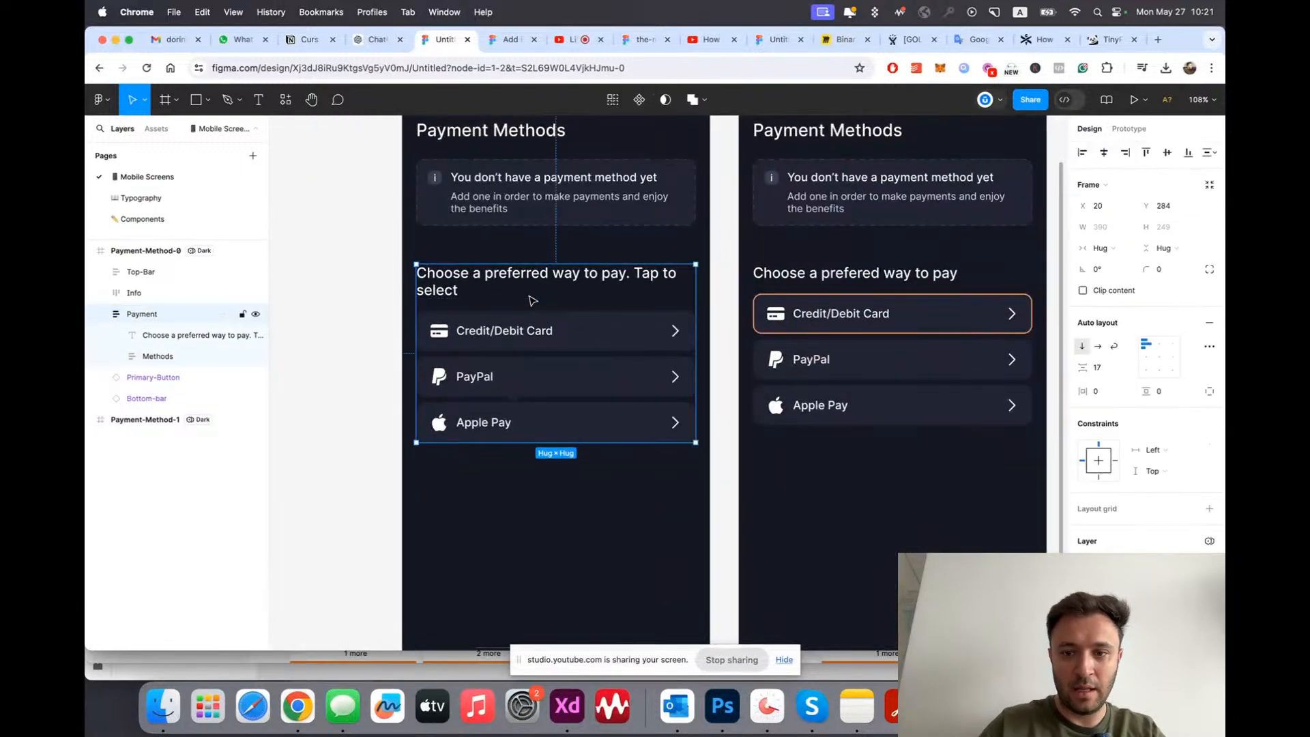
pyautogui.hscroll(3, 686, 395)
pyautogui.doubleClick(461, 276)
pyautogui.hscroll(5, 778, 348)
pyautogui.click(832, 326)
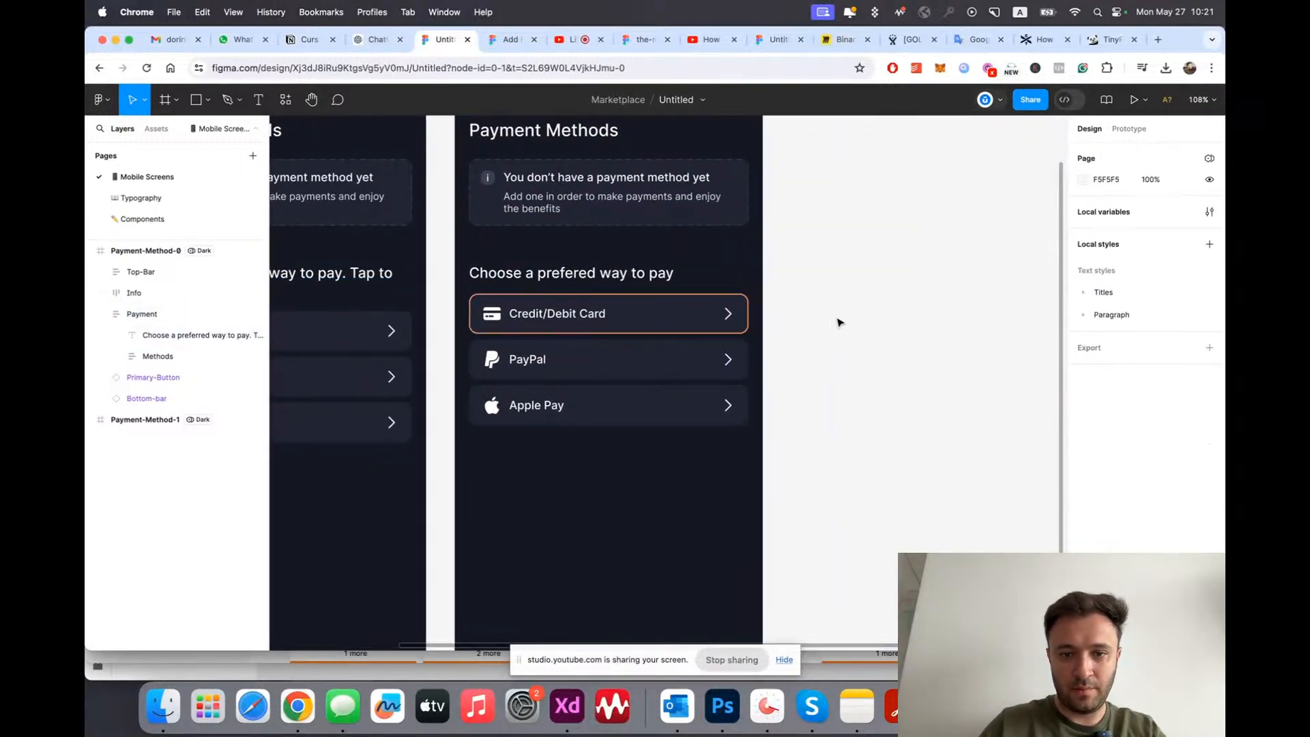
pyautogui.hotkey('alt', 'l')
pyautogui.scroll(3, 819, 321)
pyautogui.click(521, 258)
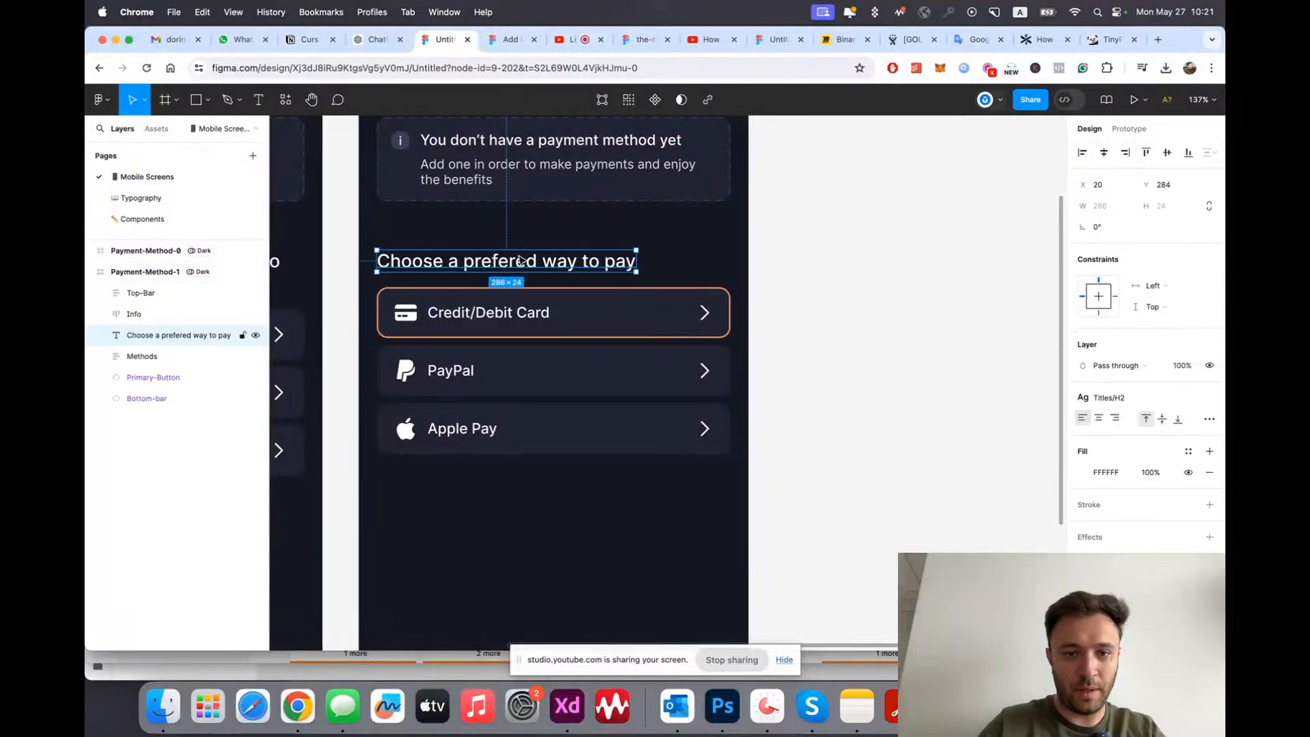
pyautogui.press('super+v')
# Step: Move the pasted heading to X 20, Y 270 in Payment-Method-1 and delete the old misspelled heading beneath it
pyautogui.scroll(-3, 520, 260)
pyautogui.scroll(6, 464, 307)
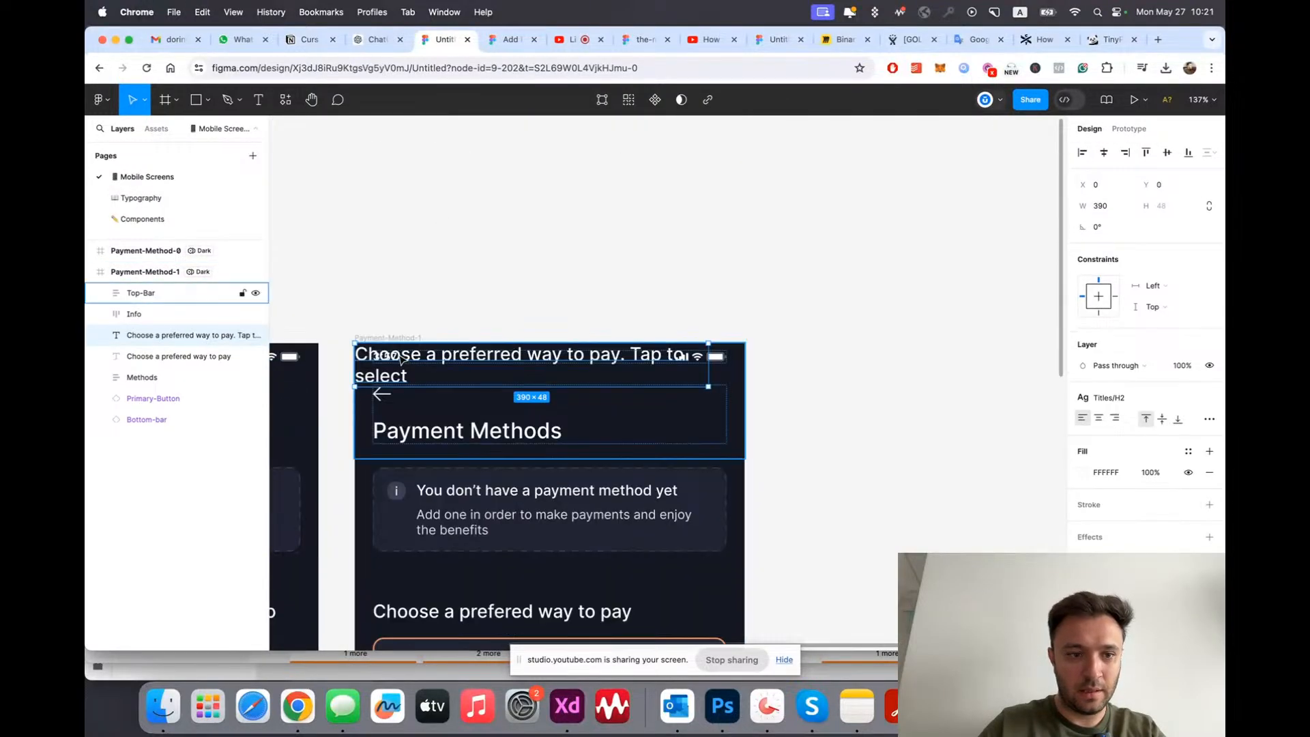
pyautogui.scroll(-2, 409, 352)
pyautogui.hotkey('shift', 'Down')
pyautogui.hotkey('shift', 'Down')
pyautogui.hotkey('shift', 'Down')
pyautogui.hotkey('shift', 'Down')
pyautogui.hotkey('shift', 'Down')
pyautogui.hotkey('shift', 'Down')
pyautogui.hotkey('shift', 'Down')
pyautogui.hotkey('shift', 'Down')
pyautogui.hotkey('shift', 'Down')
pyautogui.hotkey('shift', 'Down')
pyautogui.hotkey('shift', 'Down')
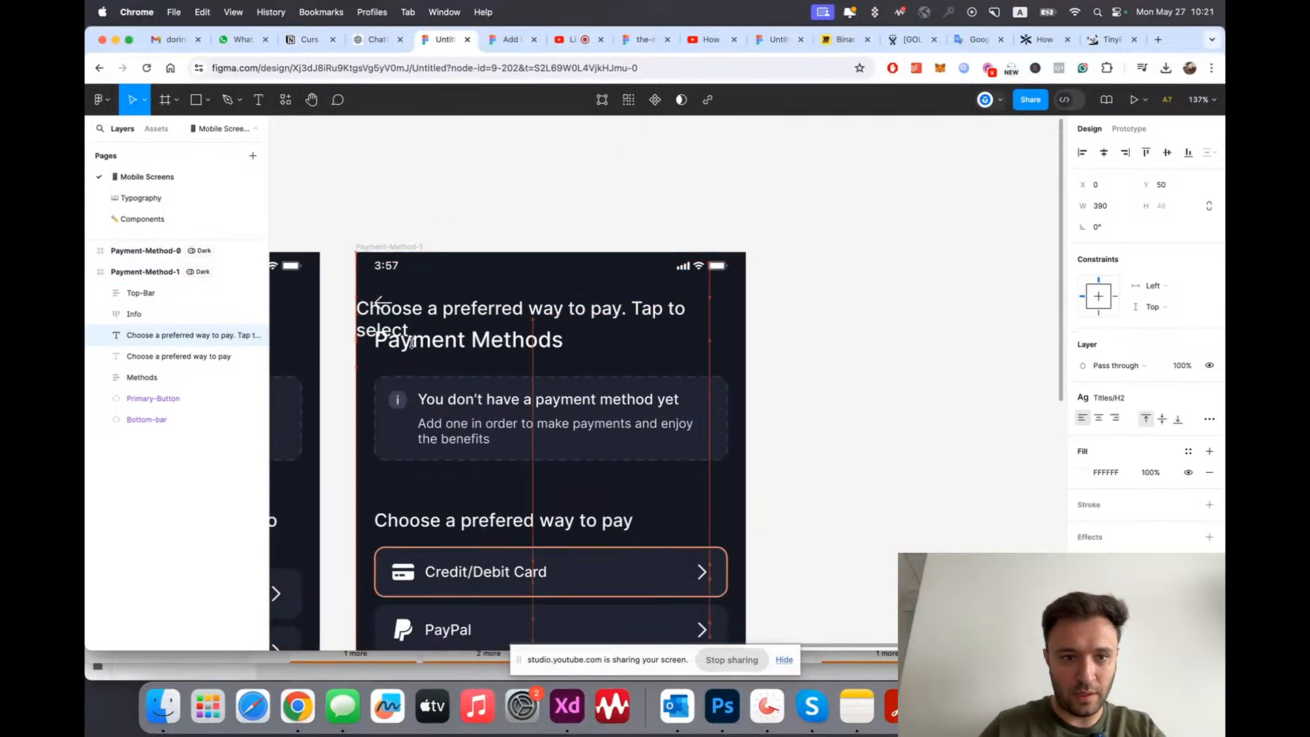
pyautogui.hotkey('shift', 'Down')
pyautogui.hotkey('shift', 'Down')
pyautogui.hotkey('shift', 'Down')
pyautogui.hotkey('shift', 'Down')
pyautogui.hotkey('shift', 'Down')
pyautogui.hotkey('shift', 'Down')
pyautogui.hotkey('shift', 'Down')
pyautogui.hotkey('shift', 'Down')
pyautogui.hotkey('shift', 'Down')
pyautogui.hotkey('shift', 'Down')
pyautogui.hotkey('shift', 'Down')
pyautogui.hotkey('shift', 'Down')
pyautogui.hotkey('shift', 'Down')
pyautogui.hotkey('shift', 'Down')
pyautogui.hotkey('shift', 'Right')
pyautogui.hotkey('shift', 'Right')
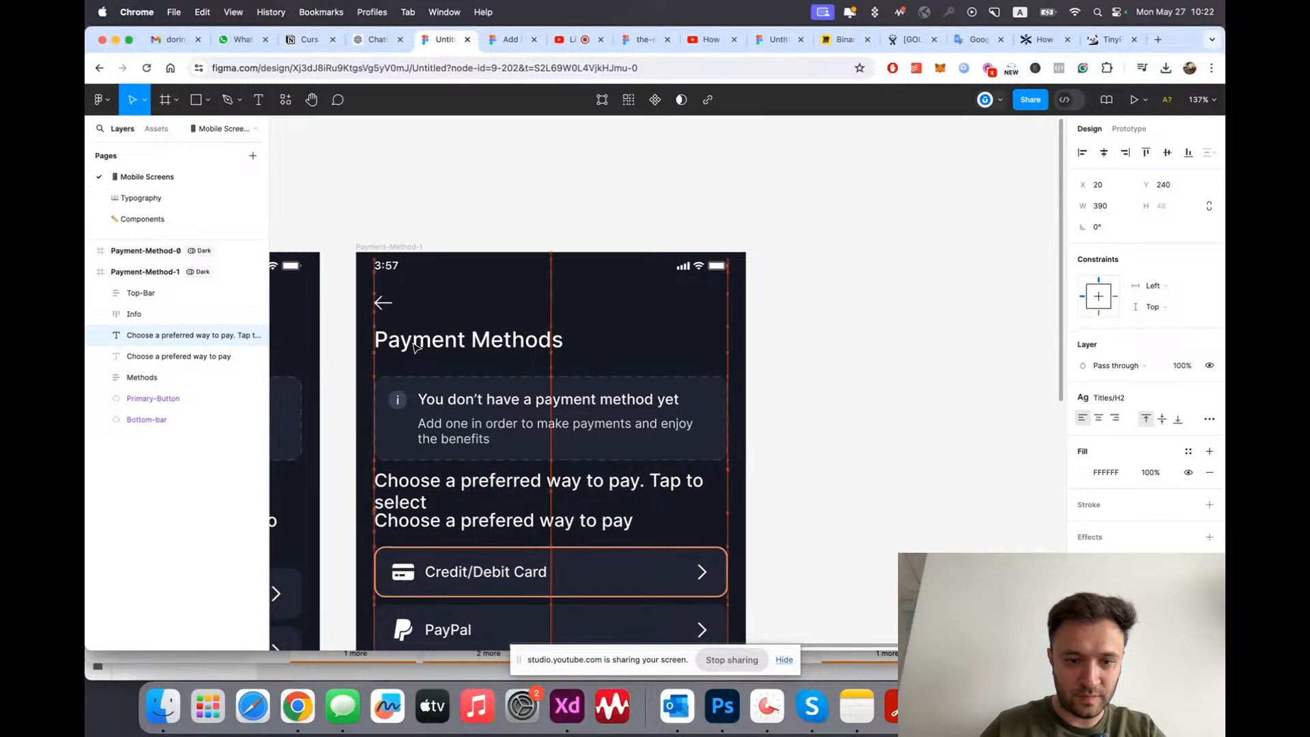
pyautogui.scroll(-3, 414, 348)
pyautogui.hotkey('shift', 'Down')
pyautogui.hotkey('shift', 'Down')
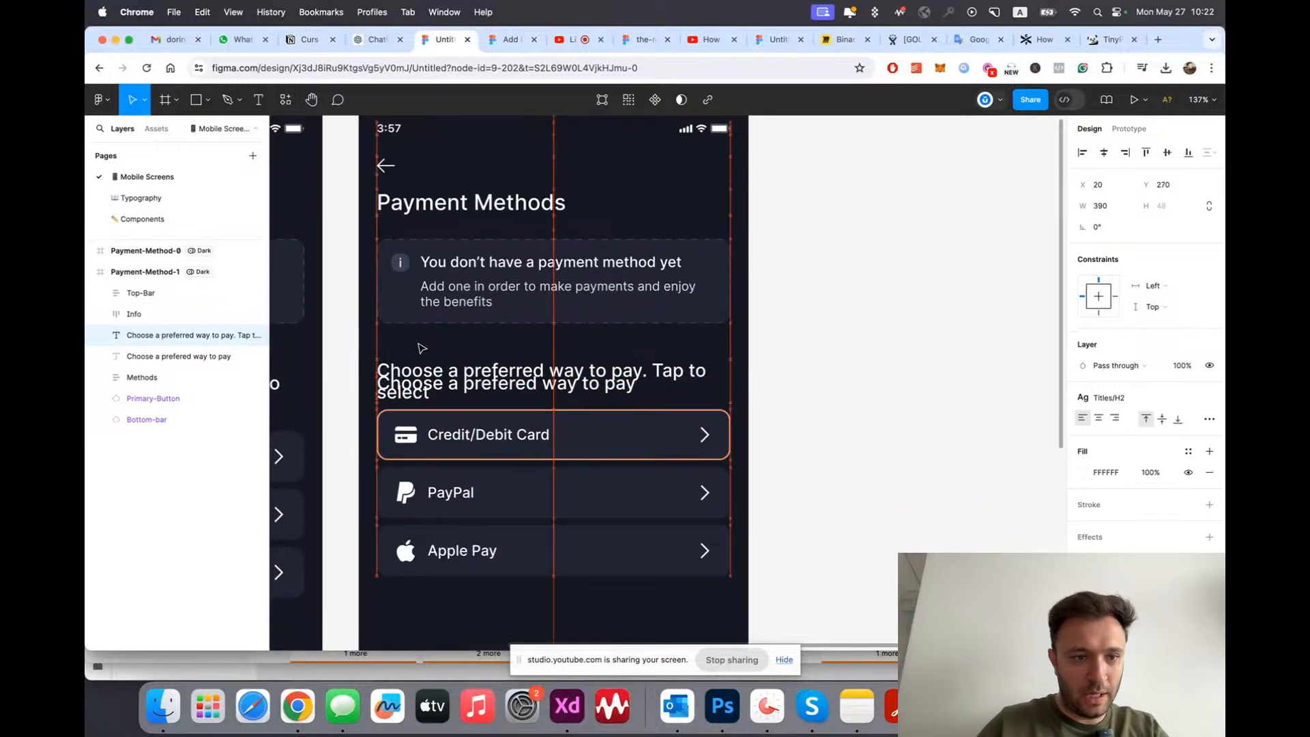
pyautogui.press('Delete')
# Step: Wrap Payment-Method-1's new section heading and Methods frame together in an auto layout frame
pyautogui.scroll(-3, 557, 369)
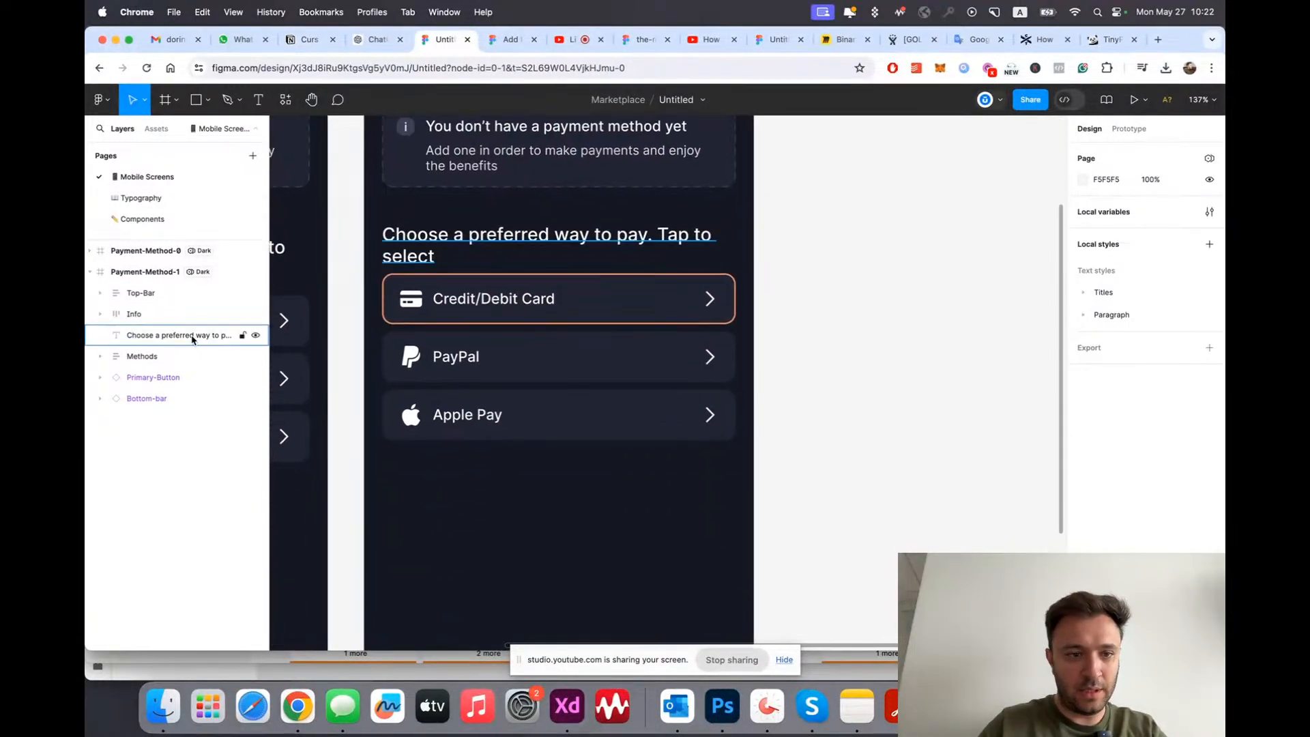
pyautogui.keyDown('shift'); pyautogui.click(142, 356); pyautogui.keyUp('shift')
pyautogui.hotkey('shift', 'a')
pyautogui.scroll(-3, 930, 363)
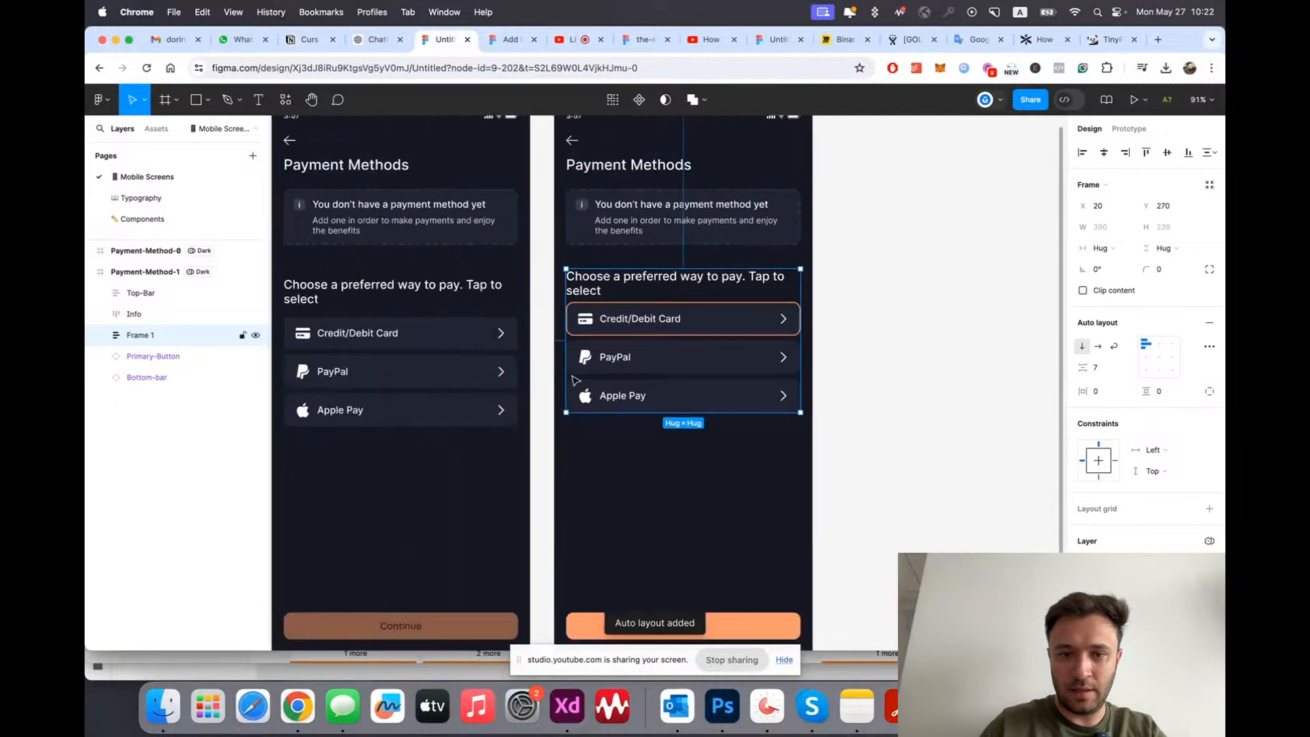
# Step: Set the vertical item spacing to 12 in the auto layout frames holding the heading and methods on both screens
pyautogui.click(513, 353)
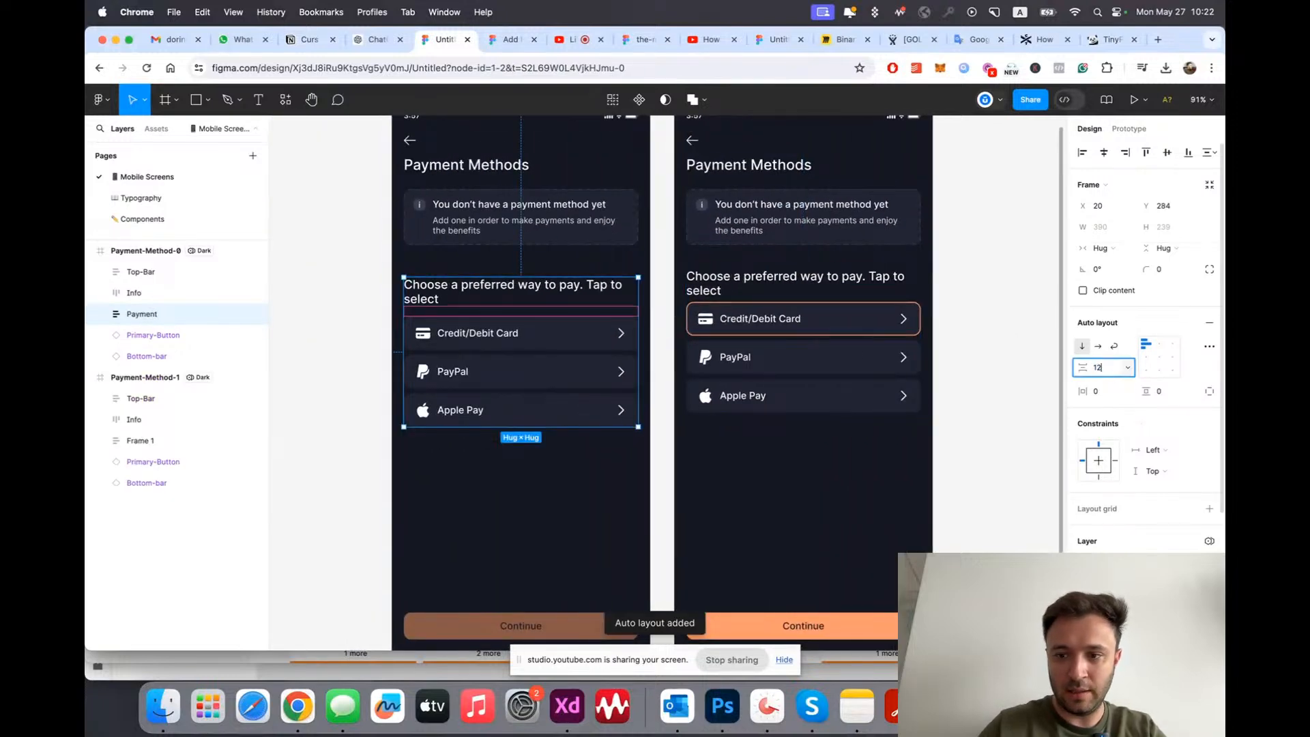
pyautogui.press('Return')
pyautogui.click(816, 314)
pyautogui.hscroll(-2, 815, 315)
pyautogui.press('alt')
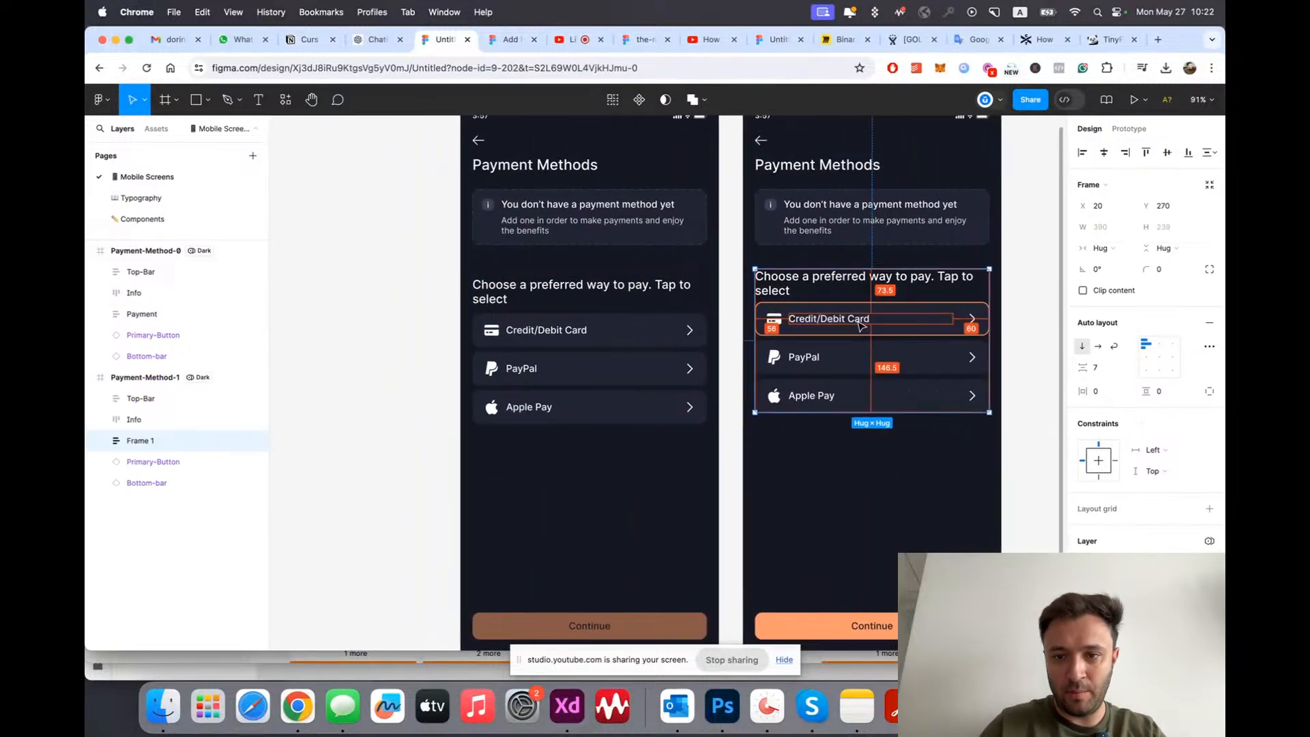
pyautogui.hscroll(2, 862, 326)
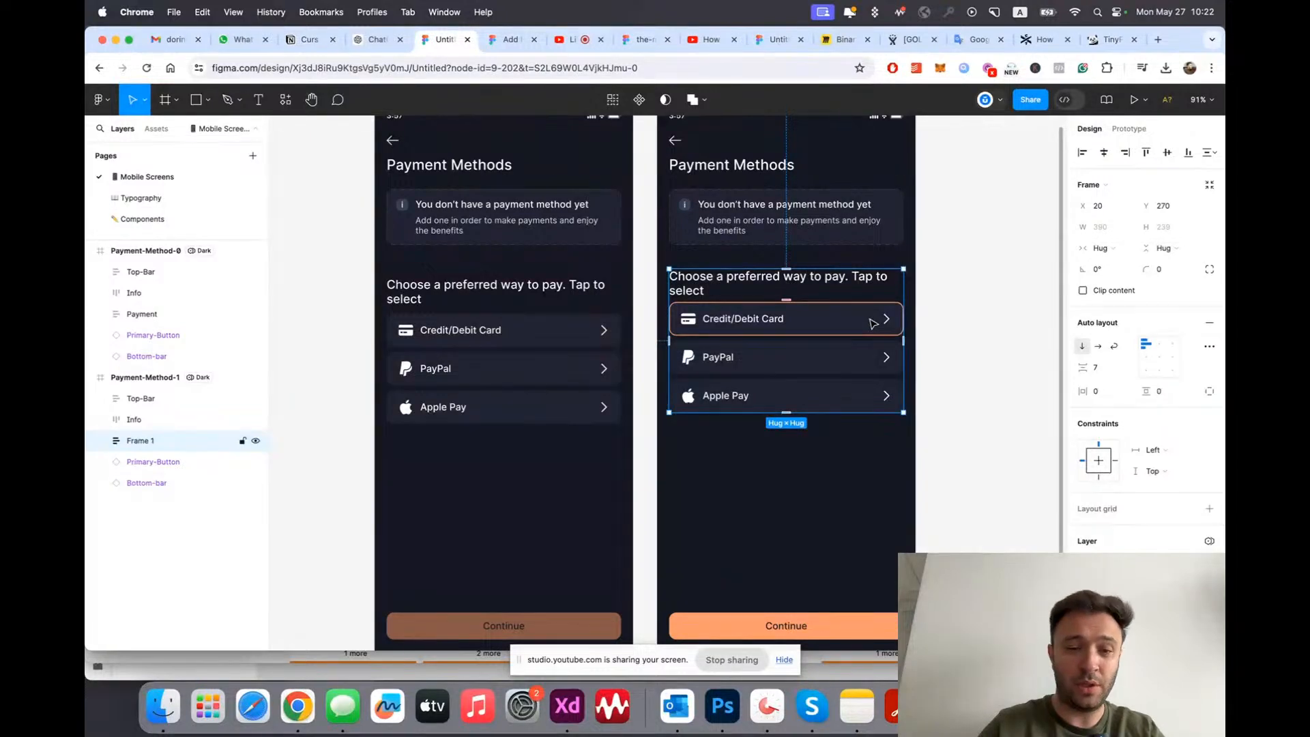
pyautogui.press('alt')
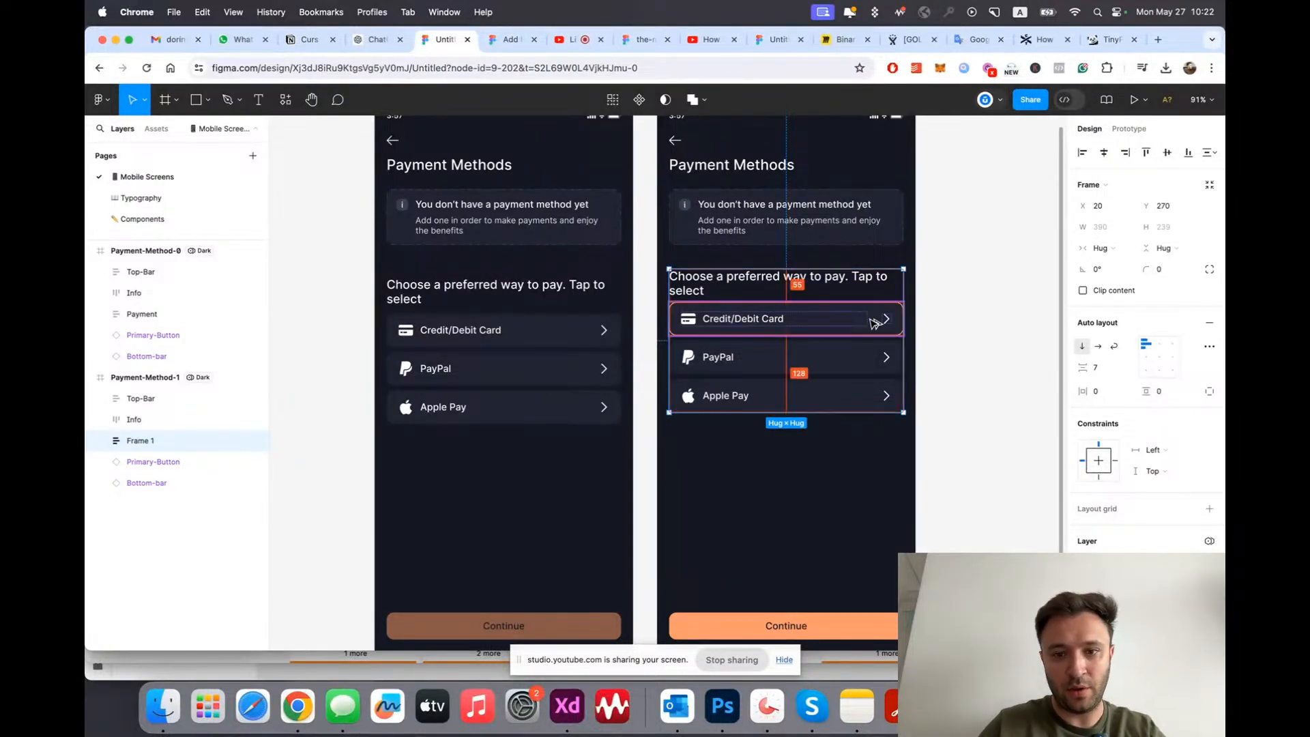
pyautogui.click(986, 345)
pyautogui.hscroll(2, 985, 346)
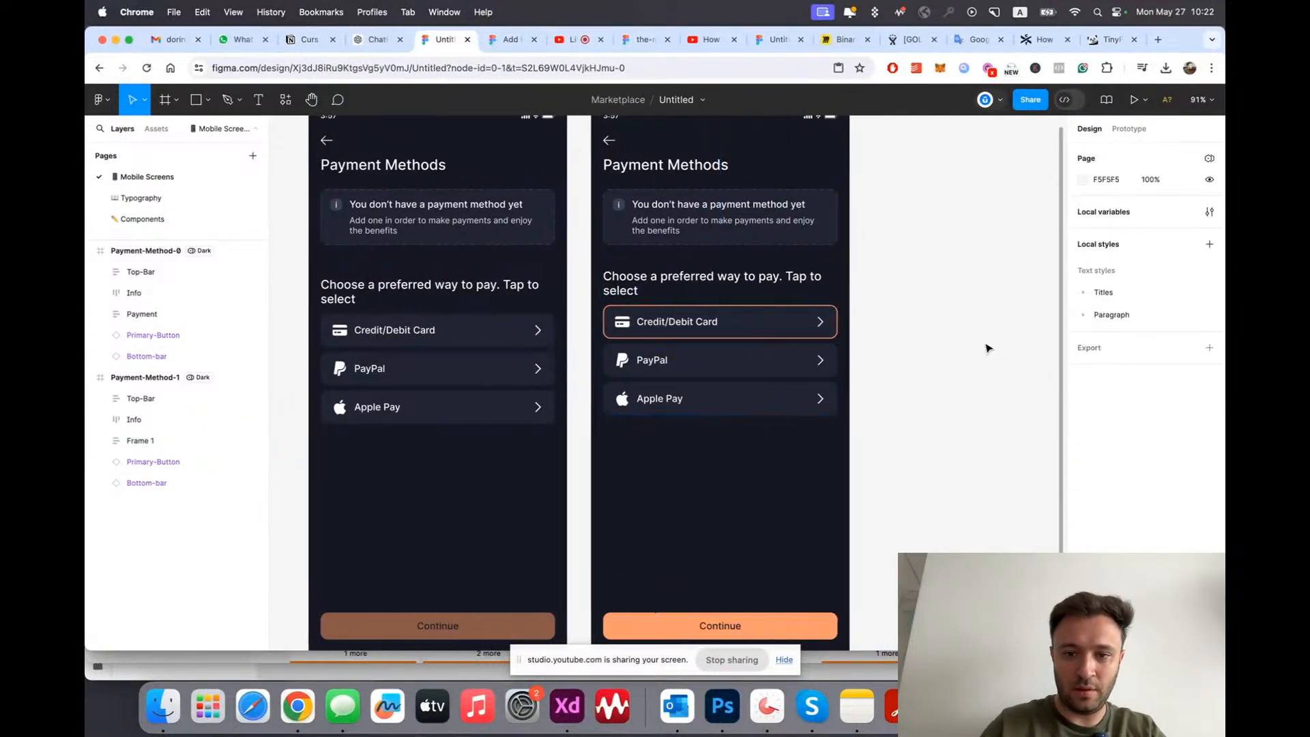
# Step: Align the top edges of the payment sections on Payment-Method-0 and Payment-Method-1
pyautogui.scroll(2, 987, 348)
pyautogui.hscroll(-2, 819, 307)
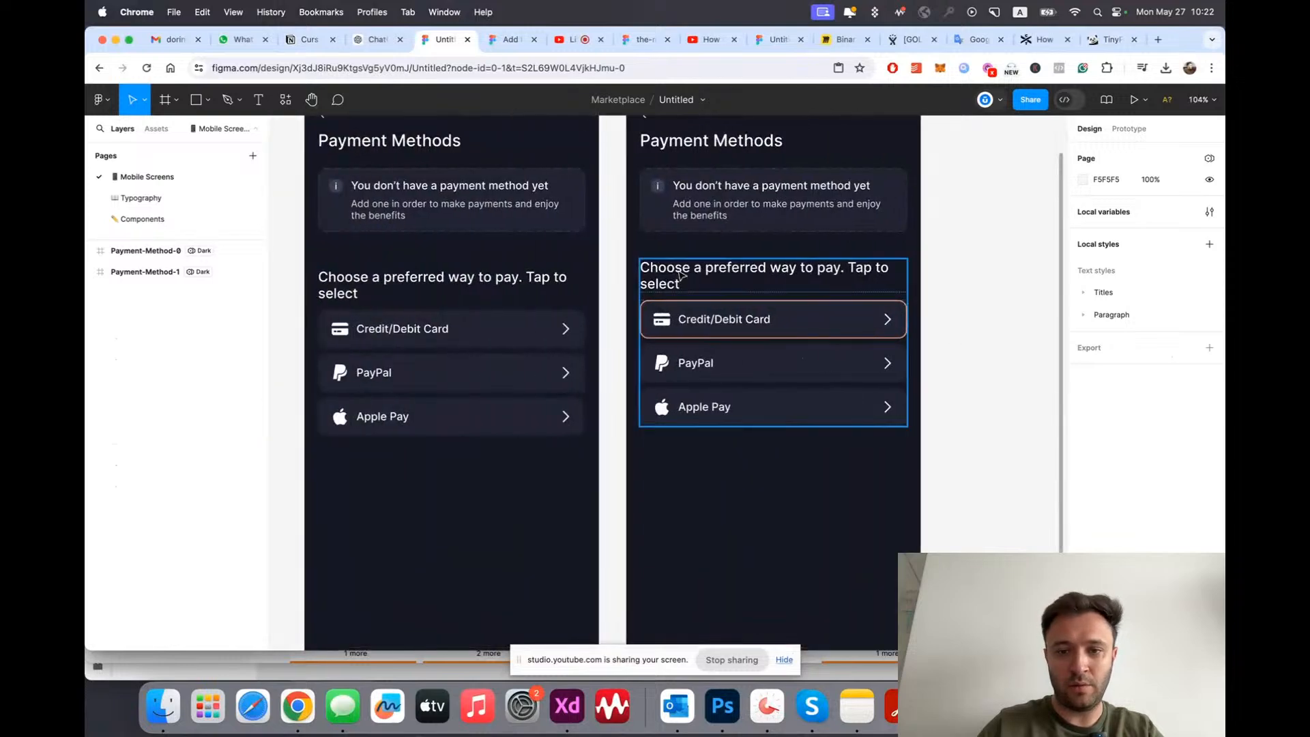
pyautogui.click(672, 271)
pyautogui.doubleClick(673, 289)
pyautogui.hscroll(-1, 624, 331)
pyautogui.click(624, 331)
pyautogui.click(497, 295)
pyautogui.keyDown('shift'); pyautogui.click(690, 286); pyautogui.keyUp('shift')
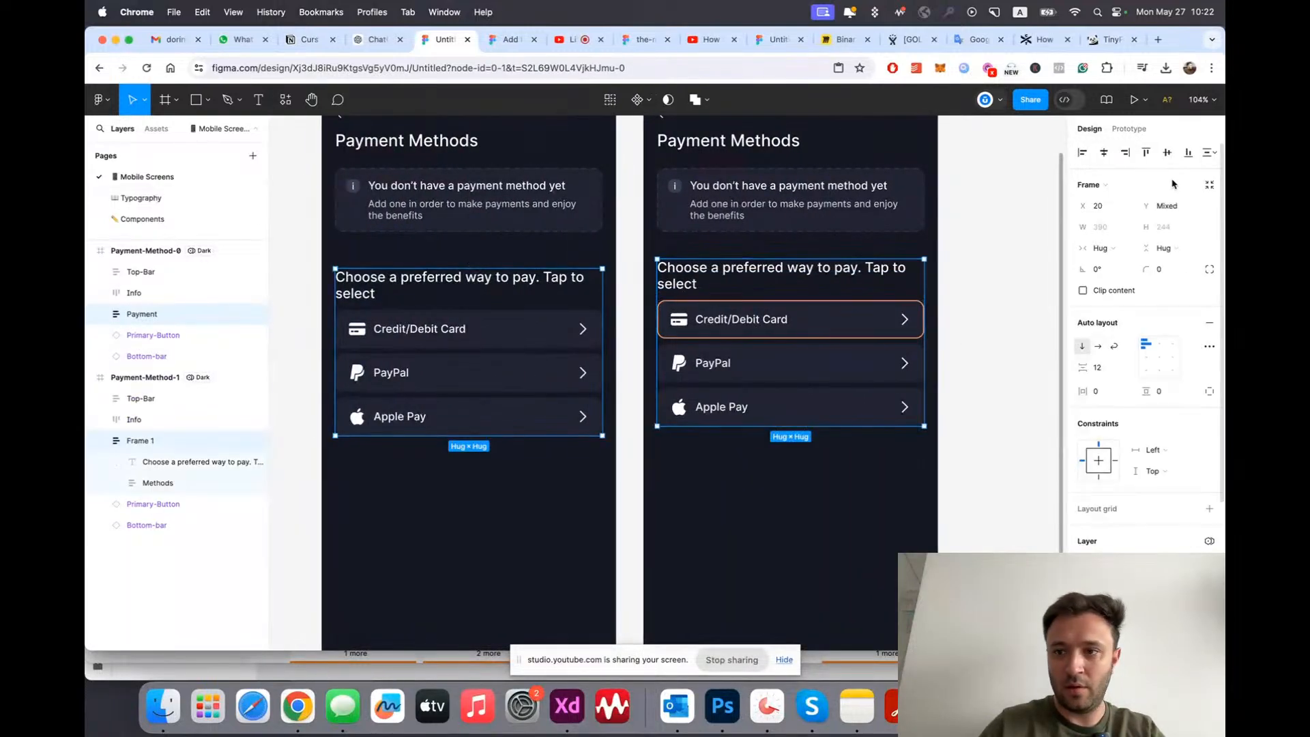
pyautogui.click(1146, 152)
pyautogui.press('alt')
pyautogui.click(1008, 263)
# Step: Duplicate the Payment-Method-1 screen and place the copy to the right of the original
pyautogui.scroll(-5, 884, 270)
pyautogui.scroll(3, 882, 271)
pyautogui.hscroll(5, 914, 301)
pyautogui.scroll(3, 775, 251)
pyautogui.click(497, 153)
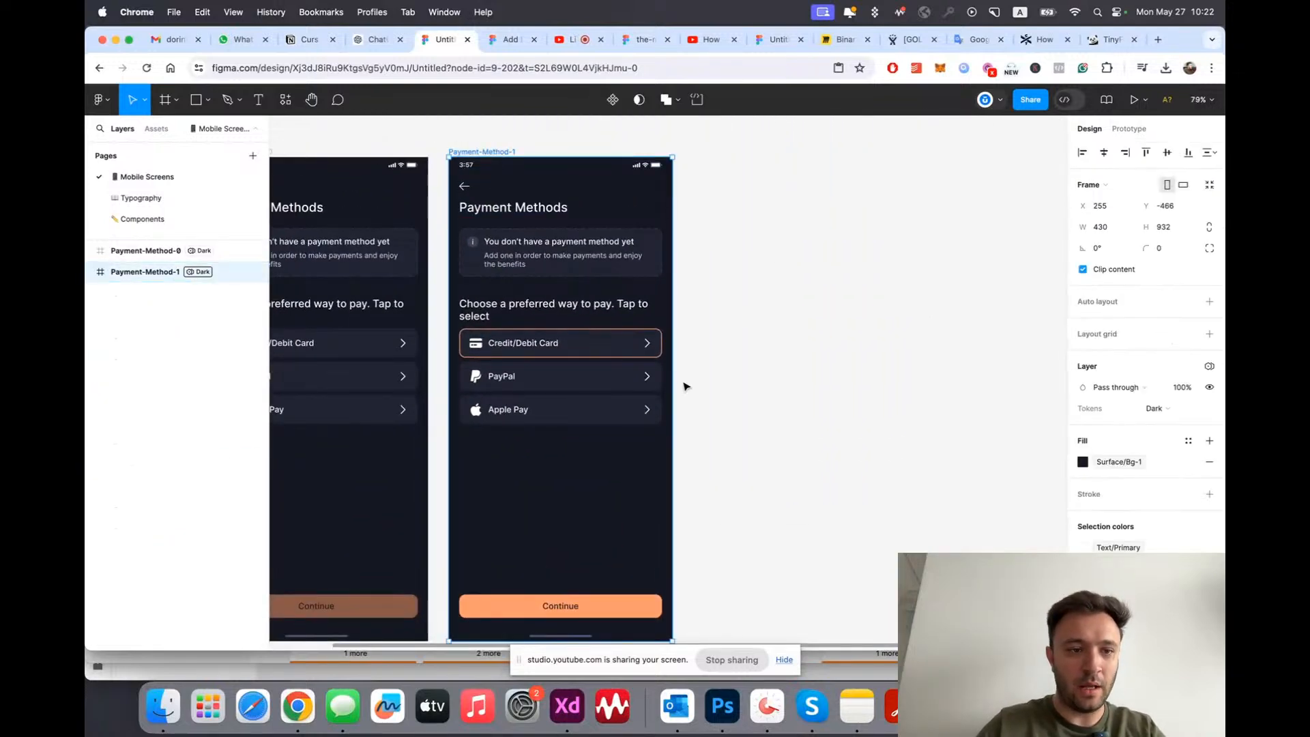
pyautogui.press('super+d')
pyautogui.press('super+[')
pyautogui.hscroll(4, 844, 397)
pyautogui.click(845, 393)
pyautogui.hscroll(-3, 845, 393)
pyautogui.hscroll(-2, 514, 217)
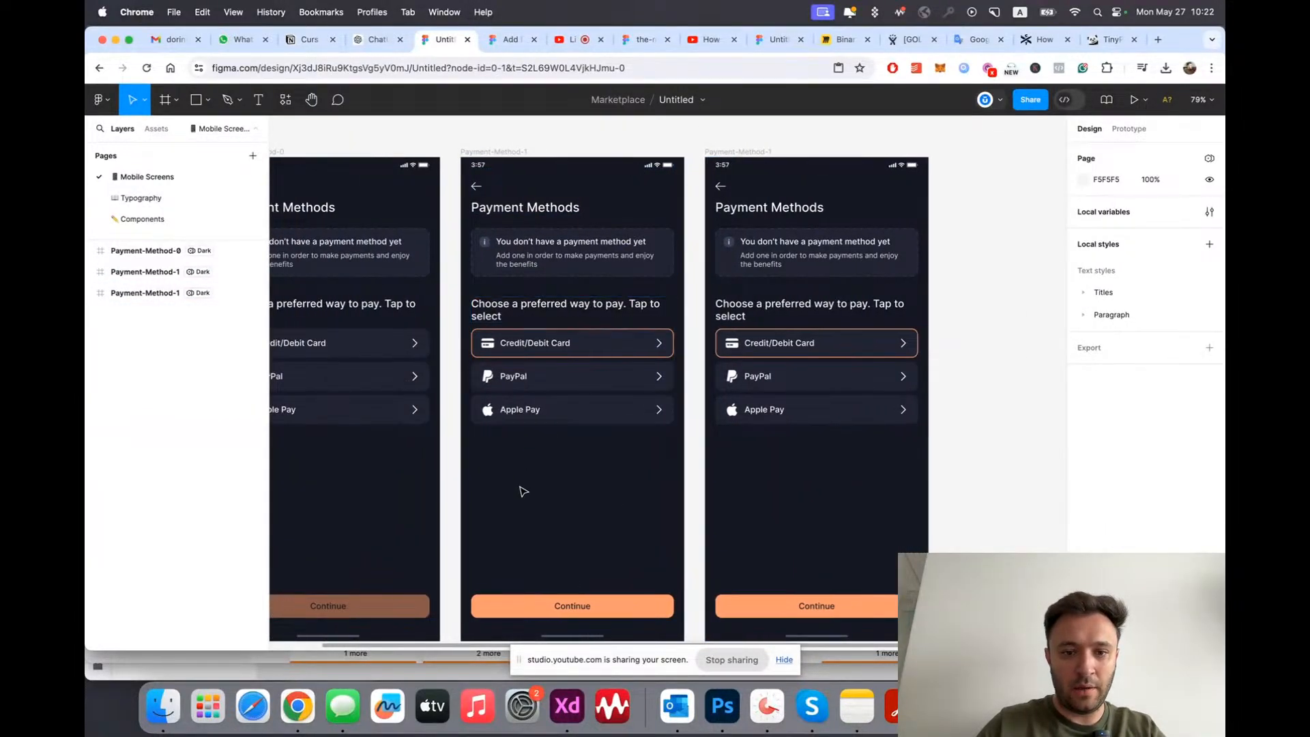
# Step: Change the duplicated screen's title from "Payment Methods" to "Add Card"
pyautogui.scroll(5, 613, 591)
pyautogui.scroll(-3, 536, 433)
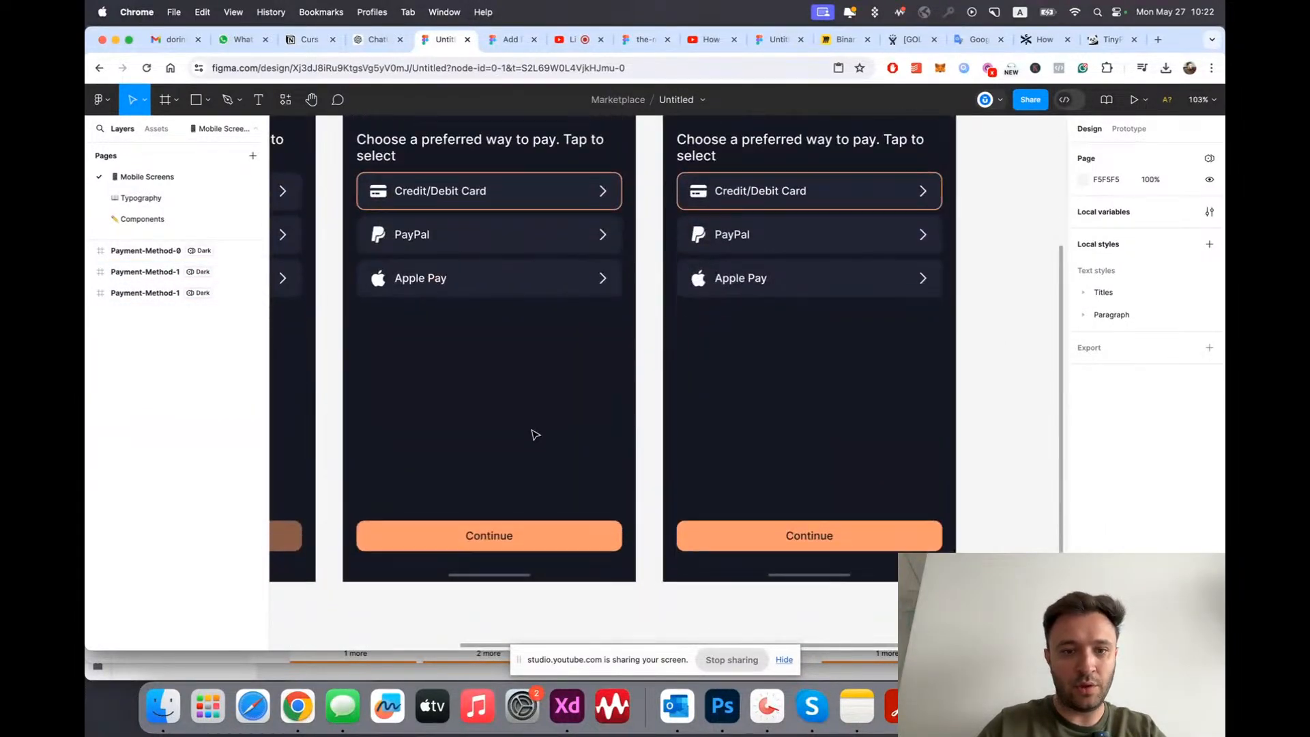
pyautogui.scroll(3, 528, 239)
pyautogui.hscroll(3, 796, 326)
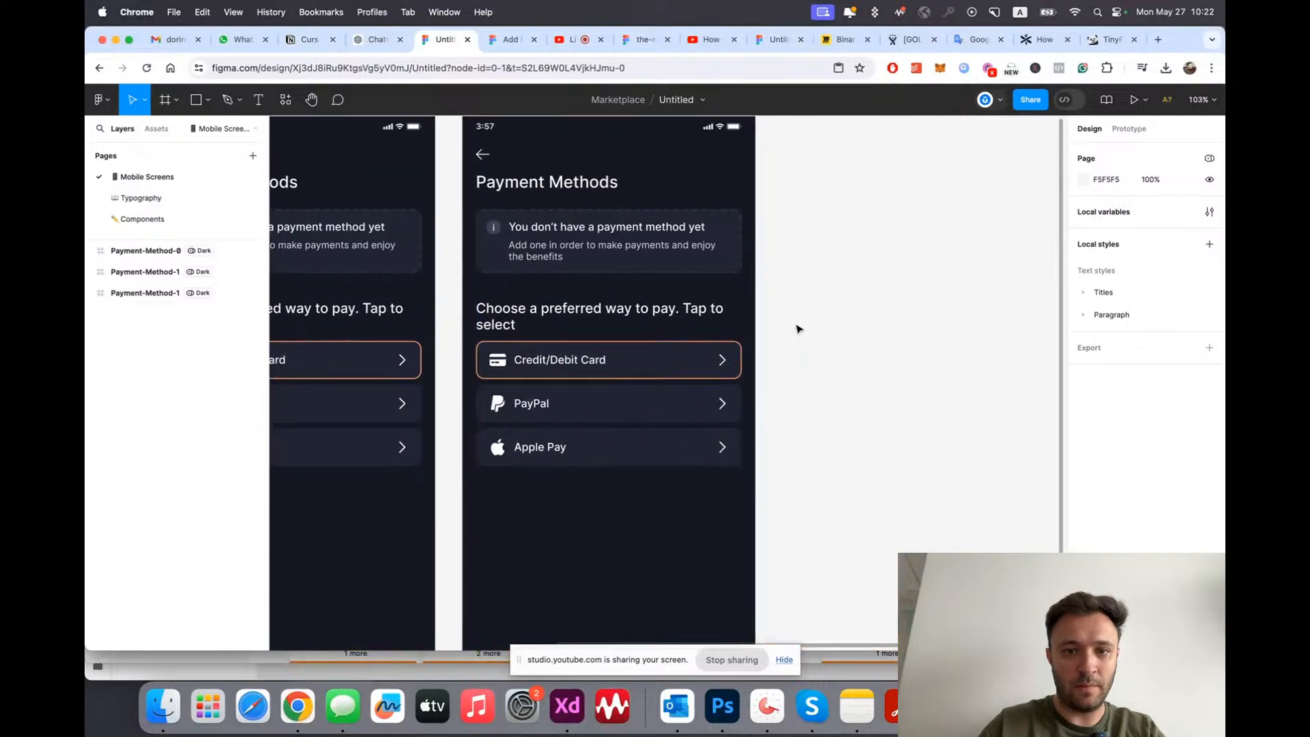
pyautogui.hscroll(-4, 797, 326)
pyautogui.scroll(3, 795, 193)
pyautogui.doubleClick(727, 179)
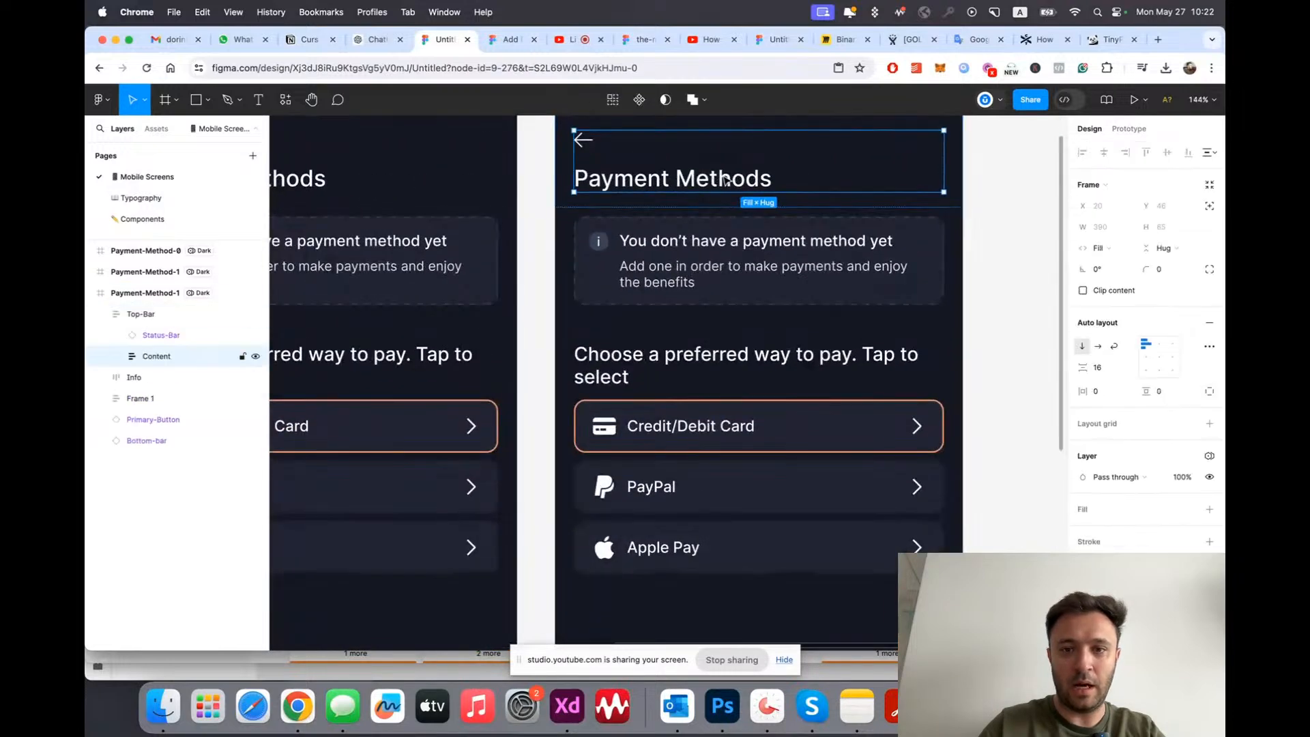
pyautogui.write('Add Ca')
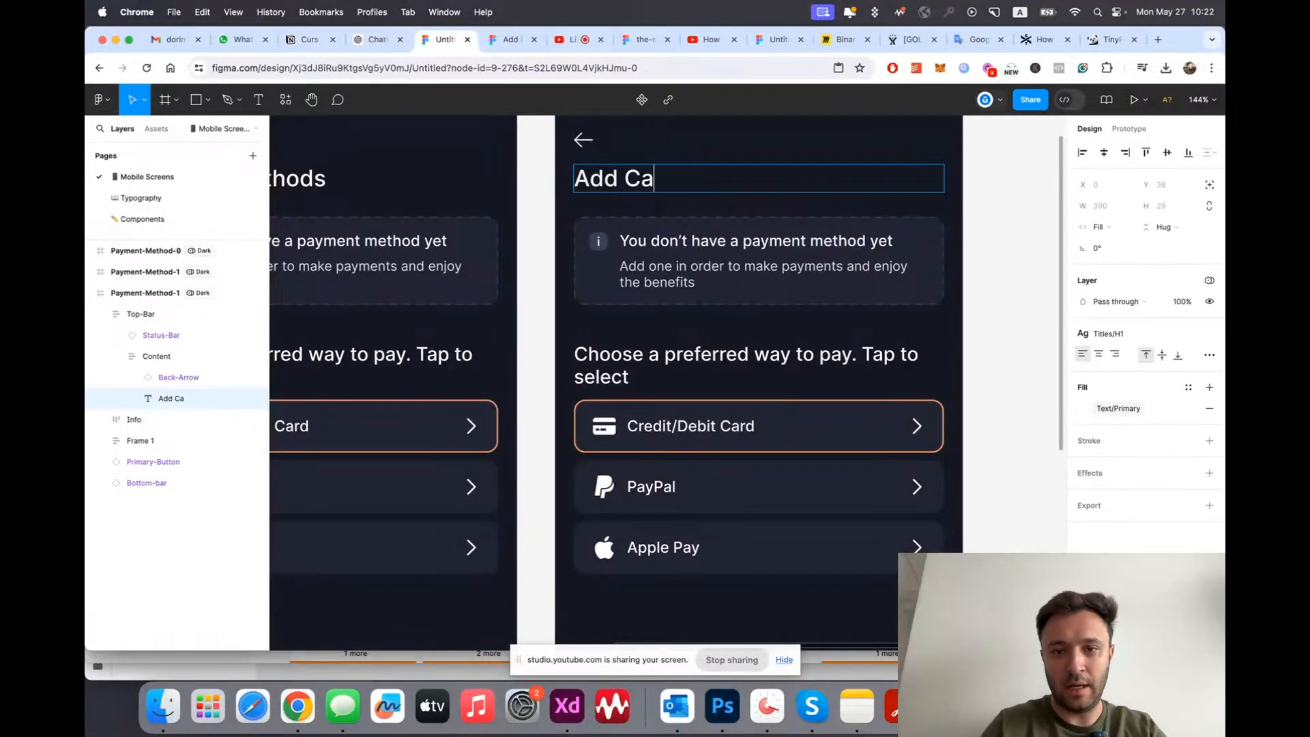
pyautogui.press('Escape')
pyautogui.hscroll(3, 848, 307)
pyautogui.click(965, 264)
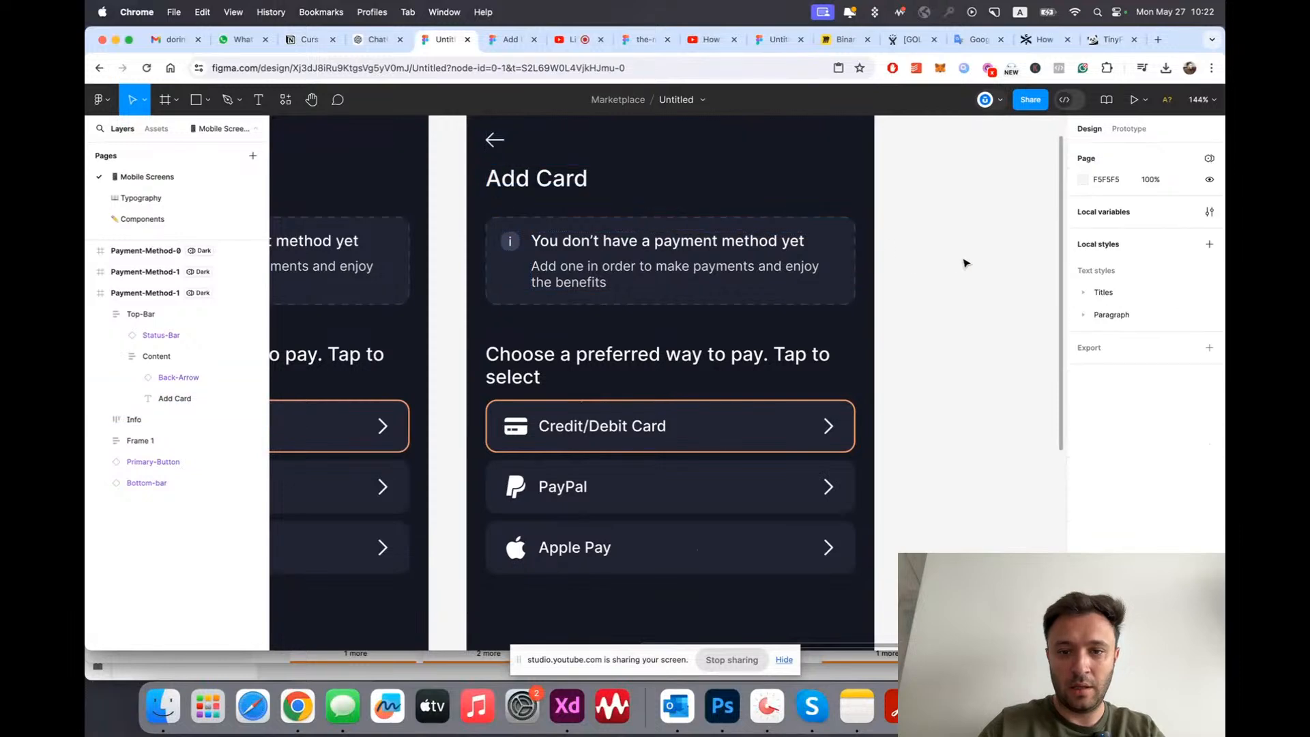
# Step: Replace the info box heading on the Add Card screen with "We secure encryption"
pyautogui.scroll(-5, 899, 270)
pyautogui.scroll(5, 899, 270)
pyautogui.keyDown('super'); pyautogui.doubleClick(554, 233); pyautogui.keyUp('super')
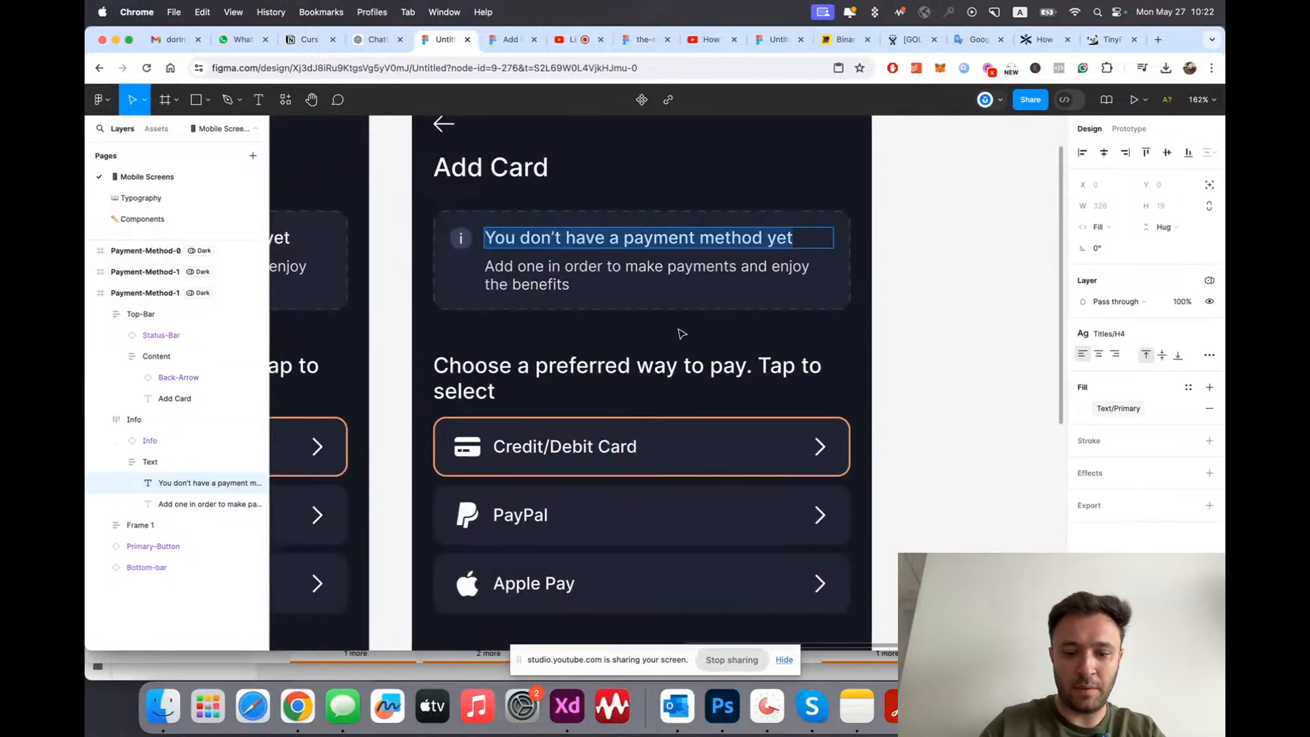
pyautogui.write('We secure encryption')
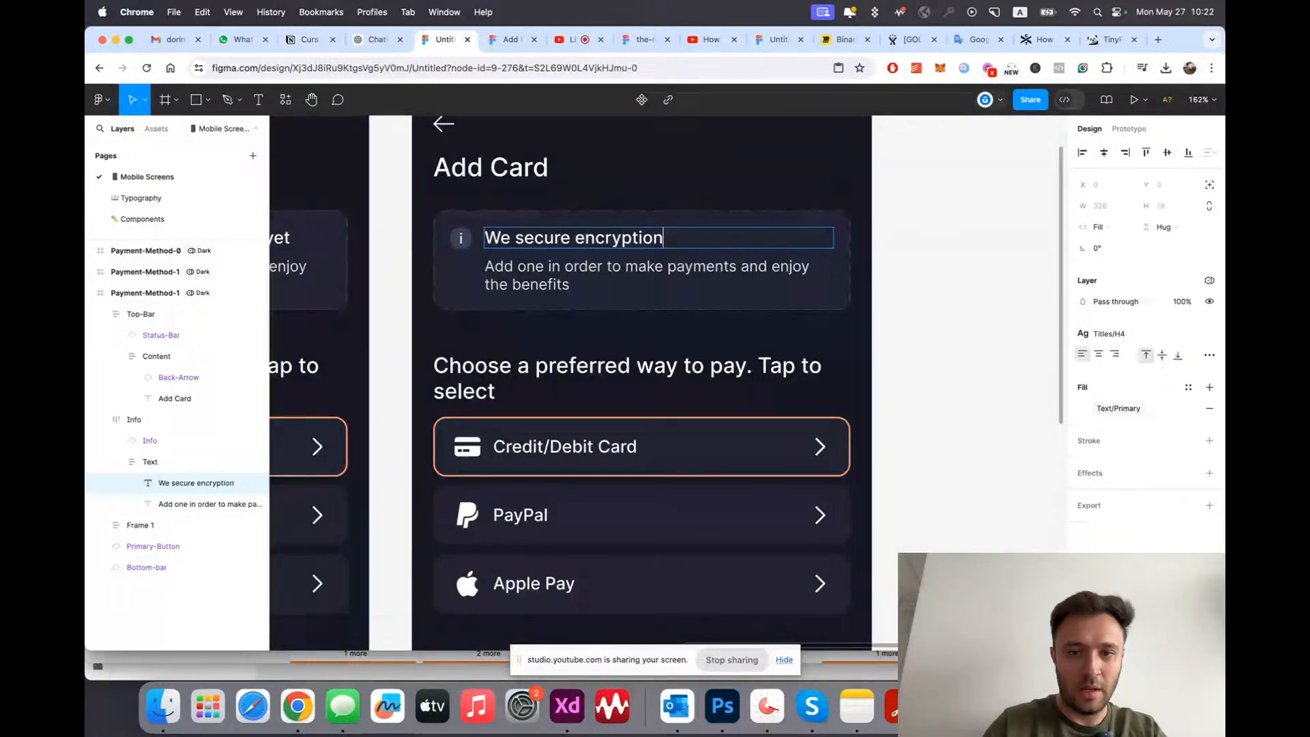
pyautogui.press('Escape')
# Step: Switch to the Add Payment Methods - Card file and examine the info box on its Add card screen
pyautogui.click(486, 40)
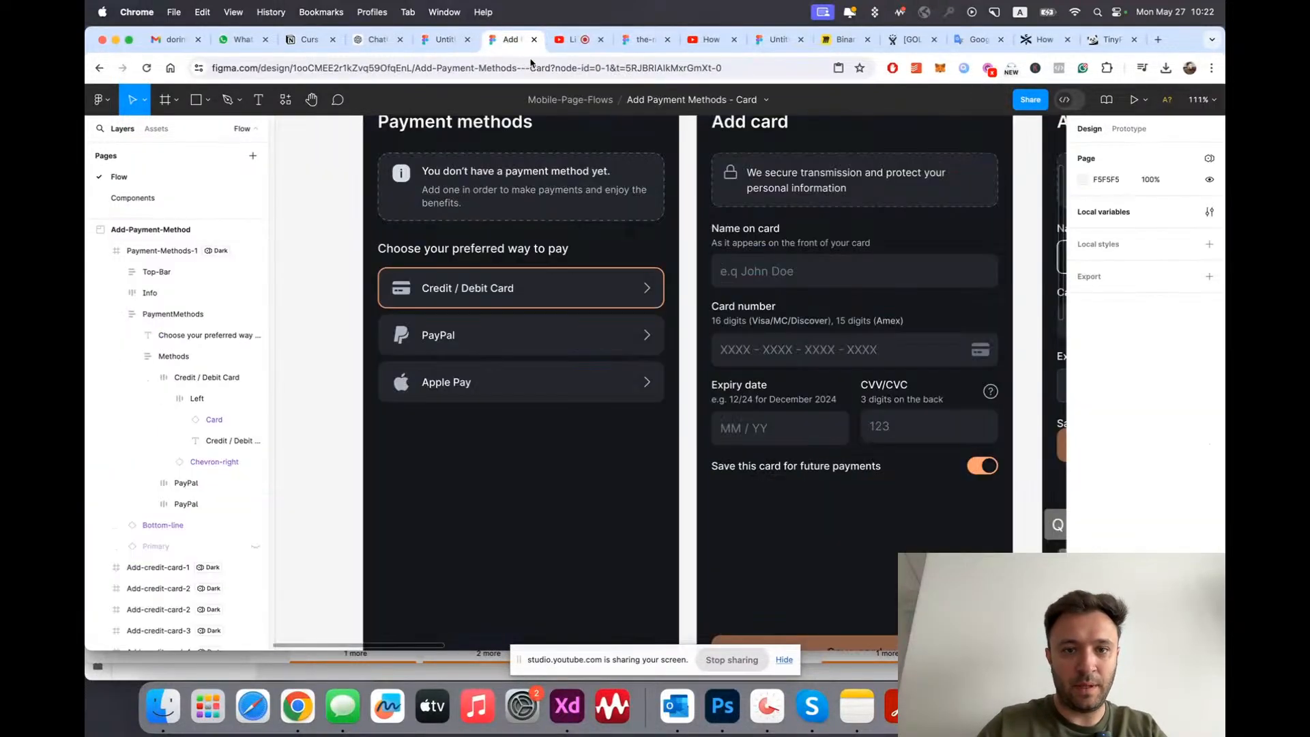
pyautogui.hscroll(5, 753, 179)
pyautogui.click(752, 179)
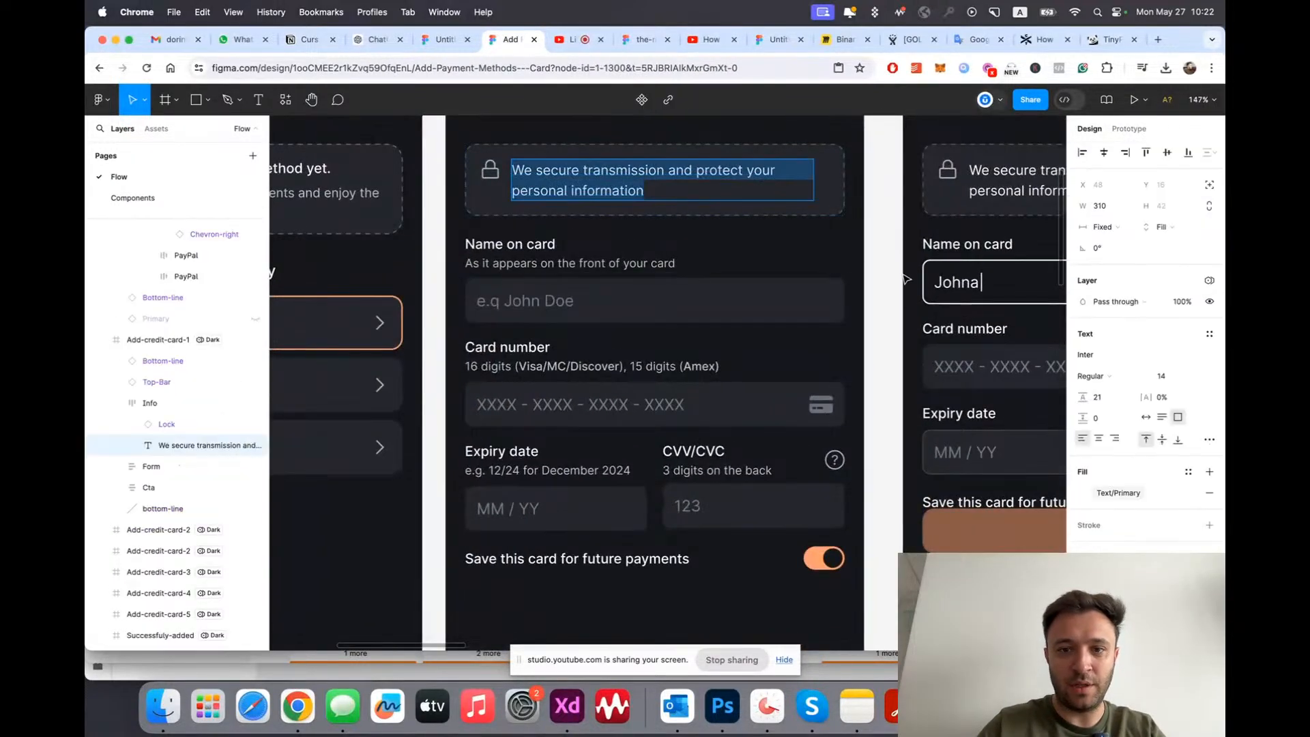
pyautogui.scroll(3, 753, 179)
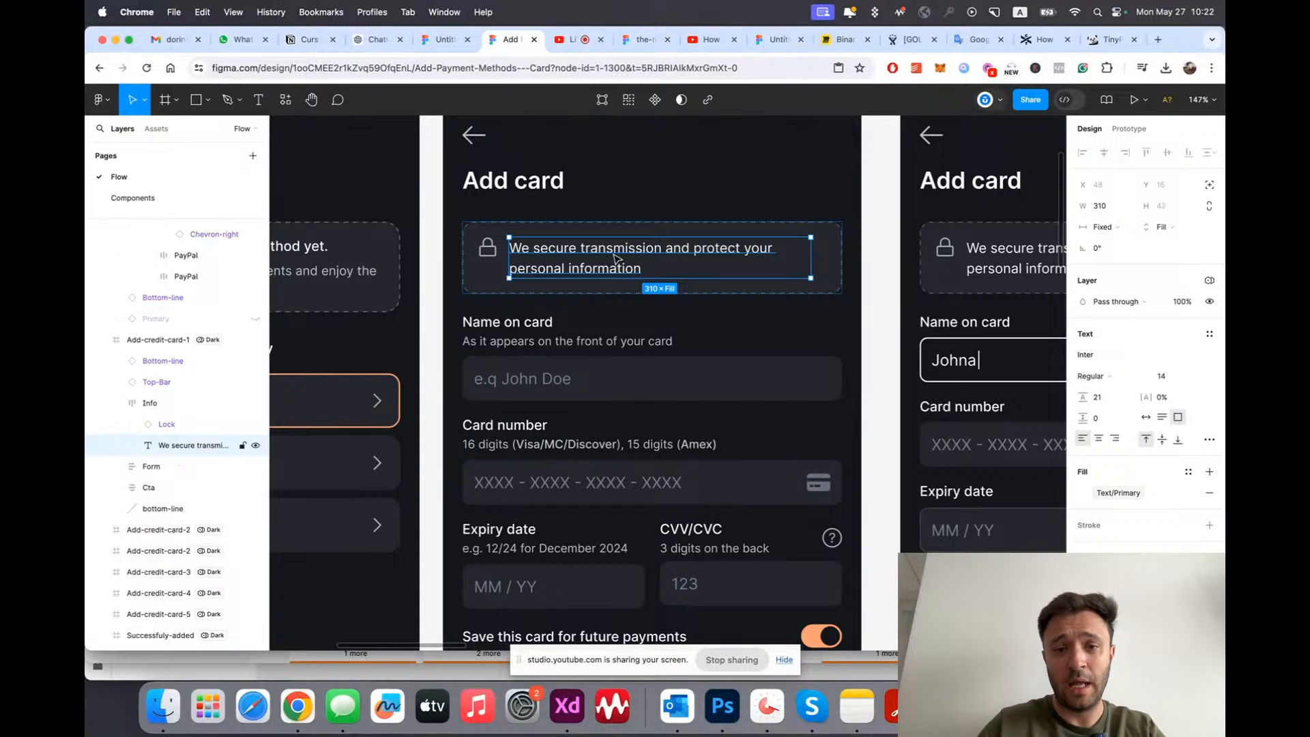
pyautogui.doubleClick(616, 258)
pyautogui.press('Escape')
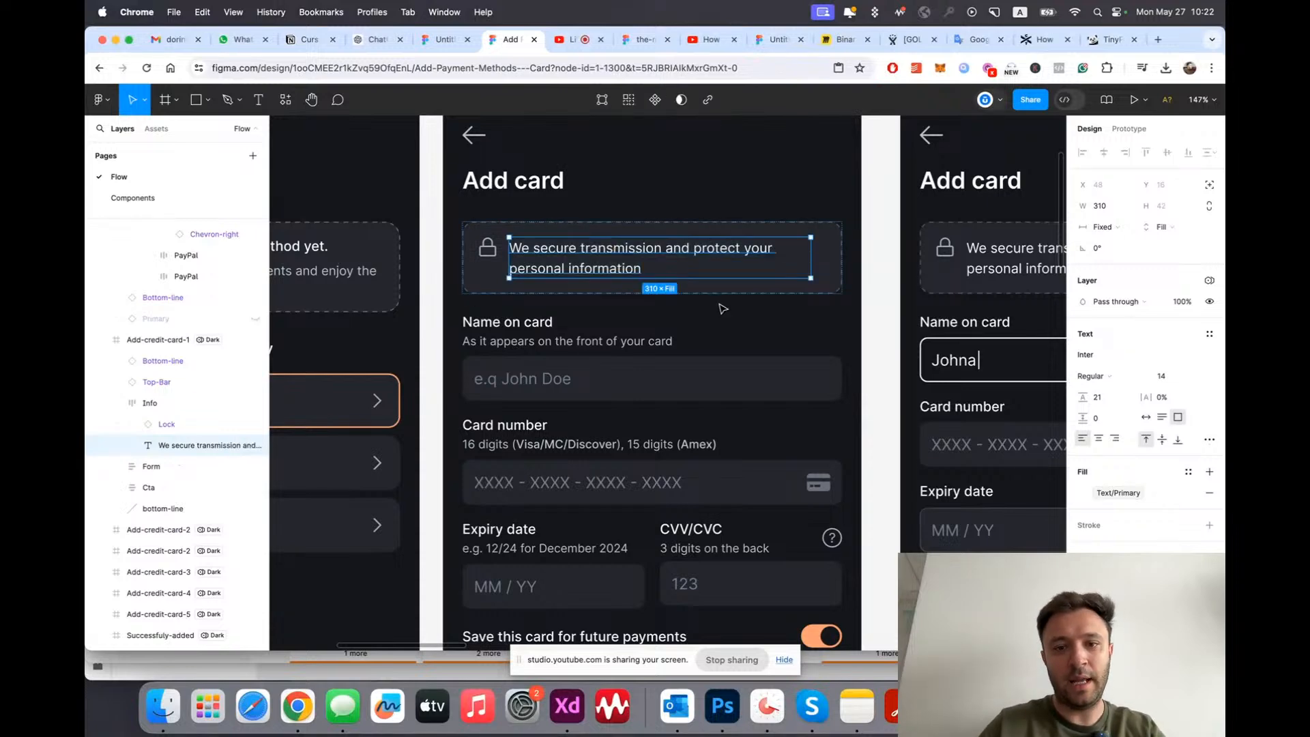
pyautogui.scroll(-5, 725, 307)
pyautogui.press('Escape')
pyautogui.scroll(3, 804, 275)
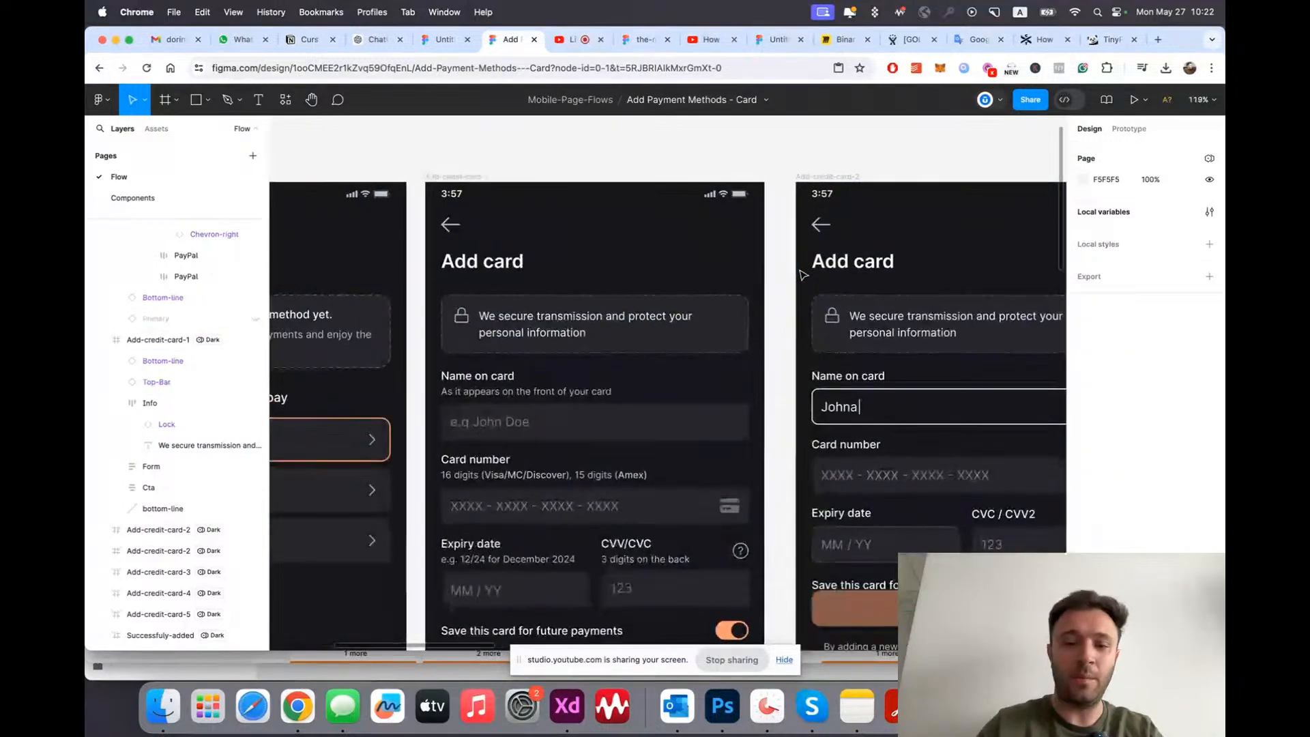
pyautogui.scroll(2, 519, 286)
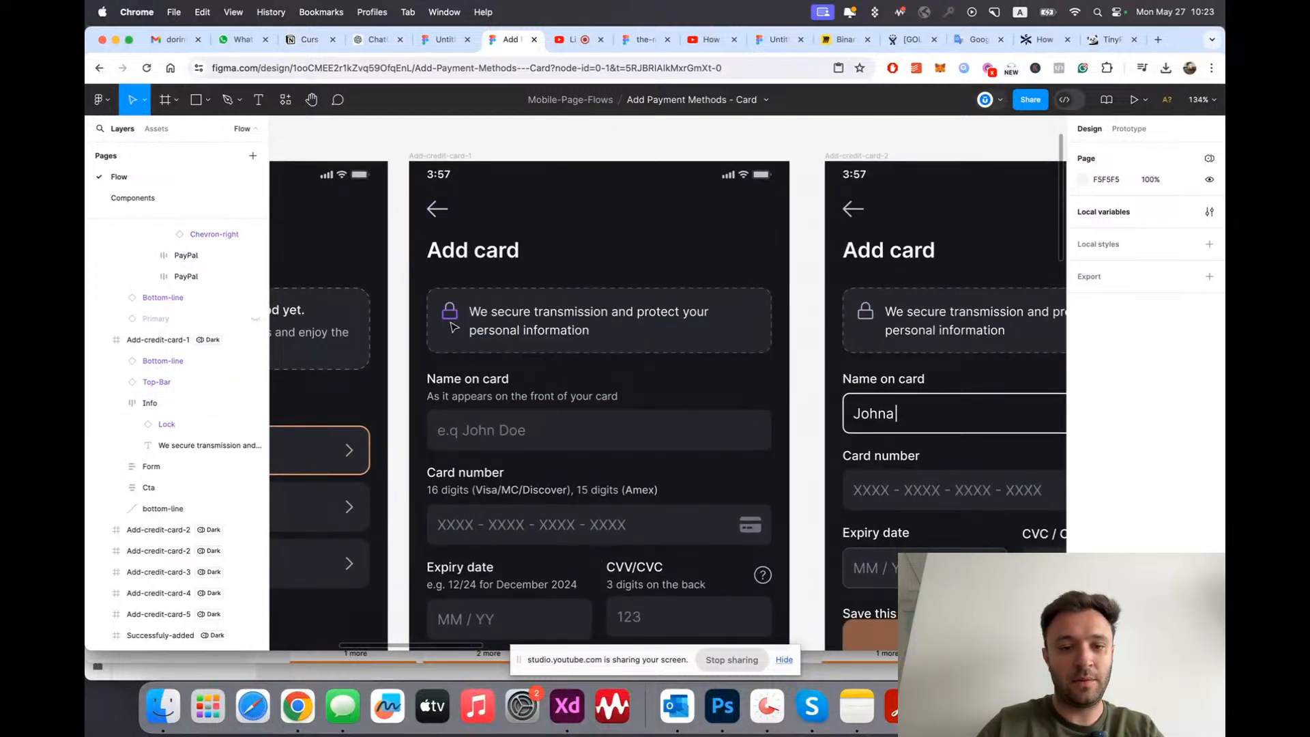
pyautogui.scroll(1, 459, 324)
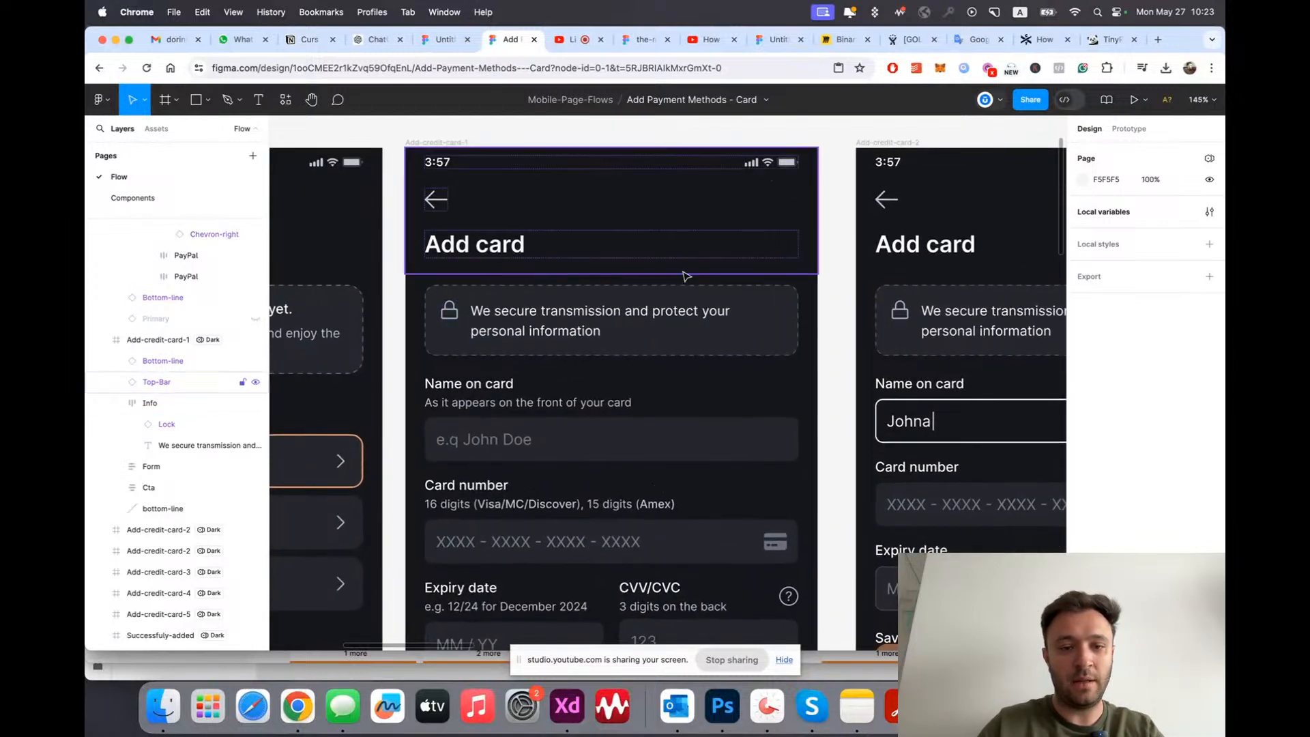
# Step: Copy the text "We secure transmission and protect your personal information" from the info box, passing it through a blank browser tab as plain text
pyautogui.doubleClick(537, 318)
pyautogui.doubleClick(537, 318)
pyautogui.press('Escape')
pyautogui.press('super+t')
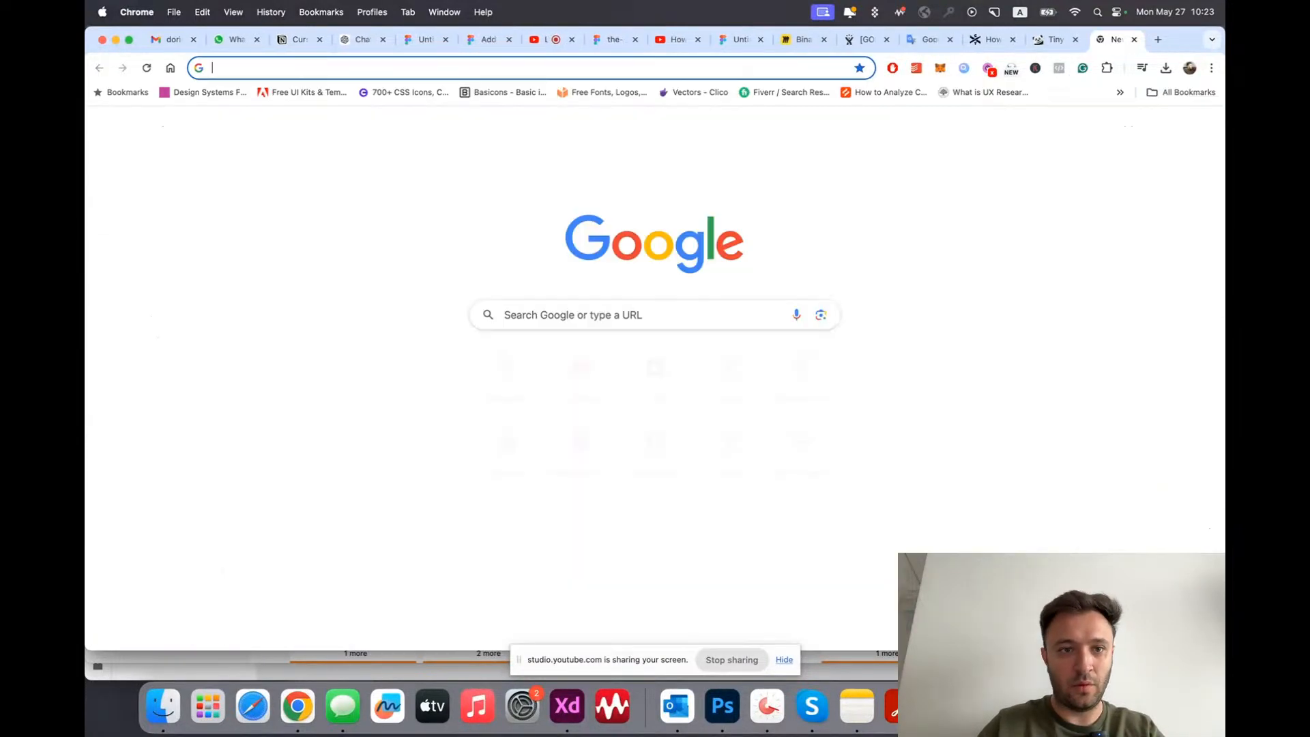
pyautogui.press('super+v')
pyautogui.press('super+a')
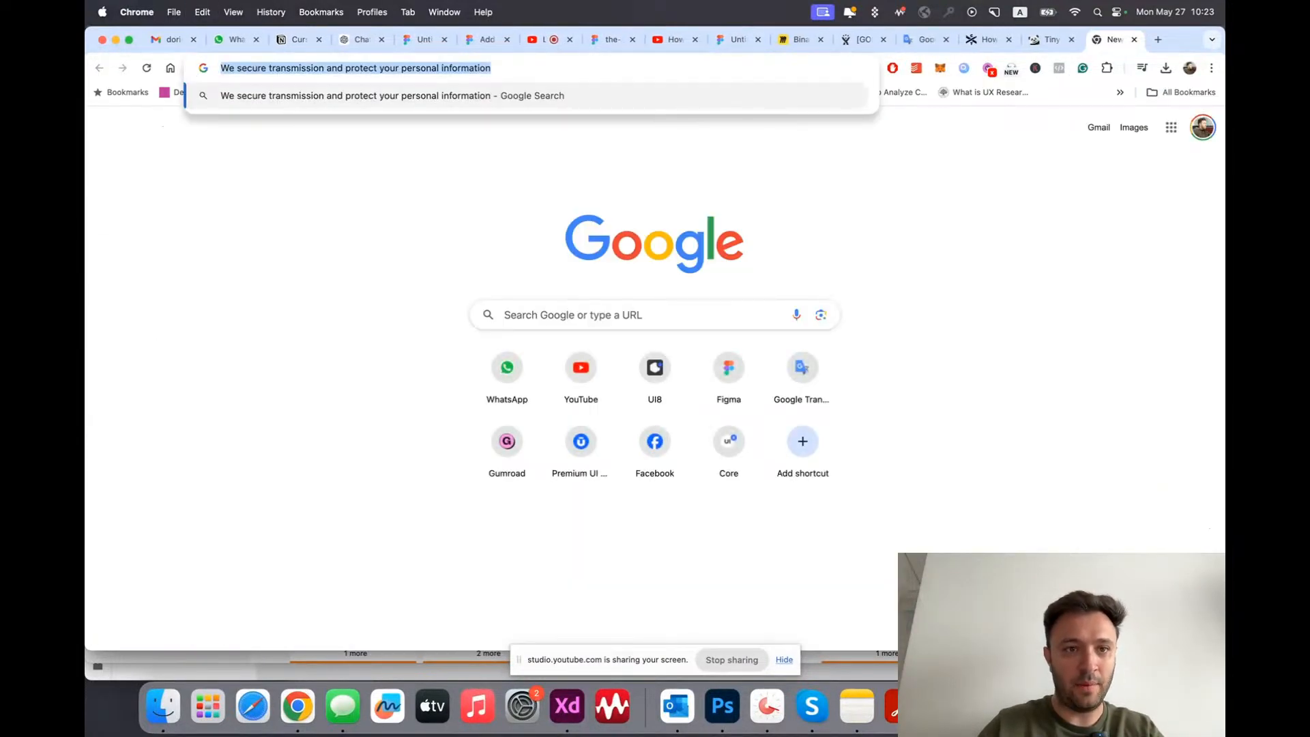
pyautogui.press('BackSpace')
pyautogui.press('super+w')
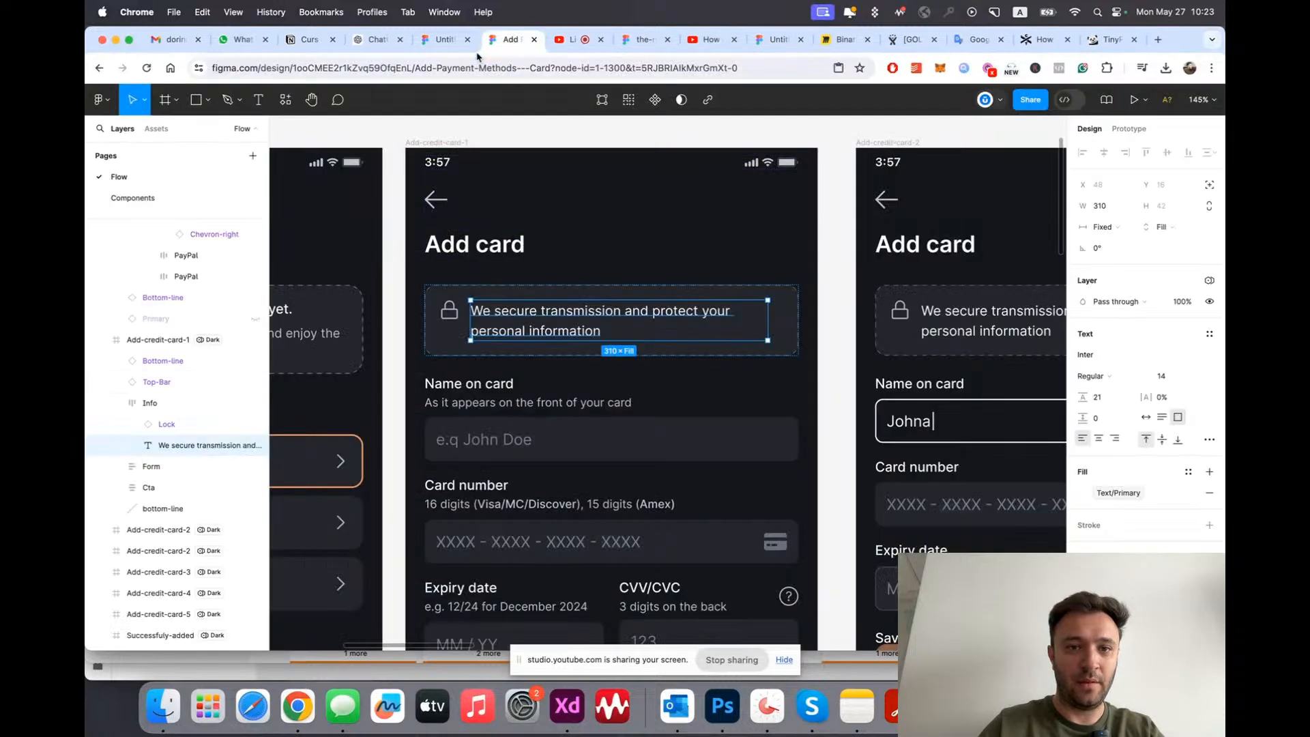
# Step: In the Untitled file, replace the Add Card info heading with the copied security text and delete the description beneath it
pyautogui.click(446, 41)
pyautogui.press('super+a')
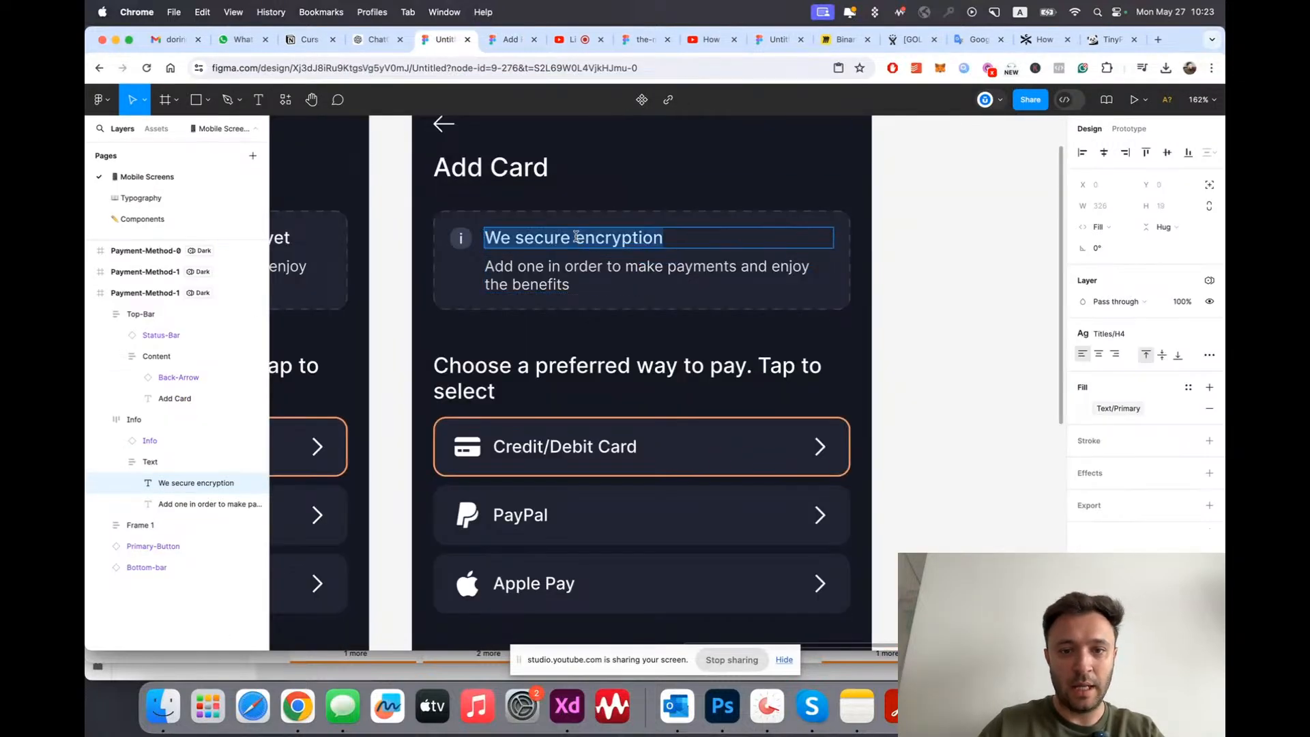
pyautogui.press('super+v')
pyautogui.press('Escape')
pyautogui.click(560, 288)
pyautogui.press('BackSpace')
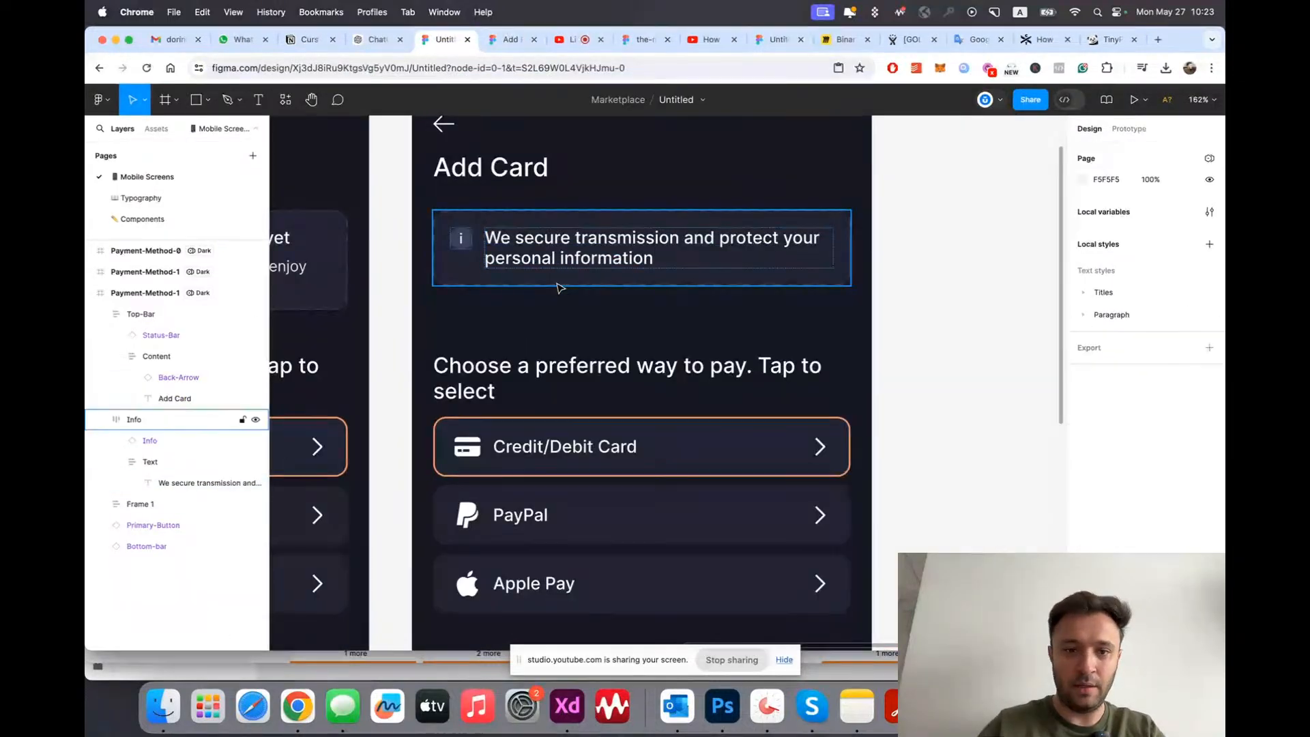
# Step: Move the payment choice section on the Add Card screen up closer to the info box
pyautogui.scroll(-5, 560, 288)
pyautogui.scroll(-5, 872, 333)
pyautogui.scroll(6, 872, 332)
pyautogui.moveTo(582, 363); pyautogui.dragTo(583, 319)
pyautogui.click(783, 299)
pyautogui.scroll(-5, 783, 298)
pyautogui.scroll(6, 784, 298)
pyautogui.scroll(2, 766, 314)
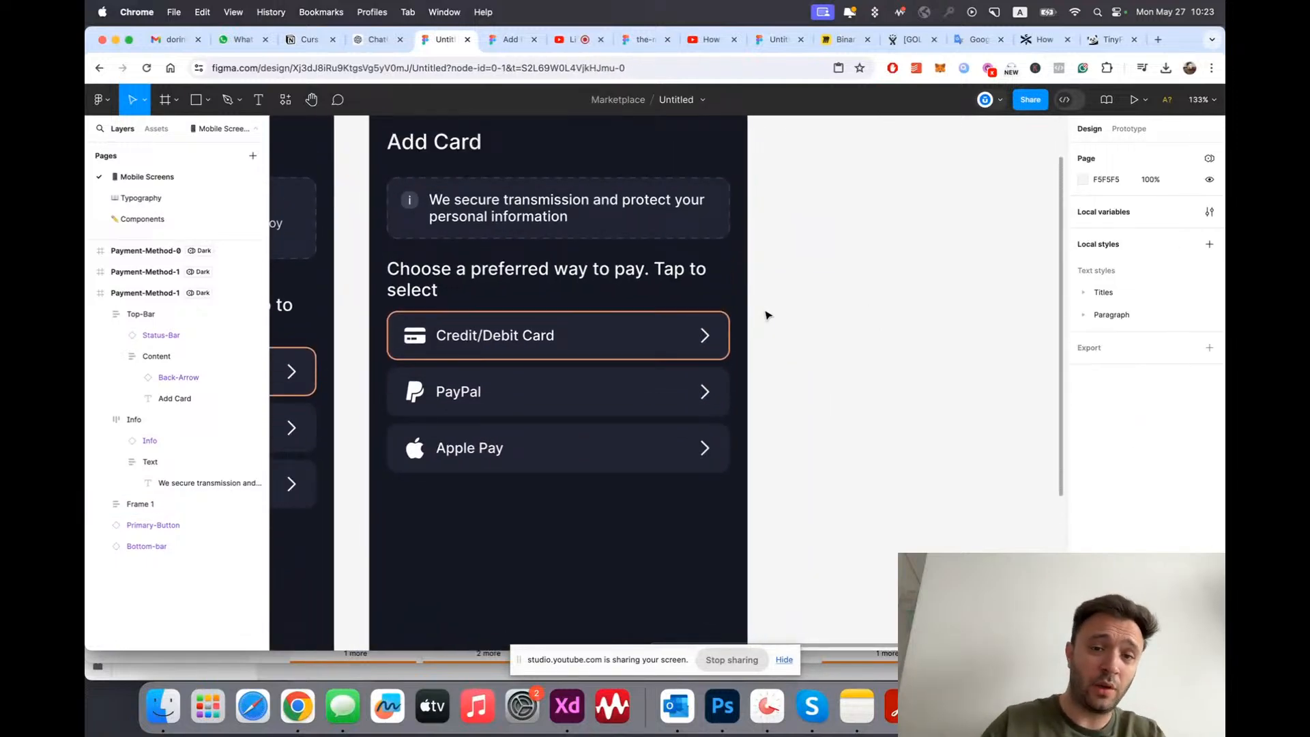
# Step: Switch to the Add Payment Methods - Card file and examine the form fields on its Add card screen
pyautogui.click(588, 298)
pyautogui.click(510, 39)
pyautogui.scroll(-2, 711, 359)
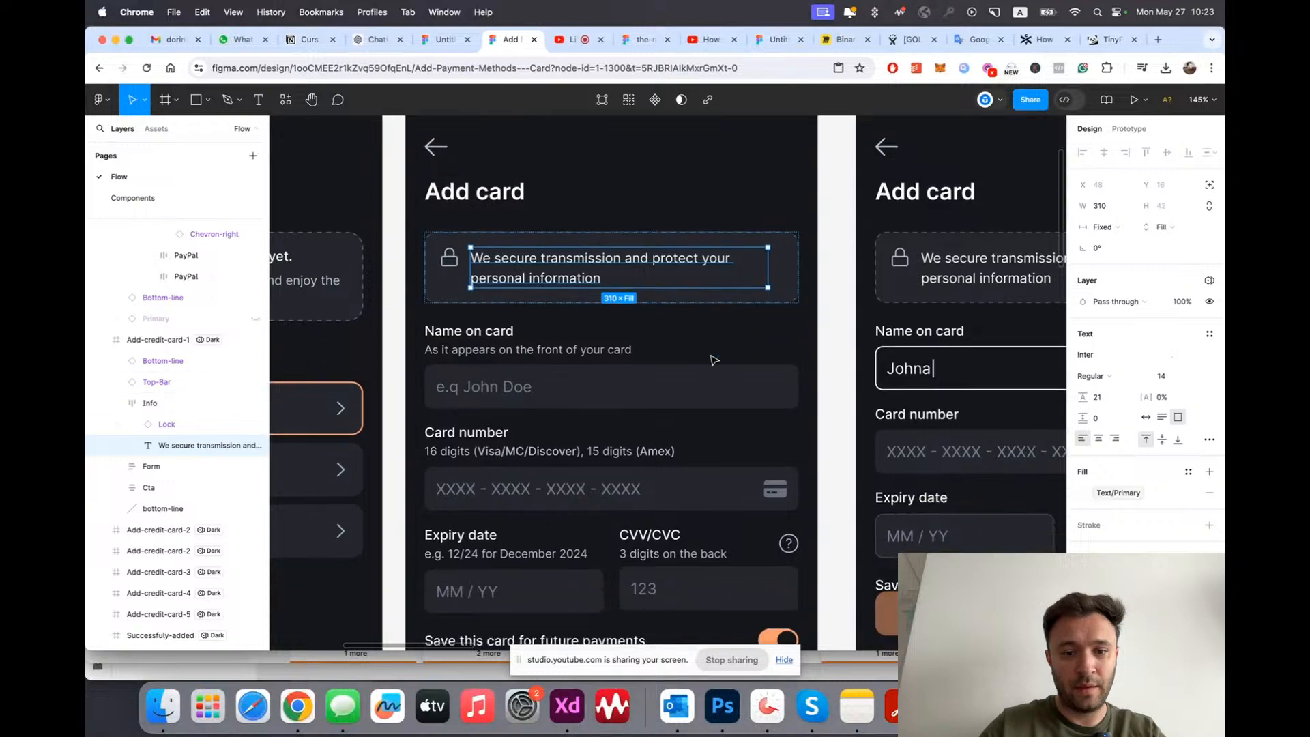
pyautogui.scroll(-5, 558, 336)
pyautogui.press('Escape')
pyautogui.scroll(6, 556, 368)
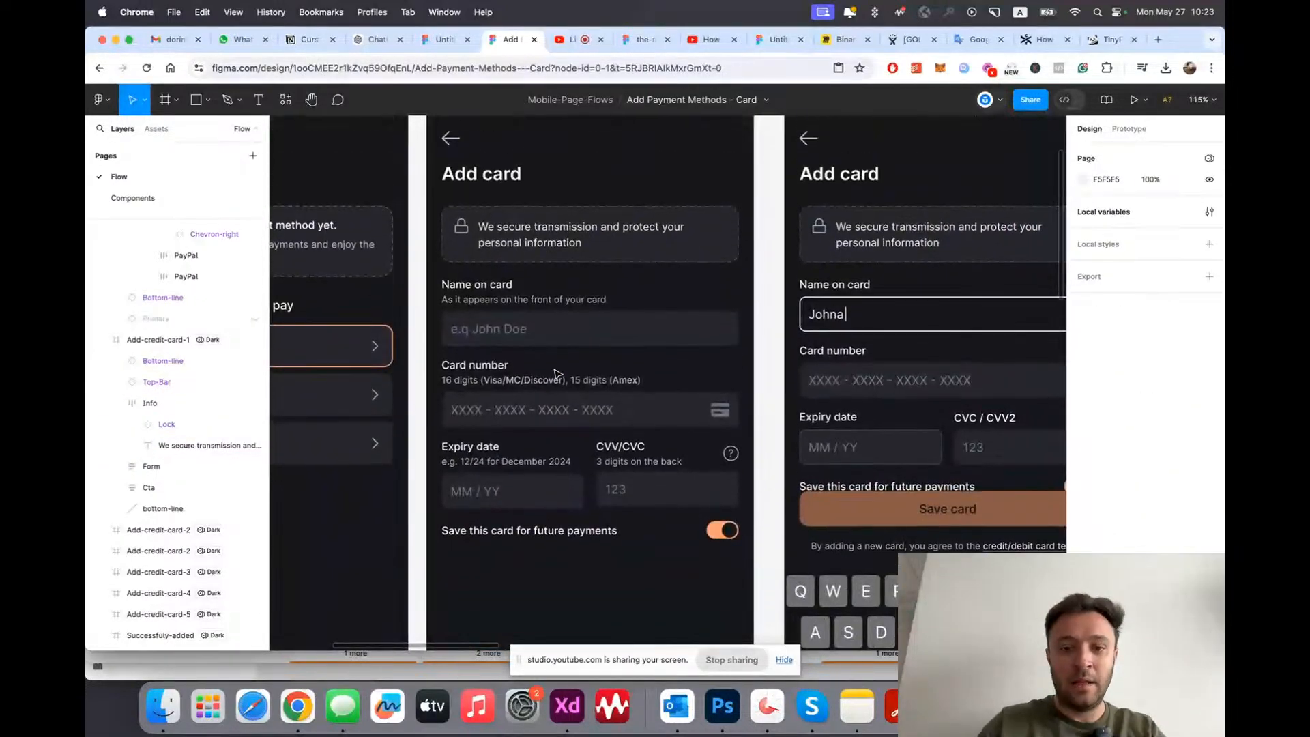
pyautogui.scroll(2, 632, 375)
pyautogui.scroll(-3, 672, 311)
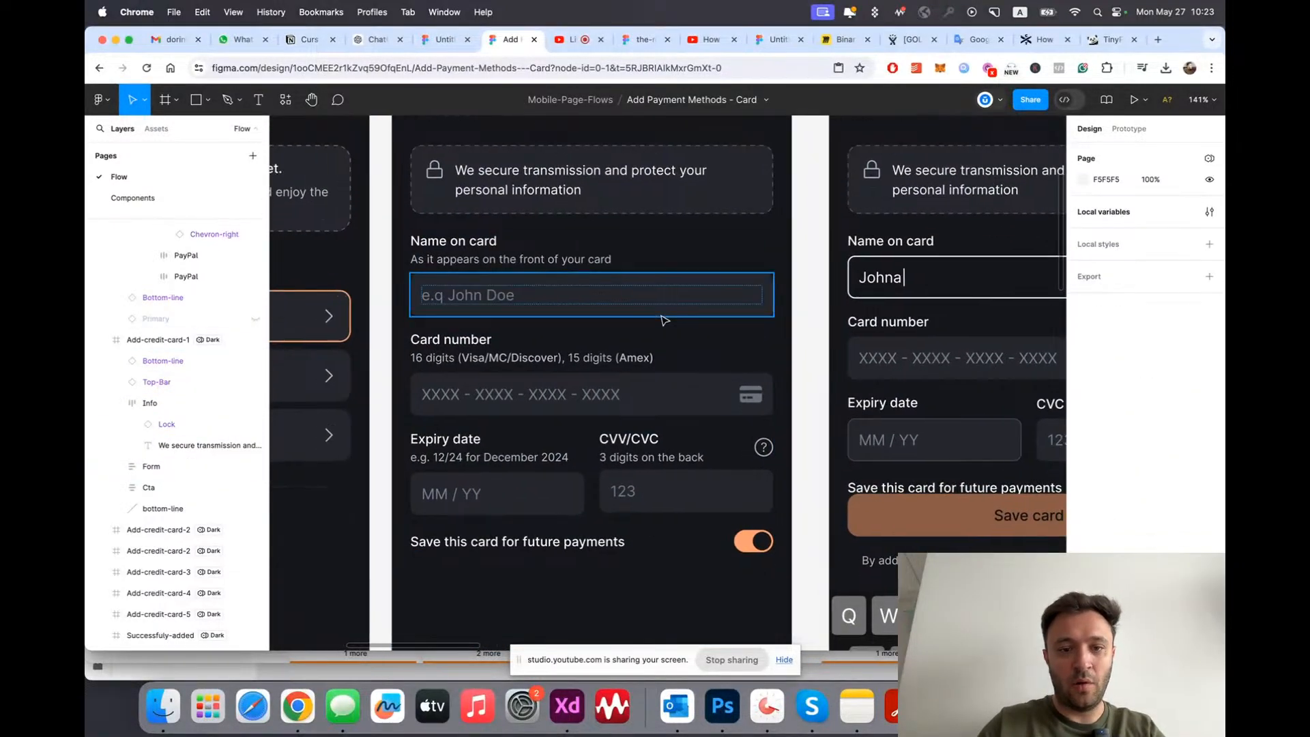
# Step: Search Google Images for "credit card / debit card" in a new tab and examine the Paisabazaar card comparison image
pyautogui.press('super+t')
pyautogui.write('cre')
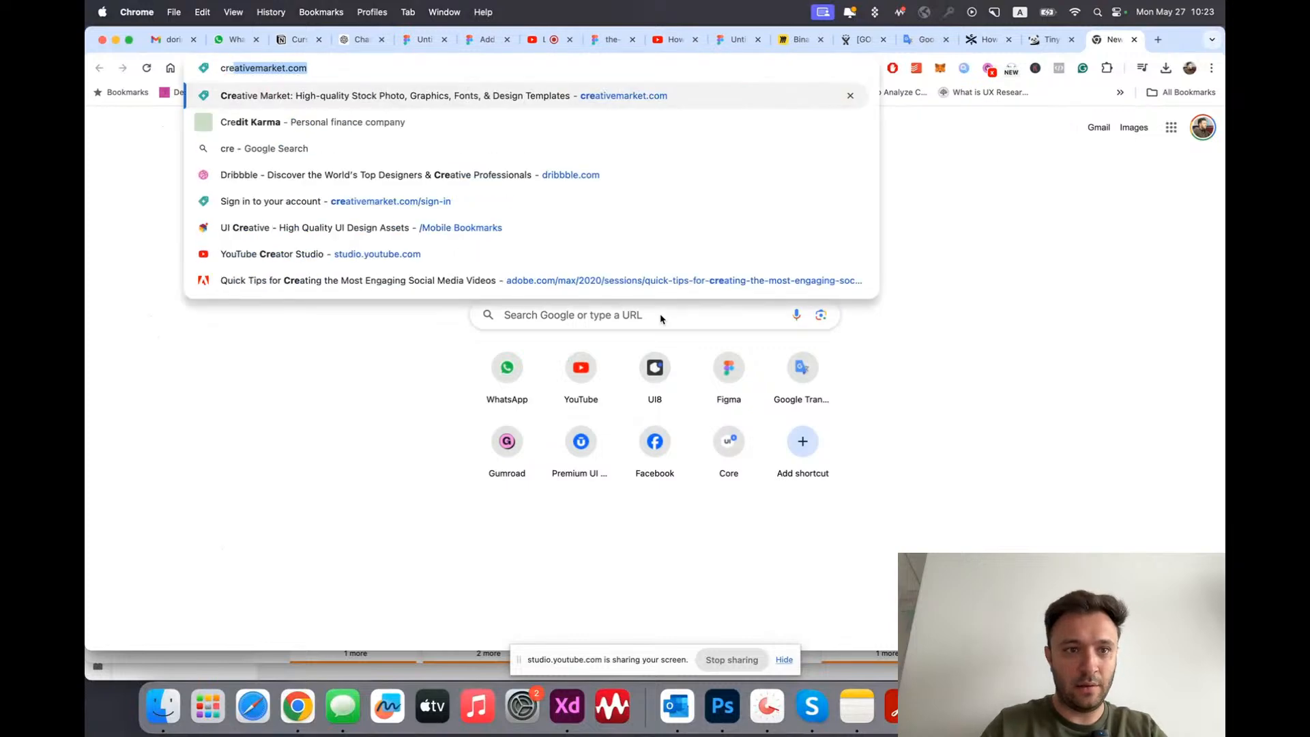
pyautogui.write('dit card / debit card')
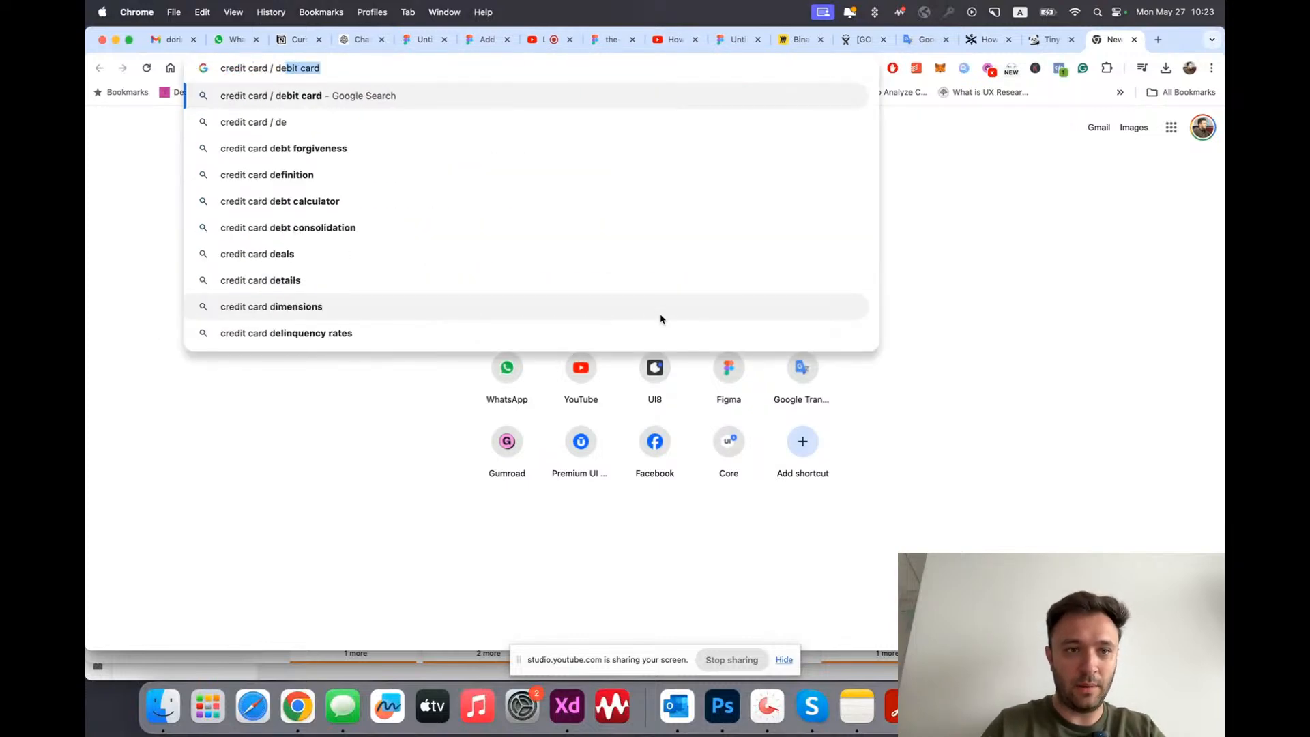
pyautogui.press('Return')
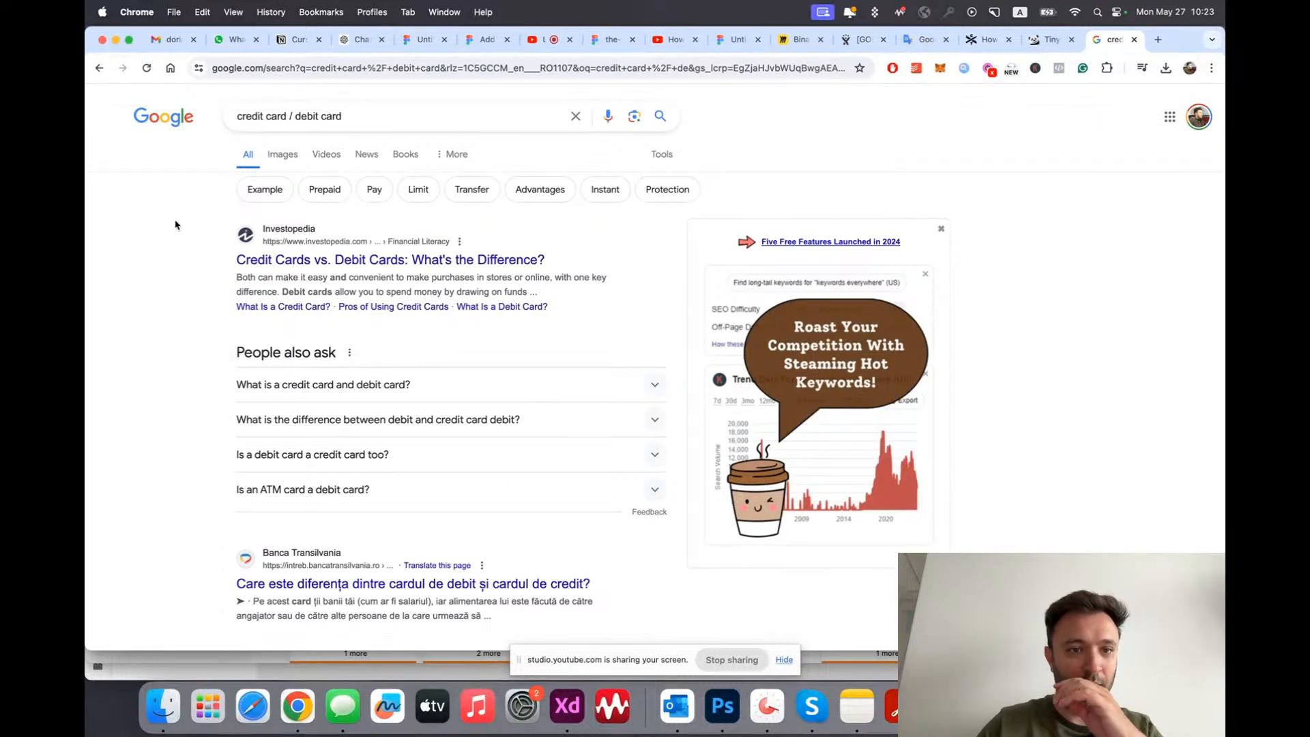
pyautogui.click(283, 155)
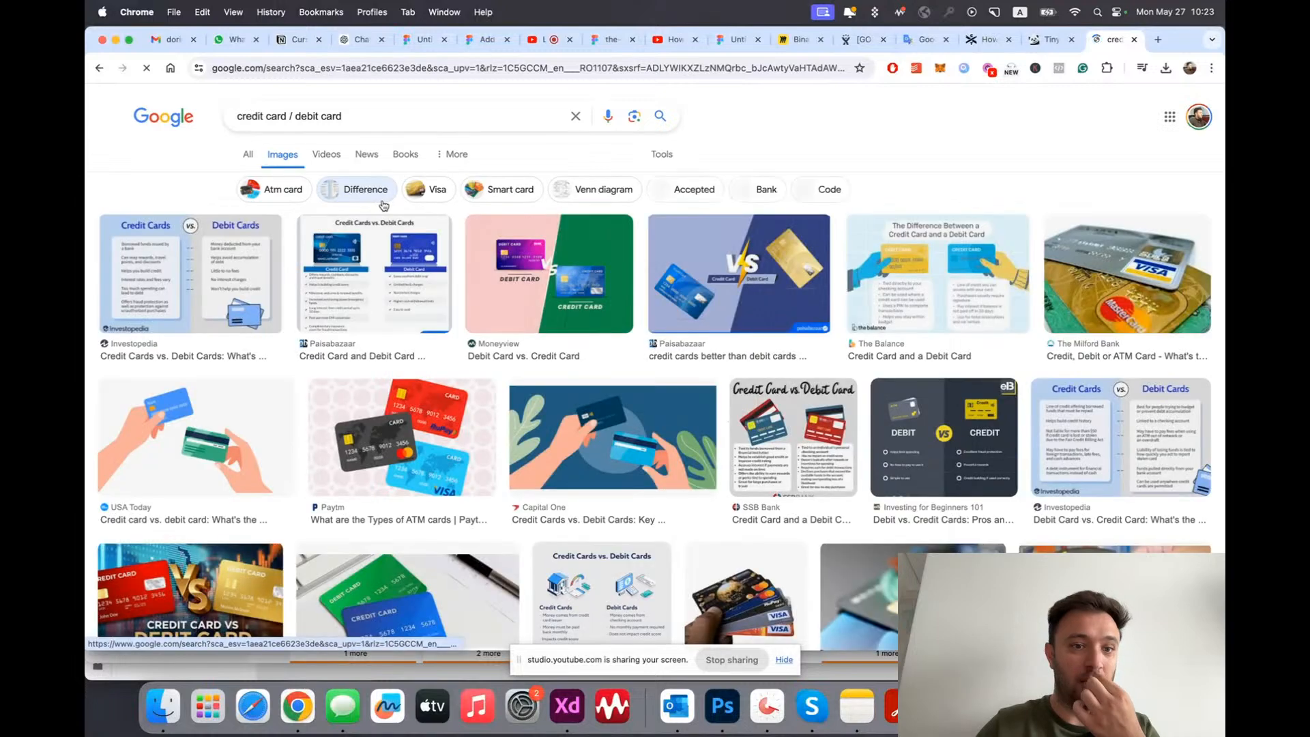
pyautogui.click(374, 273)
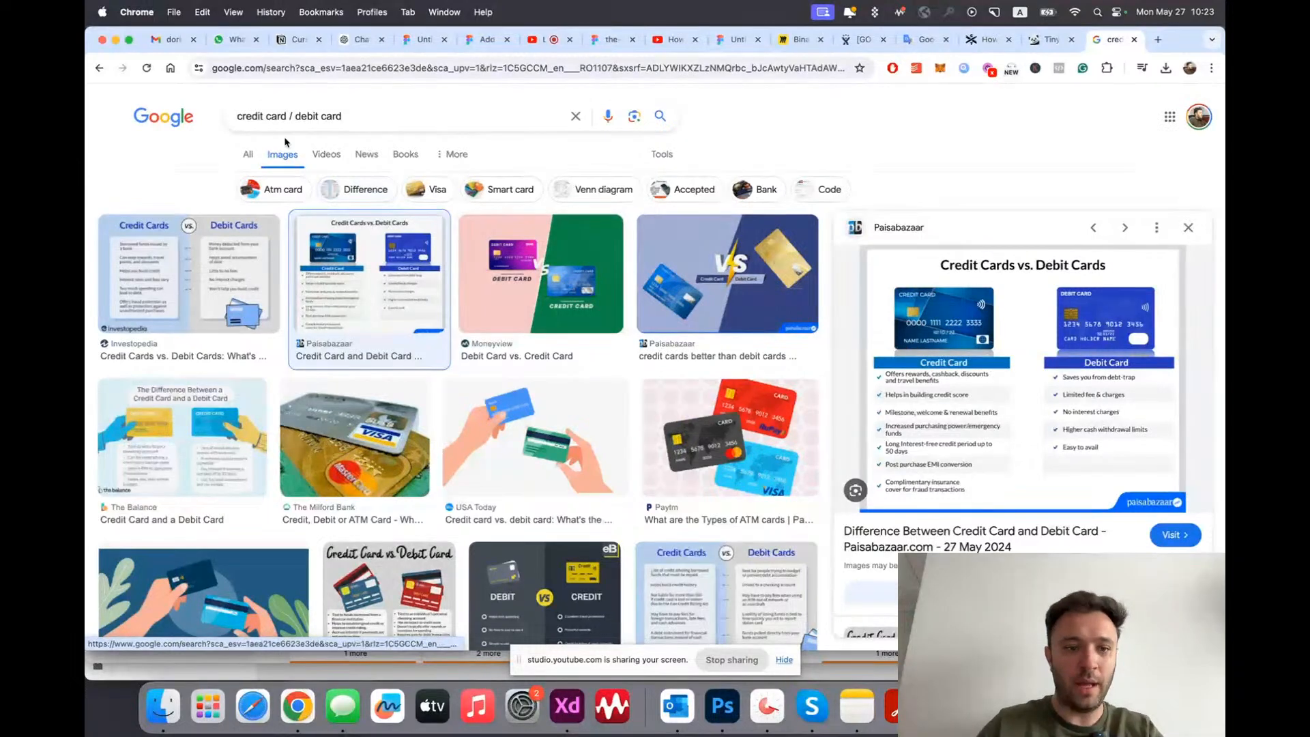
pyautogui.scroll(-3, 483, 346)
pyautogui.scroll(-4, 481, 351)
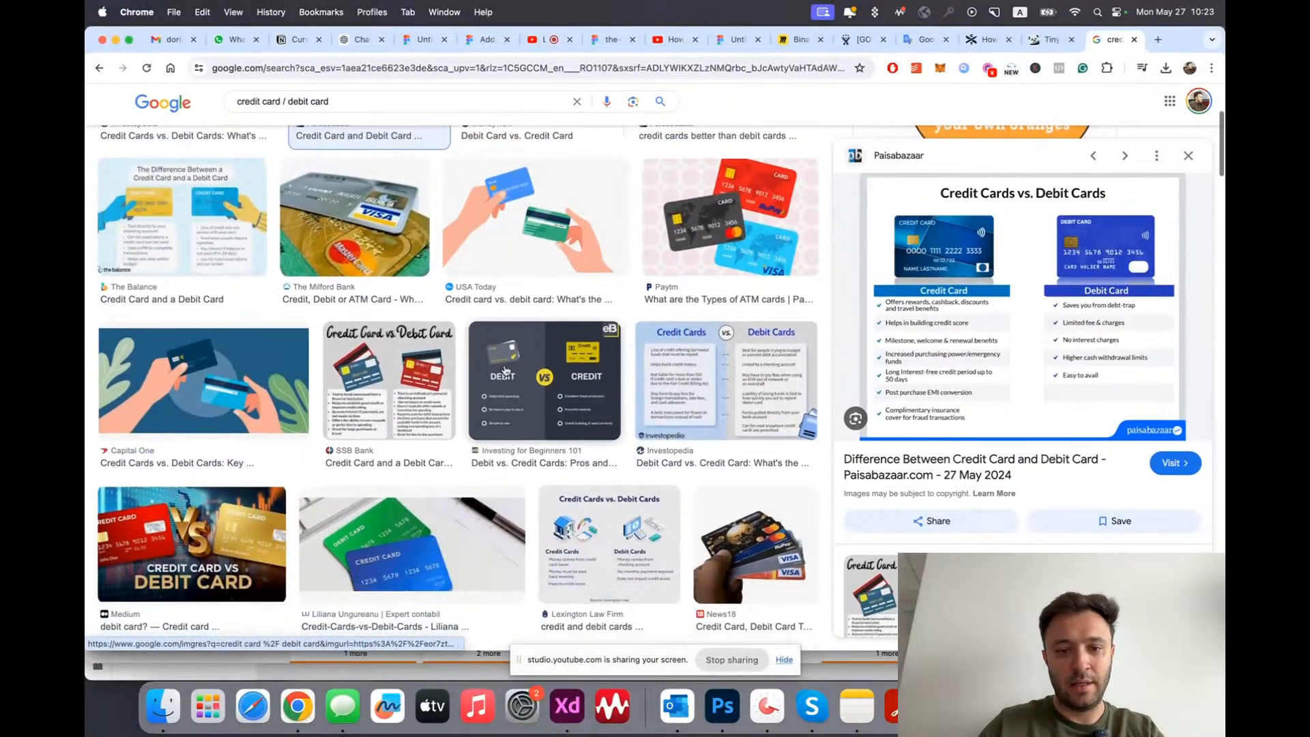
pyautogui.scroll(5, 476, 364)
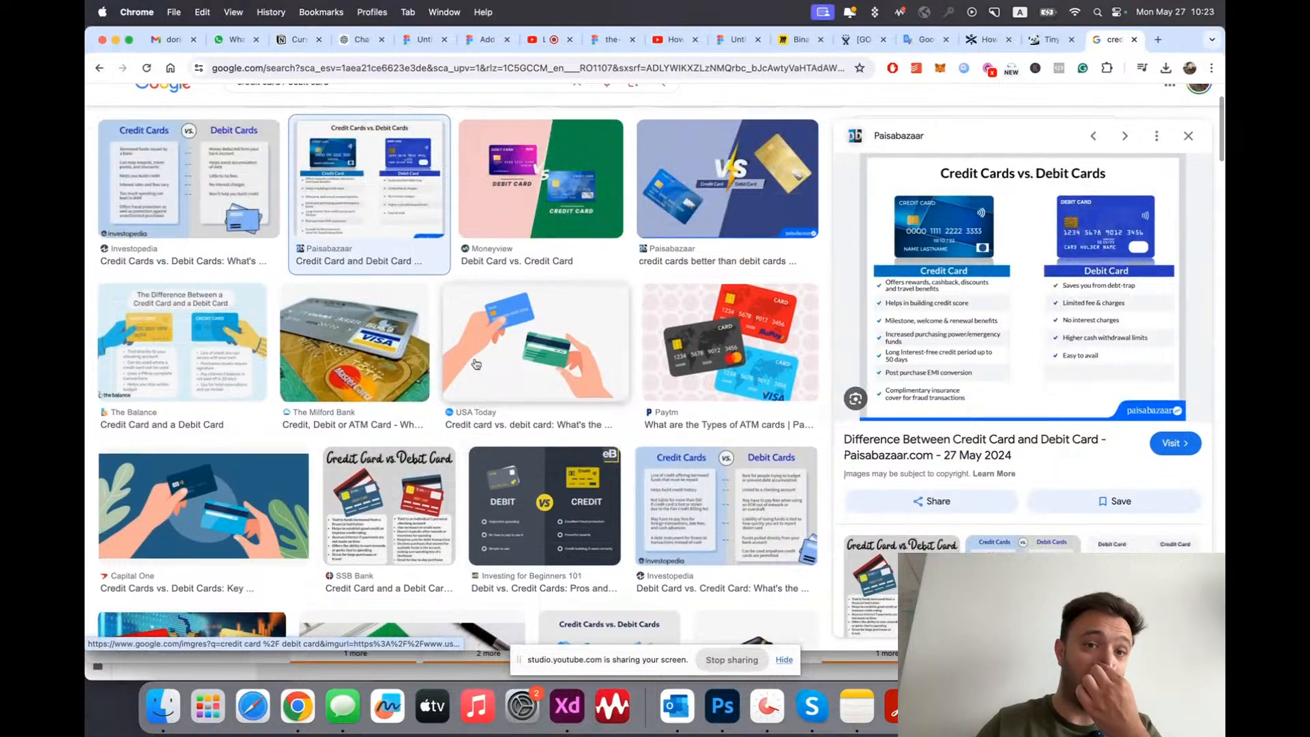
pyautogui.click(422, 41)
pyautogui.scroll(-5, 754, 362)
pyautogui.click(784, 374)
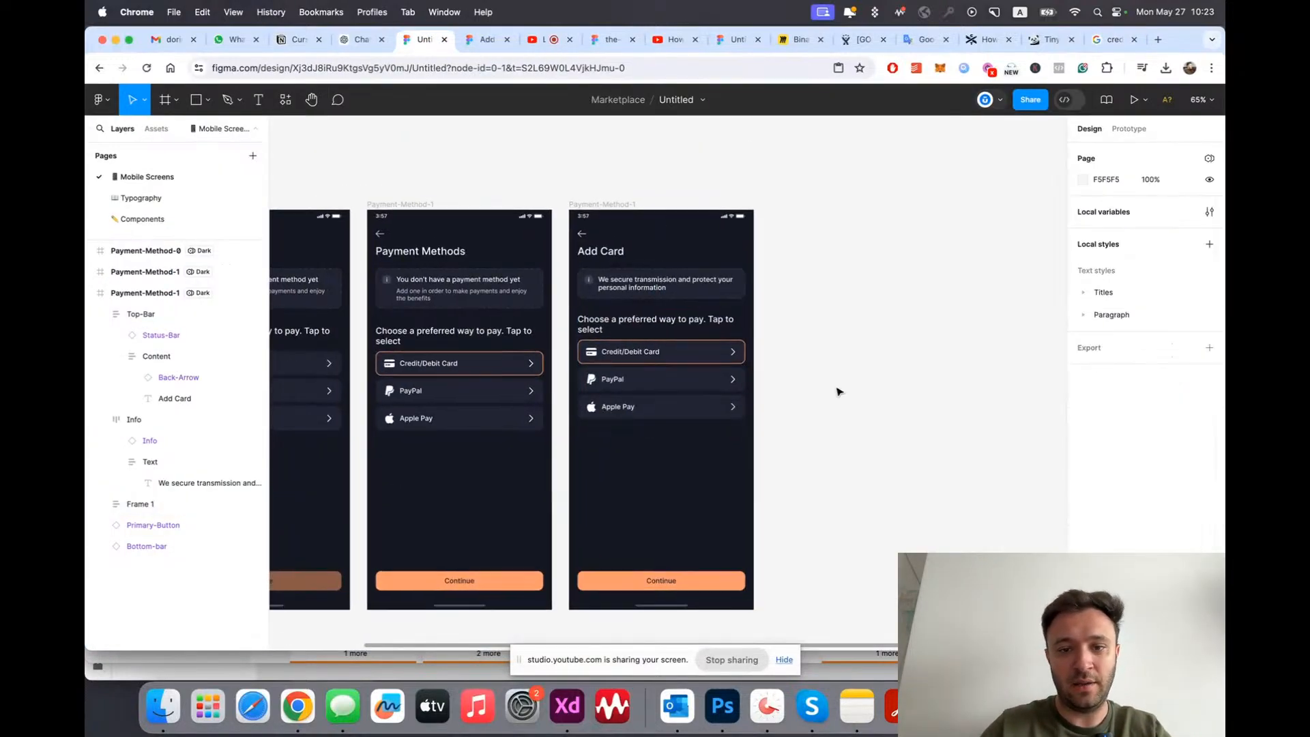
pyautogui.scroll(2, 839, 391)
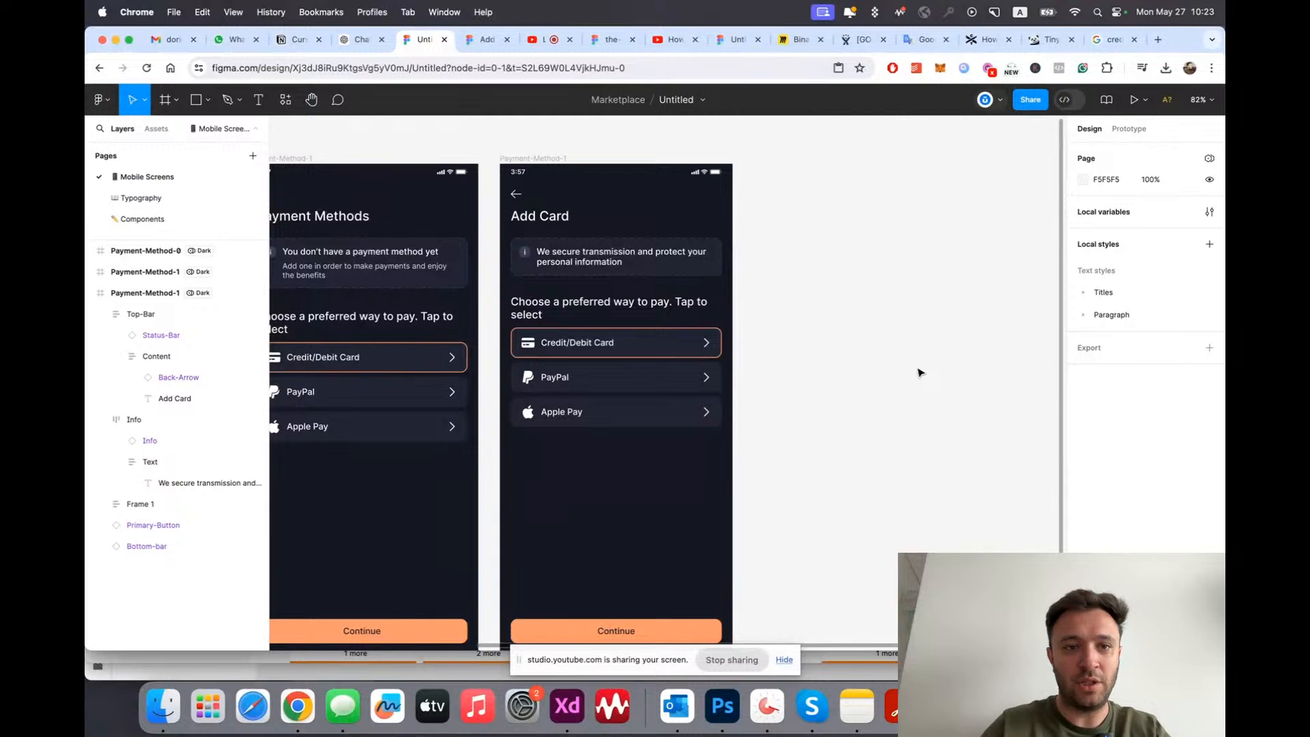
pyautogui.click(362, 40)
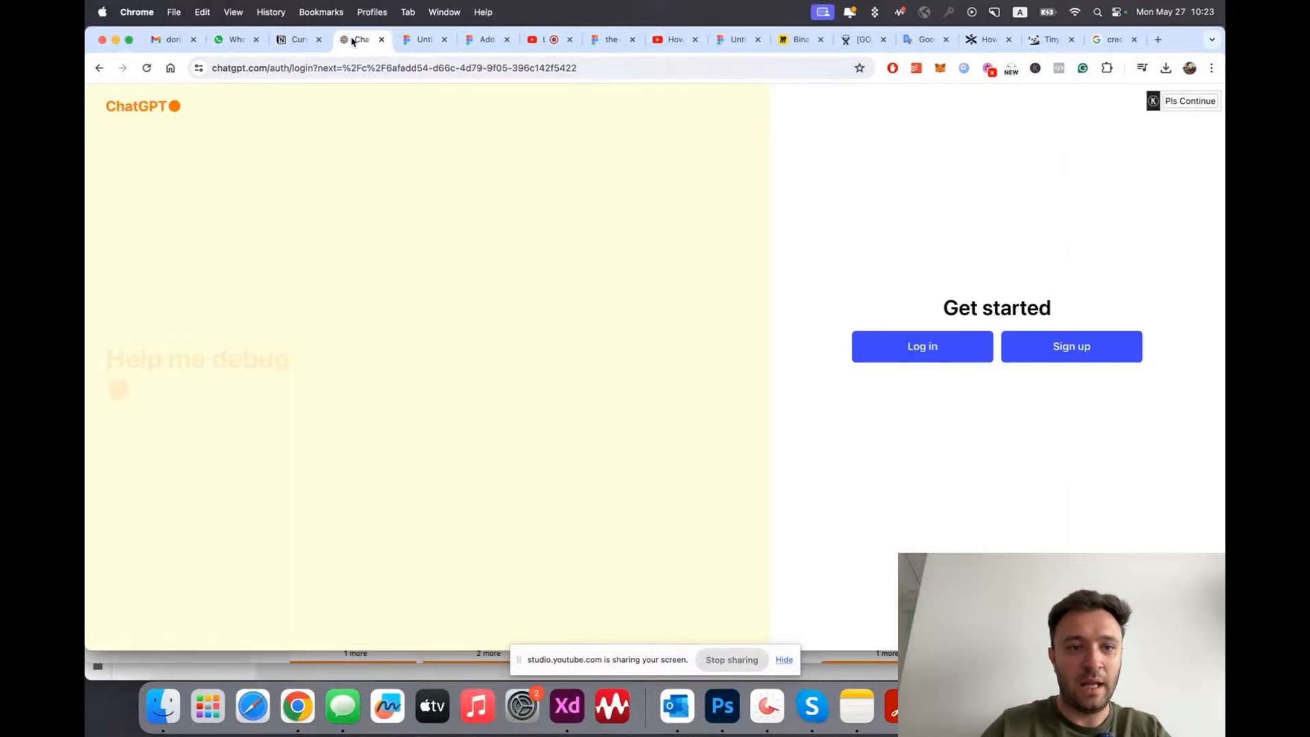
# Step: Return to the Untitled design file and delete the Methods list of payment options from the Add Card screen
pyautogui.click(421, 41)
pyautogui.scroll(-3, 815, 380)
pyautogui.scroll(4, 816, 381)
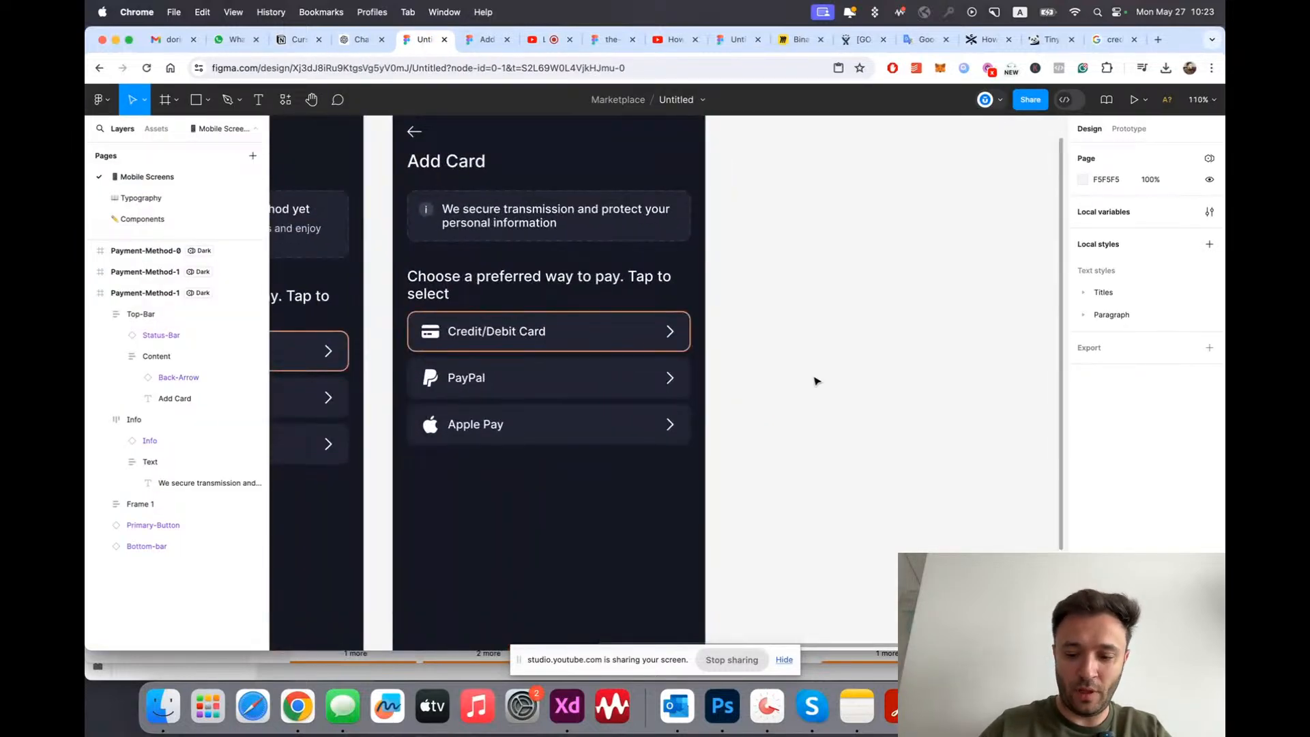
pyautogui.scroll(-3, 815, 380)
pyautogui.scroll(1, 816, 380)
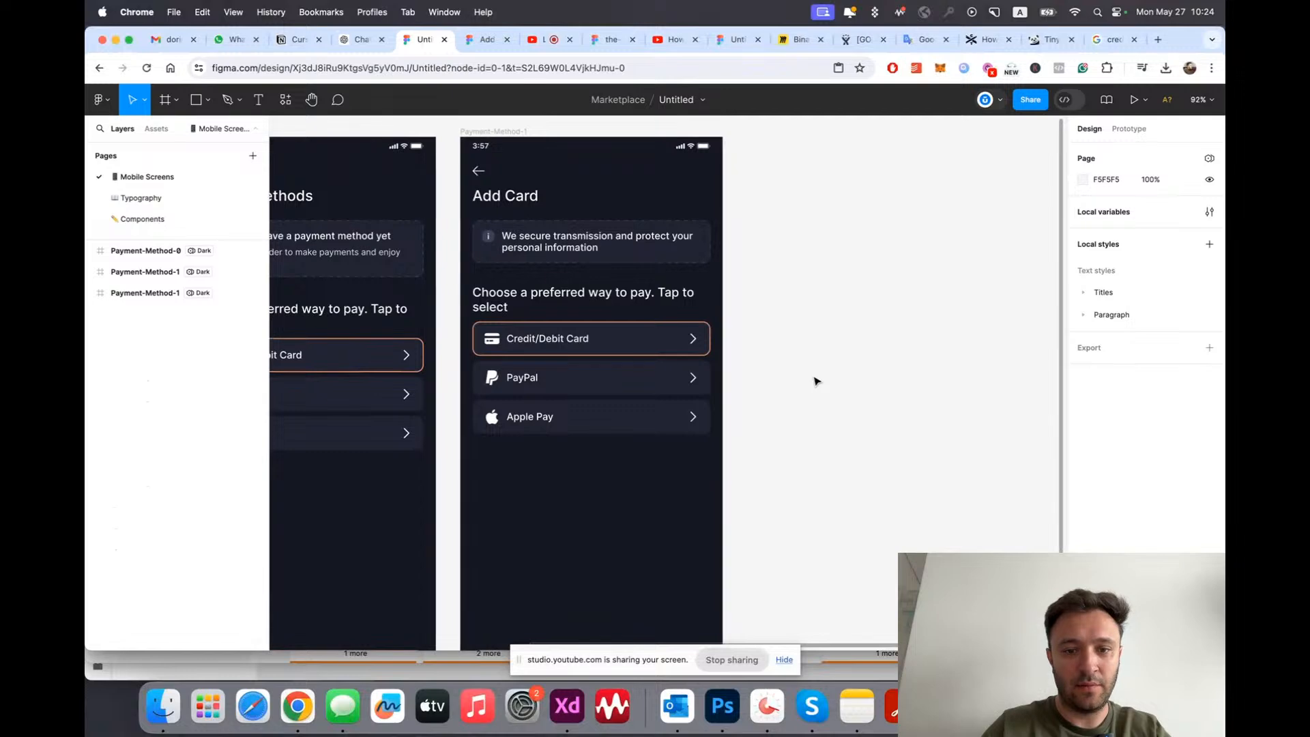
pyautogui.scroll(3, 815, 381)
pyautogui.keyDown('super'); pyautogui.click(500, 269); pyautogui.keyUp('super')
pyautogui.hscroll(-2, 500, 269)
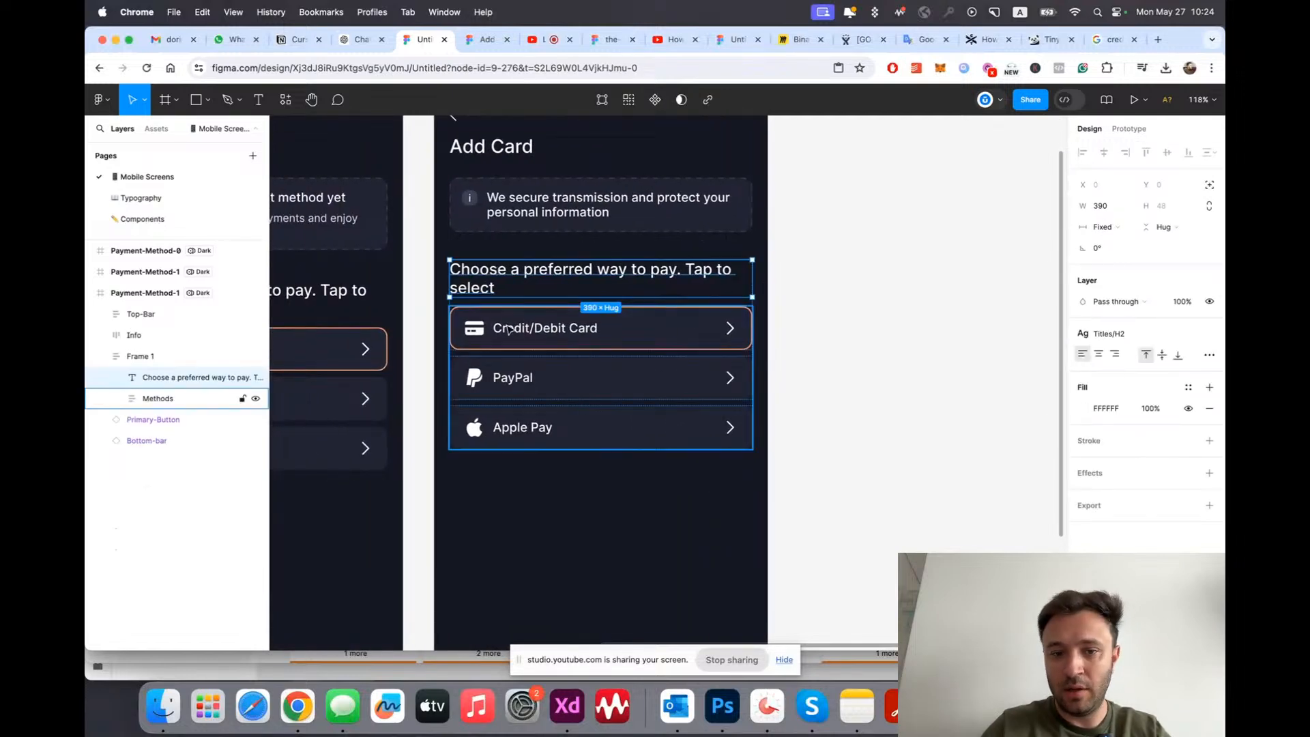
pyautogui.click(593, 360)
pyautogui.press('BackSpace')
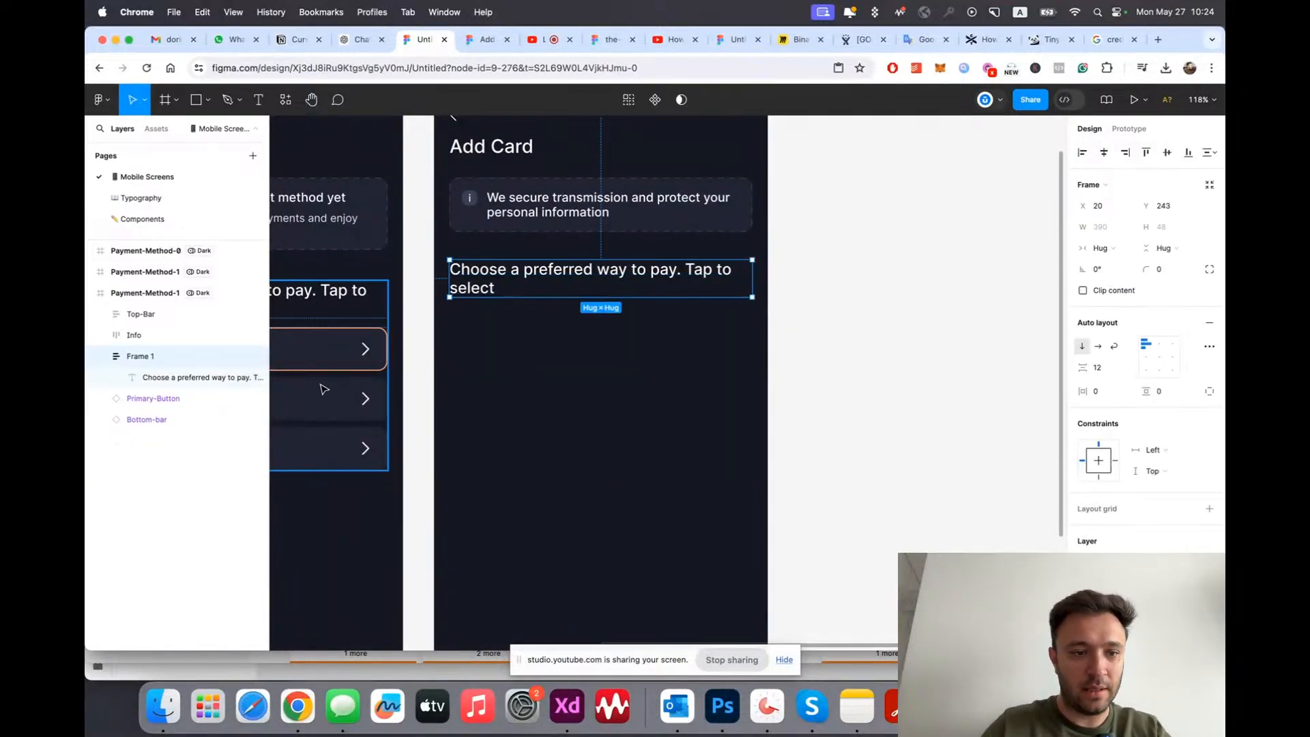
# Step: Rename the frame holding the "Choose a preferred way to pay" text as Form
pyautogui.doubleClick(140, 357)
pyautogui.write('Form')
pyautogui.press('Return')
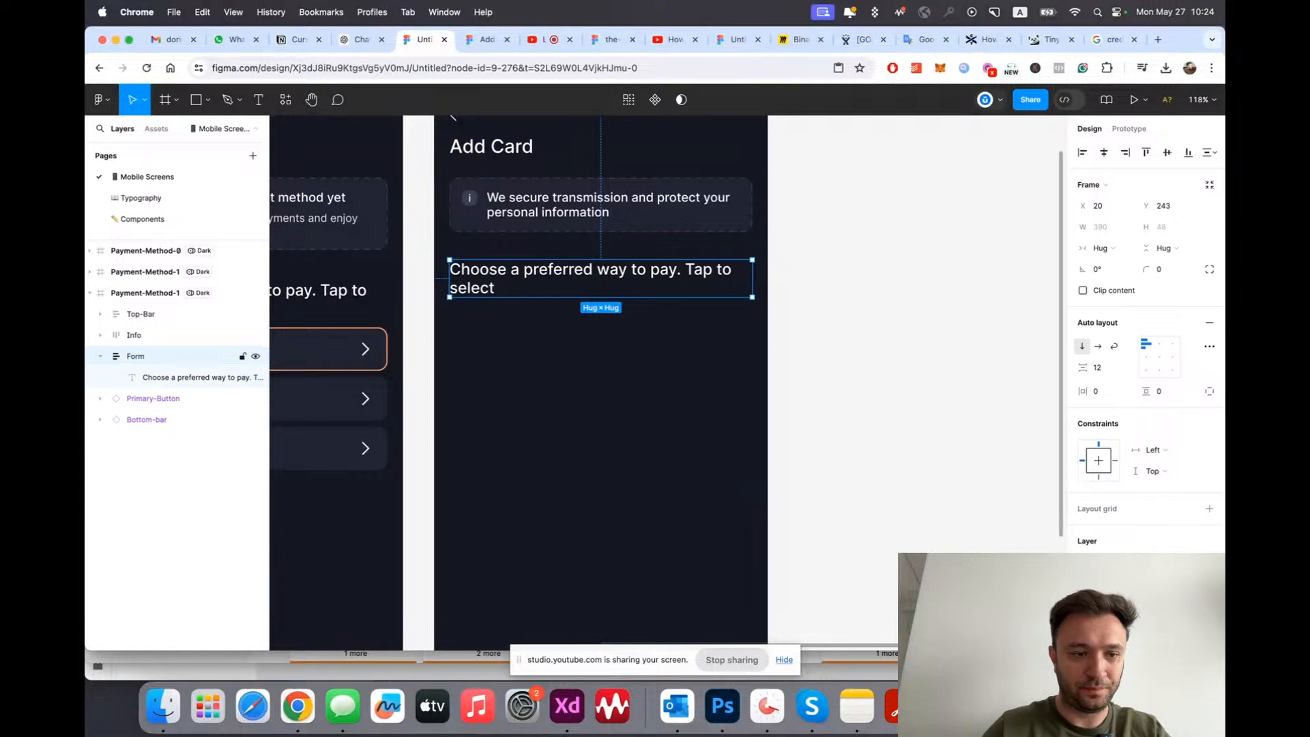
pyautogui.click(1030, 444)
# Step: Apply the Titles/H3 text style to the "Choose a preferred way to pay" text in the Form frame
pyautogui.doubleClick(661, 287)
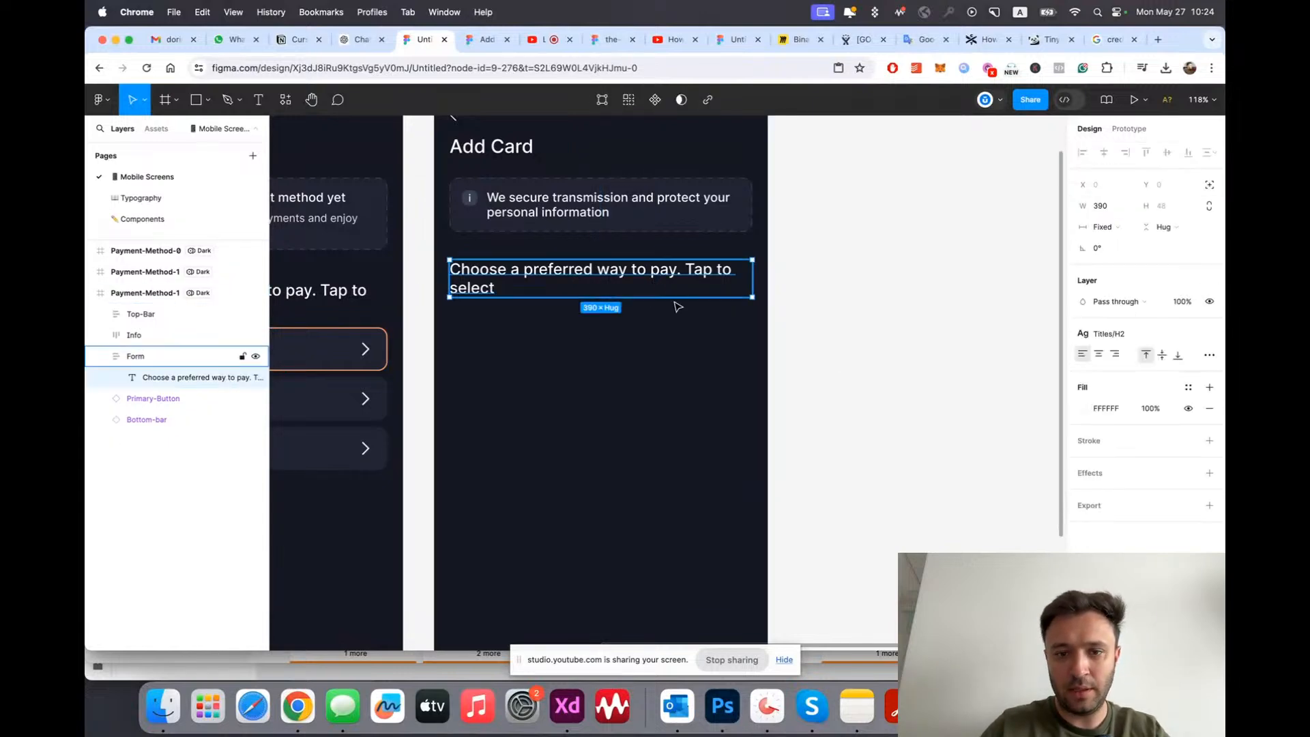
pyautogui.scroll(2, 683, 334)
pyautogui.click(1109, 333)
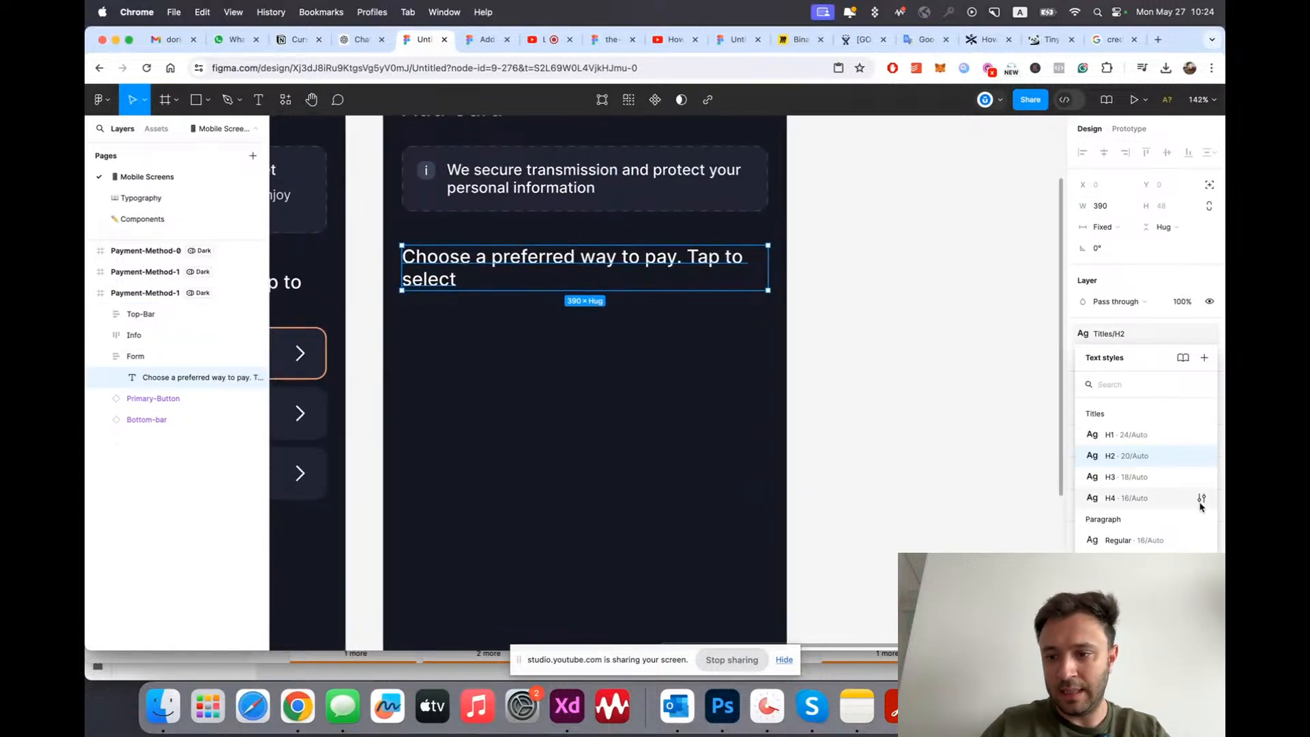
pyautogui.click(1132, 477)
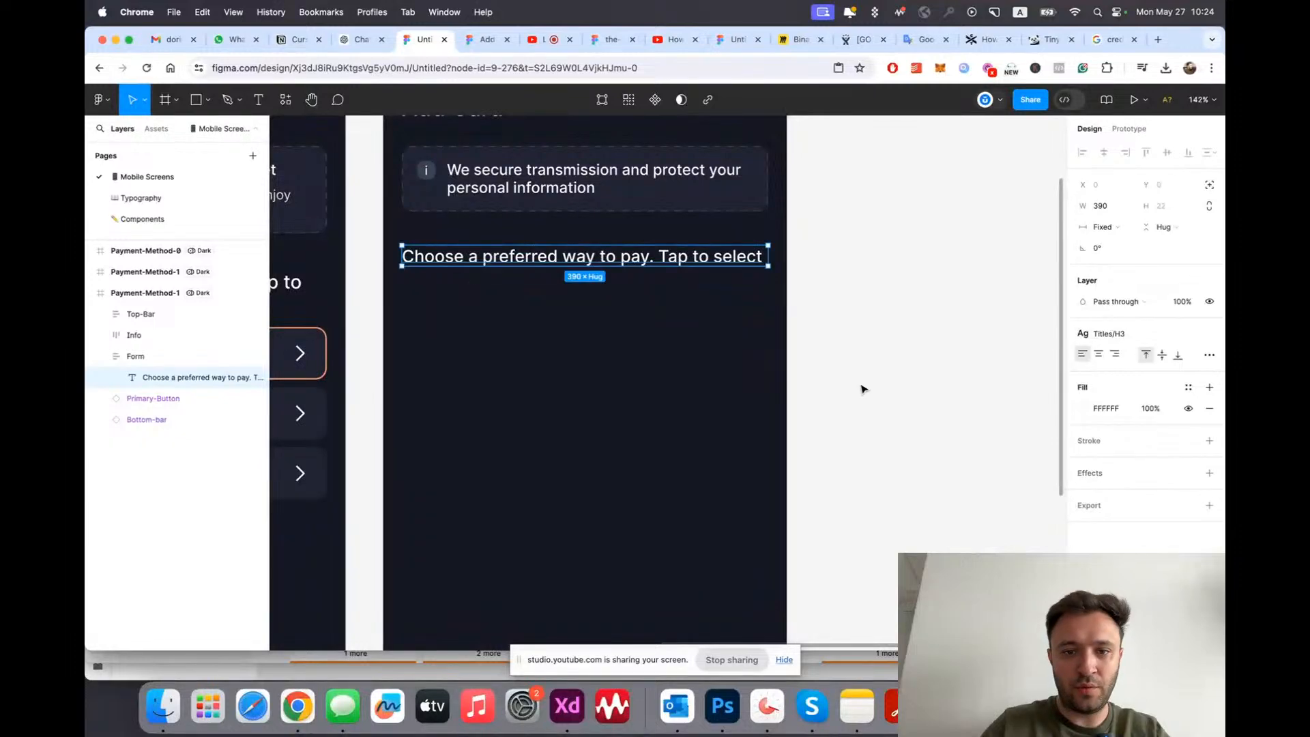
# Step: Replace the wording of the Form heading with "Card Holder Name"
pyautogui.doubleClick(595, 257)
pyautogui.write('Na')
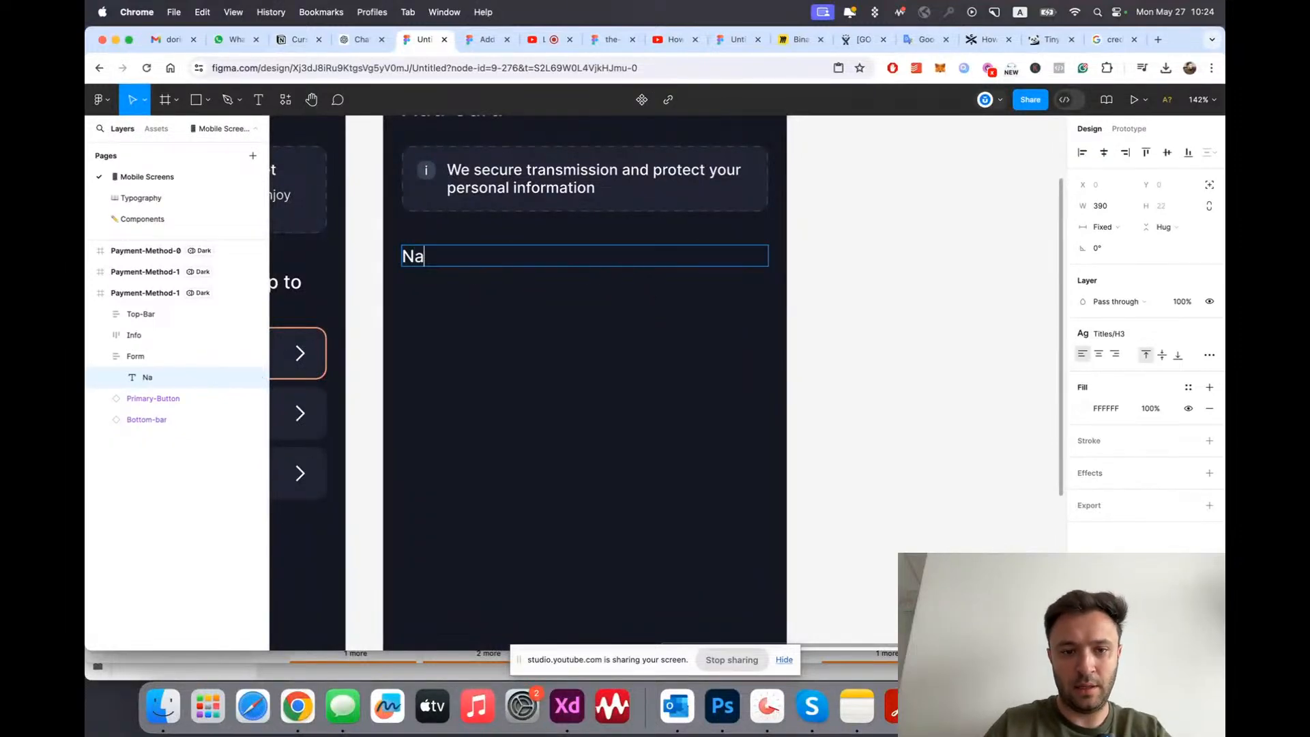
pyautogui.write('me on Card')
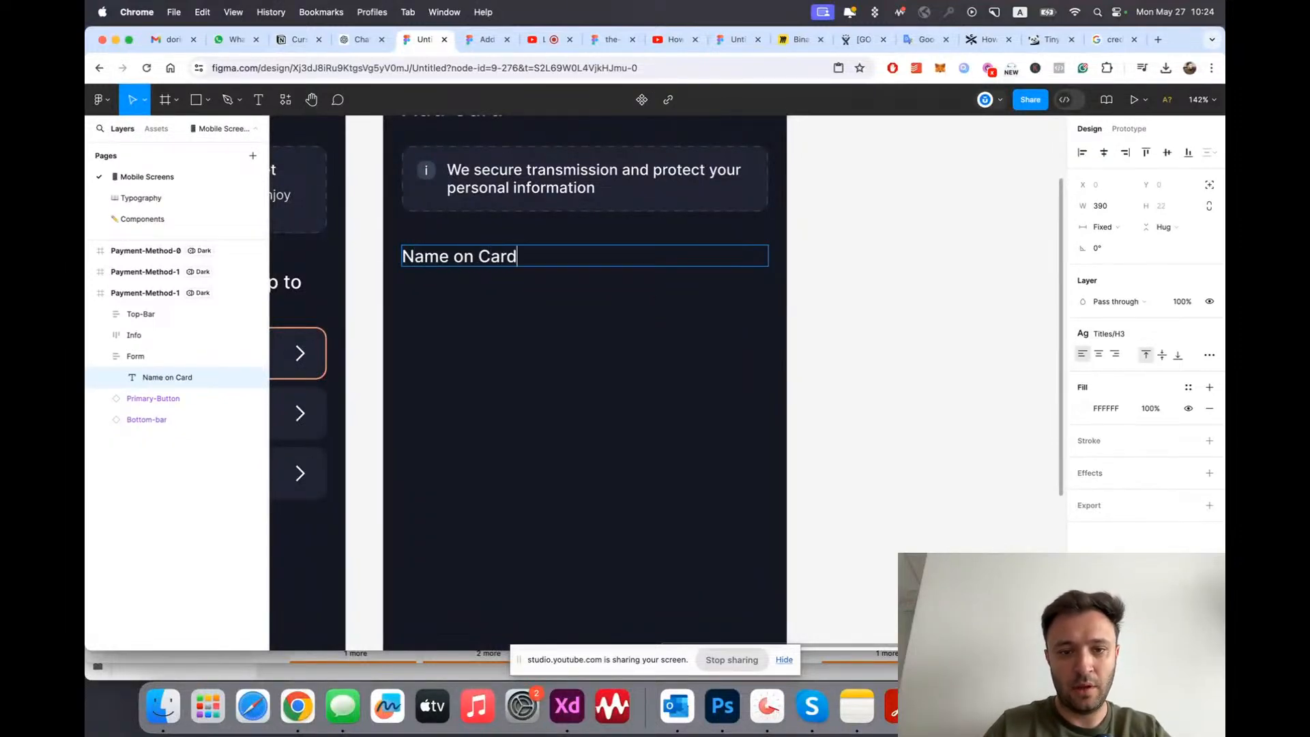
pyautogui.press('super+a')
pyautogui.write('Ca')
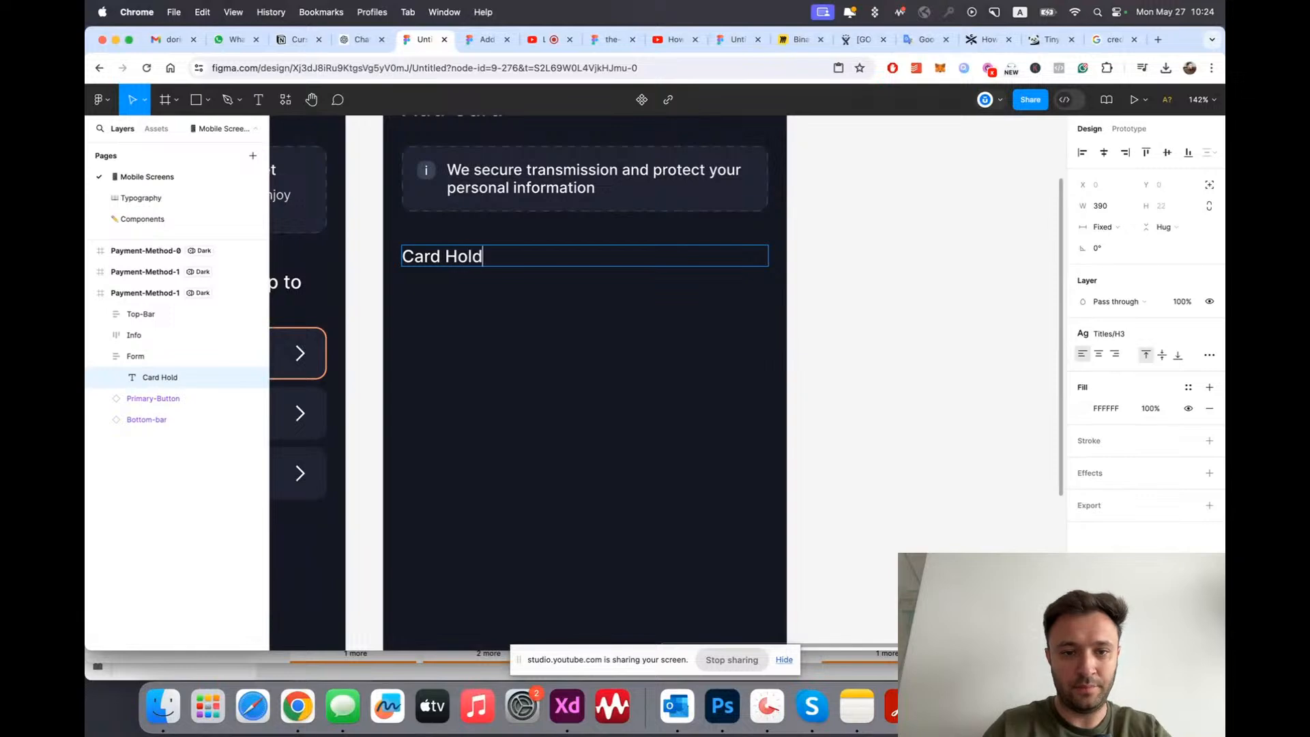
pyautogui.press('Escape')
pyautogui.click(618, 332)
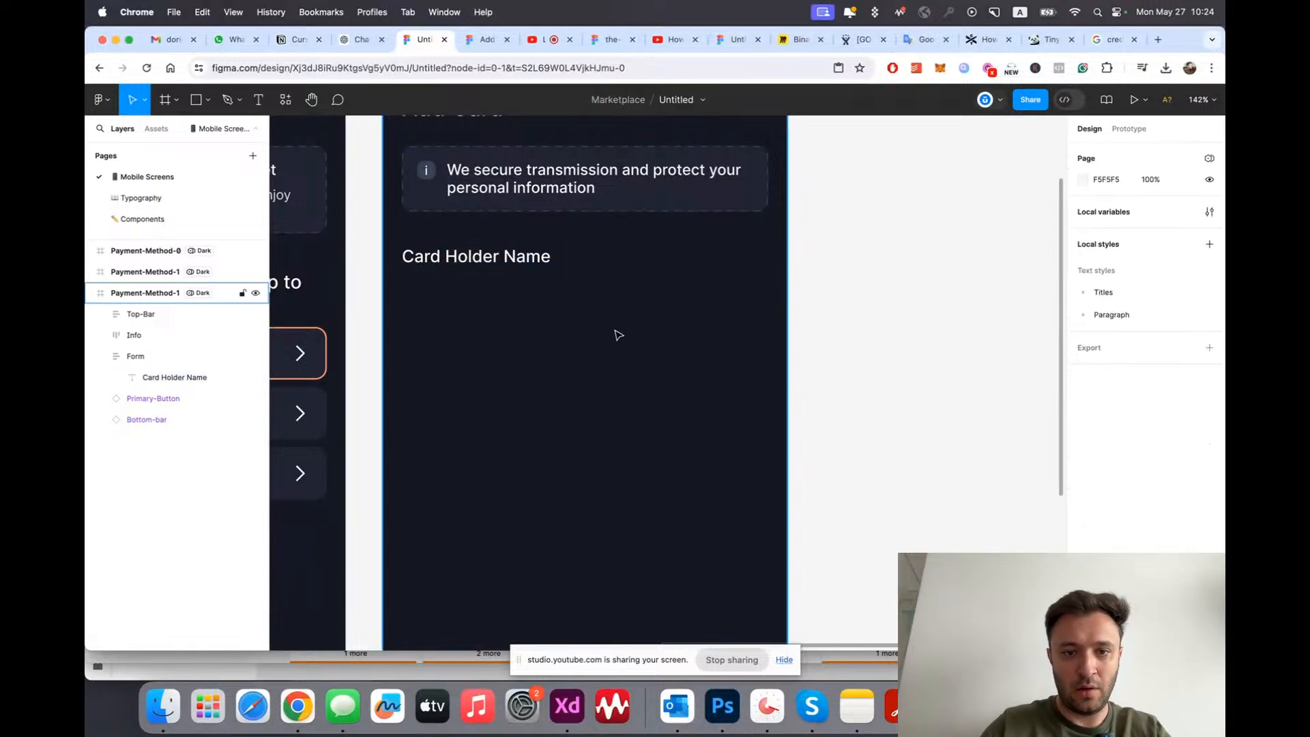
pyautogui.scroll(-5, 615, 331)
pyautogui.scroll(3, 615, 331)
pyautogui.scroll(3, 634, 331)
pyautogui.click(517, 263)
pyautogui.scroll(-5, 608, 360)
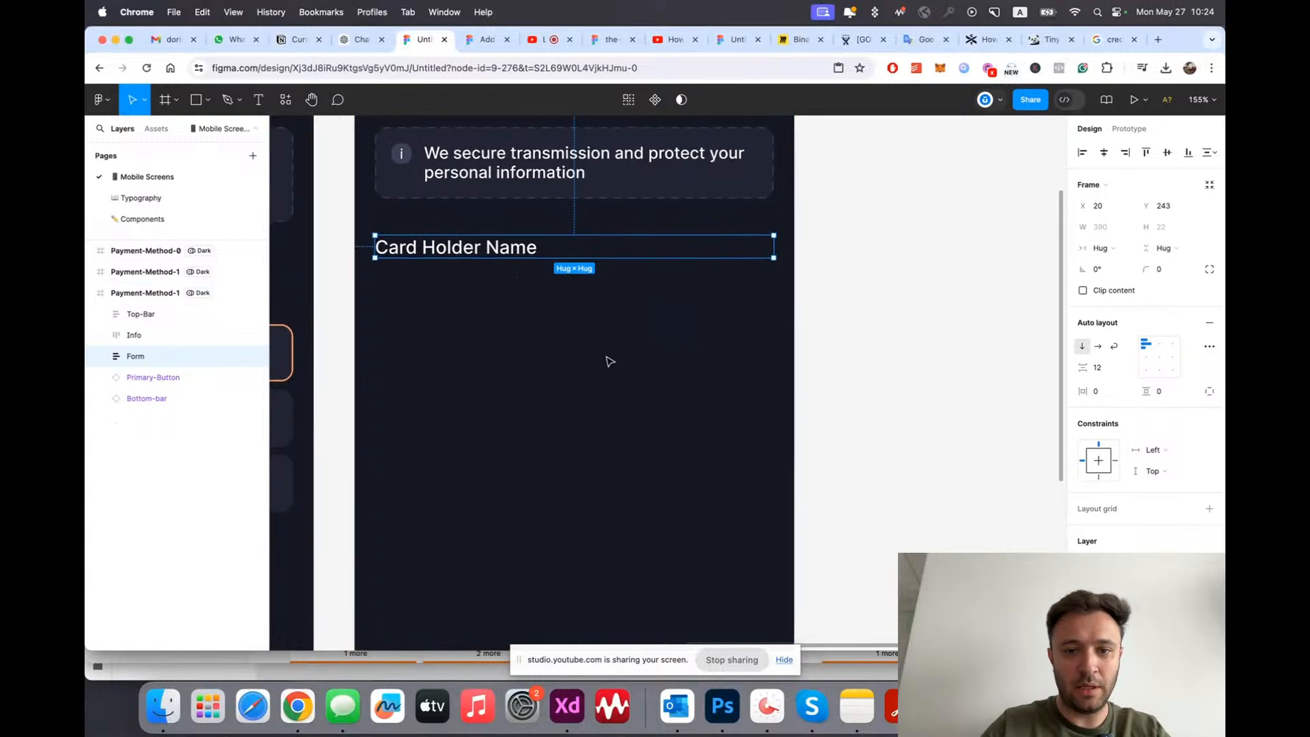
pyautogui.scroll(5, 608, 359)
pyautogui.click(692, 295)
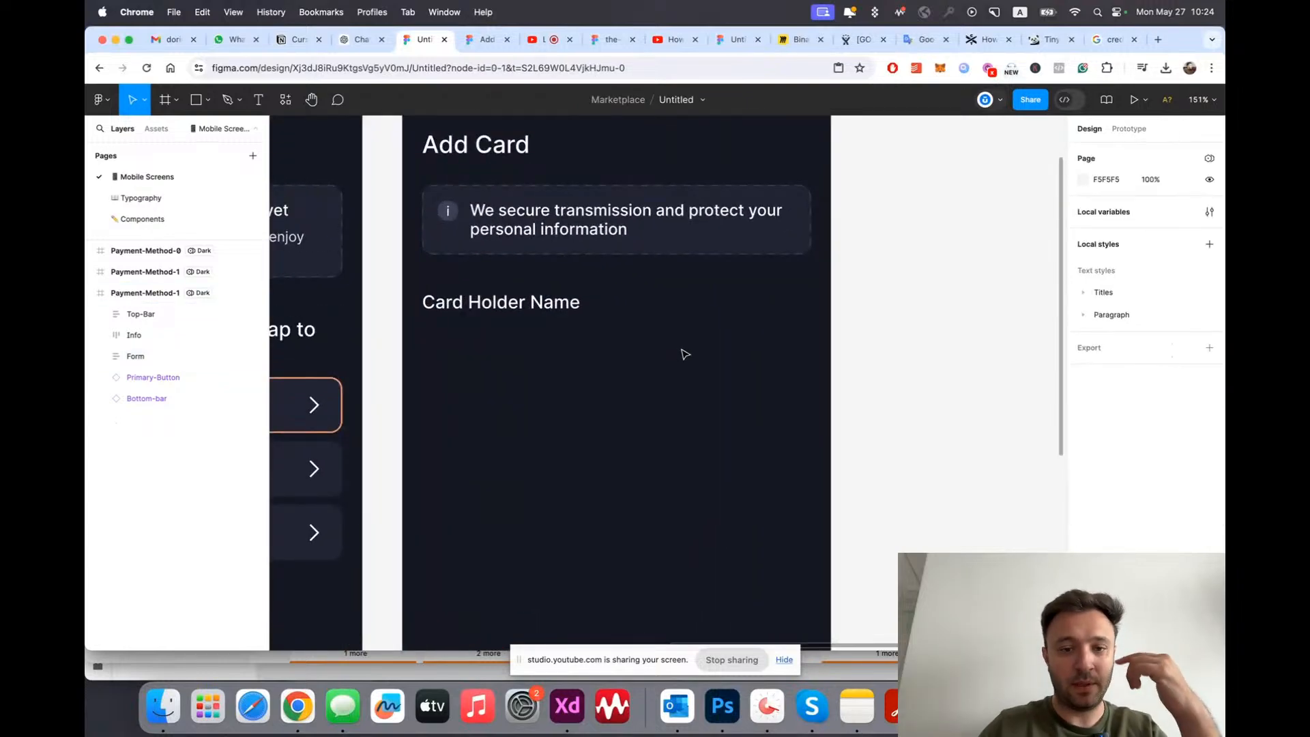
pyautogui.hscroll(3, 675, 351)
pyautogui.scroll(-3, 673, 350)
pyautogui.scroll(5, 672, 350)
pyautogui.scroll(-2, 671, 349)
pyautogui.scroll(-3, 673, 353)
pyautogui.click(533, 312)
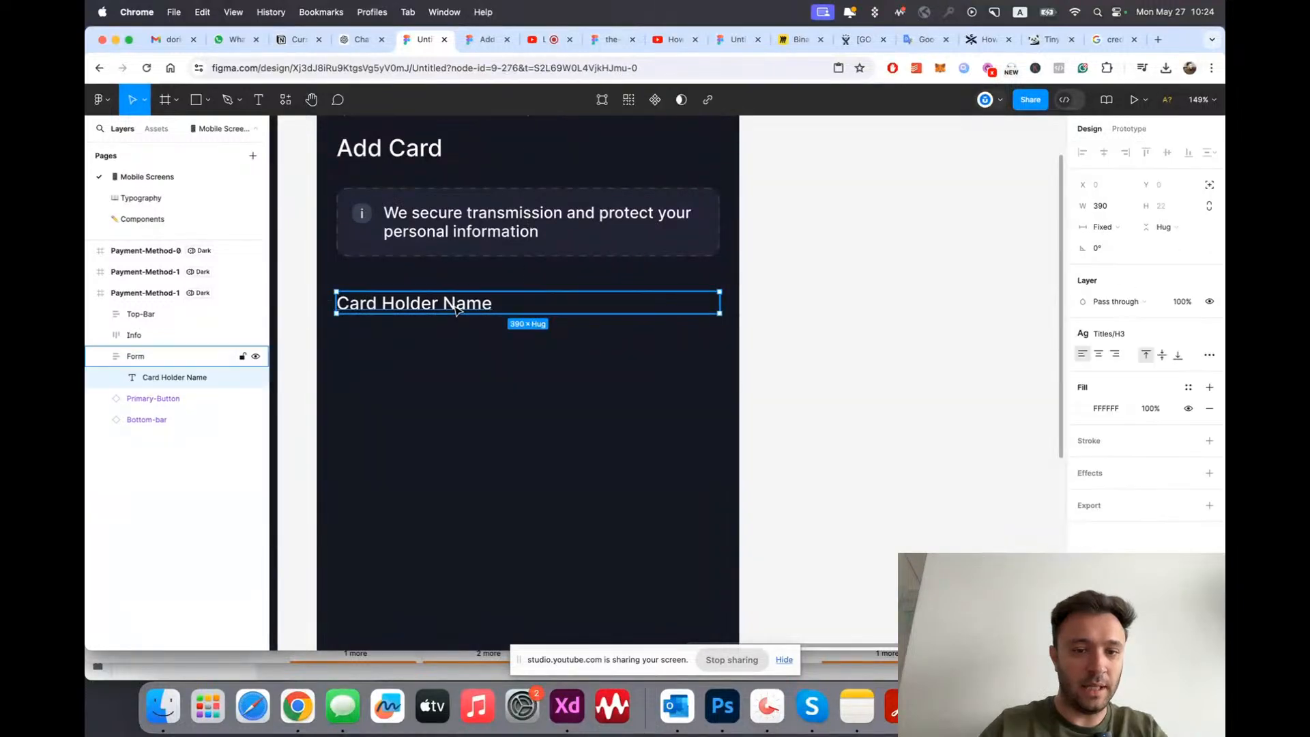
pyautogui.scroll(2, 486, 343)
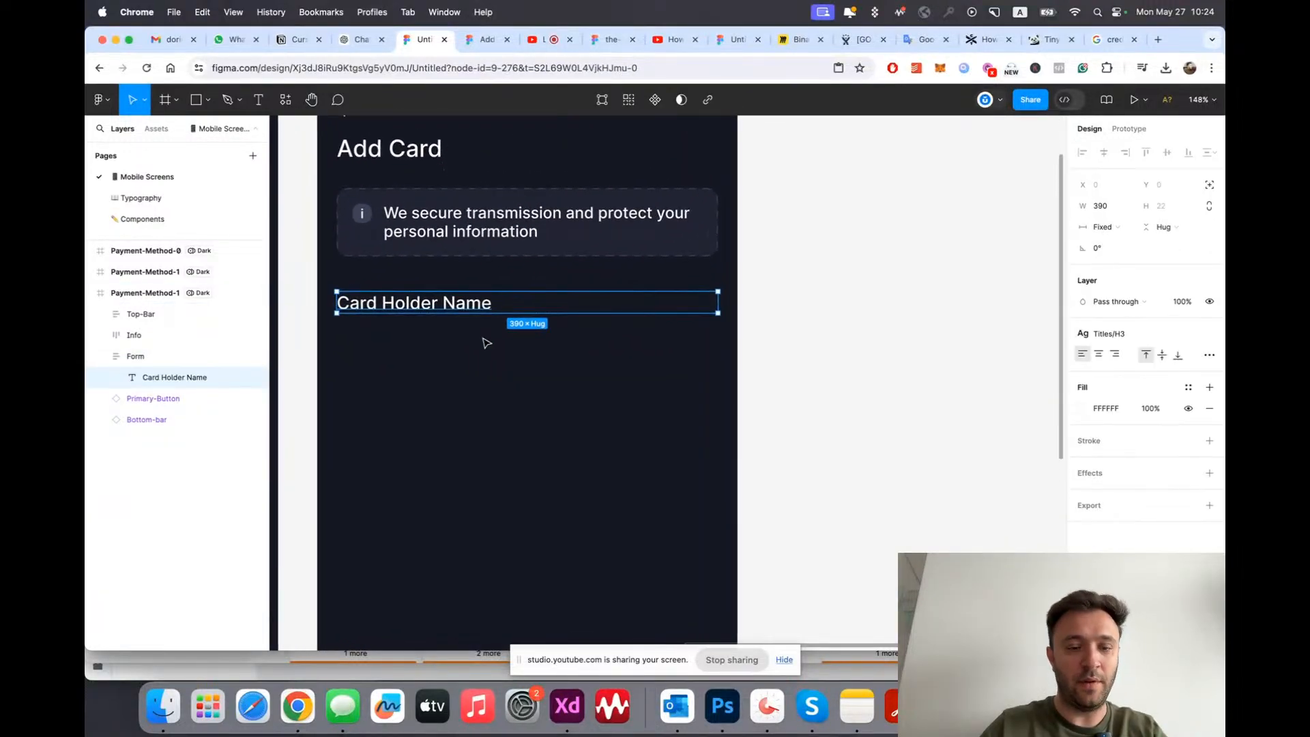
pyautogui.scroll(-3, 486, 342)
pyautogui.click(487, 342)
pyautogui.scroll(3, 492, 339)
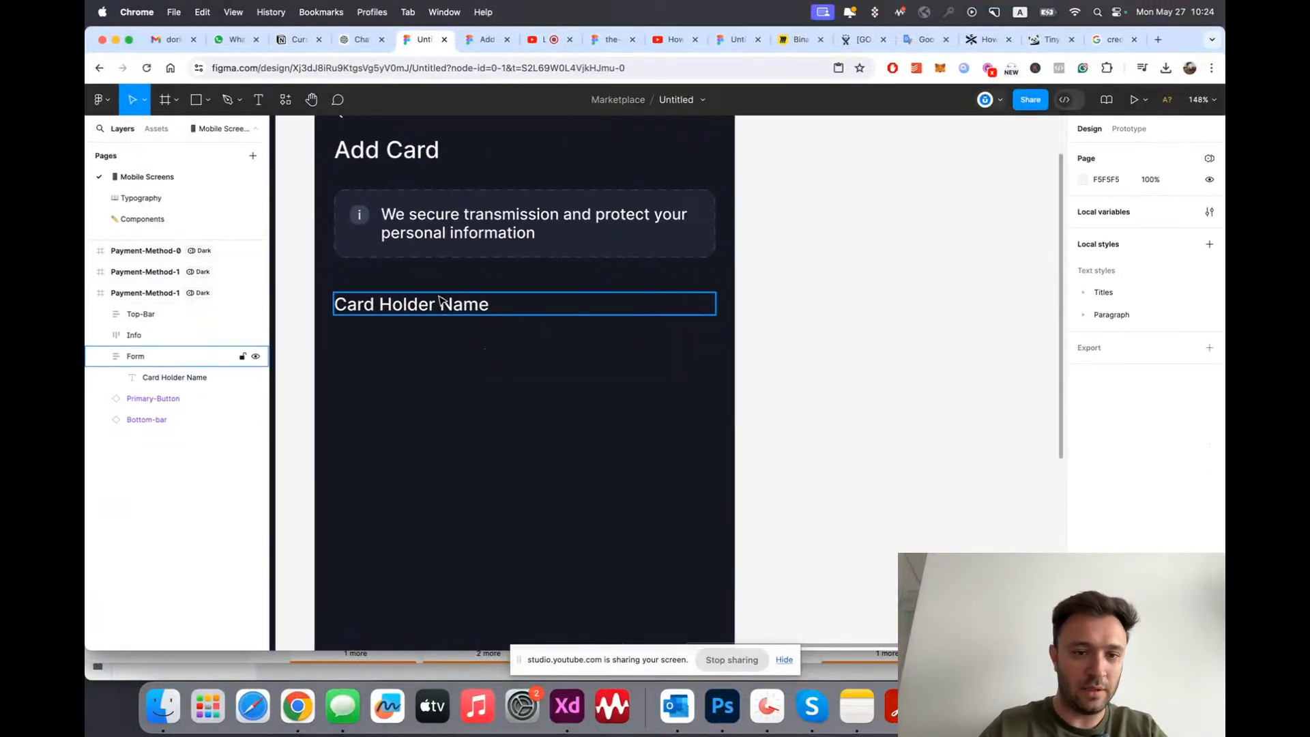
pyautogui.click(444, 302)
pyautogui.click(462, 360)
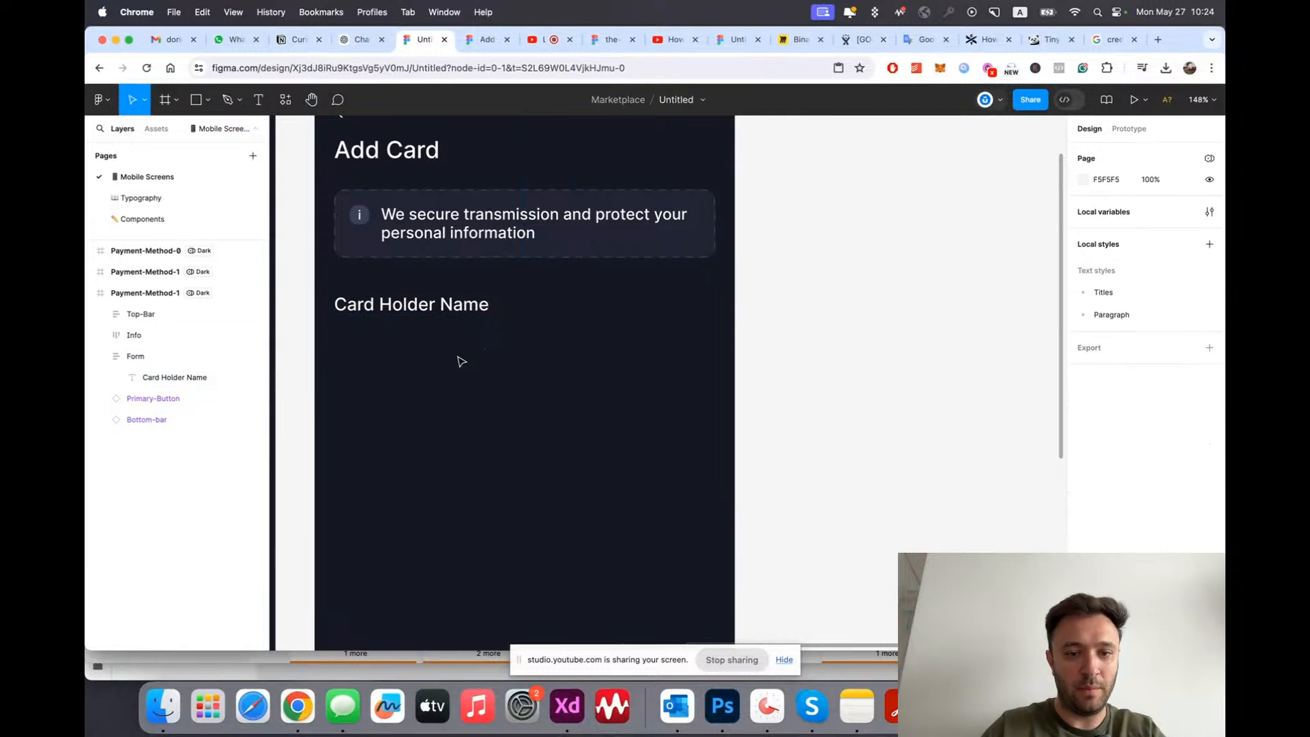
# Step: Duplicate the Card Holder Name text and place the copy directly below the original inside the Form frame
pyautogui.click(433, 307)
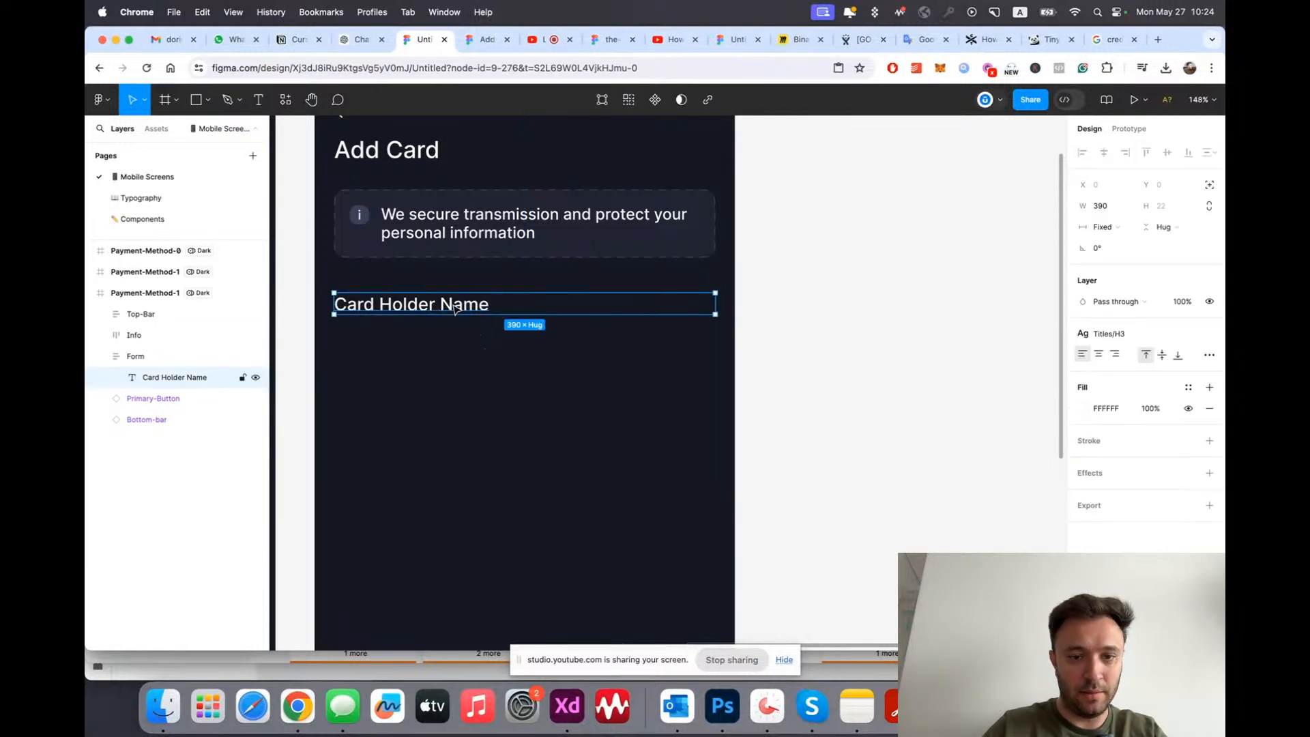
pyautogui.moveTo(456, 308); pyautogui.dragTo(456, 352)
pyautogui.moveTo(171, 356); pyautogui.dragTo(178, 392)
pyautogui.scroll(2, 526, 381)
pyautogui.scroll(1, 334, 332)
pyautogui.scroll(2, 334, 332)
# Step: Apply the Titles/H4 text style to the lower Card Holder Name text
pyautogui.doubleClick(404, 338)
pyautogui.press('Escape')
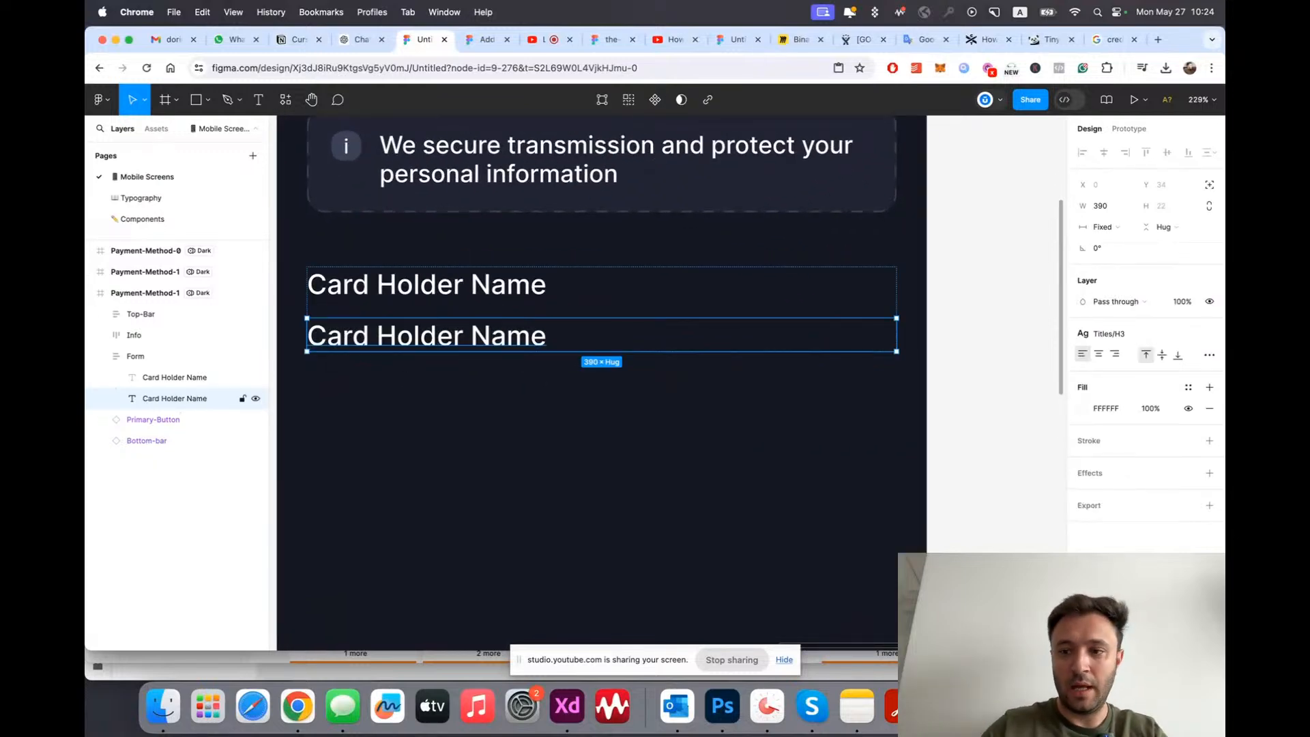
pyautogui.click(1133, 337)
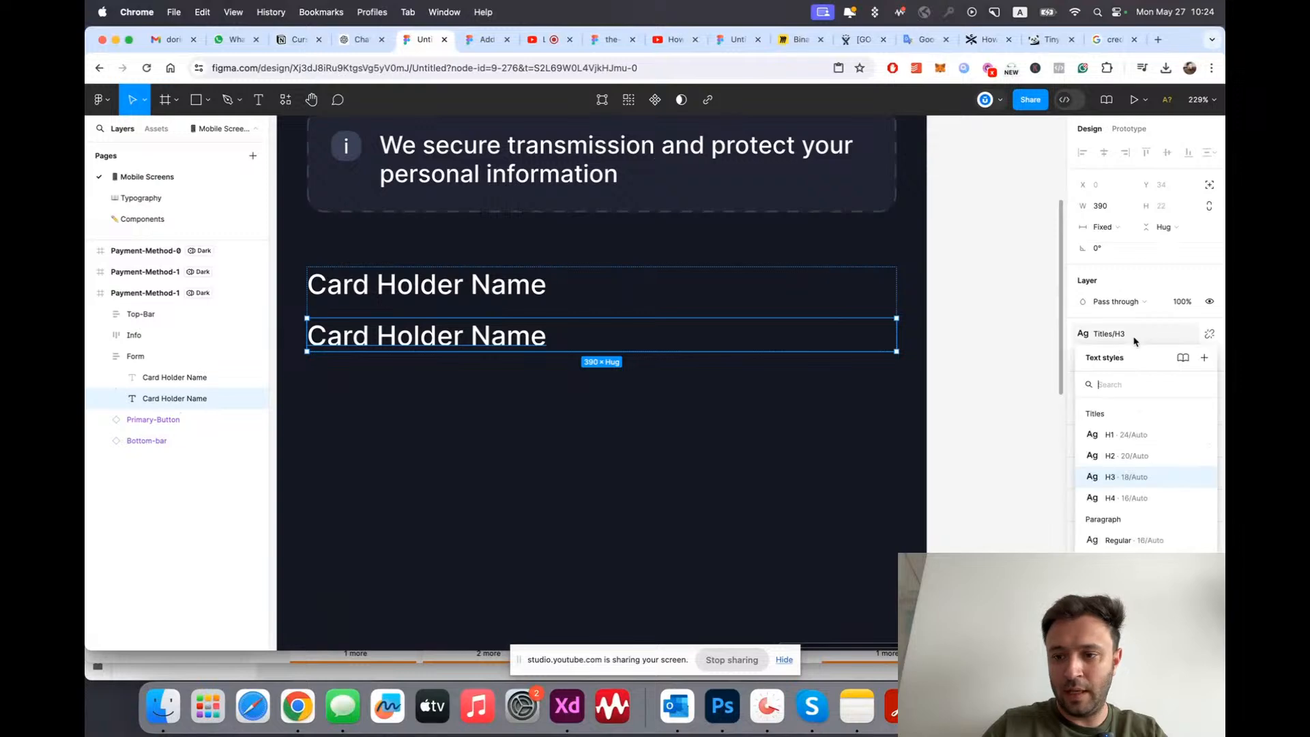
pyautogui.click(1132, 498)
pyautogui.scroll(-5, 591, 424)
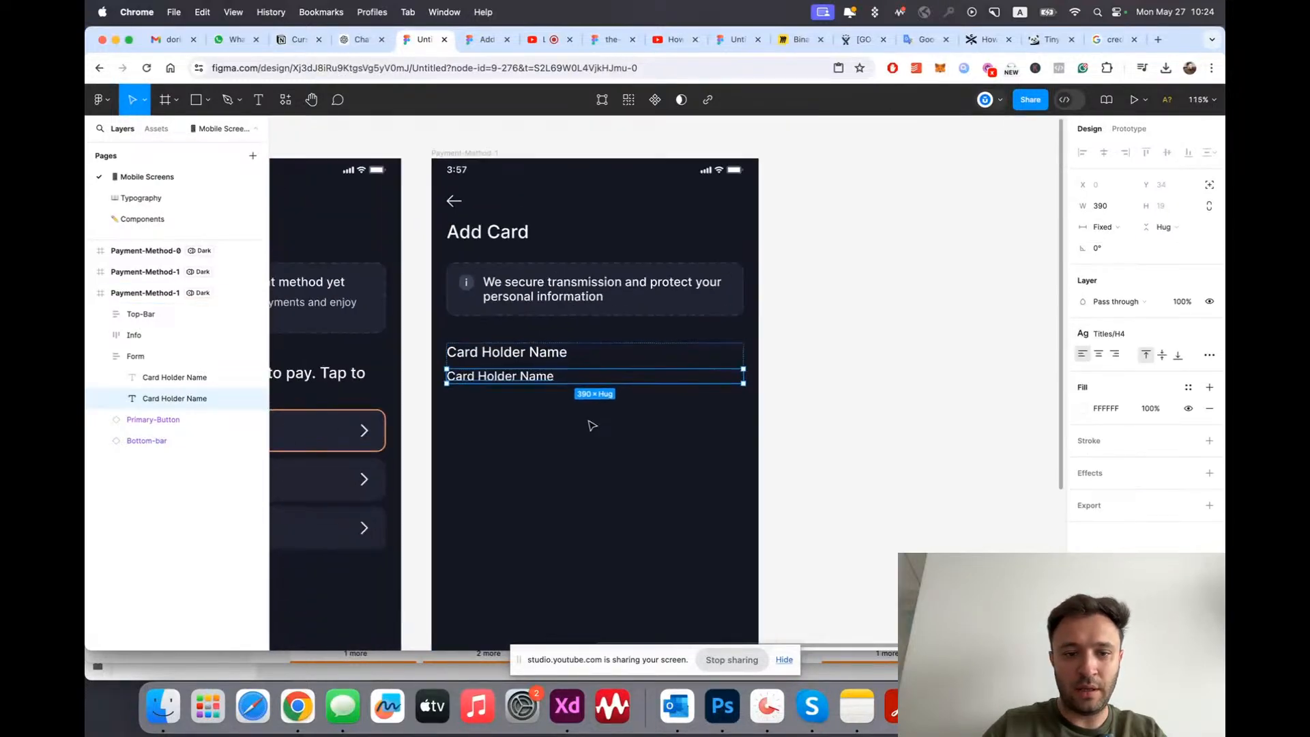
# Step: Change the lower Card Holder Name text to "As it appears on the front of your card"
pyautogui.click(591, 424)
pyautogui.scroll(3, 591, 424)
pyautogui.scroll(3, 491, 399)
pyautogui.hscroll(2, 500, 400)
pyautogui.doubleClick(461, 353)
pyautogui.doubleClick(459, 350)
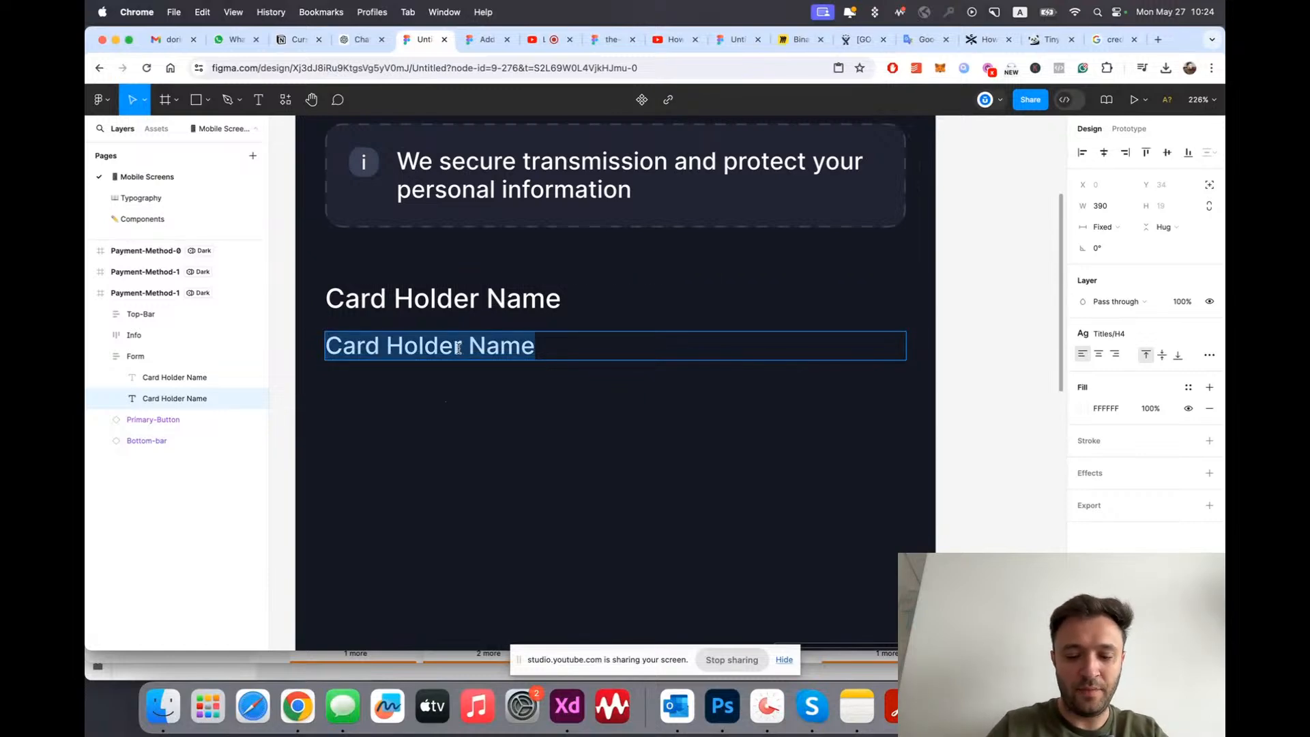
pyautogui.write('As it appears on the front of your card')
pyautogui.press('Escape')
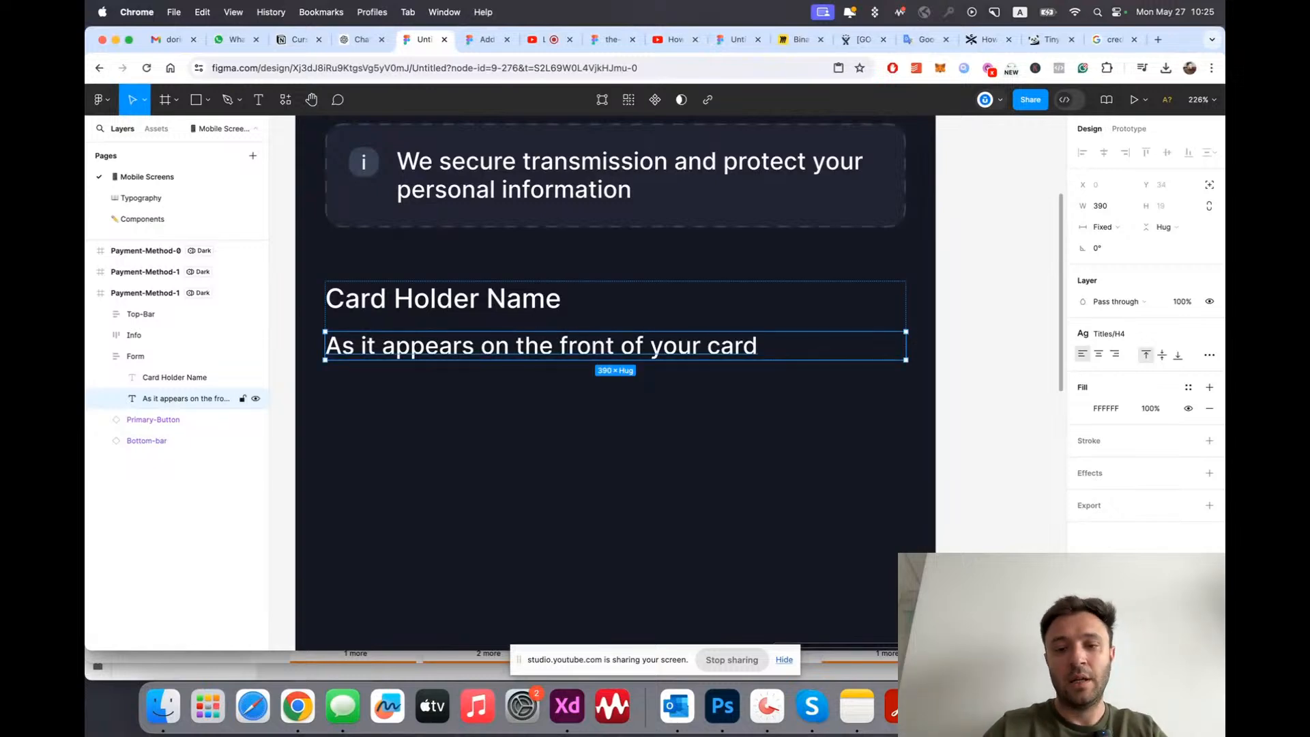
pyautogui.click(431, 406)
# Step: Detach the text style from the "As it appears on the front of your card" text
pyautogui.scroll(-5, 431, 406)
pyautogui.scroll(4, 504, 399)
pyautogui.keyDown('super'); pyautogui.click(494, 355); pyautogui.keyUp('super')
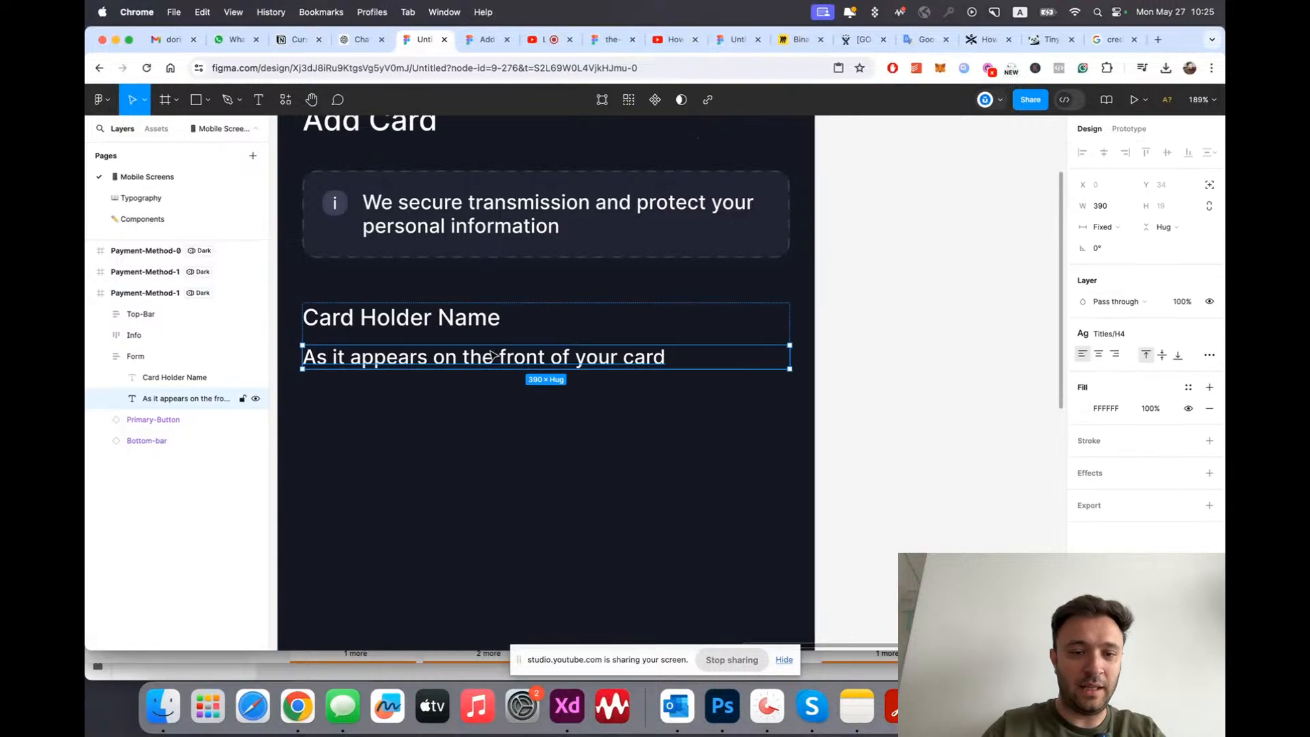
pyautogui.scroll(3, 471, 321)
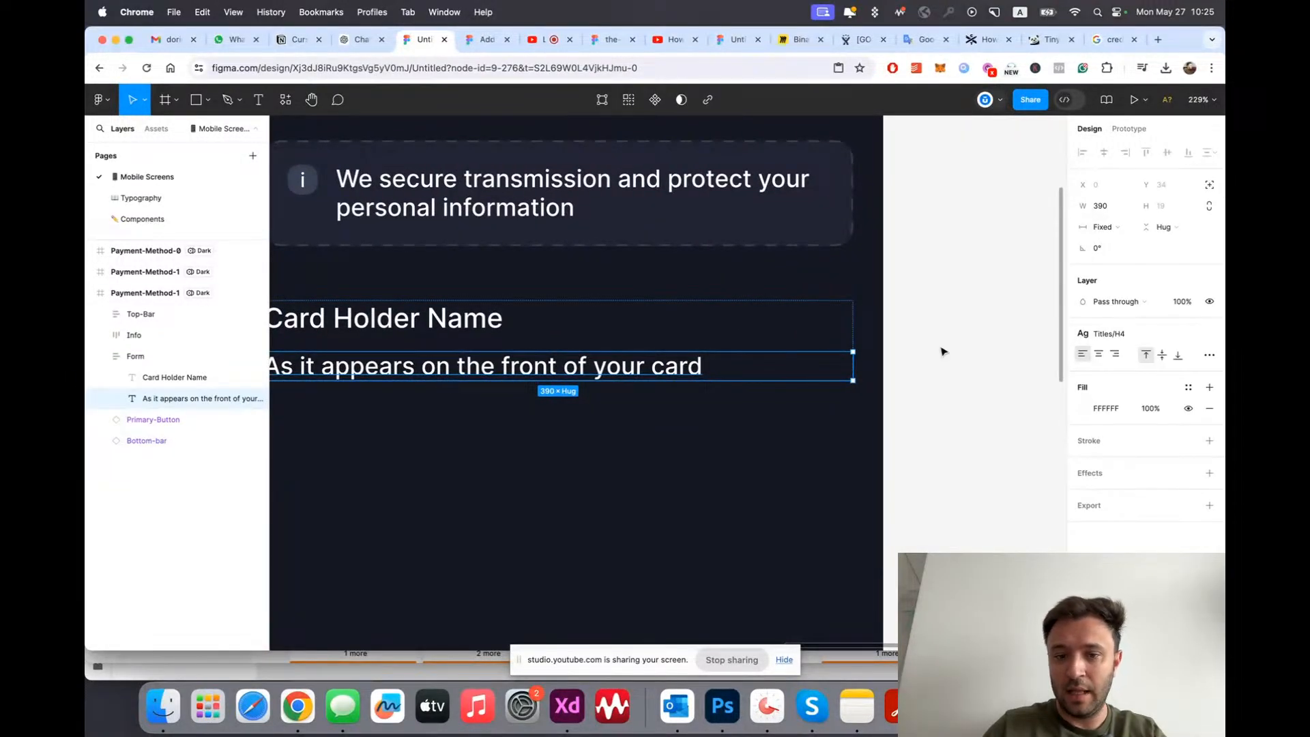
pyautogui.scroll(-3, 857, 349)
pyautogui.scroll(4, 834, 354)
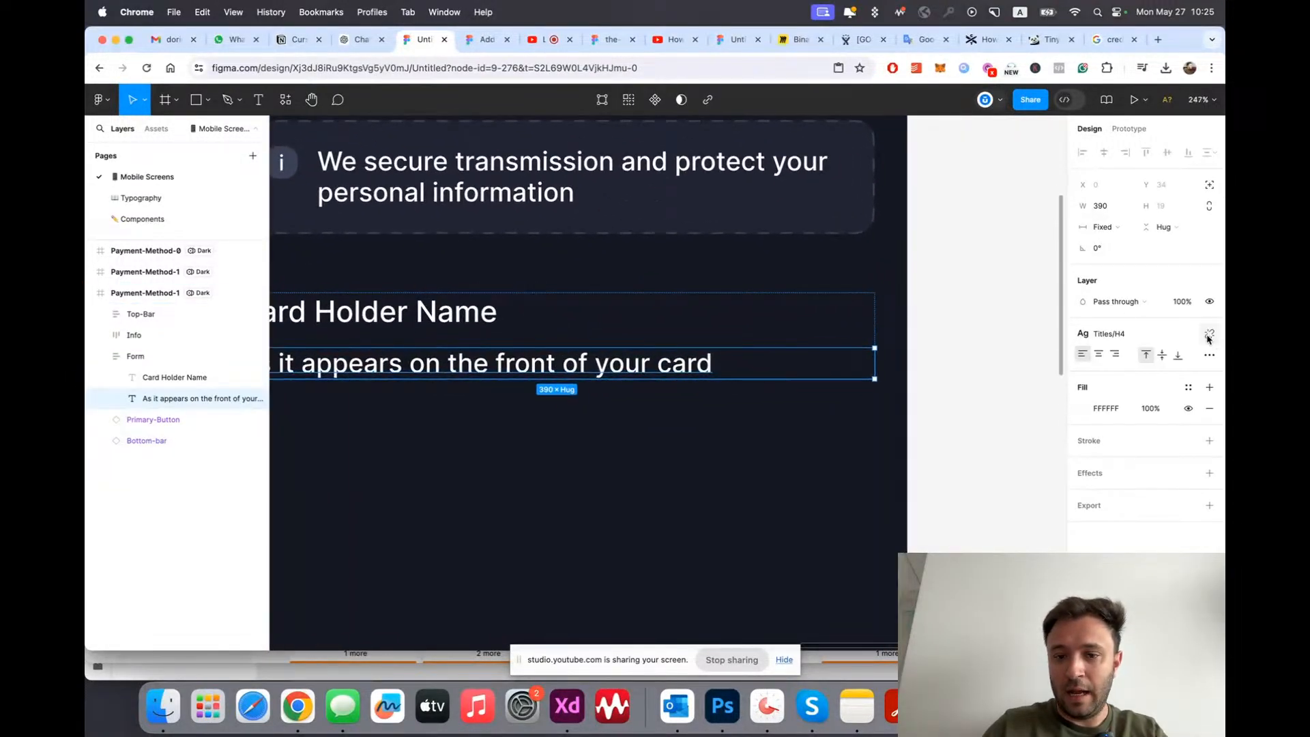
pyautogui.click(1208, 336)
pyautogui.scroll(-2, 785, 382)
pyautogui.scroll(2, 781, 342)
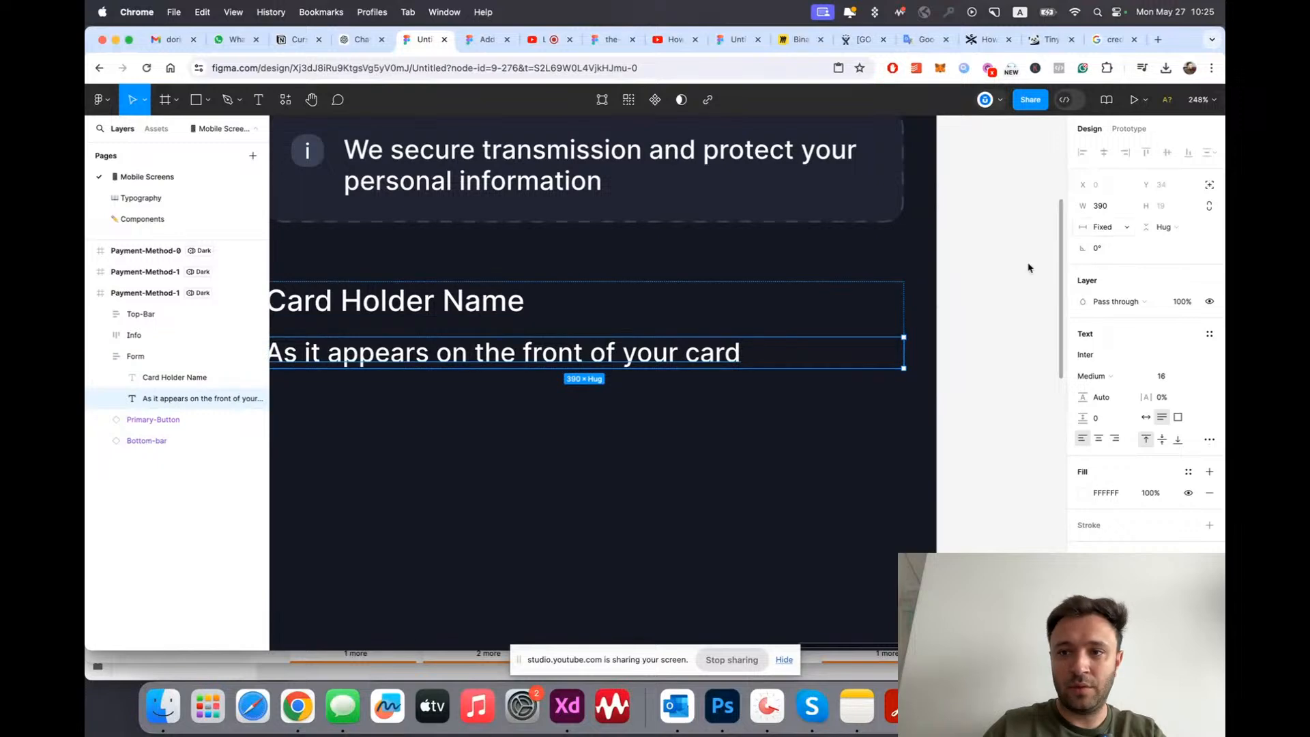
pyautogui.scroll(-2, 865, 292)
pyautogui.scroll(2, 713, 325)
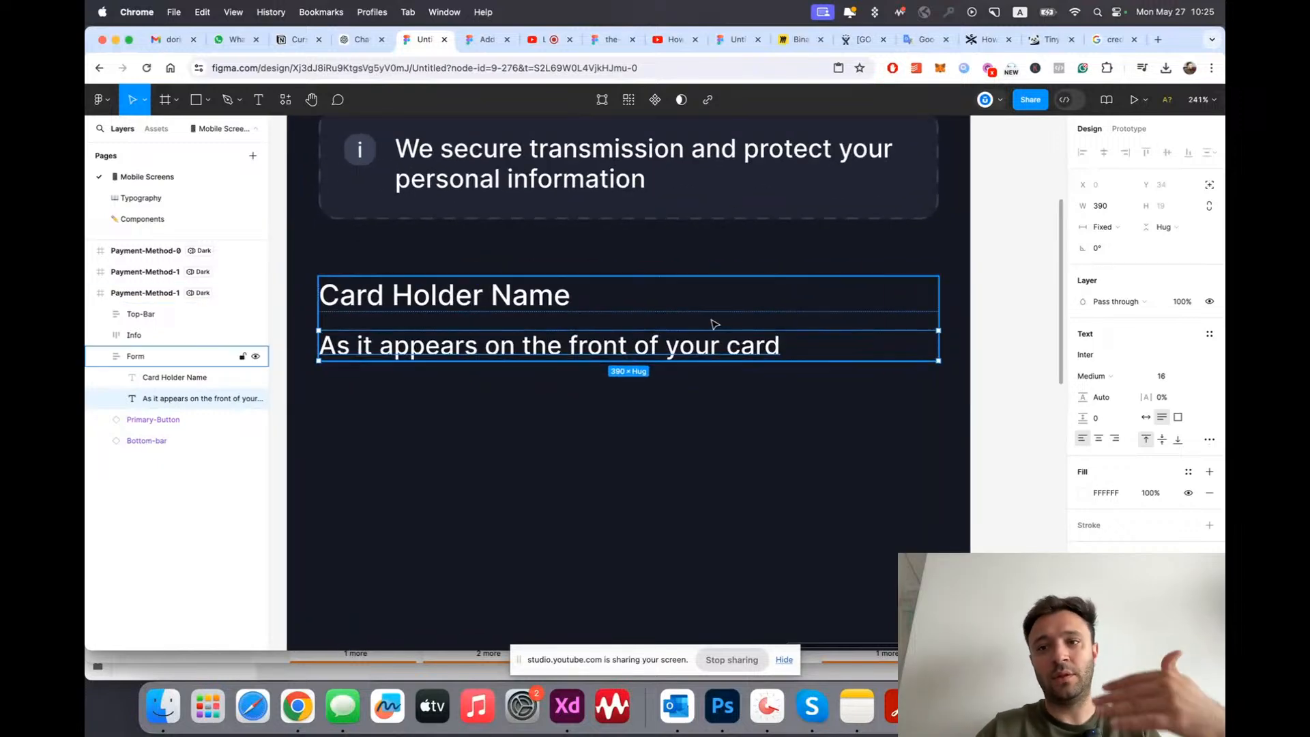
pyautogui.scroll(-2, 423, 285)
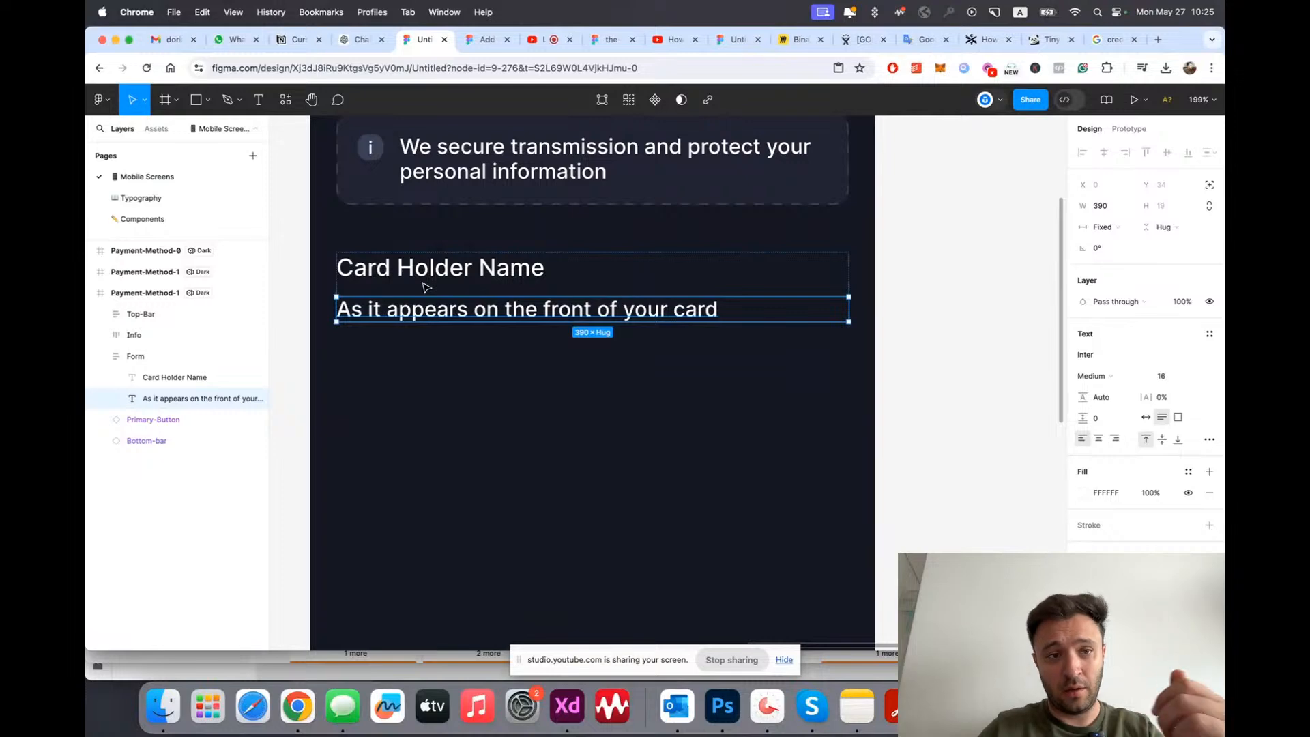
pyautogui.scroll(1, 857, 295)
pyautogui.hscroll(-1, 857, 294)
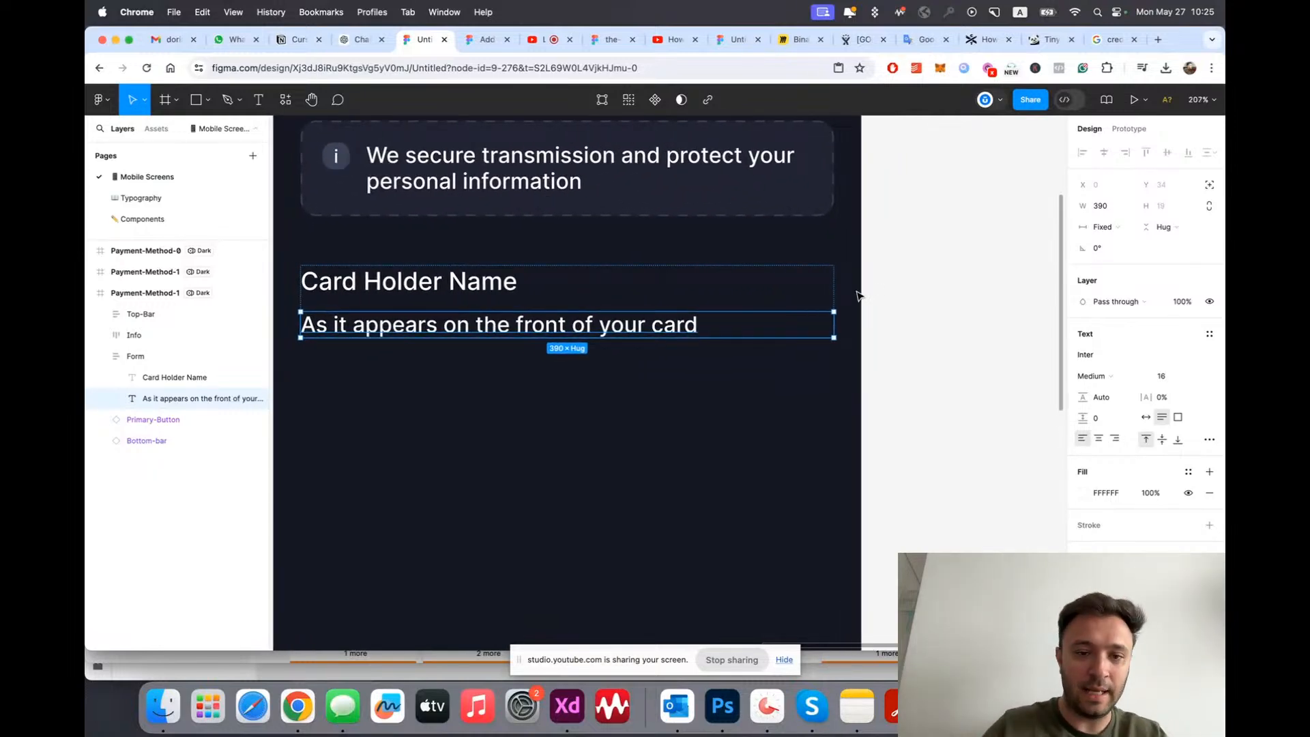
pyautogui.hscroll(-3, 858, 294)
pyautogui.hscroll(3, 857, 294)
pyautogui.scroll(1, 857, 294)
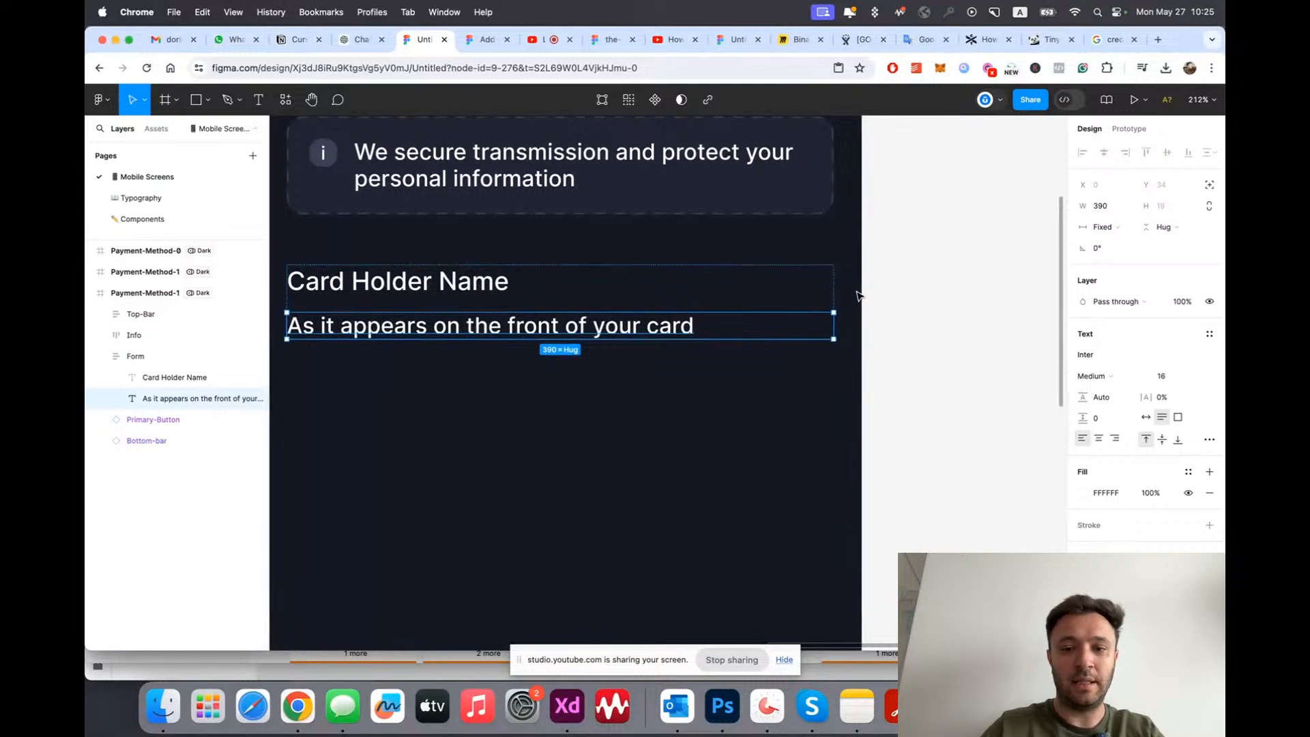
pyautogui.click(868, 295)
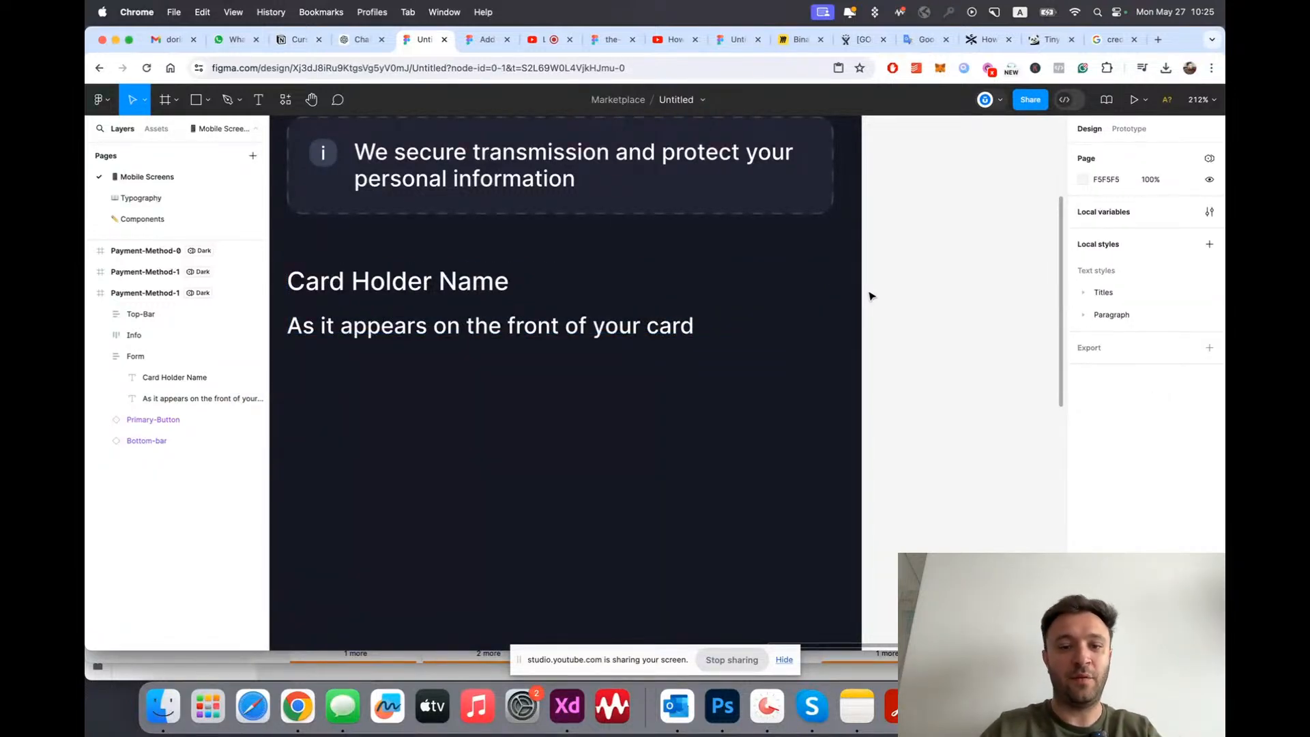
pyautogui.scroll(-1, 859, 292)
pyautogui.scroll(2, 649, 348)
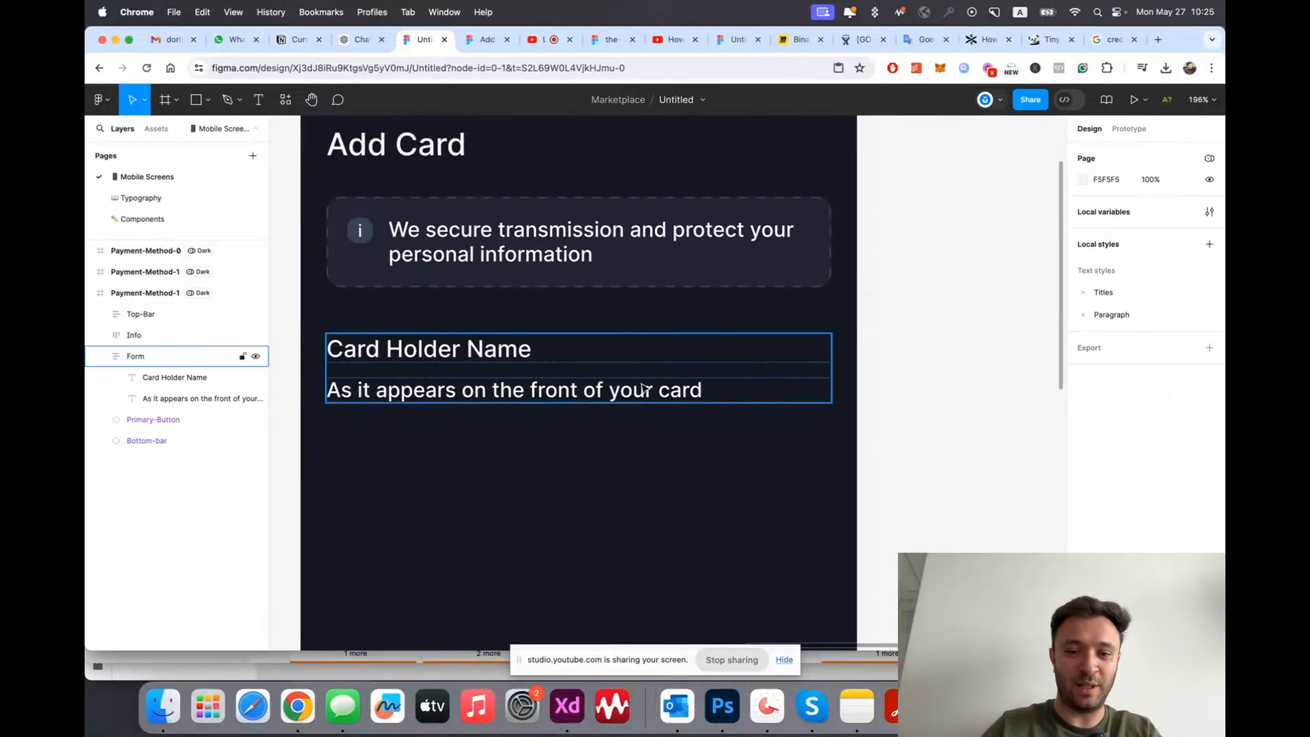
pyautogui.scroll(3, 615, 409)
pyautogui.scroll(-3, 586, 437)
pyautogui.scroll(1, 574, 451)
pyautogui.scroll(1, 571, 447)
# Step: Apply the Paragraph/Regular text style to the "As it appears on the front of your card" text
pyautogui.keyDown('super'); pyautogui.click(551, 384); pyautogui.keyUp('super')
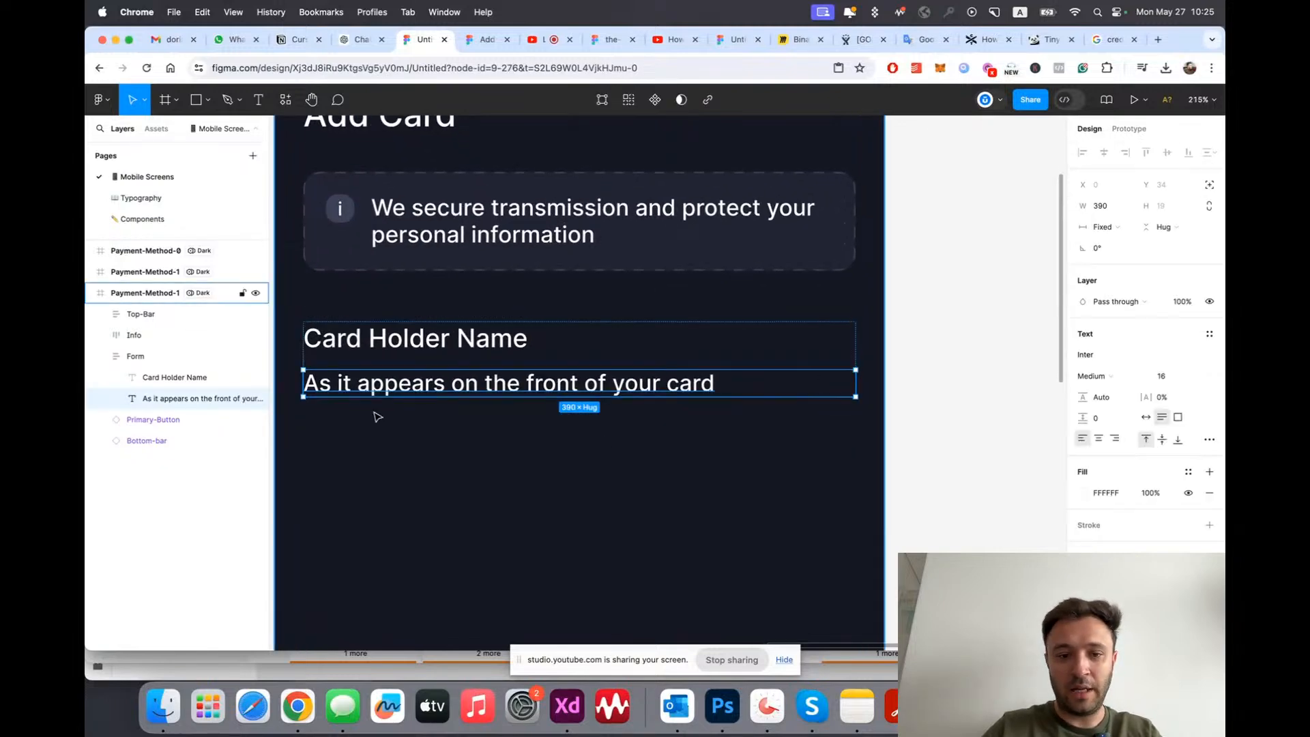
pyautogui.scroll(2, 374, 380)
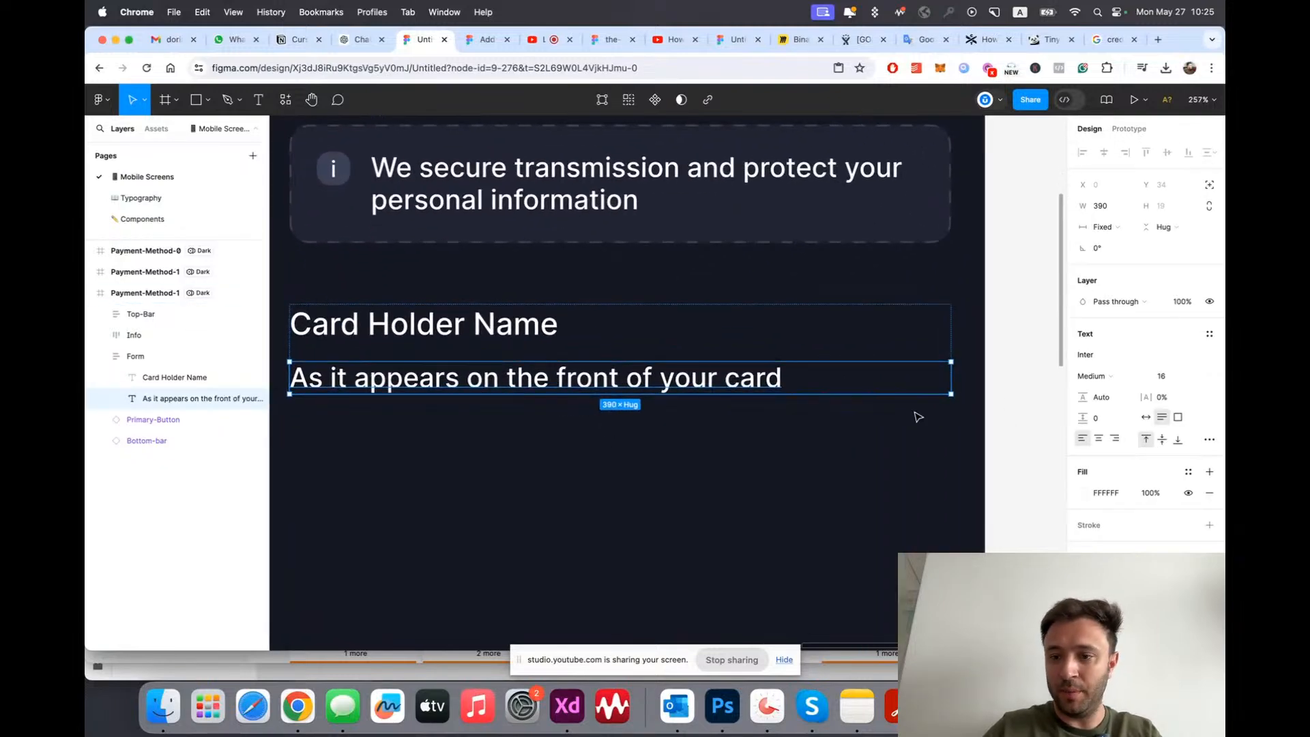
pyautogui.click(543, 326)
pyautogui.click(555, 376)
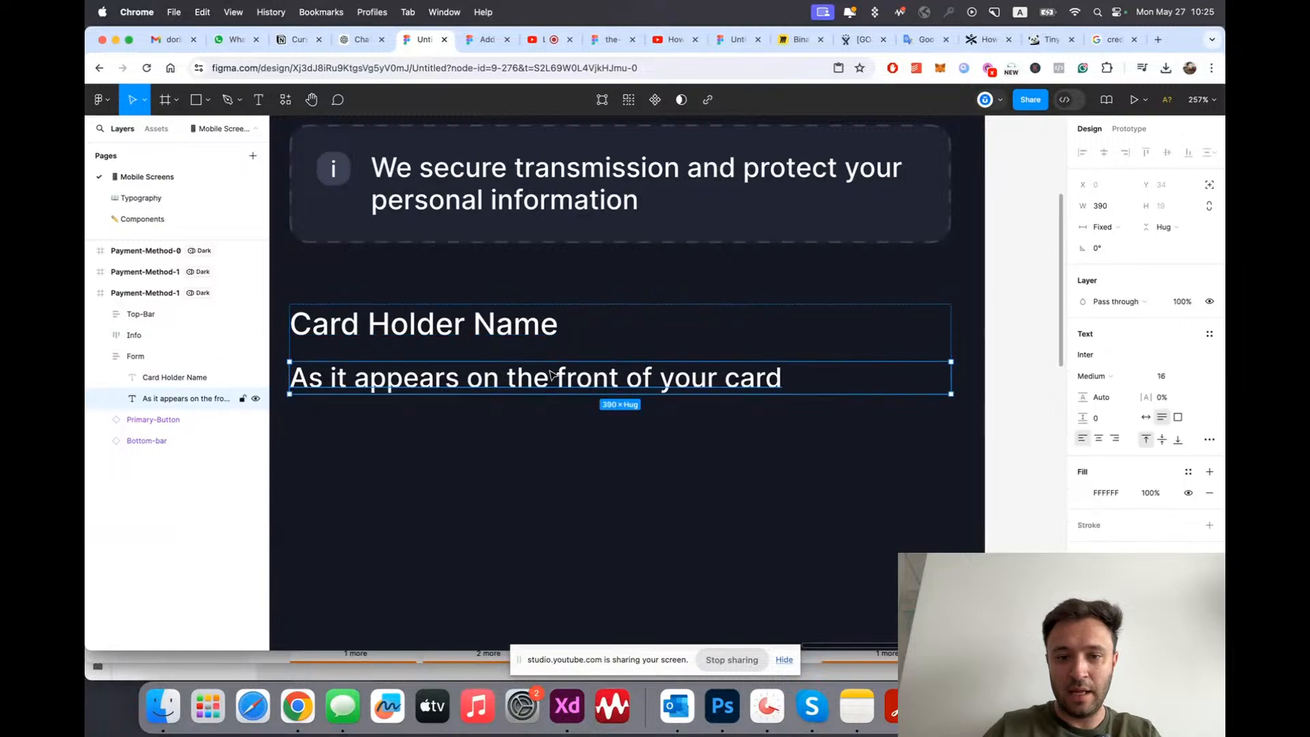
pyautogui.click(1209, 334)
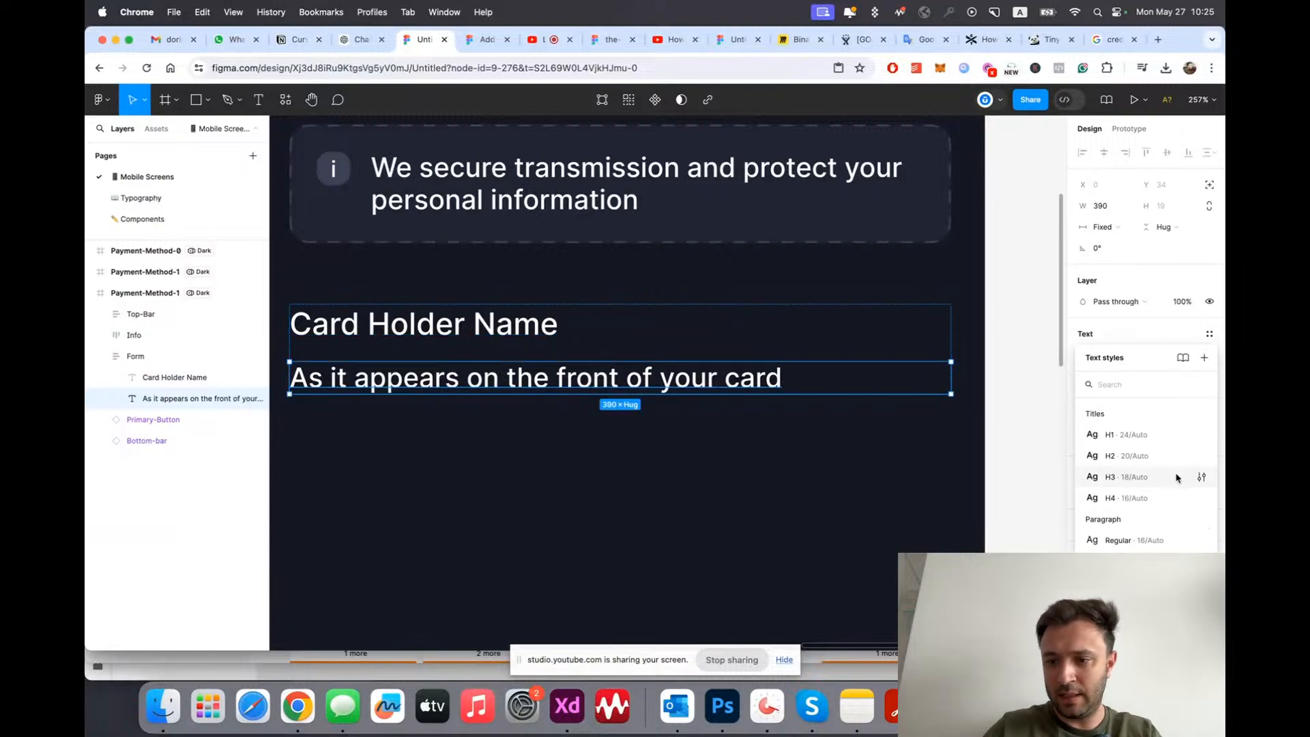
pyautogui.scroll(-2, 1165, 481)
pyautogui.click(1153, 464)
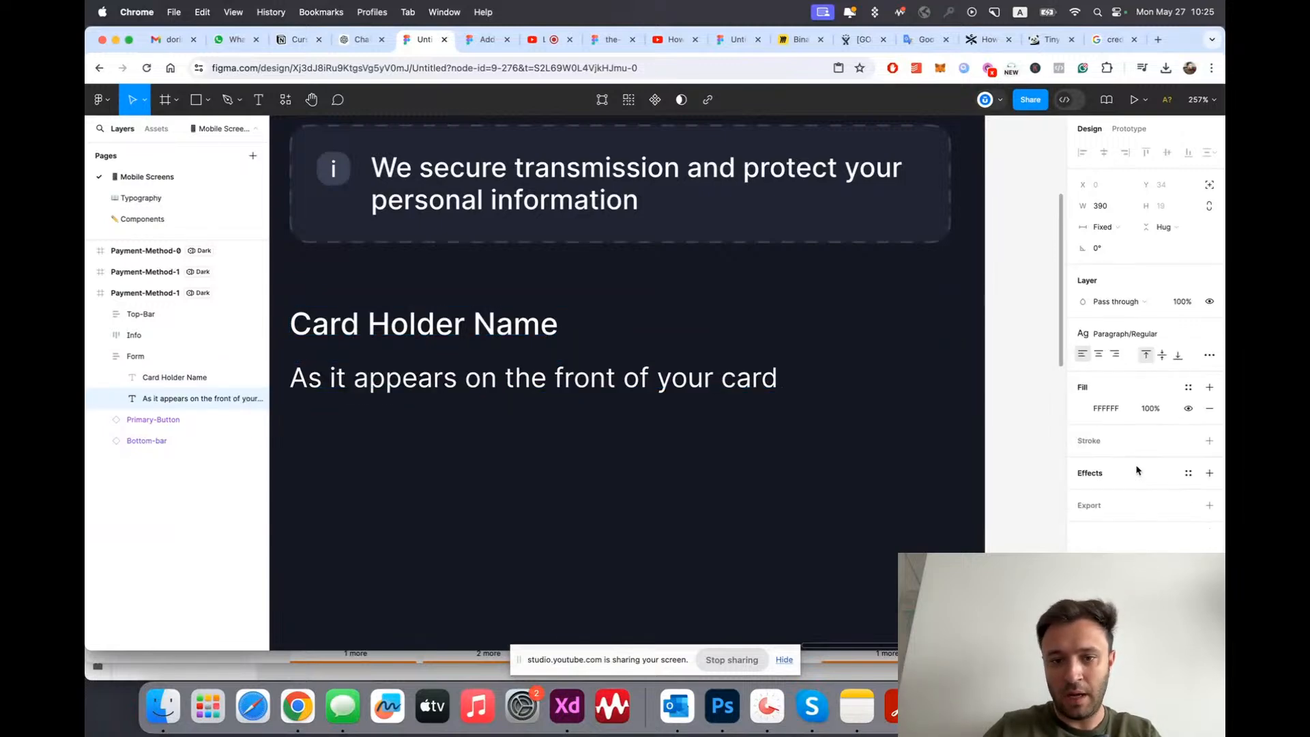
pyautogui.scroll(-2, 834, 434)
pyautogui.scroll(2, 837, 436)
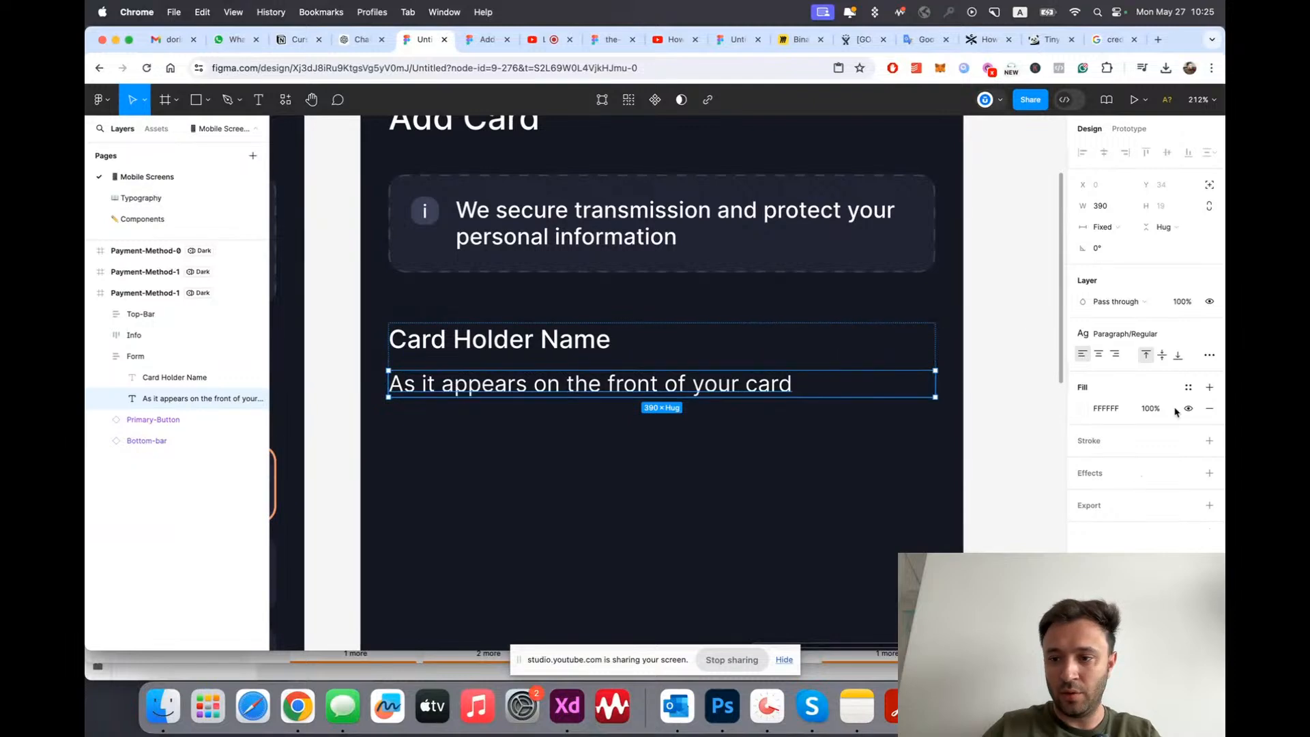
# Step: Apply the Text/Secondary colour variable to the fill of the "As it appears on the front of your card" text
pyautogui.click(1188, 387)
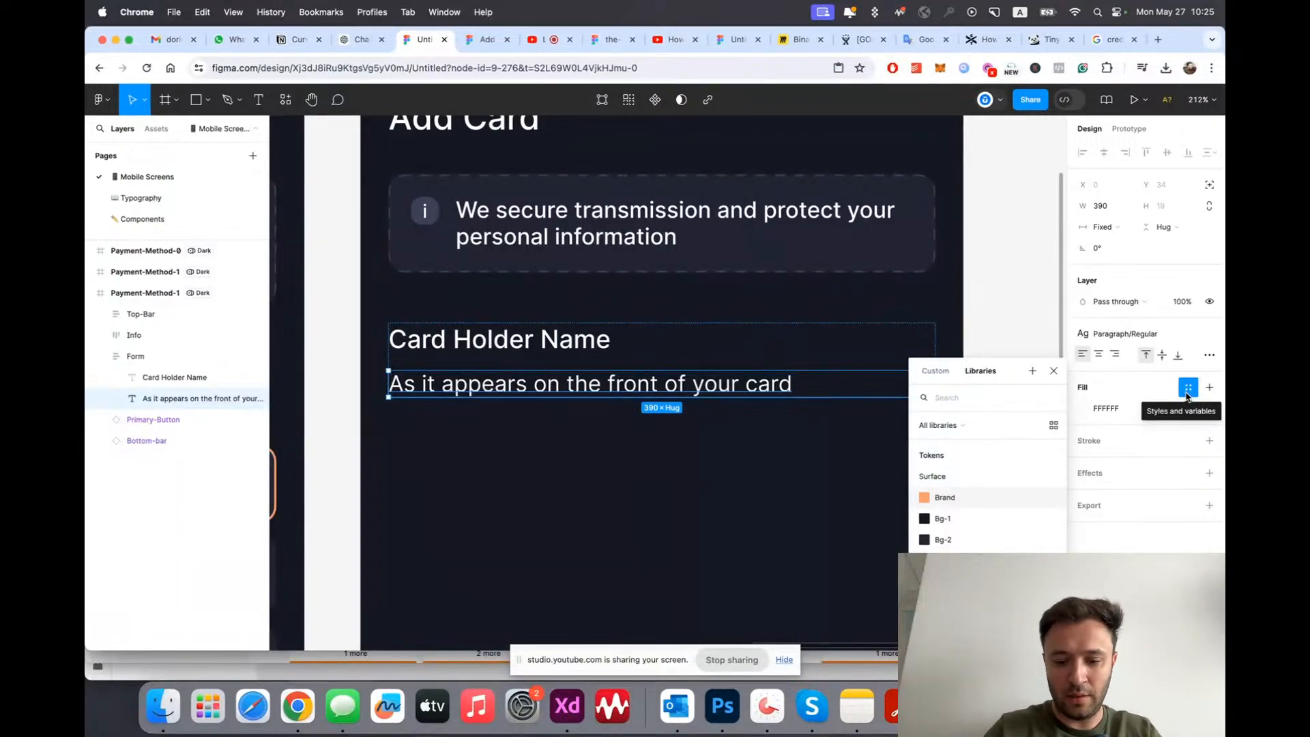
pyautogui.write('text')
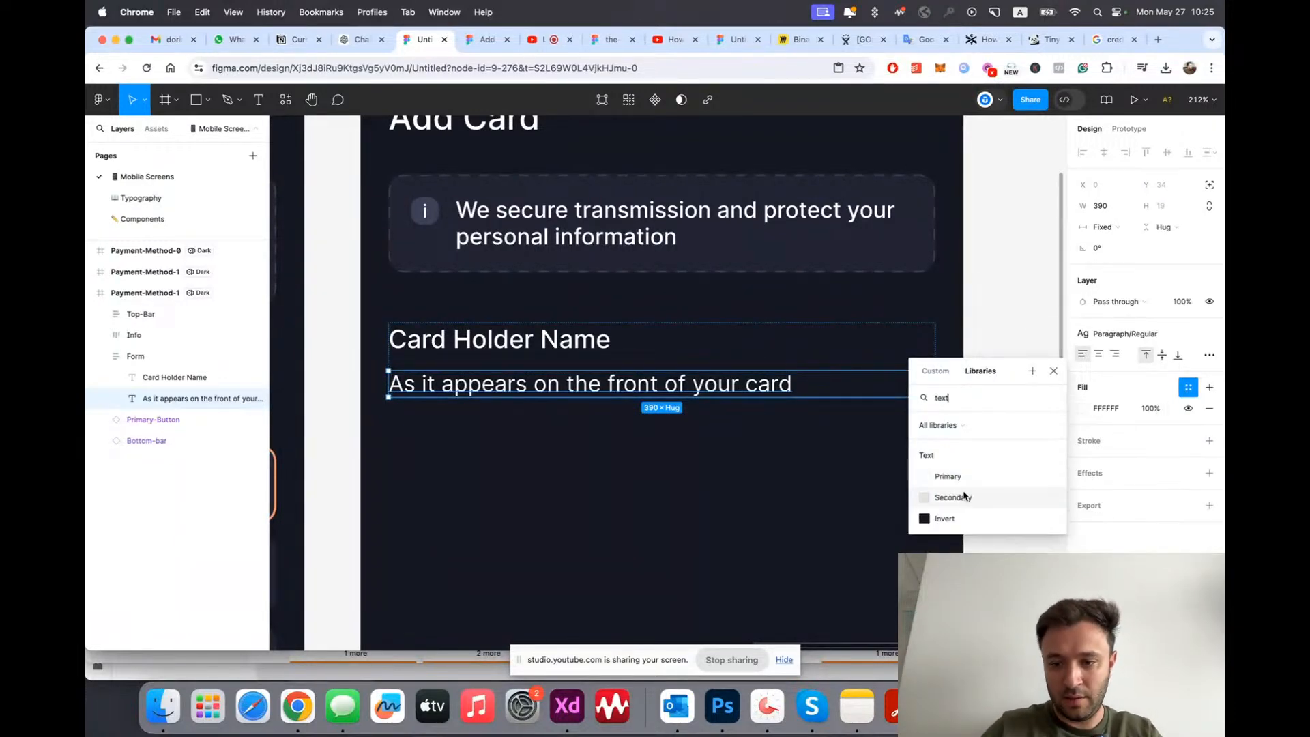
pyautogui.click(965, 500)
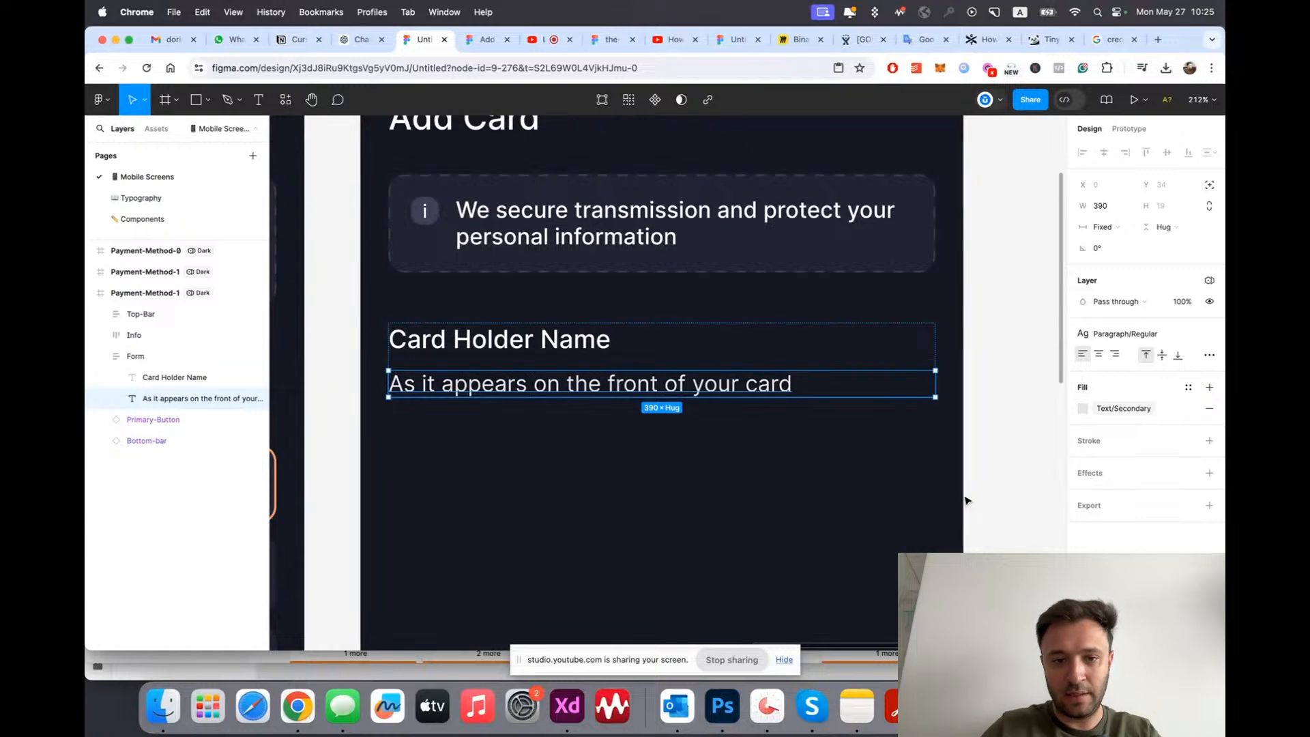
pyautogui.click(682, 476)
pyautogui.scroll(-5, 675, 476)
pyautogui.scroll(5, 626, 468)
# Step: Draw a rectangle below the "As it appears on the front of your card" text and wrap both in an auto layout frame
pyautogui.click(666, 391)
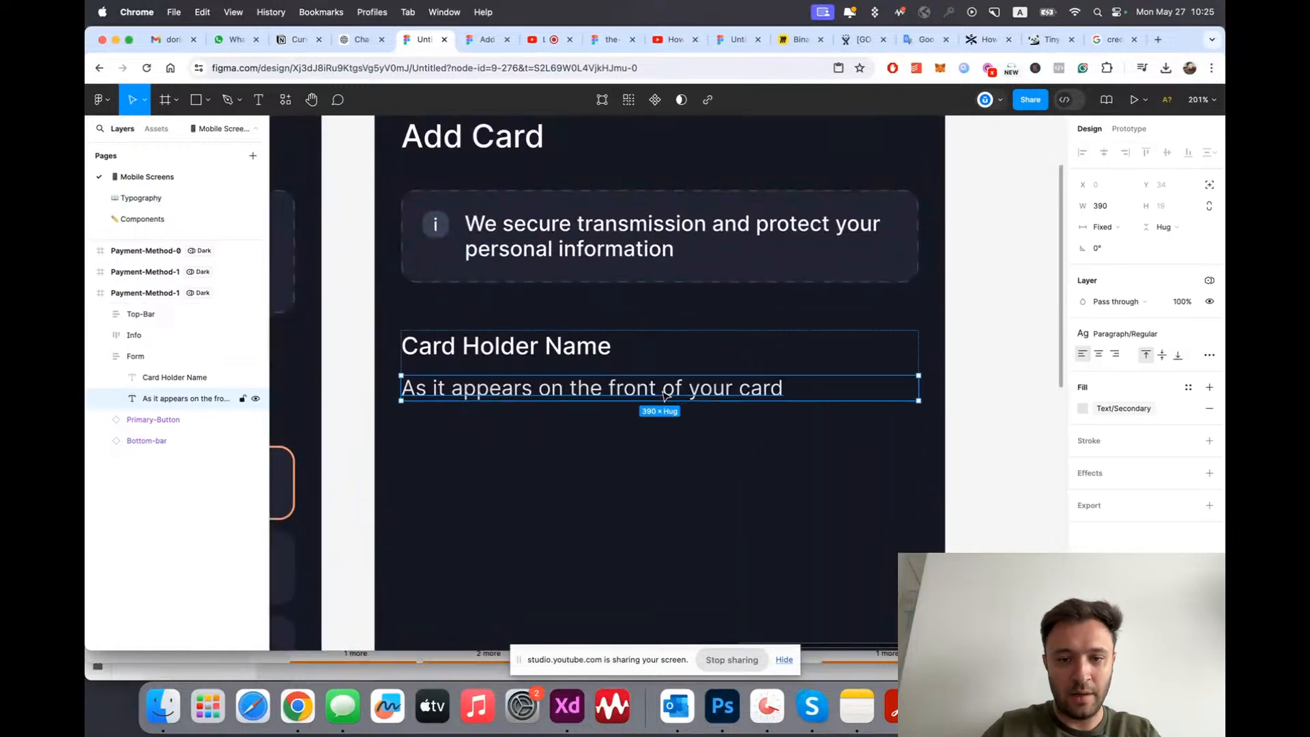
pyautogui.scroll(2, 715, 475)
pyautogui.press('r')
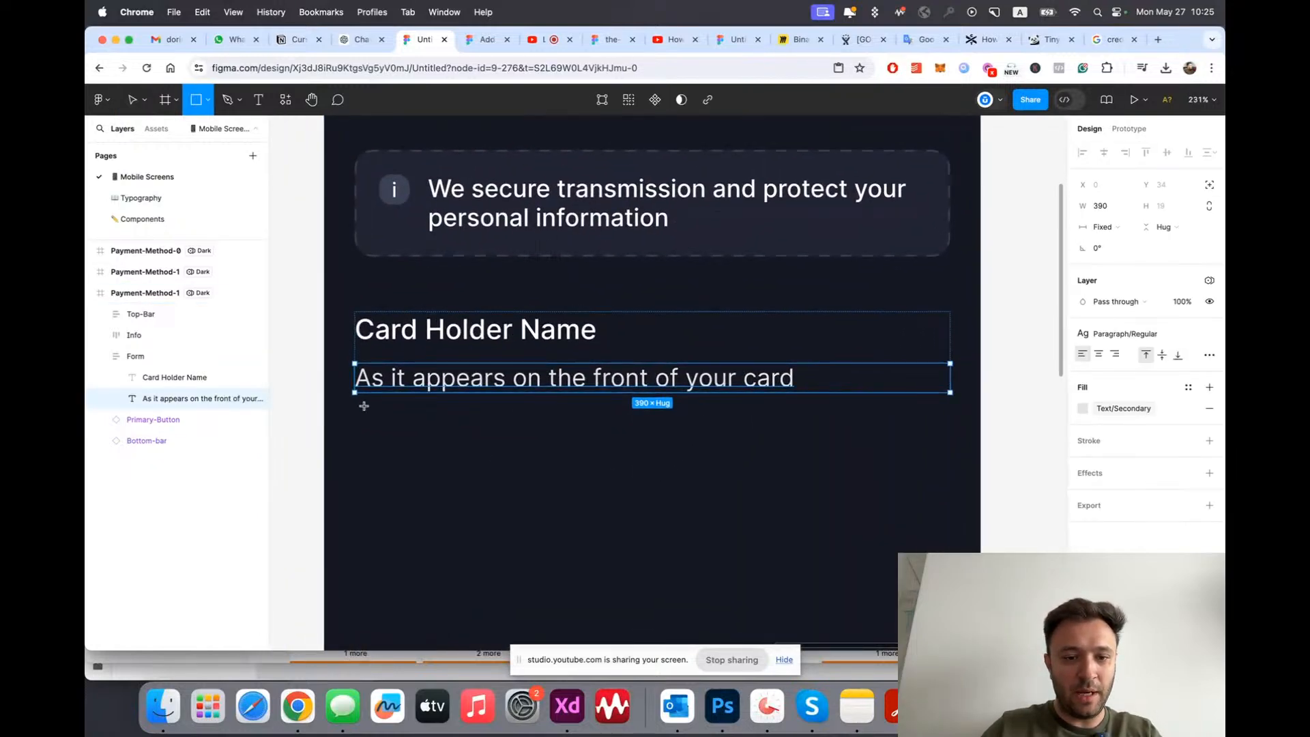
pyautogui.moveTo(362, 405); pyautogui.dragTo(847, 468)
pyautogui.moveTo(147, 314); pyautogui.dragTo(162, 428)
pyautogui.click(179, 399)
pyautogui.scroll(-5, 552, 390)
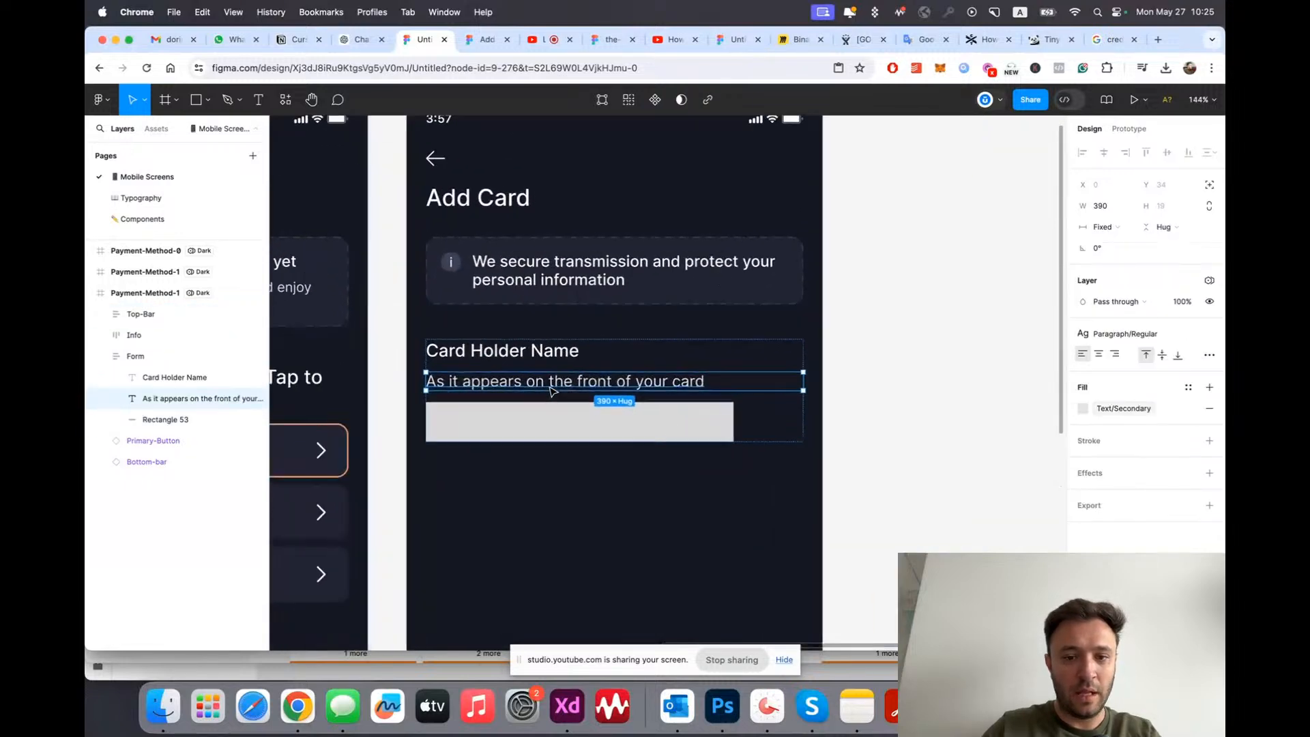
pyautogui.scroll(4, 553, 390)
pyautogui.keyDown('shift'); pyautogui.click(548, 421); pyautogui.keyUp('shift')
pyautogui.hotkey('shift', 'a')
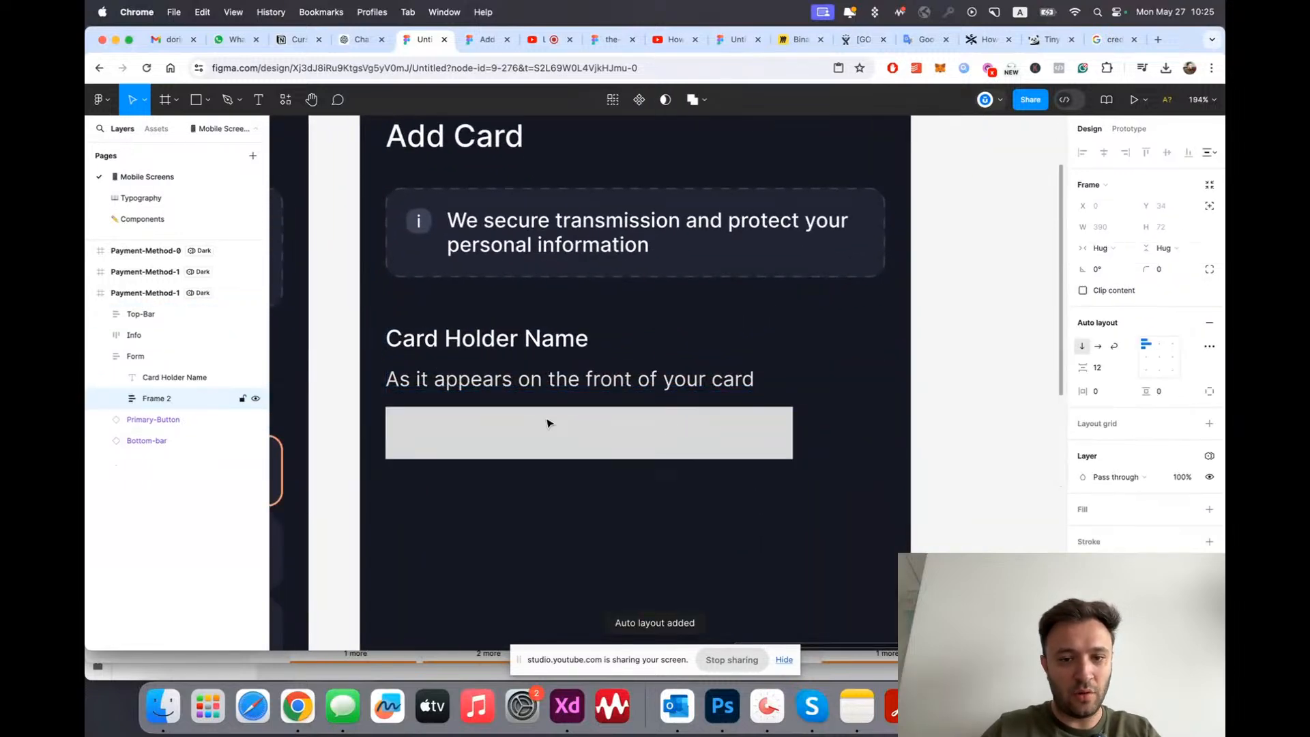
# Step: Delete the rectangle and ungroup the auto layout frame around the helper text
pyautogui.scroll(2, 611, 408)
pyautogui.scroll(-2, 526, 404)
pyautogui.scroll(2, 526, 406)
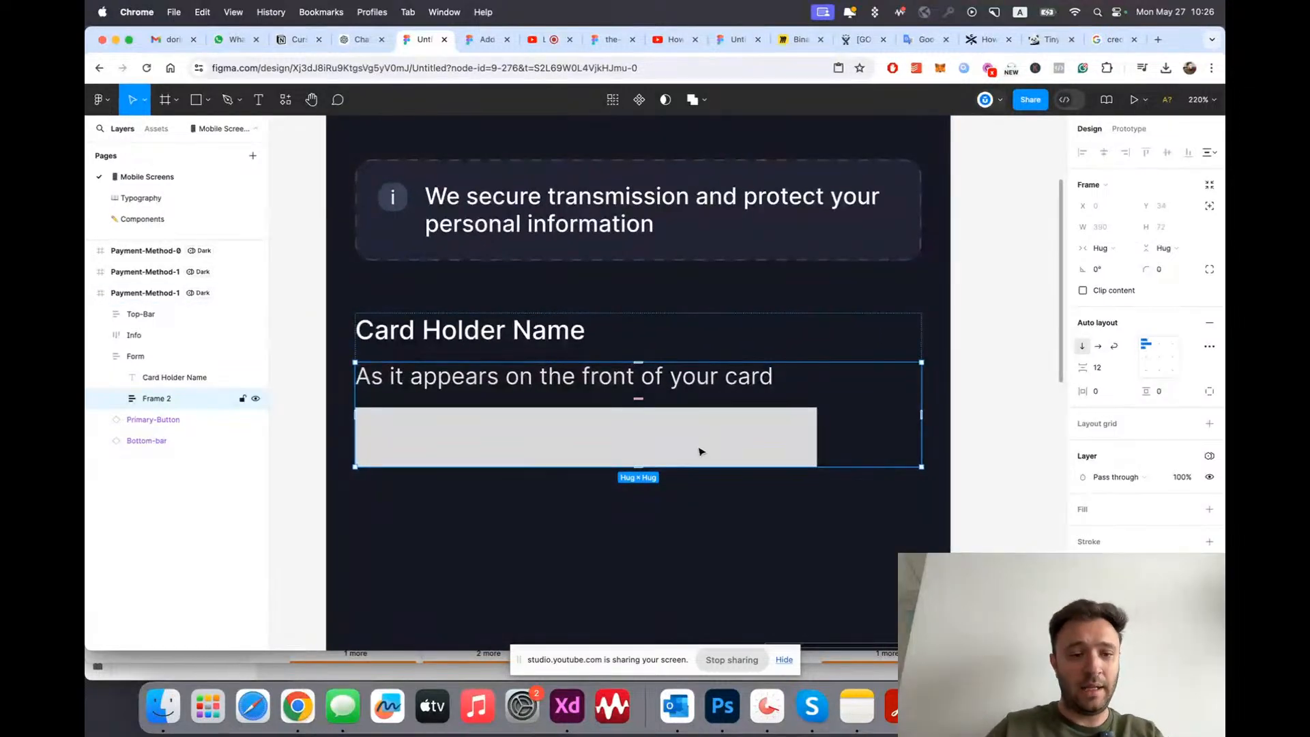
pyautogui.click(533, 443)
pyautogui.press('Delete')
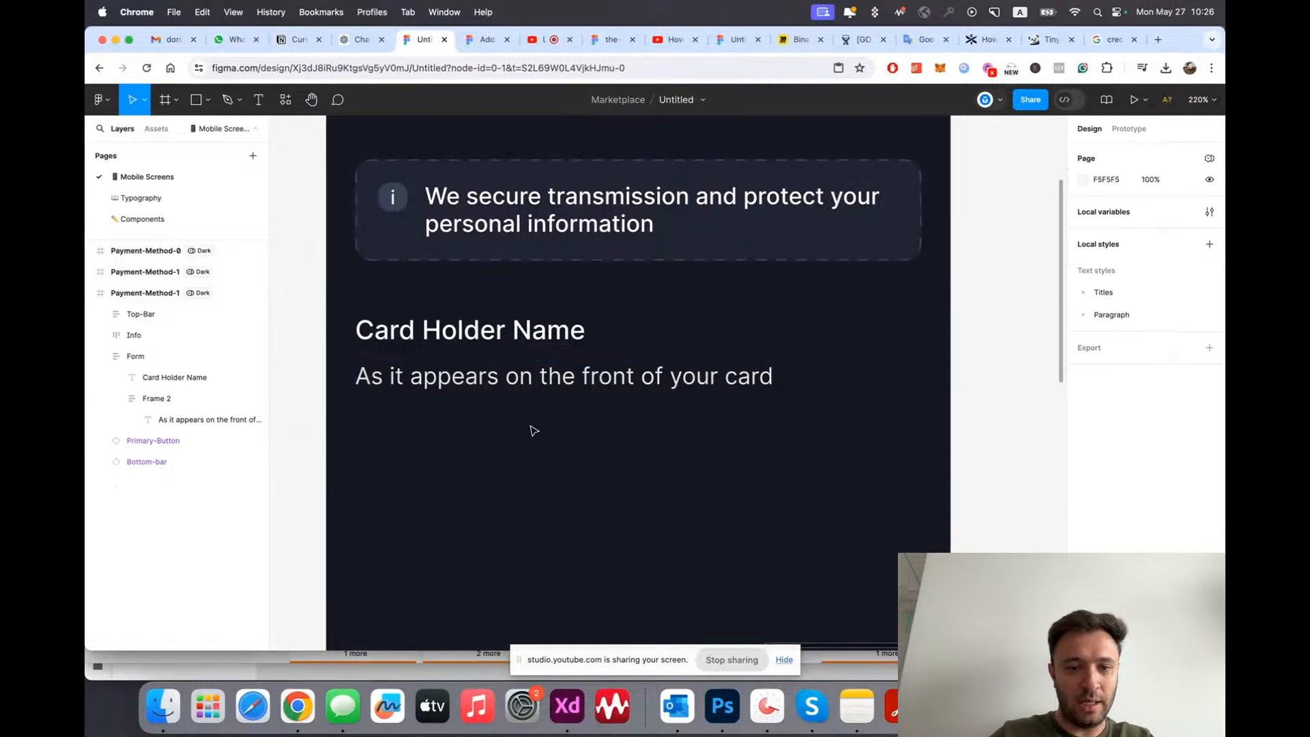
pyautogui.click(147, 419)
pyautogui.click(146, 401)
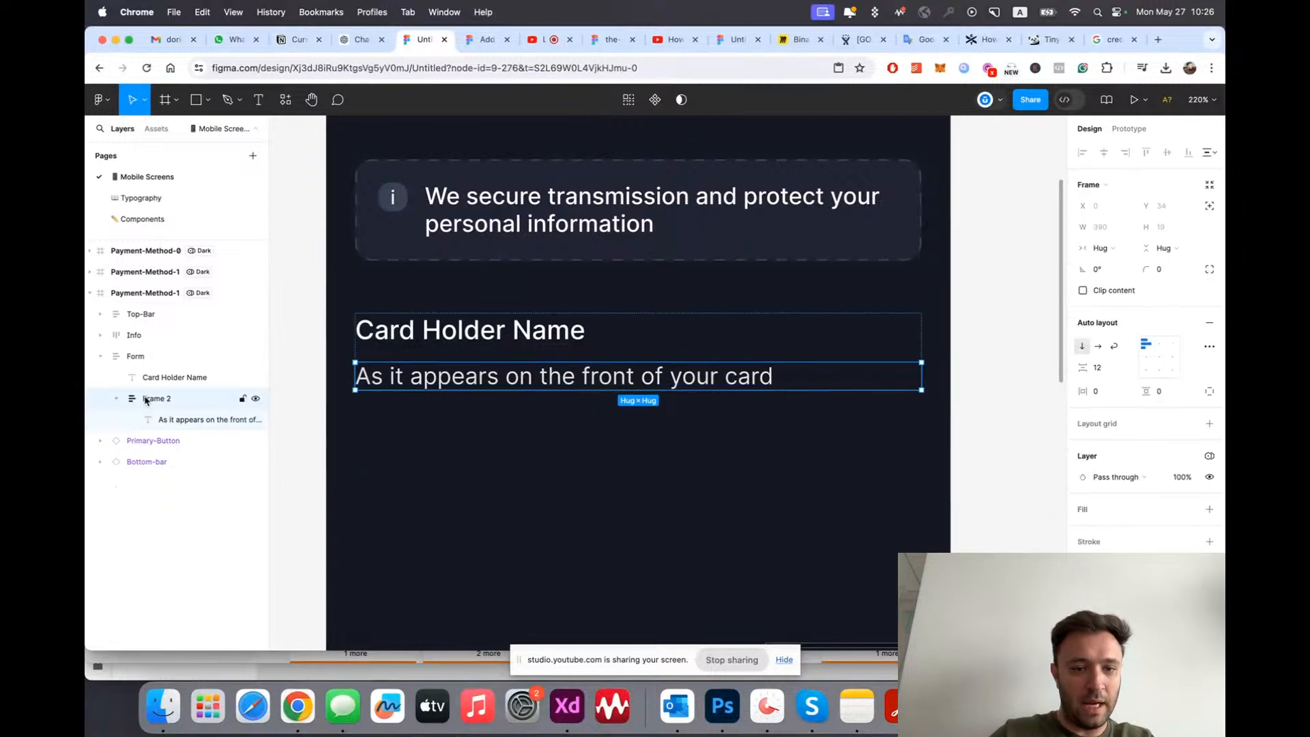
pyautogui.click(116, 399)
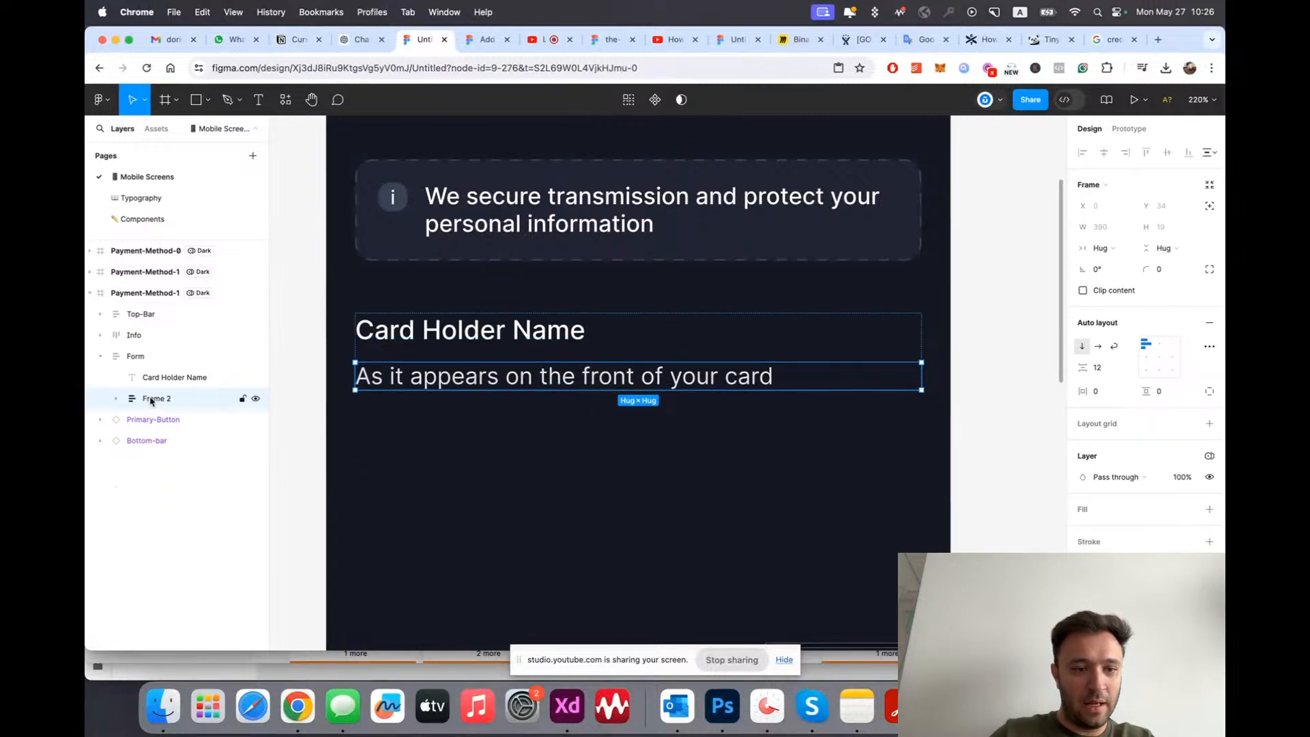
pyautogui.press('super+shift+g')
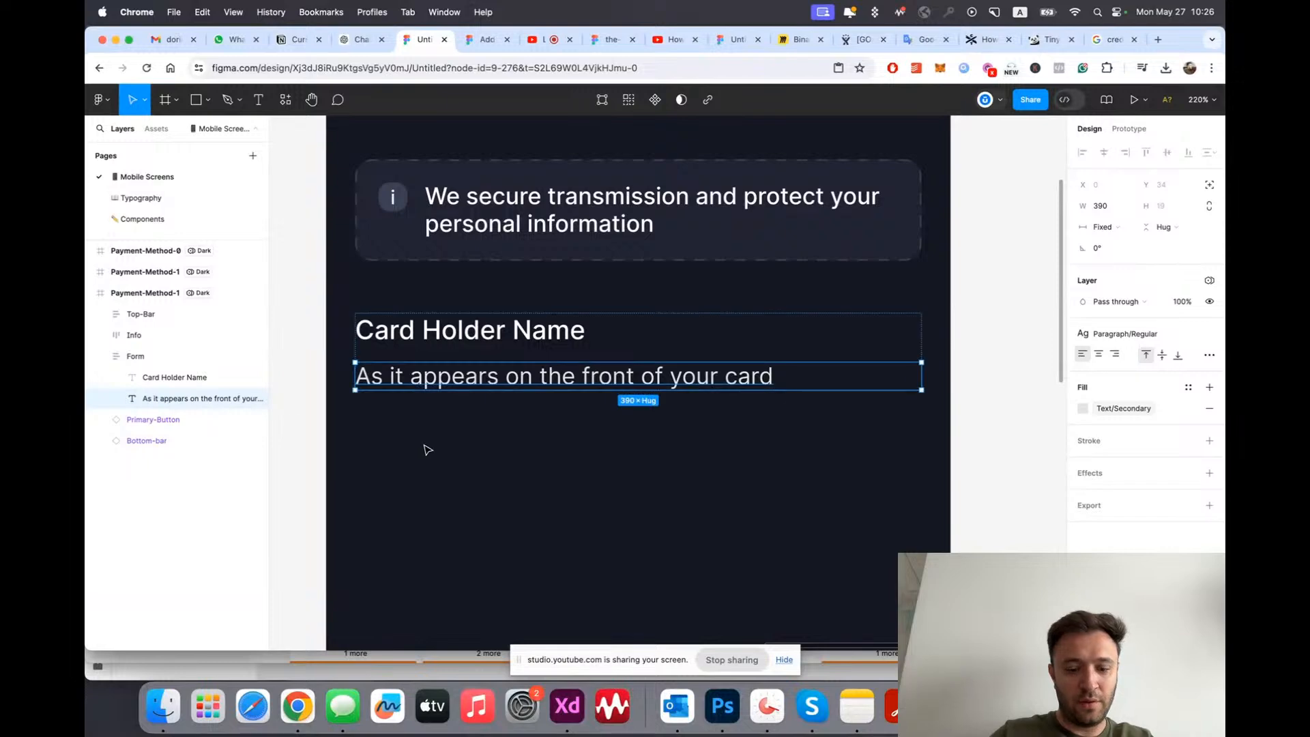
pyautogui.click(646, 480)
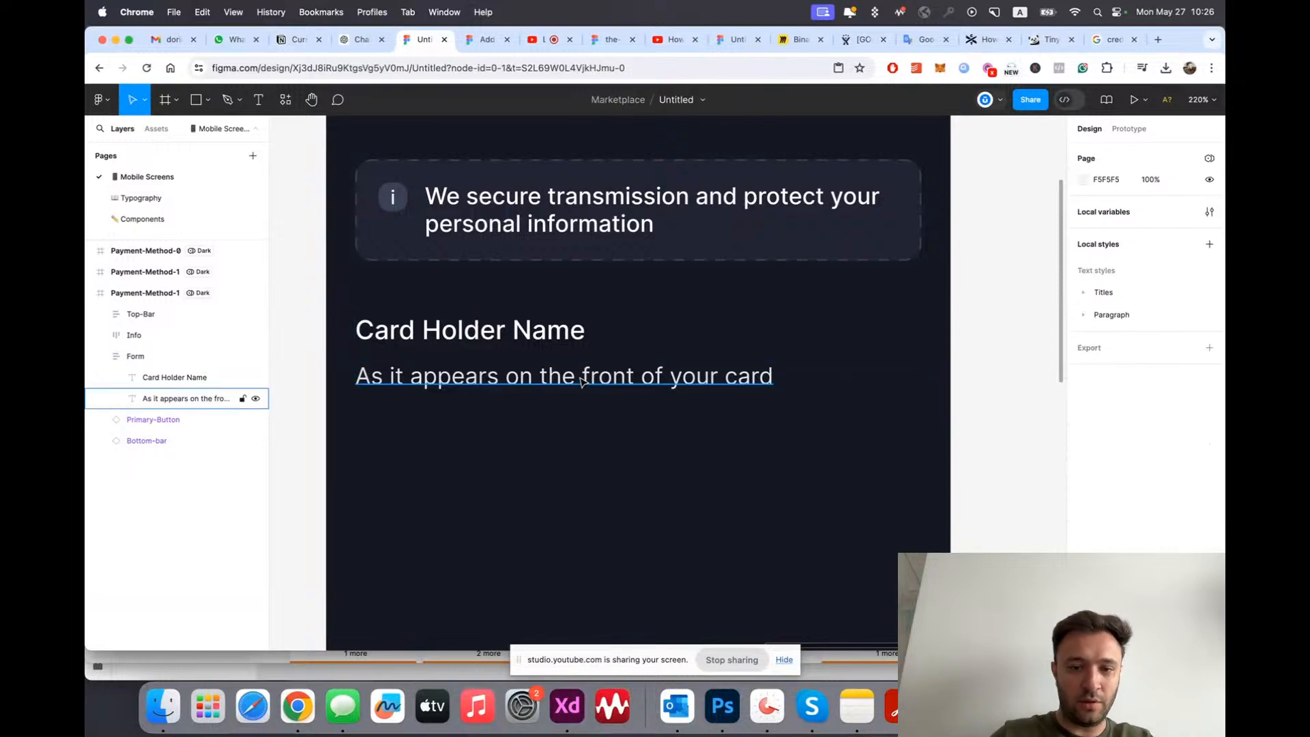
# Step: Wrap the "As it appears on the front of your card" text in its own auto layout frame filled with Surface/Bg-3
pyautogui.scroll(-3, 581, 384)
pyautogui.scroll(5, 579, 385)
pyautogui.click(577, 387)
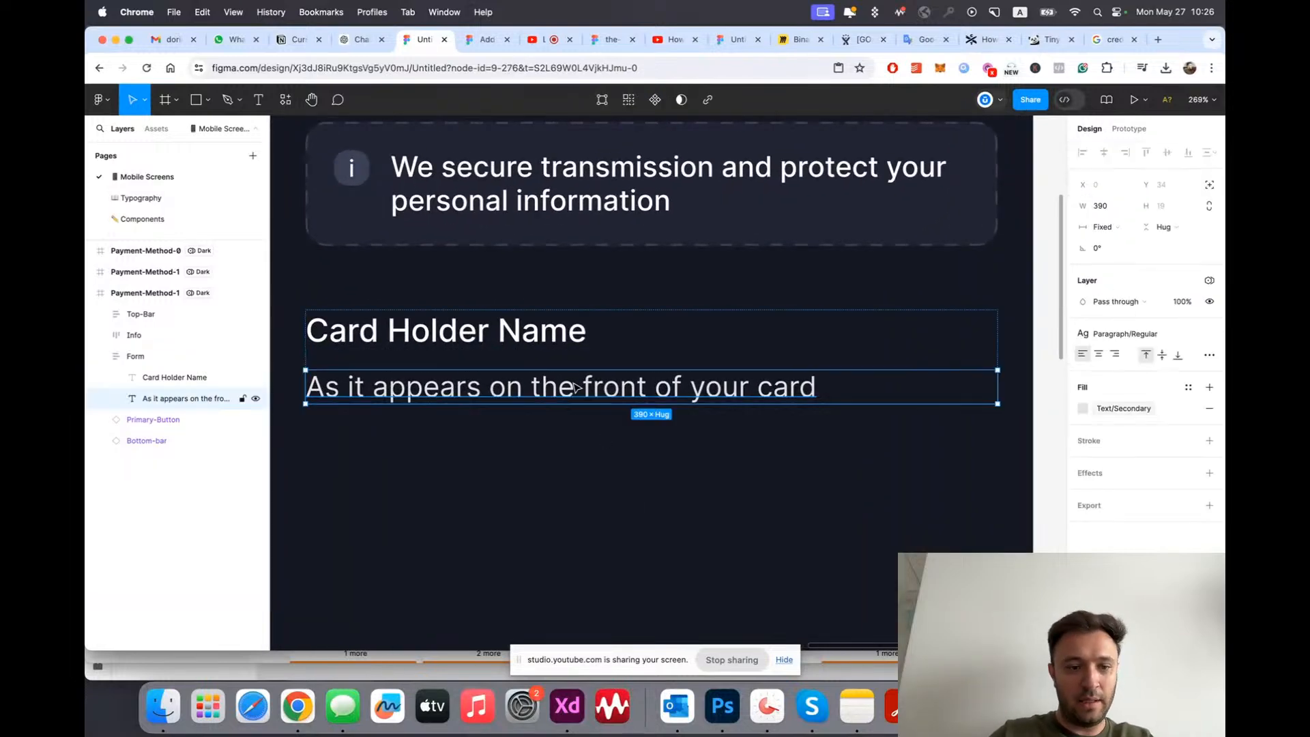
pyautogui.hotkey('shift', 'a')
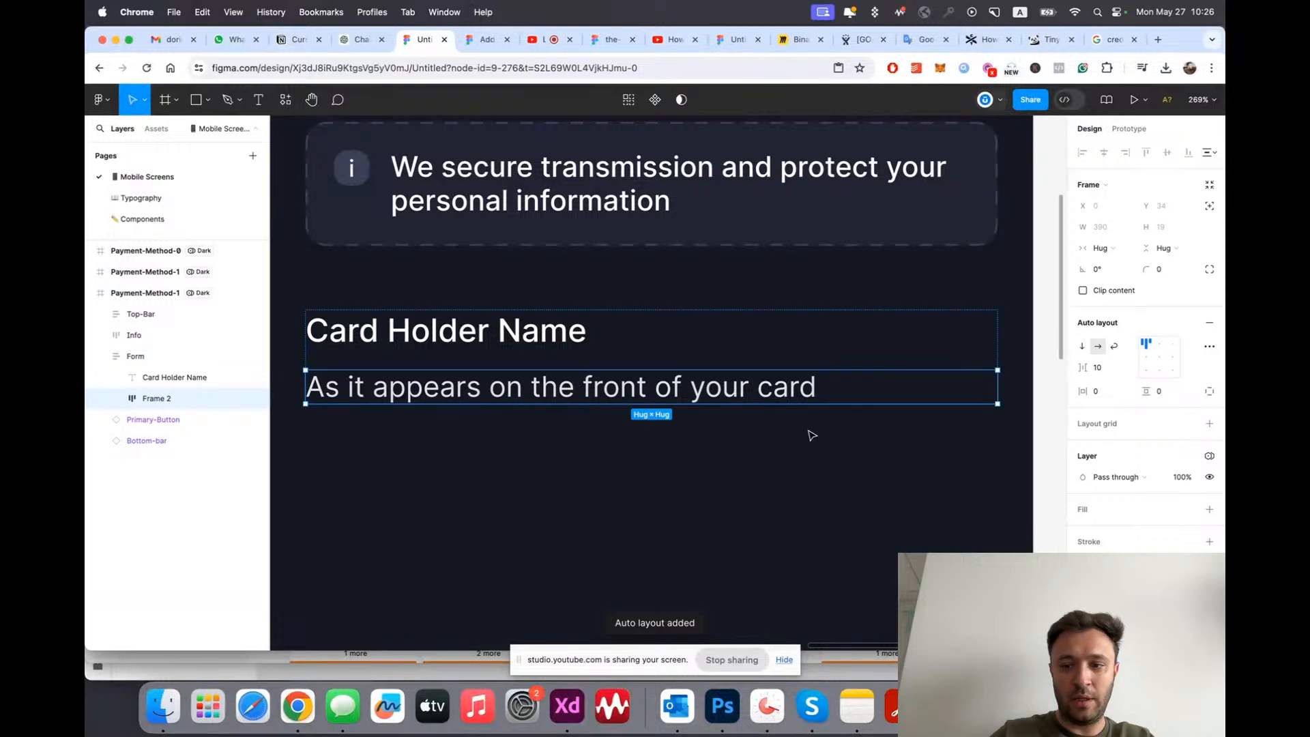
pyautogui.click(1188, 457)
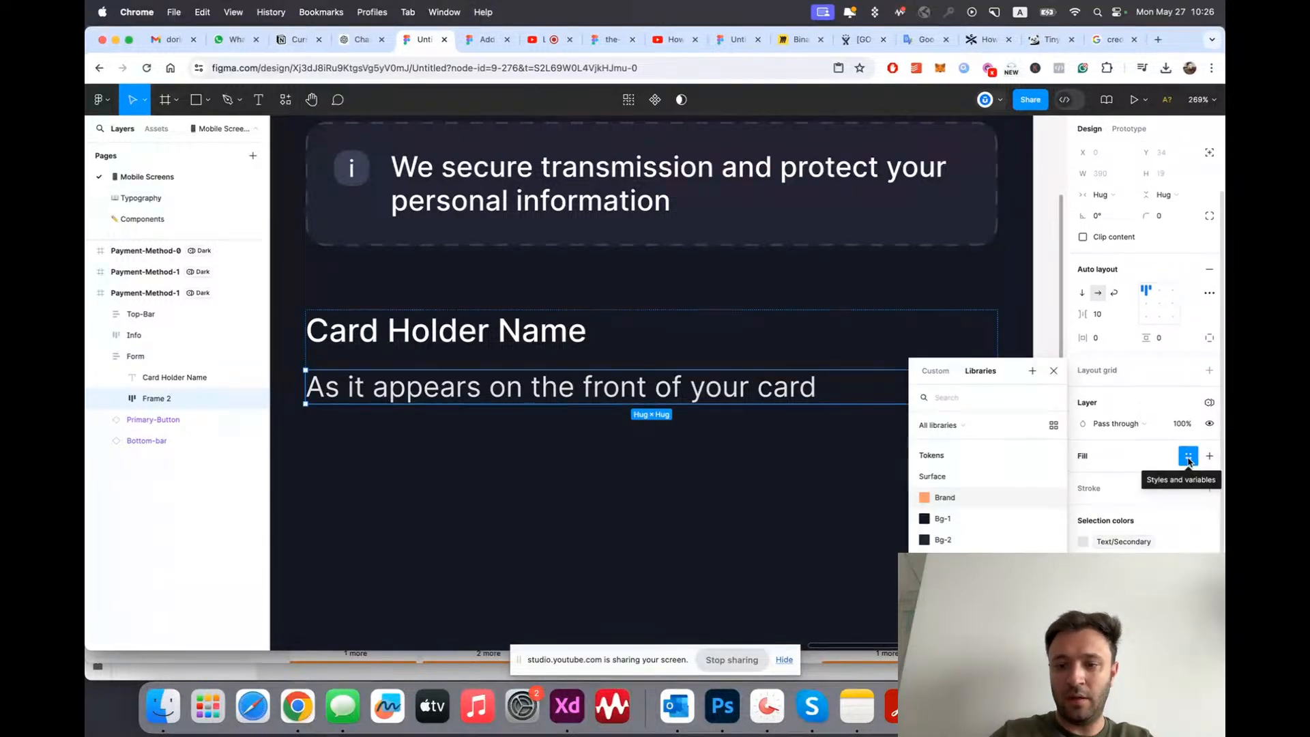
pyautogui.click(978, 558)
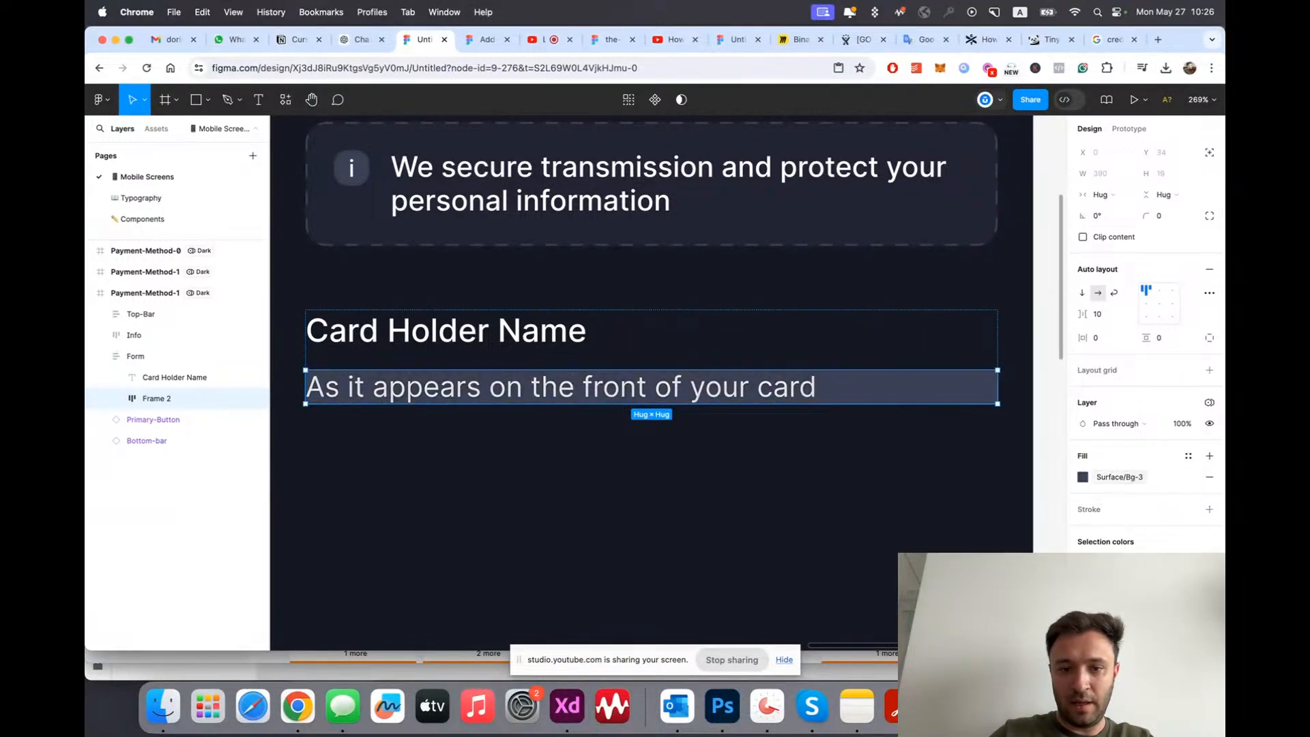
# Step: Set the vertical and horizontal padding of the helper text's frame to 12
pyautogui.scroll(-3, 548, 447)
pyautogui.click(1160, 337)
pyautogui.write('12')
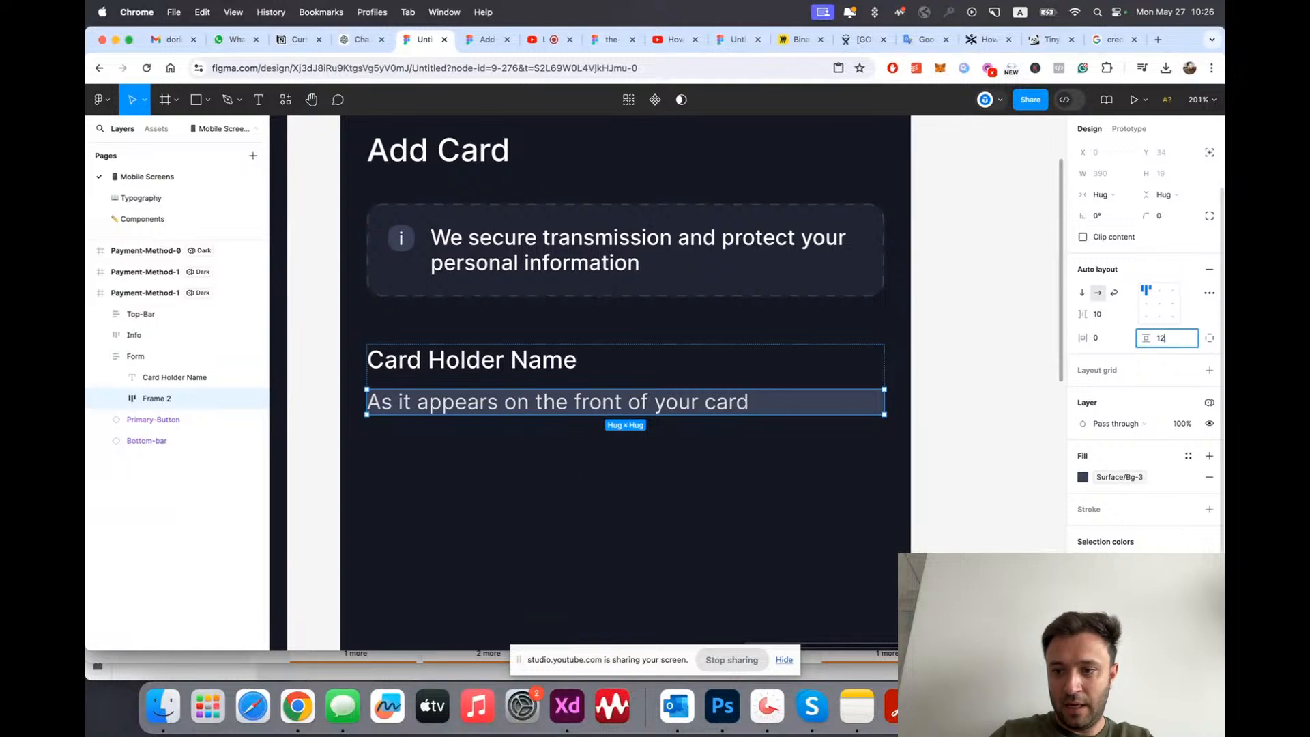
pyautogui.press('Return')
pyautogui.click(1094, 342)
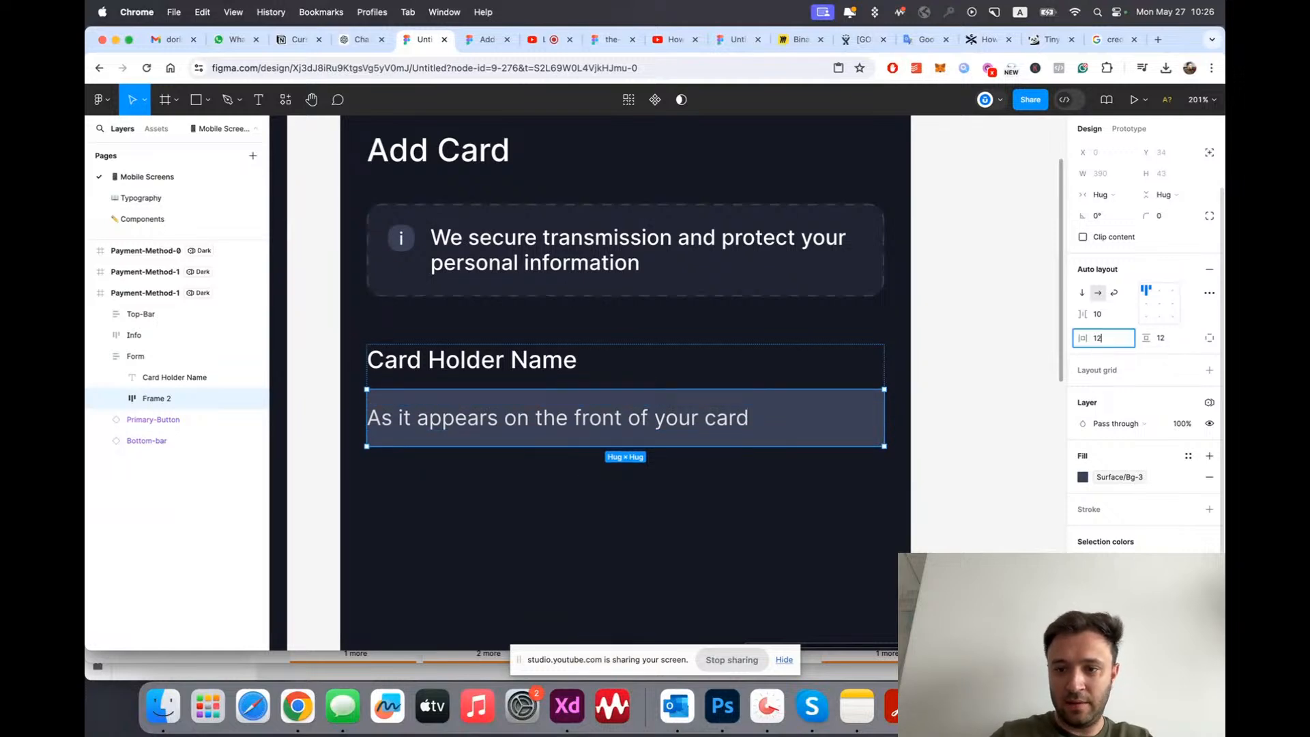
pyautogui.write('12')
pyautogui.press('Return')
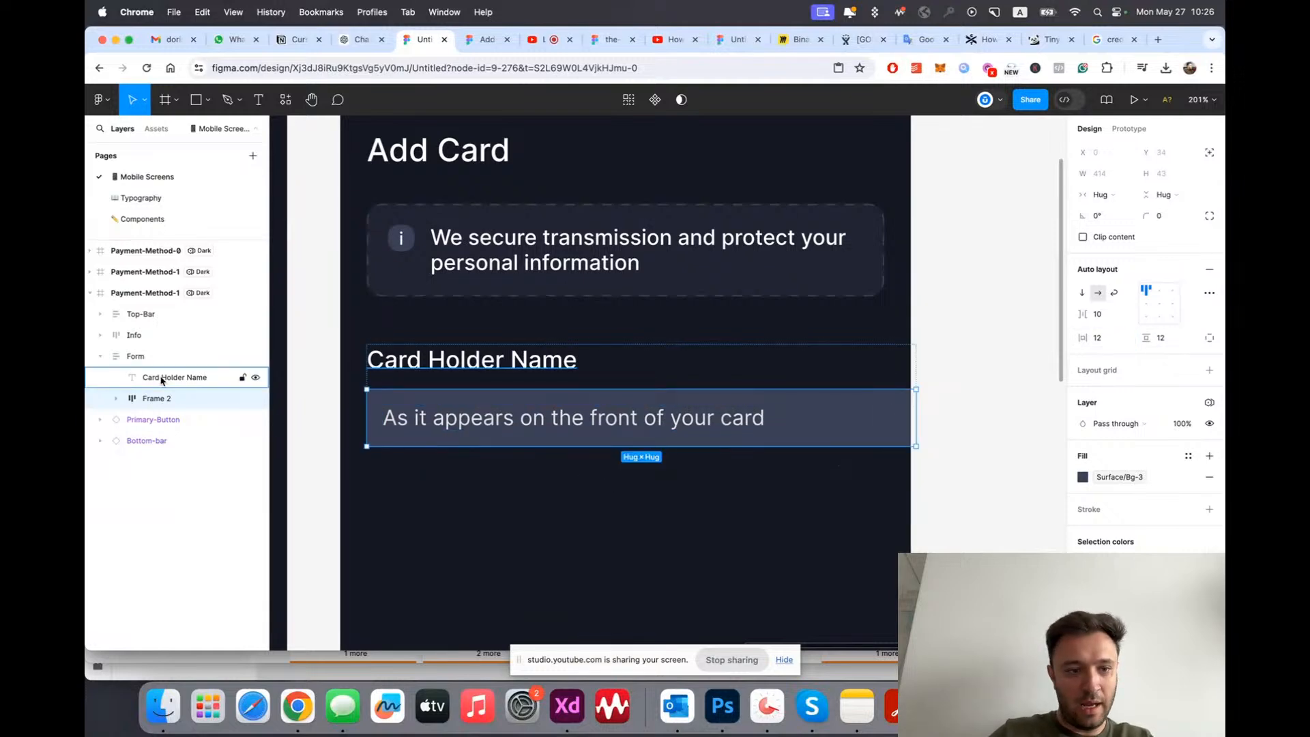
# Step: Give the Form frame a fixed width of 390
pyautogui.click(205, 356)
pyautogui.click(1107, 194)
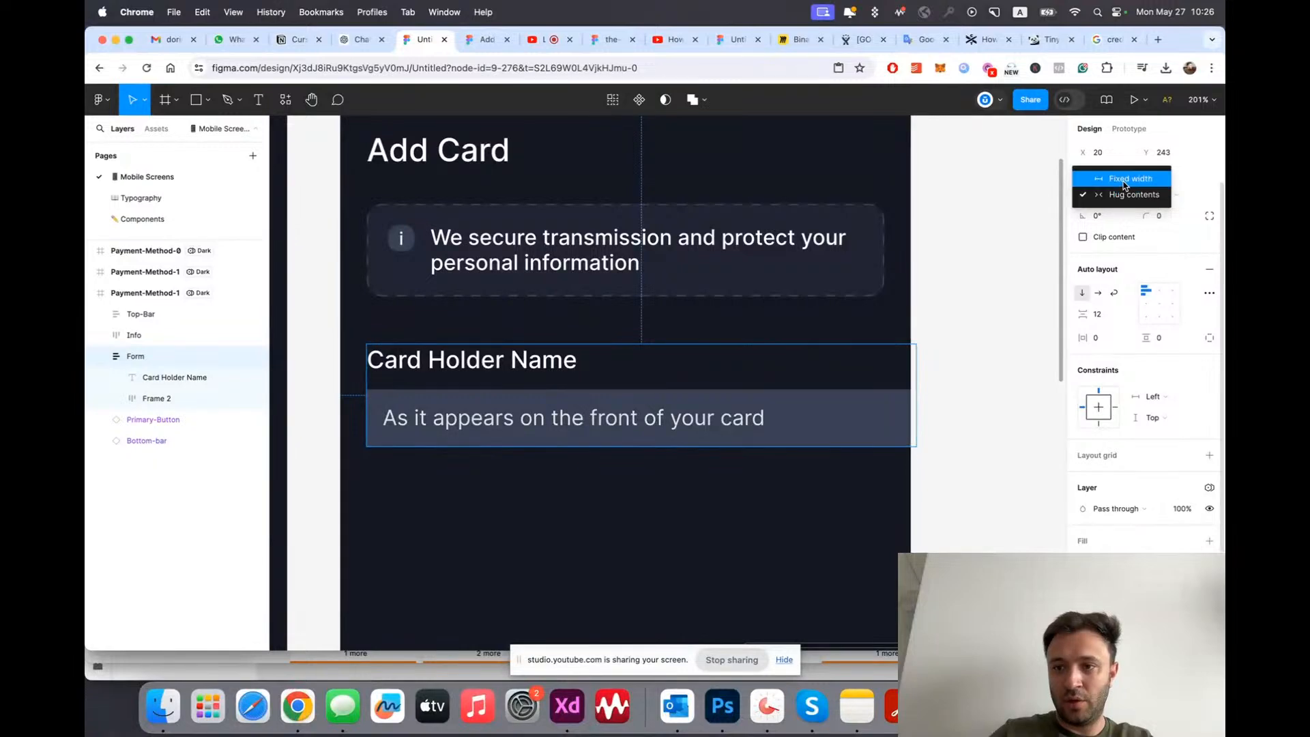
pyautogui.click(1126, 178)
pyautogui.click(1102, 227)
pyautogui.write('39')
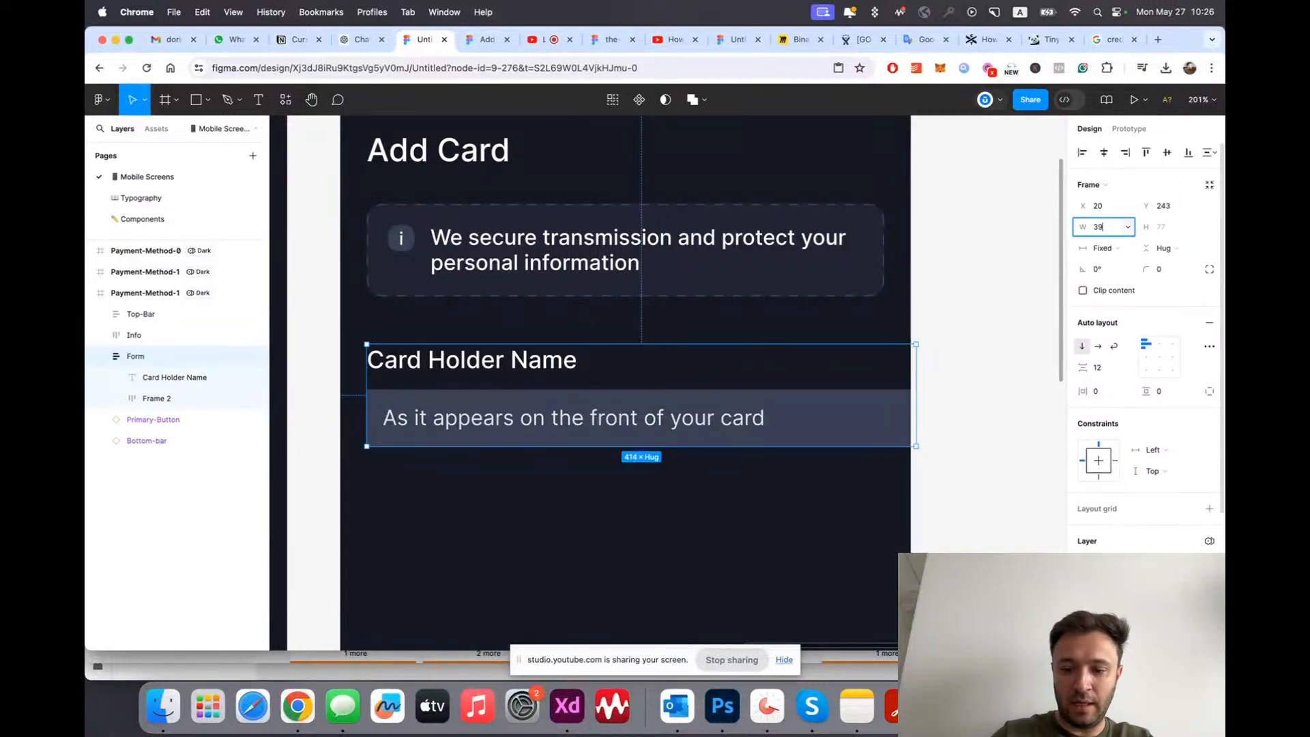
pyautogui.write('0')
pyautogui.press('Return')
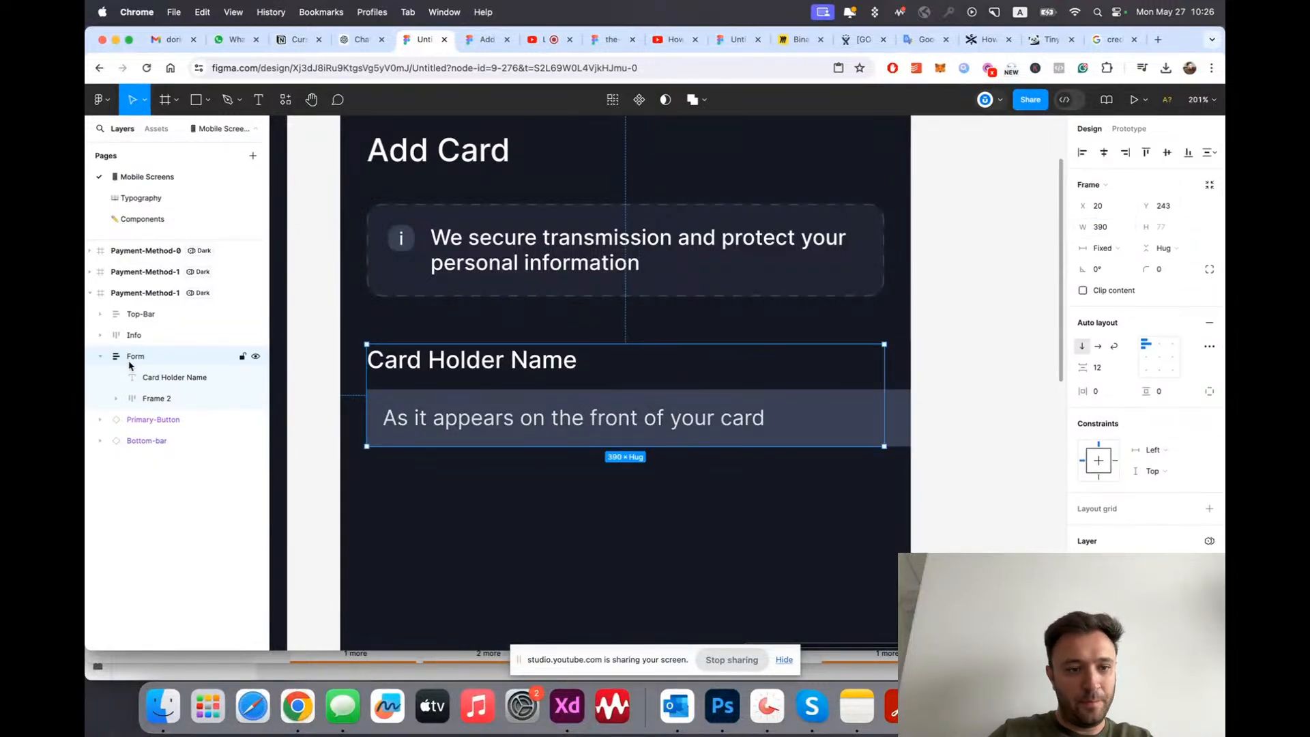
# Step: Set the Card Holder Name label and the input field frame to fill the container's width
pyautogui.click(164, 377)
pyautogui.click(1111, 226)
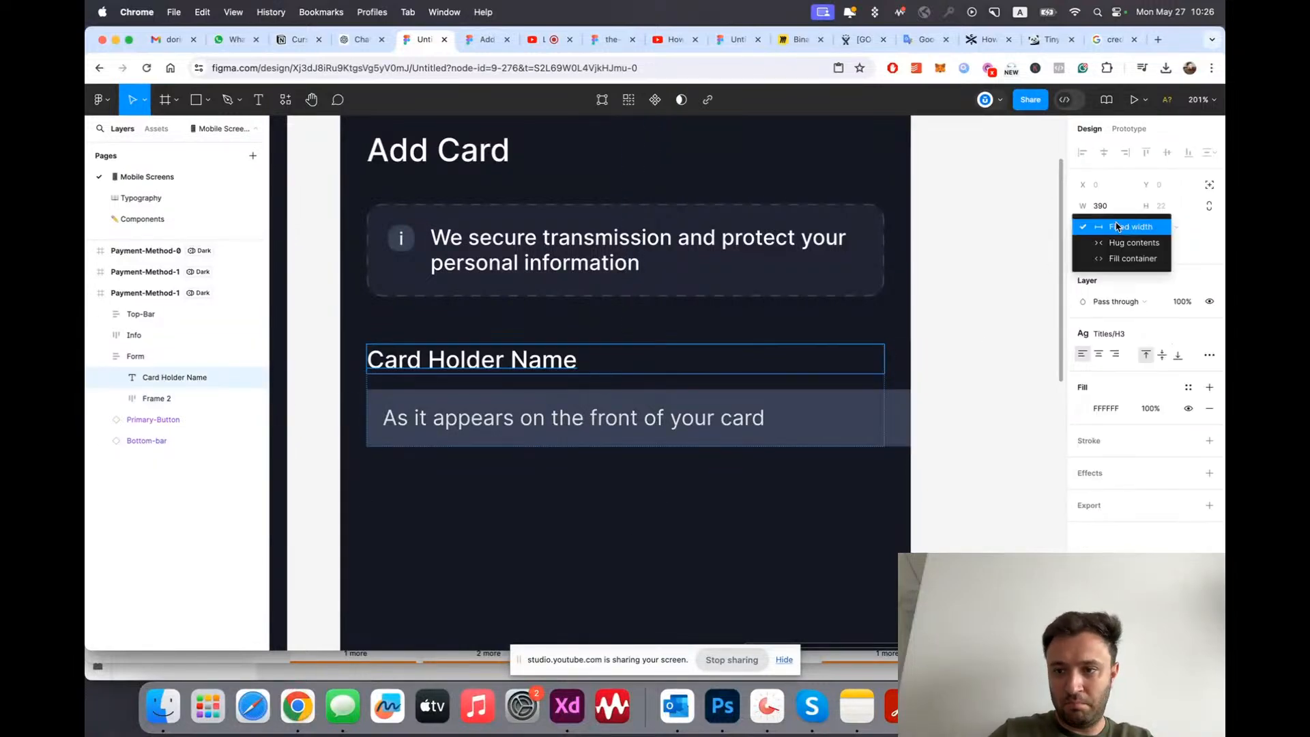
pyautogui.click(1127, 261)
pyautogui.click(857, 424)
pyautogui.click(1100, 248)
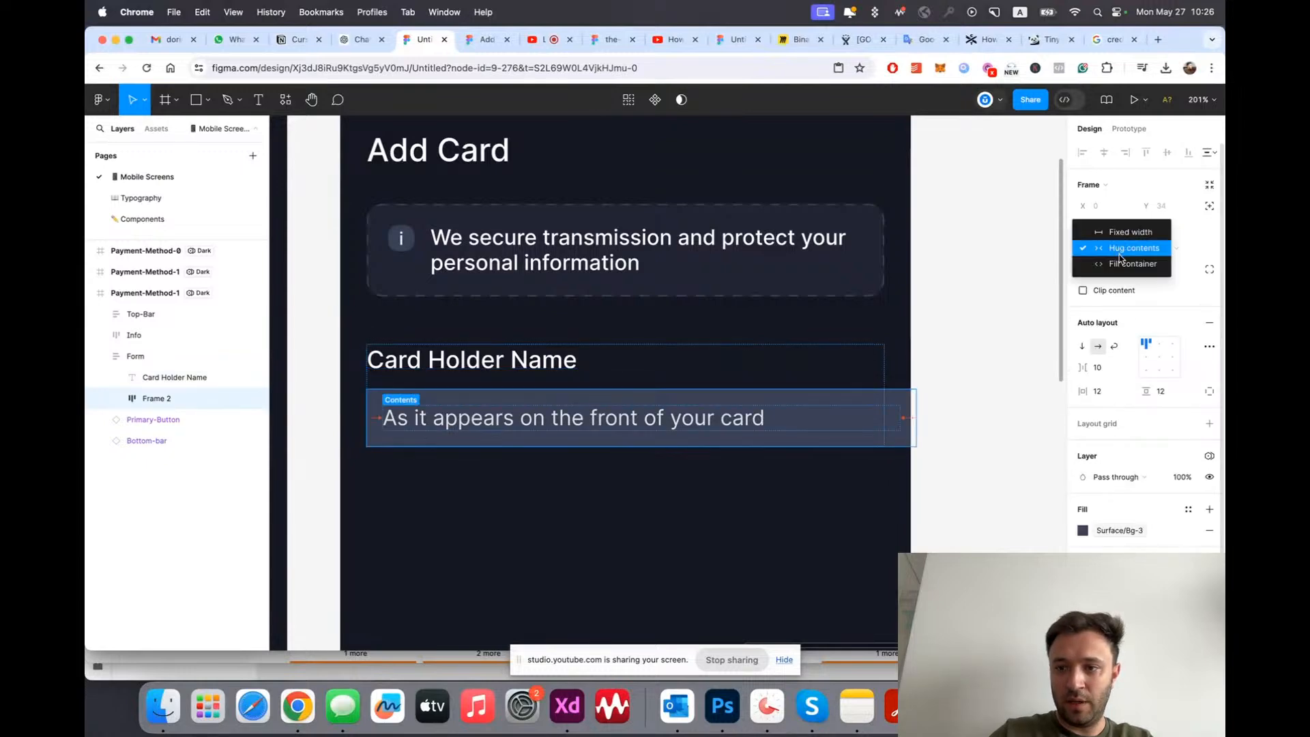
pyautogui.click(1119, 263)
# Step: Round the input field frame with a corner radius of 12
pyautogui.click(1159, 269)
pyautogui.write('12')
pyautogui.press('Return')
pyautogui.click(799, 542)
pyautogui.scroll(-1, 693, 506)
pyautogui.scroll(3, 693, 500)
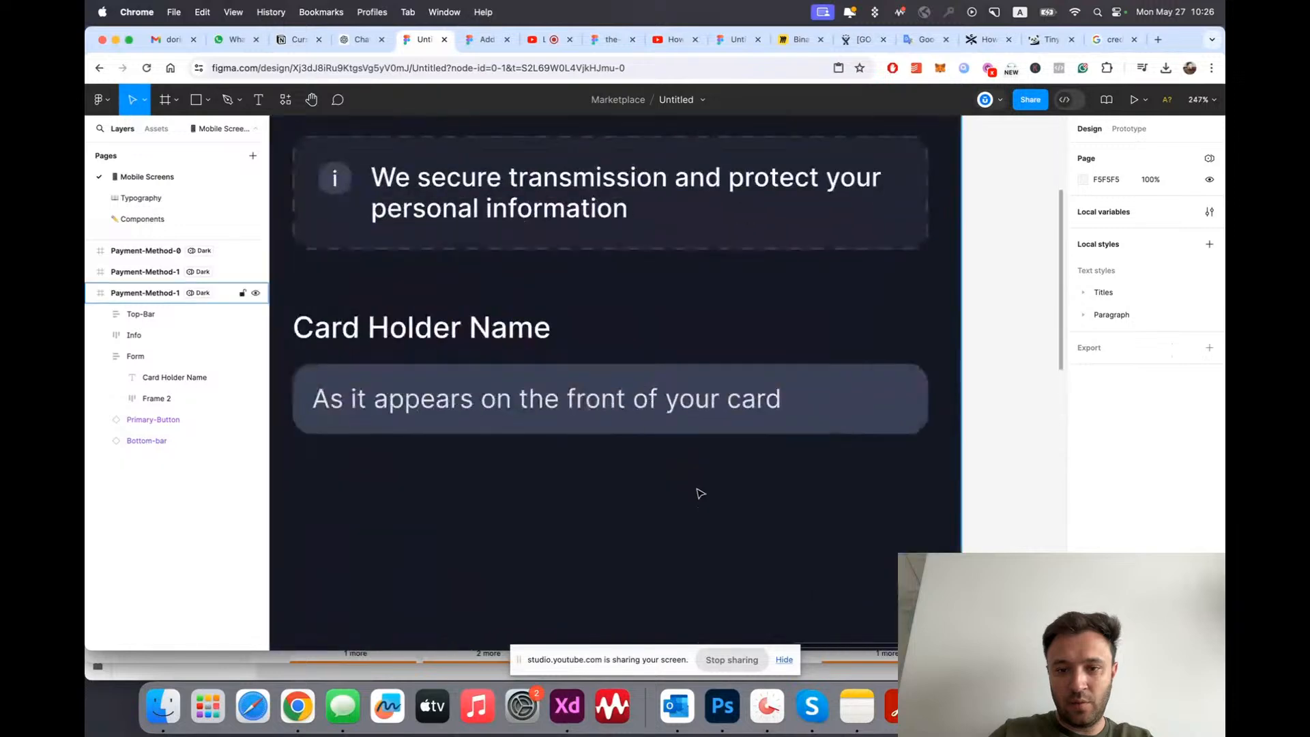
pyautogui.doubleClick(884, 383)
pyautogui.click(1168, 275)
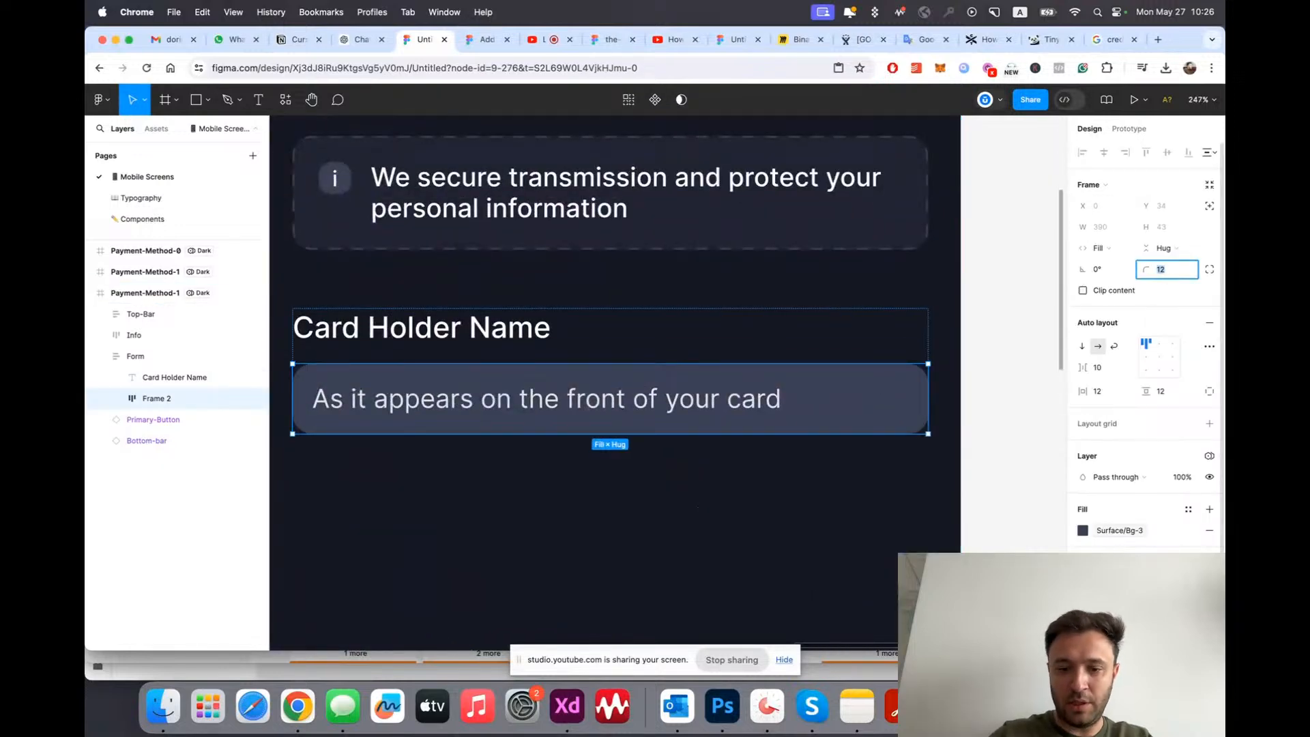
pyautogui.press('Return')
pyautogui.scroll(-3, 511, 442)
pyautogui.click(432, 494)
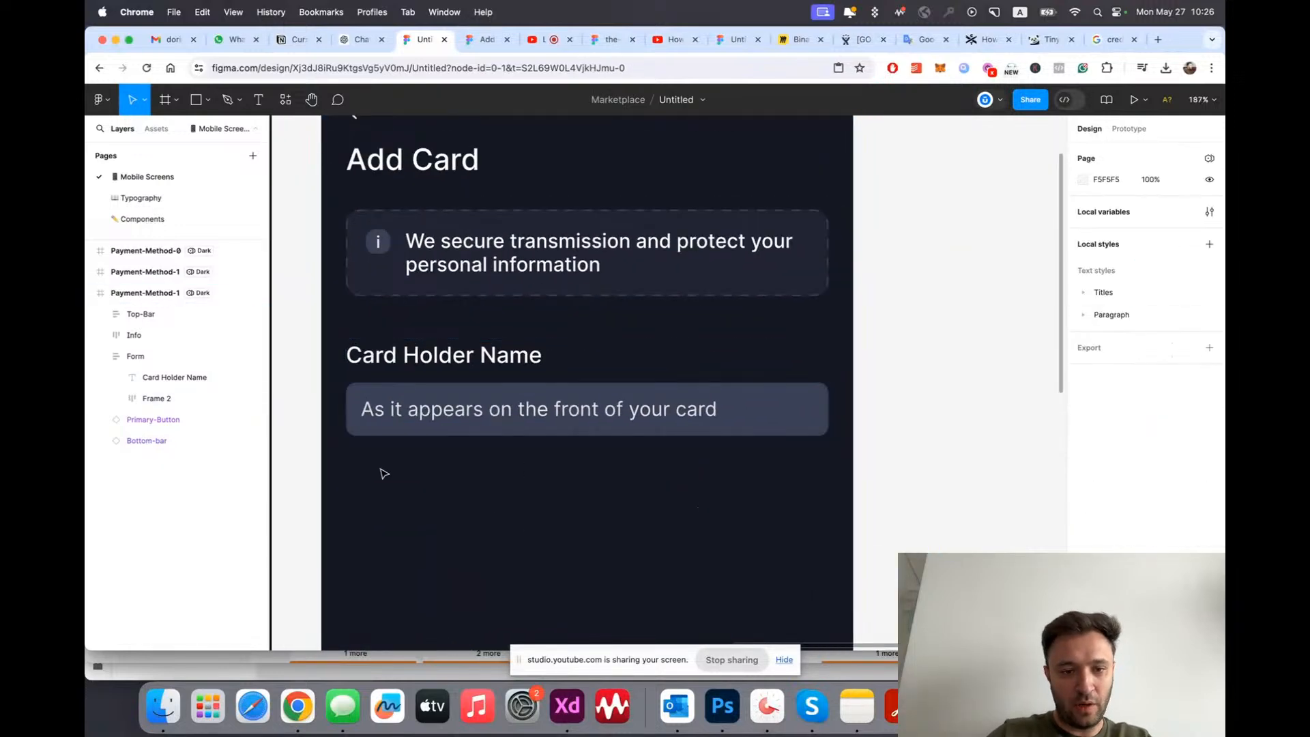
# Step: Set the "As it appears on the front of your card" text to fill the width of the input field frame
pyautogui.scroll(1, 433, 494)
pyautogui.scroll(-3, 492, 403)
pyautogui.hotkey('alt', 'l')
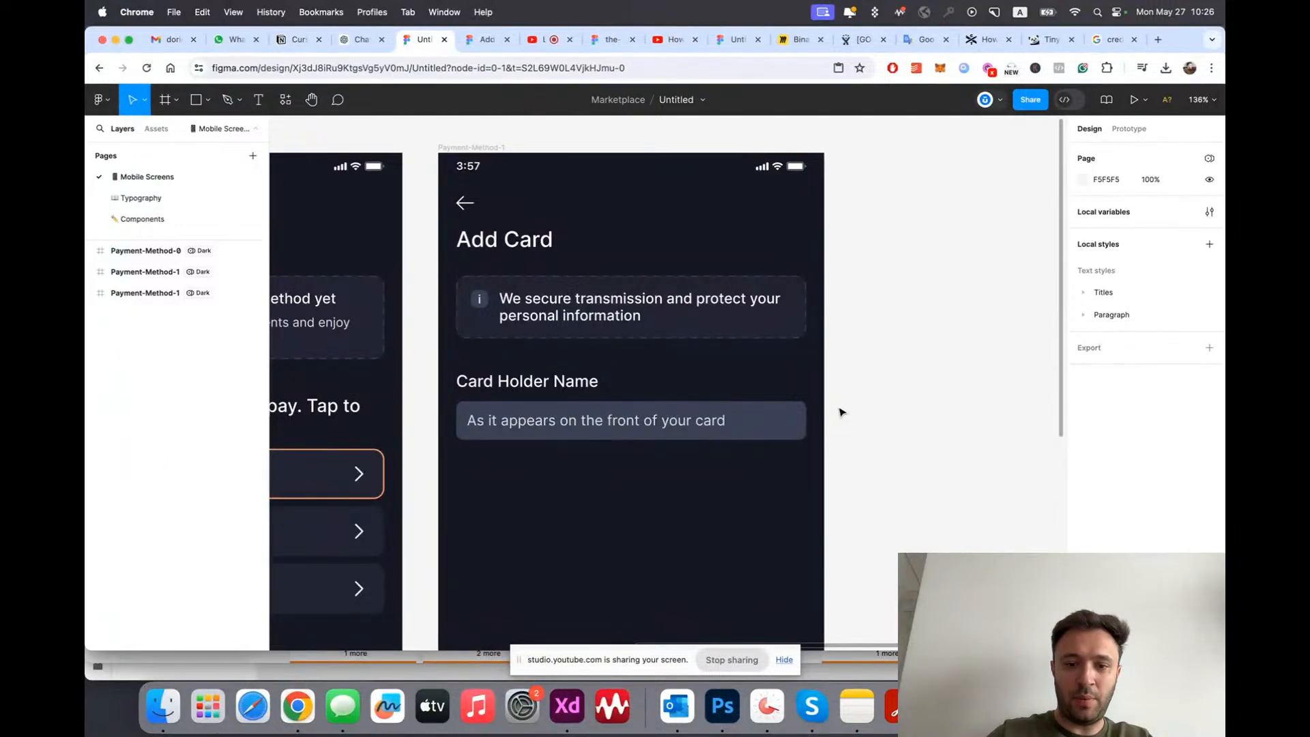
pyautogui.scroll(3, 630, 450)
pyautogui.keyDown('super'); pyautogui.click(658, 410); pyautogui.keyUp('super')
pyautogui.scroll(2, 674, 438)
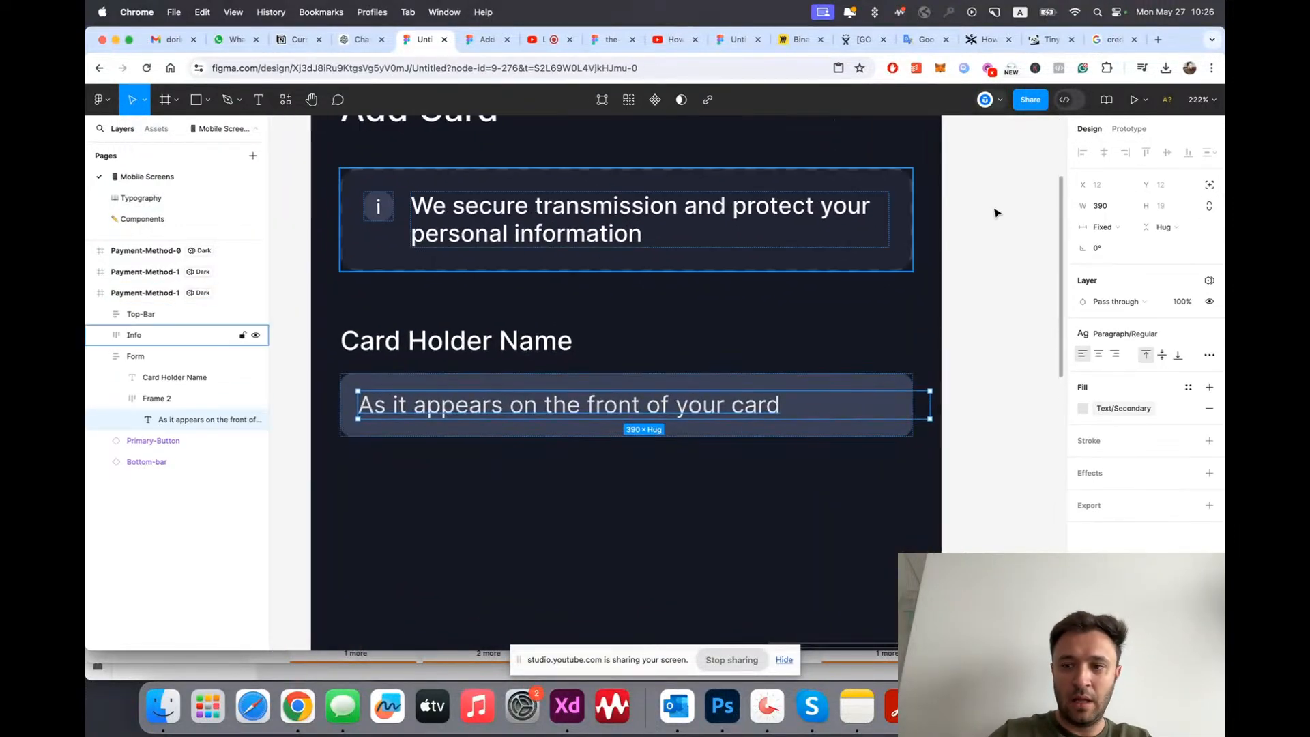
pyautogui.click(1102, 227)
pyautogui.click(1126, 255)
pyautogui.scroll(-3, 758, 417)
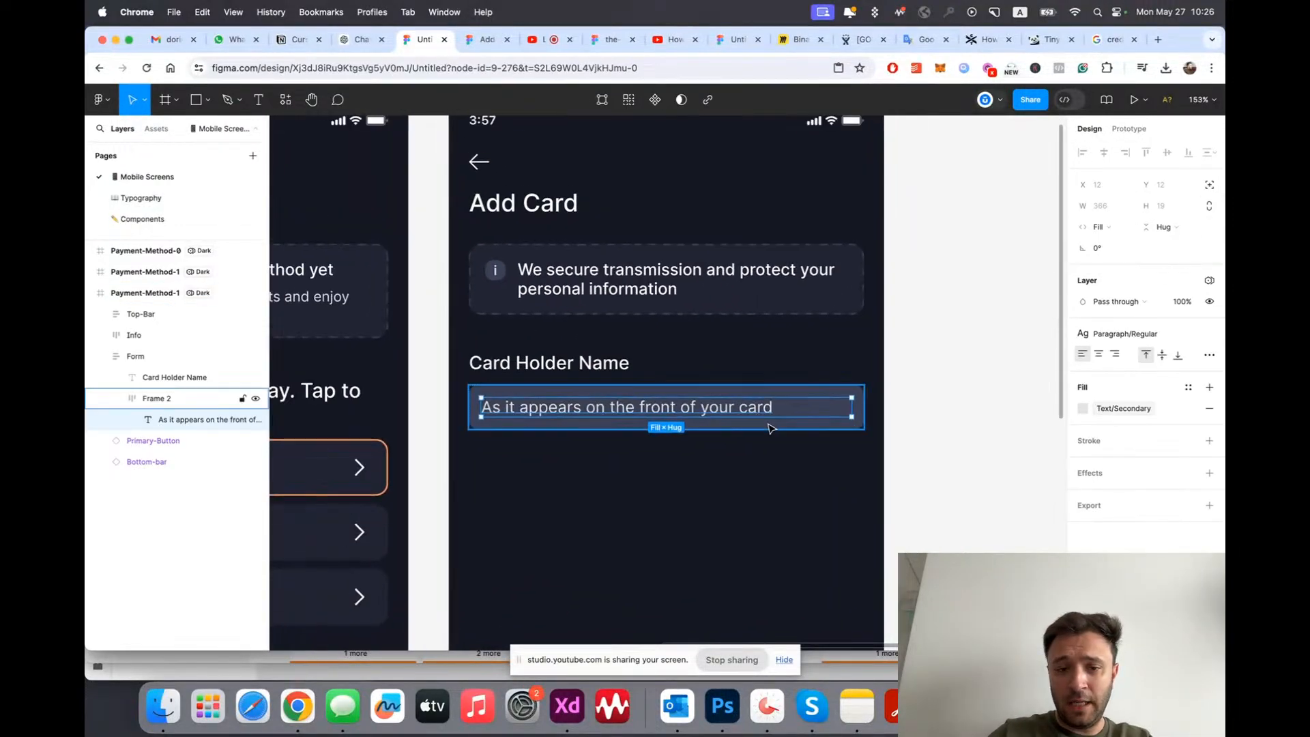
pyautogui.scroll(2, 800, 409)
pyautogui.click(1042, 404)
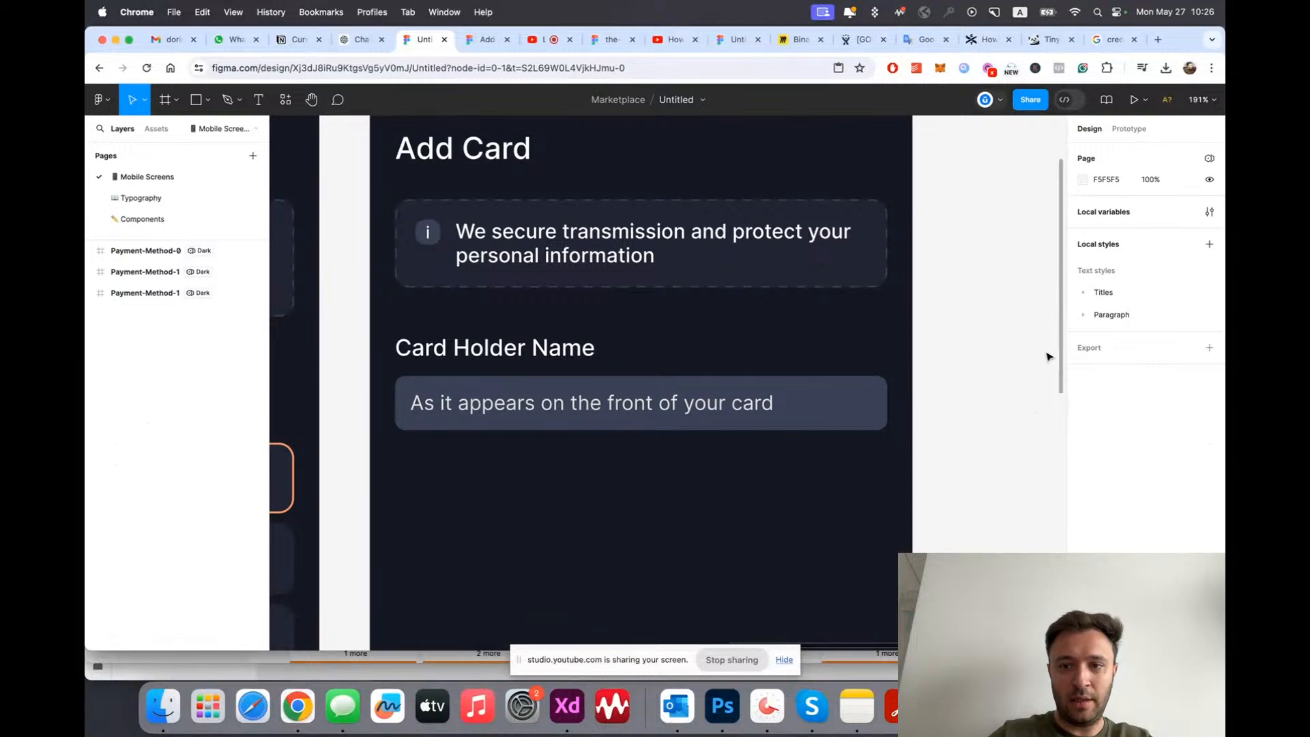
# Step: Duplicate the Secondary text variable in the Tokens collection and name the copy Placeholder
pyautogui.scroll(-2, 836, 340)
pyautogui.scroll(2, 874, 338)
pyautogui.click(1209, 211)
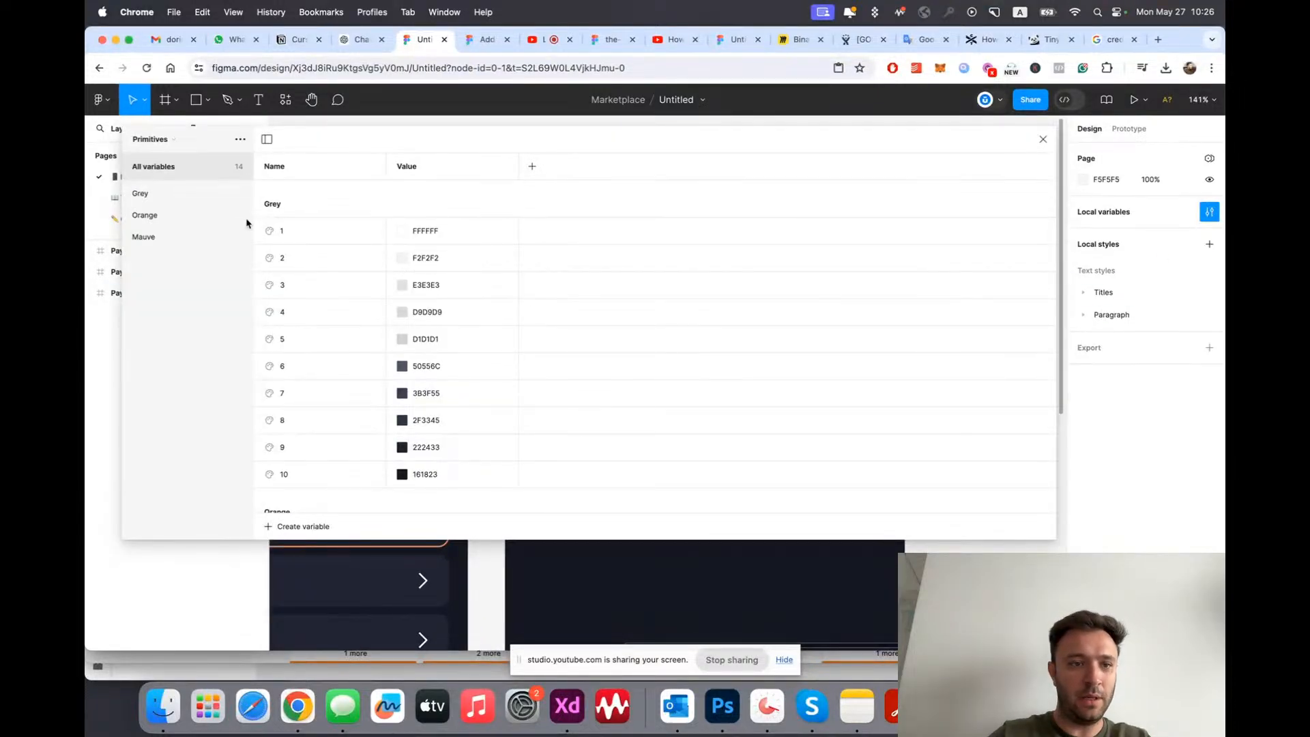
pyautogui.click(170, 140)
pyautogui.click(170, 154)
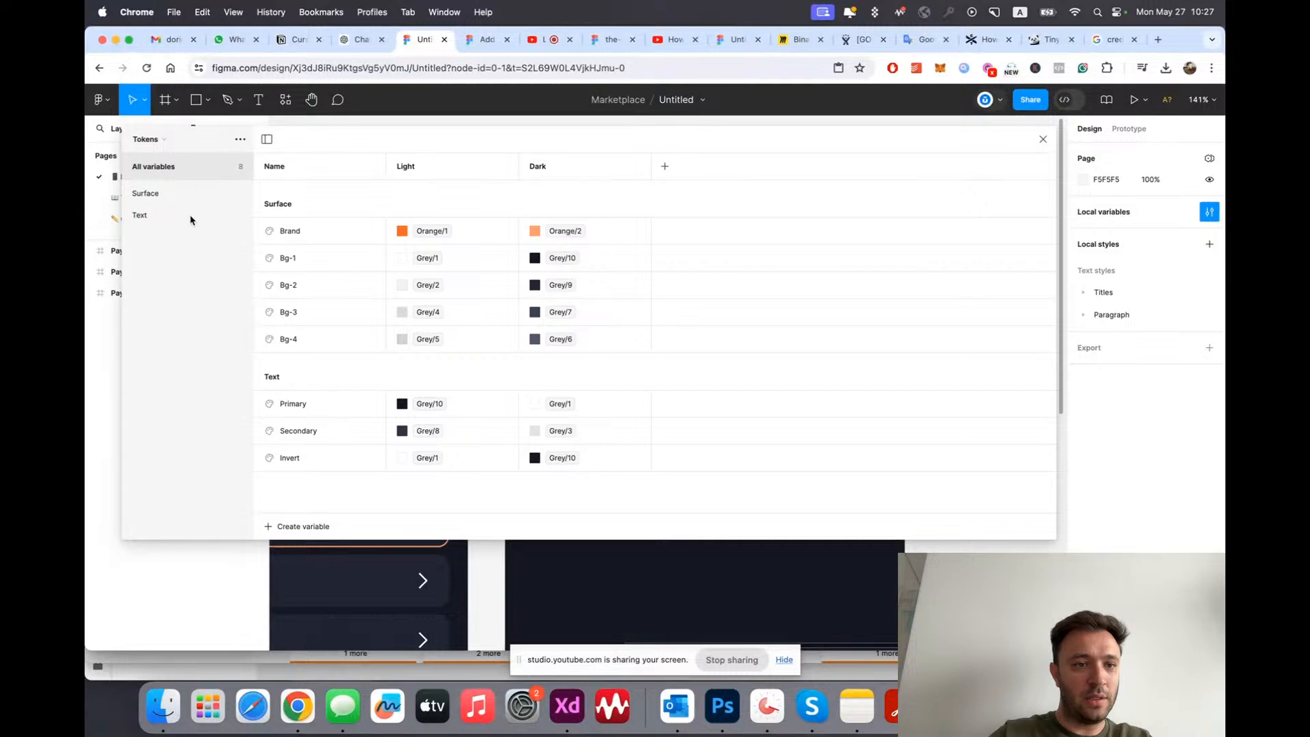
pyautogui.click(165, 215)
pyautogui.click(336, 223)
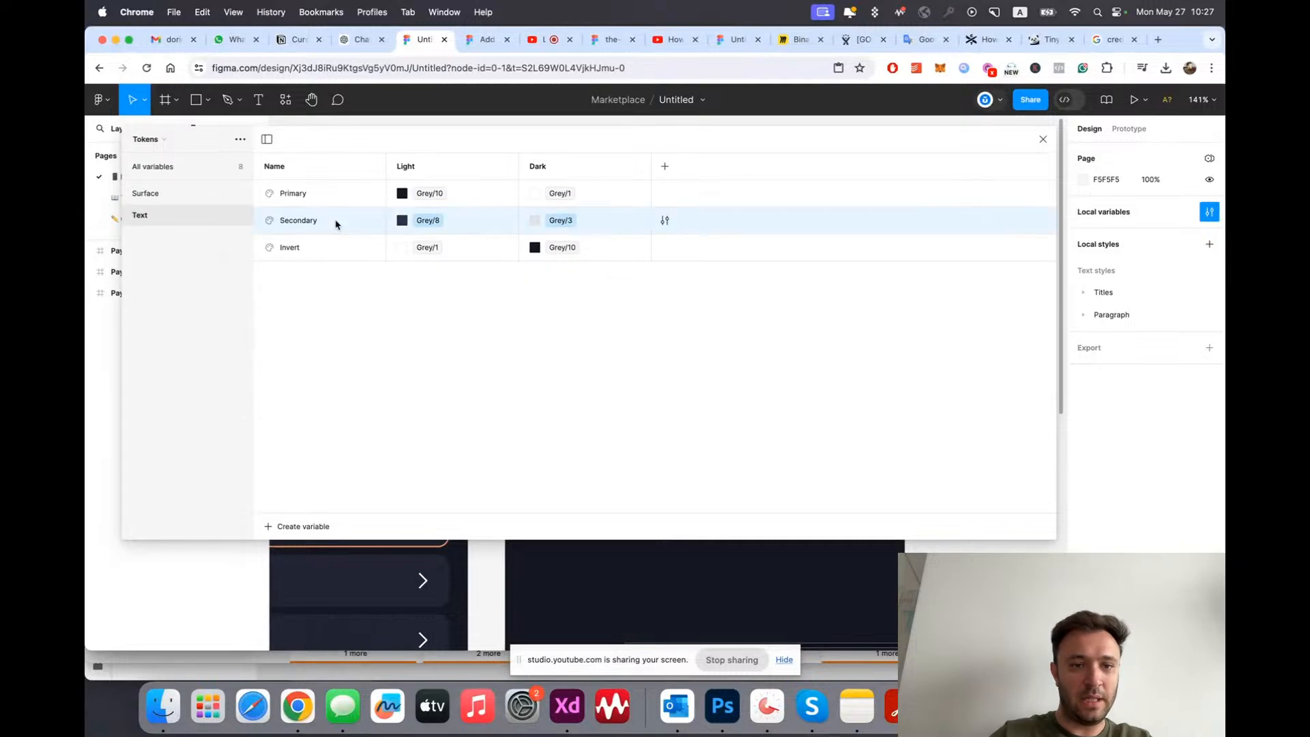
pyautogui.press('super+d')
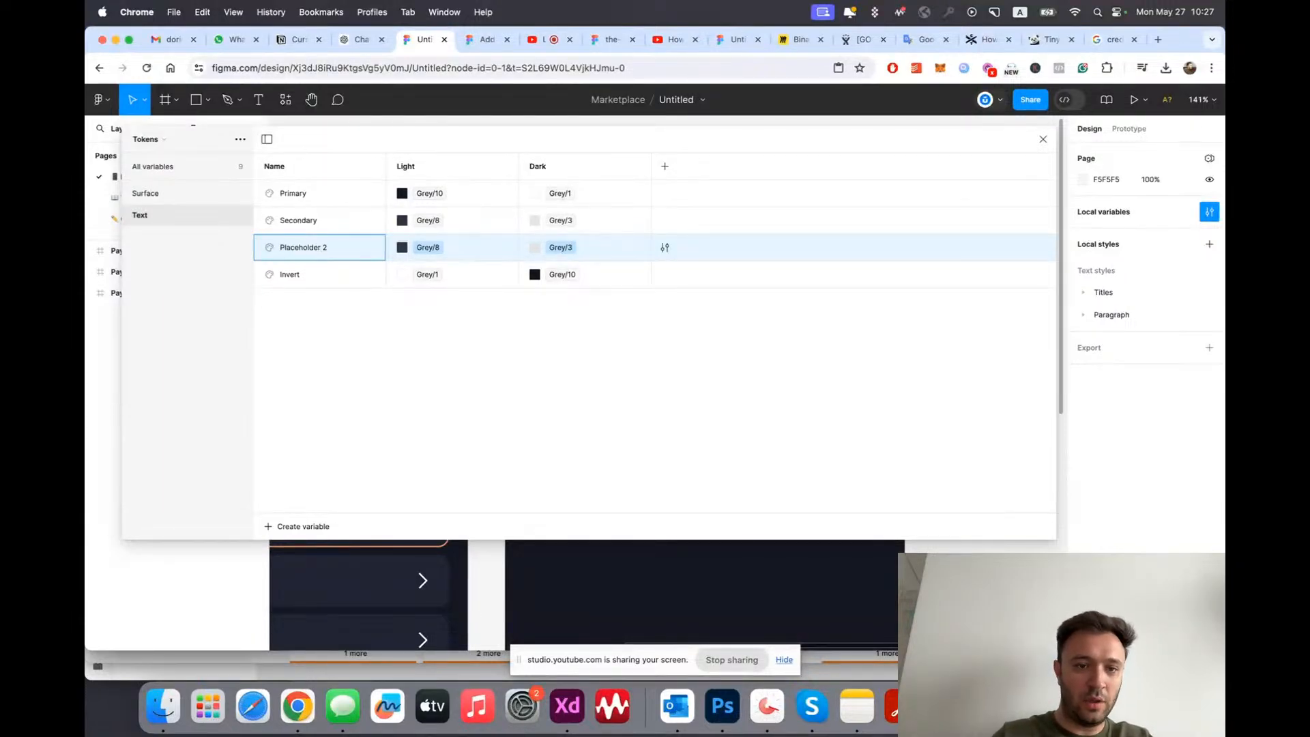
pyautogui.press('BackSpace')
pyautogui.press('Return')
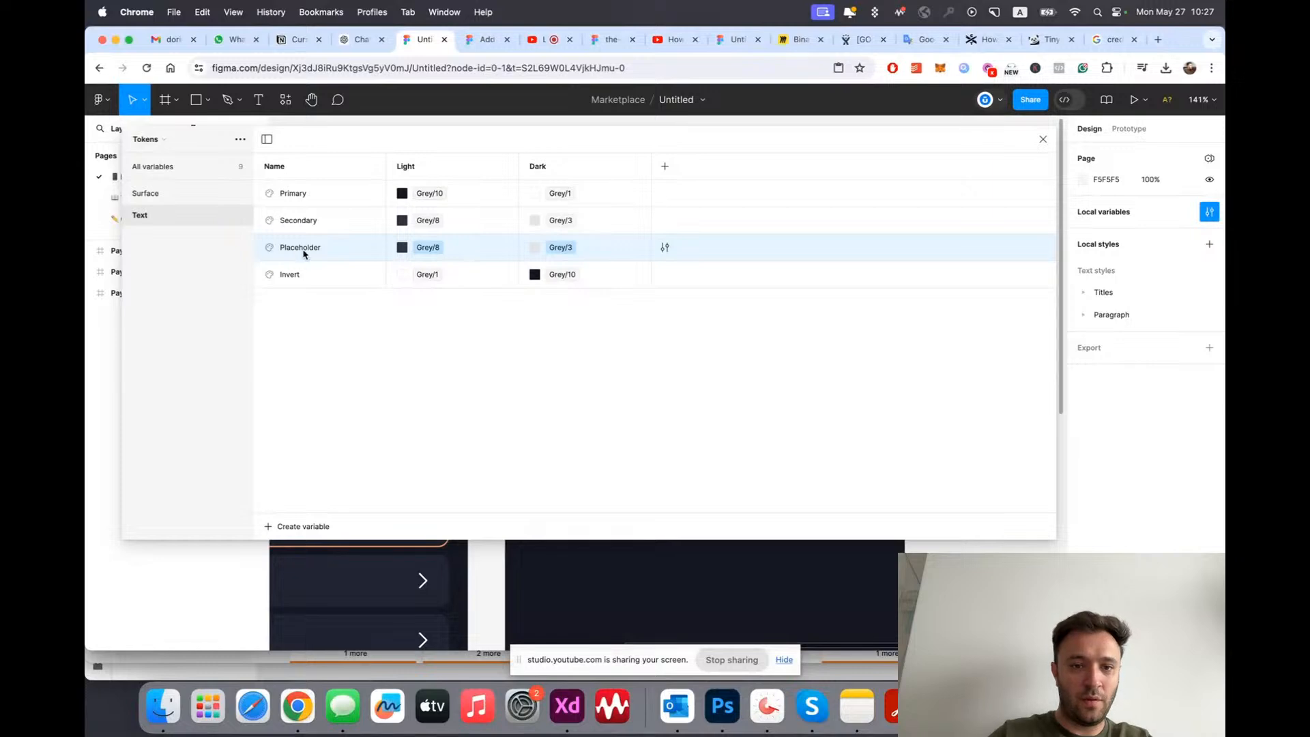
# Step: Set the Placeholder text variable to Grey/6 for Light mode and Grey/5 for Dark mode
pyautogui.click(402, 248)
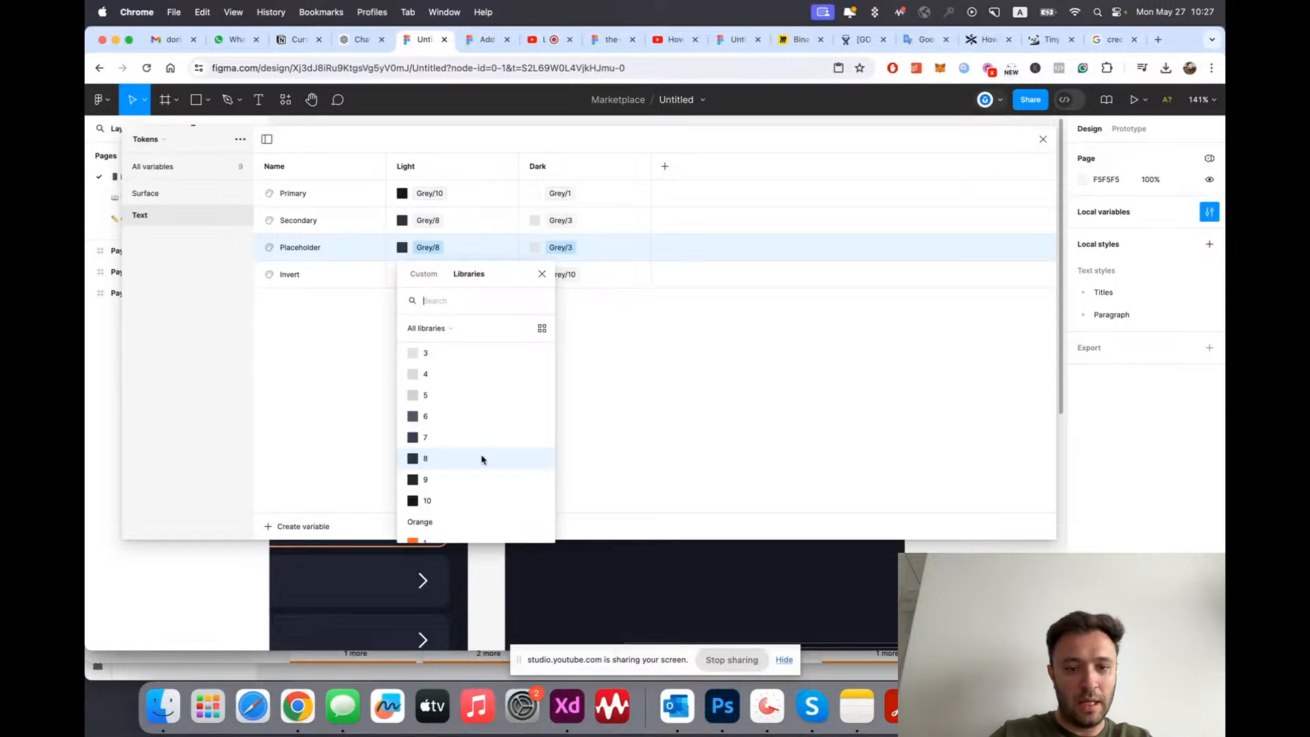
pyautogui.click(430, 417)
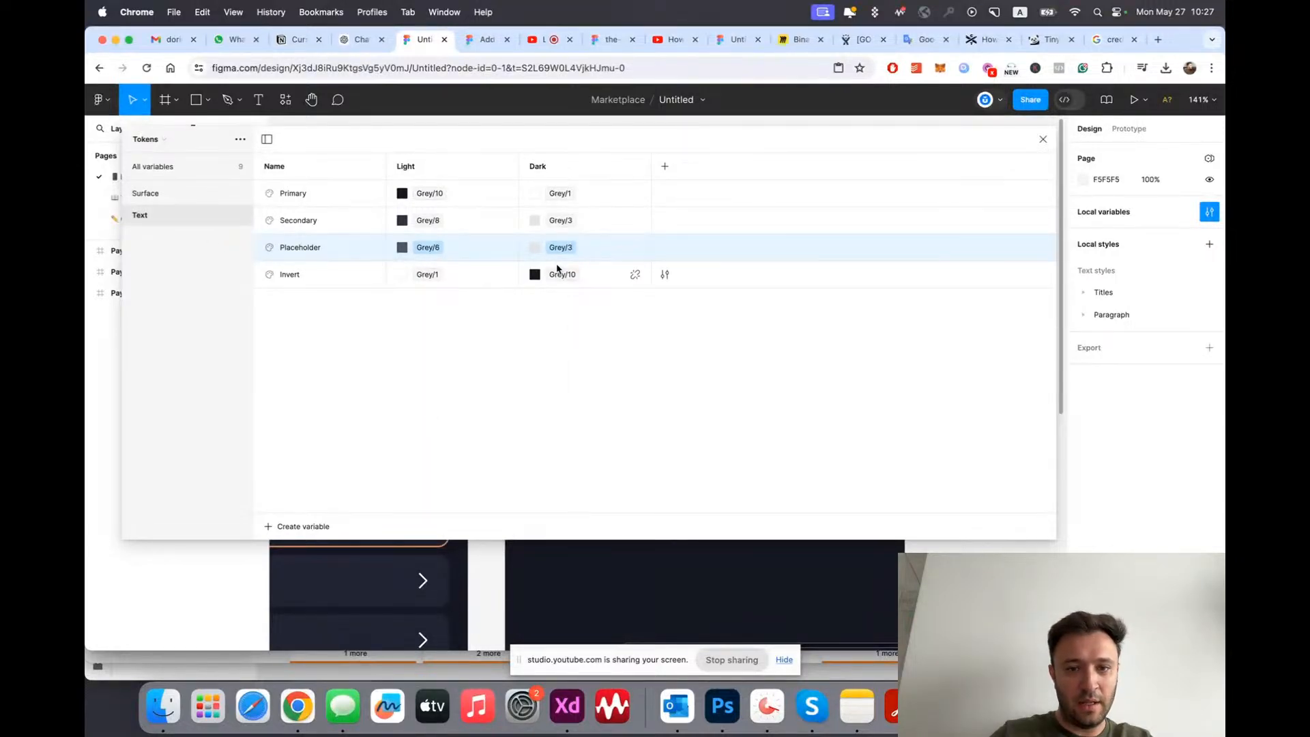
pyautogui.click(556, 249)
pyautogui.scroll(-1, 592, 500)
pyautogui.click(591, 496)
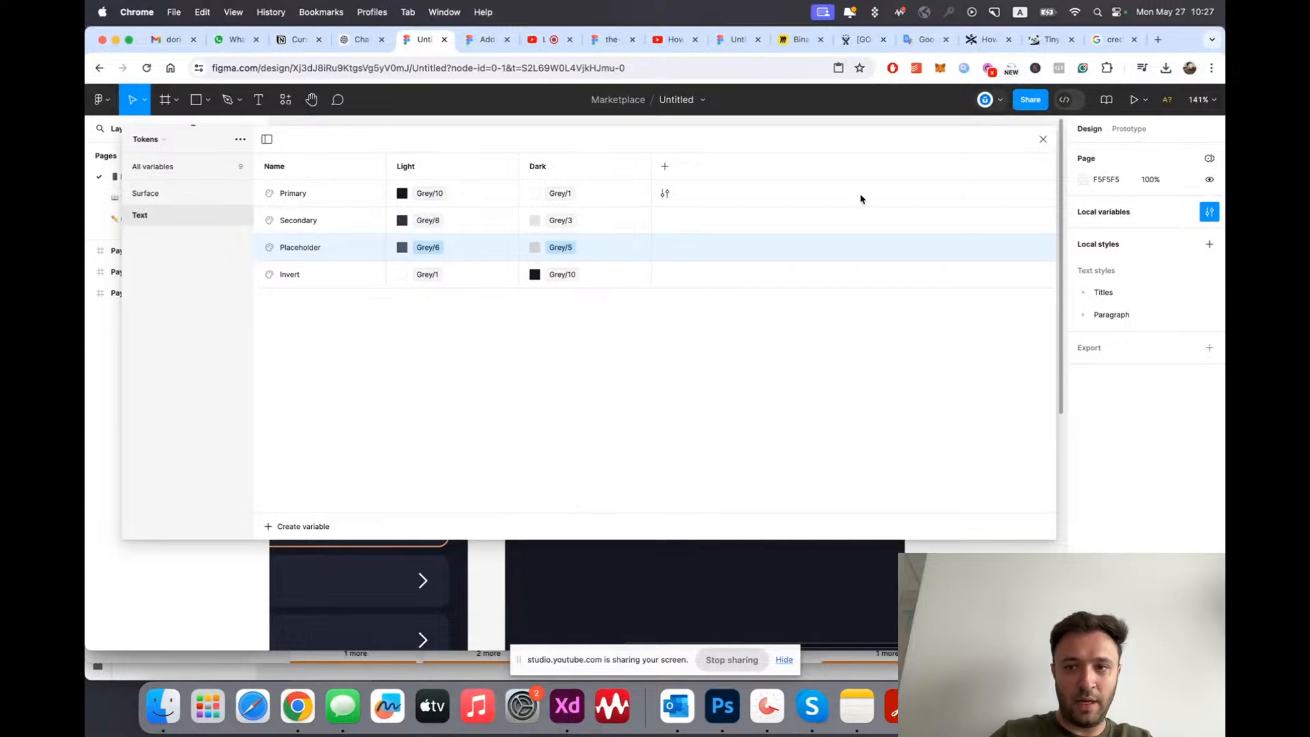
pyautogui.click(1043, 140)
# Step: Apply the Placeholder text variable as the fill of the "As it appears on the front of your card" text
pyautogui.scroll(4, 965, 439)
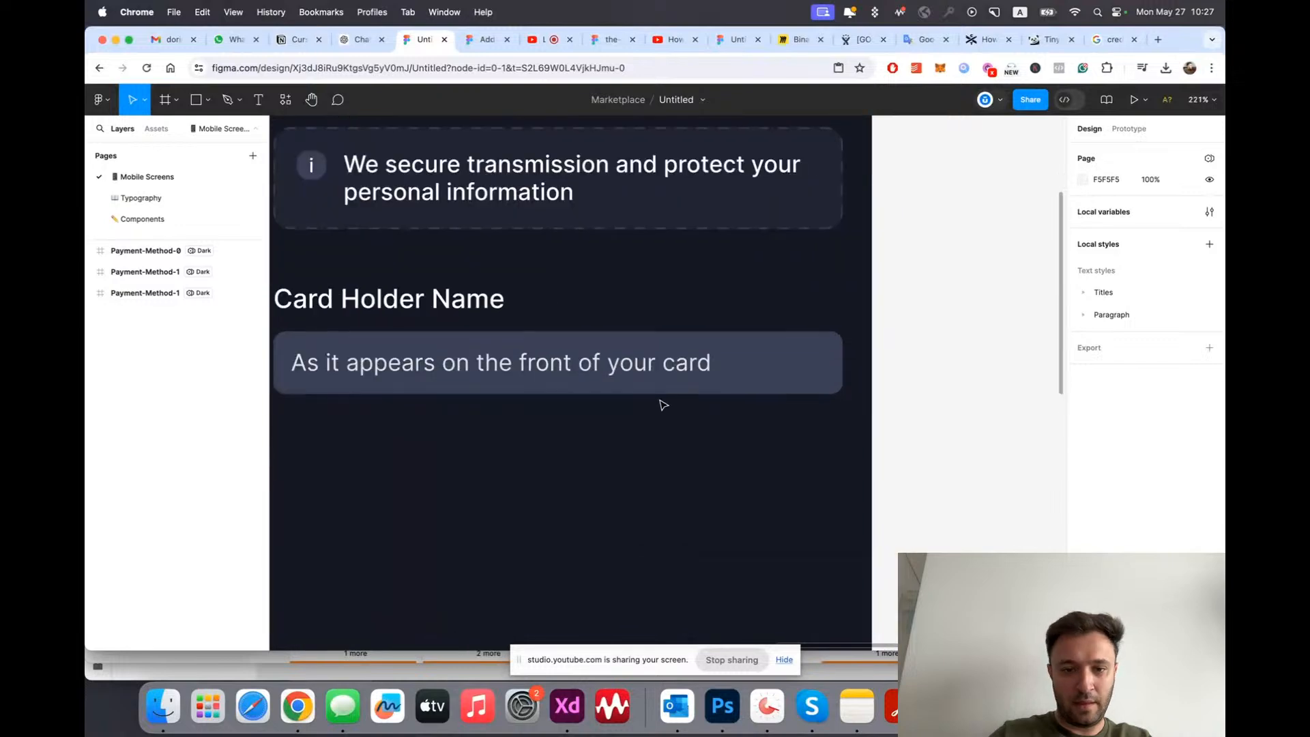
pyautogui.keyDown('super'); pyautogui.click(659, 374); pyautogui.keyUp('super')
pyautogui.scroll(-3, 862, 462)
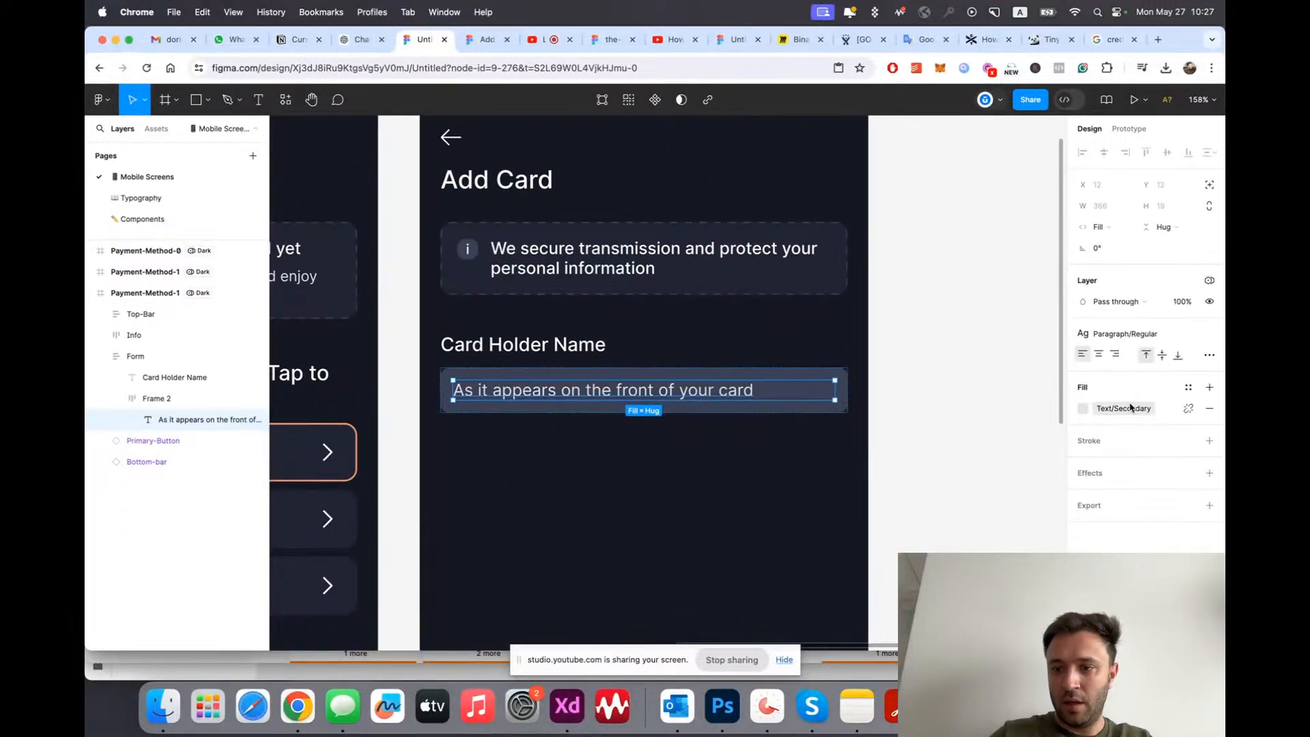
pyautogui.click(1127, 409)
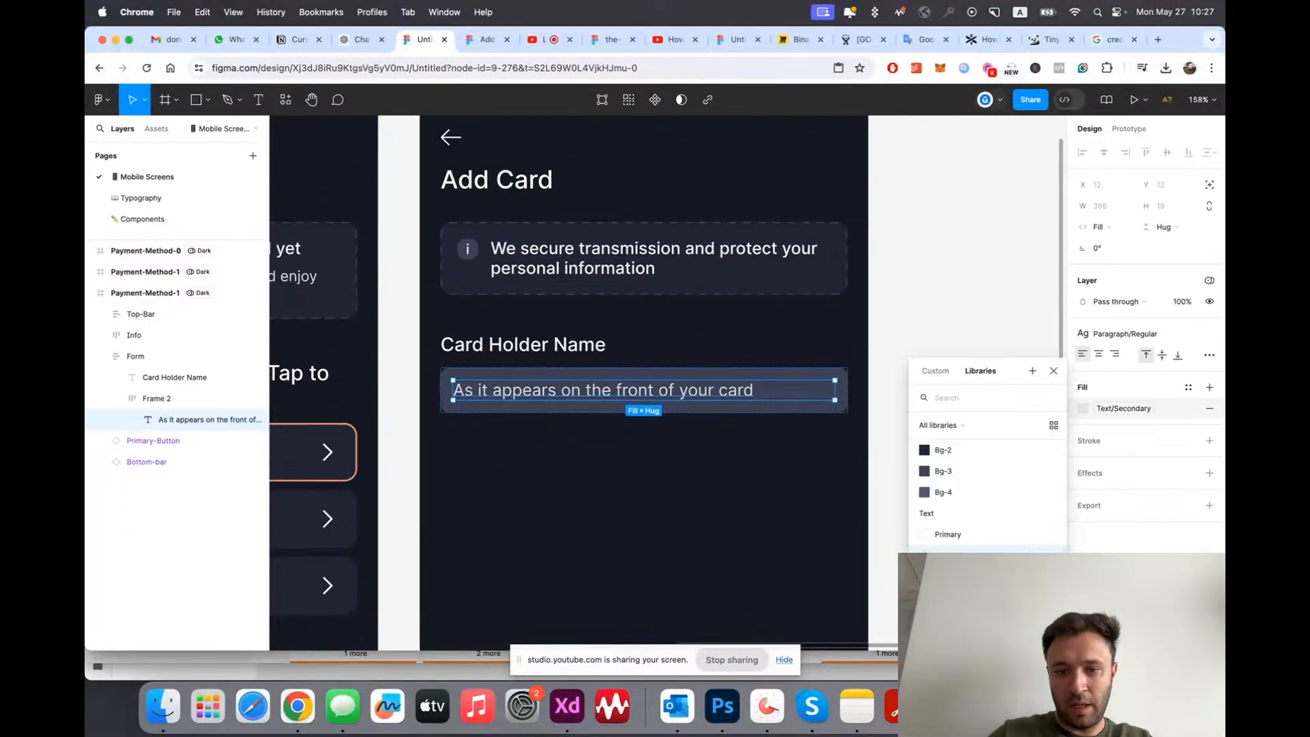
pyautogui.click(915, 547)
pyautogui.click(920, 526)
pyautogui.scroll(2, 840, 505)
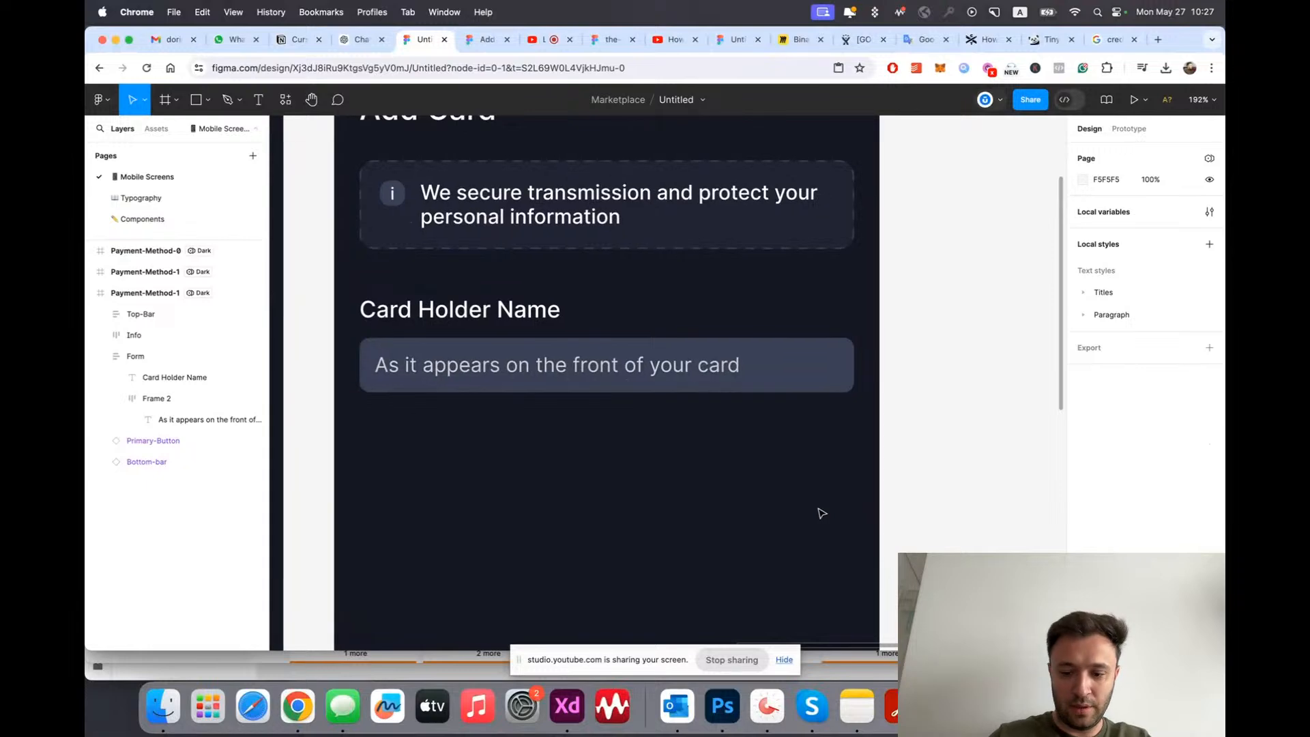
# Step: Try Surface/Bg-2 as the fill of the input field frame under Card Holder Name
pyautogui.doubleClick(810, 363)
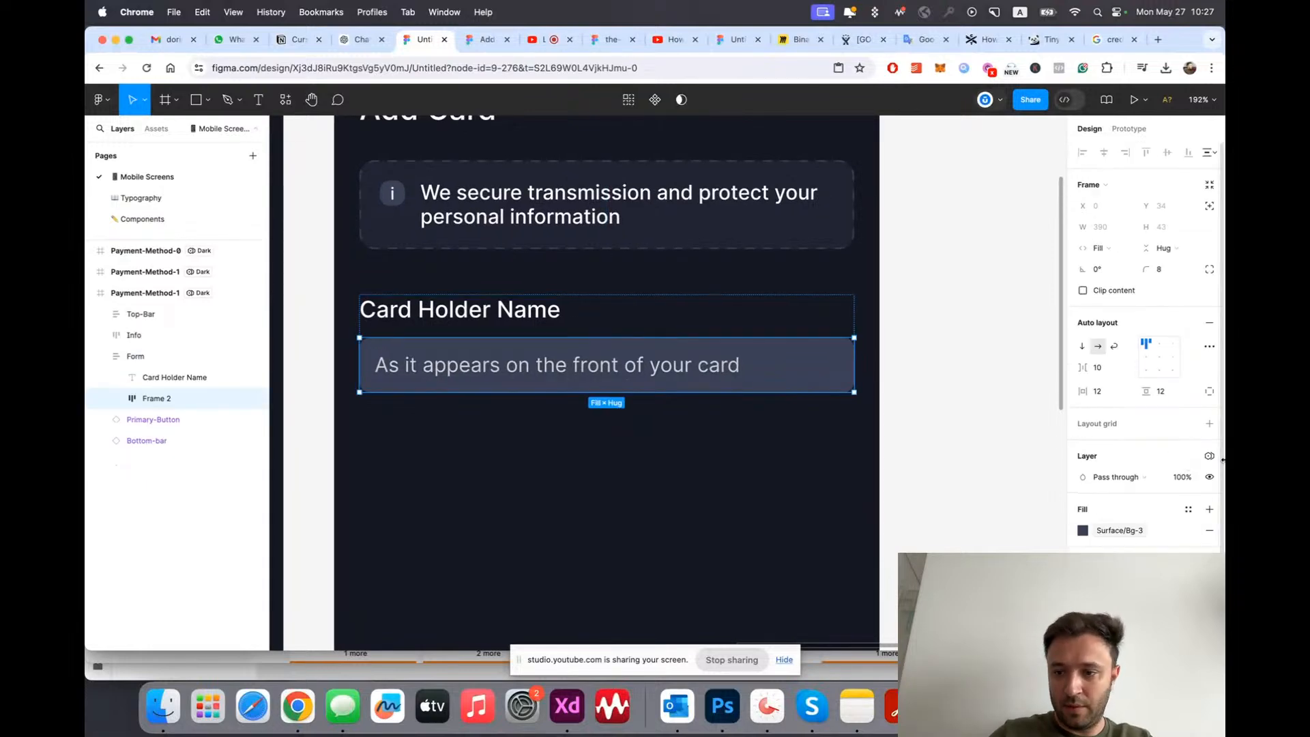
pyautogui.scroll(-1, 1143, 478)
pyautogui.click(1124, 496)
pyautogui.click(926, 539)
pyautogui.hscroll(-5, 925, 543)
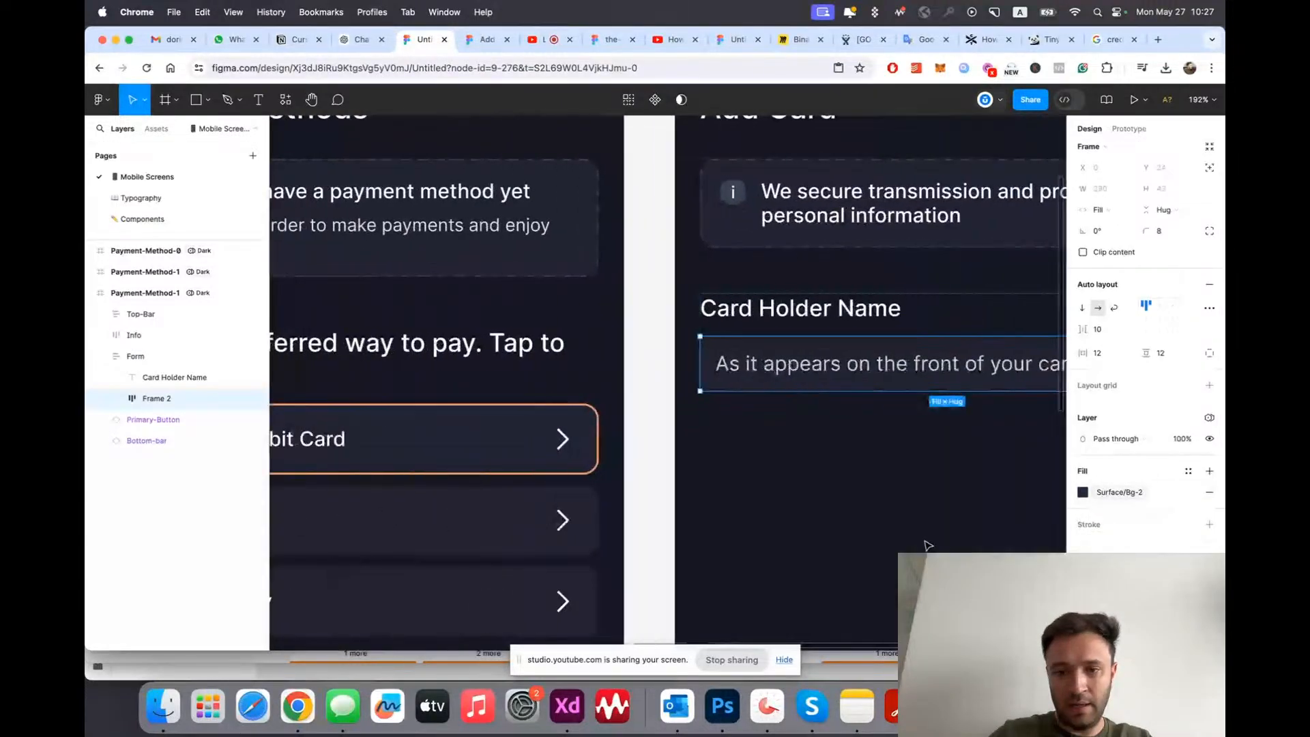
pyautogui.hscroll(3, 925, 544)
pyautogui.click(924, 543)
pyautogui.scroll(-3, 627, 438)
pyautogui.scroll(3, 752, 412)
# Step: Switch the input field frame's fill back to Surface/Bg-3
pyautogui.click(789, 380)
pyautogui.click(1140, 532)
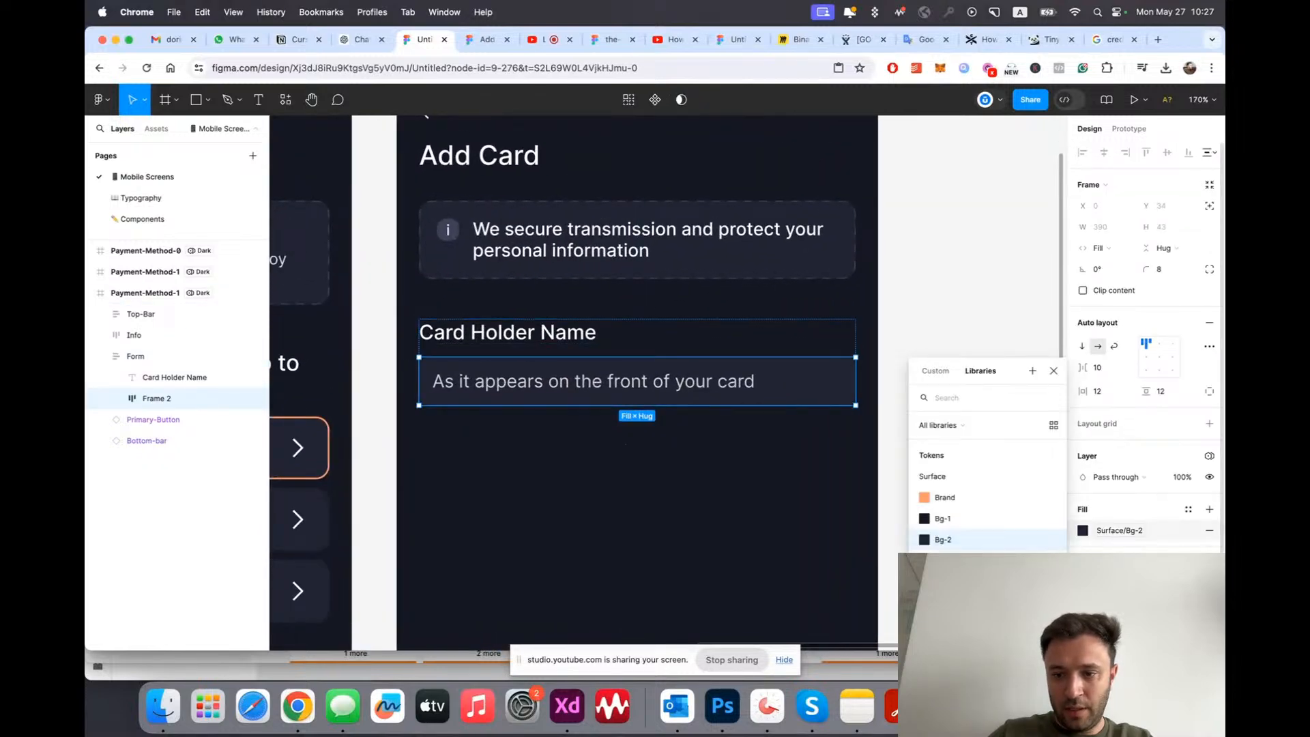
pyautogui.click(943, 560)
pyautogui.click(521, 459)
pyautogui.scroll(-5, 520, 460)
pyautogui.scroll(4, 522, 461)
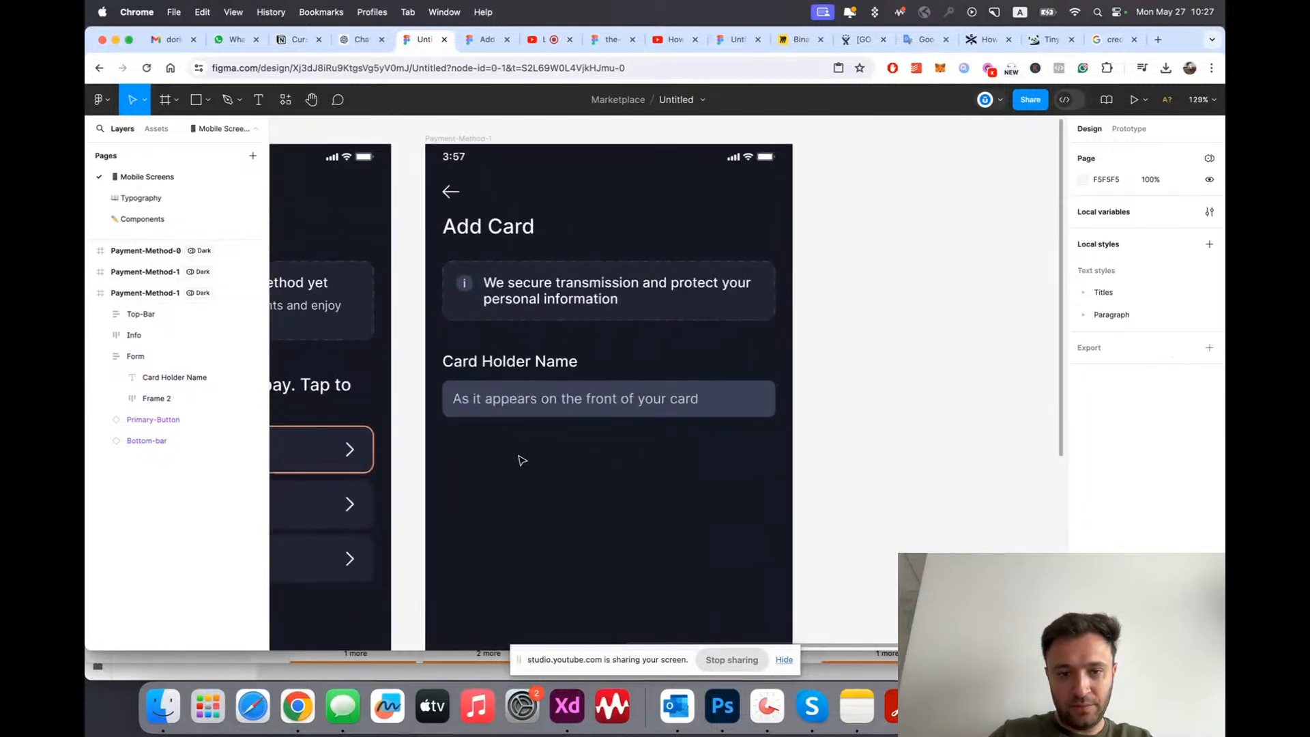
pyautogui.scroll(3, 520, 460)
pyautogui.click(670, 383)
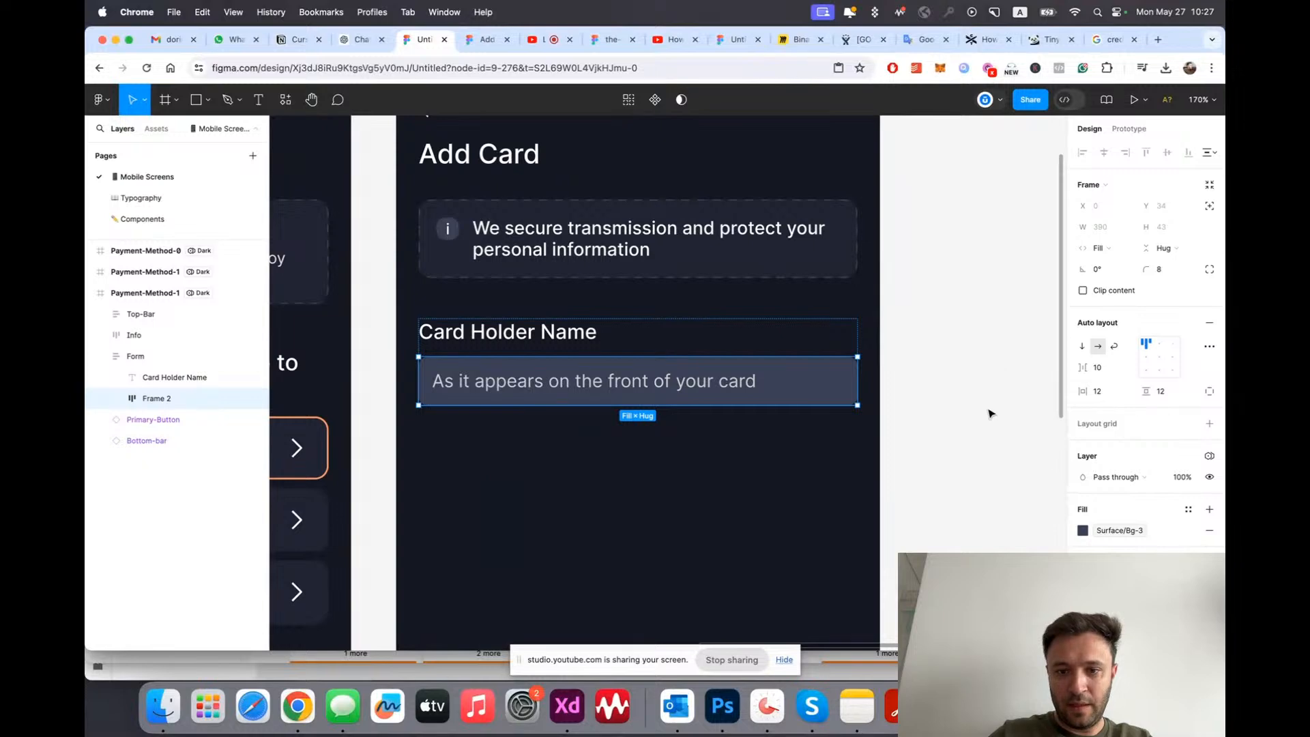
pyautogui.click(990, 413)
pyautogui.scroll(-3, 887, 402)
pyautogui.hscroll(3, 888, 401)
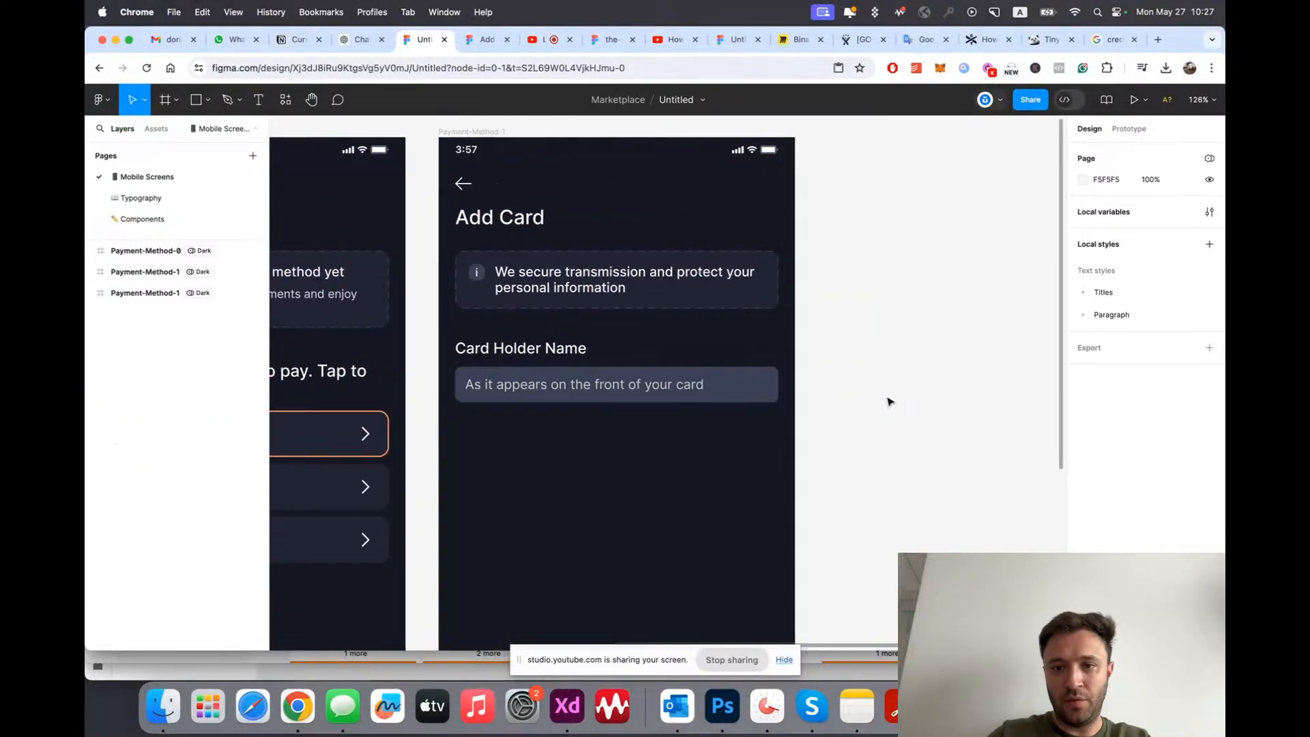
# Step: Darken the Grey 8 variable in the Primitives collection to 2B2E40
pyautogui.click(1209, 212)
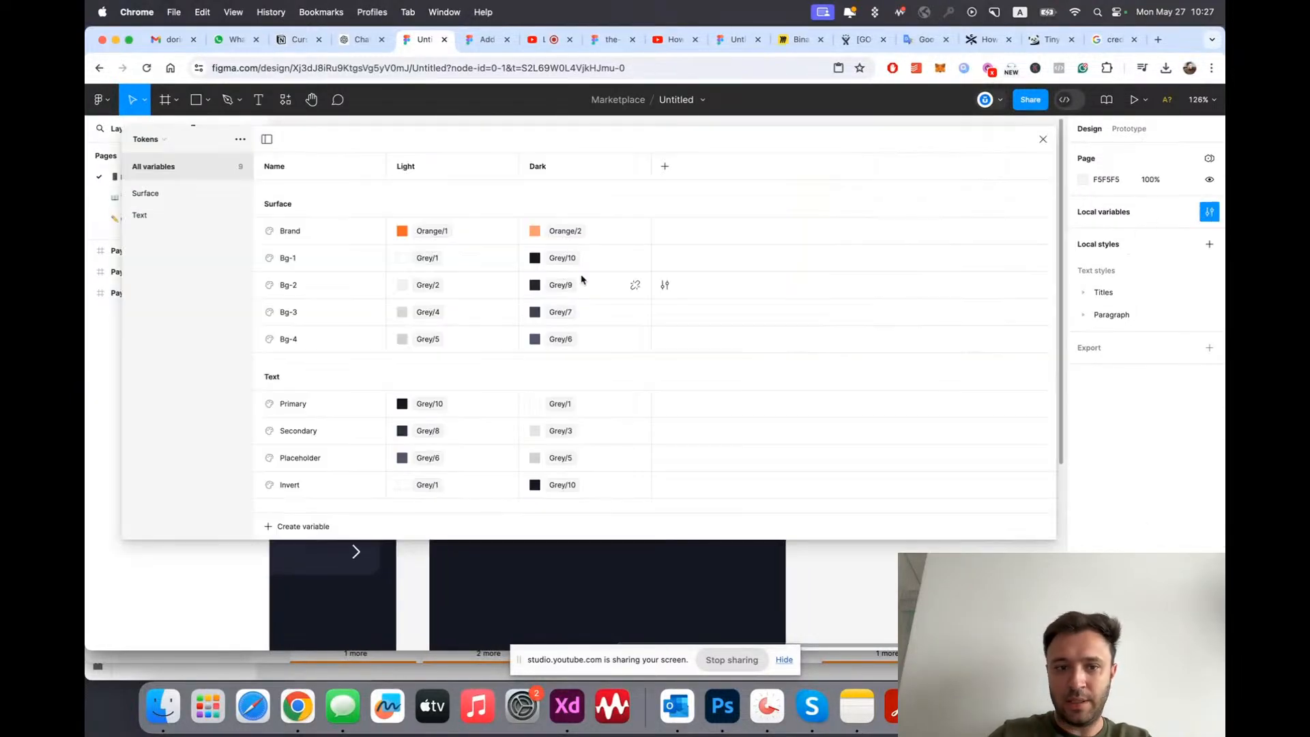
pyautogui.click(155, 145)
pyautogui.click(167, 231)
pyautogui.click(159, 142)
pyautogui.click(149, 131)
pyautogui.click(144, 196)
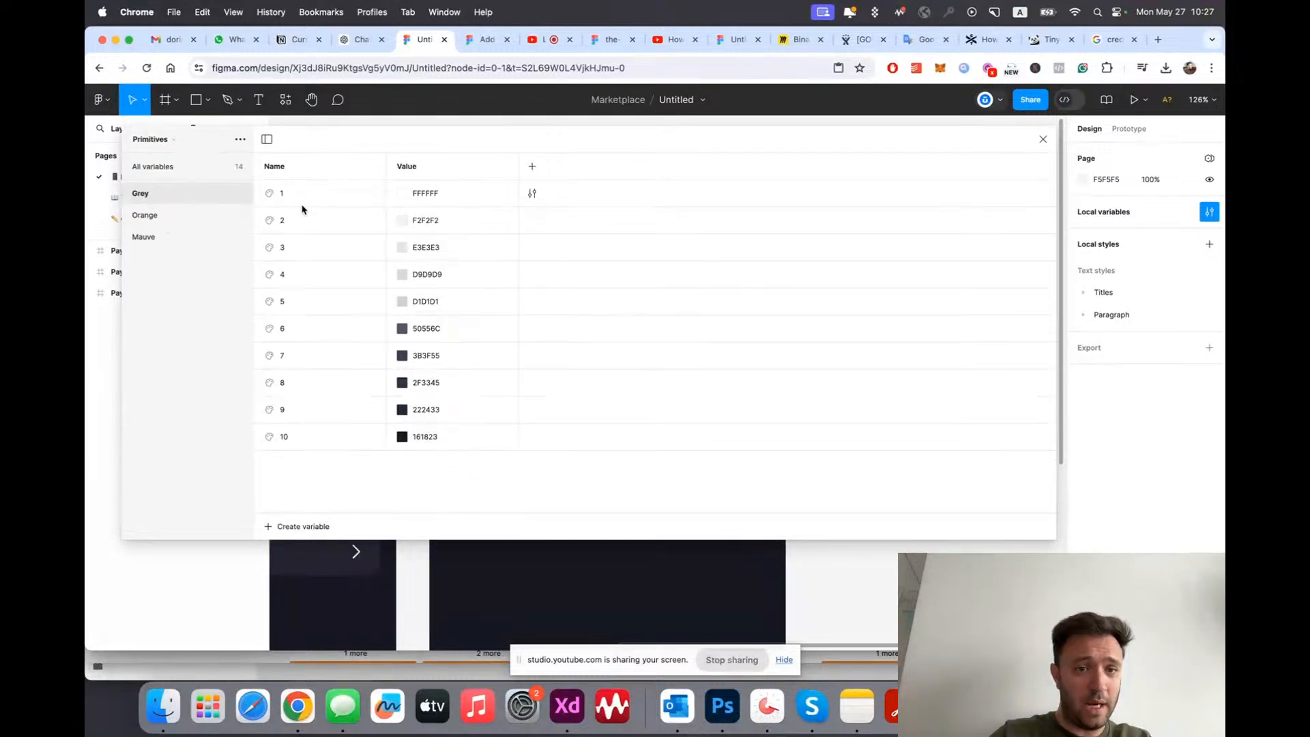
pyautogui.click(403, 384)
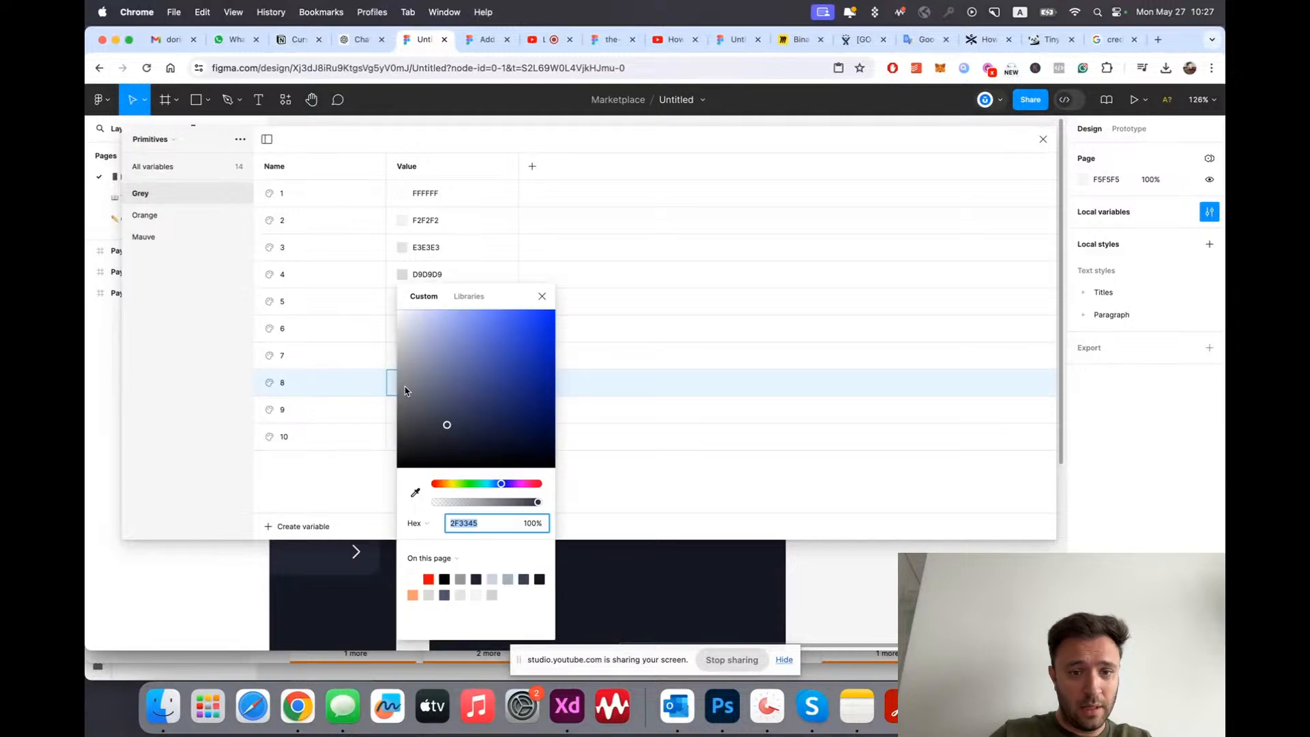
pyautogui.click(448, 429)
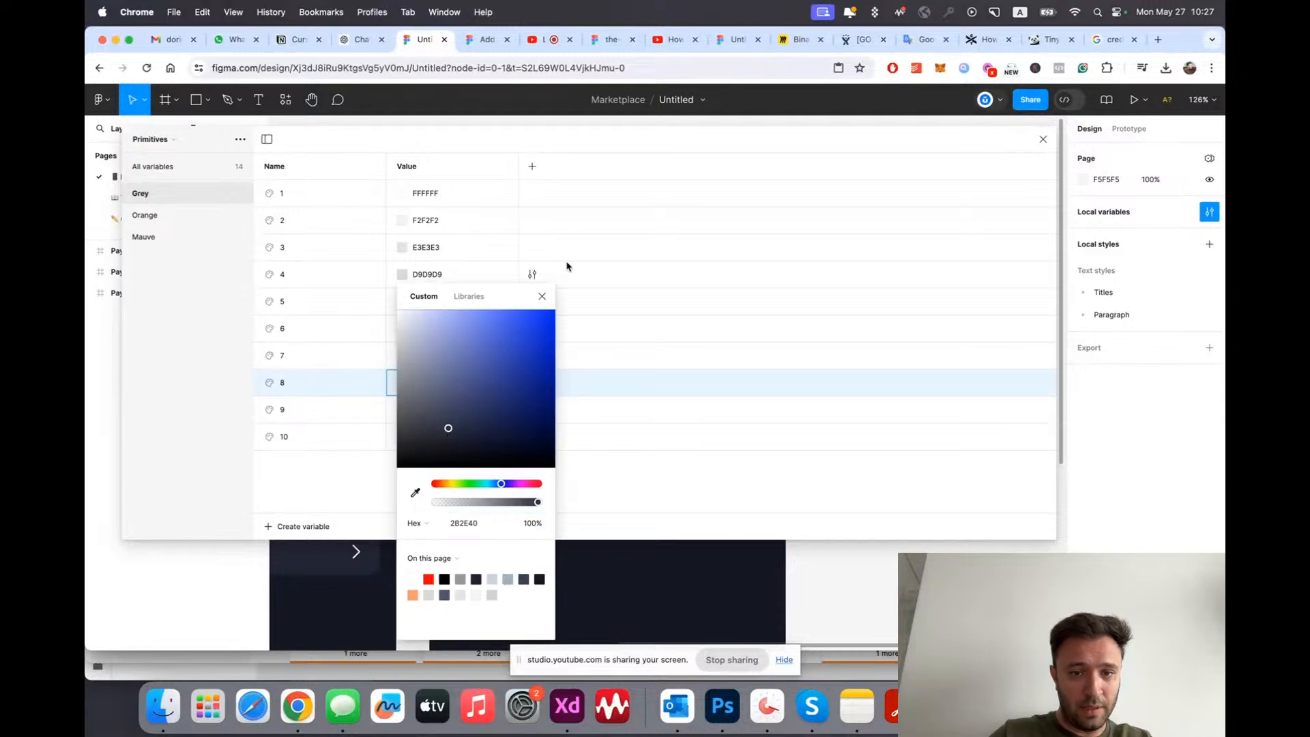
pyautogui.click(543, 298)
pyautogui.click(1043, 139)
pyautogui.click(753, 401)
pyautogui.scroll(5, 738, 437)
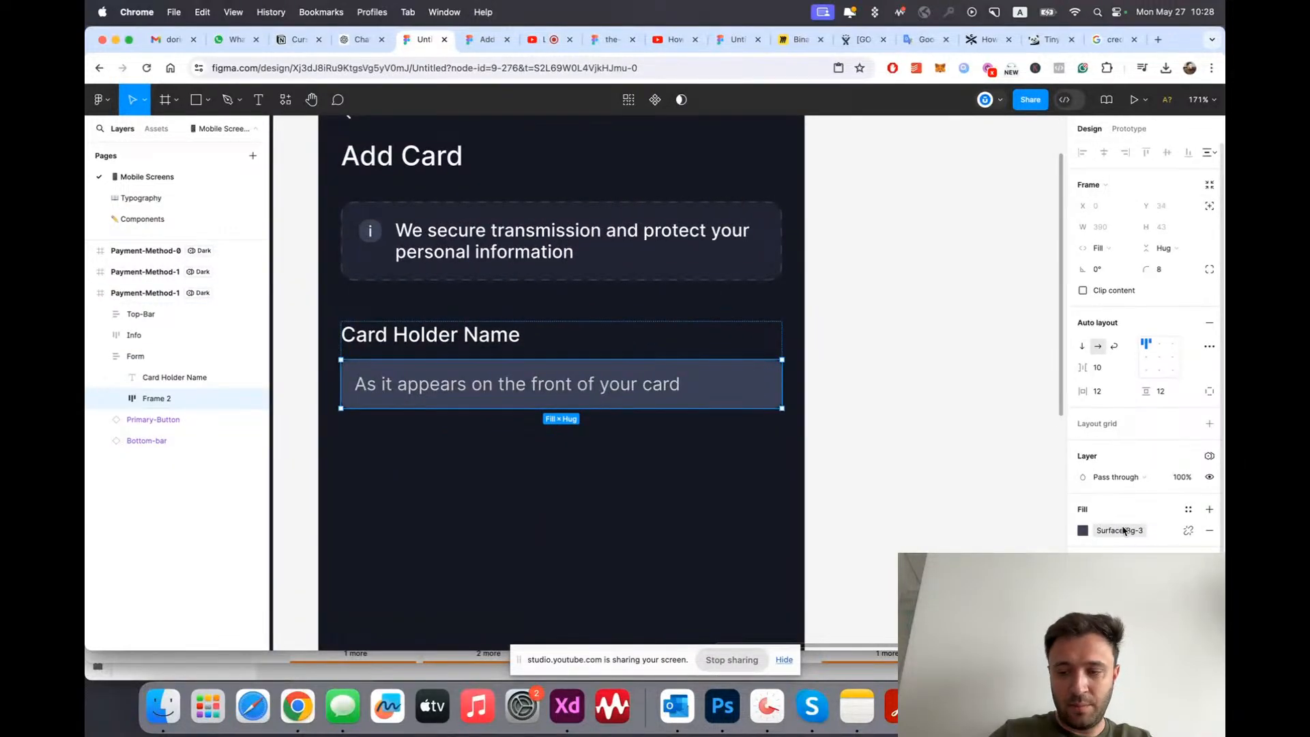
pyautogui.scroll(-5, 982, 444)
pyautogui.scroll(-1, 858, 437)
pyautogui.click(1029, 311)
# Step: Show the local variables and narrow their window so the Add Card form can be seen beside it
pyautogui.click(1210, 213)
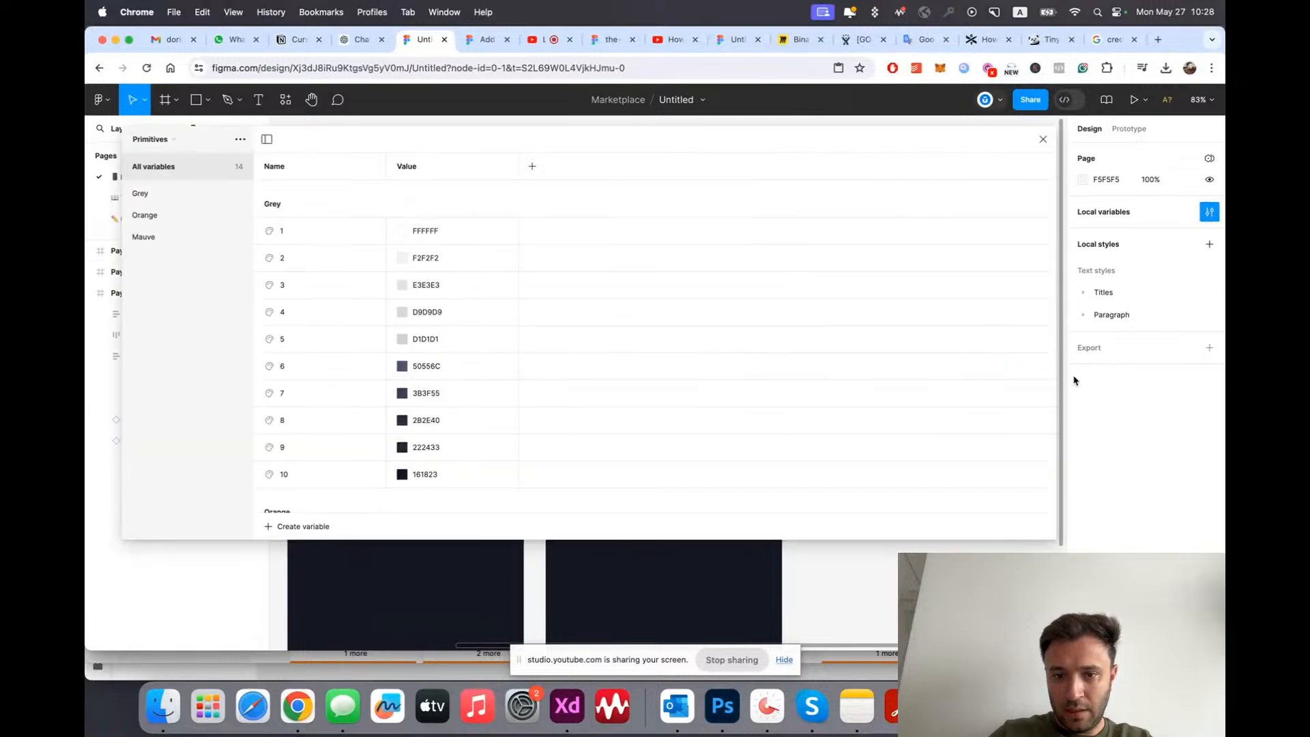
pyautogui.moveTo(120, 538); pyautogui.dragTo(658, 546)
pyautogui.scroll(5, 575, 428)
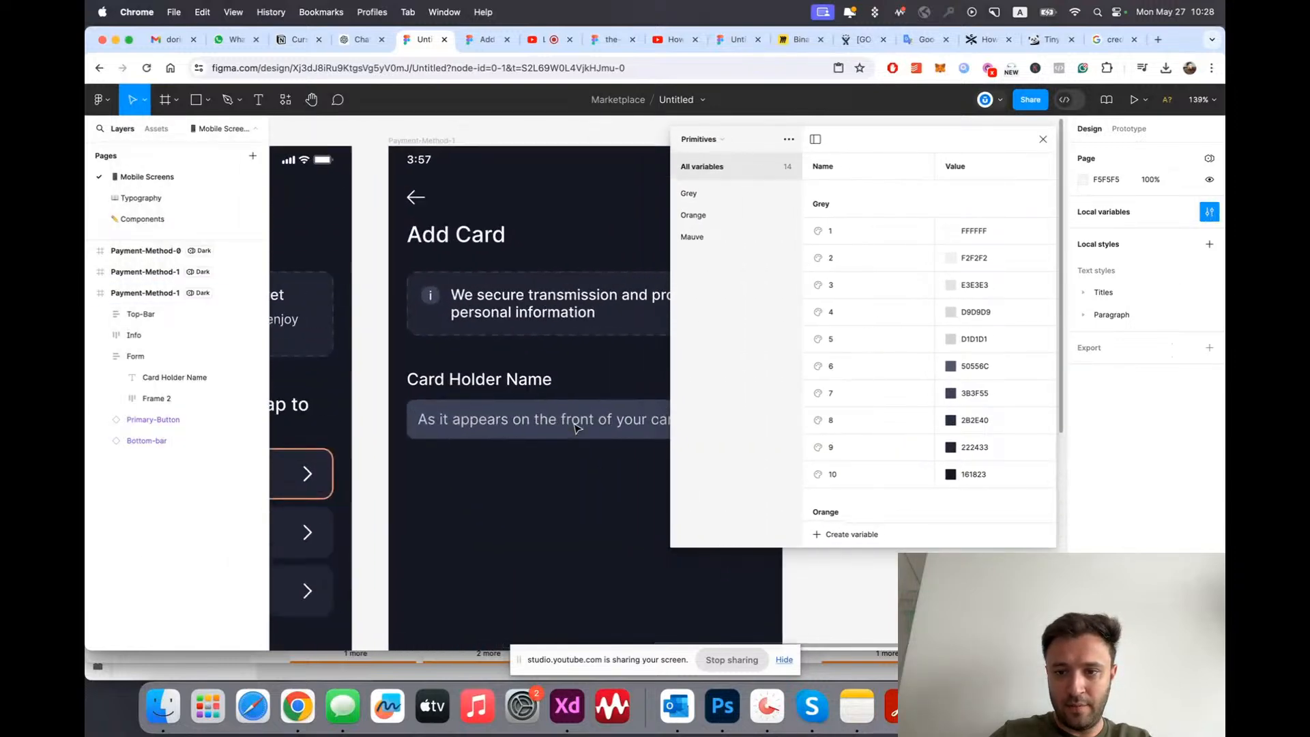
# Step: Set the Dark mode value of the Surface Bg-3 token to Grey/8
pyautogui.click(705, 141)
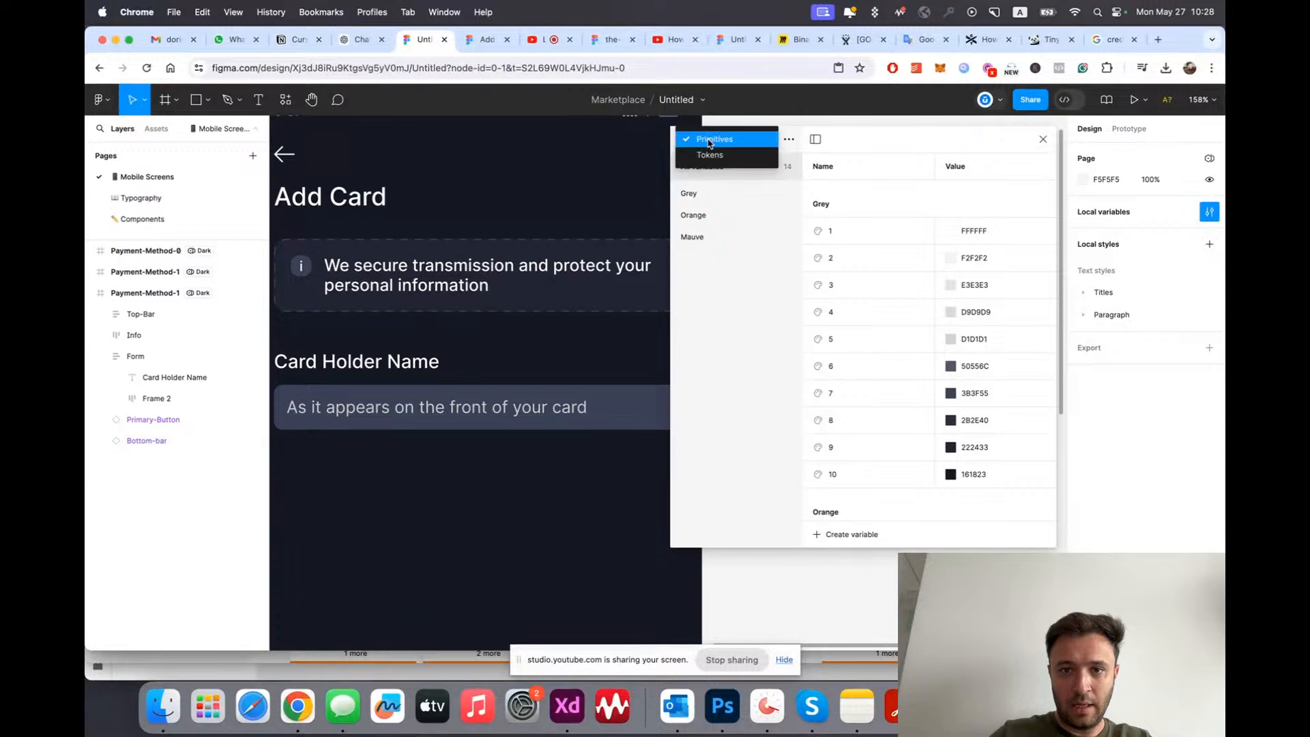
pyautogui.click(711, 150)
pyautogui.click(717, 197)
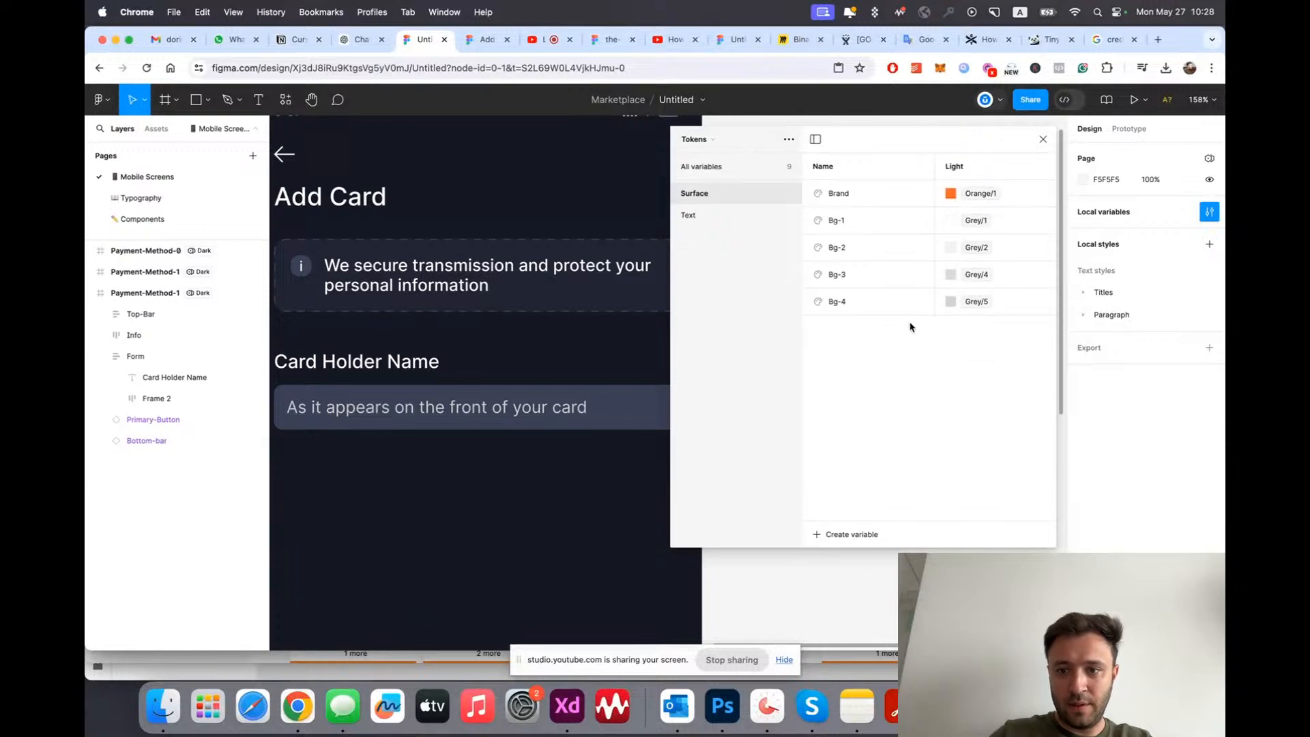
pyautogui.hscroll(3, 966, 318)
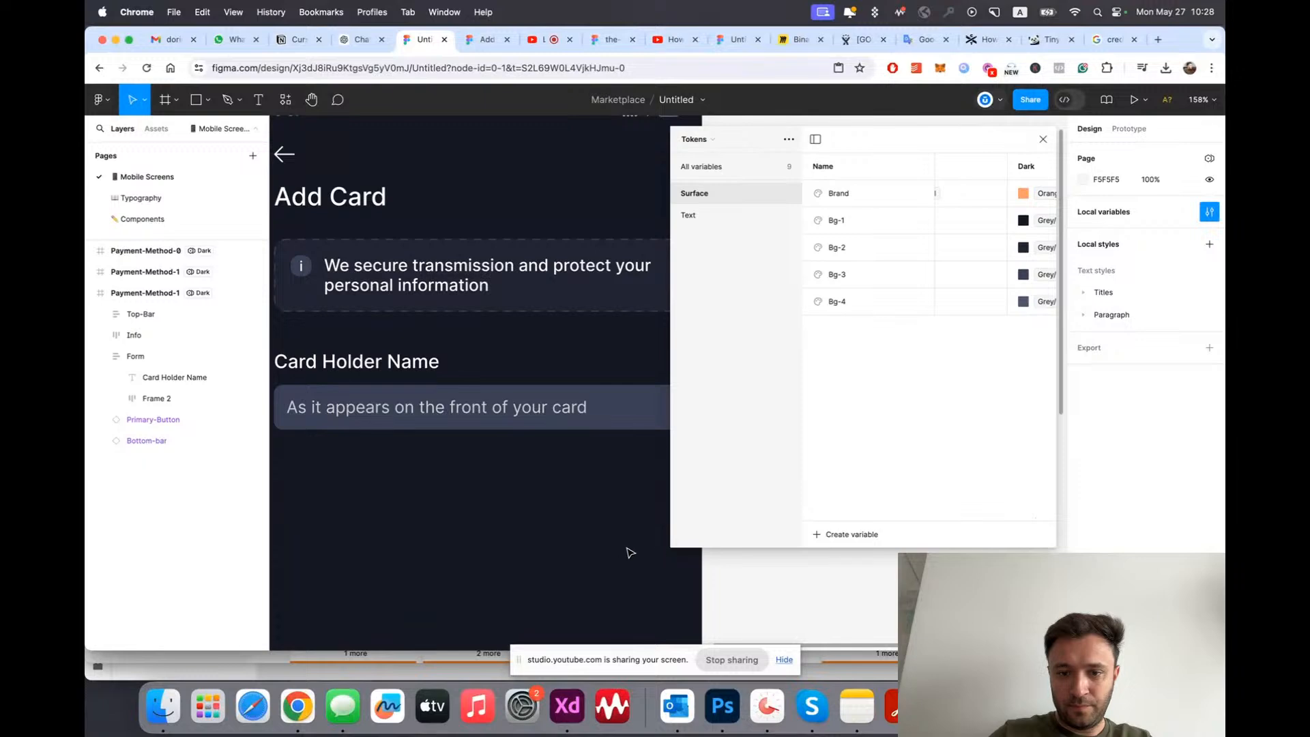
pyautogui.hscroll(2, 871, 330)
pyautogui.click(1009, 274)
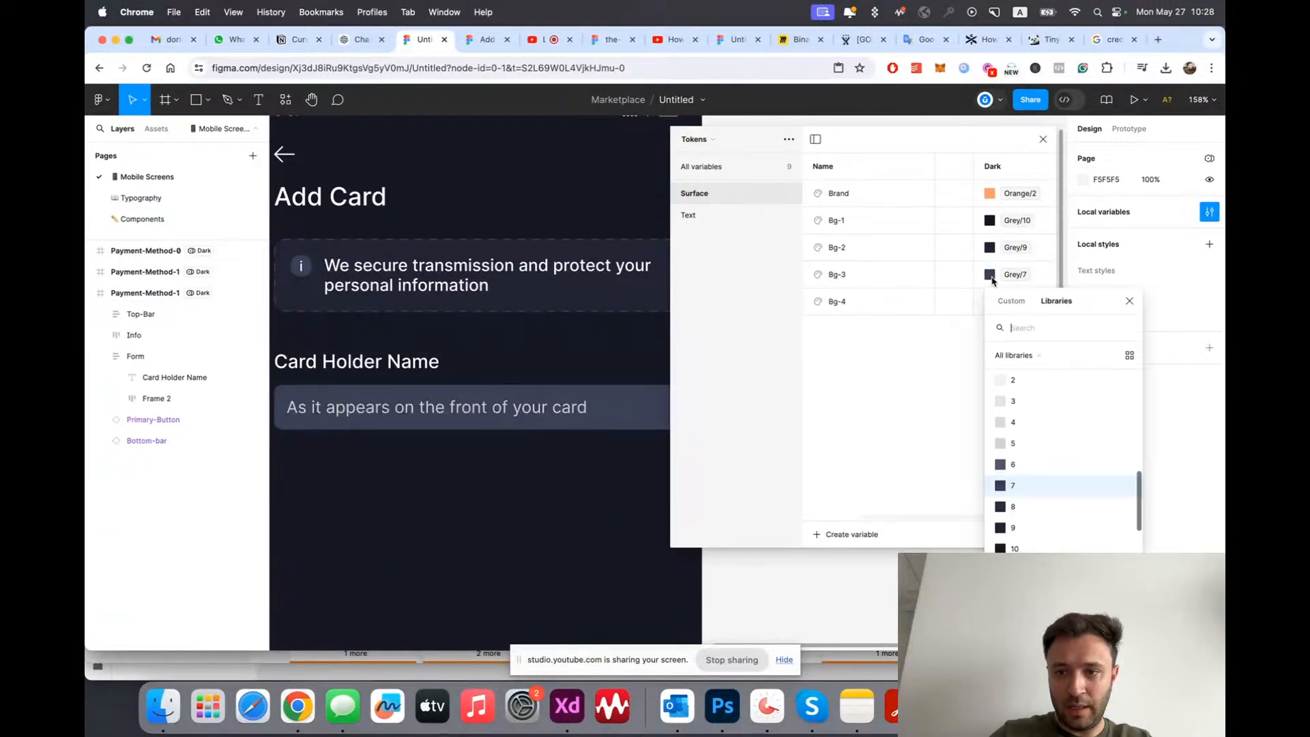
pyautogui.click(1009, 508)
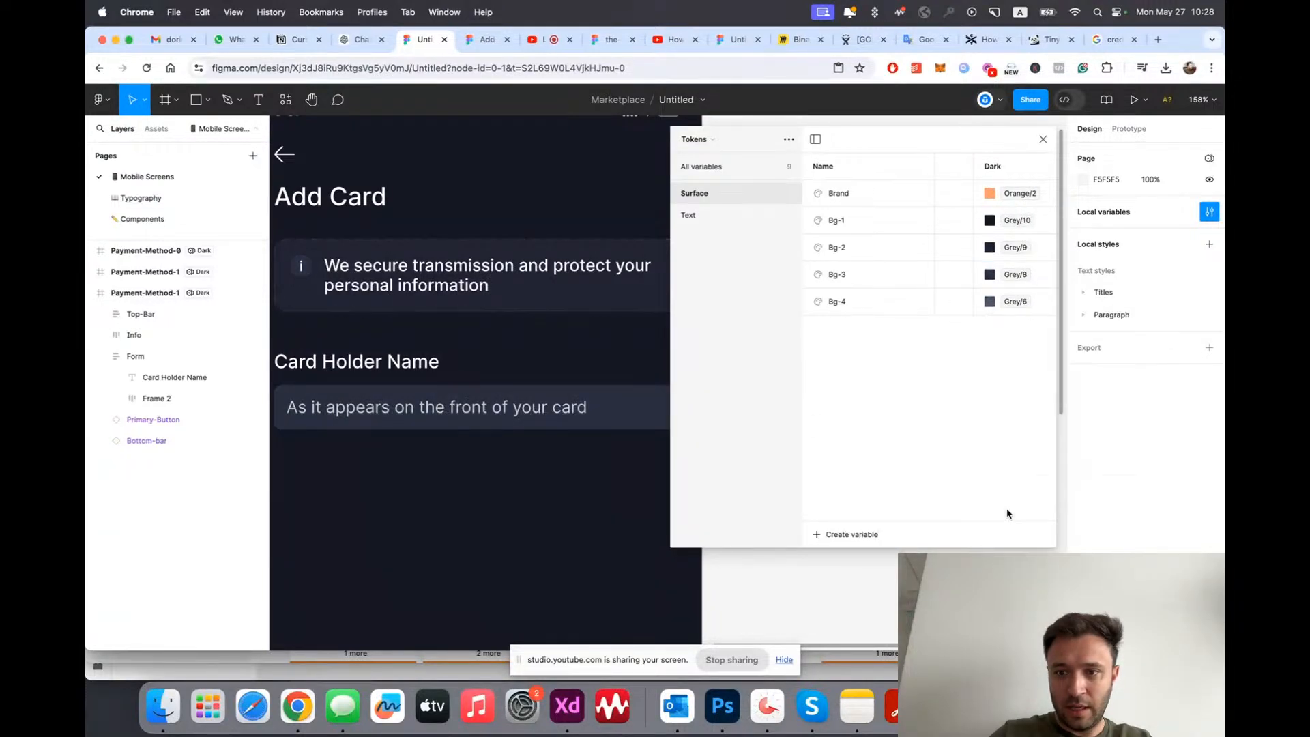
pyautogui.click(1042, 140)
# Step: Examine how the input field's fill looks against the rest of the Add Card screen
pyautogui.scroll(-3, 489, 410)
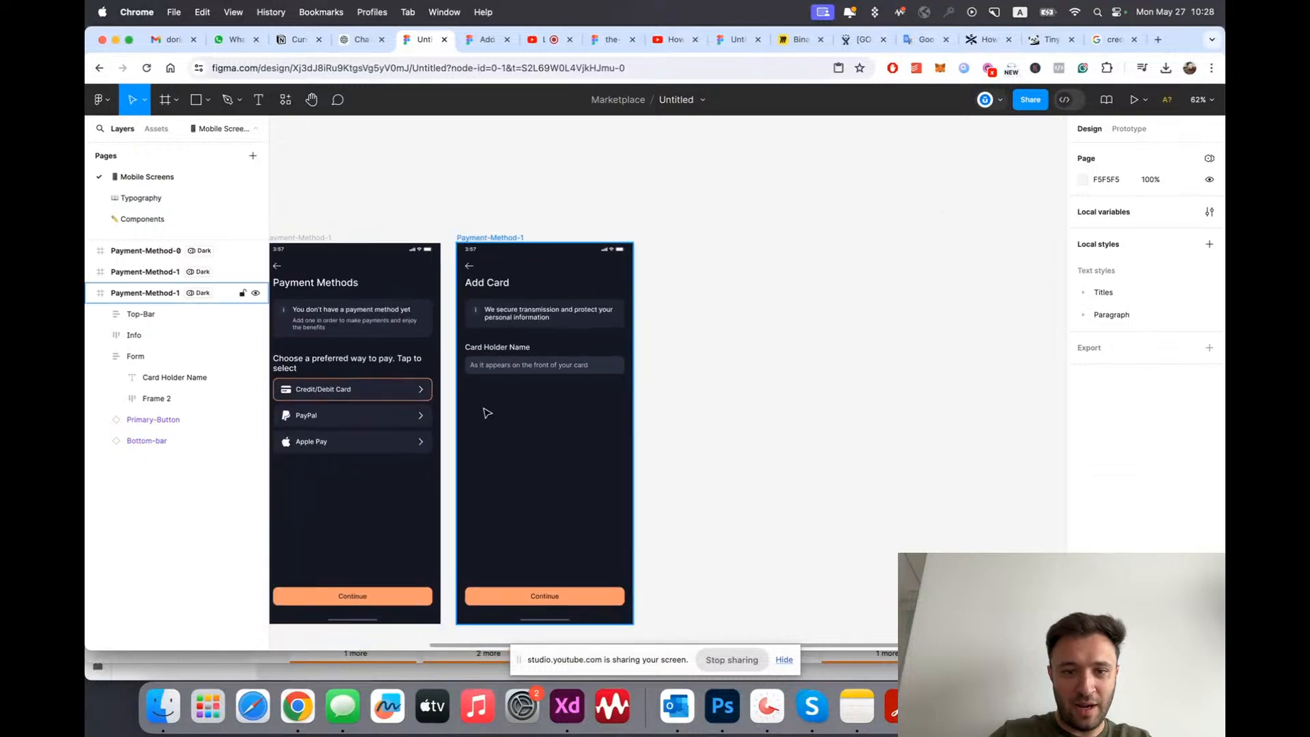
pyautogui.scroll(3, 586, 300)
pyautogui.doubleClick(604, 311)
pyautogui.scroll(2, 599, 312)
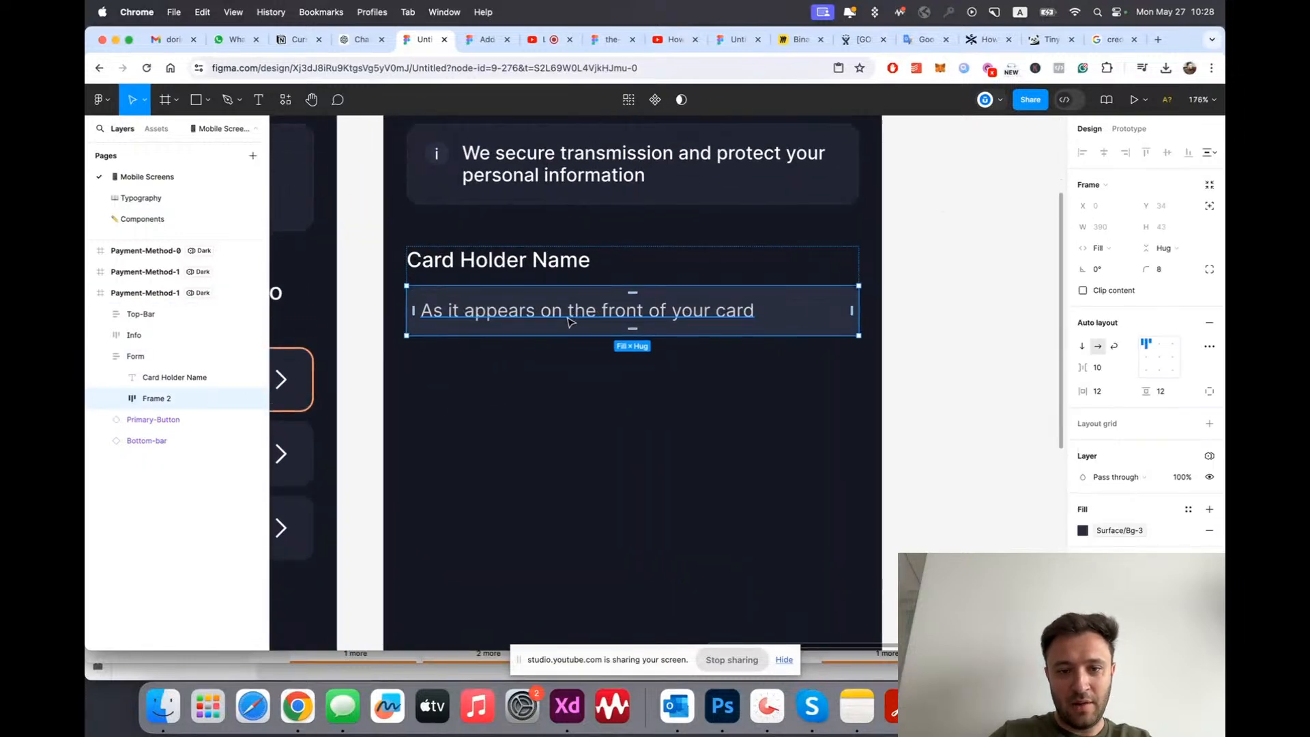
pyautogui.click(804, 427)
pyautogui.scroll(-3, 419, 395)
pyautogui.scroll(2, 746, 349)
# Step: Open the local variables and show the Text group of the Tokens collection
pyautogui.click(1210, 212)
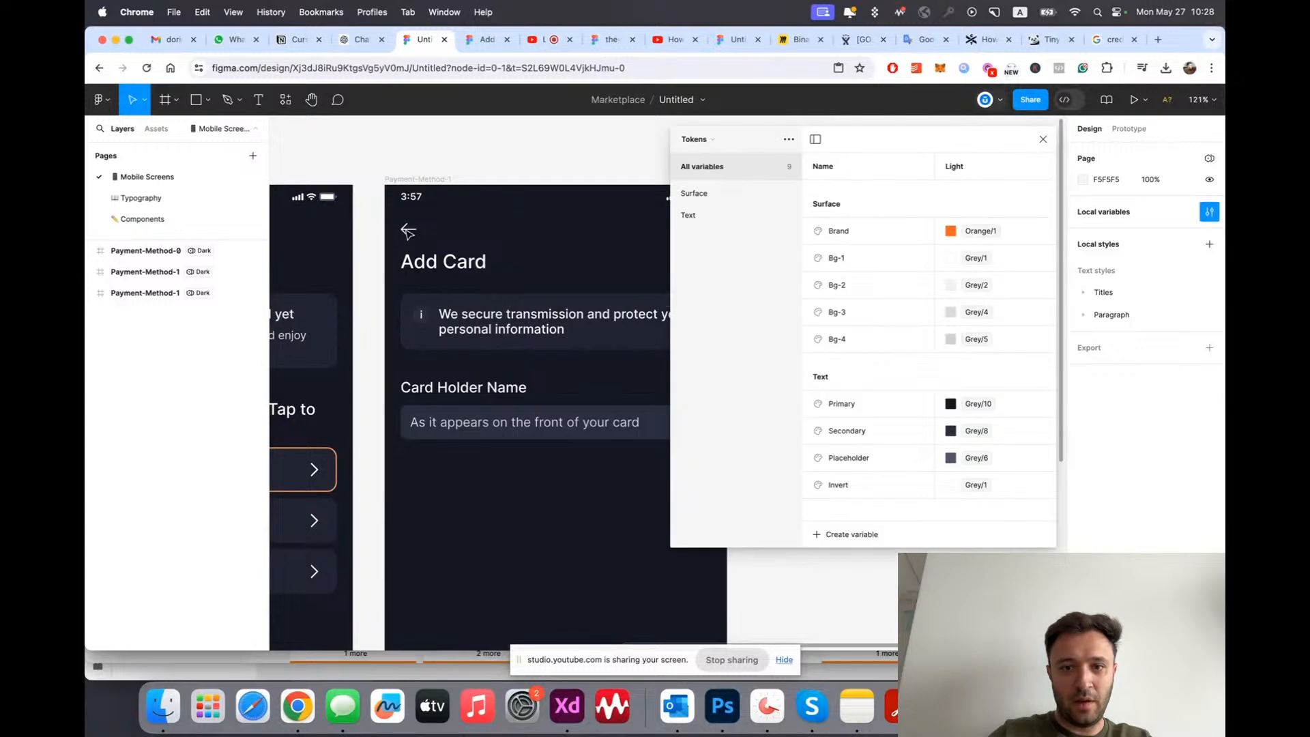
pyautogui.click(699, 137)
pyautogui.click(710, 150)
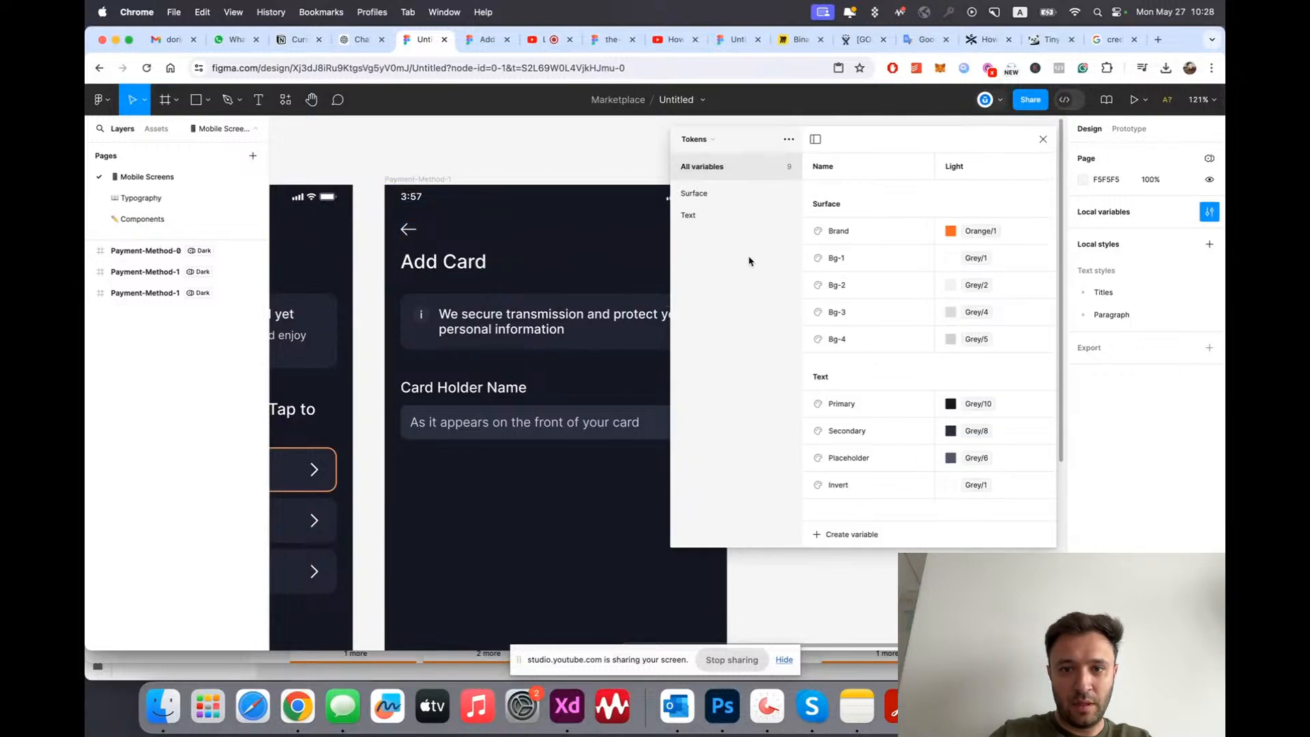
pyautogui.click(709, 217)
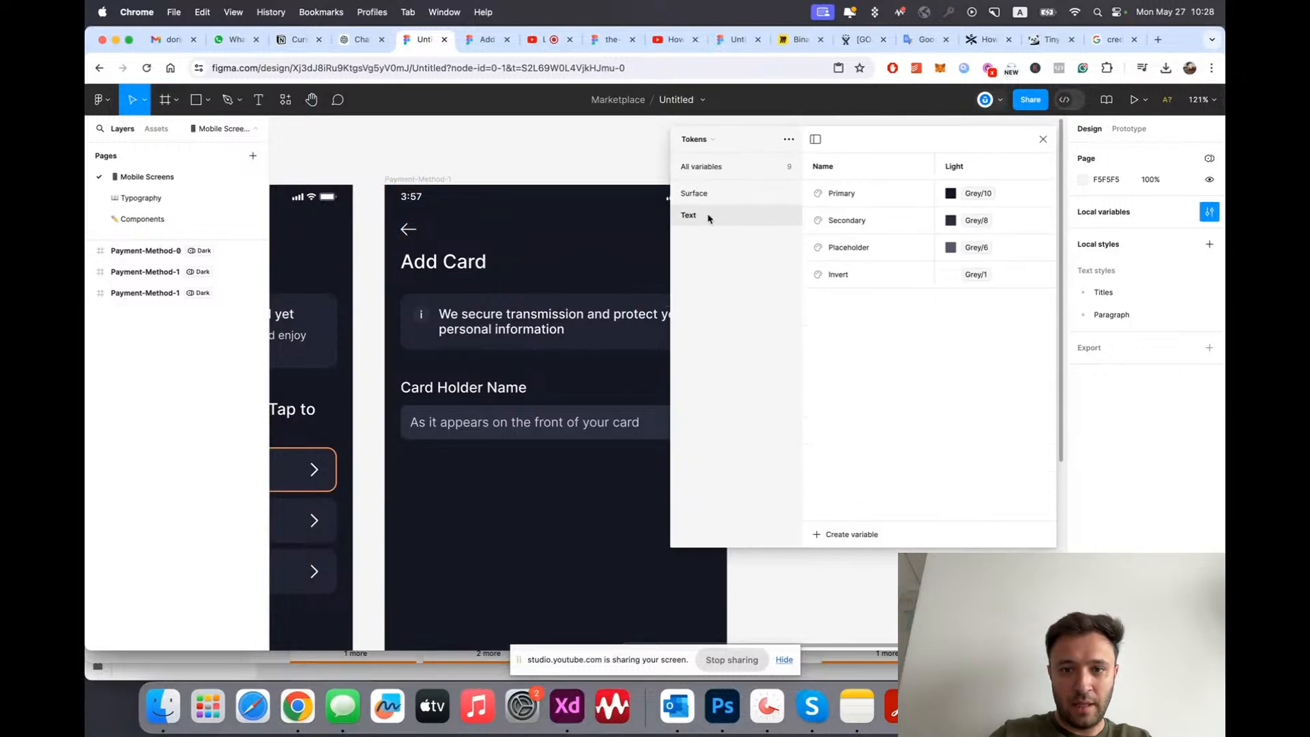
pyautogui.click(977, 247)
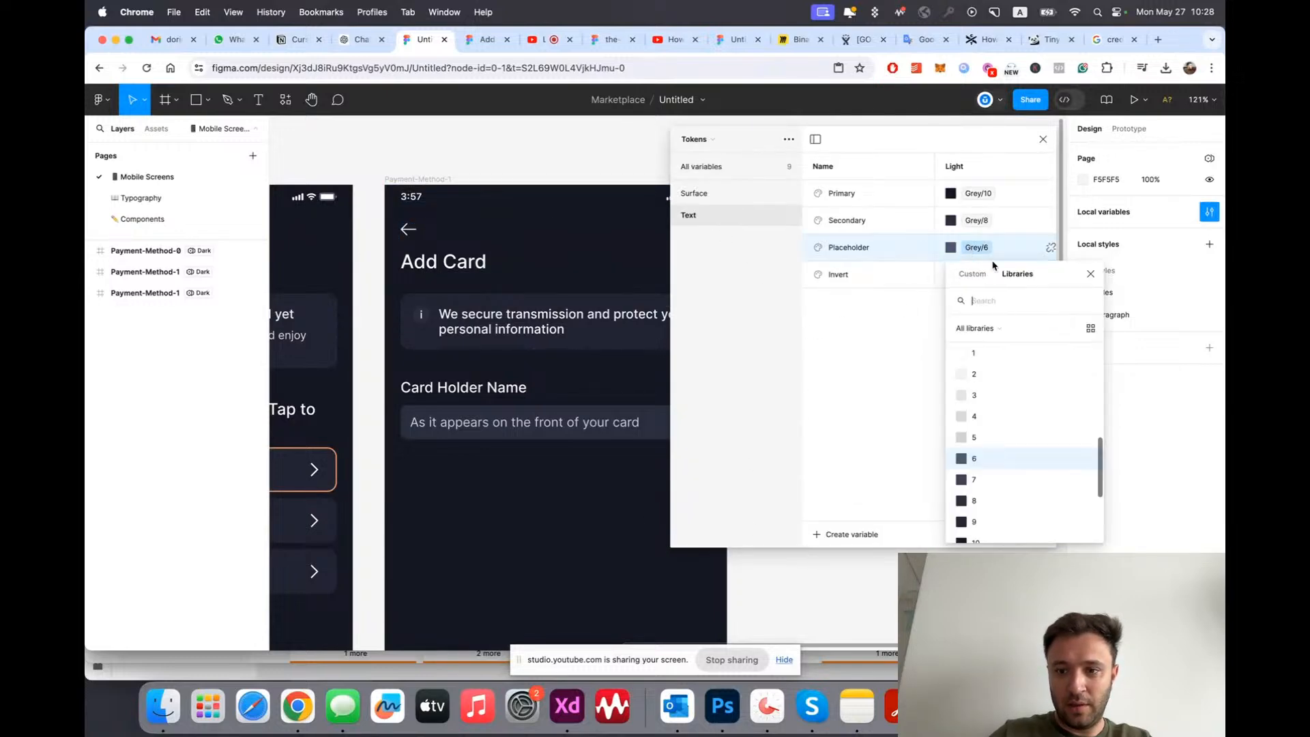
pyautogui.click(995, 478)
pyautogui.press('super+z')
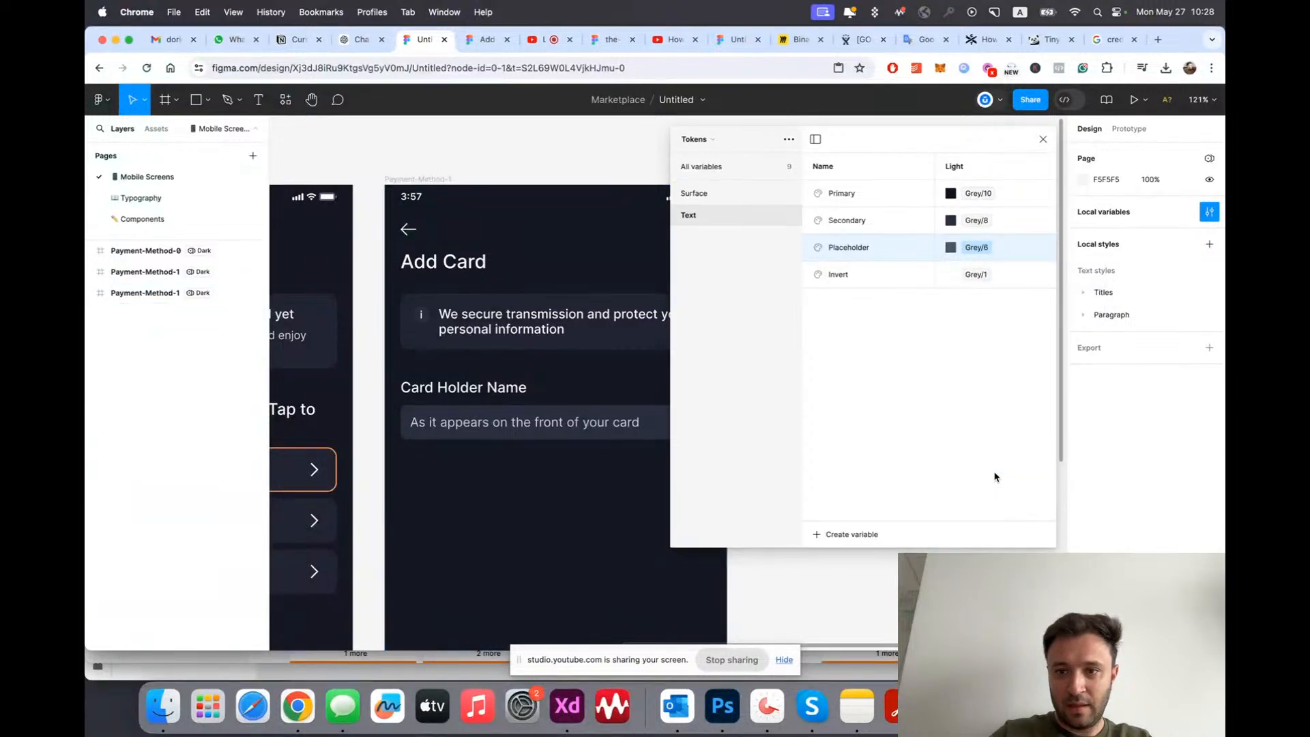
# Step: Set the Dark mode value of the Text Placeholder token to Grey/6
pyautogui.hscroll(5, 977, 245)
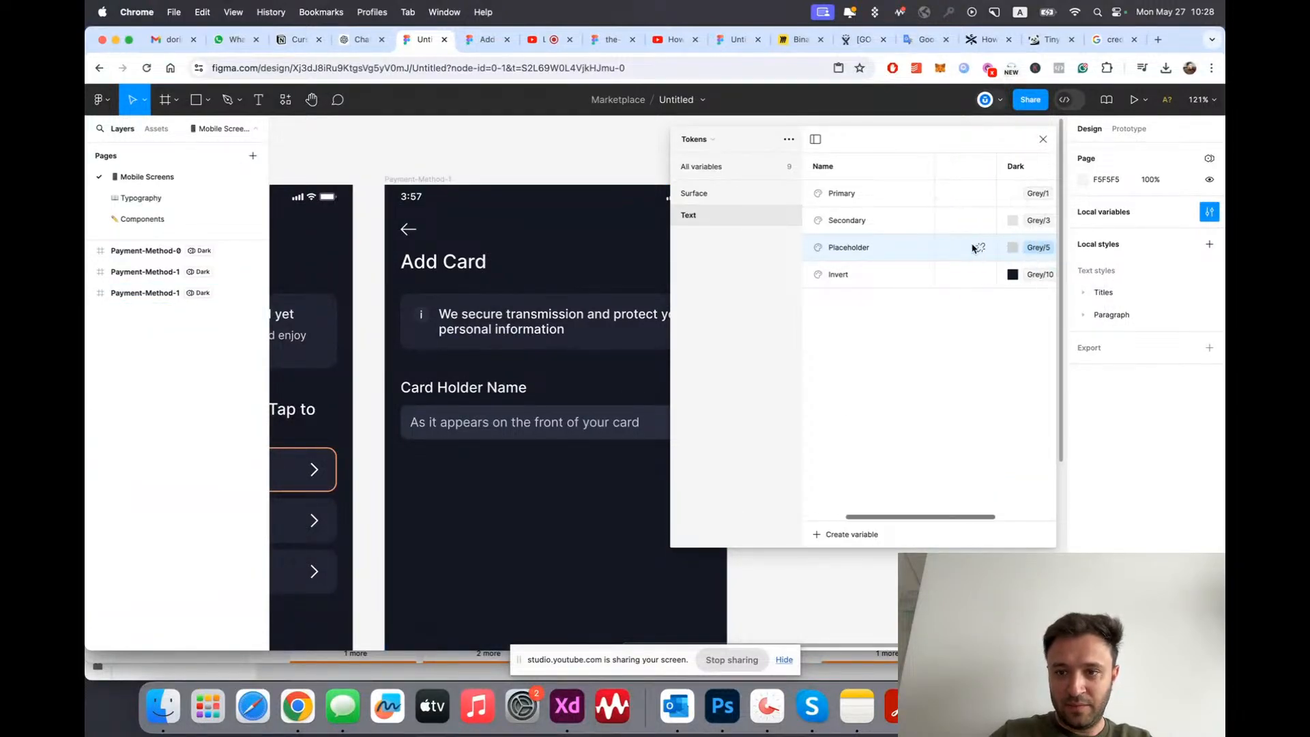
pyautogui.click(996, 247)
pyautogui.scroll(-1, 1019, 456)
pyautogui.click(1015, 460)
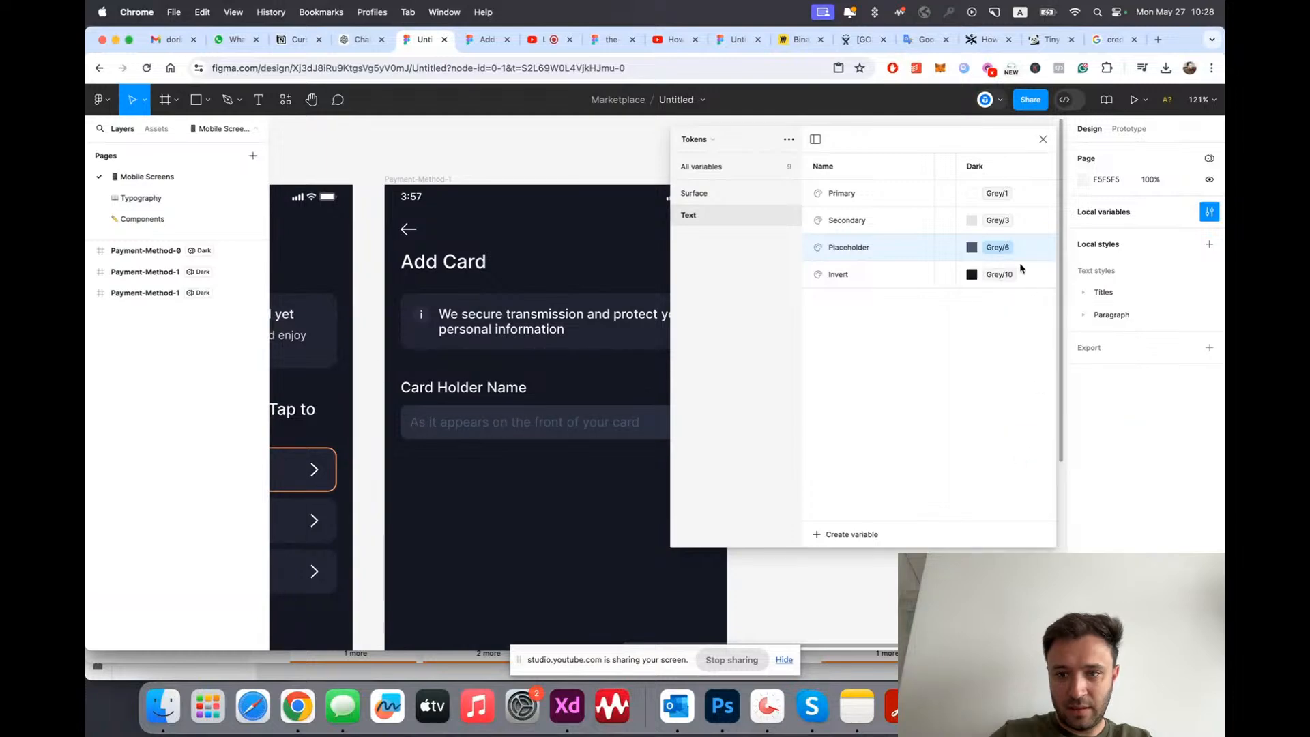
pyautogui.click(1000, 252)
pyautogui.click(911, 452)
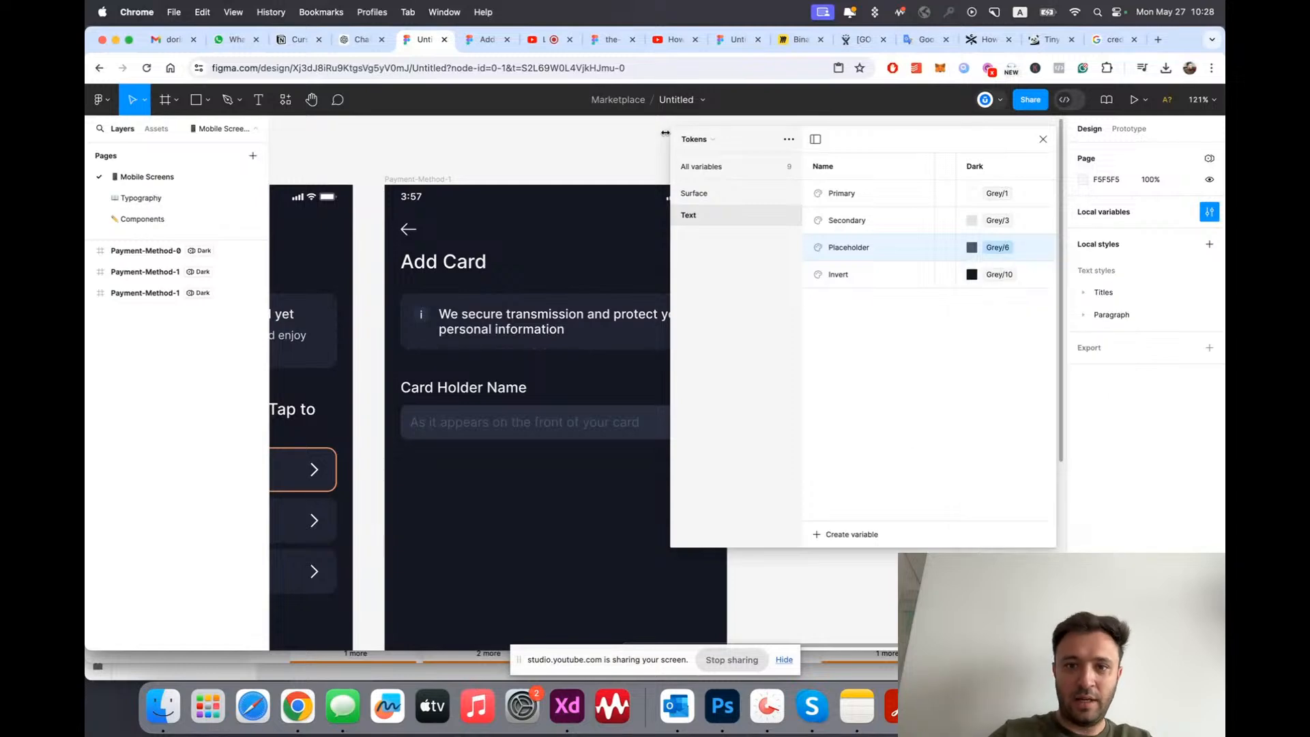
# Step: Darken the Grey 5 variable in the Primitives collection to BFBFBF
pyautogui.click(712, 143)
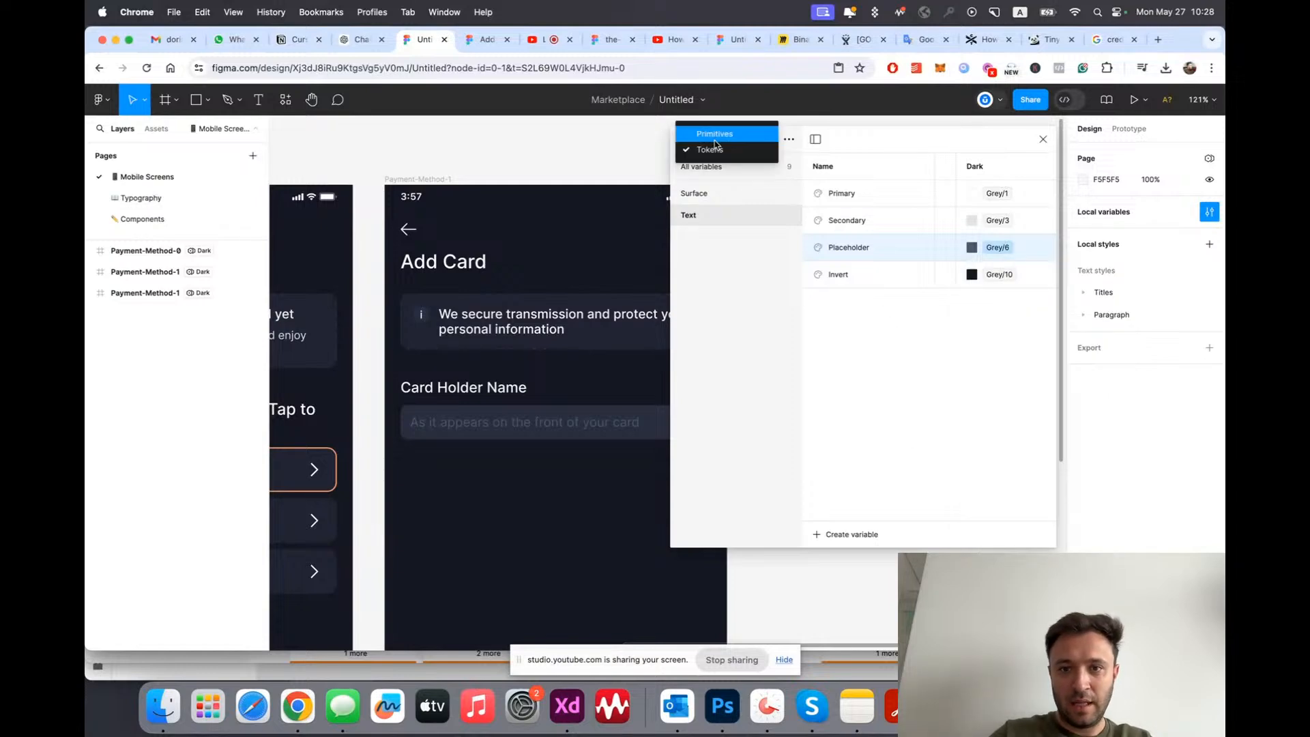
pyautogui.click(714, 130)
pyautogui.click(715, 199)
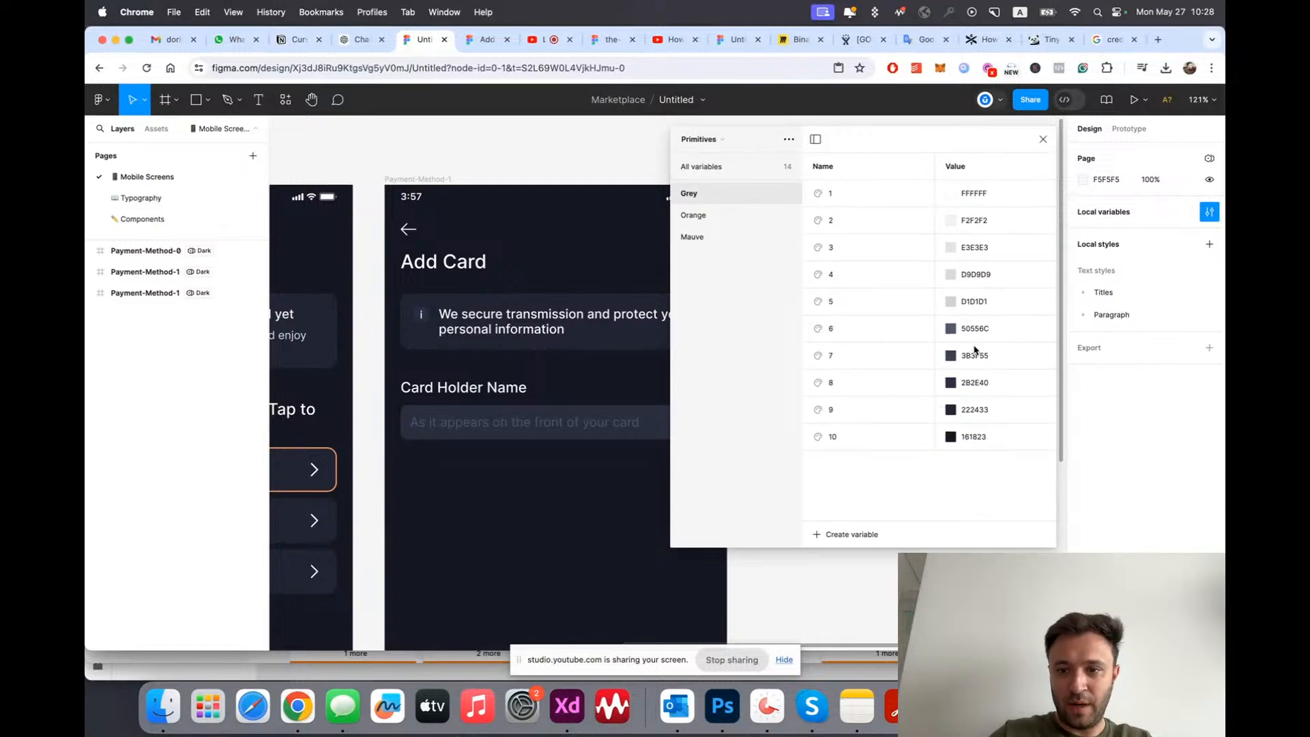
pyautogui.click(981, 304)
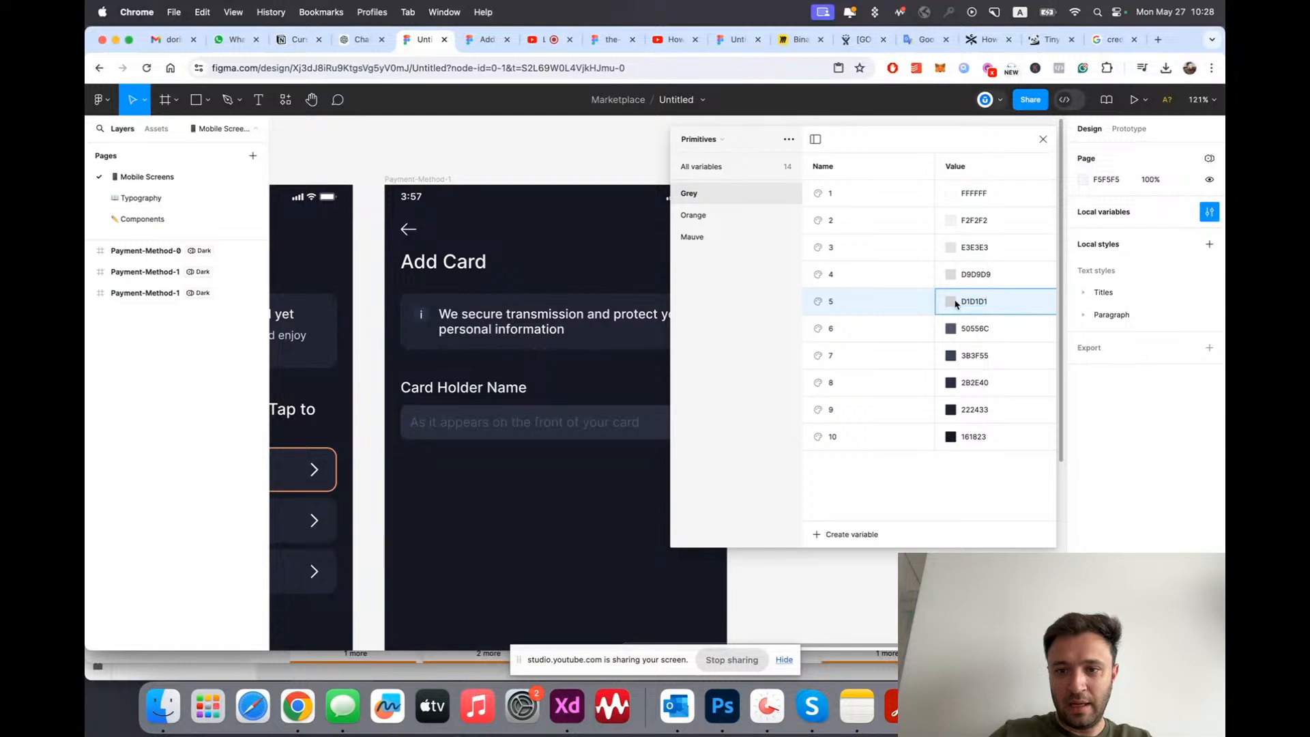
pyautogui.click(952, 302)
pyautogui.write('BFBFBF')
pyautogui.press('Return')
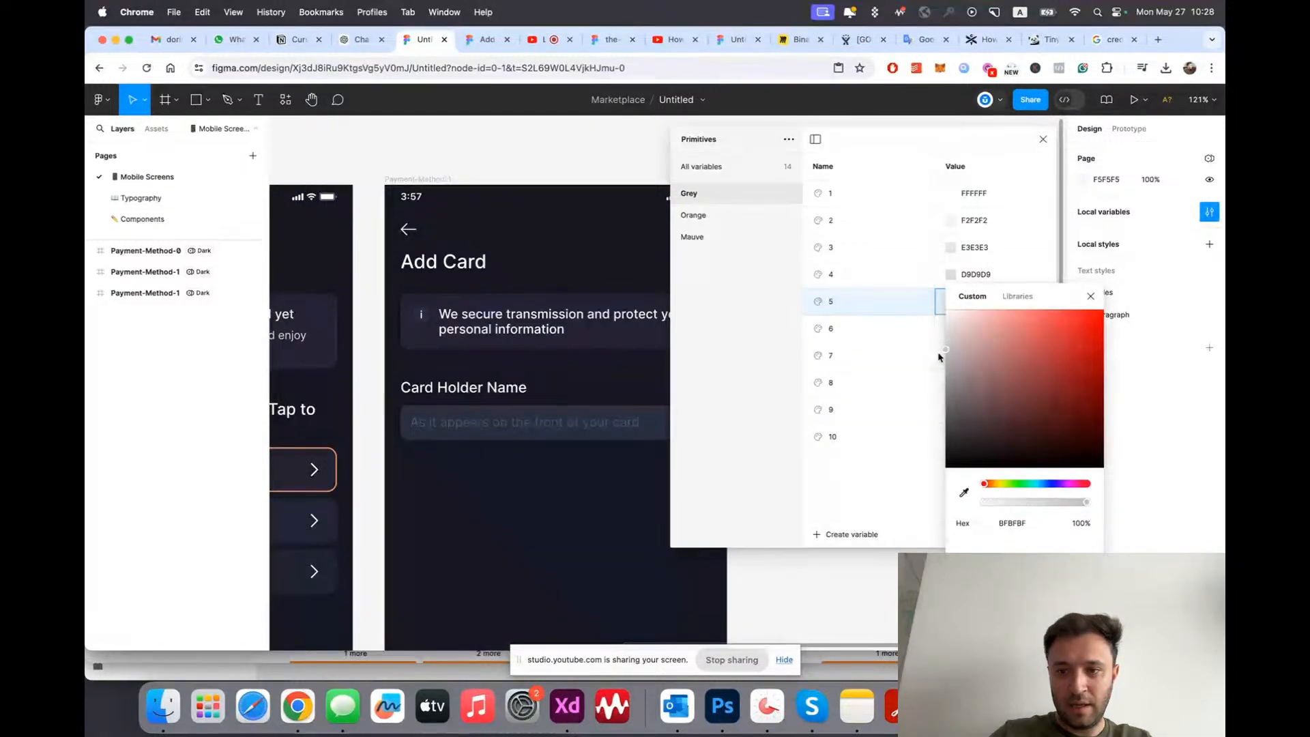
pyautogui.press('Escape')
# Step: Set the Dark mode value of the Text Placeholder token in the Tokens collection to Grey/5
pyautogui.click(722, 141)
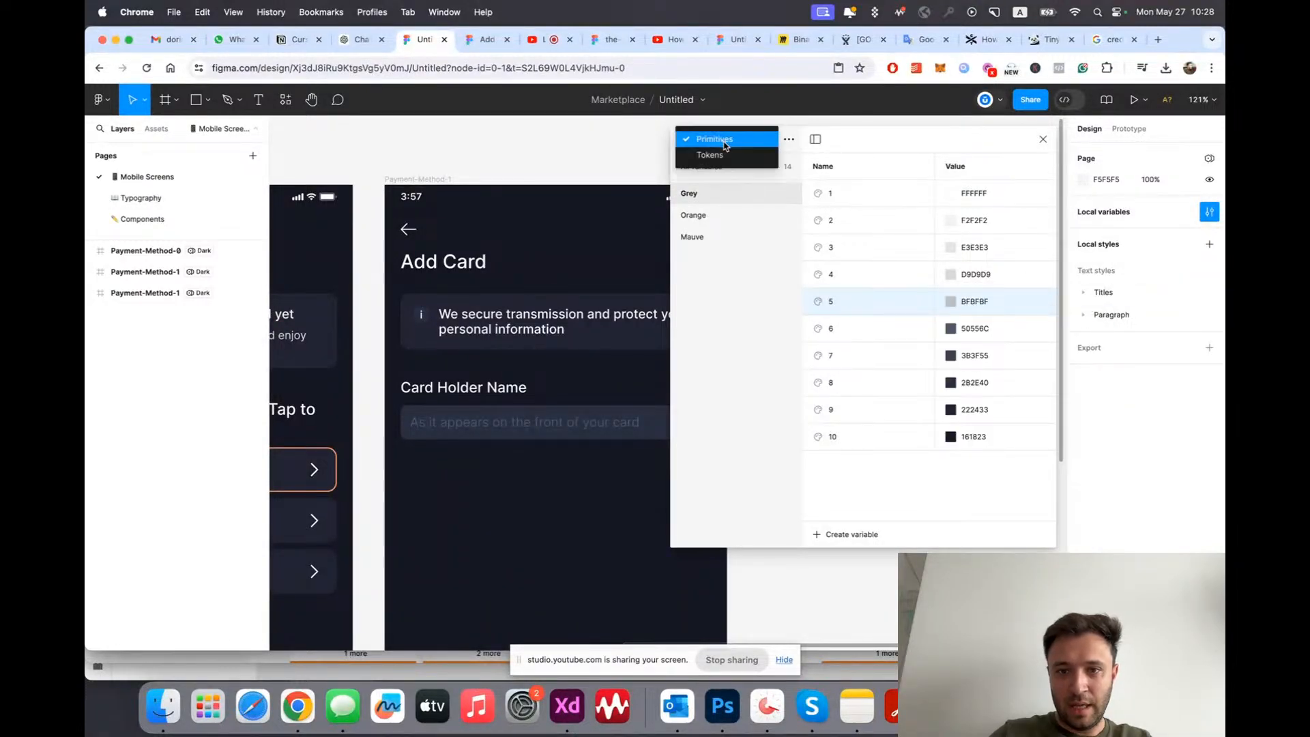
pyautogui.click(714, 157)
pyautogui.hscroll(3, 1000, 266)
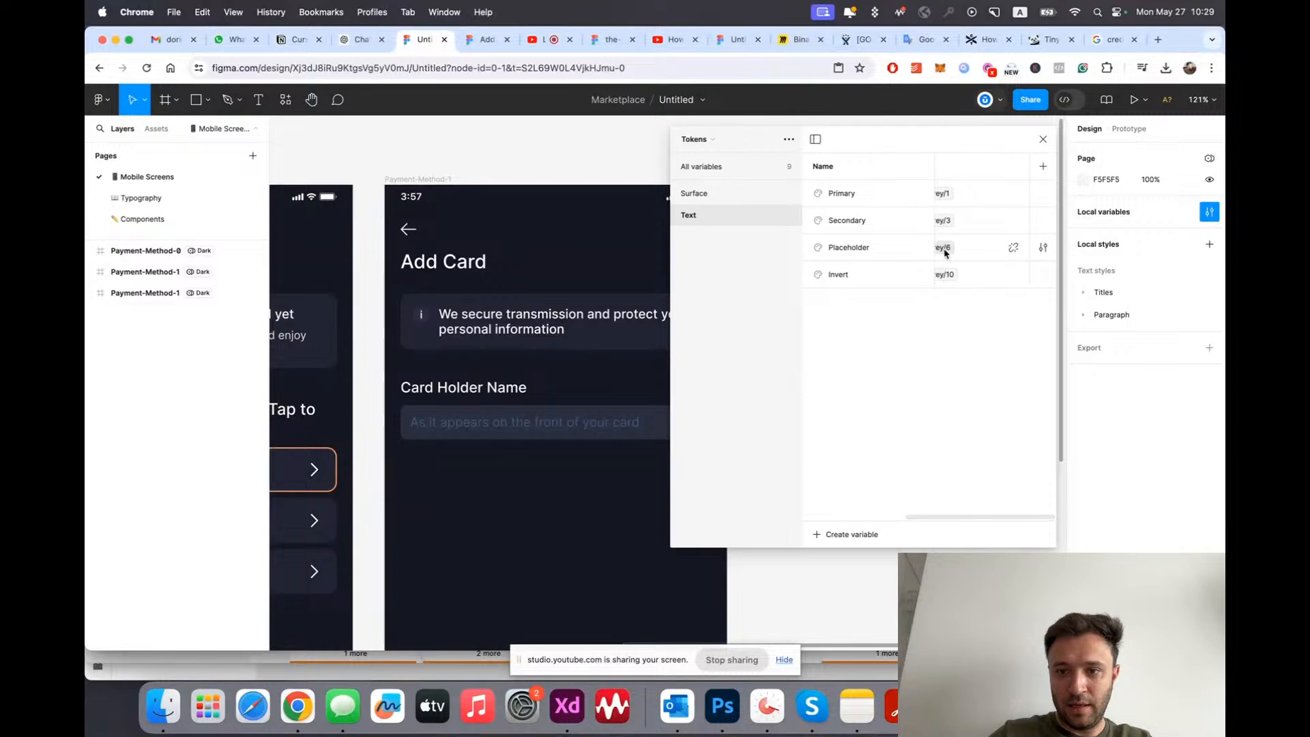
pyautogui.click(944, 247)
pyautogui.click(926, 442)
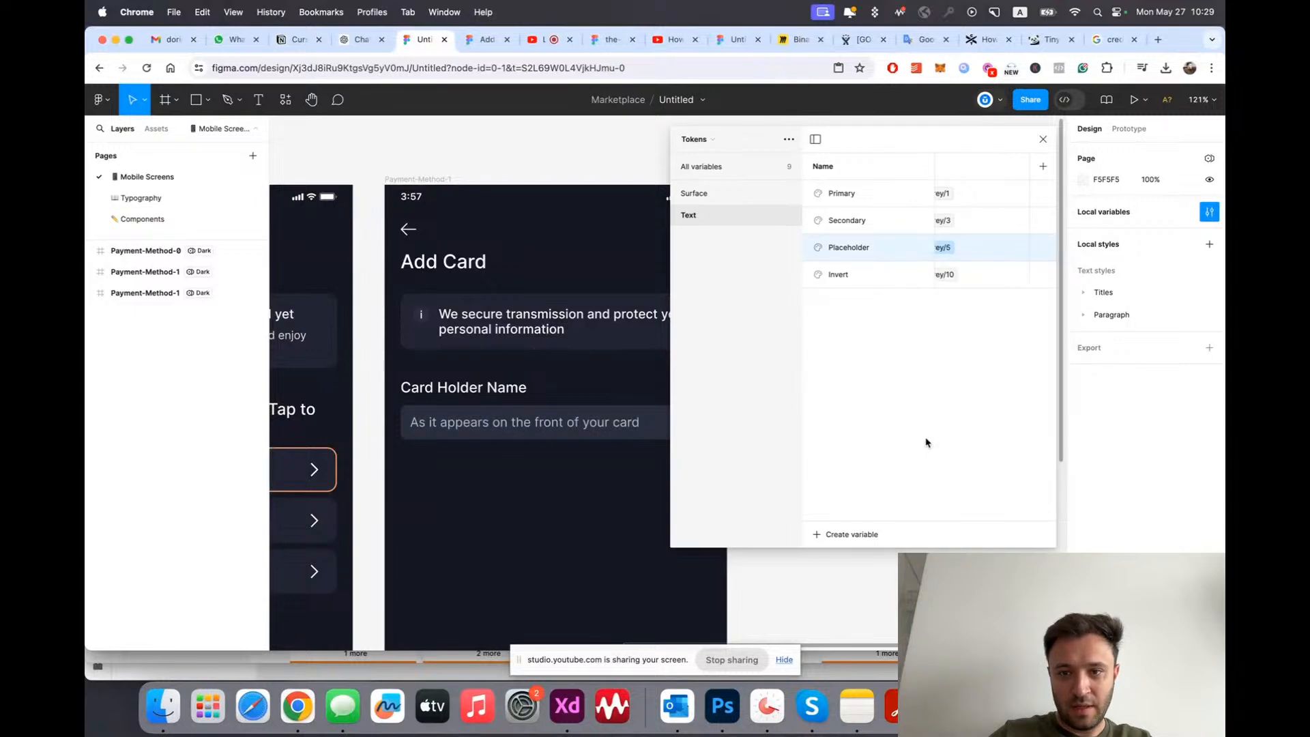
pyautogui.hscroll(-3, 913, 360)
# Step: Lighten the Grey 6 variable in the Primitives collection to 5B6078
pyautogui.click(699, 140)
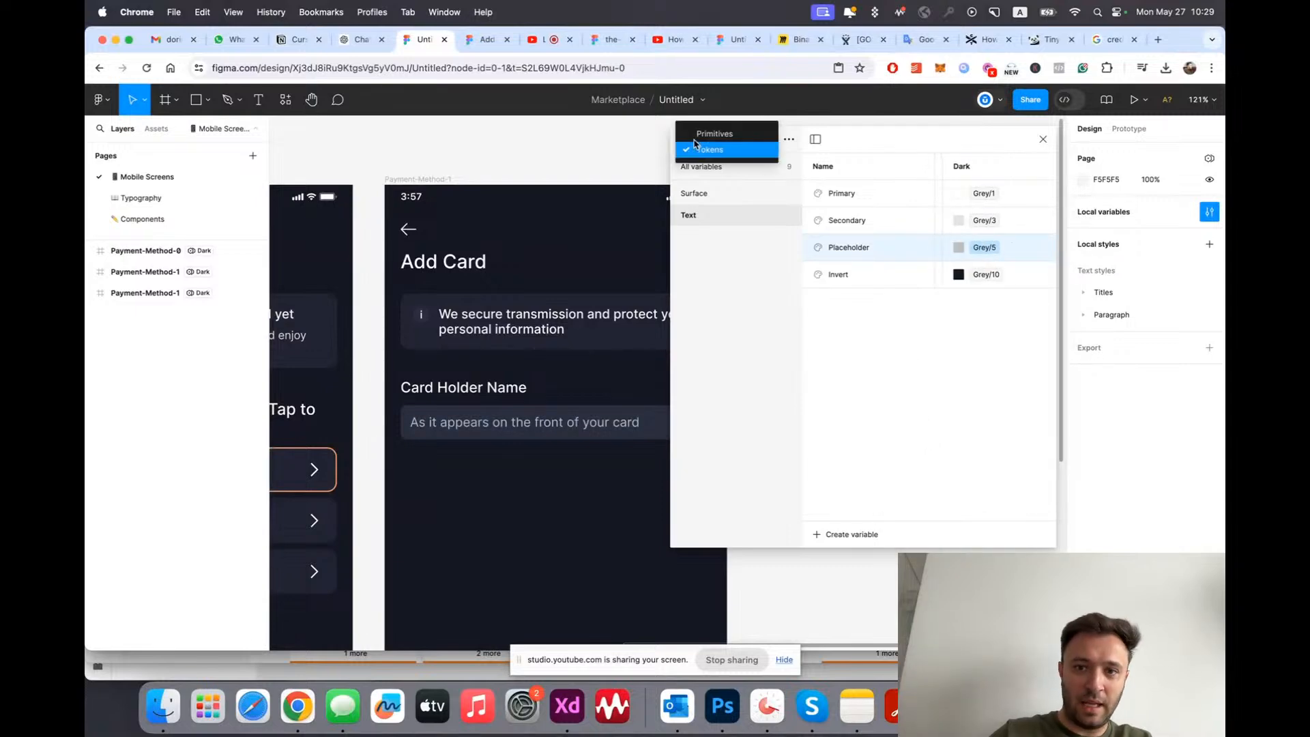
pyautogui.click(710, 135)
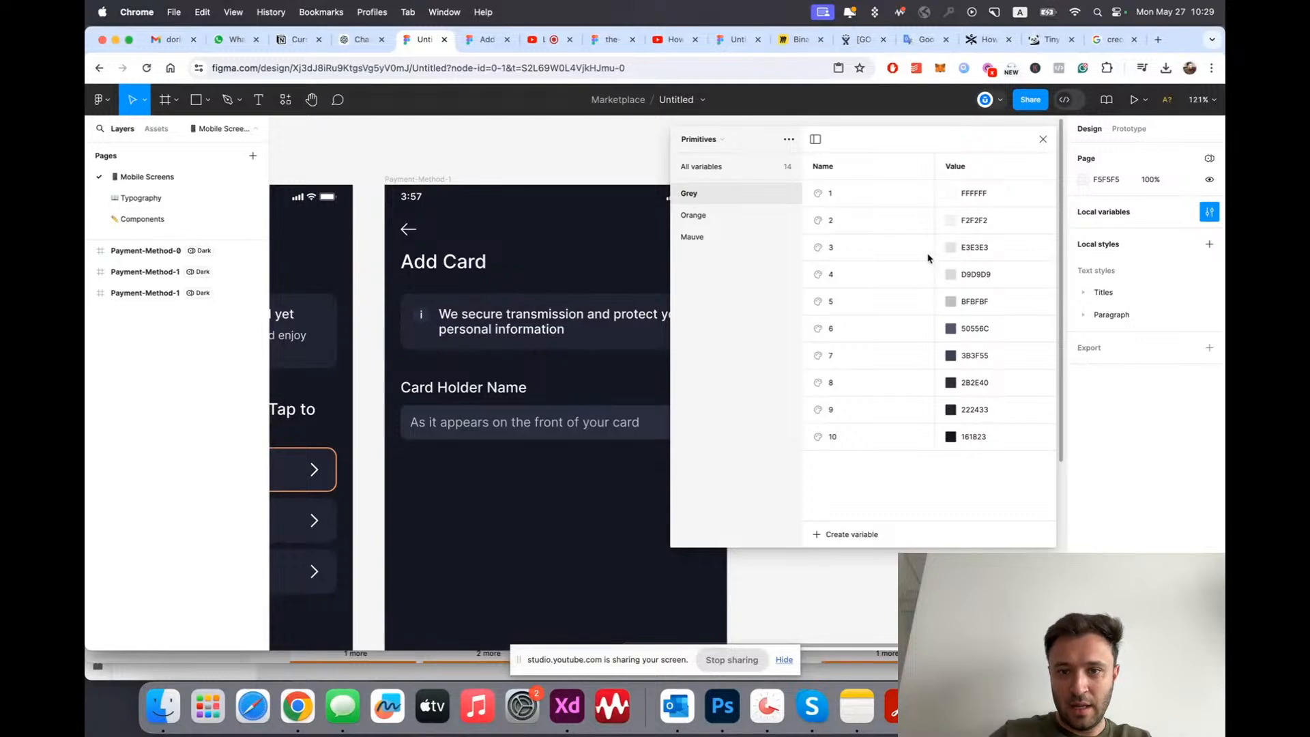
pyautogui.hscroll(2, 998, 276)
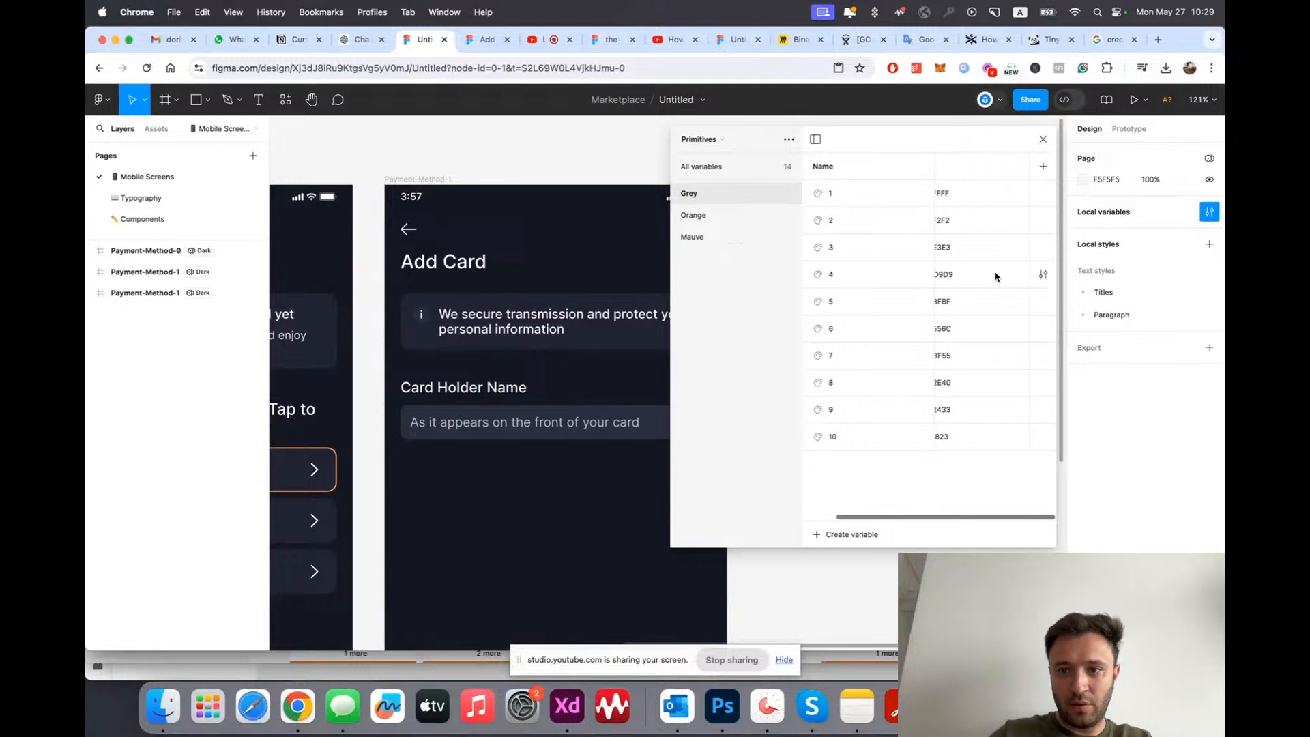
pyautogui.hscroll(-2, 901, 356)
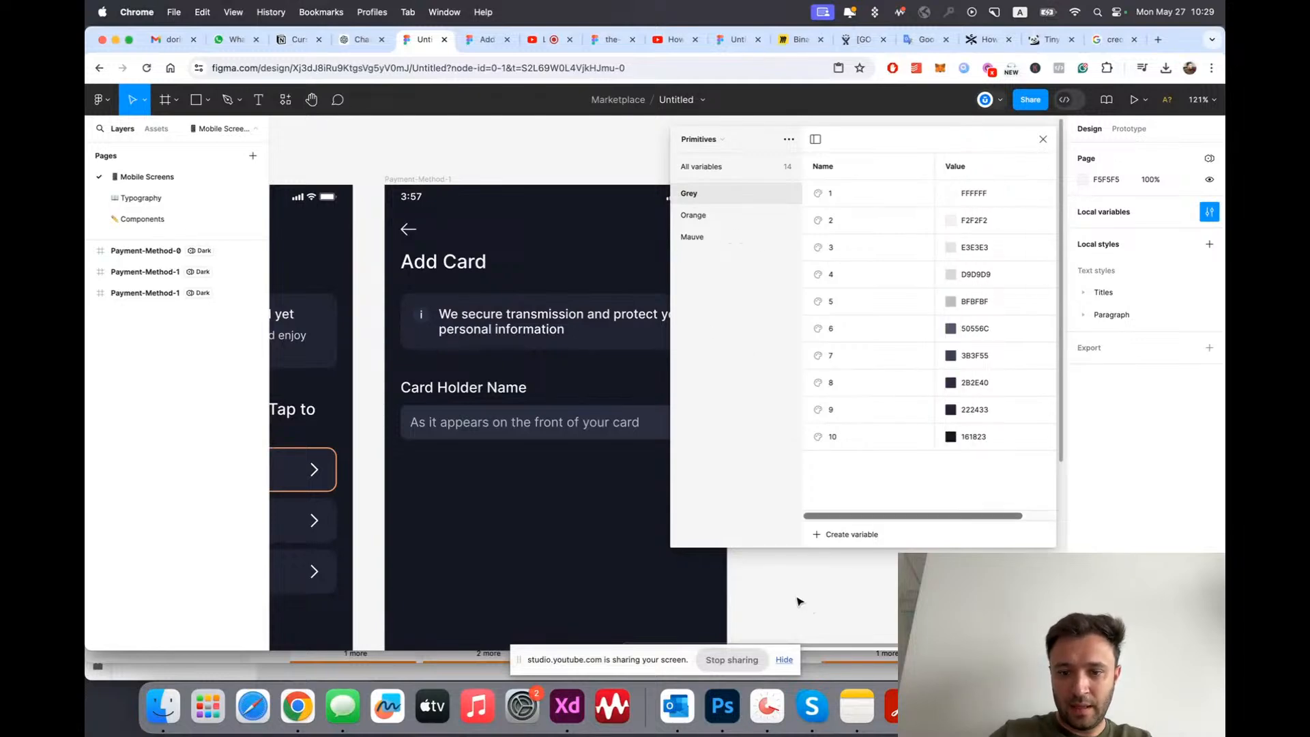
pyautogui.click(959, 342)
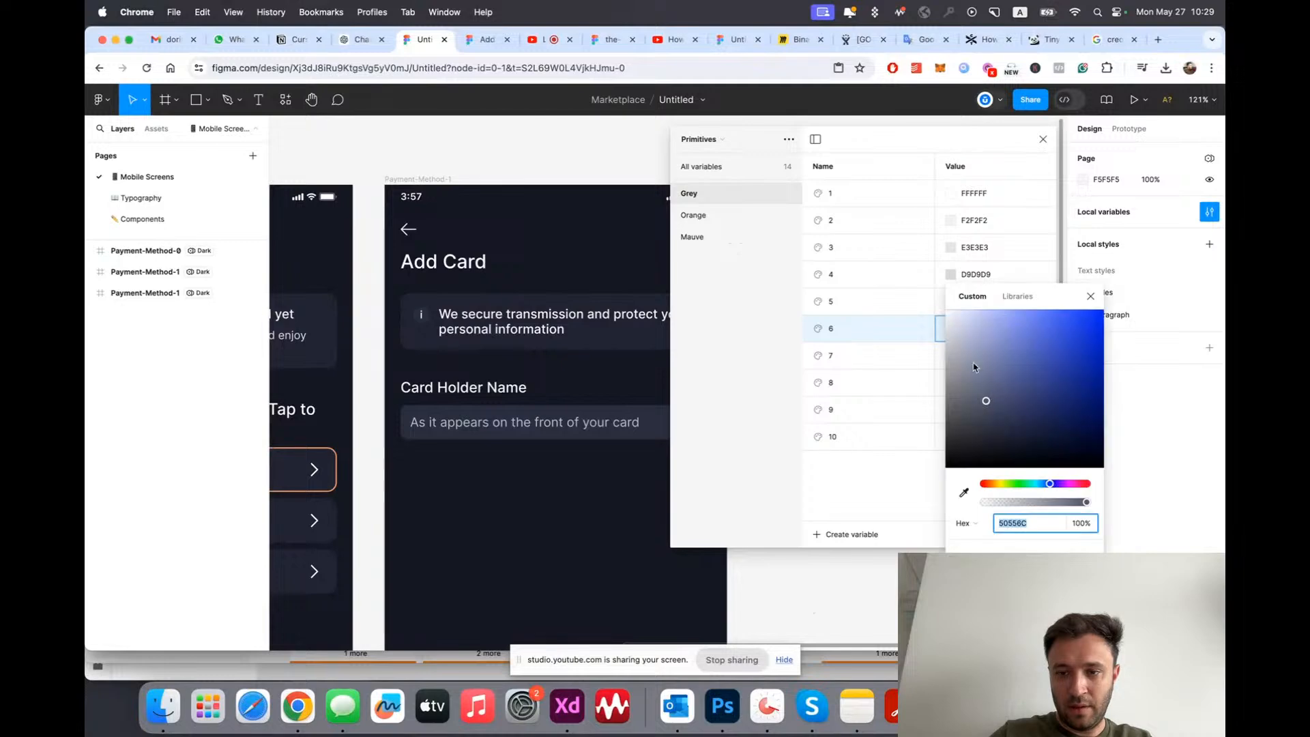
pyautogui.moveTo(987, 405); pyautogui.dragTo(986, 398)
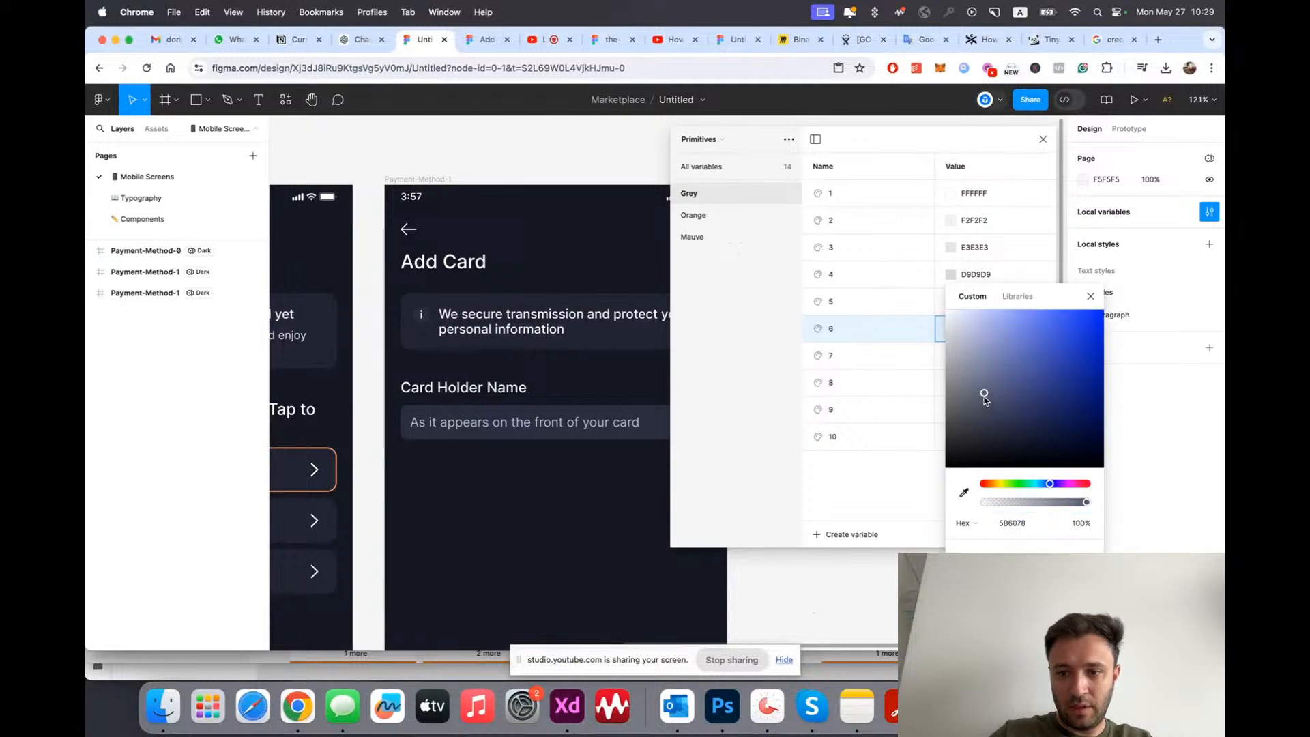
pyautogui.click(1091, 296)
# Step: Return to the Tokens collection and assign Grey/6 to the Text Placeholder token's Dark mode value
pyautogui.click(727, 140)
pyautogui.click(741, 153)
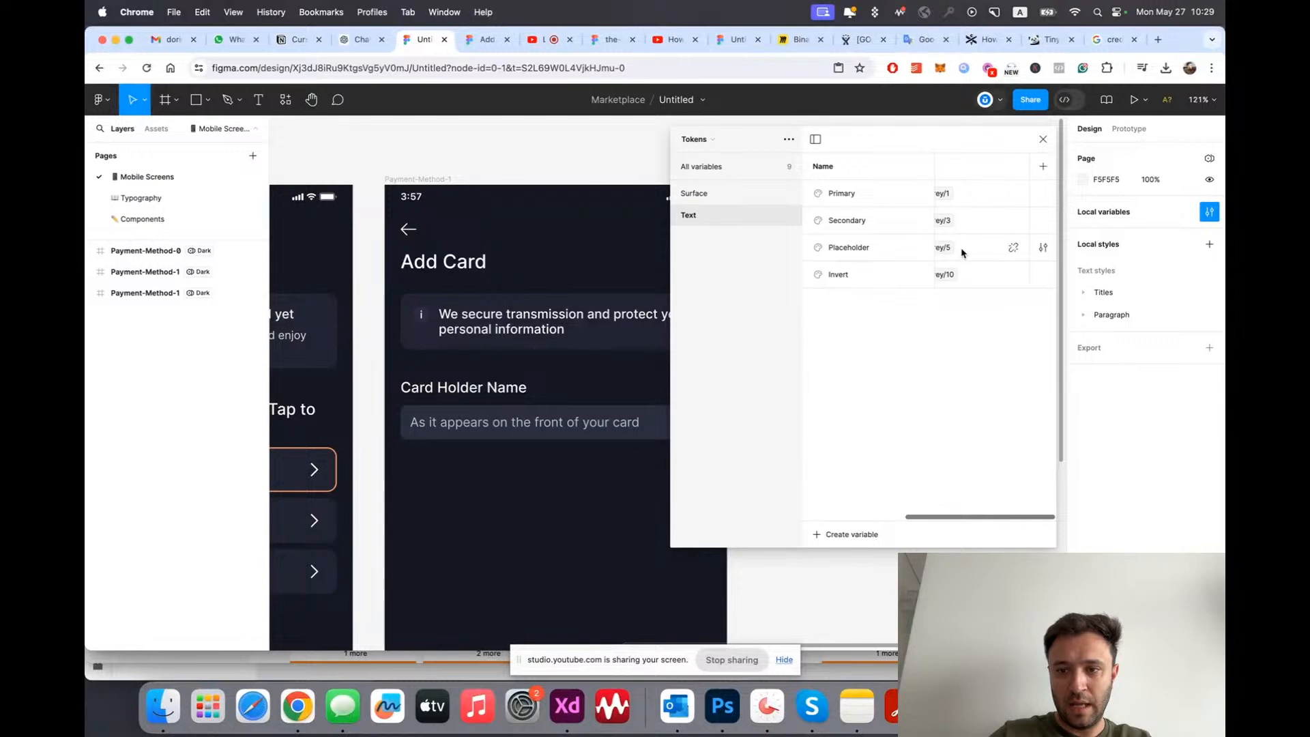
pyautogui.click(944, 248)
pyautogui.click(936, 481)
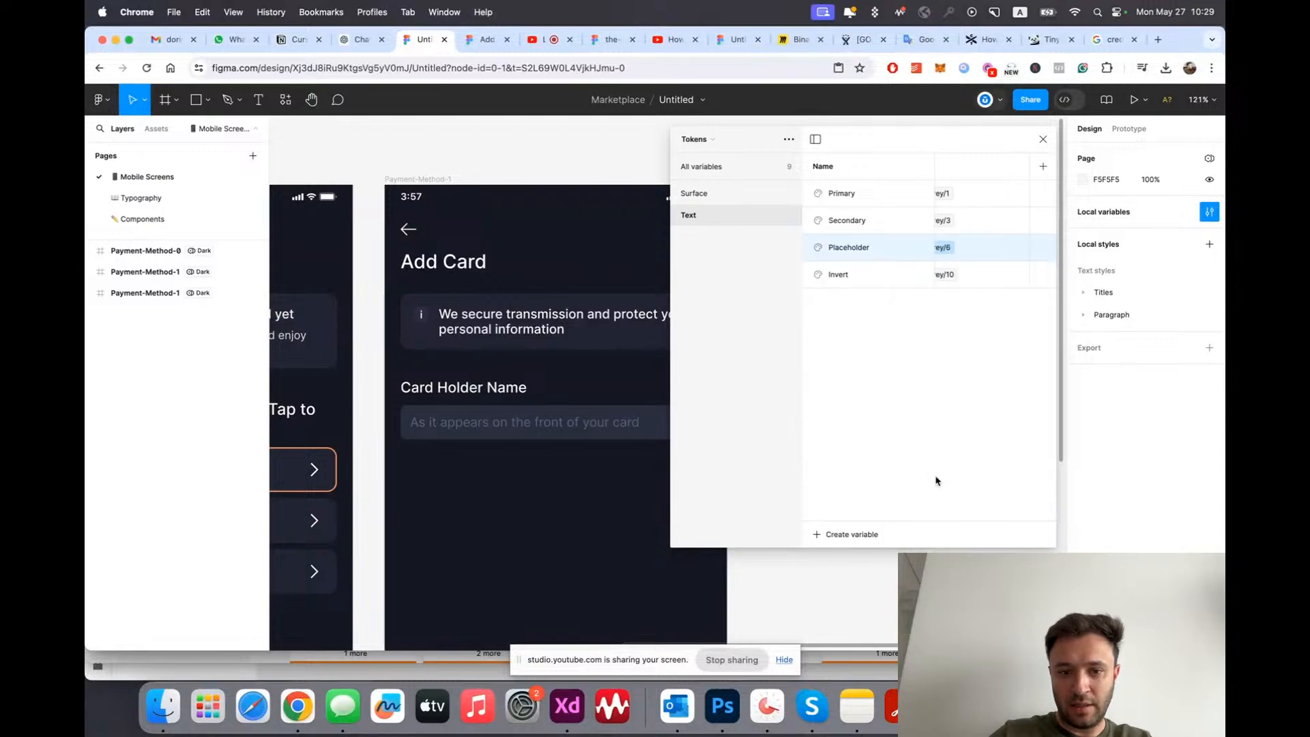
# Step: Lighten the Grey 6 variable in the Primitives collection to 747893
pyautogui.click(697, 139)
pyautogui.click(710, 132)
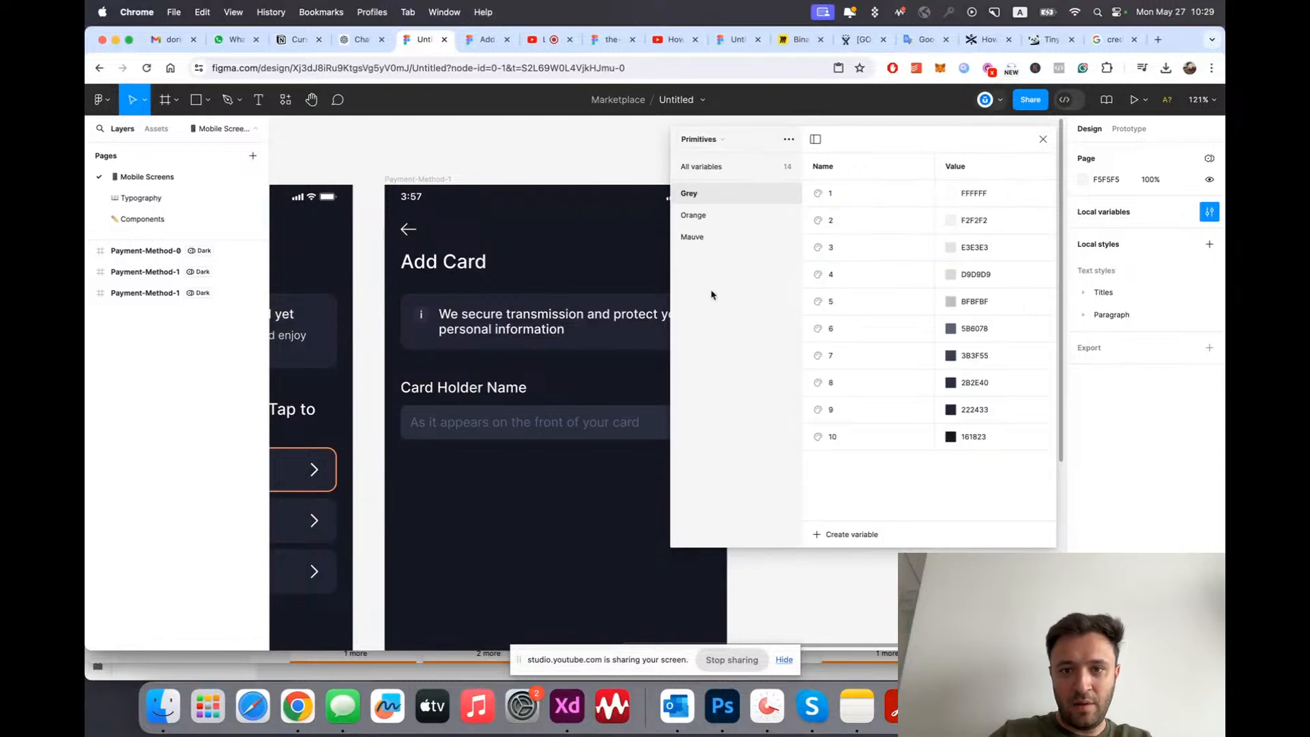
pyautogui.click(950, 331)
pyautogui.moveTo(983, 395); pyautogui.dragTo(981, 387)
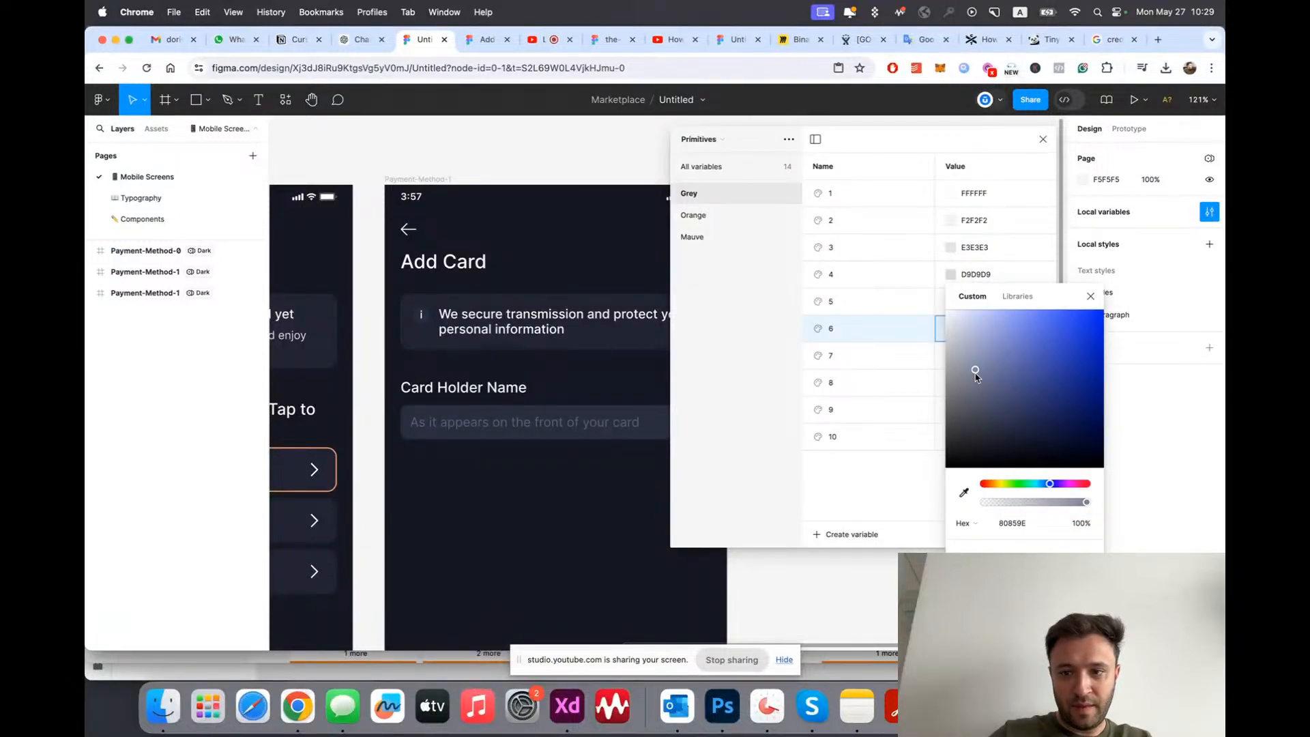
pyautogui.click(1091, 298)
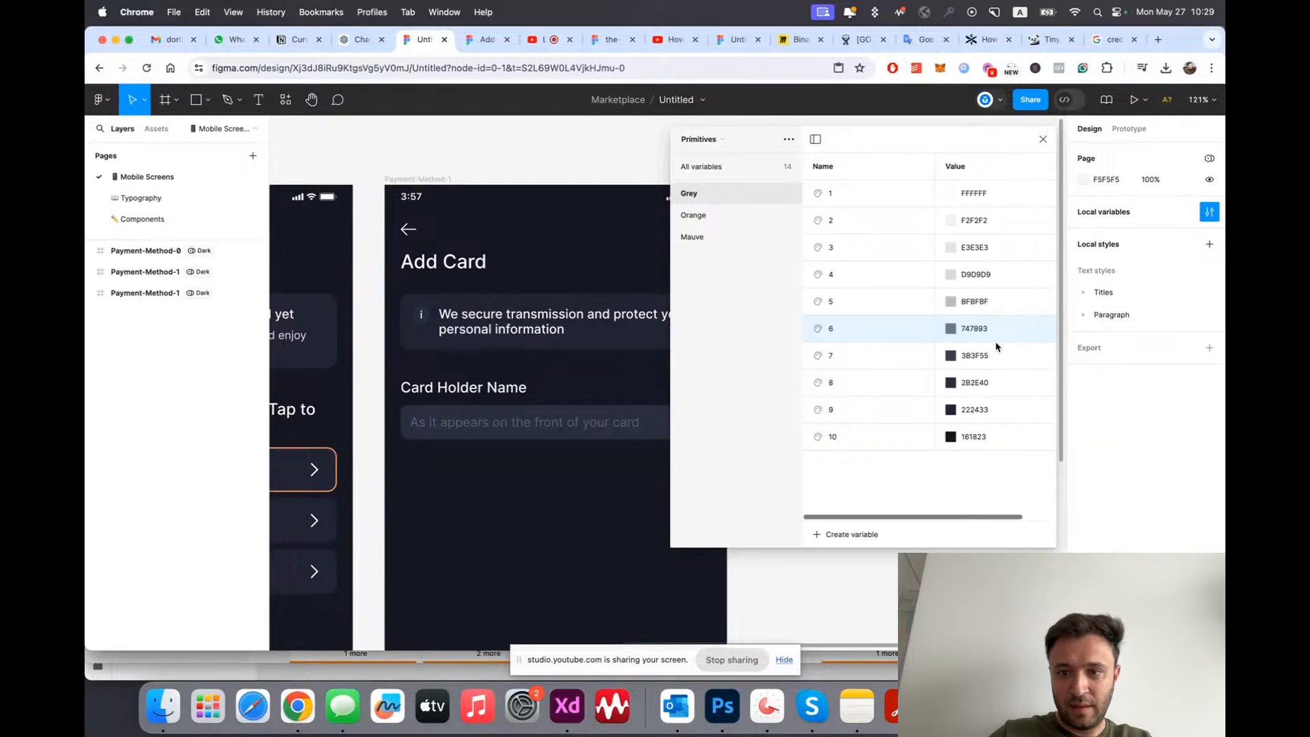
# Step: Switch the Text Placeholder token's Dark mode value to Grey/5 and back to Grey/6 to compare both shades
pyautogui.click(721, 139)
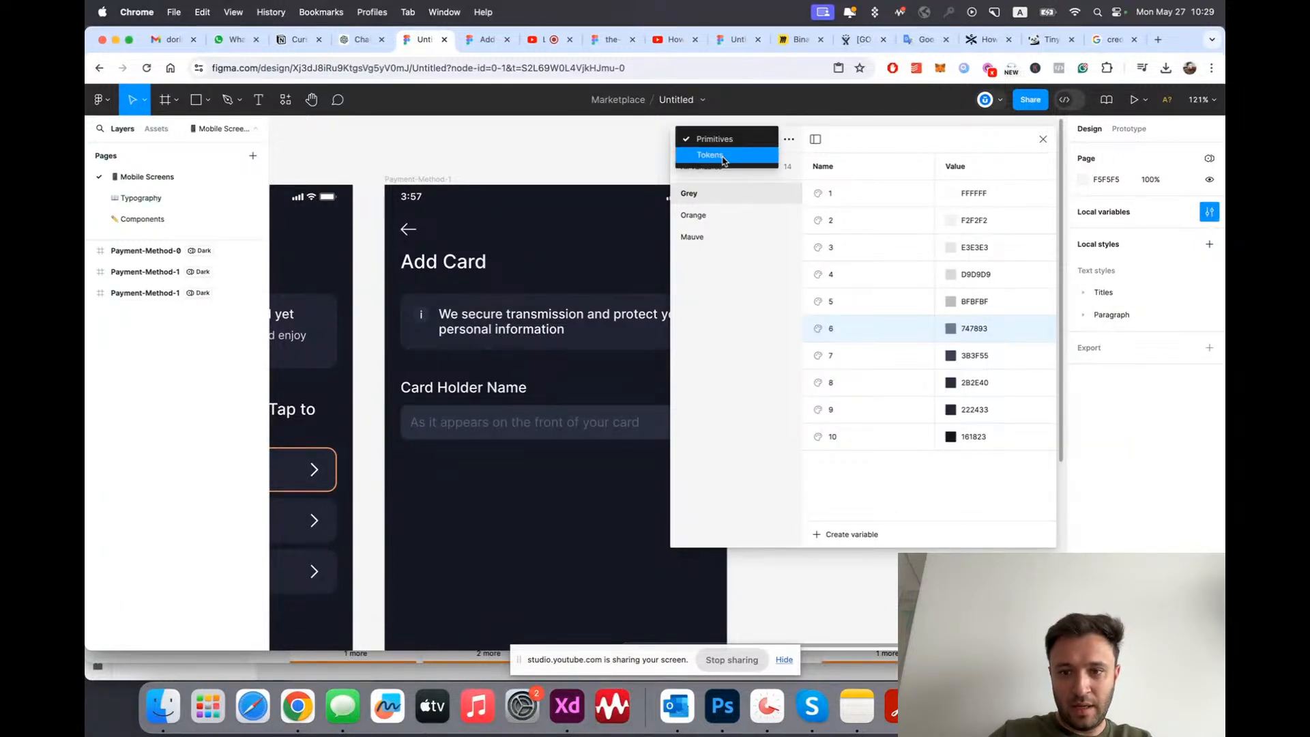
pyautogui.click(725, 161)
pyautogui.hscroll(3, 977, 253)
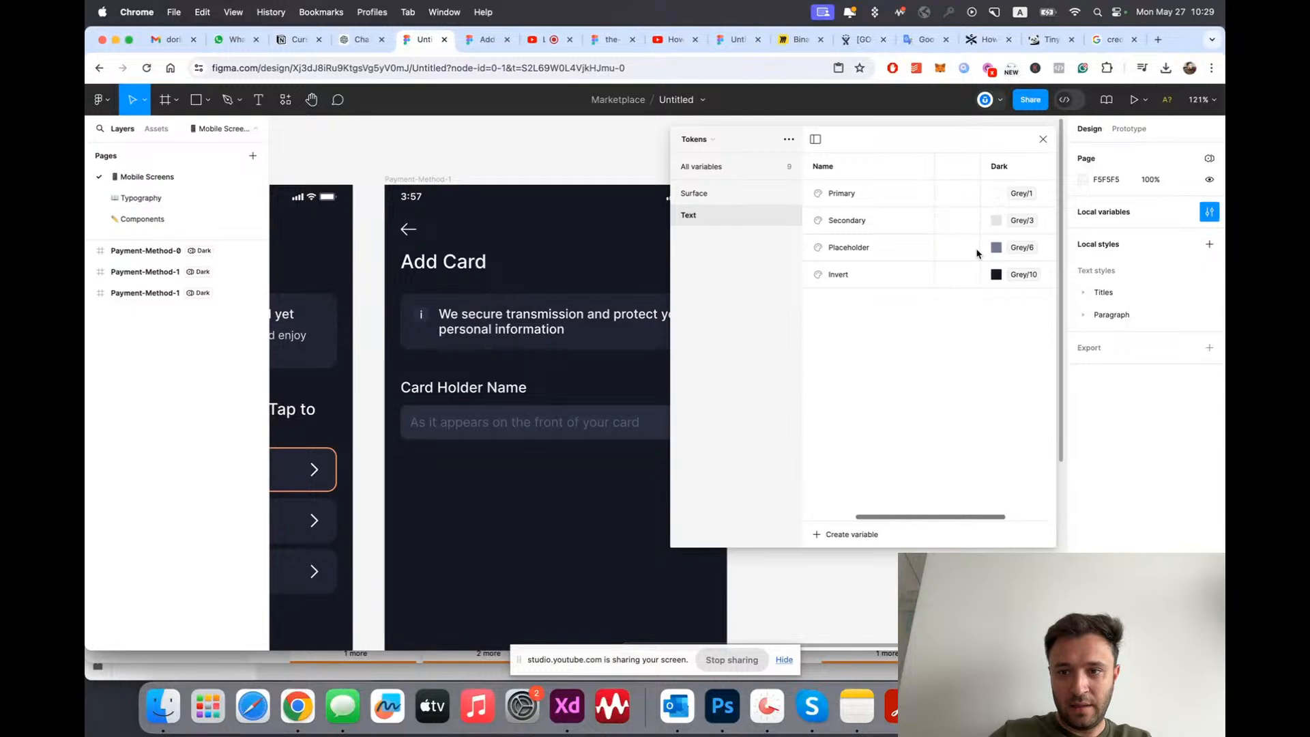
pyautogui.click(998, 248)
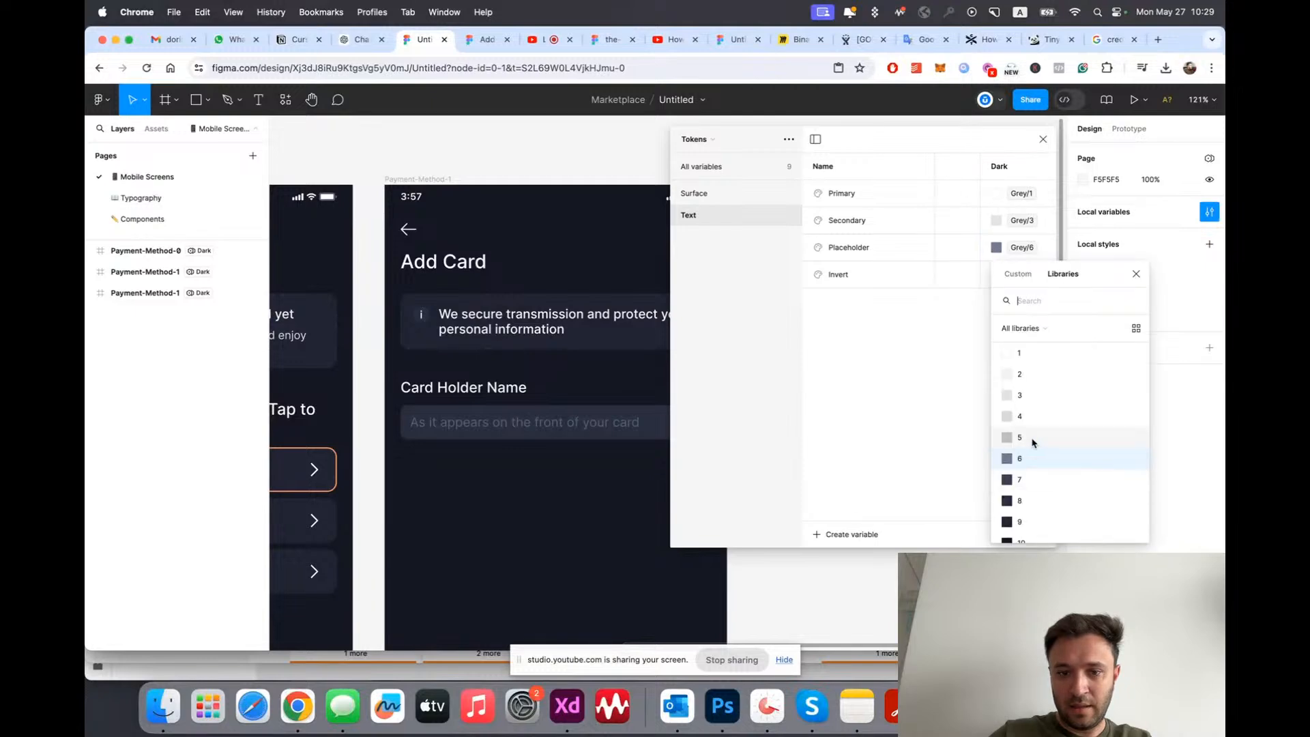
pyautogui.click(1022, 438)
pyautogui.click(1019, 254)
pyautogui.click(1026, 459)
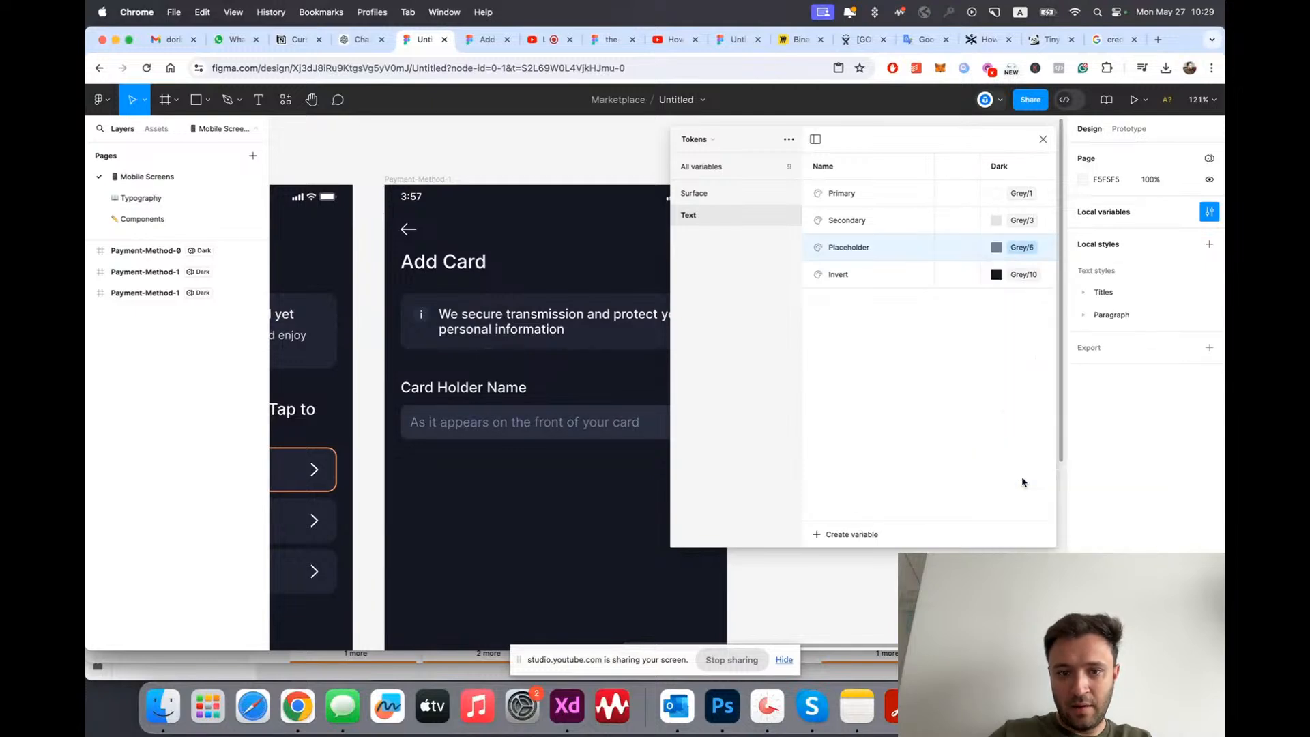
# Step: Close the local variables and examine how the placeholder text reads in the Card Holder Name field
pyautogui.click(1045, 141)
pyautogui.scroll(-5, 614, 410)
pyautogui.scroll(5, 596, 483)
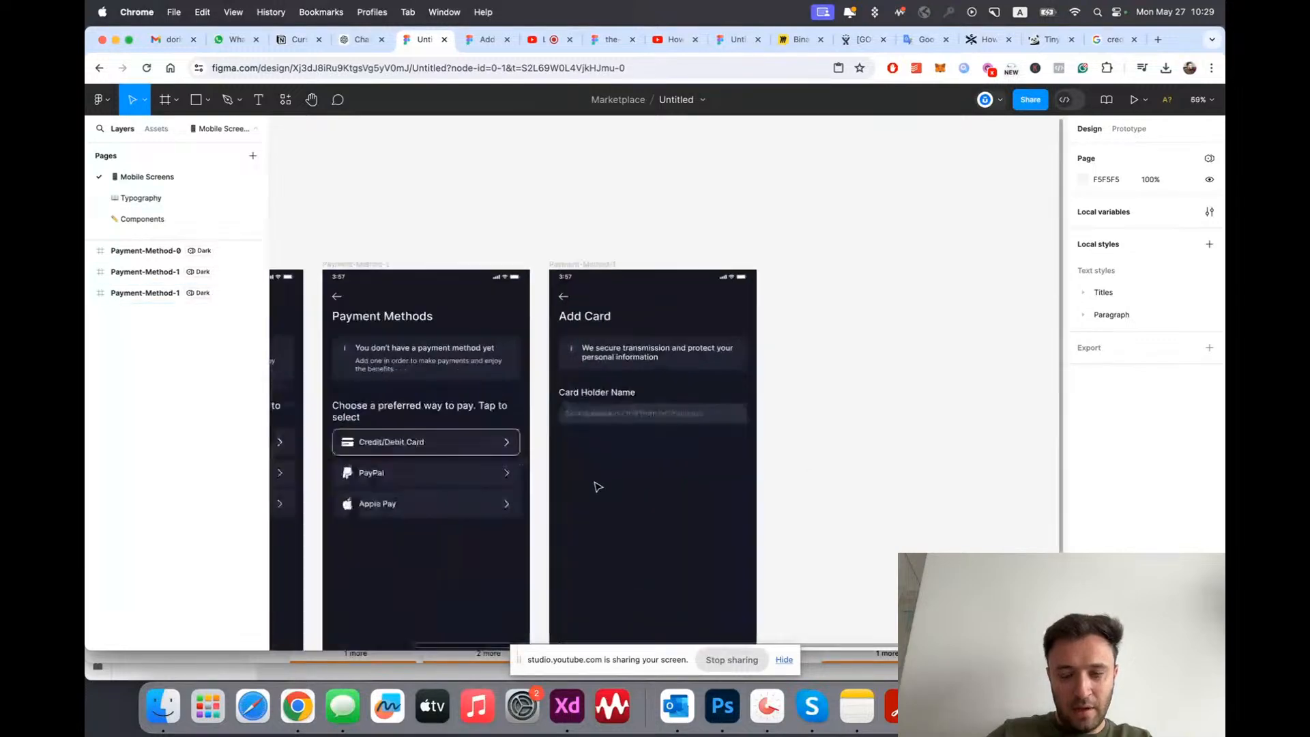
pyautogui.click(622, 367)
pyautogui.doubleClick(622, 367)
pyautogui.scroll(5, 623, 367)
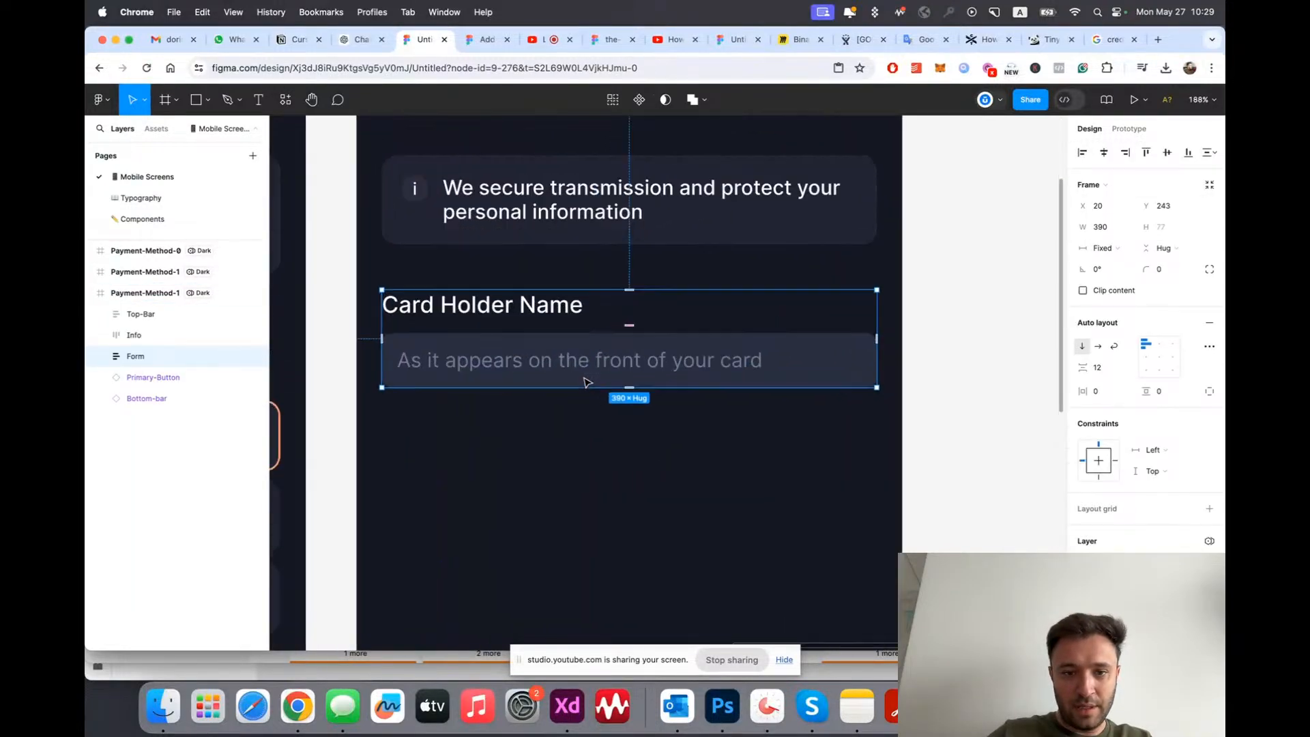
pyautogui.scroll(-5, 710, 429)
pyautogui.scroll(4, 682, 423)
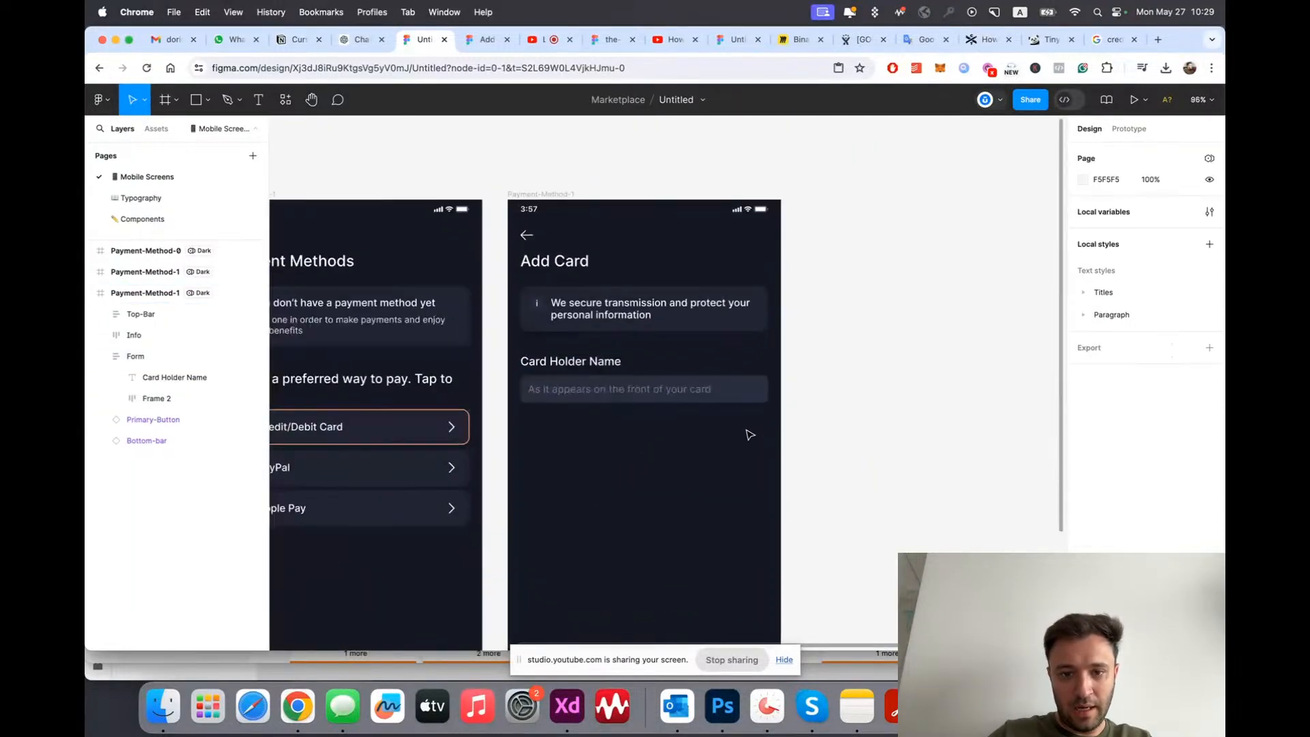
# Step: Increase the vertical padding of the Card Holder Name input field's frame to 13
pyautogui.scroll(4, 641, 421)
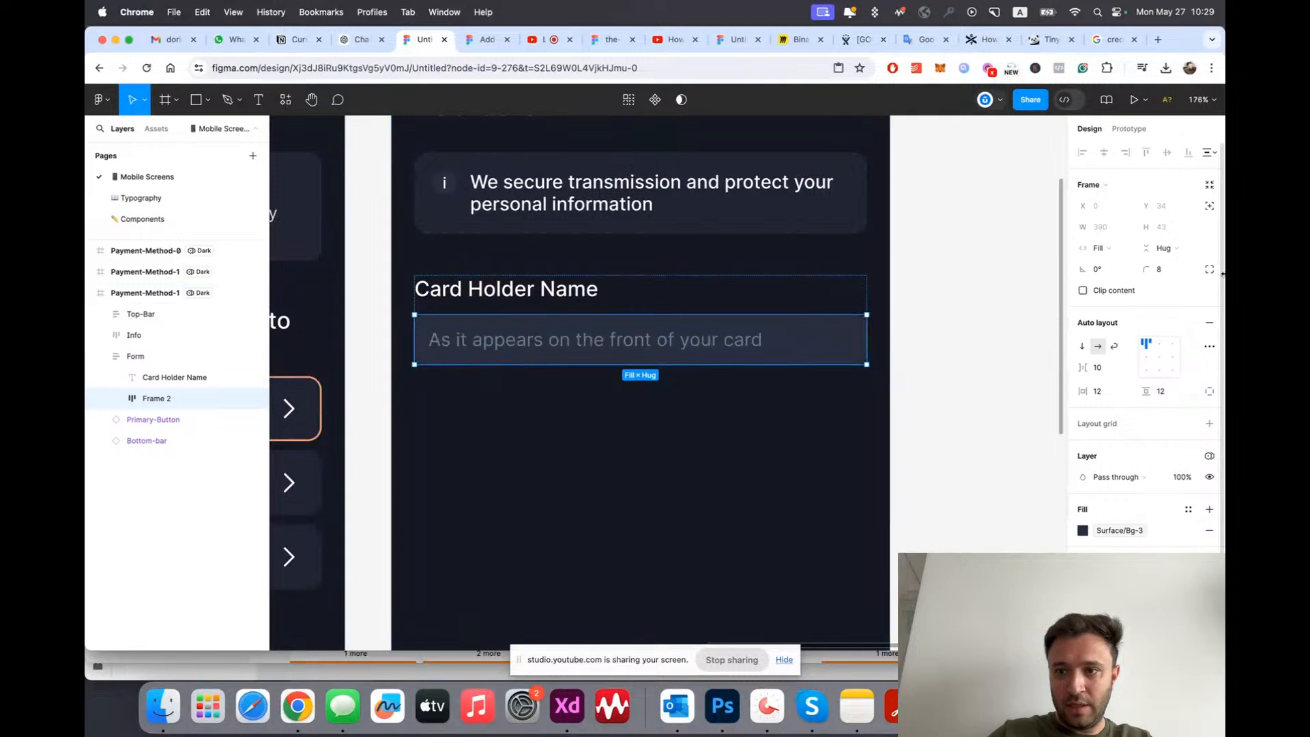
pyautogui.click(1175, 399)
pyautogui.press('Up')
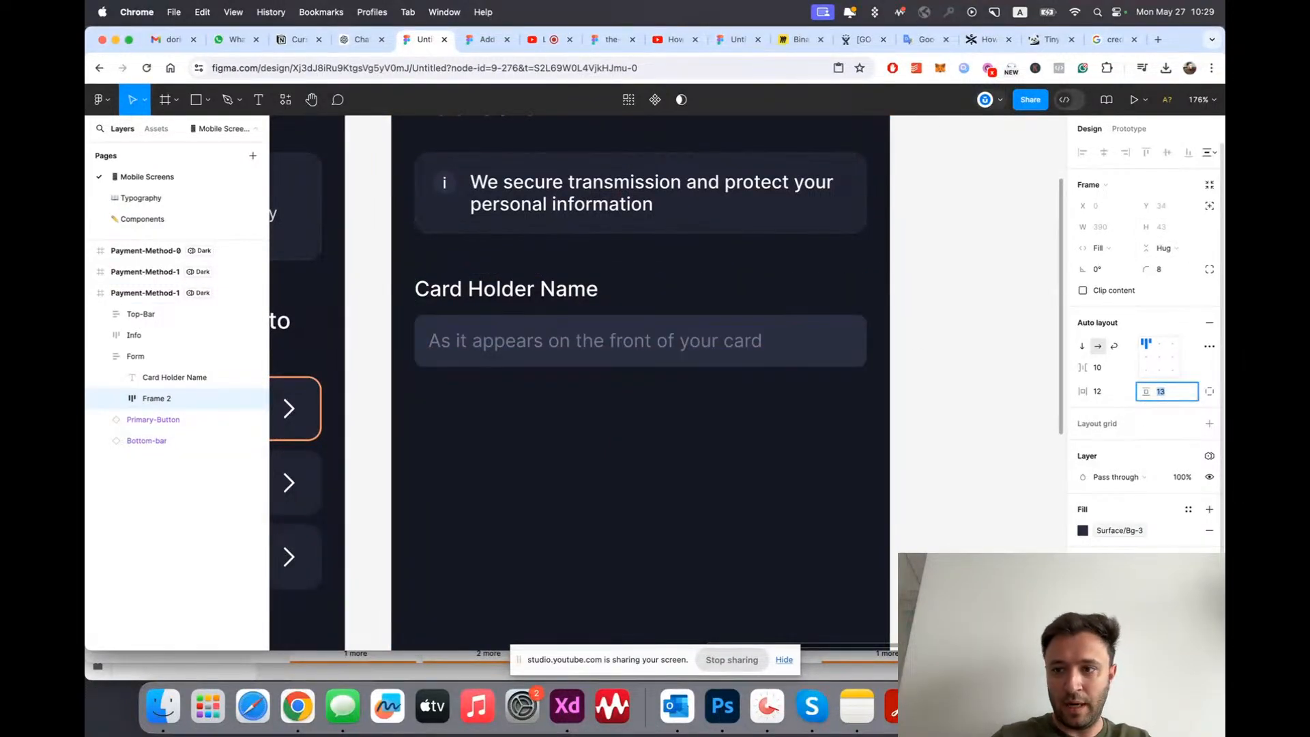
pyautogui.click(697, 439)
pyautogui.scroll(-4, 533, 424)
pyautogui.scroll(3, 580, 396)
pyautogui.click(622, 372)
pyautogui.press('Escape')
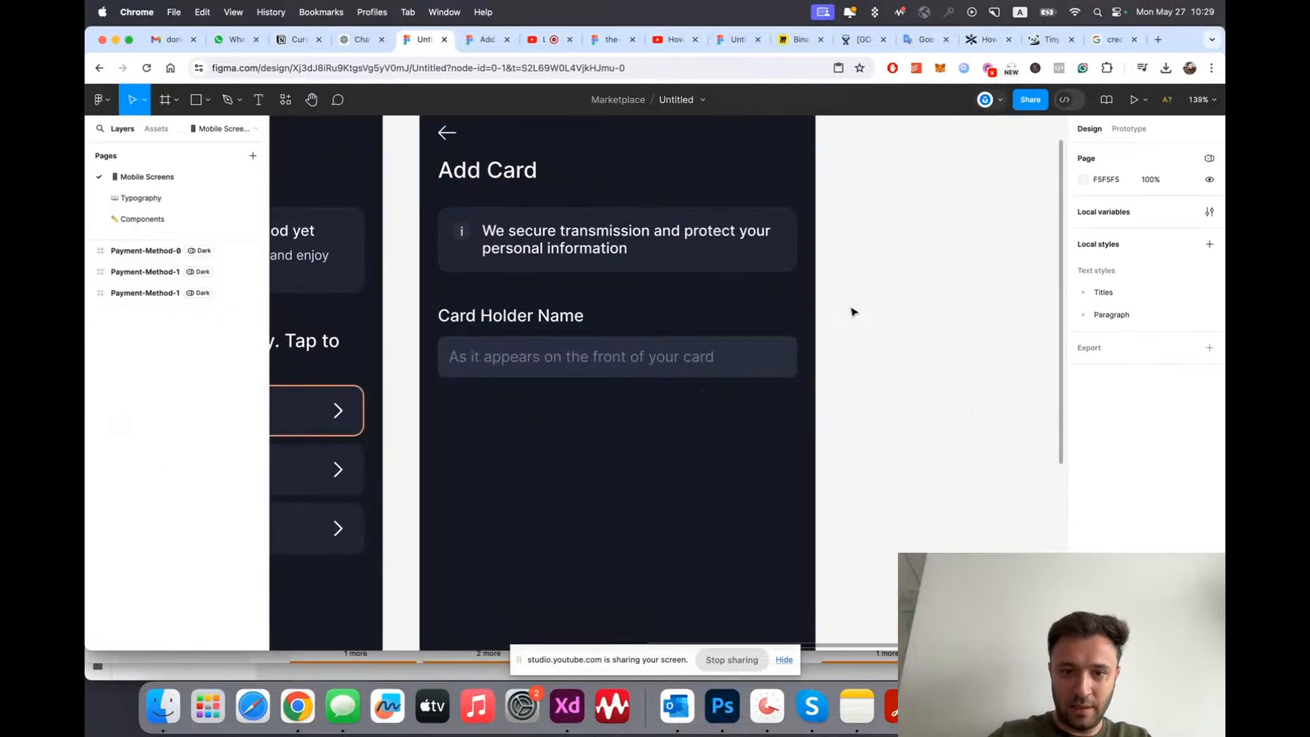
# Step: Rename the Form frame on the Add Card screen as Input
pyautogui.hscroll(-3, 750, 307)
pyautogui.scroll(-2, 751, 307)
pyautogui.click(672, 299)
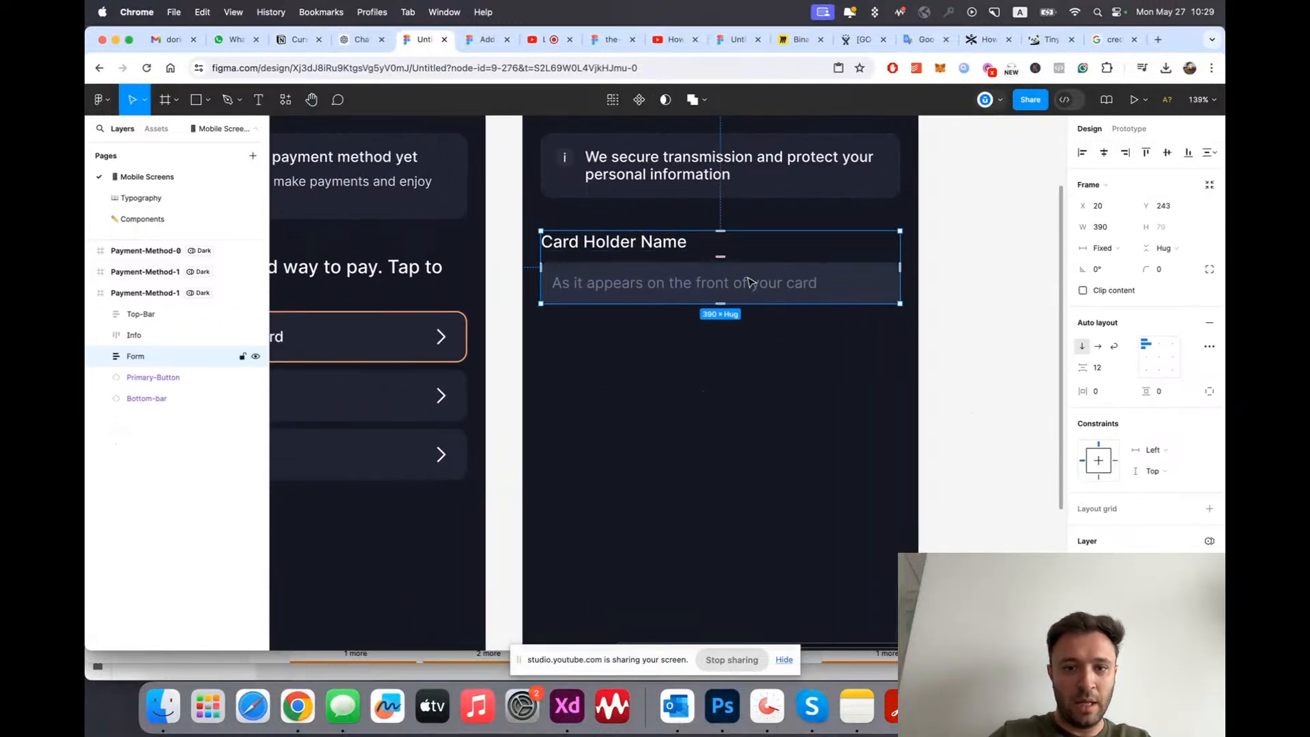
pyautogui.hscroll(3, 751, 327)
pyautogui.scroll(2, 626, 258)
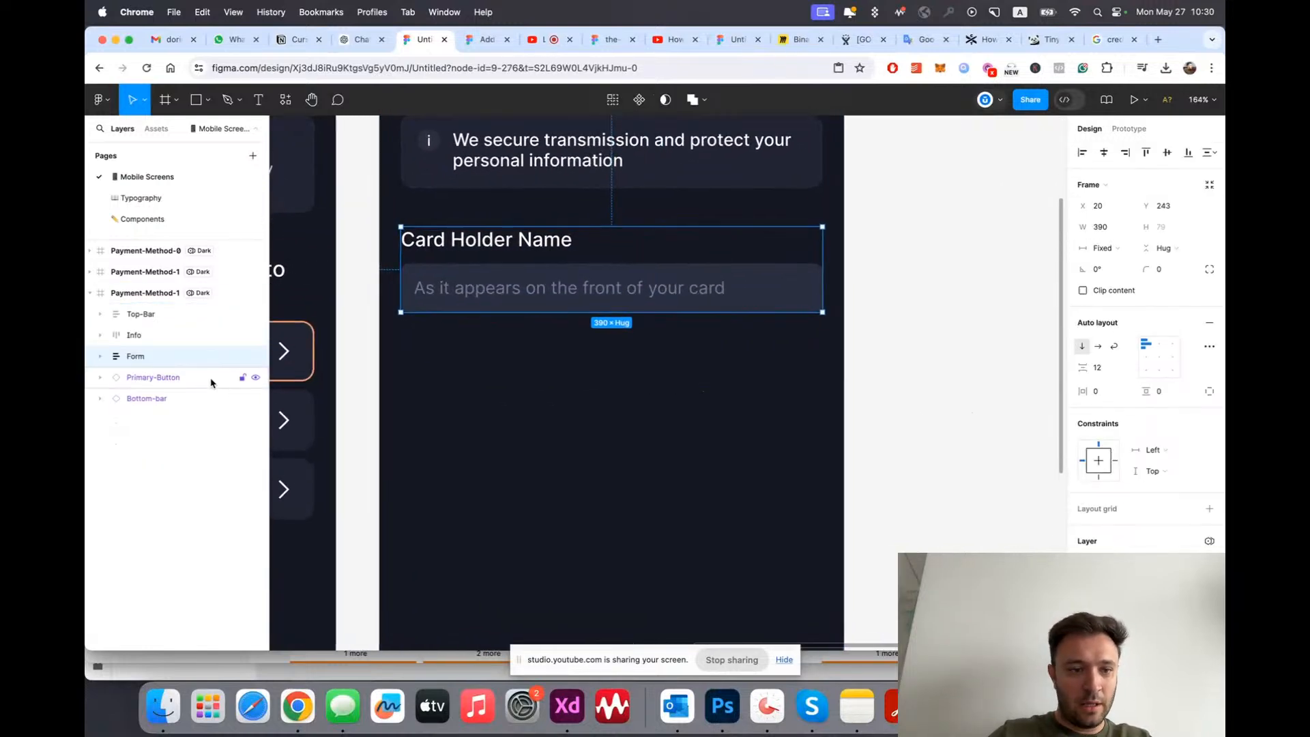
pyautogui.doubleClick(139, 358)
pyautogui.press('Return')
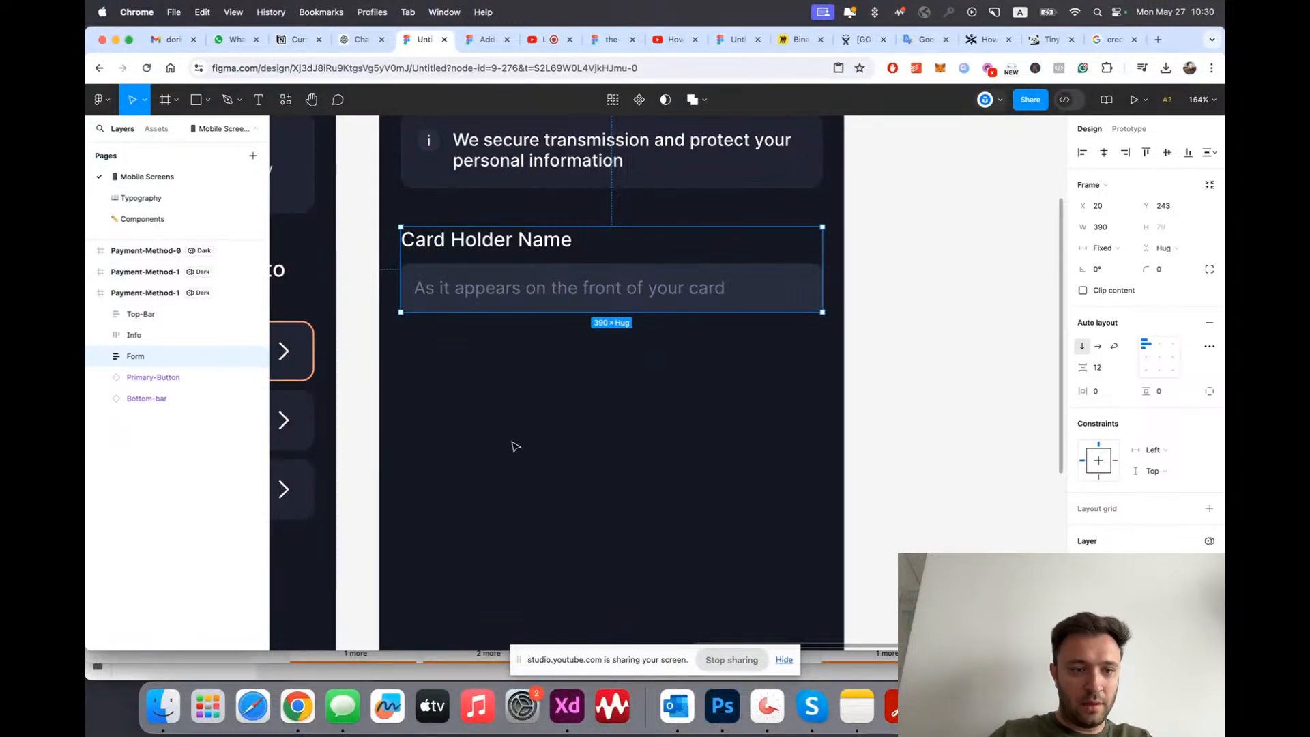
pyautogui.doubleClick(134, 358)
pyautogui.write('Inp')
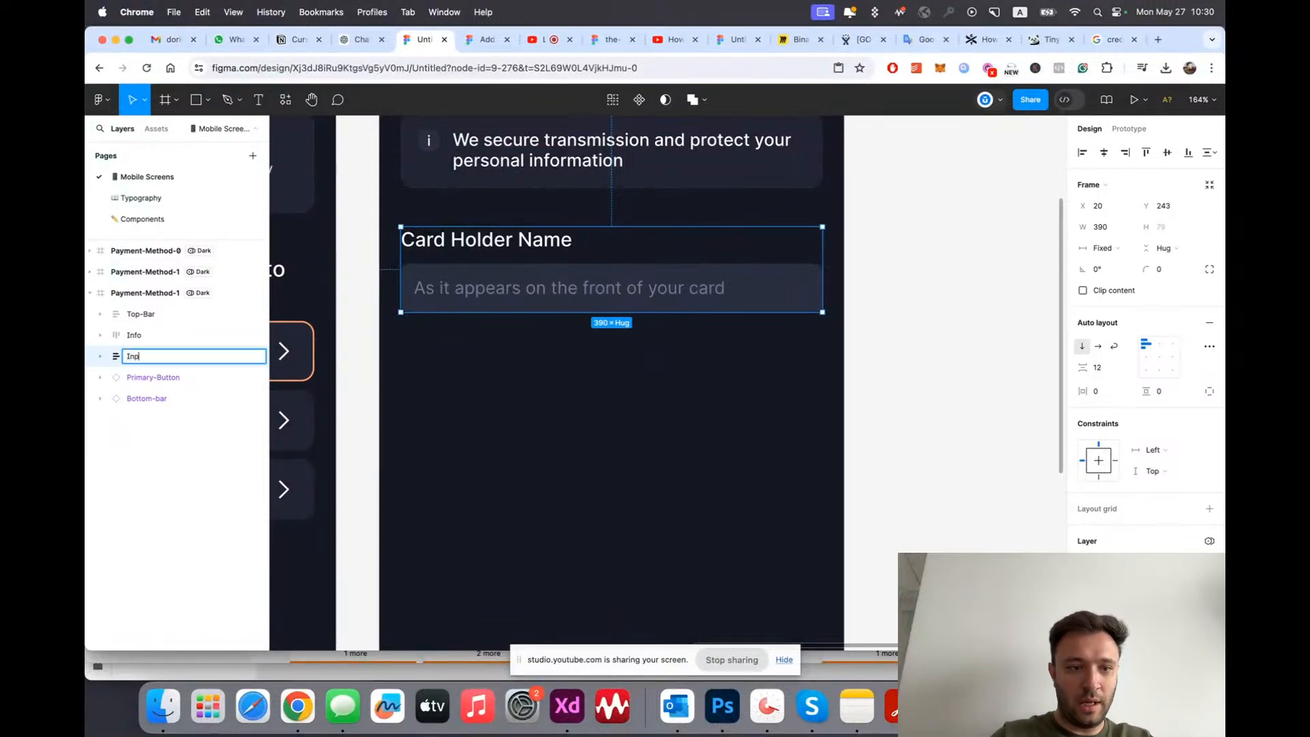
pyautogui.write('ut')
pyautogui.press('Return')
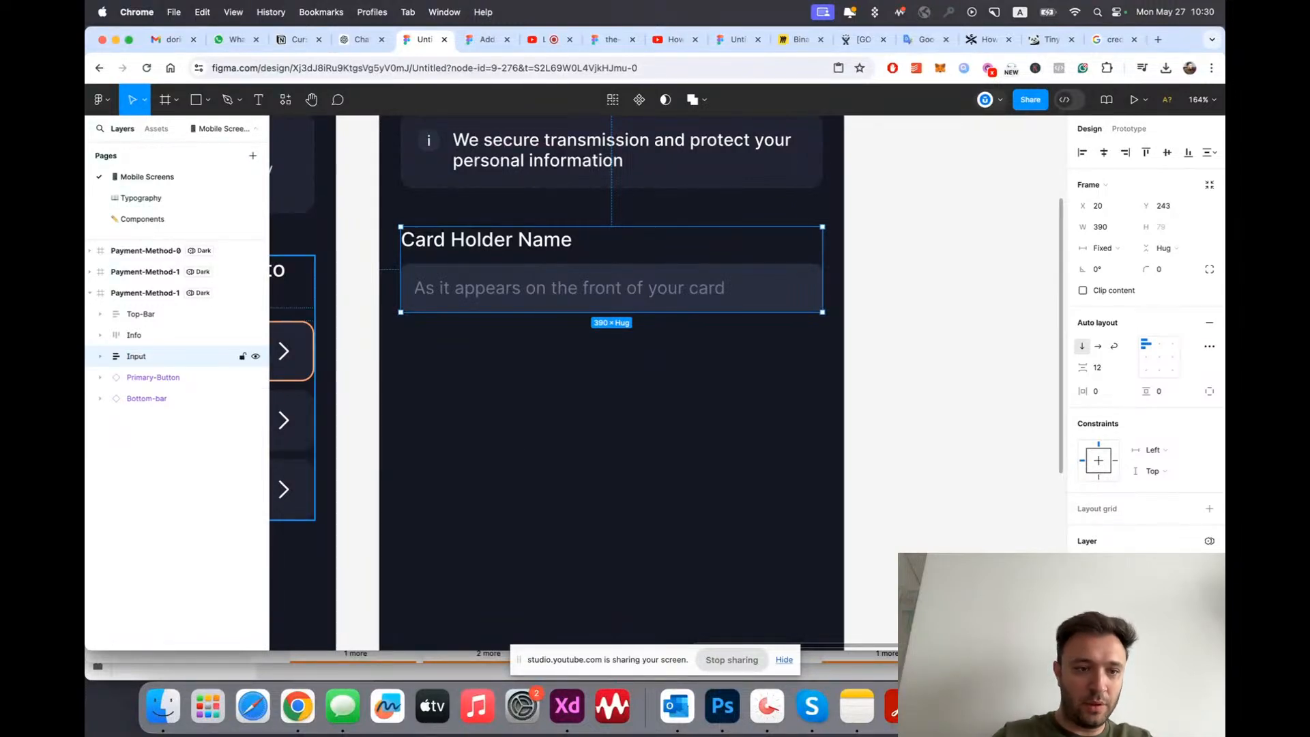
# Step: Draw a new frame about 573 × 669 beside the Cards frame on the Components page, matching its top and bottom edges
pyautogui.click(173, 219)
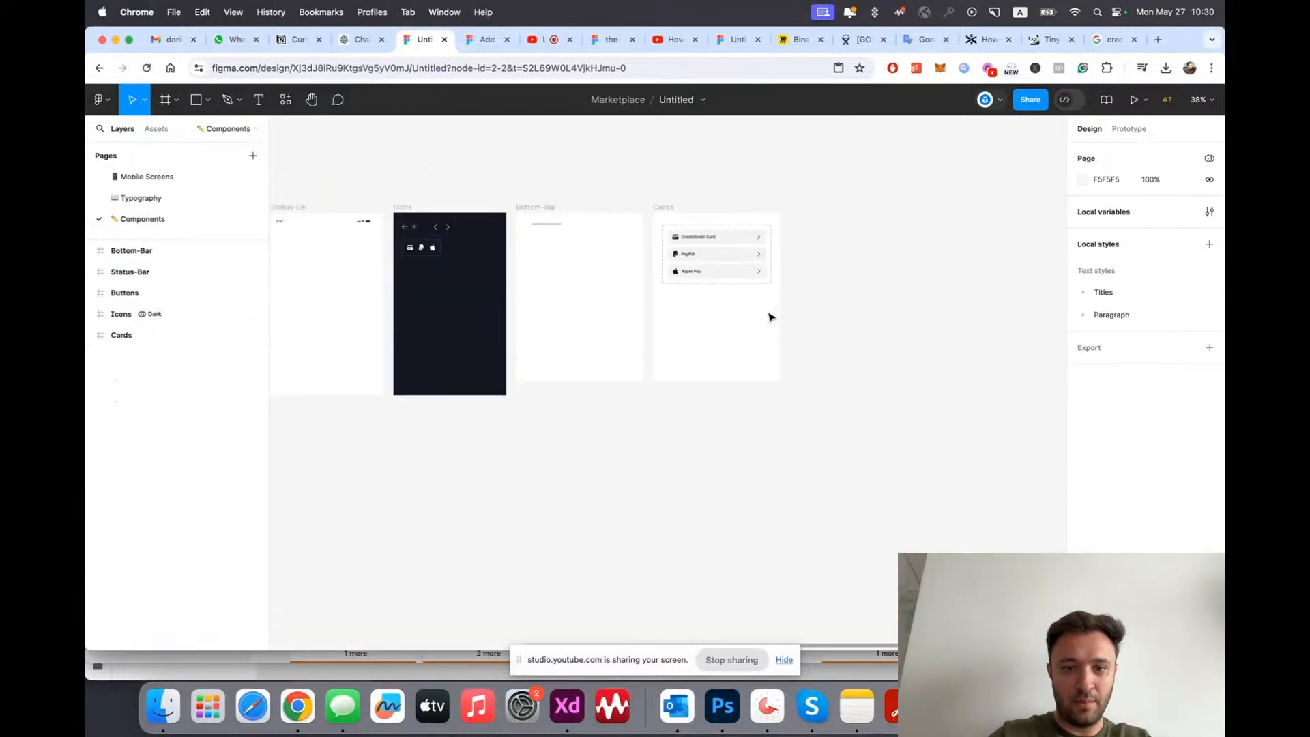
pyautogui.hscroll(-5, 588, 421)
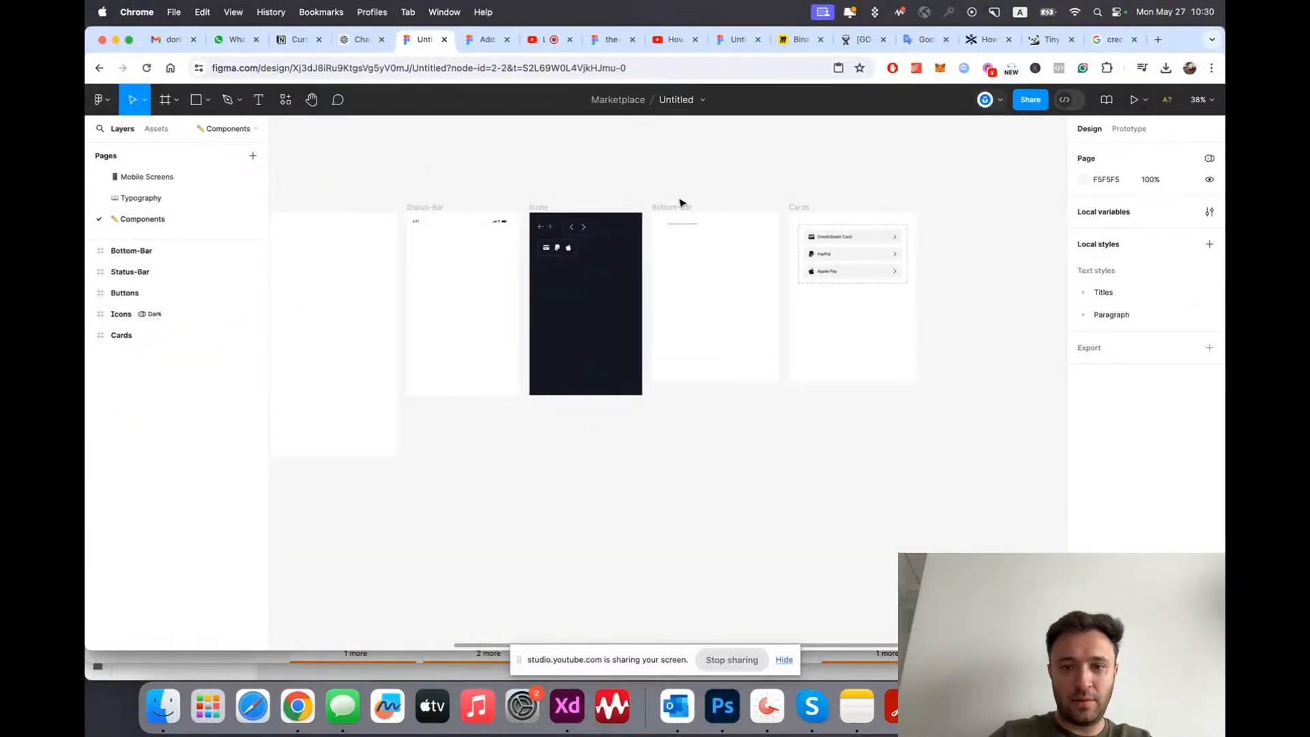
pyautogui.hscroll(7, 907, 282)
pyautogui.press('f')
pyautogui.moveTo(736, 200); pyautogui.dragTo(882, 387)
pyautogui.moveTo(756, 198); pyautogui.dragTo(746, 209)
pyautogui.scroll(5, 887, 413)
pyautogui.moveTo(725, 379); pyautogui.dragTo(725, 348)
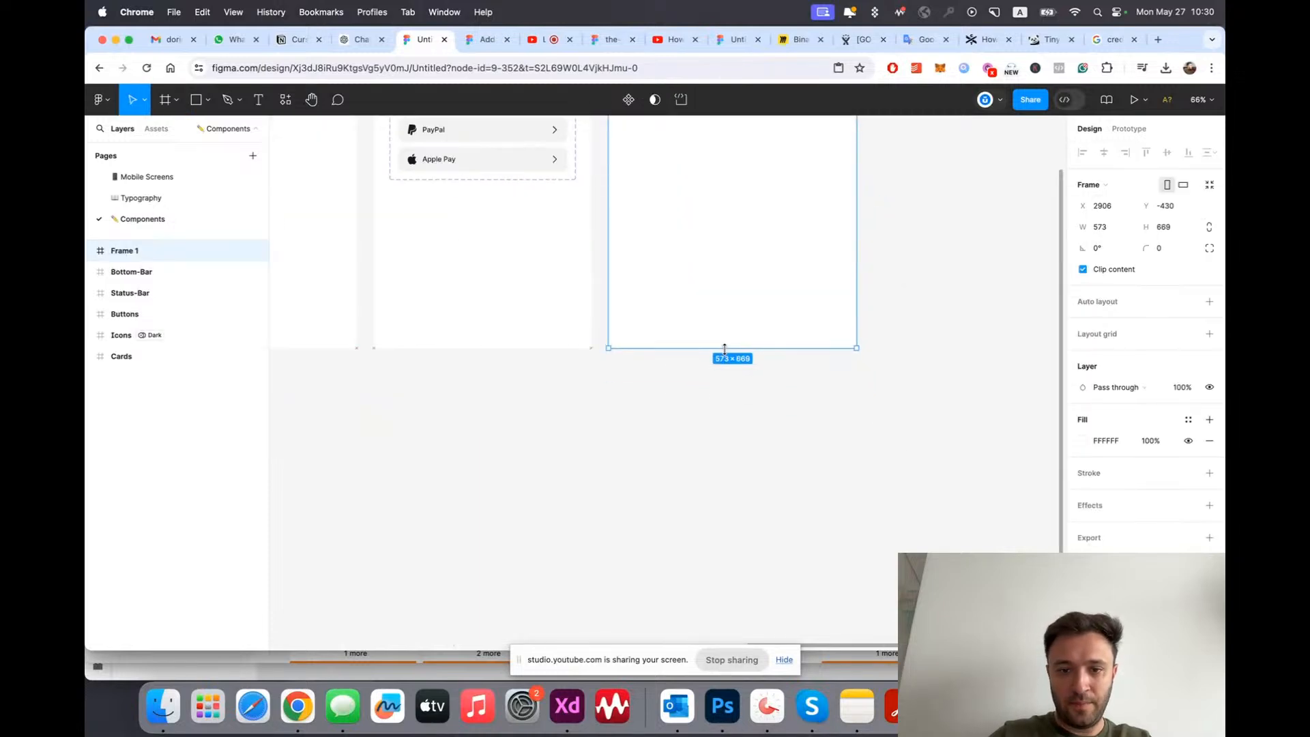
pyautogui.scroll(4, 751, 346)
pyautogui.scroll(3, 677, 221)
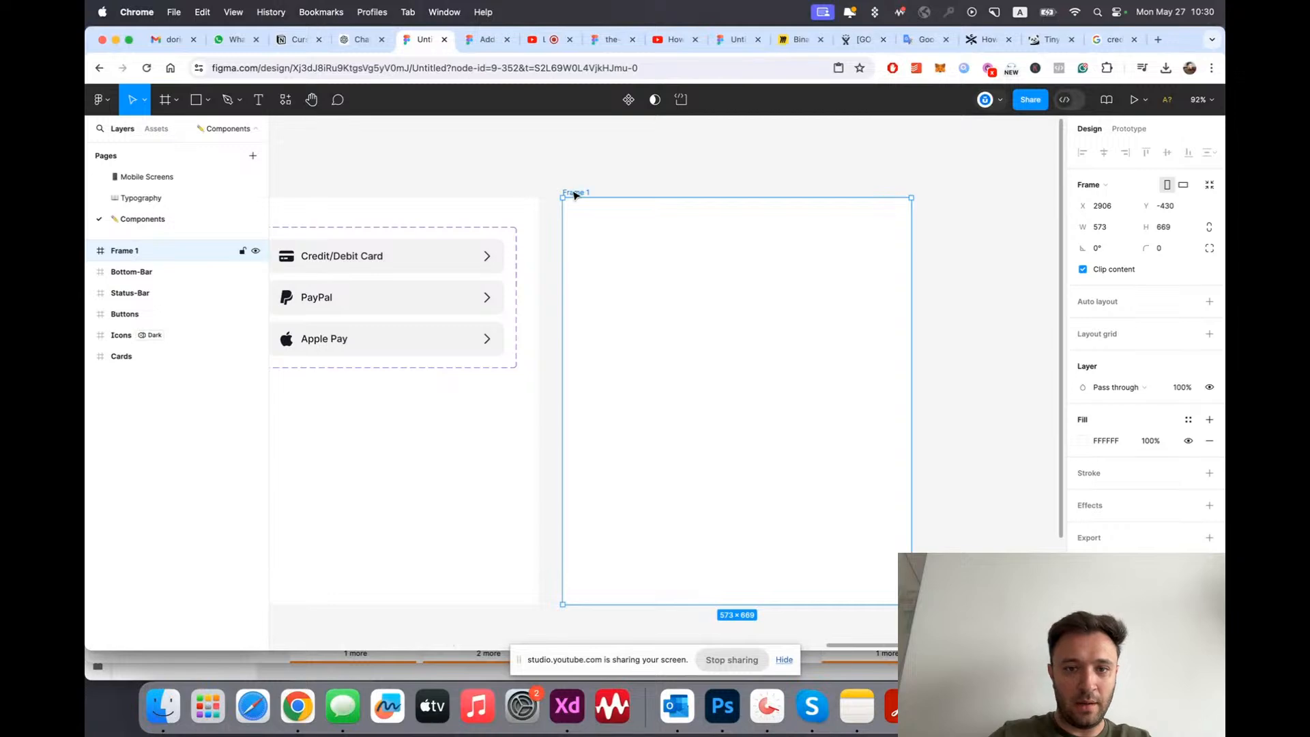
# Step: Rename the new frame as Inputs and send it below Cards in the layer order
pyautogui.press('Return')
pyautogui.press('super+bracketleft')
pyautogui.press('super+bracketleft')
pyautogui.press('super+bracketleft')
pyautogui.press('super+bracketleft')
pyautogui.press('super+bracketleft')
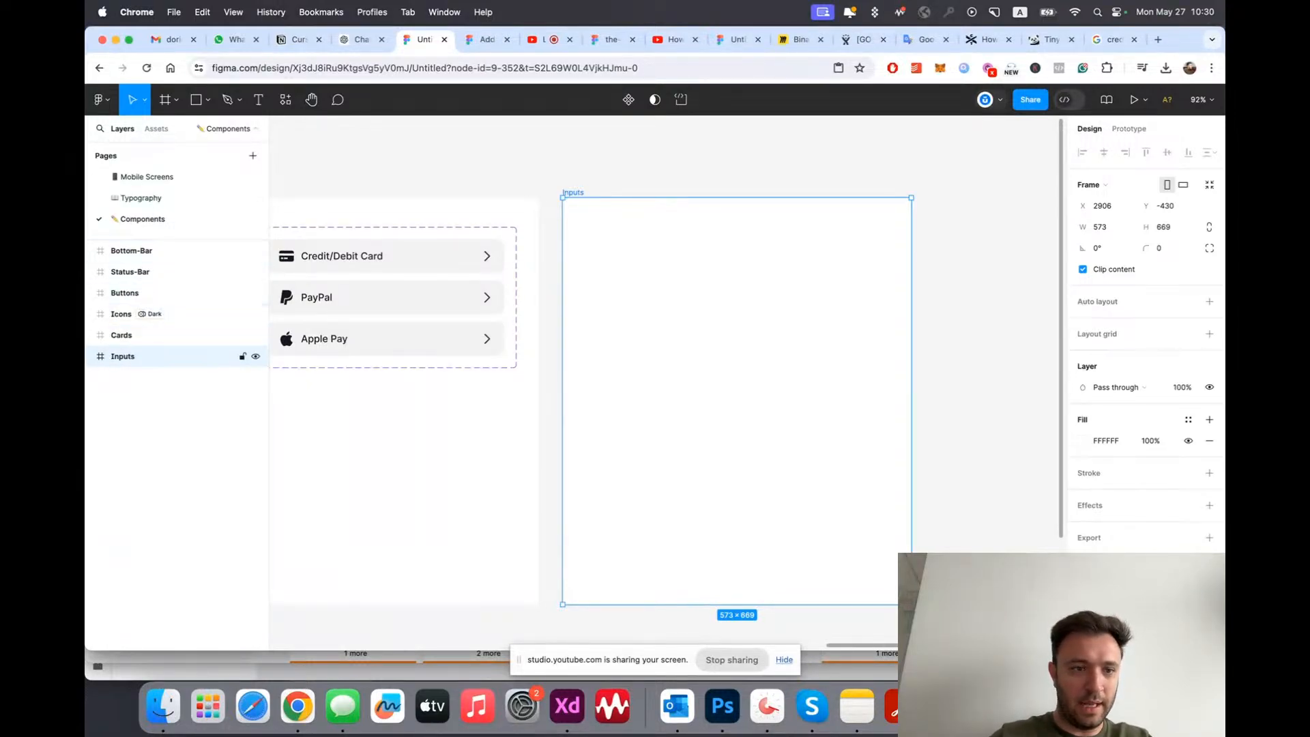
# Step: Paste the Input group into the Inputs frame and place it at about X 69, Y 111
pyautogui.hscroll(3, 845, 240)
pyautogui.scroll(7, 497, 211)
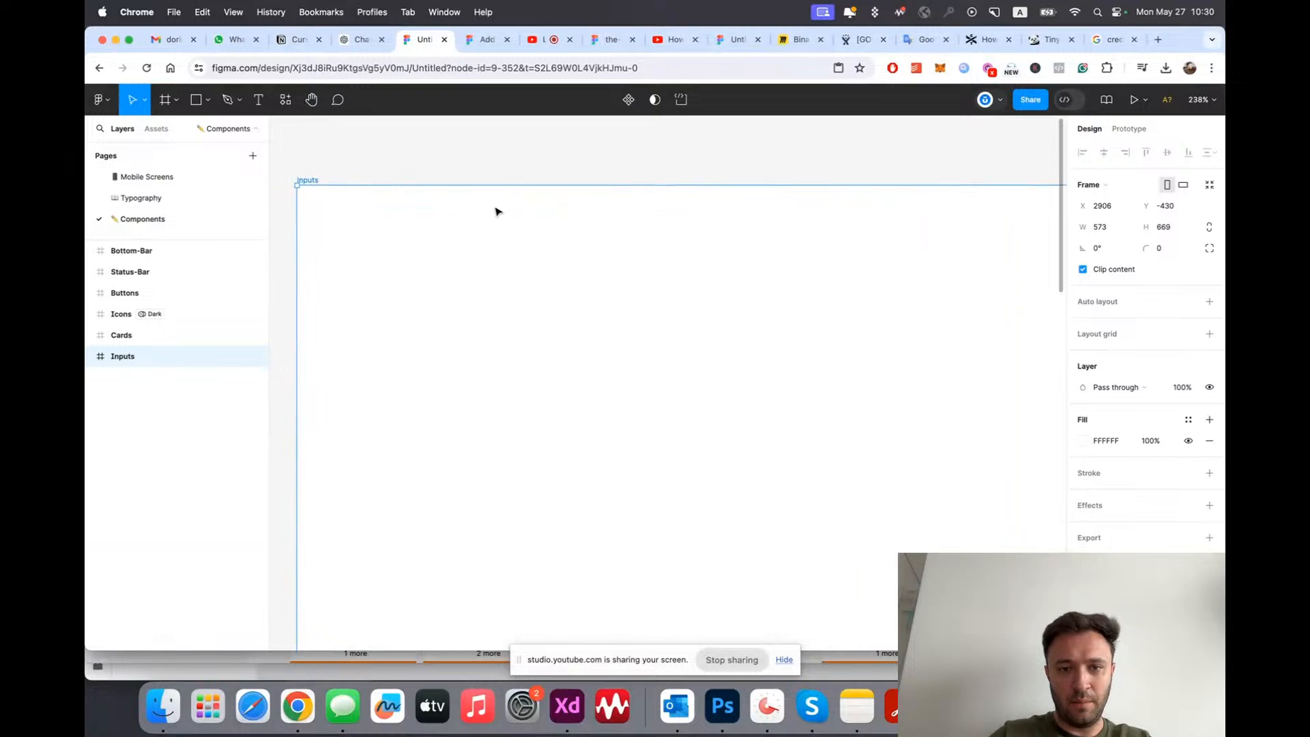
pyautogui.press('super+v')
pyautogui.scroll(-5, 496, 211)
pyautogui.moveTo(478, 431); pyautogui.dragTo(518, 331)
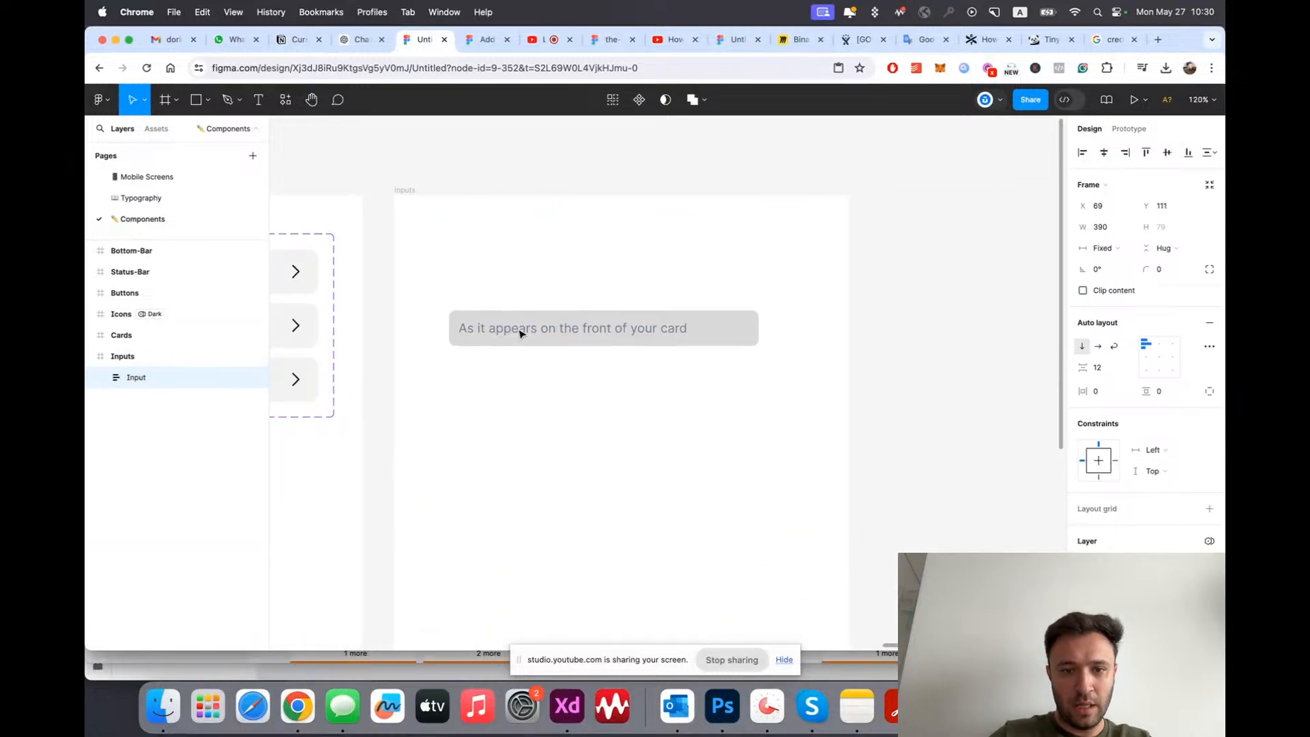
pyautogui.press('Escape')
# Step: Apply the Text/Primary colour variable to the Card Holder Name label in the Inputs frame
pyautogui.scroll(5, 487, 344)
pyautogui.keyDown('super'); pyautogui.click(489, 249); pyautogui.keyUp('super')
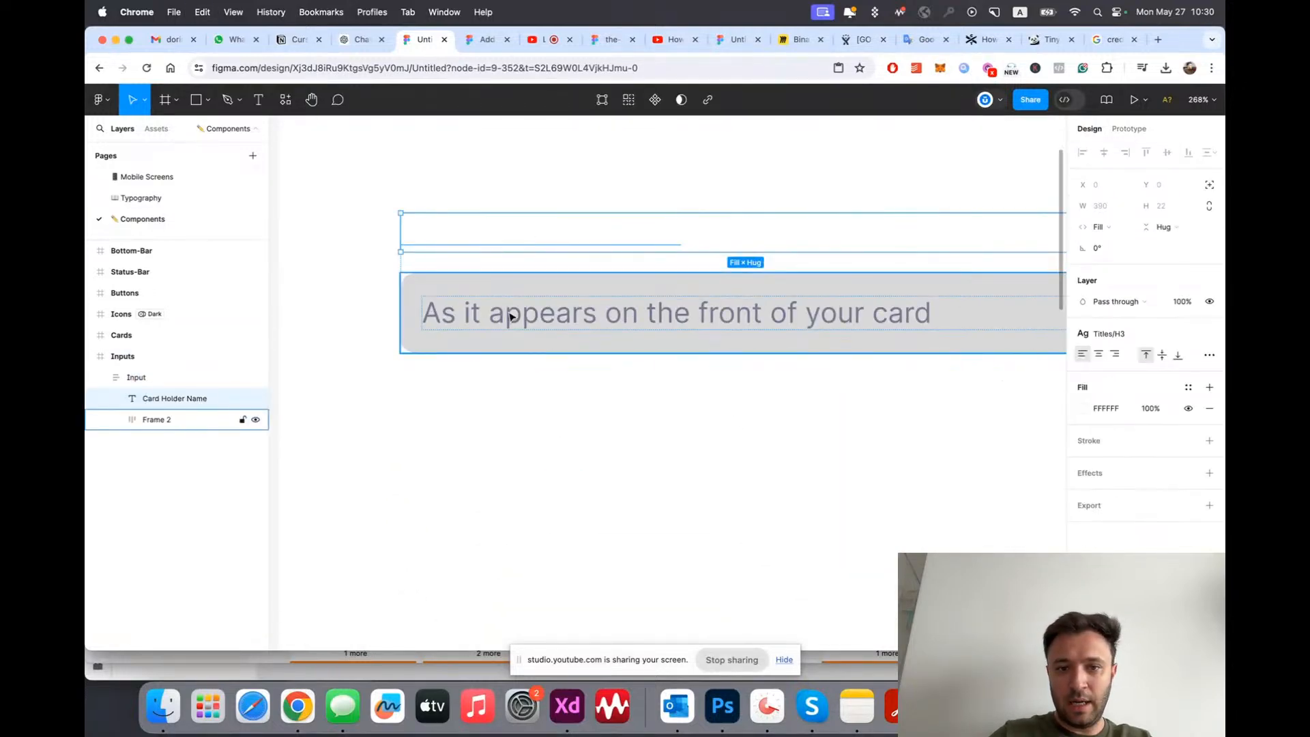
pyautogui.scroll(-3, 351, 273)
pyautogui.click(1188, 387)
pyautogui.write('tex')
pyautogui.click(965, 477)
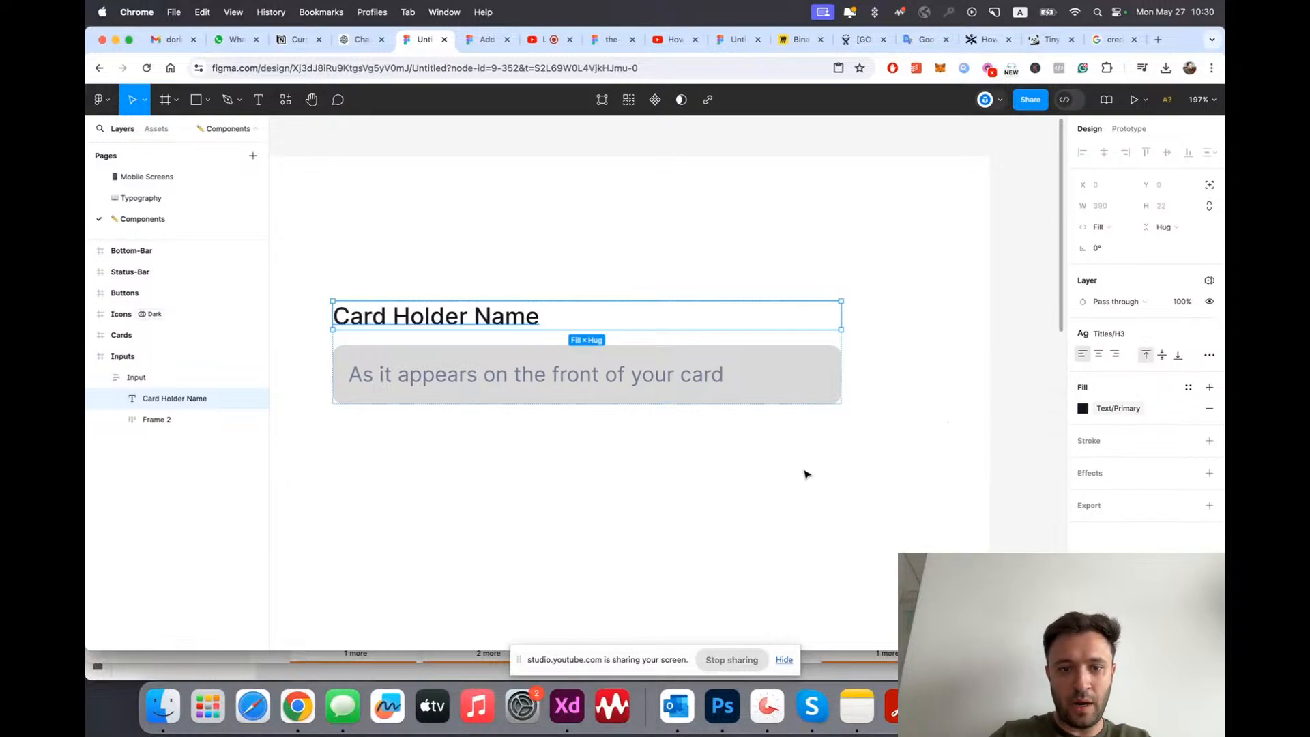
pyautogui.click(804, 471)
# Step: Examine how the input field's Surface/Bg-3 fill and placeholder text look in light mode on the Inputs frame
pyautogui.scroll(-5, 804, 471)
pyautogui.scroll(10, 804, 471)
pyautogui.click(787, 378)
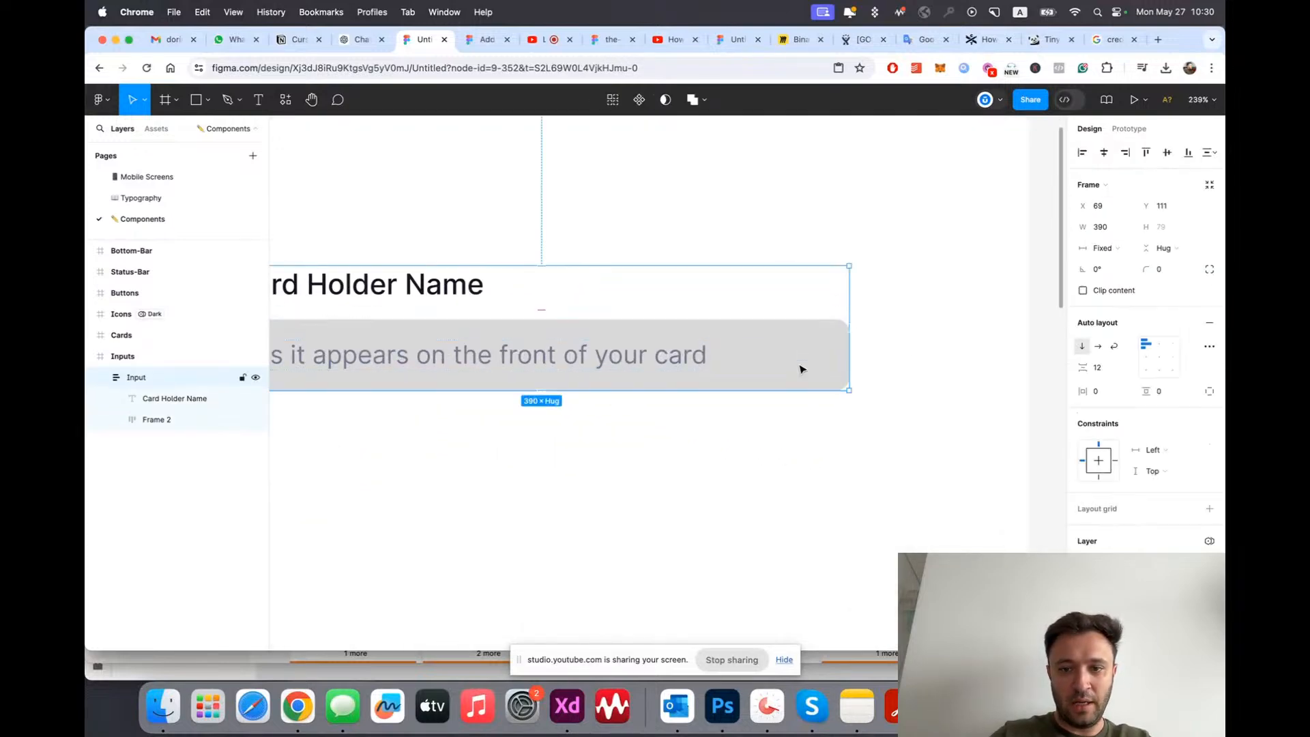
pyautogui.scroll(-3, 795, 362)
pyautogui.scroll(-2, 1175, 500)
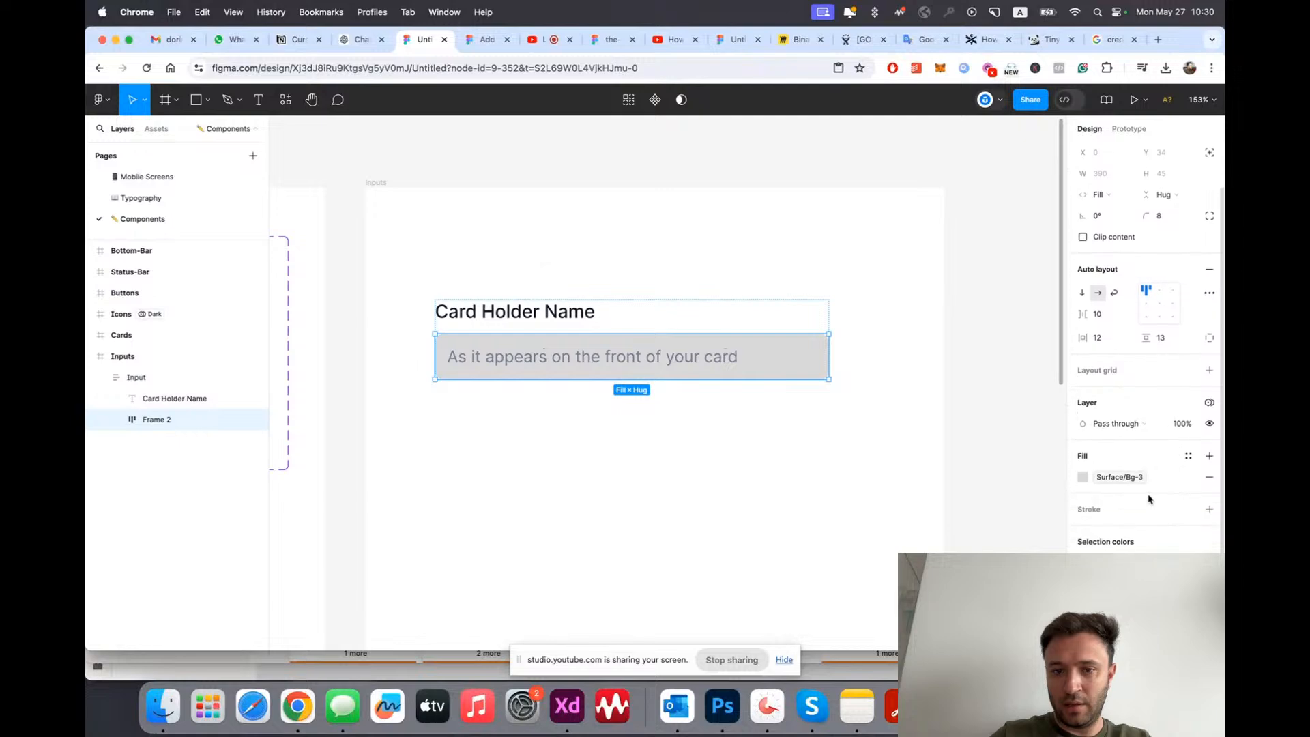
pyautogui.scroll(-4, 669, 398)
pyautogui.scroll(3, 766, 412)
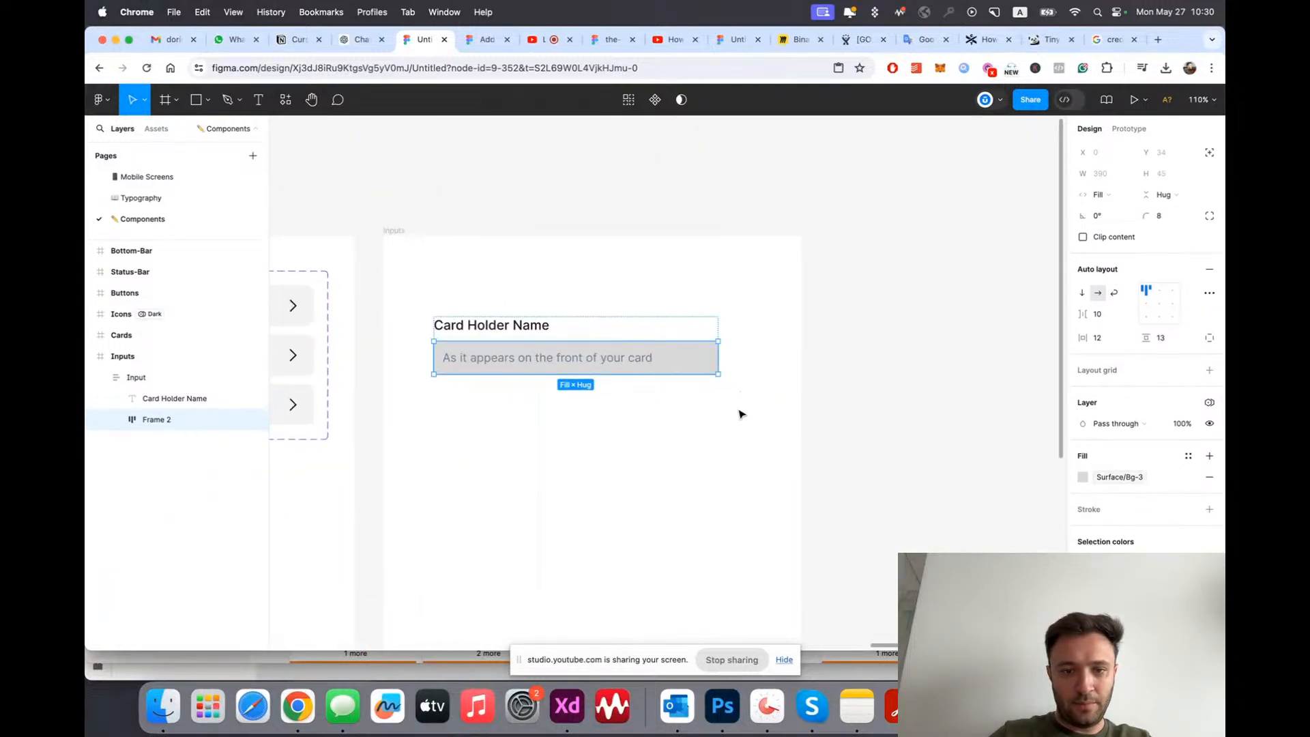
pyautogui.click(585, 189)
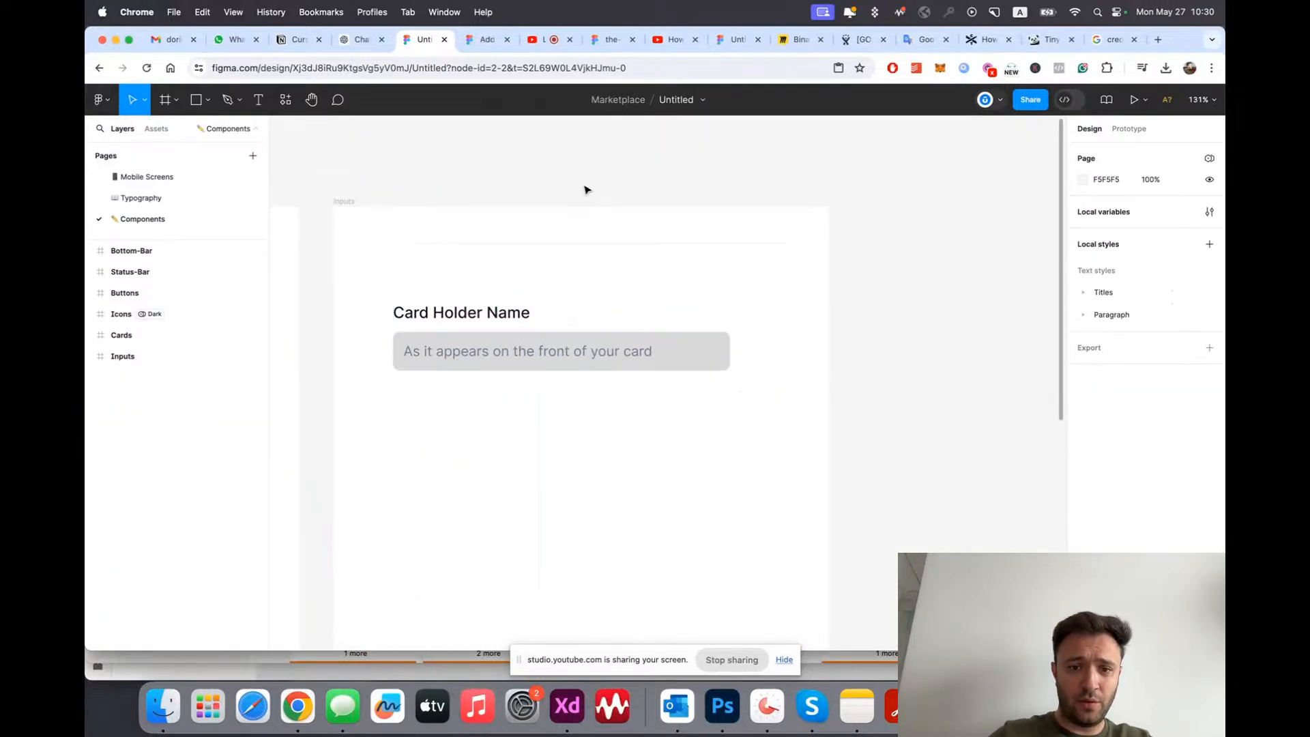
pyautogui.click(689, 342)
pyautogui.scroll(-4, 683, 343)
pyautogui.scroll(4, 630, 343)
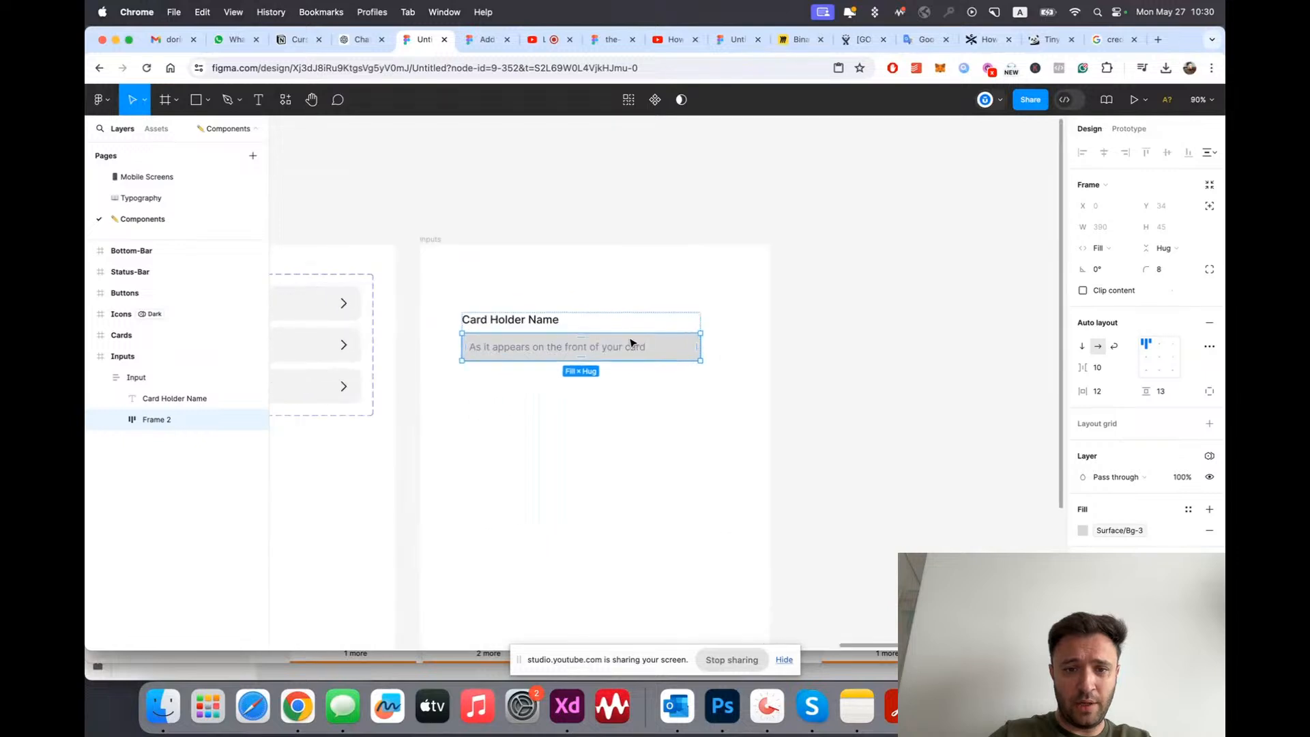
pyautogui.scroll(-2, 629, 342)
pyautogui.click(894, 307)
pyautogui.scroll(3, 550, 358)
pyautogui.scroll(-2, 550, 358)
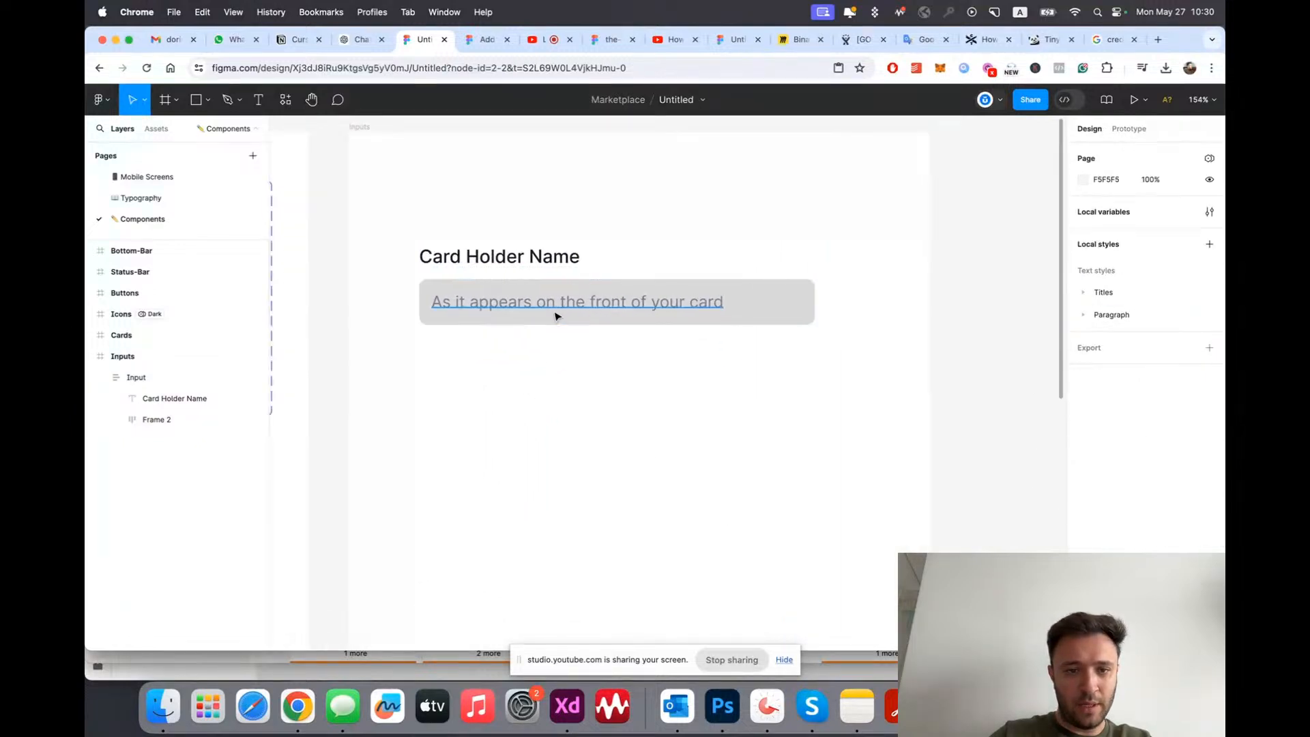
pyautogui.click(526, 272)
# Step: Set the Inputs frame's Tokens variable mode to Dark
pyautogui.click(394, 166)
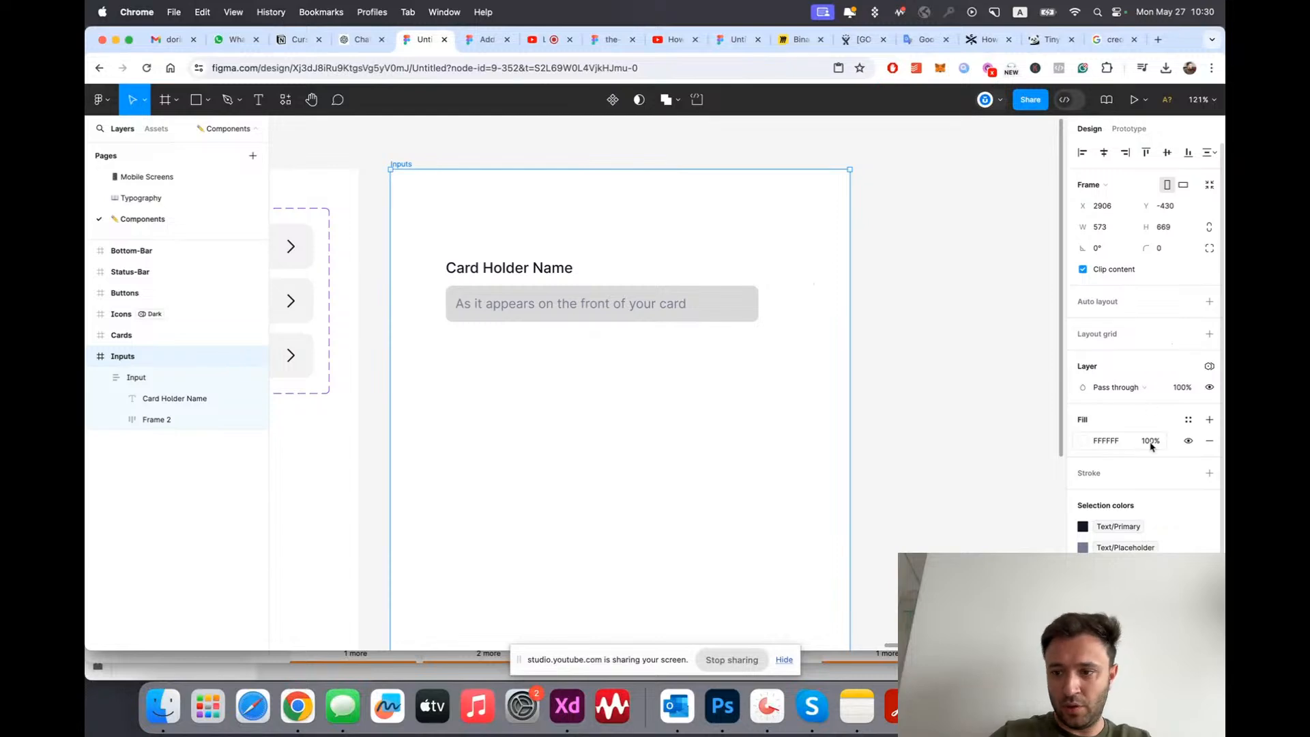
pyautogui.click(1209, 366)
pyautogui.moveTo(1119, 405)
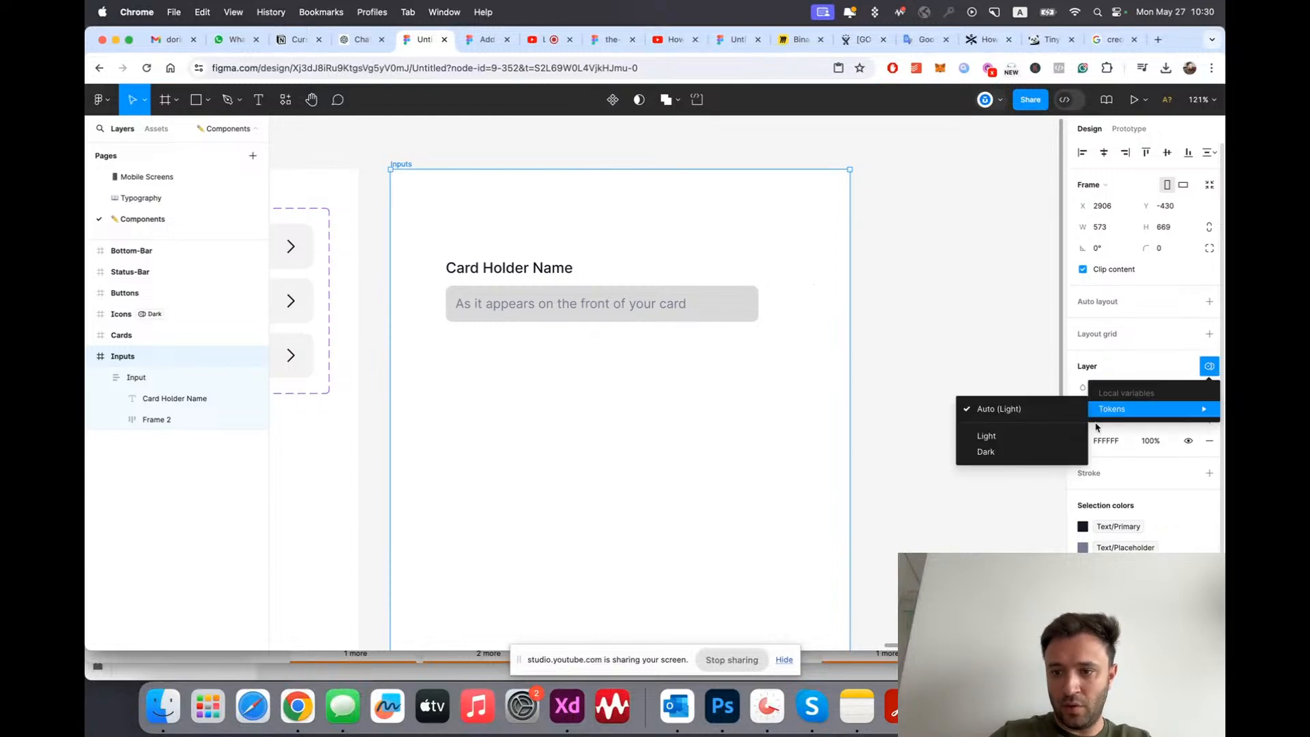
pyautogui.click(1037, 434)
pyautogui.click(1161, 408)
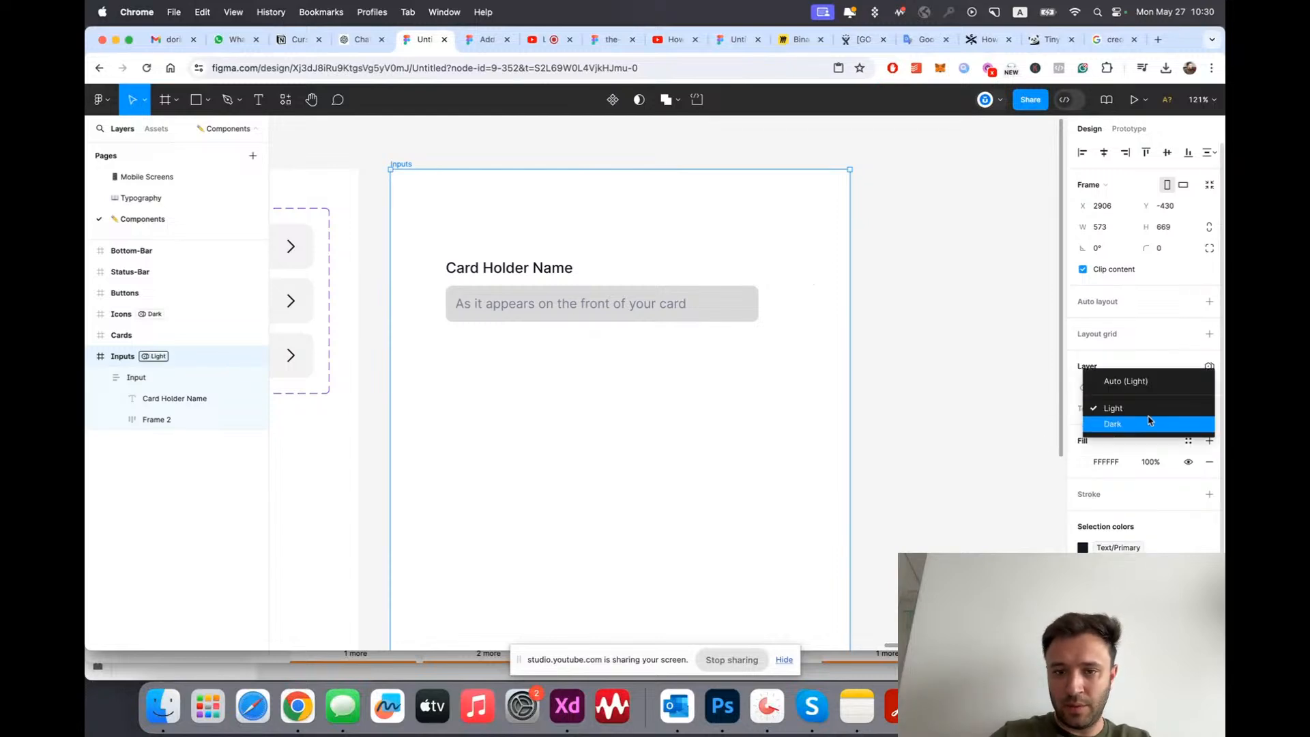
pyautogui.click(1153, 425)
pyautogui.click(932, 370)
# Step: Fill the Inputs frame with the Surface/Bg-1 colour variable
pyautogui.click(464, 166)
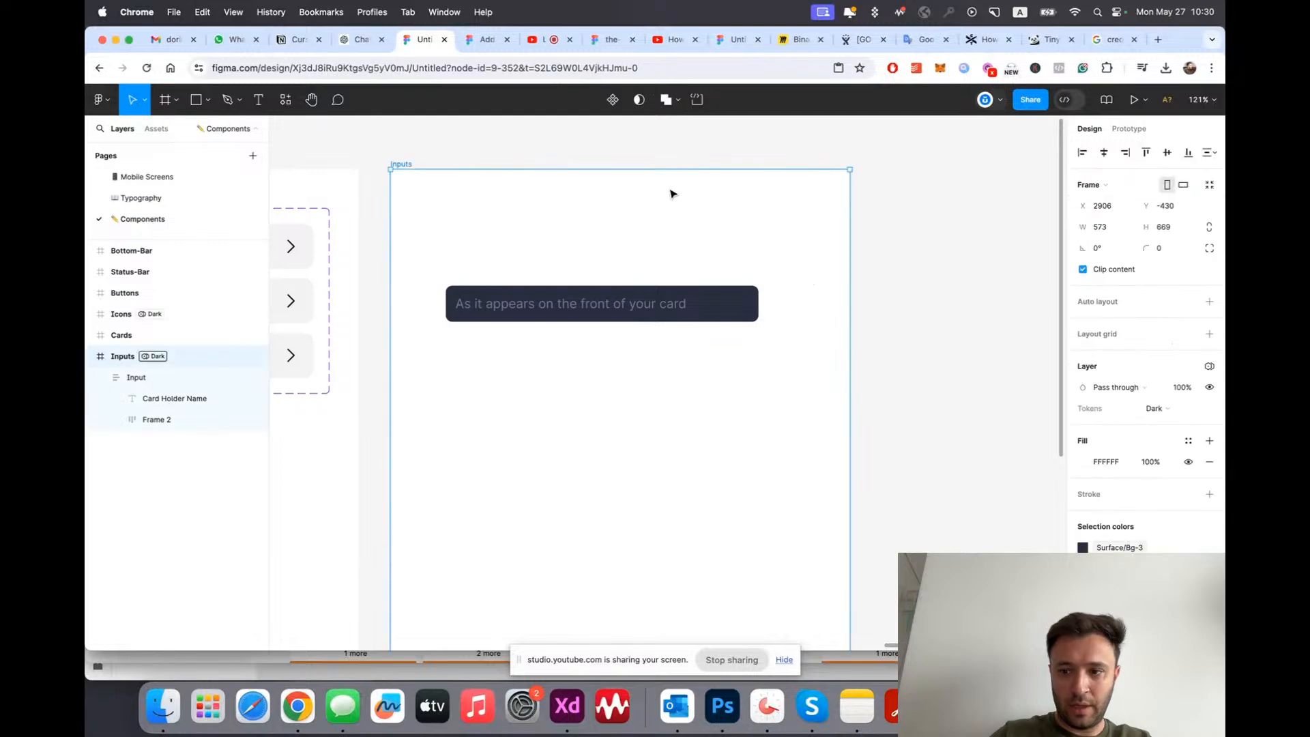
pyautogui.click(1189, 441)
pyautogui.write('bg')
pyautogui.click(930, 476)
pyautogui.scroll(-5, 375, 337)
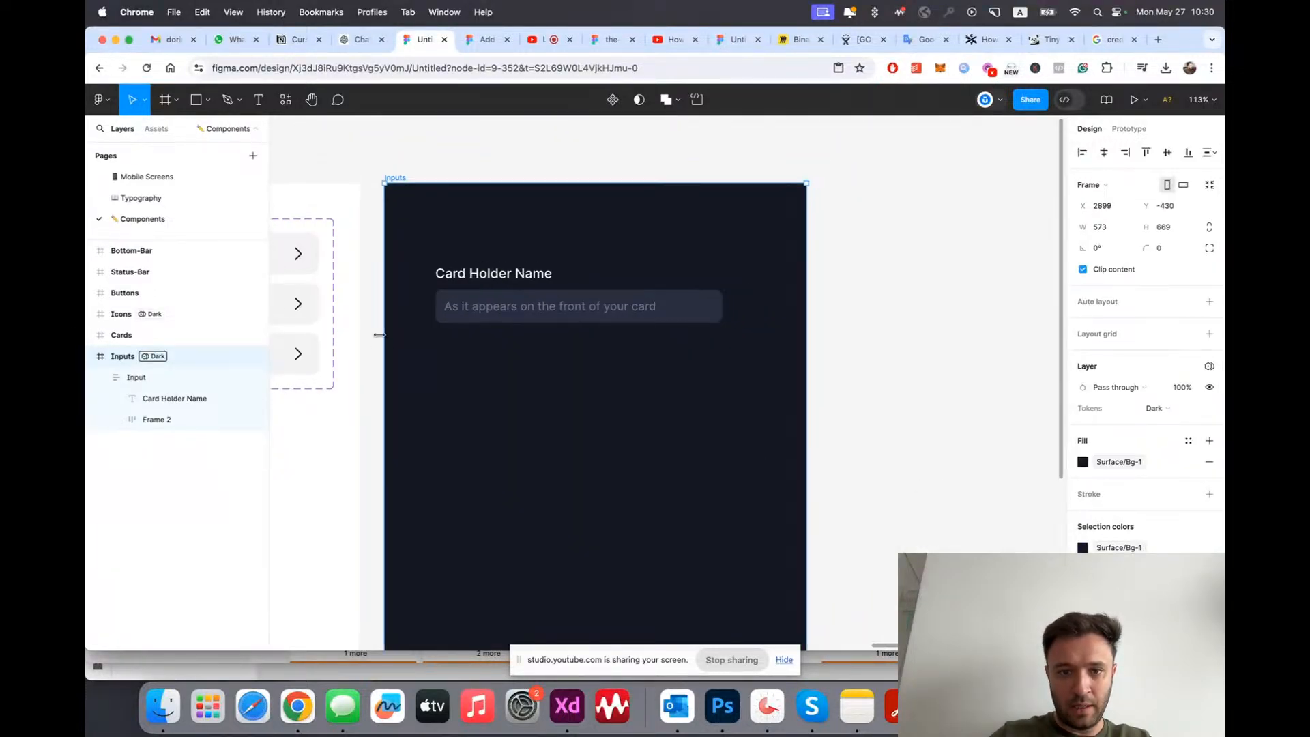
pyautogui.click(376, 336)
pyautogui.scroll(8, 401, 318)
pyautogui.scroll(-4, 428, 320)
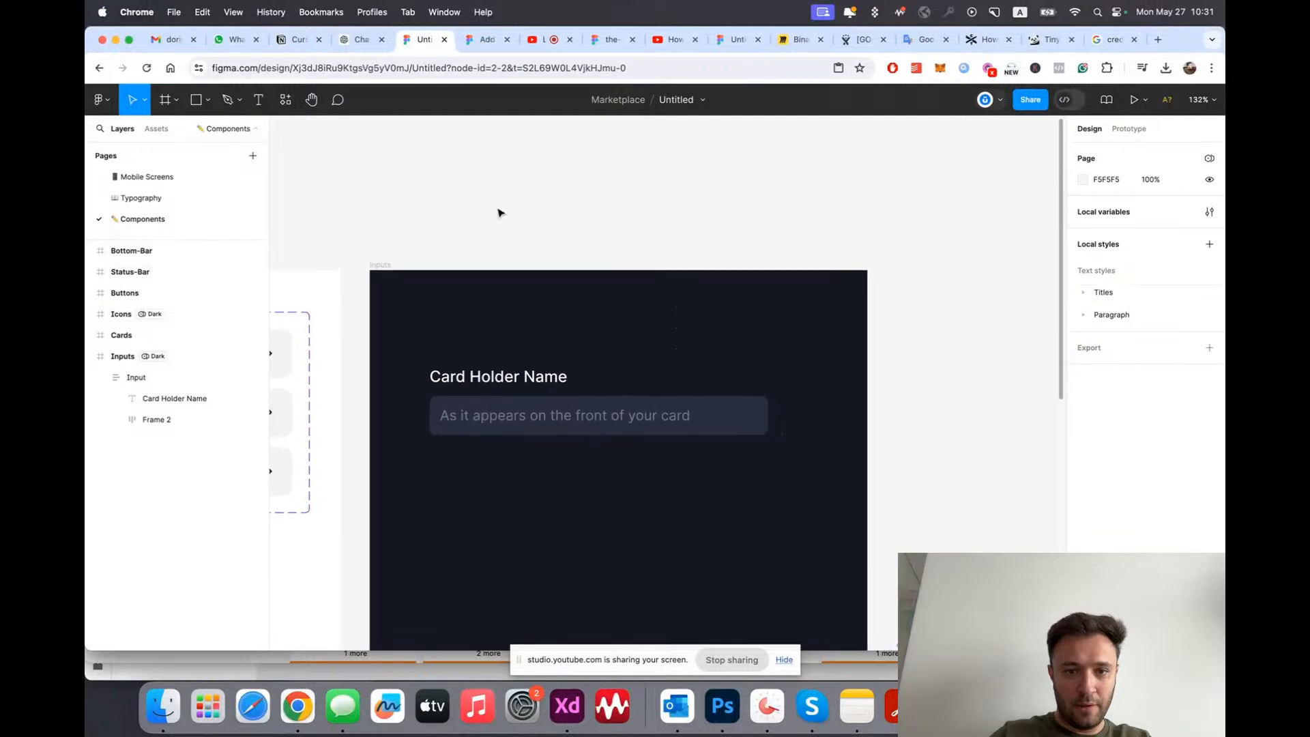
# Step: Move the Input group closer to the Inputs frame's upper-left corner, at about X 41, Y 67
pyautogui.scroll(-2, 482, 314)
pyautogui.click(466, 318)
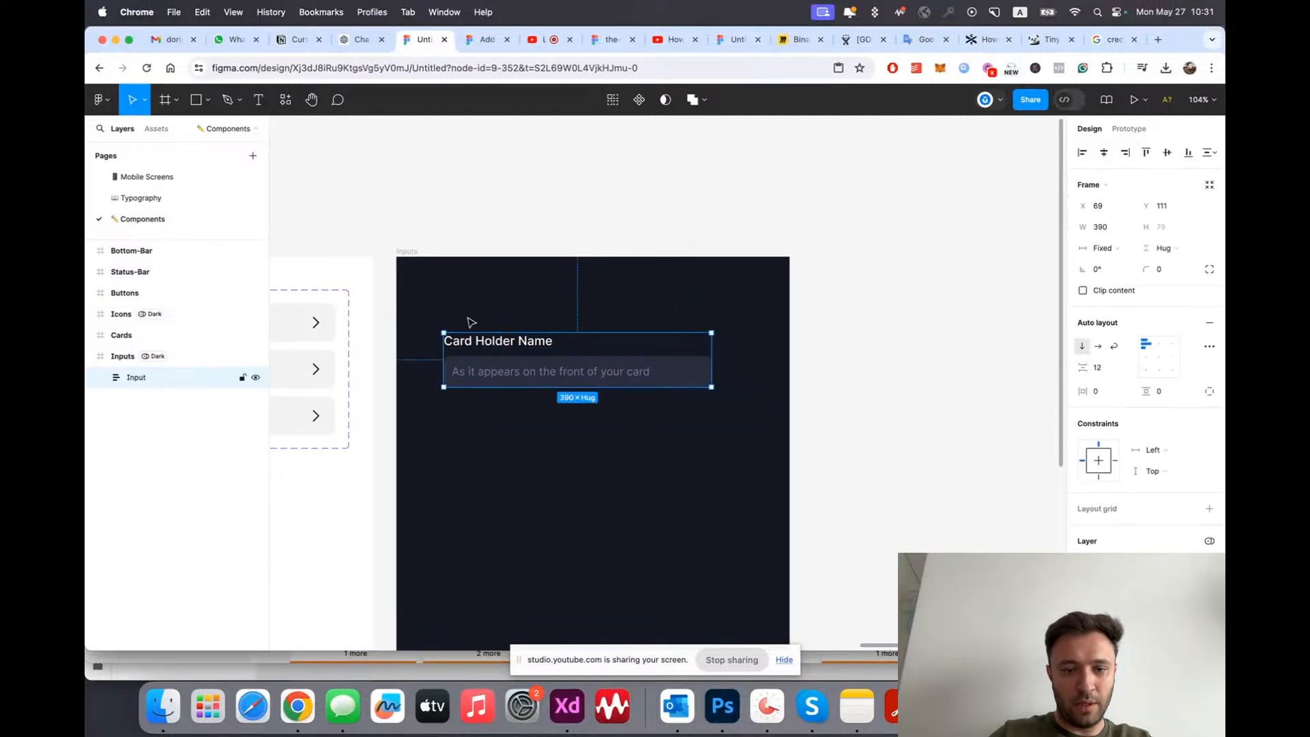
pyautogui.click(526, 416)
pyautogui.scroll(1, 519, 392)
pyautogui.click(505, 321)
pyautogui.scroll(-1, 502, 317)
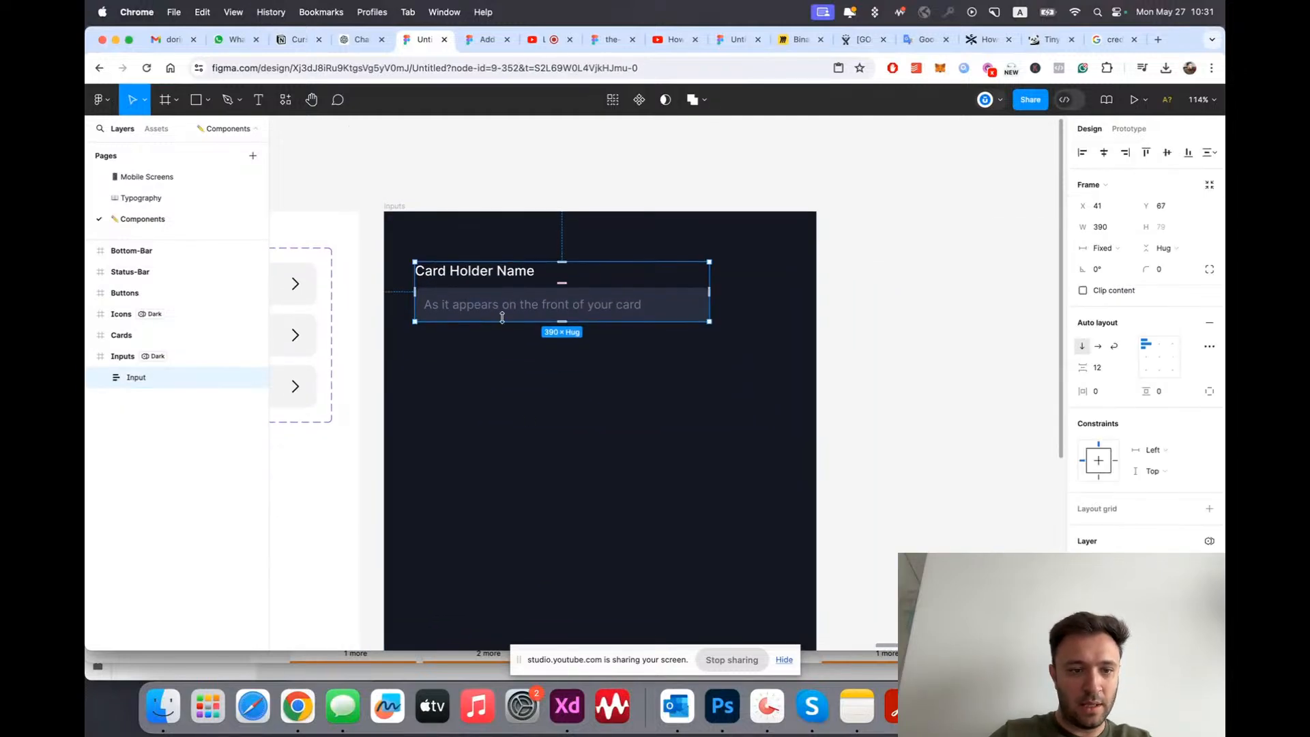
pyautogui.scroll(1, 502, 414)
# Step: Duplicate the Input group and place the copy directly below the original at about Y 187
pyautogui.doubleClick(135, 381)
pyautogui.click(596, 410)
pyautogui.click(520, 283)
pyautogui.press('super+d')
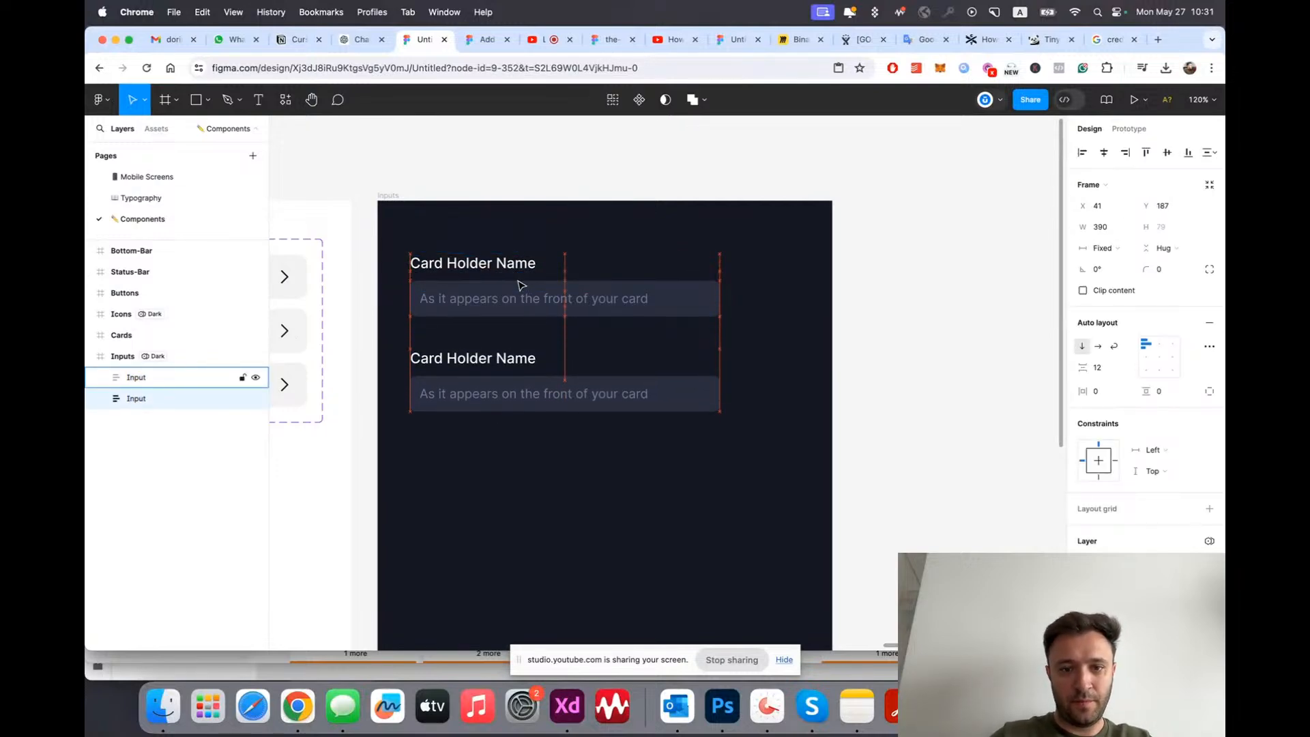
pyautogui.click(608, 571)
pyautogui.scroll(1, 497, 439)
# Step: Change the placeholder text colour in the duplicated input to the Text/Primary variable
pyautogui.click(500, 367)
pyautogui.scroll(3, 497, 372)
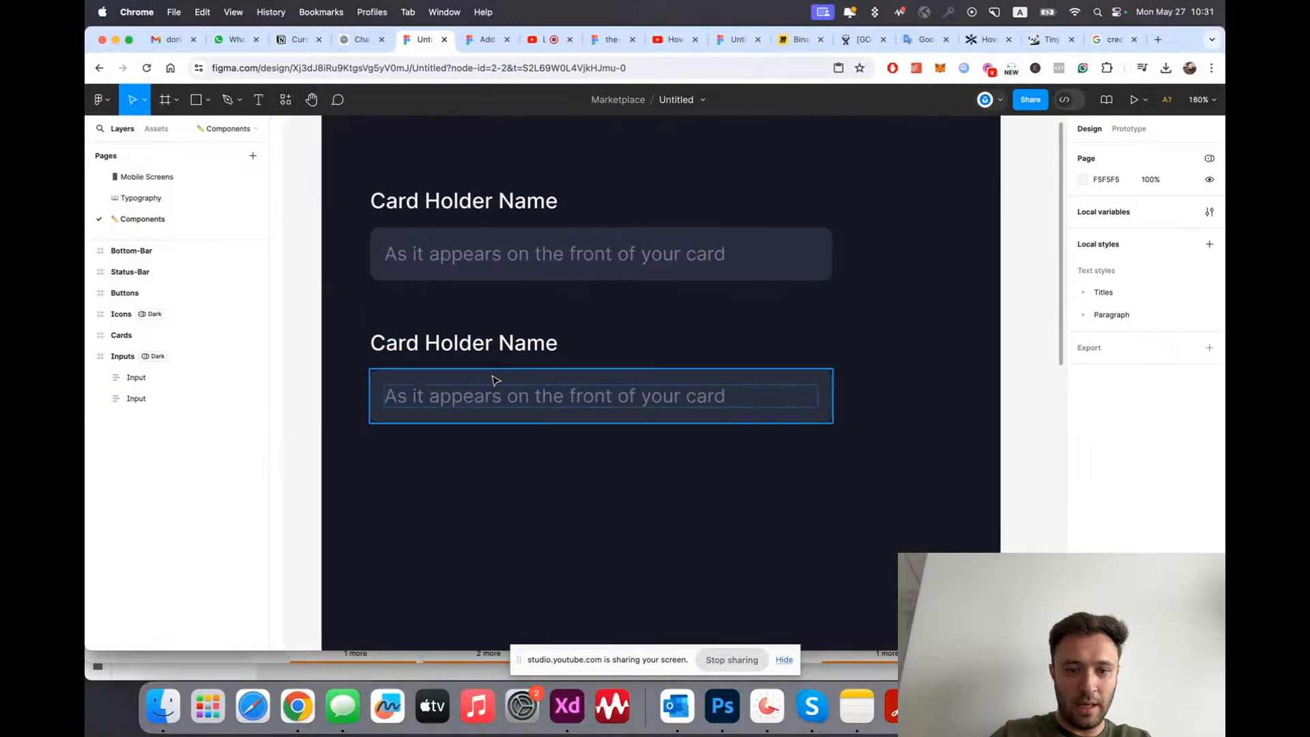
pyautogui.doubleClick(493, 389)
pyautogui.click(1126, 408)
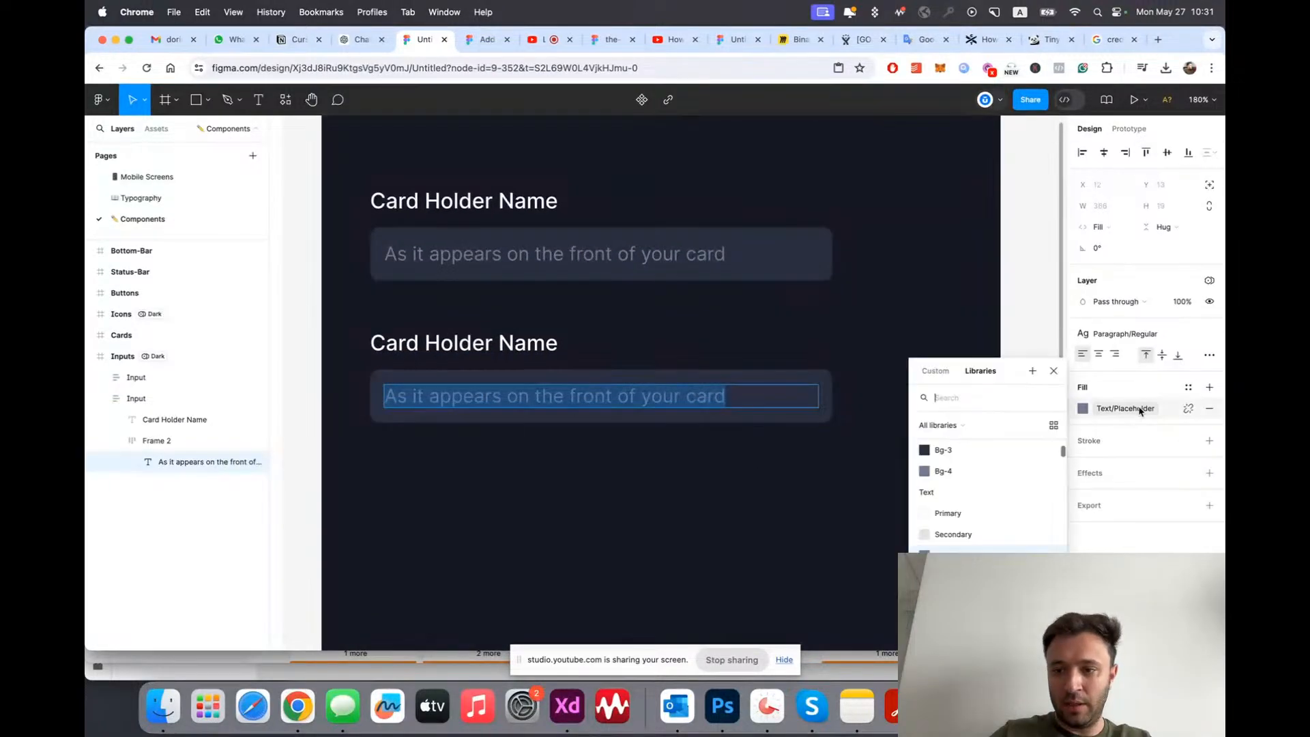
pyautogui.click(969, 513)
# Step: Replace the placeholder text in the duplicated input with a sample first name followed by a "|" text cursor
pyautogui.doubleClick(649, 396)
pyautogui.doubleClick(649, 395)
pyautogui.press('super+a')
pyautogui.write('J')
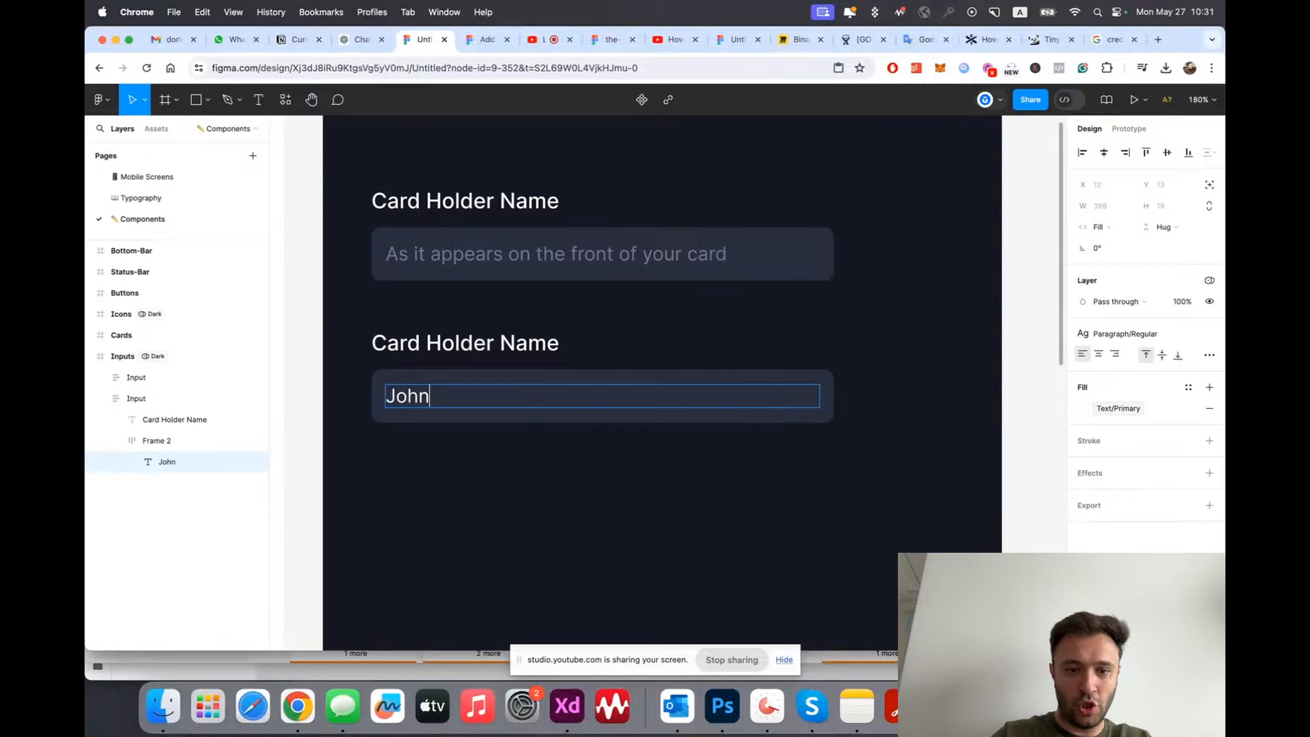
pyautogui.press('Escape')
pyautogui.doubleClick(447, 396)
pyautogui.doubleClick(454, 399)
pyautogui.click(486, 394)
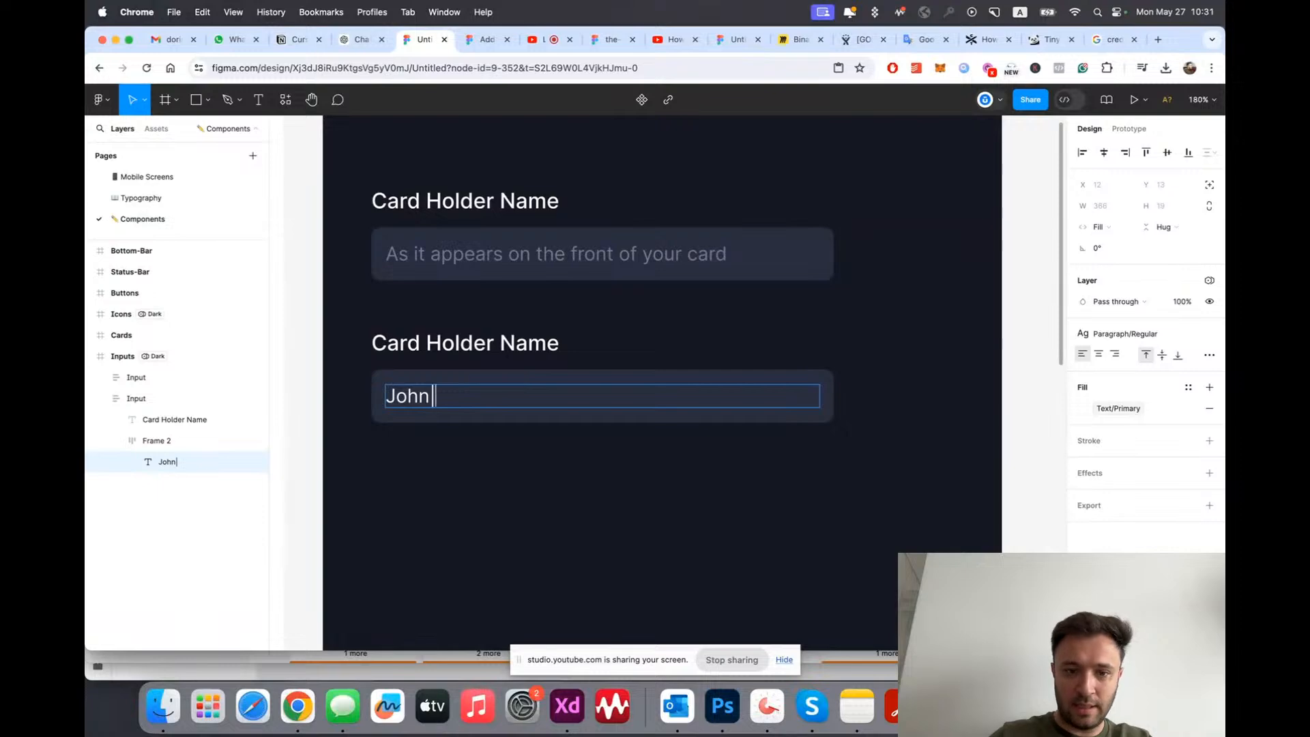
pyautogui.press('Escape')
# Step: Add a Surface/Bg-3 stroke to the duplicated input's field frame and remove its fill
pyautogui.click(641, 409)
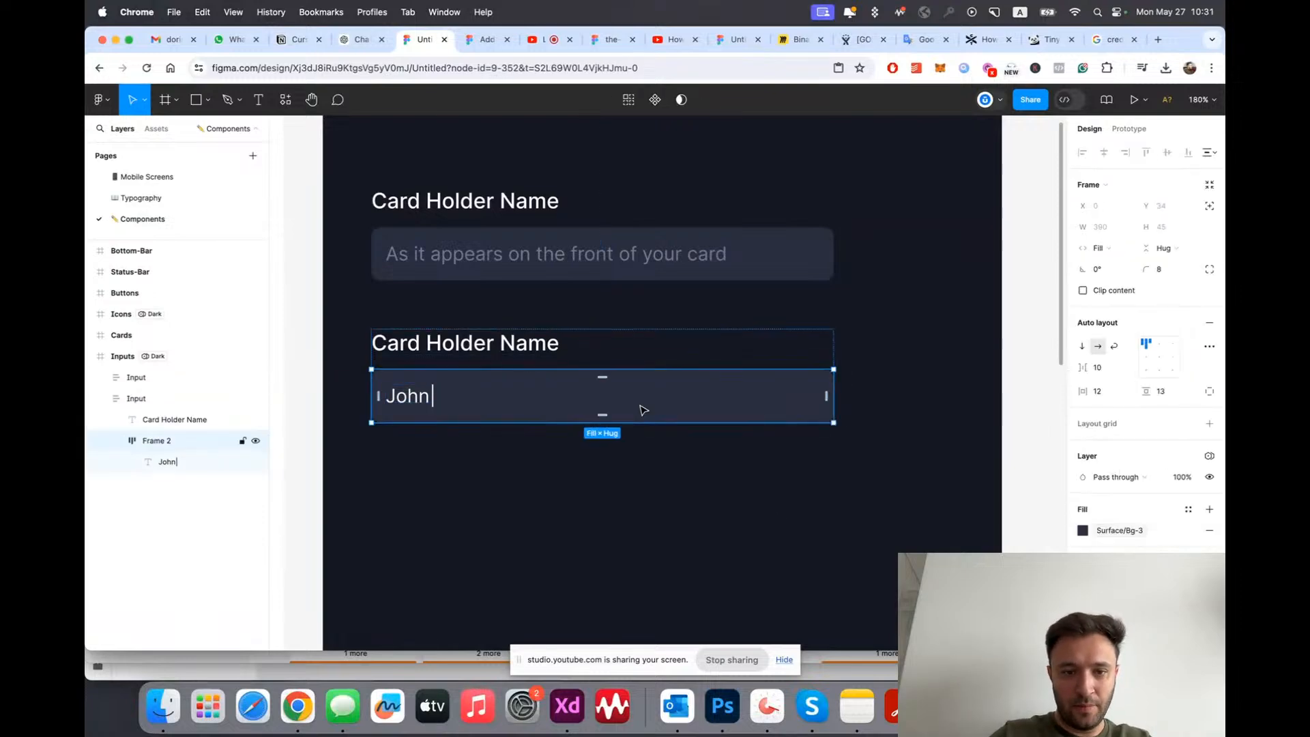
pyautogui.scroll(-2, 1121, 489)
pyautogui.scroll(-3, 740, 372)
pyautogui.scroll(1, 740, 372)
pyautogui.scroll(1, 740, 372)
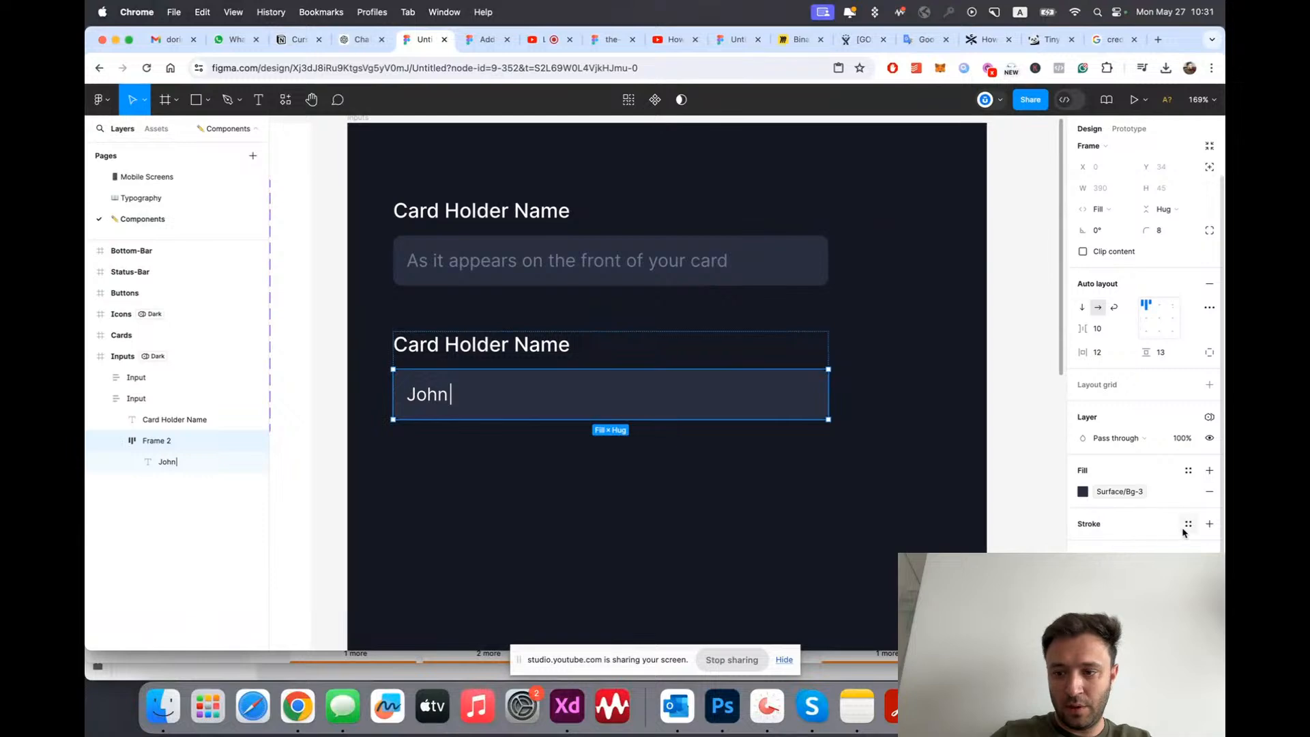
pyautogui.scroll(1, 722, 438)
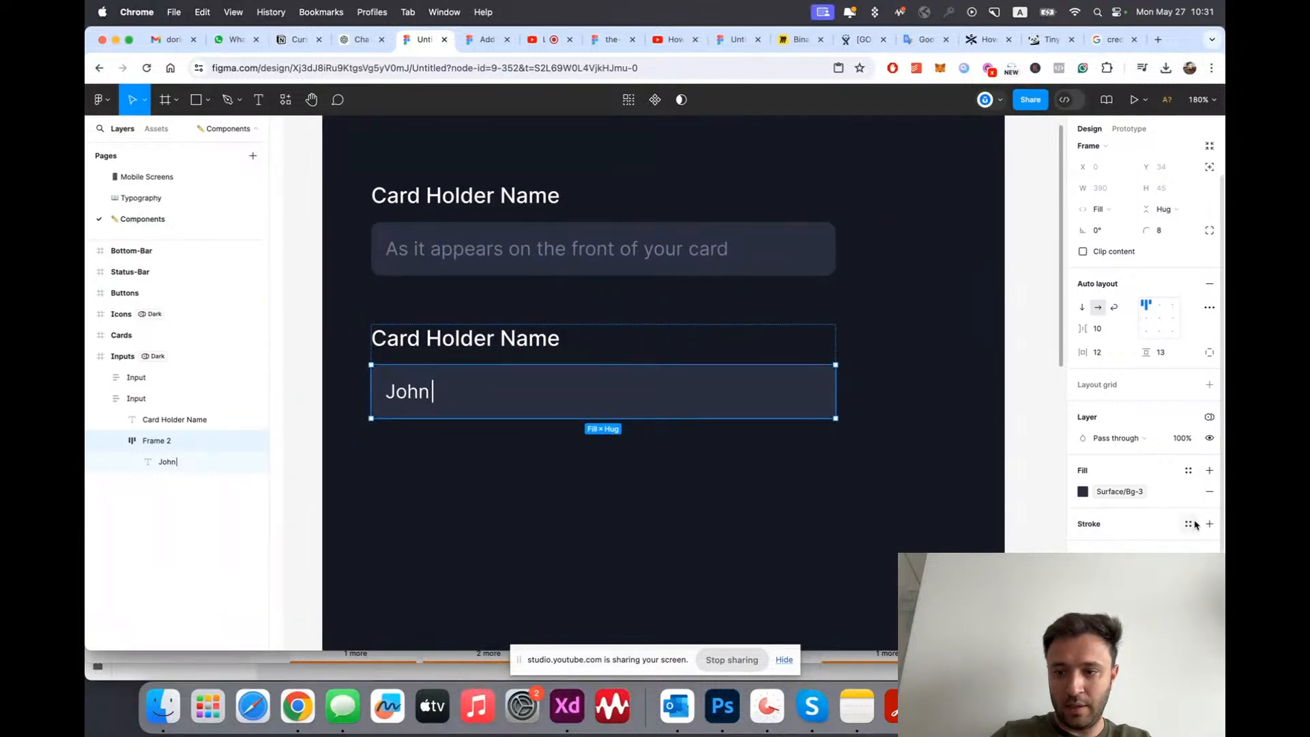
pyautogui.click(1189, 524)
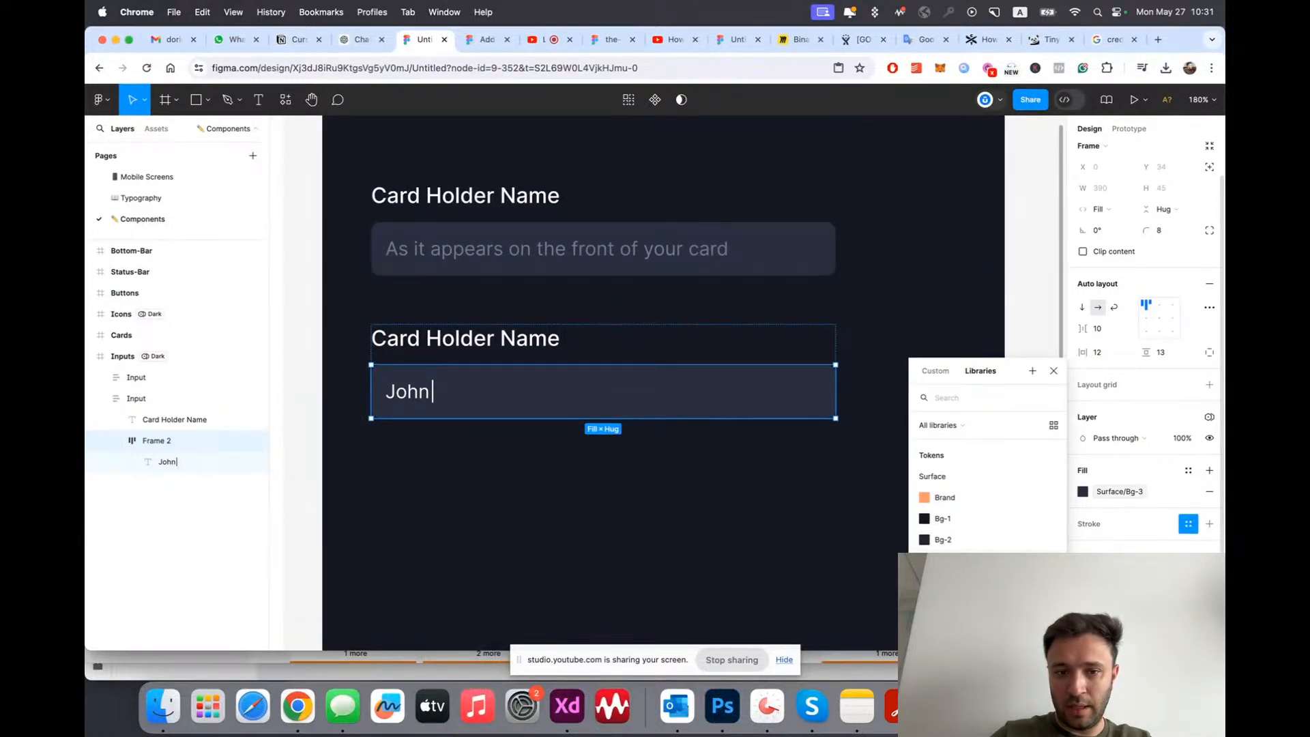
pyautogui.click(944, 560)
pyautogui.click(1099, 493)
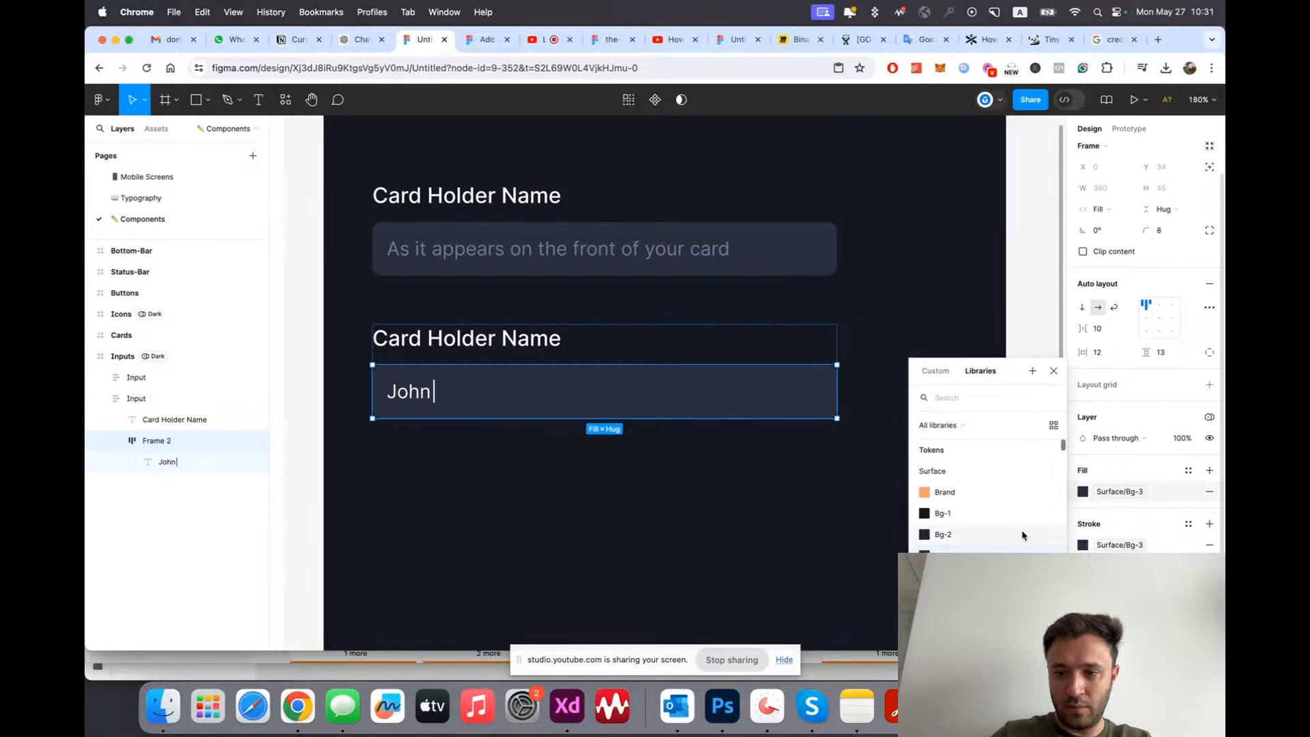
pyautogui.click(1210, 493)
pyautogui.click(854, 485)
# Step: Change the stroke of the duplicated input's field frame to the Surface/Bg-4 variable
pyautogui.doubleClick(412, 399)
pyautogui.scroll(3, 413, 399)
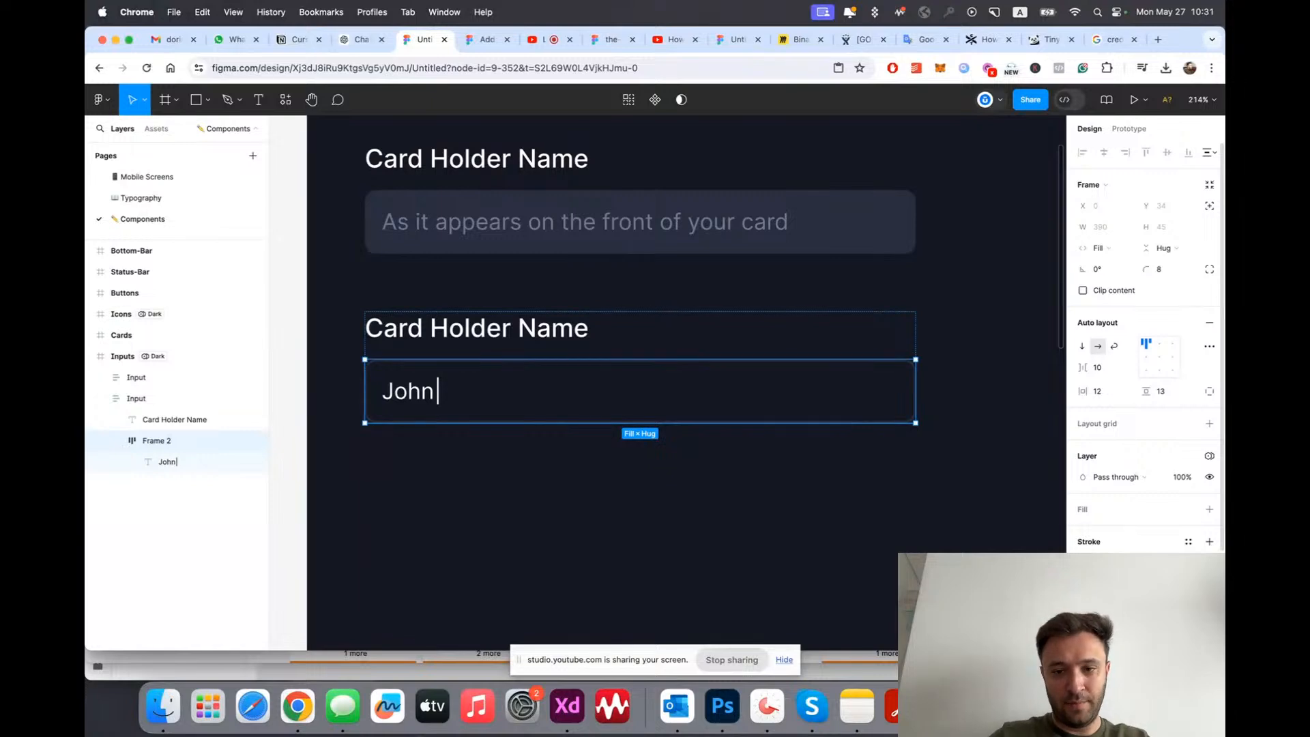
pyautogui.click(754, 528)
pyautogui.click(373, 368)
pyautogui.click(394, 383)
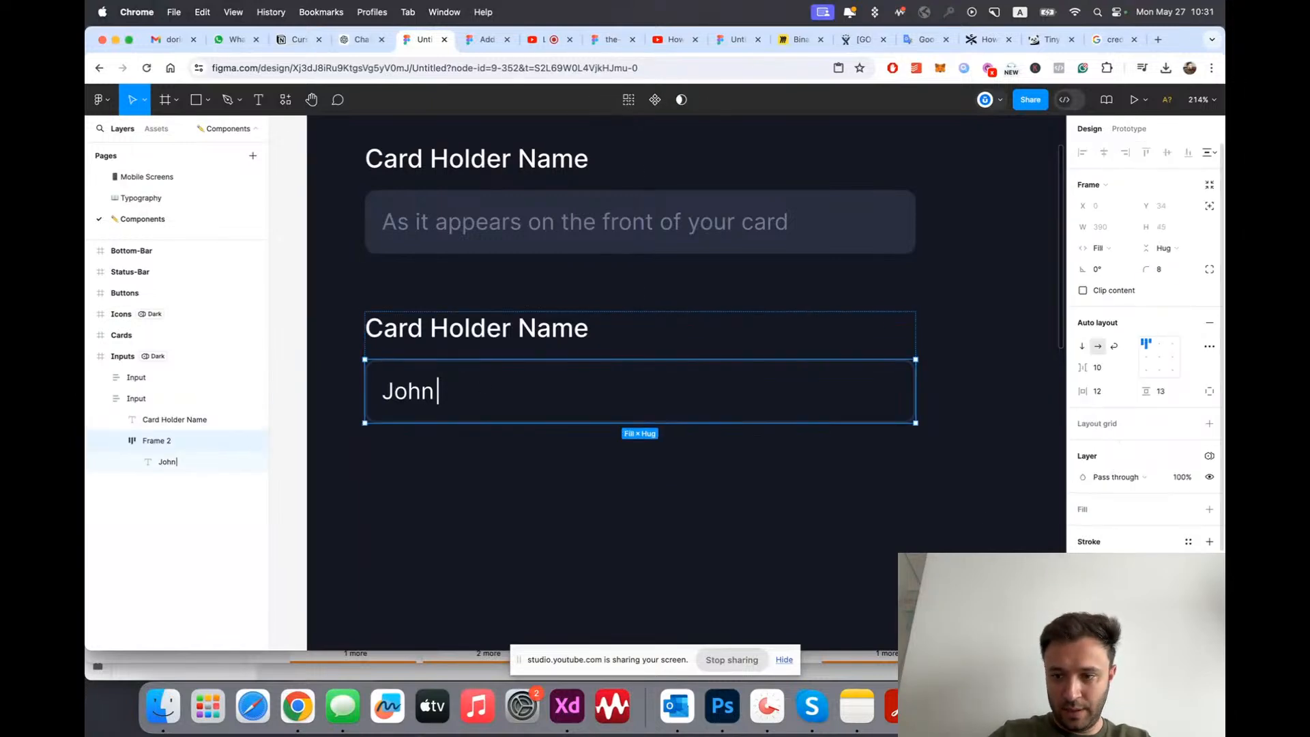
pyautogui.click(956, 555)
pyautogui.click(662, 485)
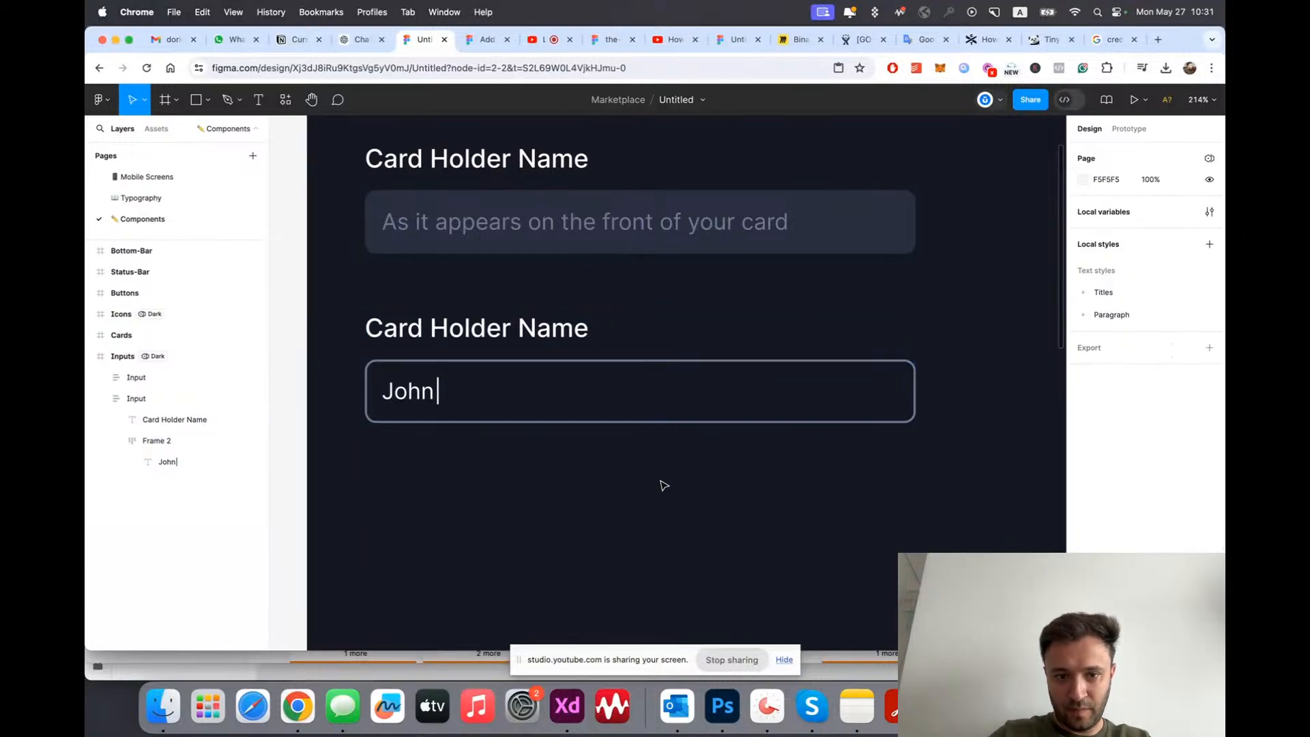
# Step: Move the outlined input slightly up, duplicate it and place the copy directly below at X 41, Y 291
pyautogui.scroll(-5, 587, 448)
pyautogui.scroll(3, 594, 448)
pyautogui.scroll(2, 628, 462)
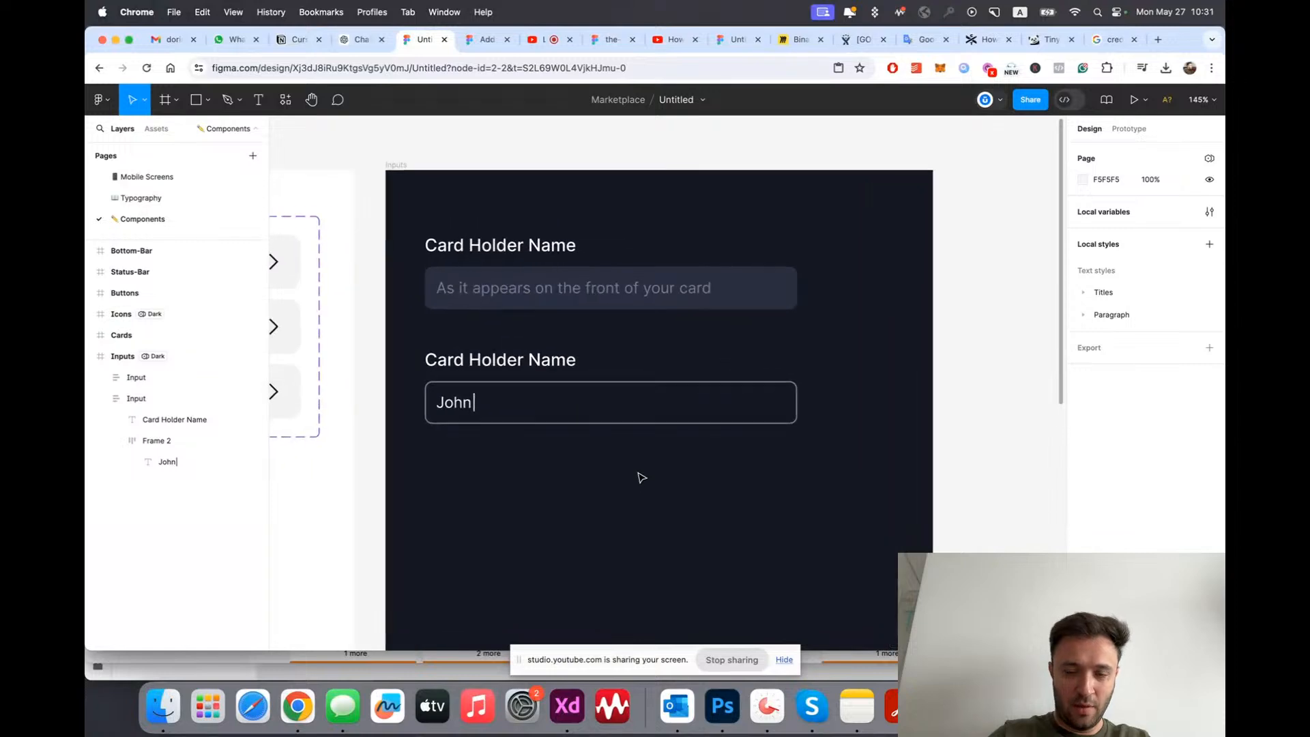
pyautogui.moveTo(473, 361); pyautogui.dragTo(471, 354)
pyautogui.press('super+d')
pyautogui.hotkey('shift', 'Down')
pyautogui.hotkey('shift', 'Down')
pyautogui.hotkey('shift', 'Down')
pyautogui.hotkey('shift', 'Down')
pyautogui.hotkey('shift', 'Down')
pyautogui.hotkey('shift', 'Down')
pyautogui.hotkey('shift', 'Down')
pyautogui.hotkey('shift', 'Down')
pyautogui.hotkey('shift', 'Down')
pyautogui.hotkey('shift', 'Down')
pyautogui.hotkey('shift', 'Down')
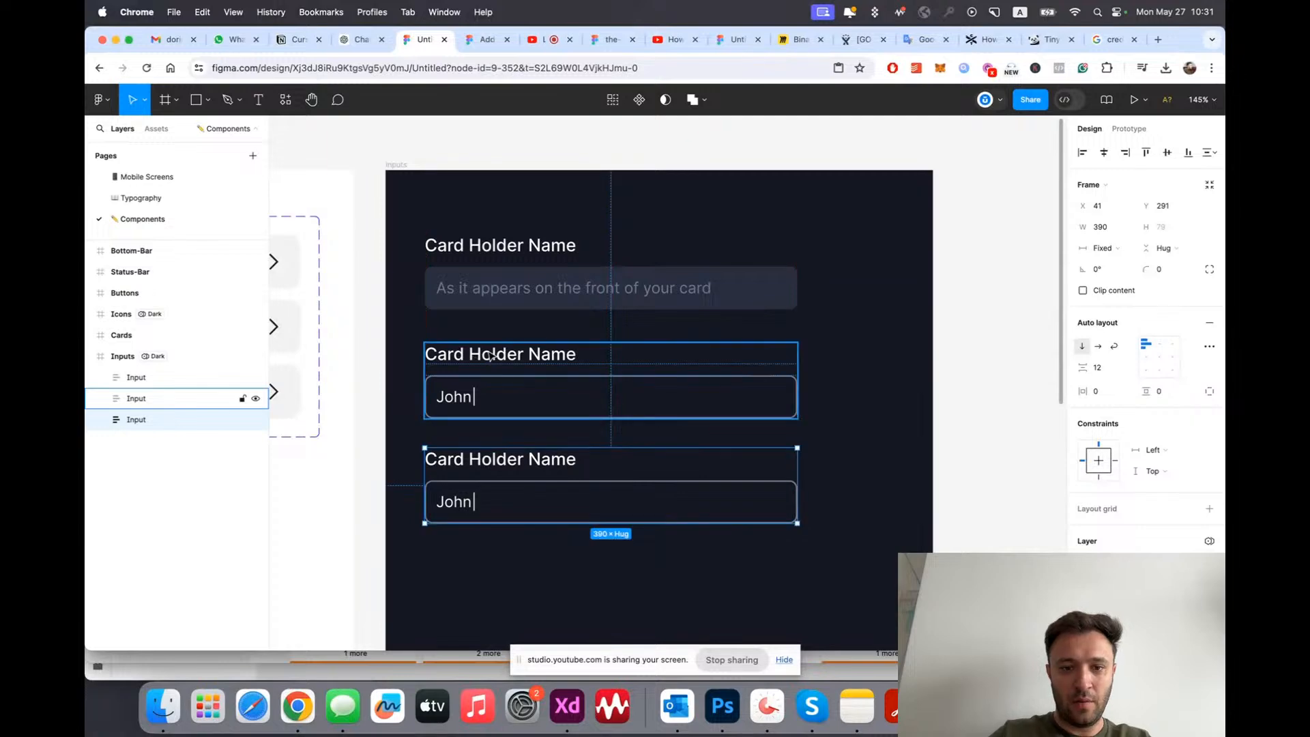
# Step: Replace the text in the third input's field with a sample full name without the cursor bar
pyautogui.scroll(-3, 473, 360)
pyautogui.scroll(1, 573, 404)
pyautogui.scroll(2, 541, 467)
pyautogui.scroll(2, 541, 466)
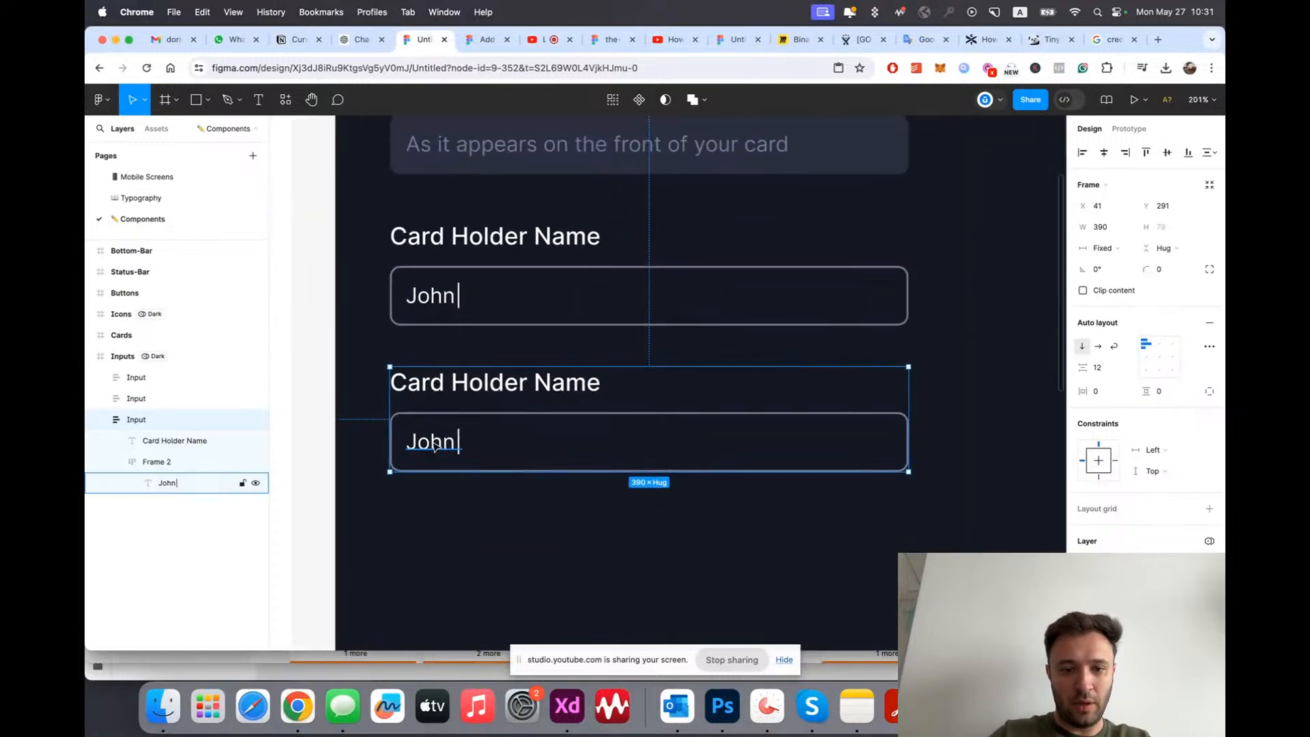
pyautogui.doubleClick(479, 445)
pyautogui.write('Doe')
pyautogui.press('Escape')
pyautogui.scroll(-3, 789, 154)
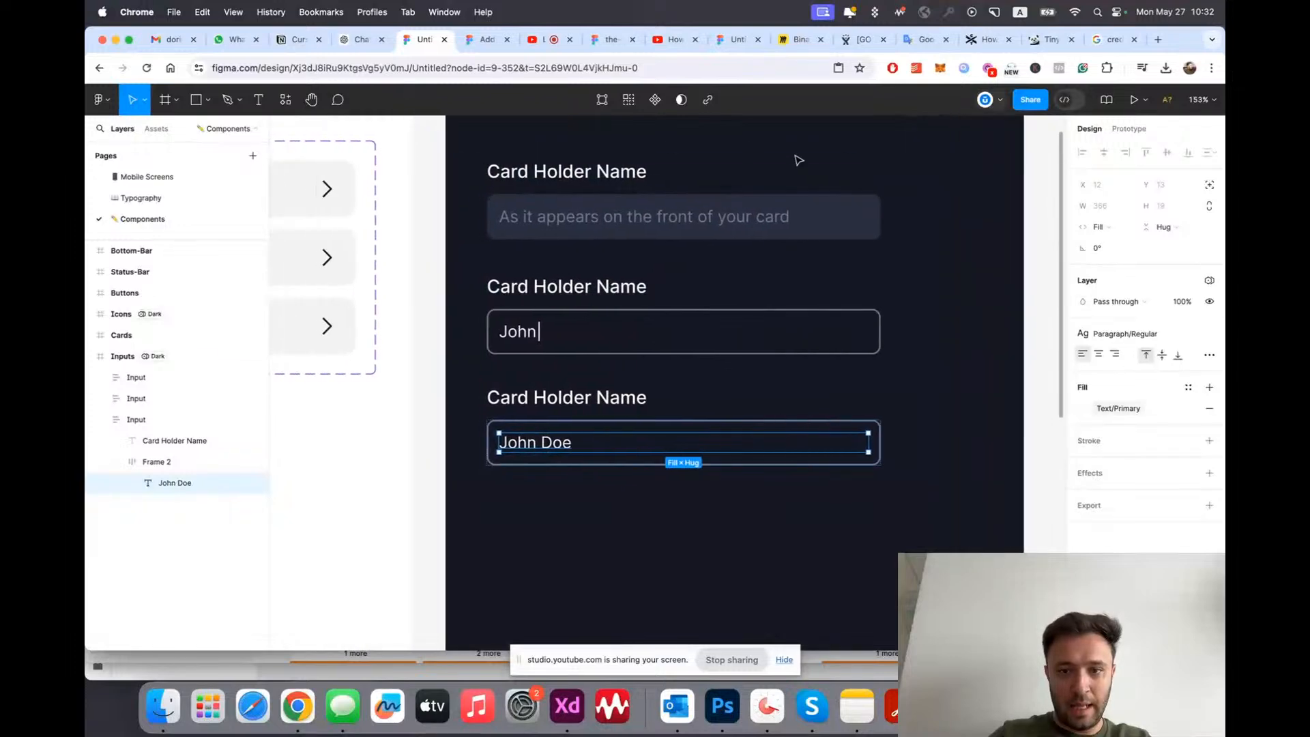
# Step: Copy the first field's filled, borderless appearance onto the third input's field frame
pyautogui.click(810, 206)
pyautogui.doubleClick(810, 207)
pyautogui.hscroll(1, 883, 392)
pyautogui.hscroll(5, 883, 392)
pyautogui.doubleClick(420, 445)
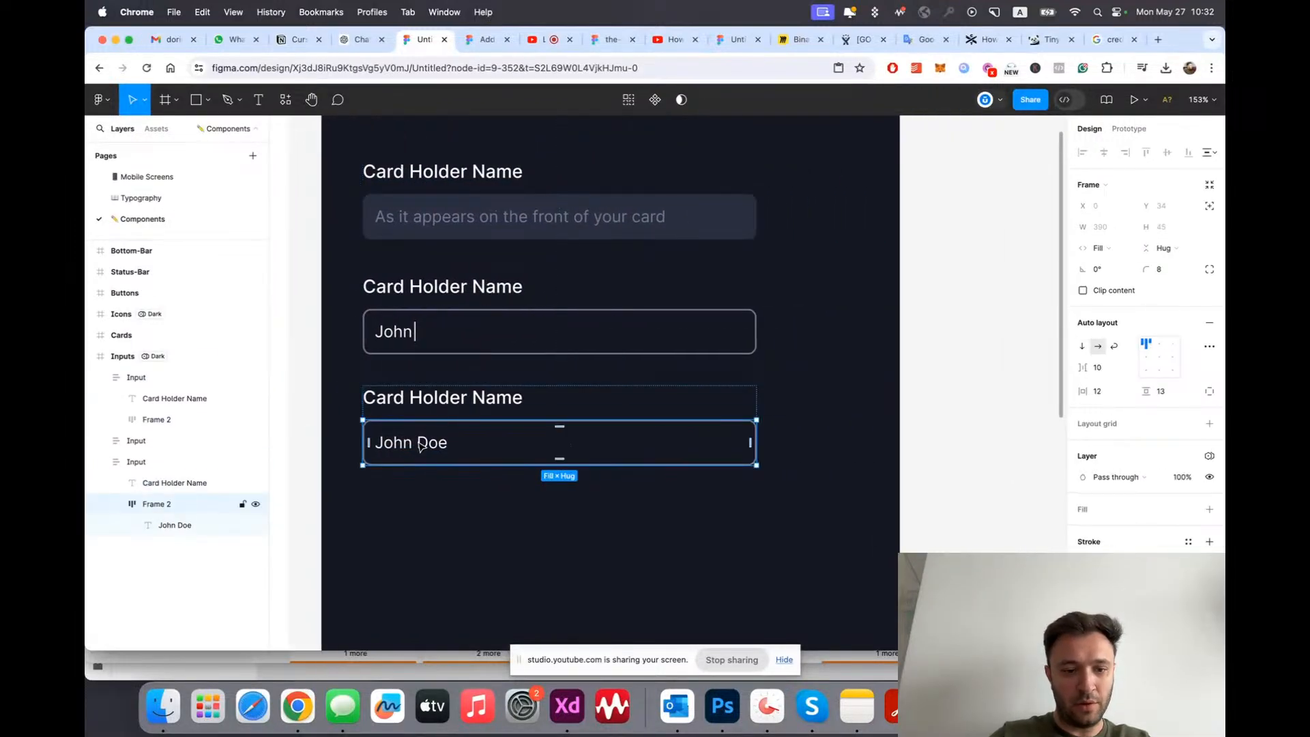
pyautogui.press('Escape')
pyautogui.press('Escape')
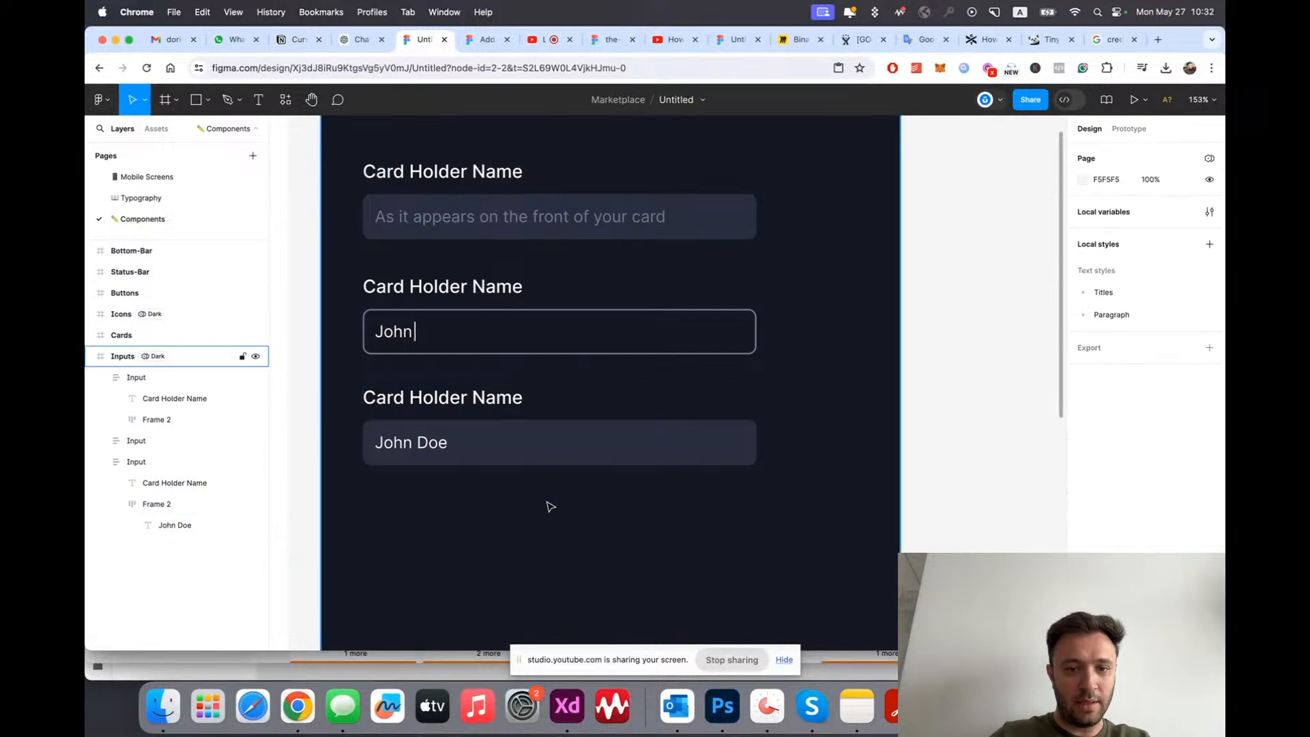
# Step: Change the third input's label to "Completed" and the second input's label to "Active"
pyautogui.scroll(-5, 549, 505)
pyautogui.scroll(3, 549, 505)
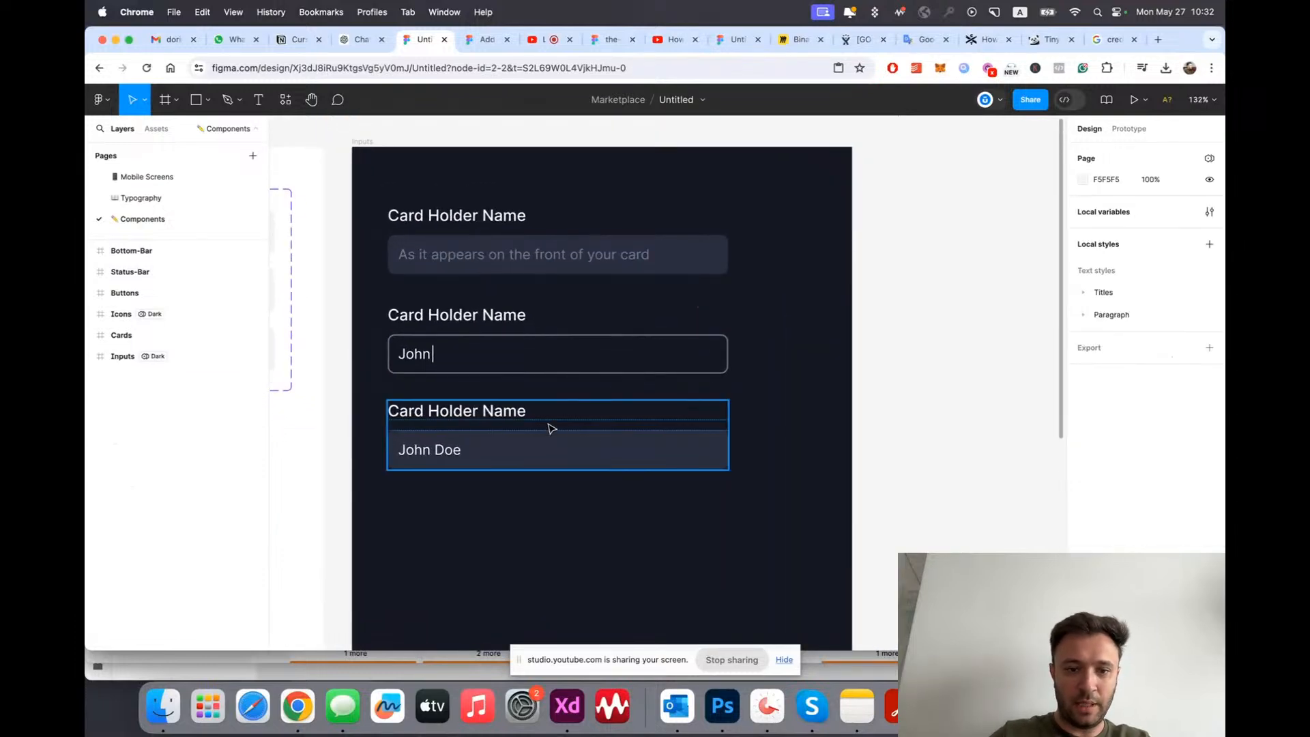
pyautogui.doubleClick(516, 418)
pyautogui.press('Return')
pyautogui.write('Completed')
pyautogui.press('Escape')
pyautogui.doubleClick(514, 314)
pyautogui.press('Return')
pyautogui.write('Active')
pyautogui.press('Escape')
# Step: Change the first input's label to "Inactive"
pyautogui.doubleClick(471, 216)
pyautogui.press('Return')
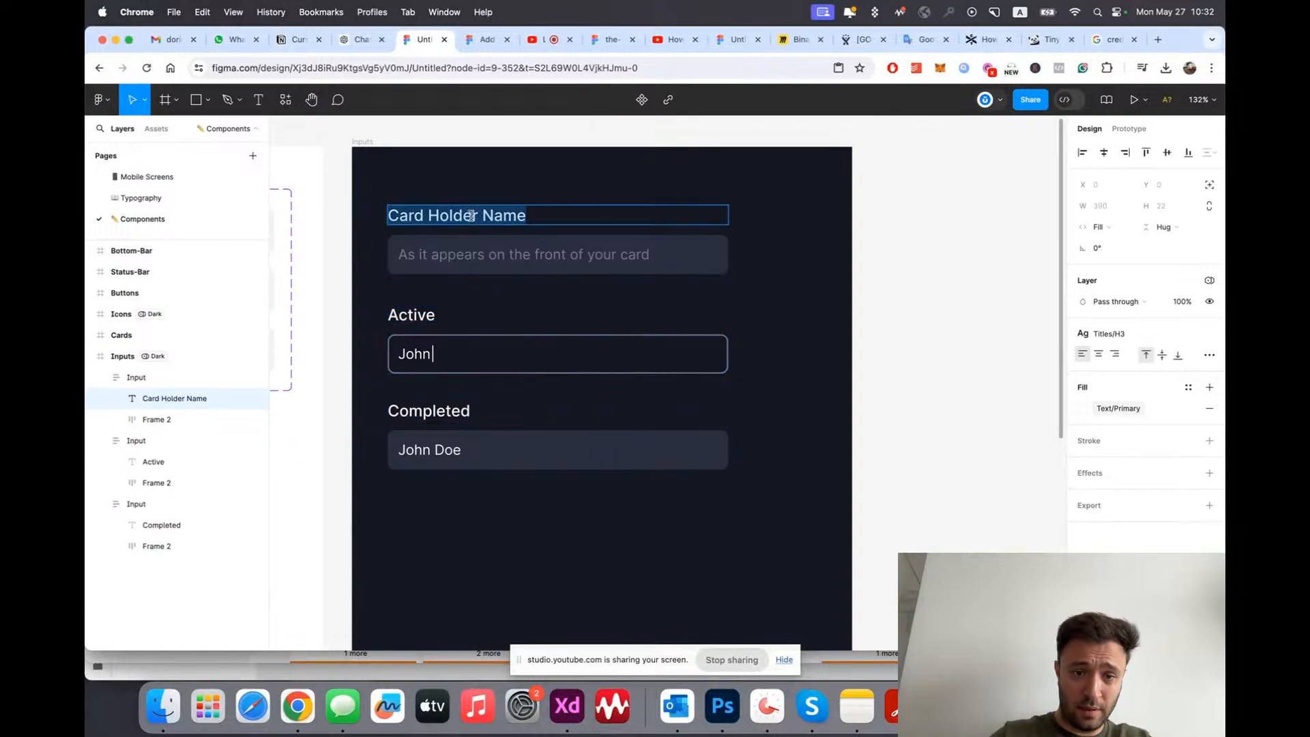
pyautogui.write('Normal')
pyautogui.press('super+a')
pyautogui.write('Inactive')
pyautogui.press('Escape')
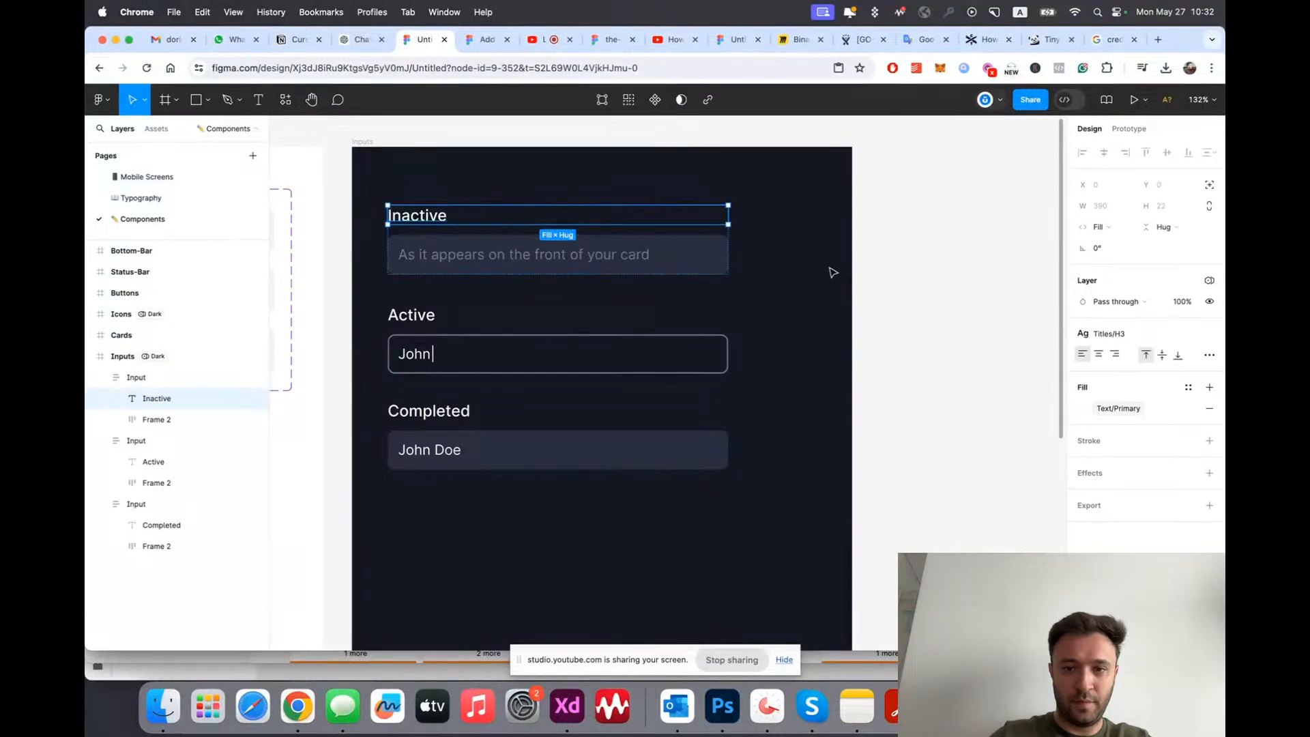
# Step: Copy the Completed input and place the pasted duplicate directly below it in the Inputs frame
pyautogui.press('Escape')
pyautogui.scroll(-2, 585, 346)
pyautogui.hscroll(-1, 586, 346)
pyautogui.click(497, 366)
pyautogui.press('super+c')
pyautogui.press('super+v')
pyautogui.hotkey('shift', 'Down')
pyautogui.hotkey('shift', 'Down')
pyautogui.hotkey('shift', 'Down')
pyautogui.hotkey('shift', 'Down')
pyautogui.hotkey('shift', 'Down')
pyautogui.hotkey('shift', 'Down')
pyautogui.hotkey('shift', 'Down')
pyautogui.hotkey('shift', 'Down')
pyautogui.hotkey('shift', 'Down')
pyautogui.hotkey('shift', 'Down')
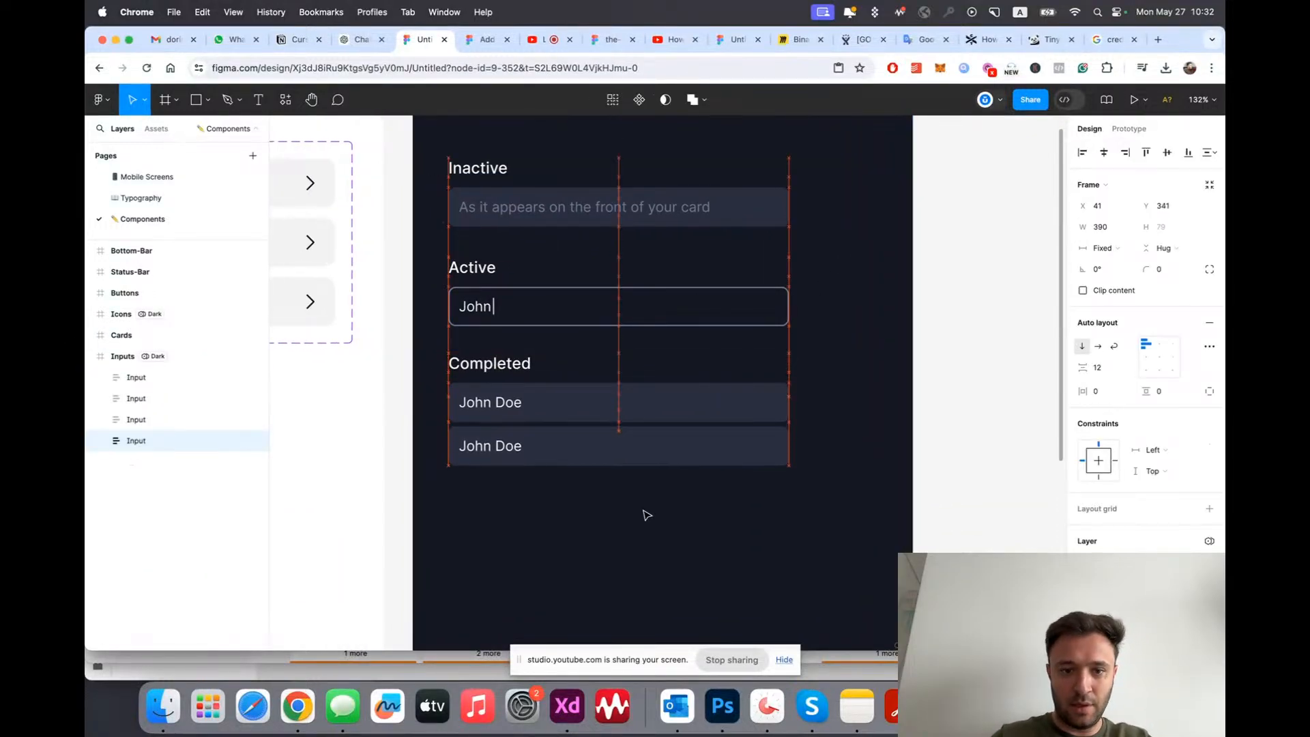
# Step: Change the label of the fourth input to "Error"
pyautogui.scroll(2, 647, 543)
pyautogui.doubleClick(490, 450)
pyautogui.doubleClick(489, 450)
pyautogui.write('Error')
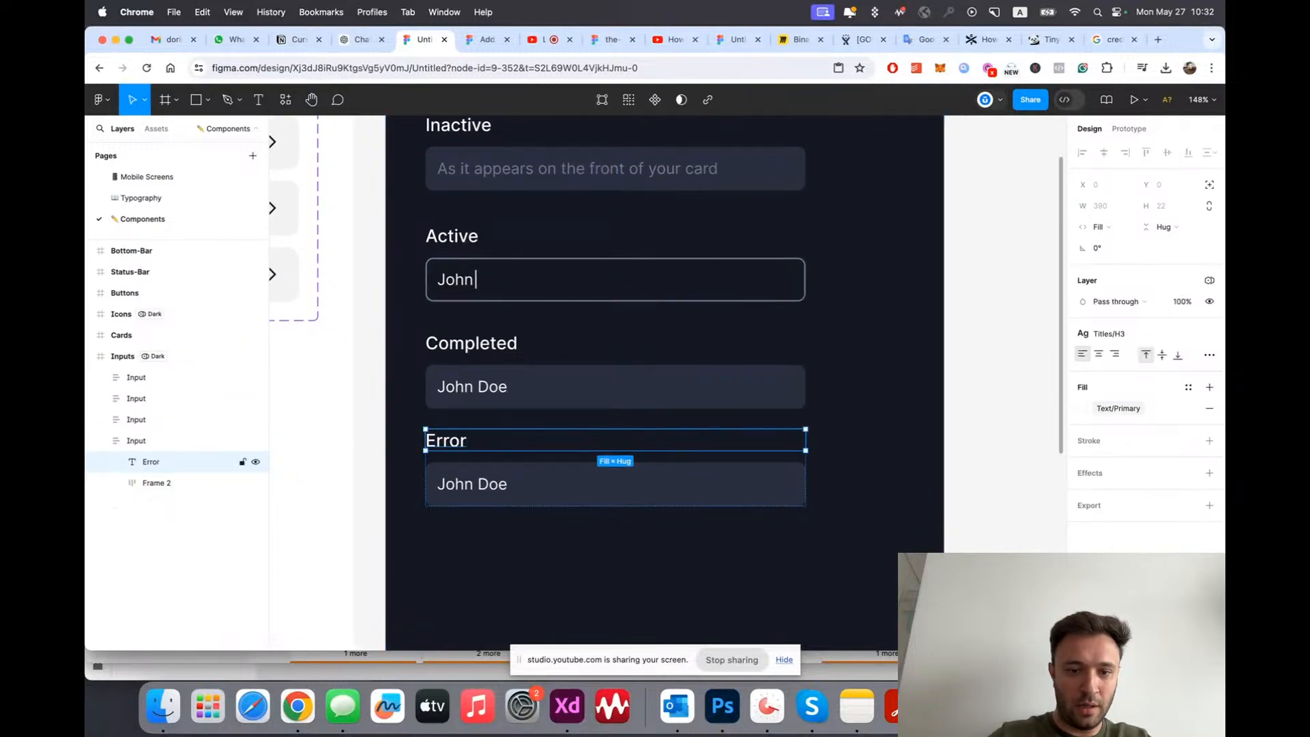
pyautogui.click(614, 571)
# Step: Replace the text in the Error input's field with an invalid sample e-mail address that lacks the @ sign
pyautogui.scroll(2, 611, 571)
pyautogui.doubleClick(456, 477)
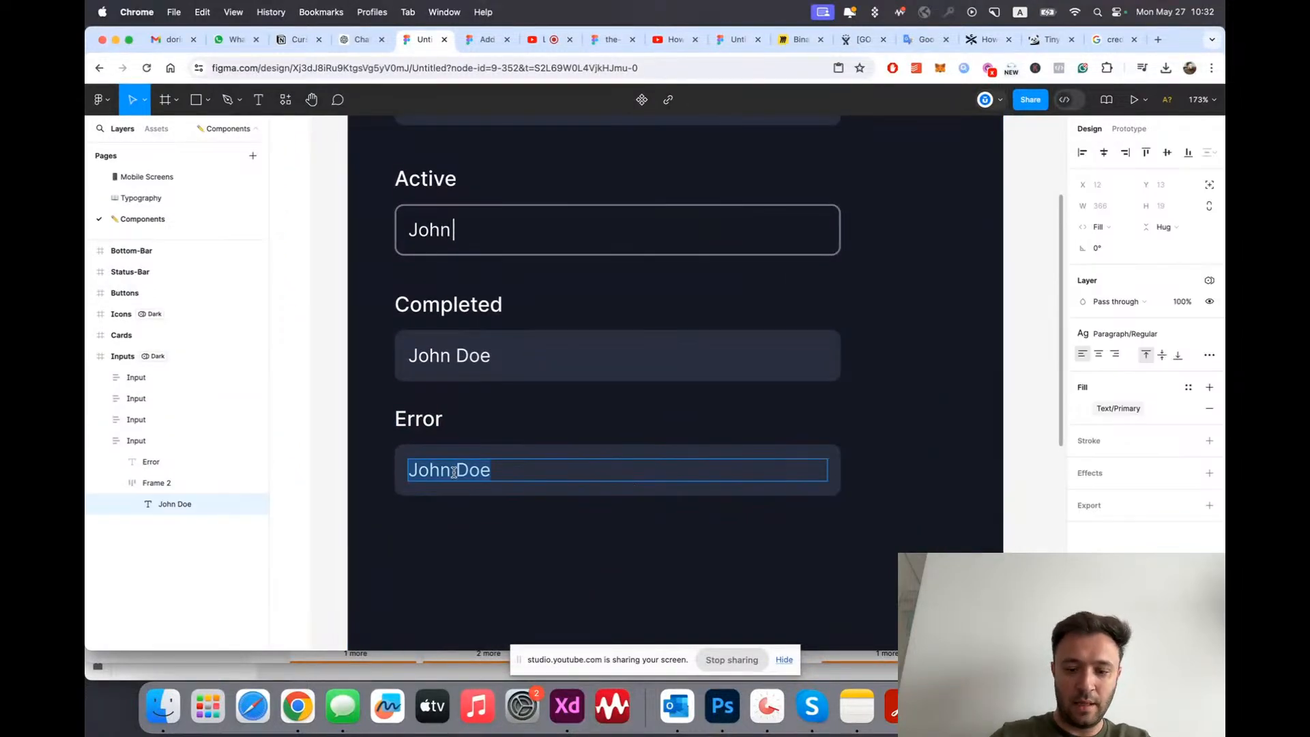
pyautogui.write('john@')
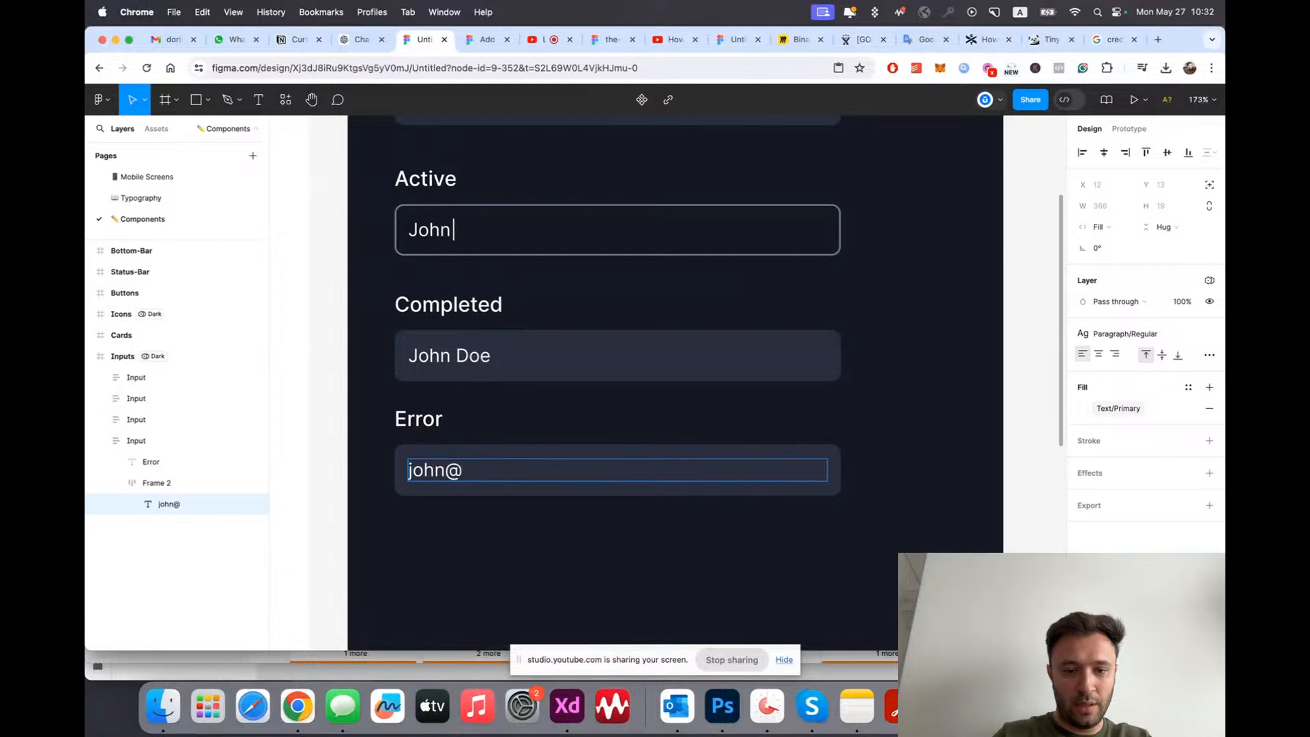
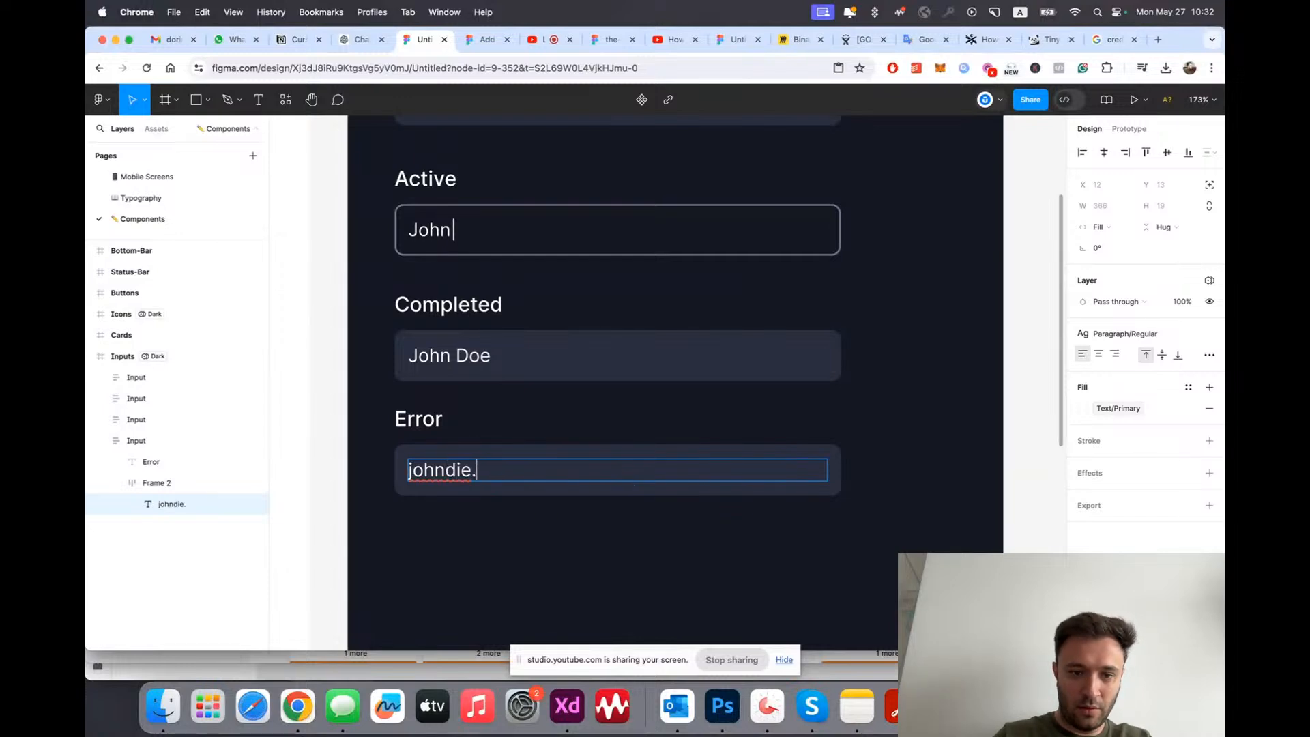
pyautogui.write('om')
pyautogui.press('Escape')
pyautogui.scroll(-2, 478, 450)
pyautogui.doubleClick(441, 408)
pyautogui.click(445, 404)
pyautogui.write('.')
pyautogui.click(503, 511)
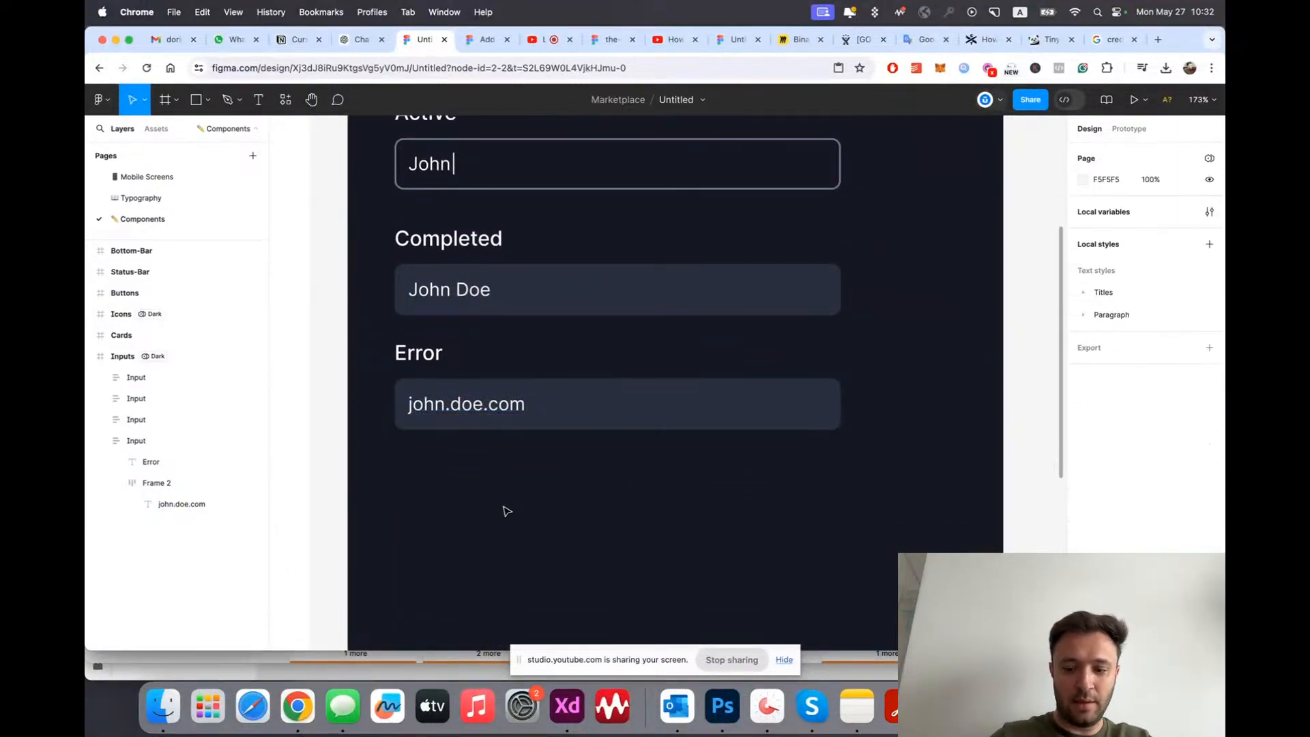
# Step: Copy the Active field's appearance, with no fill and a Surface/Bg-4 stroke, onto the Error input's field frame
pyautogui.scroll(-5, 503, 512)
pyautogui.scroll(3, 591, 461)
pyautogui.doubleClick(535, 223)
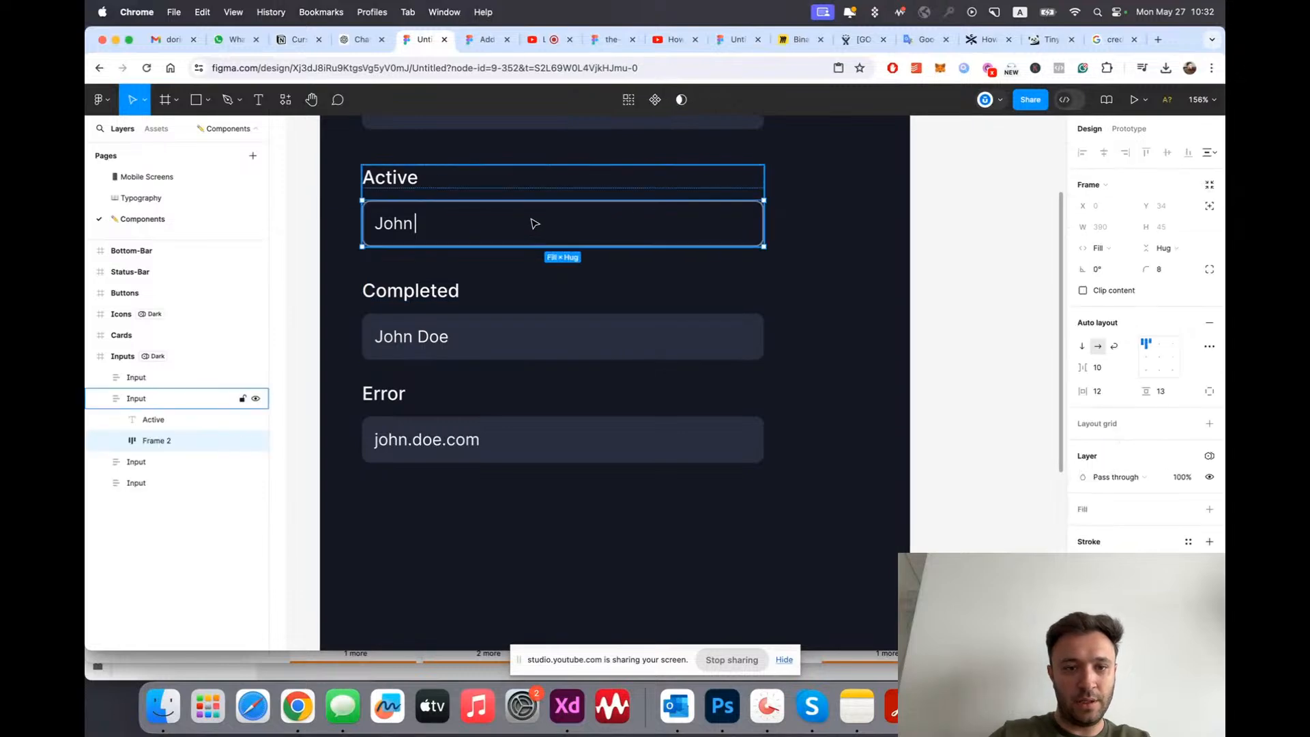
pyautogui.doubleClick(529, 431)
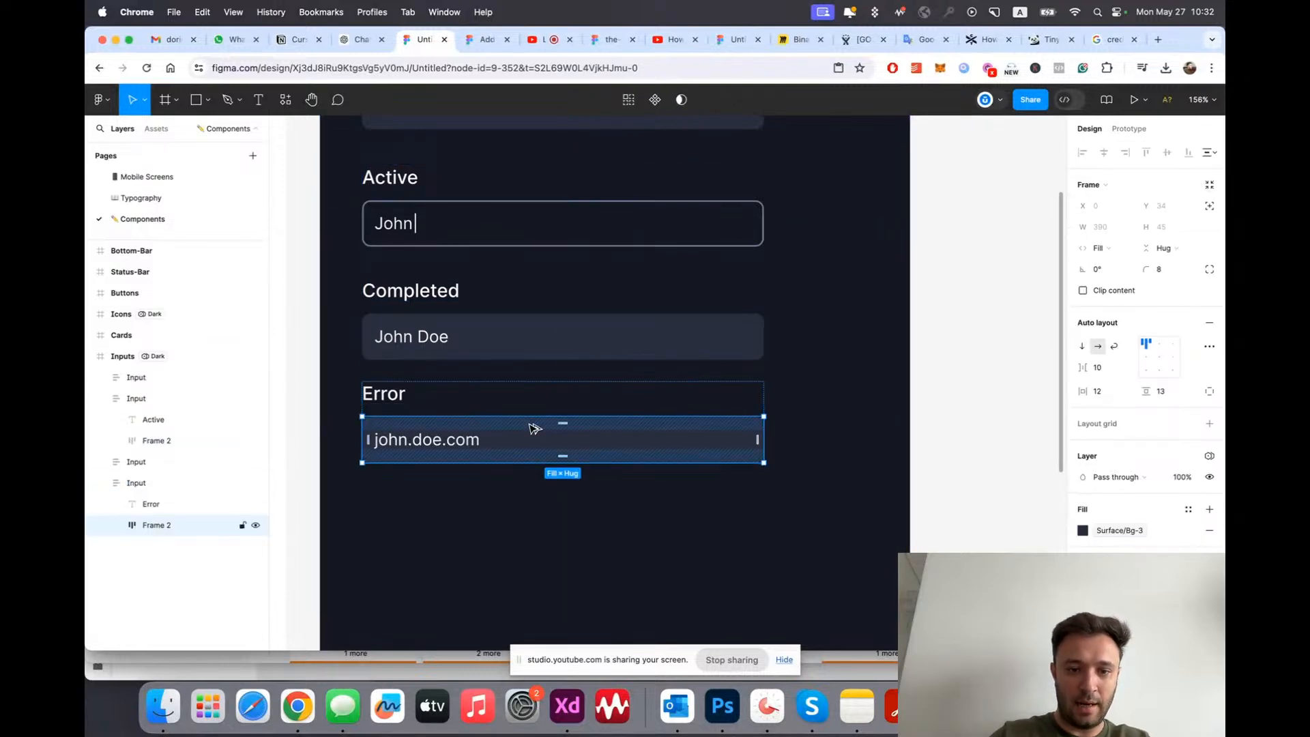
pyautogui.scroll(-1, 1131, 524)
pyautogui.scroll(-1, 1132, 524)
# Step: Search the colour libraries for "error" and check the local colours for a suitable Error field stroke
pyautogui.click(1130, 539)
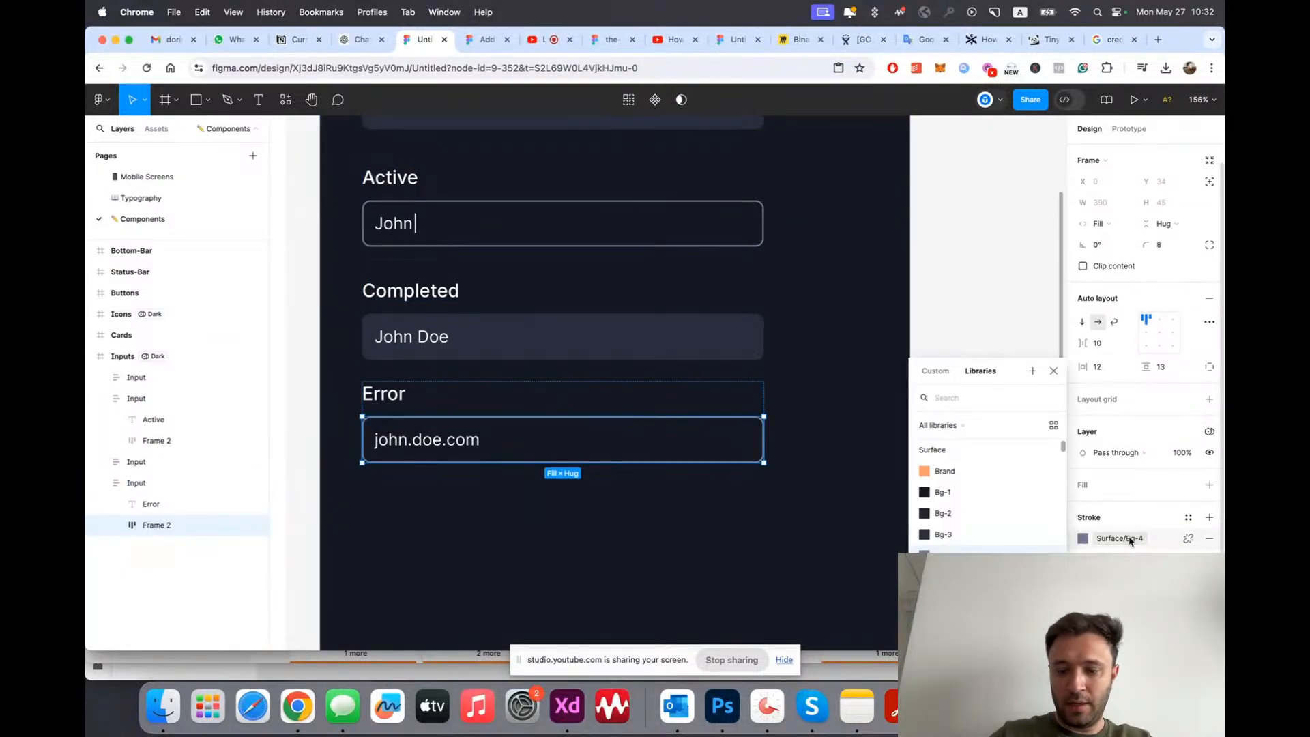
pyautogui.write('error')
pyautogui.click(1111, 517)
pyautogui.click(1123, 539)
pyautogui.click(959, 424)
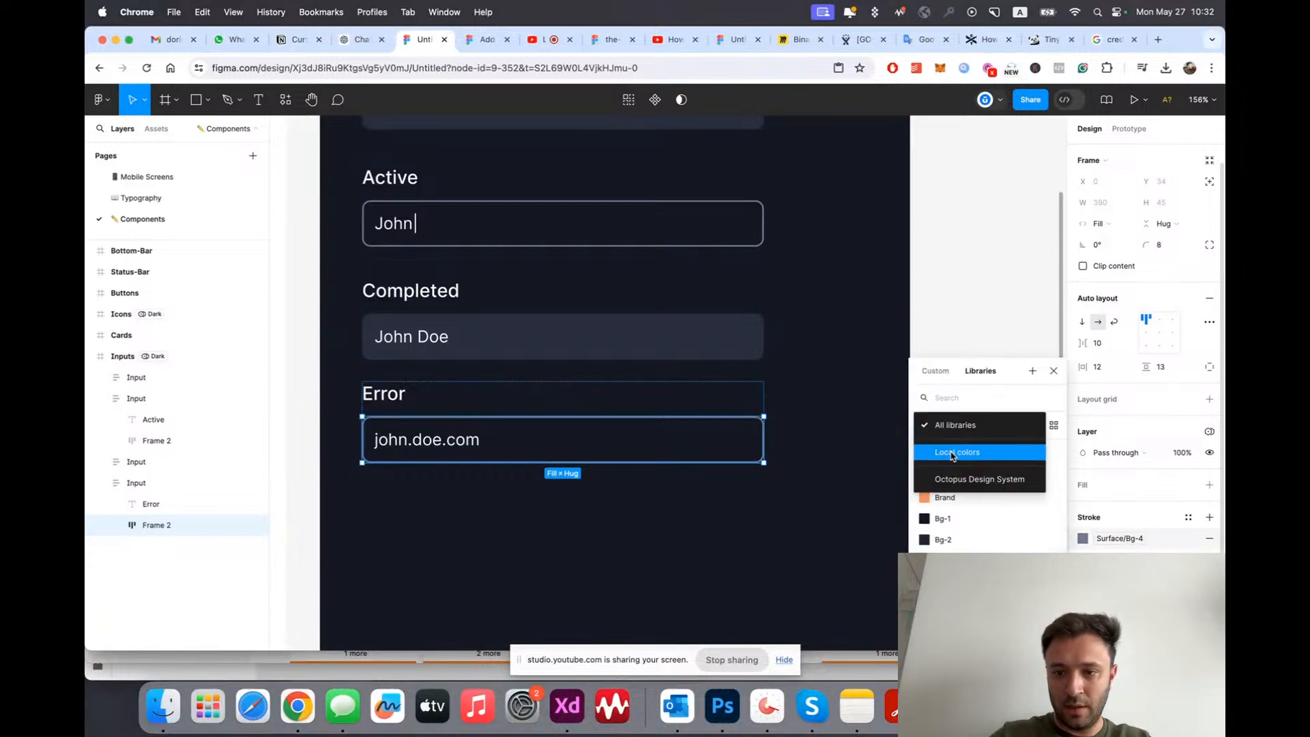
pyautogui.click(954, 453)
pyautogui.scroll(-4, 974, 520)
pyautogui.click(1053, 371)
pyautogui.scroll(-5, 935, 358)
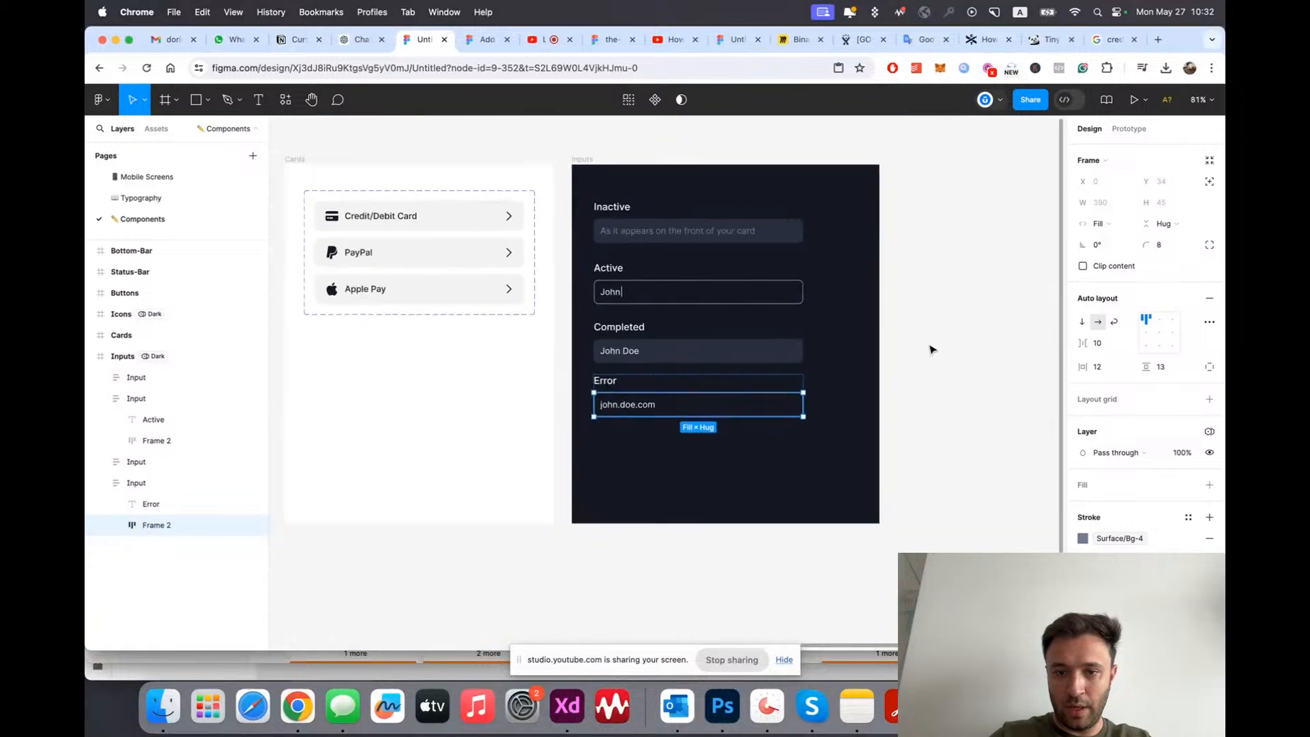
pyautogui.click(932, 349)
pyautogui.scroll(3, 948, 341)
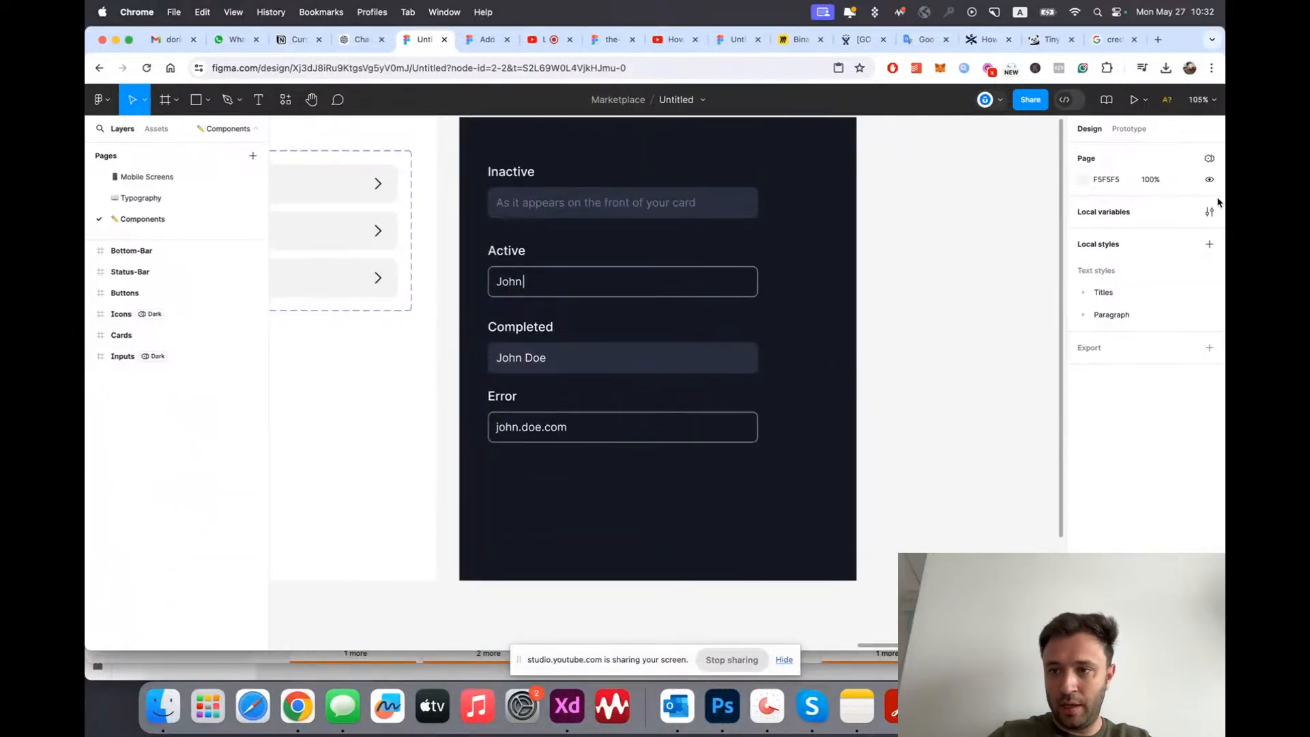
# Step: Duplicate the Mauve group in the Primitives variable collection and rename the copy "Red"
pyautogui.click(1210, 213)
pyautogui.click(708, 140)
pyautogui.click(713, 129)
pyautogui.click(713, 235)
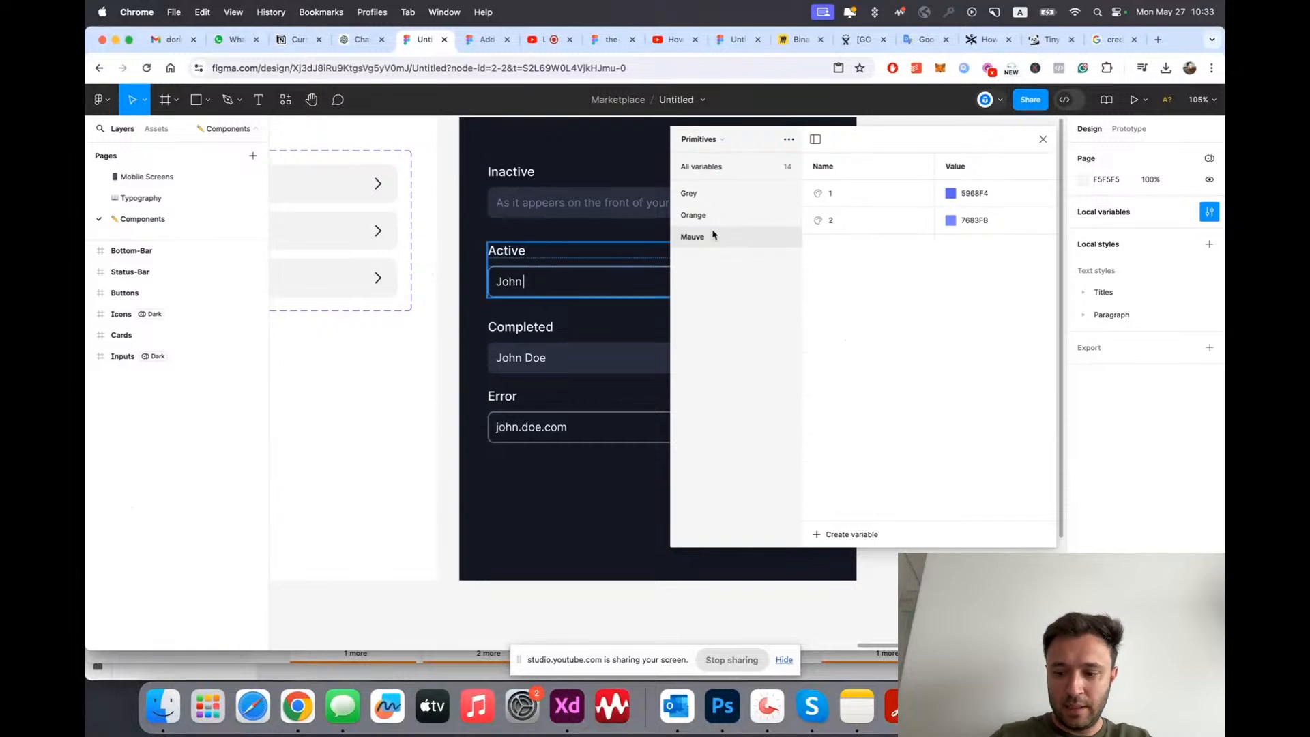
pyautogui.rightClick(708, 244)
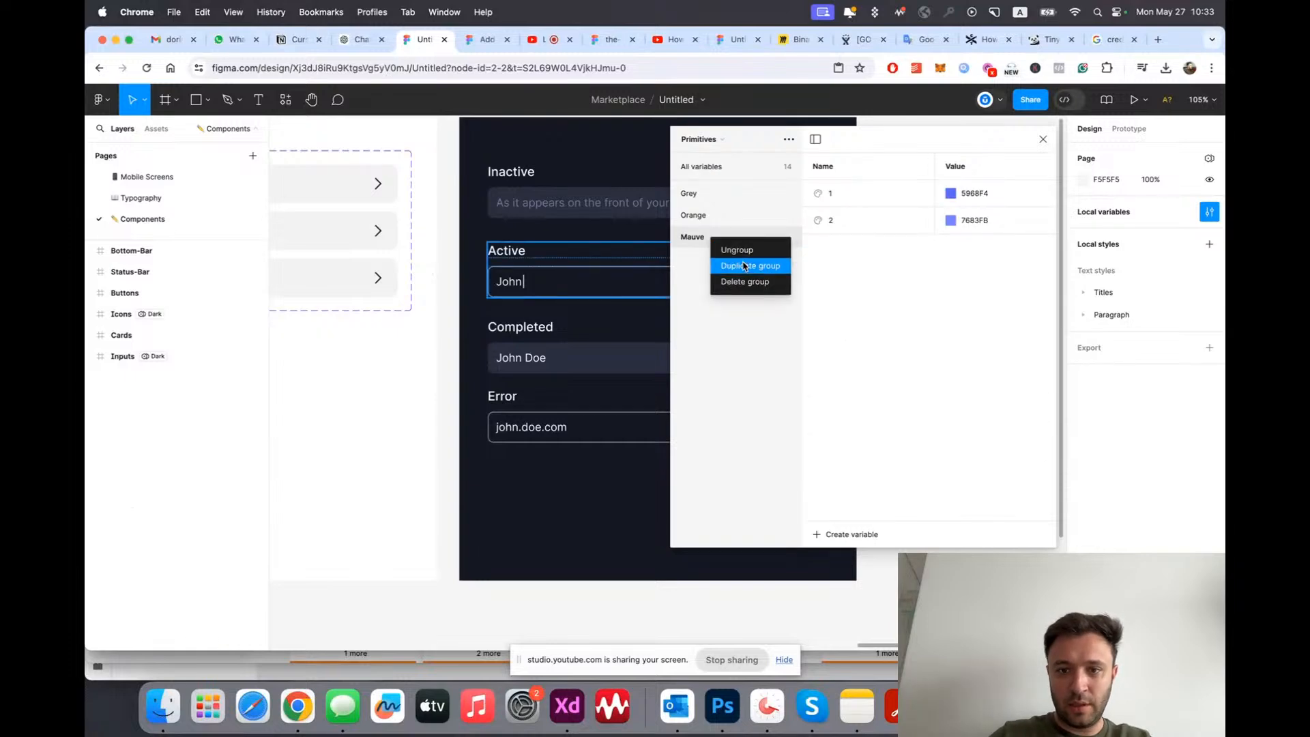
pyautogui.click(745, 267)
pyautogui.doubleClick(695, 258)
pyautogui.write('Red')
pyautogui.press('Return')
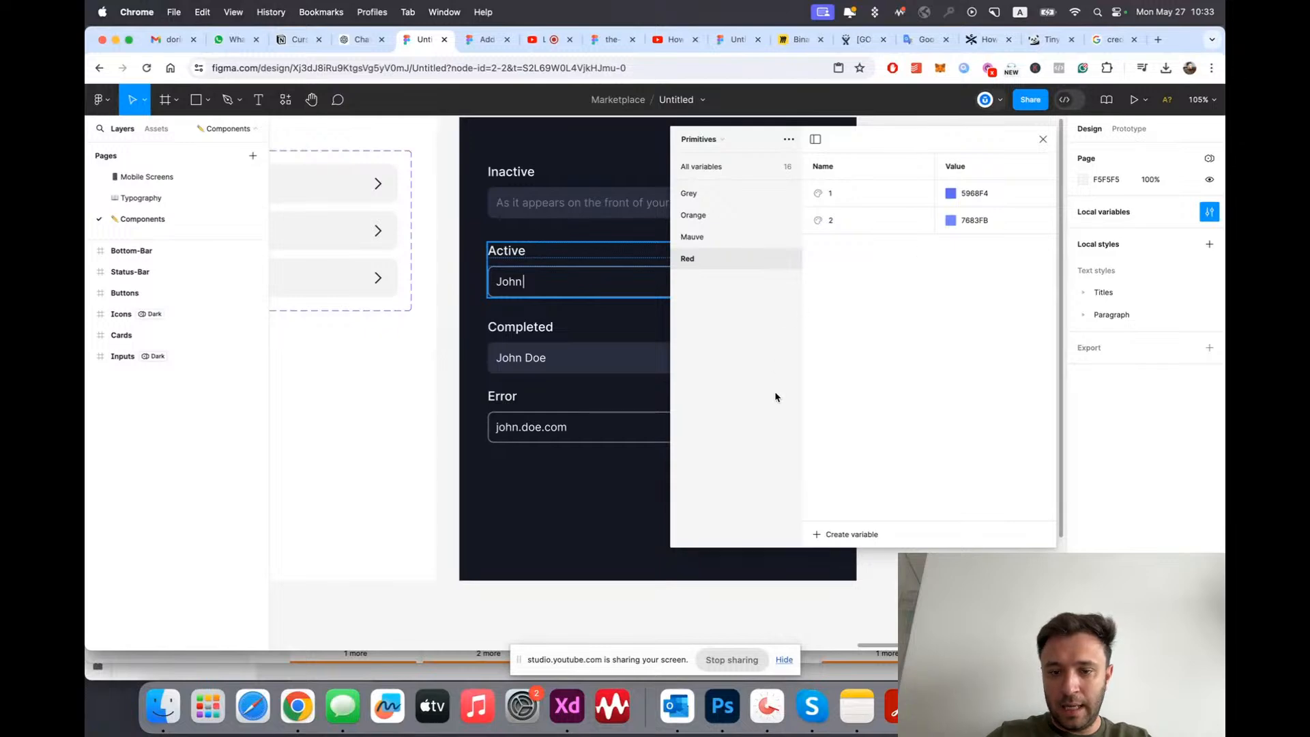
# Step: Set colour 1 of the Red primitives group to FF0000 and colour 2 to the lighter red FF6E6E
pyautogui.moveTo(673, 546); pyautogui.dragTo(513, 544)
pyautogui.click(797, 195)
pyautogui.click(794, 193)
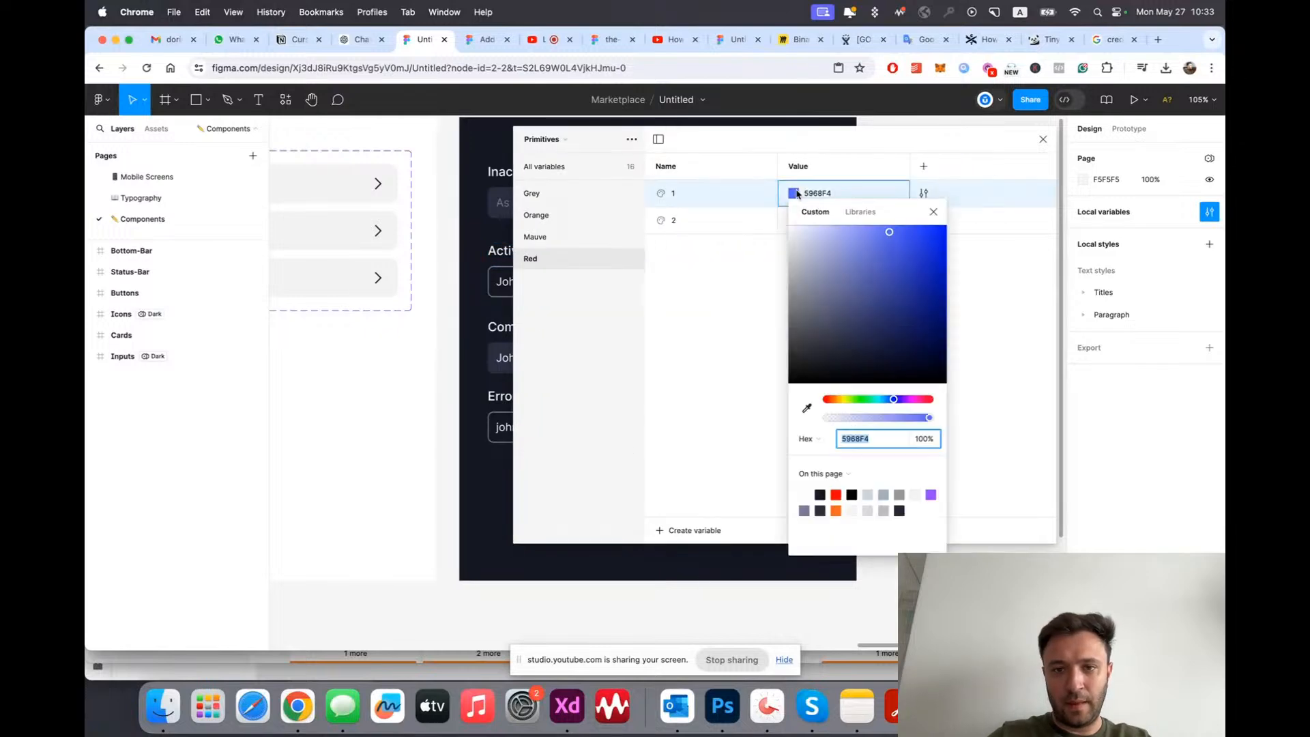
pyautogui.click(839, 493)
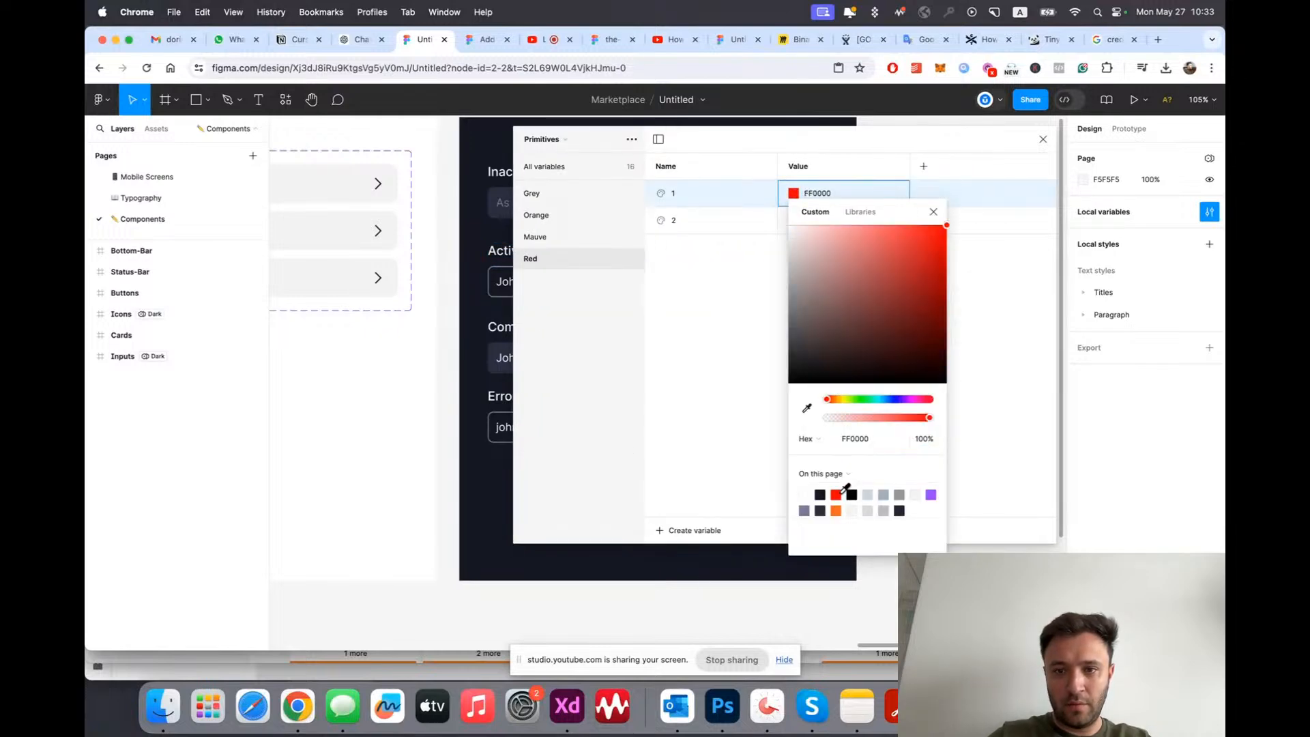
pyautogui.click(935, 211)
pyautogui.click(798, 221)
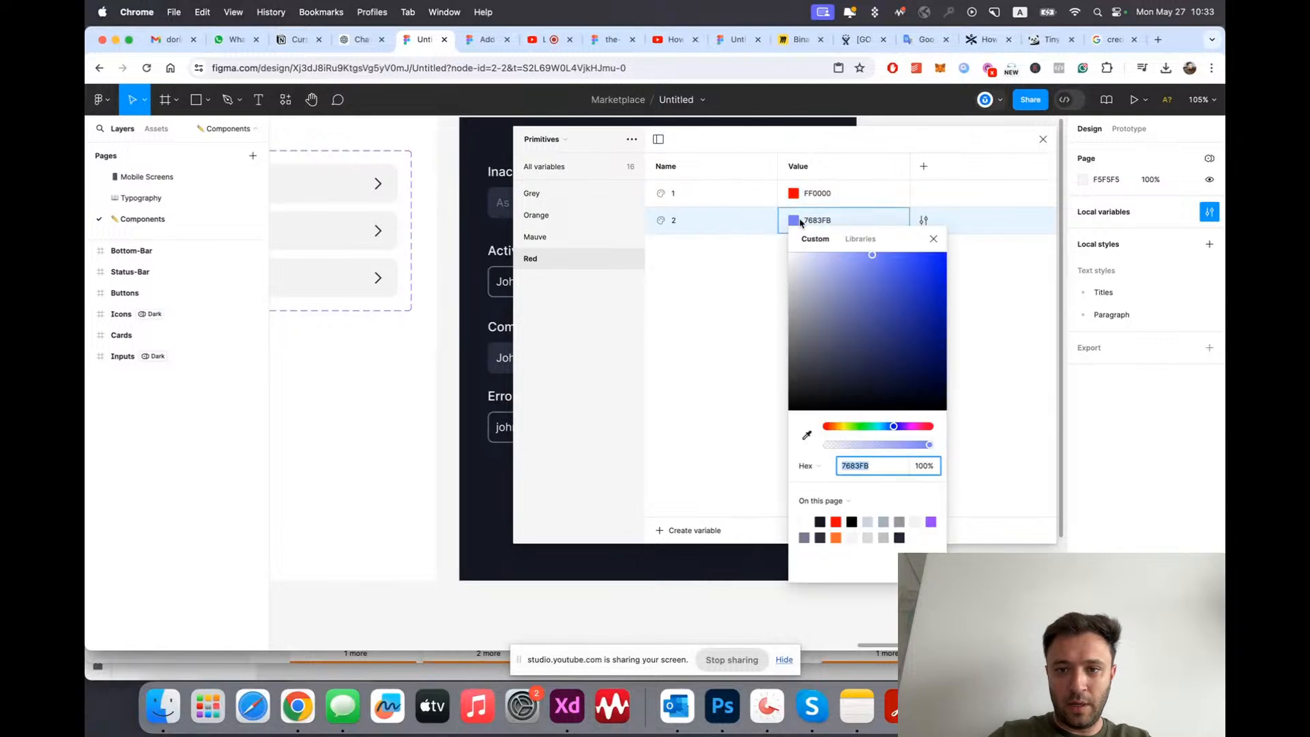
pyautogui.click(836, 520)
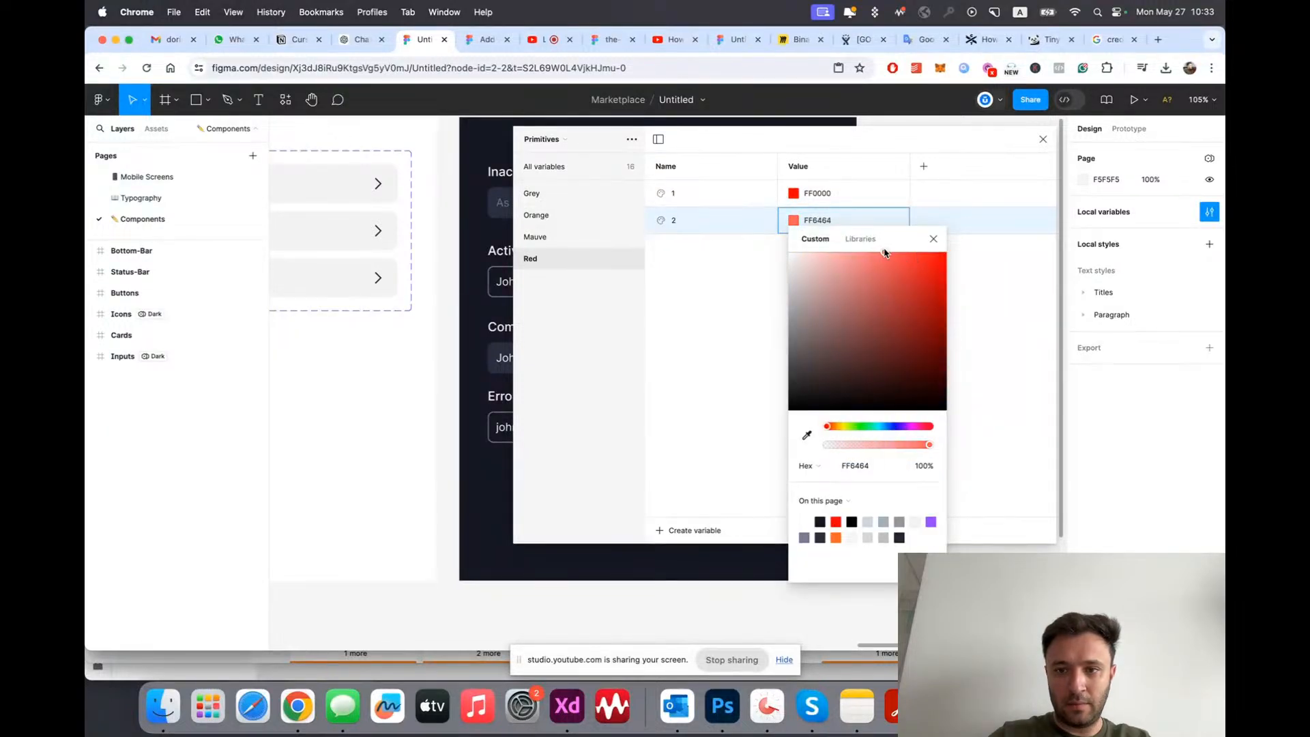
pyautogui.click(934, 240)
# Step: Duplicate the Brand variable in the Surface group of the Tokens collection and rename the copy "Error"
pyautogui.click(542, 139)
pyautogui.click(554, 162)
pyautogui.click(579, 195)
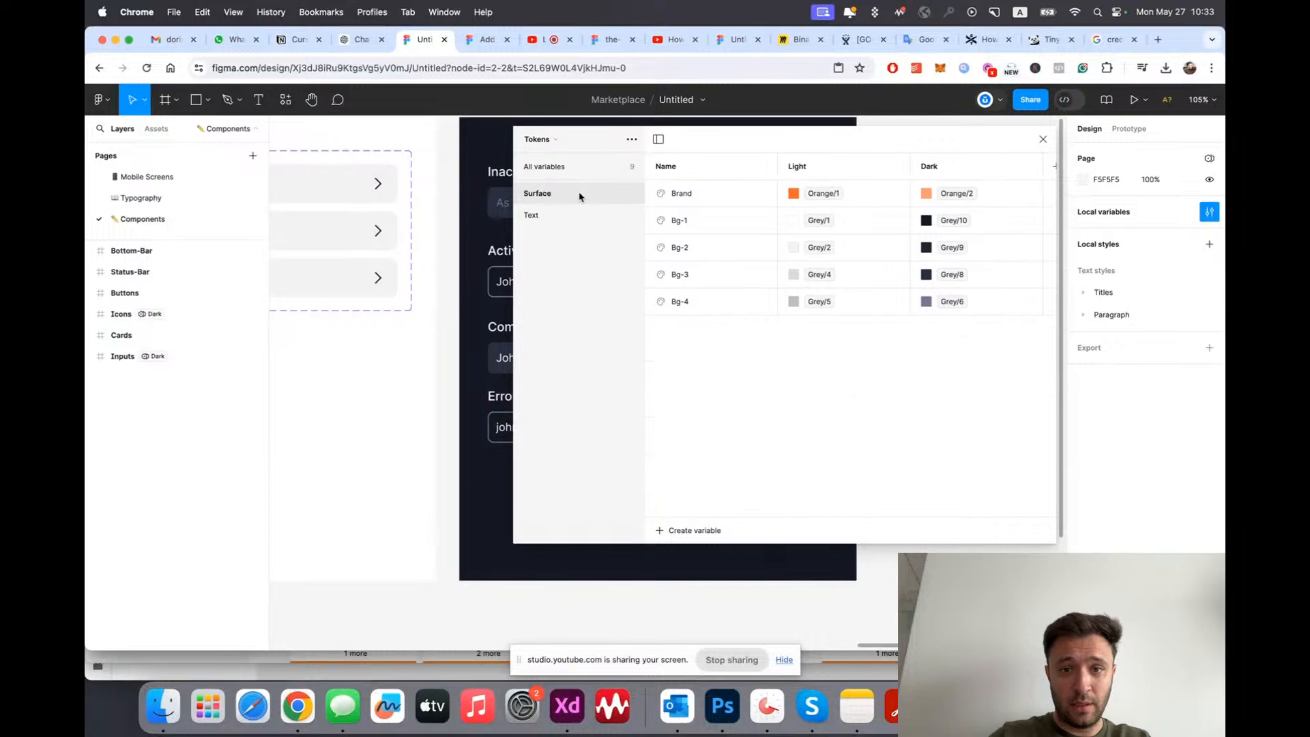
pyautogui.click(690, 200)
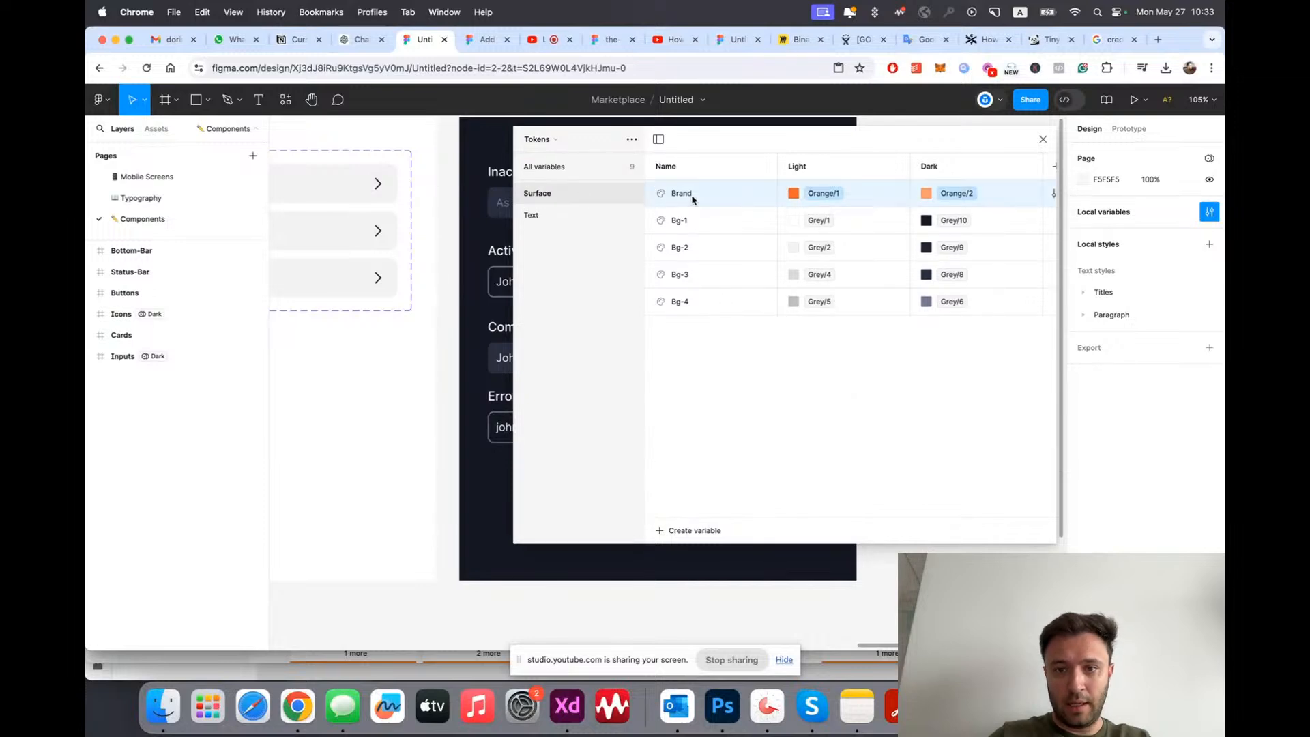
pyautogui.rightClick(692, 198)
pyautogui.click(743, 240)
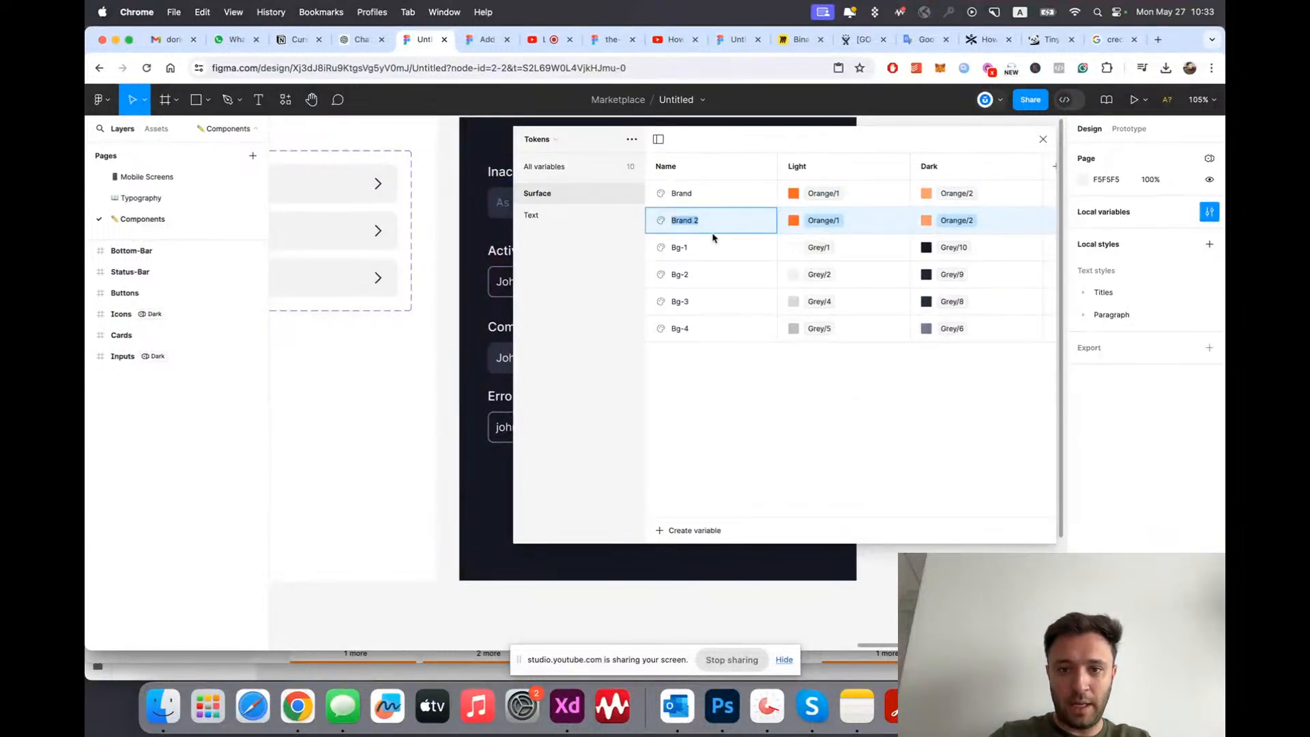
pyautogui.write('Error')
pyautogui.press('Return')
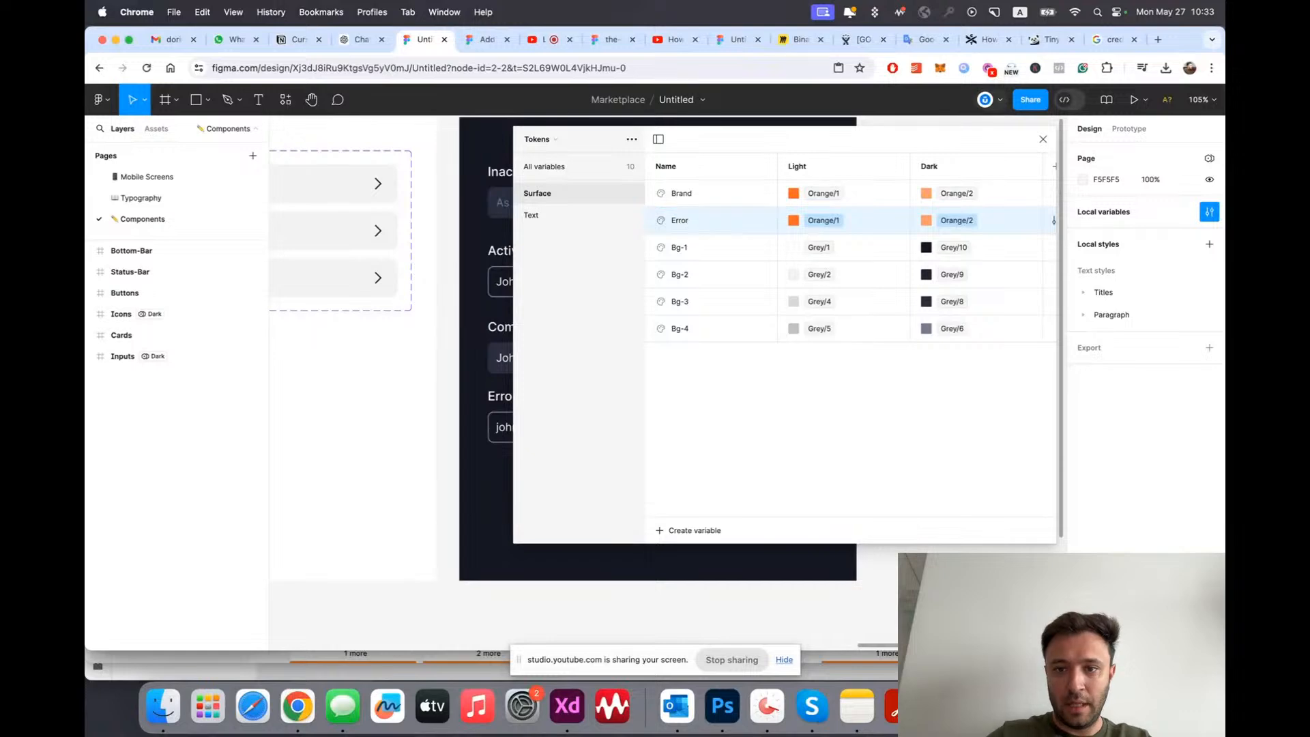
# Step: Link the Surface/Error variable to Red/1 for Light mode and Red/2 for Dark mode
pyautogui.click(795, 221)
pyautogui.scroll(-5, 873, 326)
pyautogui.click(809, 486)
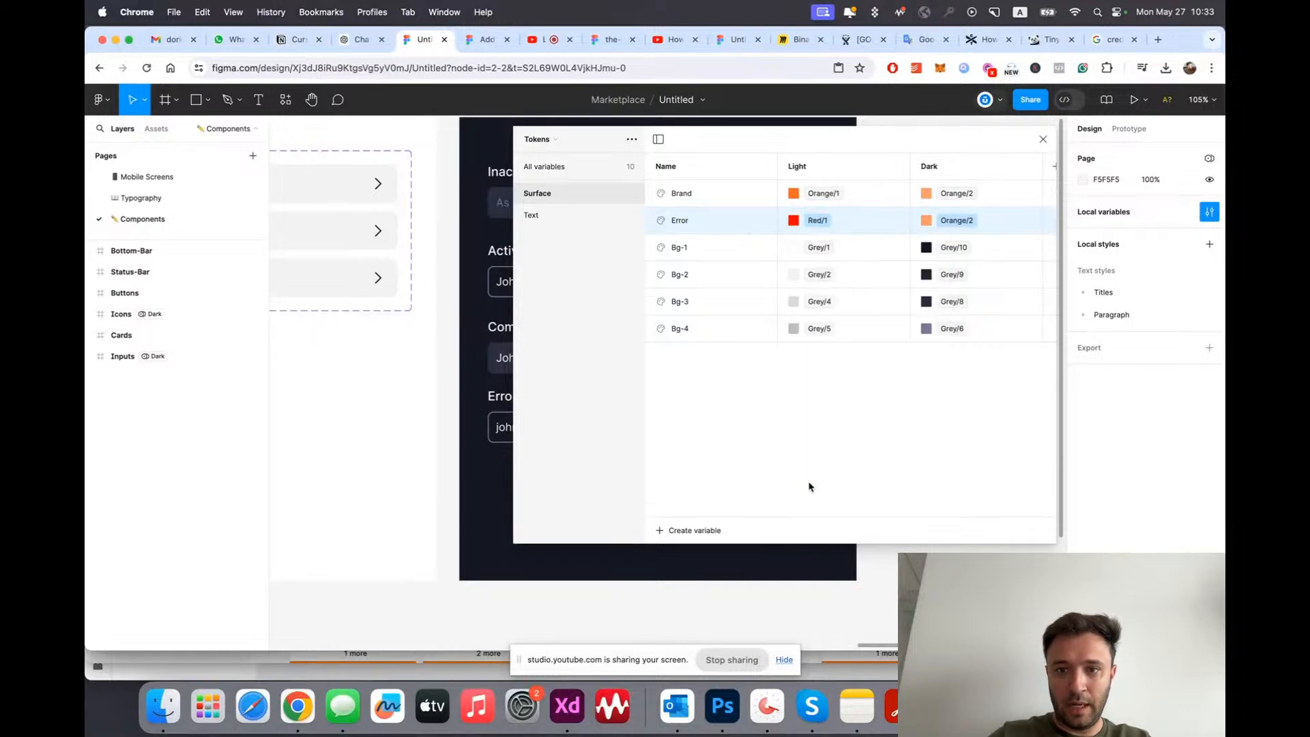
pyautogui.click(926, 219)
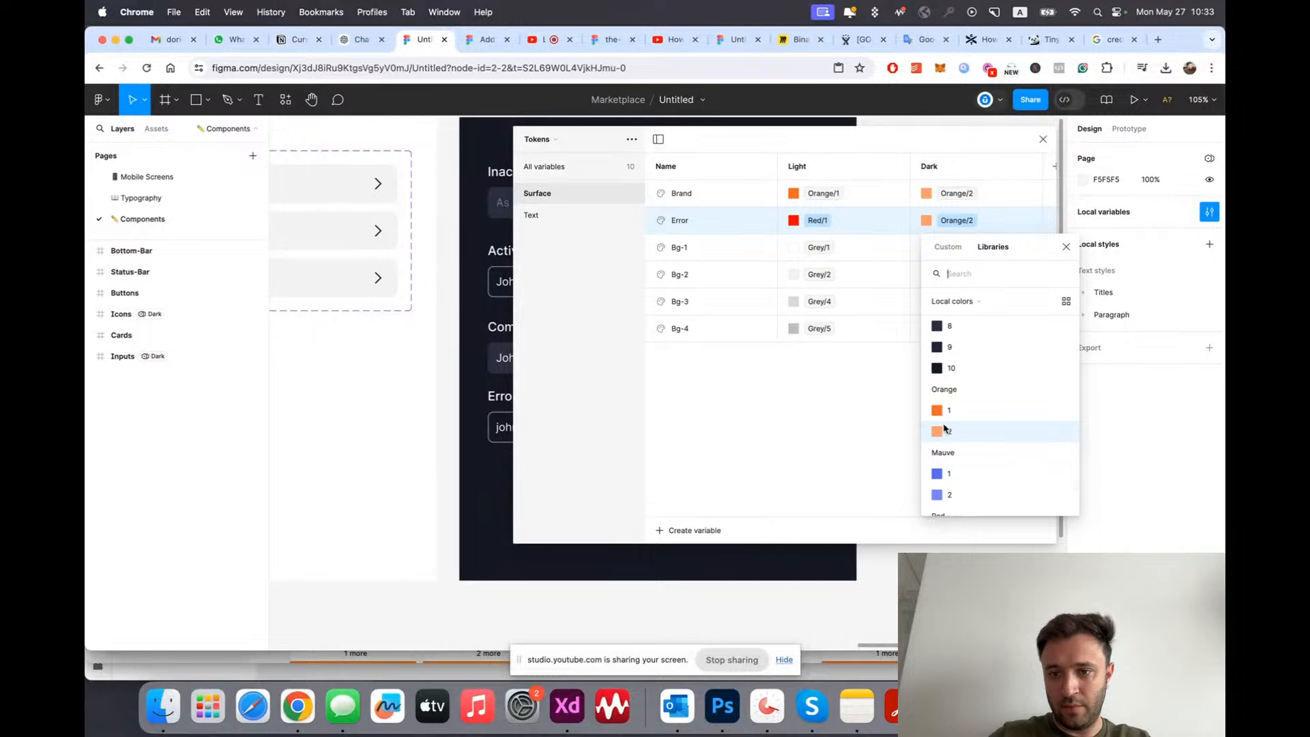
pyautogui.scroll(-5, 946, 428)
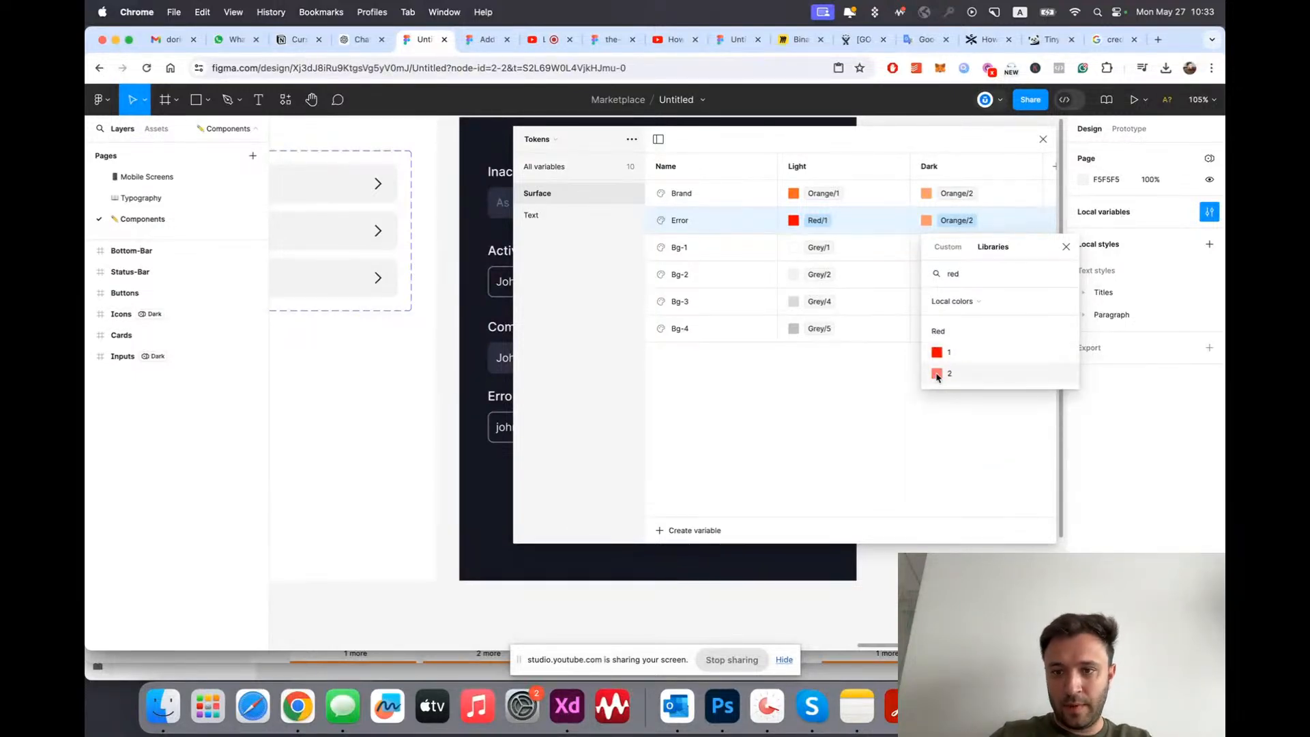
pyautogui.click(945, 373)
pyautogui.hscroll(2, 878, 249)
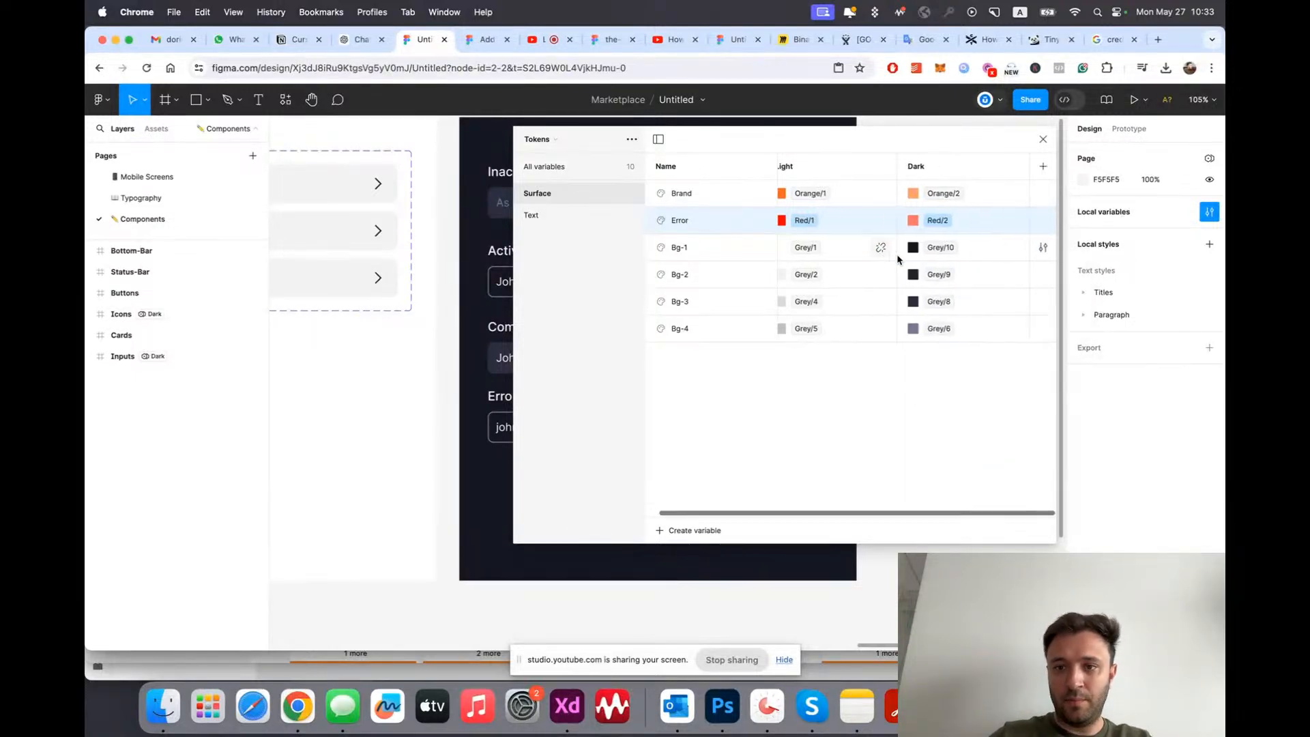
pyautogui.click(1044, 139)
# Step: Apply the Surface/Error variable as the stroke colour of the Error input's field frame
pyautogui.scroll(-3, 444, 439)
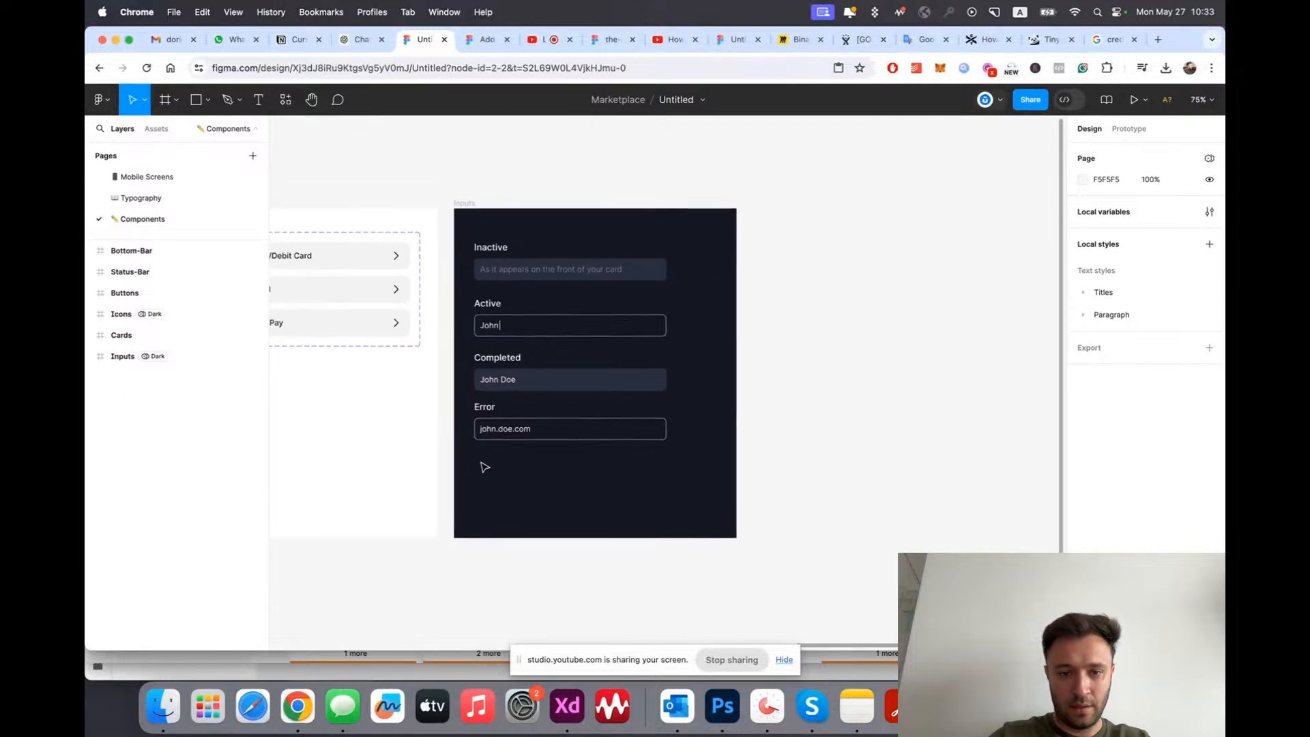
pyautogui.scroll(5, 483, 462)
pyautogui.click(544, 390)
pyautogui.doubleClick(546, 391)
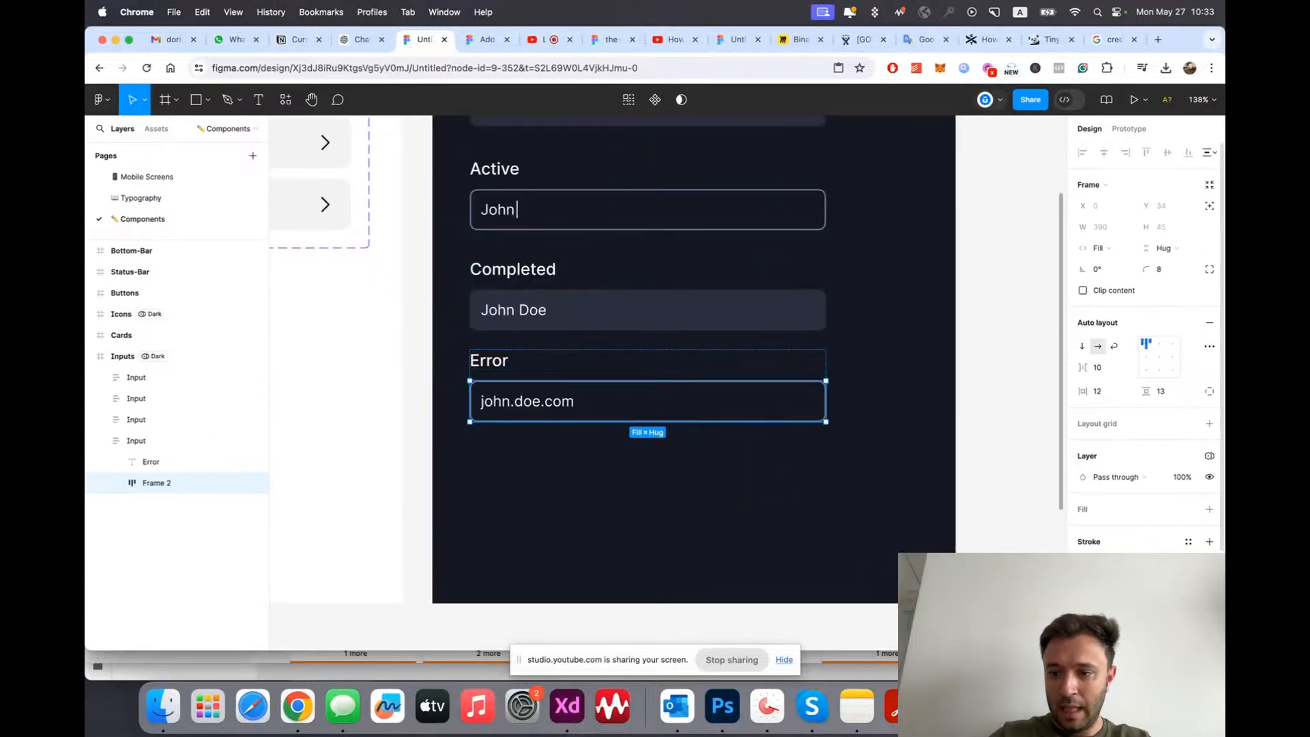
pyautogui.click(1092, 564)
pyautogui.click(977, 475)
pyautogui.click(684, 481)
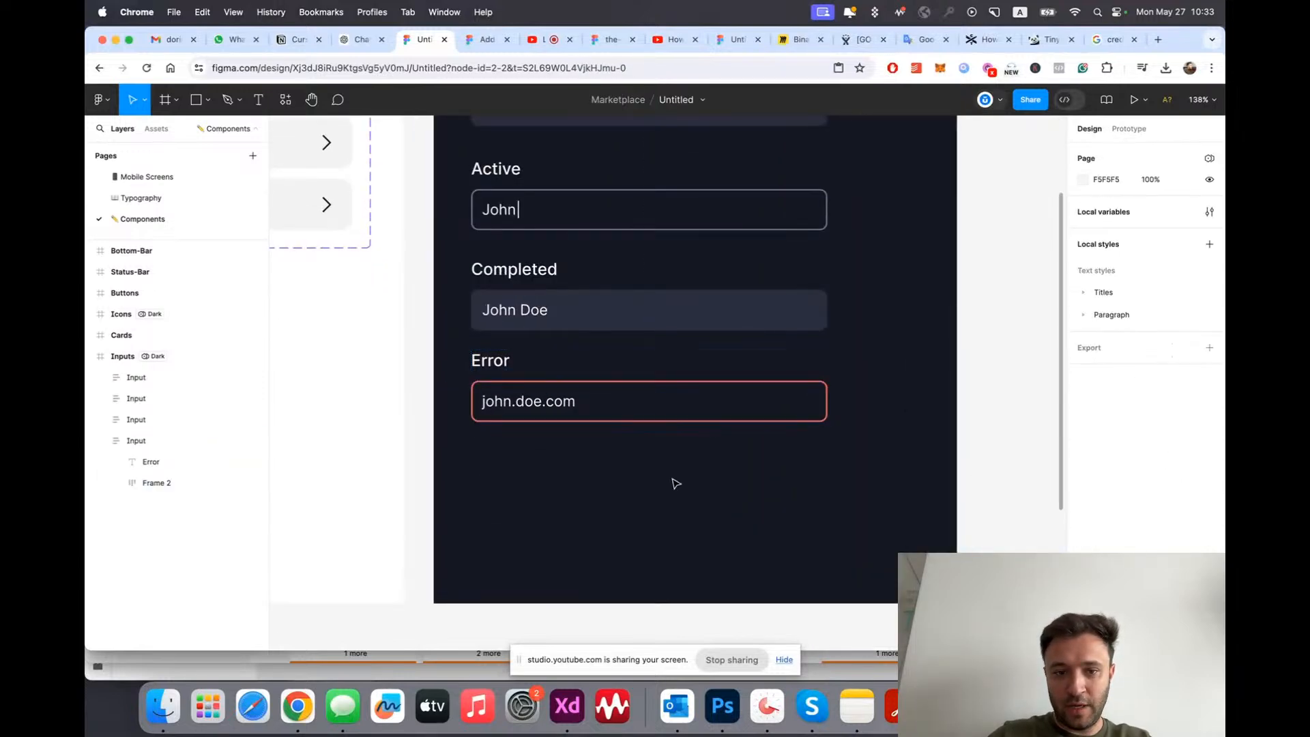
# Step: Duplicate the Error input's label and place the copy below the field frame within the same input
pyautogui.scroll(-8, 569, 474)
pyautogui.scroll(6, 569, 474)
pyautogui.scroll(5, 569, 476)
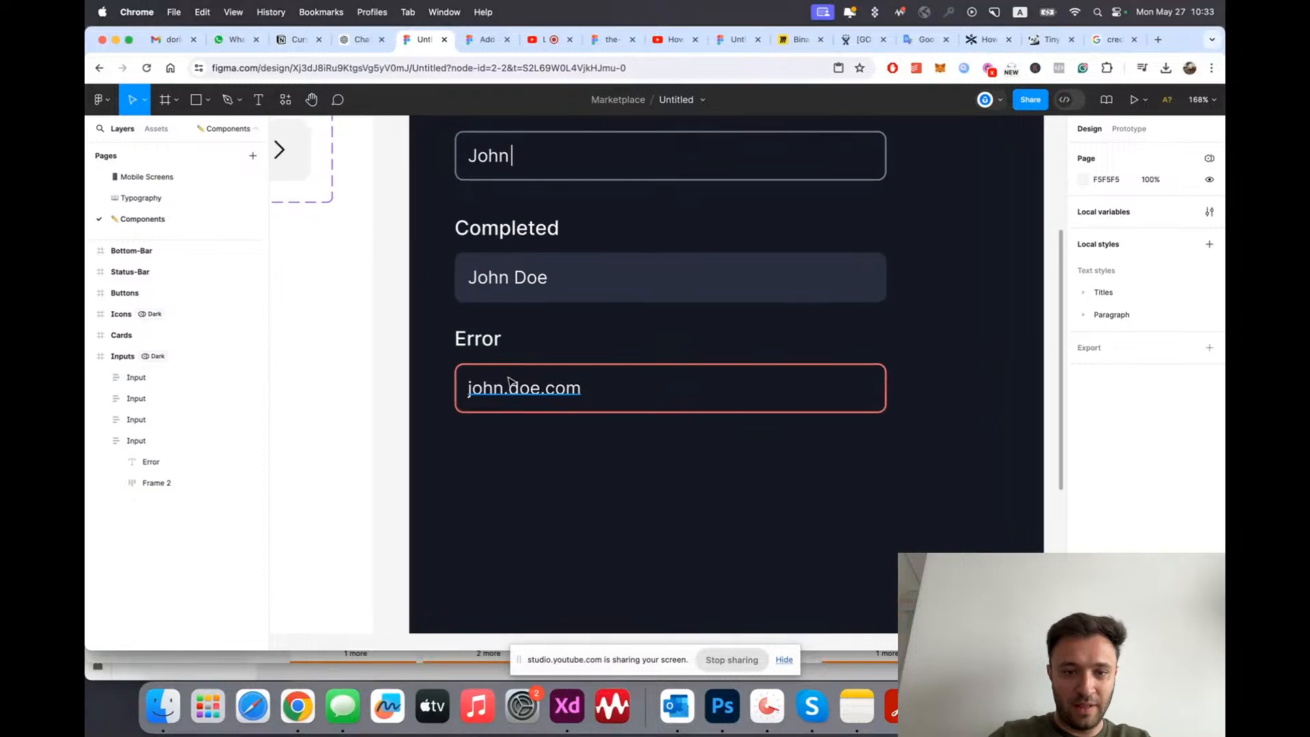
pyautogui.doubleClick(478, 338)
pyautogui.press('super+d')
pyautogui.moveTo(146, 504); pyautogui.dragTo(162, 483)
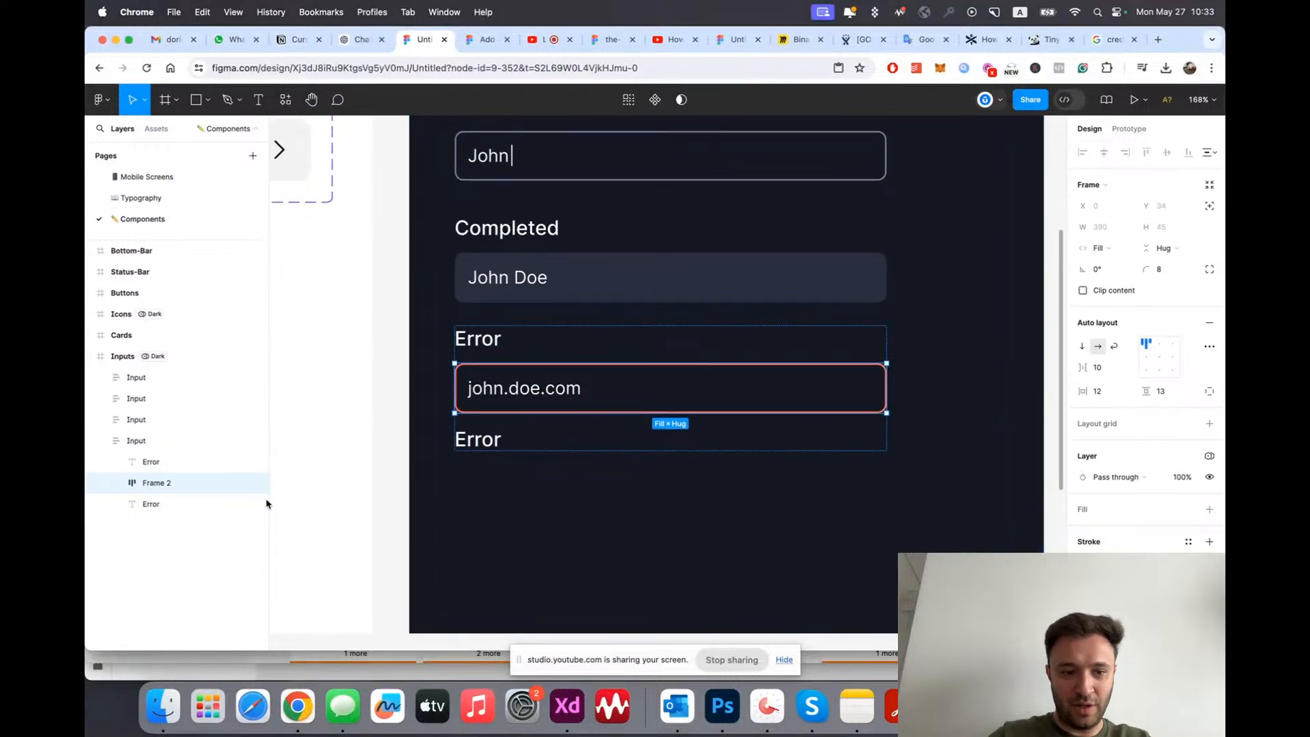
# Step: Apply the Paragraph/Small text style to the label copy below the Error input's field
pyautogui.click(165, 503)
pyautogui.click(1109, 333)
pyautogui.write('para')
pyautogui.click(1133, 456)
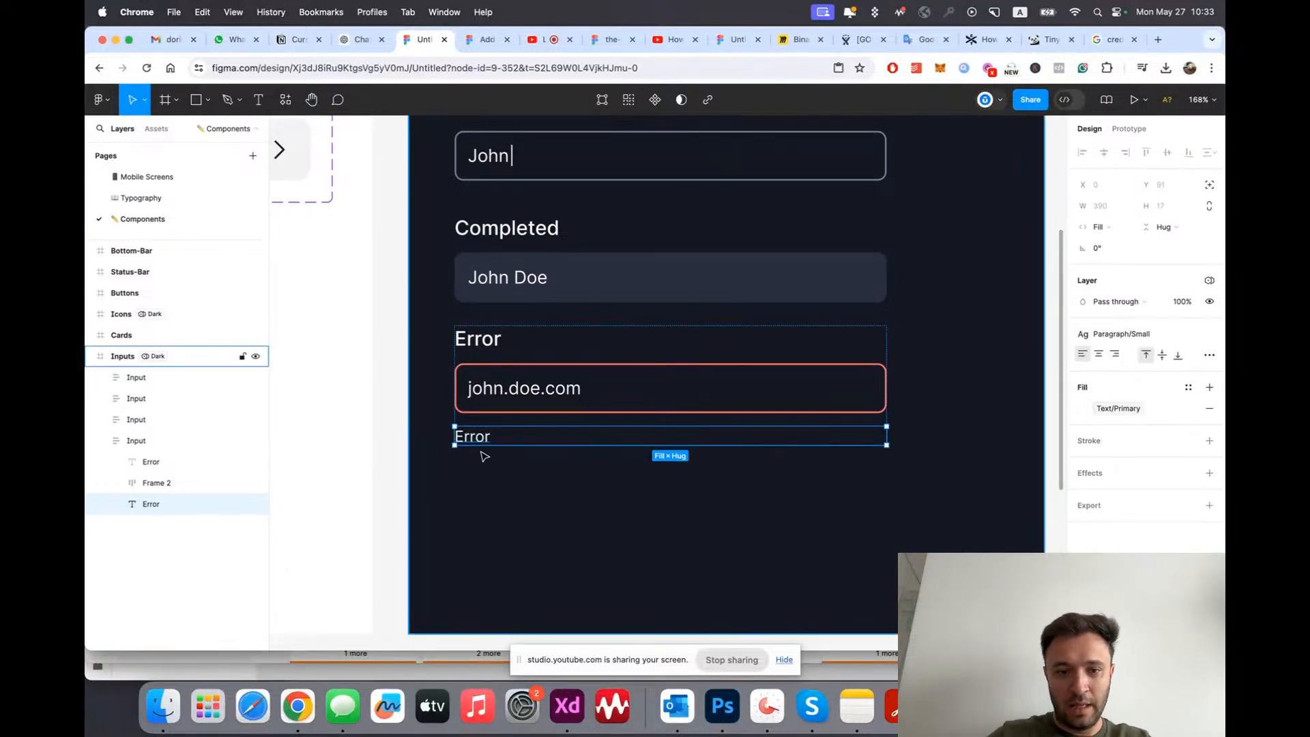
pyautogui.scroll(3, 482, 451)
# Step: Replace the small text below the Error input's field with "Please type a valid email address"
pyautogui.click(1111, 409)
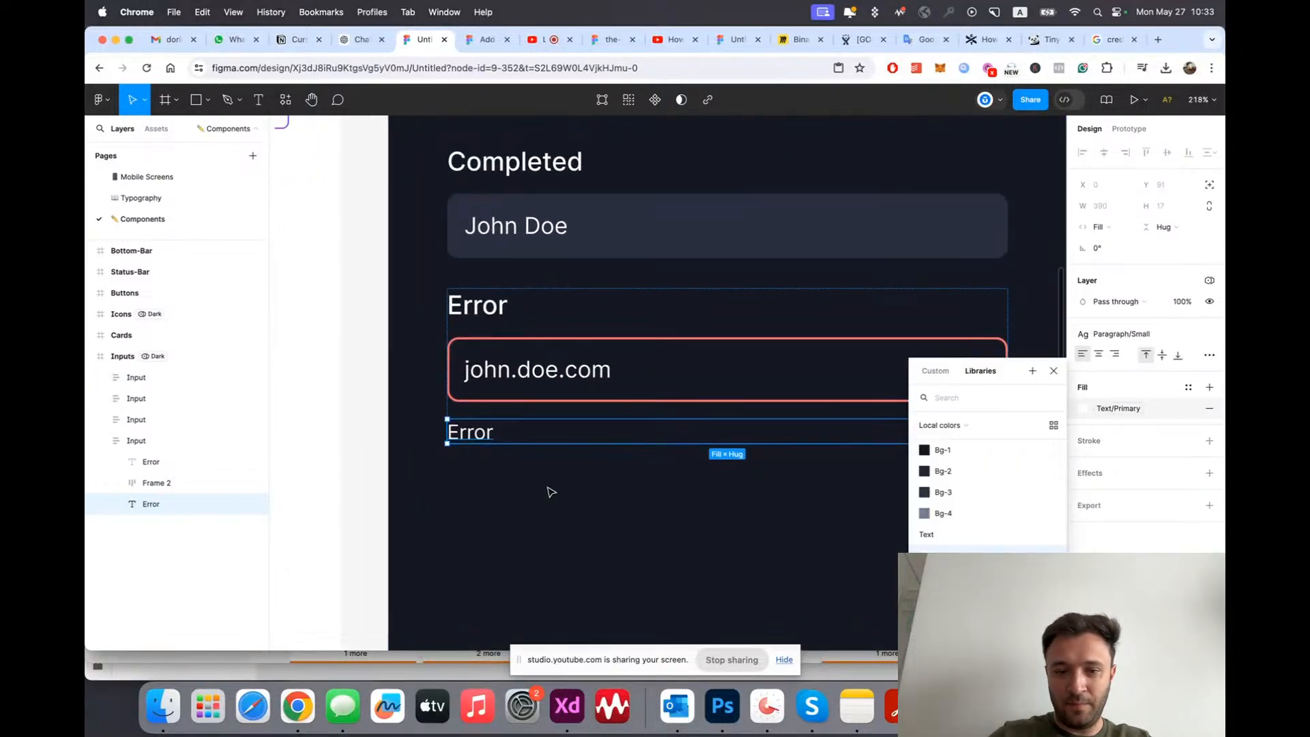
pyautogui.doubleClick(481, 437)
pyautogui.write('This')
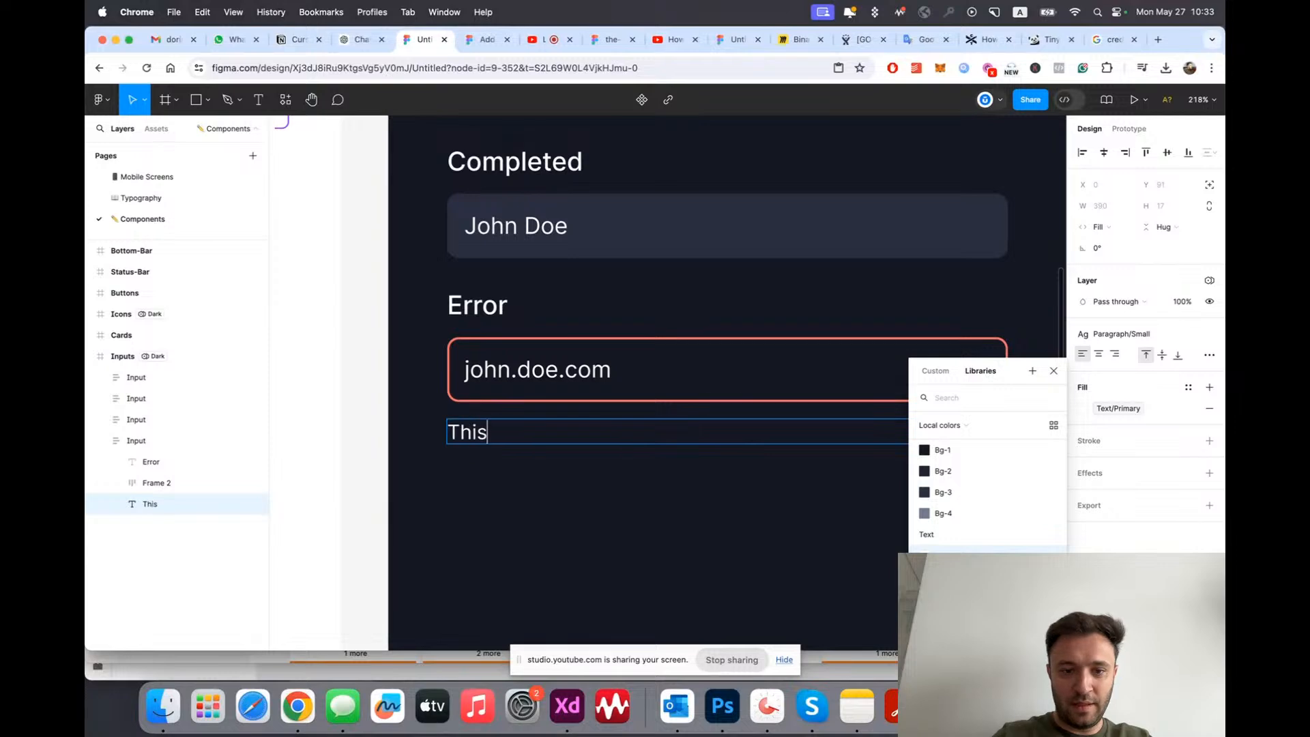
pyautogui.press('Escape')
pyautogui.doubleClick(481, 434)
pyautogui.write('Please type a valid email address')
pyautogui.press('Escape')
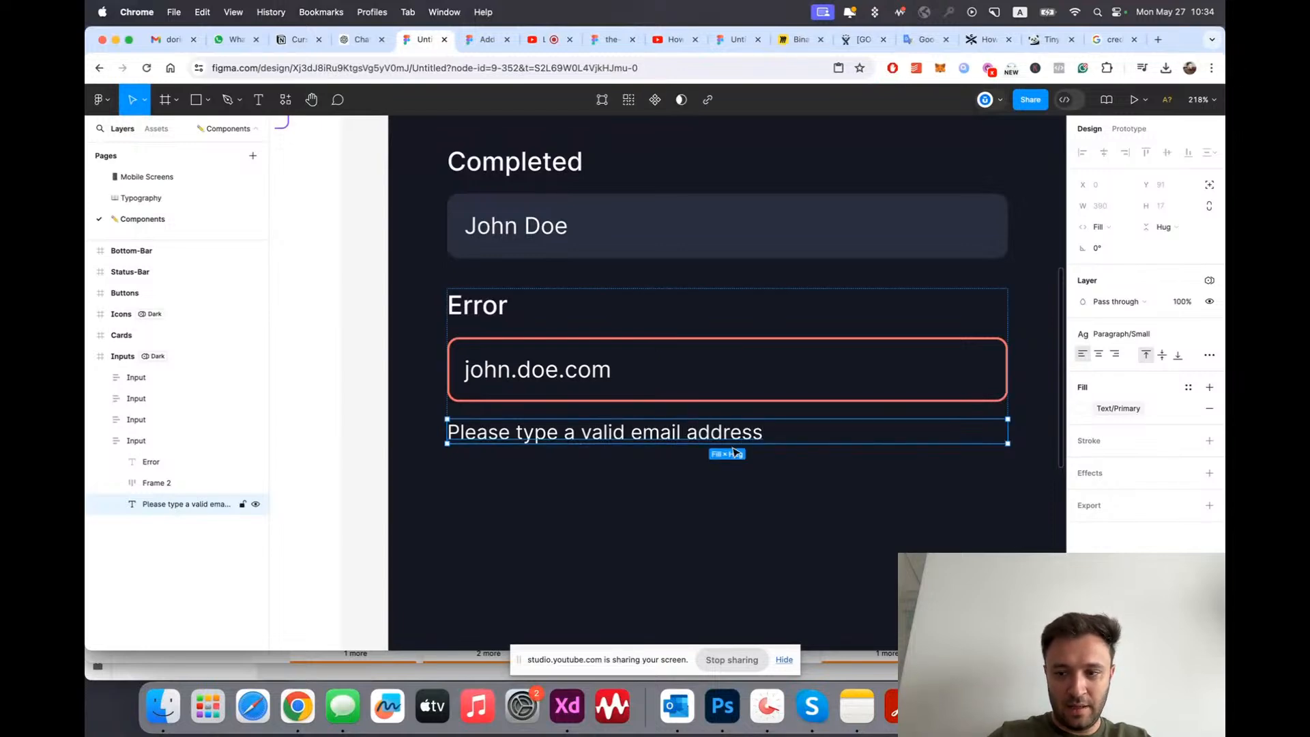
# Step: Check the local colours for a suitable error fill for the message below the Error input's field
pyautogui.click(1091, 410)
pyautogui.click(791, 549)
pyautogui.scroll(-5, 583, 389)
pyautogui.scroll(1, 899, 330)
pyautogui.scroll(2, 900, 329)
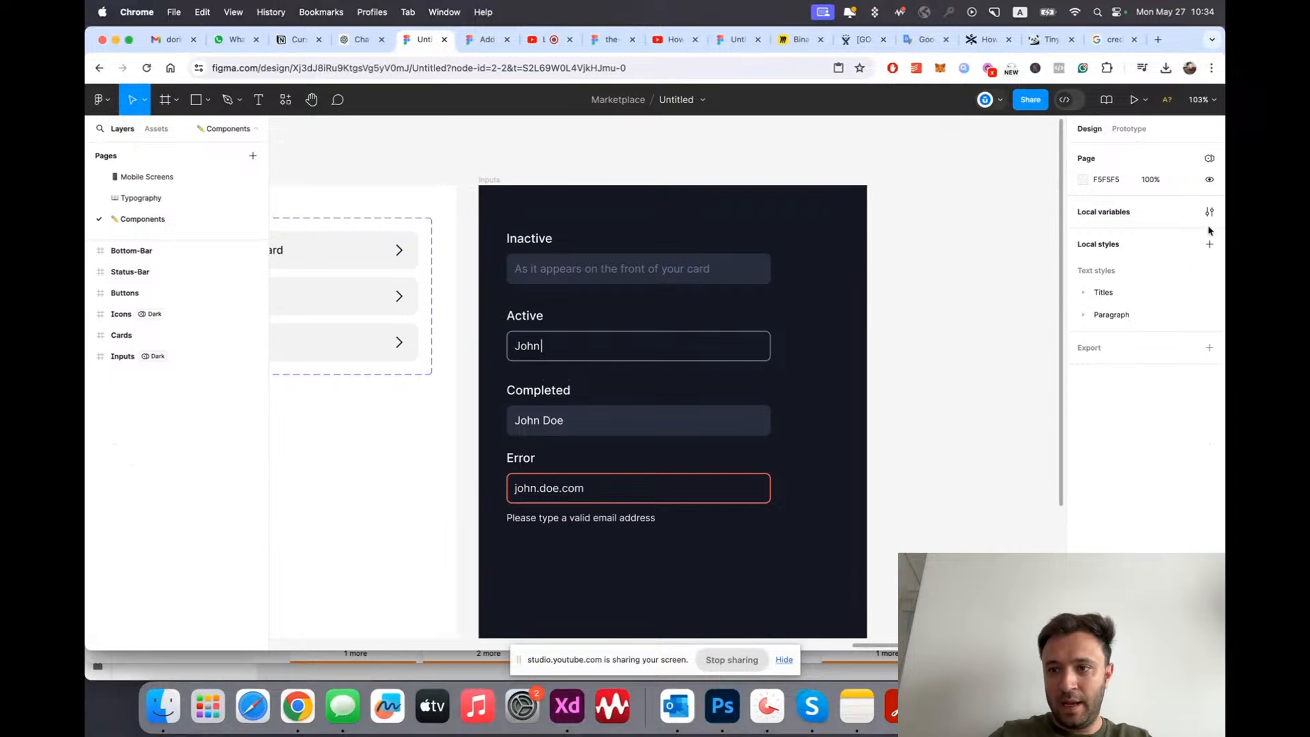
# Step: Duplicate the Primary variable in the Text group of the Tokens collection and rename the copy "Error"
pyautogui.click(1210, 212)
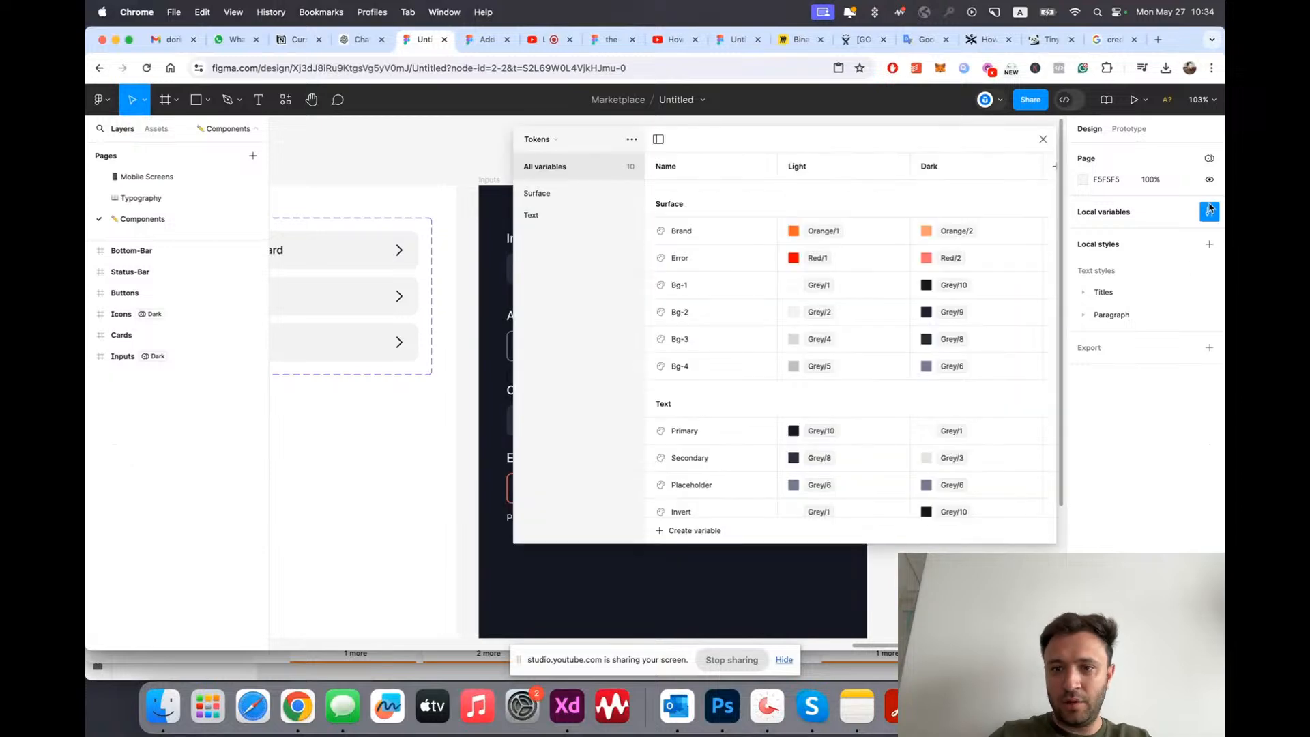
pyautogui.click(539, 215)
pyautogui.click(701, 196)
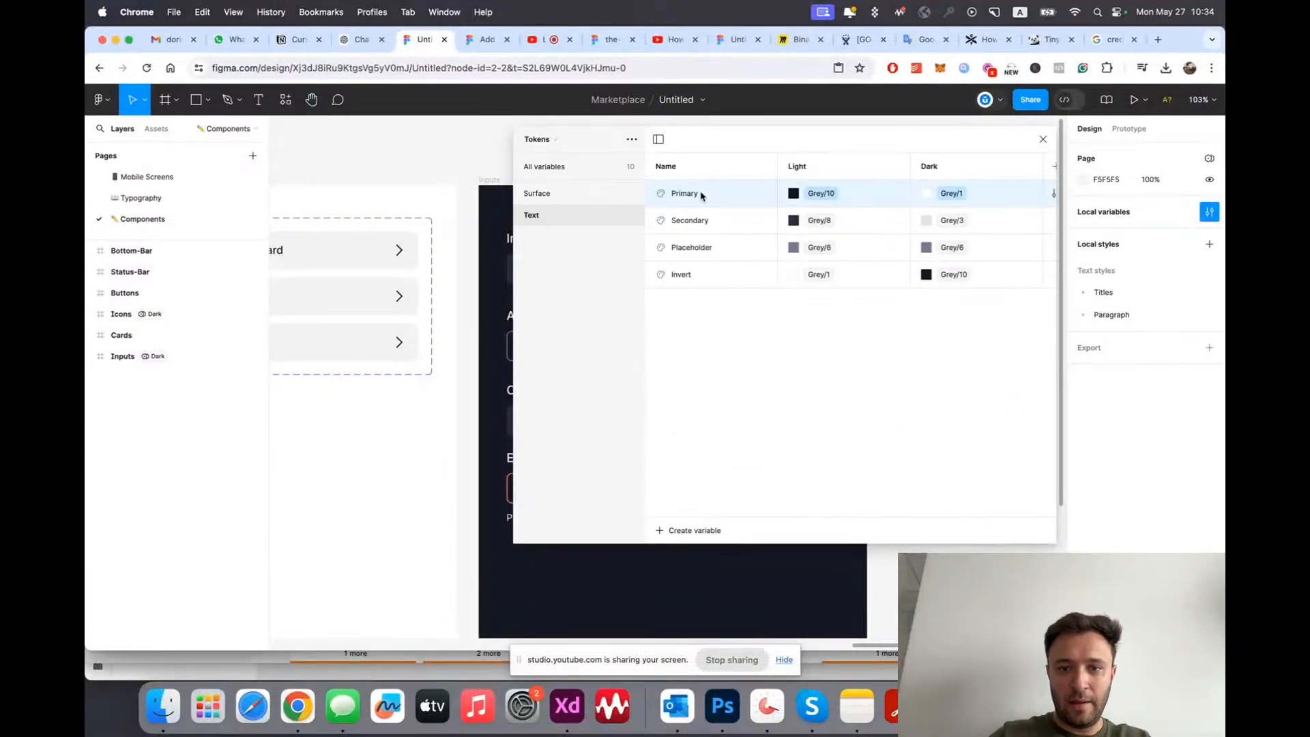
pyautogui.rightClick(701, 196)
pyautogui.click(731, 233)
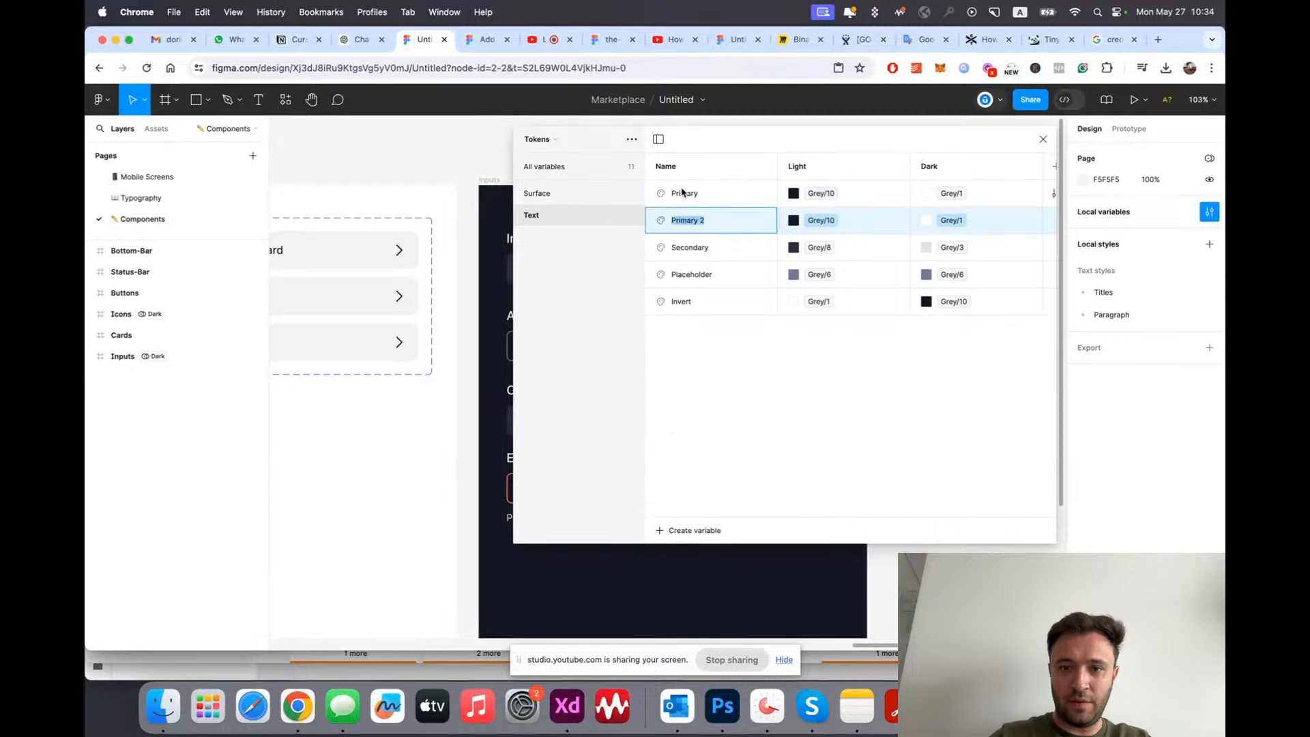
pyautogui.write('Error')
pyautogui.press('Return')
pyautogui.doubleClick(682, 227)
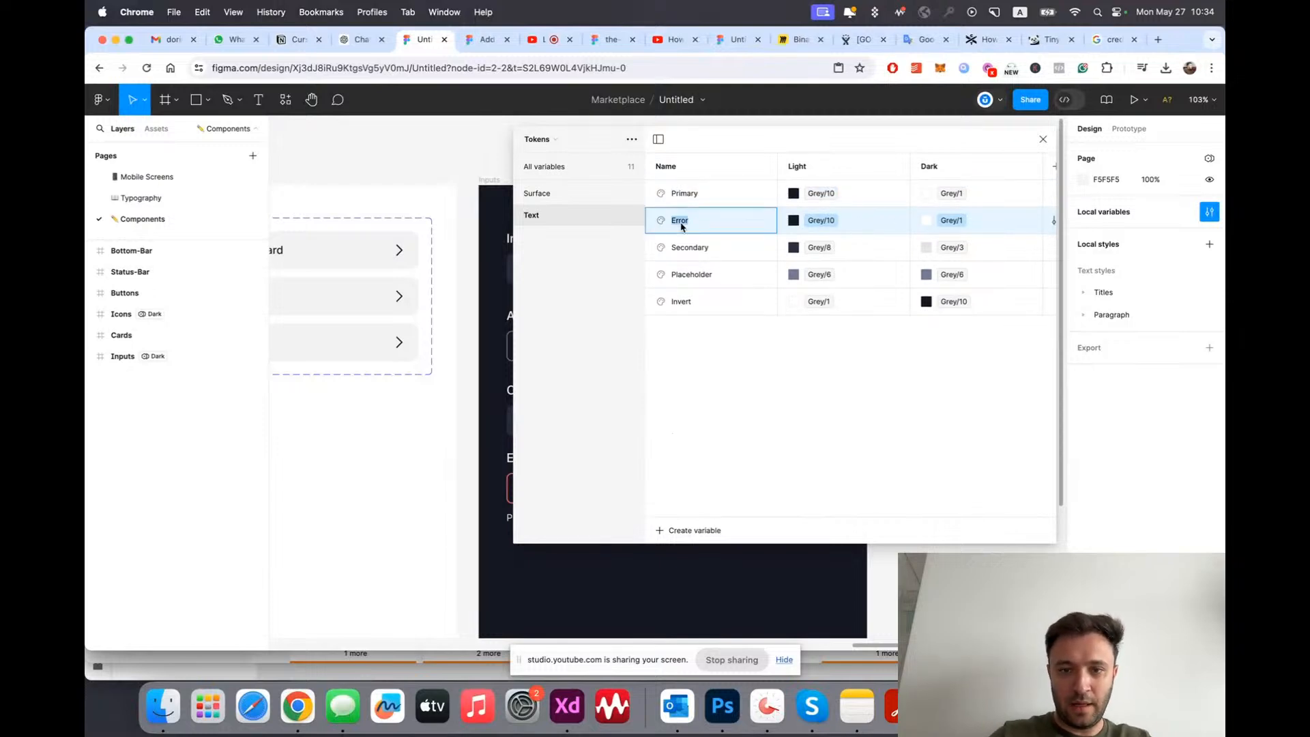
# Step: Link the Light mode value of the Text/Error variable to Surface/Error
pyautogui.click(794, 220)
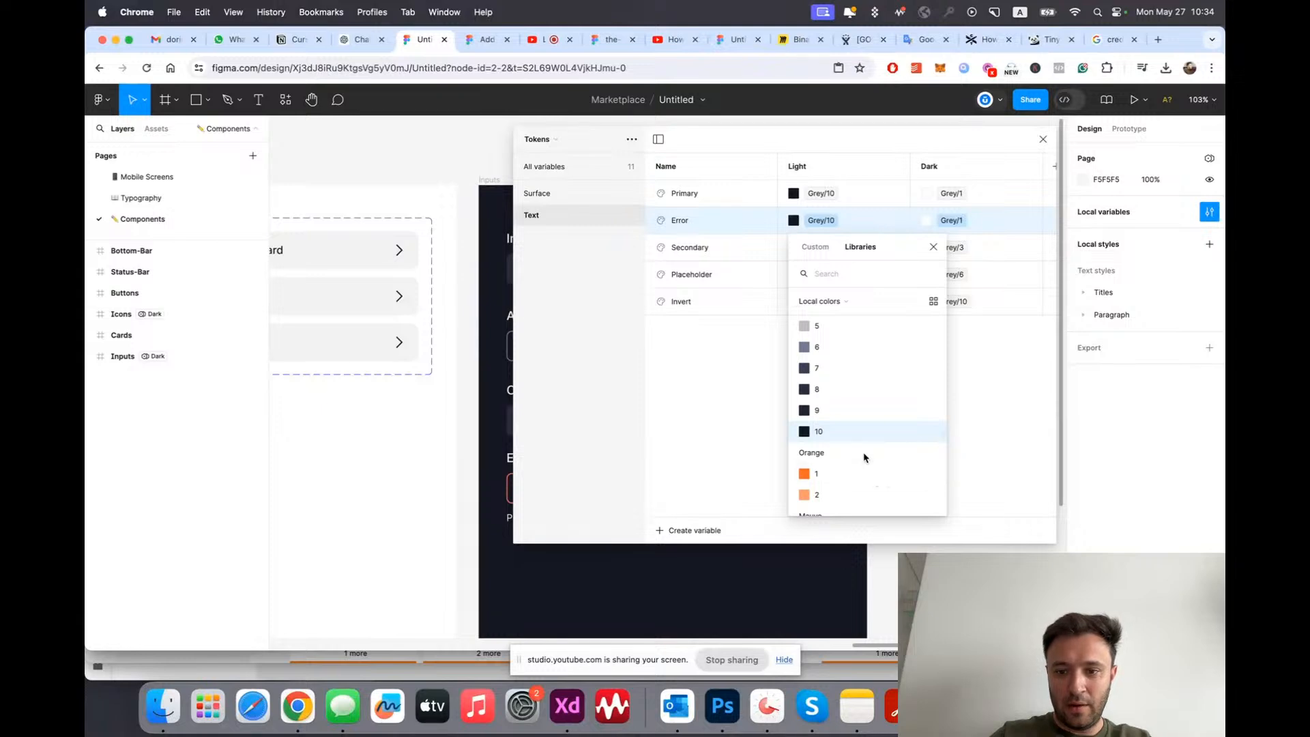
pyautogui.scroll(-2, 863, 454)
pyautogui.write('erro')
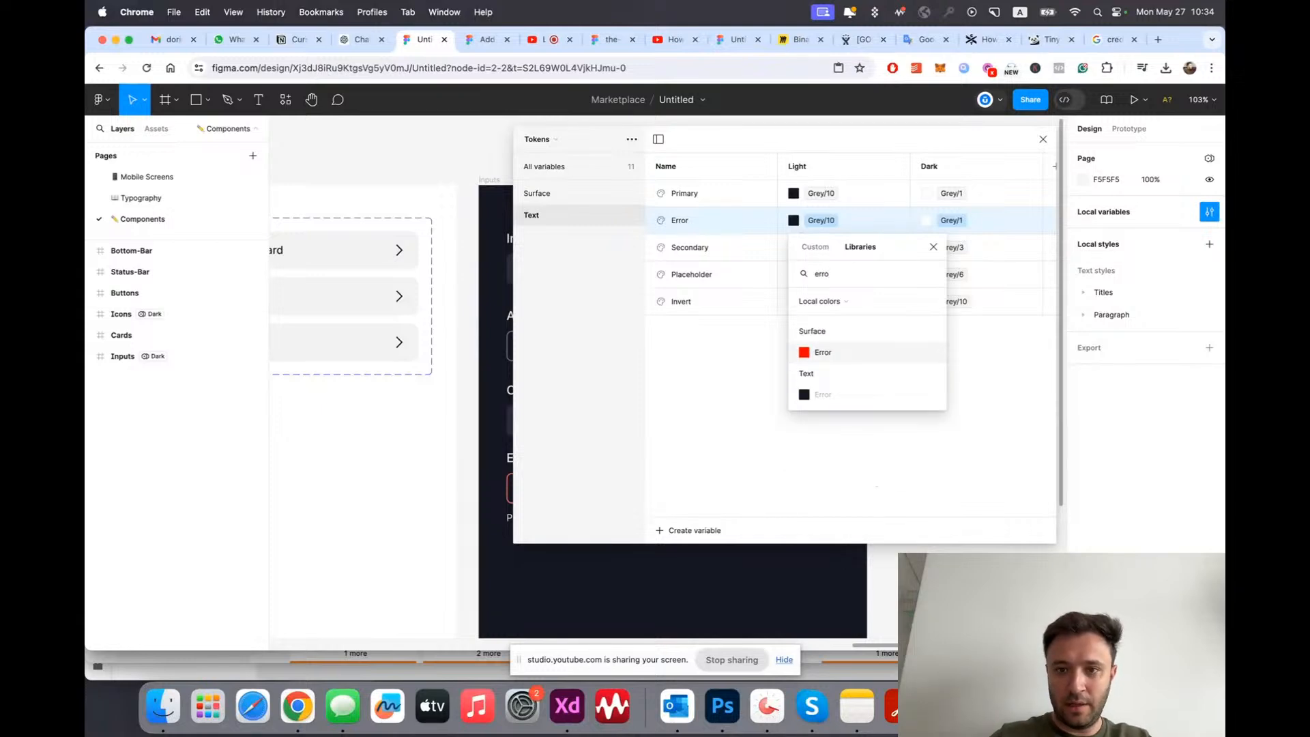
pyautogui.click(821, 352)
# Step: Try to link the Light mode value of the Text/Error variable to the Error colour in the Text group
pyautogui.click(827, 220)
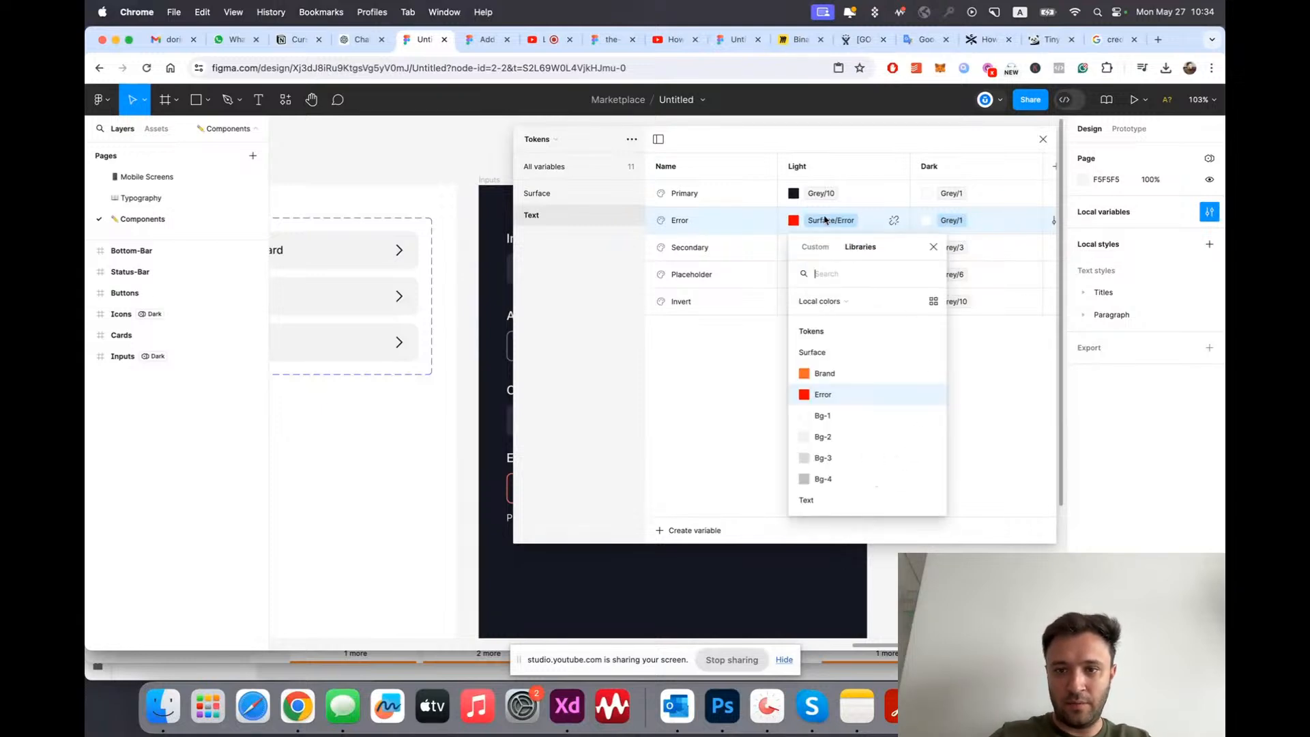
pyautogui.scroll(-3, 846, 440)
pyautogui.click(839, 436)
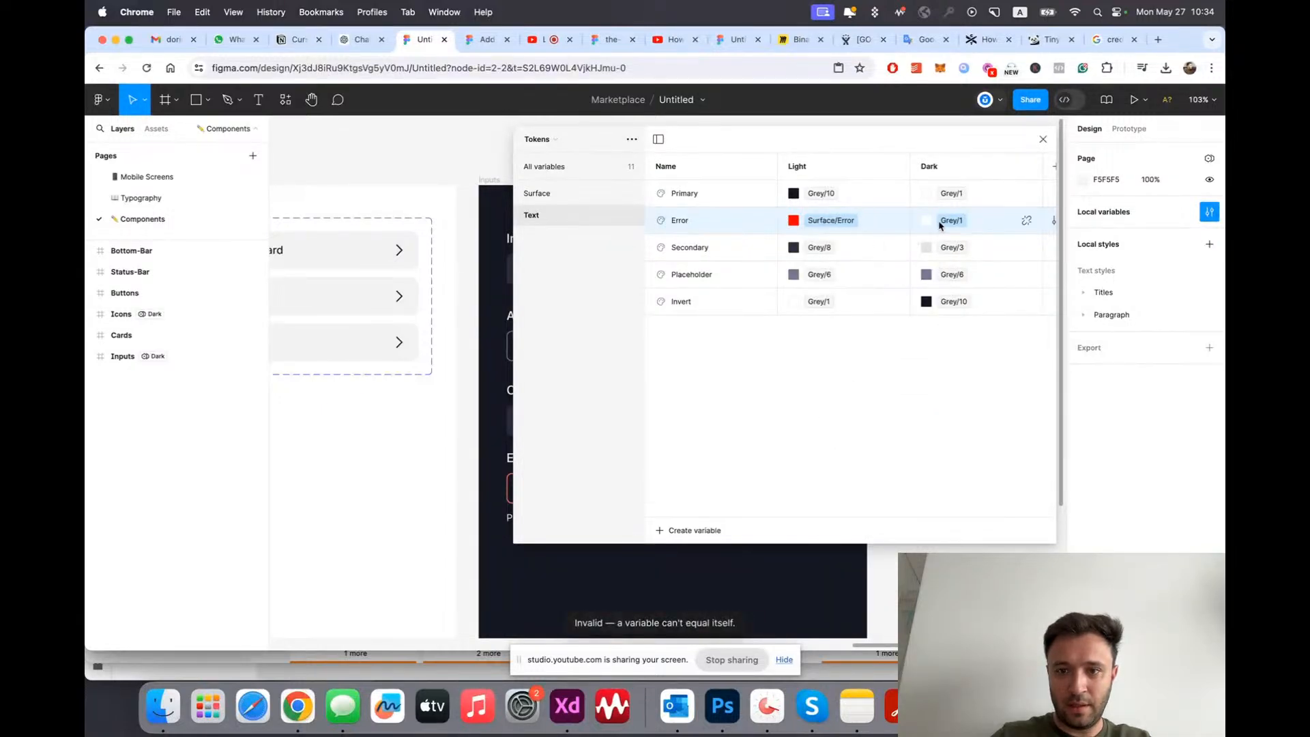
pyautogui.click(816, 229)
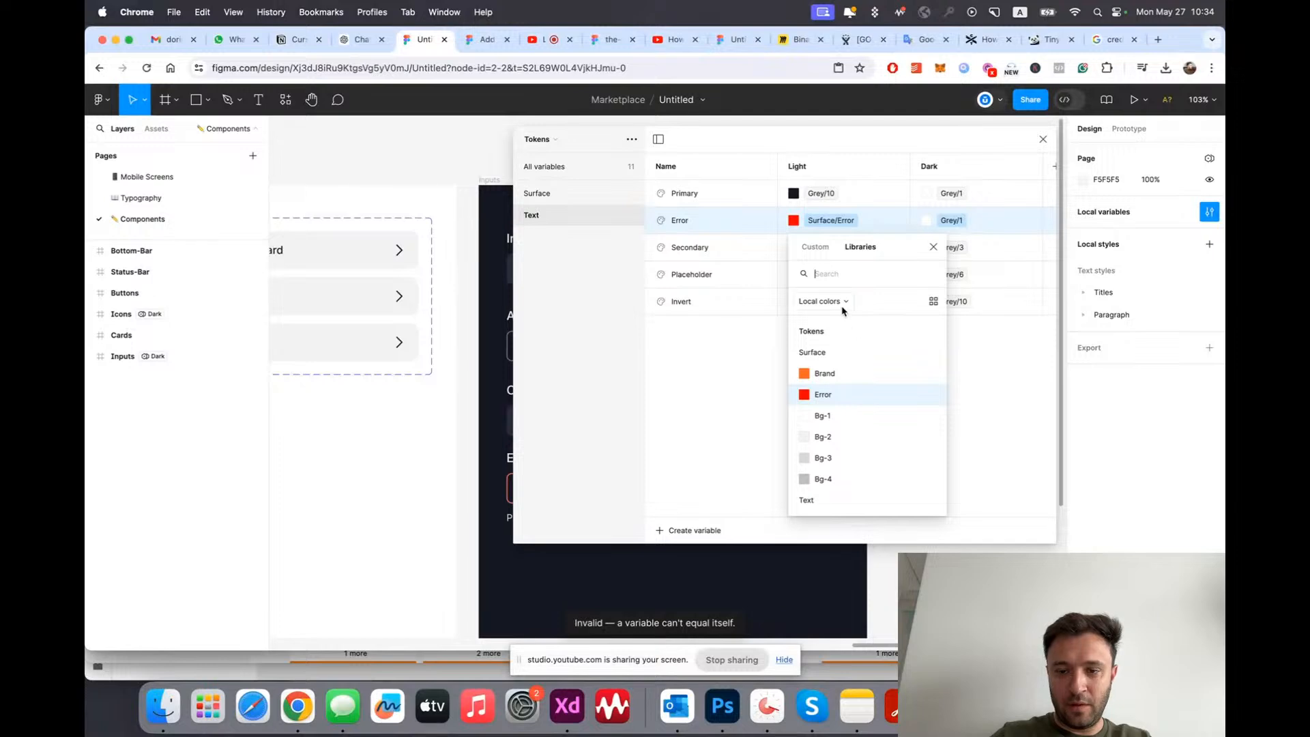
pyautogui.scroll(-3, 829, 382)
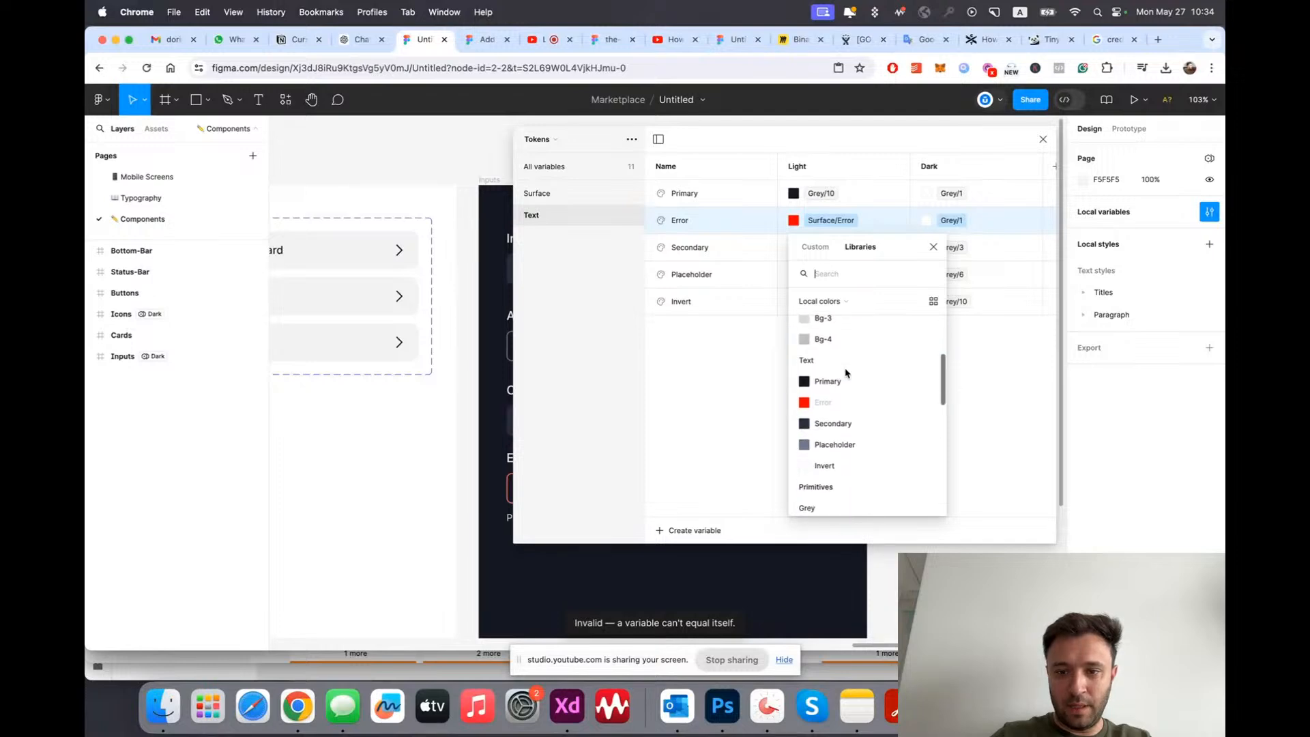
pyautogui.click(817, 408)
# Step: Review the Red group in the Primitives collection and return to the Text group of the Tokens collection
pyautogui.click(553, 197)
pyautogui.click(539, 139)
pyautogui.click(543, 130)
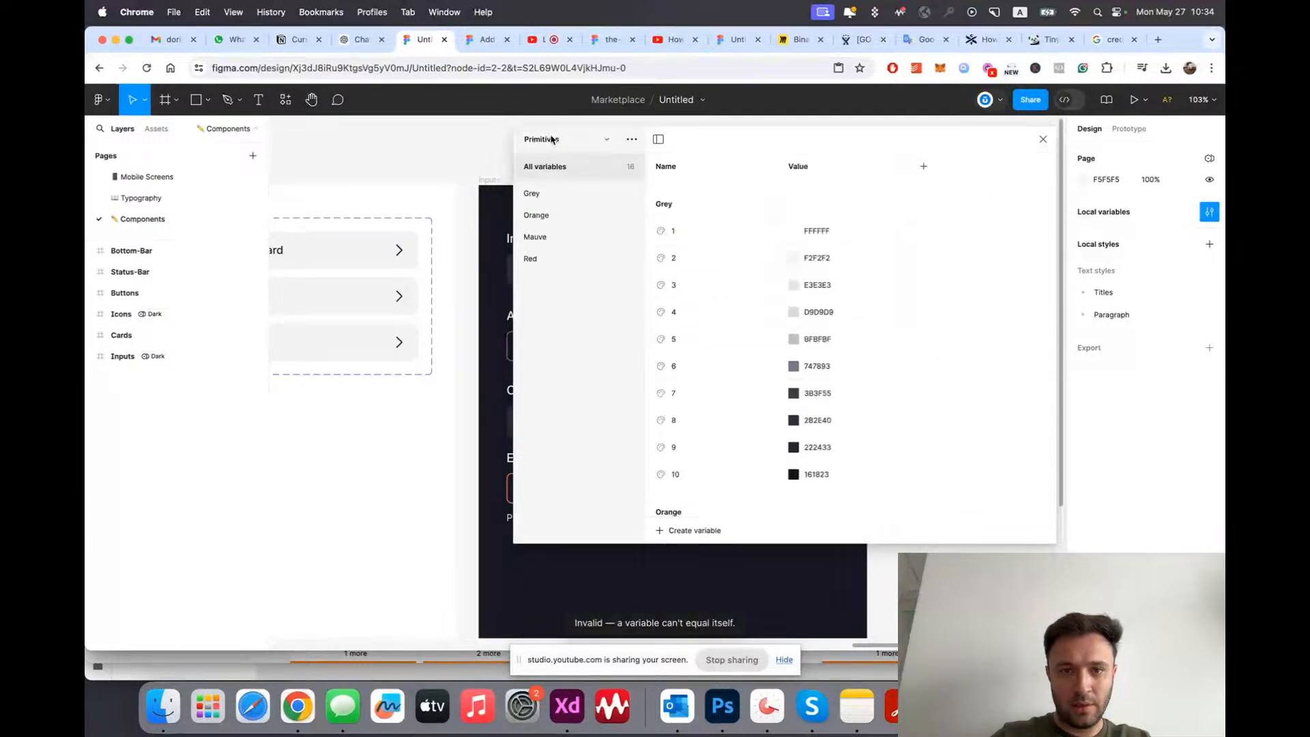
pyautogui.click(532, 258)
pyautogui.click(543, 140)
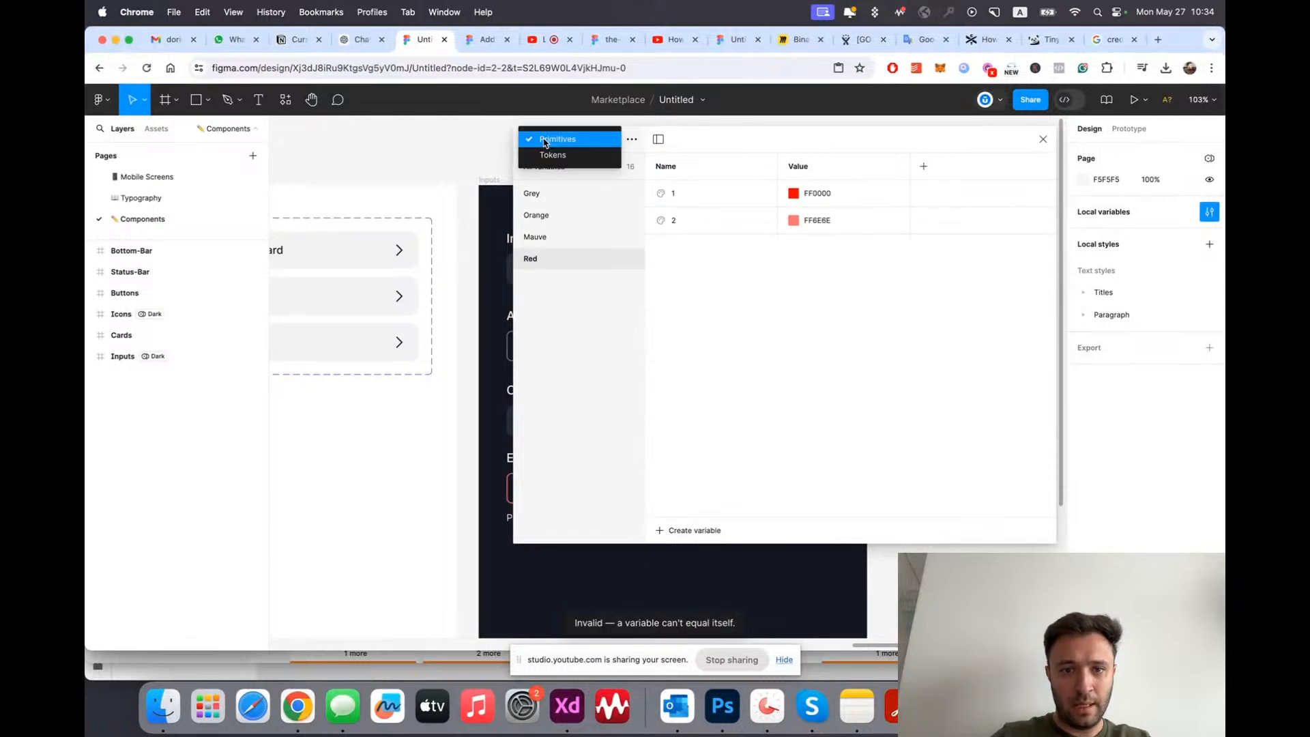
pyautogui.click(544, 153)
pyautogui.click(536, 216)
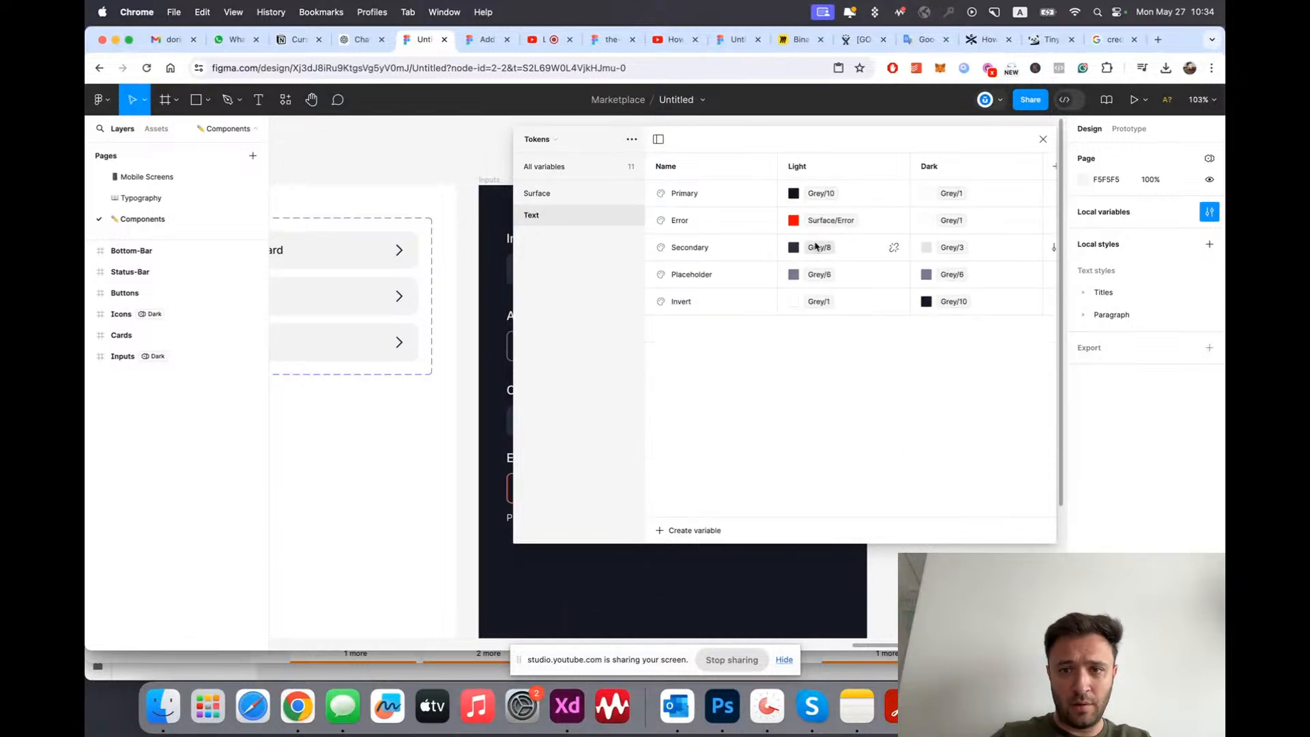
# Step: Link the Dark mode value of the Text/Error variable to Surface/Error and close the variables window
pyautogui.click(950, 221)
pyautogui.write('err')
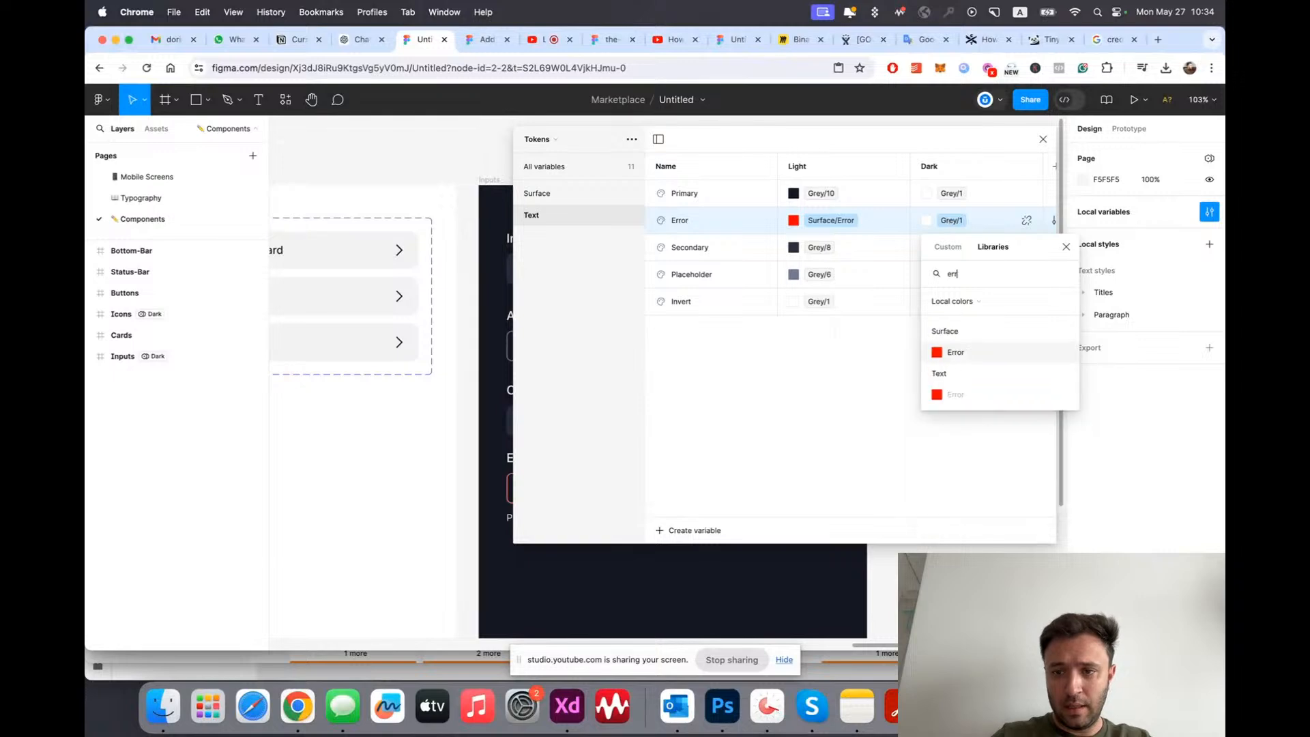
pyautogui.click(954, 352)
pyautogui.hscroll(2, 870, 301)
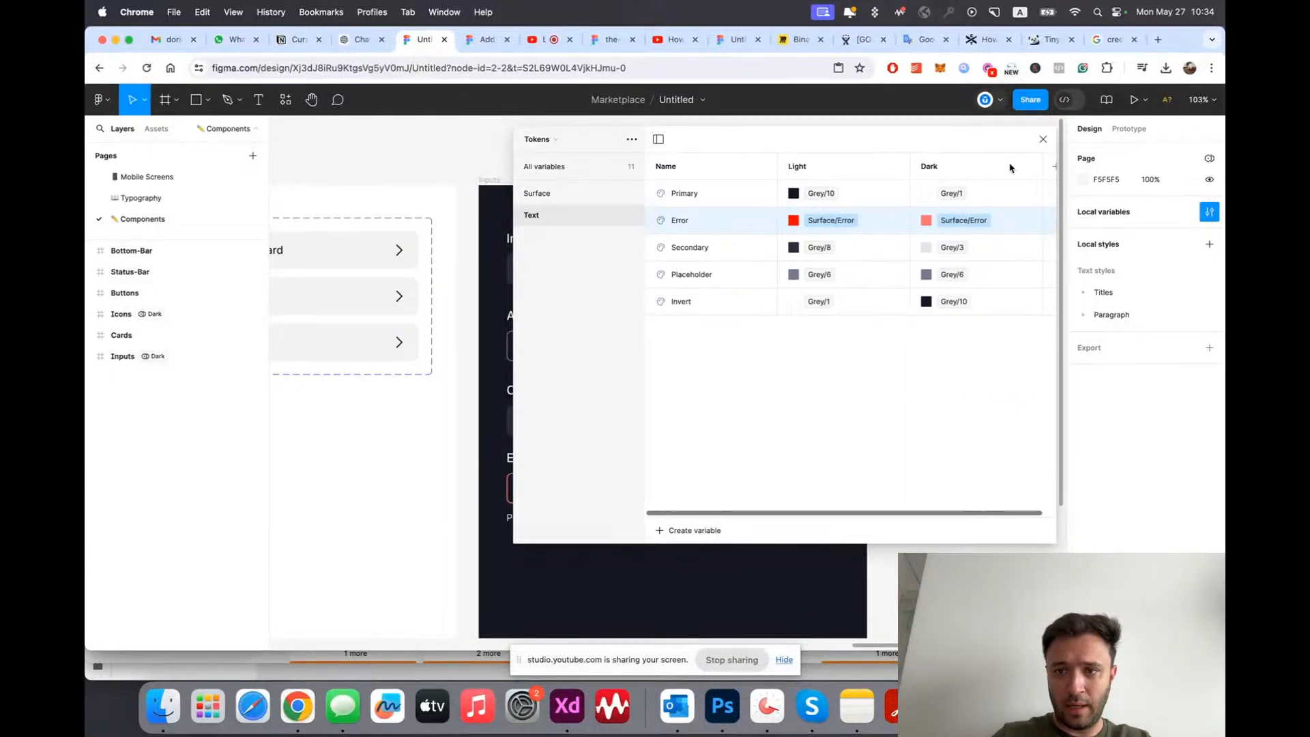
pyautogui.click(1042, 138)
# Step: Apply the Text/Error colour variable as the fill of the "Please type a valid email address" message
pyautogui.scroll(3, 576, 482)
pyautogui.click(572, 419)
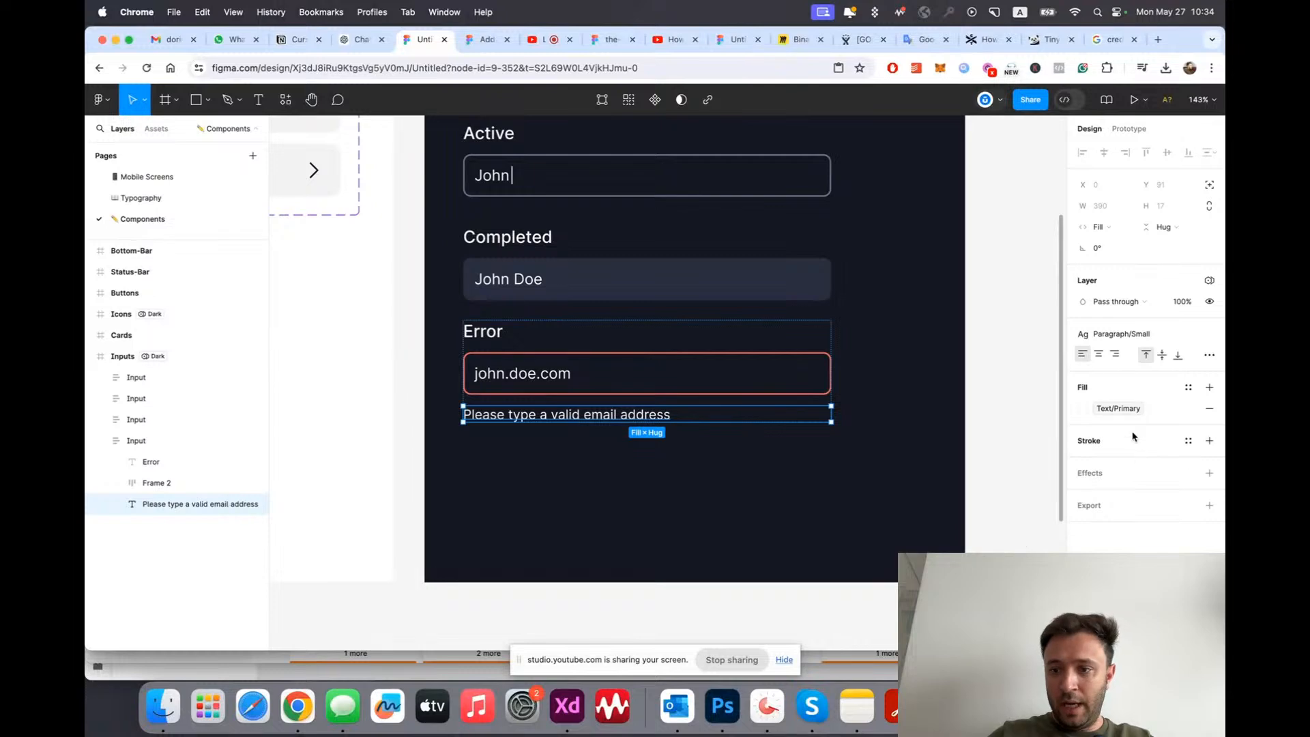
pyautogui.click(1119, 408)
pyautogui.scroll(-3, 990, 491)
pyautogui.click(990, 513)
pyautogui.click(679, 518)
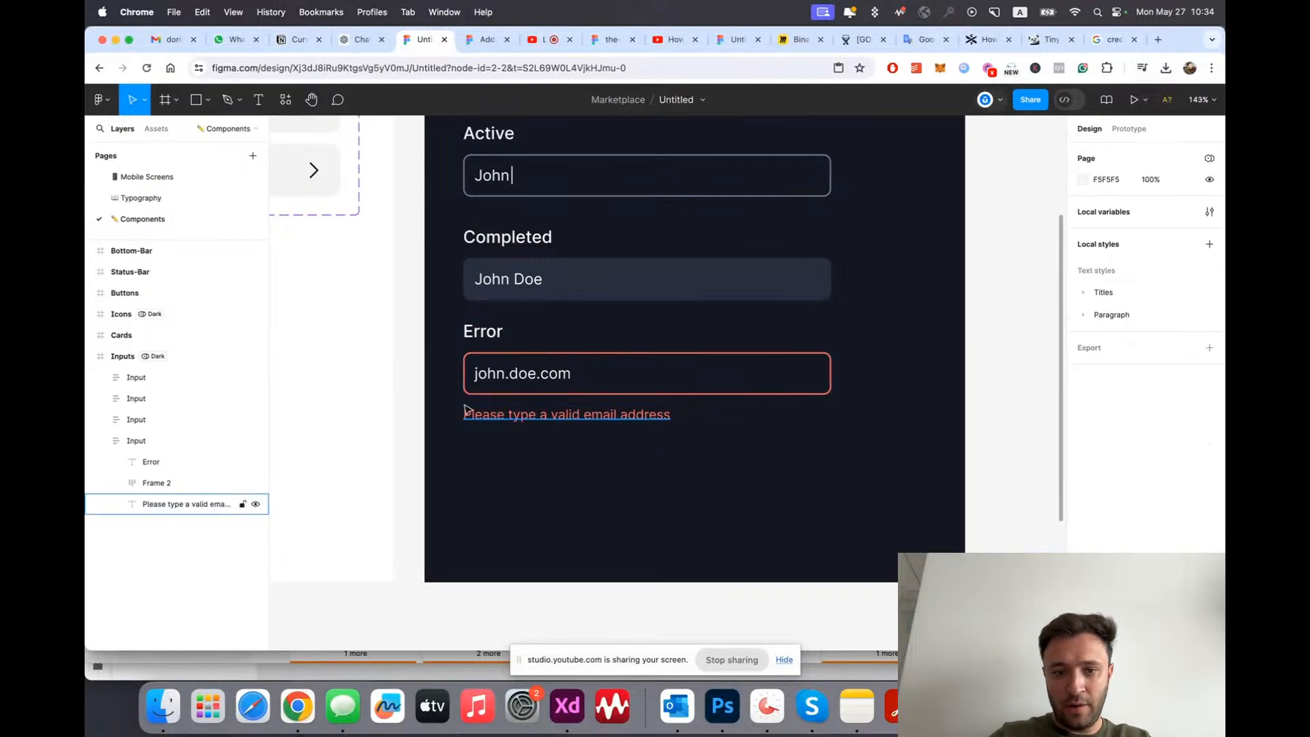
# Step: Inspect the auto layout spacing of the Error input
pyautogui.scroll(-5, 466, 411)
pyautogui.scroll(5, 465, 411)
pyautogui.doubleClick(558, 384)
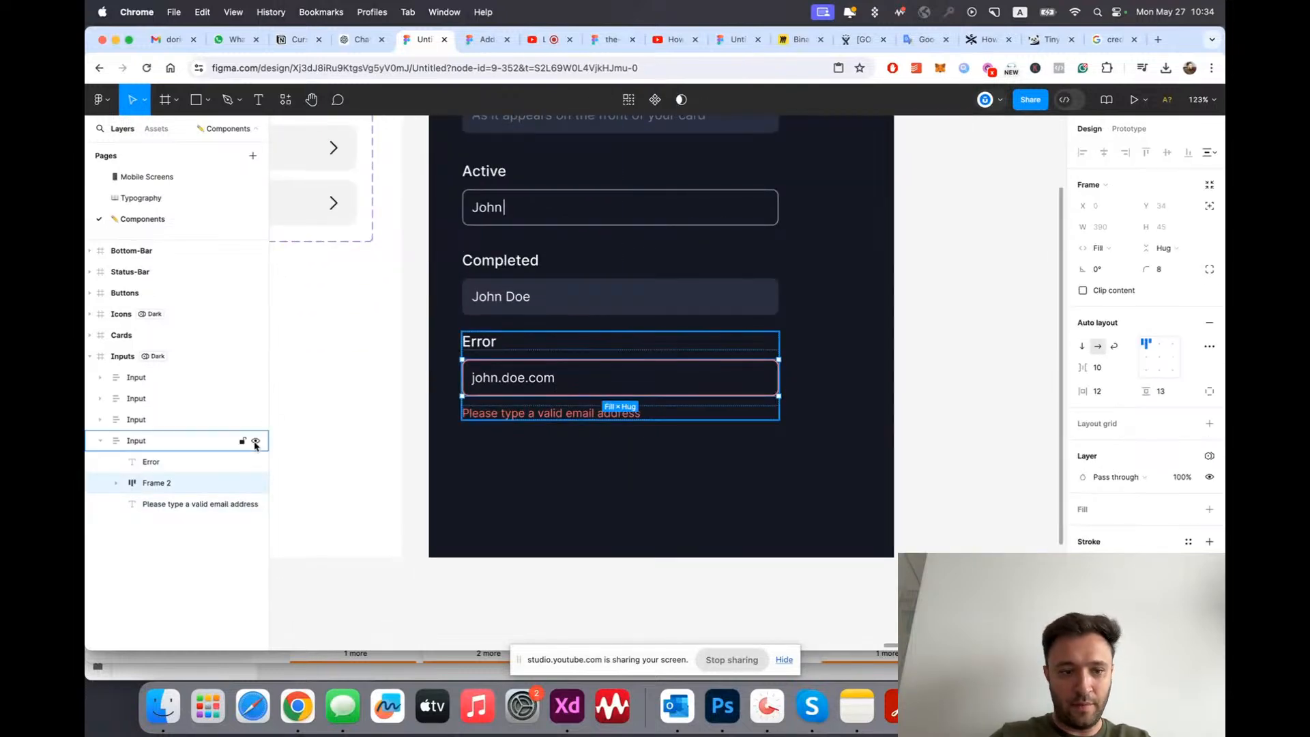
pyautogui.click(137, 441)
pyautogui.click(1102, 367)
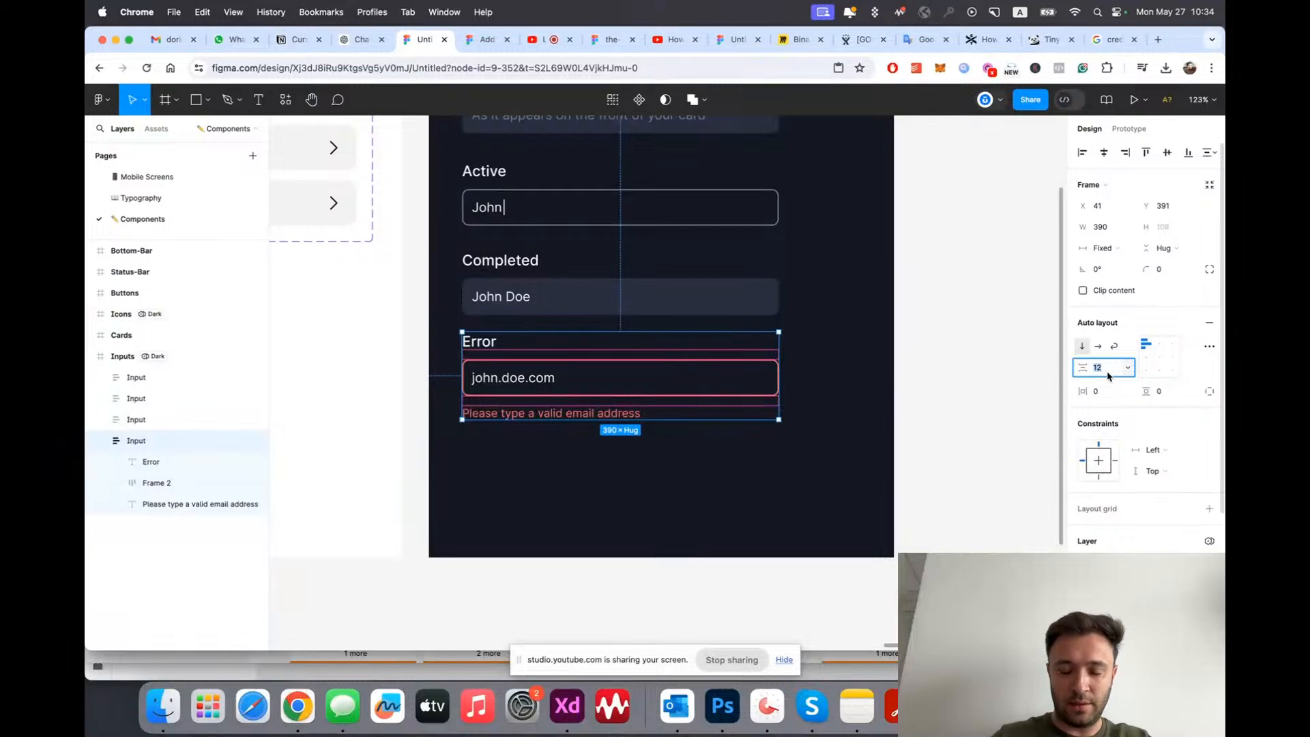
pyautogui.scroll(-2, 453, 511)
pyautogui.scroll(5, 477, 509)
pyautogui.click(550, 503)
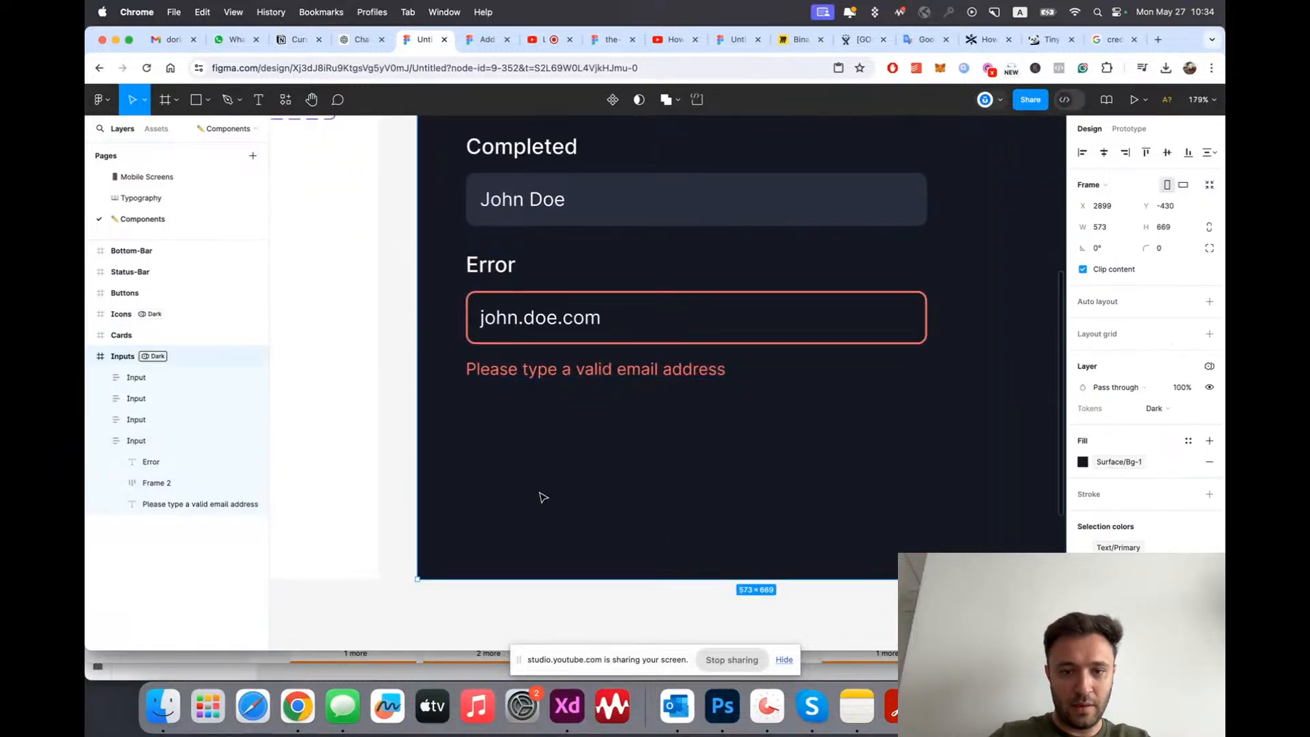
# Step: Wrap the Error input's field and its validation message in a nested auto layout frame with a spacing of 8
pyautogui.click(561, 377)
pyautogui.click(569, 374)
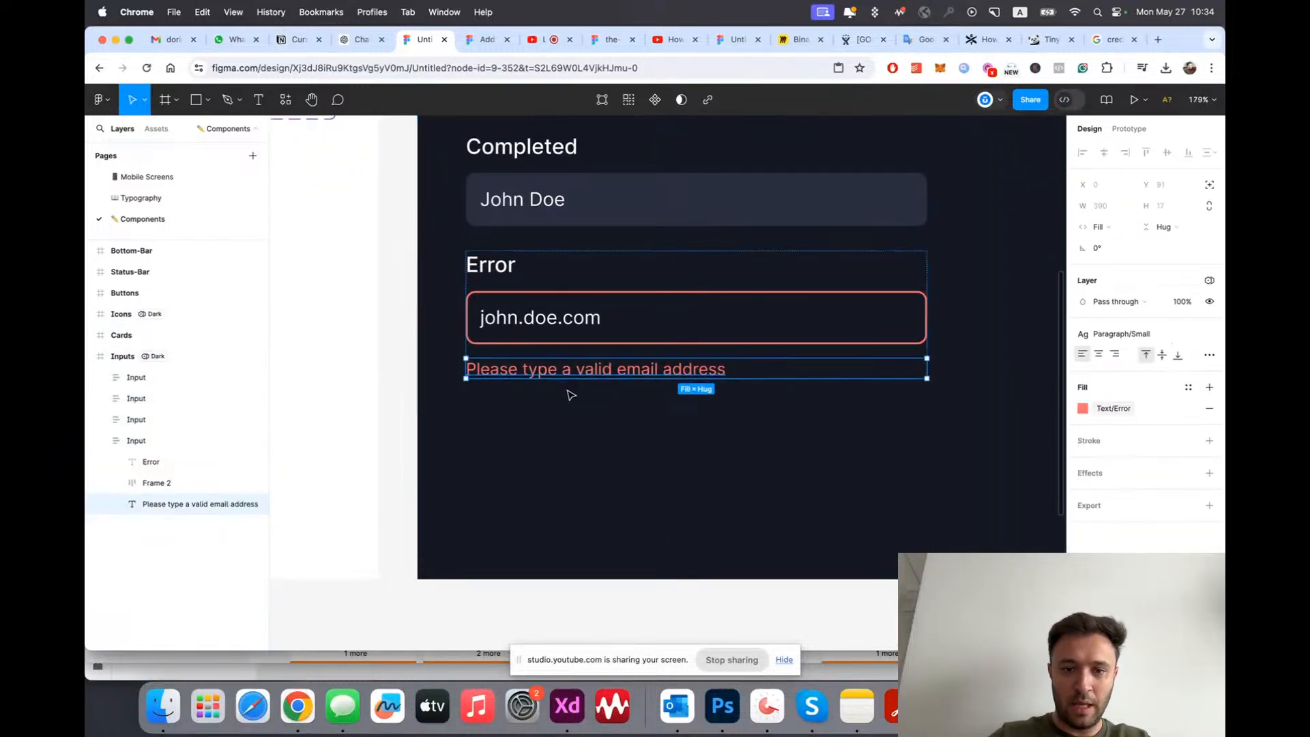
pyautogui.keyDown('shift'); pyautogui.click(610, 329); pyautogui.keyUp('shift')
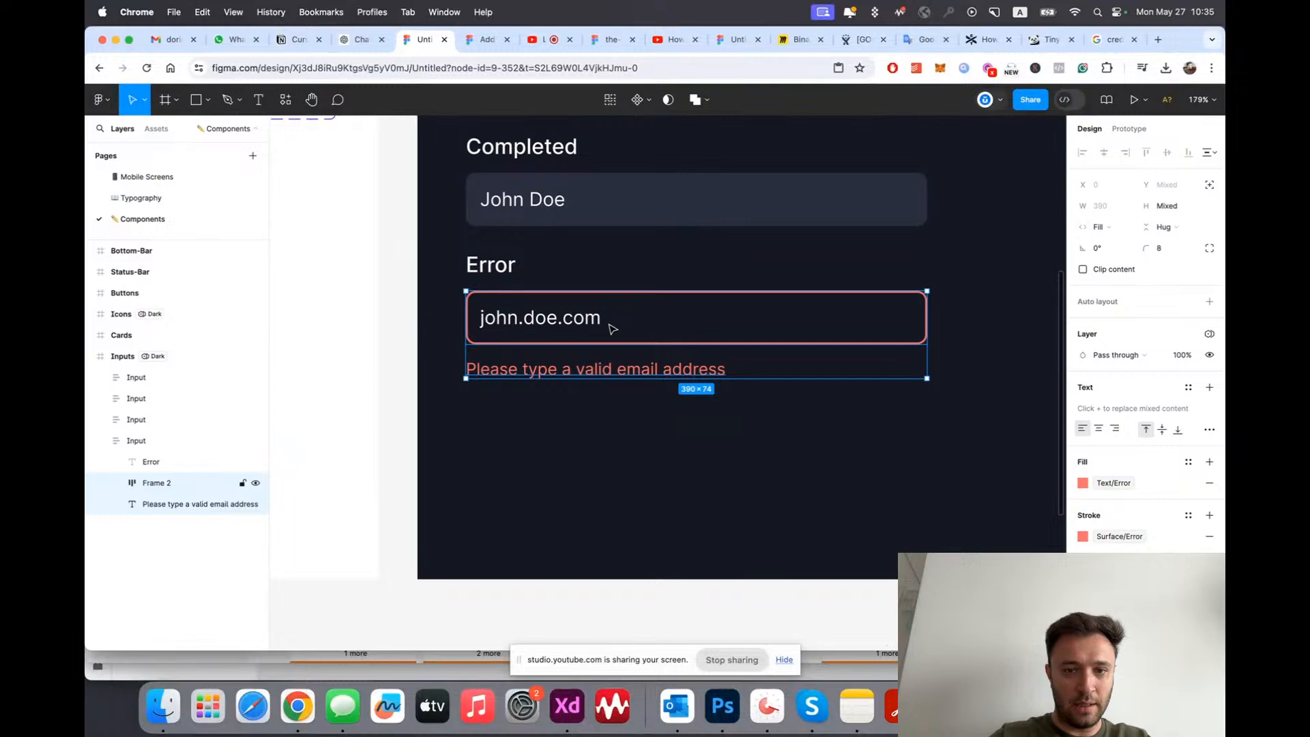
pyautogui.hotkey('shift', 'a')
pyautogui.write('8')
pyautogui.press('Return')
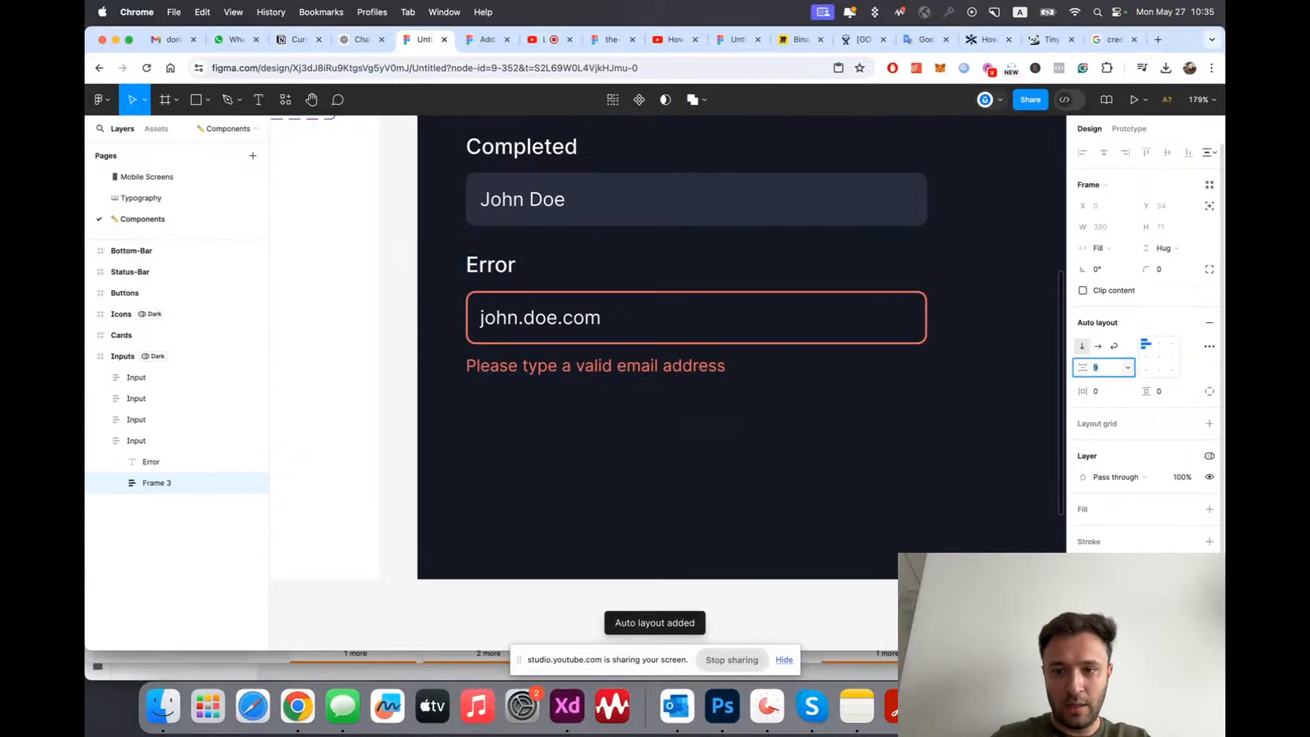
pyautogui.press('Down')
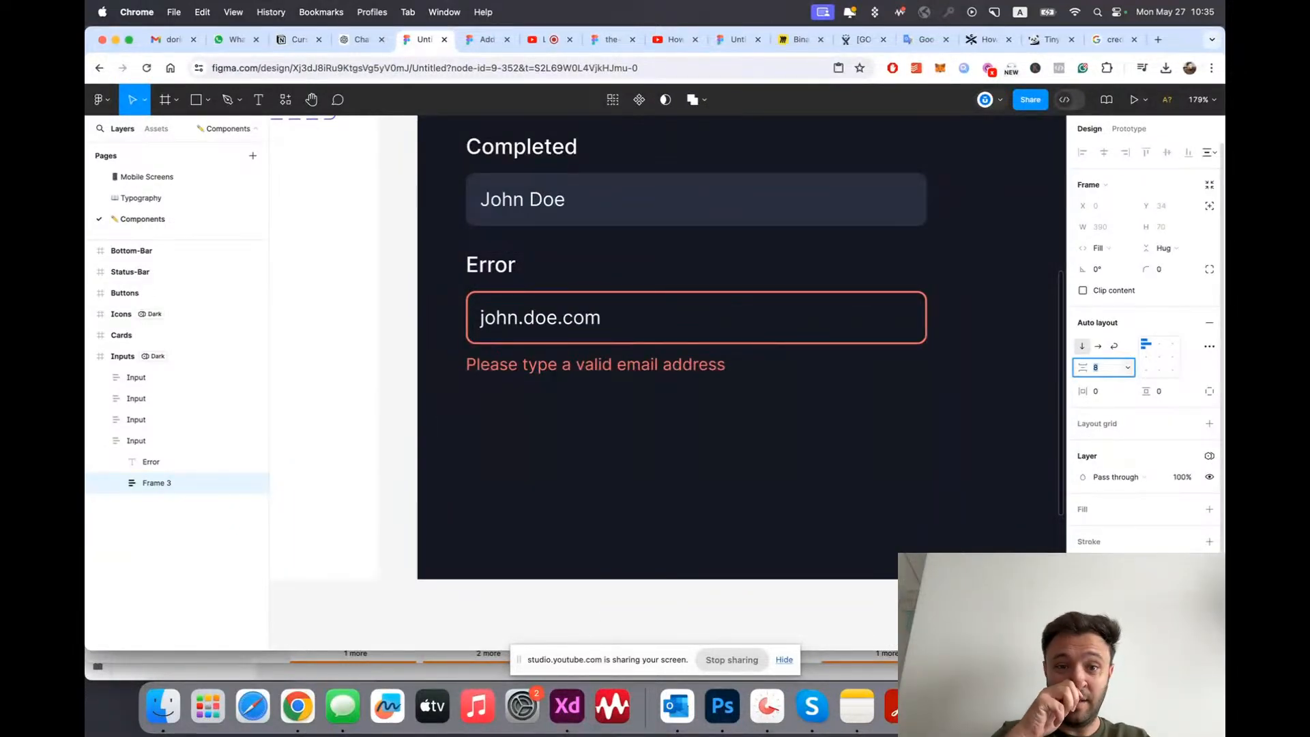
pyautogui.click(816, 540)
# Step: Set the auto layout spacing between the Inactive input's label and field to 8
pyautogui.scroll(-5, 414, 372)
pyautogui.scroll(3, 418, 377)
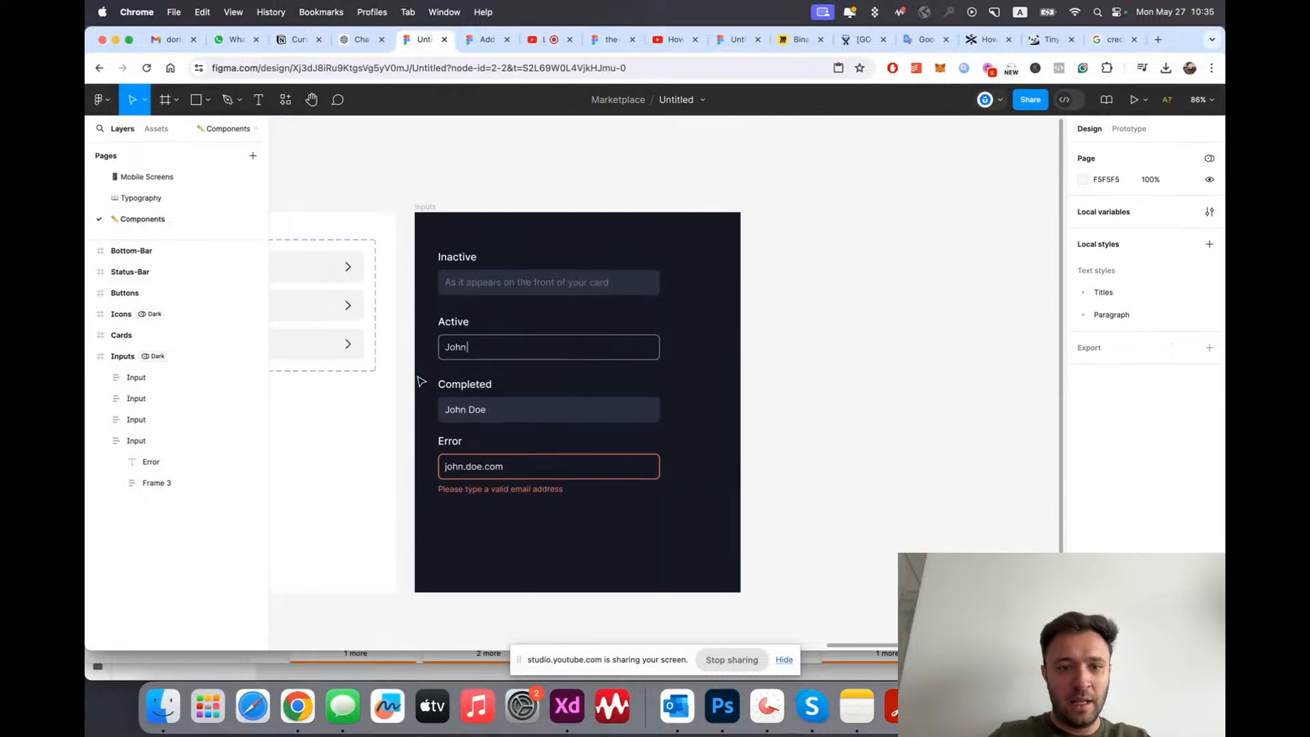
pyautogui.scroll(3, 432, 369)
pyautogui.click(481, 232)
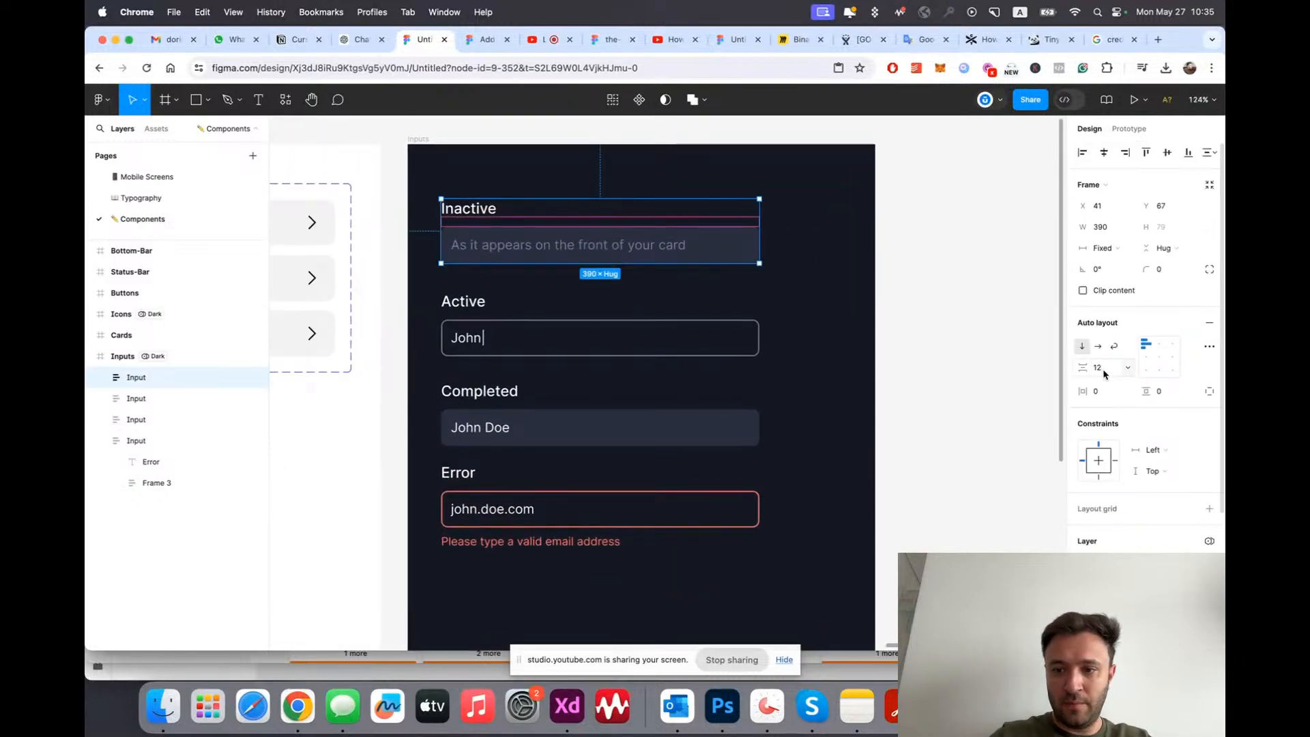
pyautogui.press('Down')
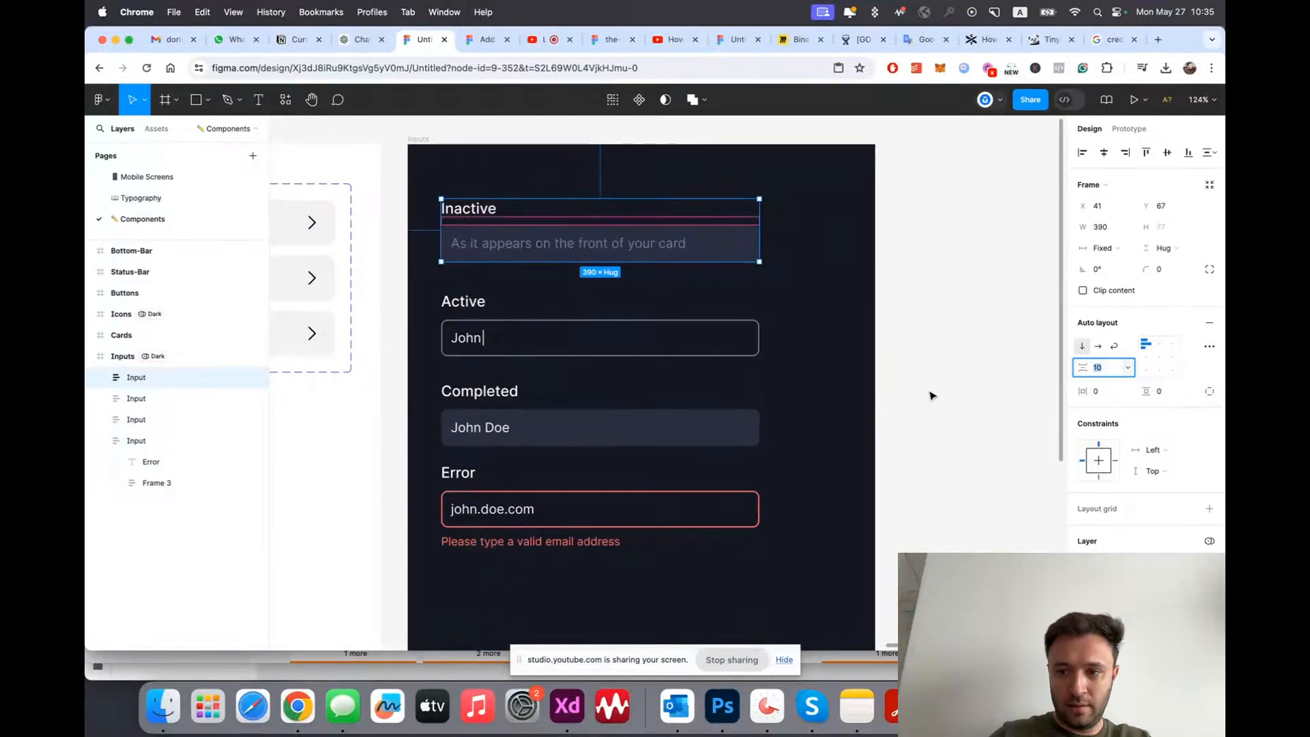
pyautogui.press('Down')
pyautogui.press('Down')
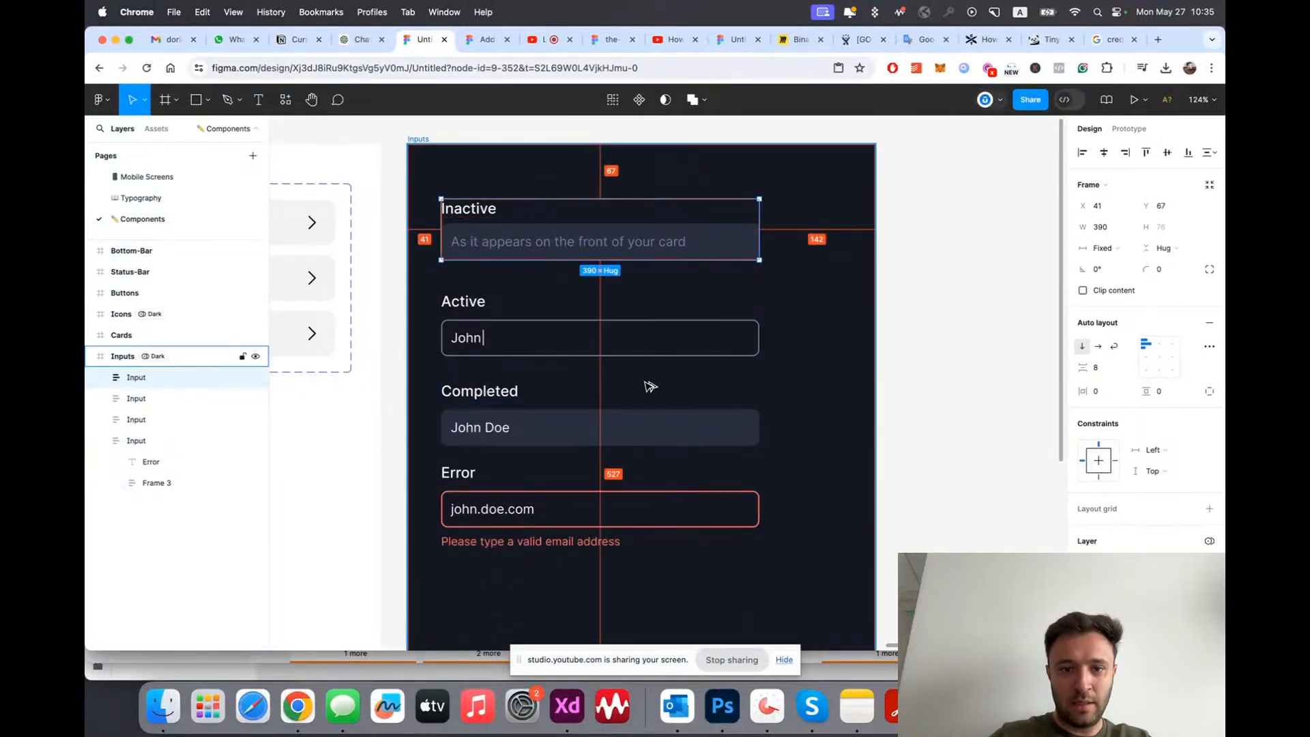
# Step: Apply the Inactive input's properties, including the spacing of 8, to the Active, Completed and Error inputs
pyautogui.click(618, 347)
pyautogui.click(577, 427)
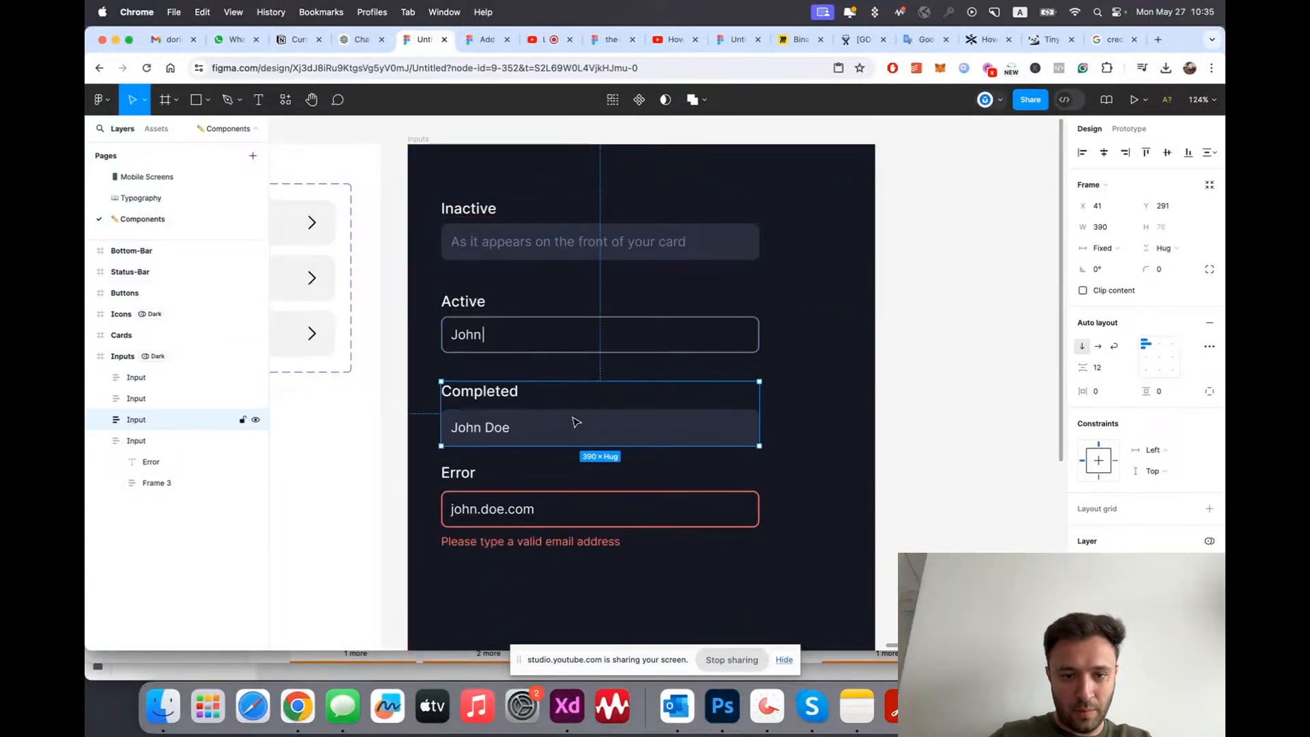
pyautogui.click(558, 485)
pyautogui.press('alt+super+v')
pyautogui.click(822, 523)
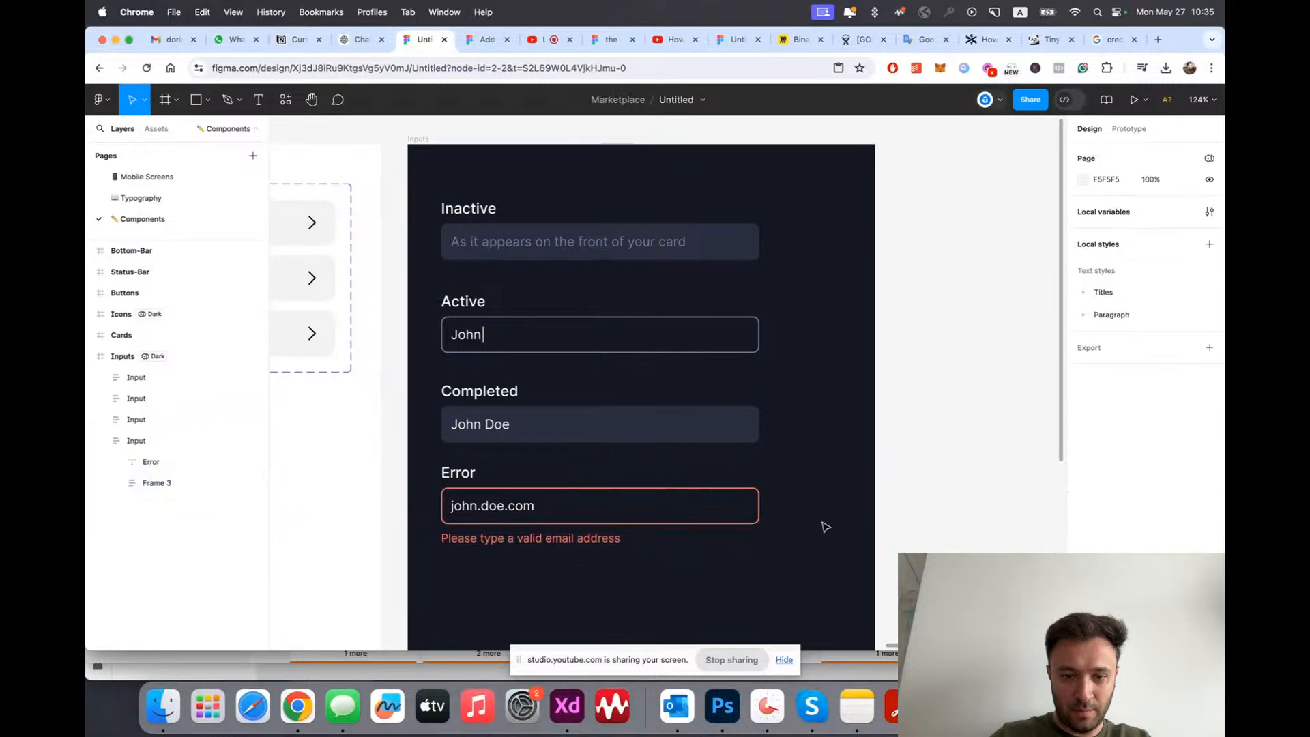
# Step: Ungroup the nested frame around the Error input's field and validation message
pyautogui.scroll(-3, 558, 526)
pyautogui.scroll(3, 546, 524)
pyautogui.doubleClick(535, 395)
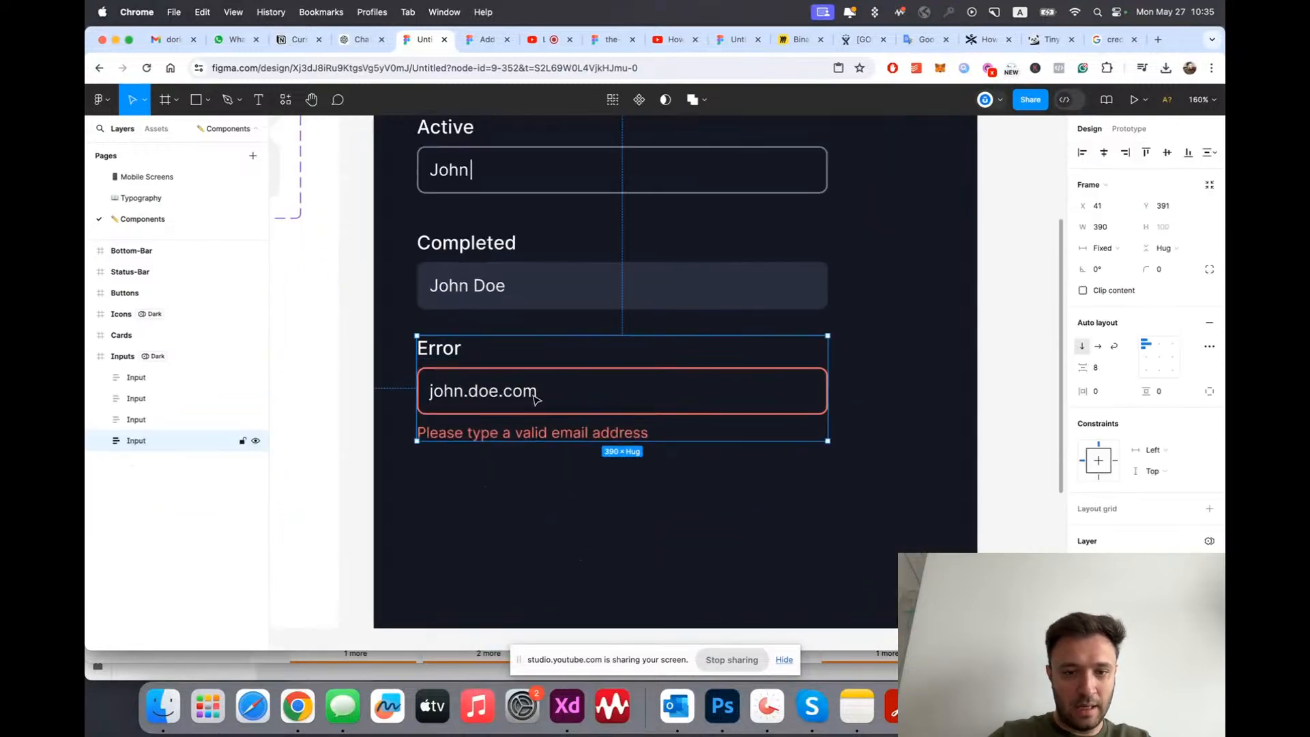
pyautogui.press('shift+super+g')
pyautogui.click(474, 508)
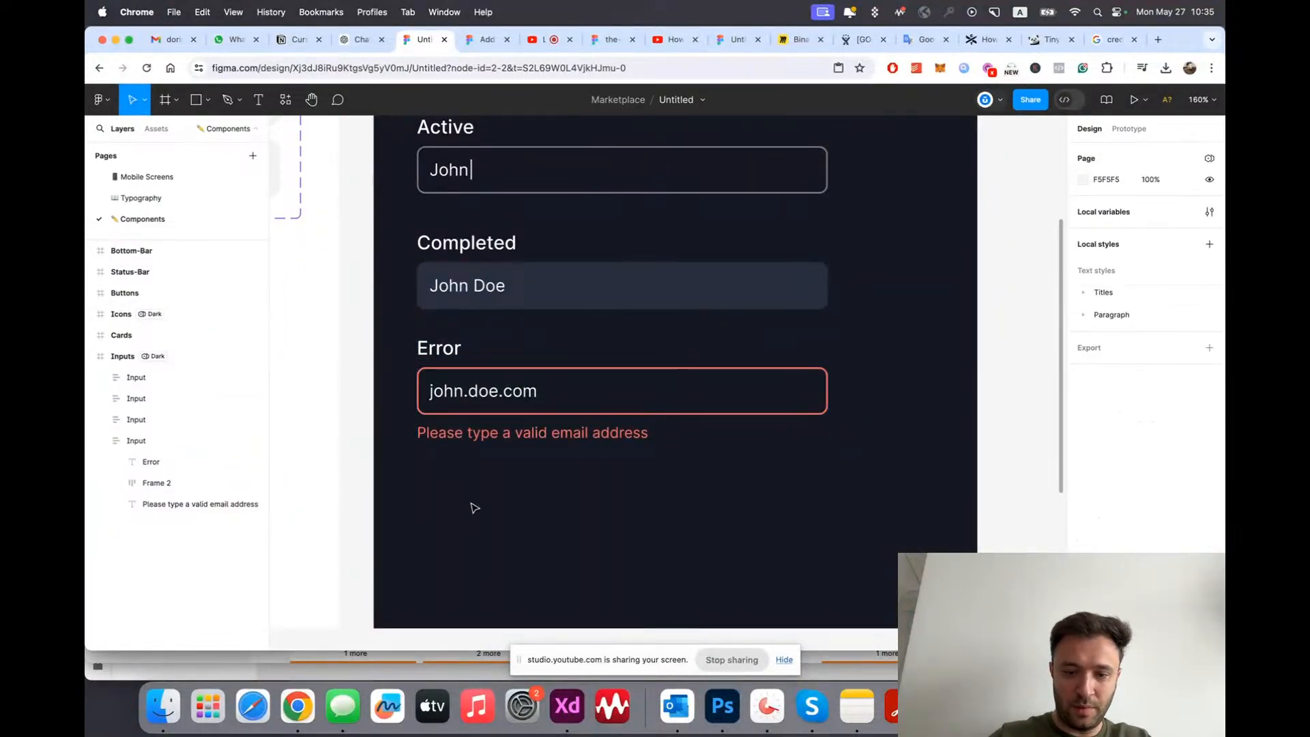
# Step: Rename the Error input's Frame 2 layer "Input" and collapse all layers
pyautogui.doubleClick(488, 403)
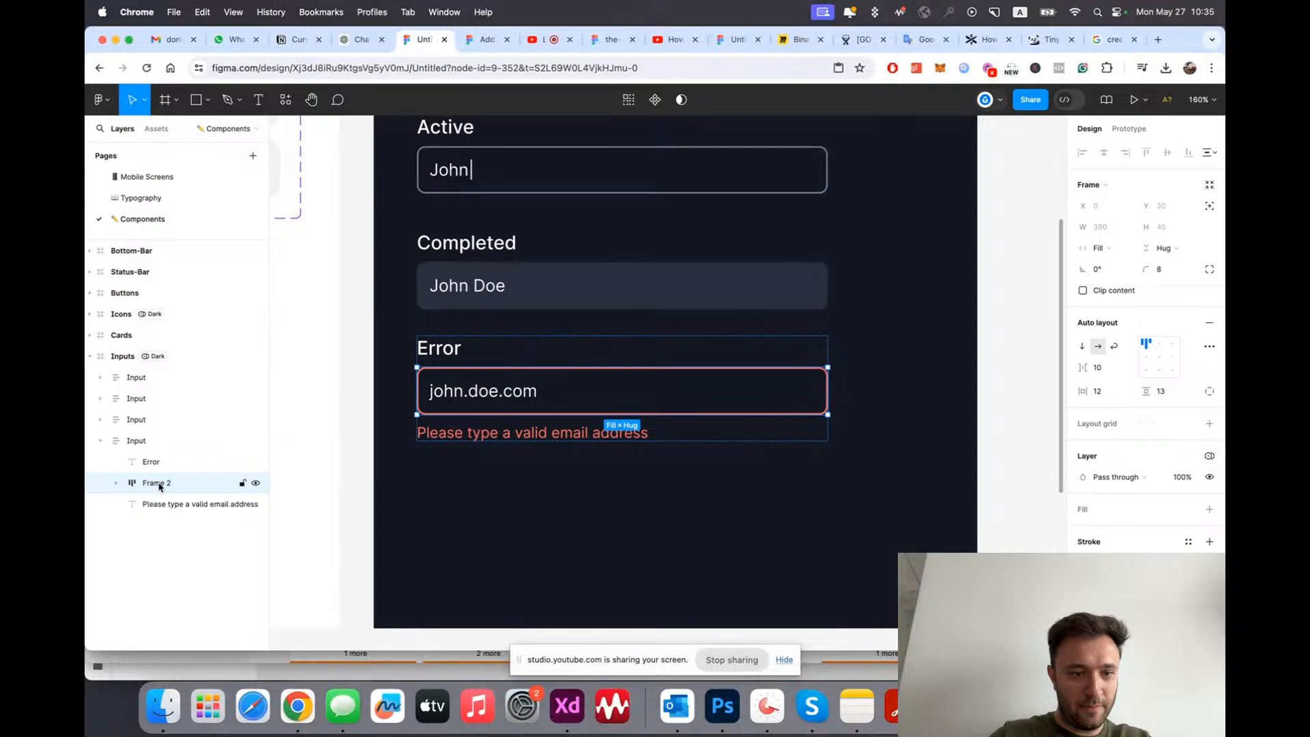
pyautogui.doubleClick(159, 485)
pyautogui.write('Input')
pyautogui.press('Return')
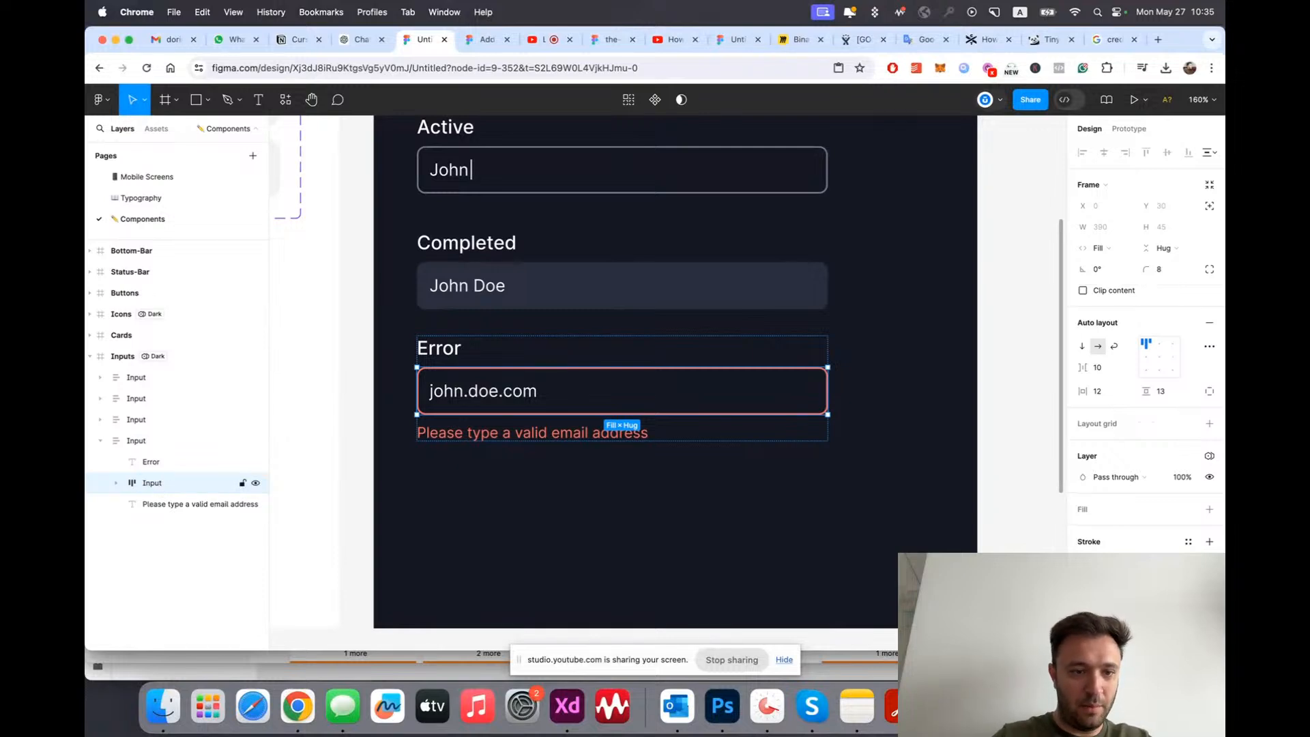
pyautogui.click(354, 484)
pyautogui.scroll(-5, 359, 481)
pyautogui.hotkey('alt', 'l')
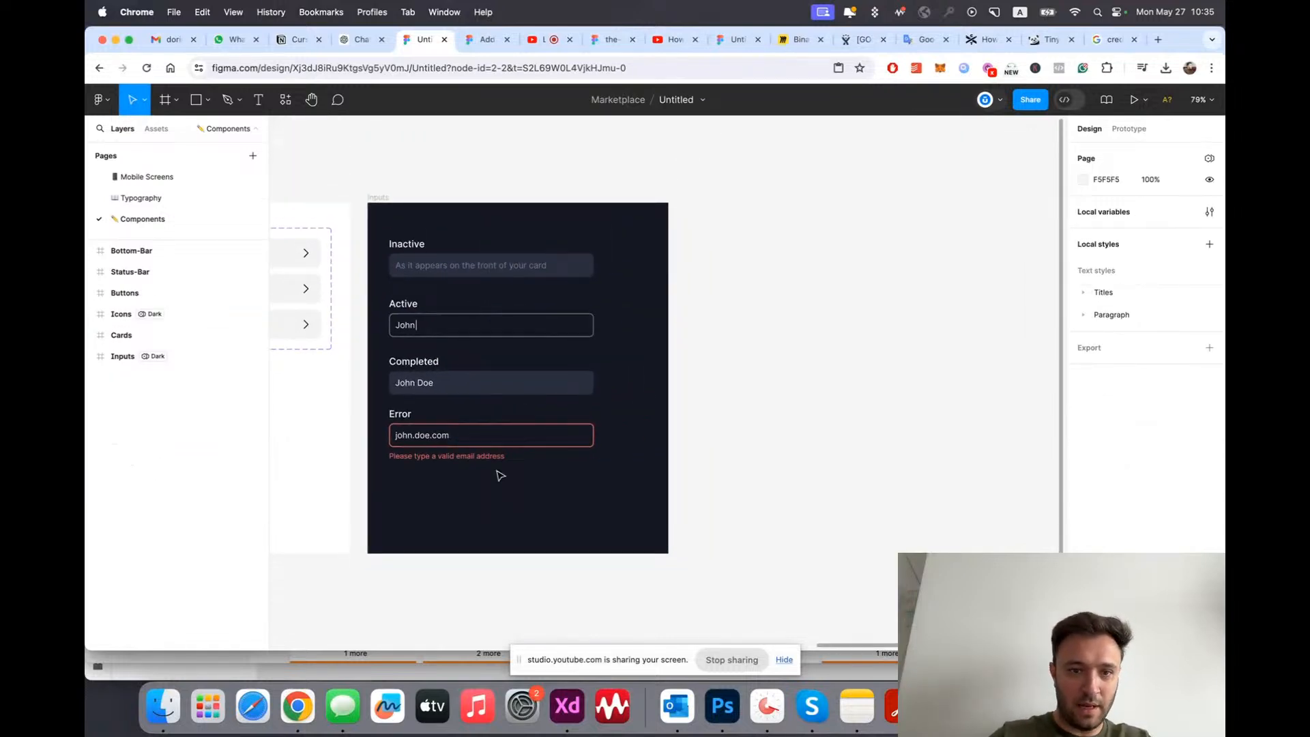
# Step: Distribute the vertical spacing evenly between the Inactive, Active, Completed and Error inputs
pyautogui.moveTo(354, 211); pyautogui.dragTo(611, 575)
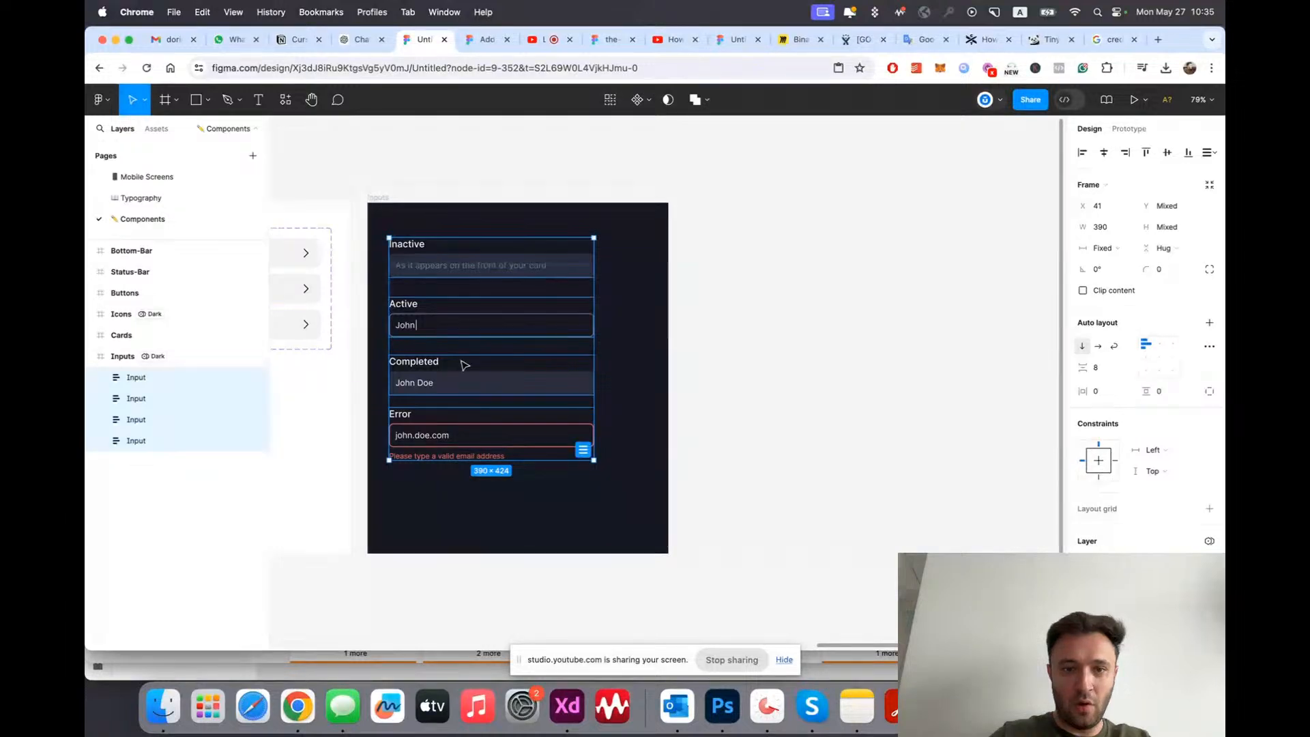
pyautogui.scroll(3, 464, 365)
pyautogui.click(1209, 153)
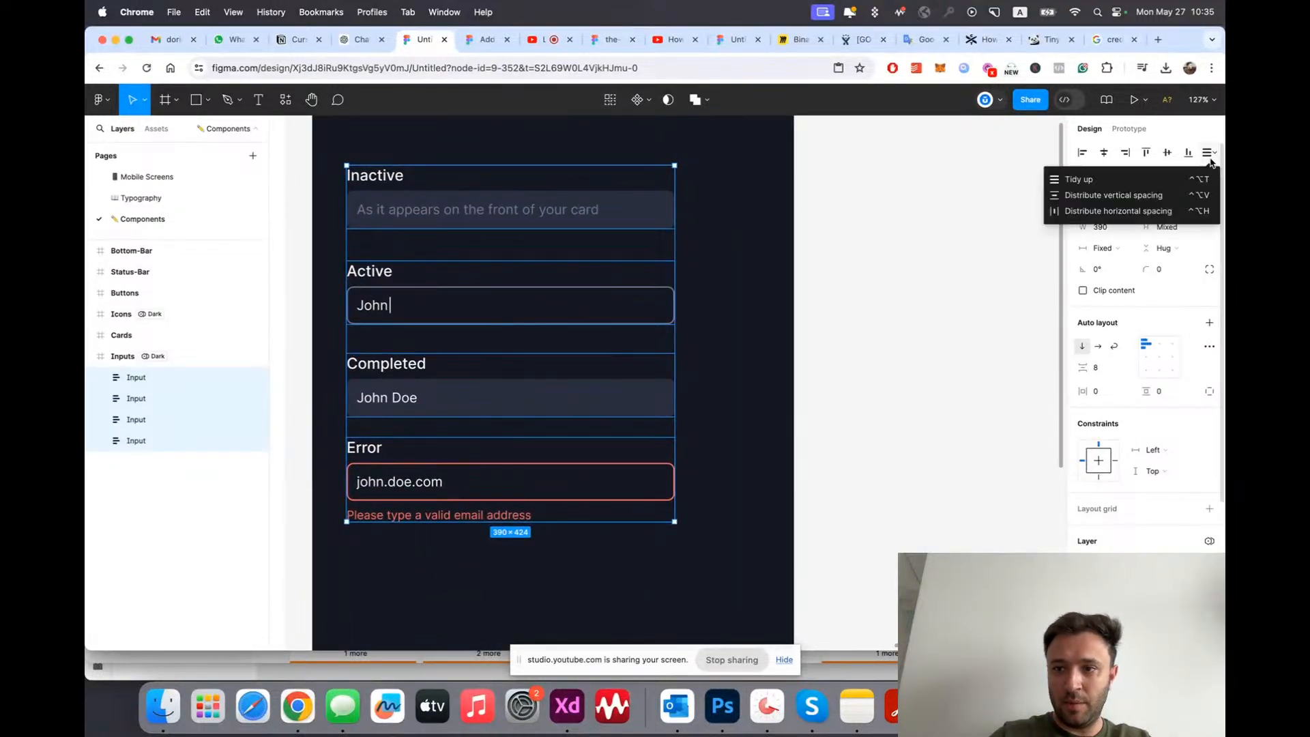
pyautogui.click(1127, 196)
pyautogui.click(831, 248)
pyautogui.scroll(-3, 831, 248)
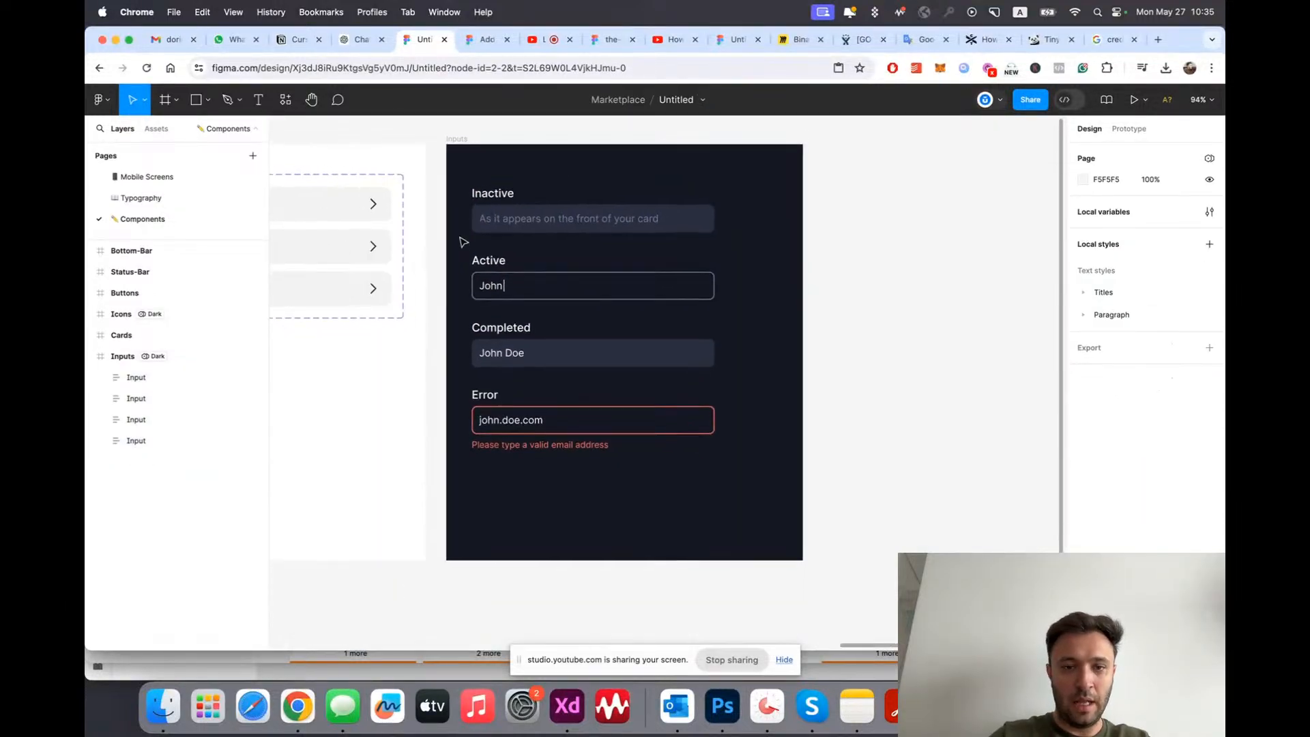
# Step: Reposition the Active, Completed and Error inputs so that the four inputs sit 32 apart vertically
pyautogui.click(594, 278)
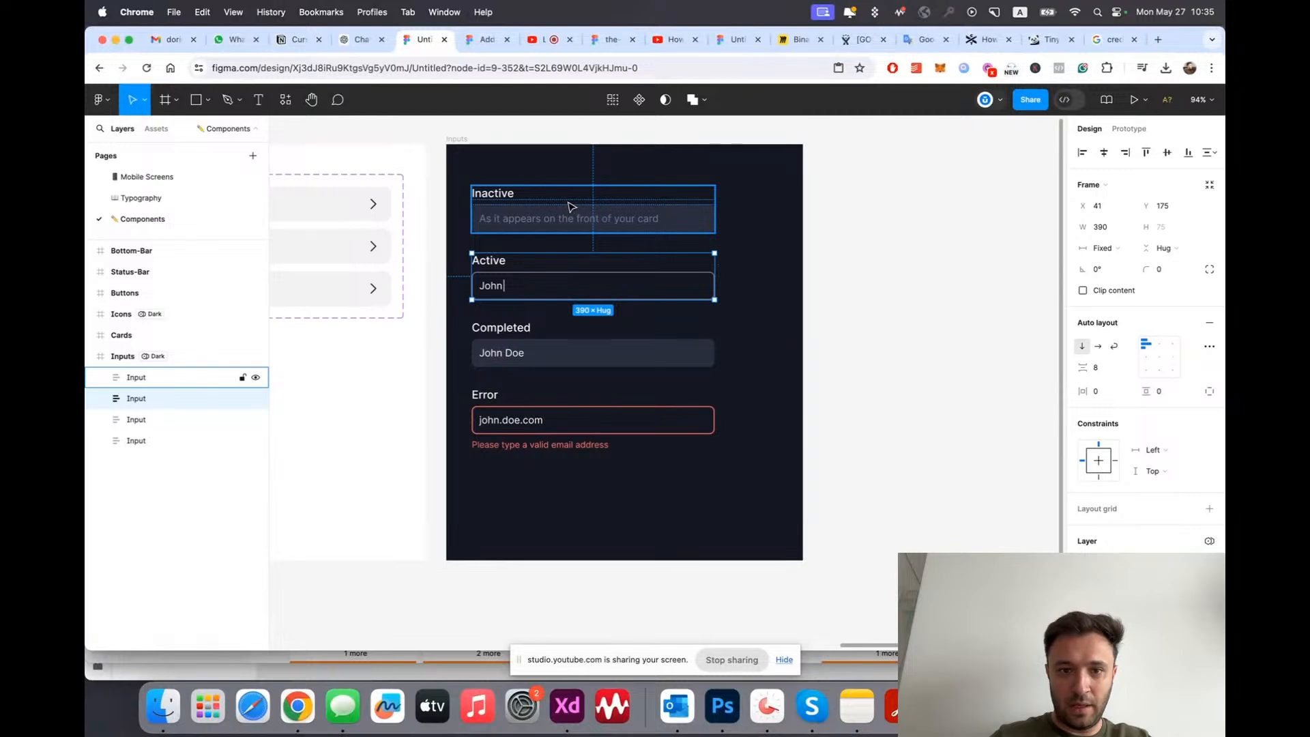
pyautogui.click(555, 337)
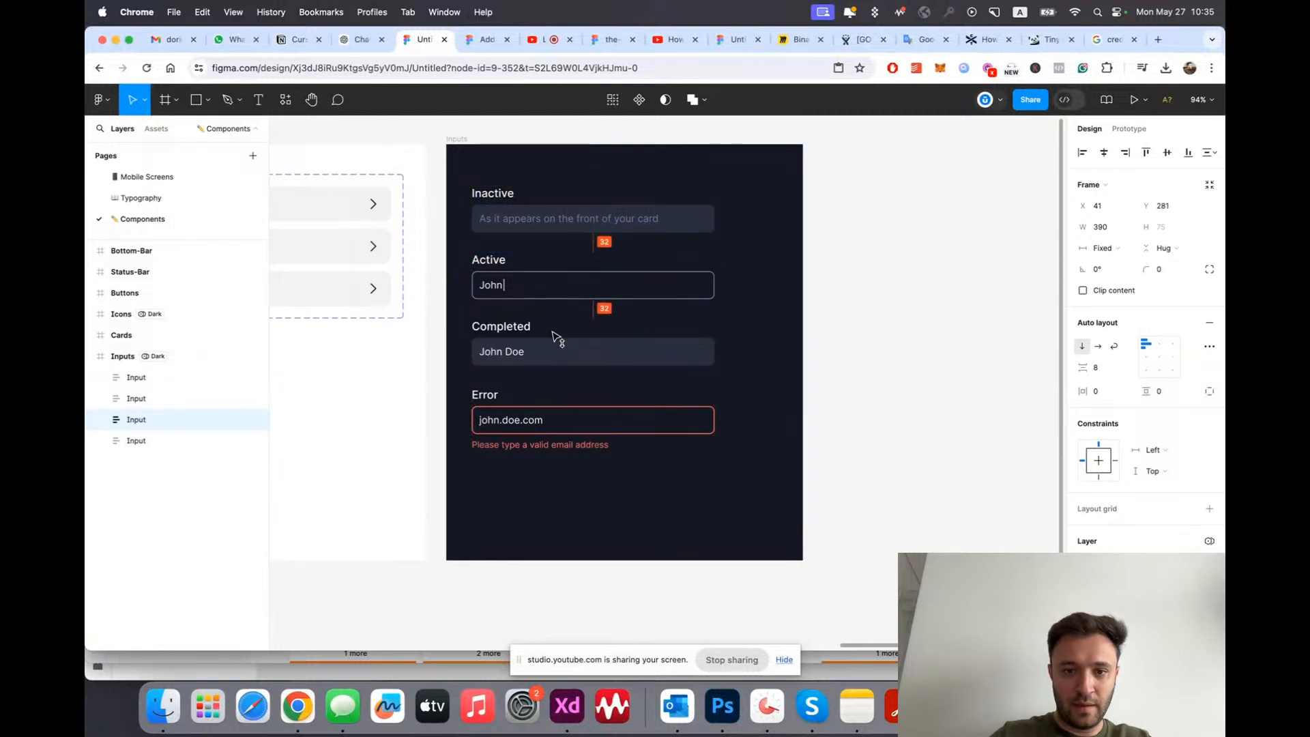
pyautogui.click(552, 434)
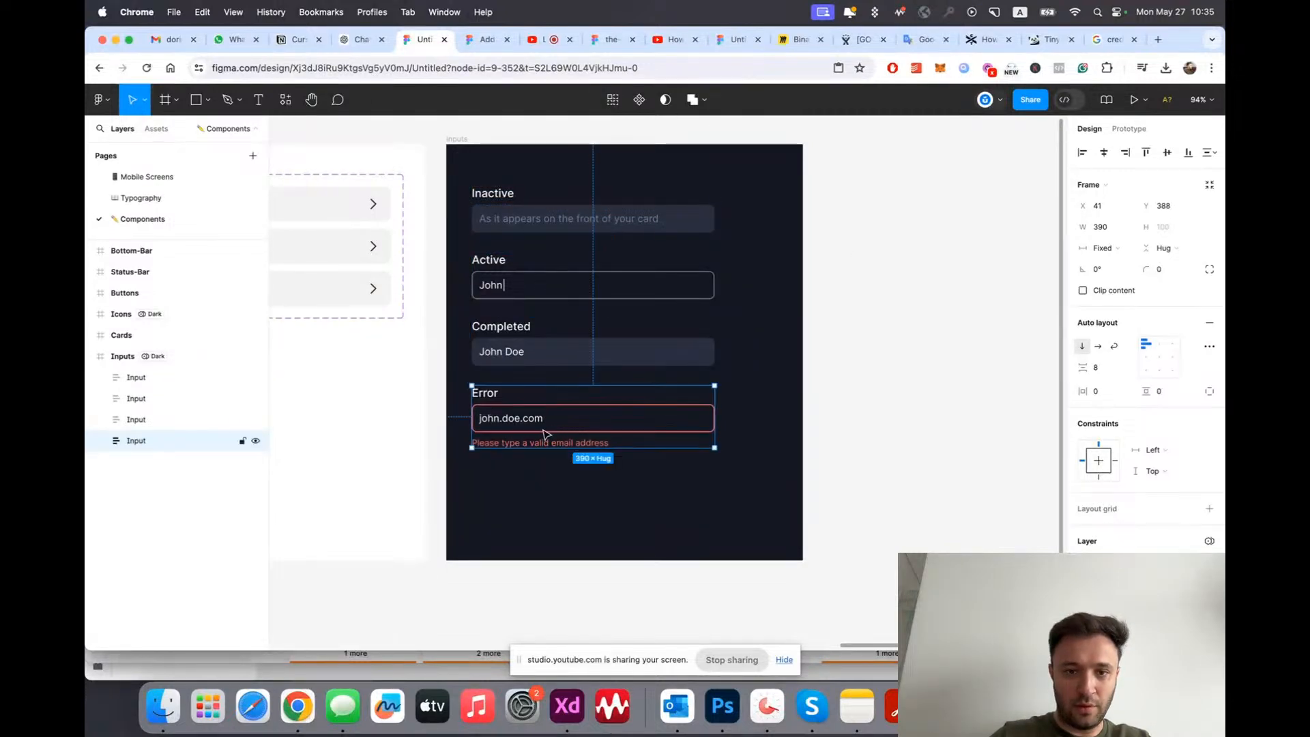
# Step: Create a component set from the Inactive, Active, Completed and Error inputs
pyautogui.moveTo(482, 164); pyautogui.dragTo(655, 437)
pyautogui.click(639, 100)
pyautogui.press('super+z')
pyautogui.click(649, 102)
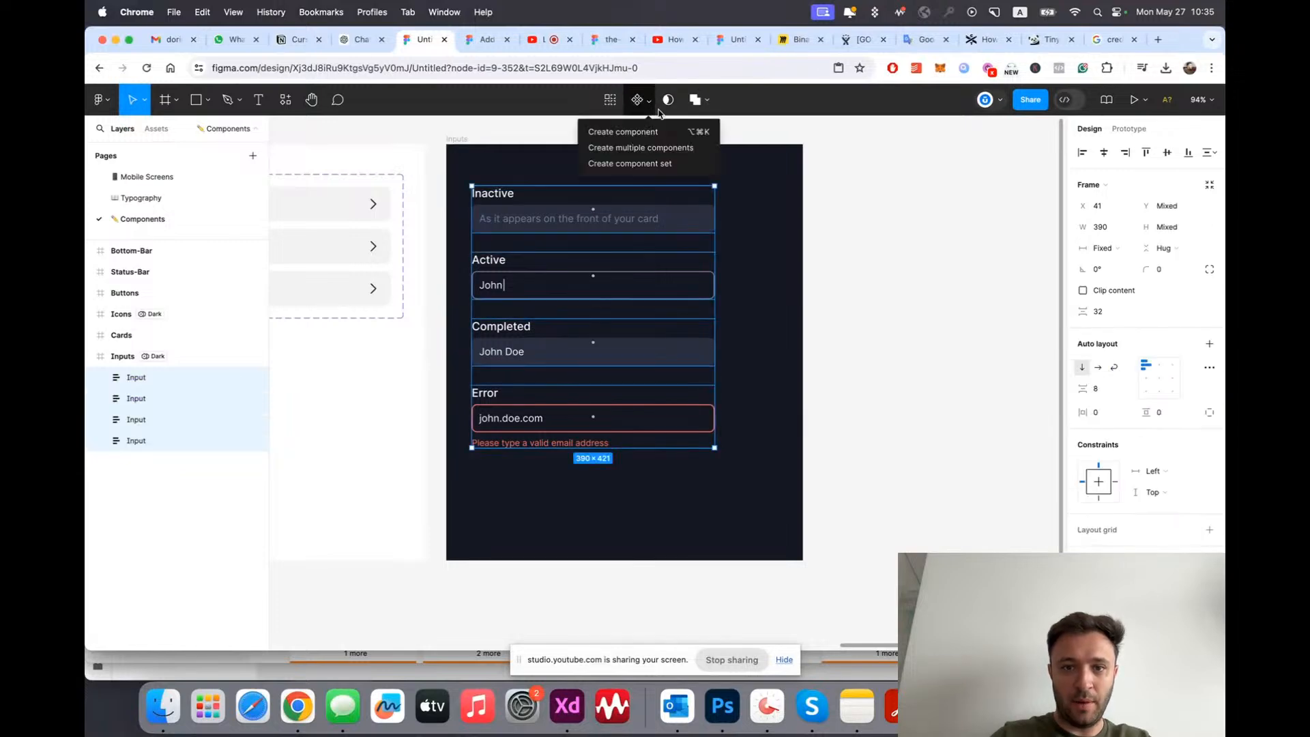
pyautogui.click(667, 164)
# Step: Rename the first variant of the Input component set "State=Inactive"
pyautogui.scroll(3, 657, 215)
pyautogui.click(469, 234)
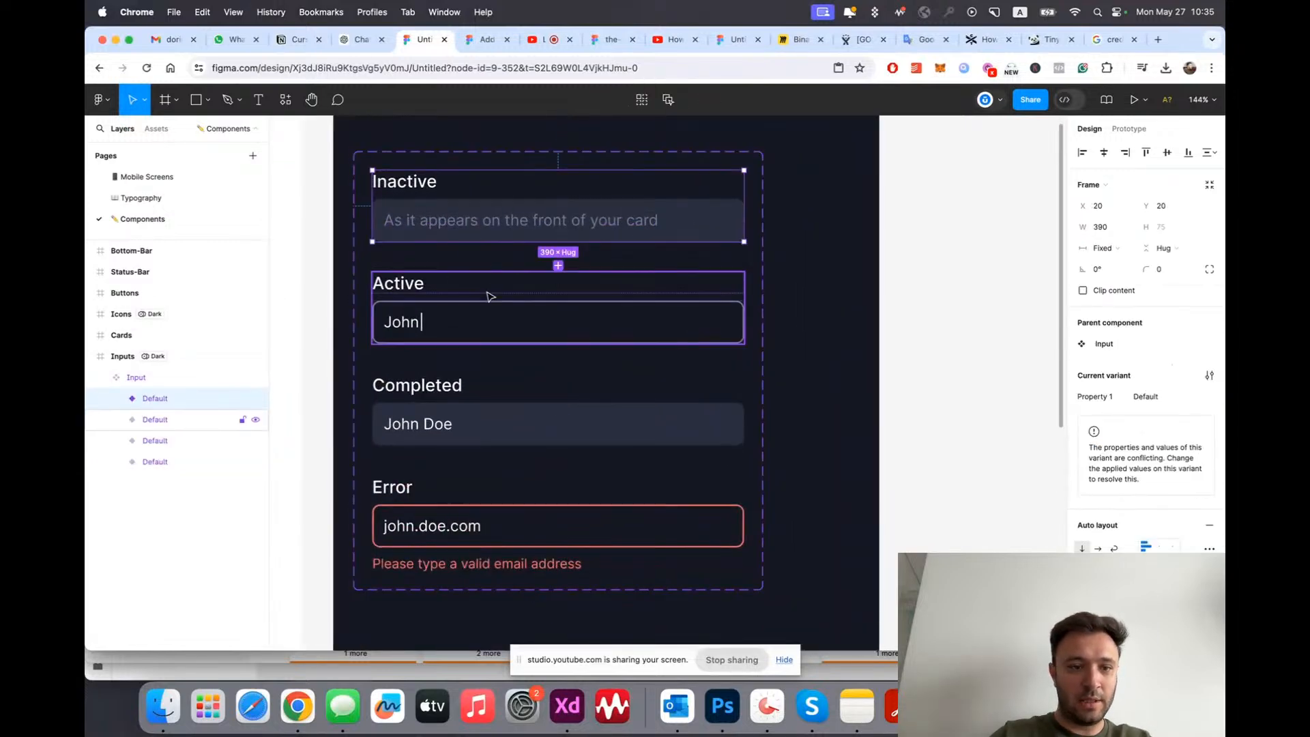
pyautogui.doubleClick(175, 401)
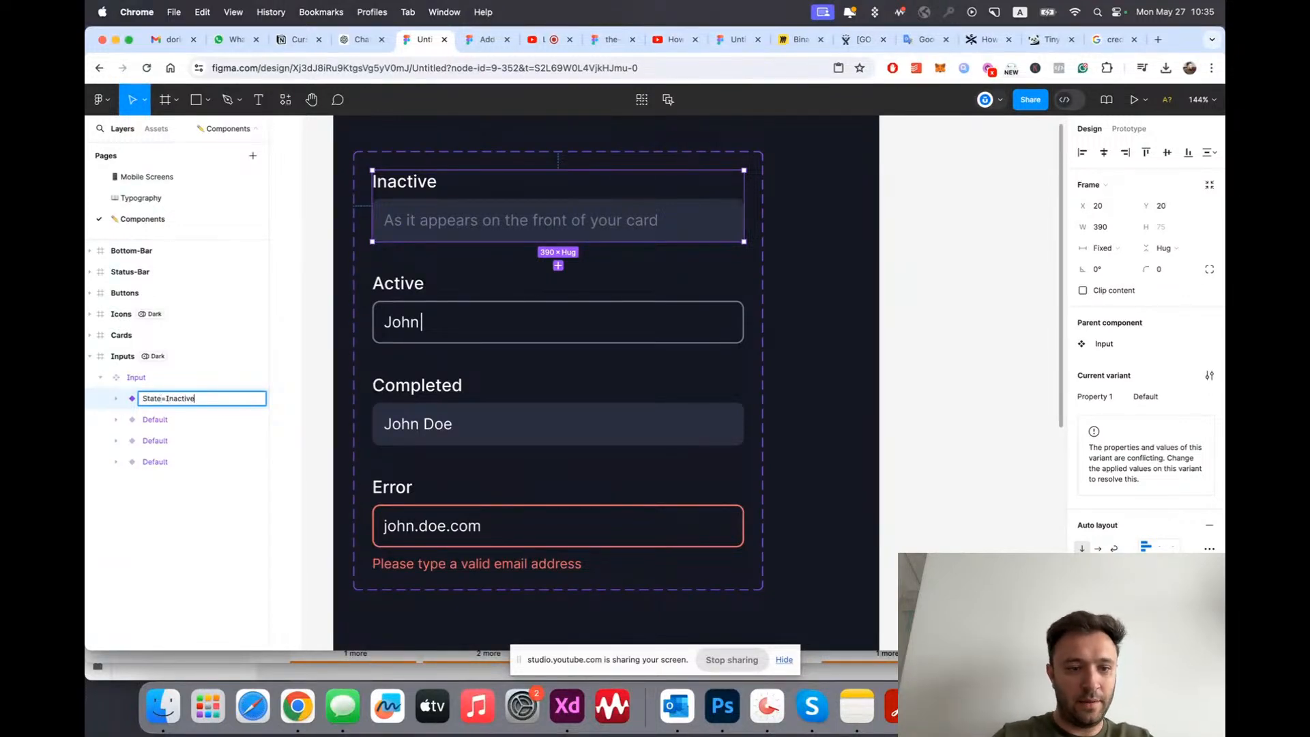
pyautogui.write('State=Inactive')
pyautogui.press('Return')
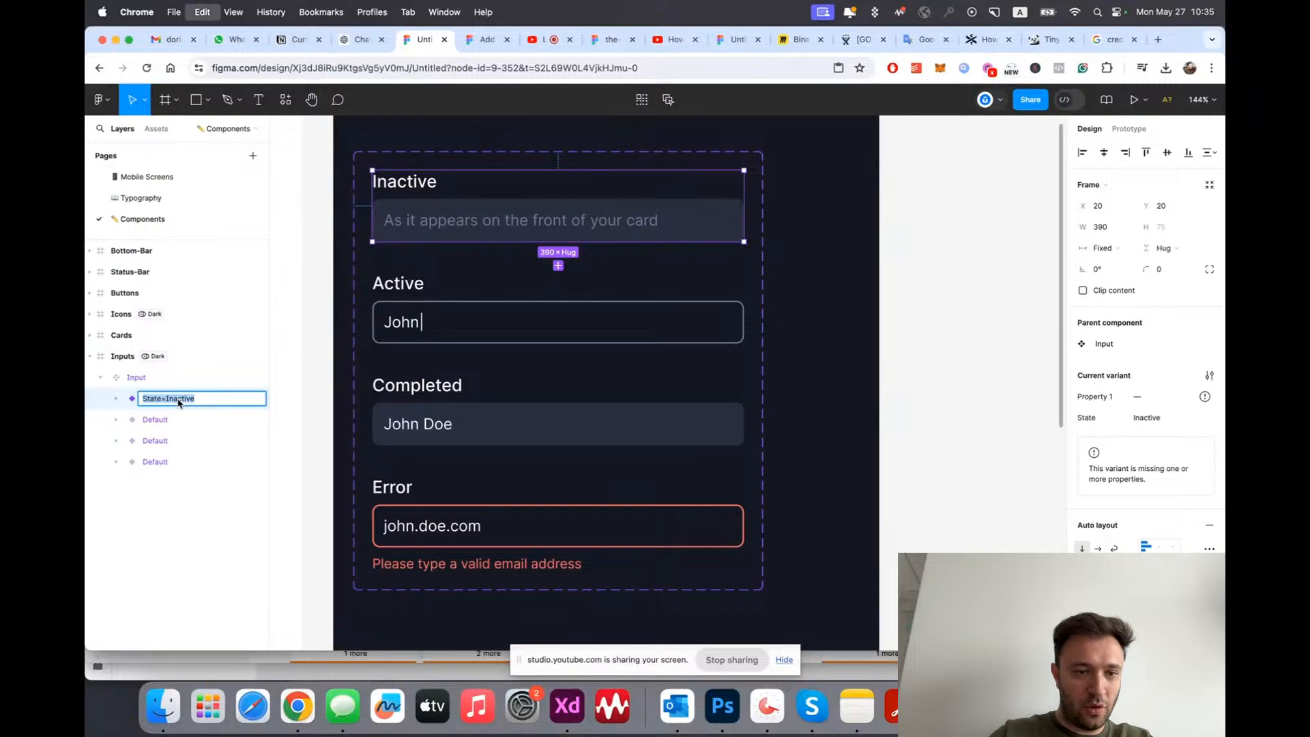
# Step: Rename the second variant of the Input component set "State=Active"
pyautogui.click(167, 423)
pyautogui.doubleClick(183, 429)
pyautogui.write('State=Inactive')
pyautogui.write('Active')
pyautogui.press('Return')
# Step: Rename the third and fourth variants of the Input component set "State=Completed" and "State=Error"
pyautogui.click(162, 441)
pyautogui.doubleClick(164, 444)
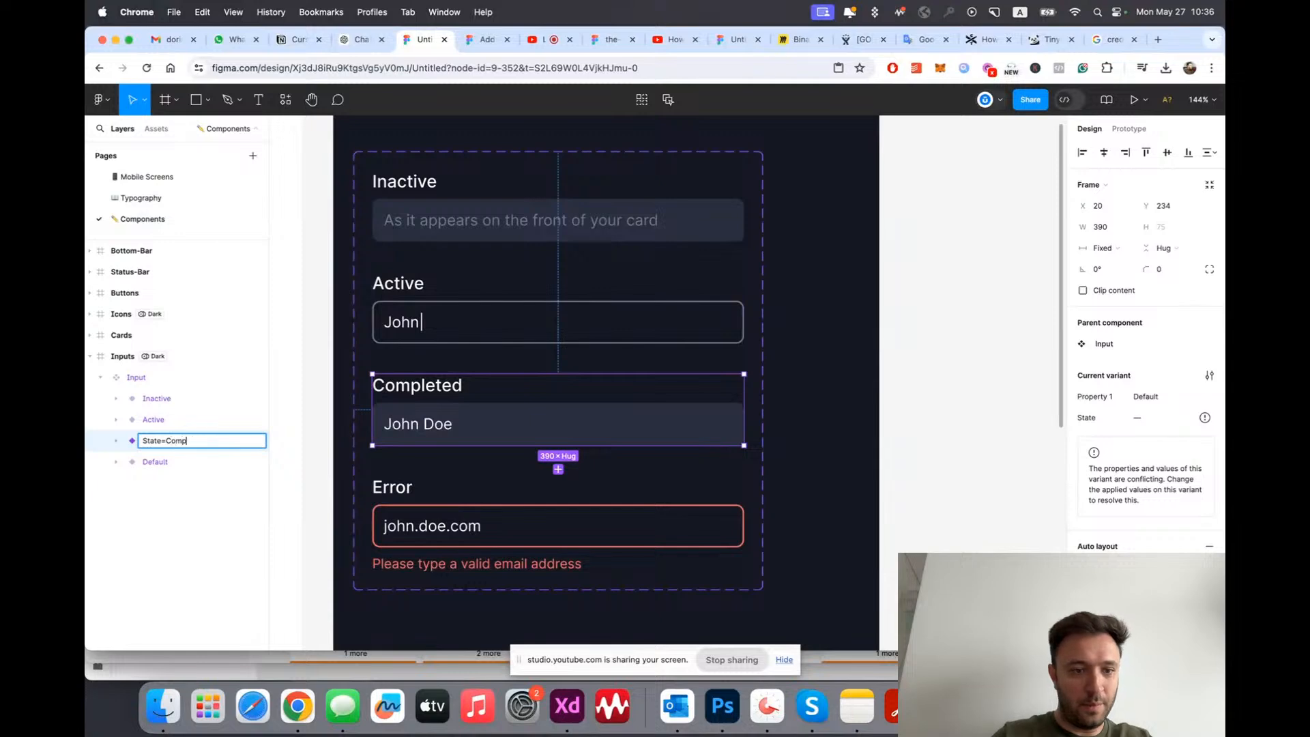
pyautogui.press('Return')
pyautogui.click(167, 462)
pyautogui.doubleClick(172, 463)
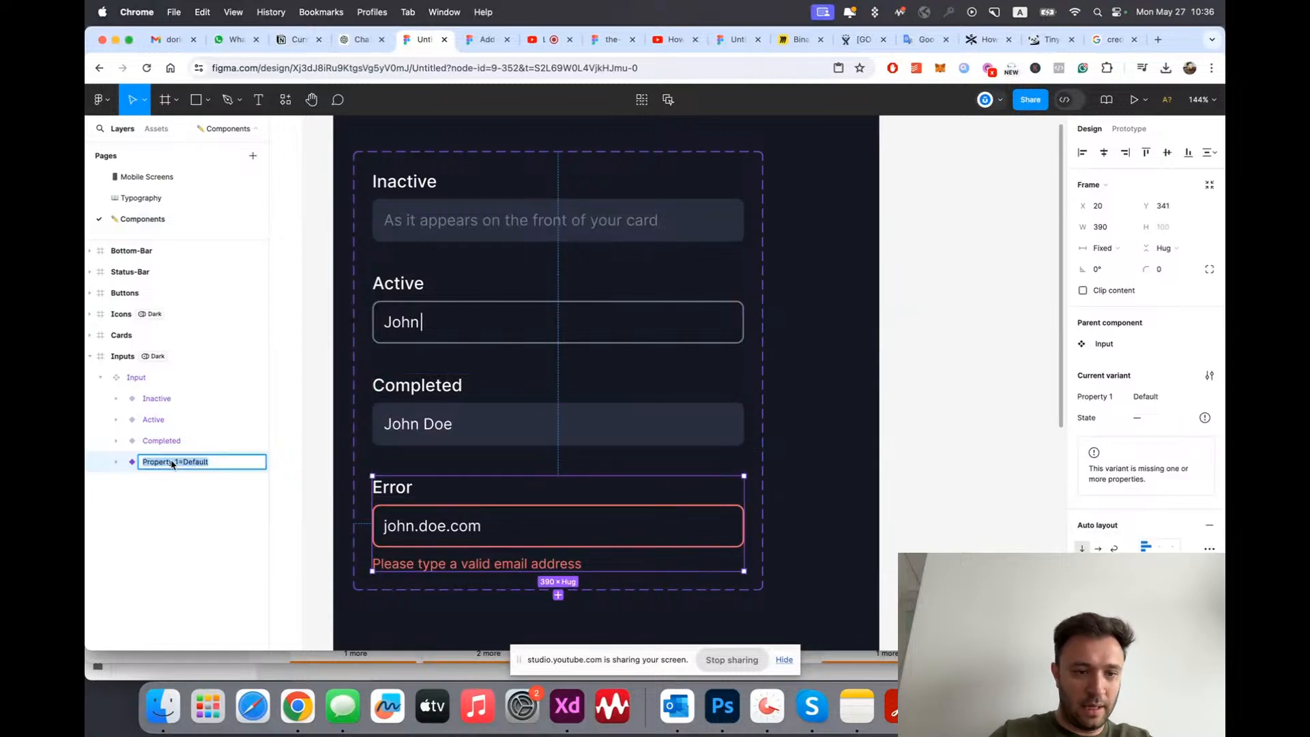
pyautogui.write('State=Error')
pyautogui.press('Return')
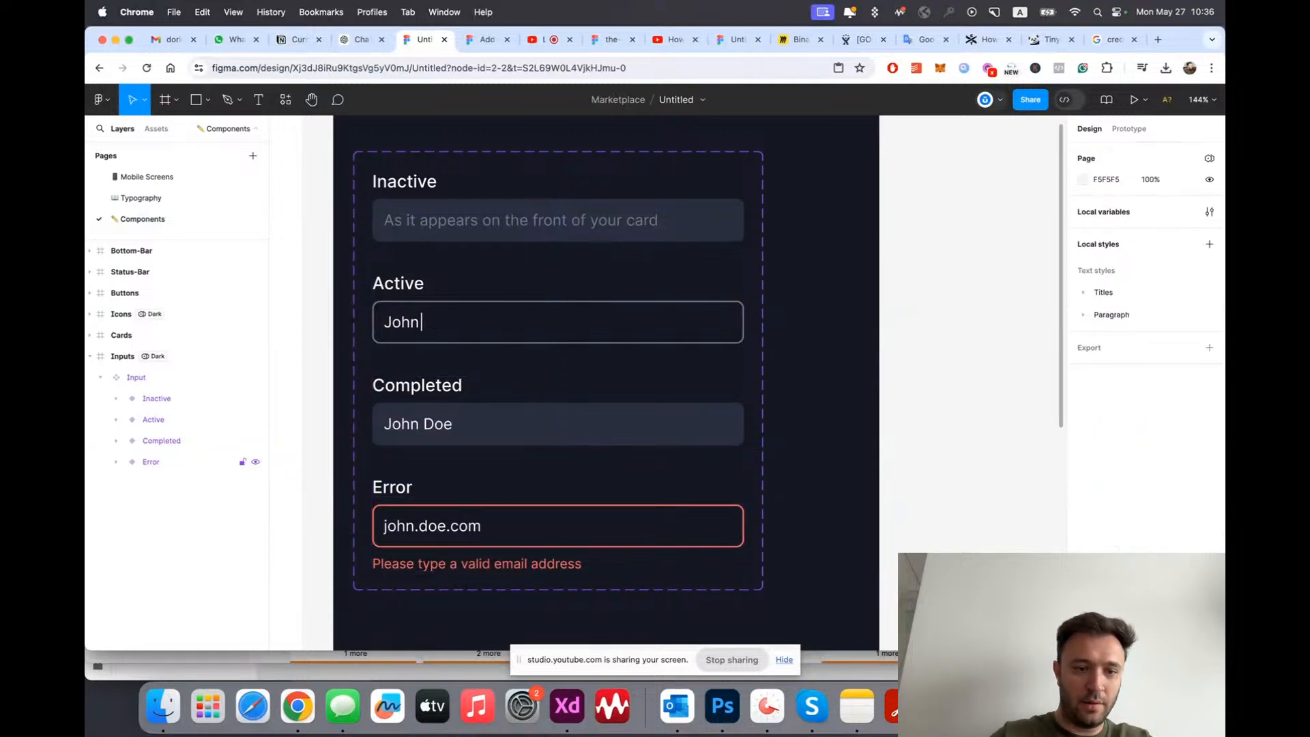
# Step: Delete the old Card Holder Name input frame from the Add Card screen on the Mobile Screens page
pyautogui.click(301, 435)
pyautogui.scroll(-5, 300, 435)
pyautogui.hscroll(-3, 684, 439)
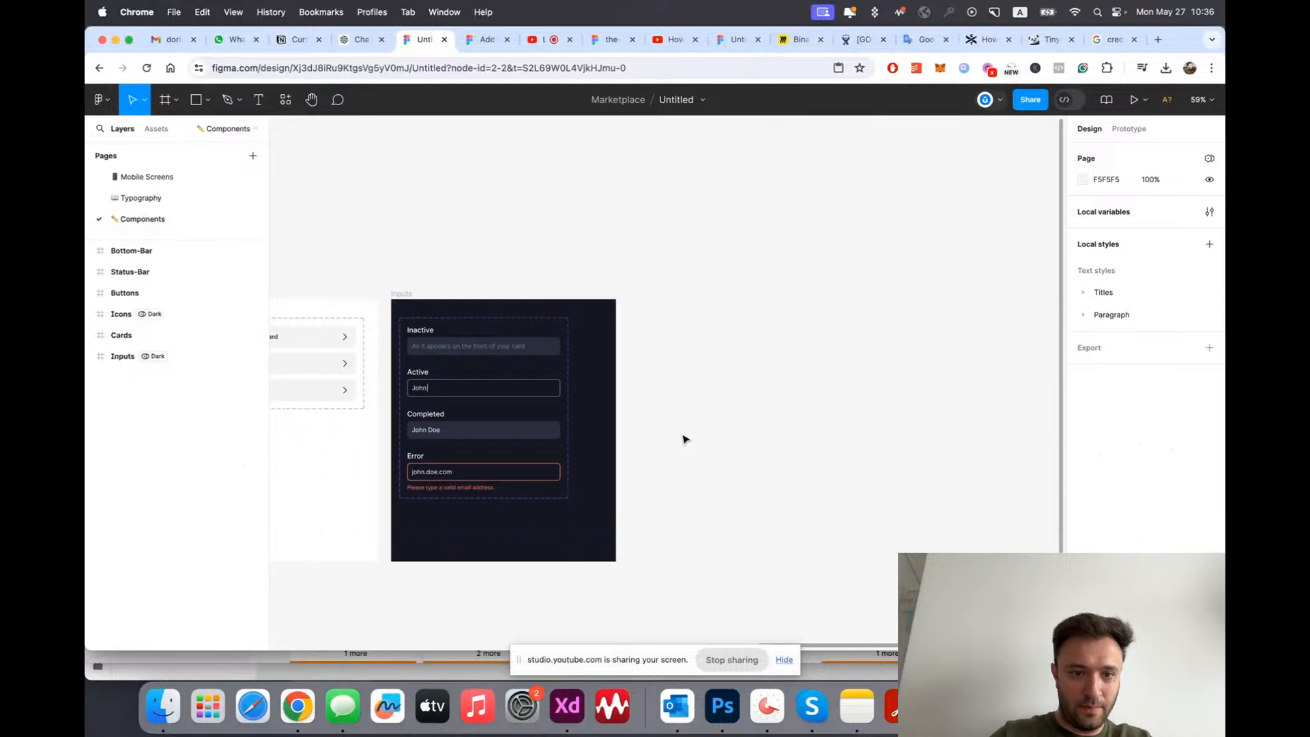
pyautogui.scroll(5, 489, 477)
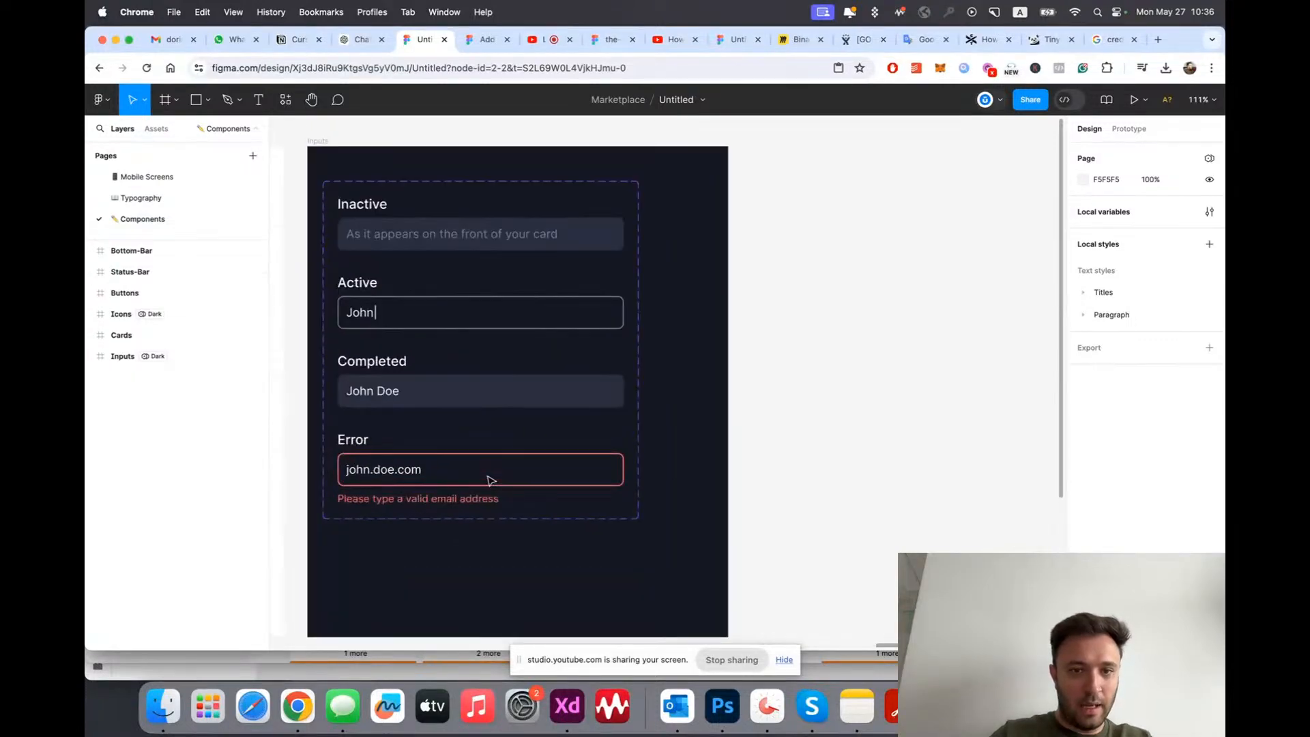
pyautogui.click(139, 179)
pyautogui.scroll(2, 947, 269)
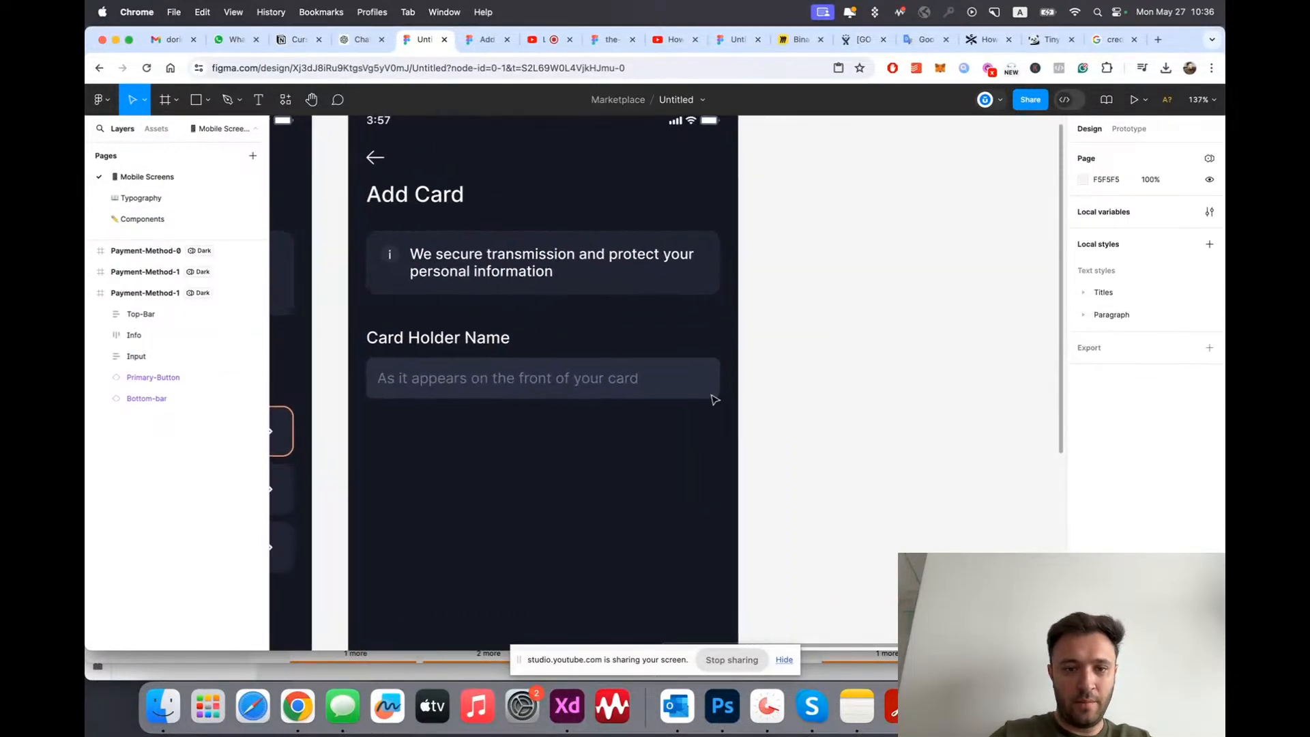
pyautogui.click(485, 389)
pyautogui.scroll(-2, 612, 412)
pyautogui.scroll(2, 894, 434)
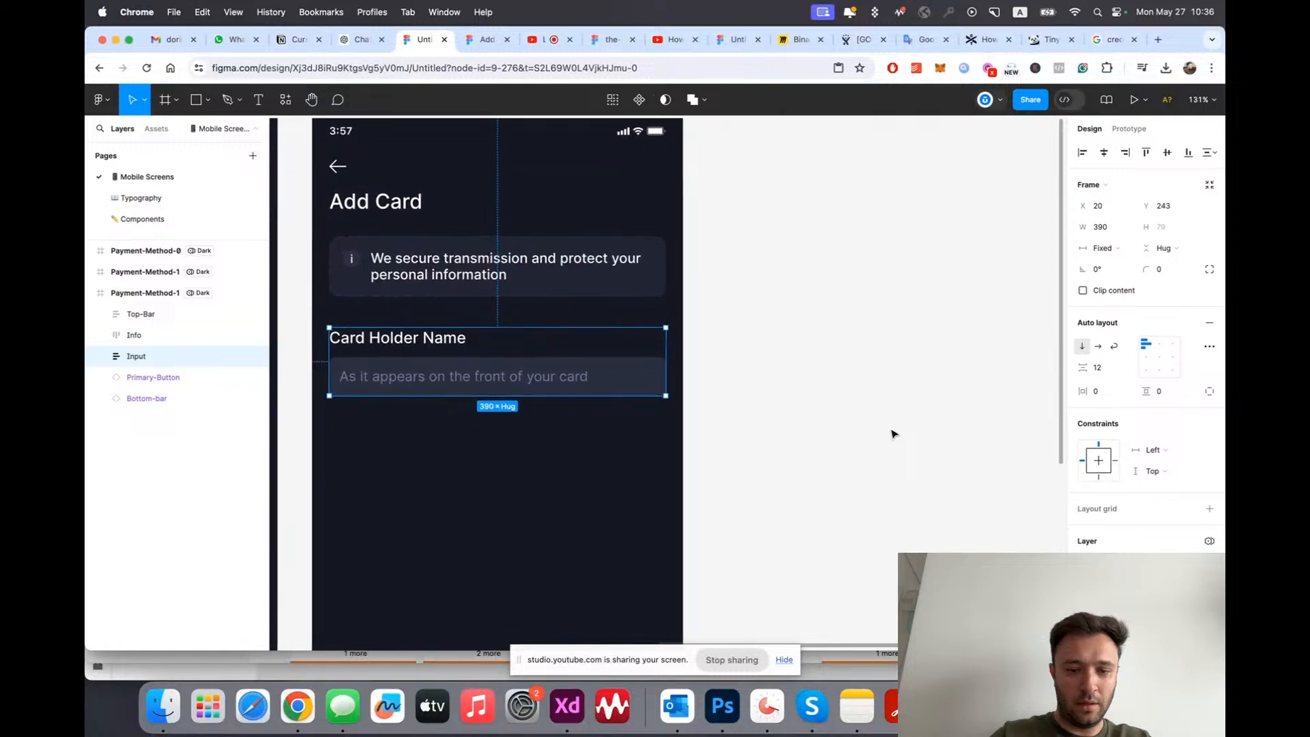
pyautogui.press('Delete')
pyautogui.scroll(3, 775, 424)
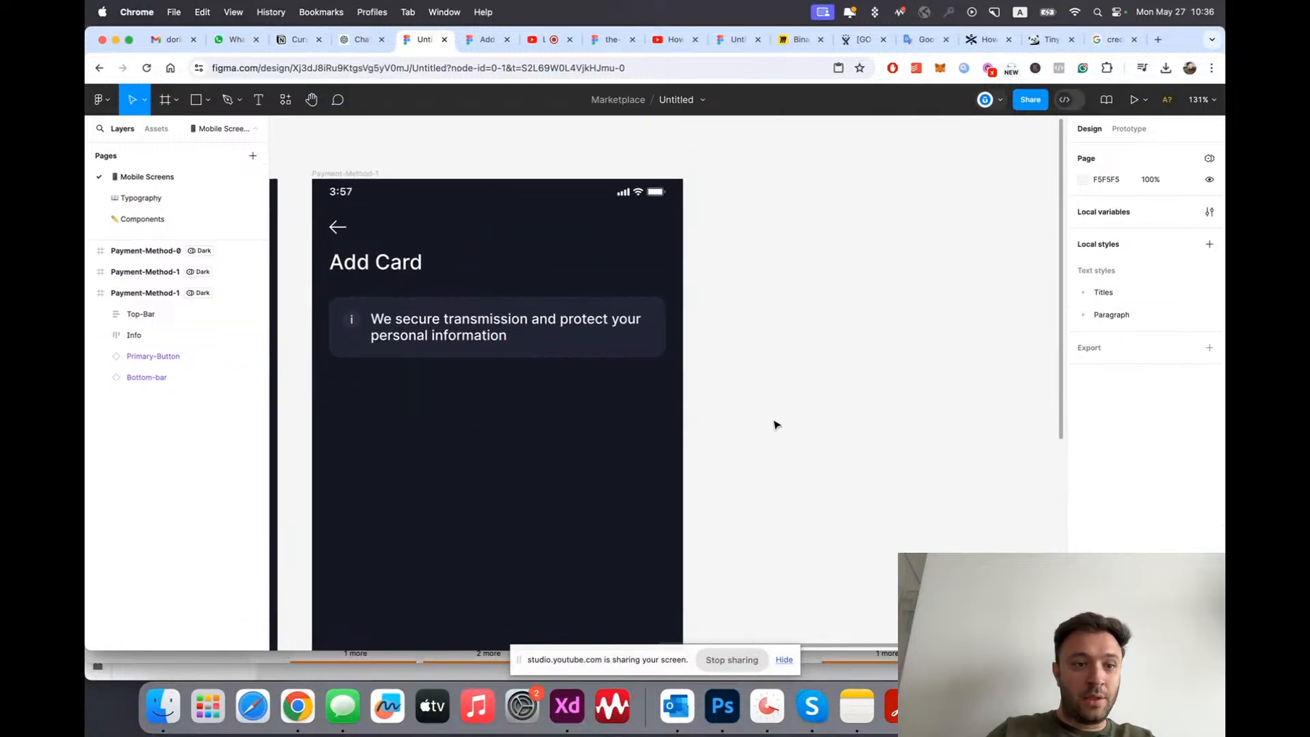
# Step: Insert an instance of the local Input component on the Add Card screen and place it below the info box
pyautogui.click(156, 128)
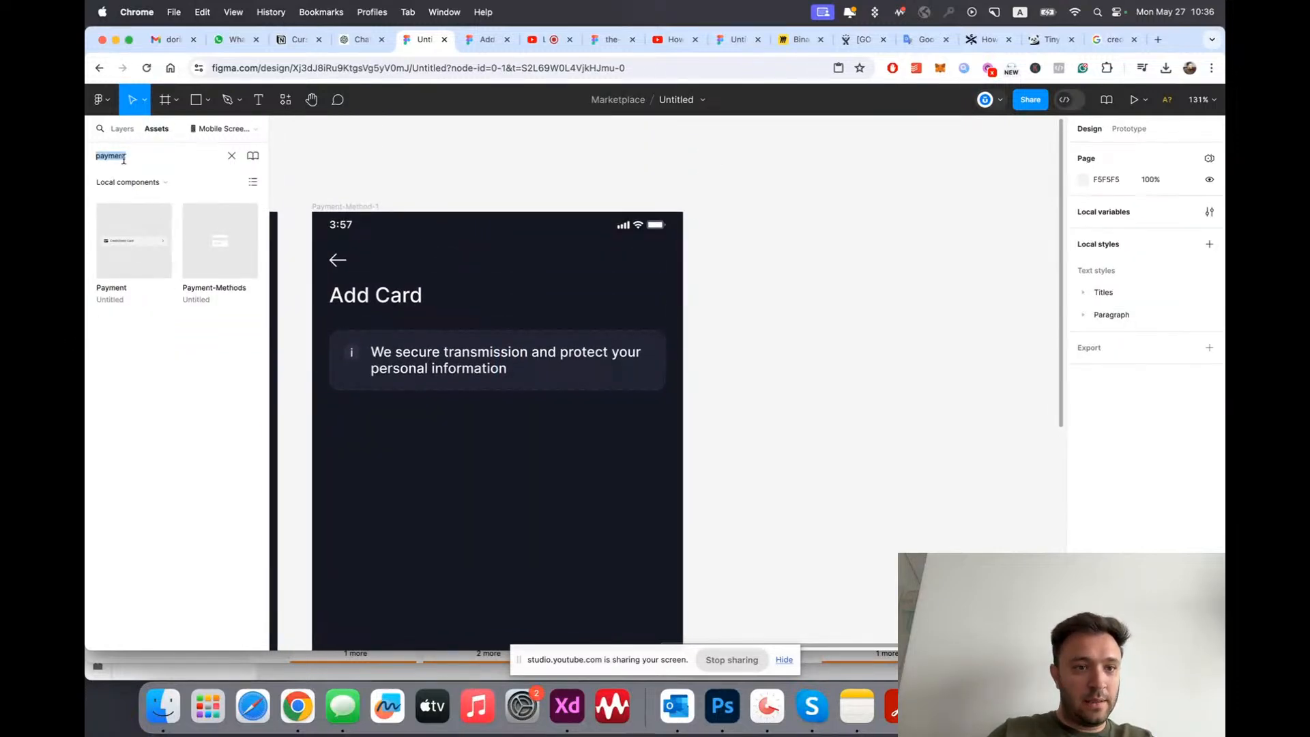
pyautogui.write('inp')
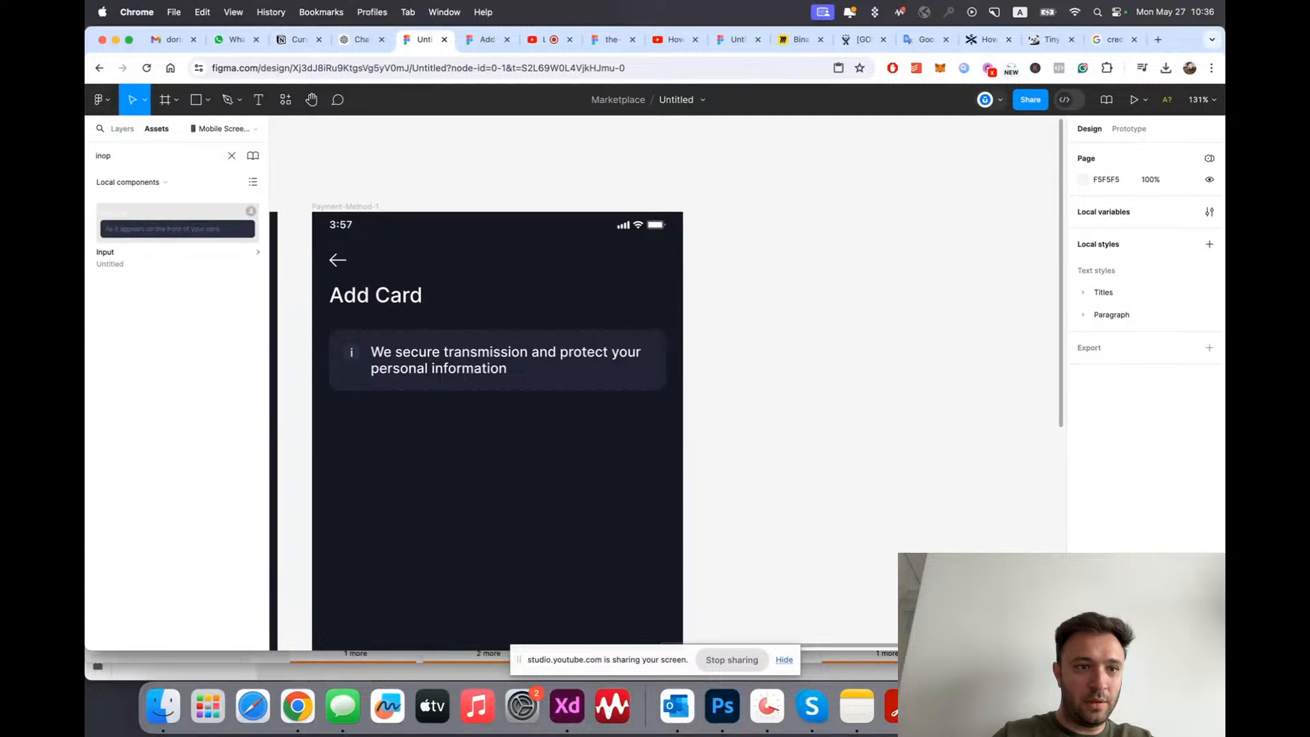
pyautogui.moveTo(144, 238); pyautogui.dragTo(394, 438)
pyautogui.scroll(-2, 739, 480)
pyautogui.click(740, 480)
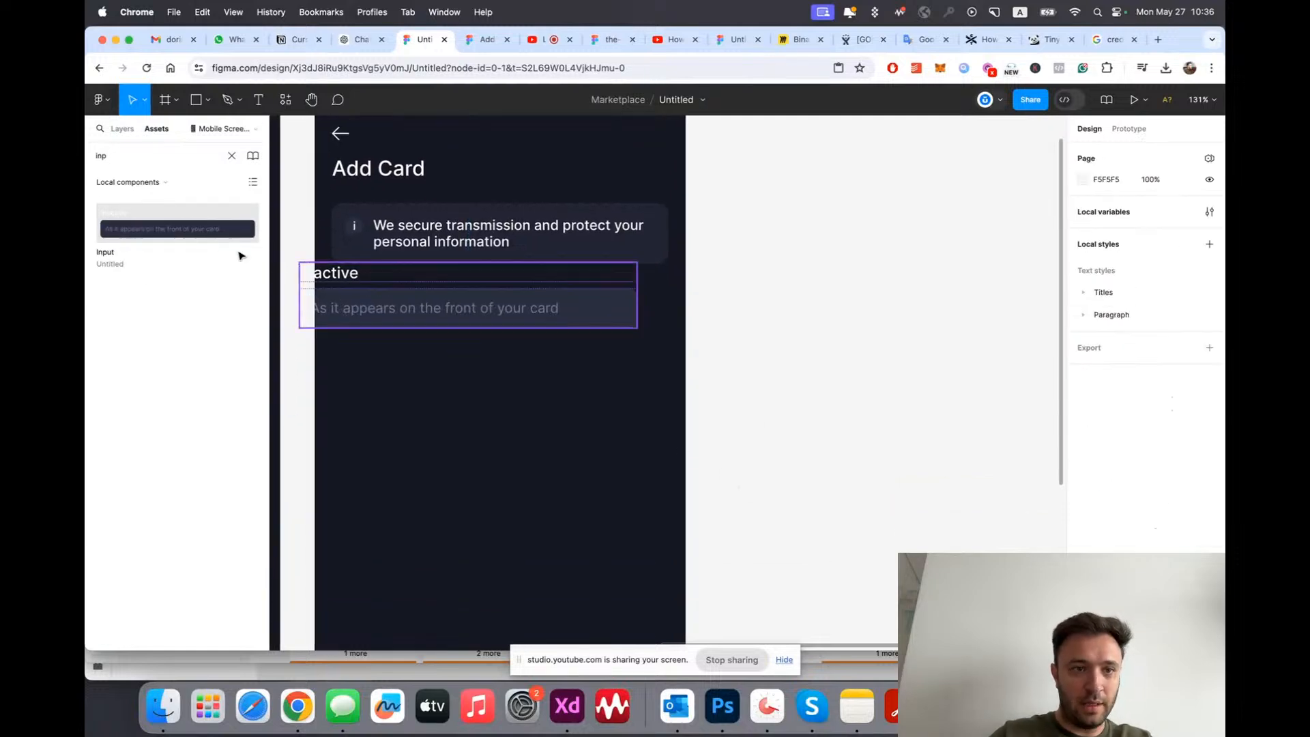
pyautogui.click(124, 129)
pyautogui.moveTo(442, 311); pyautogui.dragTo(468, 336)
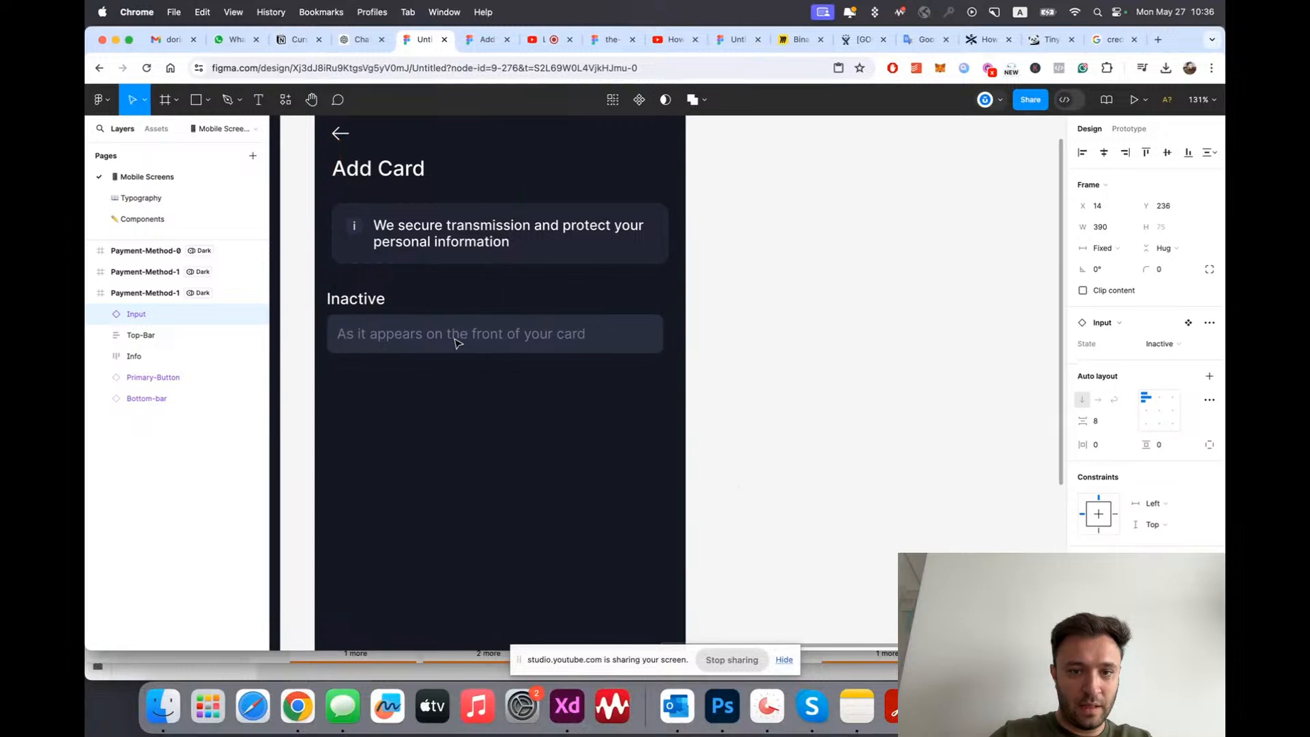
# Step: Change the Input instance's label to "Card Holder Name" and align the input with the info box at X 20, Y 236
pyautogui.doubleClick(355, 298)
pyautogui.write('C')
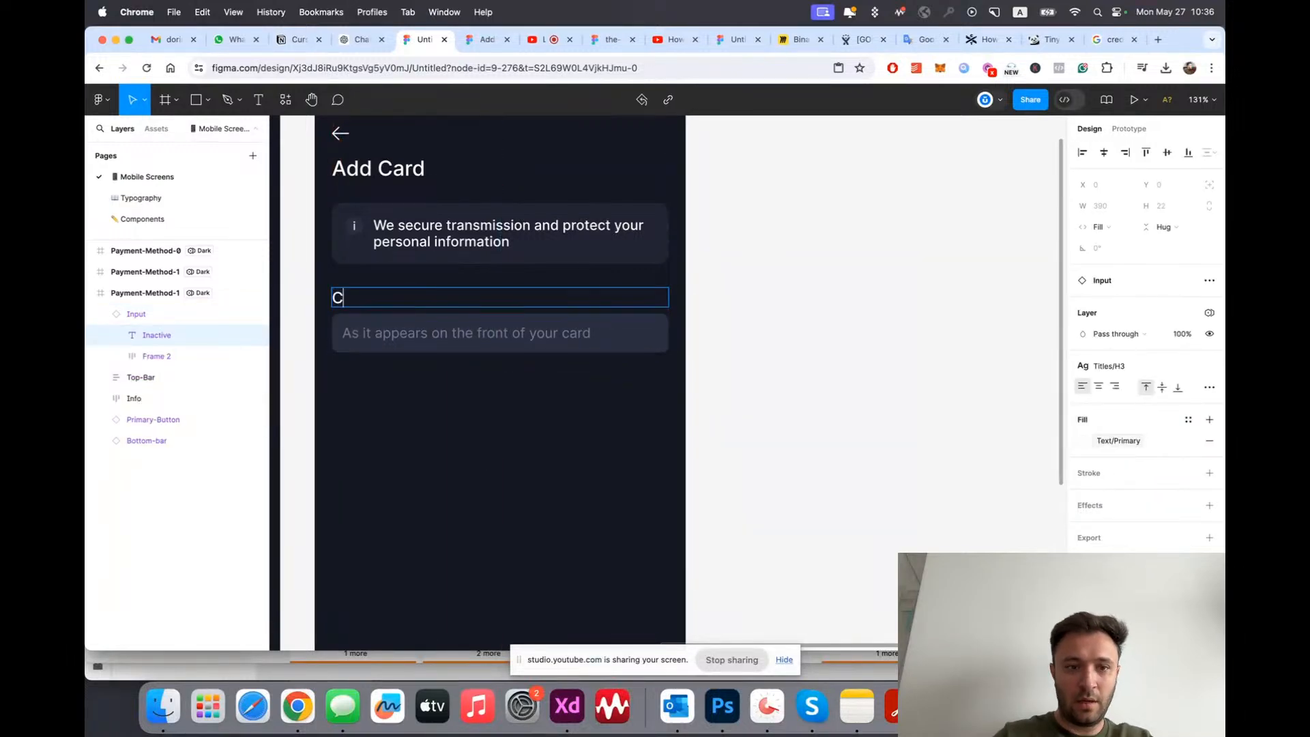
pyautogui.write('ard Holder name')
pyautogui.press('Escape')
pyautogui.moveTo(416, 299); pyautogui.dragTo(424, 300)
pyautogui.doubleClick(446, 303)
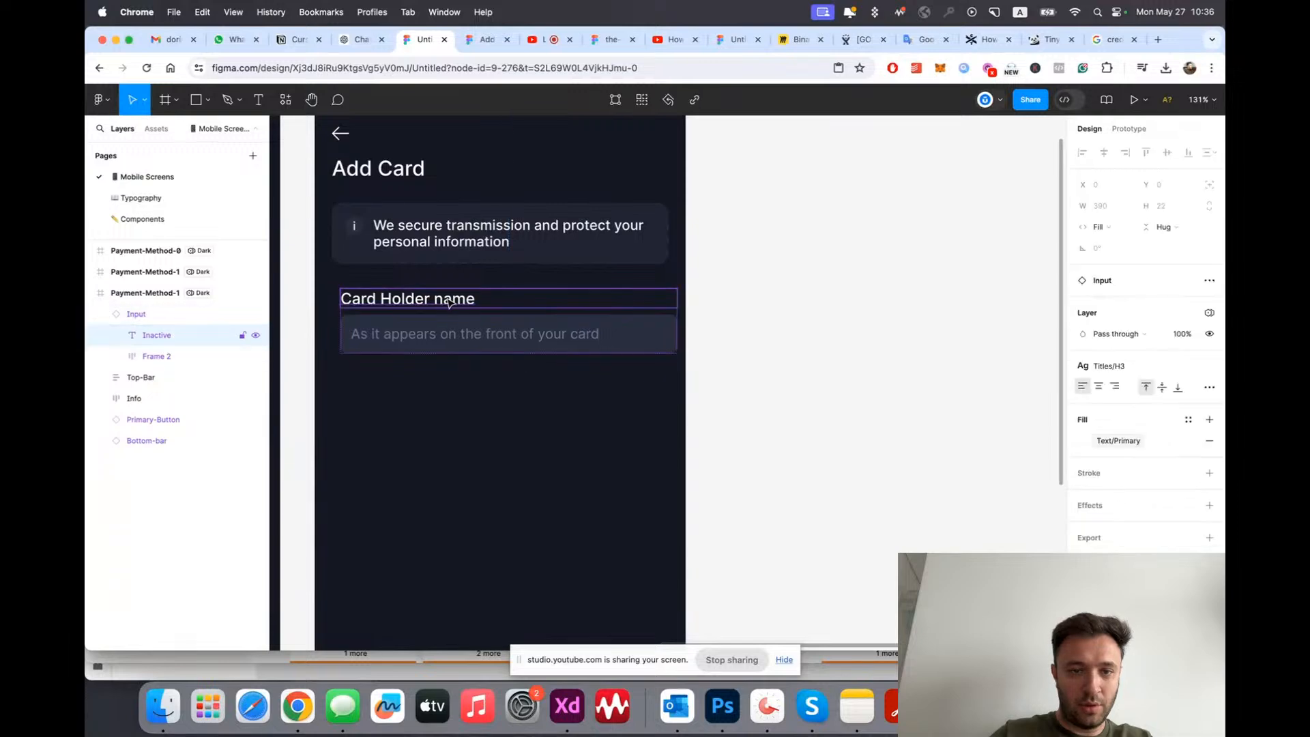
pyautogui.click(449, 302)
pyautogui.doubleClick(441, 301)
pyautogui.doubleClick(441, 301)
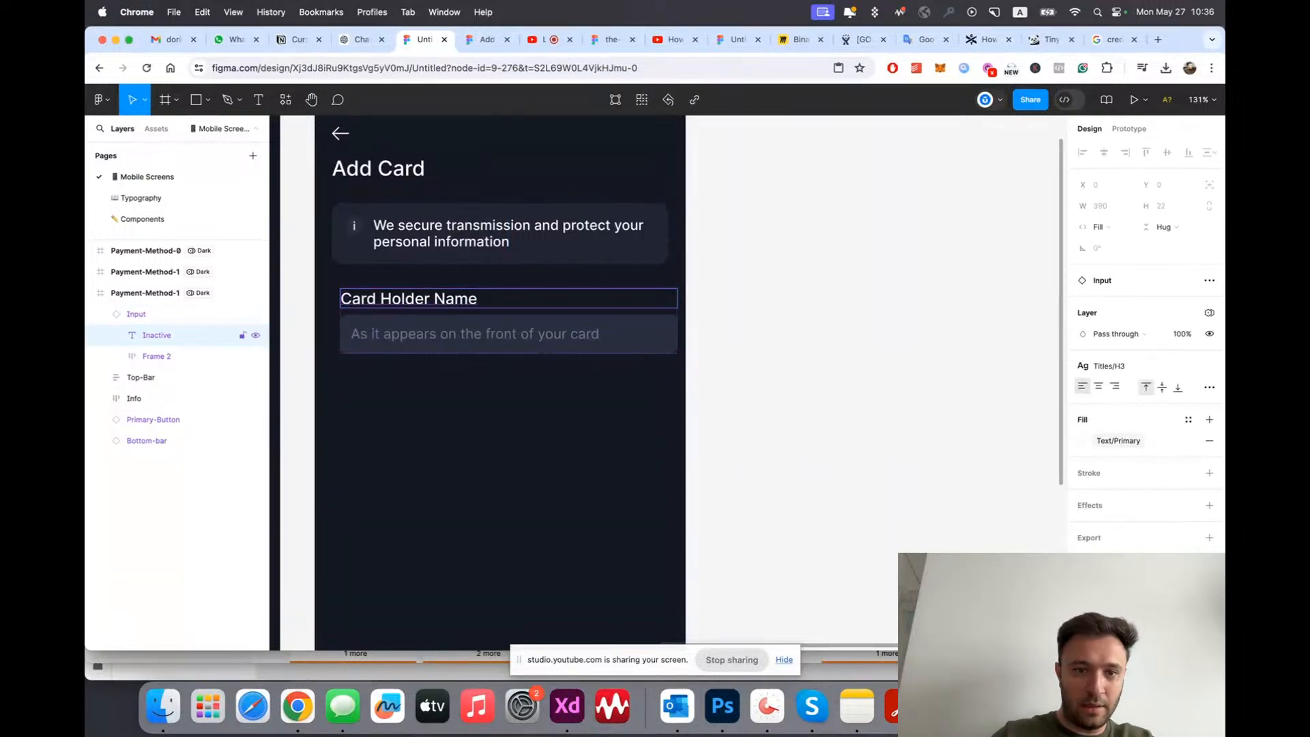
pyautogui.click(472, 360)
pyautogui.click(459, 316)
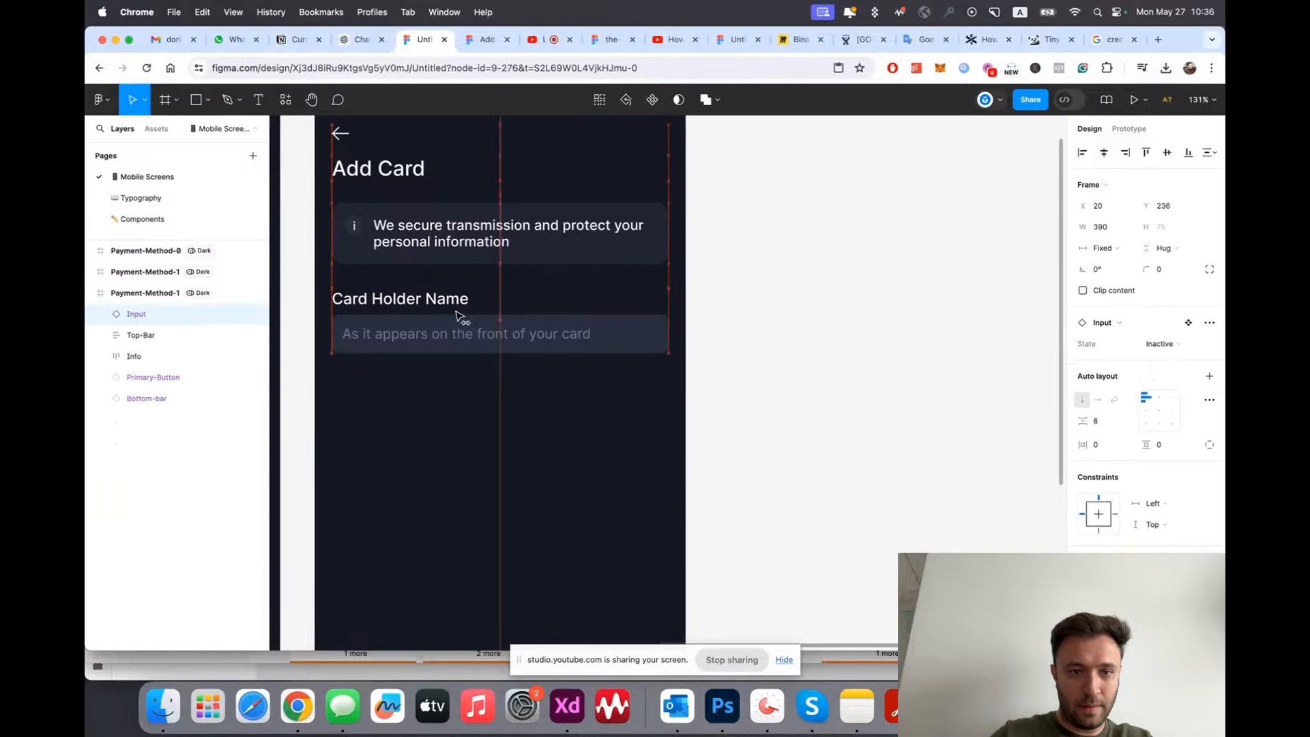
# Step: Duplicate the Card Holder Name input and place the copy below it at Y 336
pyautogui.scroll(-5, 527, 329)
pyautogui.scroll(4, 527, 329)
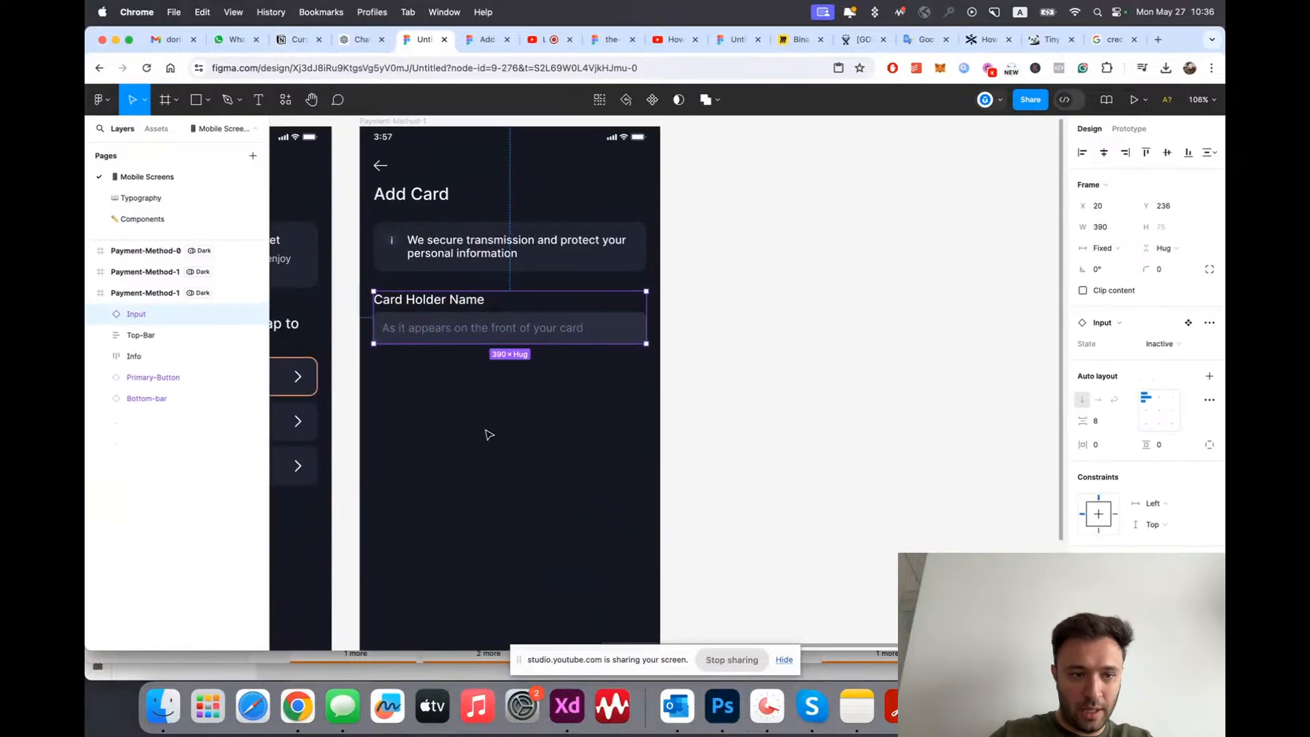
pyautogui.press('super+d')
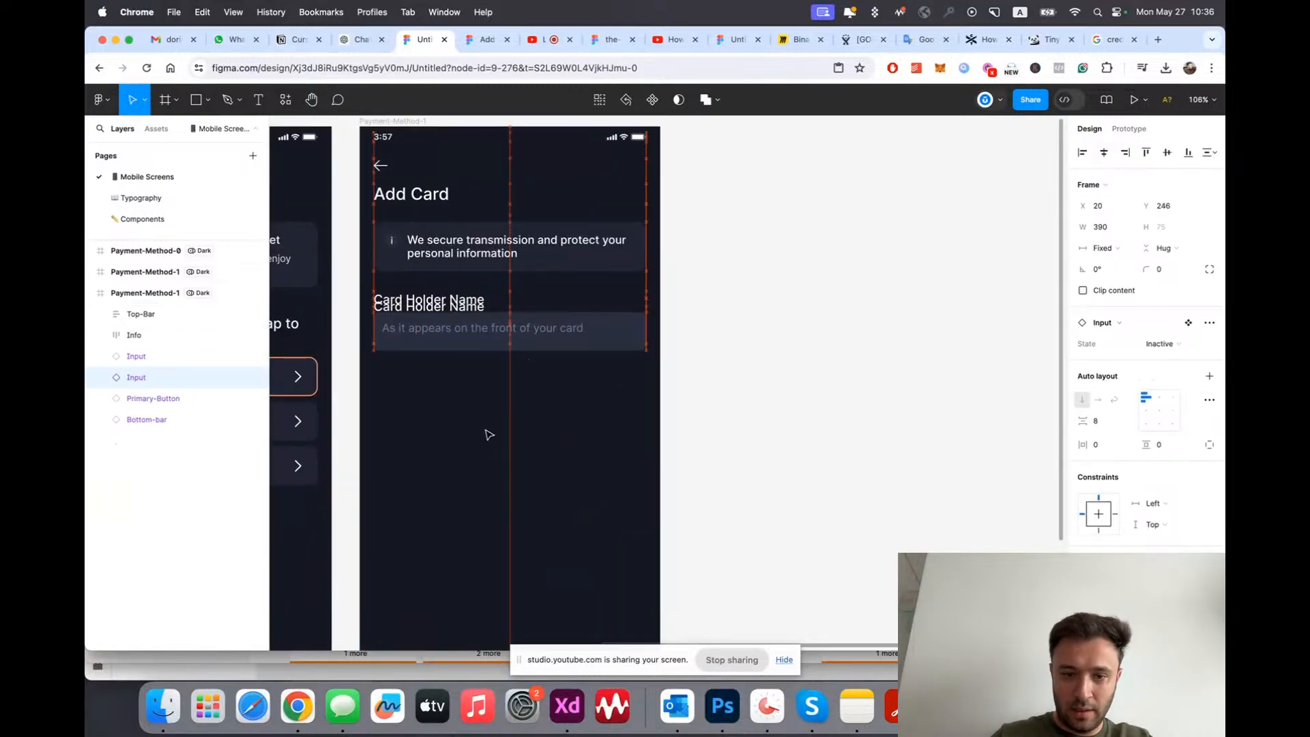
pyautogui.hotkey('shift', 'Down')
pyautogui.hotkey('shift', 'Down')
pyautogui.hotkey('shift', 'Down')
pyautogui.hotkey('shift', 'Down')
pyautogui.hotkey('shift', 'Down')
pyautogui.hotkey('shift', 'Down')
# Step: Change the label of the second input to "Card Number"
pyautogui.scroll(5, 326, 406)
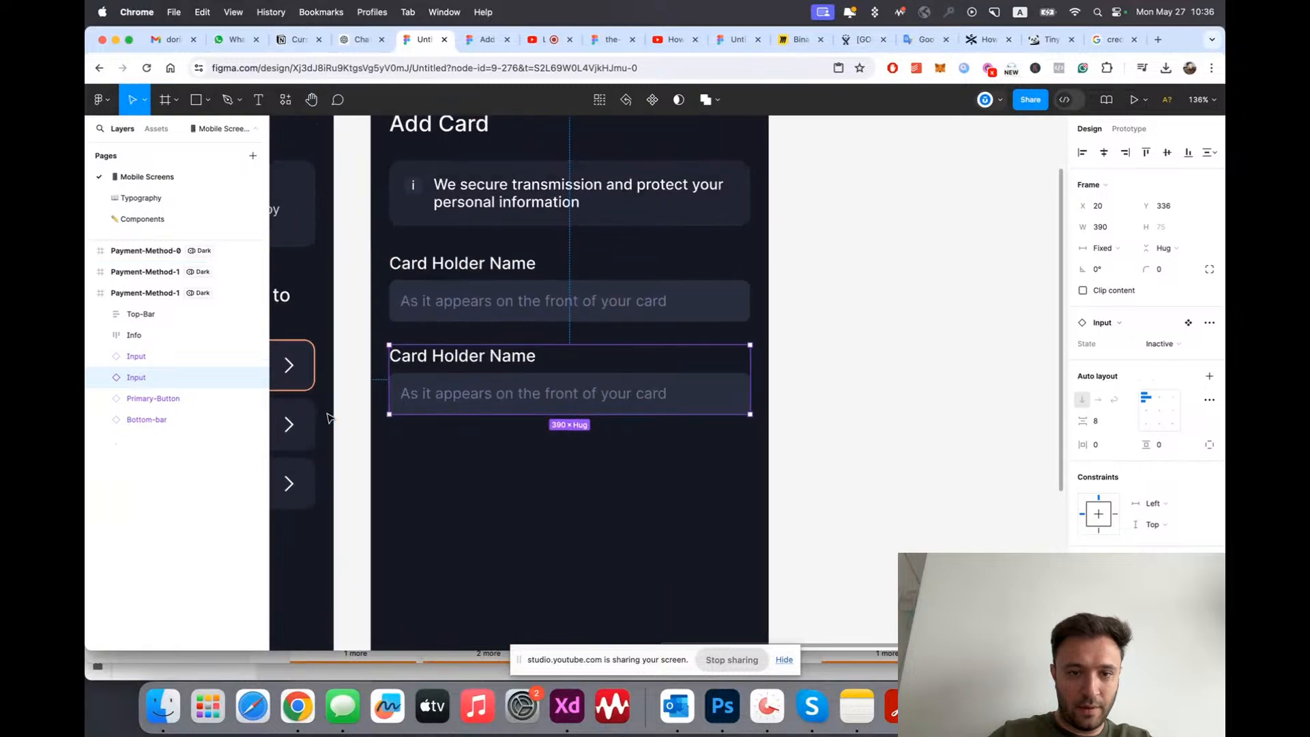
pyautogui.doubleClick(480, 349)
pyautogui.doubleClick(481, 342)
pyautogui.write('Numbe')
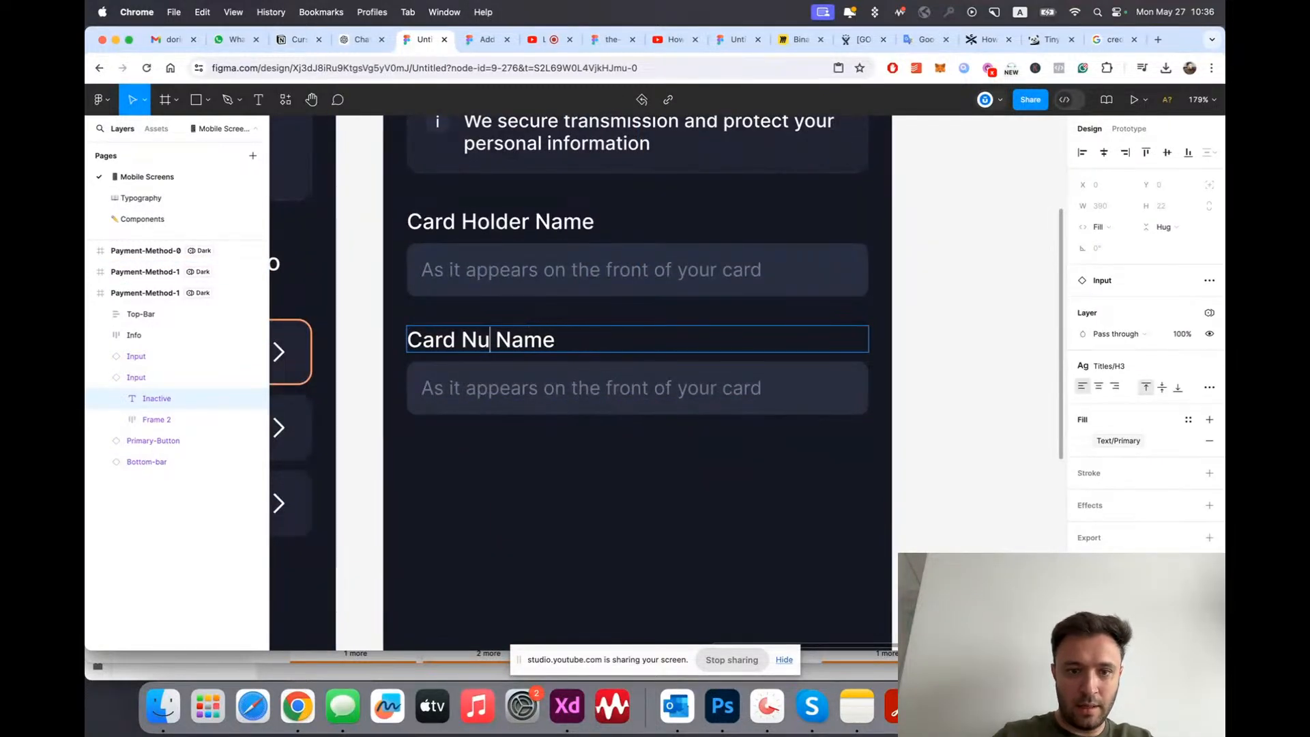
pyautogui.write('r')
pyautogui.press('super+shift+Right')
pyautogui.press('BackSpace')
pyautogui.press('Escape')
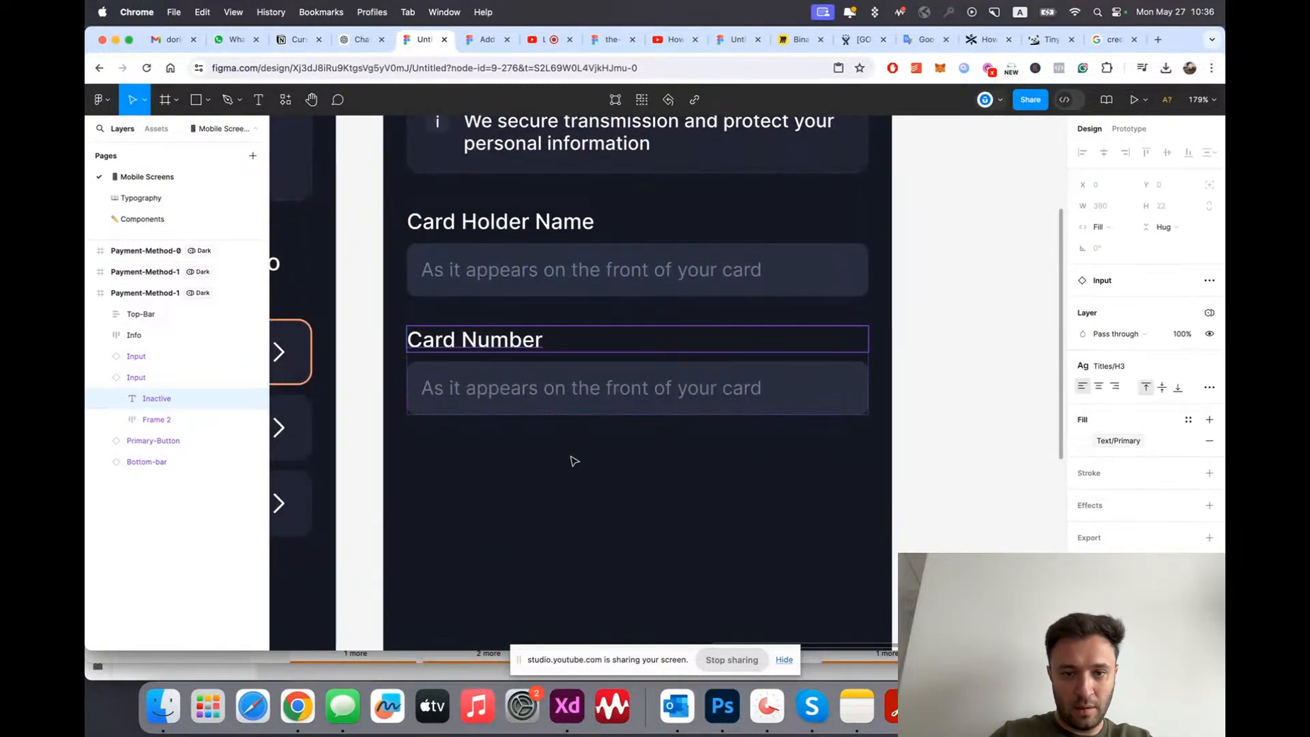
# Step: Shift the Card Number input slightly upward and place a duplicate of it below at Y 422
pyautogui.press('Escape')
pyautogui.moveTo(576, 406); pyautogui.dragTo(574, 398)
pyautogui.press('super+d')
pyautogui.hotkey('shift', 'Down')
pyautogui.hotkey('shift', 'Down')
pyautogui.hotkey('shift', 'Down')
pyautogui.hotkey('shift', 'Down')
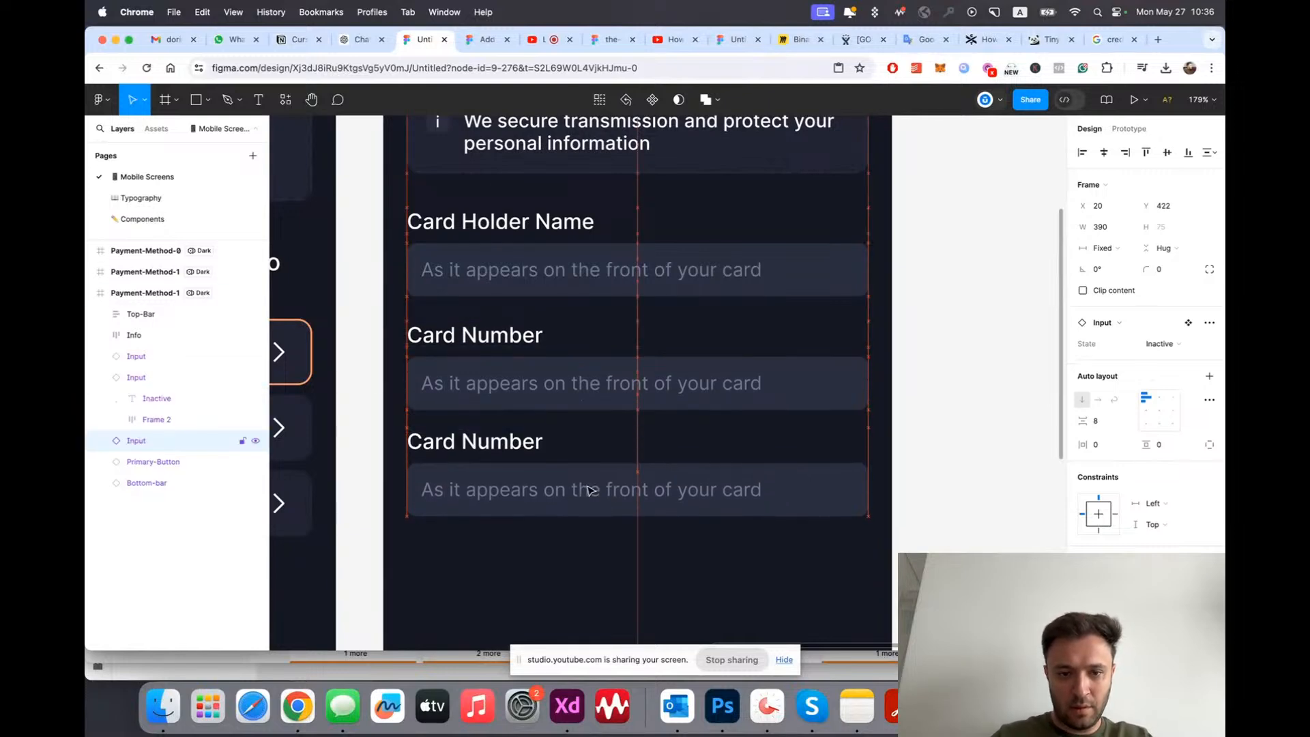
# Step: Change the label of the third input to "Expiry Date"
pyautogui.scroll(-3, 591, 491)
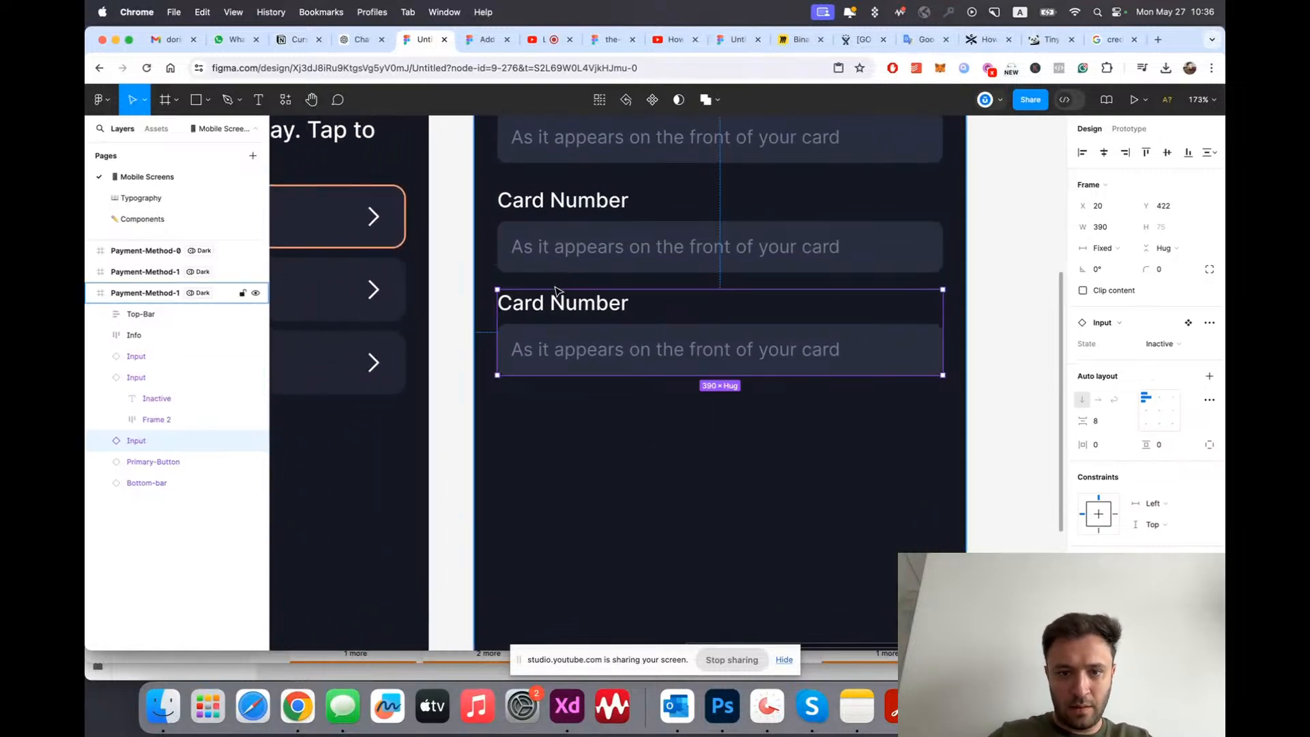
pyautogui.doubleClick(578, 304)
pyautogui.write('Expiry Date')
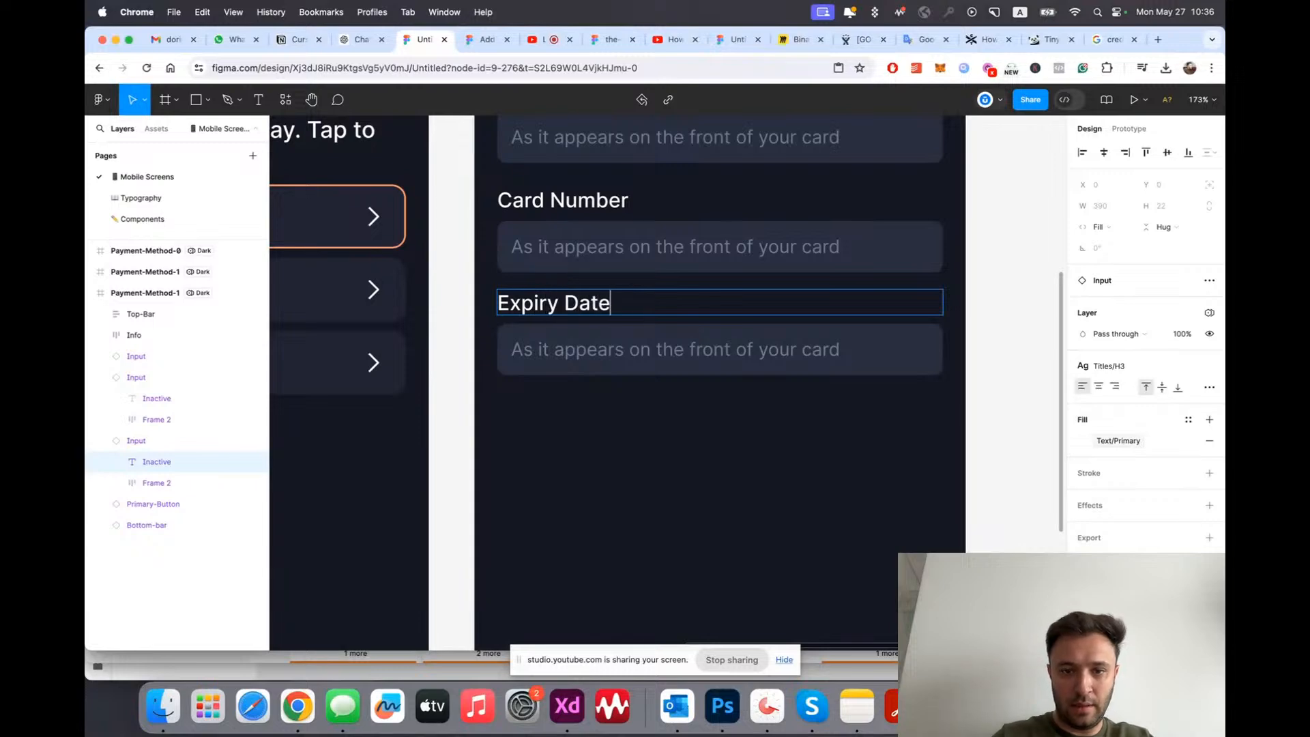
pyautogui.click(711, 439)
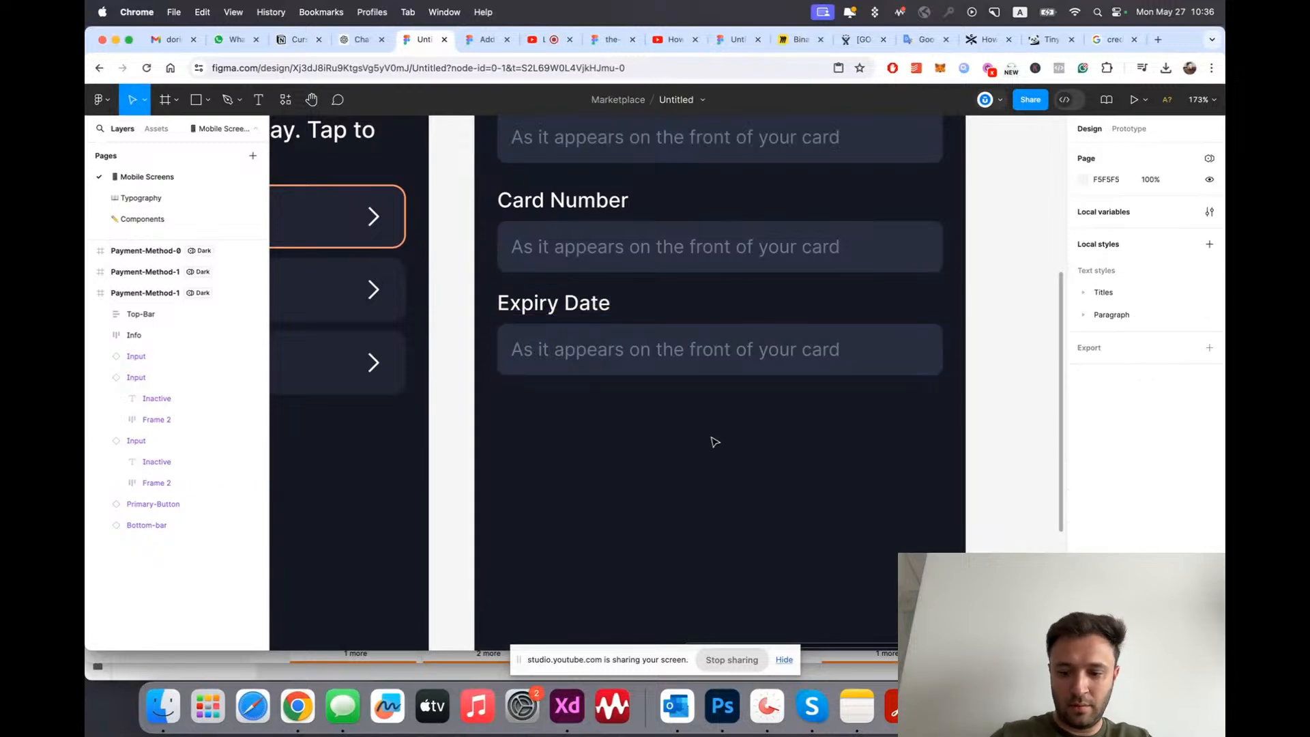
# Step: Narrow the Expiry Date input to a width of 226
pyautogui.click(853, 327)
pyautogui.moveTo(944, 316); pyautogui.dragTo(704, 315)
pyautogui.hscroll(3, 732, 324)
pyautogui.moveTo(617, 318); pyautogui.dragTo(670, 314)
# Step: Replace the Expiry Date input's placeholder text with "MM / YY"
pyautogui.doubleClick(468, 368)
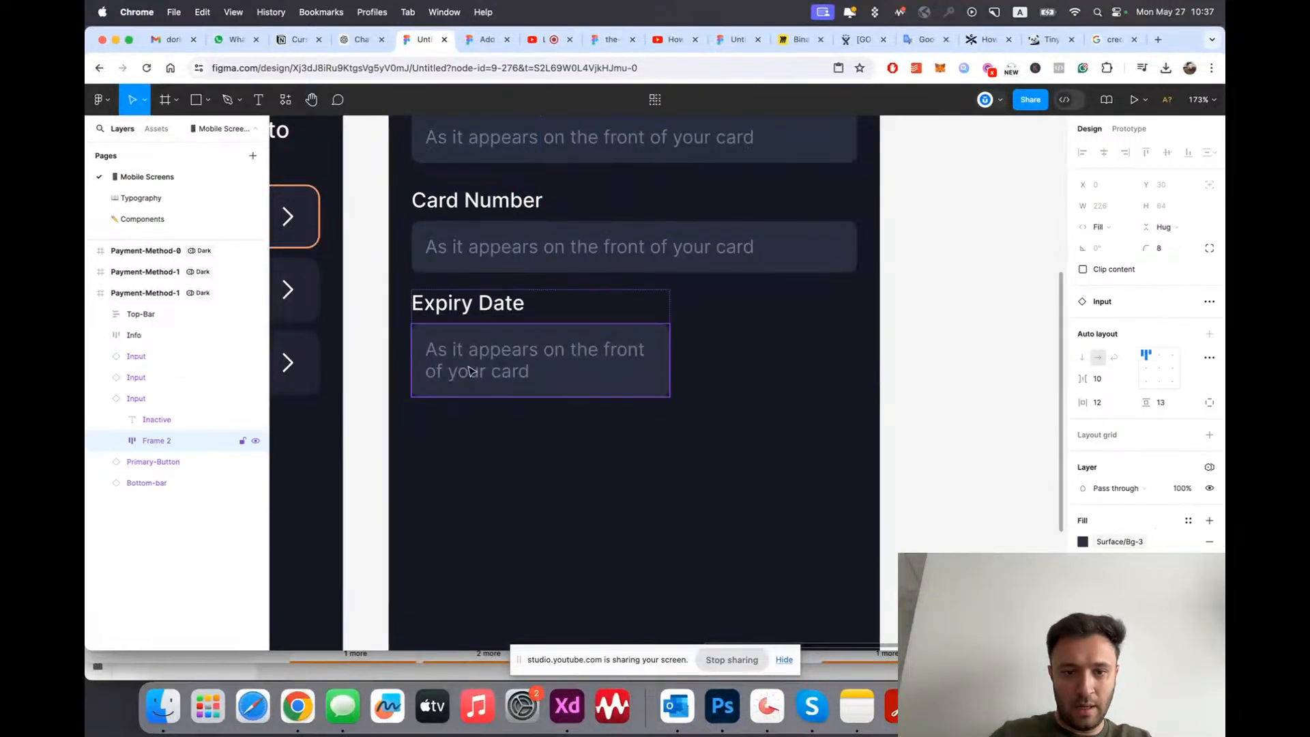
pyautogui.doubleClick(468, 369)
pyautogui.write('MM')
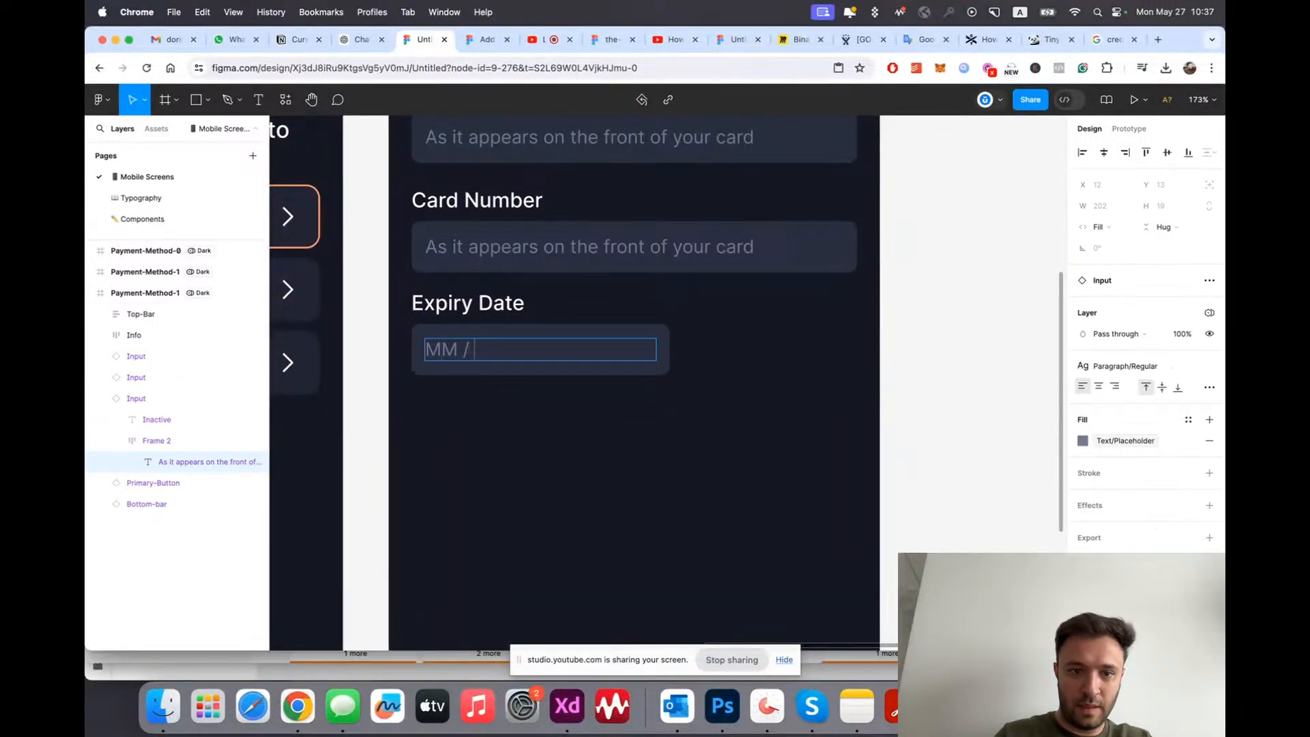
pyautogui.write(' / YY')
pyautogui.click(612, 453)
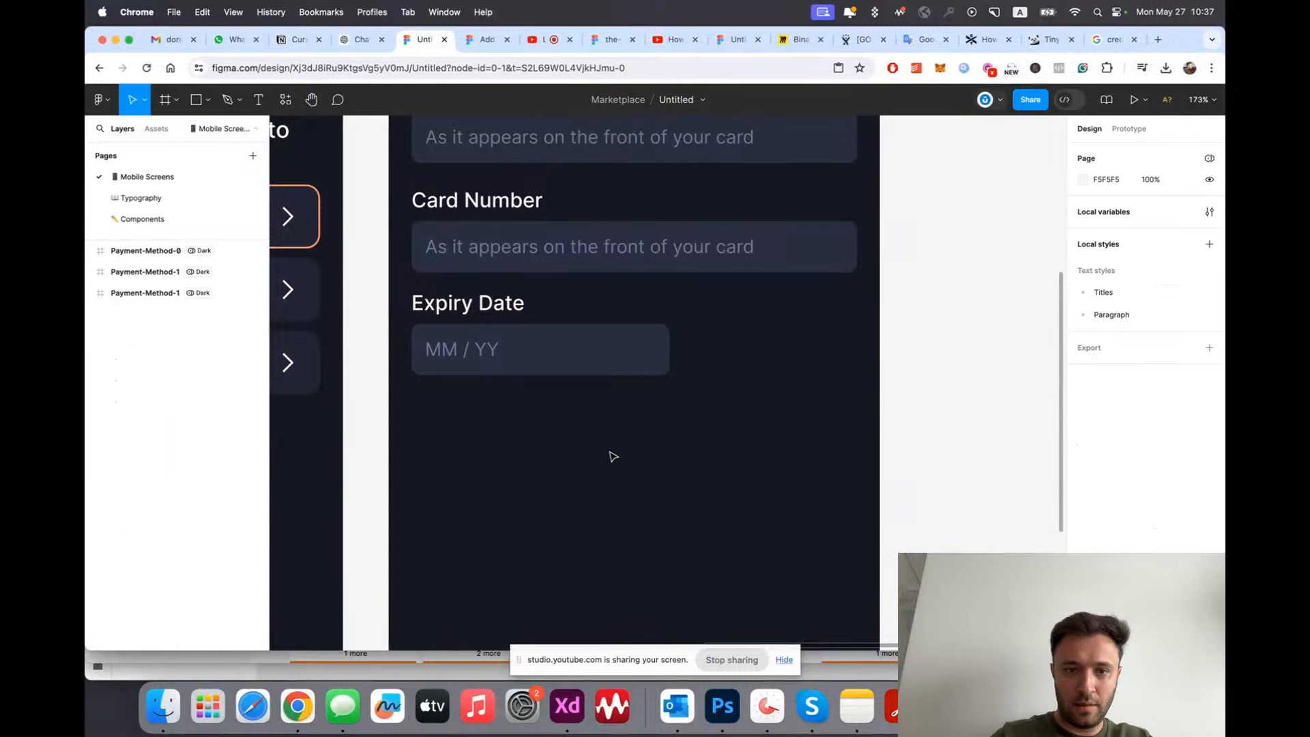
# Step: Duplicate the Expiry Date input and move the copy horizontally to sit beside the original at Y 422
pyautogui.click(576, 371)
pyautogui.press('super+d')
pyautogui.hotkey('shift', 'Right')
pyautogui.hotkey('shift', 'Right')
pyautogui.hotkey('shift', 'Right')
pyautogui.hotkey('shift', 'Right')
pyautogui.hotkey('shift', 'Right')
pyautogui.hotkey('shift', 'Right')
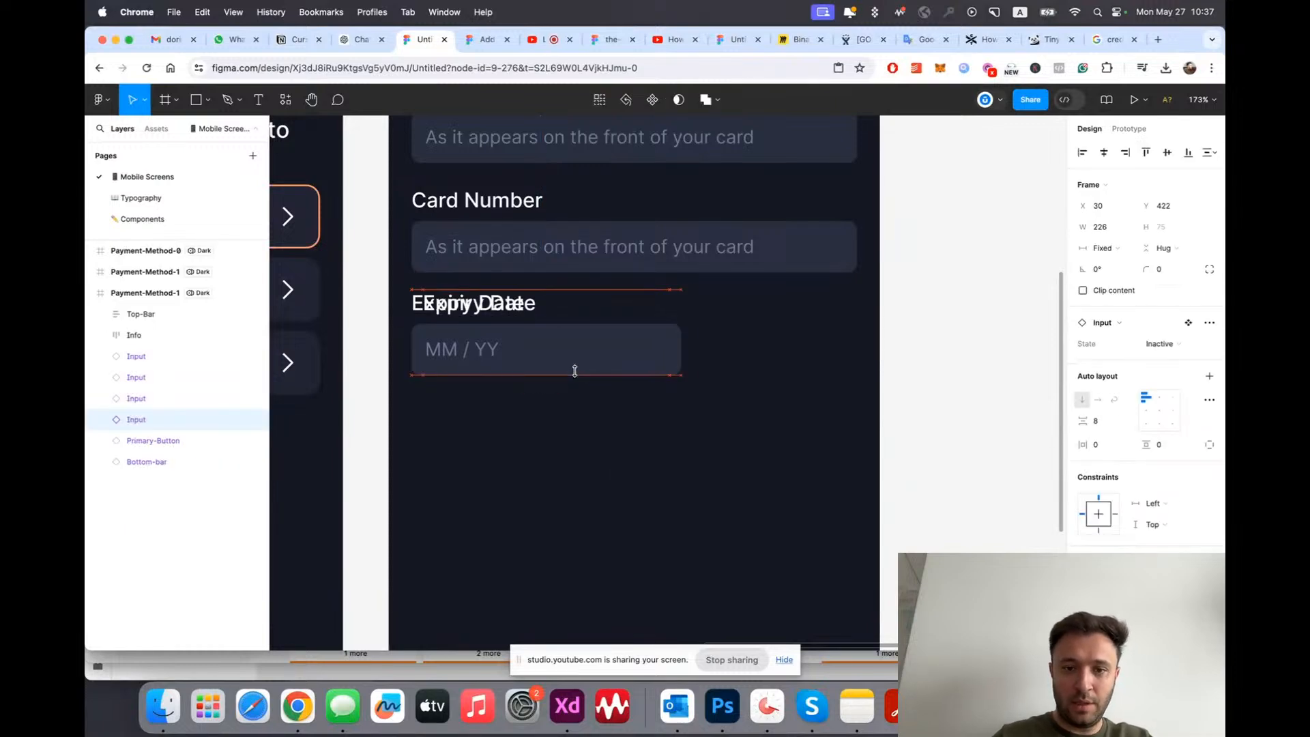
pyautogui.hotkey('shift', 'Right')
pyautogui.hotkey('shift', 'Right')
pyautogui.hotkey('shift', 'Right')
pyautogui.hotkey('shift', 'Right')
pyautogui.hotkey('shift', 'Right')
pyautogui.hotkey('shift', 'Right')
pyautogui.hotkey('shift', 'Right')
pyautogui.hotkey('shift', 'Right')
pyautogui.hotkey('shift', 'Right')
pyautogui.hotkey('shift', 'Right')
pyautogui.hotkey('shift', 'Right')
pyautogui.hotkey('shift', 'Right')
pyautogui.hotkey('shift', 'Right')
pyautogui.hotkey('shift', 'Right')
pyautogui.hotkey('shift', 'Right')
pyautogui.hotkey('shift', 'Right')
pyautogui.hotkey('shift', 'Right')
pyautogui.hotkey('shift', 'Right')
pyautogui.hotkey('shift', 'Right')
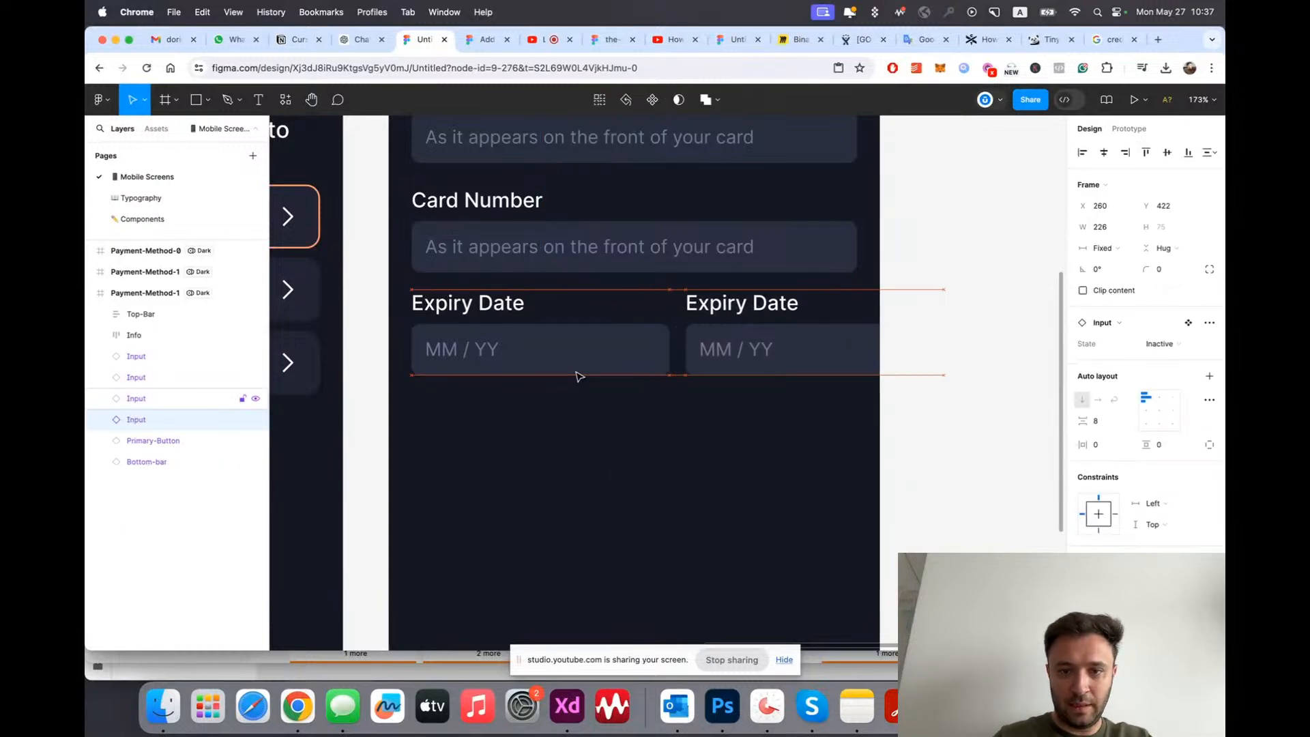
# Step: Change the label of the duplicated Expiry Date input to "CVC"
pyautogui.doubleClick(806, 313)
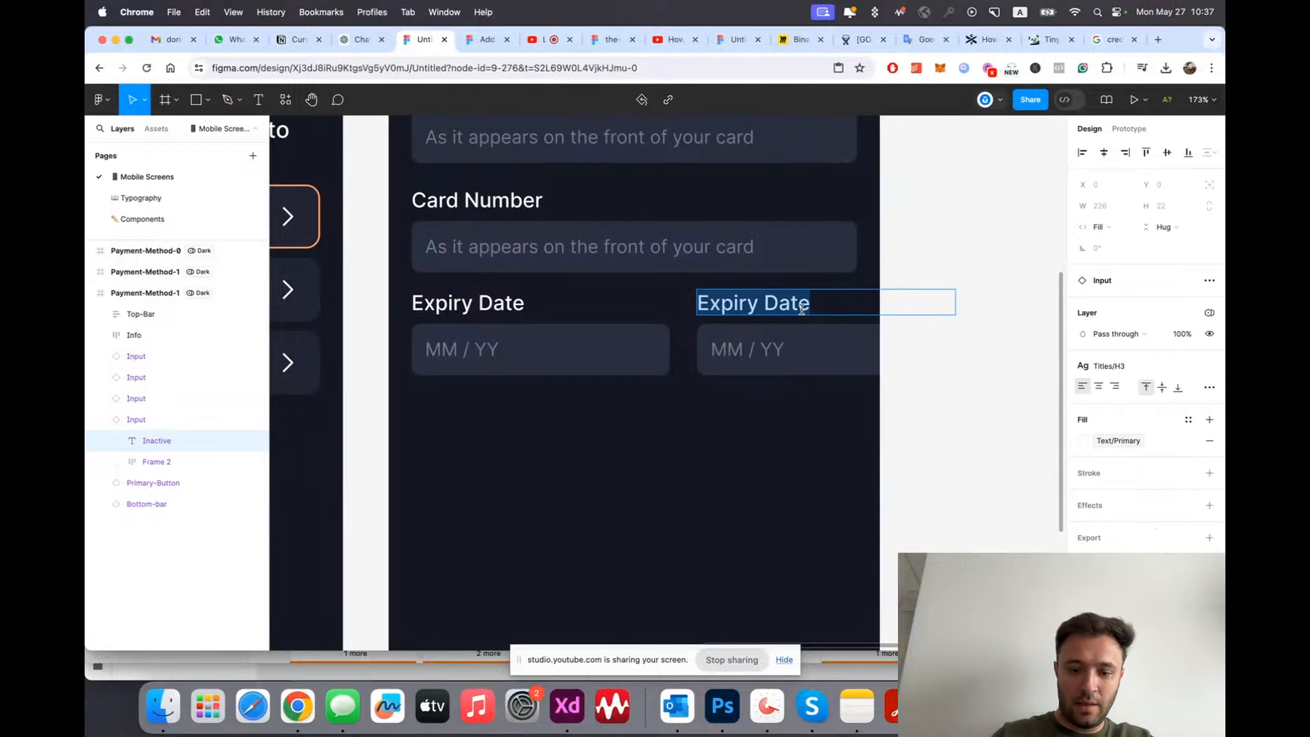
pyautogui.write('CVC')
pyautogui.press('Escape')
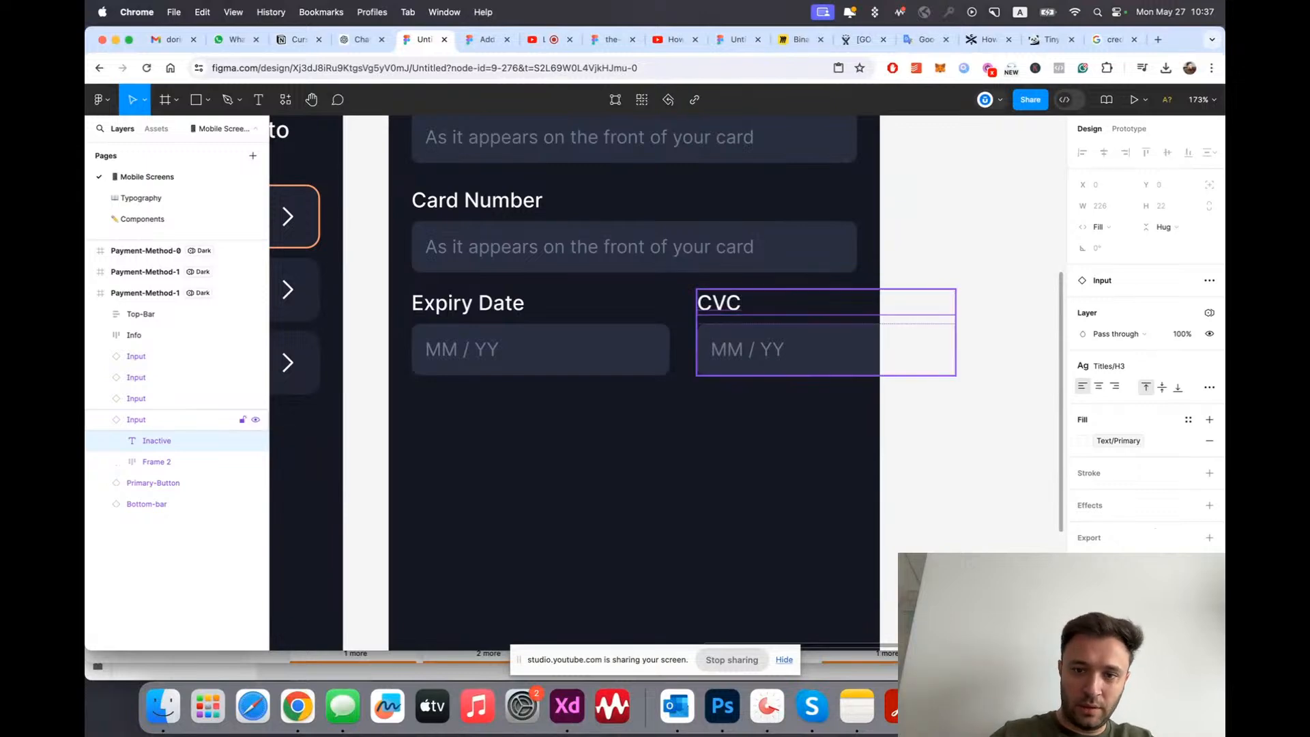
# Step: Move the CVC input closer to the Expiry Date input on the Add Card screen
pyautogui.click(784, 382)
pyautogui.moveTo(782, 340); pyautogui.dragTo(759, 339)
pyautogui.scroll(-5, 761, 344)
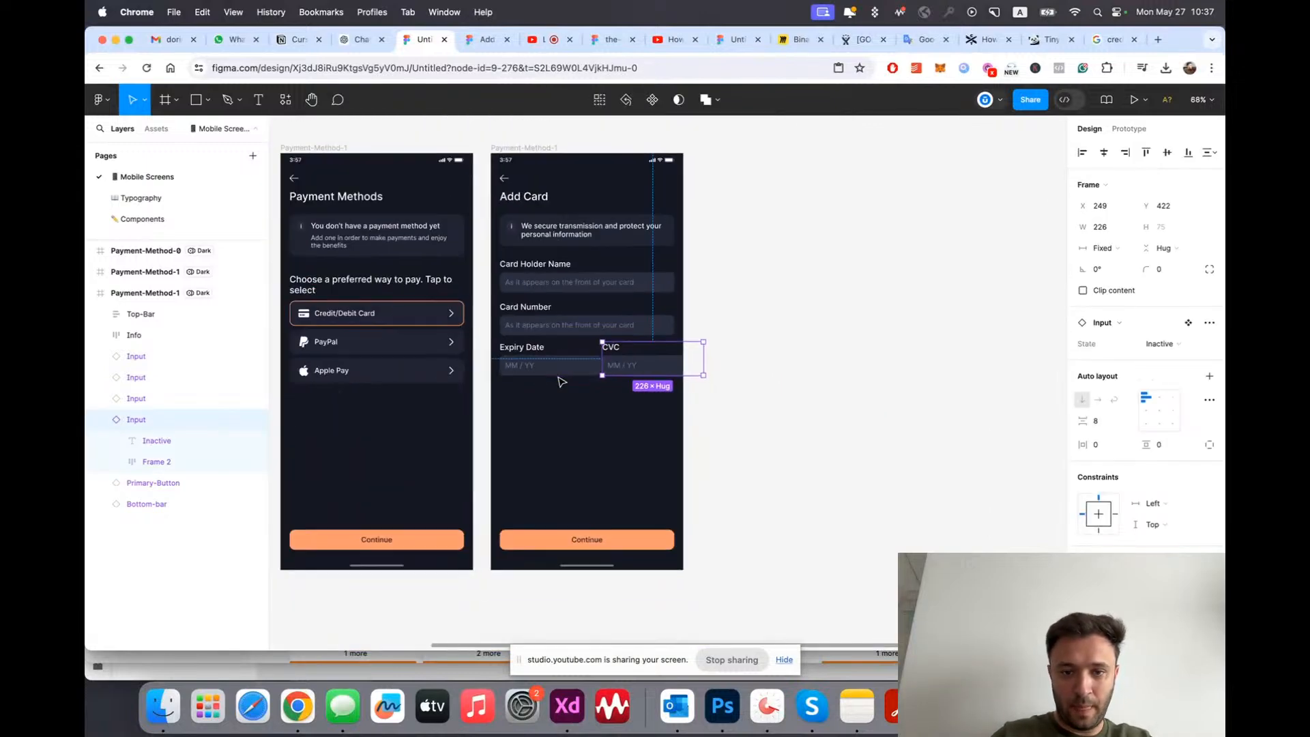
pyautogui.press('Escape')
pyautogui.scroll(3, 579, 343)
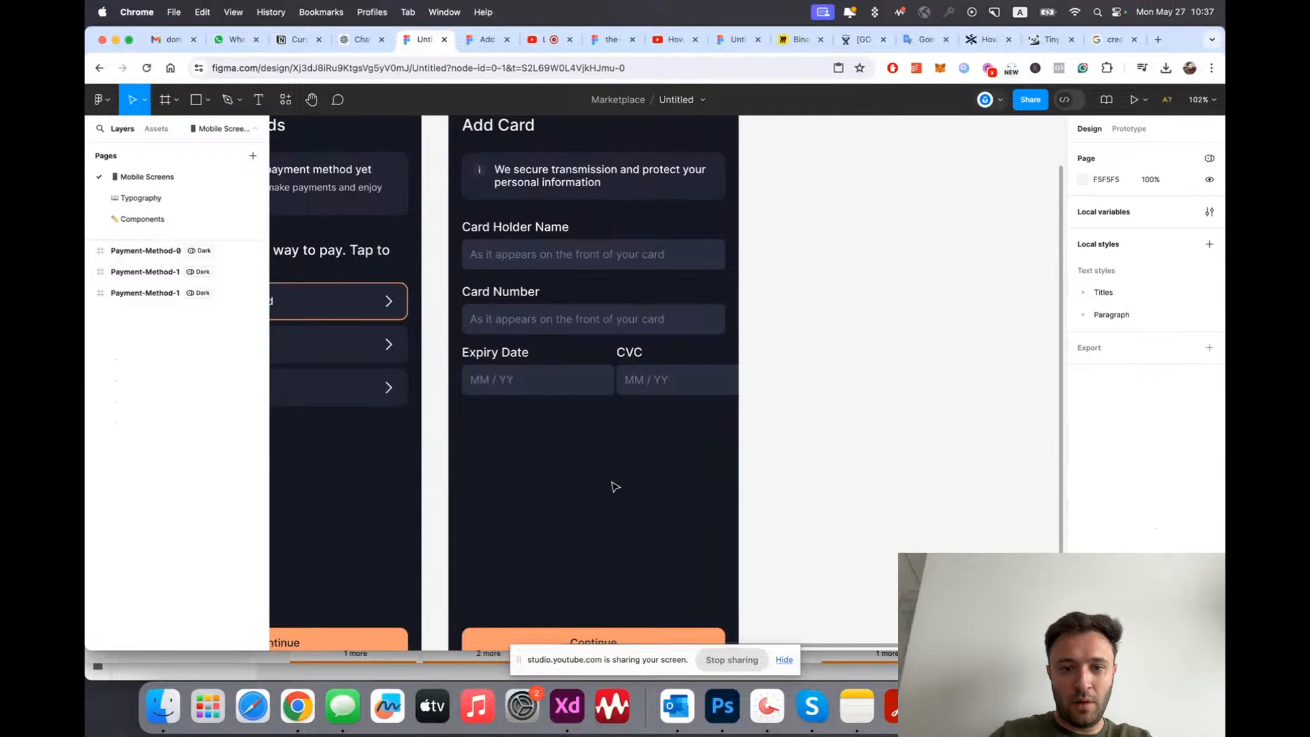
# Step: Try to wrap the four card inputs in one auto layout while Expiry Date and CVC sit side by side
pyautogui.moveTo(460, 213); pyautogui.dragTo(710, 445)
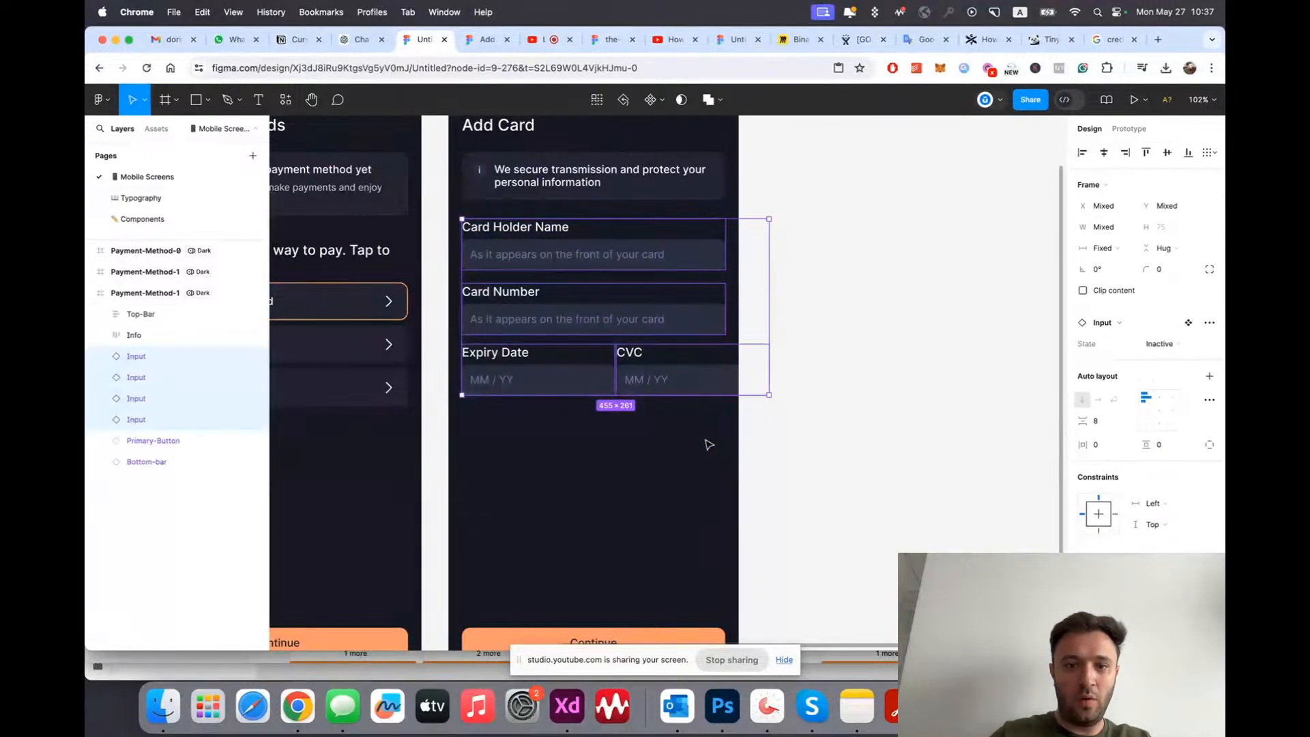
pyautogui.hotkey('shift', 'a')
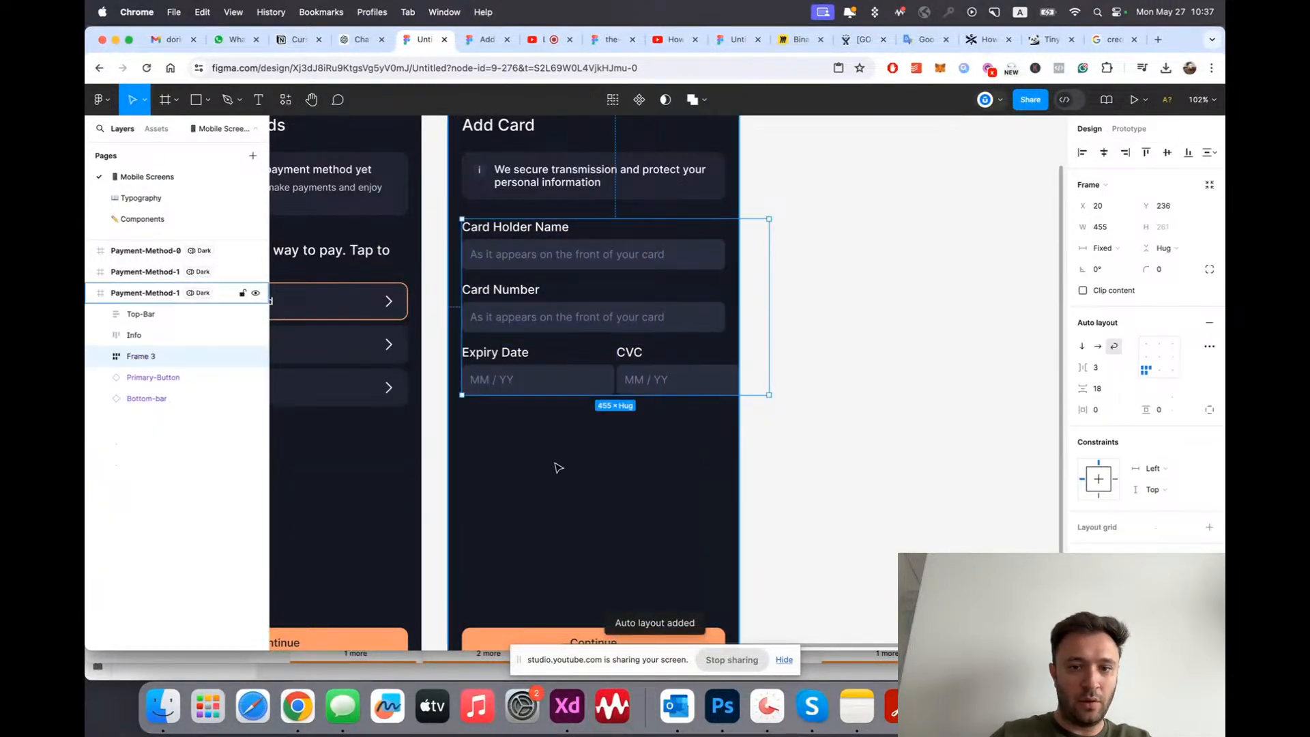
pyautogui.press('super+z')
pyautogui.click(708, 482)
# Step: Move the CVC input below Expiry Date and wrap all four inputs in a vertical auto layout
pyautogui.scroll(3, 558, 444)
pyautogui.moveTo(673, 369); pyautogui.dragTo(515, 474)
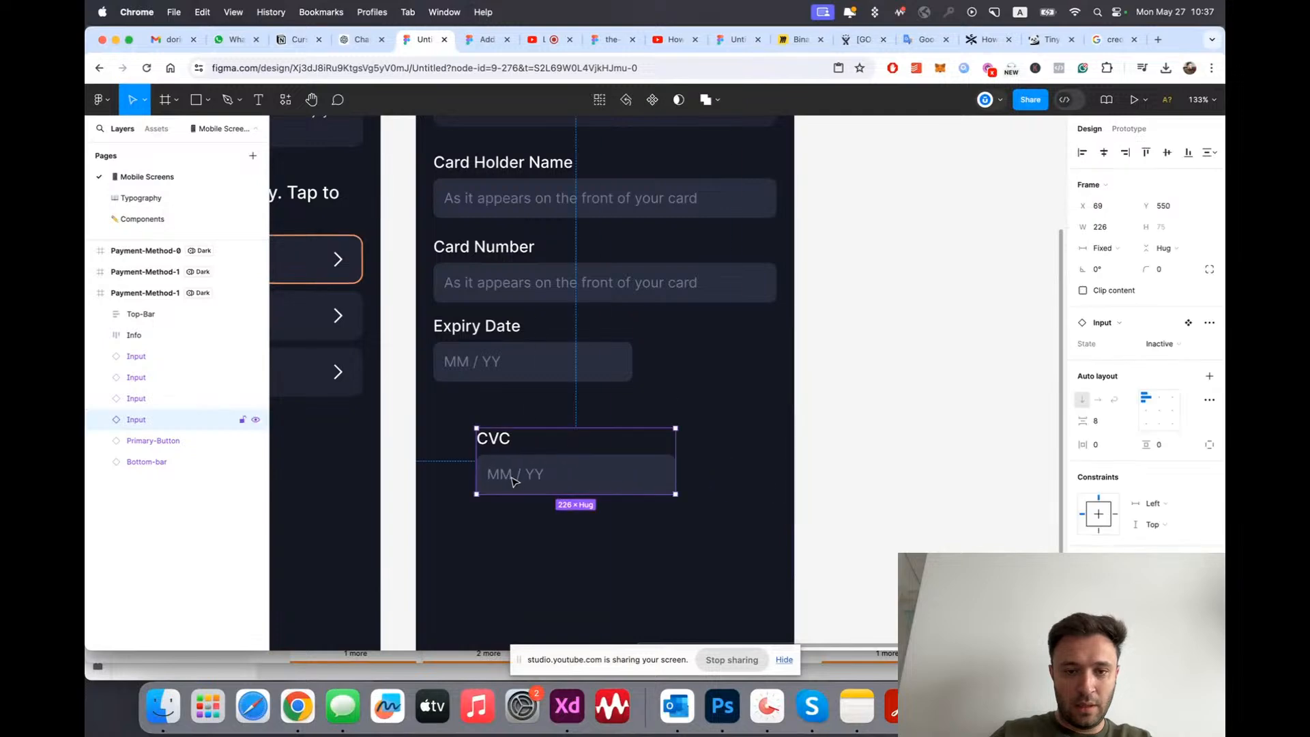
pyautogui.scroll(1, 449, 242)
pyautogui.moveTo(424, 172); pyautogui.dragTo(710, 550)
pyautogui.hotkey('shift', 'a')
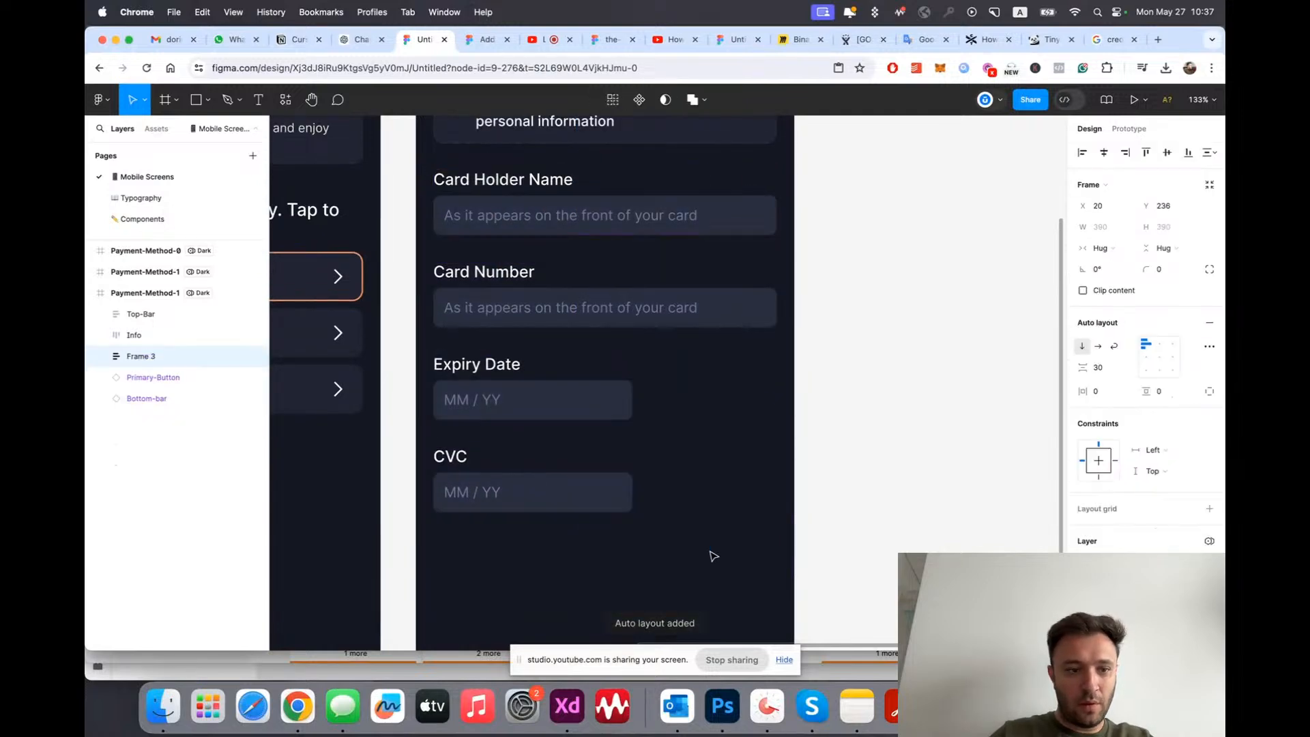
# Step: Rename the new auto layout frame Form and set its vertical item spacing to 20
pyautogui.doubleClick(140, 359)
pyautogui.write('Form')
pyautogui.press('Return')
pyautogui.click(1106, 369)
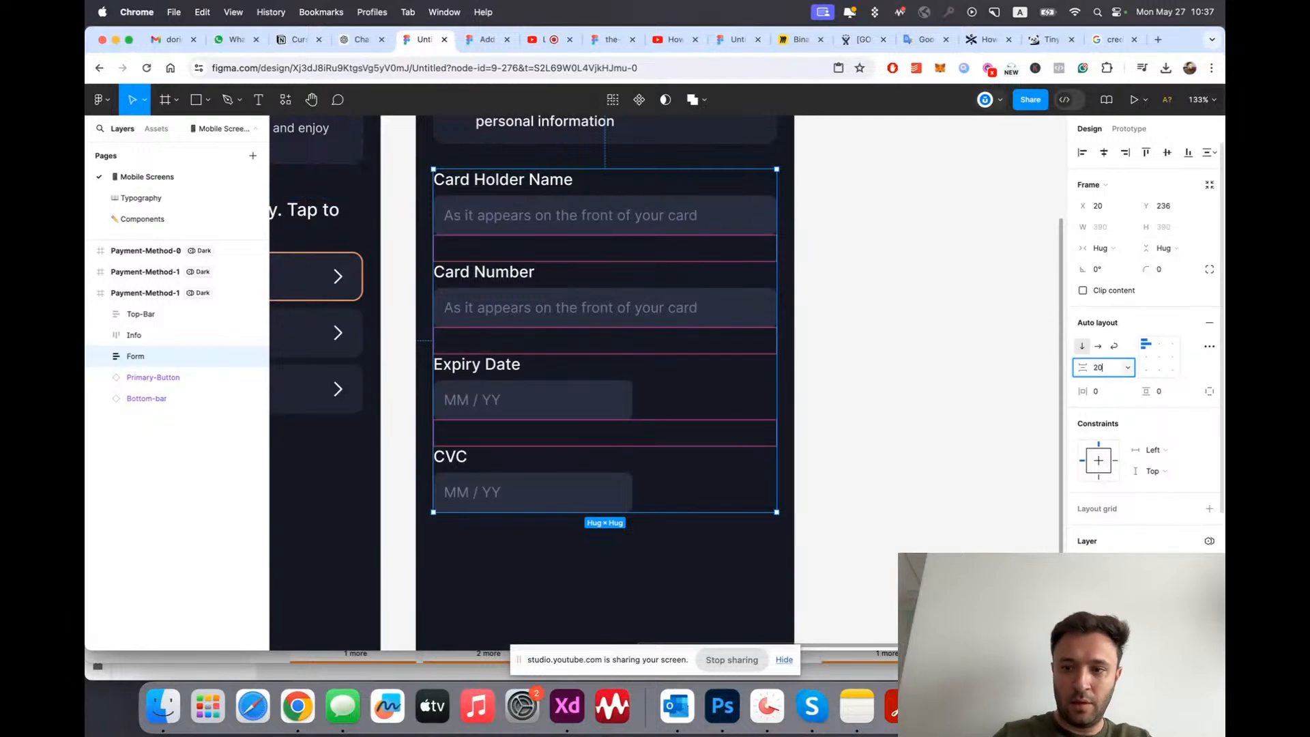
pyautogui.write('20')
pyautogui.press('Return')
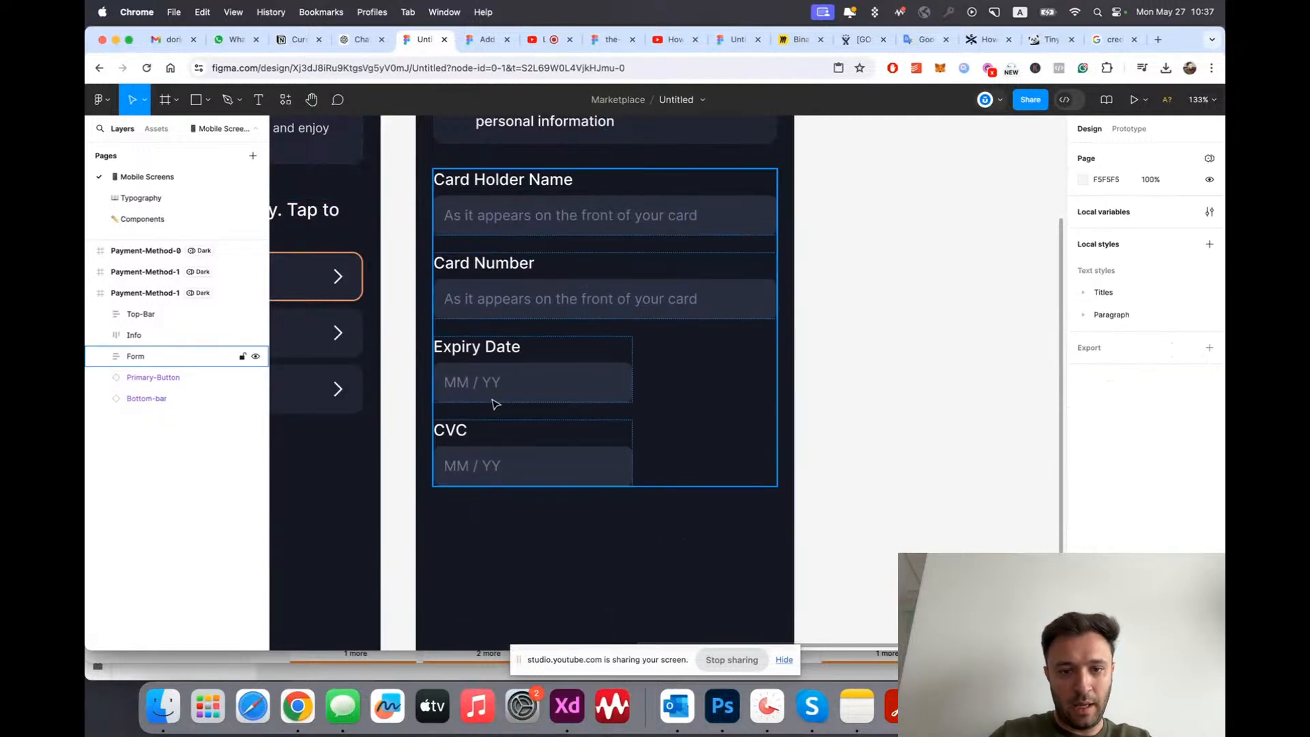
# Step: Wrap the Expiry Date and CVC inputs in a nested auto layout with horizontal direction
pyautogui.click(490, 398)
pyautogui.keyDown('shift'); pyautogui.click(494, 459); pyautogui.keyUp('shift')
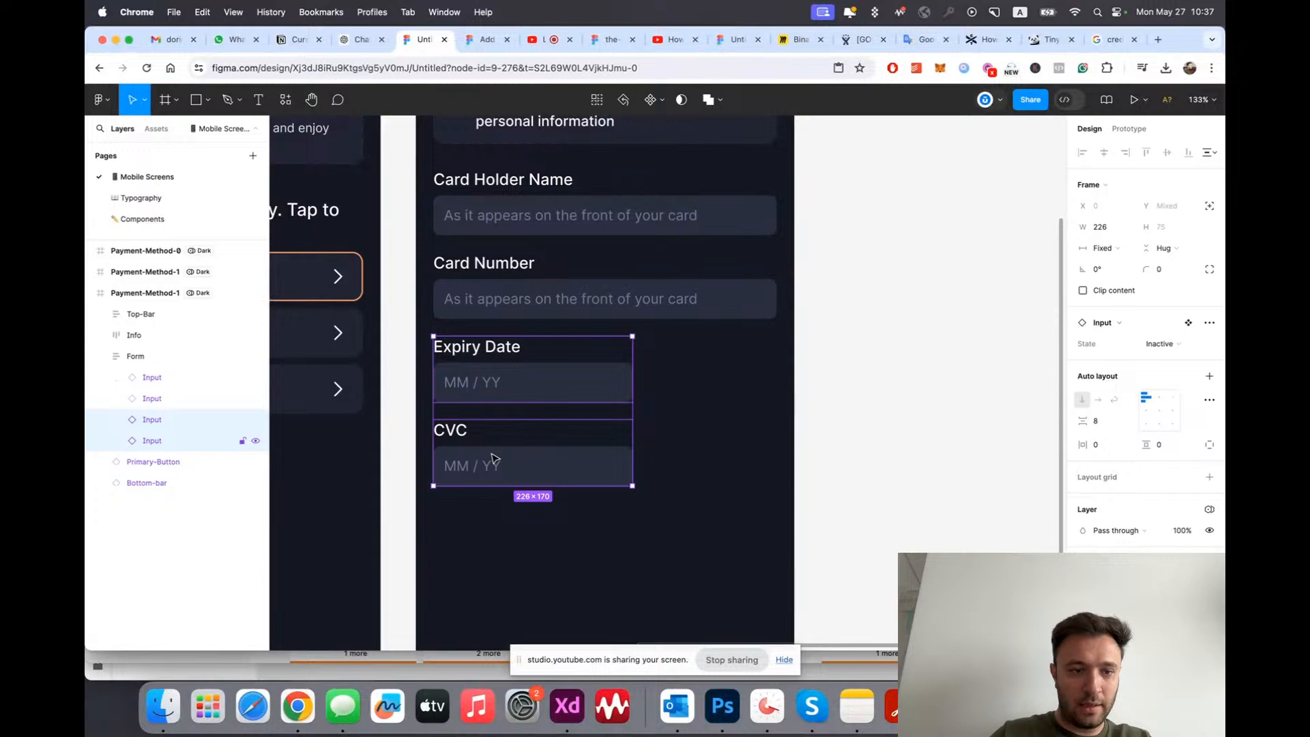
pyautogui.hotkey('shift', 'a')
pyautogui.click(1098, 346)
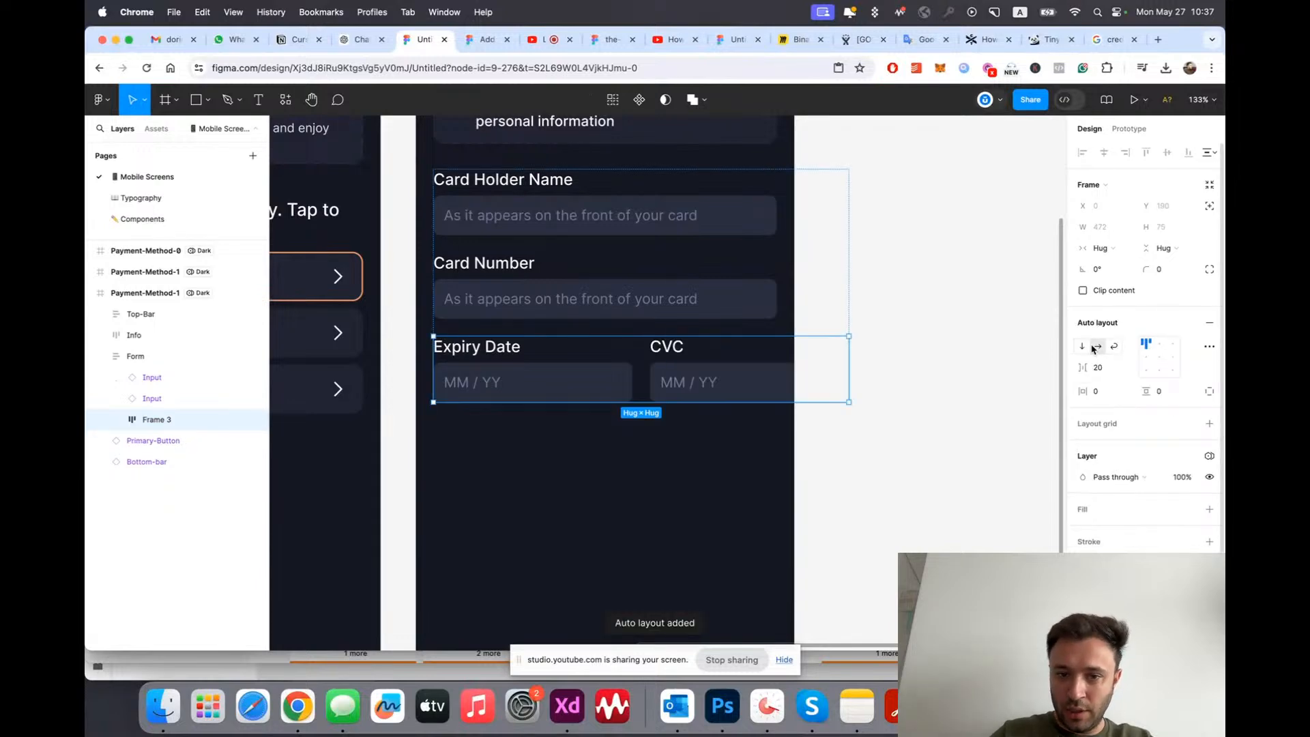
pyautogui.click(889, 485)
# Step: Give the Form frame a fixed width of 390
pyautogui.click(144, 357)
pyautogui.click(143, 356)
pyautogui.scroll(2, 771, 434)
pyautogui.click(1109, 250)
pyautogui.click(1118, 235)
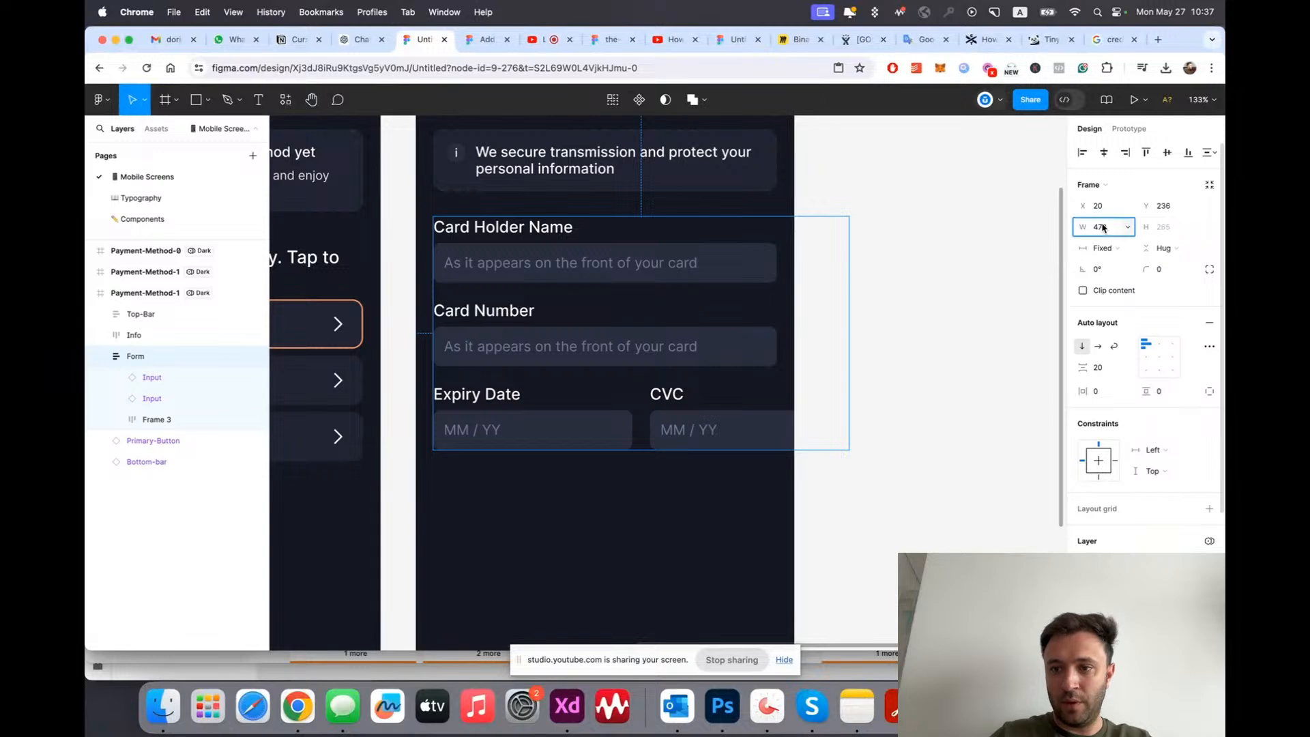
pyautogui.write('390')
pyautogui.press('Return')
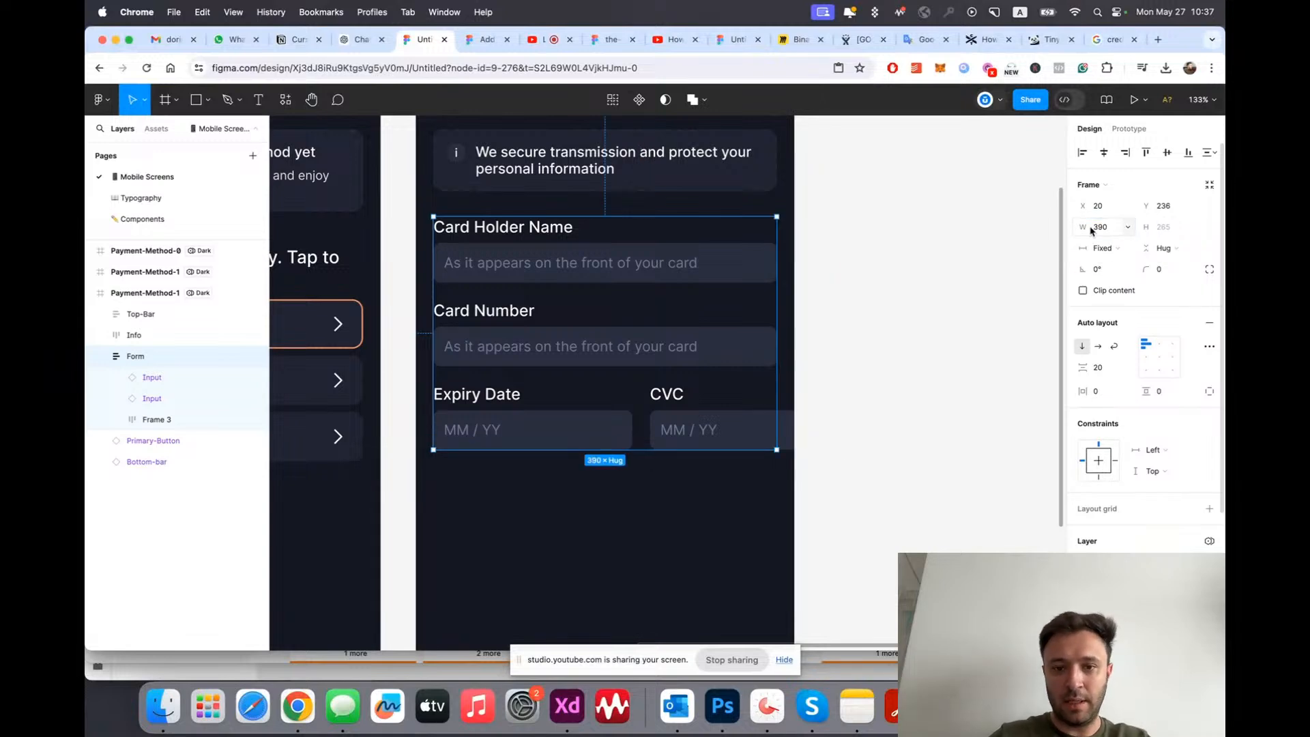
# Step: Set the horizontal resizing of the Card Holder Name and Card Number inputs to Fill
pyautogui.click(690, 271)
pyautogui.keyDown('shift'); pyautogui.click(672, 335); pyautogui.keyUp('shift')
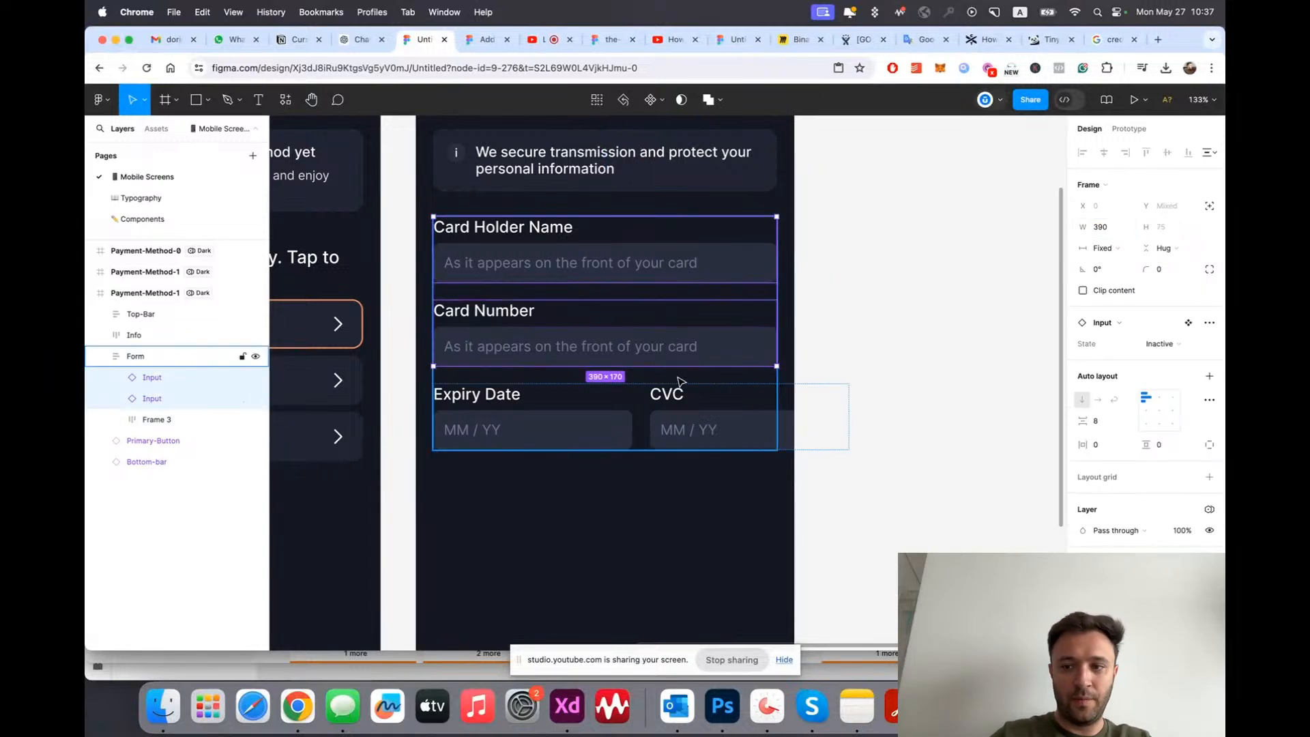
pyautogui.click(1102, 248)
pyautogui.click(1115, 272)
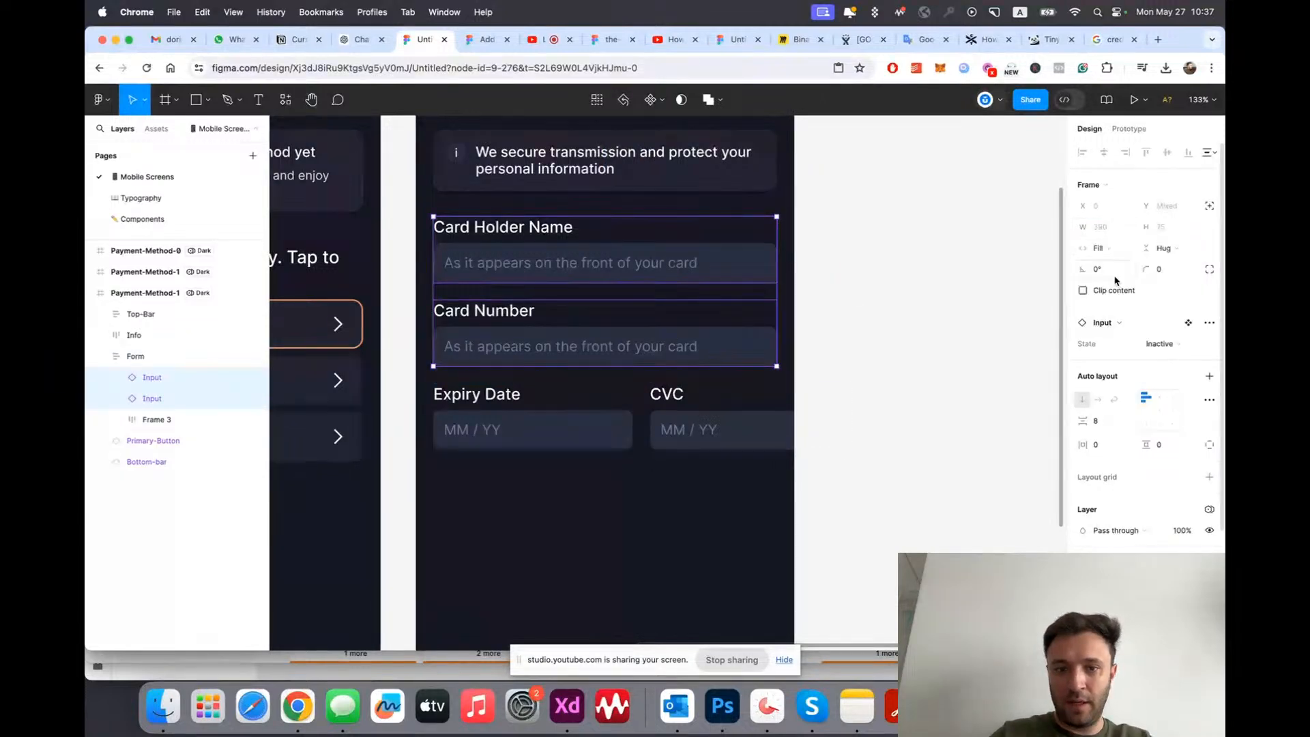
pyautogui.click(825, 360)
# Step: Set the horizontal resizing of the row frame holding Expiry Date and CVC to Fill
pyautogui.click(546, 436)
pyautogui.doubleClick(547, 436)
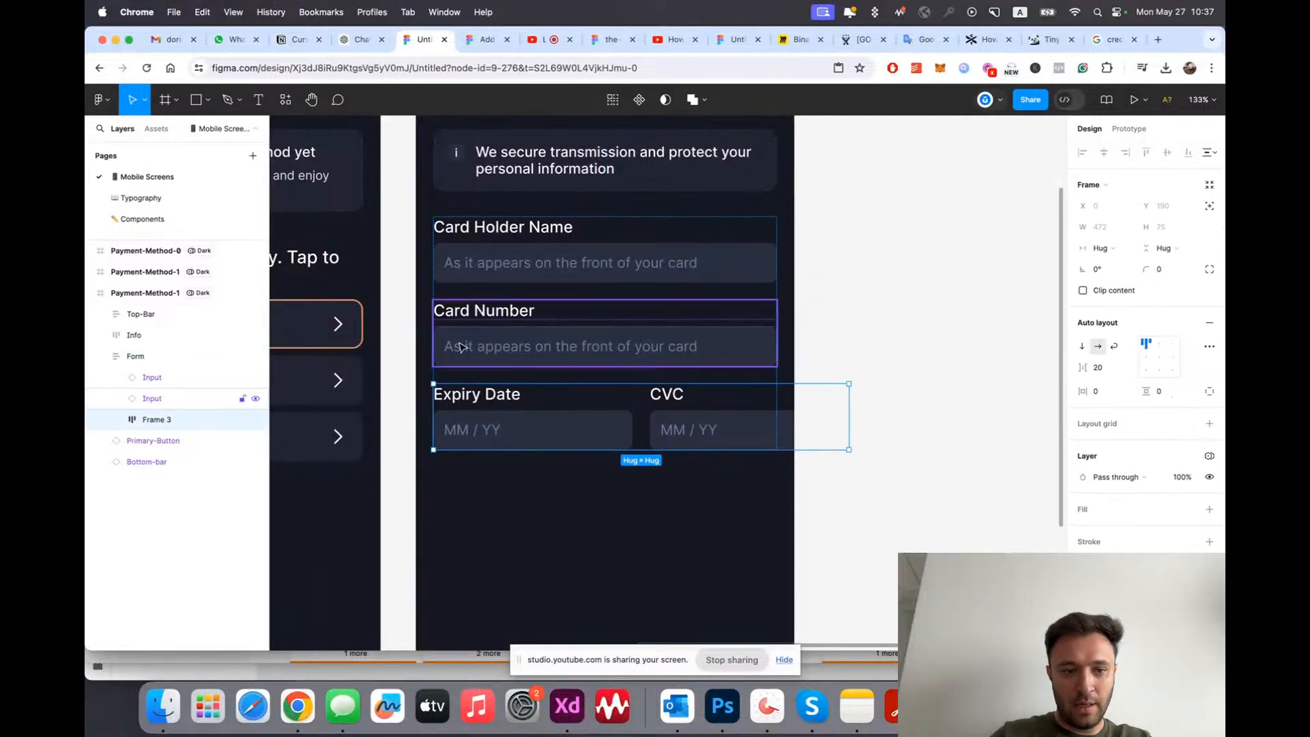
pyautogui.click(1100, 248)
pyautogui.click(1116, 272)
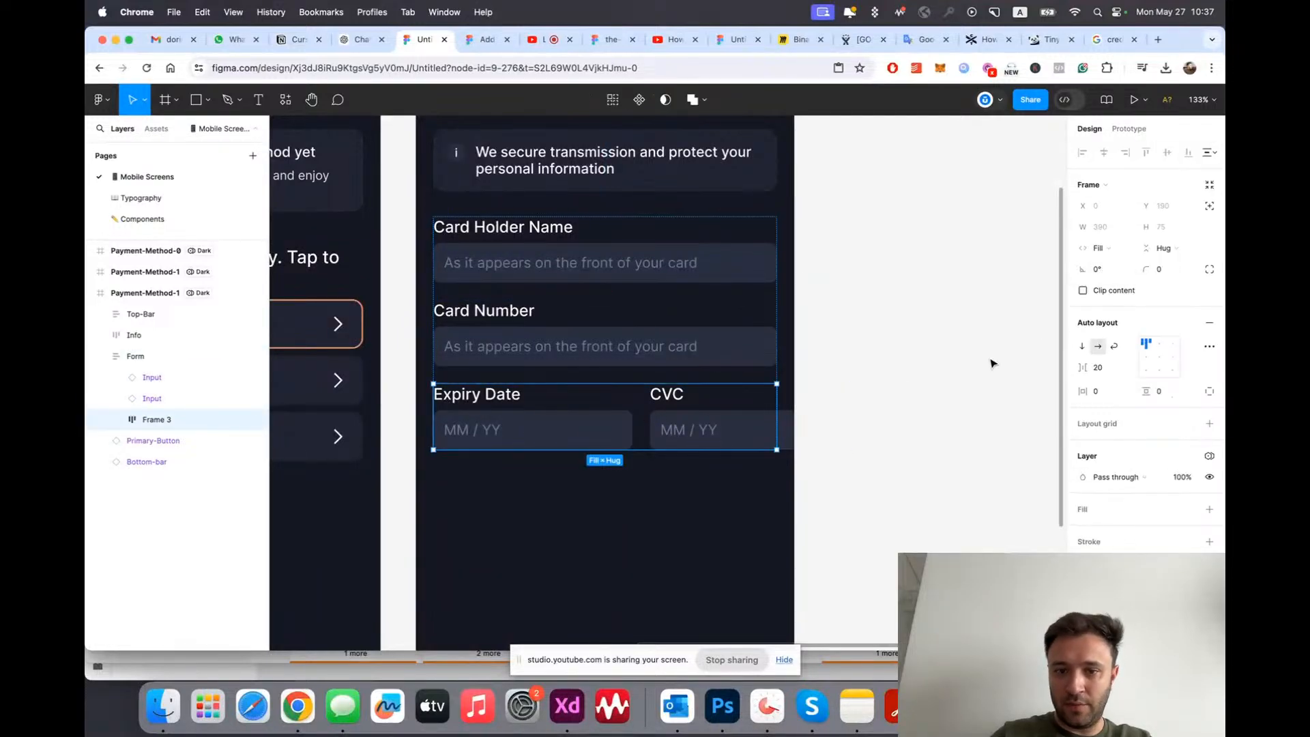
# Step: Set the Expiry Date and CVC inputs inside the row frame to Fill horizontally
pyautogui.doubleClick(503, 433)
pyautogui.keyDown('shift'); pyautogui.click(184, 462); pyautogui.keyUp('shift')
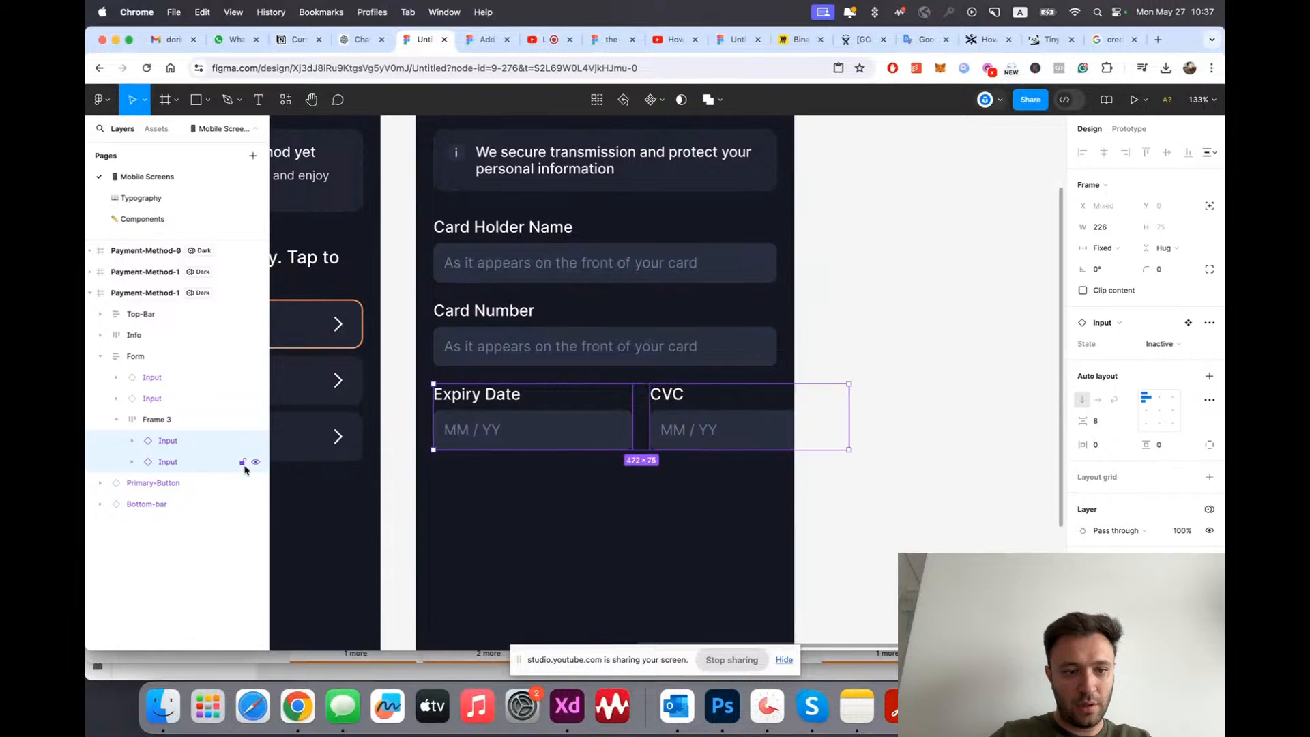
pyautogui.click(1103, 249)
pyautogui.click(1110, 262)
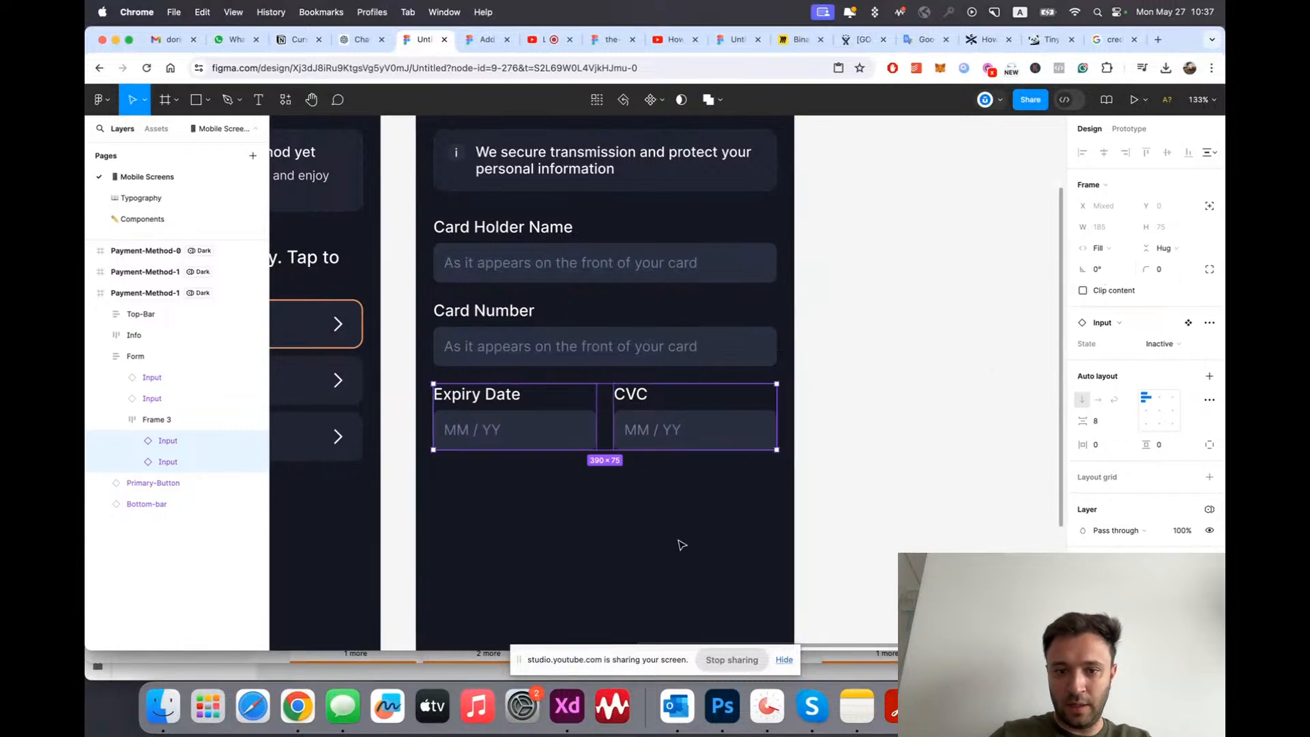
pyautogui.click(669, 541)
# Step: Examine the layout and spacing of the Form frame and its Expiry Date and CVC row
pyautogui.scroll(-5, 672, 542)
pyautogui.scroll(5, 673, 543)
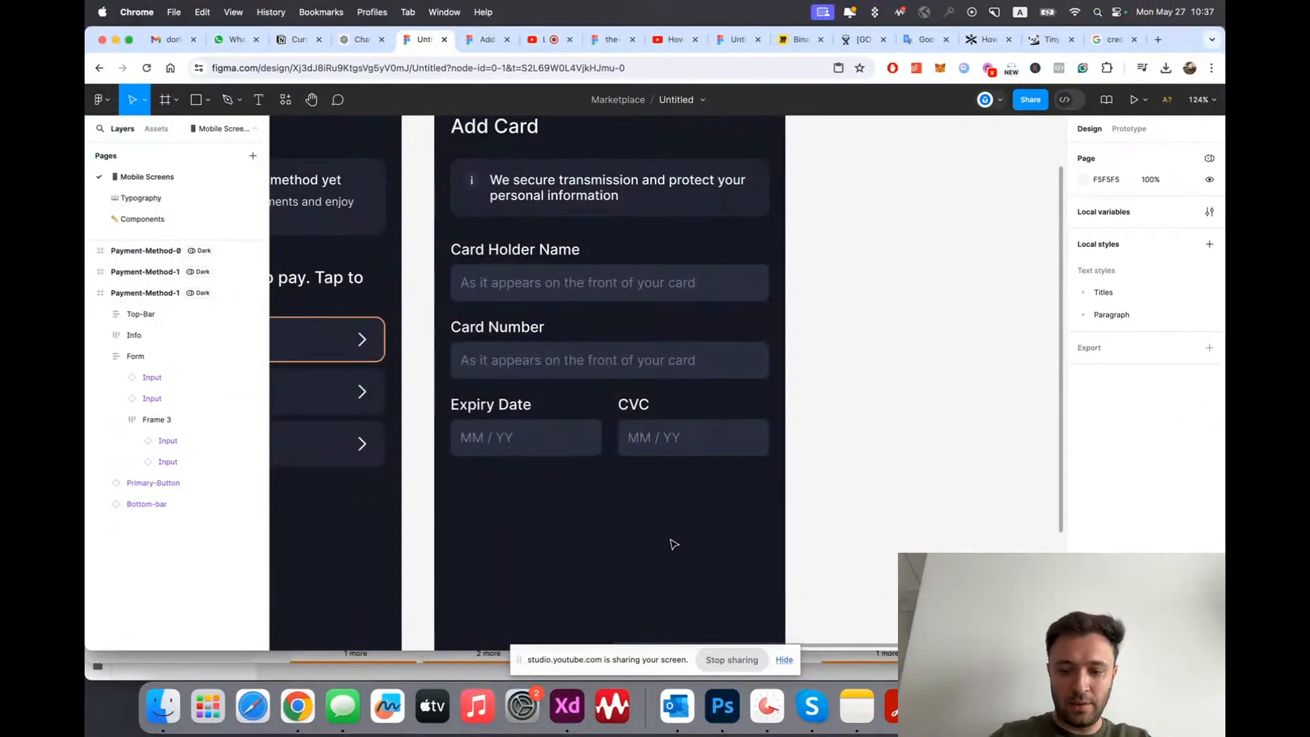
pyautogui.click(573, 315)
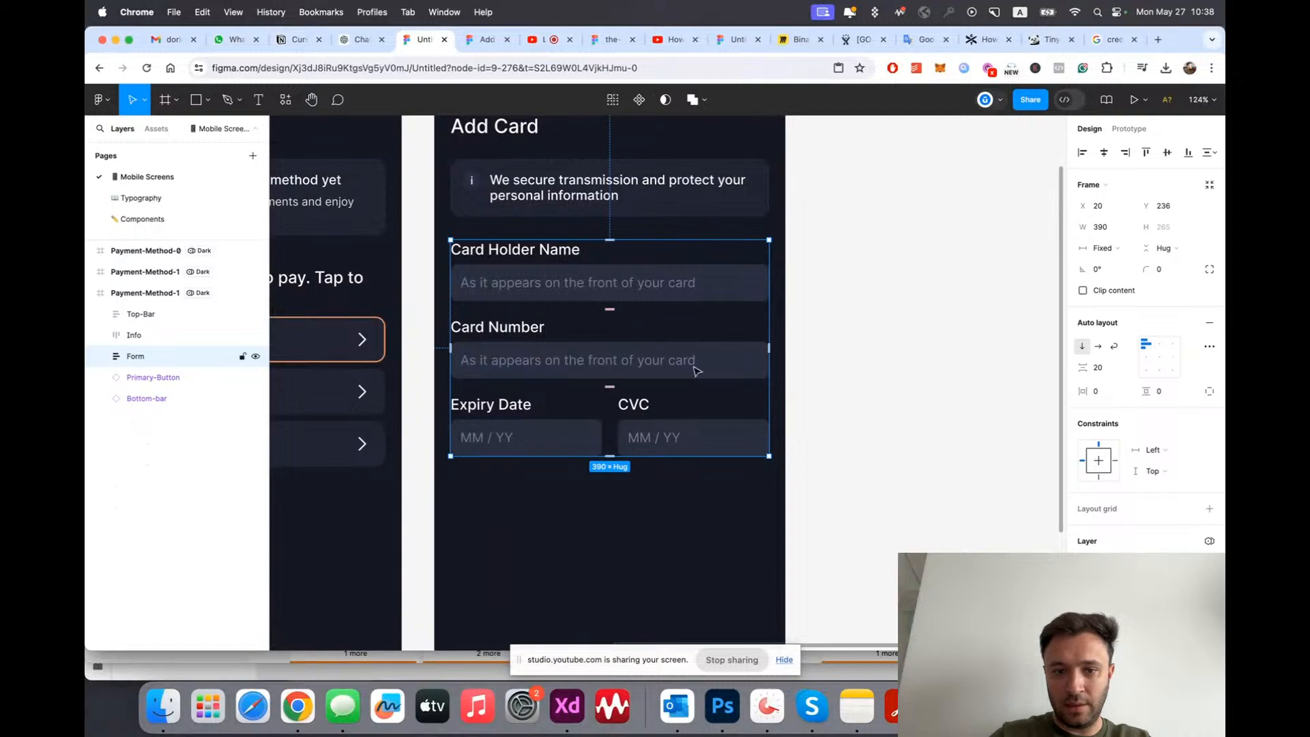
pyautogui.click(578, 434)
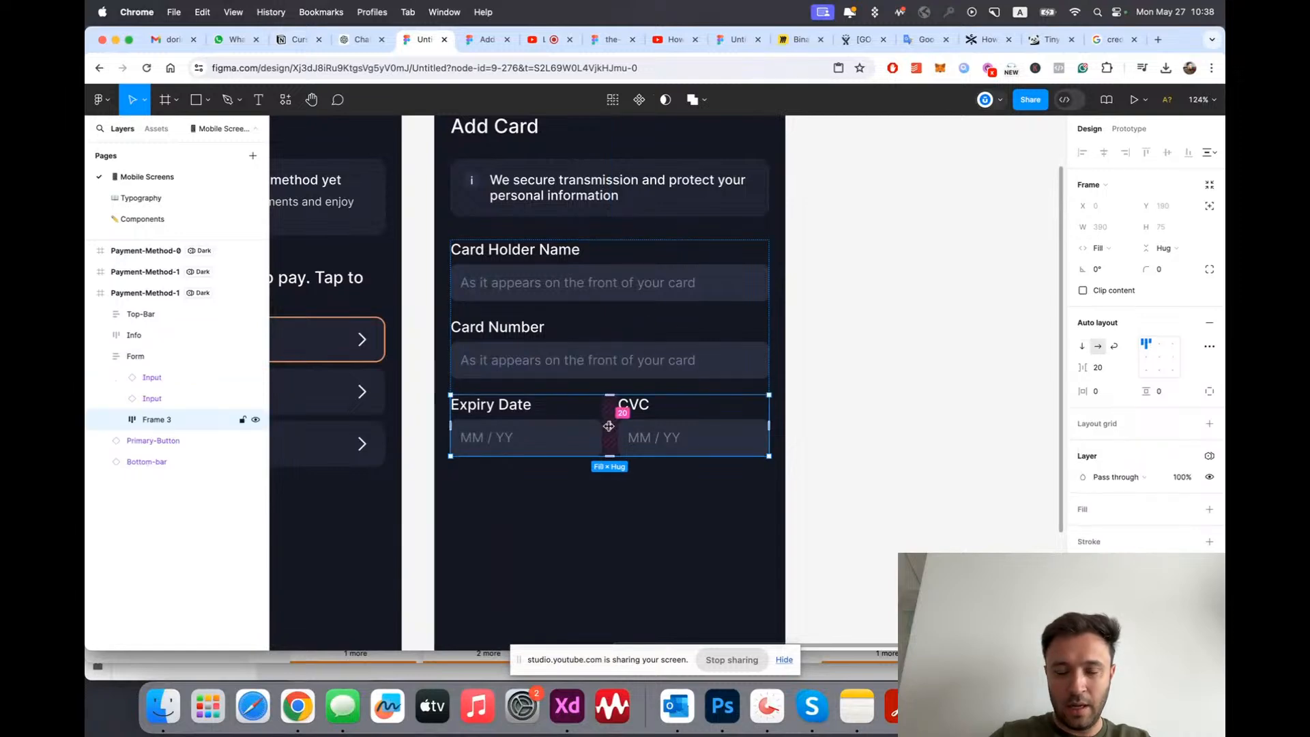
pyautogui.click(871, 421)
pyautogui.click(649, 322)
pyautogui.scroll(-5, 717, 393)
pyautogui.click(802, 425)
pyautogui.scroll(5, 802, 425)
pyautogui.scroll(-3, 759, 390)
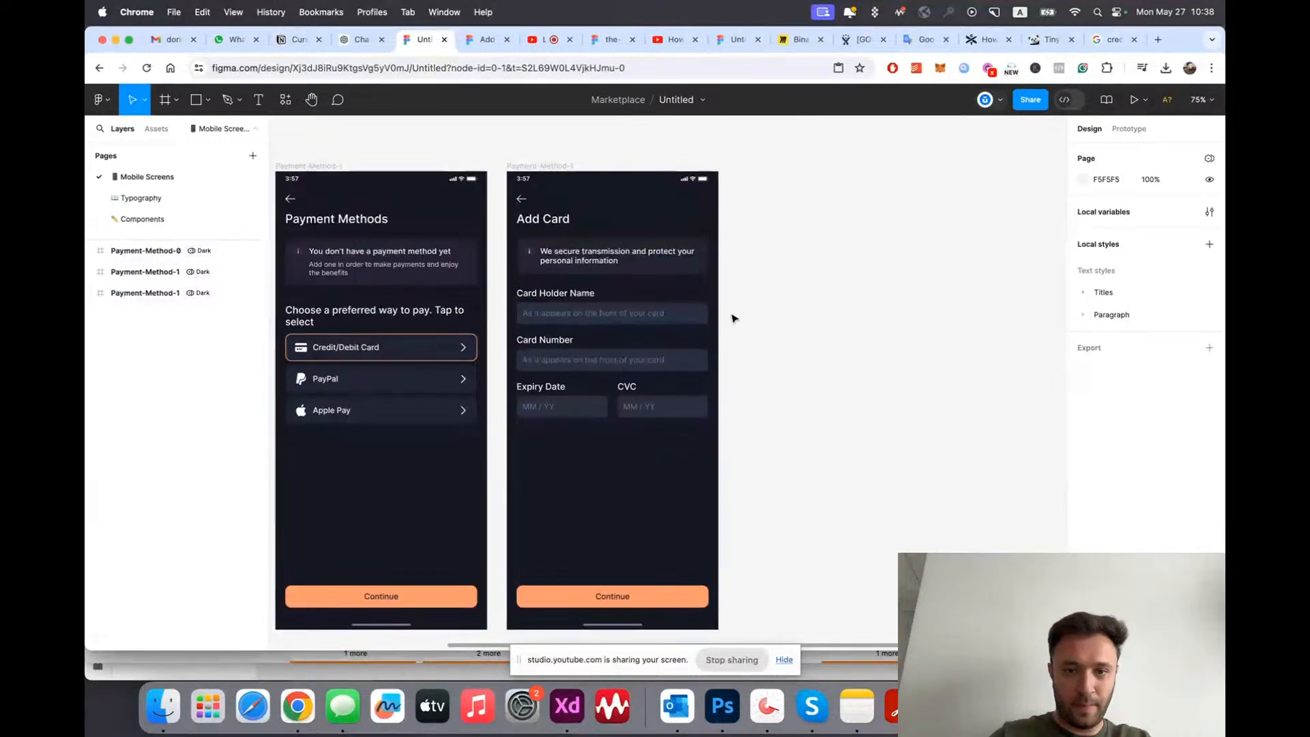
pyautogui.scroll(2, 683, 286)
# Step: Switch to the Add Payment Methods - Card file and compare its Add card form with the Add Card screen in Untitled
pyautogui.click(471, 41)
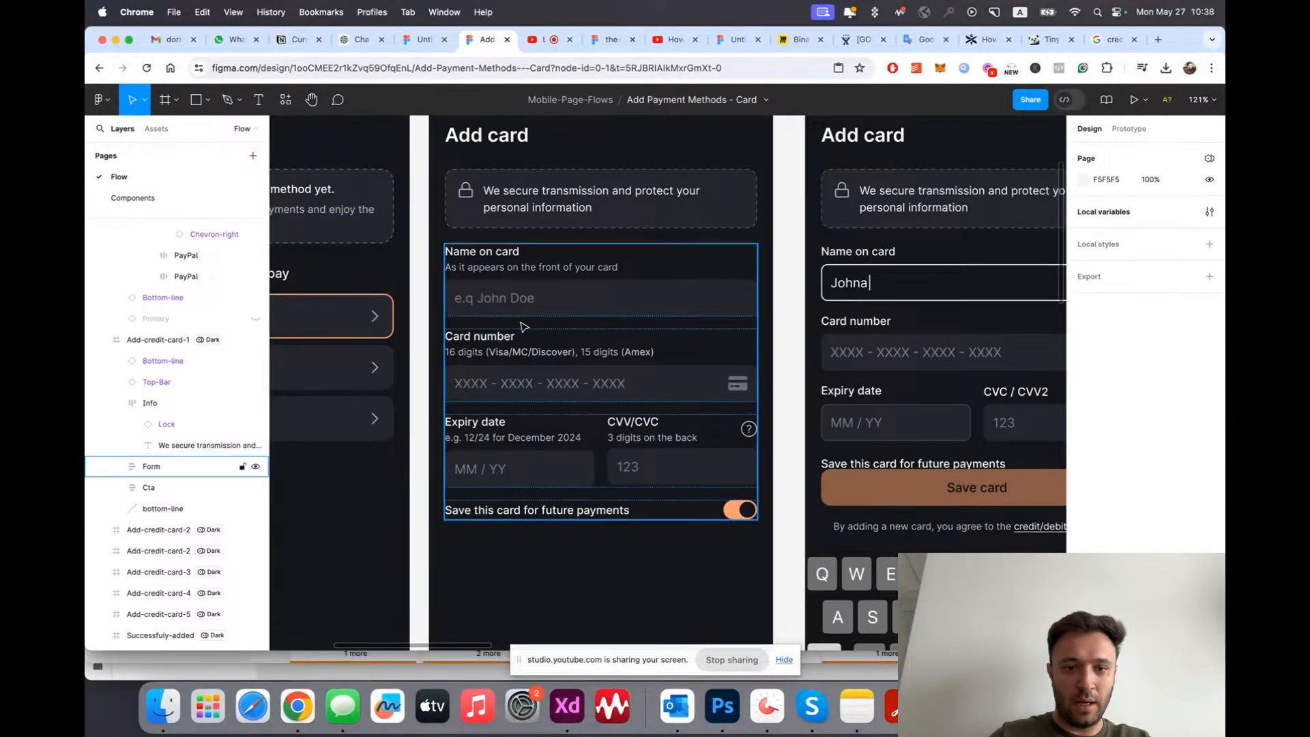
pyautogui.scroll(-3, 782, 313)
pyautogui.scroll(5, 782, 313)
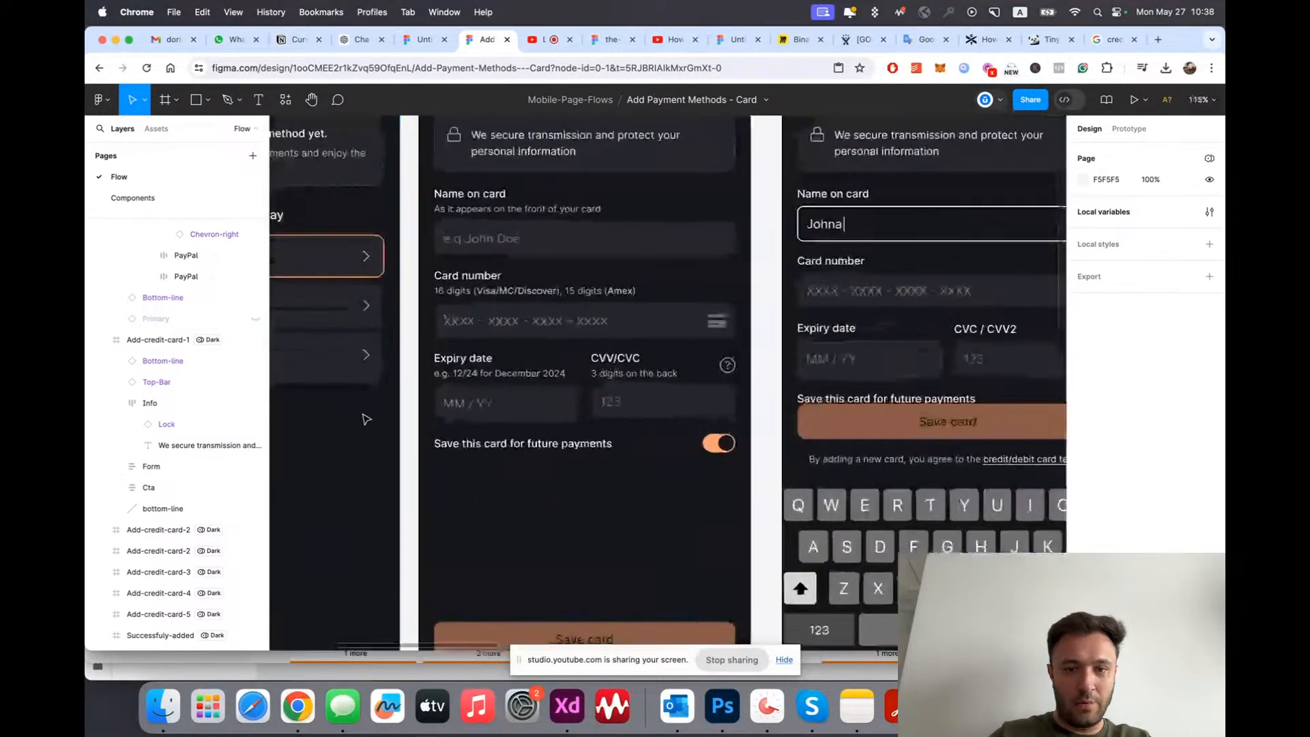
pyautogui.tripleClick(729, 413)
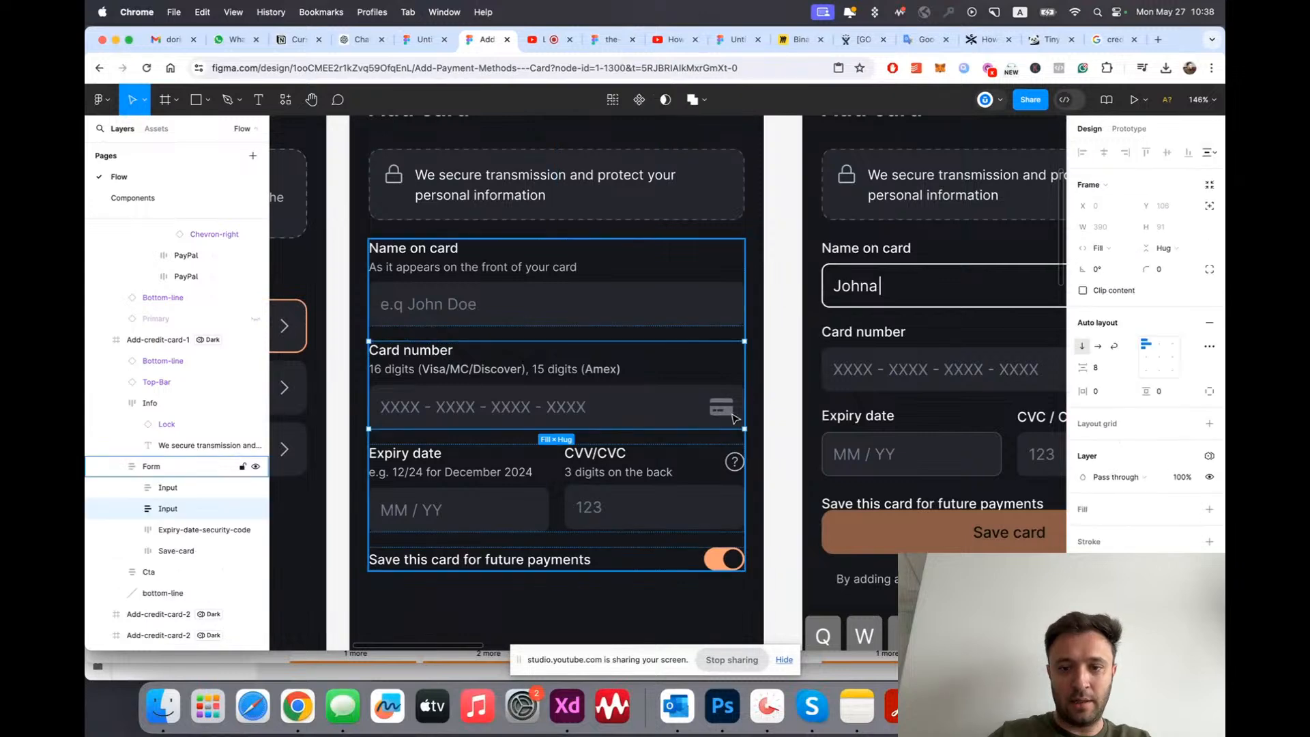
pyautogui.press('Escape')
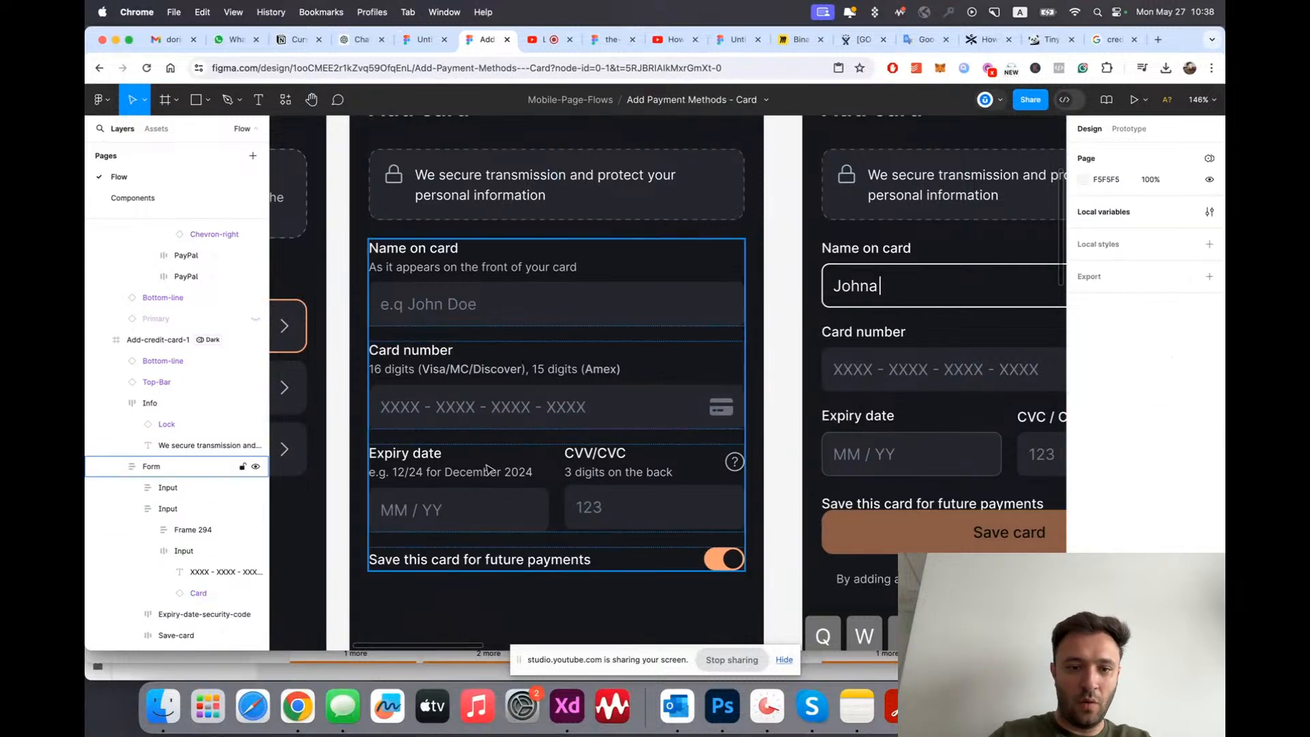
pyautogui.scroll(-5, 476, 194)
pyautogui.scroll(7, 476, 195)
pyautogui.scroll(-4, 476, 195)
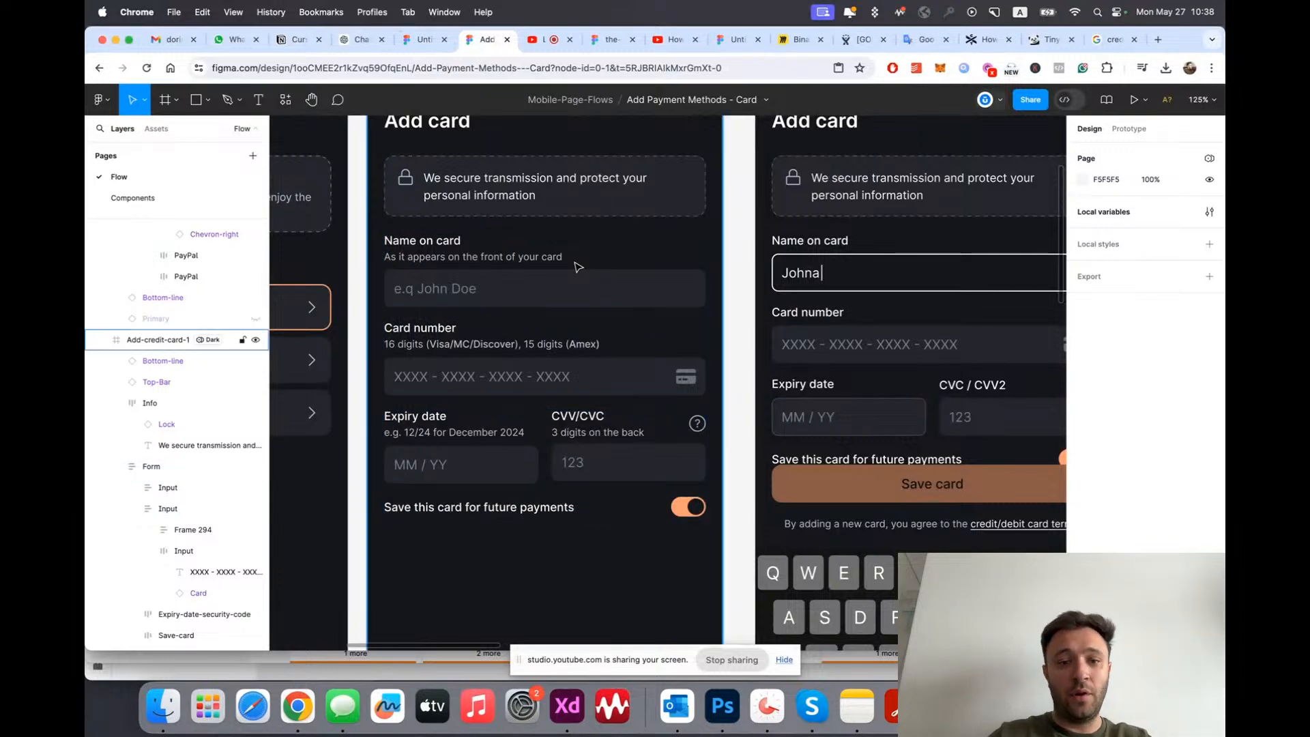
pyautogui.scroll(-3, 577, 266)
pyautogui.scroll(2, 652, 290)
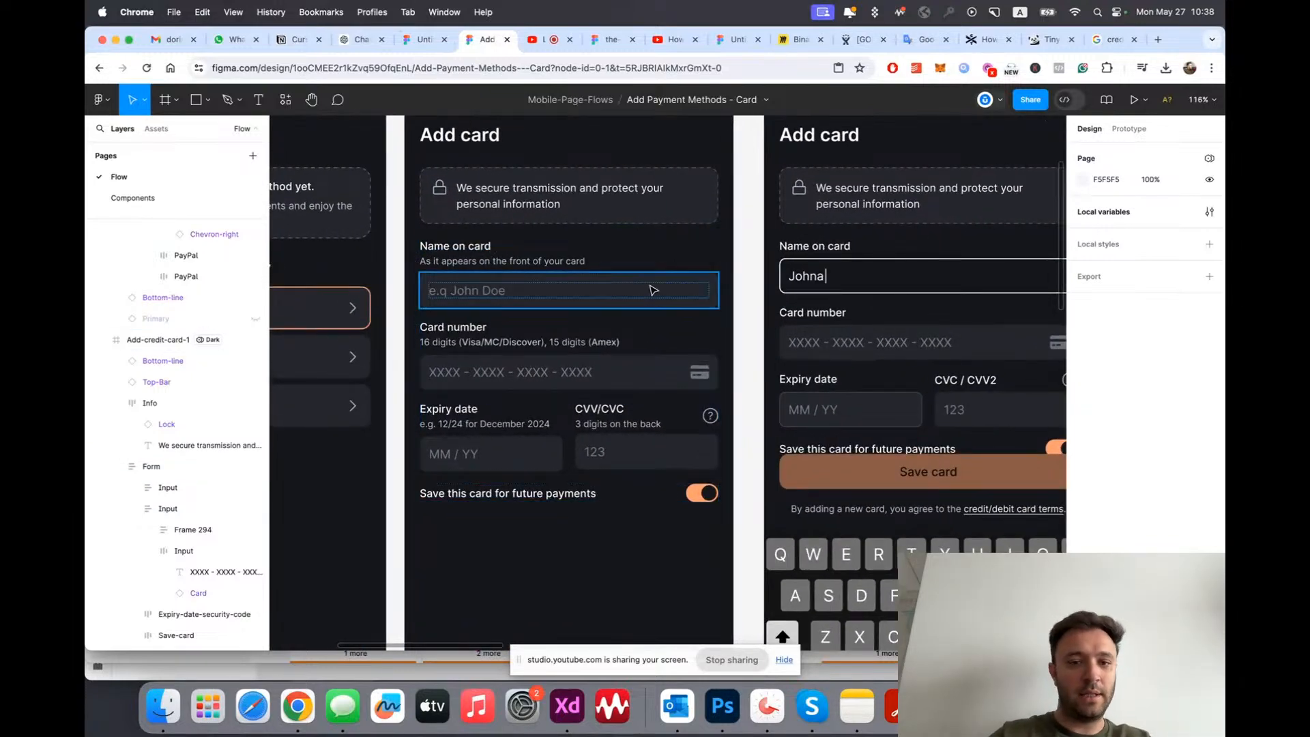
pyautogui.scroll(-3, 651, 290)
pyautogui.scroll(6, 623, 271)
pyautogui.scroll(-2, 624, 271)
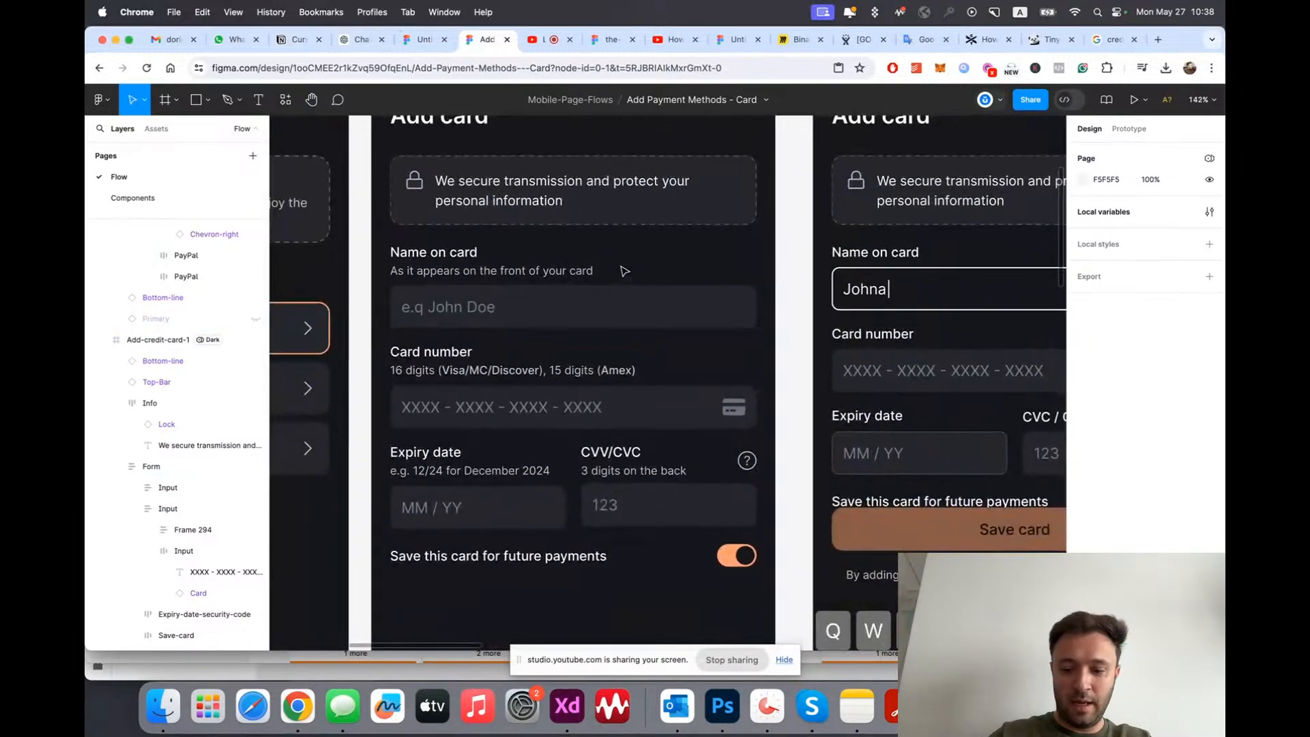
pyautogui.hotkey('alt', 'l')
pyautogui.scroll(1, 591, 288)
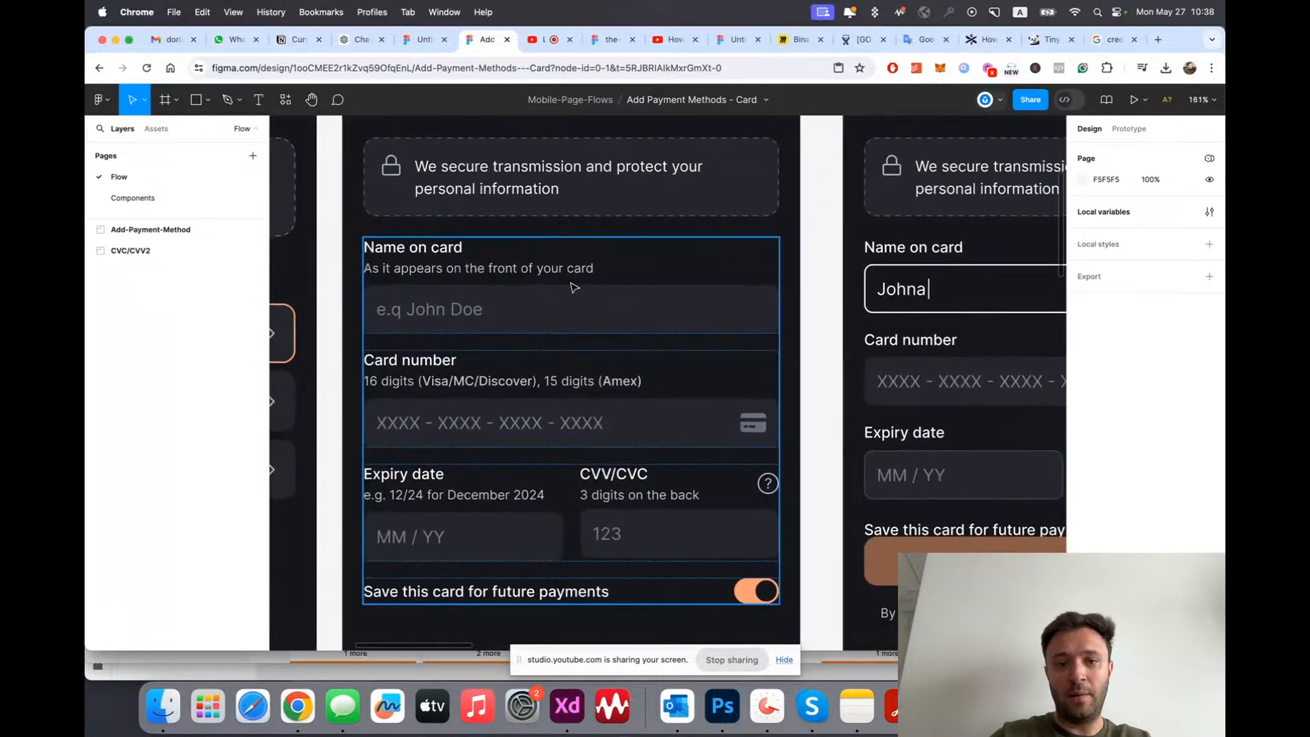
pyautogui.scroll(-3, 573, 287)
pyautogui.scroll(1, 587, 287)
pyautogui.scroll(1, 594, 285)
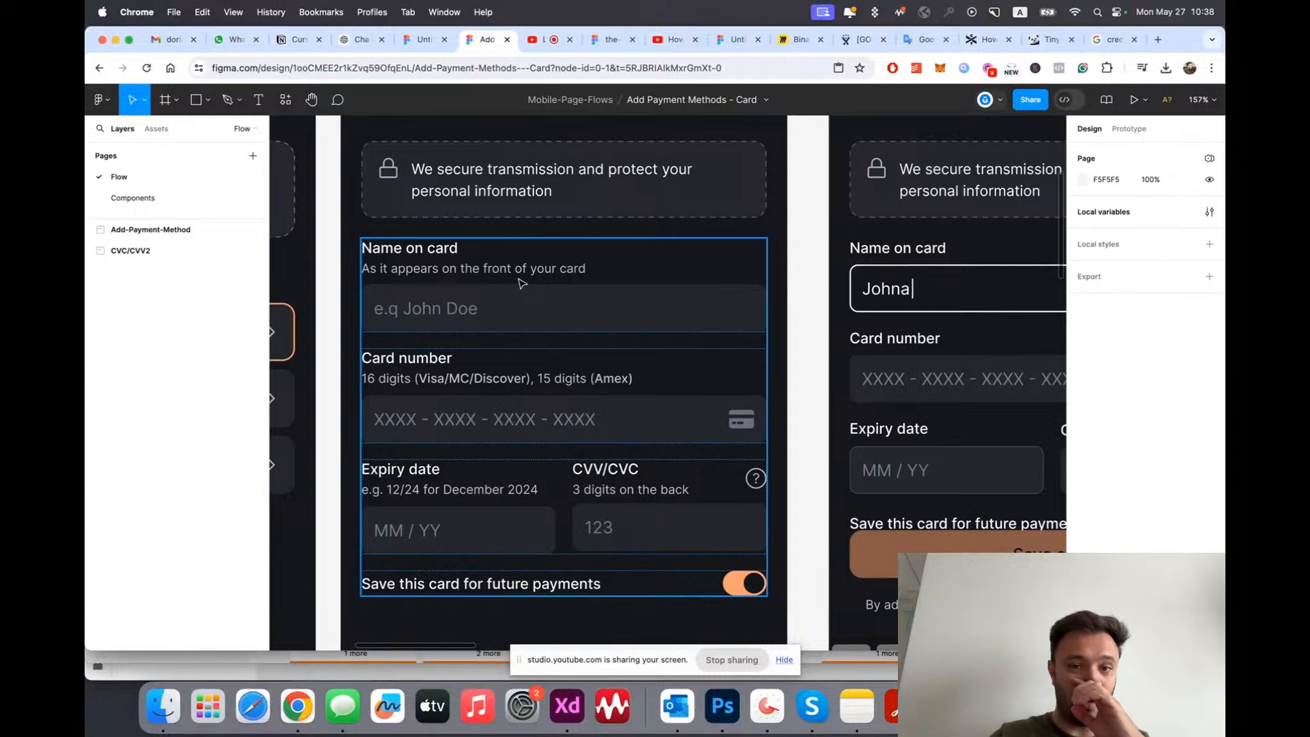
pyautogui.hotkey('ctrl', 'shift', 'Tab')
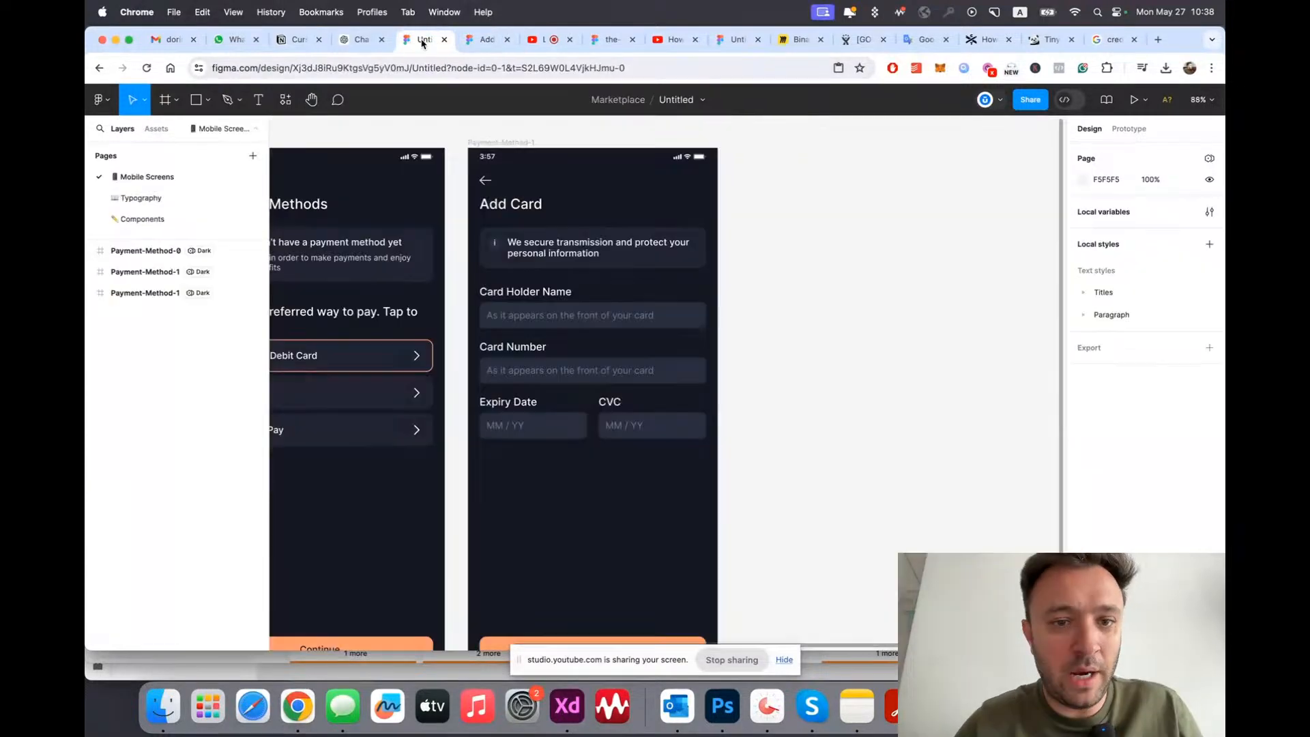
pyautogui.scroll(5, 636, 353)
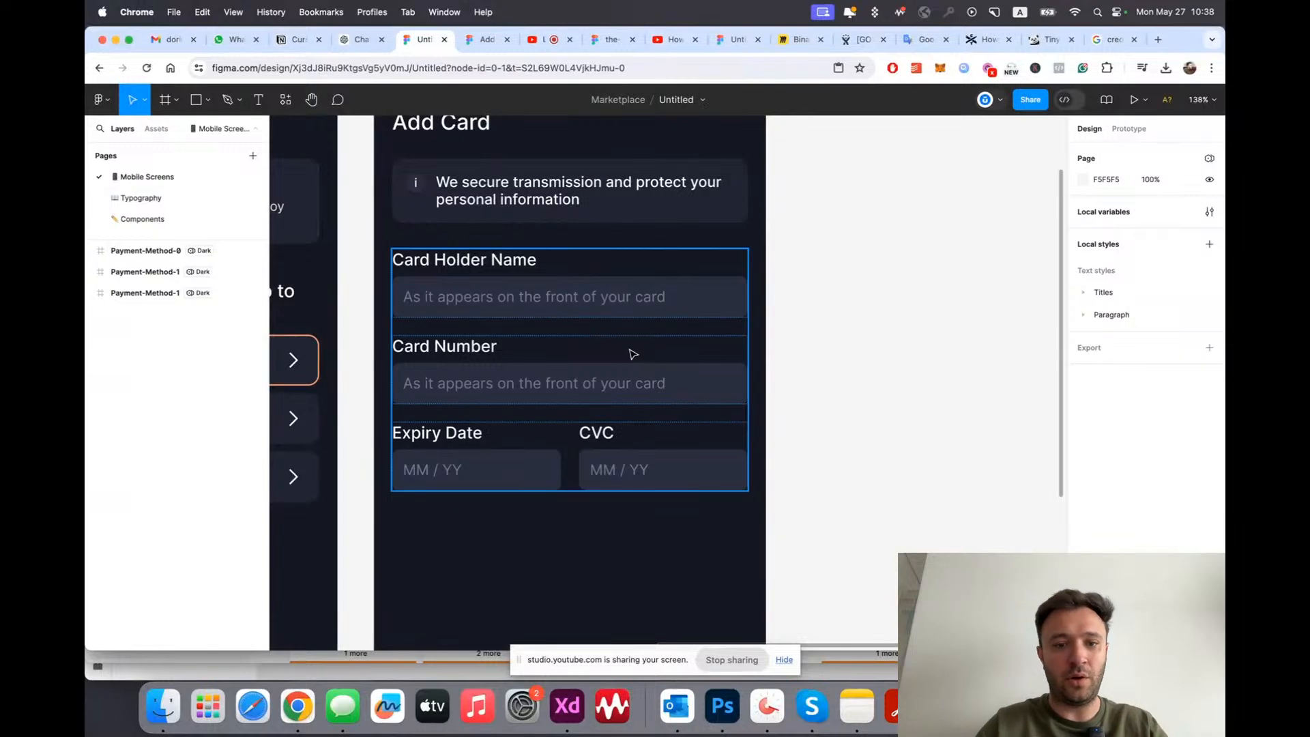
# Step: Switch to the Add Payment Methods - Card file and inspect the Card number placeholder and helper text
pyautogui.click(478, 38)
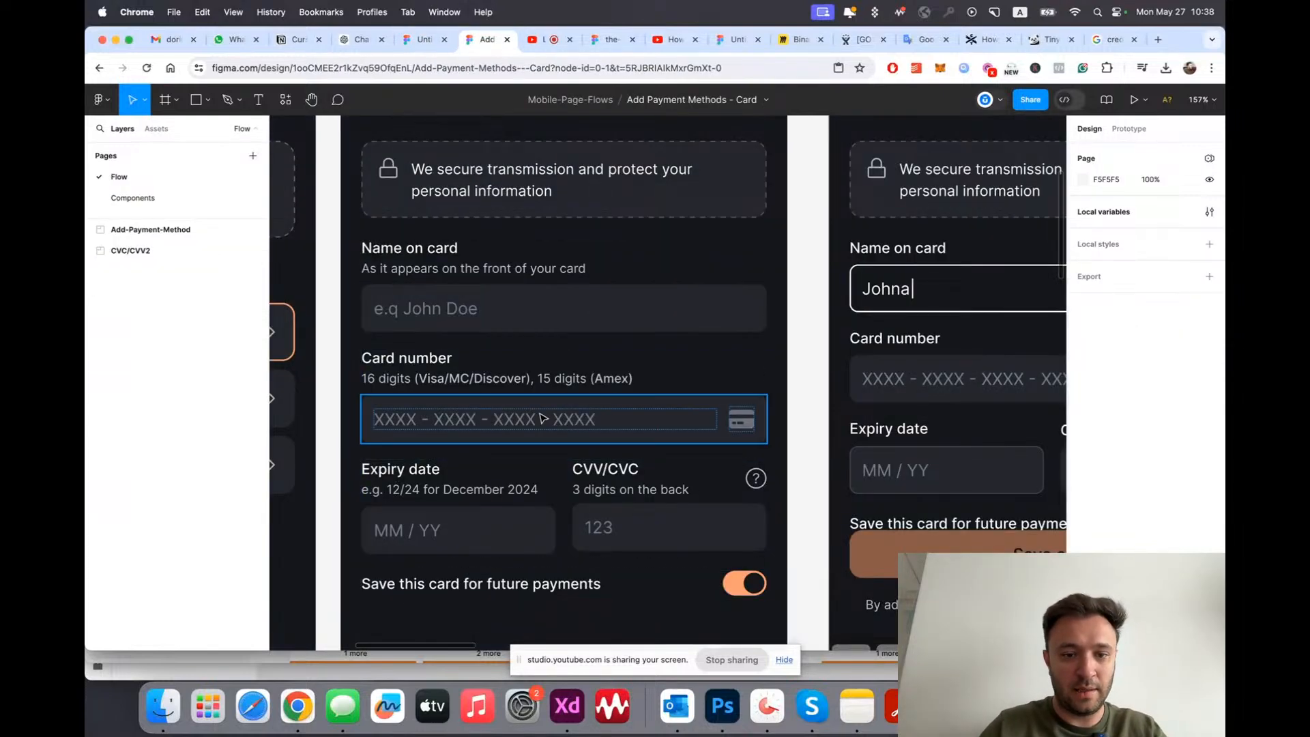
pyautogui.keyDown('super'); pyautogui.click(515, 410); pyautogui.keyUp('super')
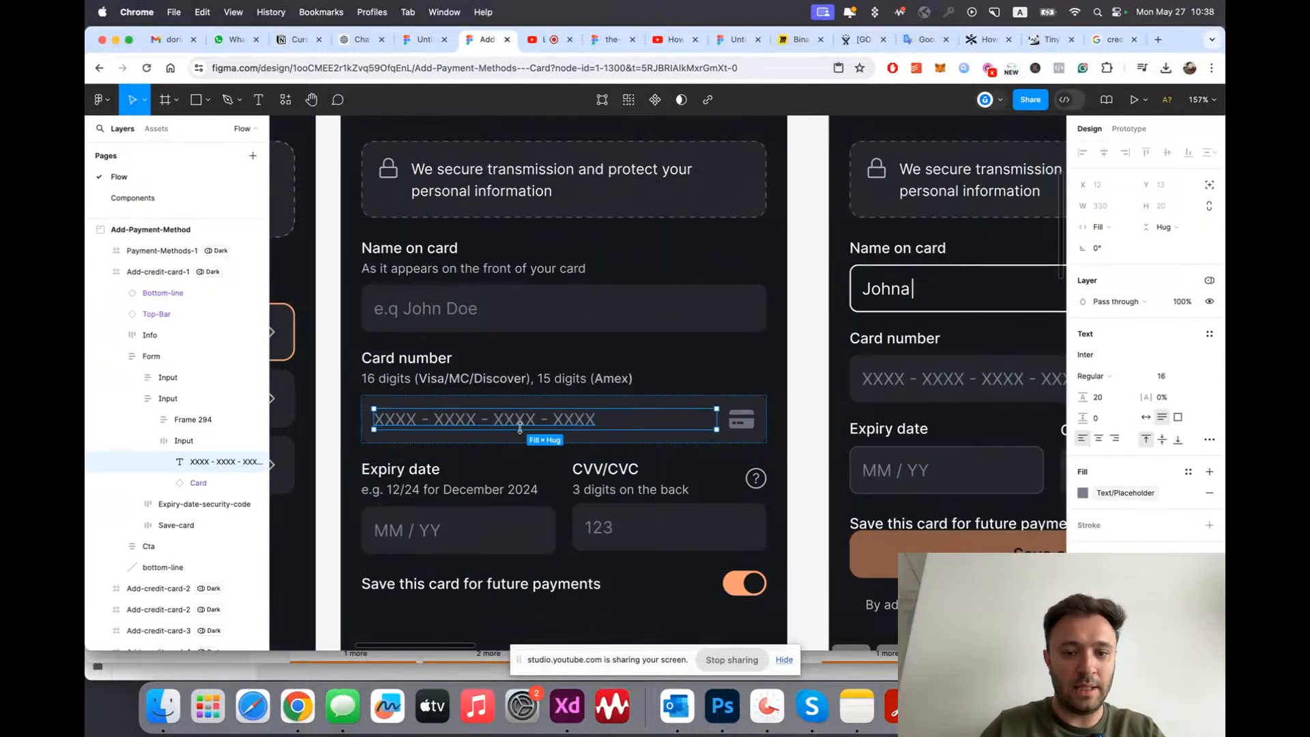
pyautogui.keyDown('super'); pyautogui.click(432, 381); pyautogui.keyUp('super')
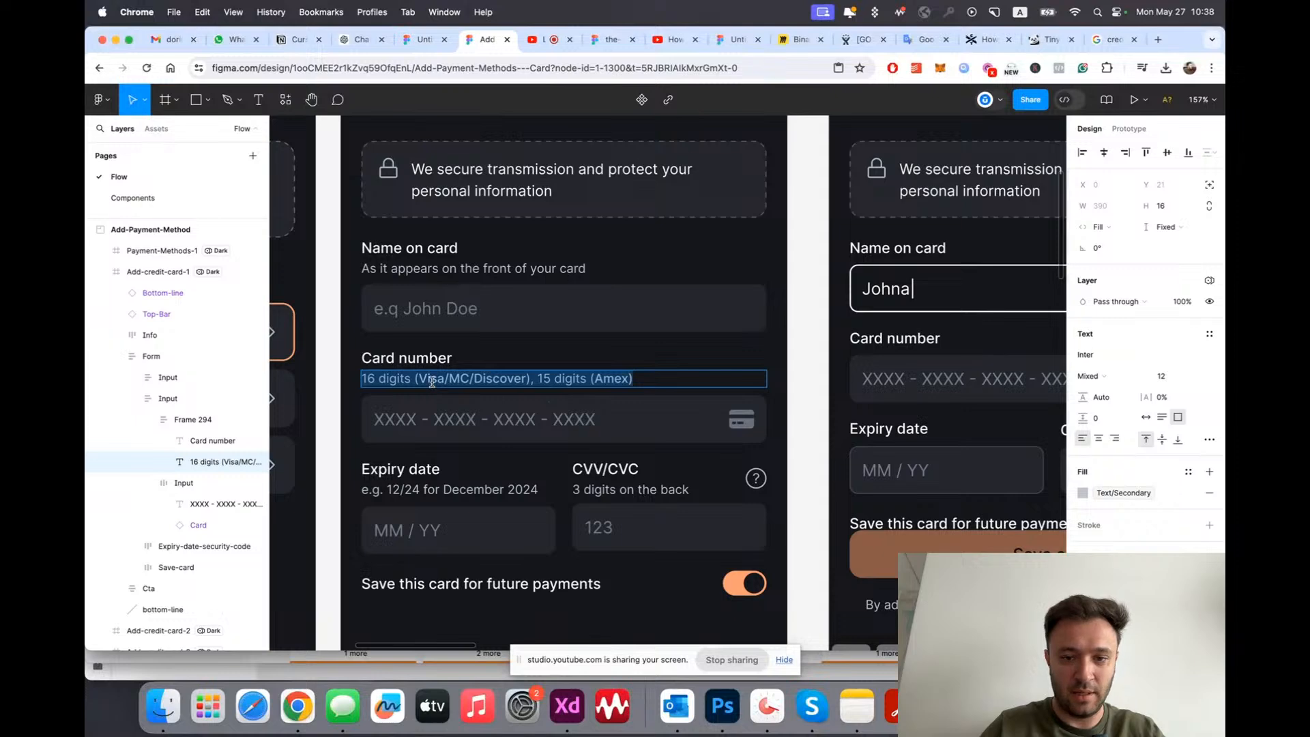
pyautogui.scroll(-5, 433, 382)
pyautogui.click(653, 138)
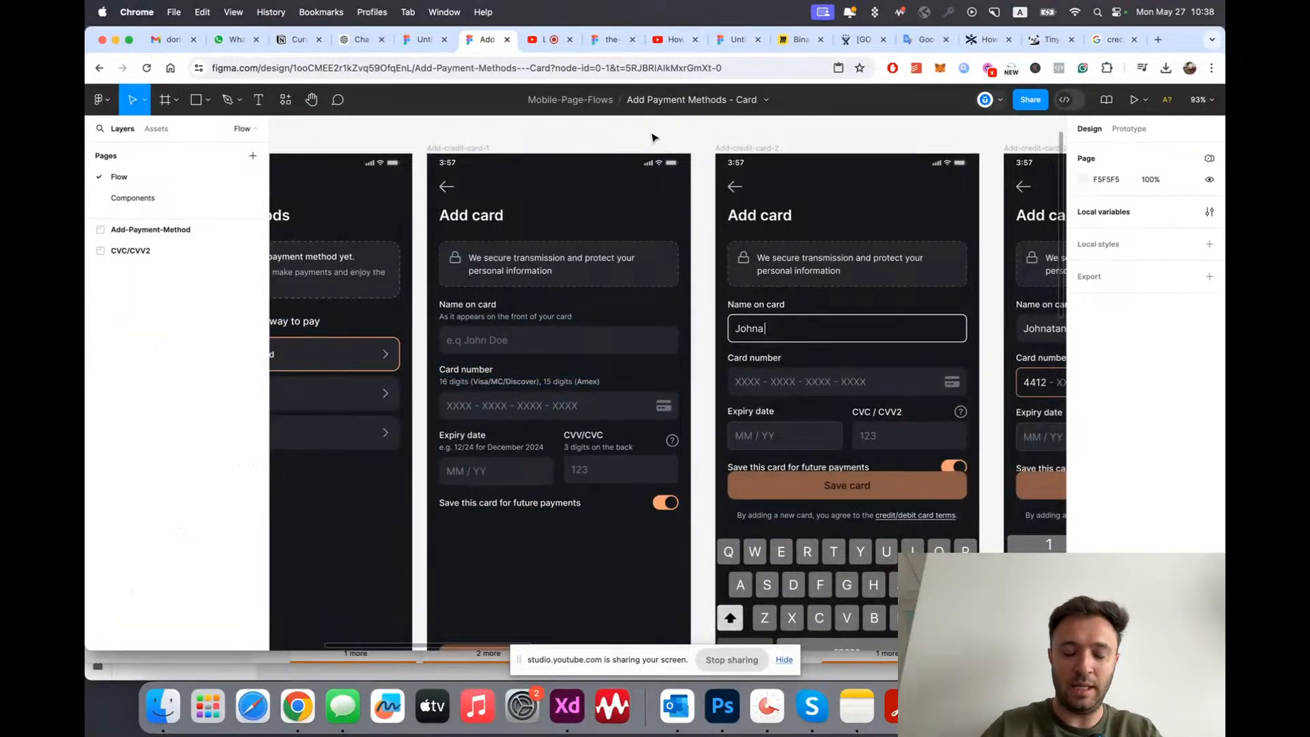
# Step: Examine the labels, placeholders, helper texts and save-card toggle in the reference Add card form
pyautogui.scroll(5, 620, 340)
pyautogui.scroll(-2, 640, 342)
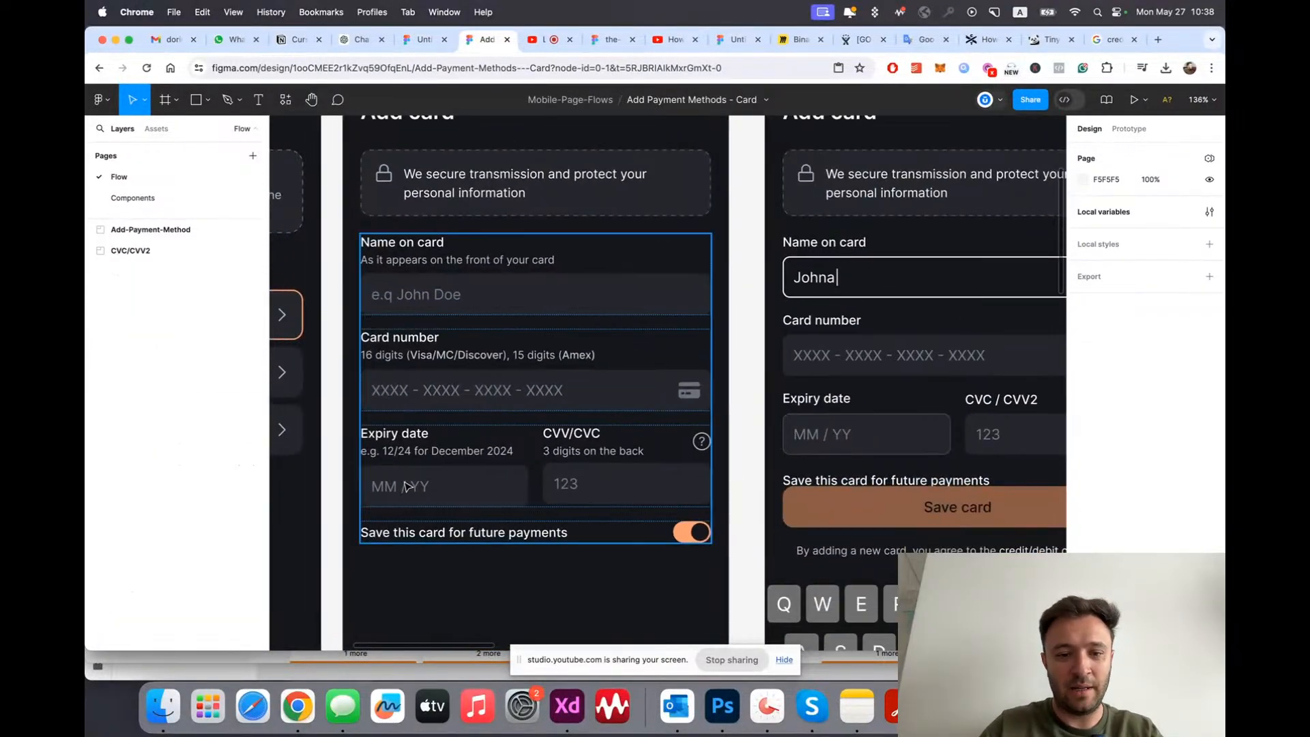
pyautogui.scroll(-2, 598, 474)
pyautogui.scroll(-5, 597, 505)
pyautogui.scroll(5, 595, 526)
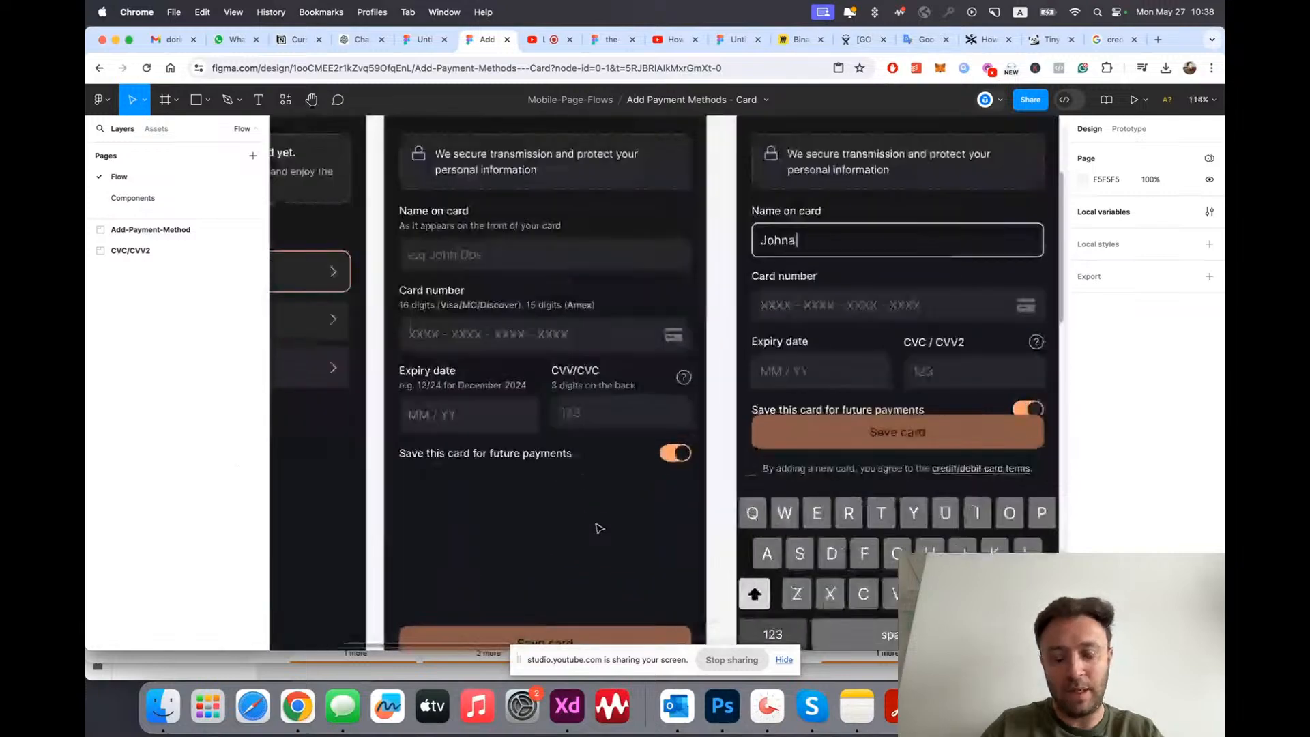
pyautogui.scroll(2, 597, 529)
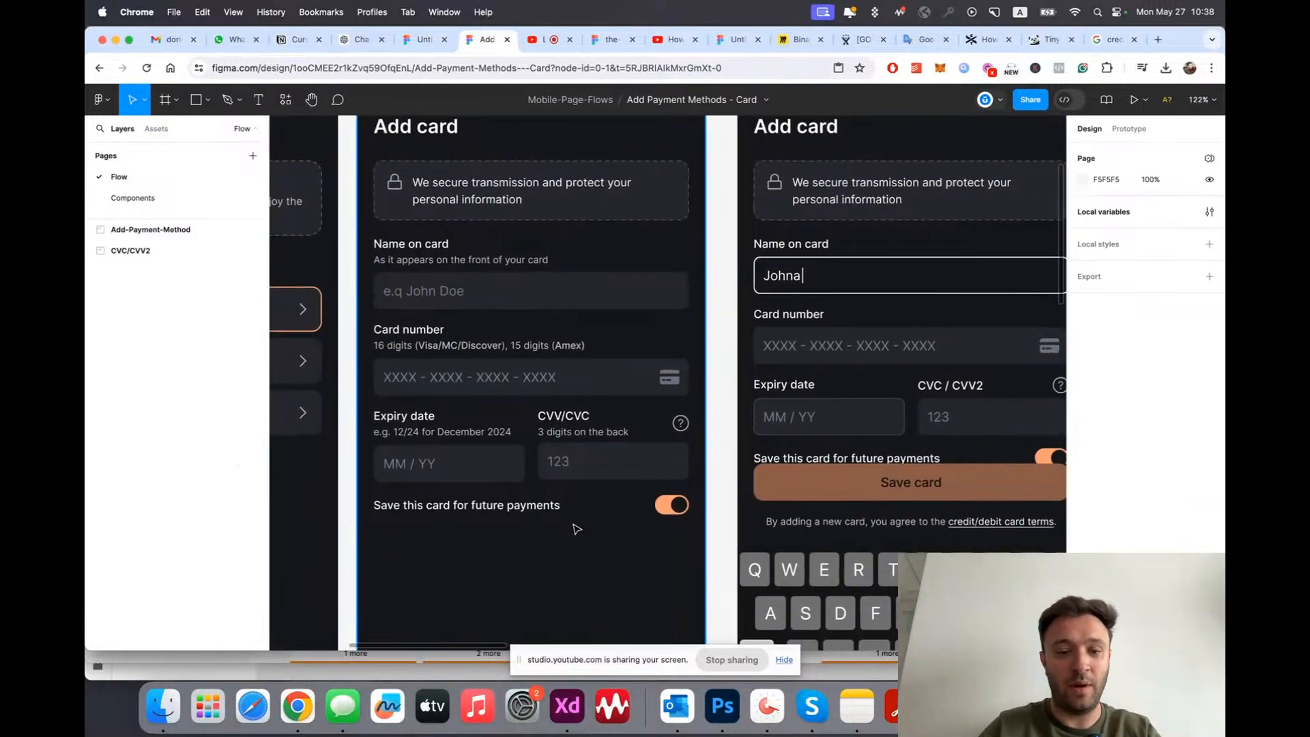
pyautogui.scroll(1, 577, 529)
pyautogui.scroll(2, 577, 529)
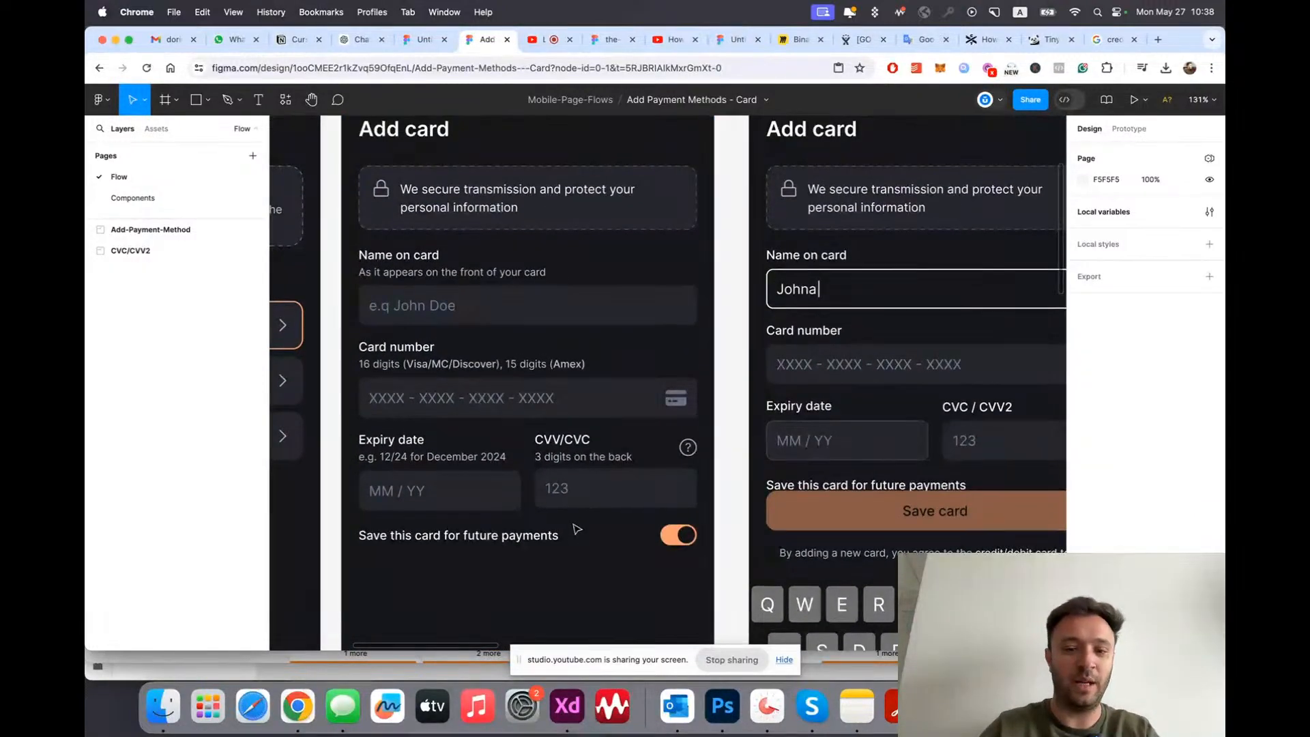
pyautogui.scroll(-5, 577, 529)
pyautogui.scroll(5, 576, 529)
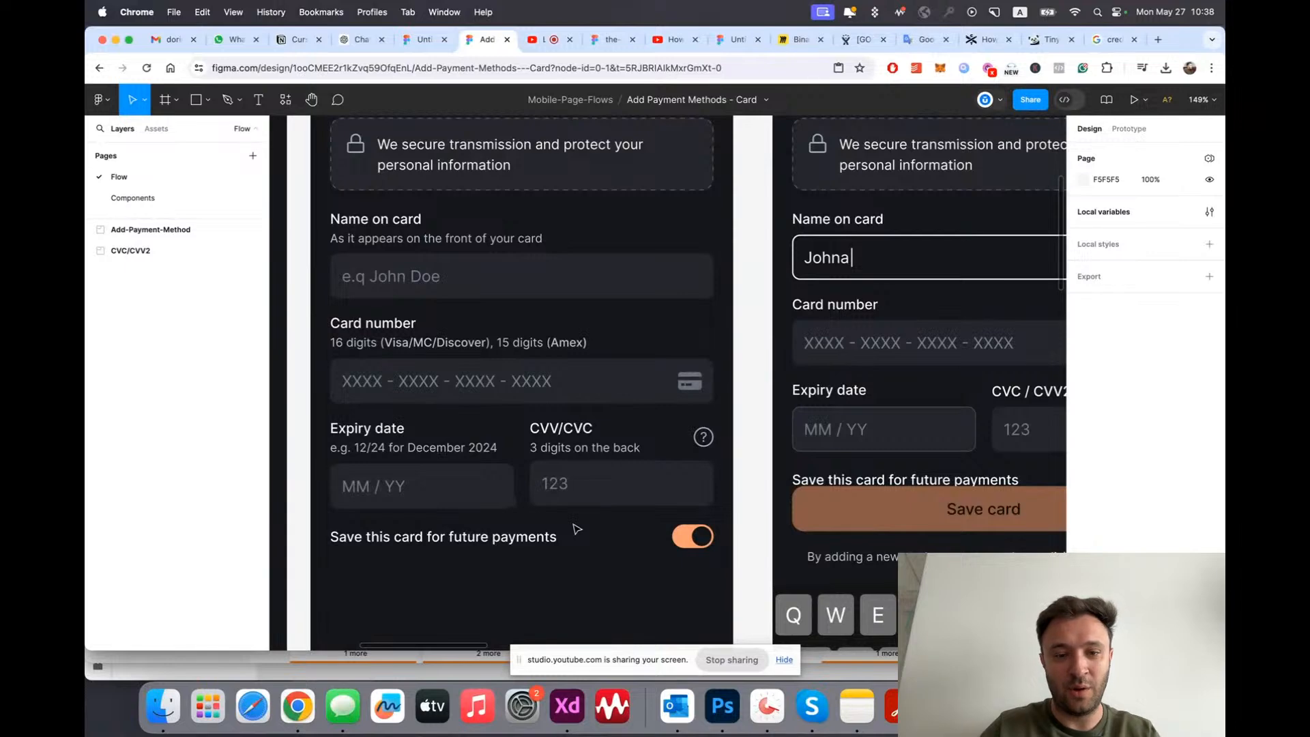
pyautogui.scroll(2, 577, 528)
pyautogui.scroll(-5, 577, 529)
pyautogui.scroll(5, 577, 529)
pyautogui.scroll(-2, 567, 587)
pyautogui.scroll(-1, 566, 591)
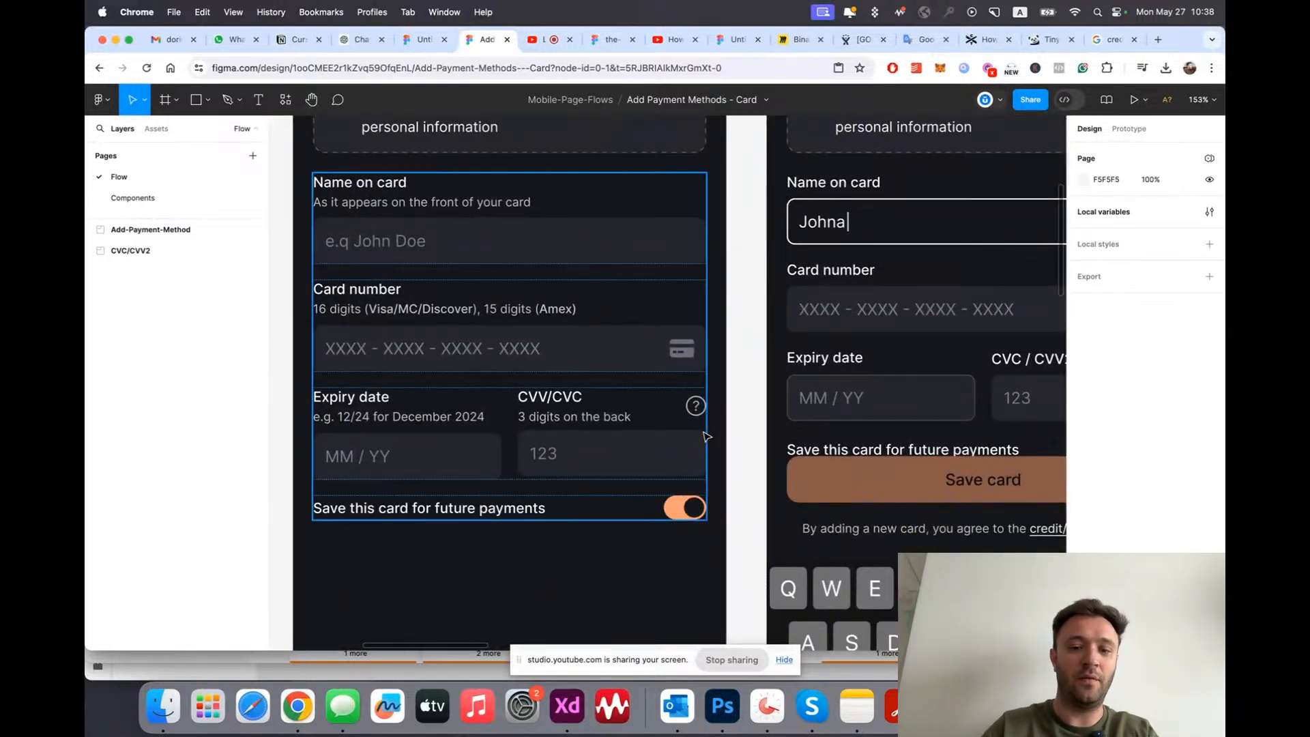
pyautogui.scroll(-3, 718, 411)
pyautogui.scroll(1, 655, 392)
# Step: Copy the Card number placeholder "XXXX - XXXX - XXXX - XXXX" from the reference form in the Add Payment Methods - Card file
pyautogui.hotkey('ctrl', 'shift', 'Tab')
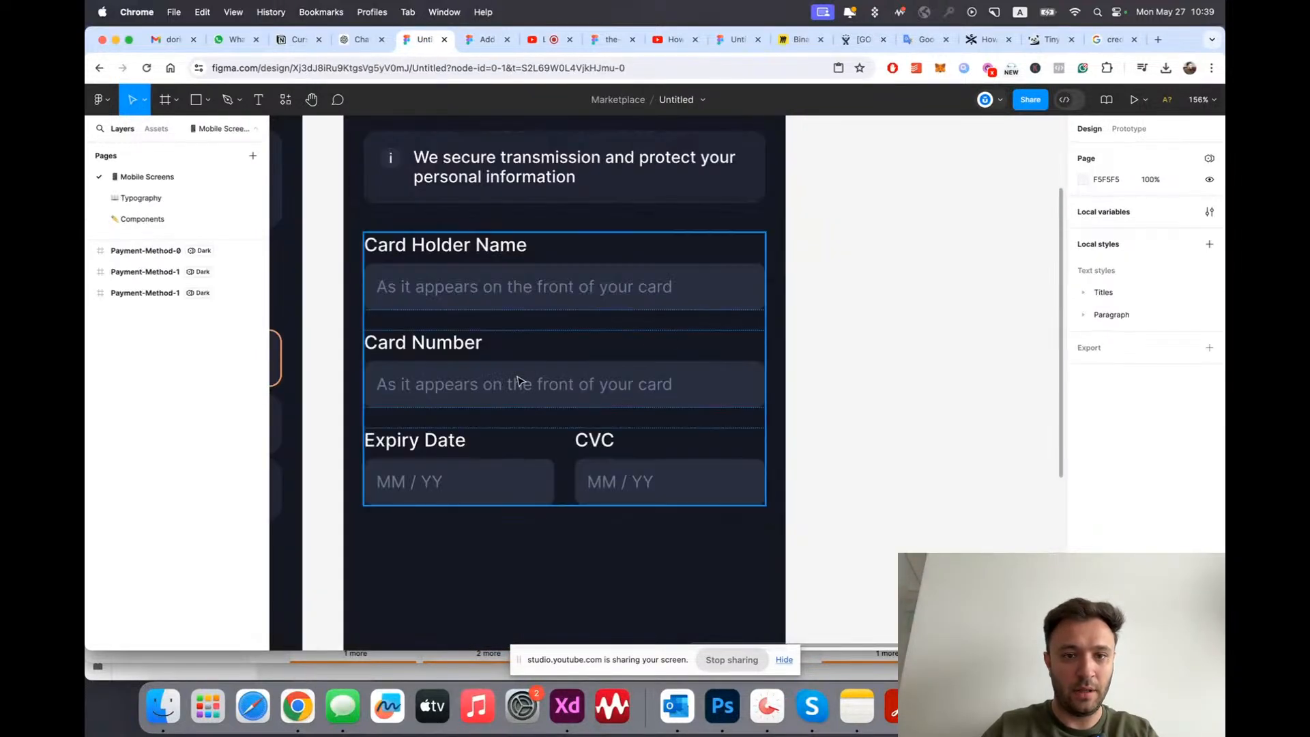
pyautogui.click(505, 41)
pyautogui.keyDown('super'); pyautogui.doubleClick(532, 389); pyautogui.keyUp('super')
pyautogui.press('super+c')
pyautogui.press('Escape')
pyautogui.press('super+t')
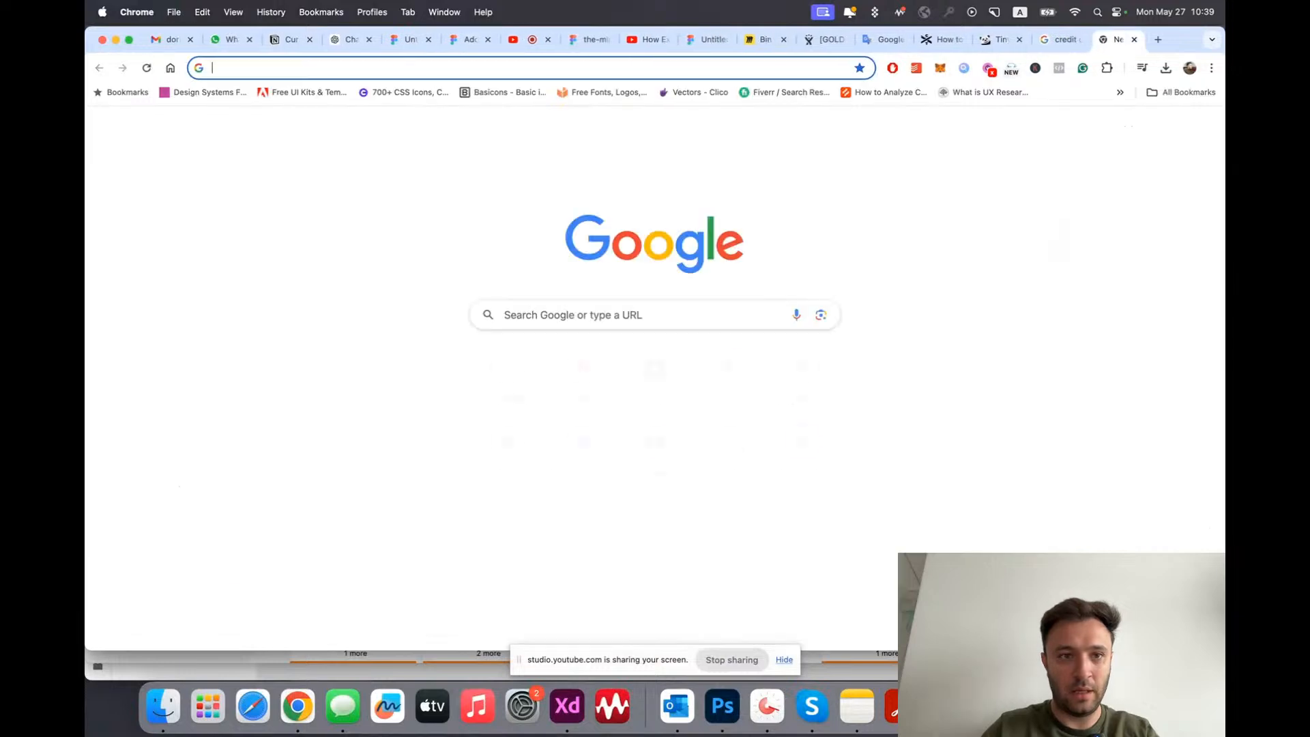
pyautogui.press('super+v')
pyautogui.press('super+a')
pyautogui.press('BackSpace')
pyautogui.press('super+w')
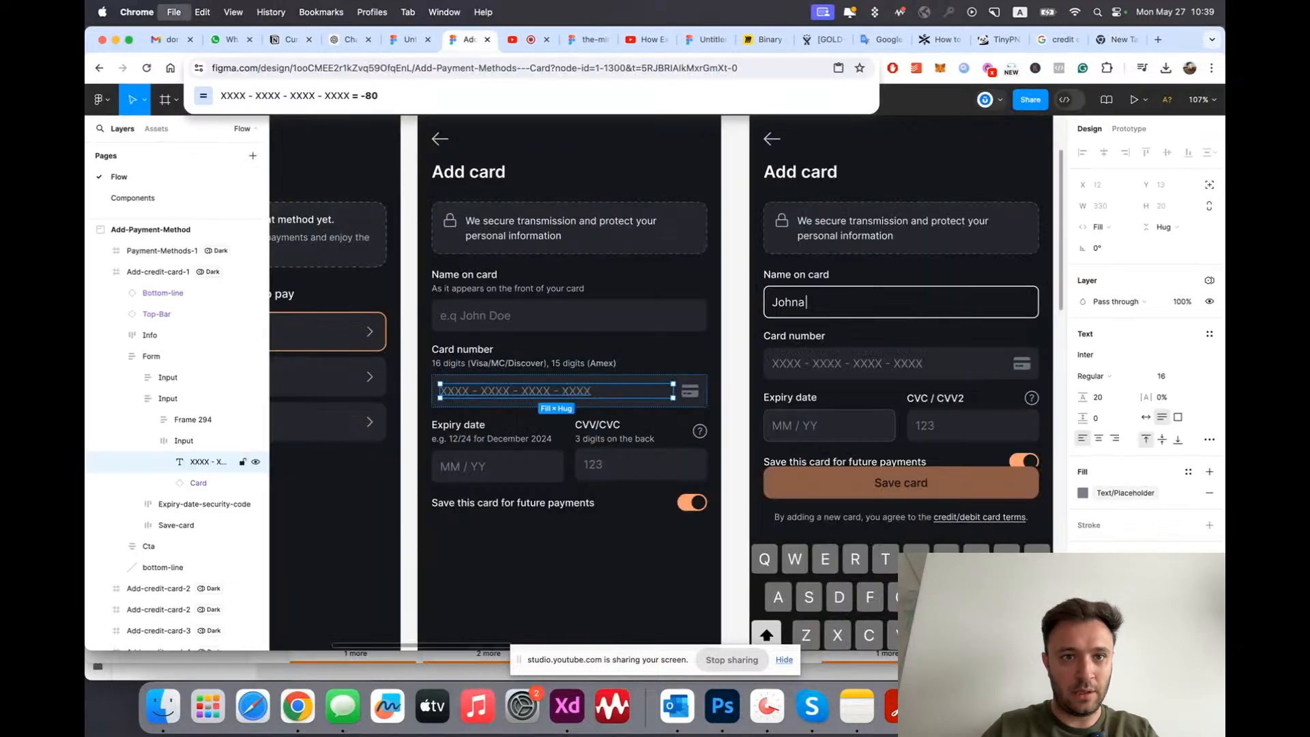
# Step: Replace the Card Number placeholder on the Add Card screen in Untitled with "XXXX - XXXX - XXXX - XXXX"
pyautogui.hotkey('ctrl', 'shift', 'Tab')
pyautogui.keyDown('super'); pyautogui.doubleClick(582, 395); pyautogui.keyUp('super')
pyautogui.press('super+v')
pyautogui.click(896, 409)
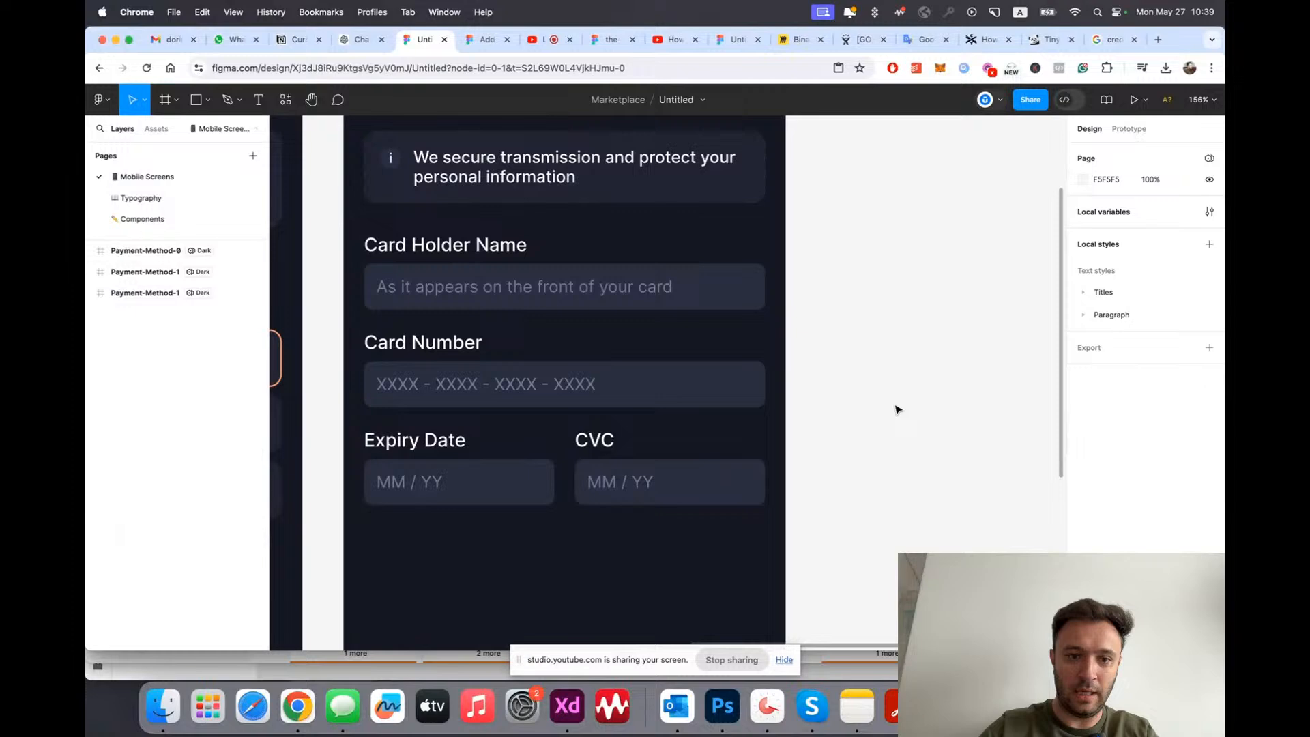
# Step: Examine the form's inputs and the Card Holder Name label on the Add Card screen
pyautogui.doubleClick(618, 408)
pyautogui.scroll(-5, 521, 390)
pyautogui.click(489, 517)
pyautogui.scroll(5, 493, 478)
pyautogui.doubleClick(522, 338)
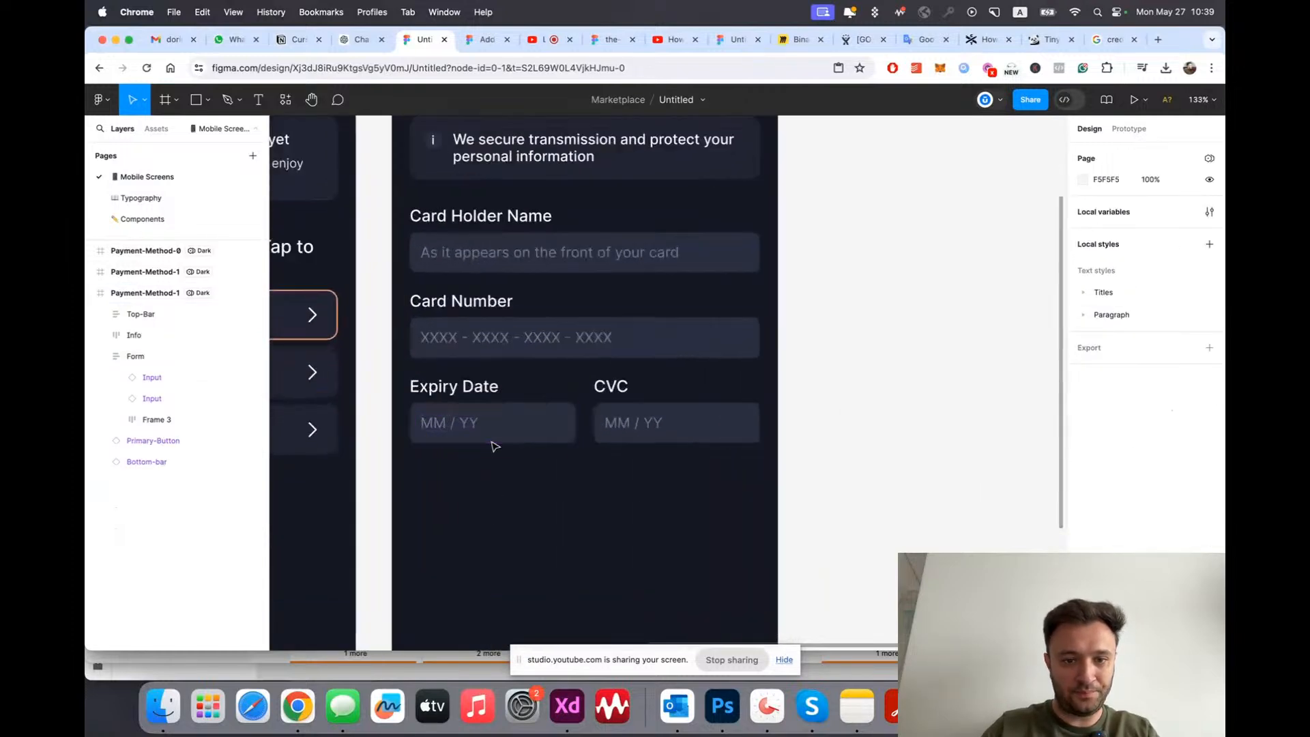
pyautogui.doubleClick(480, 215)
pyautogui.press('Escape')
pyautogui.scroll(1, 773, 266)
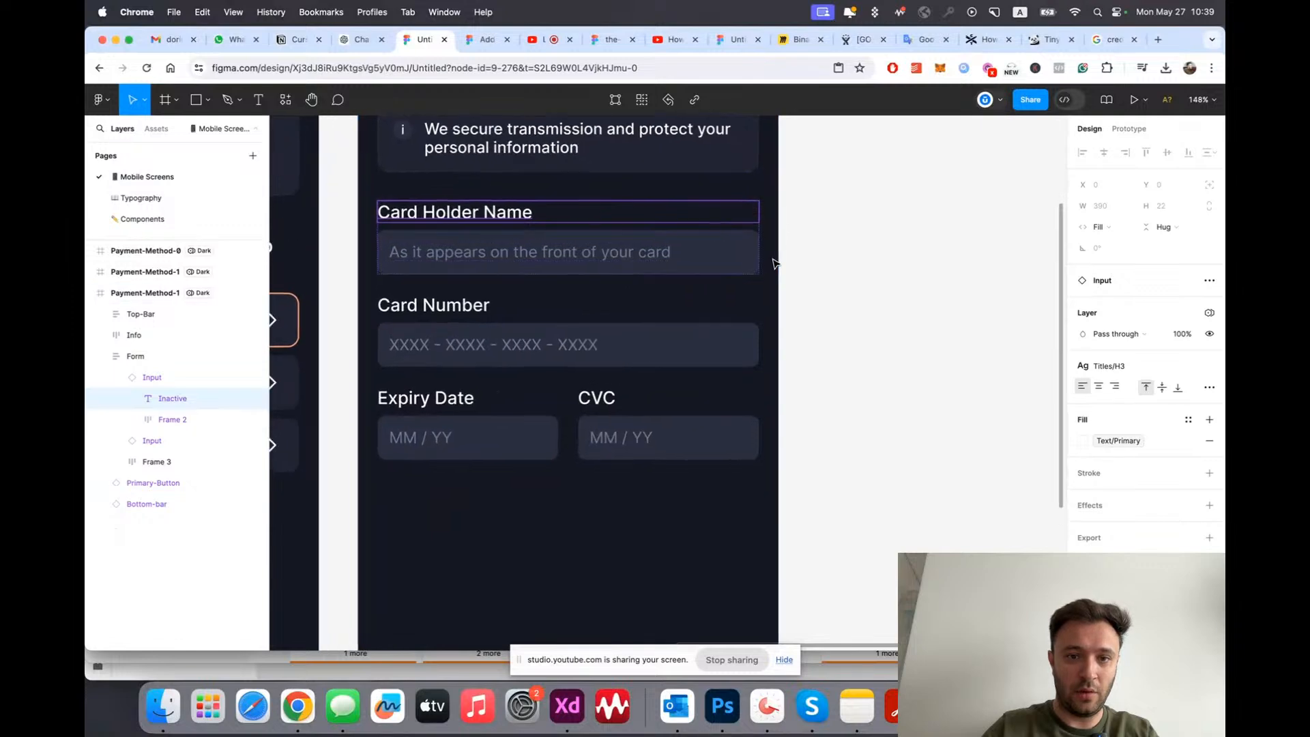
pyautogui.doubleClick(424, 217)
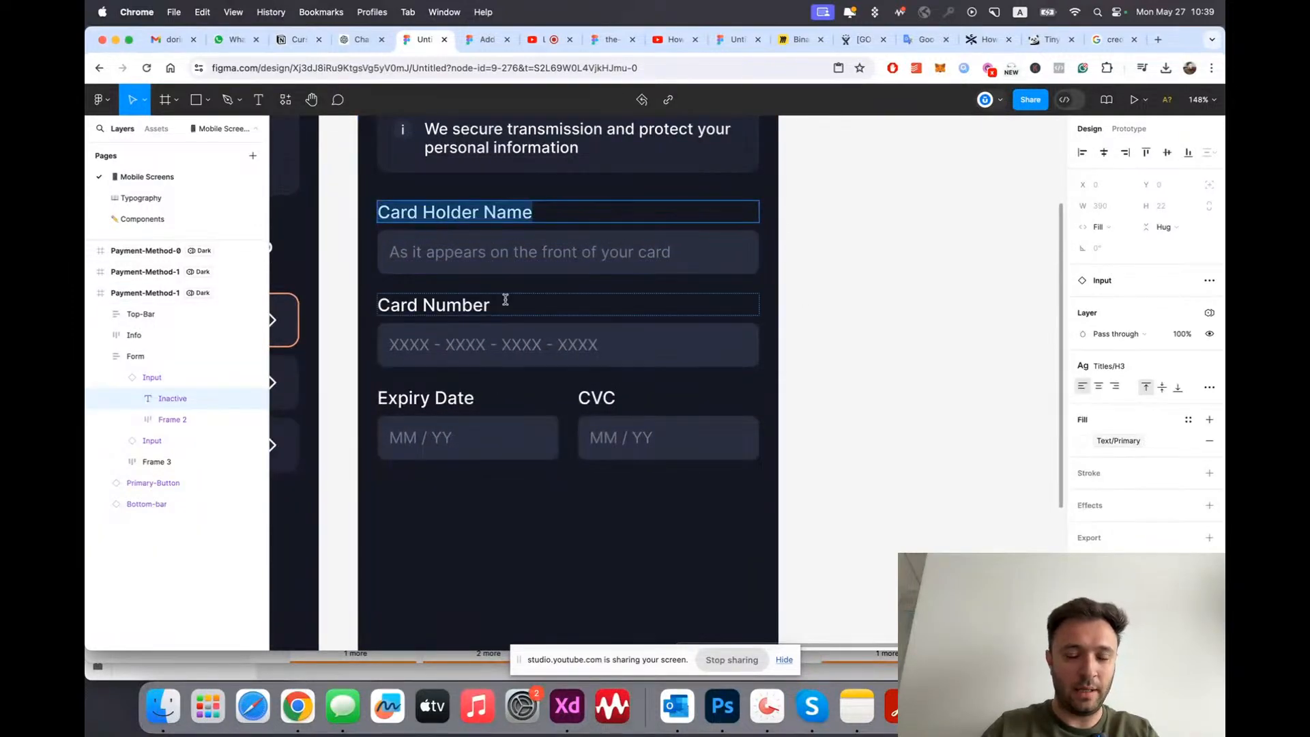
pyautogui.hscroll(-1, 559, 322)
pyautogui.press('Escape')
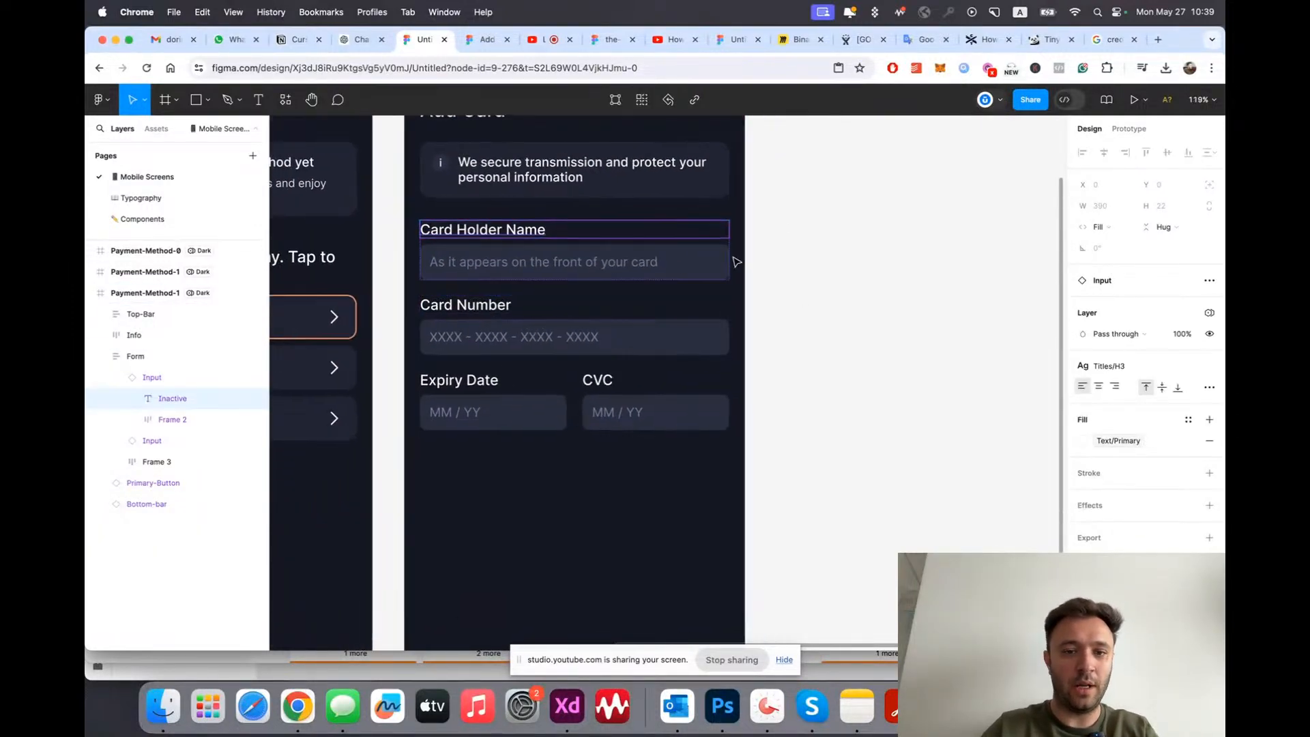
pyautogui.scroll(-1, 733, 264)
pyautogui.click(869, 258)
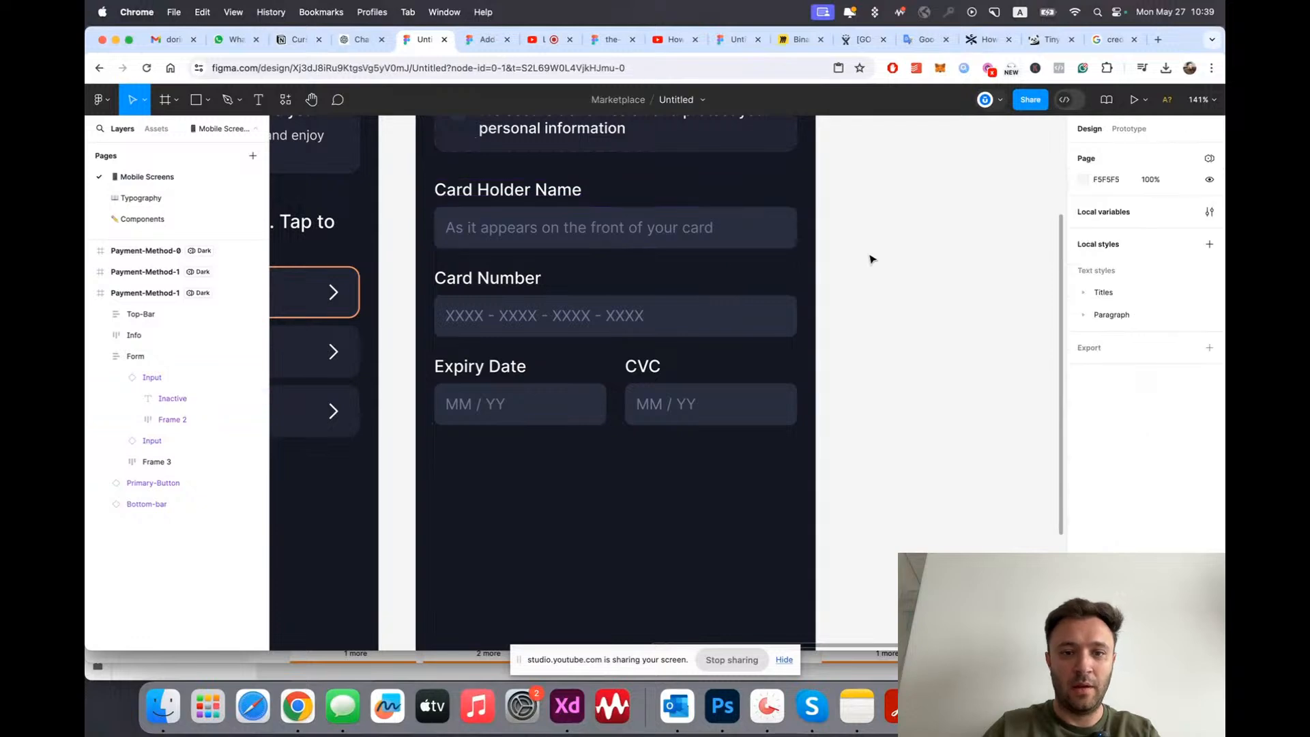
pyautogui.scroll(1, 870, 259)
pyautogui.scroll(2, 871, 258)
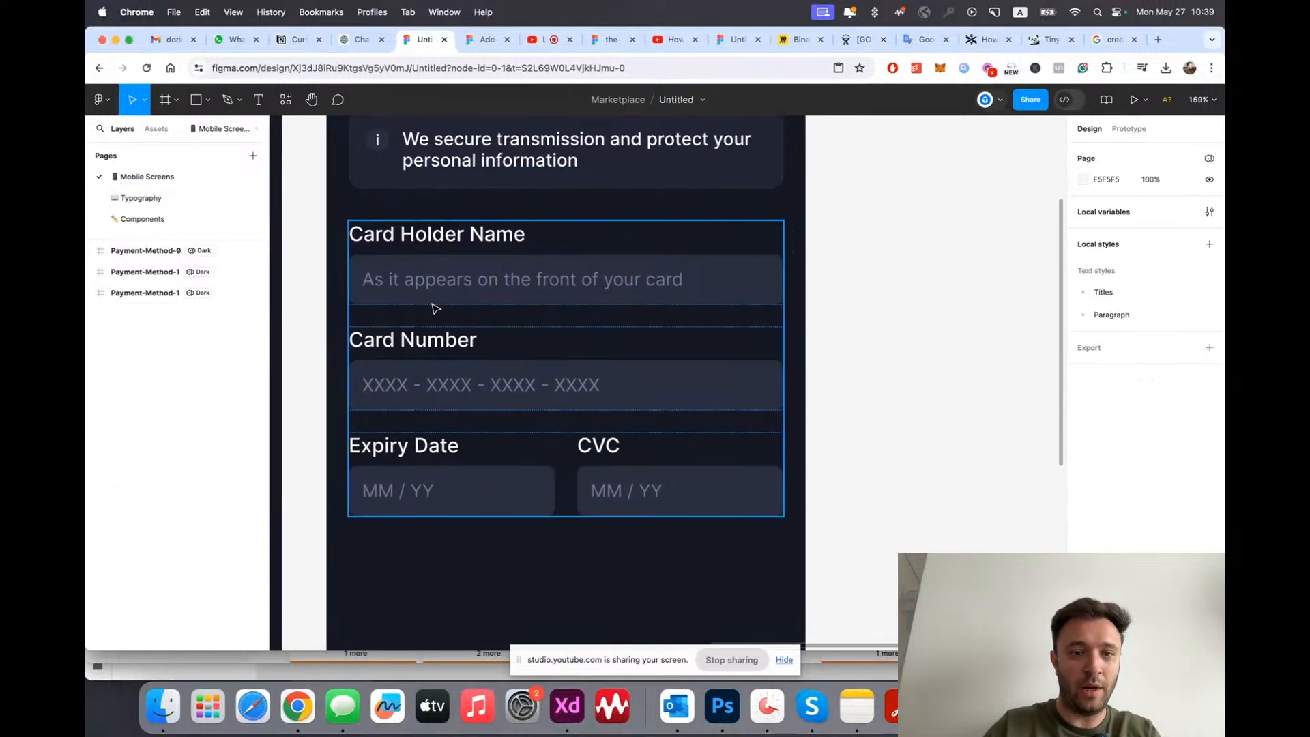
# Step: Change the Card Holder Name label's text to "Name on Card"
pyautogui.doubleClick(414, 238)
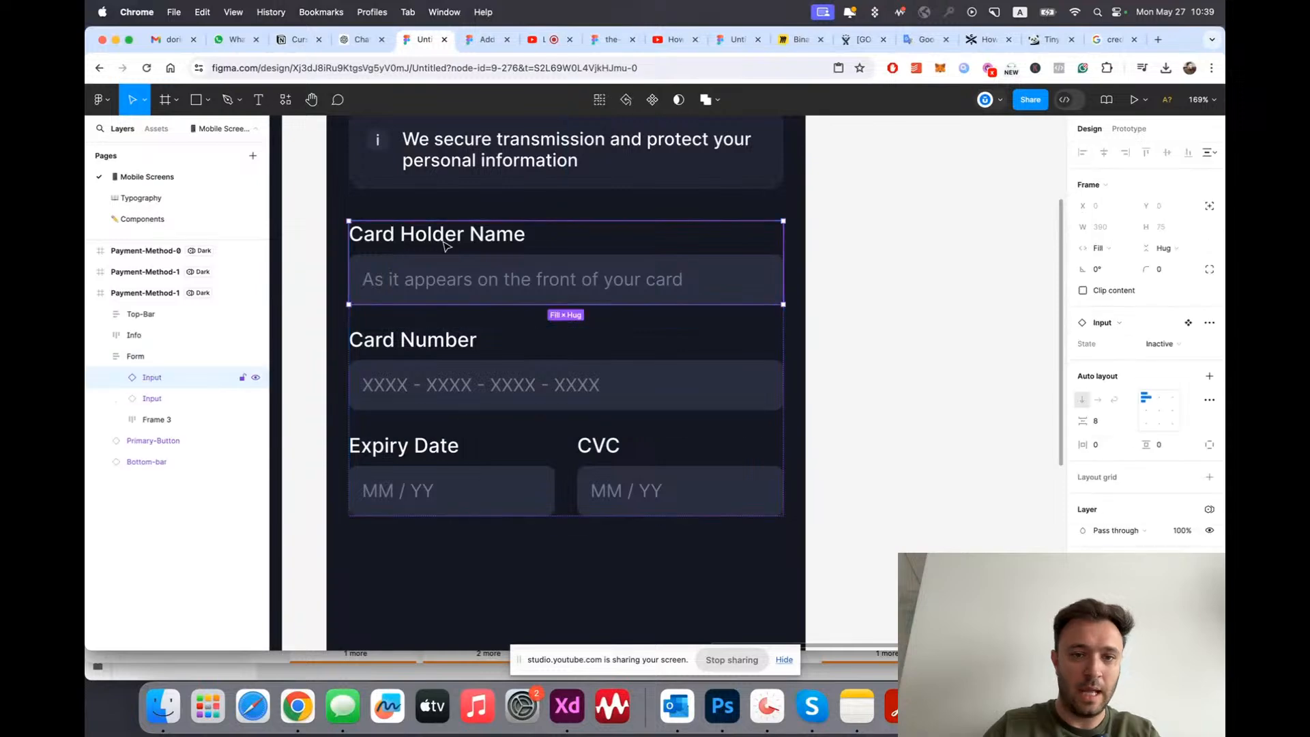
pyautogui.doubleClick(453, 239)
pyautogui.doubleClick(454, 239)
pyautogui.write('Name on Card')
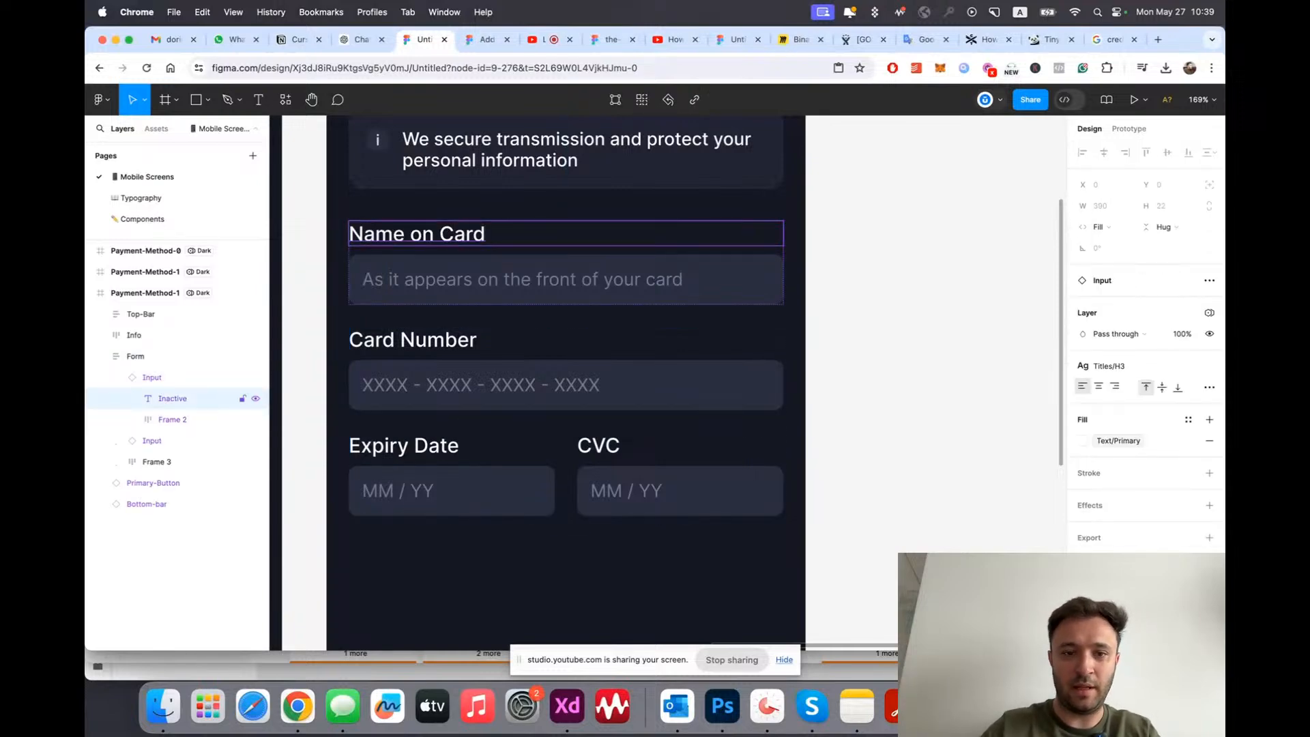
pyautogui.scroll(-3, 564, 236)
pyautogui.click(802, 273)
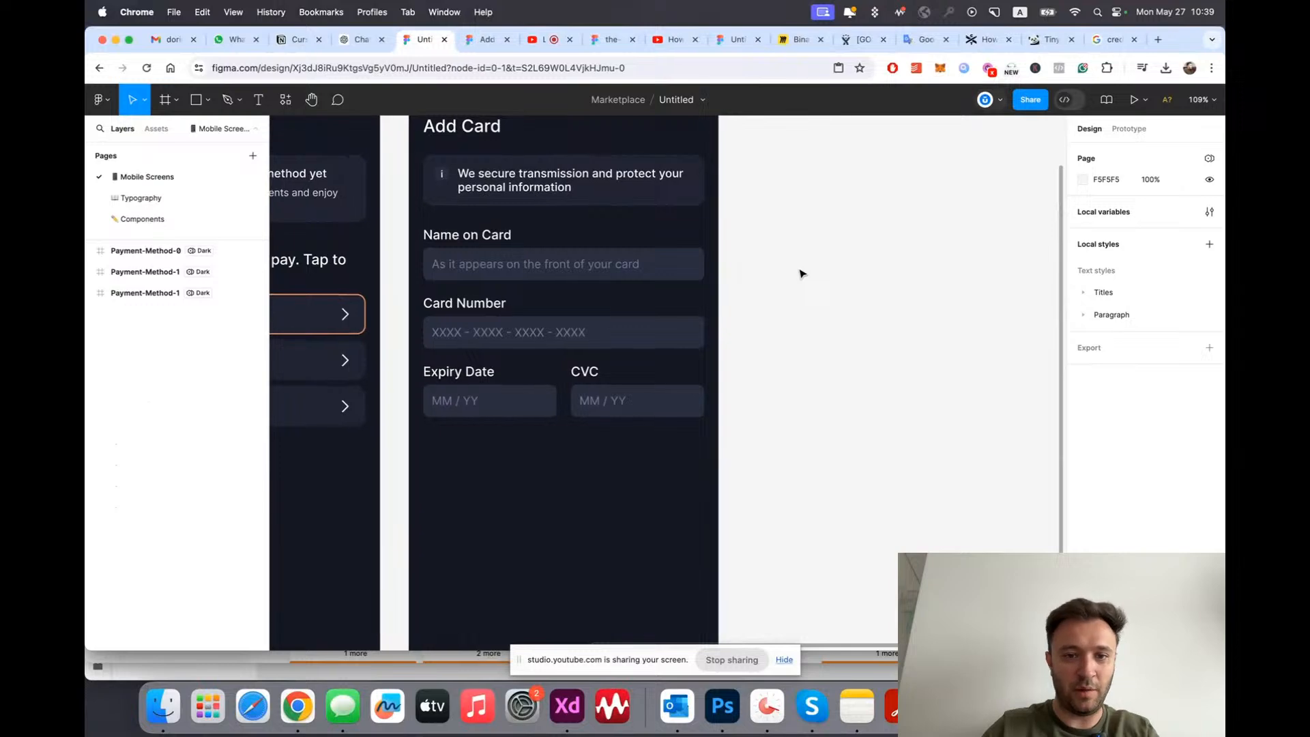
# Step: Detach the Card Number input instance from its component
pyautogui.scroll(3, 801, 272)
pyautogui.scroll(-2, 667, 282)
pyautogui.scroll(1, 585, 257)
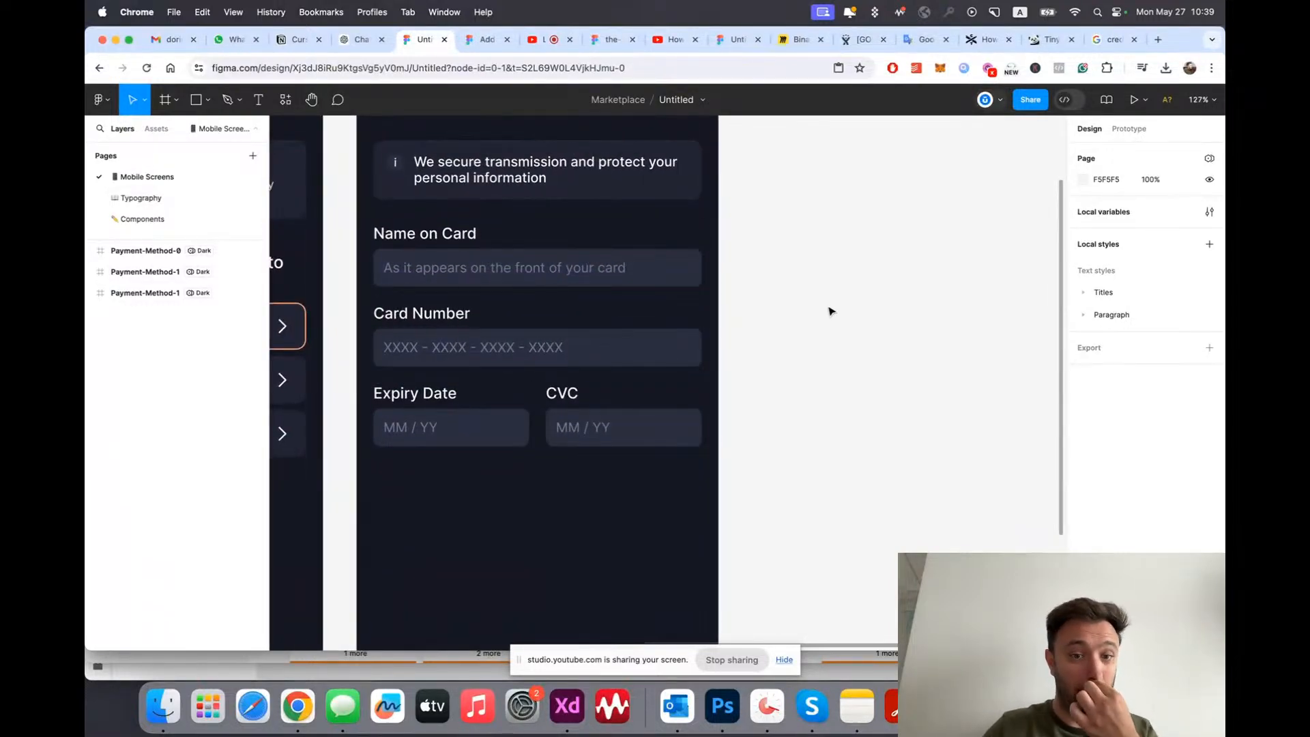
pyautogui.scroll(2, 500, 345)
pyautogui.keyDown('super'); pyautogui.click(544, 346); pyautogui.keyUp('super')
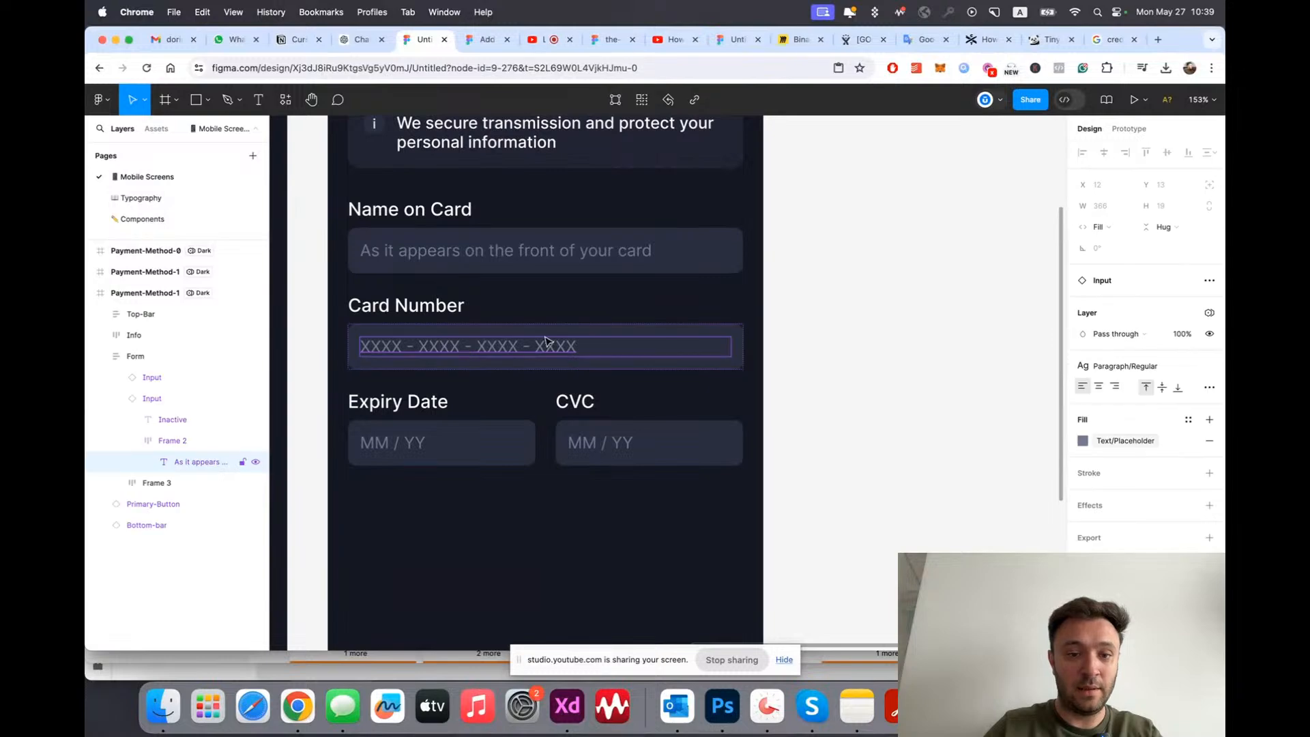
pyautogui.click(137, 400)
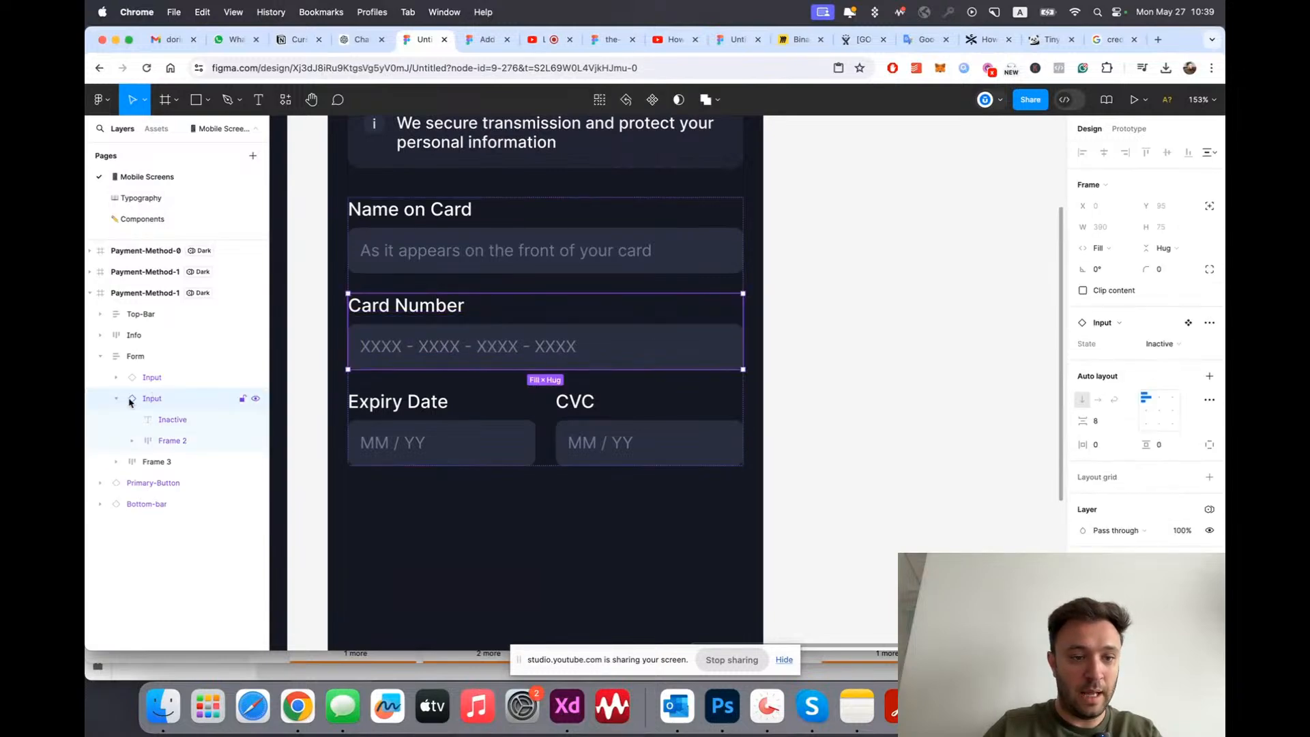
pyautogui.click(1209, 322)
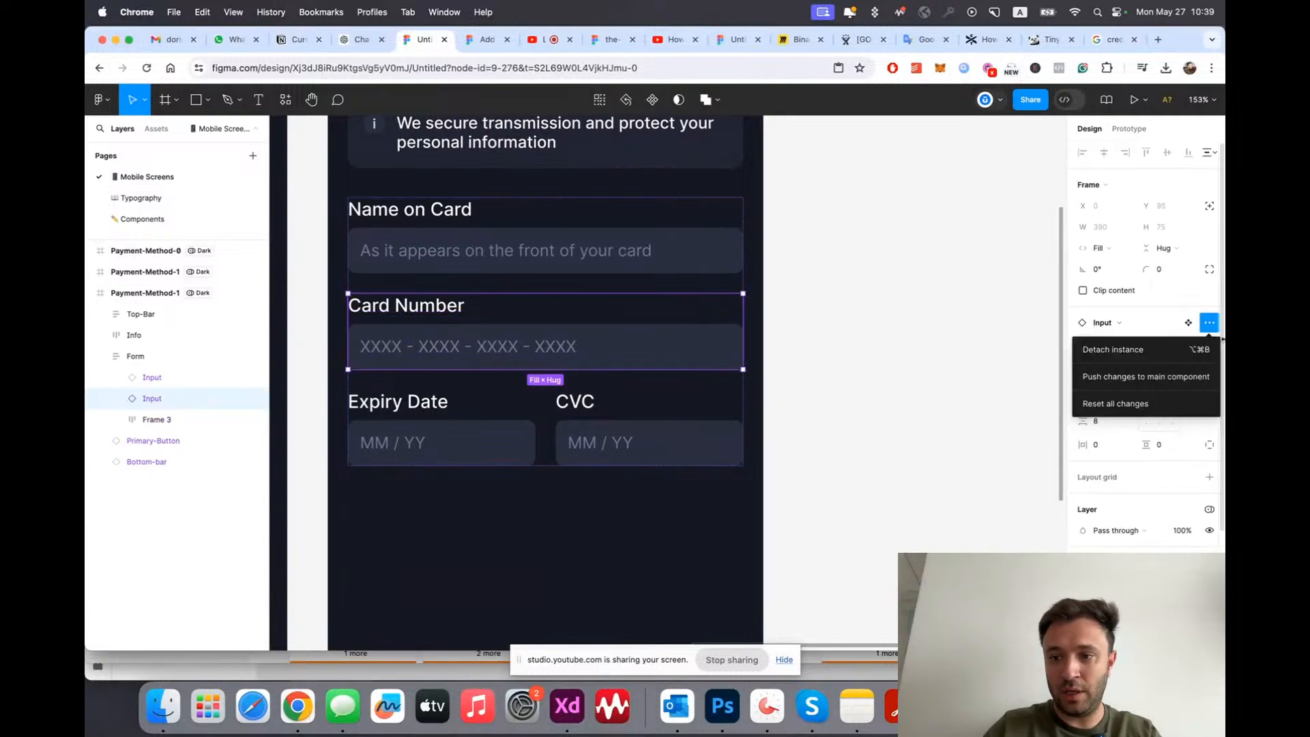
pyautogui.click(1168, 357)
# Step: Copy the card icon from the Credit/Debit Card option and paste it after the placeholder in the Card Number field
pyautogui.scroll(1, 476, 362)
pyautogui.keyDown('super'); pyautogui.click(525, 347); pyautogui.keyUp('super')
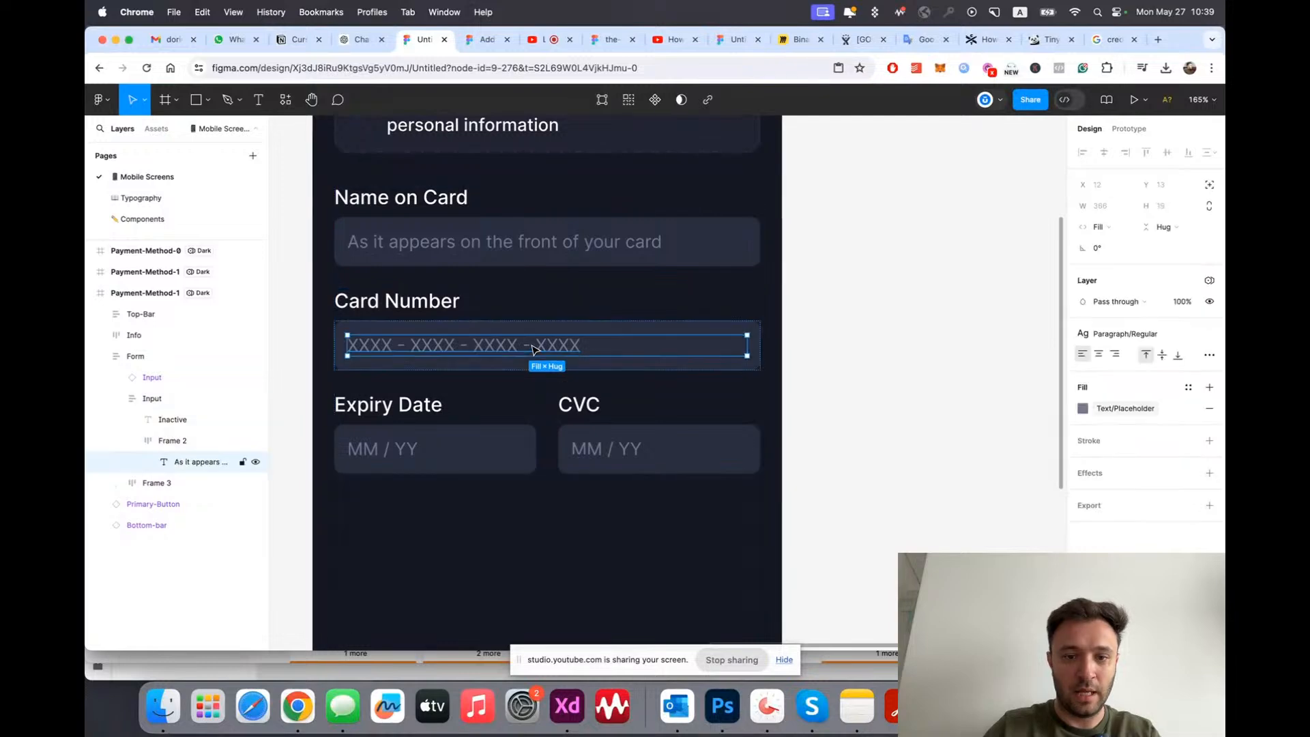
pyautogui.hscroll(-10, 754, 345)
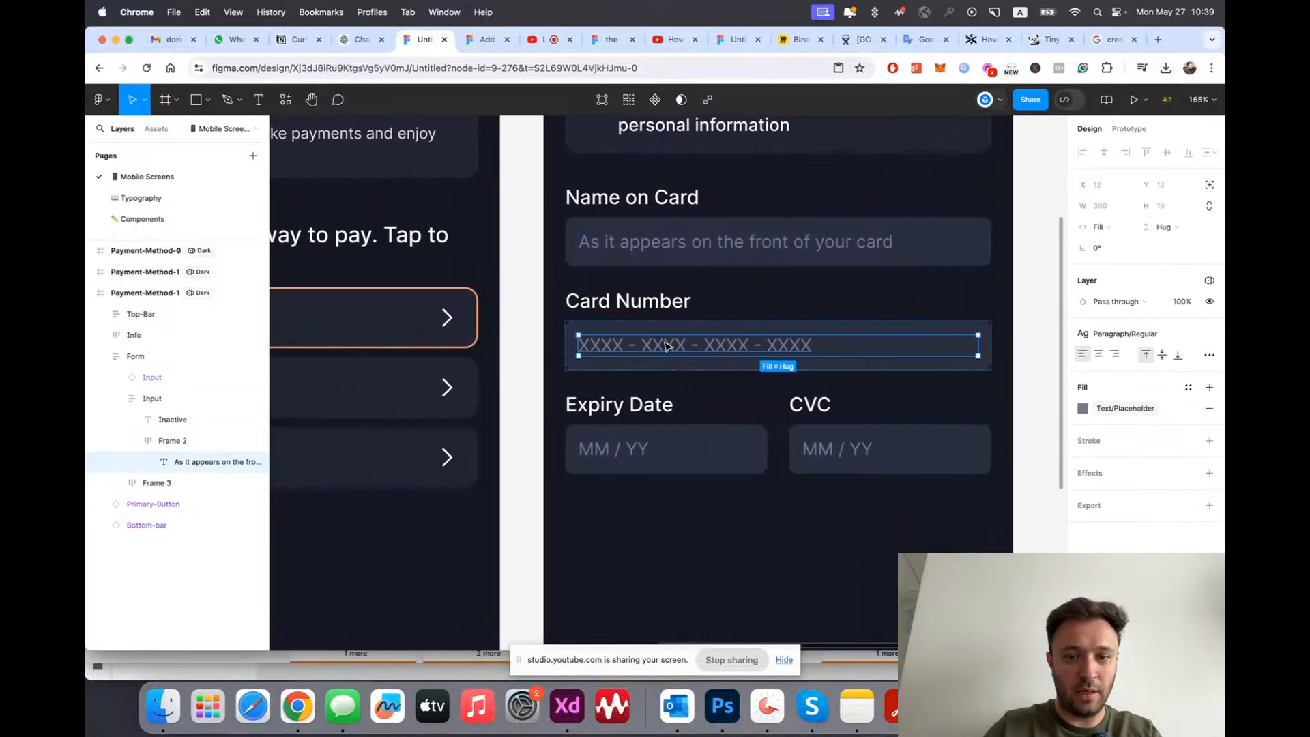
pyautogui.doubleClick(579, 326)
pyautogui.doubleClick(579, 326)
pyautogui.doubleClick(579, 326)
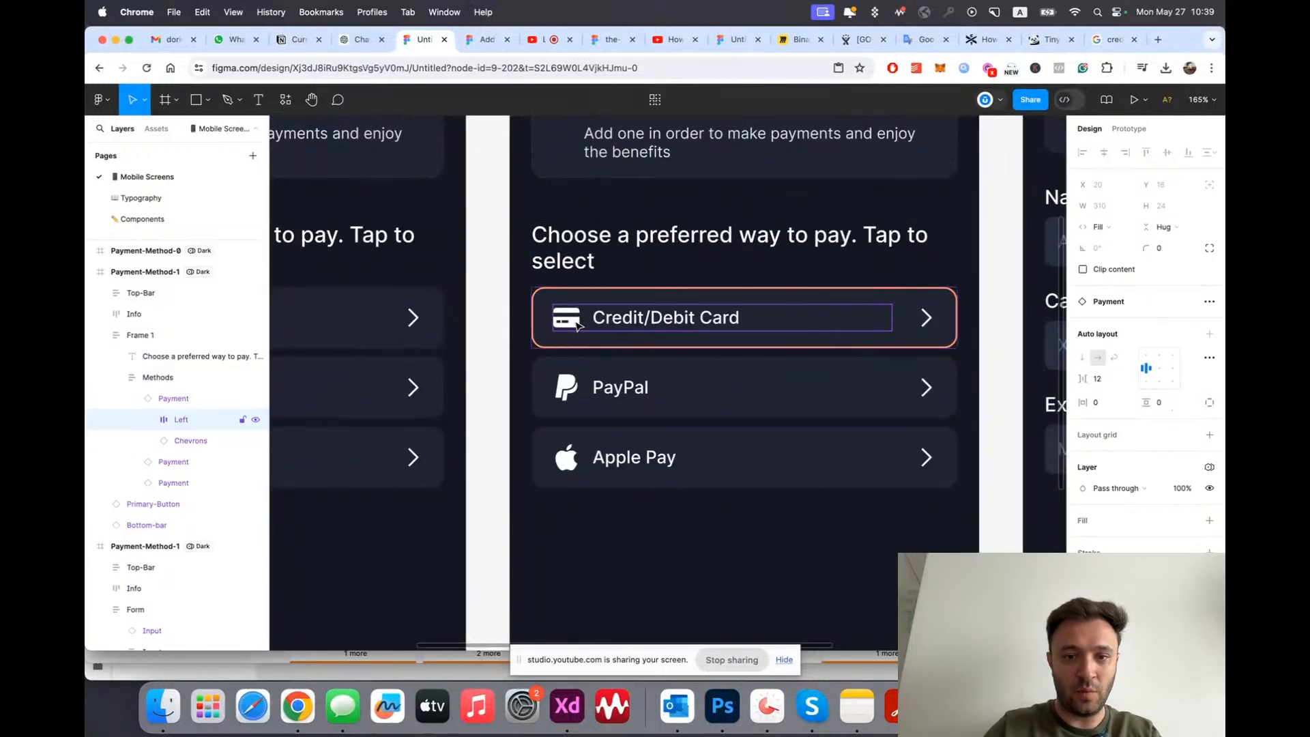
pyautogui.doubleClick(579, 326)
pyautogui.hscroll(10, 666, 389)
pyautogui.keyDown('super'); pyautogui.click(606, 353); pyautogui.keyUp('super')
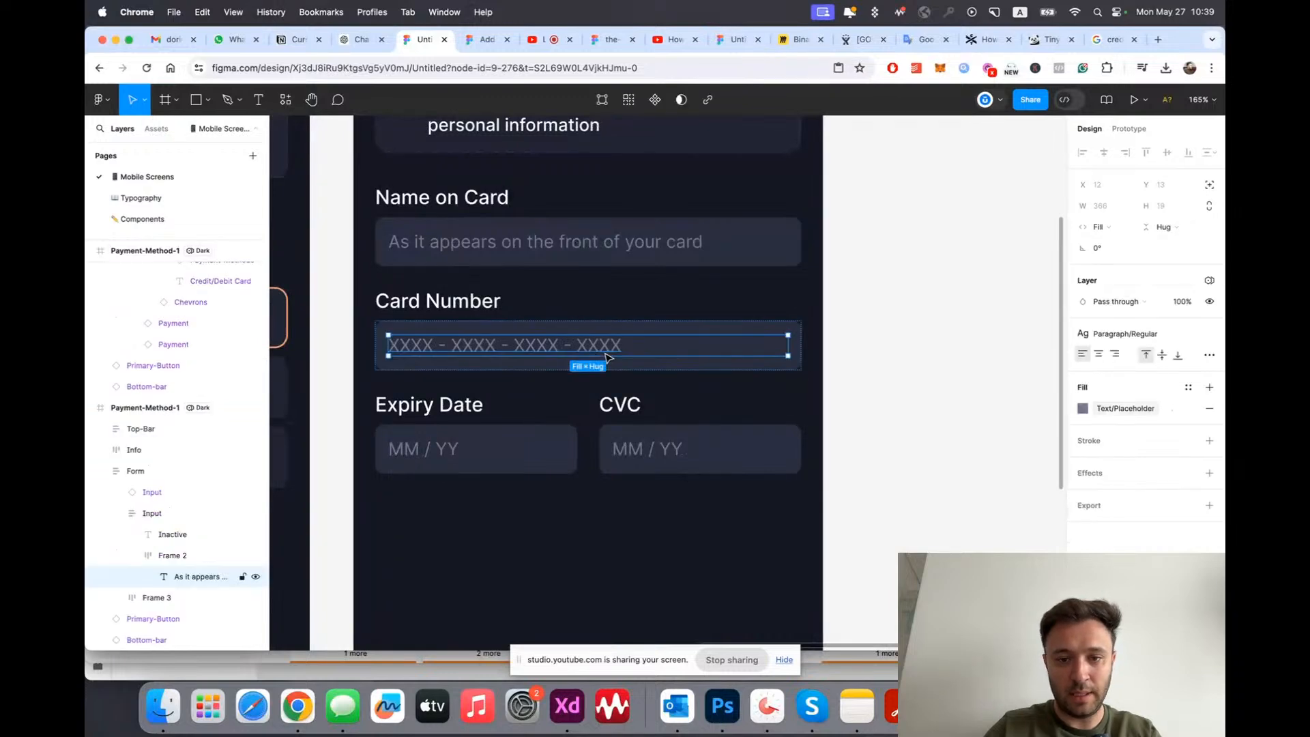
pyautogui.scroll(3, 606, 353)
pyautogui.scroll(-3, 606, 345)
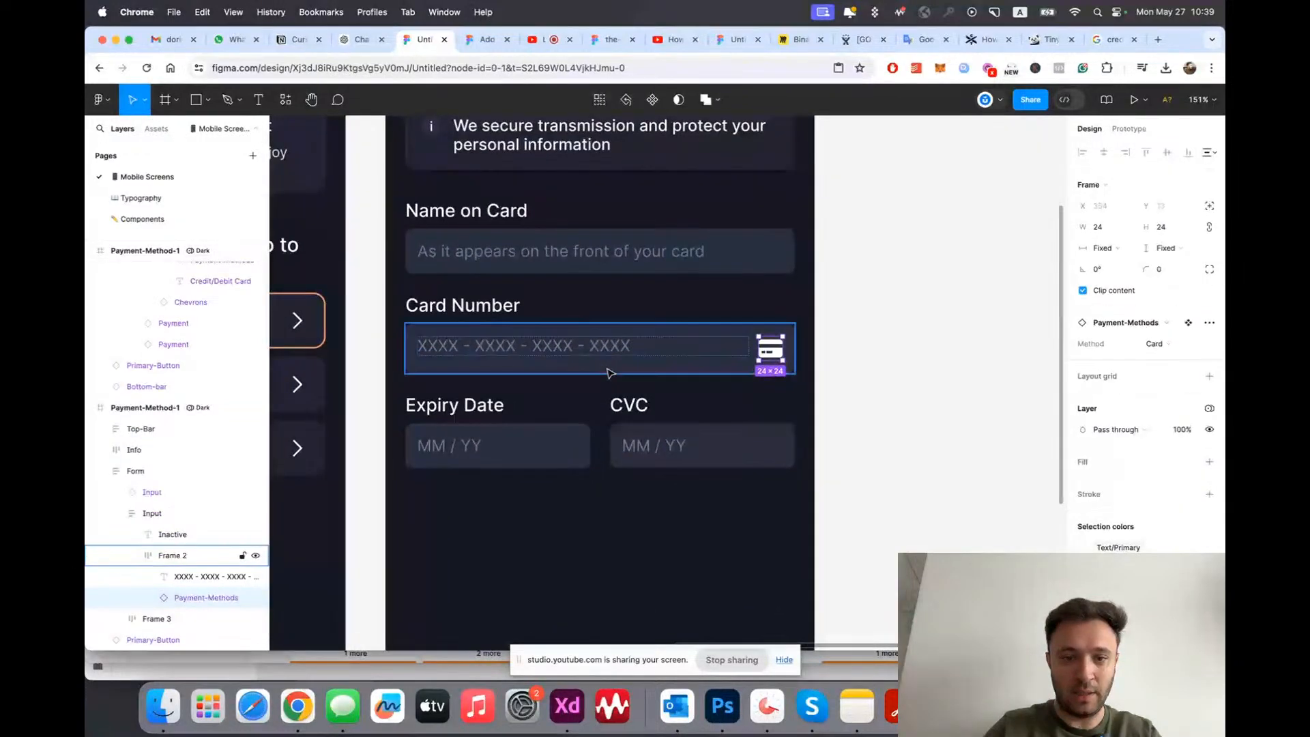
pyautogui.click(933, 389)
# Step: Set the auto layout alignment of the Card Number field's inner frame to left and vertically centred
pyautogui.keyDown('super'); pyautogui.click(554, 356); pyautogui.keyUp('super')
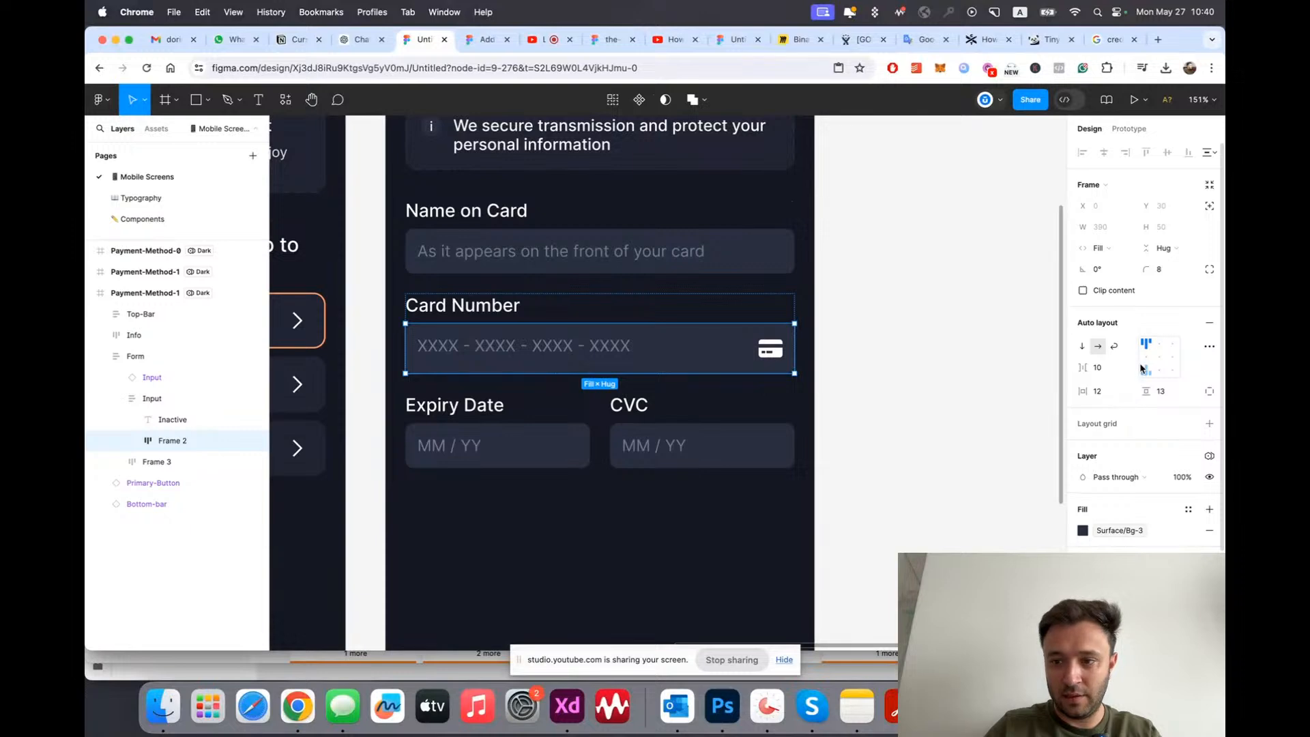
pyautogui.scroll(3, 704, 330)
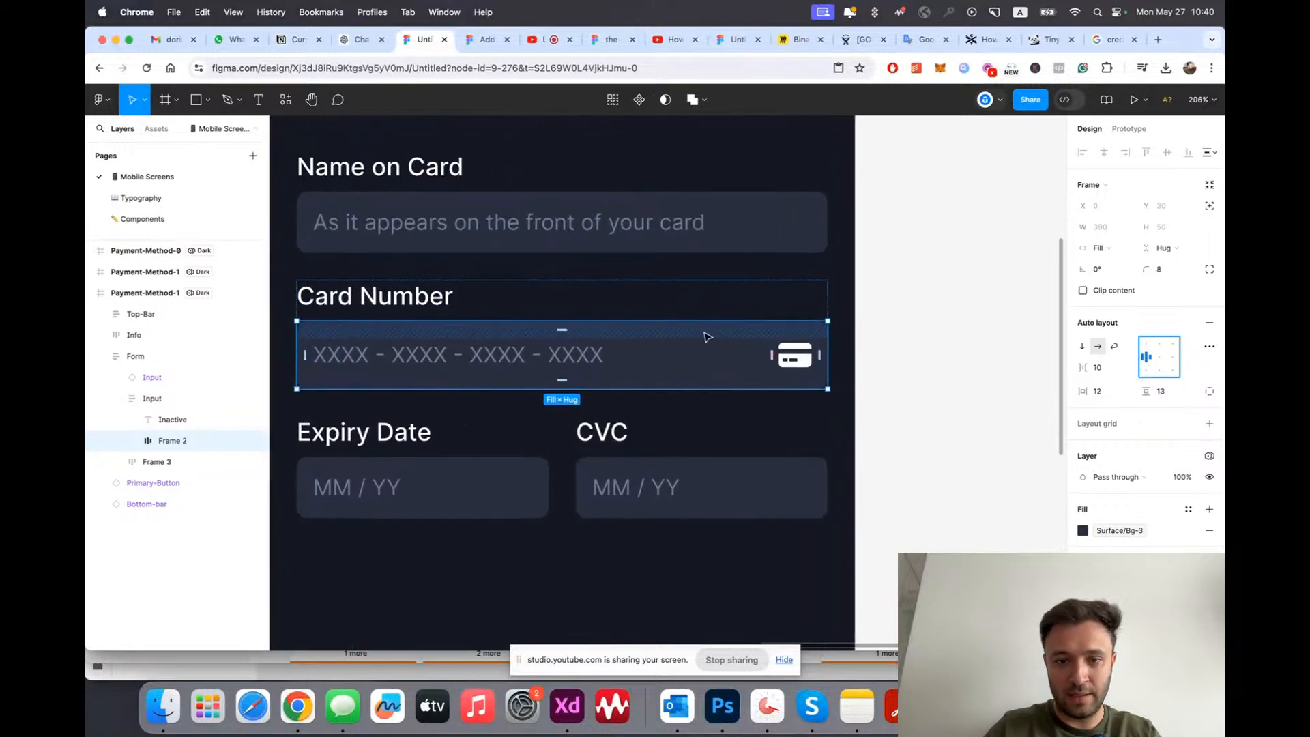
pyautogui.scroll(-3, 789, 360)
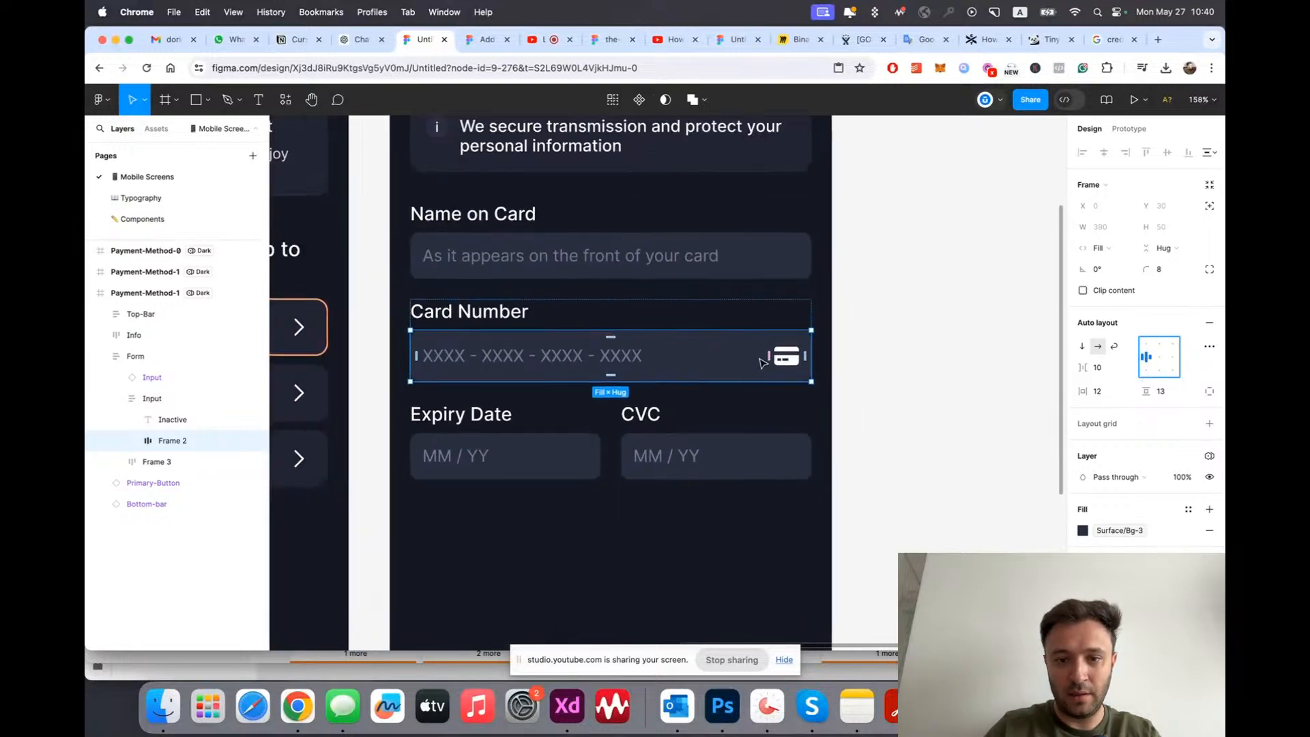
# Step: Set the vertical padding of the Card Number field's inner frame to 10
pyautogui.scroll(2, 785, 362)
pyautogui.click(769, 324)
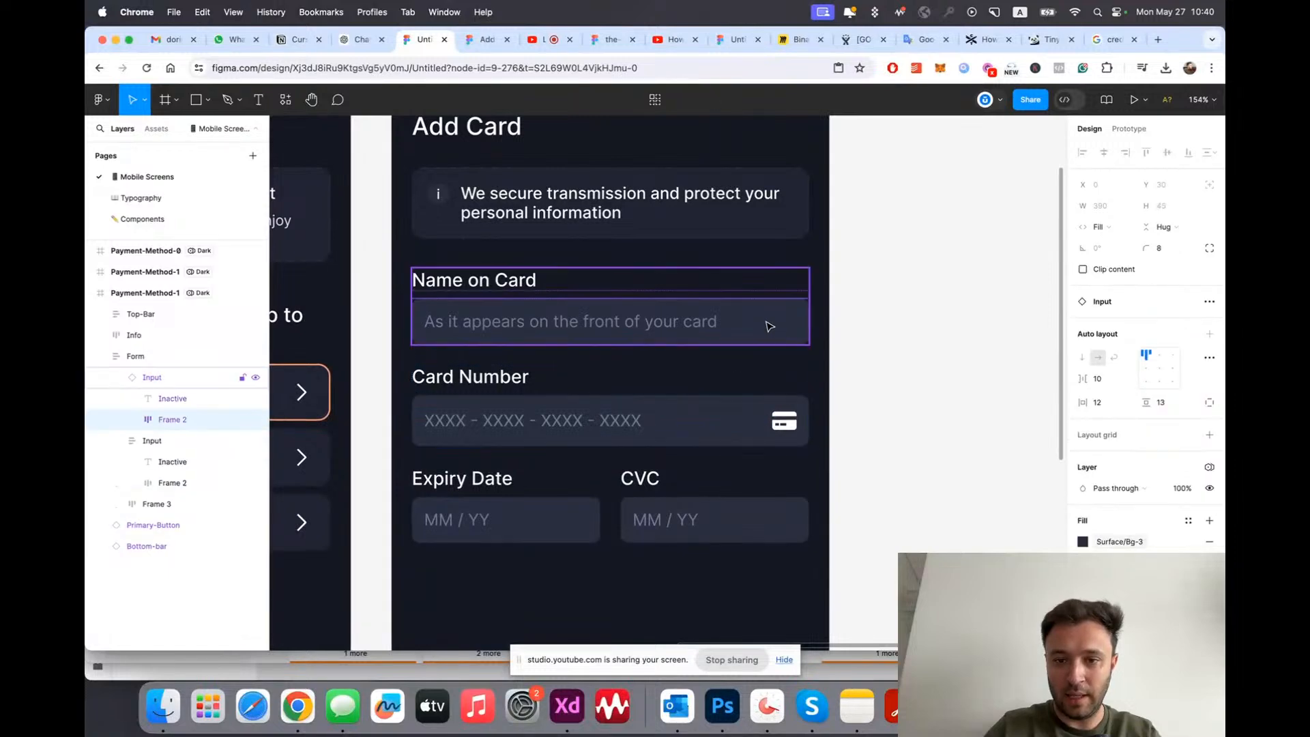
pyautogui.scroll(2, 605, 416)
pyautogui.click(606, 415)
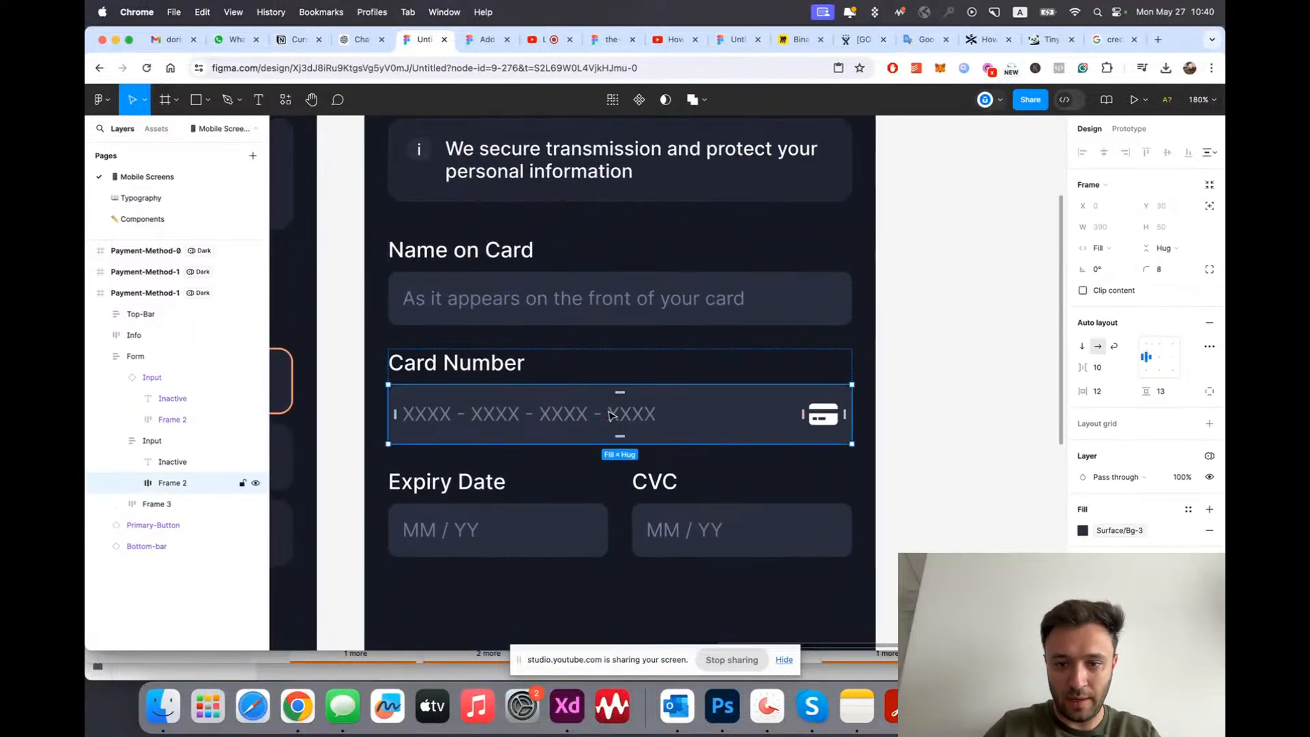
pyautogui.press('Down')
pyautogui.press('Down')
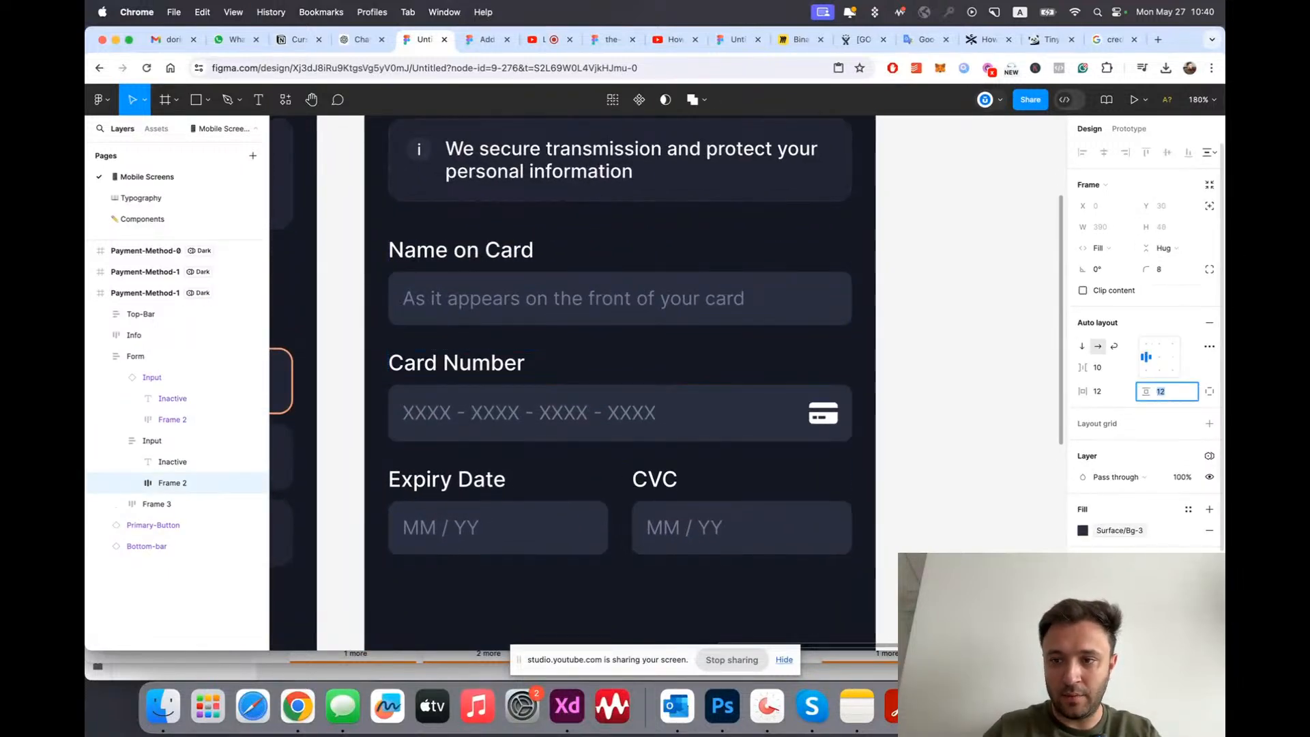
pyautogui.press('Down')
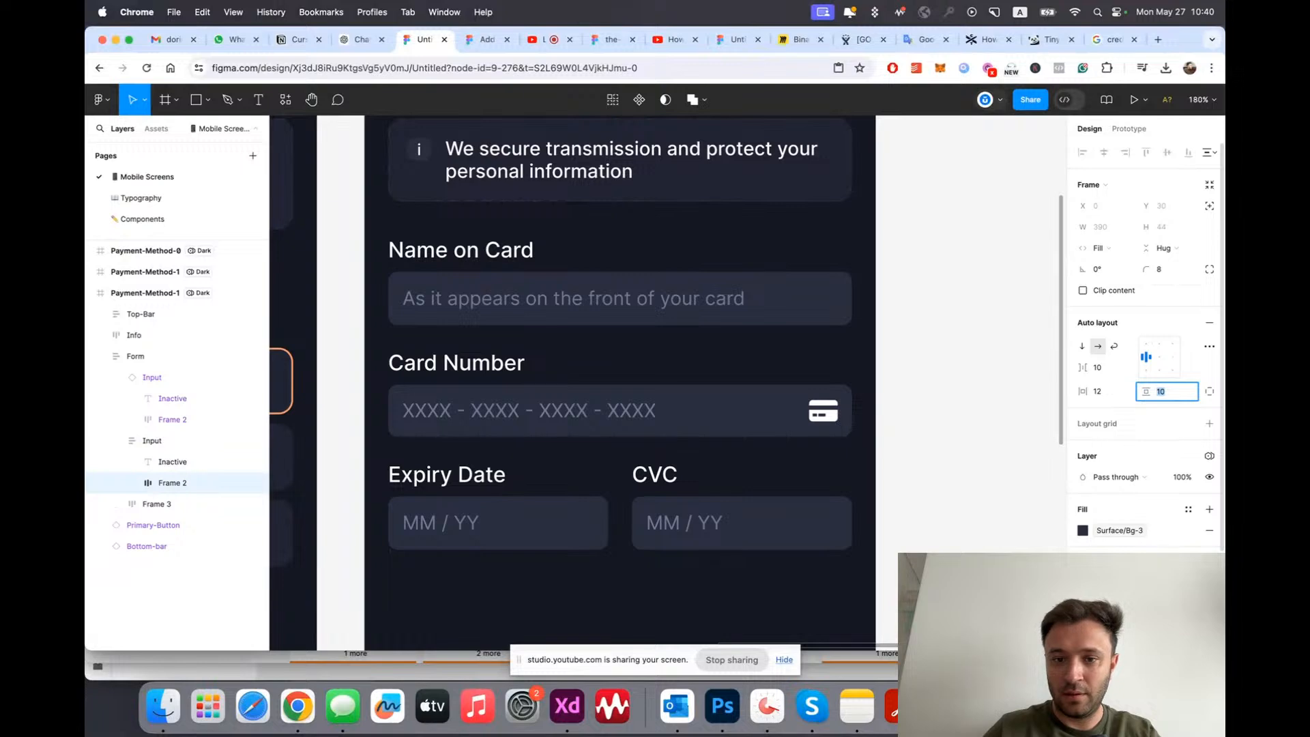
# Step: Recolour the card icon in the Card Number field with the Text/Placeholder colour
pyautogui.click(832, 413)
pyautogui.scroll(5, 840, 467)
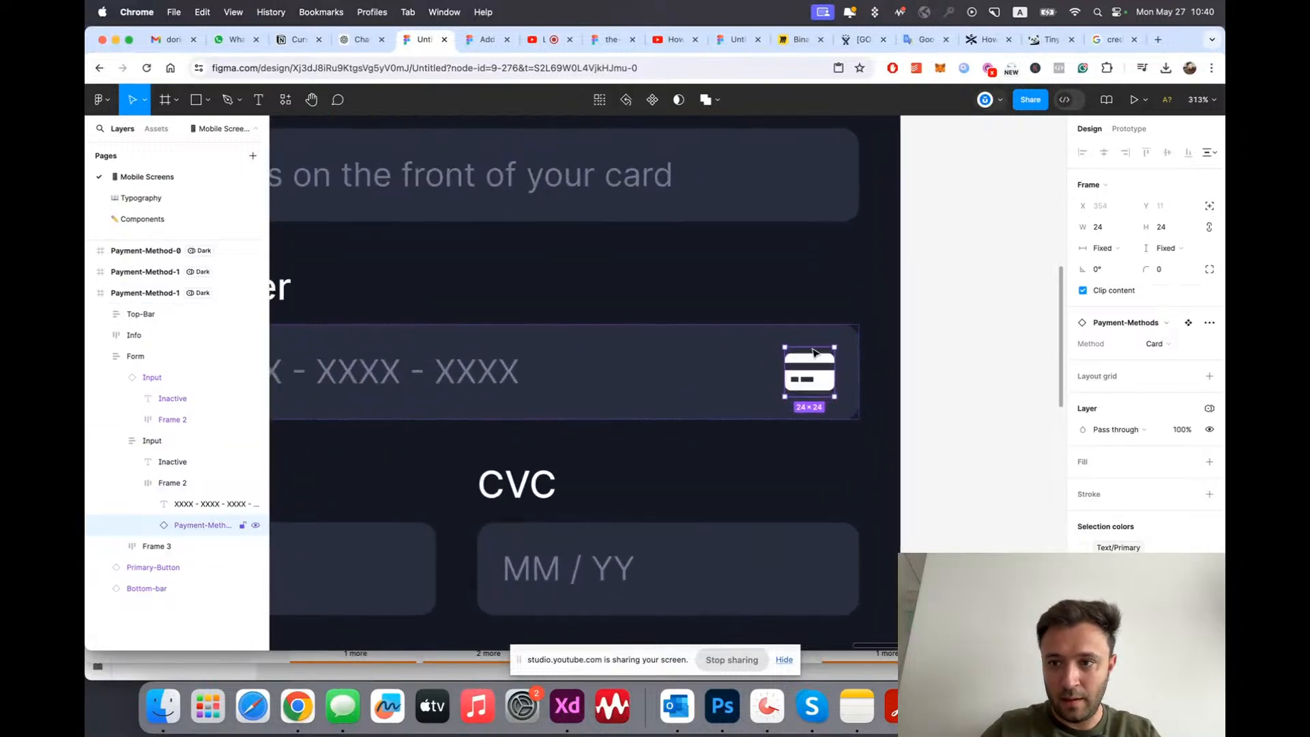
pyautogui.scroll(-4, 816, 333)
pyautogui.click(1095, 546)
pyautogui.scroll(-1, 955, 550)
pyautogui.click(955, 573)
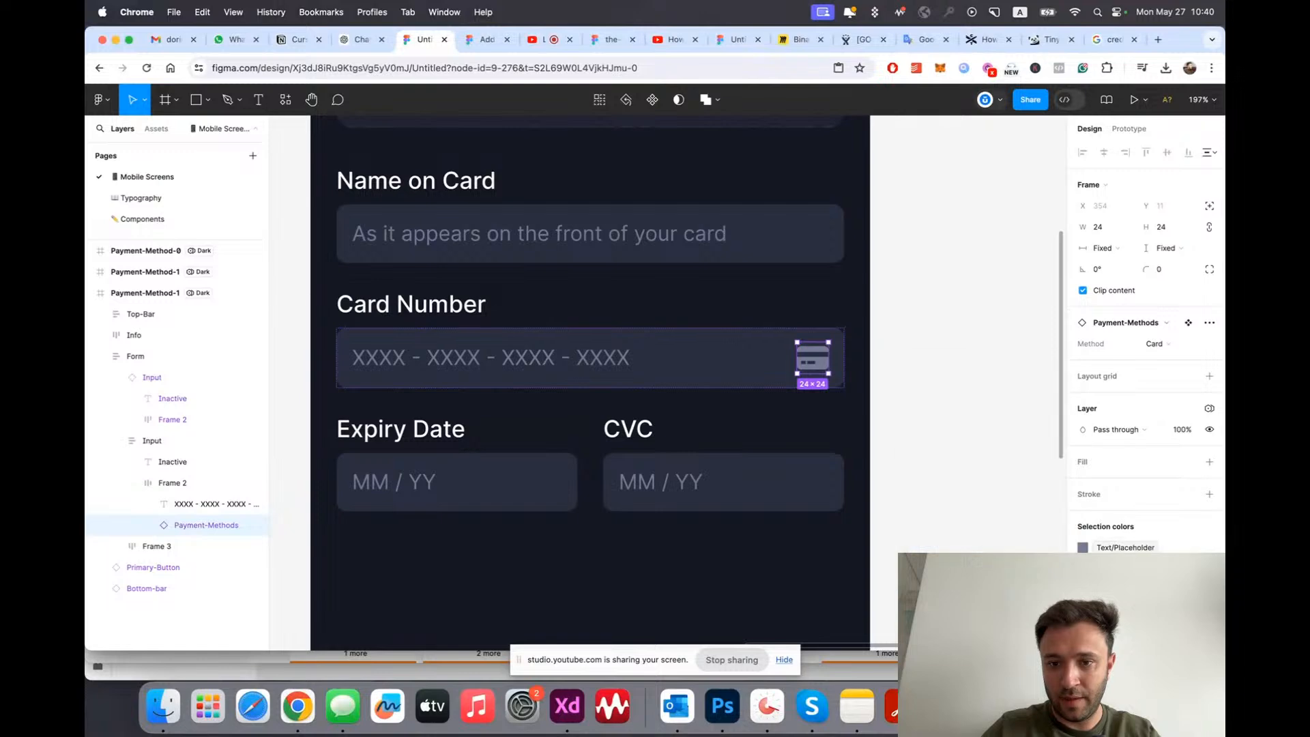
pyautogui.click(882, 366)
pyautogui.scroll(-8, 766, 365)
pyautogui.scroll(3, 766, 369)
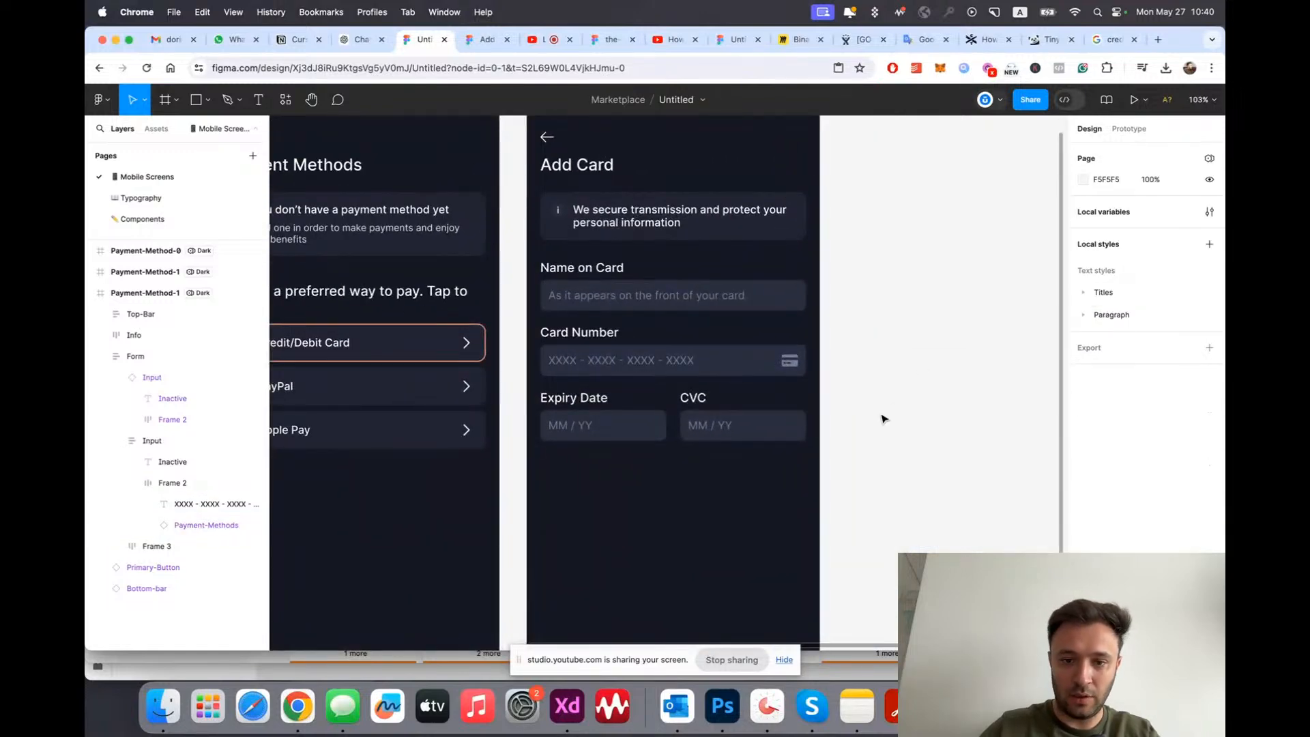
pyautogui.scroll(-2, 900, 421)
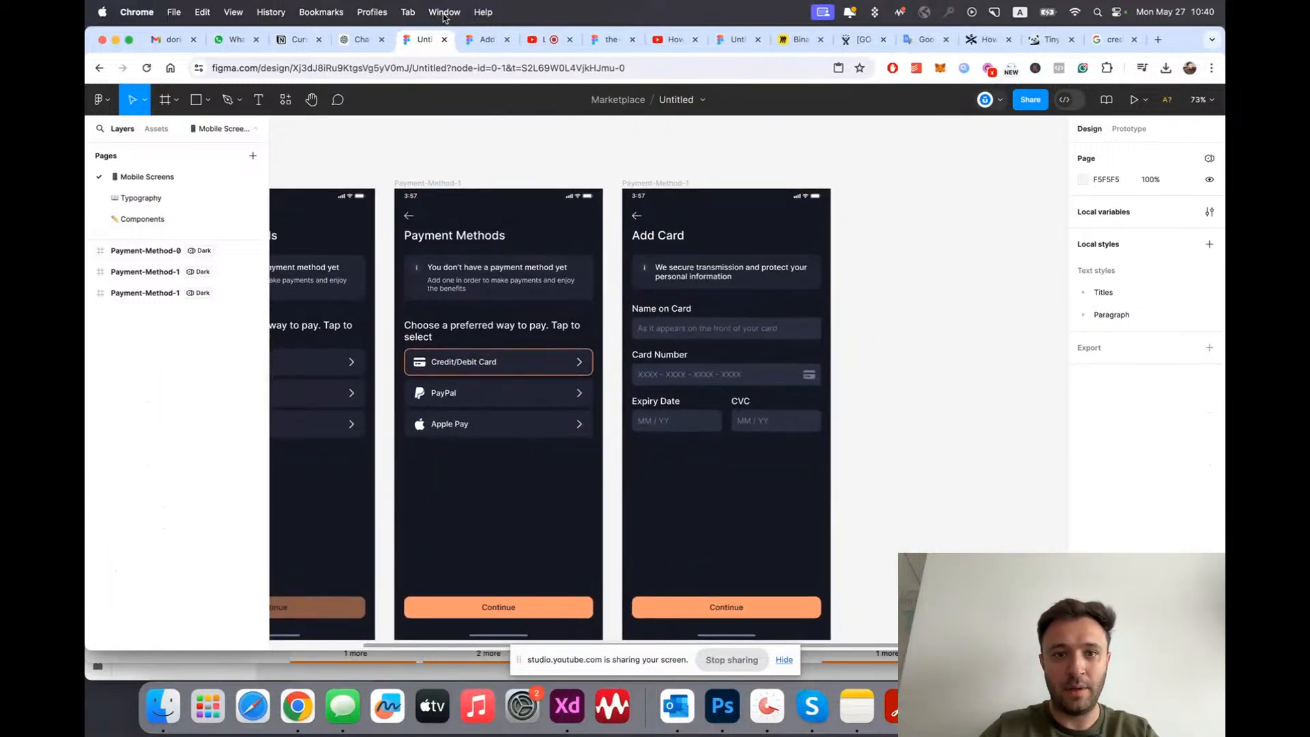
# Step: Change the primary button's text on the Add Card screen to "Save Card"
pyautogui.scroll(3, 819, 432)
pyautogui.doubleClick(653, 535)
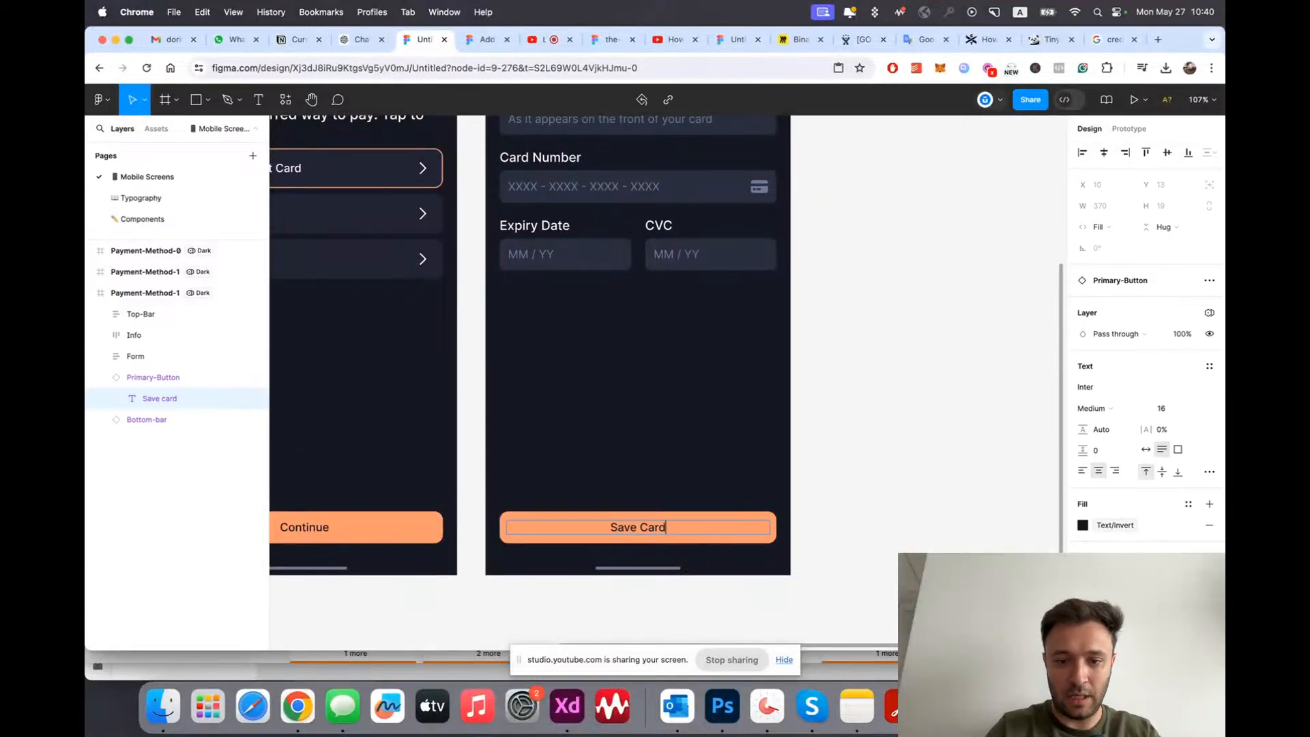
pyautogui.click(848, 438)
pyautogui.scroll(-3, 848, 438)
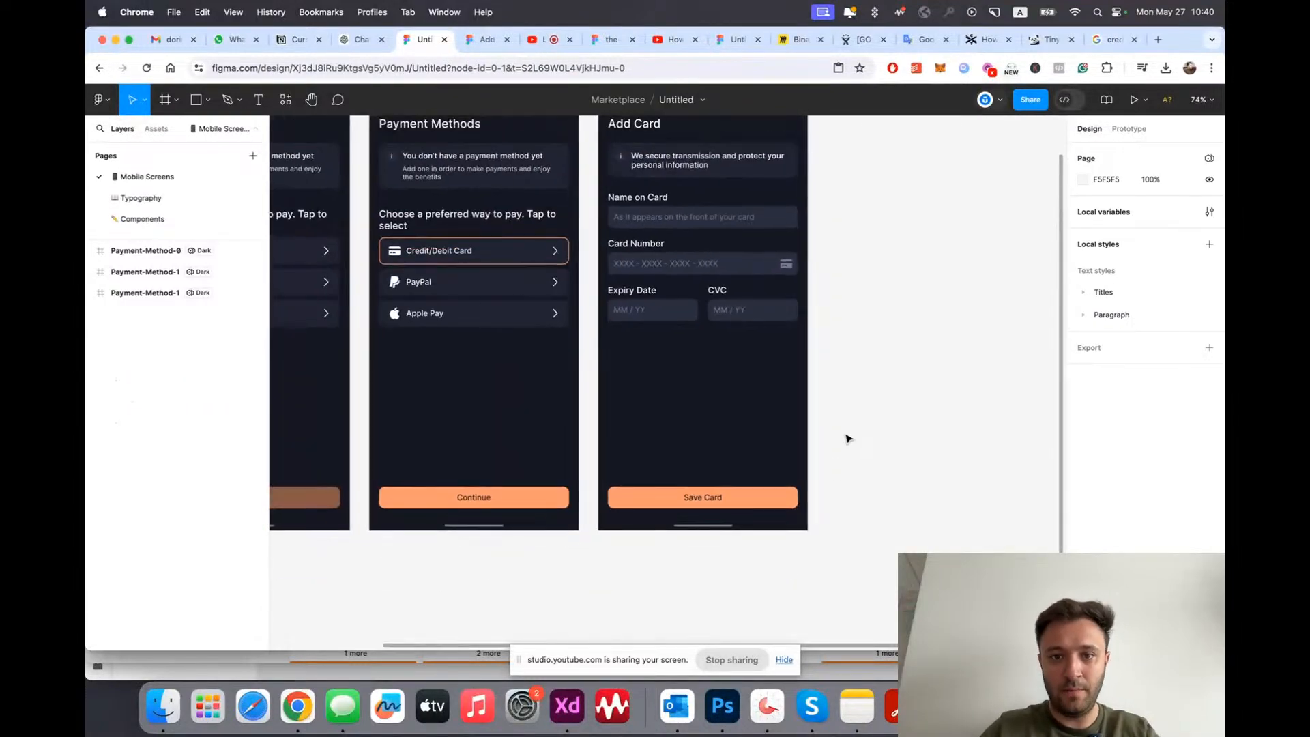
# Step: Rename the Add Card screen's frame as Payment-Method-2
pyautogui.click(559, 220)
pyautogui.hscroll(-1, 559, 220)
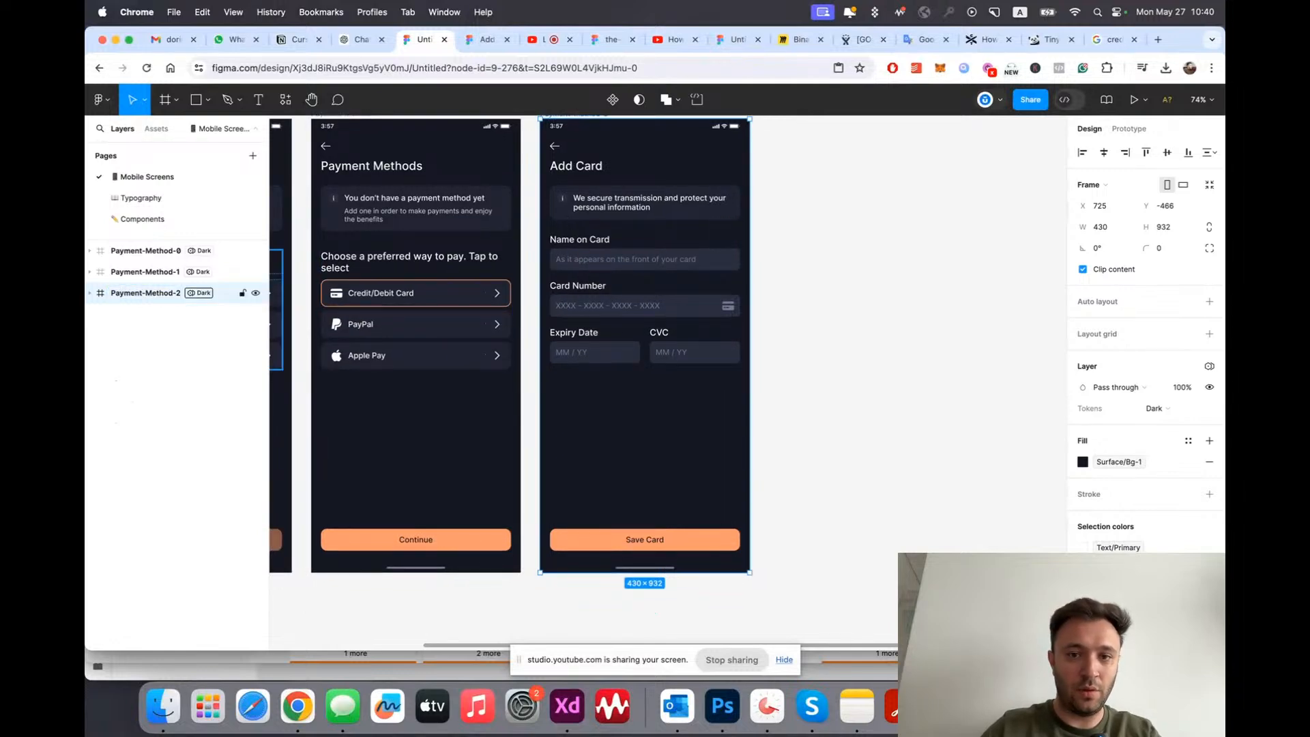
pyautogui.hscroll(2, 656, 330)
# Step: Inspect the info icon in the Add Card screen's security notice
pyautogui.click(654, 330)
pyautogui.scroll(2, 620, 321)
pyautogui.scroll(5, 419, 276)
pyautogui.click(455, 272)
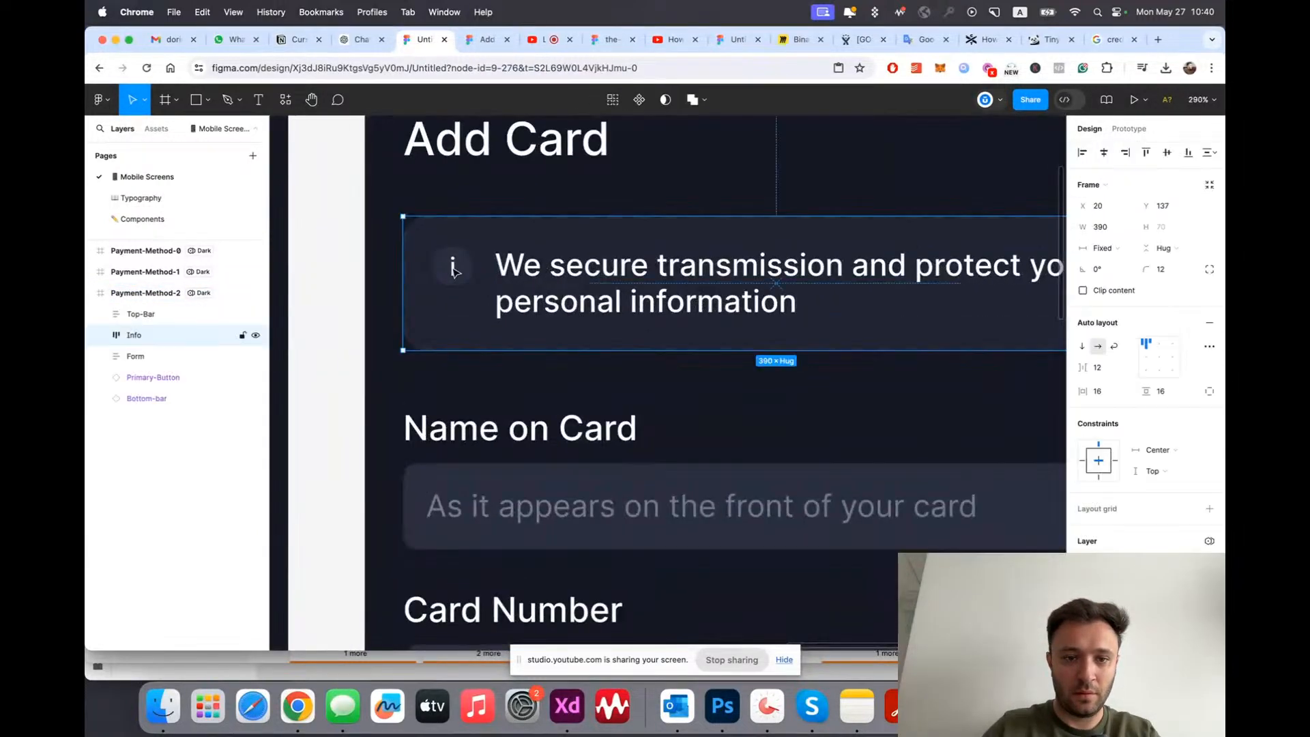
pyautogui.click(455, 271)
pyautogui.click(1131, 528)
pyautogui.press('Escape')
pyautogui.scroll(-6, 535, 351)
pyautogui.click(866, 341)
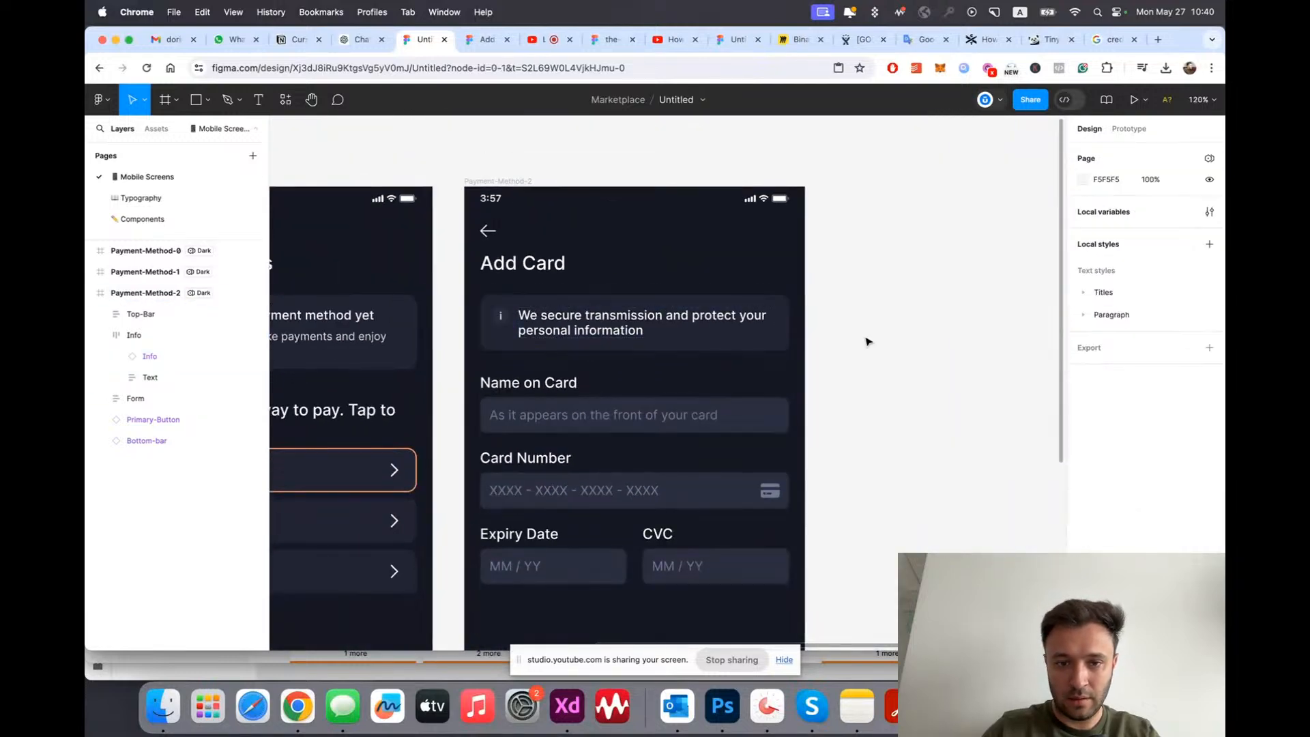
# Step: Examine the Add Card form's layout, especially the CVC label and its input
pyautogui.scroll(-3, 865, 339)
pyautogui.hscroll(3, 866, 365)
pyautogui.scroll(3, 749, 477)
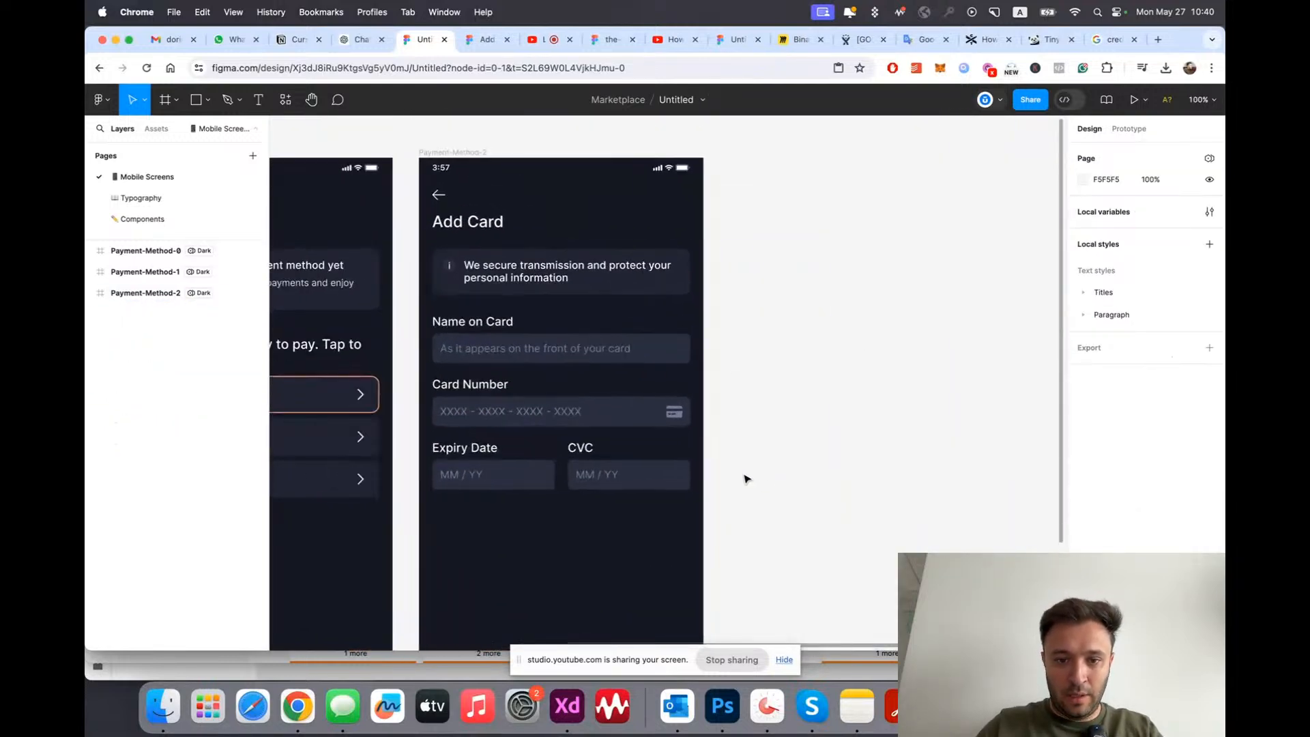
pyautogui.scroll(-4, 657, 410)
pyautogui.scroll(-2, 657, 410)
pyautogui.scroll(-5, 658, 403)
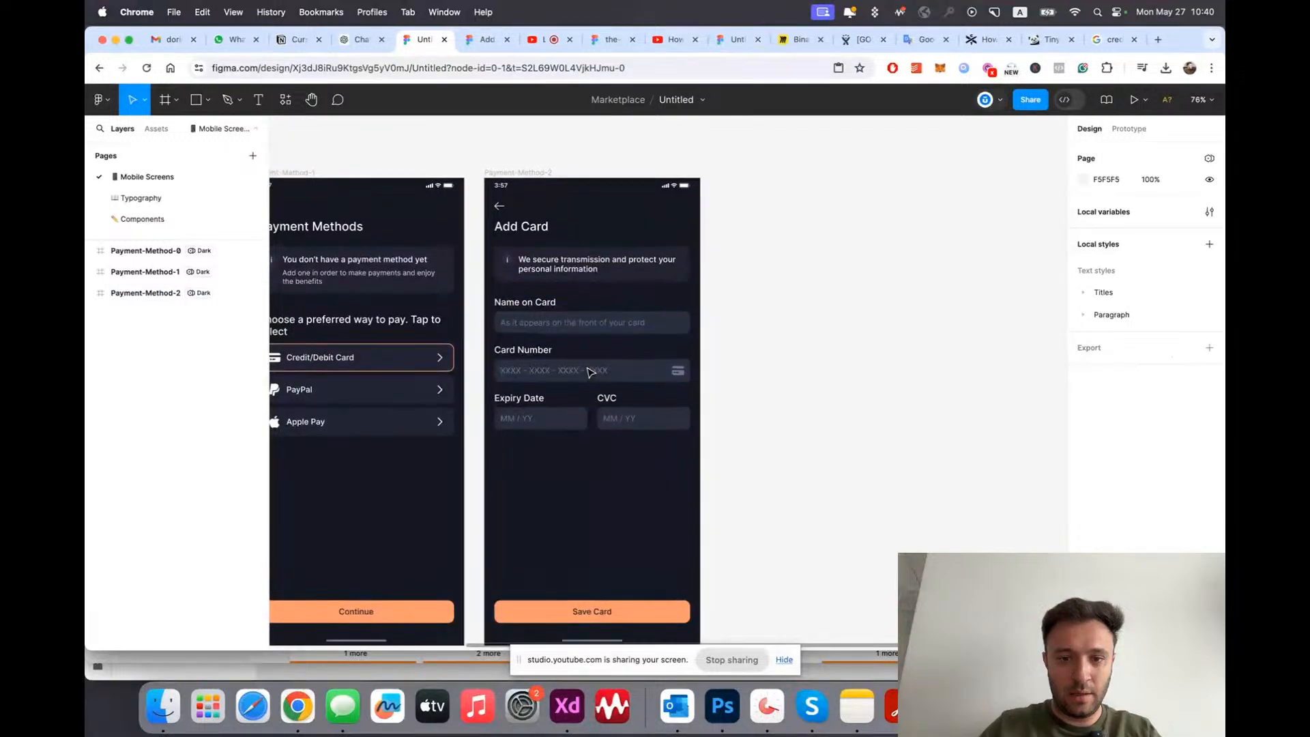
pyautogui.scroll(3, 625, 445)
pyautogui.scroll(5, 625, 445)
pyautogui.scroll(-2, 625, 445)
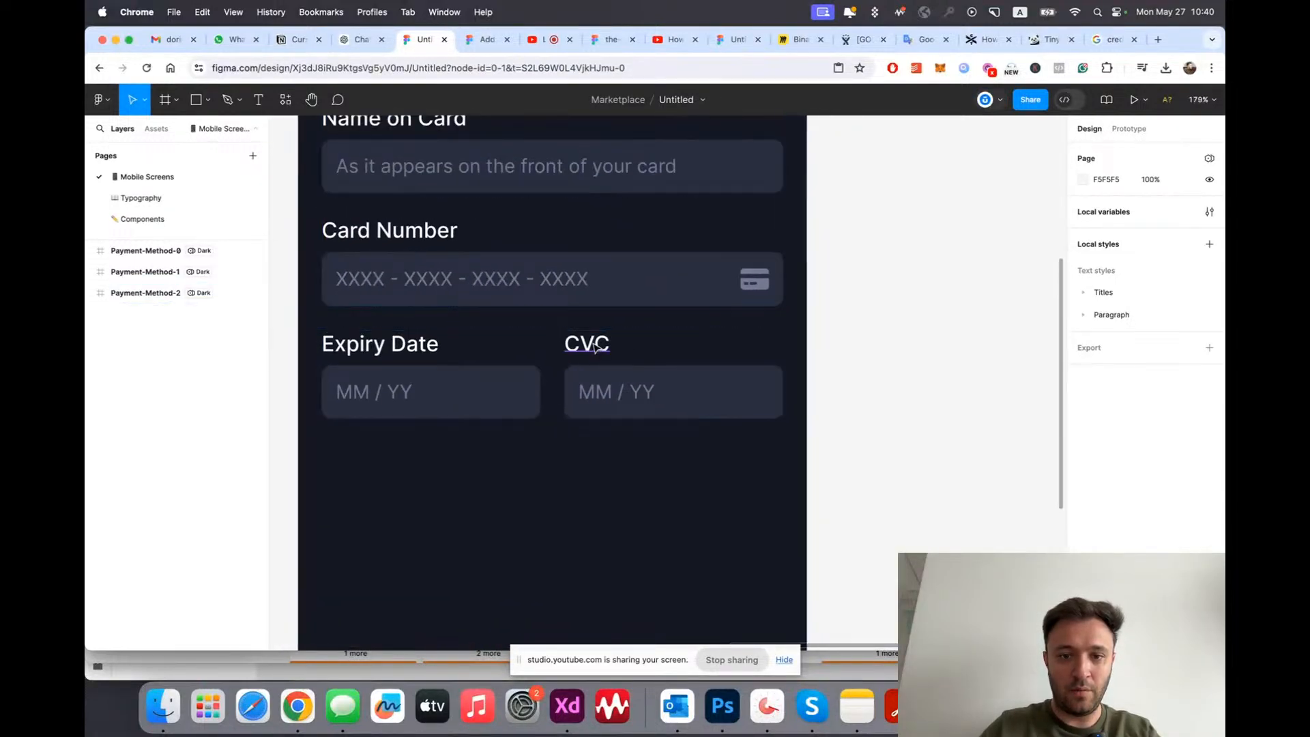
pyautogui.keyDown('super'); pyautogui.click(759, 399); pyautogui.keyUp('super')
pyautogui.scroll(-3, 742, 351)
pyautogui.scroll(3, 744, 372)
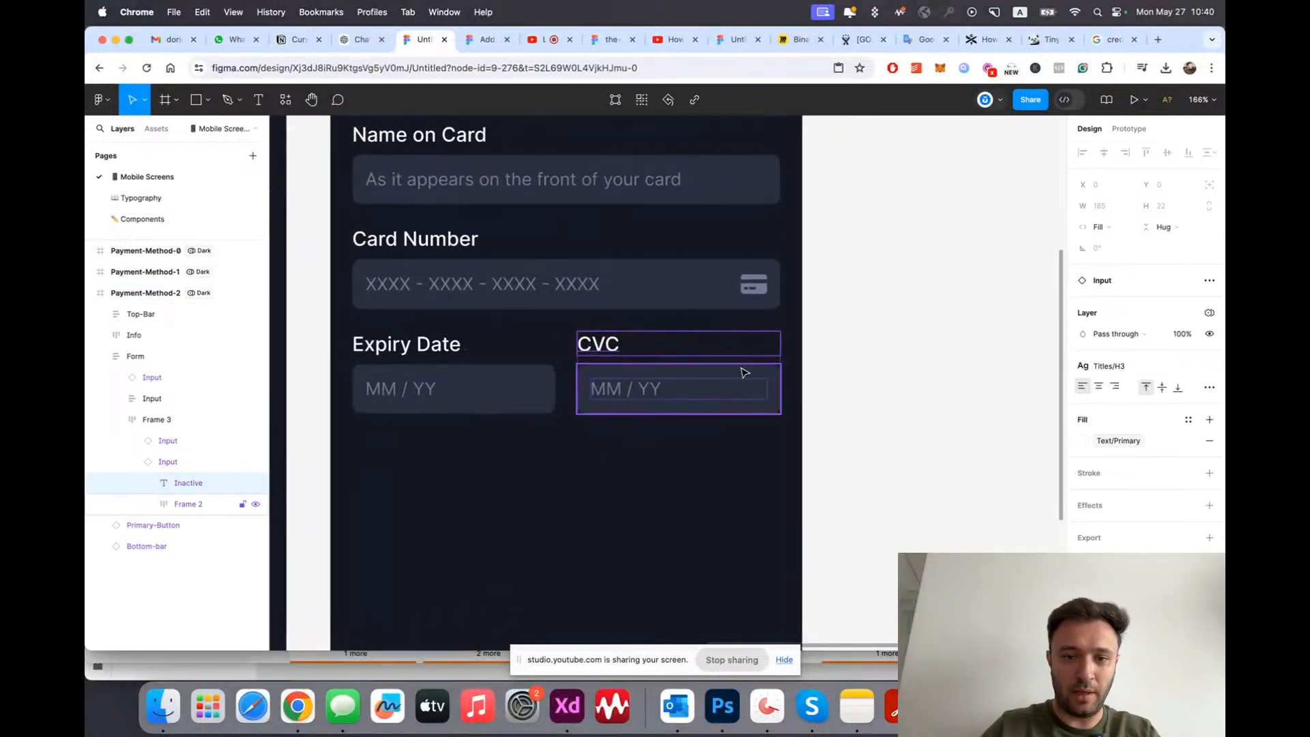
pyautogui.scroll(2, 746, 372)
pyautogui.scroll(-3, 758, 375)
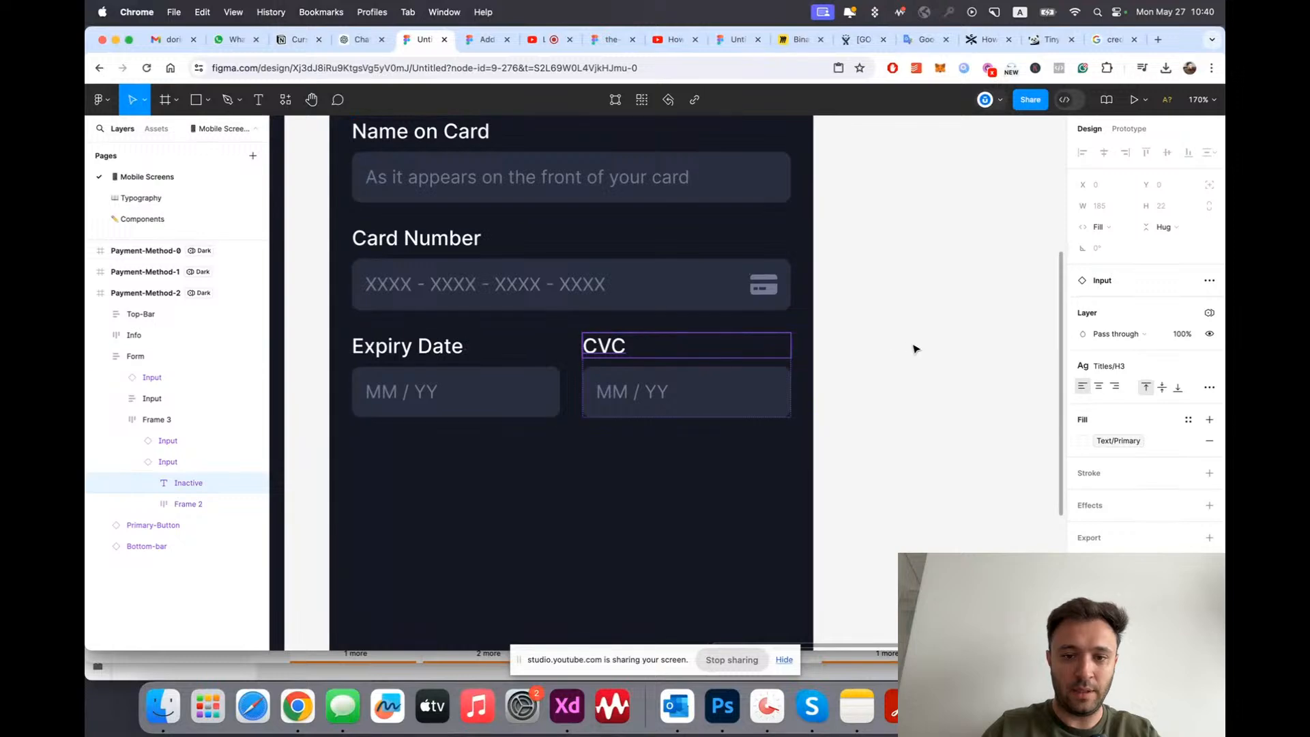
pyautogui.scroll(-1, 899, 396)
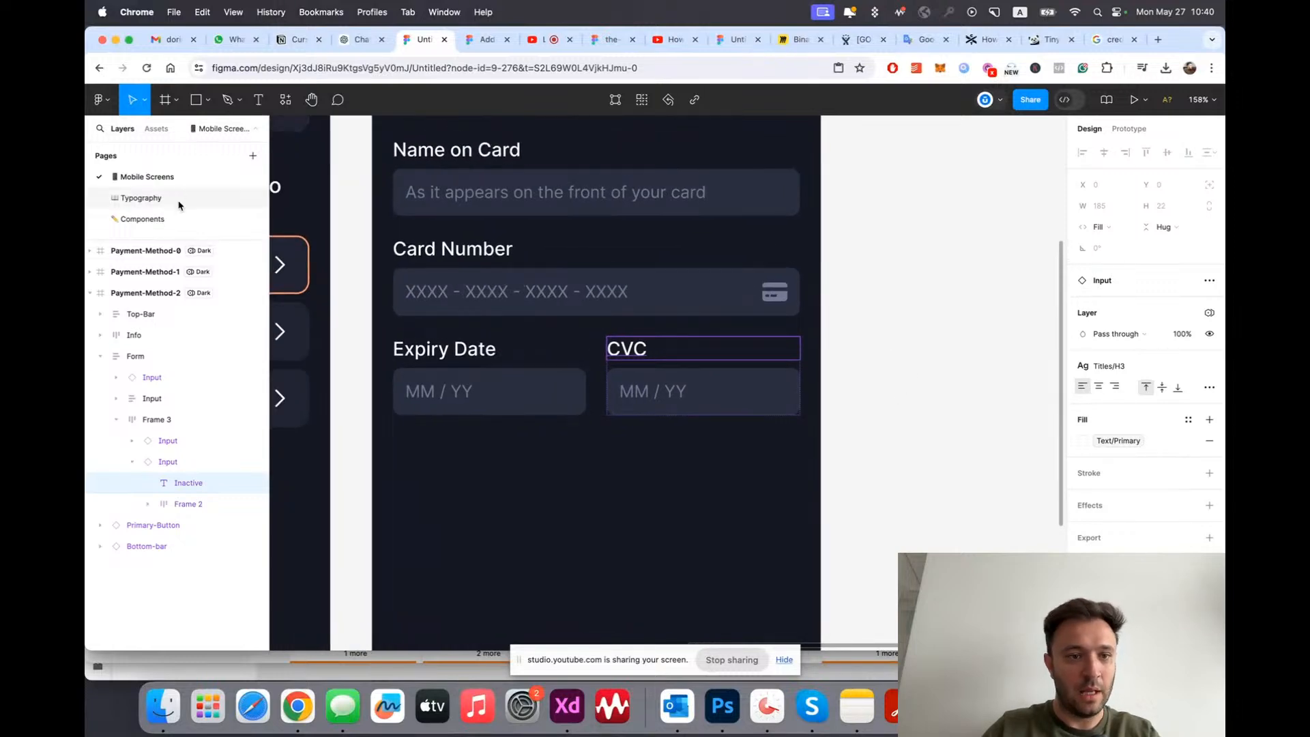
# Step: Compare the Icons frame on the Components page with the icons used in the reference Add card design
pyautogui.click(143, 218)
pyautogui.scroll(-5, 512, 255)
pyautogui.hscroll(-10, 515, 256)
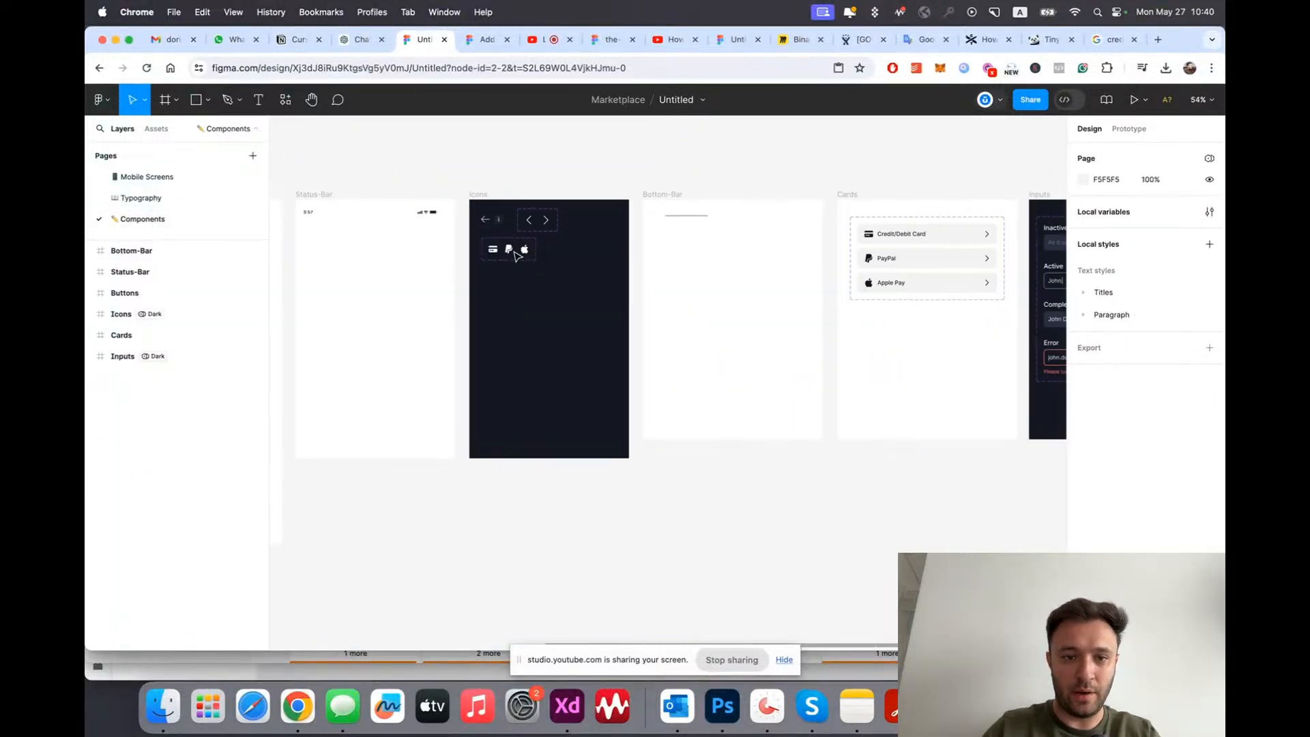
pyautogui.scroll(5, 749, 257)
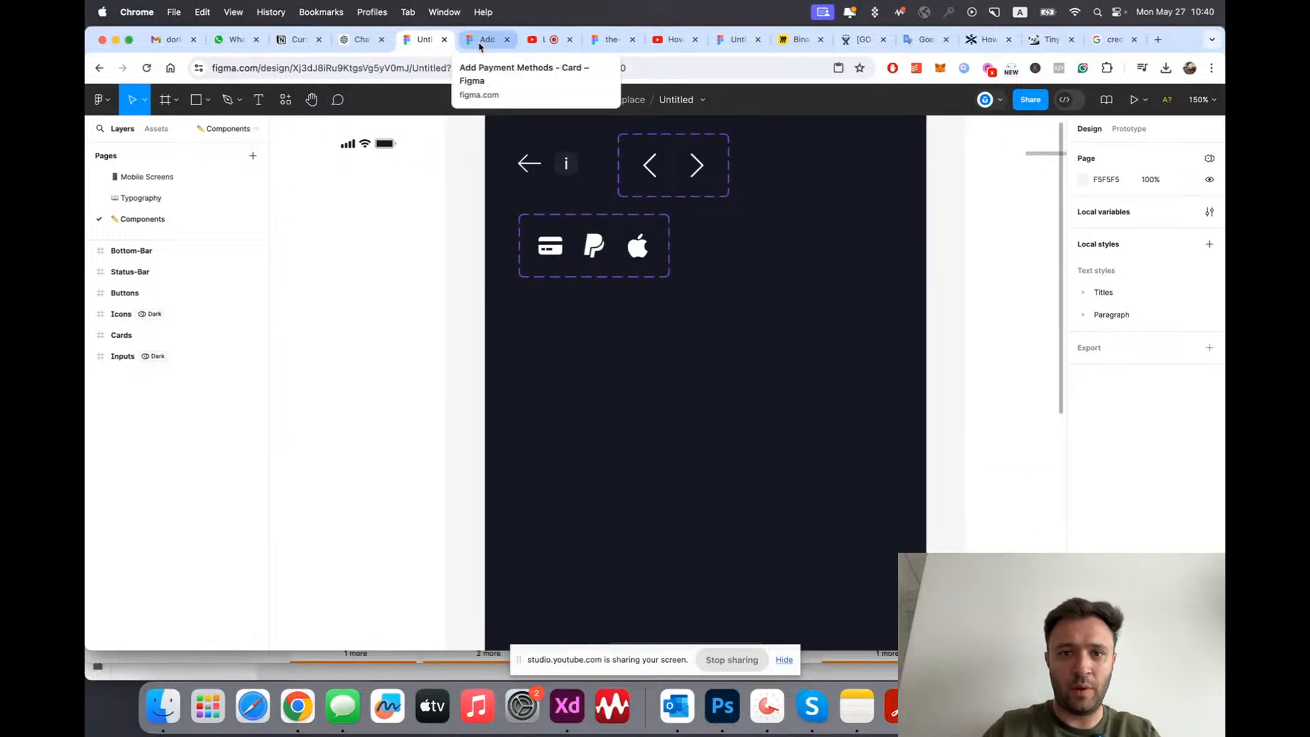
pyautogui.click(731, 41)
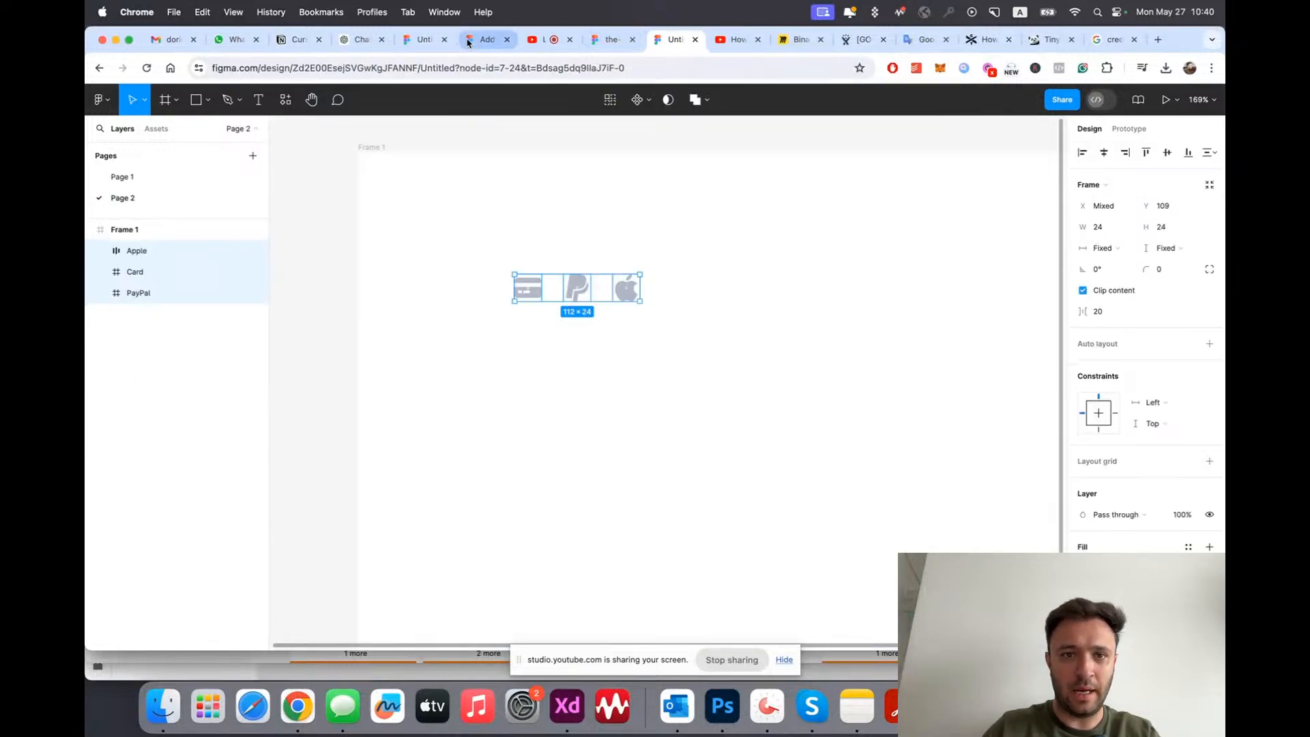
pyautogui.click(418, 41)
pyautogui.click(488, 40)
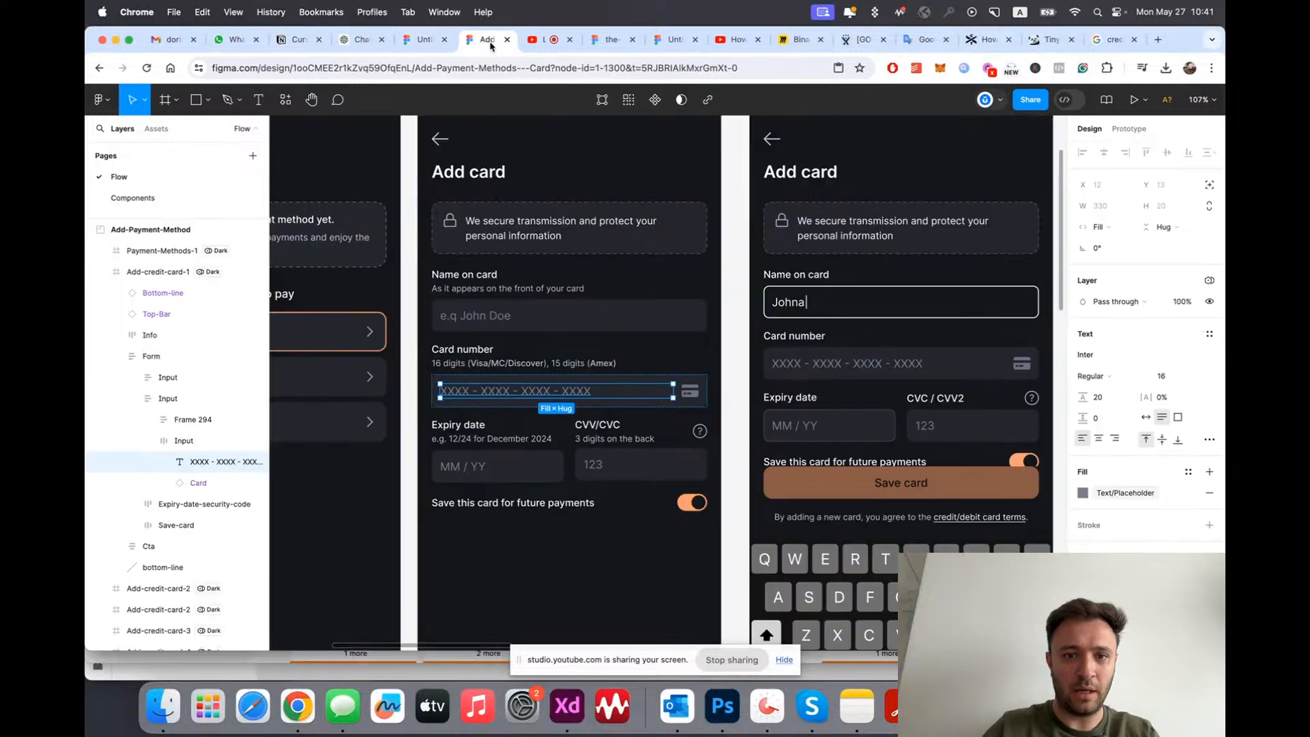
pyautogui.click(417, 40)
pyautogui.hscroll(10, 658, 521)
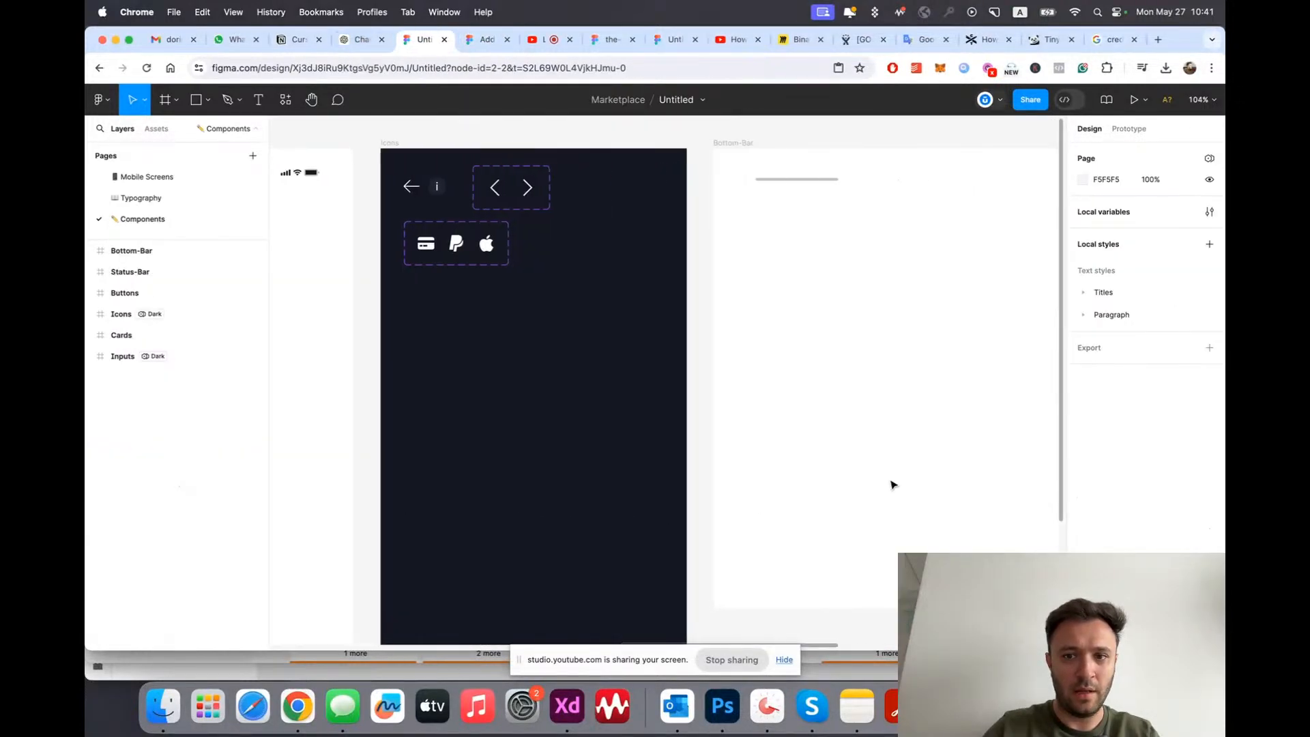
pyautogui.hscroll(10, 936, 471)
pyautogui.scroll(5, 997, 246)
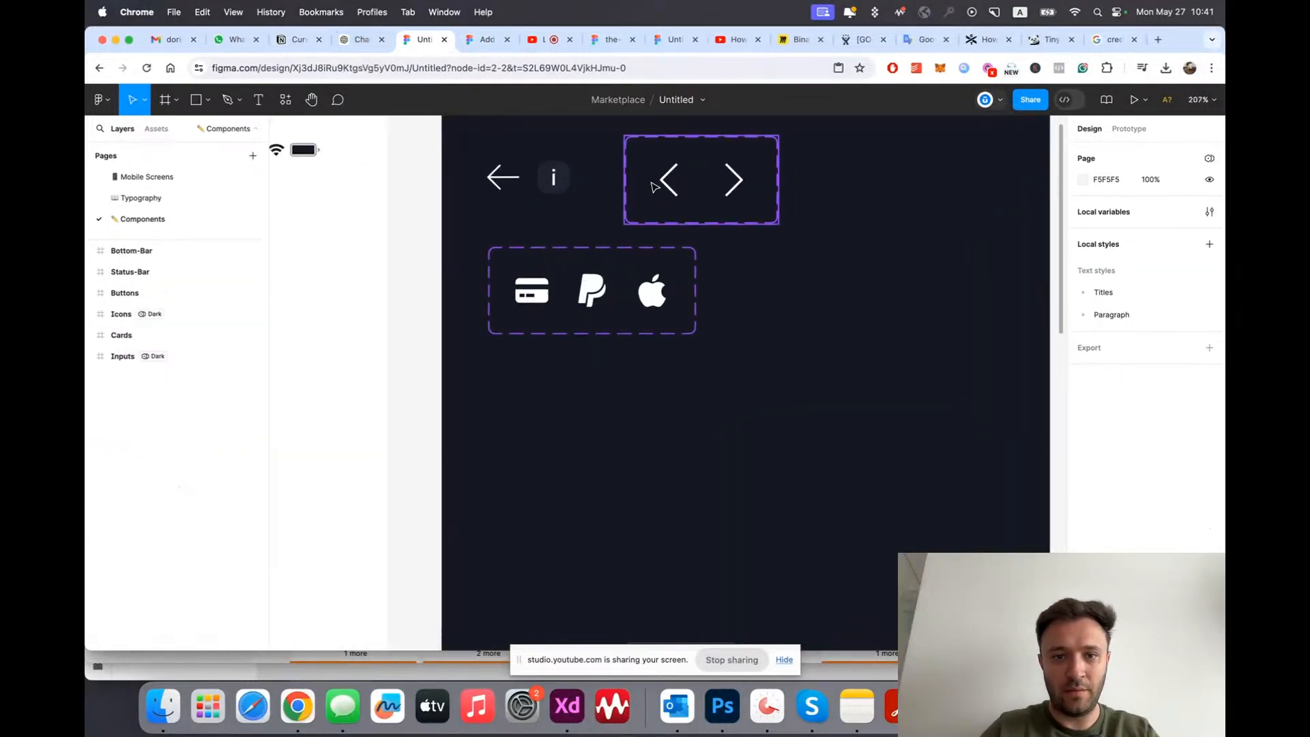
pyautogui.click(440, 246)
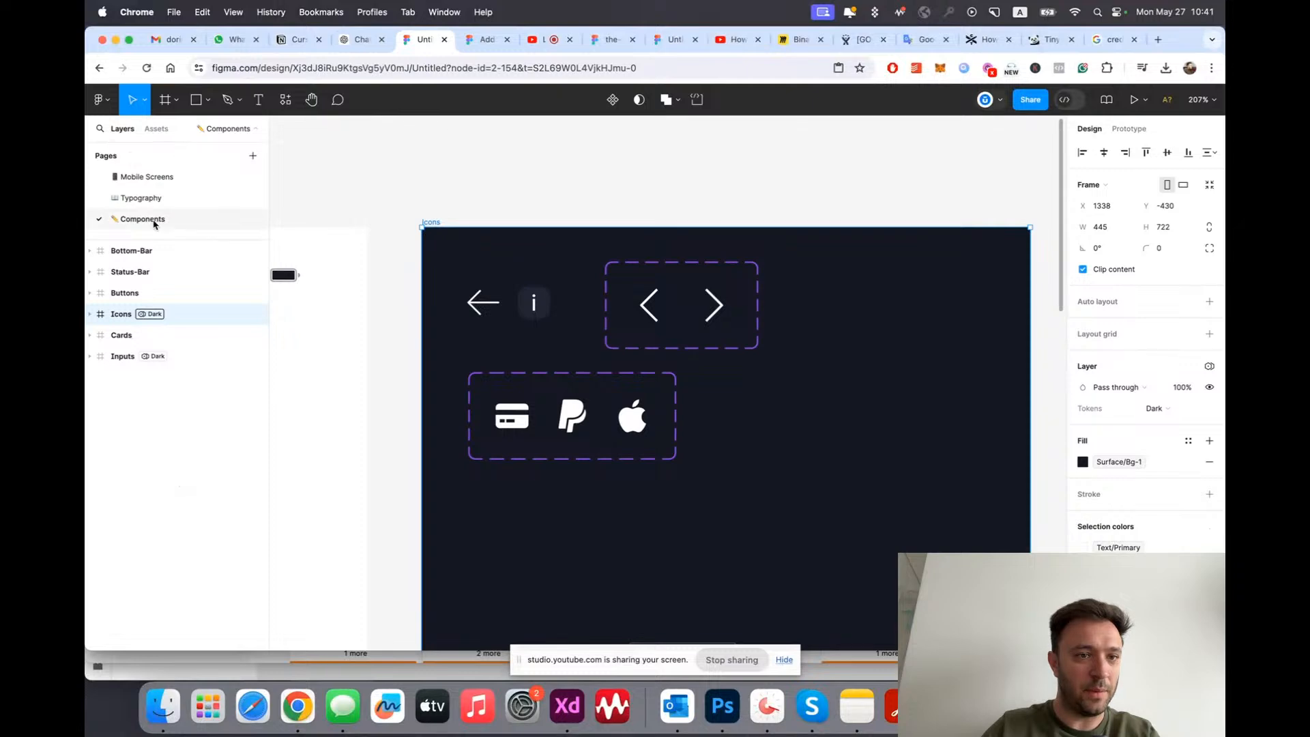
# Step: Search the Octopus Design System library for "question" and place the Question icon in the Icons frame beside the chevrons
pyautogui.click(160, 128)
pyautogui.click(165, 180)
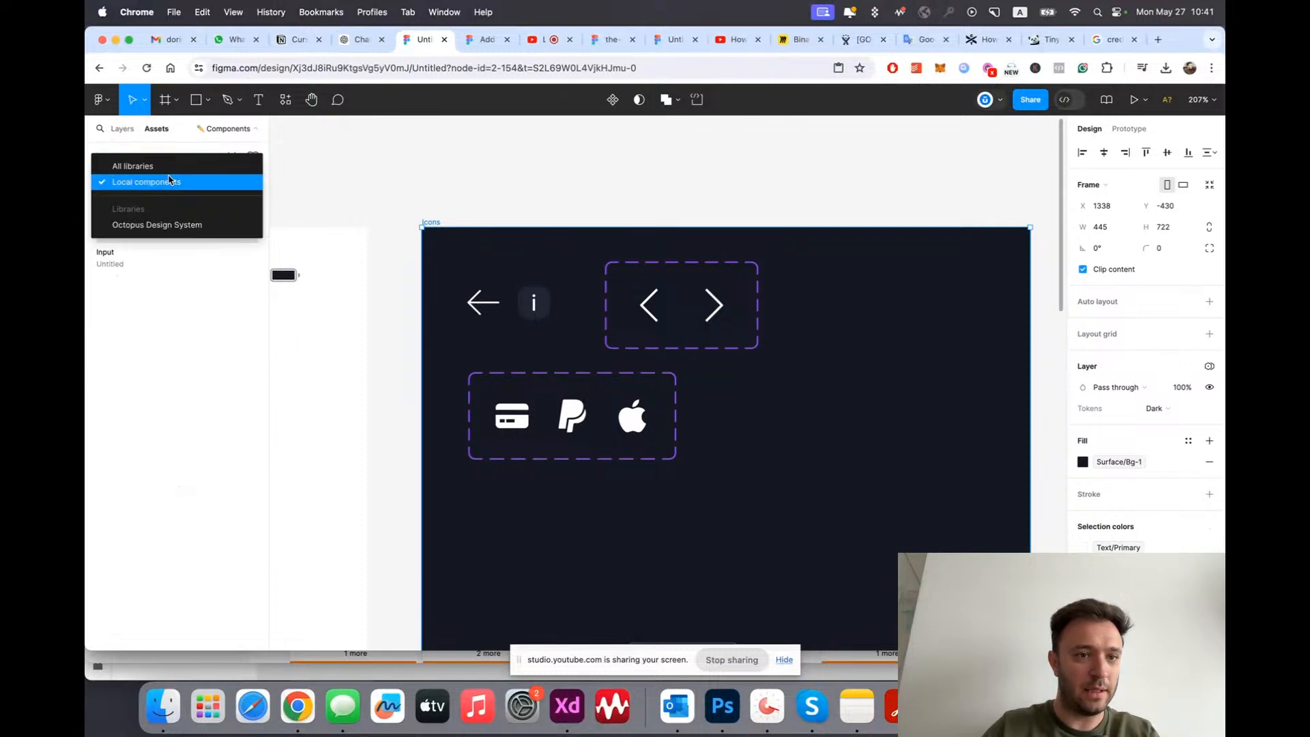
pyautogui.click(156, 226)
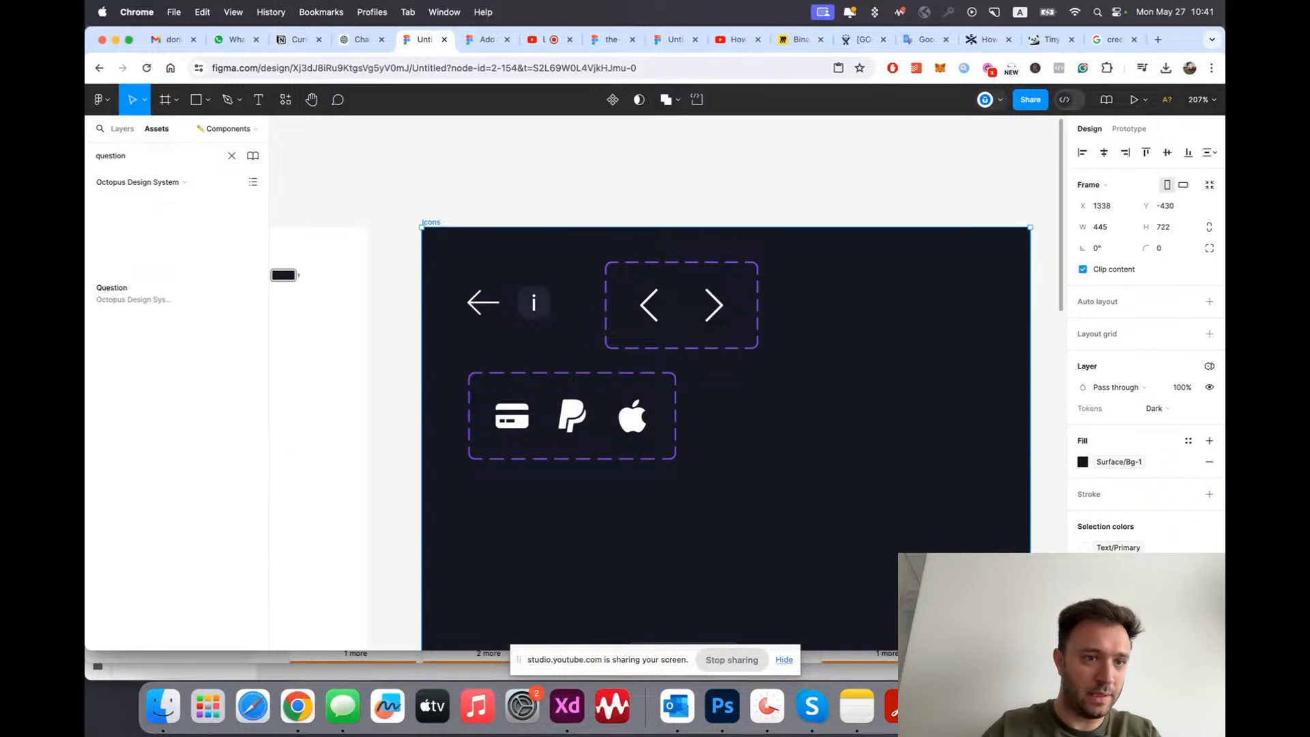
pyautogui.moveTo(111, 256); pyautogui.dragTo(843, 342)
pyautogui.hscroll(2, 842, 342)
pyautogui.click(783, 442)
# Step: Recolour the placed Question icon white using a text colour variable
pyautogui.scroll(3, 829, 358)
pyautogui.click(739, 294)
pyautogui.scroll(-2, 1188, 547)
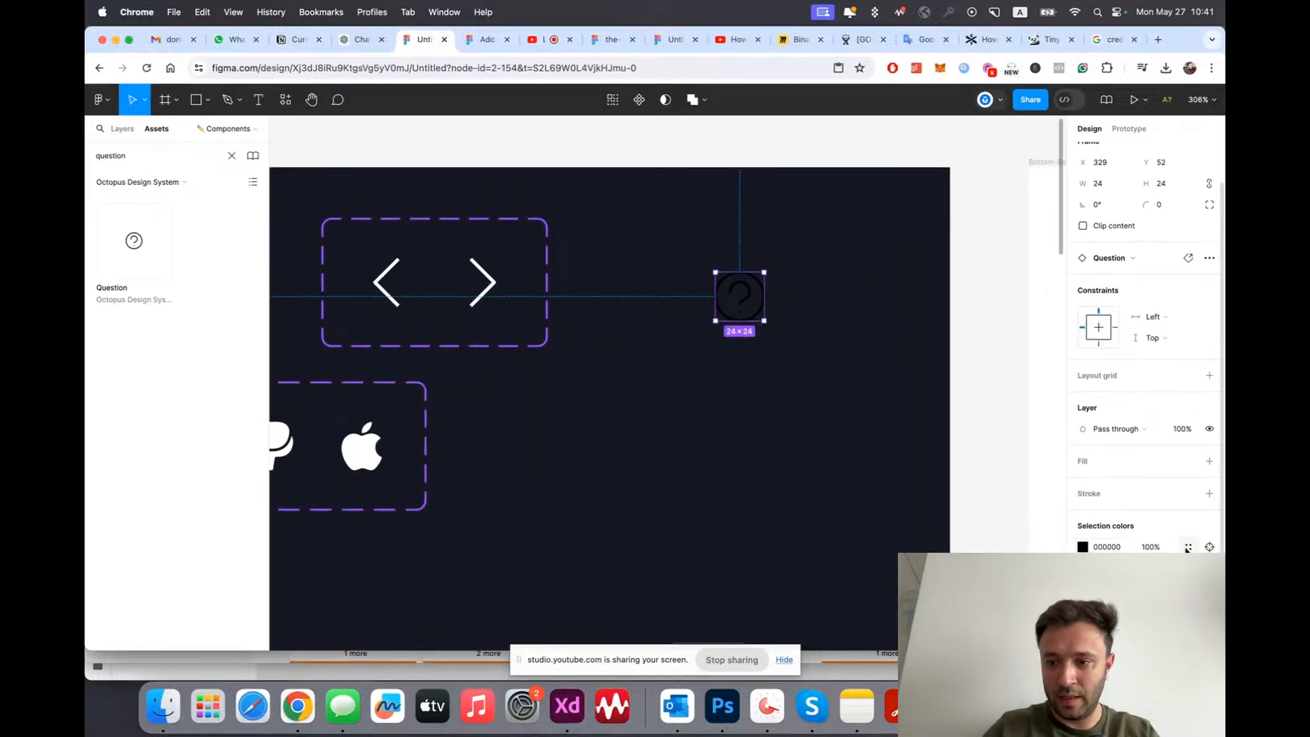
pyautogui.hscroll(-5, 663, 468)
pyautogui.hscroll(5, 857, 409)
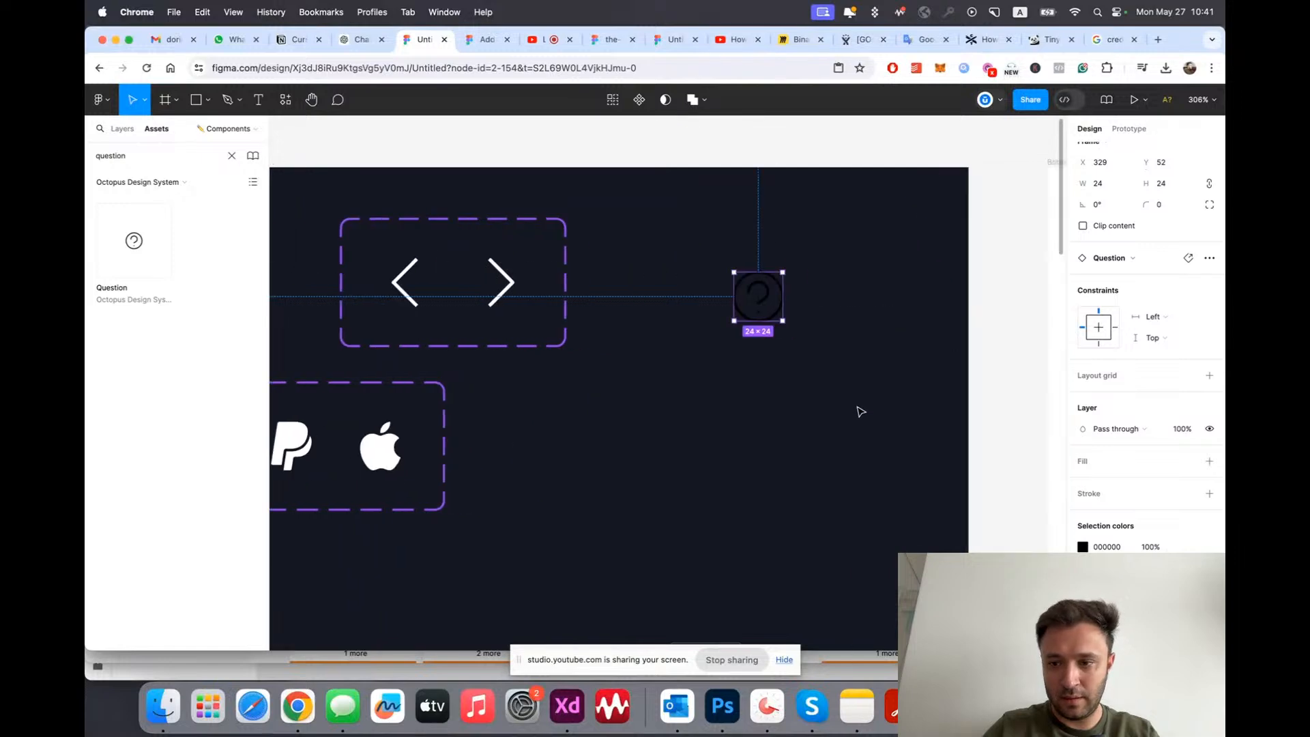
pyautogui.click(1189, 547)
pyautogui.write('tex')
pyautogui.click(948, 476)
pyautogui.click(878, 432)
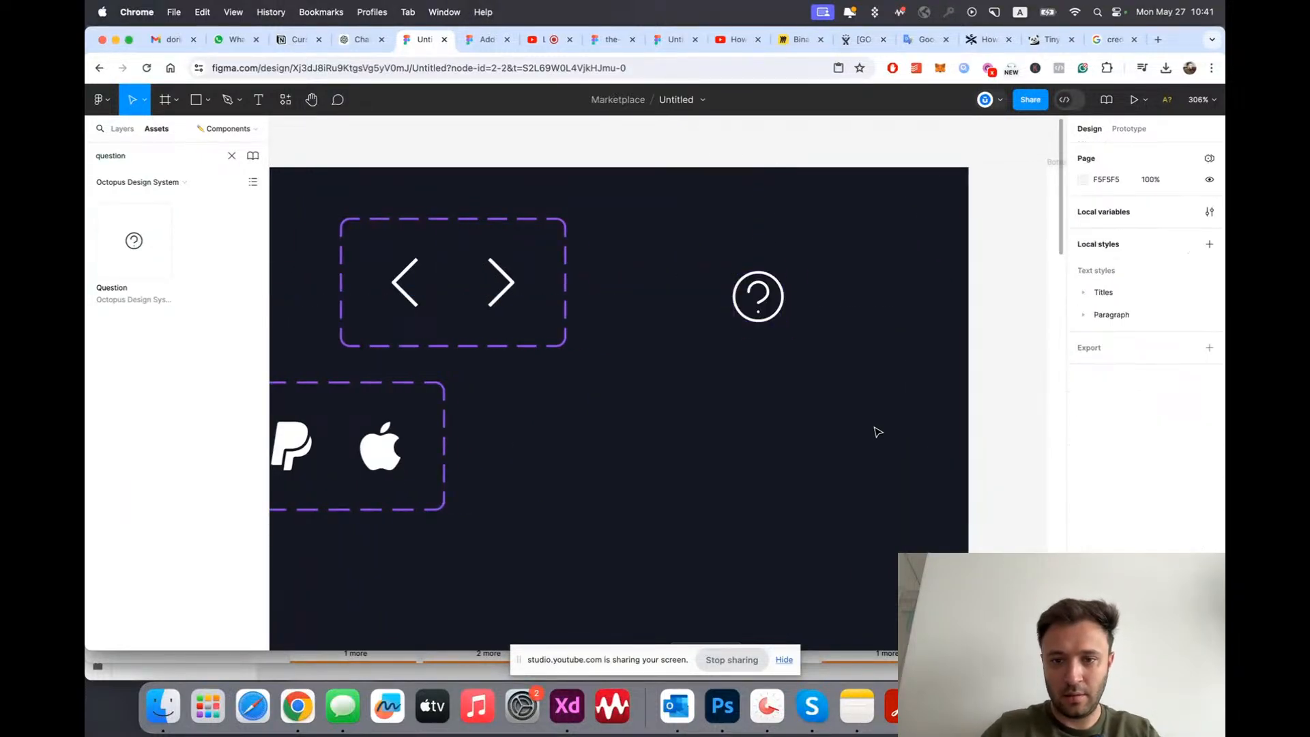
# Step: Turn the Question icon into a local component and return to the Mobile Screens page
pyautogui.click(118, 129)
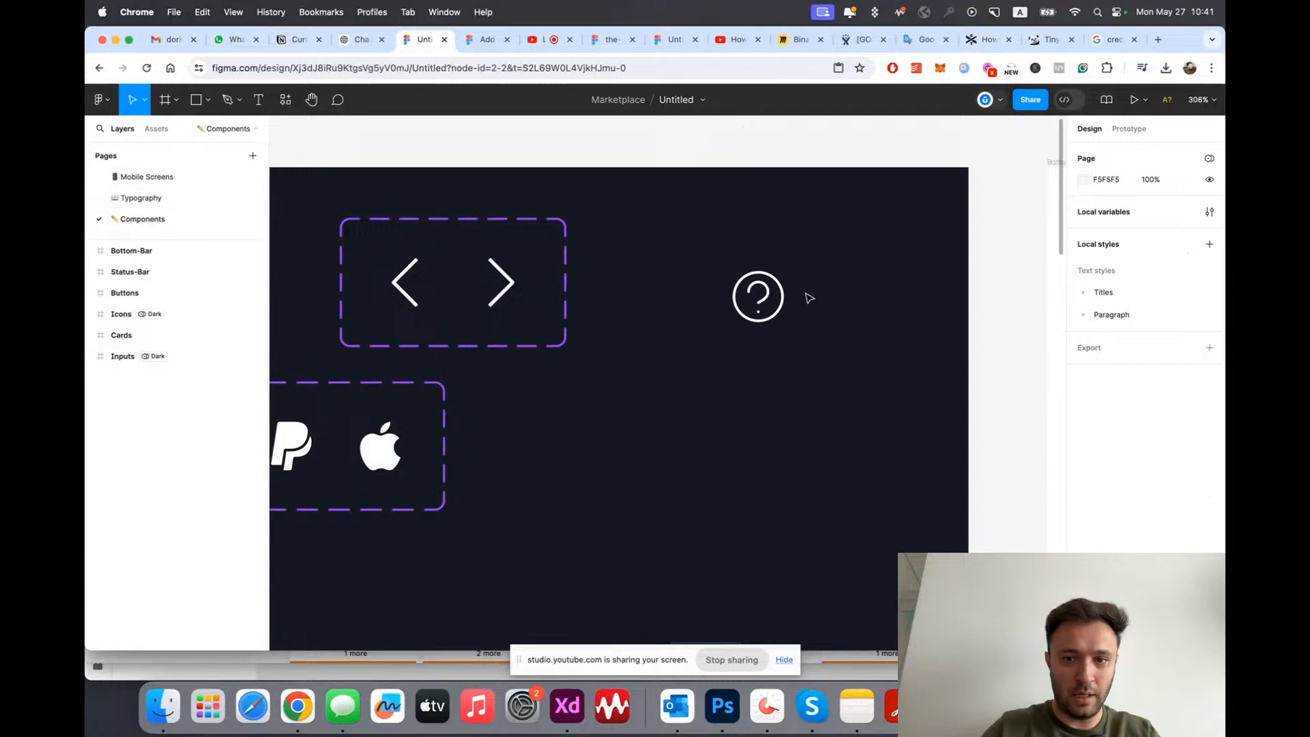
pyautogui.click(764, 296)
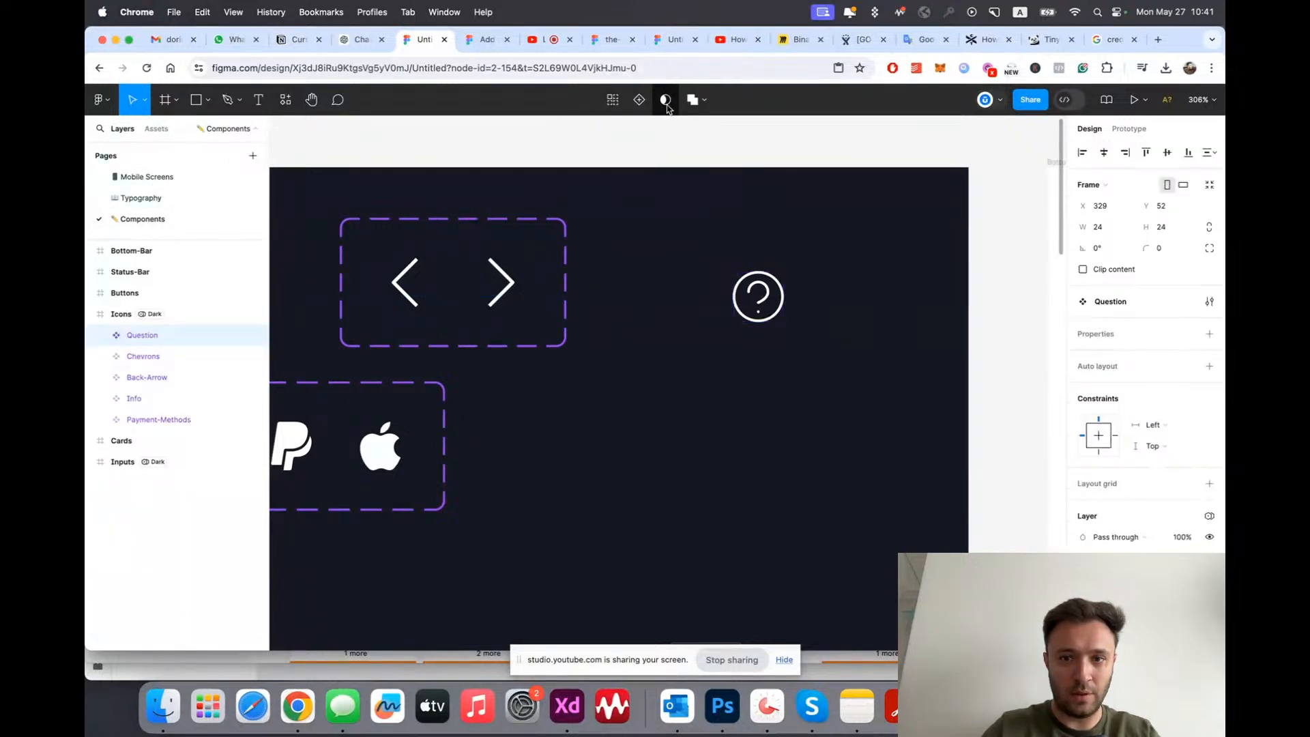
pyautogui.click(587, 417)
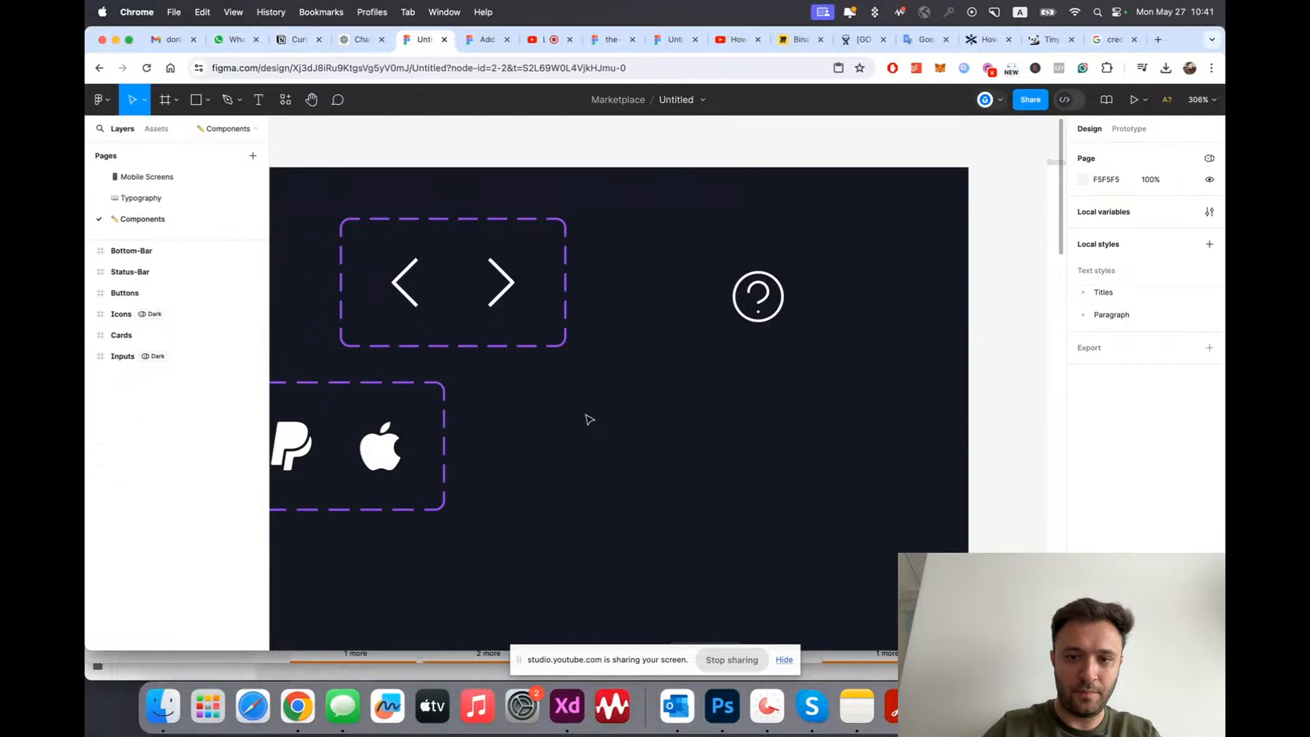
pyautogui.scroll(-3, 588, 418)
pyautogui.click(147, 176)
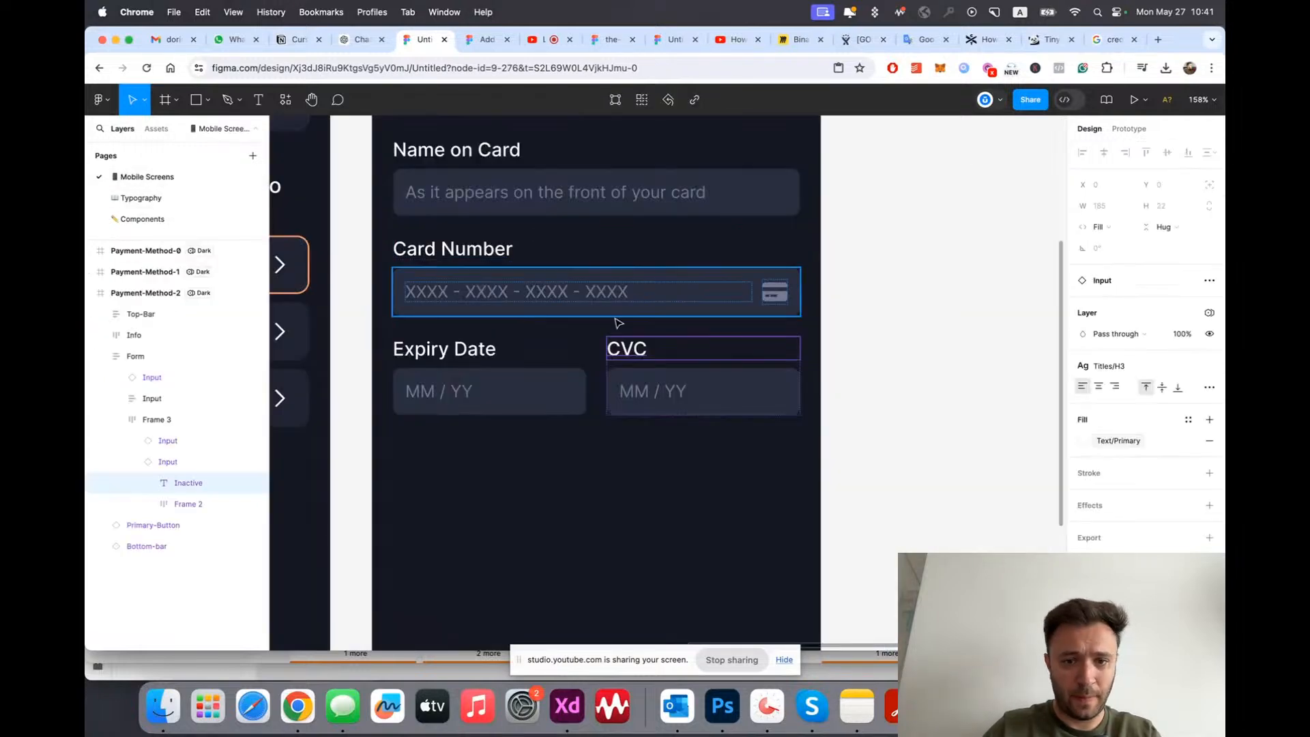
# Step: Place the local Question component in the form row between the Expiry Date and CVC fields
pyautogui.scroll(-3, 665, 352)
pyautogui.scroll(5, 616, 352)
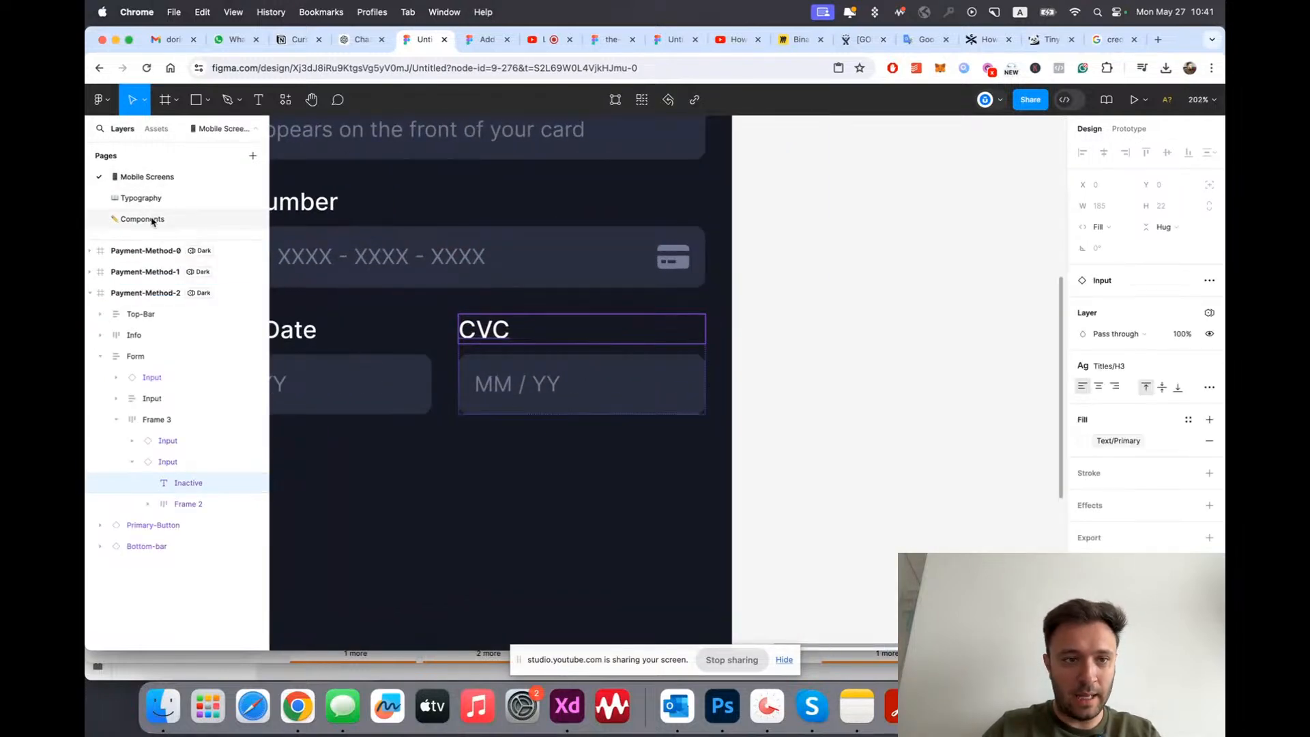
pyautogui.click(156, 129)
pyautogui.click(185, 180)
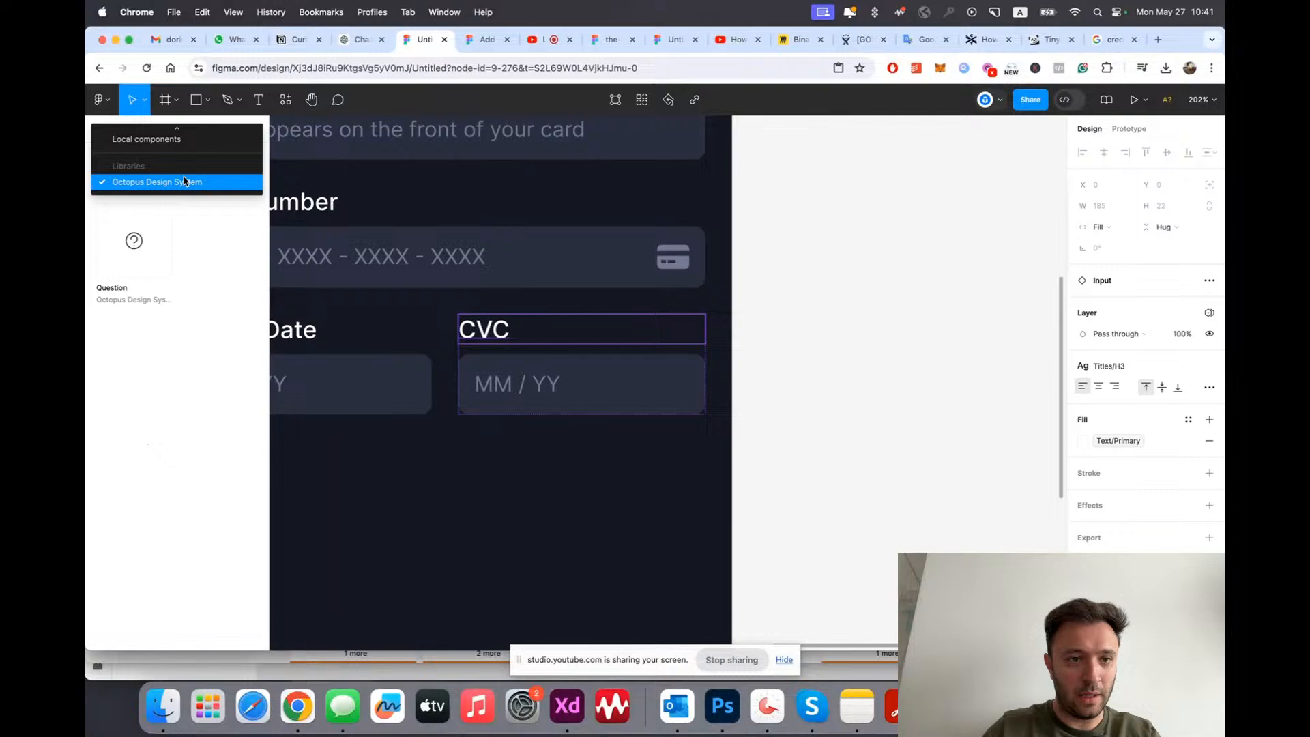
pyautogui.click(183, 139)
pyautogui.moveTo(126, 225); pyautogui.dragTo(577, 338)
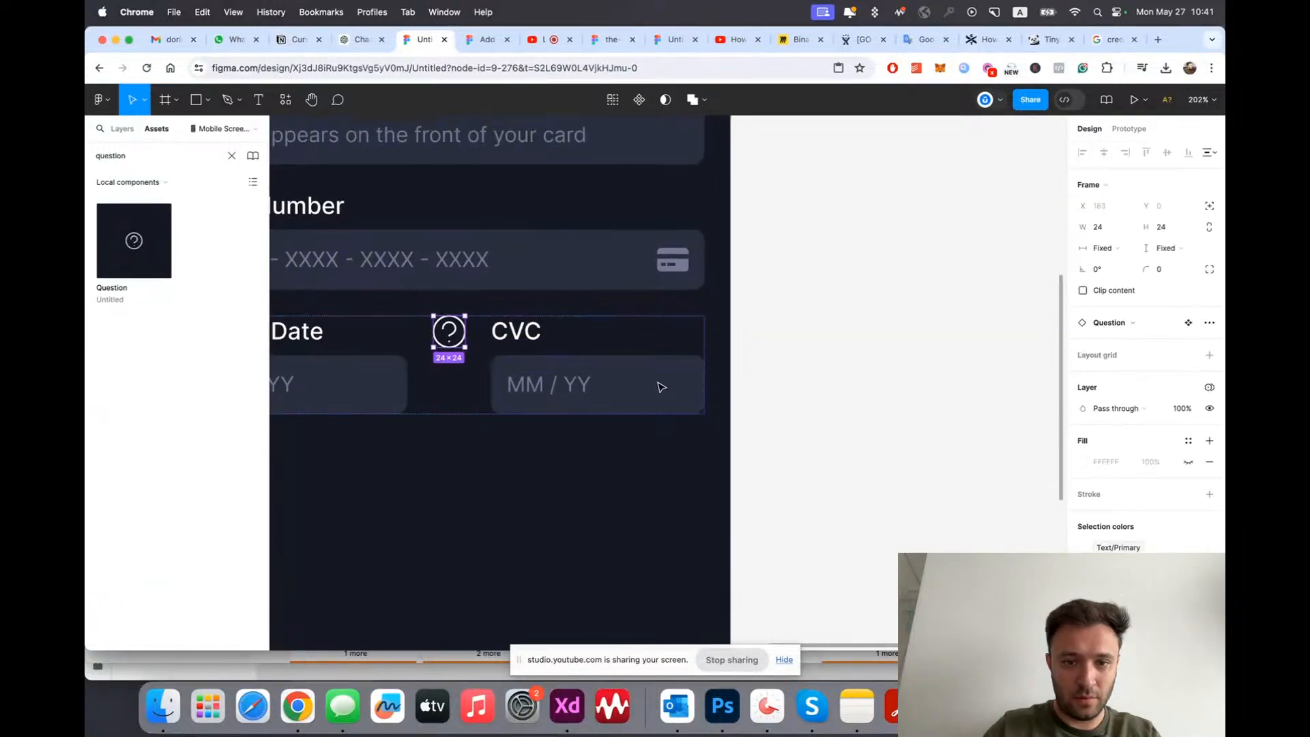
# Step: Try to move the Question icon into the CVC field by cutting it and pasting it at the CVC label
pyautogui.scroll(-3, 661, 383)
pyautogui.click(131, 129)
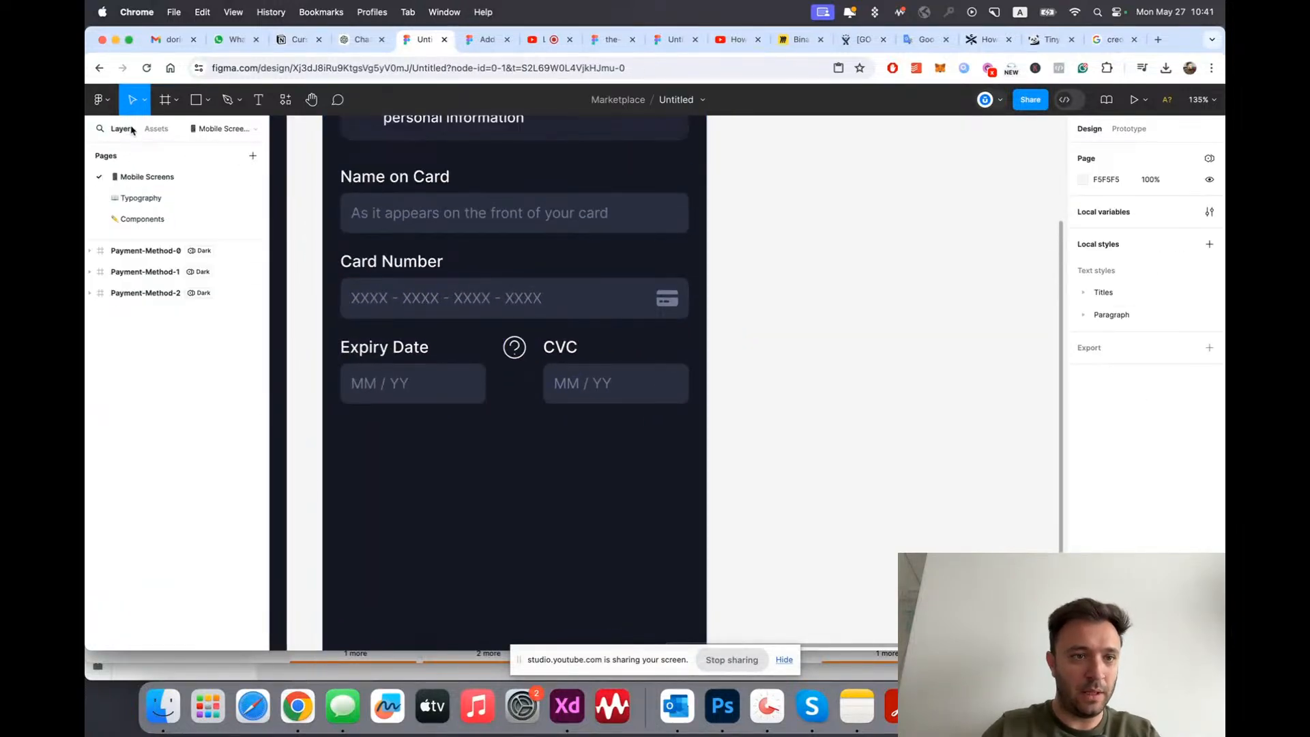
pyautogui.scroll(2, 580, 382)
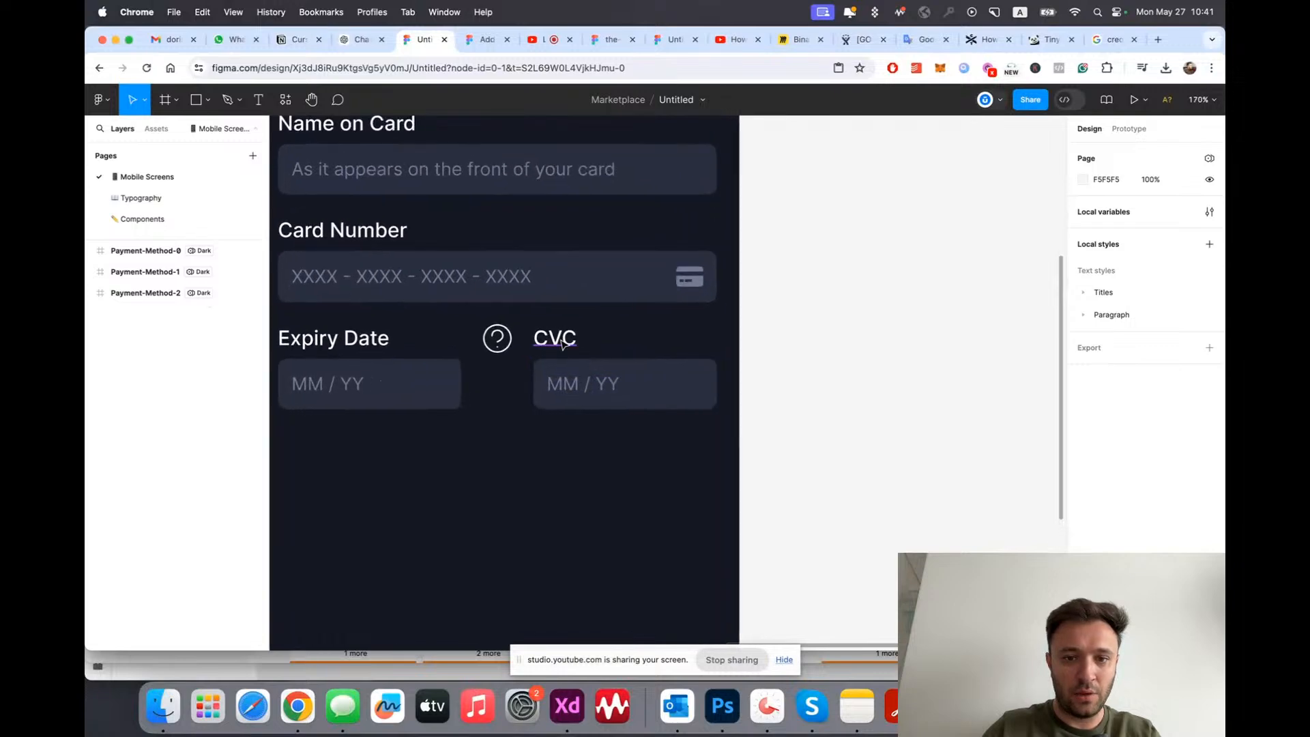
pyautogui.click(569, 347)
pyautogui.click(497, 338)
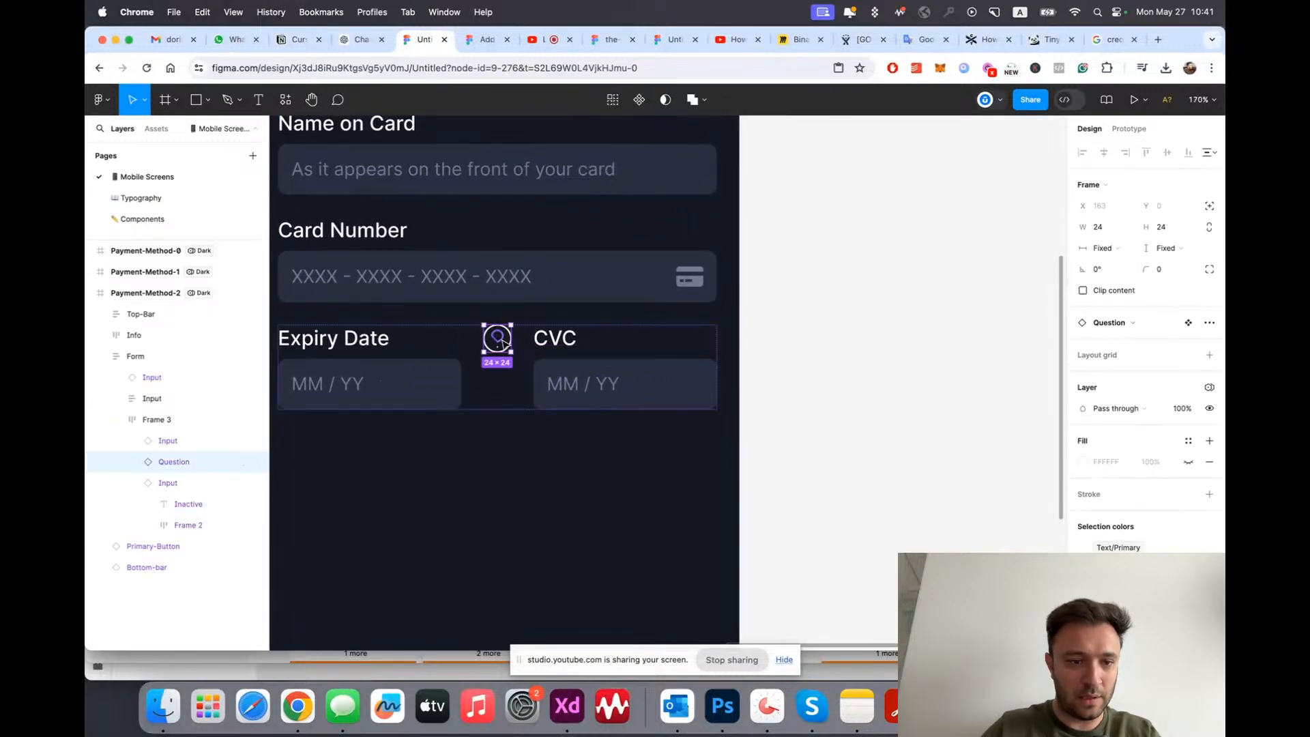
pyautogui.press('Delete')
pyautogui.scroll(3, 559, 346)
pyautogui.keyDown('super'); pyautogui.click(486, 334); pyautogui.keyUp('super')
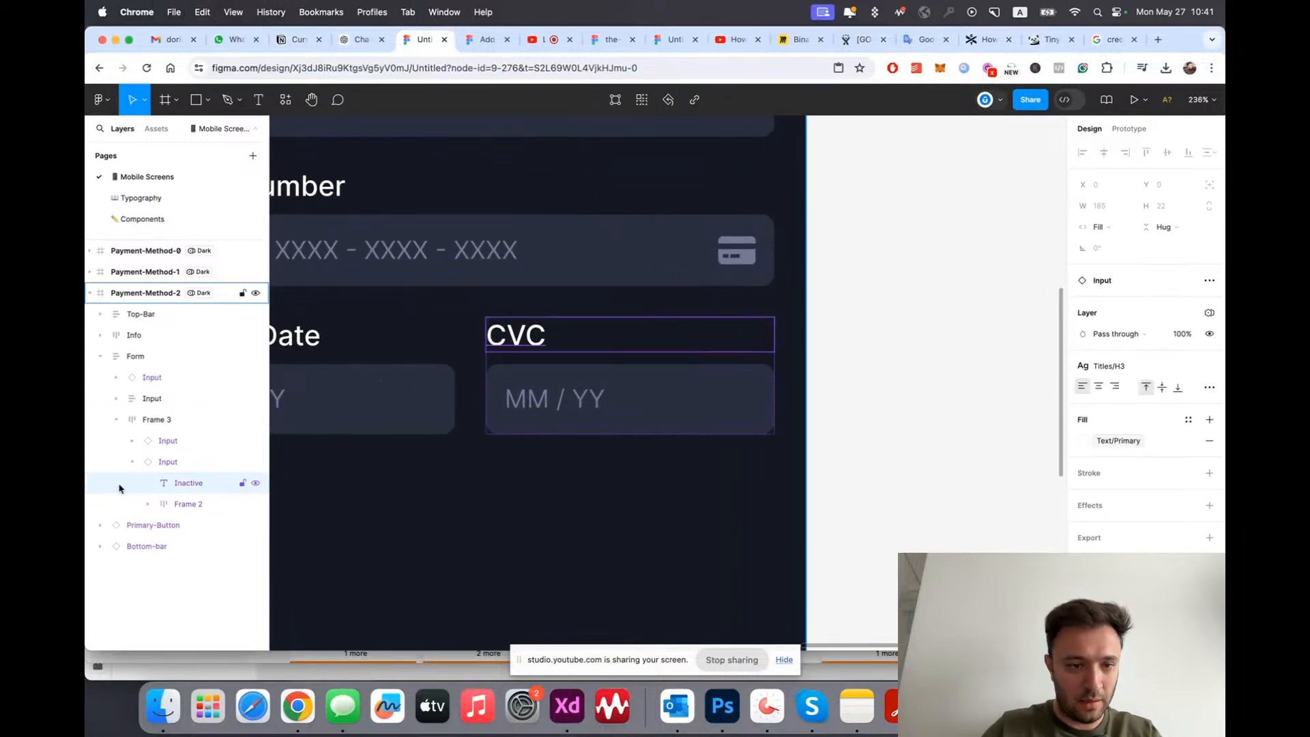
pyautogui.press('super+v')
# Step: Detach the CVC input instance and move the Question icon inside it, directly after the CVC label
pyautogui.click(170, 462)
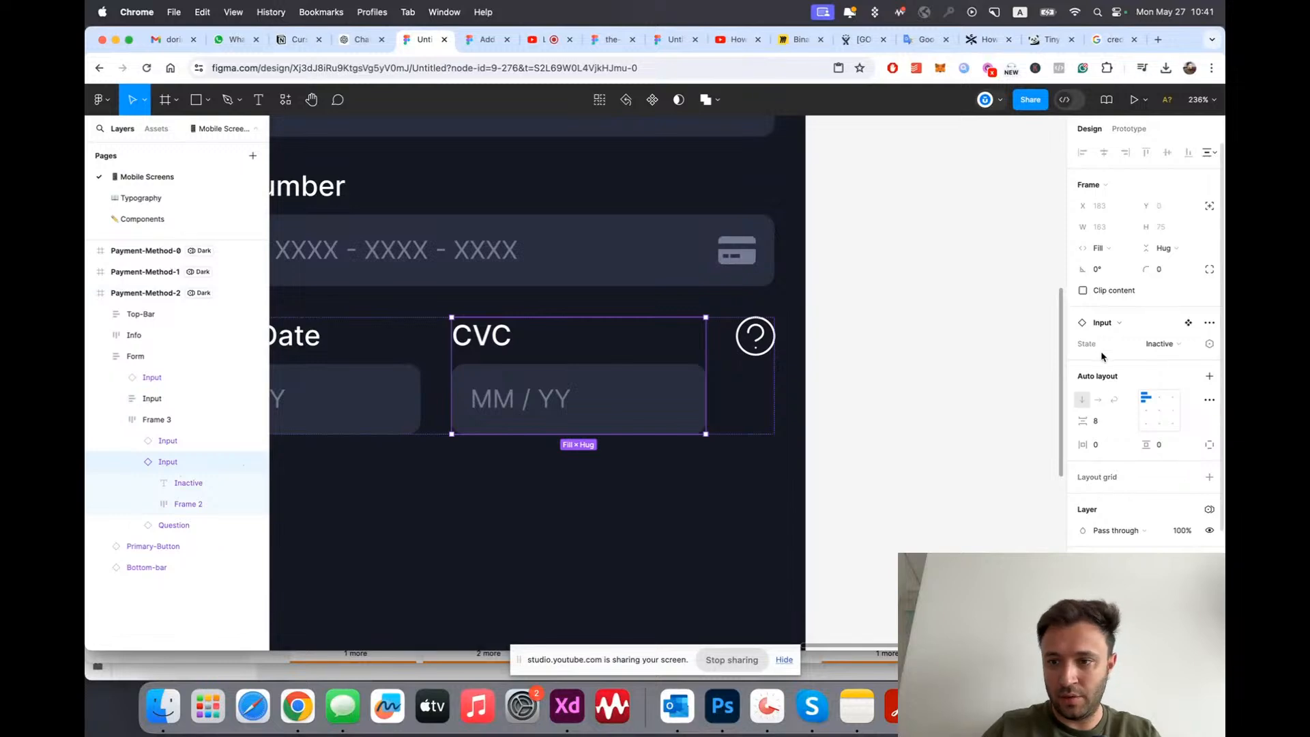
pyautogui.click(1208, 325)
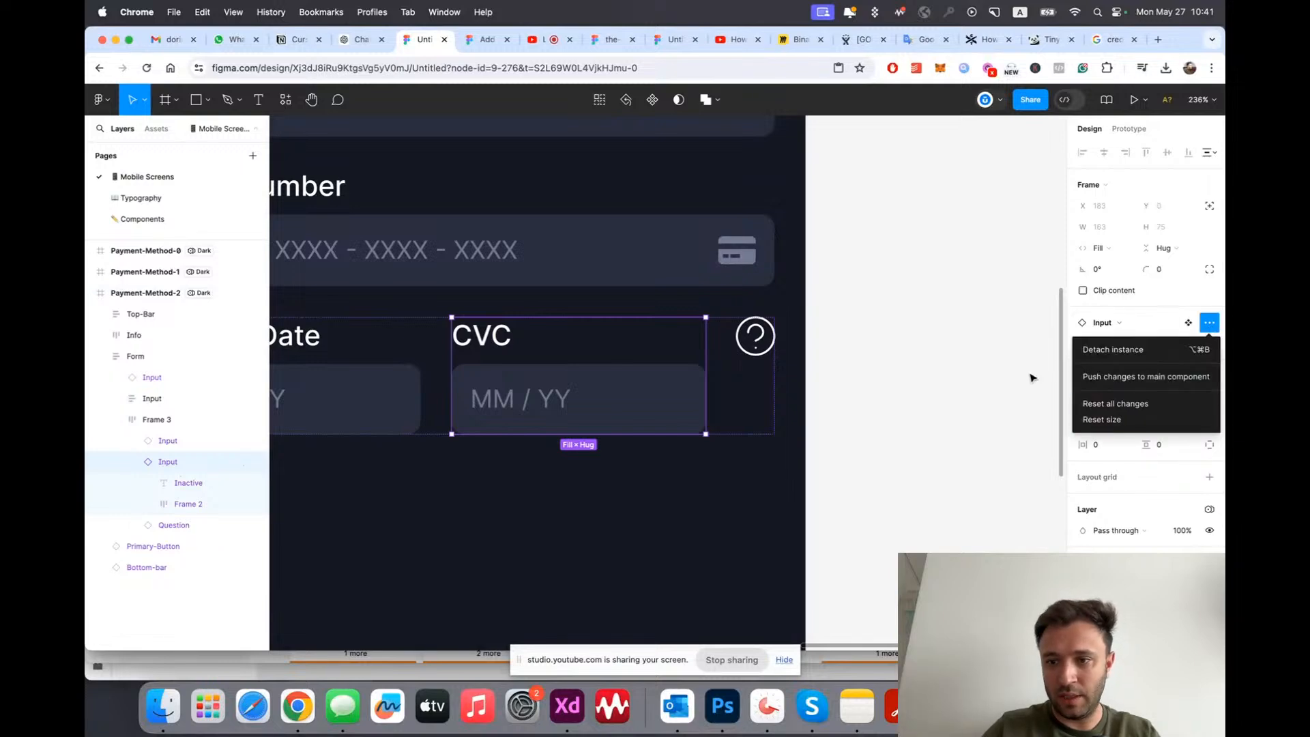
pyautogui.click(1133, 344)
pyautogui.click(206, 489)
pyautogui.click(170, 444)
pyautogui.click(755, 334)
pyautogui.press('BackSpace')
pyautogui.press('super+z')
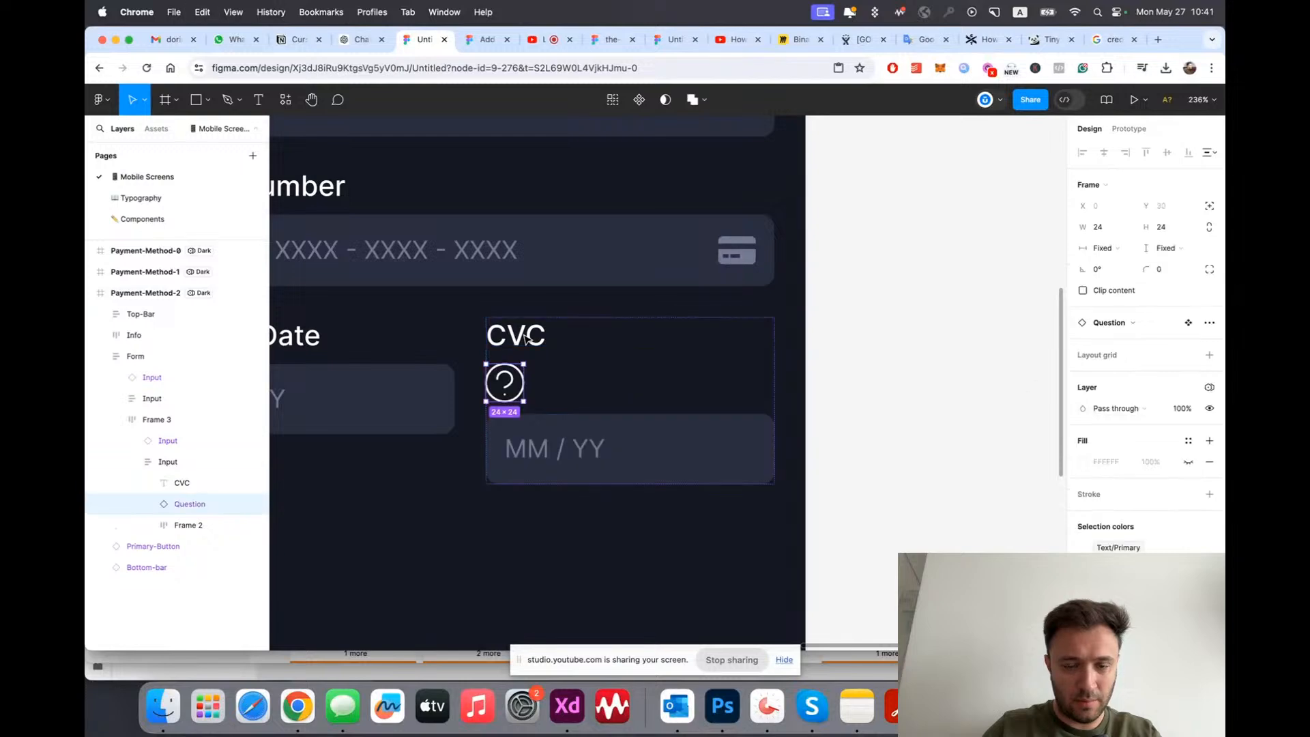
# Step: Wrap the CVC label and Question icon in an auto layout frame with horizontal direction
pyautogui.keyDown('shift'); pyautogui.click(175, 486); pyautogui.keyUp('shift')
pyautogui.hotkey('shift', 'a')
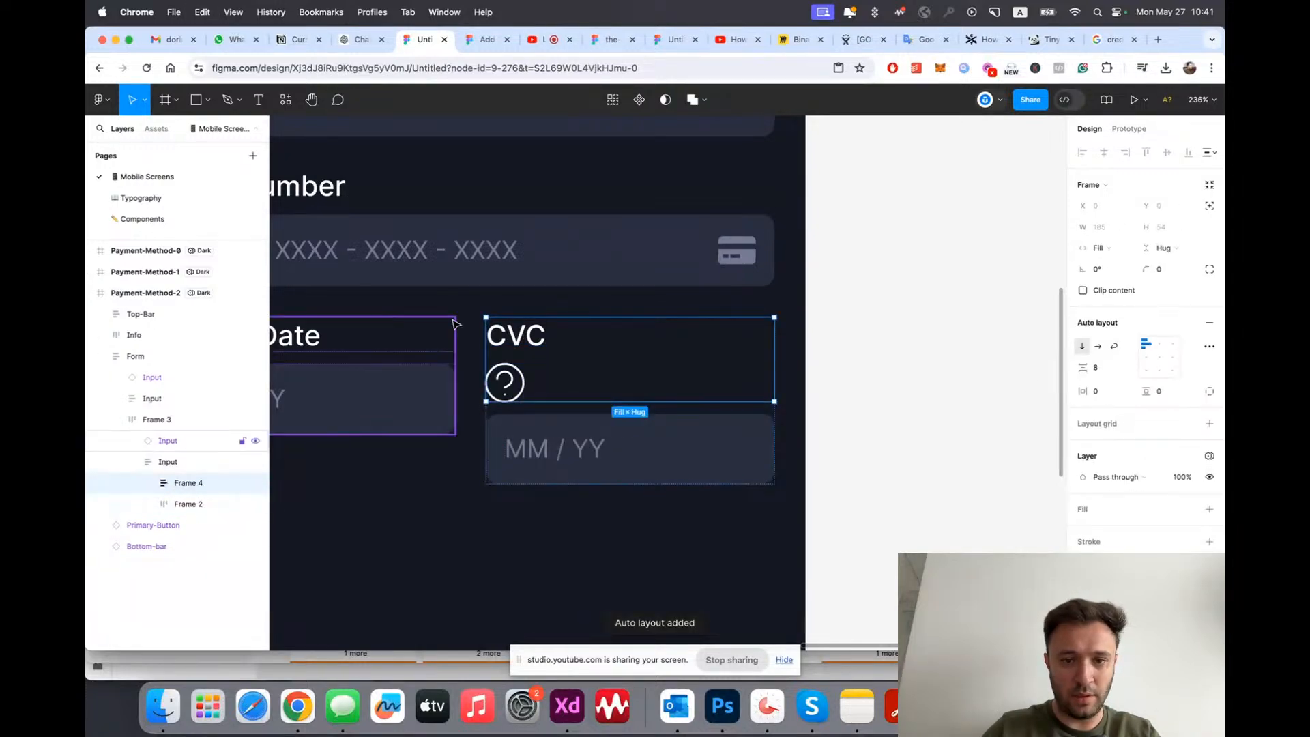
pyautogui.click(1098, 347)
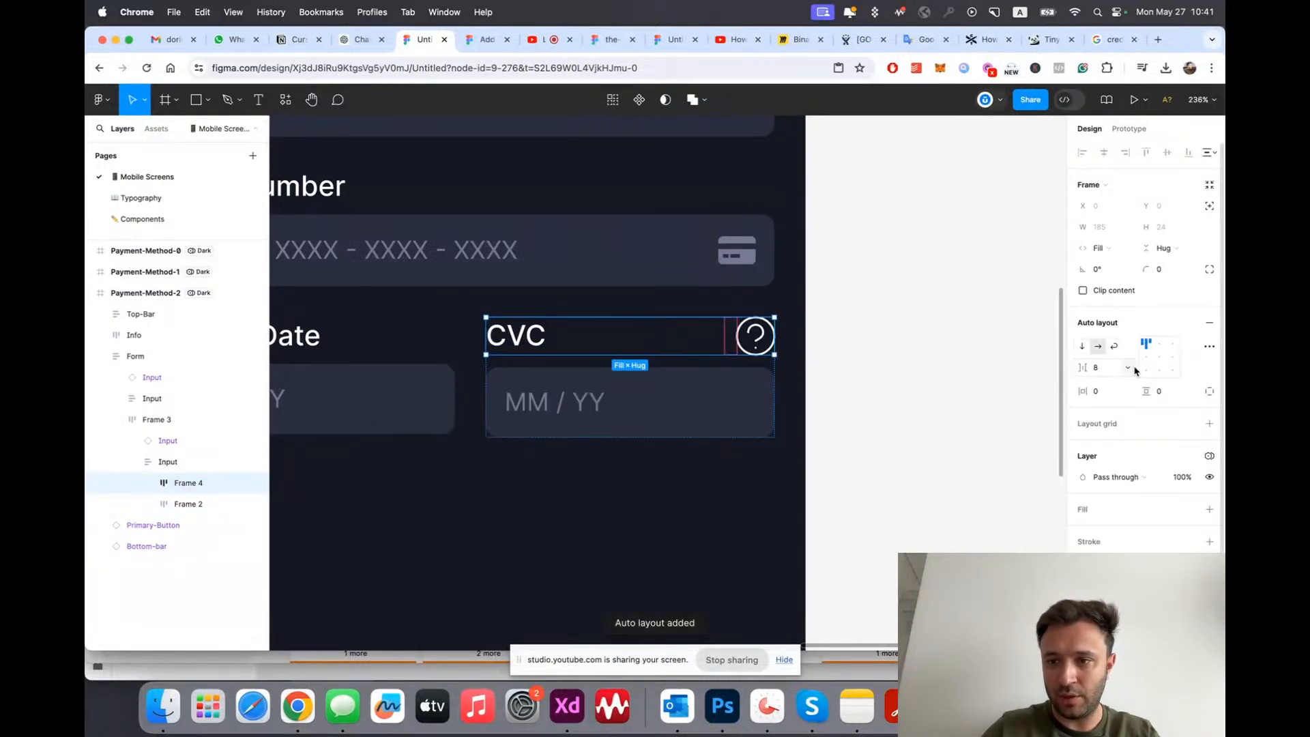
pyautogui.click(872, 350)
pyautogui.scroll(-5, 802, 350)
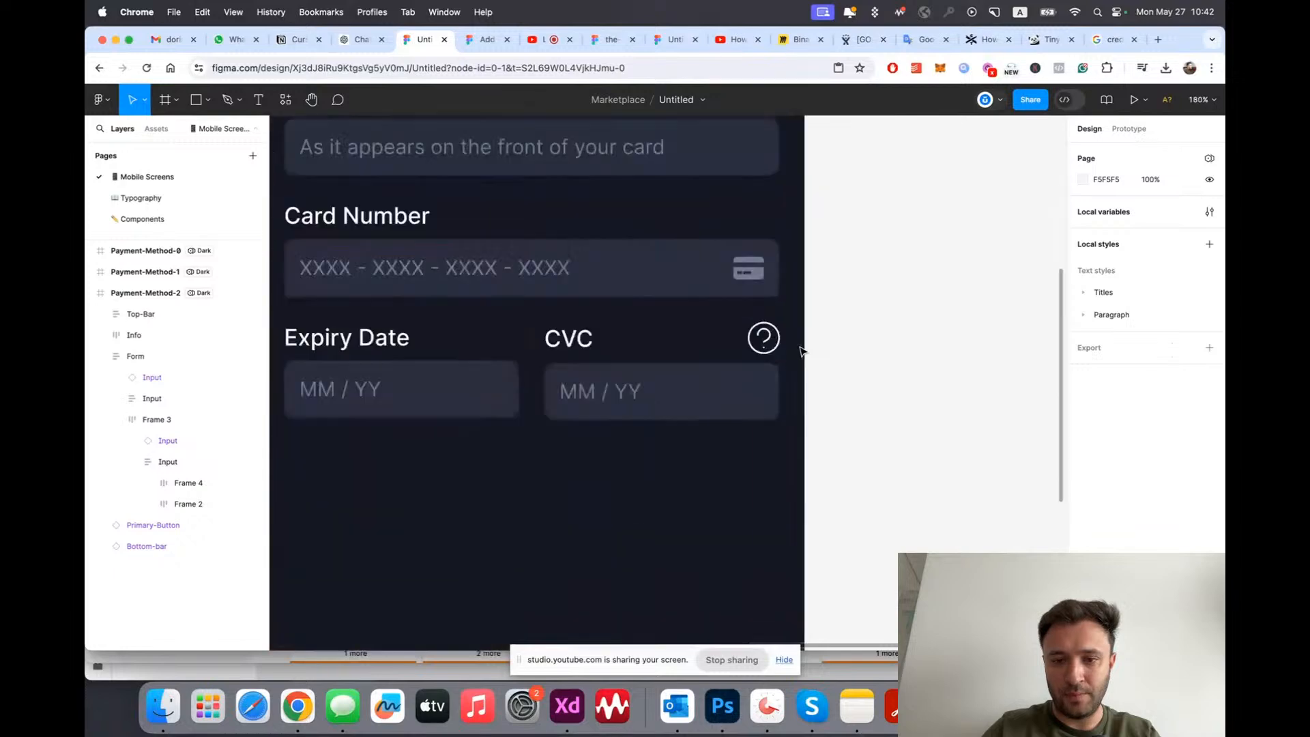
# Step: Resize the Question icon beside the CVC label to 20 × 20
pyautogui.scroll(5, 800, 348)
pyautogui.doubleClick(744, 330)
pyautogui.doubleClick(743, 330)
pyautogui.doubleClick(743, 328)
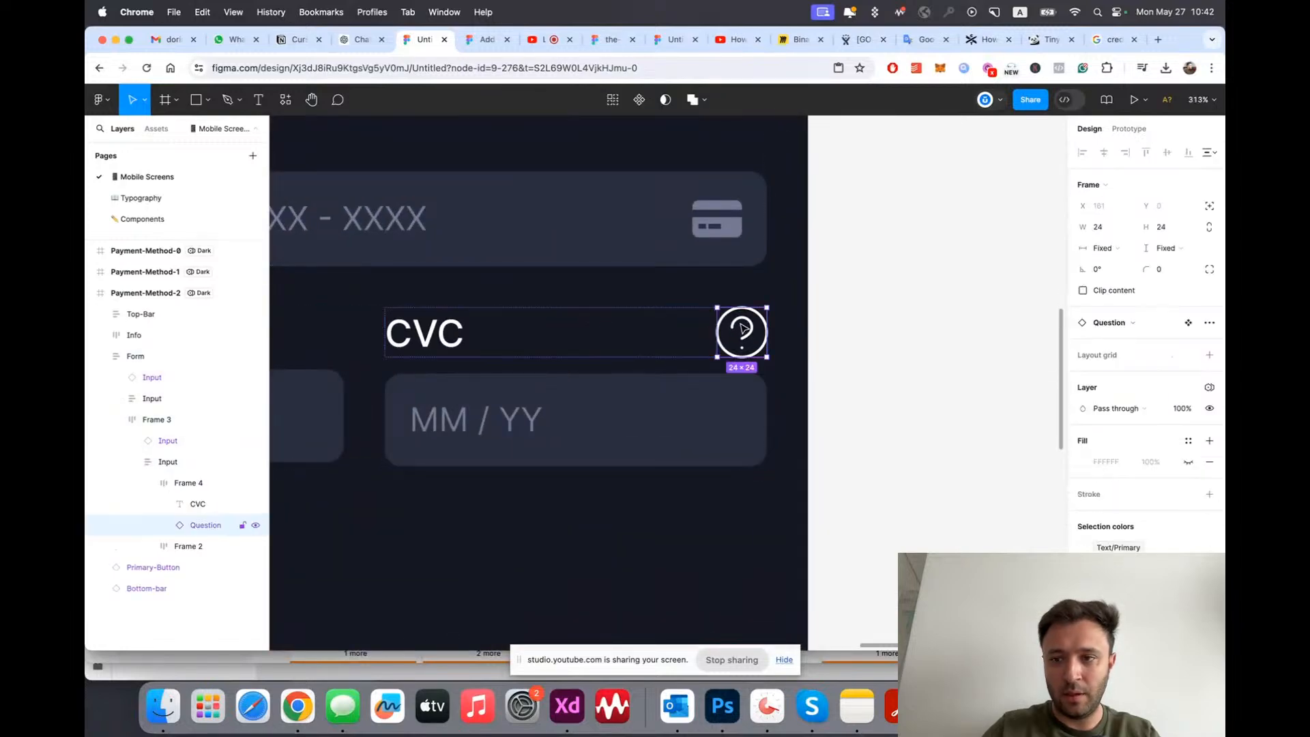
pyautogui.press('Down')
pyautogui.press('Down')
pyautogui.press('Down')
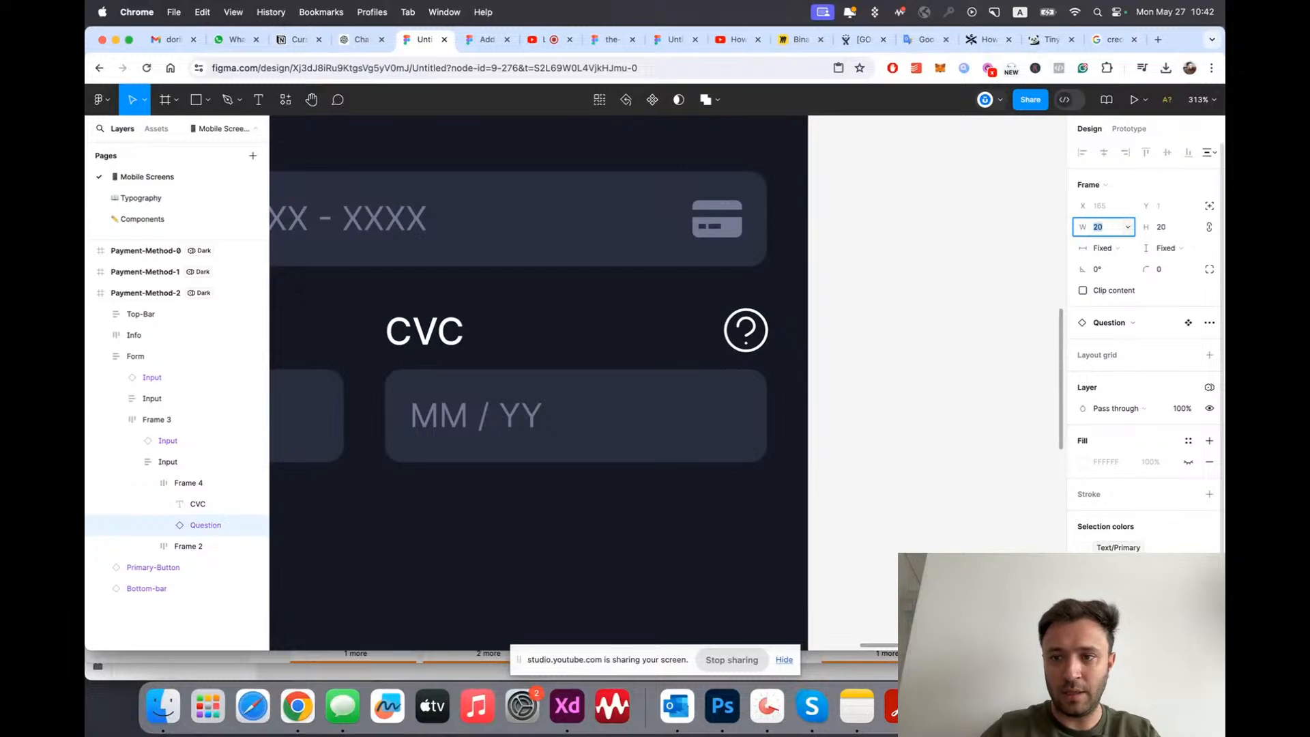
pyautogui.scroll(-5, 825, 266)
pyautogui.click(877, 284)
pyautogui.hotkey('alt', 'l')
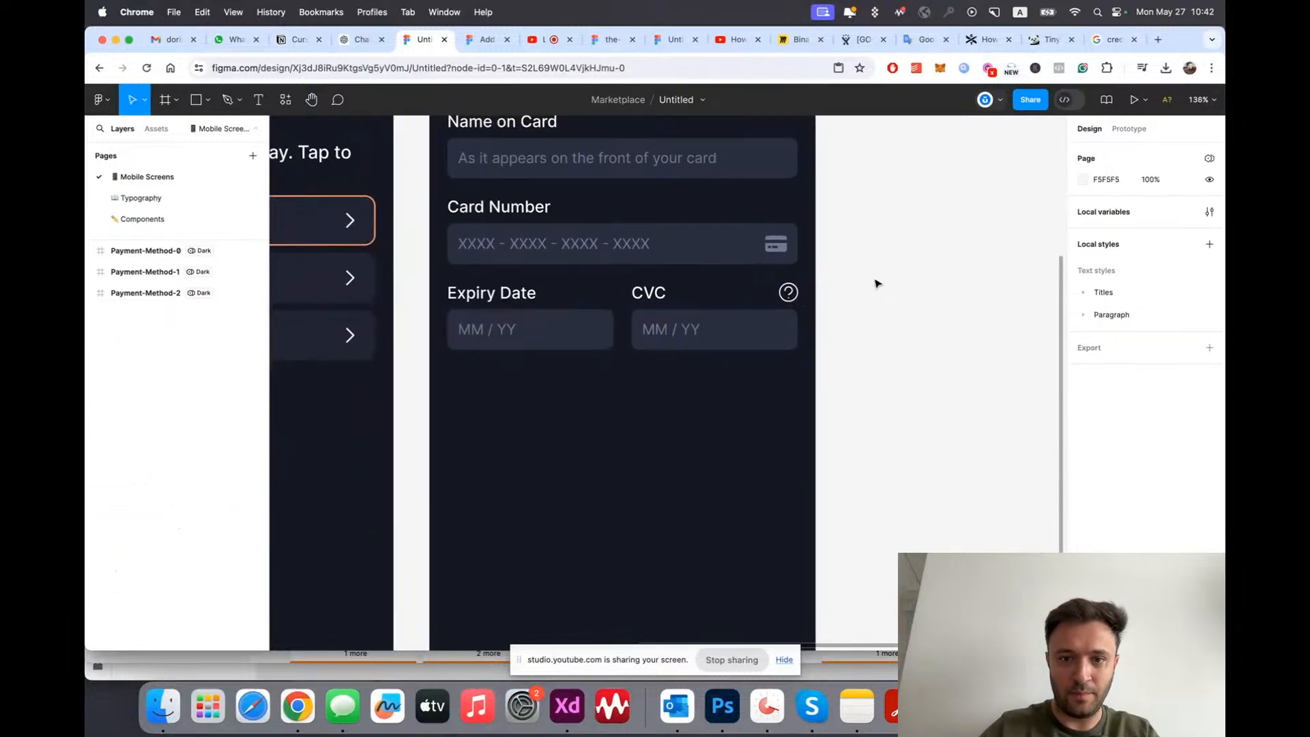
# Step: Compare the form with the reference Add card design, including its save-card toggle row and Save card button
pyautogui.scroll(-5, 878, 284)
pyautogui.scroll(5, 903, 244)
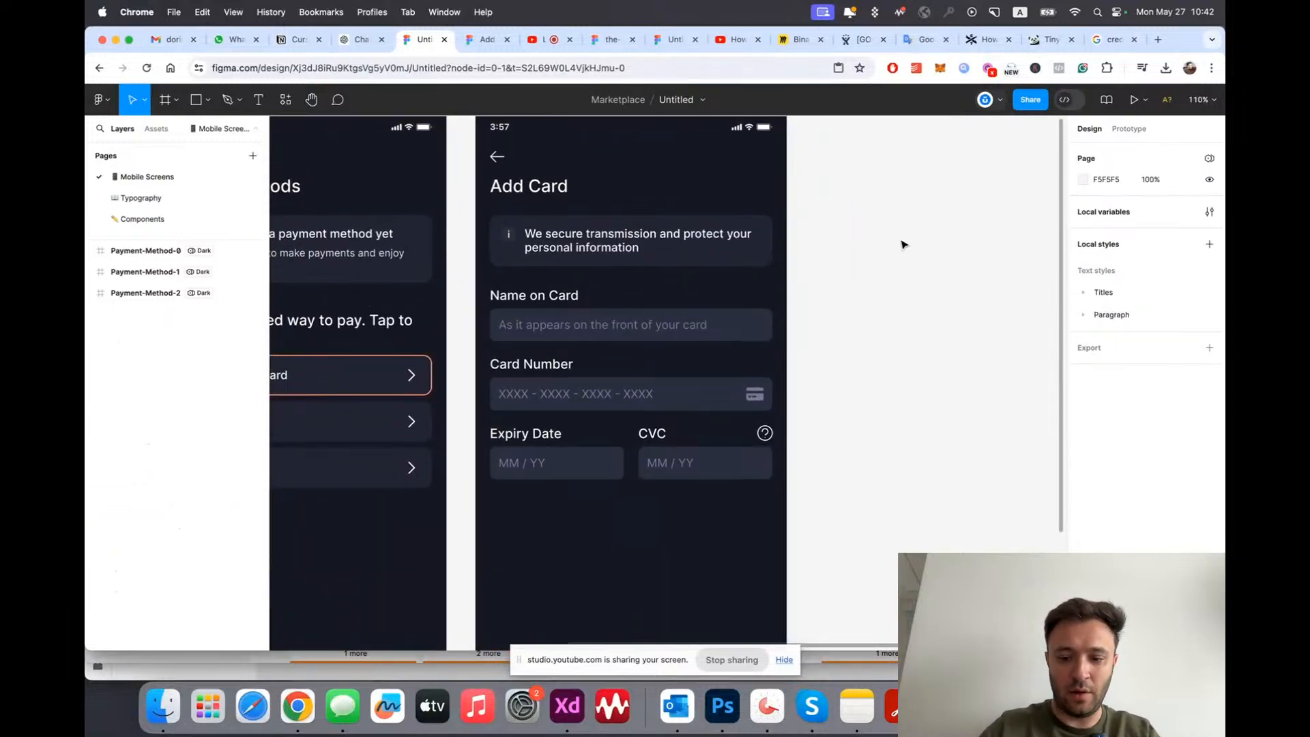
pyautogui.click(486, 39)
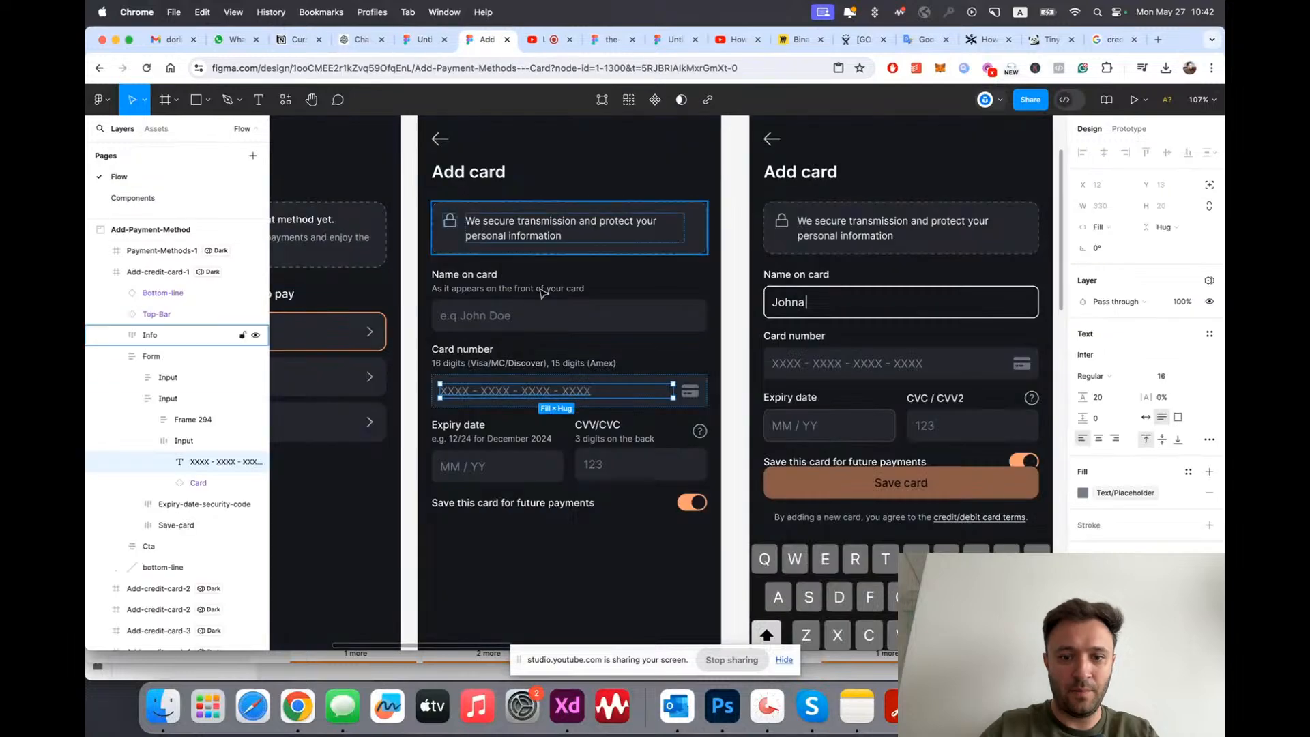
pyautogui.scroll(5, 539, 323)
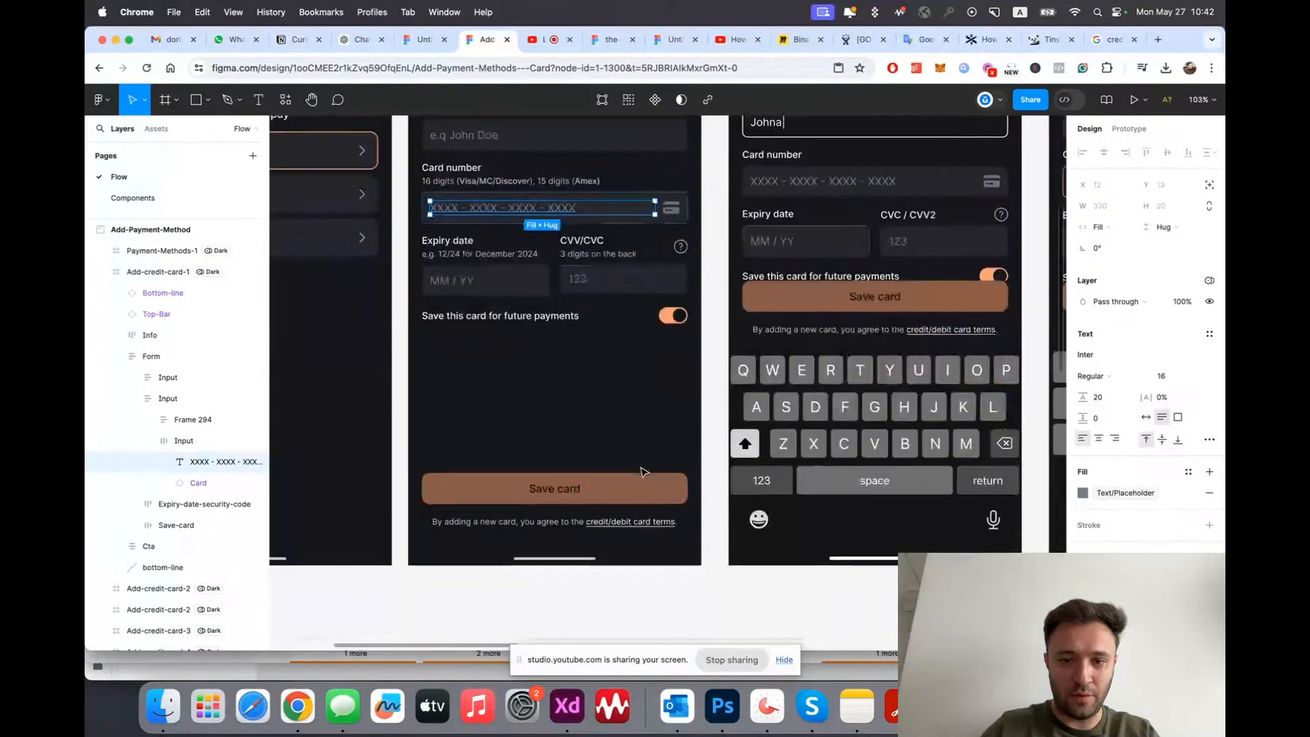
pyautogui.scroll(2, 617, 406)
pyautogui.scroll(1, 618, 405)
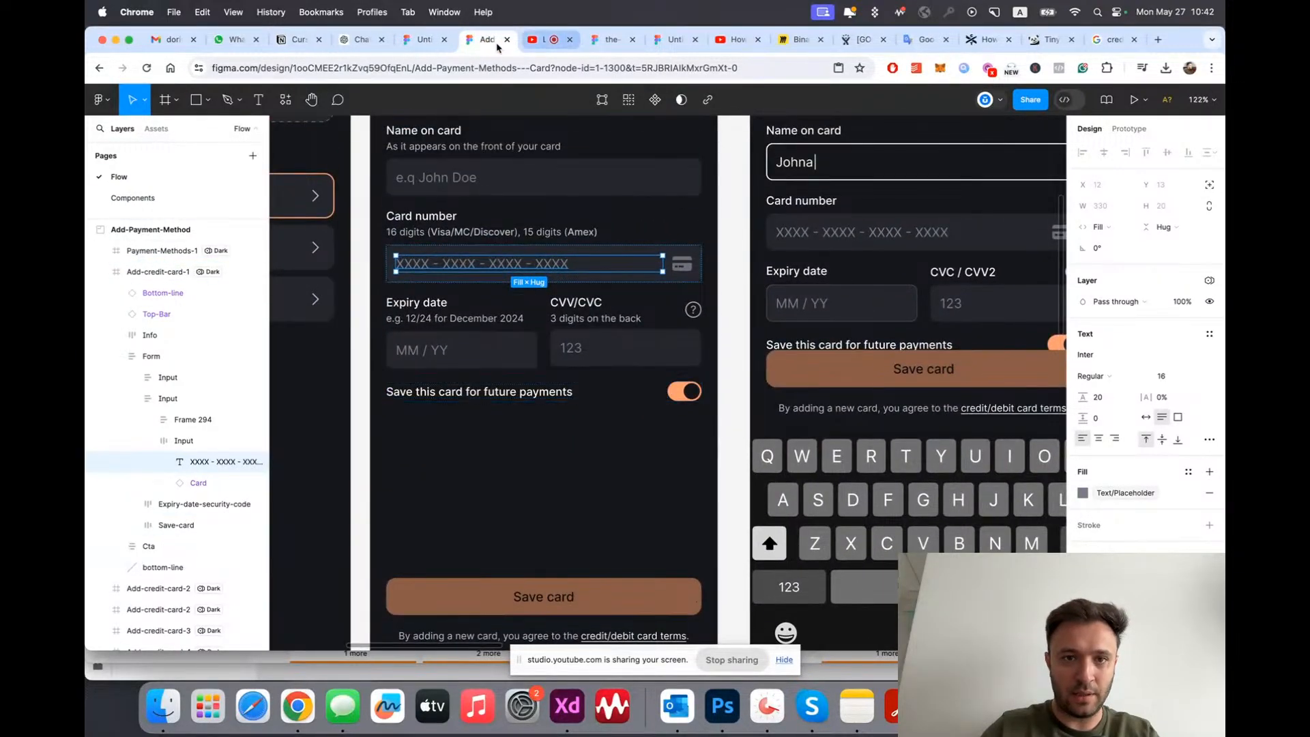
# Step: Return to the working design file and open its Components page
pyautogui.click(426, 41)
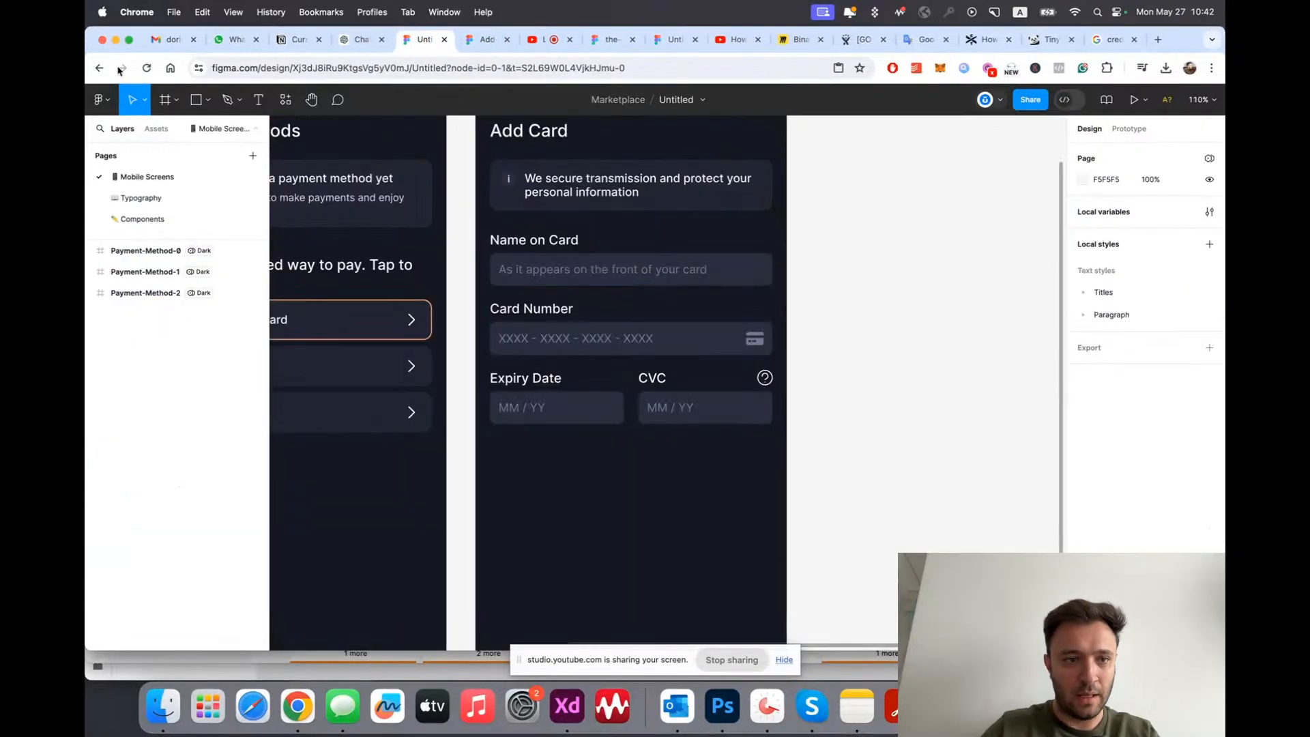
pyautogui.click(142, 219)
pyautogui.scroll(-5, 784, 311)
pyautogui.hscroll(-3, 783, 310)
pyautogui.hscroll(6, 783, 310)
pyautogui.hscroll(-3, 783, 311)
pyautogui.scroll(-5, 784, 311)
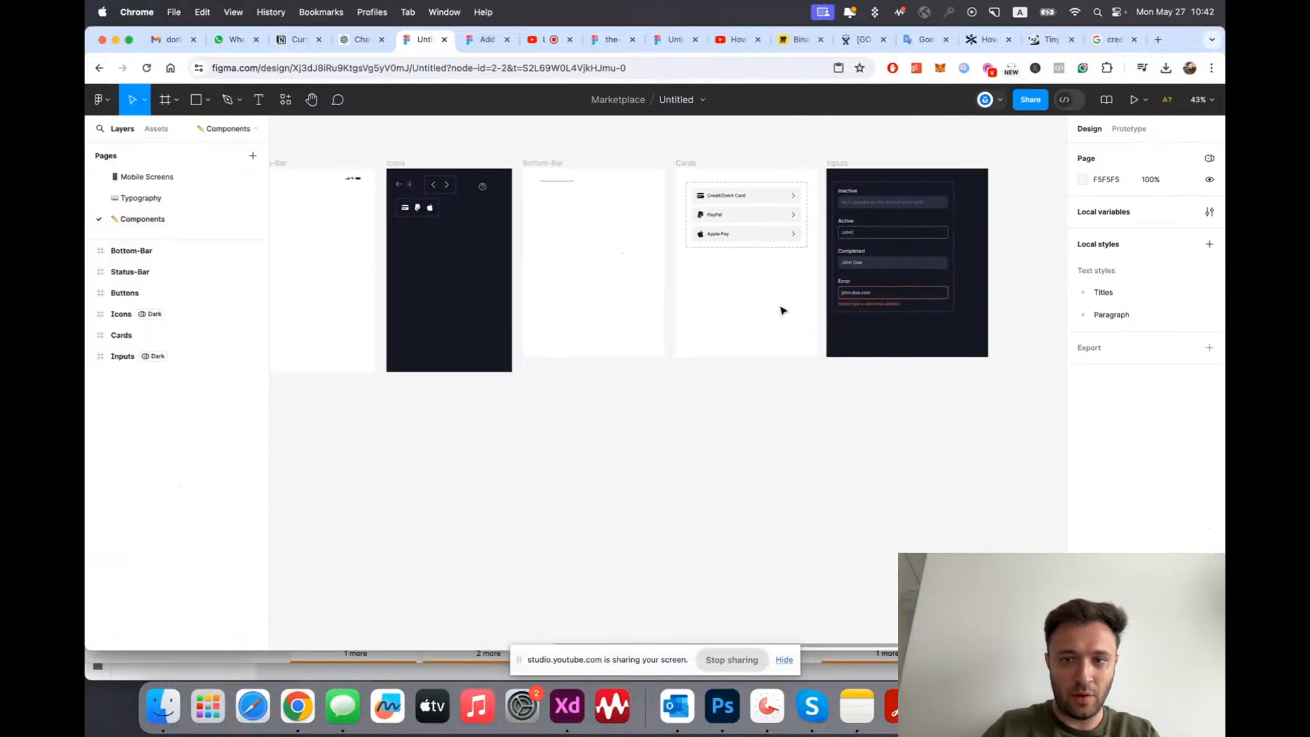
pyautogui.press('f')
pyautogui.moveTo(616, 366); pyautogui.dragTo(804, 534)
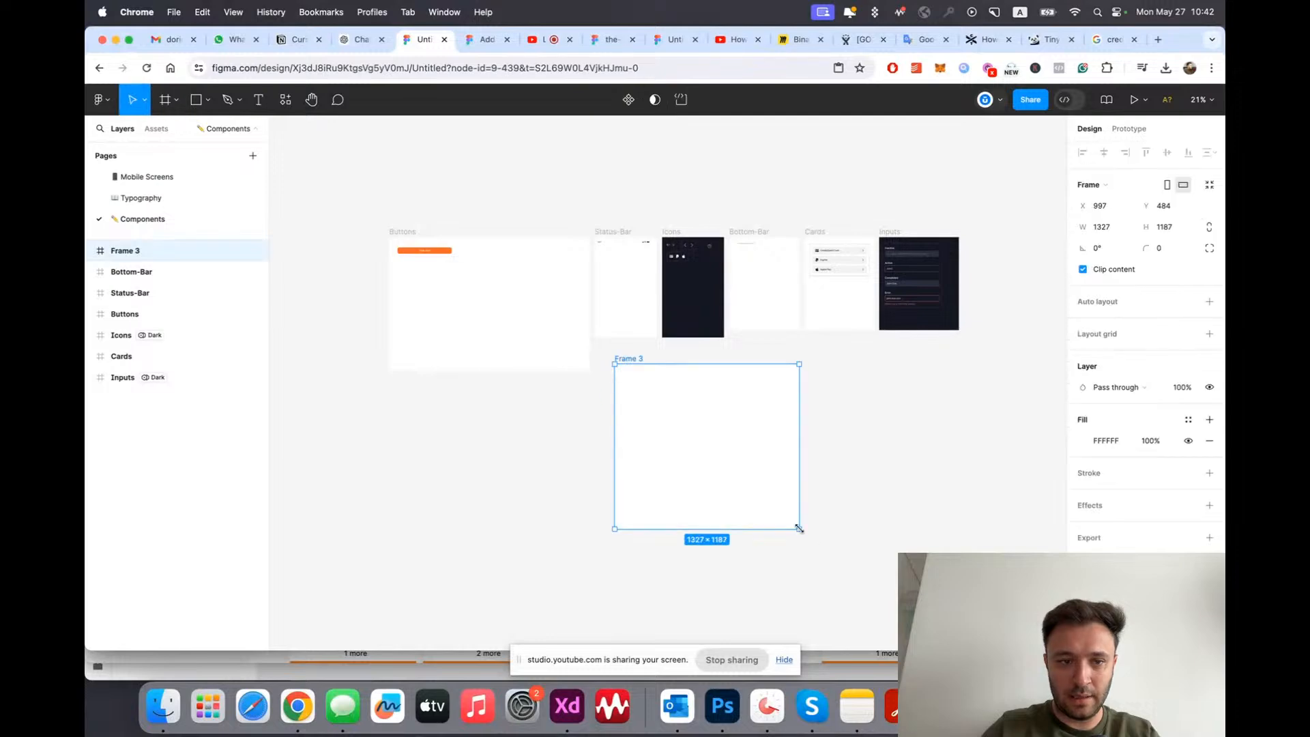
pyautogui.scroll(3, 800, 531)
pyautogui.scroll(3, 591, 437)
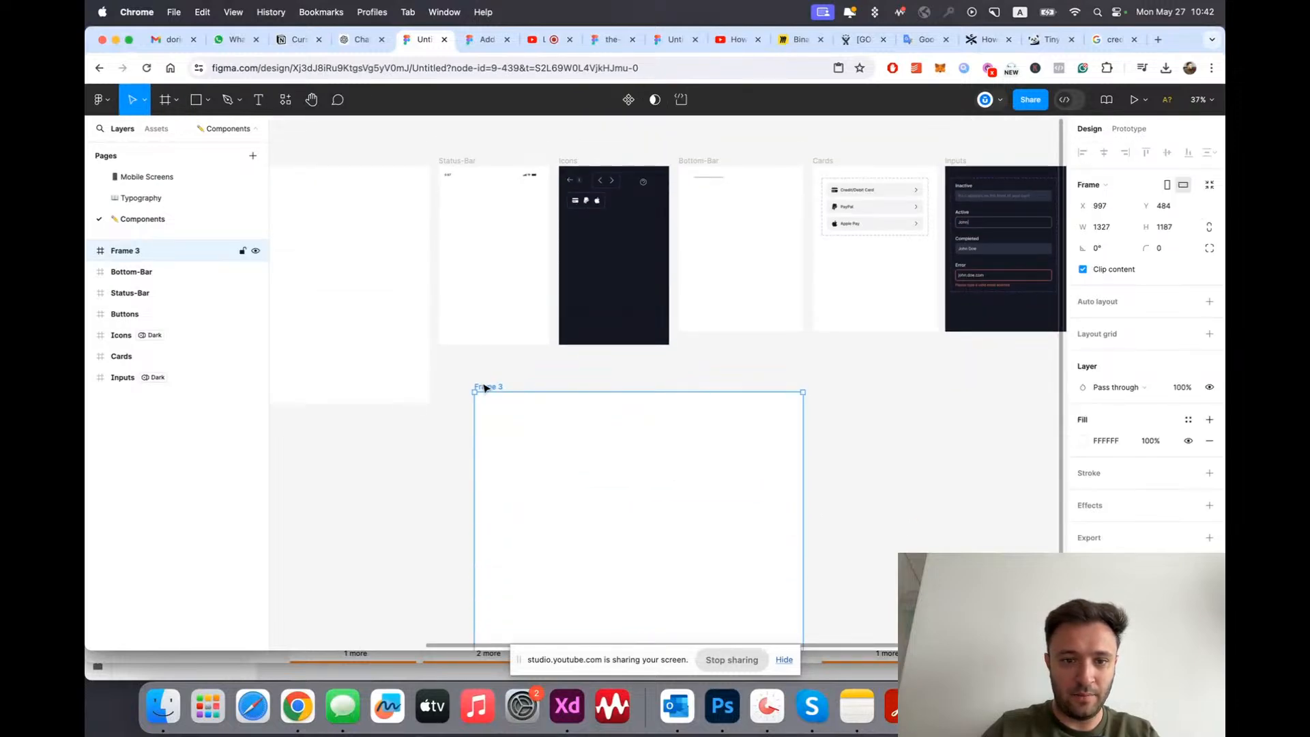
pyautogui.press('BackSpace')
# Step: Rename the Inputs frame on the Components page to Text-Select
pyautogui.hscroll(6, 453, 368)
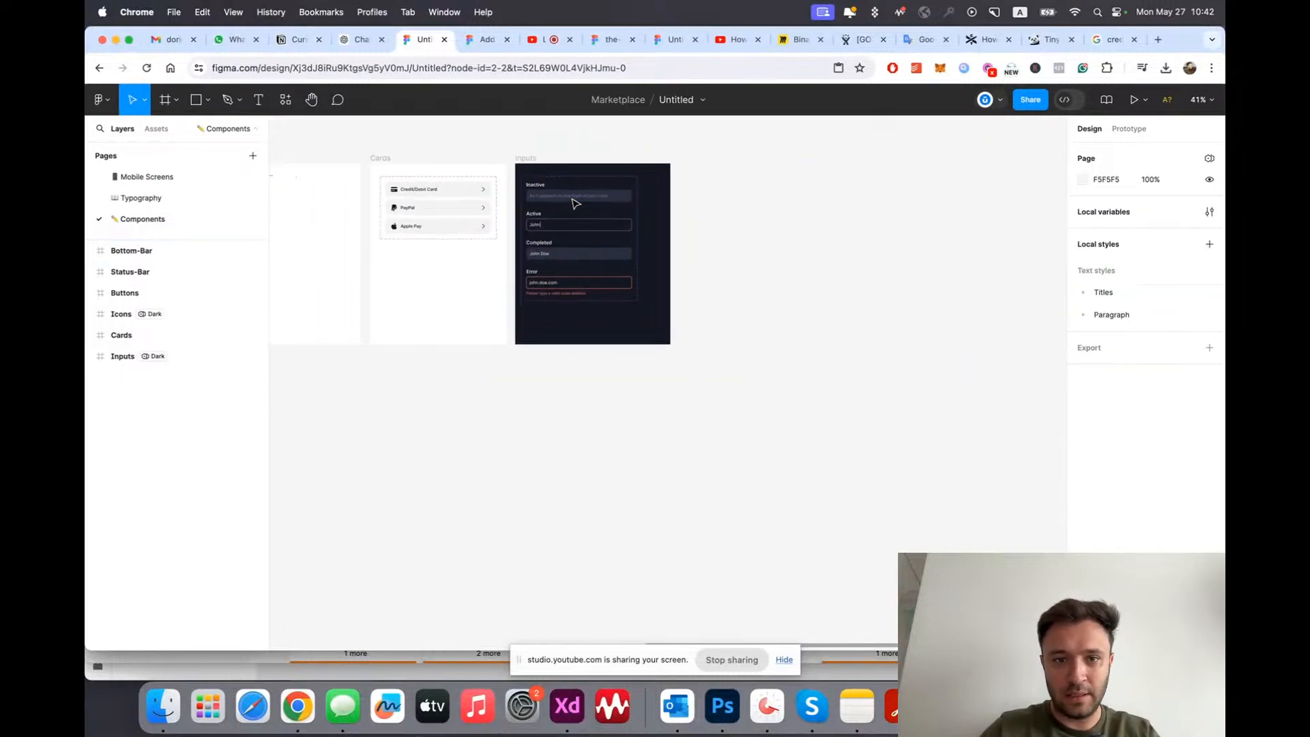
pyautogui.scroll(5, 576, 204)
pyautogui.click(498, 199)
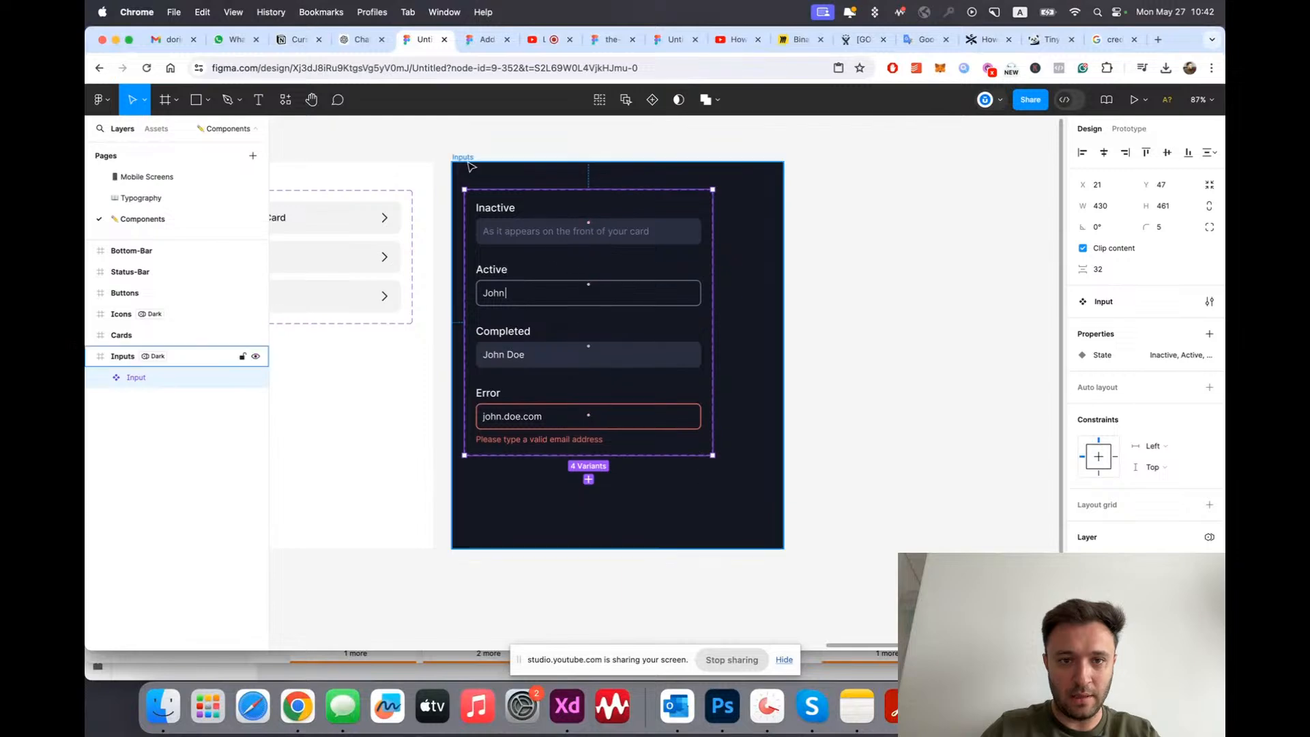
pyautogui.click(496, 180)
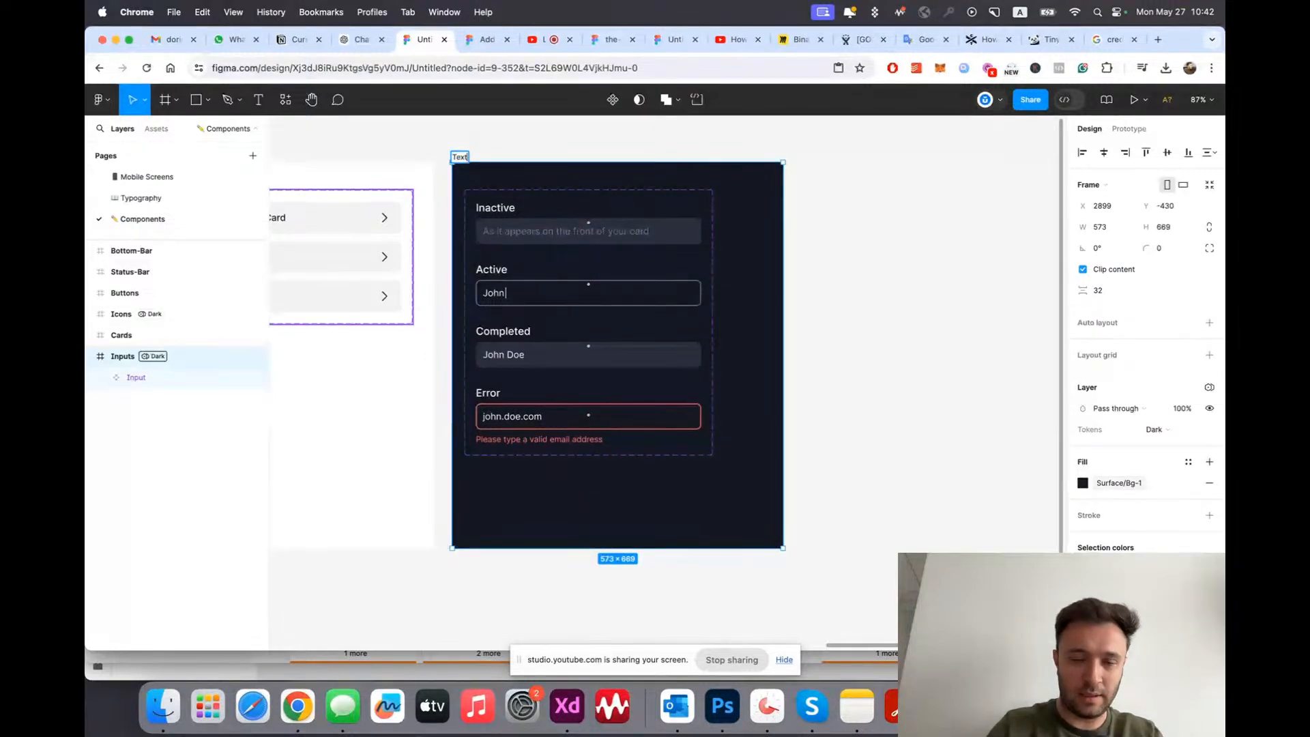
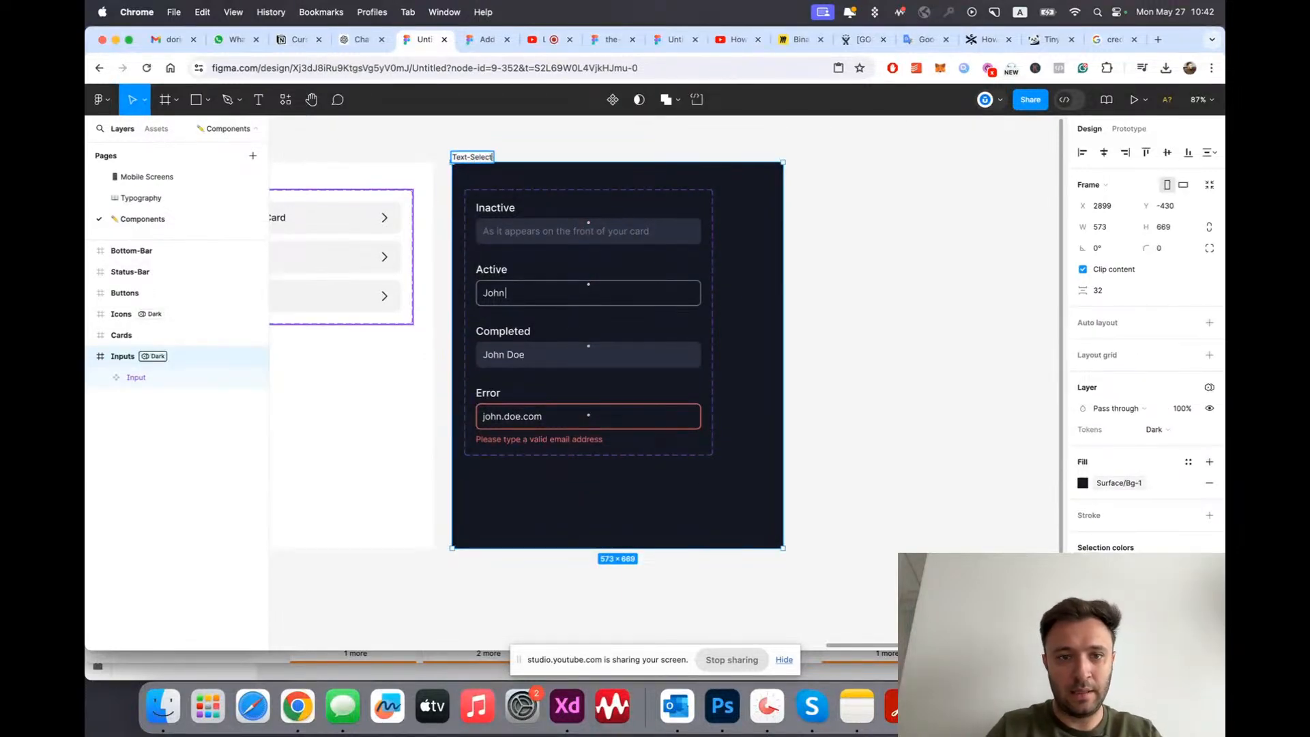
pyautogui.press('Return')
# Step: Draw a circle about 27 × 27 in the Text-Select frame, below the Error input variant
pyautogui.scroll(2, 702, 233)
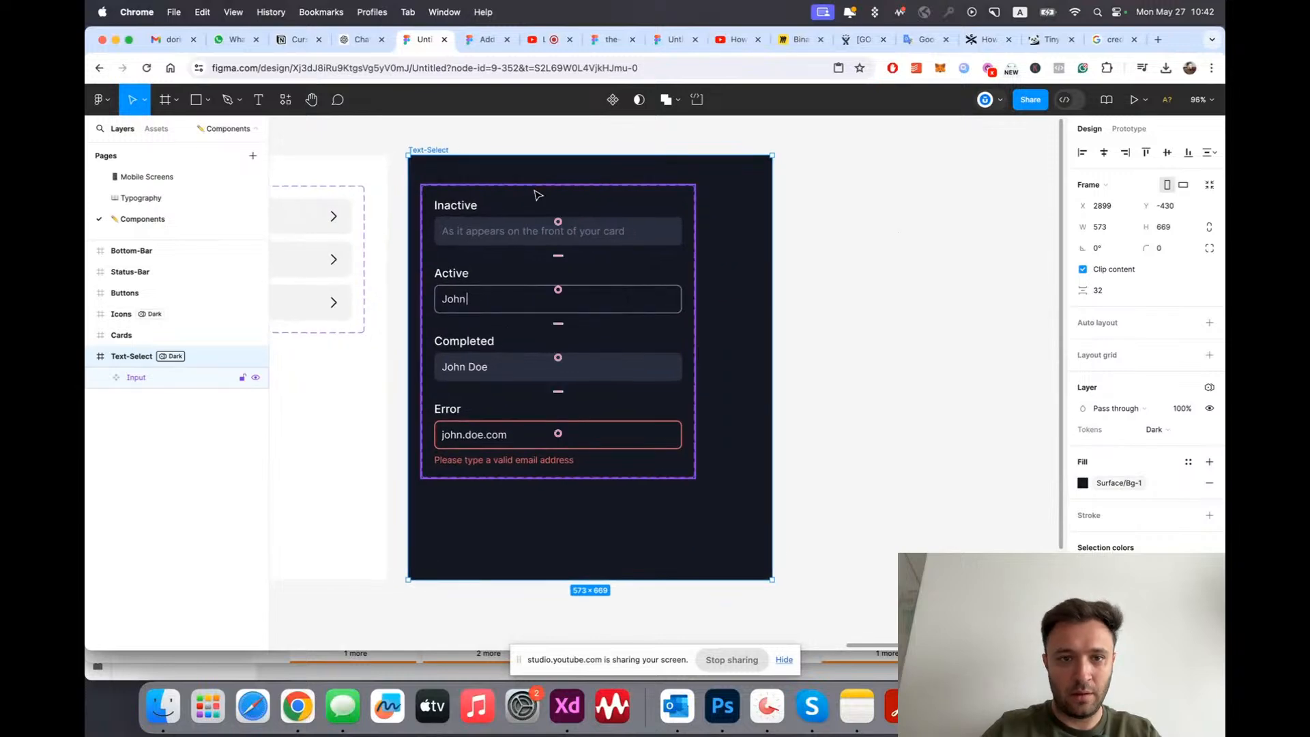
pyautogui.scroll(-3, 705, 457)
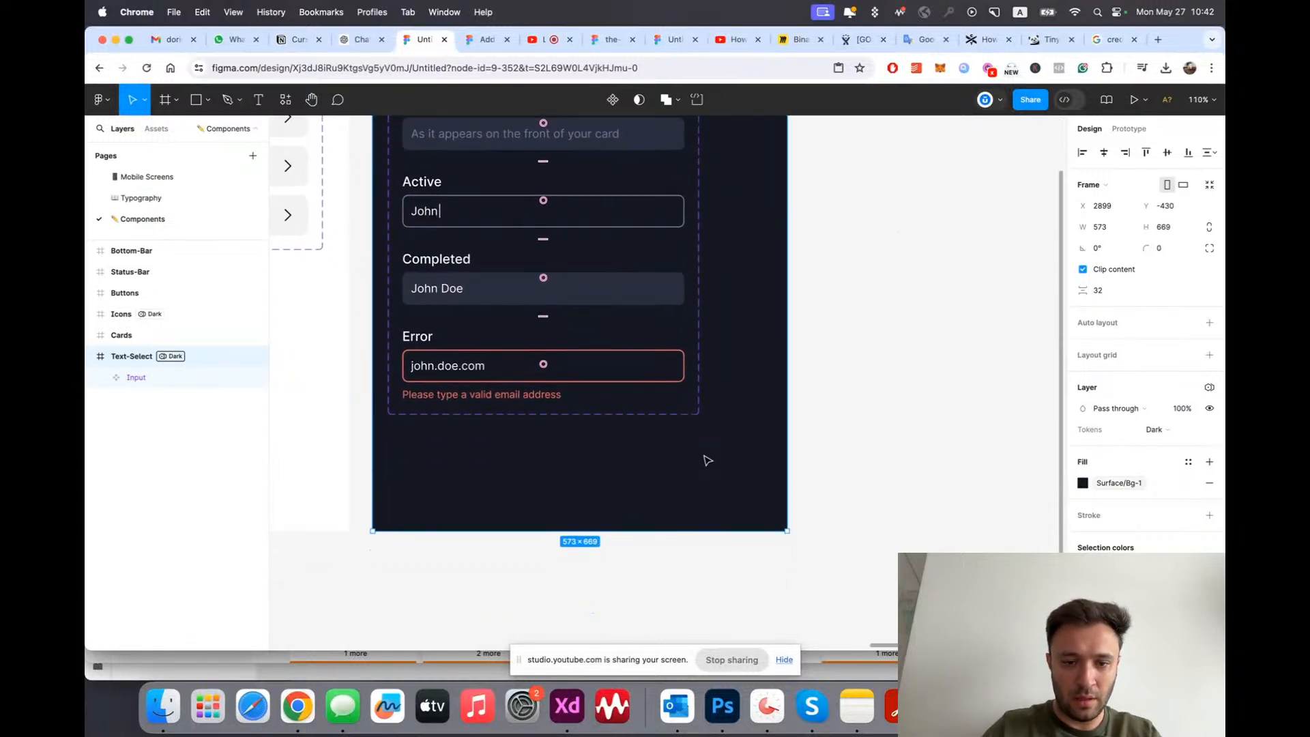
pyautogui.scroll(5, 537, 510)
pyautogui.hscroll(-5, 533, 489)
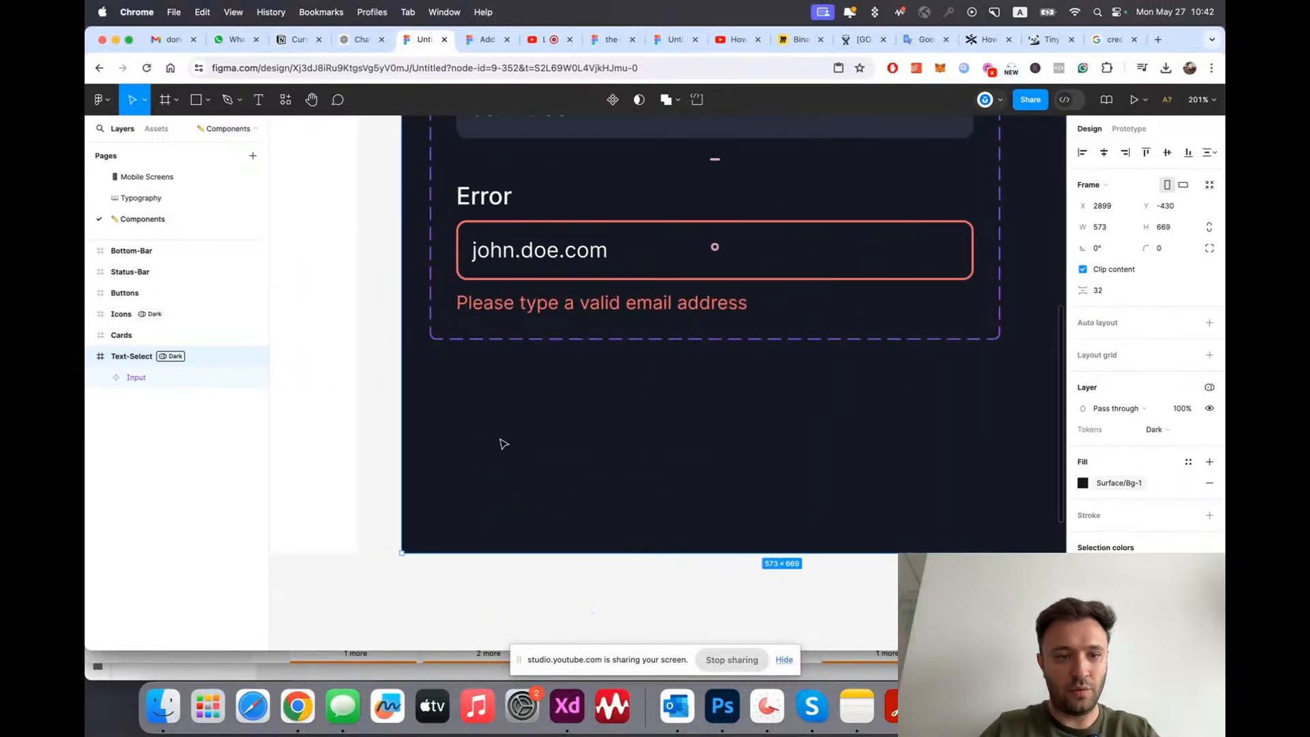
pyautogui.click(206, 100)
pyautogui.click(167, 179)
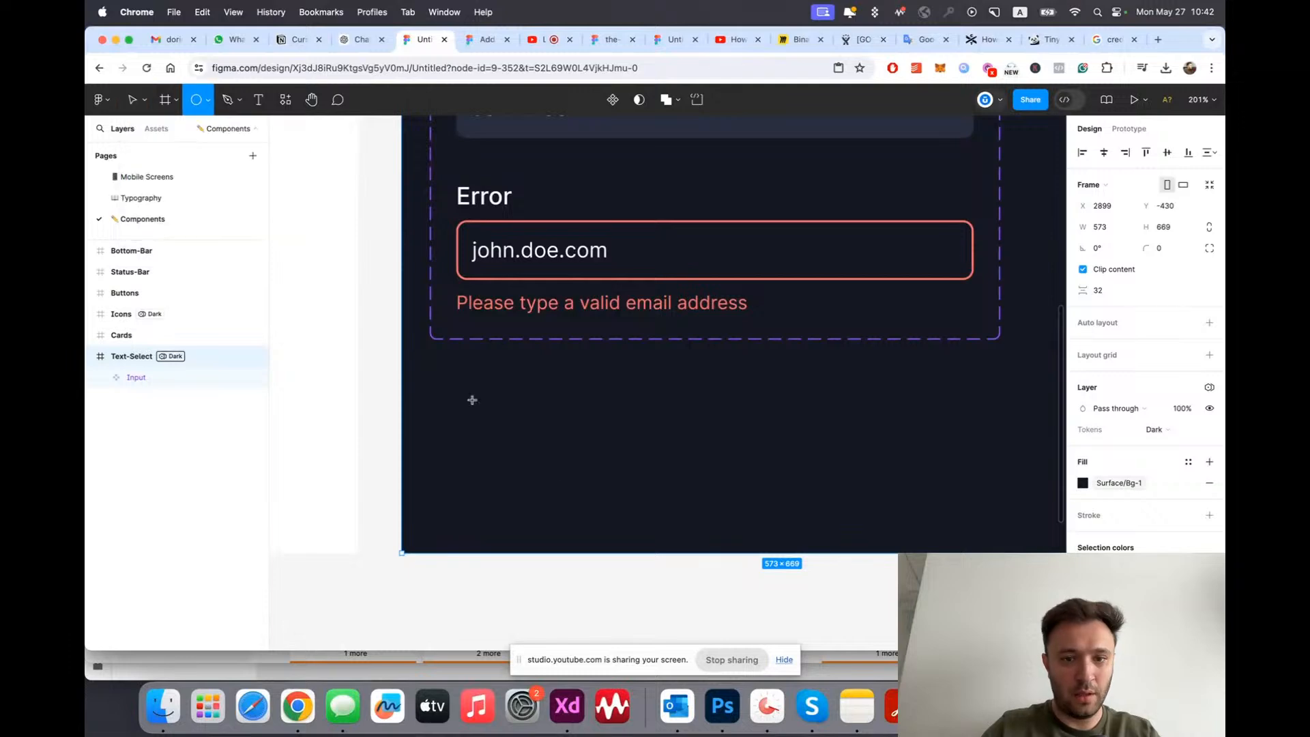
pyautogui.moveTo(462, 426); pyautogui.dragTo(499, 463)
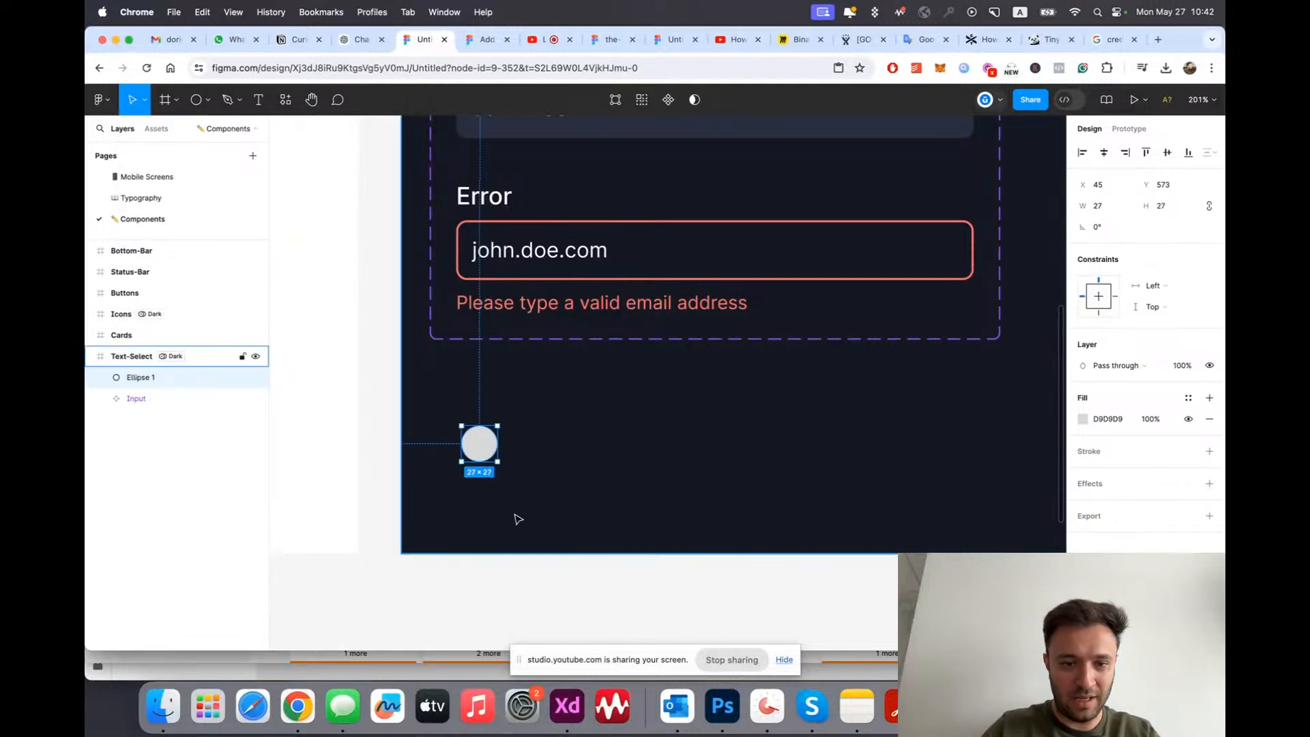
# Step: Set the circle's width and height to 24
pyautogui.scroll(5, 518, 514)
pyautogui.write('2')
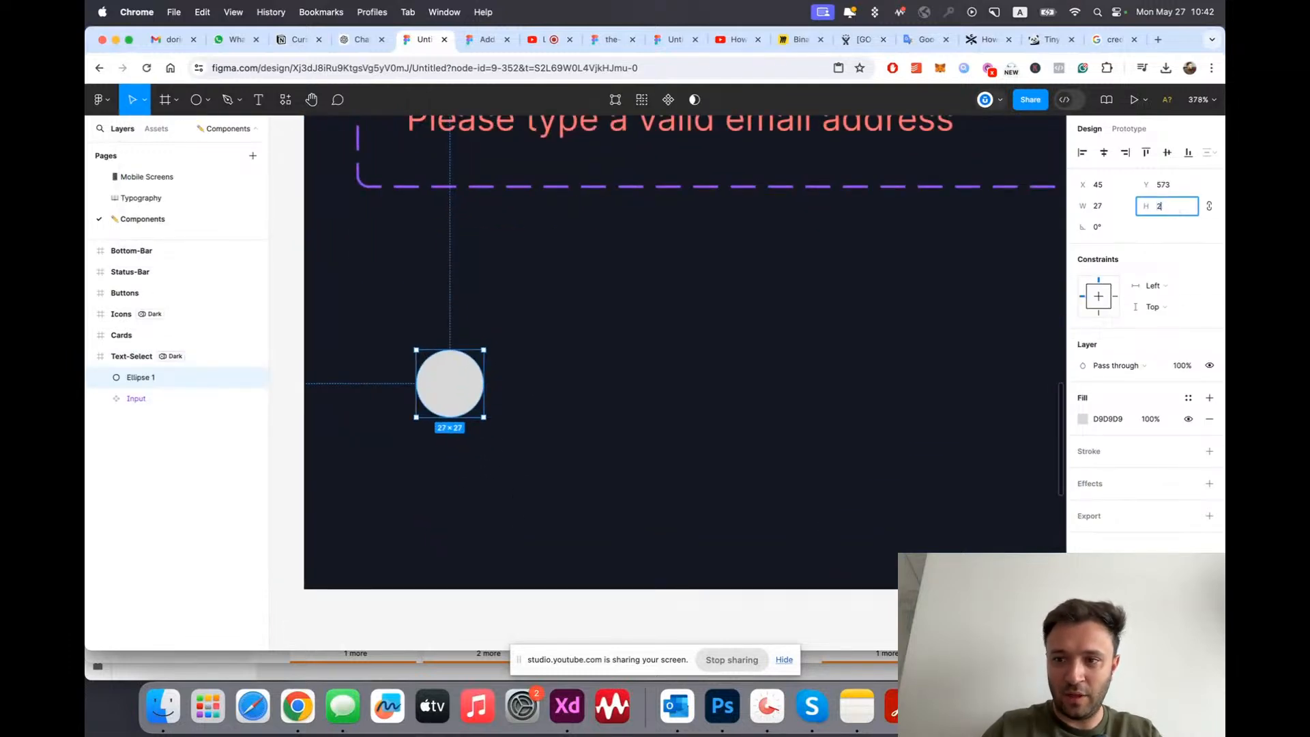
pyautogui.write('4')
pyautogui.press('Return')
# Step: Fill the new circle with the Text/Primary color variable
pyautogui.click(1187, 398)
pyautogui.write('rt')
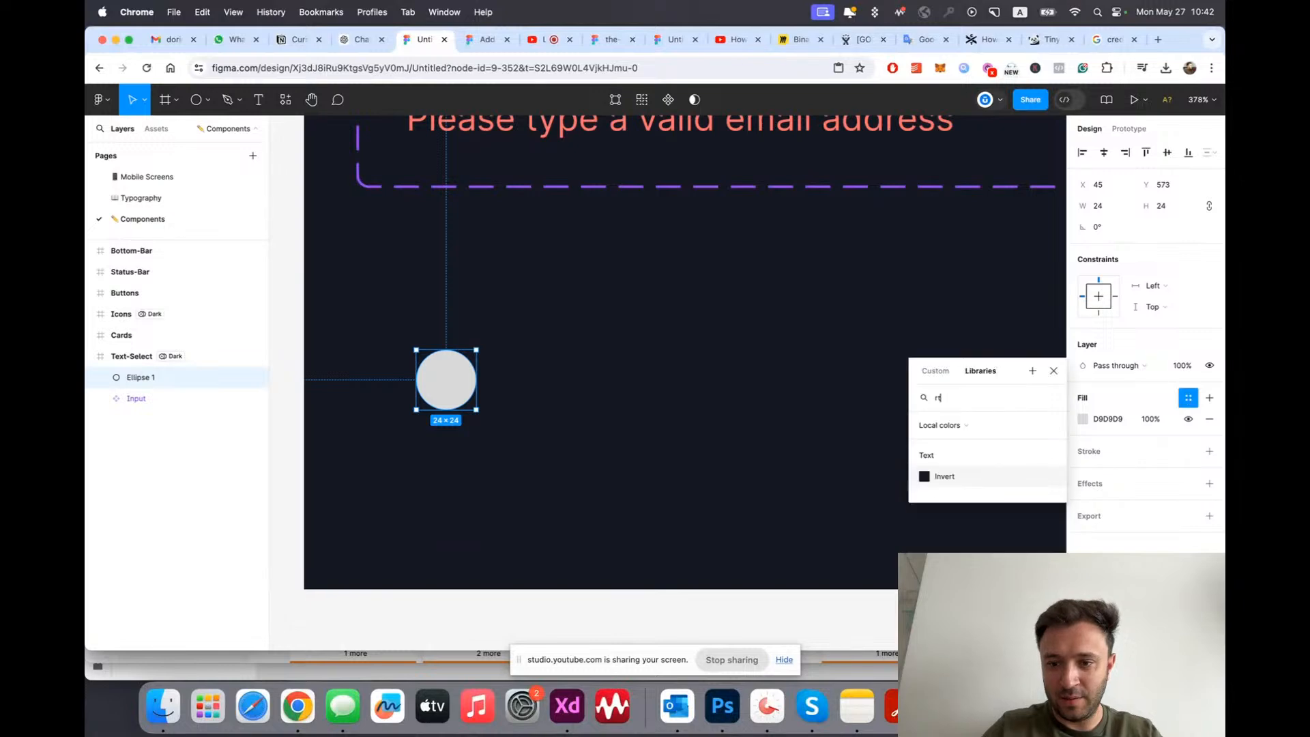
pyautogui.press('BackSpace')
pyautogui.press('BackSpace')
pyautogui.write('text')
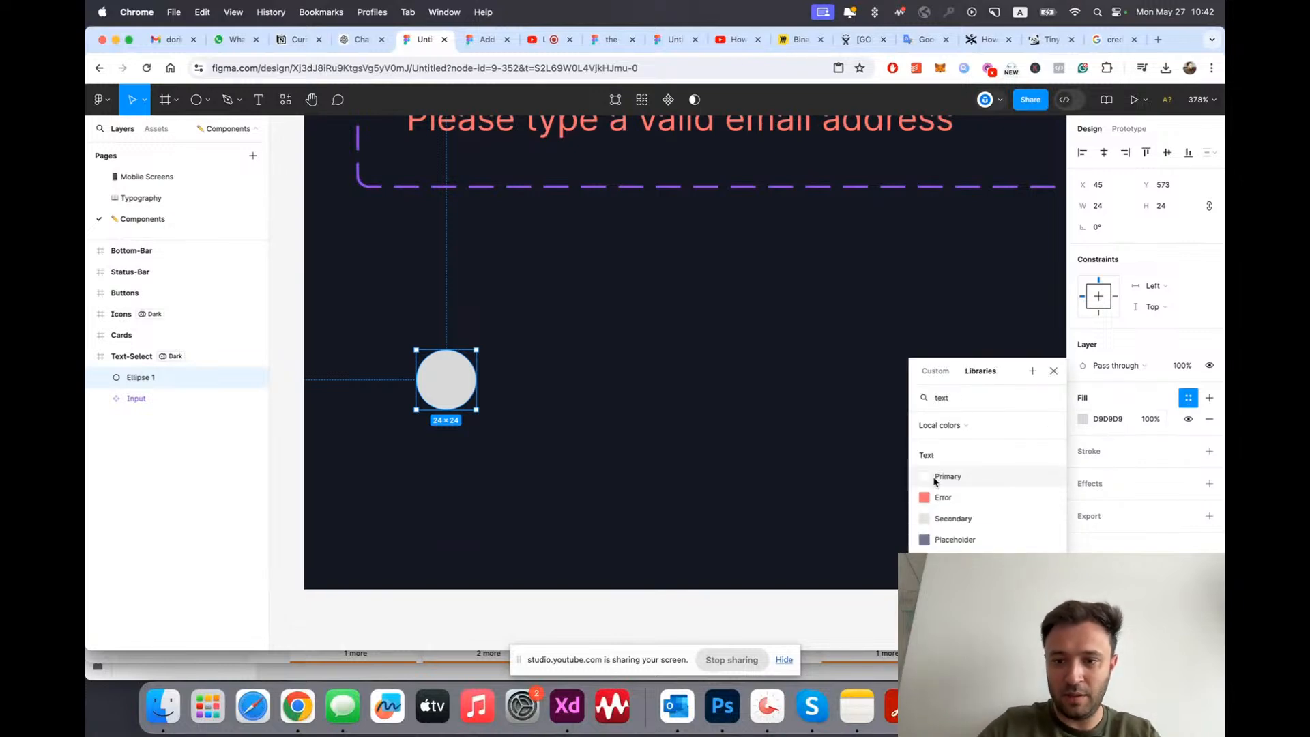
pyautogui.click(936, 480)
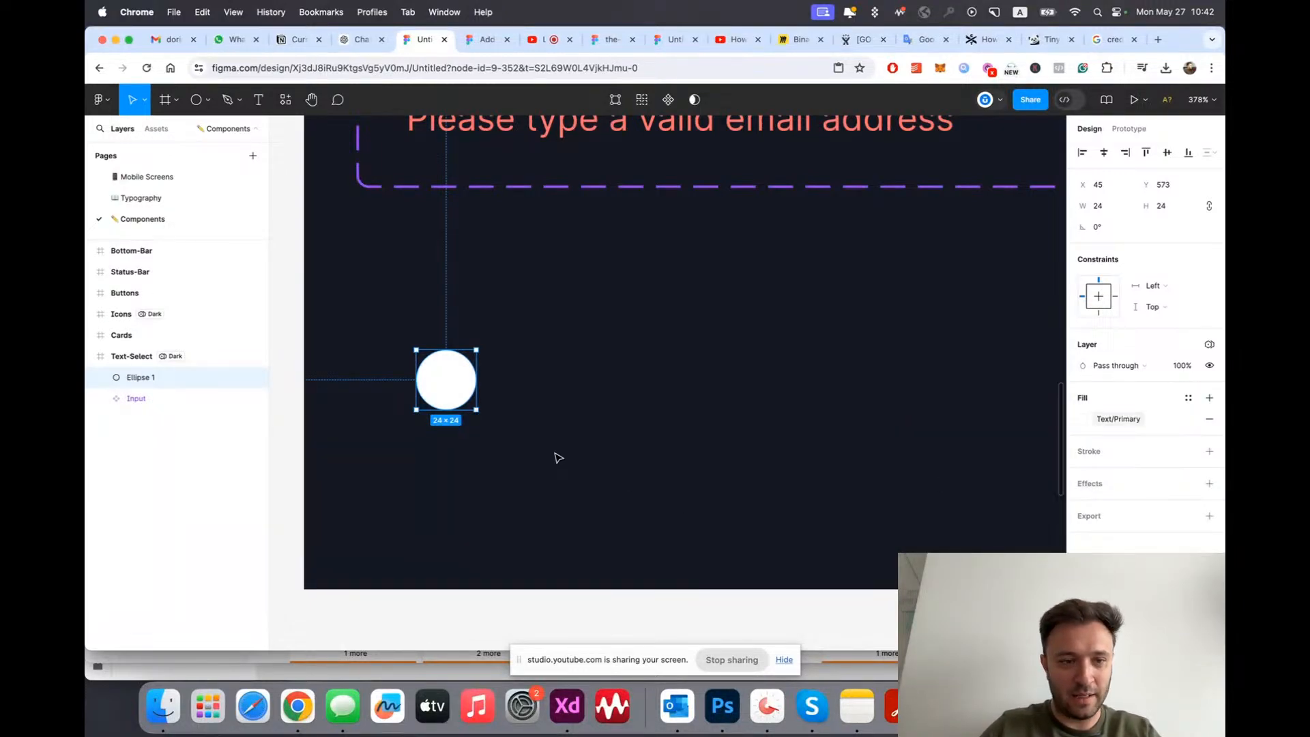
# Step: Wrap the circle in a horizontal auto layout frame and set the frame's width to 42
pyautogui.hotkey('shift', 'a')
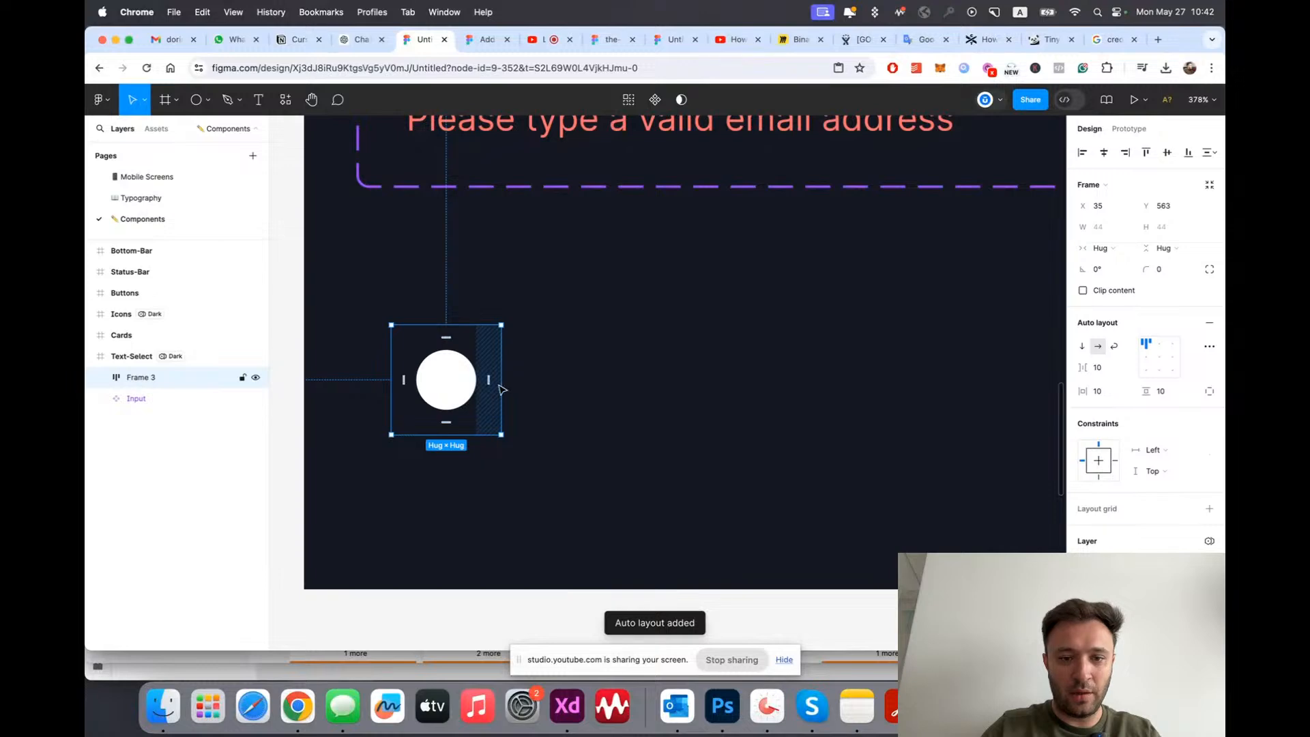
pyautogui.moveTo(500, 381); pyautogui.dragTo(563, 380)
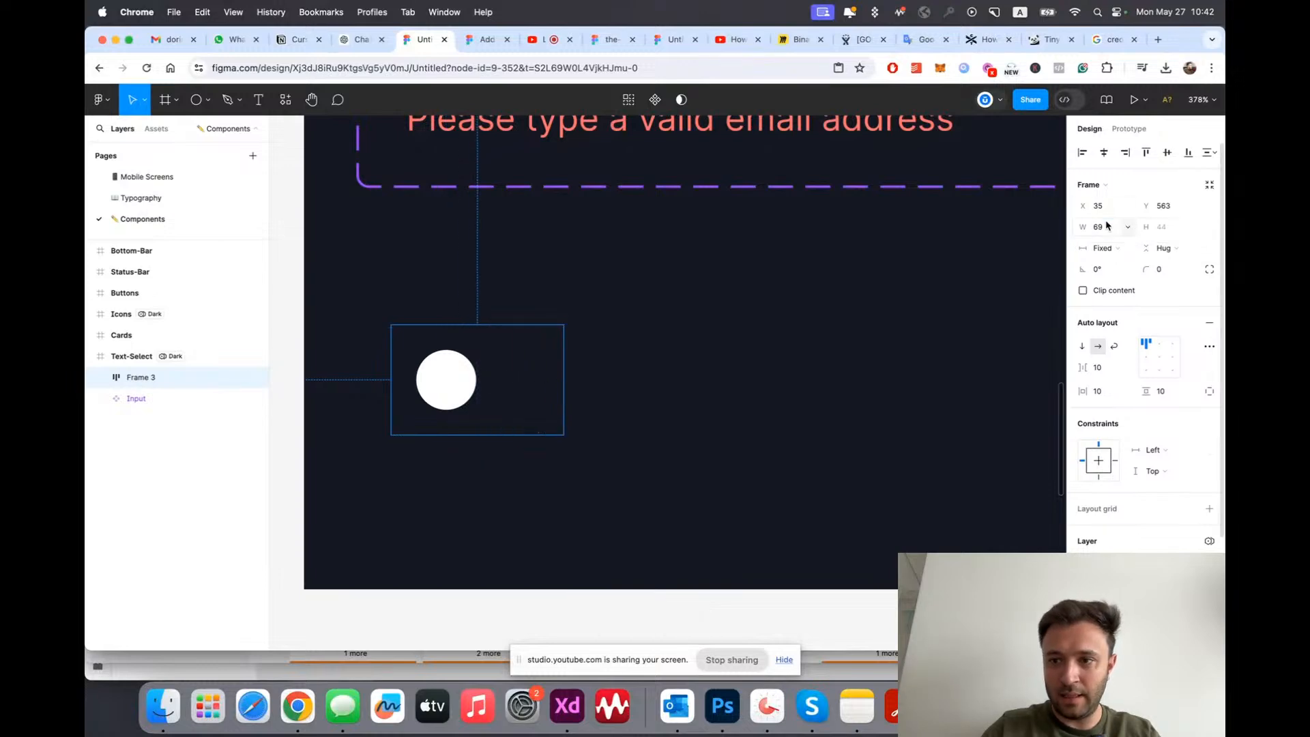
pyautogui.write('42')
pyautogui.press('Return')
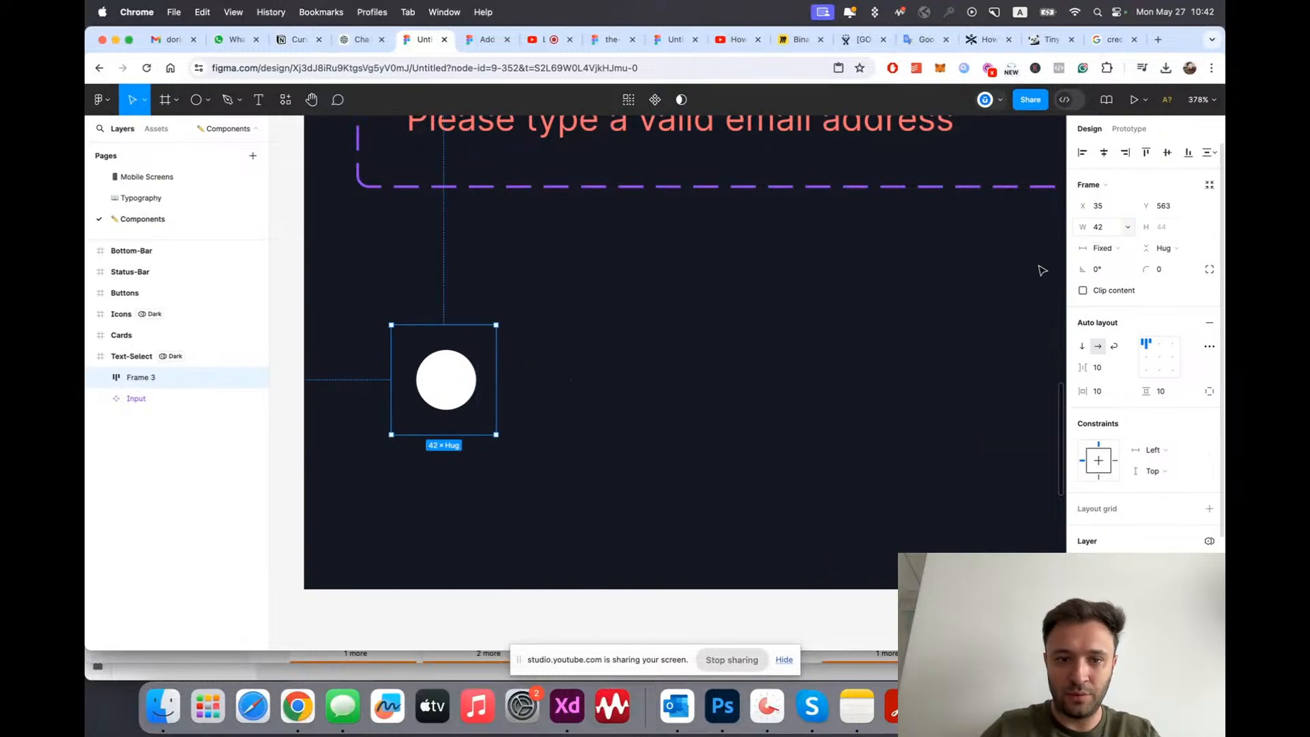
# Step: Resize the circle inside the auto layout frame to 16 × 16
pyautogui.scroll(3, 348, 453)
pyautogui.doubleClick(517, 351)
pyautogui.click(1108, 207)
pyautogui.write('16')
pyautogui.press('Return')
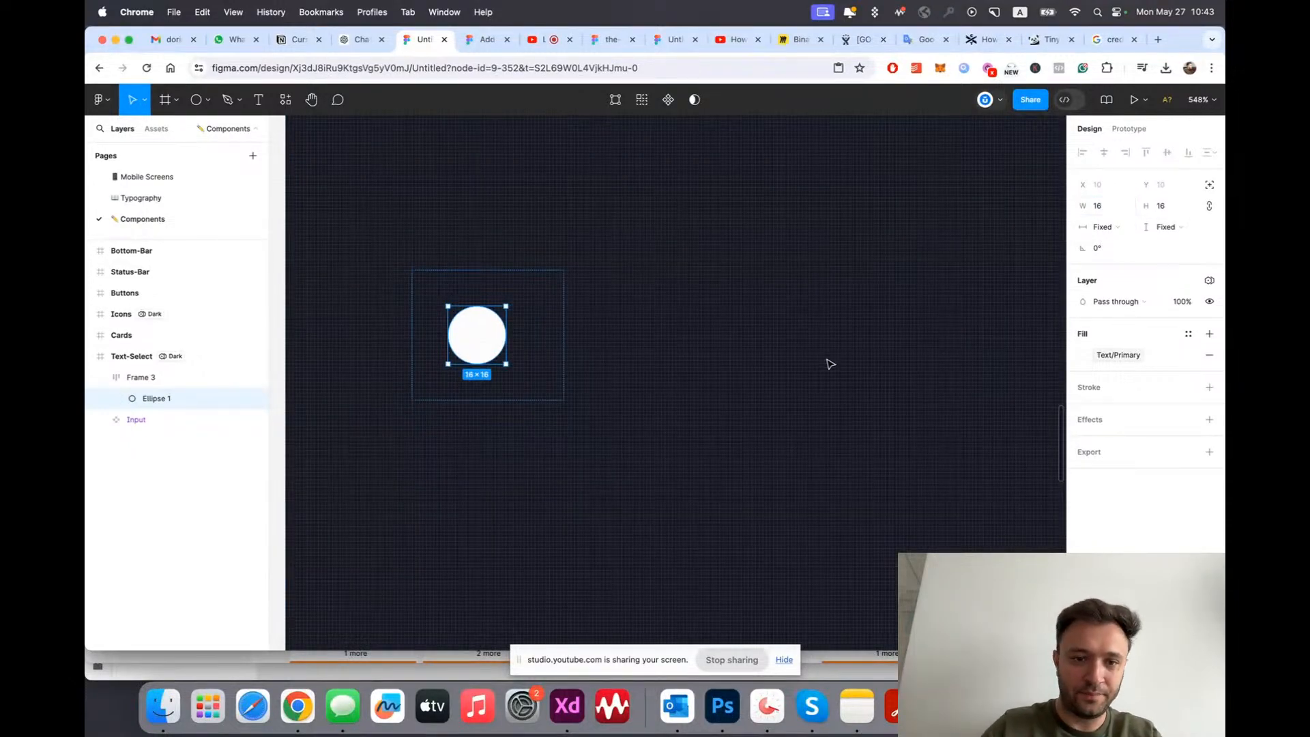
# Step: Fill the auto layout frame around the circle with a Surface background color variable
pyautogui.click(511, 333)
pyautogui.scroll(-2, 1167, 547)
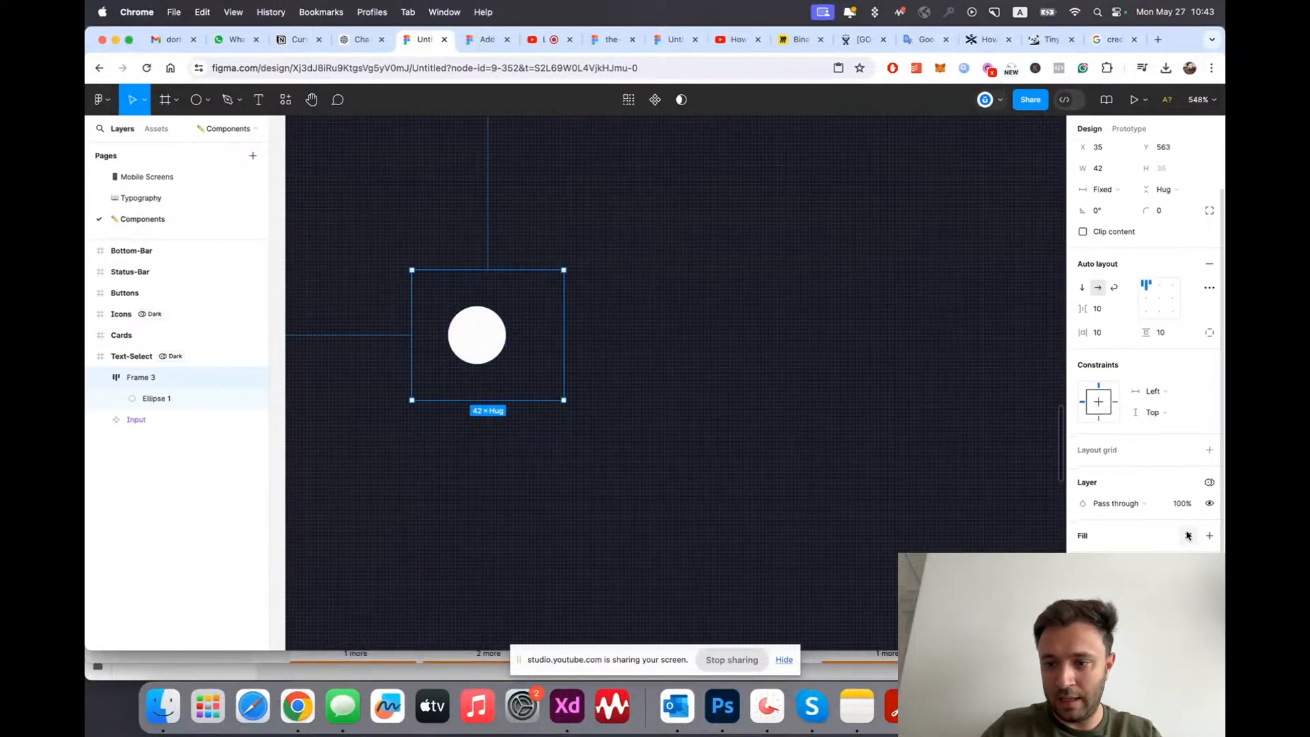
pyautogui.click(1188, 536)
pyautogui.write('surface')
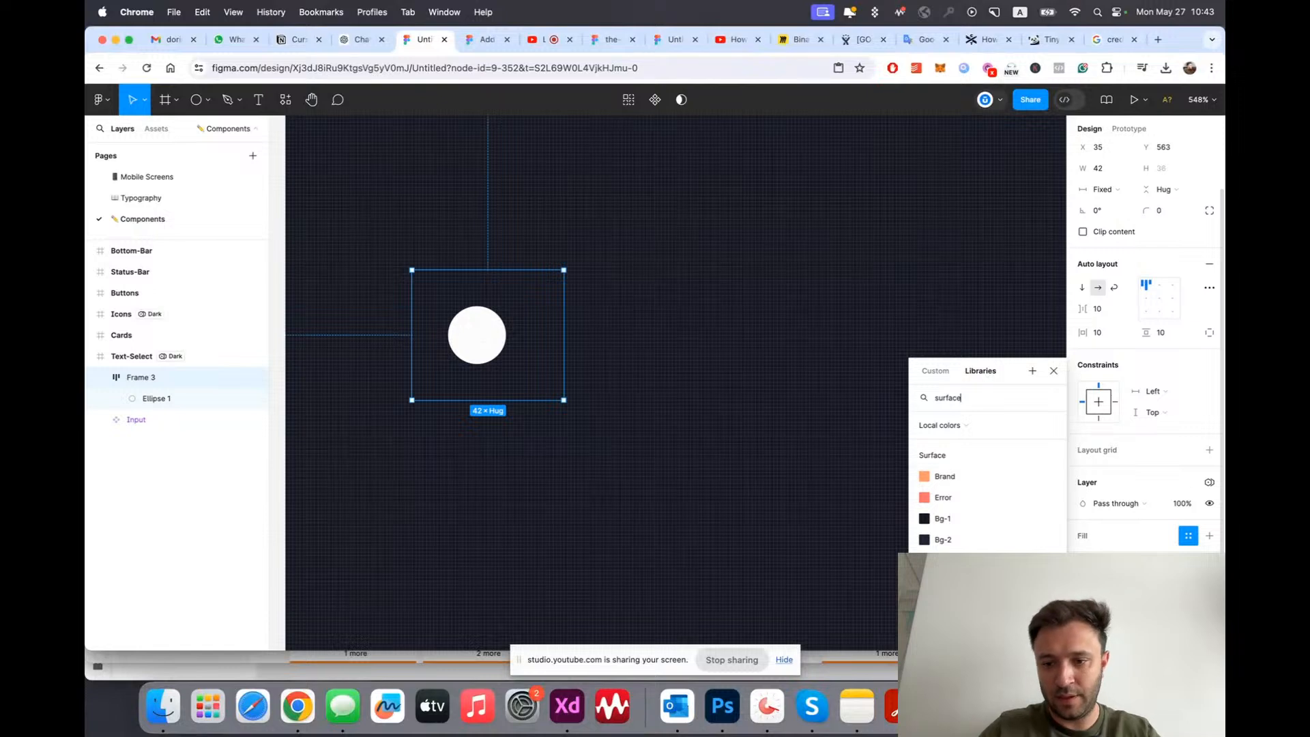
pyautogui.click(983, 561)
pyautogui.click(1119, 554)
pyautogui.click(951, 545)
pyautogui.click(681, 466)
# Step: Set the toggle frame's horizontal and vertical padding to 4 and its corner radius to 24
pyautogui.scroll(-5, 482, 432)
pyautogui.scroll(3, 481, 430)
pyautogui.click(485, 419)
pyautogui.scroll(3, 496, 417)
pyautogui.click(1116, 393)
pyautogui.write('8')
pyautogui.press('Return')
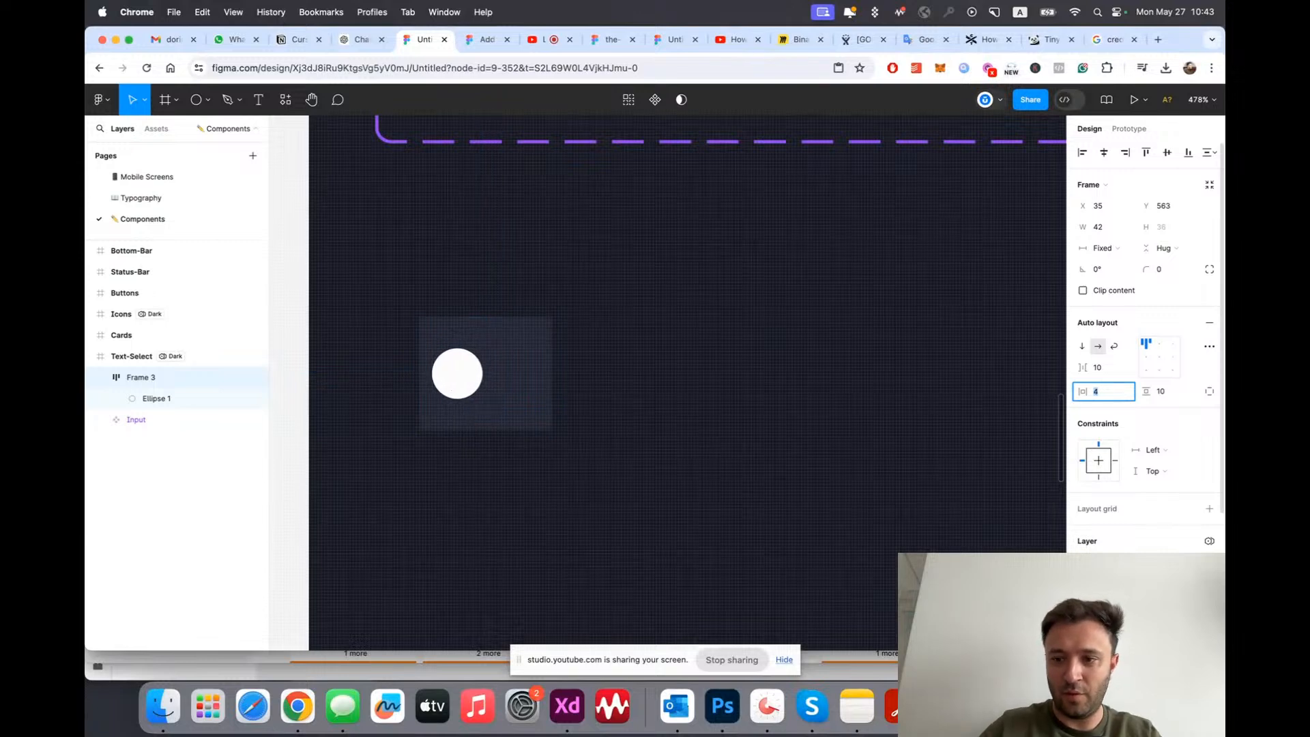
pyautogui.click(1160, 391)
pyautogui.write('4')
pyautogui.press('Return')
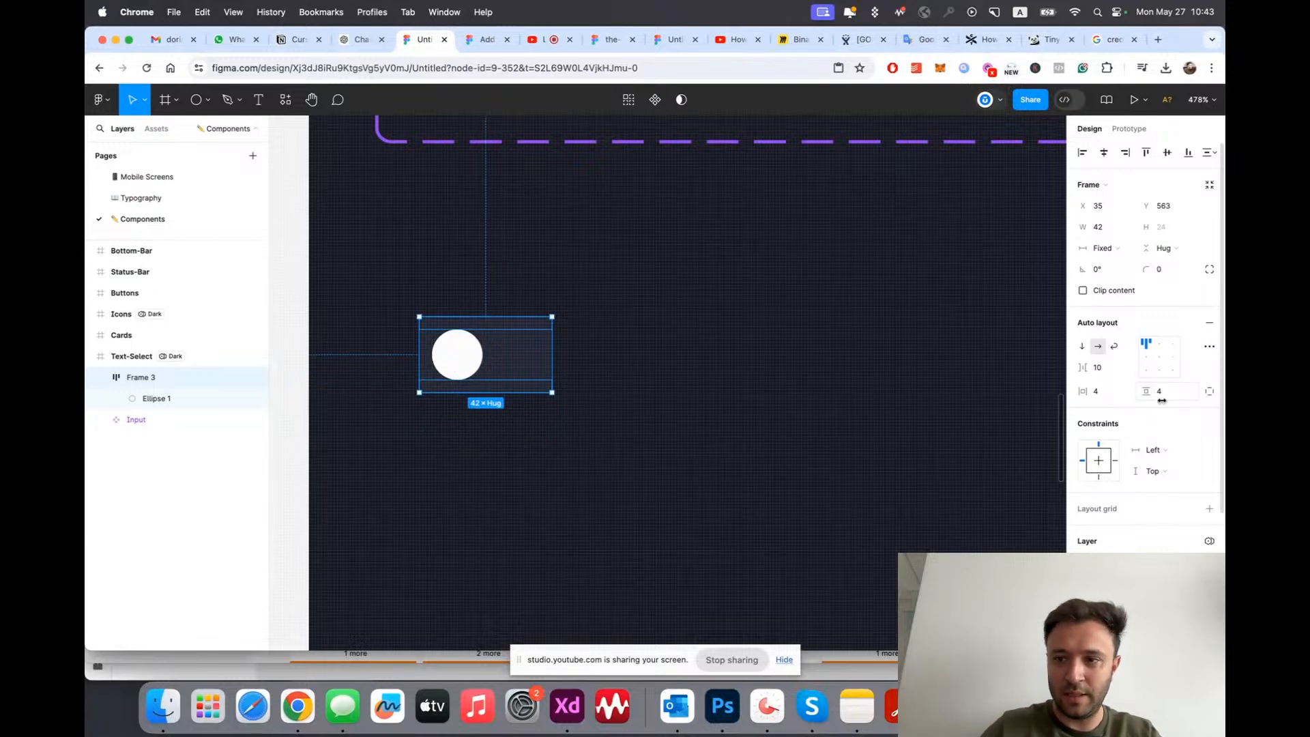
pyautogui.write('24')
pyautogui.press('Return')
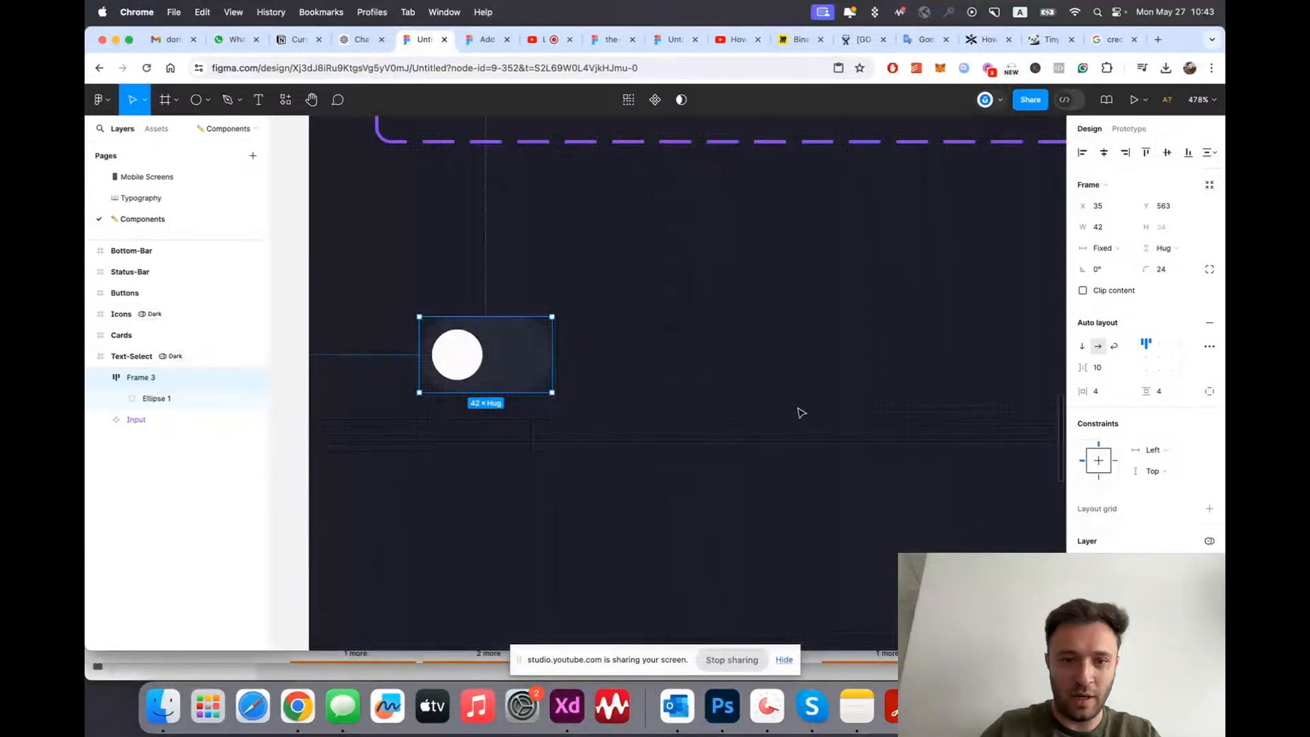
# Step: Change the toggle circle's fill to the Text/Placeholder color variable
pyautogui.click(798, 410)
pyautogui.scroll(-5, 462, 410)
pyautogui.scroll(5, 464, 414)
pyautogui.click(468, 357)
pyautogui.click(471, 356)
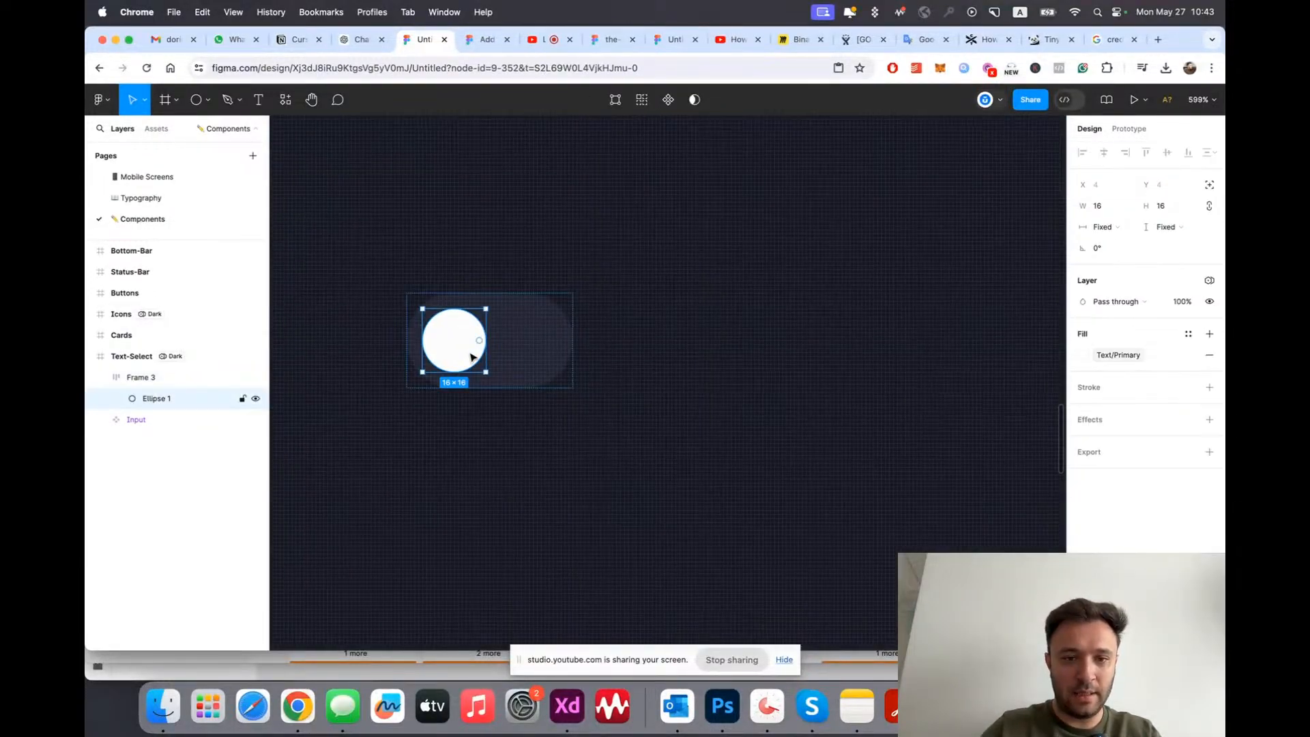
pyautogui.click(1121, 355)
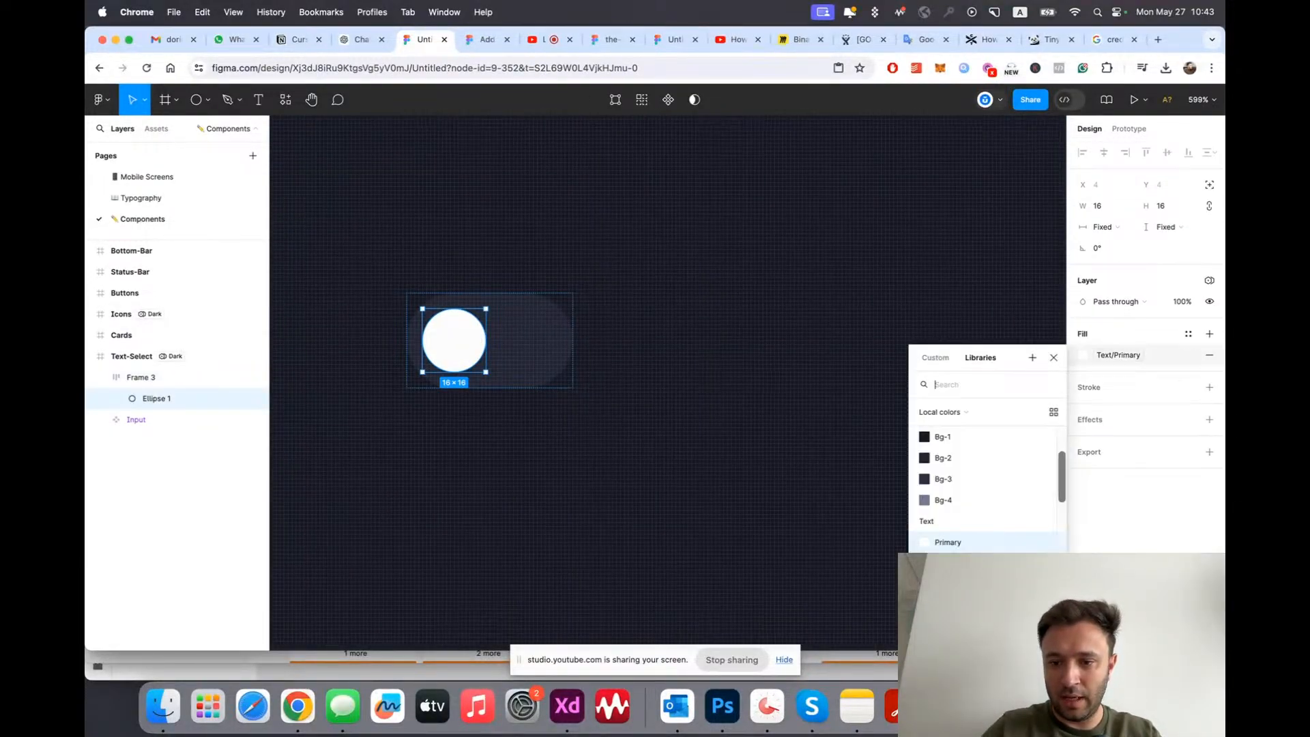
pyautogui.click(948, 584)
pyautogui.click(738, 466)
pyautogui.scroll(-10, 508, 440)
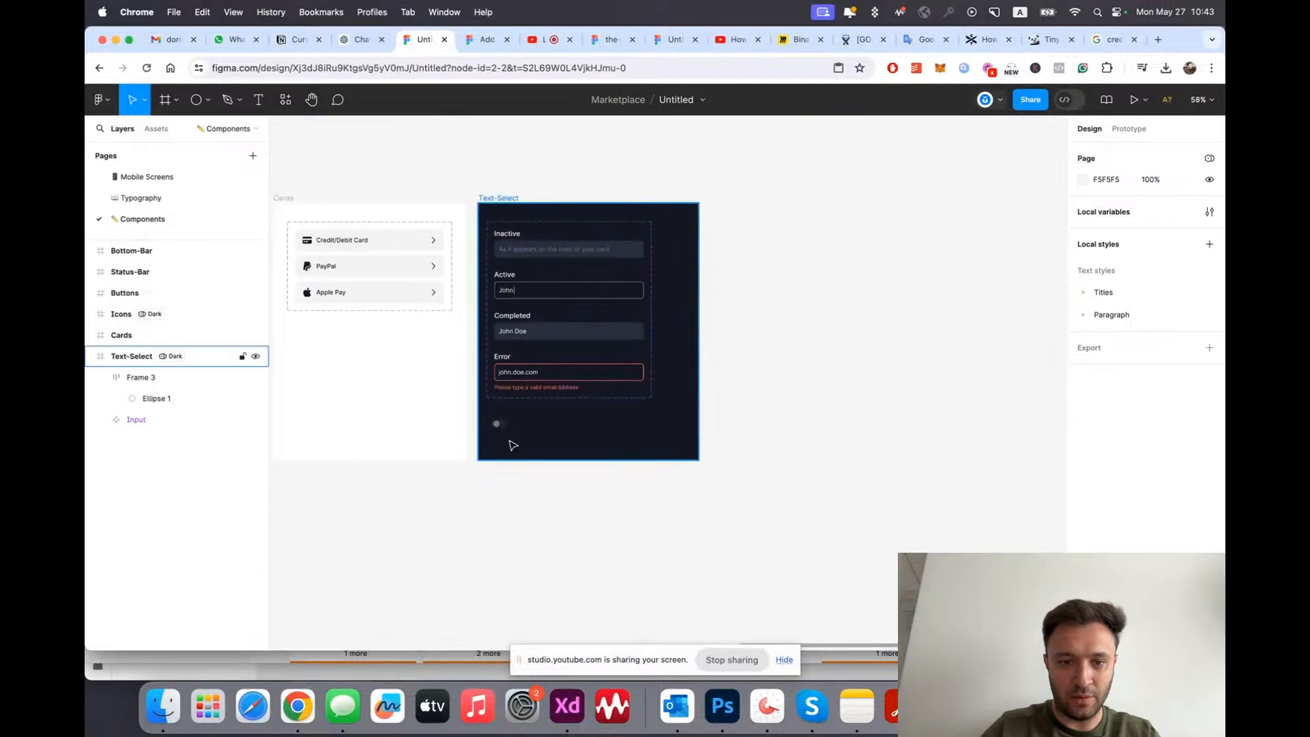
pyautogui.scroll(7, 513, 445)
pyautogui.scroll(4, 434, 337)
pyautogui.click(520, 361)
pyautogui.moveTo(555, 363); pyautogui.dragTo(609, 358)
pyautogui.click(534, 362)
pyautogui.press('super+z')
pyautogui.press('super+z')
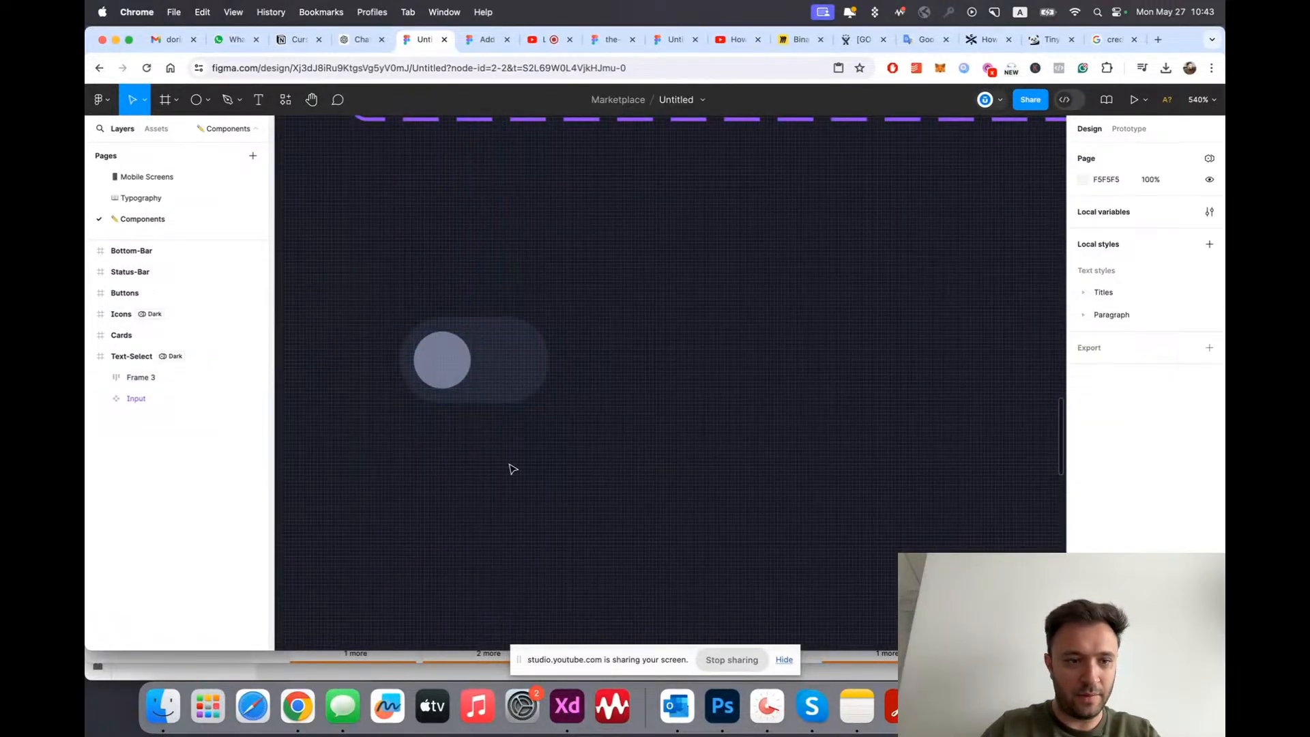
# Step: Rename the toggle frame as Disabled
pyautogui.doubleClick(136, 379)
pyautogui.write('D')
pyautogui.press('Return')
# Step: Duplicate the Disabled toggle and move the copy 60 px to the right of the original's position
pyautogui.press('super+d')
pyautogui.hotkey('shift', 'Right')
pyautogui.hotkey('shift', 'Right')
pyautogui.hotkey('shift', 'Right')
pyautogui.hotkey('shift', 'Right')
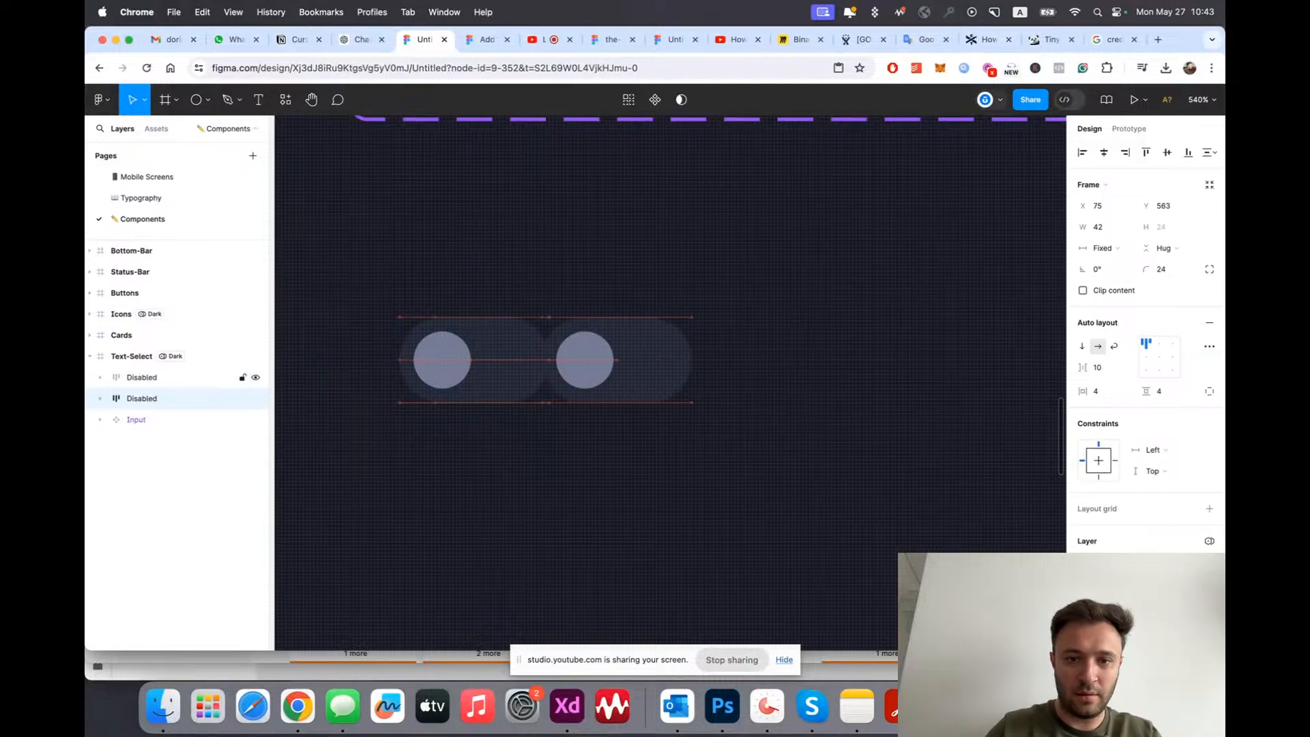
pyautogui.hotkey('shift', 'Right')
pyautogui.hotkey('shift', 'Right')
# Step: Align the duplicated toggle's auto layout content to the right centre, moving its circle to the right end
pyautogui.scroll(3, 731, 357)
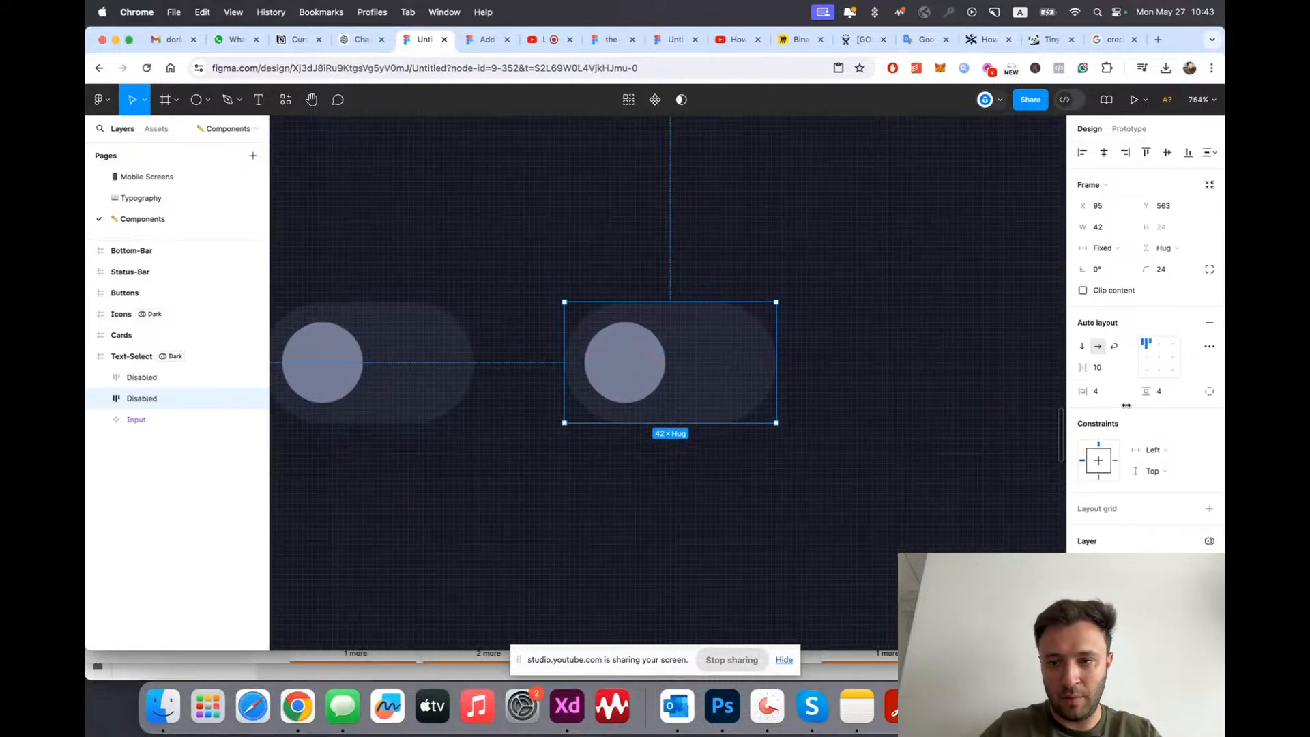
pyautogui.click(1173, 358)
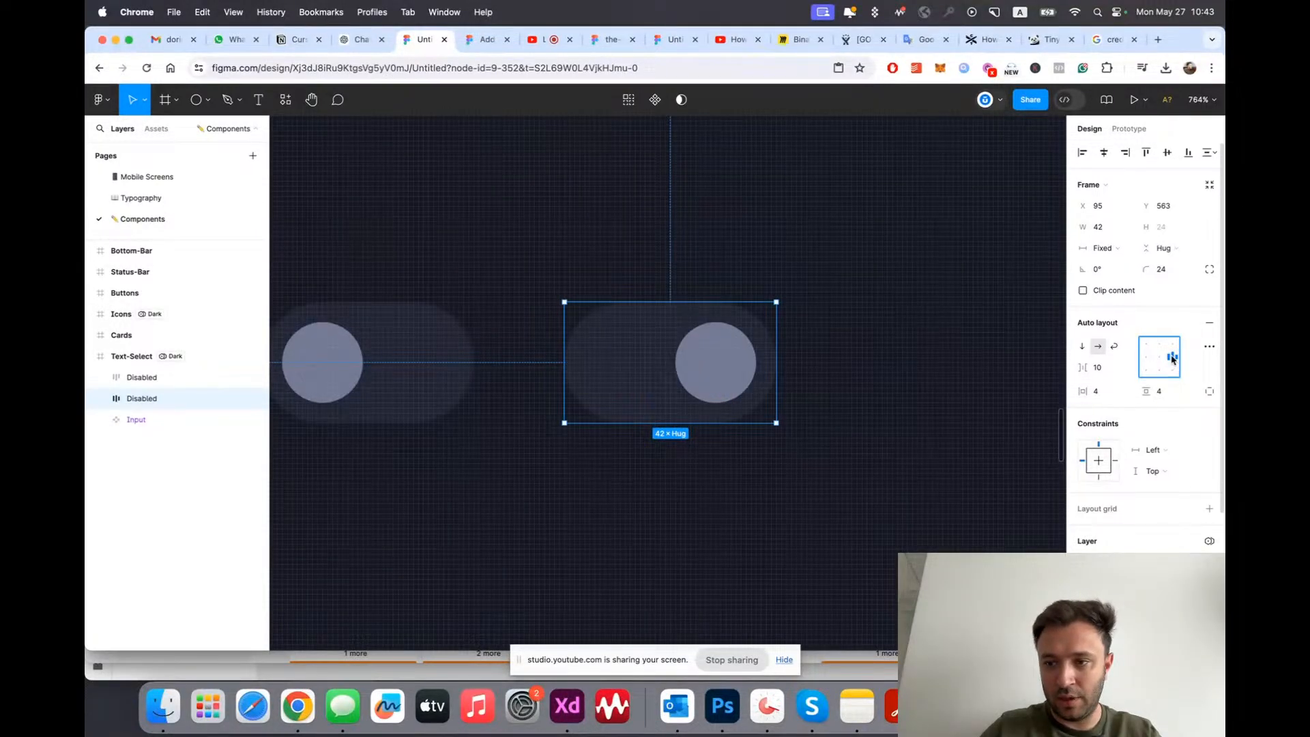
pyautogui.hscroll(-3, 730, 433)
pyautogui.click(522, 372)
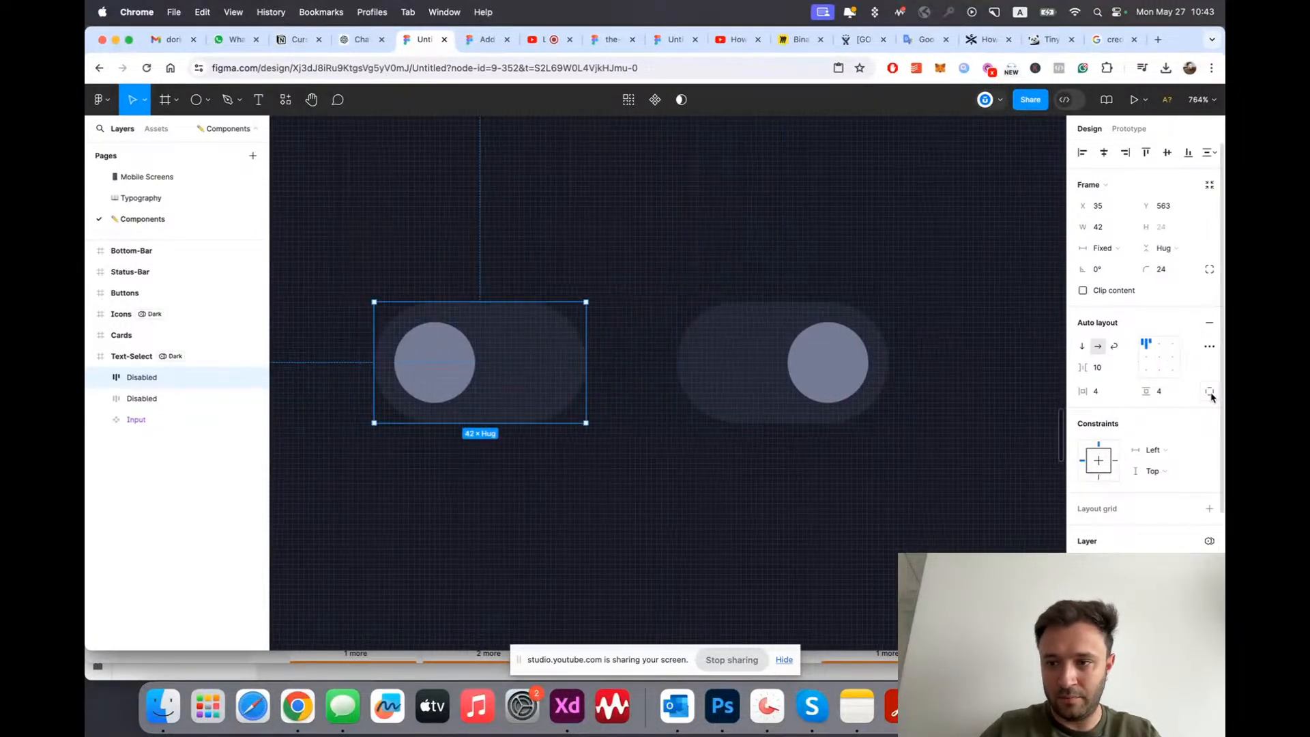
pyautogui.hscroll(3, 710, 441)
pyautogui.click(641, 375)
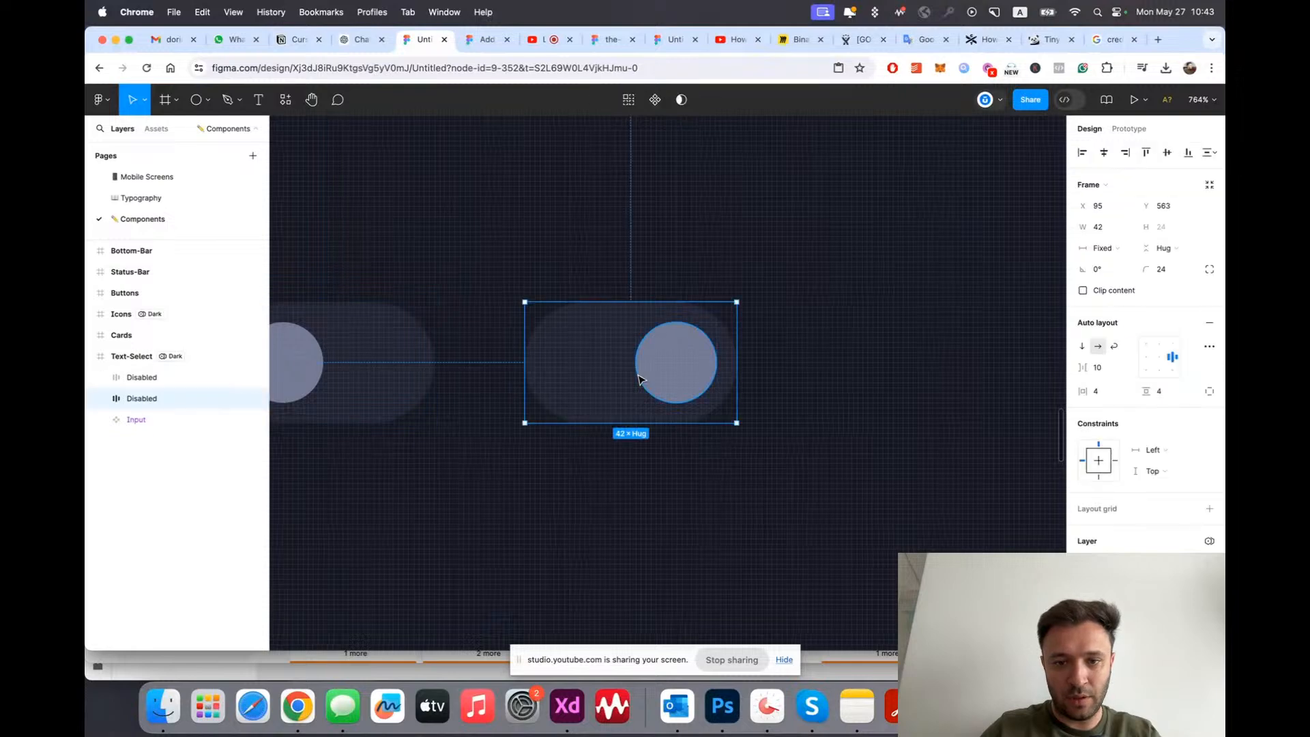
# Step: Rename the duplicated toggle frame as Enabled
pyautogui.scroll(-5, 639, 379)
pyautogui.scroll(5, 639, 380)
pyautogui.doubleClick(135, 399)
pyautogui.write('Enabled')
pyautogui.press('Return')
# Step: Fill the Enabled toggle's circle with the Text/Primary color variable
pyautogui.click(682, 375)
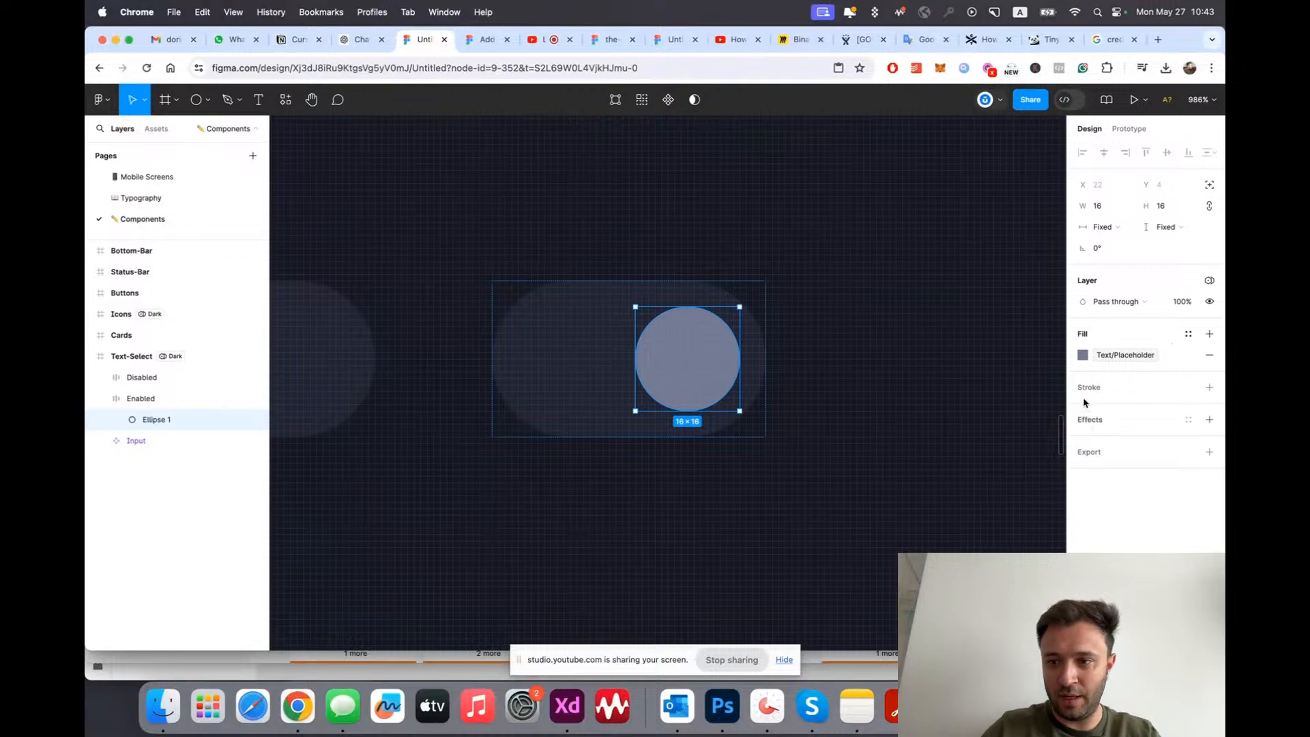
pyautogui.click(1103, 359)
pyautogui.scroll(-2, 986, 489)
pyautogui.scroll(4, 986, 489)
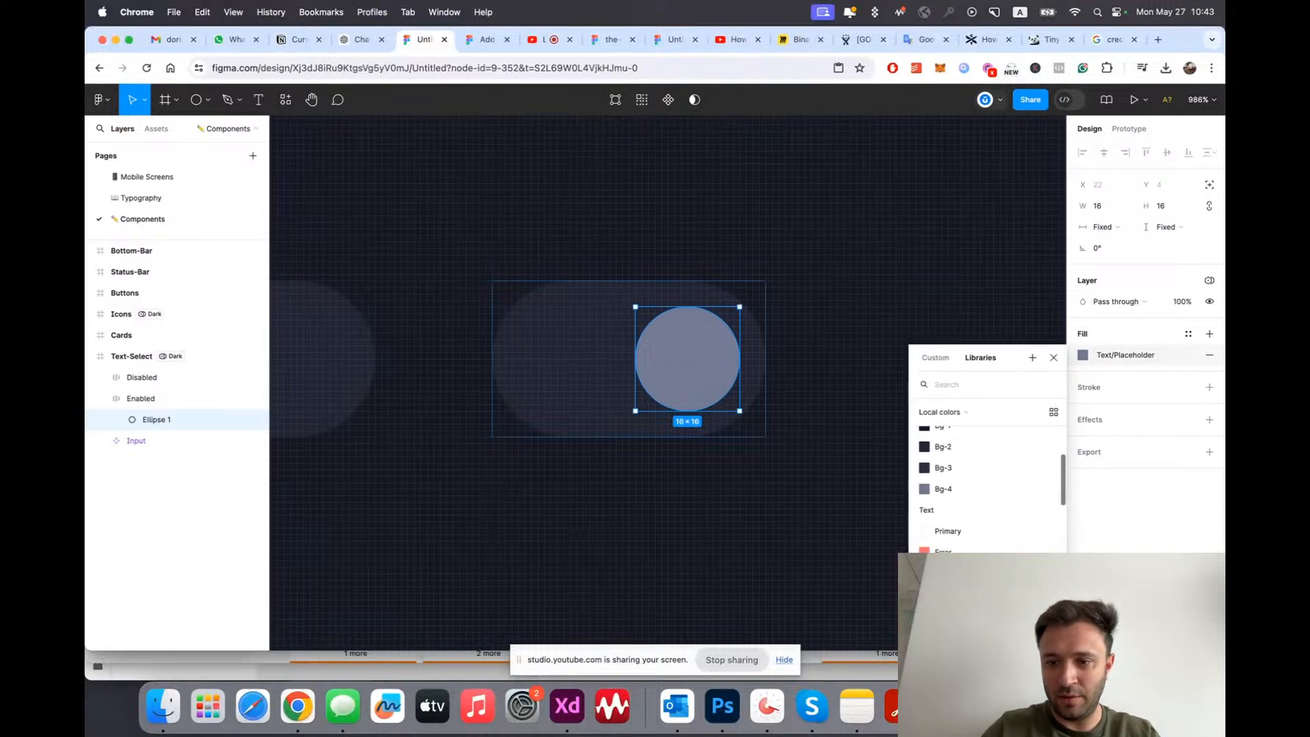
pyautogui.click(947, 562)
pyautogui.scroll(-1, 660, 465)
pyautogui.scroll(-4, 661, 464)
pyautogui.click(700, 515)
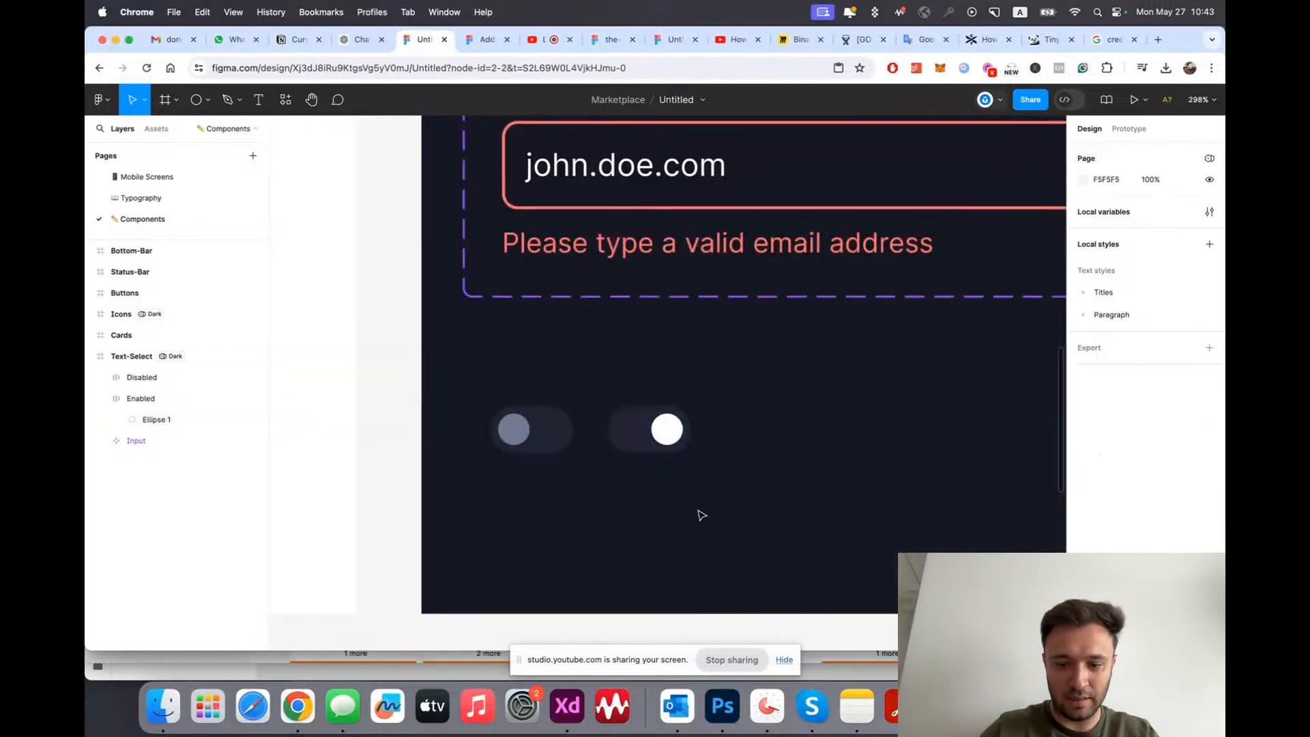
# Step: Open the file's local variables and switch from the Tokens collection to Primitives
pyautogui.scroll(-1, 701, 515)
pyautogui.scroll(-1, 701, 515)
pyautogui.scroll(3, 661, 448)
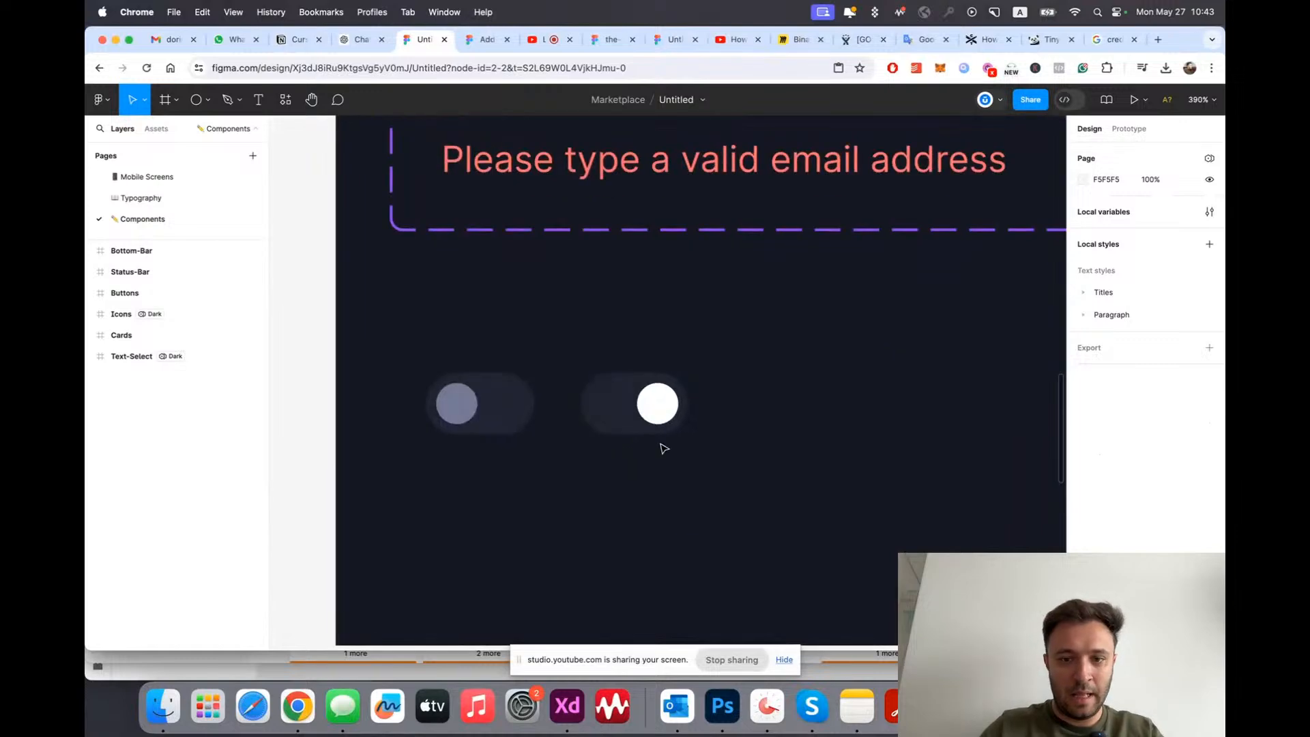
pyautogui.scroll(1, 614, 461)
pyautogui.scroll(-5, 628, 471)
pyautogui.scroll(1, 760, 412)
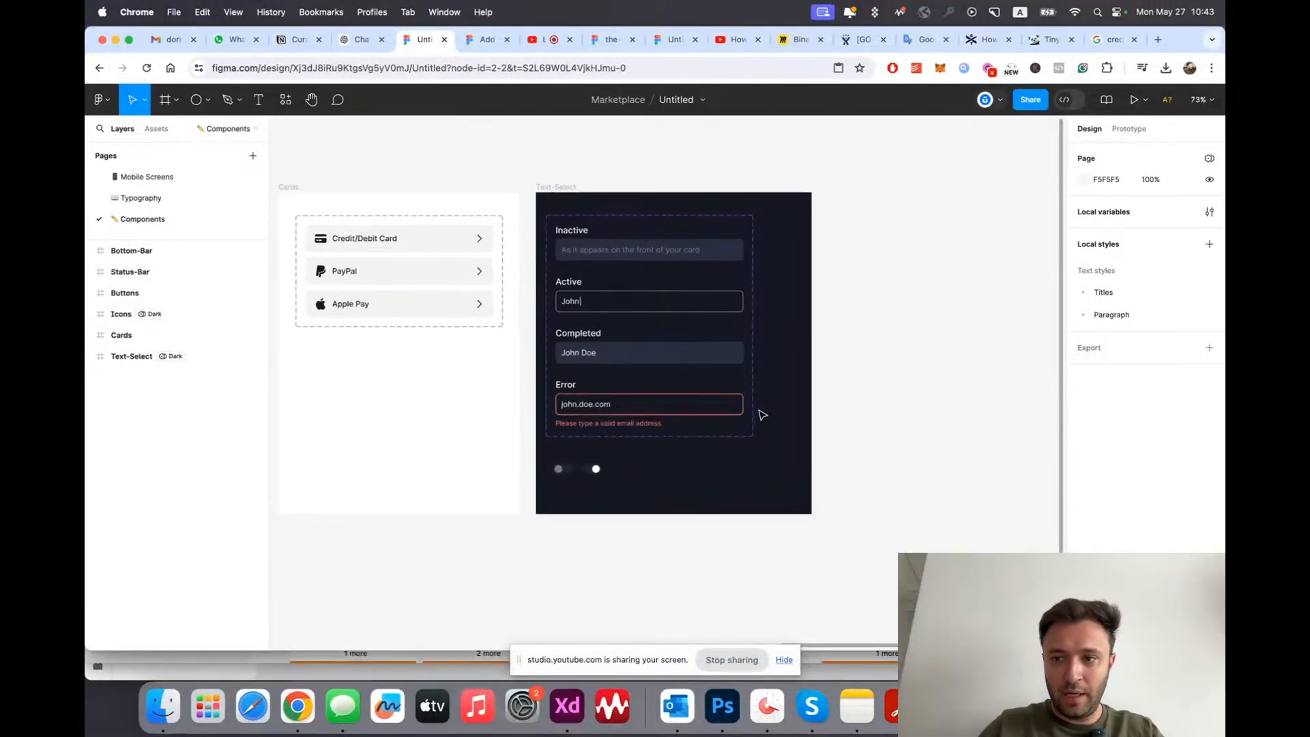
pyautogui.click(1210, 212)
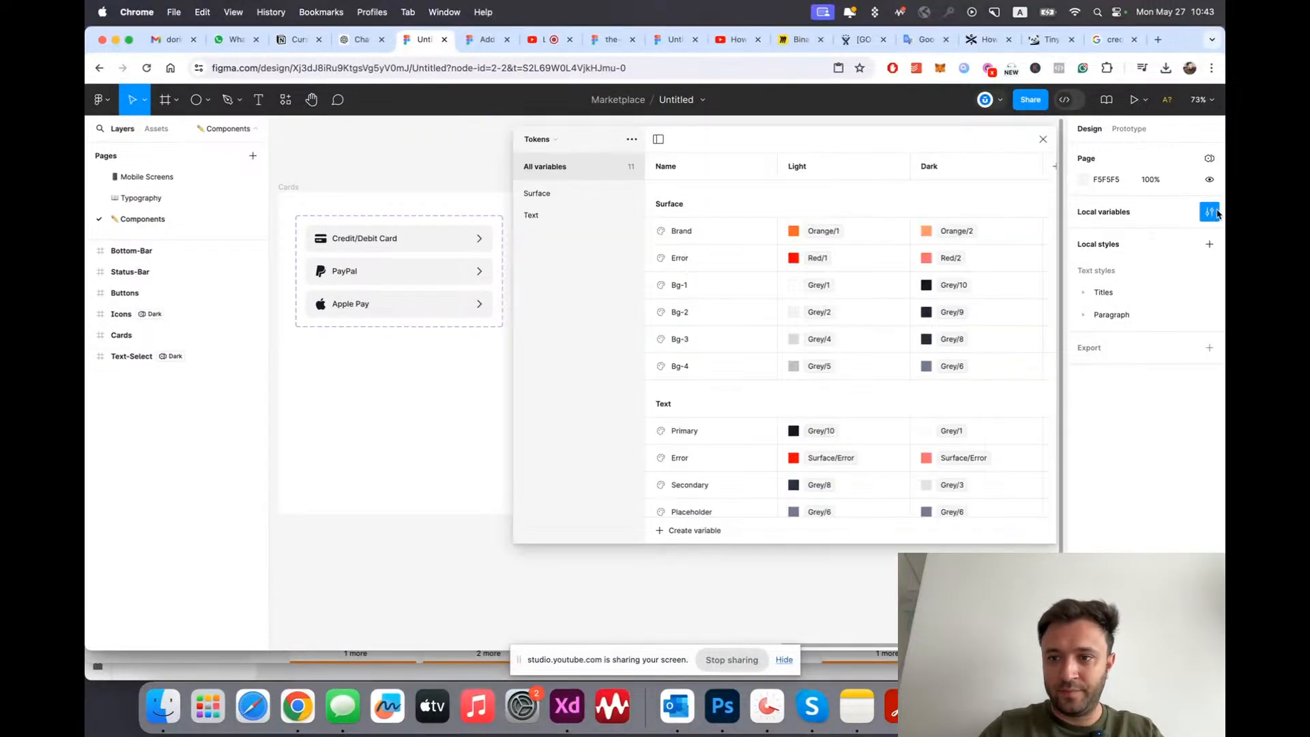
pyautogui.click(540, 139)
pyautogui.click(546, 127)
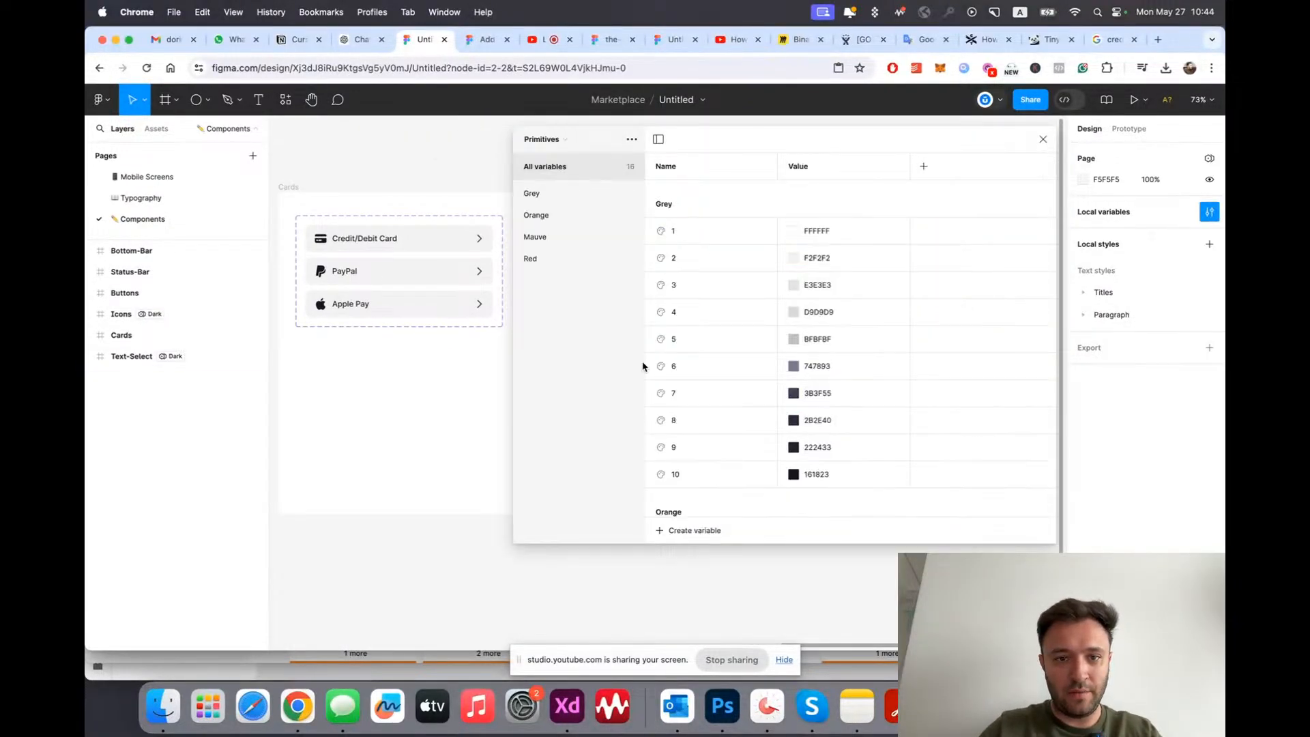
# Step: Duplicate the Red color group in the Primitives collection and rename the copy Green
pyautogui.click(532, 258)
pyautogui.rightClick(543, 259)
pyautogui.click(576, 289)
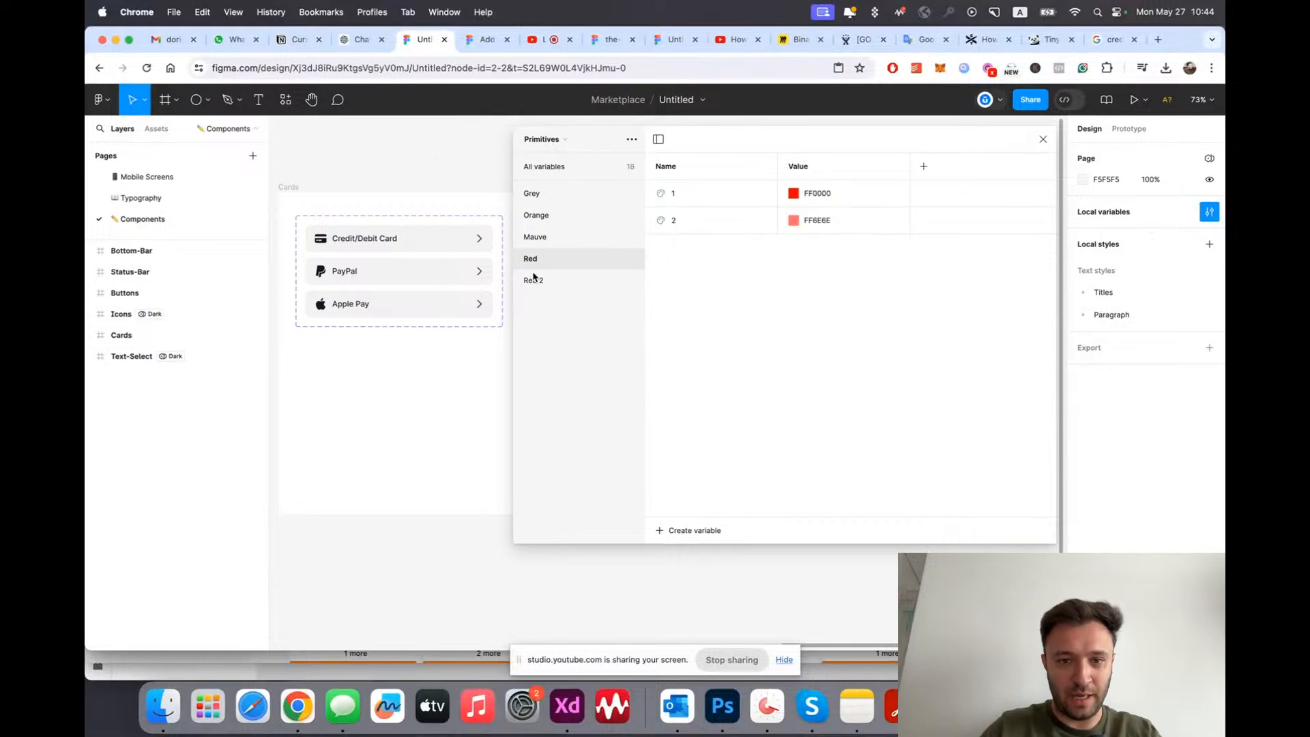
pyautogui.doubleClick(533, 281)
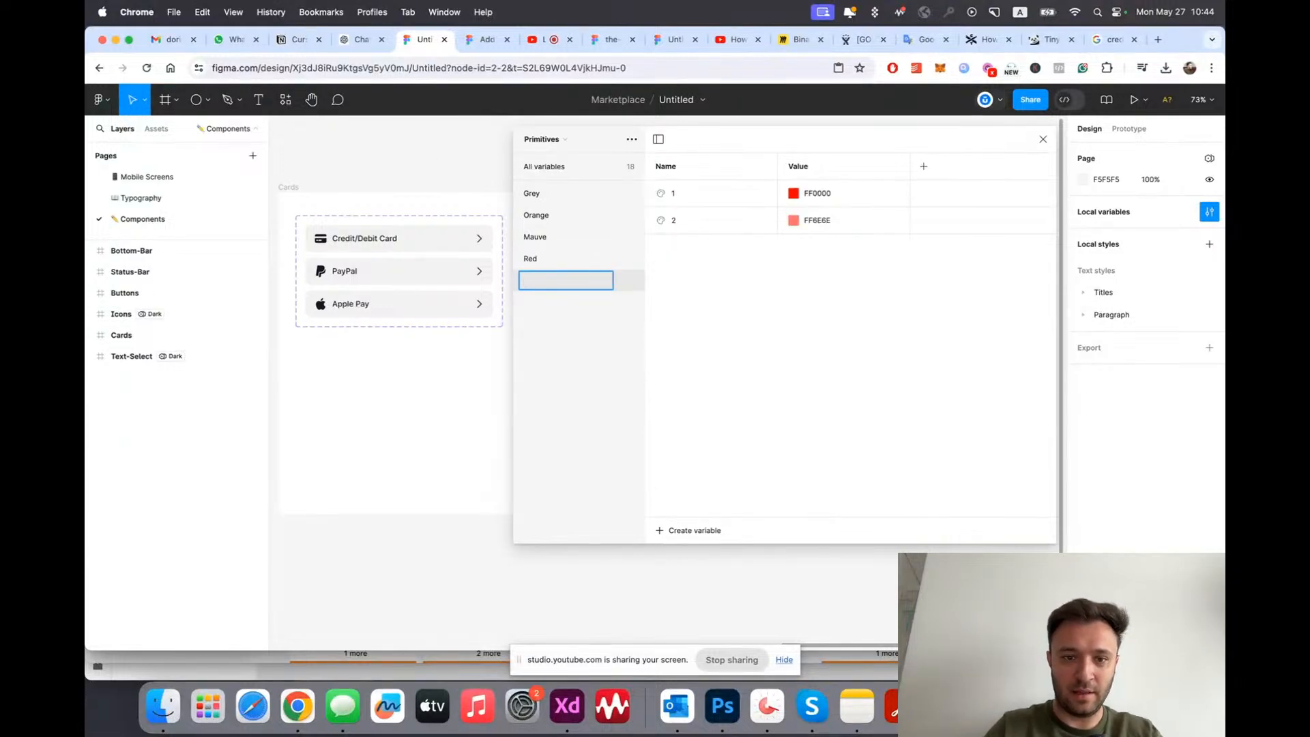
# Step: Set variable 1 of the Green group to the green 2AA445 and copy its hex value
pyautogui.doubleClick(820, 204)
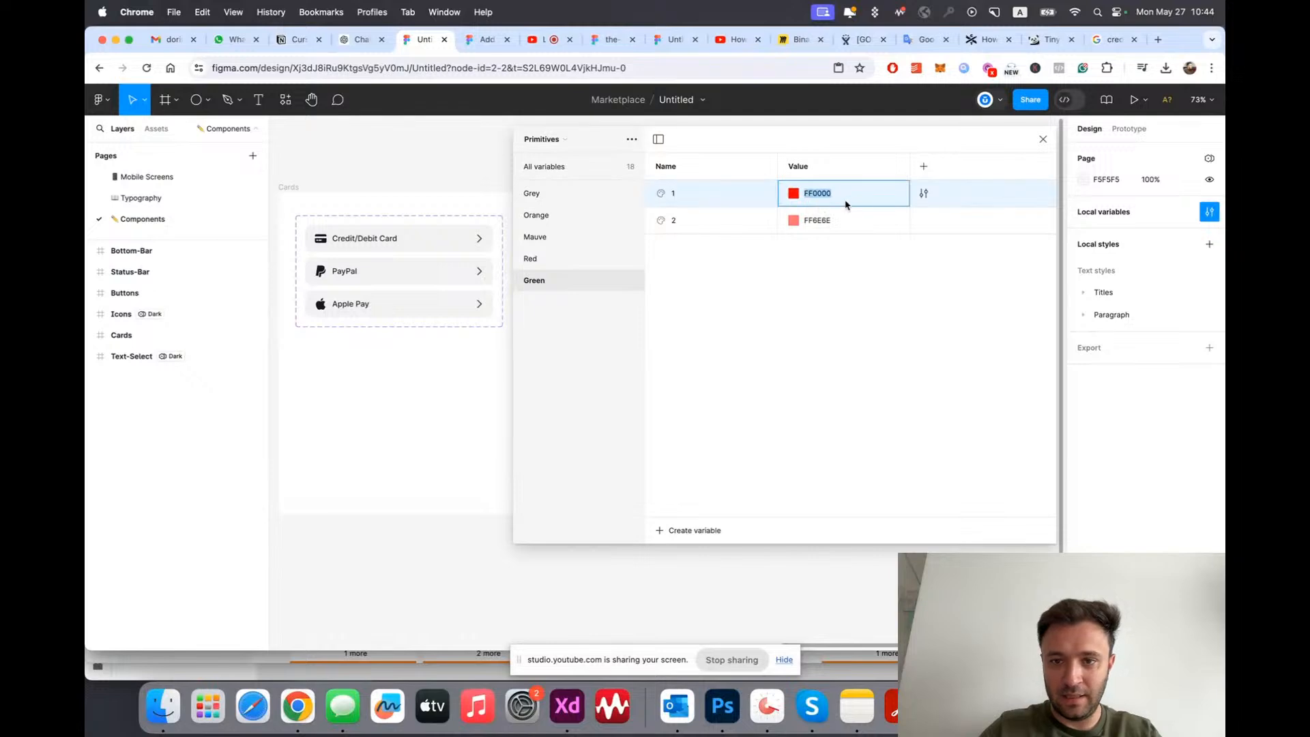
pyautogui.click(793, 195)
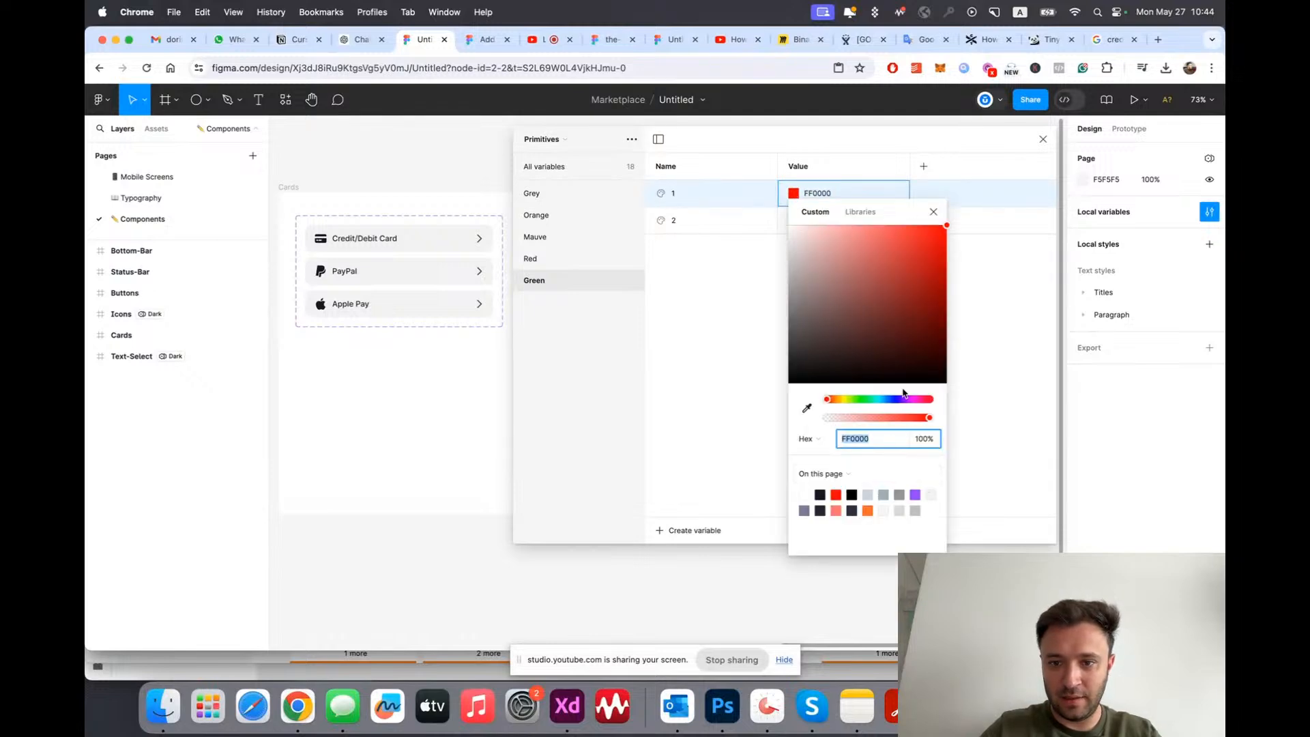
pyautogui.click(866, 400)
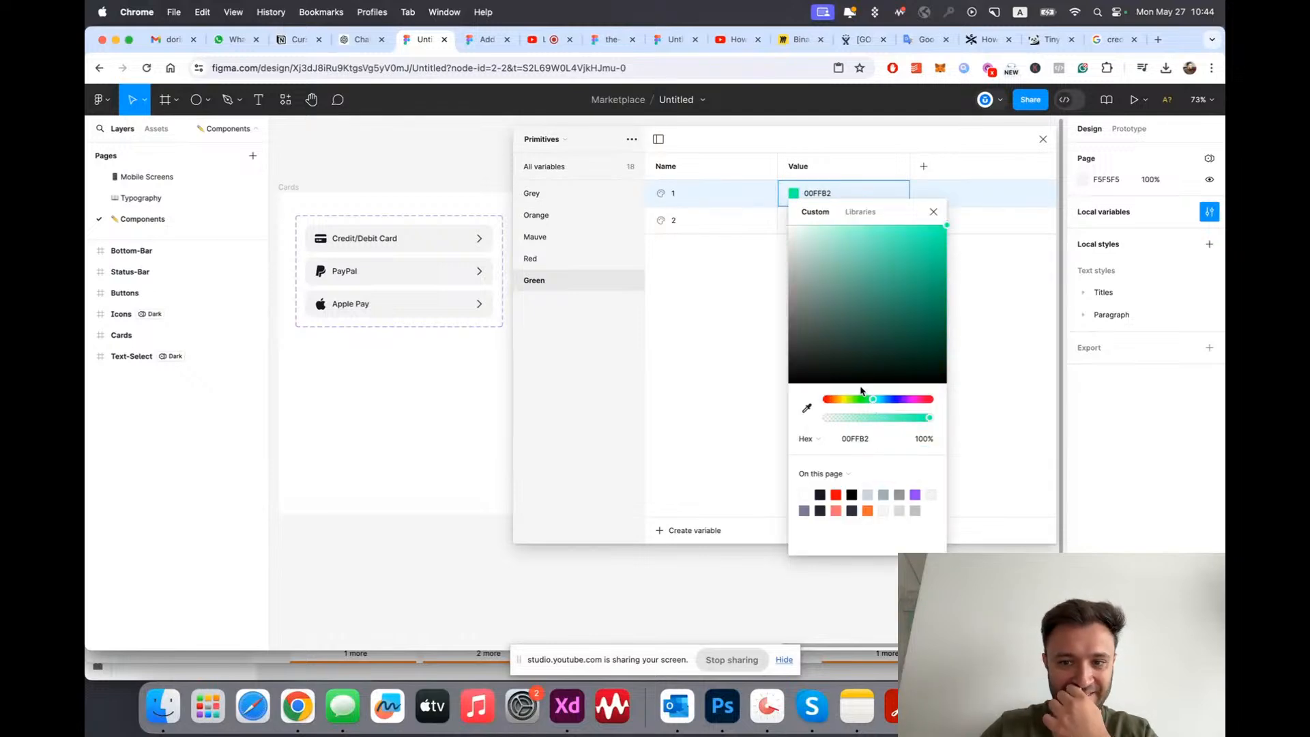
pyautogui.click(864, 399)
pyautogui.click(904, 275)
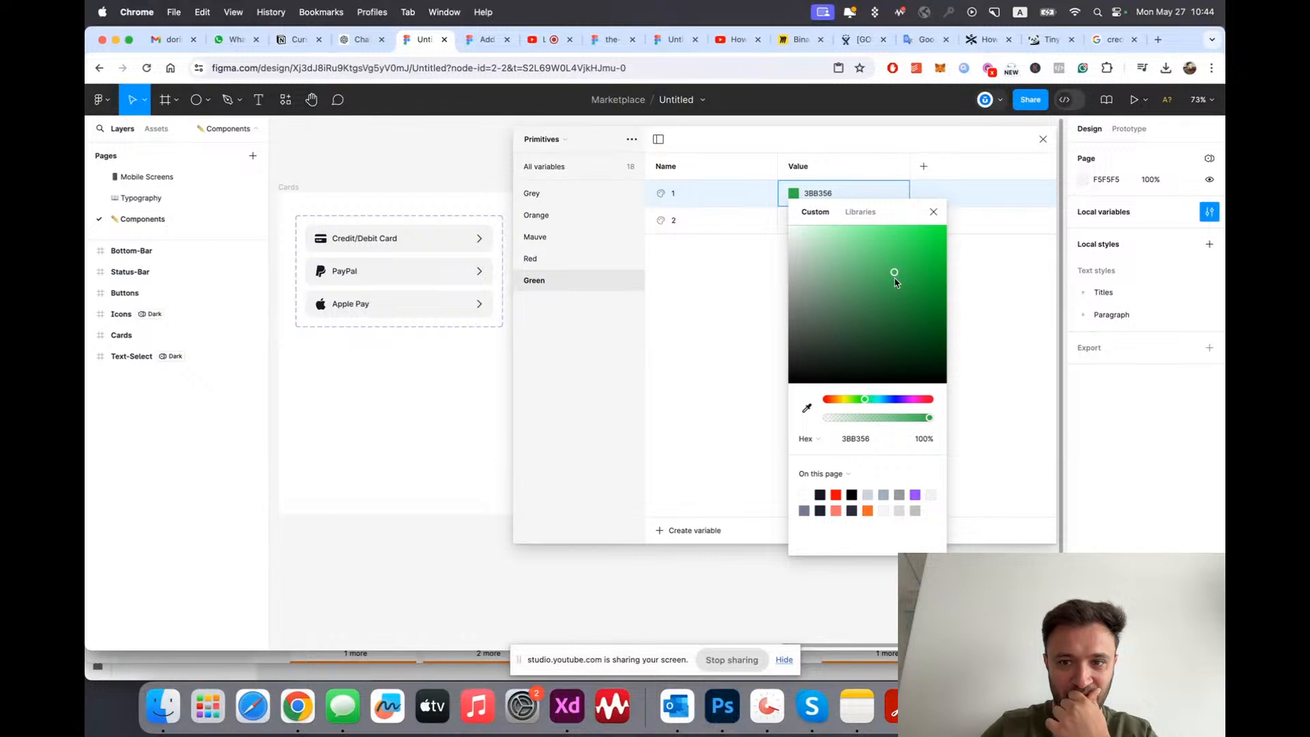
pyautogui.click(856, 439)
pyautogui.press('cmd+c')
# Step: Paste the copied green into variable 2 of the Green group and lighten it to 7CE293
pyautogui.click(988, 265)
pyautogui.doubleClick(806, 223)
pyautogui.press('cmd+v')
pyautogui.press('Return')
pyautogui.click(793, 221)
pyautogui.click(860, 270)
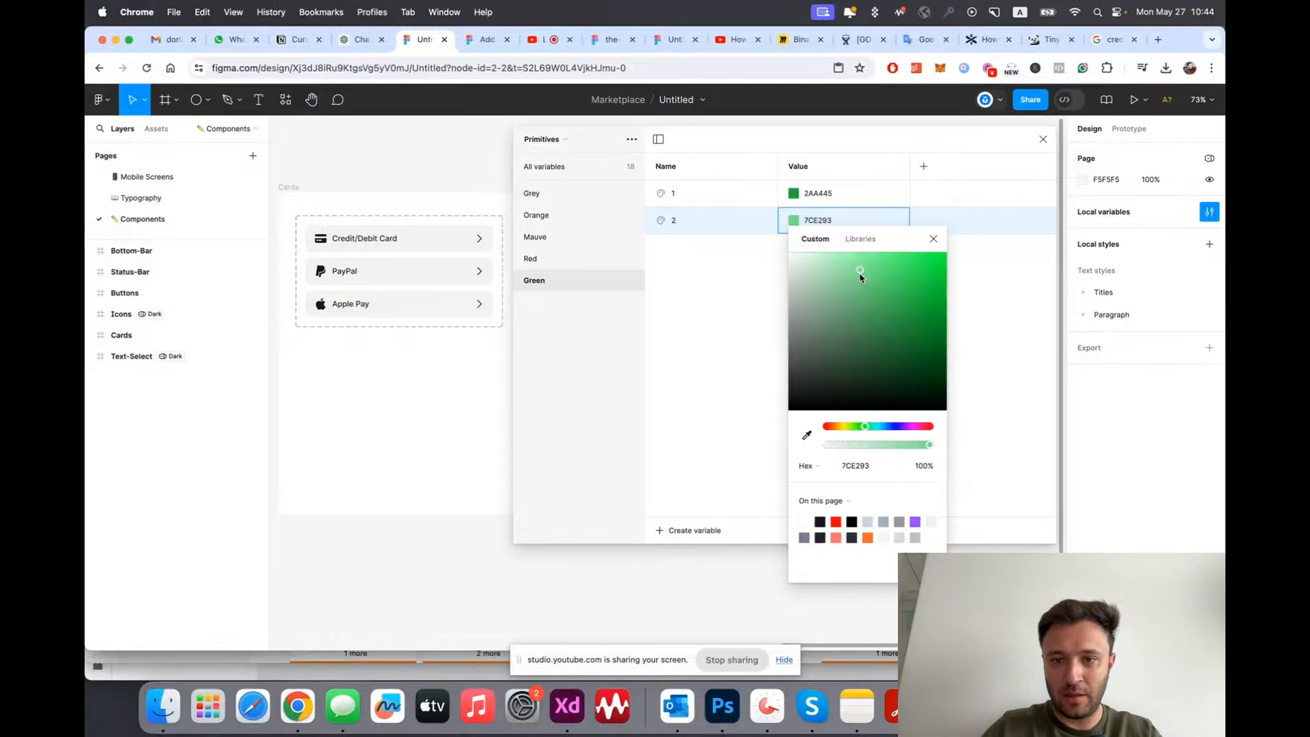
# Step: Duplicate the Error variable in the Surface group of the Tokens collection and rename the copy Success
pyautogui.click(933, 240)
pyautogui.click(559, 141)
pyautogui.click(566, 153)
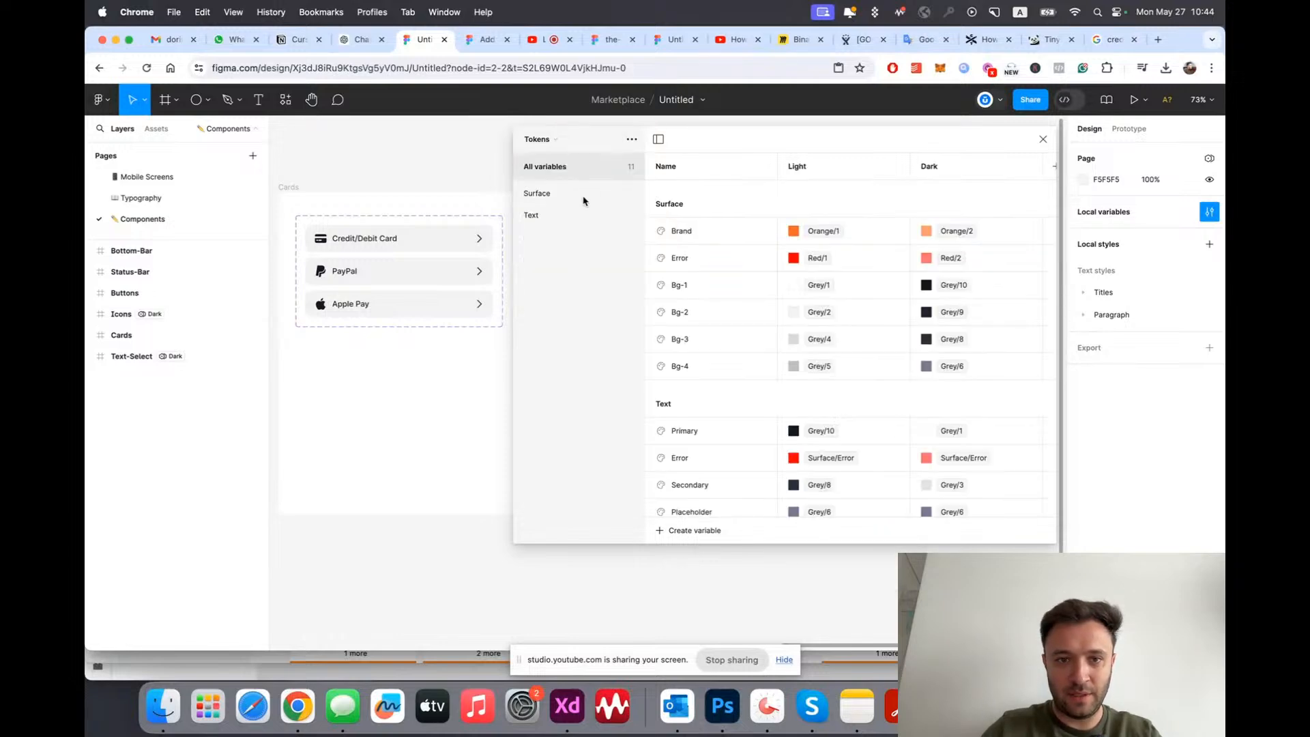
pyautogui.click(546, 195)
pyautogui.click(846, 227)
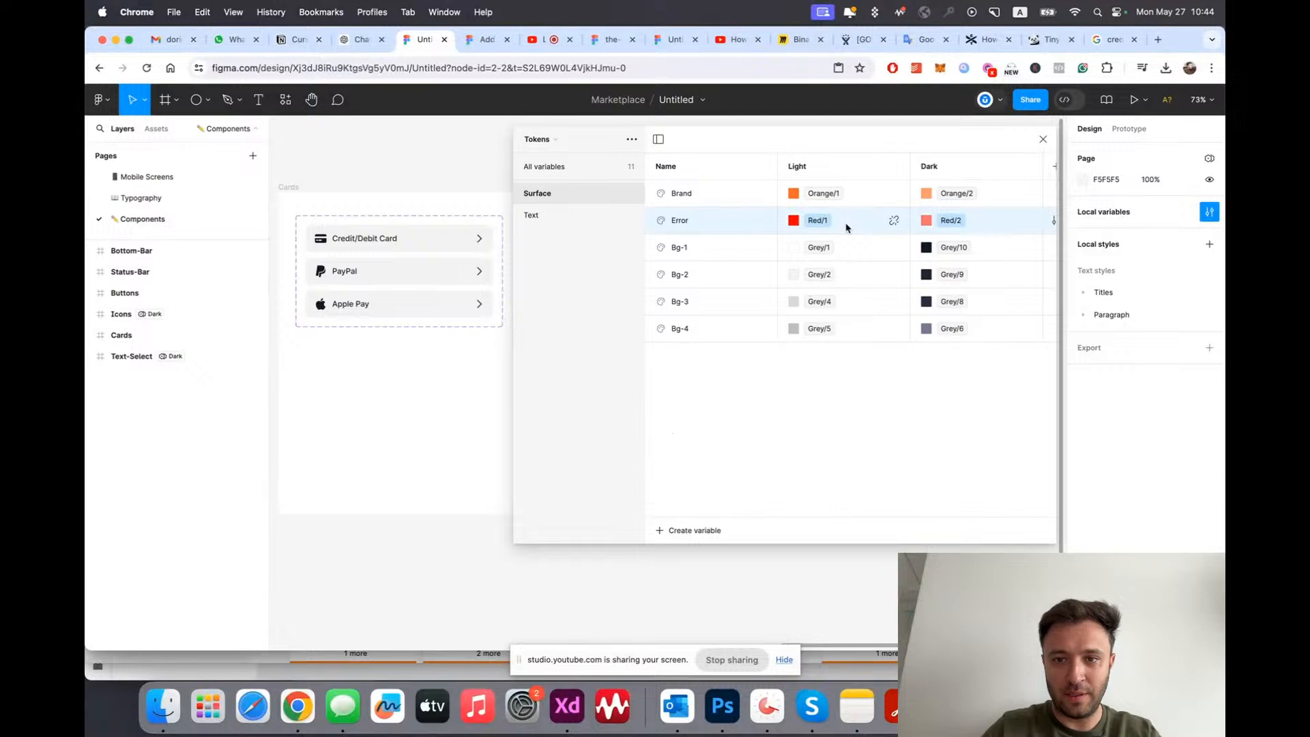
pyautogui.press('super+d')
pyautogui.write('Success')
pyautogui.press('Return')
# Step: Link the Success variable to Green/1 for Light and Green/2 for Dark, and close the local variables
pyautogui.click(819, 247)
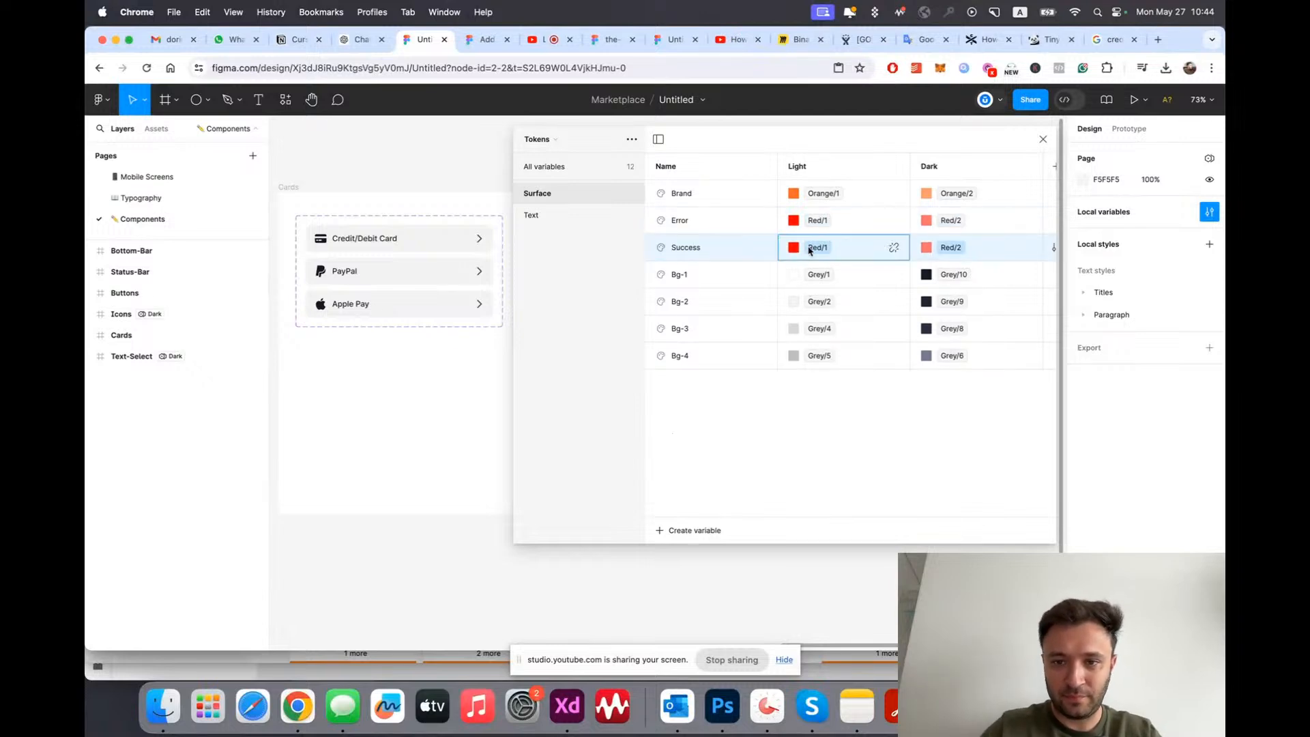
pyautogui.click(804, 527)
pyautogui.click(950, 247)
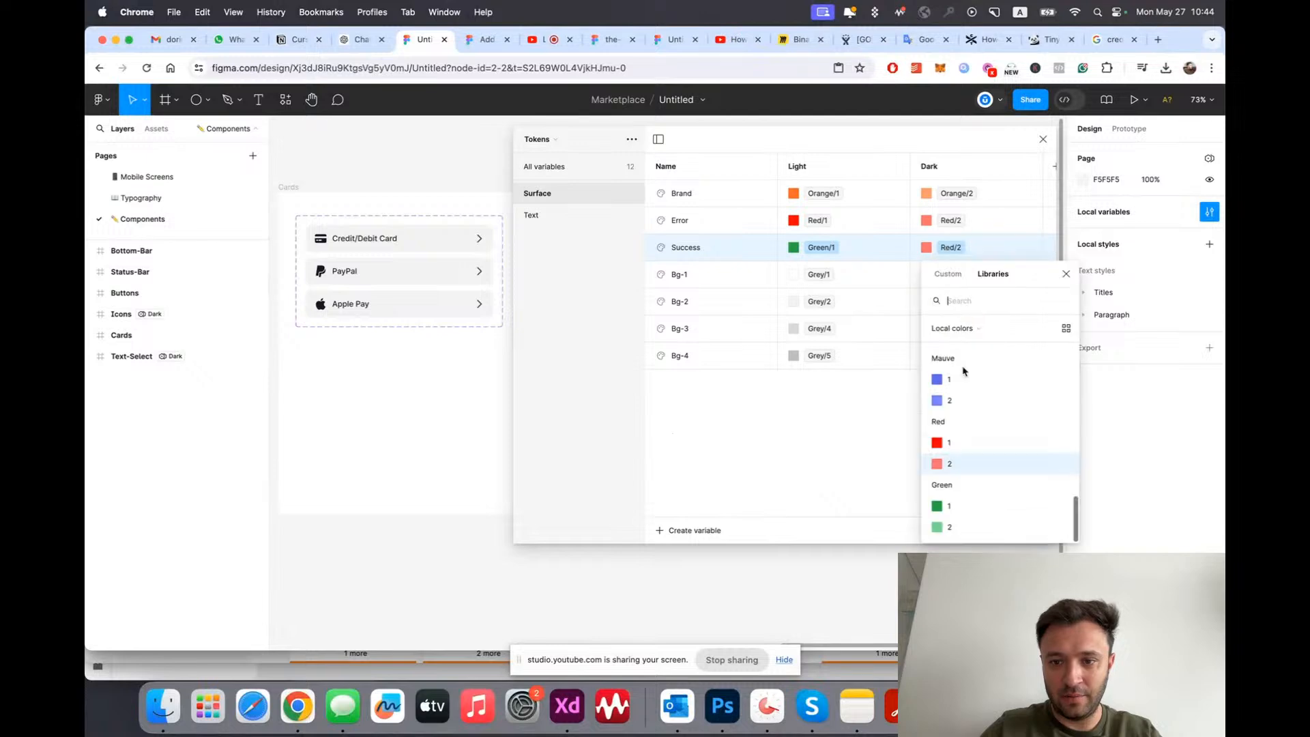
pyautogui.click(941, 526)
pyautogui.click(1042, 139)
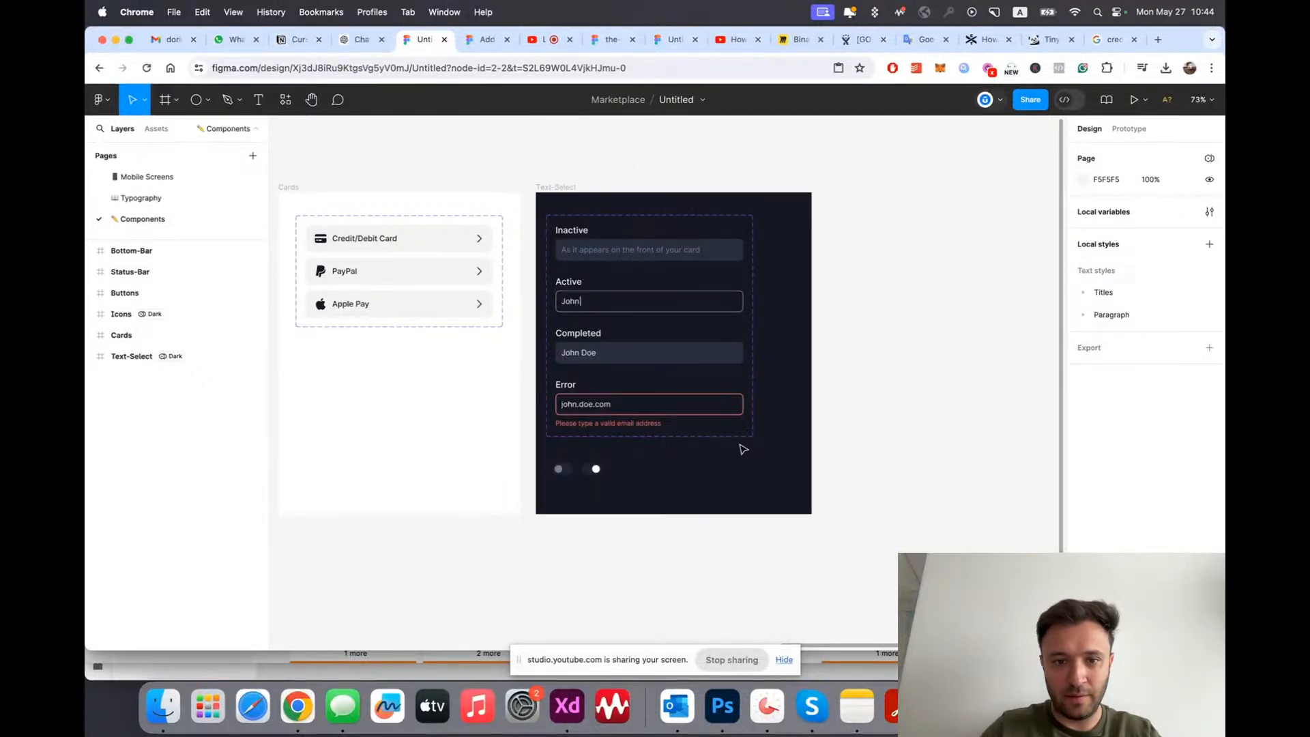
# Step: Apply the Surface/Success color to the Enabled toggle's circle
pyautogui.scroll(8, 595, 503)
pyautogui.doubleClick(612, 343)
pyautogui.scroll(4, 614, 426)
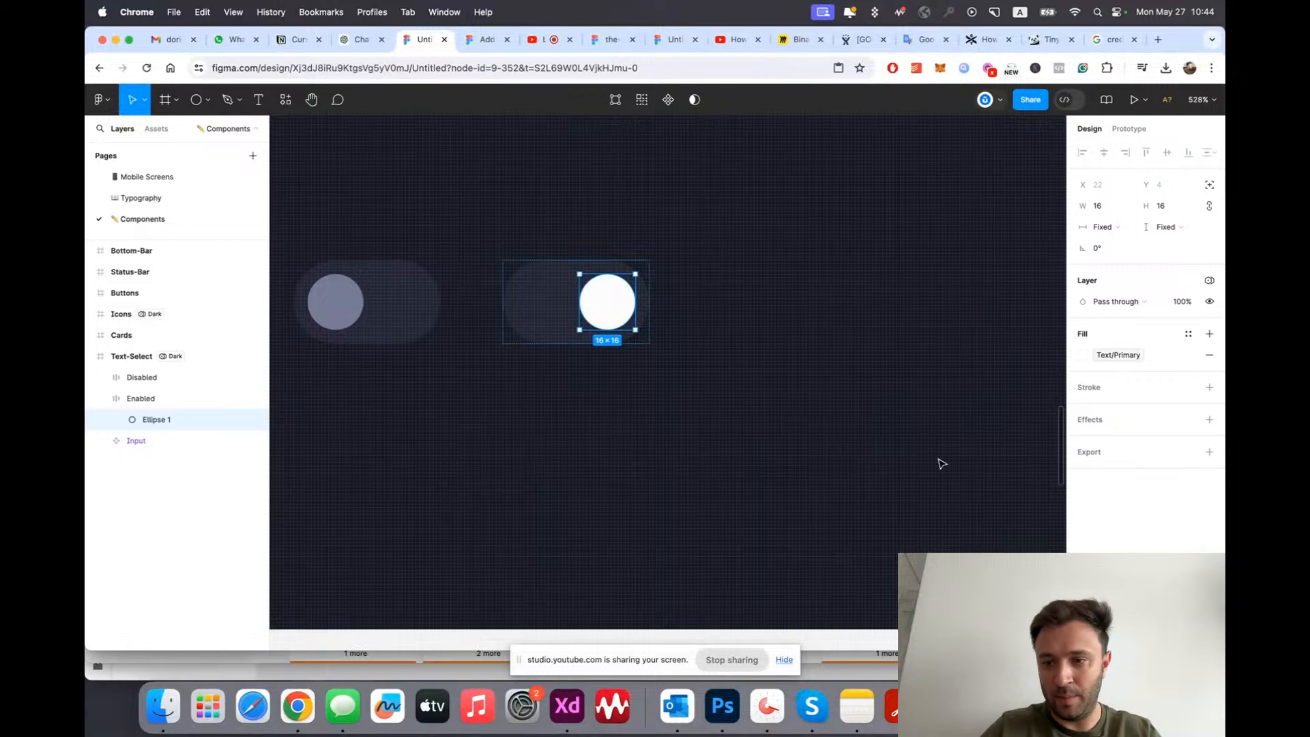
pyautogui.click(1110, 352)
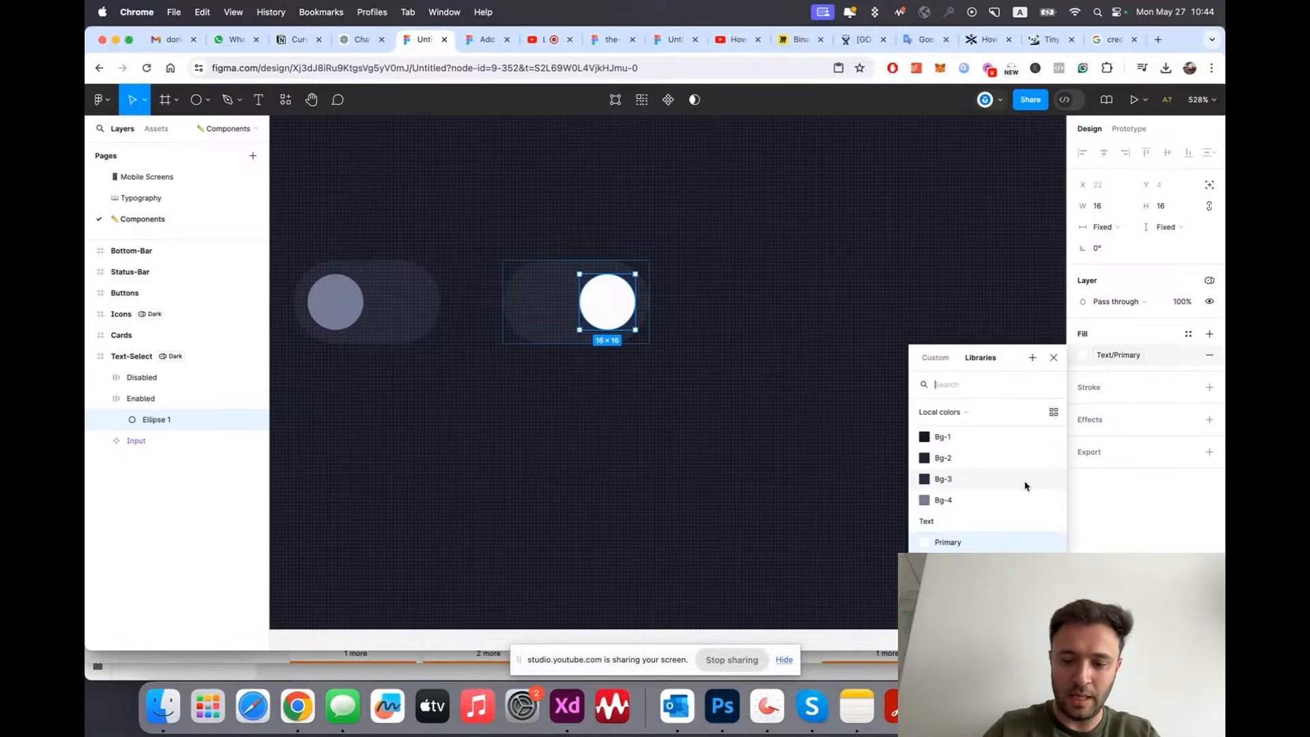
pyautogui.write('suc')
pyautogui.press('Return')
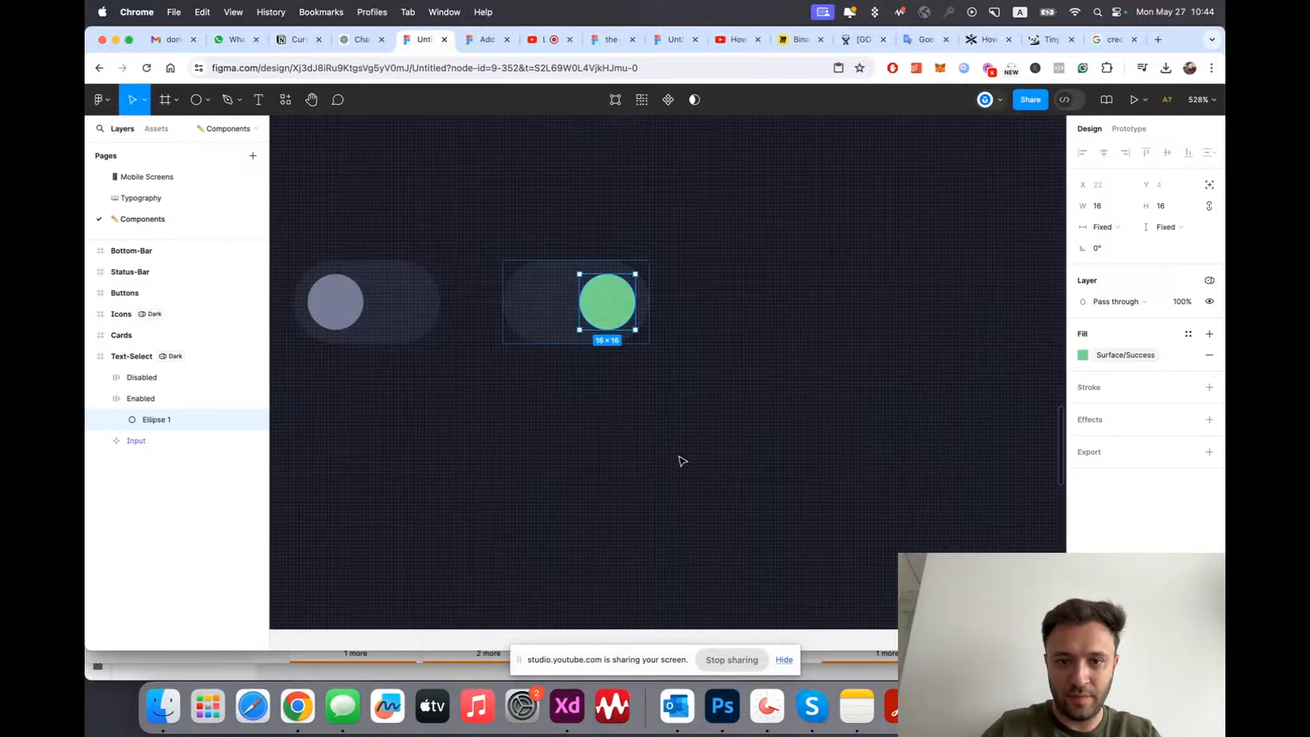
# Step: Change the fill of the Enabled toggle's background frame to Bg-3
pyautogui.click(647, 445)
pyautogui.scroll(-10, 647, 445)
pyautogui.scroll(5, 648, 445)
pyautogui.scroll(3, 644, 441)
pyautogui.click(579, 371)
pyautogui.scroll(-2, 1144, 410)
pyautogui.click(1085, 558)
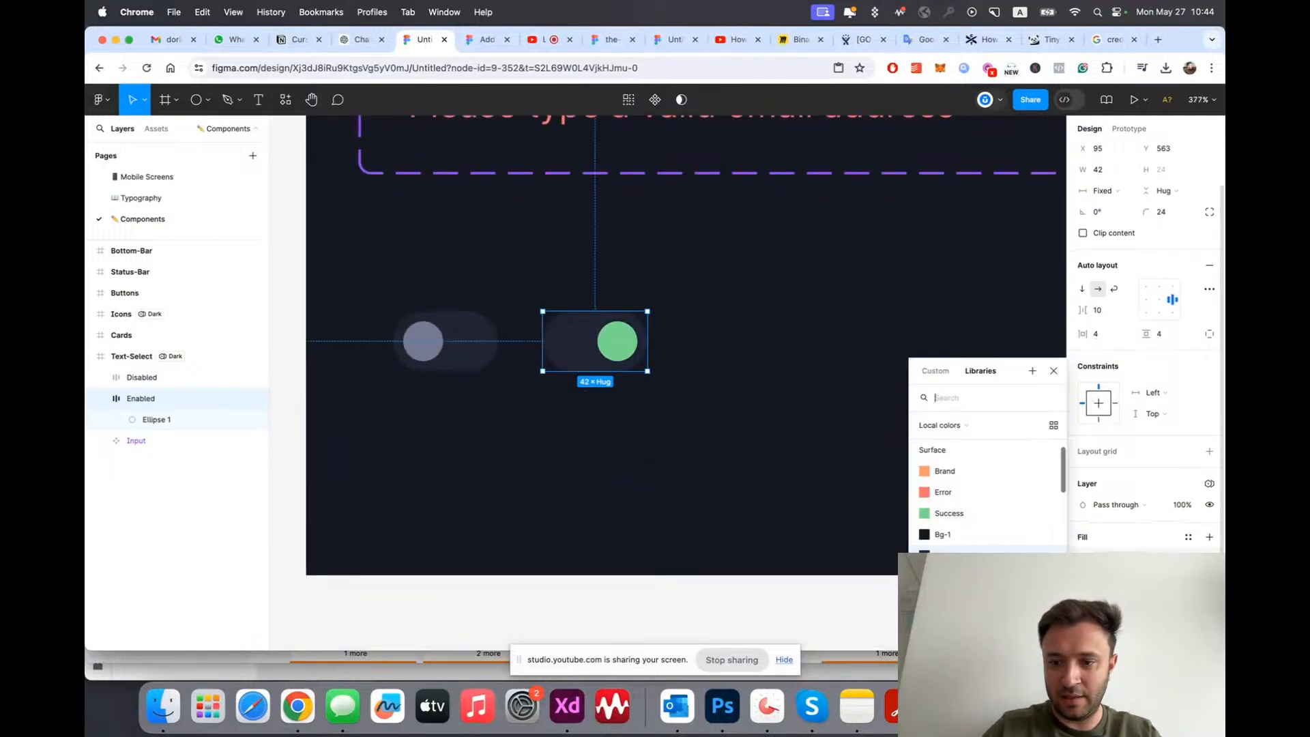
pyautogui.press('Escape')
# Step: Try Bg-4 as the Enabled toggle's background fill and undo the change
pyautogui.scroll(-10, 535, 371)
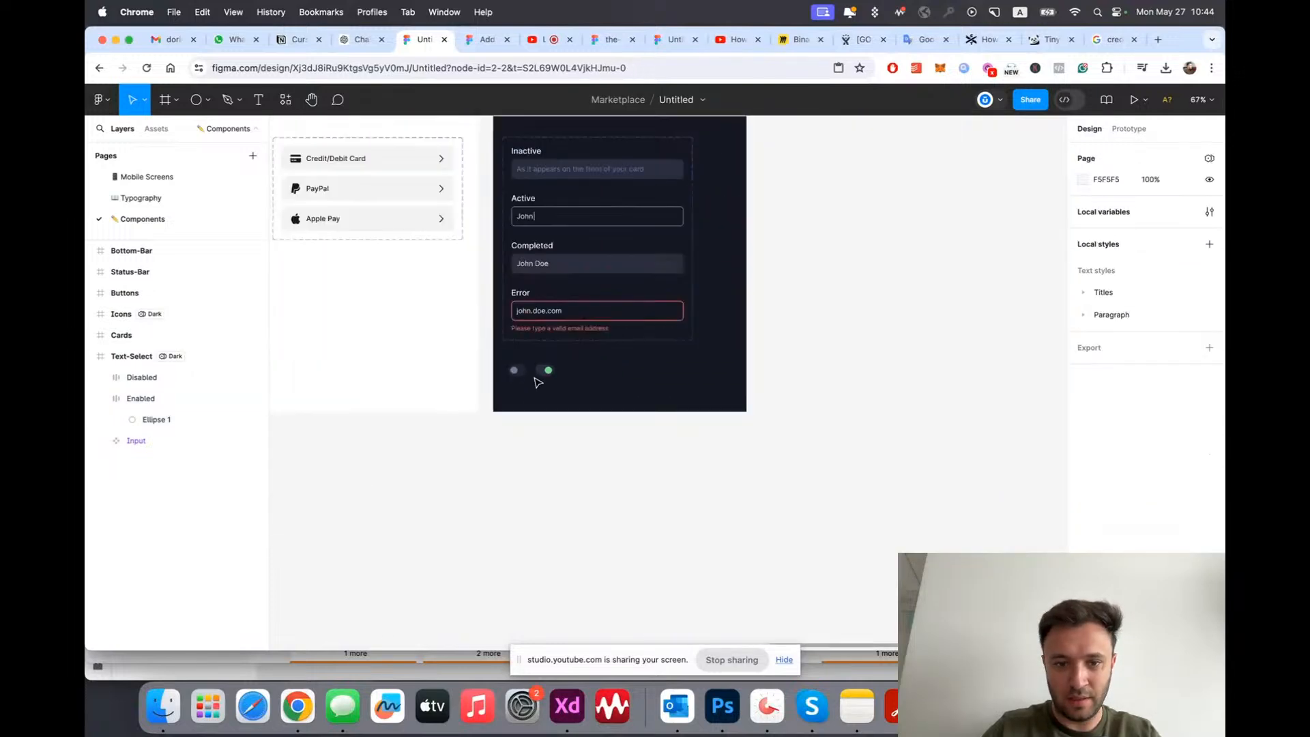
pyautogui.scroll(12, 521, 377)
pyautogui.click(750, 349)
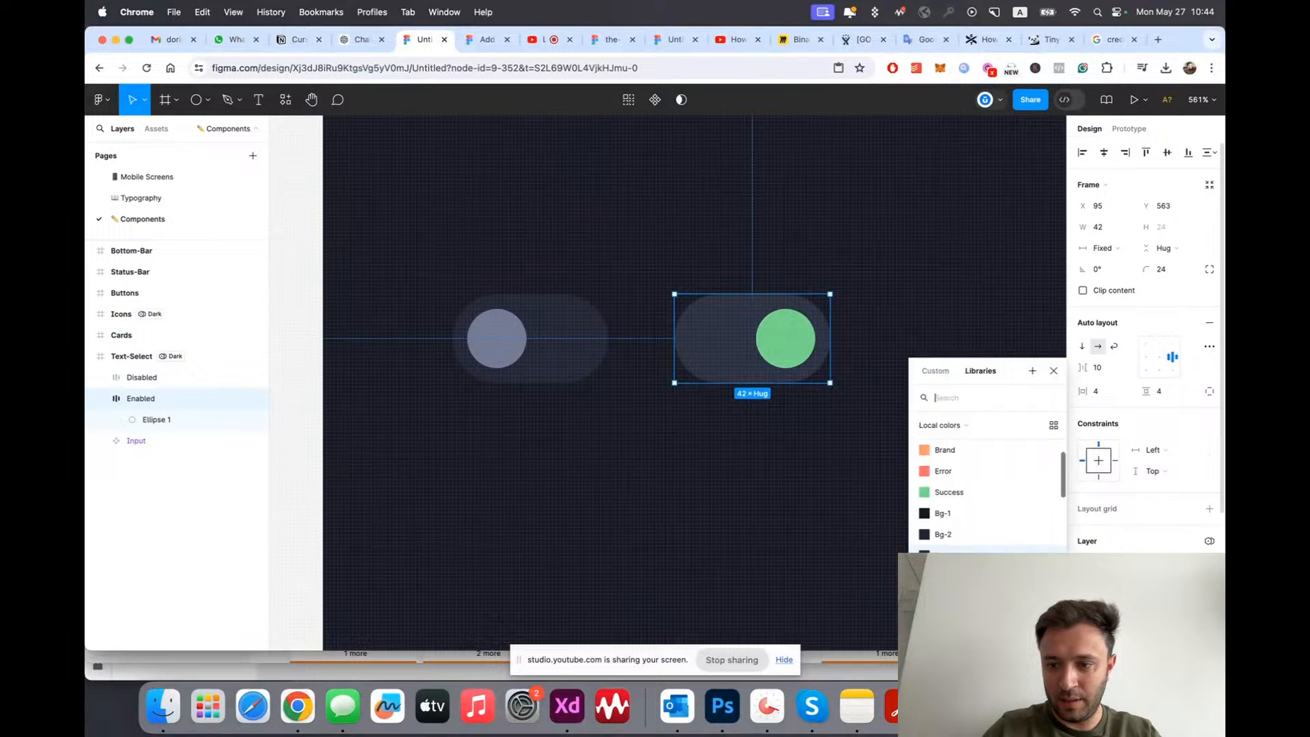
pyautogui.click(949, 576)
pyautogui.press('super+z')
pyautogui.click(787, 503)
pyautogui.scroll(-8, 612, 477)
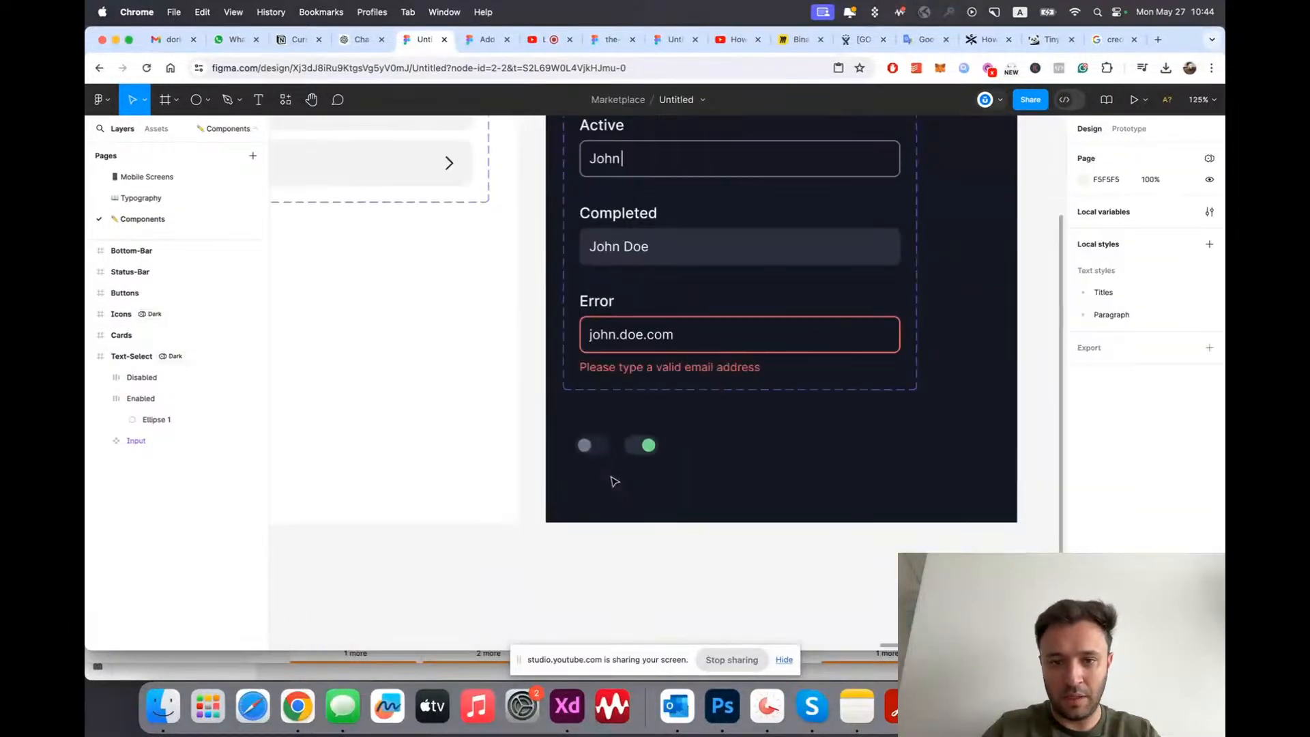
# Step: Try enlarging the Enabled toggle's green circle to 17 × 17 and undo the resize
pyautogui.scroll(2, 618, 479)
pyautogui.scroll(5, 620, 479)
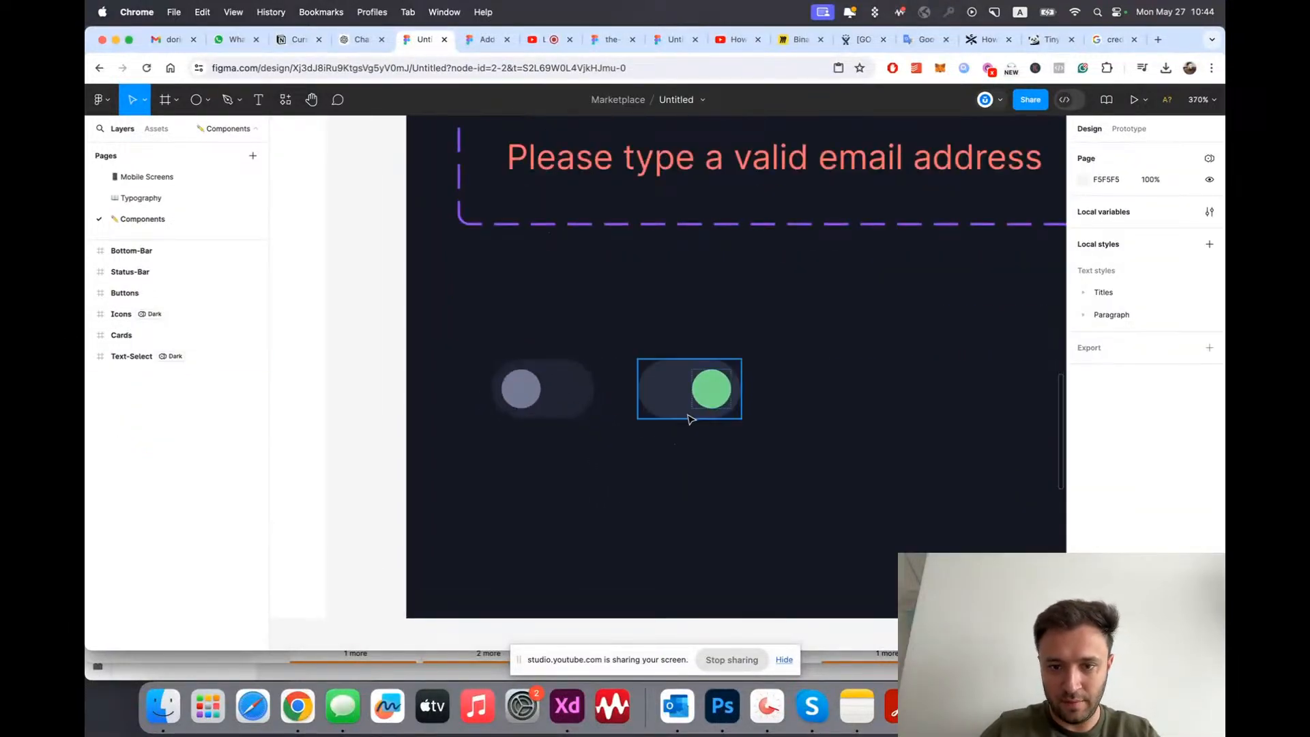
pyautogui.scroll(4, 689, 414)
pyautogui.click(807, 382)
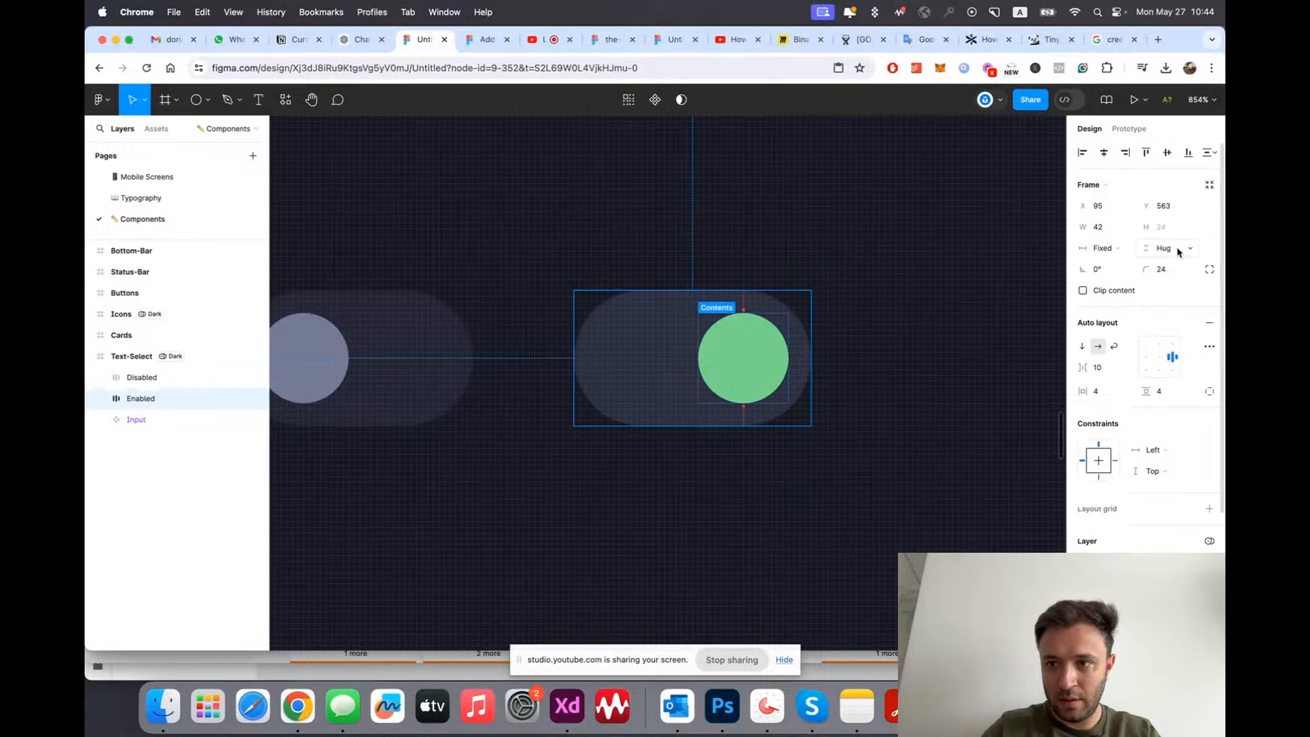
pyautogui.scroll(2, 796, 335)
pyautogui.click(774, 347)
pyautogui.press('alt')
pyautogui.moveTo(787, 304); pyautogui.dragTo(799, 304)
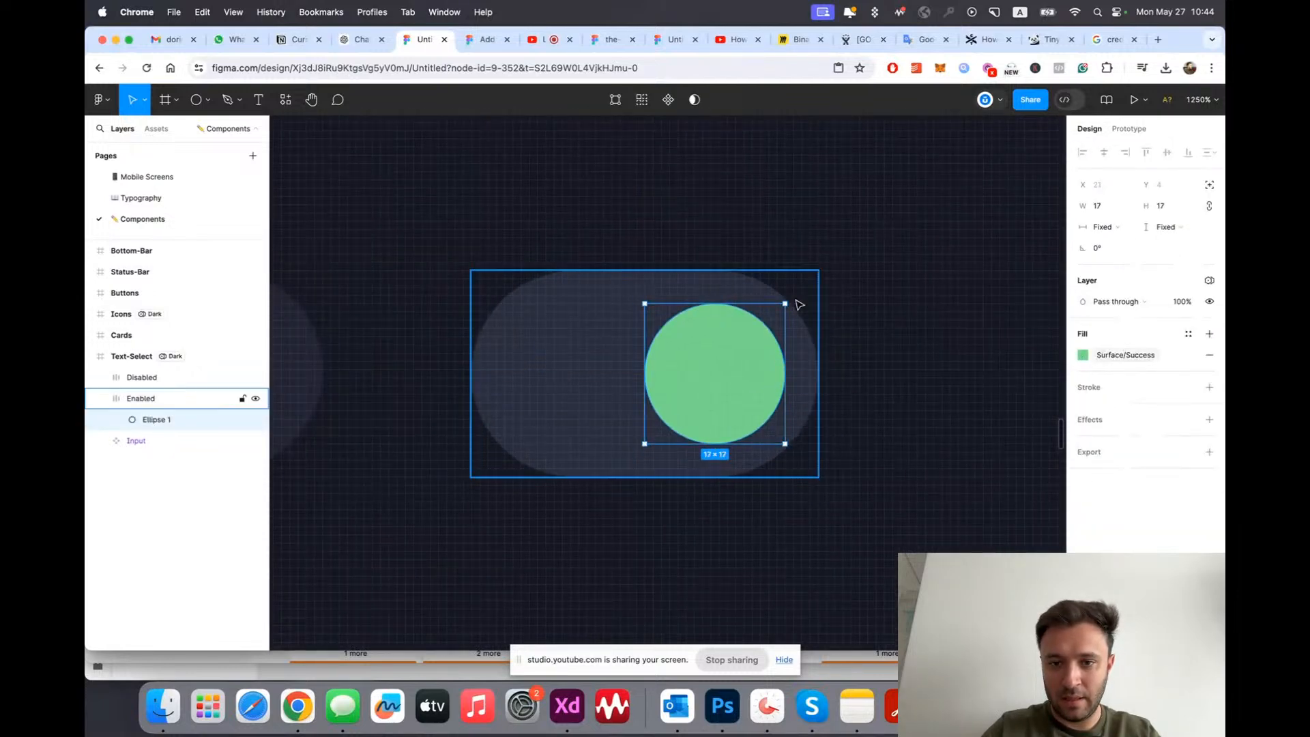
pyautogui.press('super+z')
# Step: Set the Enabled toggle's horizontal and vertical padding to 3 and narrow its frame to a width of 40
pyautogui.click(828, 453)
pyautogui.click(806, 417)
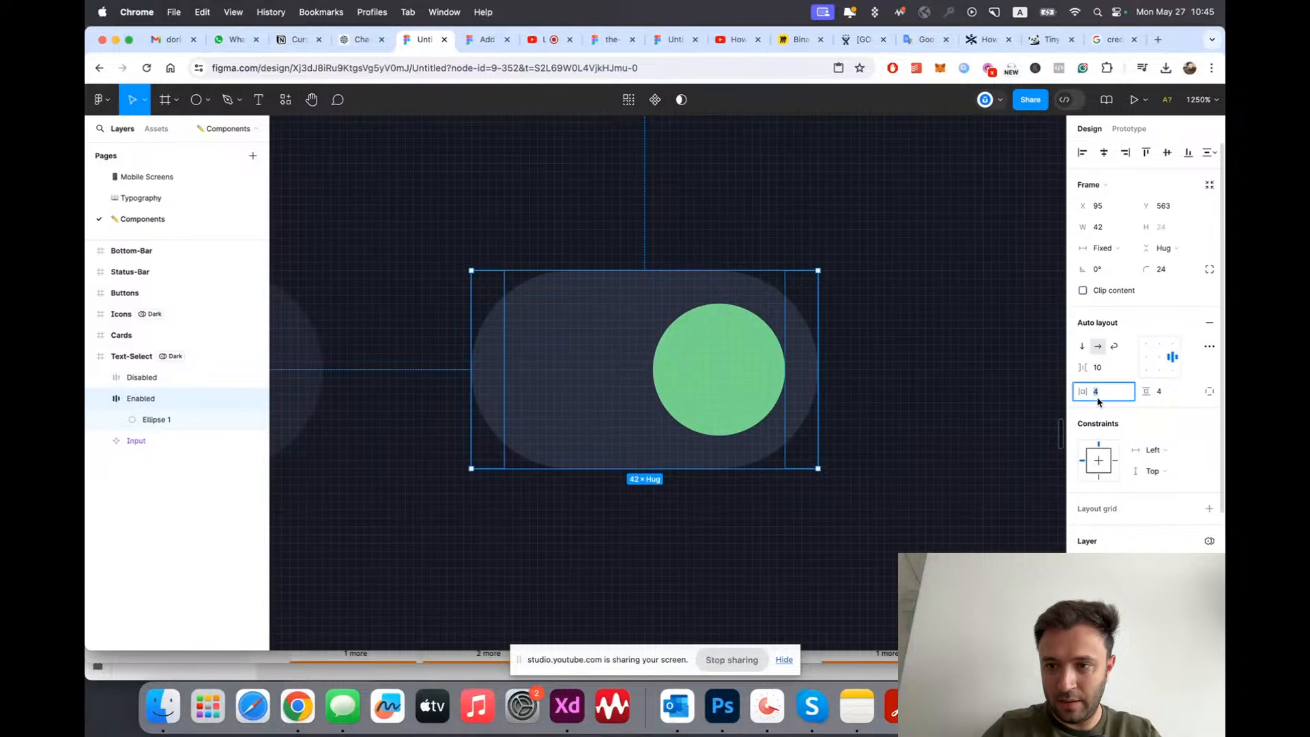
pyautogui.write('3')
pyautogui.press('Tab')
pyautogui.write('3')
pyautogui.press('Return')
pyautogui.scroll(-5, 766, 424)
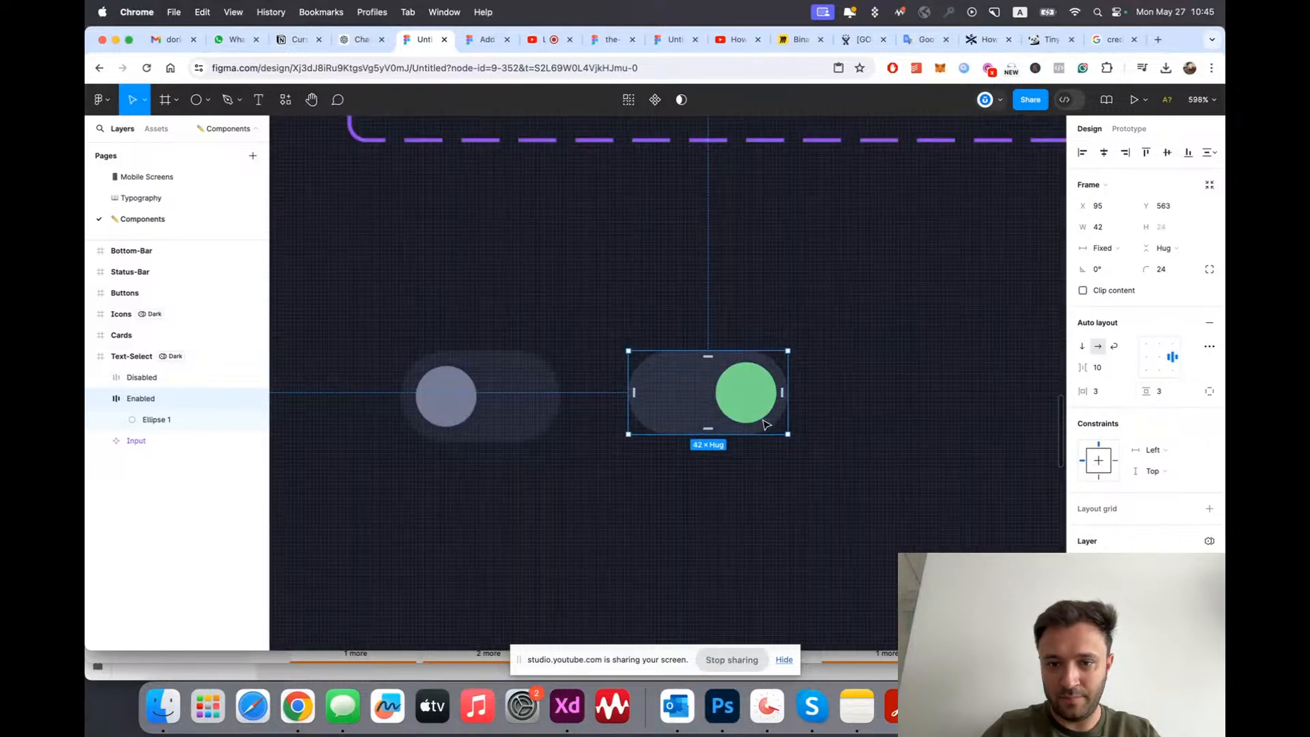
pyautogui.scroll(3, 669, 378)
pyautogui.moveTo(613, 401); pyautogui.dragTo(623, 397)
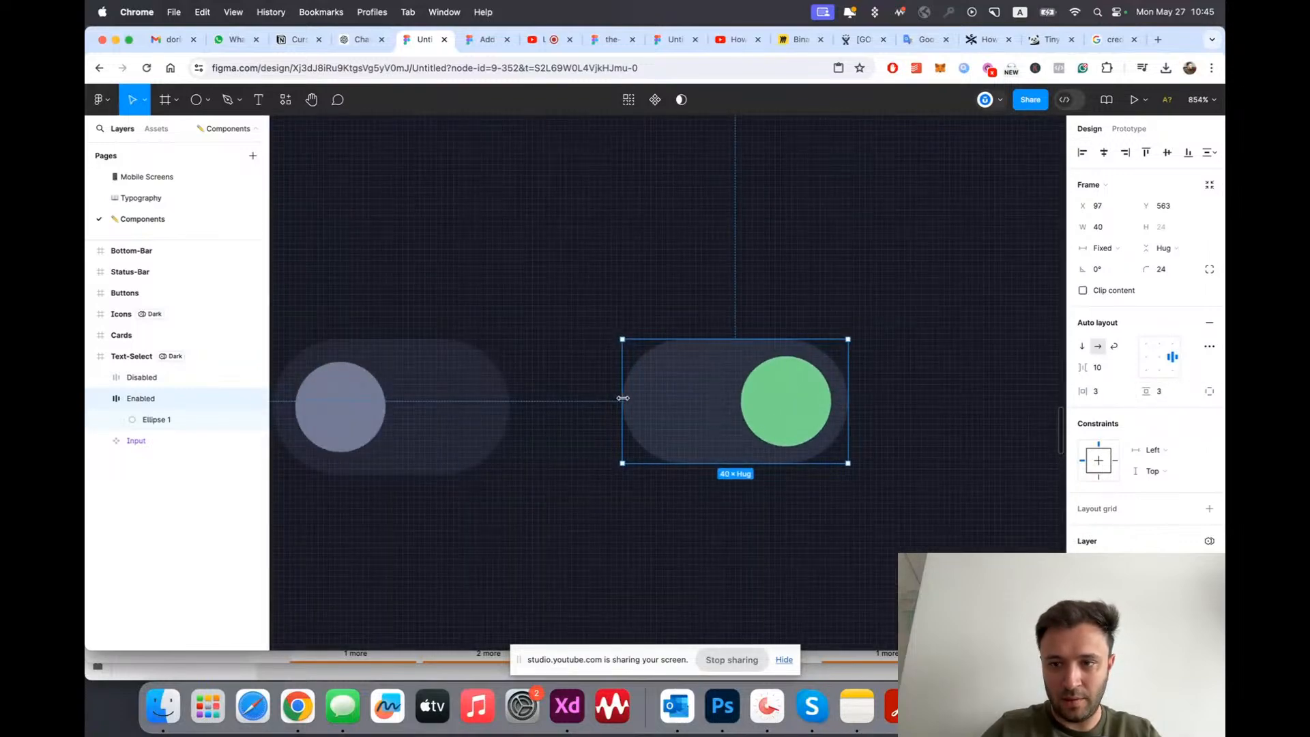
# Step: Set the Disabled toggle's horizontal and vertical padding to 3 and reduce its width to 40
pyautogui.hscroll(-5, 623, 397)
pyautogui.click(469, 444)
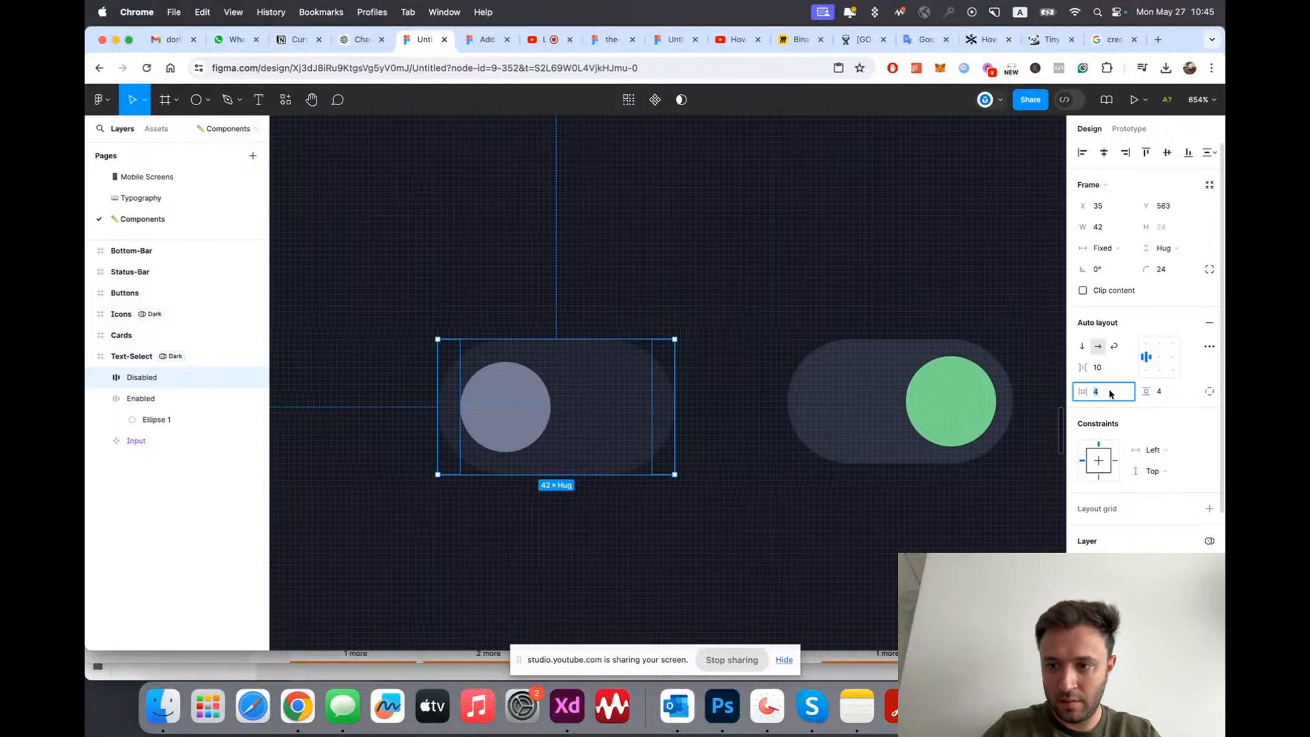
pyautogui.write('3')
pyautogui.click(1184, 395)
pyautogui.write('3')
pyautogui.press('Return')
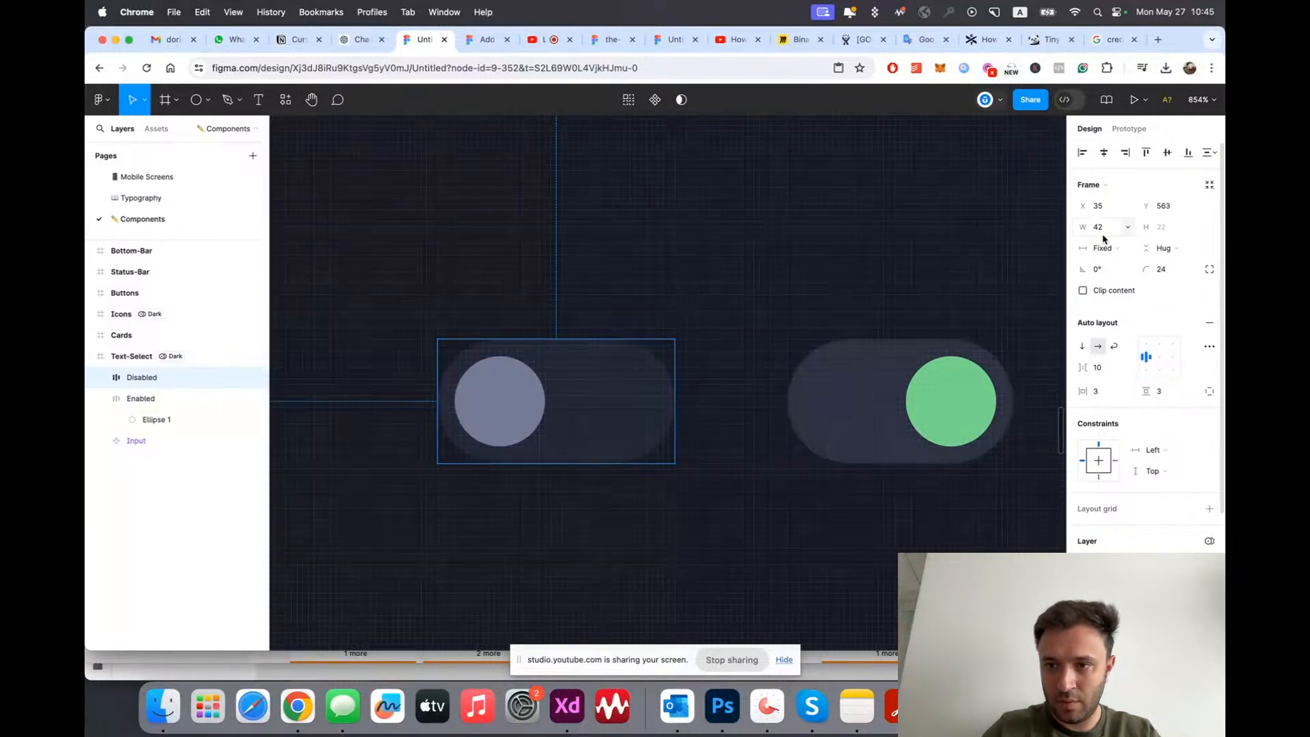
pyautogui.press('Down')
pyautogui.press('Down')
pyautogui.click(668, 239)
# Step: Move the Enabled toggle closer to the Disabled one, leaving a gap of 12 between them
pyautogui.scroll(-5, 483, 275)
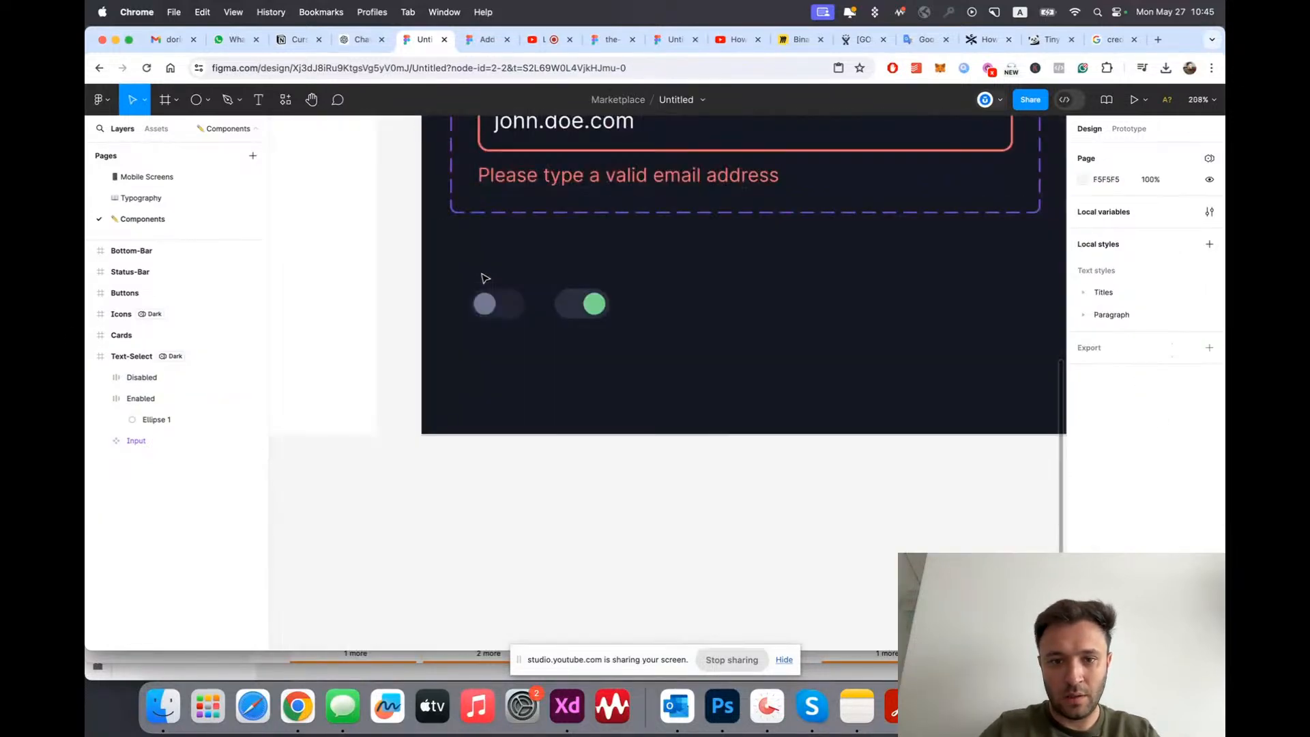
pyautogui.scroll(3, 482, 276)
pyautogui.click(634, 328)
pyautogui.moveTo(635, 328); pyautogui.dragTo(614, 328)
pyautogui.click(614, 445)
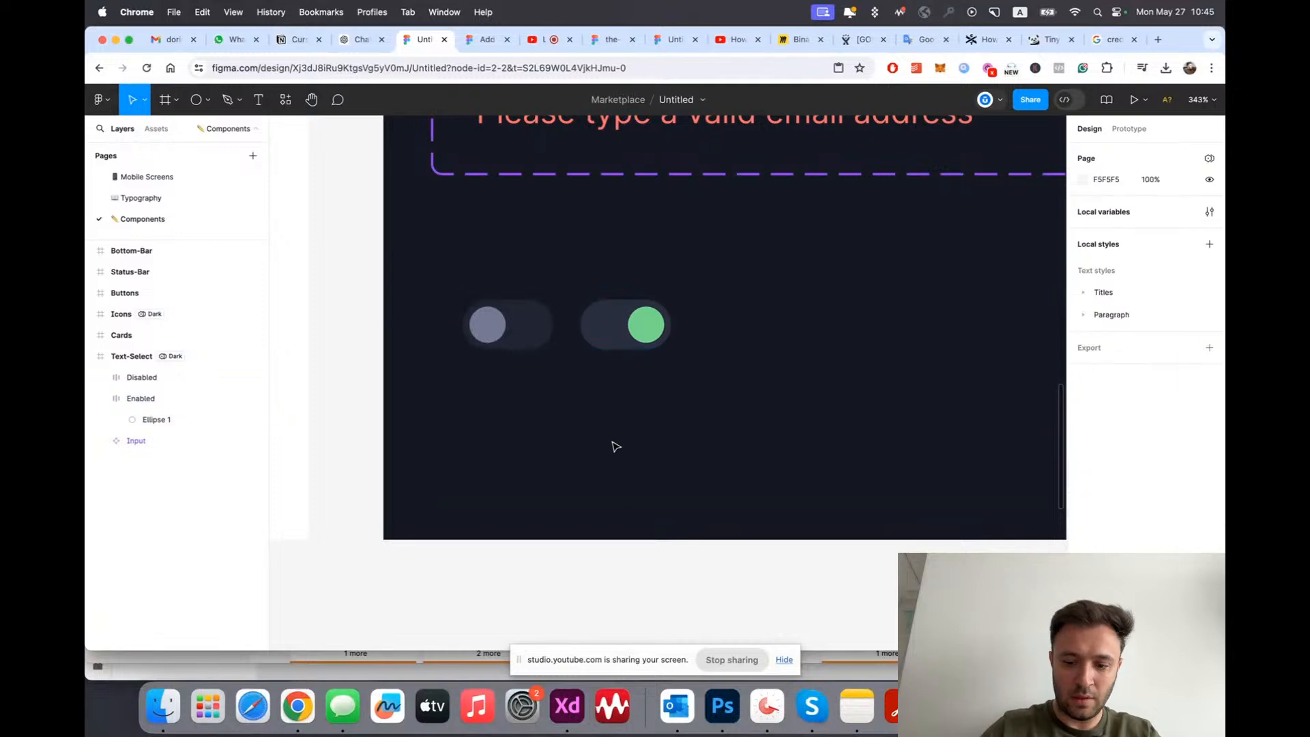
# Step: Combine the Disabled and Enabled toggles into one component set with two variants
pyautogui.scroll(-3, 612, 445)
pyautogui.moveTo(492, 314); pyautogui.dragTo(811, 442)
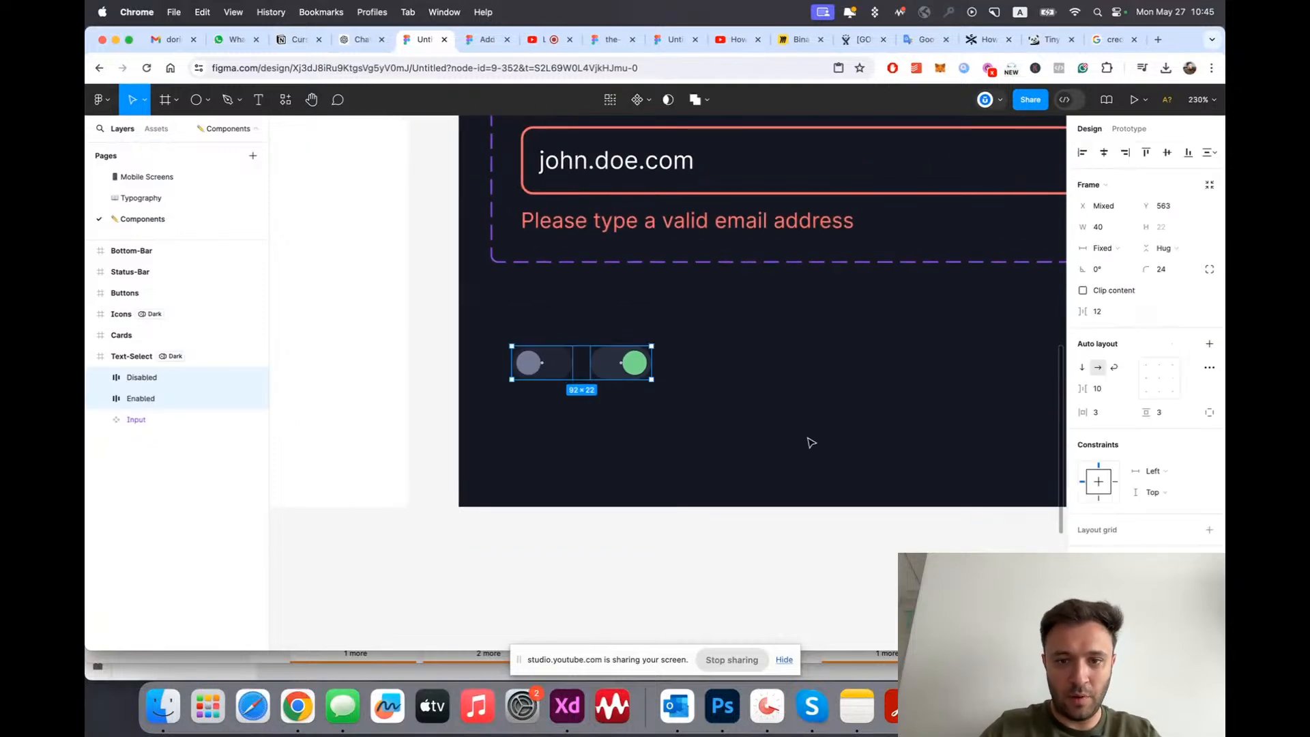
pyautogui.click(653, 97)
pyautogui.click(656, 161)
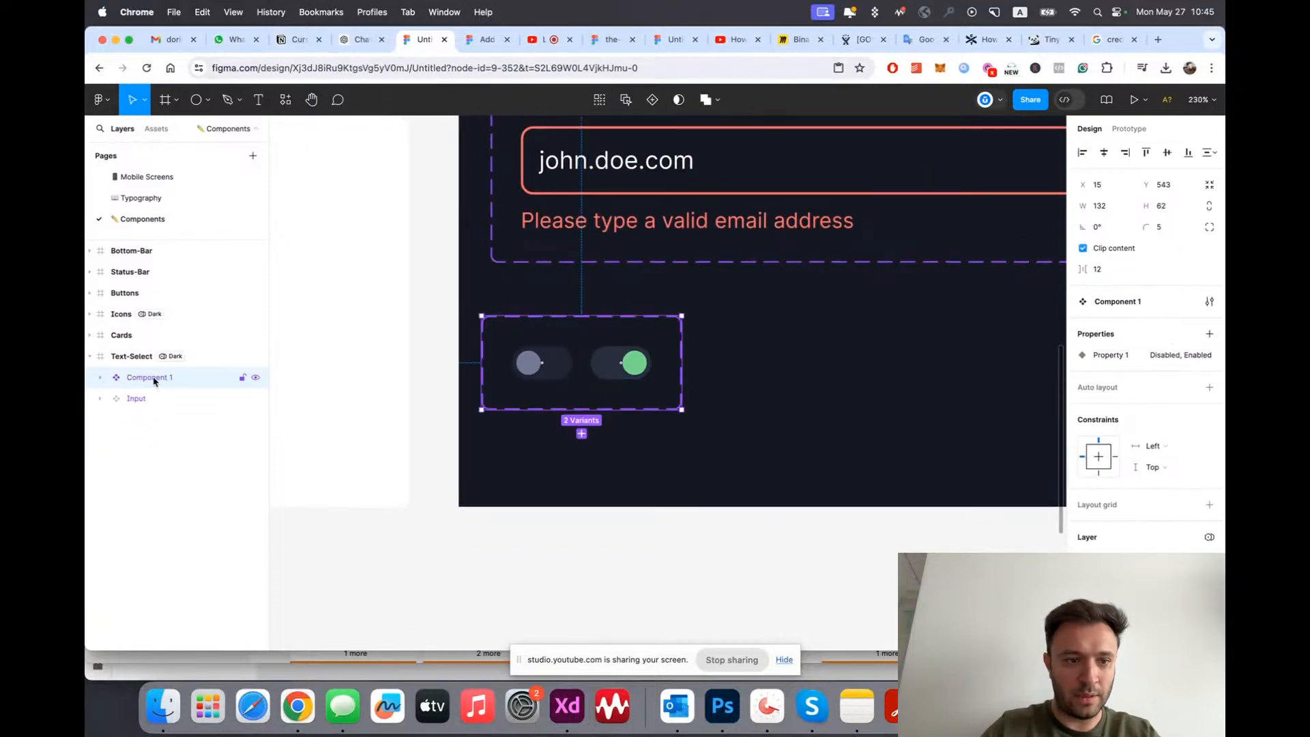
# Step: Rename the new component set Toggle
pyautogui.doubleClick(153, 380)
pyautogui.write('Toggl')
pyautogui.press('Return')
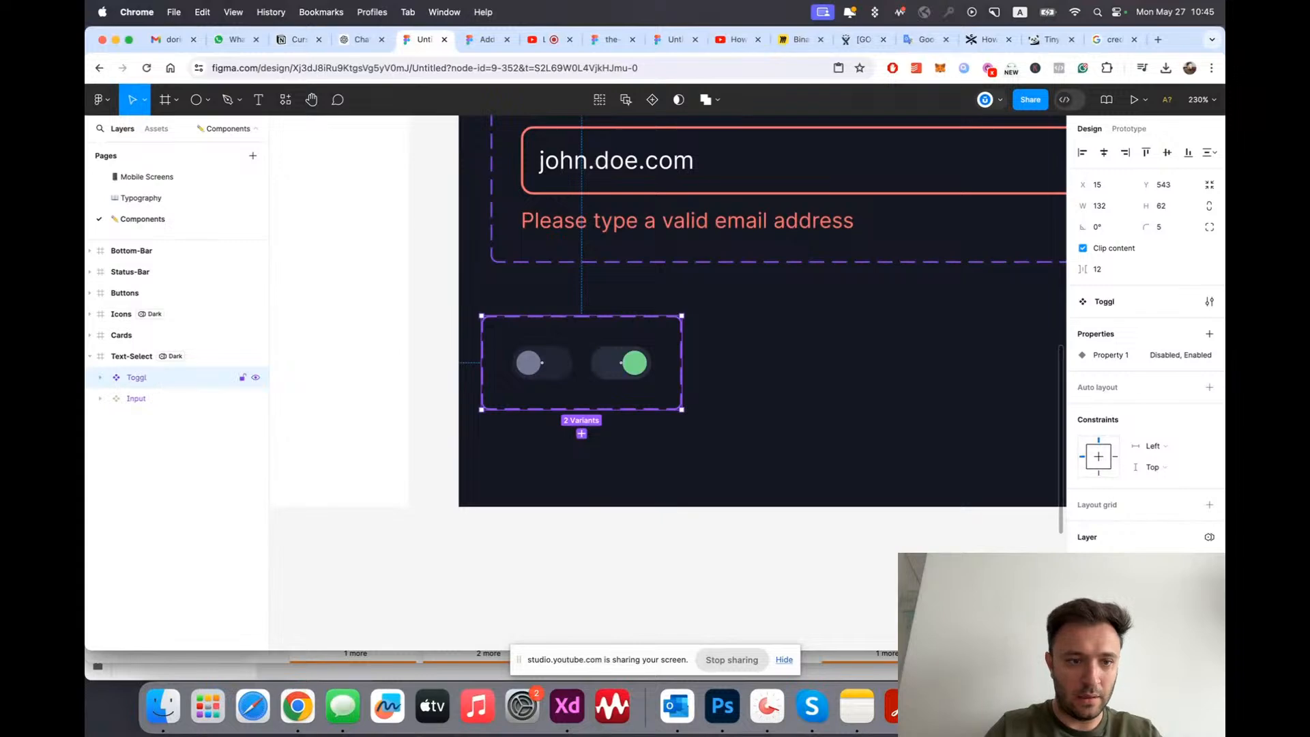
pyautogui.doubleClick(170, 379)
pyautogui.write('Toggle')
pyautogui.press('Return')
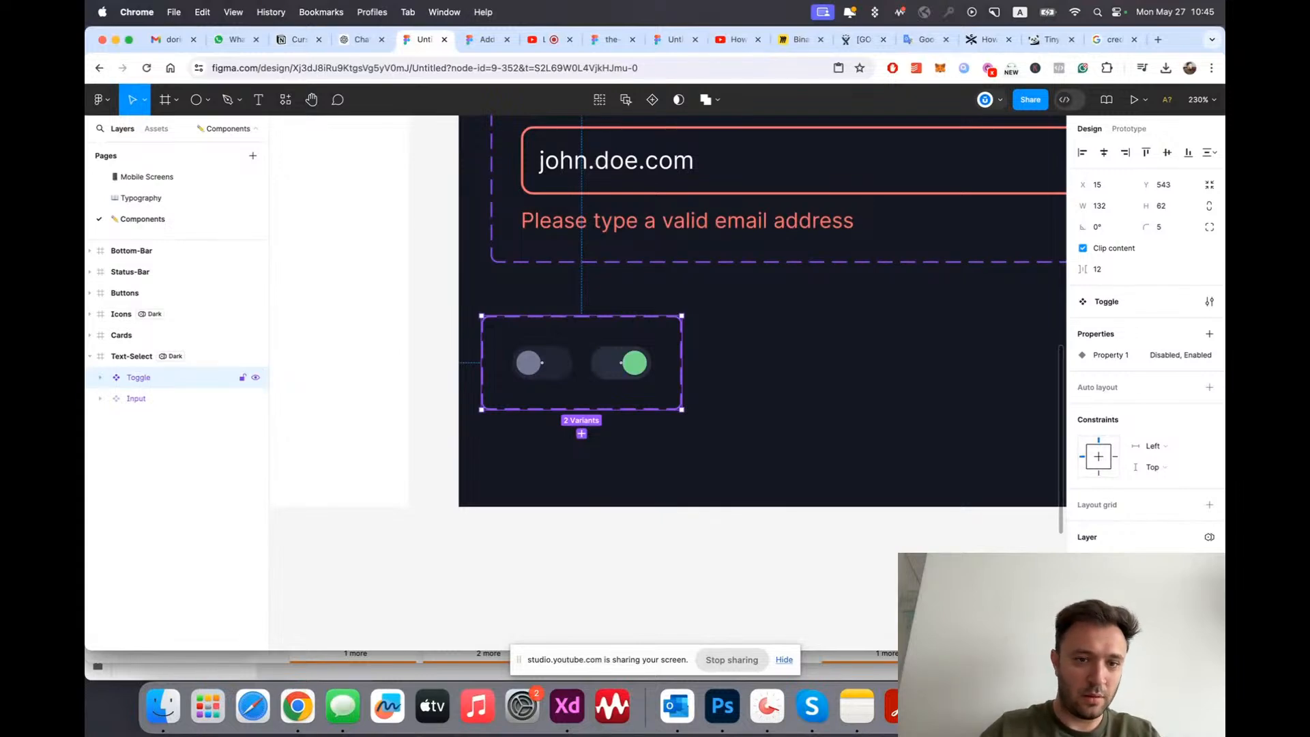
# Step: Rename Property 1 to State on both the Disabled and Enabled variants of the Toggle component set
pyautogui.click(102, 380)
pyautogui.doubleClick(147, 398)
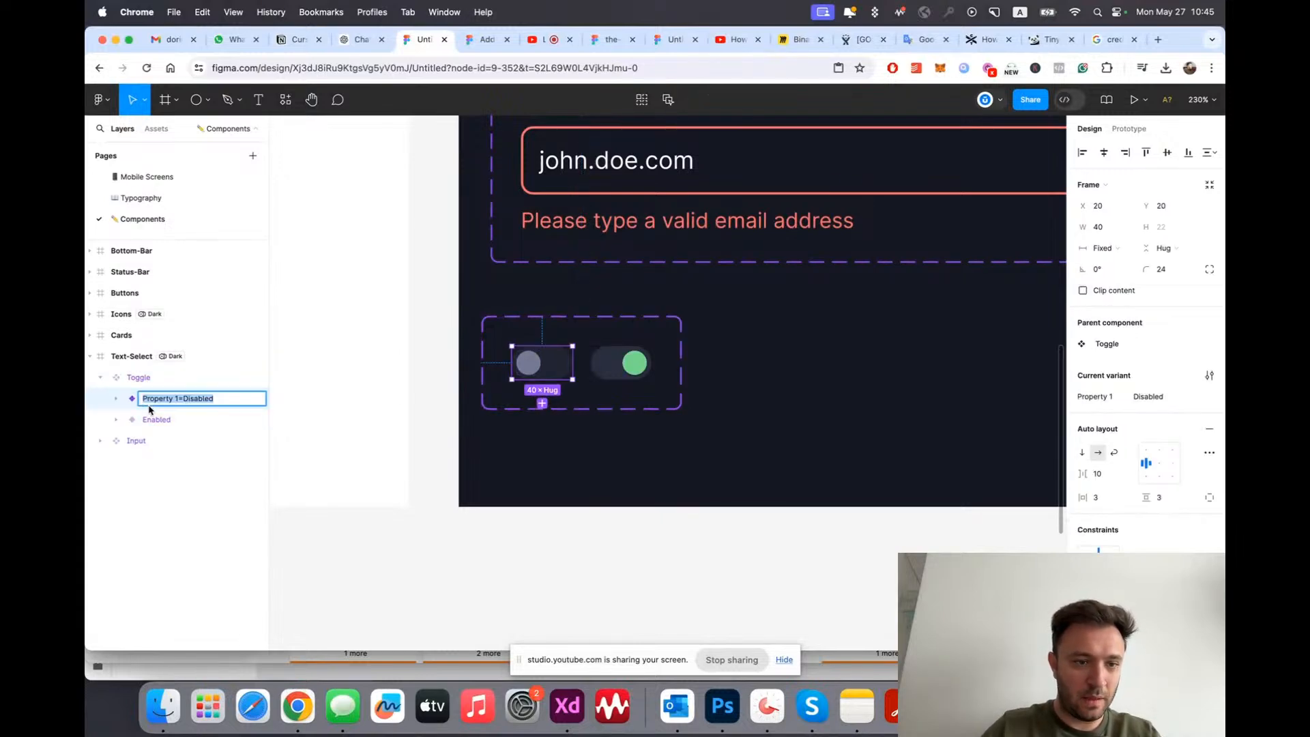
pyautogui.write('State')
pyautogui.press('Return')
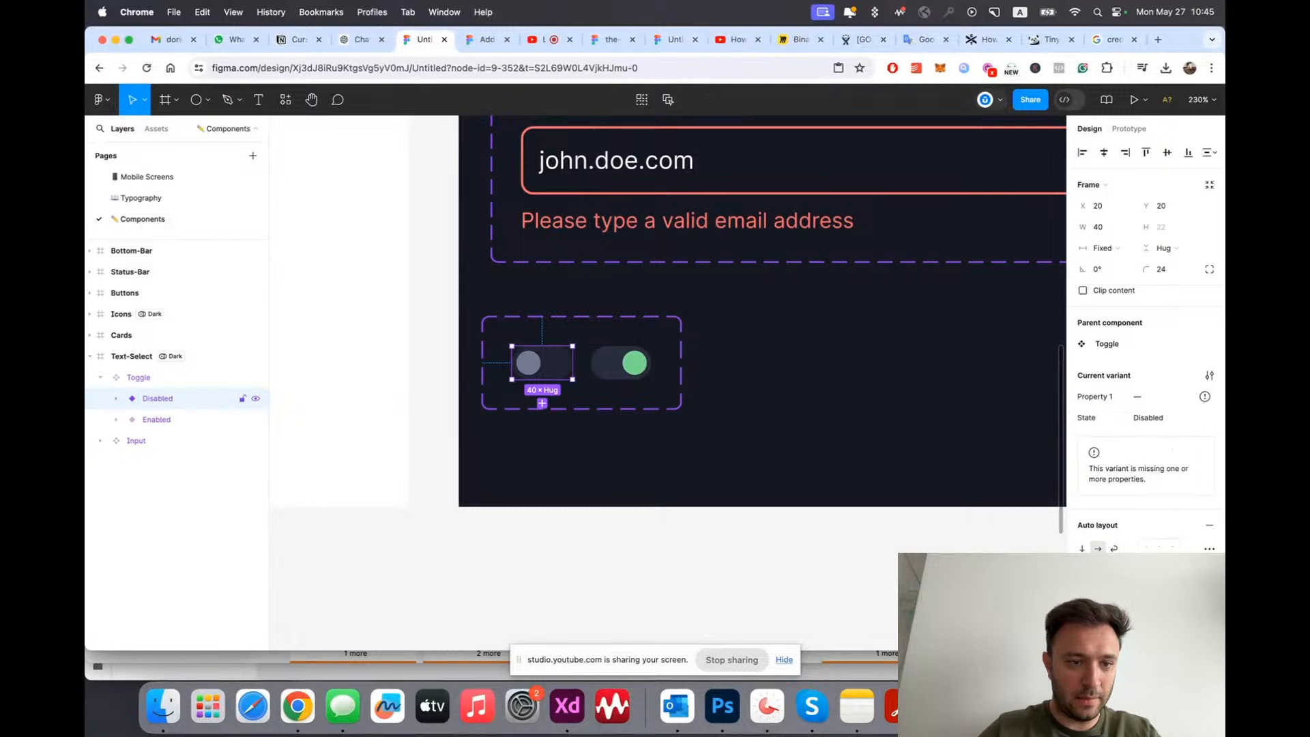
pyautogui.doubleClick(161, 419)
pyautogui.write('State')
pyautogui.press('Return')
# Step: Collapse the layers and move the Toggle component set to X 32 beneath the Input component set
pyautogui.click(665, 442)
pyautogui.hotkey('alt', 'l')
pyautogui.scroll(-5, 666, 442)
pyautogui.hscroll(-1, 666, 442)
pyautogui.click(645, 411)
pyautogui.moveTo(645, 411); pyautogui.dragTo(655, 418)
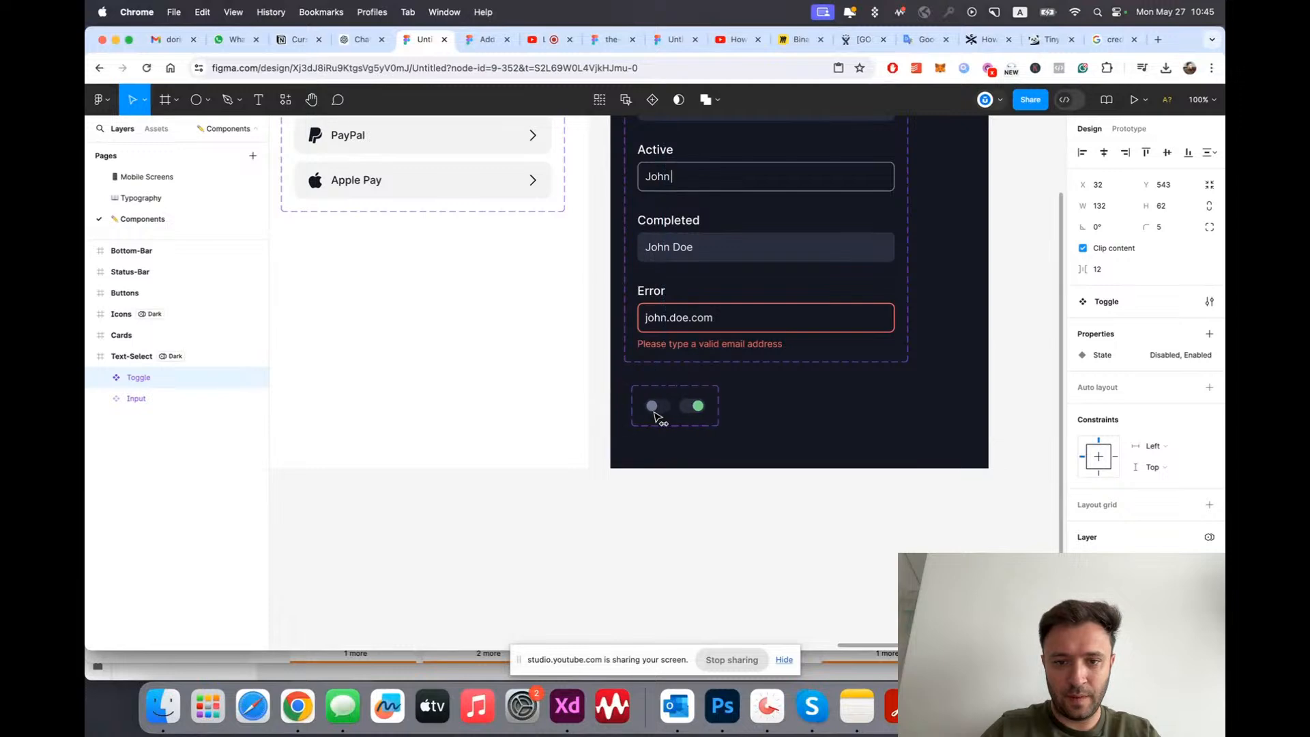
pyautogui.click(869, 421)
# Step: On the Mobile Screens page, add the text "Save this card for future payments" below the Expiry Date field in Payment-Method-2
pyautogui.scroll(3, 868, 421)
pyautogui.scroll(5, 869, 421)
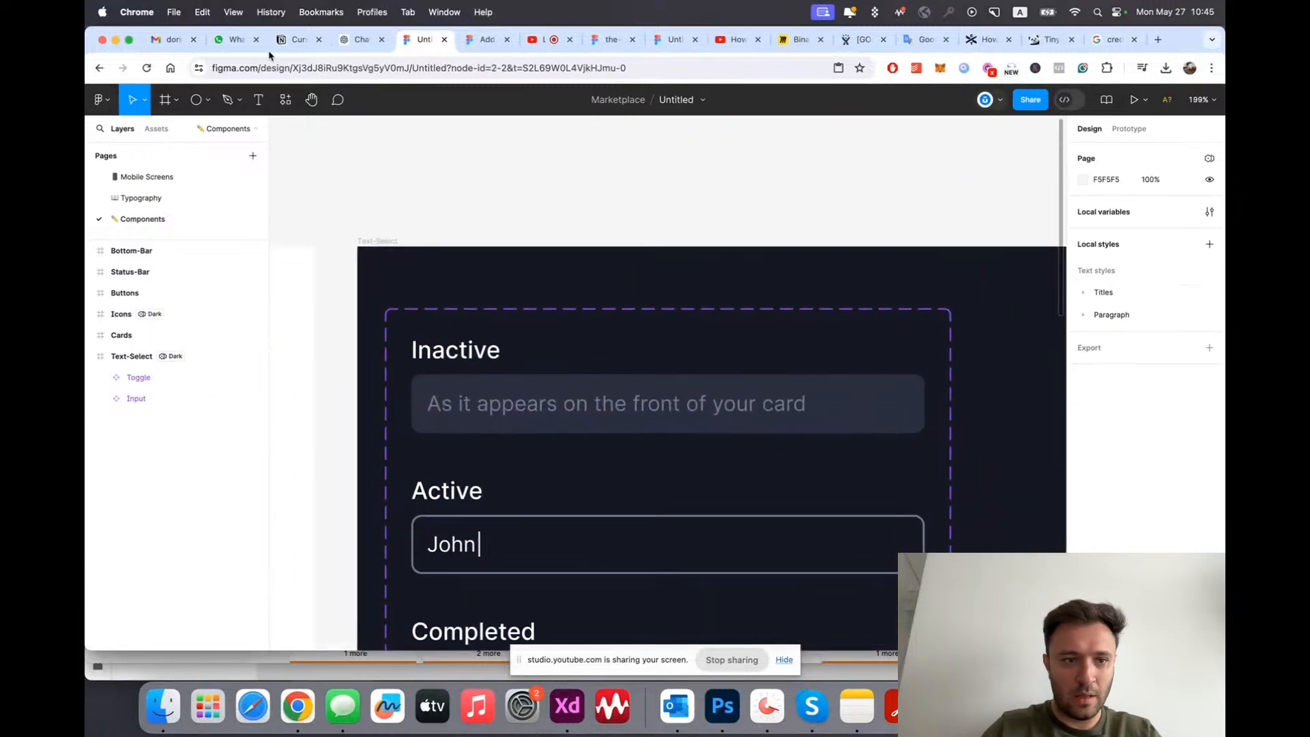
pyautogui.click(122, 177)
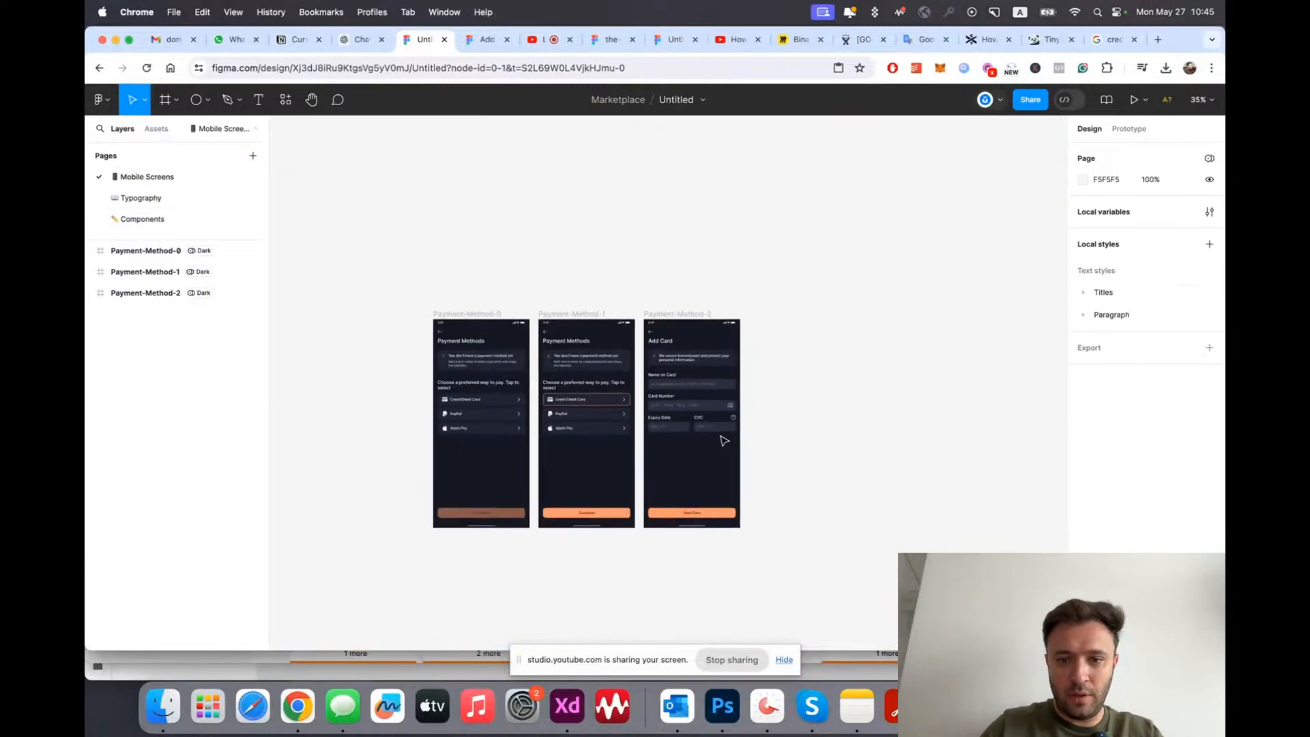
pyautogui.keyDown('ctrl'); pyautogui.scroll(5, 464, 436); pyautogui.keyUp('ctrl')
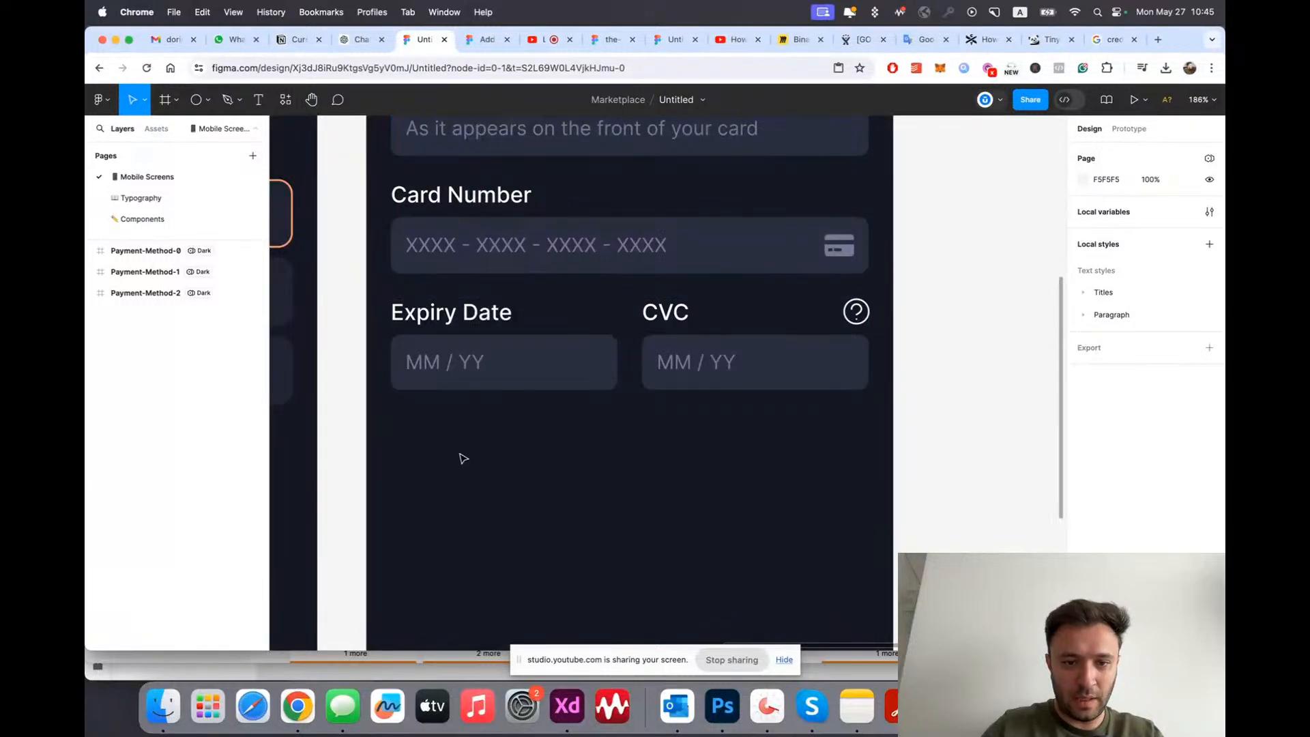
pyautogui.click(471, 378)
pyautogui.press('t')
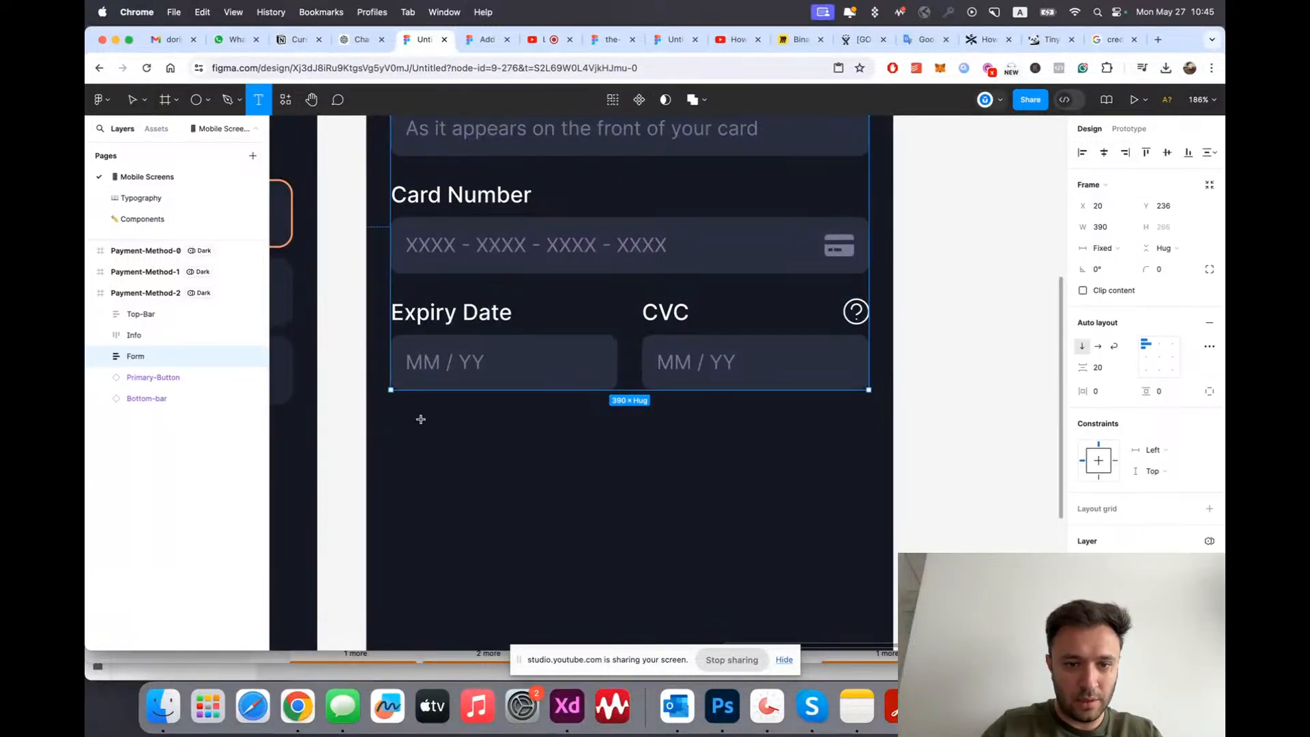
pyautogui.click(420, 420)
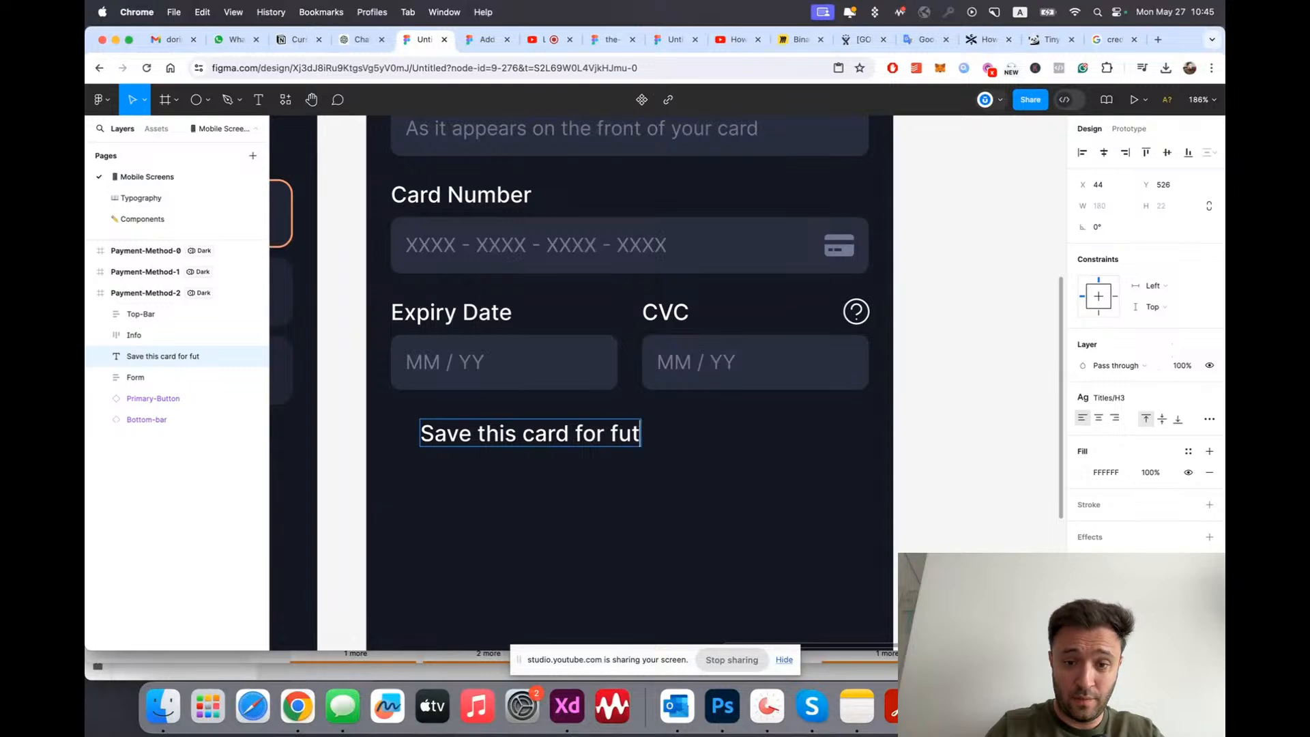
pyautogui.press('Escape')
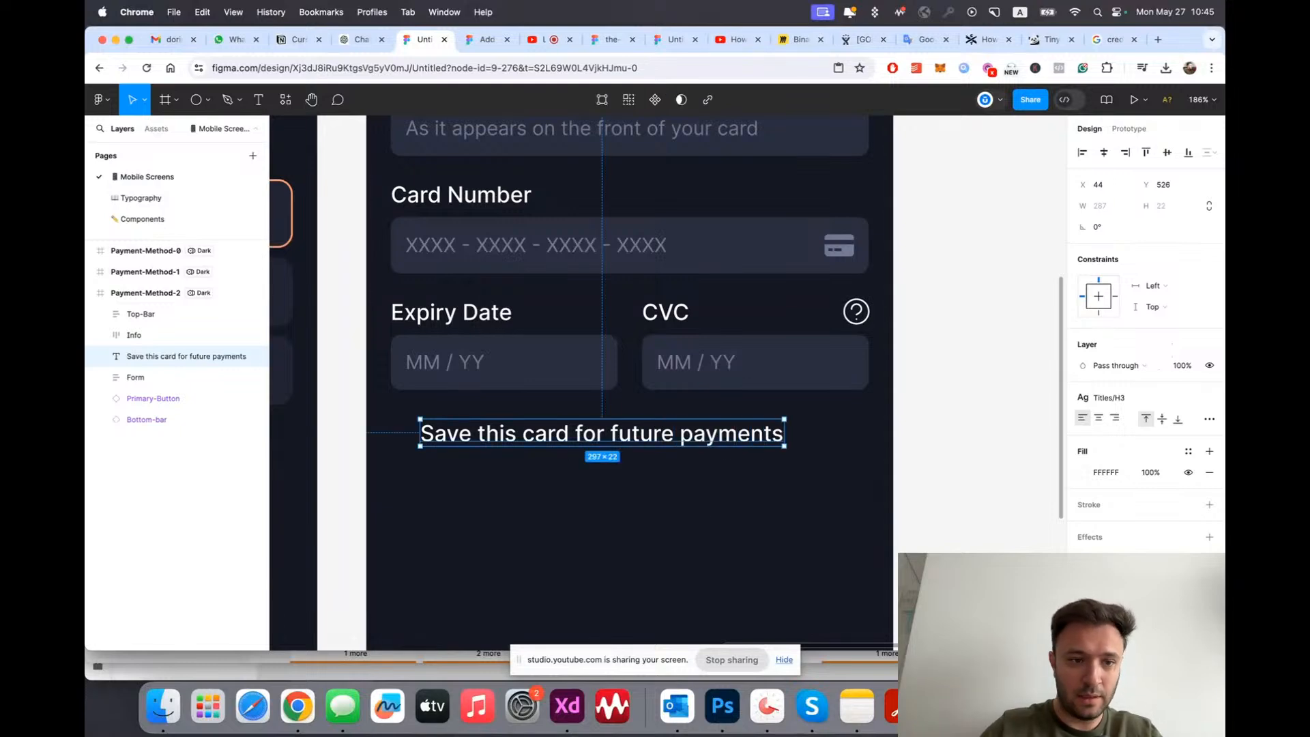
# Step: Find the Toggle component among the local assets and place an instance right beside the save-card text in Payment-Method-2
pyautogui.click(156, 129)
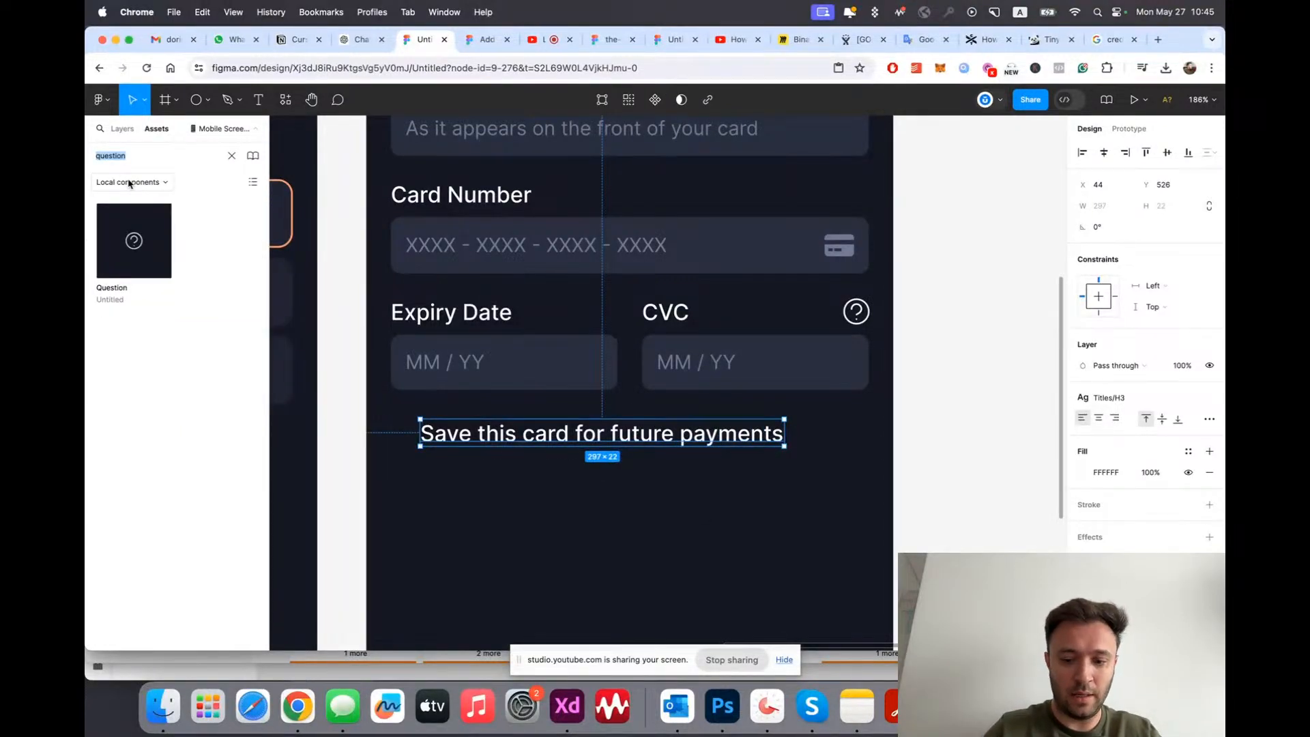
pyautogui.write('toggle')
pyautogui.moveTo(164, 211); pyautogui.dragTo(846, 450)
pyautogui.click(846, 470)
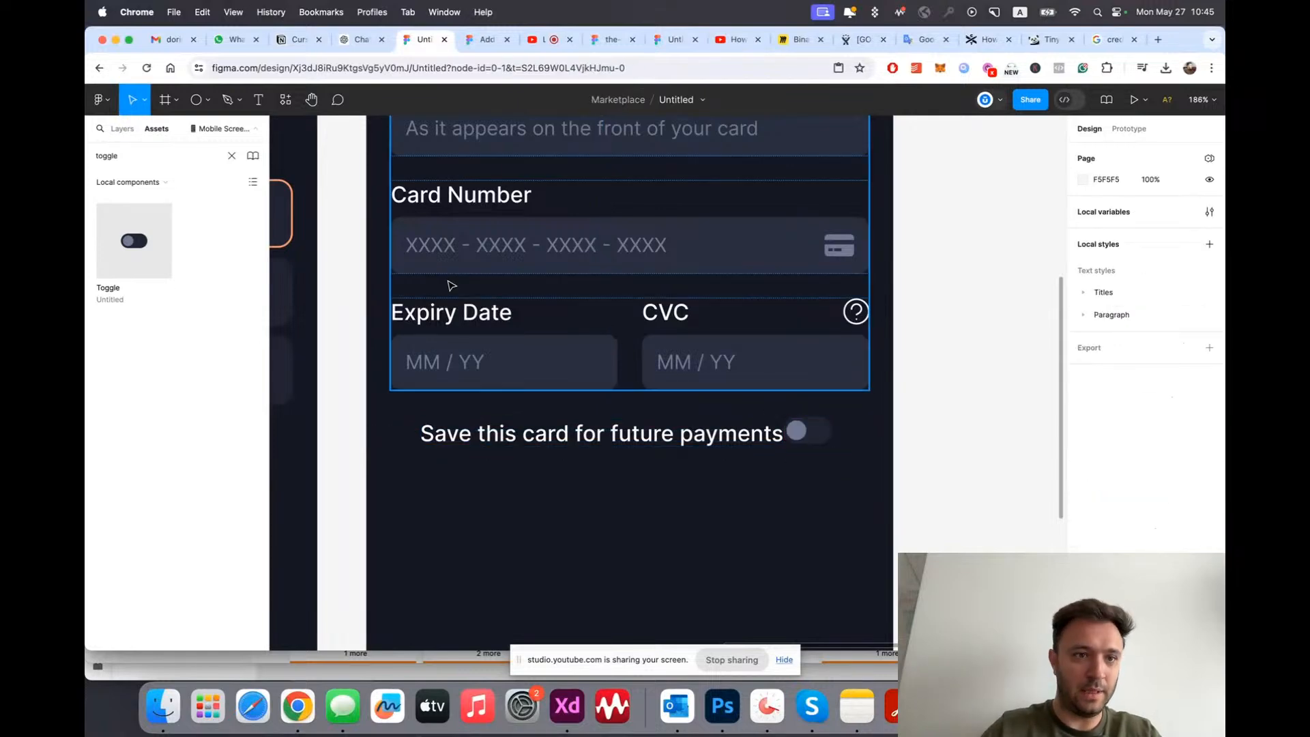
# Step: Wrap the save-card text and the toggle in a horizontal auto layout frame named Future-Payments
pyautogui.click(117, 128)
pyautogui.click(607, 444)
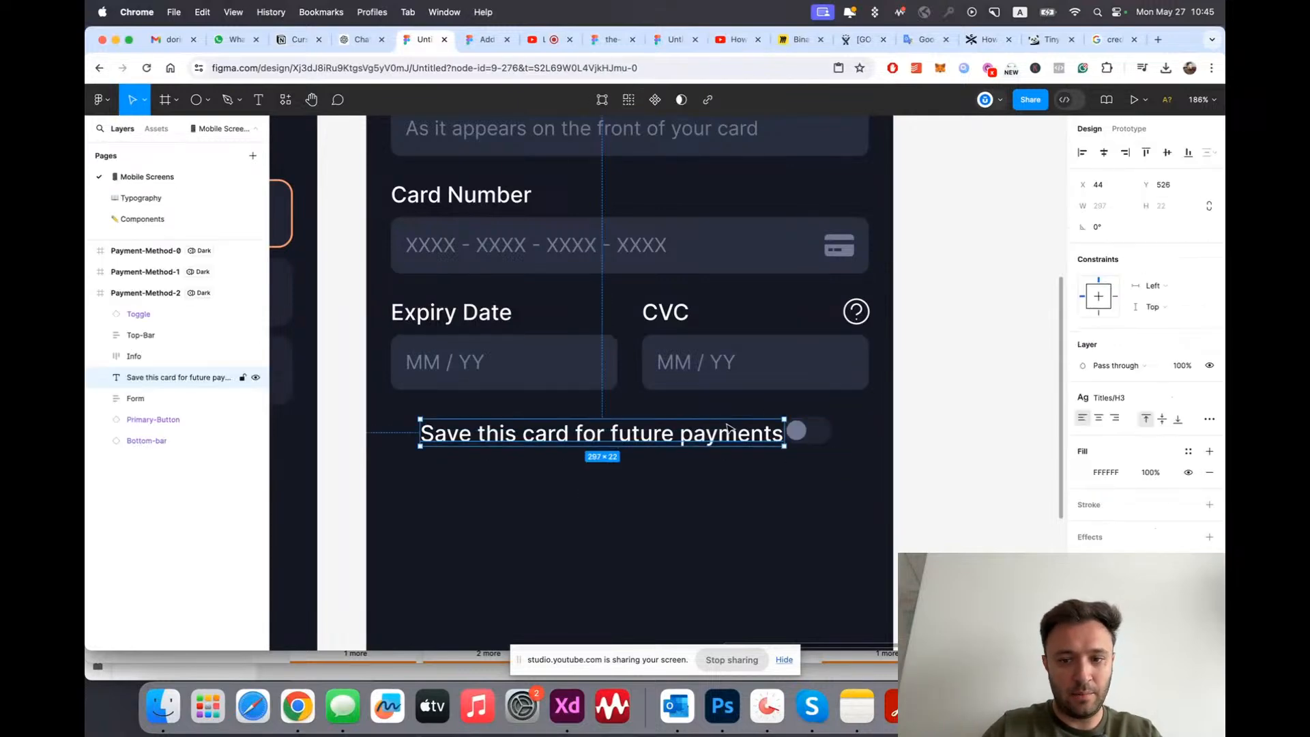
pyautogui.keyDown('shift'); pyautogui.click(803, 440); pyautogui.keyUp('shift')
pyautogui.hotkey('shift', 'a')
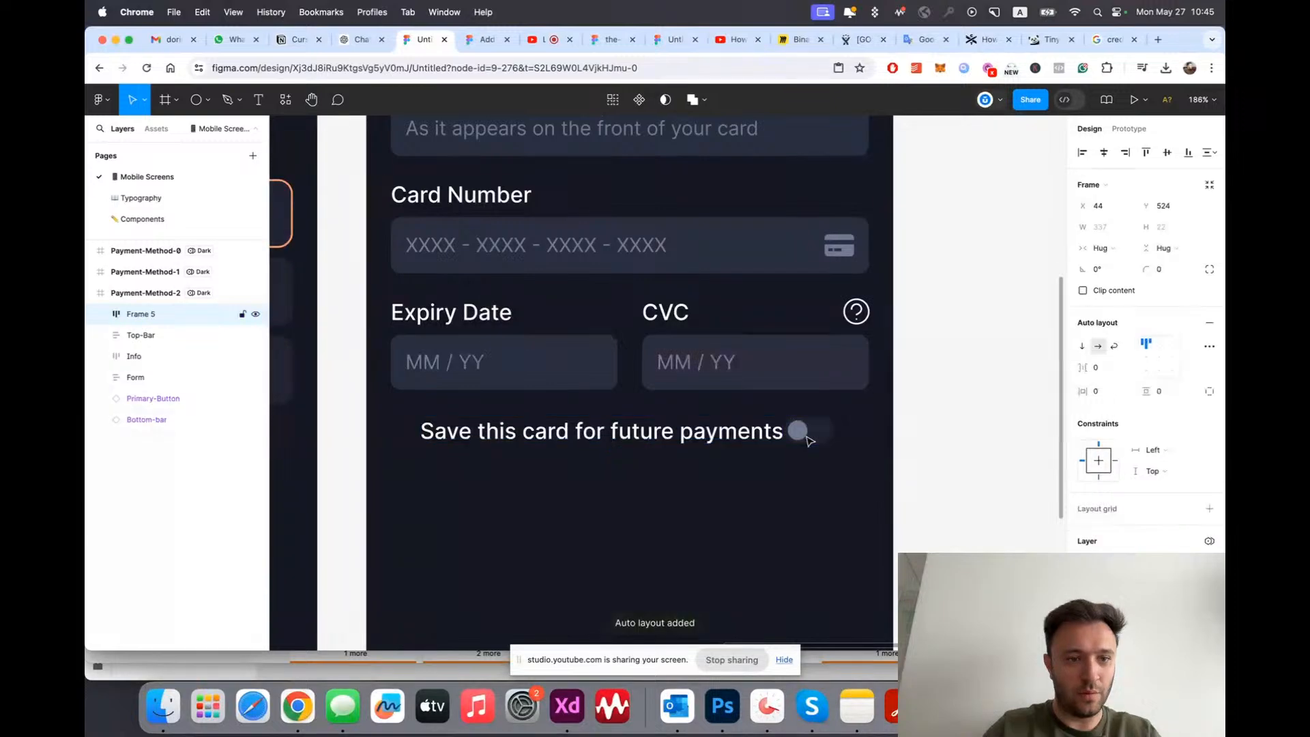
pyautogui.doubleClick(147, 316)
pyautogui.write('Future-Pa')
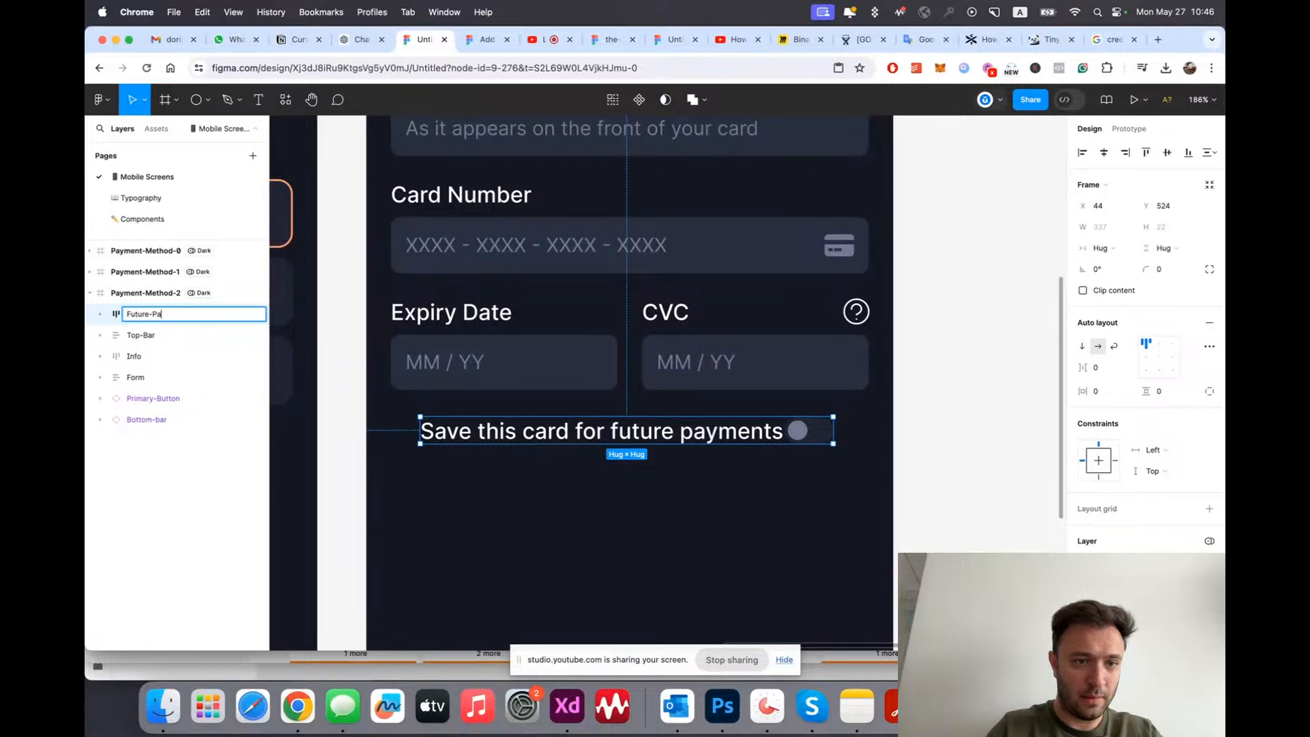
pyautogui.write('yments')
pyautogui.press('Return')
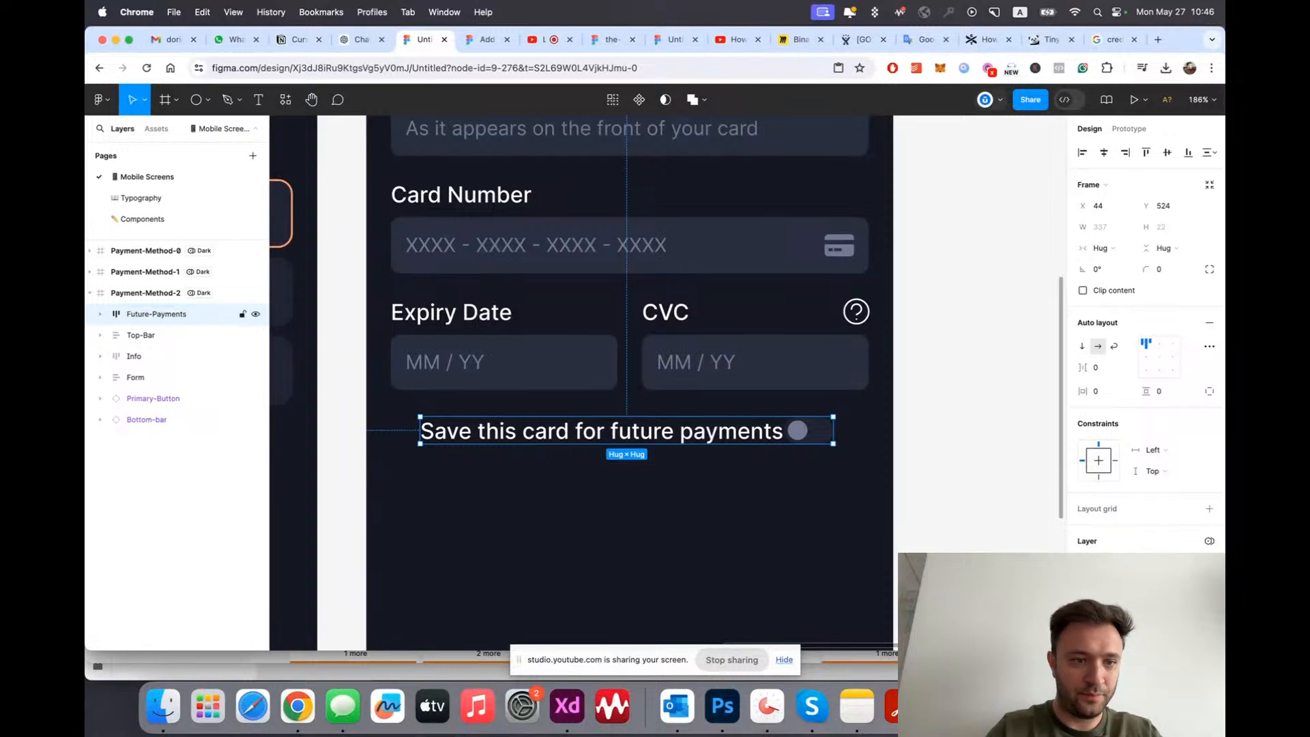
# Step: Move the Top-Bar layer below Form in Payment-Method-2's layer order and expand the Form frame
pyautogui.click(136, 378)
pyautogui.moveTo(146, 335); pyautogui.dragTo(154, 388)
pyautogui.click(100, 356)
pyautogui.moveTo(152, 442); pyautogui.dragTo(165, 430)
pyautogui.press('super+z')
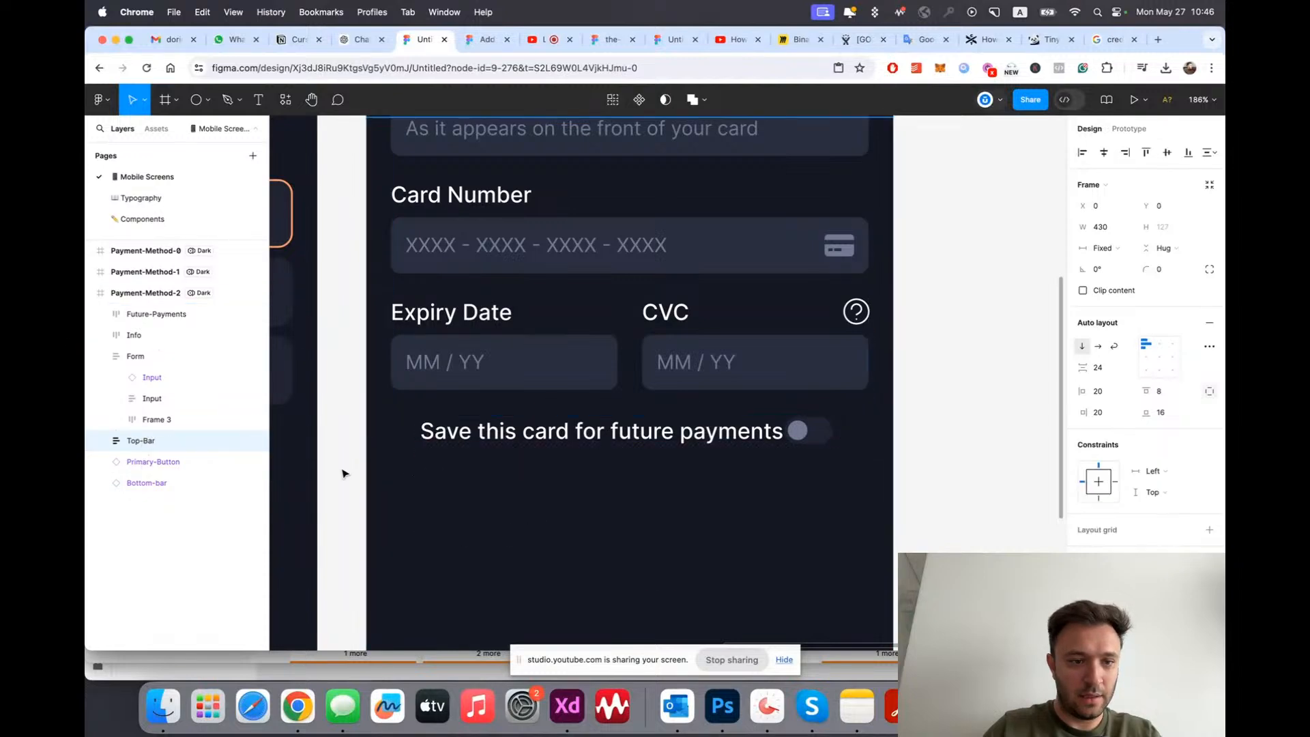
# Step: Move the Future-Payments row into the Form frame, directly below Frame 3 with the Expiry Date and CVC fields
pyautogui.click(144, 399)
pyautogui.scroll(-5, 553, 423)
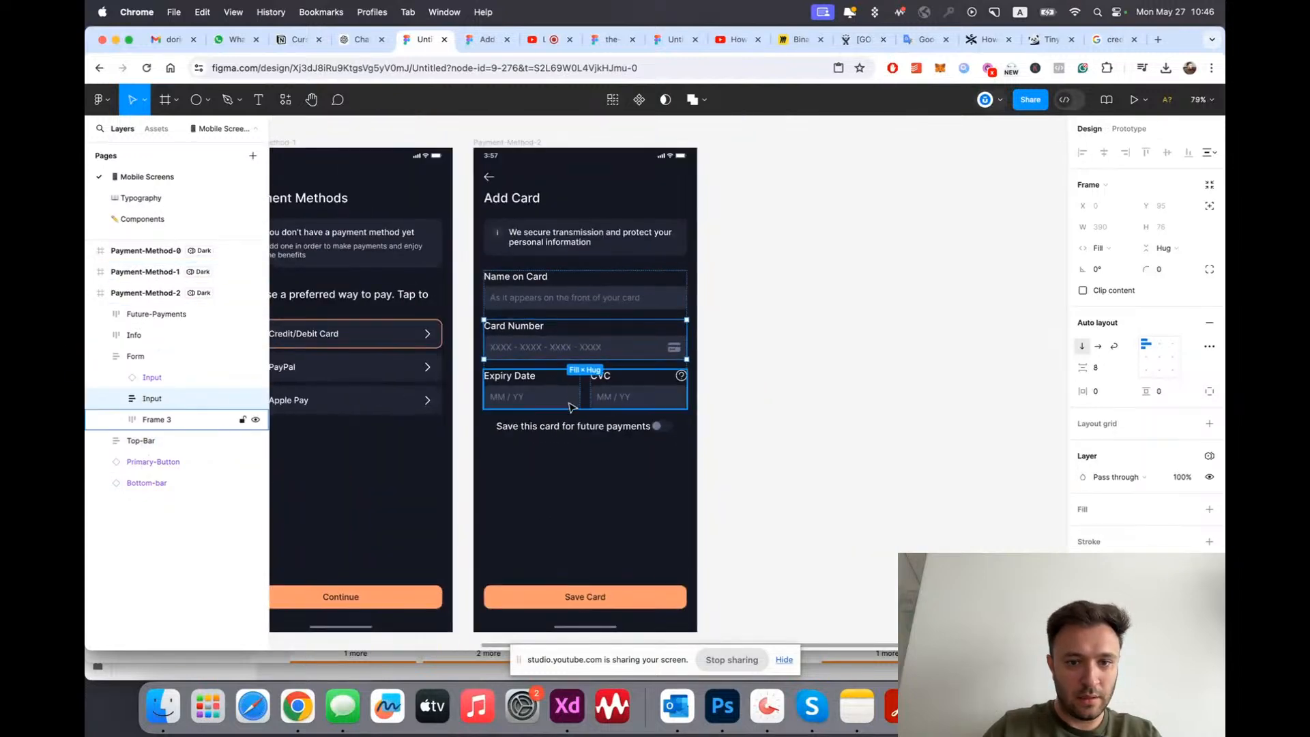
pyautogui.scroll(3, 628, 435)
pyautogui.click(152, 318)
pyautogui.moveTo(151, 324); pyautogui.dragTo(176, 412)
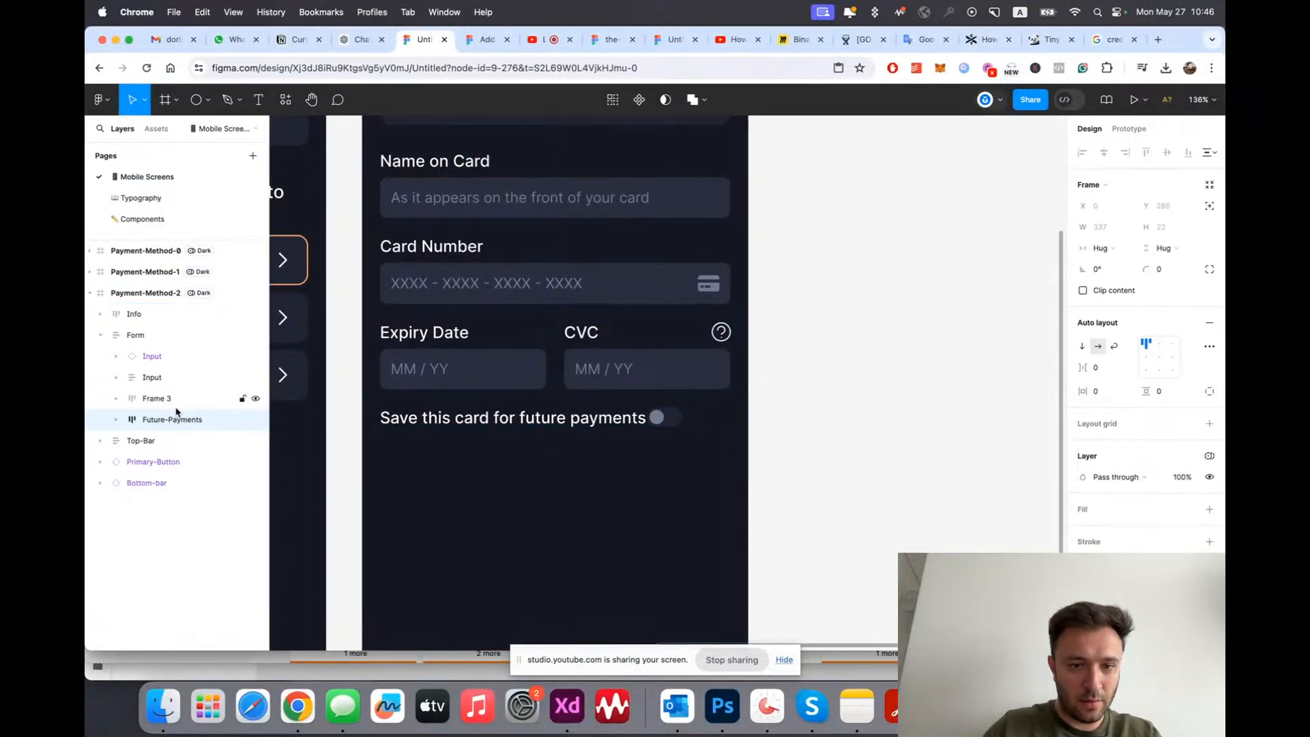
# Step: Make the Future-Payments row and its save-card text fill their container width so the toggle aligns with the form's far edge
pyautogui.click(199, 399)
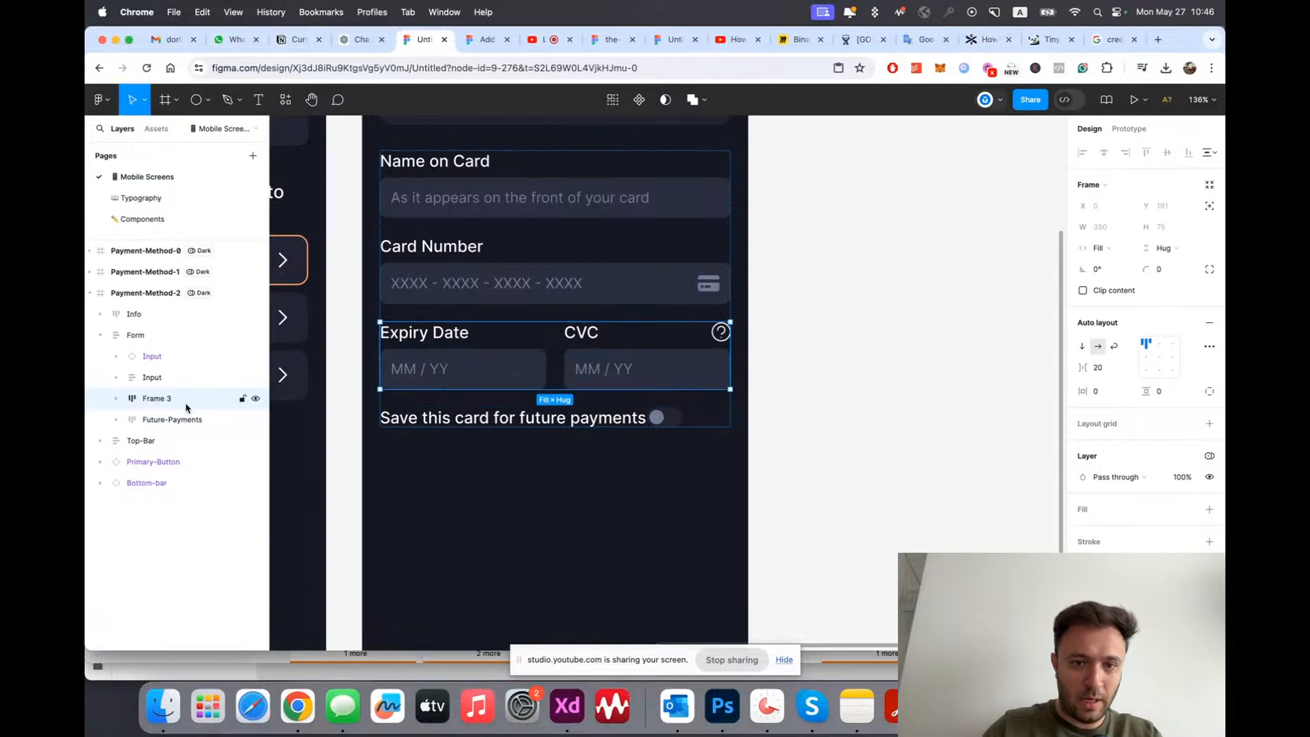
pyautogui.click(521, 433)
pyautogui.keyDown('ctrl'); pyautogui.scroll(5, 505, 427); pyautogui.keyUp('ctrl')
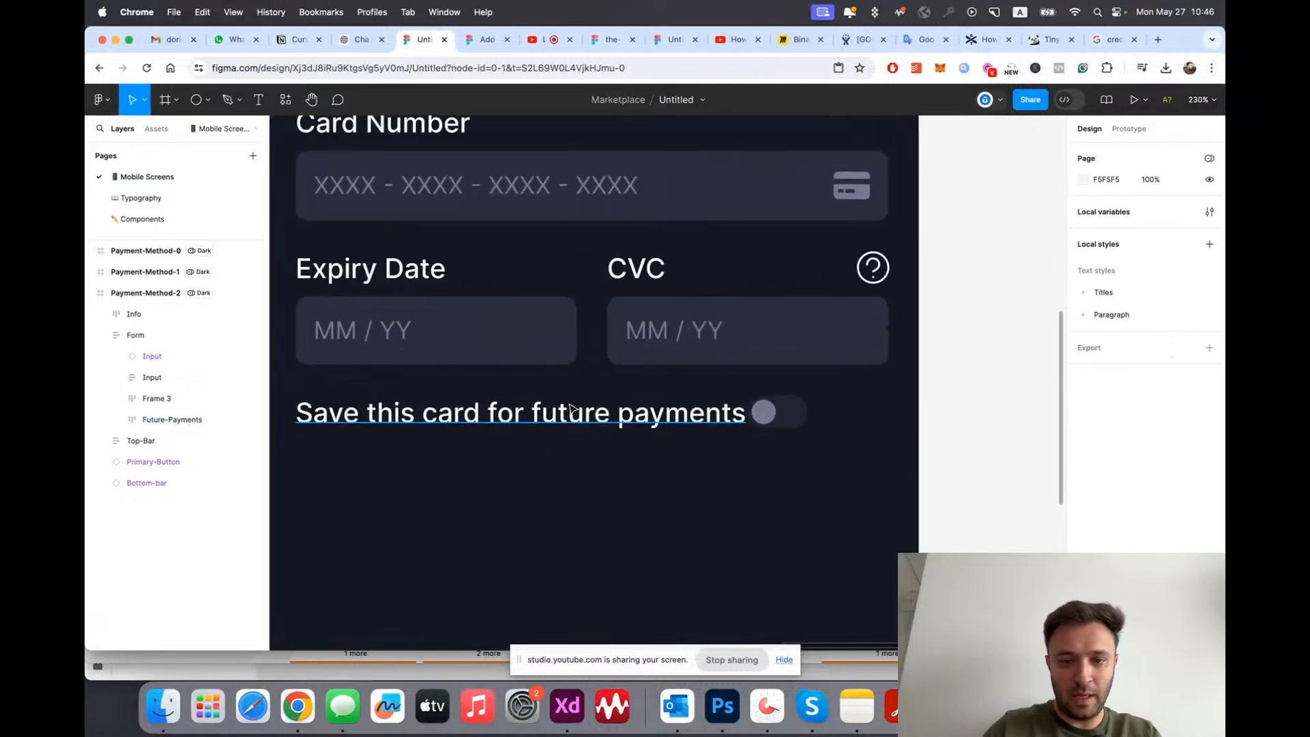
pyautogui.click(164, 419)
pyautogui.click(974, 444)
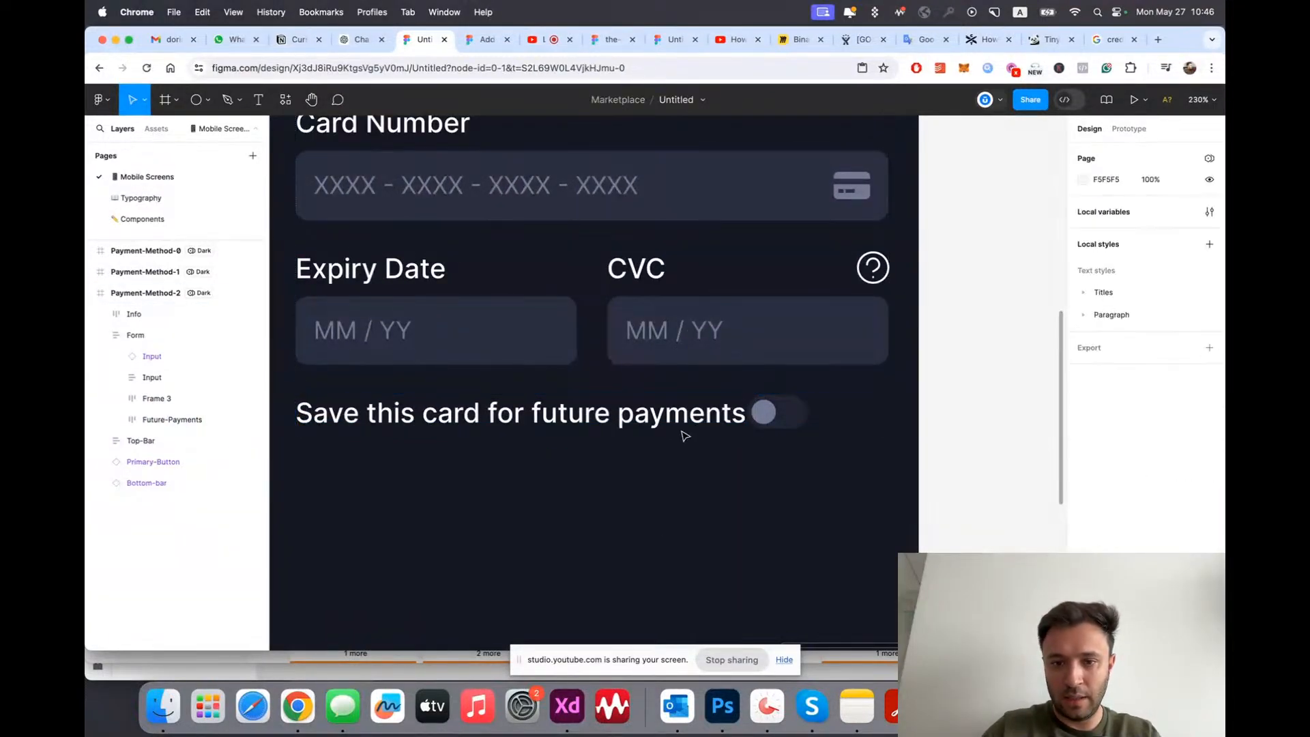
pyautogui.keyDown('super'); pyautogui.click(683, 419); pyautogui.keyUp('super')
pyautogui.click(1103, 227)
pyautogui.click(1113, 243)
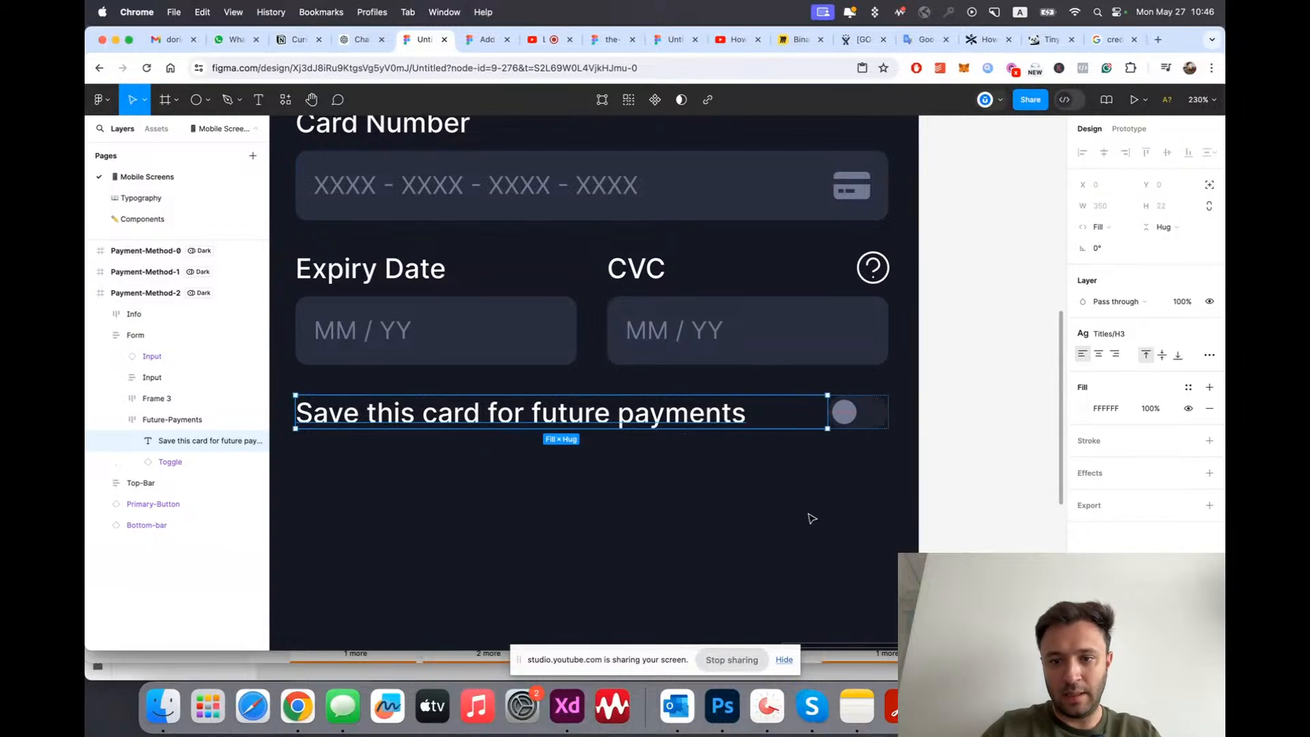
pyautogui.click(807, 489)
pyautogui.keyDown('ctrl'); pyautogui.scroll(-10, 808, 490); pyautogui.keyUp('ctrl')
pyautogui.scroll(10, 807, 491)
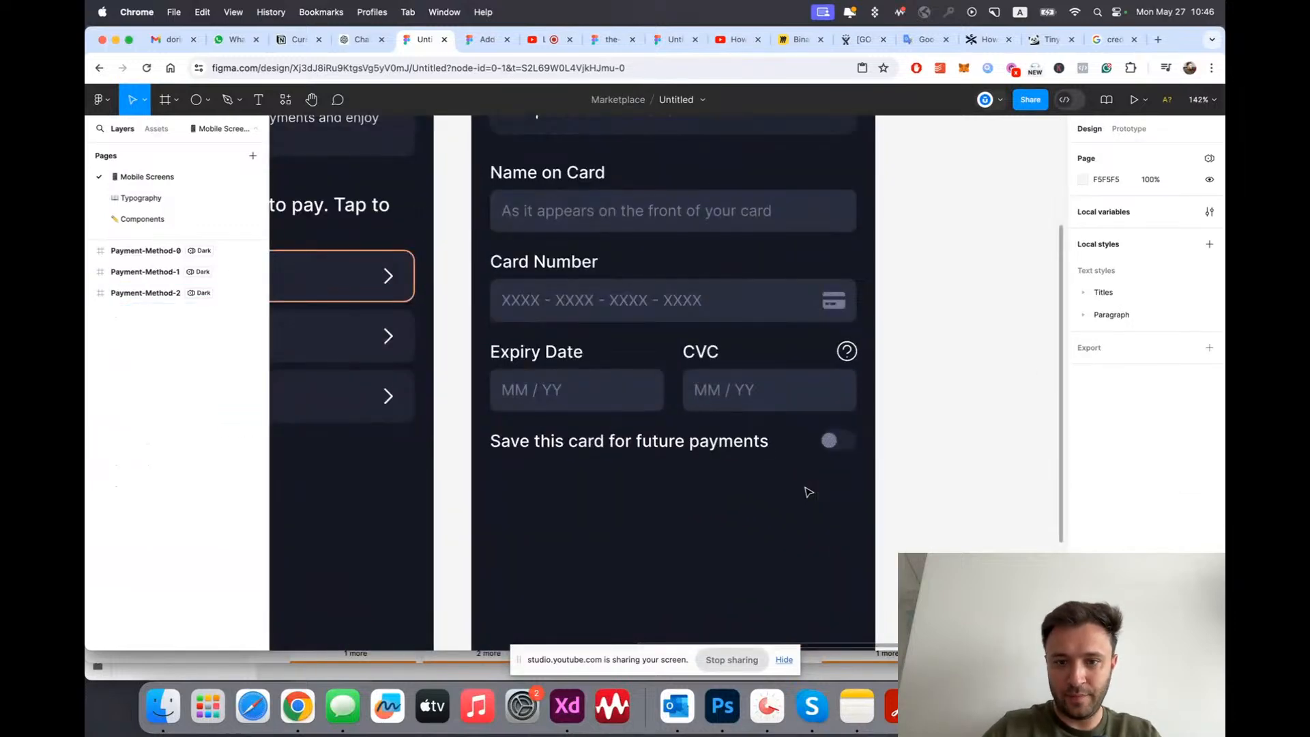
pyautogui.keyDown('ctrl'); pyautogui.scroll(5, 989, 521); pyautogui.keyUp('ctrl')
pyautogui.keyDown('super'); pyautogui.click(702, 325); pyautogui.keyUp('super')
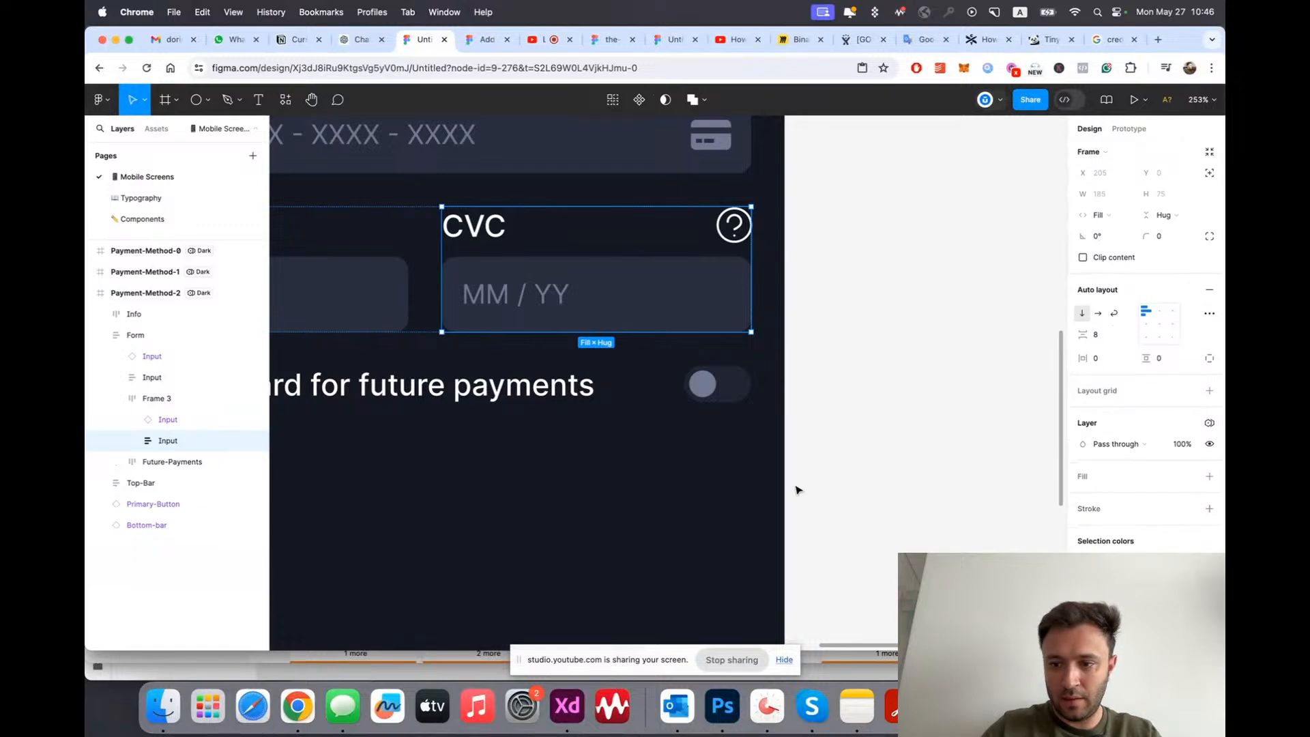
pyautogui.keyDown('ctrl'); pyautogui.scroll(-3, 818, 498); pyautogui.keyUp('ctrl')
pyautogui.keyDown('ctrl'); pyautogui.scroll(-2, 629, 407); pyautogui.keyUp('ctrl')
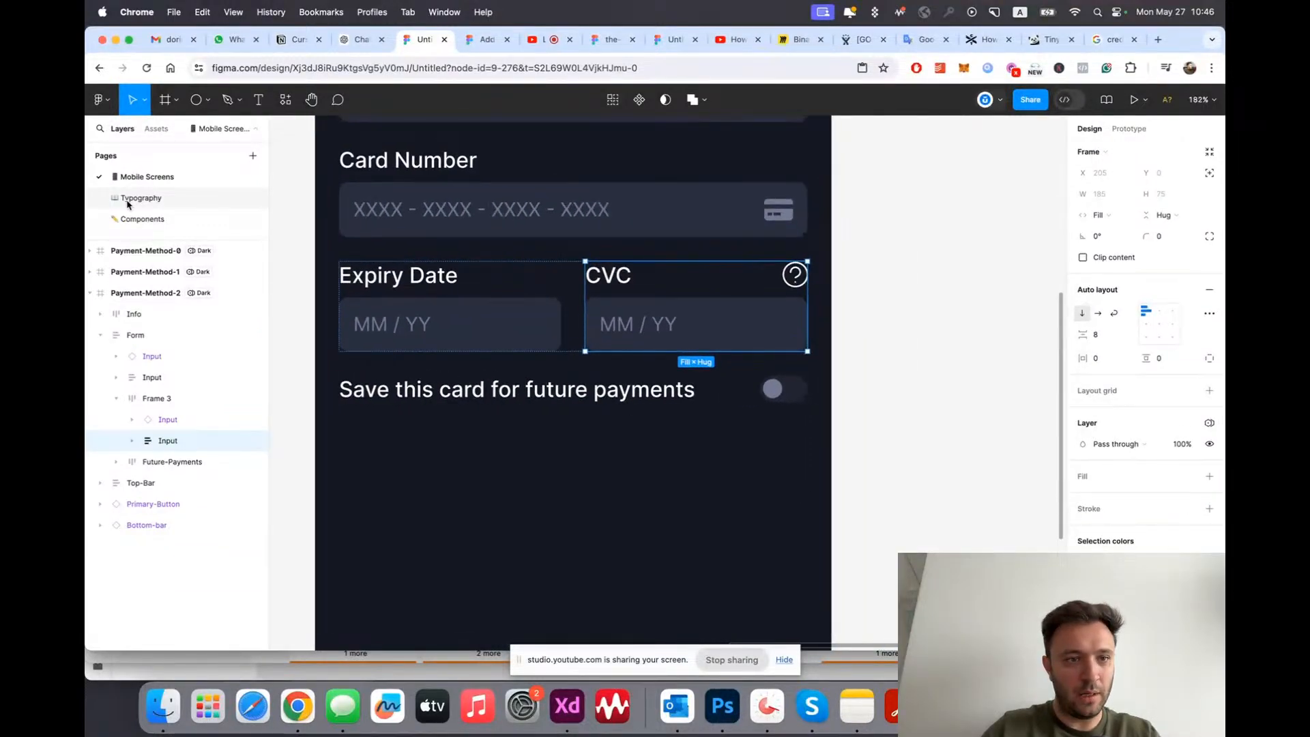
# Step: On the Components page, change the Toggle's Disabled variant fill to the lighter surface colour used by the Enabled variant
pyautogui.click(142, 219)
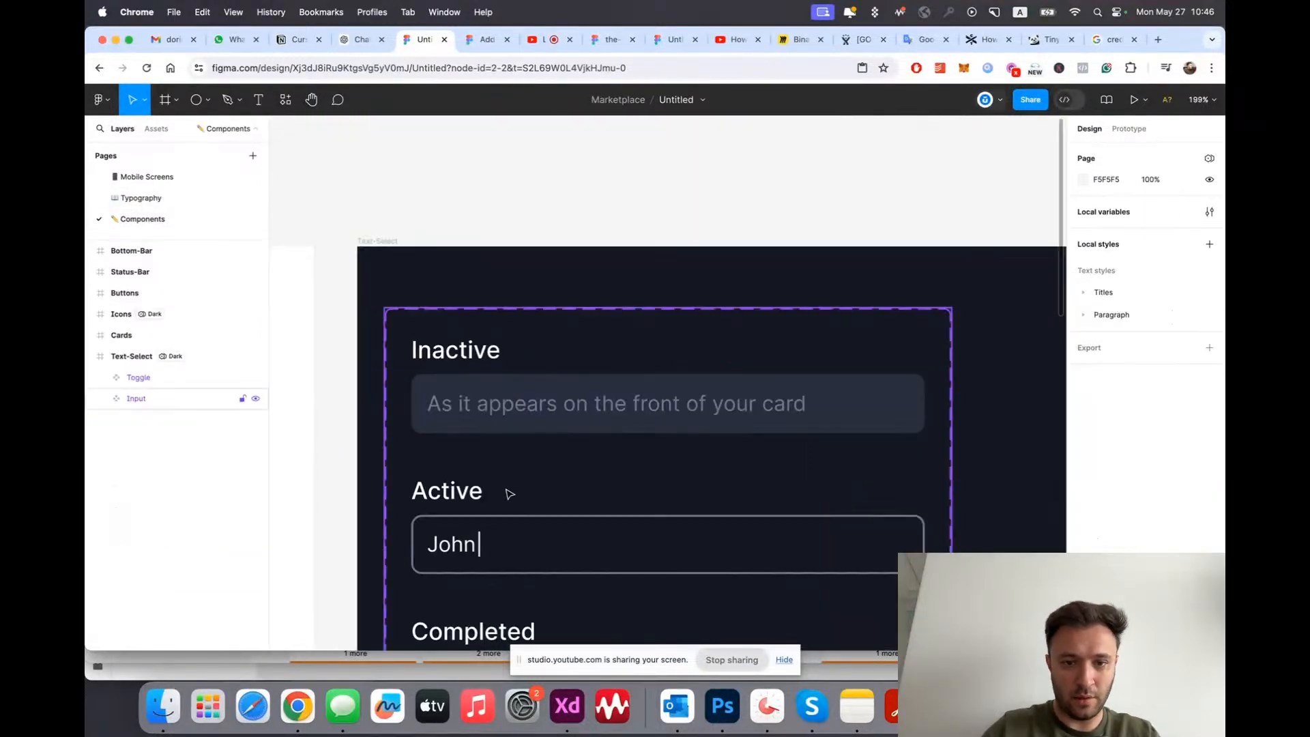
pyautogui.scroll(-10, 567, 450)
pyautogui.keyDown('ctrl'); pyautogui.scroll(3, 450, 266); pyautogui.keyUp('ctrl')
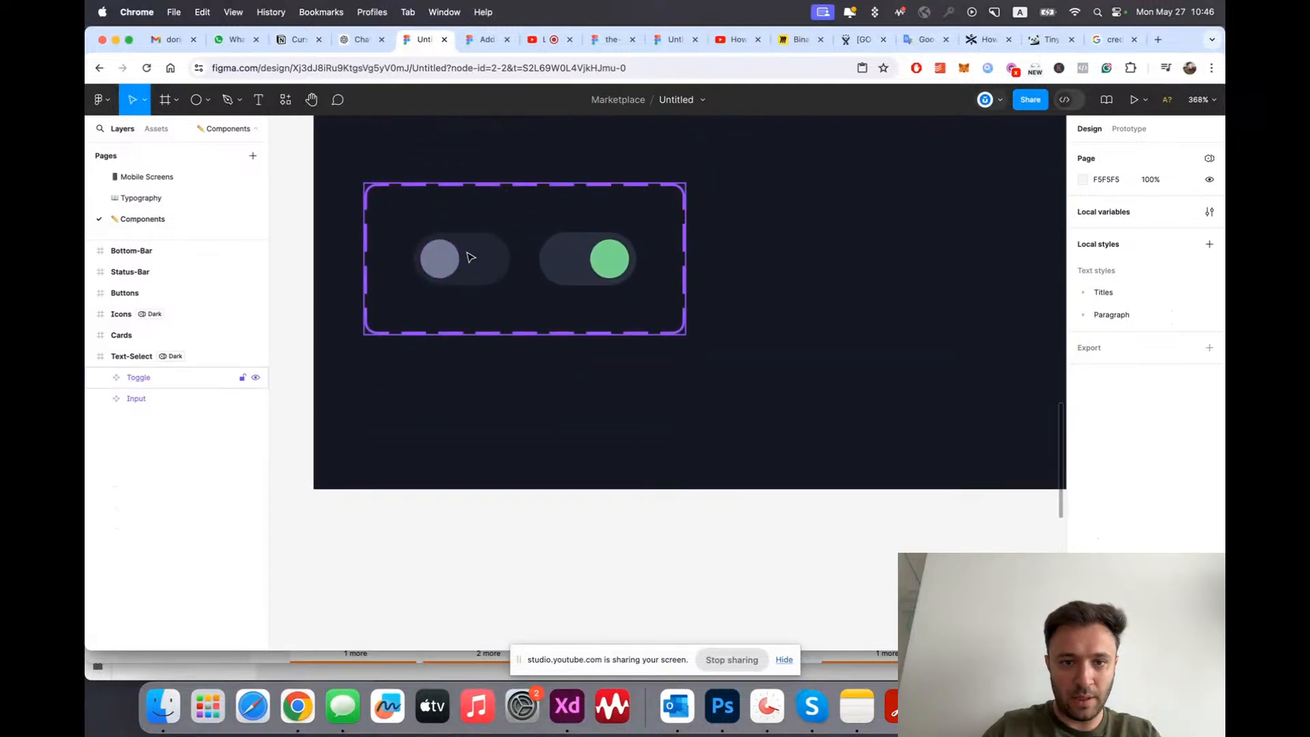
pyautogui.click(471, 258)
pyautogui.scroll(-3, 1146, 409)
pyautogui.click(1136, 548)
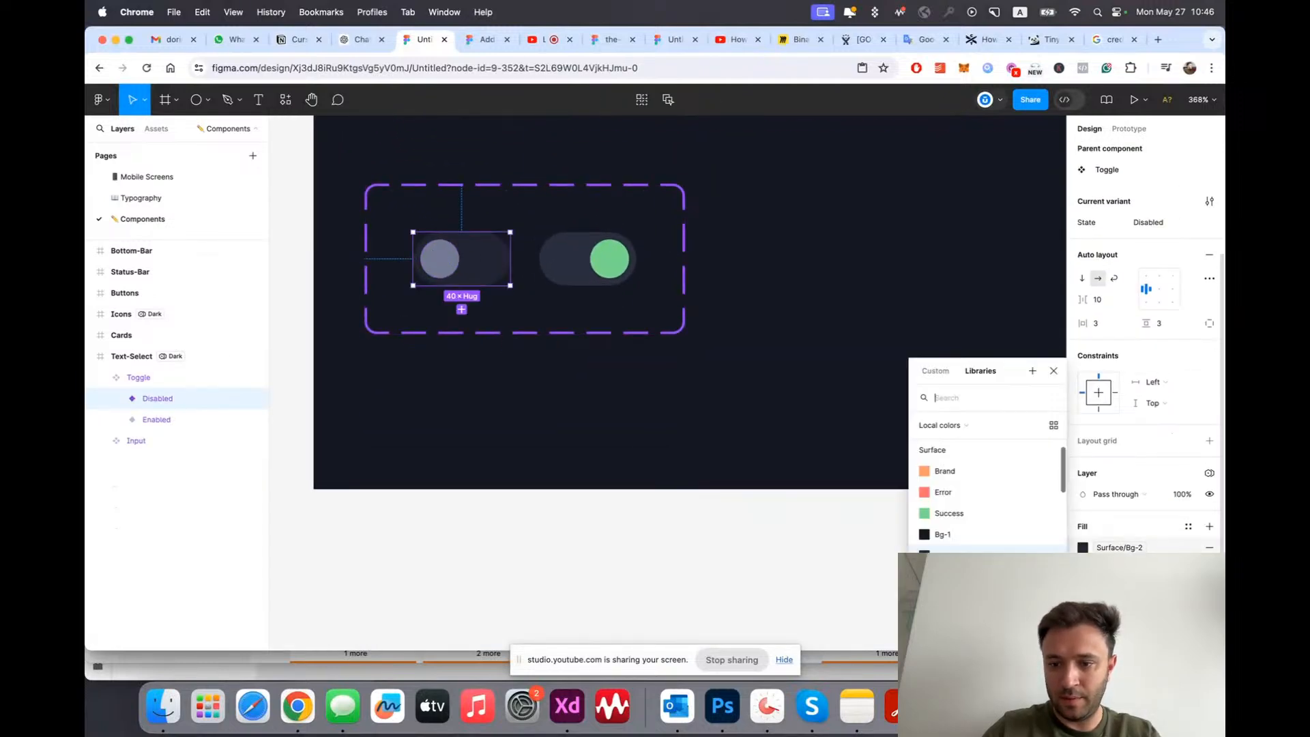
pyautogui.click(969, 577)
pyautogui.click(678, 526)
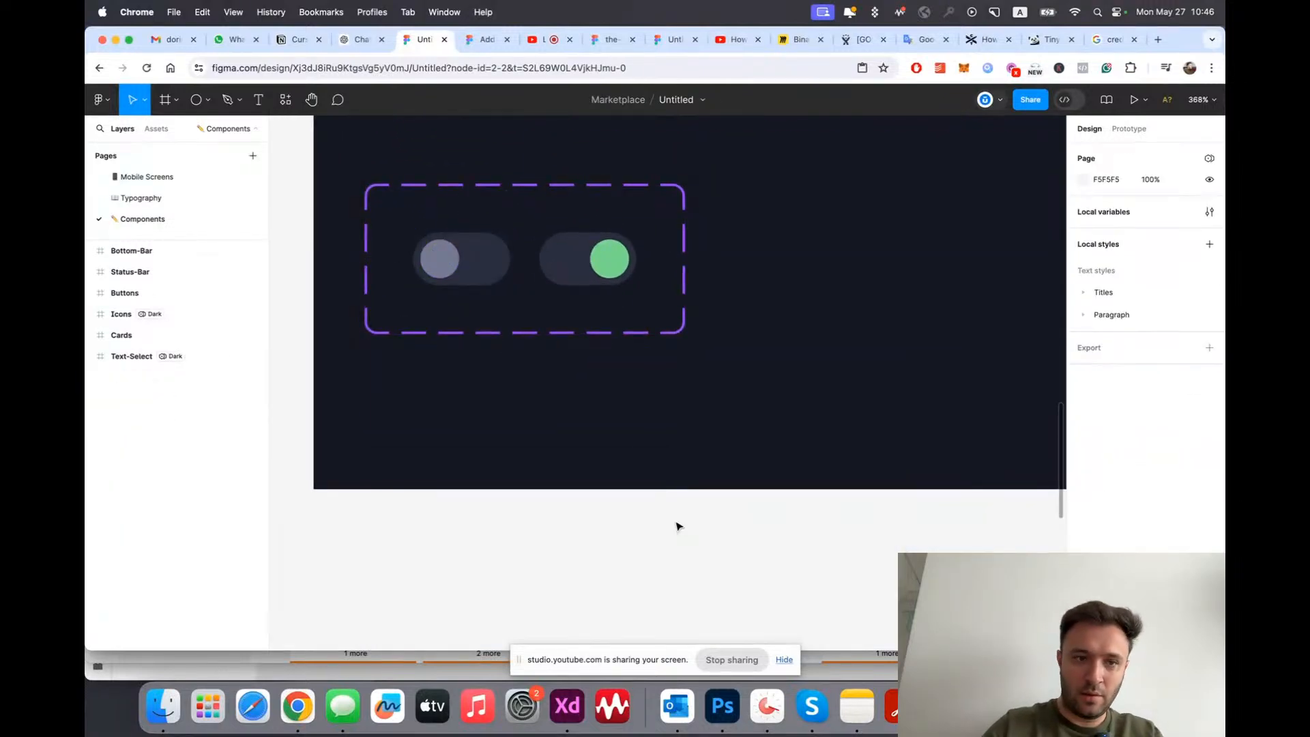
# Step: On the Mobile Screens page, set the horizontal and vertical padding of the toggle in the save-card row to 4
pyautogui.click(139, 177)
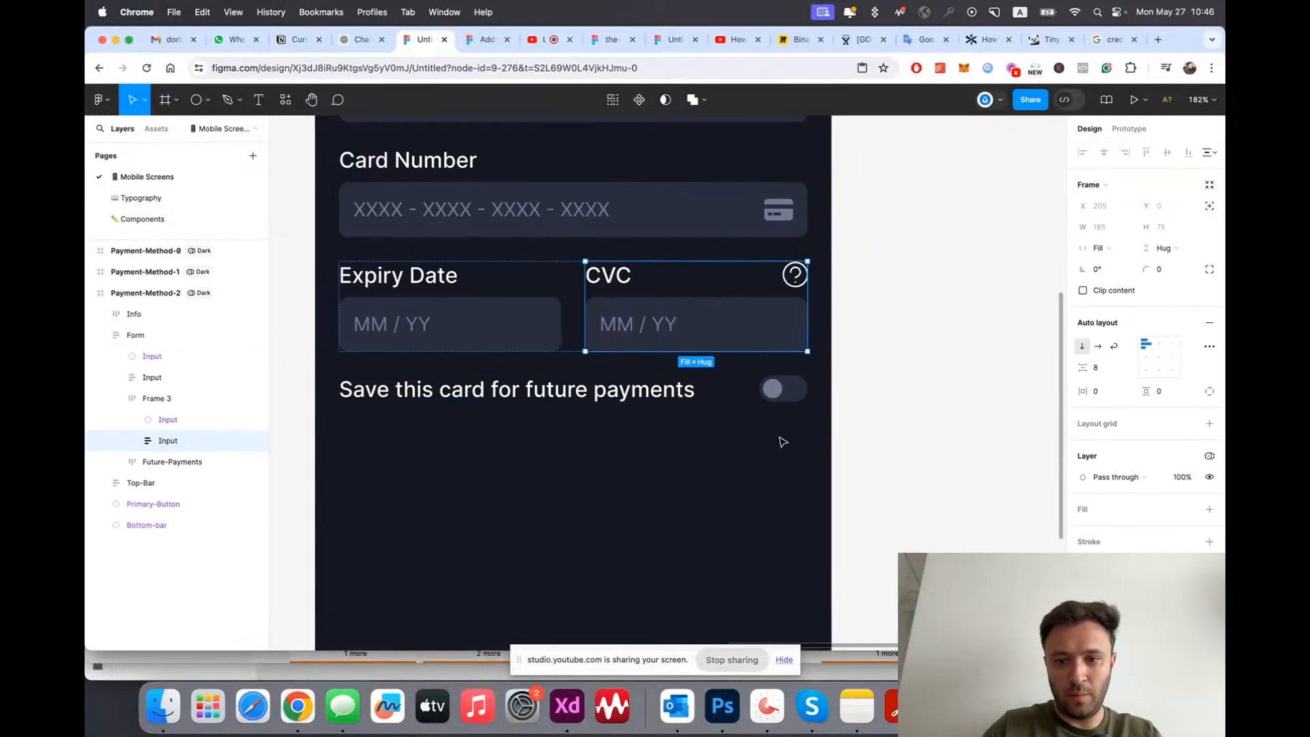
pyautogui.keyDown('ctrl'); pyautogui.scroll(3, 785, 433); pyautogui.keyUp('ctrl')
pyautogui.click(781, 369)
pyautogui.keyDown('ctrl'); pyautogui.scroll(5, 587, 409); pyautogui.keyUp('ctrl')
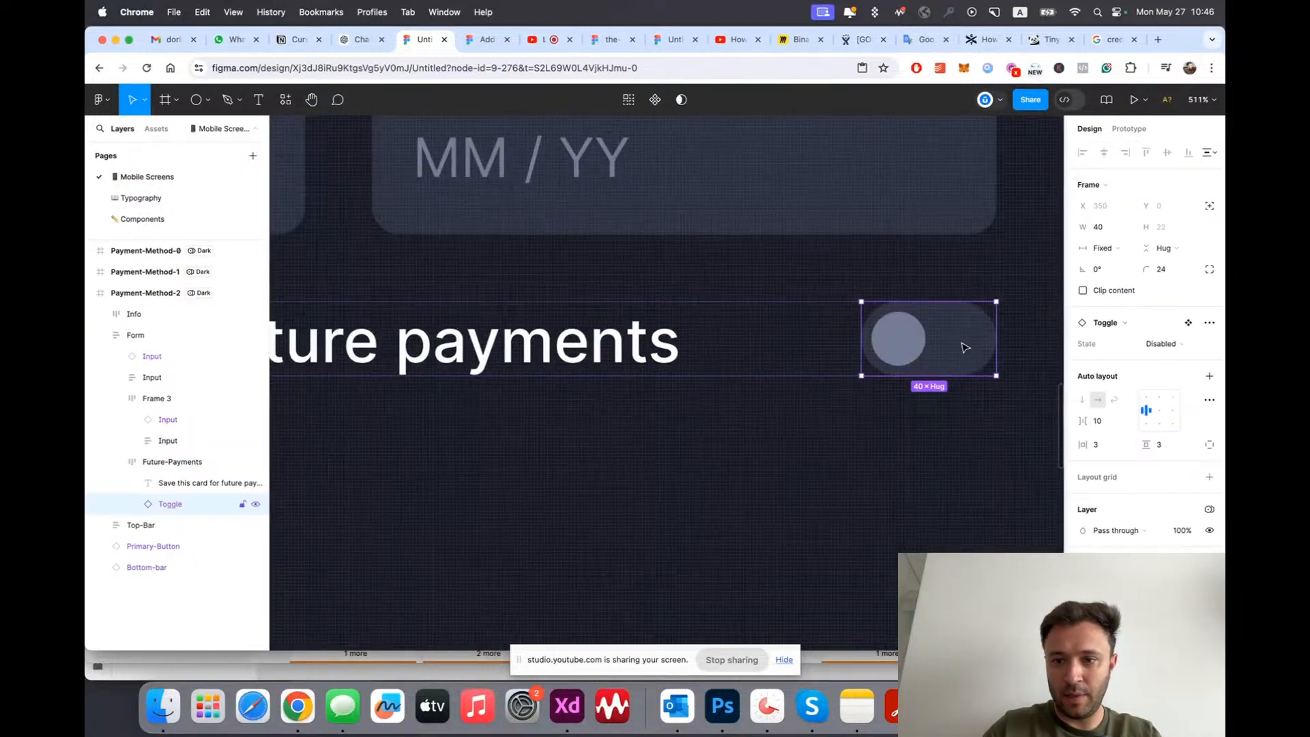
pyautogui.press('Up')
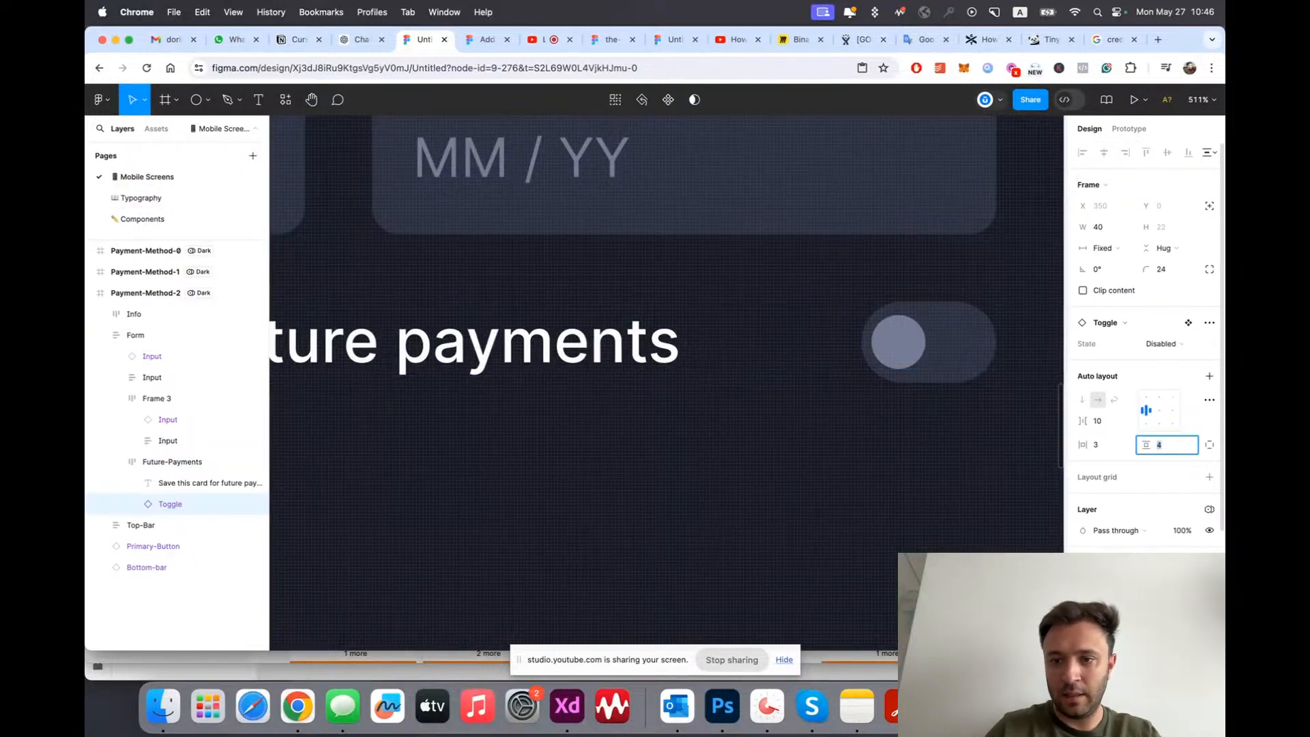
pyautogui.click(1112, 445)
pyautogui.press('Up')
pyautogui.keyDown('ctrl'); pyautogui.scroll(-10, 787, 400); pyautogui.keyUp('ctrl')
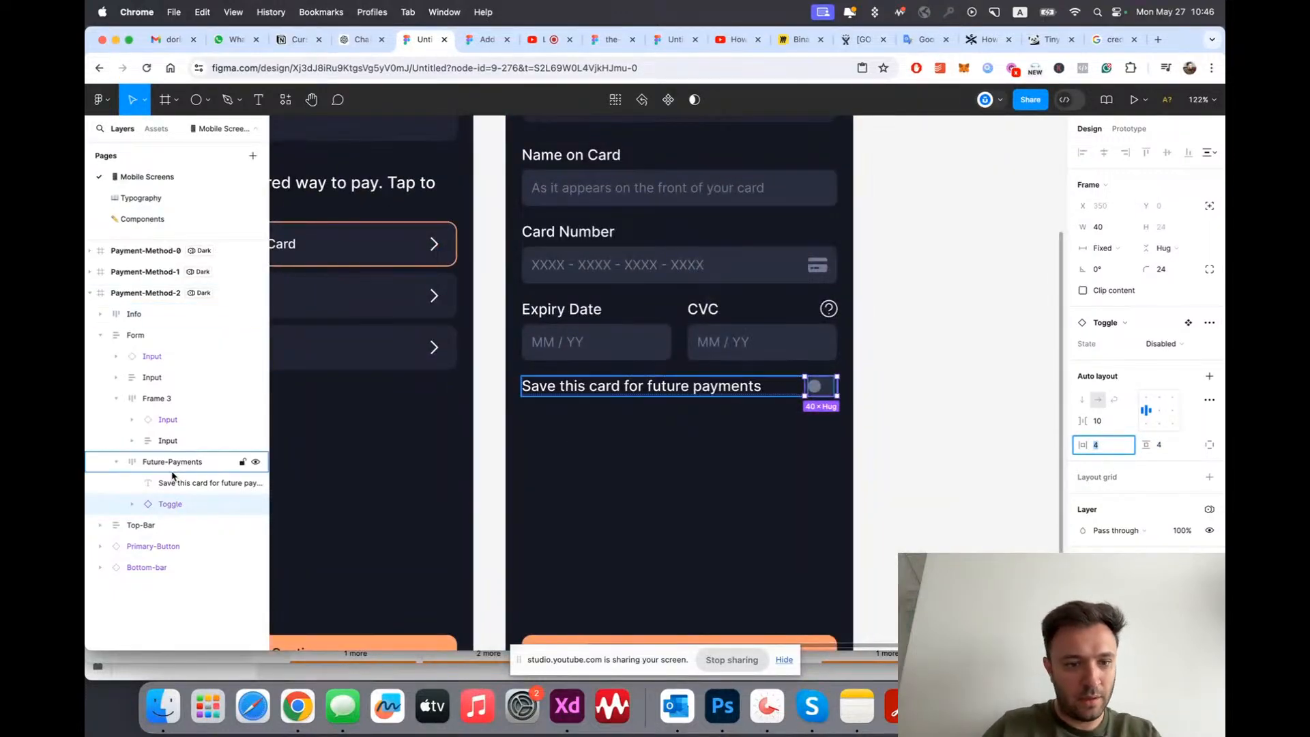
pyautogui.press('Escape')
# Step: Widen the save-card row's toggle to 45 and set its vertical padding to 8
pyautogui.scroll(3, 789, 438)
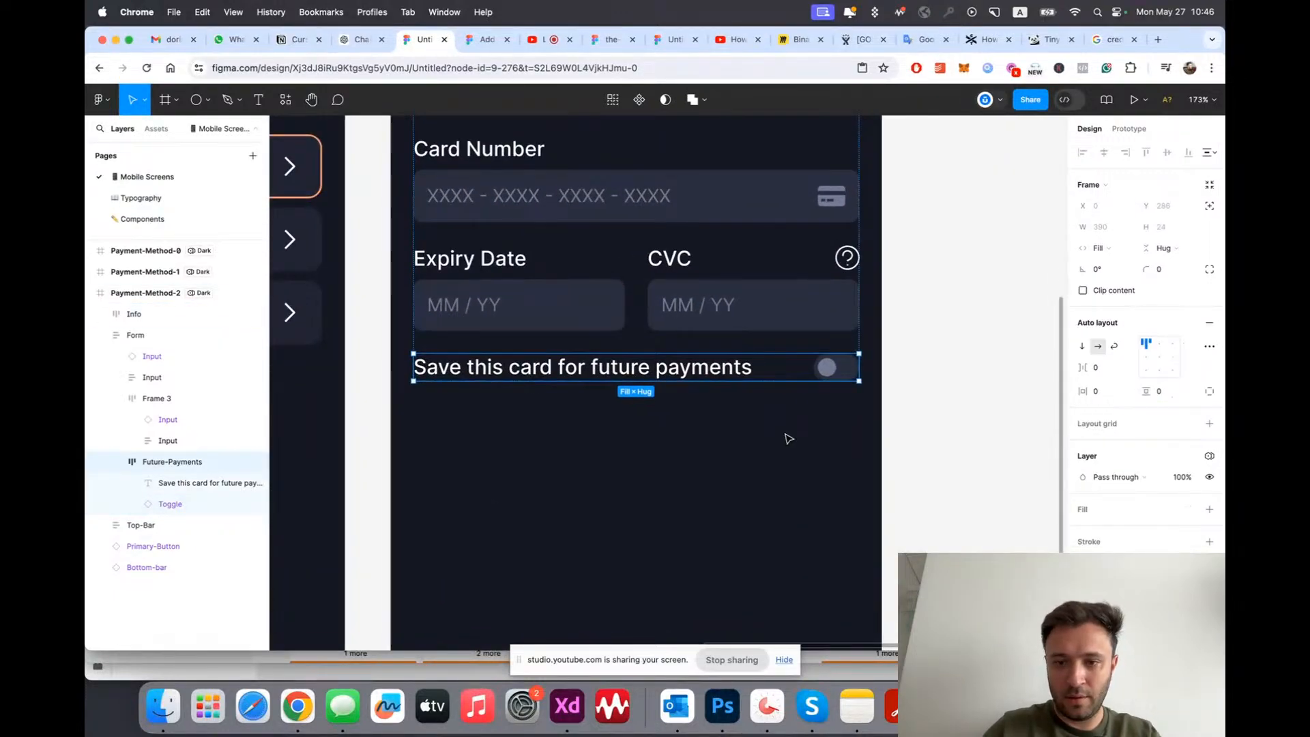
pyautogui.click(785, 435)
pyautogui.scroll(5, 816, 403)
pyautogui.doubleClick(873, 319)
pyautogui.doubleClick(872, 319)
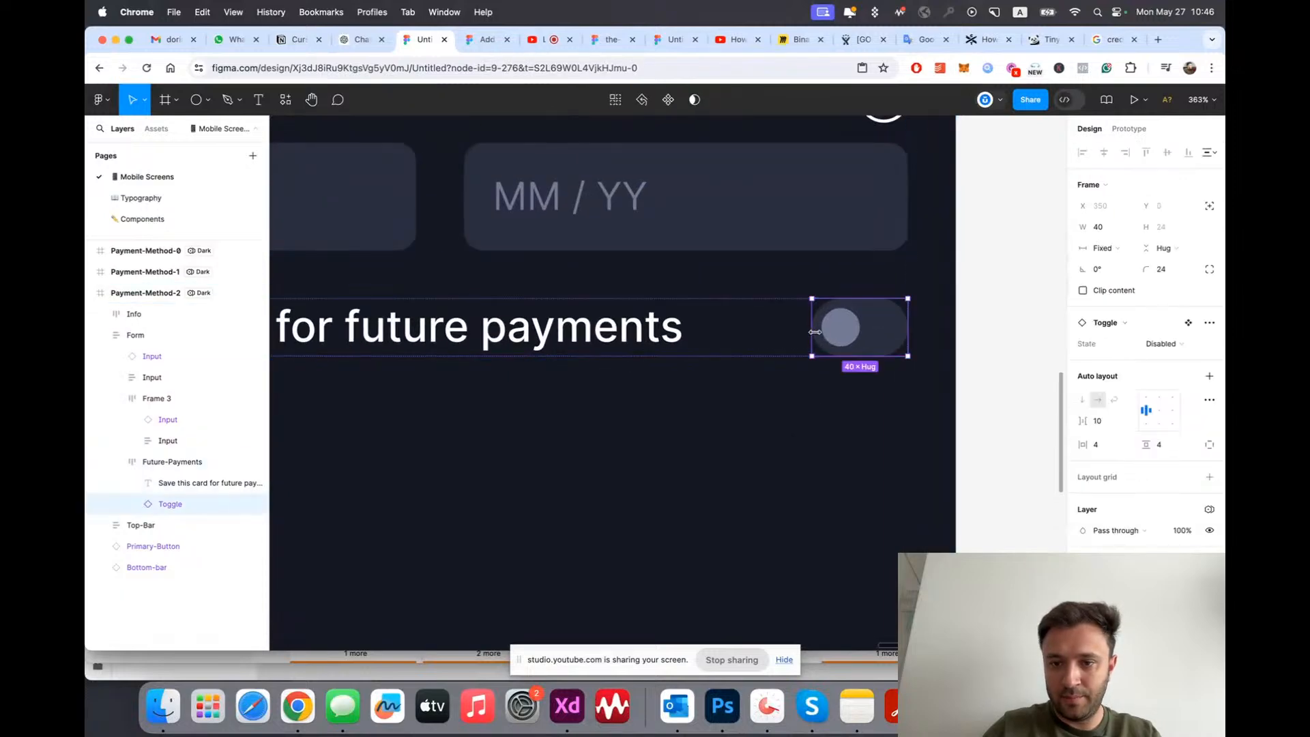
pyautogui.moveTo(806, 329); pyautogui.dragTo(800, 330)
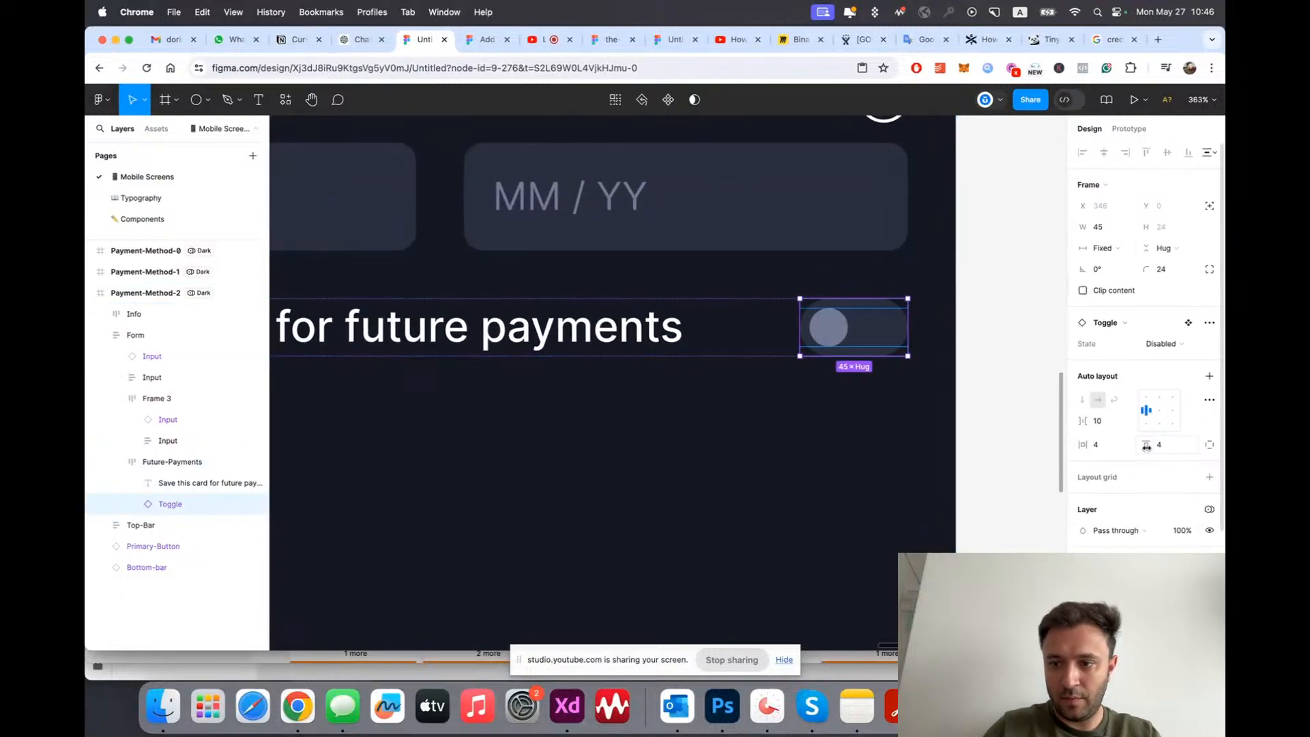
pyautogui.write('6')
pyautogui.press('Return')
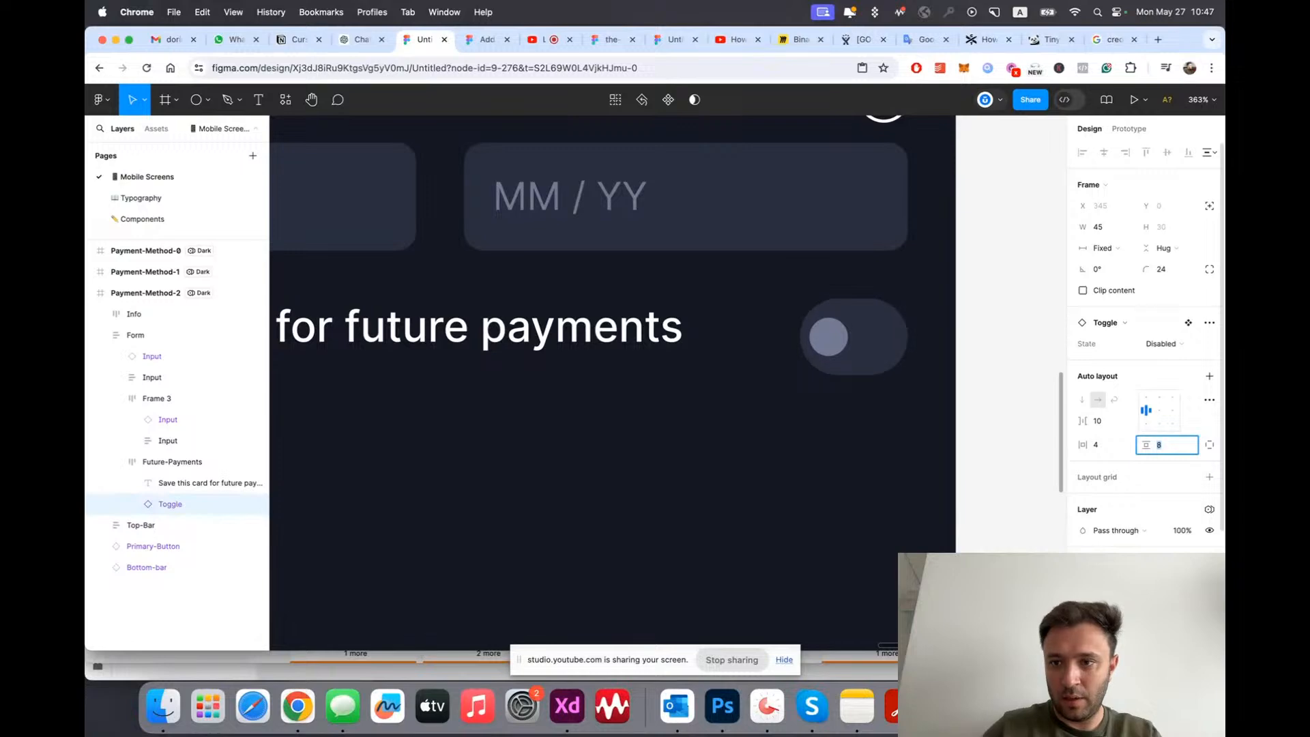
pyautogui.press('Return')
pyautogui.click(826, 408)
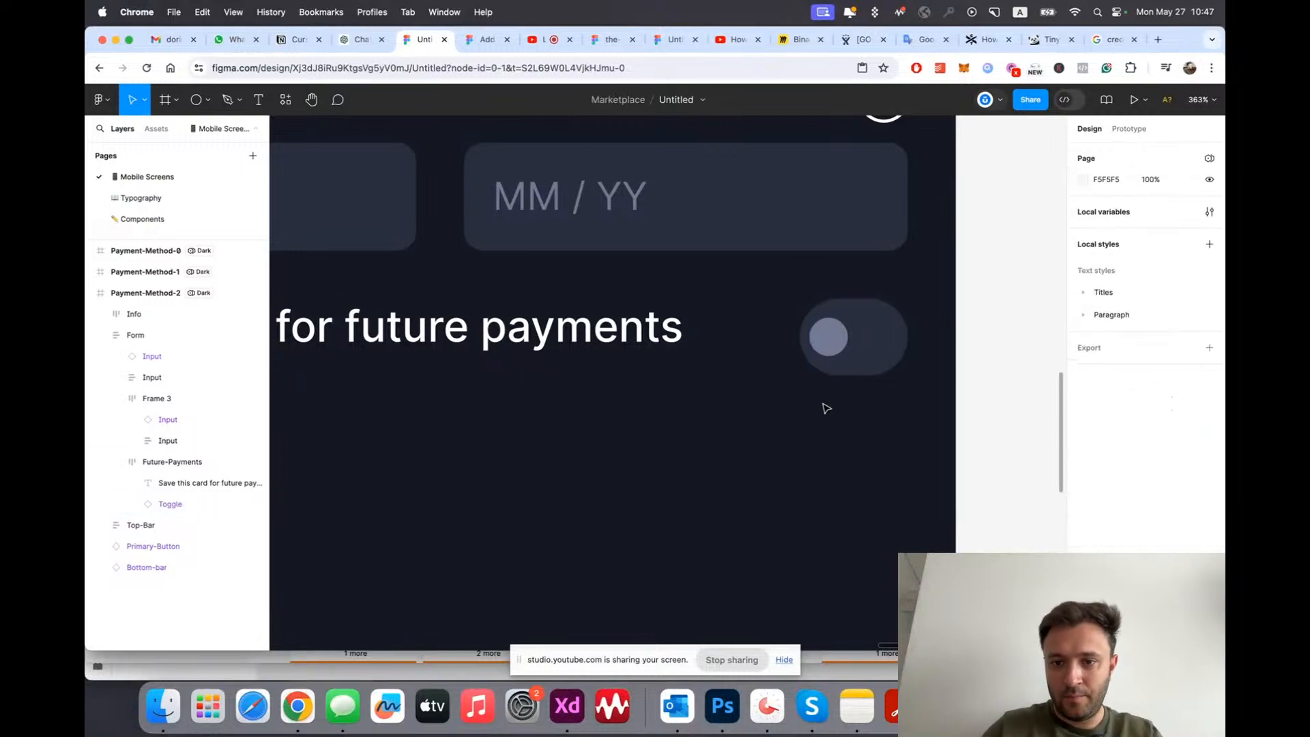
pyautogui.scroll(3, 845, 343)
pyautogui.scroll(2, 845, 343)
pyautogui.doubleClick(845, 330)
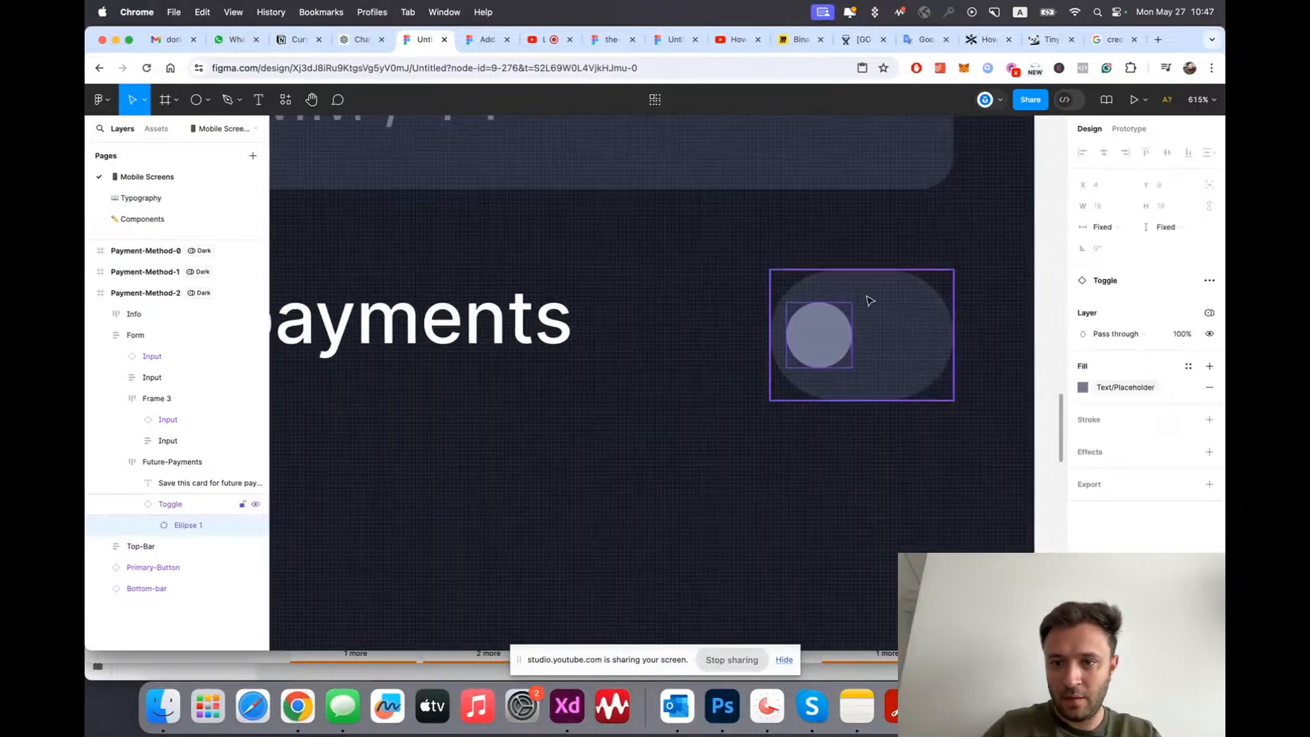
pyautogui.click(909, 334)
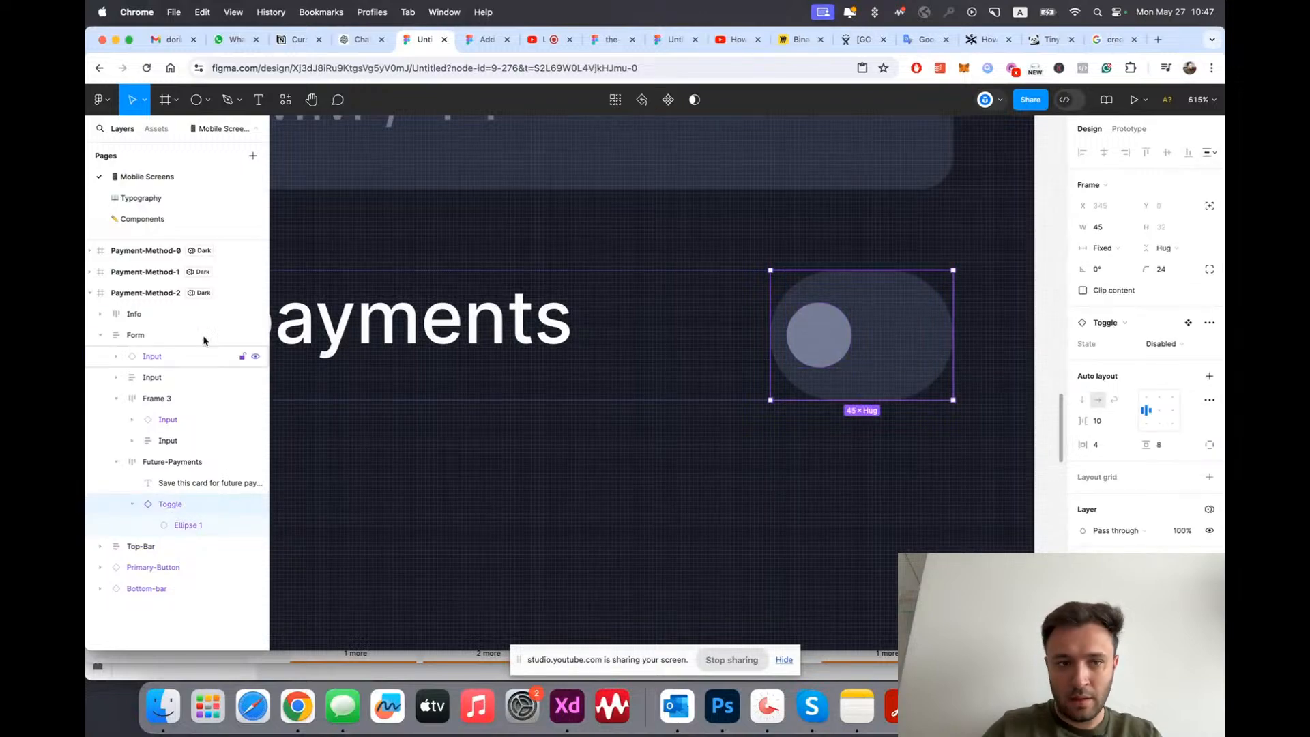
# Step: On the Components page, try enlarging the Toggle's Disabled variant to 50 by 28
pyautogui.click(145, 217)
pyautogui.scroll(-3, 647, 313)
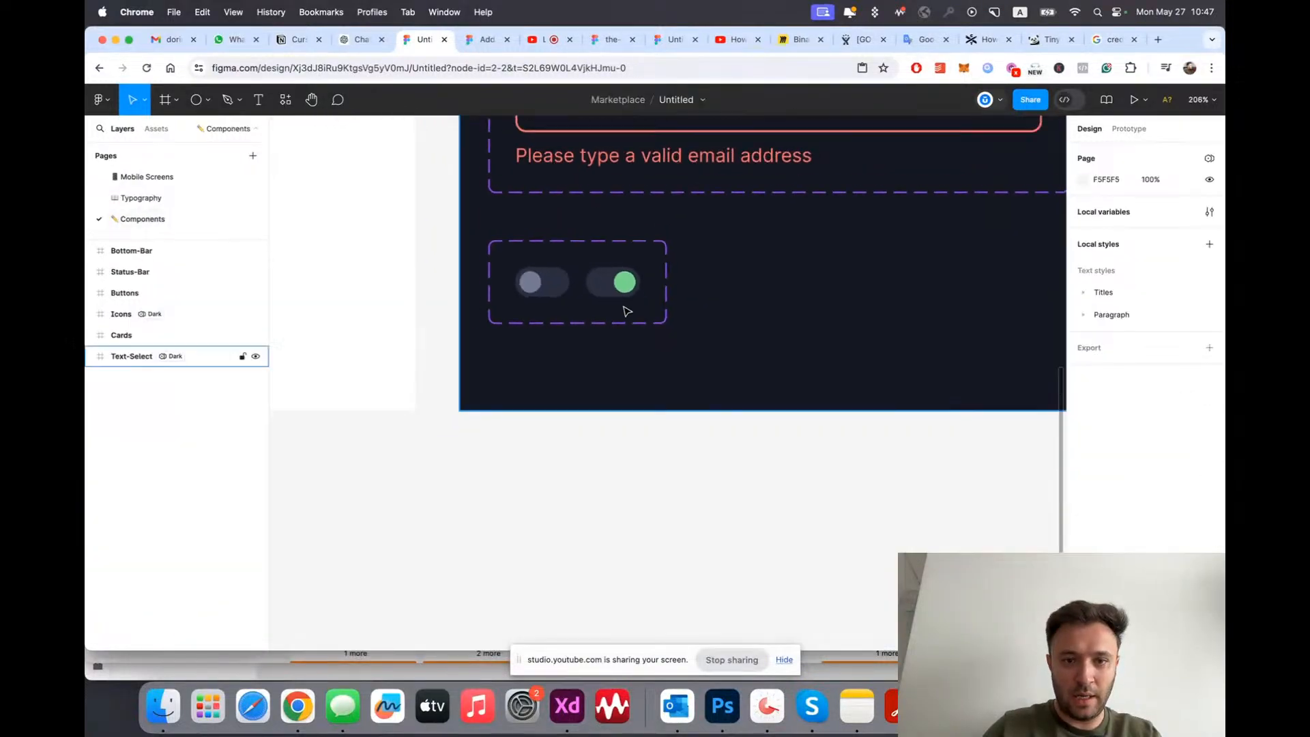
pyautogui.scroll(5, 549, 273)
pyautogui.keyDown('super'); pyautogui.click(506, 299); pyautogui.keyUp('super')
pyautogui.scroll(4, 503, 295)
pyautogui.click(1103, 227)
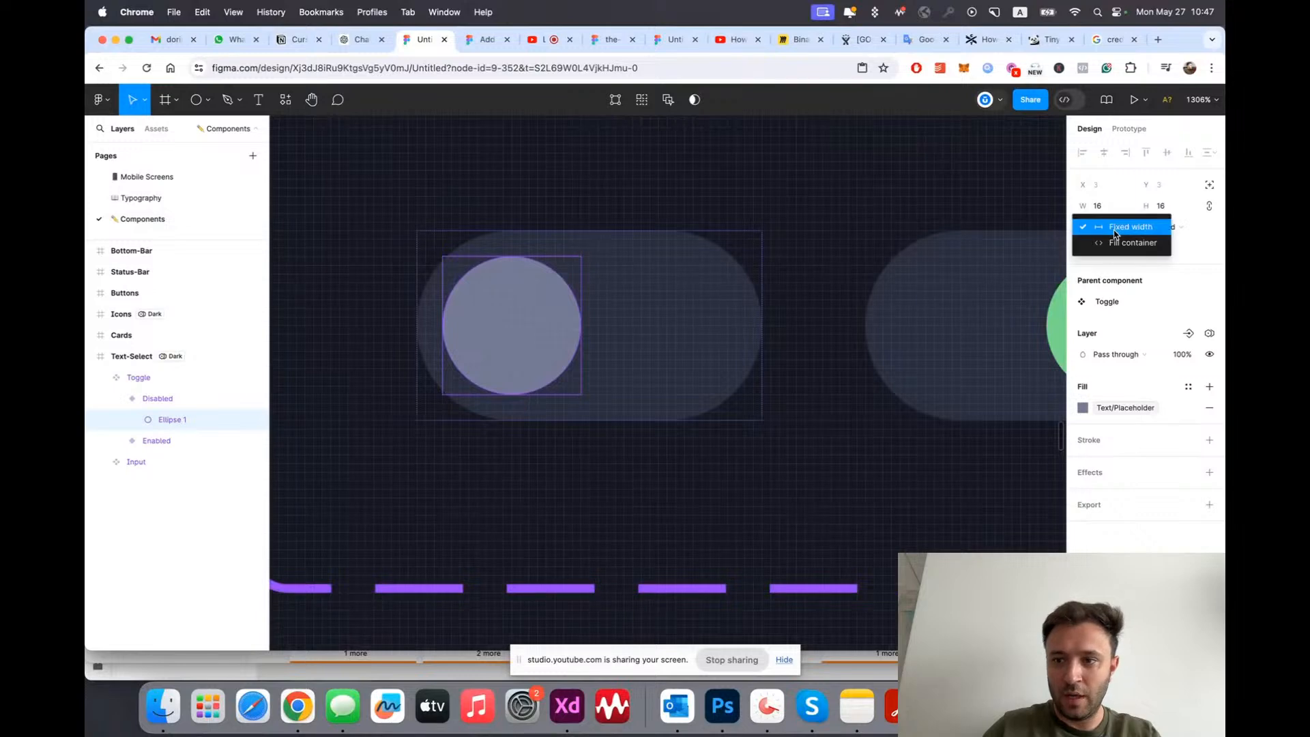
pyautogui.press('Escape')
pyautogui.scroll(-3, 606, 395)
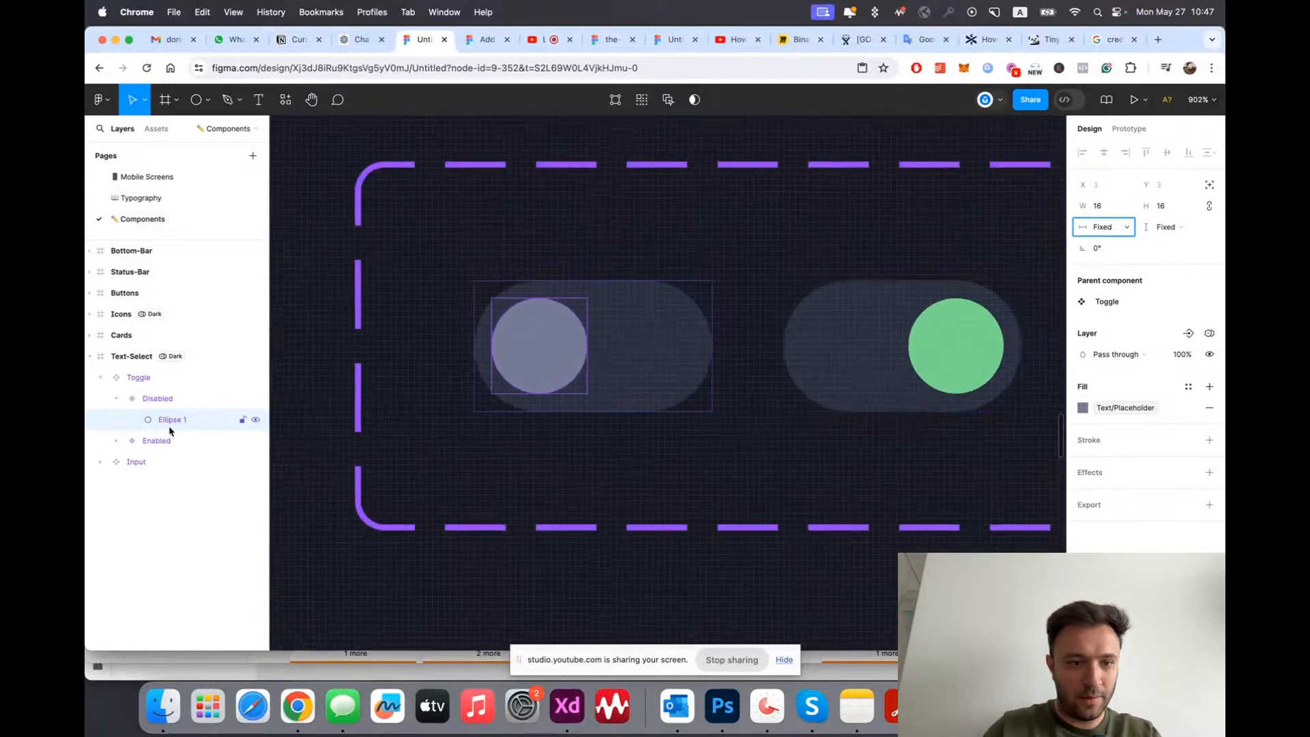
pyautogui.click(157, 400)
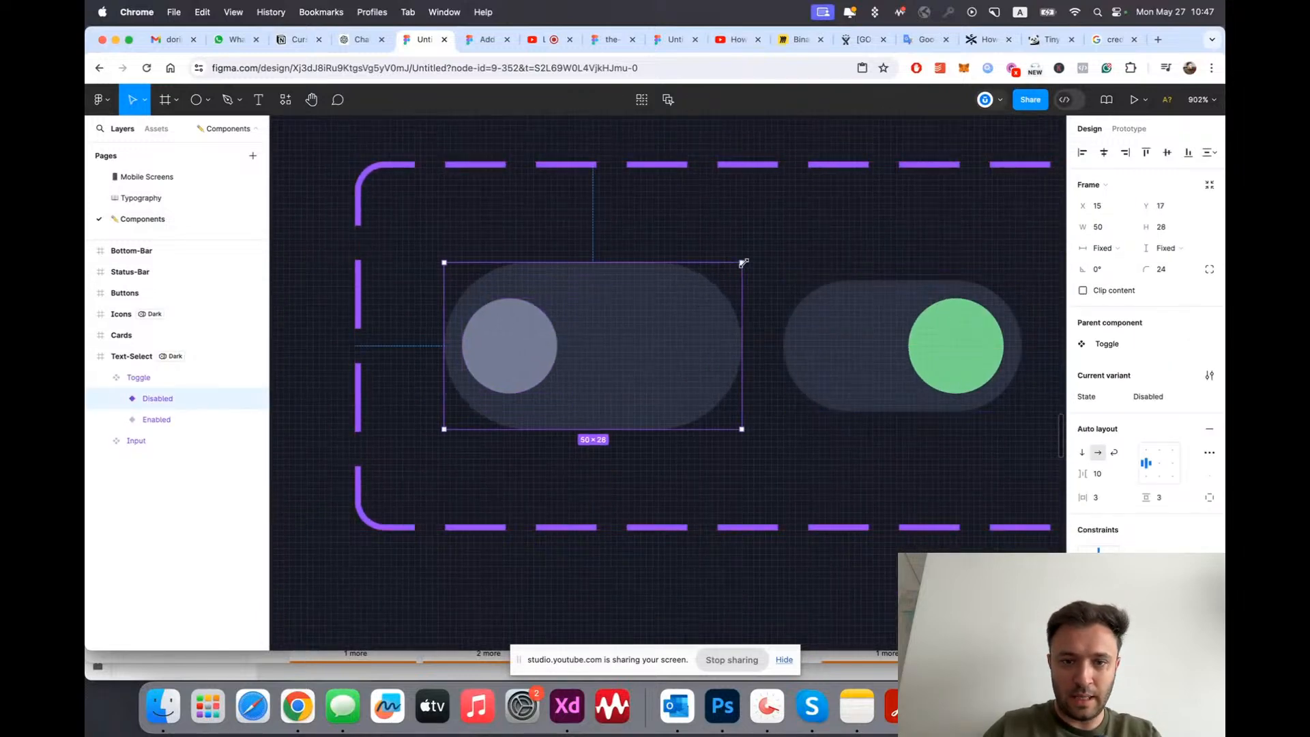
# Step: Try making the Disabled variant's circle fill its container in width and height, then undo both sizing changes
pyautogui.click(505, 315)
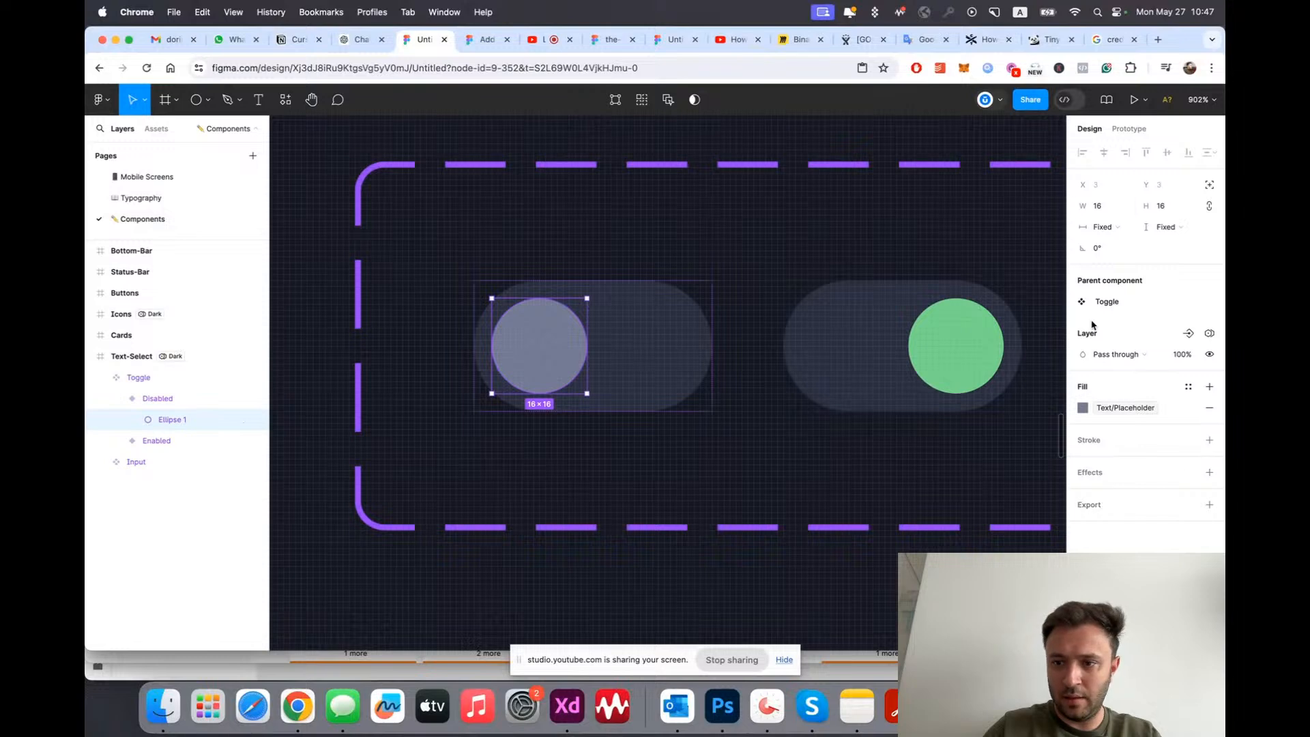
pyautogui.click(1101, 226)
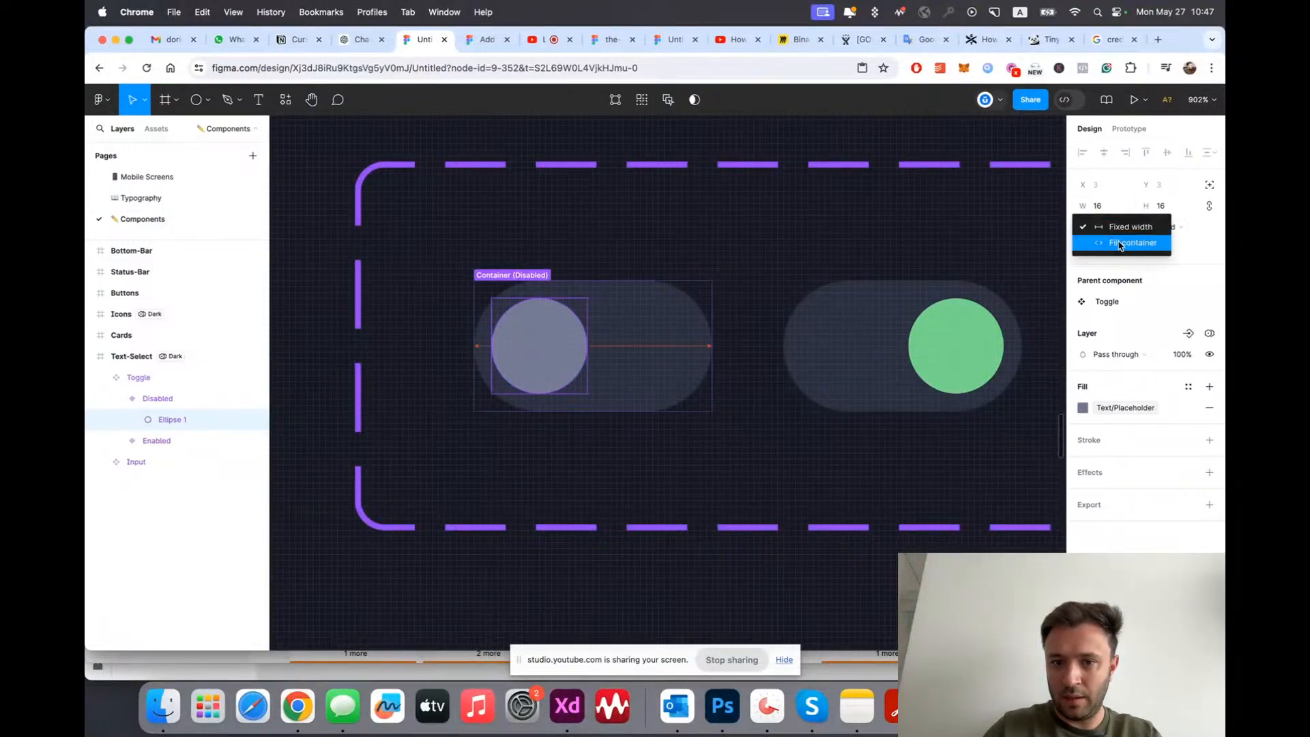
pyautogui.click(1123, 244)
pyautogui.click(1163, 227)
pyautogui.click(1159, 243)
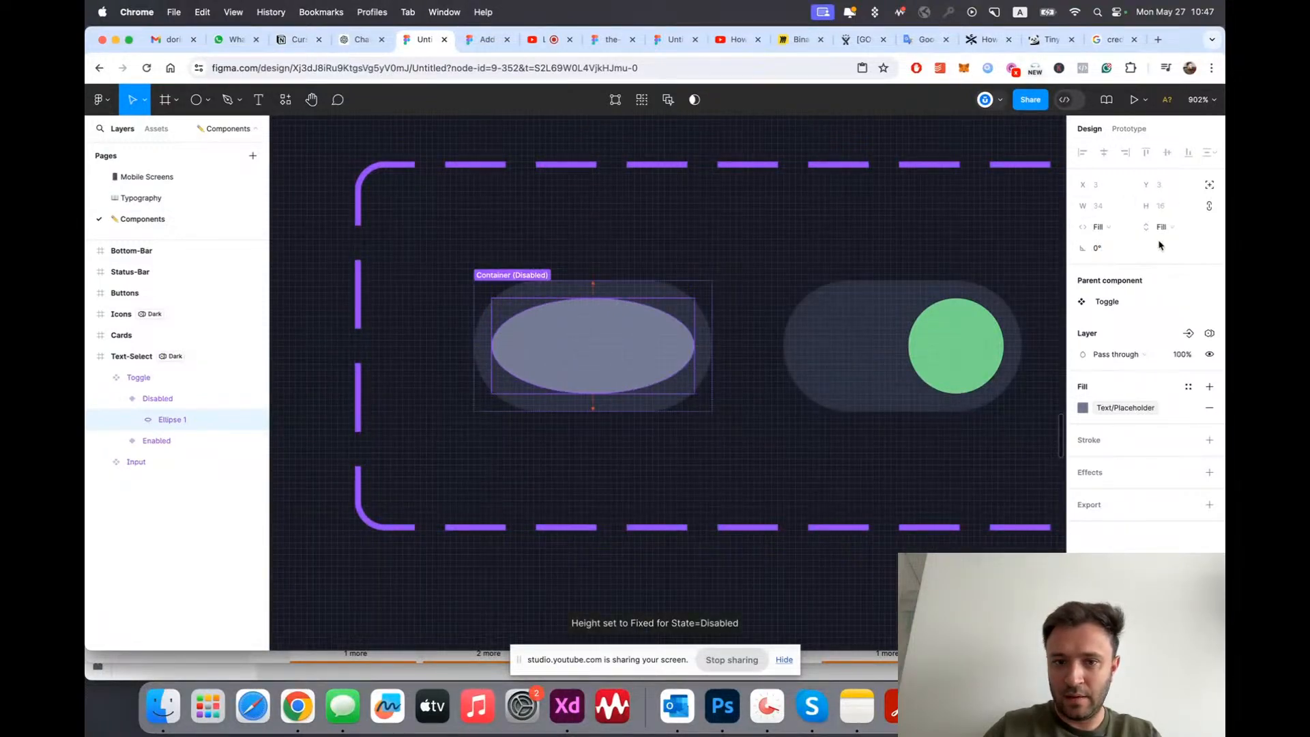
pyautogui.press('super+z')
pyautogui.press('super+z')
# Step: On the Mobile Screens page, set the vertical padding of the save-card row's toggle to 4
pyautogui.click(146, 215)
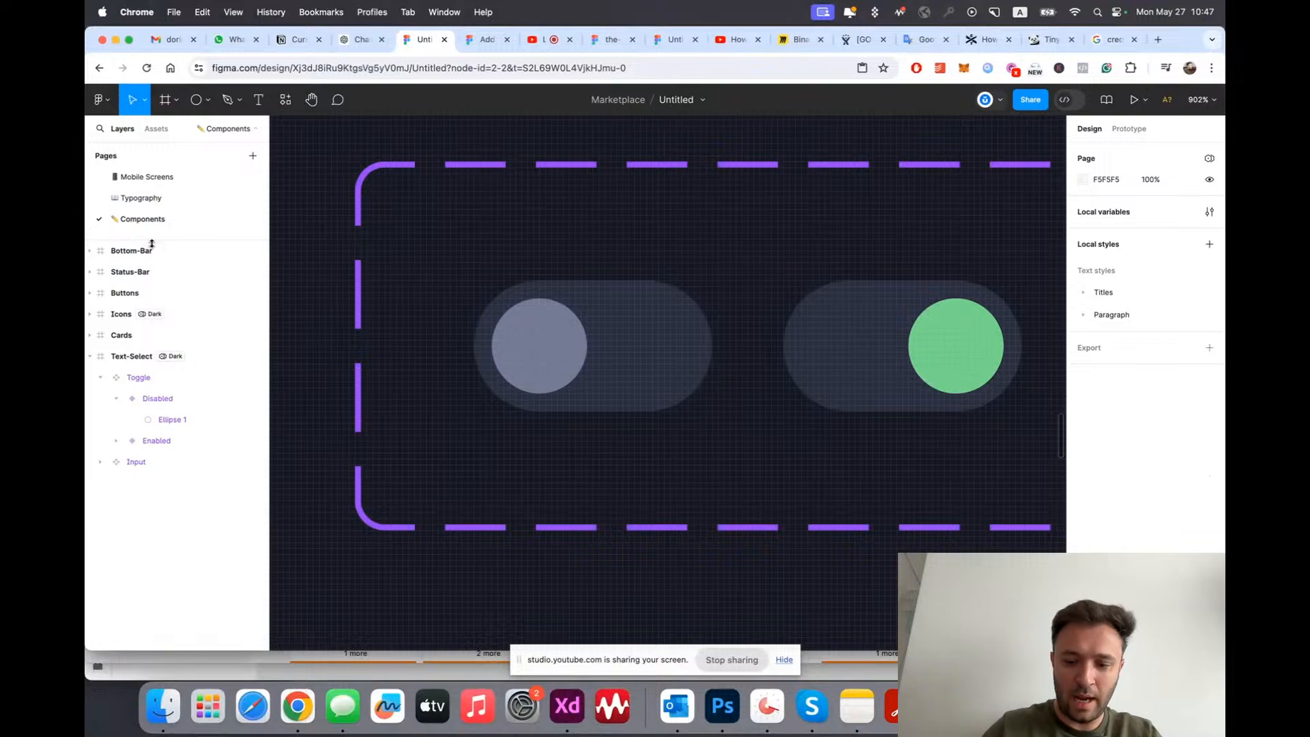
pyautogui.click(145, 178)
pyautogui.scroll(-5, 750, 427)
pyautogui.scroll(2, 811, 437)
pyautogui.scroll(5, 696, 427)
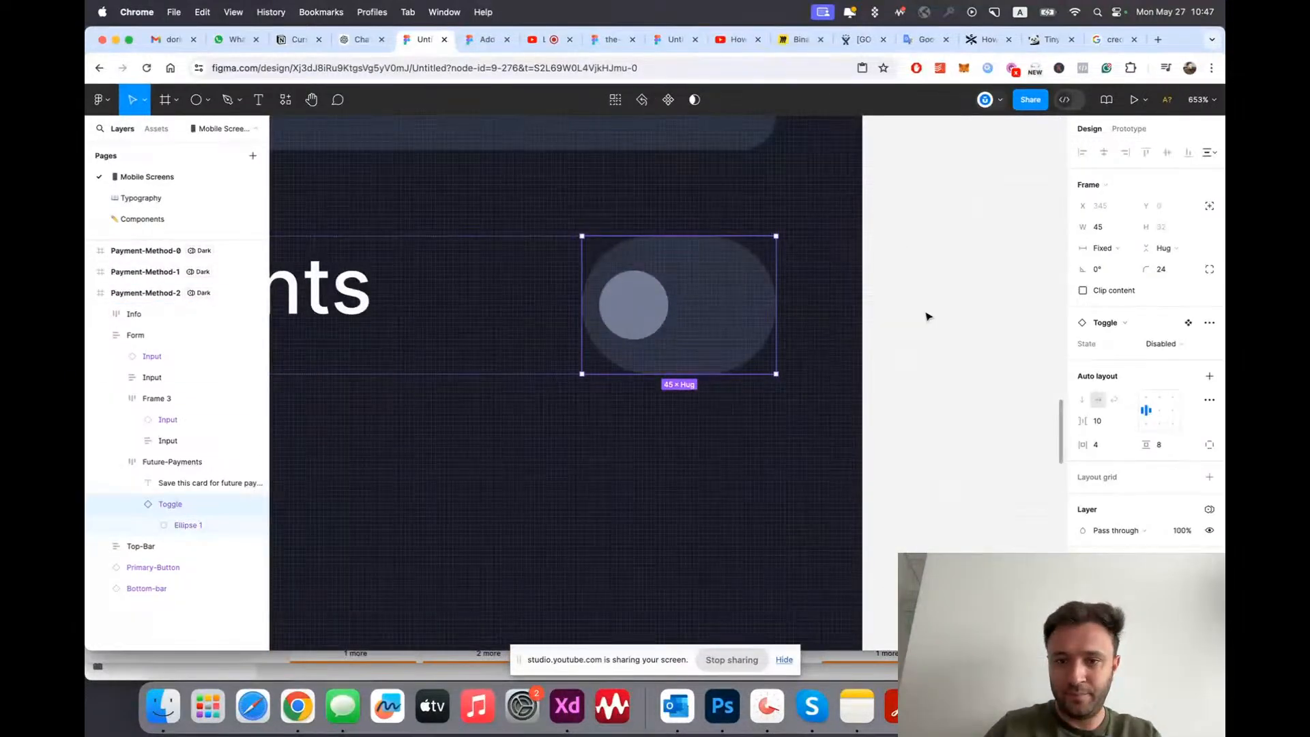
pyautogui.press('super+Left')
pyautogui.click(146, 177)
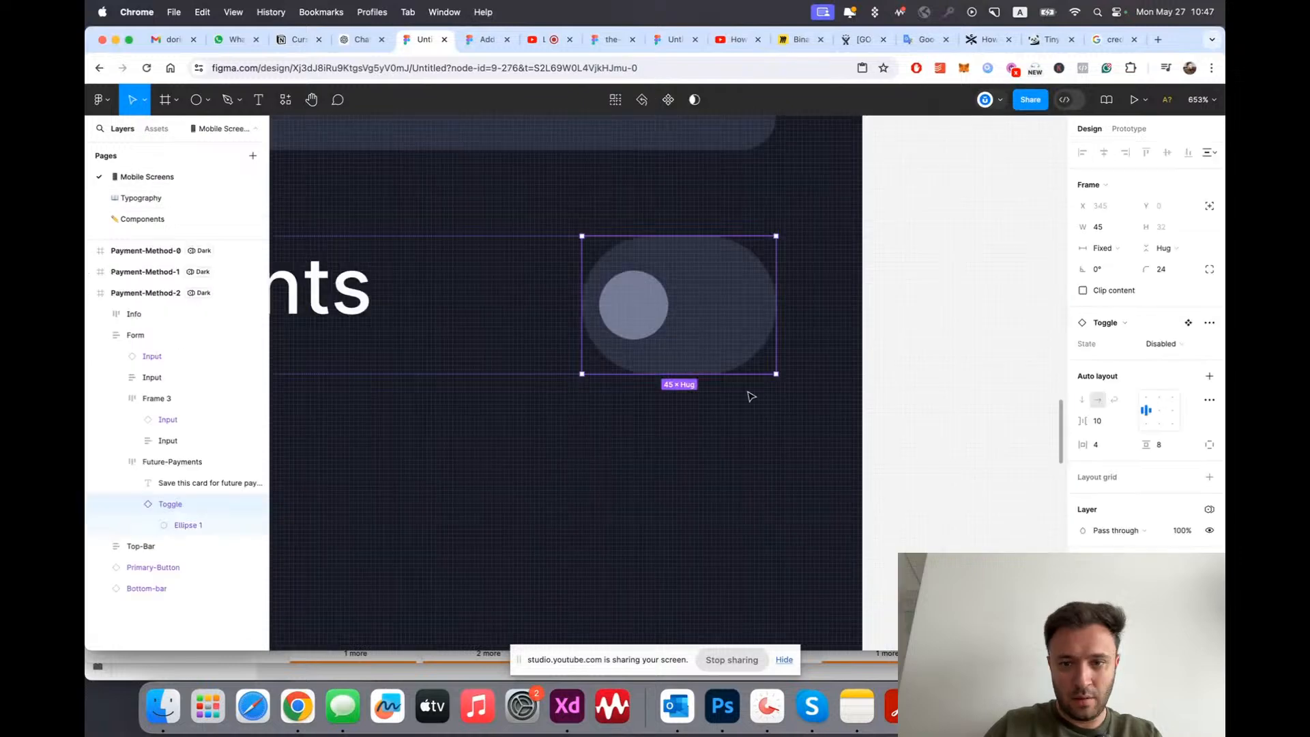
pyautogui.write('6')
pyautogui.press('Return')
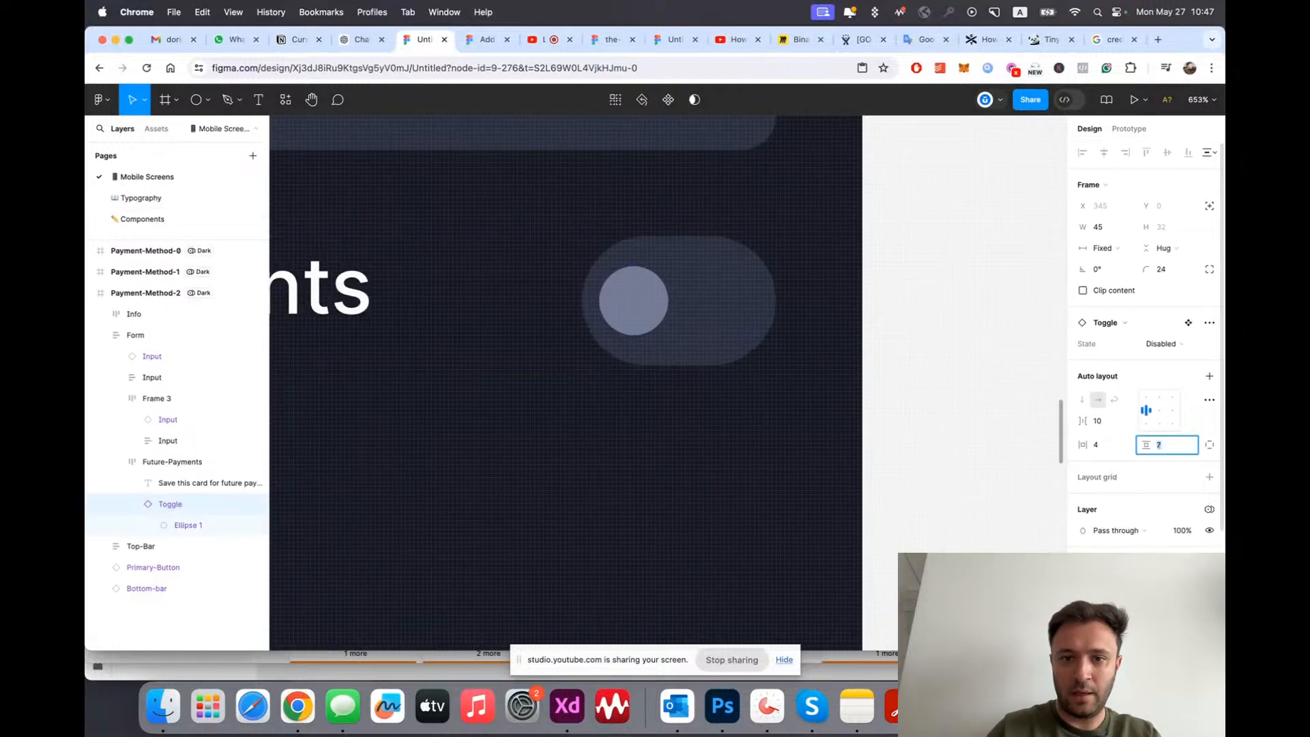
pyautogui.press('Down')
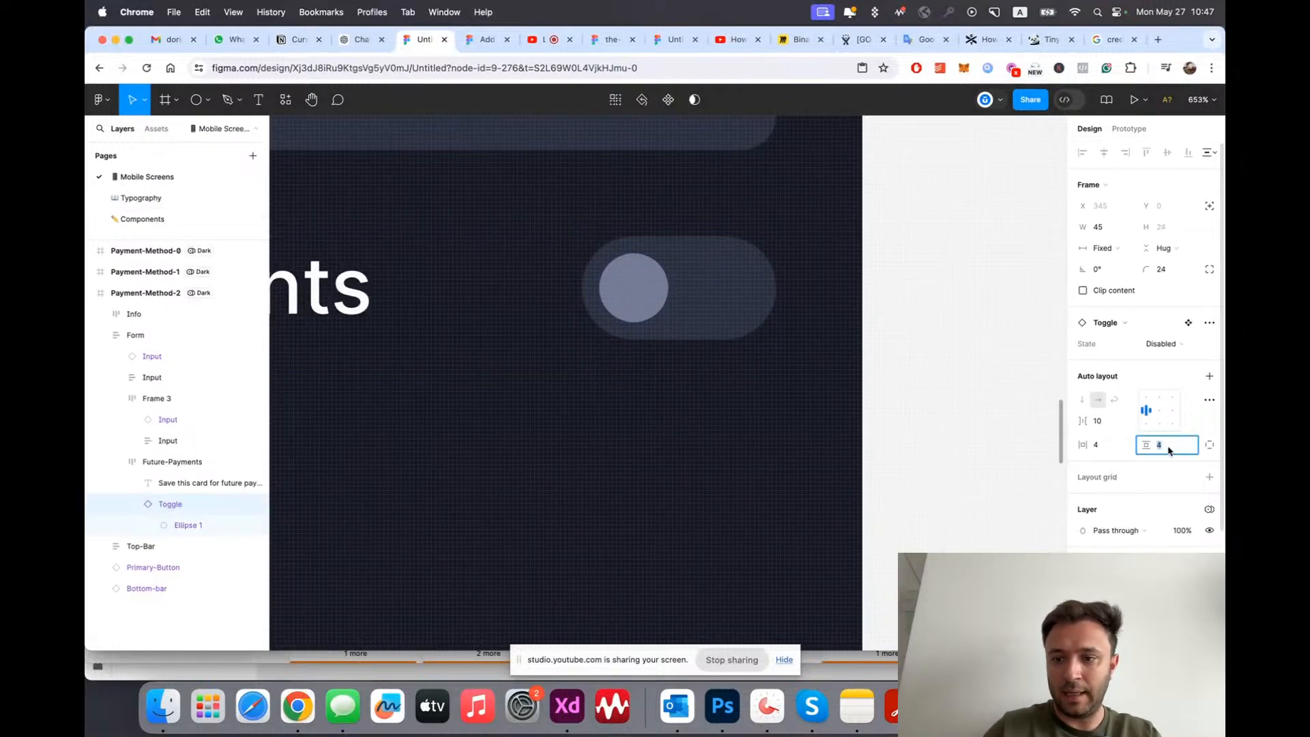
# Step: Narrow the save-card row's toggle by a few pixels
pyautogui.click(1114, 226)
pyautogui.press('Down')
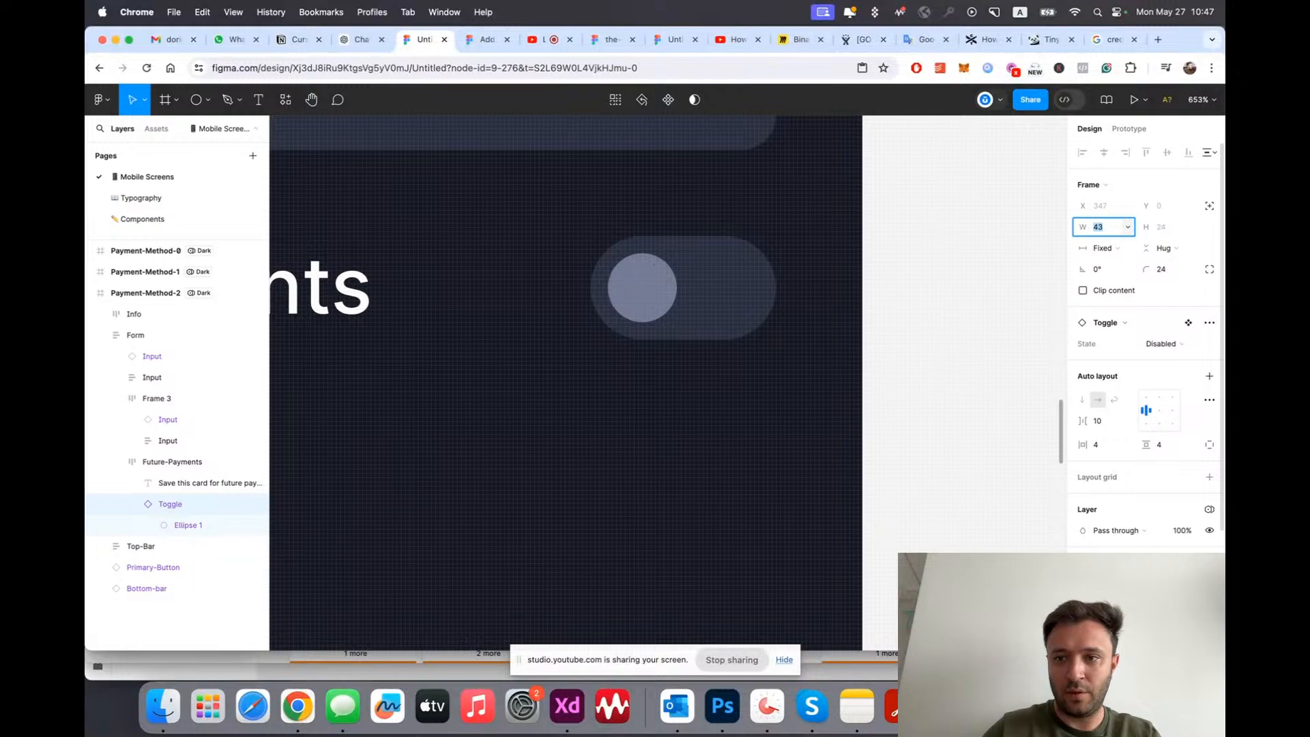
pyautogui.press('Down')
pyautogui.press('Return')
pyautogui.scroll(-5, 650, 316)
pyautogui.click(573, 386)
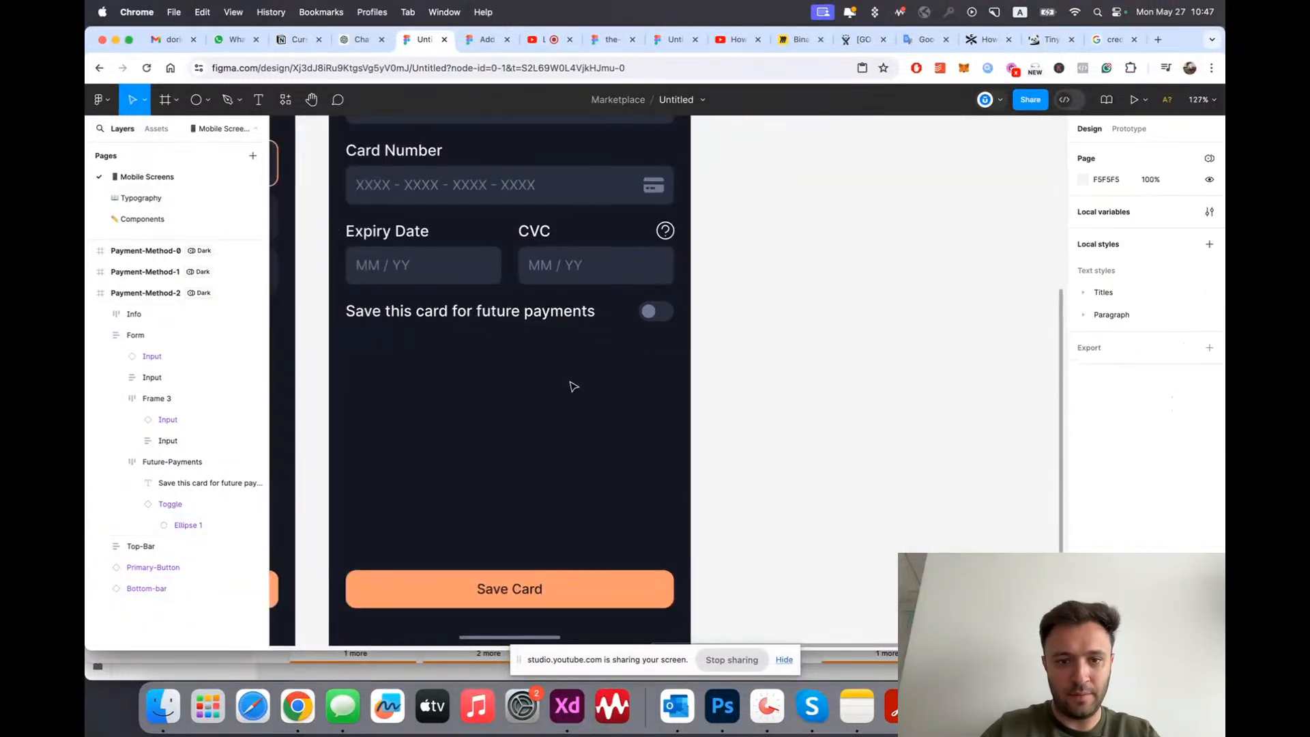
# Step: Reduce the vertical gap between the rows of the Add Card screen's Form to 16
pyautogui.scroll(-3, 573, 386)
pyautogui.scroll(5, 580, 403)
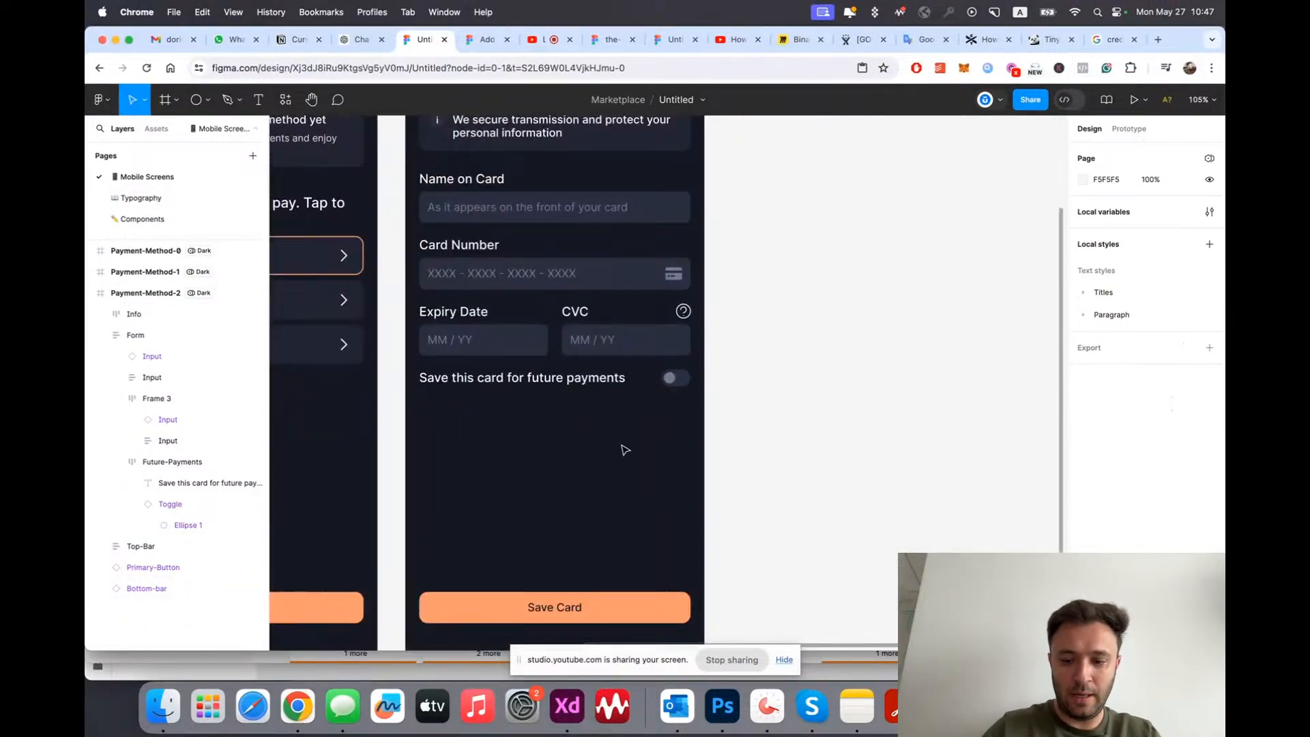
pyautogui.scroll(-3, 556, 284)
pyautogui.click(556, 284)
pyautogui.scroll(4, 600, 292)
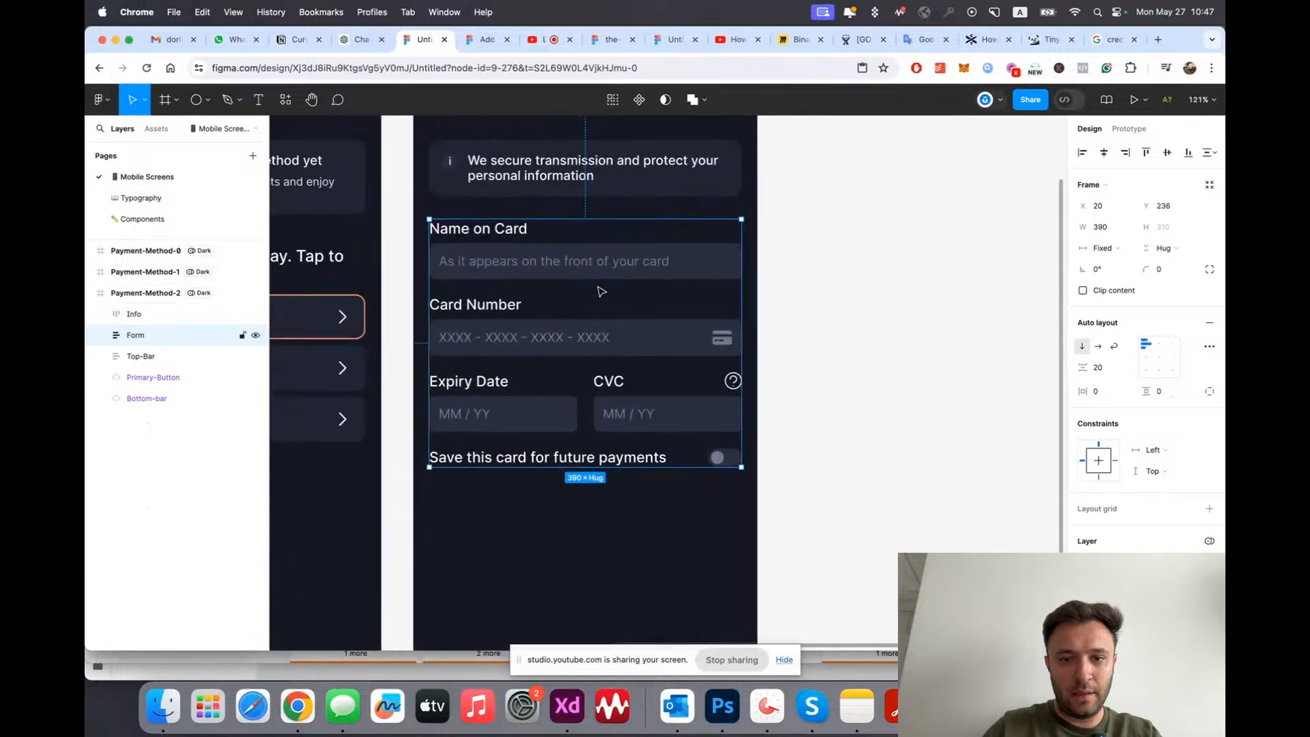
pyautogui.press('Down')
pyautogui.press('Down')
pyautogui.press('Down')
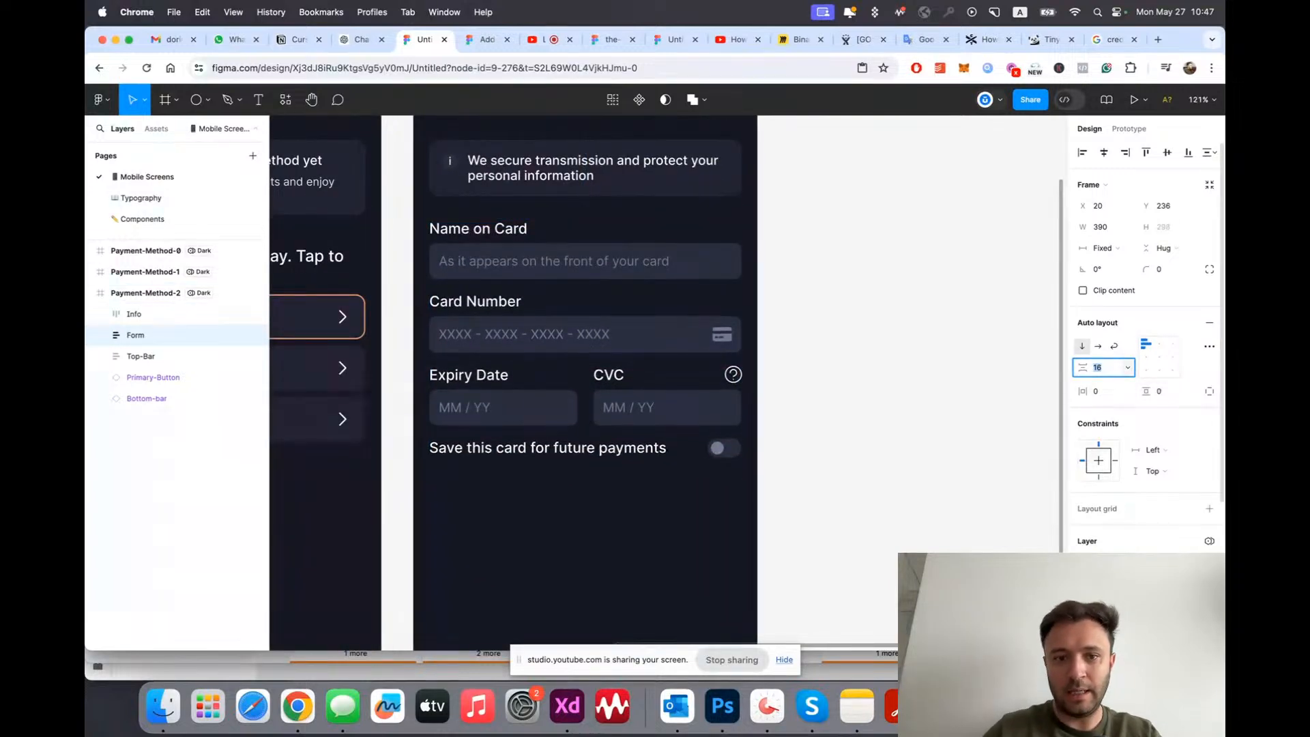
pyautogui.scroll(-3, 482, 424)
pyautogui.click(731, 474)
pyautogui.scroll(4, 459, 473)
pyautogui.scroll(3, 459, 473)
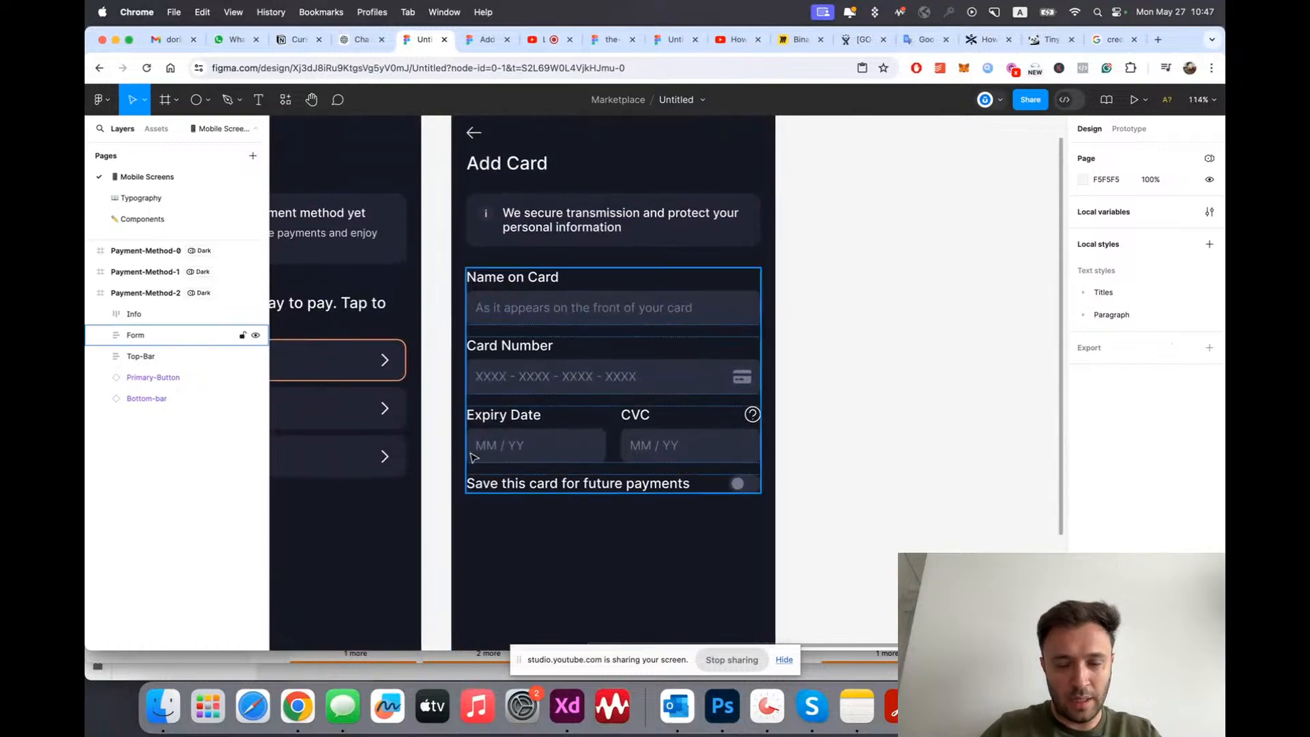
# Step: Apply the H4 text style to the Name on Card label in the Add Card form
pyautogui.hscroll(-10, 661, 334)
pyautogui.hscroll(3, 689, 360)
pyautogui.keyDown('super'); pyautogui.click(690, 360); pyautogui.keyUp('super')
pyautogui.hscroll(7, 865, 429)
pyautogui.click(865, 430)
pyautogui.scroll(3, 619, 399)
pyautogui.keyDown('super'); pyautogui.click(528, 257); pyautogui.keyUp('super')
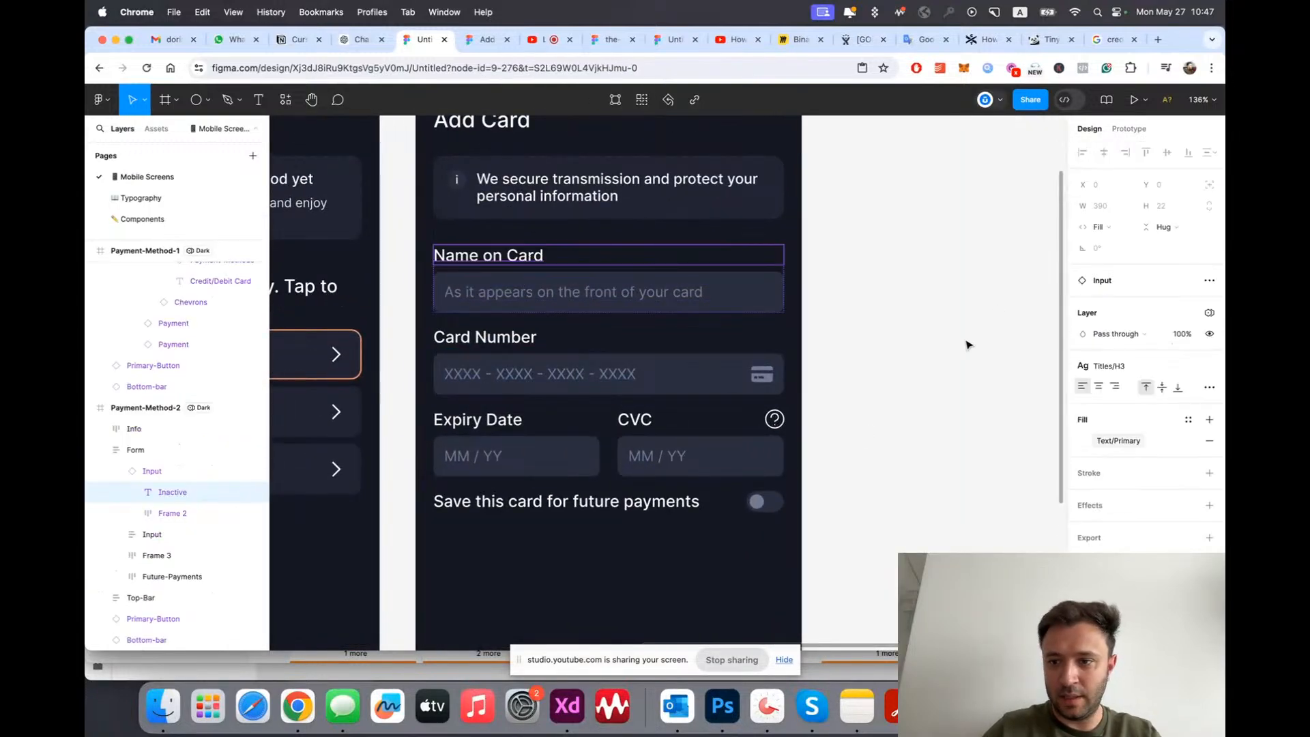
pyautogui.click(1120, 368)
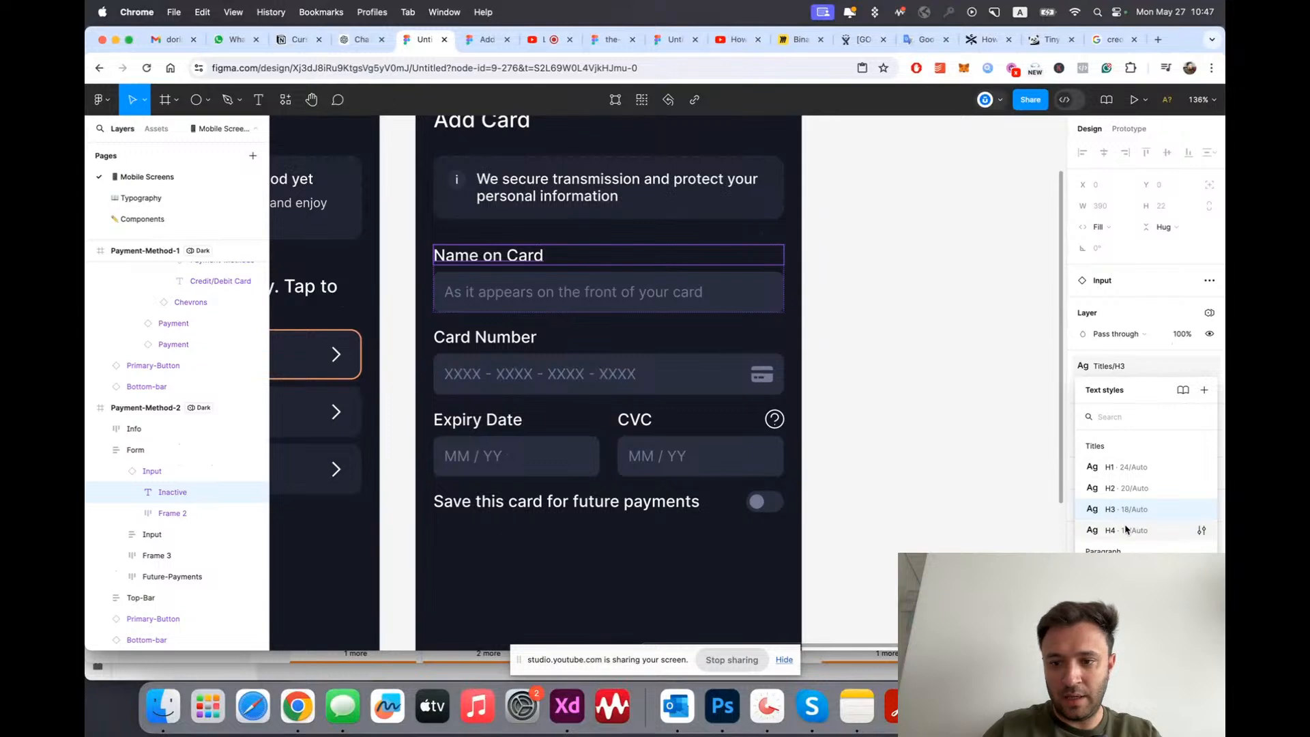
pyautogui.click(1085, 505)
pyautogui.scroll(-5, 764, 362)
pyautogui.press('Escape')
pyautogui.scroll(3, 710, 350)
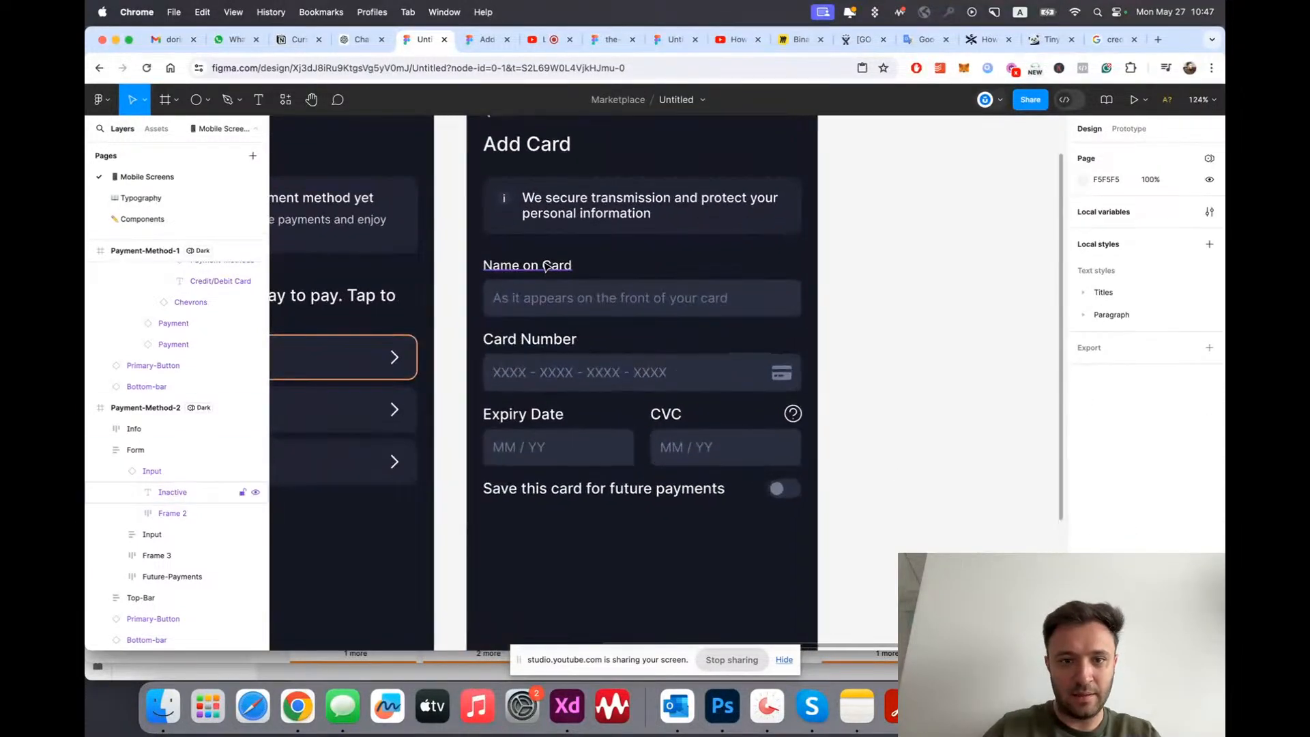
# Step: Copy the Name on Card label's properties to the Card Number, Expiry Date, CVC and save-card labels
pyautogui.keyDown('super'); pyautogui.click(551, 266); pyautogui.keyUp('super')
pyautogui.keyDown('super'); pyautogui.click(546, 340); pyautogui.keyUp('super')
pyautogui.press('super+alt+v')
pyautogui.keyDown('super'); pyautogui.click(555, 415); pyautogui.keyUp('super')
pyautogui.press('super+alt+v')
pyautogui.keyDown('super'); pyautogui.click(672, 417); pyautogui.keyUp('super')
pyautogui.press('super+alt+v')
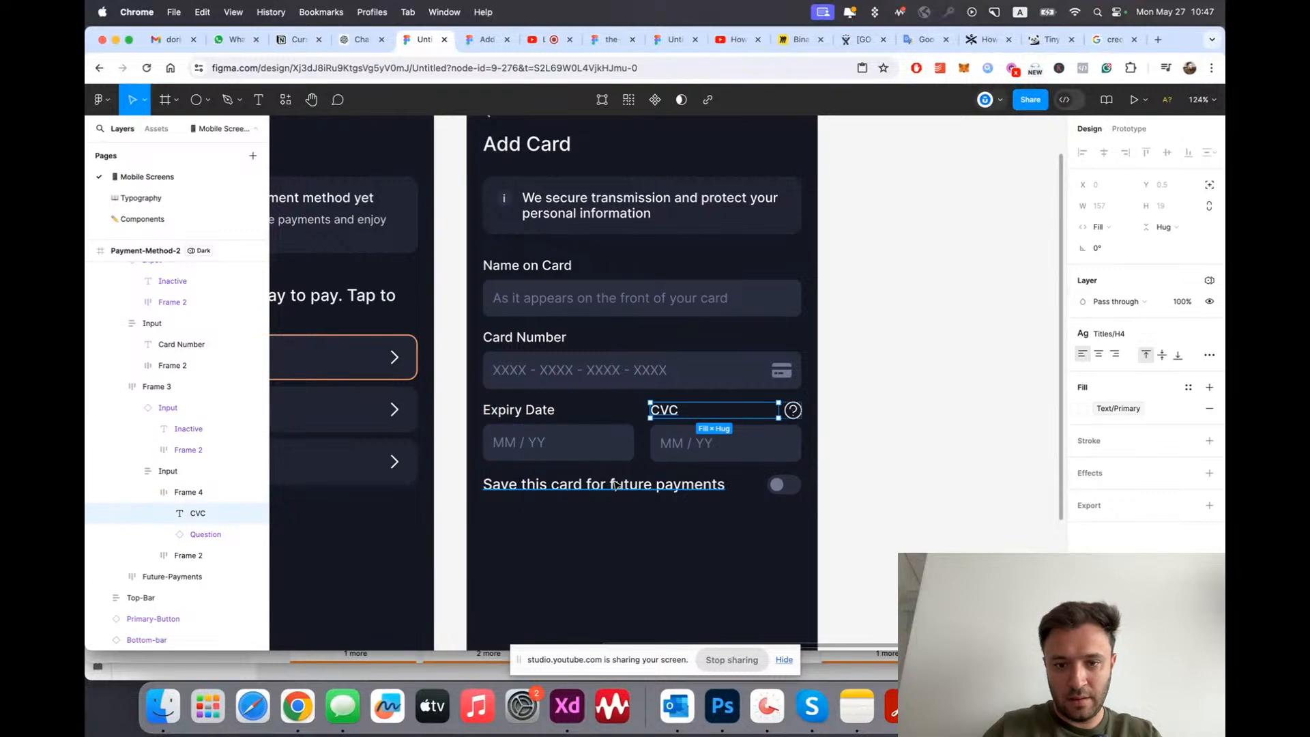
pyautogui.keyDown('super'); pyautogui.click(618, 485); pyautogui.keyUp('super')
pyautogui.press('super+alt+v')
pyautogui.press('Escape')
# Step: Examine the Add Card screen alongside the two Payment Methods screens
pyautogui.scroll(-5, 710, 546)
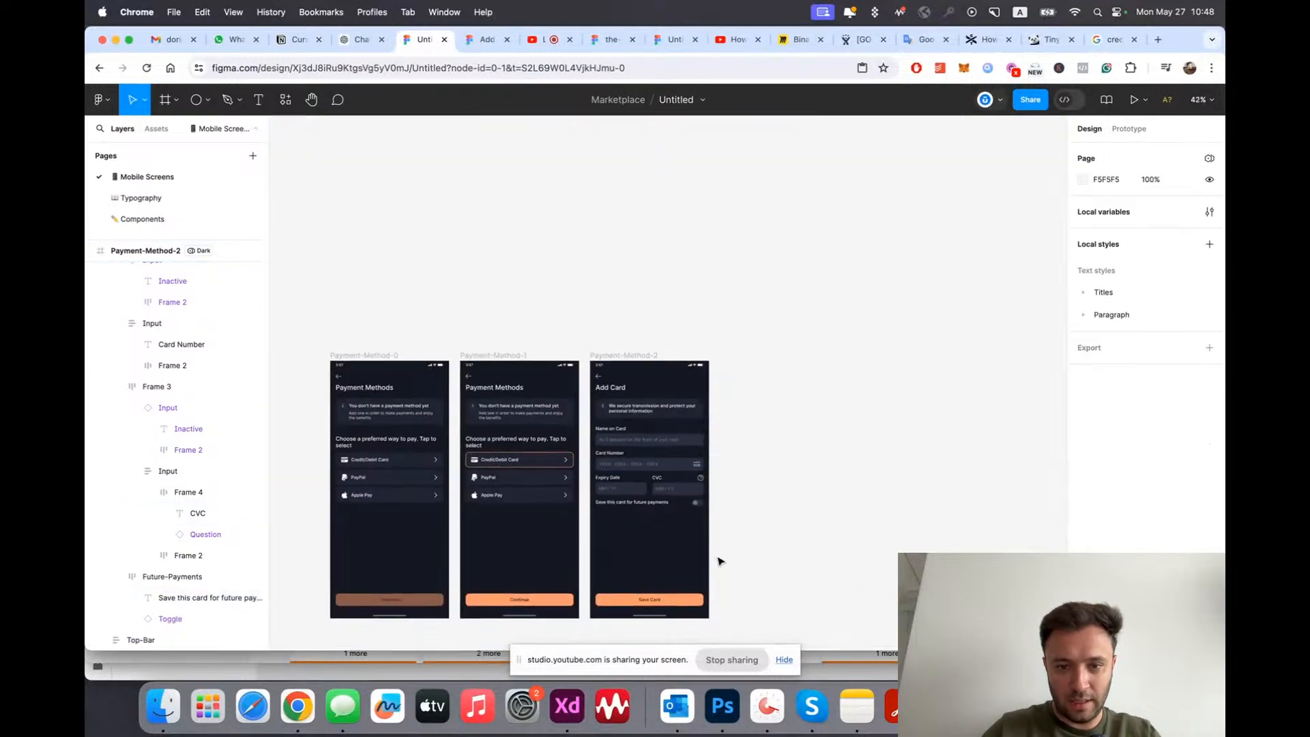
pyautogui.scroll(3, 717, 556)
pyautogui.hotkey('alt', 'l')
pyautogui.scroll(-3, 720, 560)
pyautogui.scroll(3, 557, 388)
pyautogui.click(595, 324)
pyautogui.scroll(-3, 601, 350)
pyautogui.click(792, 351)
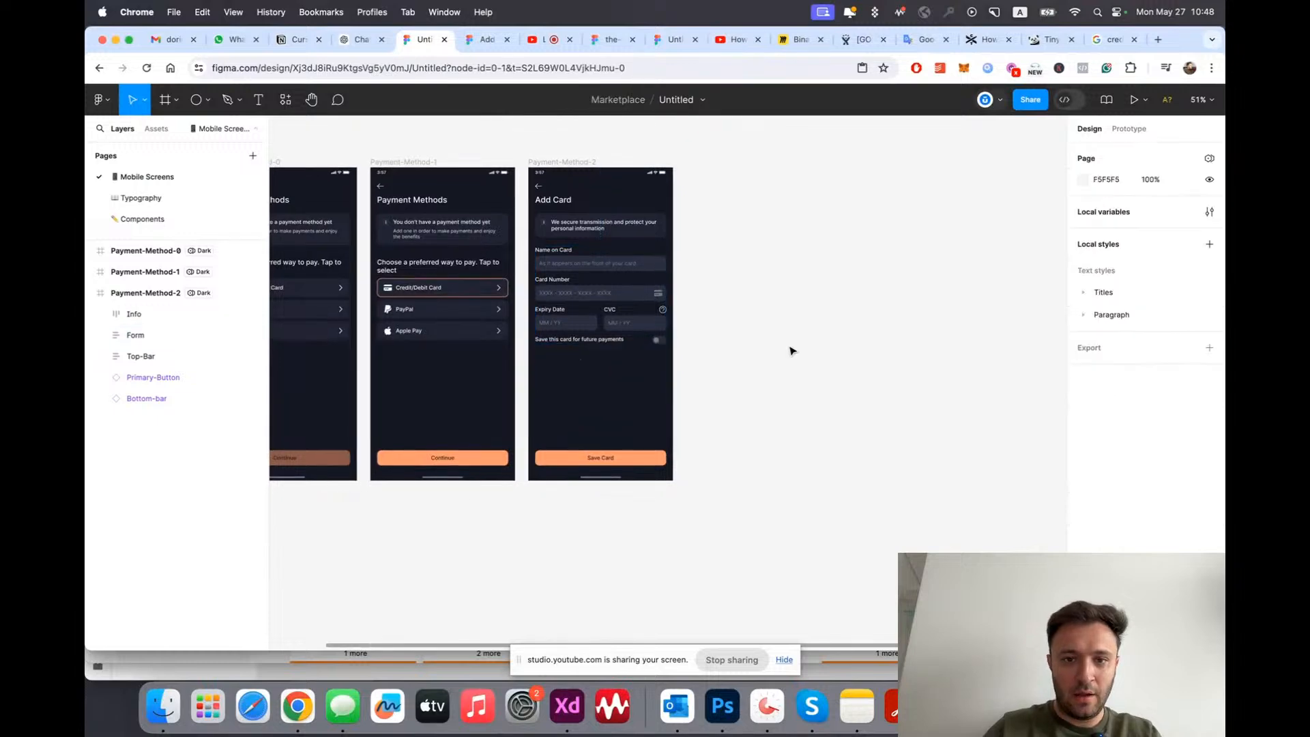
# Step: In the Add-Payment-Methods reference file, copy the credit/debit card terms sentence below the Save card button as plain text
pyautogui.click(478, 39)
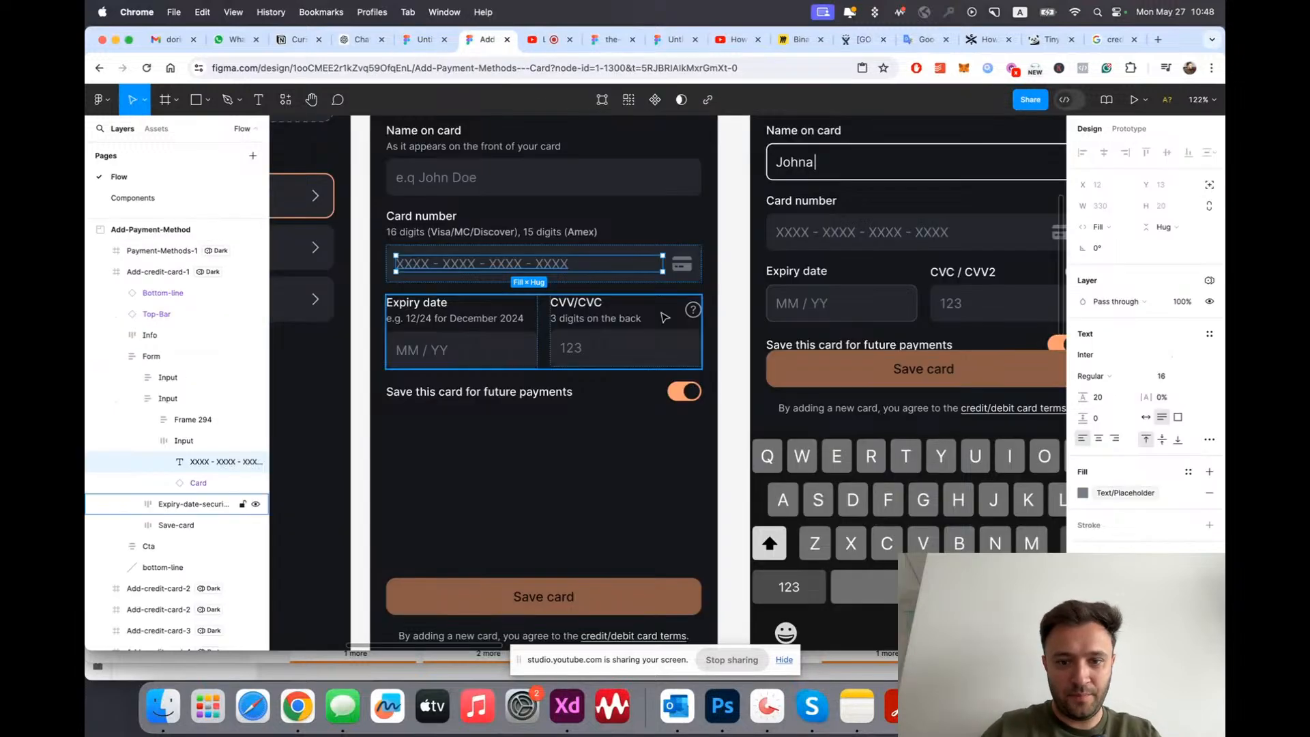
pyautogui.scroll(-3, 636, 444)
pyautogui.scroll(2, 635, 444)
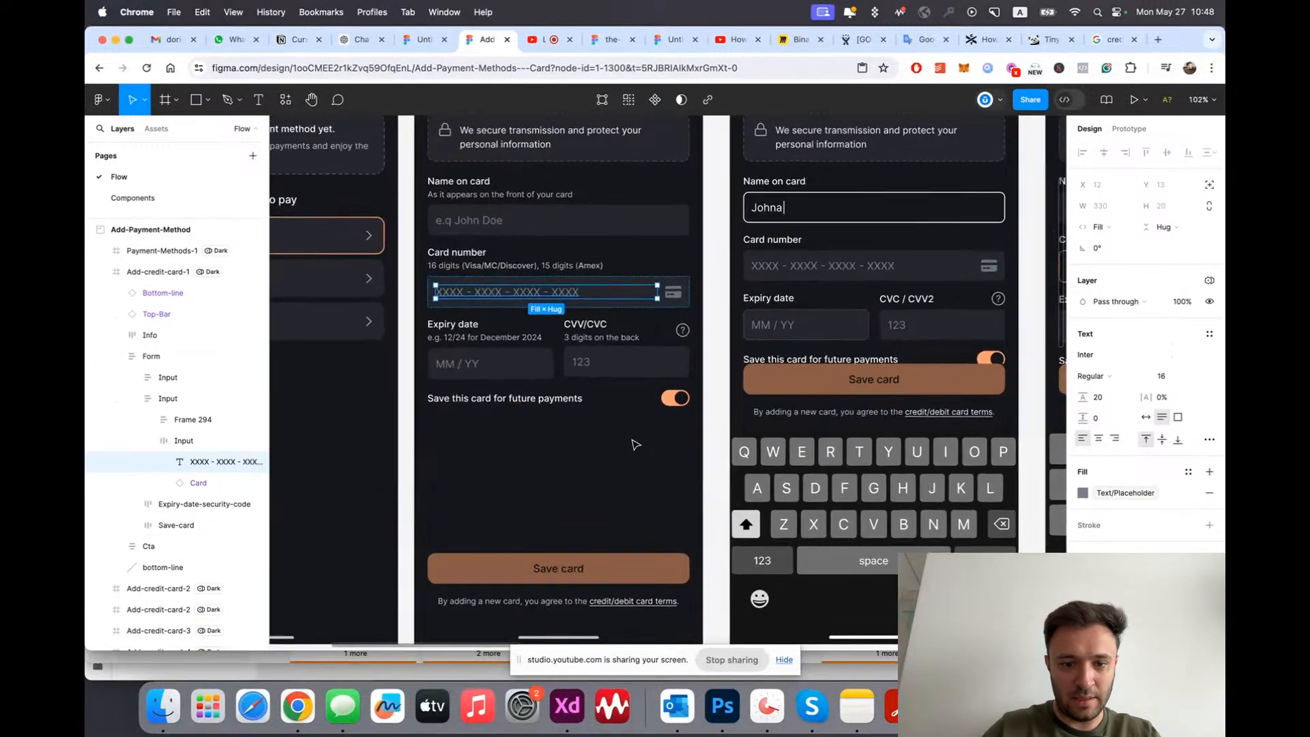
pyautogui.scroll(-2, 635, 444)
pyautogui.click(556, 536)
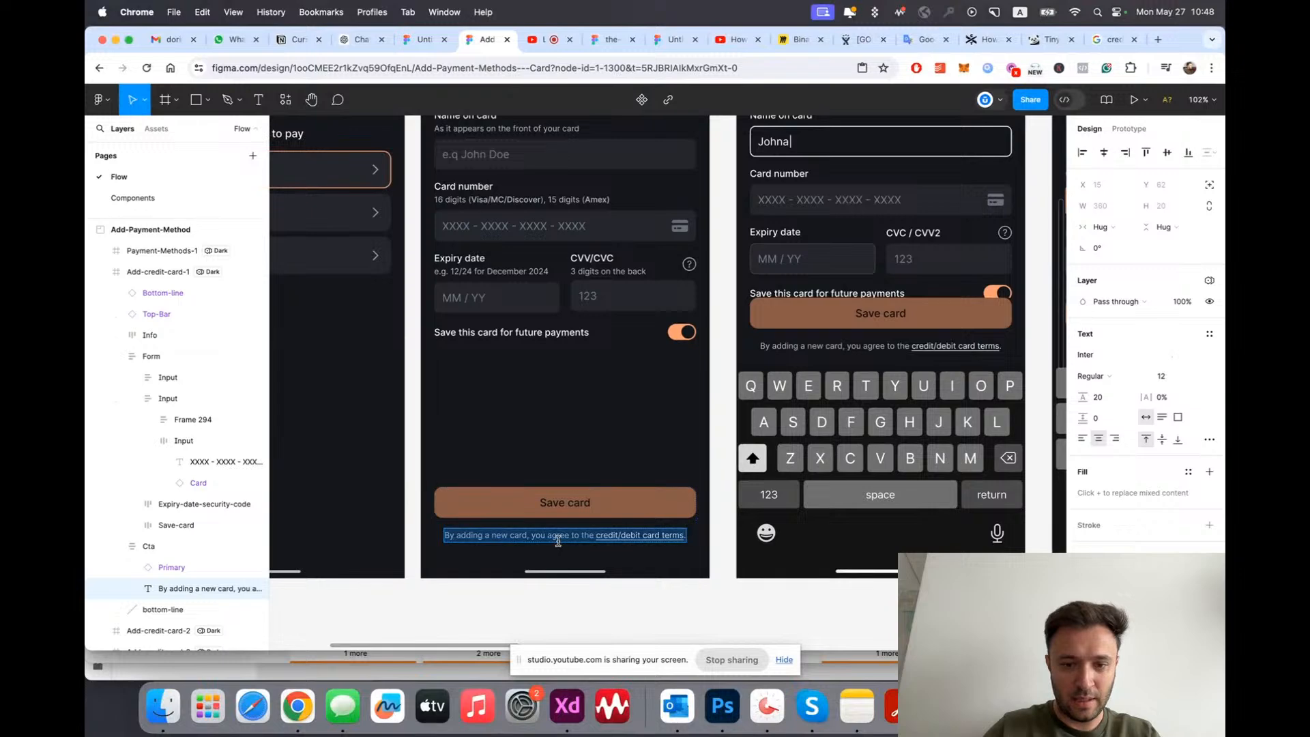
pyautogui.press('super+t')
pyautogui.press('super+v')
pyautogui.press('super+a')
pyautogui.press('super+x')
pyautogui.press('super+w')
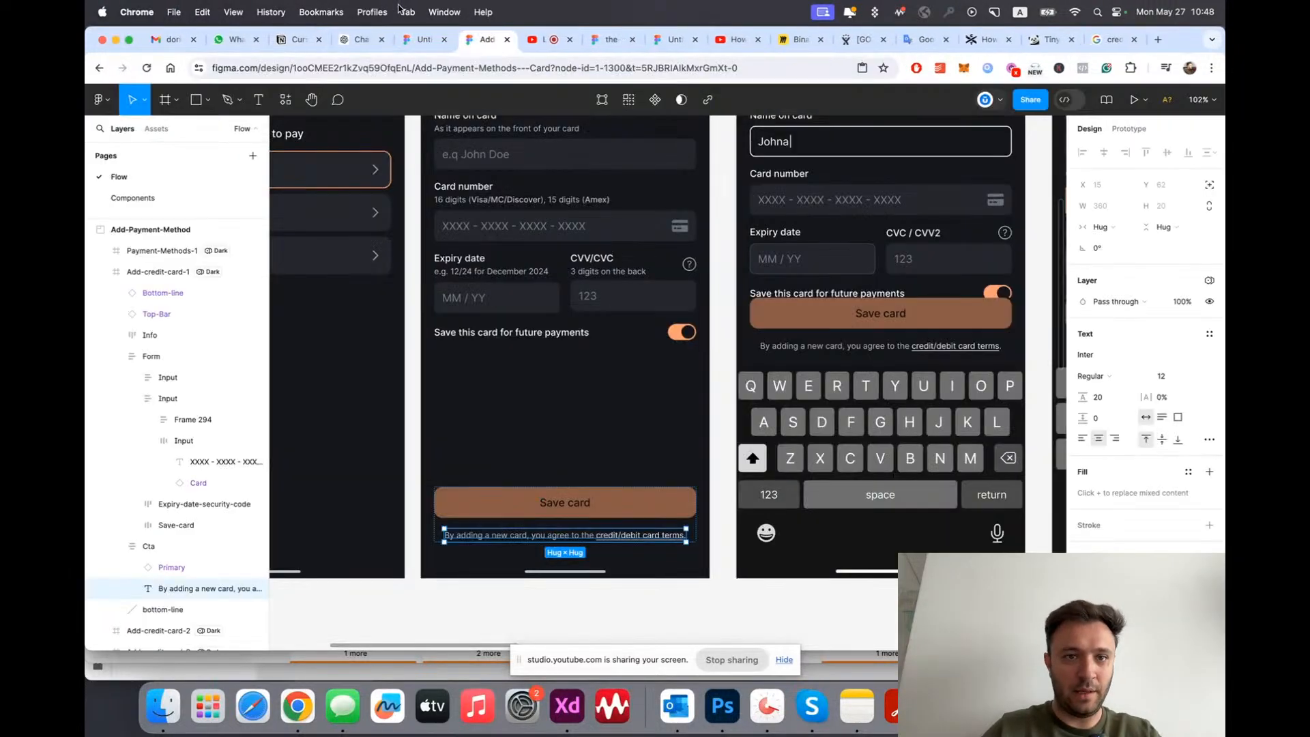
# Step: Back in the Untitled file, paste the card terms sentence above the Save Card button on Payment-Method-2
pyautogui.click(425, 39)
pyautogui.scroll(5, 674, 482)
pyautogui.click(483, 448)
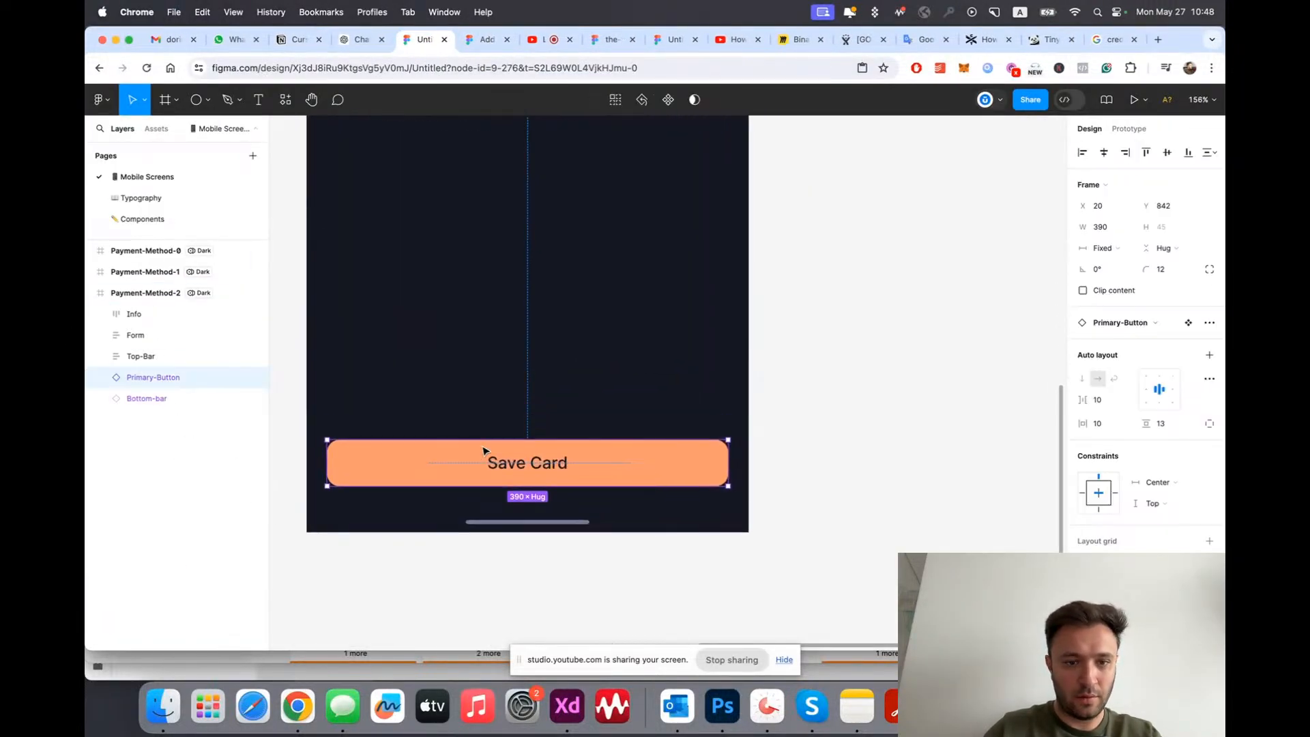
pyautogui.click(489, 377)
pyautogui.press('super+v')
pyautogui.press('Escape')
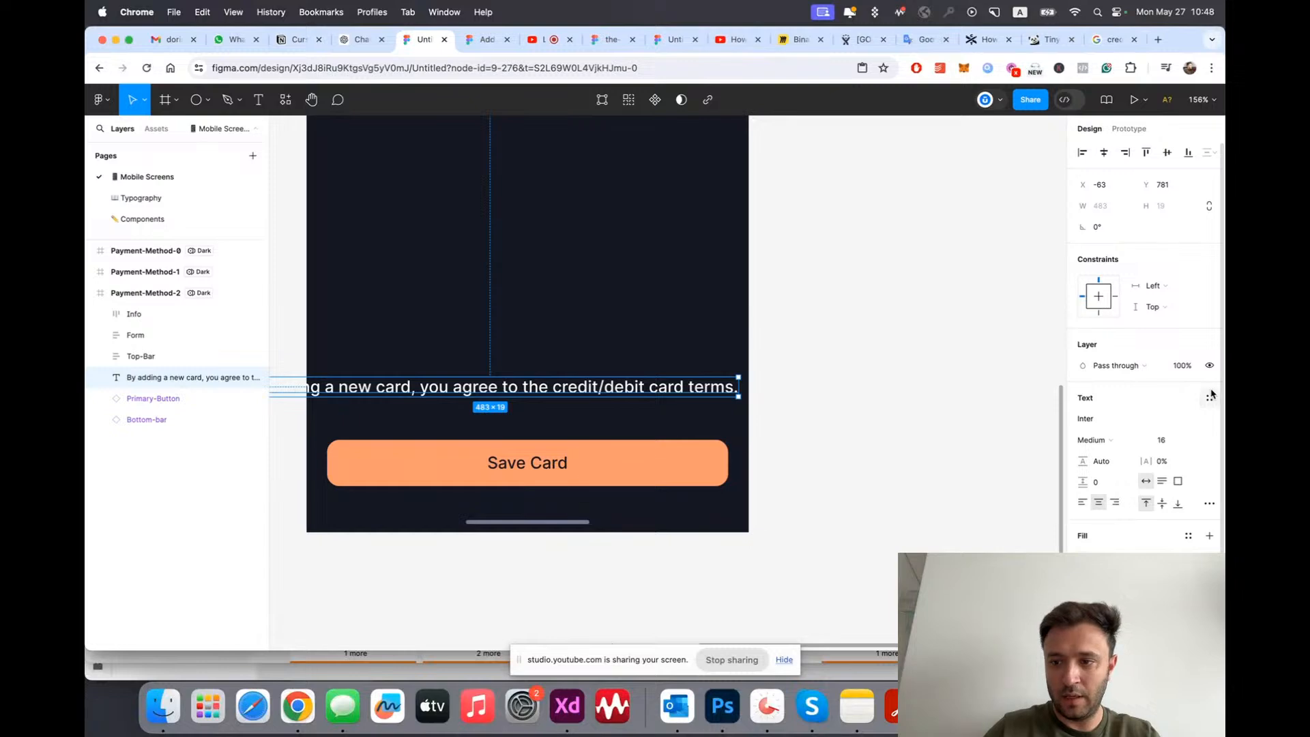
# Step: Apply the Paragraph Small text style (14/Auto) to the card terms sentence
pyautogui.click(1211, 397)
pyautogui.write('para')
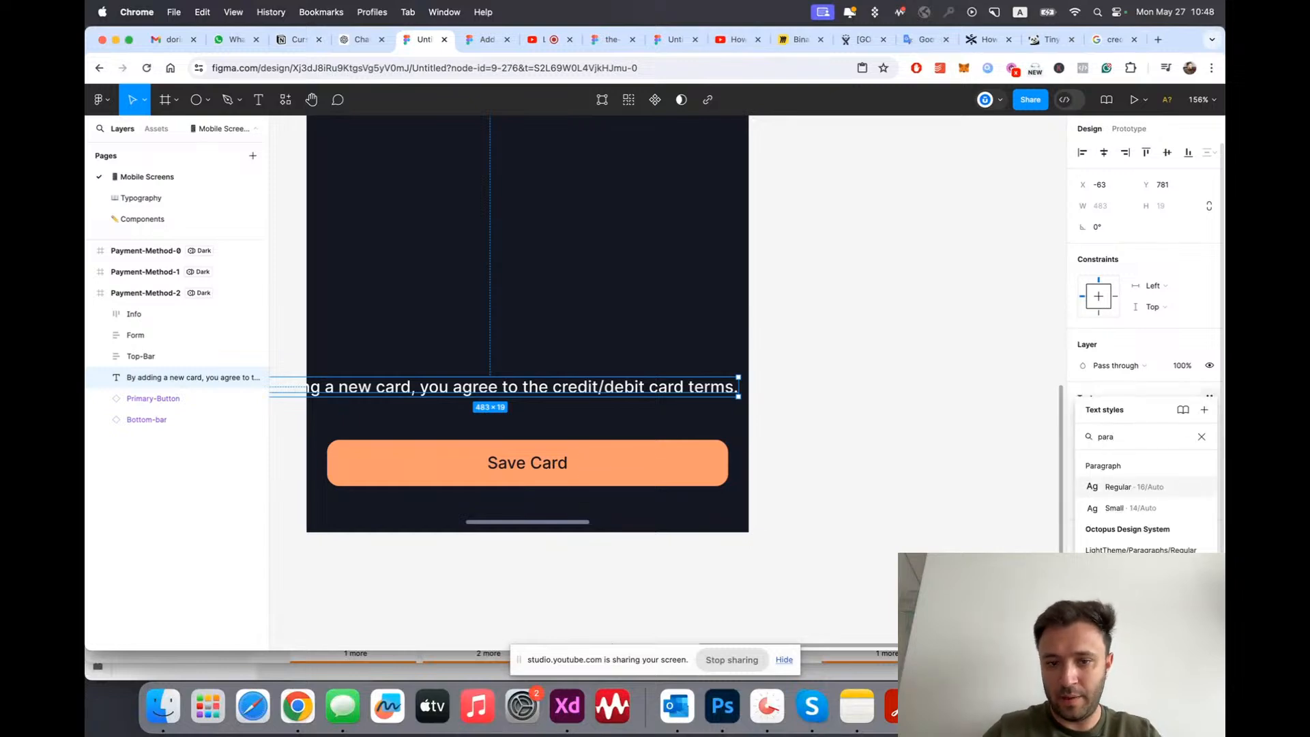
pyautogui.click(1119, 486)
pyautogui.click(1120, 403)
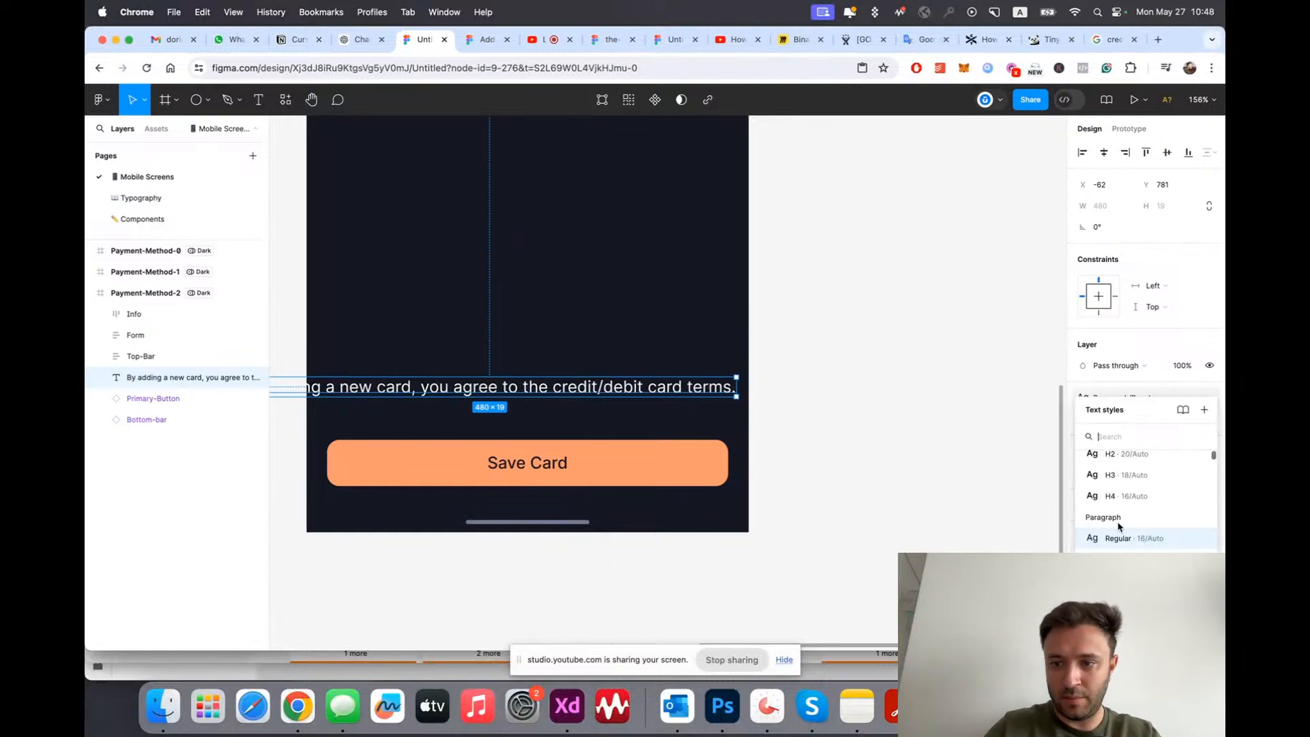
pyautogui.press('Escape')
pyautogui.press('BackSpace')
pyautogui.click(628, 483)
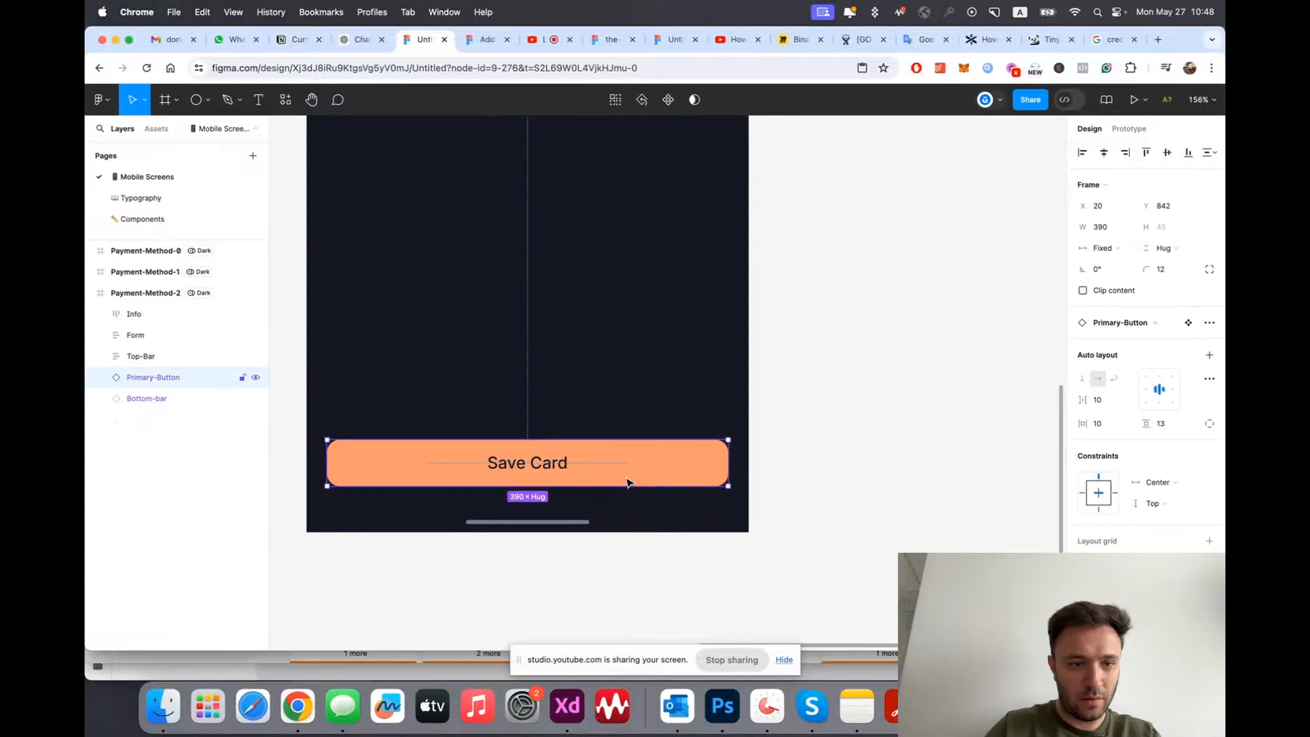
pyautogui.press('super+z')
# Step: Wrap the card terms sentence and the Save Card button together in a vertical auto layout frame
pyautogui.keyDown('shift'); pyautogui.click(171, 402); pyautogui.keyUp('shift')
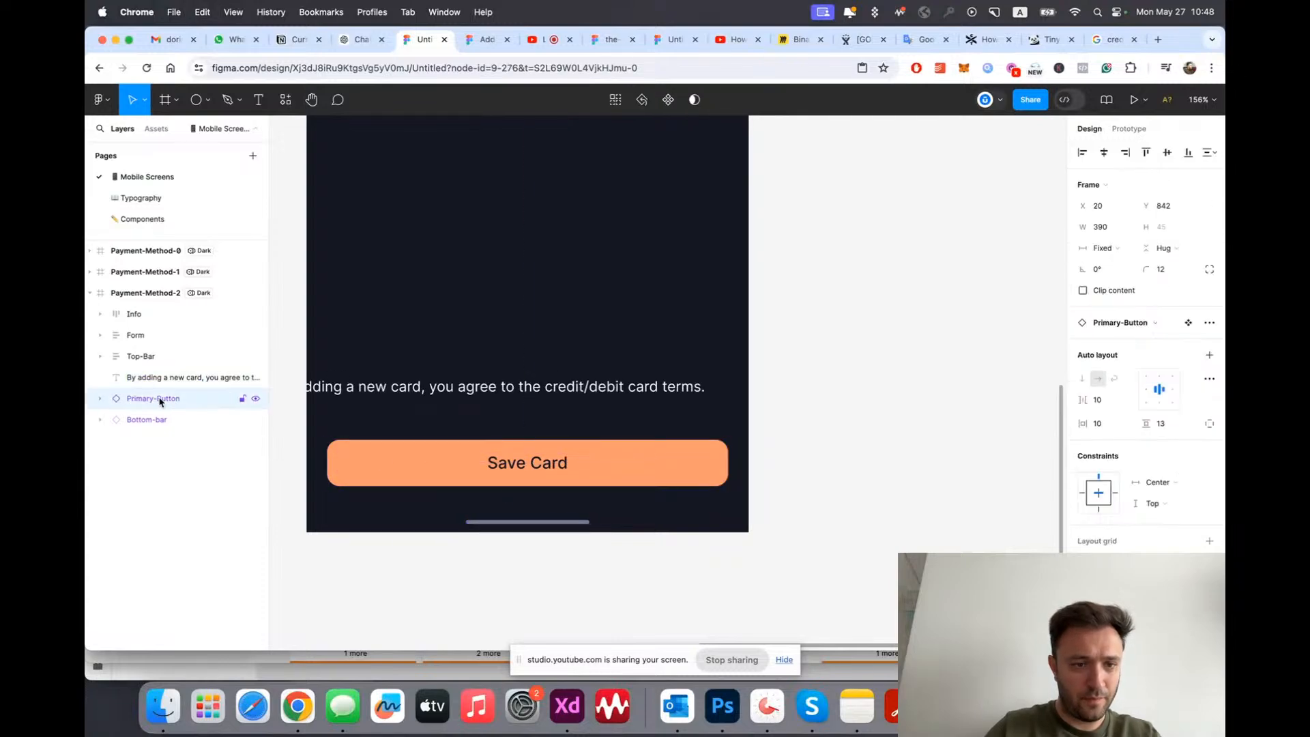
pyautogui.hotkey('shift', 'a')
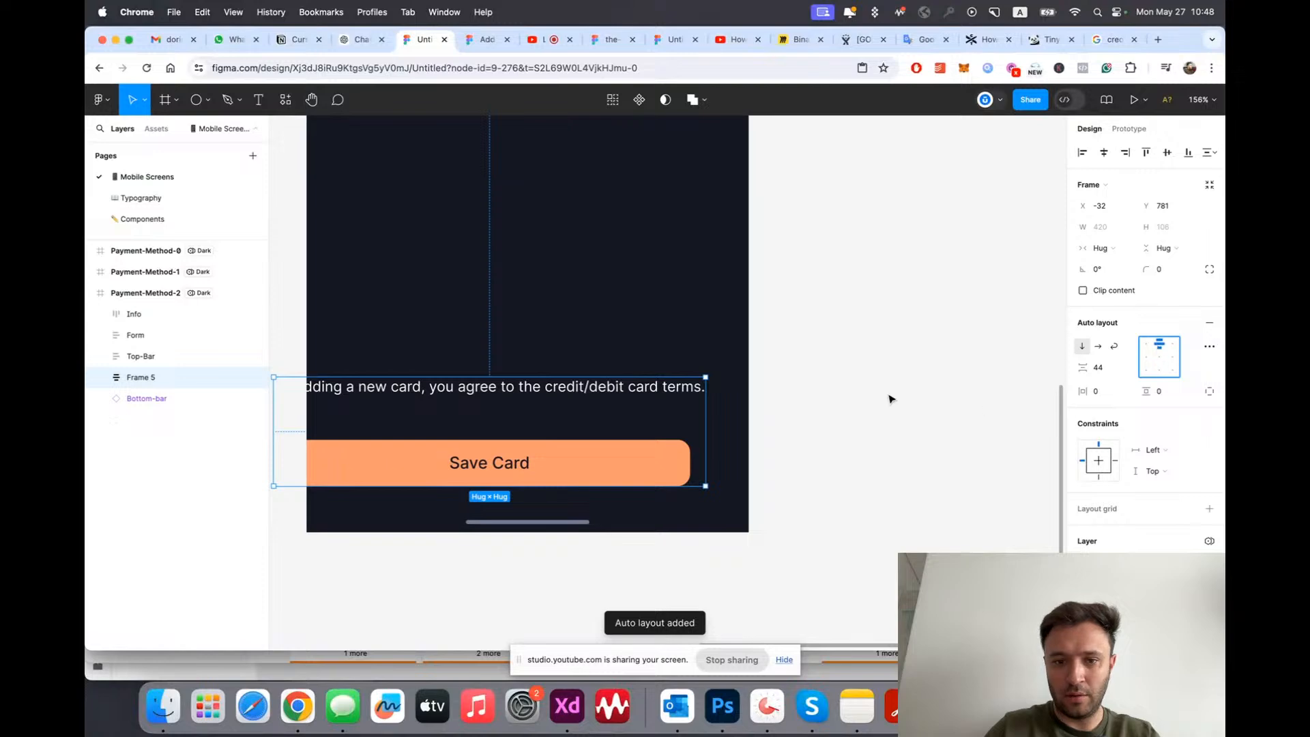
# Step: Move the auto layout frame with the terms sentence and Save Card button inside Payment-Method-2 and set its width to 390
pyautogui.moveTo(489, 468); pyautogui.dragTo(529, 454)
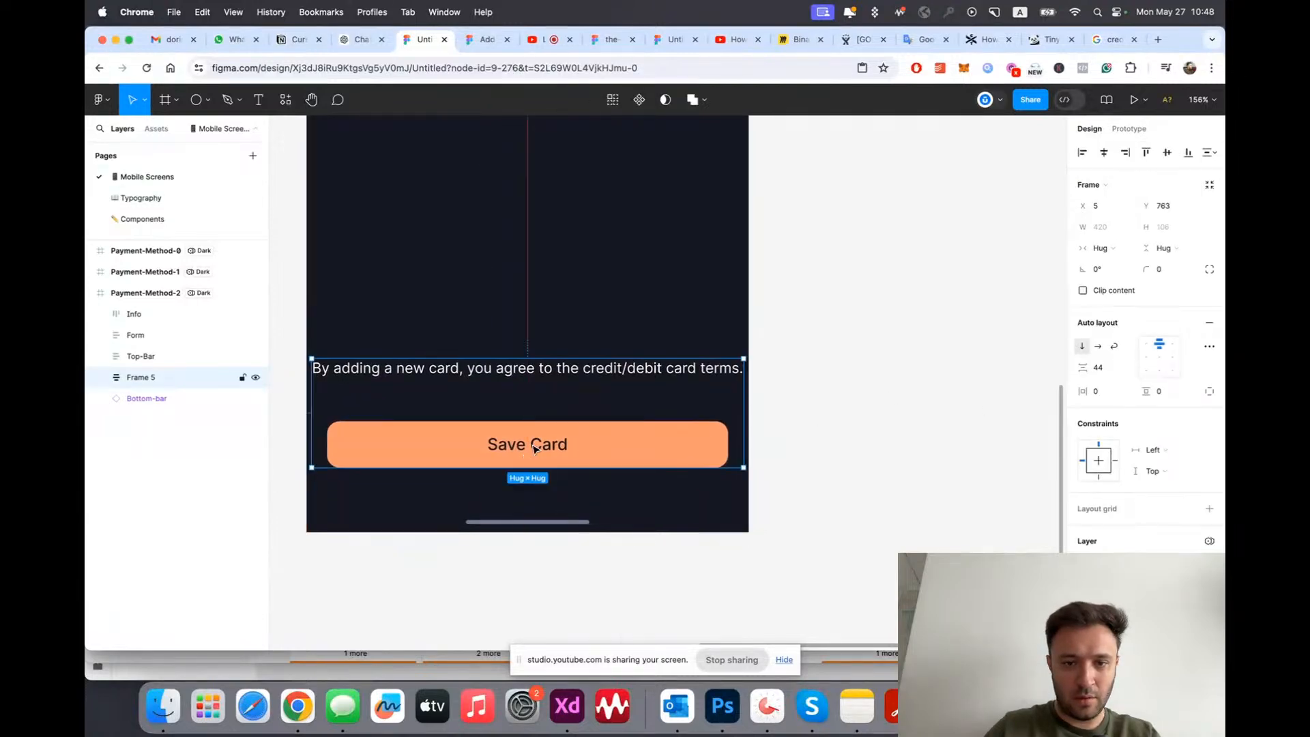
pyautogui.click(1102, 247)
pyautogui.click(1112, 230)
pyautogui.write('390')
pyautogui.press('Return')
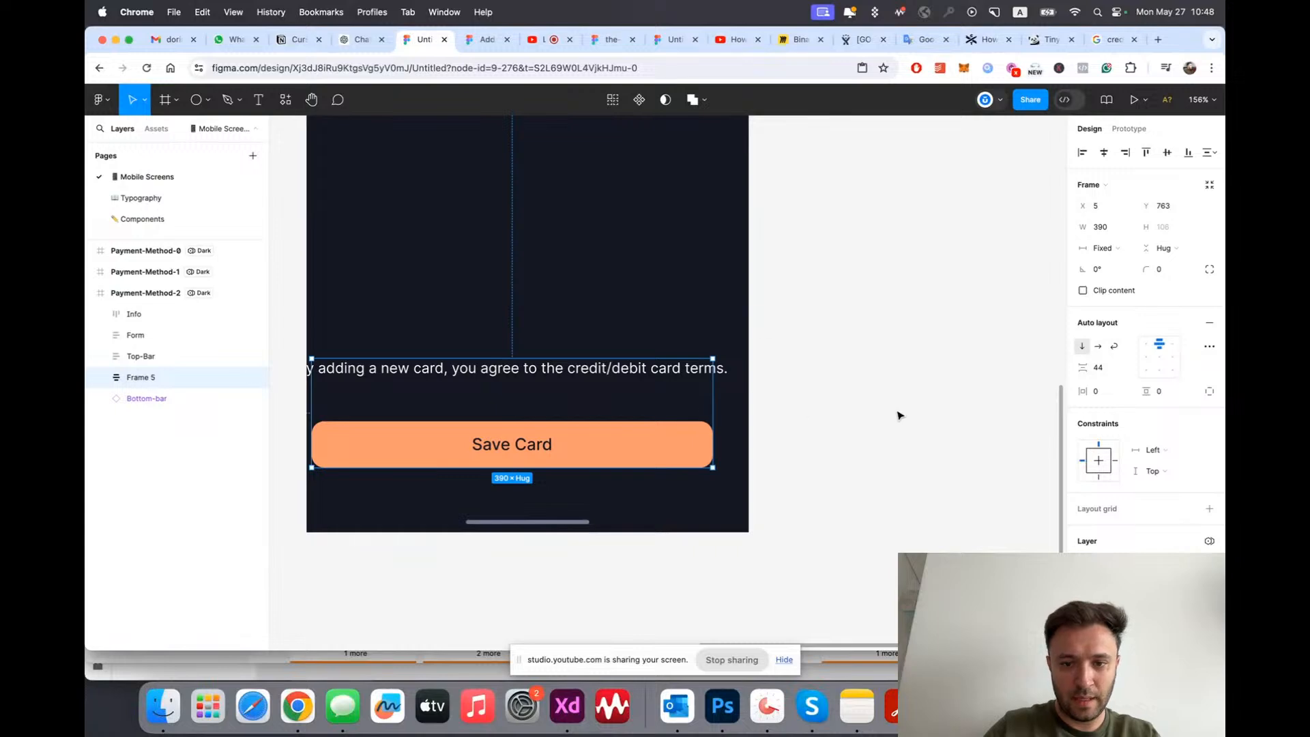
# Step: Make both the terms sentence and the Save Card button fill the width of their auto layout frame
pyautogui.click(695, 370)
pyautogui.click(1100, 226)
pyautogui.click(1119, 238)
pyautogui.press('Tab')
pyautogui.click(1105, 247)
pyautogui.click(1126, 278)
# Step: Reorder the frame so the Save Card button sits above the terms sentence, and set the vertical spacing to 16
pyautogui.moveTo(183, 419); pyautogui.dragTo(185, 396)
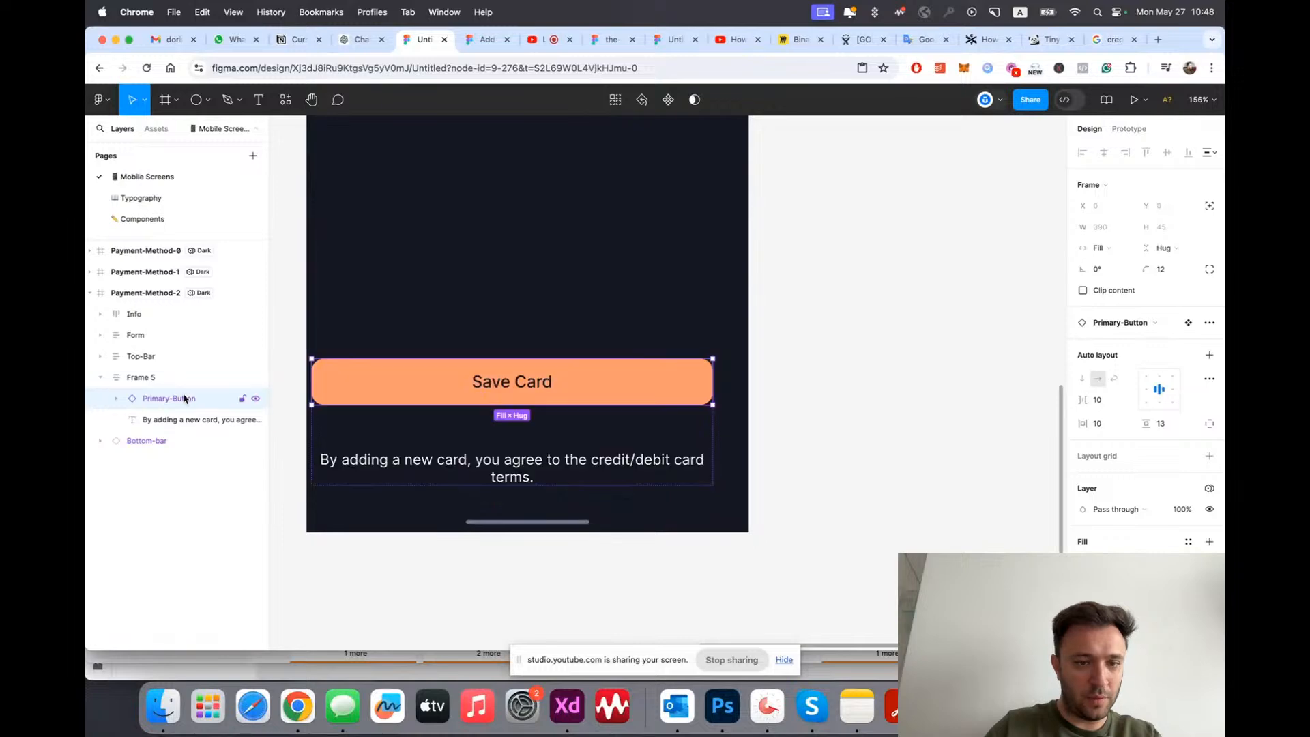
pyautogui.press('Escape')
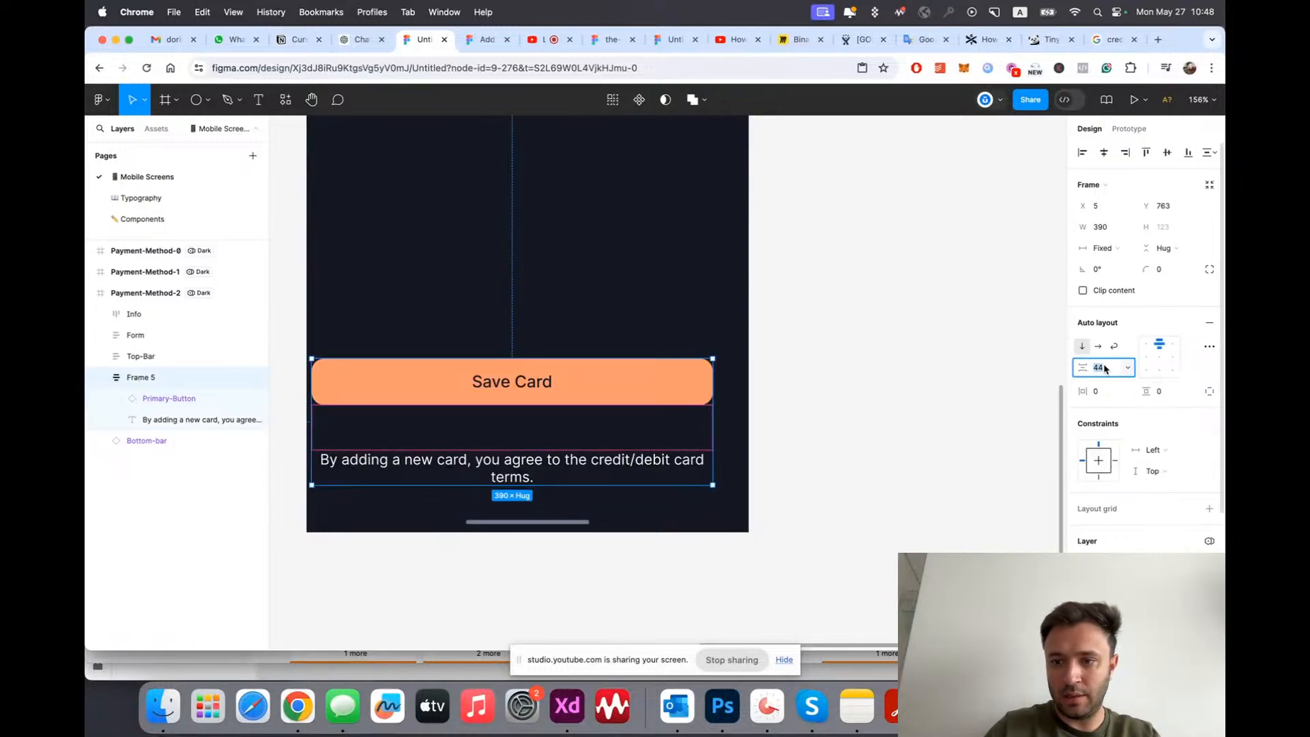
pyautogui.press('Return')
pyautogui.hscroll(-5, 1056, 512)
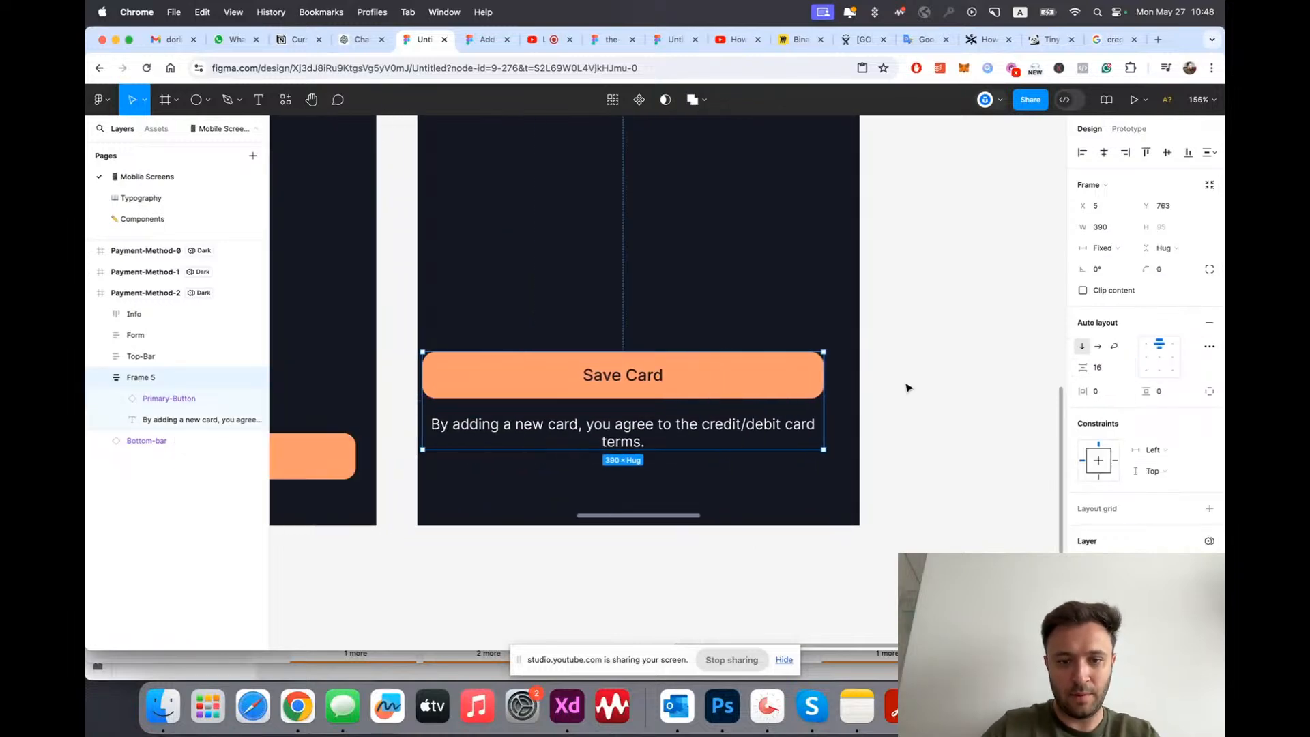
# Step: Center the button and terms frame horizontally on Payment-Method-2 and lower it to Y 794, just above the bottom bar
pyautogui.click(1103, 153)
pyautogui.scroll(-3, 956, 416)
pyautogui.click(956, 415)
pyautogui.moveTo(804, 329); pyautogui.dragTo(801, 361)
# Step: Break the terms sentence so "credit/debit card terms." starts on a second line
pyautogui.click(894, 489)
pyautogui.scroll(3, 712, 444)
pyautogui.doubleClick(769, 381)
pyautogui.doubleClick(772, 377)
pyautogui.press('Return')
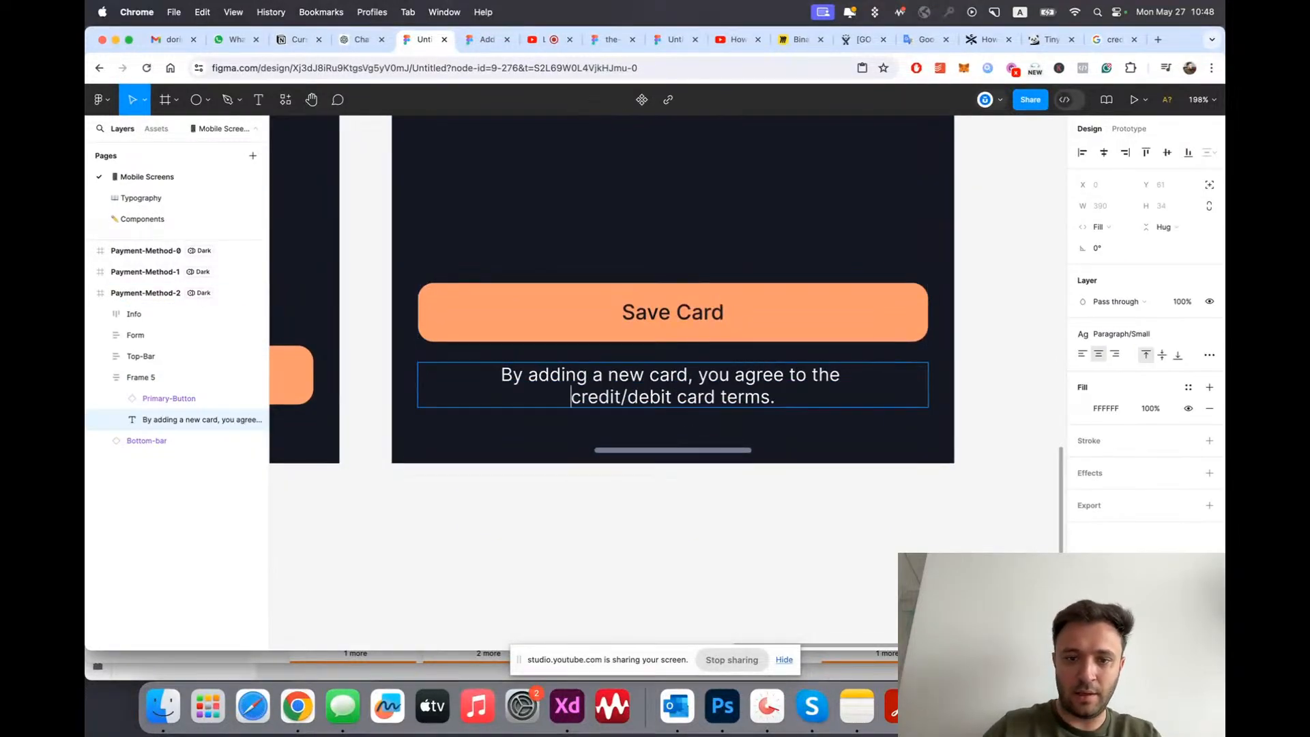
pyautogui.scroll(-5, 576, 386)
pyautogui.click(628, 477)
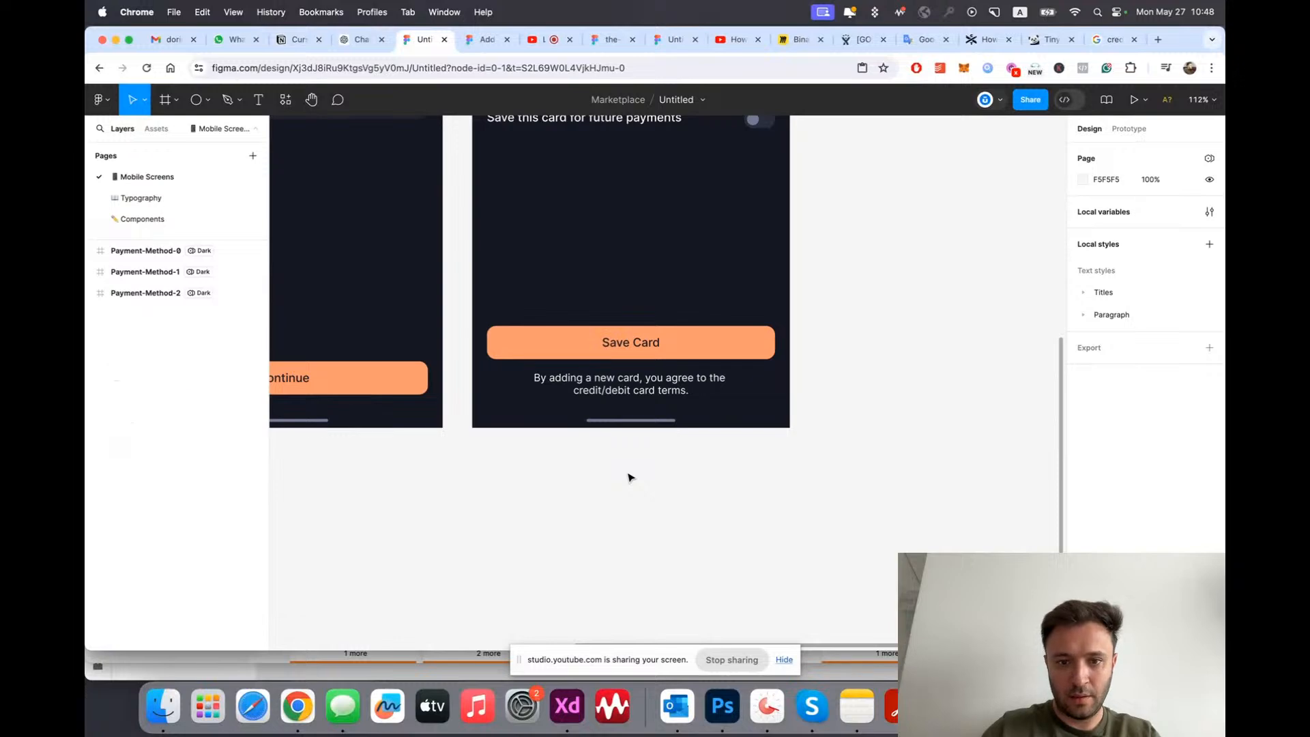
# Step: Check the terms text in the reference file, then underline "credit/debit card terms." in the sentence below Save Card
pyautogui.scroll(3, 641, 459)
pyautogui.click(649, 334)
pyautogui.scroll(3, 650, 324)
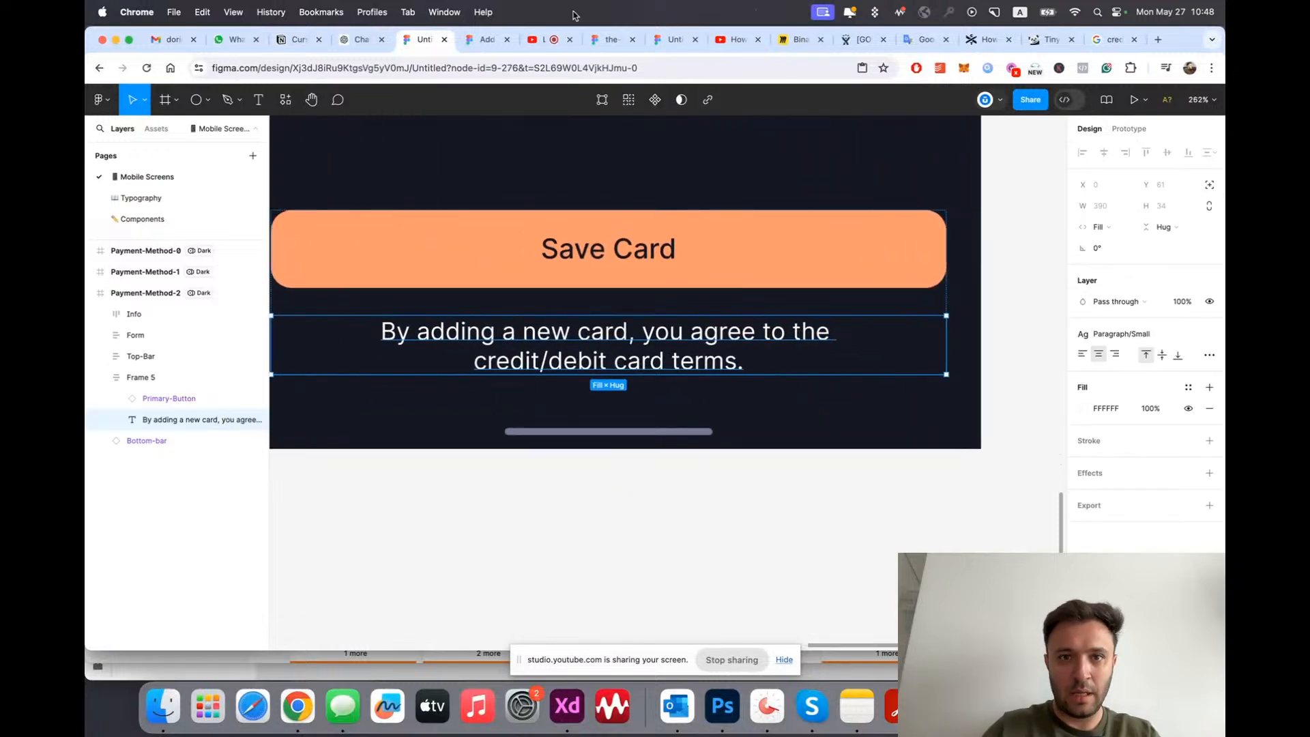
pyautogui.click(472, 35)
pyautogui.click(415, 42)
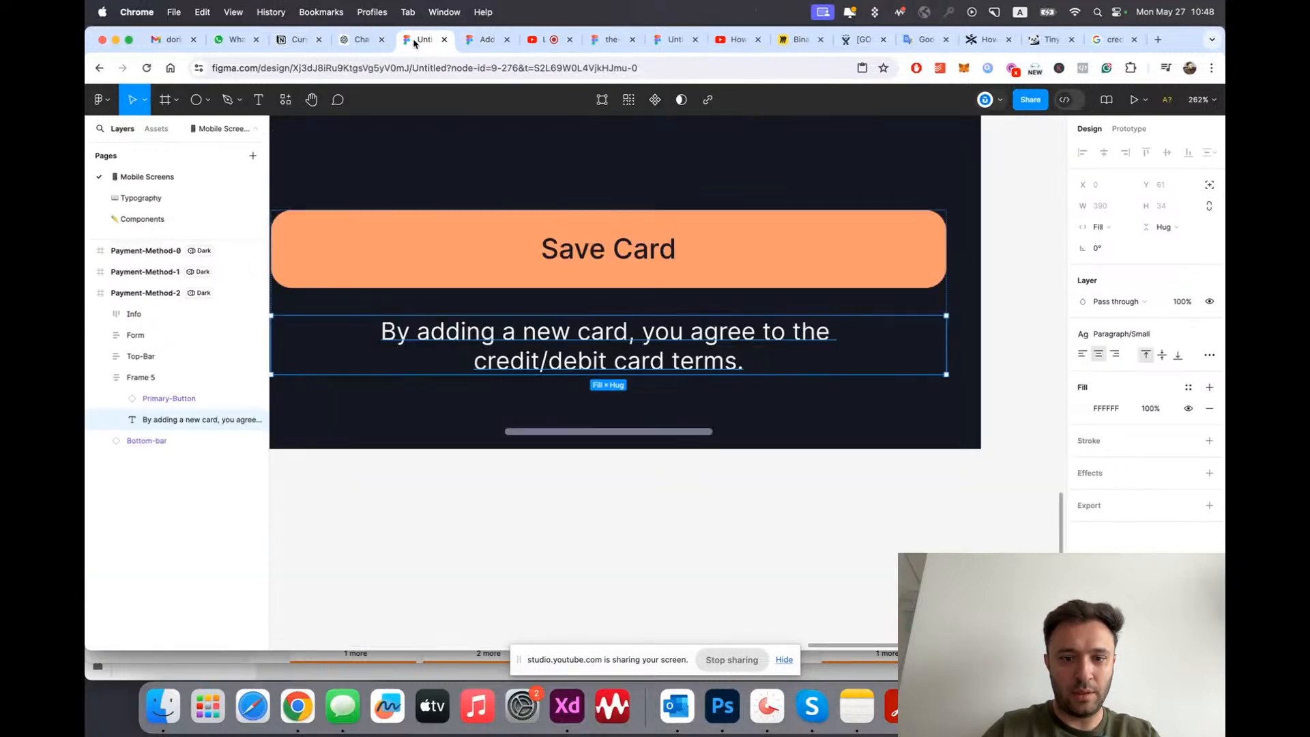
pyautogui.doubleClick(471, 348)
pyautogui.moveTo(472, 359); pyautogui.dragTo(1163, 488)
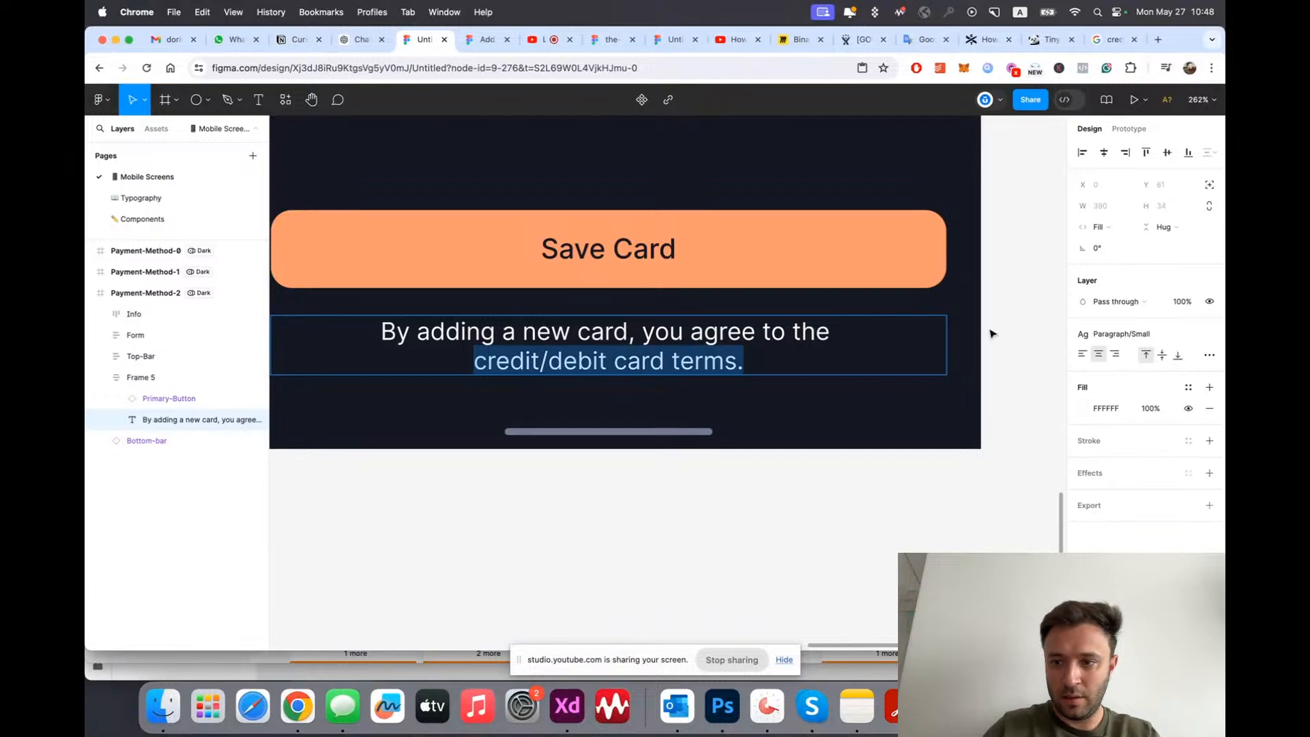
pyautogui.click(1204, 334)
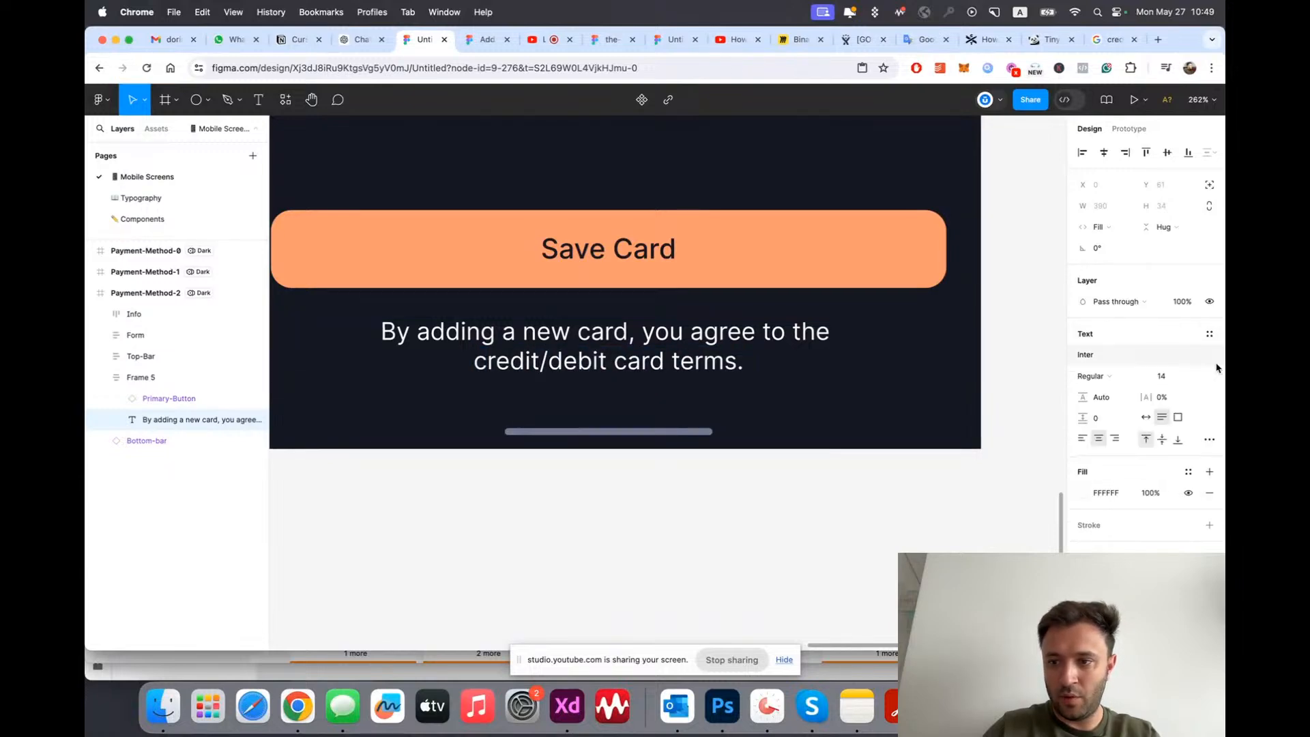
pyautogui.click(1209, 440)
pyautogui.click(1036, 485)
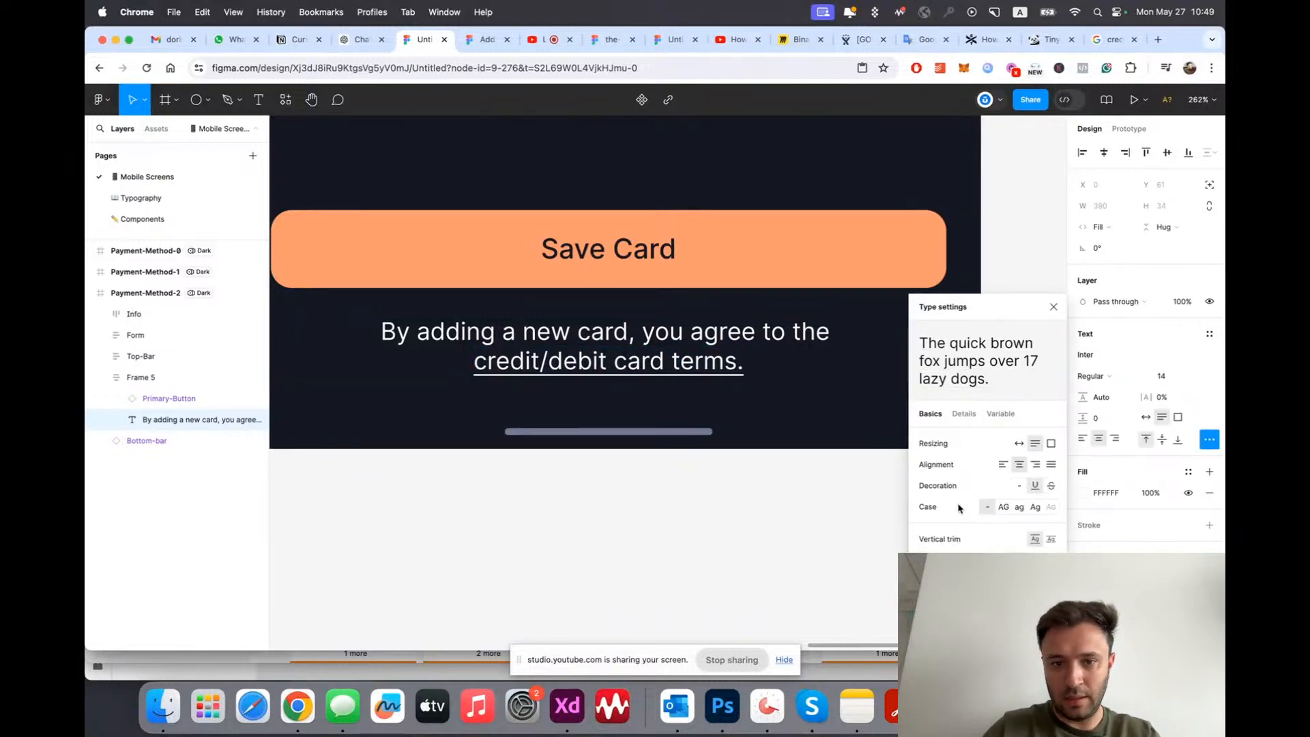
pyautogui.click(1053, 307)
pyautogui.scroll(-5, 591, 391)
pyautogui.press('Escape')
pyautogui.scroll(4, 593, 417)
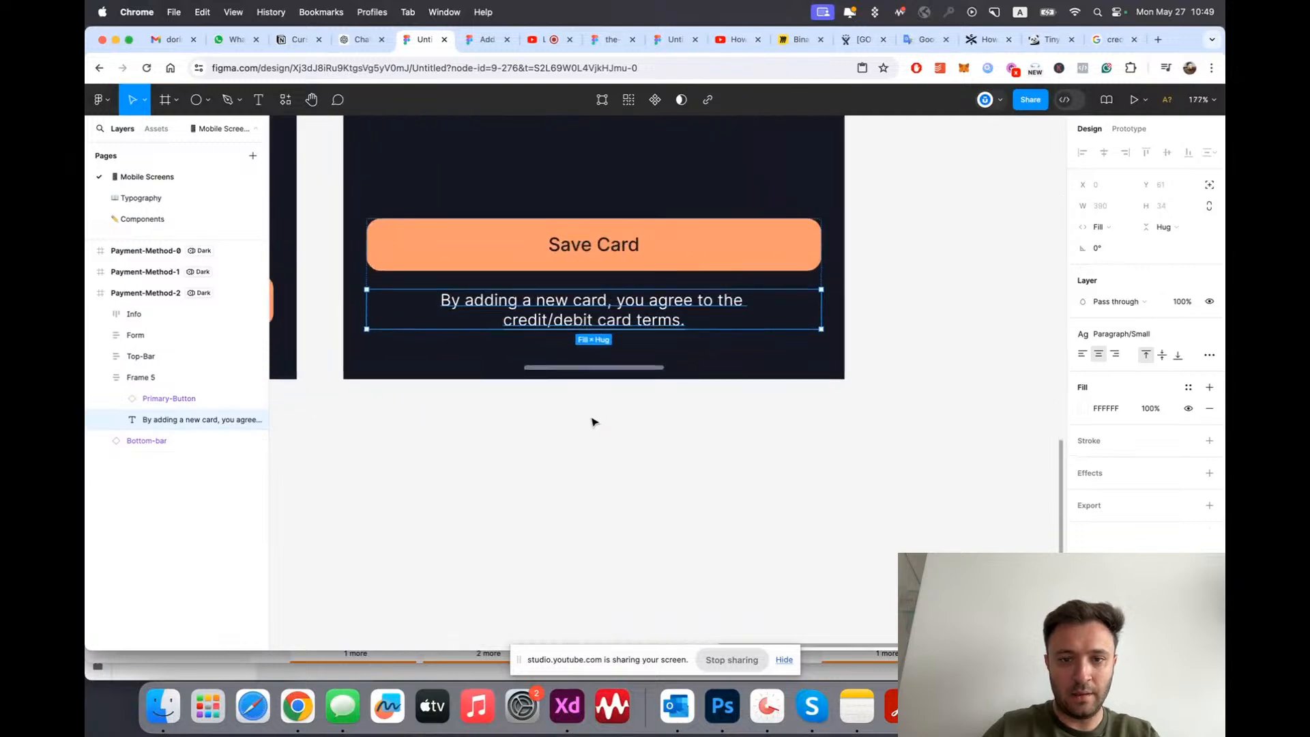
pyautogui.click(627, 523)
# Step: Apply the Text/Secondary color to the first line of the terms sentence, "By adding a new card, you agree to the"
pyautogui.scroll(4, 577, 336)
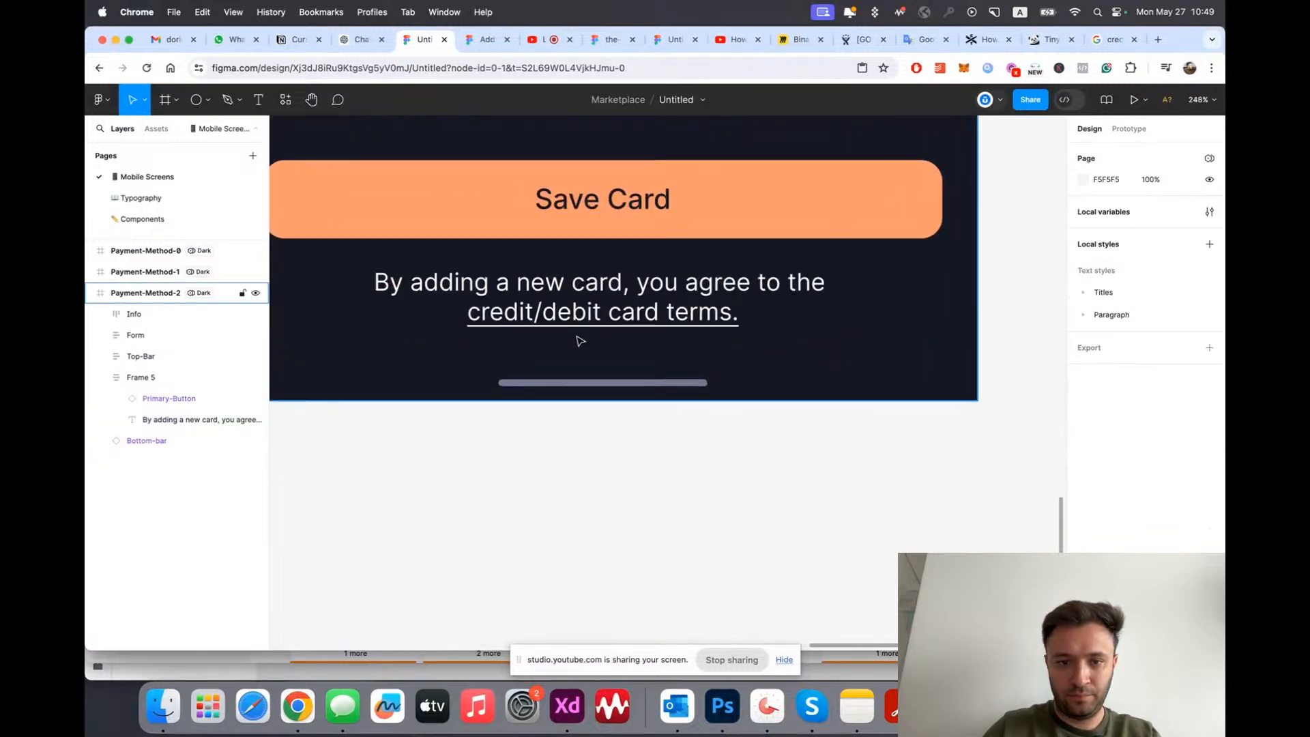
pyautogui.doubleClick(509, 295)
pyautogui.click(326, 268)
pyautogui.moveTo(326, 268); pyautogui.dragTo(888, 271)
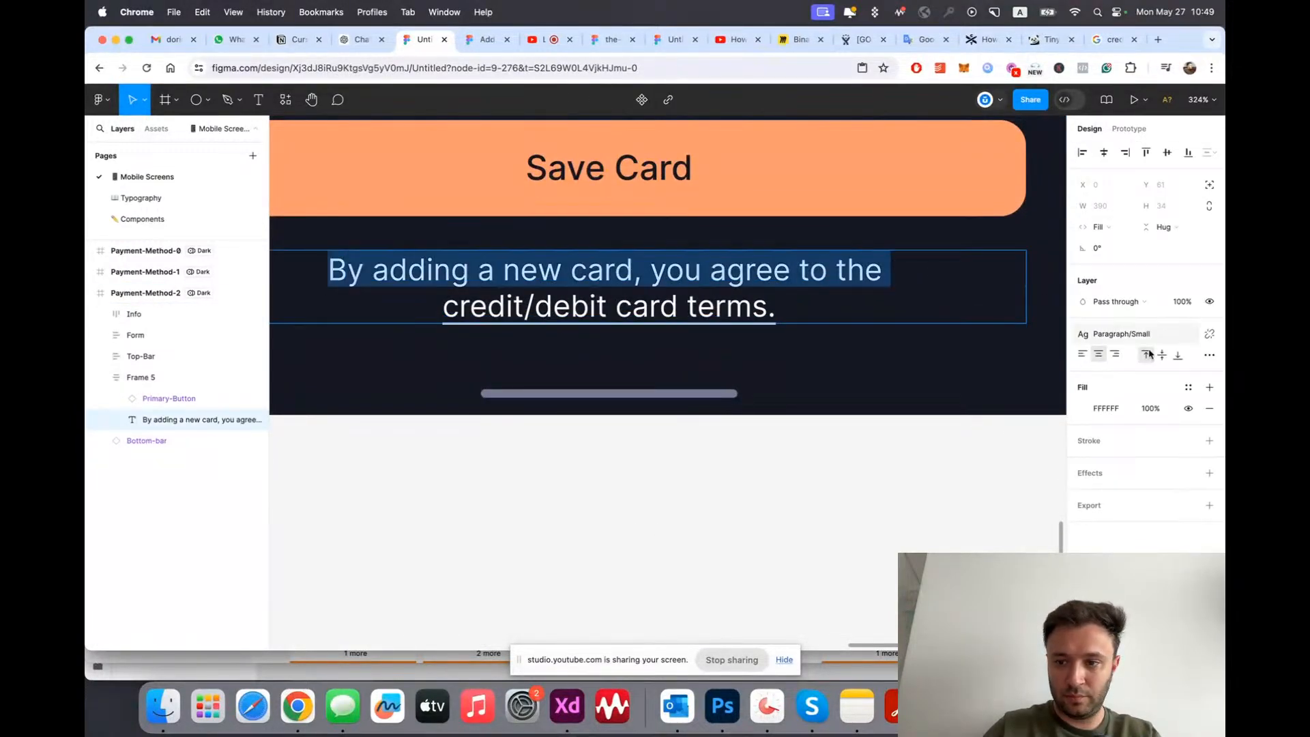
pyautogui.click(1189, 390)
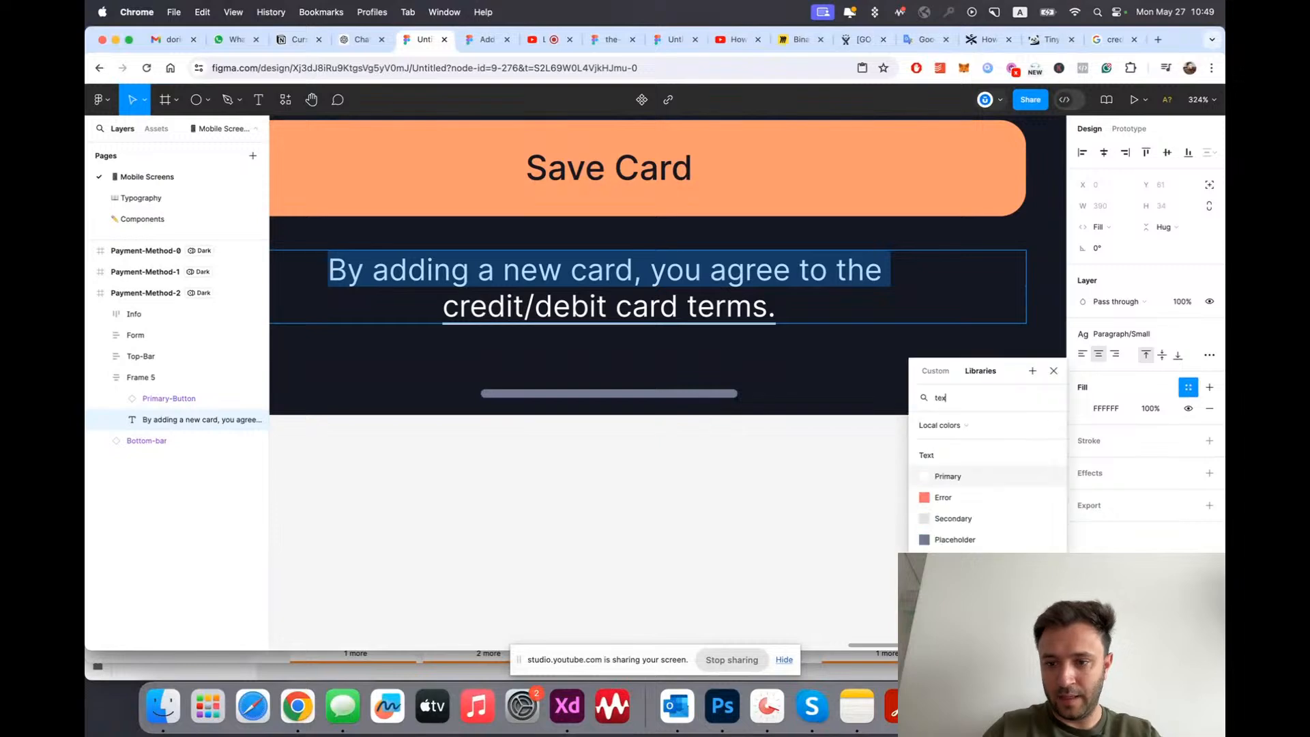
pyautogui.click(967, 526)
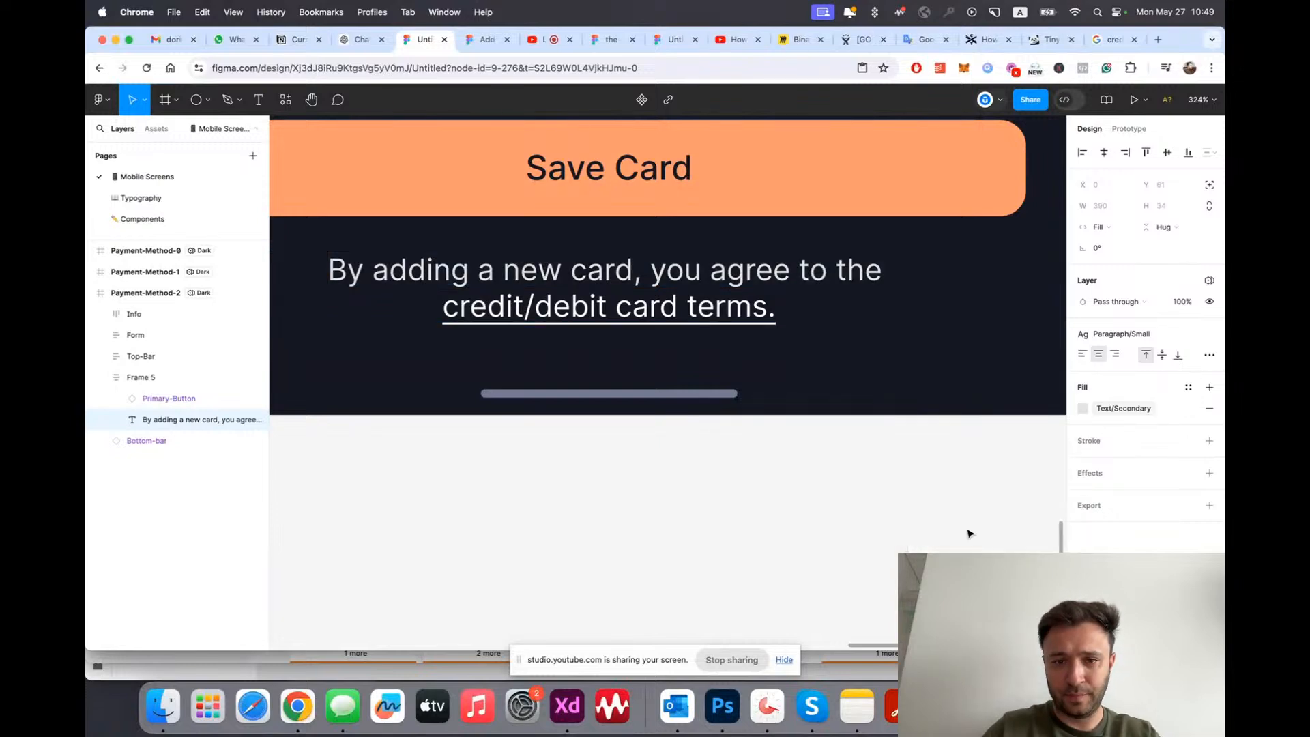
pyautogui.click(905, 484)
pyautogui.click(772, 550)
pyautogui.scroll(-5, 591, 442)
pyautogui.scroll(3, 591, 441)
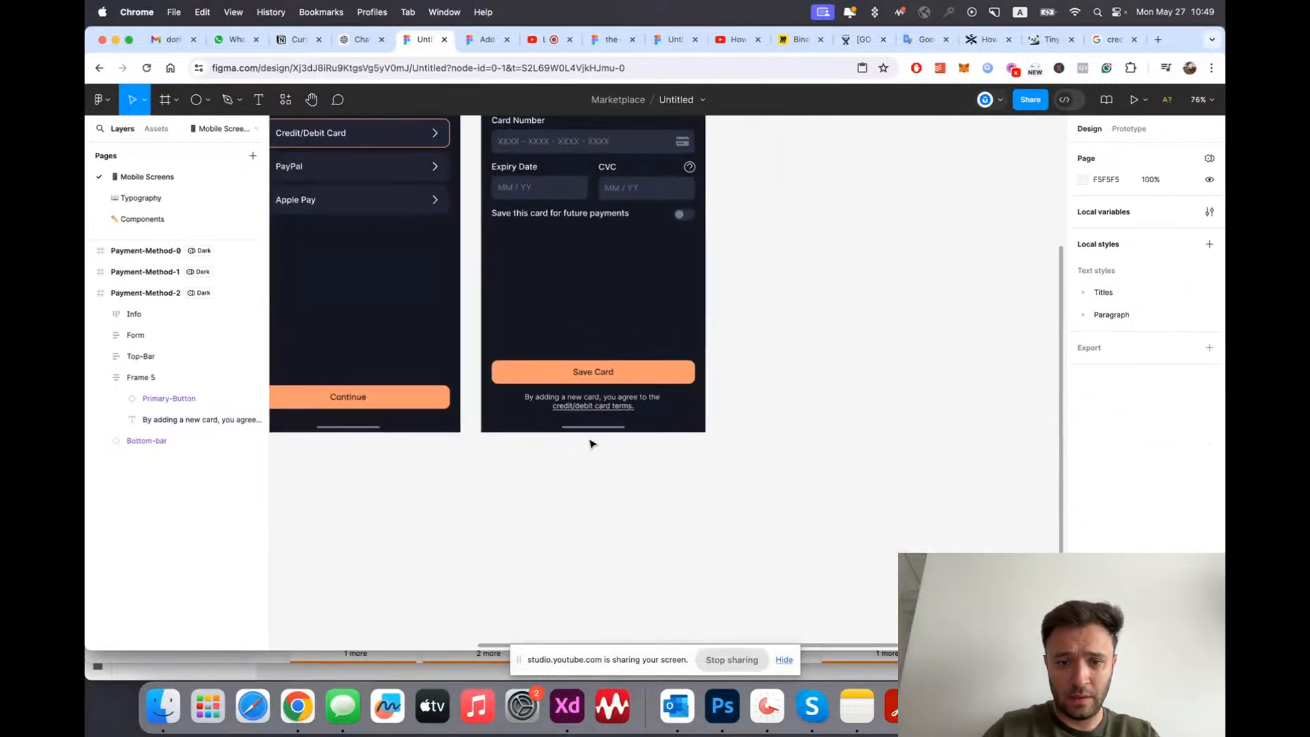
# Step: Increase the spacing between the Save Card button and the terms sentence, and nudge their frame up by 3
pyautogui.click(636, 369)
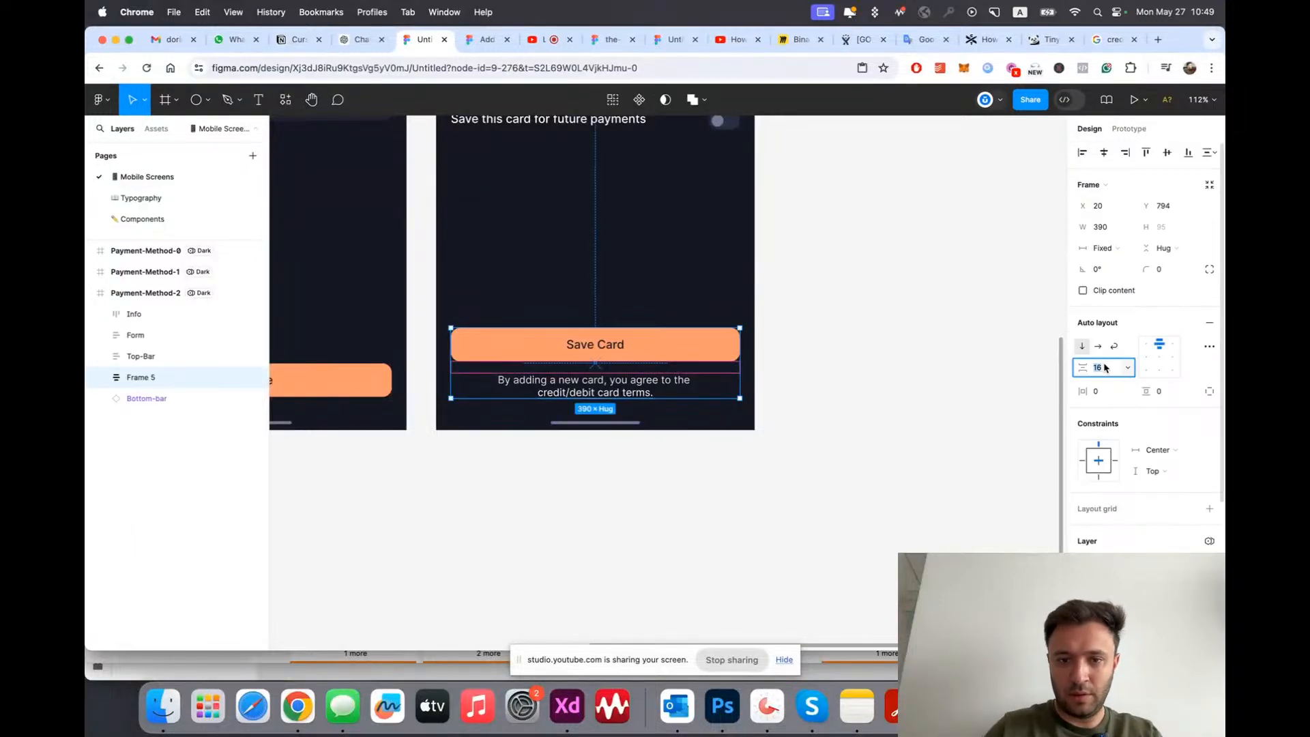
pyautogui.write('18')
pyautogui.press('Return')
pyautogui.press('Return')
pyautogui.press('alt')
pyautogui.press('Up')
pyautogui.press('Up')
pyautogui.press('Up')
pyautogui.click(780, 354)
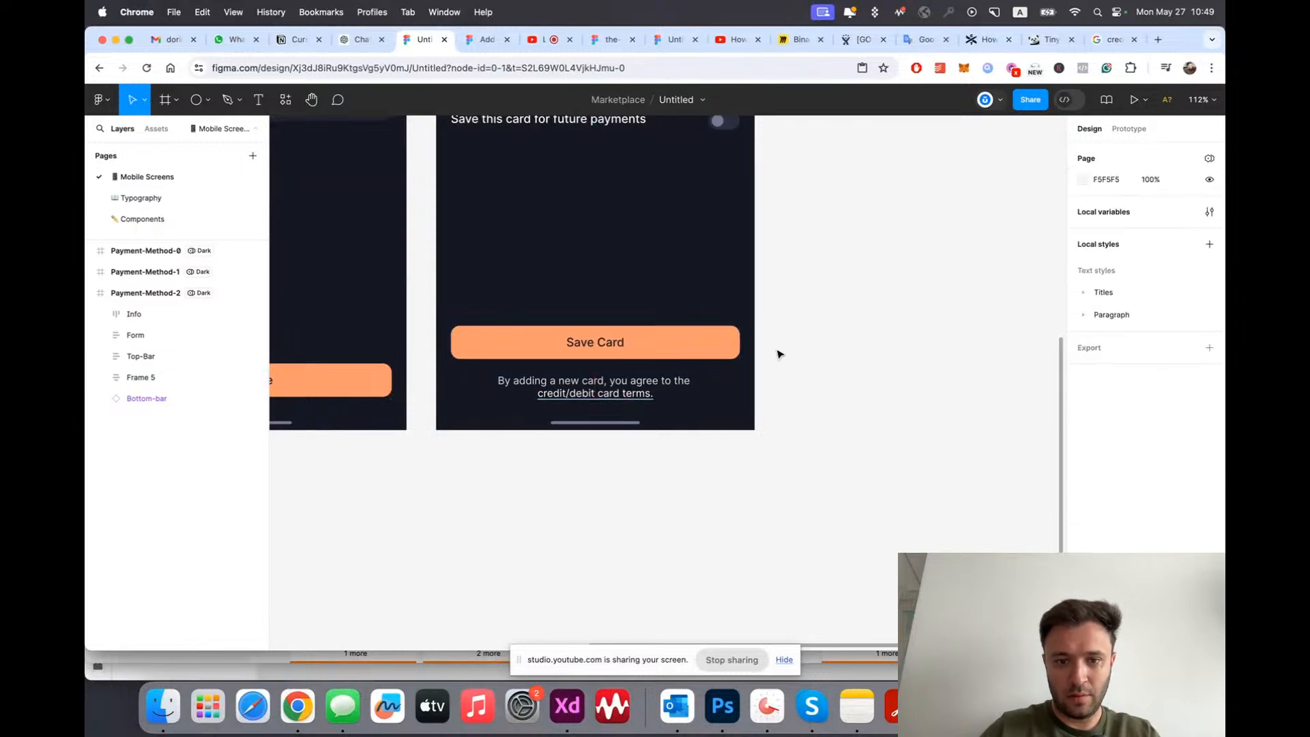
# Step: Duplicate the Payment-Method-2 screen and rename the copy as Payment-Method-3
pyautogui.scroll(-5, 782, 351)
pyautogui.scroll(3, 861, 292)
pyautogui.scroll(1, 862, 292)
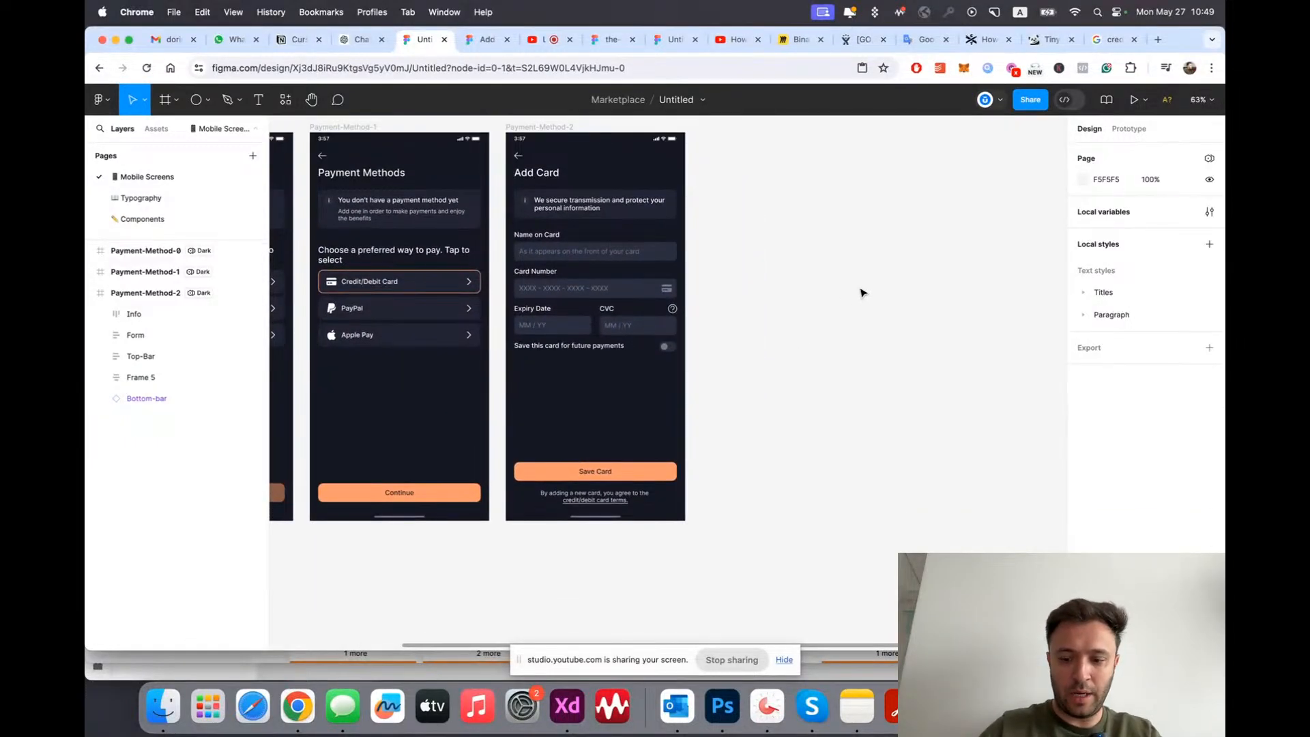
pyautogui.scroll(3, 862, 292)
pyautogui.scroll(2, 863, 289)
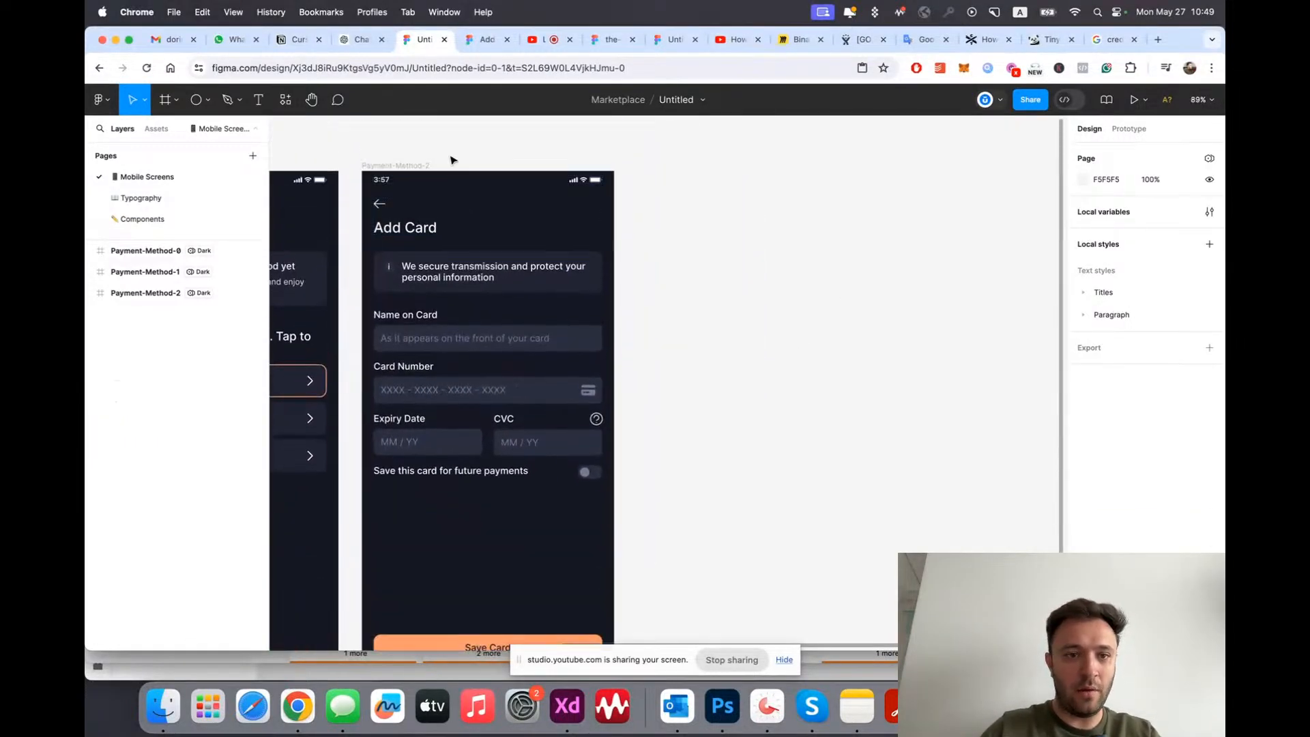
pyautogui.click(415, 166)
pyautogui.scroll(-5, 793, 423)
pyautogui.scroll(5, 793, 423)
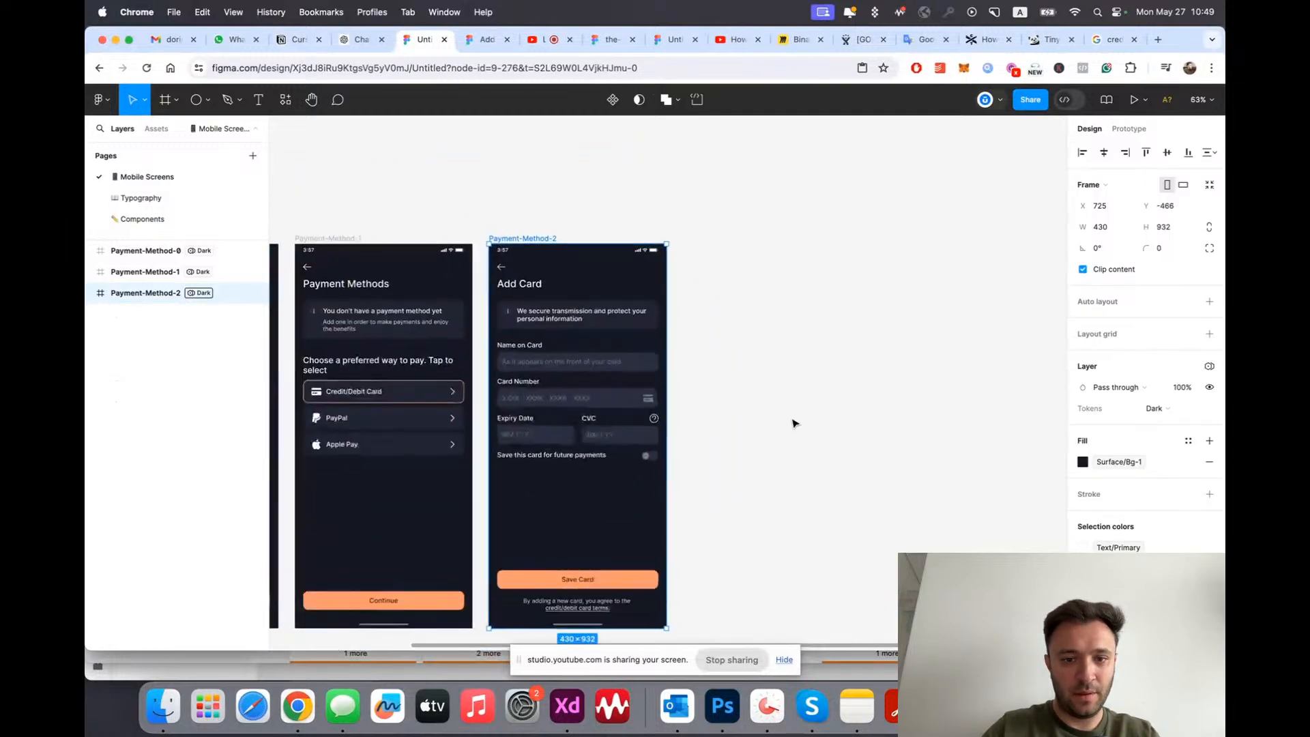
pyautogui.press('super+d')
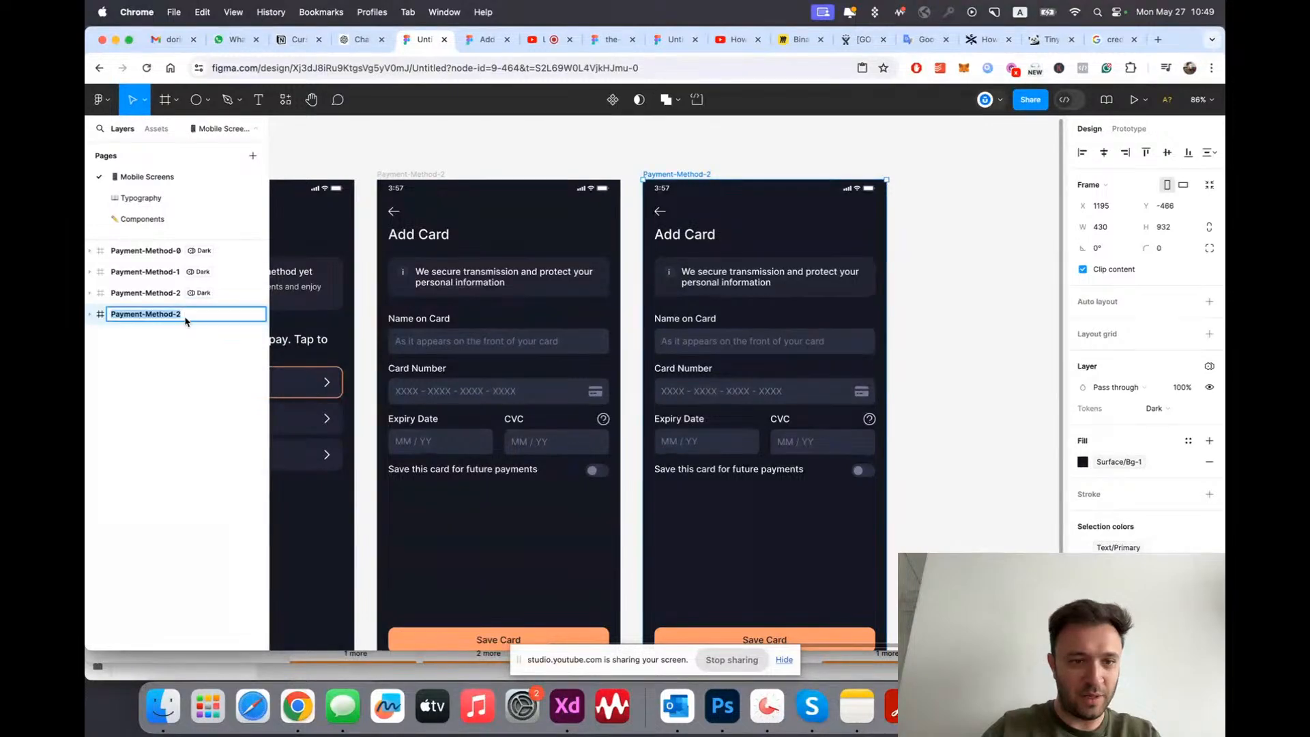
pyautogui.press('Return')
# Step: Shift the Payment-Method-3 screen closer to Payment-Method-2, to X 1185
pyautogui.hscroll(3, 796, 459)
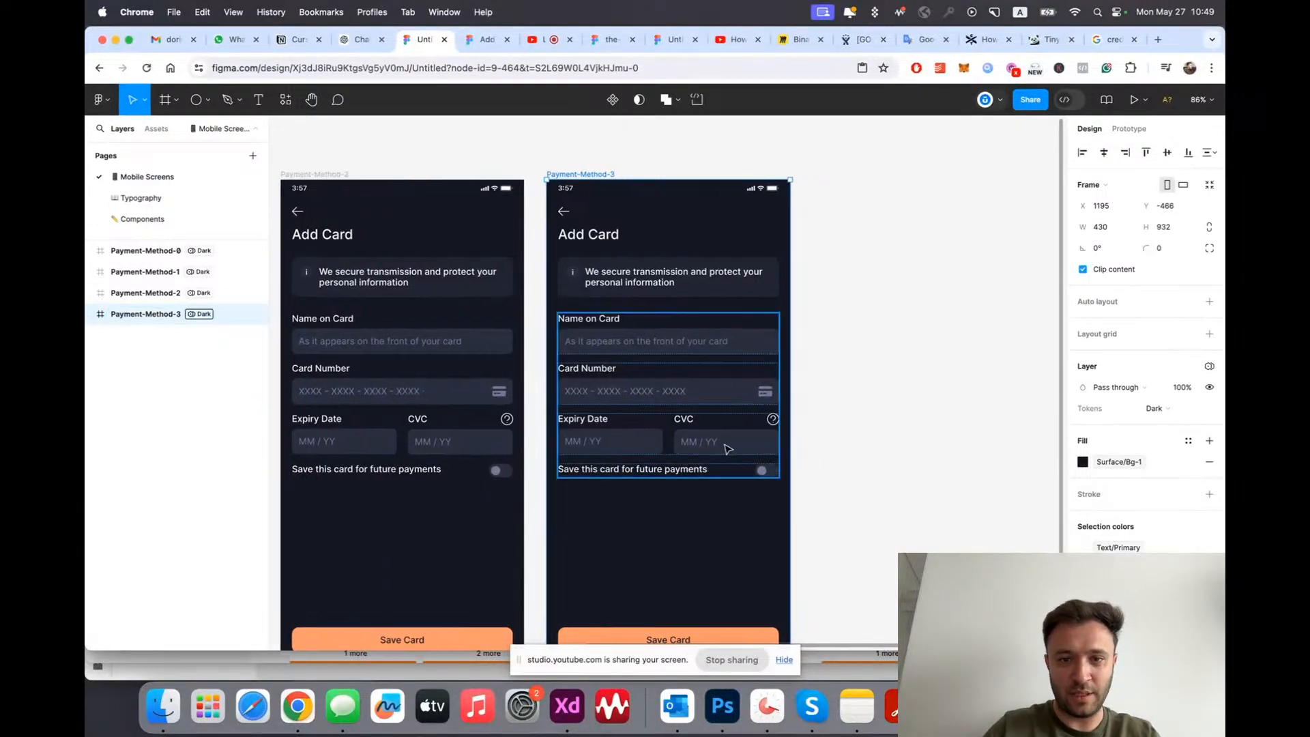
pyautogui.moveTo(595, 175); pyautogui.dragTo(589, 175)
pyautogui.scroll(-3, 965, 401)
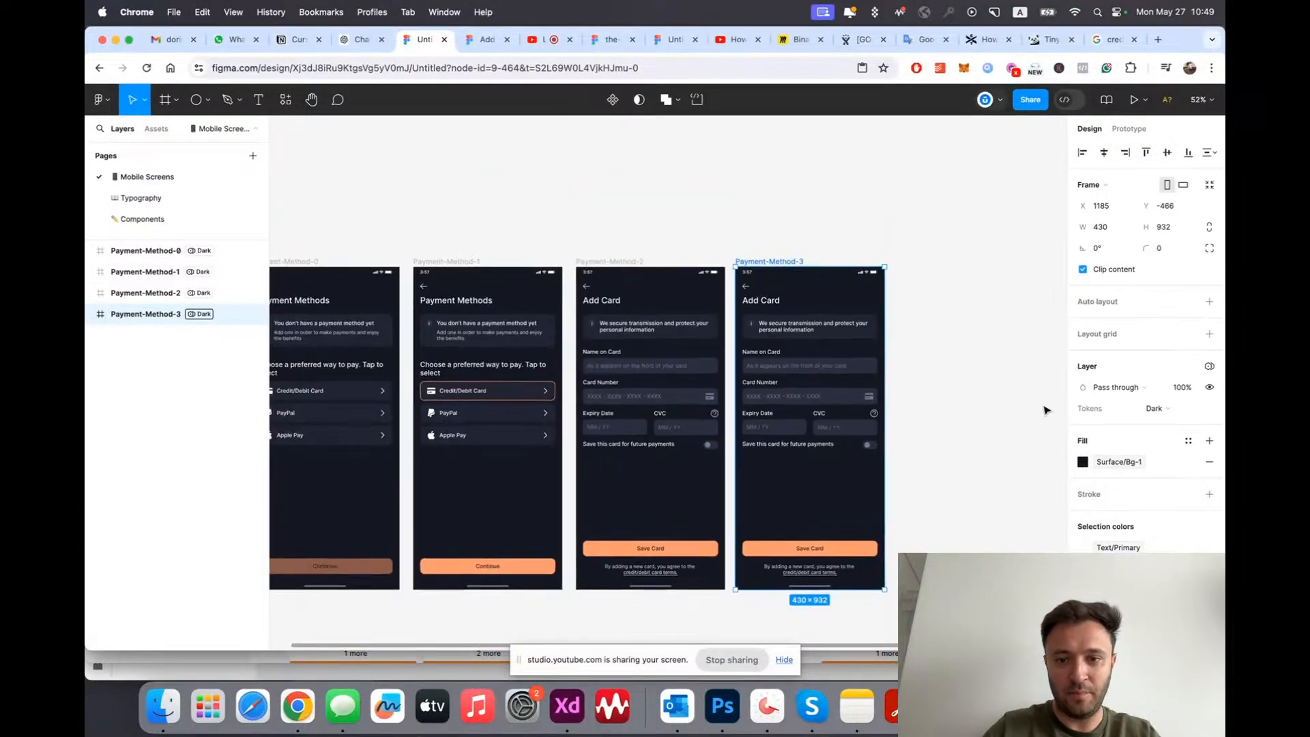
pyautogui.click(965, 400)
# Step: Switch the Name on Card input on Payment-Method-3 to the Active state
pyautogui.scroll(5, 594, 348)
pyautogui.doubleClick(592, 348)
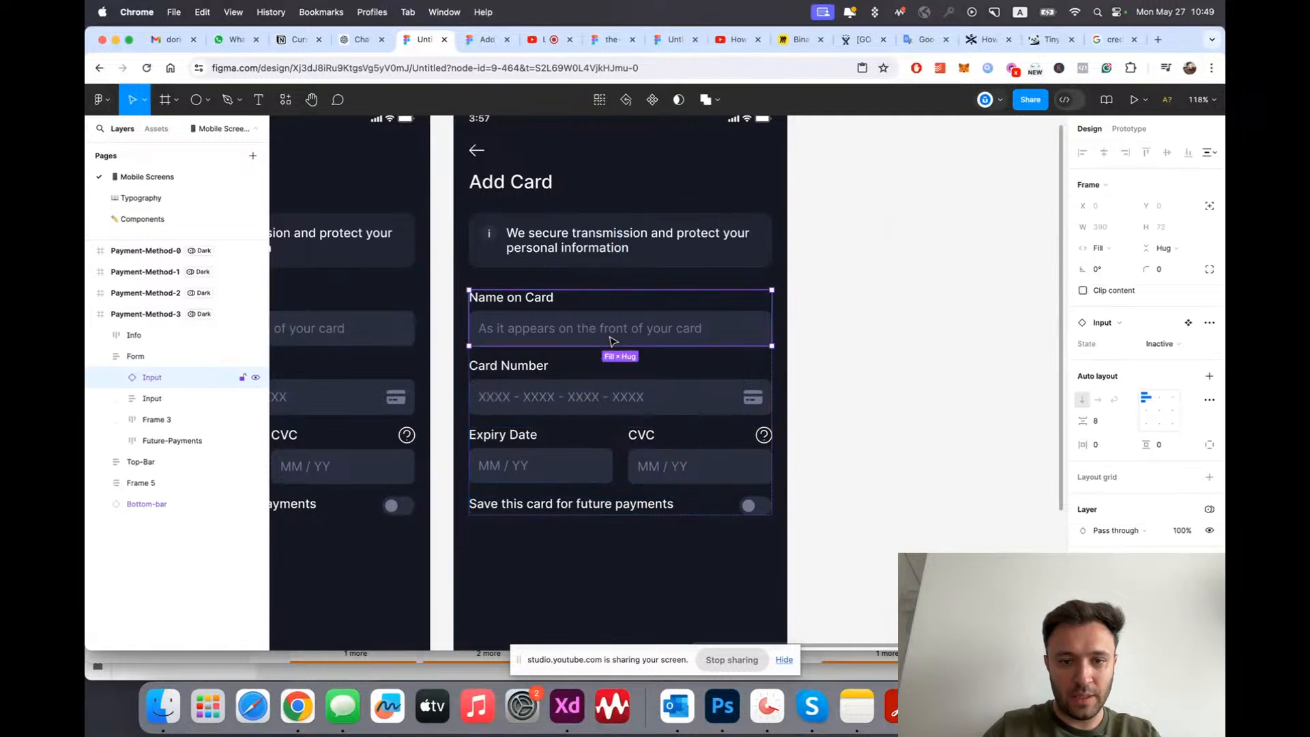
pyautogui.click(1167, 342)
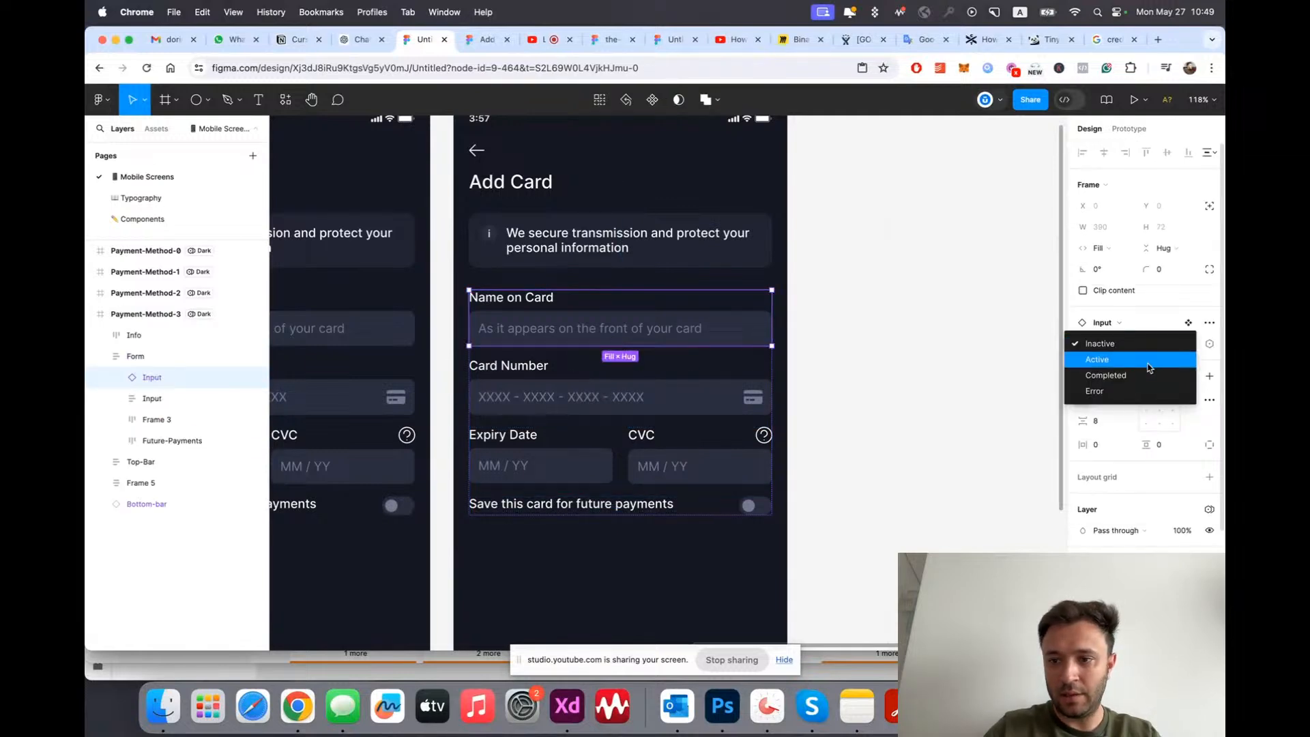
pyautogui.click(1160, 357)
pyautogui.click(962, 358)
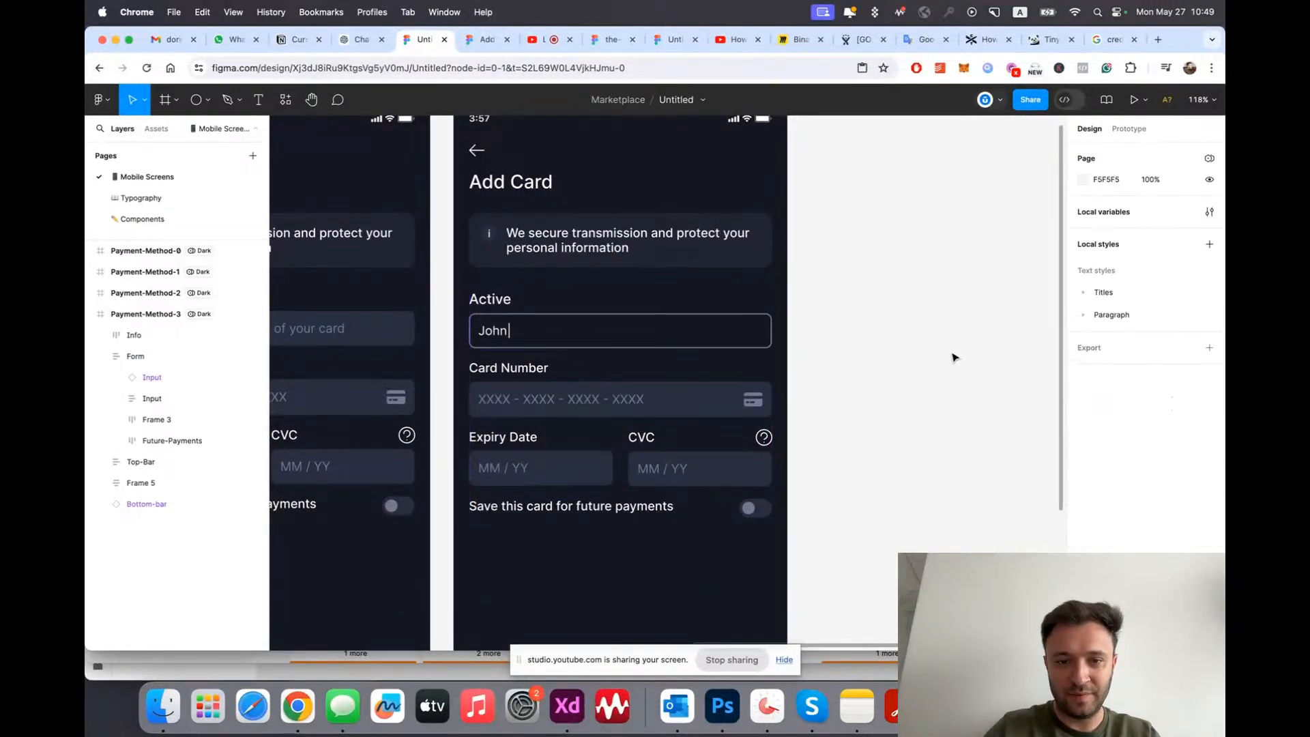
# Step: Replace the active input's label on Payment-Method-3 with "Name on Card", taken from the matching label on Payment-Method-2
pyautogui.hscroll(-5, 983, 355)
pyautogui.doubleClick(579, 327)
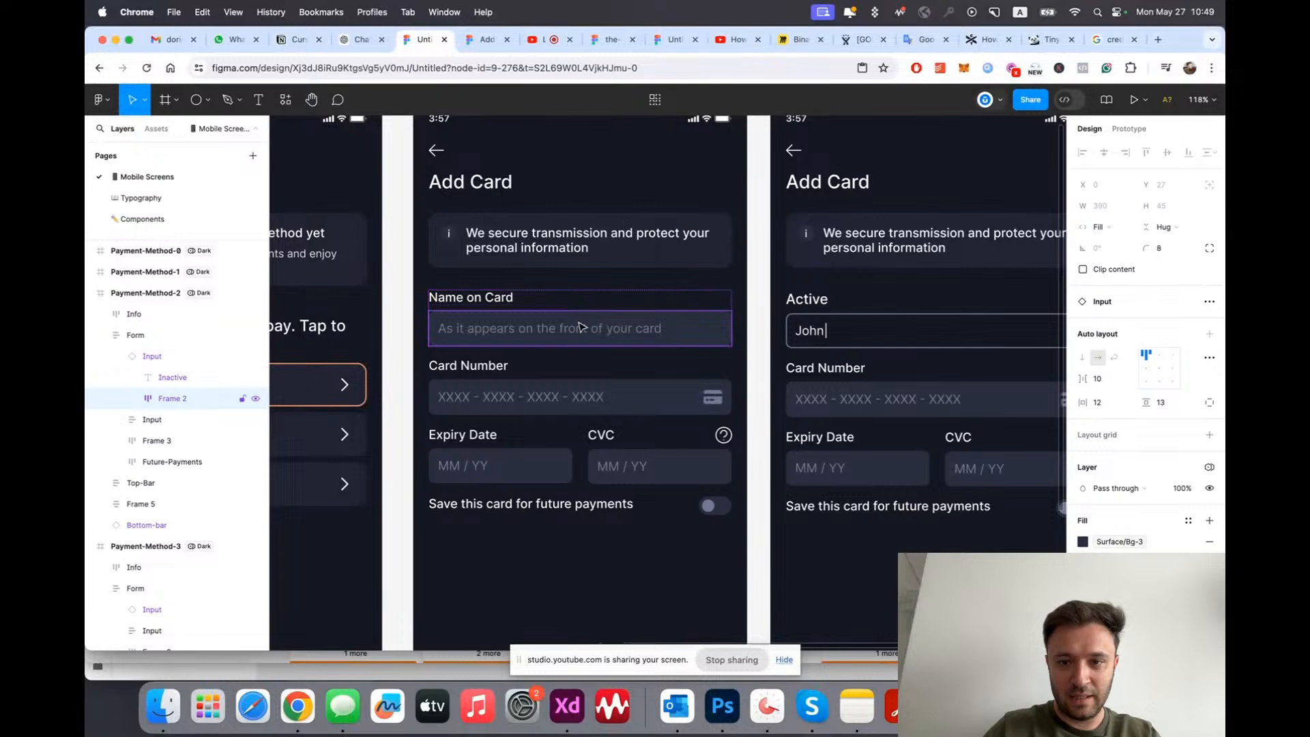
pyautogui.hscroll(5, 723, 327)
pyautogui.doubleClick(726, 322)
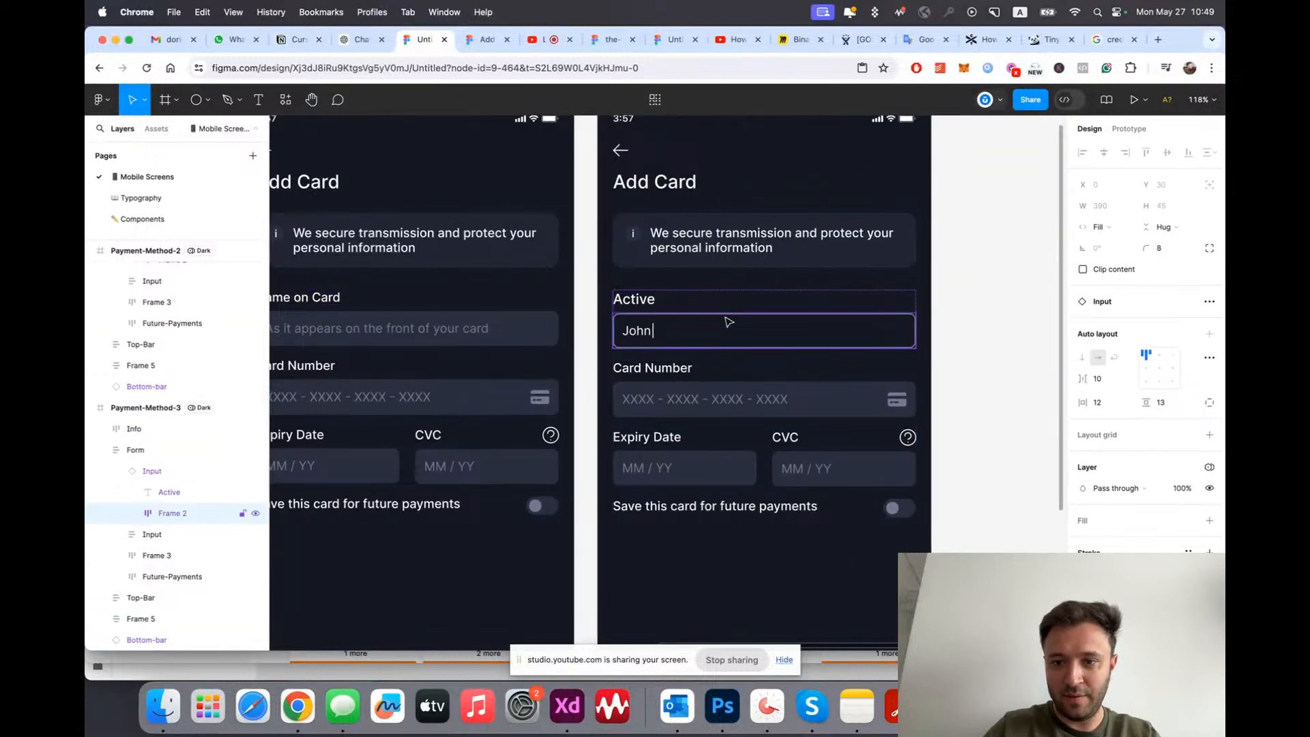
pyautogui.scroll(3, 725, 321)
pyautogui.doubleClick(567, 299)
pyautogui.hscroll(-4, 676, 310)
pyautogui.scroll(-2, 675, 310)
pyautogui.keyDown('super'); pyautogui.click(504, 288); pyautogui.keyUp('super')
pyautogui.hscroll(4, 658, 351)
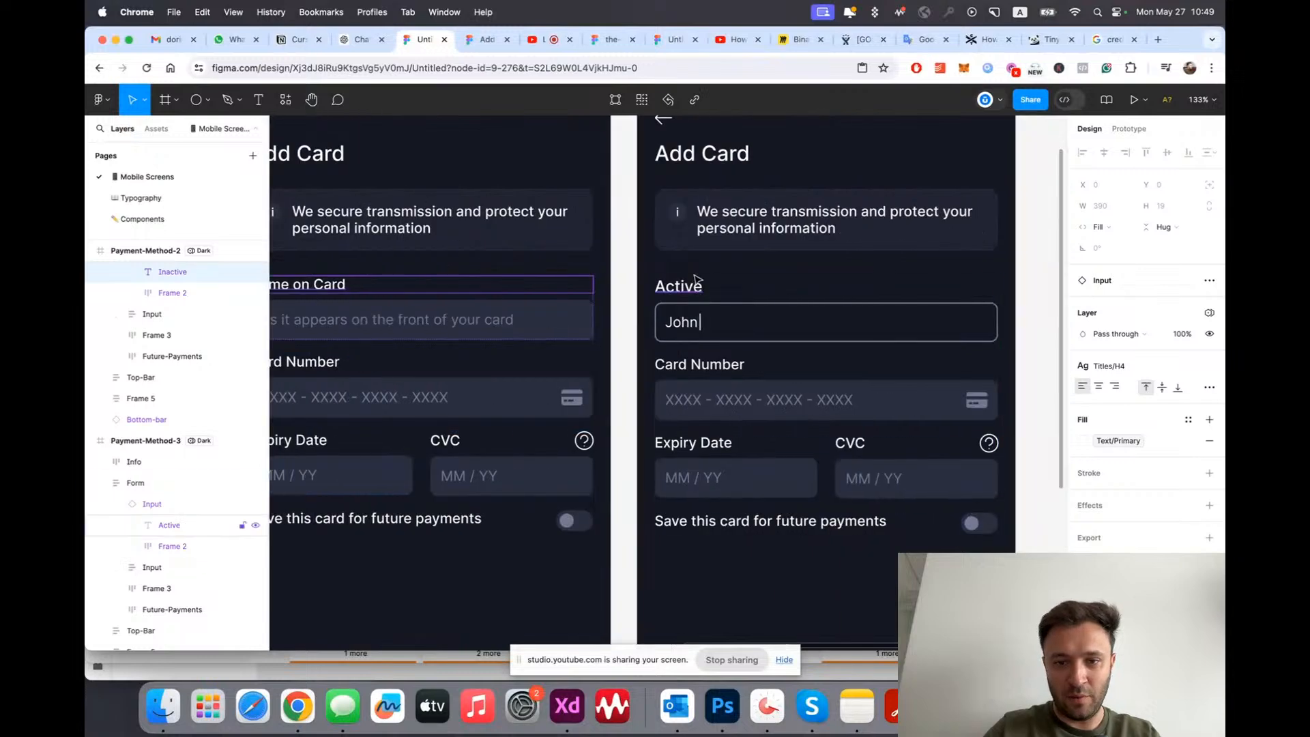
pyautogui.keyDown('super'); pyautogui.click(687, 289); pyautogui.keyUp('super')
pyautogui.write('Name on Card')
pyautogui.scroll(3, 766, 345)
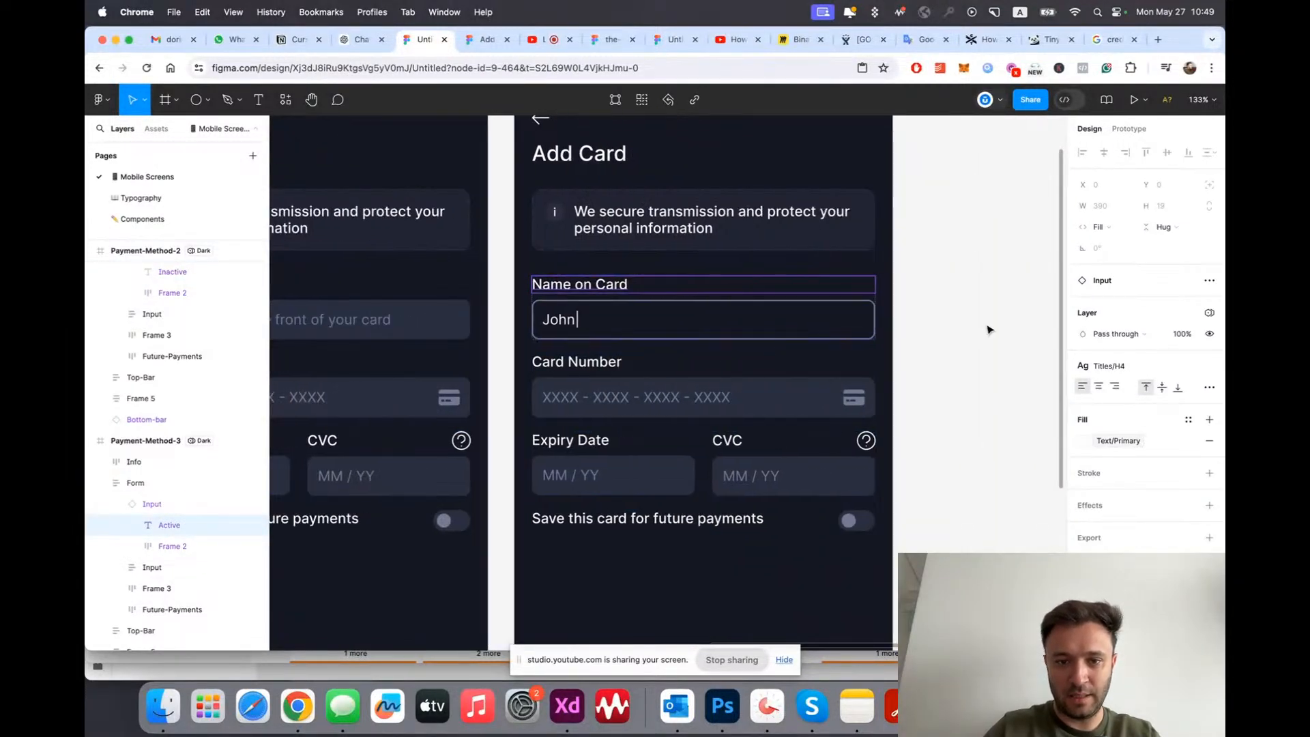
# Step: Deselect the label and collapse all expanded layers of the payment screens
pyautogui.click(988, 328)
pyautogui.scroll(2, 623, 337)
pyautogui.scroll(-5, 533, 324)
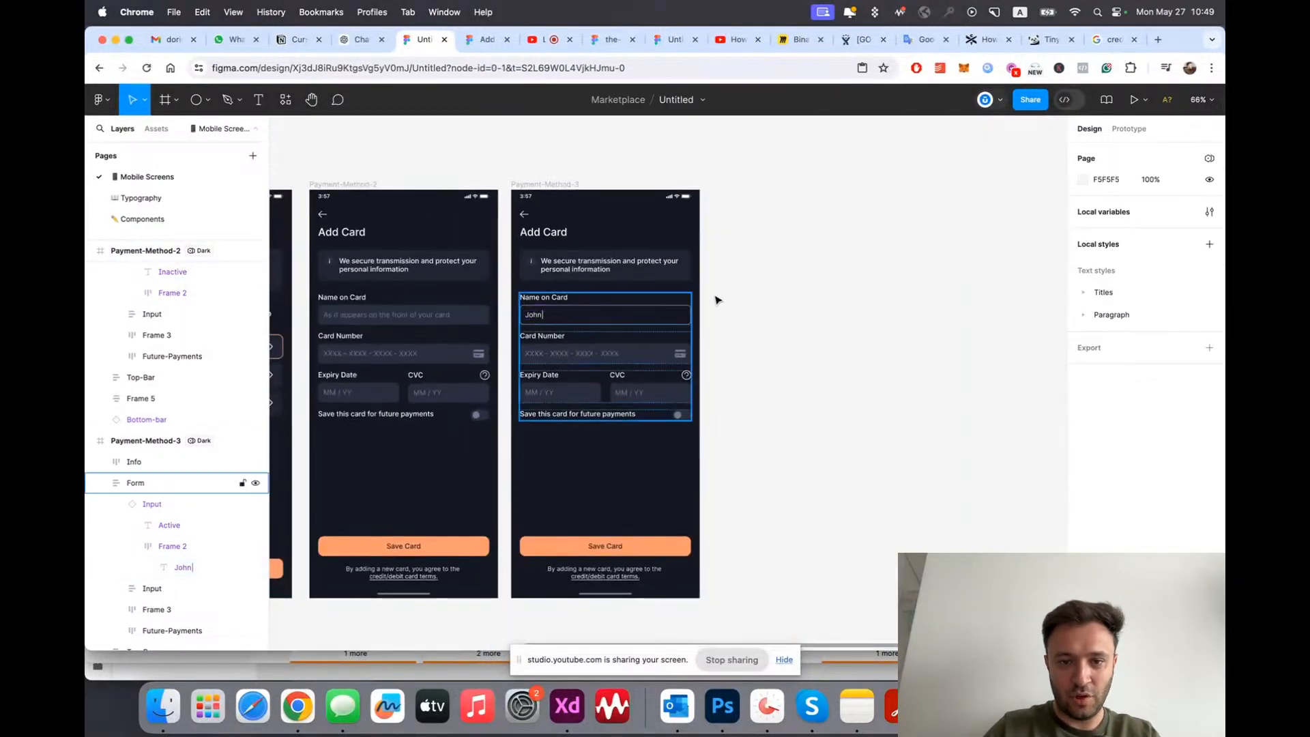
pyautogui.hotkey('alt', 'l')
pyautogui.scroll(-3, 706, 416)
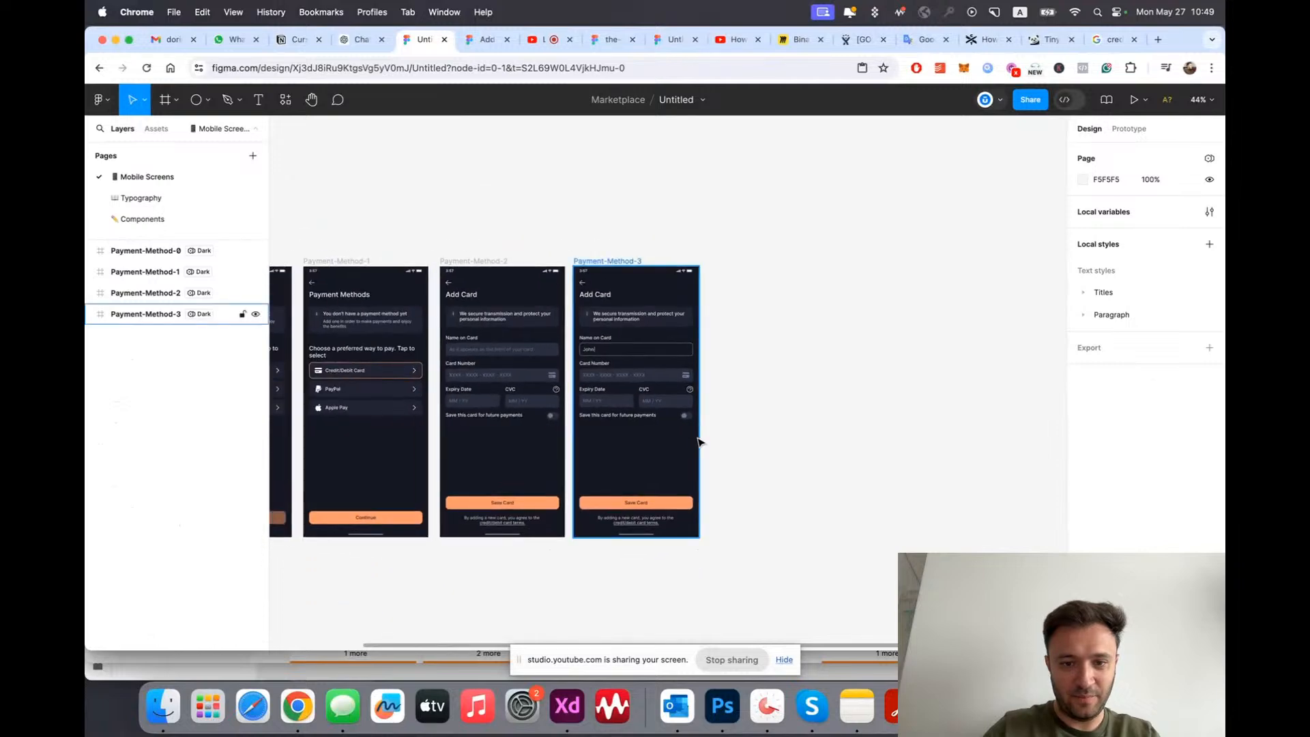
# Step: Move the Save Card button and terms text group on Payment-Method-3 up to Y 580, closer to the form
pyautogui.scroll(5, 699, 431)
pyautogui.scroll(-3, 696, 445)
pyautogui.moveTo(554, 496); pyautogui.dragTo(557, 329)
pyautogui.click(863, 334)
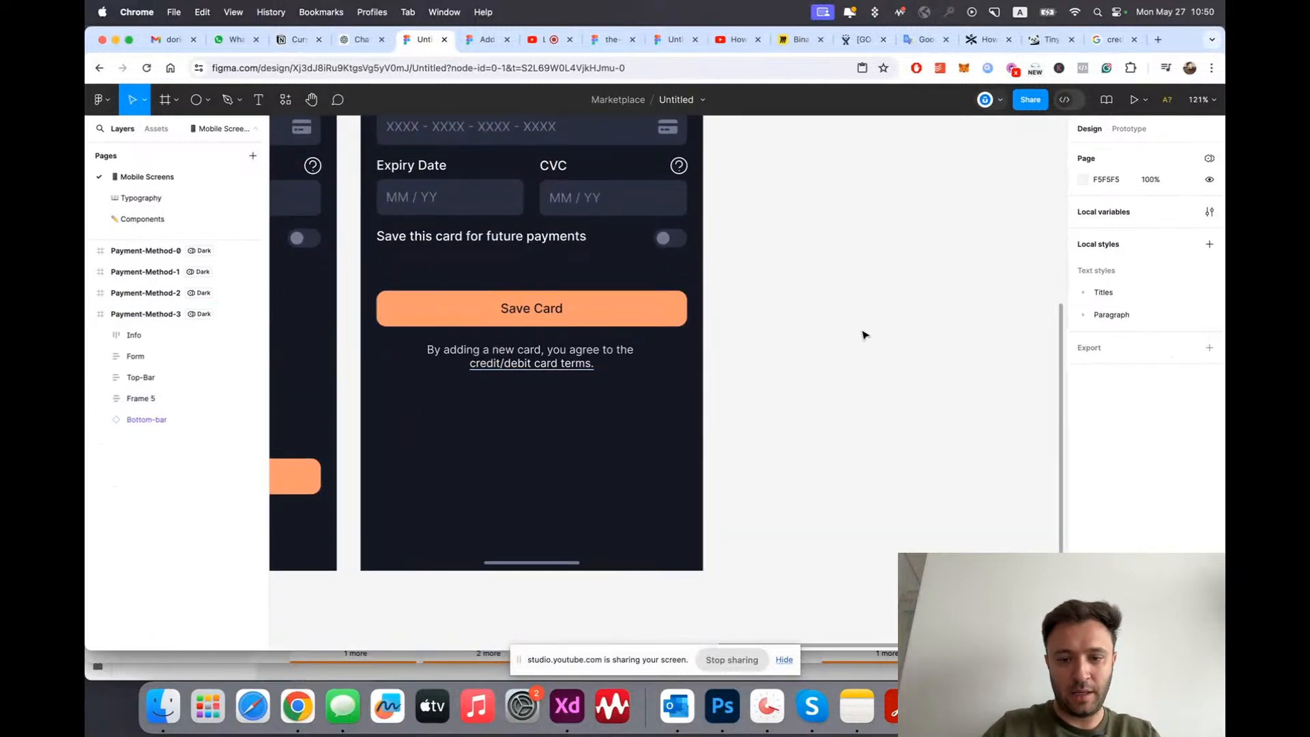
# Step: Copy the alphabetic keyboard from the Add-Payment-Methods reference file into Payment-Method-3, placed at X 0, Y 620
pyautogui.click(463, 41)
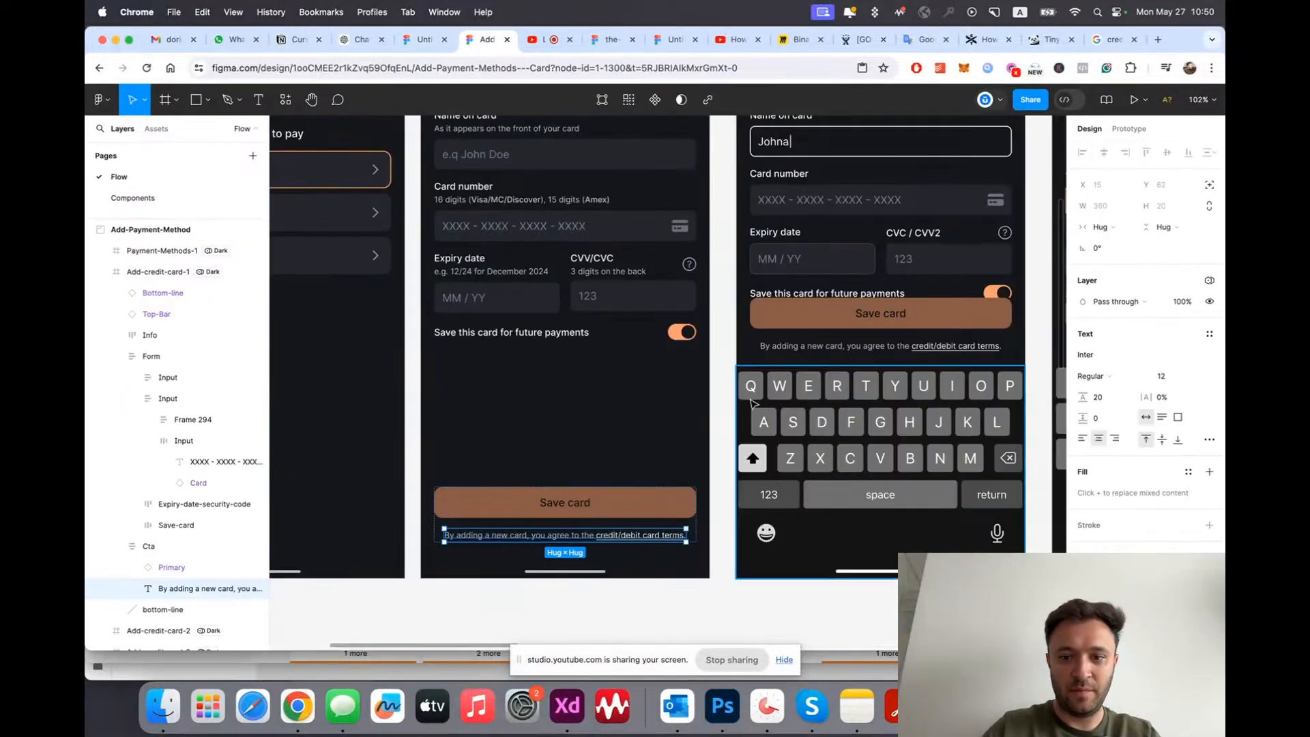
pyautogui.click(420, 38)
pyautogui.scroll(-5, 567, 237)
pyautogui.scroll(2, 567, 237)
pyautogui.click(503, 203)
pyautogui.scroll(3, 549, 408)
pyautogui.press('cmd+v')
pyautogui.scroll(3, 549, 408)
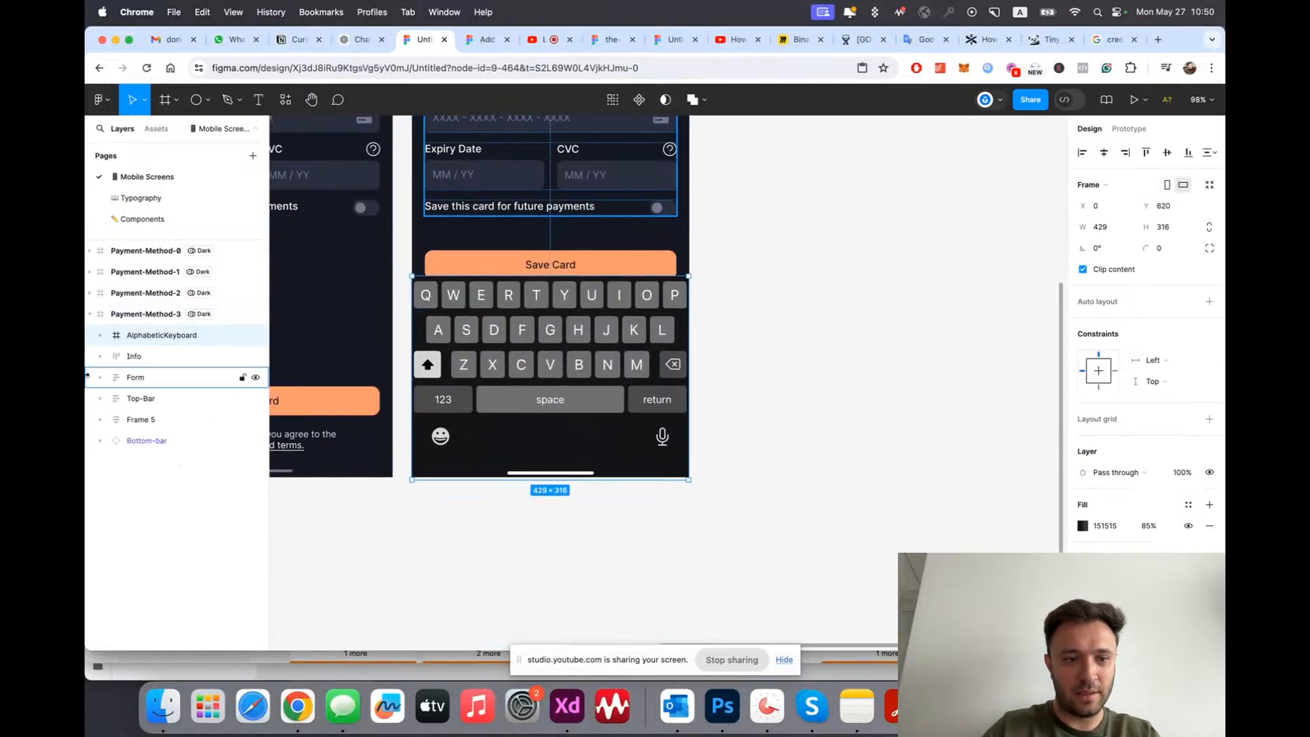
# Step: Send the AlphabeticKeyboard layer backward in Payment-Method-3 until it sits just above Bottom-bar
pyautogui.press('cmd+[')
pyautogui.press('cmd+[')
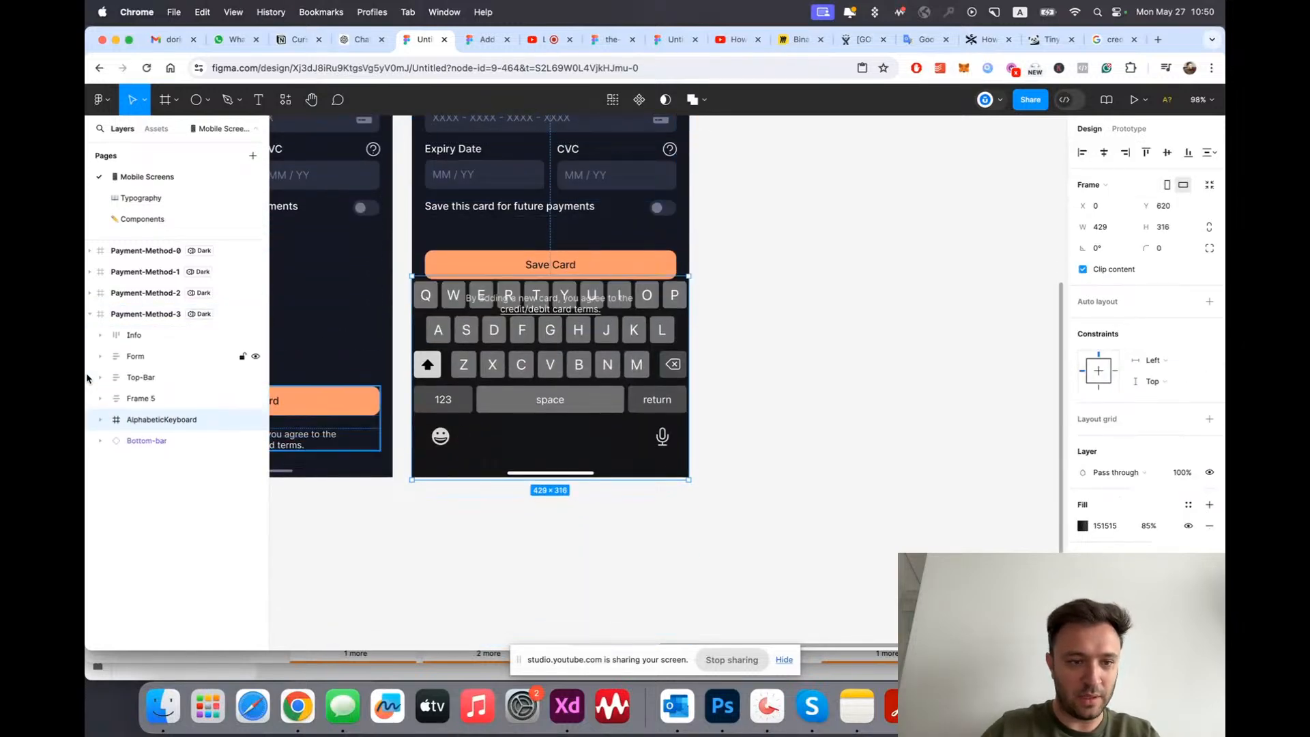
pyautogui.click(144, 399)
pyautogui.scroll(3, 443, 457)
pyautogui.click(780, 419)
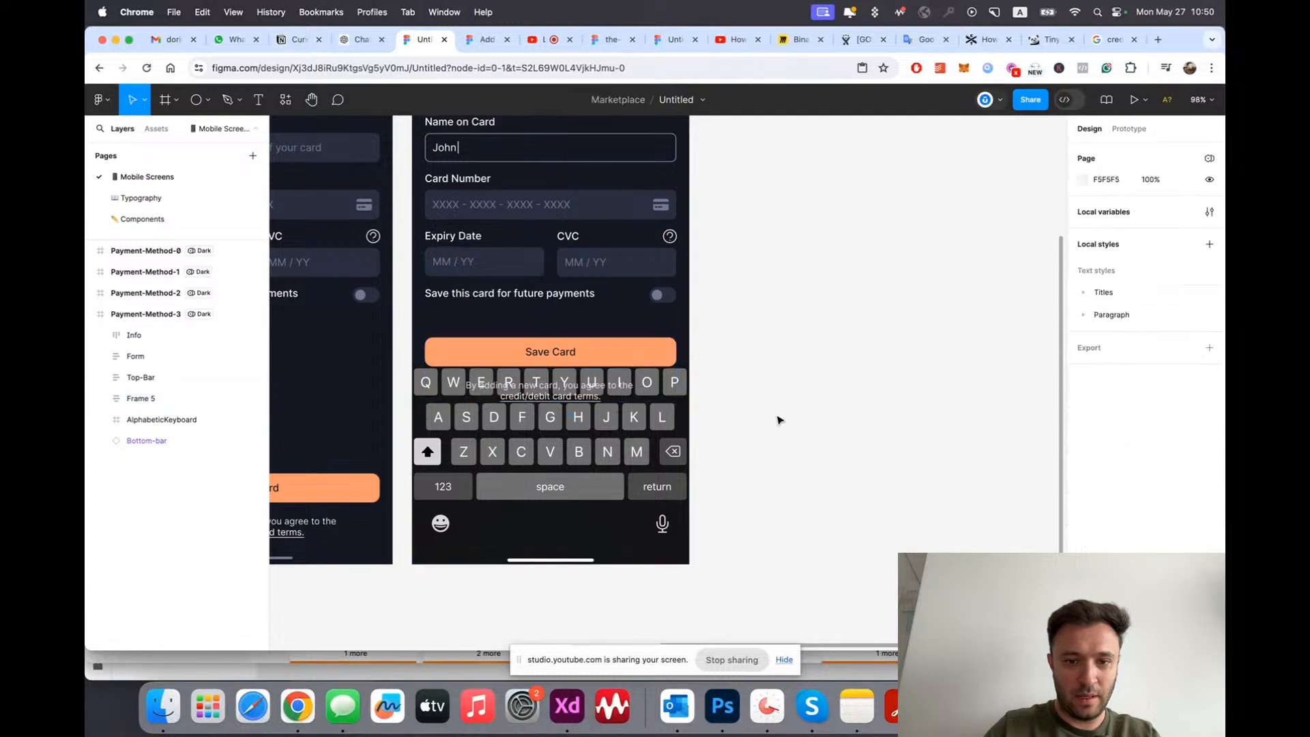
# Step: Send the Save Card button and terms group behind the keyboard on Payment-Method-3 and nudge it up to clear the keys
pyautogui.click(613, 370)
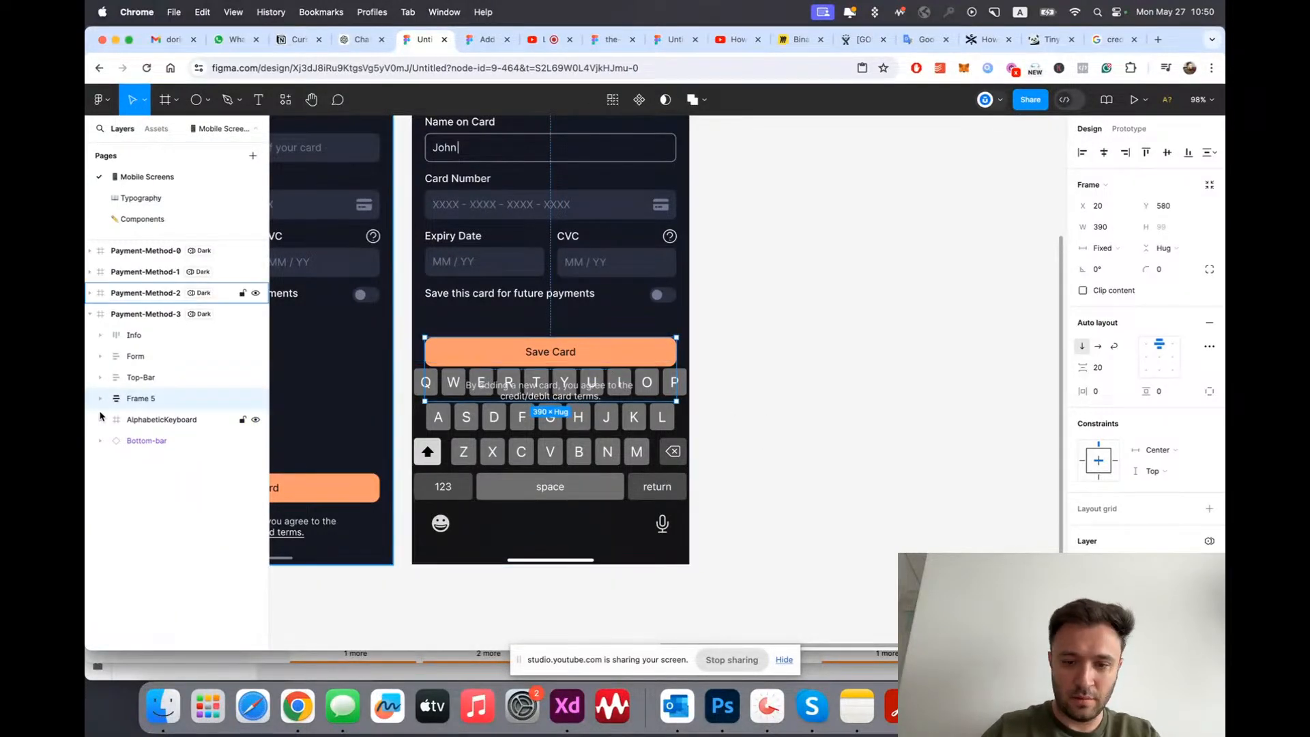
pyautogui.press('super+[')
pyautogui.moveTo(497, 391); pyautogui.dragTo(494, 384)
pyautogui.hotkey('shift', 'Up')
pyautogui.scroll(-4, 535, 383)
pyautogui.click(437, 421)
# Step: Set the Save Card button on Payment-Method-2 to 50% opacity and collapse all layers
pyautogui.scroll(4, 315, 429)
pyautogui.scroll(2, 315, 431)
pyautogui.click(481, 460)
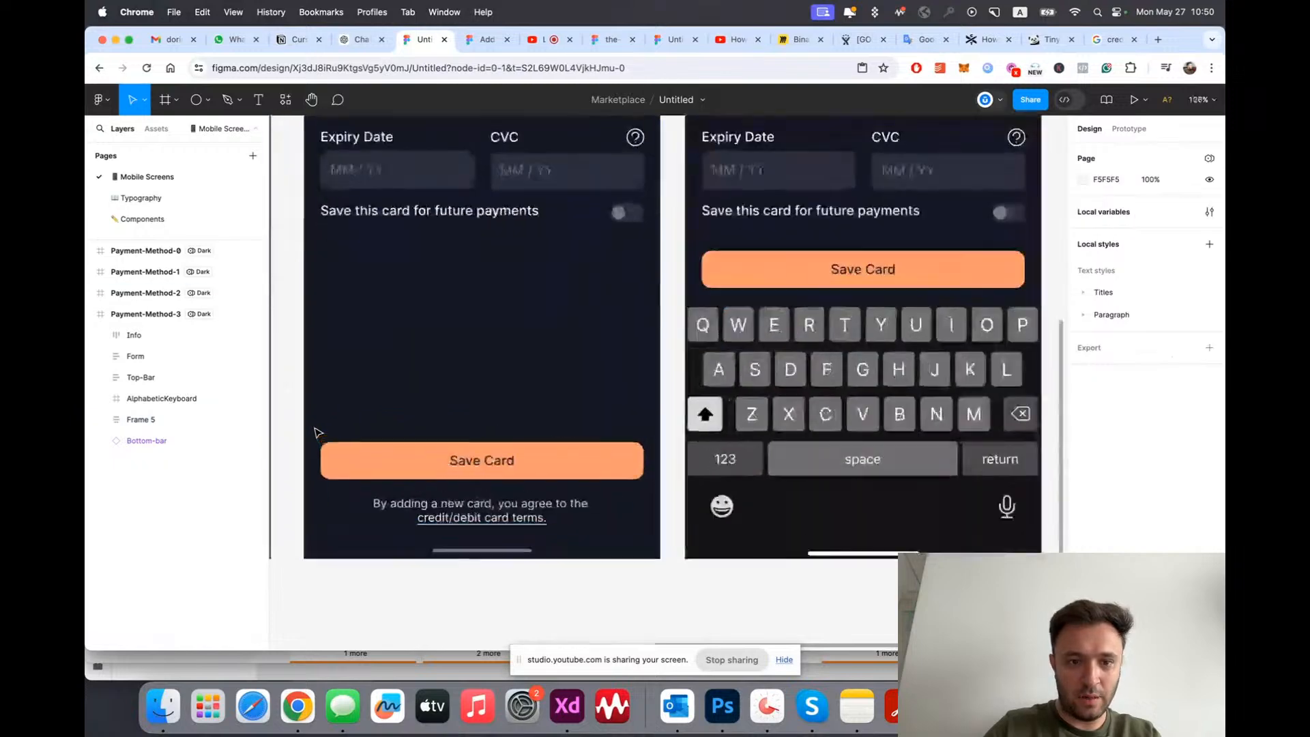
pyautogui.click(482, 460)
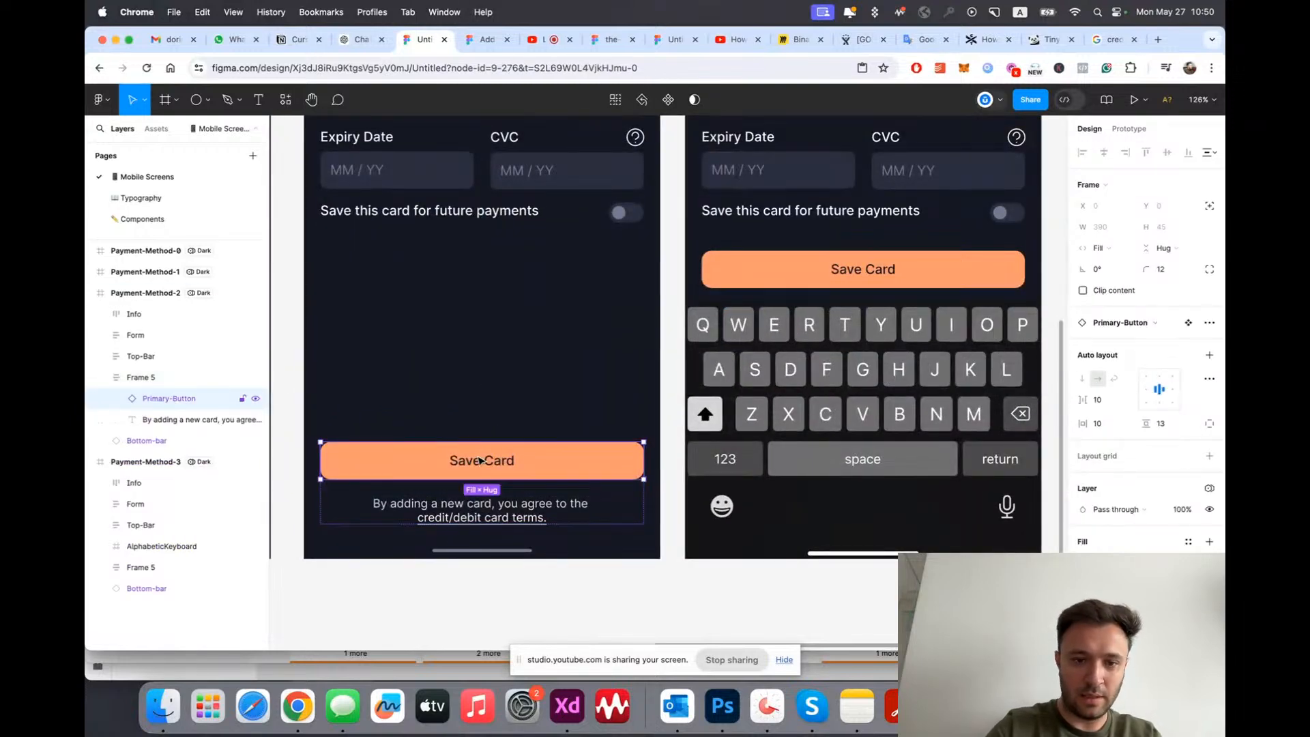
pyautogui.press('5')
pyautogui.press('Escape')
pyautogui.scroll(-5, 481, 460)
pyautogui.hotkey('alt', 'l')
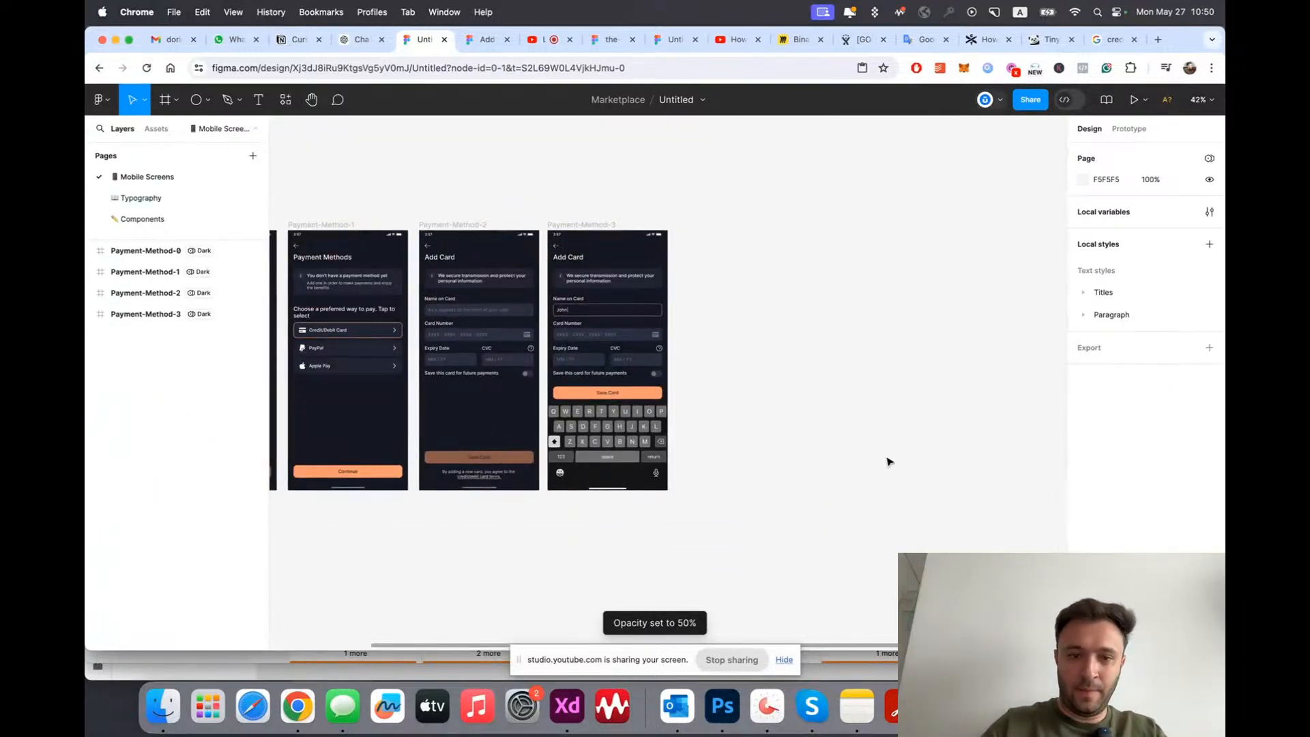
# Step: Duplicate the Payment-Method-3 screen, placing the copy beside the original
pyautogui.scroll(4, 750, 456)
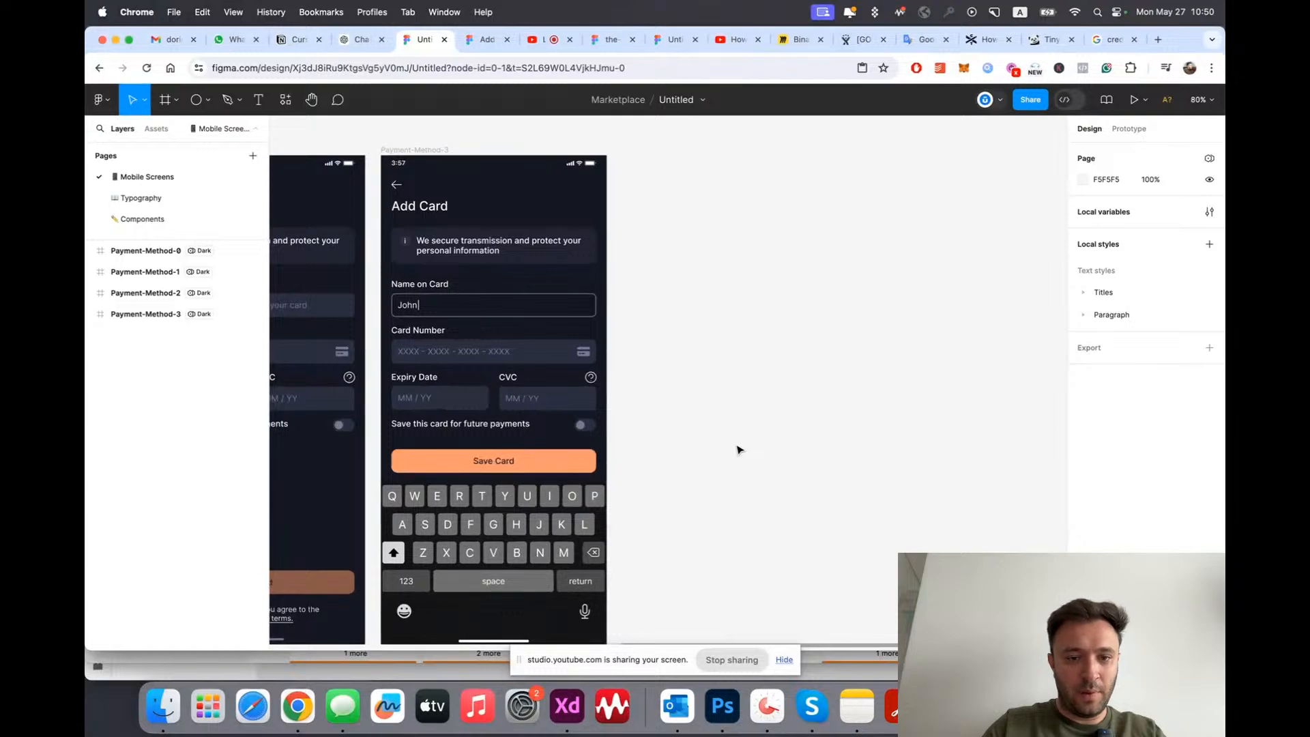
pyautogui.scroll(1, 739, 449)
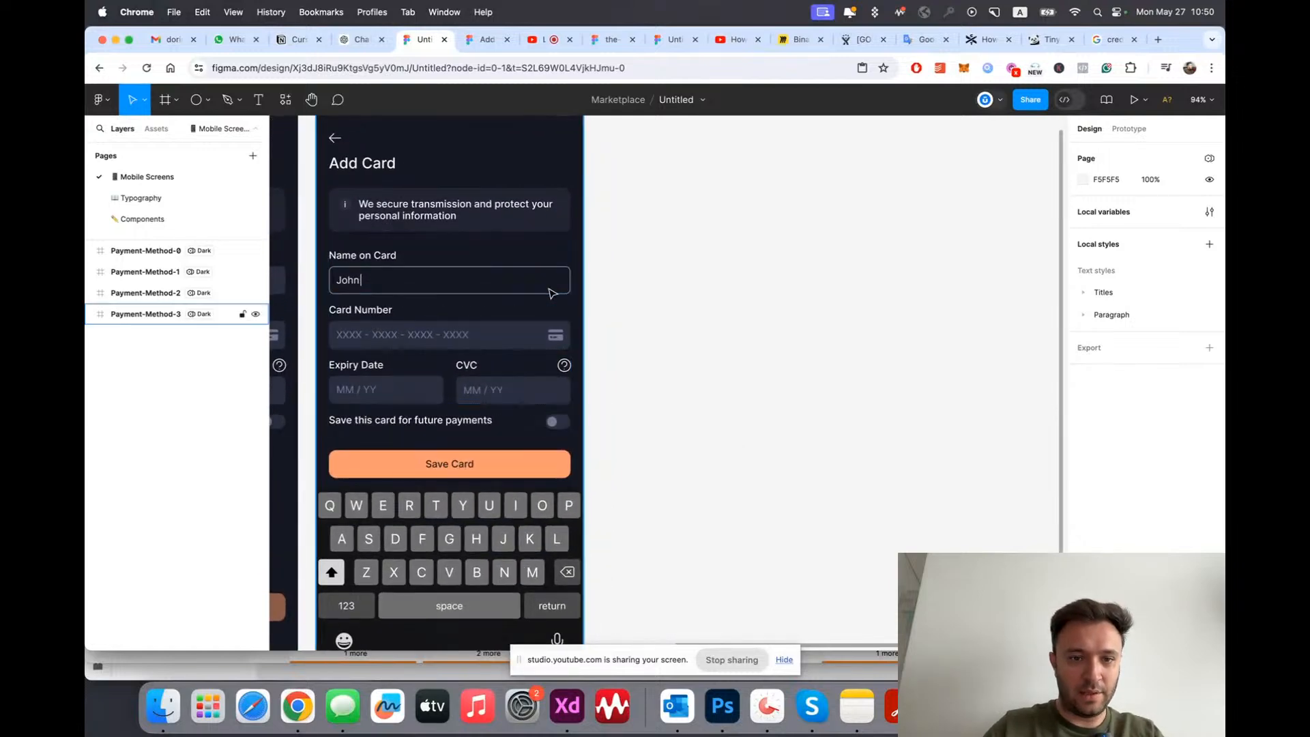
pyautogui.scroll(-3, 550, 293)
pyautogui.scroll(1, 516, 339)
pyautogui.scroll(2, 516, 340)
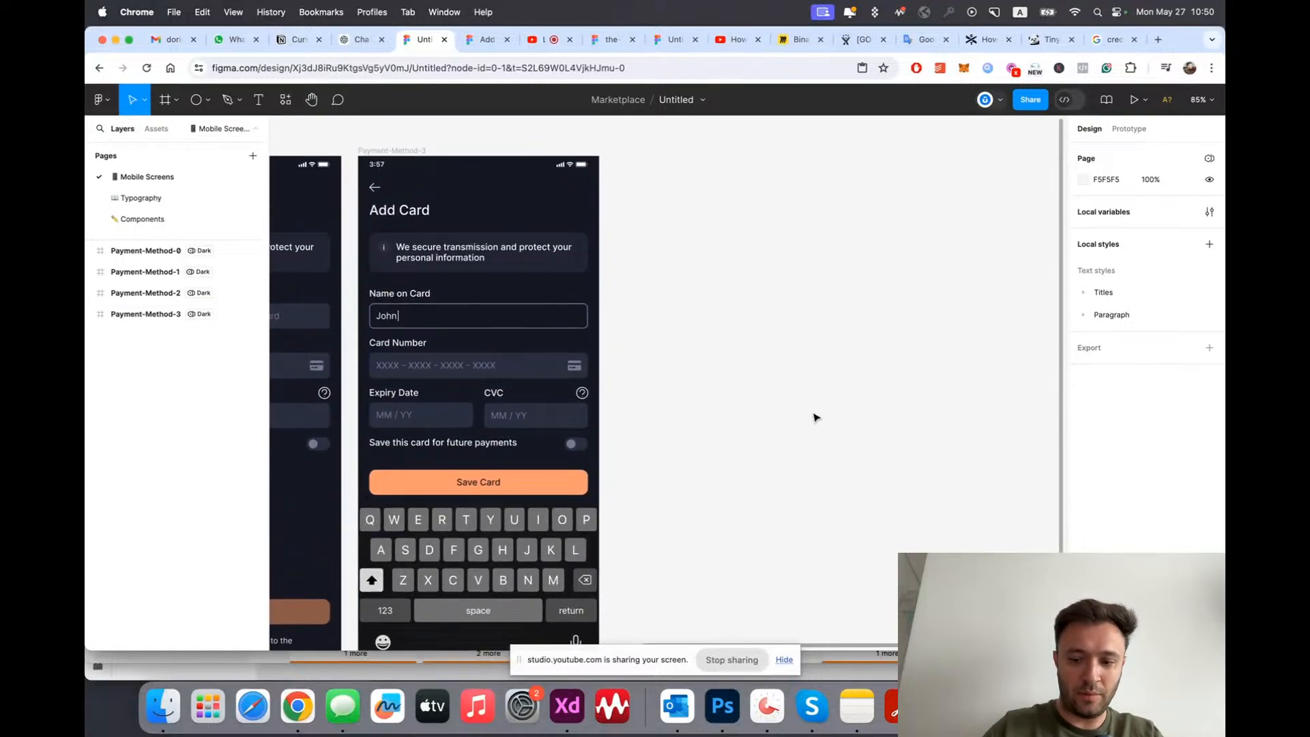
pyautogui.click(407, 150)
pyautogui.scroll(-3, 603, 218)
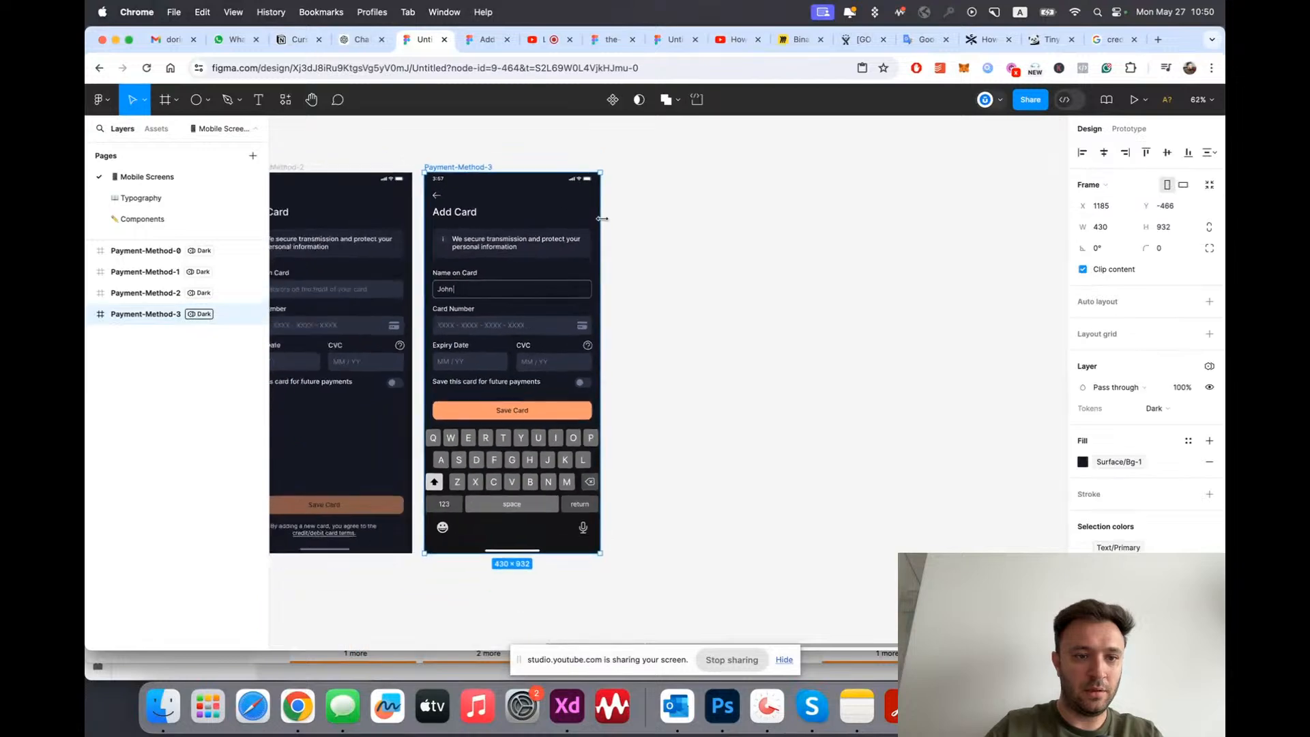
pyautogui.press('super+d')
pyautogui.hscroll(3, 865, 258)
pyautogui.click(808, 257)
# Step: Switch the Name on Card input on the duplicated screen to the Completed state
pyautogui.scroll(4, 804, 255)
pyautogui.hscroll(-5, 732, 321)
pyautogui.click(505, 316)
pyautogui.doubleClick(538, 297)
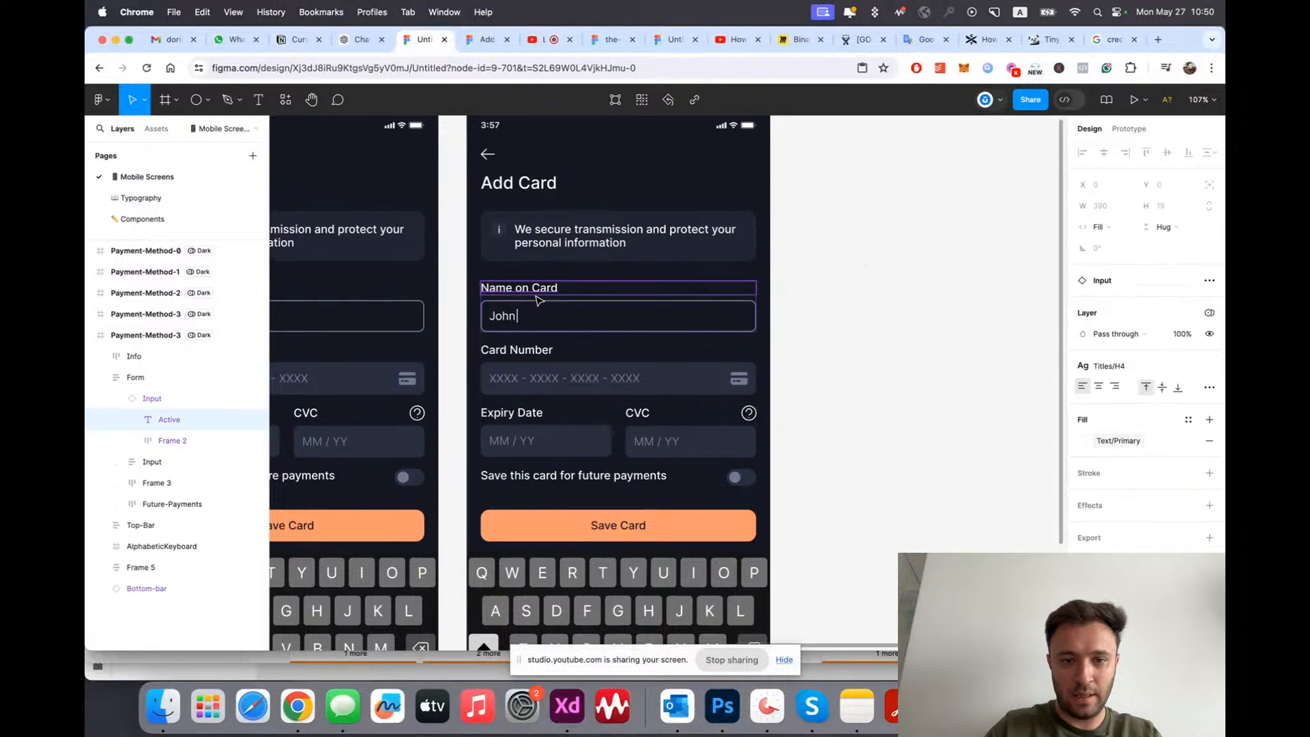
pyautogui.click(876, 305)
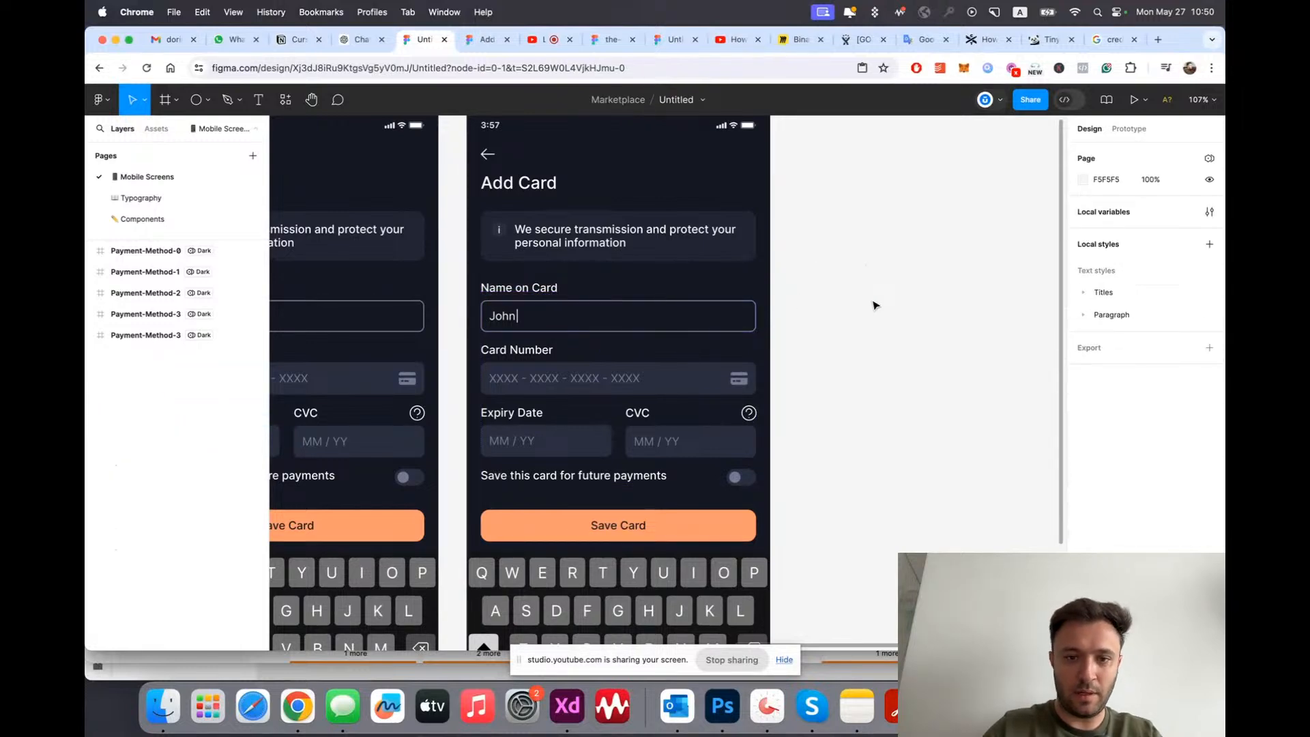
pyautogui.click(724, 324)
pyautogui.click(1158, 344)
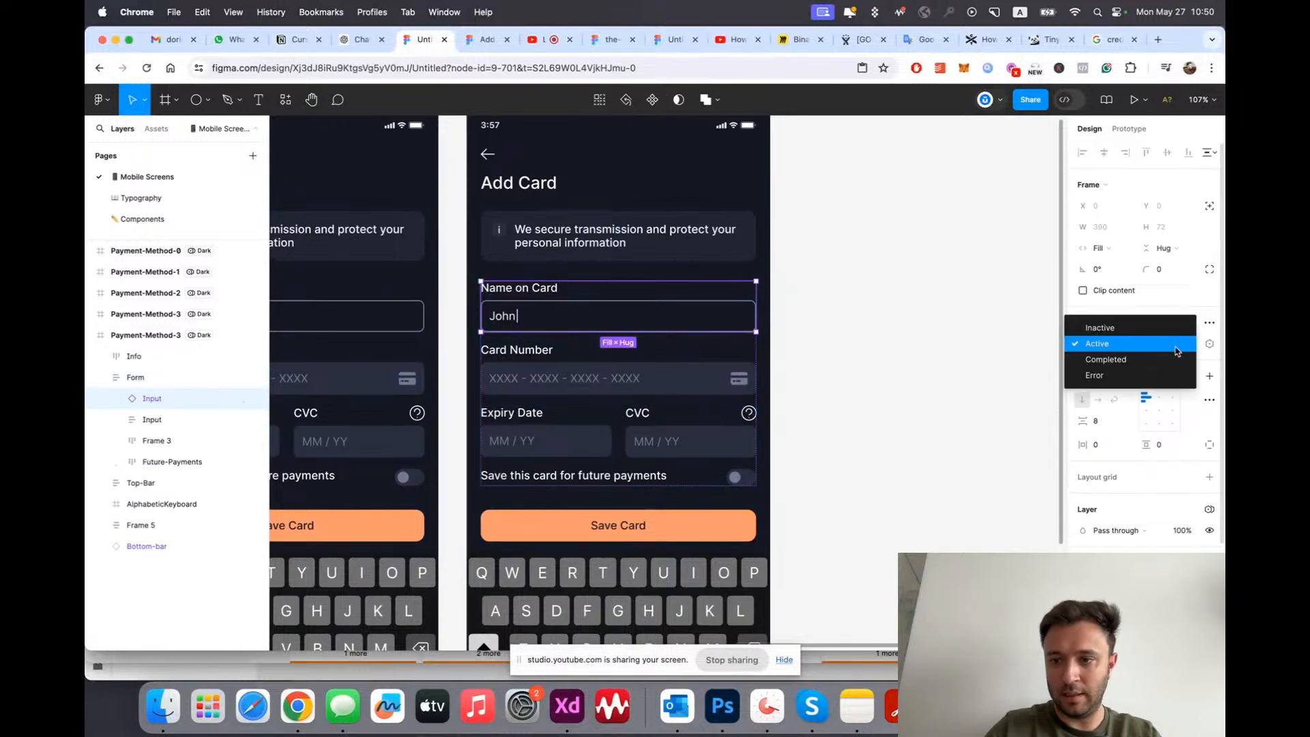
pyautogui.click(1144, 354)
pyautogui.click(890, 334)
# Step: Set the completed input's label on the duplicated screen to "Name on Card" and collapse the expanded layers
pyautogui.keyDown('super'); pyautogui.doubleClick(520, 290); pyautogui.keyUp('super')
pyautogui.write('Name on Card')
pyautogui.click(866, 334)
pyautogui.scroll(-5, 790, 334)
pyautogui.scroll(5, 790, 339)
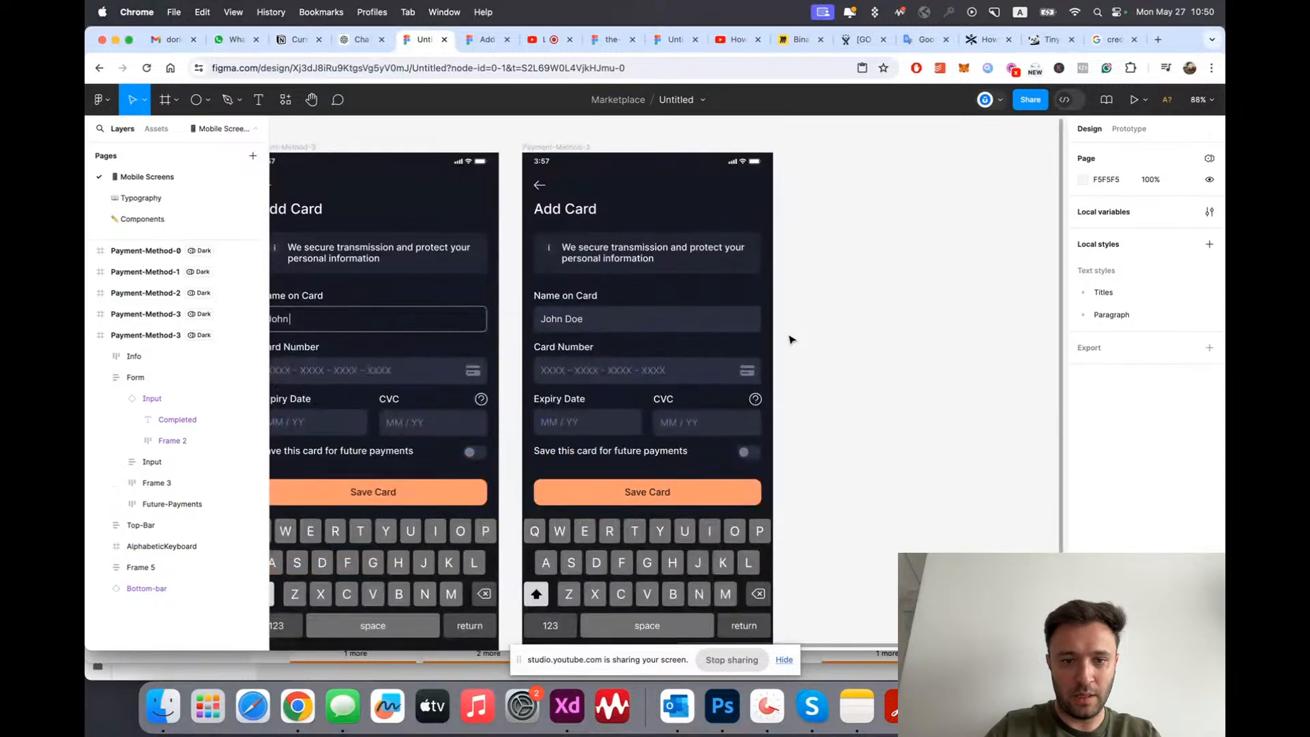
pyautogui.hotkey('alt', 'l')
pyautogui.hscroll(-3, 791, 339)
pyautogui.click(801, 328)
pyautogui.keyDown('shift'); pyautogui.click(498, 312); pyautogui.keyUp('shift')
pyautogui.hscroll(3, 513, 311)
pyautogui.click(884, 317)
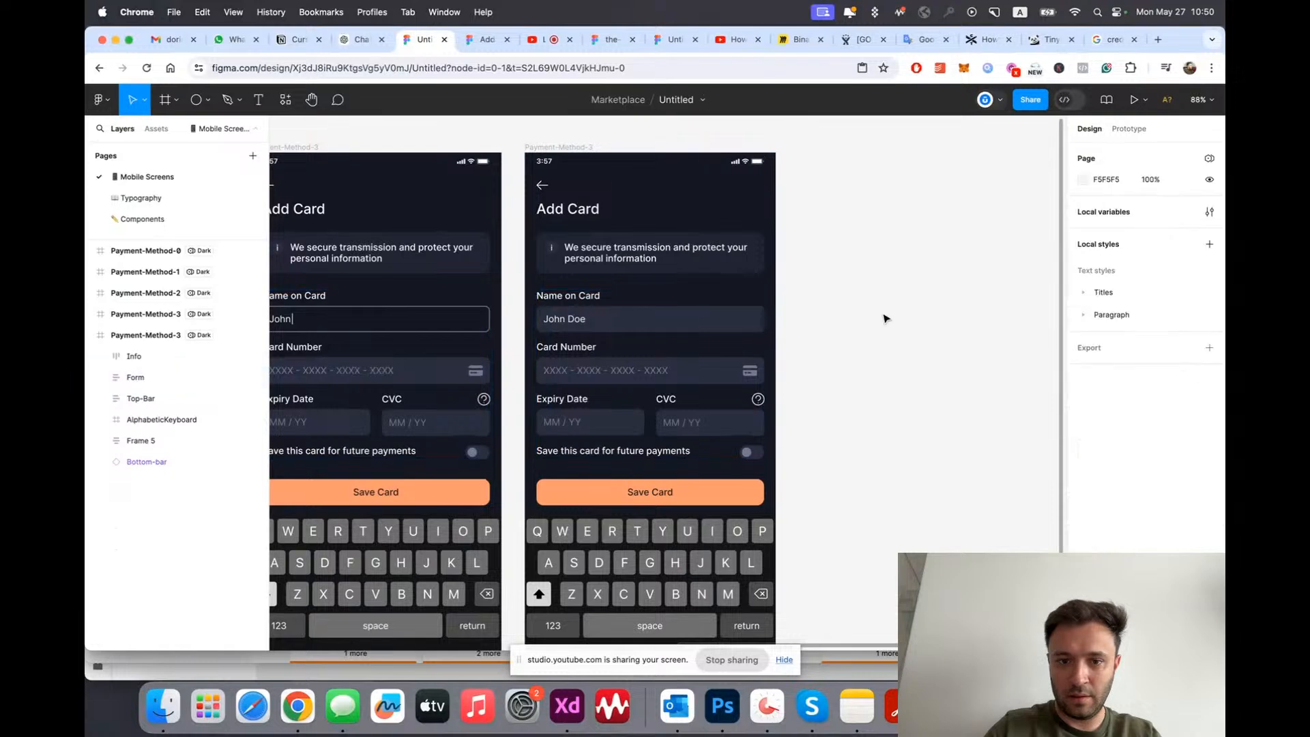
# Step: Set the Save Card buttons on both the original and duplicated Payment-Method-3 screens to 50% opacity
pyautogui.scroll(-6, 715, 316)
pyautogui.scroll(4, 564, 400)
pyautogui.click(458, 404)
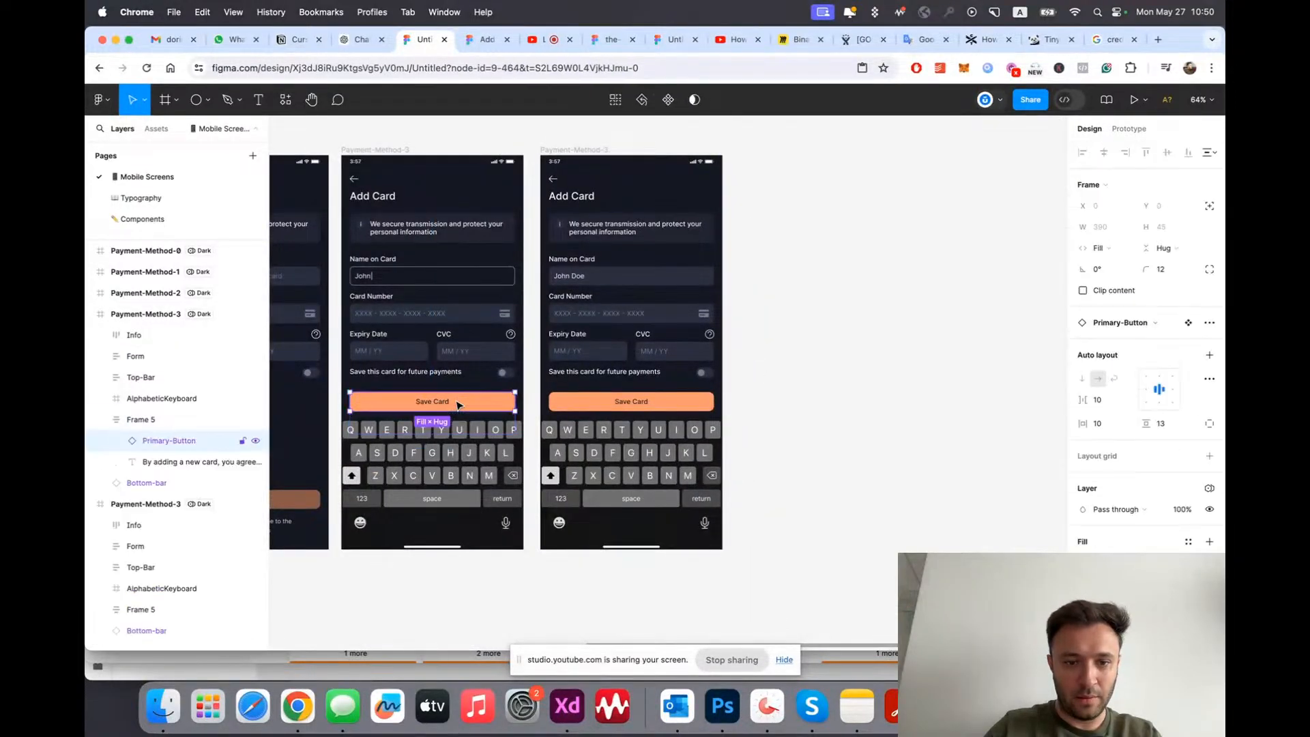
pyautogui.press('5')
pyautogui.click(584, 410)
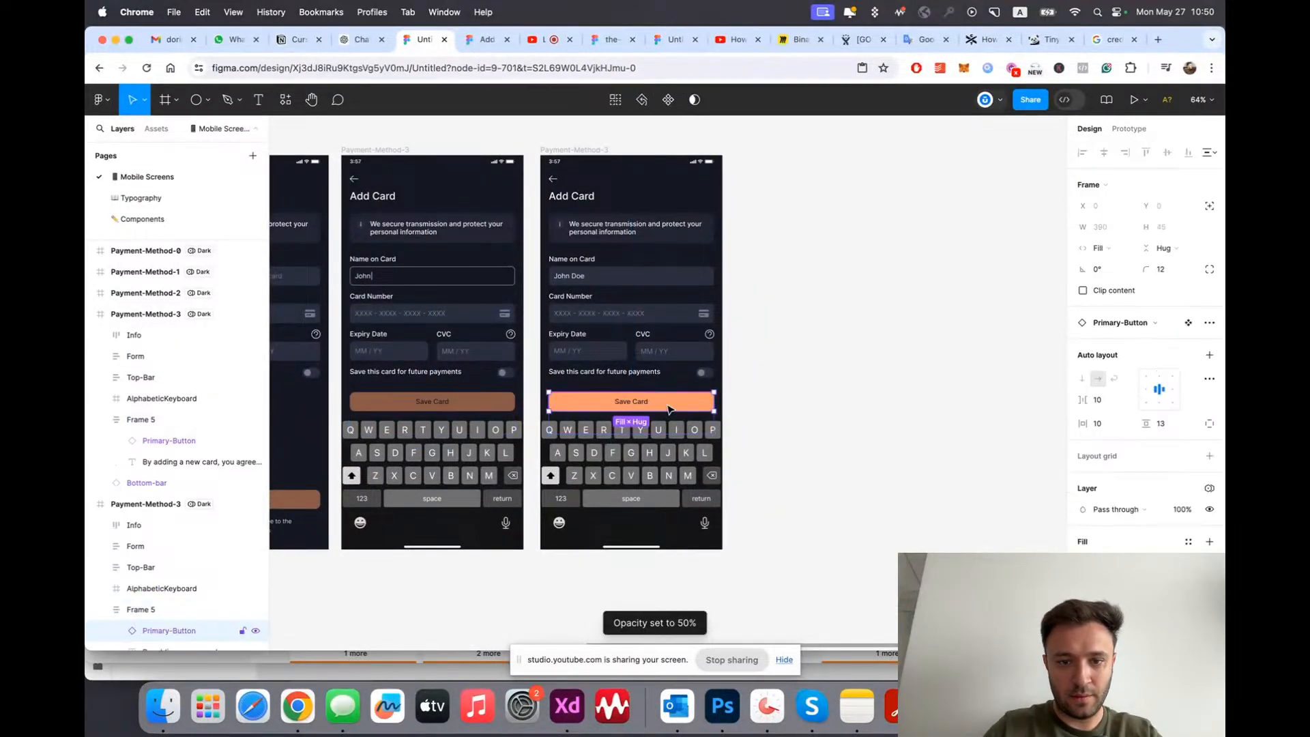
pyautogui.press('5')
pyautogui.click(789, 417)
# Step: Select the Card Number input inside the form of the duplicated Payment-Method-3 screen
pyautogui.scroll(3, 790, 414)
pyautogui.click(612, 513)
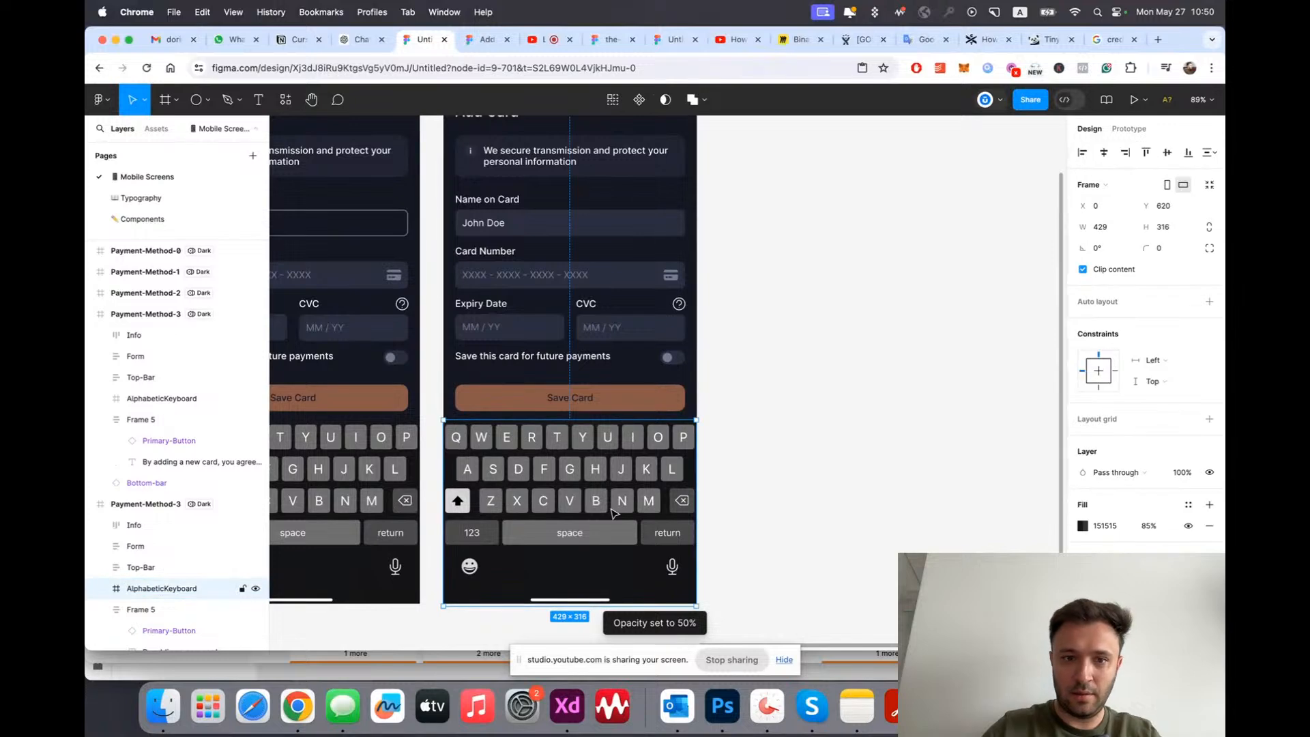
pyautogui.hscroll(-3, 617, 269)
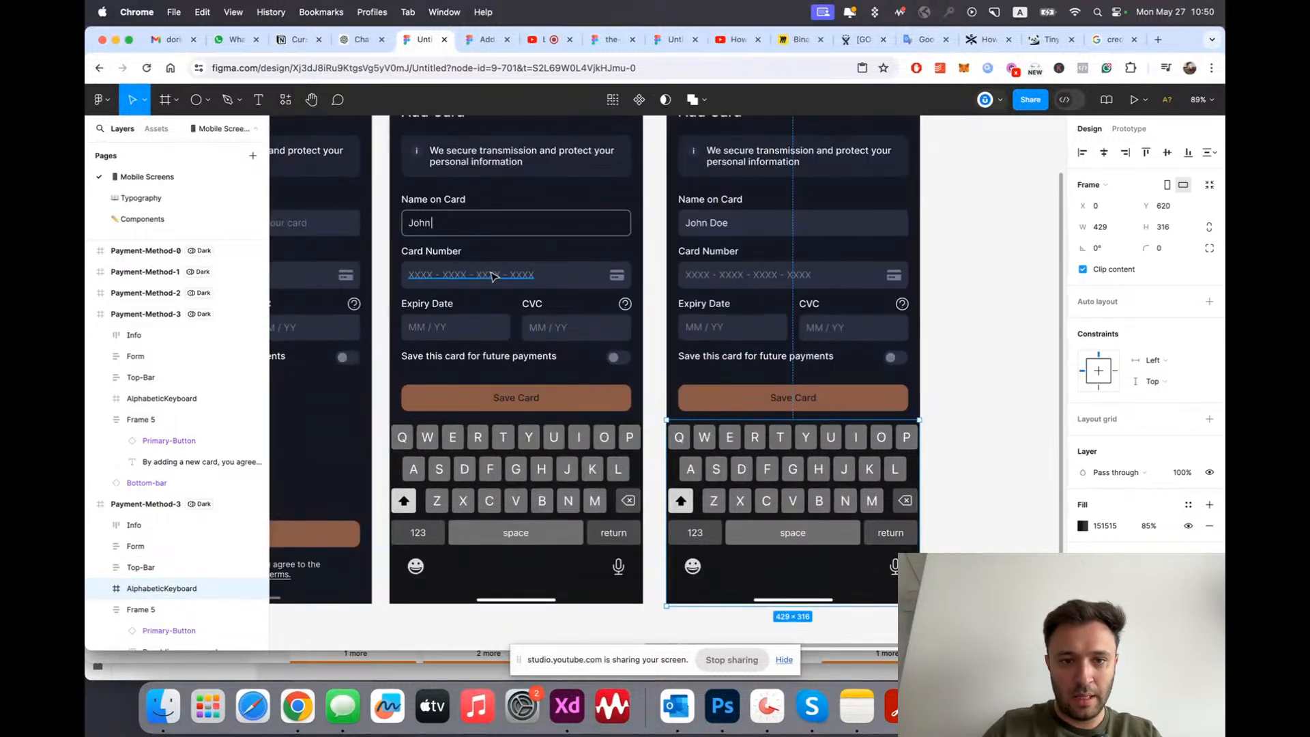
pyautogui.scroll(-4, 492, 277)
pyautogui.scroll(4, 844, 310)
pyautogui.hscroll(-3, 833, 387)
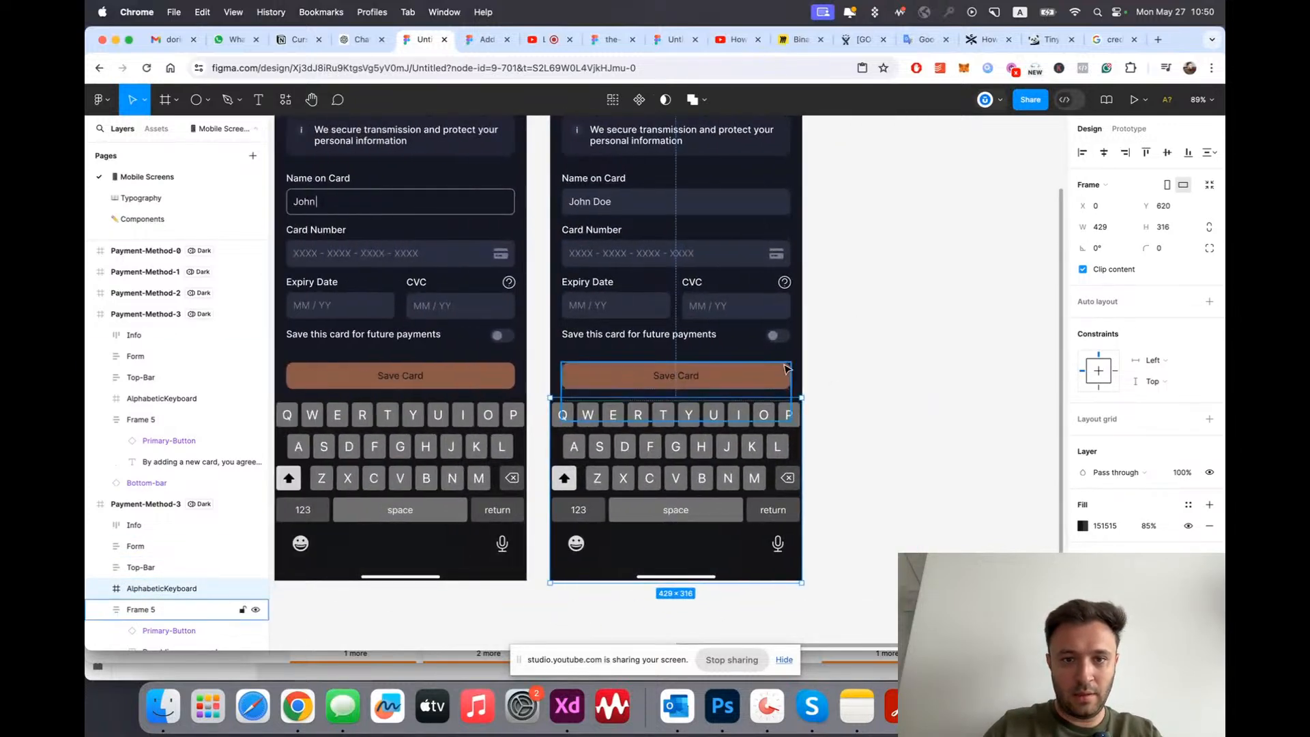
pyautogui.doubleClick(440, 254)
pyautogui.doubleClick(670, 257)
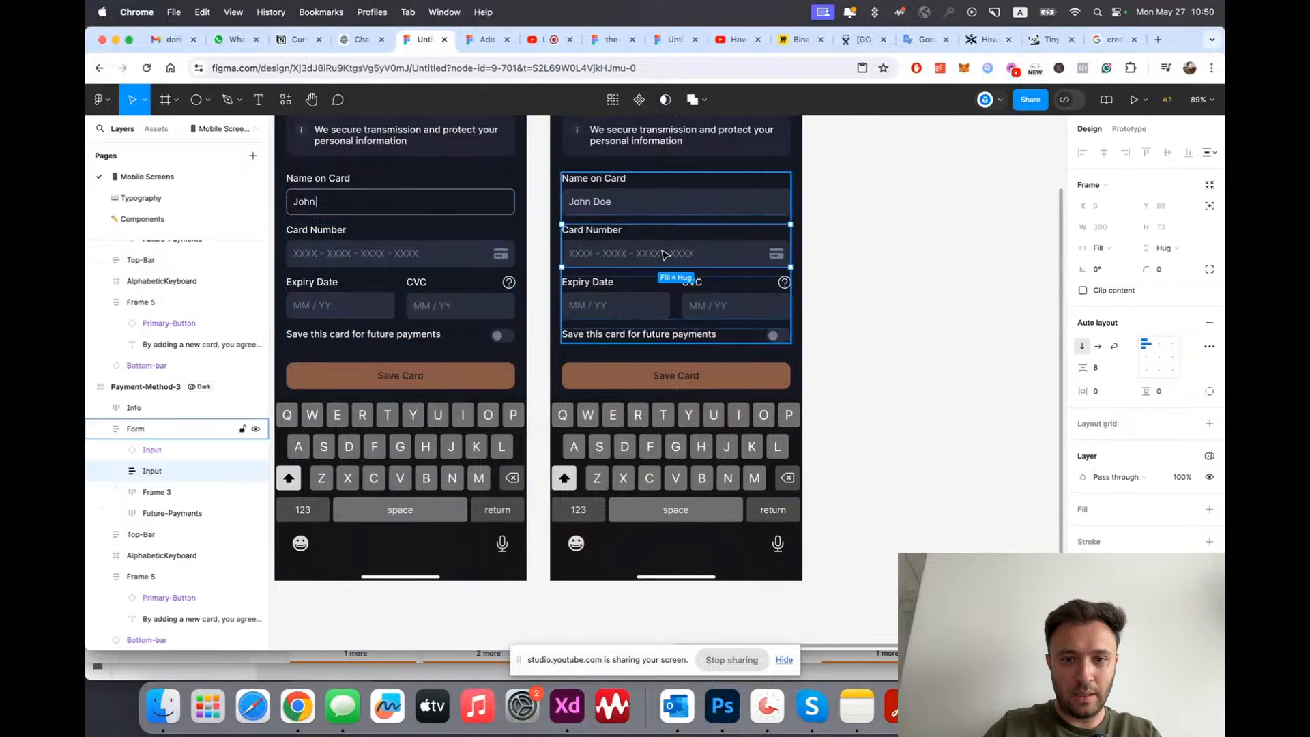
pyautogui.scroll(3, 896, 387)
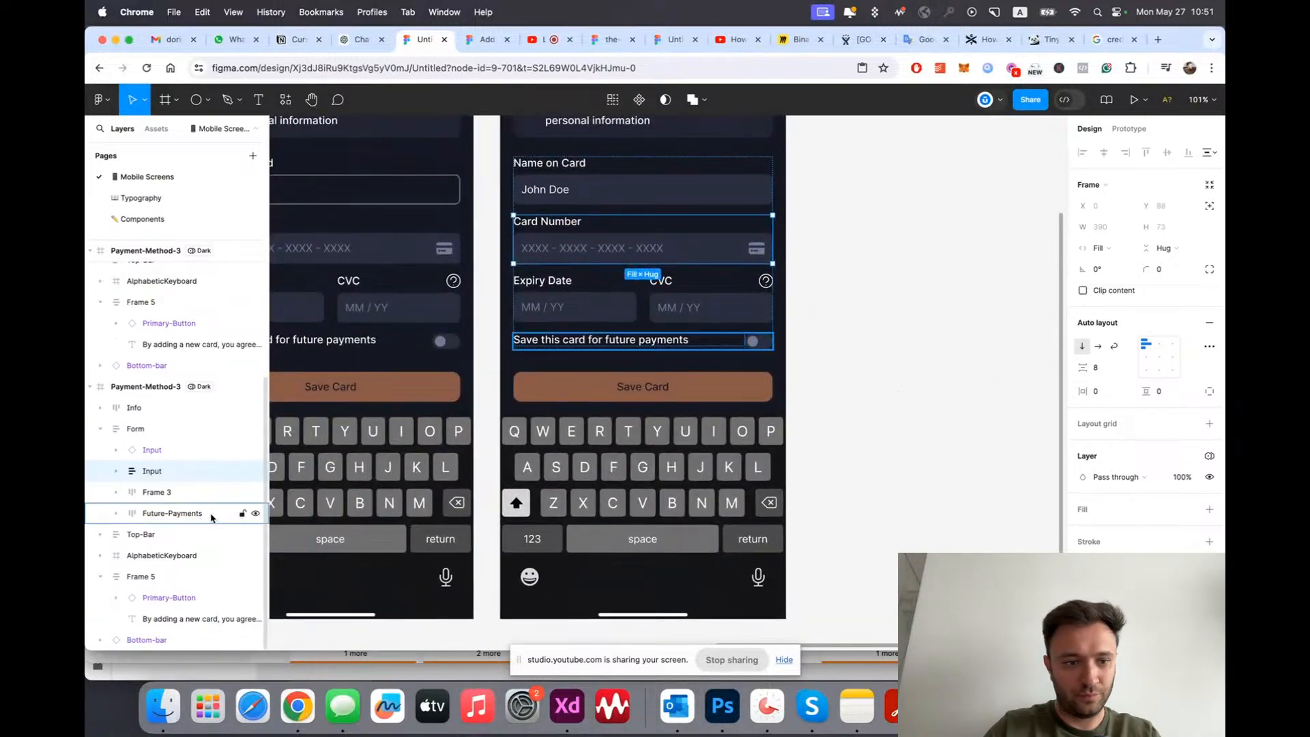
# Step: Copy the active Name on Card field's outlined style onto the Card Number field on the last Add Card screen
pyautogui.scroll(2, 743, 244)
pyautogui.hscroll(-3, 674, 247)
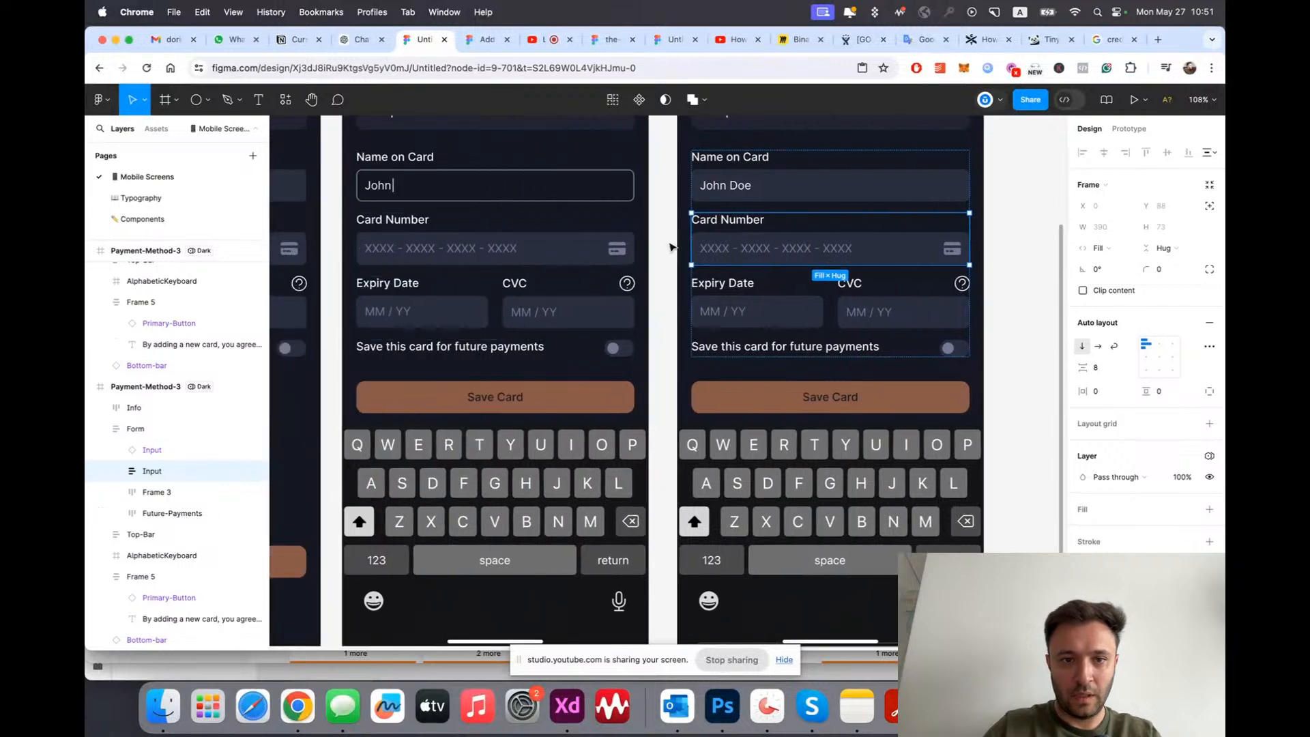
pyautogui.doubleClick(475, 198)
pyautogui.doubleClick(476, 199)
pyautogui.hscroll(3, 501, 207)
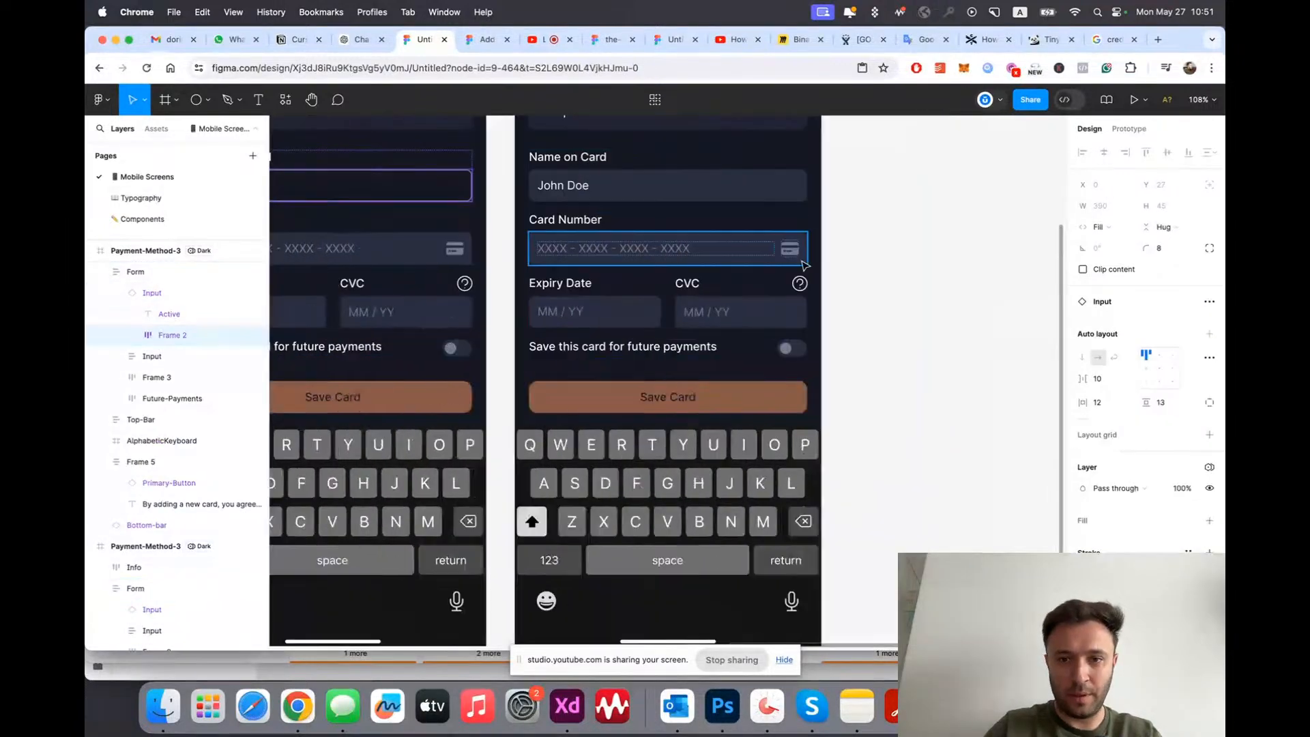
pyautogui.scroll(1, 655, 253)
pyautogui.doubleClick(657, 254)
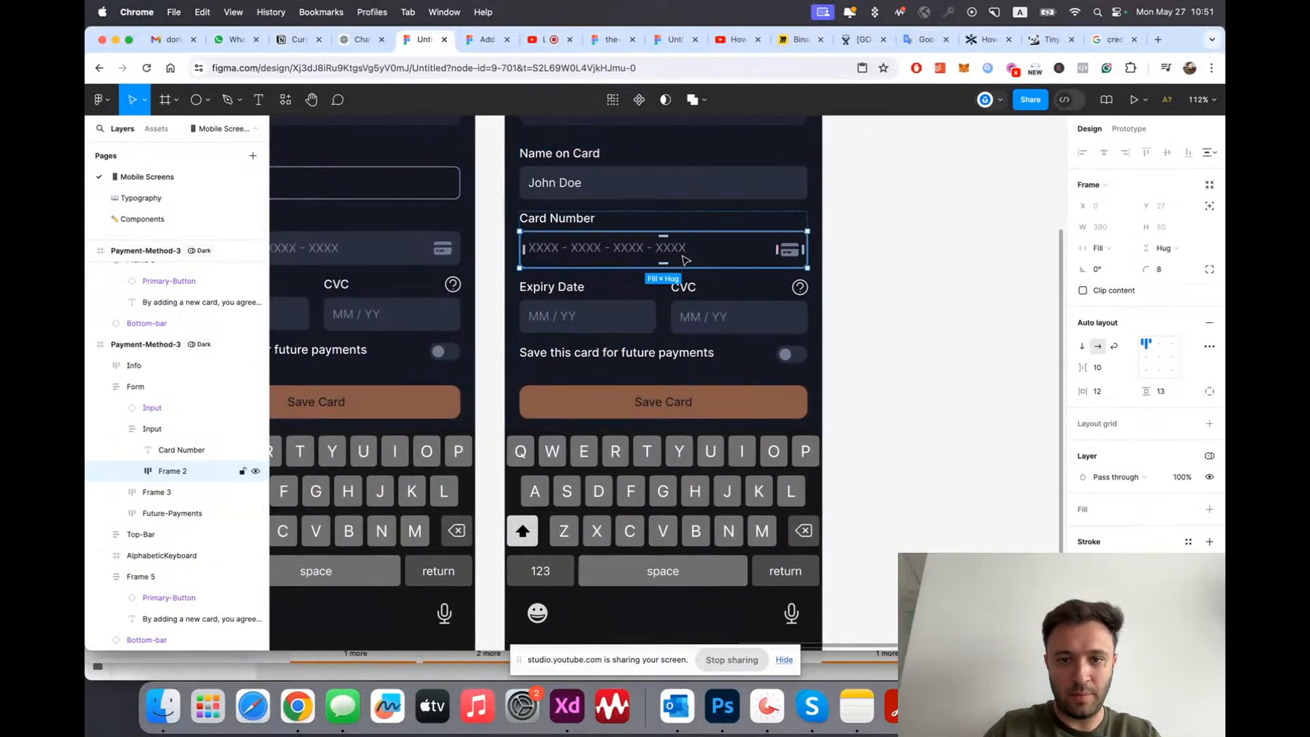
pyautogui.click(928, 291)
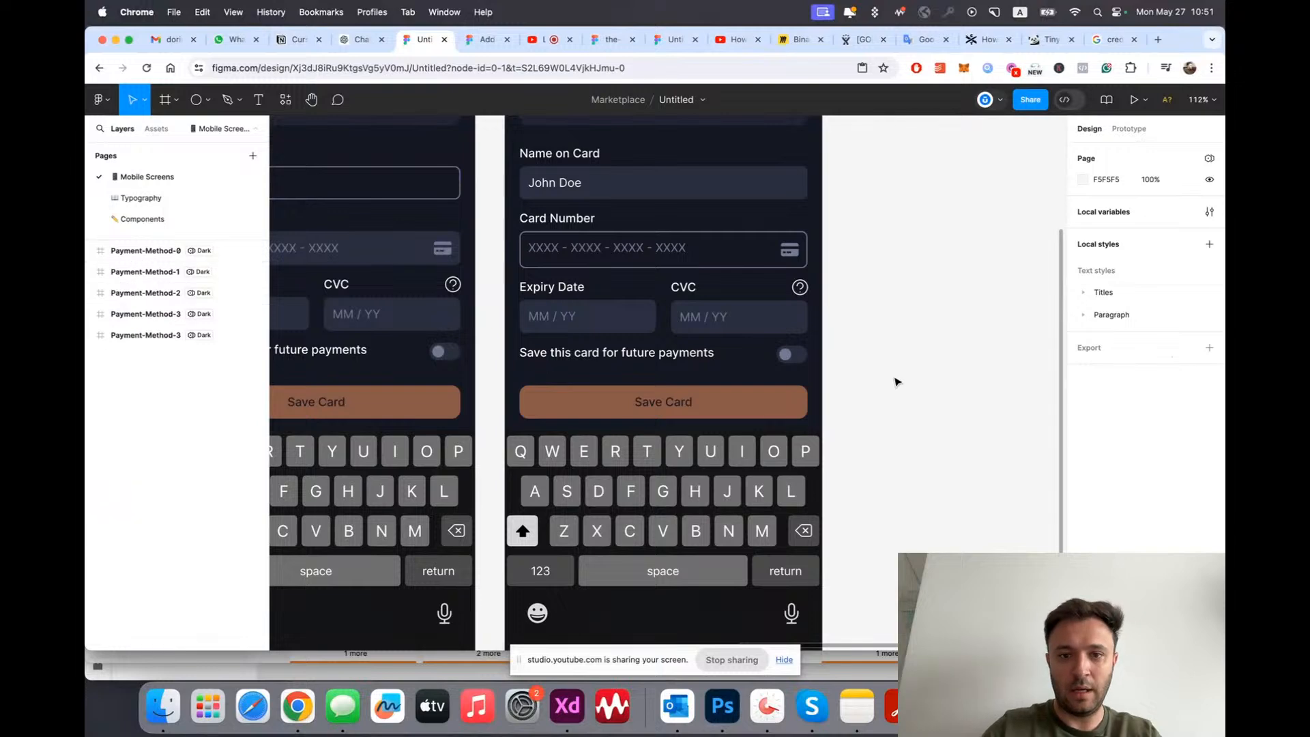
# Step: Align the Card Number field's contents centre-left and set its vertical padding to 11
pyautogui.doubleClick(712, 247)
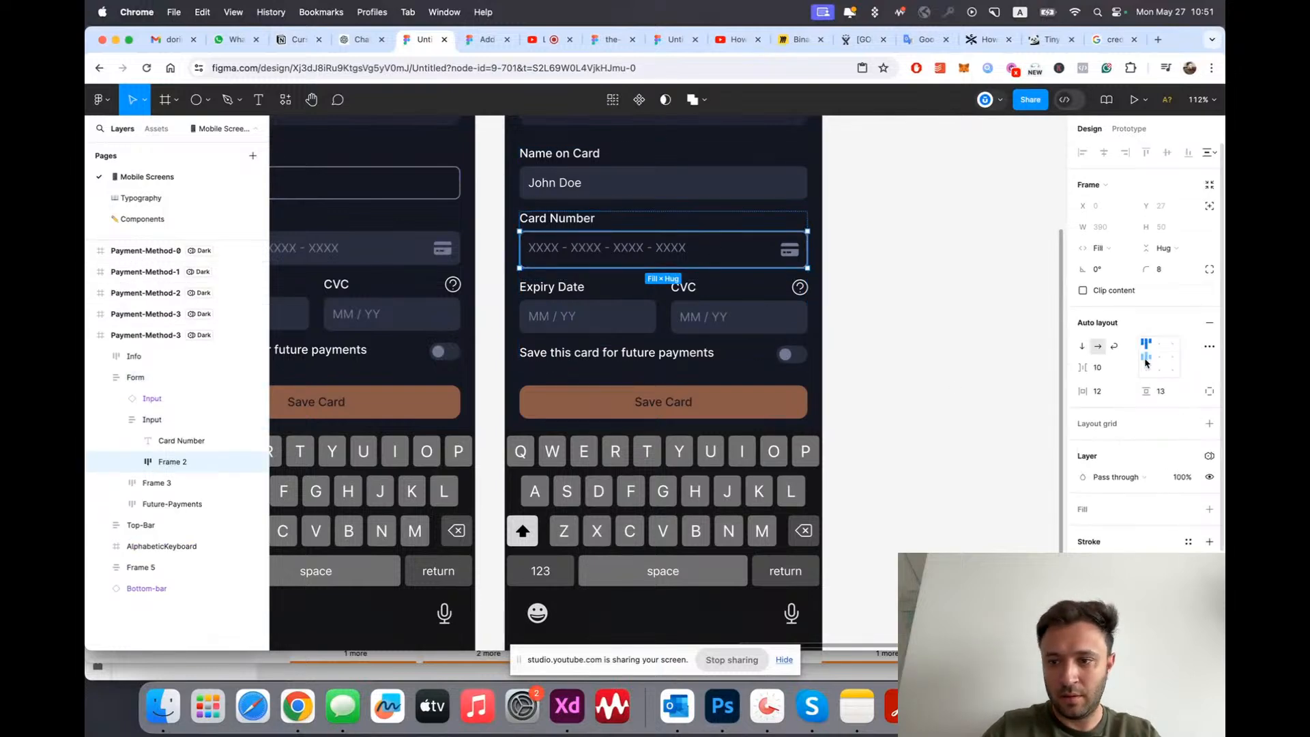
pyautogui.scroll(3, 850, 250)
pyautogui.click(1164, 392)
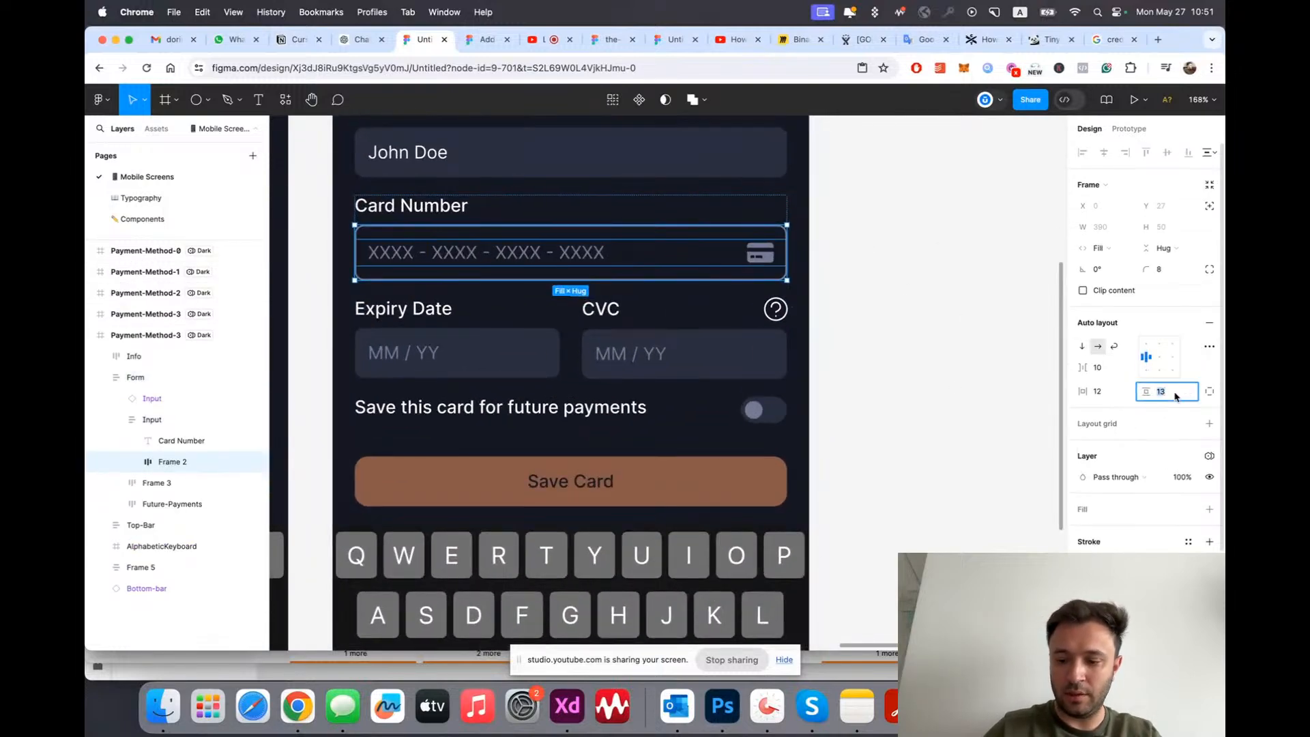
pyautogui.press('Down')
pyautogui.press('Down')
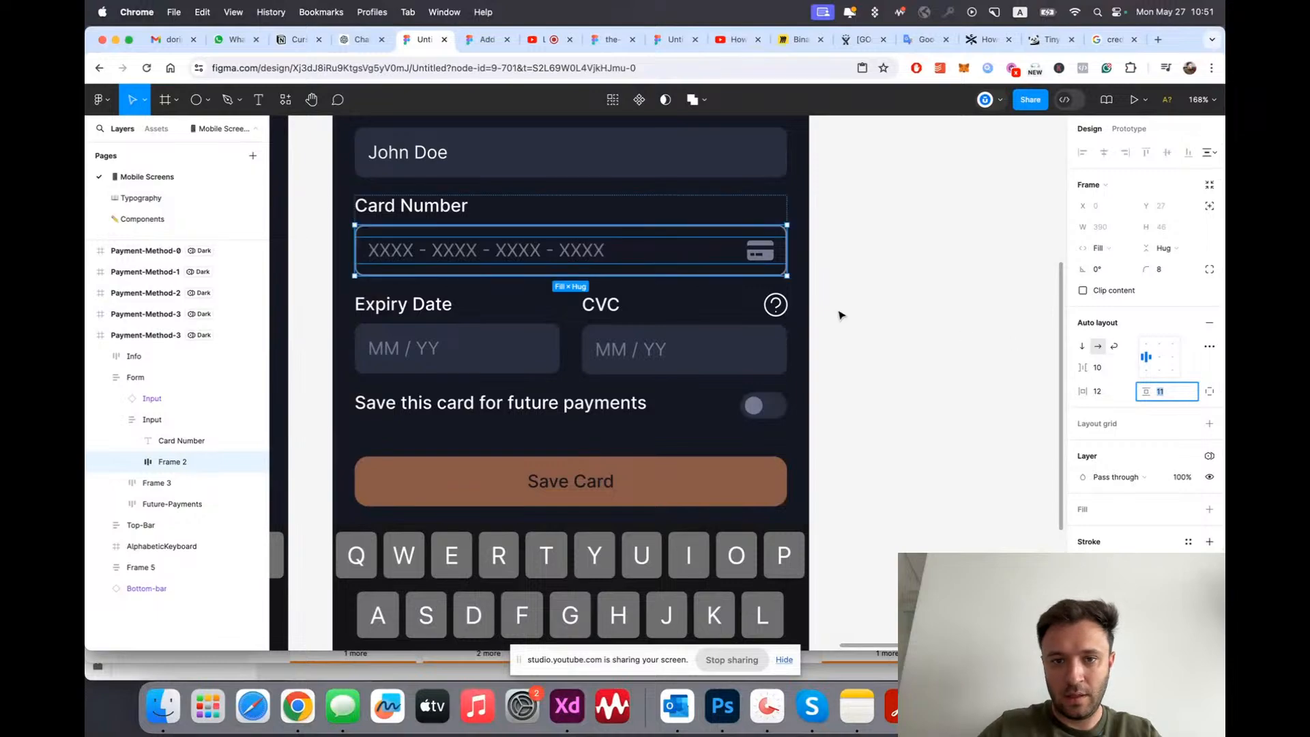
pyautogui.click(842, 314)
# Step: Examine the Card Number fields on the preceding Add Card screens for comparison with the active one
pyautogui.scroll(-5, 667, 310)
pyautogui.scroll(3, 459, 287)
pyautogui.tripleClick(450, 295)
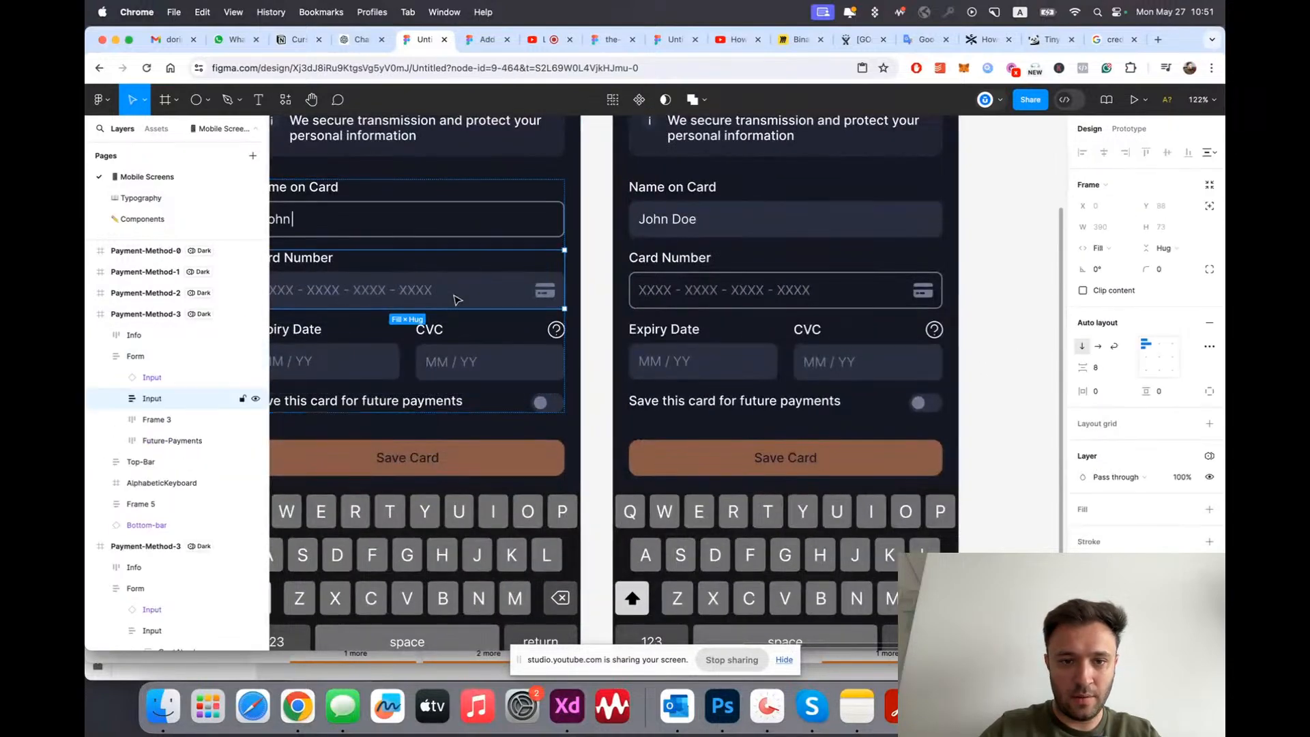
pyautogui.hscroll(-6, 454, 296)
pyautogui.click(491, 296)
pyautogui.click(490, 298)
pyautogui.hscroll(10, 750, 304)
pyautogui.click(902, 303)
# Step: Apply the completed name text's primary style to the card number placeholder and replace its first group with the card number's starting digits
pyautogui.scroll(5, 452, 297)
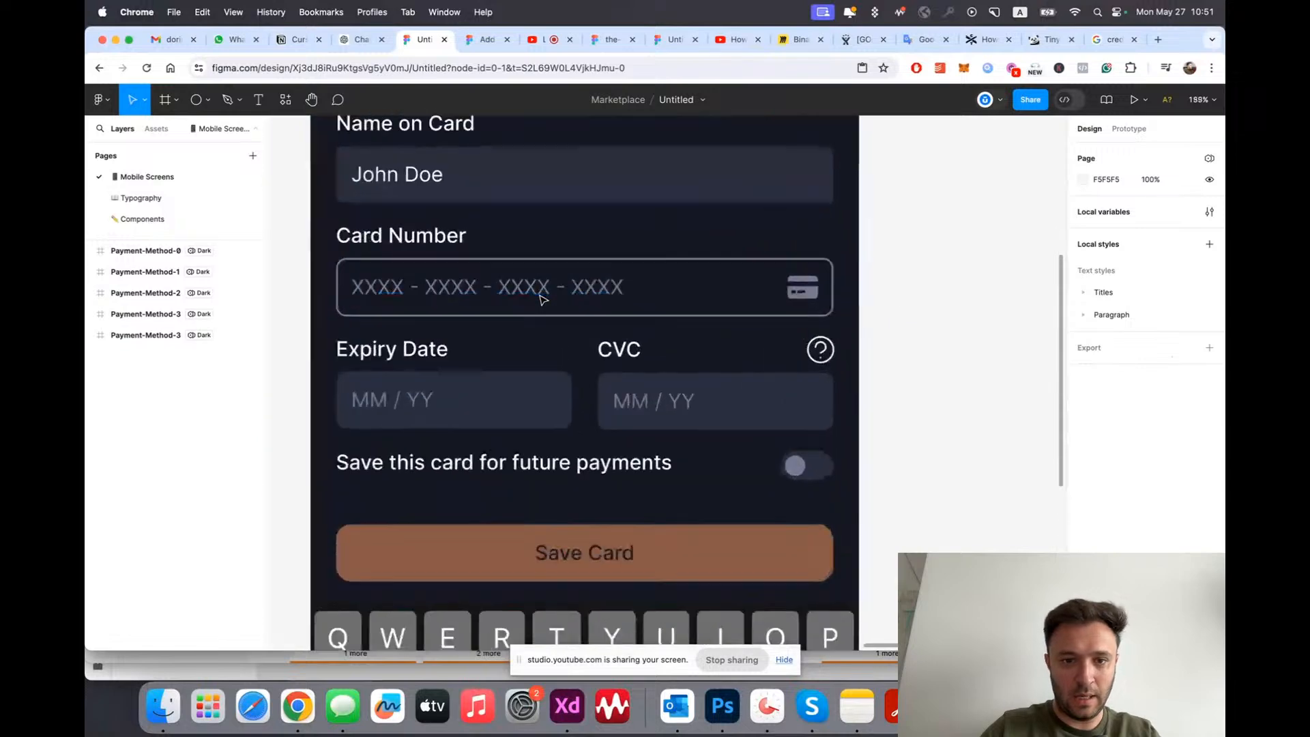
pyautogui.doubleClick(478, 179)
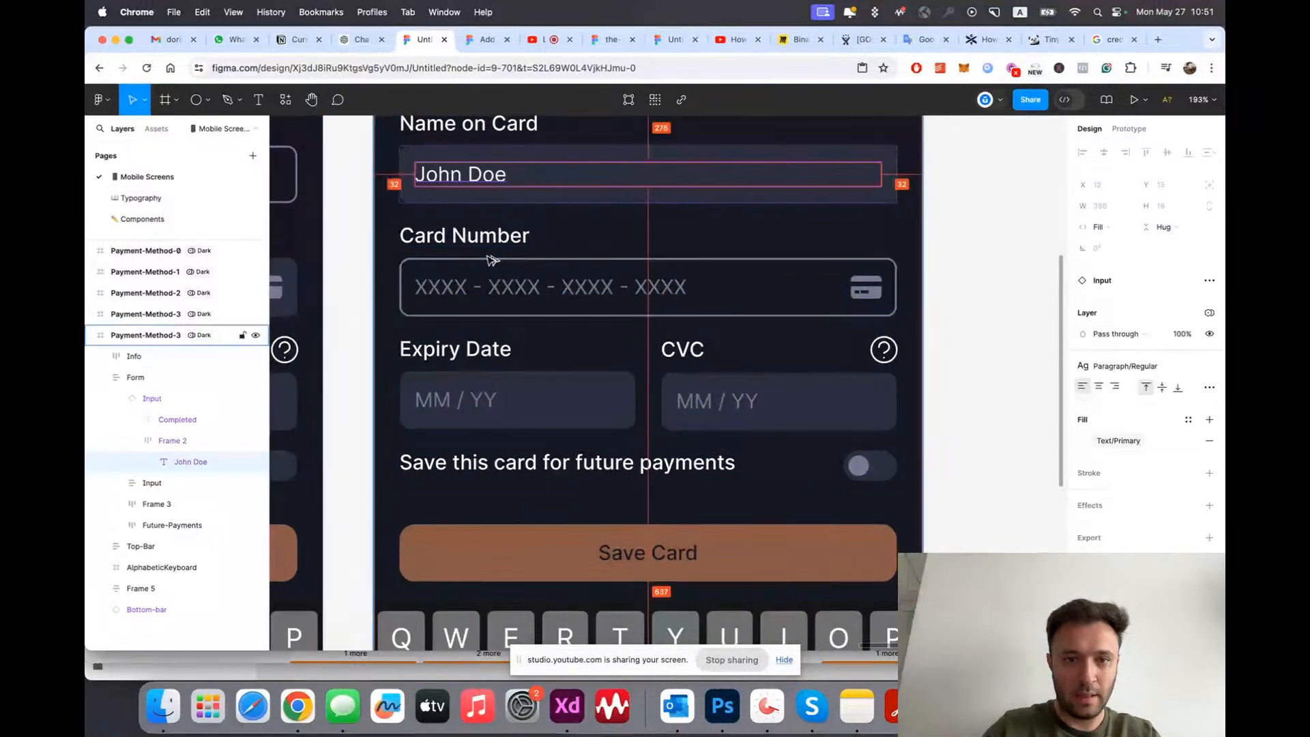
pyautogui.click(499, 288)
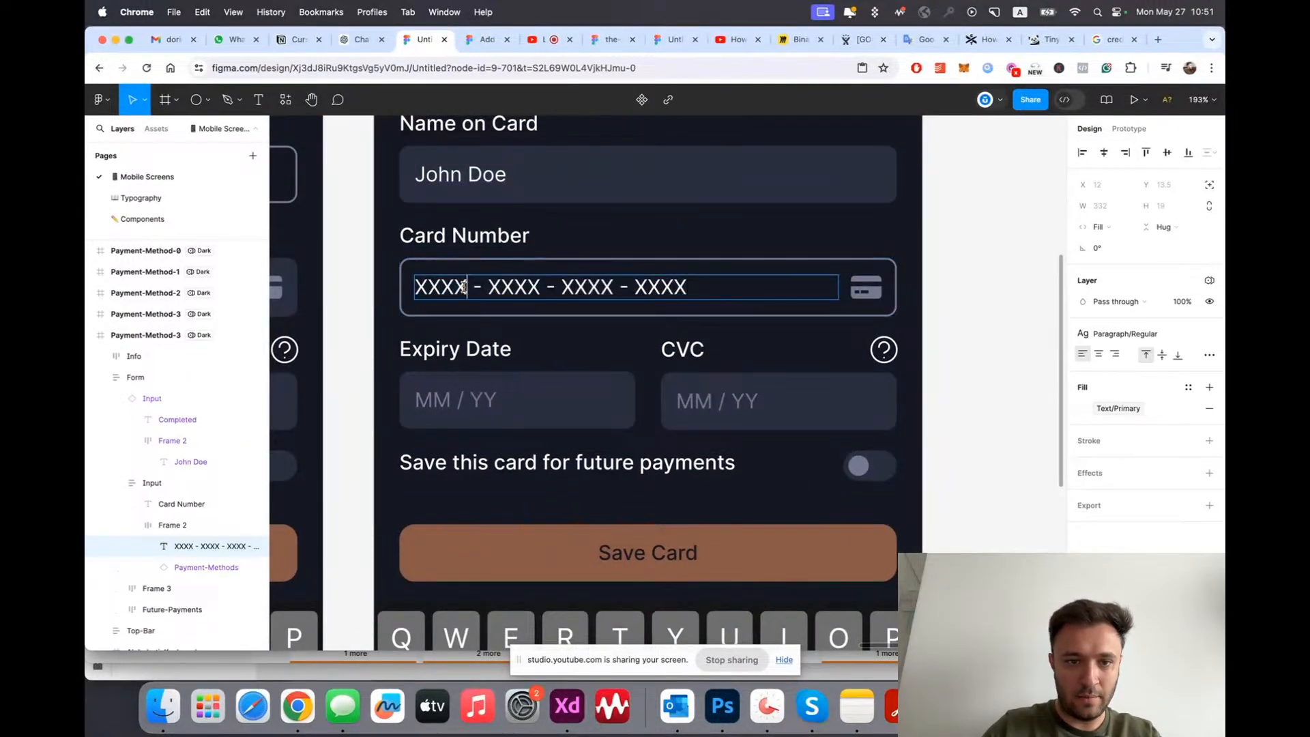
pyautogui.write('3')
pyautogui.press('Escape')
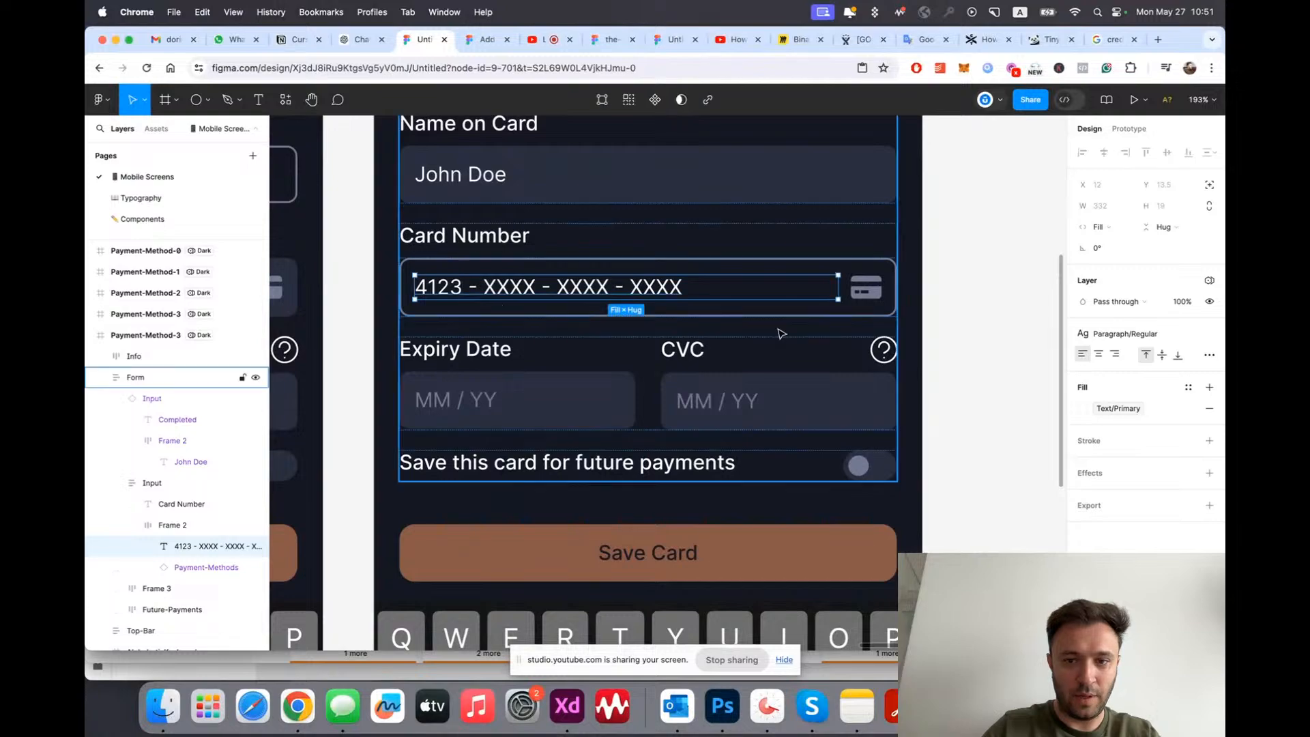
pyautogui.scroll(-5, 785, 329)
pyautogui.click(913, 317)
pyautogui.scroll(6, 912, 317)
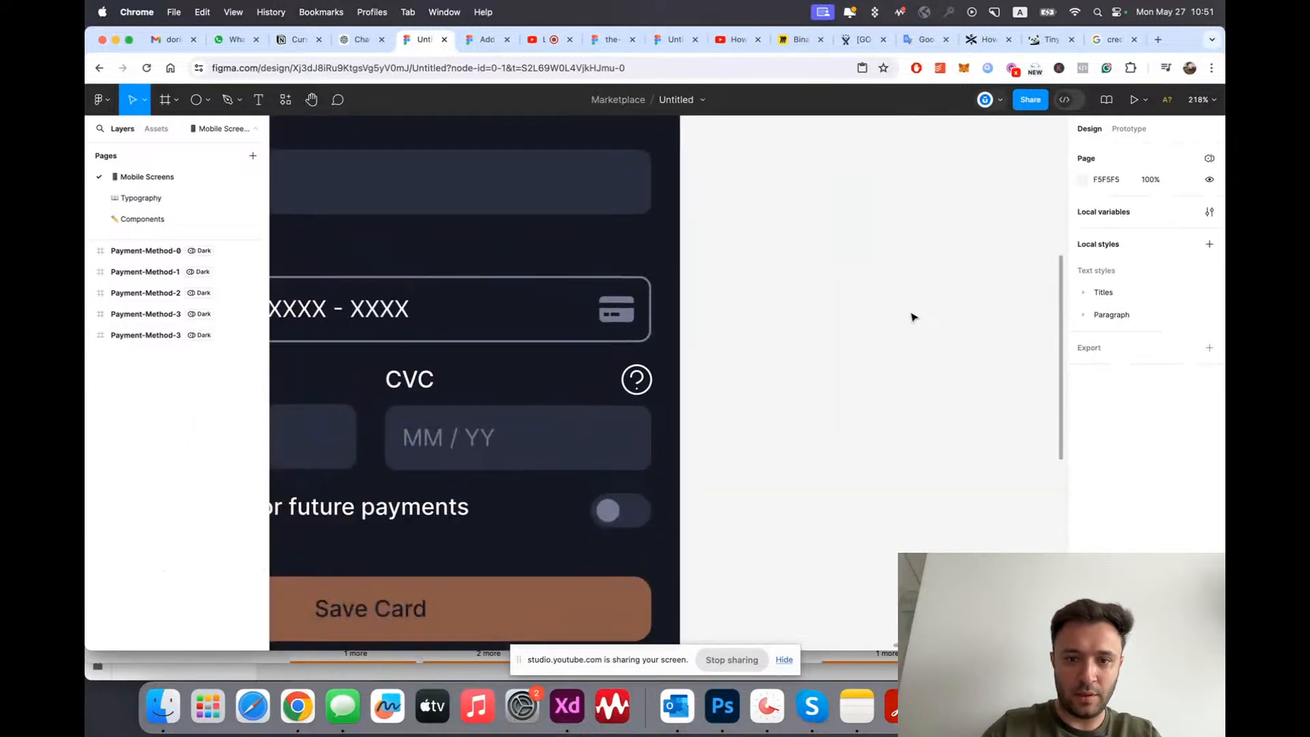
# Step: Switch to the Add-Payment-Methods reference file and copy the Visa badge from its Card number field
pyautogui.click(481, 39)
pyautogui.scroll(3, 522, 264)
pyautogui.hscroll(5, 764, 289)
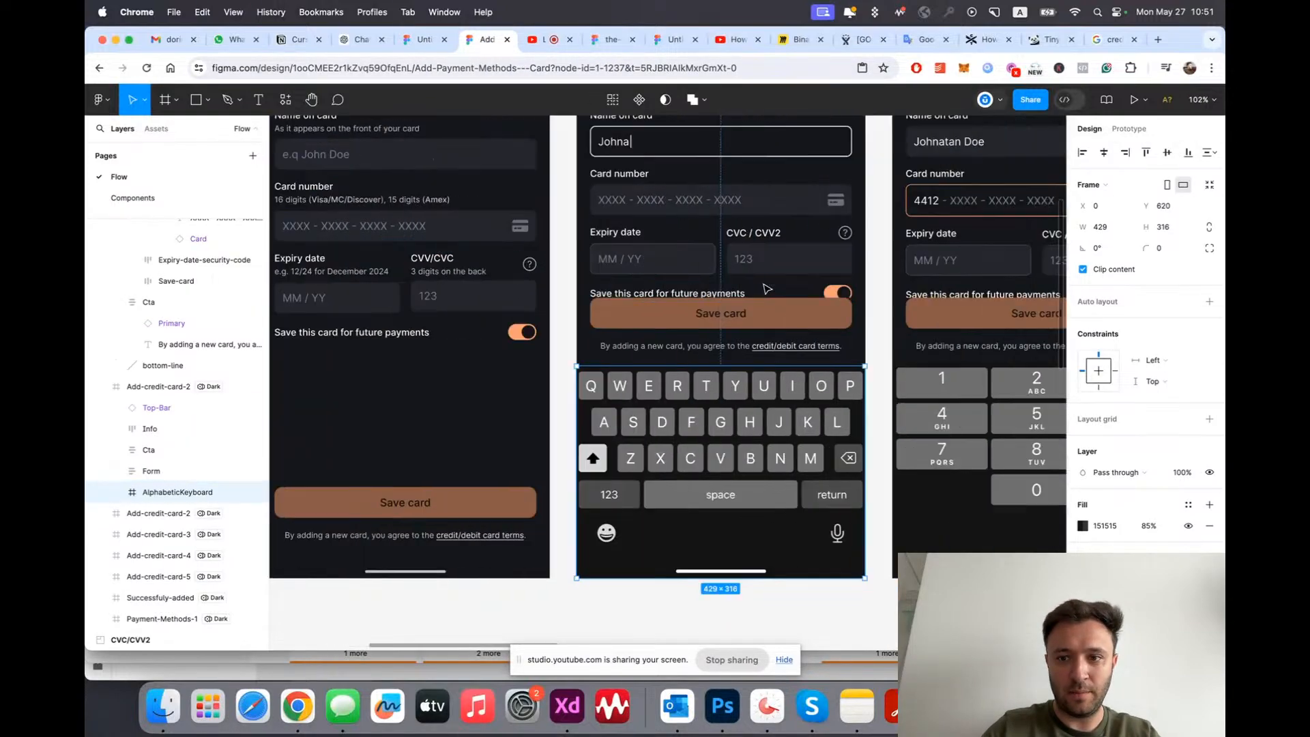
pyautogui.scroll(5, 1040, 183)
pyautogui.click(863, 224)
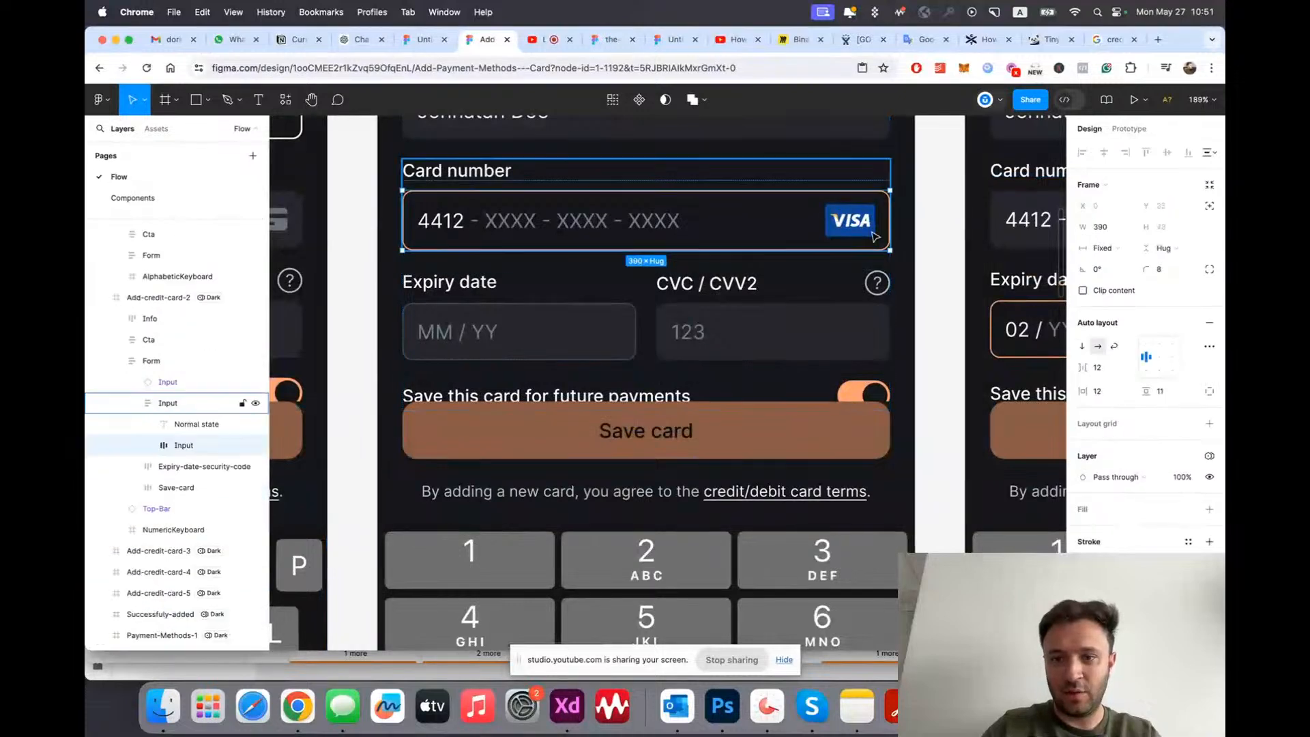
pyautogui.doubleClick(864, 224)
# Step: Paste the Visa badge into the last screen's Card Number field and delete the generic card icon
pyautogui.click(406, 43)
pyautogui.scroll(4, 749, 316)
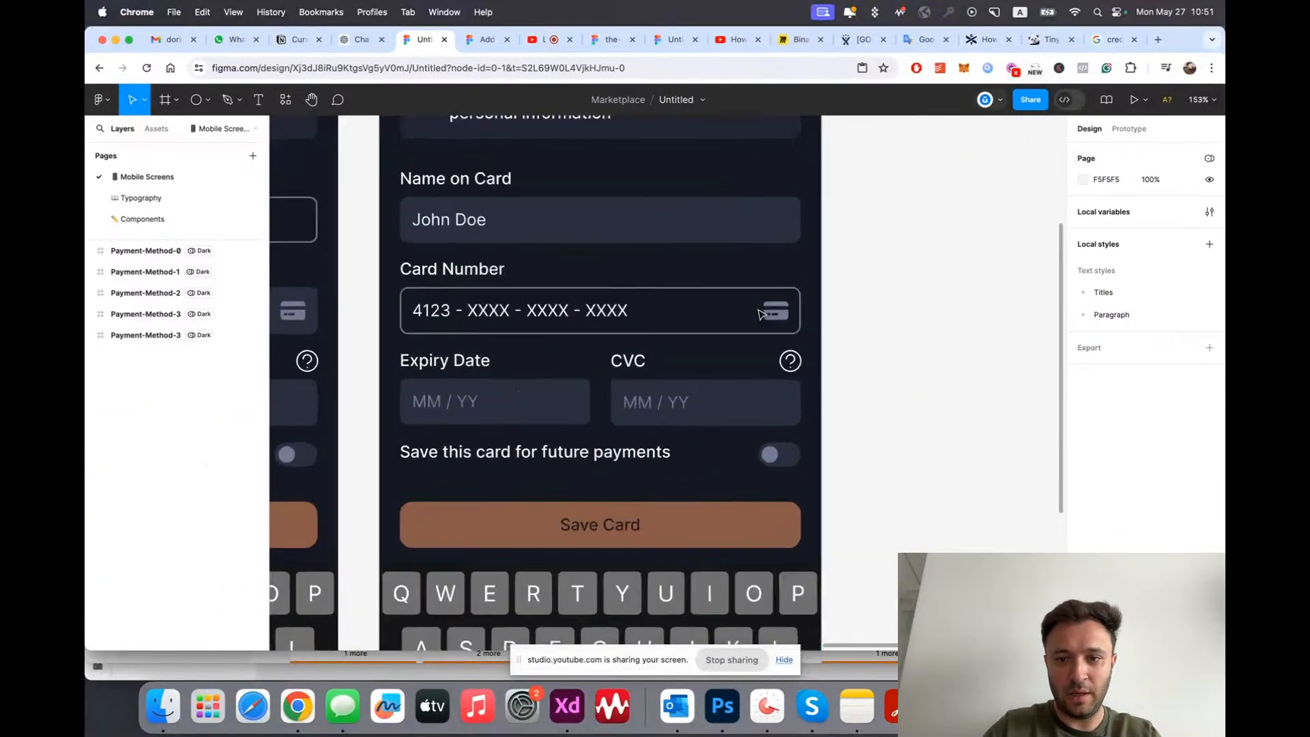
pyautogui.keyDown('super'); pyautogui.click(596, 311); pyautogui.keyUp('super')
pyautogui.press('super+v')
pyautogui.click(800, 319)
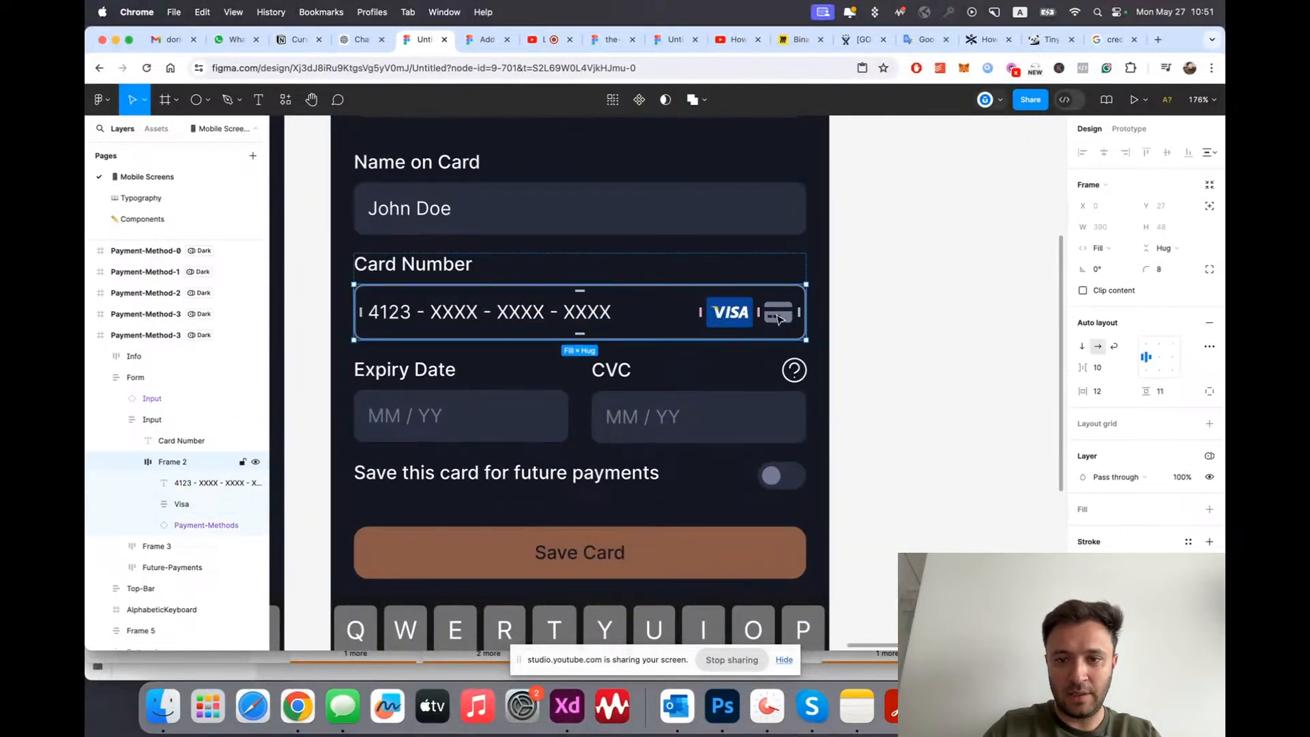
pyautogui.click(779, 318)
pyautogui.scroll(3, 846, 329)
pyautogui.press('Delete')
# Step: Resize the Visa badge in the Card Number field to a fixed width of 38 and a height of 24
pyautogui.click(710, 290)
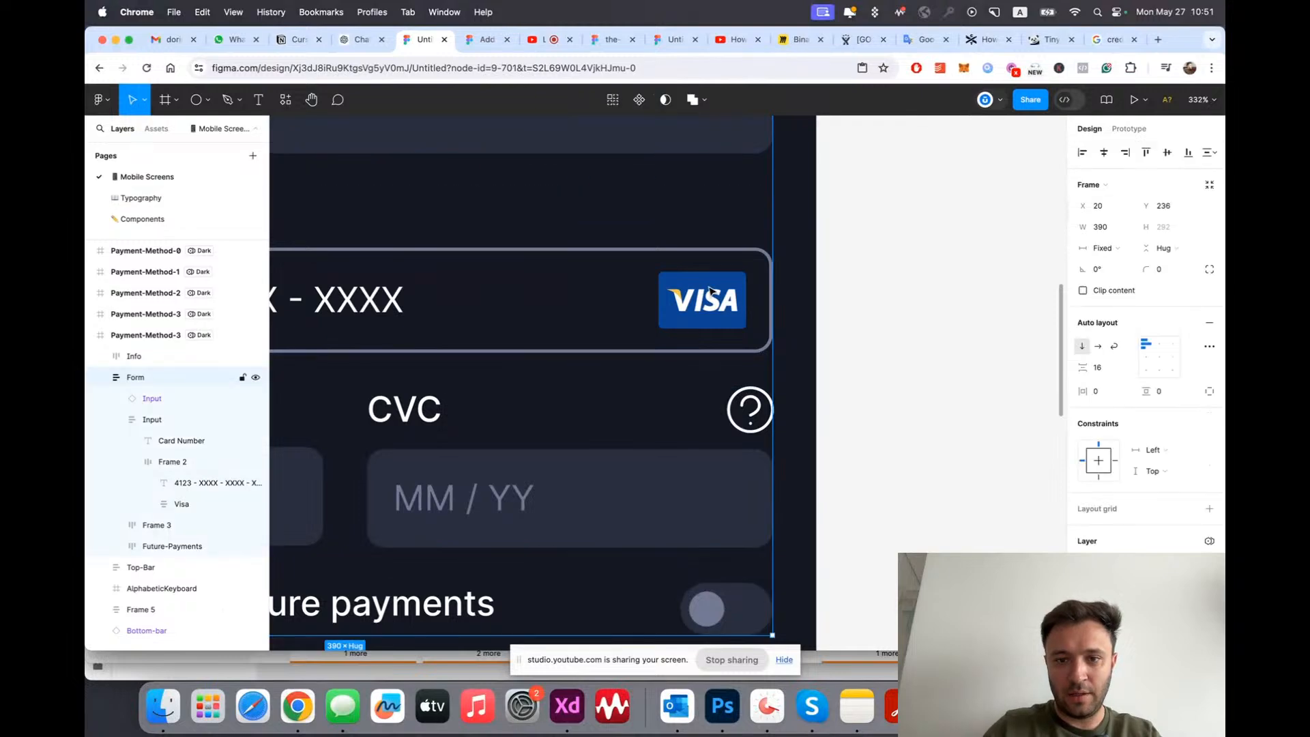
pyautogui.keyDown('super'); pyautogui.click(709, 290); pyautogui.keyUp('super')
pyautogui.scroll(2, 710, 290)
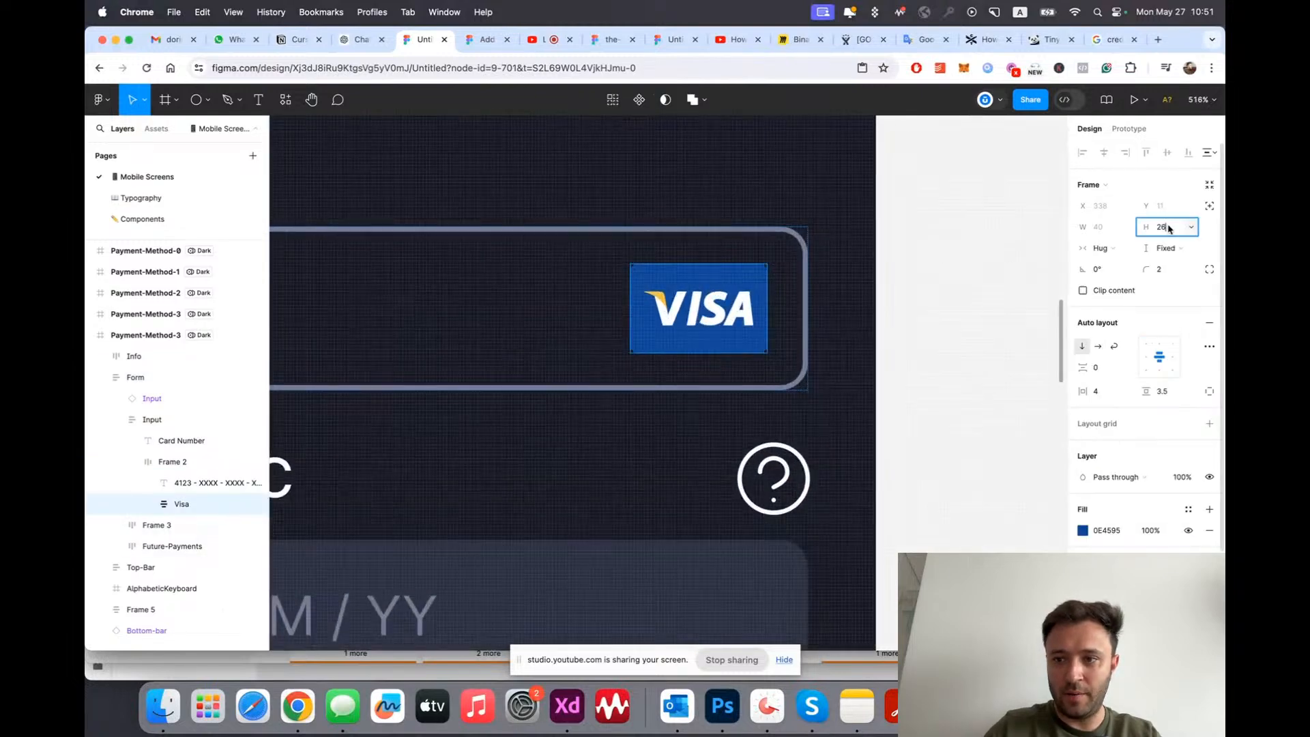
pyautogui.press('Down')
pyautogui.press('Down')
pyautogui.click(1109, 251)
pyautogui.click(1098, 231)
pyautogui.press('Down')
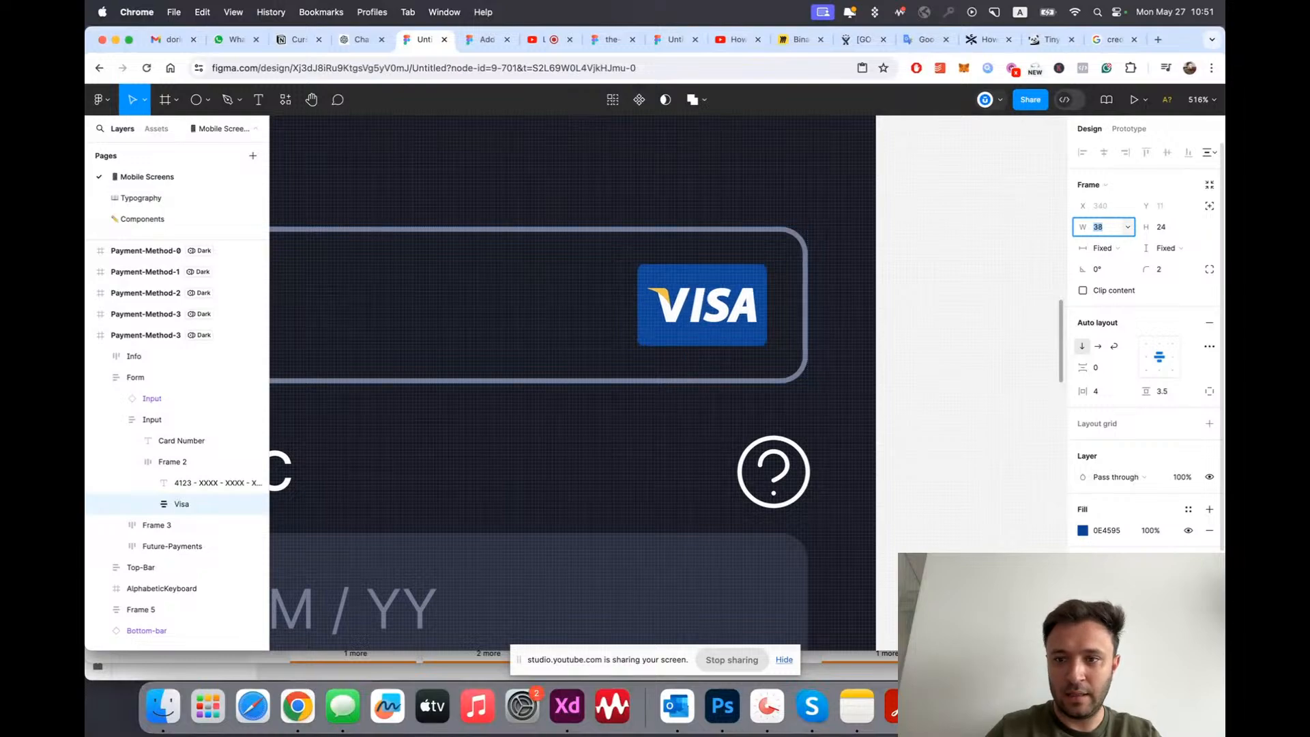
pyautogui.scroll(-5, 713, 344)
pyautogui.click(852, 340)
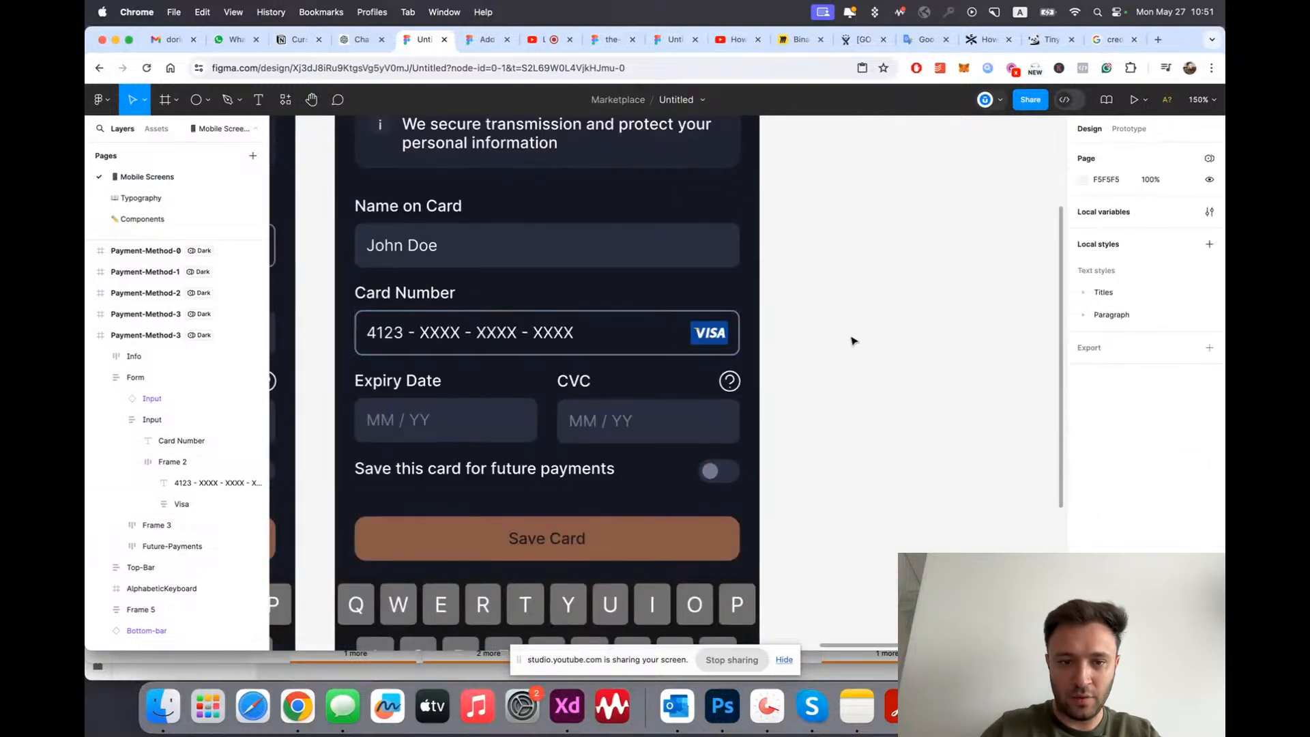
# Step: Duplicate the last Payment-Method-3 screen beside the original
pyautogui.scroll(-4, 851, 340)
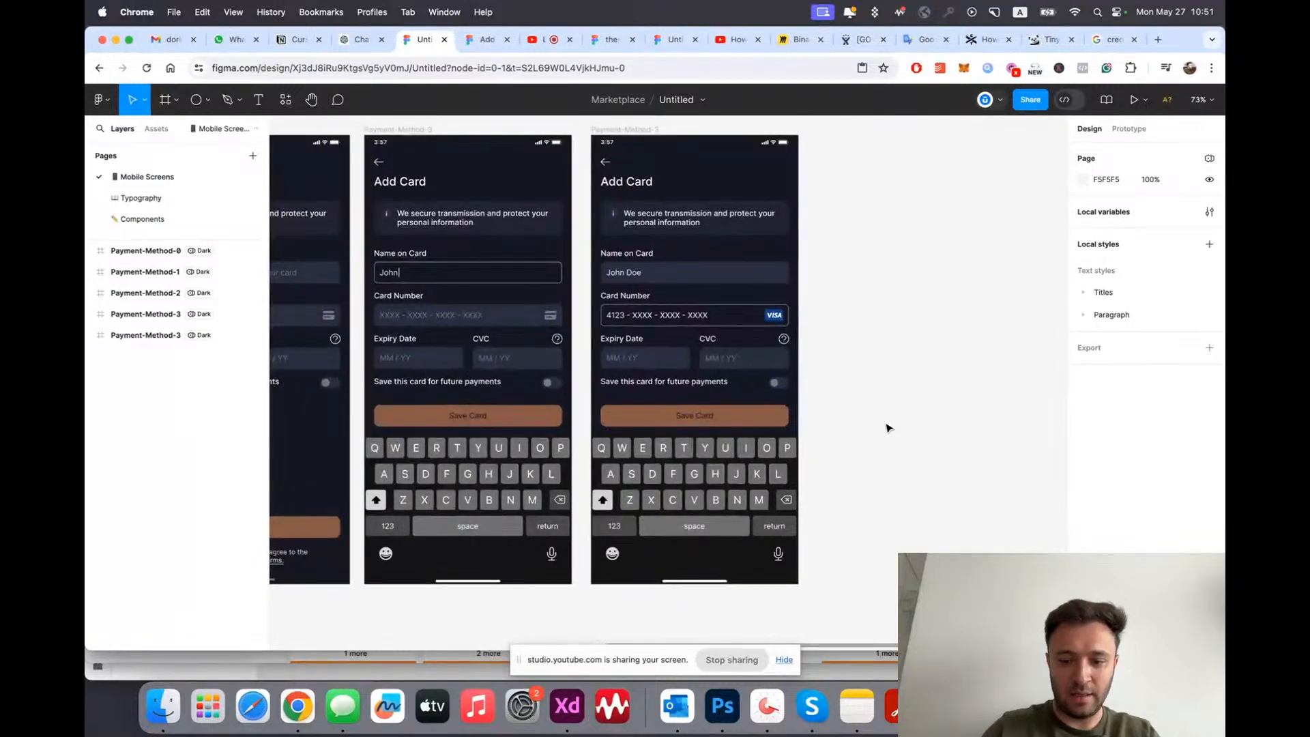
pyautogui.hscroll(3, 882, 427)
pyautogui.scroll(4, 882, 427)
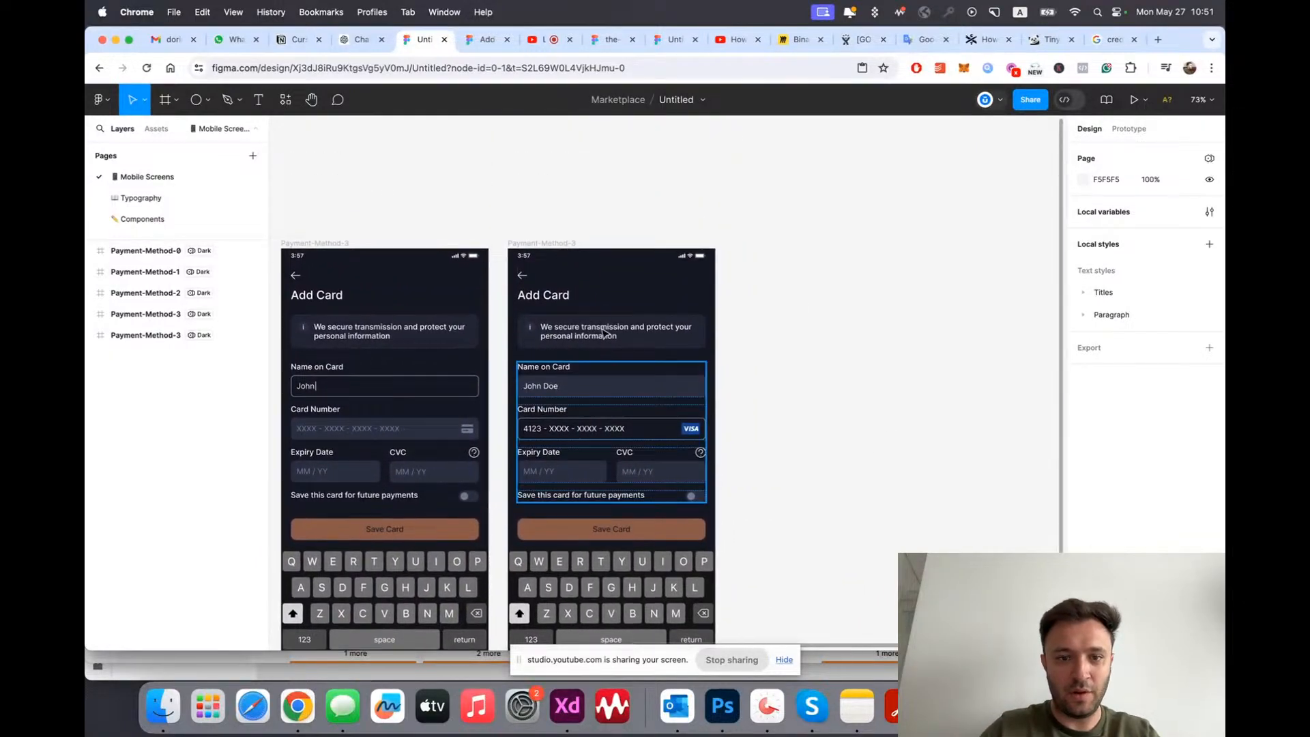
pyautogui.click(550, 244)
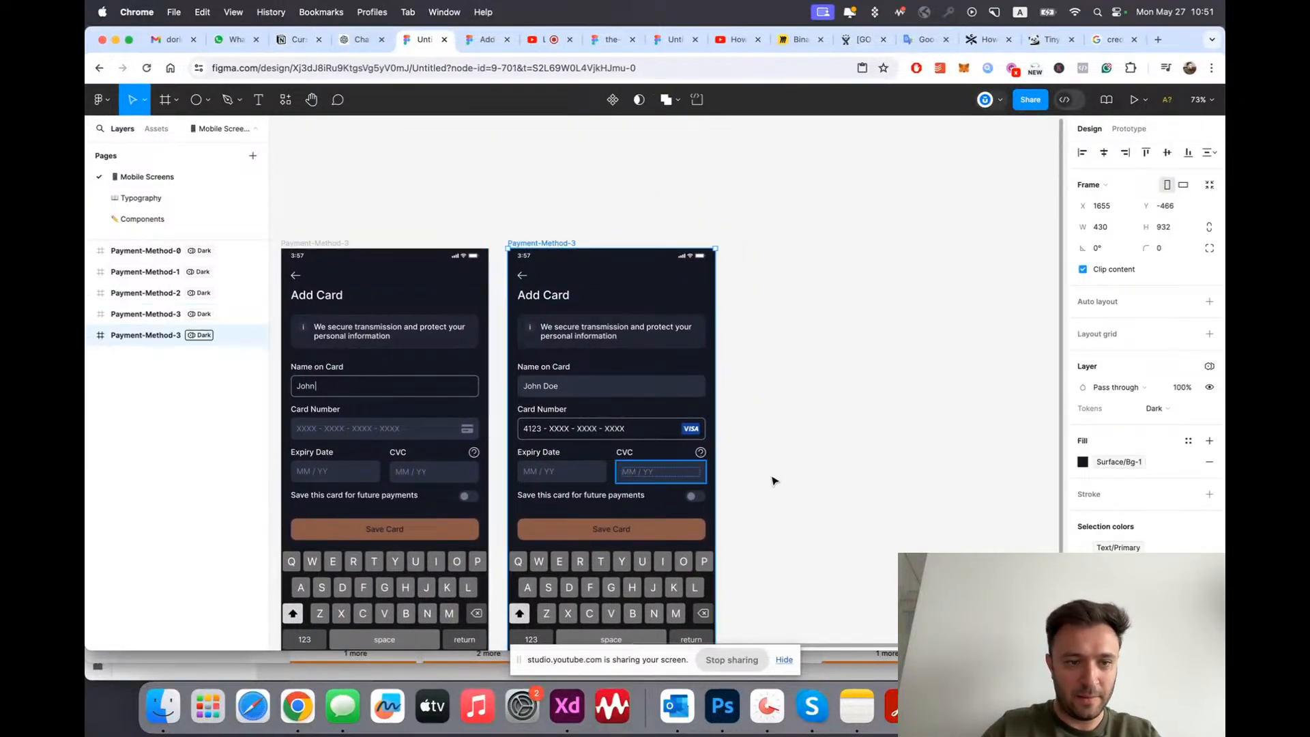
pyautogui.press('super+d')
pyautogui.scroll(-2, 859, 485)
pyautogui.press('super+bracketleft')
pyautogui.hscroll(2, 856, 483)
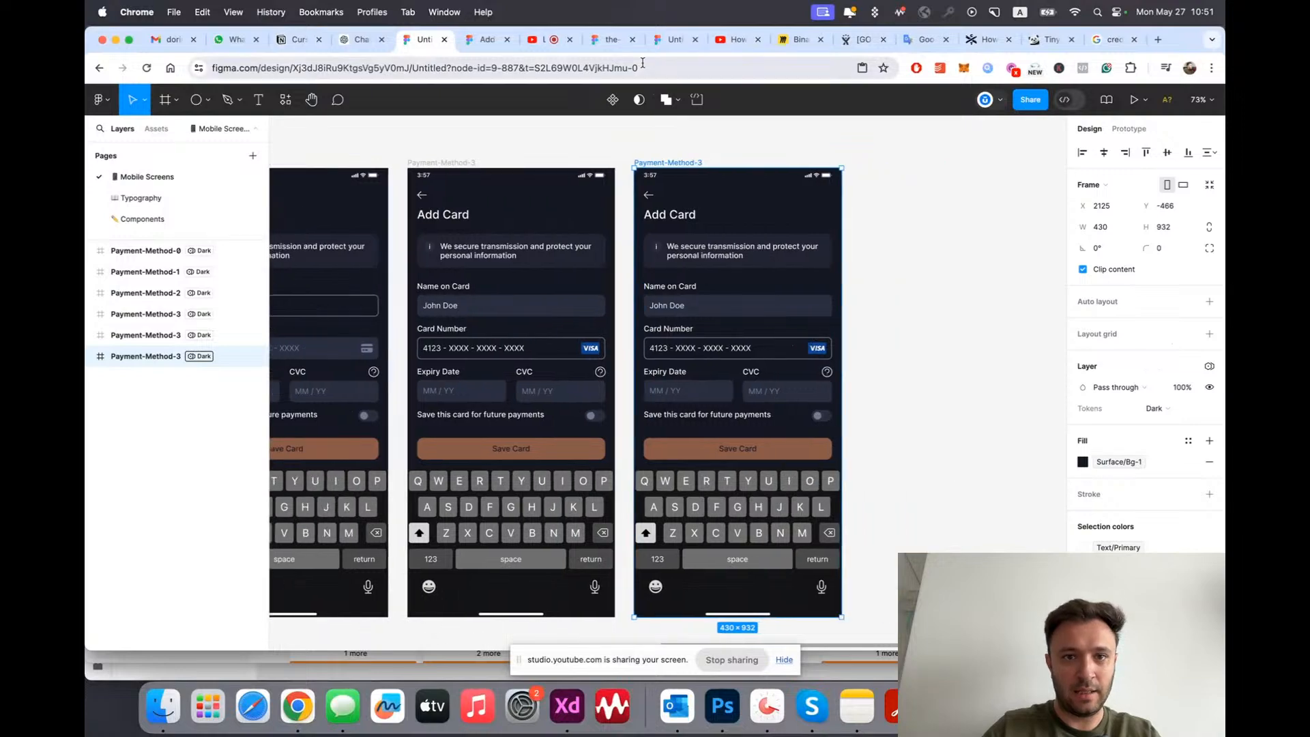
# Step: Check the expiry date screen in the reference file and set the duplicated screen's Expiry Date input to the Active state
pyautogui.click(469, 41)
pyautogui.scroll(-5, 628, 258)
pyautogui.scroll(3, 618, 380)
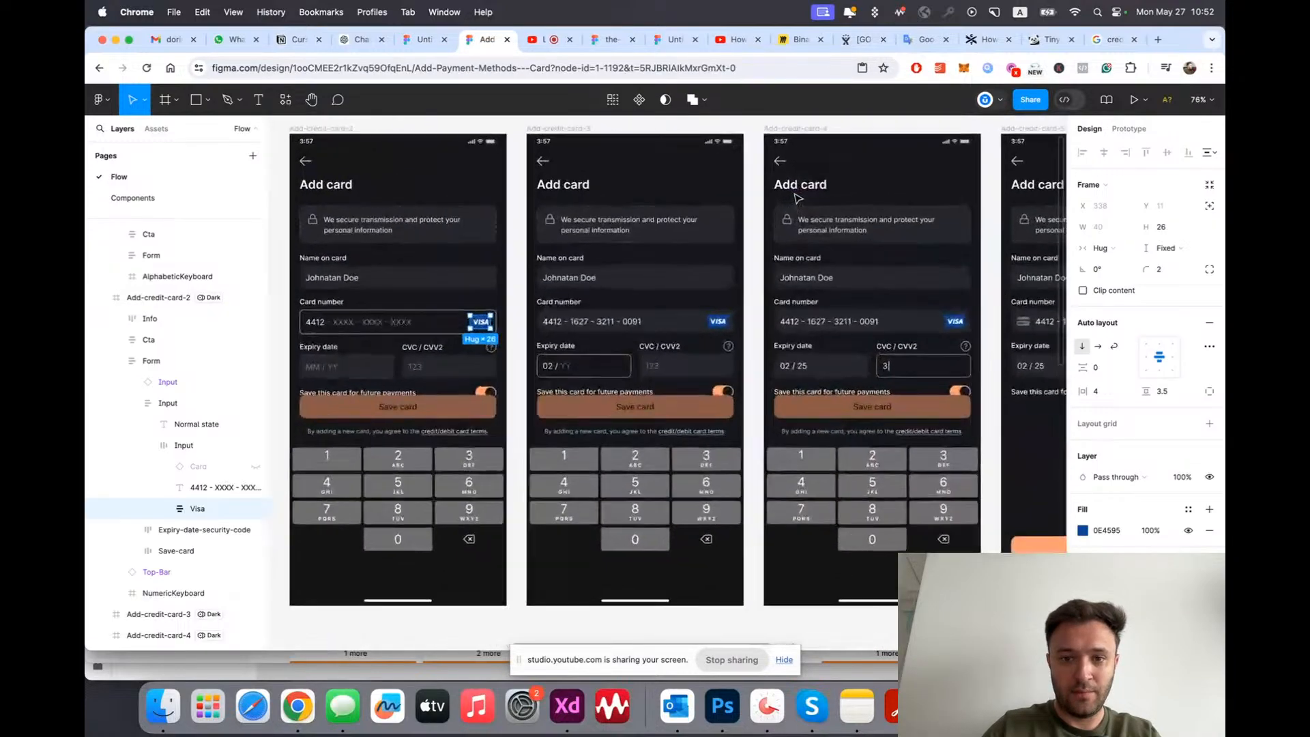
pyautogui.scroll(-3, 617, 381)
pyautogui.scroll(4, 638, 400)
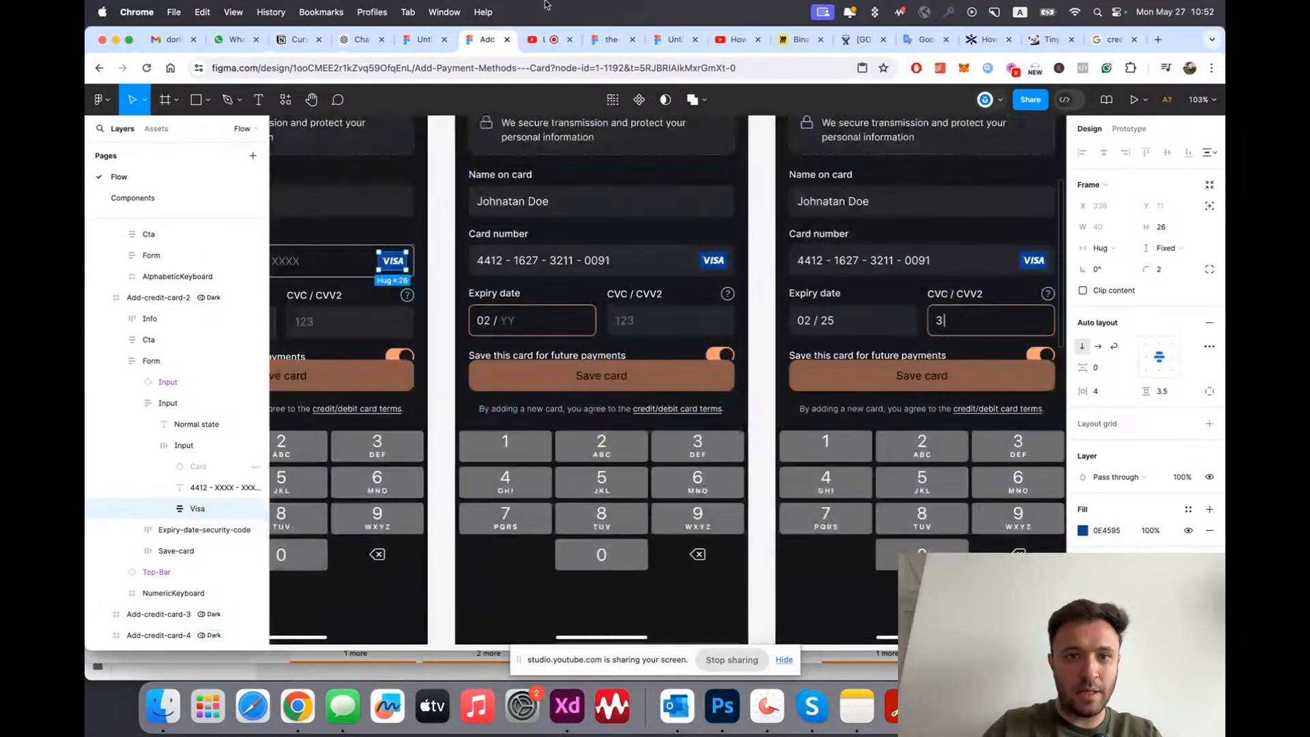
pyautogui.click(423, 39)
pyautogui.scroll(5, 424, 444)
pyautogui.keyDown('super'); pyautogui.click(531, 284); pyautogui.keyUp('super')
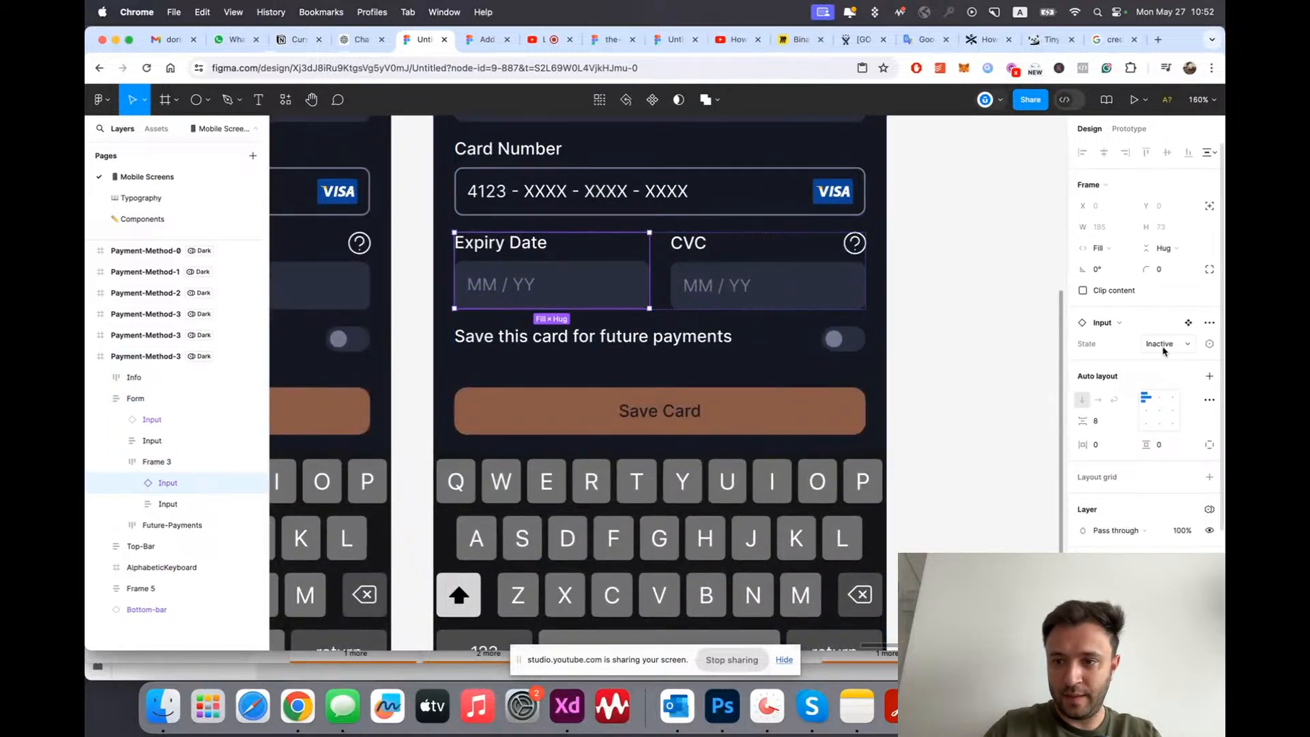
pyautogui.click(1160, 344)
pyautogui.click(1136, 359)
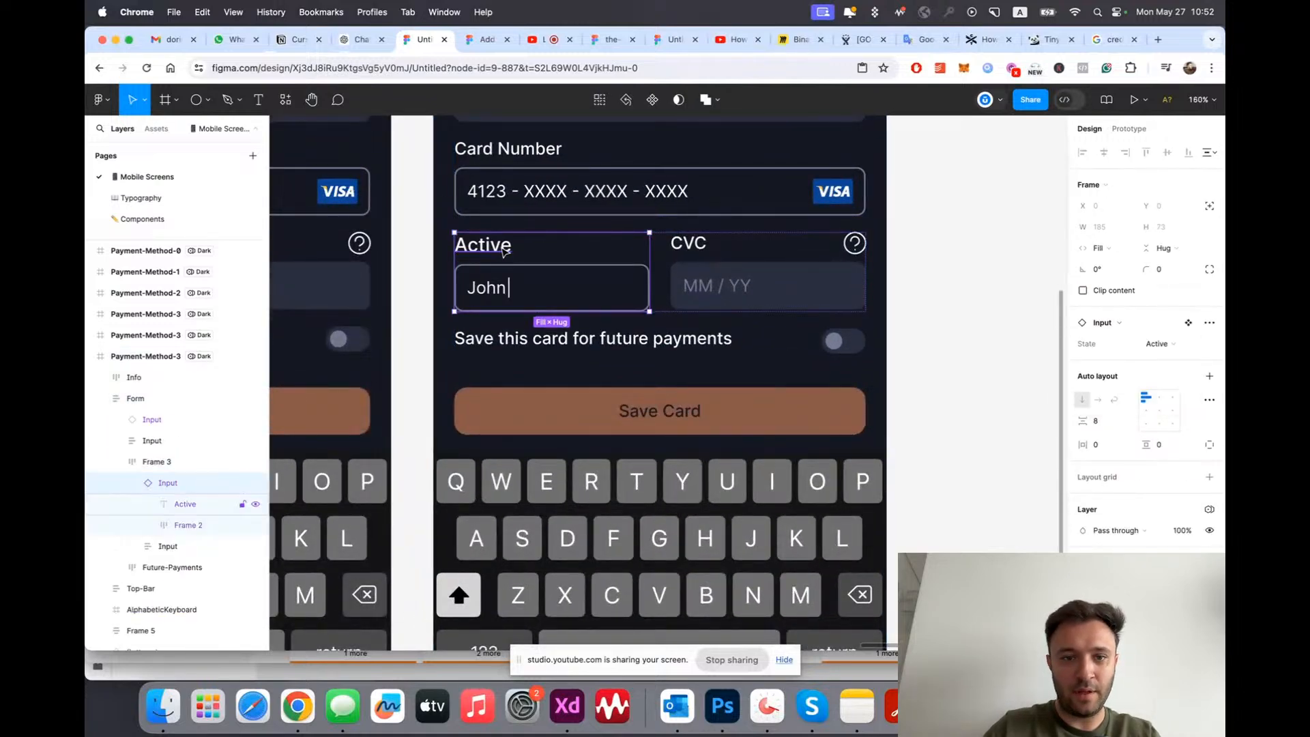
# Step: Rename the active input's label as "Expiry Date" on the duplicated screen
pyautogui.doubleClick(502, 246)
pyautogui.write('Expiry D')
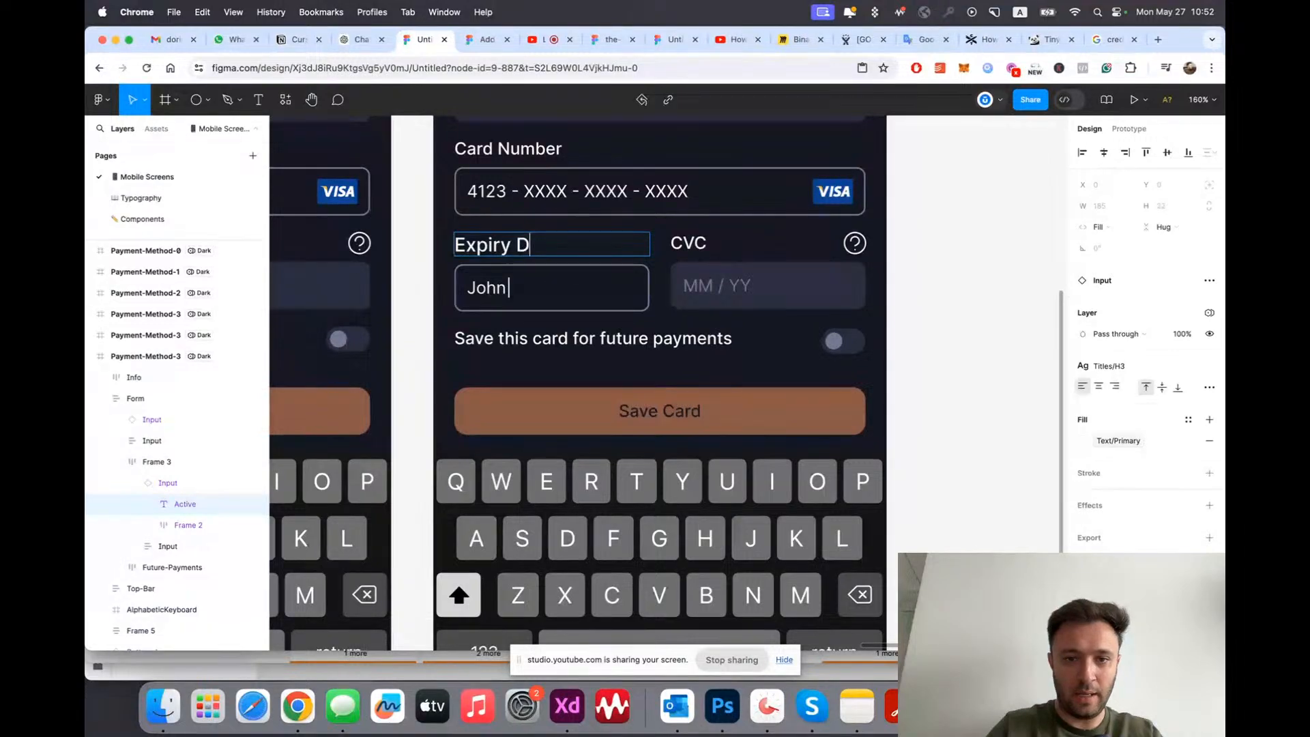
pyautogui.press('Escape')
pyautogui.scroll(-5, 745, 311)
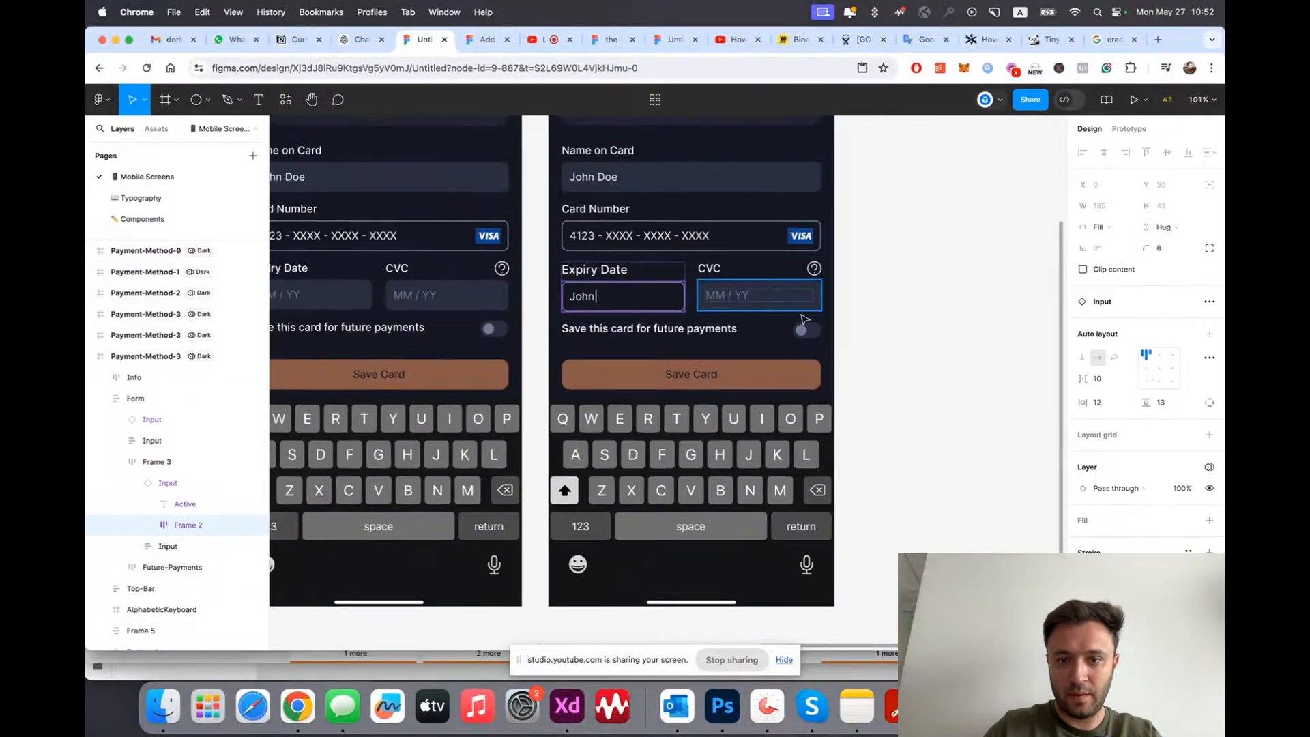
pyautogui.click(914, 314)
pyautogui.hscroll(-2, 912, 317)
# Step: On the Components page, apply the Titles/H4 text style to the labels of all four Input variants
pyautogui.click(141, 198)
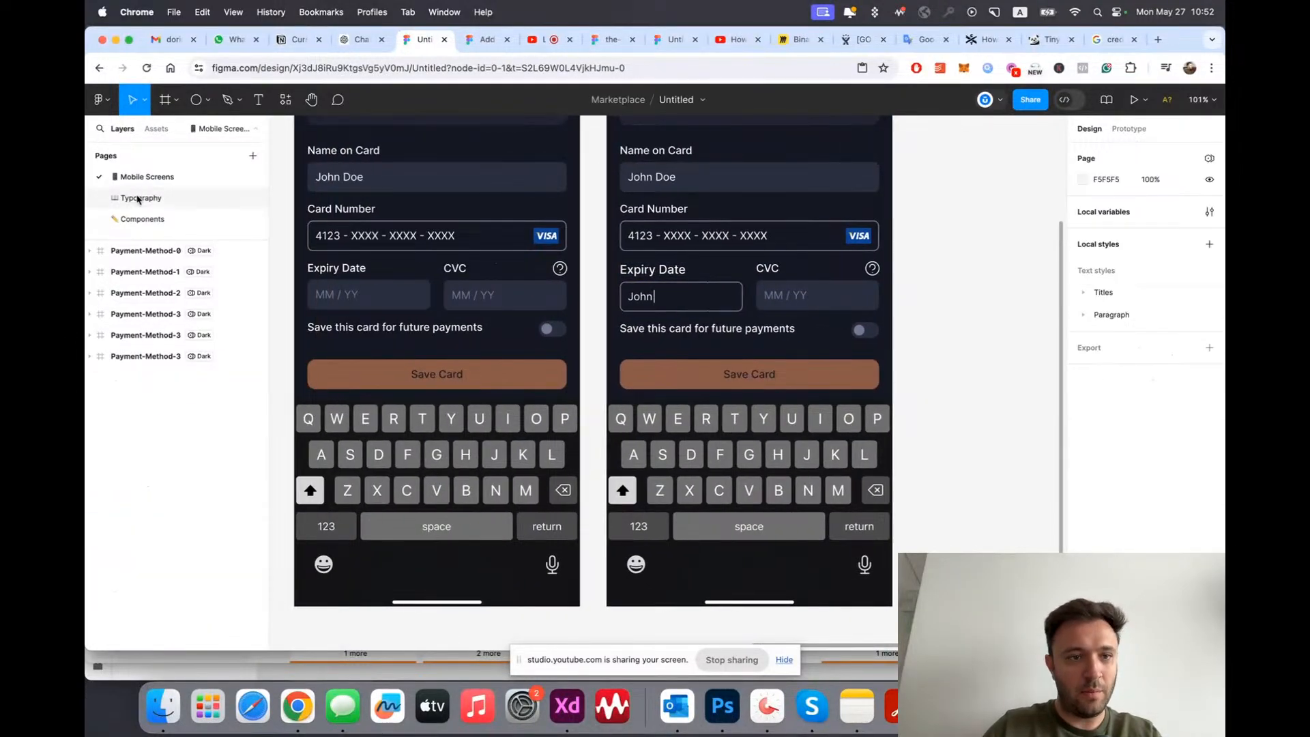
pyautogui.click(142, 219)
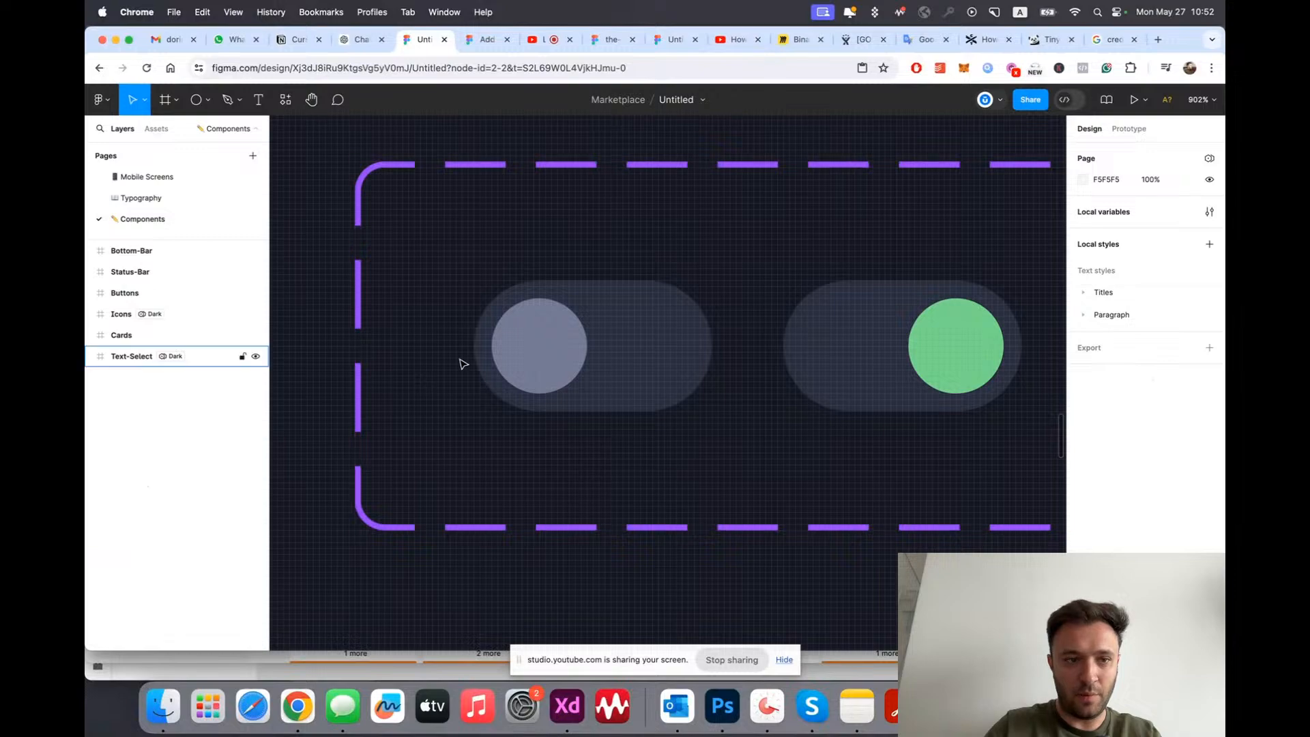
pyautogui.scroll(-10, 580, 352)
pyautogui.scroll(3, 612, 248)
pyautogui.scroll(5, 608, 243)
pyautogui.keyDown('super'); pyautogui.click(530, 250); pyautogui.keyUp('super')
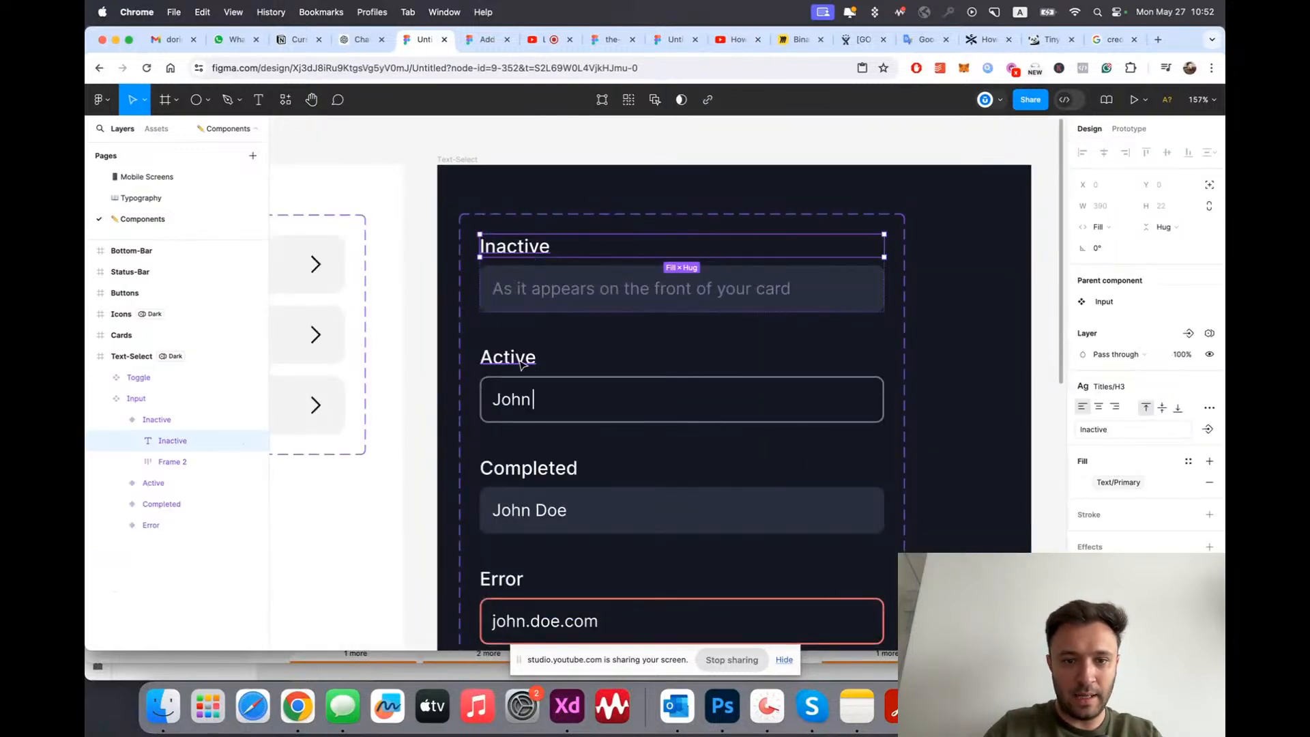
pyautogui.keyDown('shift'); pyautogui.keyDown('super'); pyautogui.click(526, 363); pyautogui.keyUp('super'); pyautogui.keyUp('shift')
pyautogui.scroll(-3, 526, 360)
pyautogui.keyDown('shift'); pyautogui.keyDown('super'); pyautogui.click(538, 366); pyautogui.keyUp('super'); pyautogui.keyUp('shift')
pyautogui.keyDown('shift'); pyautogui.keyDown('super'); pyautogui.click(503, 480); pyautogui.keyUp('super'); pyautogui.keyUp('shift')
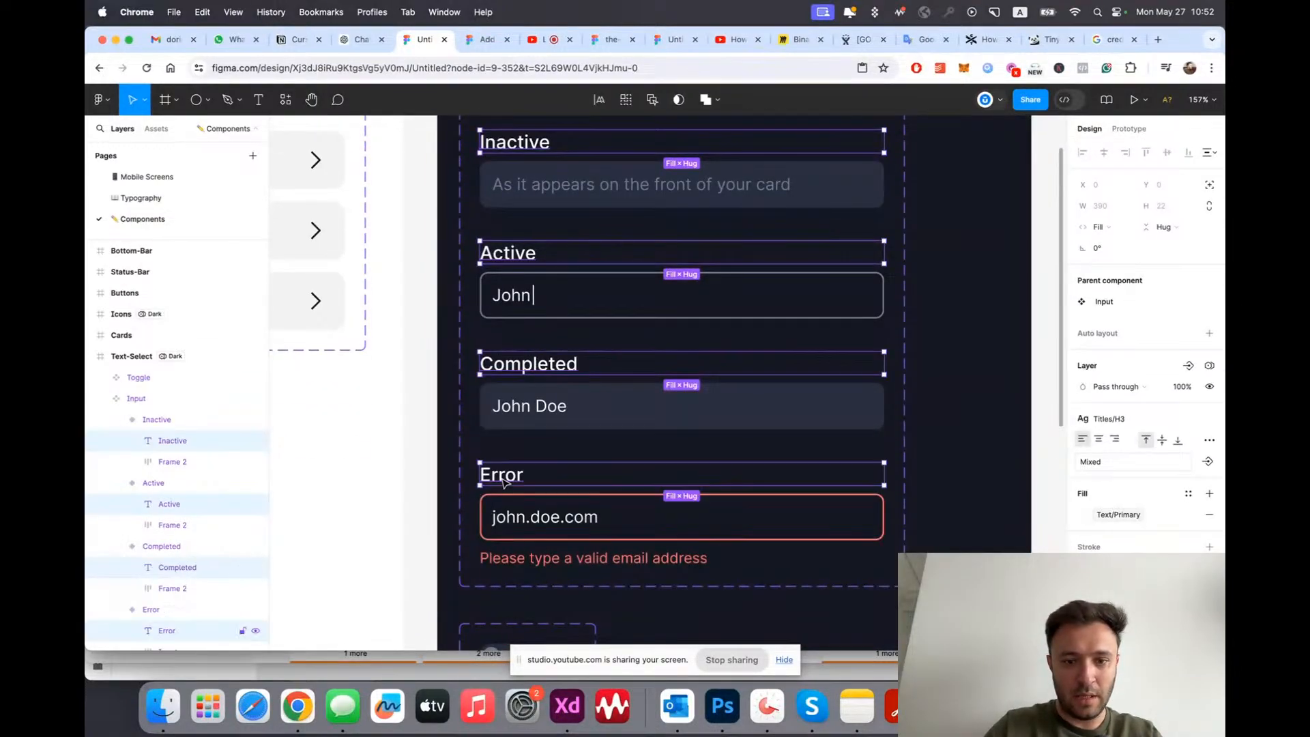
pyautogui.click(1120, 424)
pyautogui.click(1119, 545)
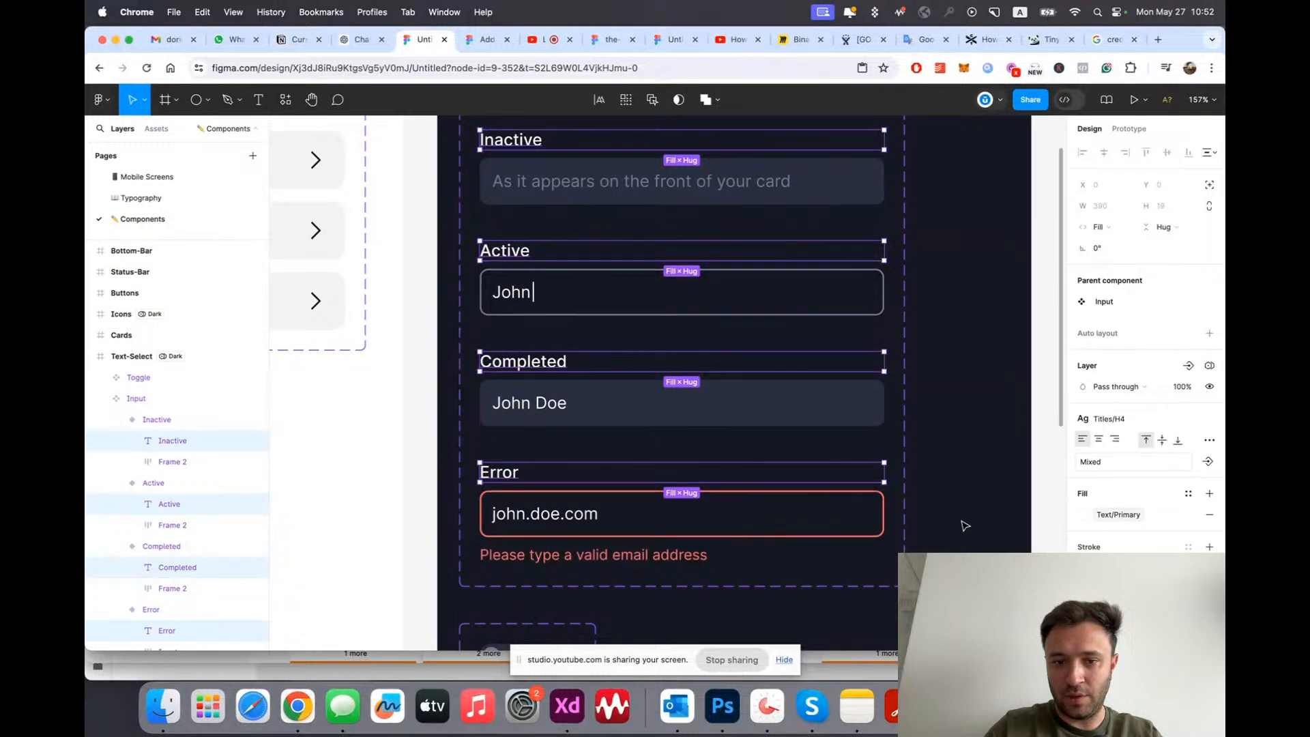
pyautogui.scroll(-5, 759, 439)
pyautogui.click(908, 374)
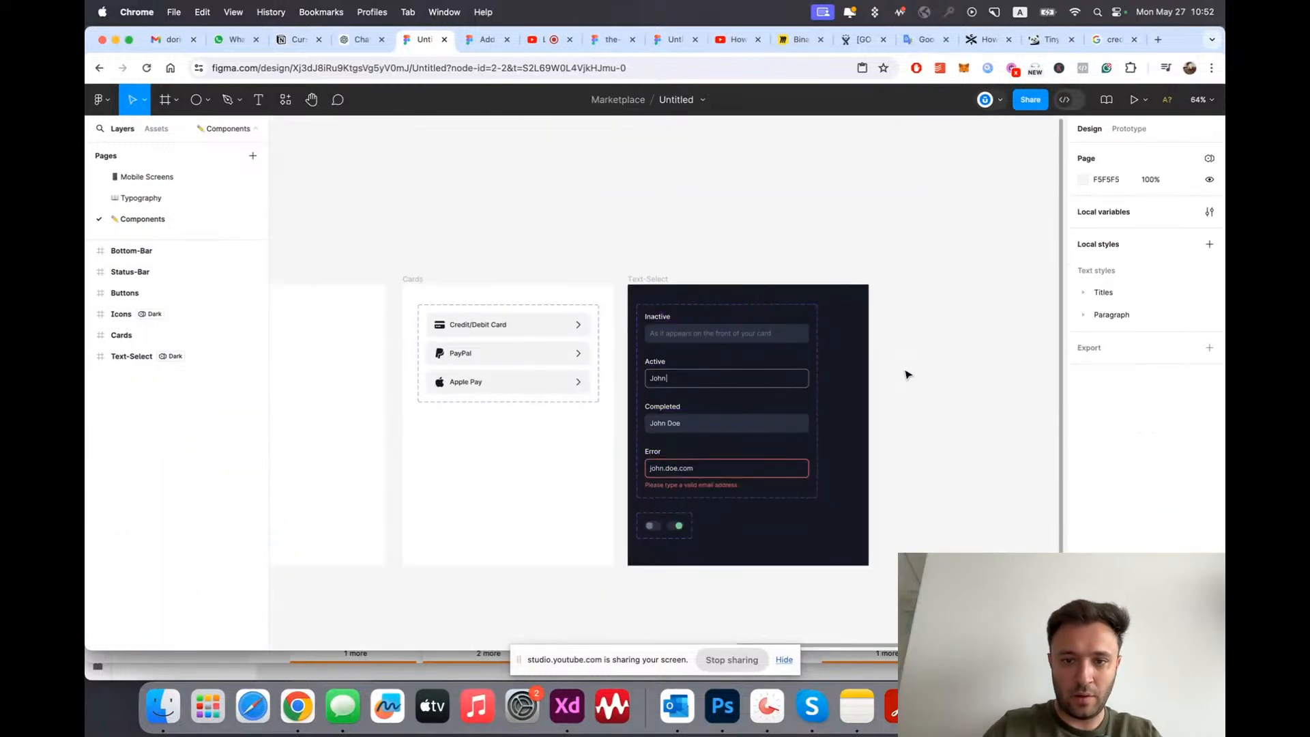
# Step: Set the vertical spacing between the Input component's variants to 24 and shorten the component set to fit them
pyautogui.scroll(4, 908, 375)
pyautogui.click(729, 320)
pyautogui.write('2')
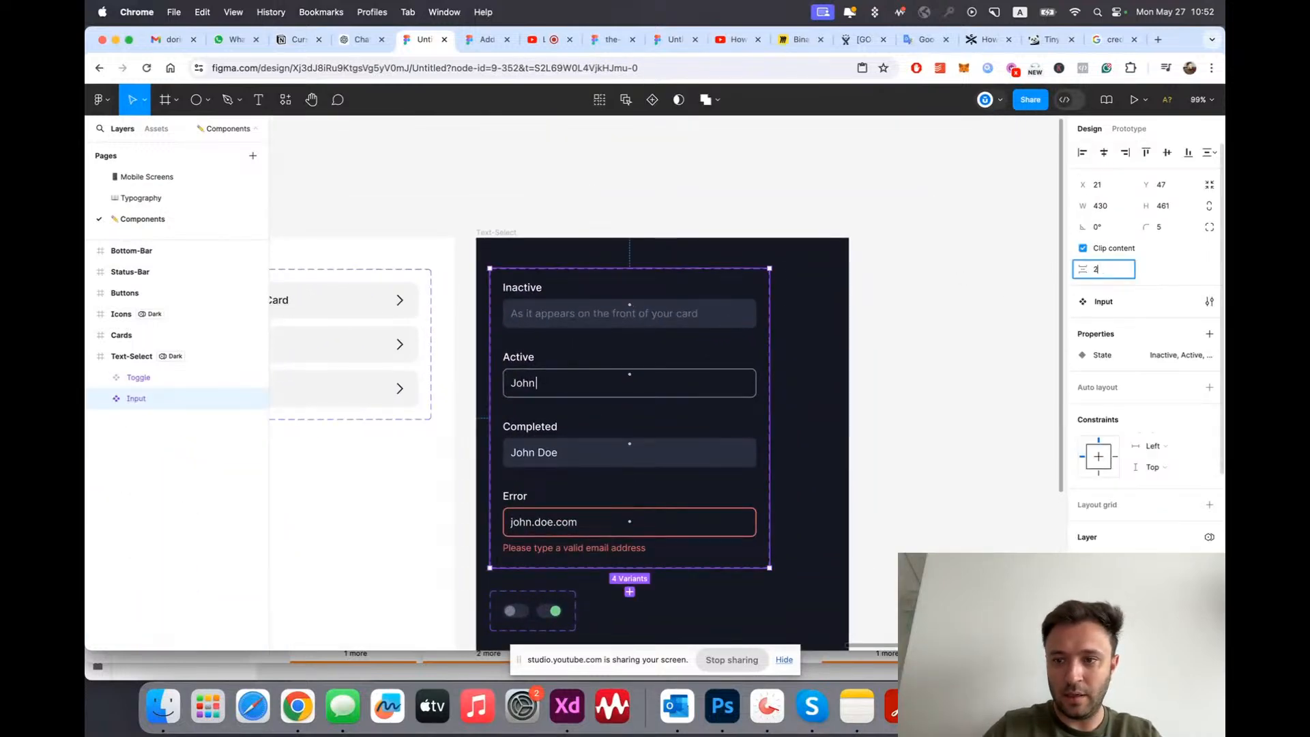
pyautogui.write('4')
pyautogui.press('Return')
pyautogui.scroll(-2, 828, 380)
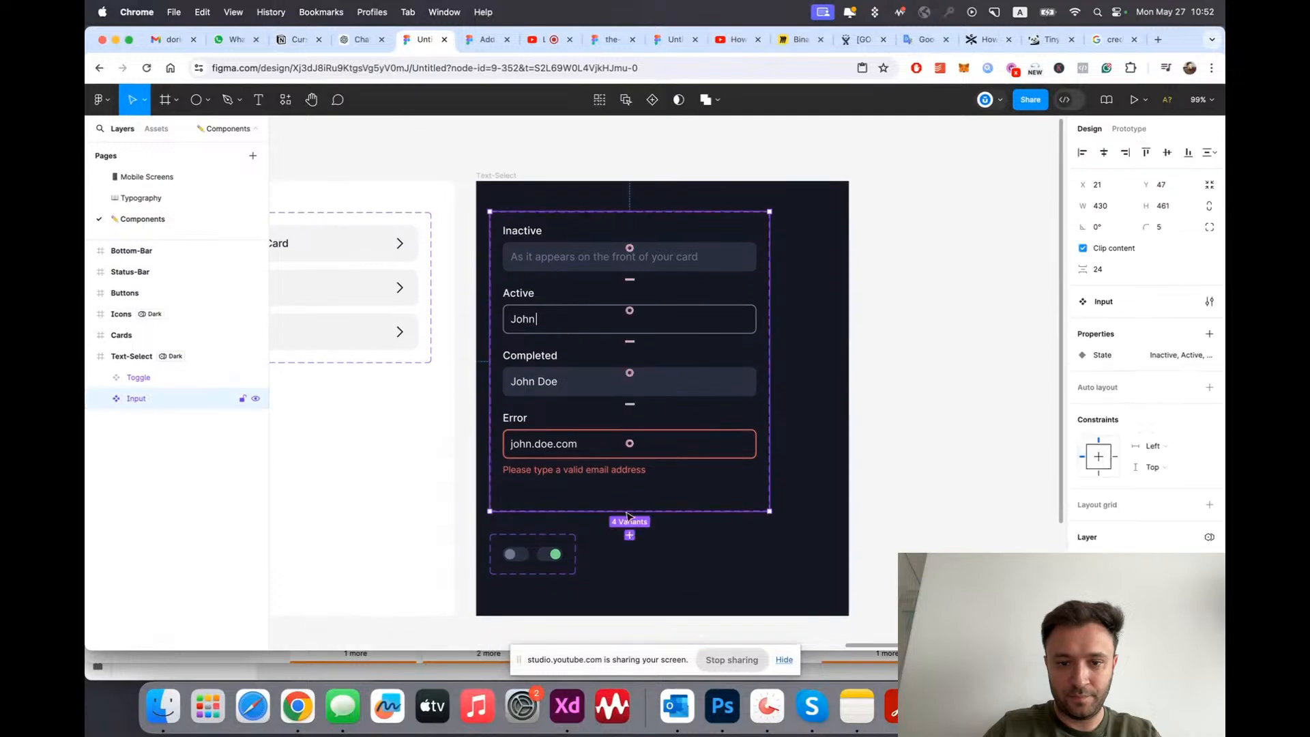
pyautogui.click(937, 409)
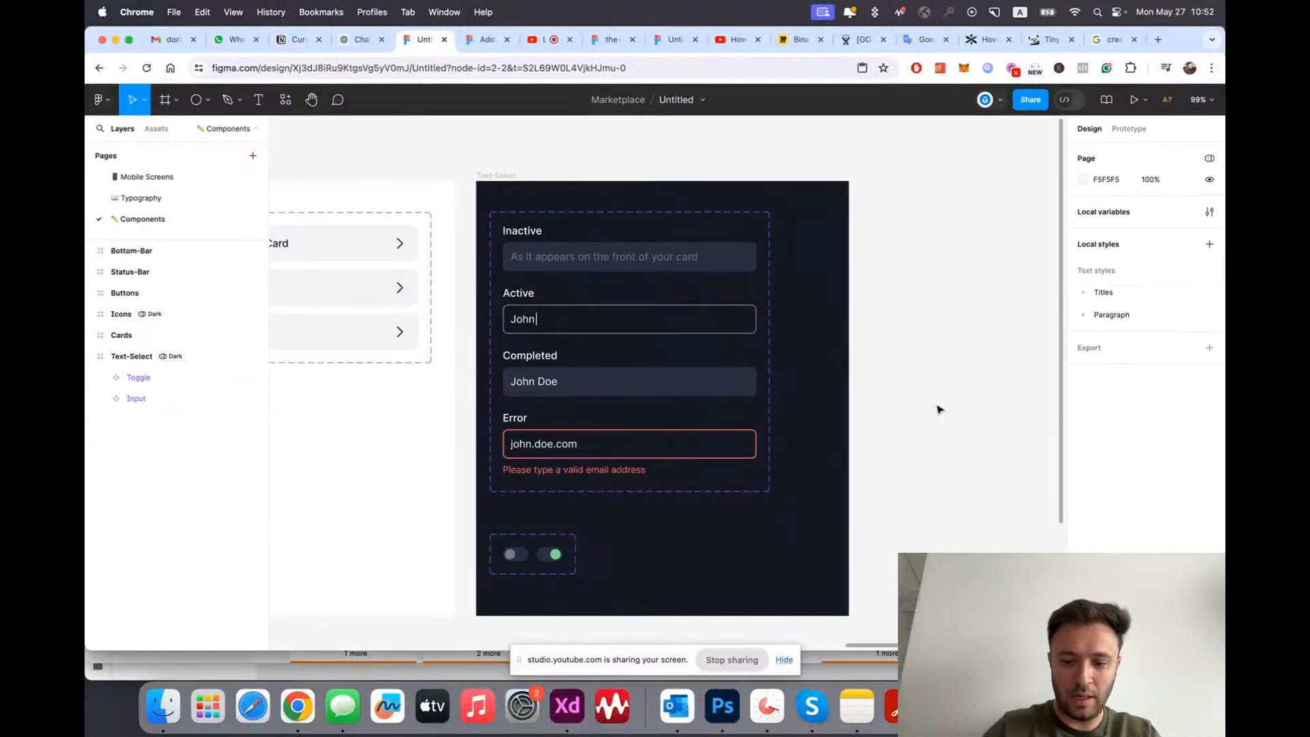
# Step: Check the text styles of the field labels on the last two Add Card mobile screens
pyautogui.click(128, 178)
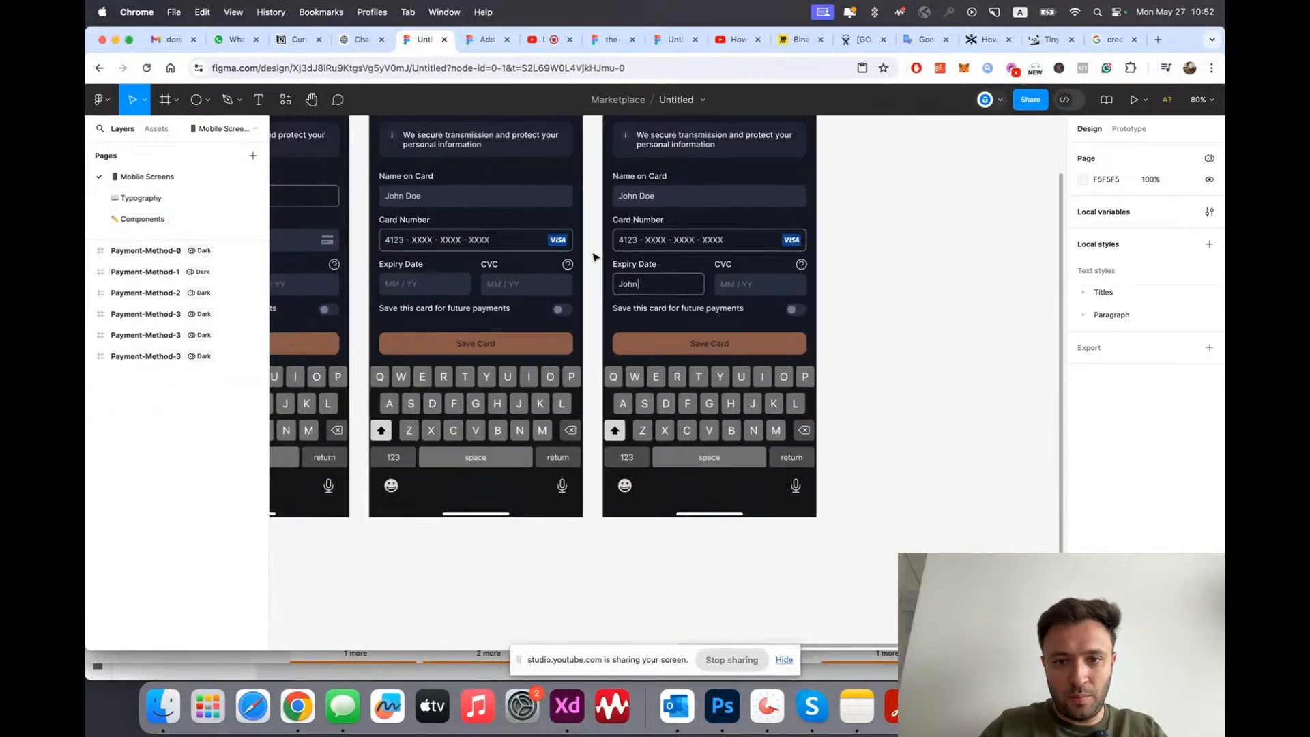
pyautogui.scroll(5, 550, 250)
pyautogui.keyDown('super'); pyautogui.click(550, 239); pyautogui.keyUp('super')
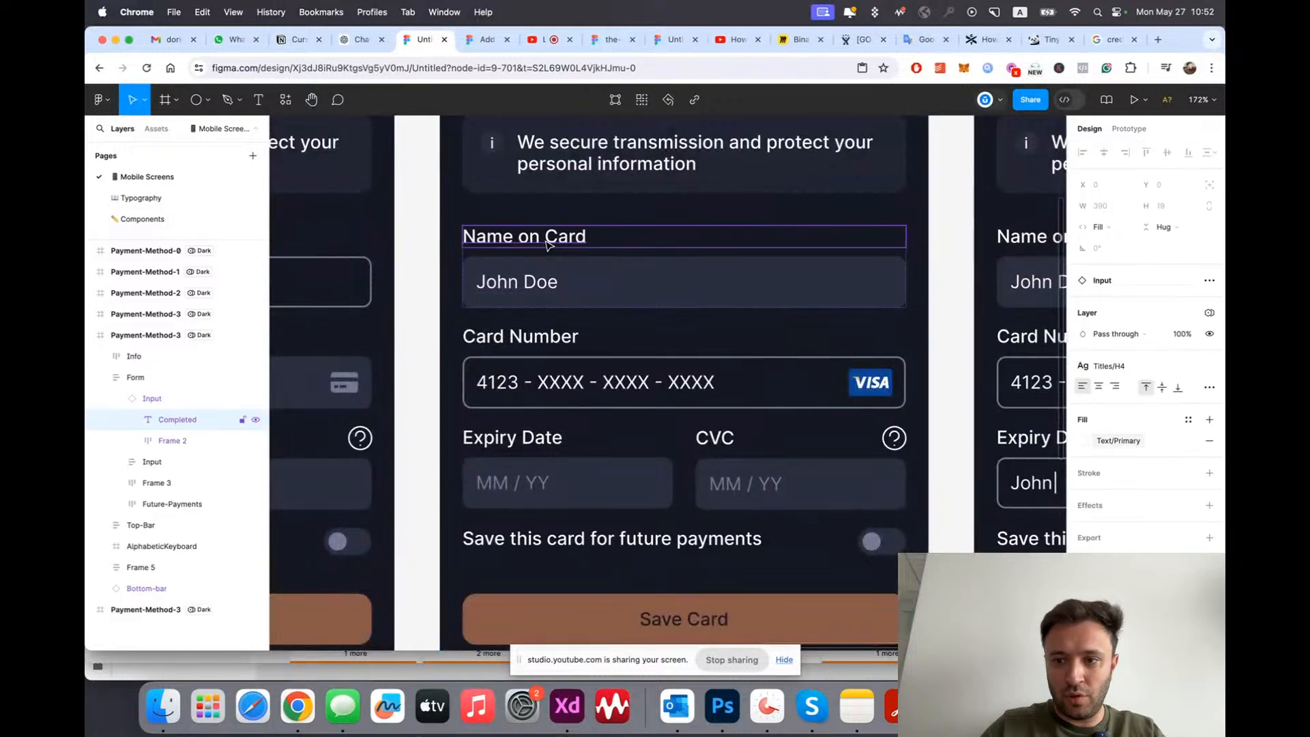
pyautogui.keyDown('super'); pyautogui.click(567, 335); pyautogui.keyUp('super')
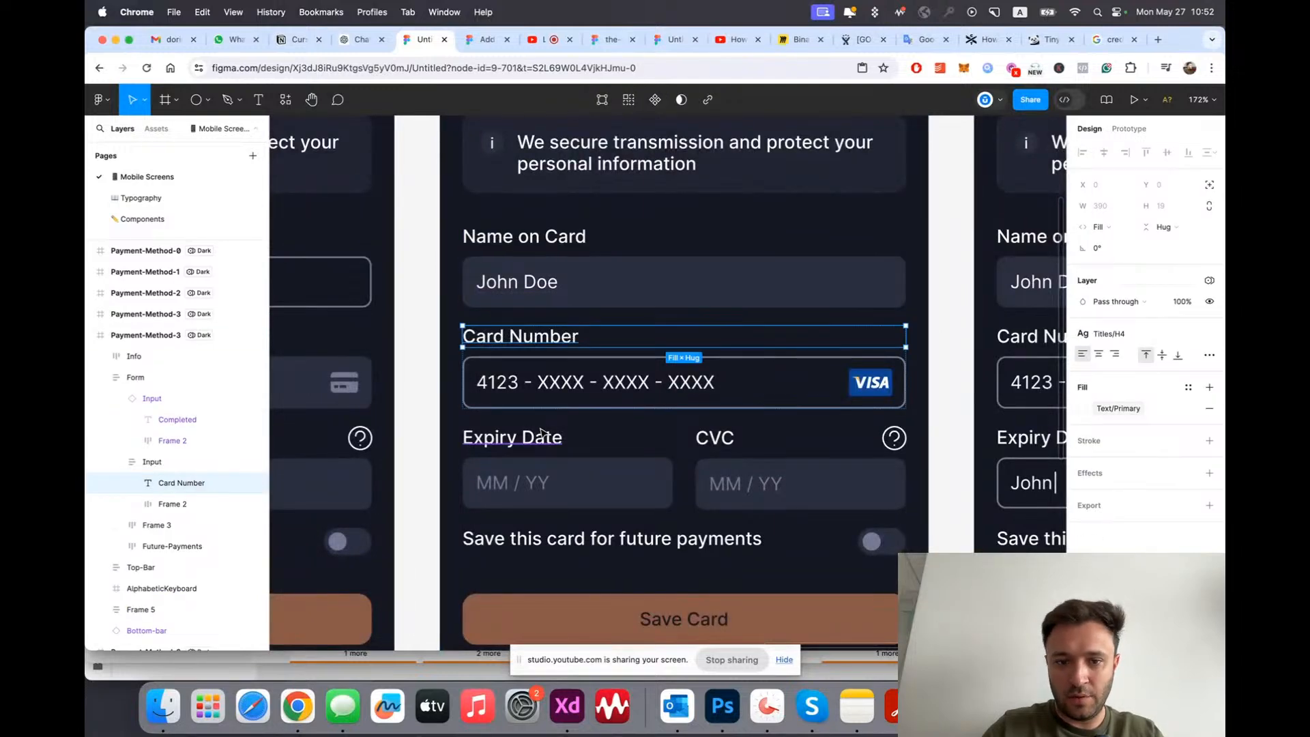
pyautogui.keyDown('super'); pyautogui.click(542, 432); pyautogui.keyUp('super')
pyautogui.keyDown('super'); pyautogui.click(715, 437); pyautogui.keyUp('super')
pyautogui.hscroll(8, 648, 342)
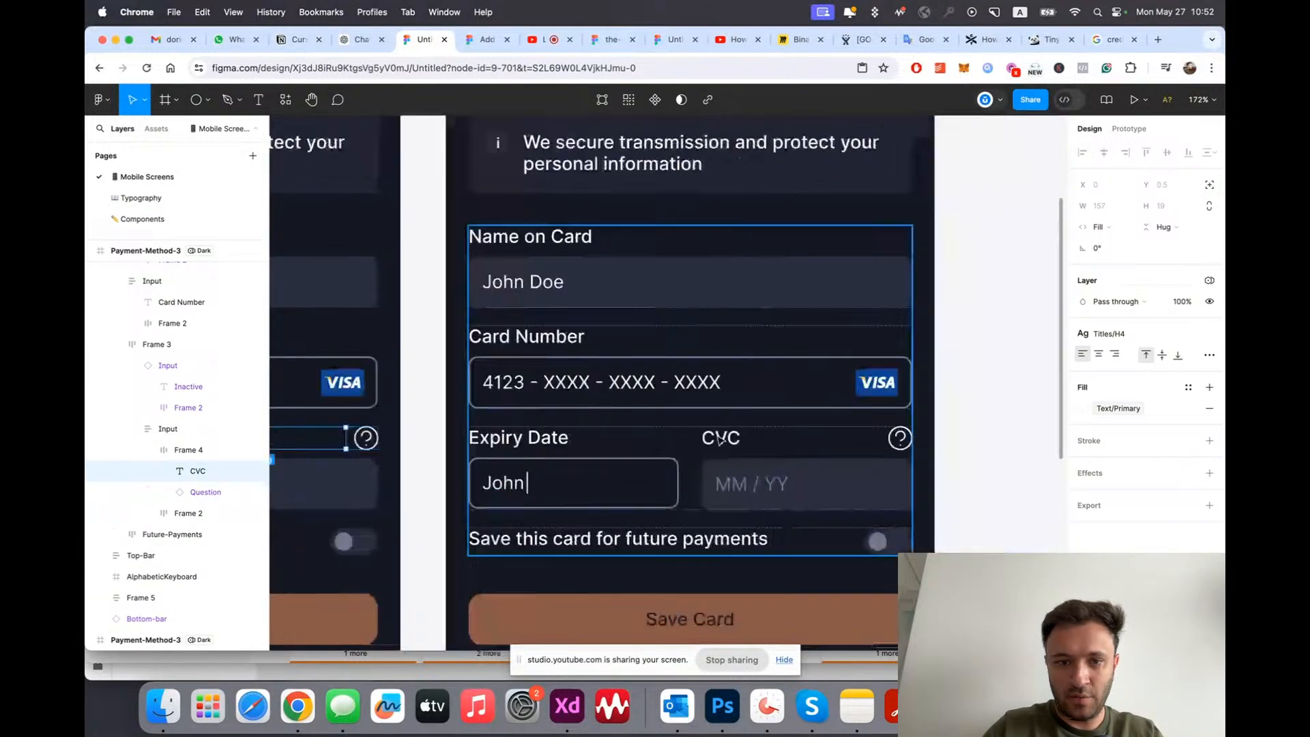
pyautogui.keyDown('super'); pyautogui.click(565, 239); pyautogui.keyUp('super')
pyautogui.keyDown('super'); pyautogui.click(565, 344); pyautogui.keyUp('super')
pyautogui.press('Escape')
pyautogui.scroll(-5, 619, 364)
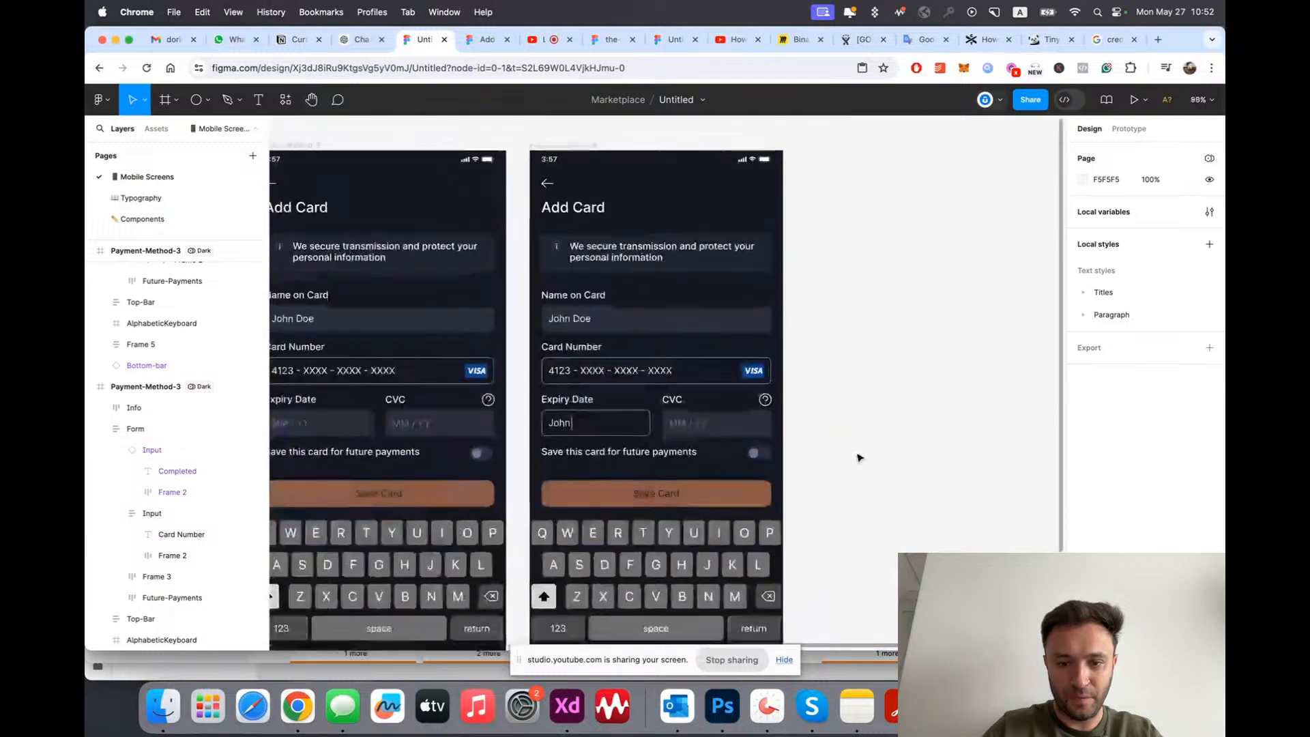
# Step: Replace the last screen's Expiry Date value with "09 / YY" and recolour "YY" in the muted placeholder text colour
pyautogui.scroll(5, 726, 492)
pyautogui.click(451, 384)
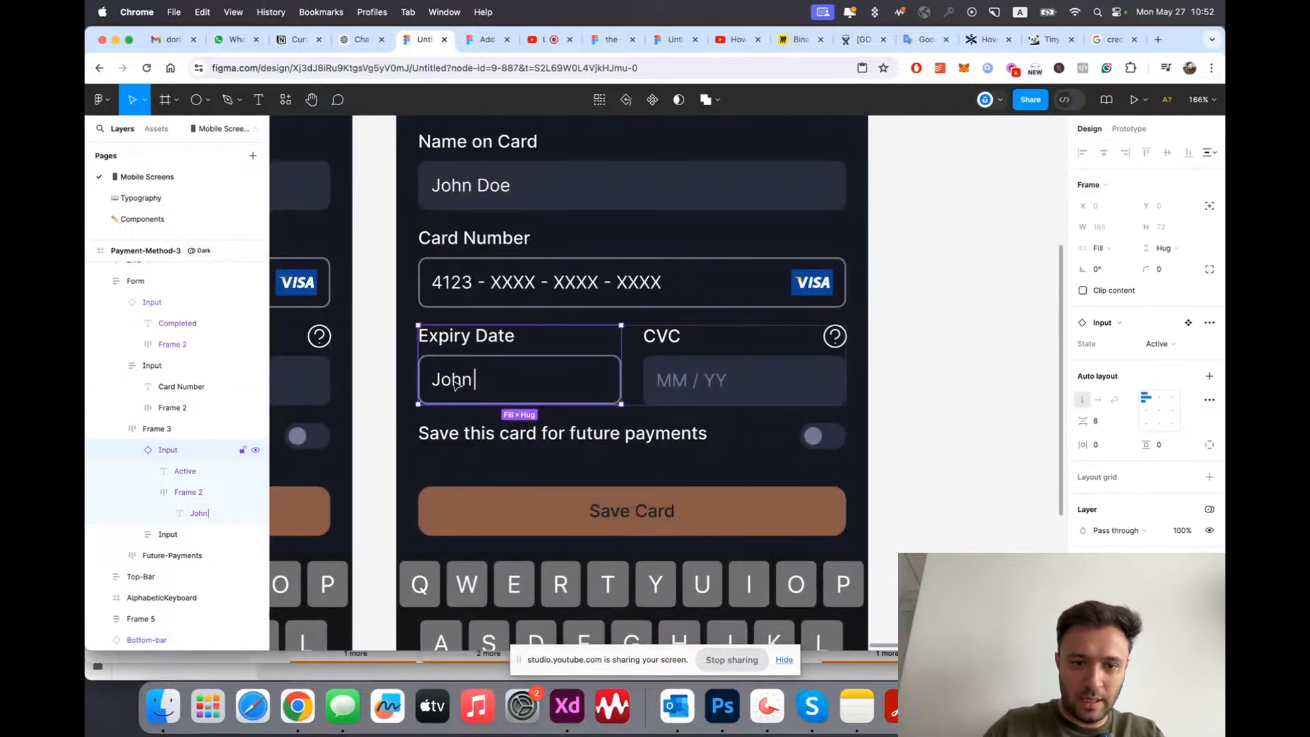
pyautogui.click(456, 384)
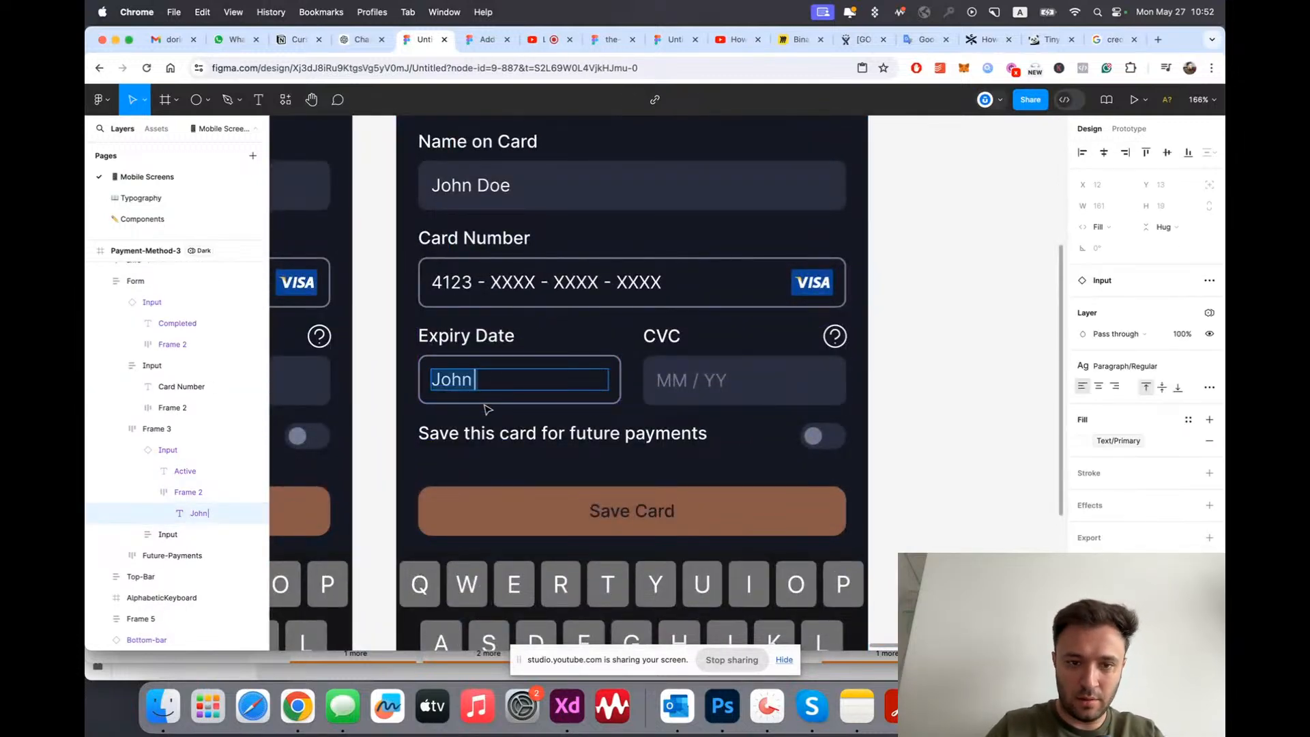
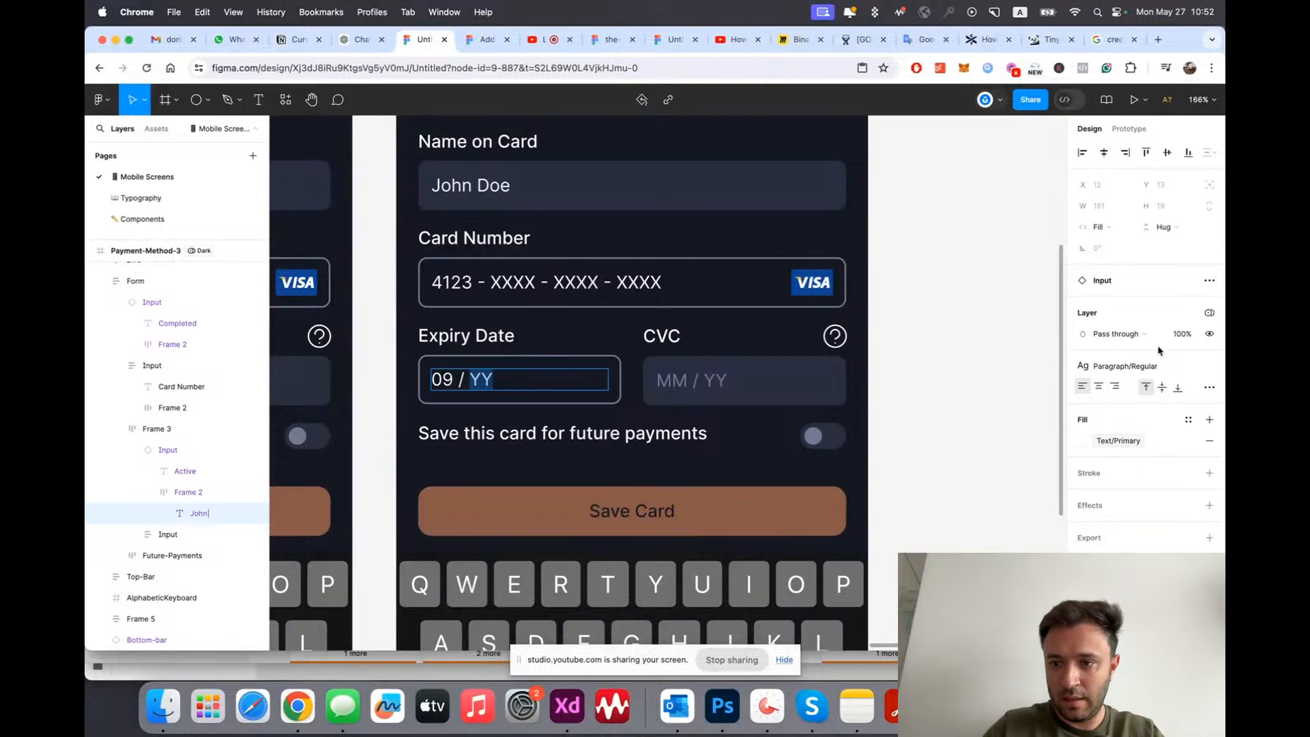
pyautogui.click(1209, 367)
pyautogui.click(1115, 527)
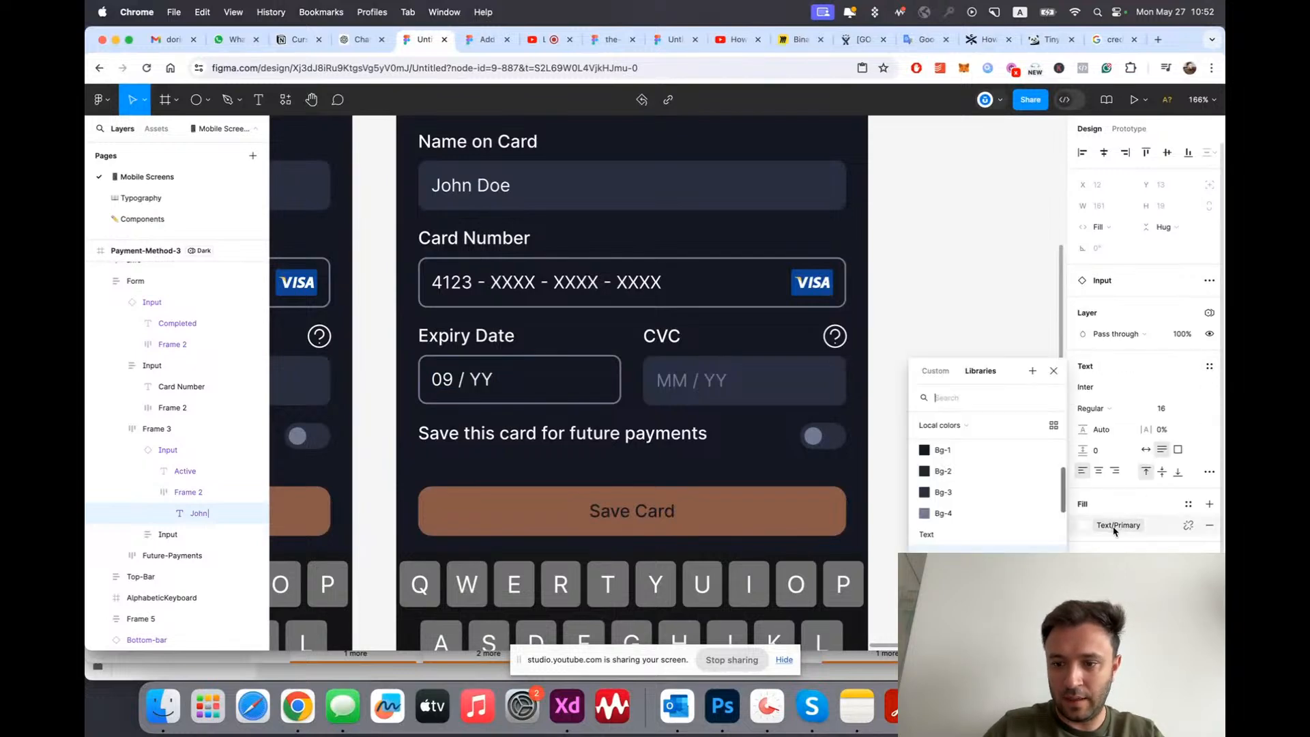
pyautogui.click(955, 597)
pyautogui.press('Escape')
pyautogui.click(957, 452)
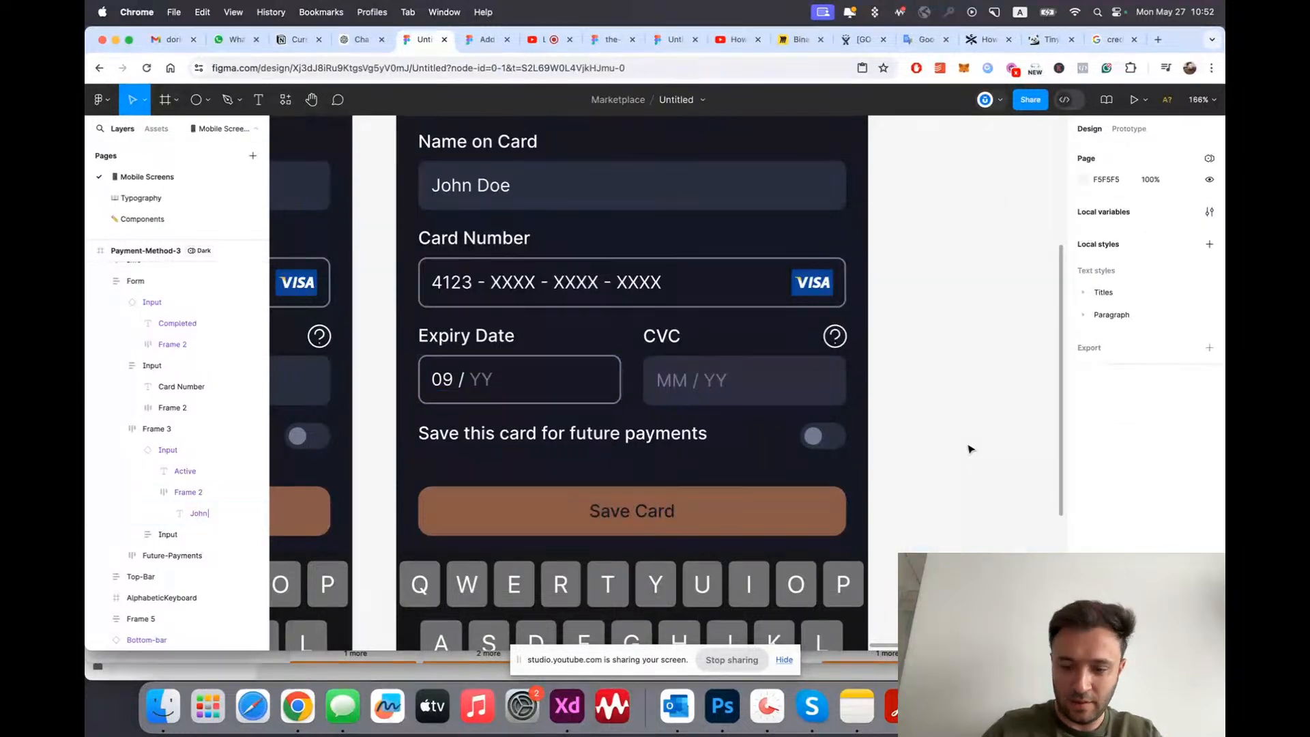
# Step: Delete the alphabetic keyboard from the last Add Card screen
pyautogui.scroll(-5, 970, 449)
pyautogui.click(838, 525)
pyautogui.scroll(-3, 963, 471)
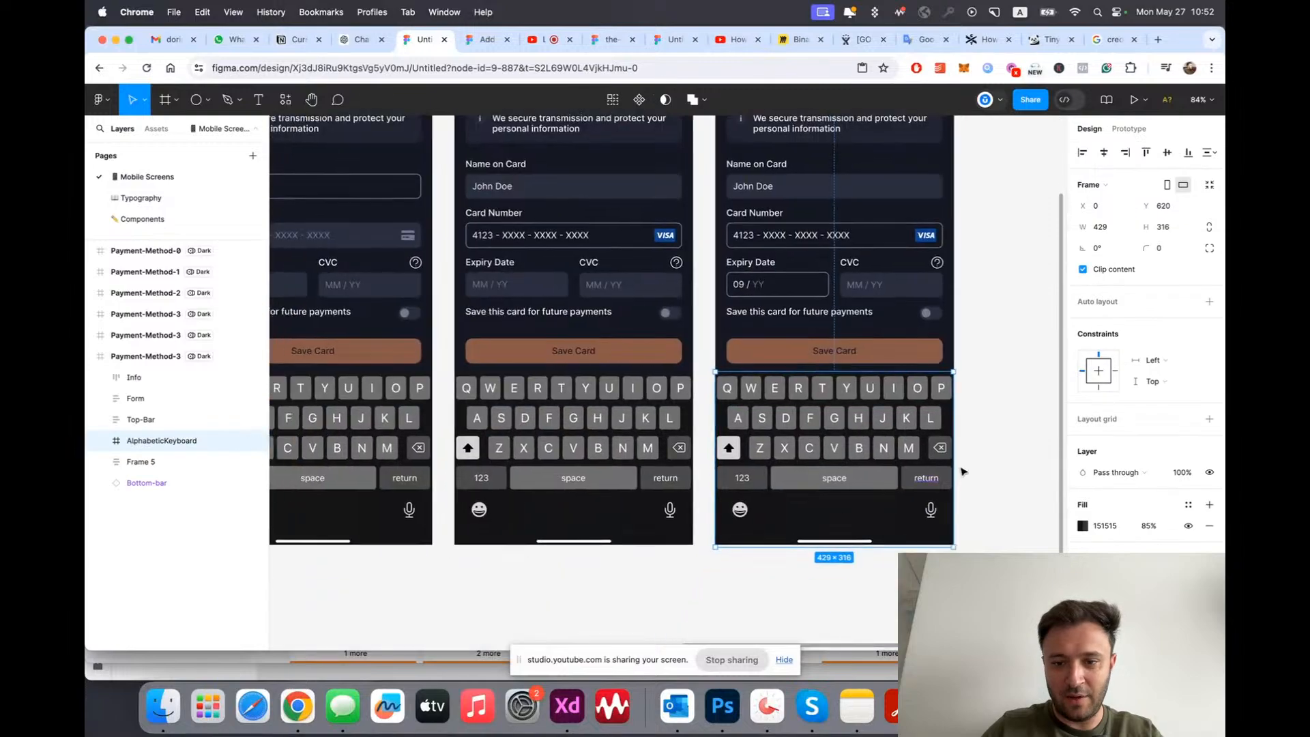
pyautogui.scroll(3, 980, 459)
pyautogui.hscroll(3, 983, 459)
pyautogui.press('Delete')
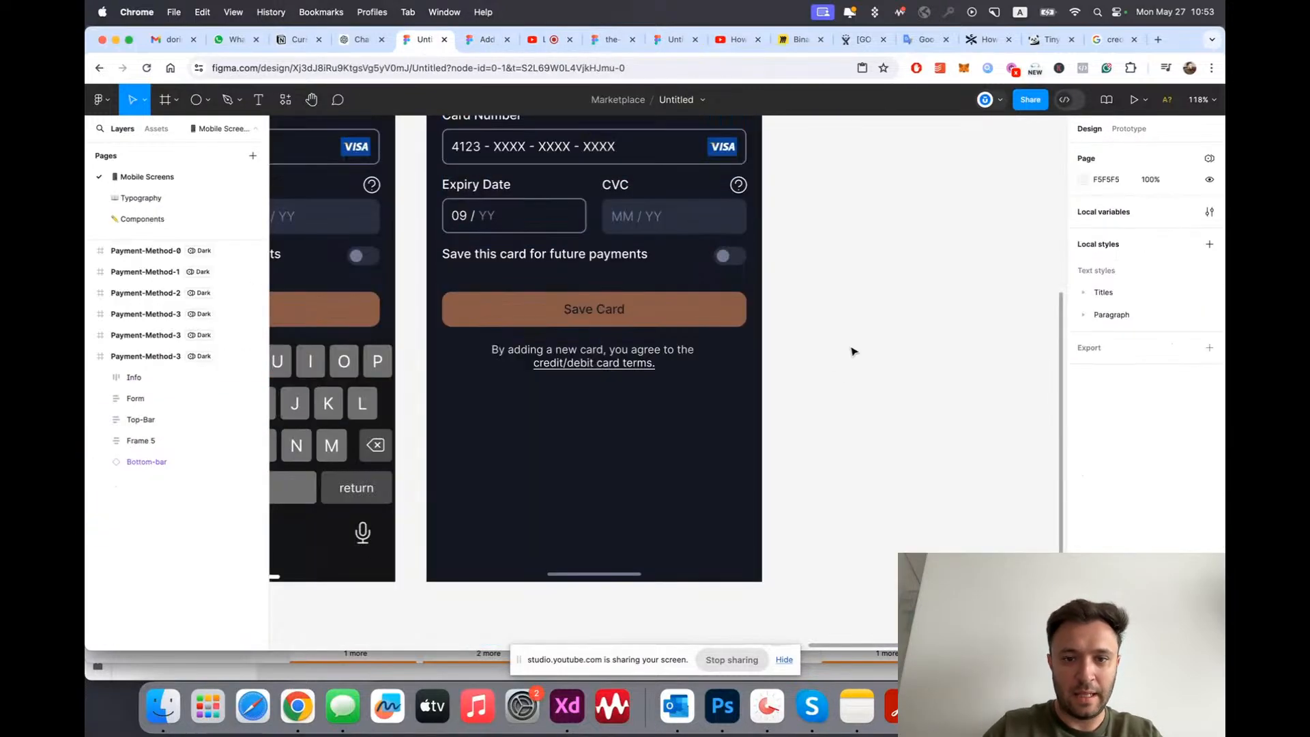
# Step: Paste the copied NumericKeyboard into the last Add Card screen
pyautogui.scroll(5, 853, 351)
pyautogui.click(468, 211)
pyautogui.scroll(-4, 736, 308)
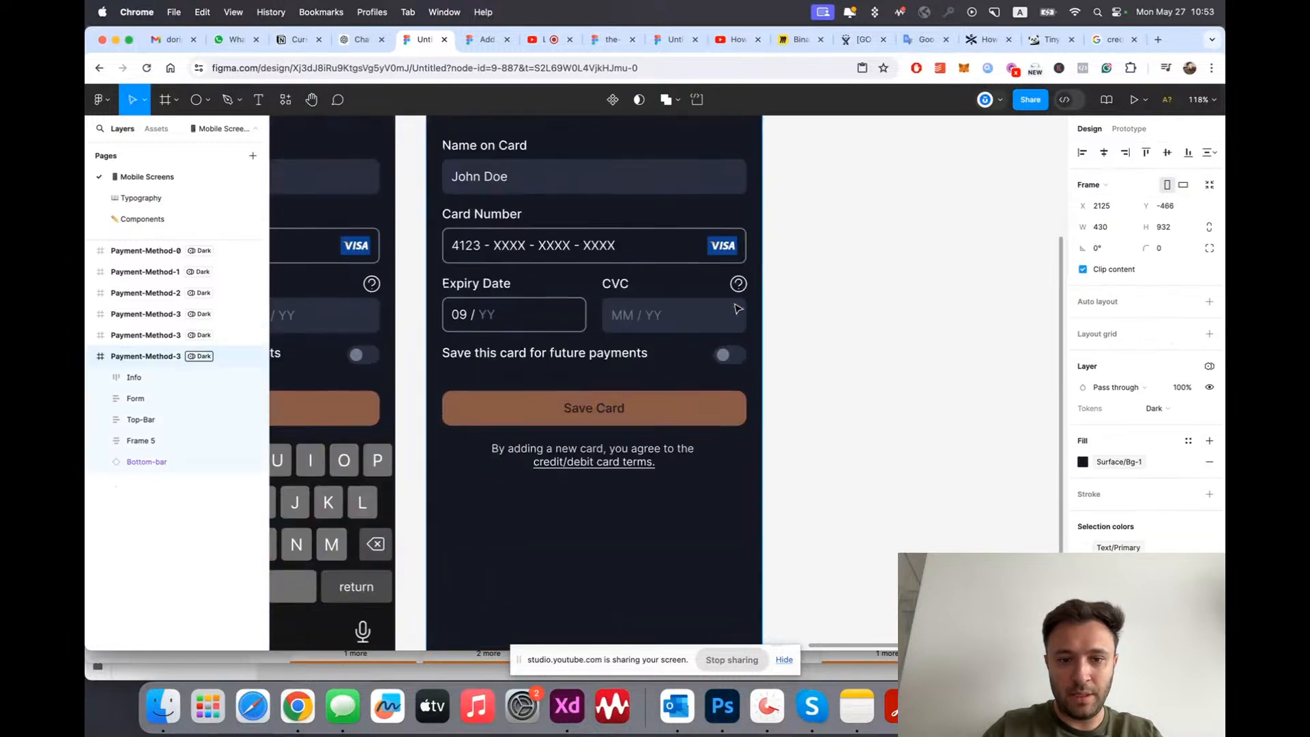
pyautogui.press('cmd+v')
pyautogui.scroll(-3, 956, 407)
pyautogui.click(935, 402)
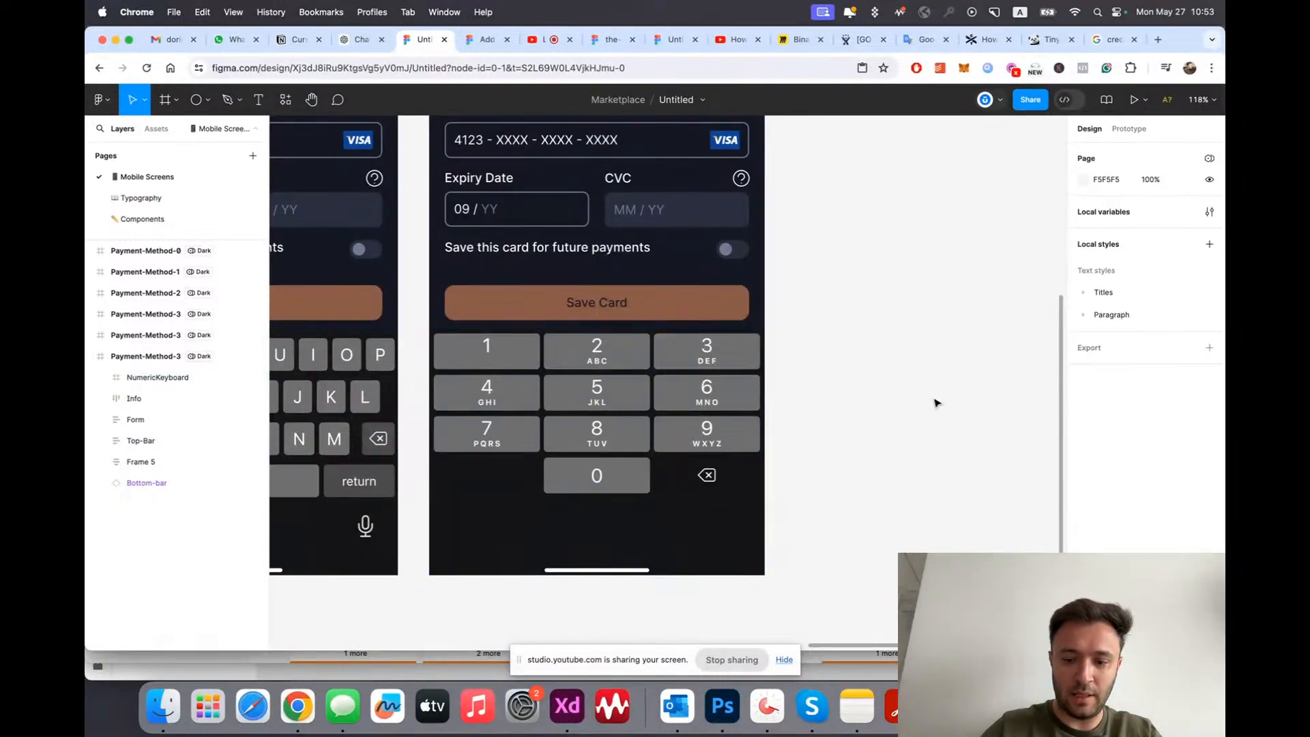
# Step: Reorder the NumericKeyboard layer so it sits directly above Frame 5, covering the card terms text
pyautogui.scroll(-5, 914, 392)
pyautogui.scroll(4, 898, 389)
pyautogui.click(757, 386)
pyautogui.scroll(2, 737, 396)
pyautogui.press('cmd+[')
pyautogui.press('cmd+[')
pyautogui.press('cmd+[')
pyautogui.press('cmd+[')
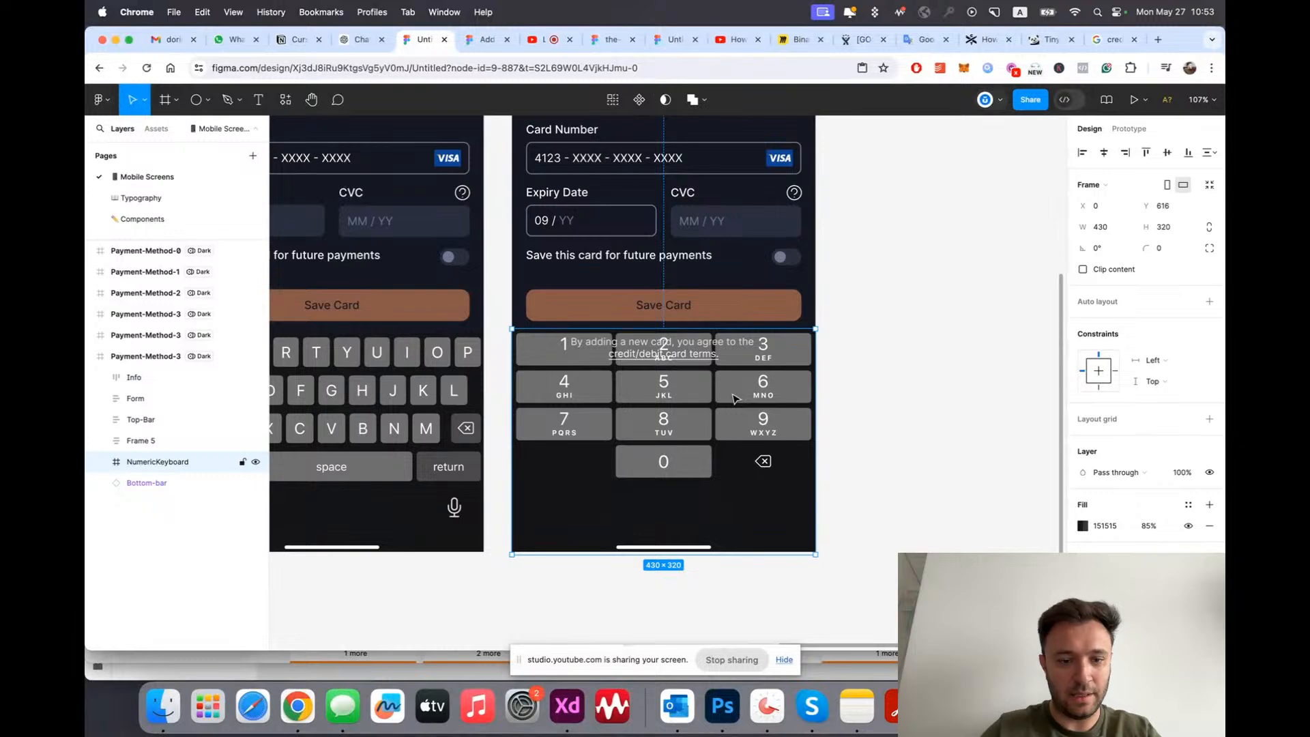
pyautogui.press('super+bracketright')
pyautogui.click(867, 205)
pyautogui.scroll(-3, 878, 228)
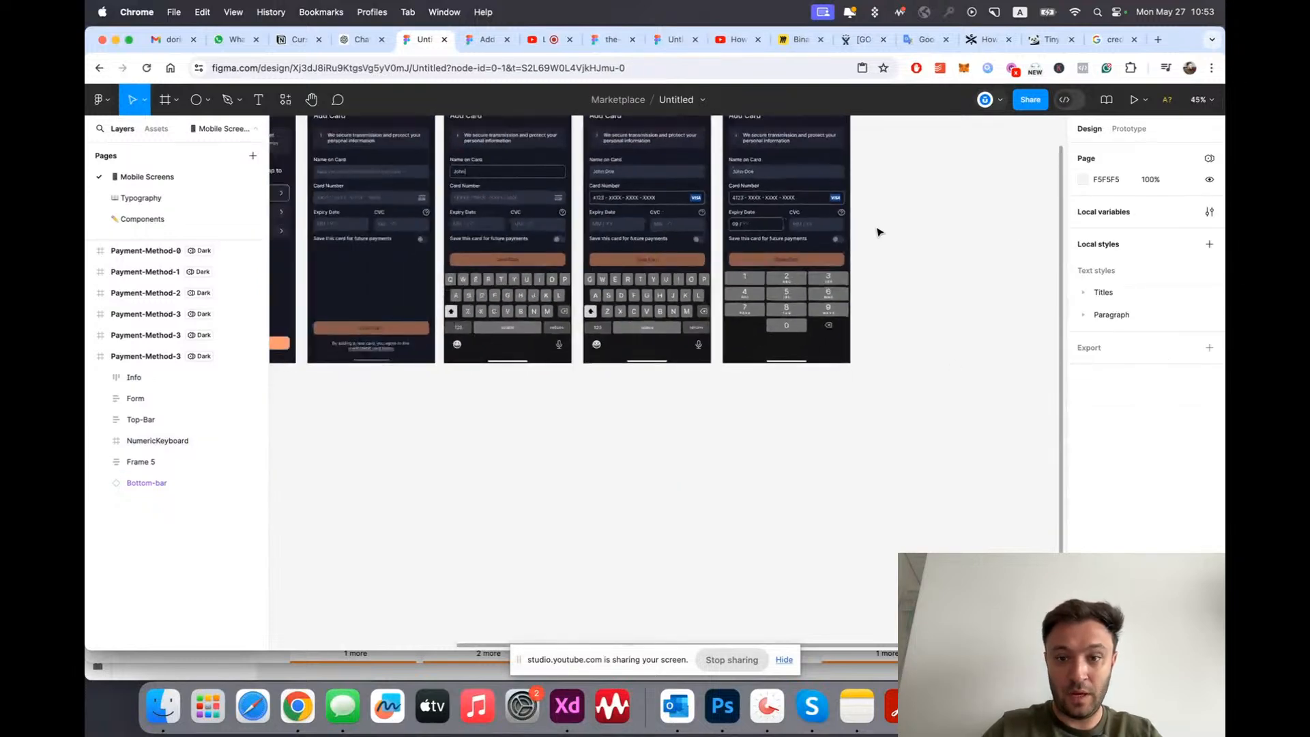
# Step: Nudge the Save Card button group slightly upward on the numeric keyboard screen
pyautogui.scroll(3, 878, 228)
pyautogui.click(715, 293)
pyautogui.press('Up')
pyautogui.press('Up')
pyautogui.press('Up')
pyautogui.press('Up')
# Step: Align the Save Card groups on the two alphabetic keyboard screens to the top of the one on the last screen
pyautogui.hscroll(-2, 679, 255)
pyautogui.hscroll(2, 679, 254)
pyautogui.keyDown('shift'); pyautogui.click(465, 301); pyautogui.keyUp('shift')
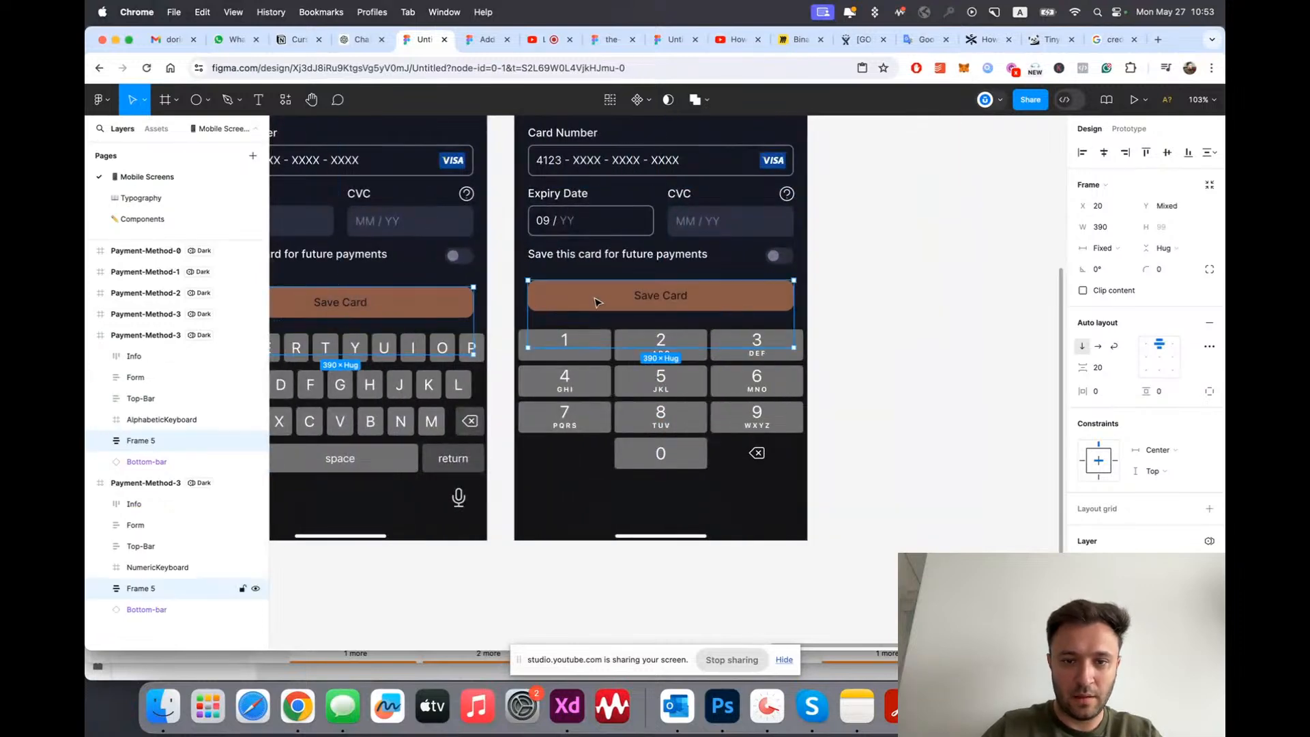
pyautogui.click(1147, 152)
pyautogui.hscroll(-8, 853, 239)
pyautogui.click(675, 300)
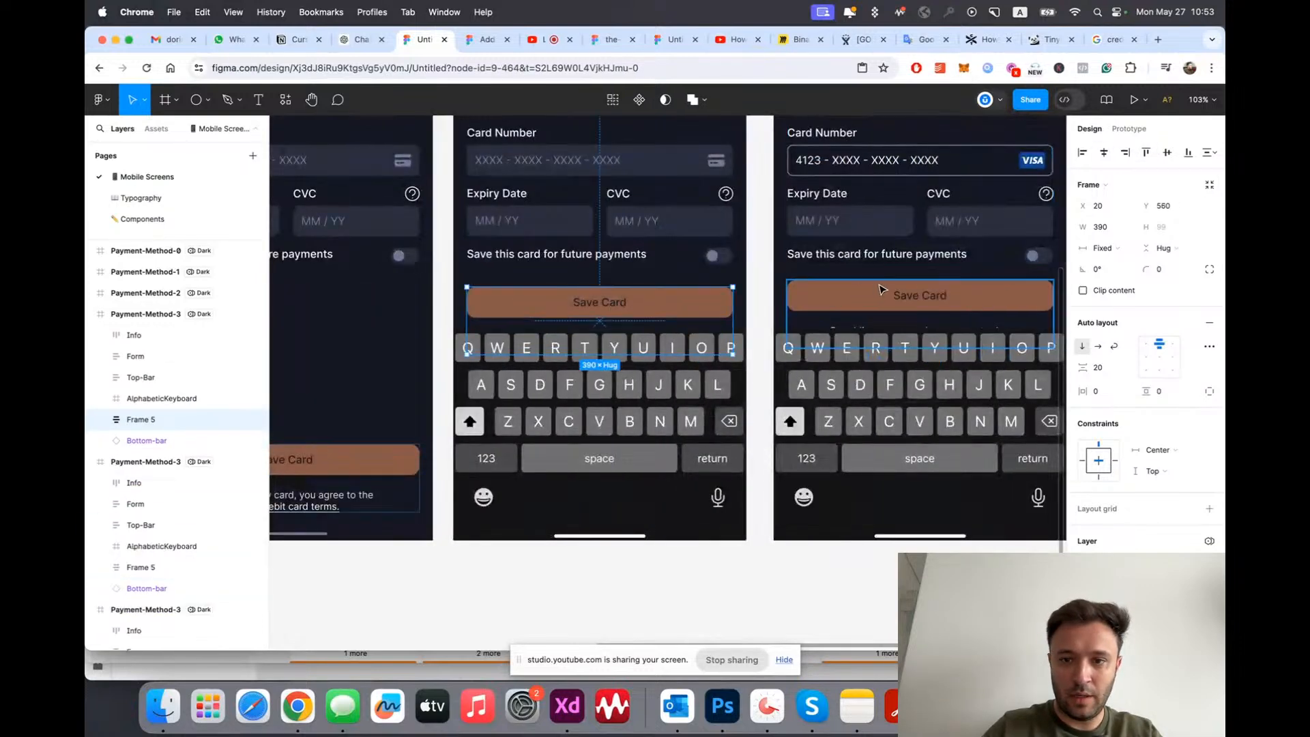
pyautogui.keyDown('shift'); pyautogui.click(876, 296); pyautogui.keyUp('shift')
pyautogui.click(1146, 153)
pyautogui.scroll(-5, 684, 279)
pyautogui.click(933, 257)
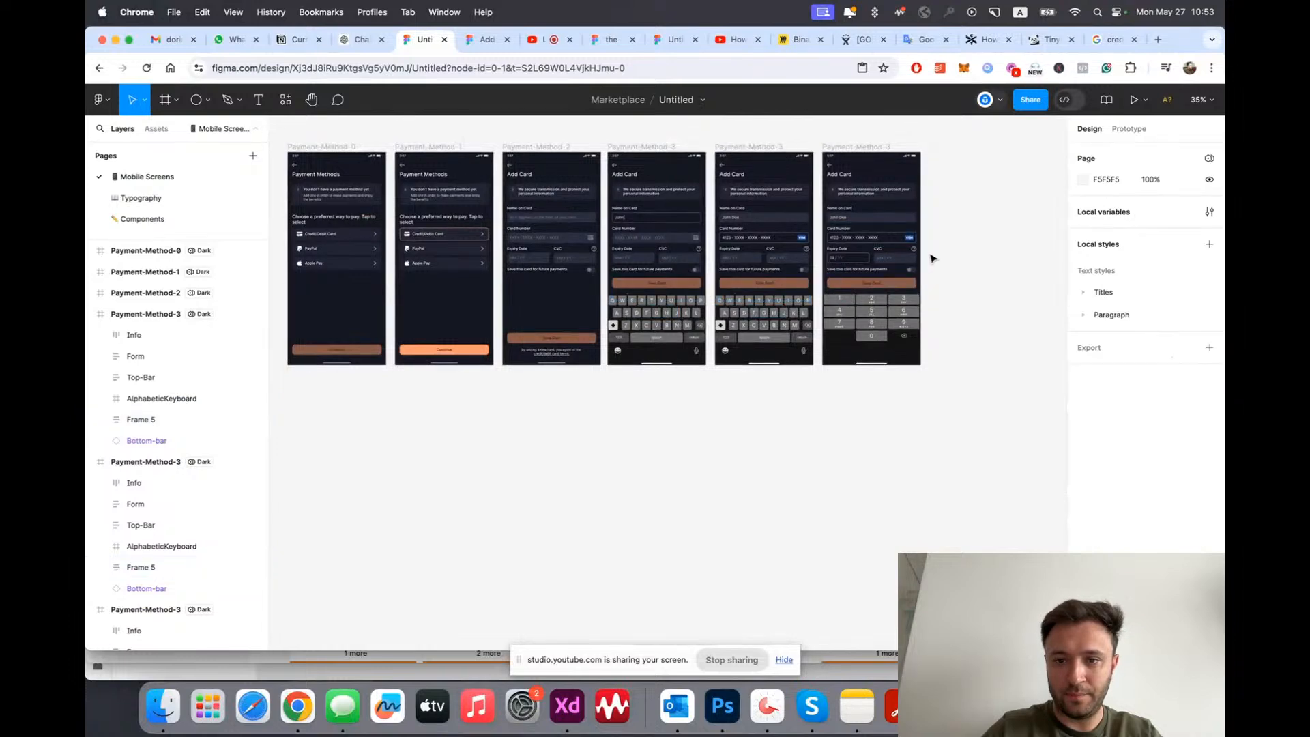
# Step: Duplicate the numeric keyboard Payment-Method-3 screen beside the original
pyautogui.scroll(5, 989, 217)
pyautogui.hscroll(3, 989, 217)
pyautogui.scroll(-4, 509, 226)
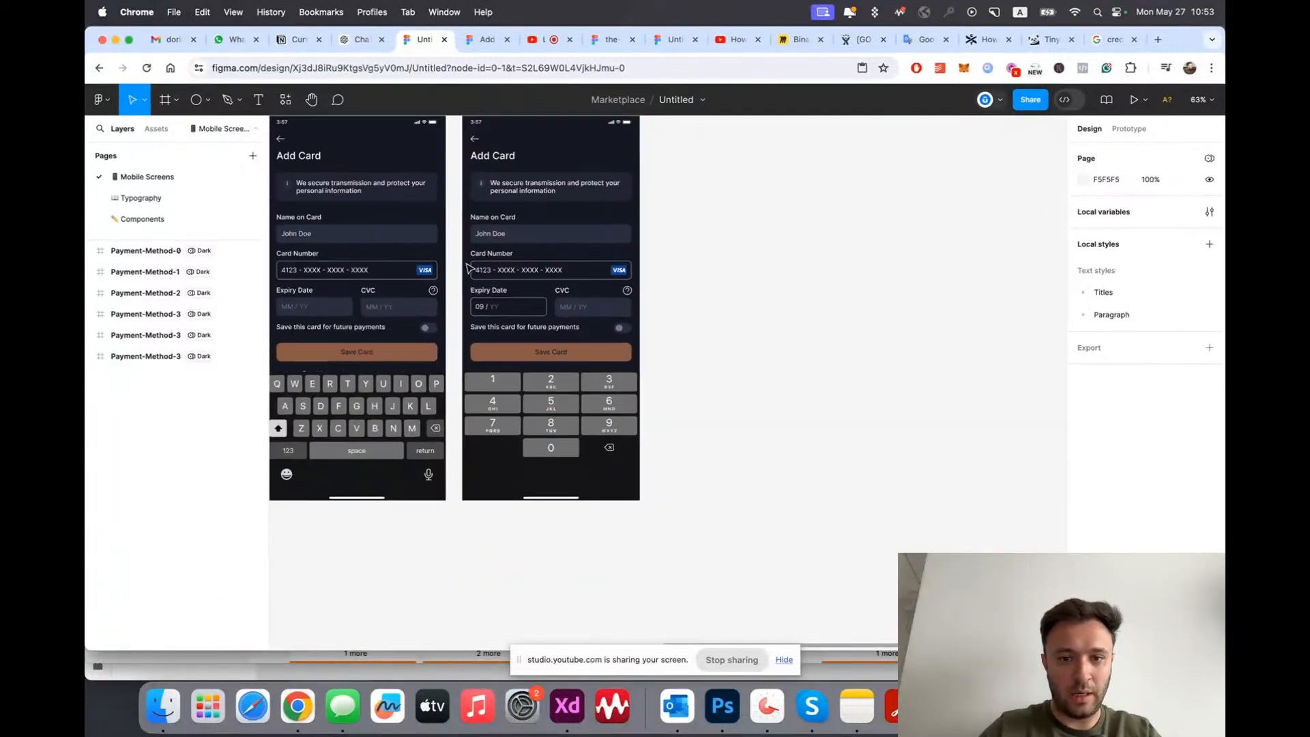
pyautogui.click(509, 226)
pyautogui.press('super+d')
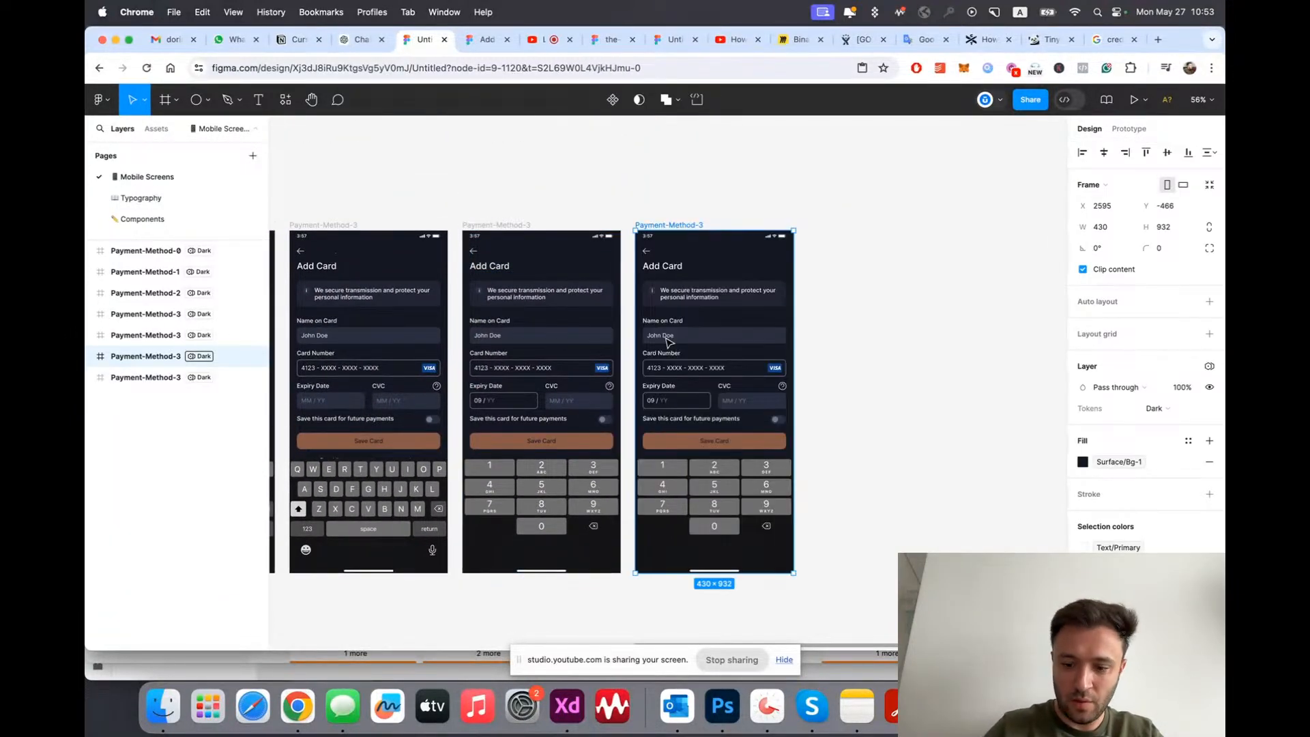
pyautogui.scroll(5, 925, 436)
pyautogui.click(921, 438)
# Step: Set the Expiry Date input on the duplicated screen to the Completed state
pyautogui.hscroll(-2, 921, 439)
pyautogui.scroll(5, 602, 450)
pyautogui.click(552, 312)
pyautogui.click(553, 312)
pyautogui.click(1158, 343)
pyautogui.click(1165, 360)
# Step: Copy the "Expiry Date" label text from the previous screen into the completed input's label
pyautogui.hscroll(-6, 552, 319)
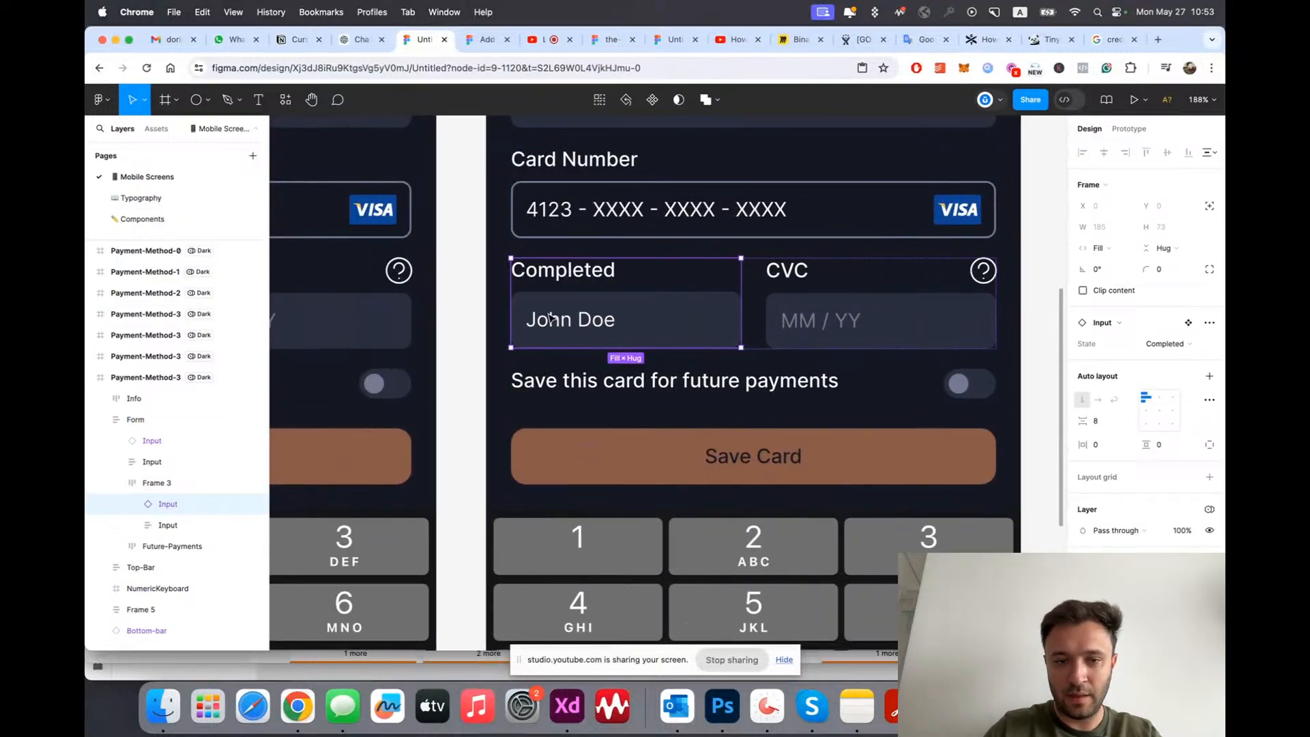
pyautogui.keyDown('super'); pyautogui.doubleClick(710, 272); pyautogui.keyUp('super')
pyautogui.press('super+c')
pyautogui.press('Escape')
pyautogui.hscroll(4, 763, 329)
pyautogui.hscroll(2, 780, 341)
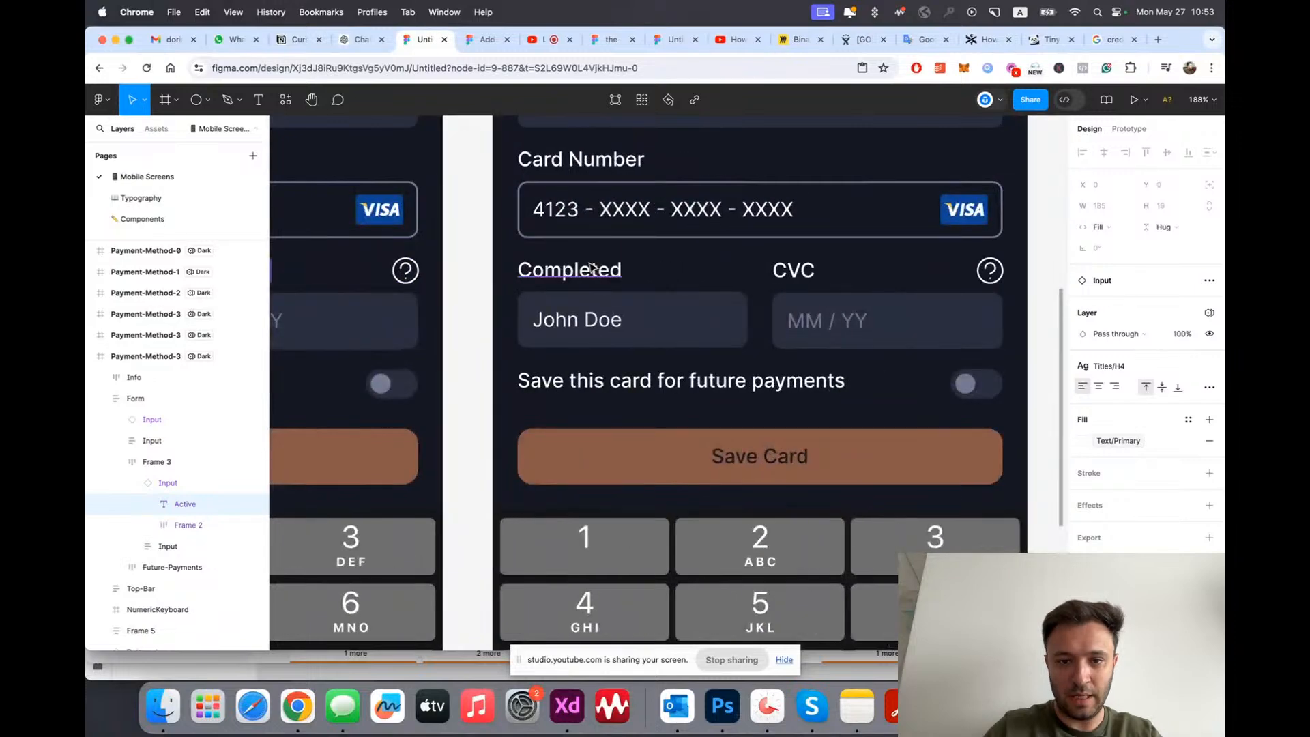
pyautogui.keyDown('super'); pyautogui.doubleClick(593, 272); pyautogui.keyUp('super')
pyautogui.press('super+v')
pyautogui.press('Escape')
# Step: Replace the completed Expiry Date value with "09/27" and collapse the layer list
pyautogui.hscroll(-5, 591, 269)
pyautogui.hscroll(-2, 407, 333)
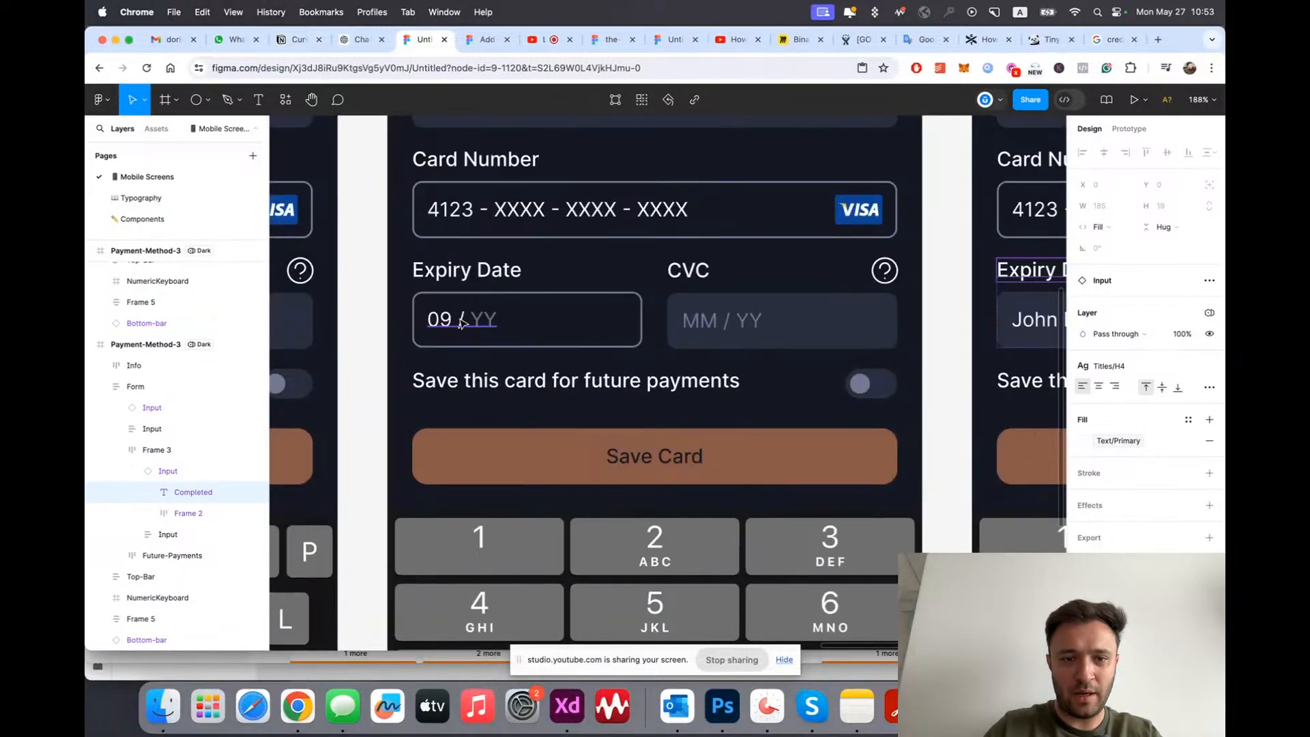
pyautogui.hscroll(6, 456, 323)
pyautogui.doubleClick(713, 323)
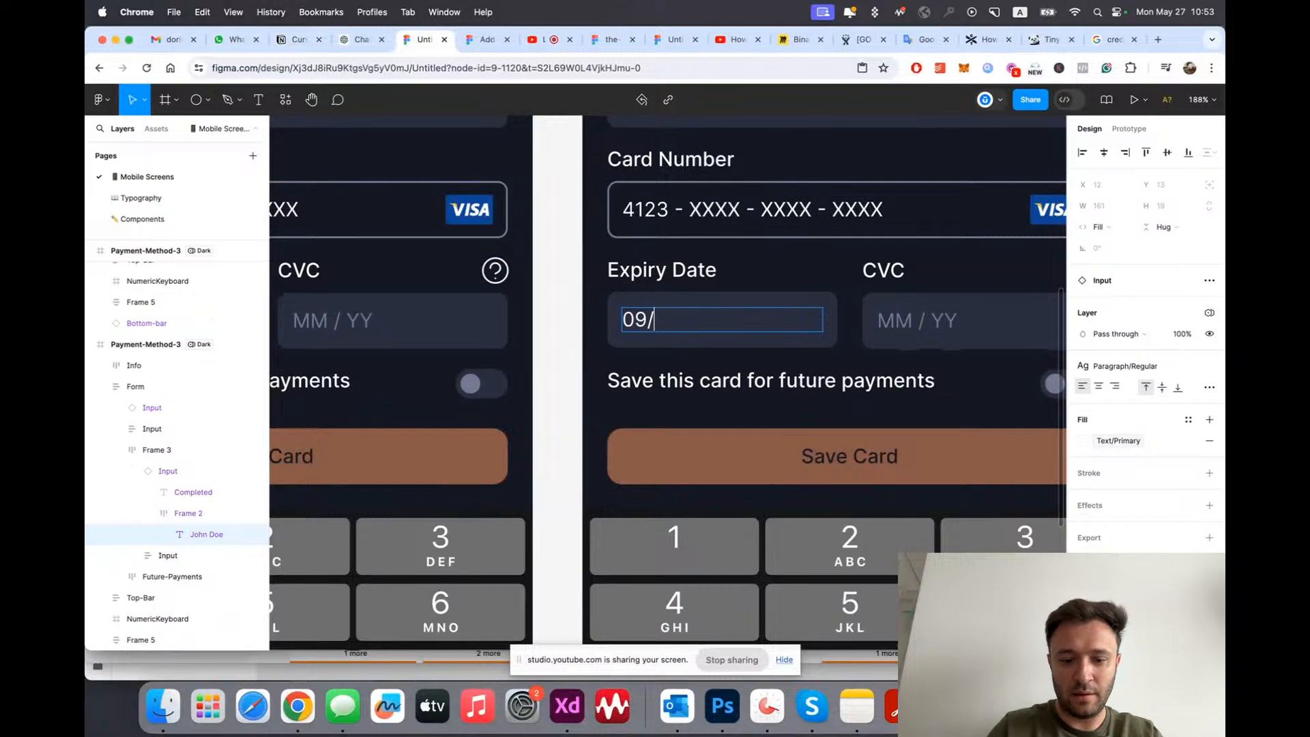
pyautogui.press('Escape')
pyautogui.scroll(-5, 710, 327)
pyautogui.click(816, 318)
pyautogui.hotkey('alt', 'l')
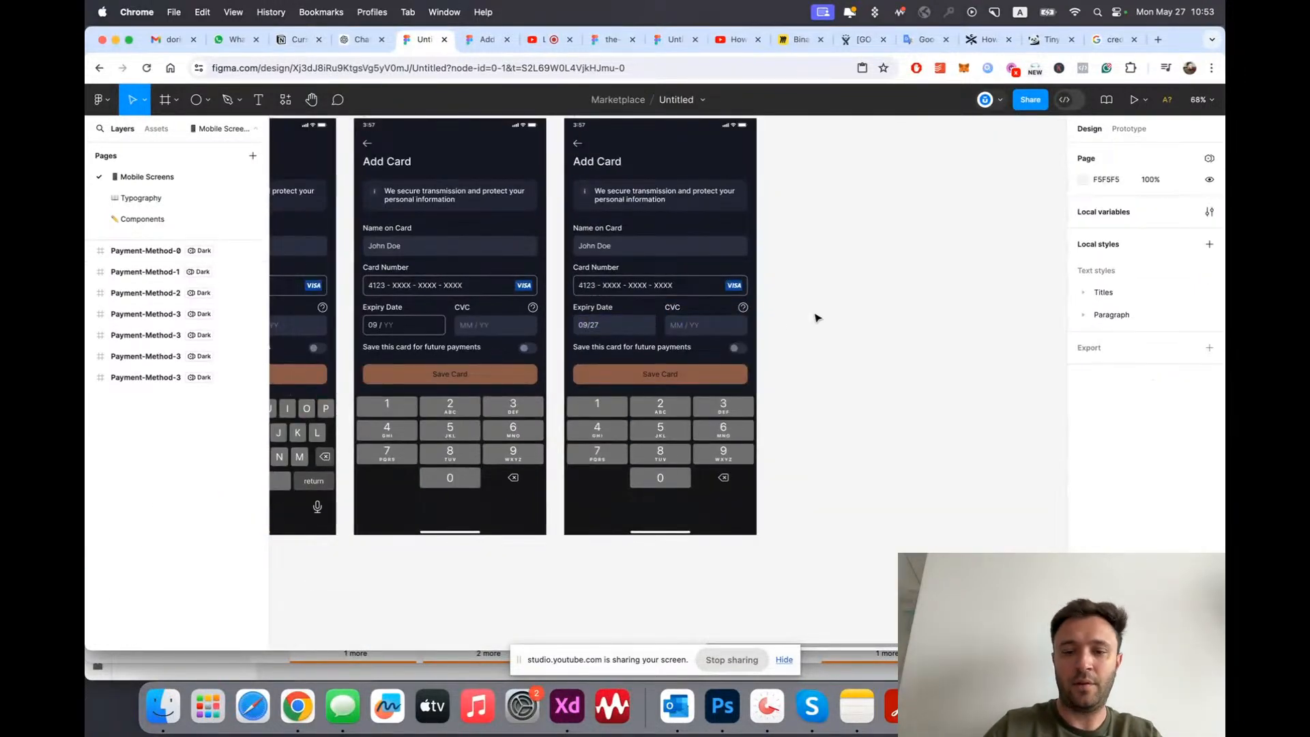
# Step: Copy the outlined active style of the Card Number field onto the CVC field of the last Add Card screen
pyautogui.scroll(3, 817, 318)
pyautogui.scroll(-3, 641, 351)
pyautogui.scroll(3, 669, 419)
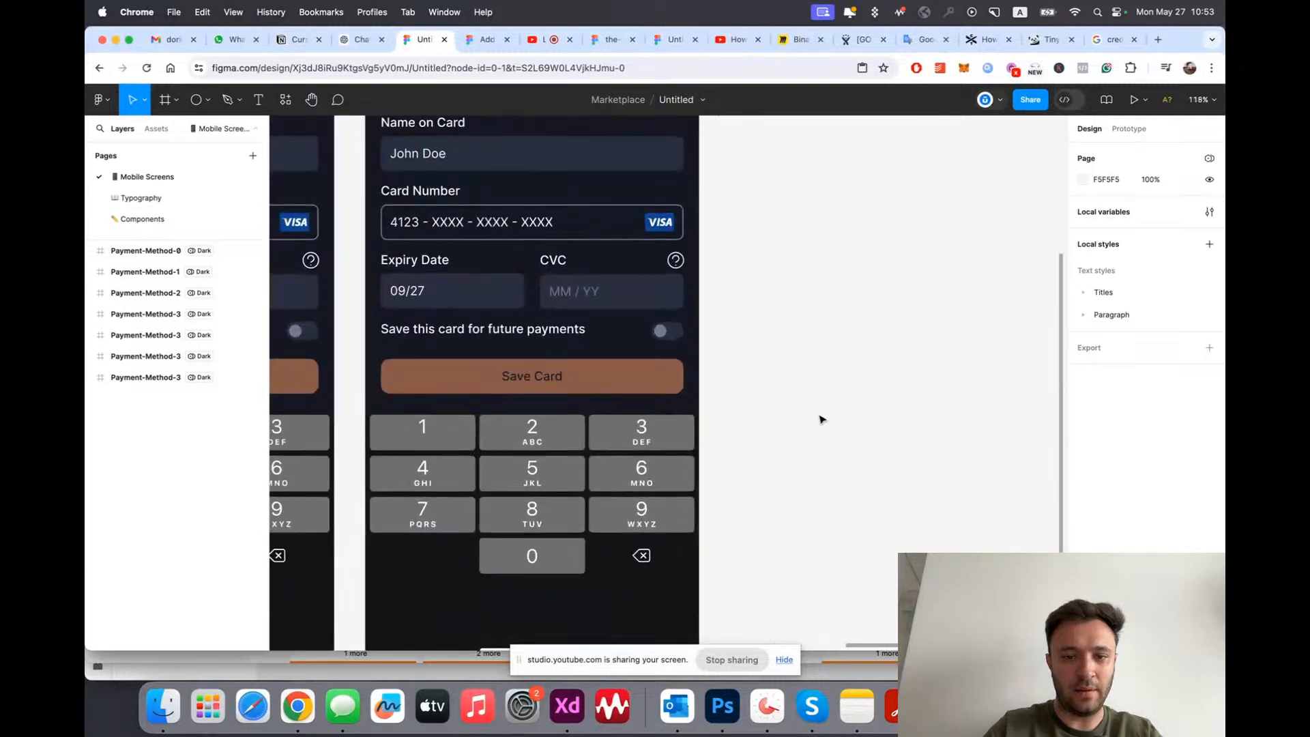
pyautogui.scroll(-2, 689, 423)
pyautogui.click(584, 317)
pyautogui.click(584, 317)
pyautogui.doubleClick(584, 317)
pyautogui.hscroll(-4, 544, 403)
pyautogui.hscroll(2, 919, 349)
pyautogui.scroll(1, 919, 349)
pyautogui.scroll(3, 919, 349)
pyautogui.click(132, 525)
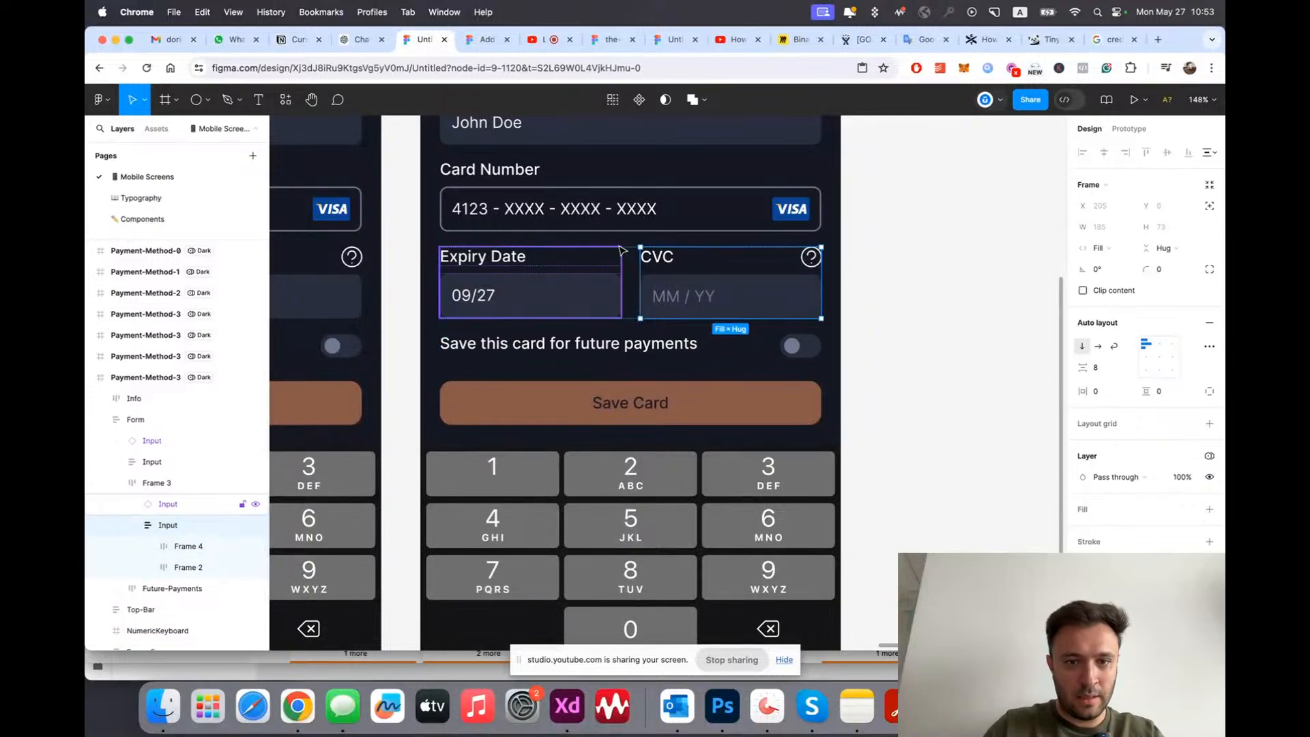
pyautogui.hscroll(-2, 567, 253)
pyautogui.tripleClick(419, 215)
pyautogui.click(934, 305)
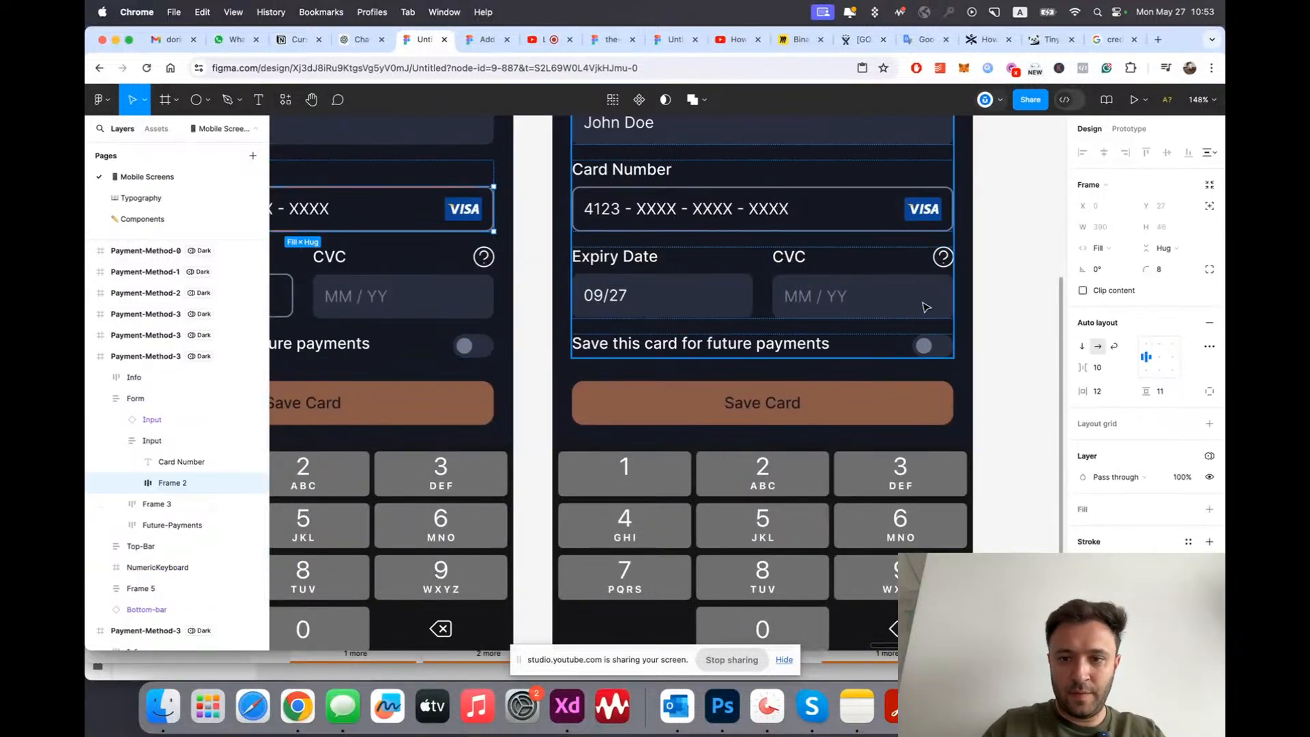
pyautogui.doubleClick(930, 306)
pyautogui.doubleClick(926, 308)
pyautogui.doubleClick(925, 307)
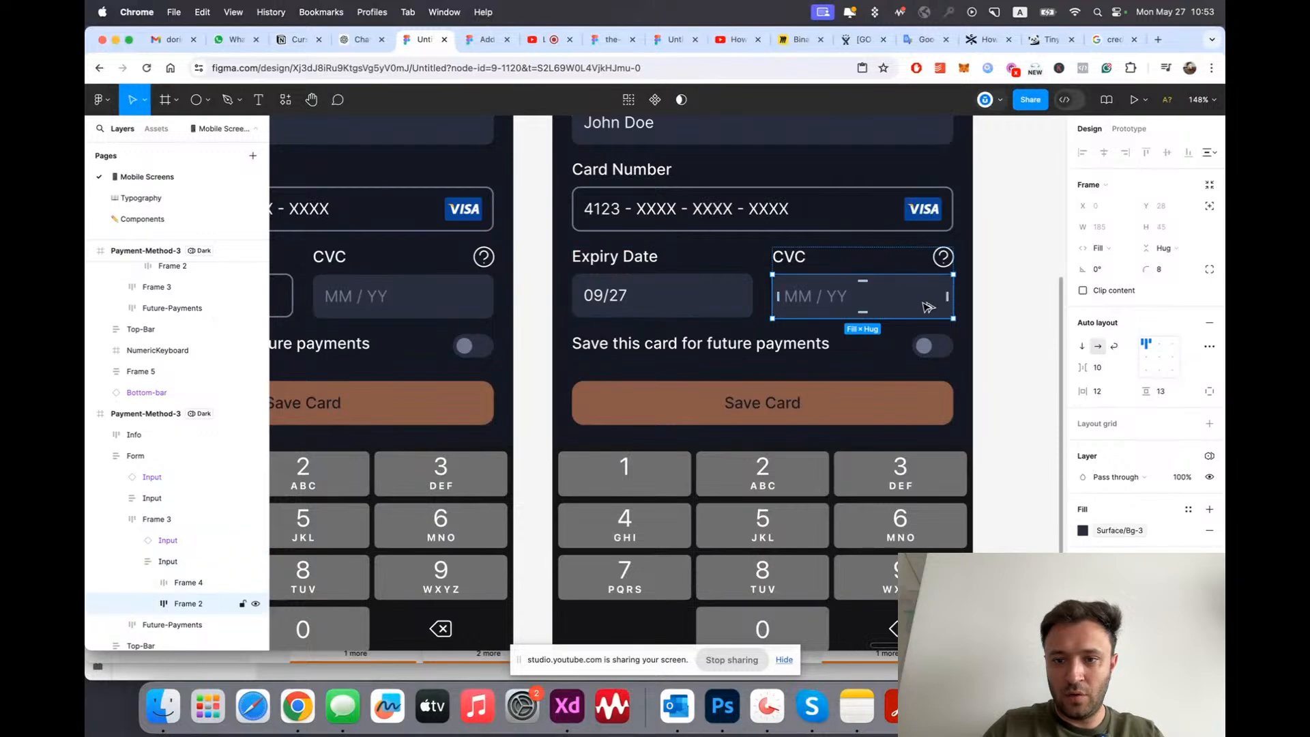
# Step: Replace the CVC placeholder on the second-to-last Add Card screen with "e.q 123"
pyautogui.hscroll(-3, 647, 312)
pyautogui.scroll(3, 682, 300)
pyautogui.click(713, 293)
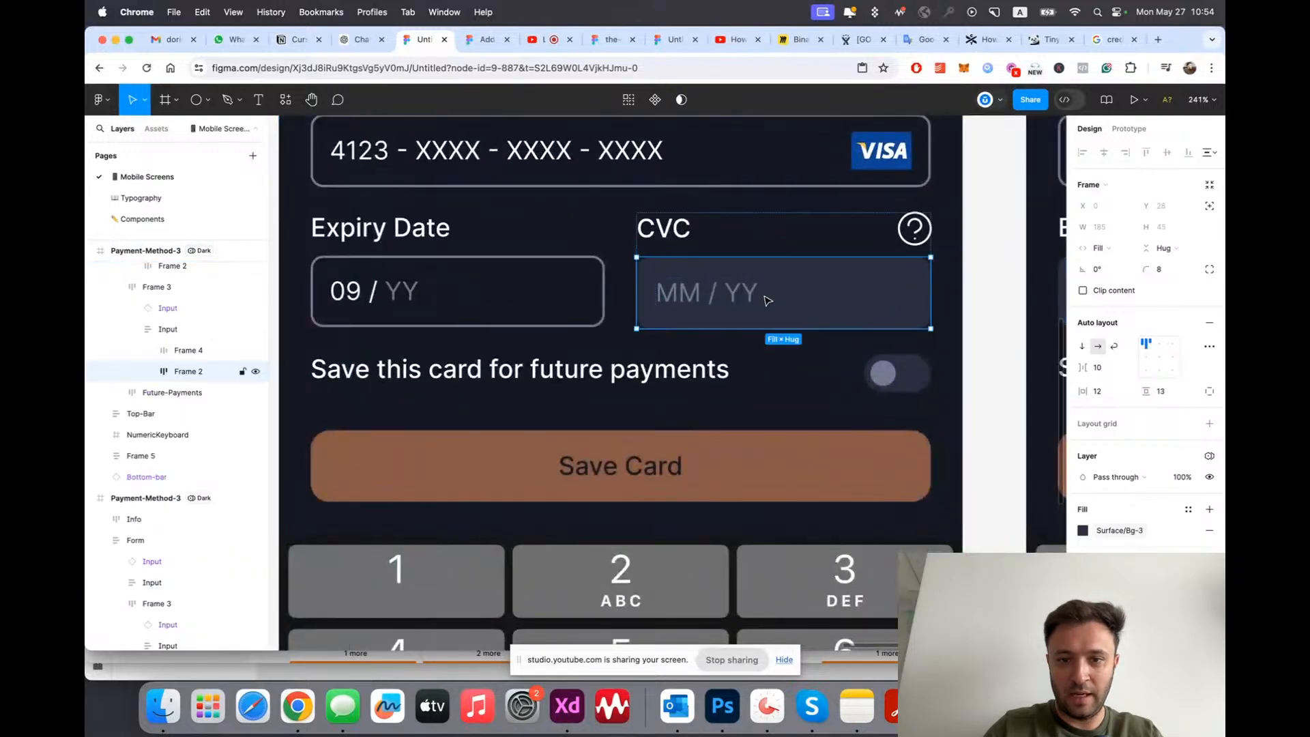
pyautogui.doubleClick(715, 294)
pyautogui.doubleClick(714, 293)
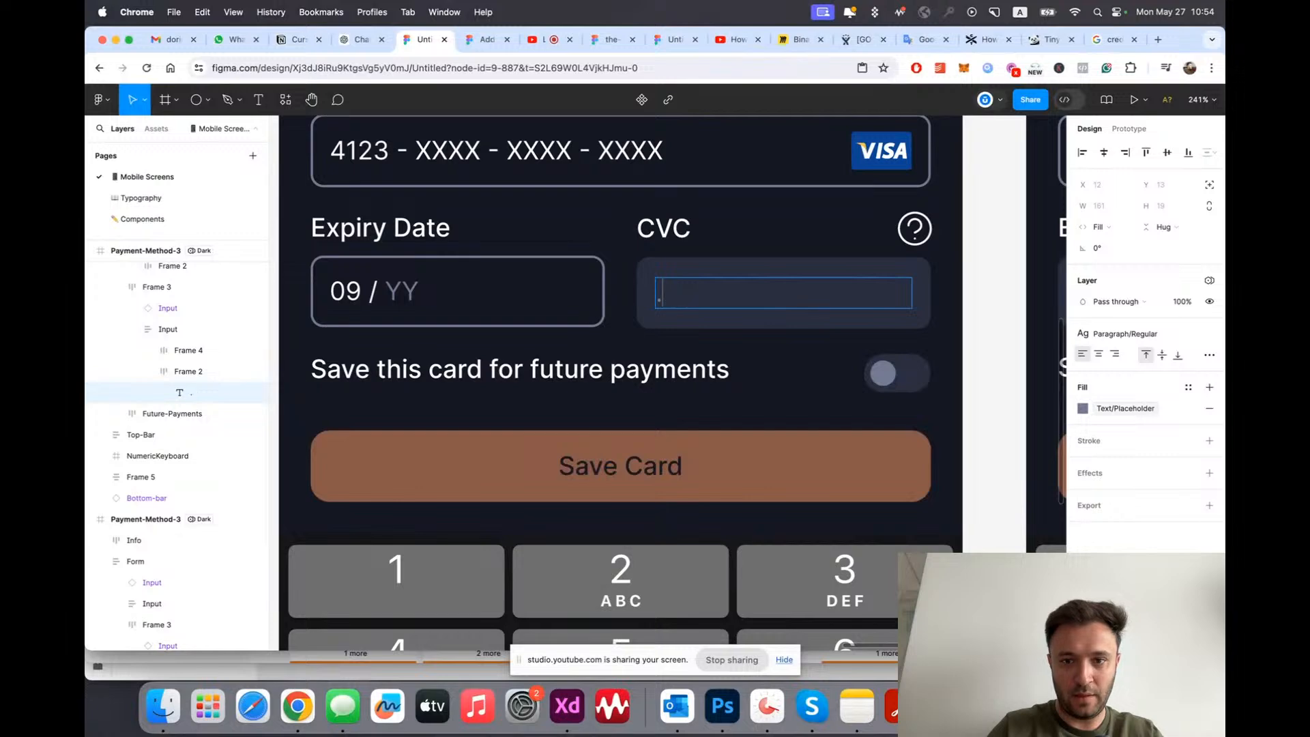
pyautogui.write('e.q 123')
pyautogui.press('Escape')
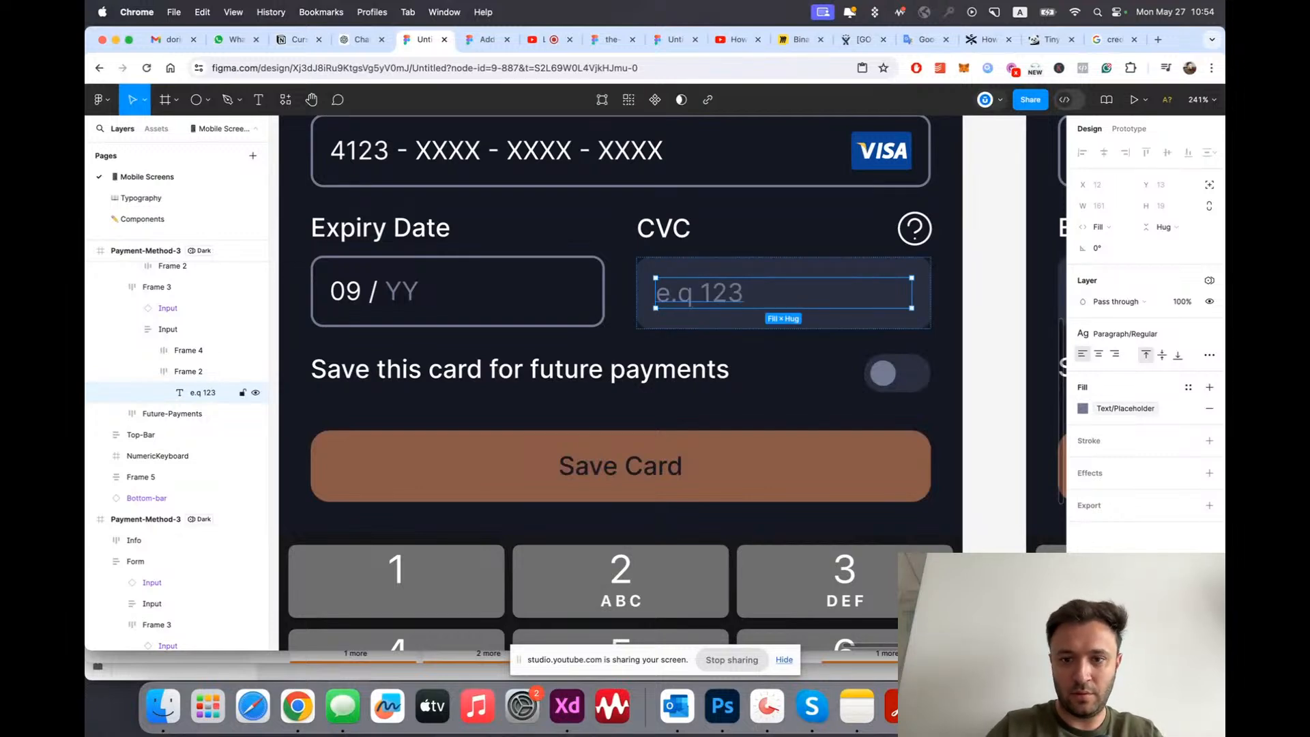
pyautogui.scroll(-5, 362, 342)
pyautogui.press('Escape')
pyautogui.hscroll(-4, 361, 341)
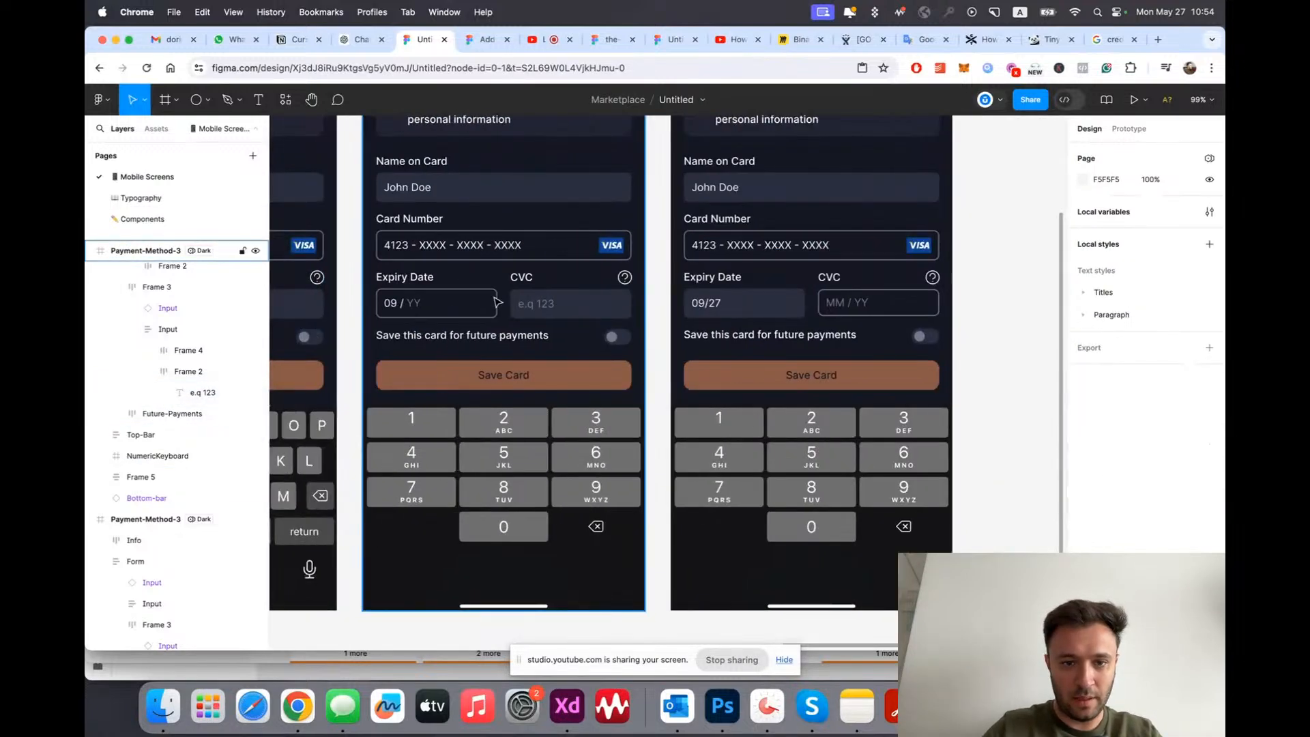
# Step: Replace the CVC placeholder on the last Add Card screen with "e.q 123"
pyautogui.keyDown('super'); pyautogui.click(544, 306); pyautogui.keyUp('super')
pyautogui.hscroll(3, 704, 320)
pyautogui.scroll(1, 704, 319)
pyautogui.scroll(3, 696, 314)
pyautogui.keyDown('super'); pyautogui.click(675, 301); pyautogui.keyUp('super')
pyautogui.doubleClick(676, 301)
pyautogui.write('e.q 123')
pyautogui.press('Escape')
pyautogui.press('Escape')
# Step: Set the vertical padding of the last screen's CVC field to 13
pyautogui.tripleClick(770, 301)
pyautogui.doubleClick(772, 305)
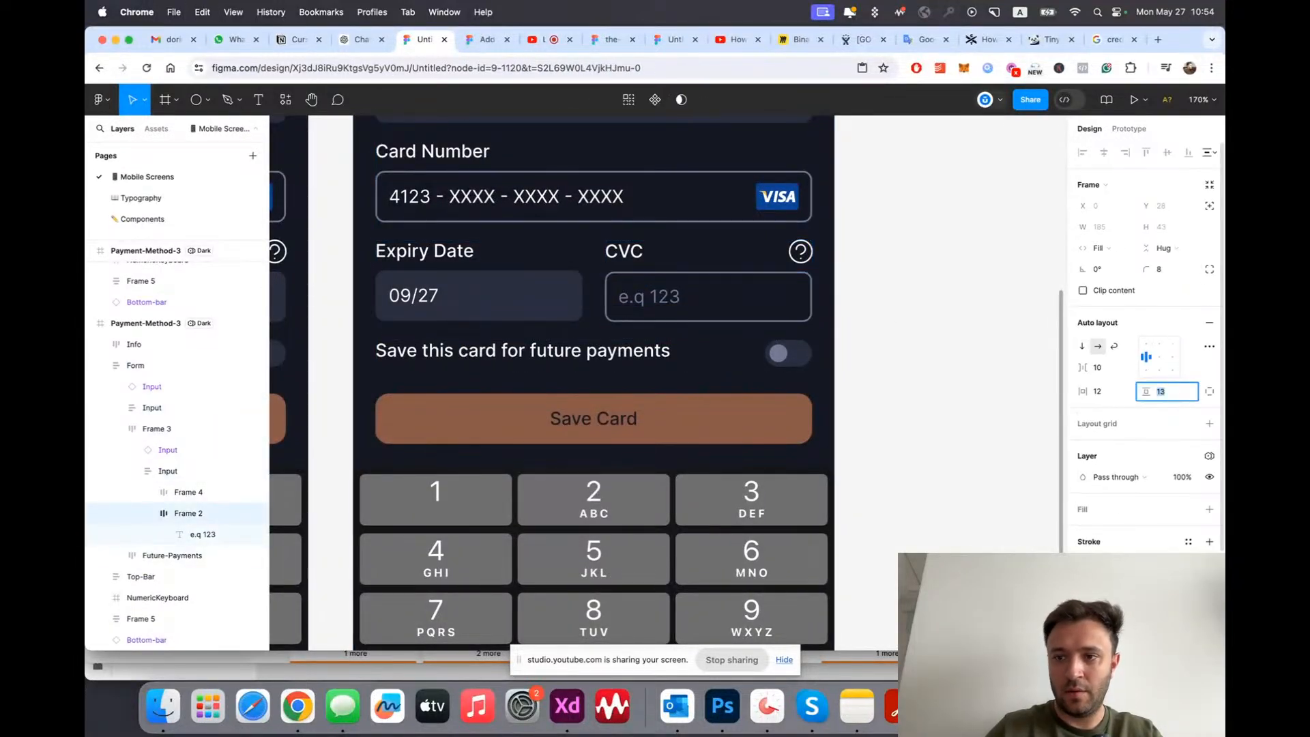
pyautogui.click(868, 341)
pyautogui.scroll(-5, 771, 336)
pyautogui.scroll(5, 772, 337)
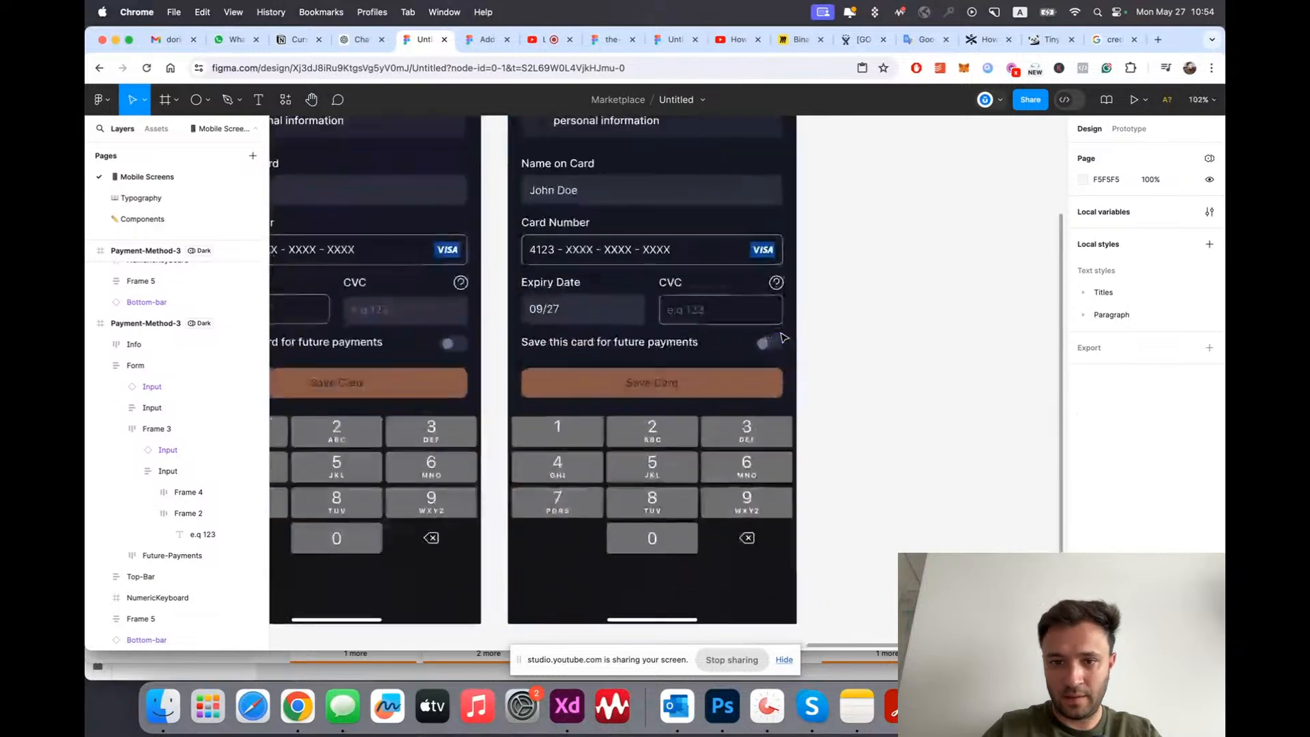
# Step: Apply the Expiry Date value's Text/Primary style to the last screen's CVC text and enter a partial CVC code
pyautogui.click(795, 315)
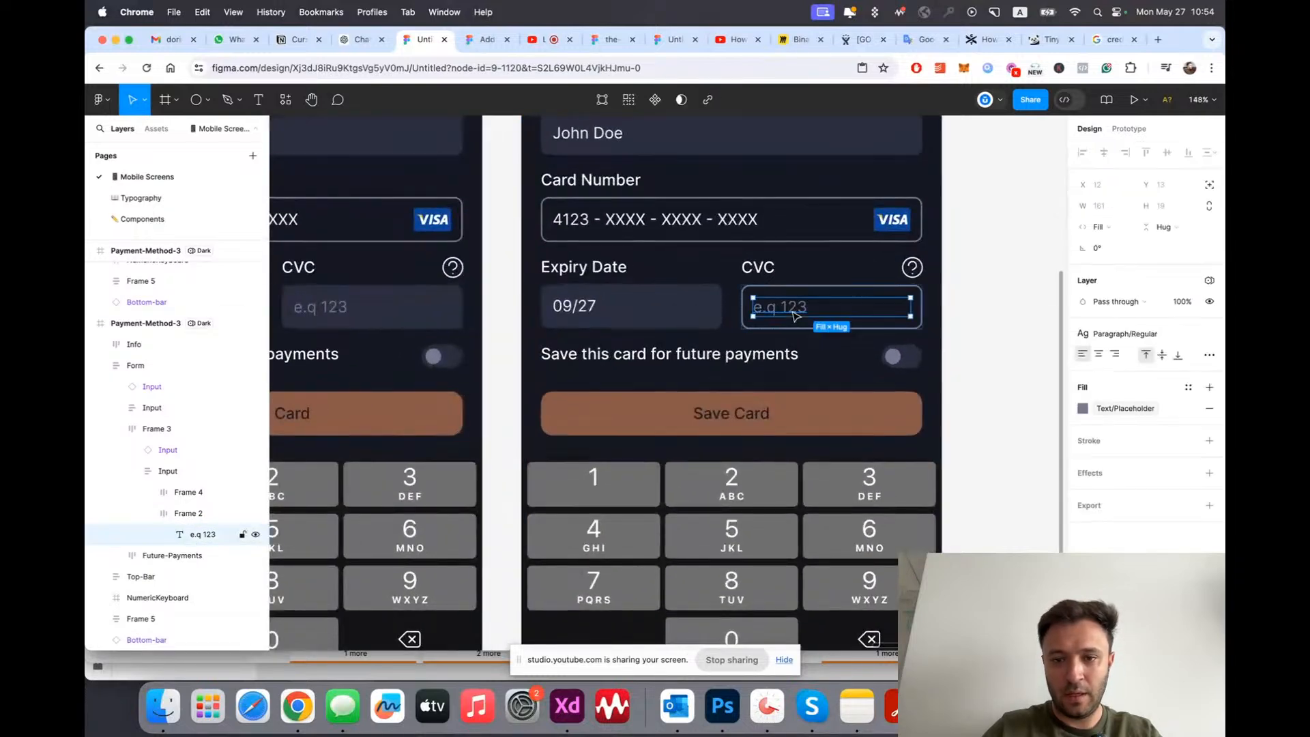
pyautogui.keyDown('super'); pyautogui.click(593, 307); pyautogui.keyUp('super')
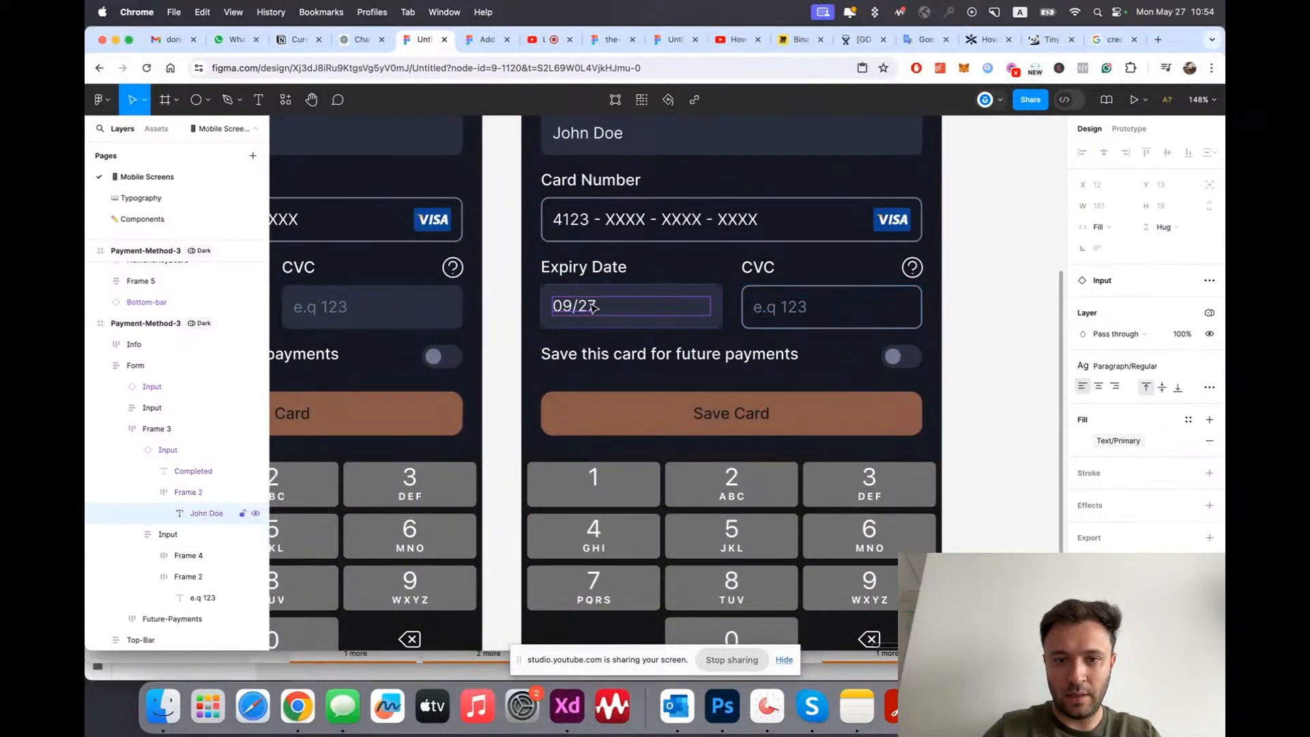
pyautogui.keyDown('super'); pyautogui.click(797, 312); pyautogui.keyUp('super')
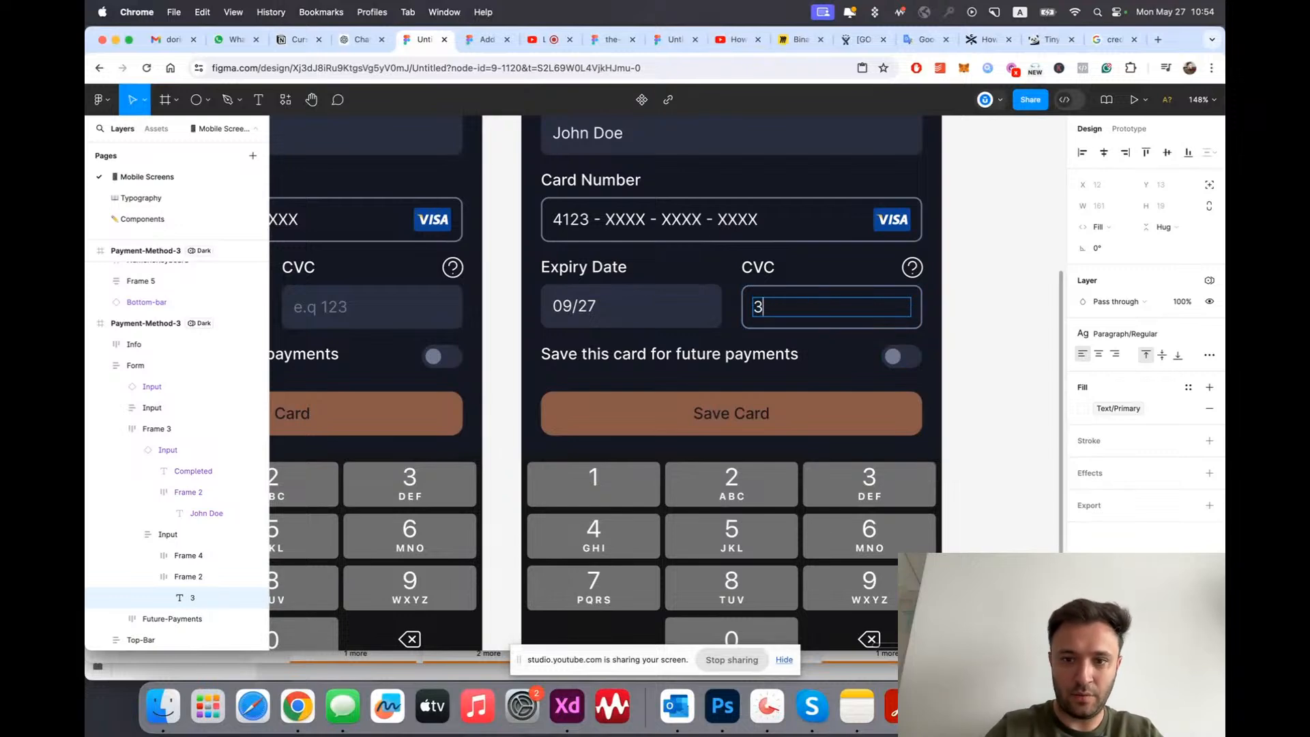
pyautogui.press('Escape')
pyautogui.scroll(-5, 737, 334)
pyautogui.click(900, 366)
pyautogui.scroll(2, 899, 366)
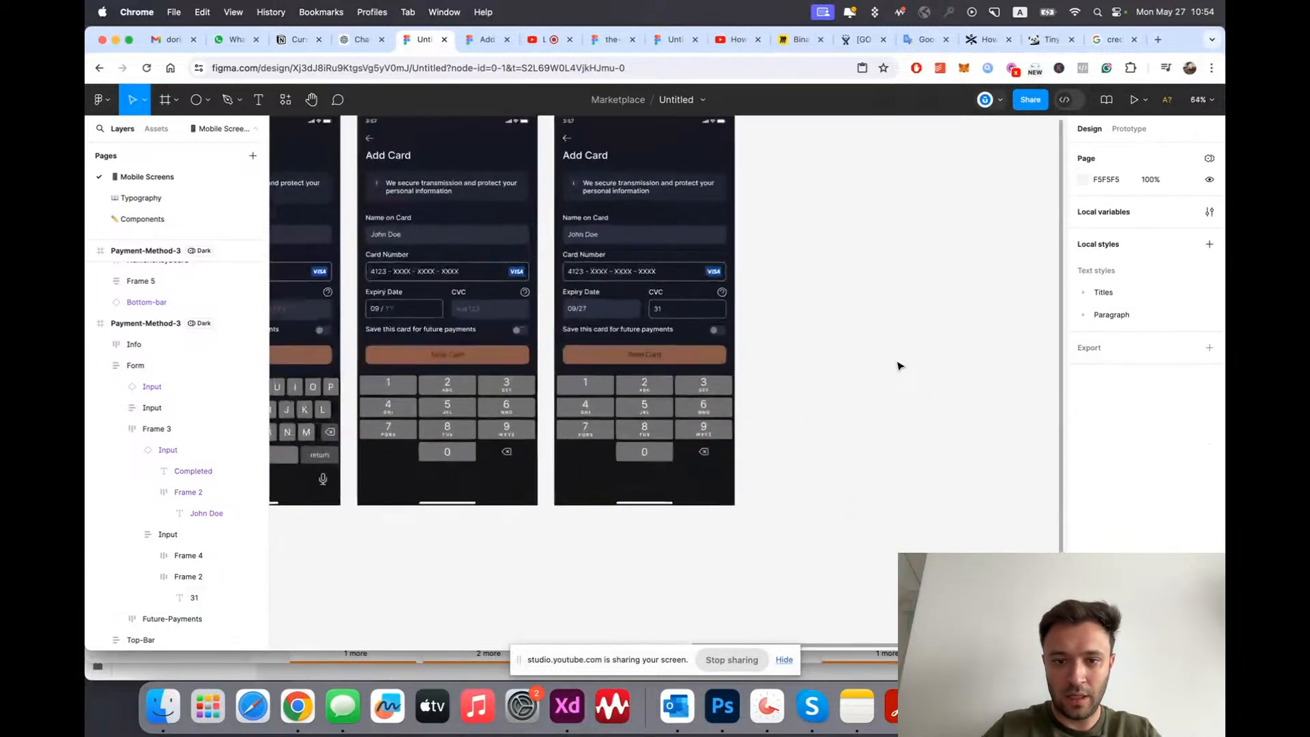
# Step: Collapse the layer list and duplicate the last Payment-Method-3 screen
pyautogui.hotkey('alt', 'l')
pyautogui.scroll(-3, 898, 366)
pyautogui.click(673, 184)
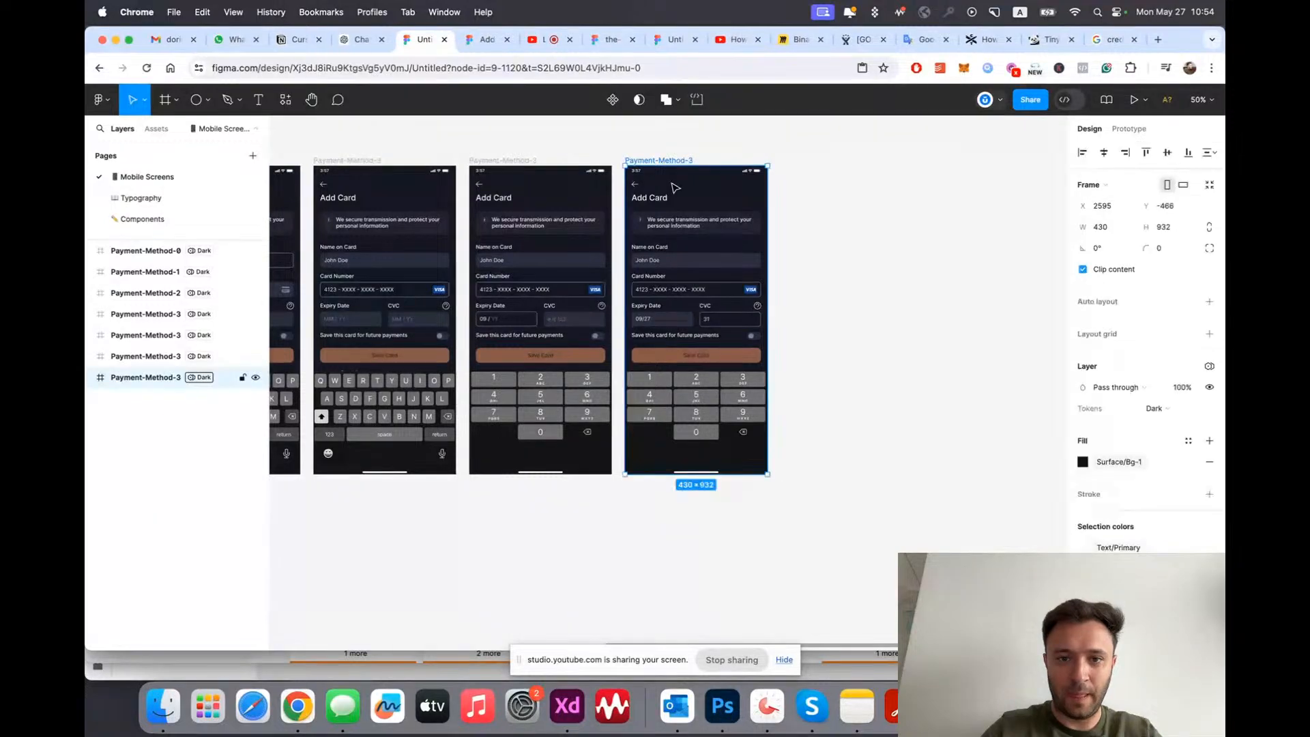
pyautogui.press('super+d')
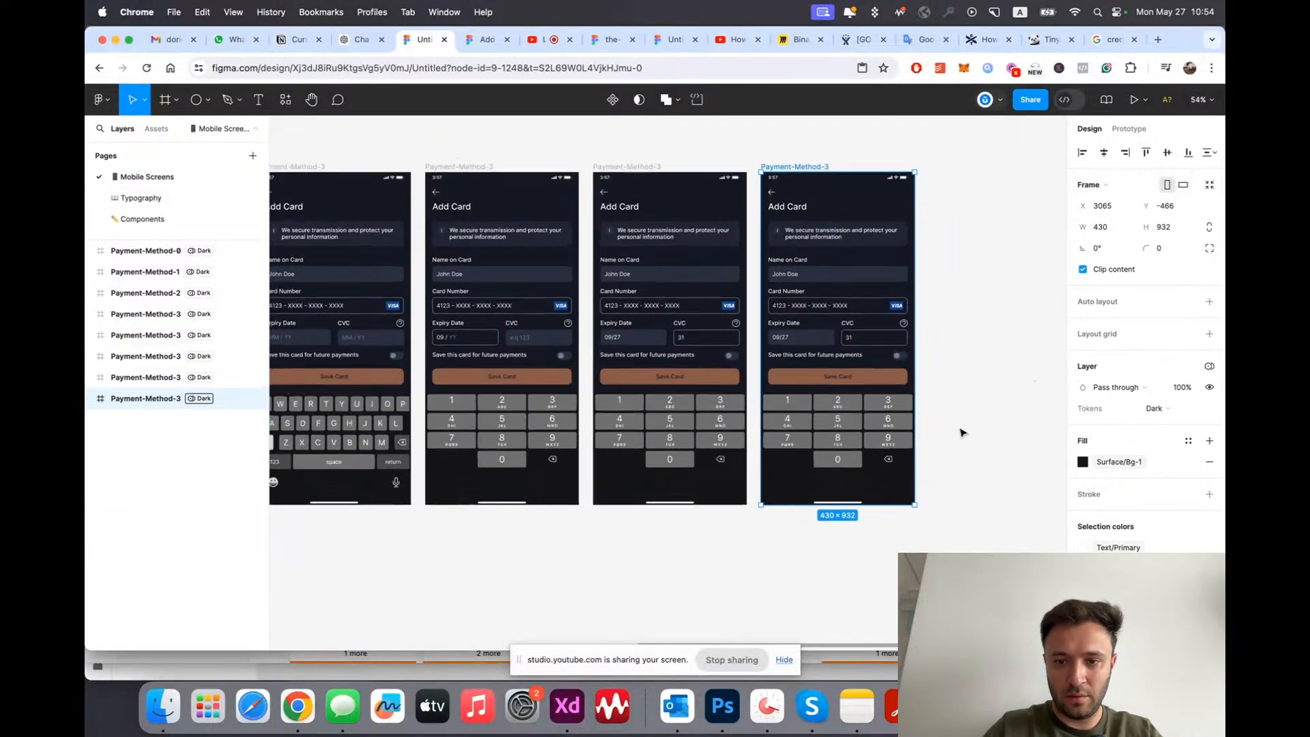
# Step: Delete the numeric keyboard from the duplicated screen and move the Save Card section down to the screen's bottom
pyautogui.scroll(1, 856, 440)
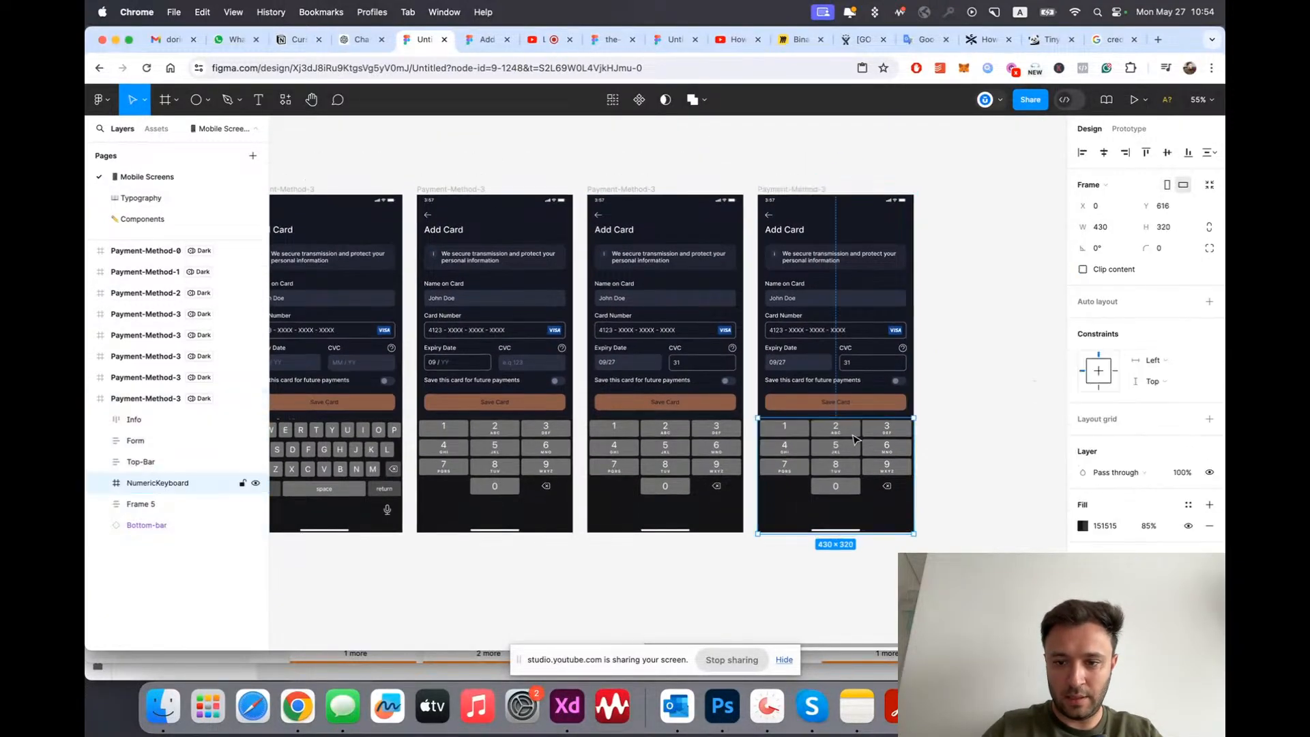
pyautogui.hscroll(3, 856, 440)
pyautogui.scroll(4, 801, 440)
pyautogui.moveTo(734, 379); pyautogui.dragTo(723, 526)
pyautogui.click(986, 391)
pyautogui.scroll(4, 821, 273)
# Step: Copy the Expiry Date field's completed style onto the CVC field of the duplicated screen
pyautogui.doubleClick(652, 298)
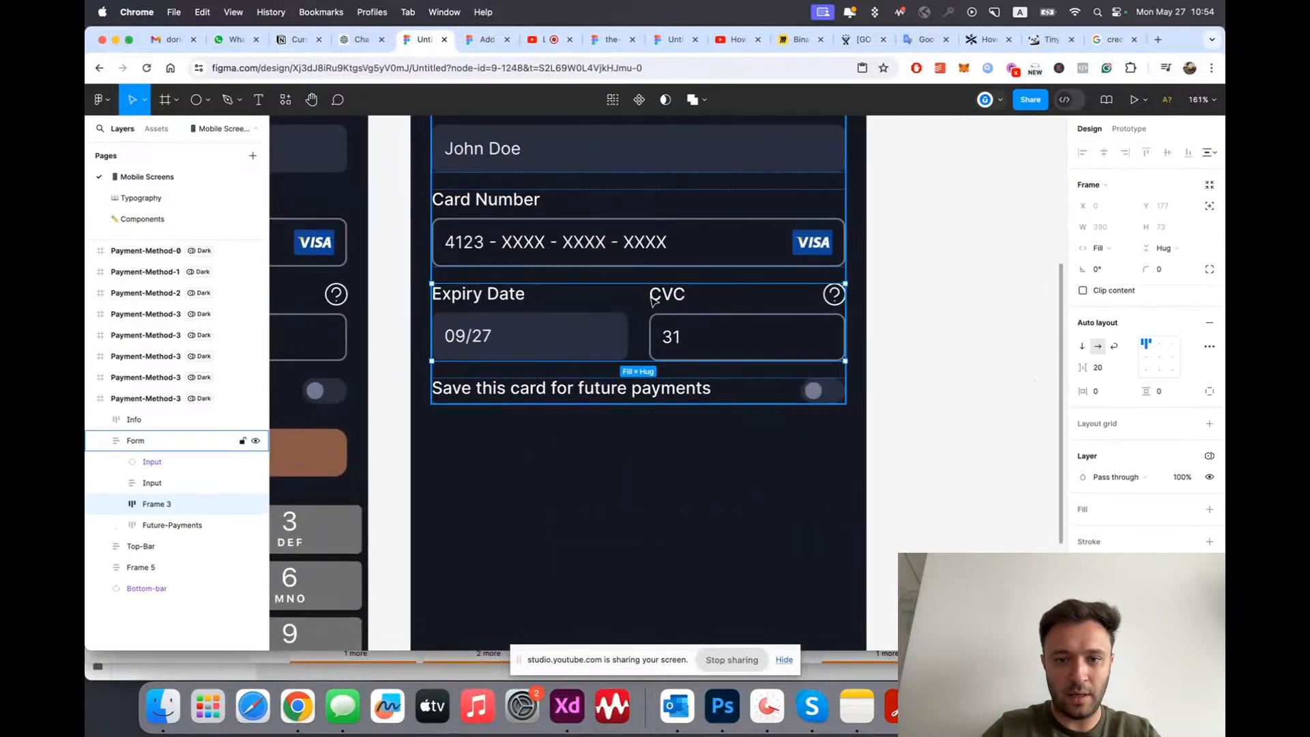
pyautogui.doubleClick(592, 345)
pyautogui.doubleClick(594, 345)
pyautogui.press('alt+super+c')
pyautogui.doubleClick(688, 340)
pyautogui.press('alt+super+v')
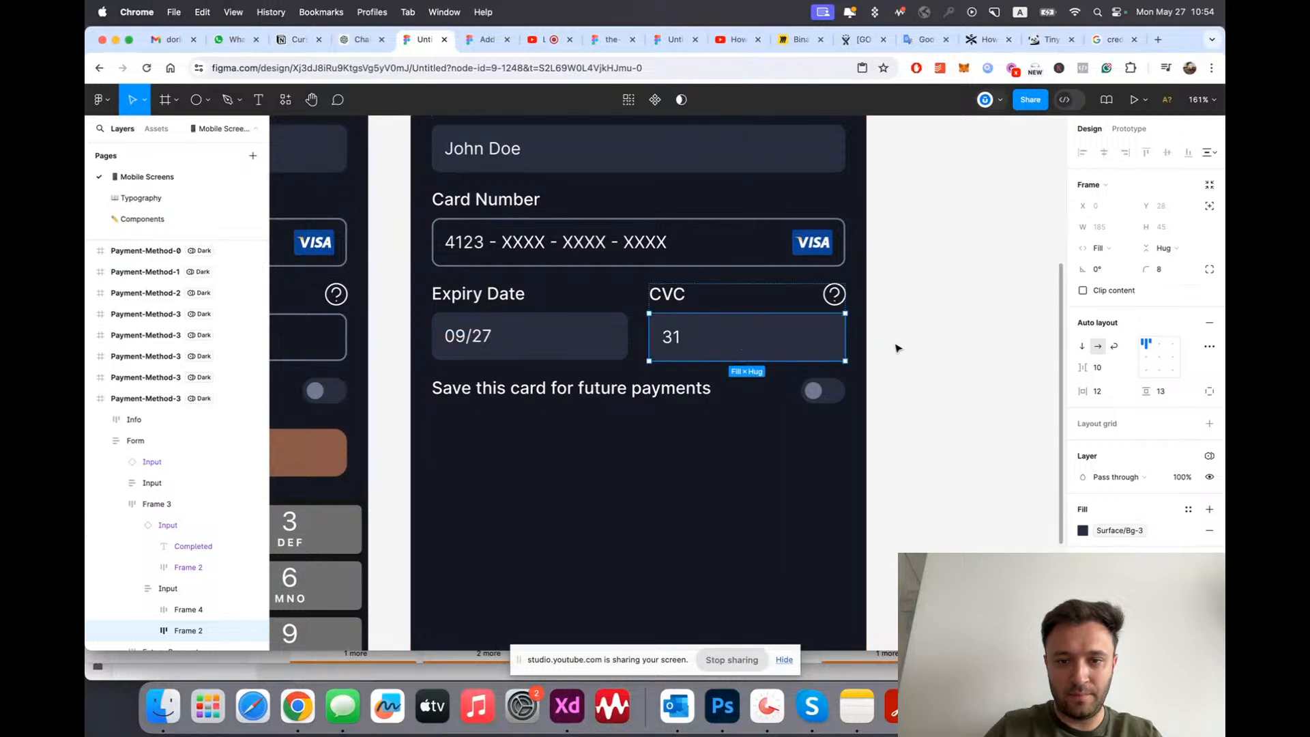
# Step: Complete the CVC field on the keyboard-free screen with the full three-digit security code
pyautogui.doubleClick(681, 341)
pyautogui.click(684, 349)
pyautogui.doubleClick(672, 339)
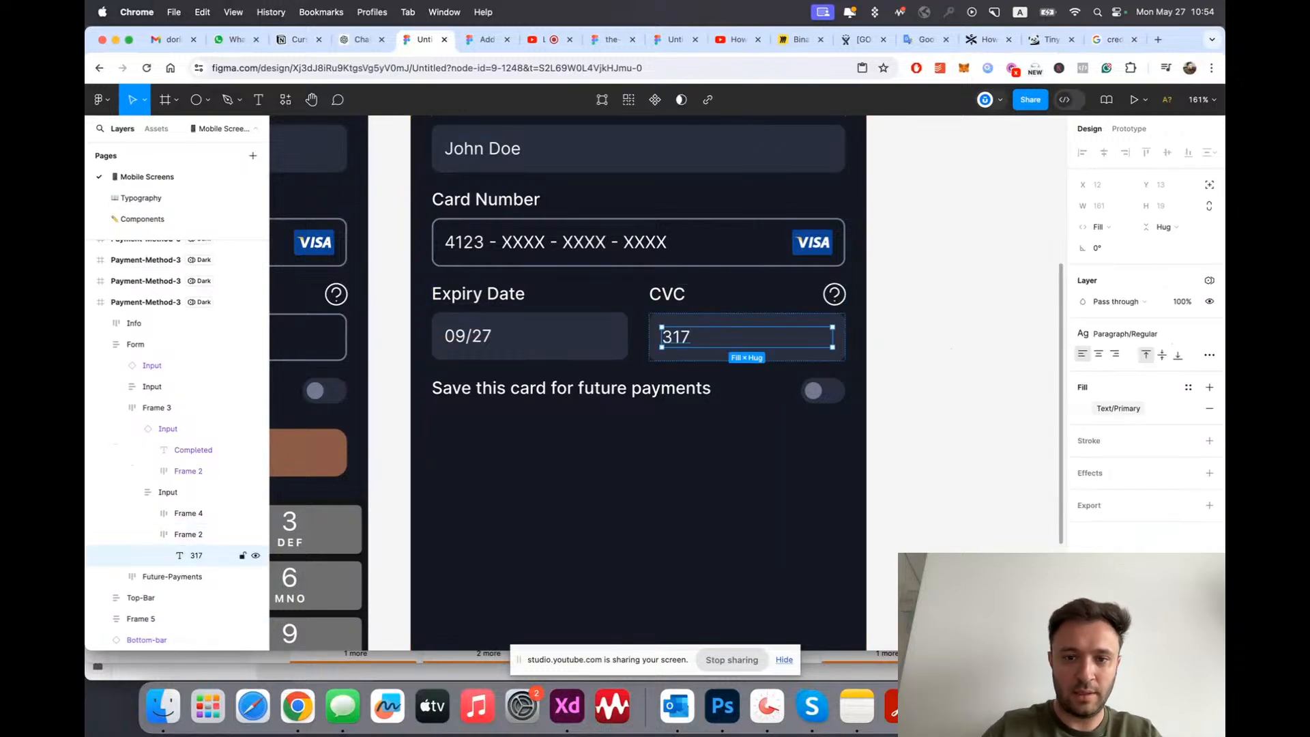
pyautogui.scroll(-5, 676, 340)
pyautogui.click(801, 375)
pyautogui.scroll(1, 801, 374)
pyautogui.scroll(-10, 781, 376)
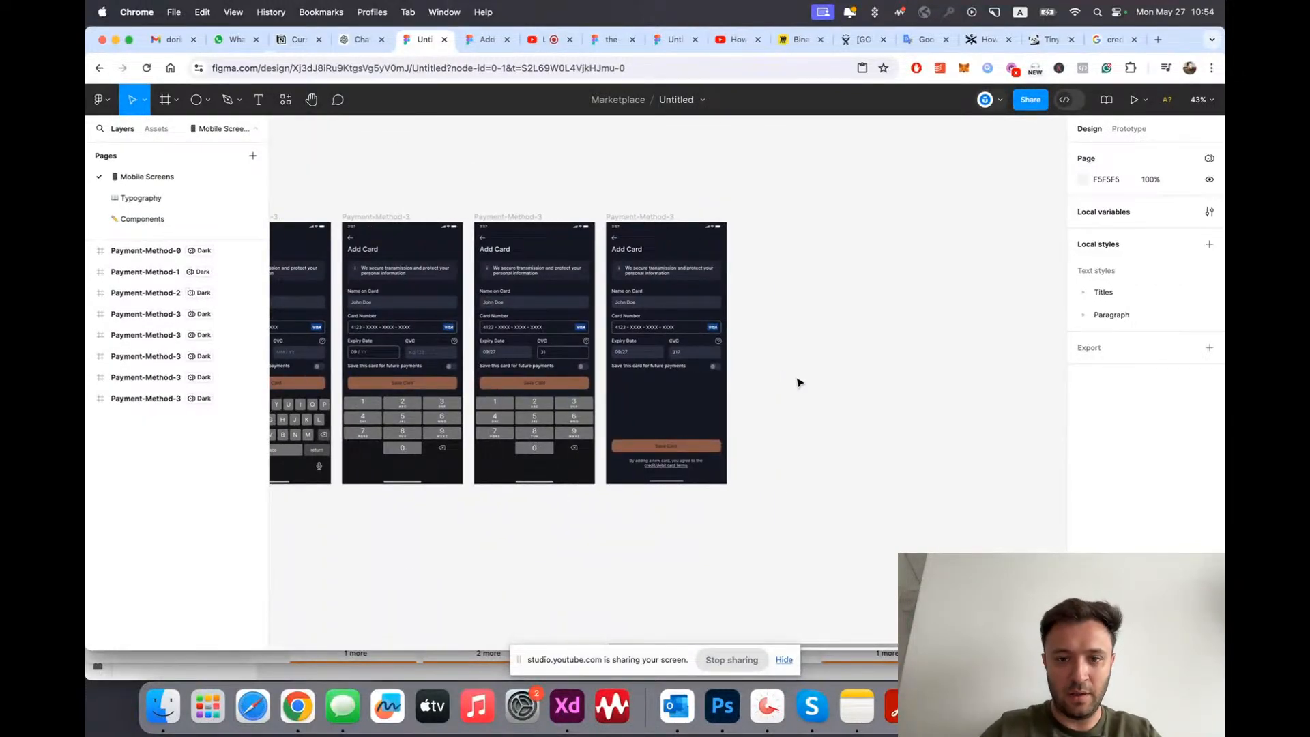
pyautogui.scroll(5, 802, 376)
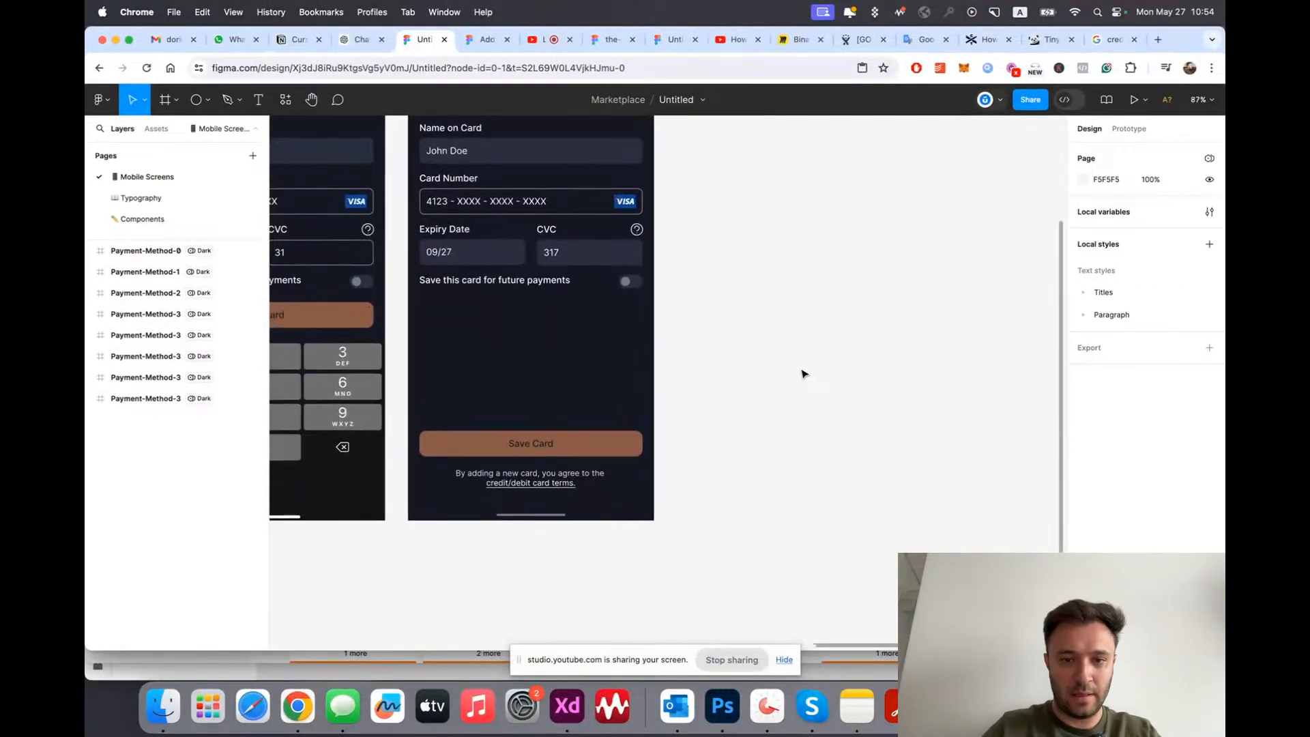
# Step: Duplicate the completed keyboard-free Payment-Method-3 screen beside the original
pyautogui.scroll(2, 608, 312)
pyautogui.doubleClick(628, 272)
pyautogui.scroll(-6, 464, 195)
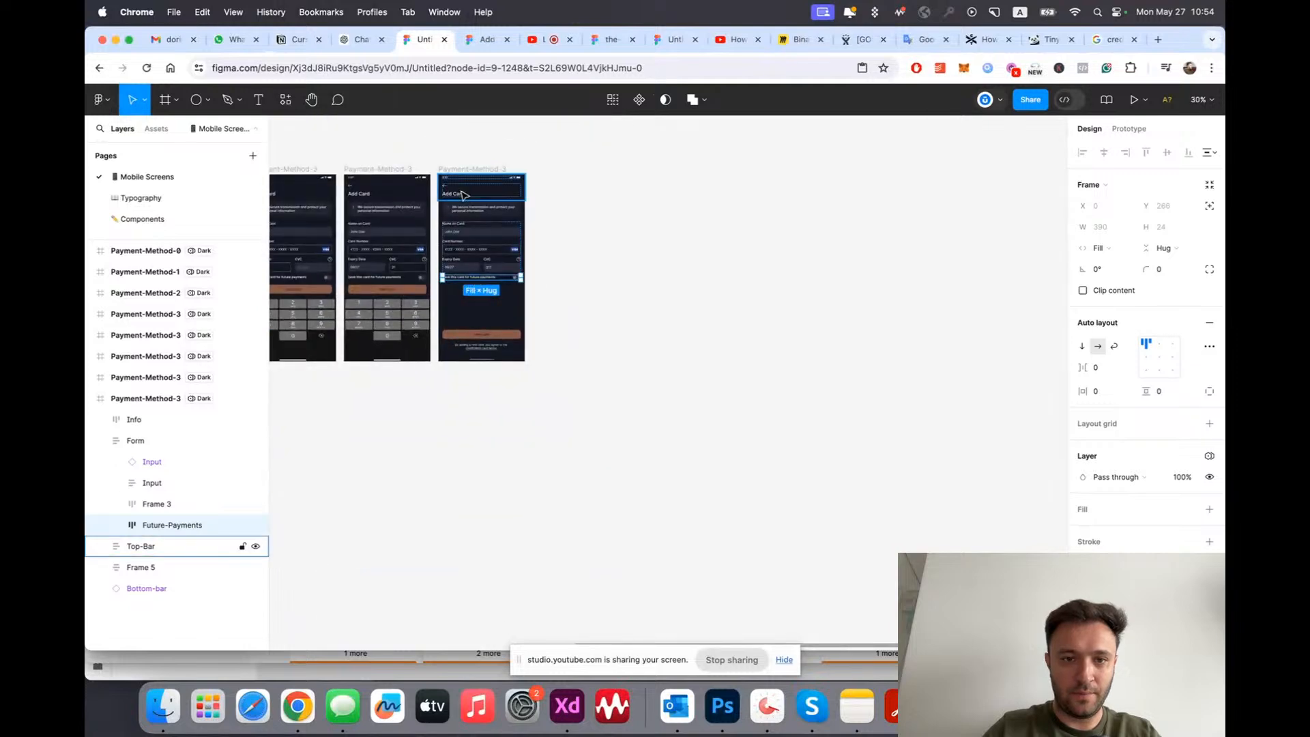
pyautogui.click(471, 169)
pyautogui.press('super+d')
pyautogui.press('super+[')
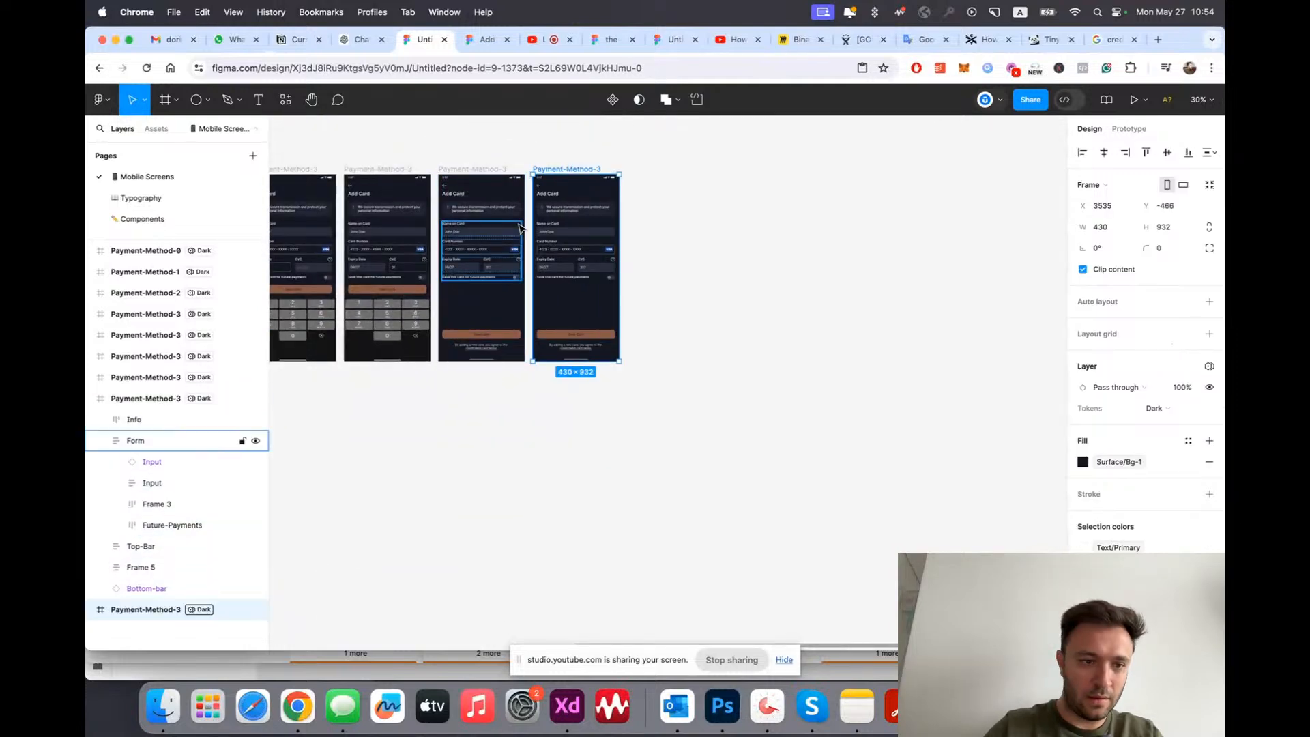
pyautogui.click(690, 289)
# Step: Set the "Save this card for future payments" toggle on the new screen to the Enabled state
pyautogui.scroll(10, 690, 289)
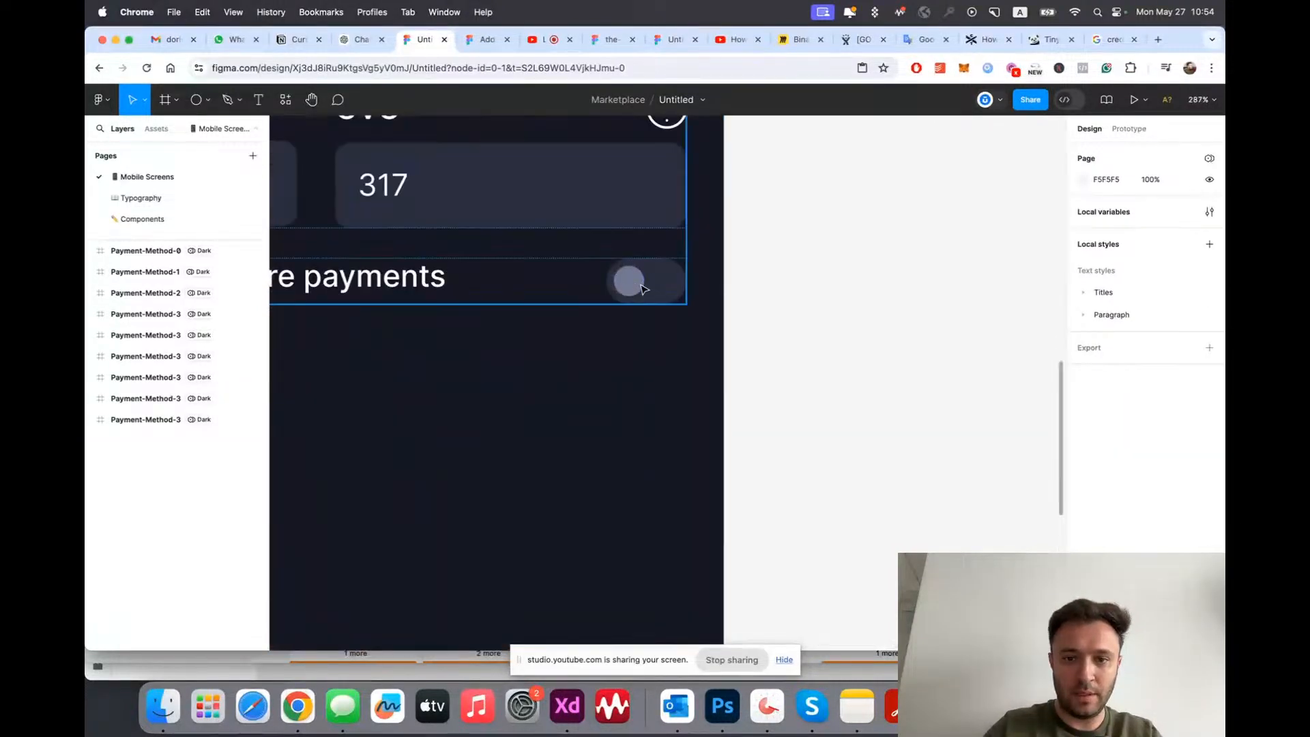
pyautogui.click(641, 288)
pyautogui.click(642, 288)
pyautogui.click(1188, 346)
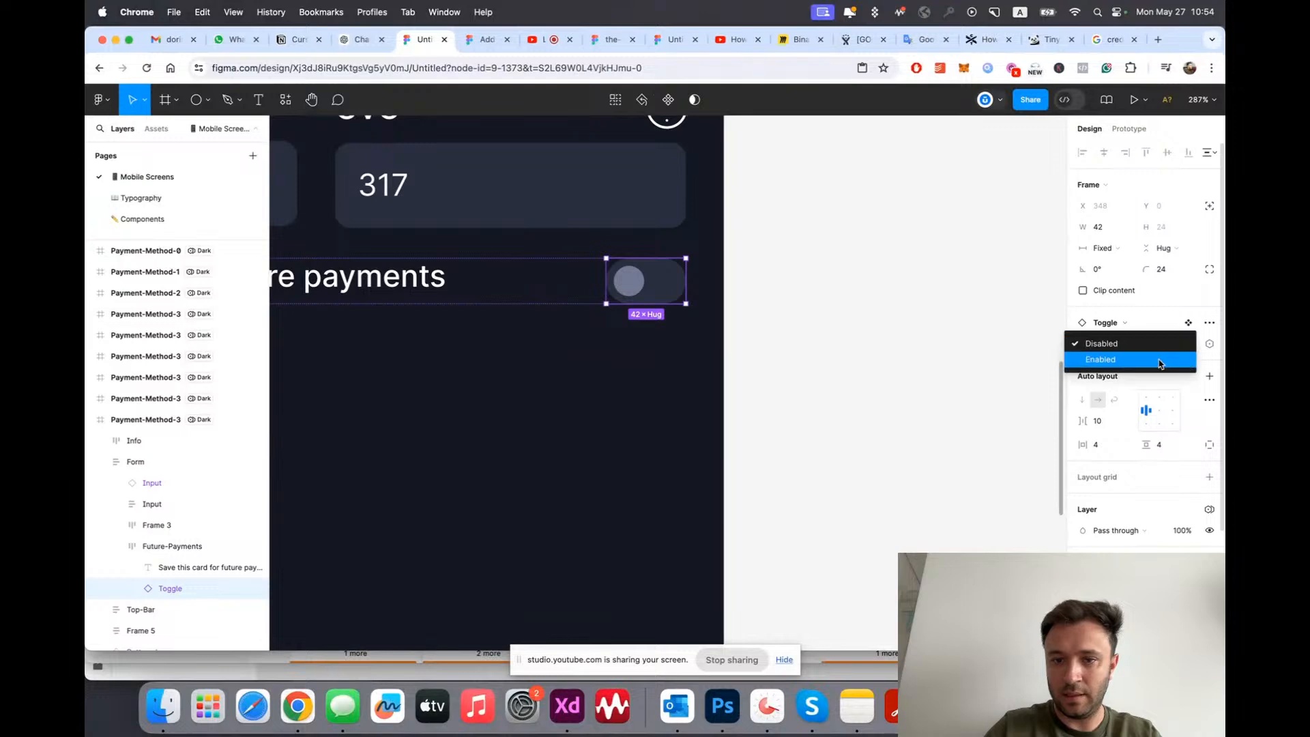
pyautogui.click(1164, 362)
pyautogui.click(817, 320)
pyautogui.scroll(-10, 626, 301)
pyautogui.scroll(3, 599, 279)
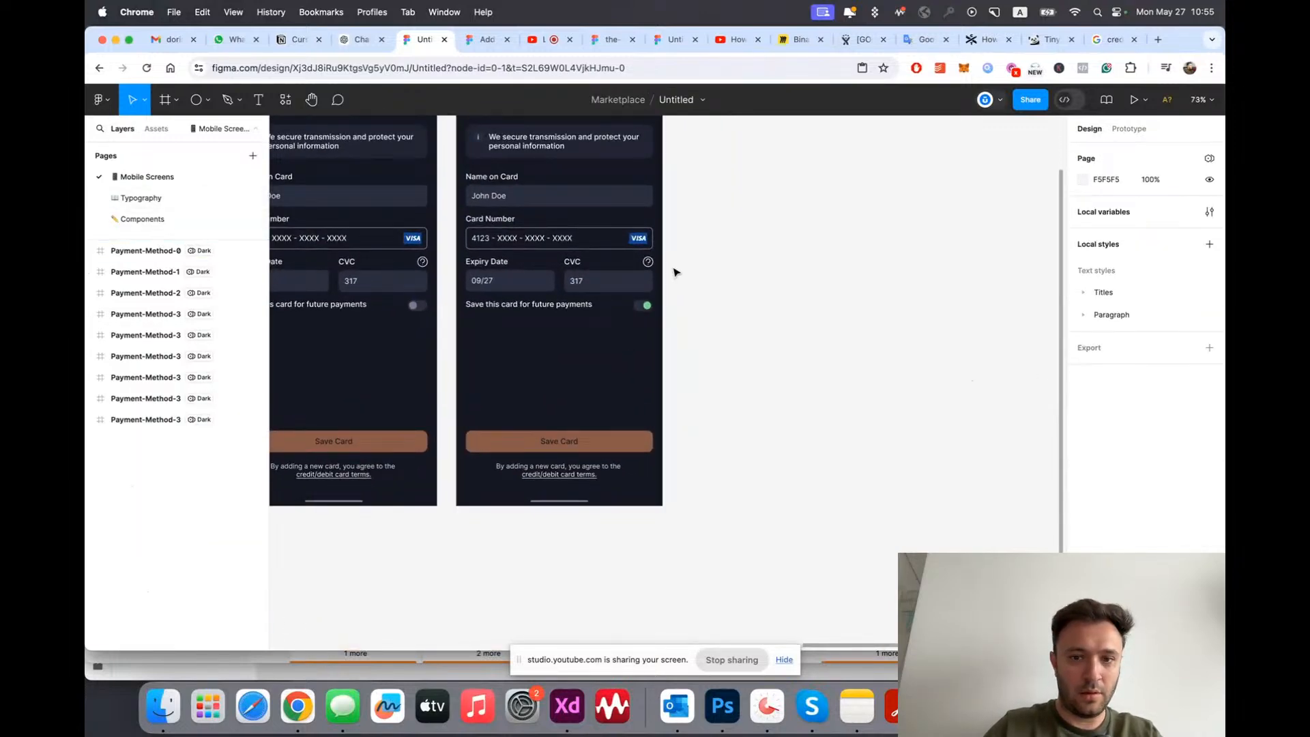
# Step: On the Components page, fill the background of the Toggle component's Enabled variant with the Brand colour
pyautogui.scroll(-5, 675, 269)
pyautogui.scroll(6, 678, 246)
pyautogui.scroll(-2, 464, 260)
pyautogui.scroll(2, 463, 260)
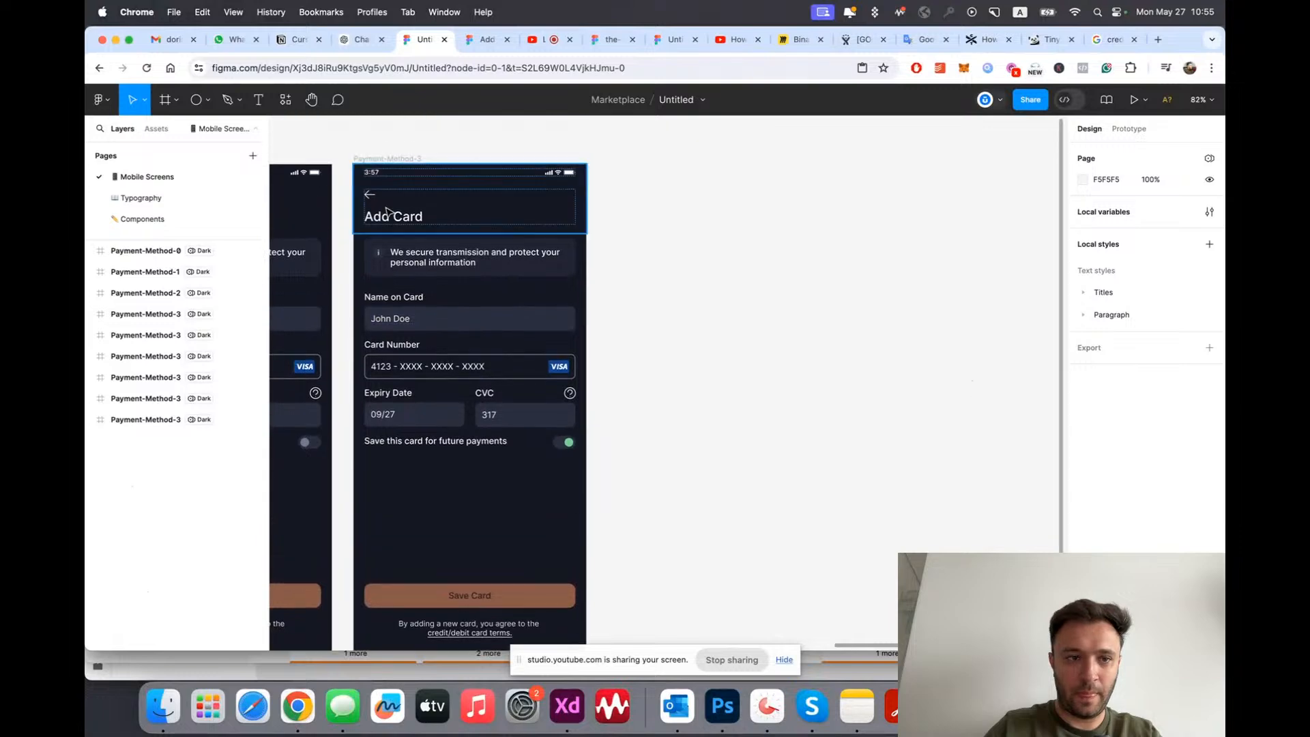
pyautogui.click(134, 219)
pyautogui.scroll(-2, 621, 477)
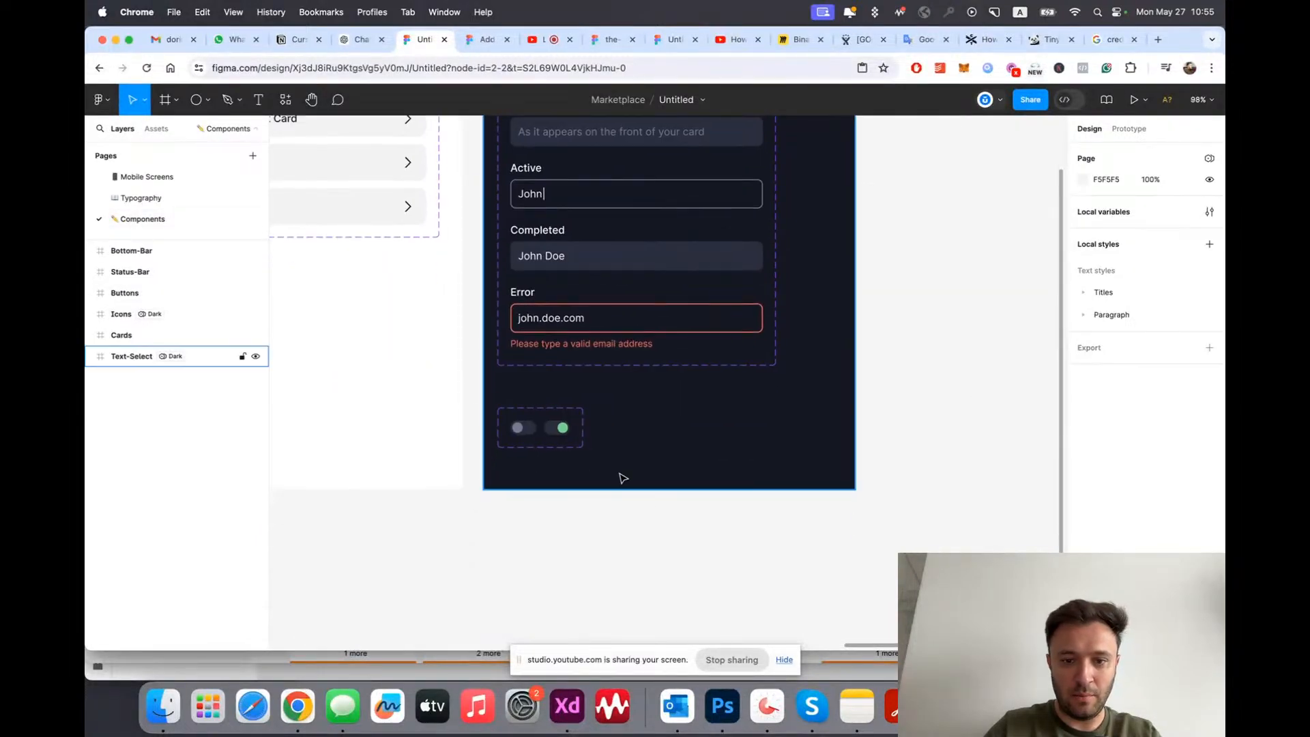
pyautogui.scroll(5, 497, 374)
pyautogui.click(486, 382)
pyautogui.scroll(3, 660, 428)
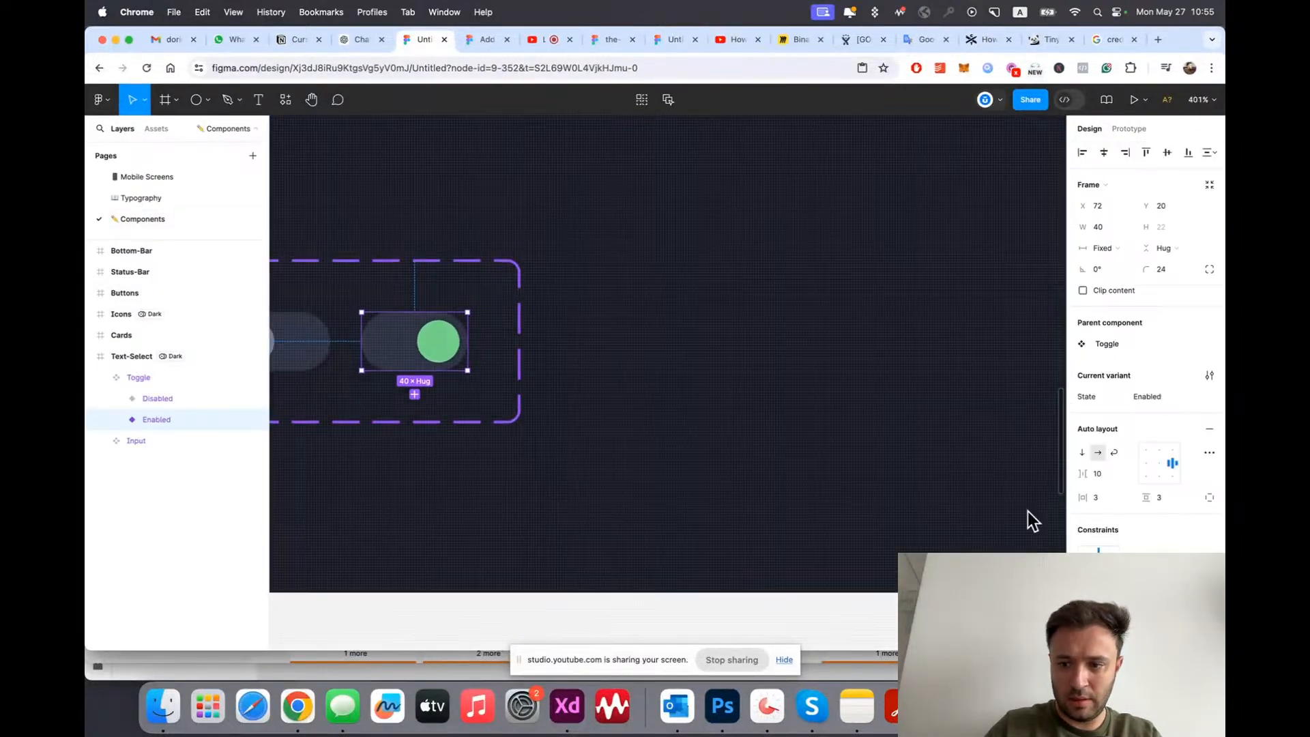
pyautogui.scroll(-5, 1147, 410)
pyautogui.click(1188, 539)
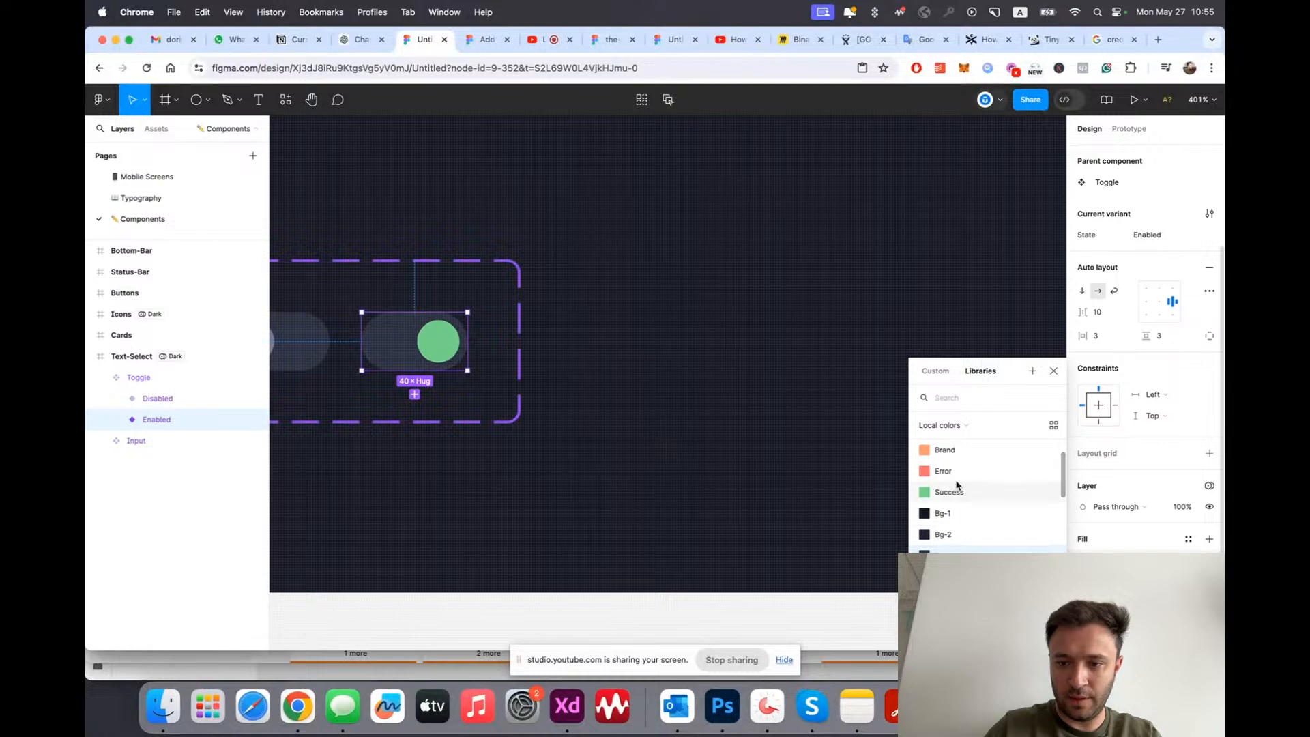
pyautogui.click(948, 450)
pyautogui.hscroll(-4, 825, 444)
pyautogui.scroll(2, 642, 350)
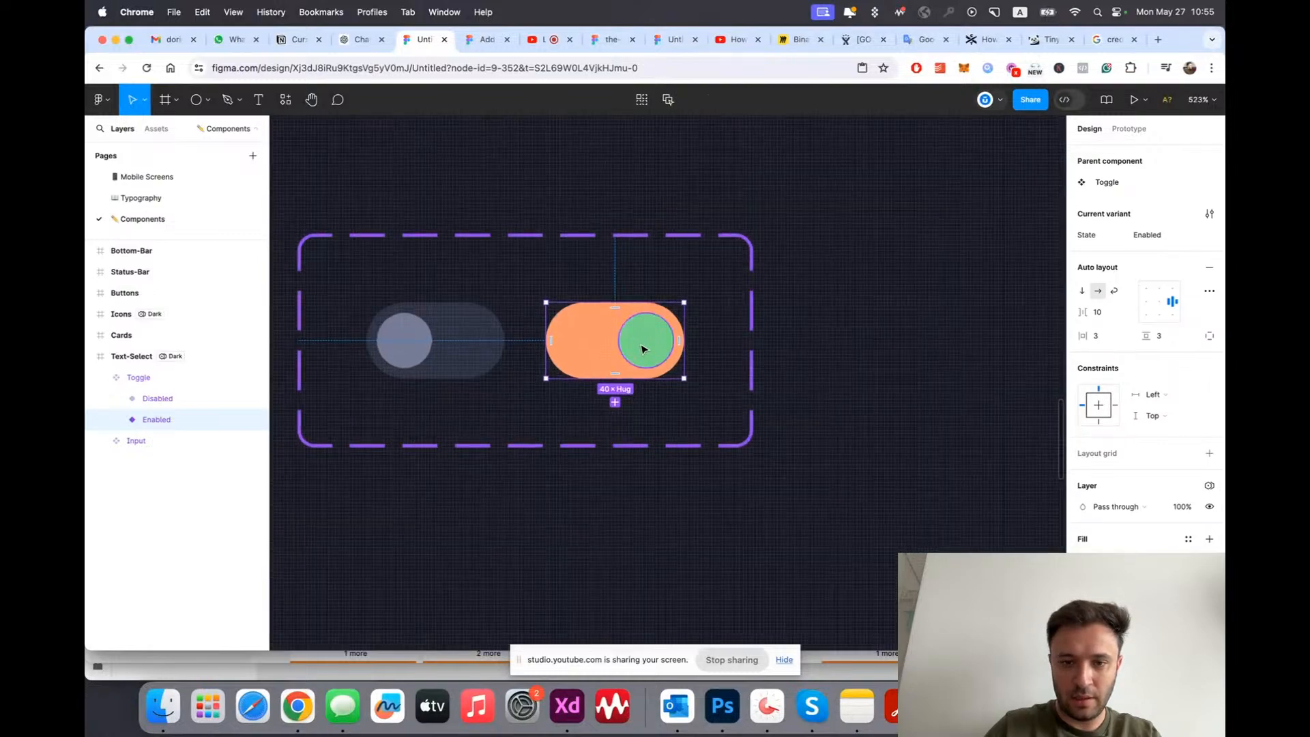
# Step: Fill the Enabled toggle's knob with the Bg-1 colour and return to the Mobile Screens page
pyautogui.click(641, 350)
pyautogui.click(1126, 410)
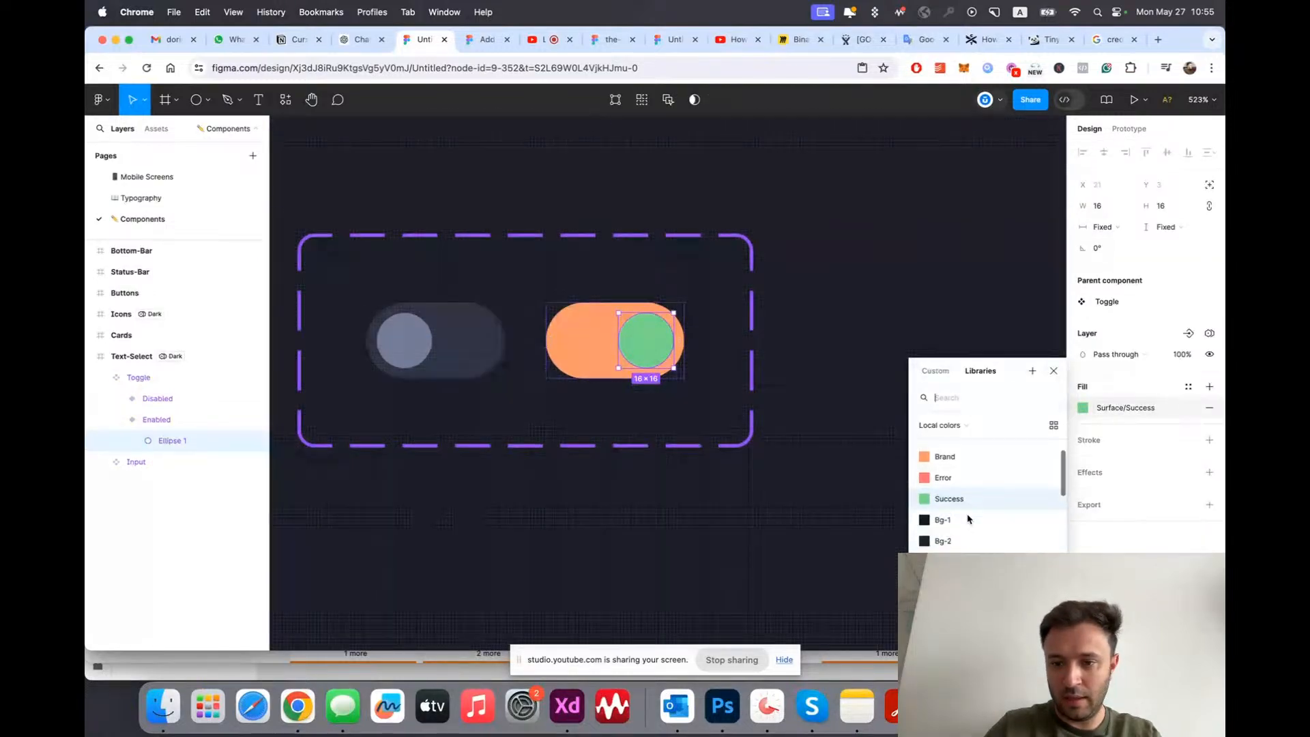
pyautogui.click(954, 521)
pyautogui.scroll(-5, 717, 452)
pyautogui.click(710, 541)
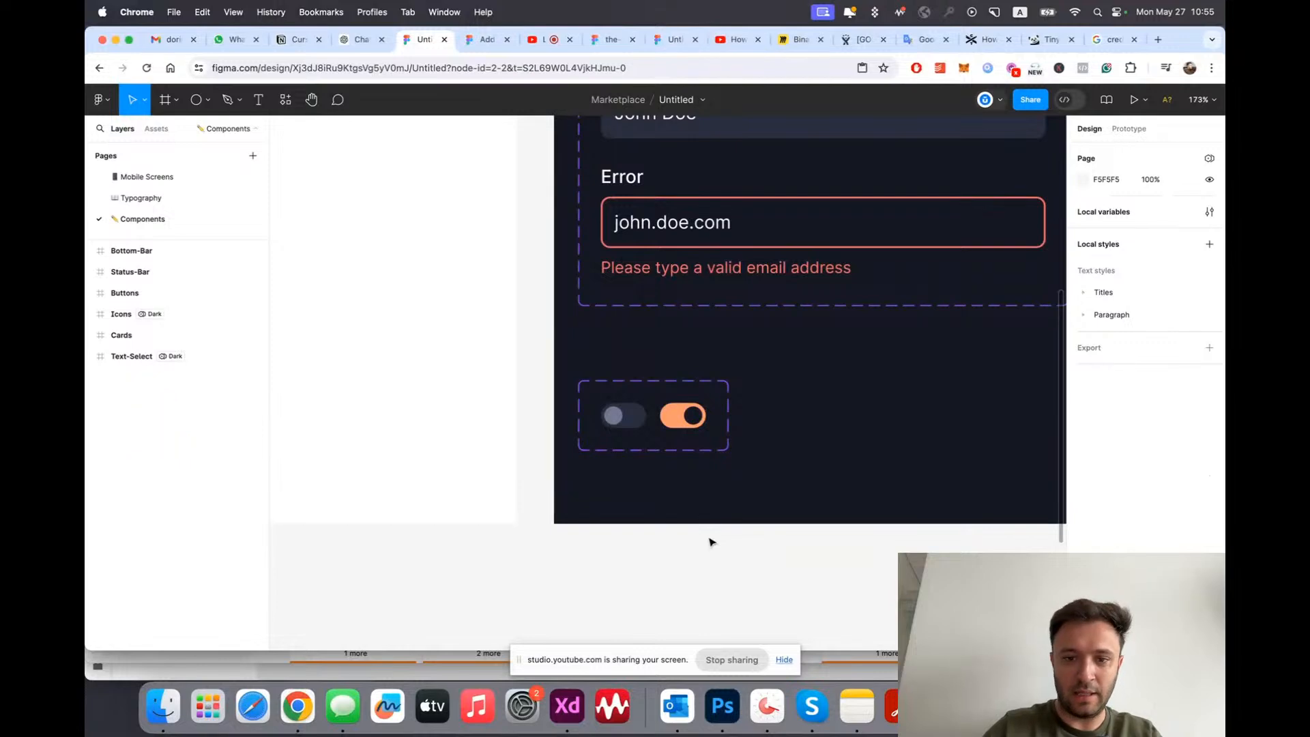
pyautogui.click(133, 178)
pyautogui.scroll(-3, 601, 419)
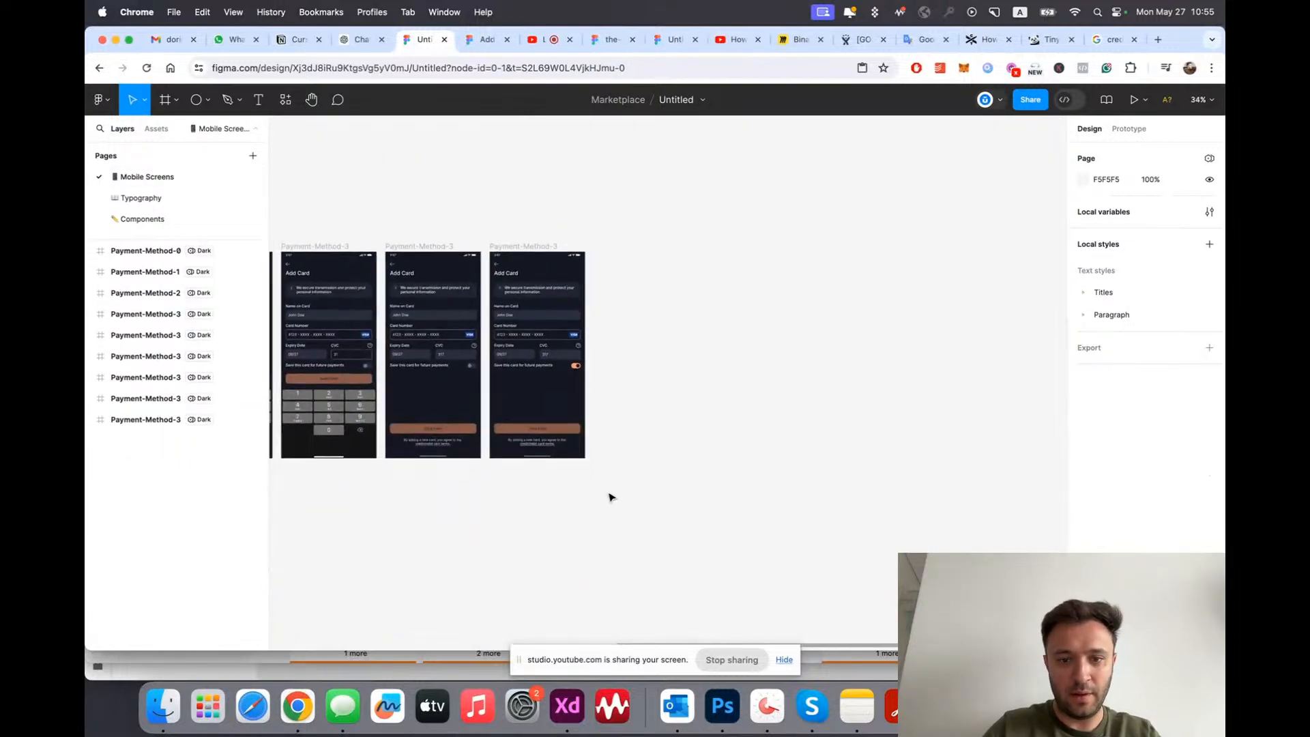
# Step: Copy the styling of the unfocused Card Number input frame on the name-entry Add Card screen
pyautogui.scroll(3, 601, 427)
pyautogui.scroll(5, 740, 378)
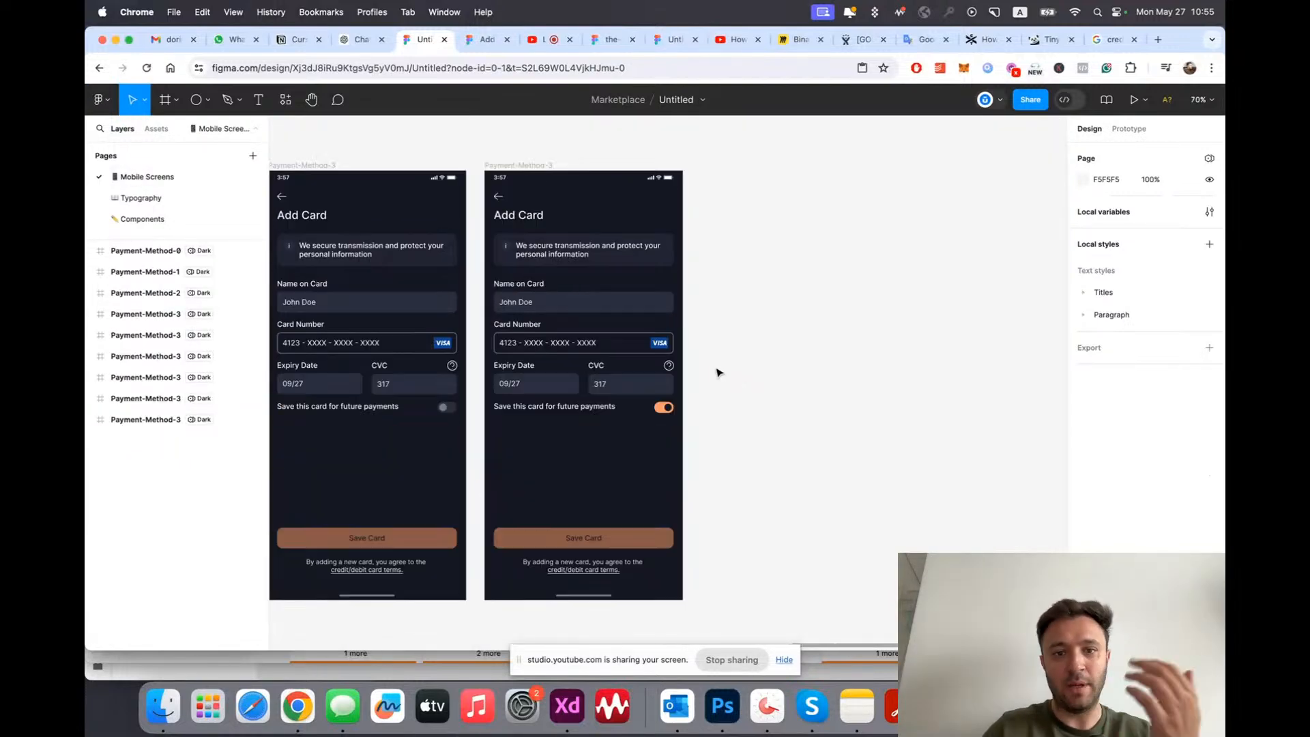
pyautogui.scroll(3, 717, 342)
pyautogui.scroll(-2, 717, 341)
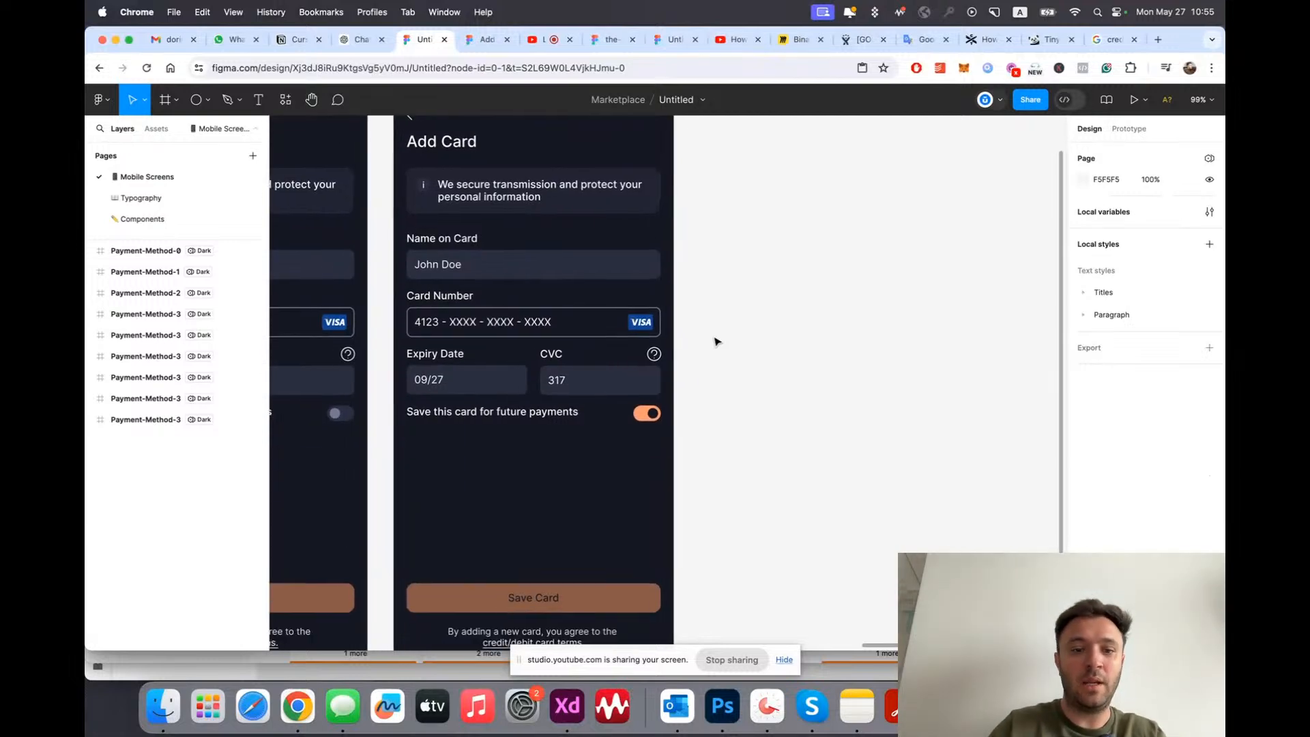
pyautogui.scroll(-5, 717, 341)
pyautogui.hscroll(-3, 718, 341)
pyautogui.hscroll(-5, 617, 352)
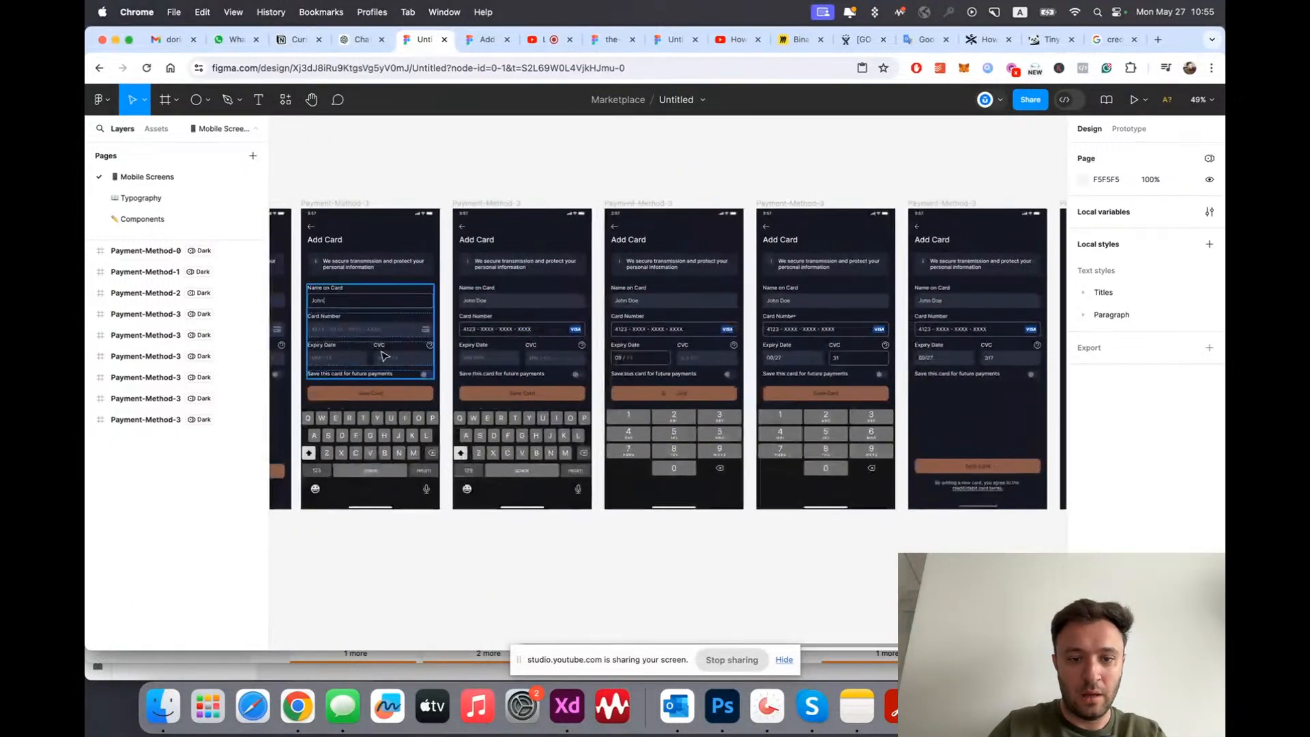
pyautogui.scroll(2, 365, 332)
pyautogui.click(366, 332)
pyautogui.doubleClick(365, 333)
pyautogui.doubleClick(364, 330)
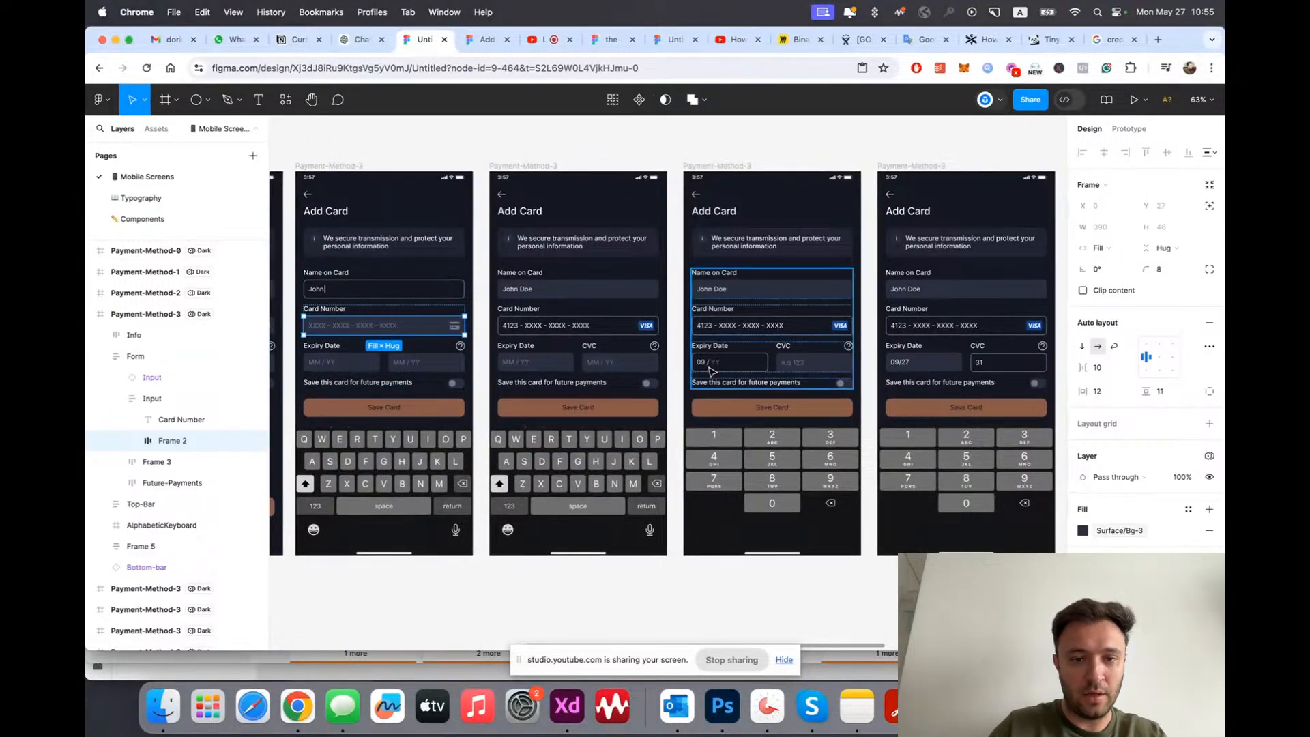
# Step: Apply the copied unfocused style with the Surface/Bg-3 fill to the Card Number field on the CVC-entry screen
pyautogui.press('Escape')
pyautogui.hscroll(5, 723, 373)
pyautogui.scroll(3, 360, 369)
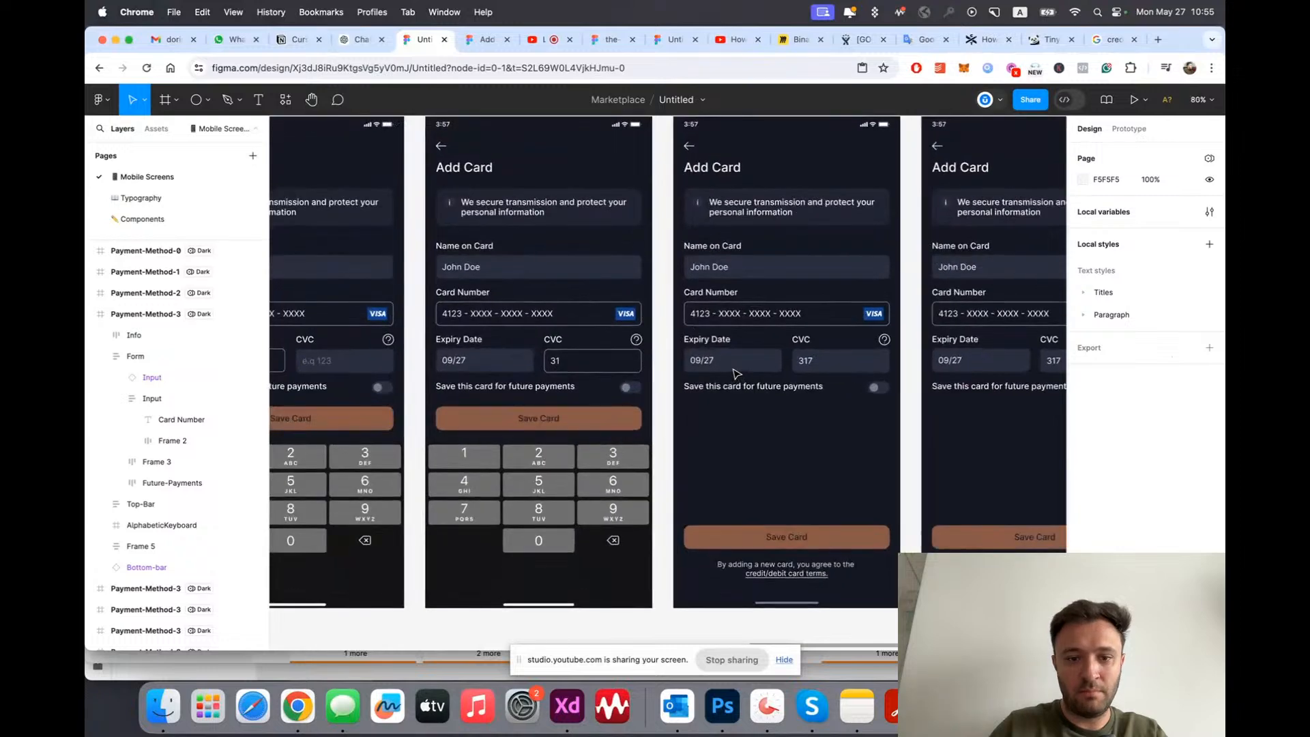
pyautogui.doubleClick(618, 317)
pyautogui.doubleClick(617, 317)
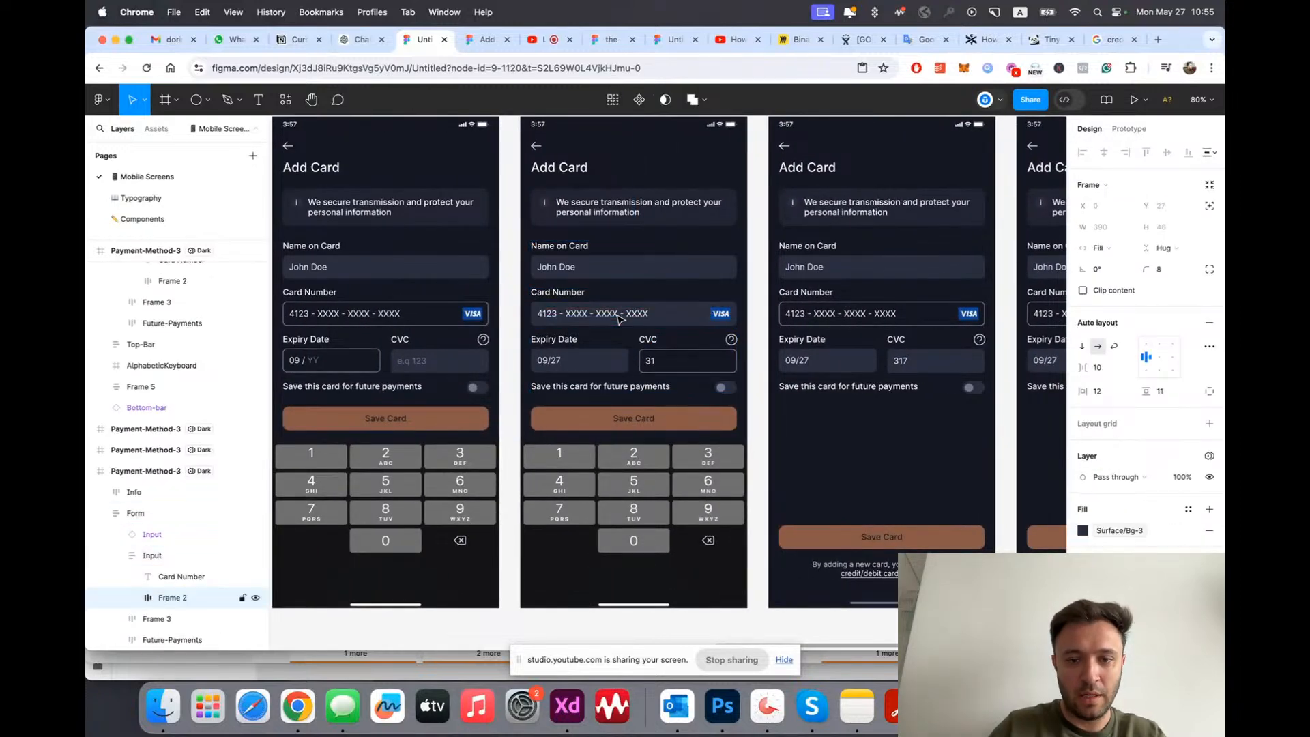
pyautogui.hscroll(-3, 609, 323)
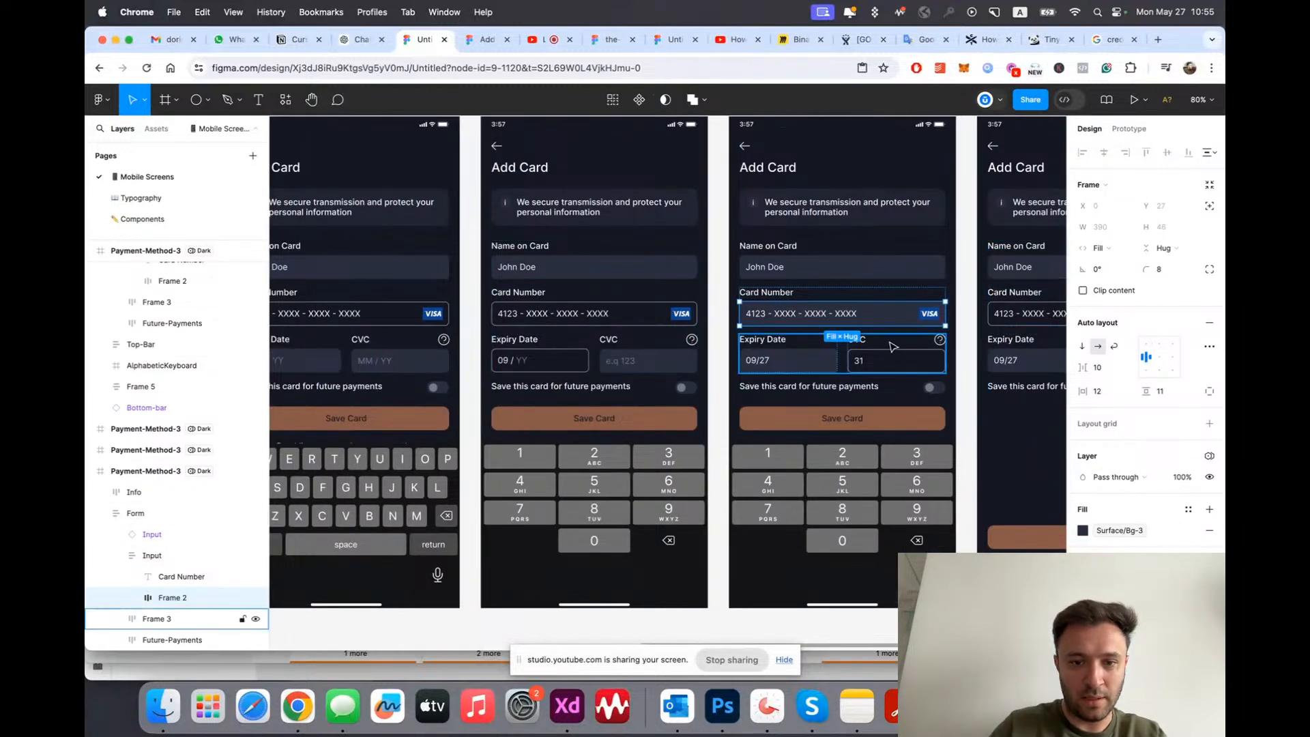
# Step: Give the Card Number field on the expiry-date-entry screen the same copied unfocused style
pyautogui.hscroll(-4, 868, 324)
pyautogui.press('Escape')
pyautogui.press('Escape')
pyautogui.press('Escape')
pyautogui.press('Escape')
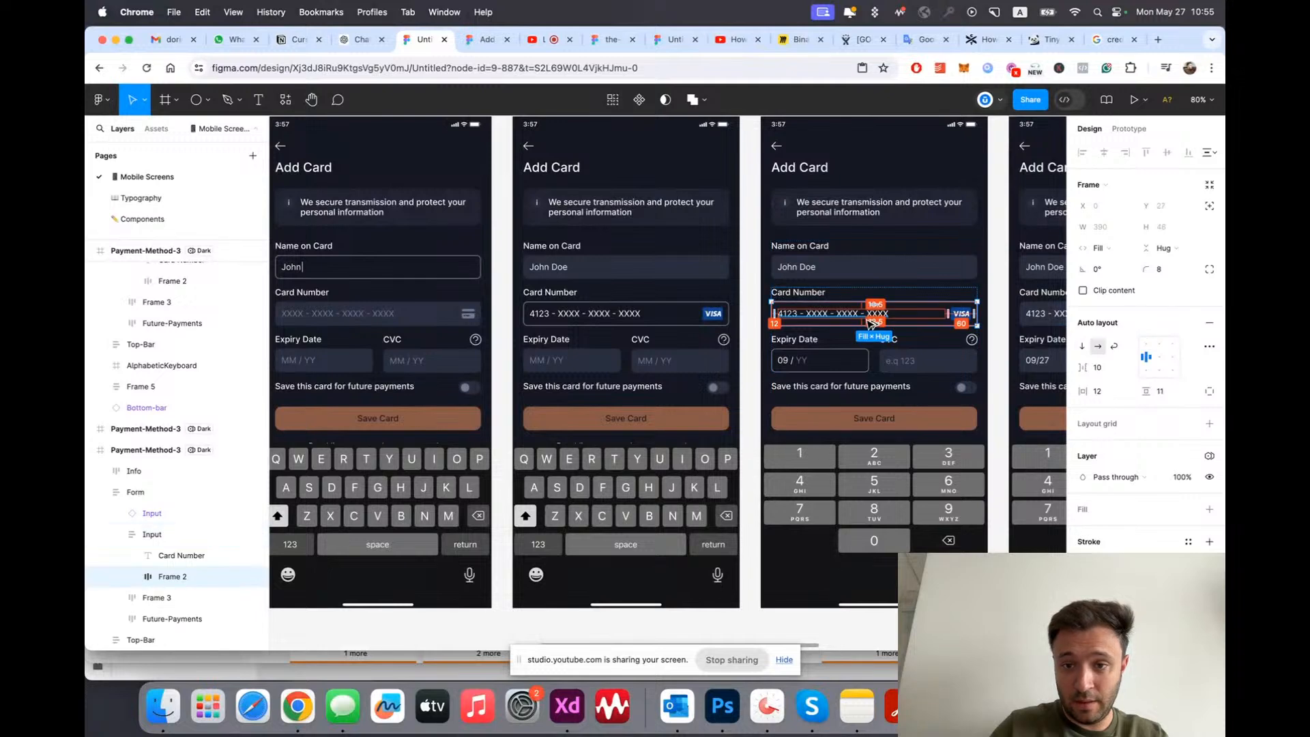
pyautogui.hscroll(10, 887, 341)
# Step: Apply the unfocused Surface/Bg-3 style to the Card Number fields on both keyboard-free screens
pyautogui.doubleClick(558, 316)
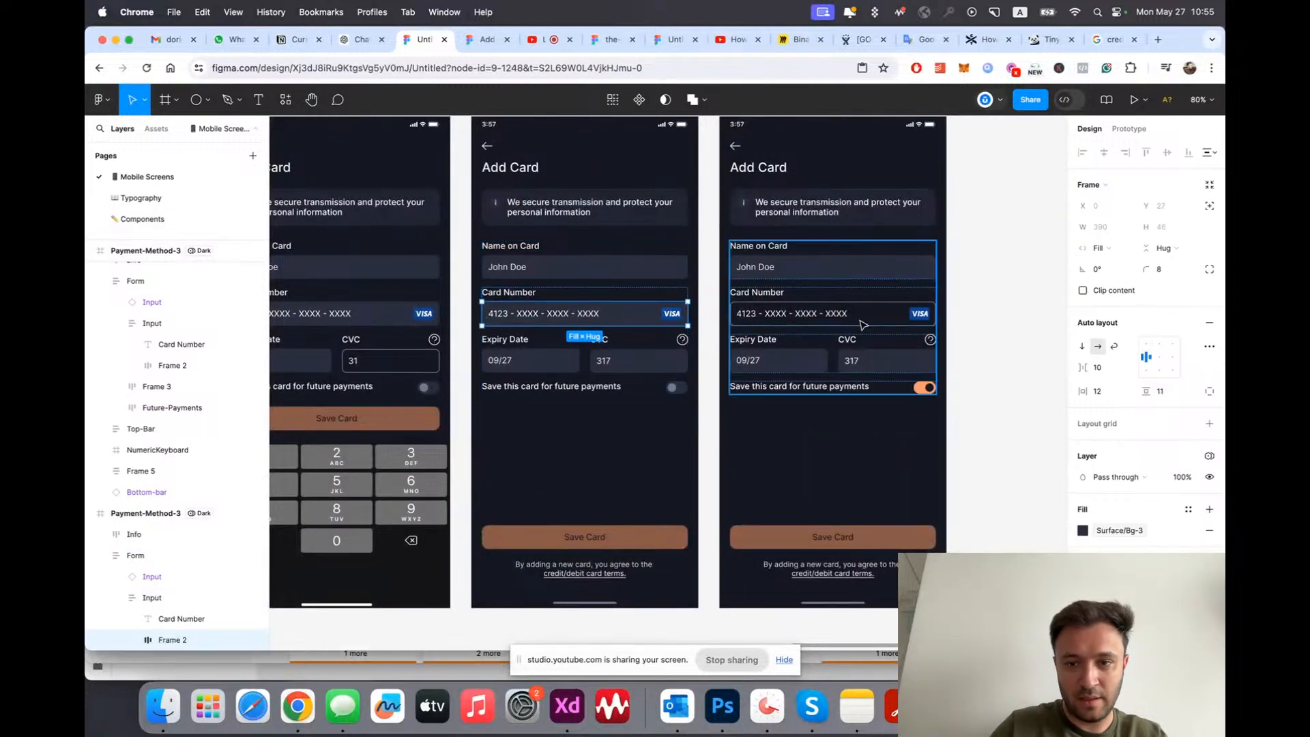
pyautogui.doubleClick(802, 316)
pyautogui.press('Escape')
pyautogui.press('Escape')
pyautogui.press('Escape')
pyautogui.press('Escape')
pyautogui.scroll(-8, 809, 339)
pyautogui.scroll(3, 886, 352)
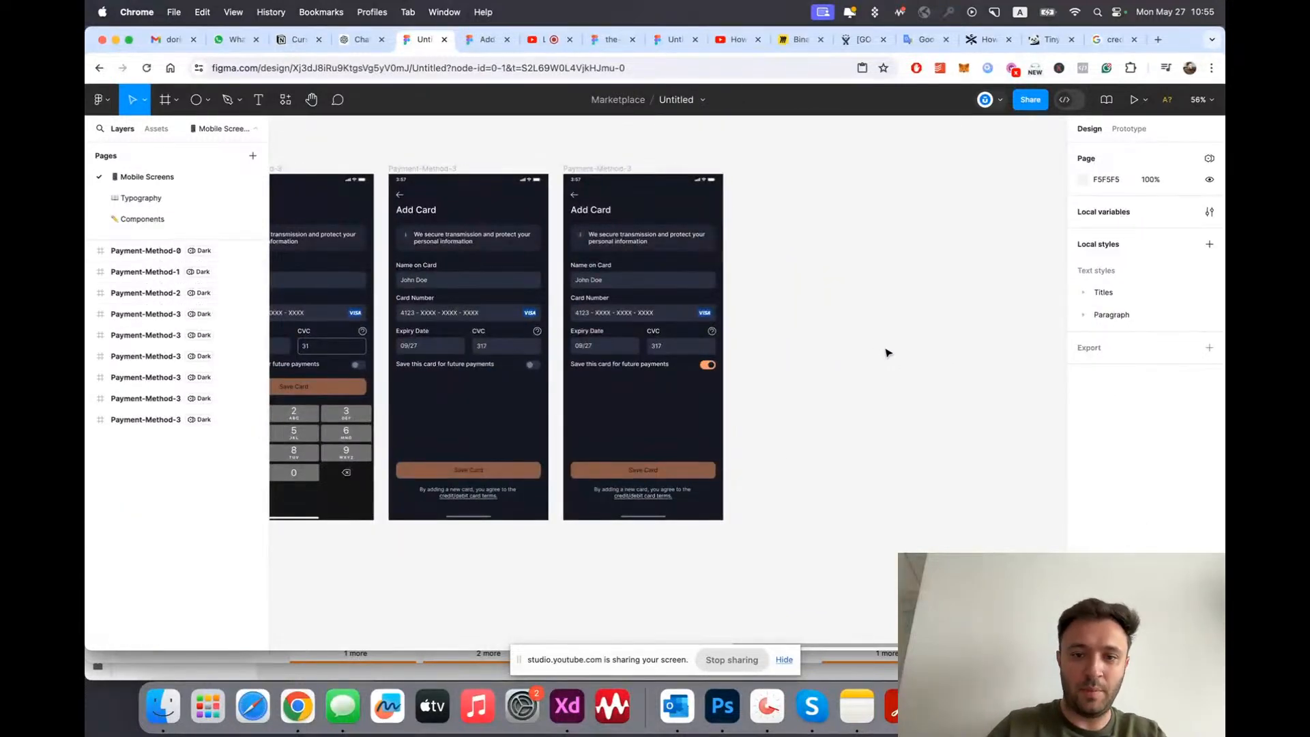
# Step: Switch to the Add-Payment-Methods---Card reference file and examine the Successfuly-added and Payment-Methods-1 screens
pyautogui.scroll(3, 873, 368)
pyautogui.scroll(-3, 858, 418)
pyautogui.scroll(3, 858, 418)
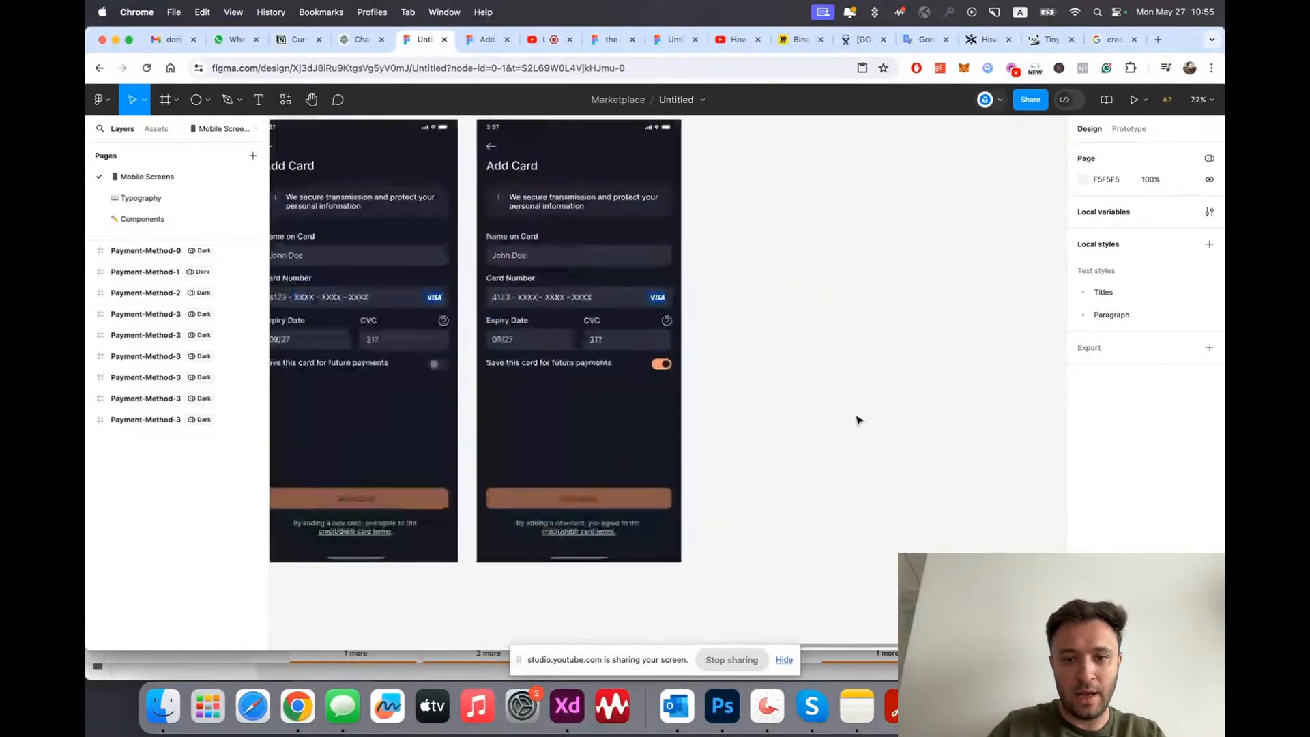
pyautogui.click(490, 39)
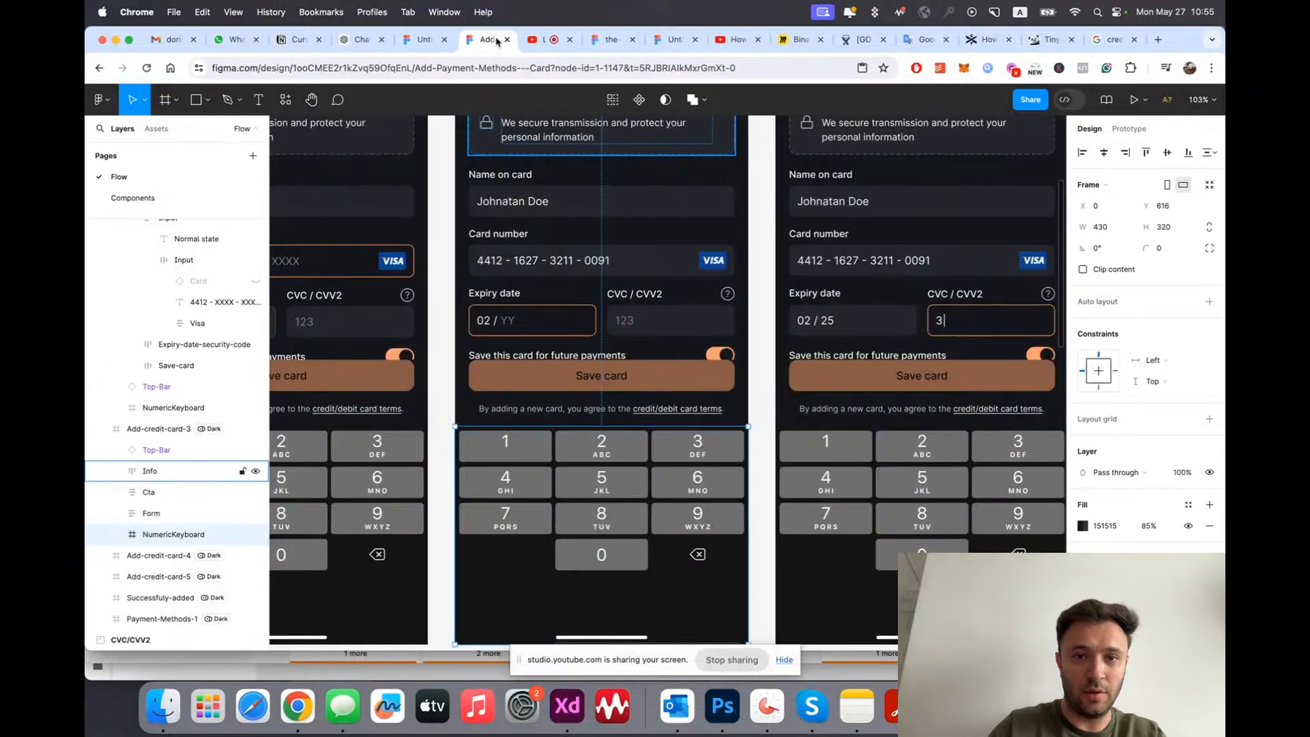
pyautogui.scroll(-6, 902, 266)
pyautogui.scroll(6, 902, 266)
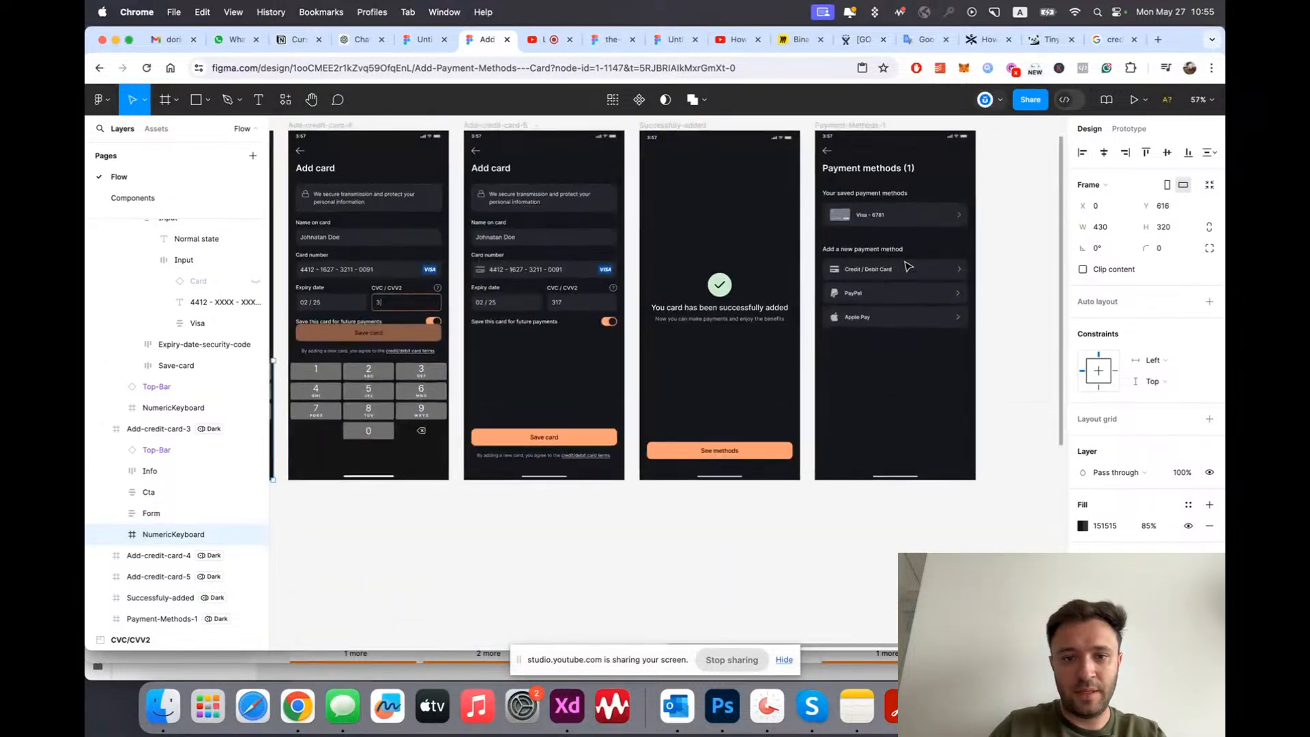
pyautogui.scroll(2, 744, 327)
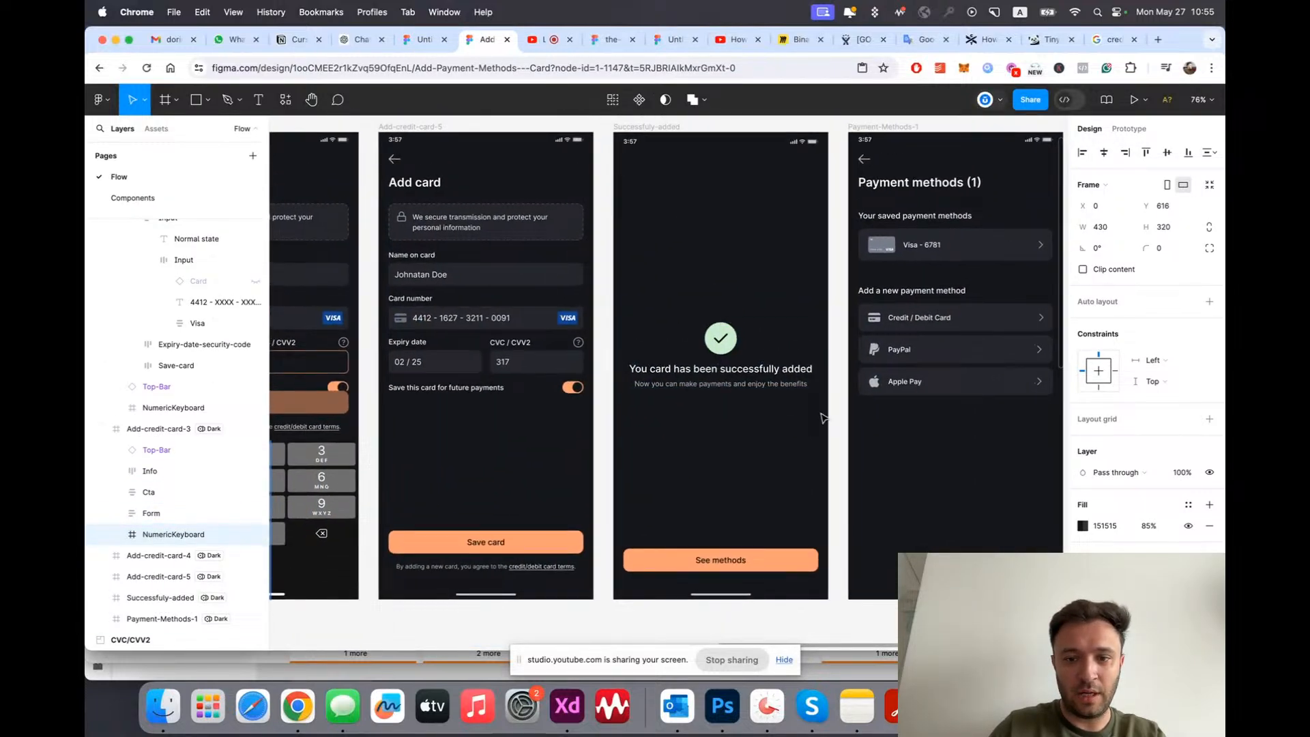
# Step: Return to the Untitled design file and set the Save Card button's opacity to 100% on the toggle-enabled screen
pyautogui.click(410, 38)
pyautogui.scroll(-5, 522, 301)
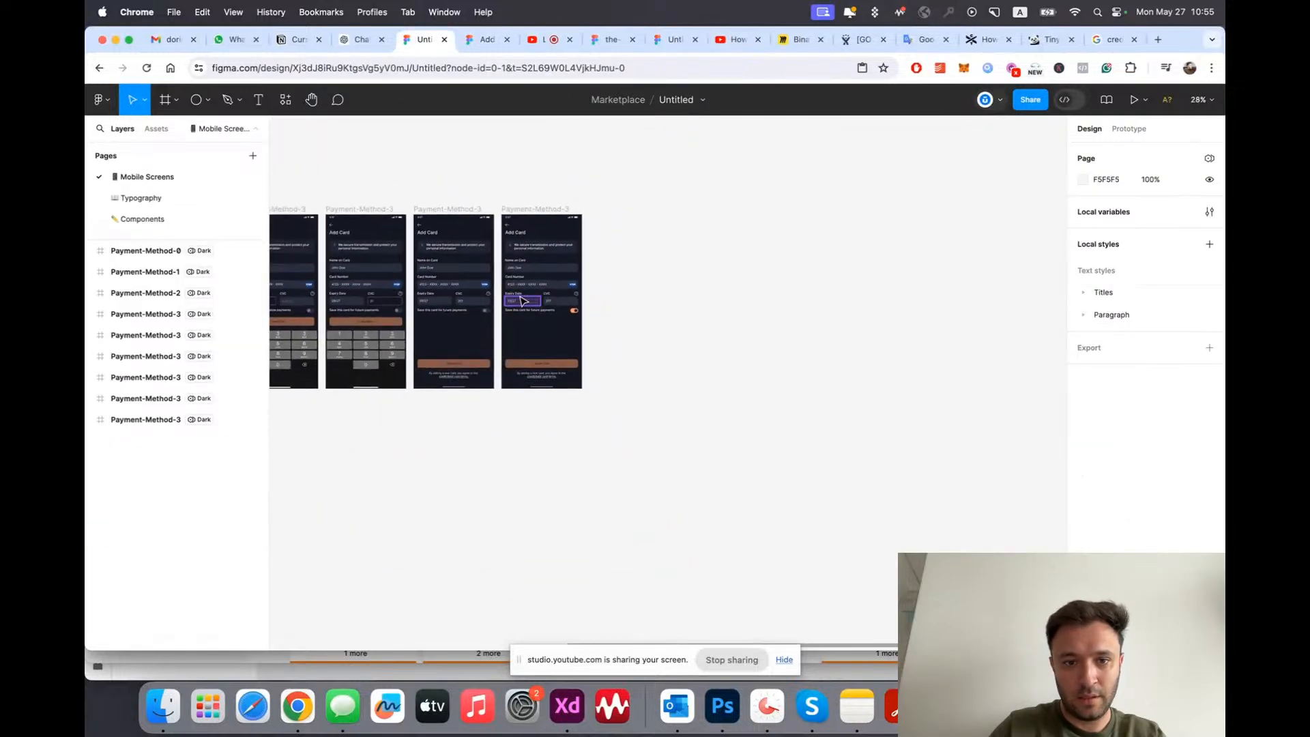
pyautogui.scroll(5, 522, 301)
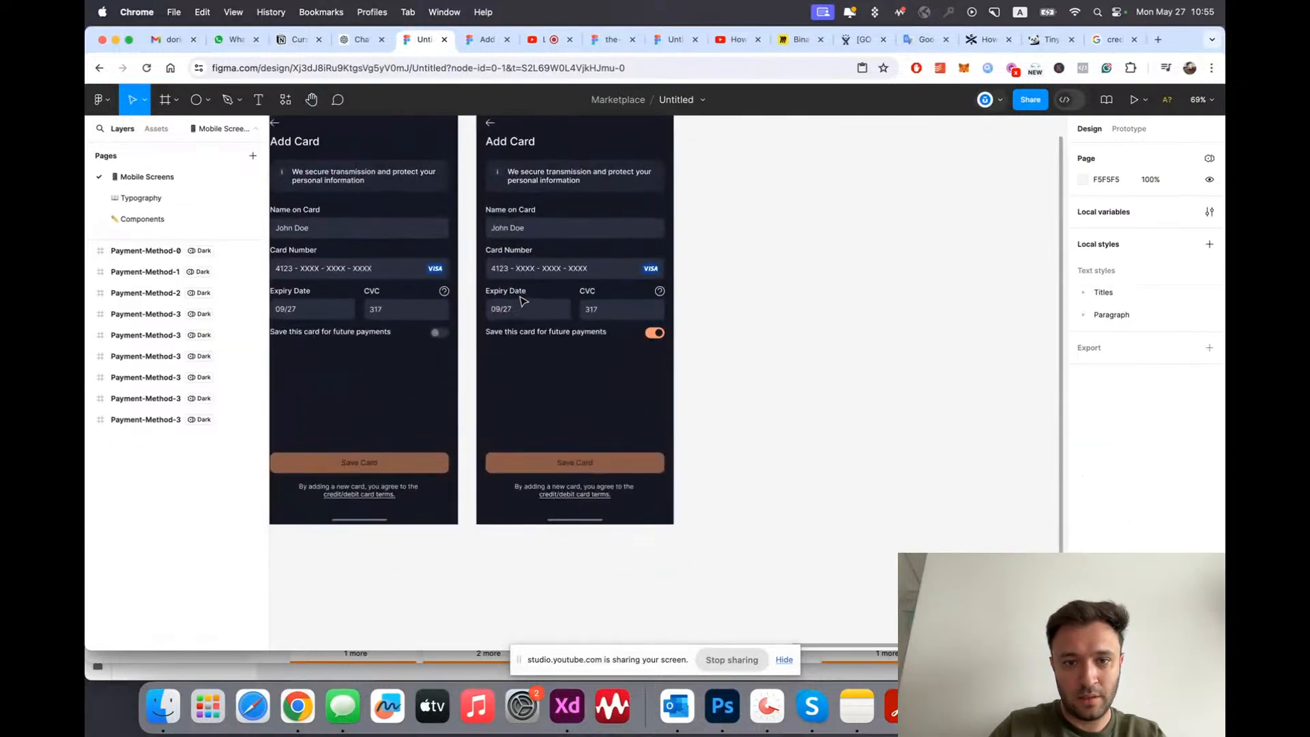
pyautogui.doubleClick(604, 468)
pyautogui.press('0')
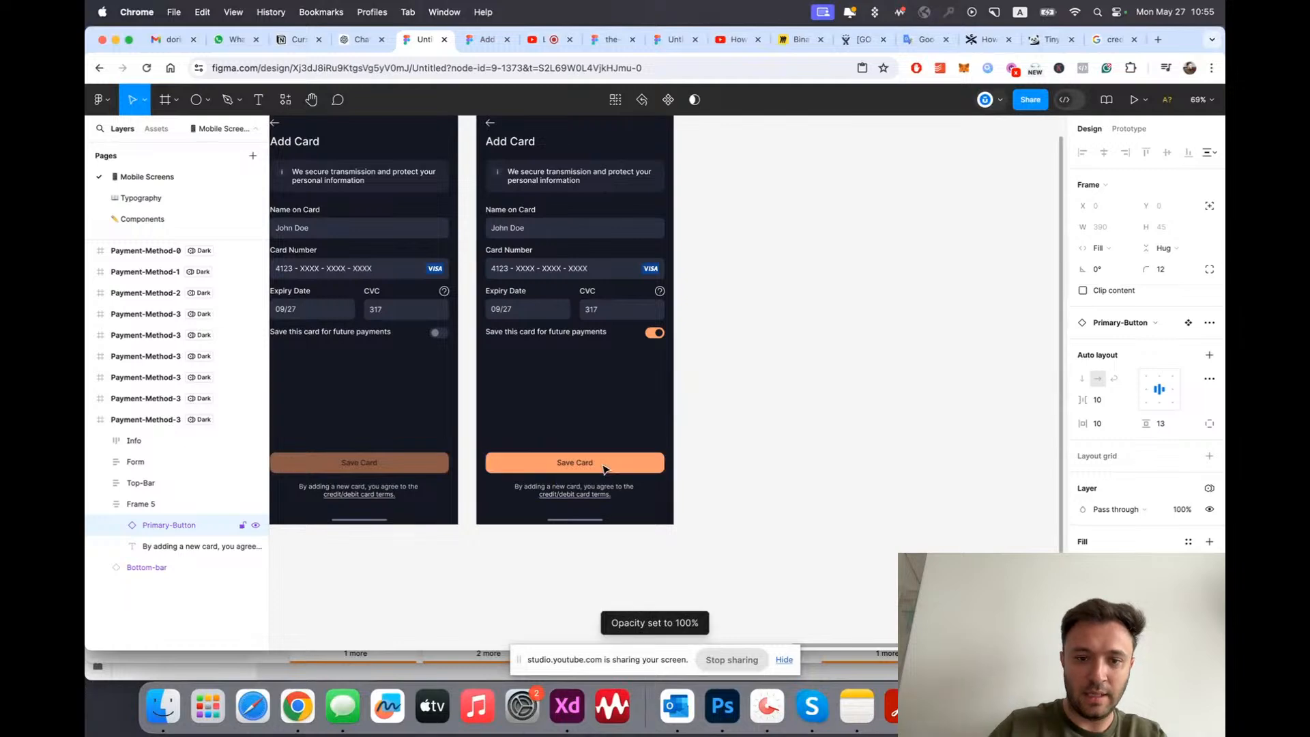
pyautogui.click(693, 446)
# Step: Duplicate the toggle-enabled Add Card screen beside the original
pyautogui.scroll(-3, 754, 410)
pyautogui.click(517, 190)
pyautogui.press('super+d')
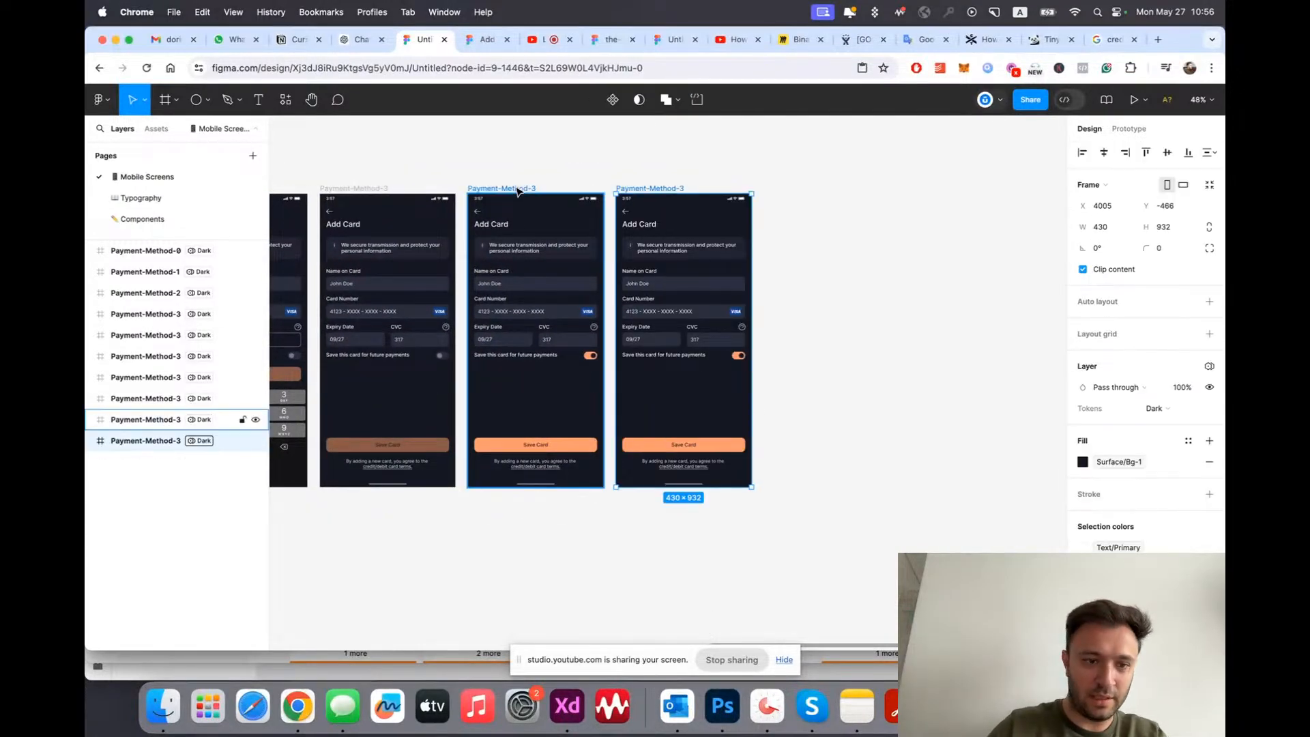
pyautogui.scroll(3, 923, 458)
pyautogui.scroll(3, 789, 426)
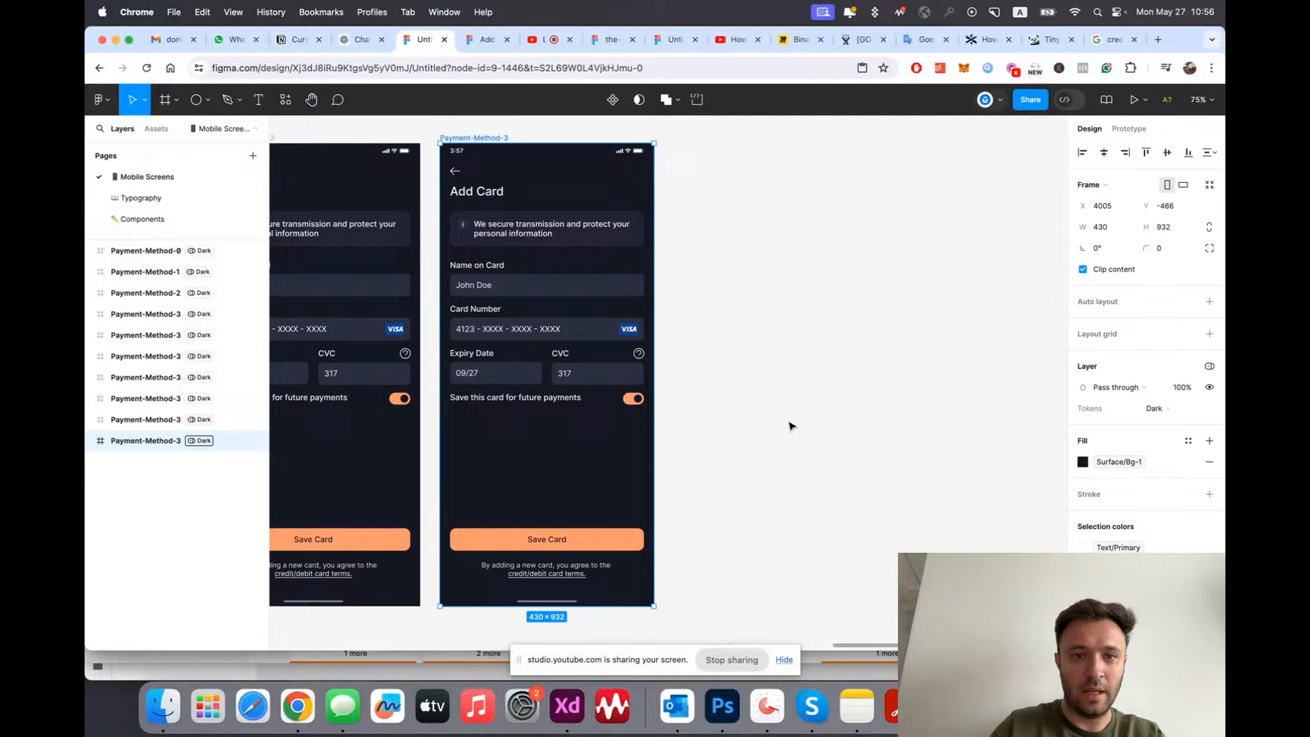
# Step: Delete the info box, form, Save Card block and Top-Bar from the duplicated screen, keeping only the Bottom-bar
pyautogui.click(533, 234)
pyautogui.click(478, 197)
pyautogui.click(573, 229)
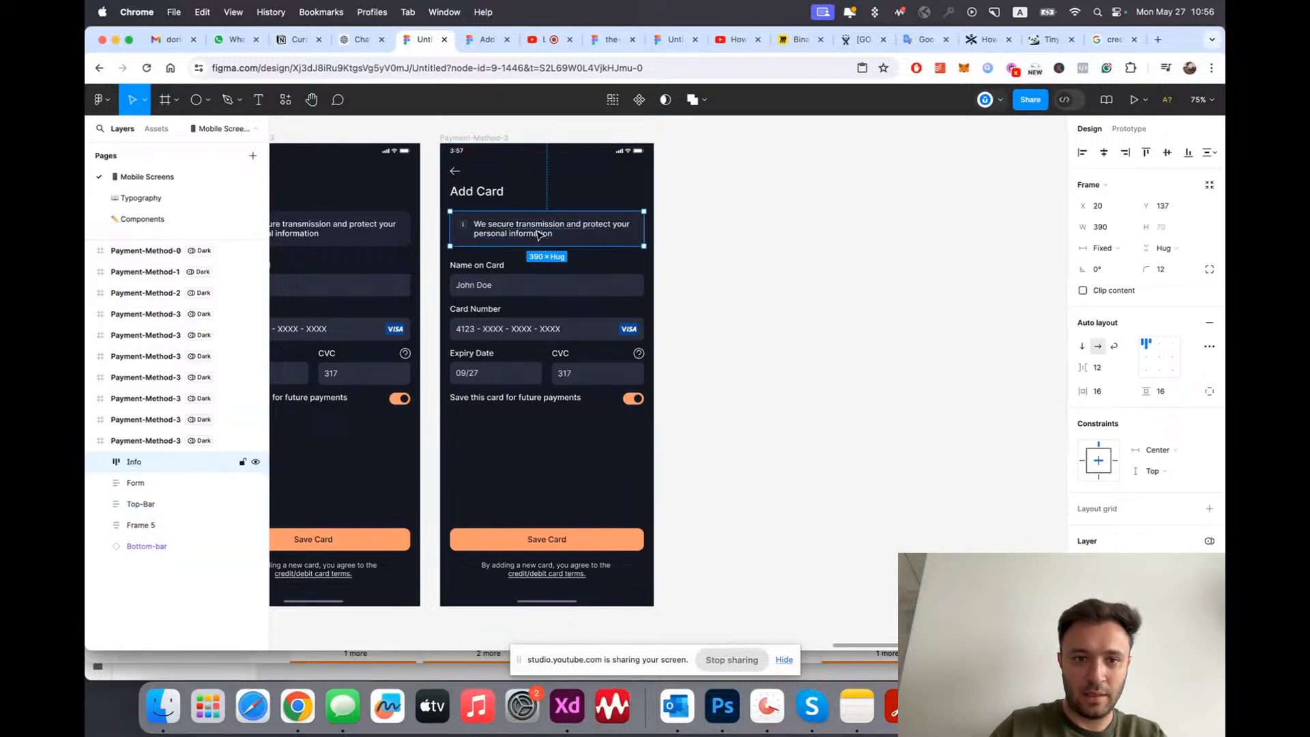
pyautogui.keyDown('shift'); pyautogui.click(491, 298); pyautogui.keyUp('shift')
pyautogui.press('Delete')
pyautogui.click(539, 535)
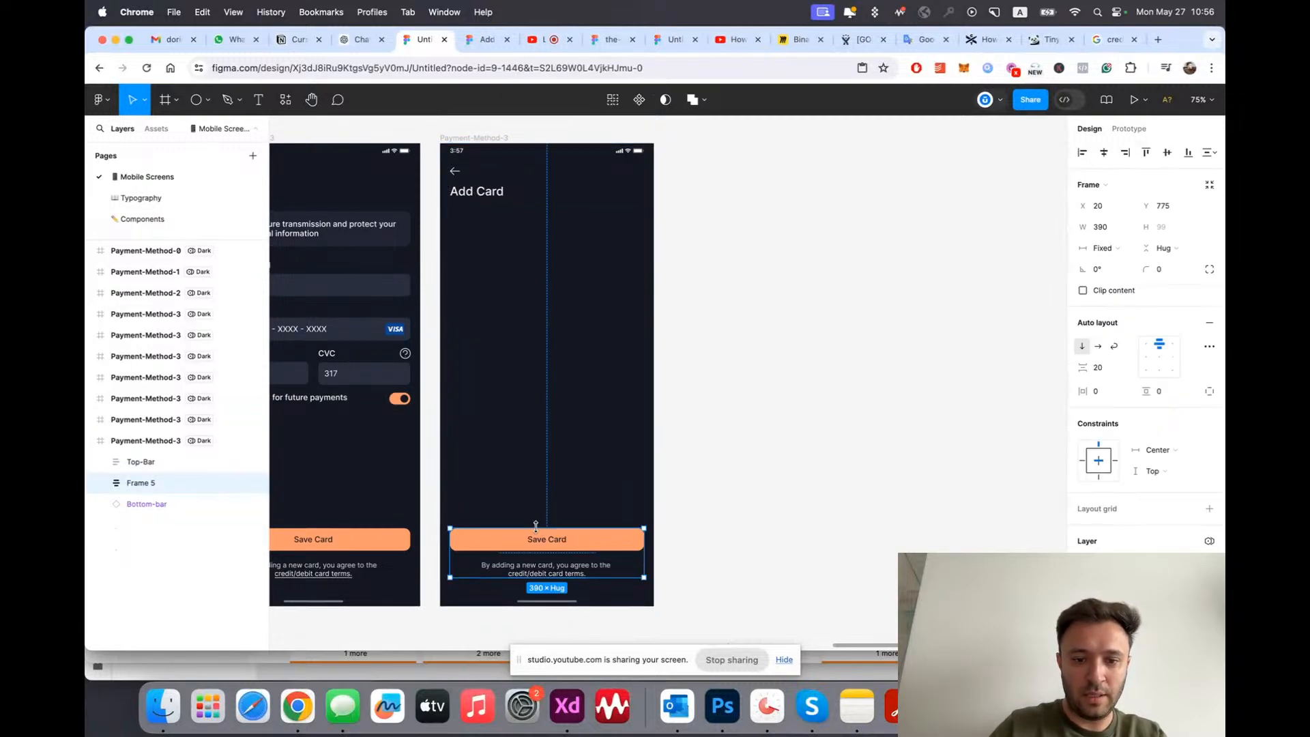
pyautogui.press('Delete')
pyautogui.click(544, 193)
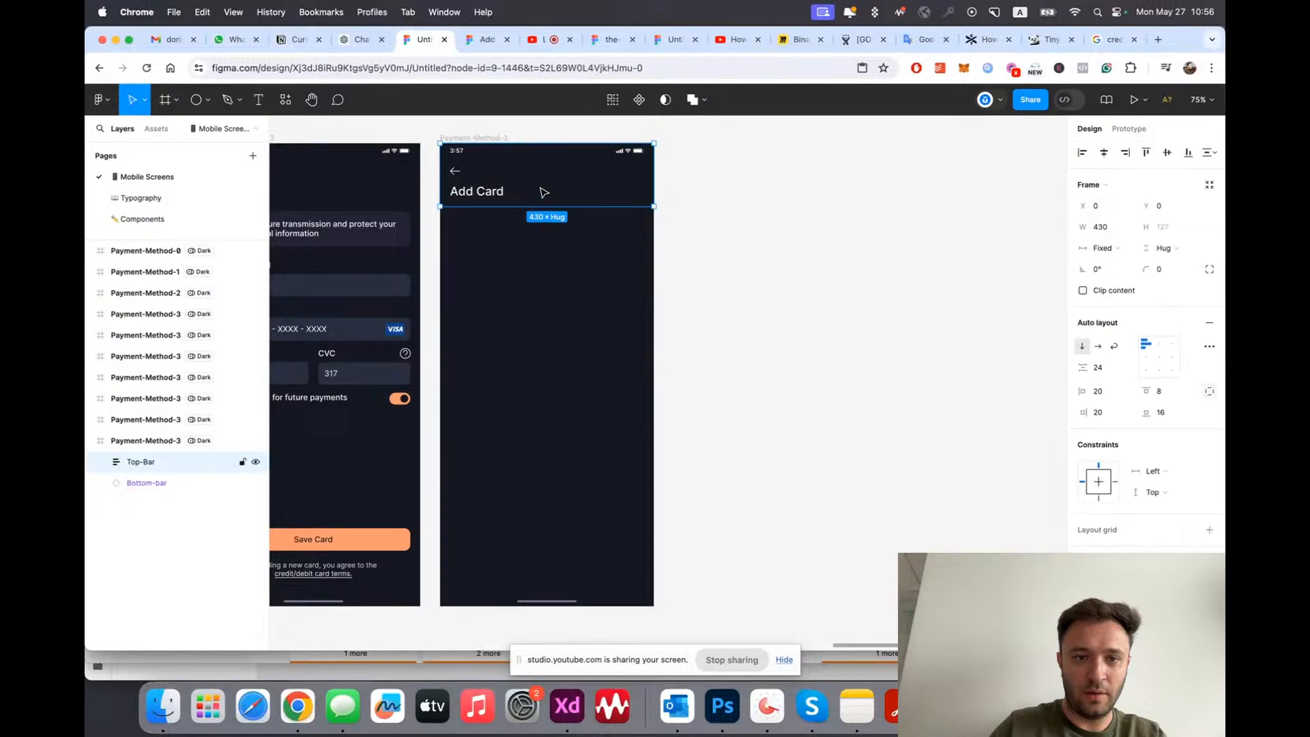
pyautogui.press('Delete')
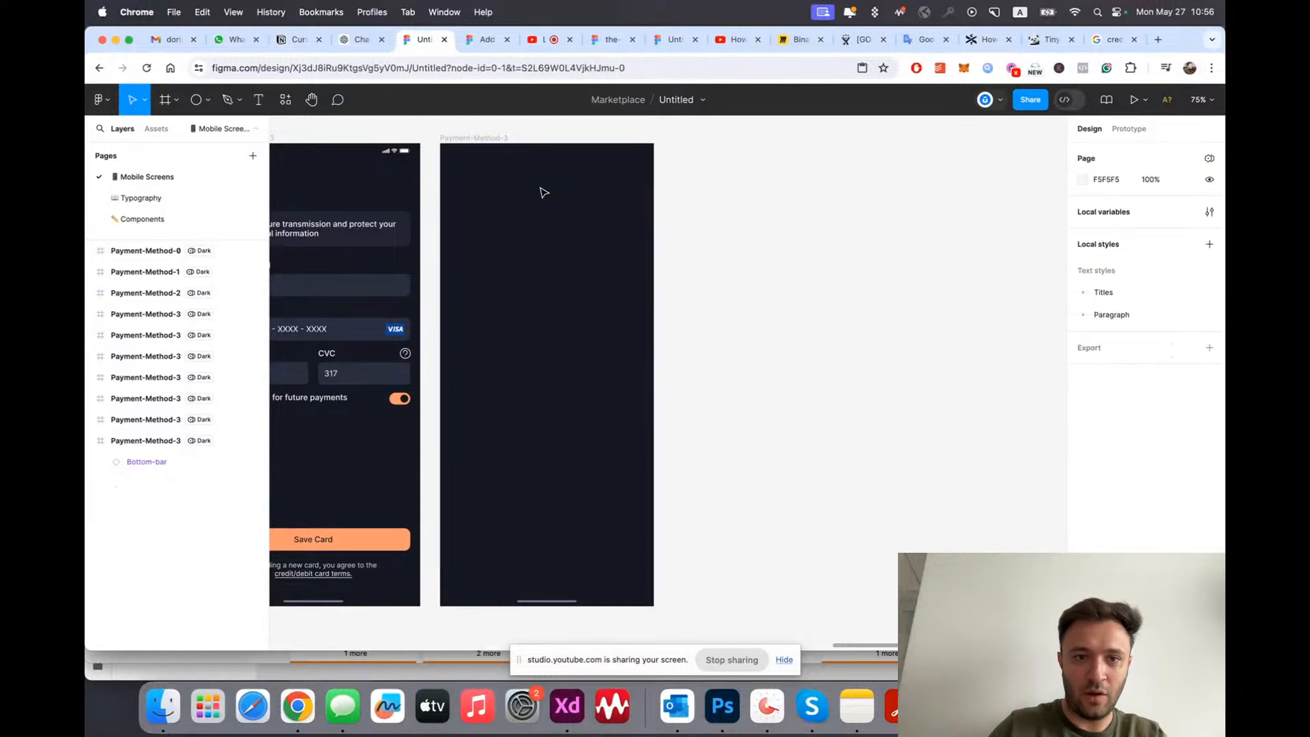
# Step: Insert the local Status-Bar component near the upper edge of the emptied screen
pyautogui.click(155, 129)
pyautogui.write('stats')
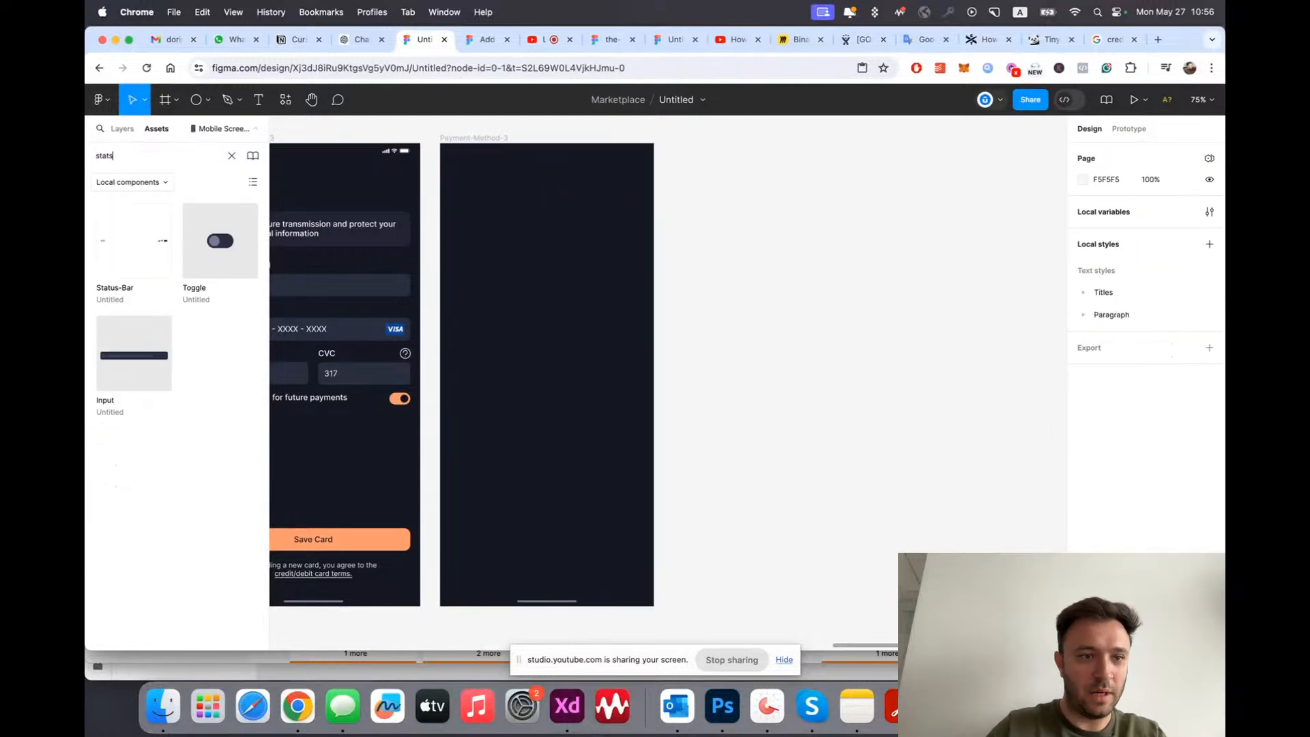
pyautogui.moveTo(510, 180); pyautogui.dragTo(541, 181)
pyautogui.click(687, 260)
pyautogui.scroll(5, 474, 161)
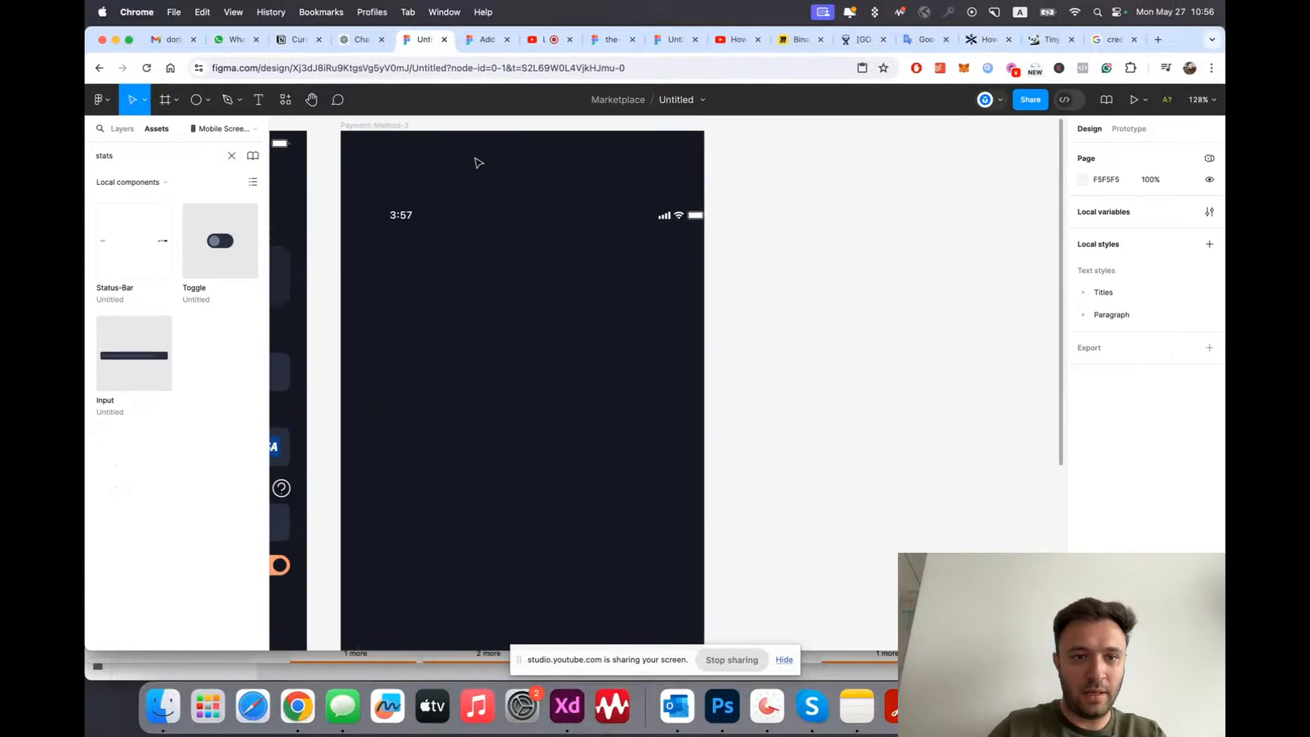
pyautogui.moveTo(424, 231); pyautogui.dragTo(404, 177)
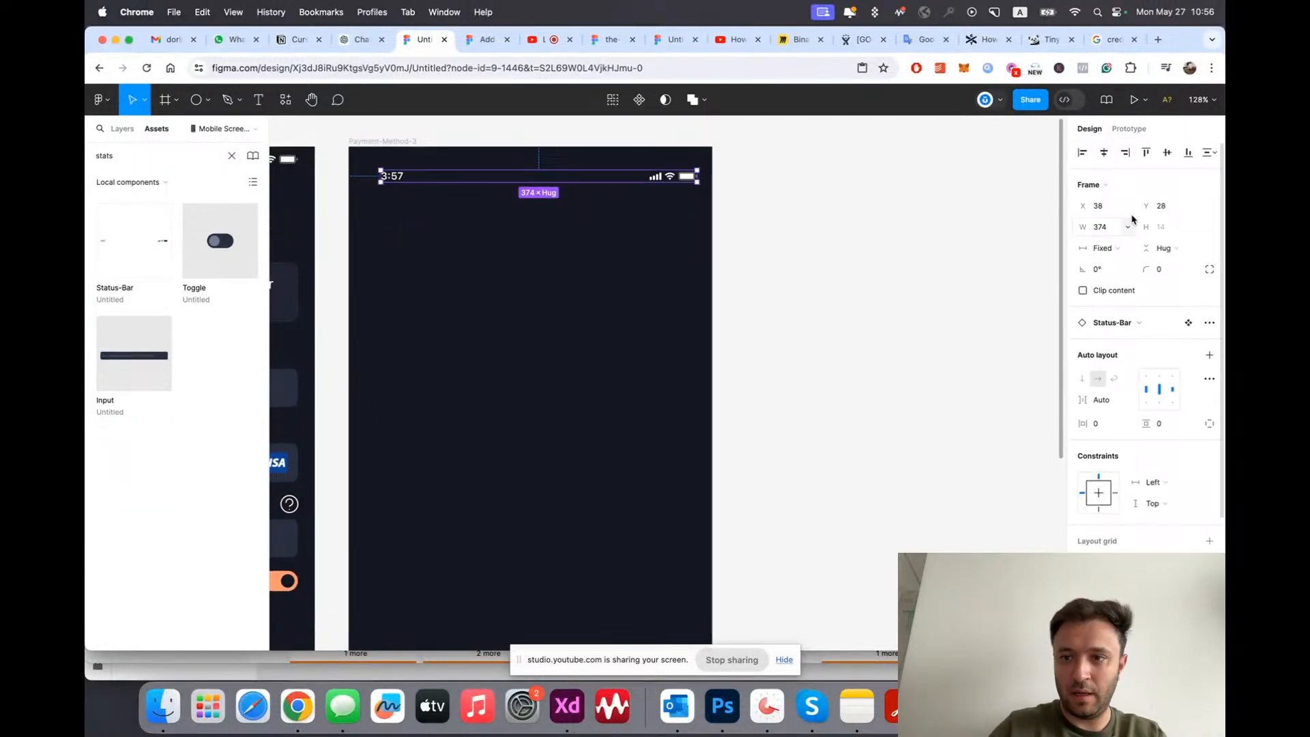
# Step: Centre the Status-Bar horizontally and position it just below the screen's upper edge
pyautogui.click(1104, 152)
pyautogui.click(1147, 152)
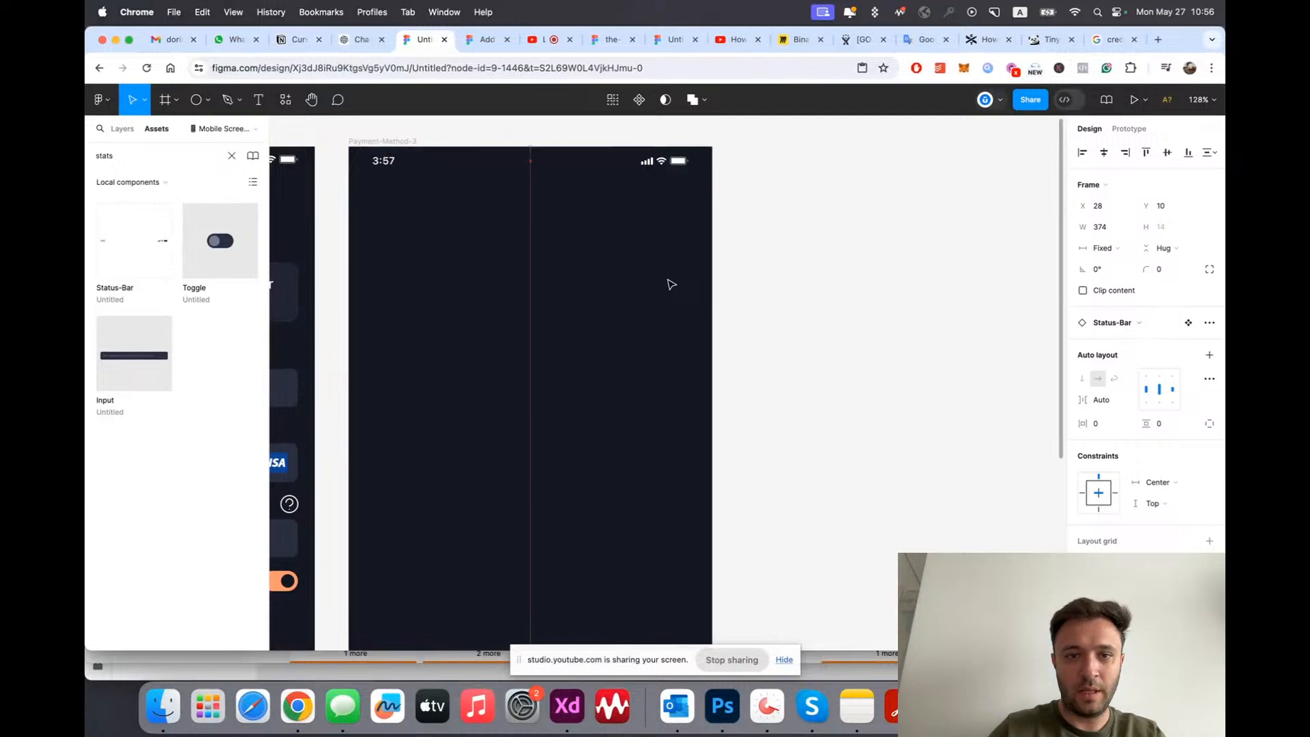
pyautogui.press('Escape')
pyautogui.press('Escape')
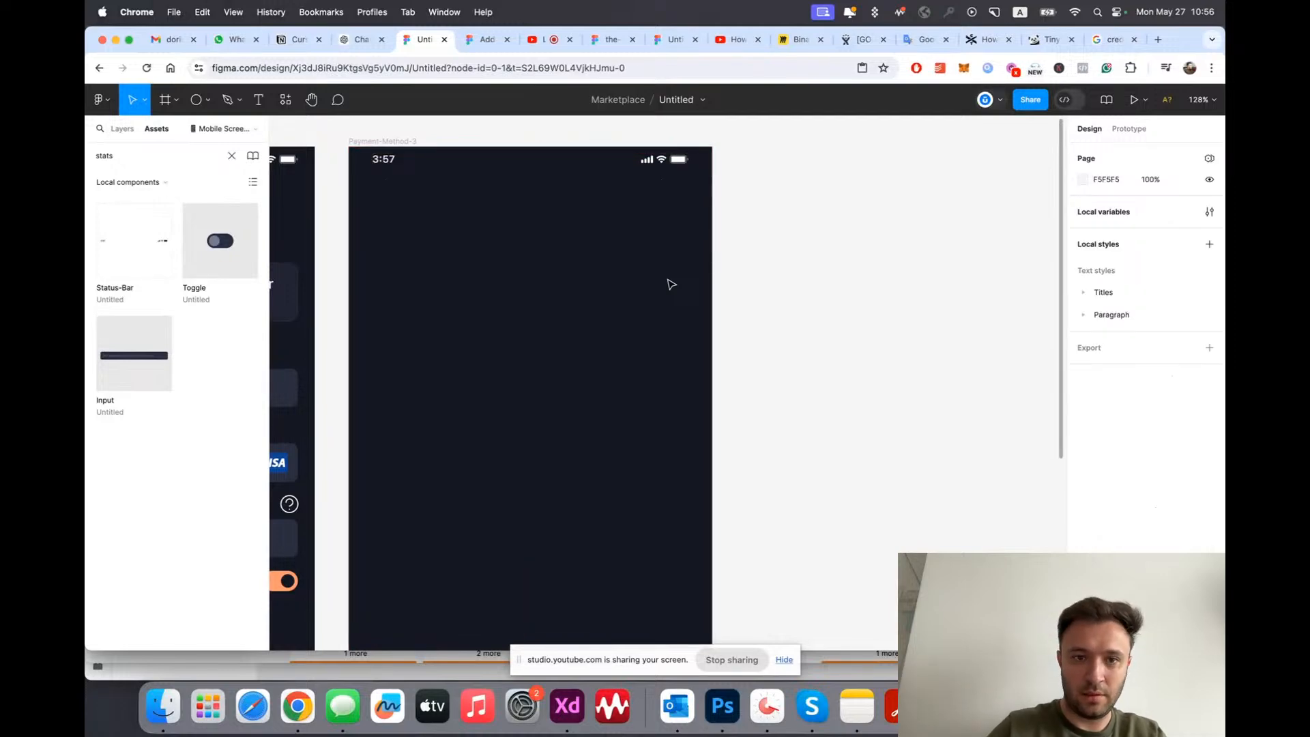
# Step: Copy the Payment Methods title from the Payment-Method-1 screen into the new empty screen
pyautogui.click(122, 129)
pyautogui.scroll(-10, 521, 356)
pyautogui.keyDown('super'); pyautogui.click(475, 330); pyautogui.keyUp('super')
pyautogui.hscroll(4, 687, 401)
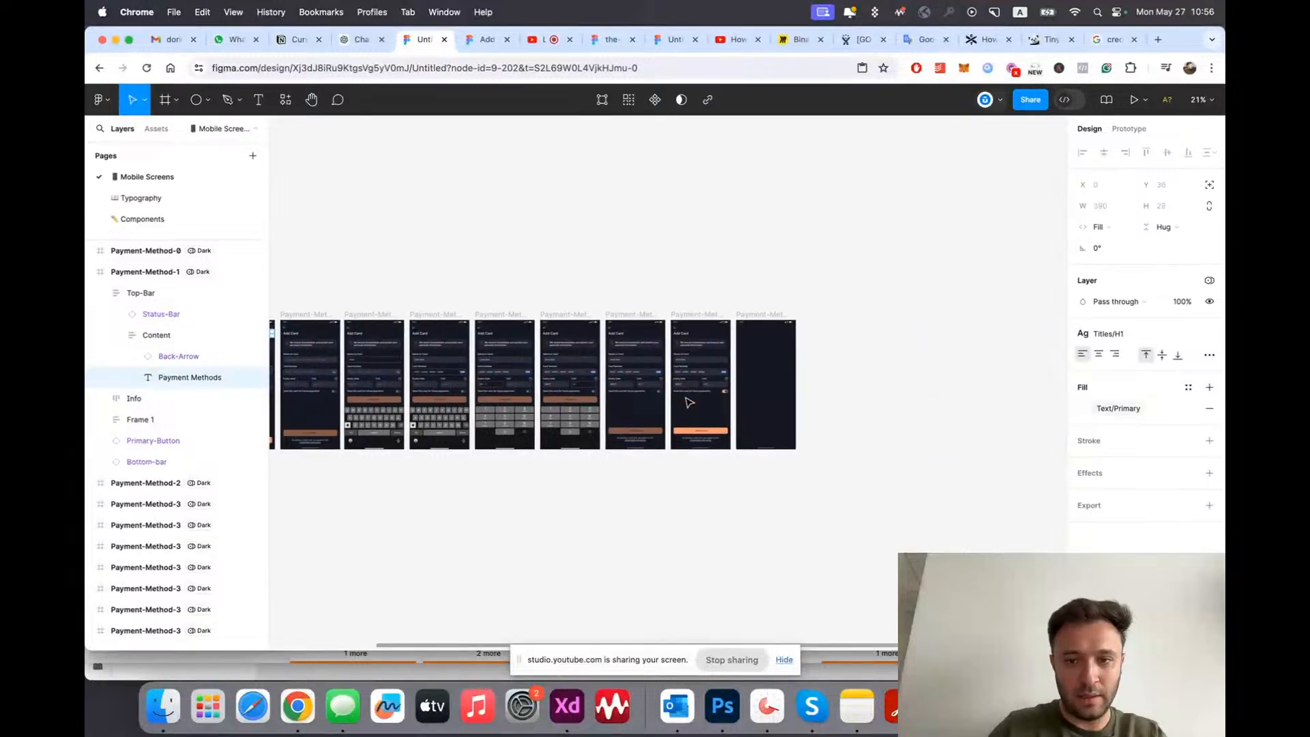
pyautogui.click(872, 380)
pyautogui.scroll(10, 872, 380)
pyautogui.scroll(-4, 450, 237)
pyautogui.hscroll(-2, 464, 242)
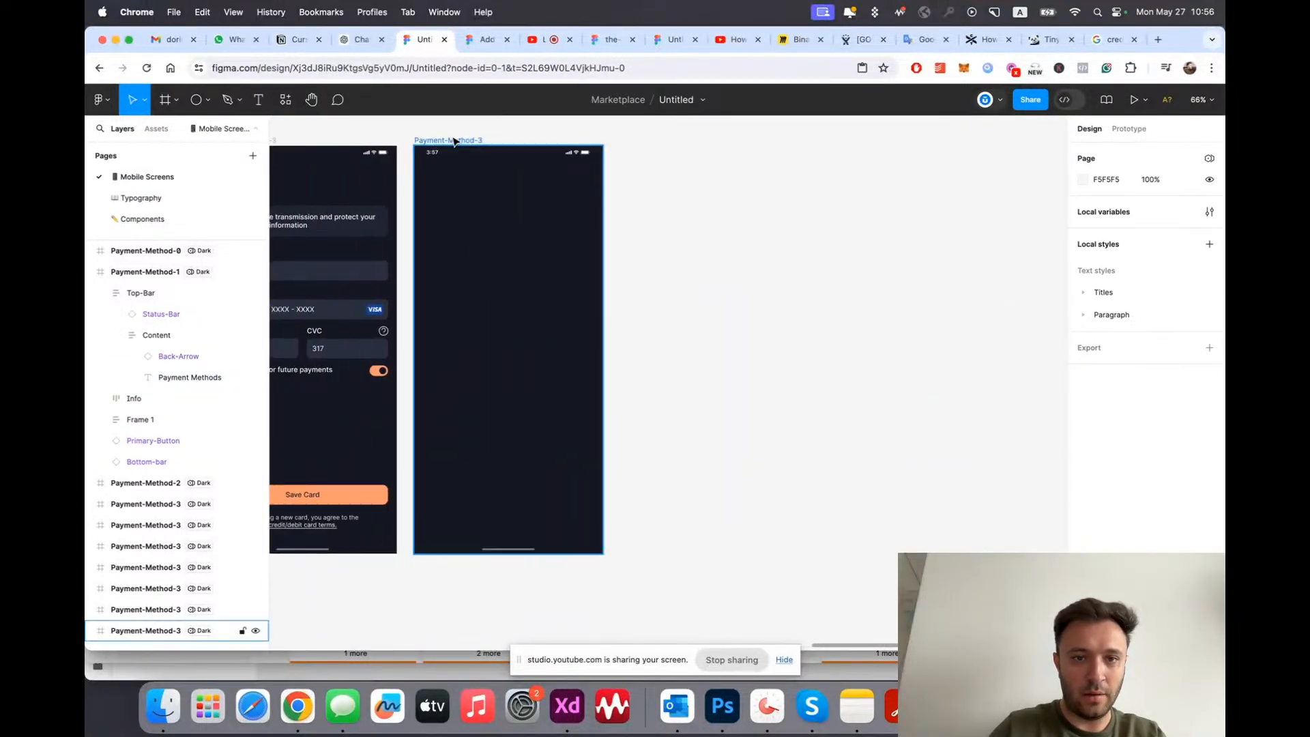
pyautogui.click(453, 140)
pyautogui.scroll(3, 500, 248)
pyautogui.press('super+v')
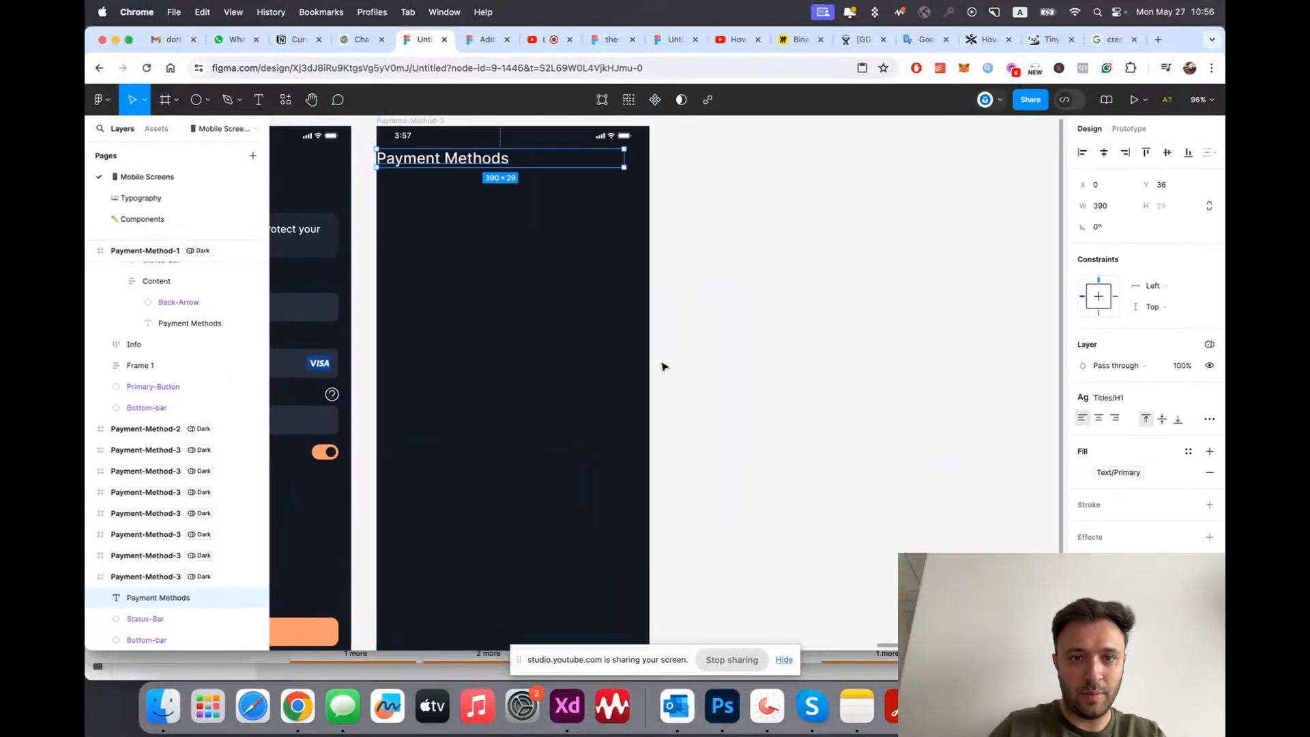
# Step: Set the pasted title to auto width and move it to about X 82, Y 283 on the screen
pyautogui.click(1209, 420)
pyautogui.click(1019, 444)
pyautogui.moveTo(475, 161); pyautogui.dragTo(532, 318)
pyautogui.click(1053, 335)
# Step: In the reference file, copy the success message text from the Successfuly-added screen and strip its formatting in a temporary browser tab
pyautogui.click(483, 38)
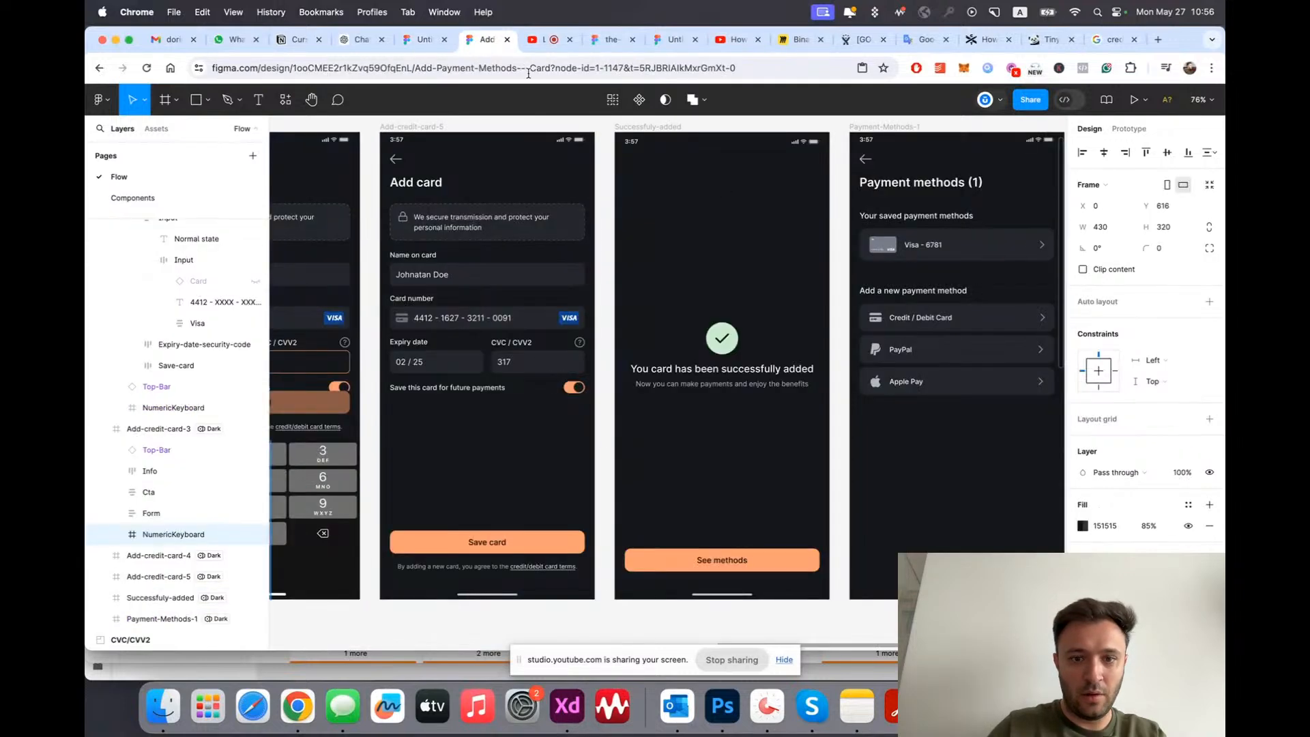
pyautogui.doubleClick(763, 376)
pyautogui.press('super+c')
pyautogui.click(789, 417)
pyautogui.press('super+t')
pyautogui.press('super+v')
pyautogui.press('super+a')
pyautogui.press('BackSpace')
pyautogui.press('super+w')
# Step: Replace the title in the Untitled file with "You card has been successfully added", centre-align it and move it to about X 9, Y 316
pyautogui.click(423, 40)
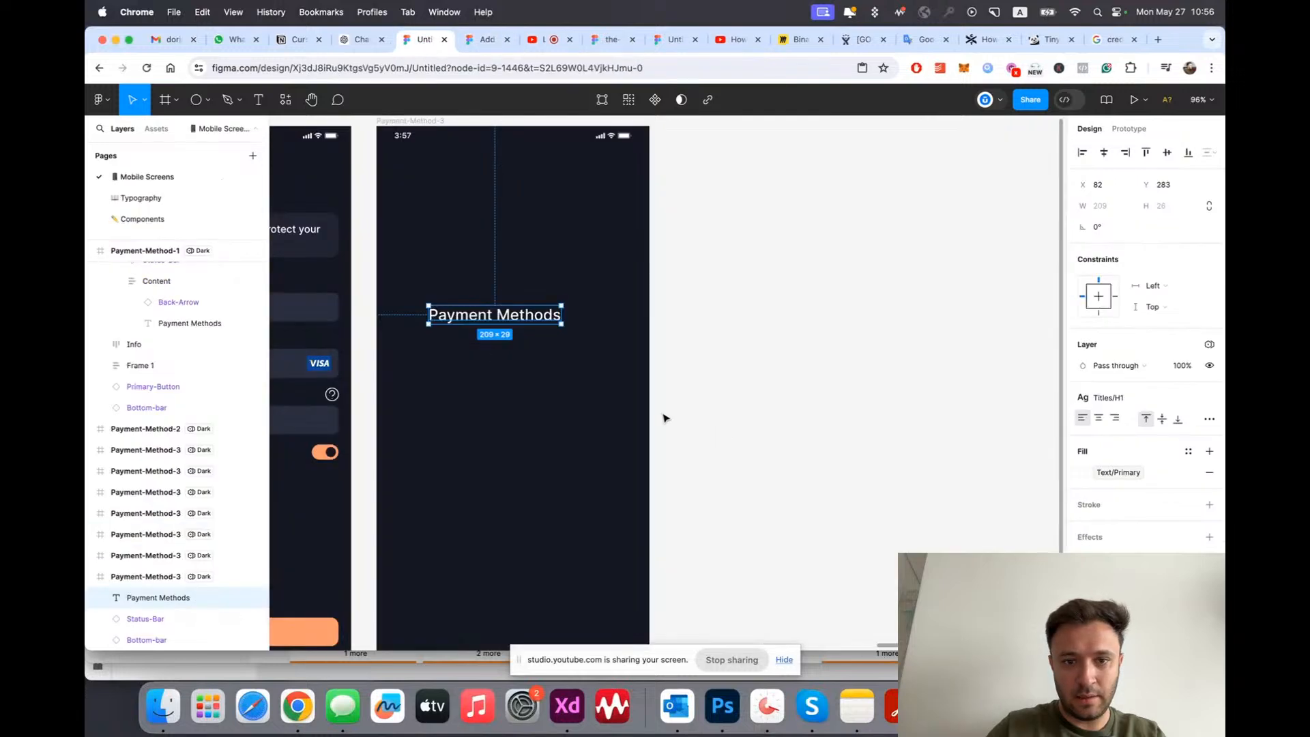
pyautogui.doubleClick(469, 319)
pyautogui.press('super+v')
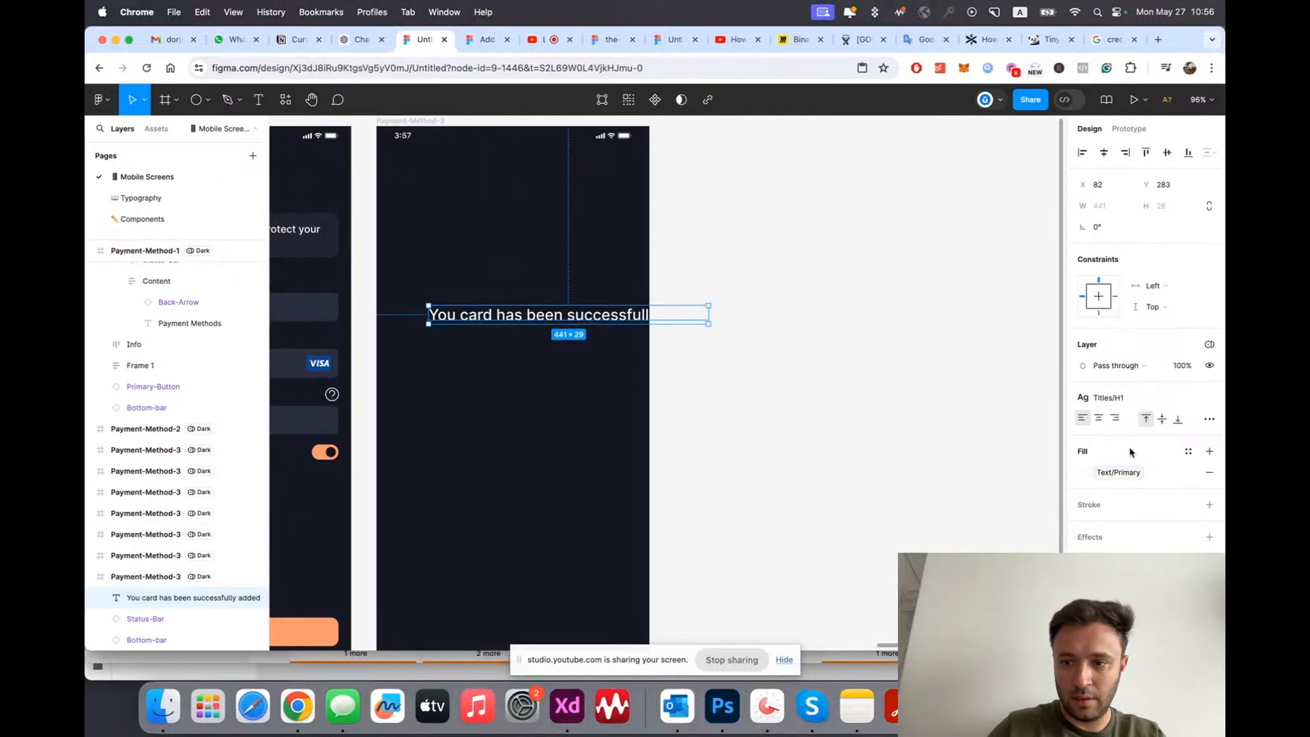
pyautogui.moveTo(571, 319); pyautogui.dragTo(523, 340)
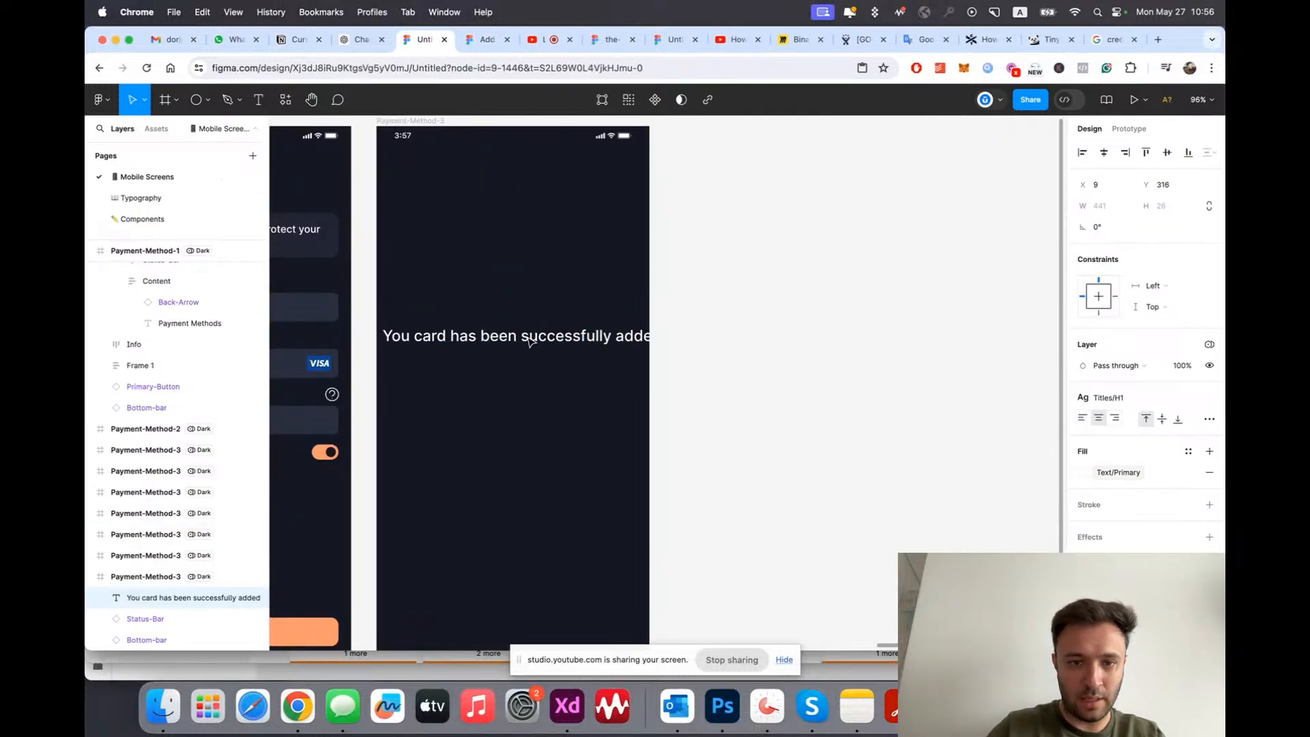
# Step: From the reference file's Successfuly-added screen, copy the secondary message, strip its formatting in a temporary browser tab and return to the Untitled file
pyautogui.scroll(-5, 513, 338)
pyautogui.scroll(5, 506, 338)
pyautogui.click(477, 40)
pyautogui.click(663, 385)
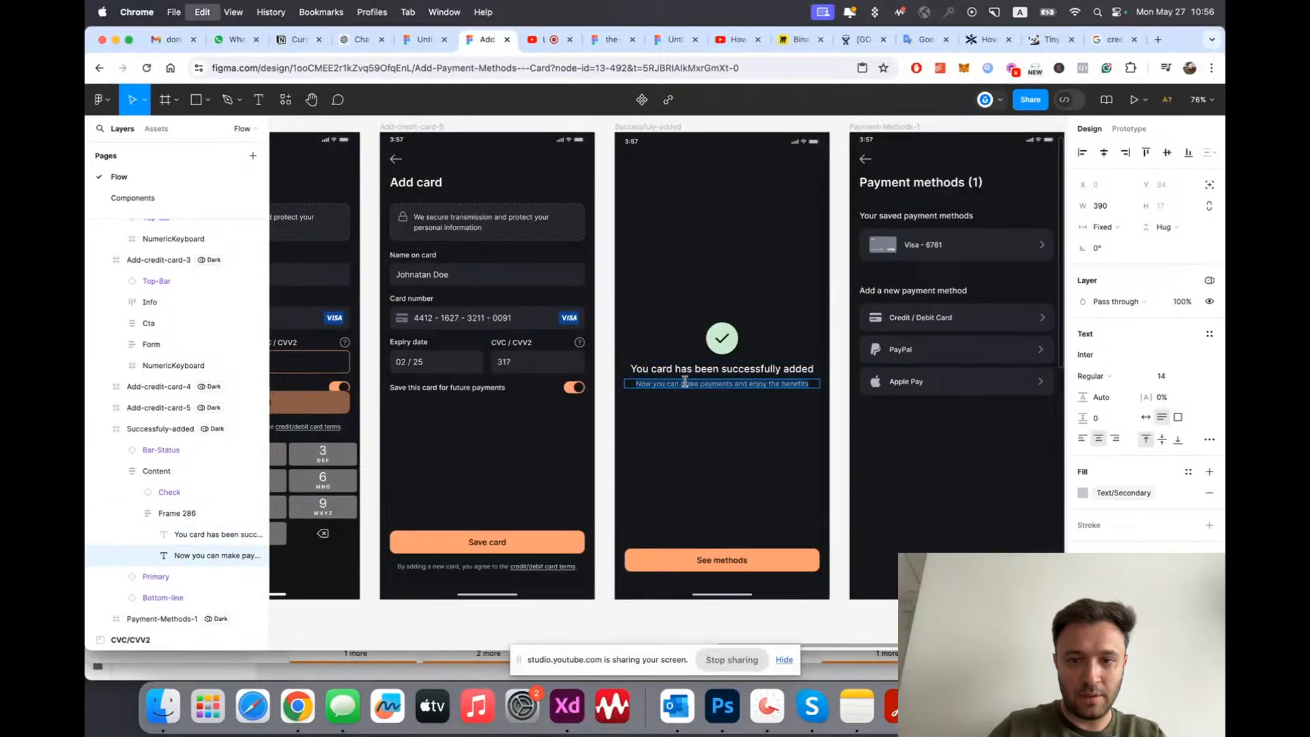
pyautogui.press('super+t')
pyautogui.press('super+v')
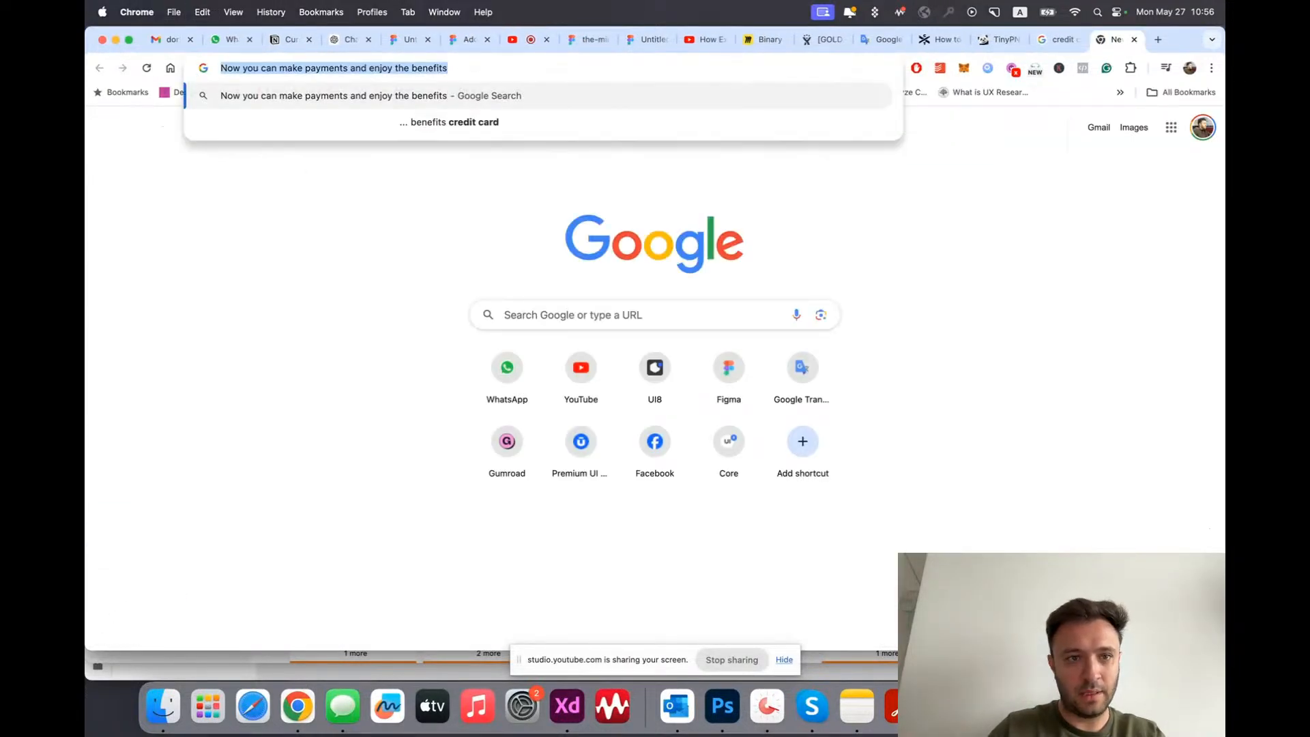
pyautogui.press('super+w')
pyautogui.click(423, 40)
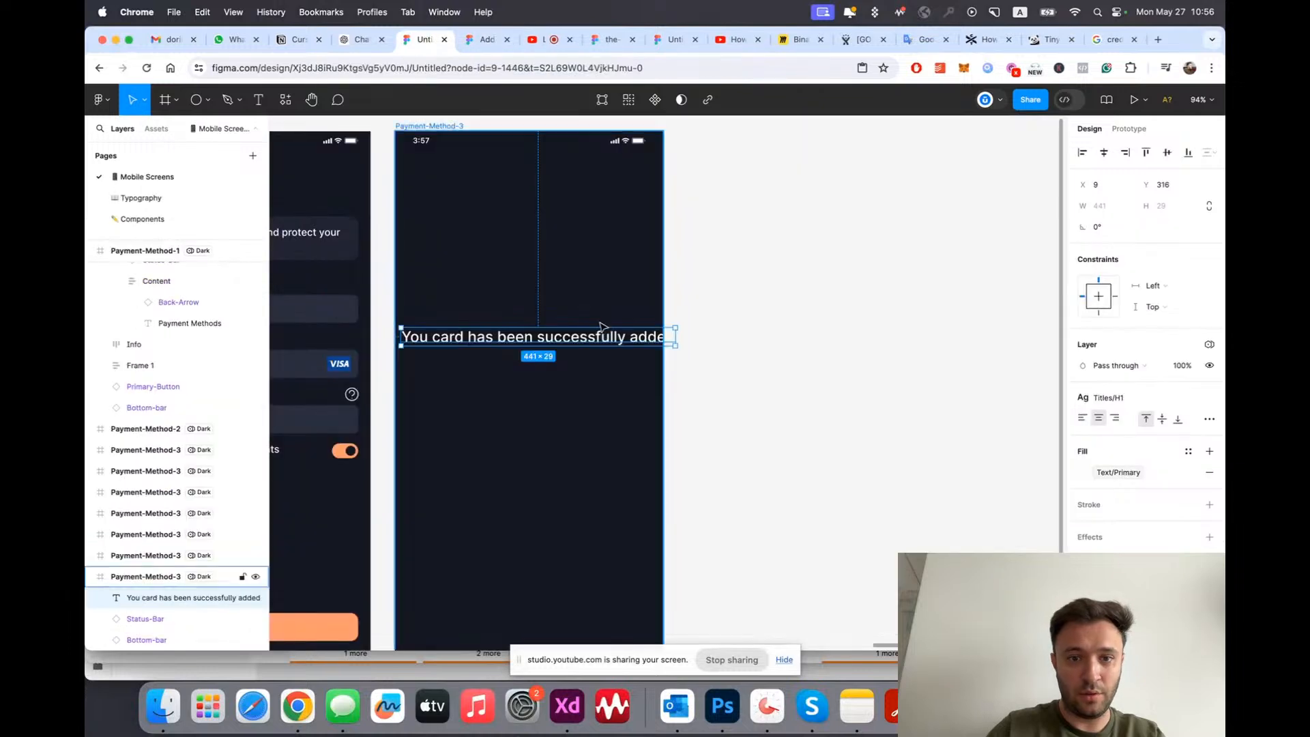
# Step: Paste "Now you can make payments and enjoy the benefits" and place it below the success title at about X 3955, Y -94
pyautogui.scroll(3, 555, 243)
pyautogui.press('super+v')
pyautogui.moveTo(603, 366); pyautogui.dragTo(477, 362)
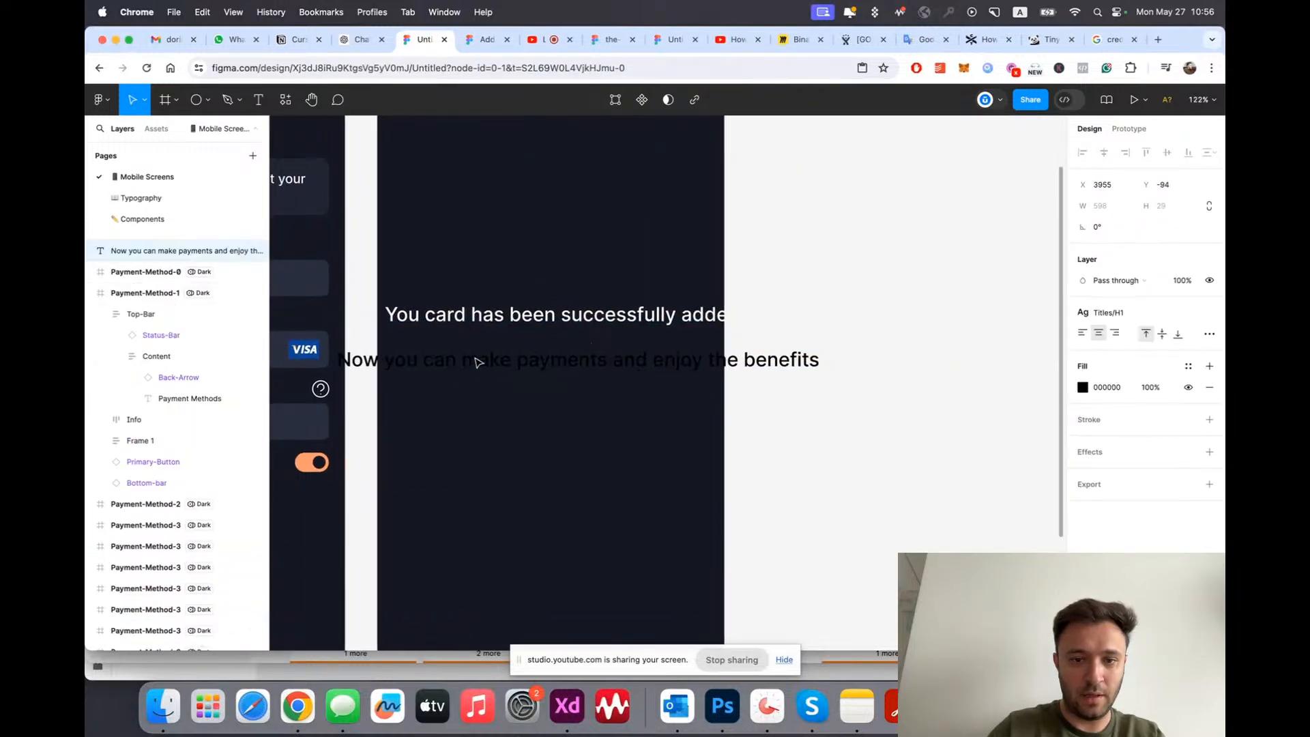
# Step: Apply the Paragraph/Regular text style and the Text/Secondary fill to the pasted benefits line
pyautogui.click(1121, 312)
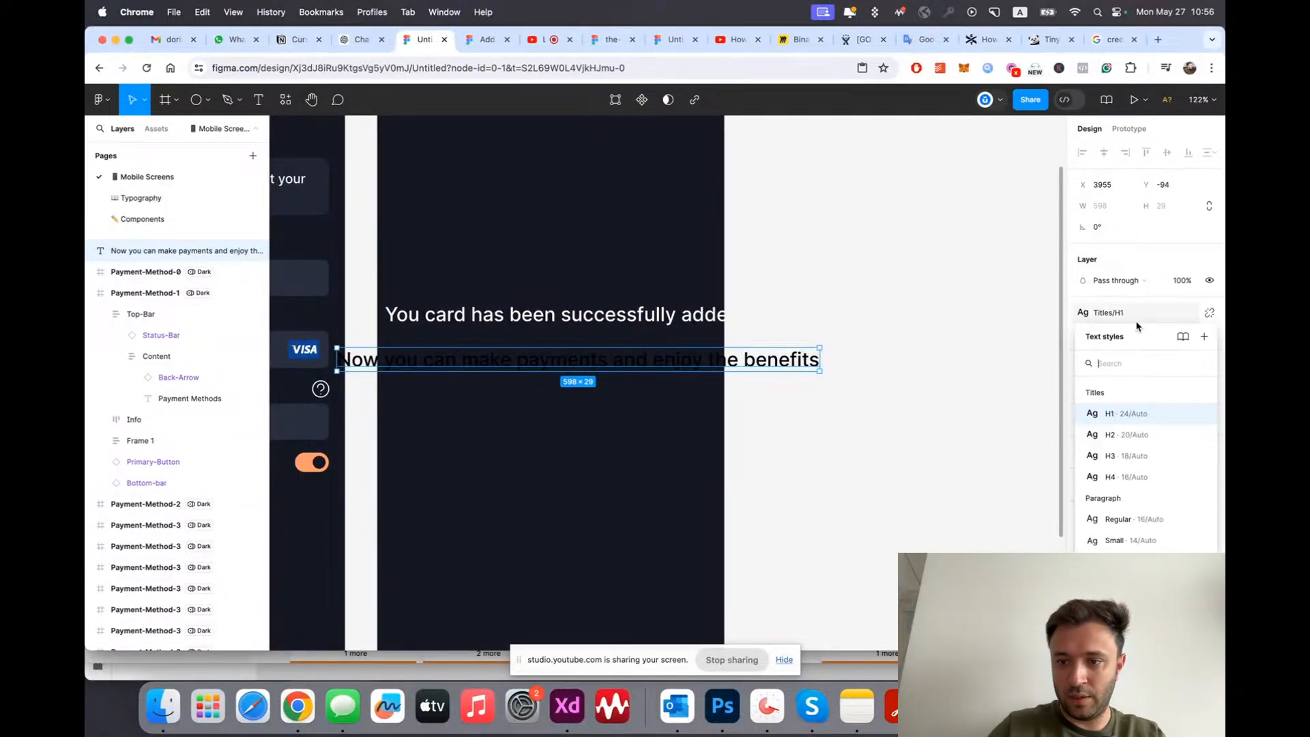
pyautogui.write('para')
pyautogui.click(1125, 413)
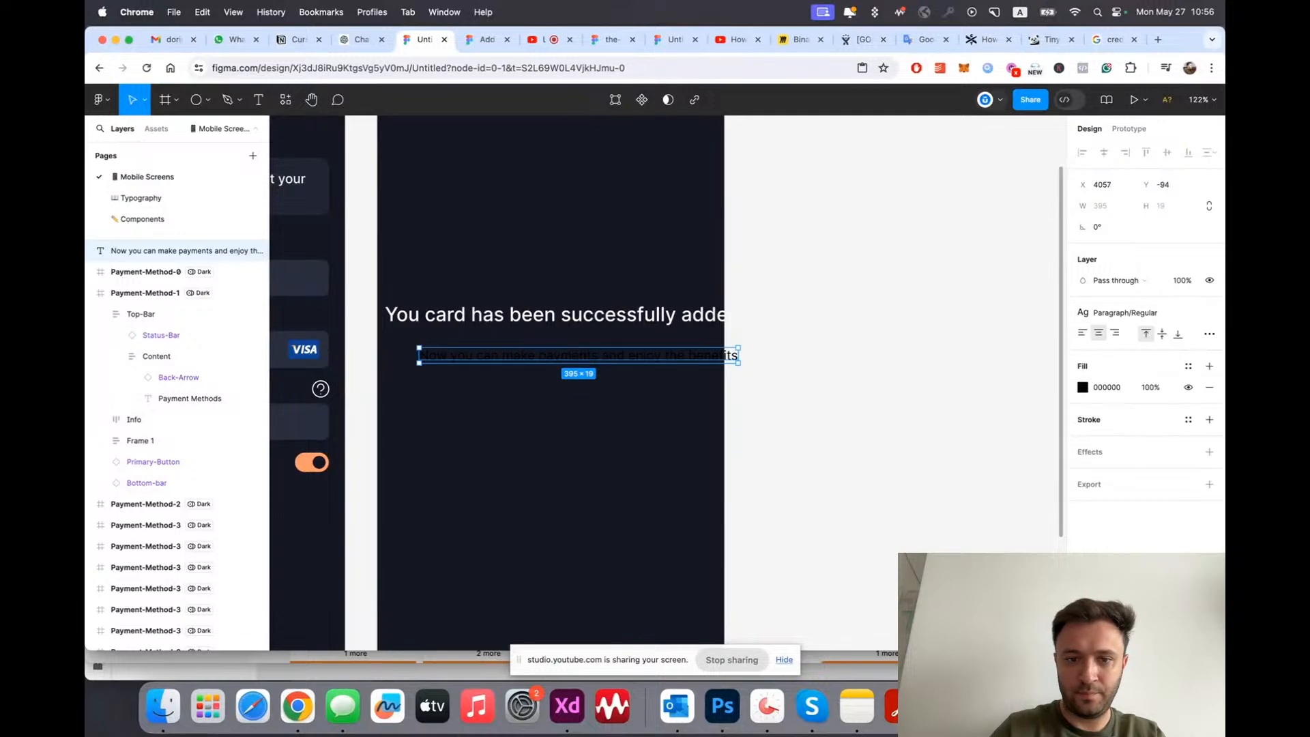
pyautogui.click(1188, 366)
pyautogui.write('text')
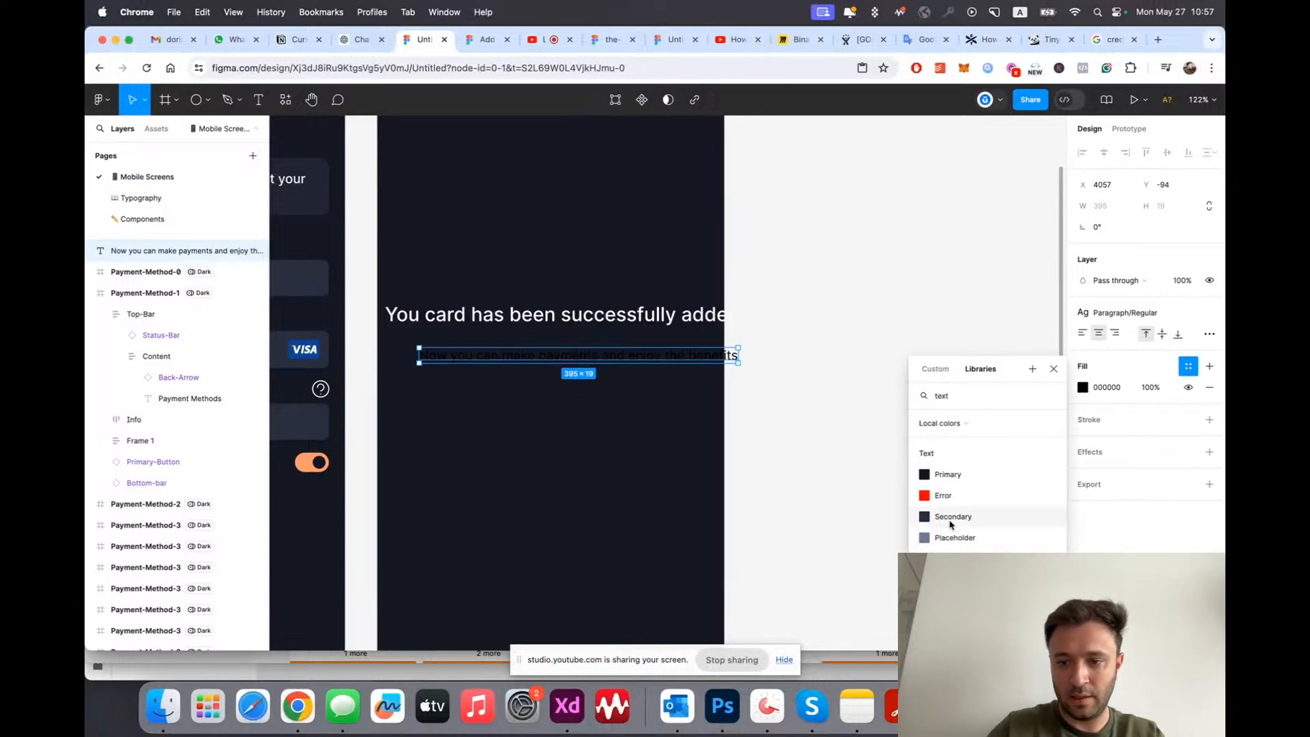
pyautogui.click(950, 518)
# Step: Move the benefits line under the success title to about X 4011, Y -94
pyautogui.click(579, 321)
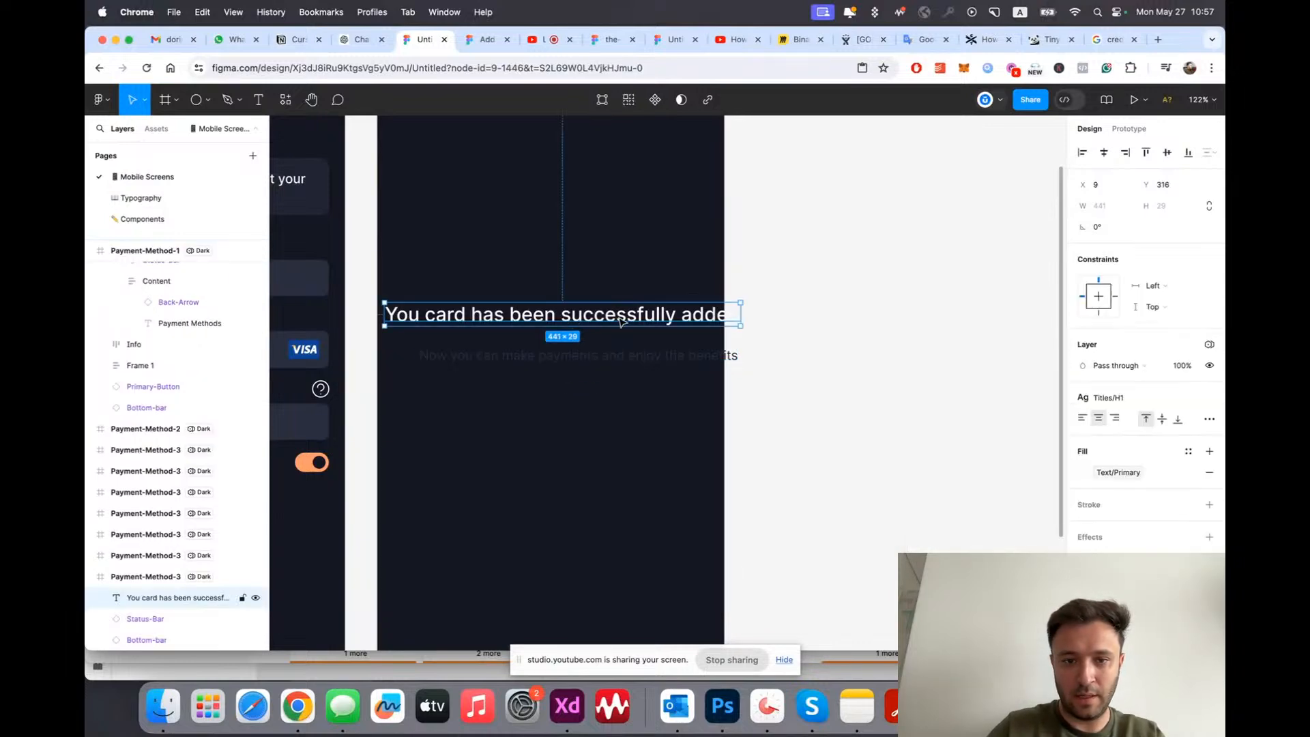
pyautogui.hscroll(-3, 682, 396)
pyautogui.click(702, 362)
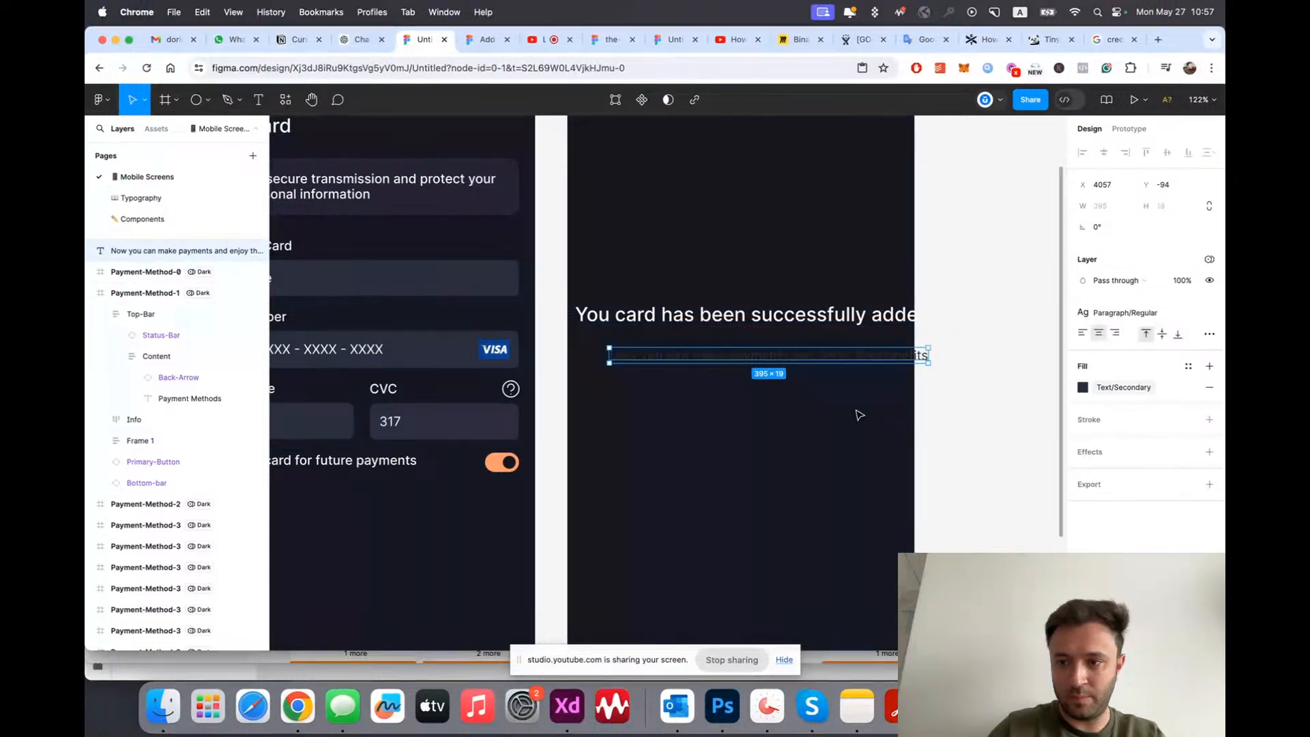
pyautogui.scroll(3, 857, 412)
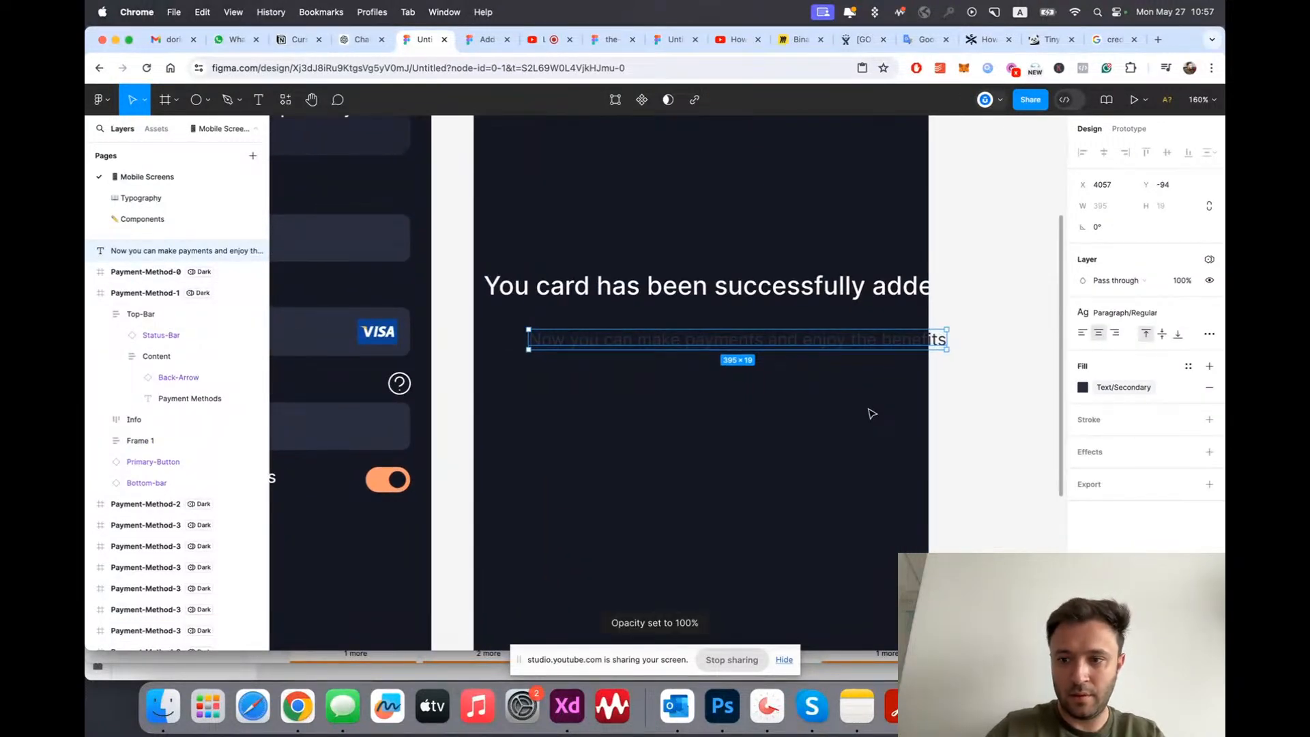
pyautogui.scroll(-3, 669, 397)
pyautogui.scroll(2, 678, 400)
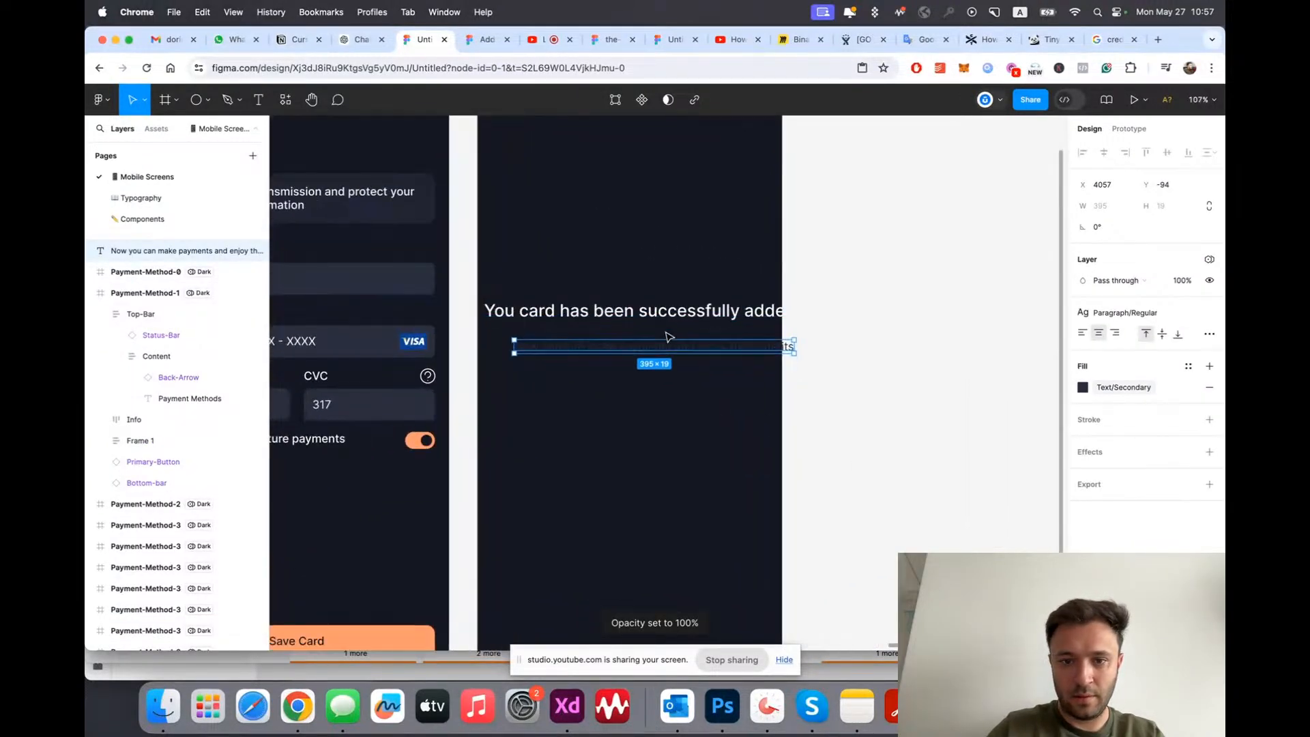
pyautogui.moveTo(679, 346); pyautogui.dragTo(646, 345)
pyautogui.scroll(3, 646, 343)
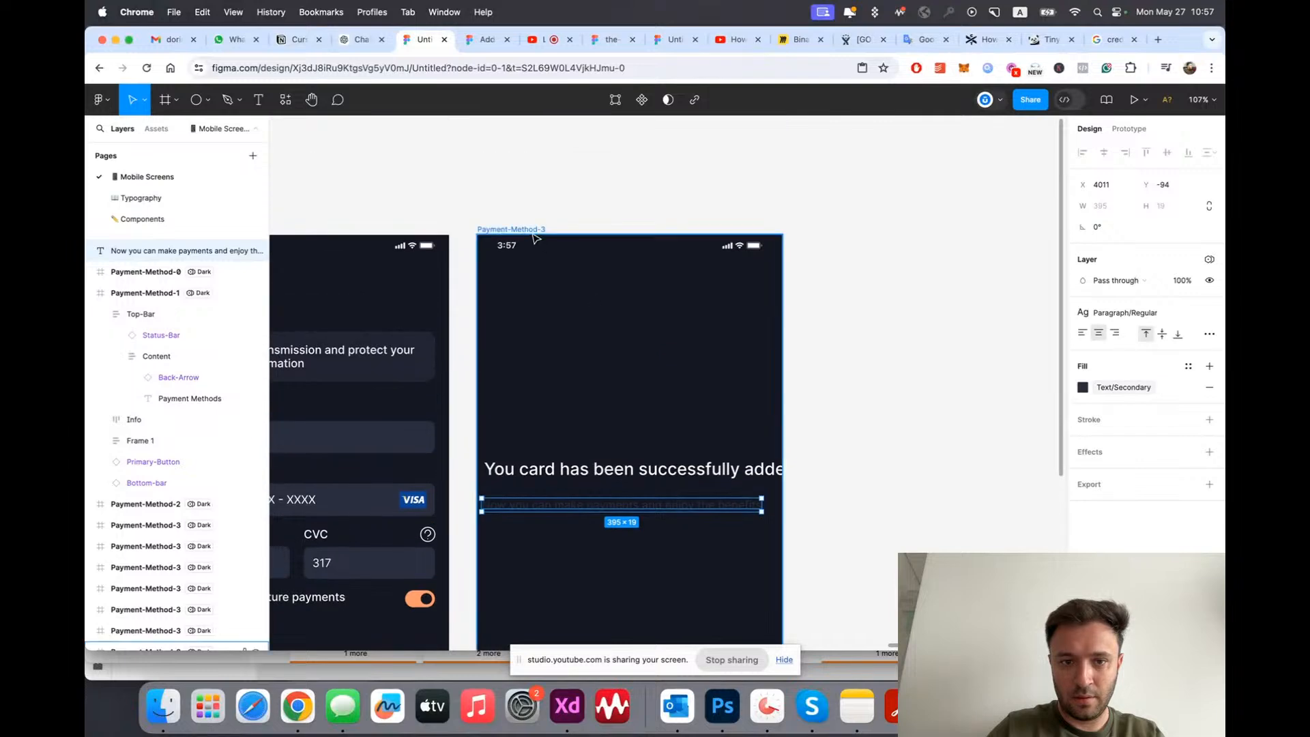
# Step: Copy the success title's text properties onto the benefits line
pyautogui.click(533, 230)
pyautogui.scroll(-1, 670, 462)
pyautogui.scroll(2, 648, 411)
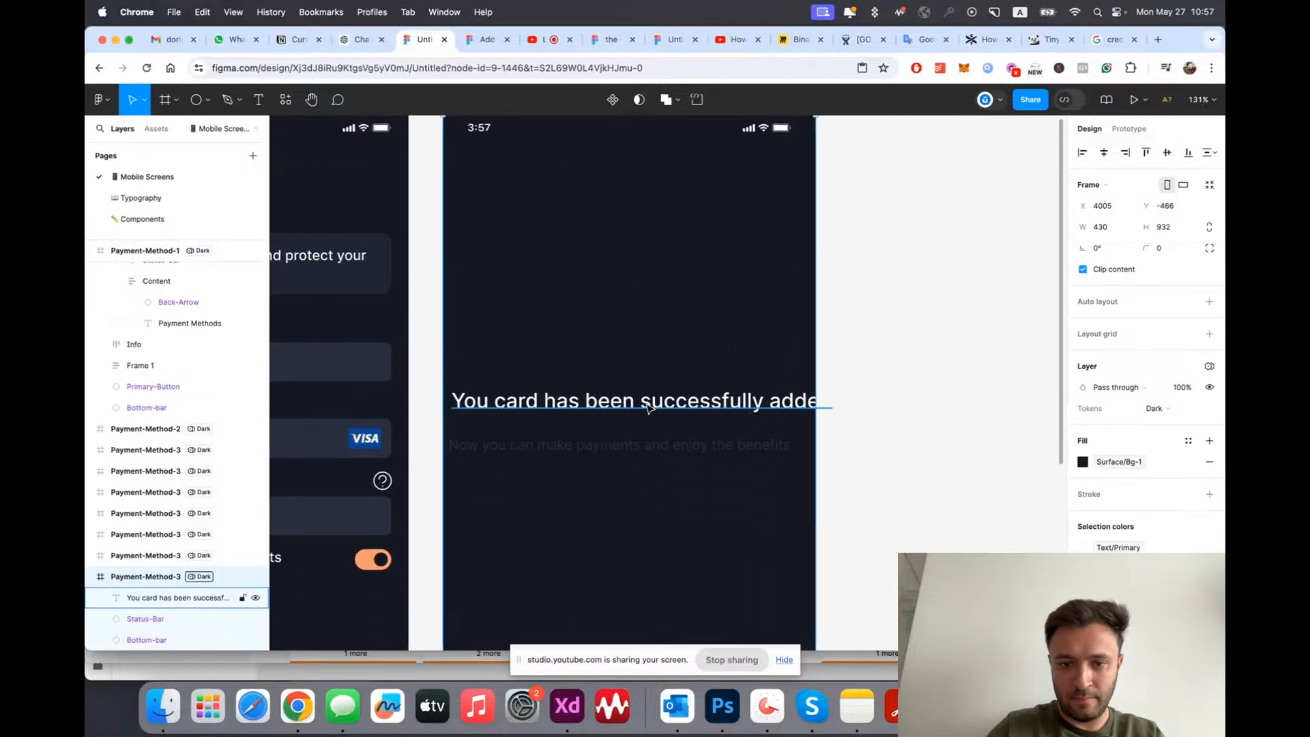
pyautogui.click(663, 409)
pyautogui.click(672, 439)
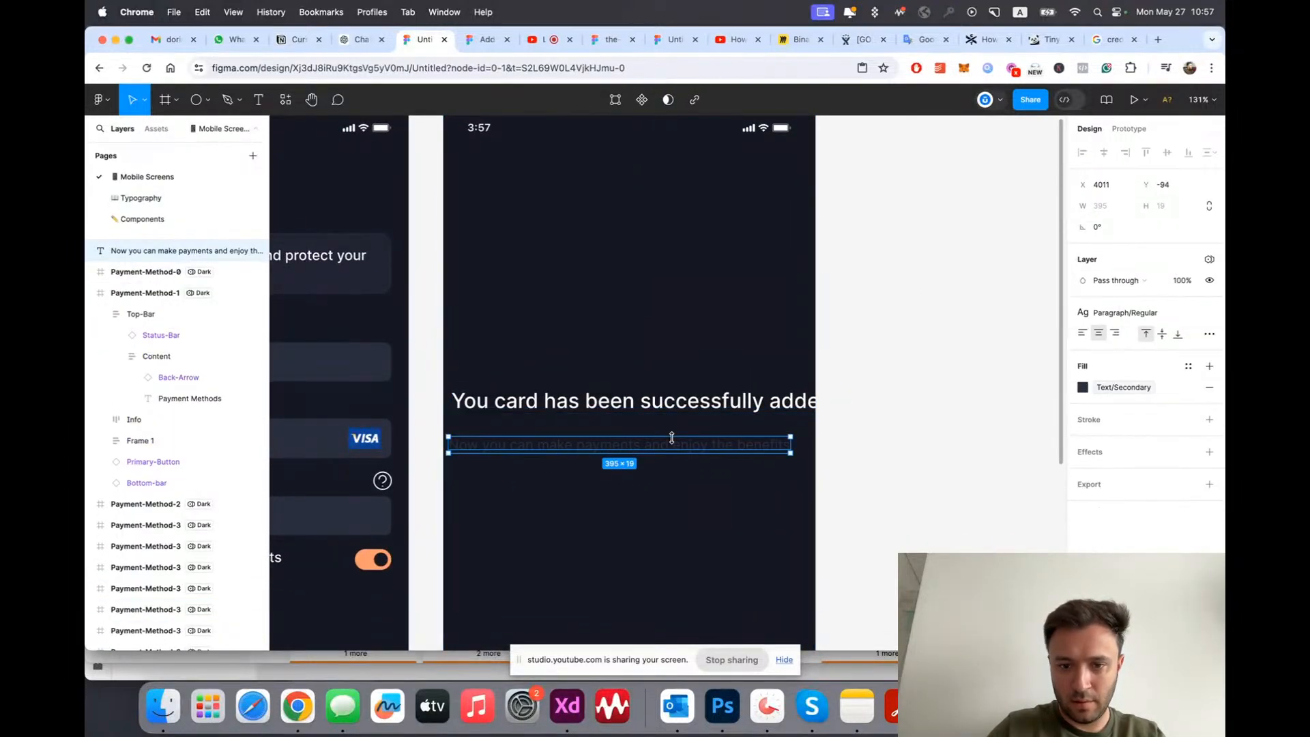
pyautogui.press('super+alt+v')
# Step: Set the benefits line's fill to the Text/Placeholder colour
pyautogui.click(1112, 386)
pyautogui.scroll(-1, 1010, 532)
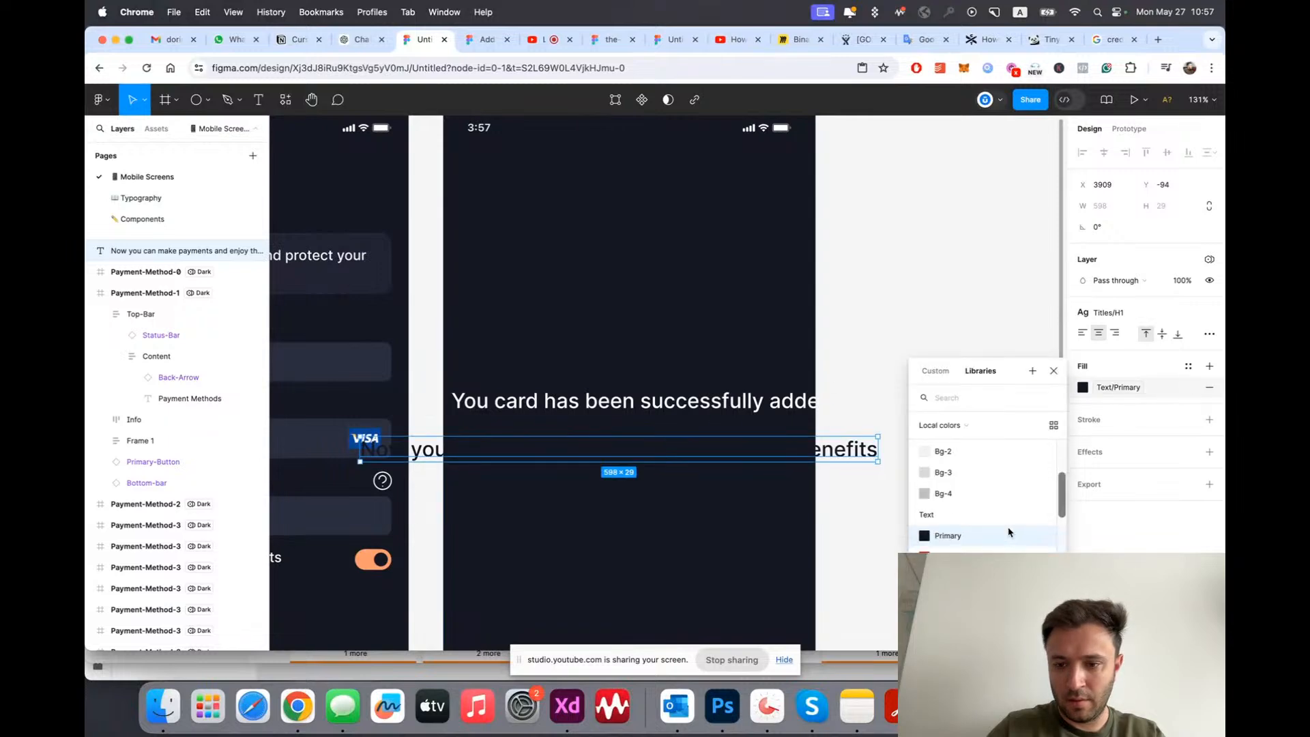
pyautogui.click(969, 578)
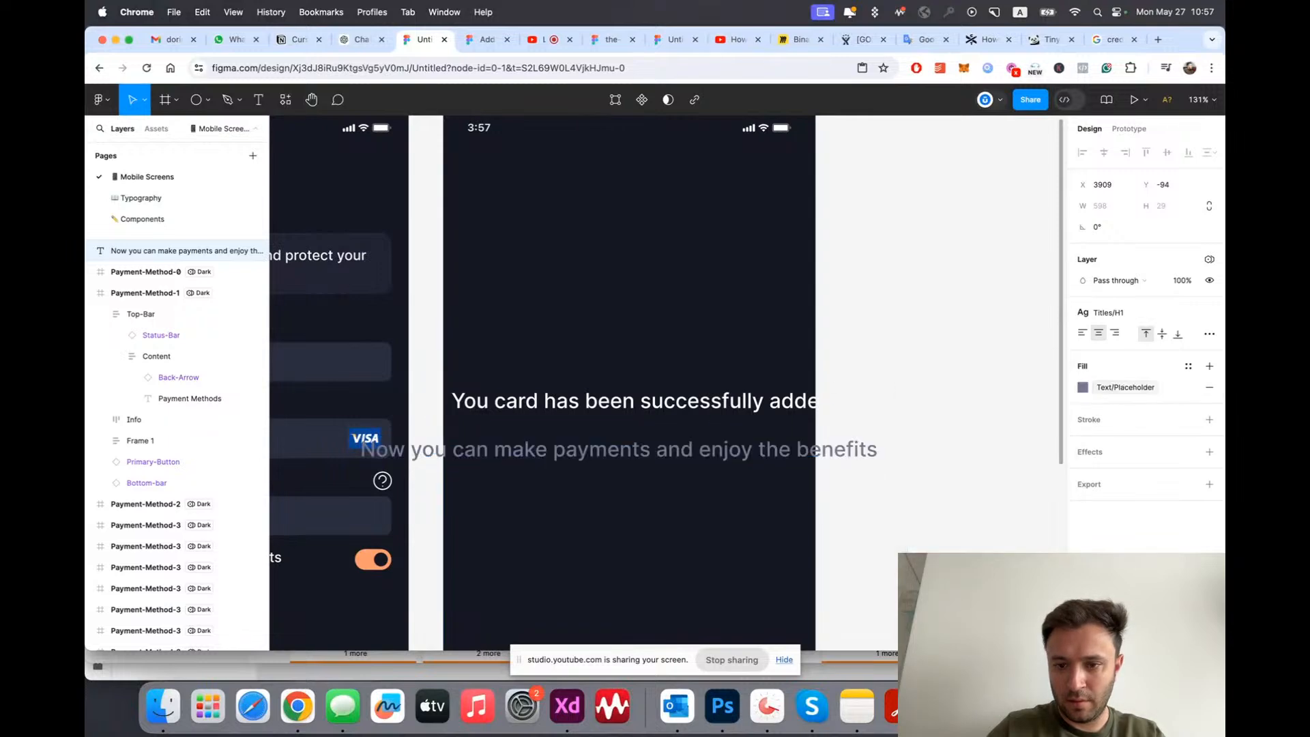
pyautogui.click(1130, 388)
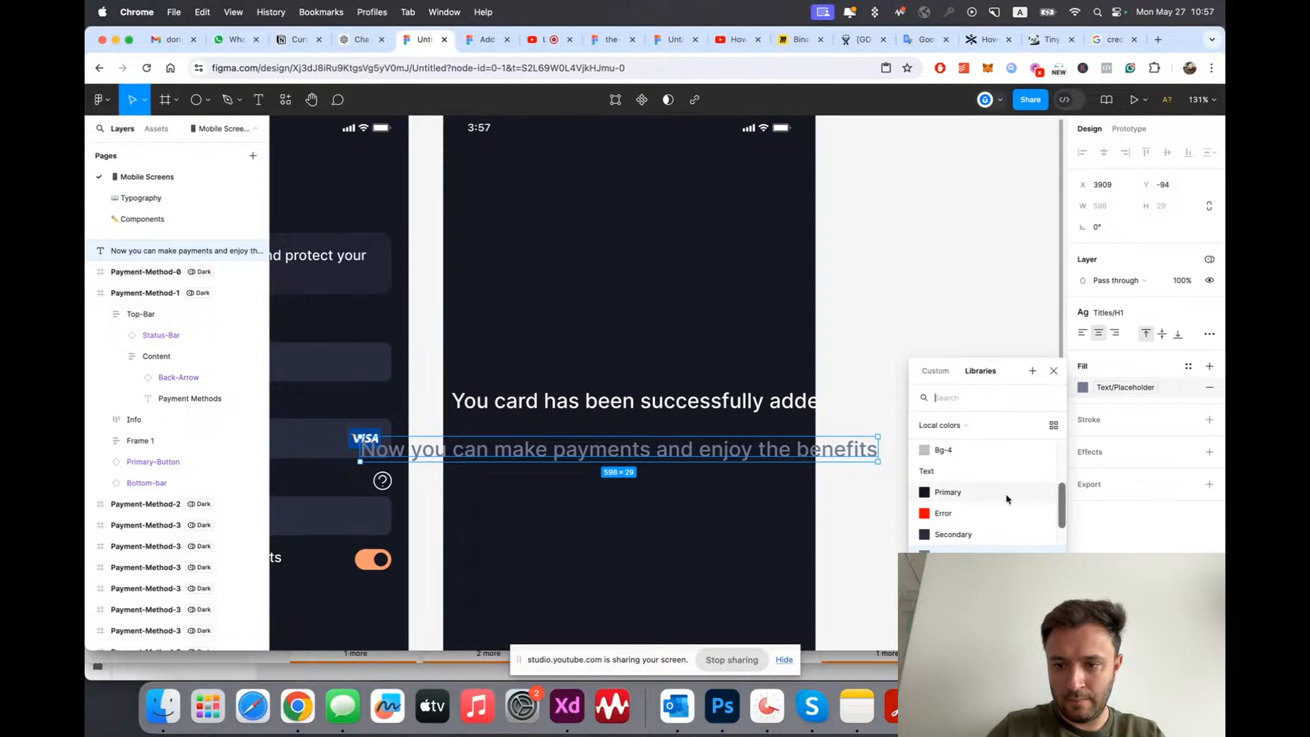
pyautogui.write('text')
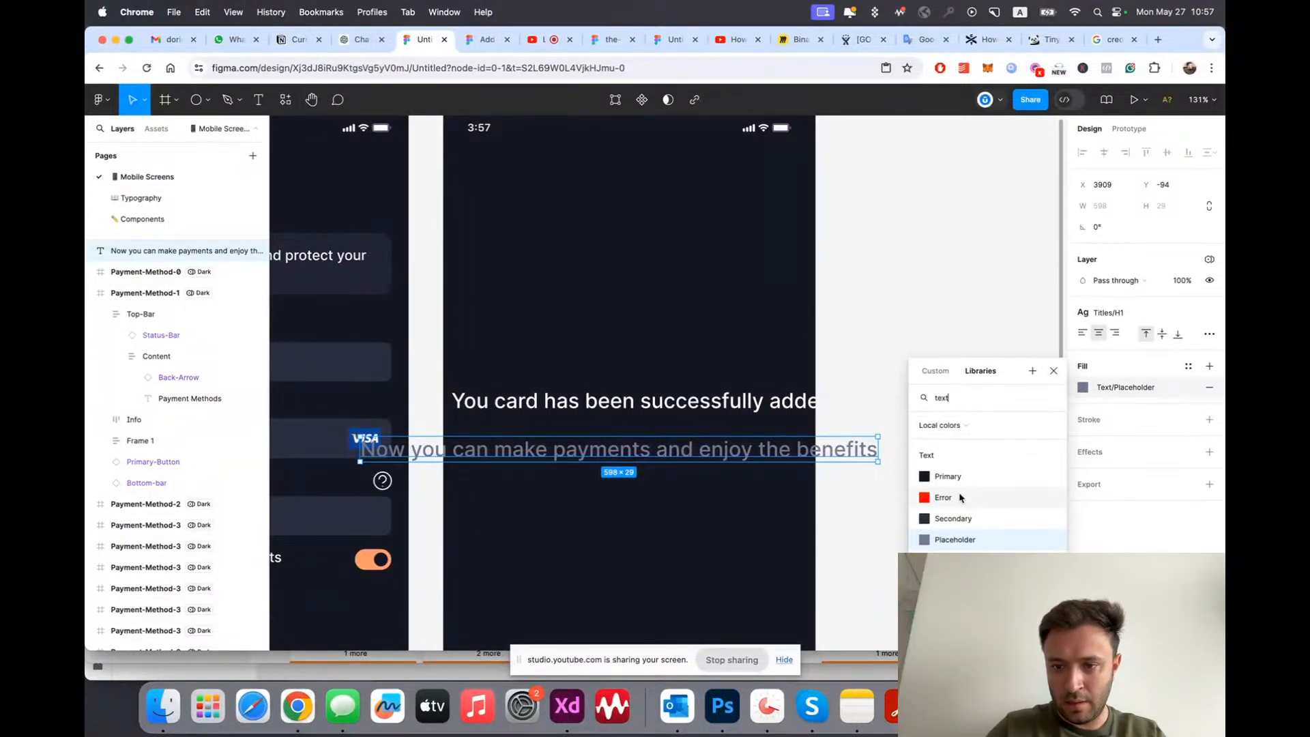
pyautogui.press('Escape')
# Step: Cut the success title and the benefits line and paste both inside the last Payment-Method-3 screen
pyautogui.scroll(-6, 511, 248)
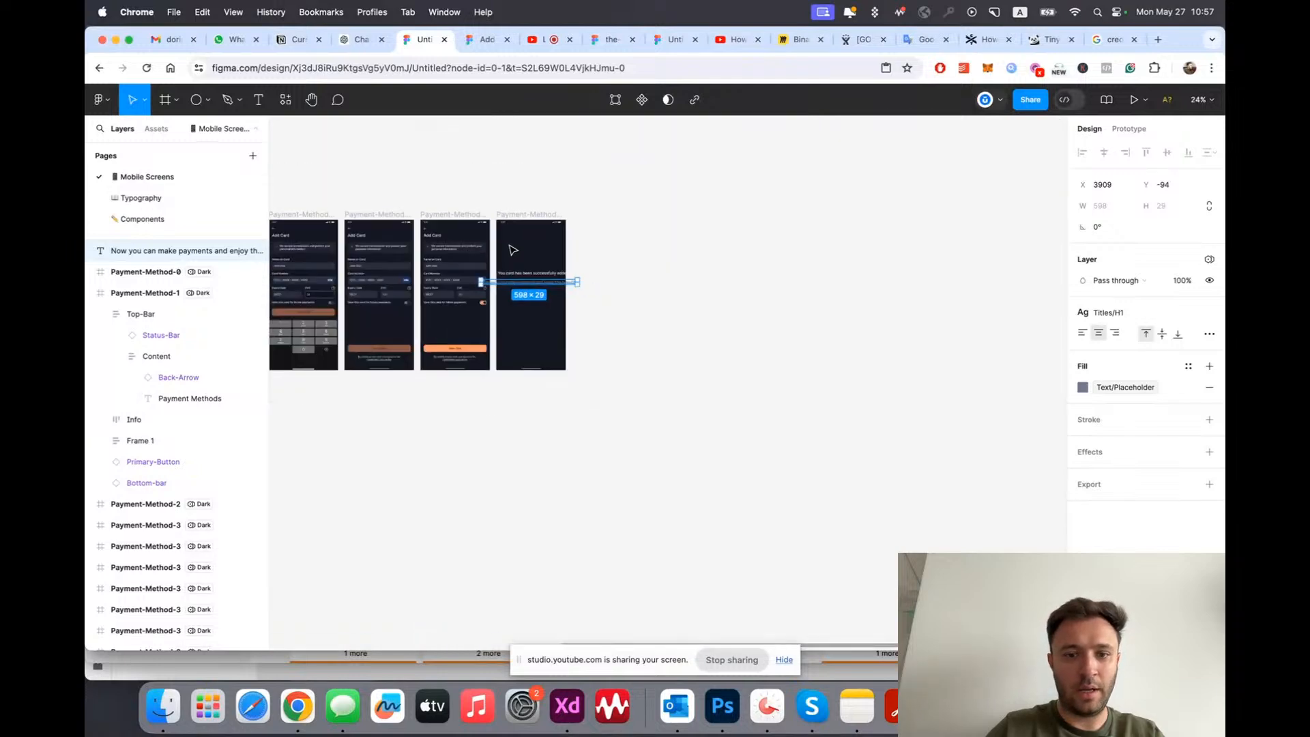
pyautogui.click(512, 250)
pyautogui.scroll(5, 511, 250)
pyautogui.hotkey('alt', 'l')
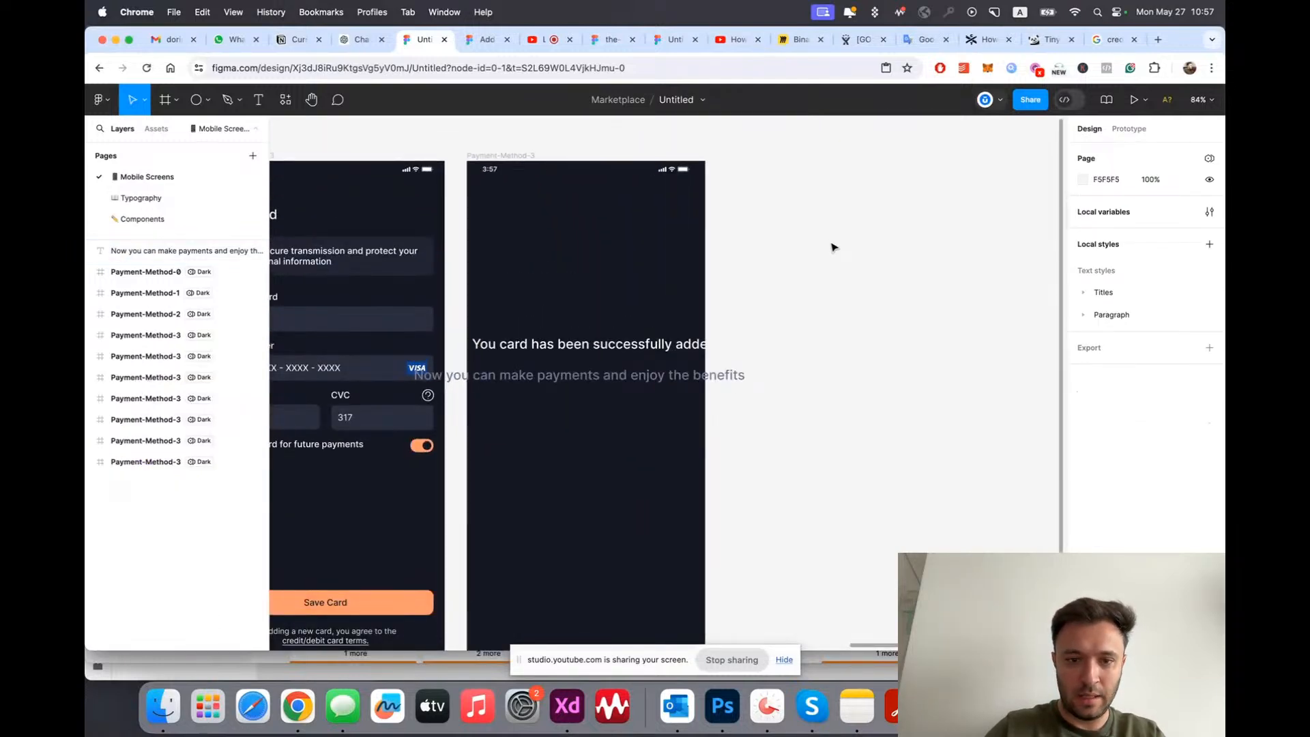
pyautogui.moveTo(535, 286); pyautogui.dragTo(649, 511)
pyautogui.scroll(2, 626, 471)
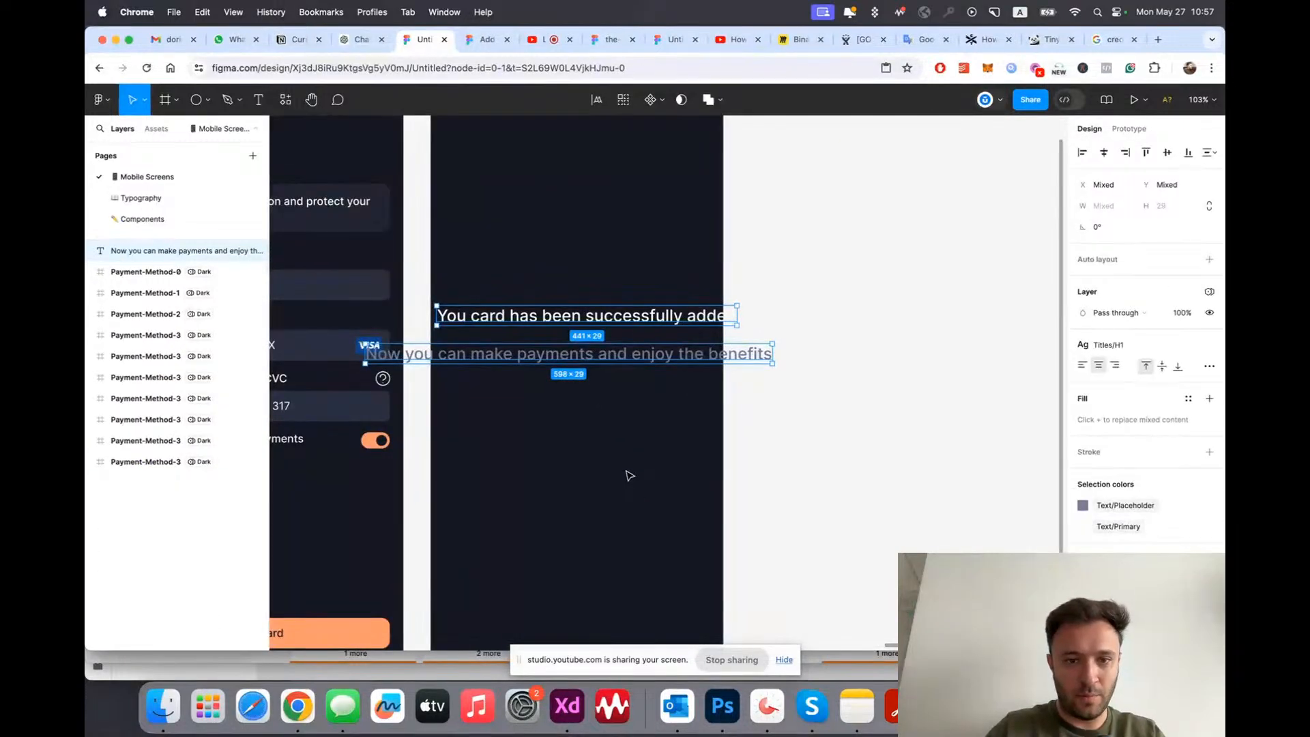
pyautogui.press('super+x')
pyautogui.scroll(3, 629, 476)
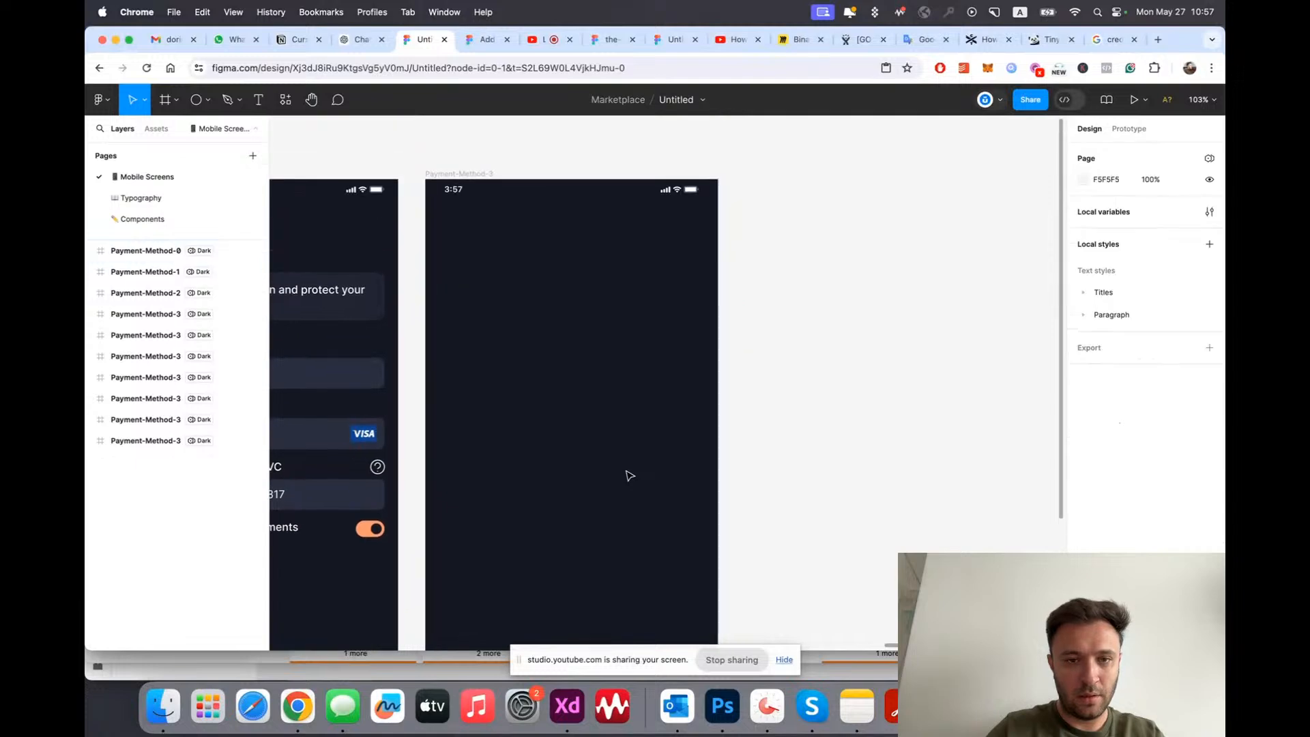
pyautogui.click(434, 229)
pyautogui.press('super+v')
pyautogui.scroll(-2, 573, 423)
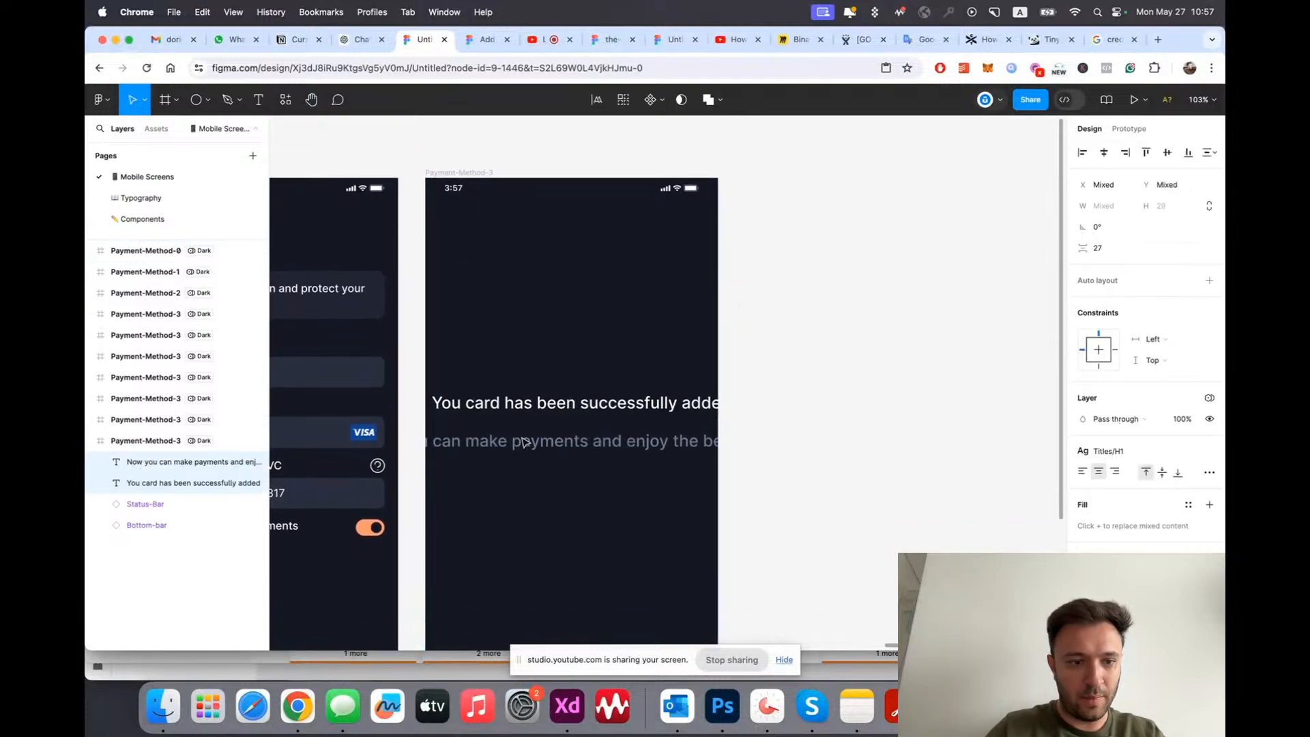
# Step: Send both text layers behind the Status-Bar and wrap them in a vertical auto layout frame named Copy
pyautogui.press('super+[')
pyautogui.scroll(2, 599, 528)
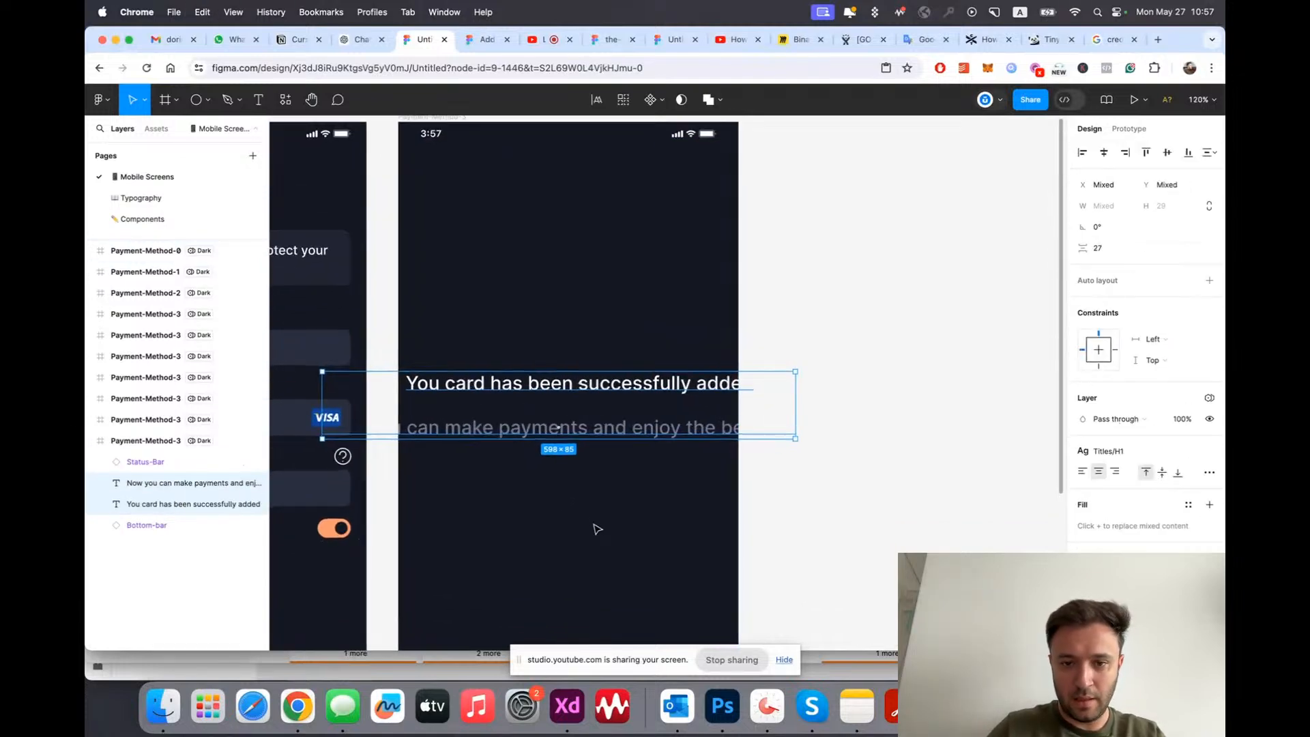
pyautogui.hotkey('shift', 'a')
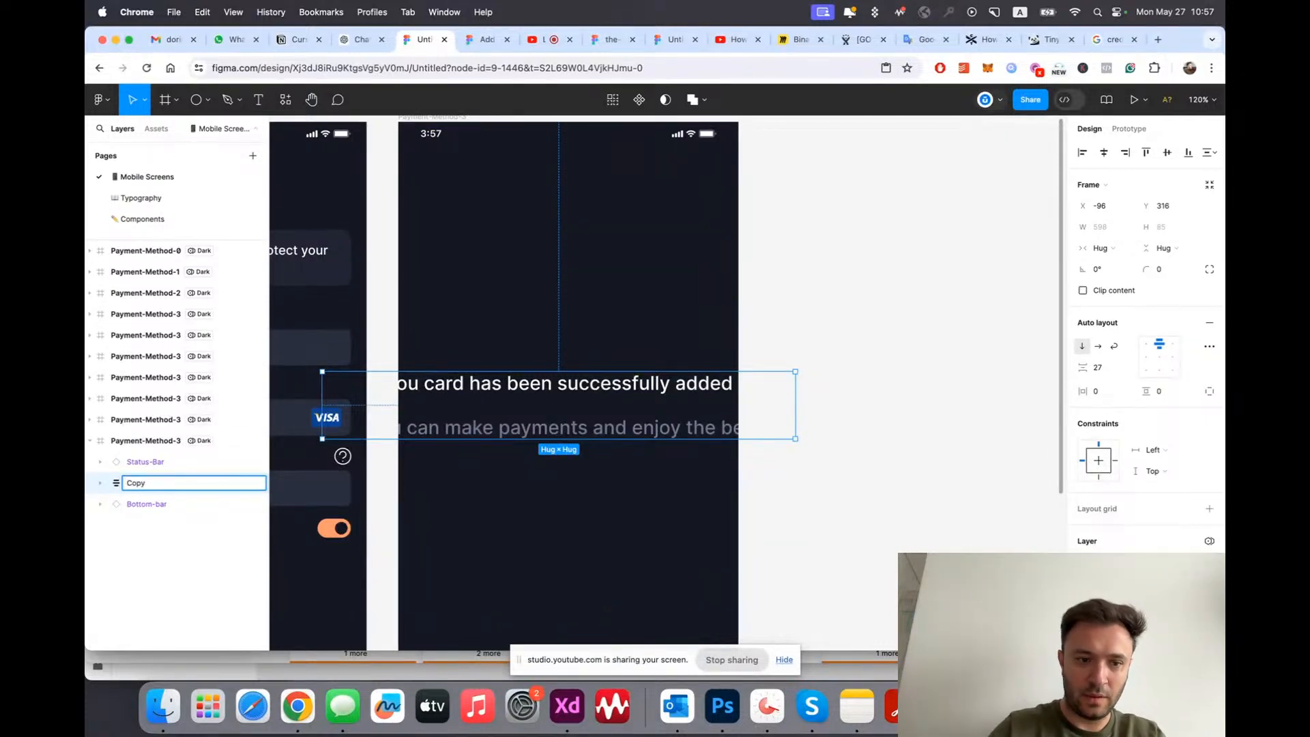
pyautogui.press('Return')
# Step: Apply the Paragraph/Regular text style to the benefits line inside the Copy frame
pyautogui.doubleClick(679, 379)
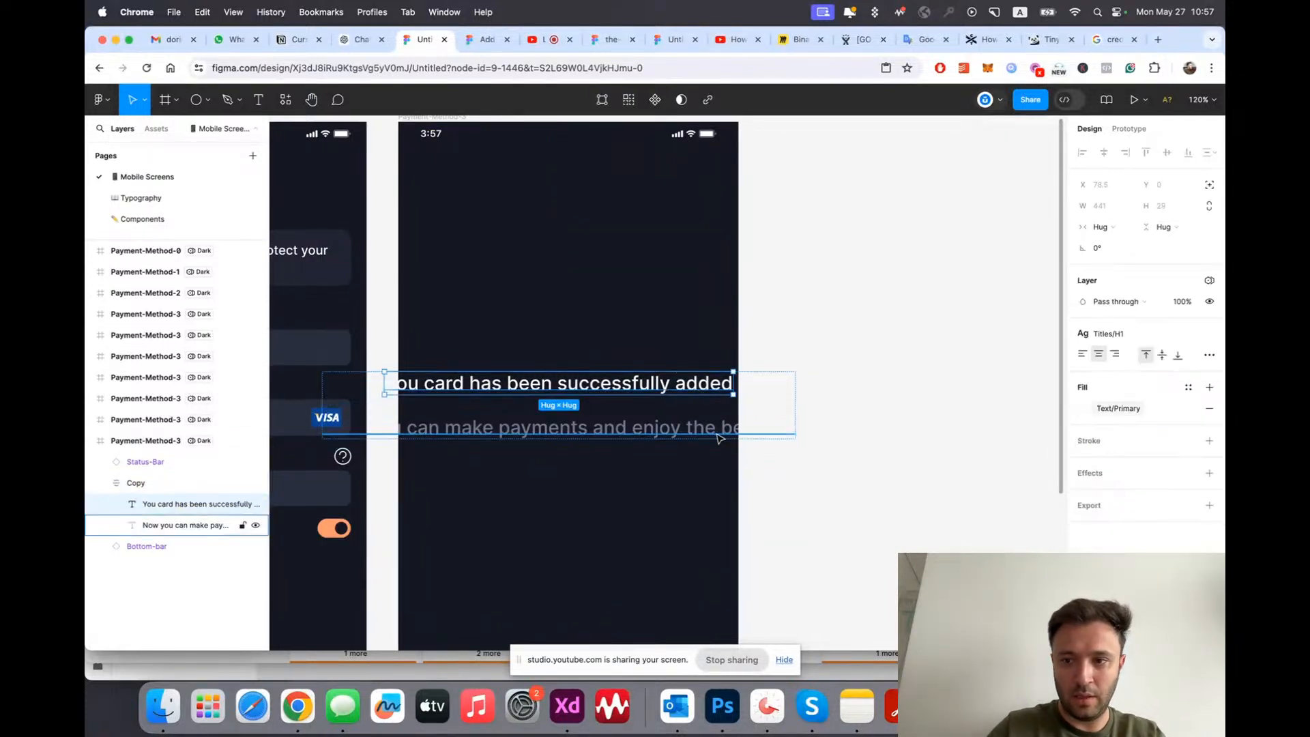
pyautogui.click(566, 428)
pyautogui.click(1120, 334)
pyautogui.write('para')
pyautogui.click(1124, 435)
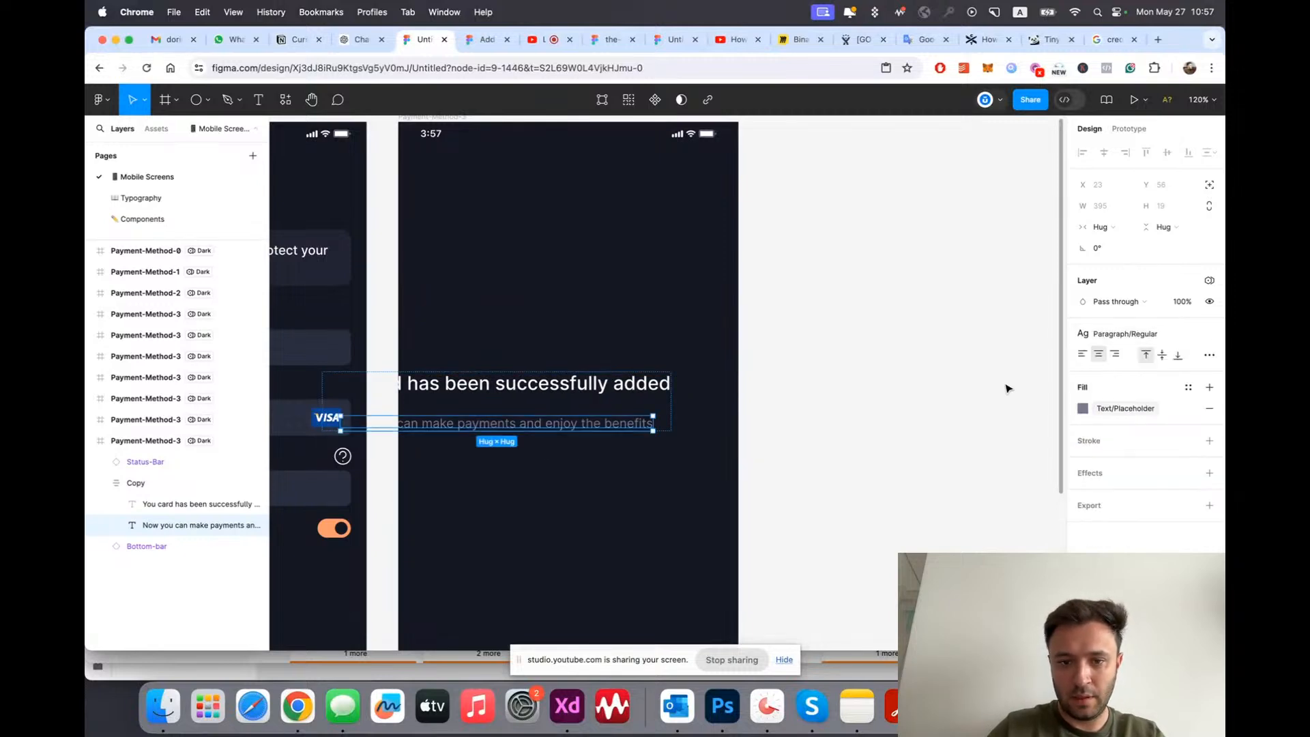
pyautogui.click(798, 469)
# Step: Set the Copy frame's vertical spacing to 12 and move the frame to about X -18, Y 315
pyautogui.click(127, 483)
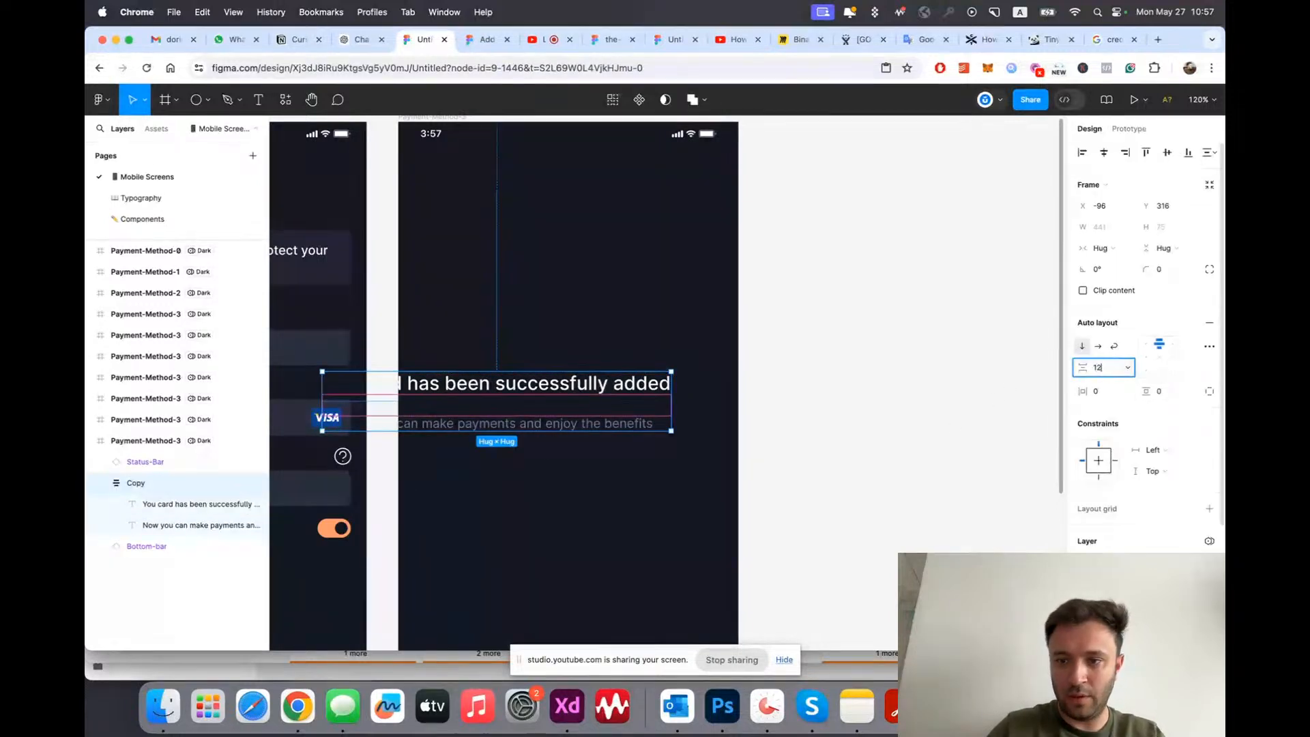
pyautogui.write('12')
pyautogui.press('Return')
pyautogui.moveTo(614, 387); pyautogui.dragTo(675, 386)
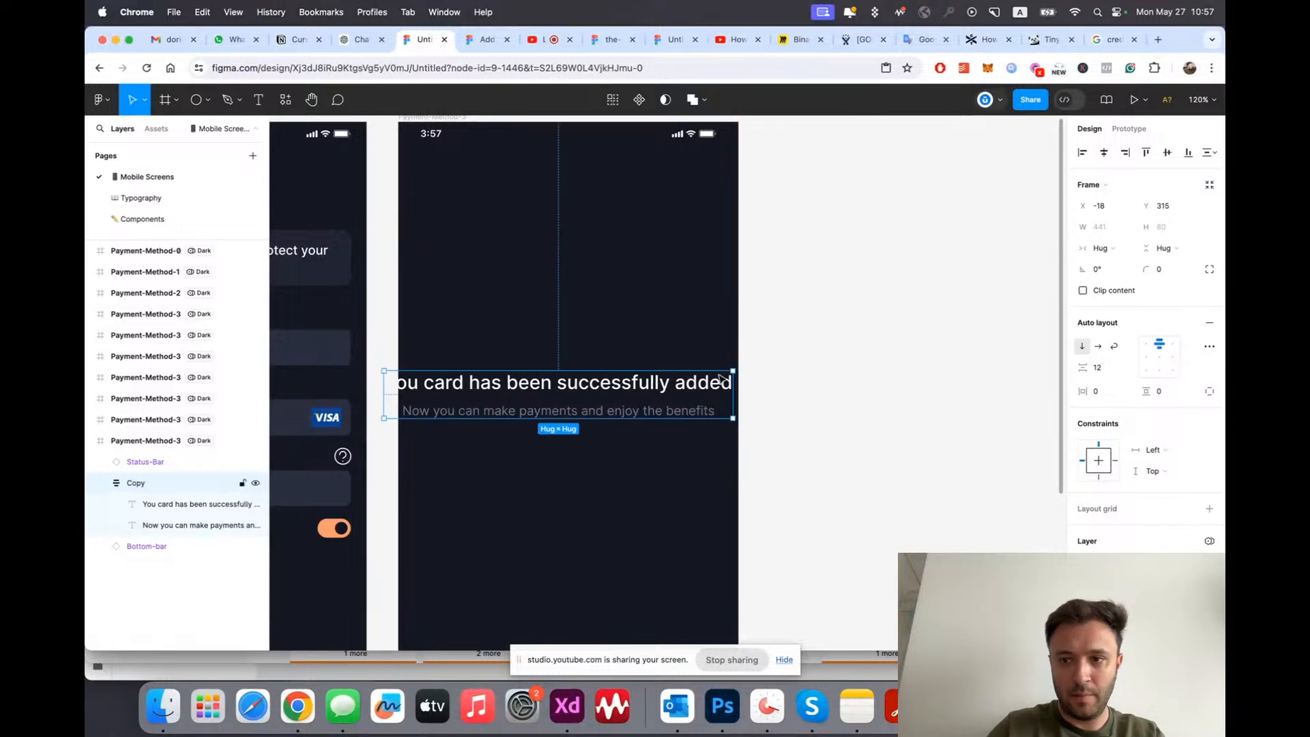
# Step: Give the Copy frame a fixed width of 390 and centre it horizontally on the screen
pyautogui.click(1100, 247)
pyautogui.click(1114, 233)
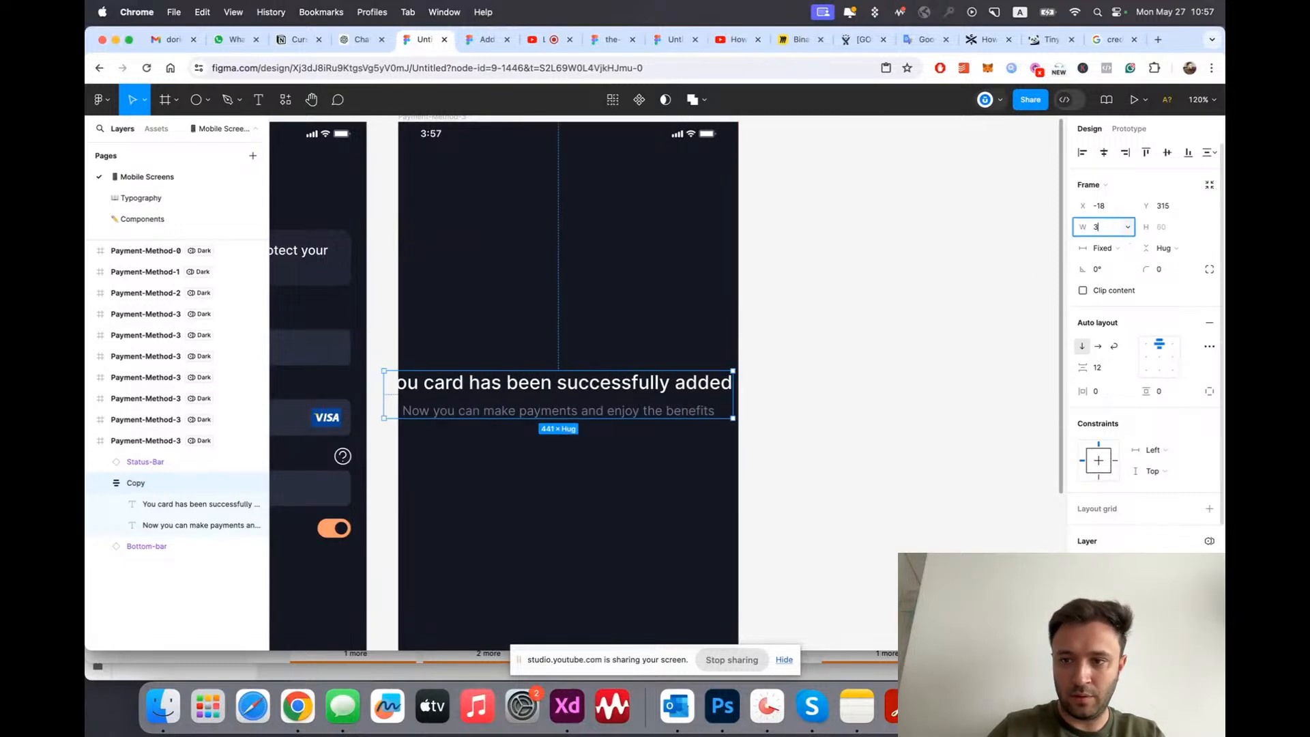
pyautogui.write('390')
pyautogui.press('Return')
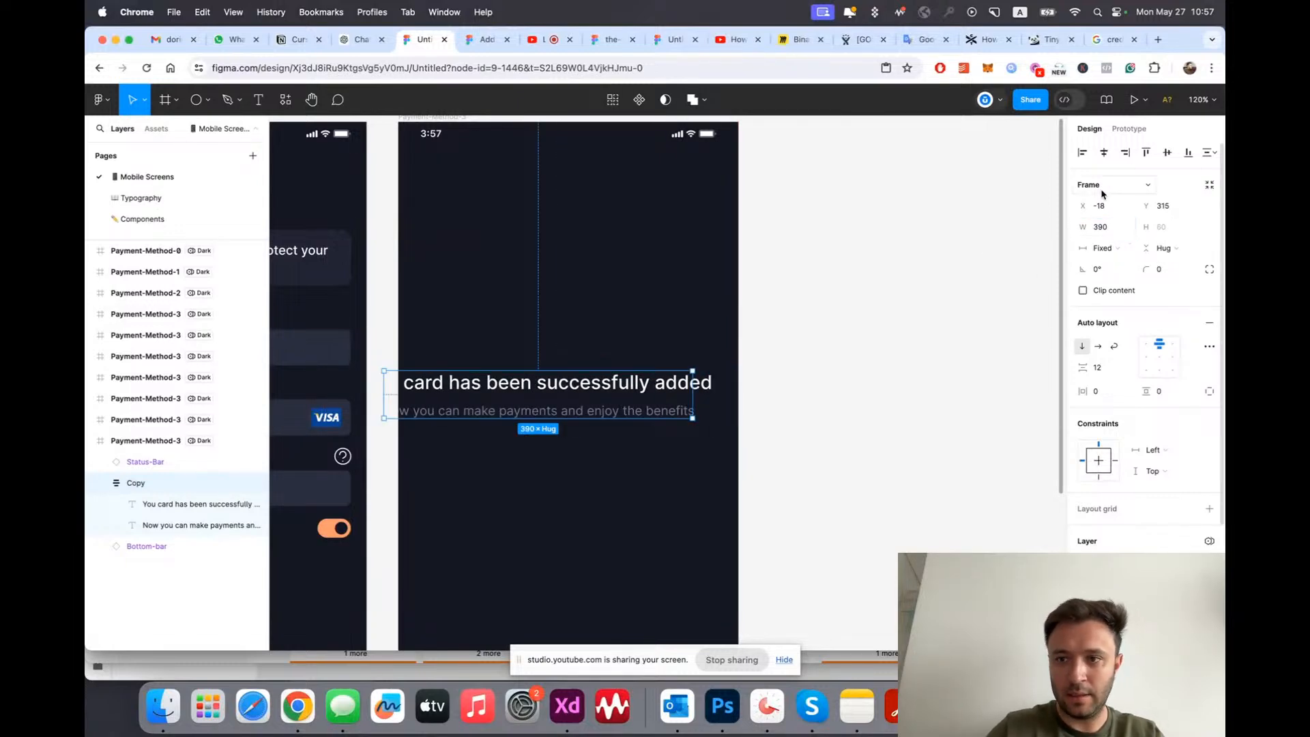
pyautogui.click(1106, 152)
pyautogui.click(535, 567)
# Step: Set the width of both texts in the Copy frame to Fill container
pyautogui.click(184, 503)
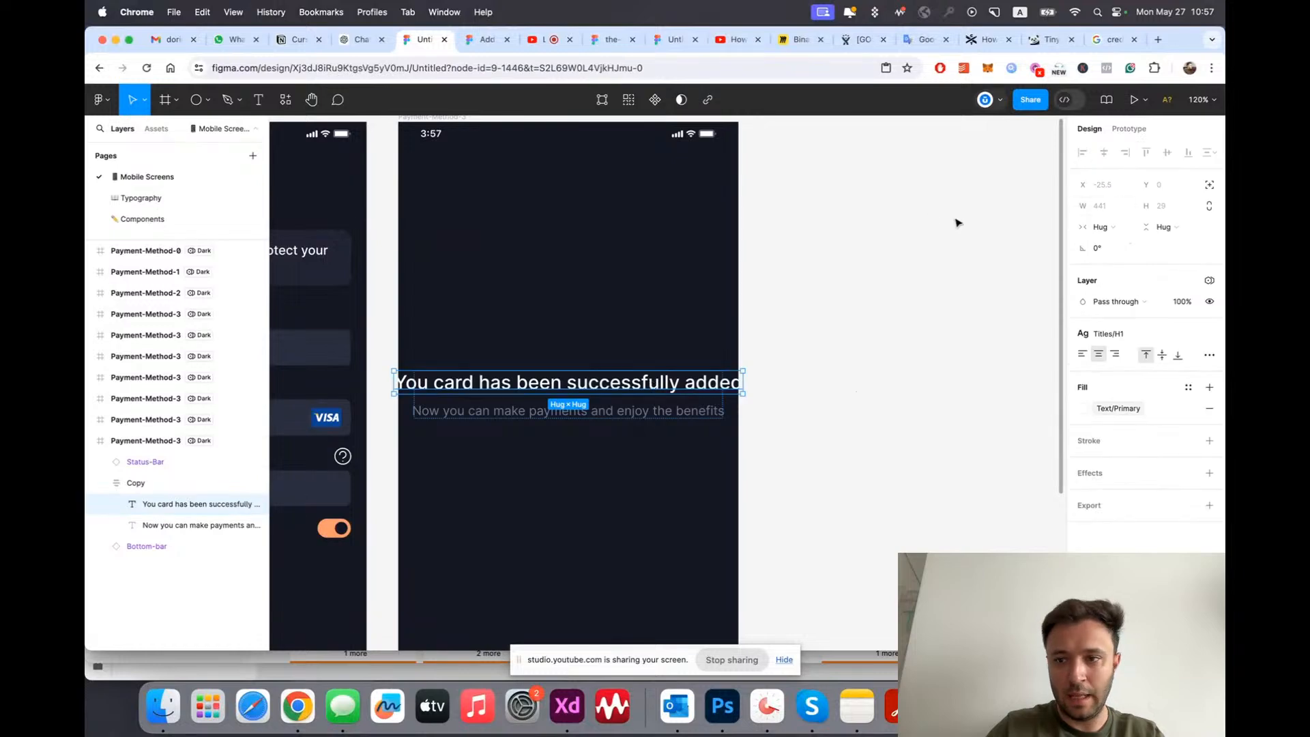
pyautogui.keyDown('shift'); pyautogui.click(163, 525); pyautogui.keyUp('shift')
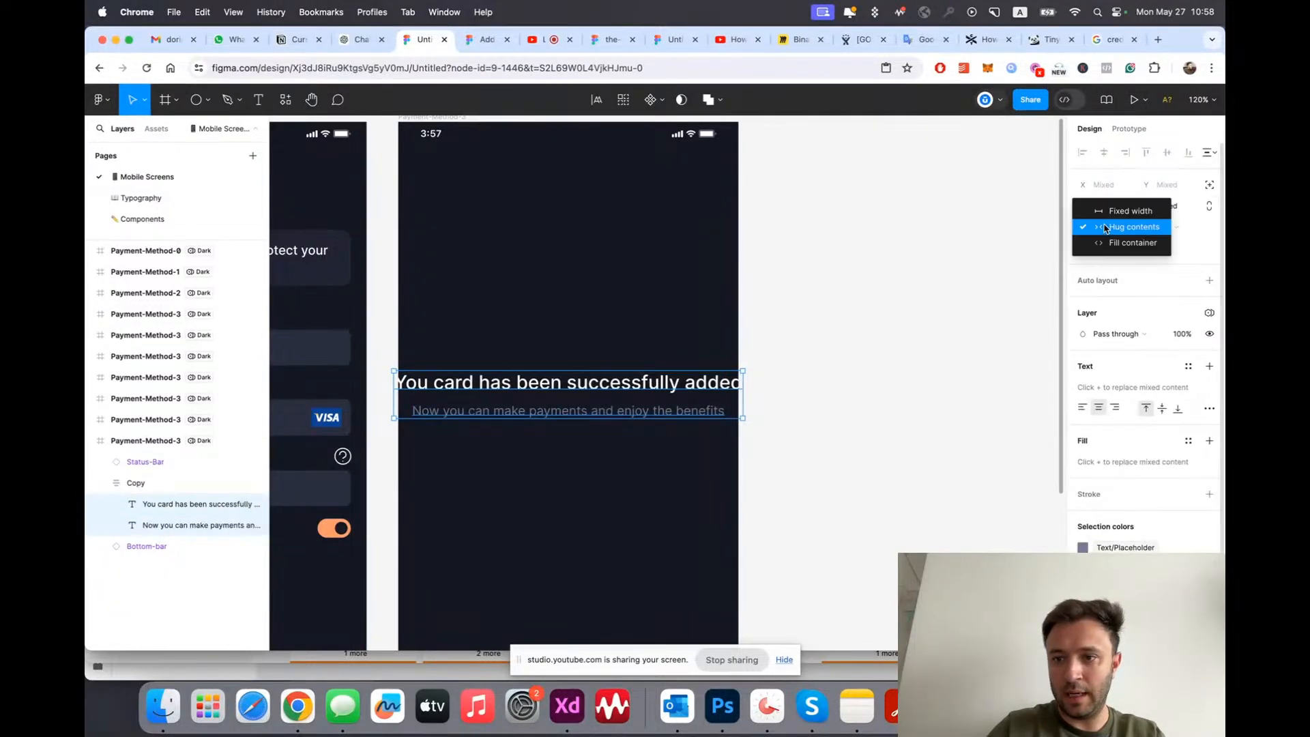
pyautogui.click(1105, 228)
pyautogui.click(1114, 252)
pyautogui.click(736, 485)
pyautogui.scroll(3, 536, 477)
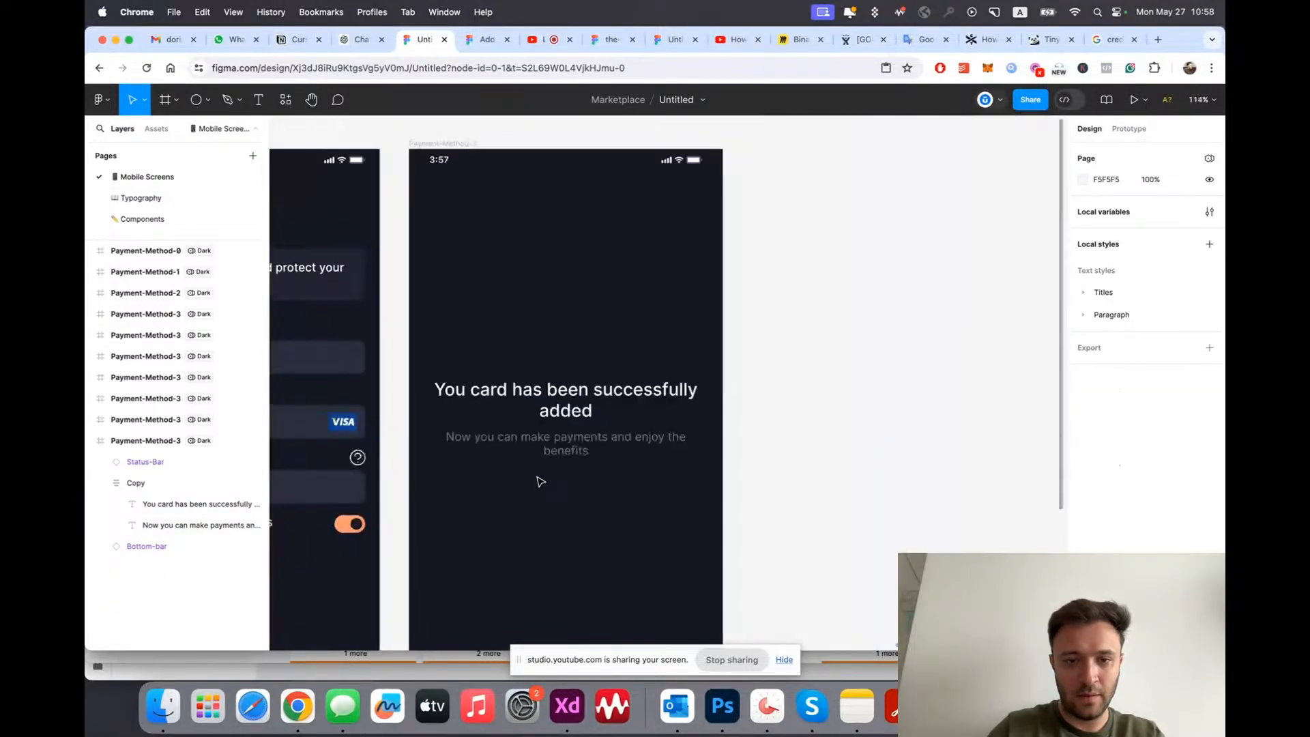
# Step: Break the success title after "been" so that it splits into "You card has been" and "successfully added"
pyautogui.scroll(5, 557, 384)
pyautogui.doubleClick(675, 375)
pyautogui.doubleClick(676, 376)
pyautogui.click(676, 376)
pyautogui.press('BackSpace')
pyautogui.scroll(-5, 598, 473)
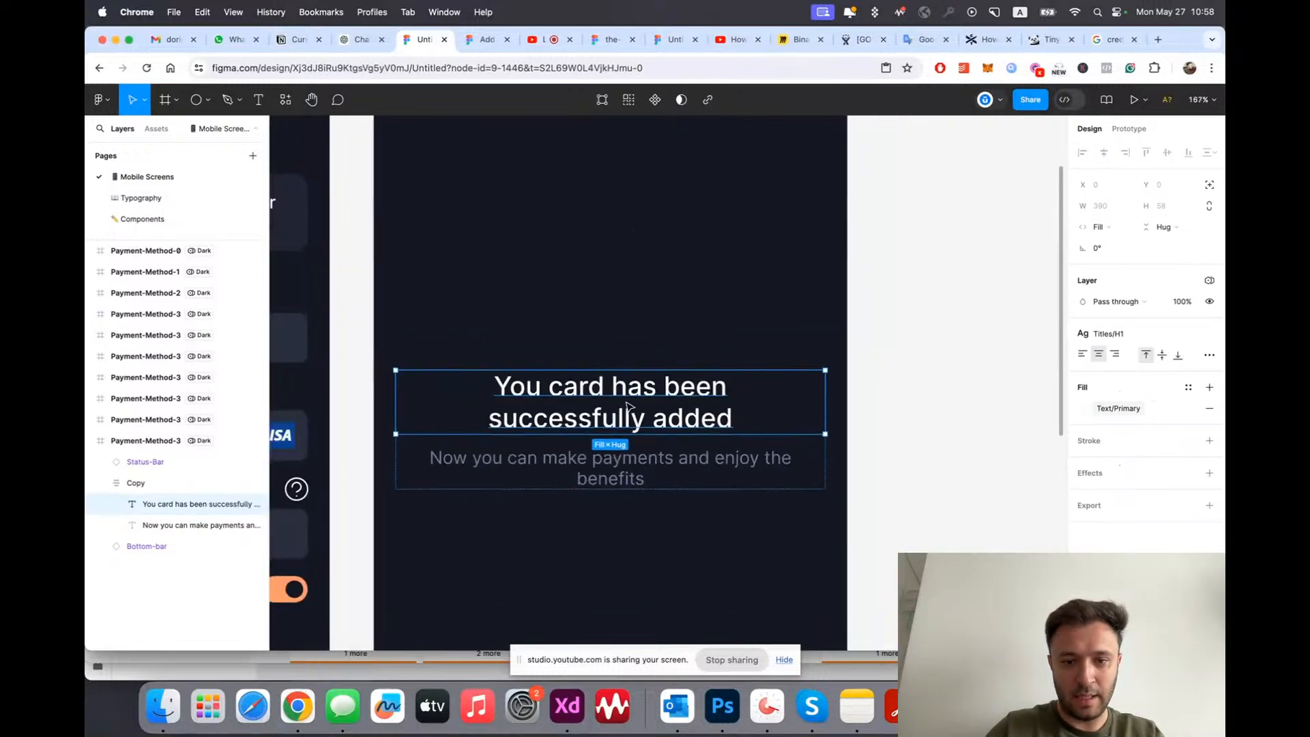
# Step: Set the fill of the text "Now you can make payments and enjoy the benefits" to the local colour Text/Secondary
pyautogui.click(598, 472)
pyautogui.click(1120, 407)
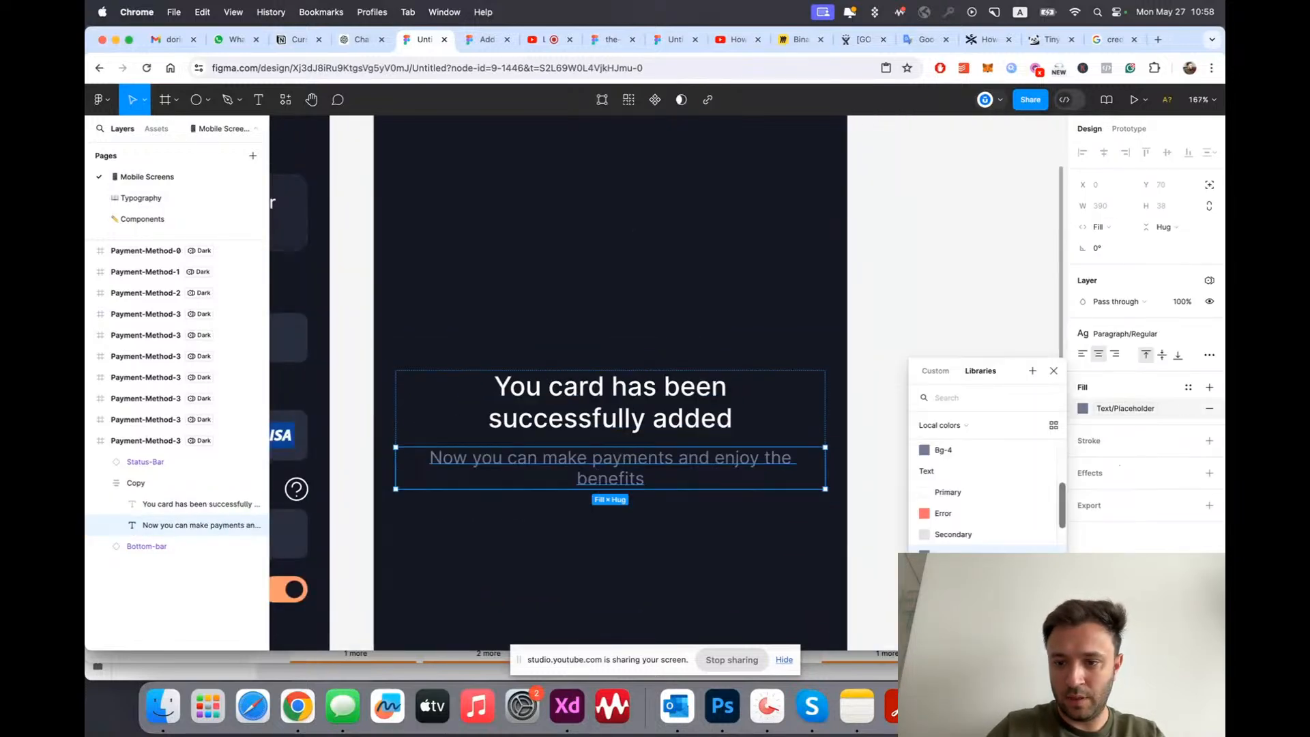
pyautogui.click(958, 535)
pyautogui.click(573, 514)
pyautogui.scroll(-5, 561, 498)
pyautogui.scroll(5, 562, 498)
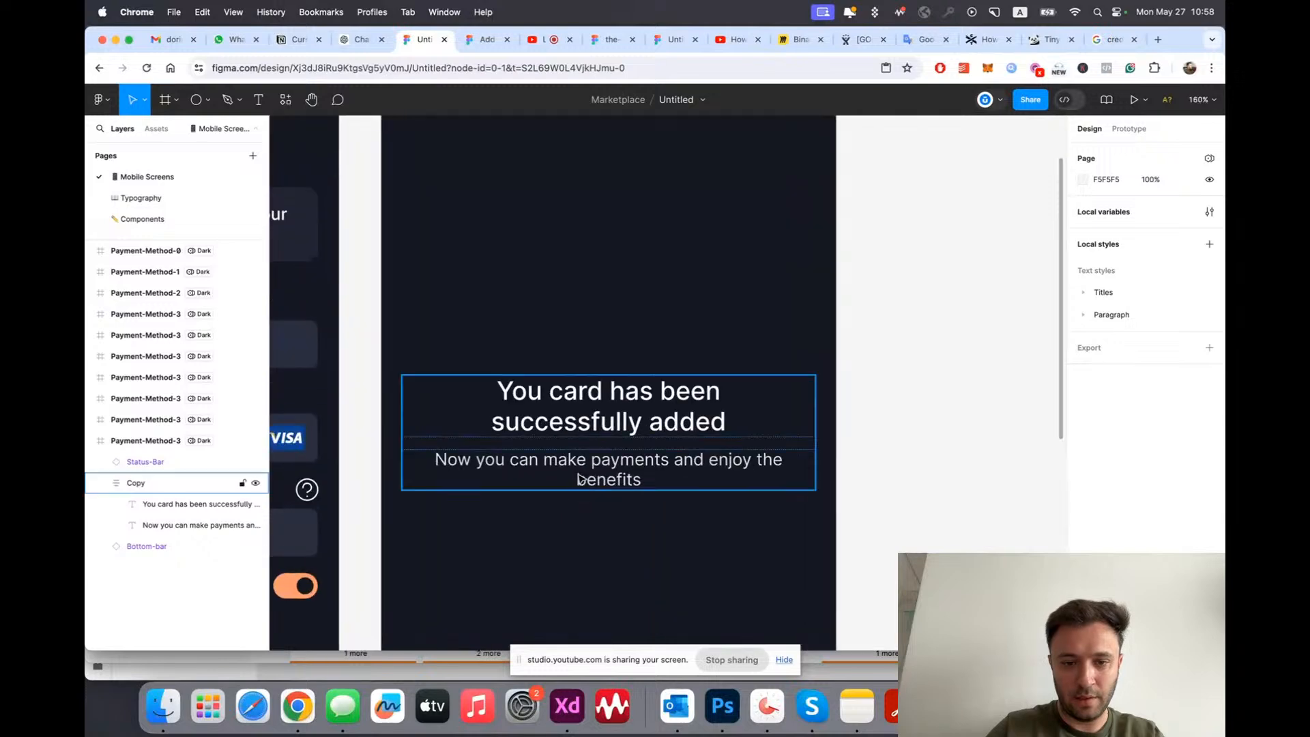
# Step: Break the subtitle after "and" so that it splits into "Now you can make payments and" and "enjoy the benefits"
pyautogui.click(577, 478)
pyautogui.scroll(-3, 599, 523)
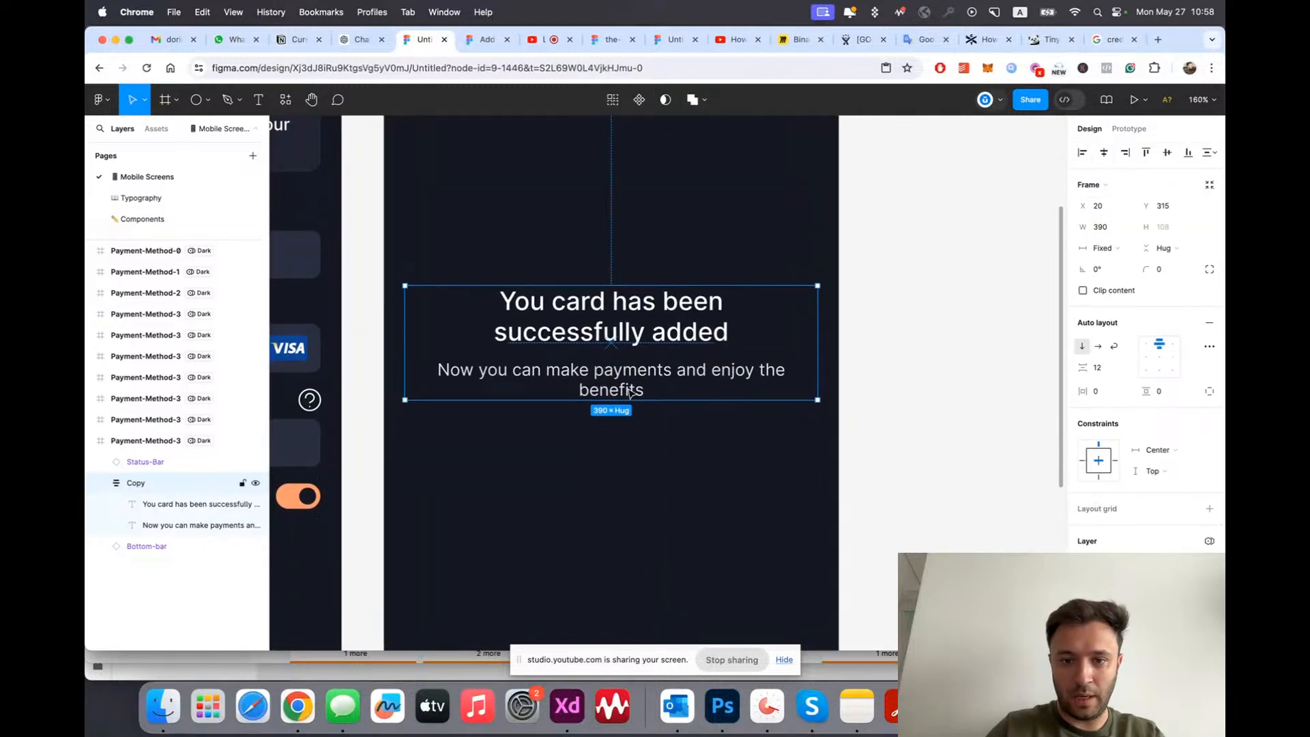
pyautogui.doubleClick(710, 374)
pyautogui.press('BackSpace')
pyautogui.press('Return')
pyautogui.press('Escape')
pyautogui.press('Escape')
pyautogui.scroll(-5, 505, 447)
pyautogui.scroll(5, 506, 447)
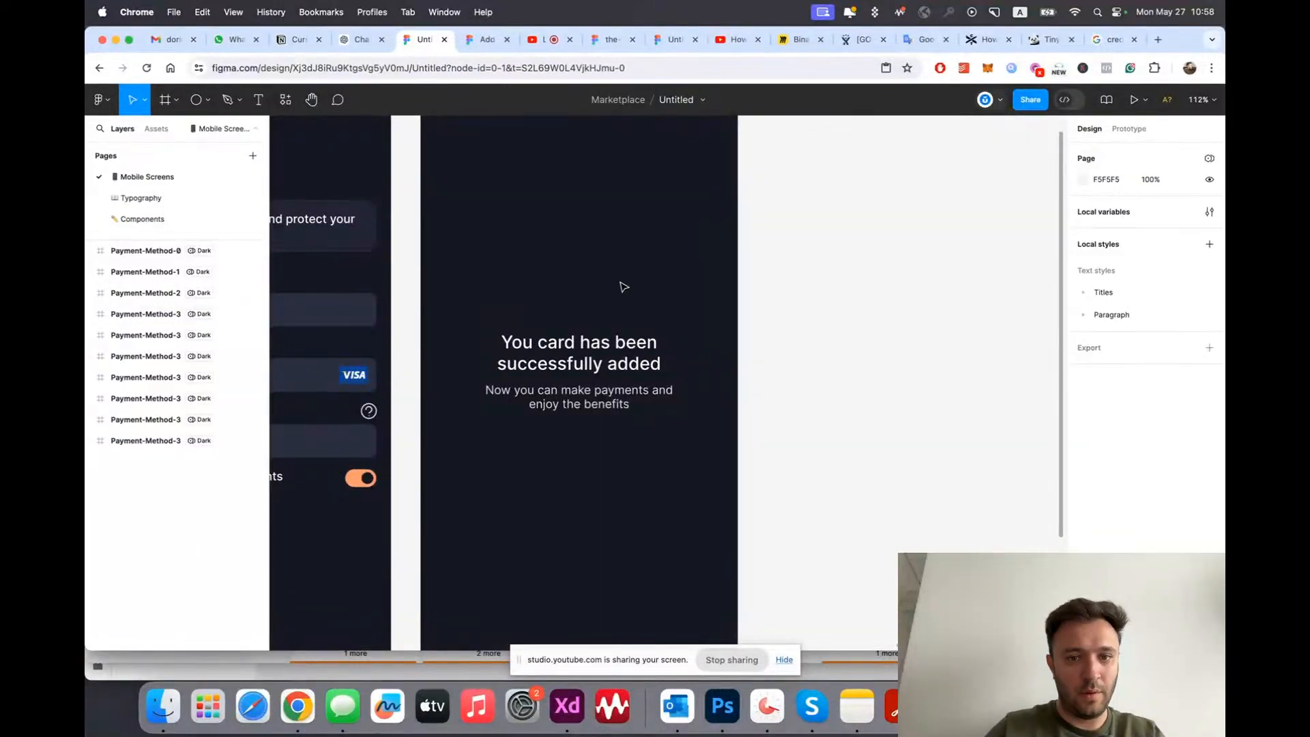
pyautogui.scroll(2, 586, 270)
pyautogui.hscroll(-3, 526, 410)
pyautogui.scroll(-3, 509, 371)
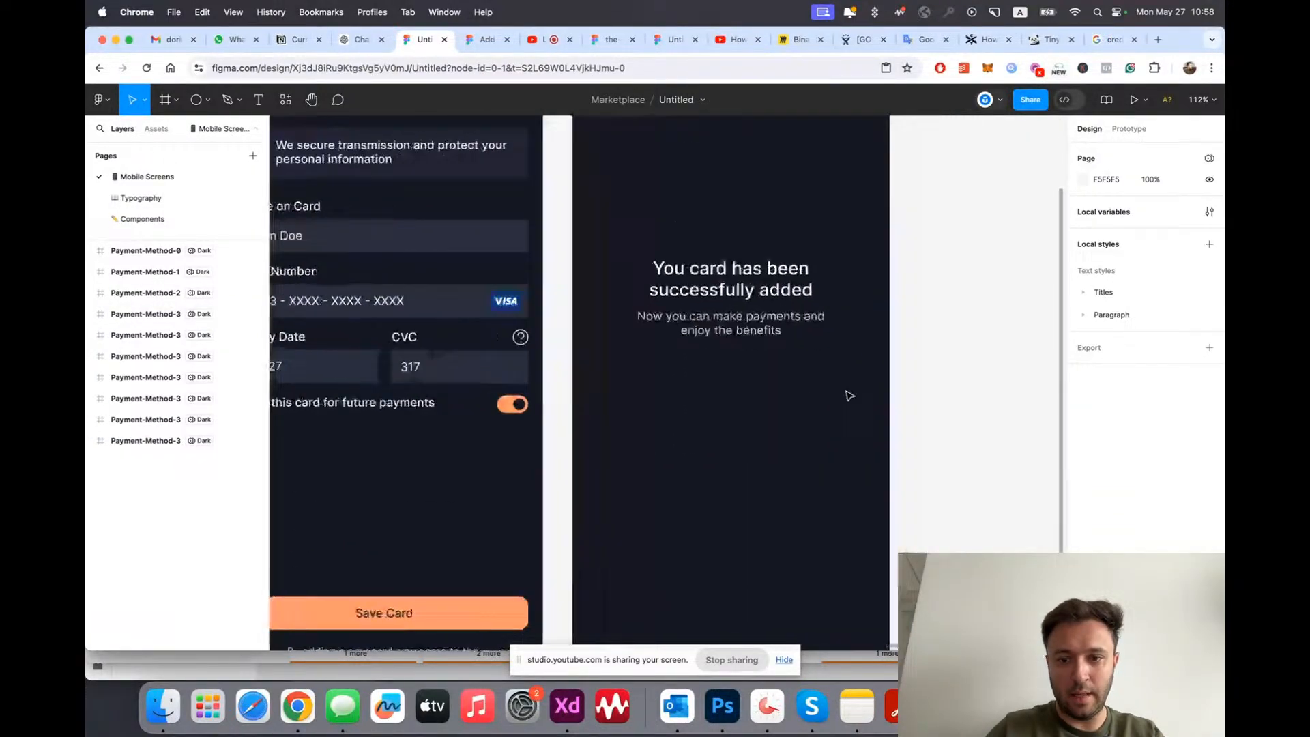
pyautogui.click(746, 305)
pyautogui.scroll(5, 746, 304)
pyautogui.click(960, 274)
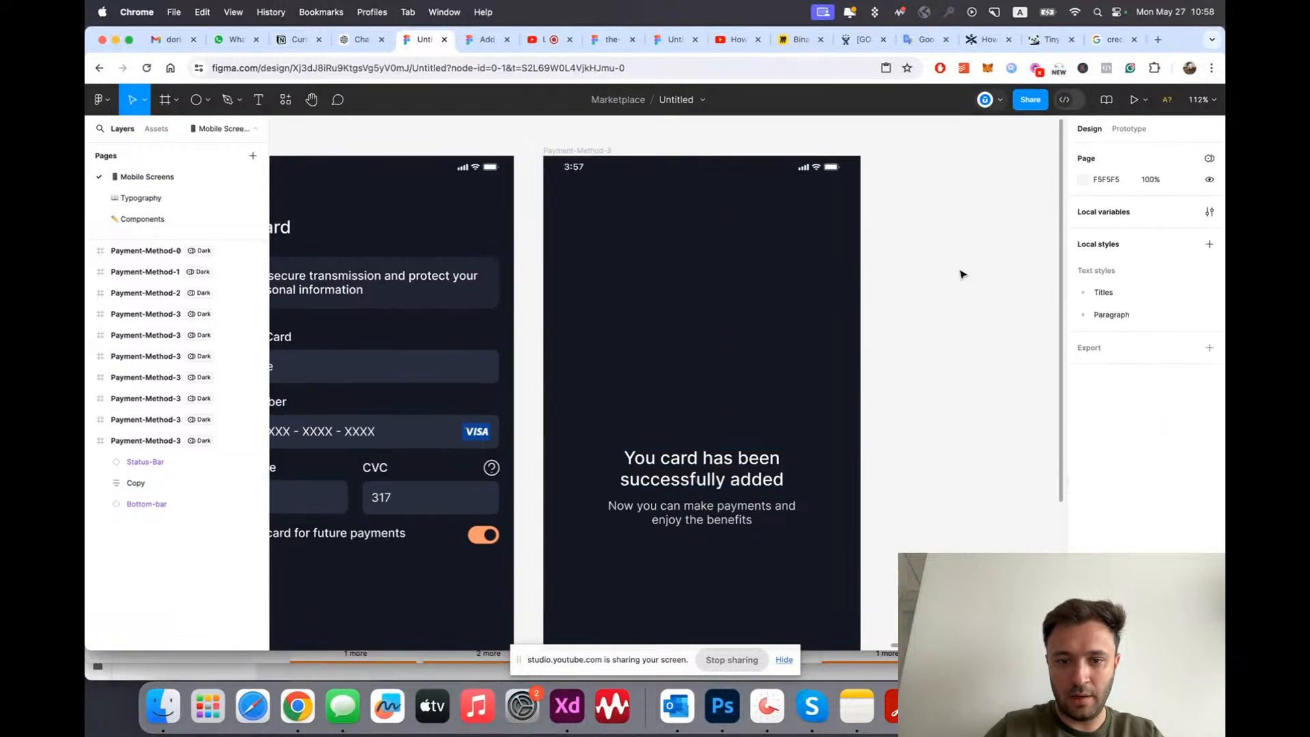
pyautogui.scroll(3, 924, 284)
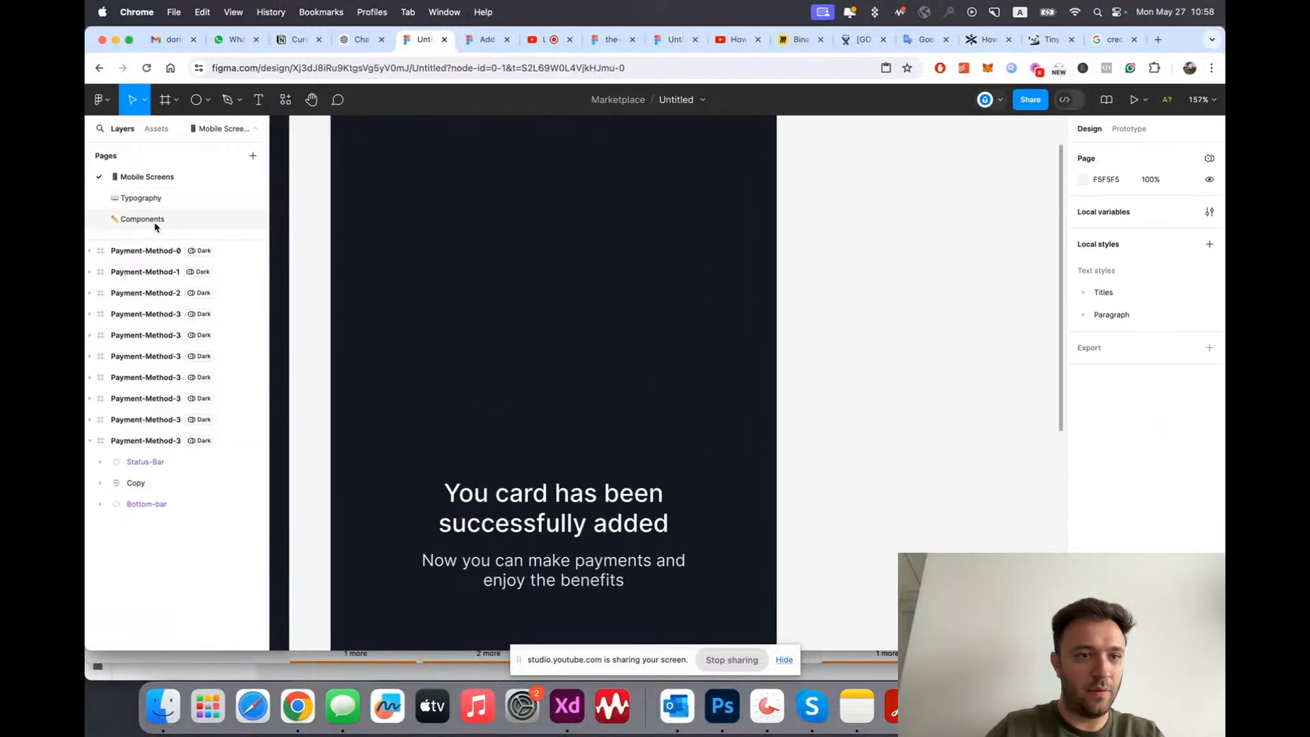
# Step: Search the Octopus Design System library for "check" and place the Check-Green icon in the Components page's Icons frame
pyautogui.click(155, 219)
pyautogui.scroll(-3, 541, 310)
pyautogui.scroll(2, 538, 263)
pyautogui.scroll(2, 534, 264)
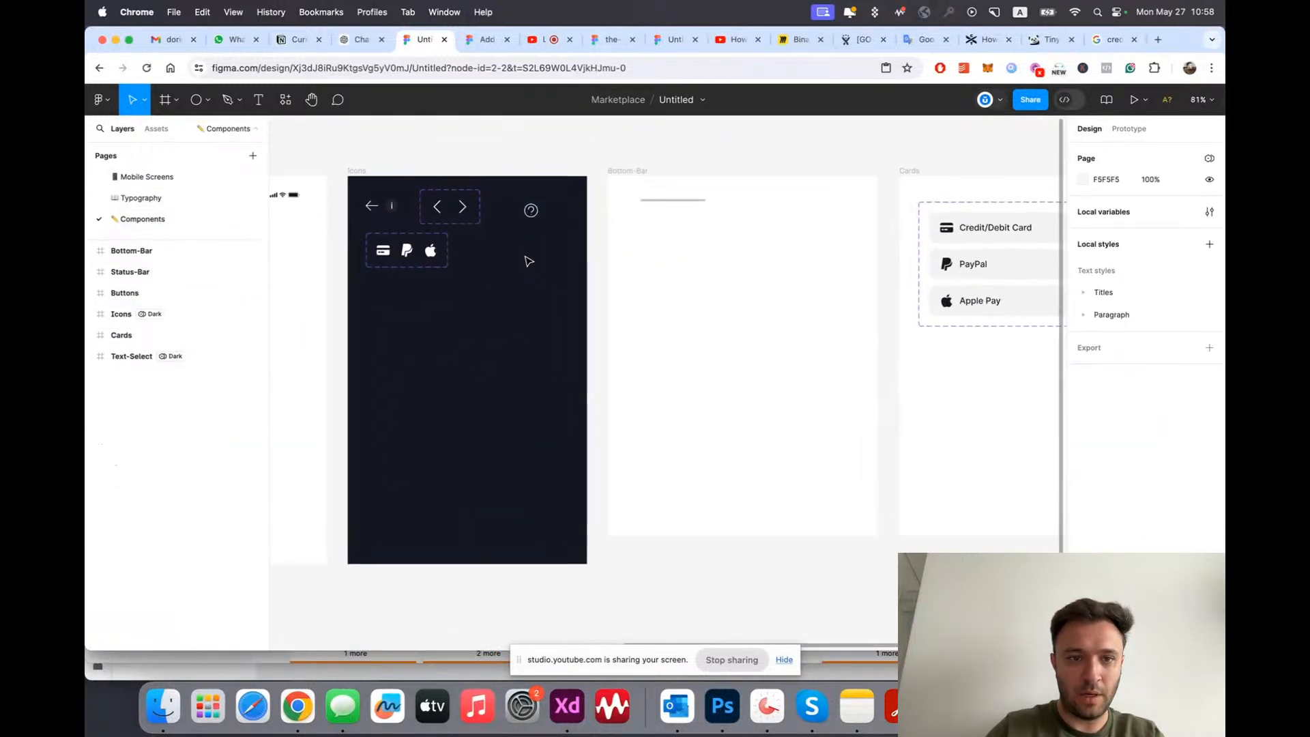
pyautogui.scroll(5, 375, 240)
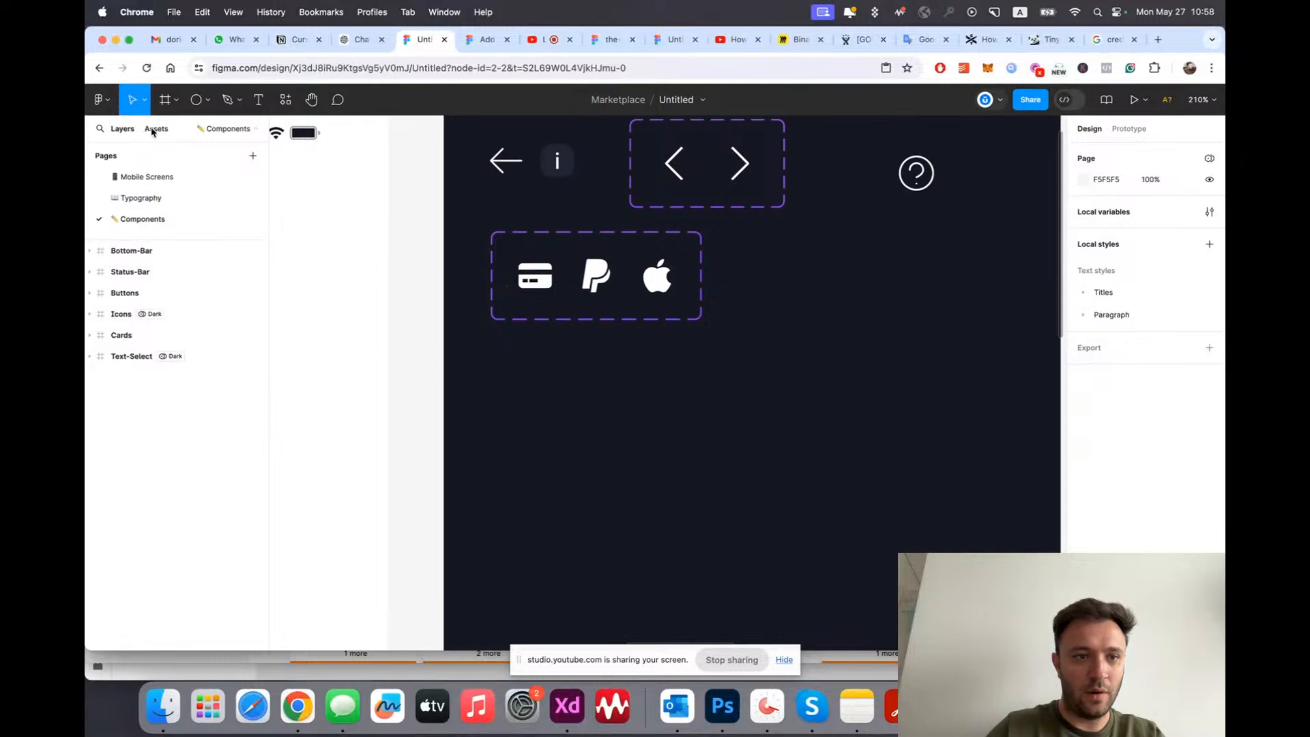
pyautogui.click(149, 130)
pyautogui.write('d')
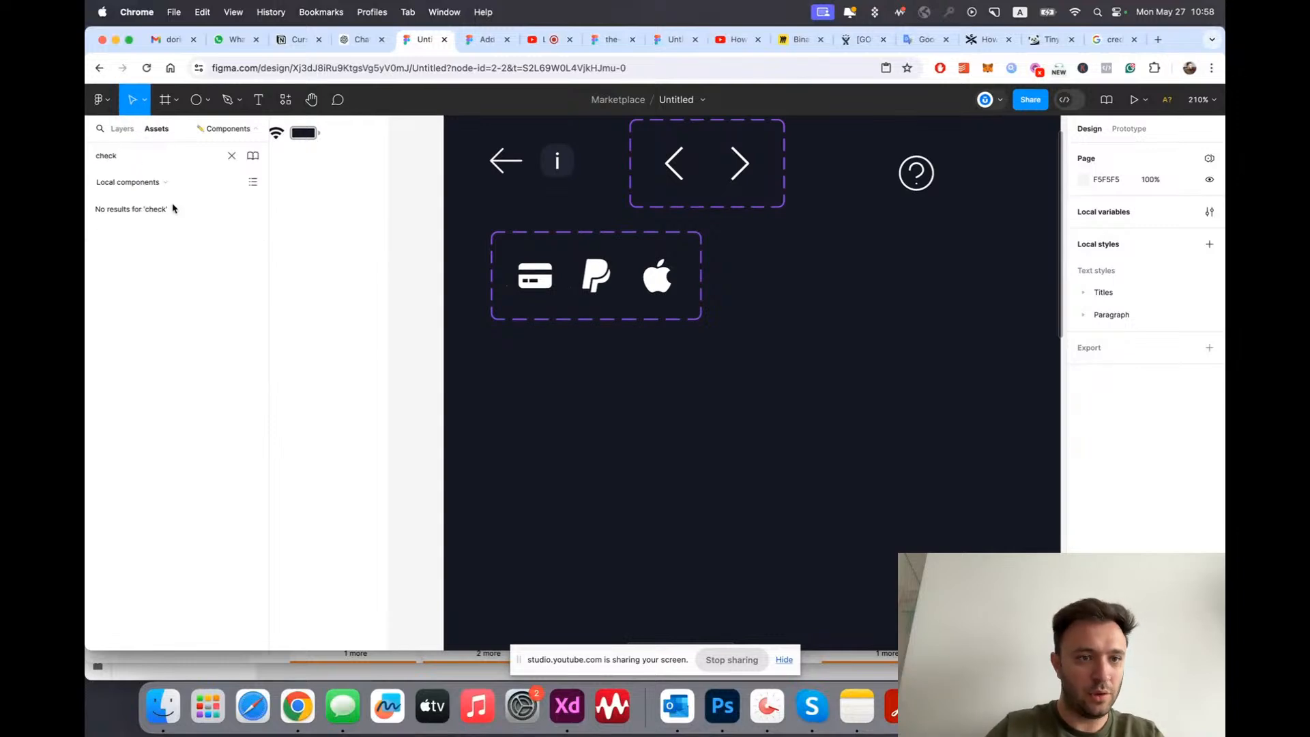
pyautogui.click(130, 182)
pyautogui.click(137, 219)
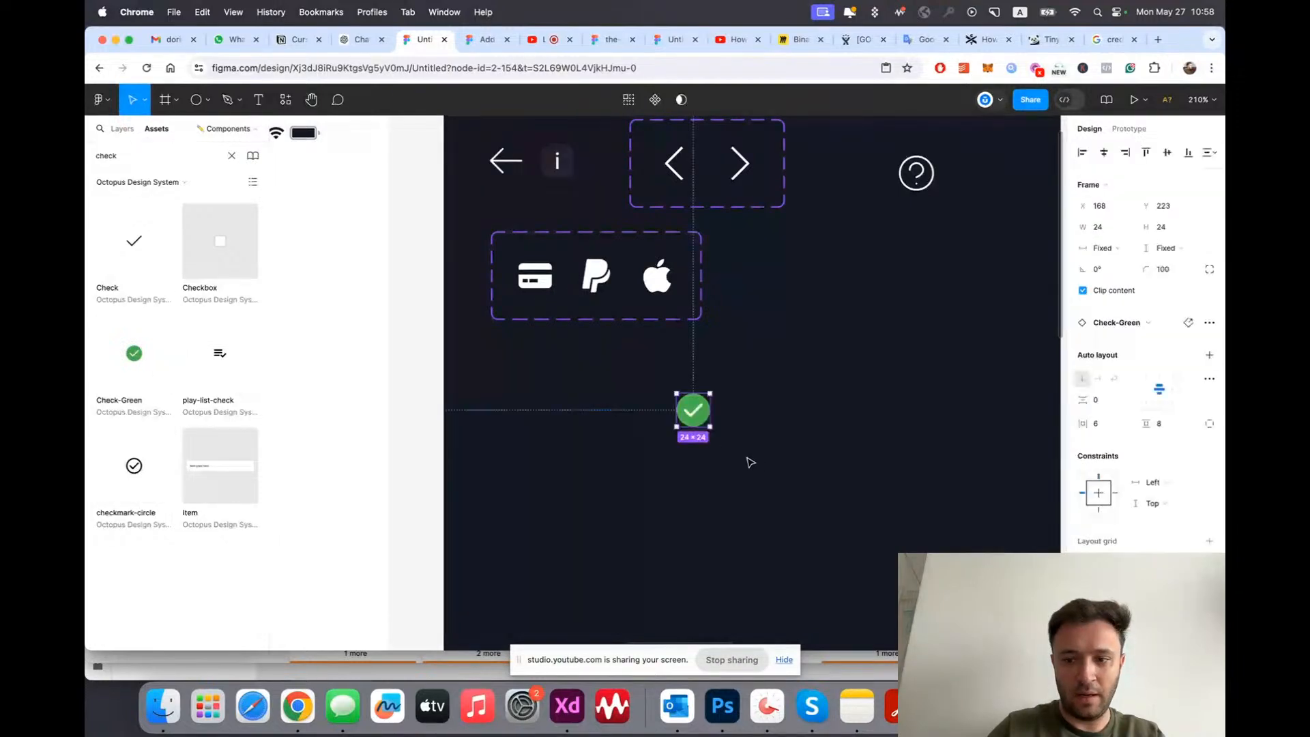
# Step: Detach the Check-Green instance and change its circle fill to the lighter green local colour
pyautogui.click(122, 128)
pyautogui.scroll(3, 594, 469)
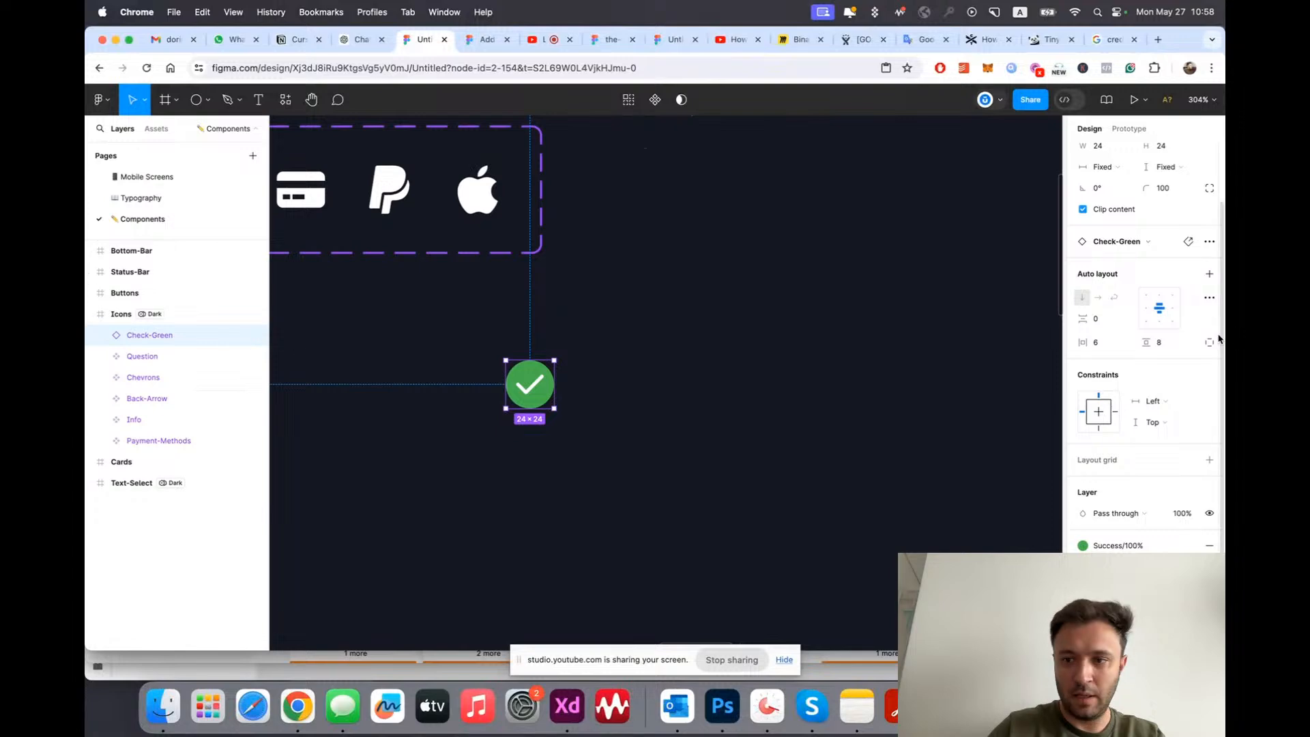
pyautogui.click(1209, 241)
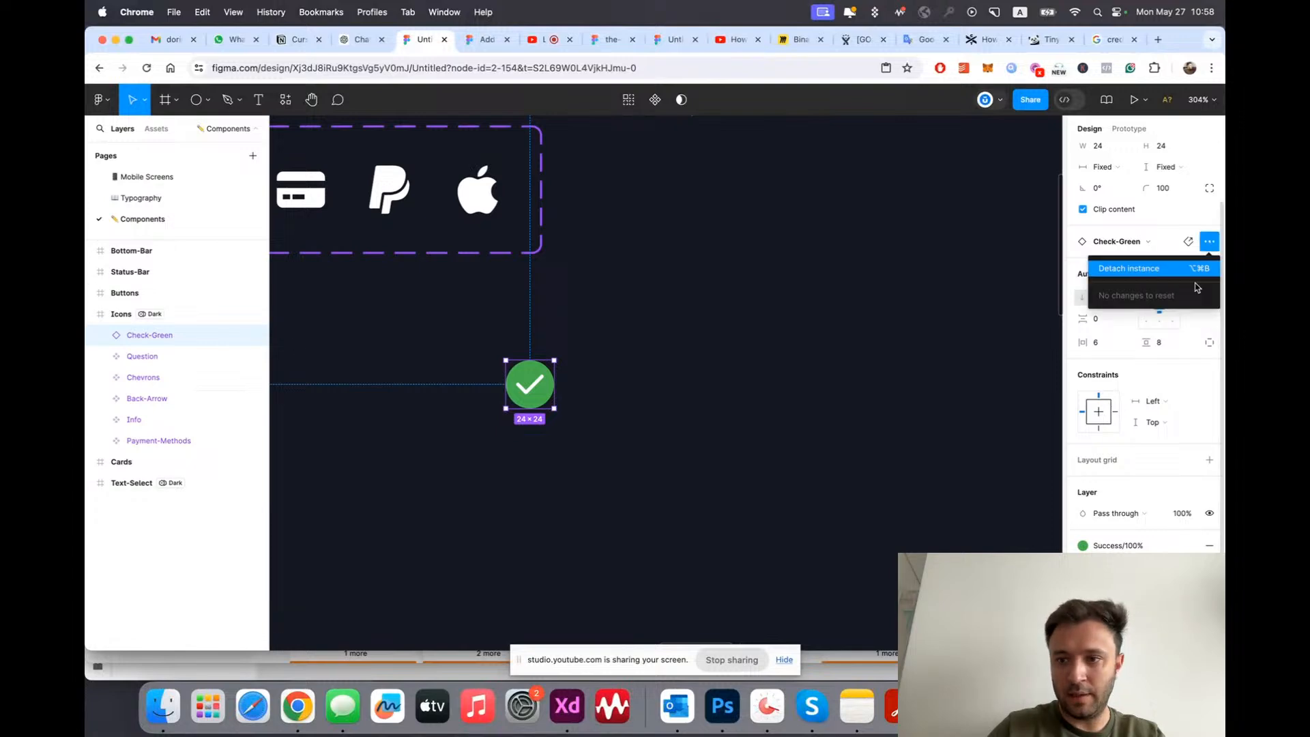
pyautogui.click(1164, 270)
pyautogui.scroll(-2, 1146, 409)
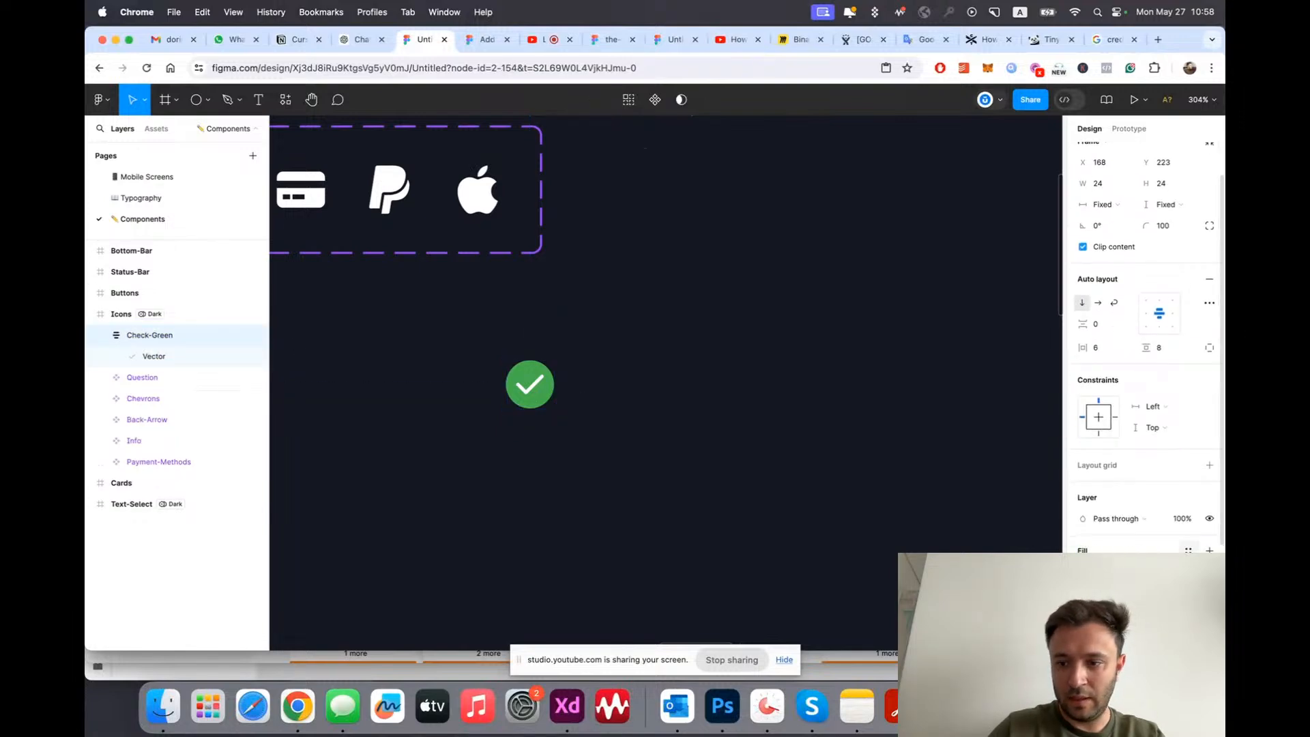
pyautogui.click(1191, 548)
pyautogui.click(950, 539)
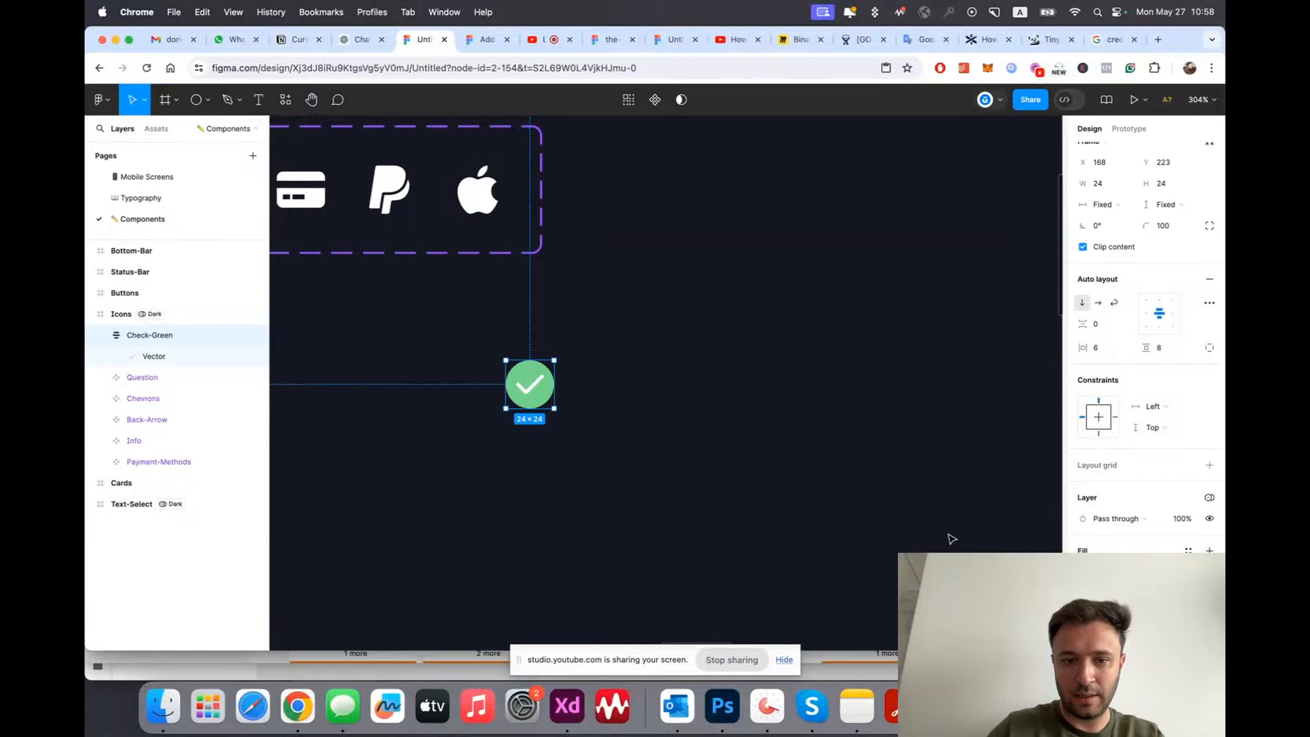
# Step: Set the stroke of the check mark vector inside Check-Green to the local colour Text/Invert
pyautogui.click(526, 416)
pyautogui.scroll(3, 522, 402)
pyautogui.click(536, 383)
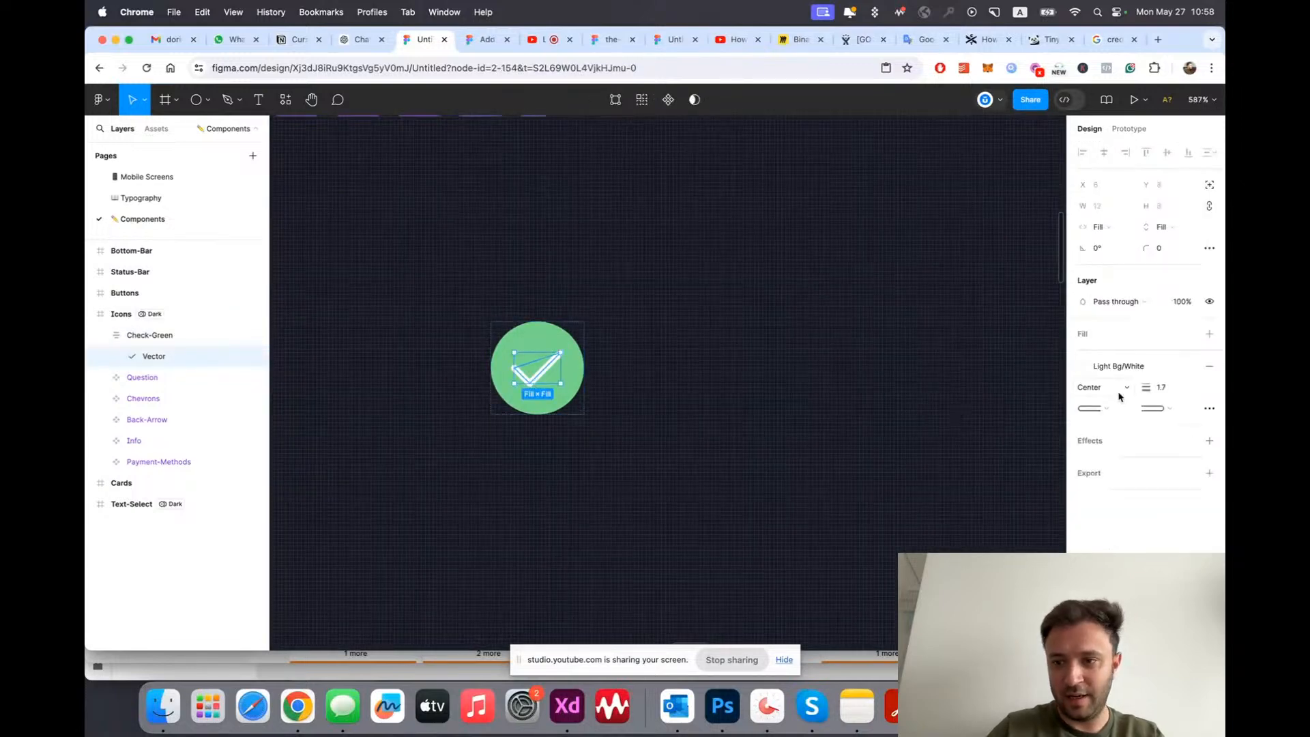
pyautogui.click(1131, 372)
pyautogui.write('text')
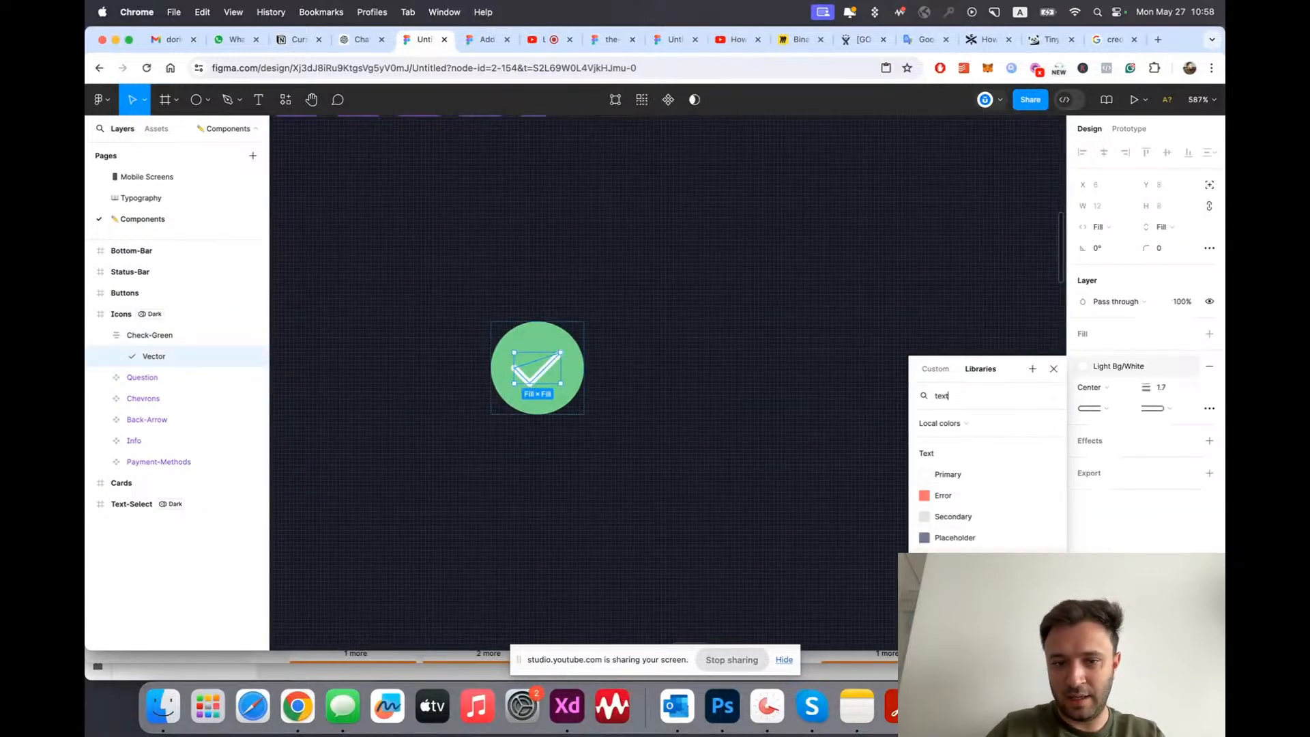
pyautogui.click(954, 558)
pyautogui.scroll(-3, 810, 526)
pyautogui.click(811, 526)
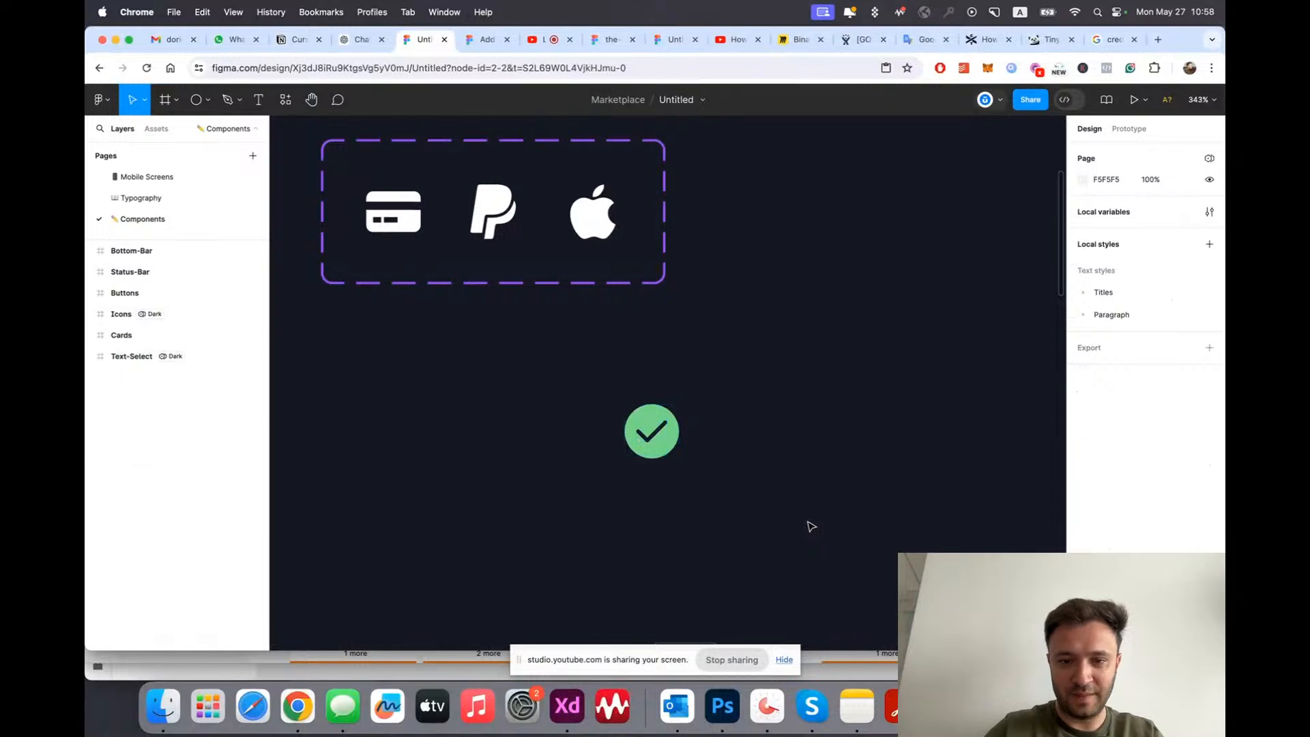
# Step: Try enlarging the Check-Green icon to about 33 × 33, undo the resizing, and inspect the check mark vector
pyautogui.click(654, 430)
pyautogui.moveTo(677, 407); pyautogui.dragTo(717, 368)
pyautogui.press('super+z')
pyautogui.scroll(2, 731, 430)
pyautogui.scroll(3, 722, 436)
pyautogui.moveTo(636, 373); pyautogui.dragTo(679, 342)
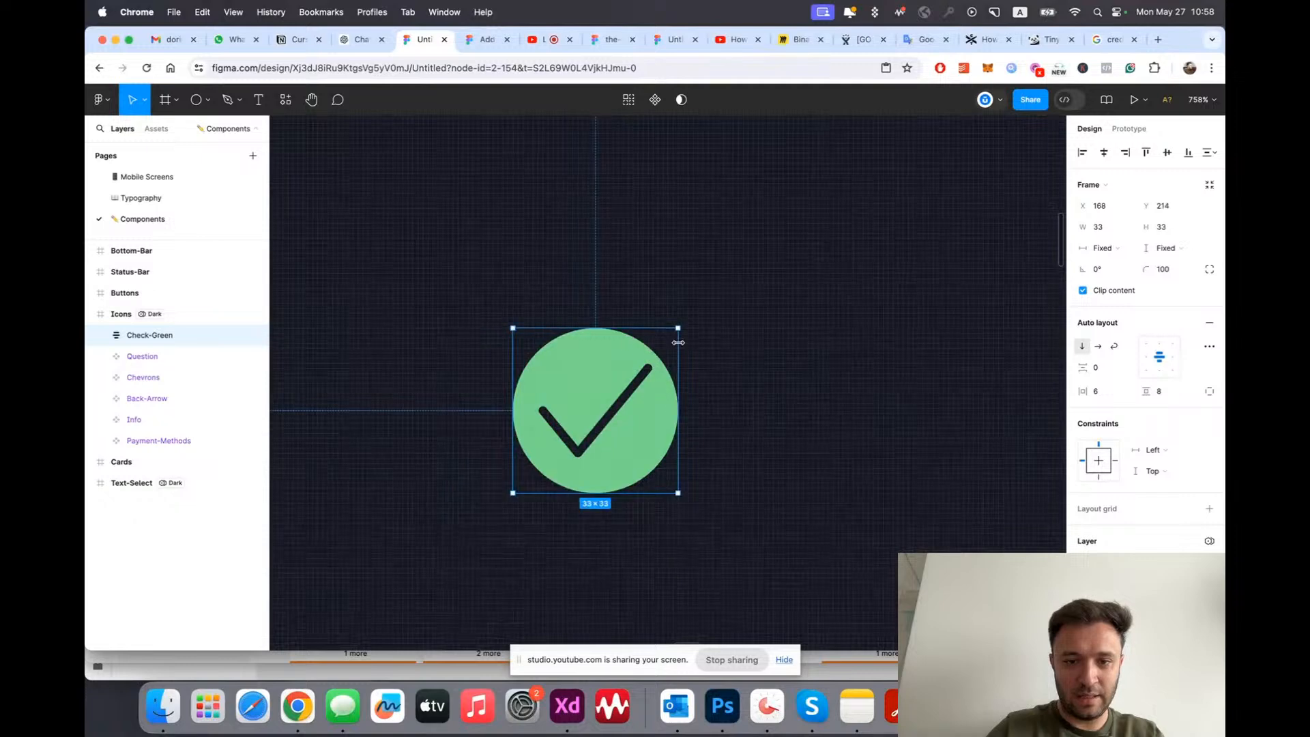
pyautogui.press('super+z')
pyautogui.doubleClick(586, 435)
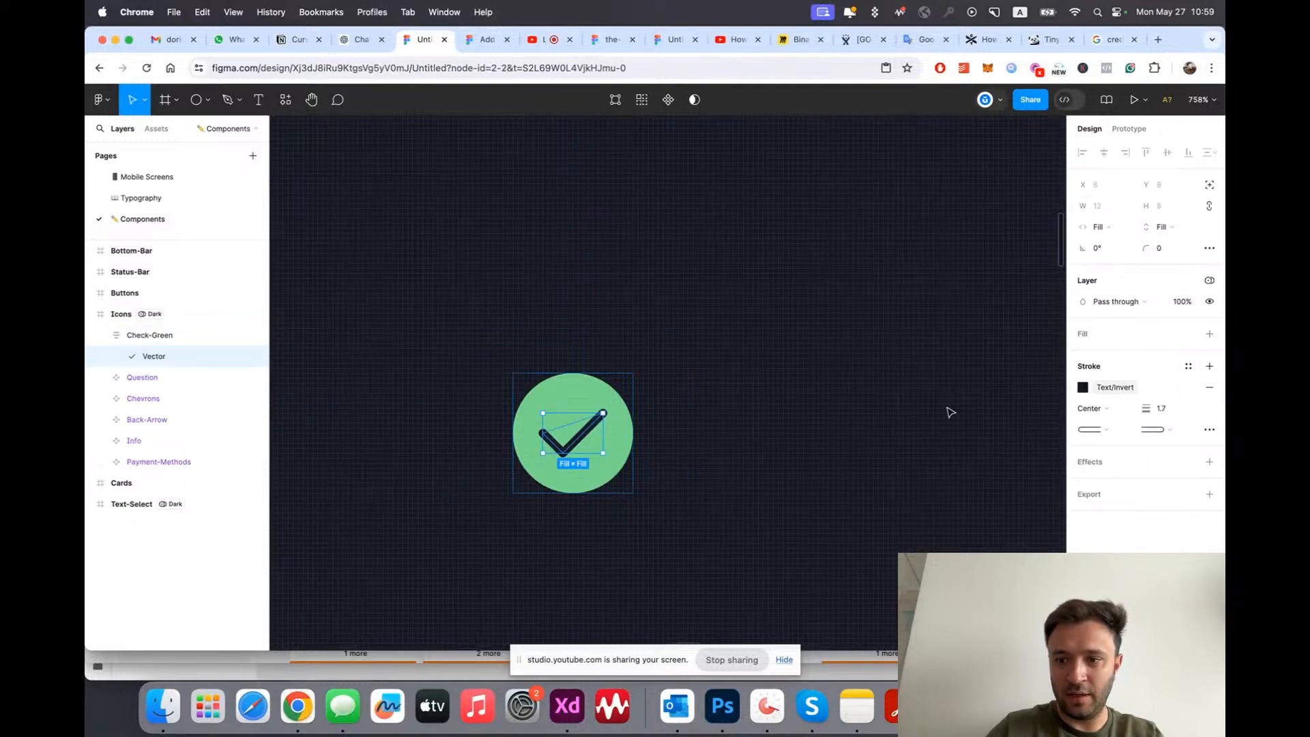
pyautogui.click(1025, 413)
# Step: Turn the Check-Green icon in the Icons frame into a component, keeping its name
pyautogui.scroll(-4, 529, 390)
pyautogui.scroll(-1, 530, 390)
pyautogui.moveTo(479, 340); pyautogui.dragTo(622, 442)
pyautogui.scroll(-4, 622, 442)
pyautogui.scroll(4, 622, 442)
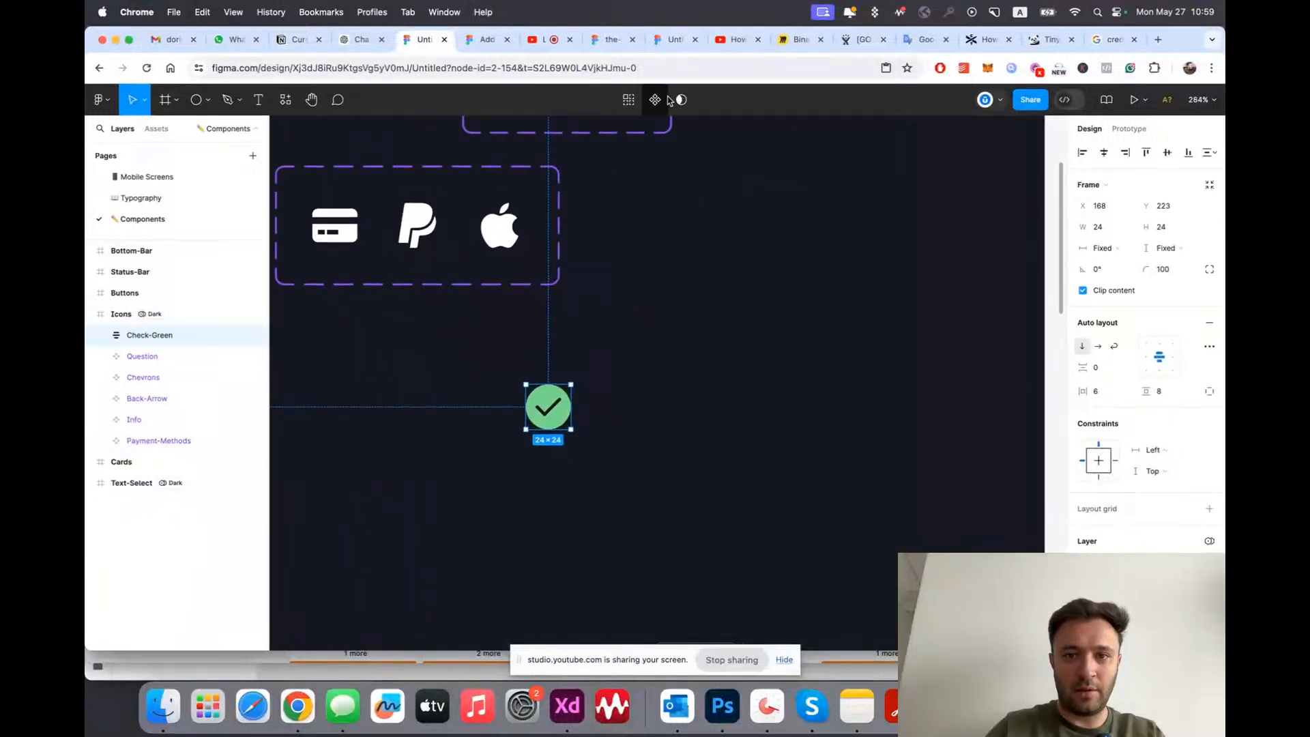
pyautogui.click(654, 101)
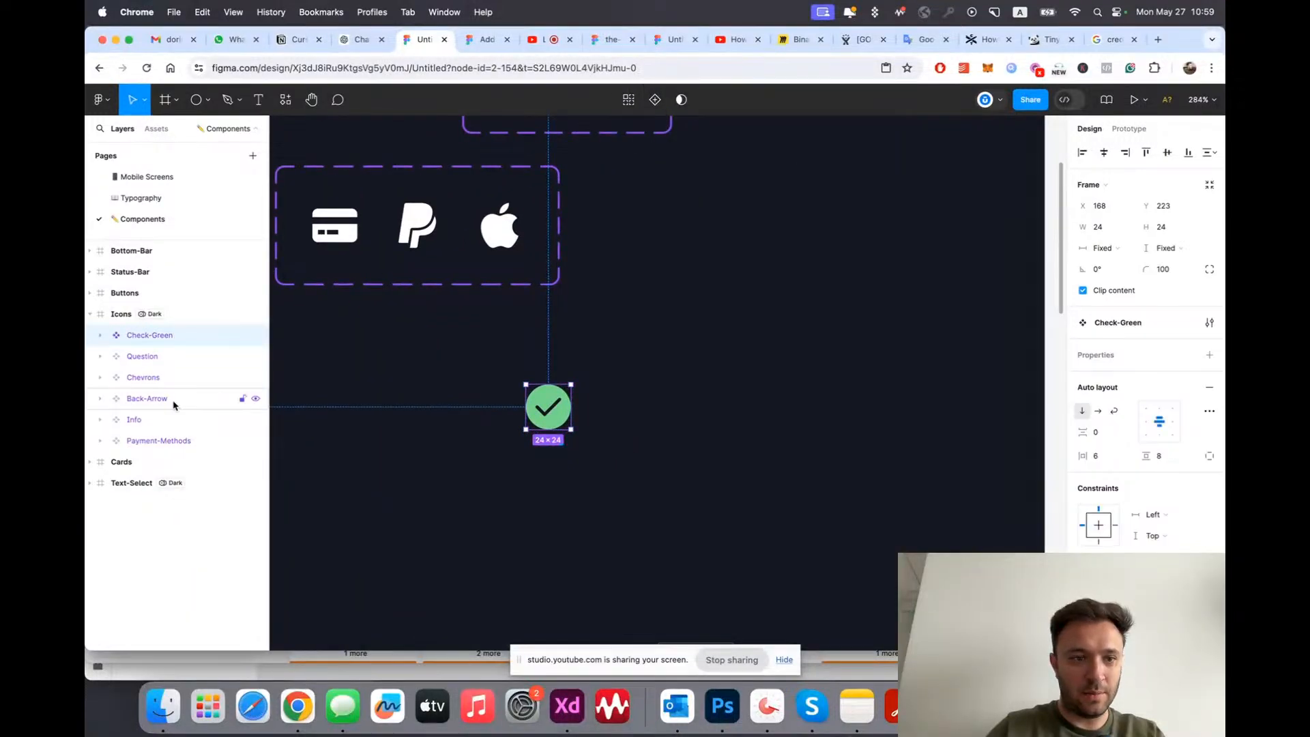
pyautogui.doubleClick(153, 335)
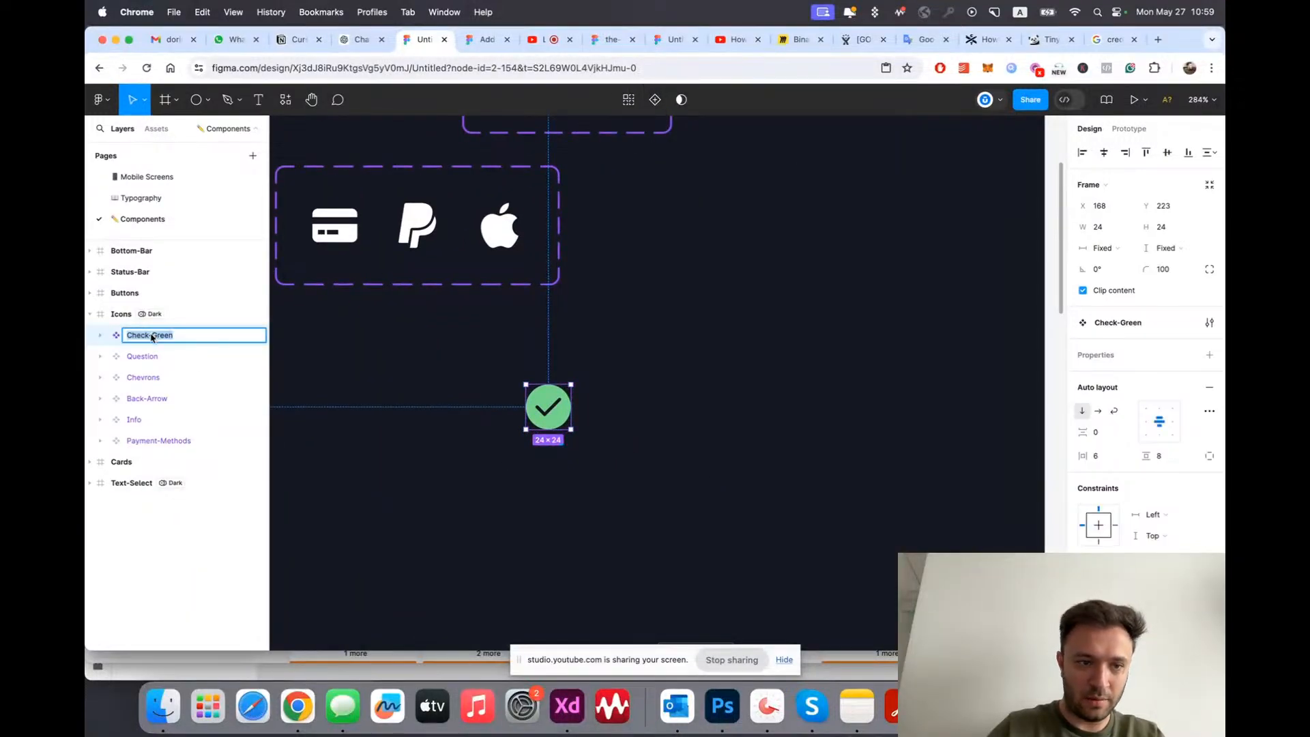
pyautogui.click(629, 433)
pyautogui.hotkey('alt', 'l')
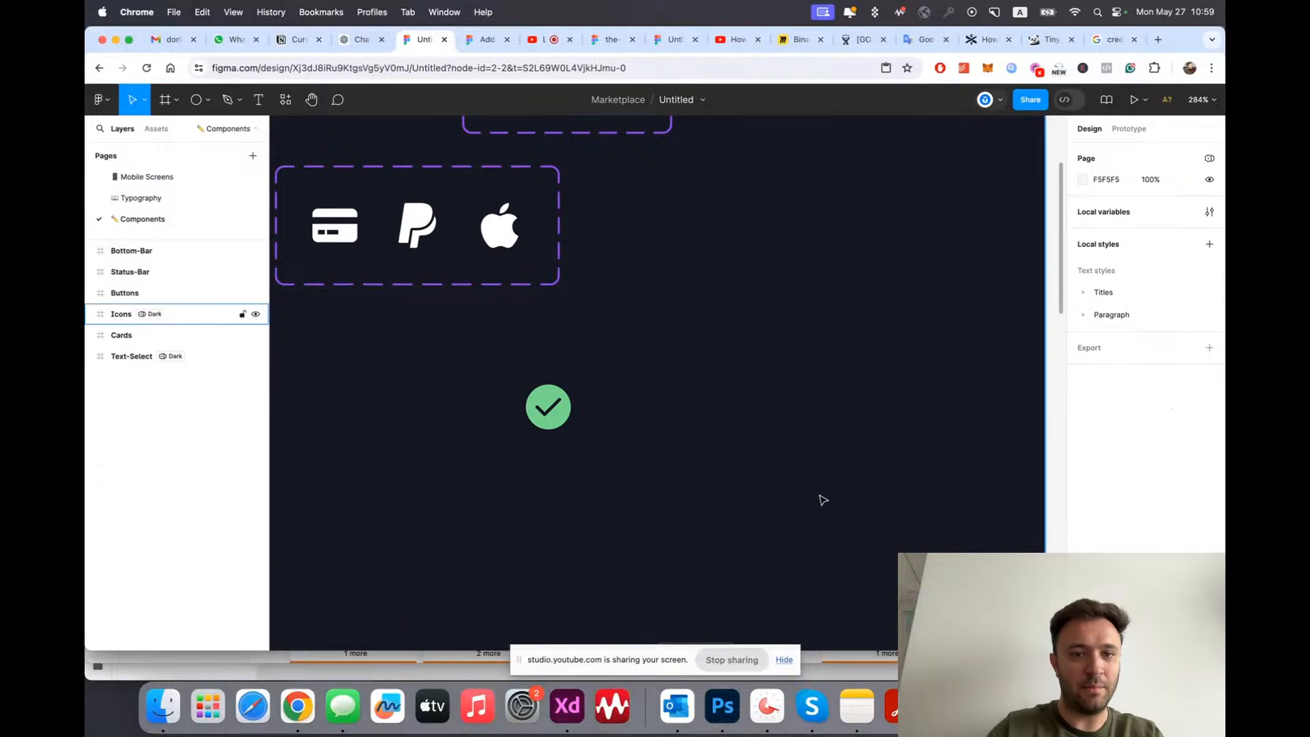
# Step: Place an instance of the local Check-Green component on the Mobile Screens page's success screen and centre it horizontally
pyautogui.scroll(-5, 822, 500)
pyautogui.scroll(-1, 823, 499)
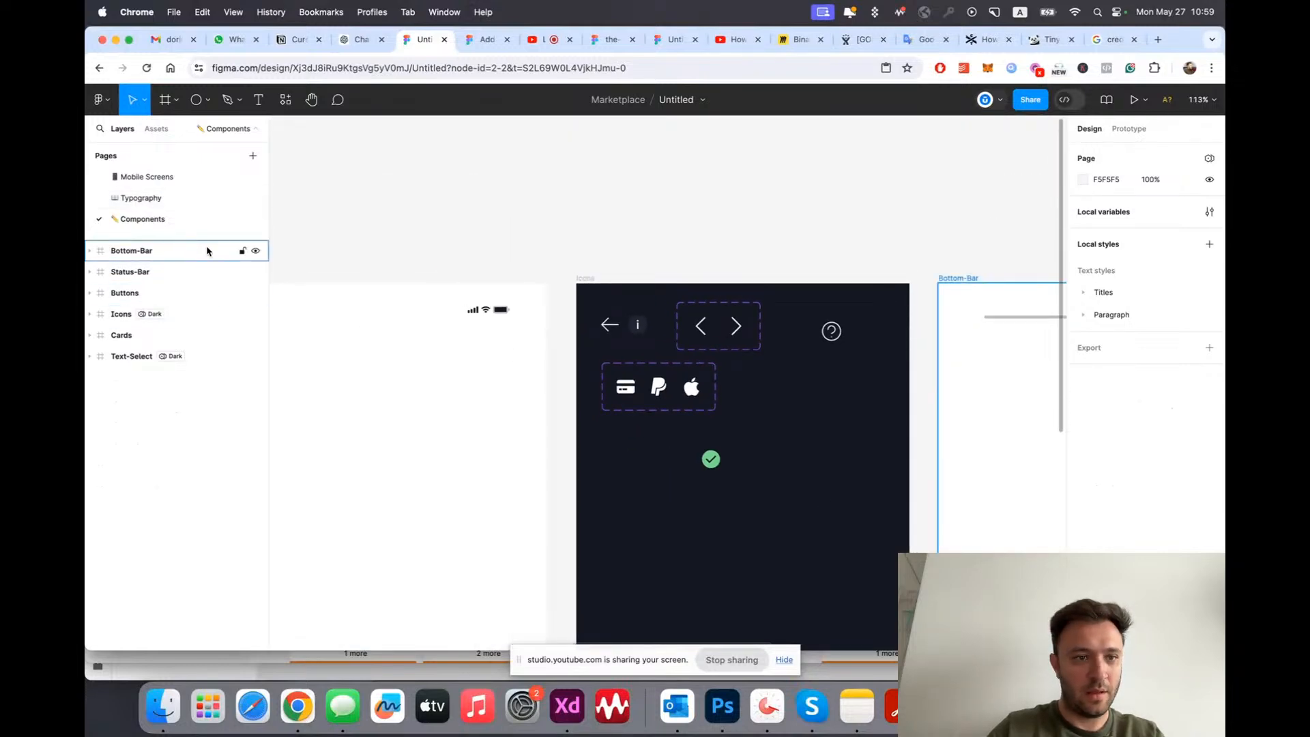
pyautogui.click(156, 182)
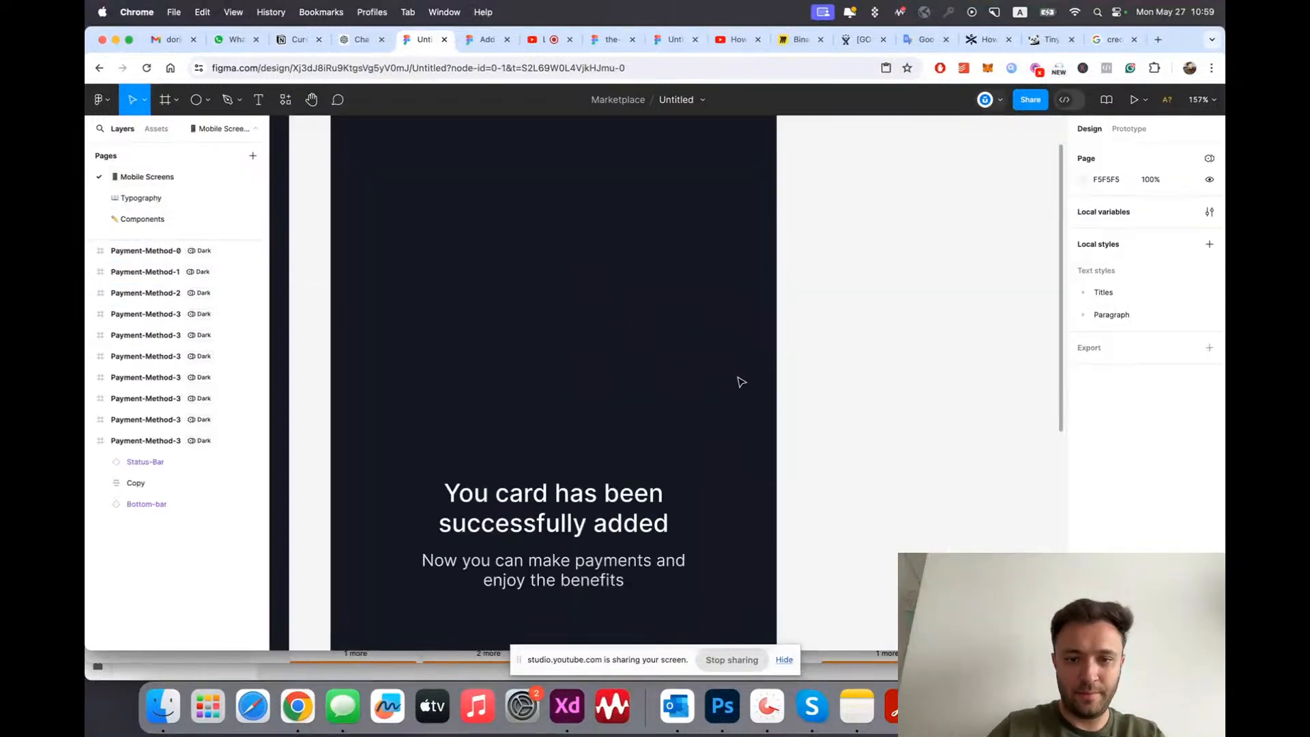
pyautogui.click(157, 131)
pyautogui.click(130, 178)
pyautogui.click(146, 136)
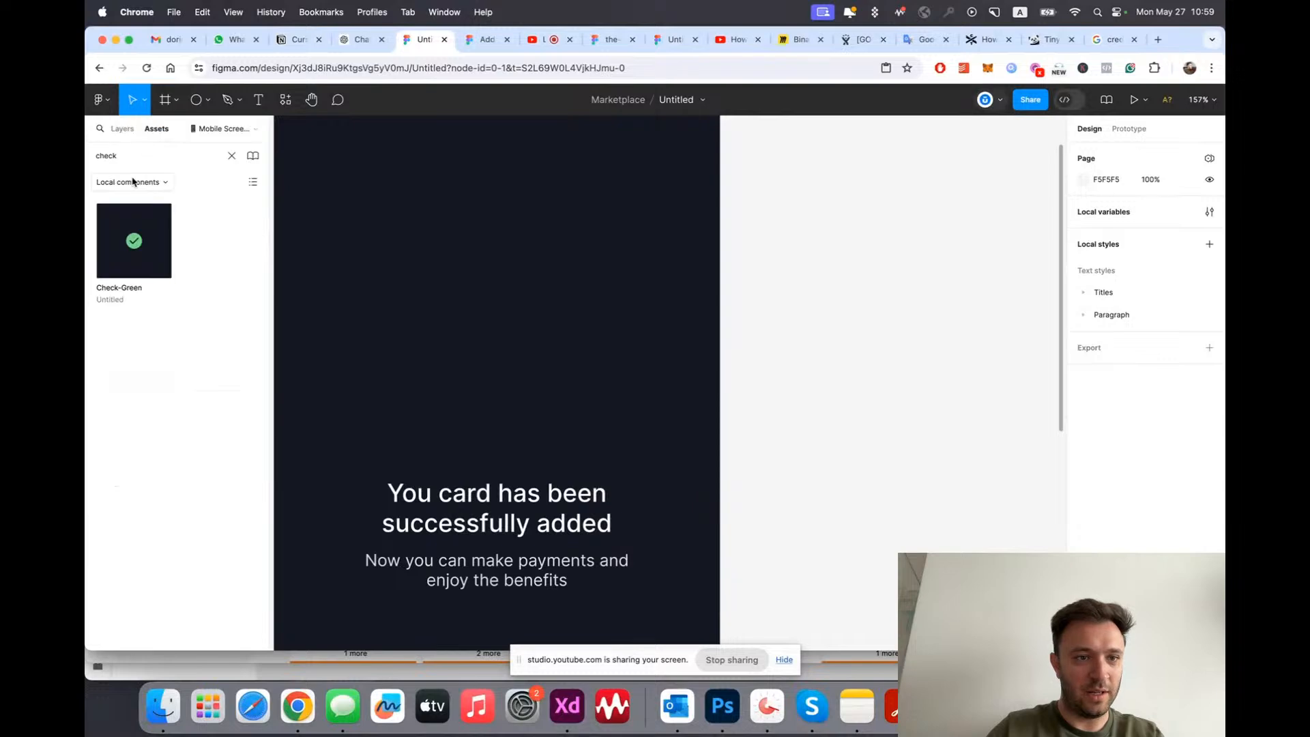
pyautogui.moveTo(423, 292); pyautogui.dragTo(425, 299)
pyautogui.click(420, 372)
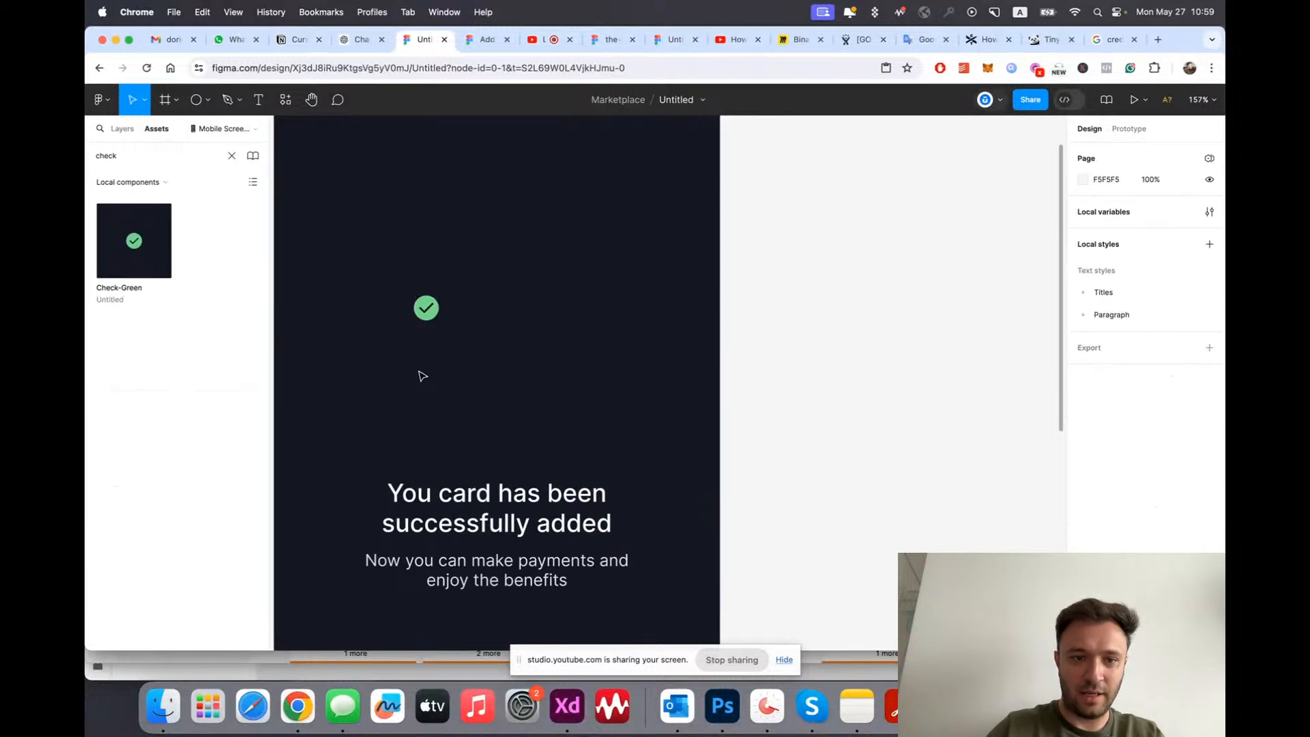
pyautogui.click(424, 308)
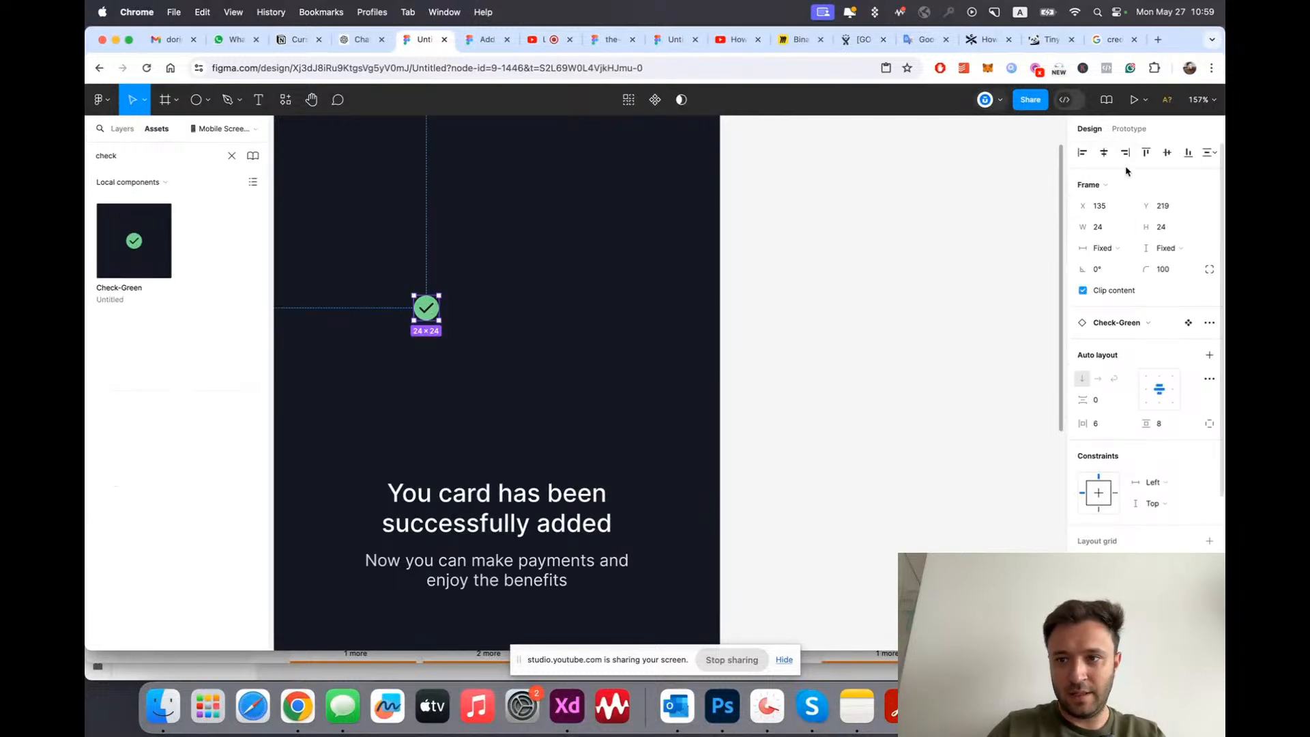
pyautogui.click(1110, 156)
# Step: Nest the Check-Green icon inside the Copy frame as its first item, above the success title
pyautogui.click(122, 128)
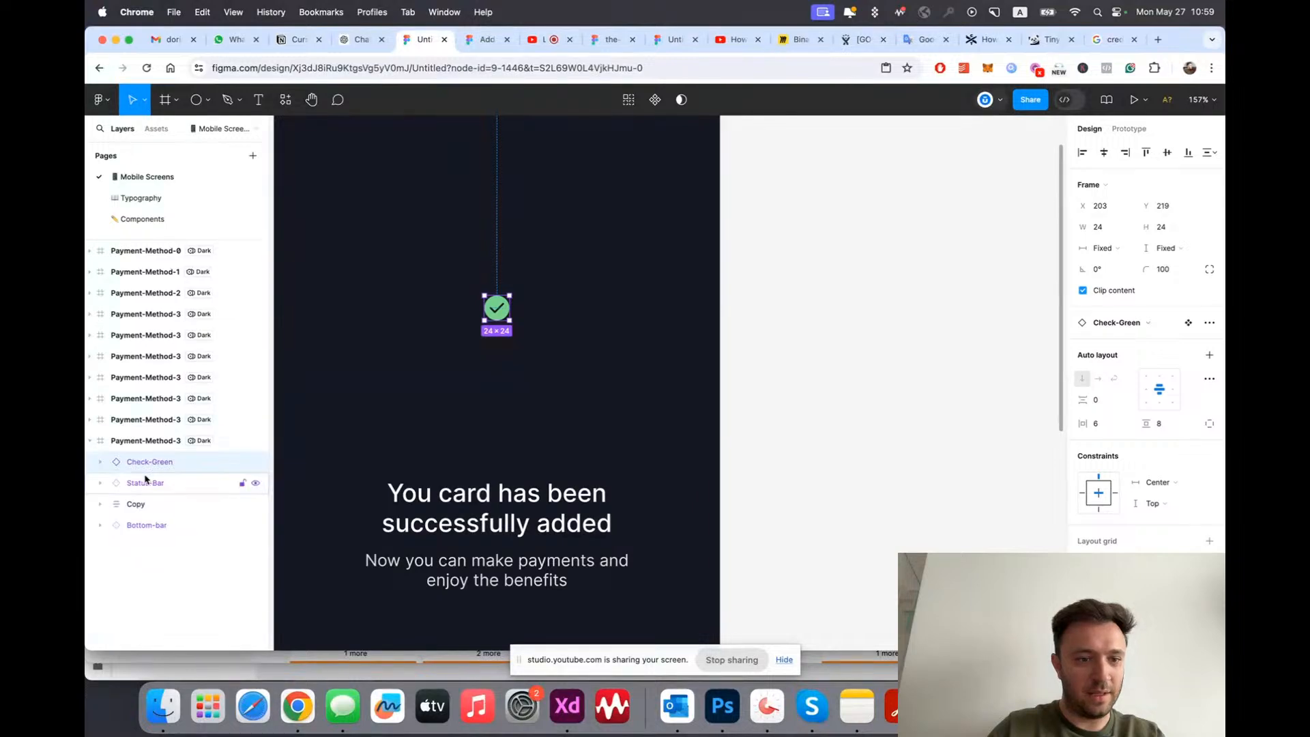
pyautogui.click(100, 503)
pyautogui.moveTo(136, 464); pyautogui.dragTo(154, 523)
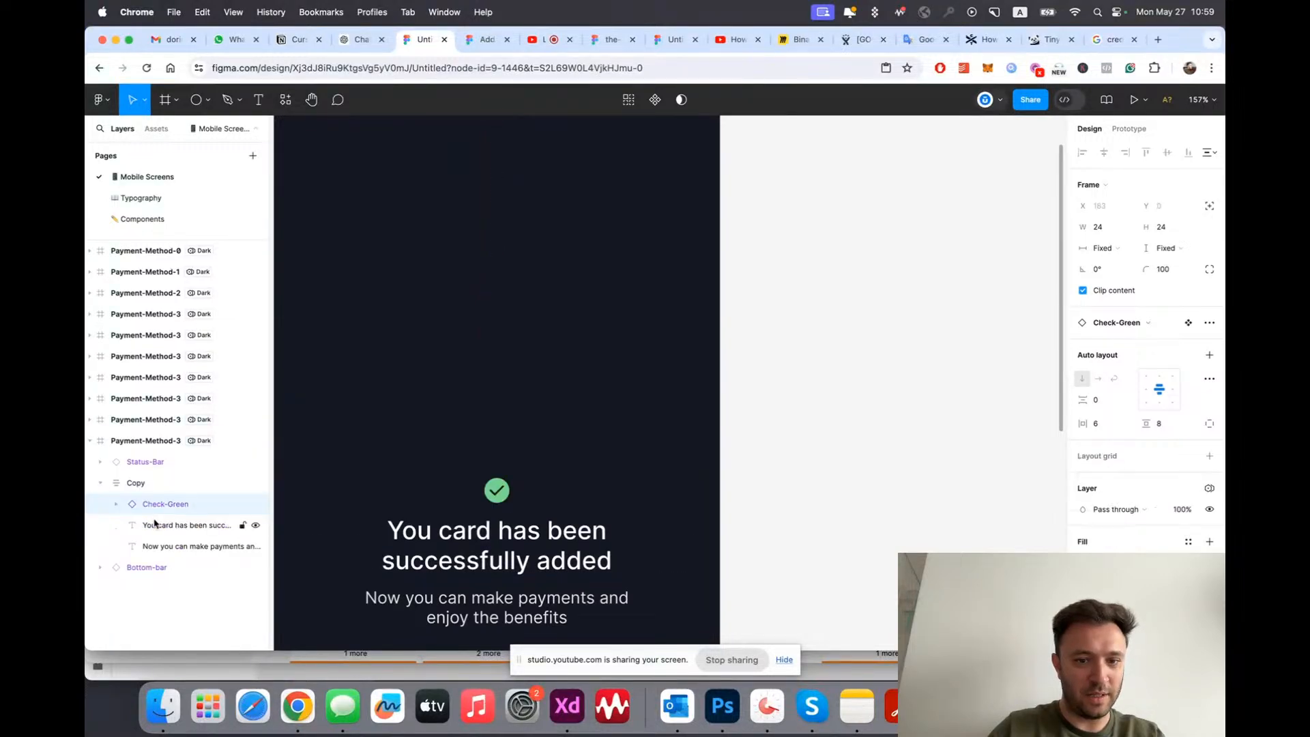
pyautogui.click(100, 482)
# Step: Centre the Copy frame vertically on the success screen
pyautogui.click(135, 483)
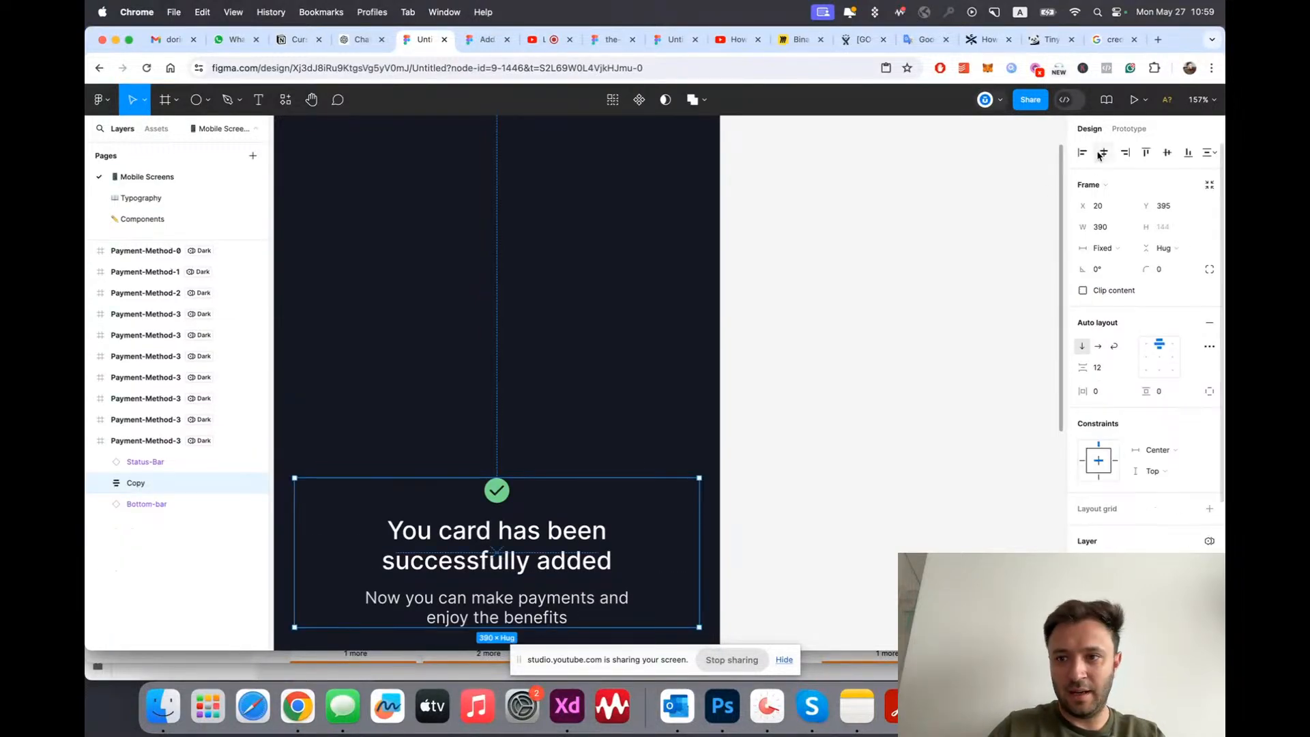
pyautogui.click(1168, 154)
pyautogui.scroll(-8, 537, 380)
pyautogui.scroll(5, 523, 430)
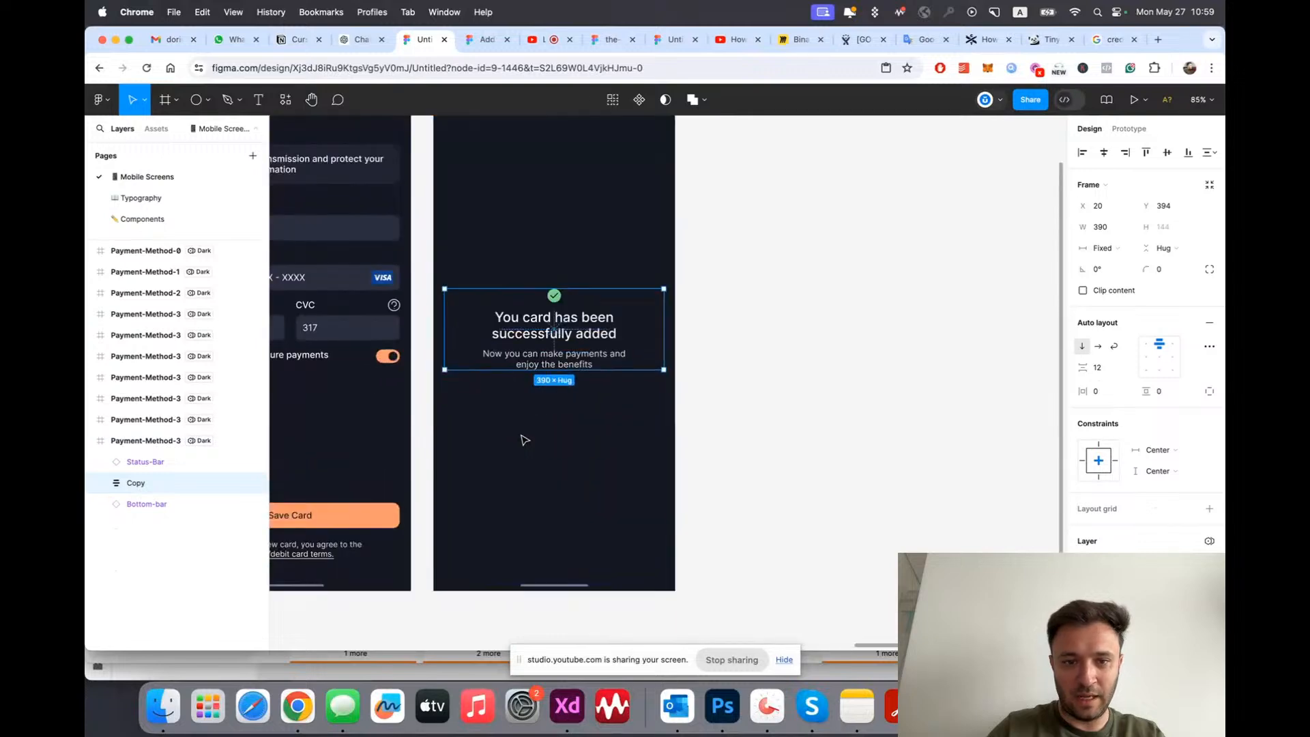
# Step: Move the Copy frame slightly higher on the success screen
pyautogui.click(523, 438)
pyautogui.scroll(3, 550, 355)
pyautogui.scroll(2, 552, 356)
pyautogui.moveTo(552, 356); pyautogui.dragTo(552, 290)
pyautogui.scroll(4, 564, 236)
pyautogui.click(565, 237)
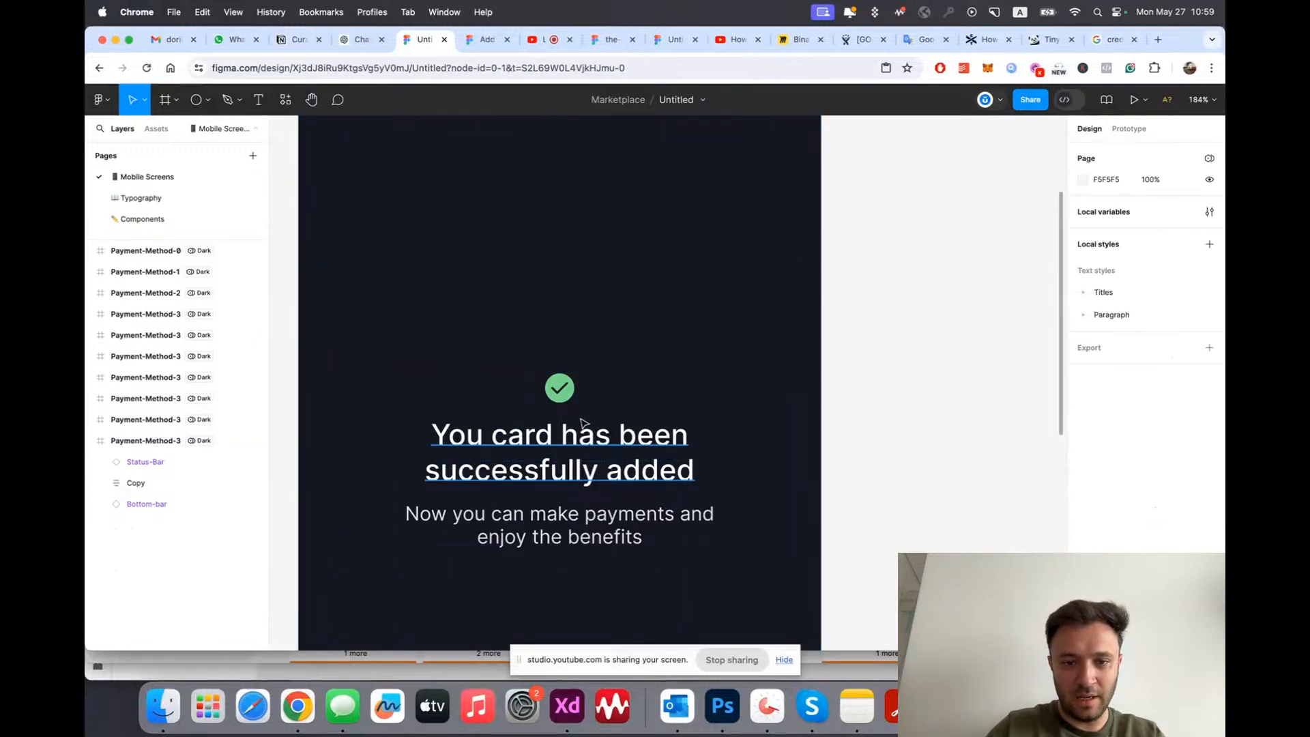
# Step: Set the Check-Green icon in the Copy frame to 40 wide and 40 high
pyautogui.scroll(4, 580, 417)
pyautogui.click(559, 390)
pyautogui.doubleClick(561, 390)
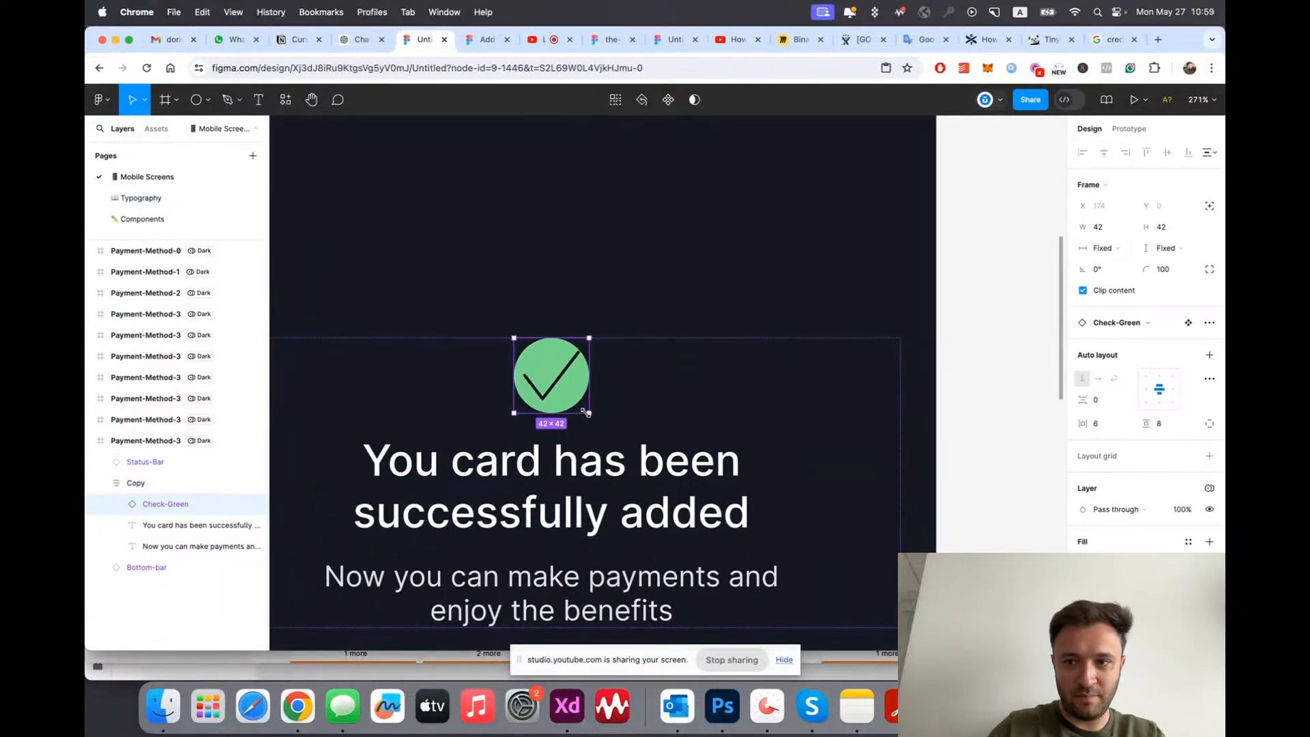
pyautogui.click(1105, 232)
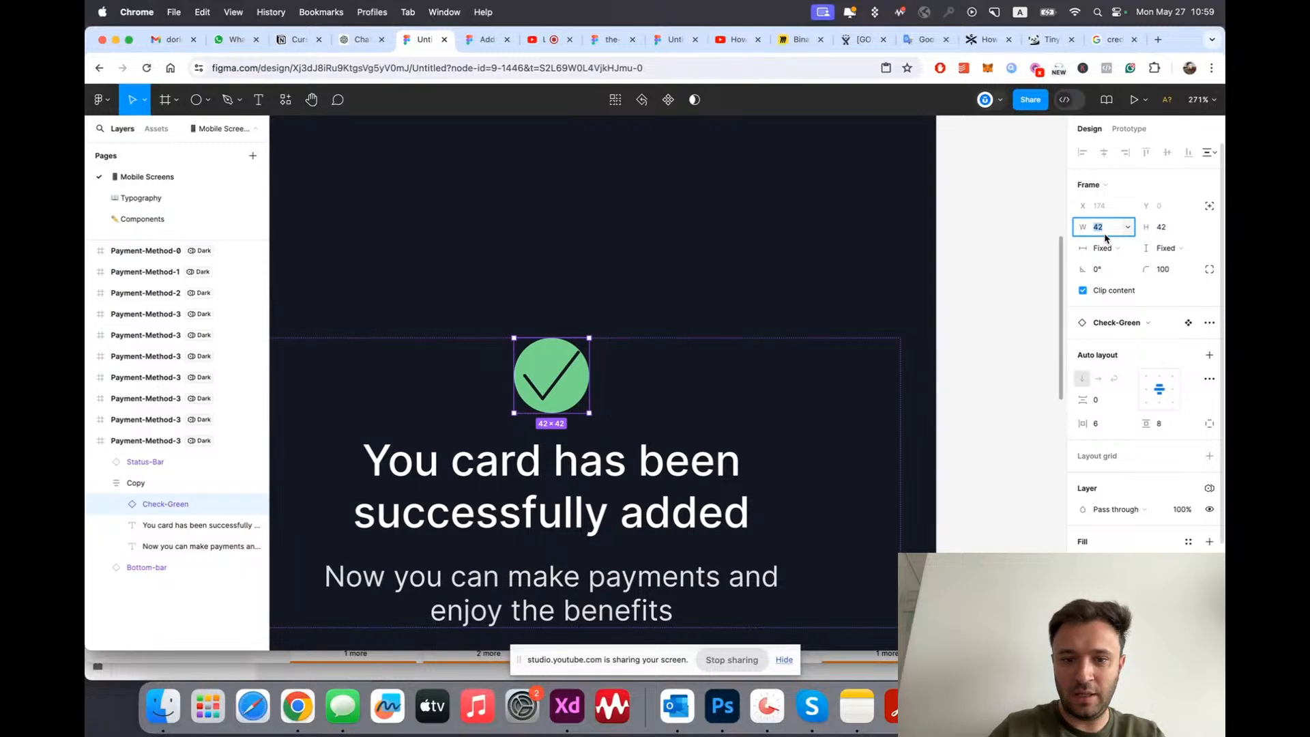
pyautogui.write('40')
pyautogui.press('Return')
pyautogui.press('Tab')
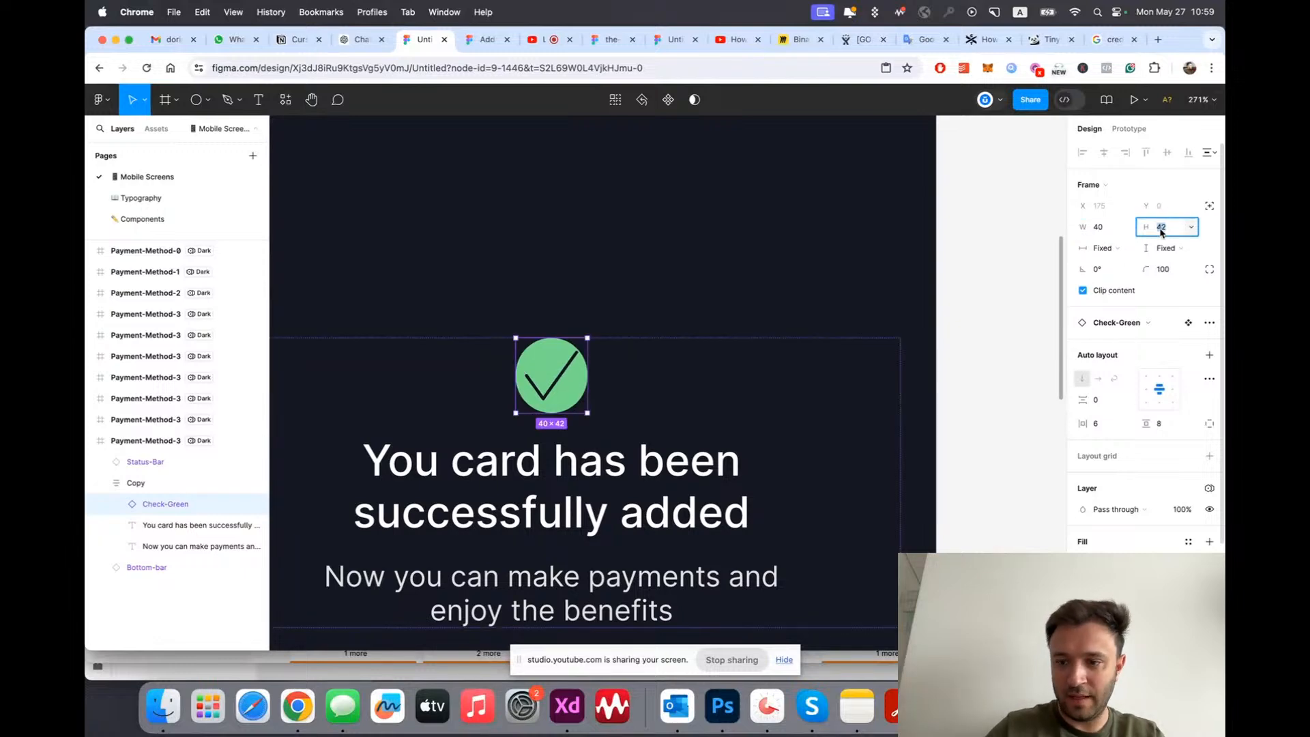
pyautogui.write('40')
pyautogui.press('Return')
# Step: Set the Check-Green icon's padding to 10 horizontally and 13 vertically
pyautogui.click(1125, 426)
pyautogui.write('8')
pyautogui.press('Return')
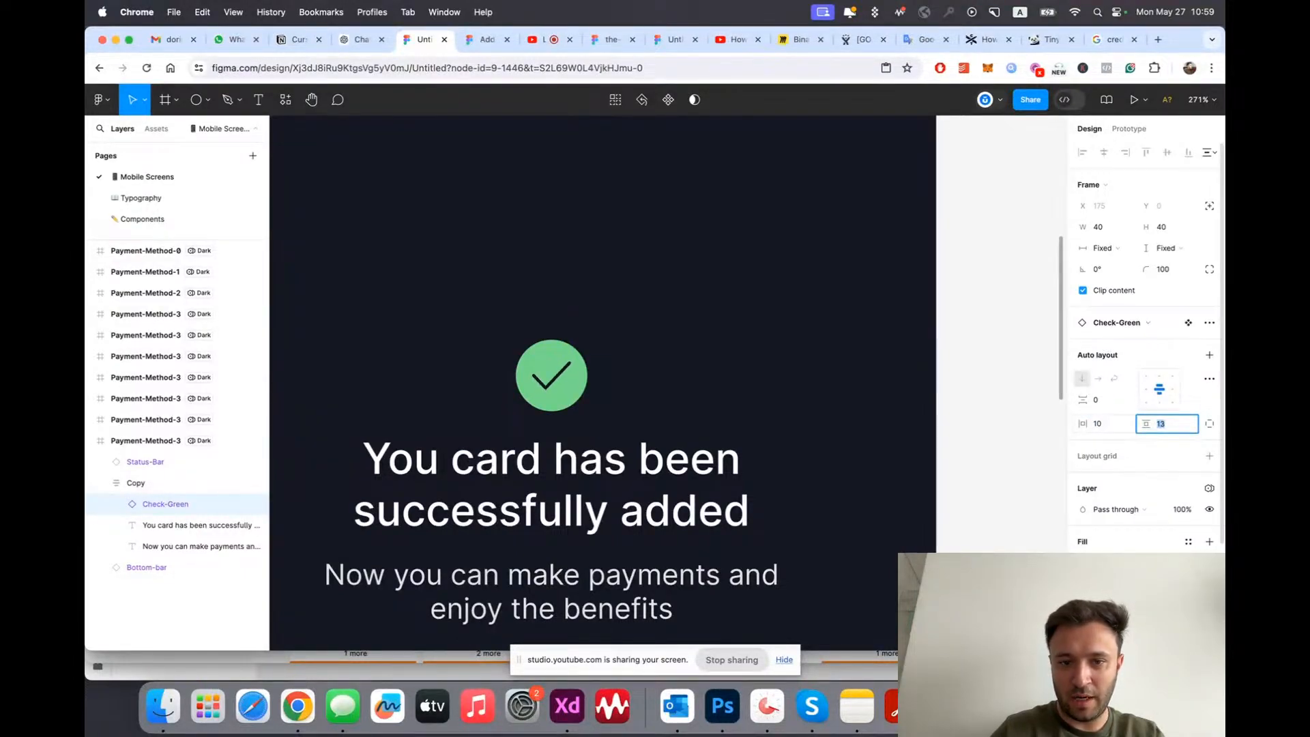
pyautogui.press('Escape')
# Step: Edit the stroke weight of the check mark vector inside the Check-Green icon
pyautogui.scroll(5, 614, 481)
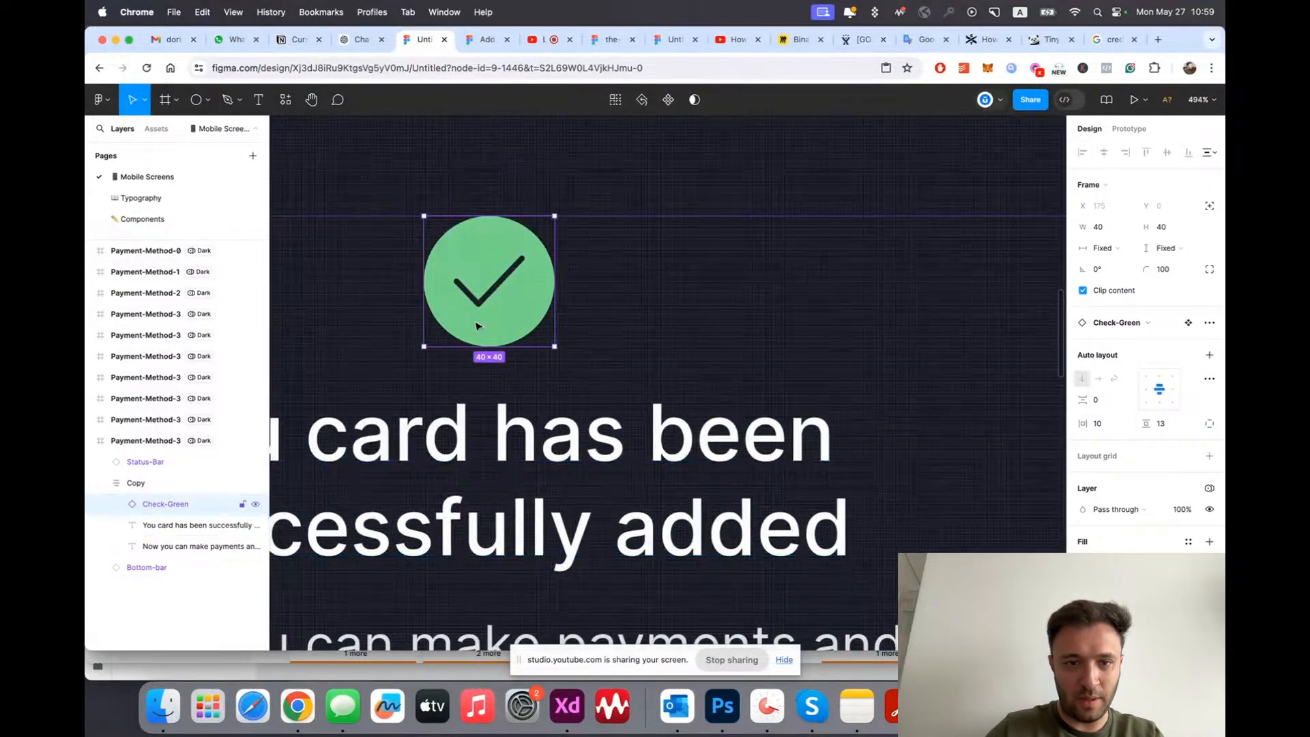
pyautogui.doubleClick(494, 295)
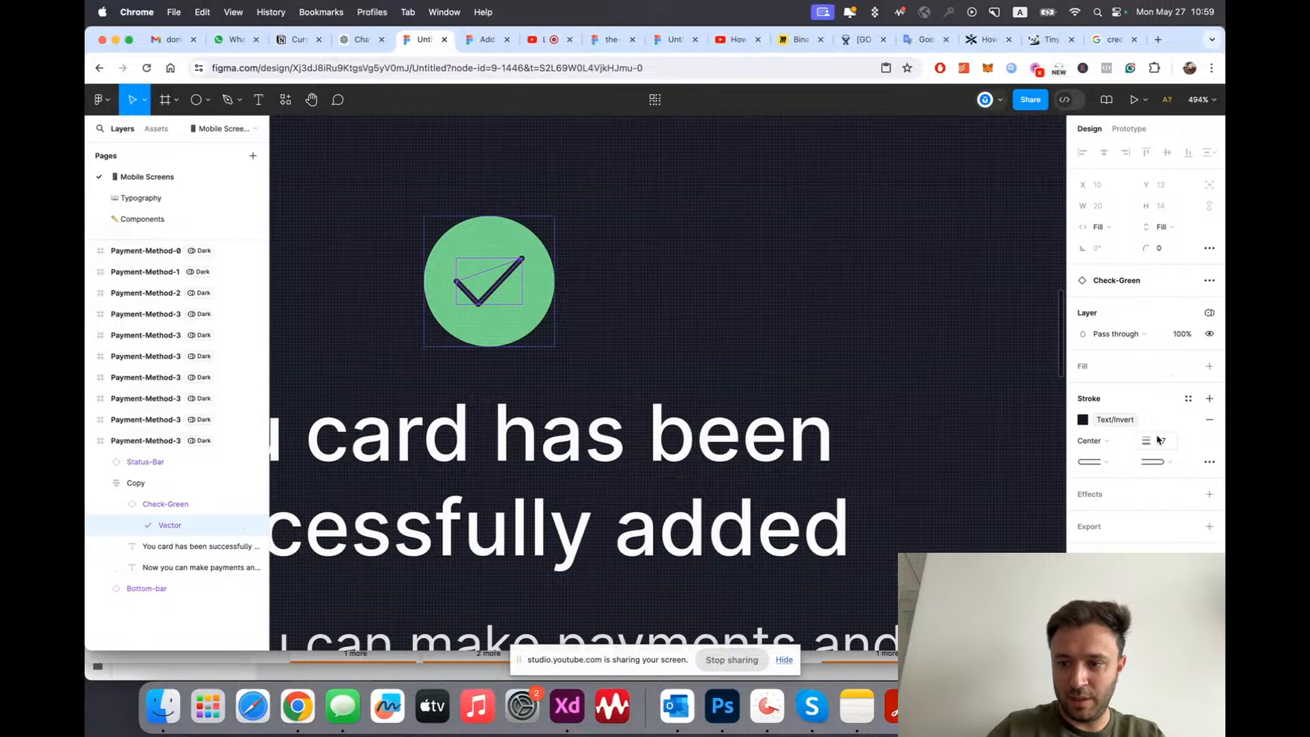
pyautogui.press('Return')
pyautogui.press('Escape')
pyautogui.scroll(-10, 698, 391)
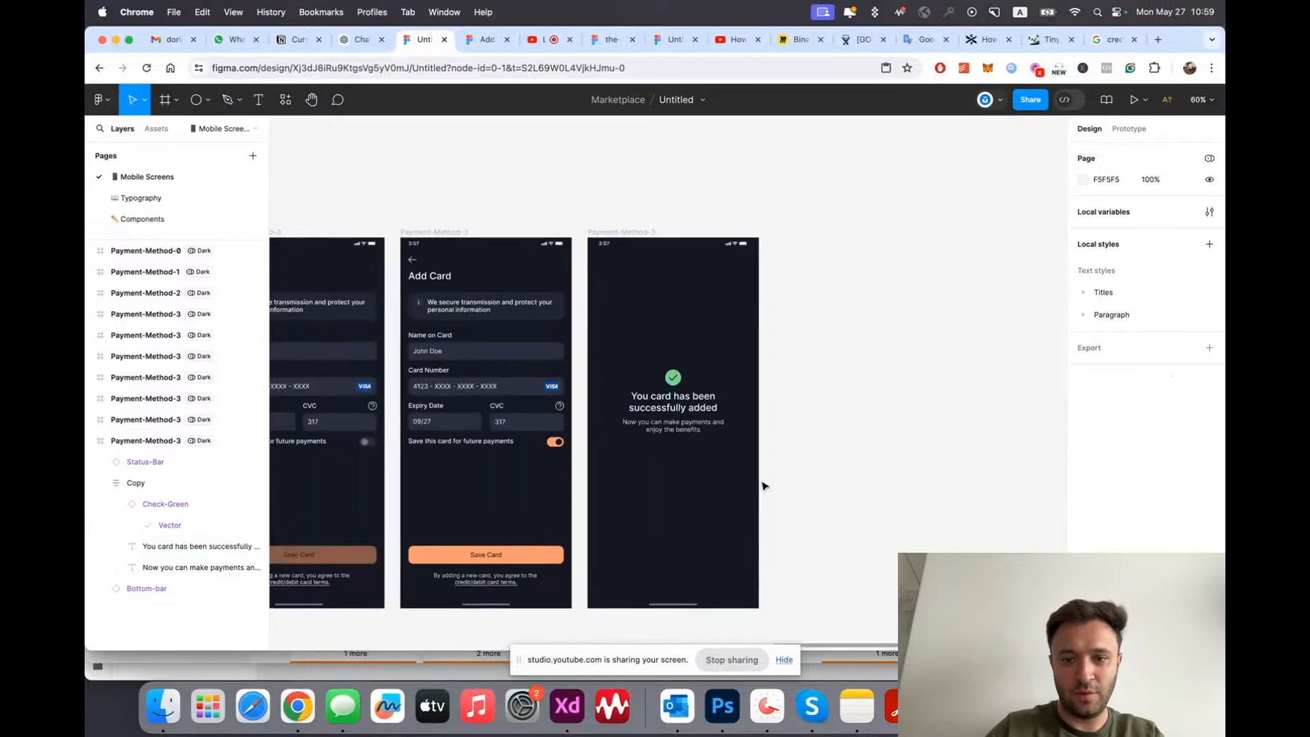
# Step: Copy the active Save Card button from the last Add Card screen
pyautogui.click(493, 563)
pyautogui.doubleClick(492, 561)
pyautogui.click(772, 490)
pyautogui.scroll(5, 772, 490)
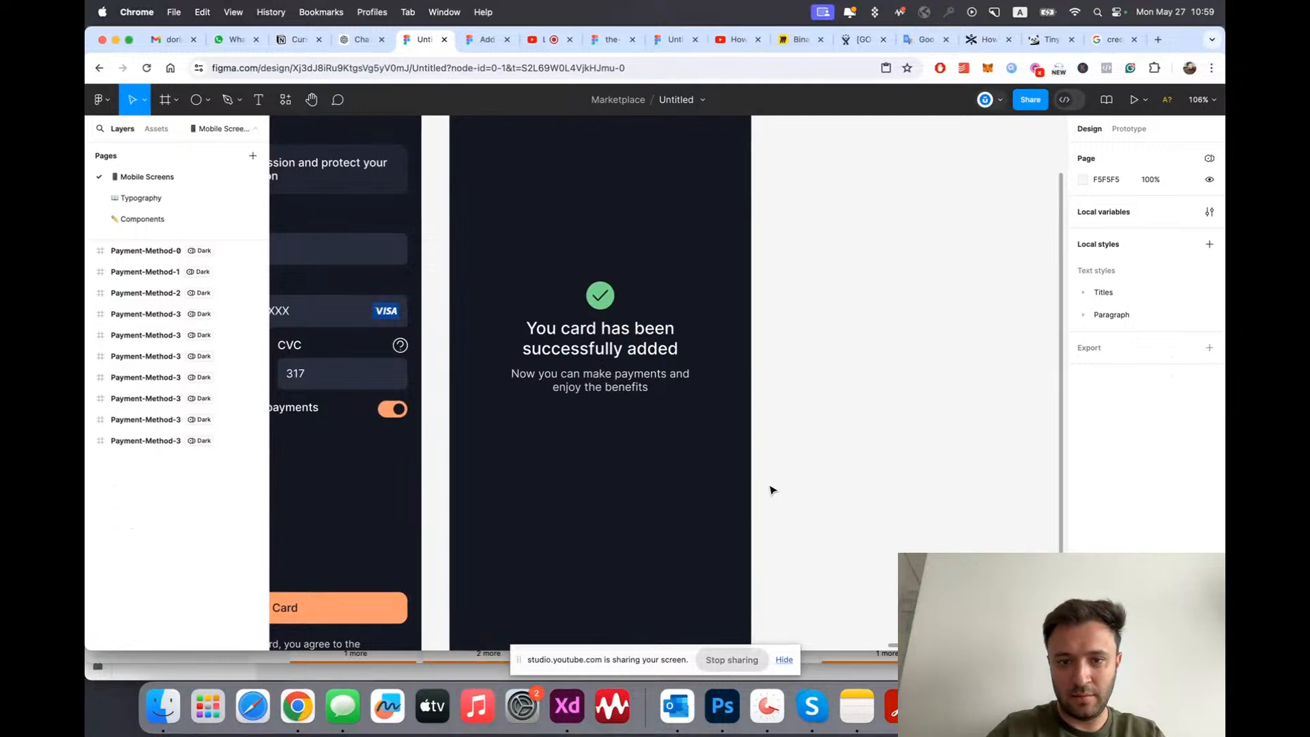
pyautogui.scroll(-1, 546, 273)
pyautogui.doubleClick(578, 305)
pyautogui.scroll(-2, 588, 303)
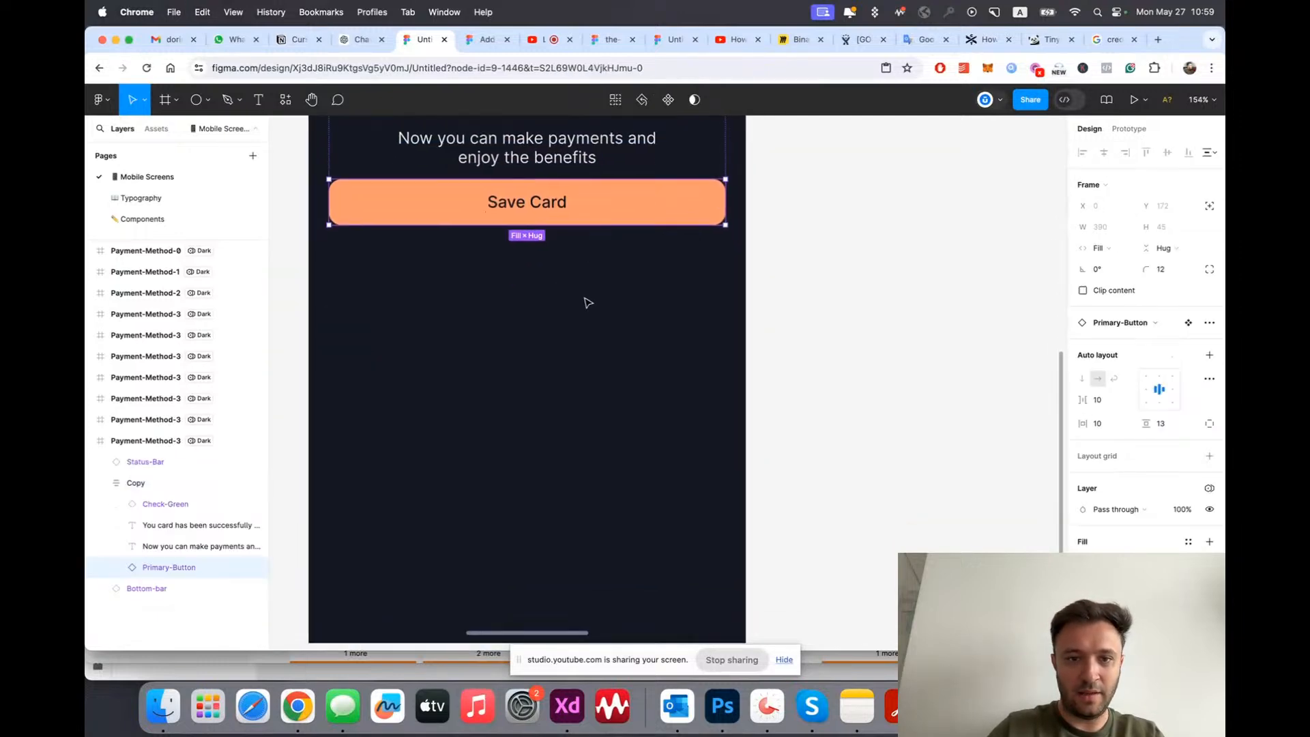
pyautogui.scroll(3, 471, 402)
pyautogui.press('Delete')
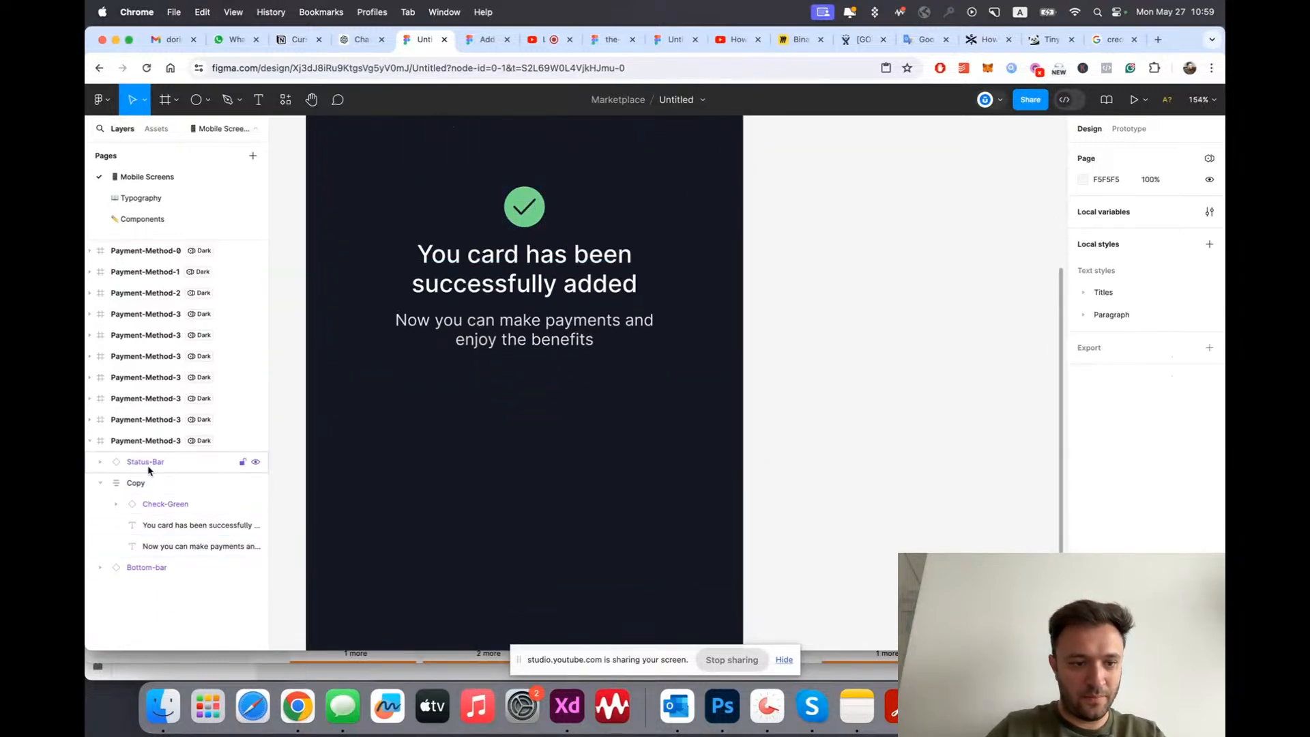
# Step: Paste the Save Card button directly into the success screen frame, centred horizontally and placed just above the bottom bar
pyautogui.click(148, 443)
pyautogui.press('super+v')
pyautogui.scroll(-2, 689, 490)
pyautogui.hscroll(-1, 687, 489)
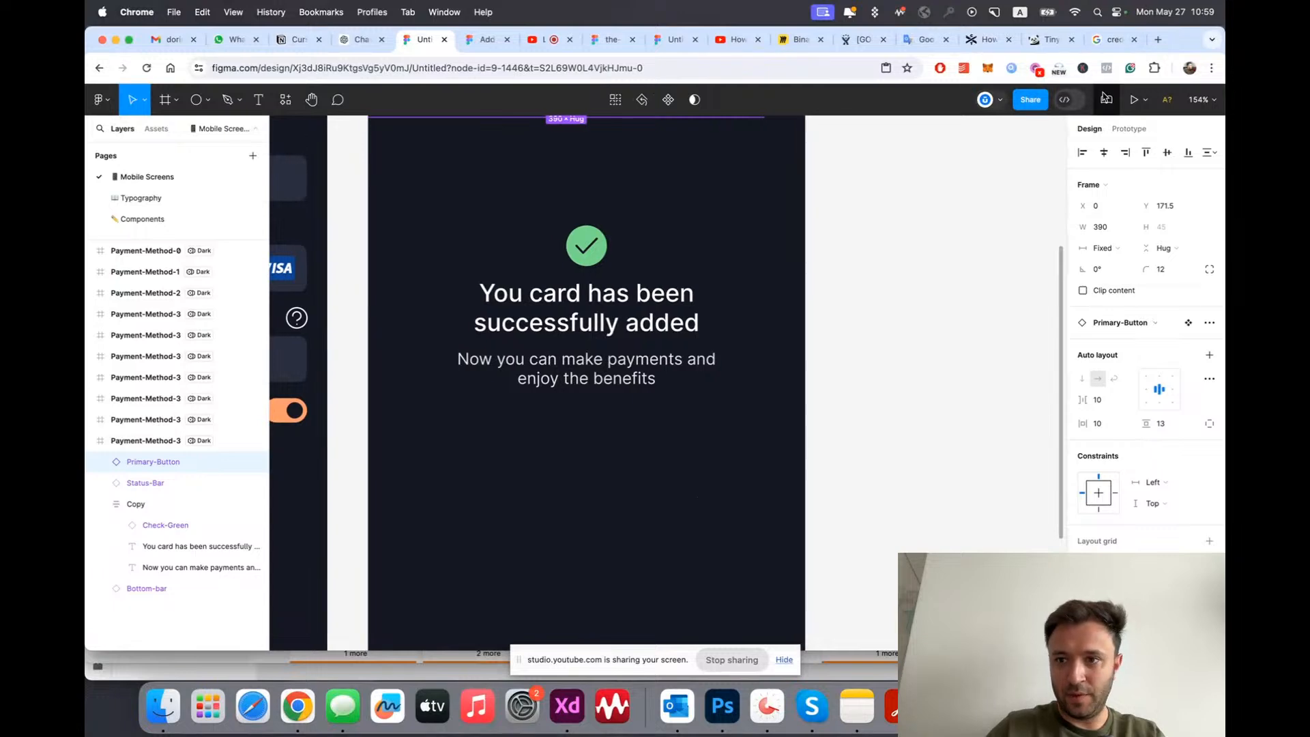
pyautogui.click(1106, 153)
pyautogui.click(1188, 153)
pyautogui.scroll(-6, 837, 292)
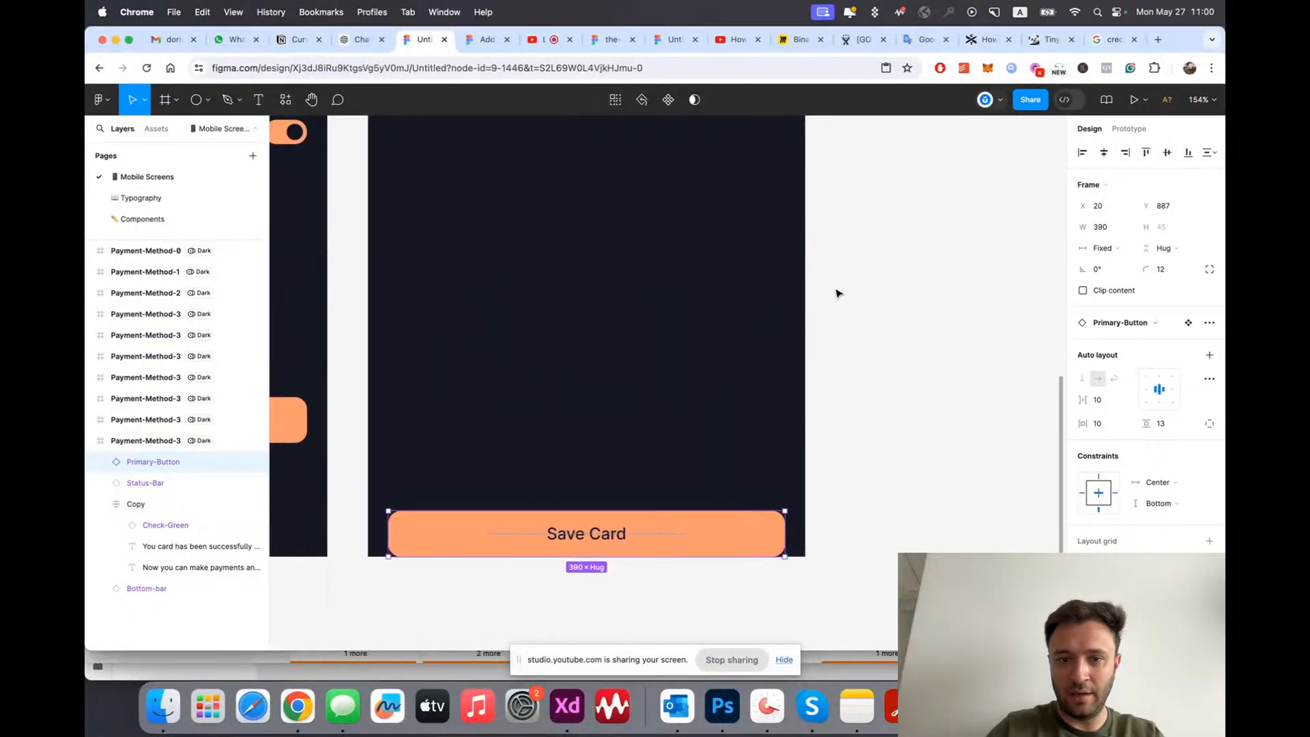
pyautogui.scroll(-3, 605, 444)
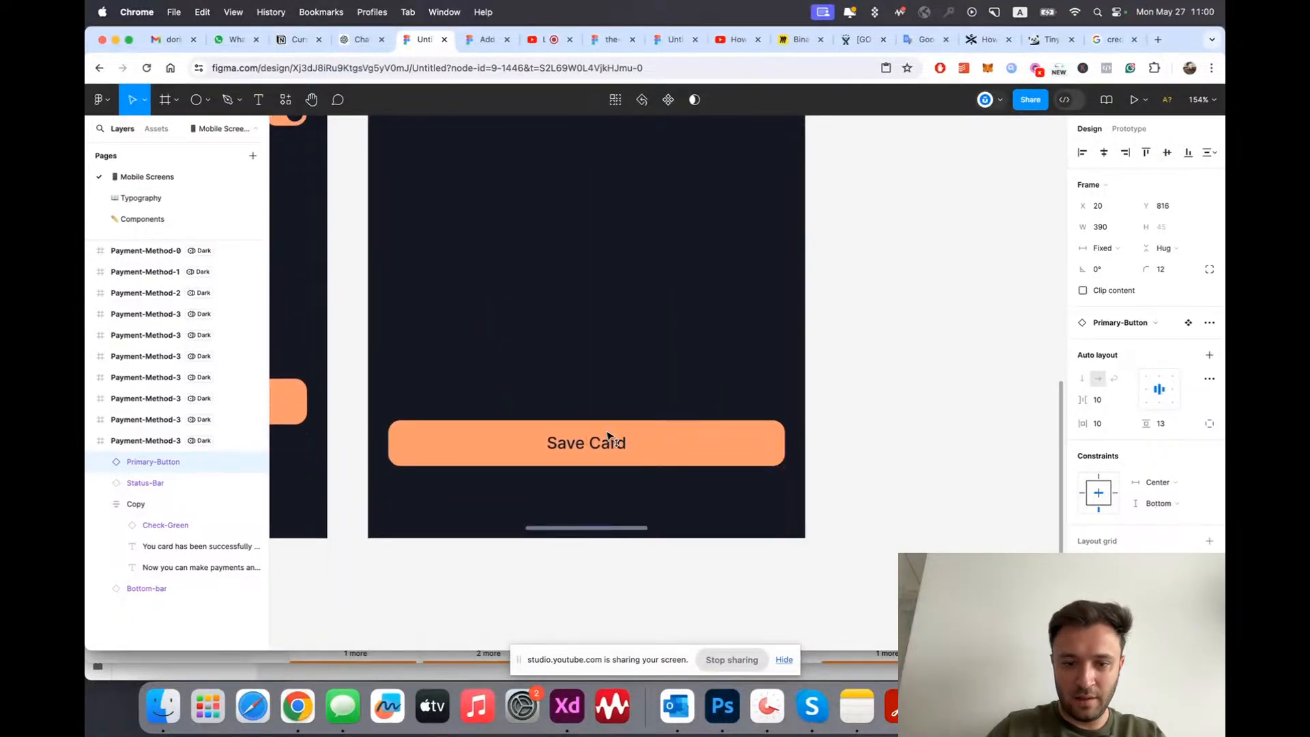
# Step: Change the success screen button's label to "Return to Home"
pyautogui.doubleClick(595, 464)
pyautogui.write('Return to Home')
pyautogui.click(748, 359)
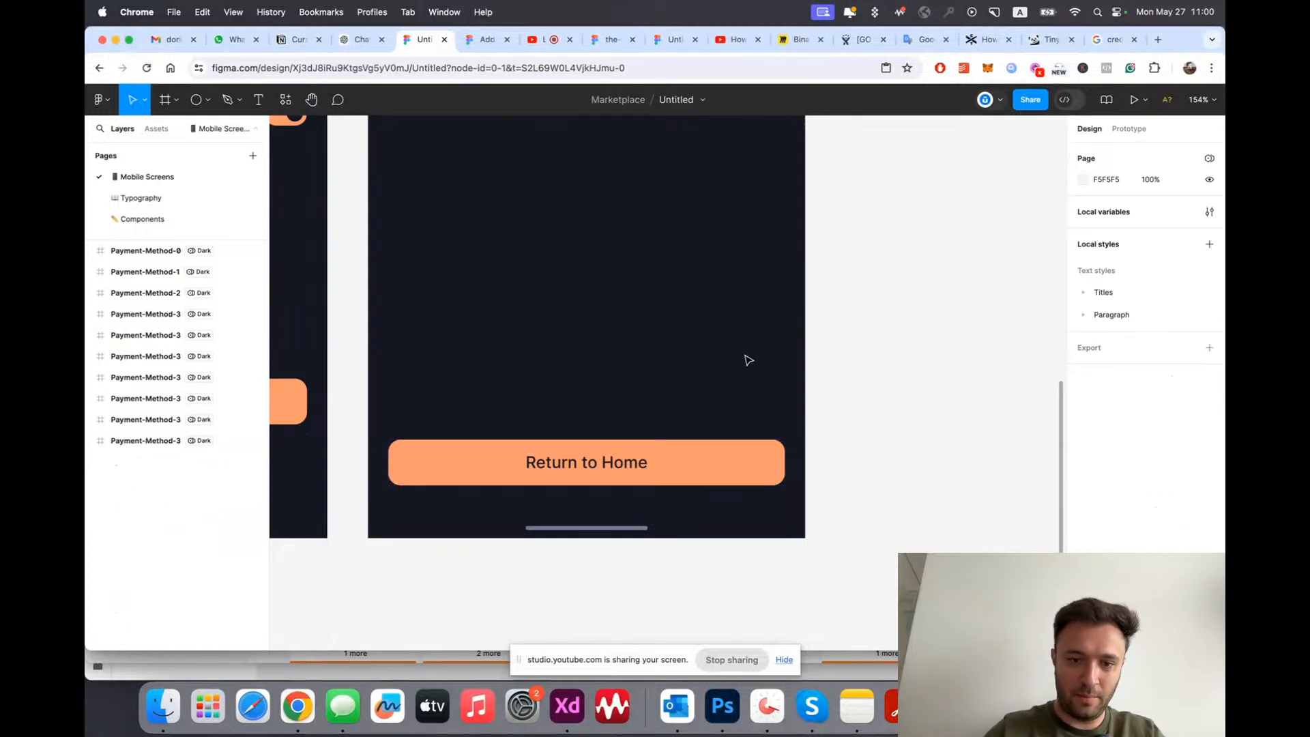
# Step: Wrap the success title and subtitle in their own auto layout frame and rename it Text
pyautogui.scroll(-5, 748, 359)
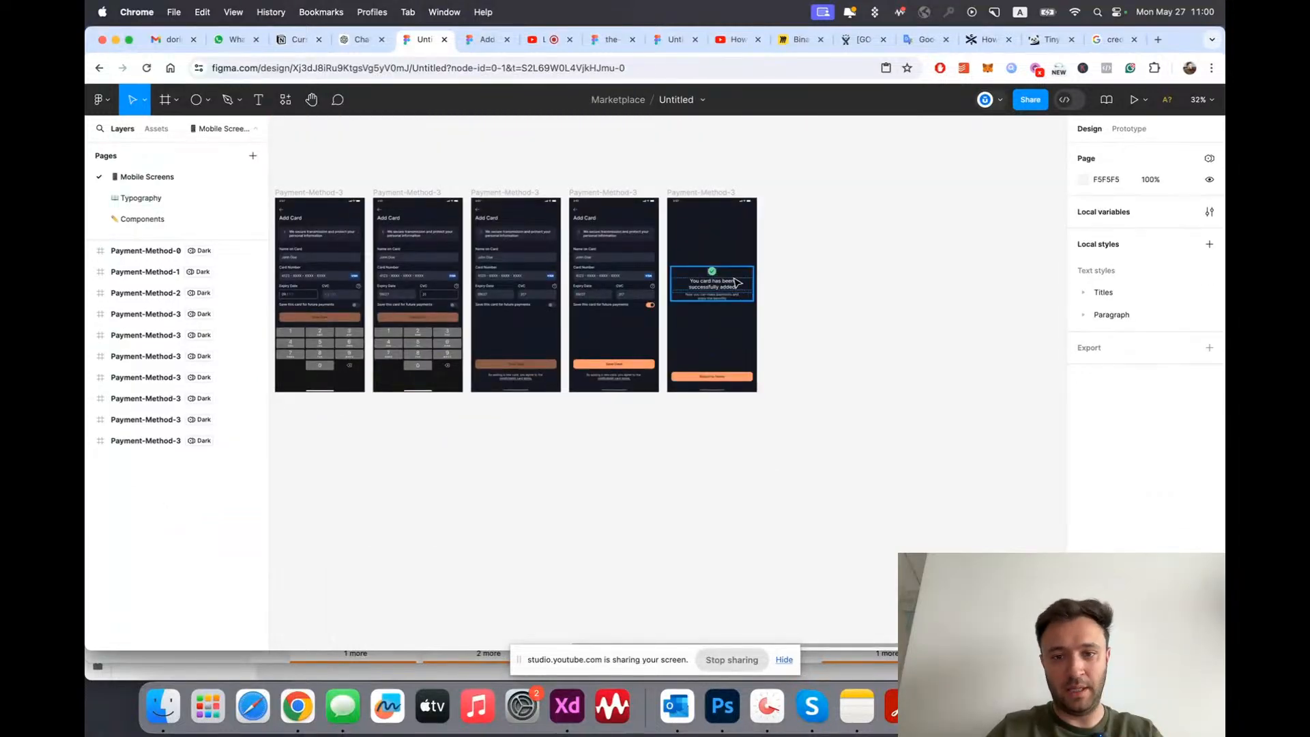
pyautogui.scroll(5, 730, 278)
pyautogui.click(662, 314)
pyautogui.click(661, 314)
pyautogui.keyDown('shift'); pyautogui.click(672, 374); pyautogui.keyUp('shift')
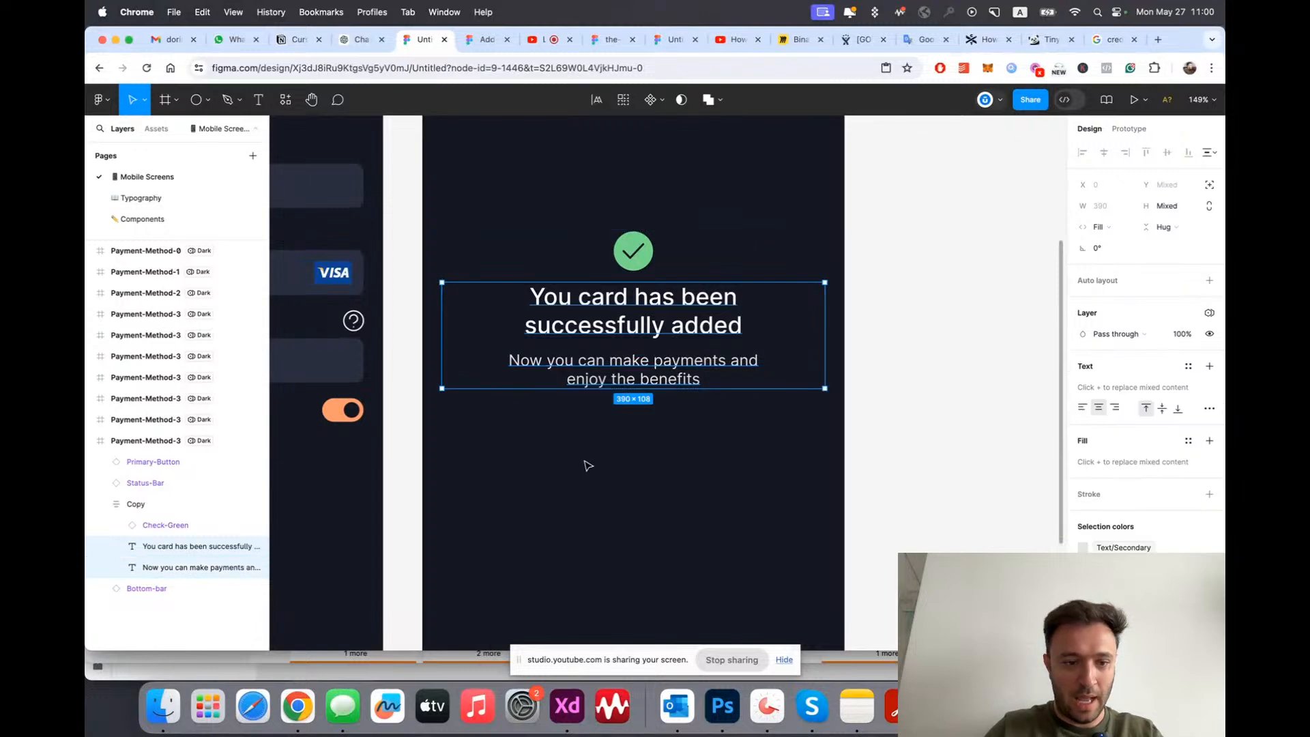
pyautogui.hotkey('shift', 'a')
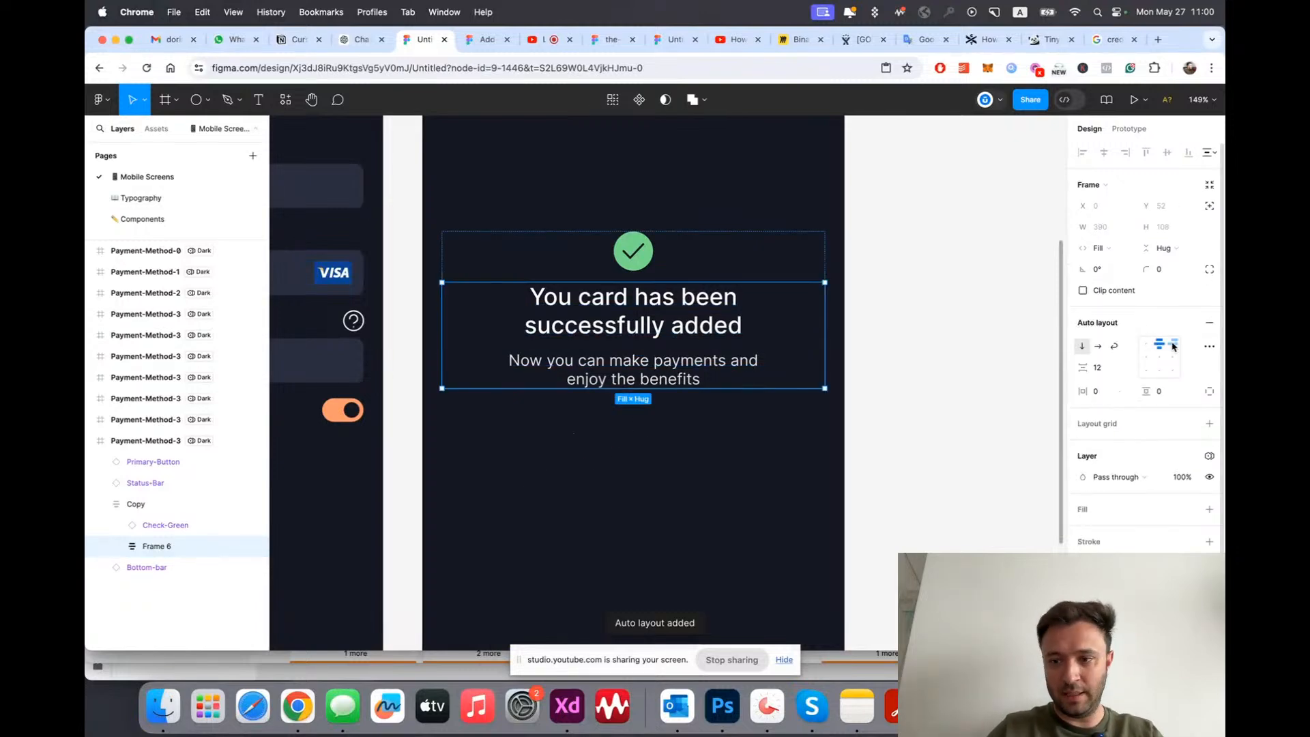
pyautogui.doubleClick(158, 545)
pyautogui.write('Text')
pyautogui.press('Return')
# Step: Set the vertical item spacing to 20 in the Copy frame and 8 in the nested Text frame
pyautogui.click(589, 279)
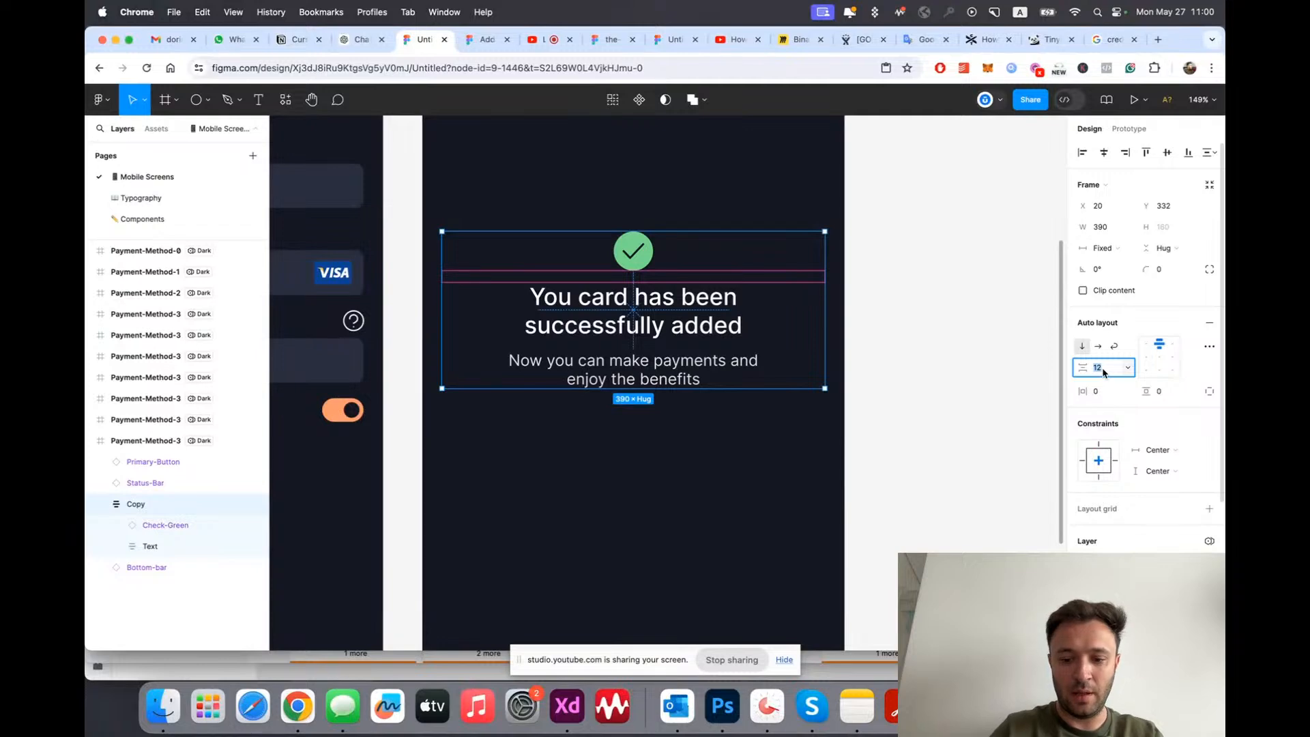
pyautogui.write('20')
pyautogui.press('Return')
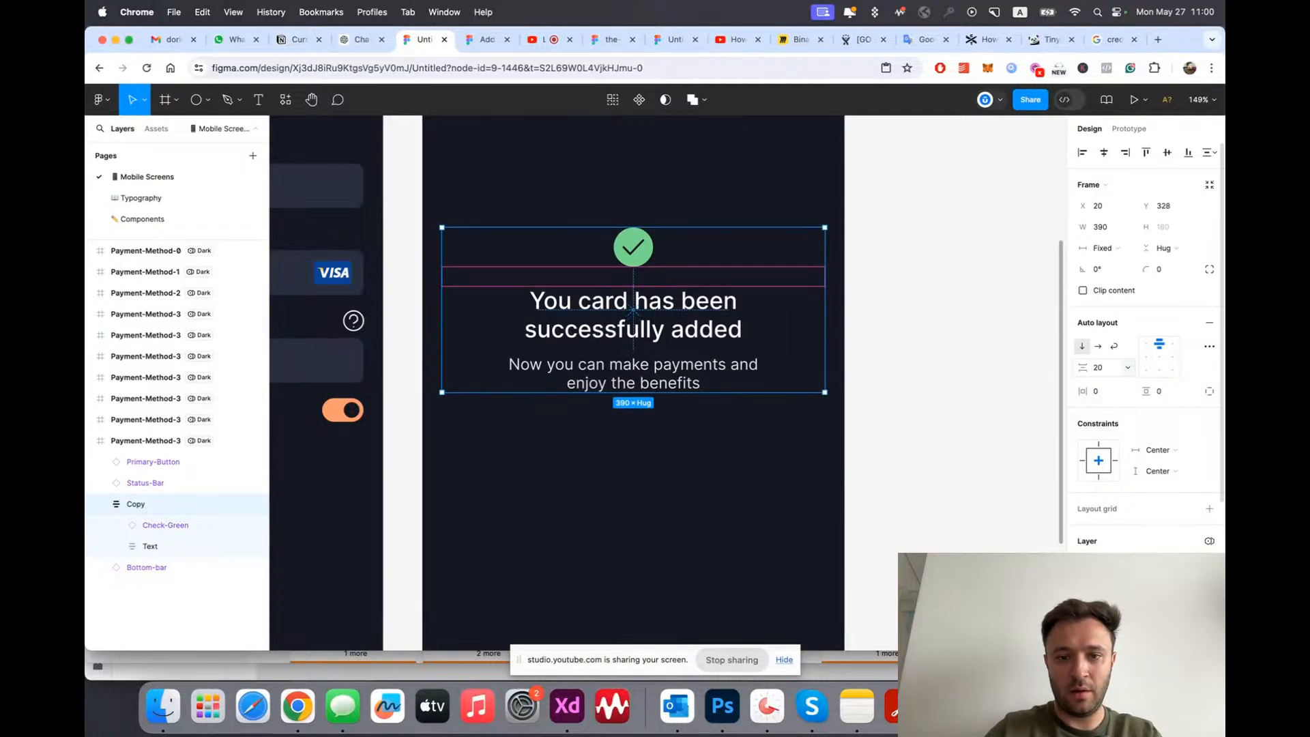
pyautogui.click(729, 338)
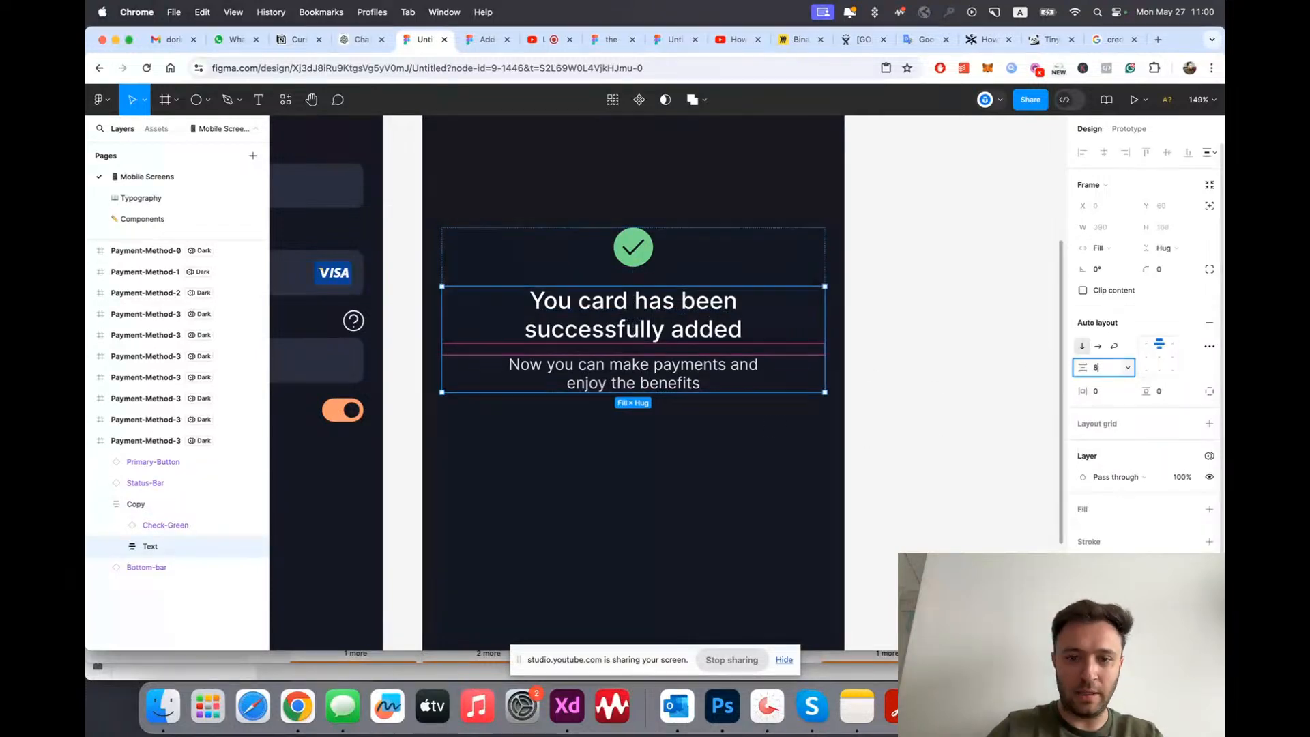
pyautogui.press('Return')
pyautogui.click(608, 460)
pyautogui.scroll(-10, 530, 414)
pyautogui.scroll(10, 527, 411)
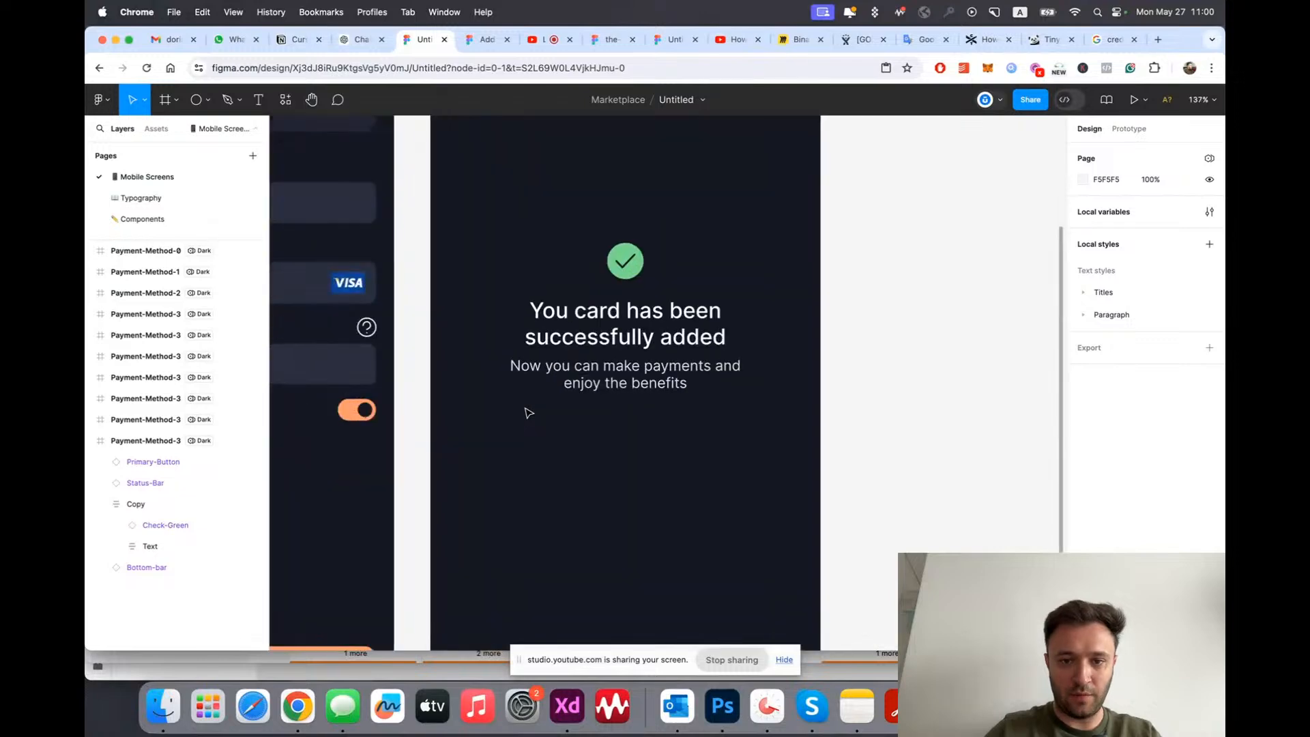
# Step: Enlarge the Check-Green icon on the success screen to 48 by 48
pyautogui.scroll(5, 655, 257)
pyautogui.doubleClick(623, 268)
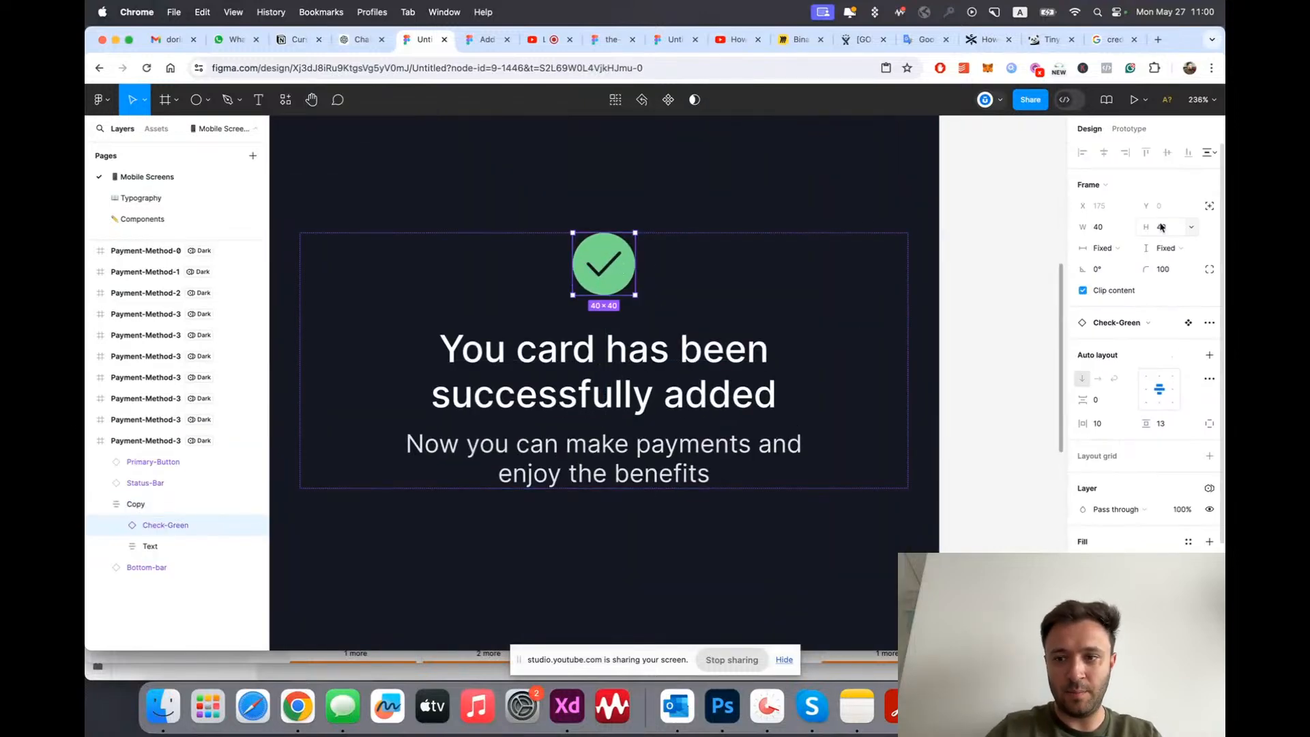
pyautogui.write('48')
pyautogui.press('Tab')
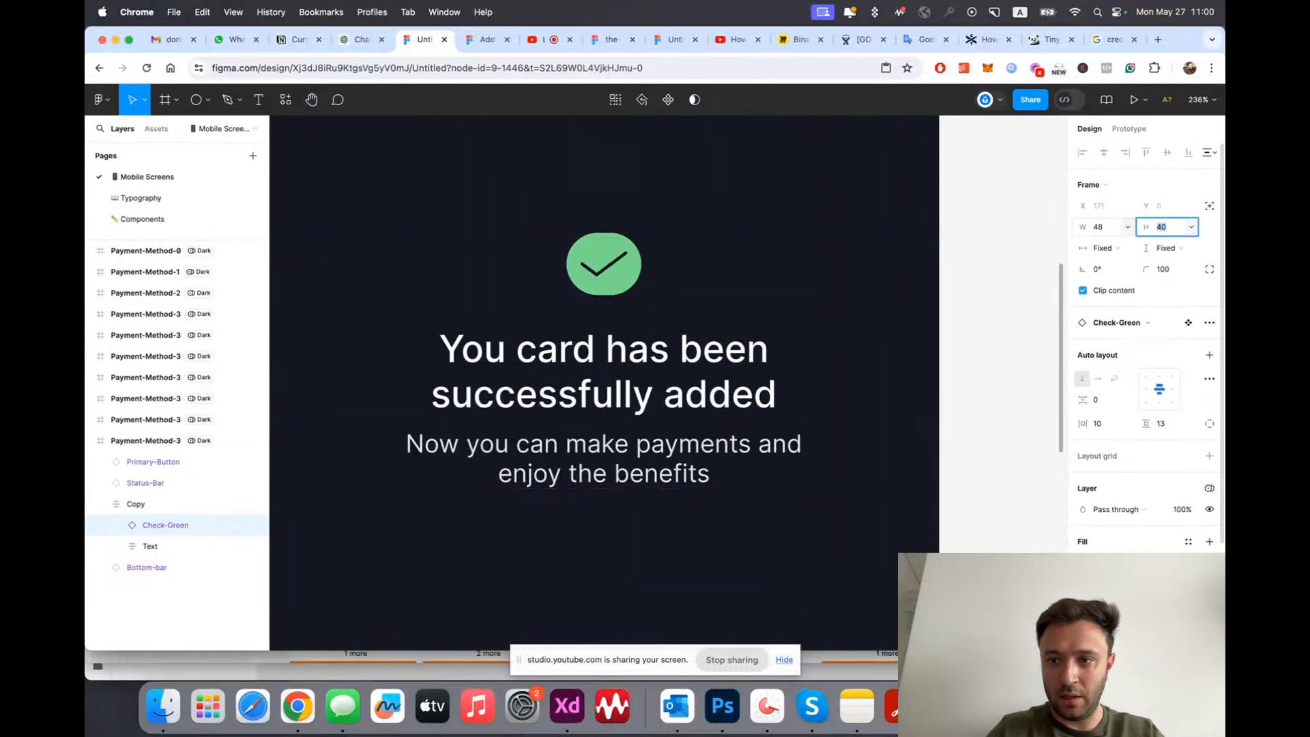
pyautogui.write('48')
pyautogui.press('Return')
# Step: Increase the Check-Green icon's padding to 12 horizontally and 15 vertically
pyautogui.scroll(-3, 679, 214)
pyautogui.click(1110, 425)
pyautogui.press('Up')
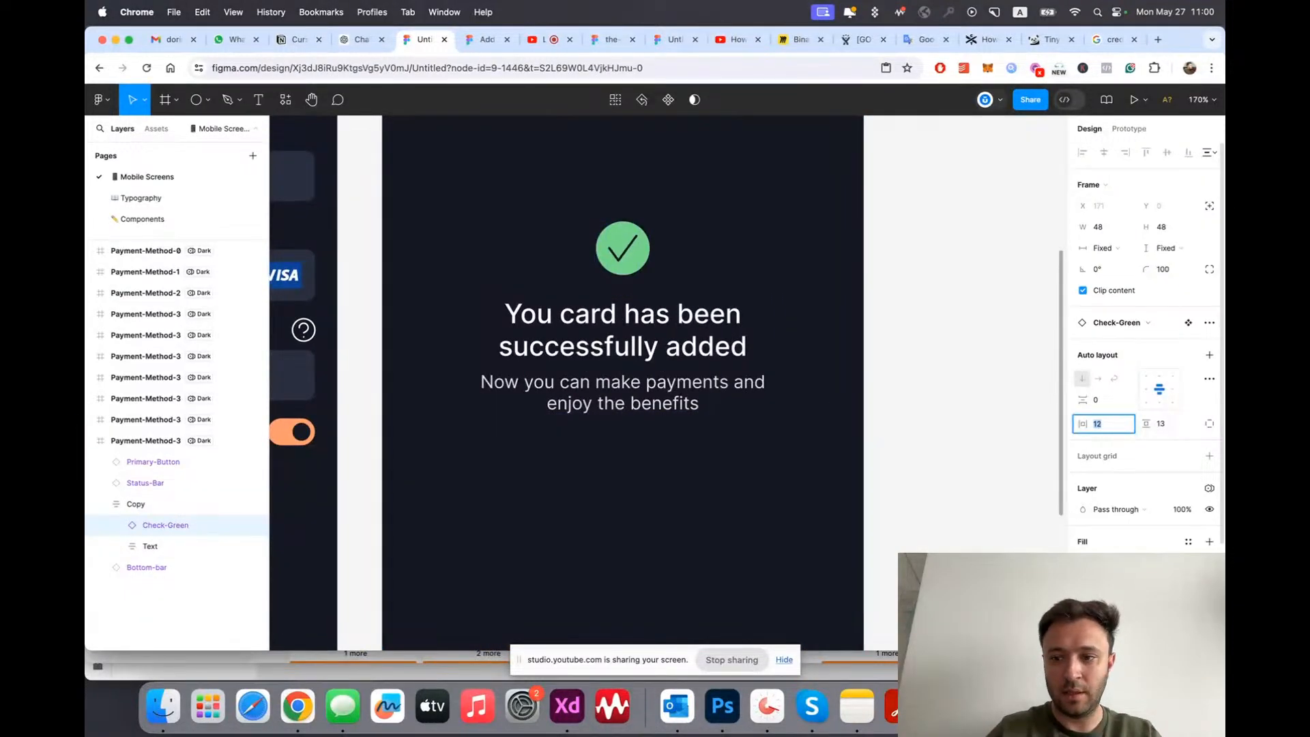
pyautogui.scroll(1, 748, 304)
pyautogui.scroll(-5, 749, 306)
pyautogui.click(909, 441)
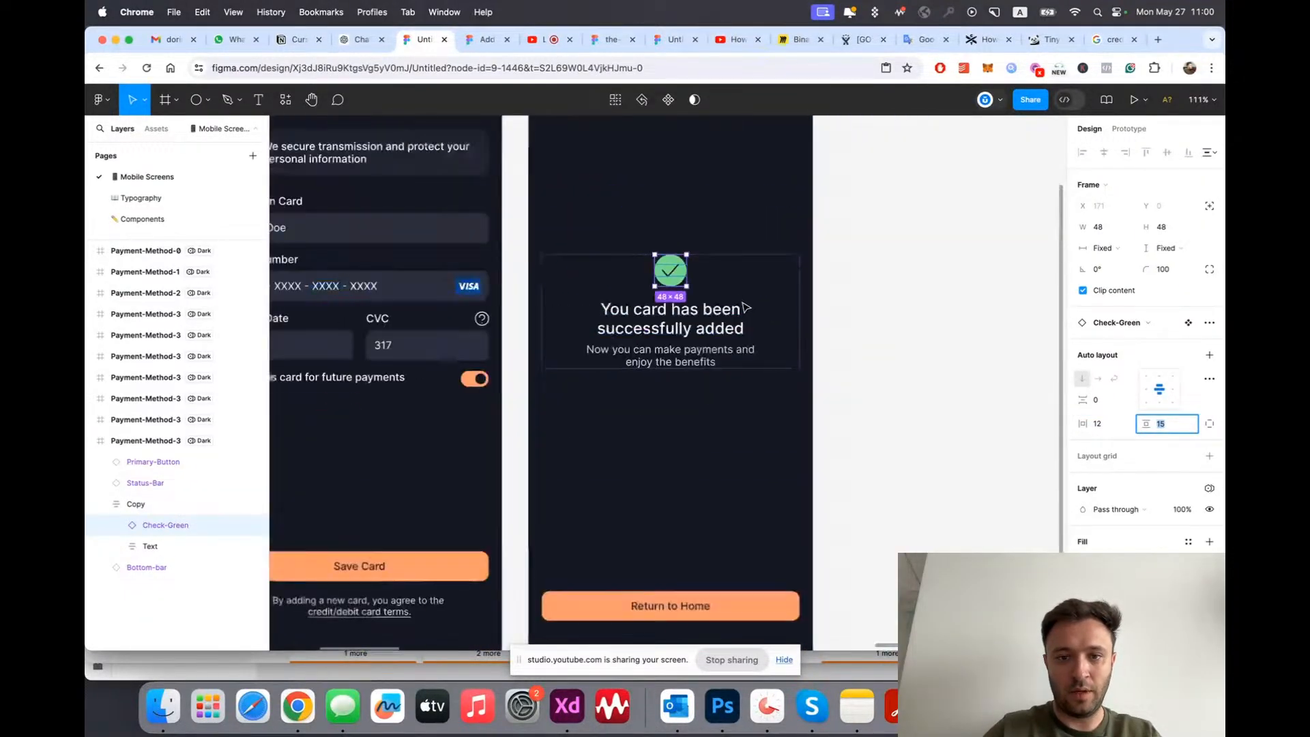
# Step: Switch the success screen frame's Tokens variable mode to Light and review its appearance
pyautogui.scroll(-5, 909, 441)
pyautogui.scroll(3, 760, 391)
pyautogui.scroll(3, 601, 423)
pyautogui.click(584, 378)
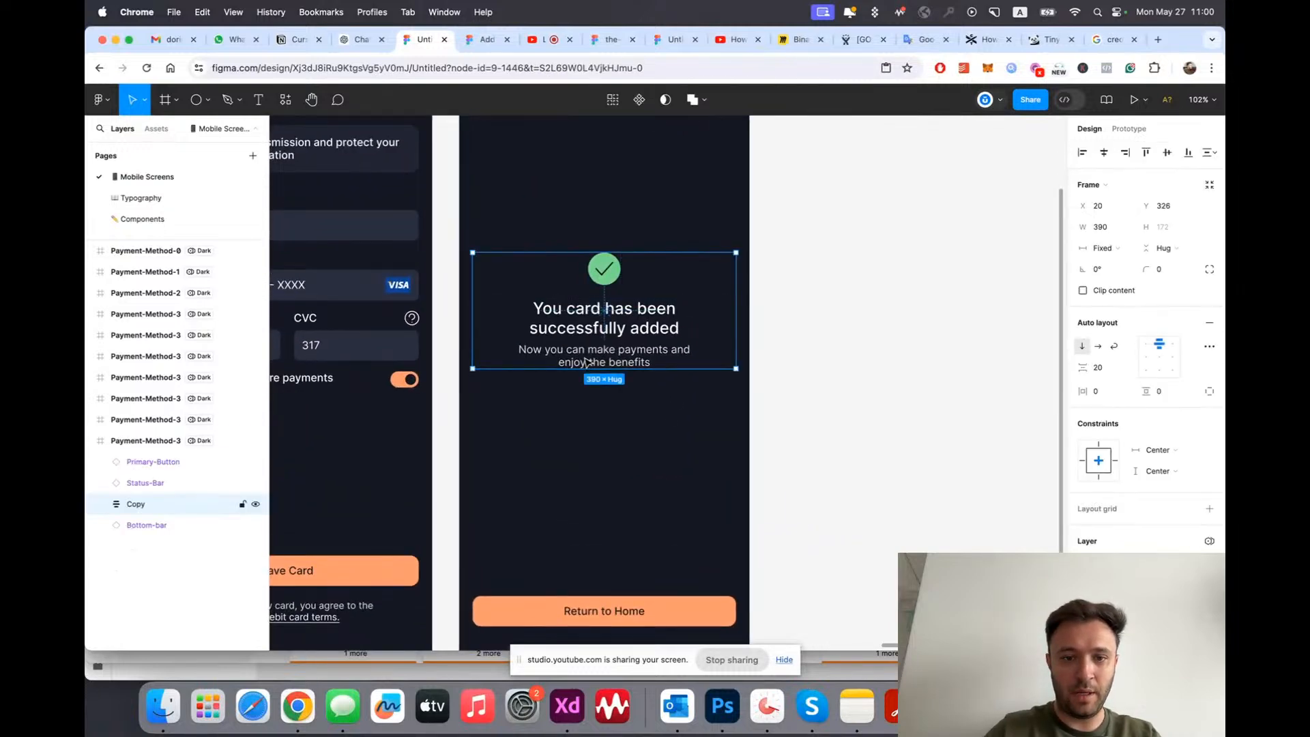
pyautogui.scroll(3, 585, 358)
pyautogui.click(483, 151)
pyautogui.click(1154, 408)
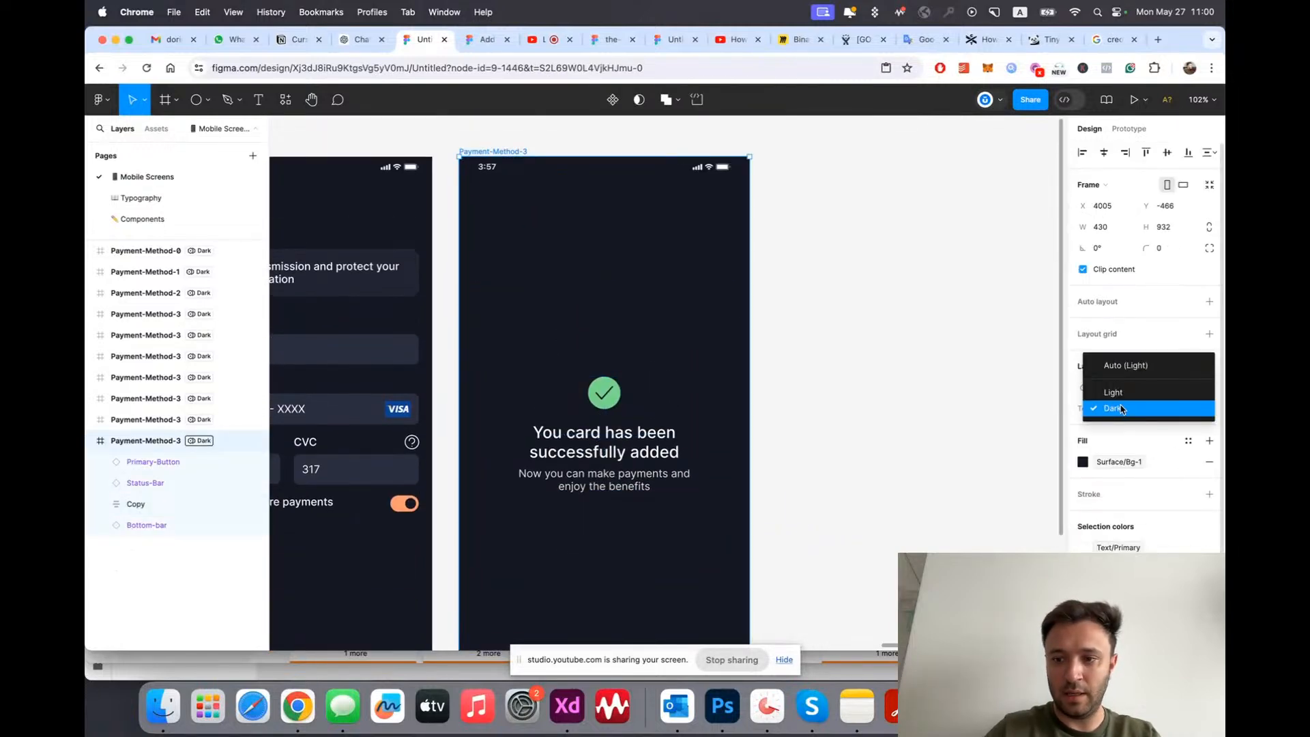
pyautogui.click(1137, 388)
pyautogui.scroll(-5, 785, 409)
pyautogui.click(813, 442)
pyautogui.scroll(5, 769, 453)
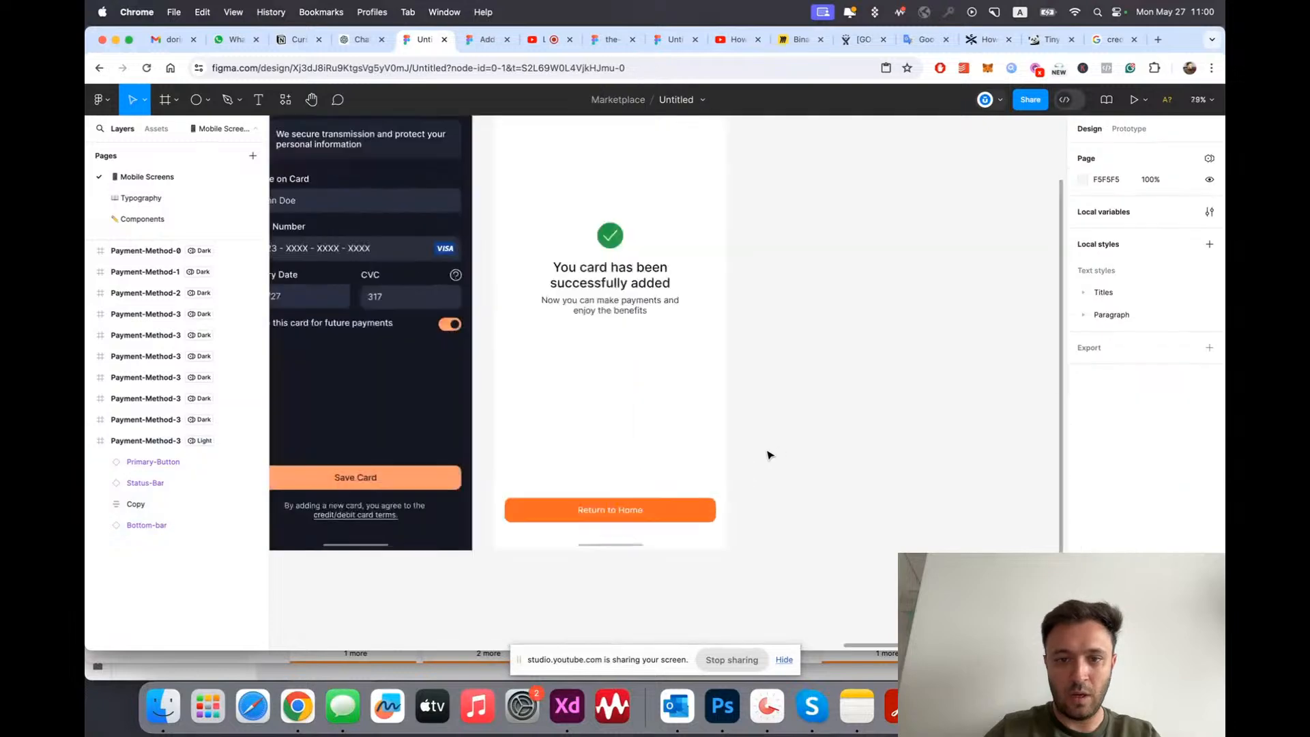
pyautogui.scroll(3, 769, 453)
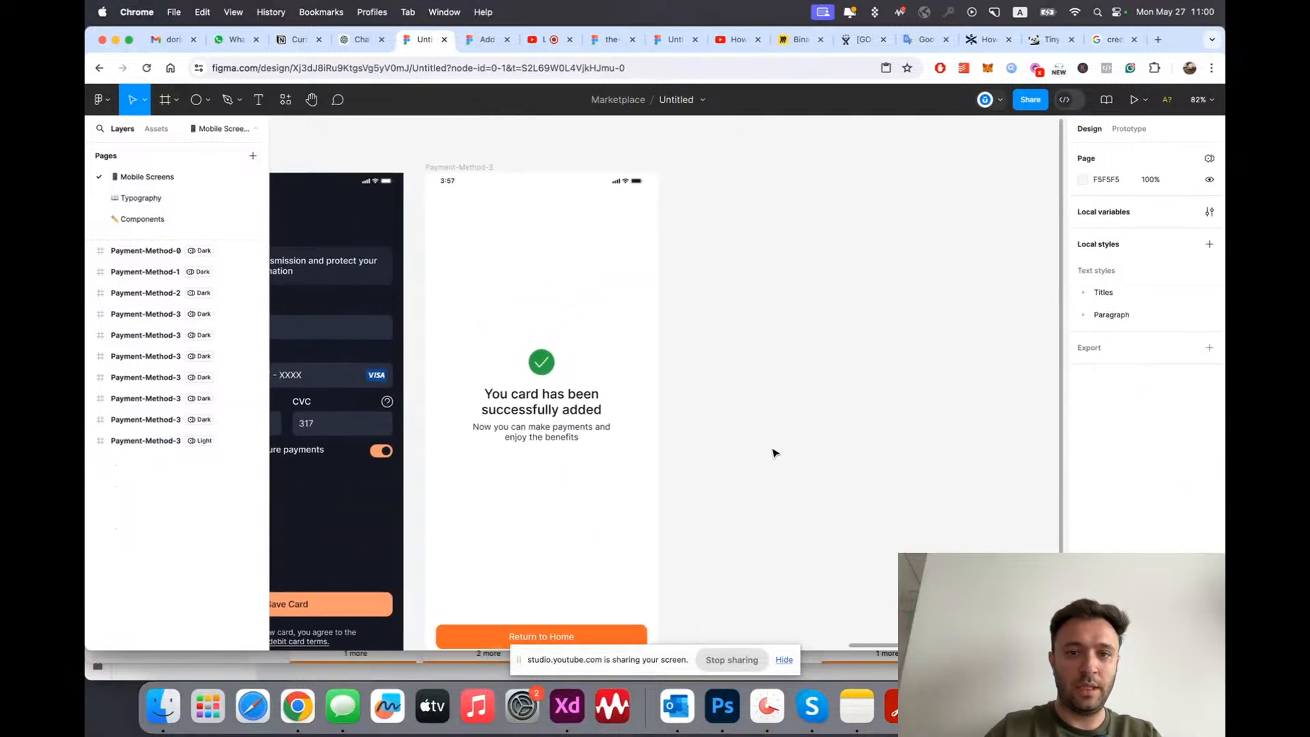
# Step: Set the success screen frame's Tokens variable mode back to Dark
pyautogui.click(459, 181)
pyautogui.click(1158, 412)
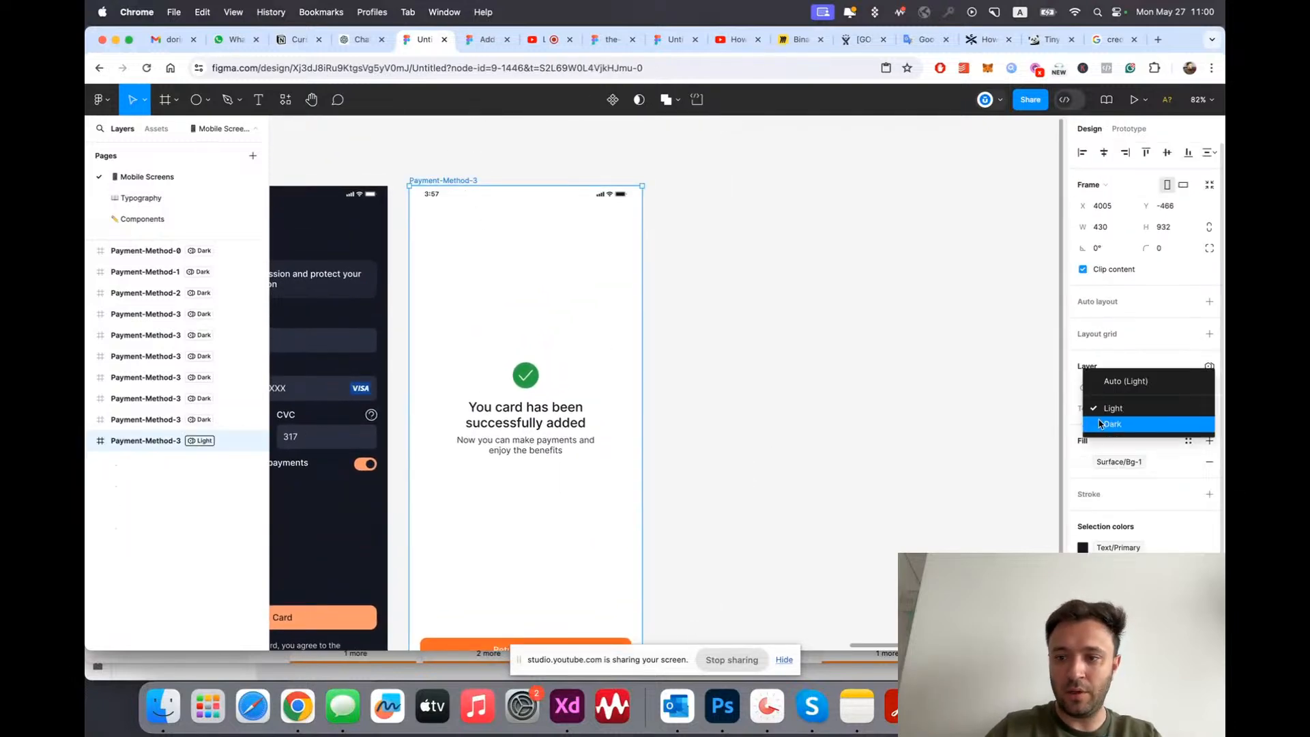
pyautogui.click(1158, 424)
pyautogui.scroll(-5, 763, 366)
pyautogui.click(766, 366)
# Step: Rename the success screen frame as Success
pyautogui.scroll(5, 483, 370)
pyautogui.scroll(-3, 772, 377)
pyautogui.scroll(3, 752, 369)
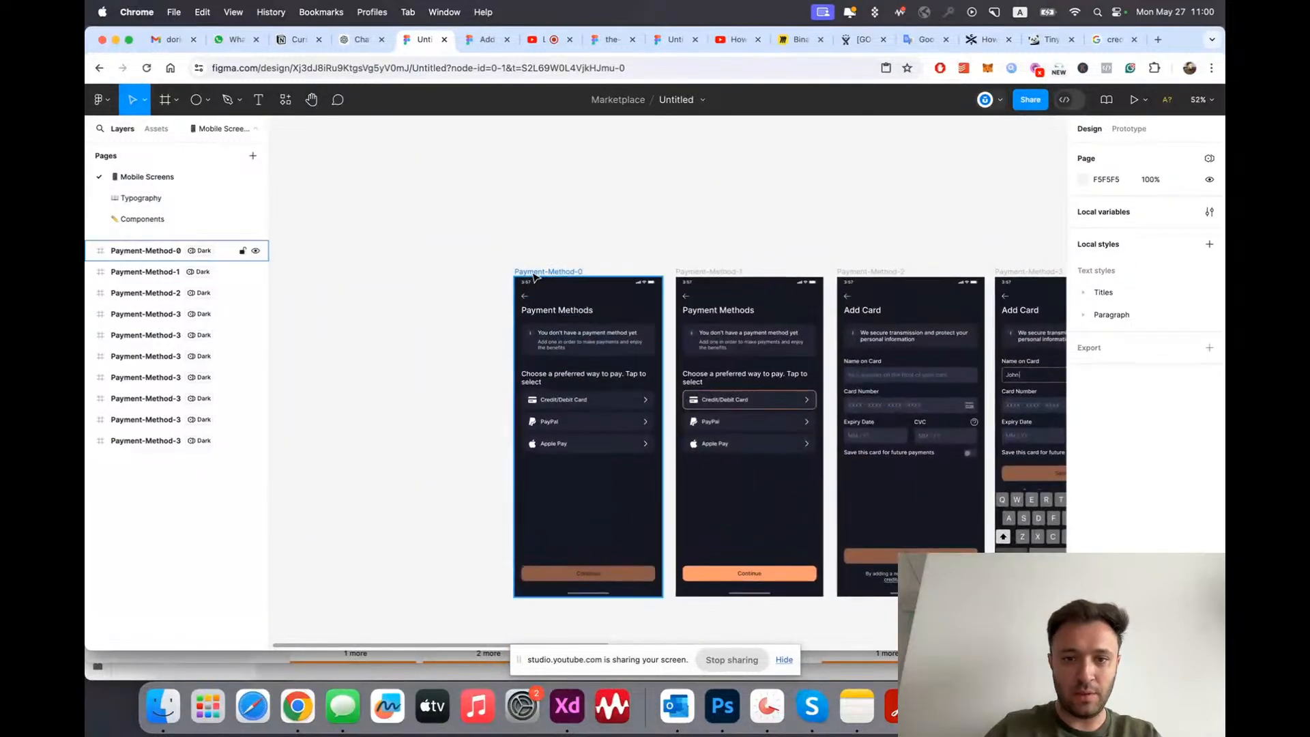
pyautogui.hscroll(10, 659, 297)
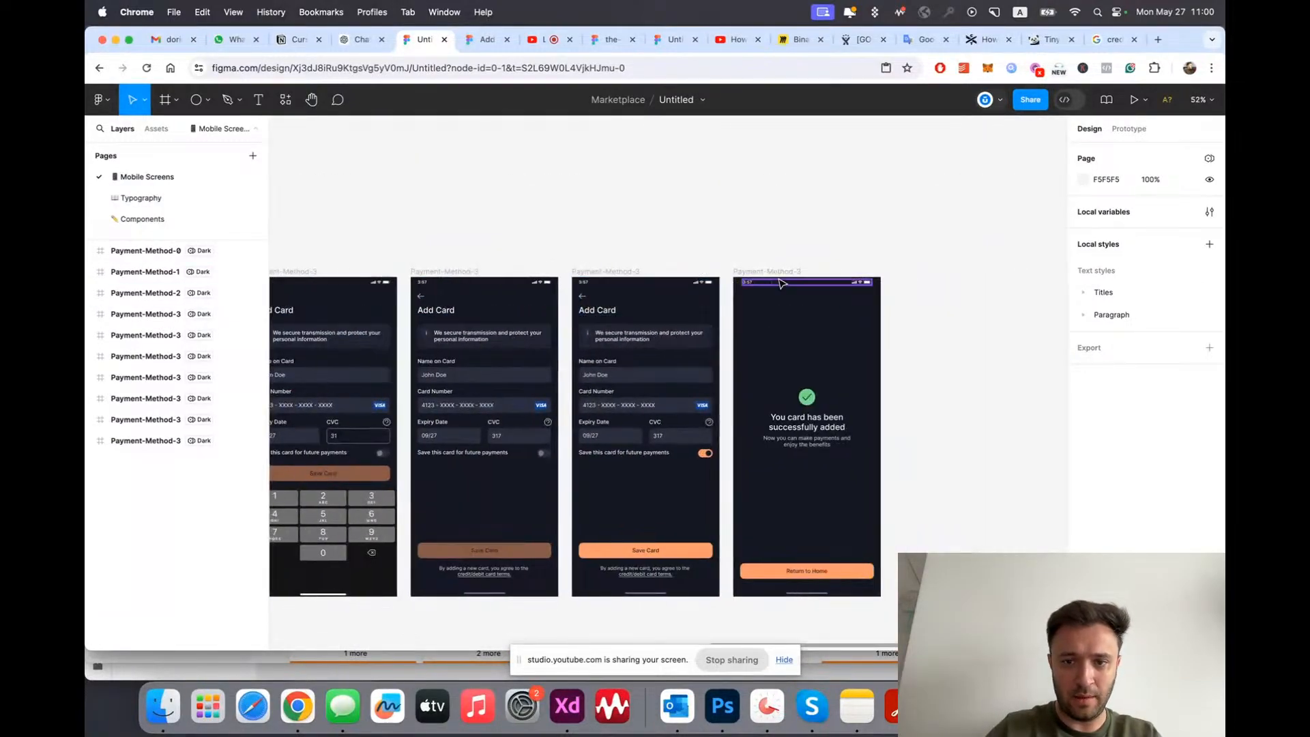
pyautogui.scroll(3, 774, 279)
pyautogui.click(205, 442)
pyautogui.press('super+r')
pyautogui.write('Success')
pyautogui.press('Return')
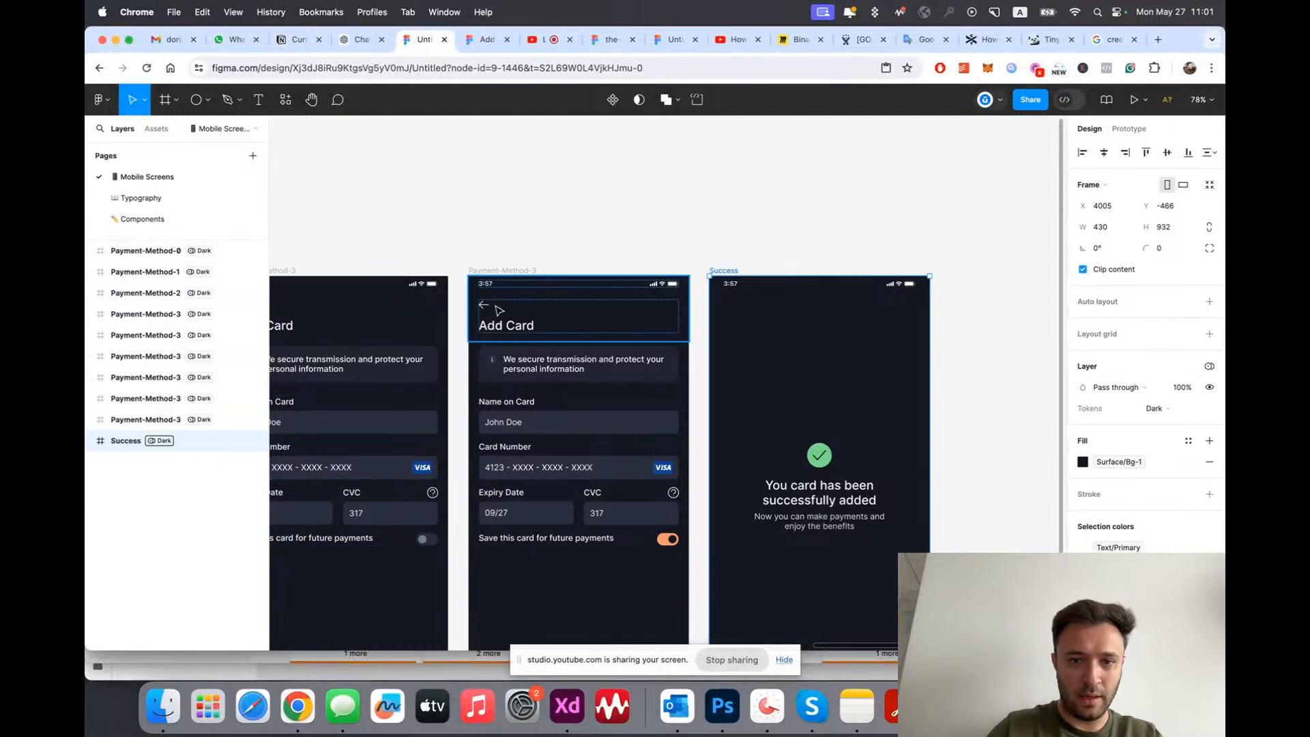
# Step: Rename the two Add Card frames following Payment-Method-3 as Payment-Method-4 and Payment-Method-5
pyautogui.click(159, 420)
pyautogui.doubleClick(159, 420)
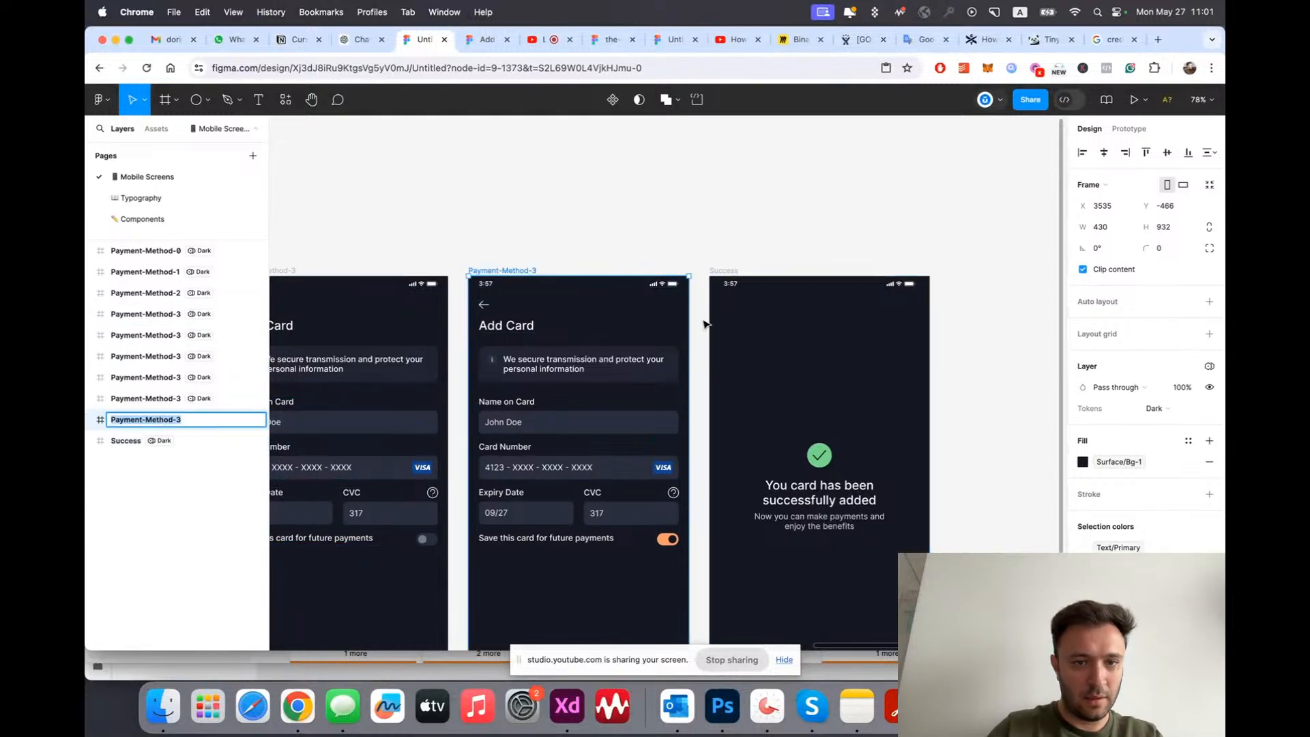
pyautogui.hscroll(-10, 675, 292)
pyautogui.click(653, 273)
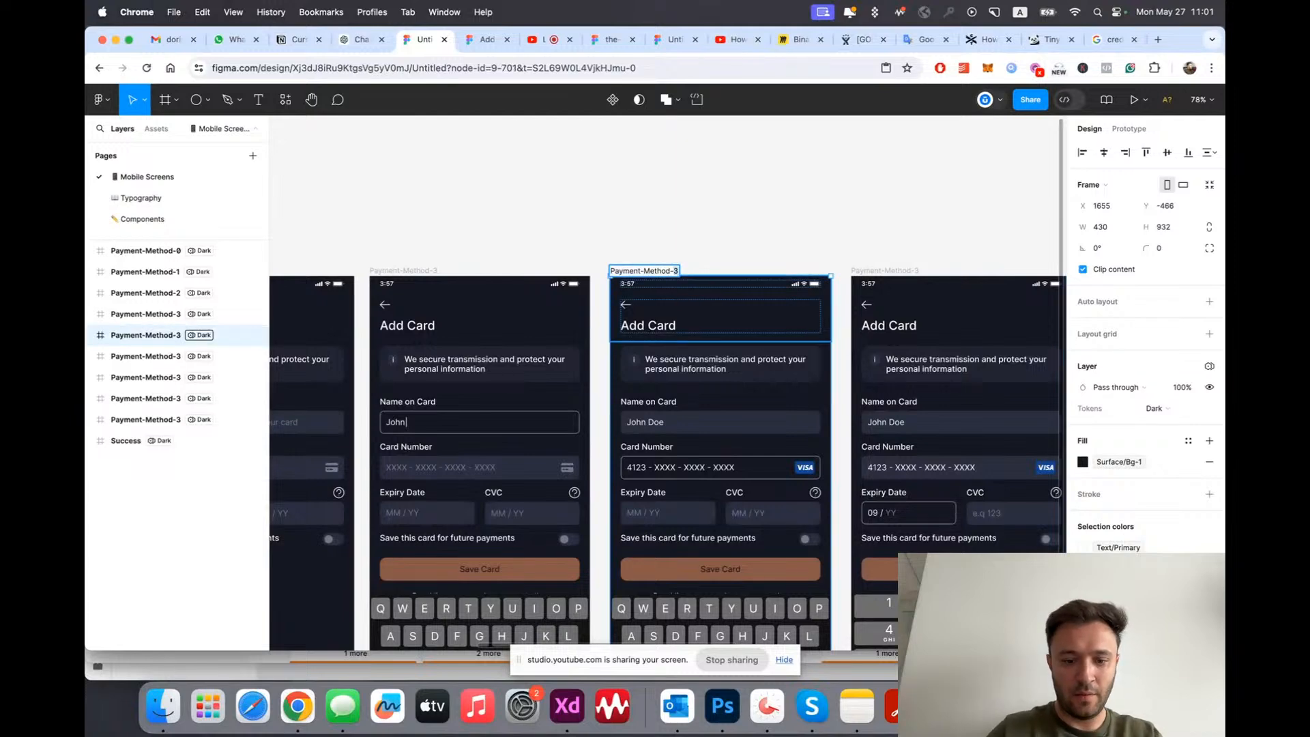
pyautogui.hscroll(3, 876, 273)
pyautogui.click(876, 272)
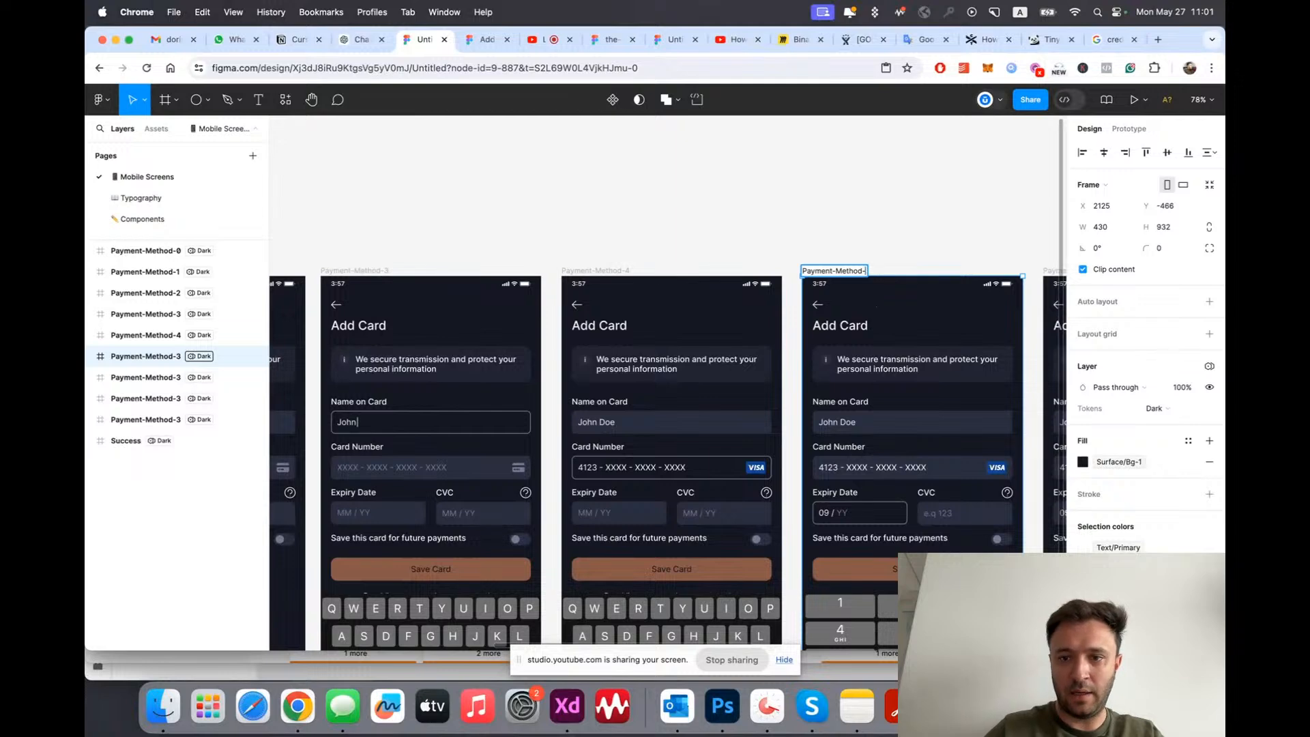
pyautogui.hscroll(3, 877, 306)
pyautogui.press('Return')
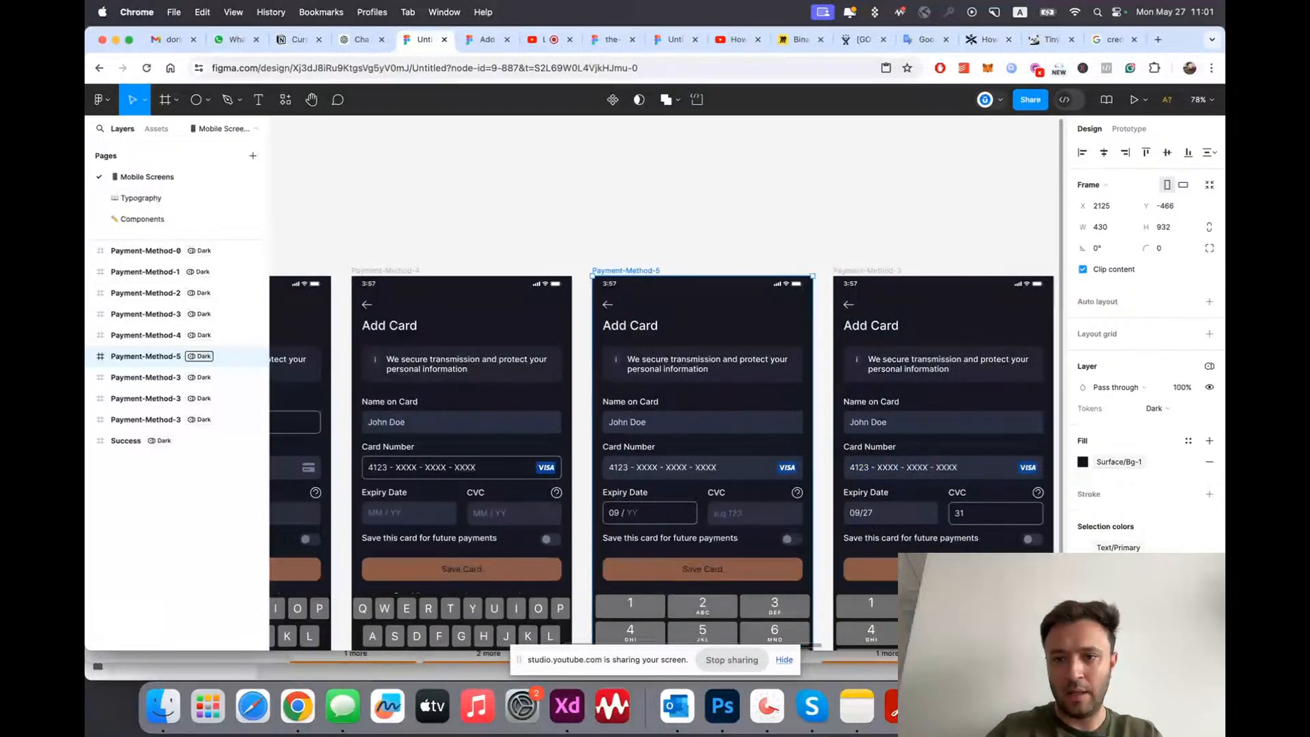
# Step: Rename the Add Card frame following Payment-Method-5 as Payment-Method-6
pyautogui.hscroll(3, 661, 263)
pyautogui.scroll(3, 659, 263)
pyautogui.doubleClick(657, 280)
pyautogui.click(673, 280)
pyautogui.doubleClick(661, 279)
pyautogui.click(662, 277)
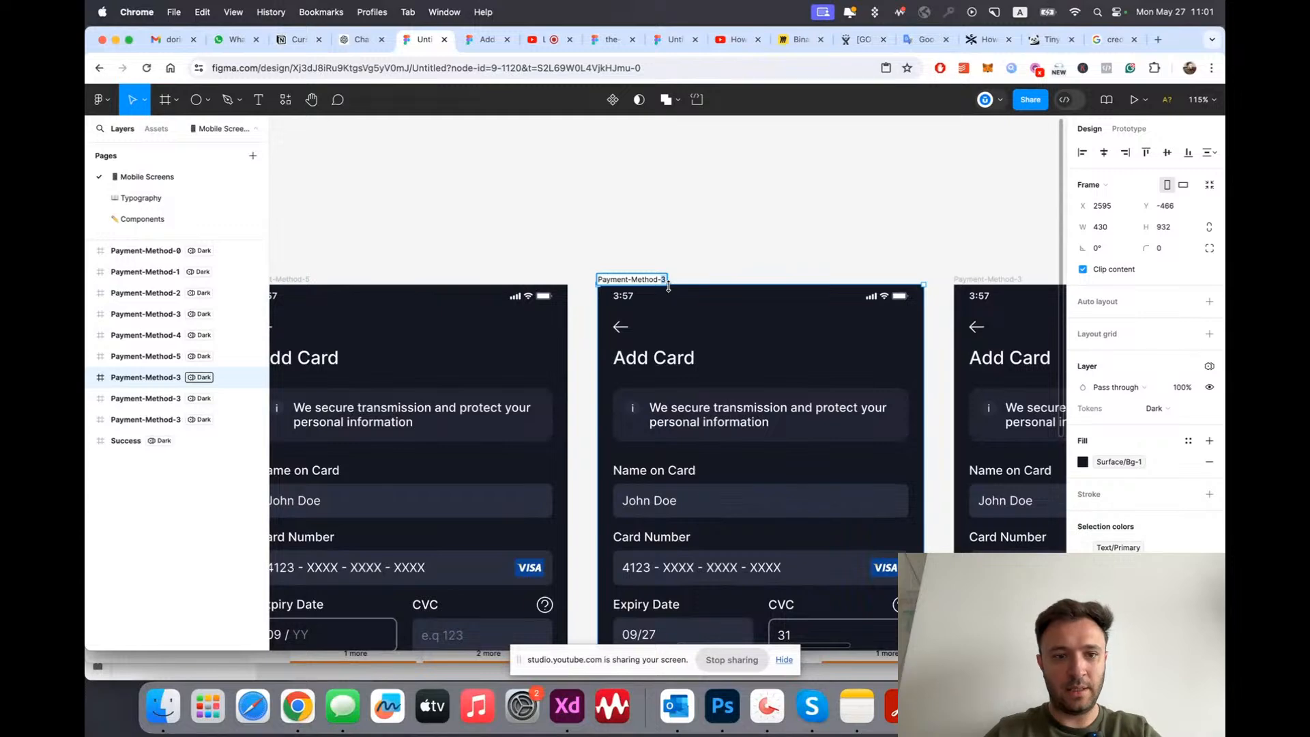
# Step: Rename the last two Add Card frames before Success as Payment-Method-7 and Payment-Method-8
pyautogui.hscroll(5, 737, 278)
pyautogui.click(660, 278)
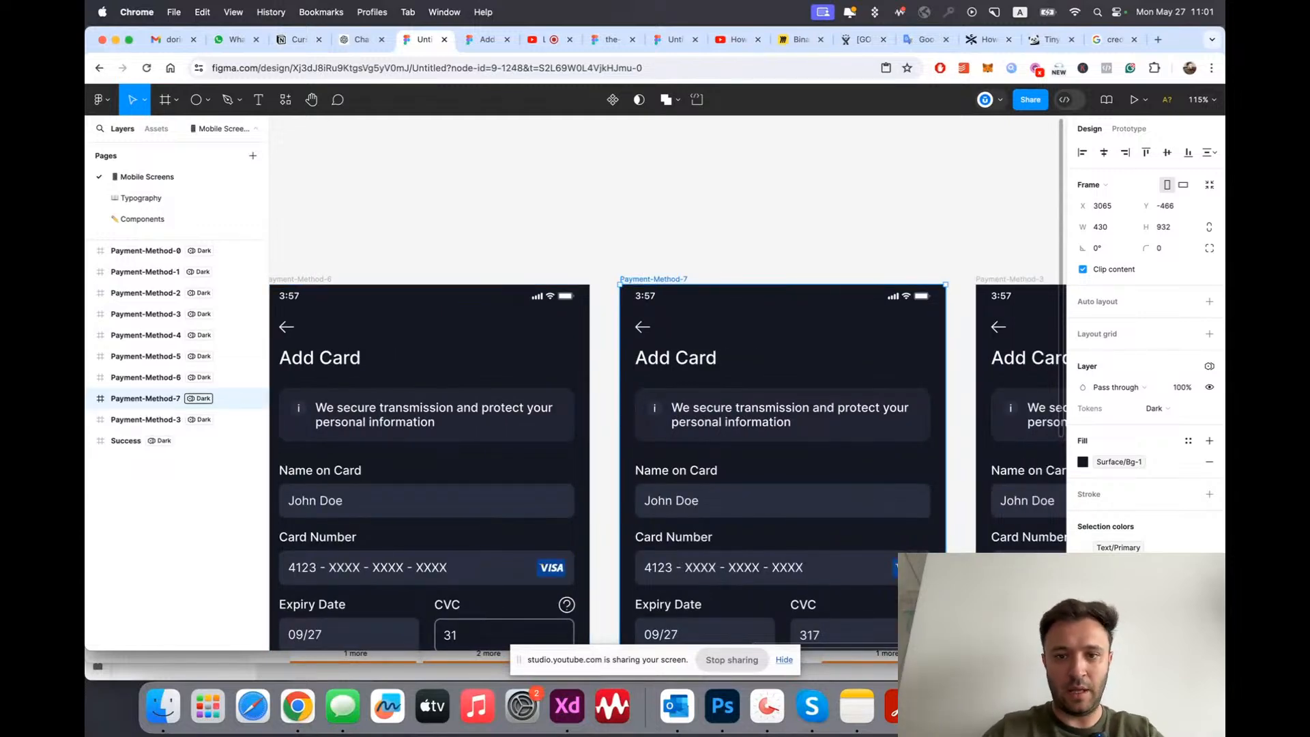
pyautogui.hscroll(5, 675, 279)
pyautogui.doubleClick(675, 279)
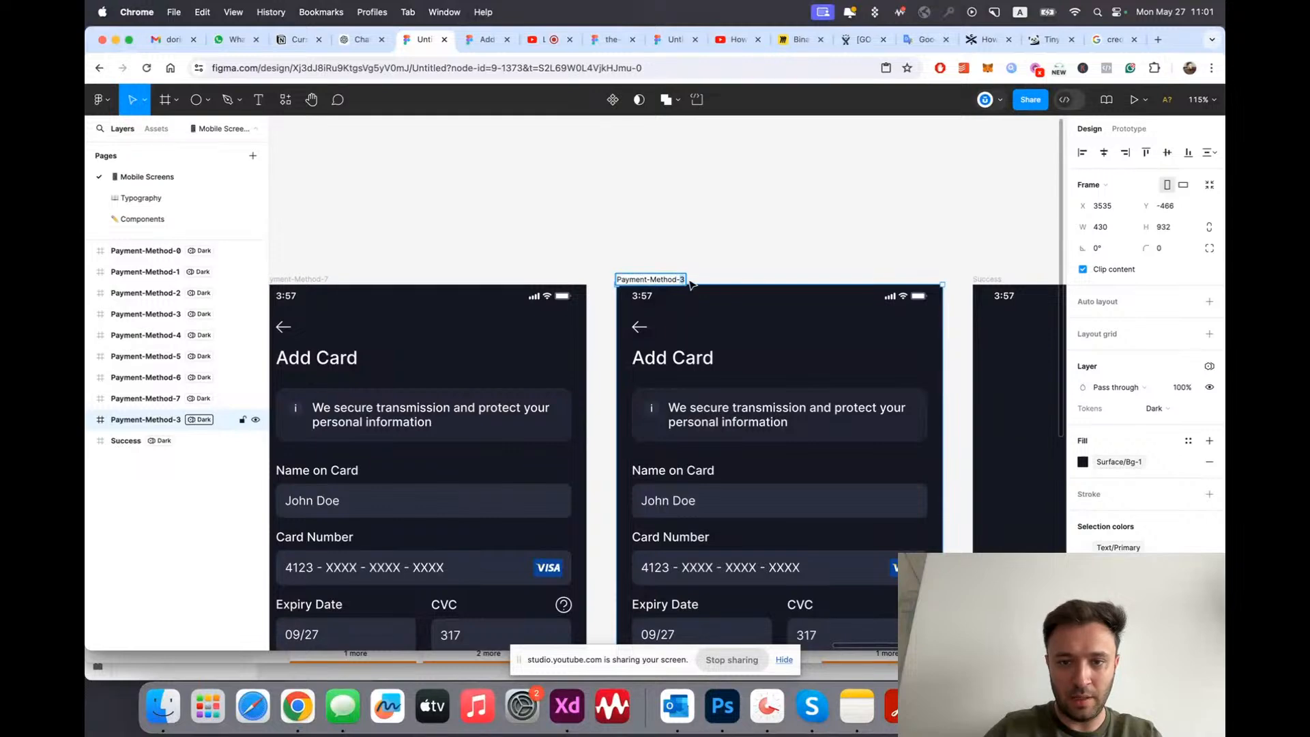
pyautogui.scroll(-6, 663, 278)
pyautogui.click(649, 591)
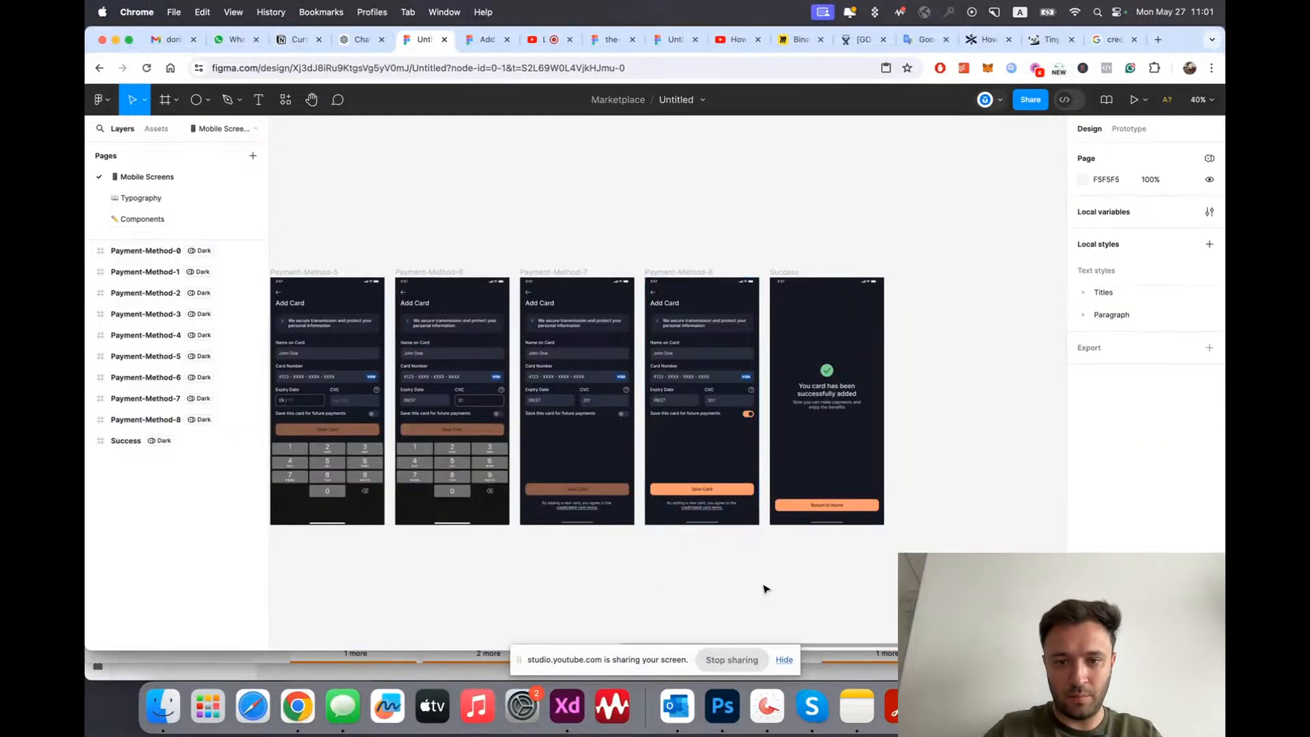
# Step: Switch to prototyping and link the Credit/Debit Card option in Payment-Method-0 to the Payment-Method-1 frame
pyautogui.hscroll(-3, 649, 591)
pyautogui.hscroll(-9, 903, 520)
pyautogui.scroll(3, 480, 395)
pyautogui.click(424, 238)
pyautogui.scroll(5, 412, 246)
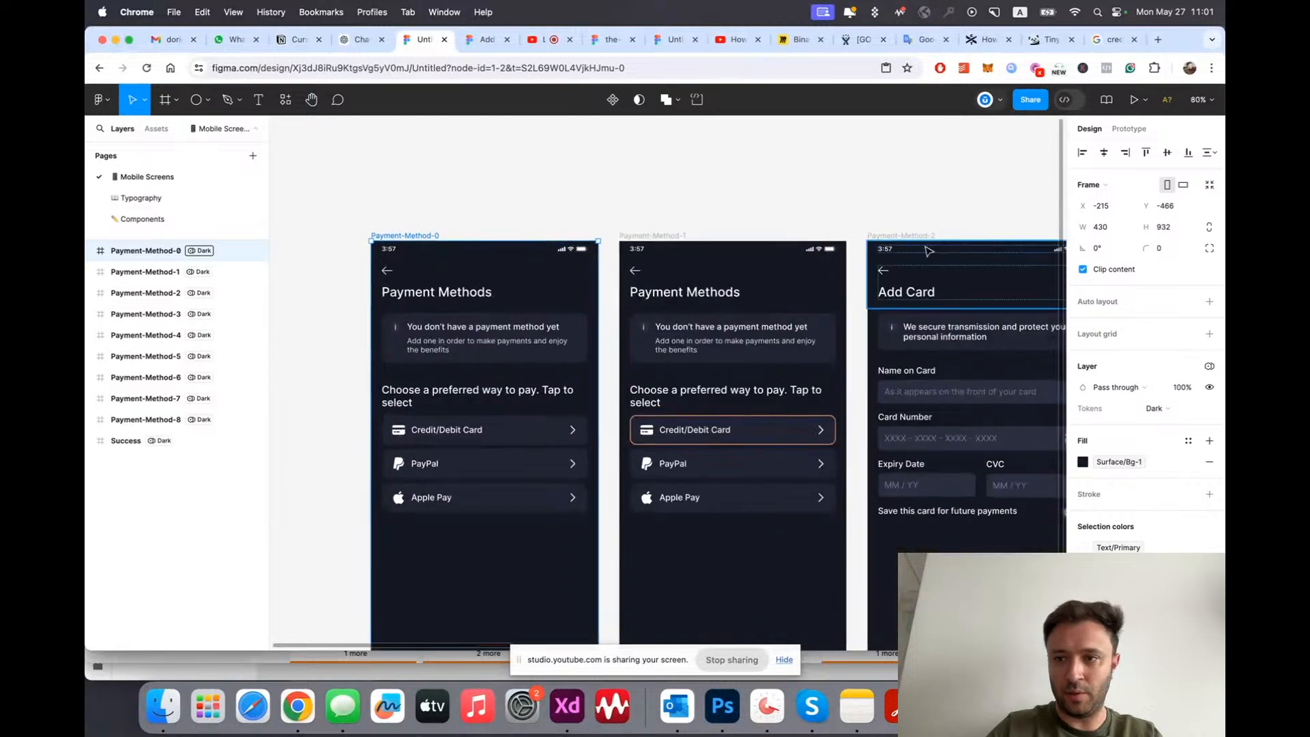
pyautogui.scroll(-2, 406, 191)
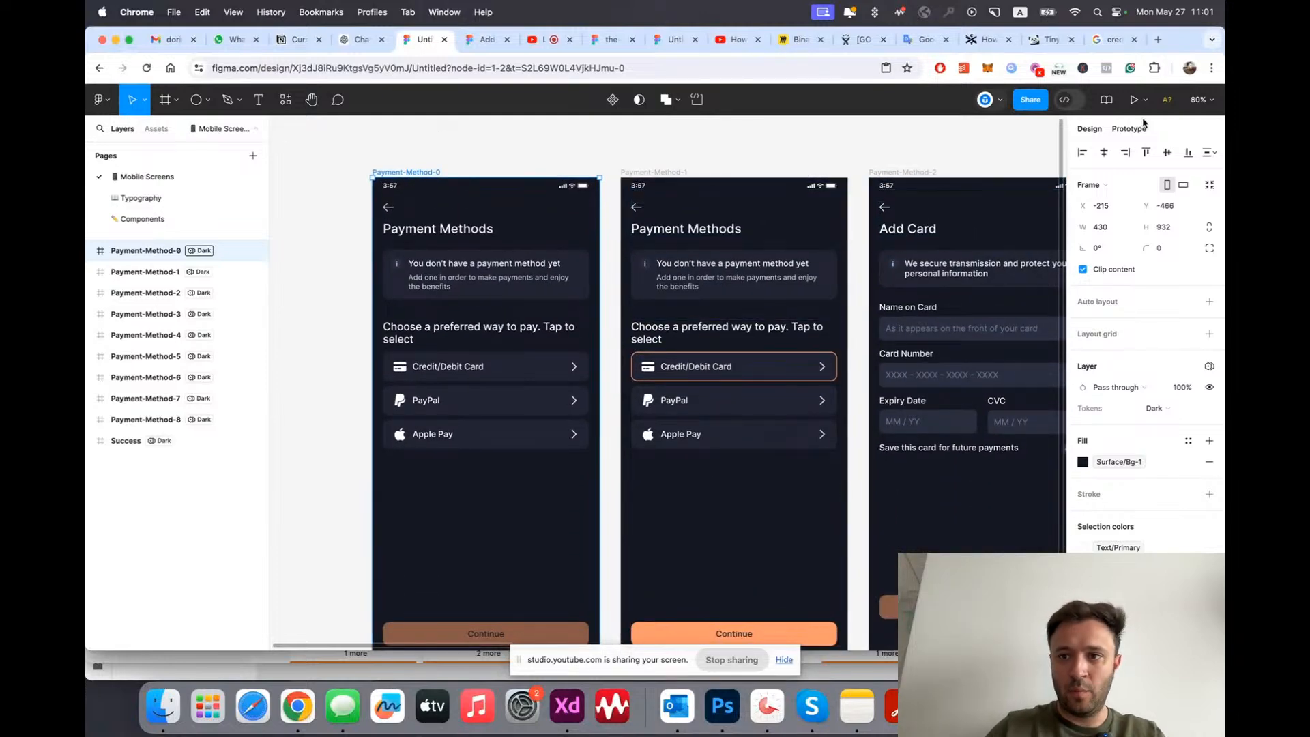
pyautogui.hotkey('shift', 'e')
pyautogui.moveTo(589, 367); pyautogui.dragTo(649, 393)
# Step: Link the Continue button in Payment-Method-1 to the Payment-Method-2 frame with a tap interaction
pyautogui.hscroll(4, 648, 392)
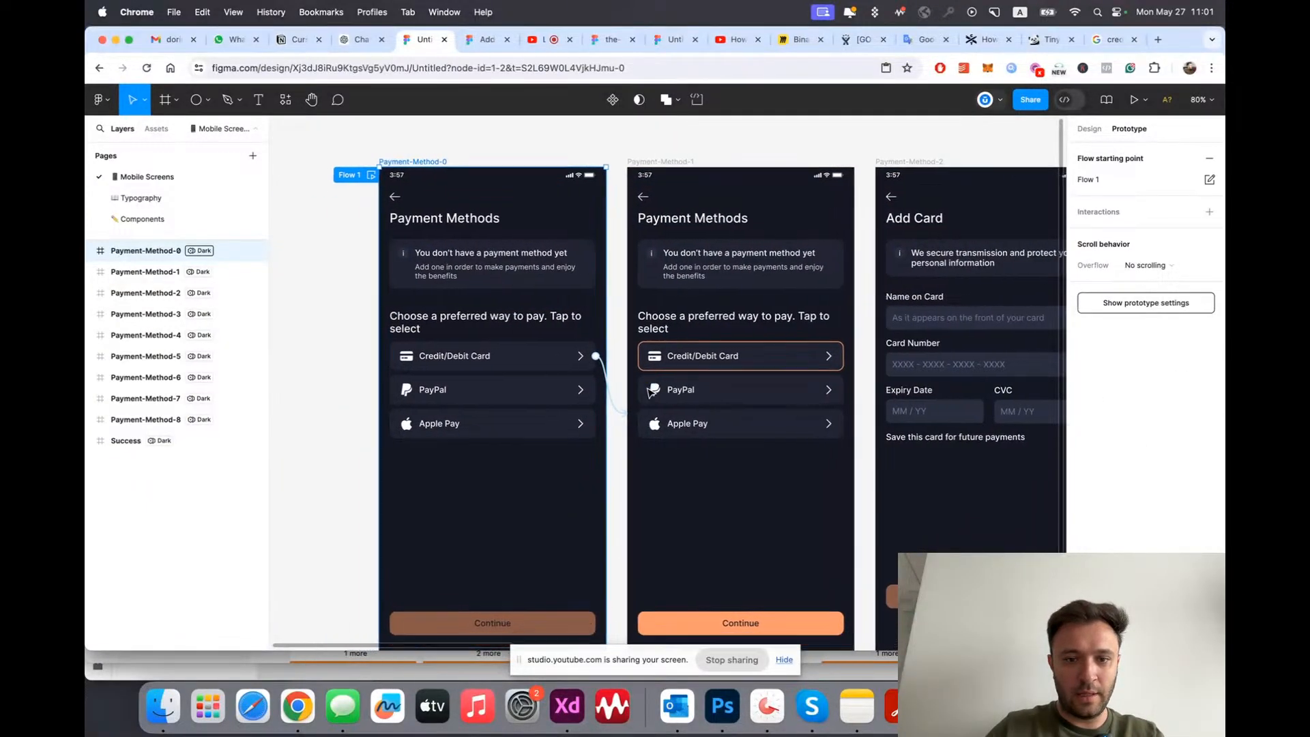
pyautogui.scroll(-3, 591, 351)
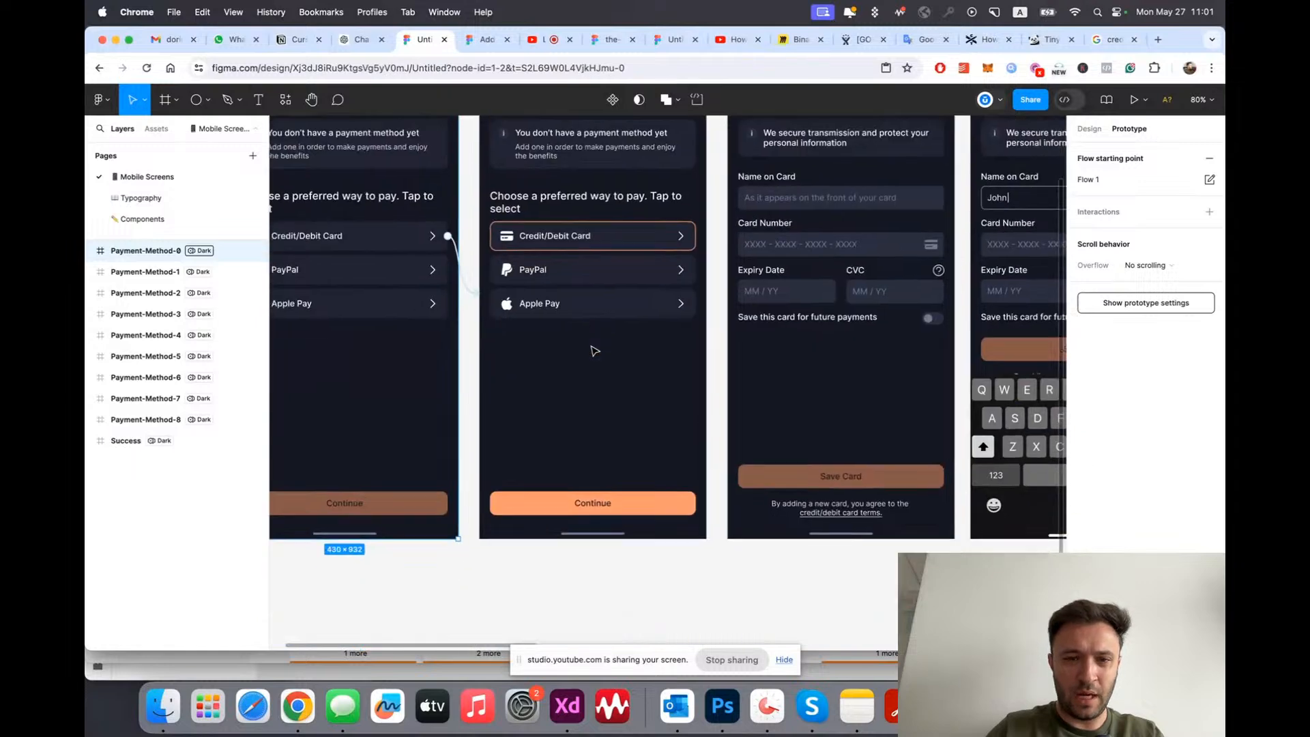
pyautogui.scroll(1, 591, 355)
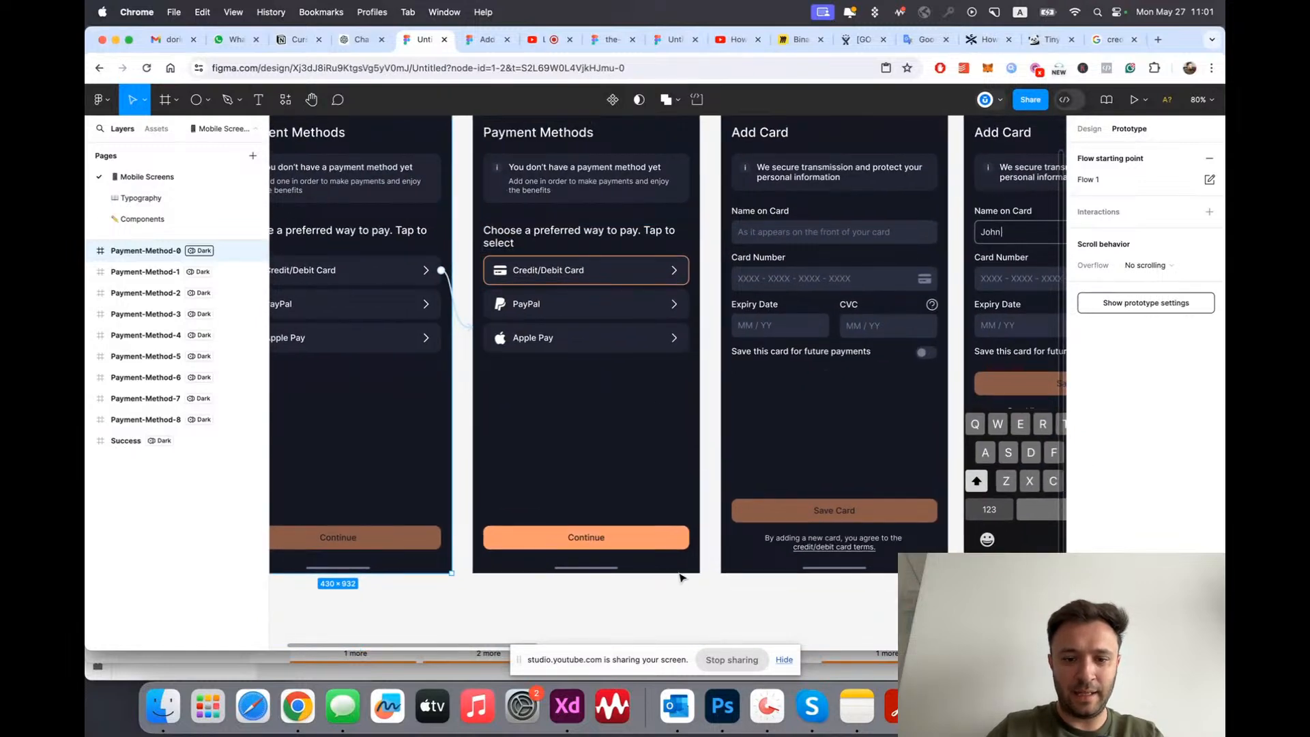
pyautogui.click(587, 537)
pyautogui.scroll(-2, 587, 532)
pyautogui.moveTo(671, 536); pyautogui.dragTo(815, 345)
pyautogui.hscroll(5, 785, 382)
pyautogui.click(476, 391)
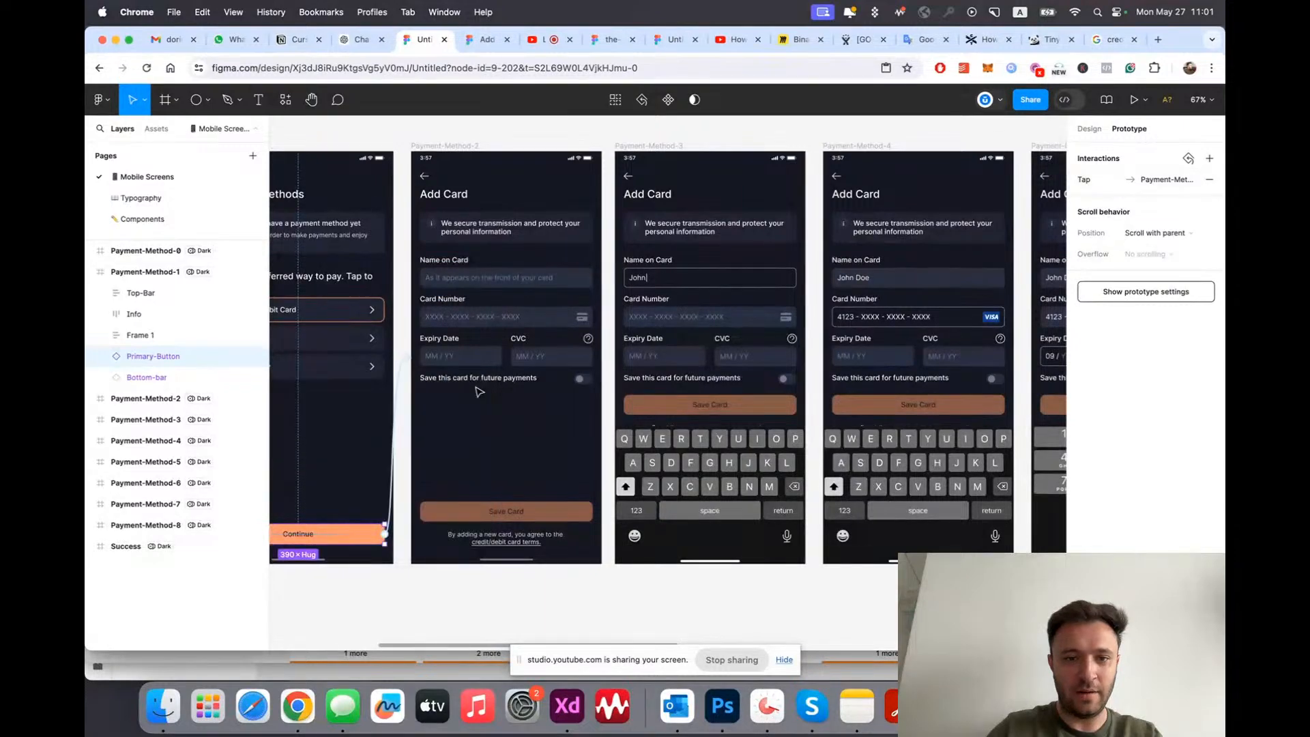
# Step: Link the Name on Card input in Payment-Method-2 to Payment-Method-3 with an instant on-tap navigation
pyautogui.scroll(3, 468, 203)
pyautogui.click(428, 131)
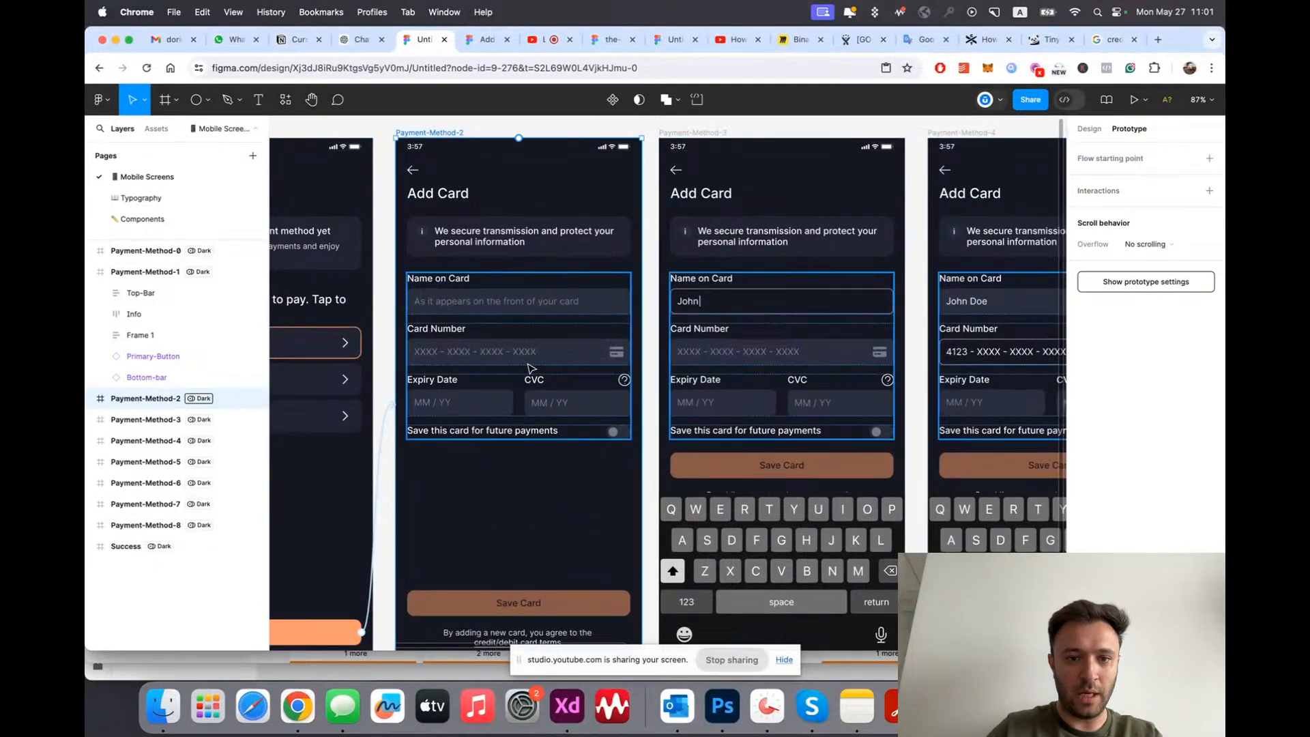
pyautogui.scroll(2, 532, 376)
pyautogui.click(483, 307)
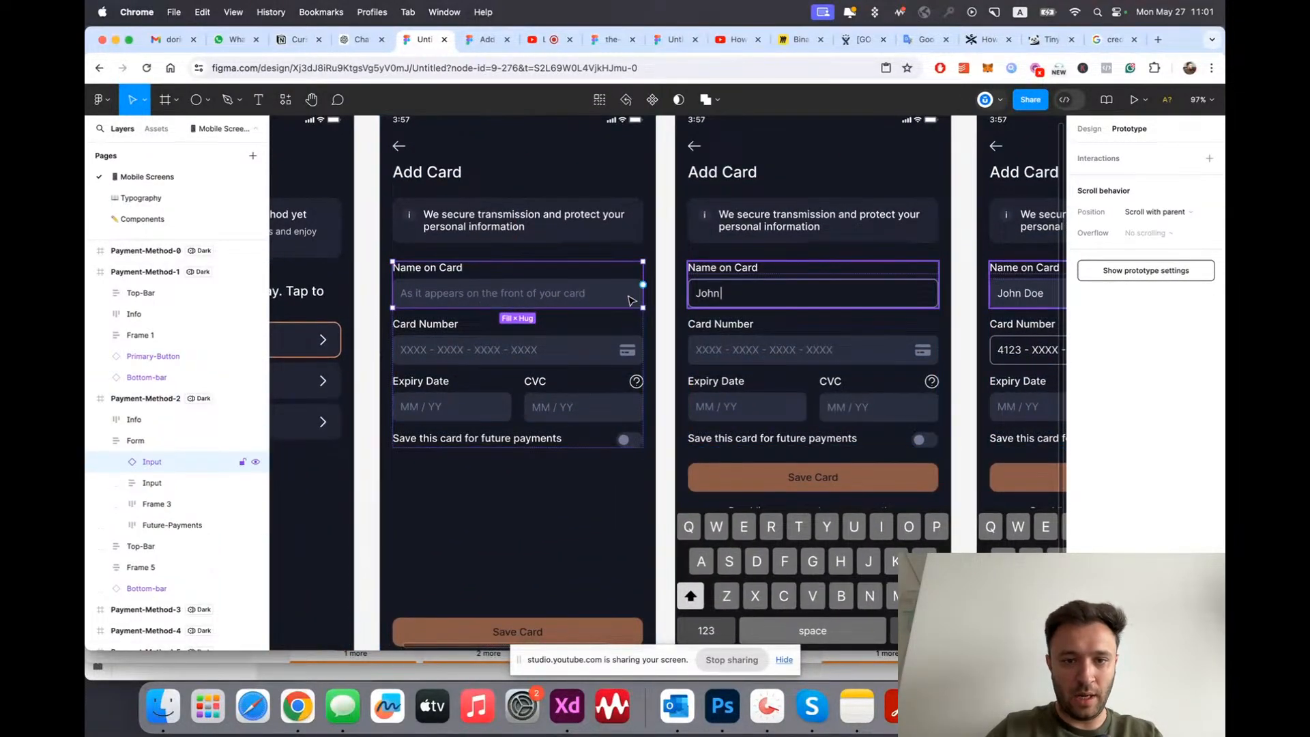
pyautogui.moveTo(643, 285); pyautogui.dragTo(735, 297)
pyautogui.scroll(-5, 734, 299)
pyautogui.hscroll(3, 734, 301)
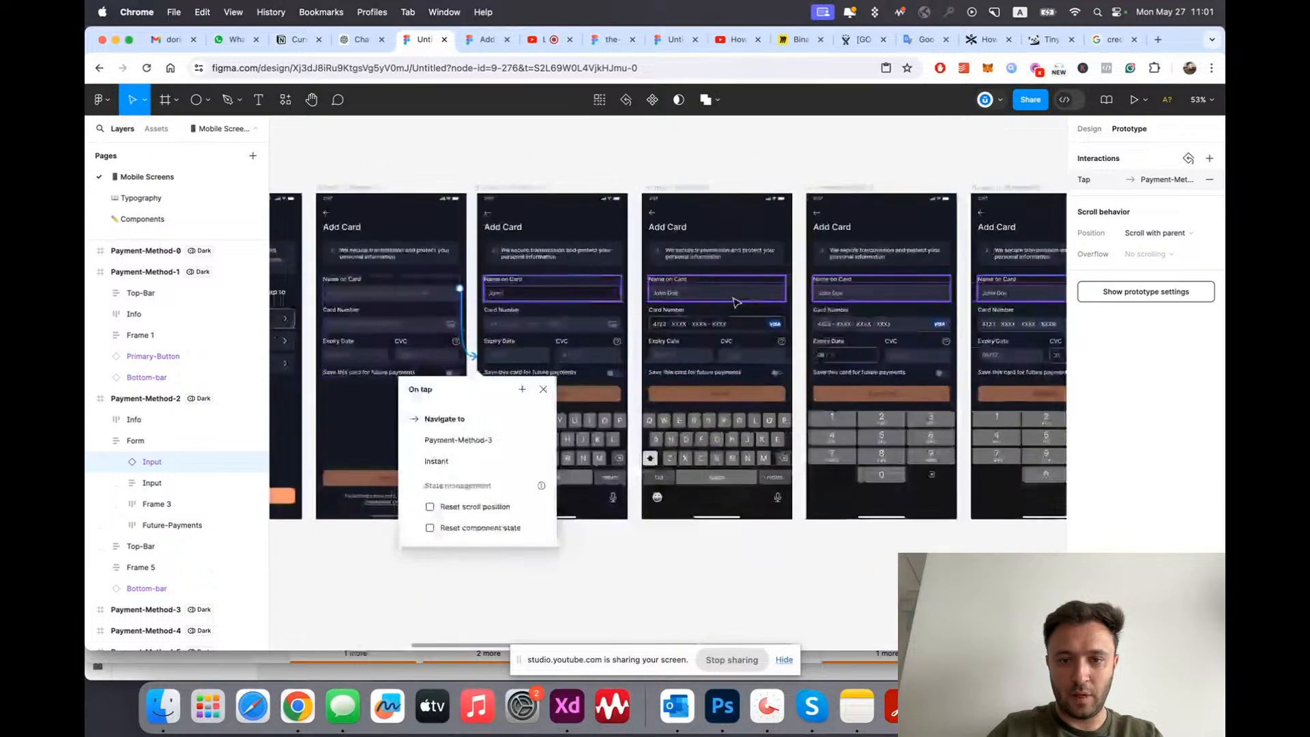
pyautogui.click(524, 389)
# Step: Link the Card Number input in Payment-Method-3 to Payment-Method-4 with an instant on-tap navigation
pyautogui.scroll(3, 545, 342)
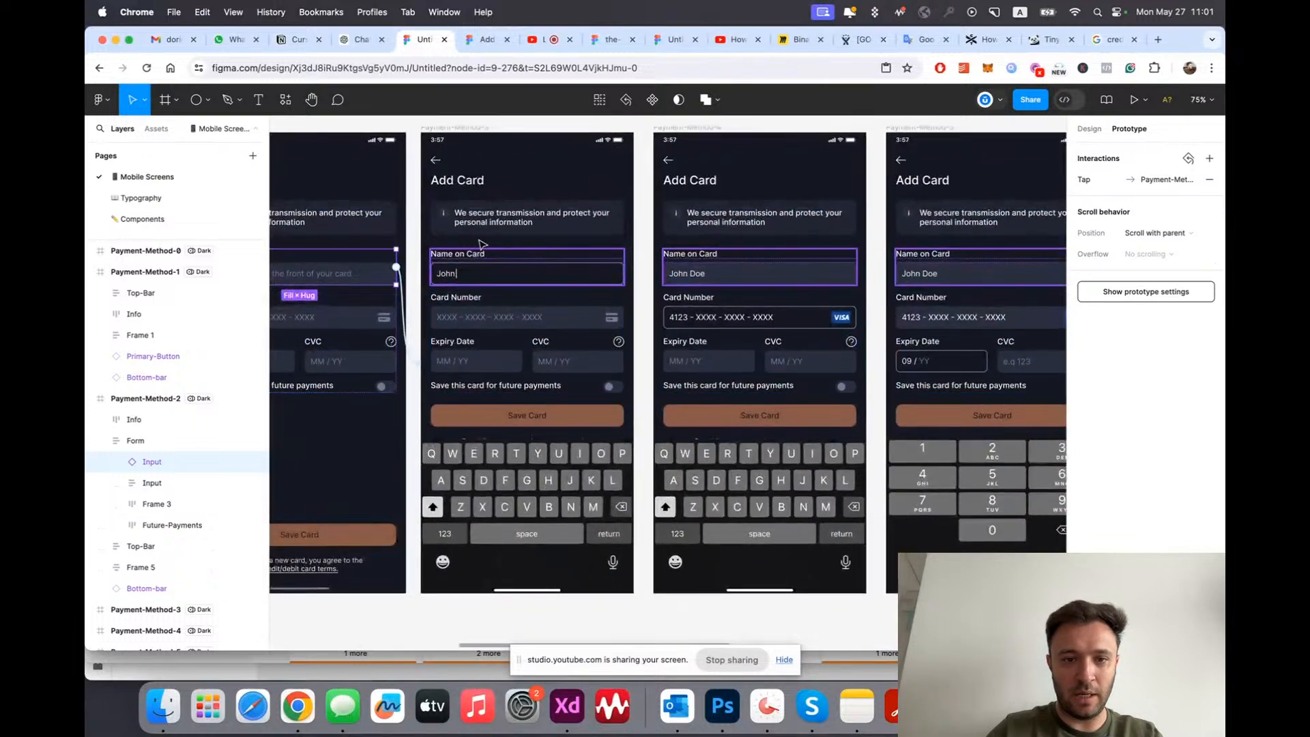
pyautogui.click(489, 127)
pyautogui.scroll(-2, 587, 308)
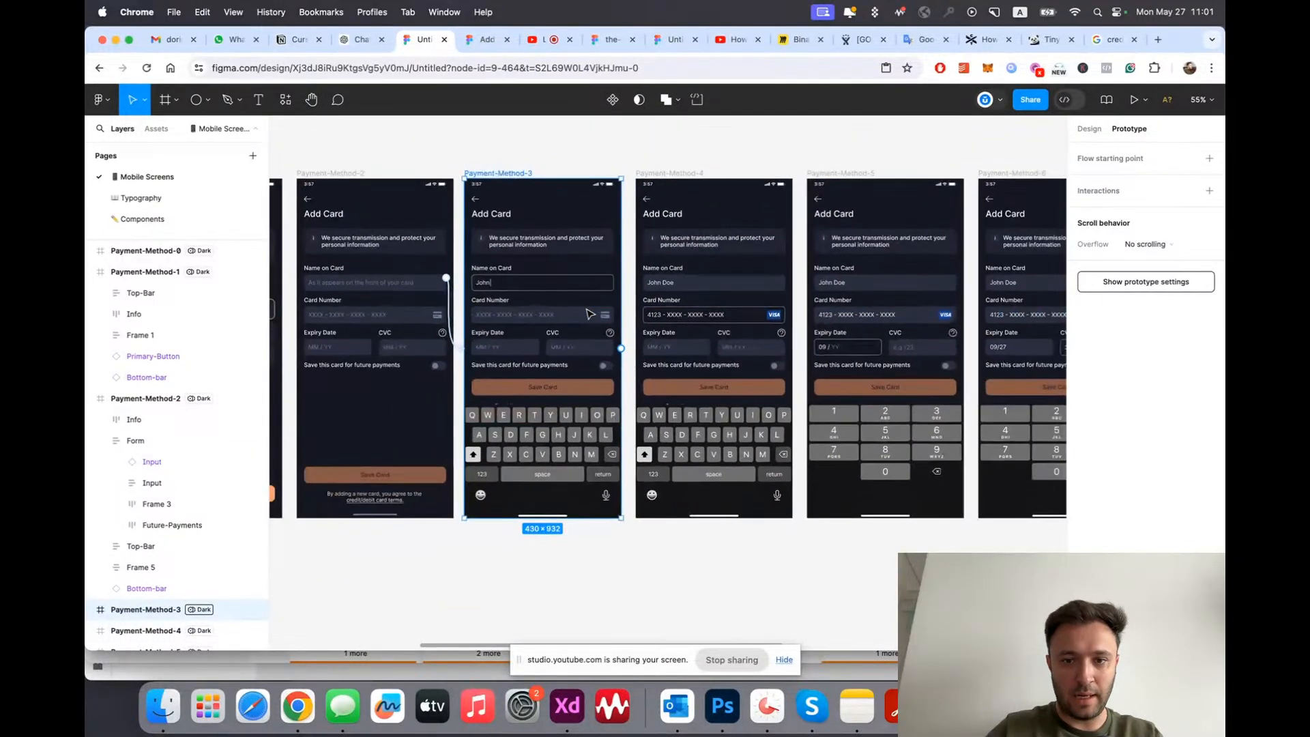
pyautogui.scroll(4, 587, 308)
pyautogui.click(539, 311)
pyautogui.doubleClick(539, 313)
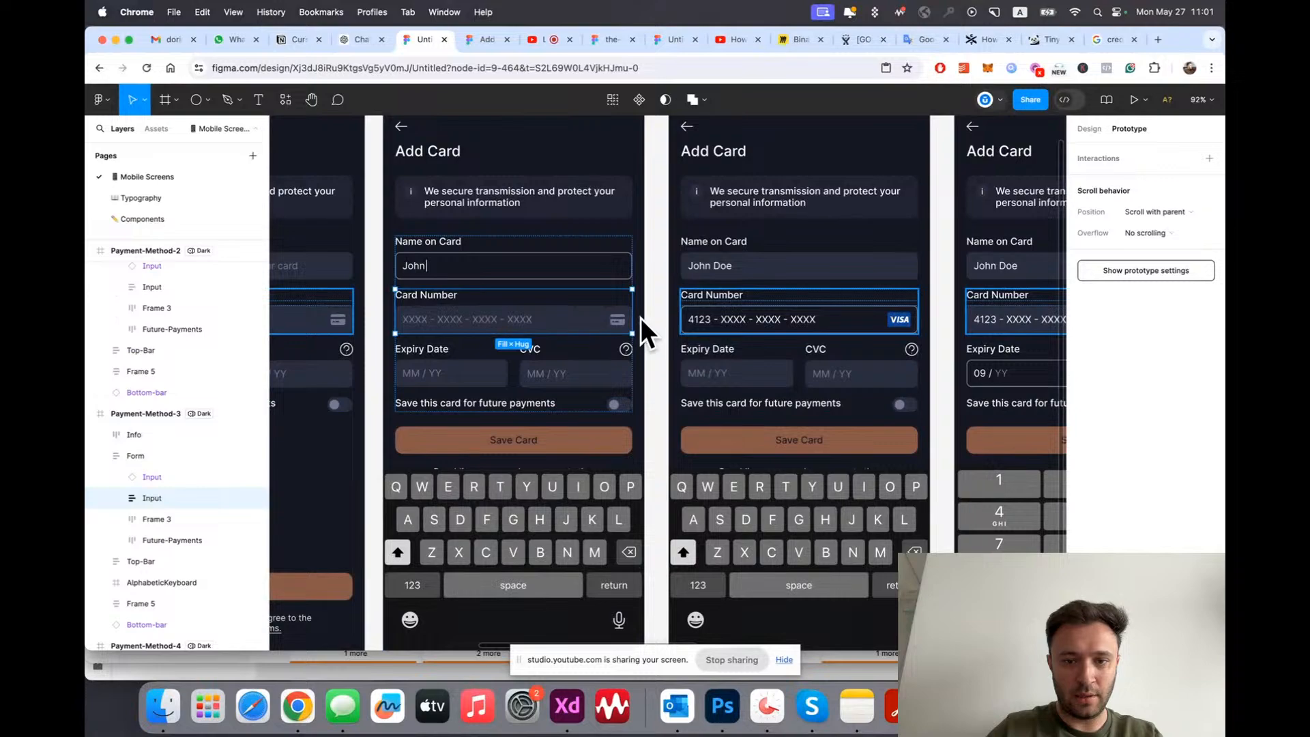
pyautogui.moveTo(632, 312); pyautogui.dragTo(774, 318)
pyautogui.hscroll(4, 774, 318)
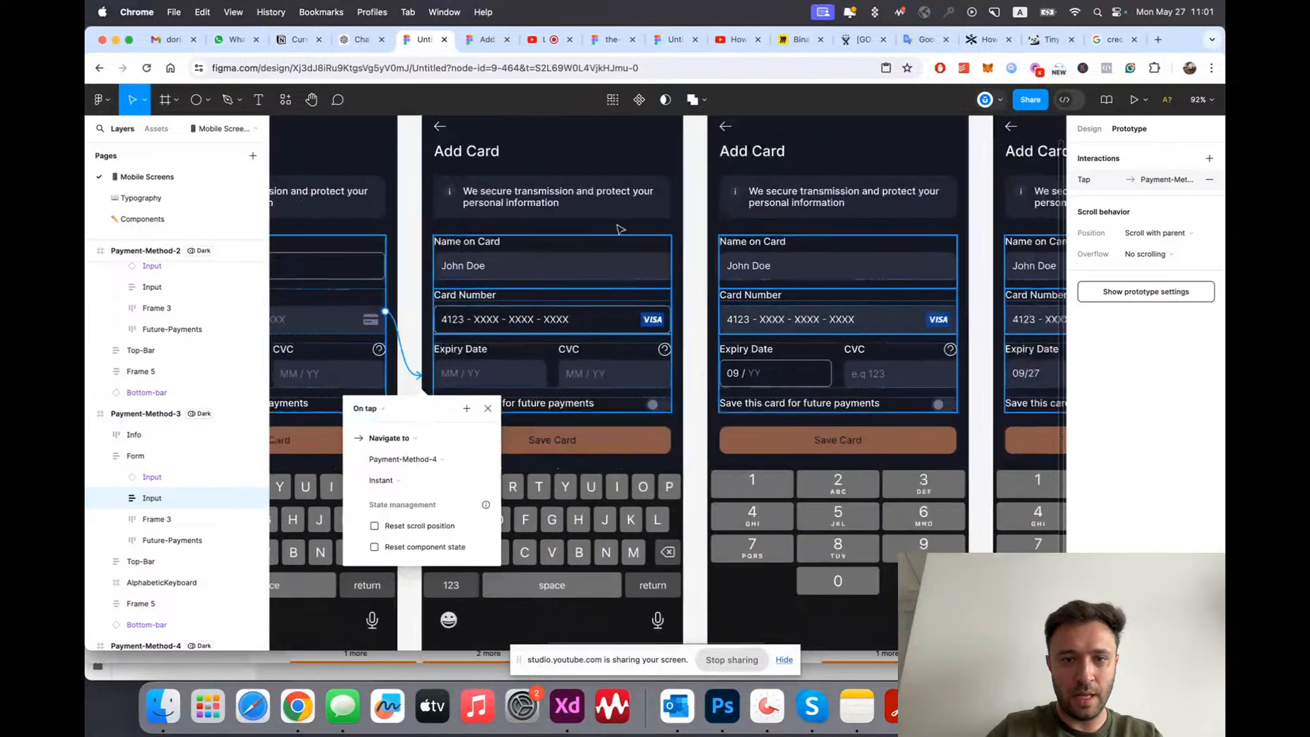
# Step: Link the Expiry Date input in Payment-Method-4 to the Payment-Method-5 frame with a tap interaction
pyautogui.scroll(1, 619, 228)
pyautogui.click(478, 144)
pyautogui.hscroll(2, 418, 431)
pyautogui.scroll(-2, 403, 427)
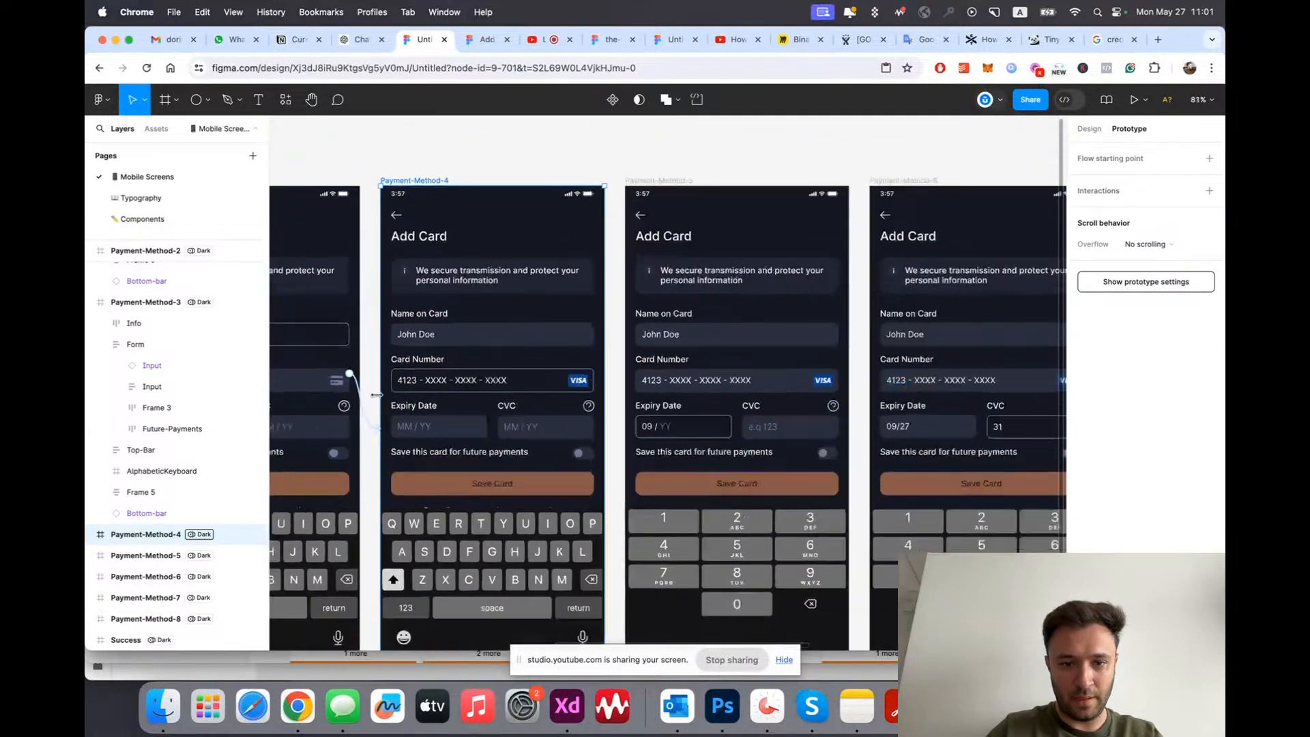
pyautogui.scroll(3, 399, 426)
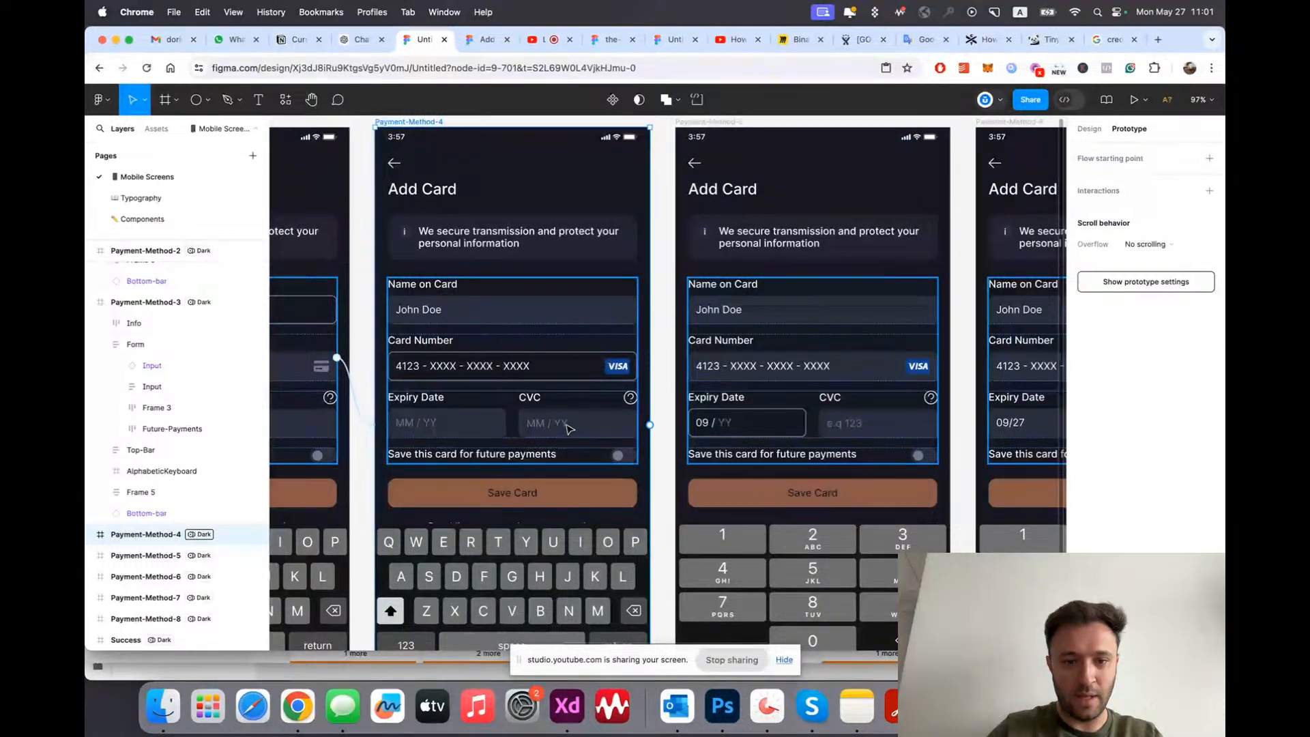
pyautogui.click(481, 428)
pyautogui.moveTo(506, 415); pyautogui.dragTo(692, 423)
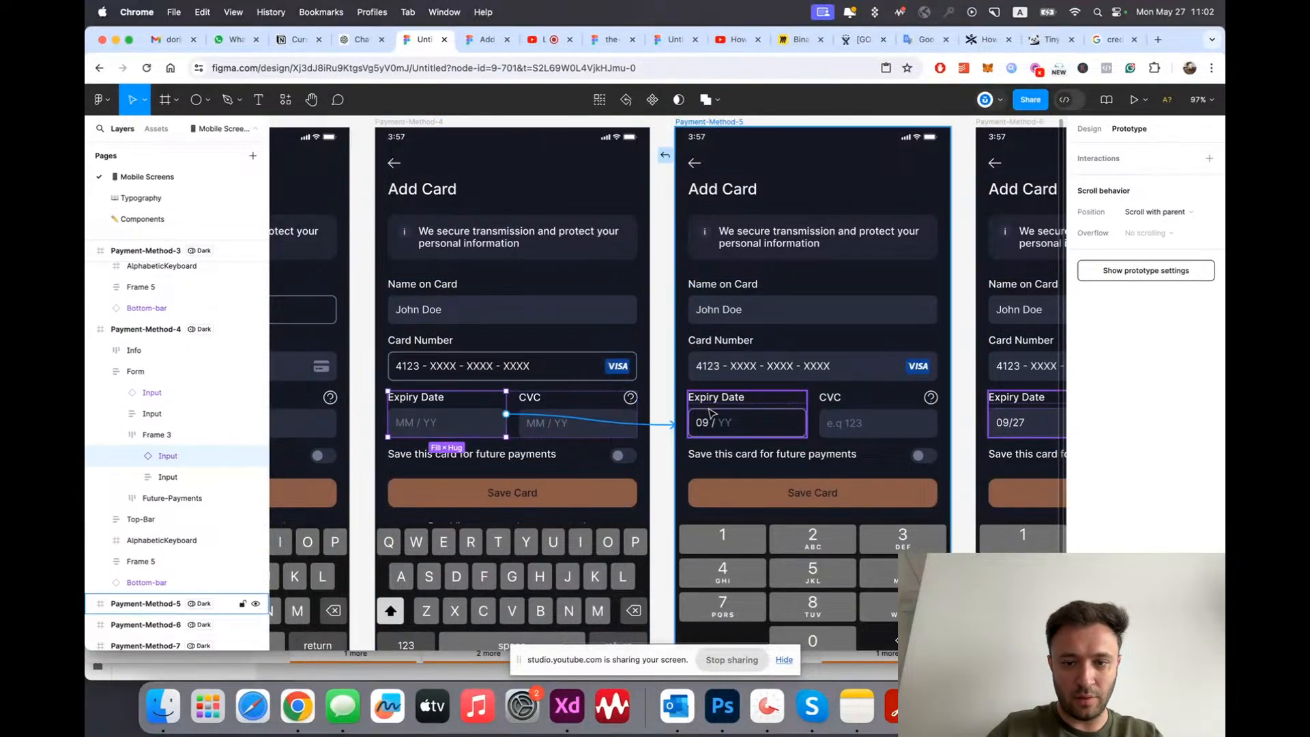
pyautogui.hscroll(3, 568, 456)
pyautogui.click(558, 459)
# Step: Link the CVC input in Payment-Method-5 to the Payment-Method-6 frame with a tap interaction
pyautogui.hscroll(4, 558, 460)
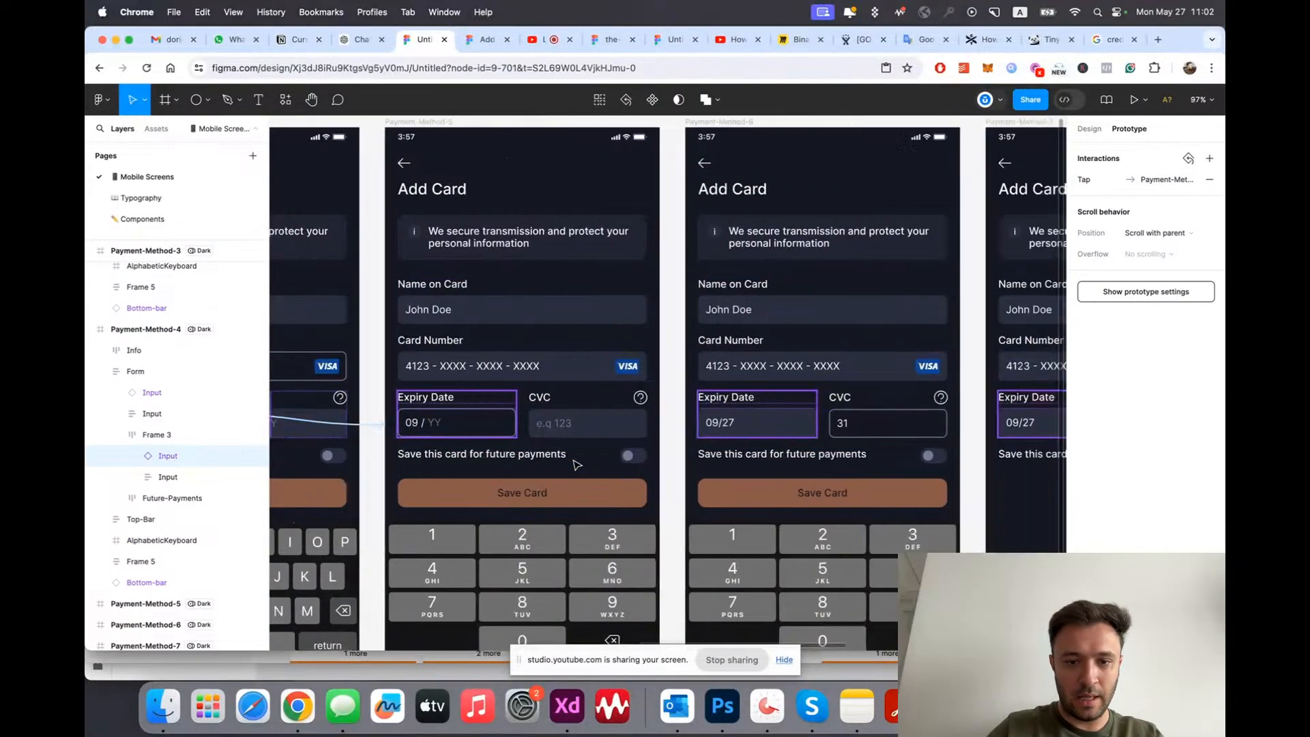
pyautogui.click(511, 423)
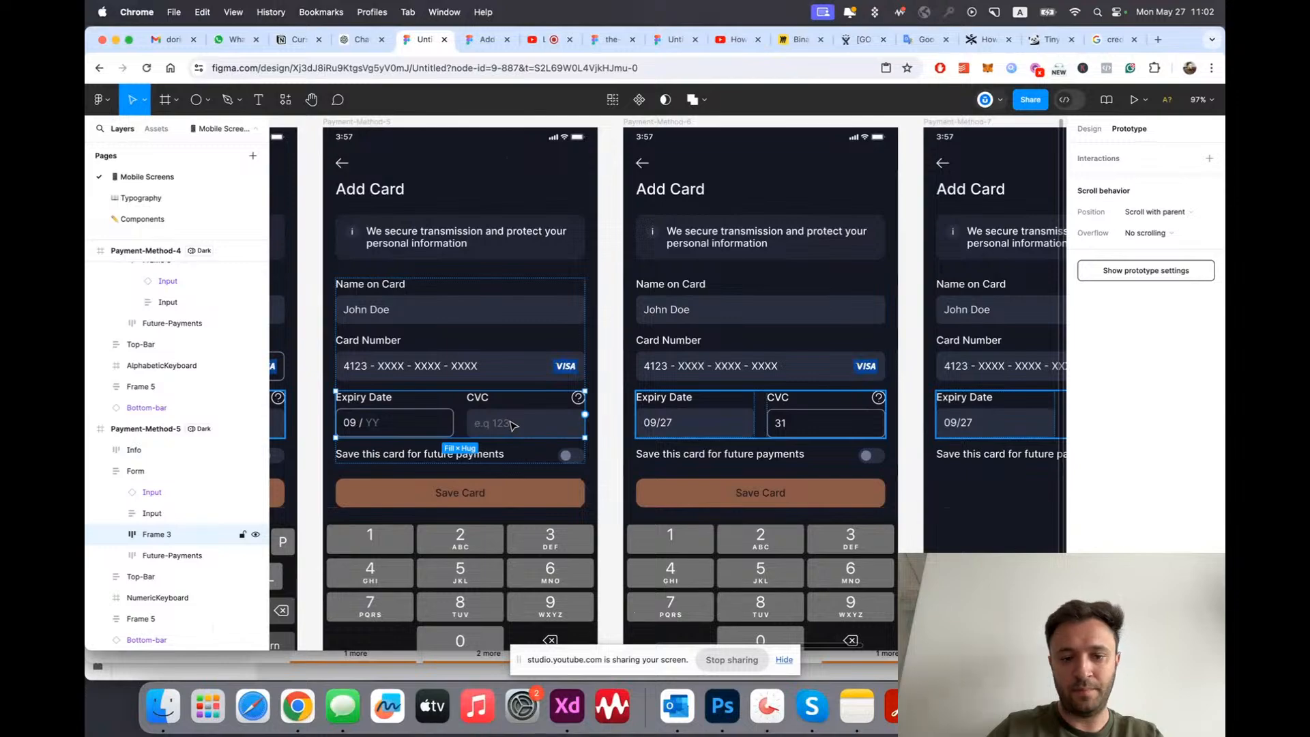
pyautogui.click(525, 432)
pyautogui.moveTo(585, 414); pyautogui.dragTo(825, 423)
pyautogui.hscroll(-2, 469, 462)
pyautogui.click(468, 459)
# Step: Link the Future-Payments toggle row in Payment-Method-7 to Payment-Method-8 with an instant on-tap navigation
pyautogui.scroll(-5, 647, 461)
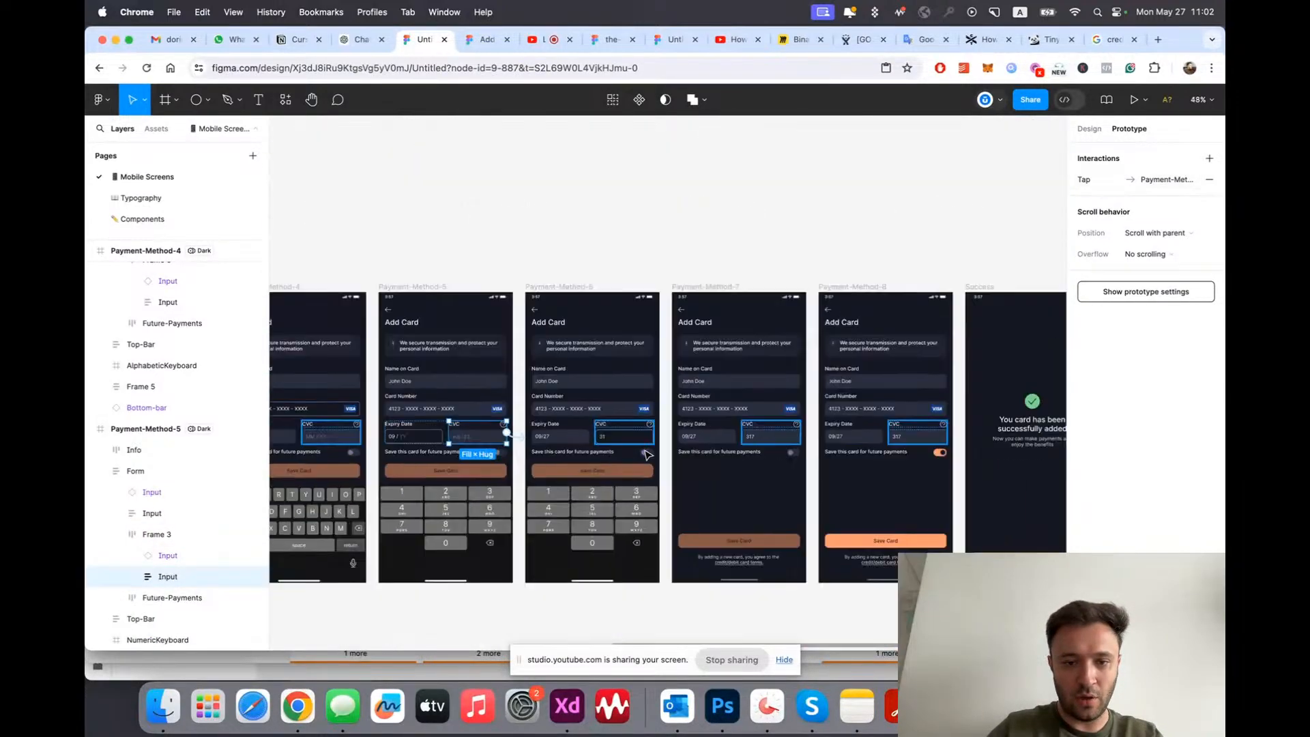
pyautogui.scroll(4, 646, 461)
pyautogui.hscroll(2, 647, 461)
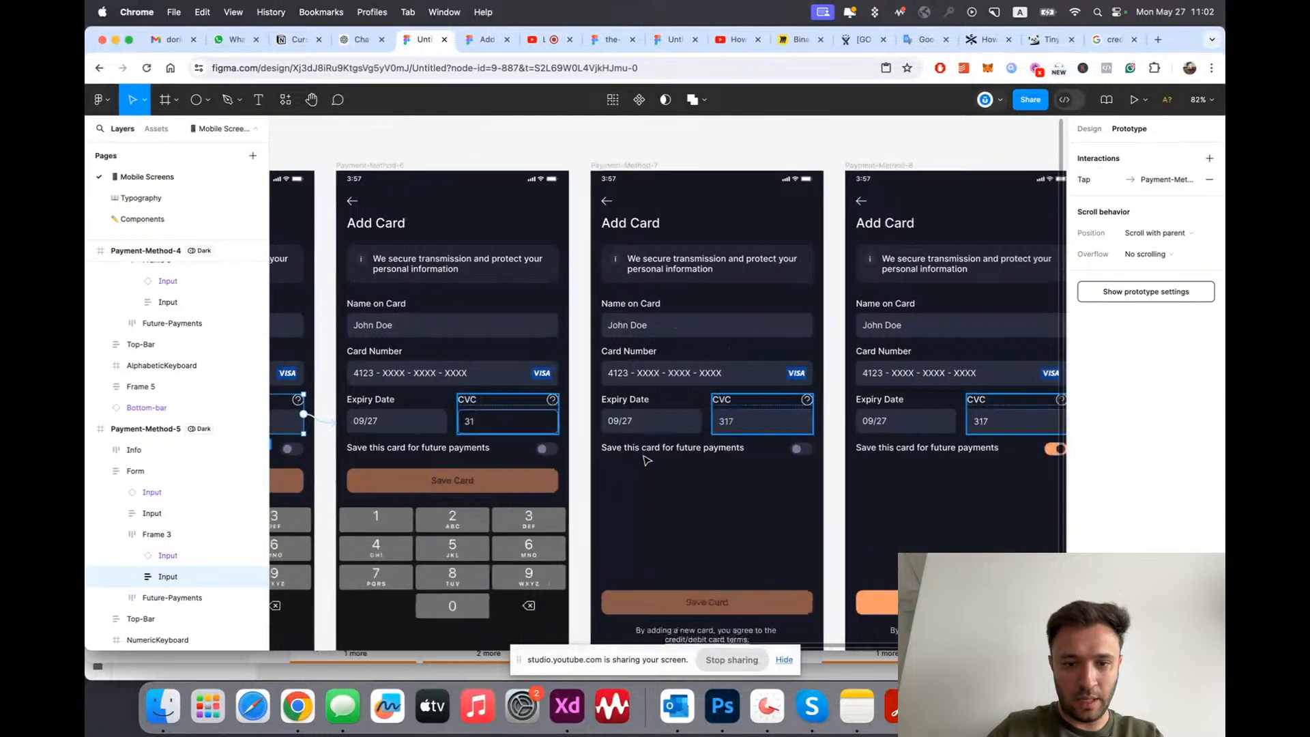
pyautogui.scroll(-3, 549, 432)
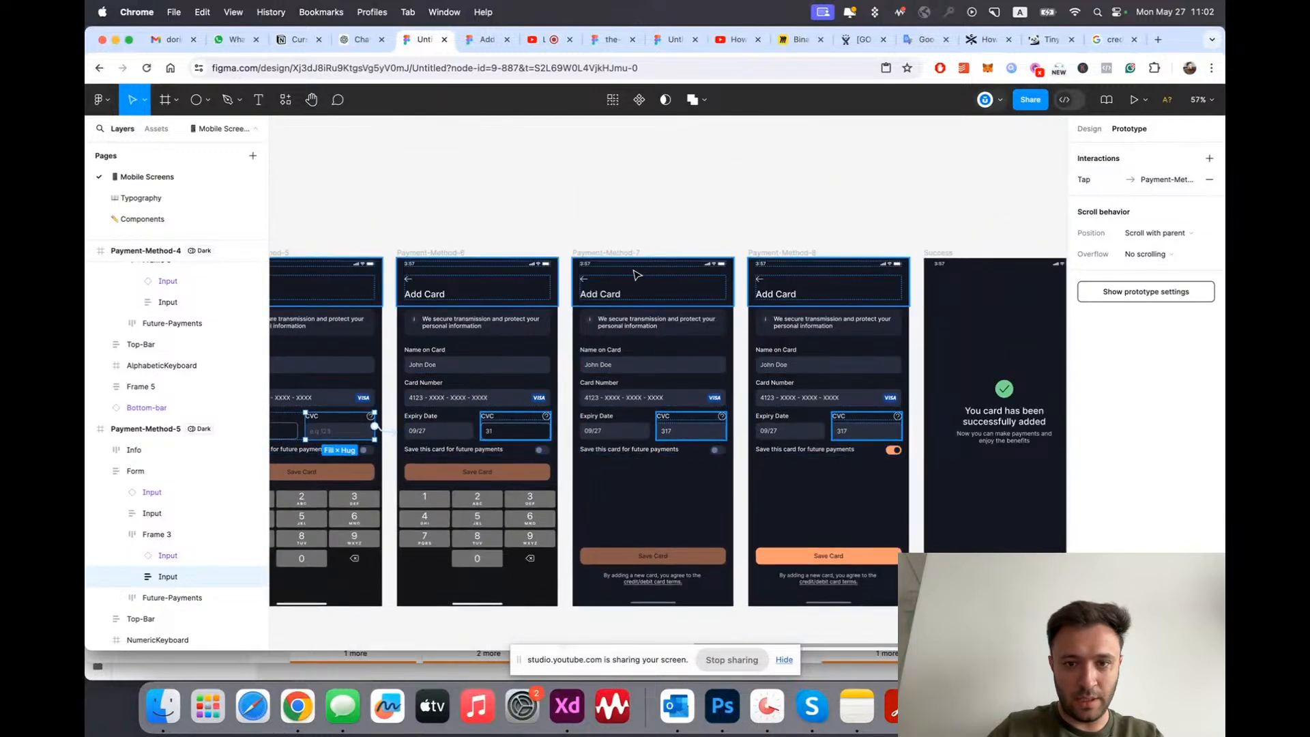
pyautogui.click(612, 254)
pyautogui.scroll(5, 793, 516)
pyautogui.click(642, 383)
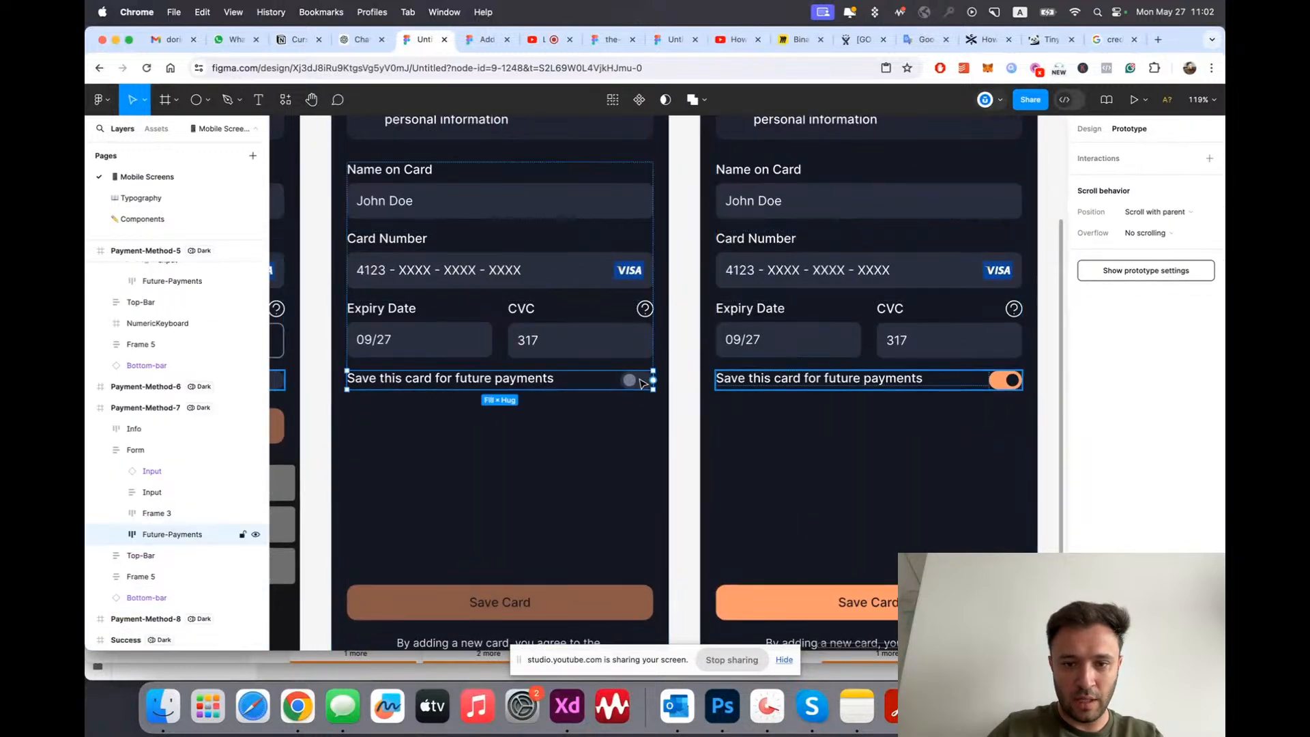
pyautogui.moveTo(722, 388); pyautogui.dragTo(737, 390)
pyautogui.scroll(-5, 620, 387)
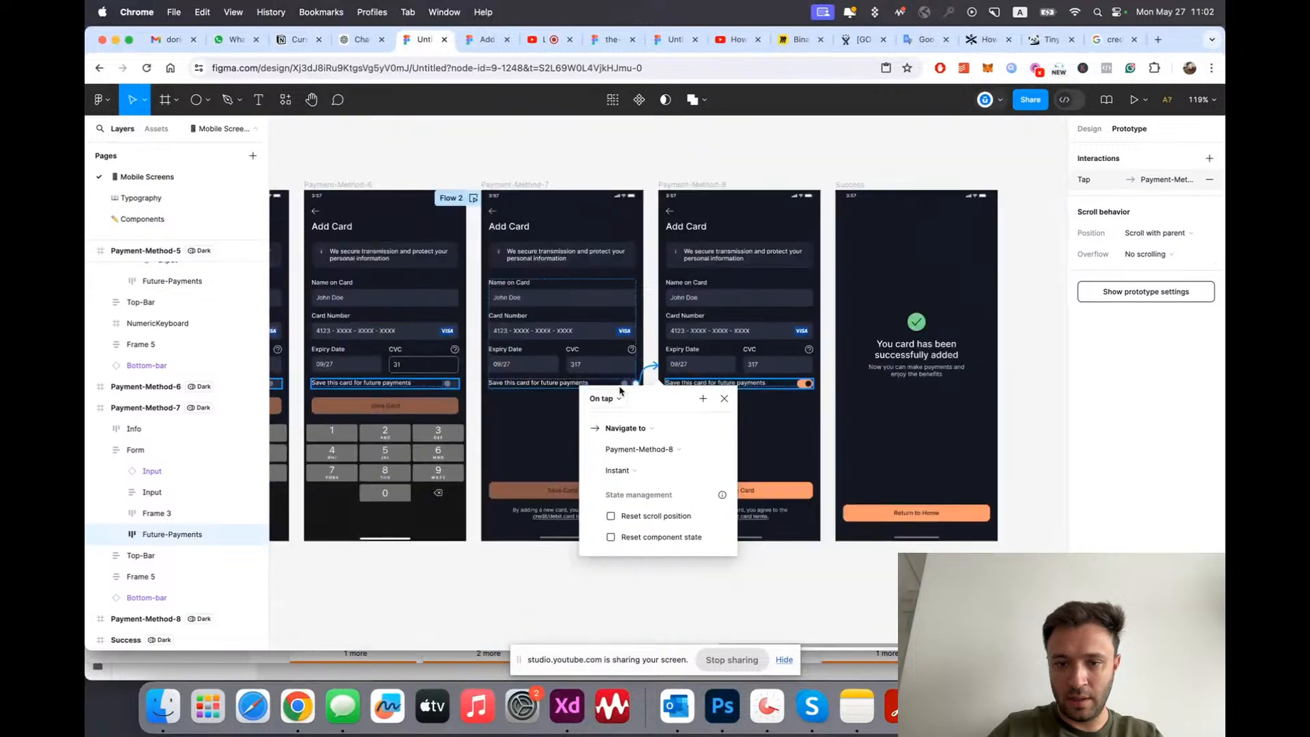
pyautogui.click(723, 399)
# Step: Link the Save Card button in Payment-Method-8 to the Success frame with an instant on-tap navigation
pyautogui.scroll(3, 849, 442)
pyautogui.scroll(3, 857, 444)
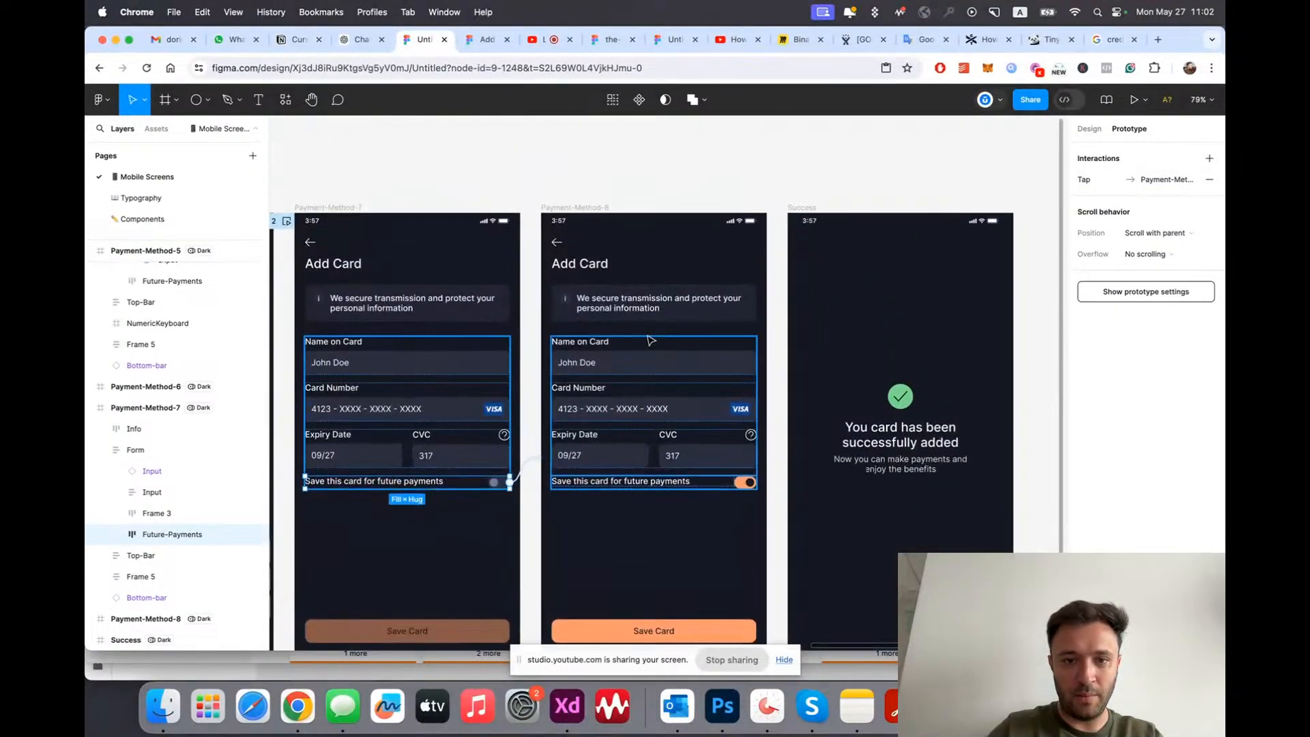
pyautogui.click(579, 210)
pyautogui.scroll(-2, 688, 378)
pyautogui.click(658, 518)
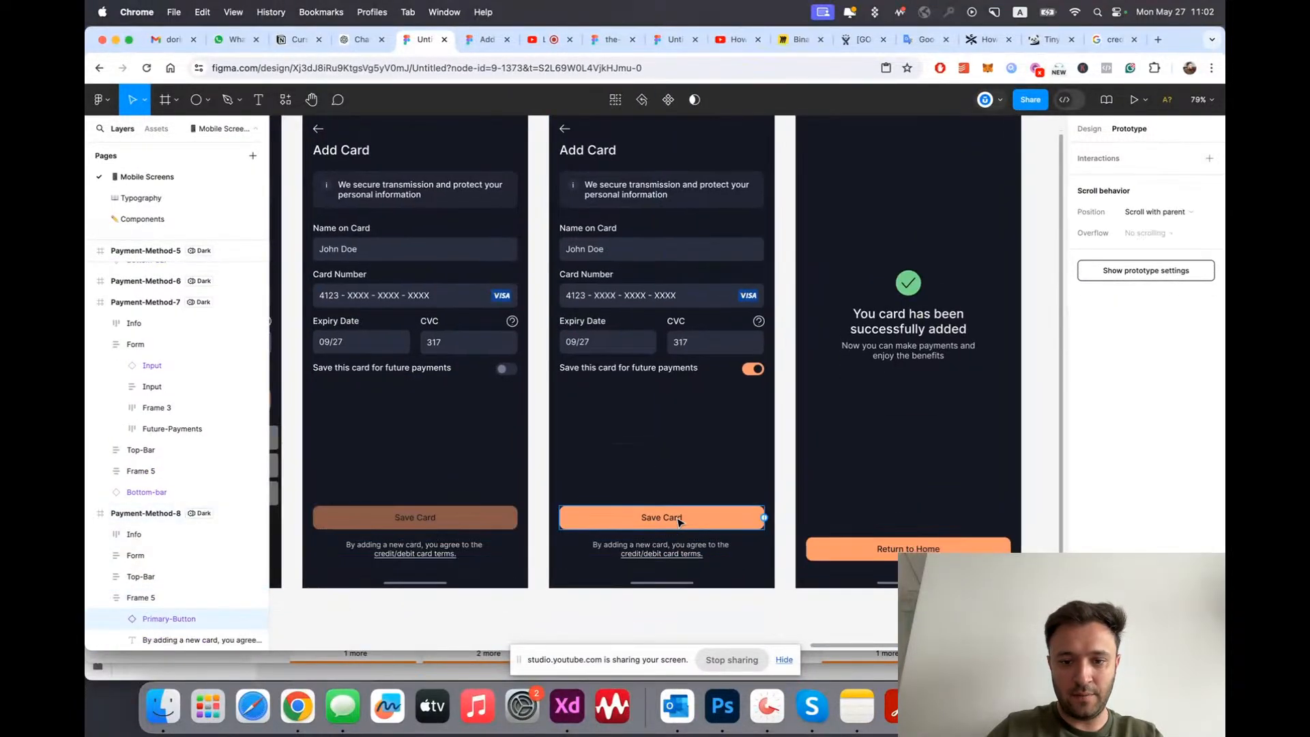
pyautogui.moveTo(764, 518); pyautogui.dragTo(950, 480)
pyautogui.scroll(-5, 932, 486)
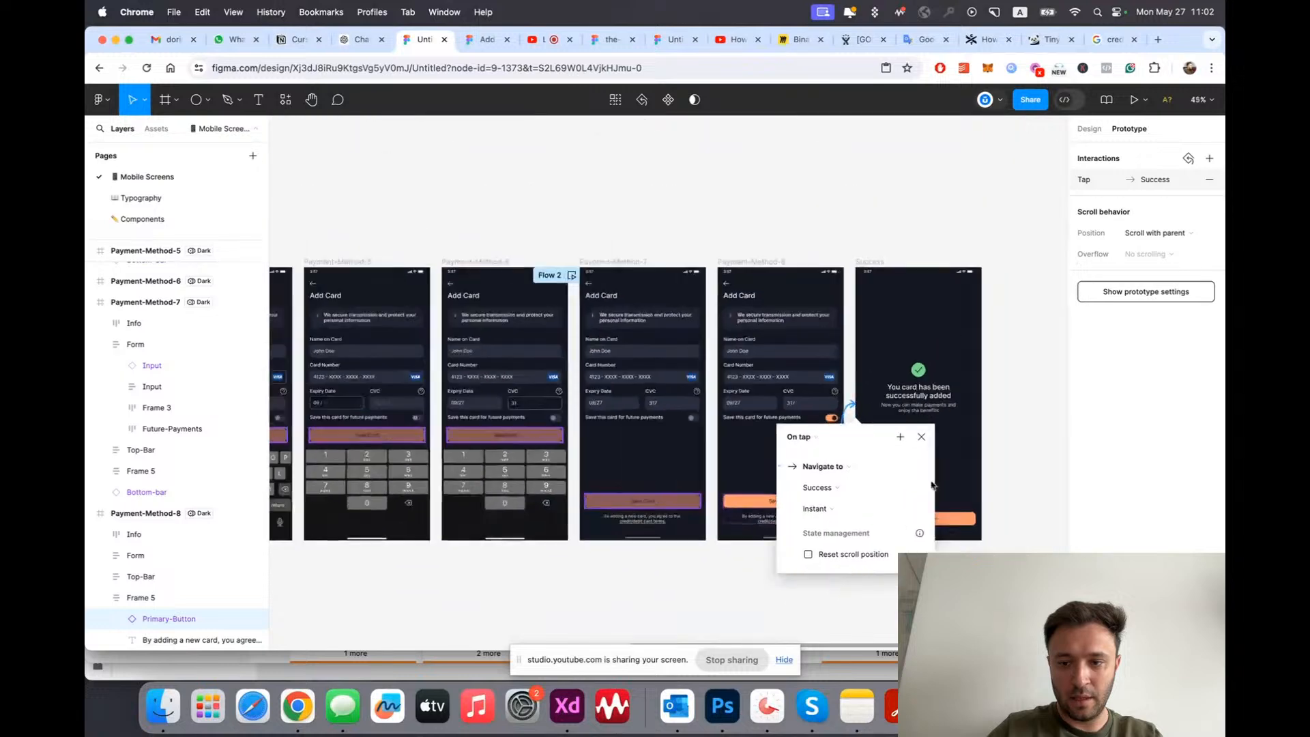
pyautogui.click(922, 438)
pyautogui.scroll(3, 1030, 471)
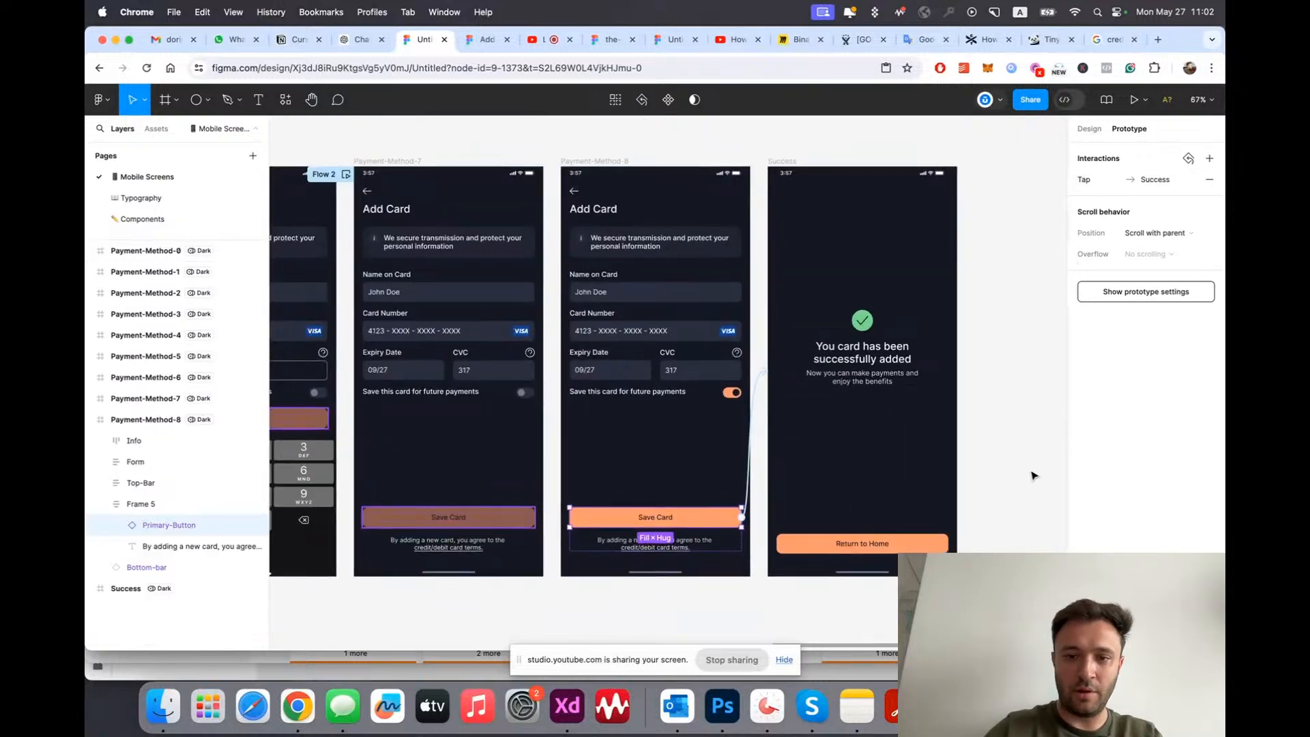
# Step: Remove the Flow 2 starting point from Payment-Method-7 and rename the flow starting at Payment-Method-0 as Payment-Methods
pyautogui.scroll(-3, 1032, 473)
pyautogui.hscroll(-5, 1031, 476)
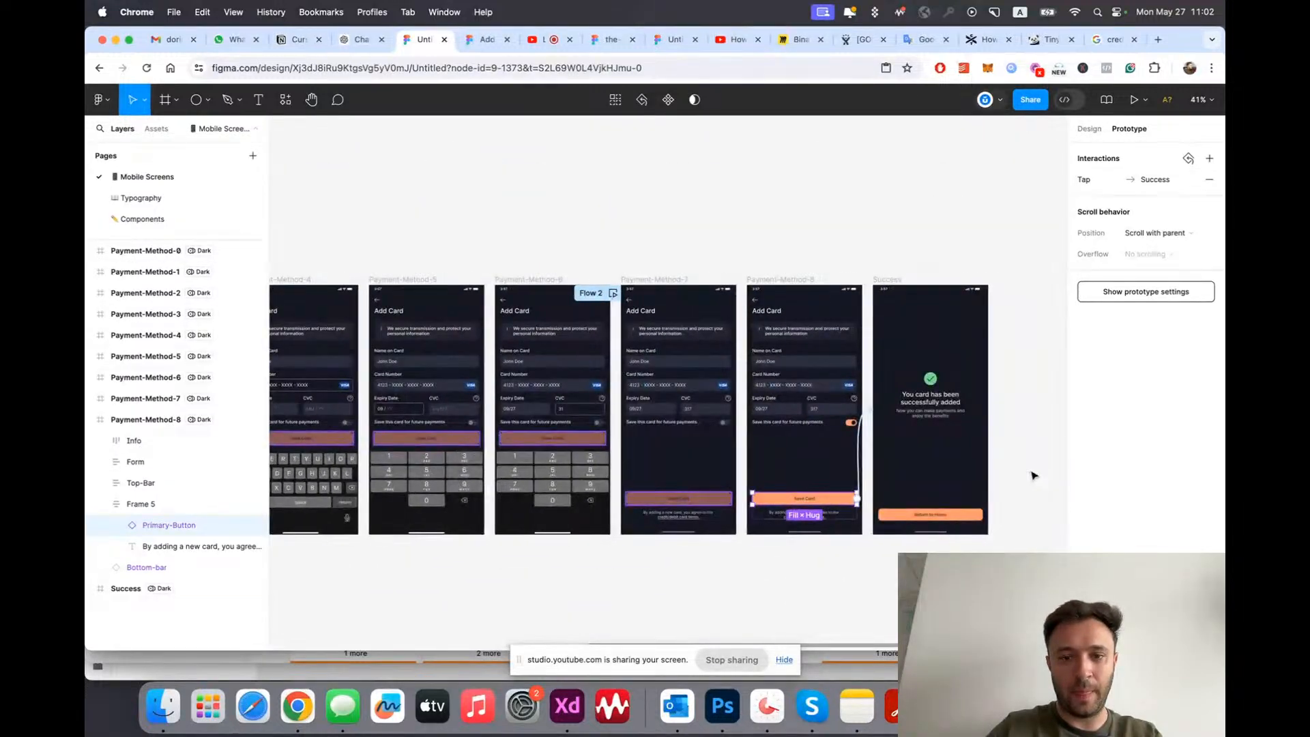
pyautogui.hscroll(3, 1035, 476)
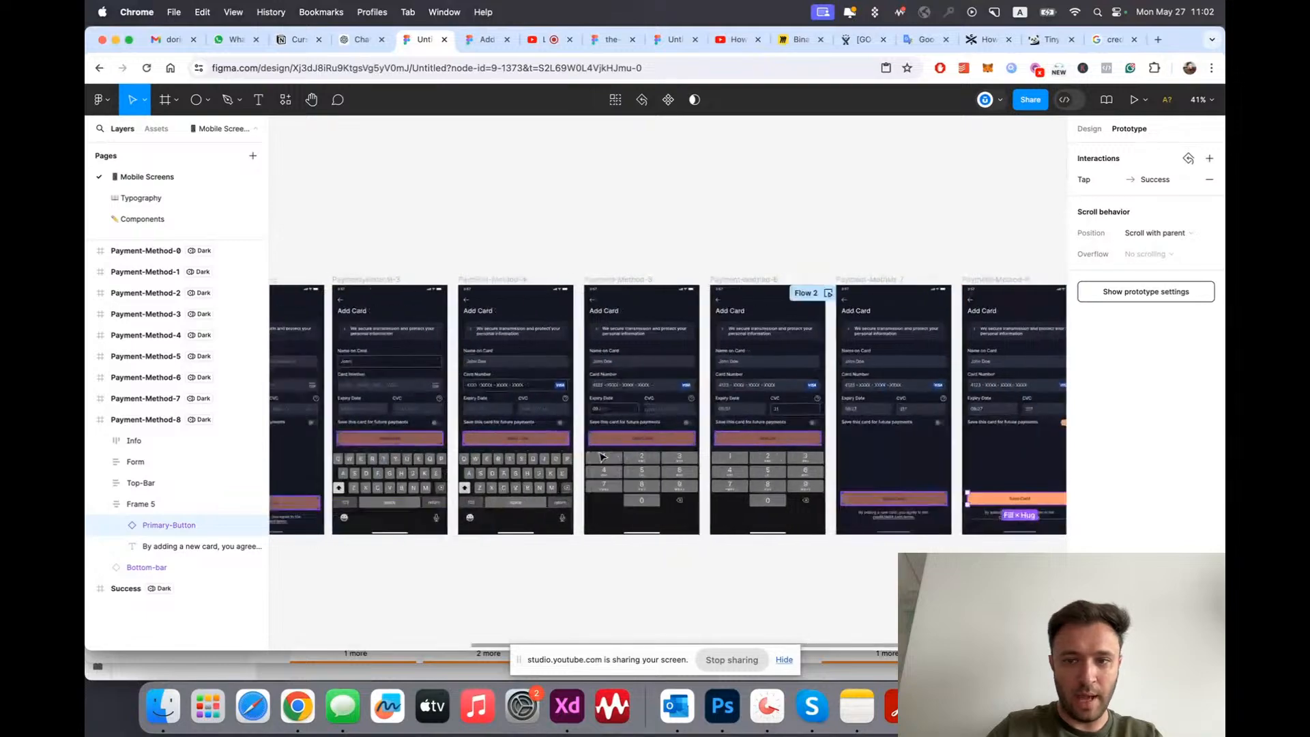
pyautogui.scroll(5, 785, 286)
pyautogui.click(770, 288)
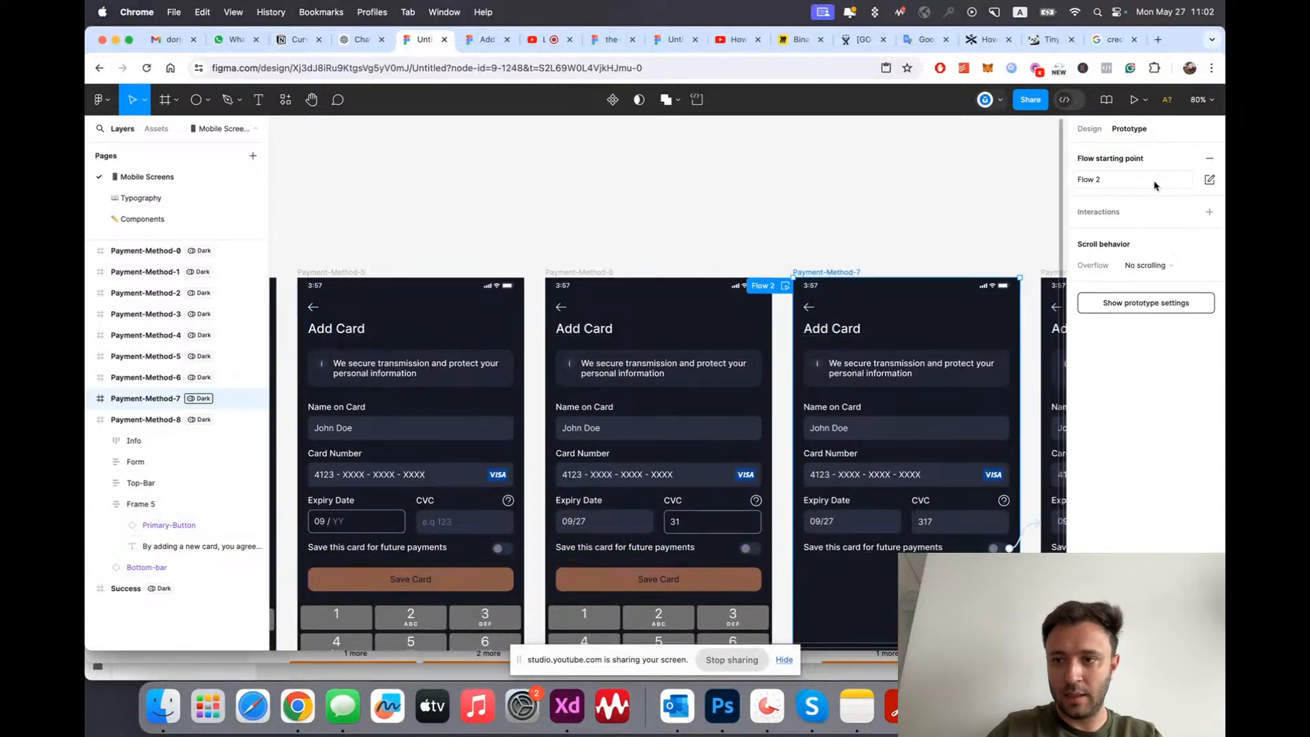
pyautogui.click(1211, 161)
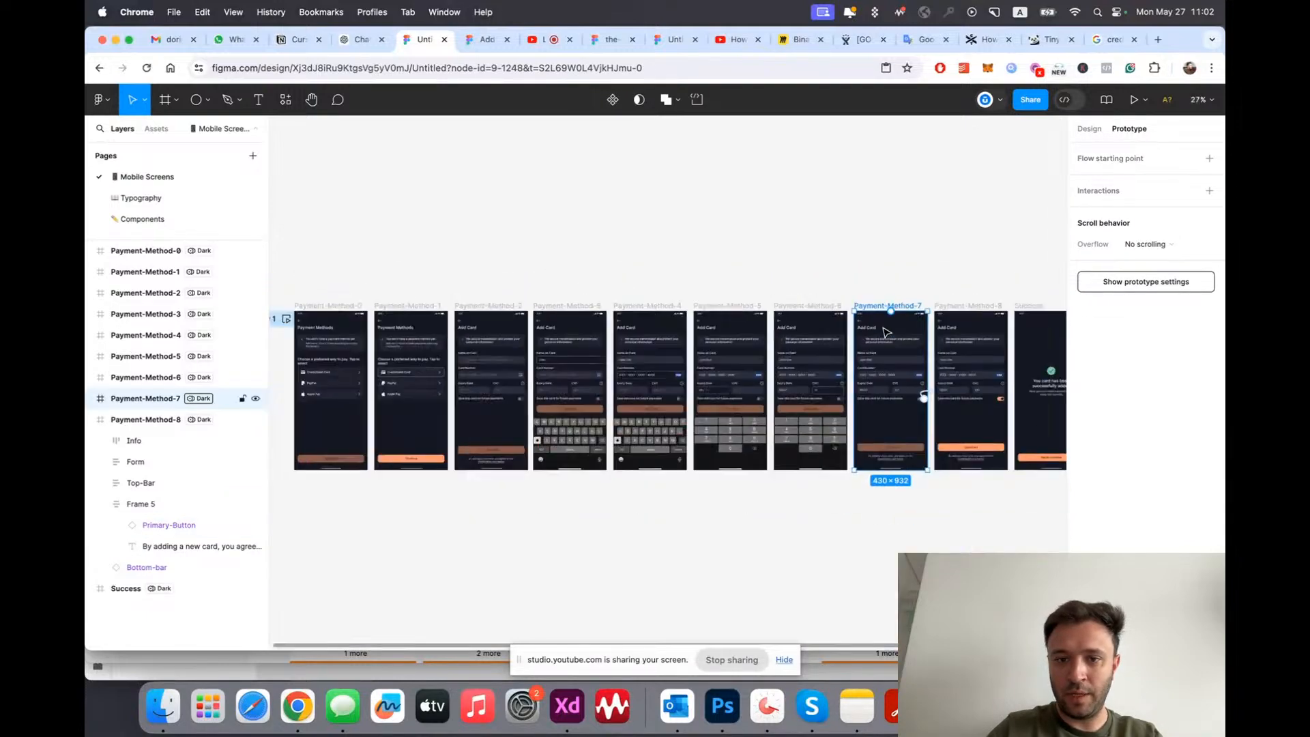
pyautogui.click(682, 310)
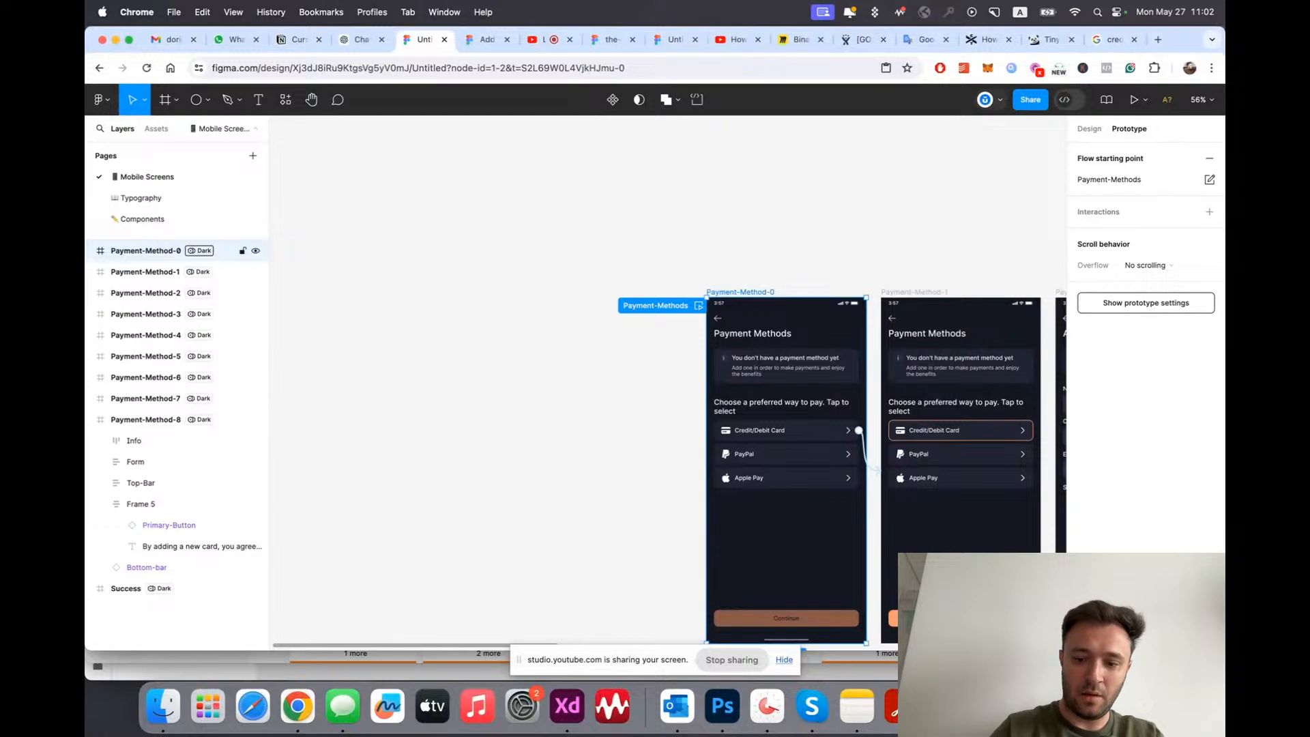
pyautogui.hscroll(8, 1063, 257)
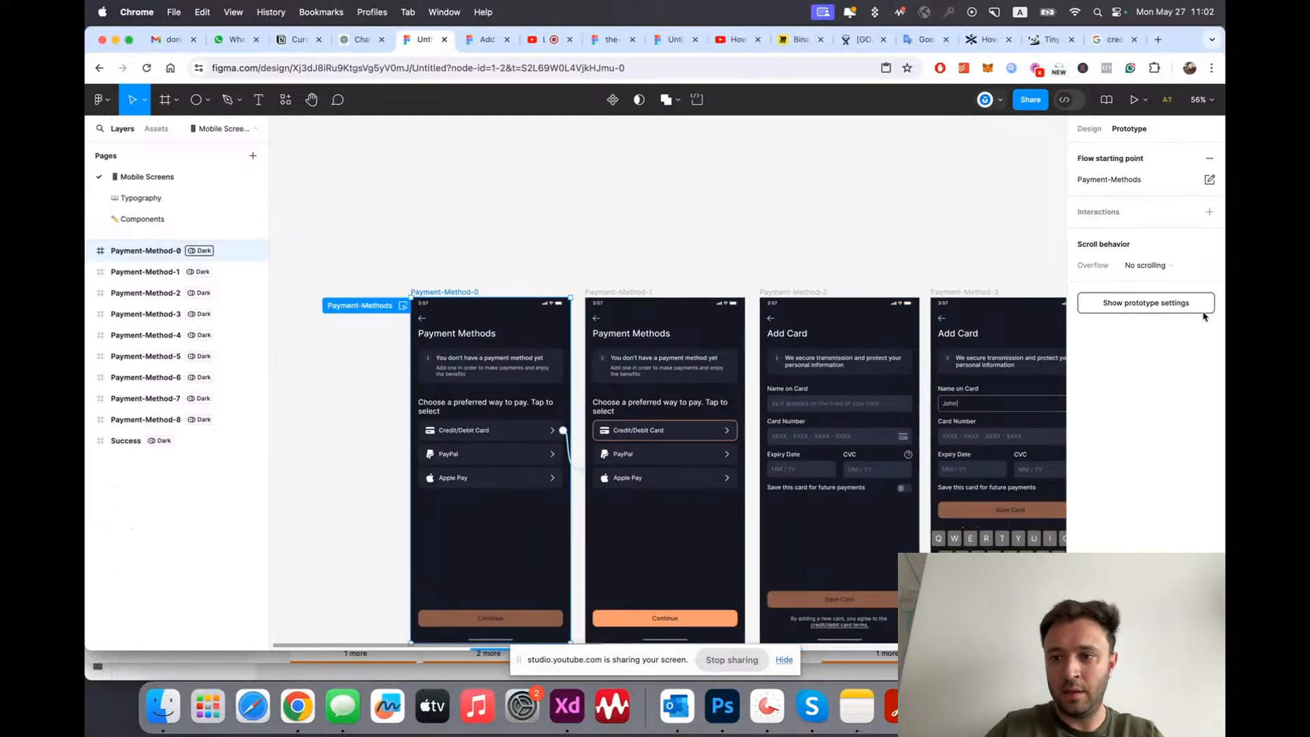
# Step: Run the prototype preview and test the flow from the Credit/Debit Card option through the Name on Card and Card Number fields
pyautogui.click(1134, 100)
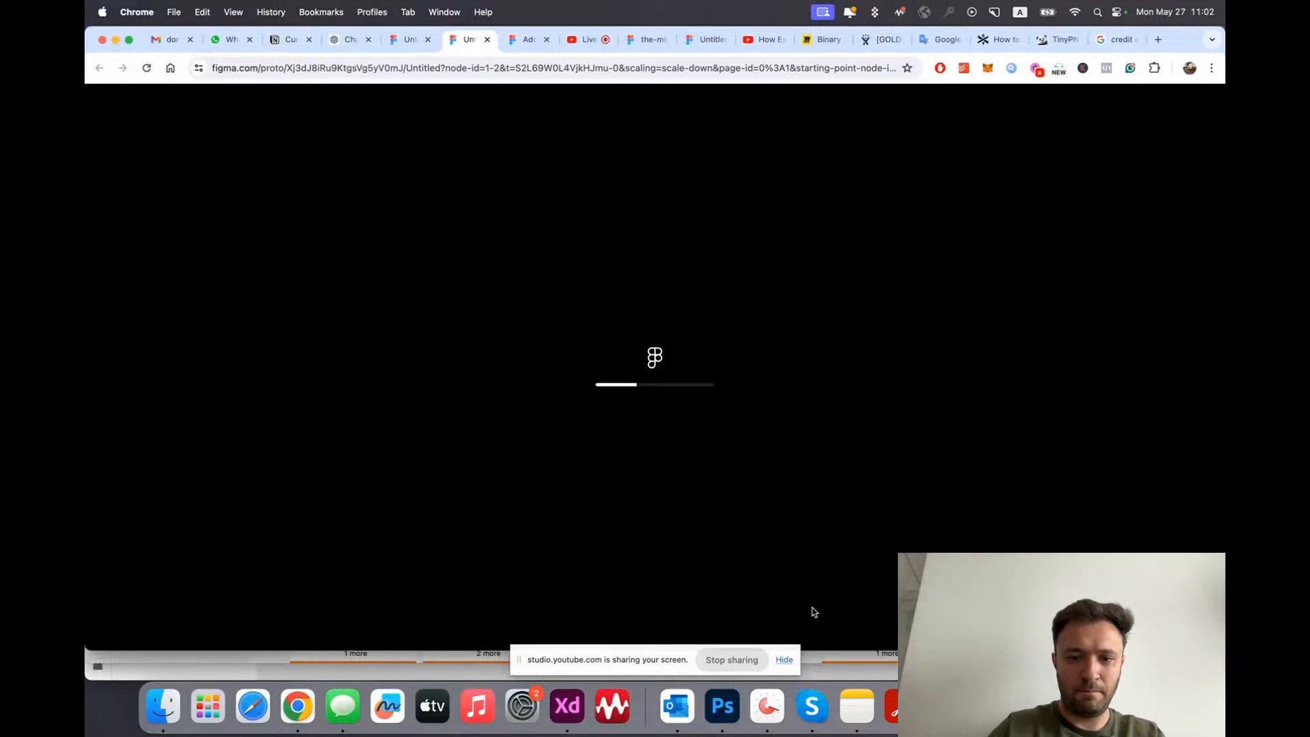
pyautogui.click(904, 443)
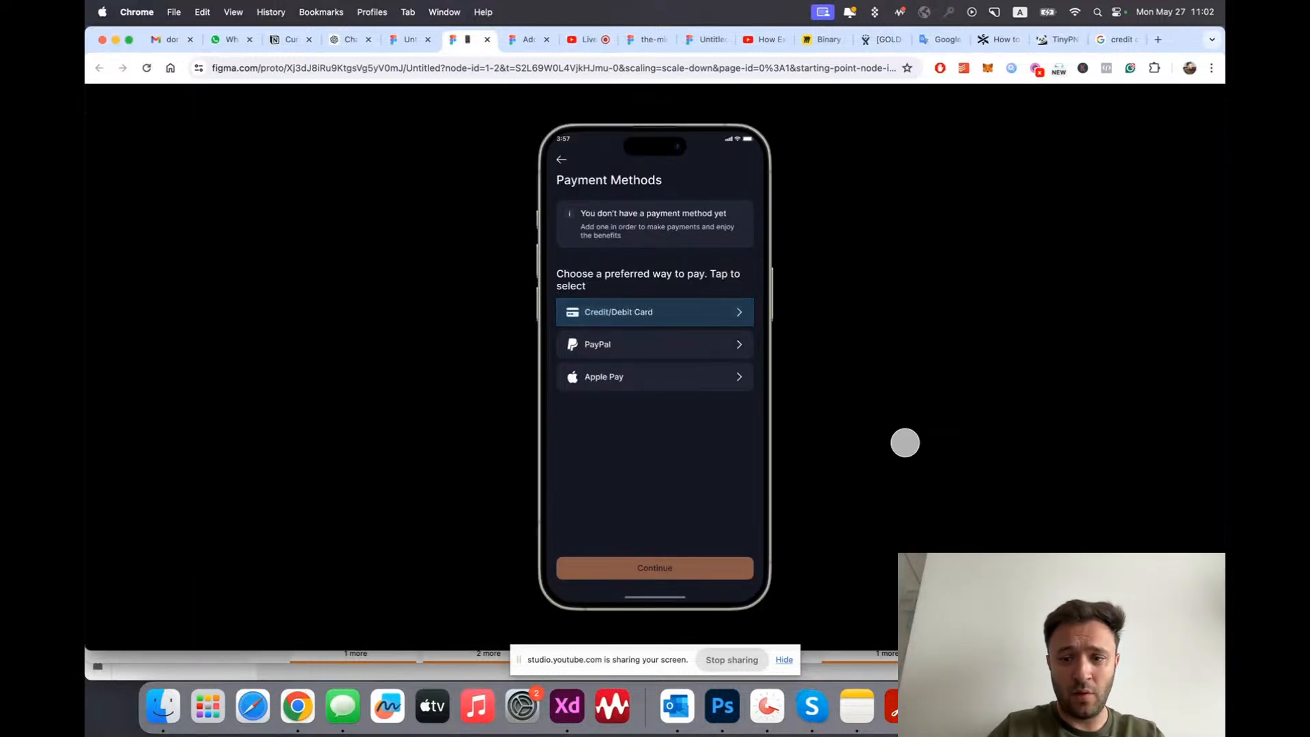
pyautogui.click(863, 346)
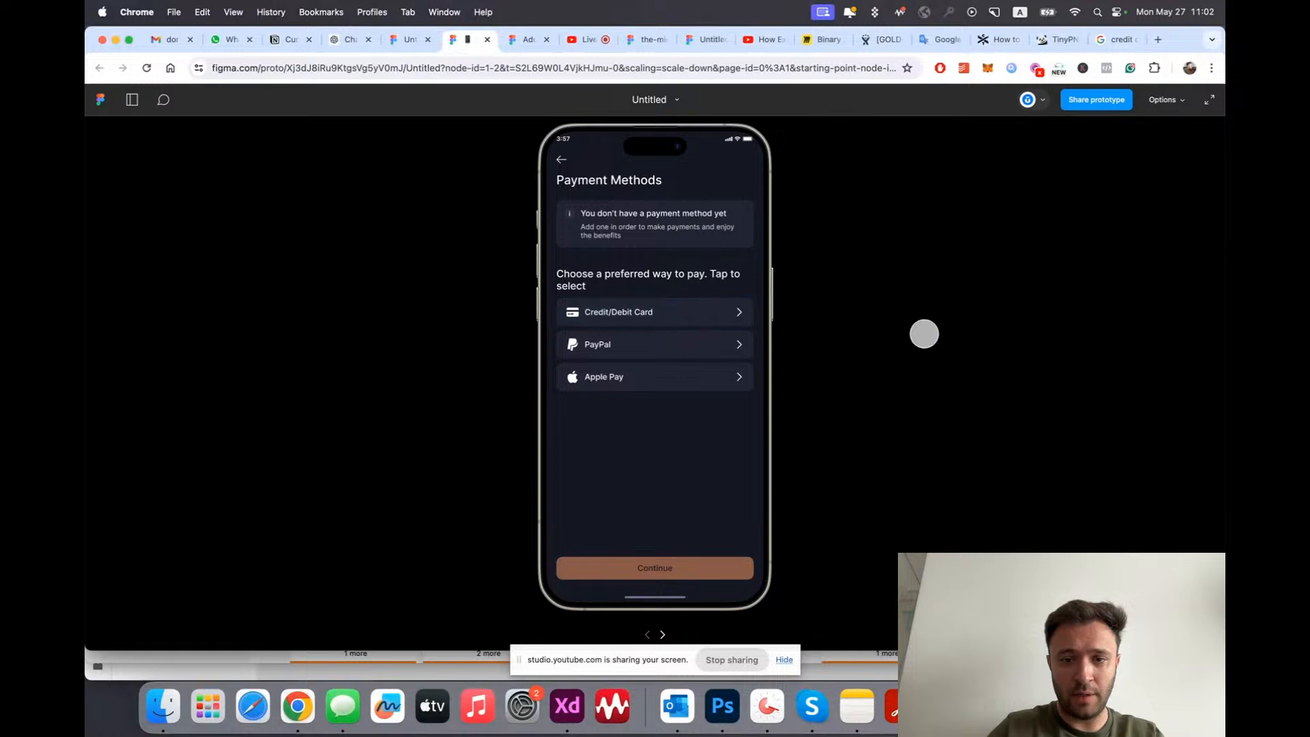
pyautogui.click(704, 311)
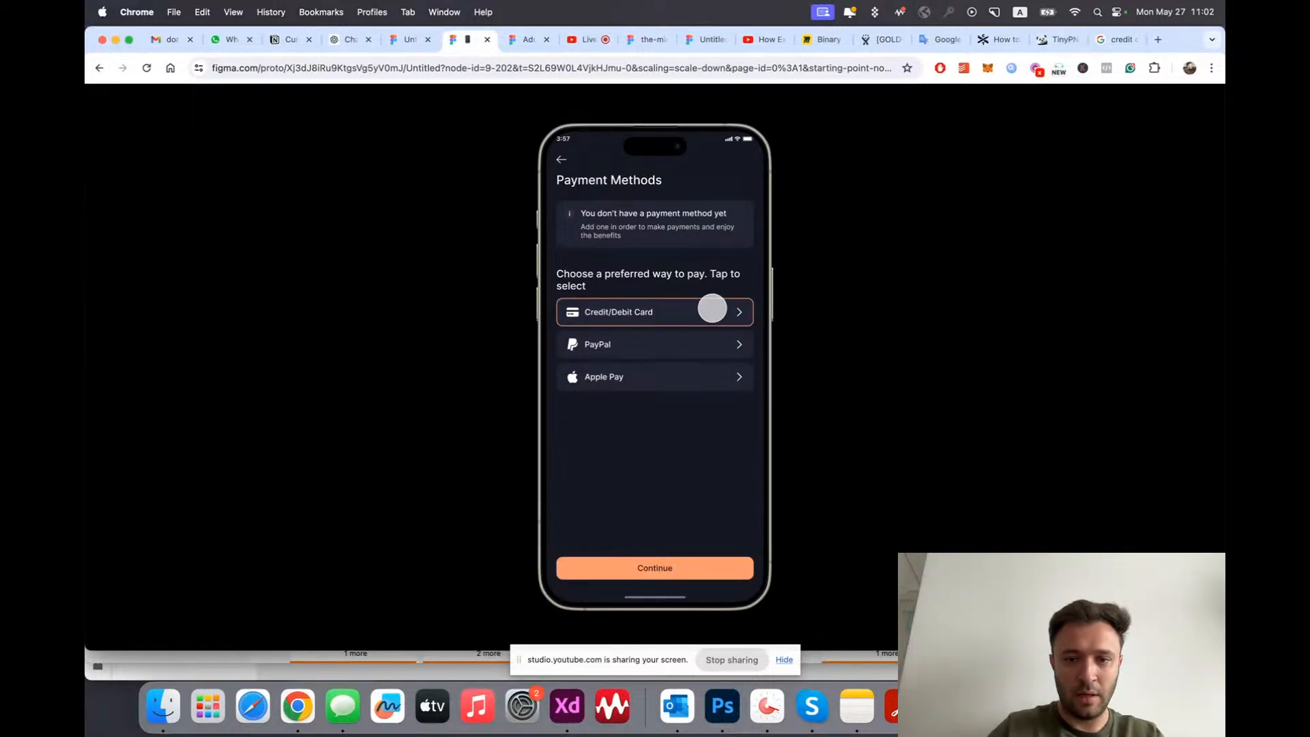
pyautogui.click(879, 474)
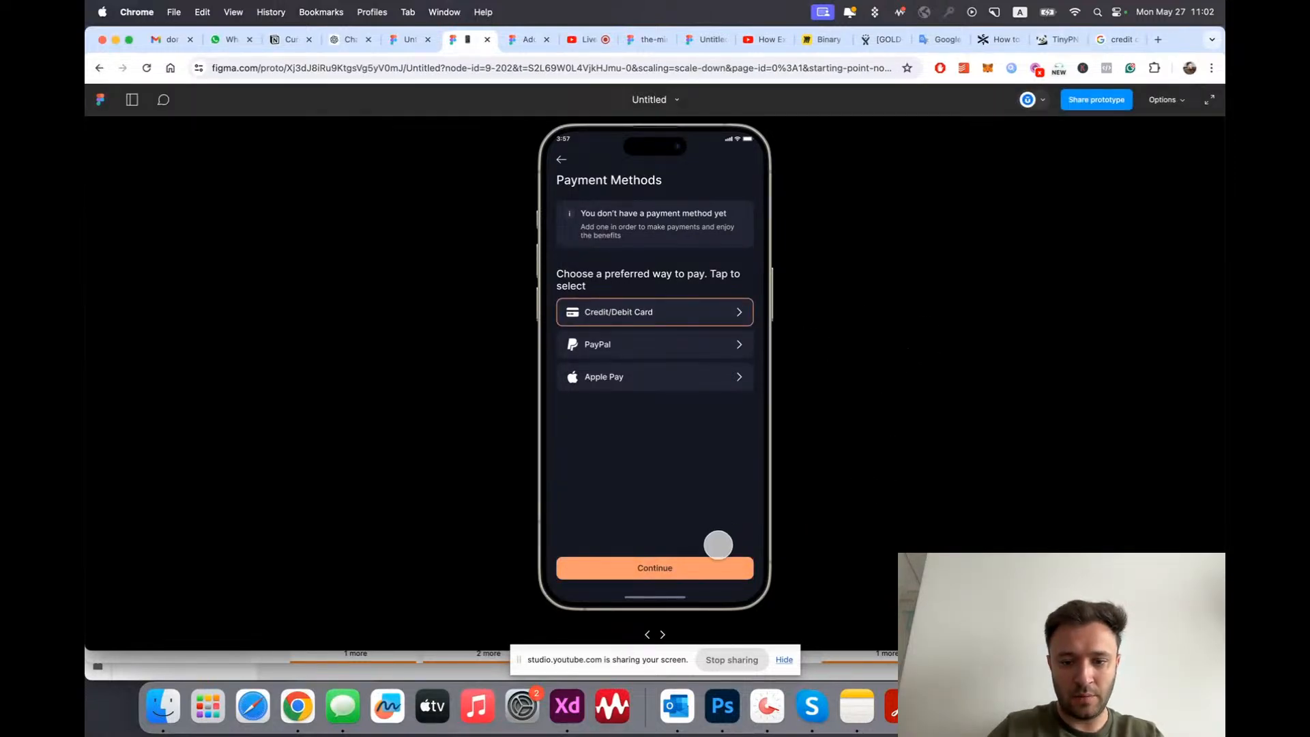
pyautogui.click(673, 568)
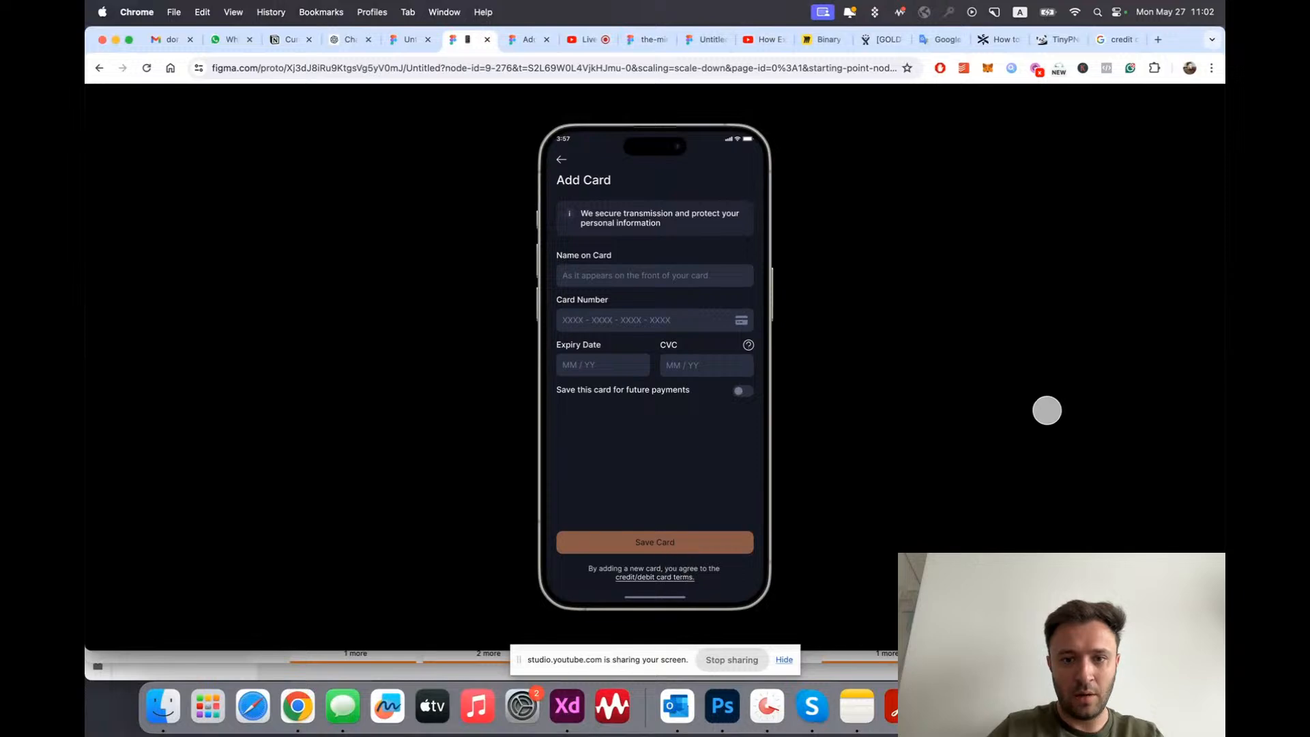
pyautogui.click(1057, 413)
pyautogui.click(662, 275)
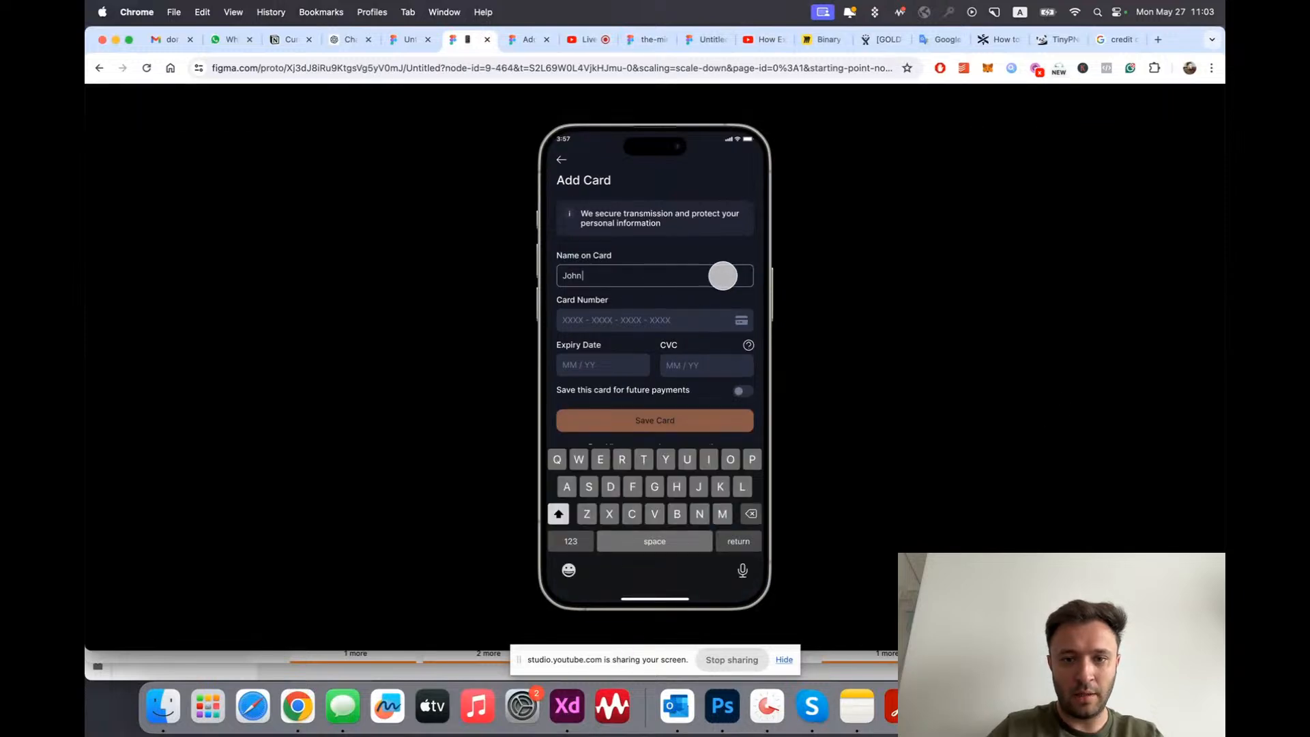
pyautogui.click(887, 340)
pyautogui.click(659, 315)
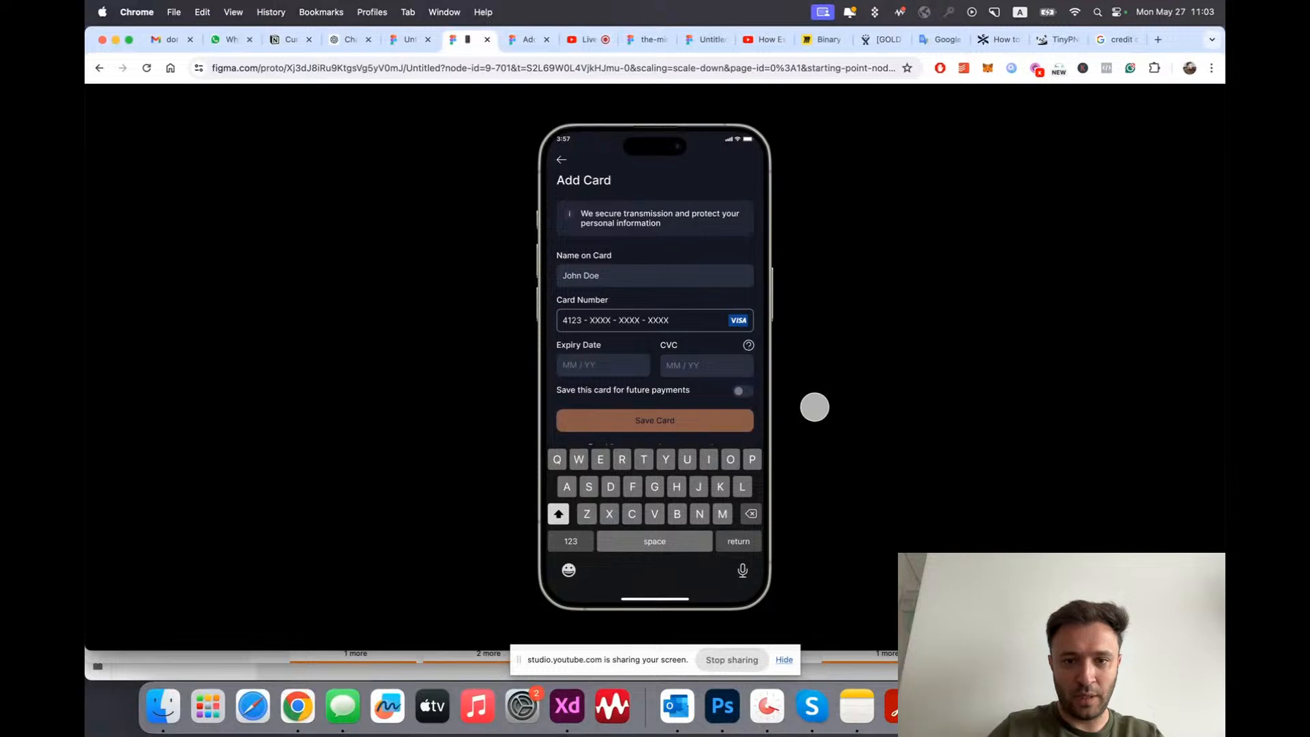
# Step: Return to the design file and copy the NumericKeyboard frame from Payment-Method-5
pyautogui.click(409, 39)
pyautogui.scroll(-3, 802, 470)
pyautogui.scroll(3, 802, 471)
pyautogui.scroll(2, 803, 470)
pyautogui.click(691, 428)
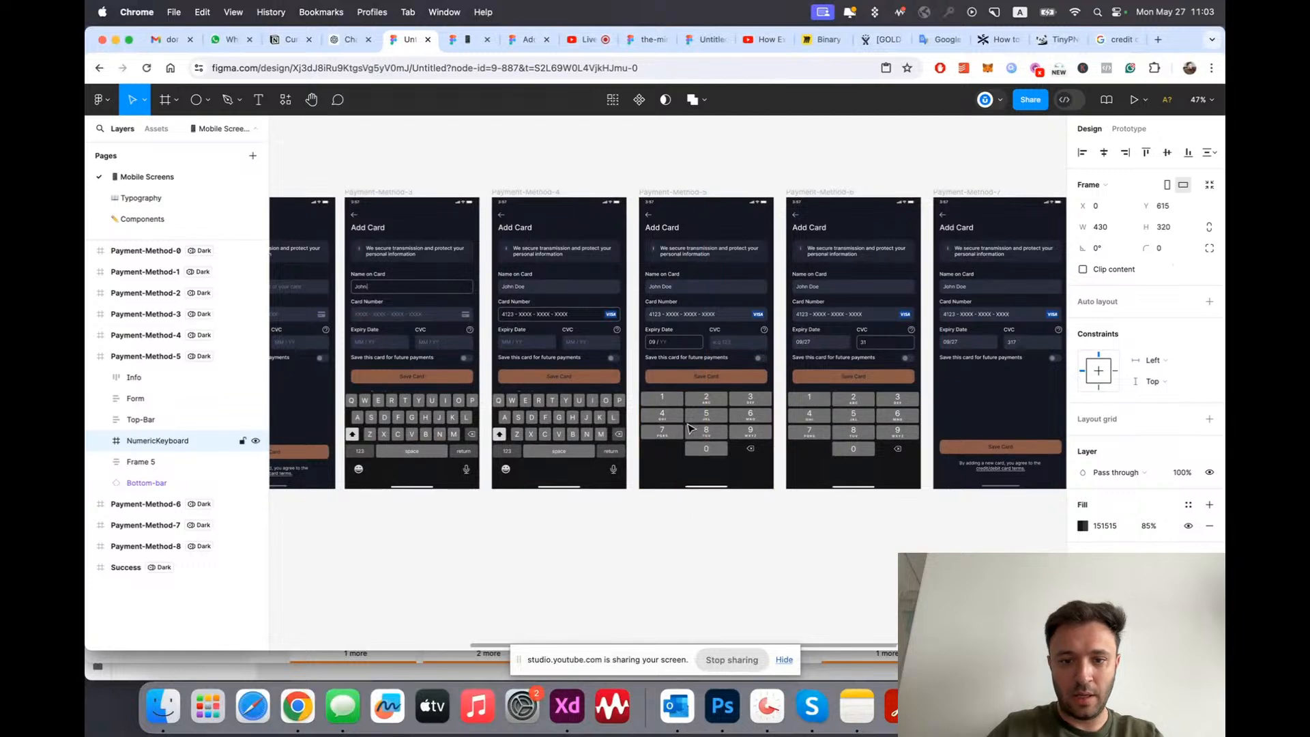
pyautogui.press('Escape')
pyautogui.scroll(4, 483, 456)
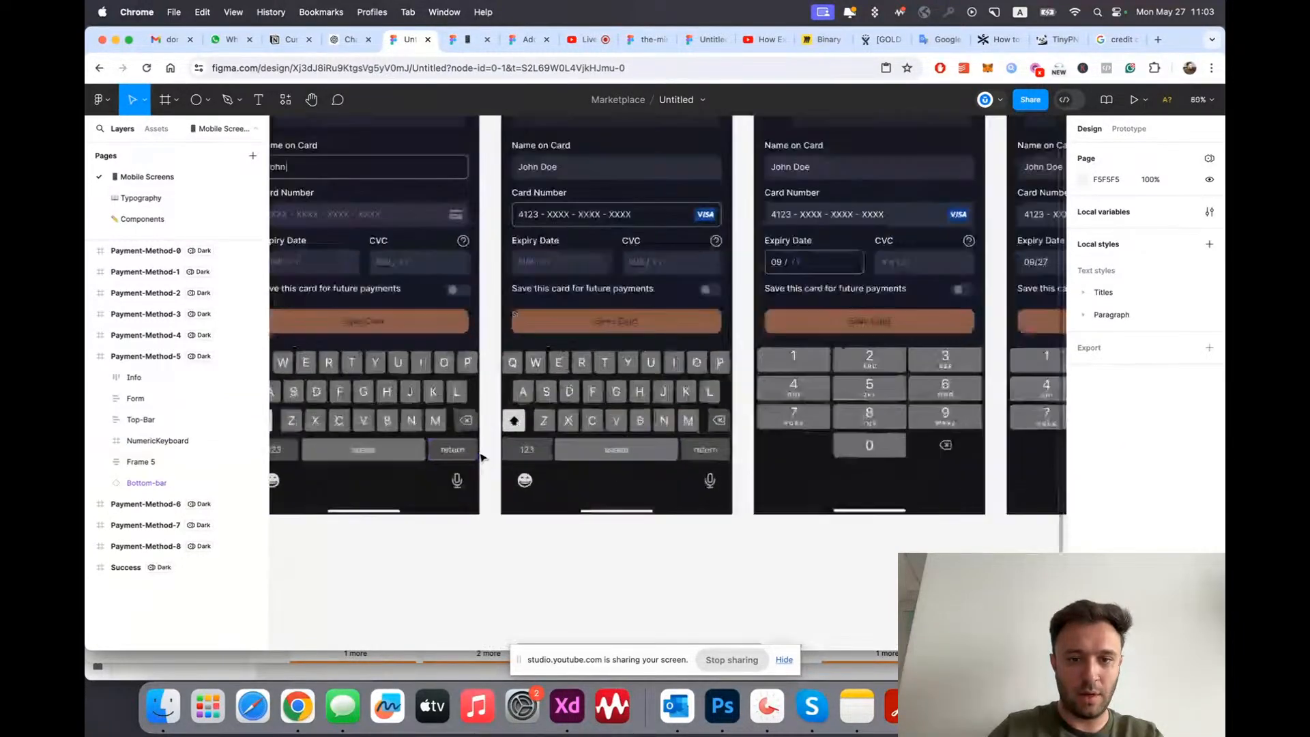
# Step: Delete the AlphabeticKeyboard frame from Payment-Method-4
pyautogui.click(630, 418)
pyautogui.press('super+v')
pyautogui.press('super+z')
pyautogui.scroll(3, 619, 413)
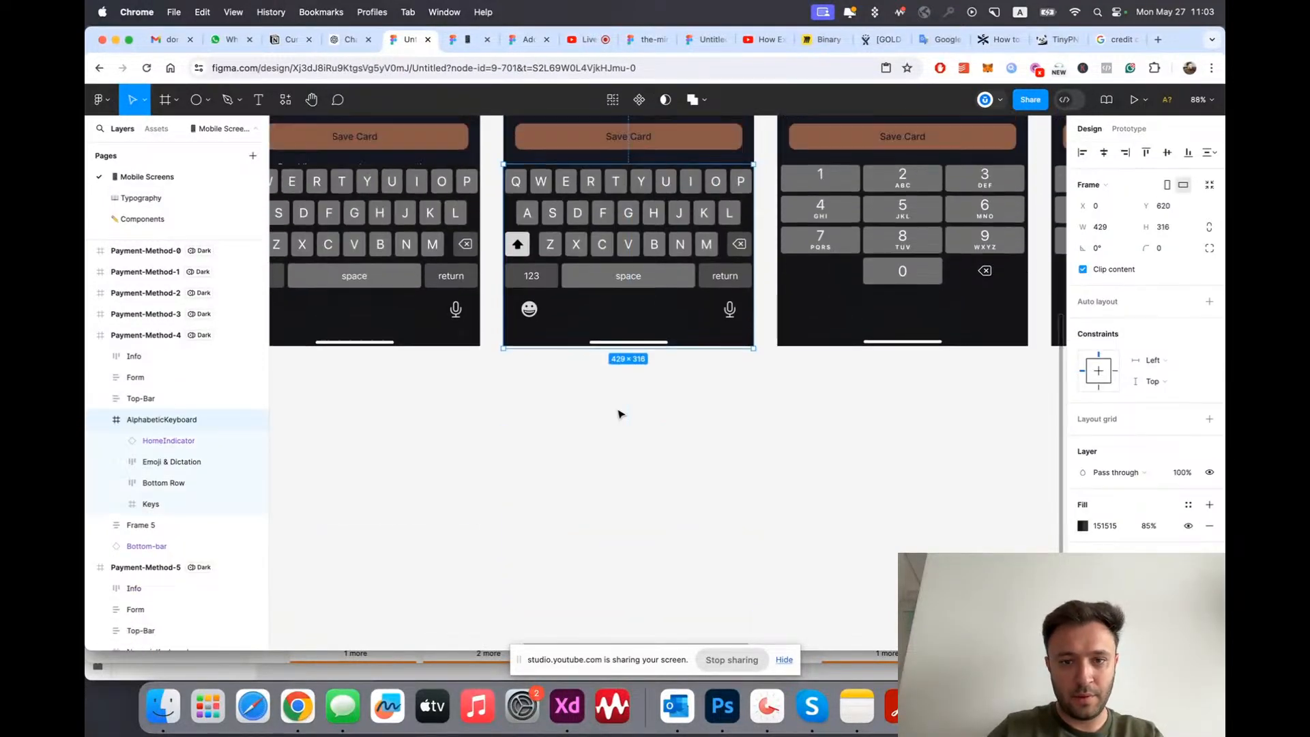
pyautogui.press('BackSpace')
pyautogui.scroll(2, 613, 376)
pyautogui.scroll(6, 614, 377)
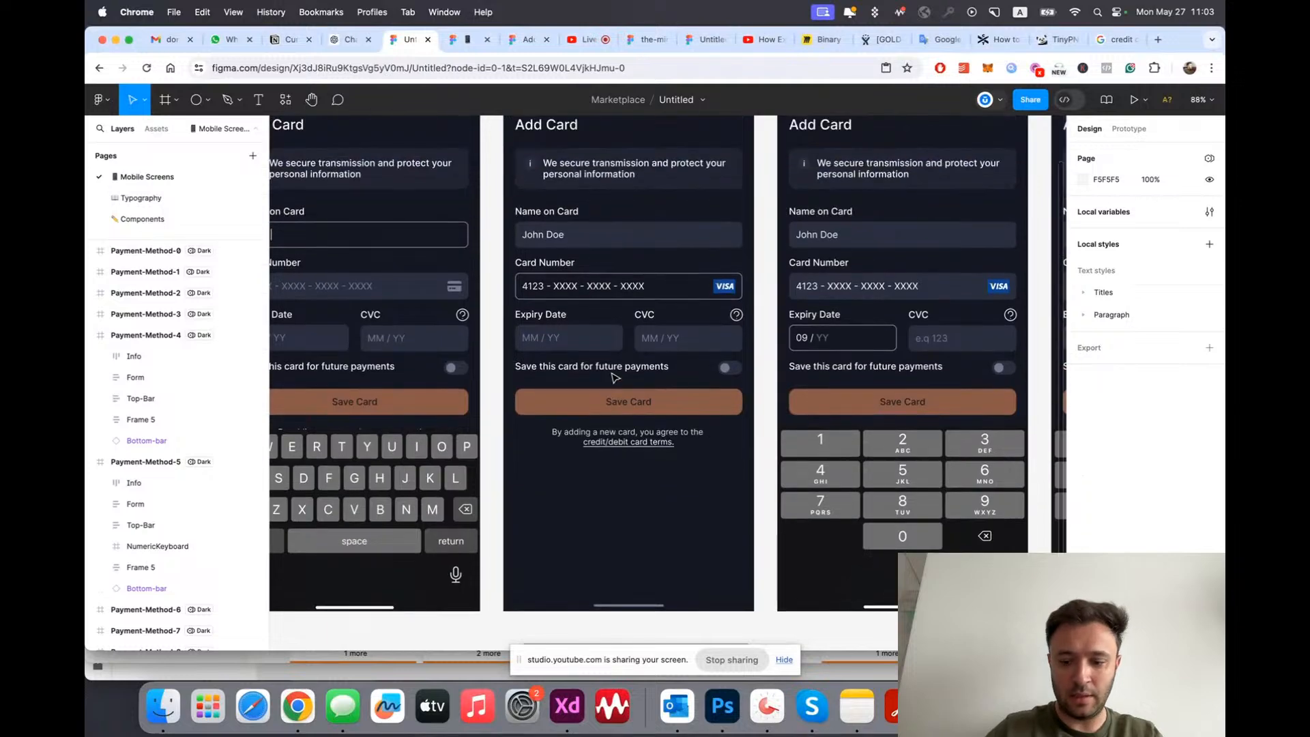
# Step: Paste the NumericKeyboard into Payment-Method-4 and send it backward in the layer order to just above Frame 5
pyautogui.click(555, 280)
pyautogui.scroll(-4, 716, 549)
pyautogui.press('super+v')
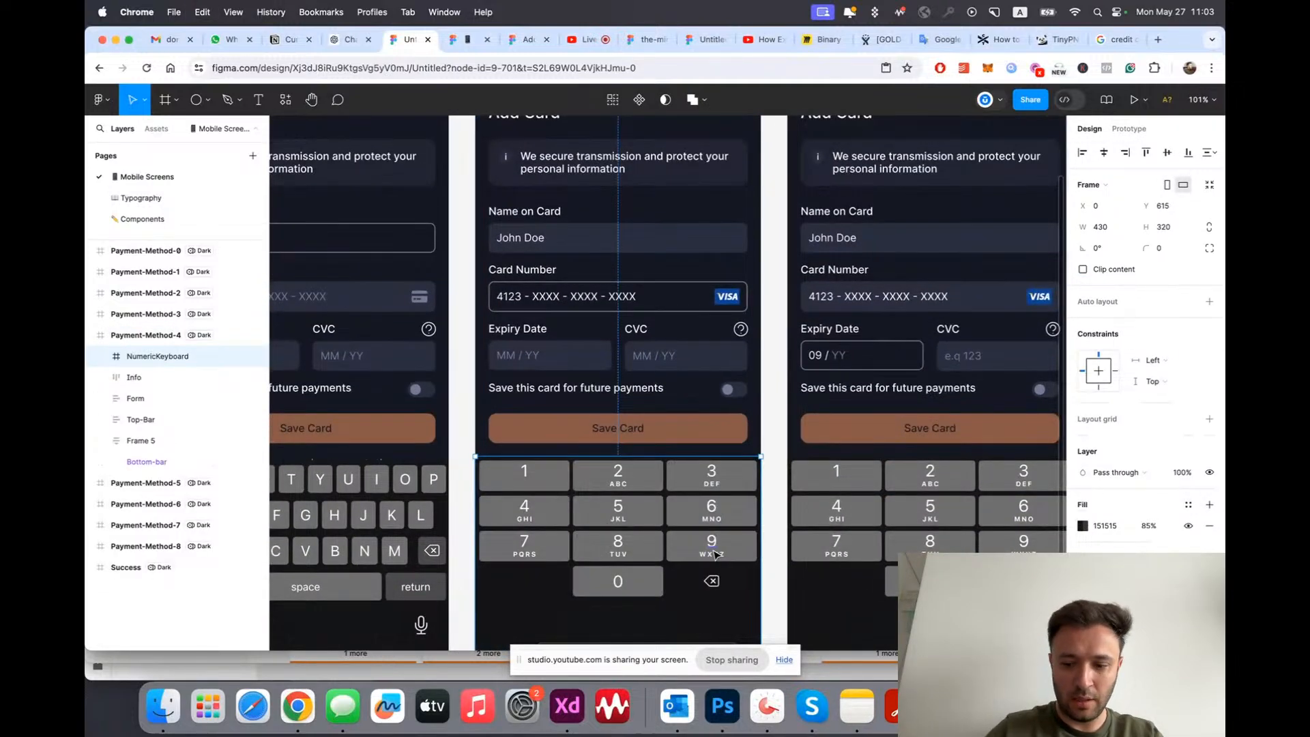
pyautogui.press('super+bracketleft')
pyautogui.press('super+bracketleft')
pyautogui.press('super+bracketleft')
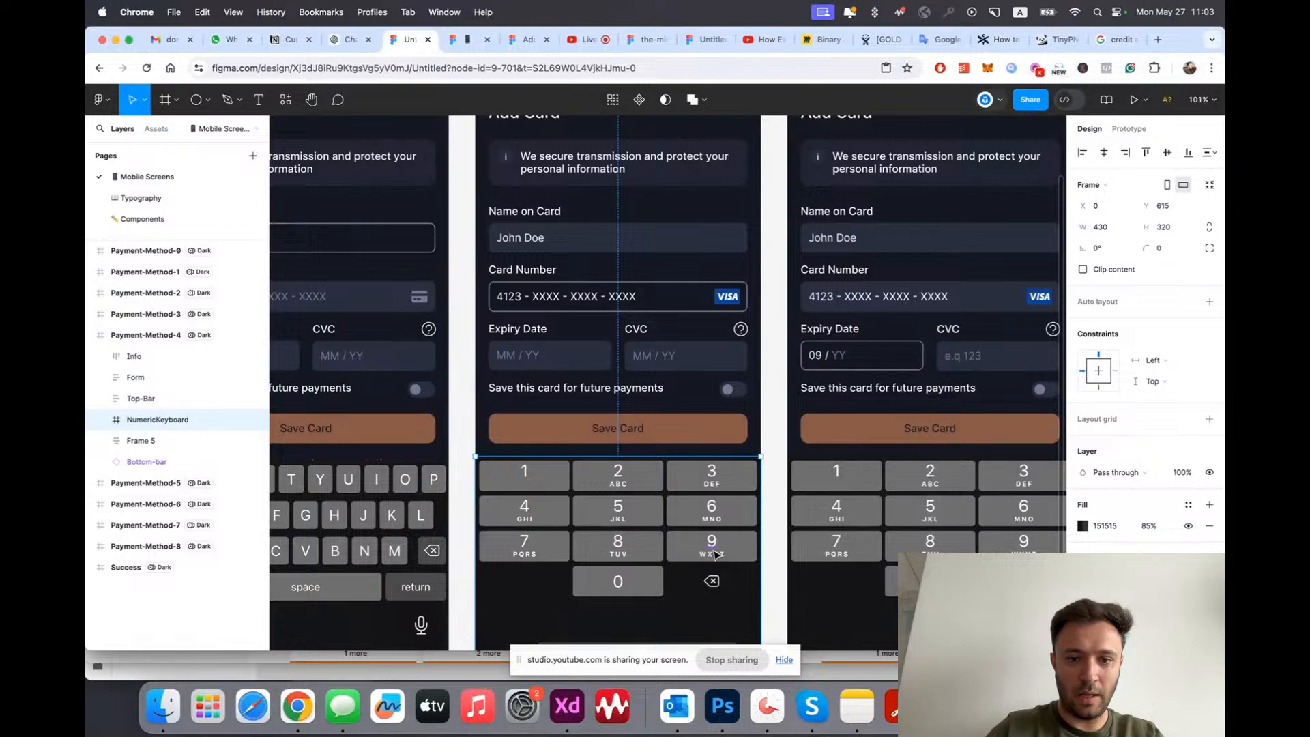
pyautogui.scroll(-5, 715, 554)
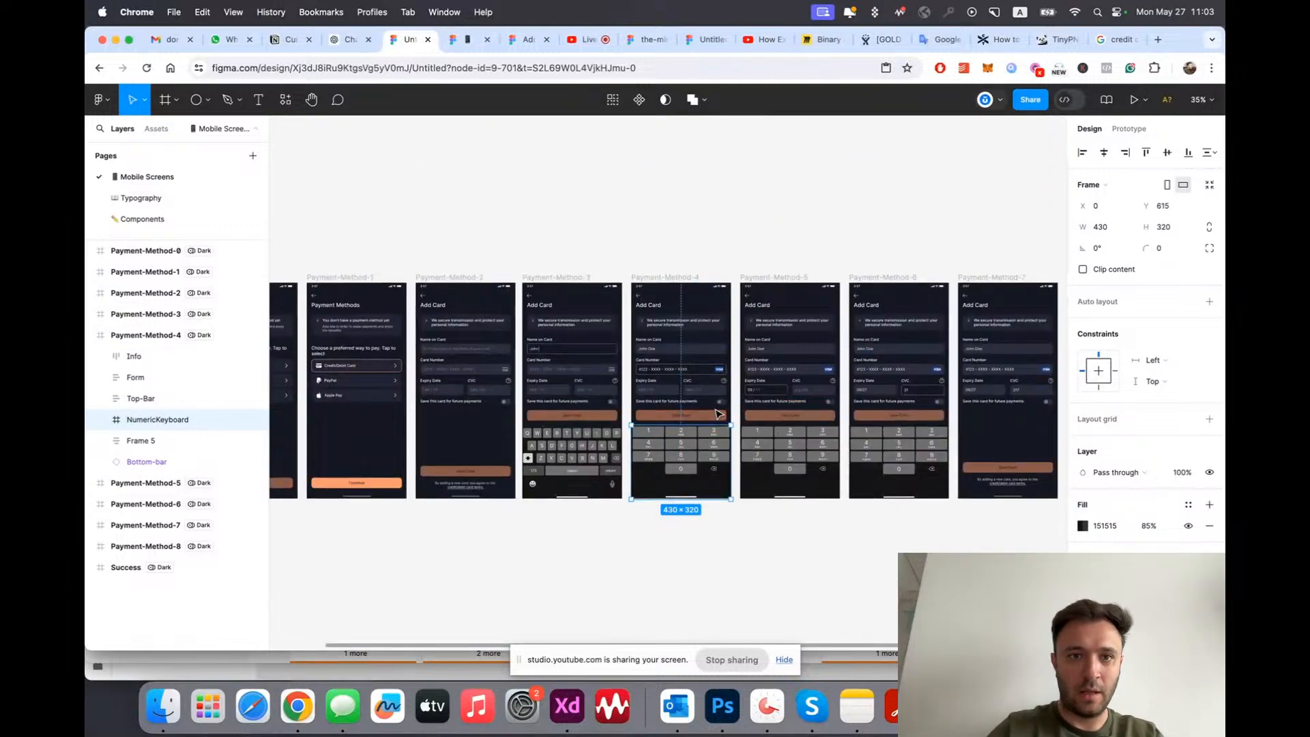
# Step: Switch back to the prototype preview and test the Expiry Date and CVC fields on the Add Card screen
pyautogui.click(473, 44)
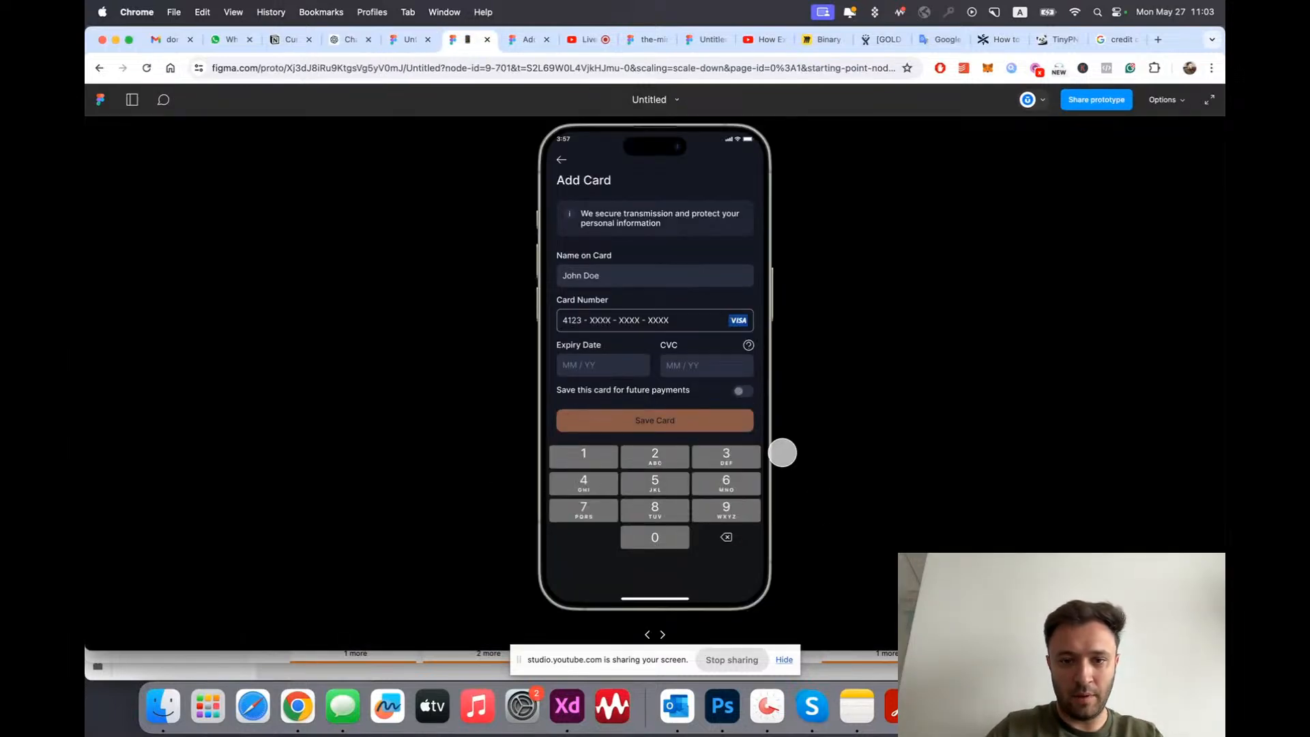
pyautogui.click(599, 365)
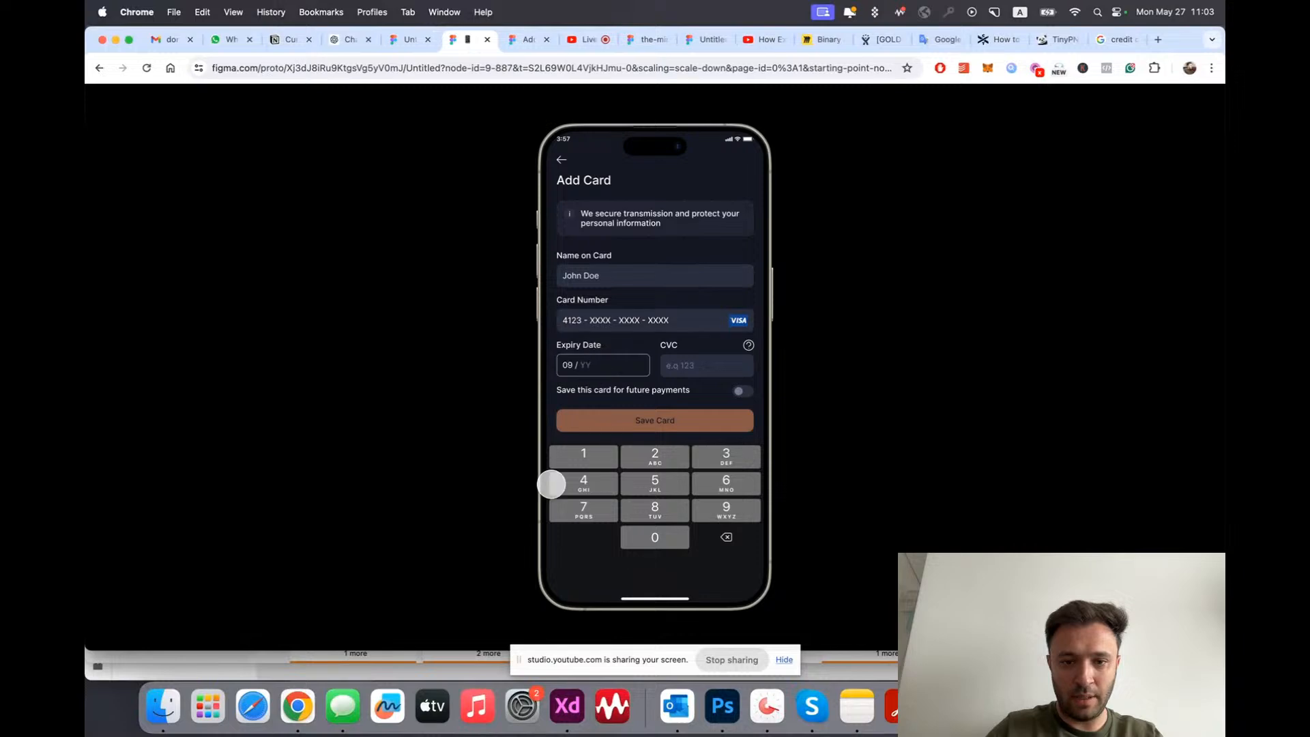
pyautogui.click(748, 362)
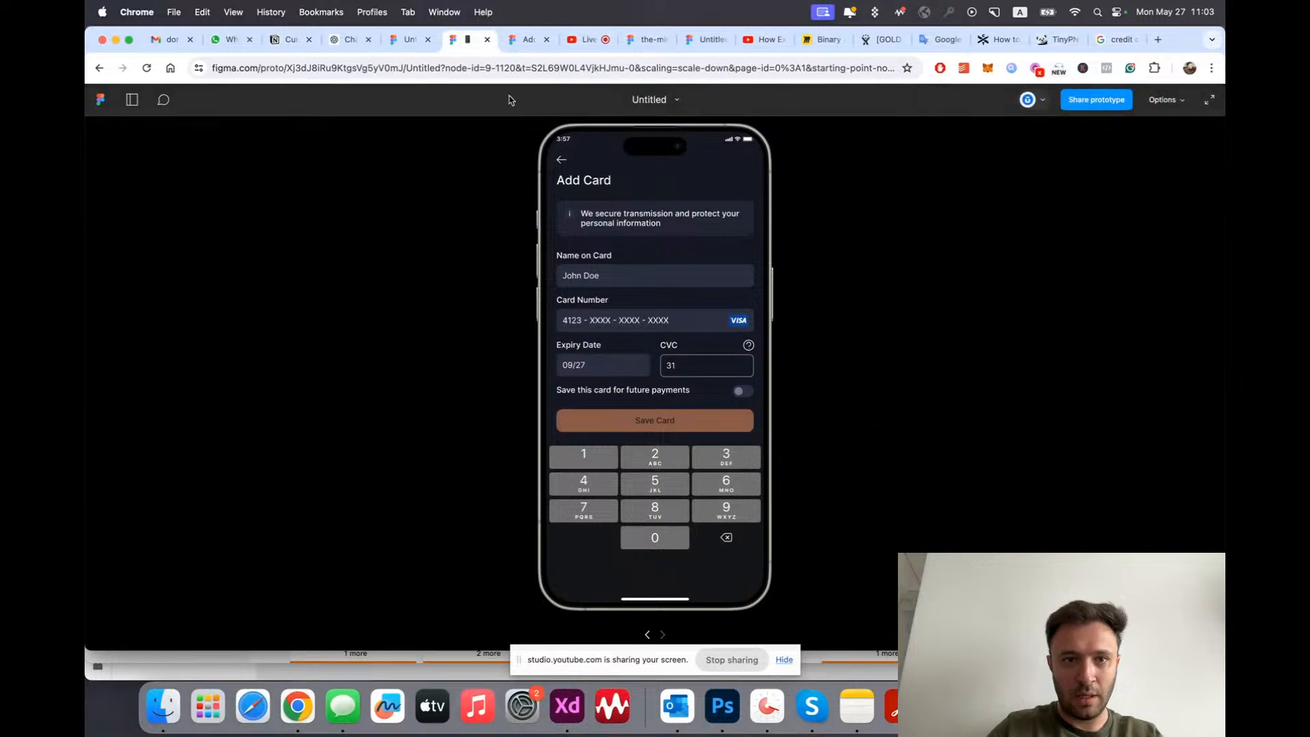
# Step: Link the Future-Payments toggle row in Payment-Method-6 to Payment-Method-7 with an instant on-tap navigation
pyautogui.click(401, 40)
pyautogui.scroll(5, 581, 414)
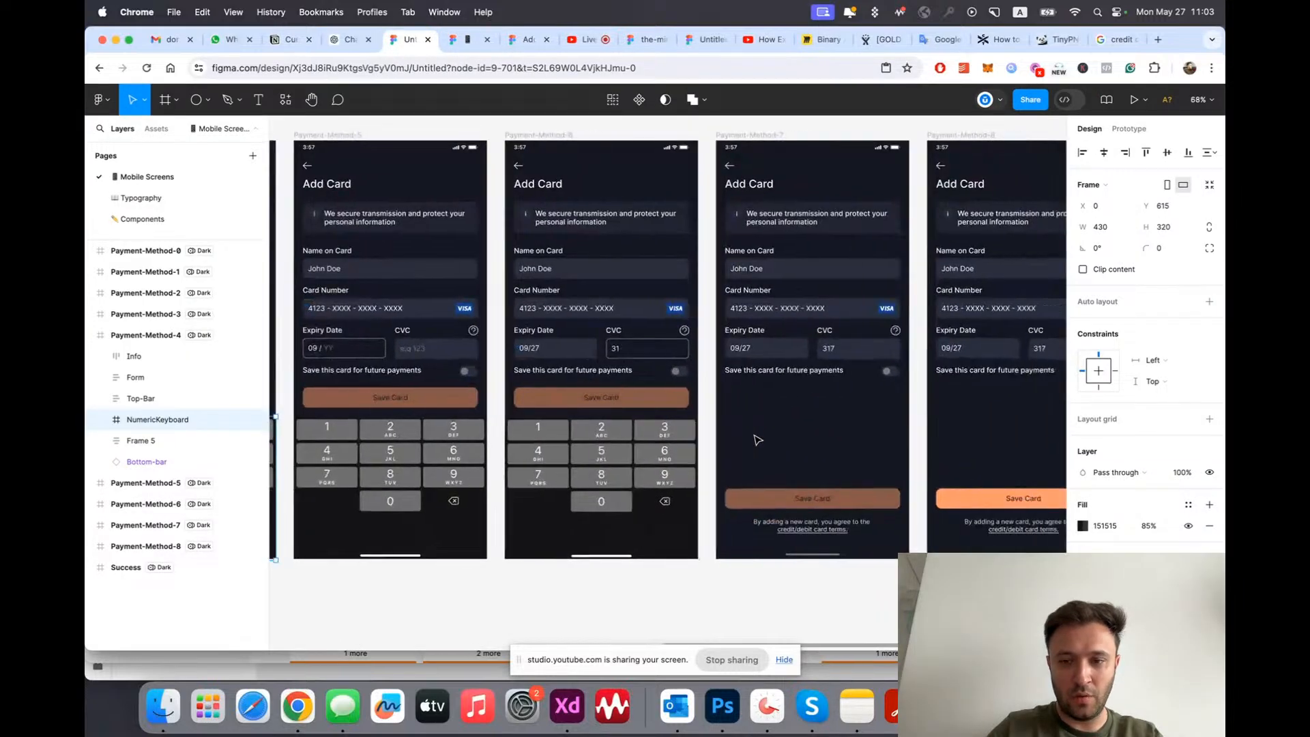
pyautogui.scroll(2, 581, 415)
pyautogui.doubleClick(558, 367)
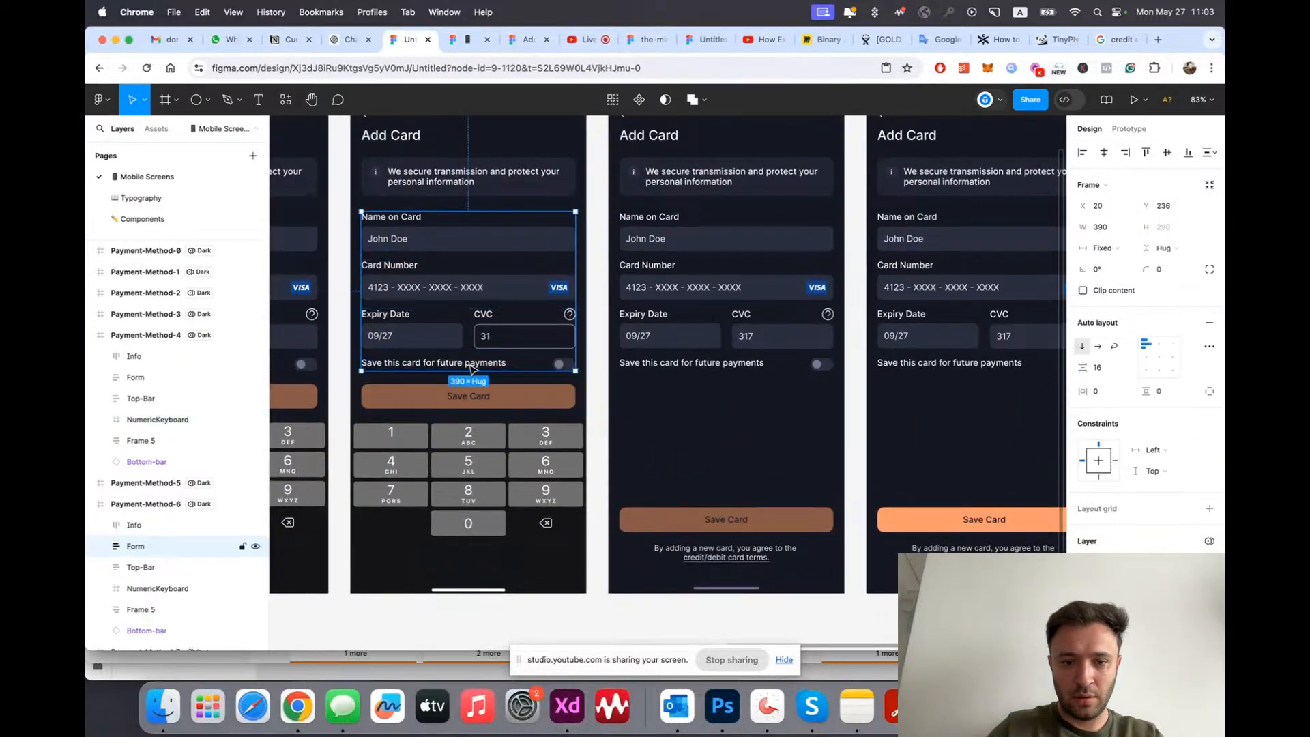
pyautogui.hotkey('shift', 'e')
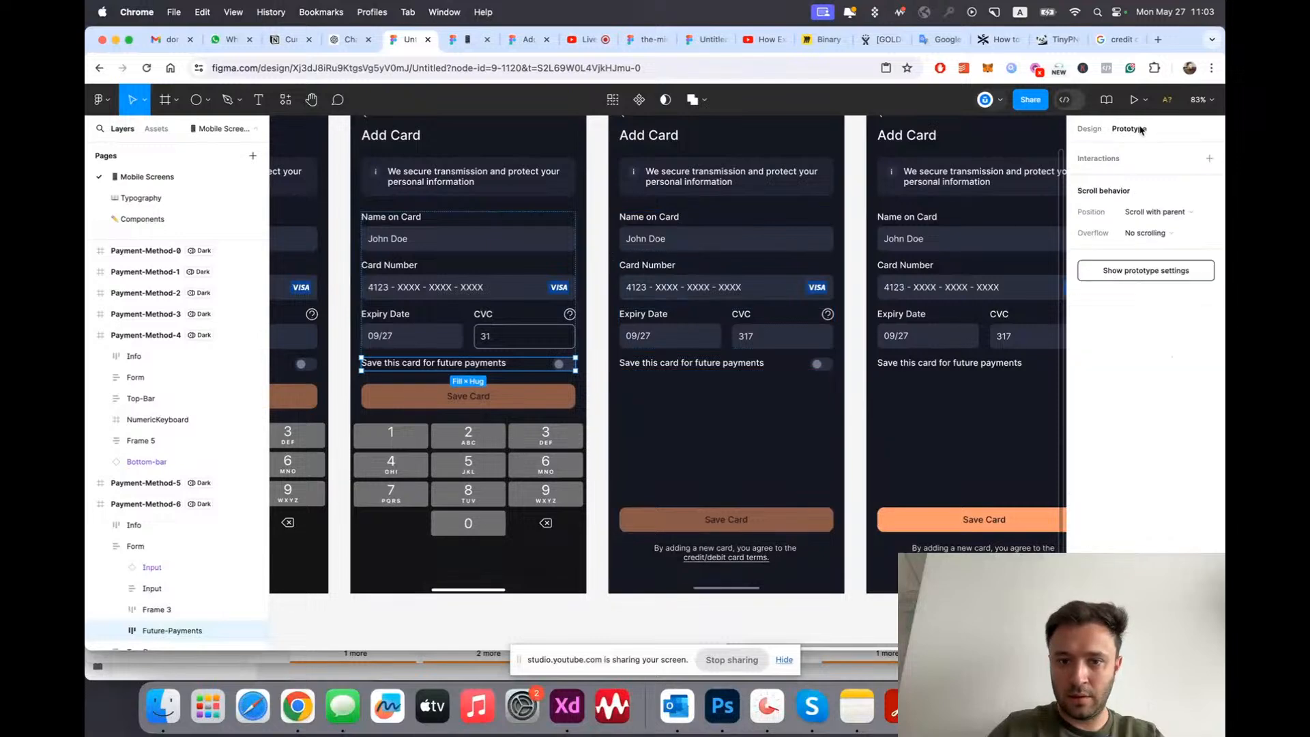
pyautogui.moveTo(576, 365); pyautogui.dragTo(769, 360)
pyautogui.hscroll(4, 784, 369)
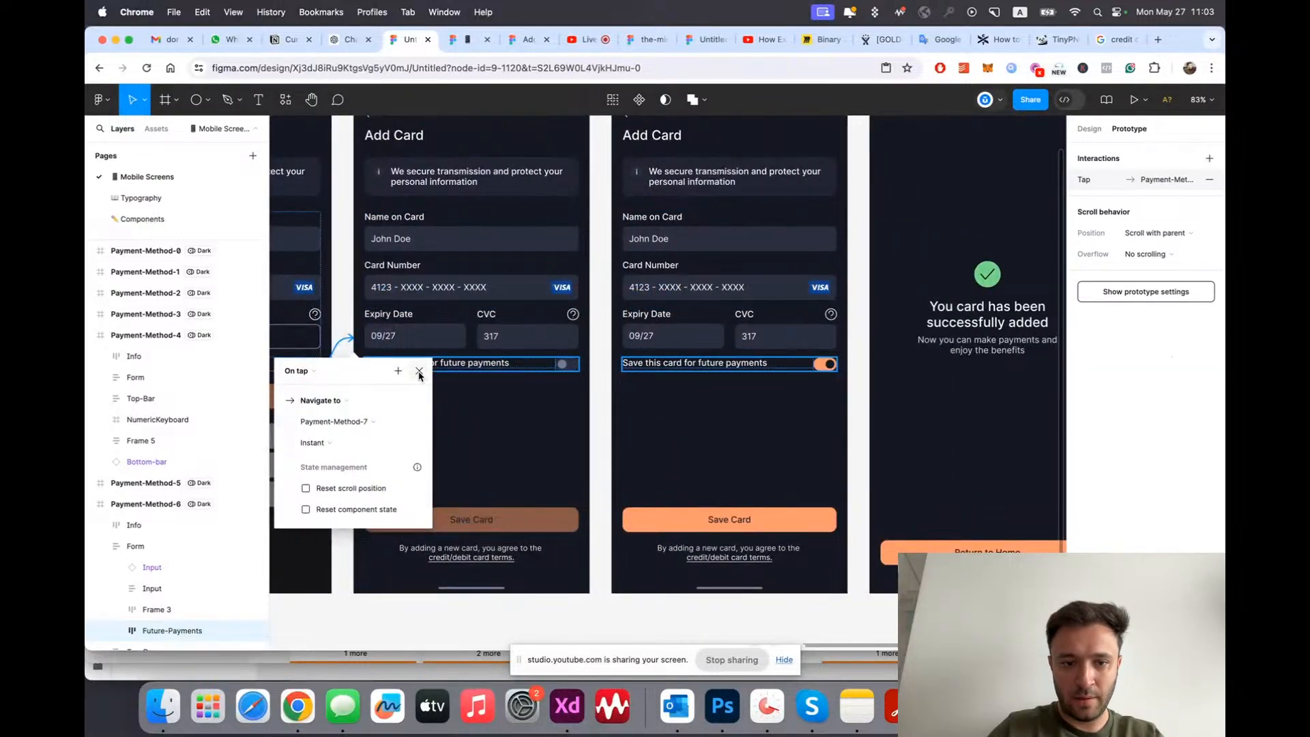
pyautogui.click(419, 372)
# Step: Delete the Payment-Method-8 frame
pyautogui.scroll(-5, 612, 386)
pyautogui.click(646, 178)
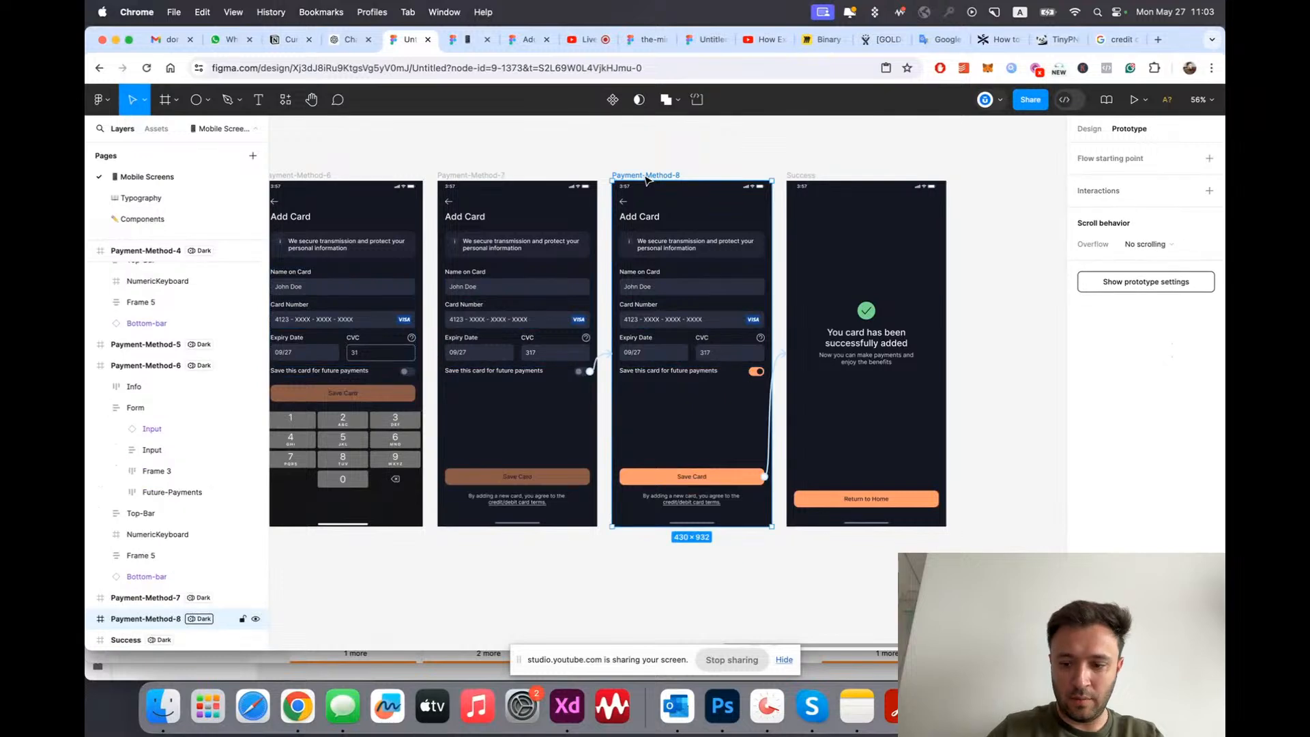
pyautogui.press('Delete')
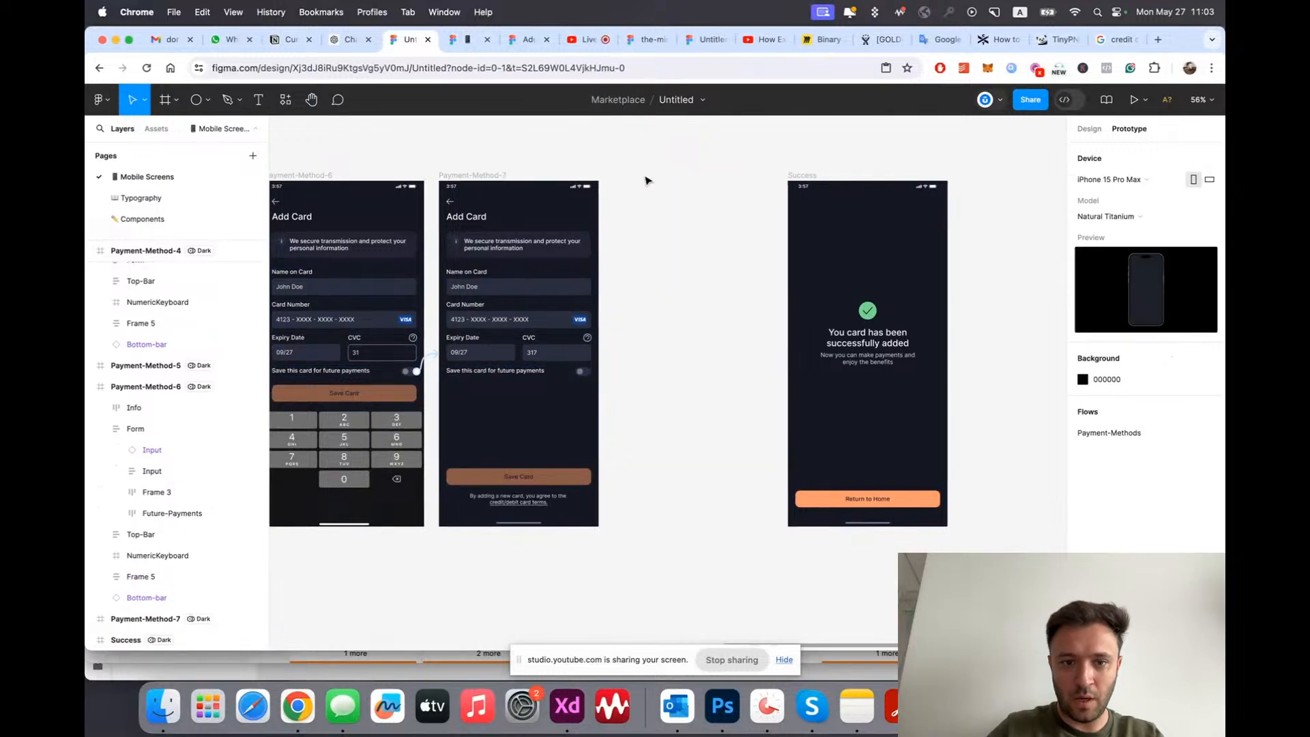
# Step: Set the Toggle component in Payment-Method-7's Future-Payments row to the Enabled variant
pyautogui.hscroll(-2, 646, 179)
pyautogui.scroll(5, 580, 429)
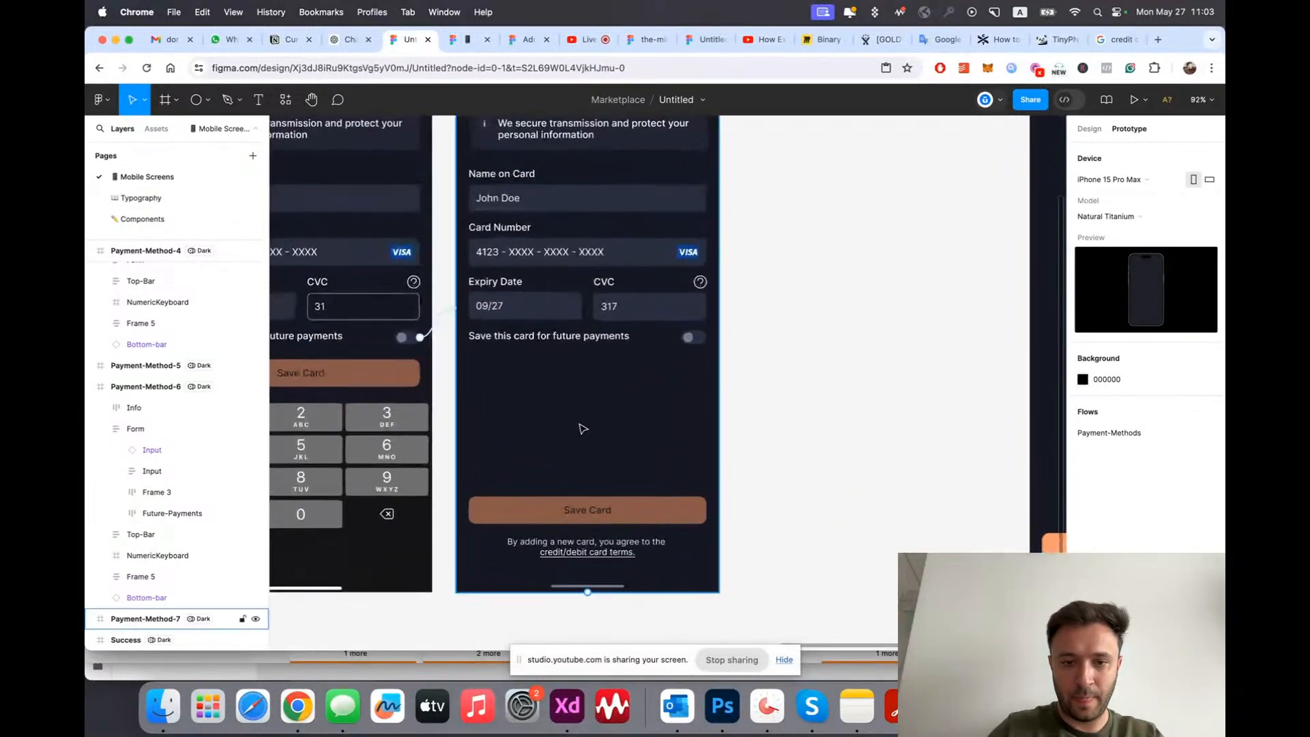
pyautogui.doubleClick(700, 344)
pyautogui.click(1090, 129)
pyautogui.scroll(3, 688, 337)
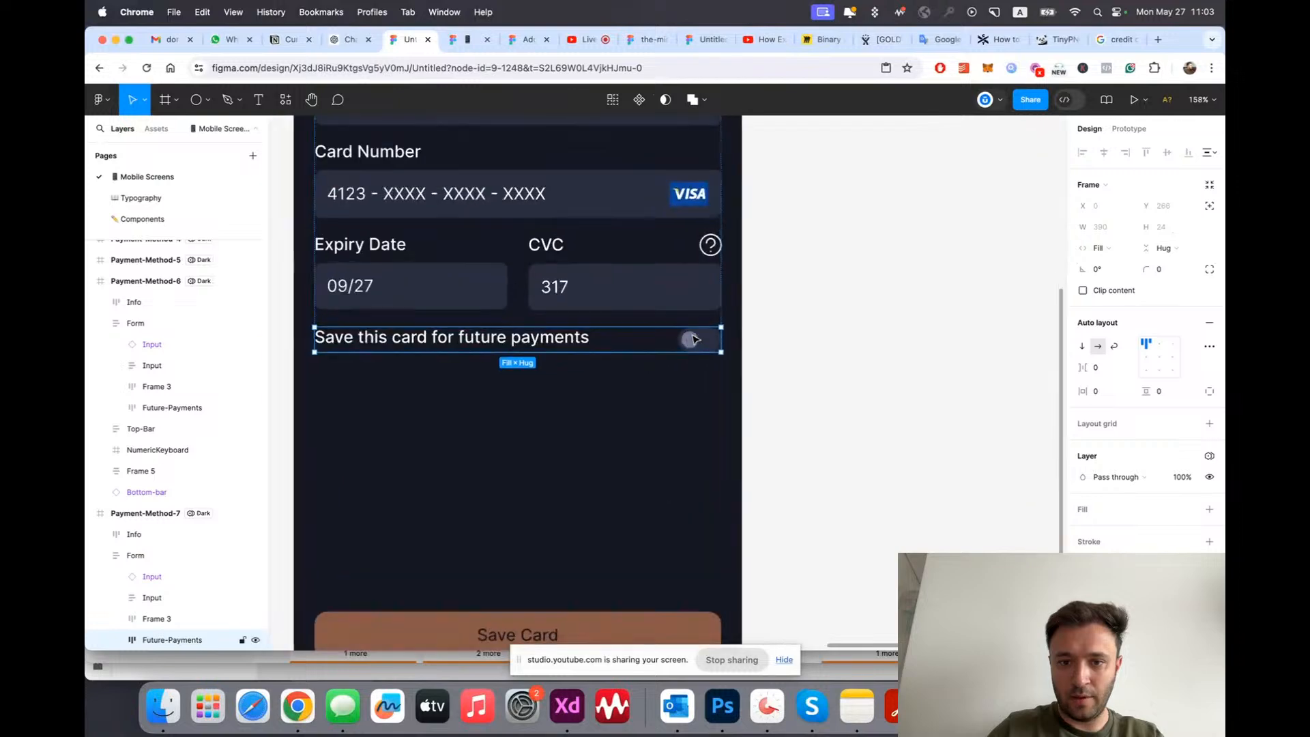
pyautogui.click(688, 337)
pyautogui.click(1163, 343)
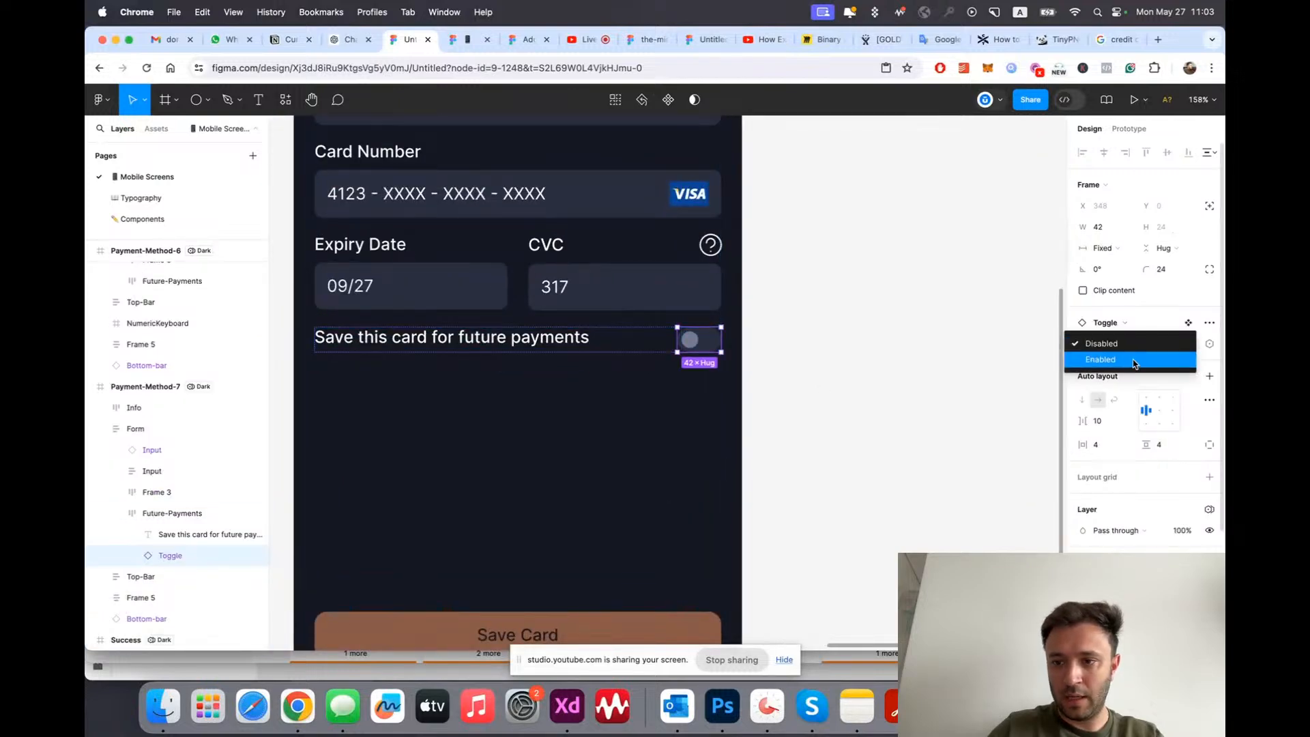
pyautogui.click(1146, 359)
# Step: Move the Success frame over to close the gap beside Payment-Method-7
pyautogui.scroll(-10, 810, 350)
pyautogui.moveTo(958, 197); pyautogui.dragTo(827, 197)
pyautogui.press('Escape')
# Step: Set the opacity of the Save Card button in Payment-Method-7 to 100%
pyautogui.scroll(4, 725, 442)
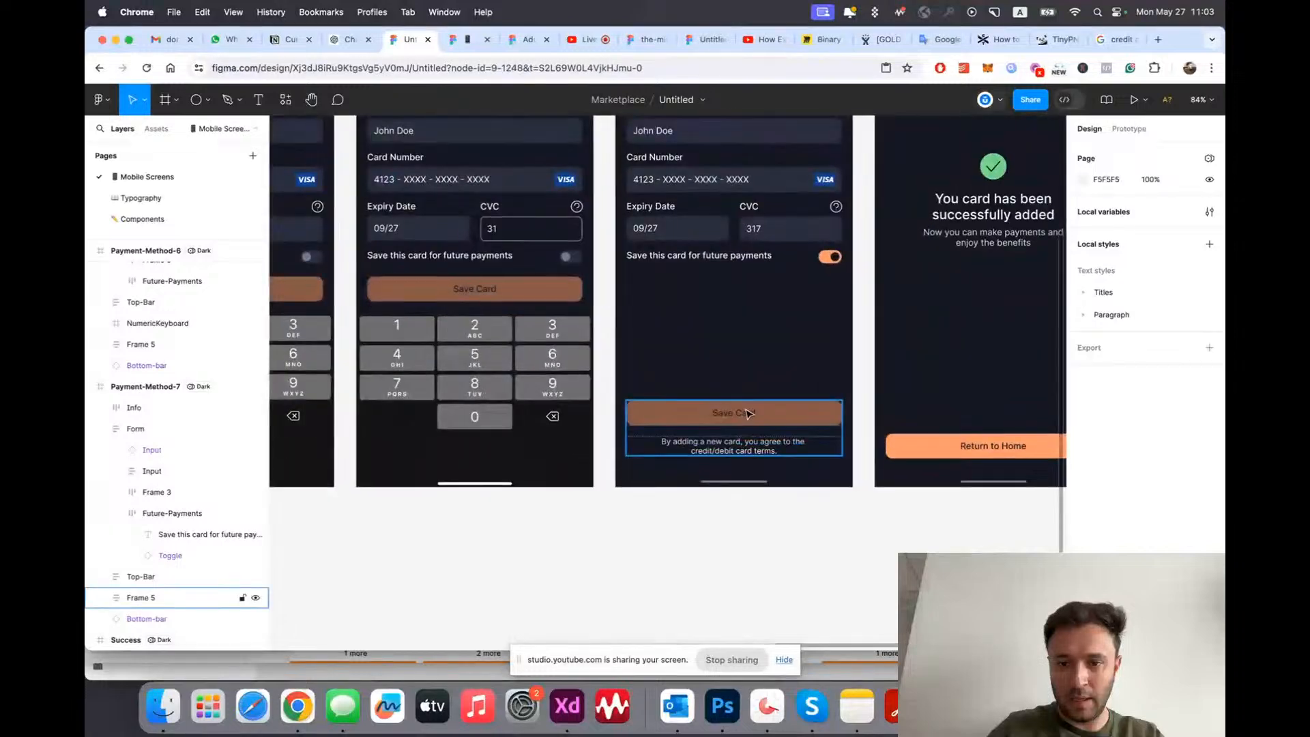
pyautogui.click(726, 442)
pyautogui.hscroll(1, 778, 409)
pyautogui.doubleClick(777, 409)
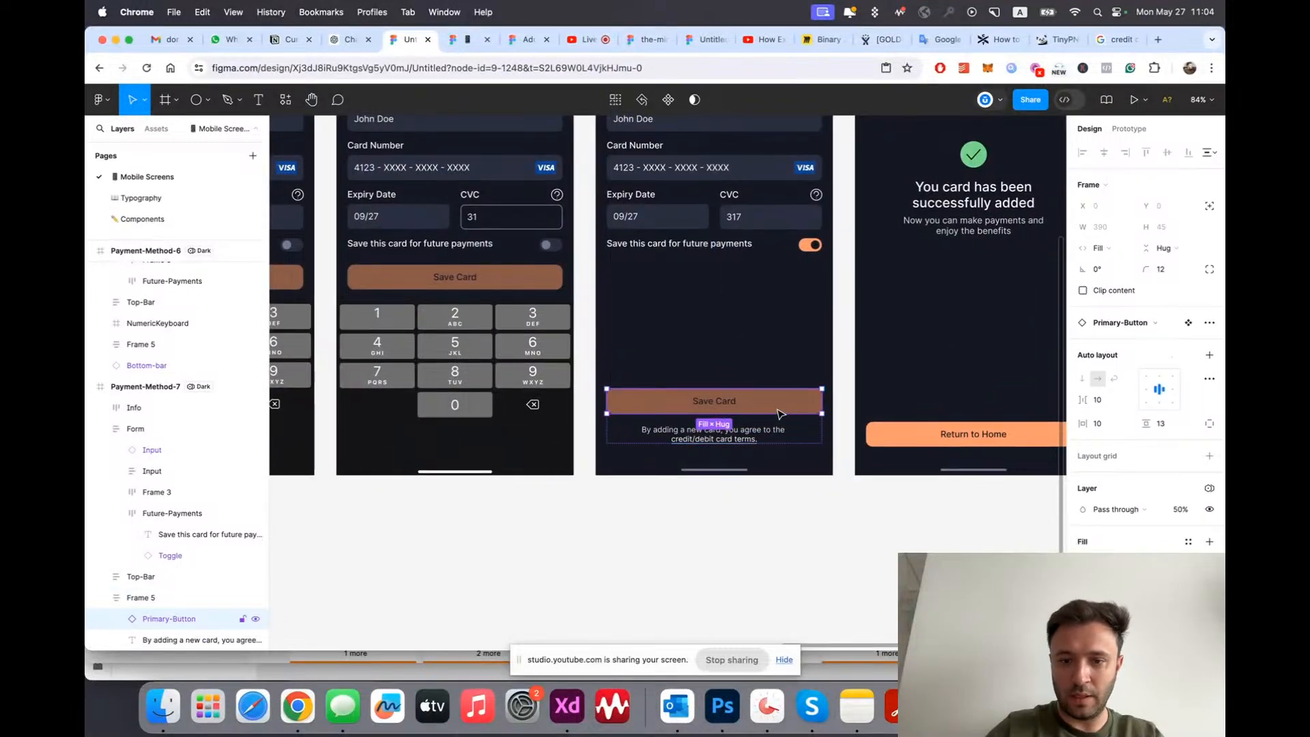
pyautogui.press('0')
pyautogui.press('Escape')
pyautogui.scroll(-5, 780, 414)
pyautogui.hotkey('alt', 'l')
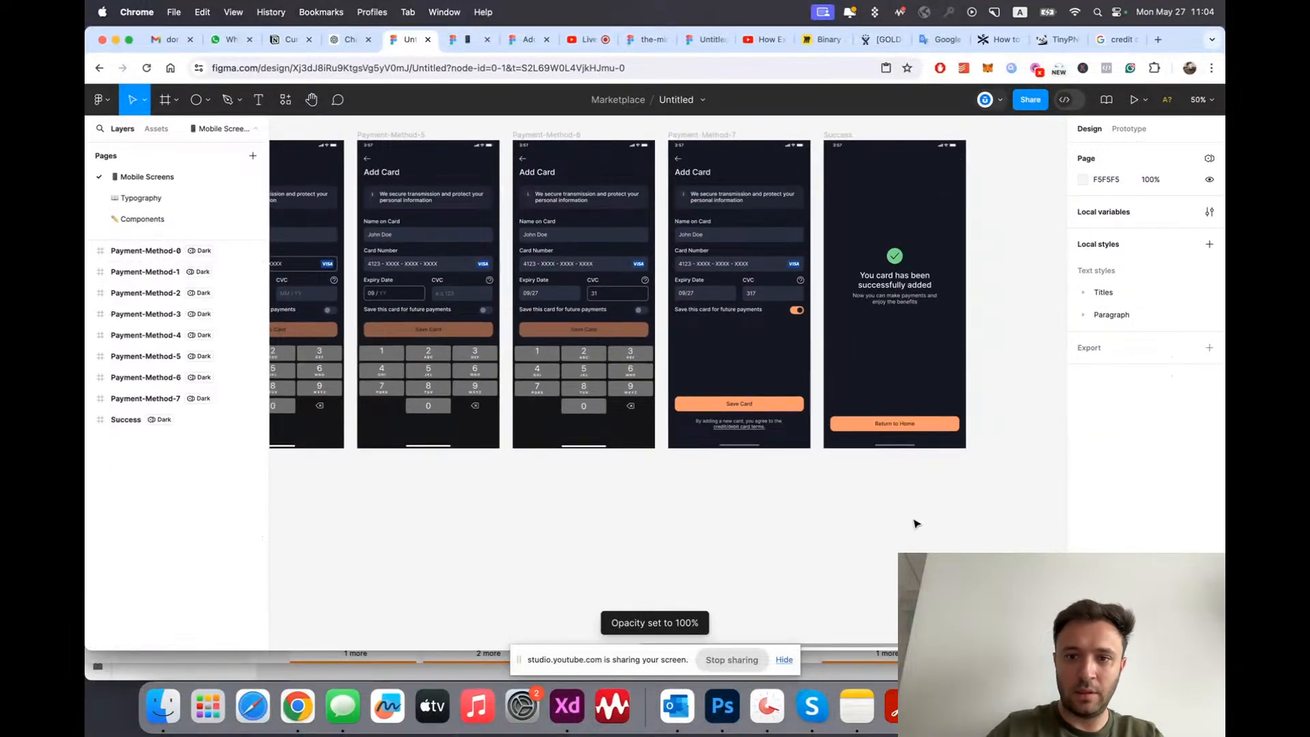
# Step: Test the Save this card for future payments toggle in the prototype preview
pyautogui.click(455, 40)
pyautogui.click(802, 368)
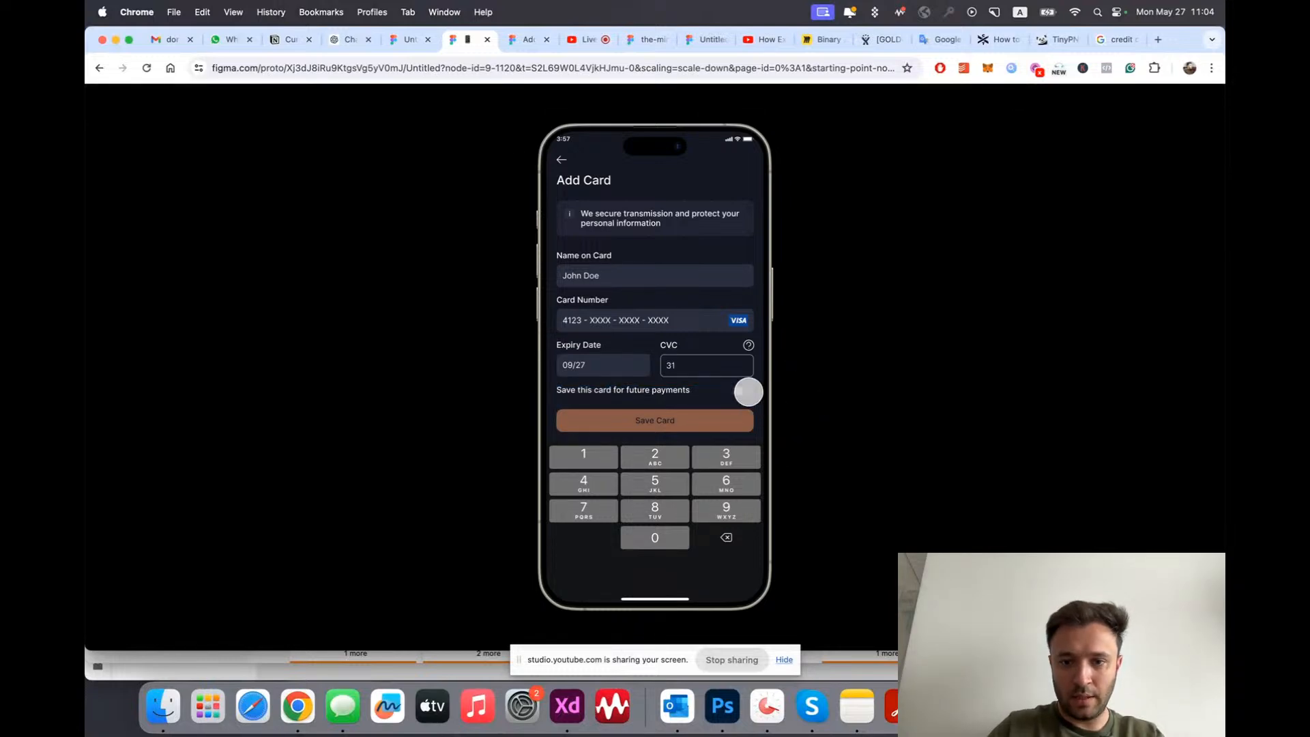
pyautogui.click(748, 392)
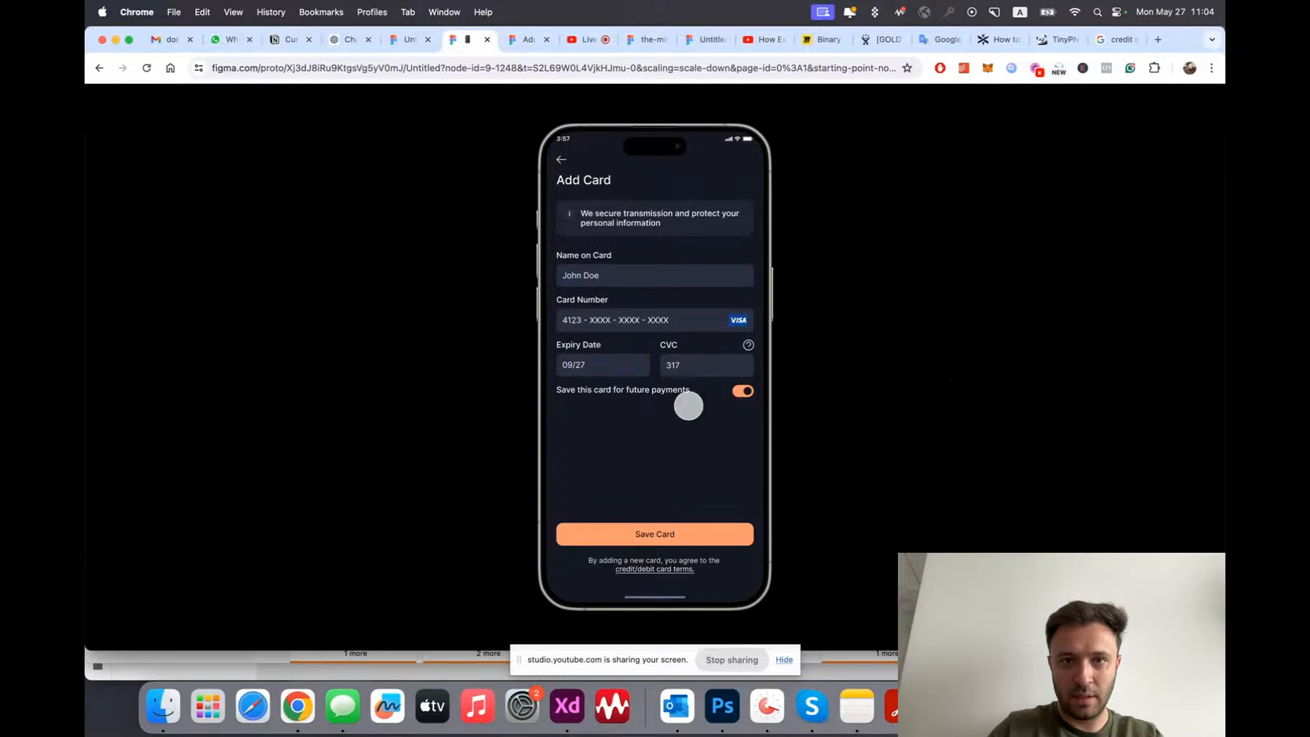
# Step: Link the Save Card button in Payment-Method-7 to the Success frame with an instant on-tap navigation and test it in the preview
pyautogui.click(404, 35)
pyautogui.click(714, 408)
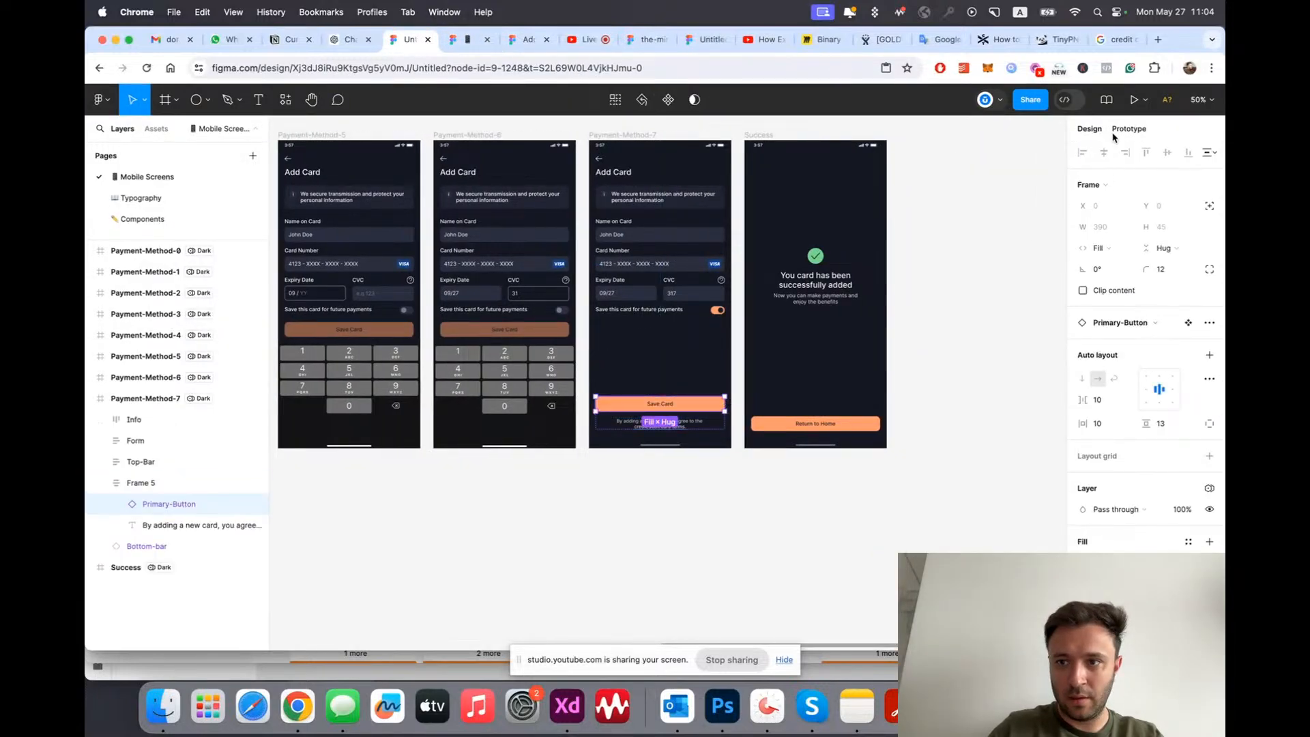
pyautogui.hotkey('shift', 'e')
pyautogui.moveTo(725, 404); pyautogui.dragTo(806, 393)
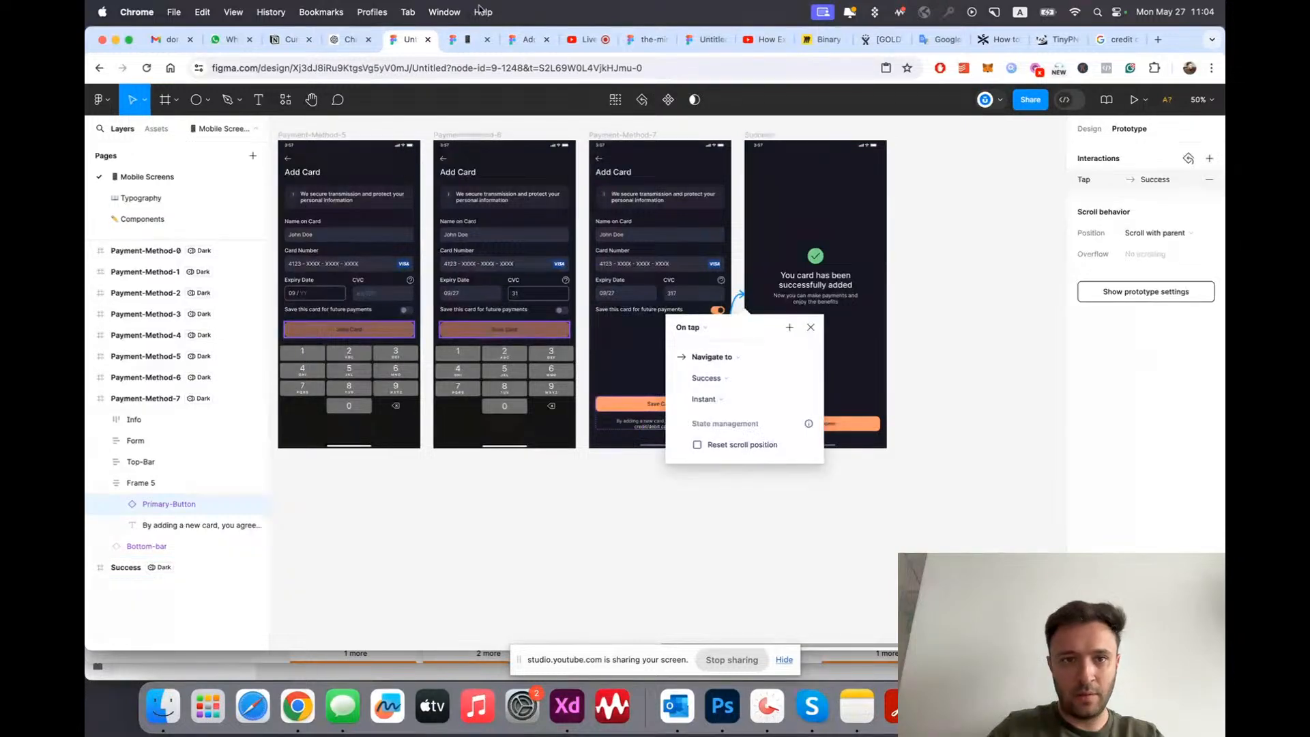
pyautogui.click(468, 39)
pyautogui.click(695, 534)
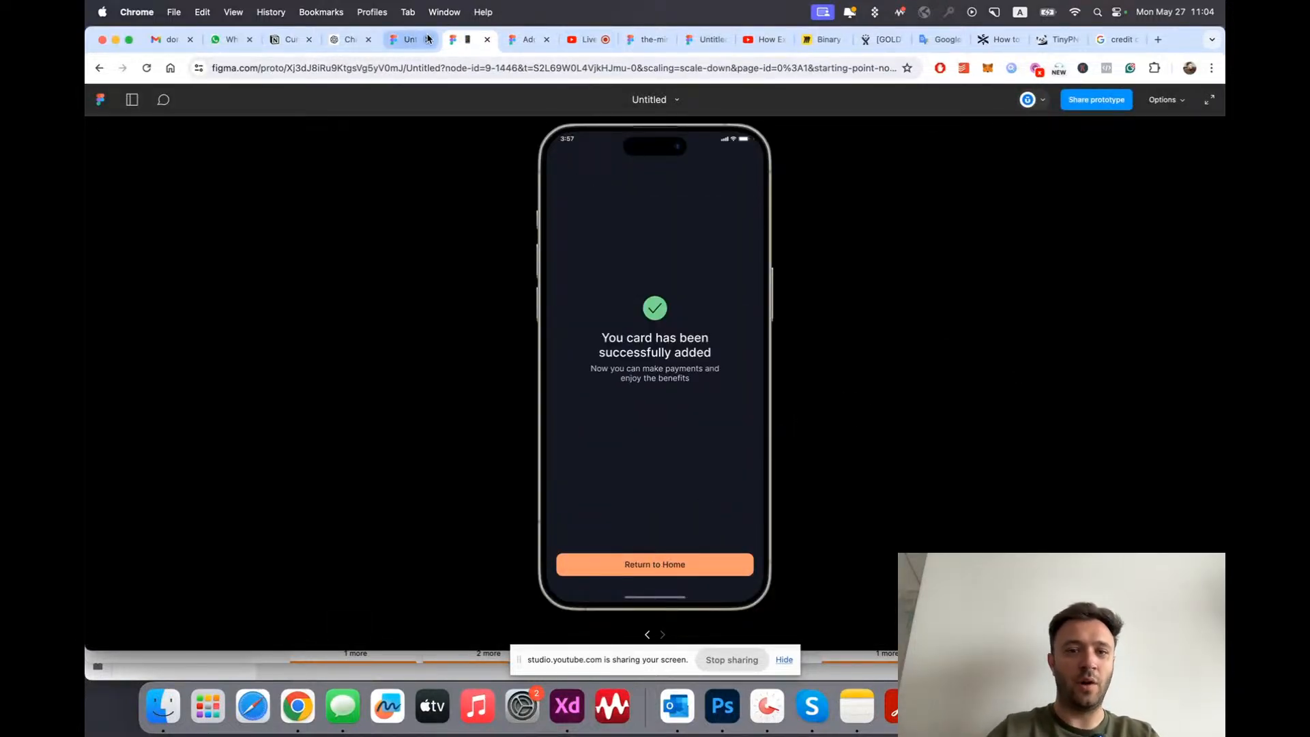
# Step: Open the Add Payment Methods - Card design file and launch its prototype
pyautogui.click(529, 38)
pyautogui.hotkey('shift', '1')
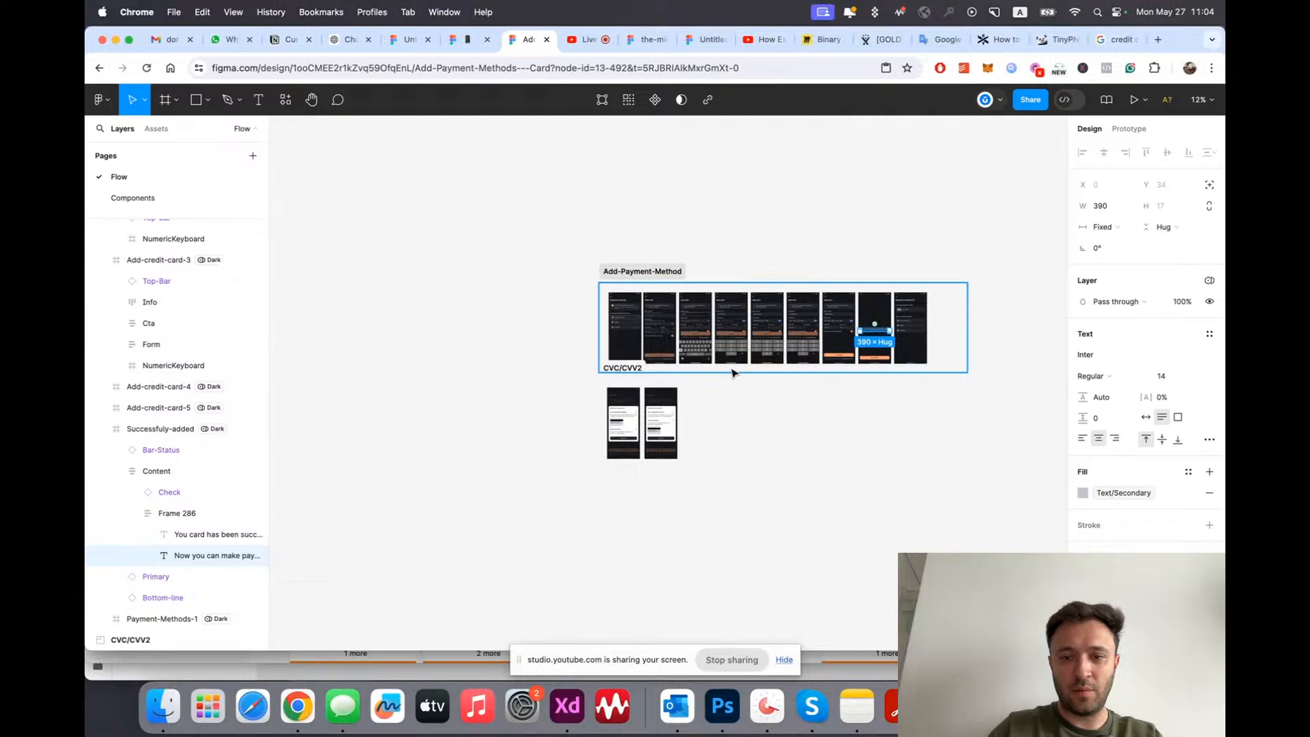
pyautogui.scroll(5, 733, 372)
pyautogui.scroll(3, 717, 365)
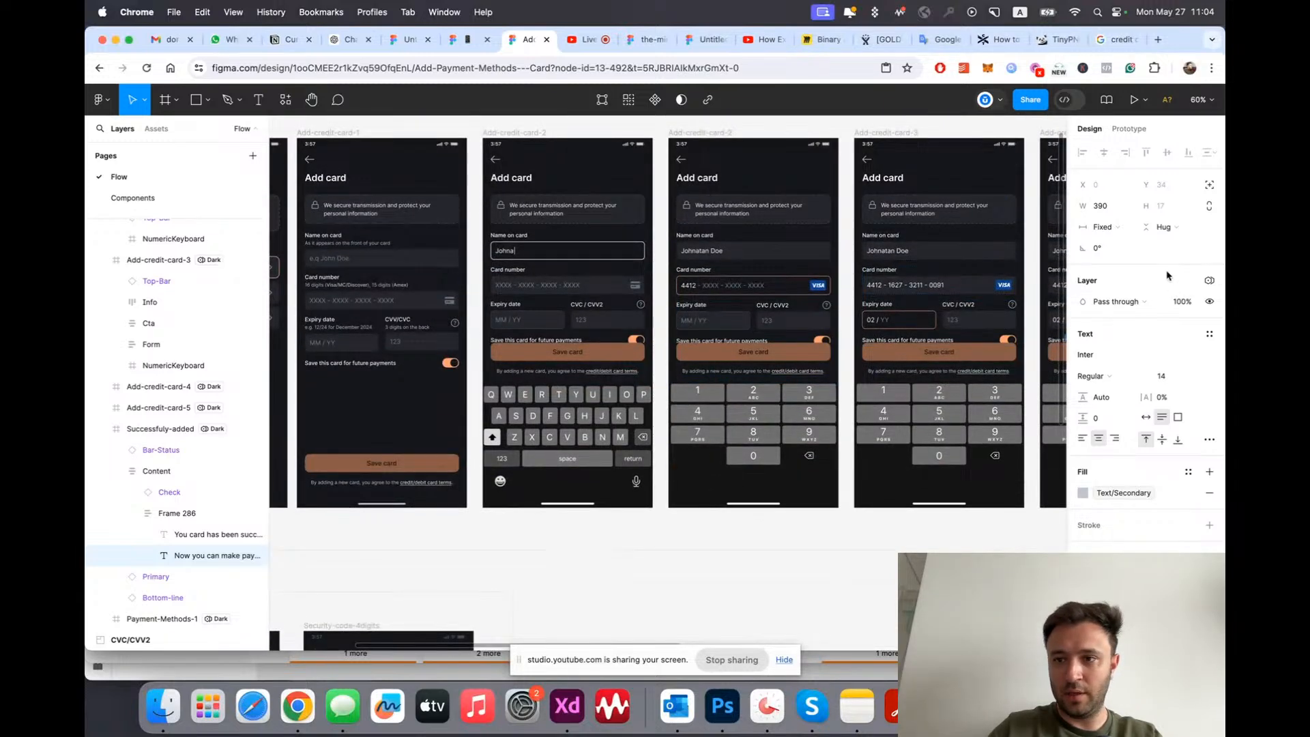
pyautogui.click(1126, 129)
pyautogui.click(1090, 129)
pyautogui.click(1134, 101)
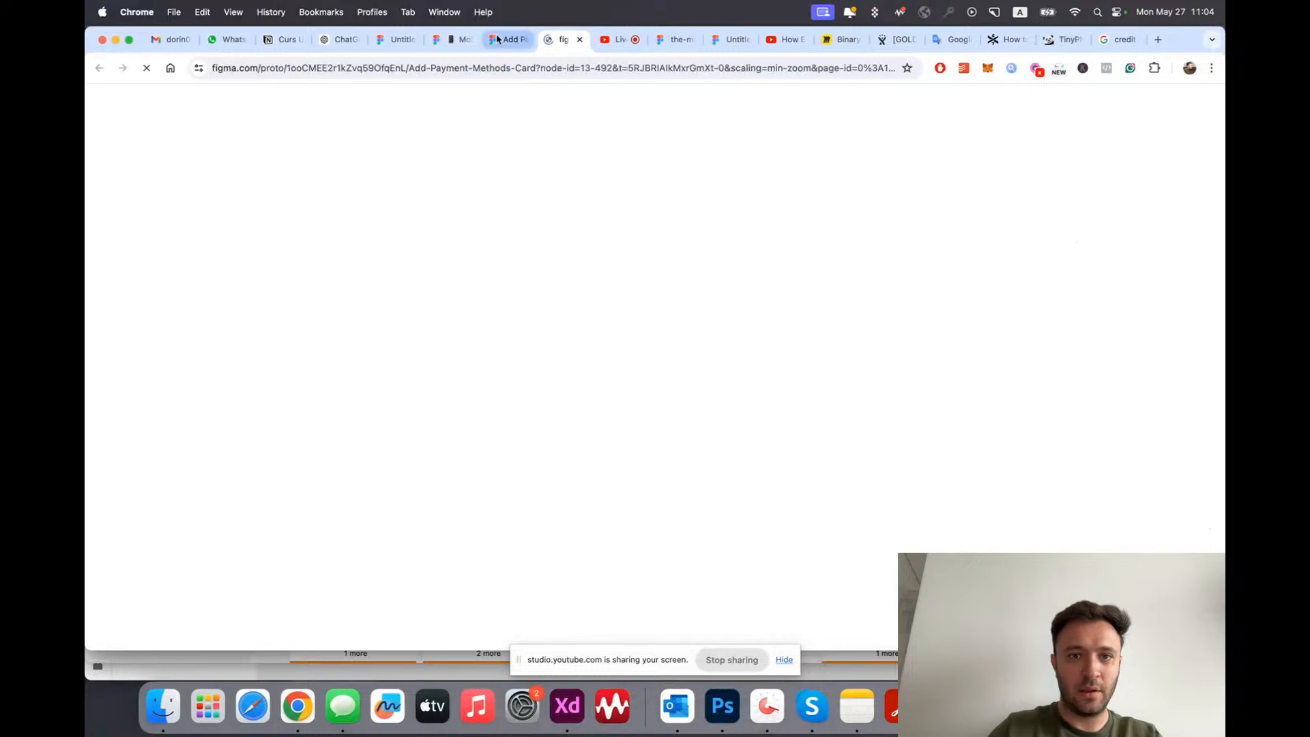
# Step: Review the Add-Payment-Method and CVC/CVV2 sections on the reference file's Flow page
pyautogui.click(506, 40)
pyautogui.scroll(-3, 770, 451)
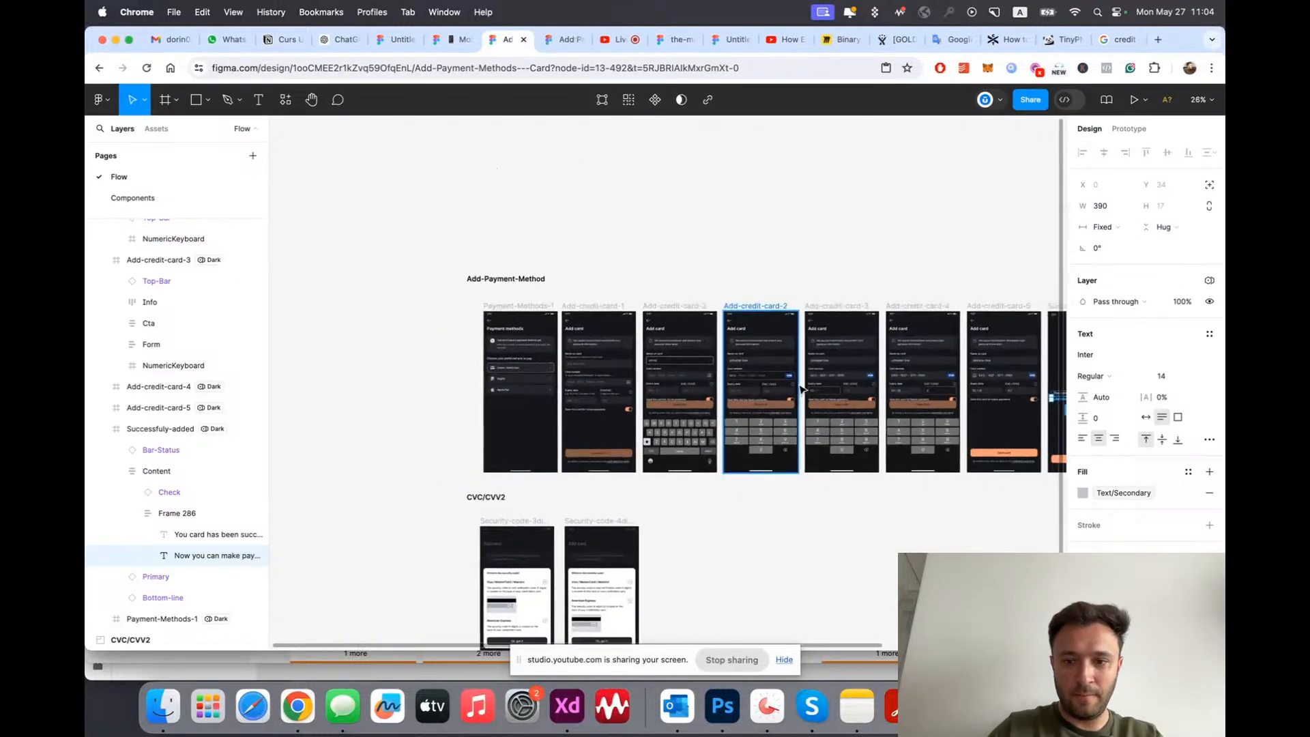
pyautogui.keyDown('ctrl'); pyautogui.scroll(2, 770, 452); pyautogui.keyUp('ctrl')
pyautogui.scroll(-3, 856, 421)
pyautogui.scroll(-3, 856, 421)
pyautogui.keyDown('ctrl'); pyautogui.scroll(3, 428, 504); pyautogui.keyUp('ctrl')
# Step: Run the reference prototype's Add-Card flow from Credit / Debit Card through the name, card number, expiry date and CVC fields
pyautogui.click(559, 40)
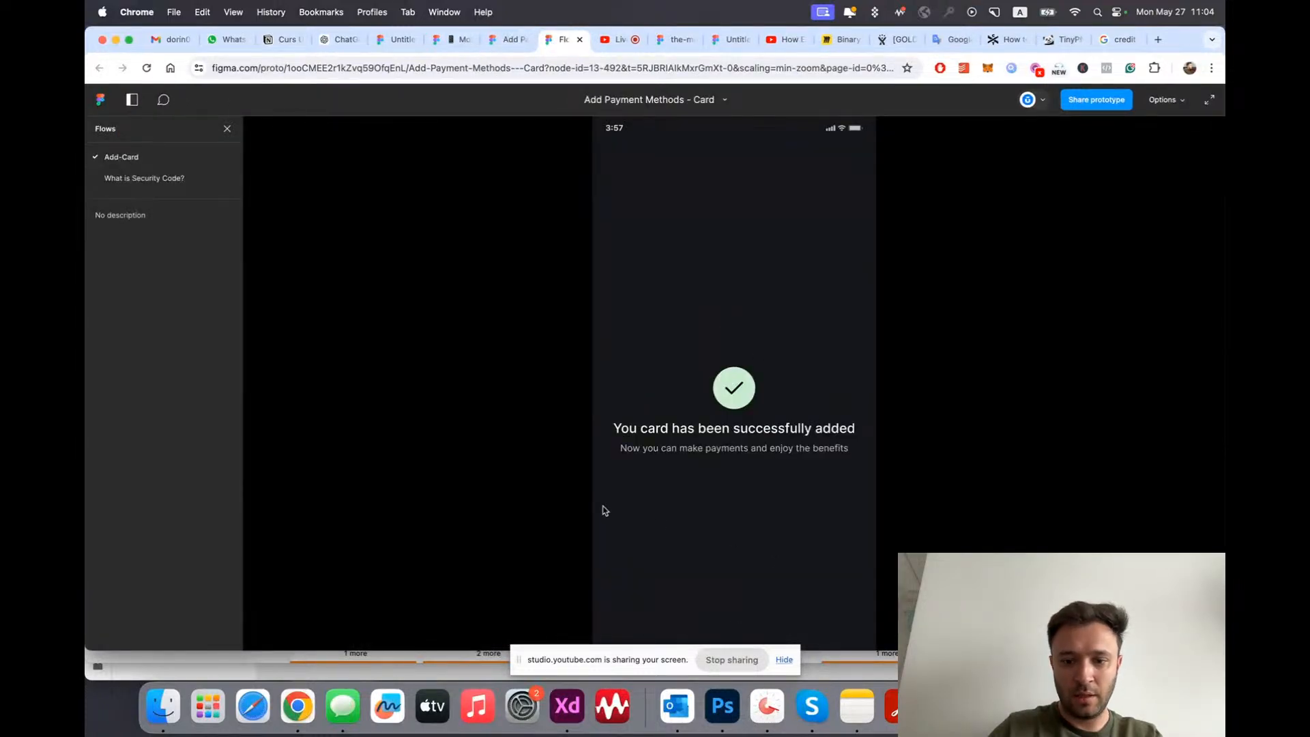
pyautogui.click(121, 156)
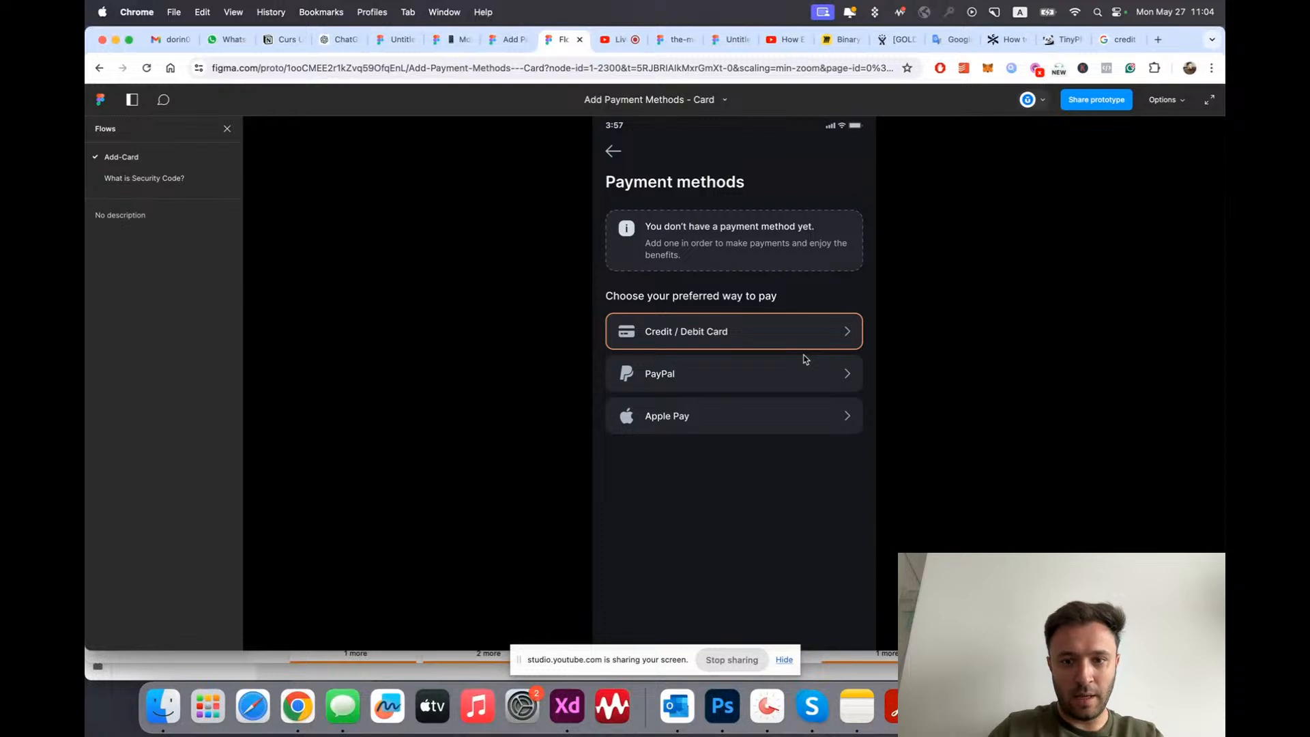
pyautogui.scroll(-2, 806, 359)
pyautogui.click(784, 250)
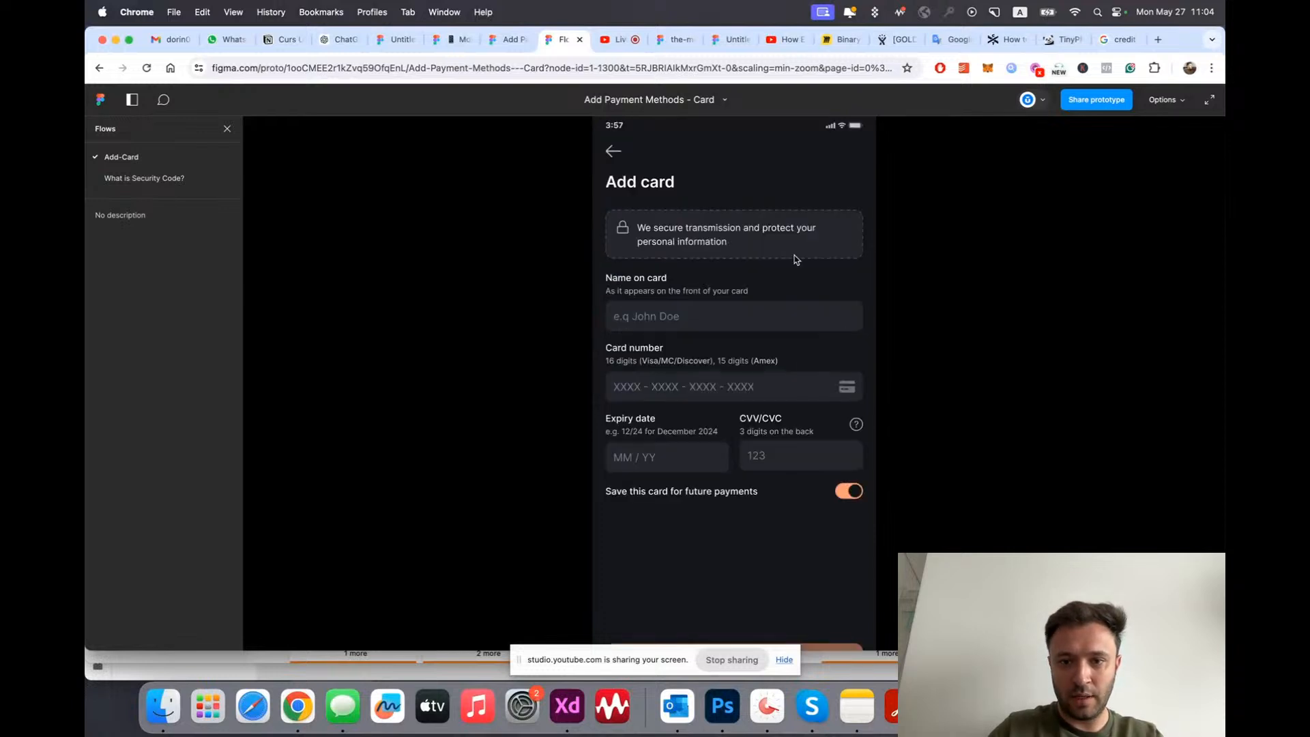
pyautogui.click(803, 327)
pyautogui.click(799, 369)
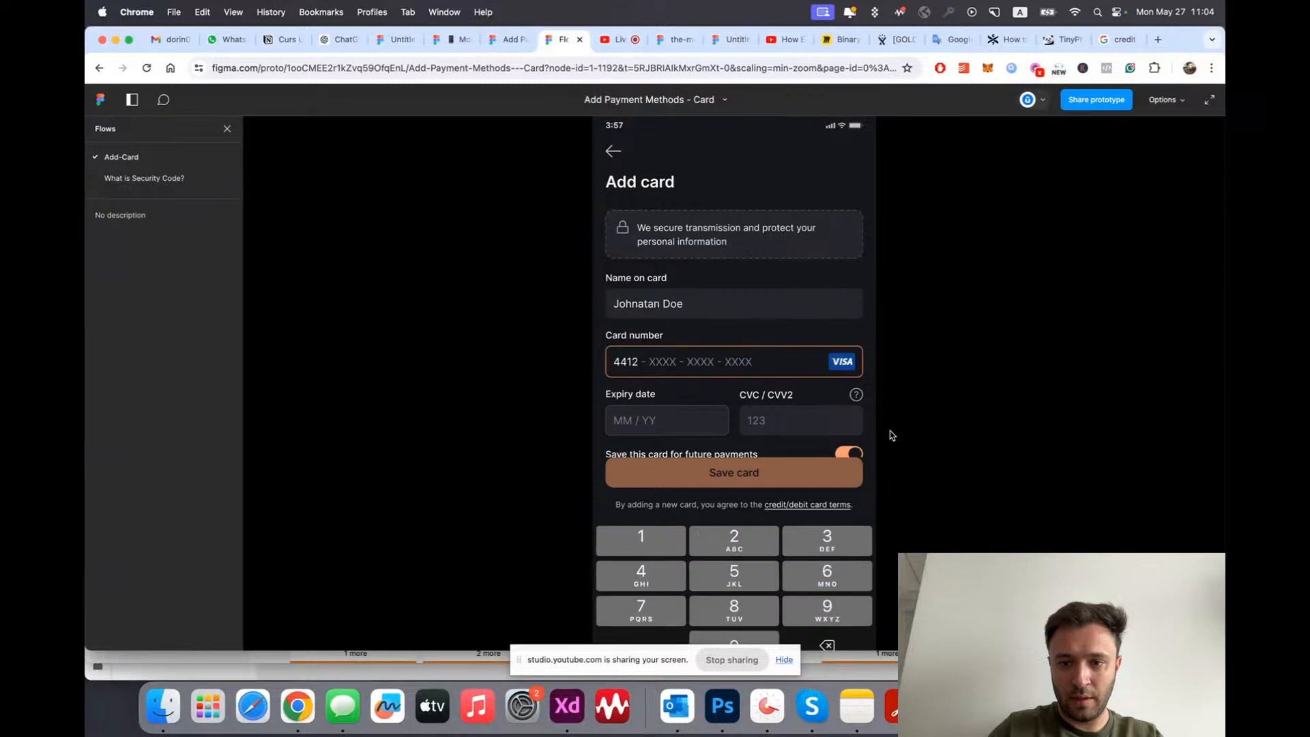
pyautogui.click(704, 424)
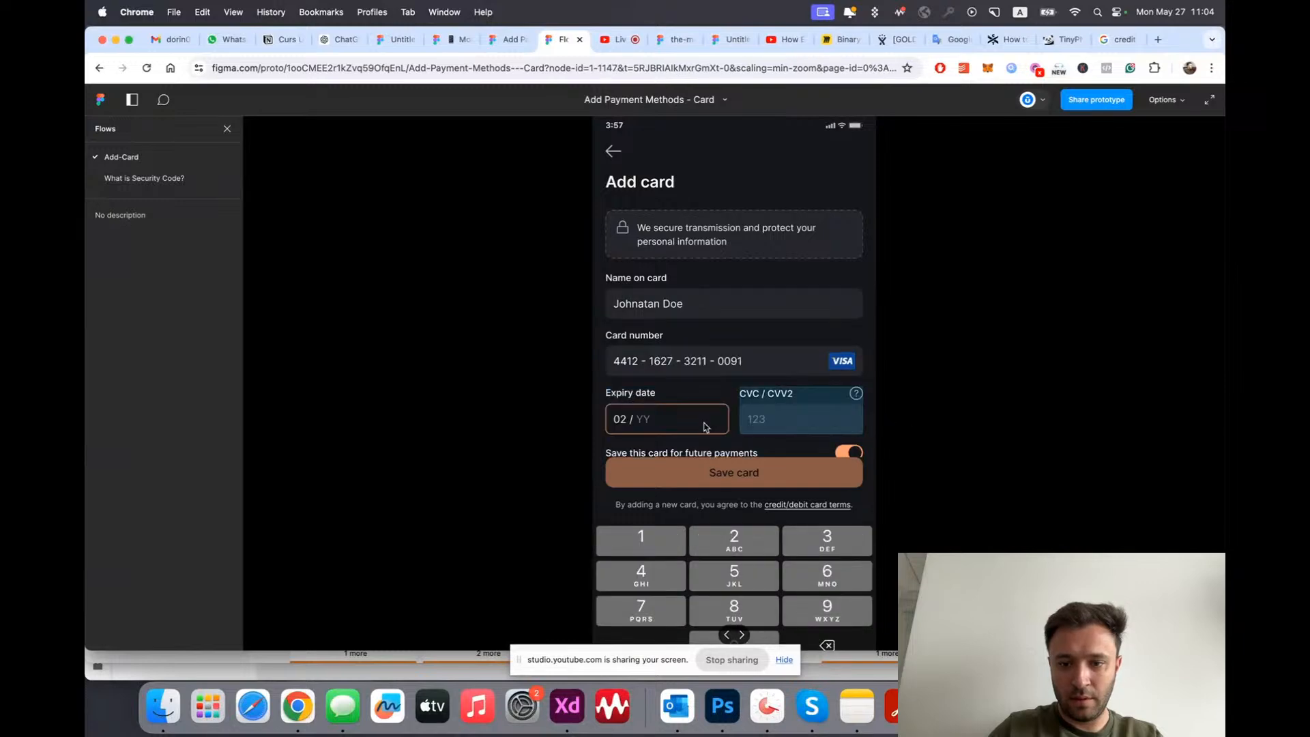
pyautogui.click(822, 415)
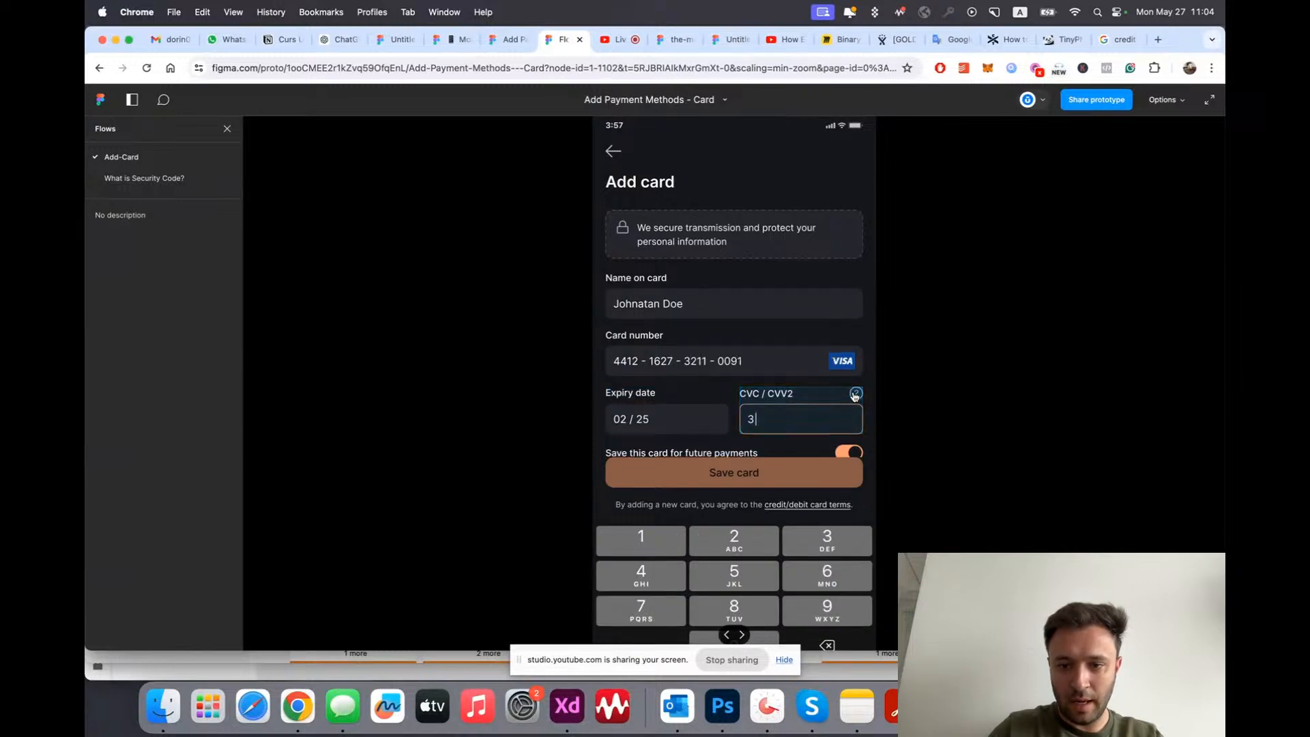
# Step: Open the security code help from the CVC field and expand the American Express section, followed by the Visa / MasterCard / Maestro section
pyautogui.click(854, 393)
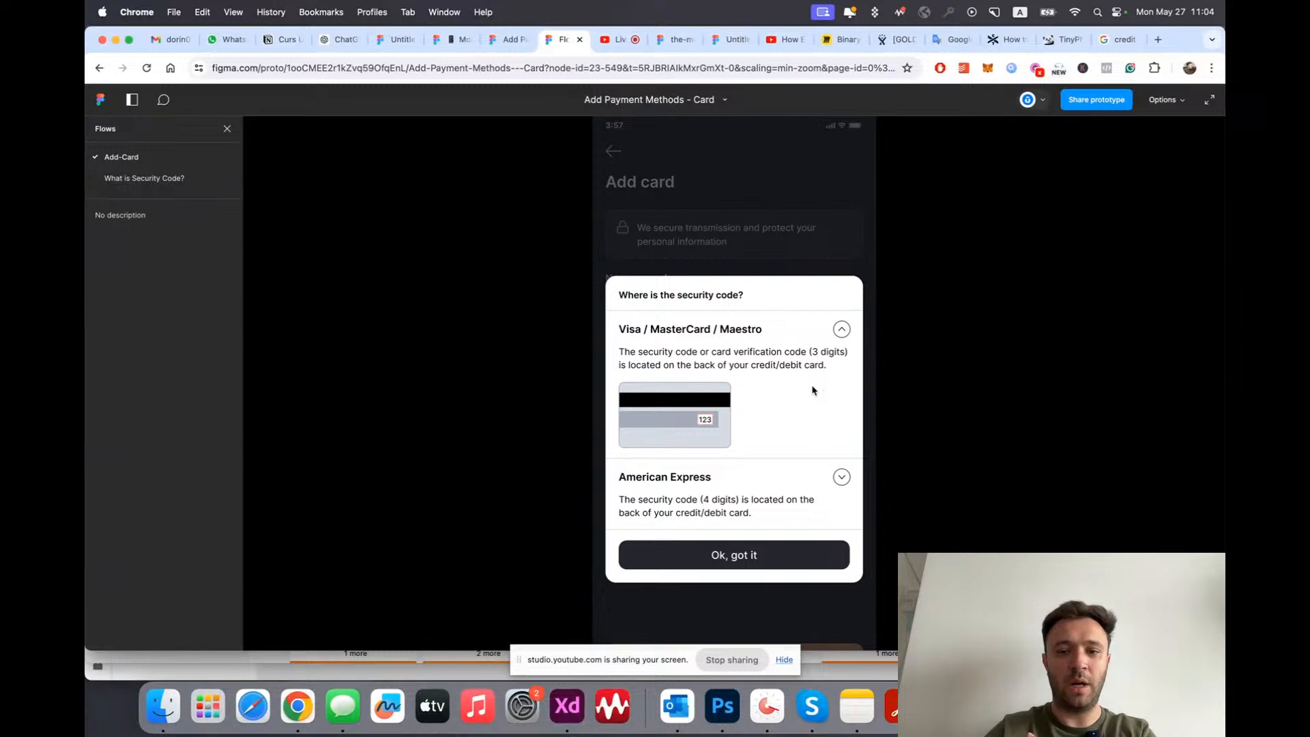
pyautogui.scroll(-1, 812, 390)
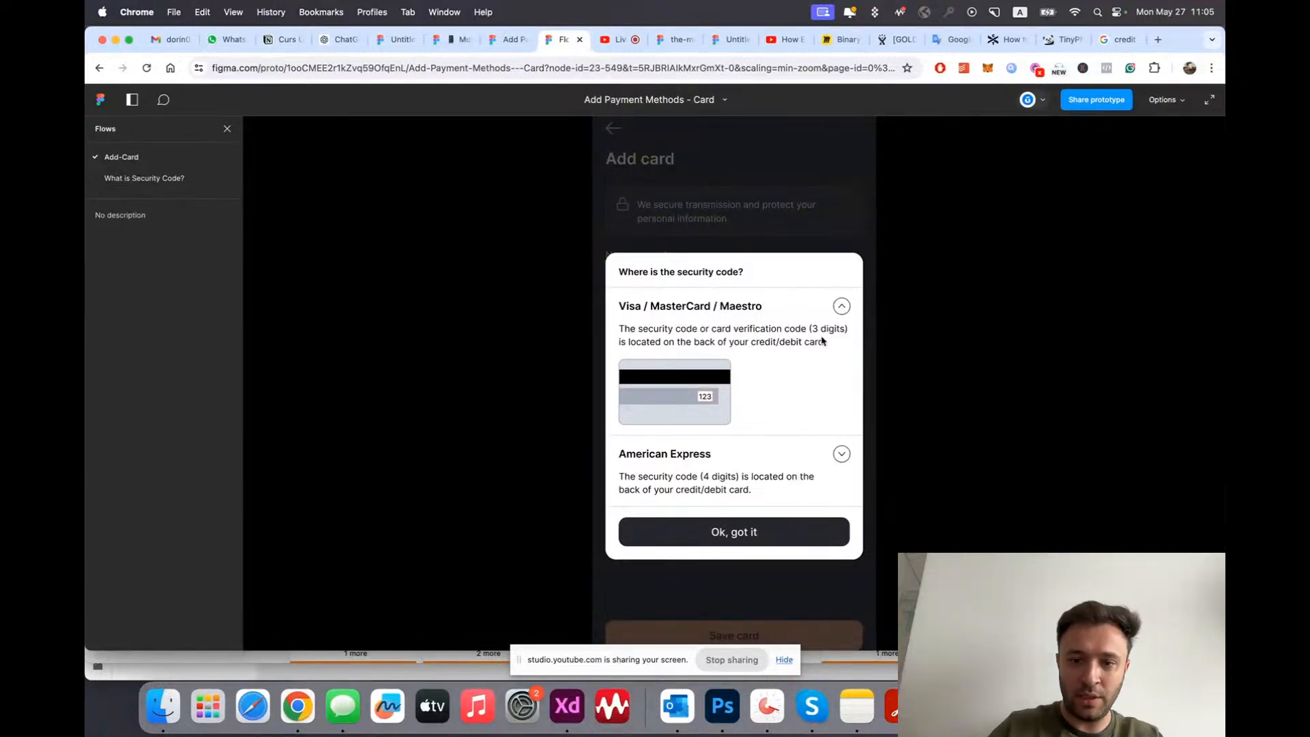
pyautogui.click(841, 455)
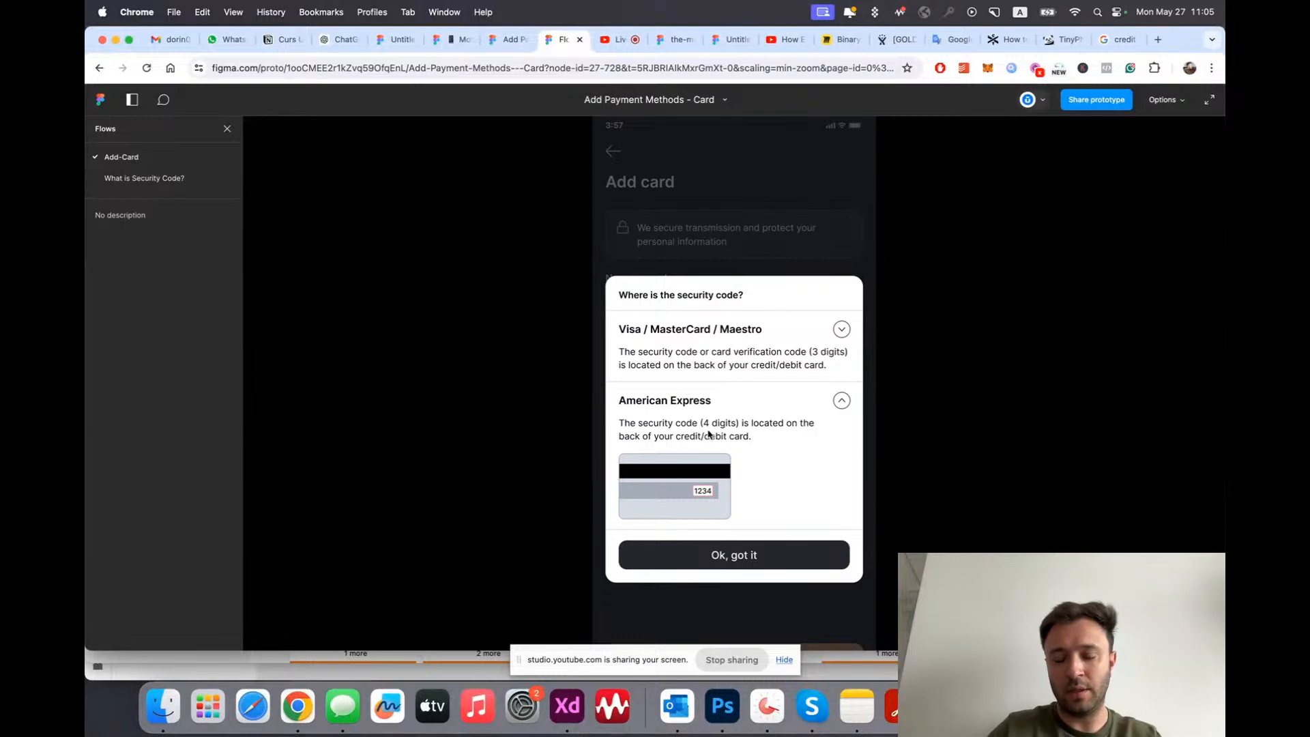
pyautogui.click(767, 435)
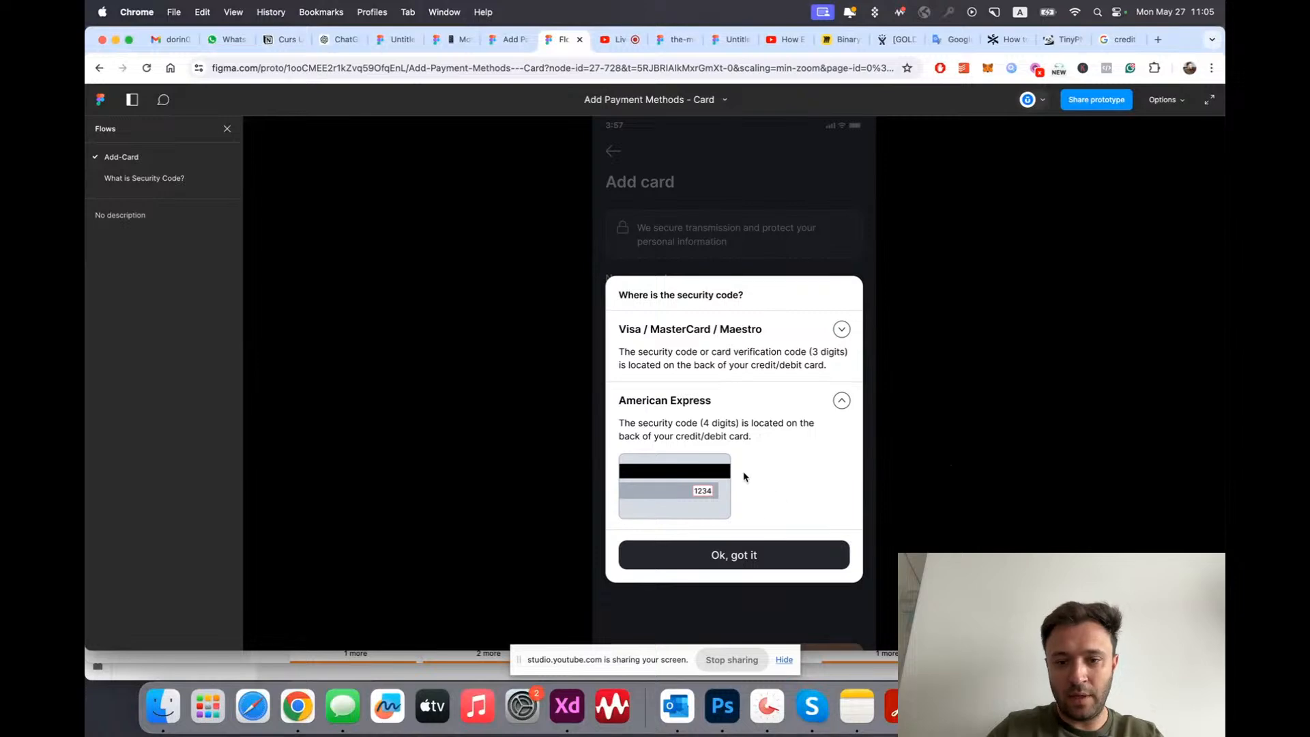
pyautogui.click(841, 329)
pyautogui.click(932, 380)
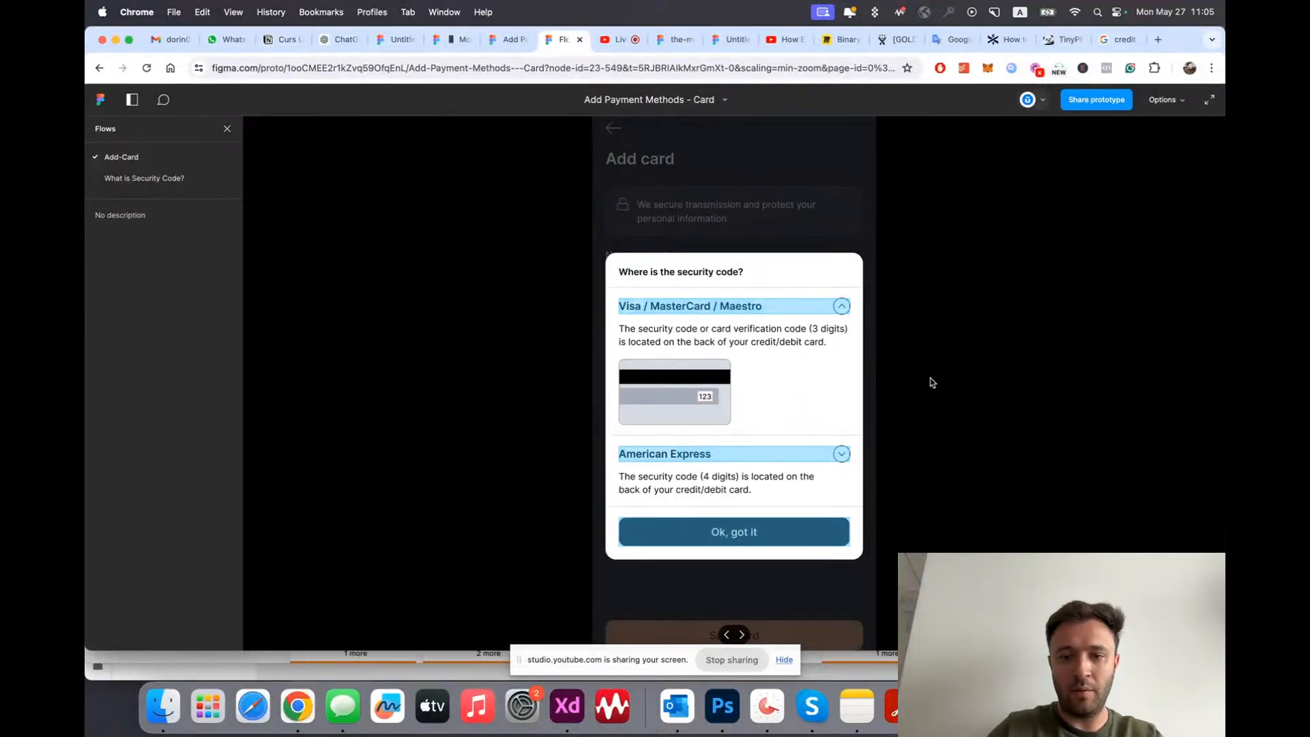
# Step: Look over the Payment-Method frames in the Untitled design file, and switch to the YouTube Studio livestream page
pyautogui.click(399, 40)
pyautogui.scroll(3, 432, 221)
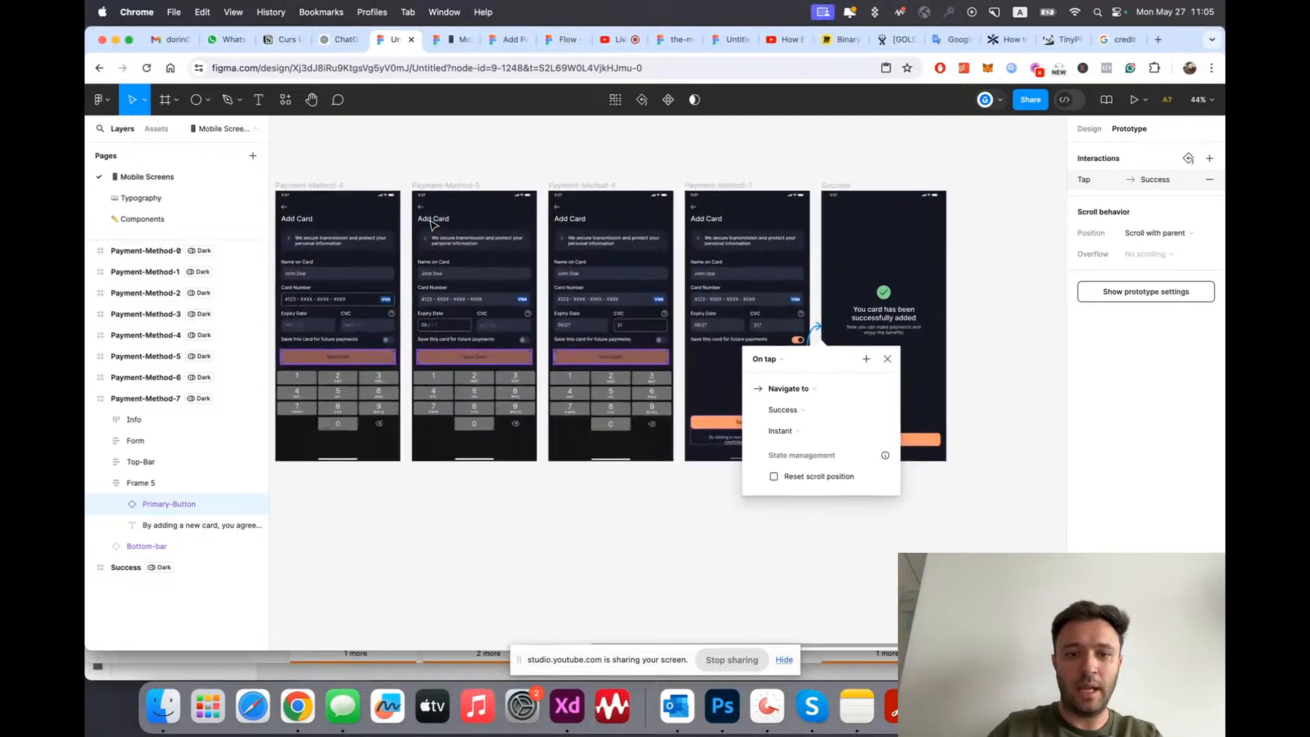
pyautogui.hscroll(-4, 433, 222)
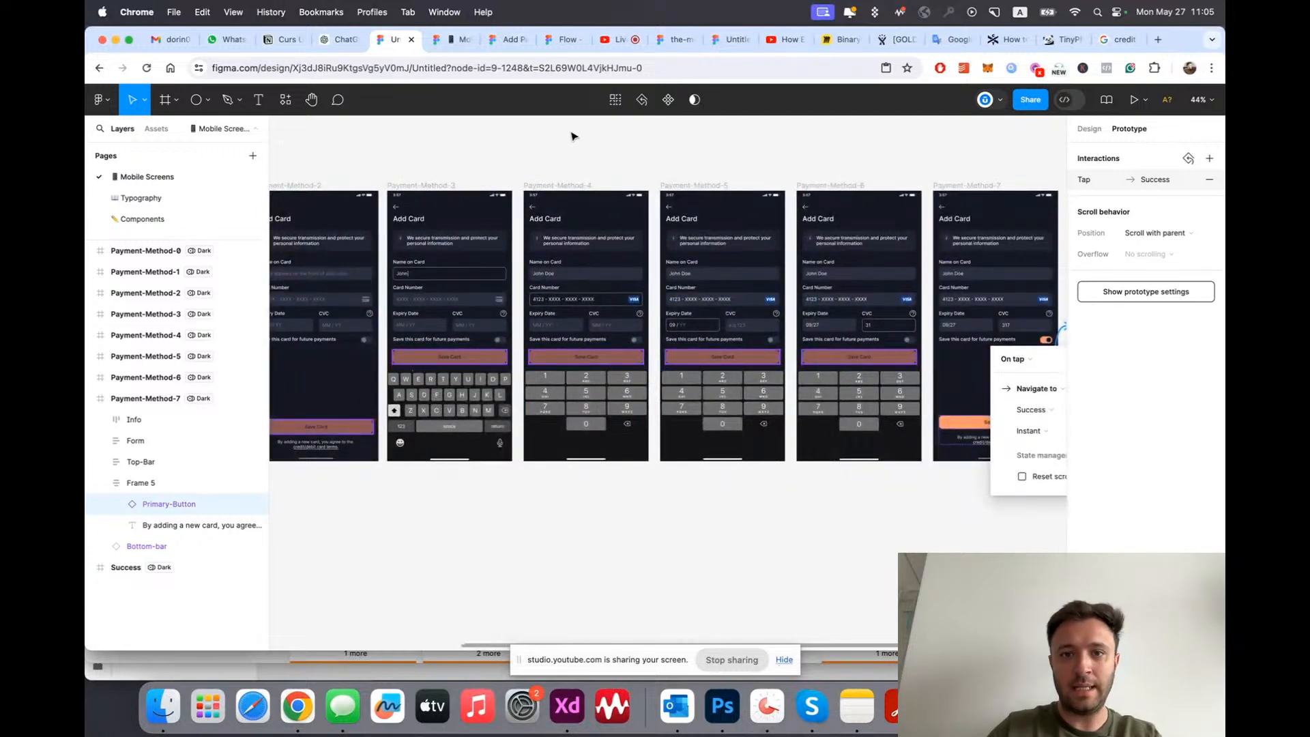
pyautogui.click(615, 39)
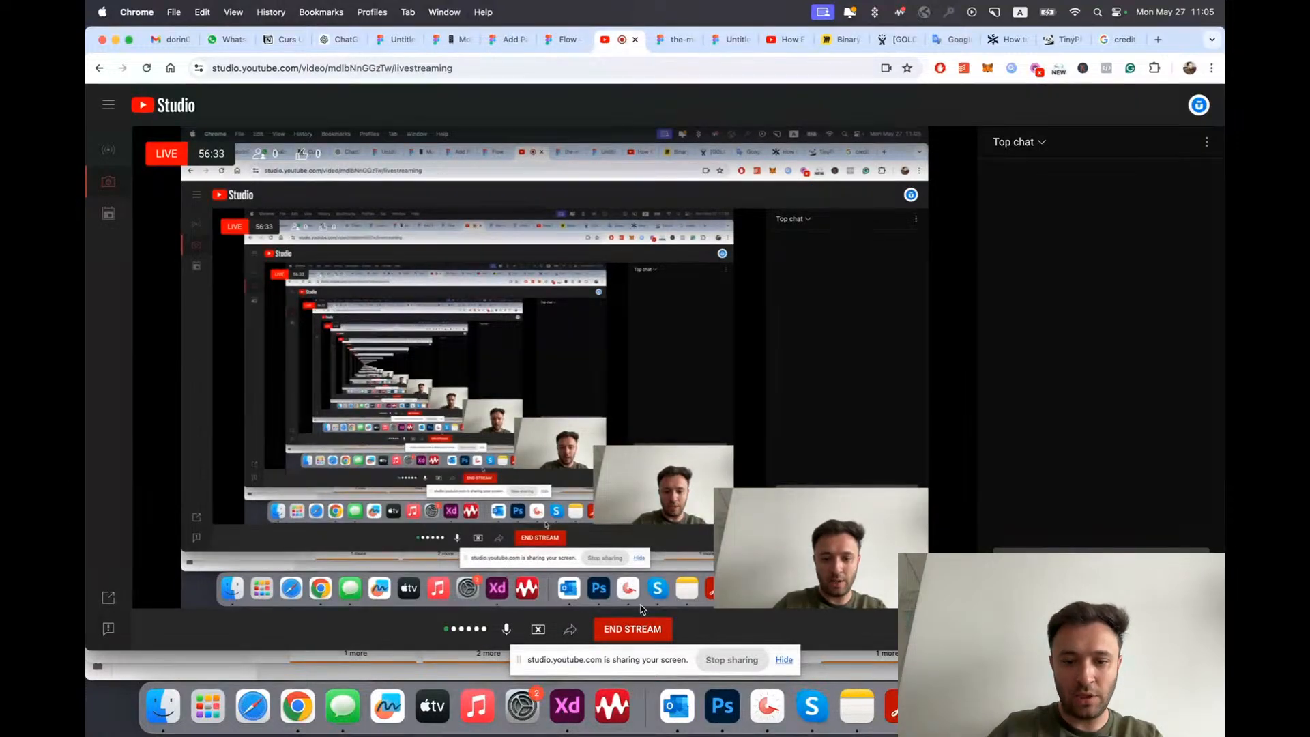